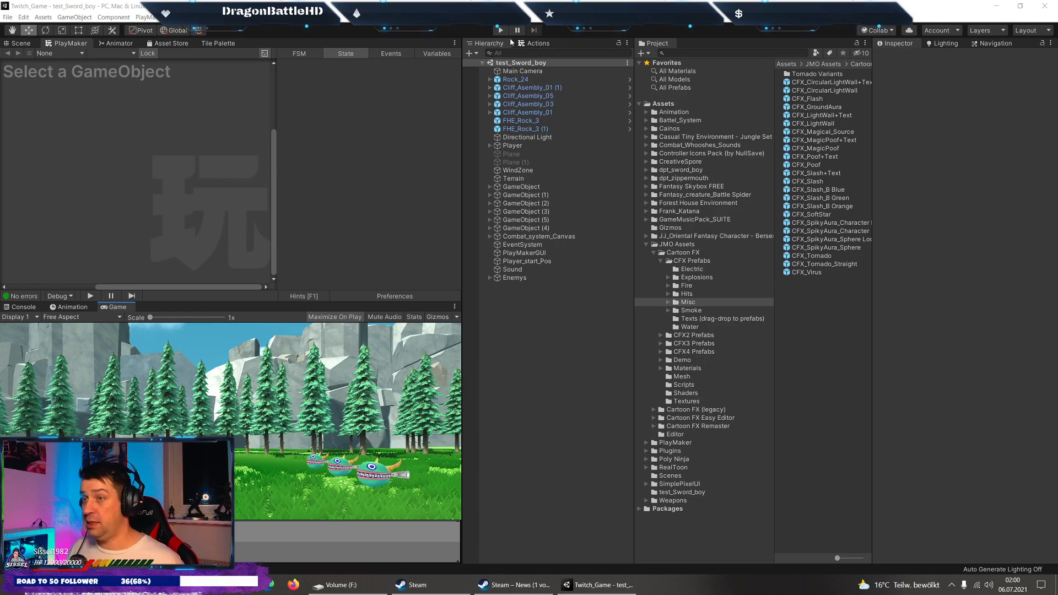
Close the Steam News and Library windows with 'Fenster schließen' on their taskbar entries.
right_click(505, 585)
left_click(485, 562)
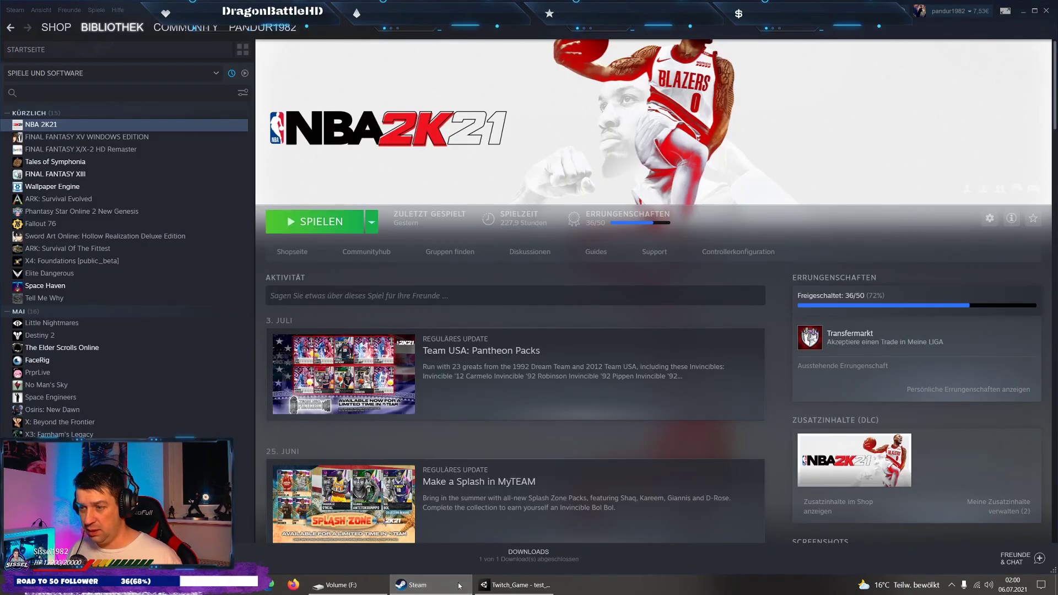
right_click(430, 585)
left_click(447, 567)
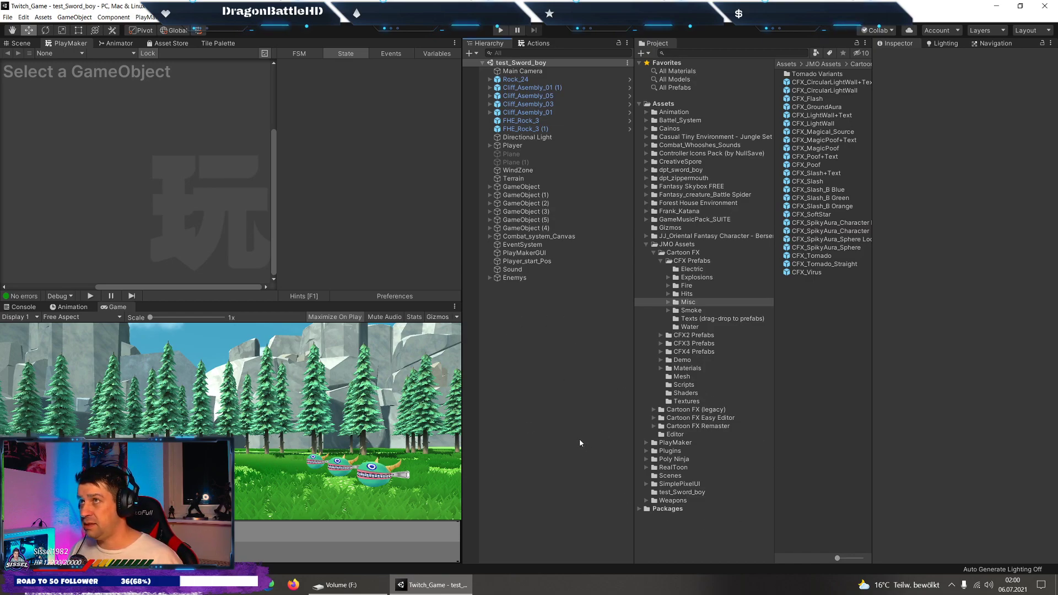
left_click(500, 29)
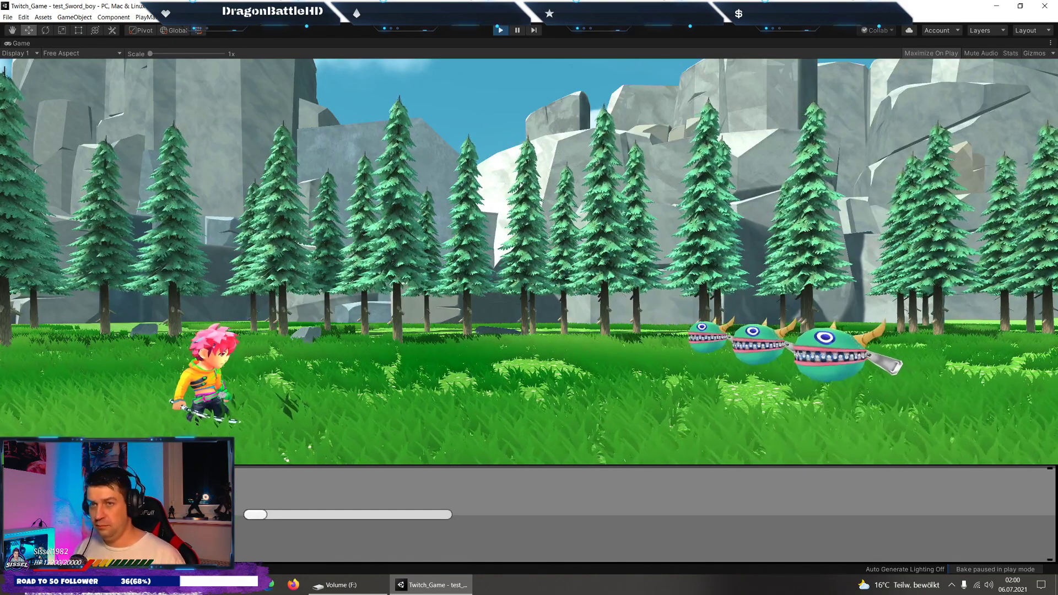
left_click(578, 487)
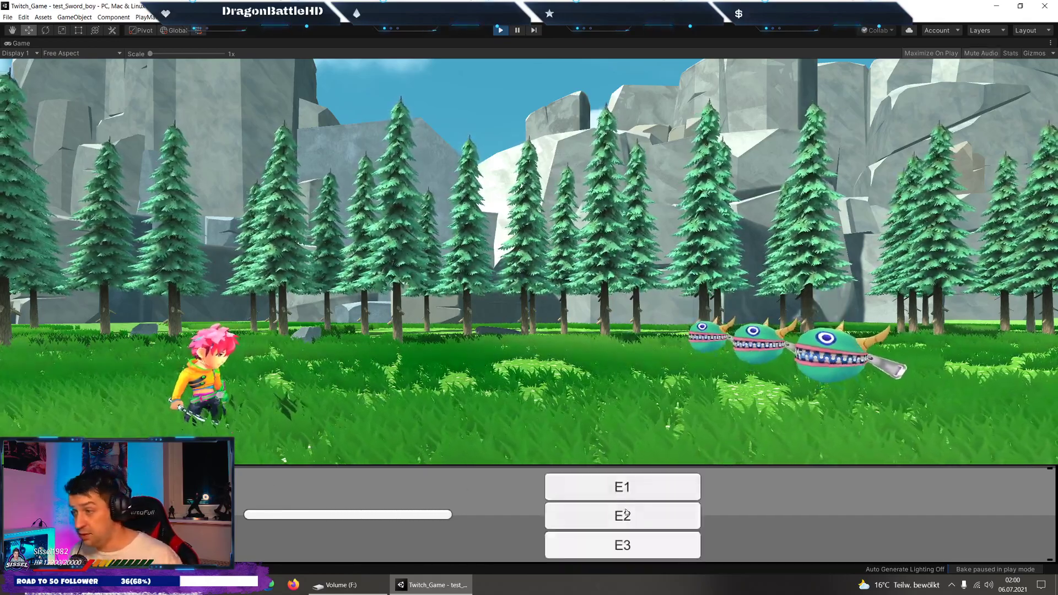
left_click(619, 486)
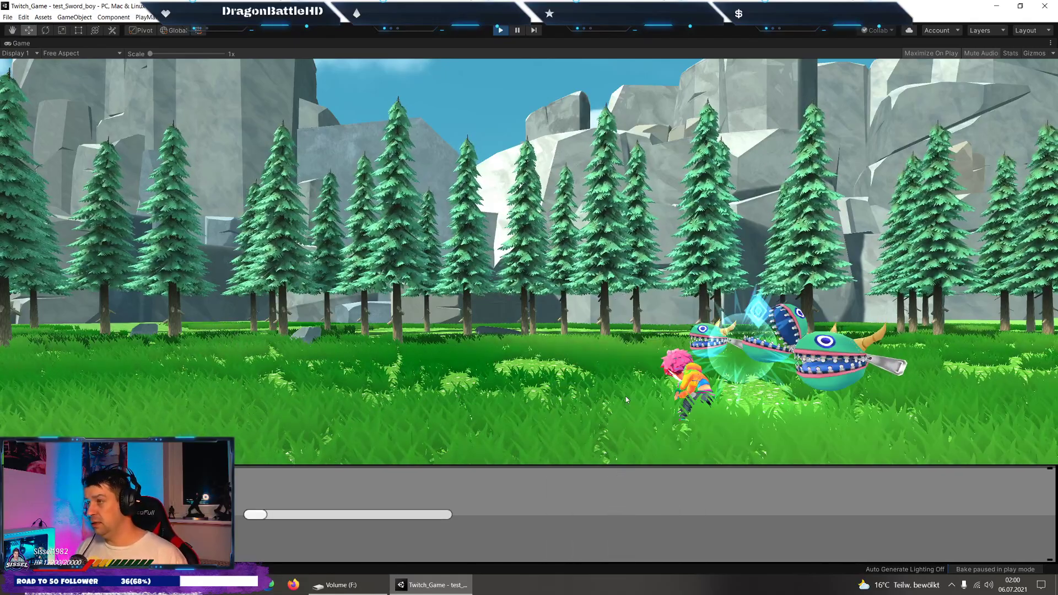
left_click(502, 30)
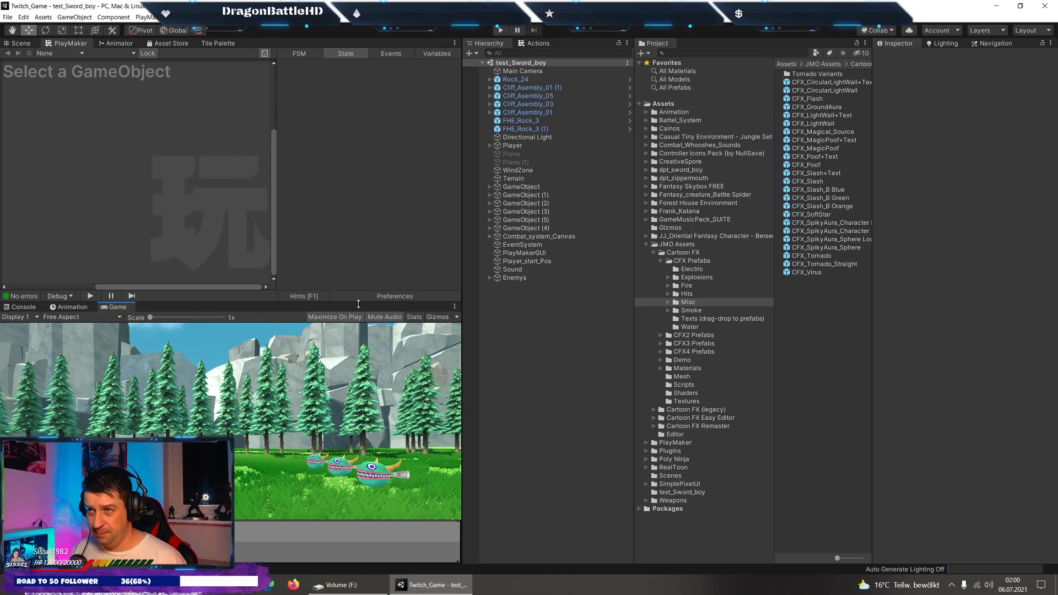
Drag the PlayMaker/Game splitter upward to enlarge the Game view, and lower the system volume.
left_click_drag(358, 303, 359, 253)
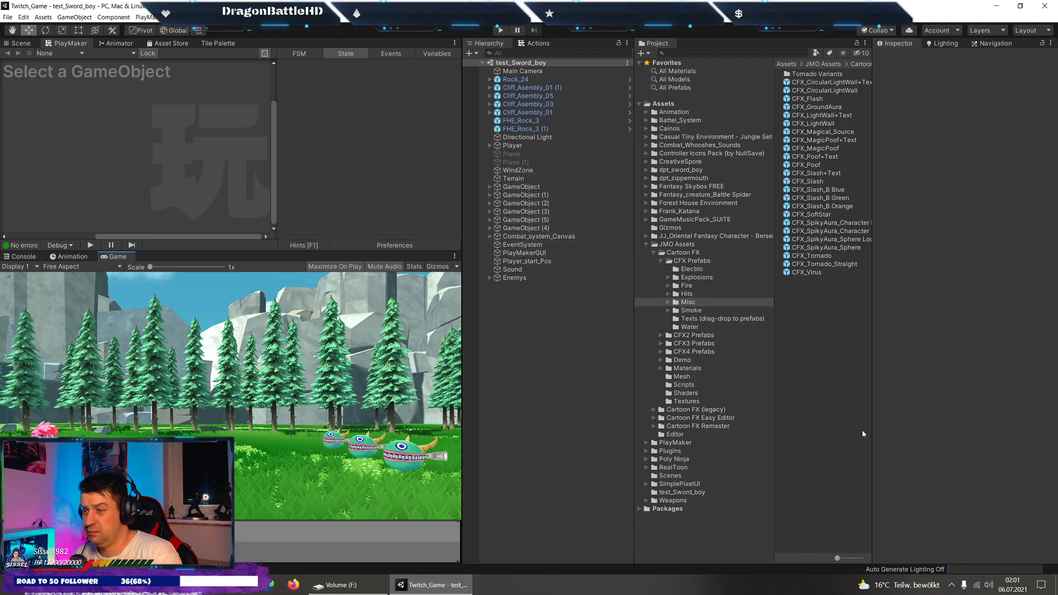
key("XF86AudioLowerVolume")
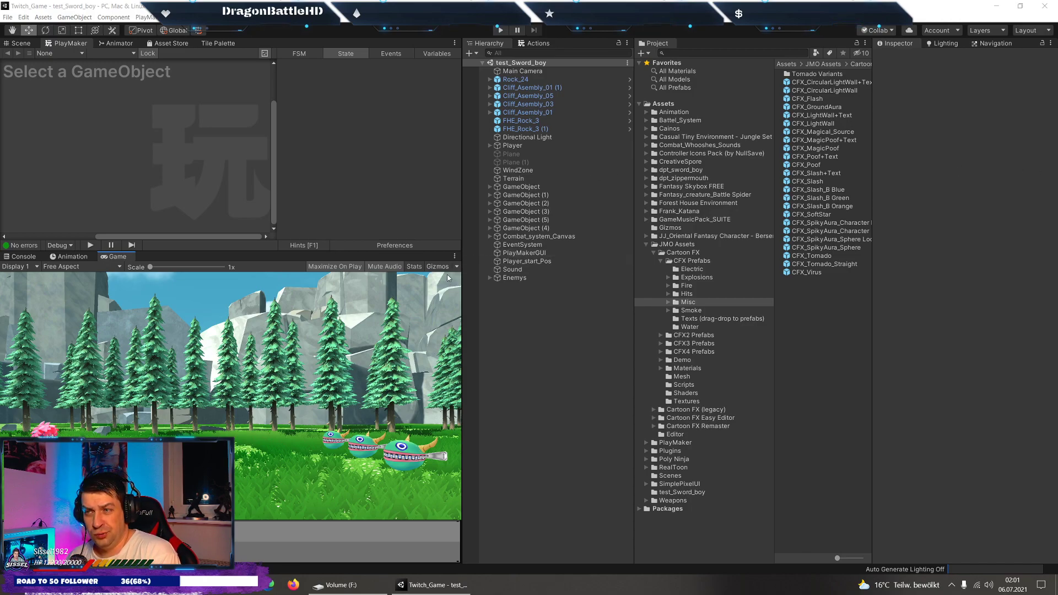
Expand Combat_system_Canvas > Canvas > Image and activate the Enemy button group.
left_click(489, 237)
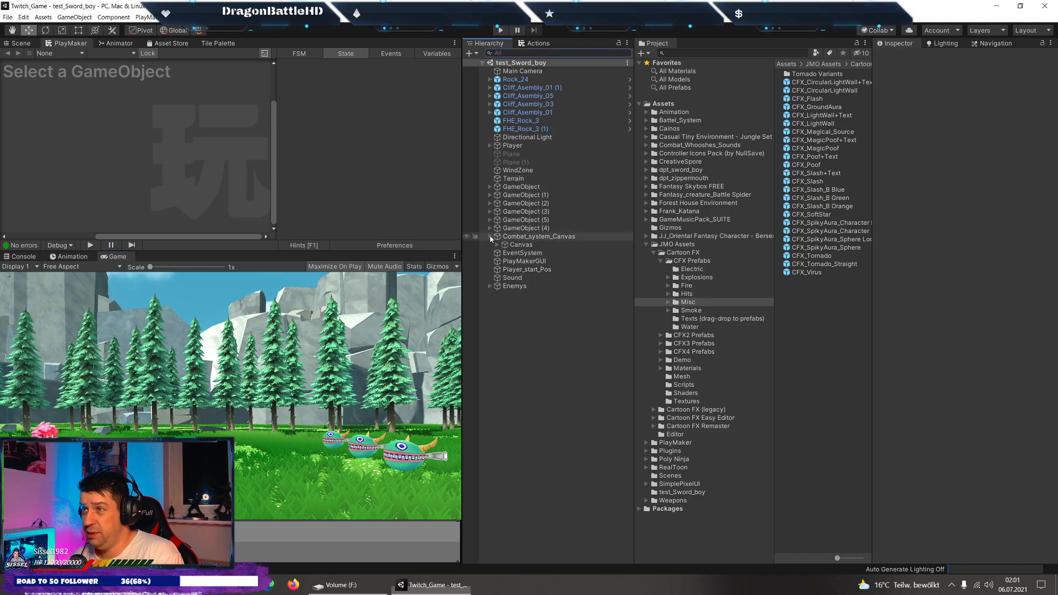
left_click(498, 244)
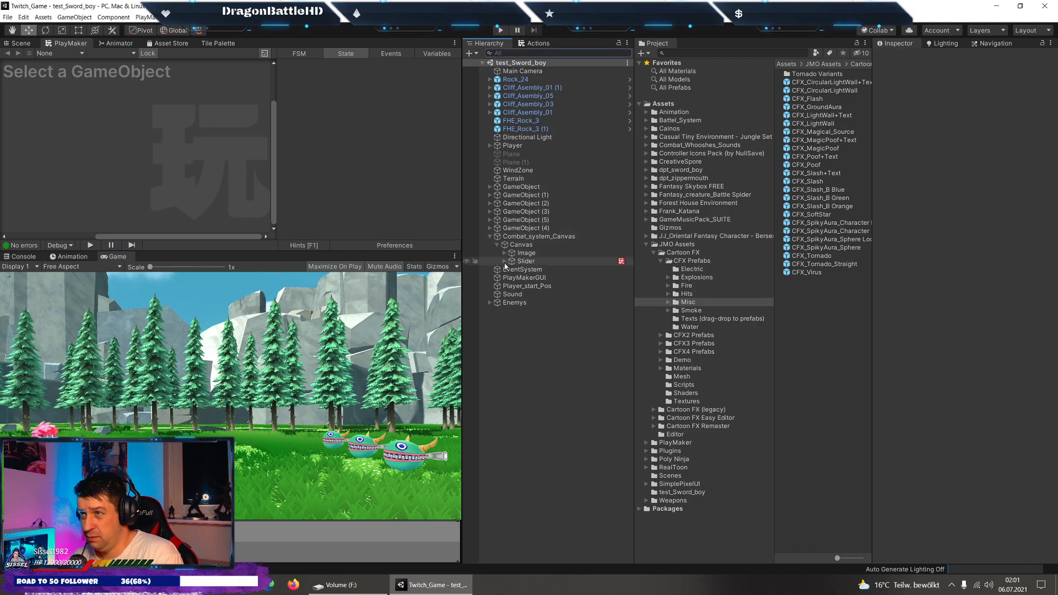
left_click(504, 261)
left_click(504, 253)
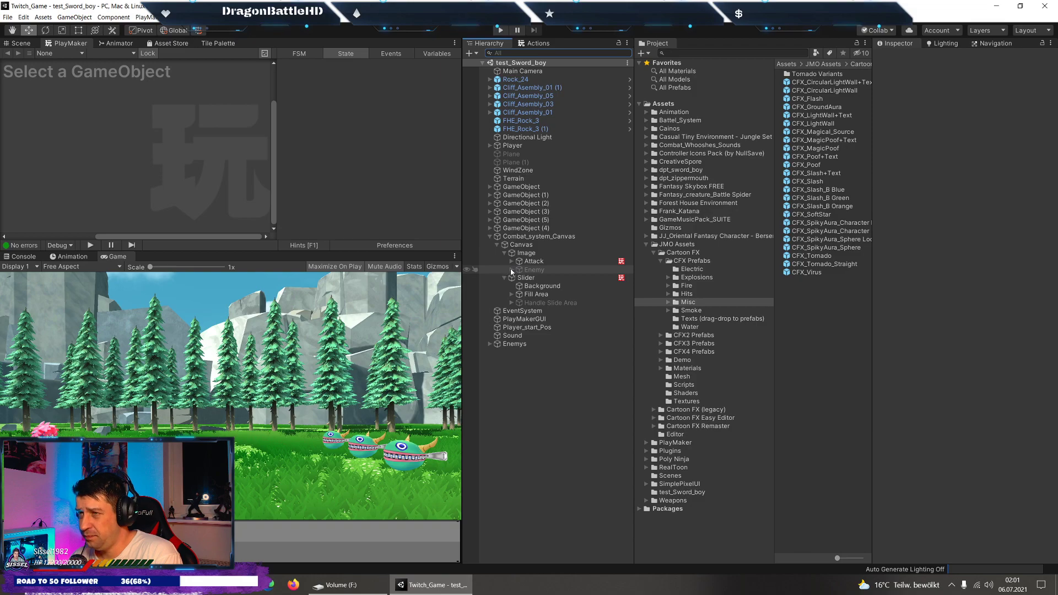
left_click(511, 269)
left_click(531, 269)
left_click(900, 58)
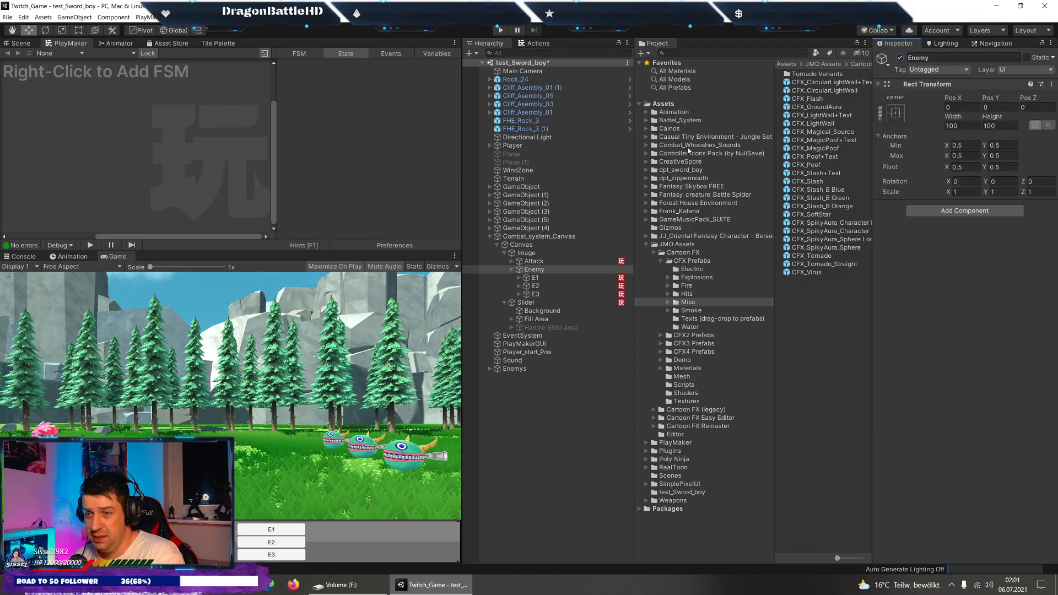
Frame the Enemy buttons in the Scene view and move them to the panel's left end (Pos X -387).
left_click(26, 45)
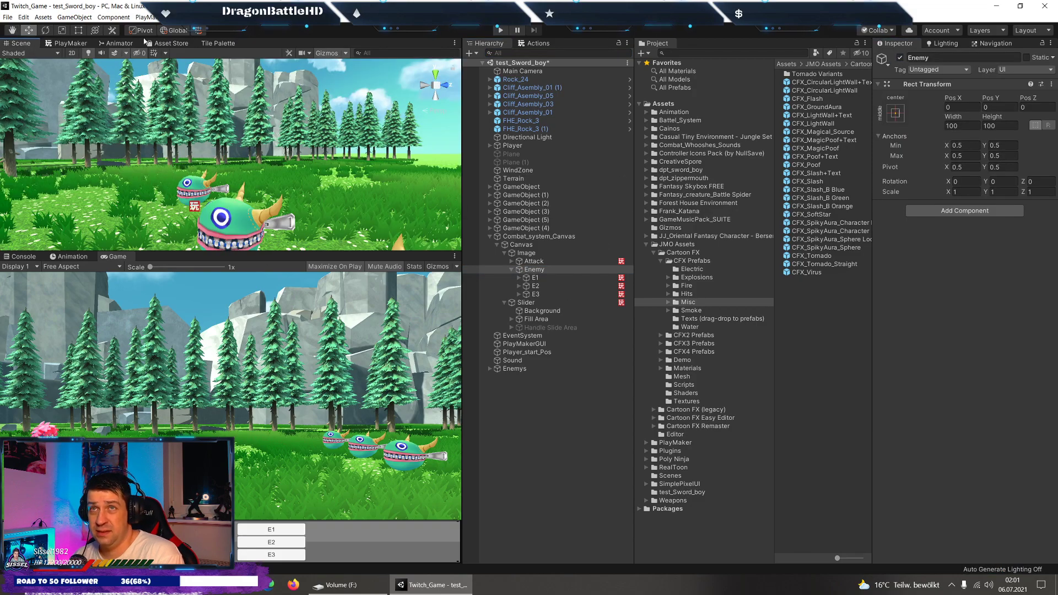
left_click(73, 45)
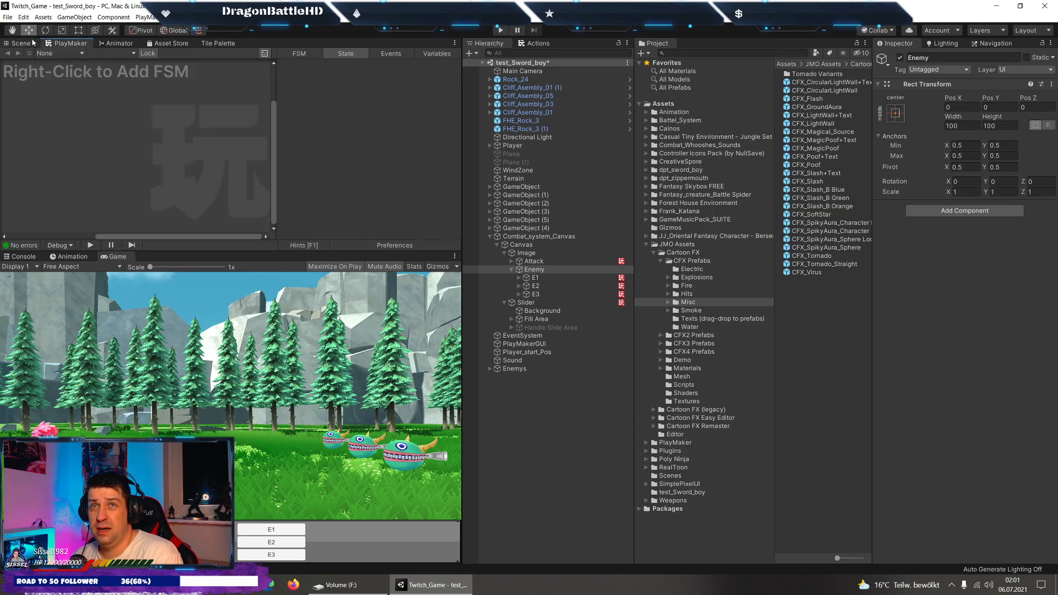
key("ctrl+1")
key("t")
key("f")
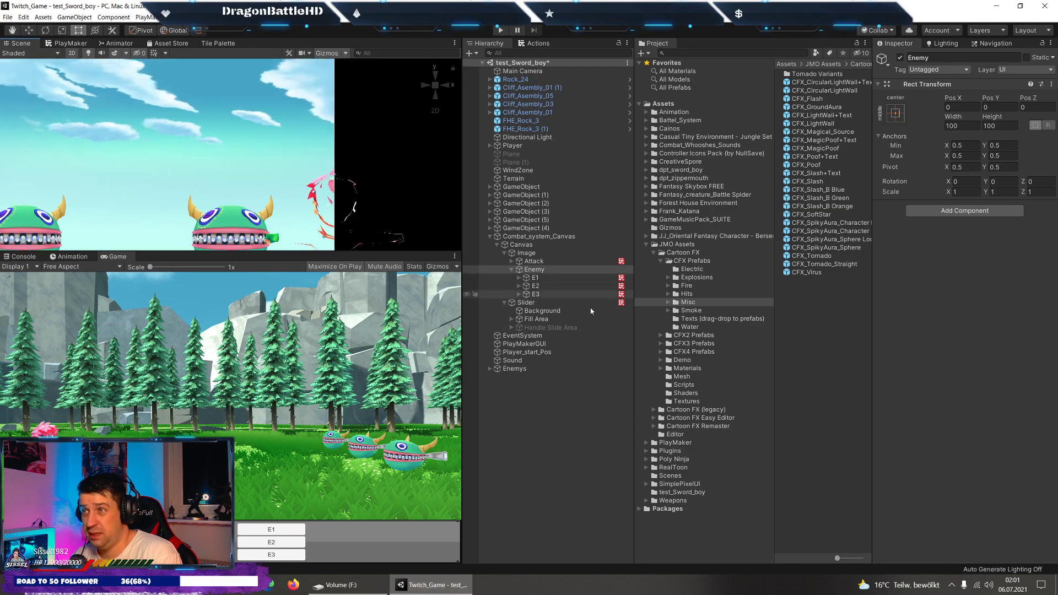
double_click(553, 270)
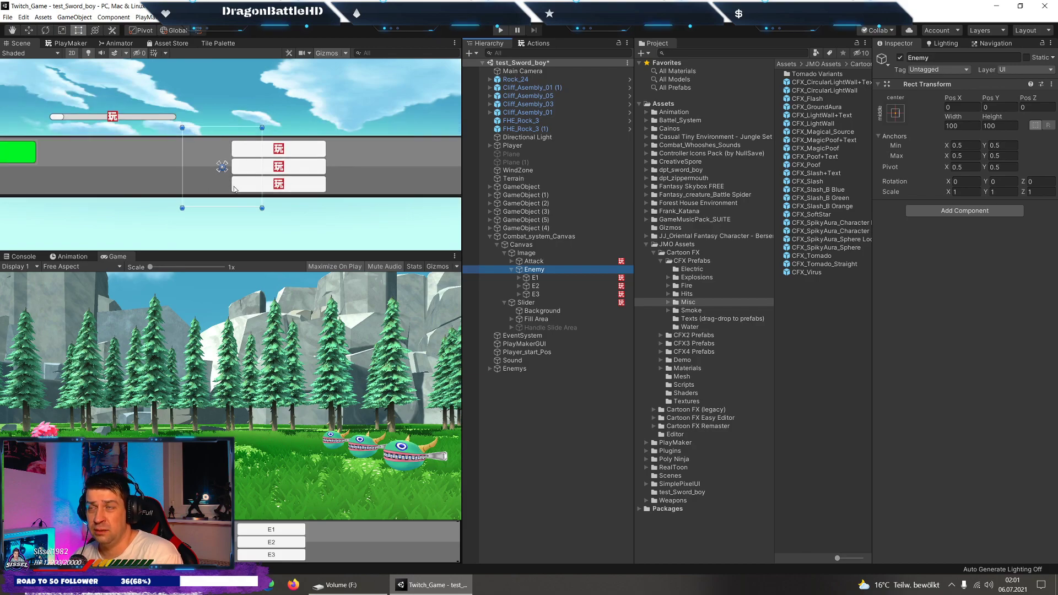
left_click(900, 58)
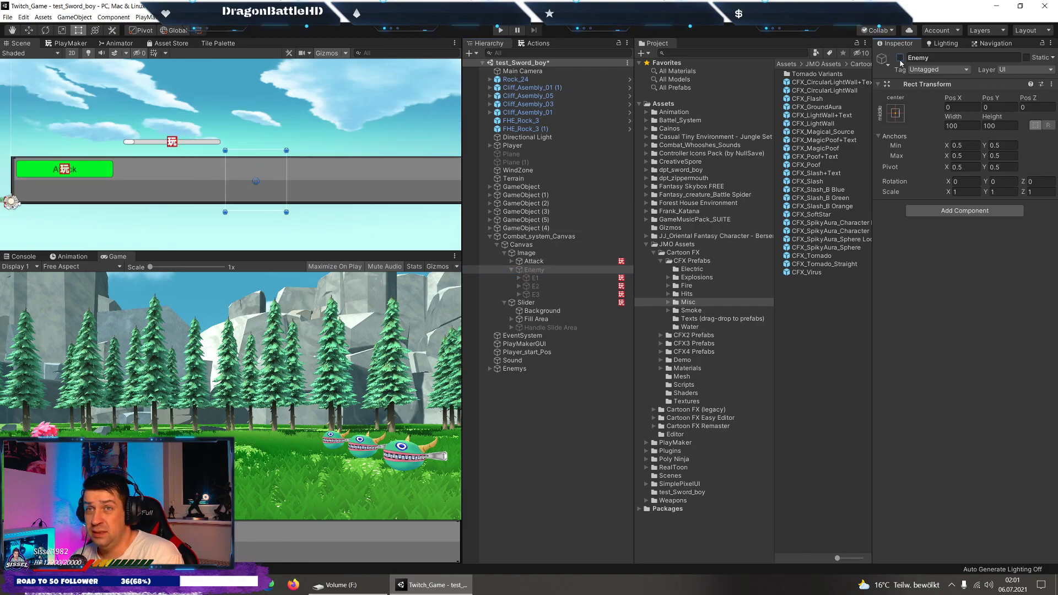
left_click(900, 58)
left_click(512, 269)
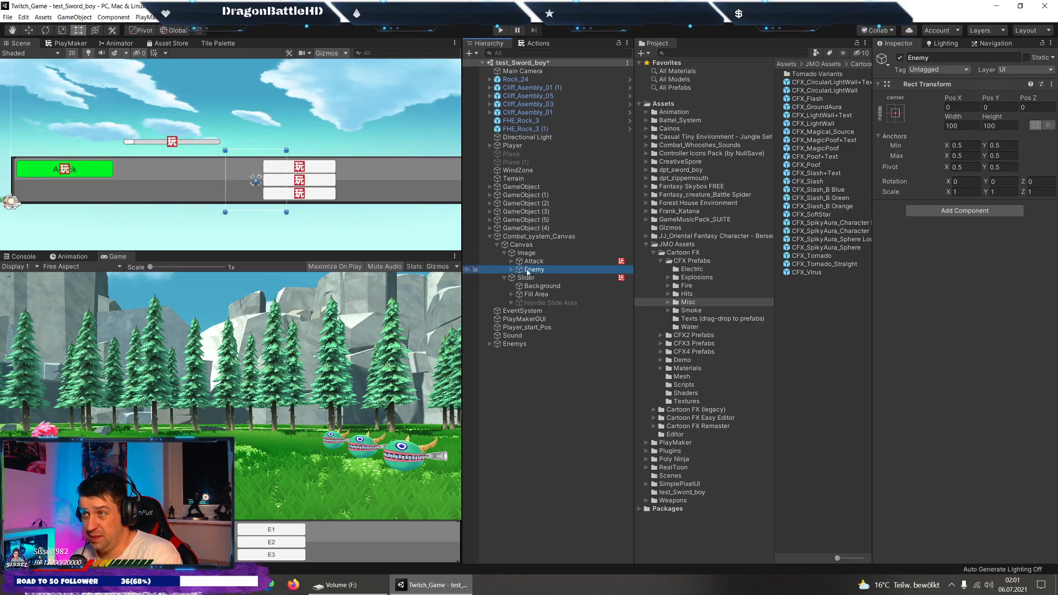
left_click(28, 31)
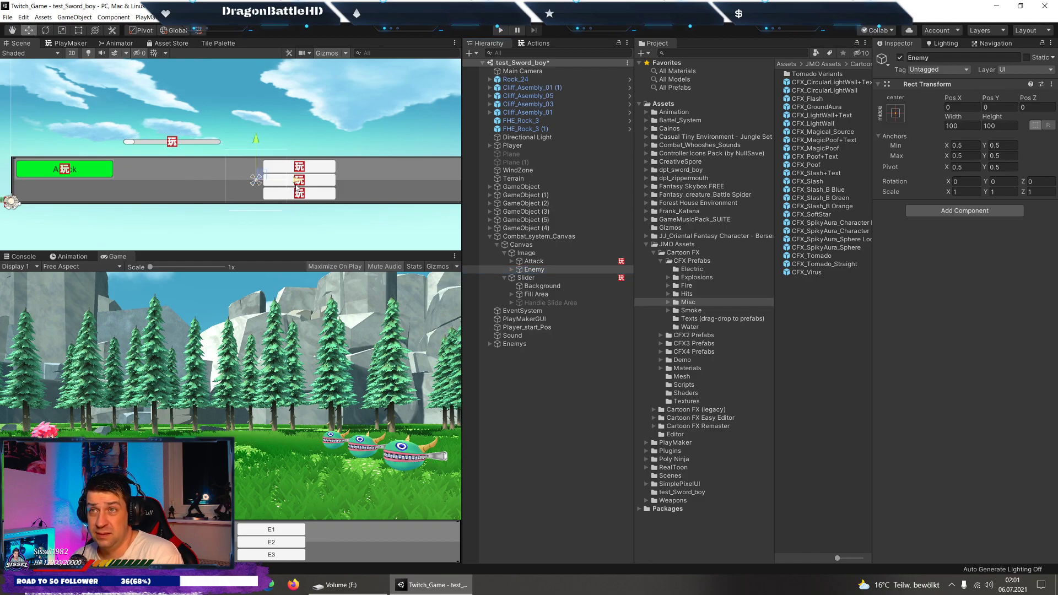
left_click_drag(296, 188, 60, 197)
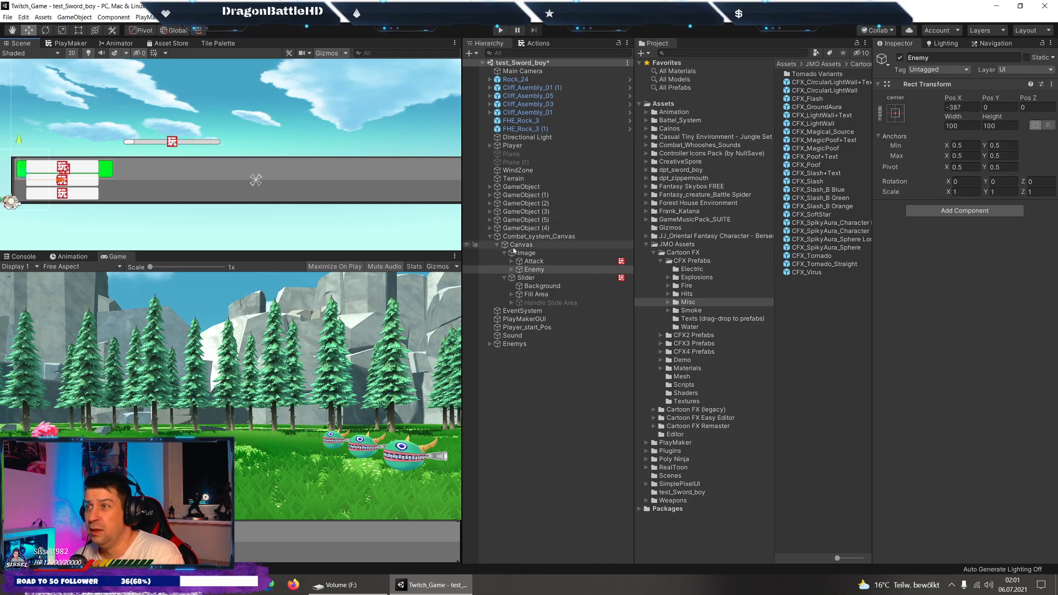
Move the Attack button to the right and place the Slider just below it.
left_click(92, 162)
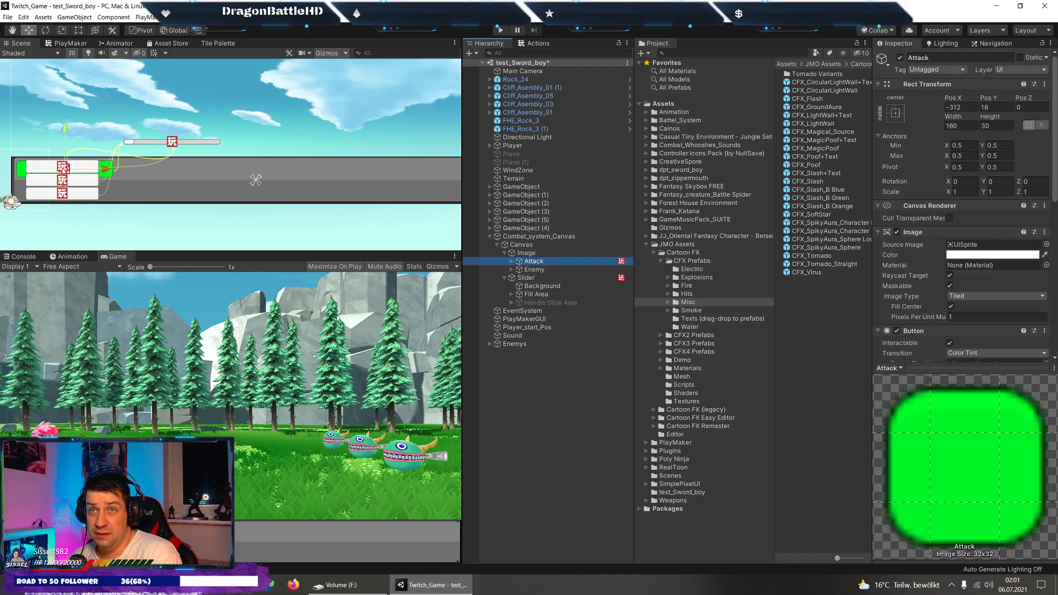
left_click_drag(114, 174, 215, 175)
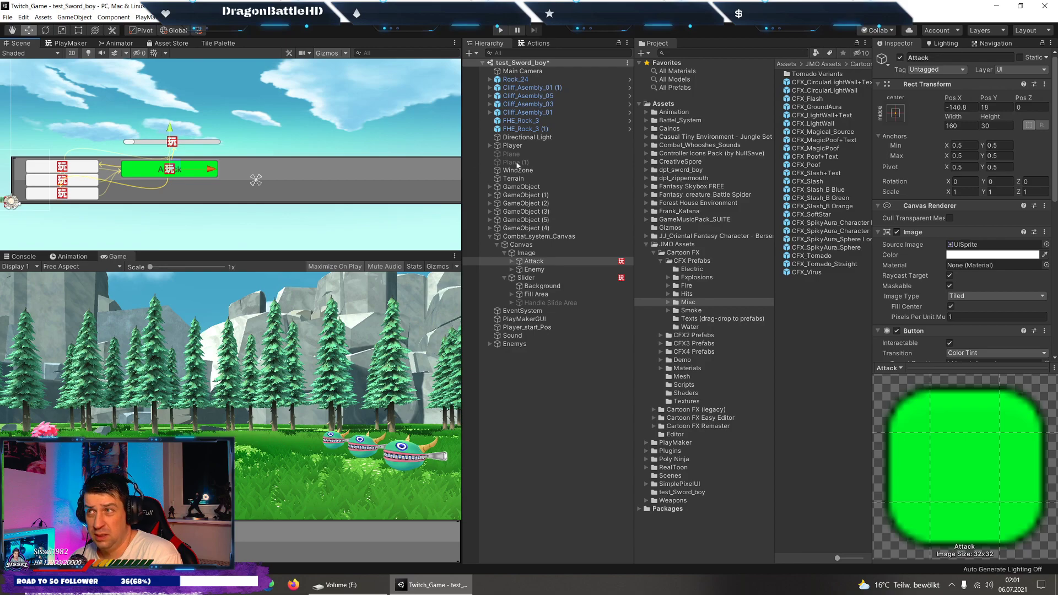
left_click(534, 280)
left_click_drag(172, 101, 167, 144)
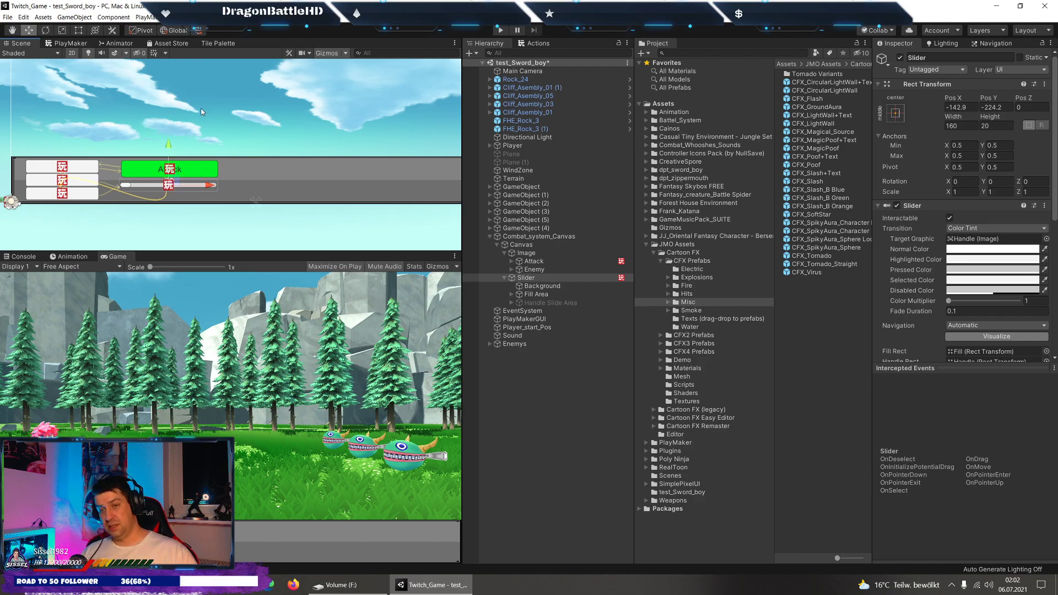
Inspect the Slider and Attack settings, then deactivate the Attack button.
left_click(547, 269)
left_click(537, 261)
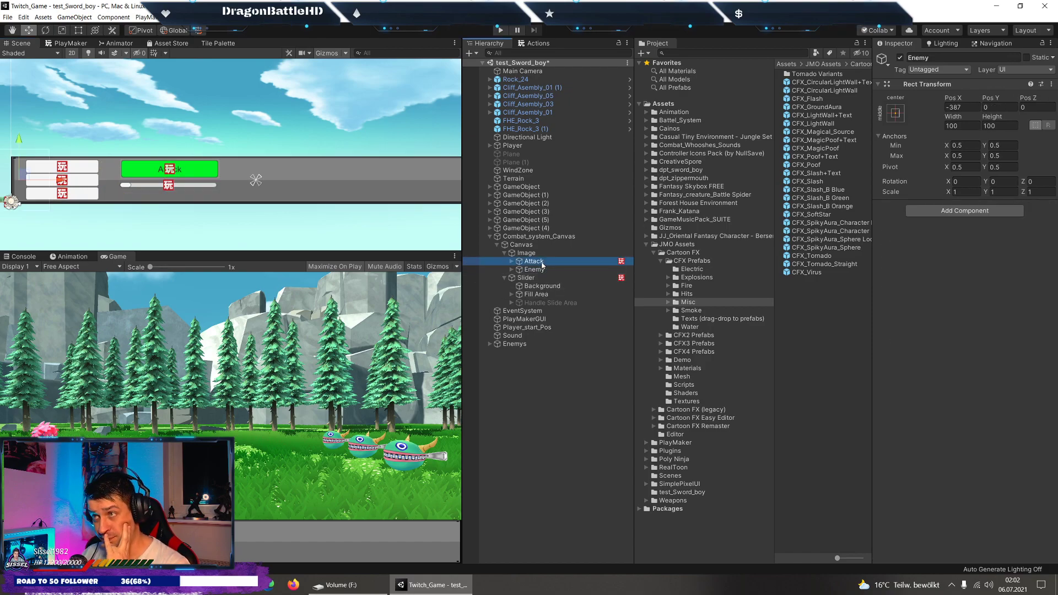
left_click(605, 279)
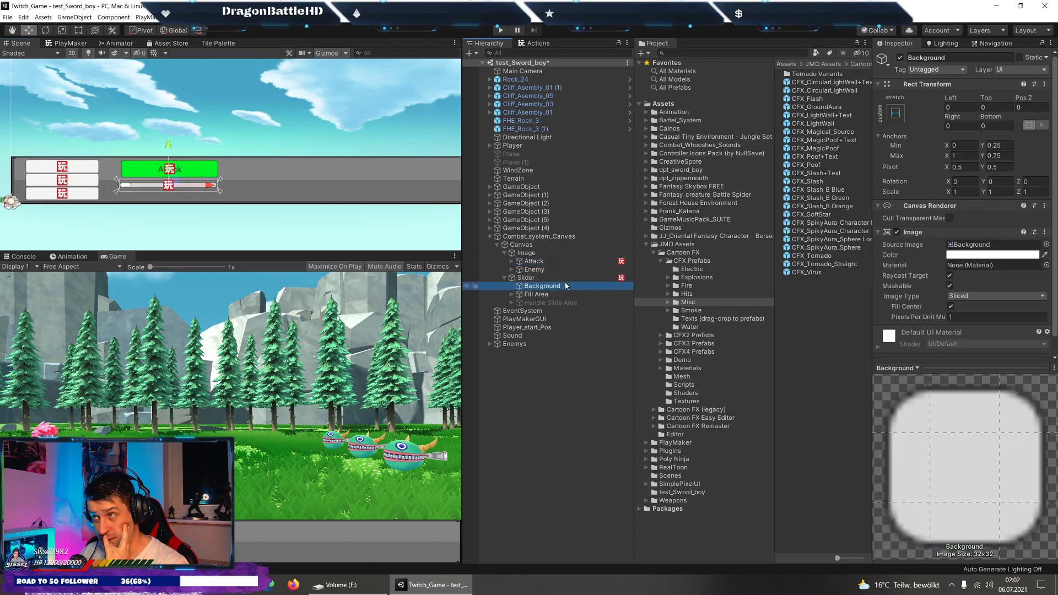
scroll(949, 300, "down", 5)
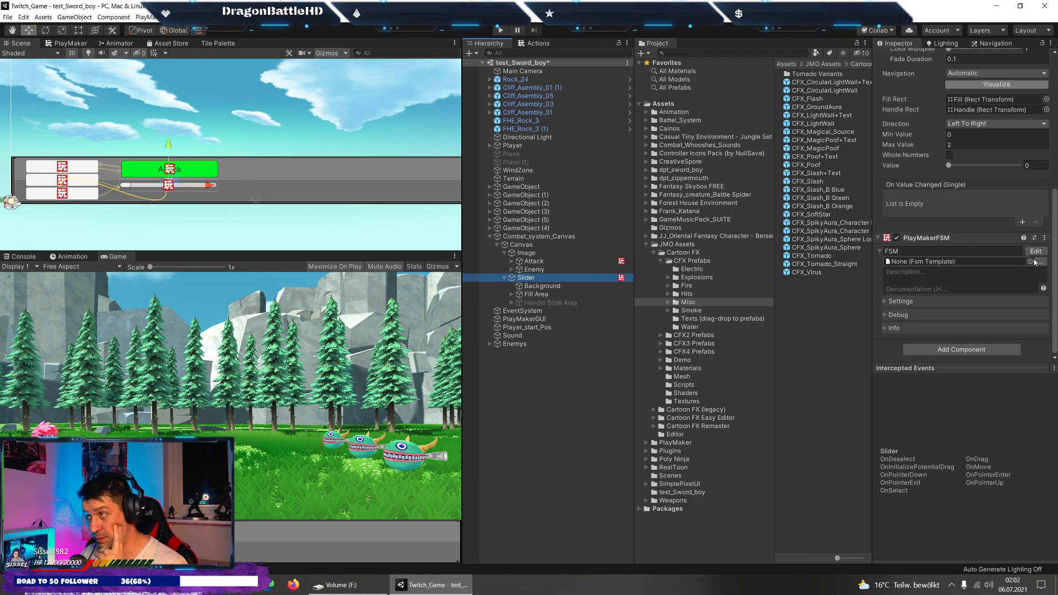
left_click(543, 261)
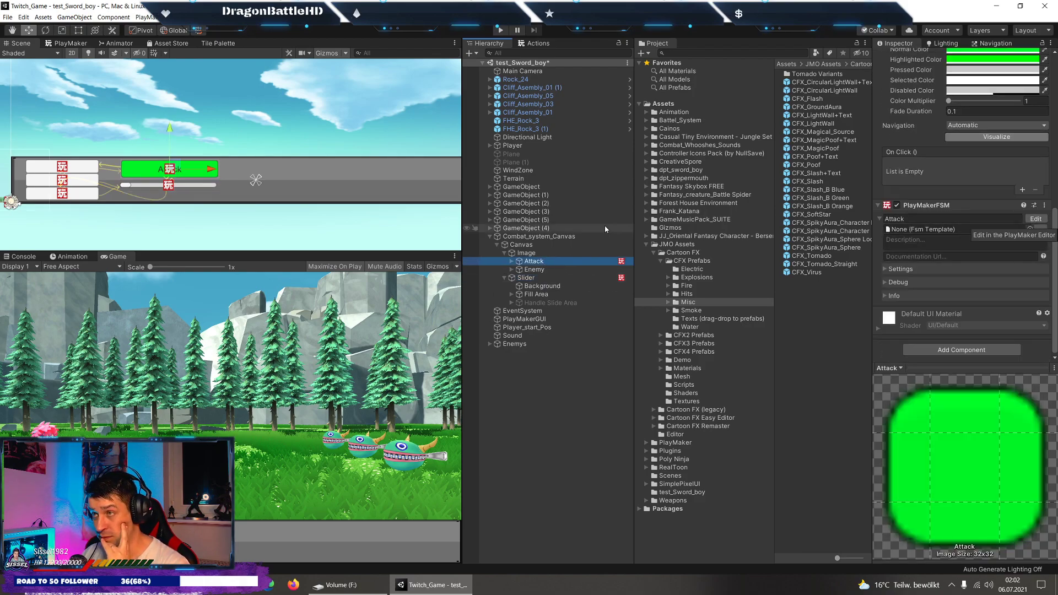
scroll(983, 167, "up", 5)
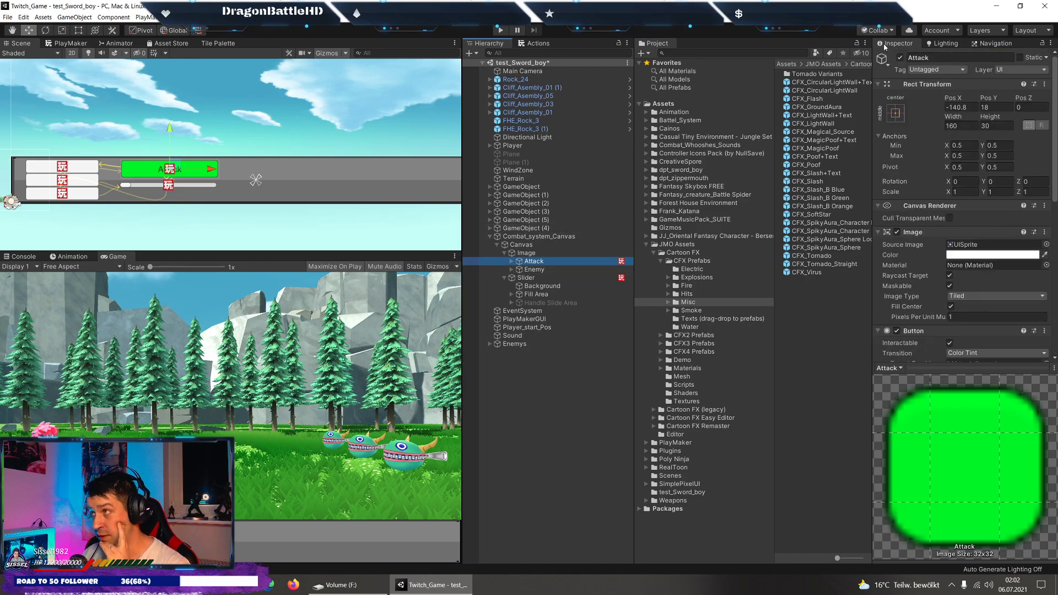
left_click(899, 59)
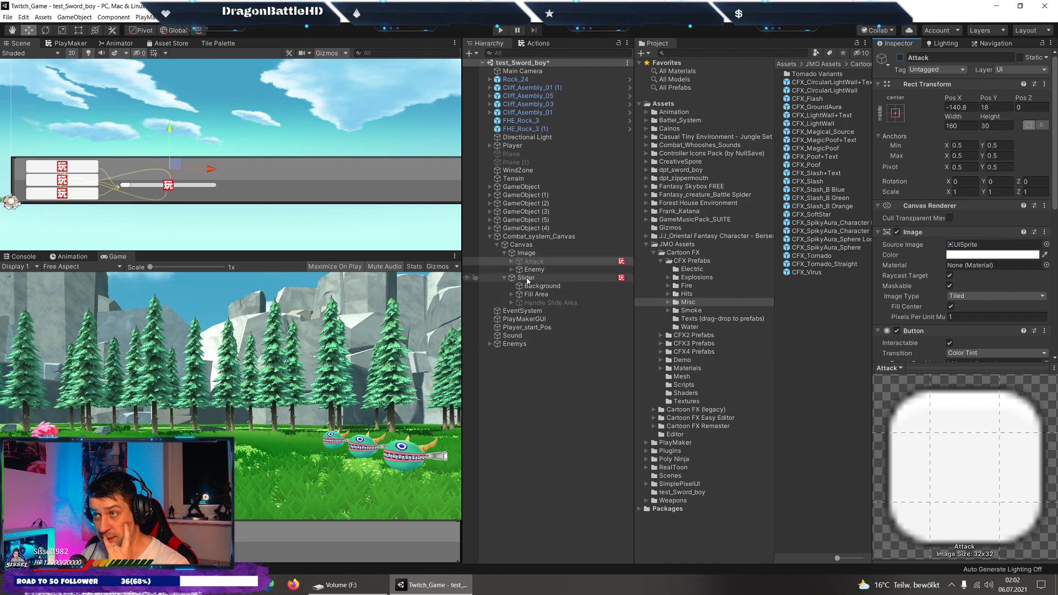
Make the Slider a child of Attack and leave the Attack button inactive.
left_click(505, 277)
left_click(526, 278)
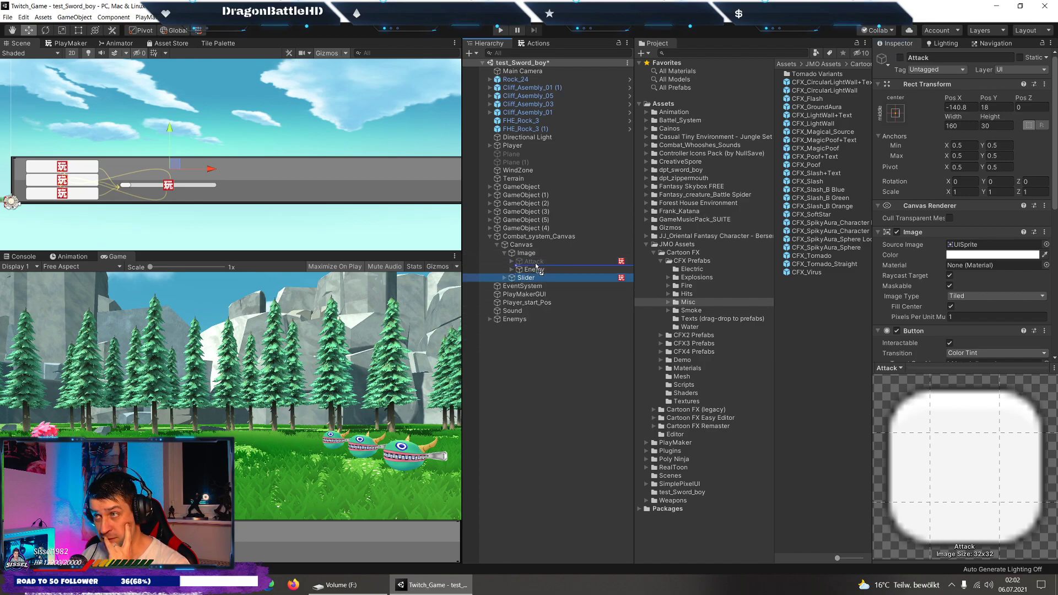
left_click_drag(536, 266, 536, 268)
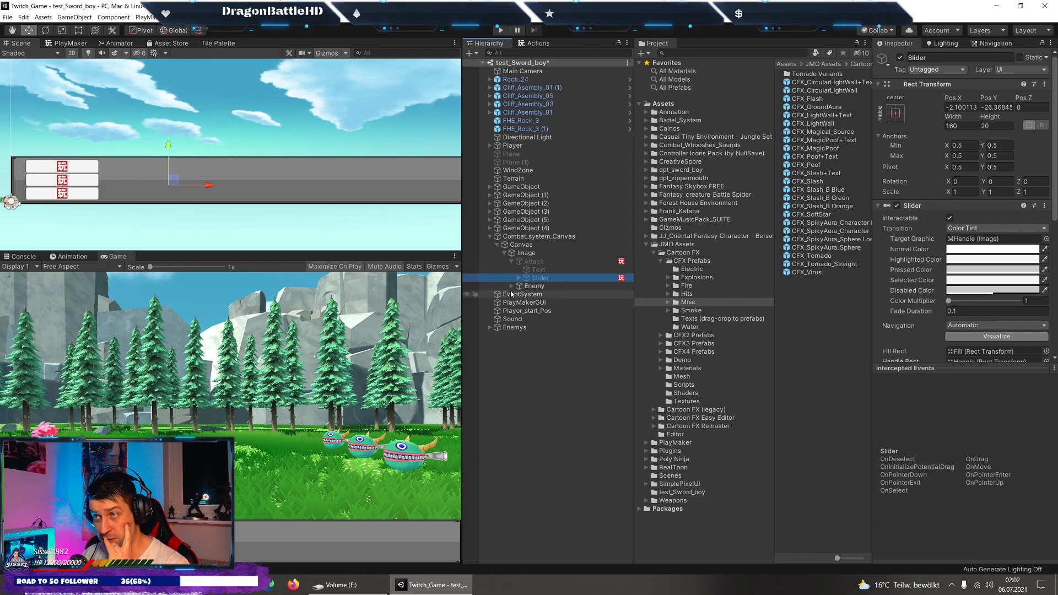
left_click(533, 261)
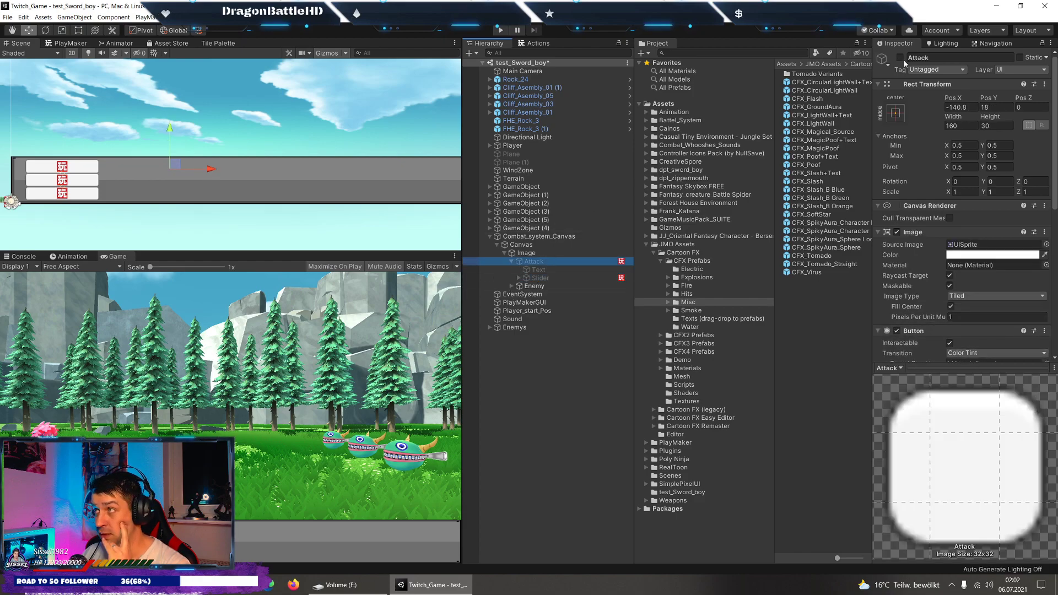
left_click(899, 58)
left_click(899, 58)
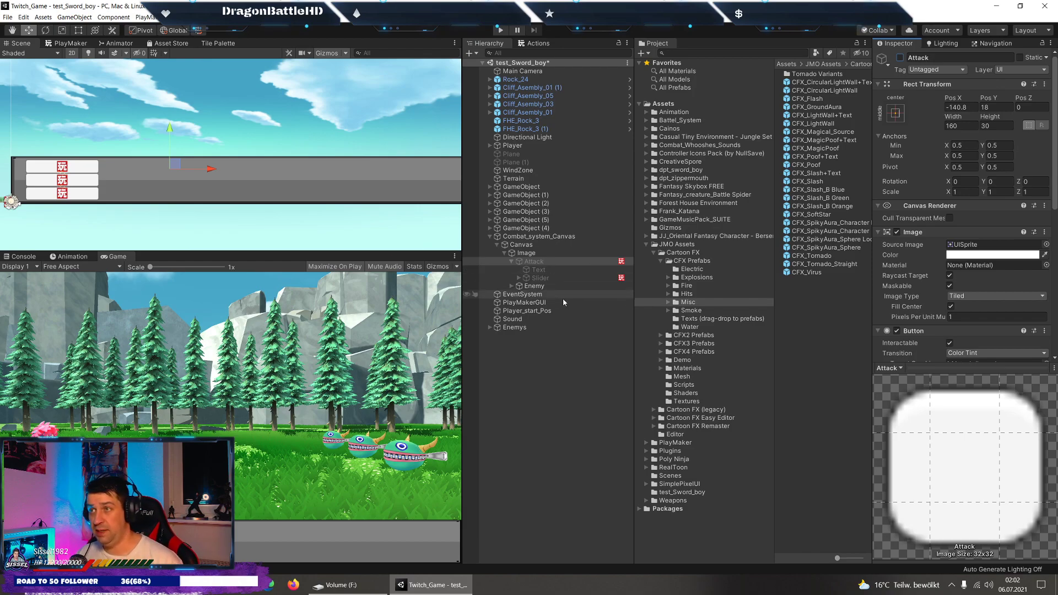
Expand the Enemy group, check E1's children, and expand the Enemys group.
left_click(527, 286)
left_click(511, 286)
left_click(533, 295)
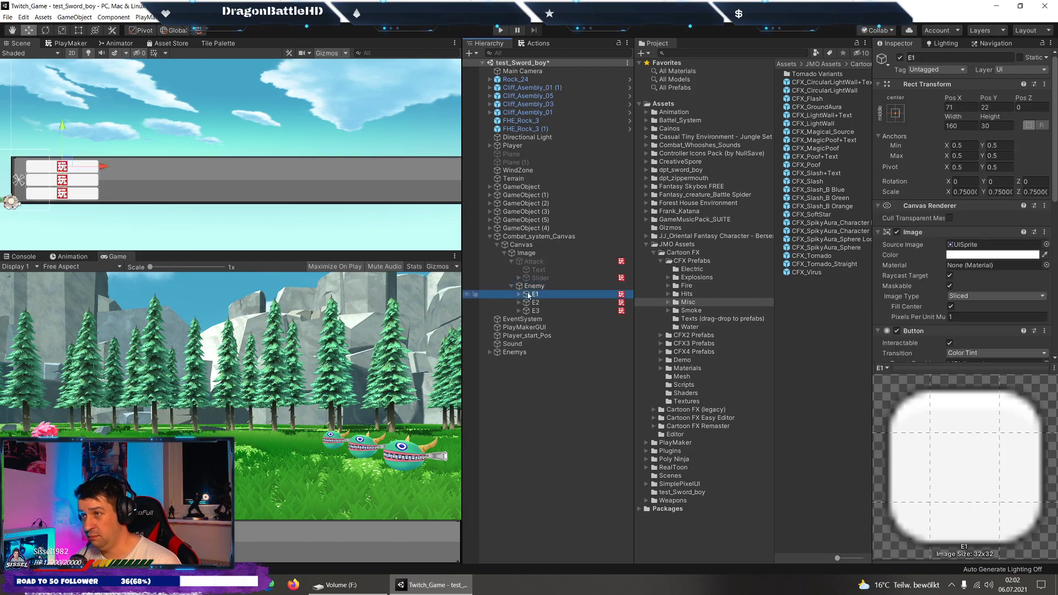
scroll(962, 248, "down", 10)
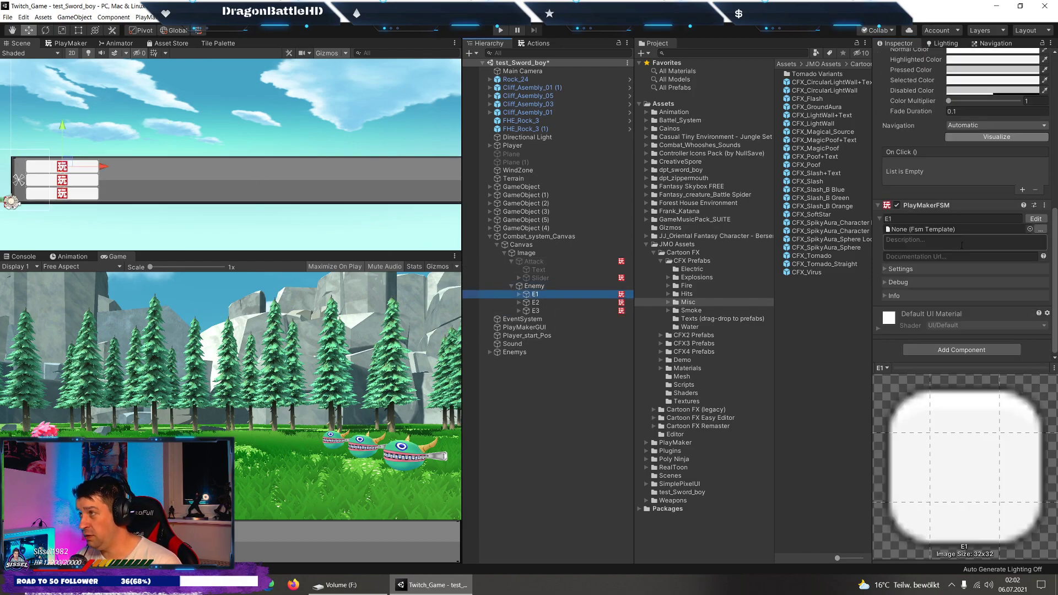
left_click(518, 295)
left_click(518, 294)
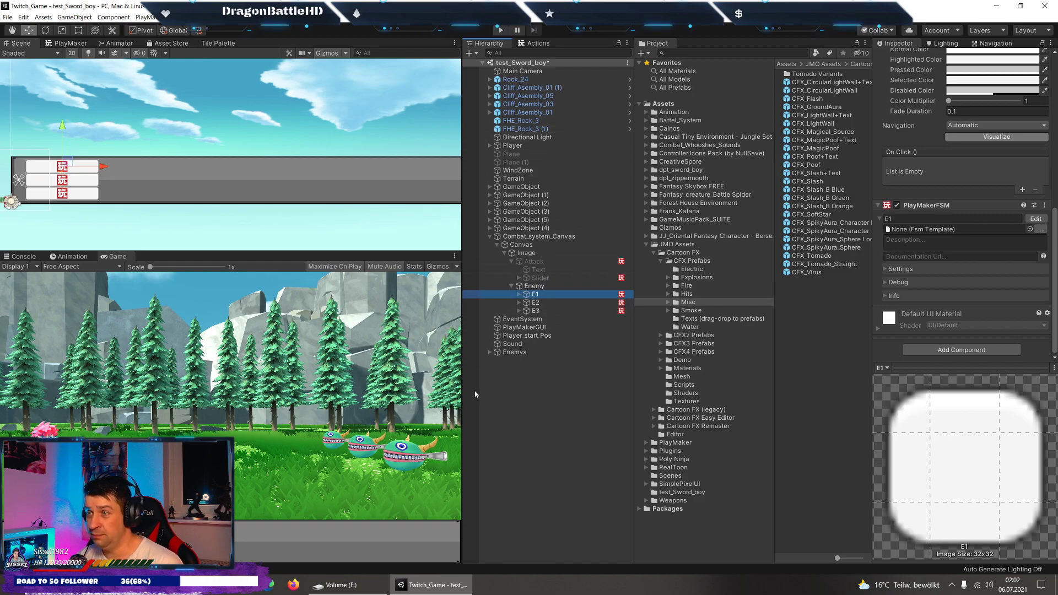
left_click(489, 352)
Activate the first zippermouth enemy's CFX2_PickupDiamond2 effect and preview it in the 3D Scene view.
left_click(497, 360)
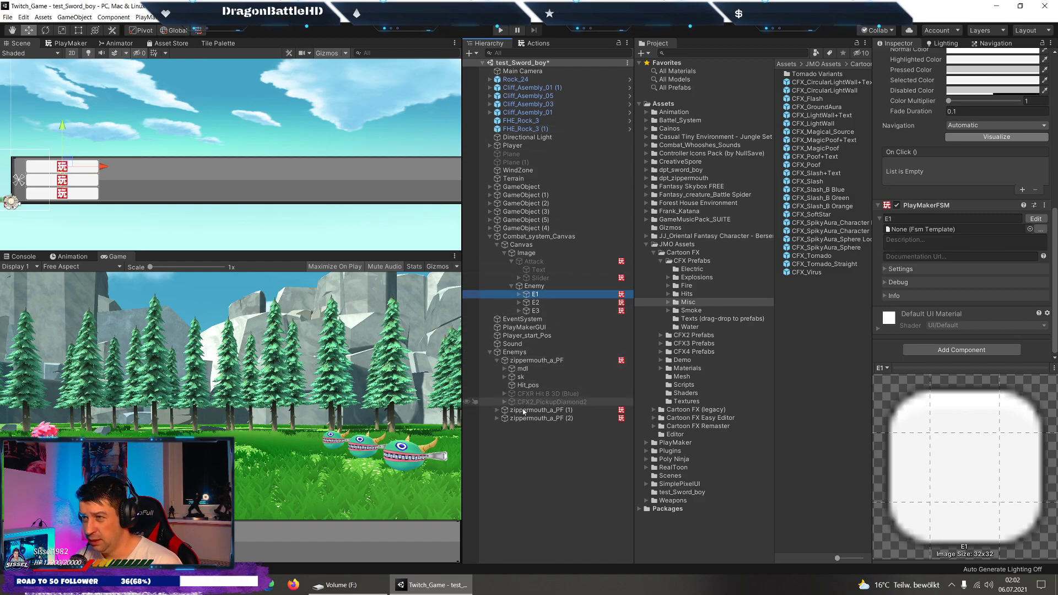
left_click(524, 402)
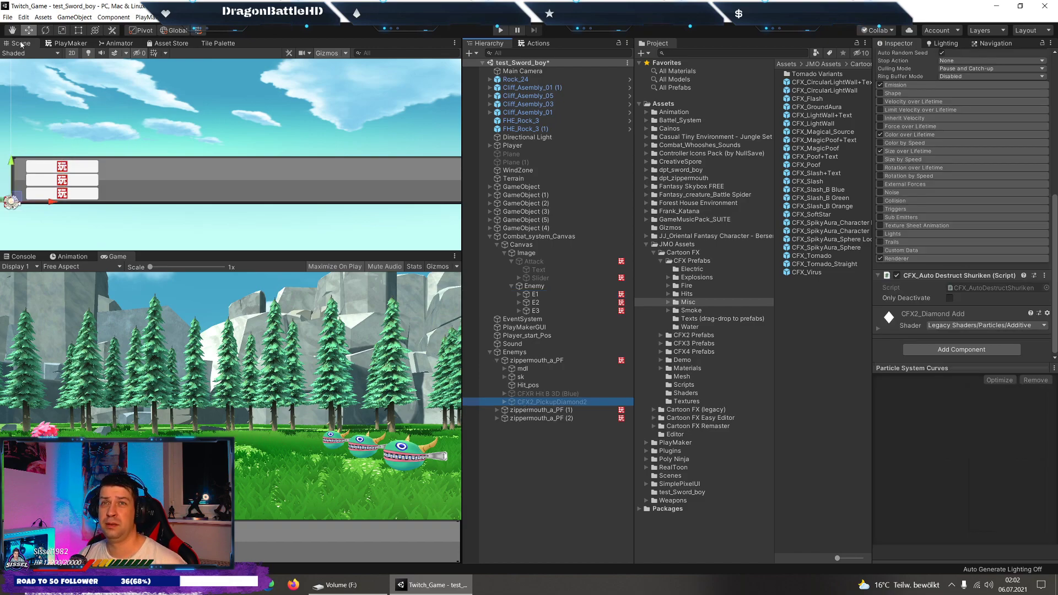
left_click(72, 53)
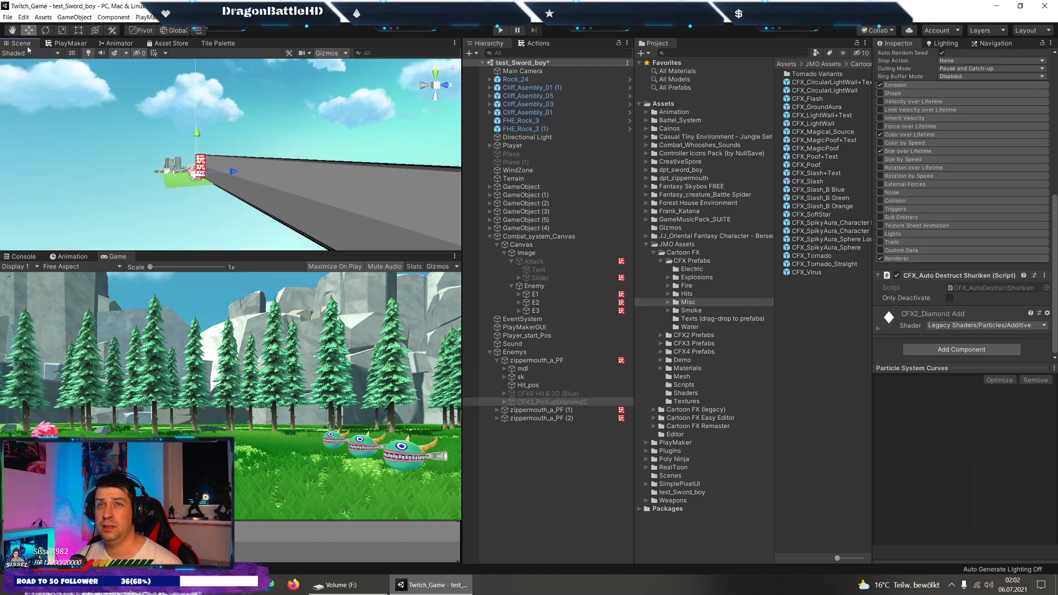
key("f")
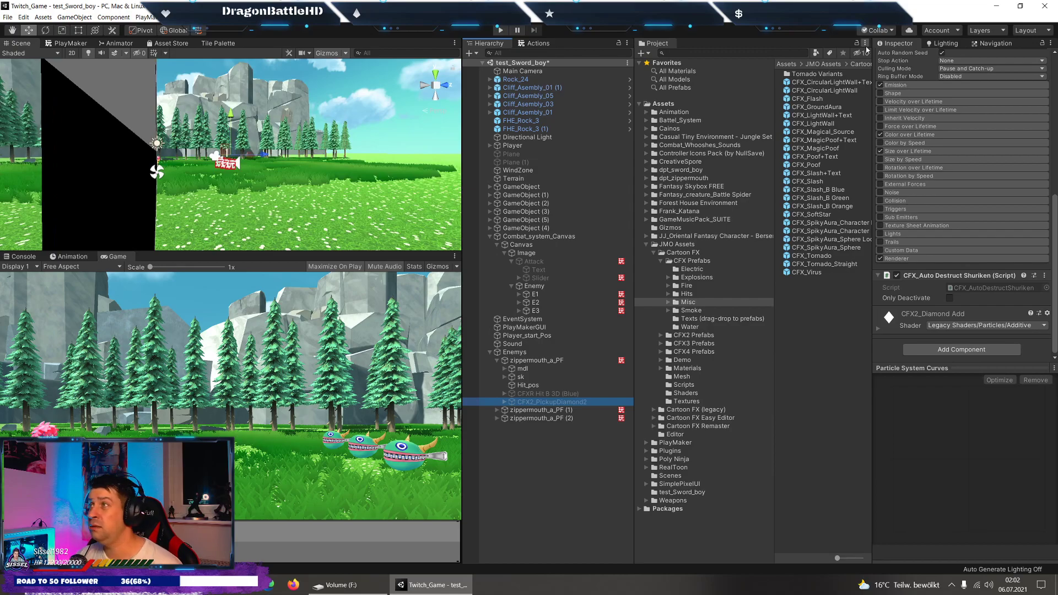
scroll(263, 177, "up", 10)
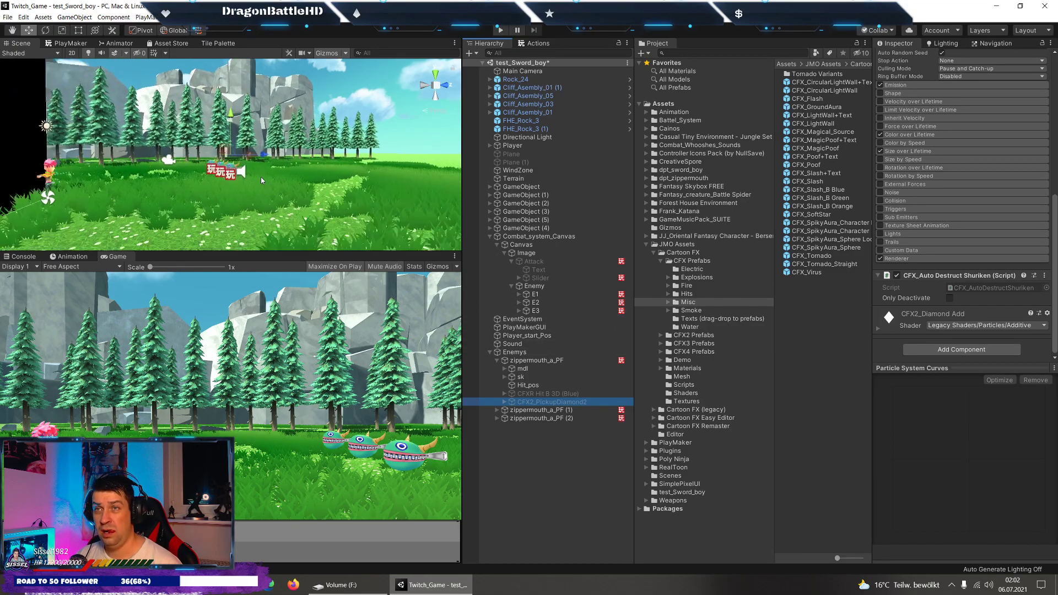
scroll(262, 177, "up", 5)
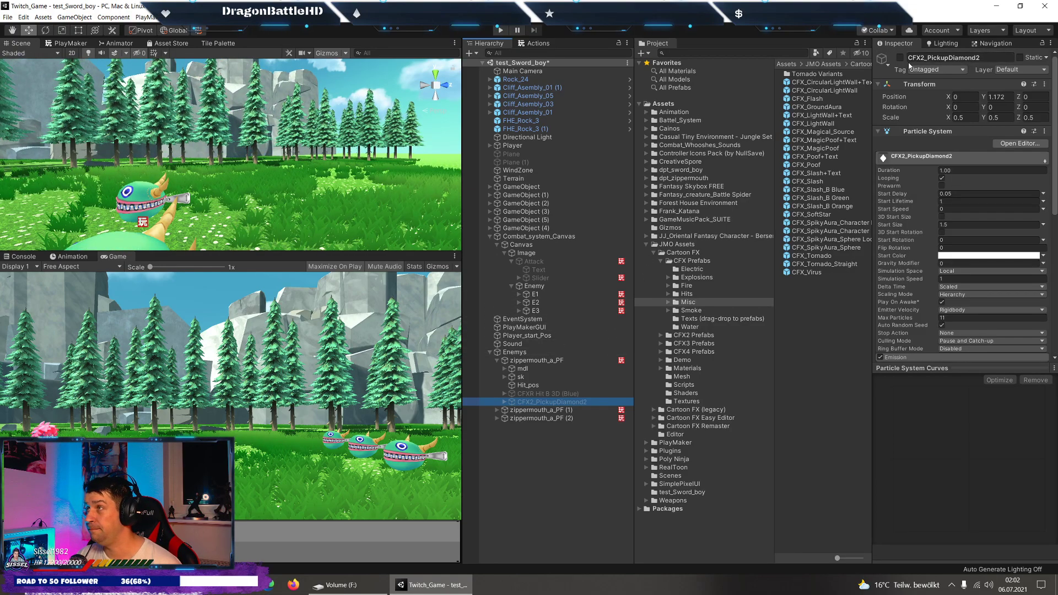
left_click(899, 57)
scroll(291, 179, "up", 3)
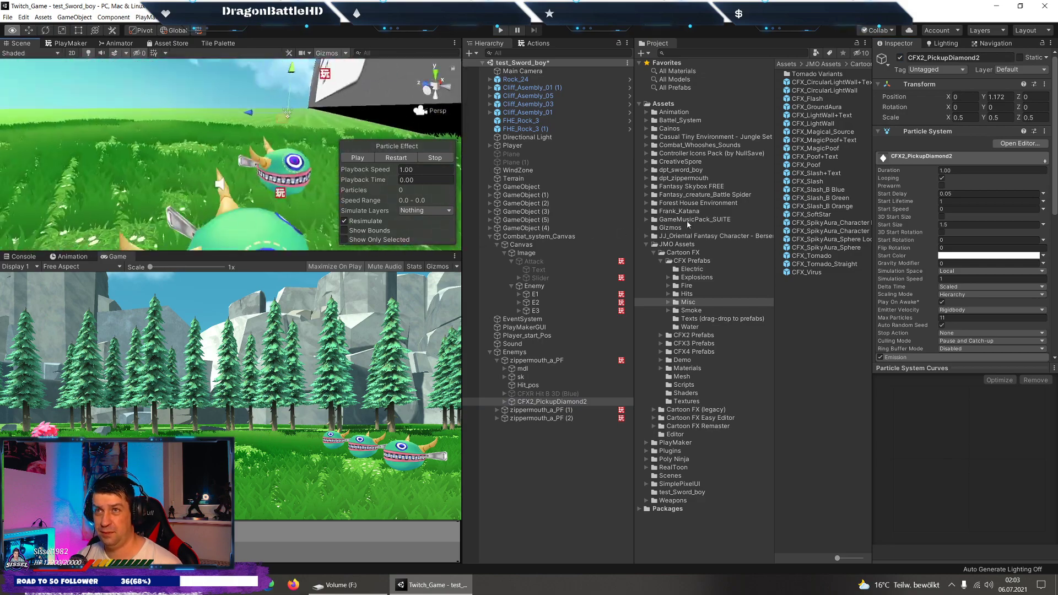
mouse_move(290, 179)
right_mouse_down()
mouse_move(384, 167)
mouse_move(121, 152)
right_mouse_up()
left_click(357, 157)
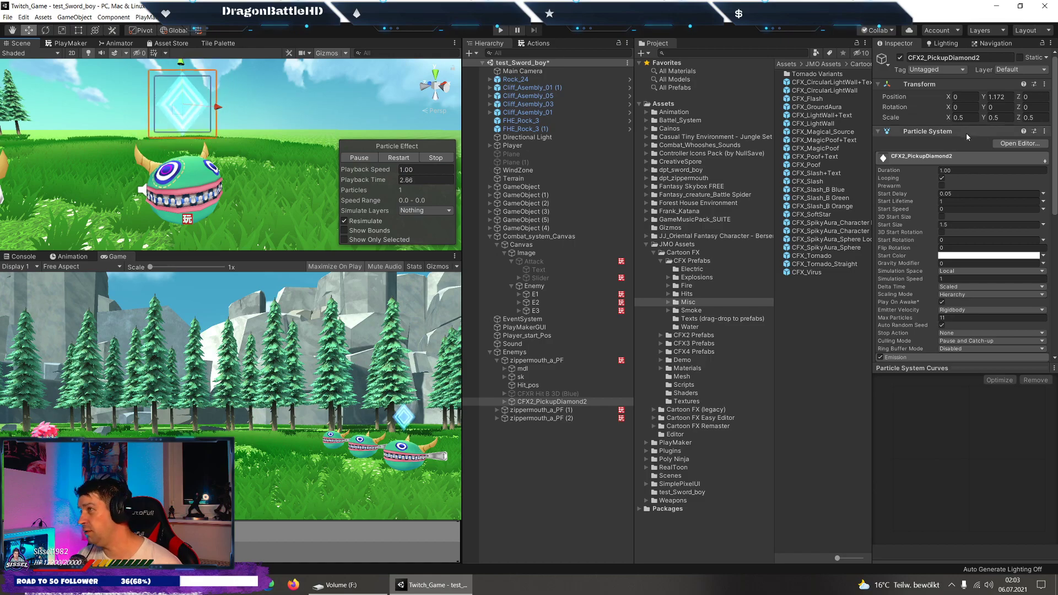
Set that diamond effect's X and Y scale to 0.3.
left_click(965, 118)
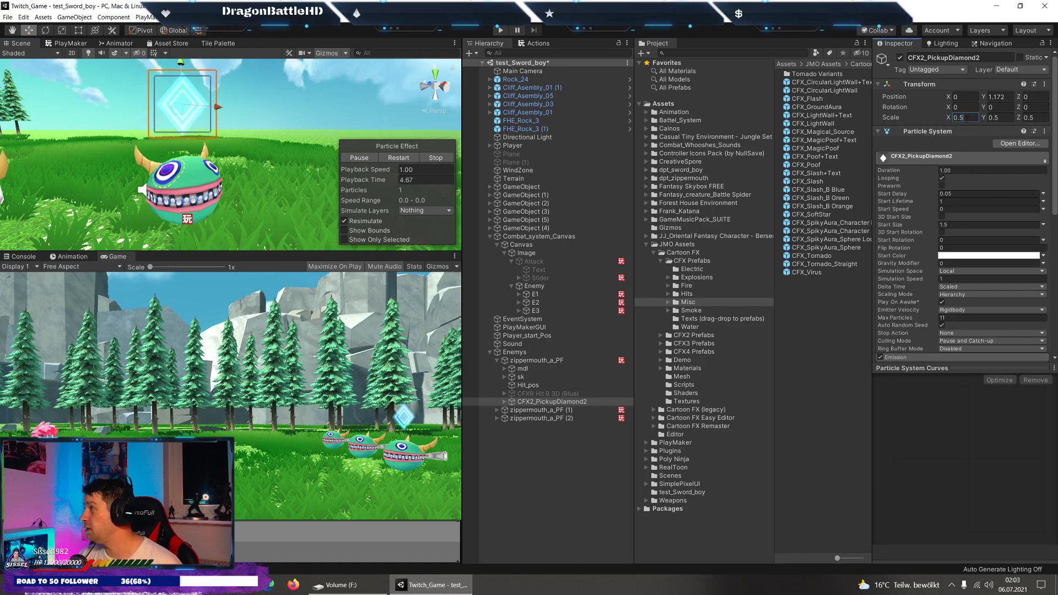
type("0.3")
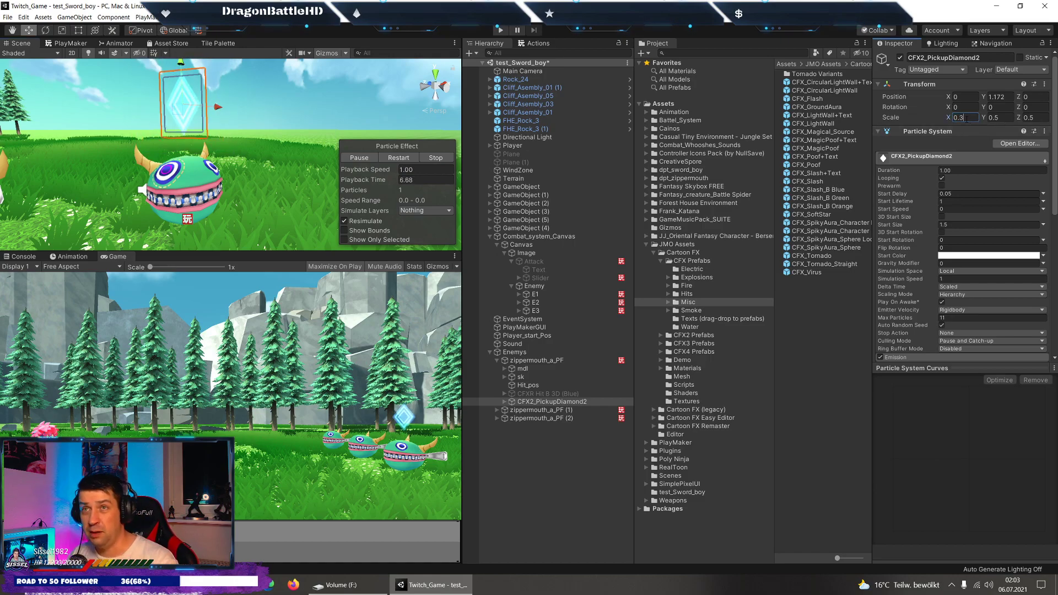
left_click(1006, 117)
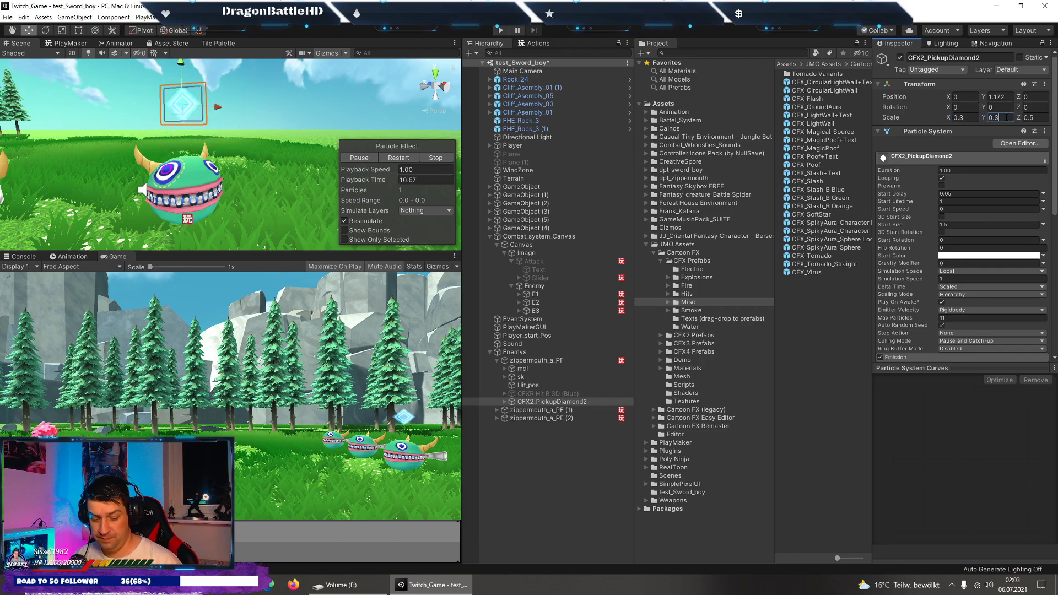
type("0.3")
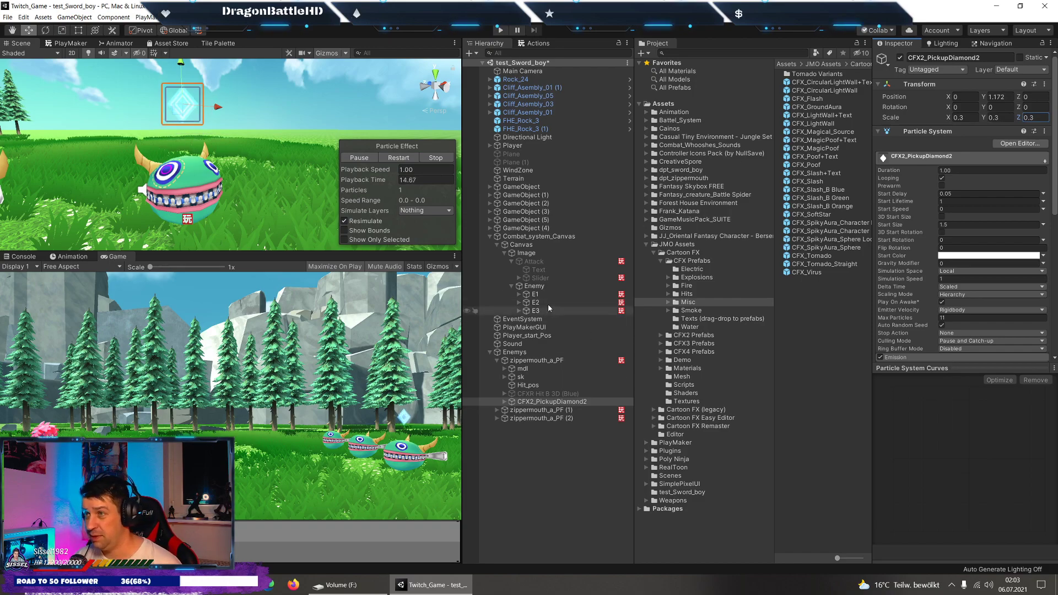
Multi-select the second and third enemies' diamond effects and set their scale to 0.3.
left_click(497, 410)
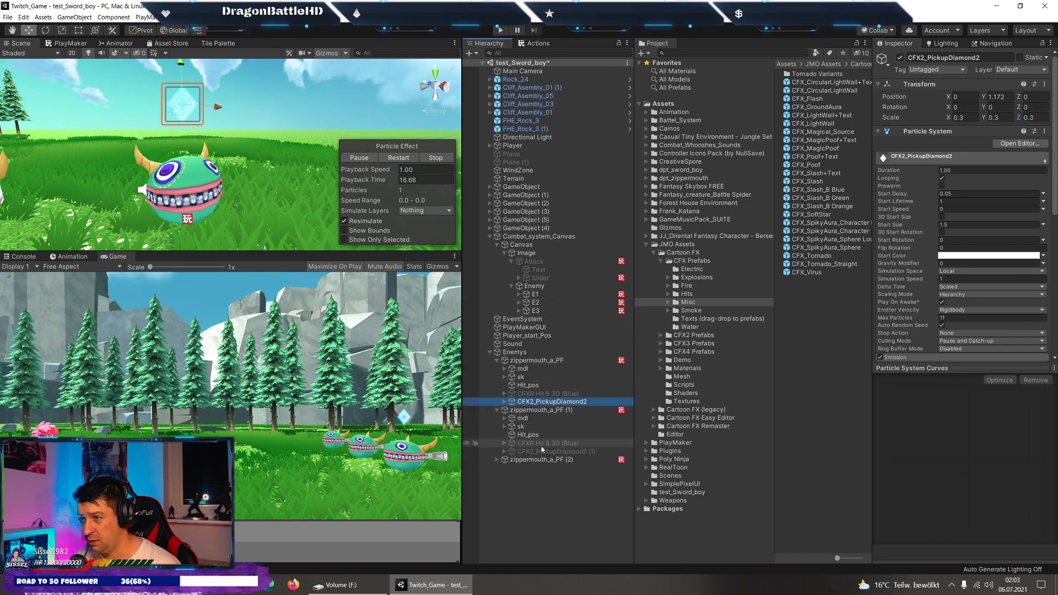
left_click(546, 451)
left_click(497, 460)
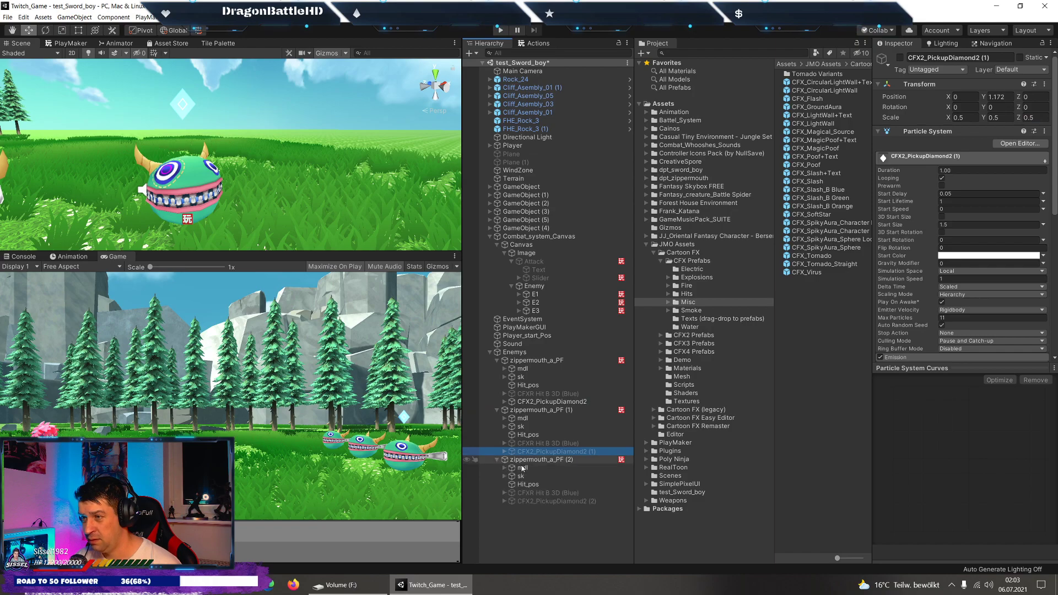
left_click(554, 501, "ctrl")
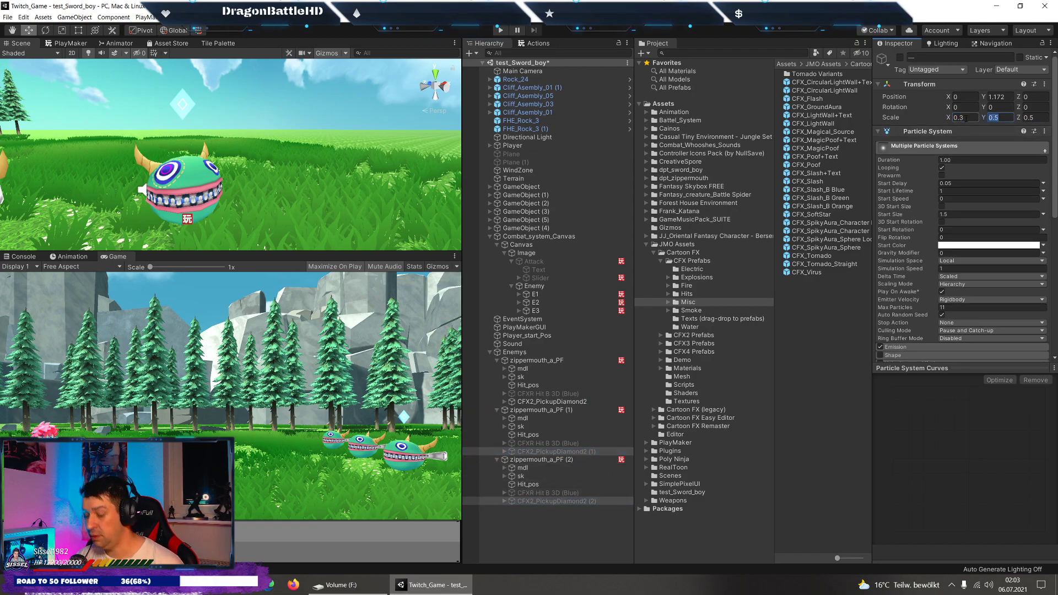
type("0.3")
key("Tab")
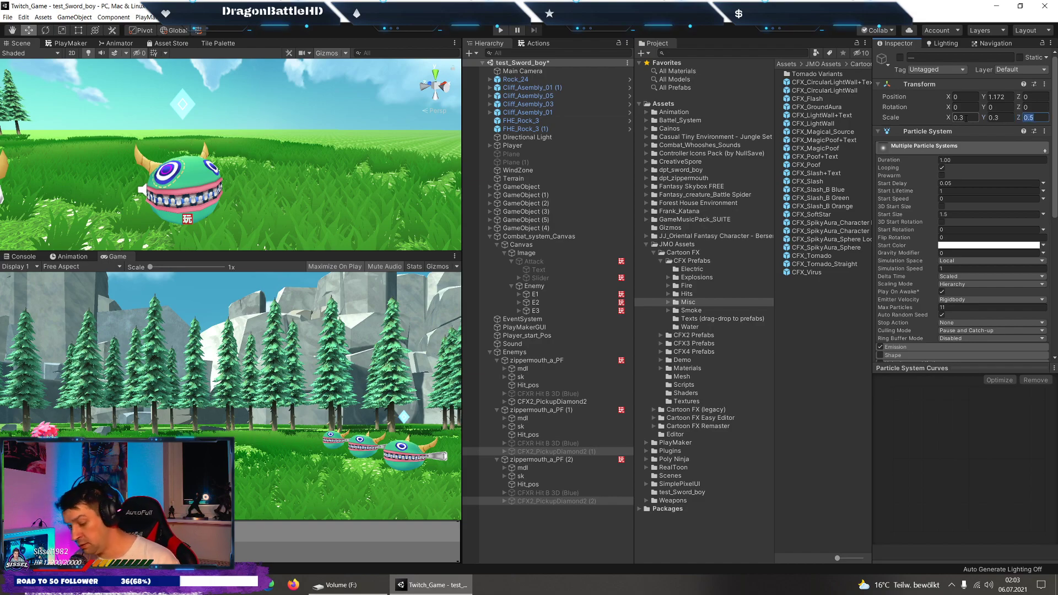
type("0.3")
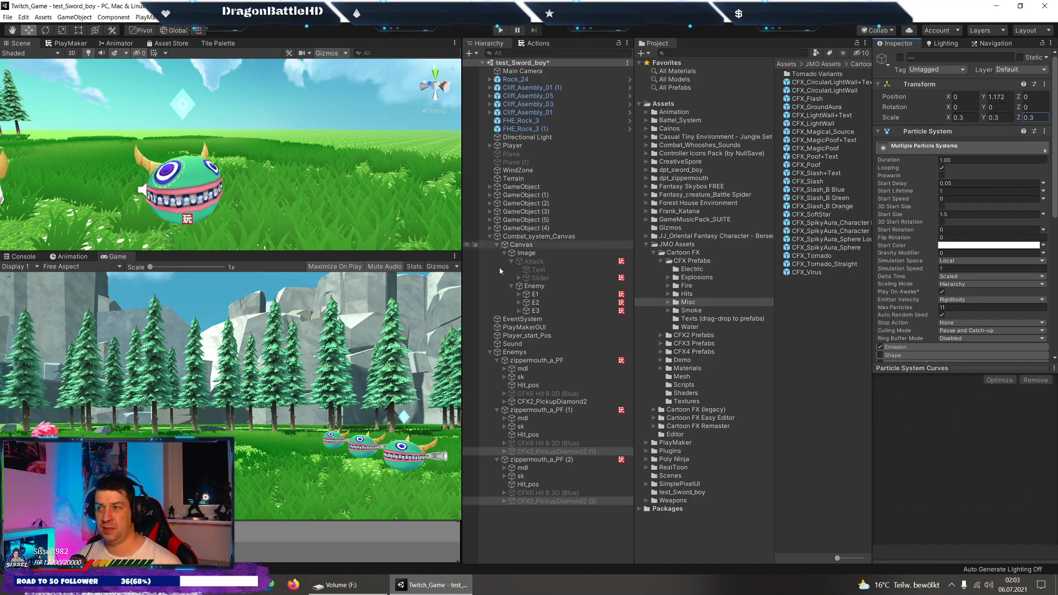
Open E1's FSM and review the actions in State 1 and Zustand 1.
left_click(570, 362)
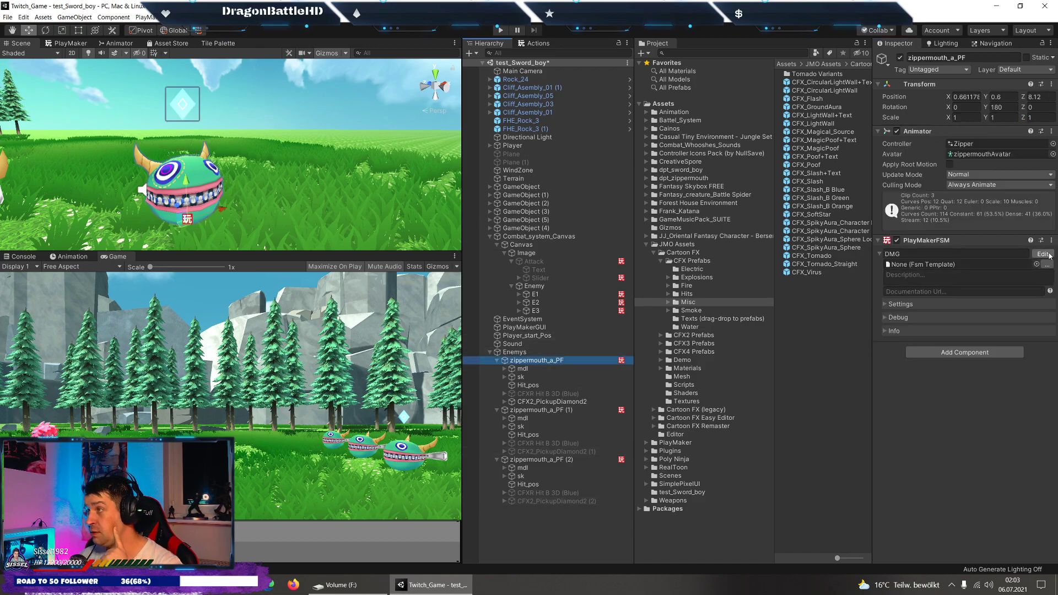
left_click(534, 294)
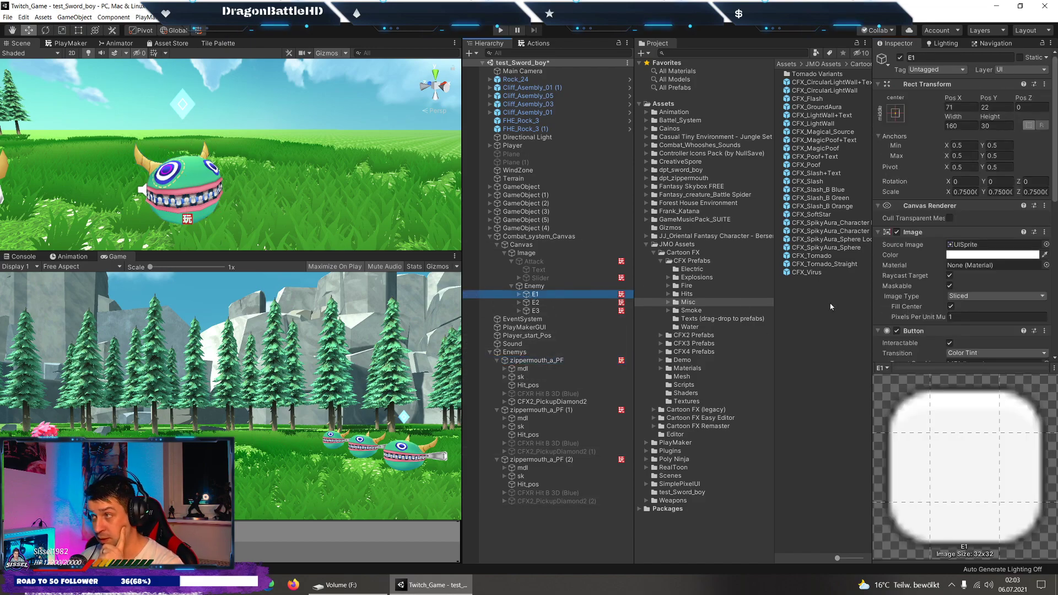
scroll(1005, 255, "down", 2)
left_click(1036, 219)
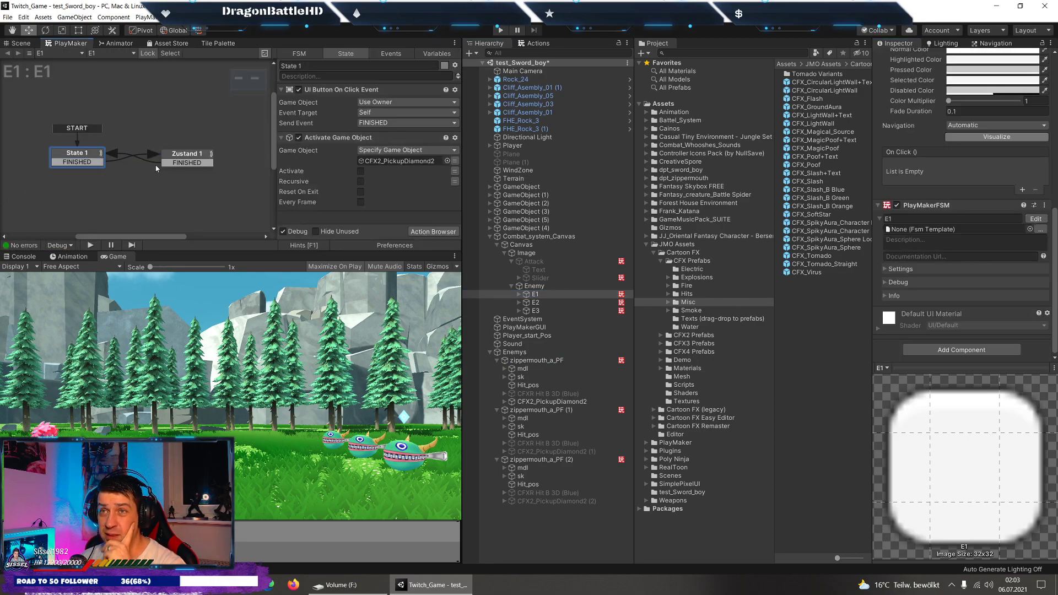
left_click(177, 161)
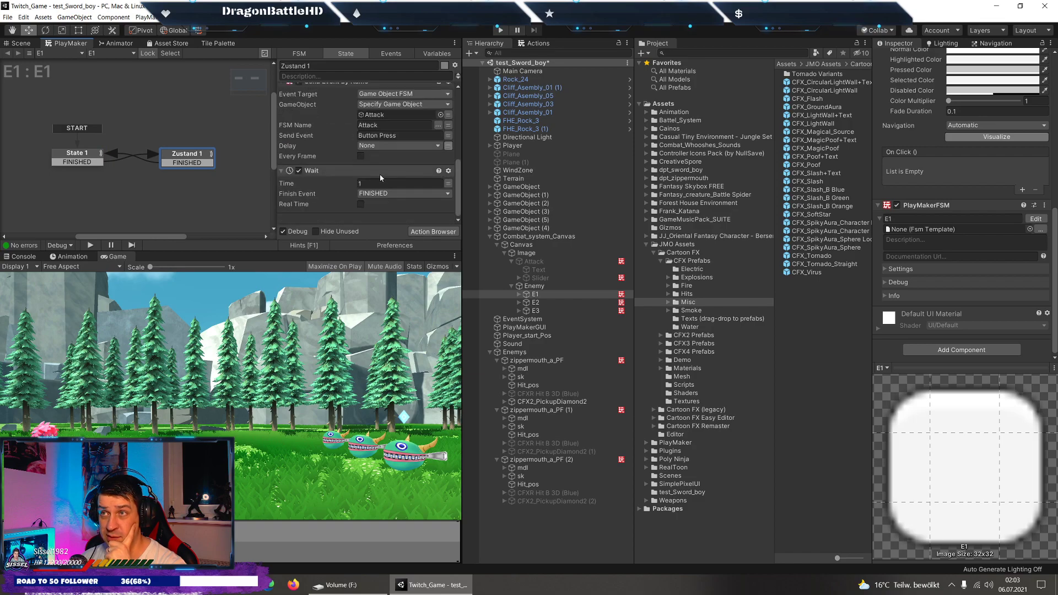
left_click(70, 163)
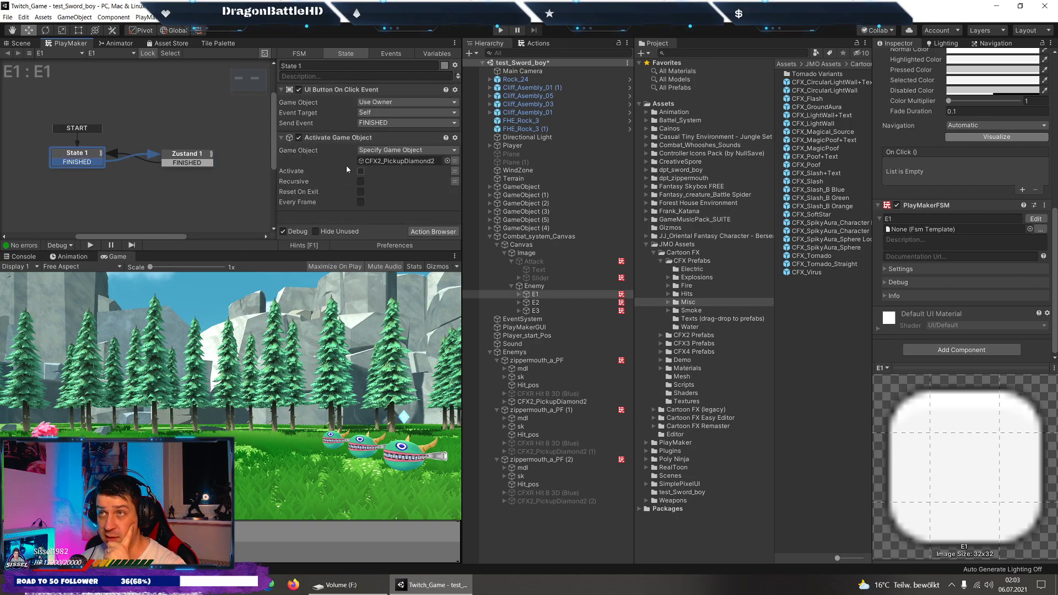
left_click(171, 166)
Start Play mode to test the combat scene.
scroll(346, 171, "down", 2)
scroll(346, 171, "down", 2)
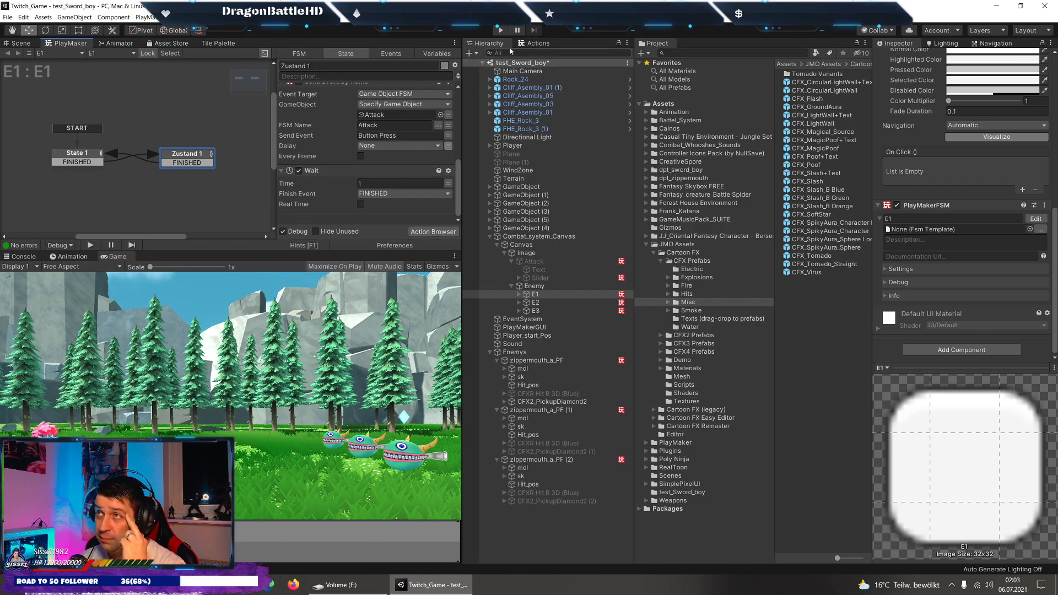
left_click(499, 31)
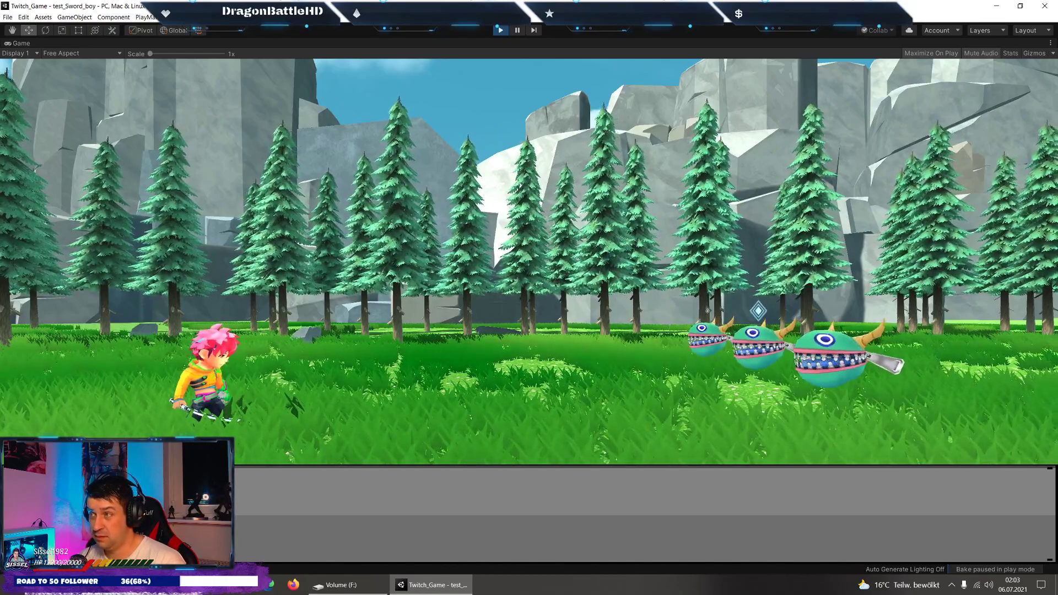
Exit Play mode and reselect State 1 in E1's FSM graph.
left_click(500, 30)
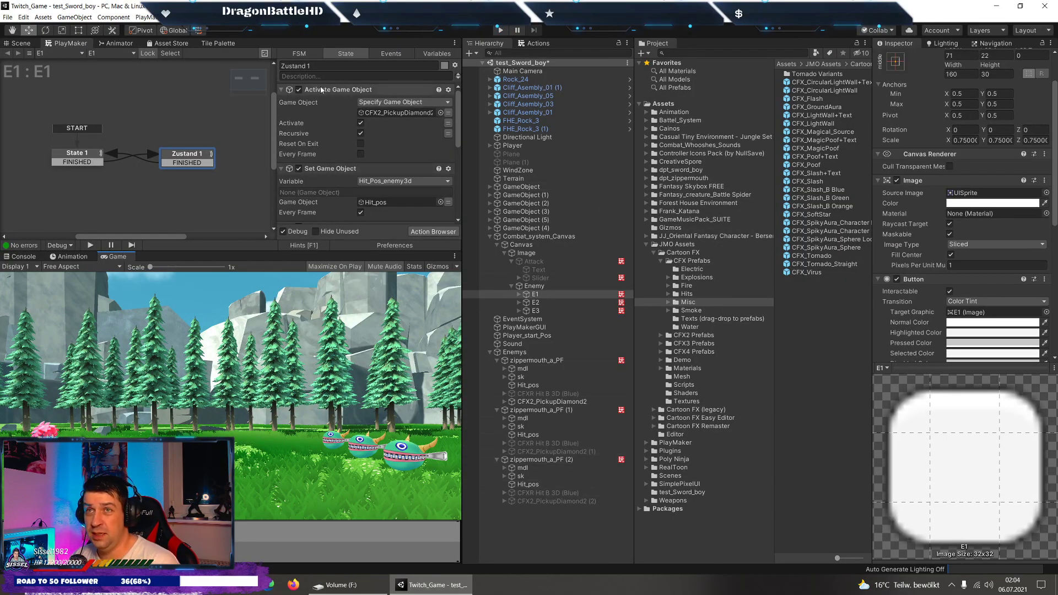
left_click(84, 162)
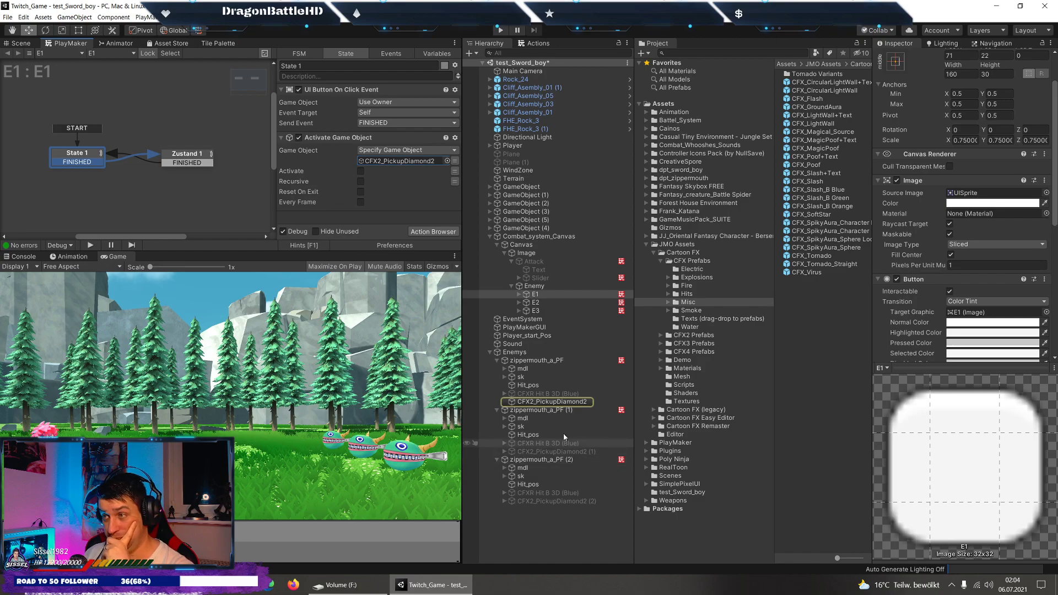
Copy-paste the Activate Game Object action and target it at CFX2_PickupDiamond2 (1).
right_click(316, 139)
left_click(341, 198)
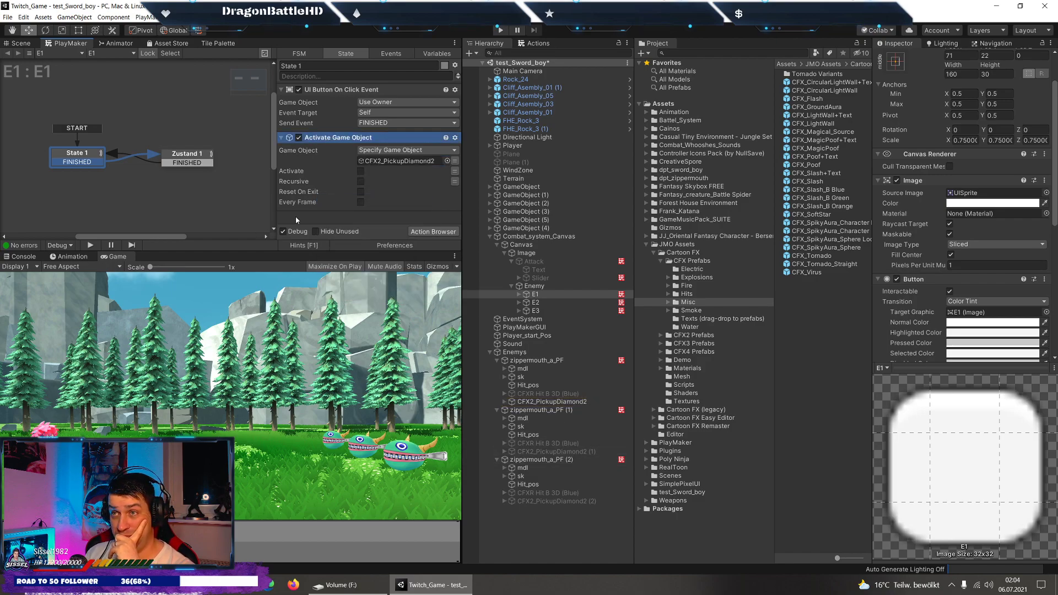
right_click(296, 217)
left_click(329, 309)
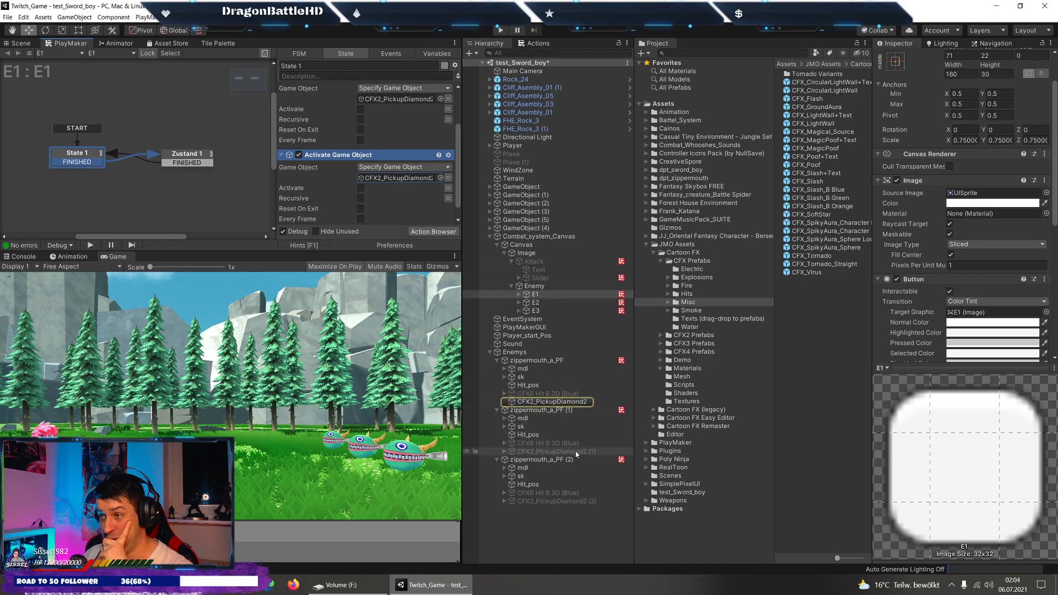
left_click_drag(551, 451, 419, 211)
Delete the extra pasted action and retarget the action to CFX2_PickupDiamond2 (2).
right_click(313, 147)
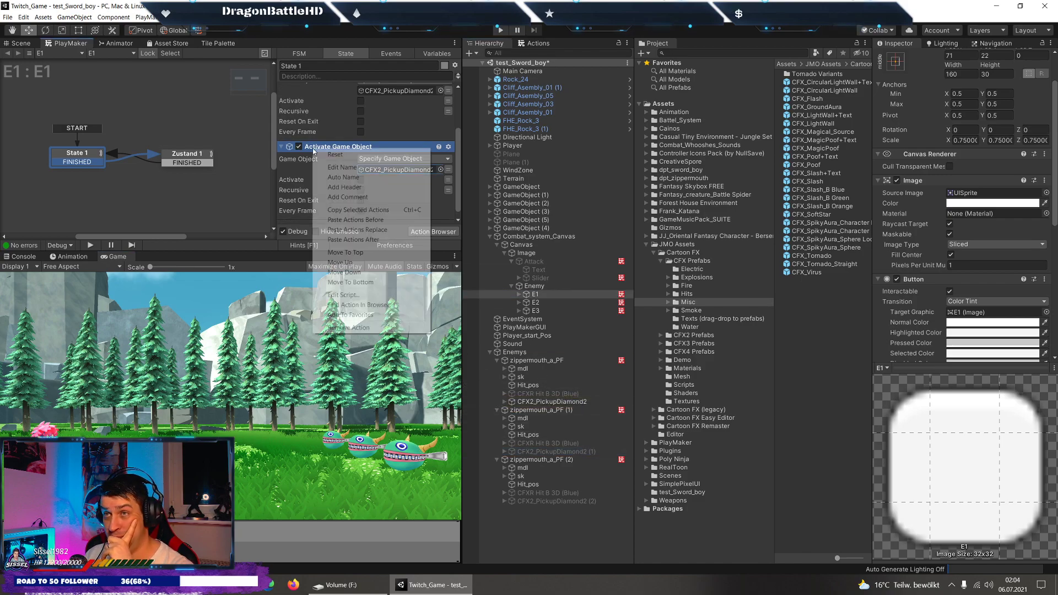
left_click(353, 209)
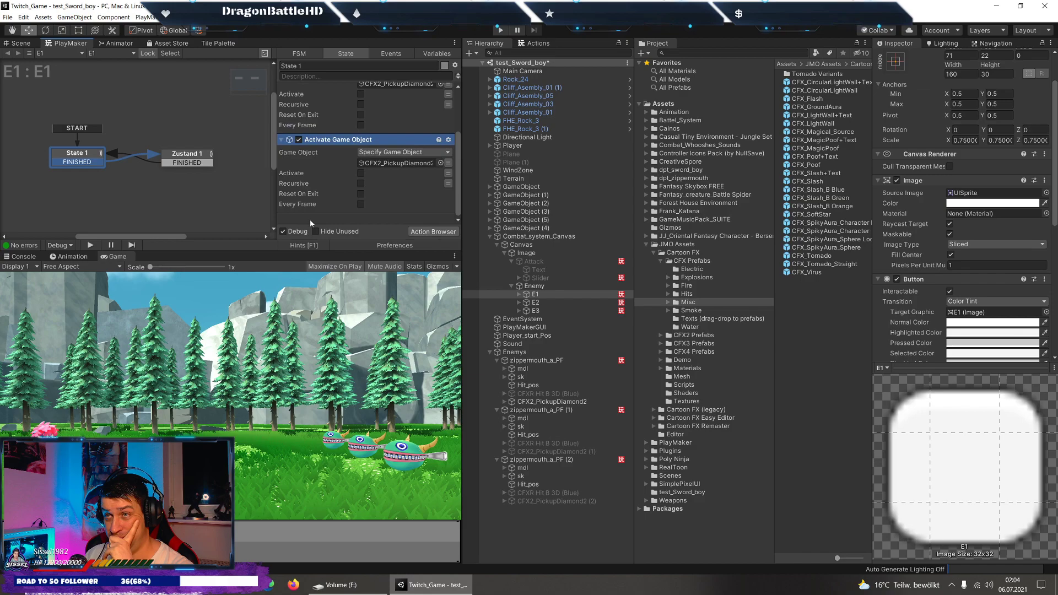
right_click(314, 218)
left_click(331, 309)
key("Delete")
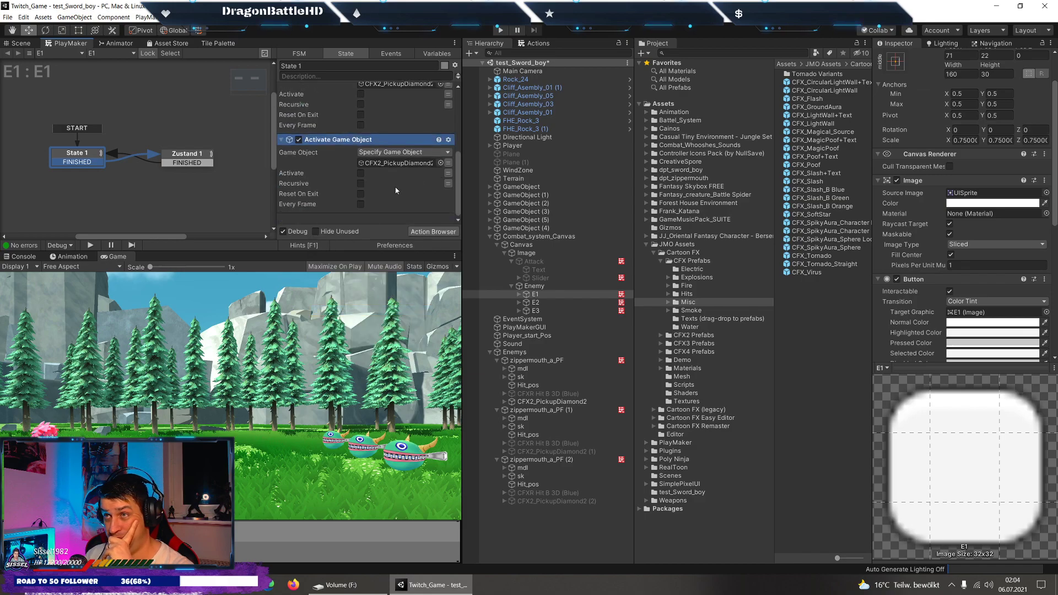
left_click_drag(571, 499, 379, 170)
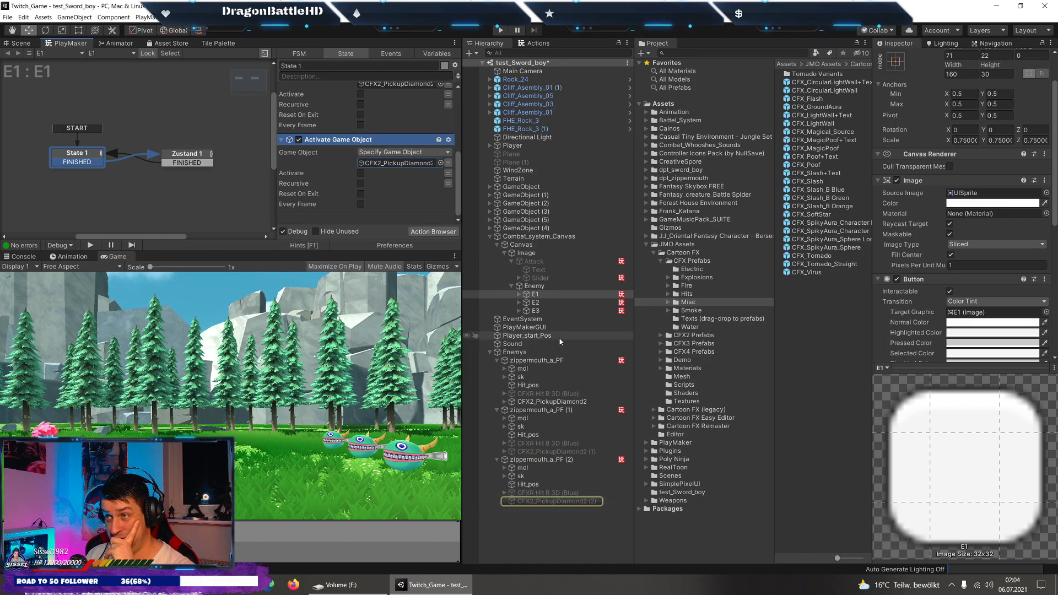
left_click(535, 302)
scroll(1031, 280, "down", 5)
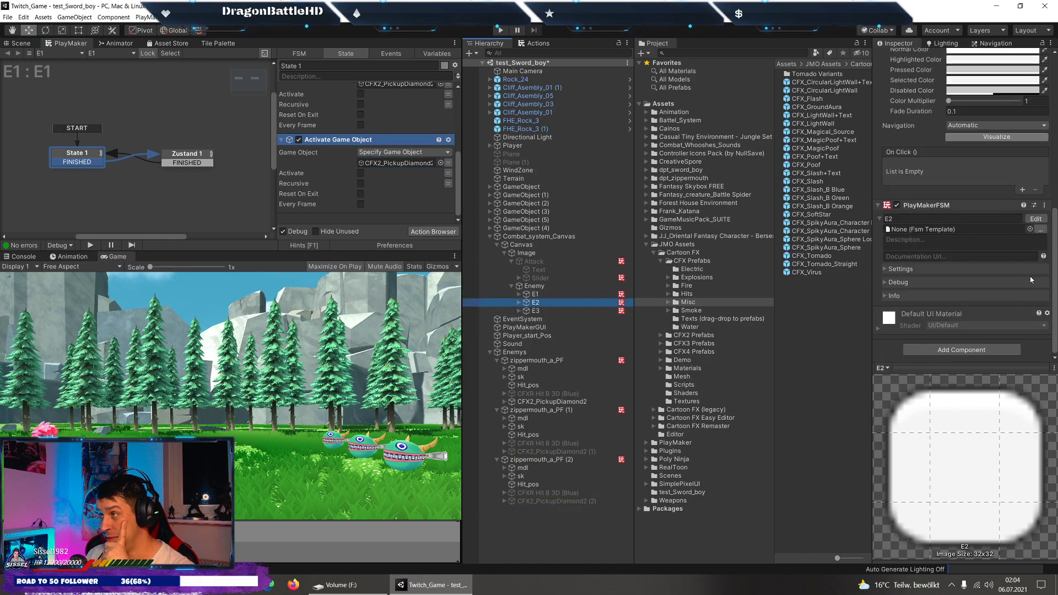
In E2's FSM, paste an Activate Game Object action targeting CFX2_PickupDiamond2 (1) with activation on.
left_click(1036, 220)
right_click(328, 93)
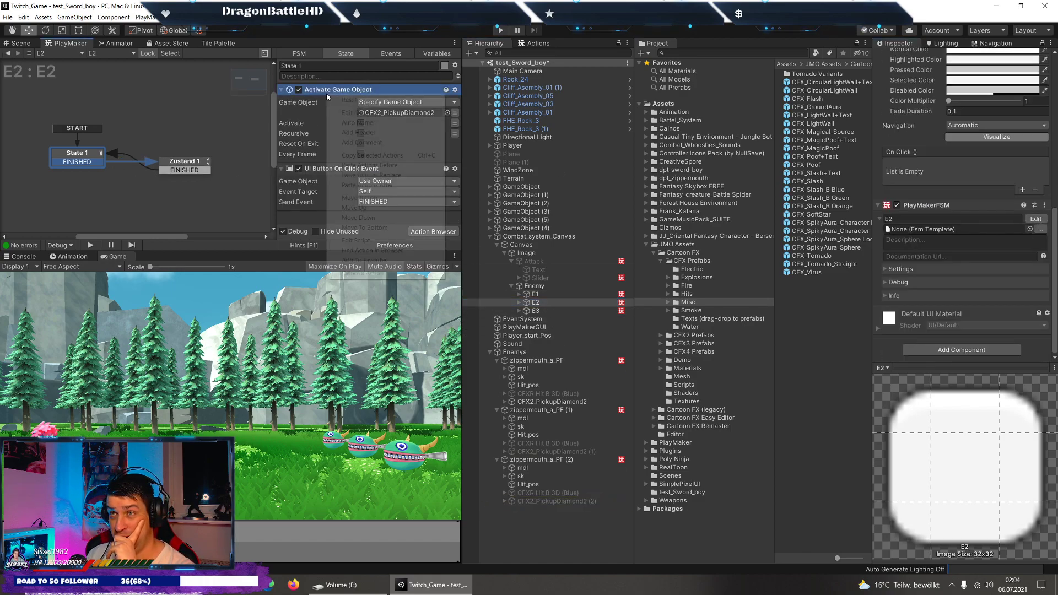
right_click(328, 92)
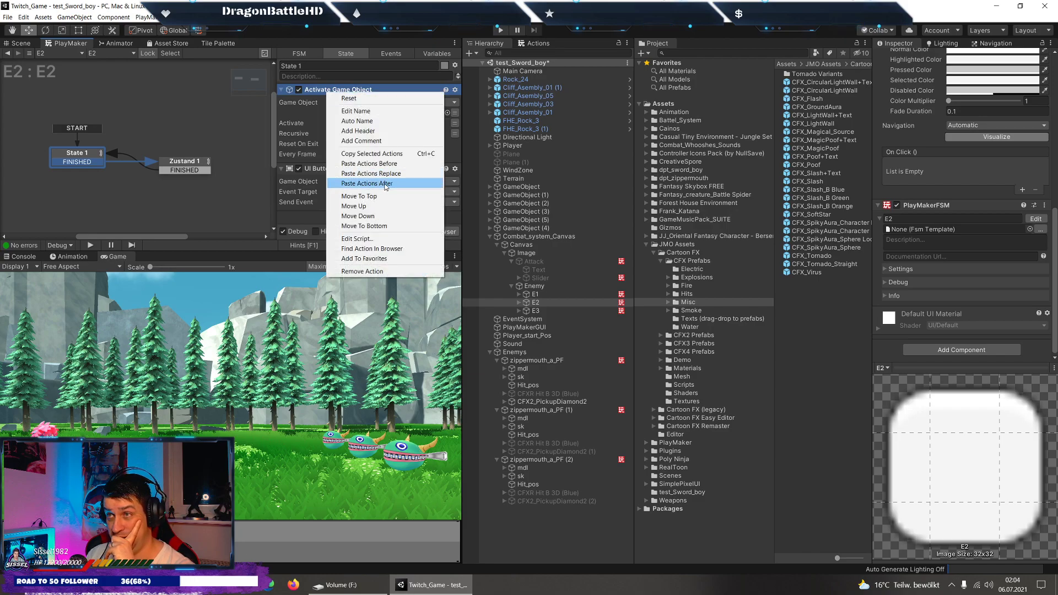
left_click(385, 184)
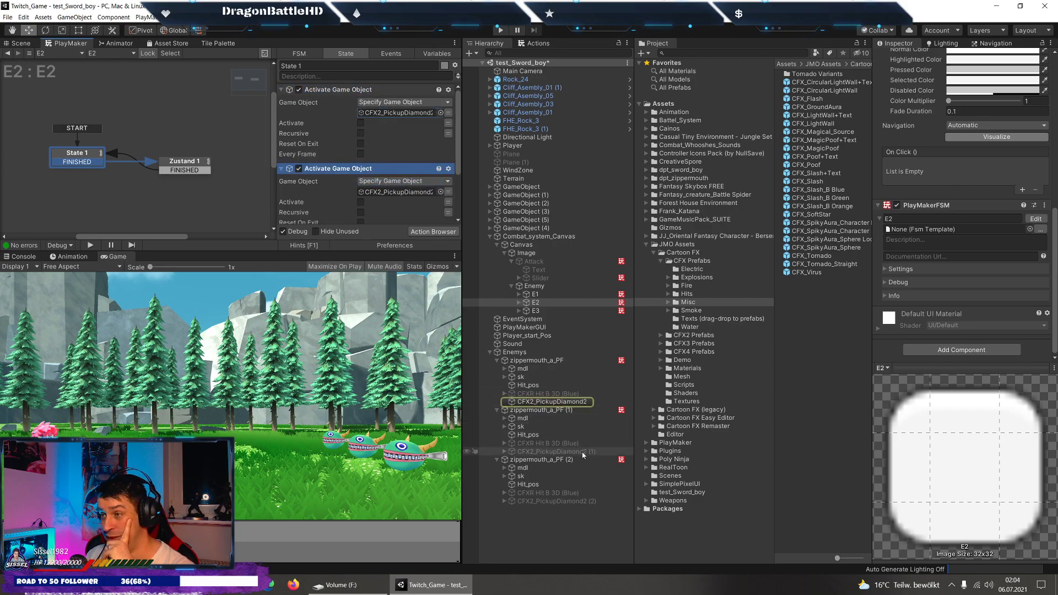
left_click_drag(546, 451, 409, 192)
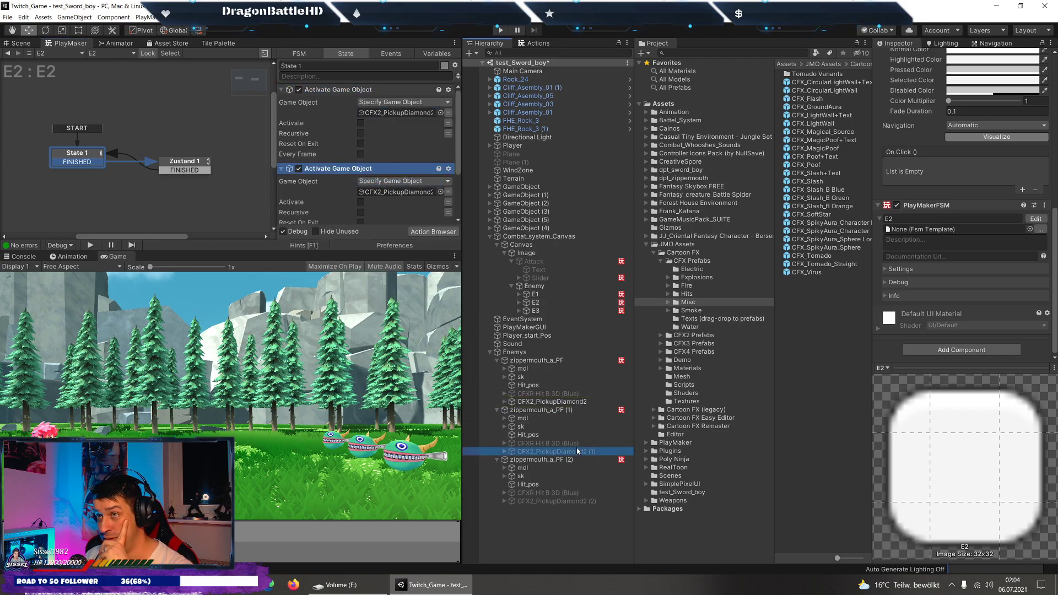
left_click(398, 192)
Paste another Activate Game Object action and set its target to CFX2_PickupDiamond2 (2).
right_click(337, 162)
right_click(319, 161)
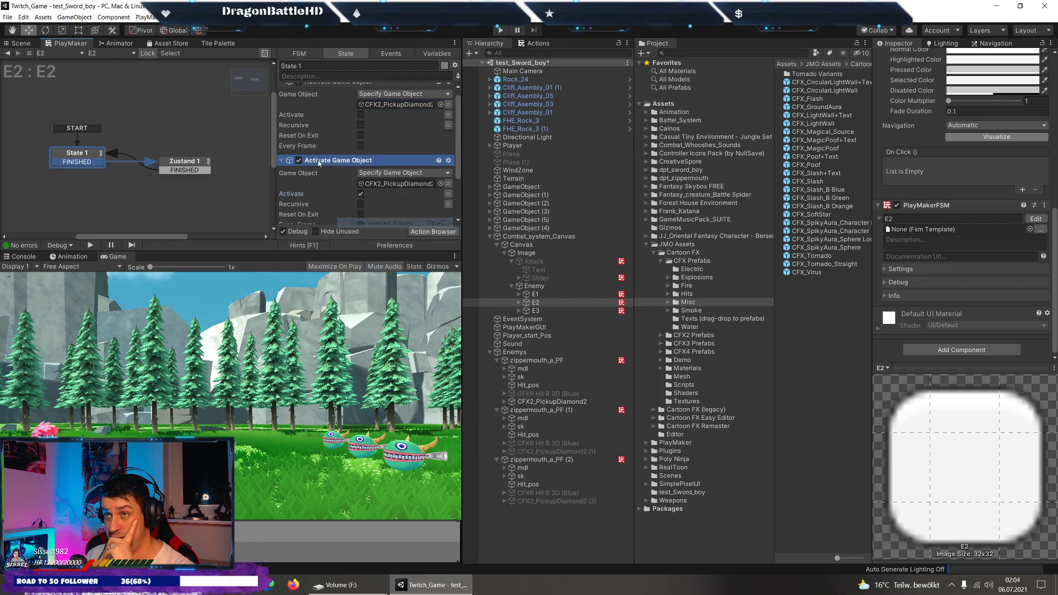
right_click(319, 160)
left_click(382, 251)
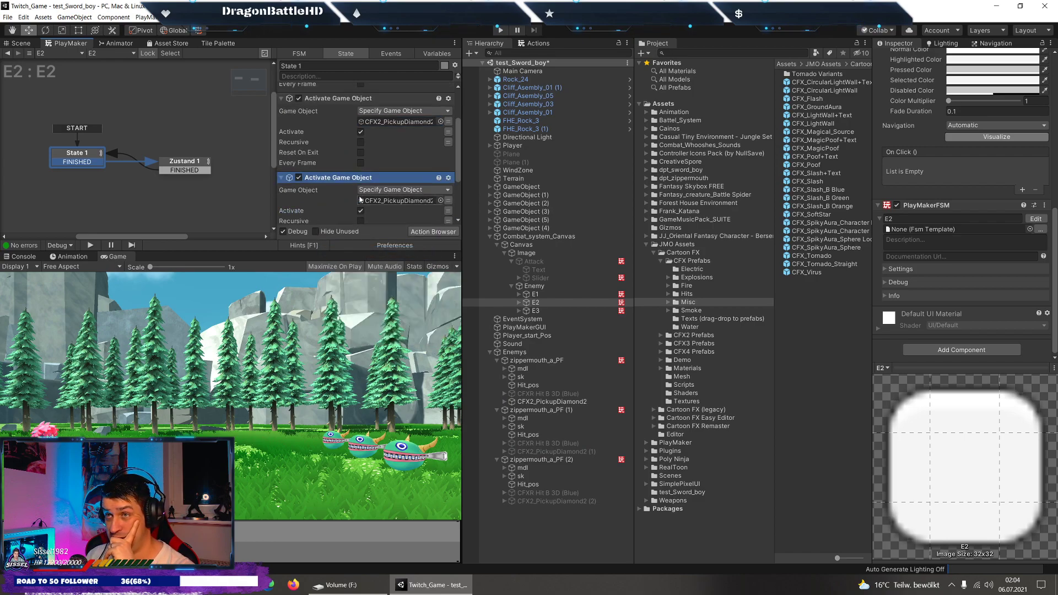
left_click(380, 173)
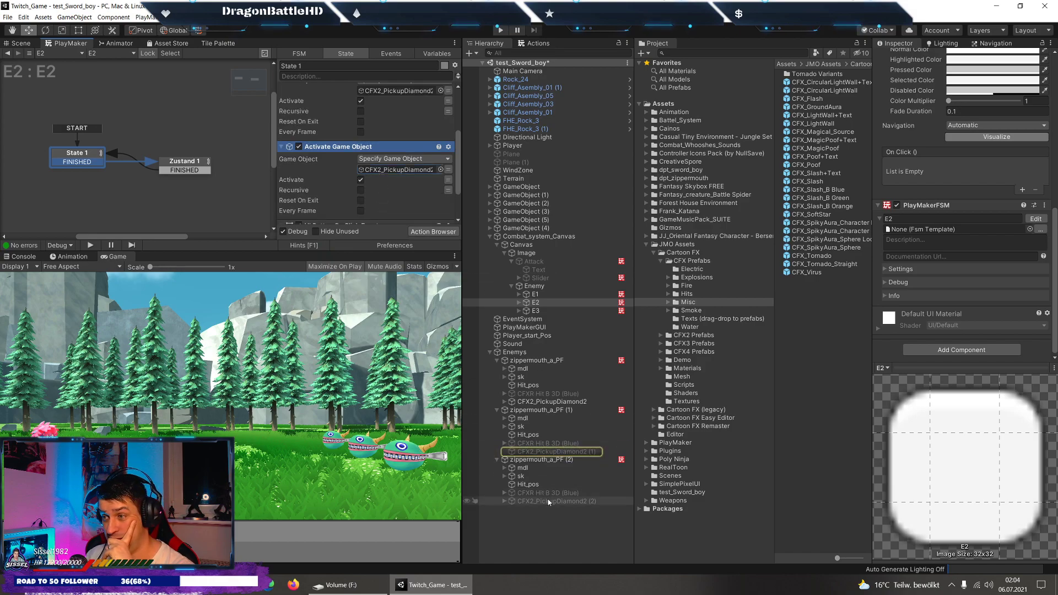
left_click_drag(549, 502, 386, 177)
scroll(377, 185, "up", 1)
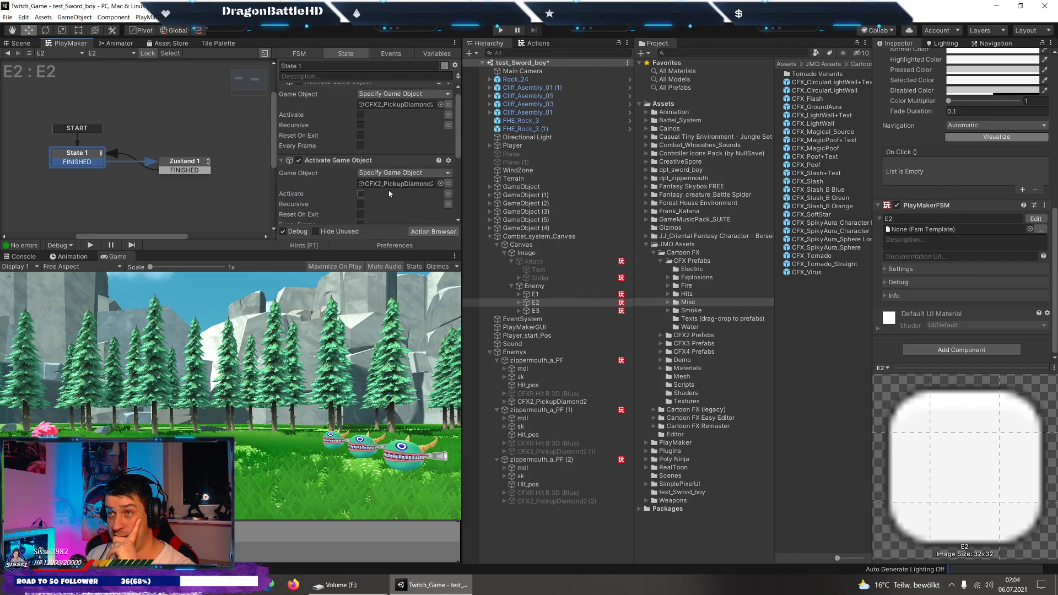
scroll(358, 182, "up", 1)
Duplicate the Activate Game Object action in E3's State 1 and target CFX2_PickupDiamond2 (2).
left_click(561, 311)
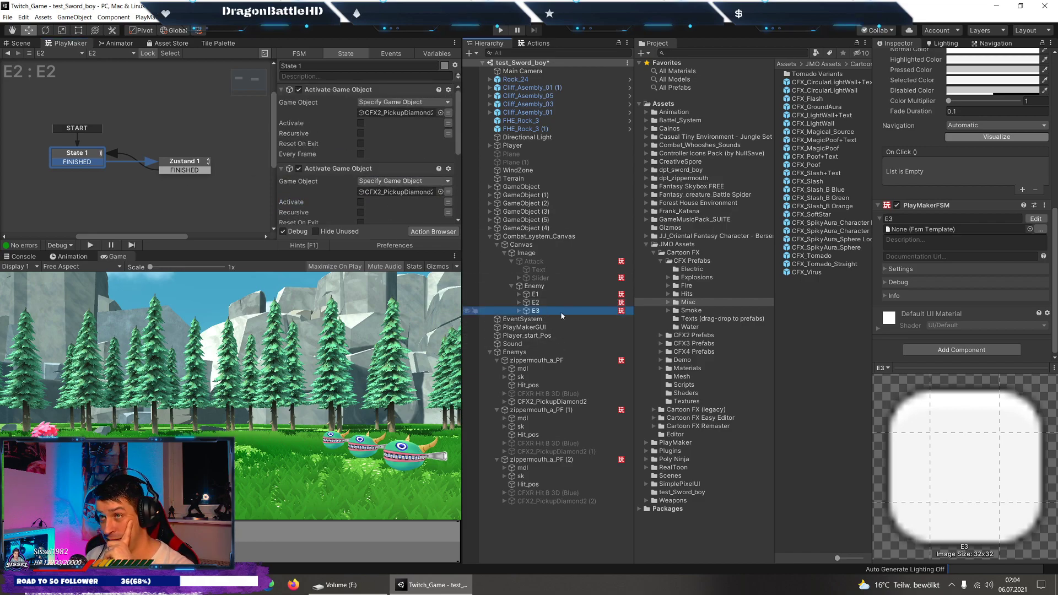
left_click(1037, 220)
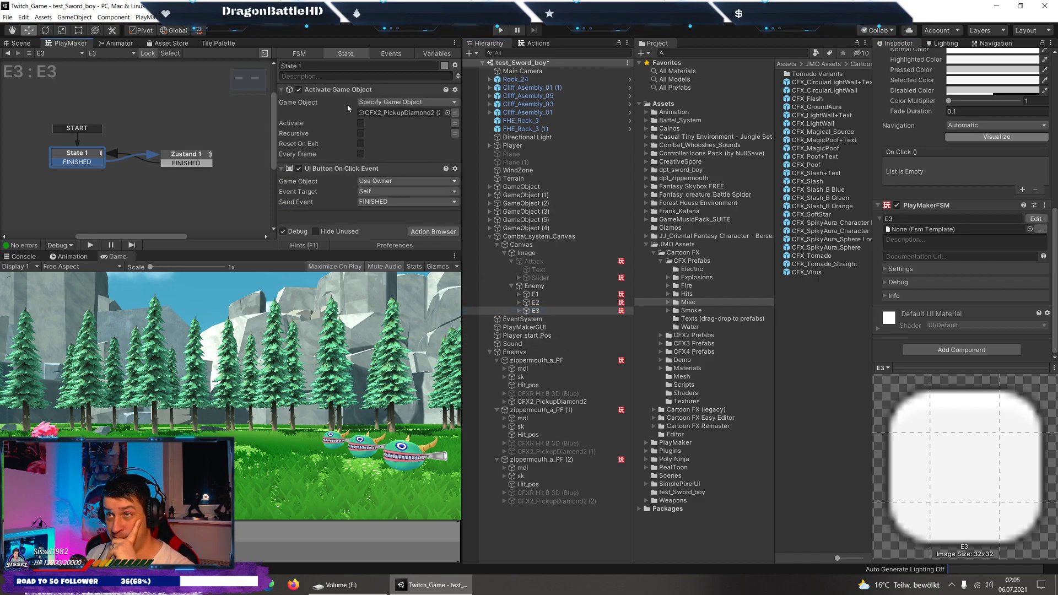
right_click(332, 91)
left_click(323, 94)
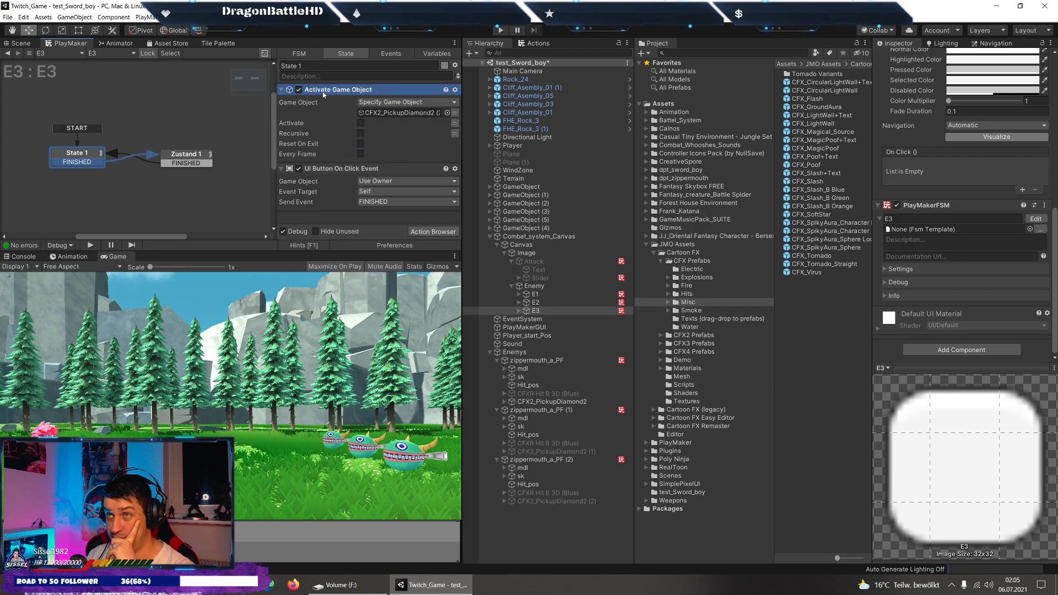
right_click(323, 94)
left_click(394, 181)
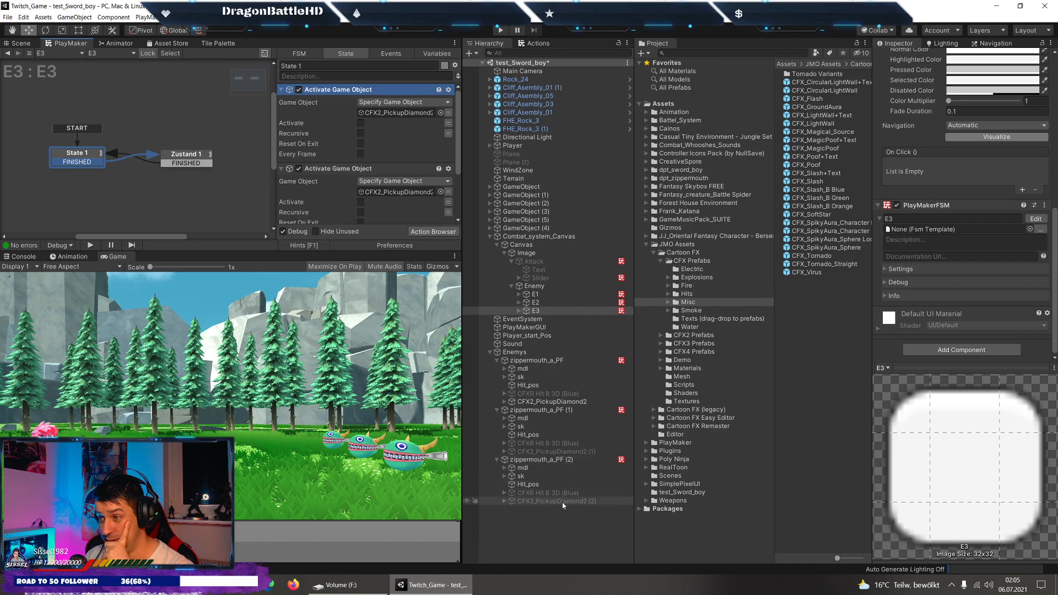
left_click_drag(562, 501, 378, 113)
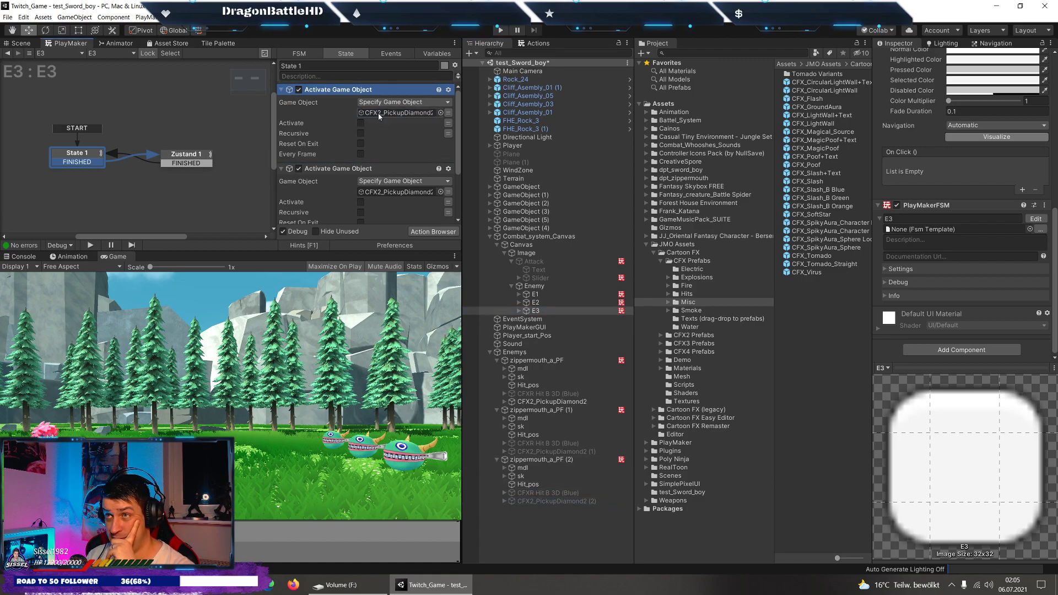
left_click(405, 193)
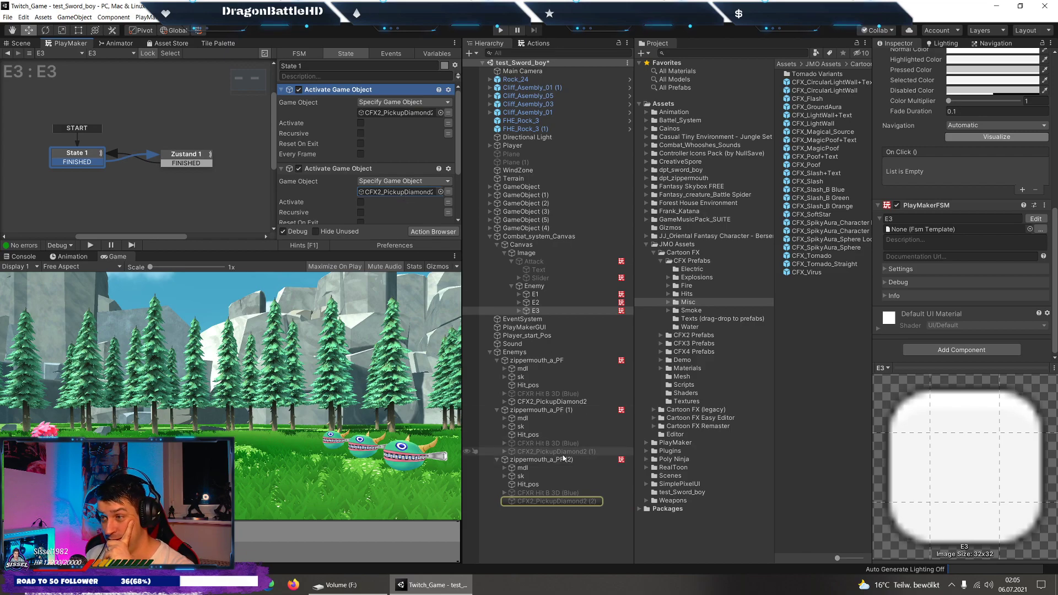
Add another Activate Game Object copy targeting the first enemy's CFX2_PickupDiamond2 effect.
right_click(329, 170)
left_click(359, 232)
right_click(334, 168)
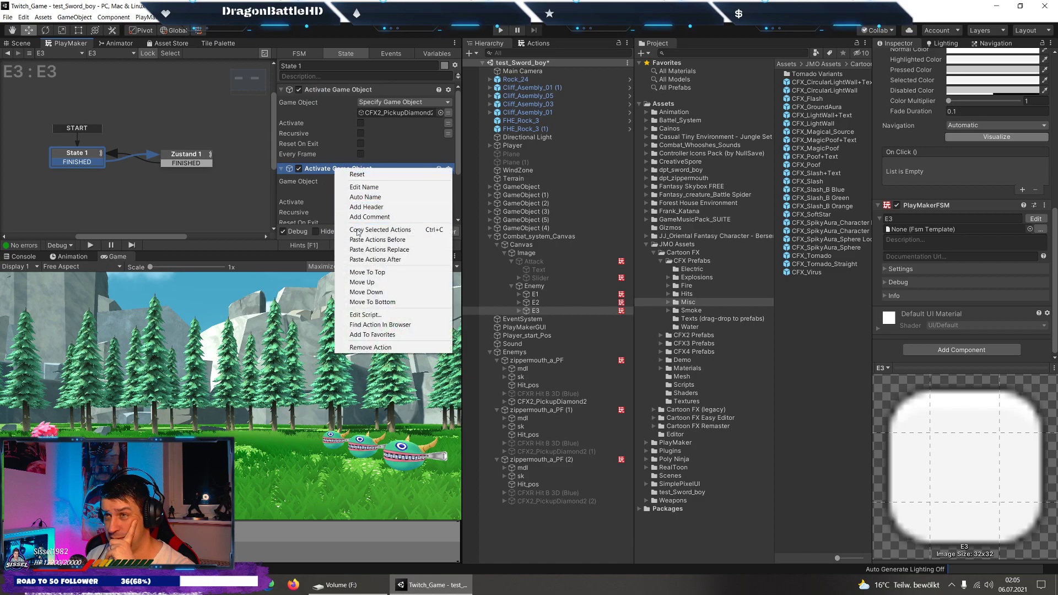
left_click(373, 260)
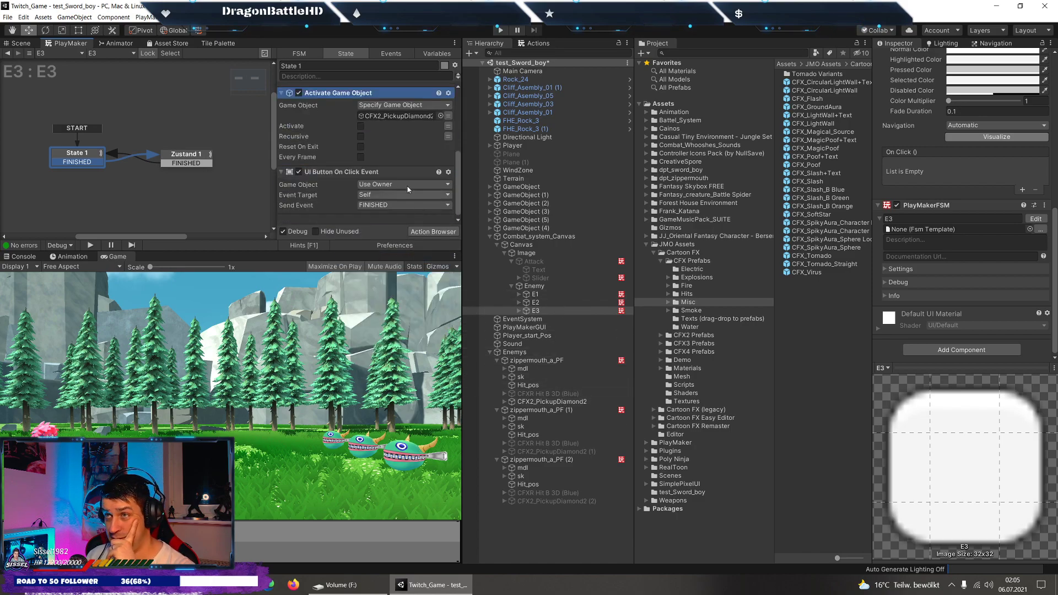
scroll(389, 128, "down", 1)
left_click(392, 178)
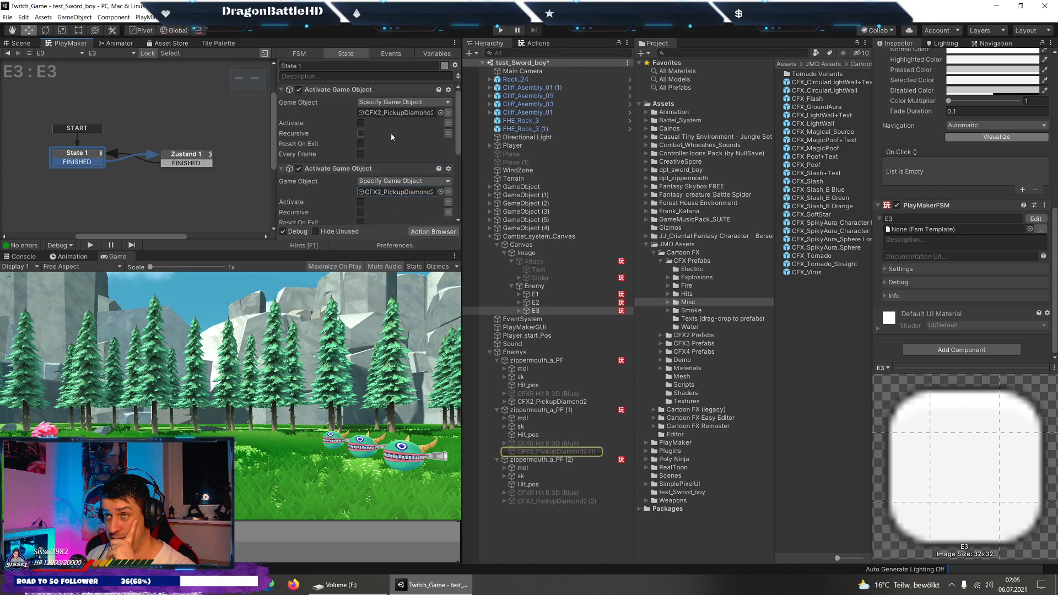
left_click(571, 394)
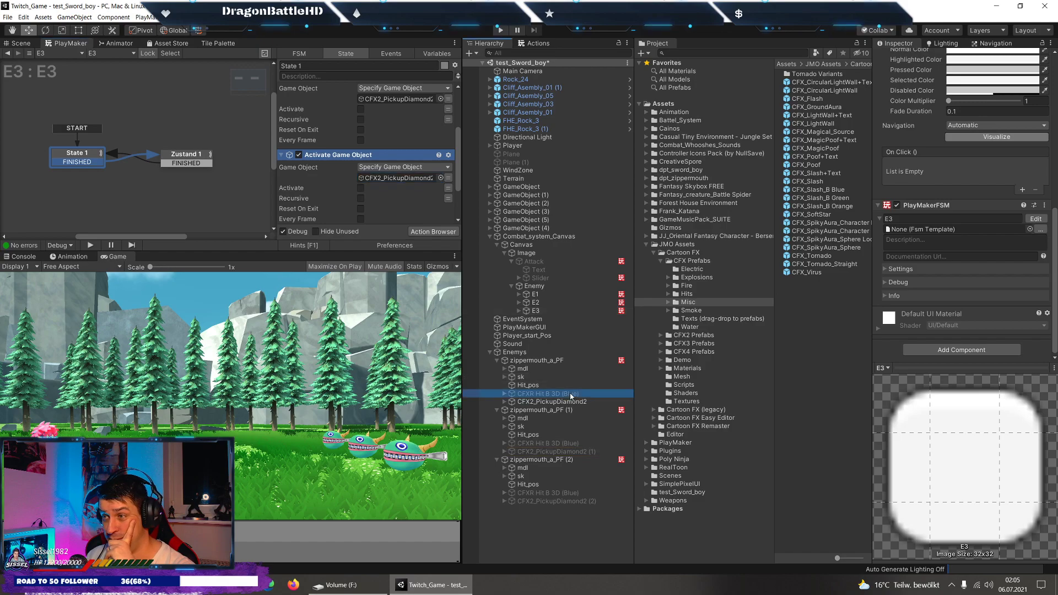
left_click_drag(576, 402, 395, 189)
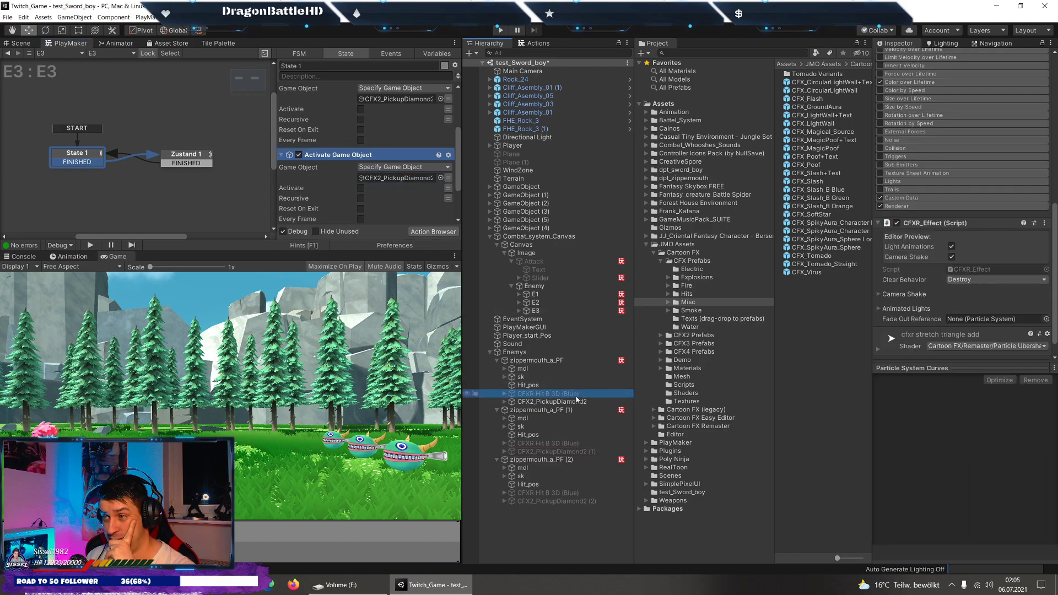
left_click(391, 180)
left_click(397, 113)
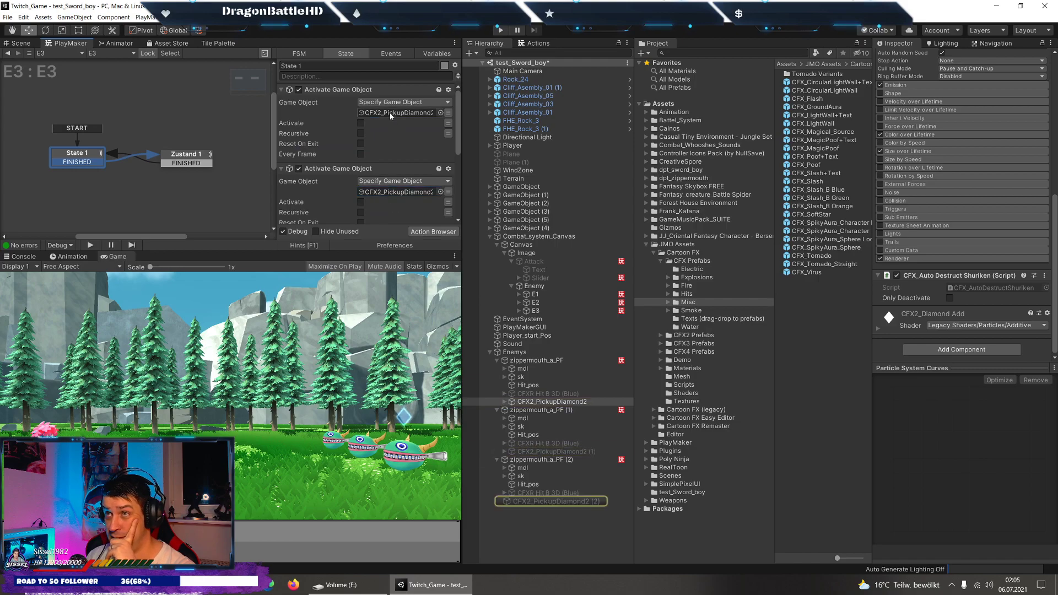
scroll(901, 161, "up", 5)
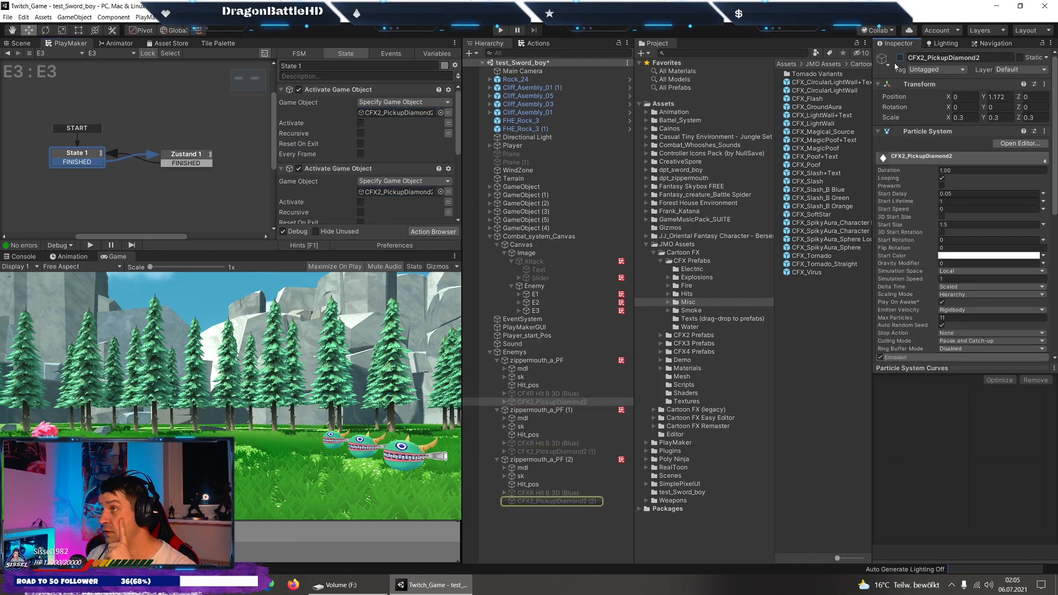
Play-test the enemy selection setup, then restore the full editor layout while it runs.
left_click(500, 31)
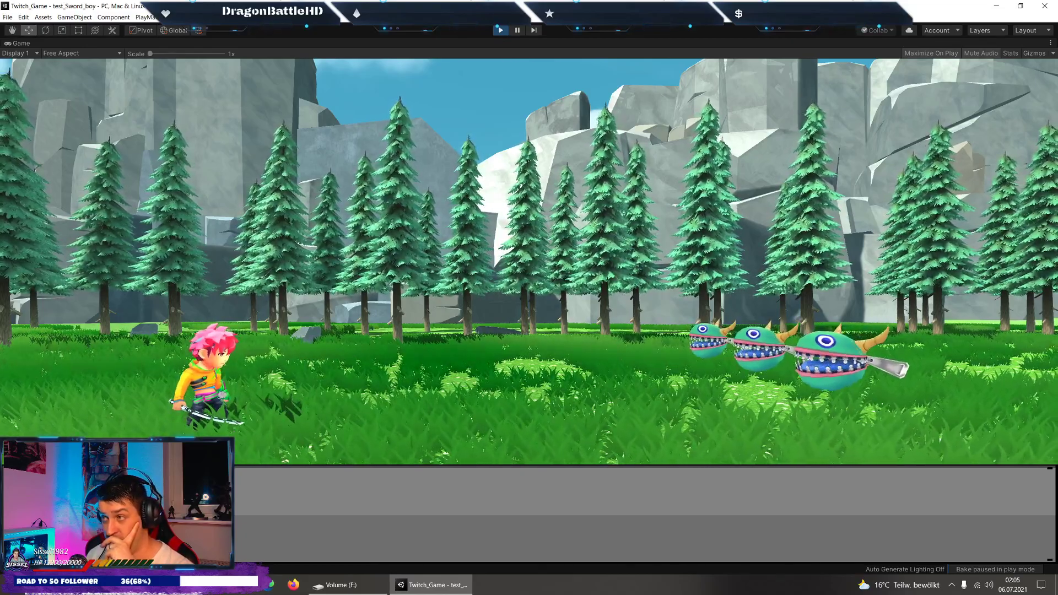
left_click(1050, 43)
left_click(948, 77)
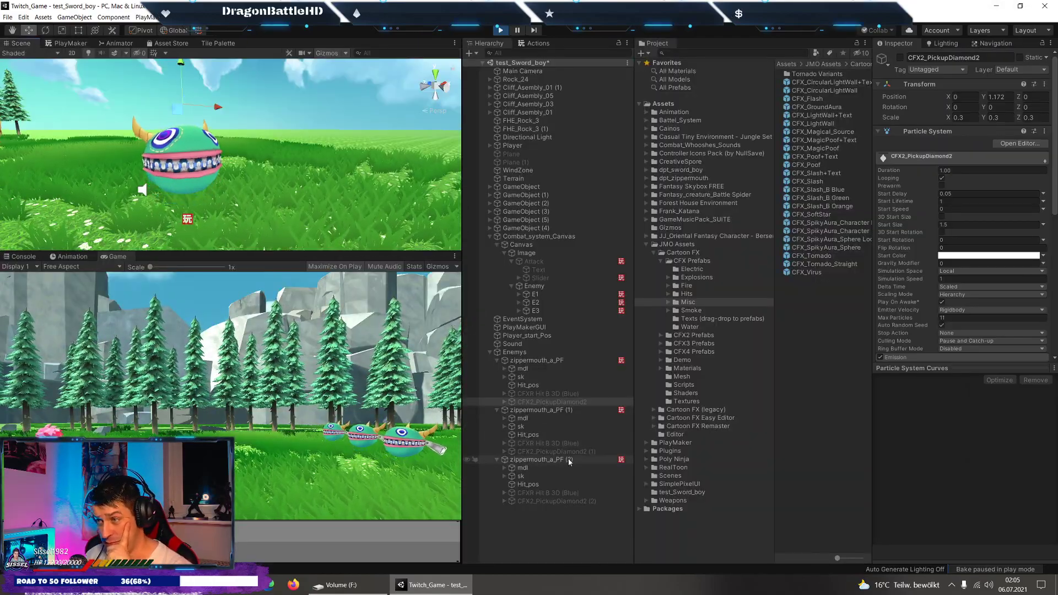
Stop the game and delete the Wait action from E3's Zustand 1 state.
left_click(570, 310)
scroll(969, 210, "down", 5)
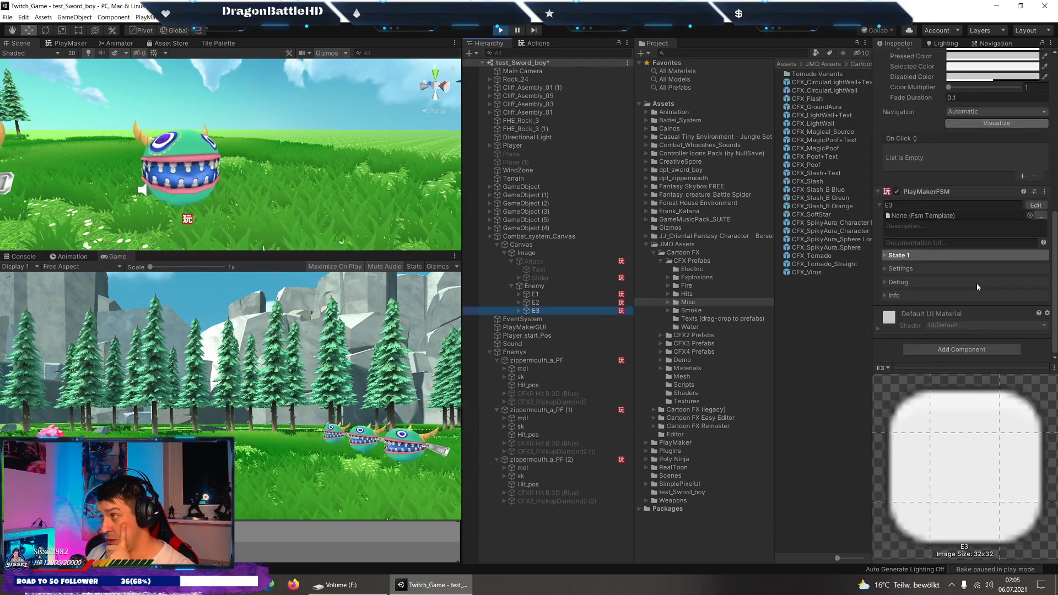
left_click(1035, 205)
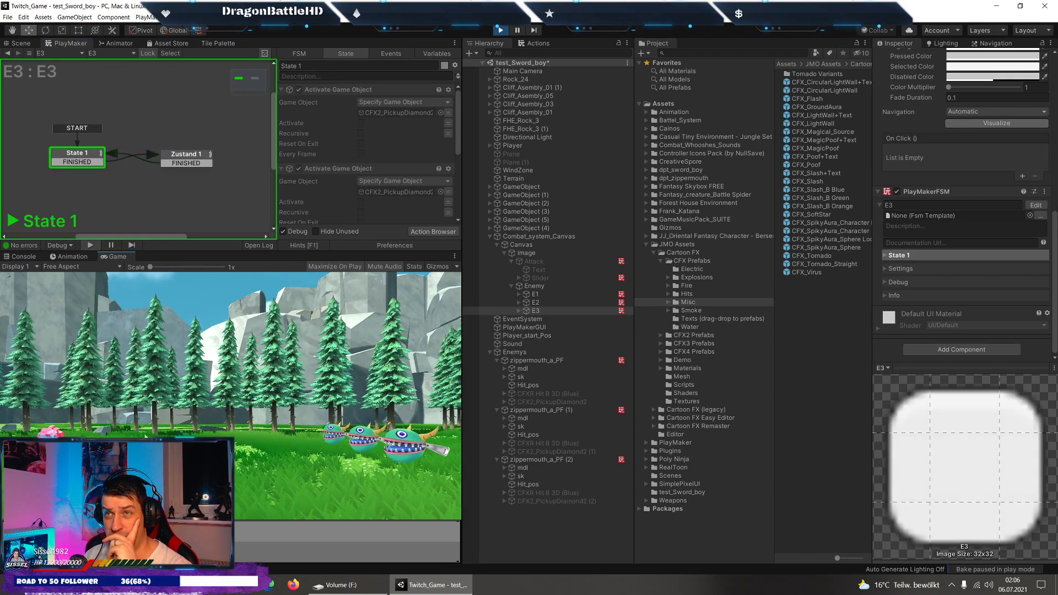
key("ctrl+p")
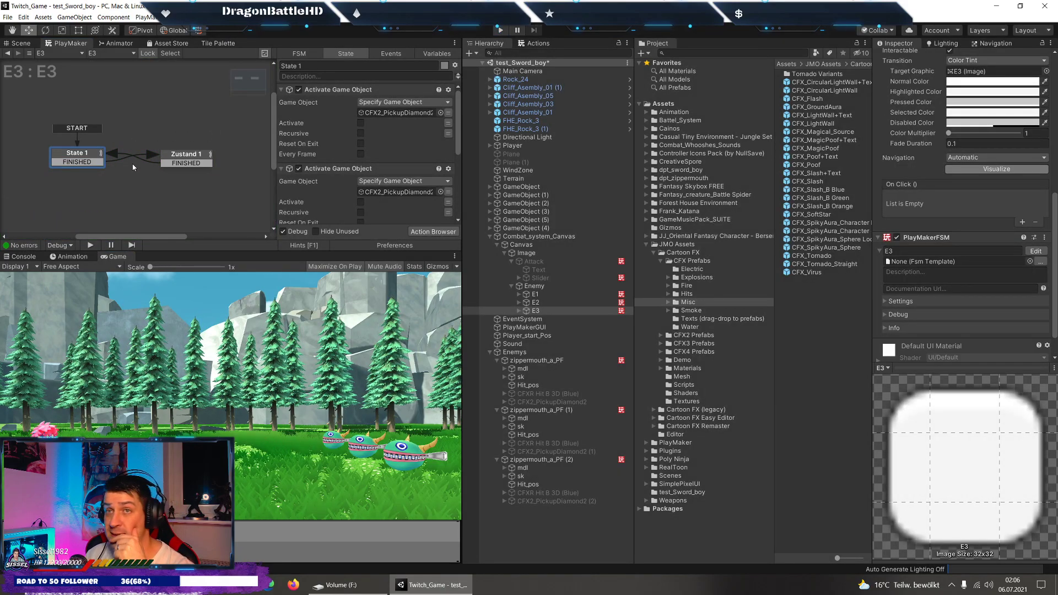
left_click(185, 155)
scroll(442, 159, "down", 2)
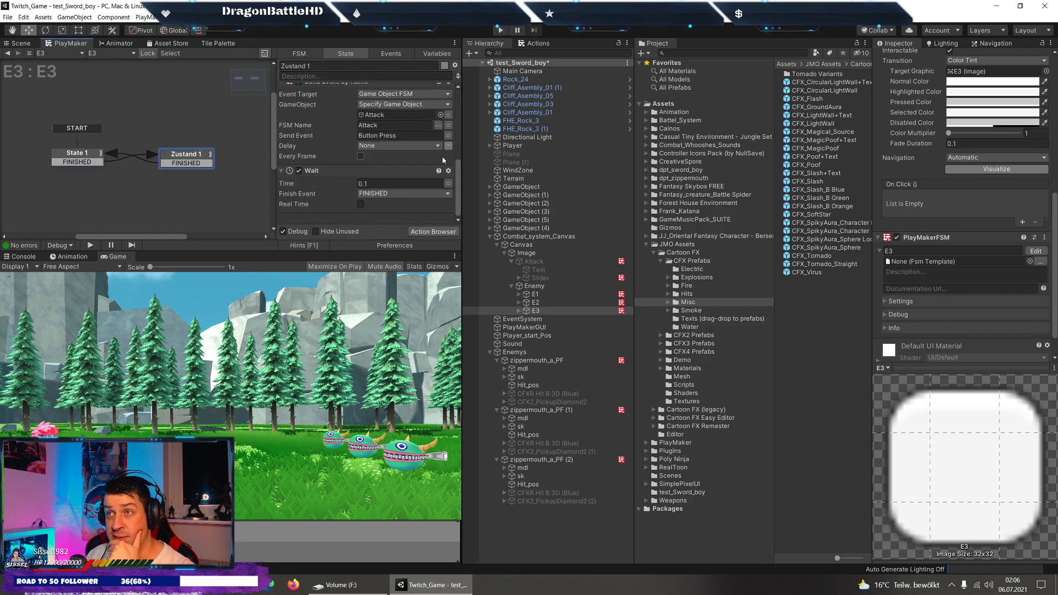
left_click(324, 173)
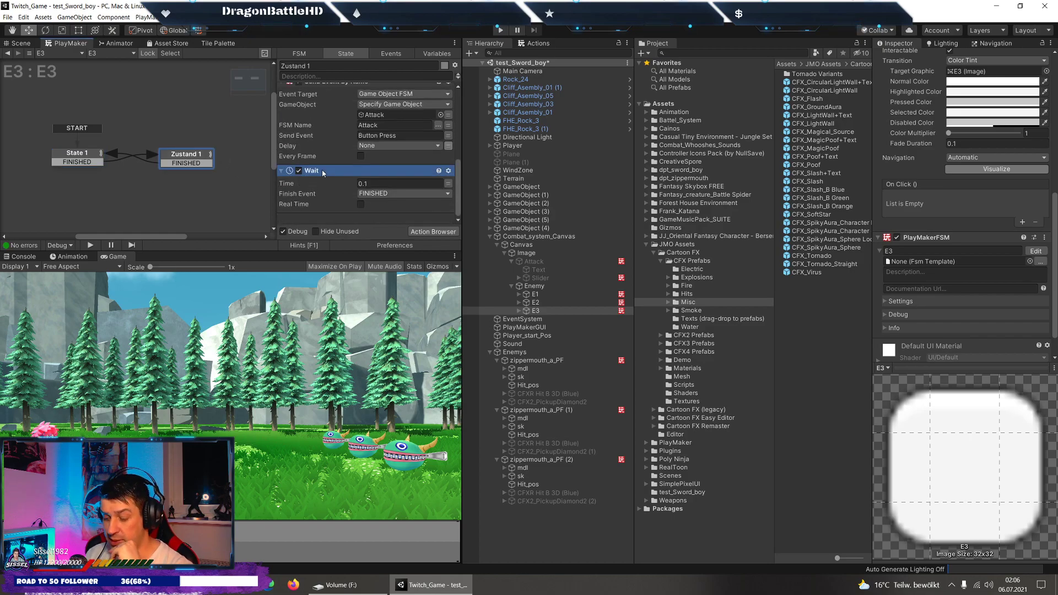
key("Delete")
Delete the Wait action from Zustand 1 in E2 and E1, then play-test again.
left_click(556, 305)
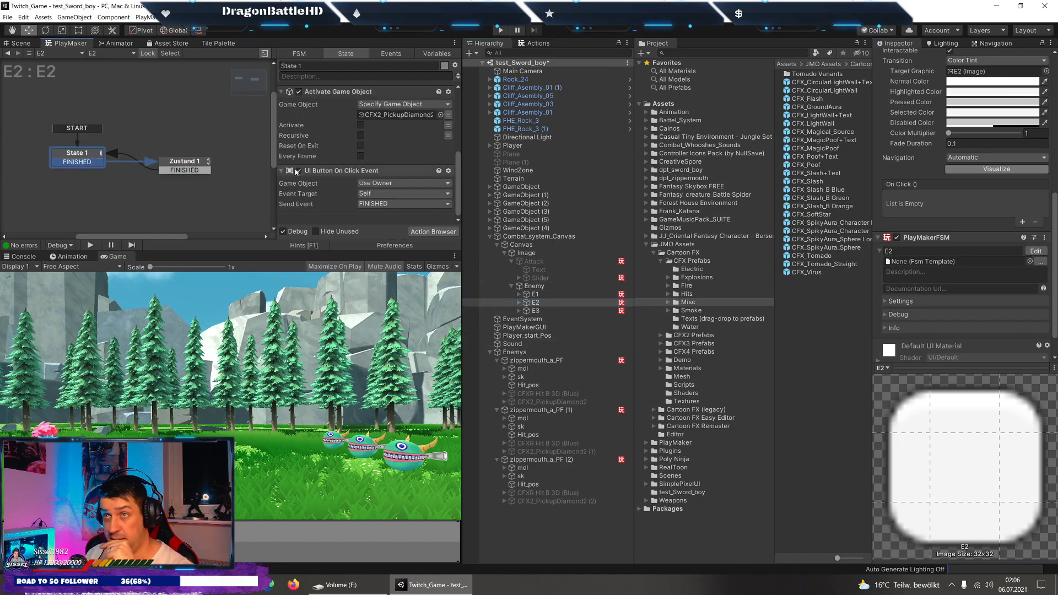
left_click(321, 170)
scroll(320, 169, "down", 5)
left_click(317, 172)
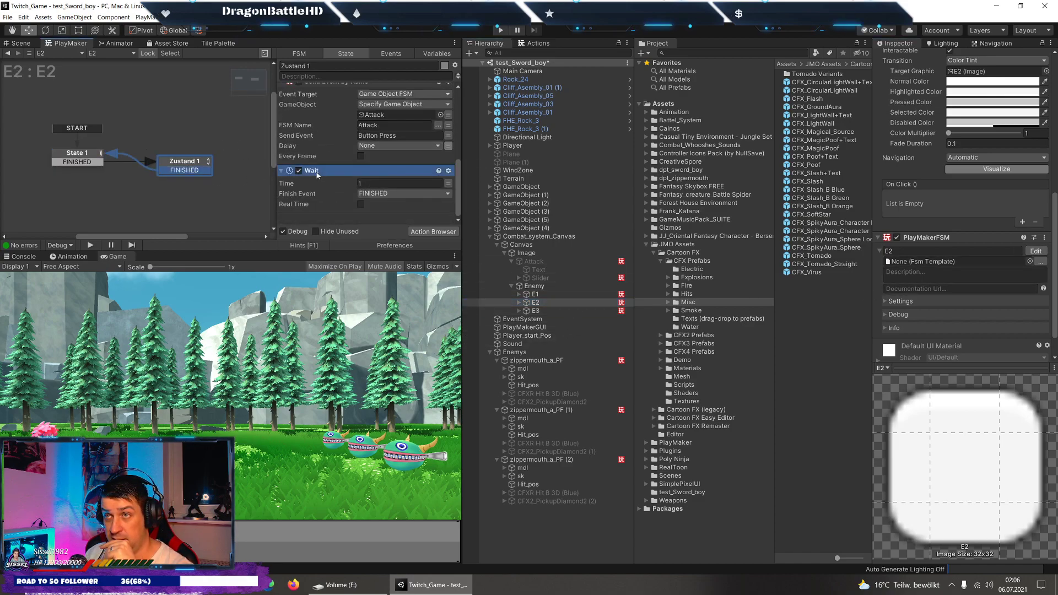
key("Delete")
left_click(545, 294)
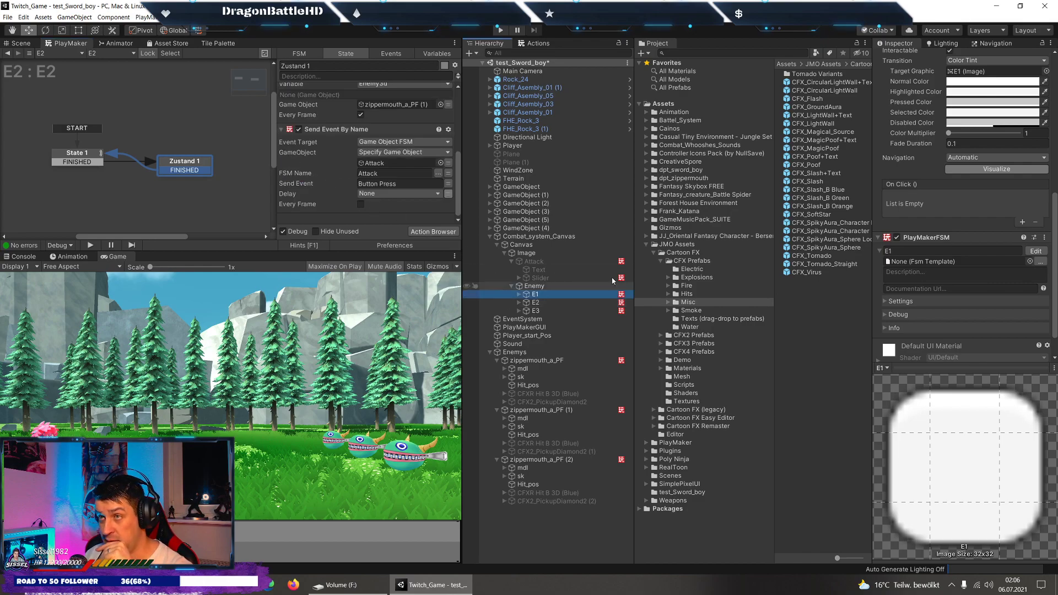
scroll(318, 165, "down", 3)
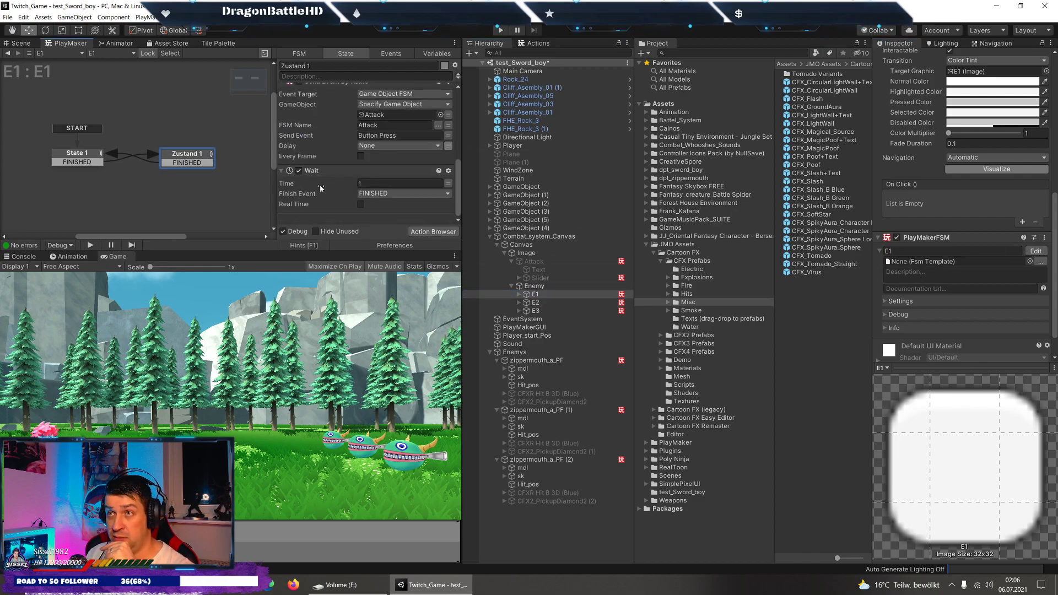
left_click(318, 171)
key("Delete")
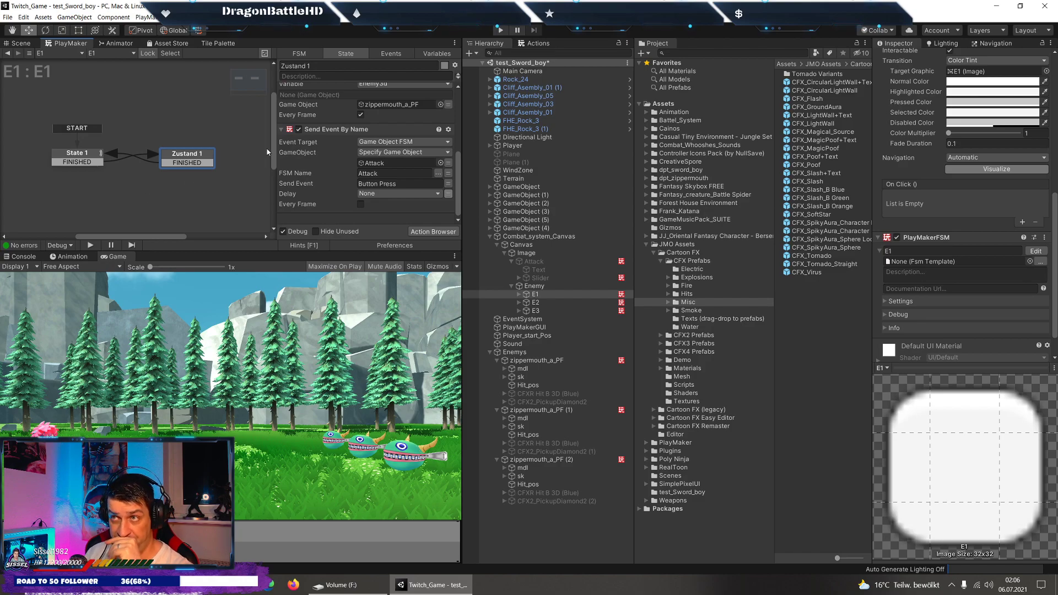
left_click(501, 30)
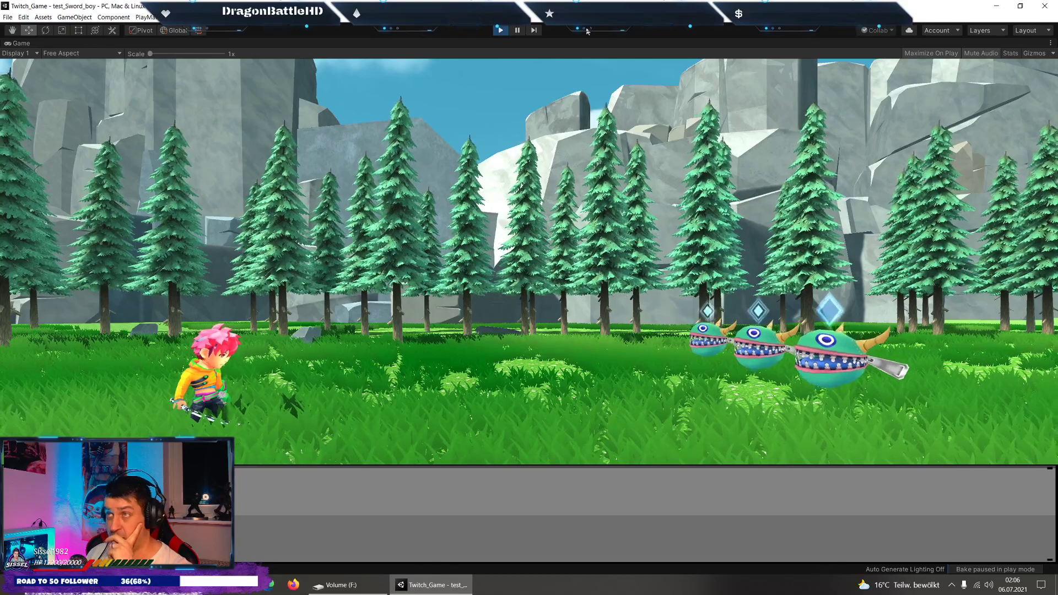
Stop the play-test, returning to E1's Zustand 1 state in the editor.
left_click(500, 31)
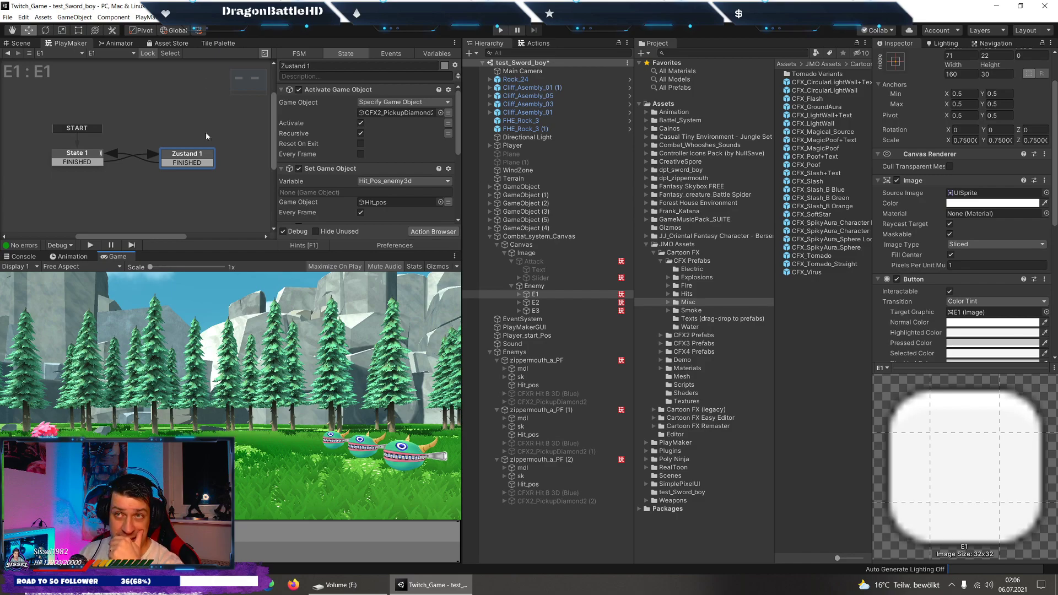
Add a new event named Select to E1's FSM.
scroll(987, 270, "down", 5)
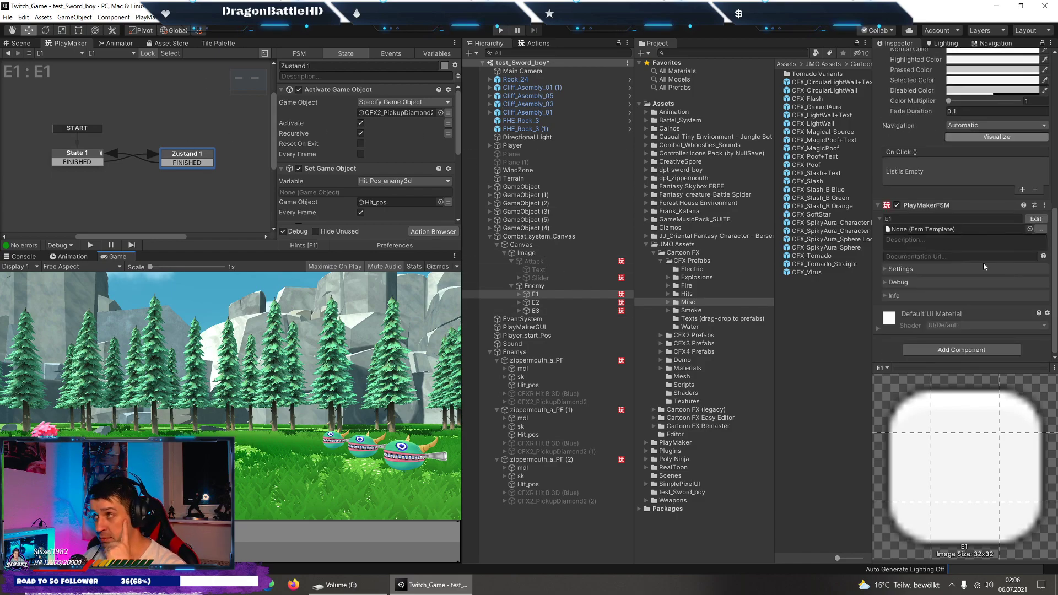
left_click(88, 154)
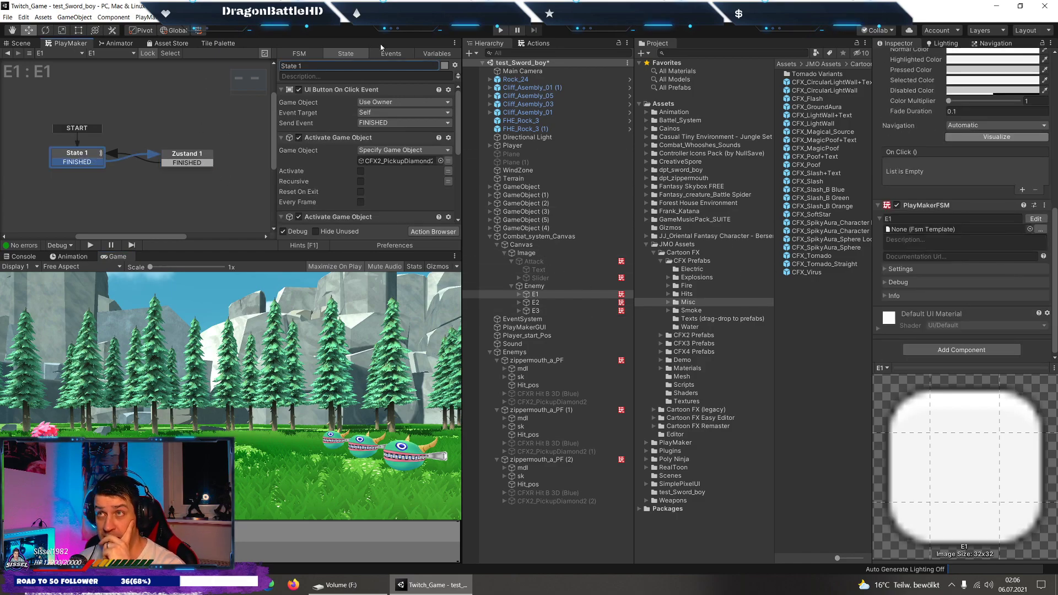
left_click(391, 53)
type("Select")
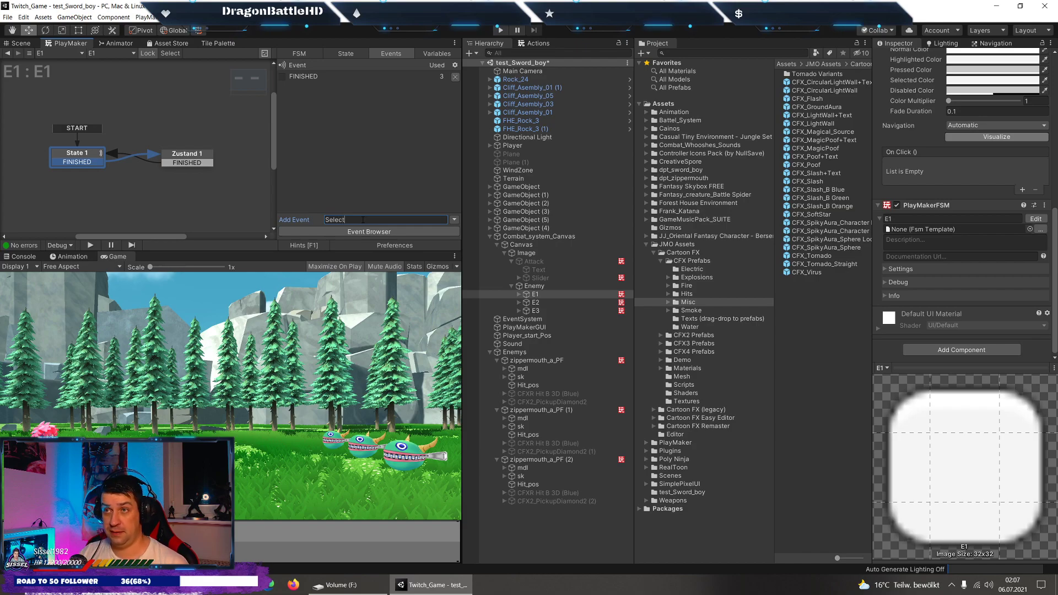
key("Return")
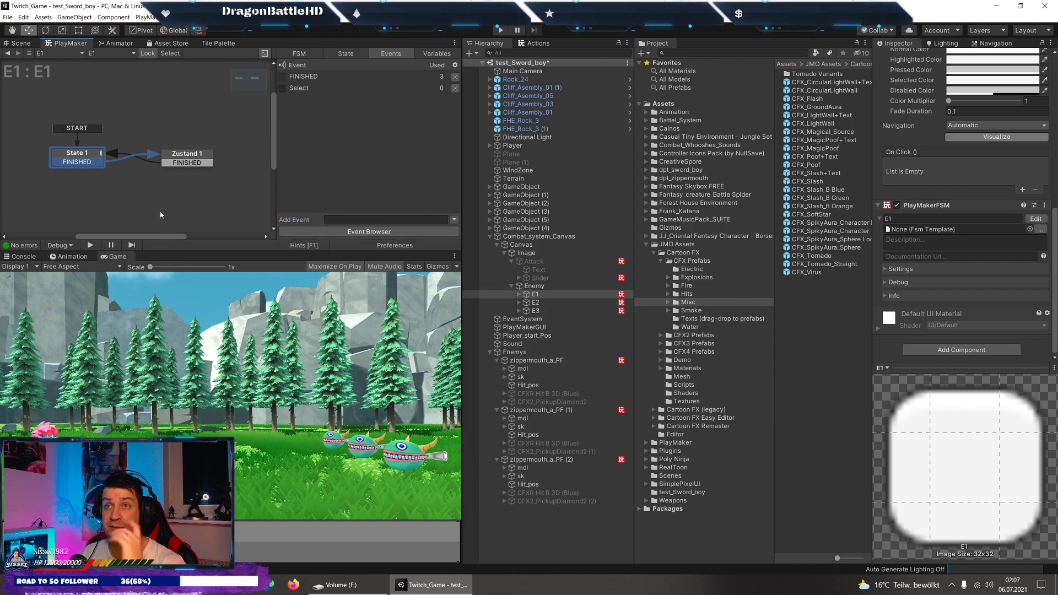
Give Zustand 1 a global Select transition and reposition the state beneath it.
left_click(190, 156)
right_click(193, 157)
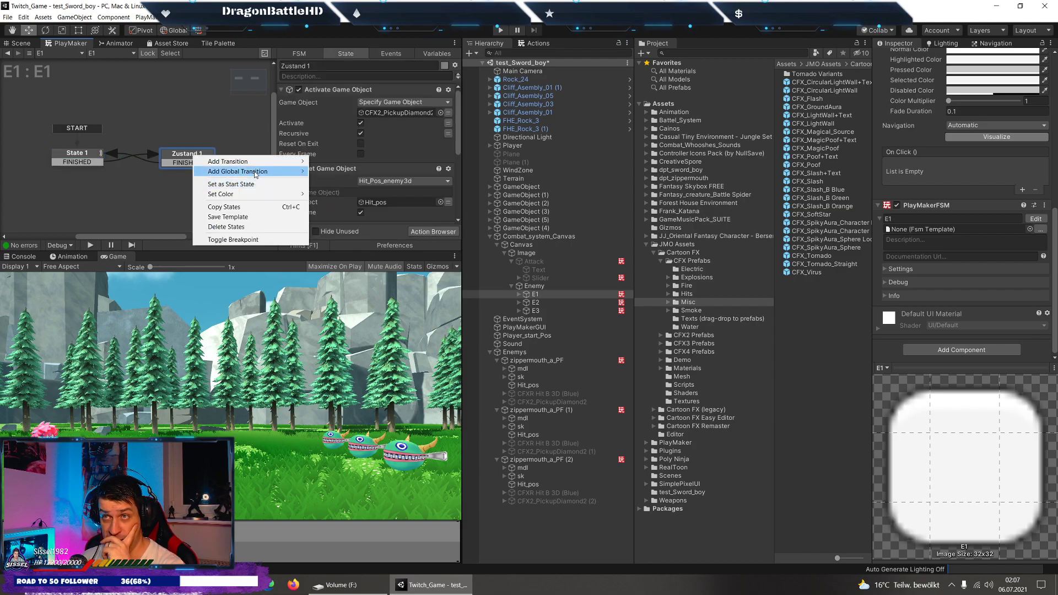
left_click(336, 181)
mouse_move(187, 154)
left_mouse_down()
mouse_move(208, 155)
mouse_move(197, 156)
left_mouse_up()
scroll(325, 151, "down", 5)
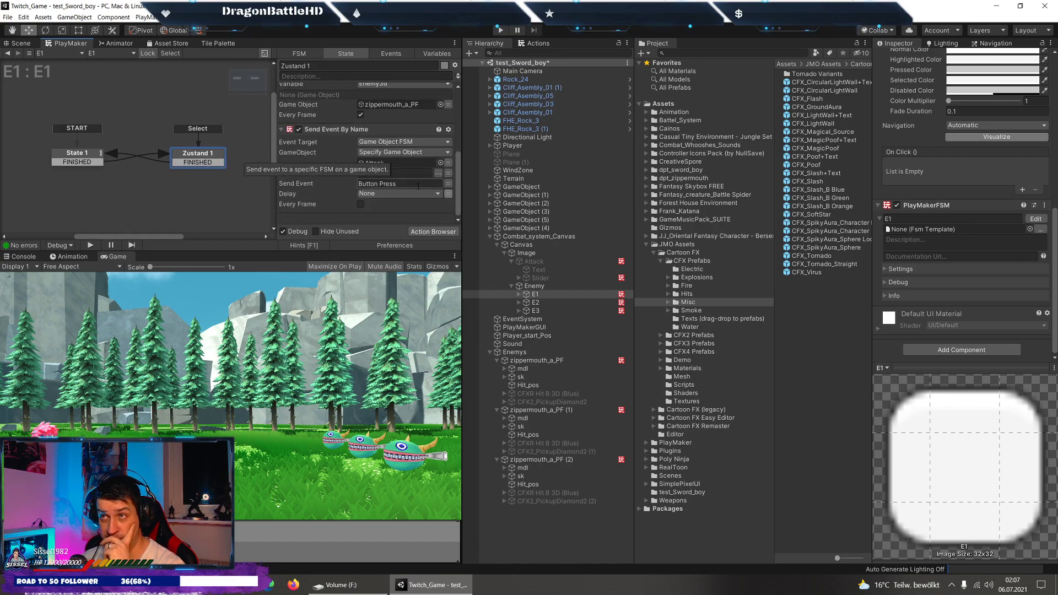
scroll(418, 185, "up", 4)
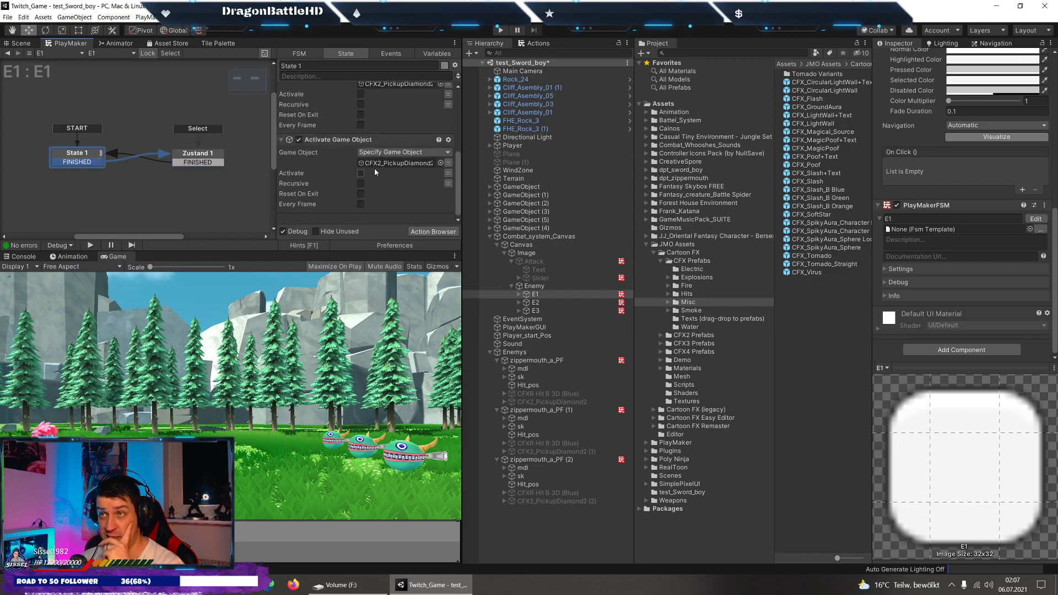
Move E1's UI Button On Click Event action below the diamond activation, undoing a stray paste.
key("ctrl+z")
right_click(330, 90)
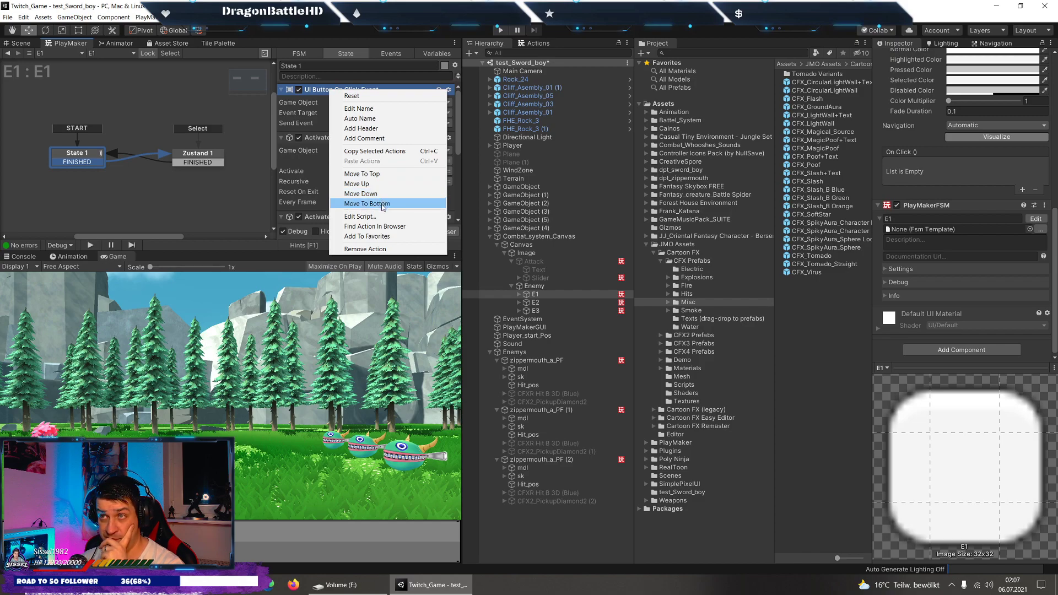
left_click(383, 204)
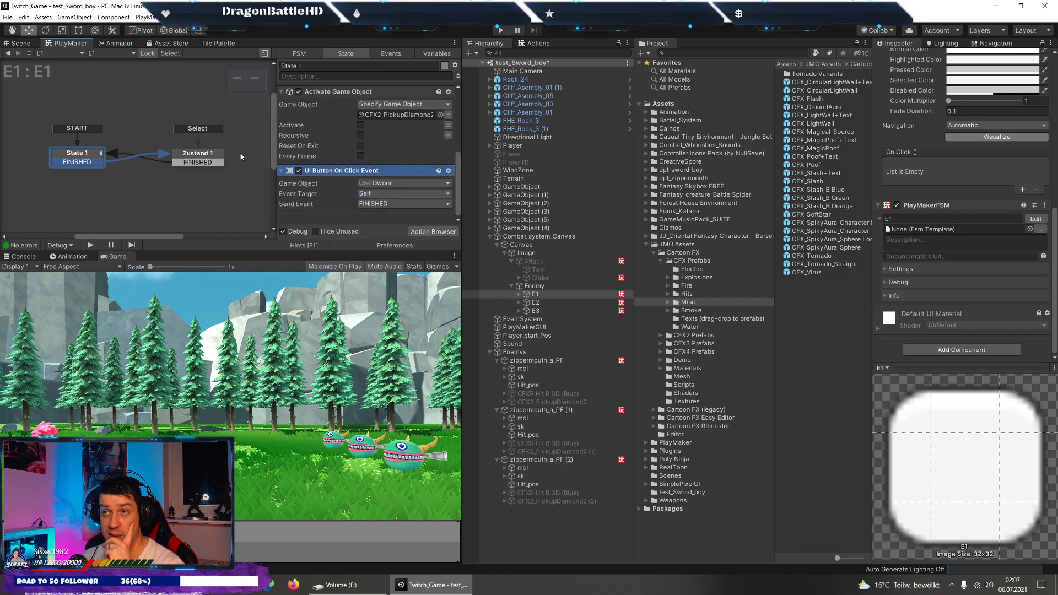
key("ctrl+v")
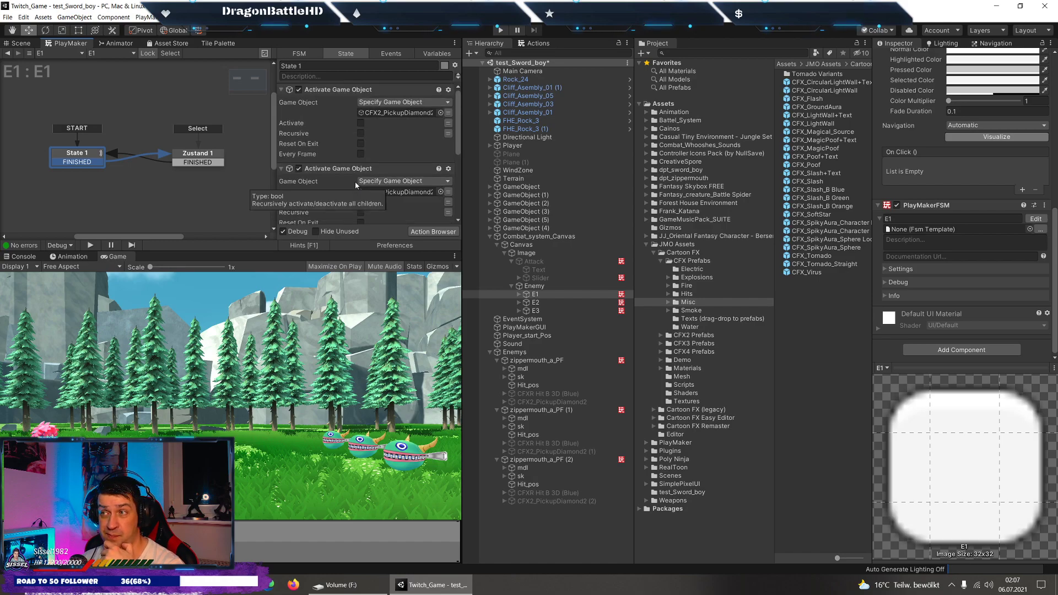
key("ctrl+z")
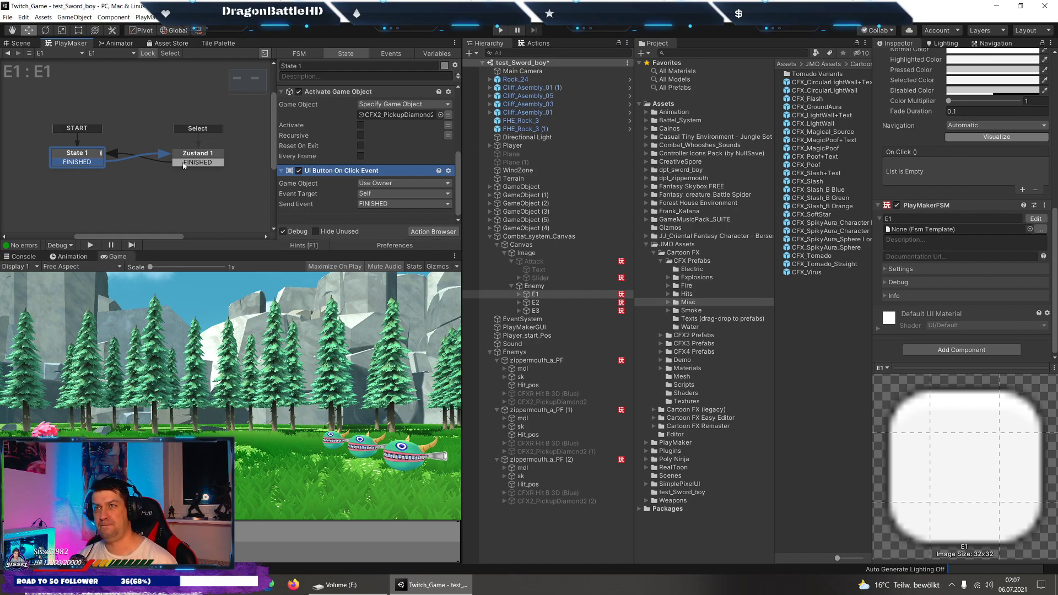
Delete the first Activate Game Object action from State 1, then inspect Zustand 1's actions.
key("Delete")
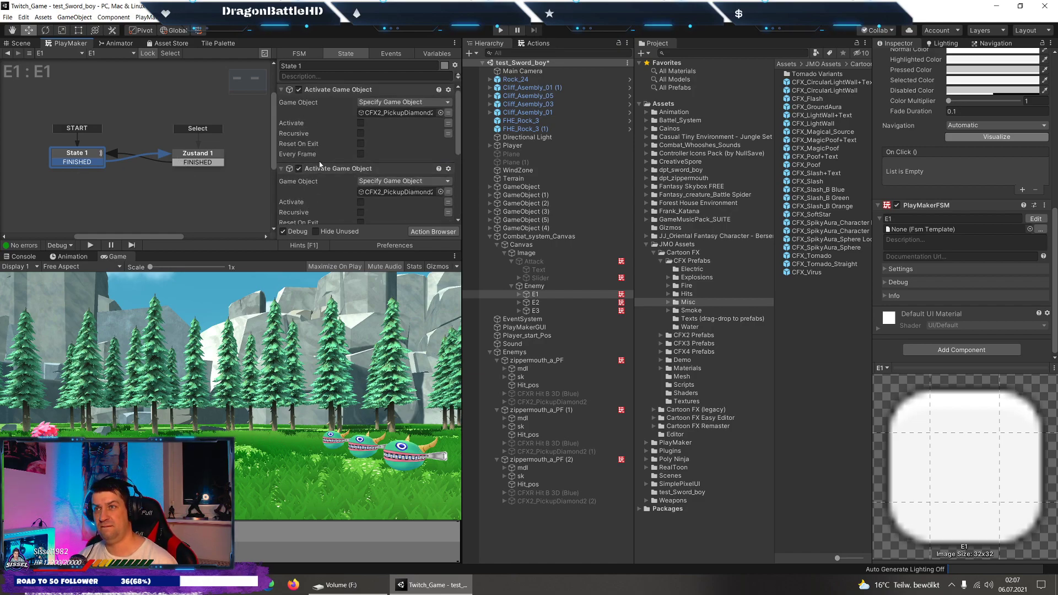
left_click(329, 91)
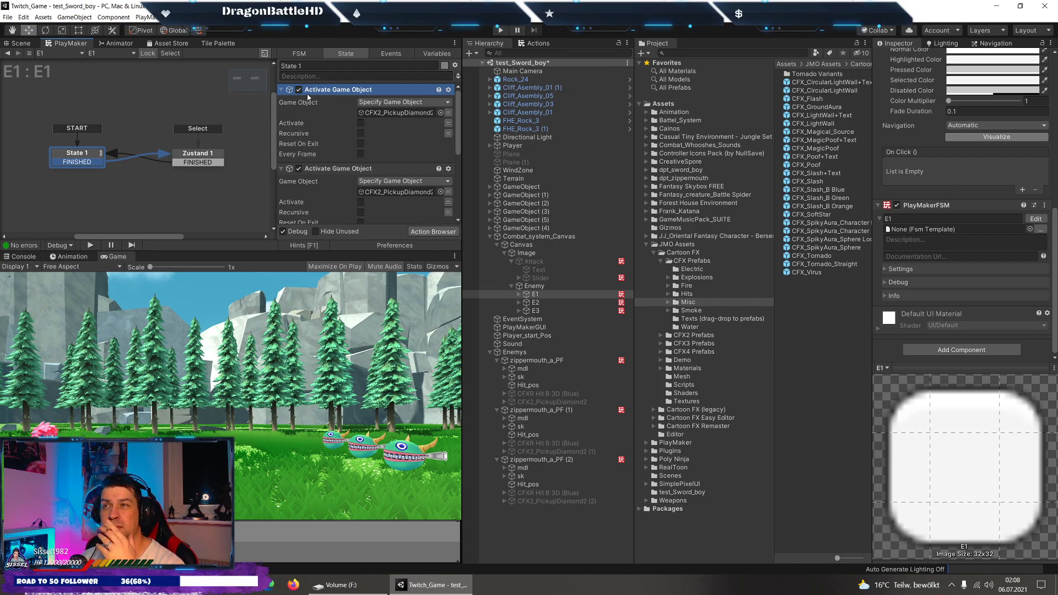
key("Delete")
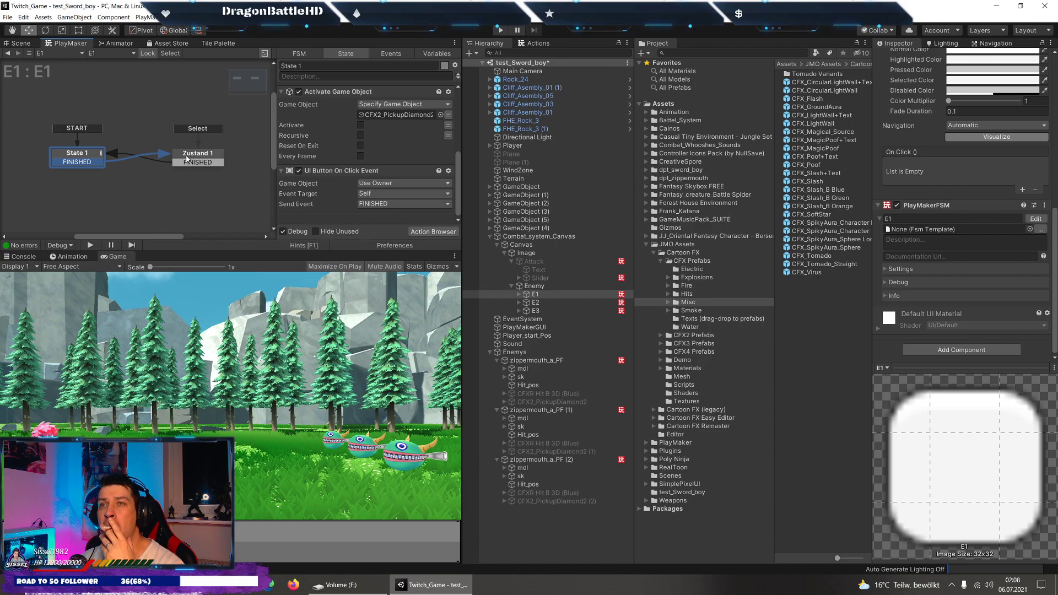
left_click(186, 159)
left_click(325, 90)
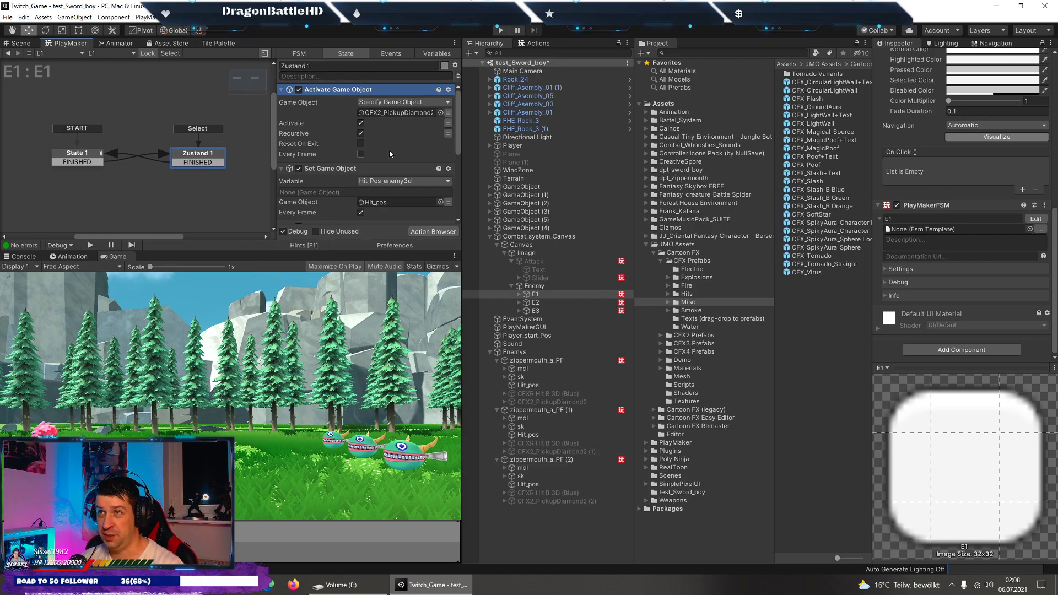
scroll(336, 93, "down", 3)
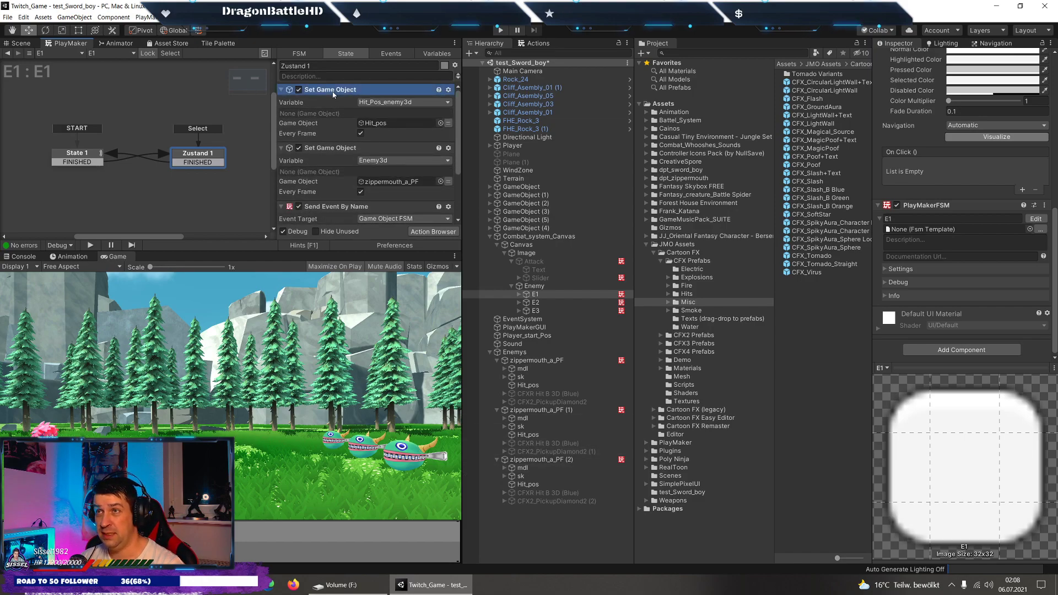
left_click(395, 148)
scroll(364, 157, "down", 2)
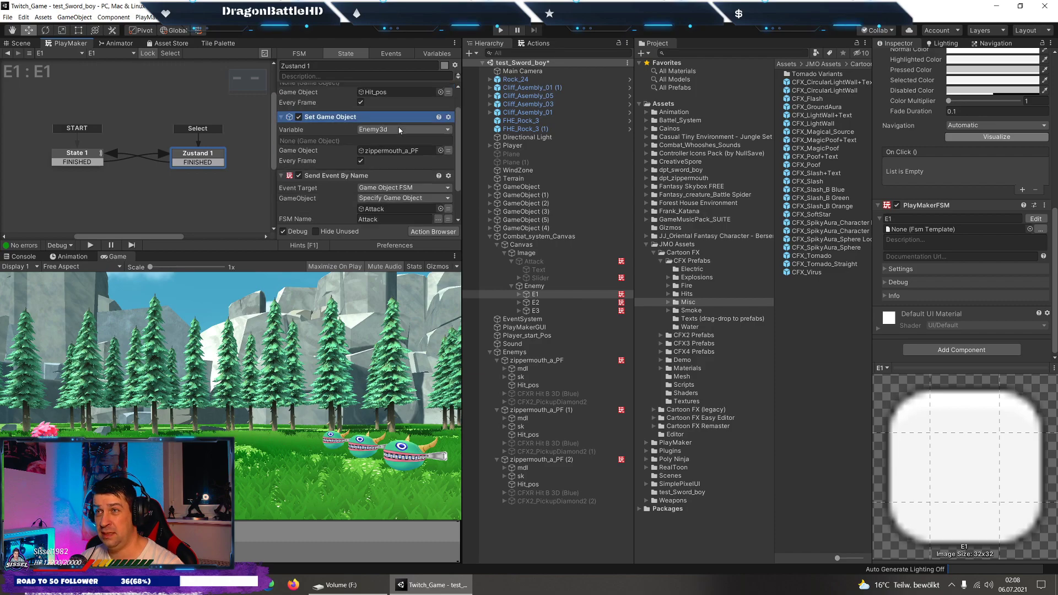
scroll(353, 158, "up", 3)
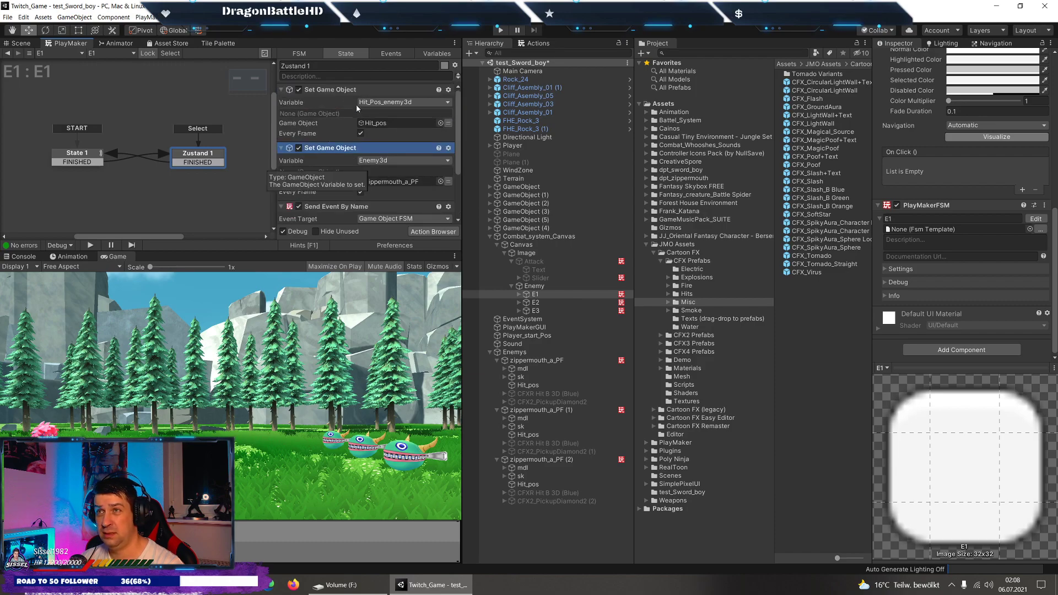
Delete State 1's remaining Activate Game Object actions and review Zustand 1 again.
left_click(83, 156)
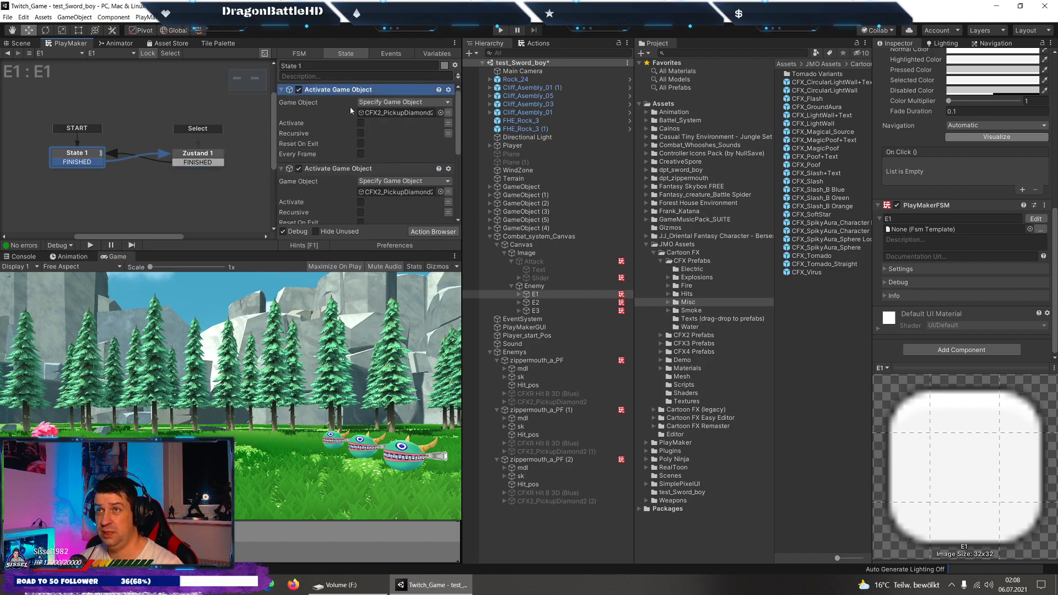
scroll(342, 107, "up", 1)
left_click(336, 90)
key("Delete")
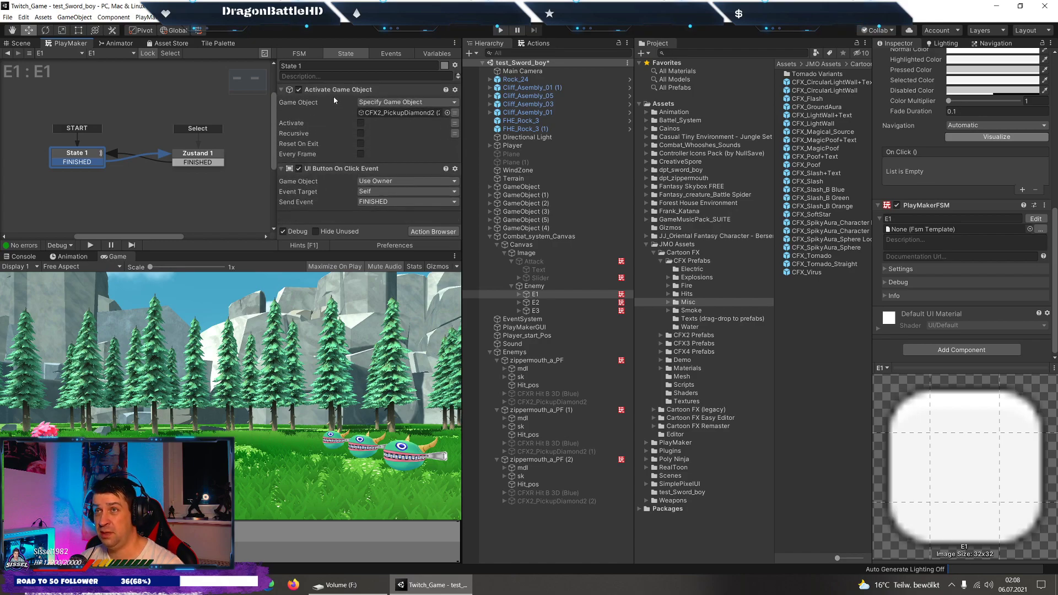
key("Delete")
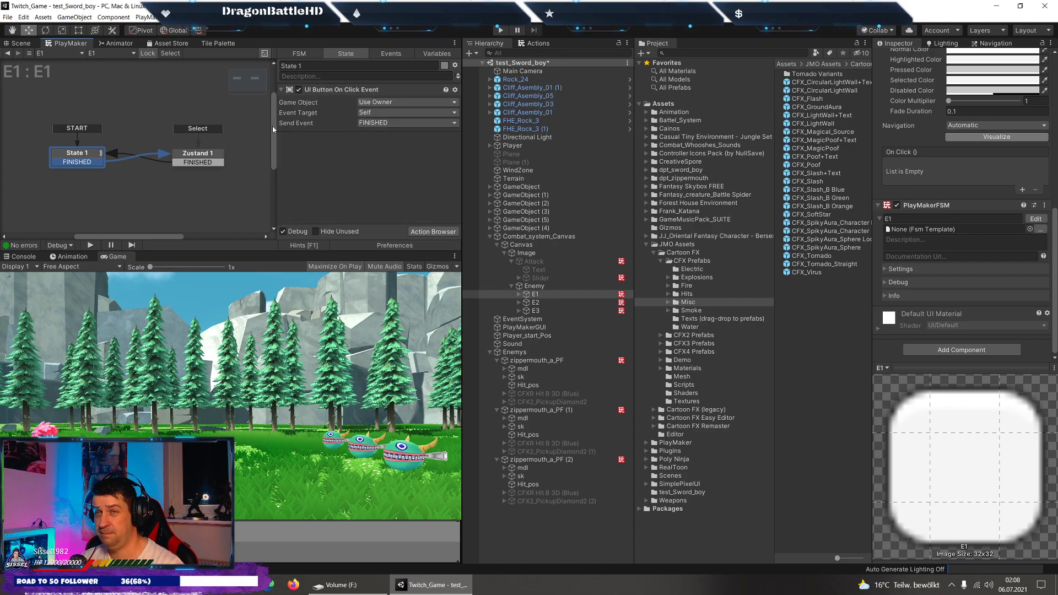
left_click(192, 160)
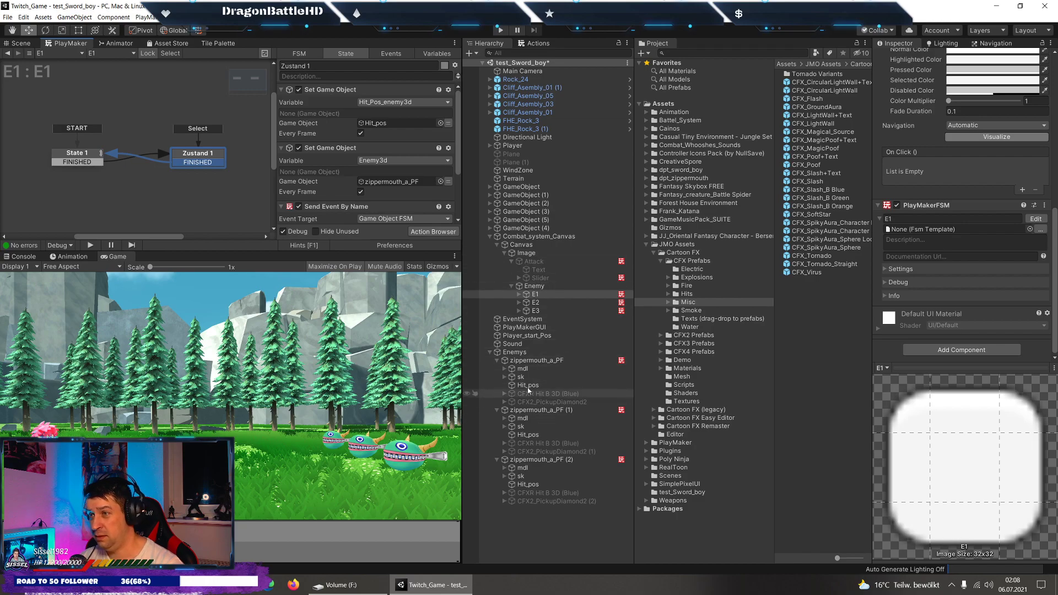
Add a PlayMakerFSM named Selection to the first zippermouth_a_PF enemy and open it in PlayMaker.
left_click(529, 360)
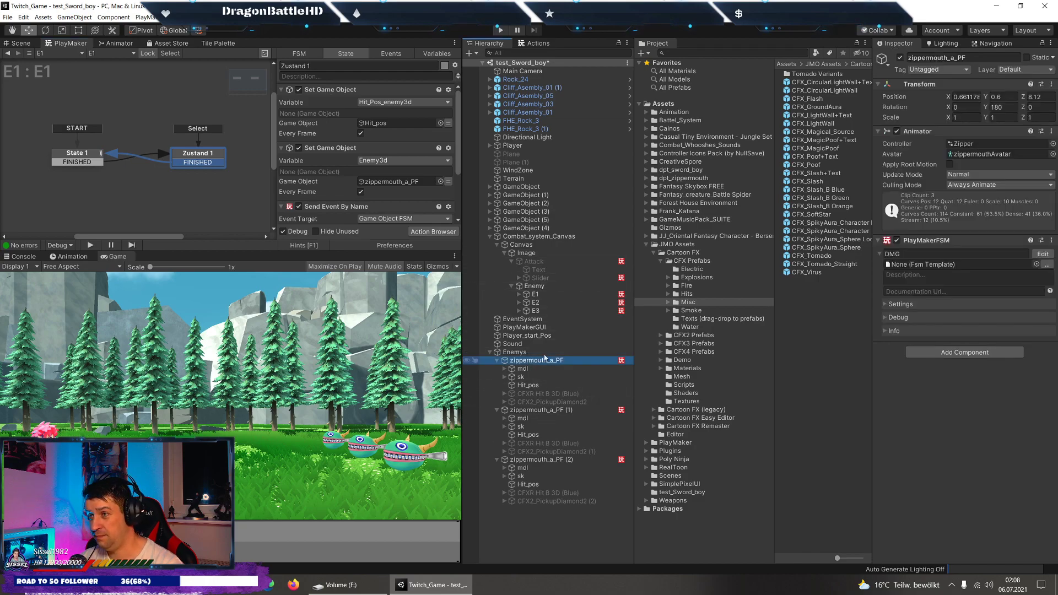
left_click(960, 354)
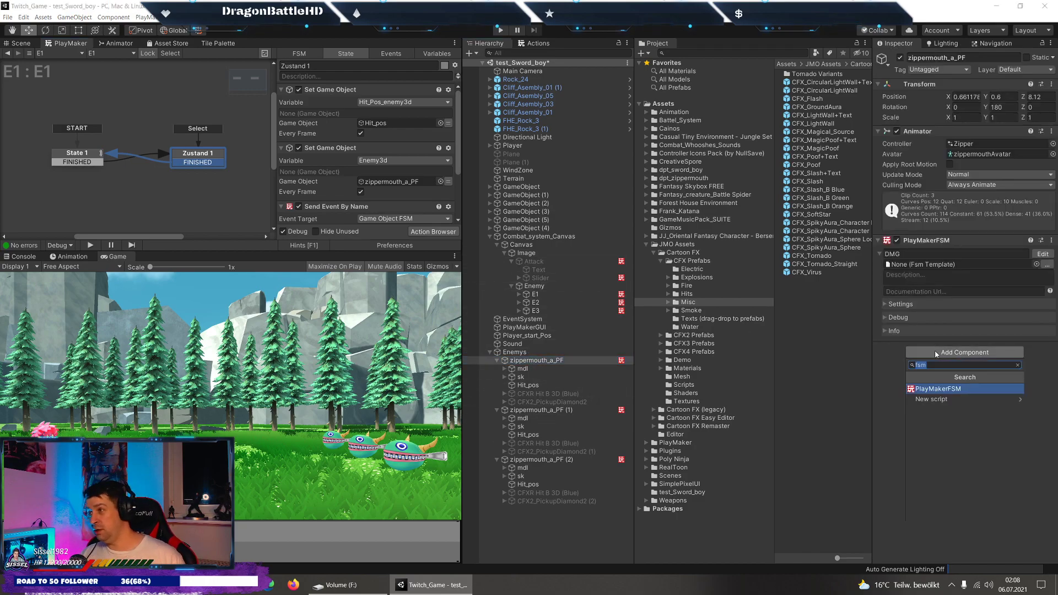
left_click(941, 389)
left_click(921, 361)
type("S")
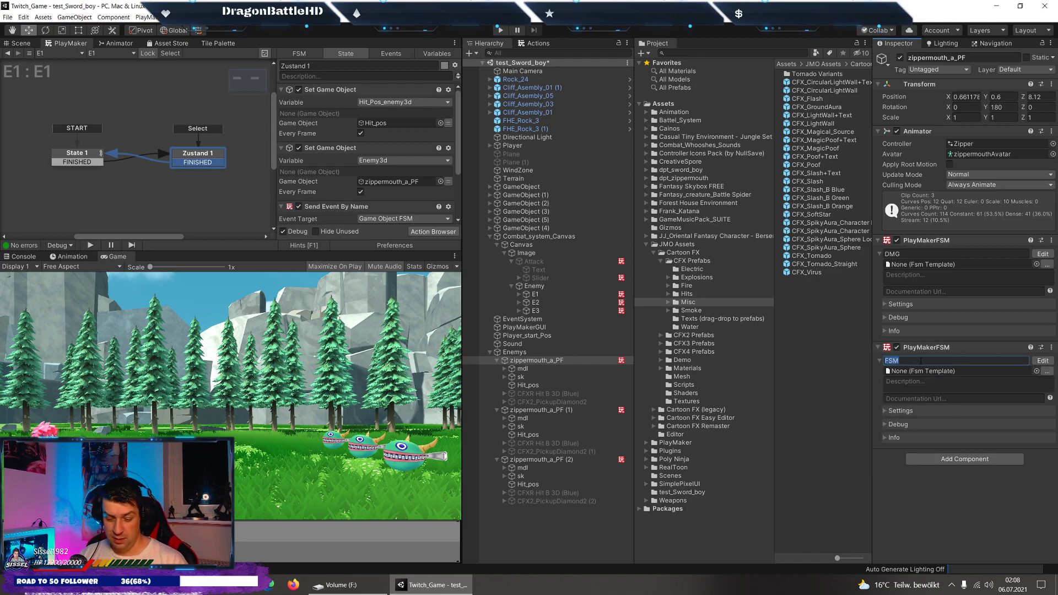
type("ele")
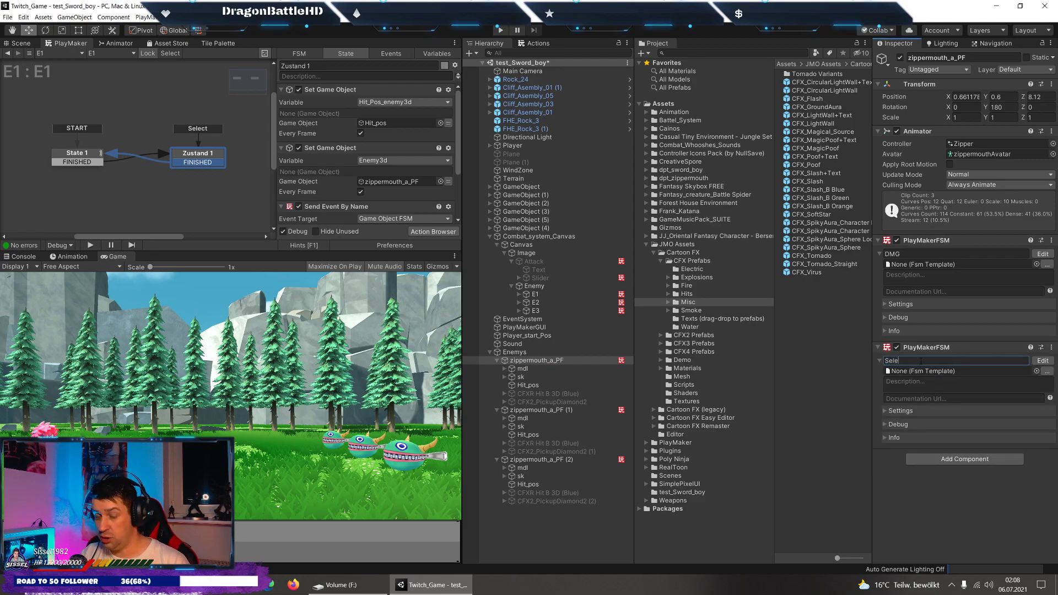
type("ction")
key("Return")
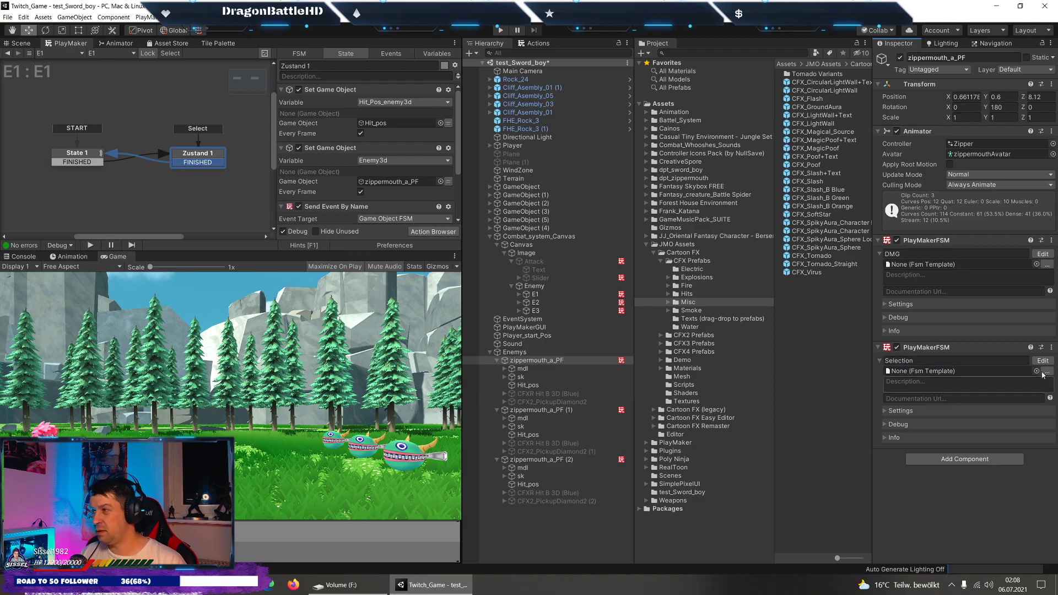
left_click(1043, 360)
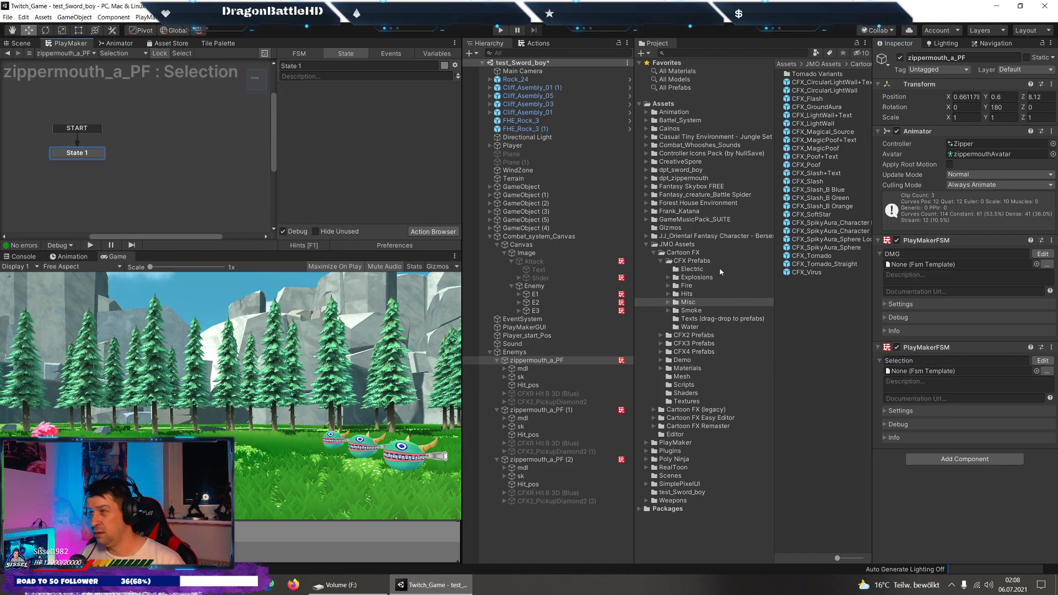
left_click(534, 44)
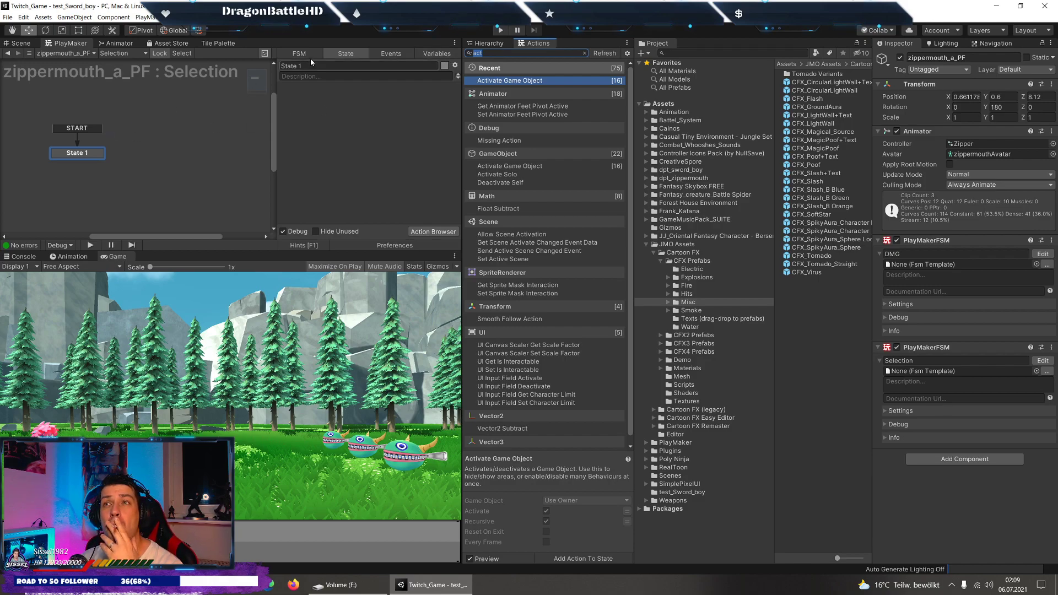
Create the events Select and Startphase in the Selection FSM's Events list.
left_click(391, 54)
left_click(326, 221)
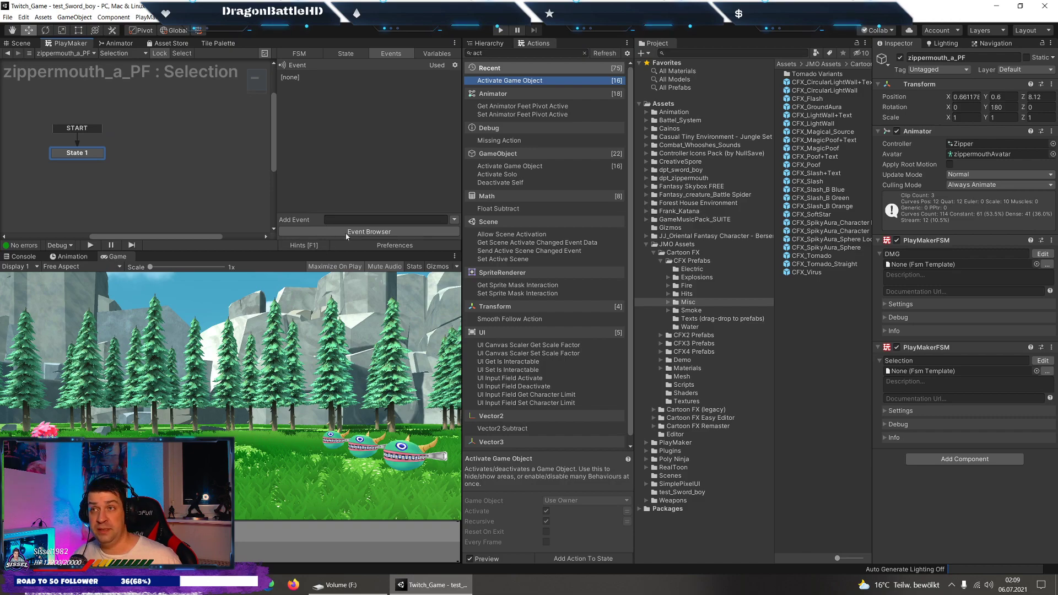
type("Select")
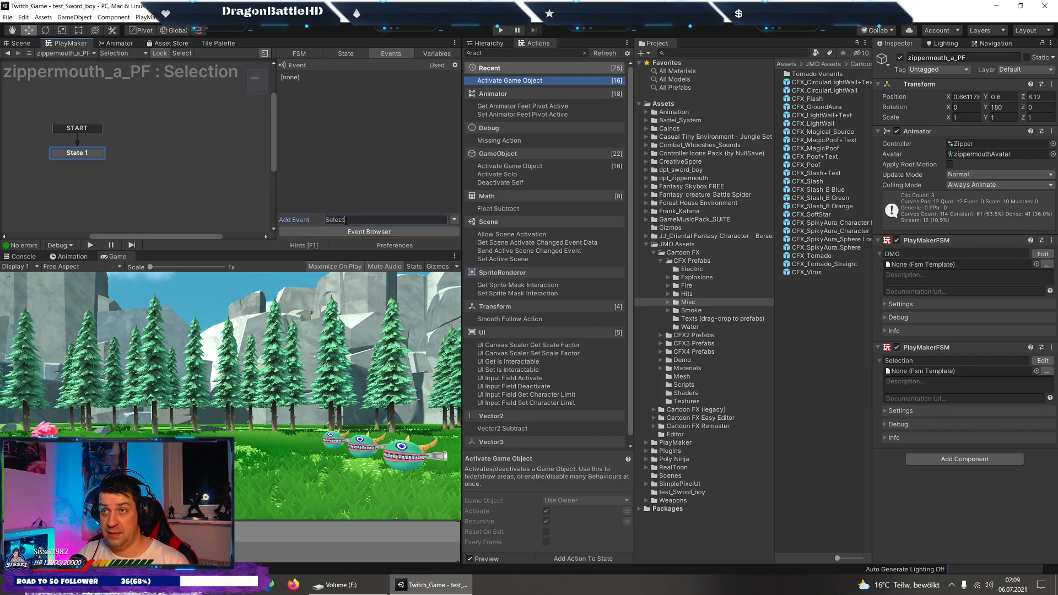
key("Return")
type("Start")
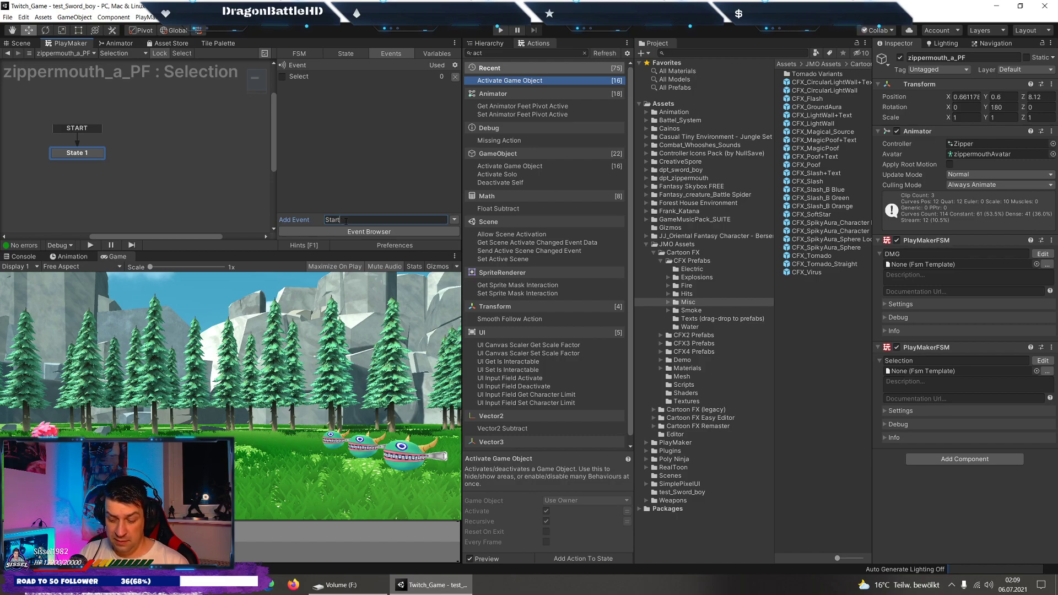
type("pphase")
key("Return")
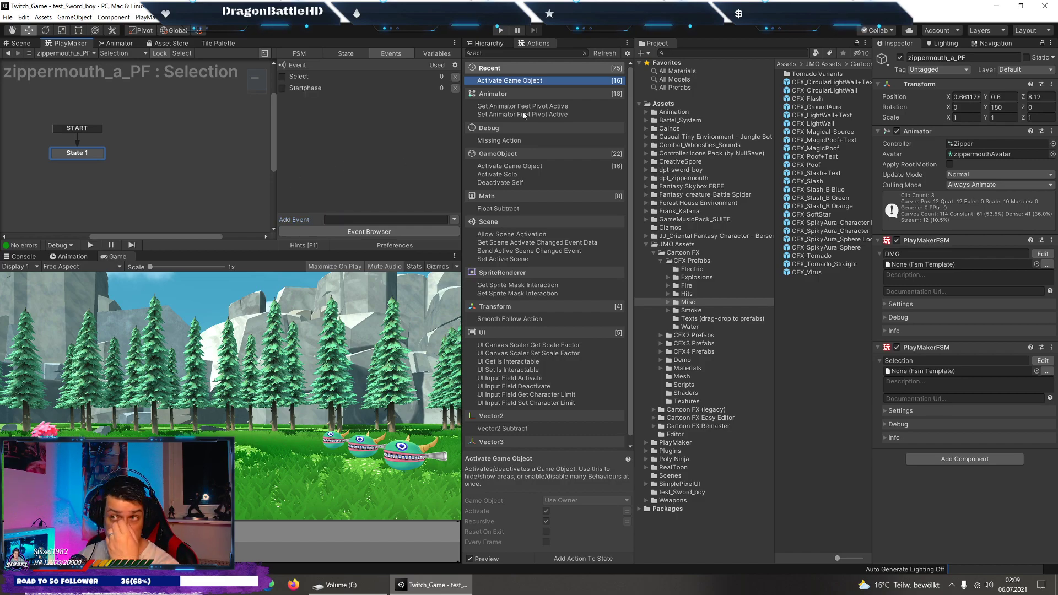
left_click(487, 43)
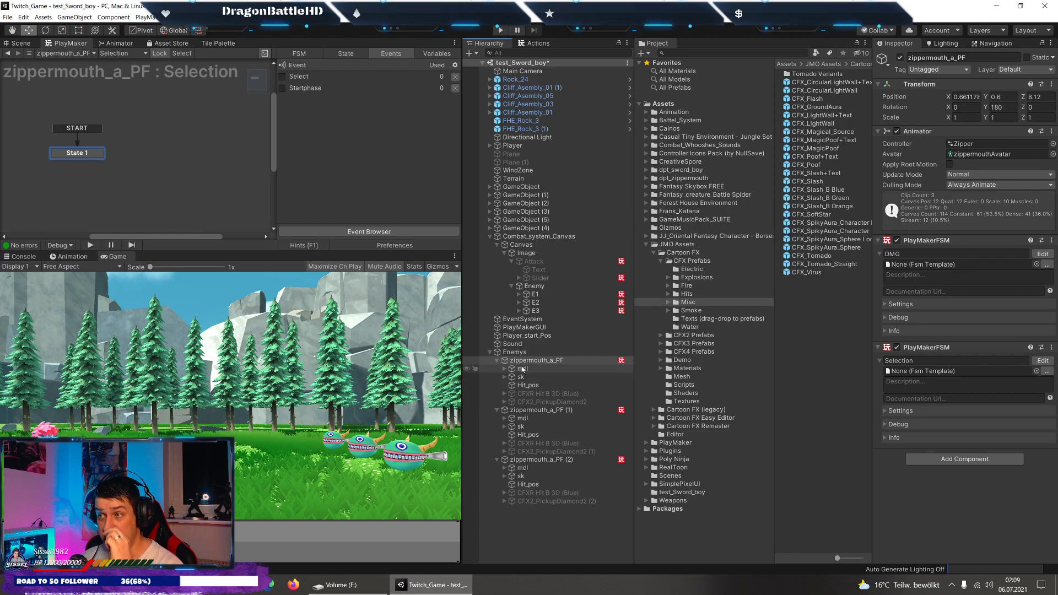
Change the enemy's name in the Inspector from zippermouth_a_PF to zippermouth_Enemy_1.
left_click(973, 56)
double_click(973, 57)
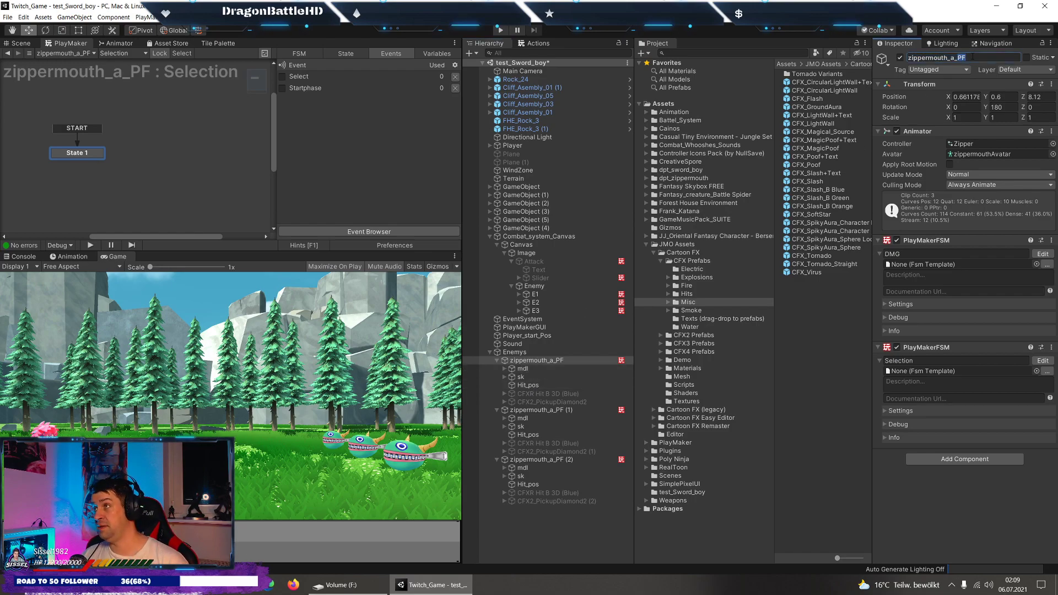
key("BackSpace")
key("BackSpace")
type("Enemy")
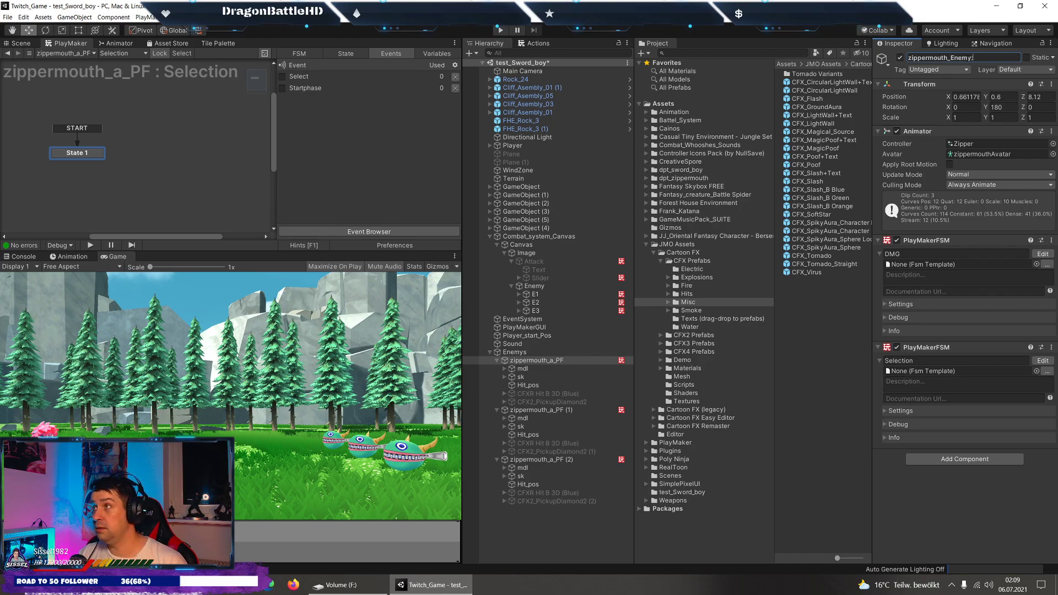
type("_1")
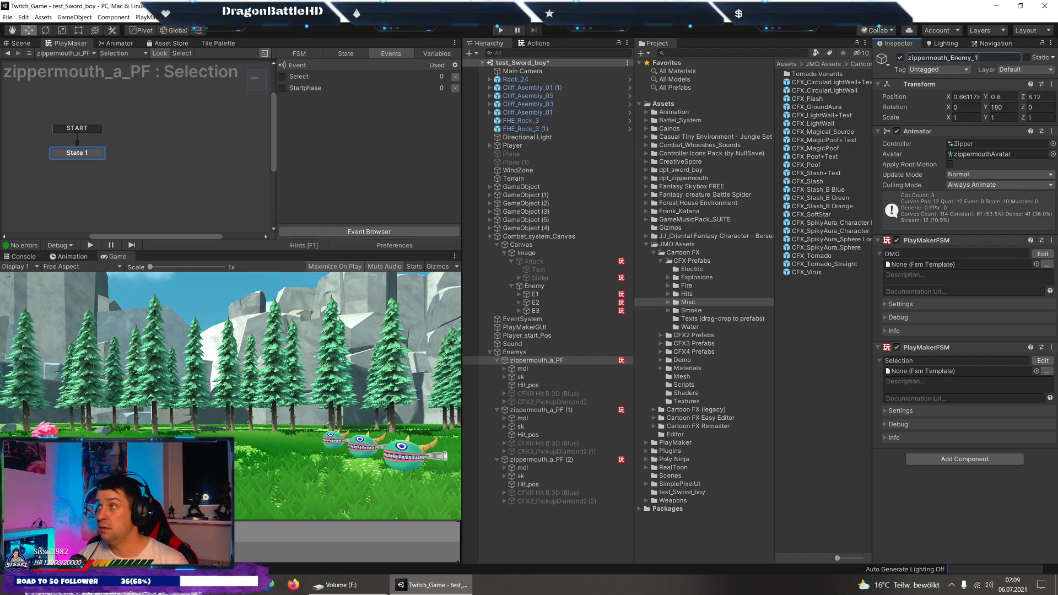
key("Return")
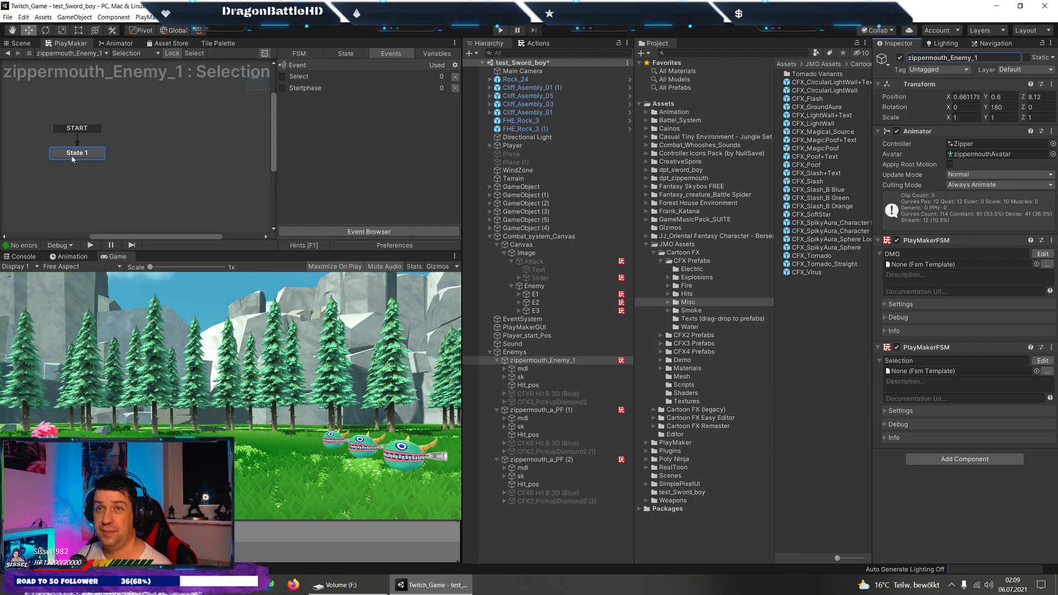
left_click(73, 157)
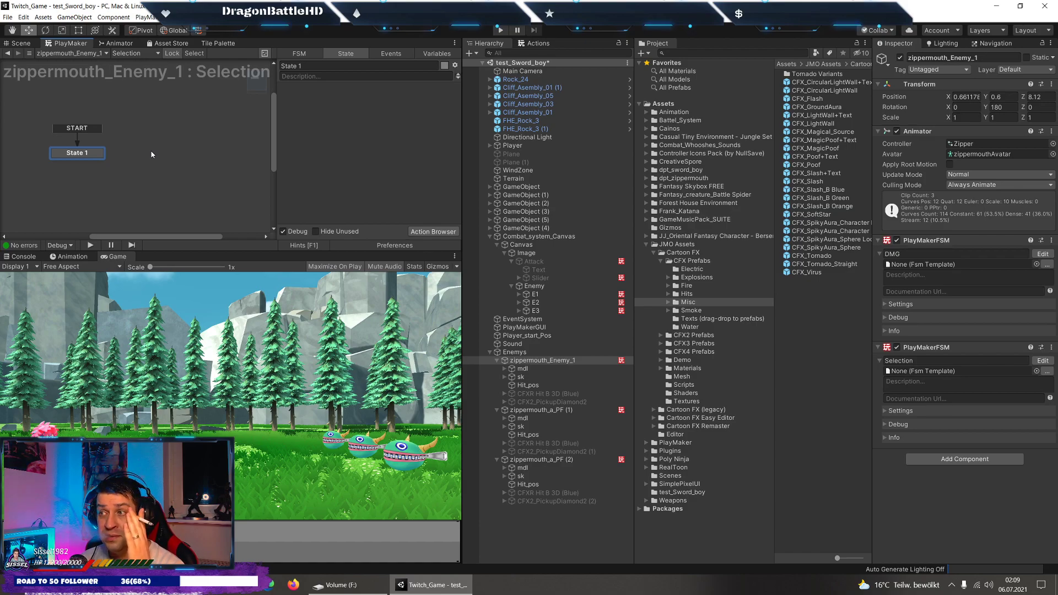
Add a new state, Zustand 1, reached by a global Select transition.
right_click(92, 156)
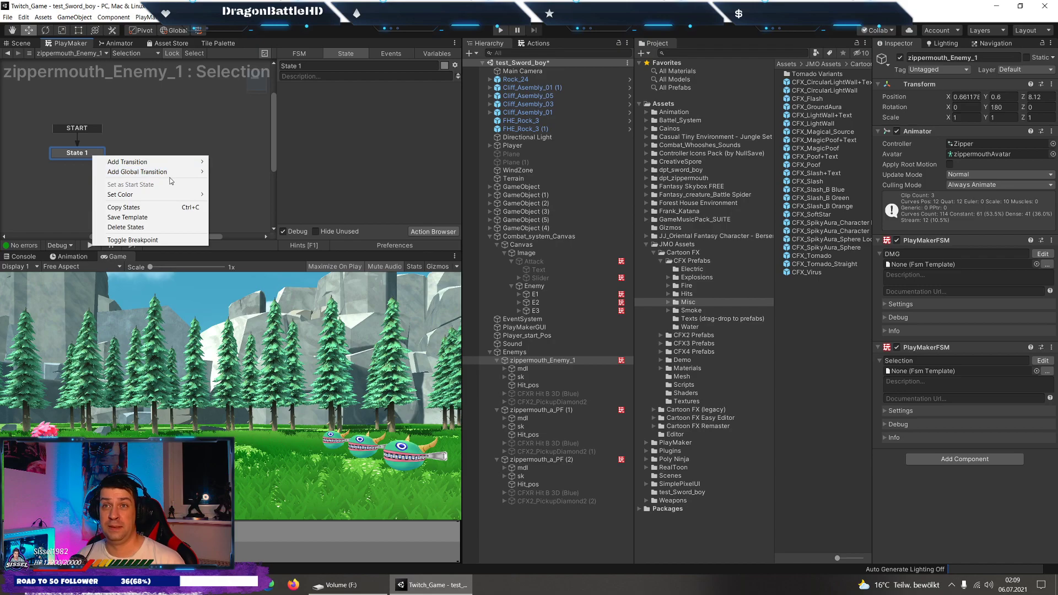
left_click(236, 181)
right_click(166, 155)
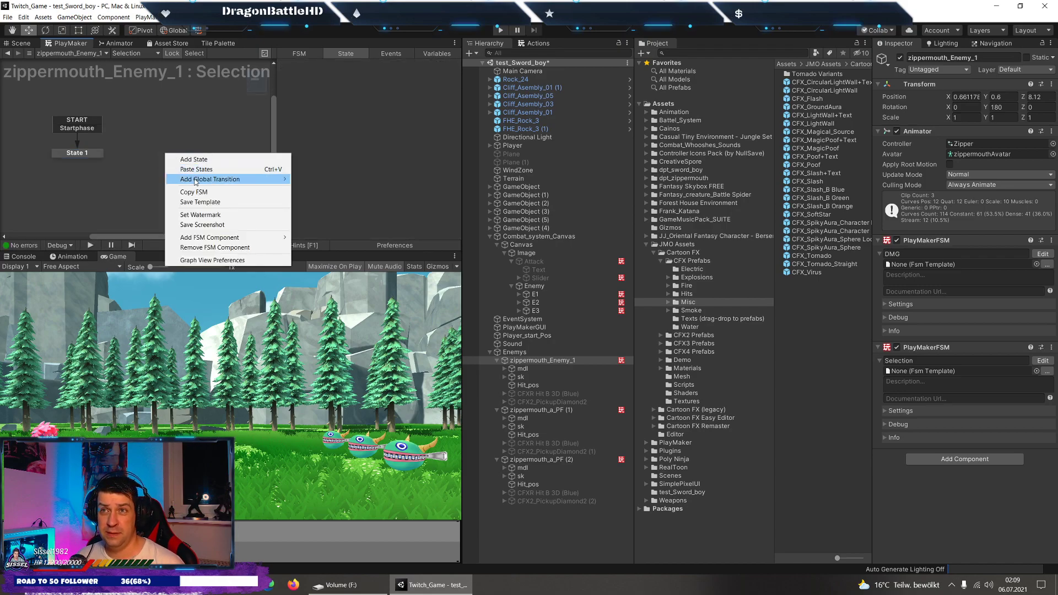
mouse_move(265, 180)
left_click(322, 179)
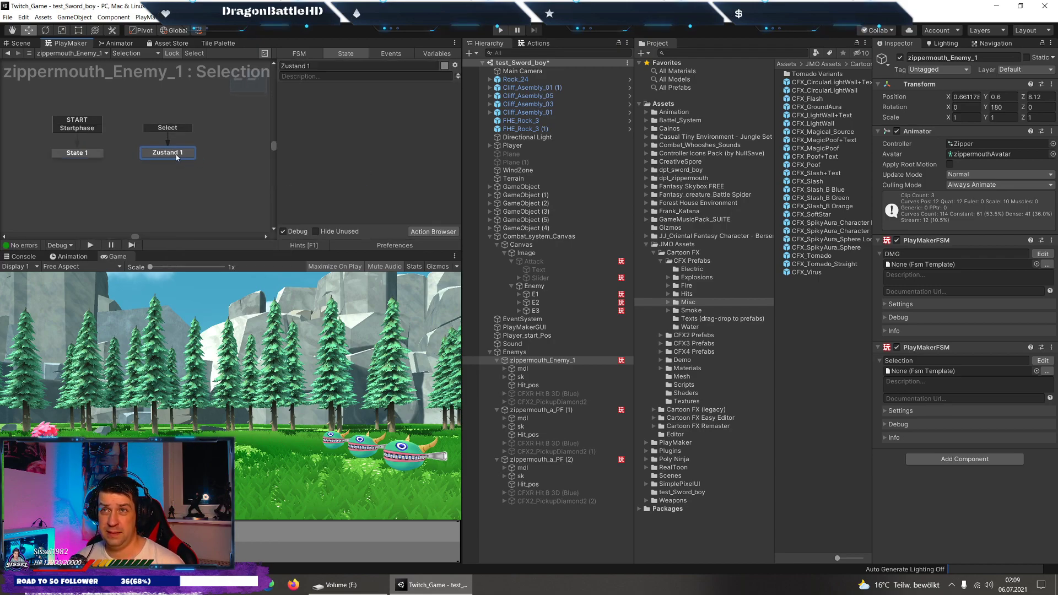
Add a Bool All True action to State 1 with one bool slot.
left_click(89, 155)
left_click(544, 43)
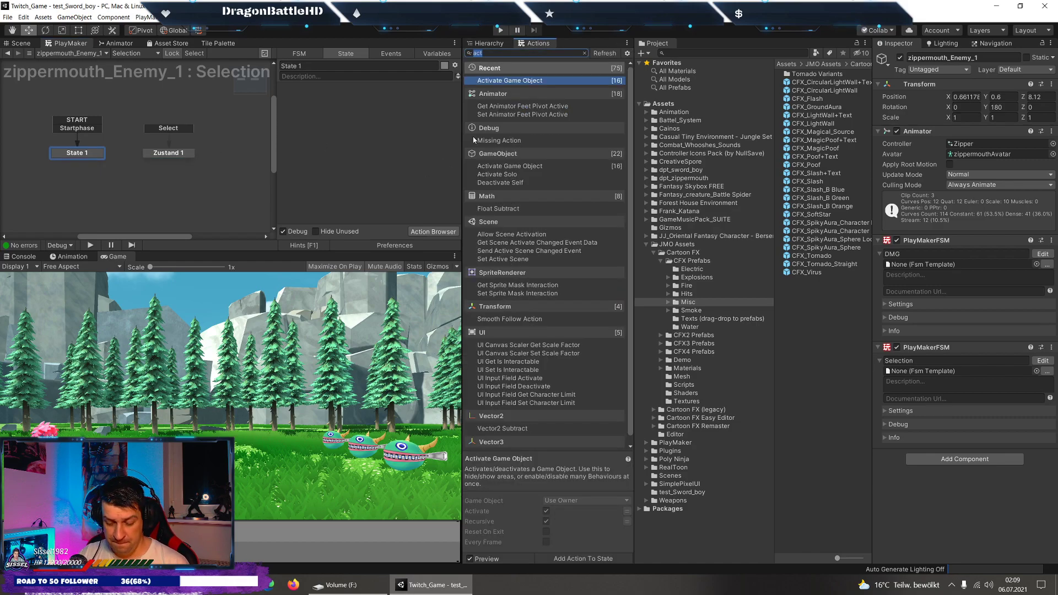
type("Bool all")
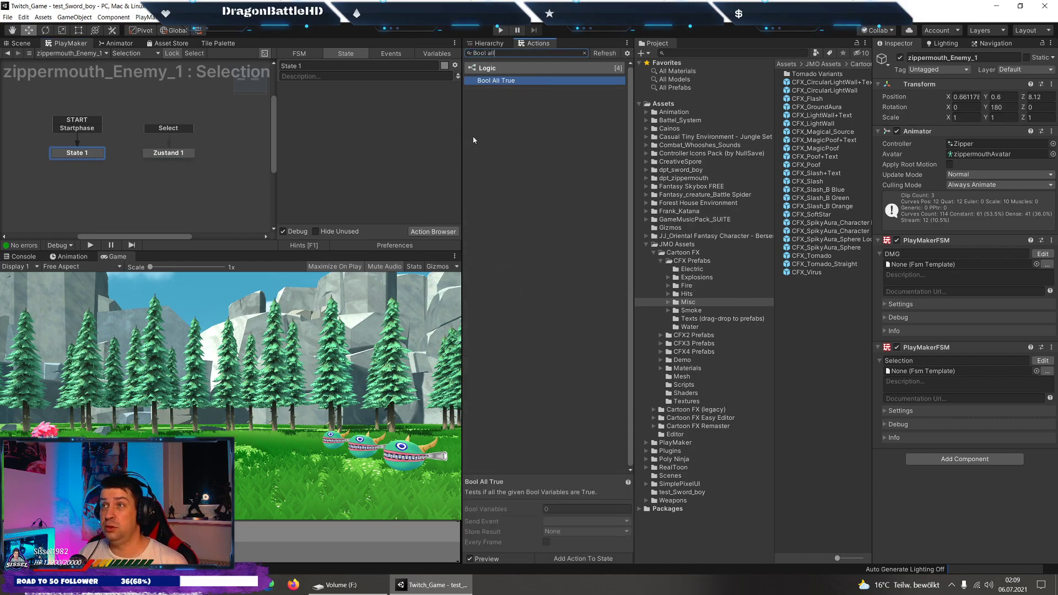
key("Return")
left_click(375, 103)
type("1")
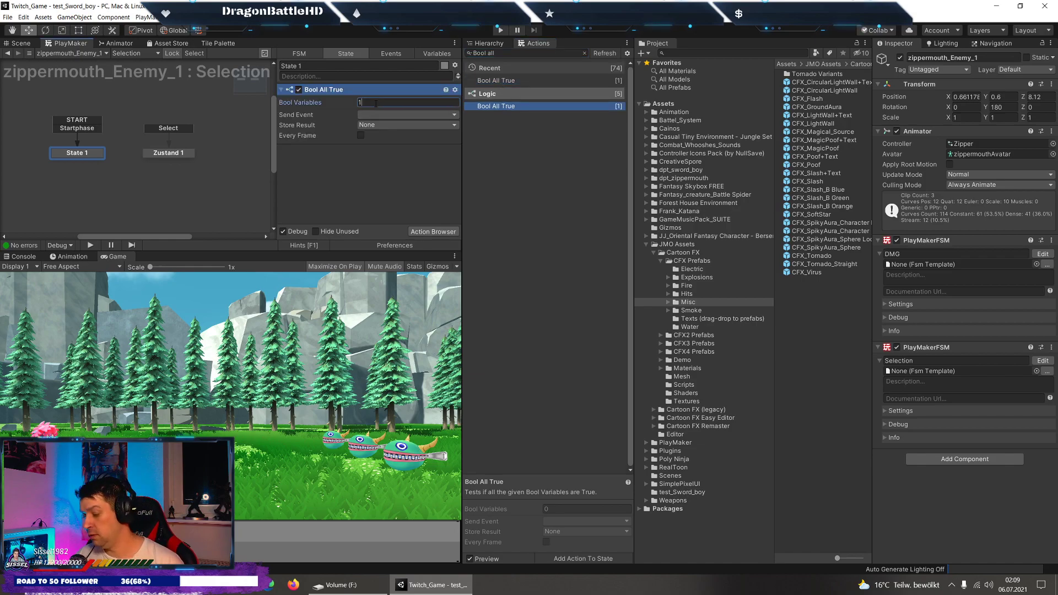
key("Return")
Check a new global bool Select_3d_ene, sending Select every frame.
left_click(386, 113)
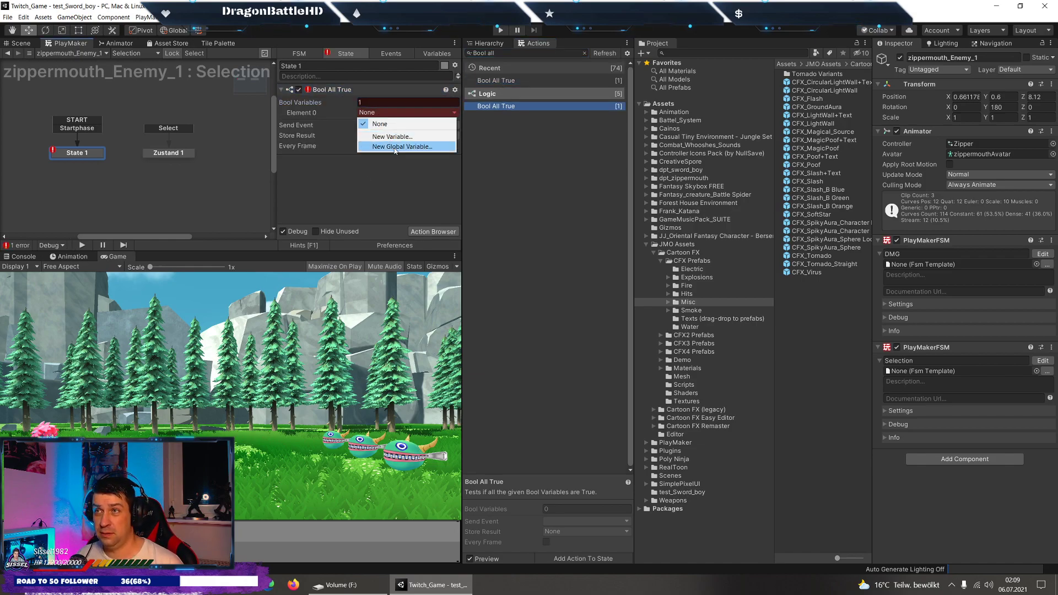
left_click(395, 147)
type("Select")
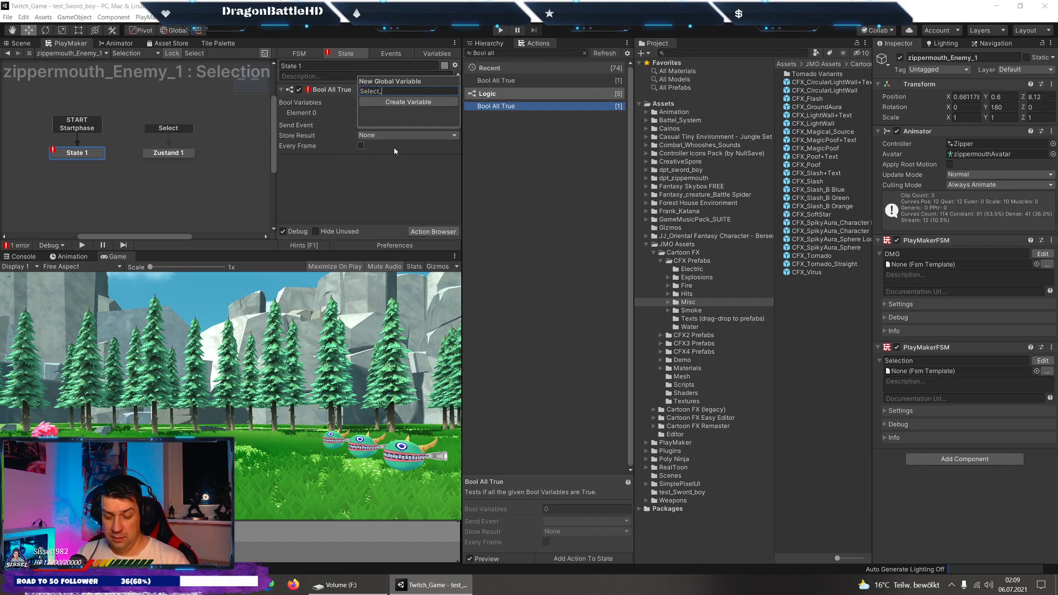
type("_ene")
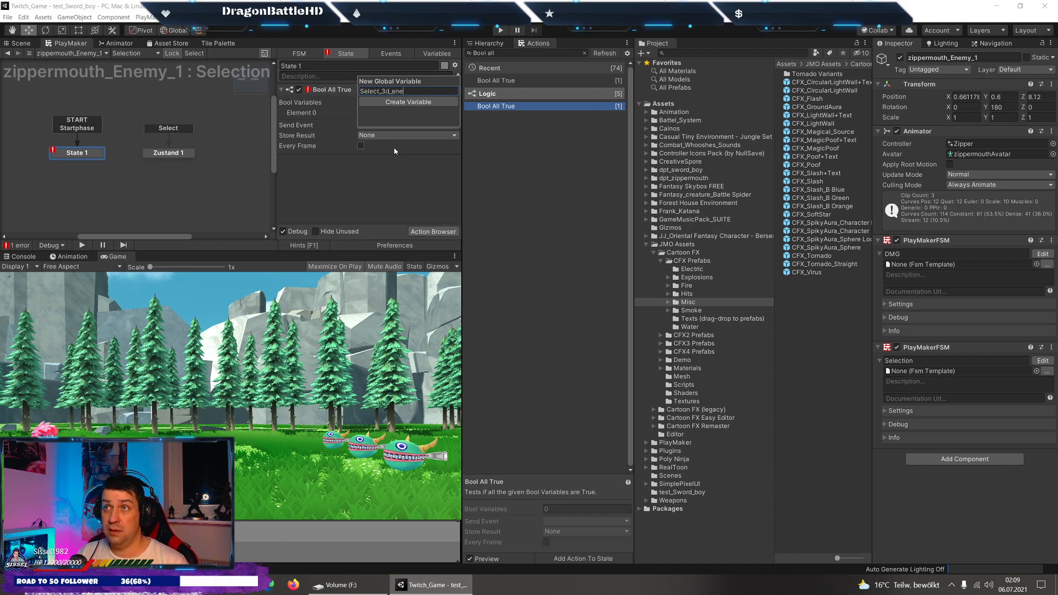
key("Return")
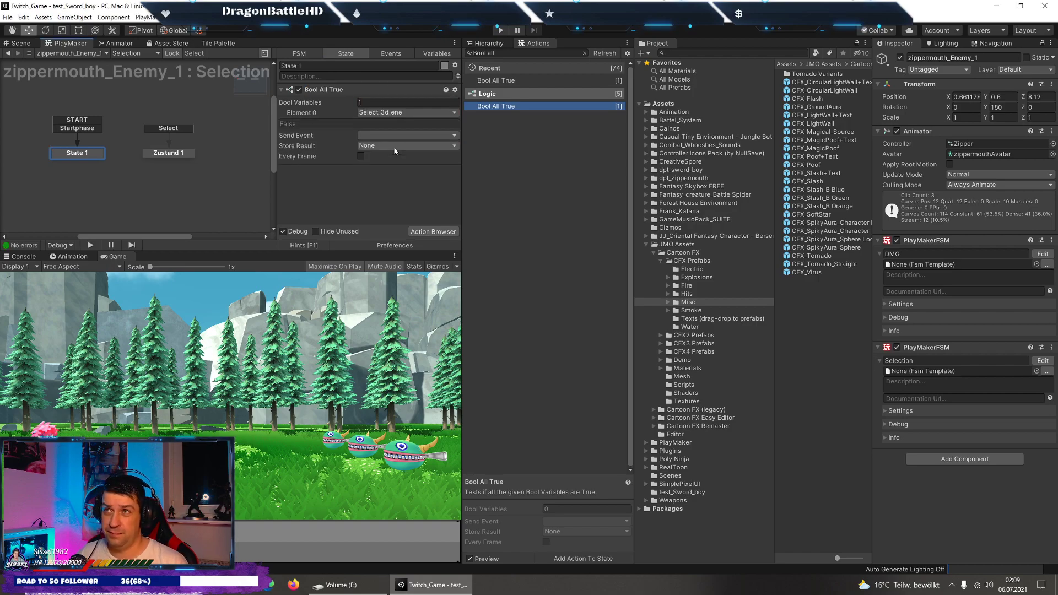
left_click(380, 136)
left_click(375, 167)
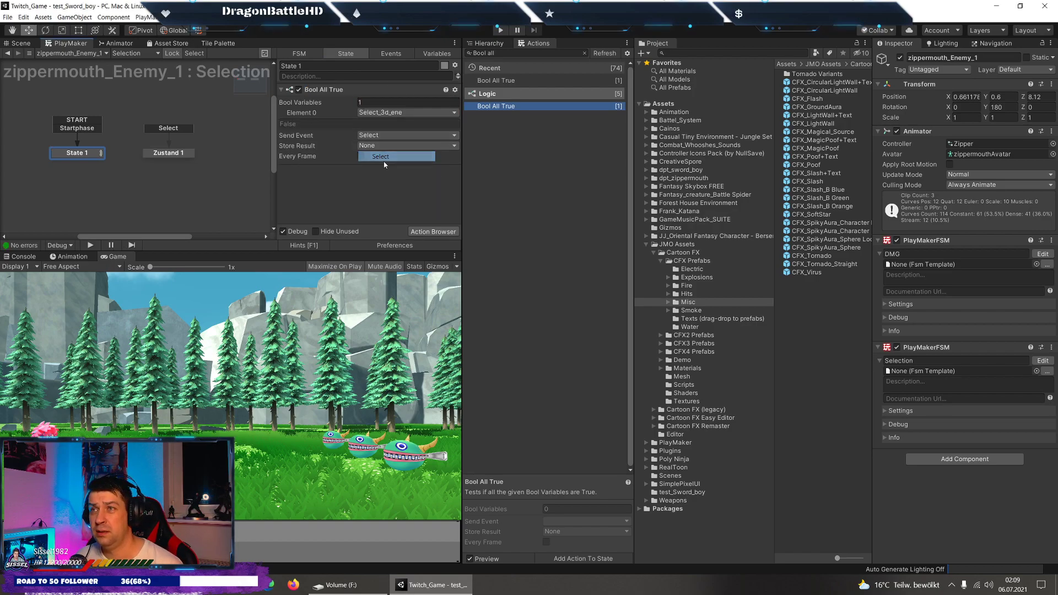
left_click(360, 157)
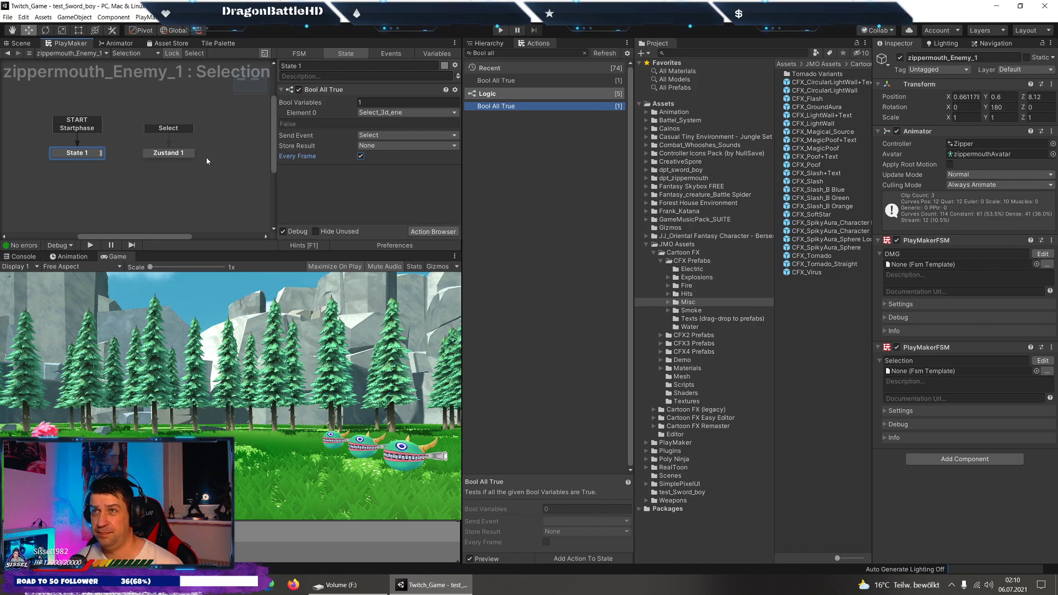
Give Zustand 1 an Activate Game Object action targeting CFX2_PickupDiamond2.
left_click(161, 155)
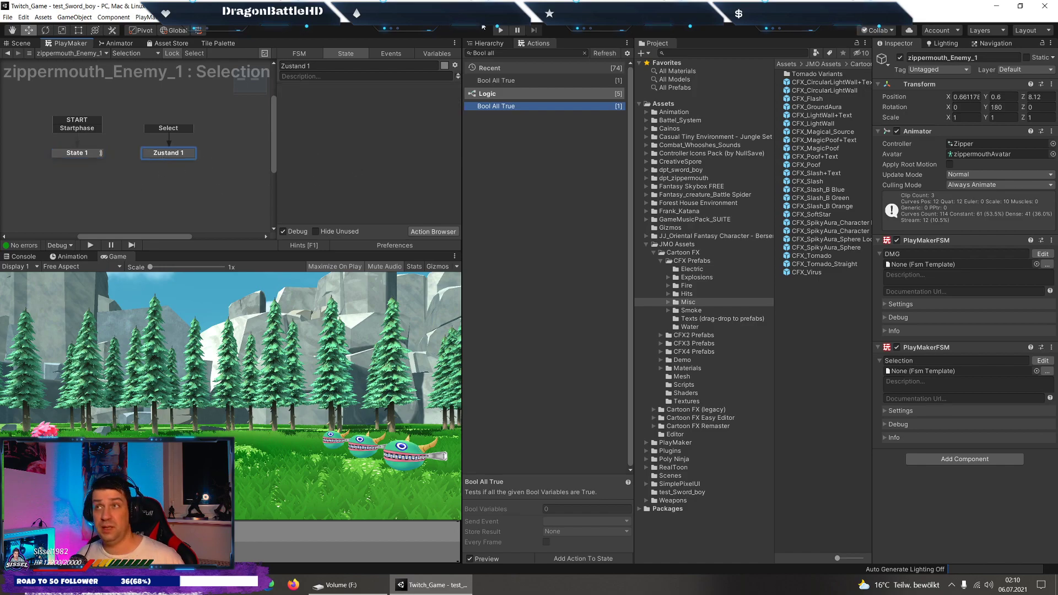
left_click(500, 44)
left_click(534, 43)
left_click(534, 53)
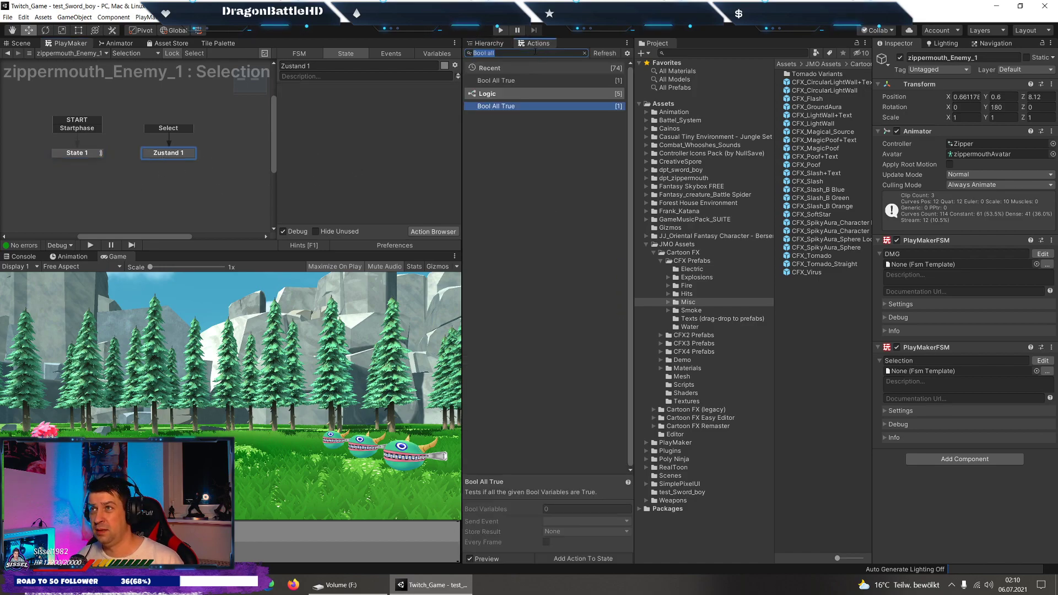
type("Game")
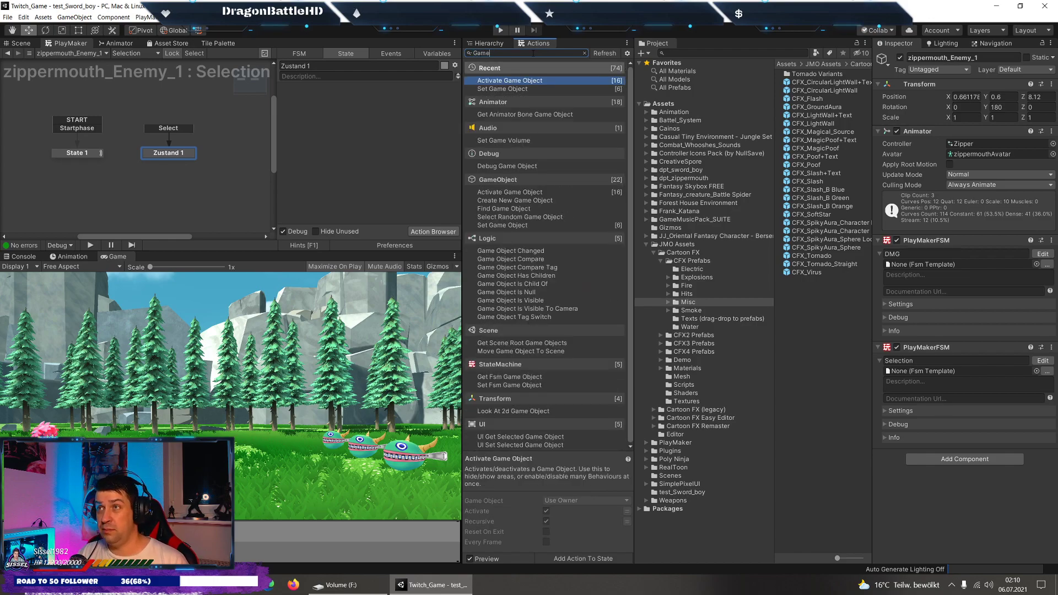
type(" objec")
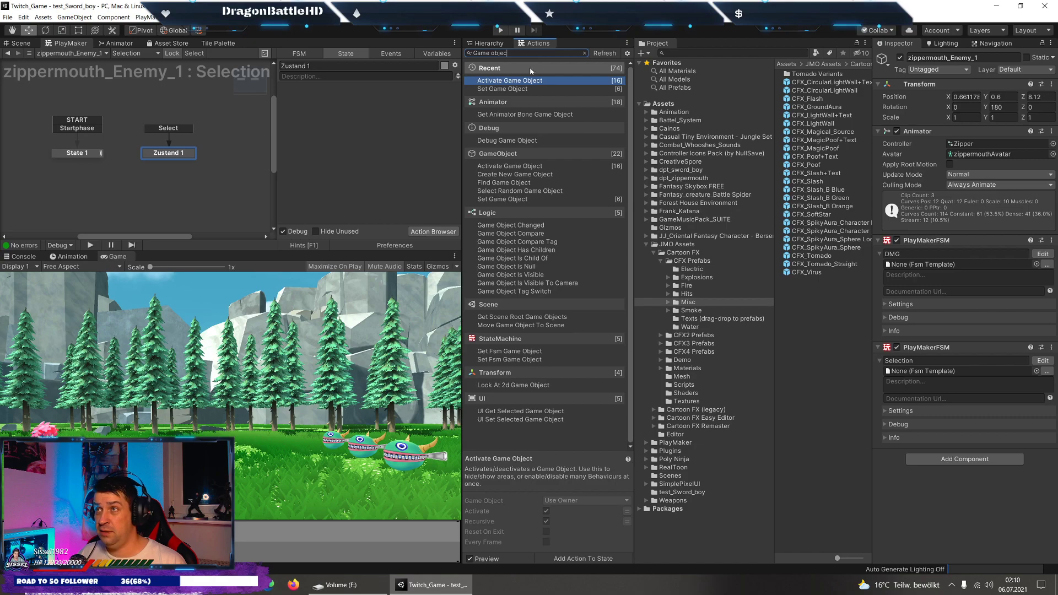
double_click(527, 80)
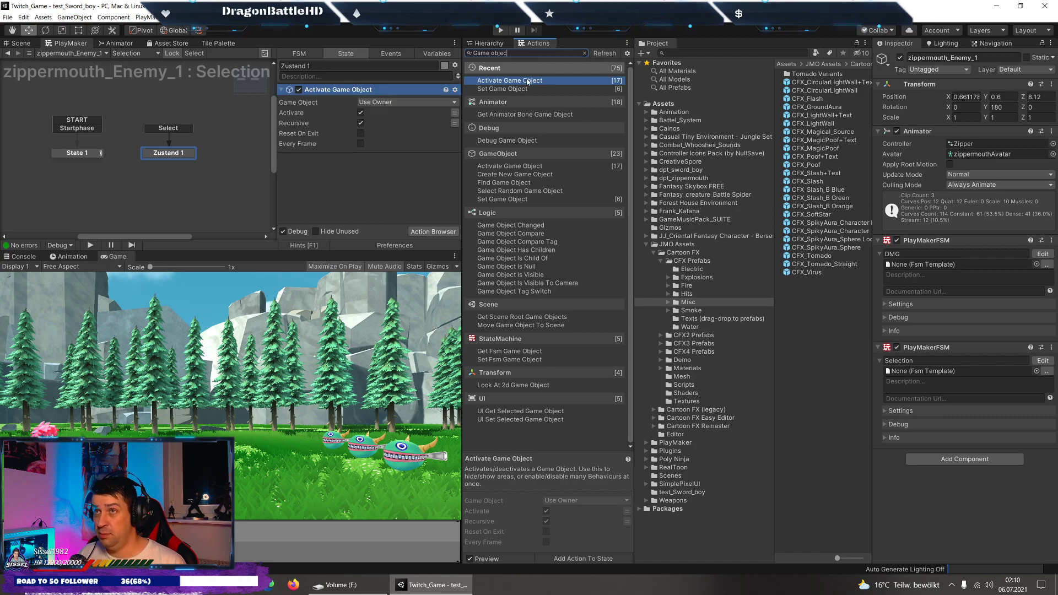
left_click(393, 103)
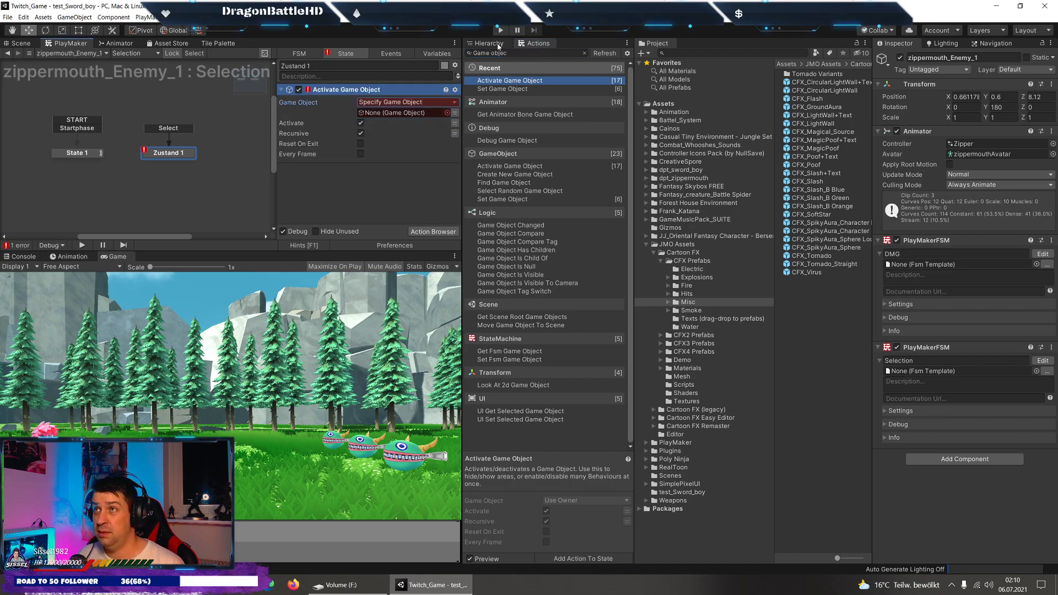
left_click(498, 44)
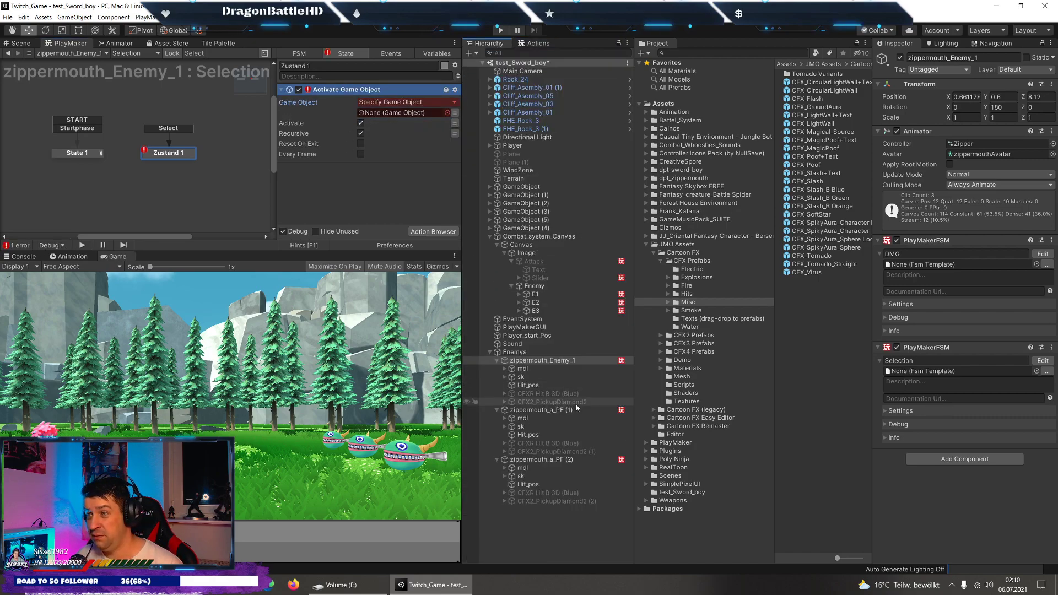
left_click_drag(558, 402, 389, 115)
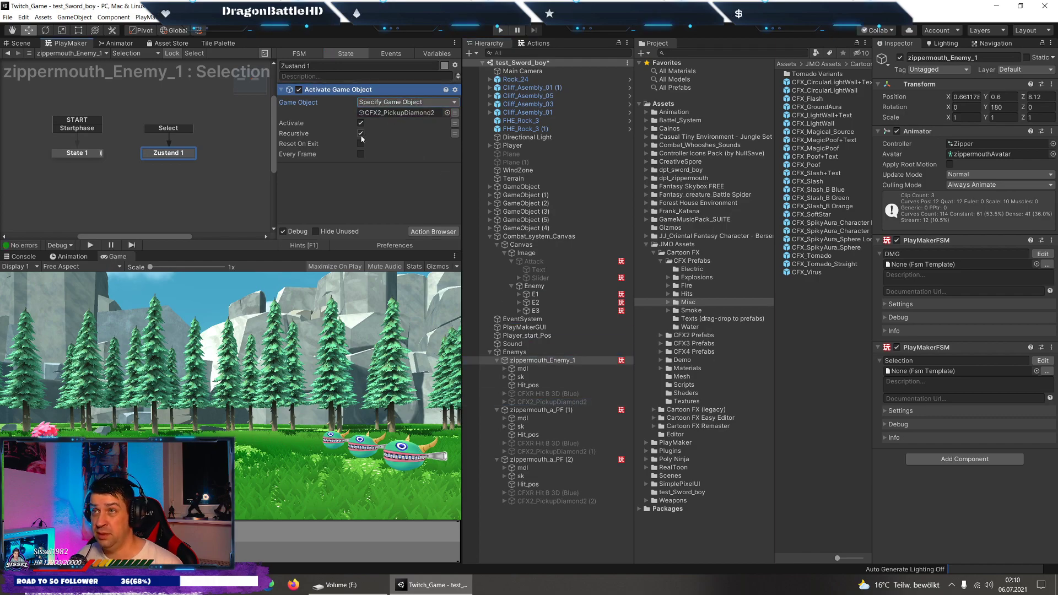
Copy that activate action and paste it into State 1.
right_click(311, 91)
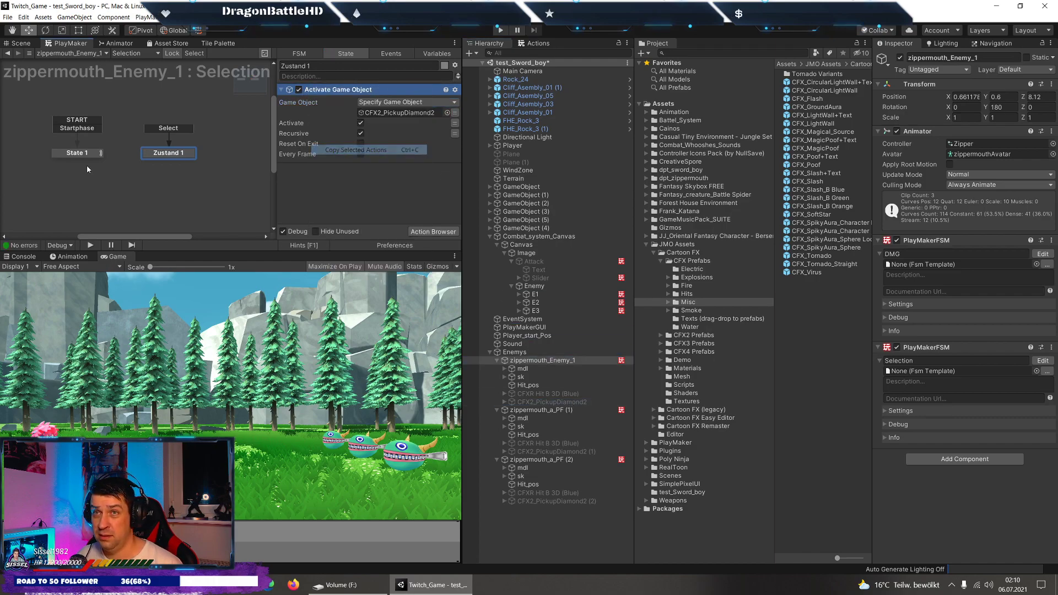
left_click(77, 152)
right_click(293, 178)
key("Escape")
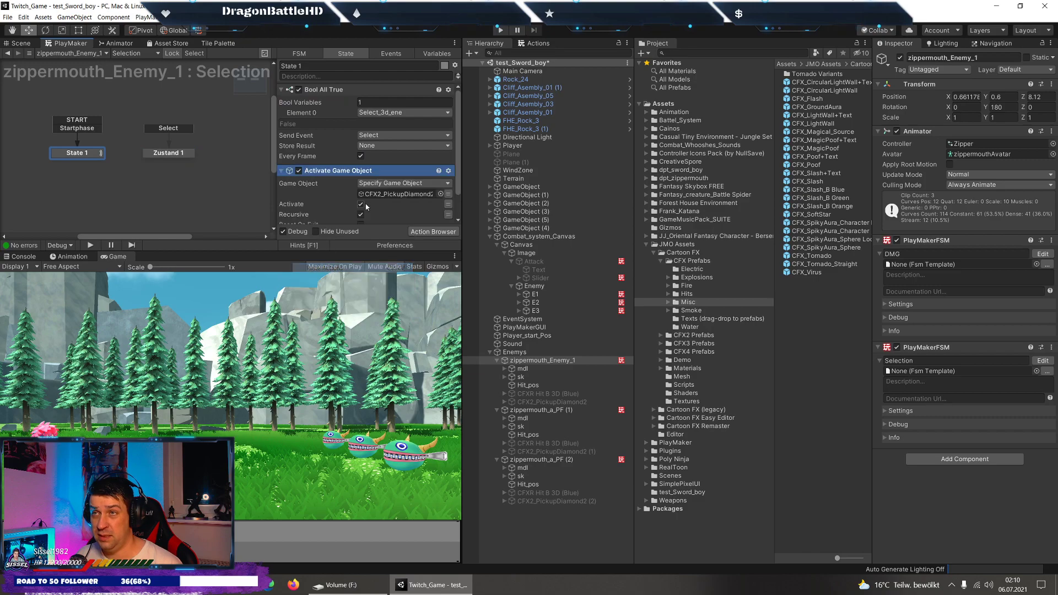
scroll(359, 204, "down", 1)
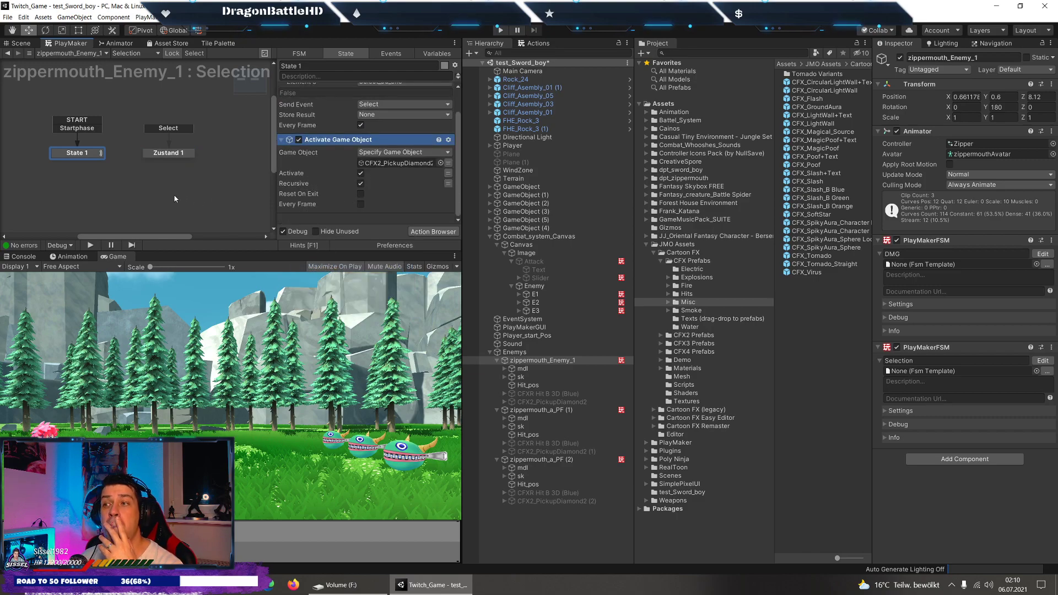
left_click(173, 154)
Add Bool None True to Zustand 1 with one element, Select_3d_ene, sending Startphase.
left_click(536, 43)
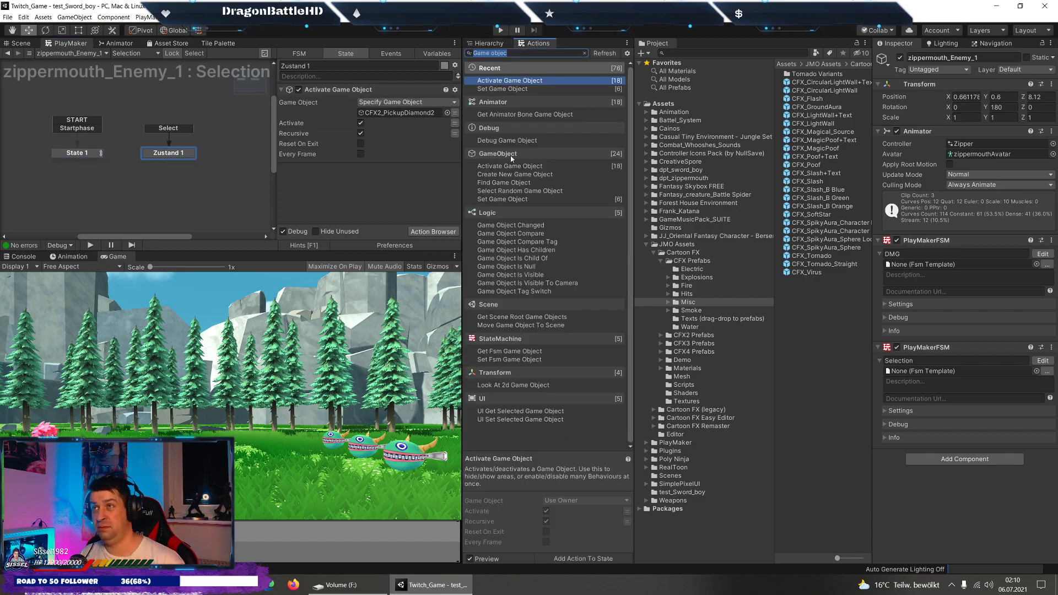
type("Bool")
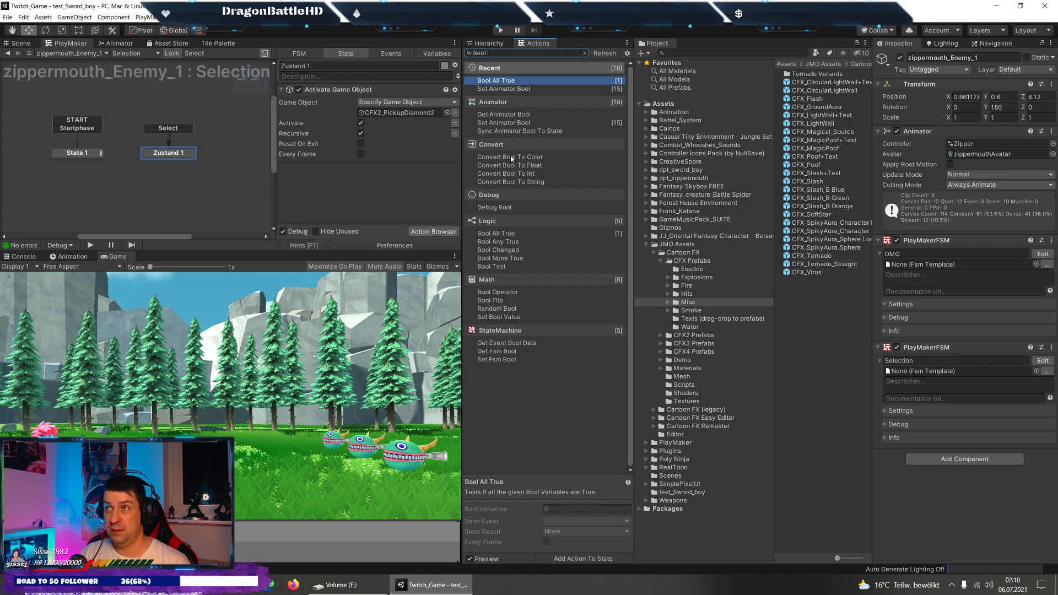
type(" none")
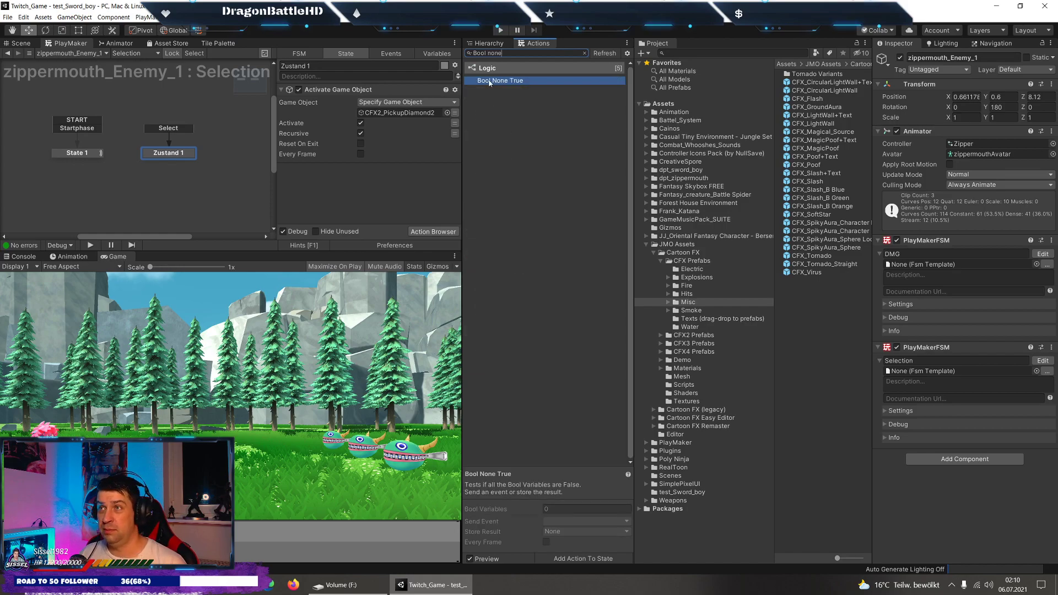
double_click(489, 81)
left_click(394, 172)
type("1")
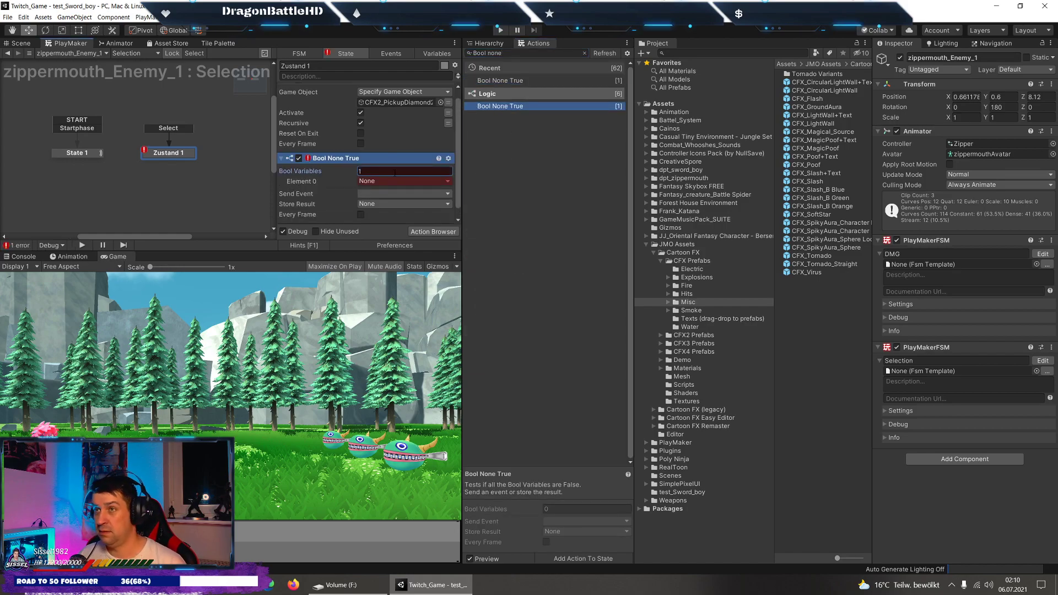
left_click(393, 180)
mouse_move(397, 197)
left_click(493, 202)
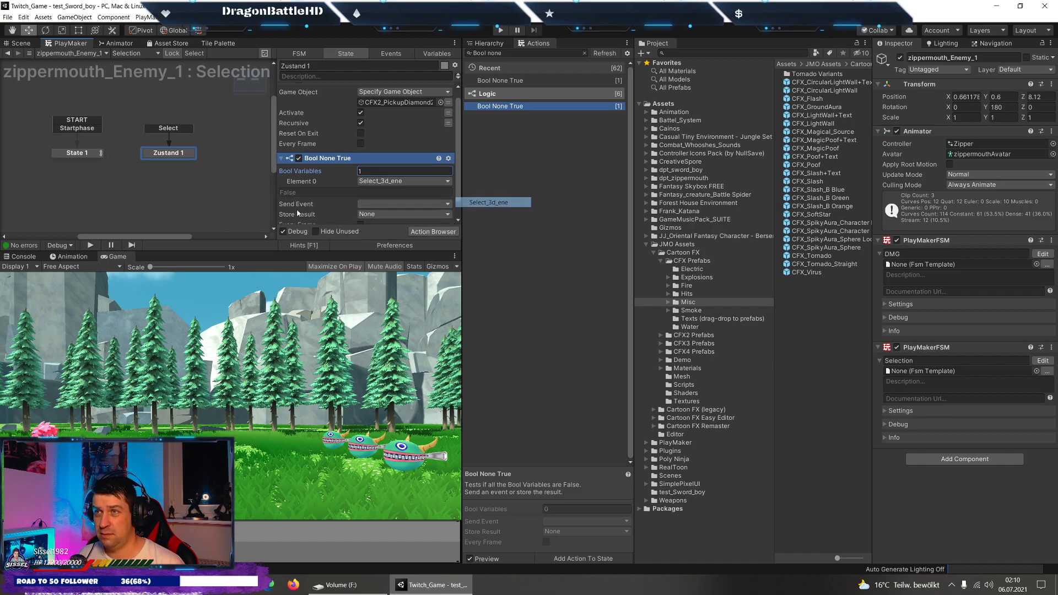
left_click(373, 204)
left_click(380, 239)
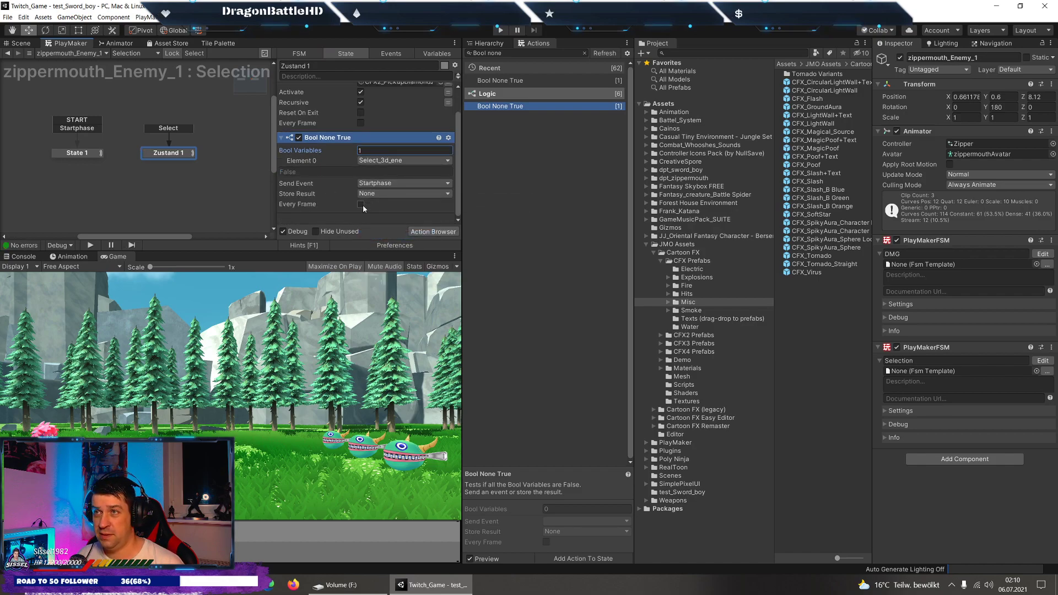
left_click(501, 46)
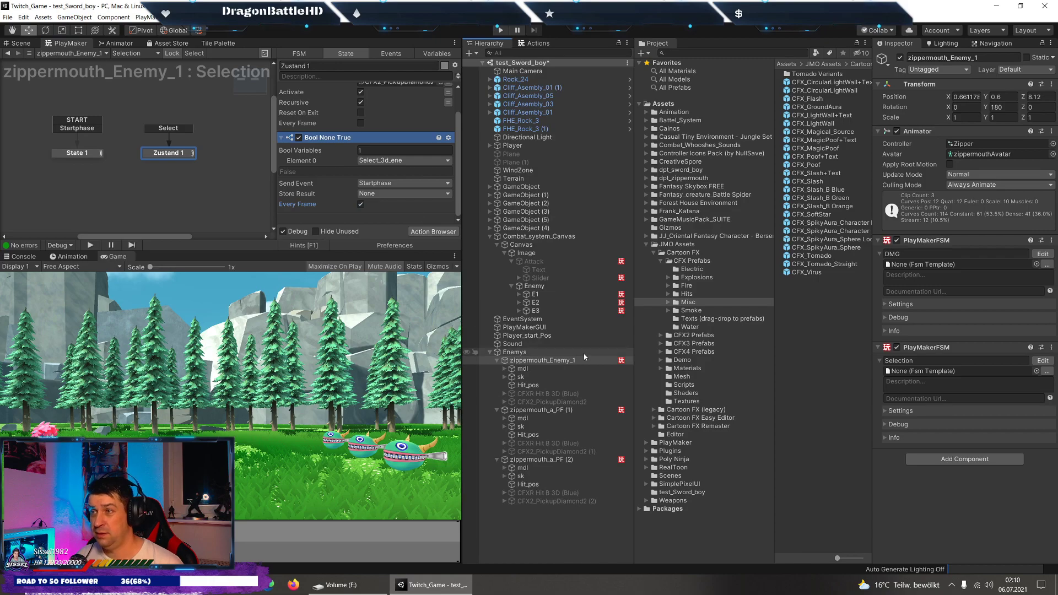
Select the E1 button and open its PlayMaker FSM for editing.
left_click(549, 296)
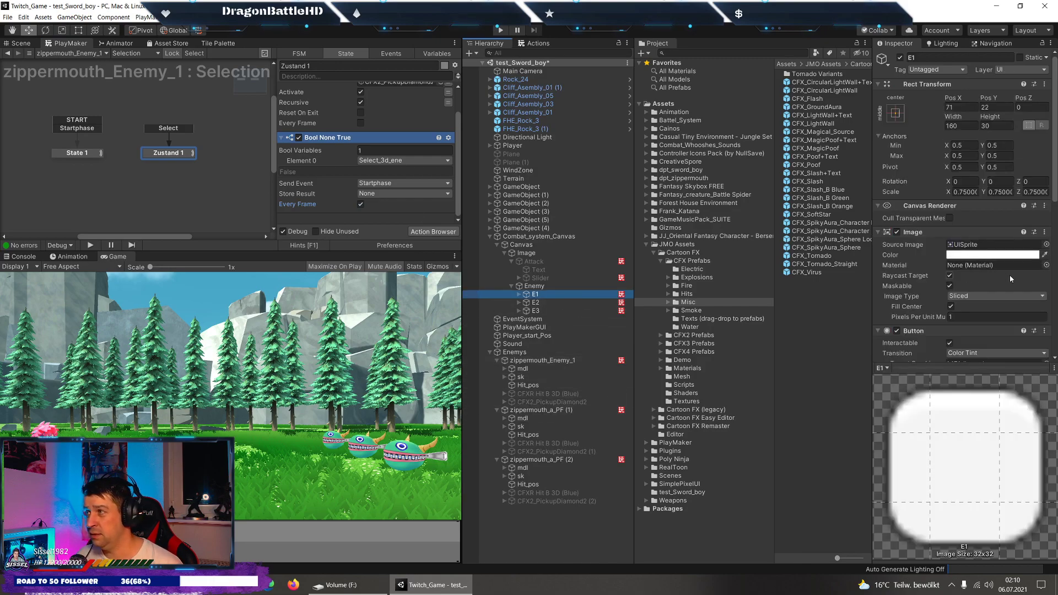
scroll(992, 287, "down", 8)
left_click(1038, 219)
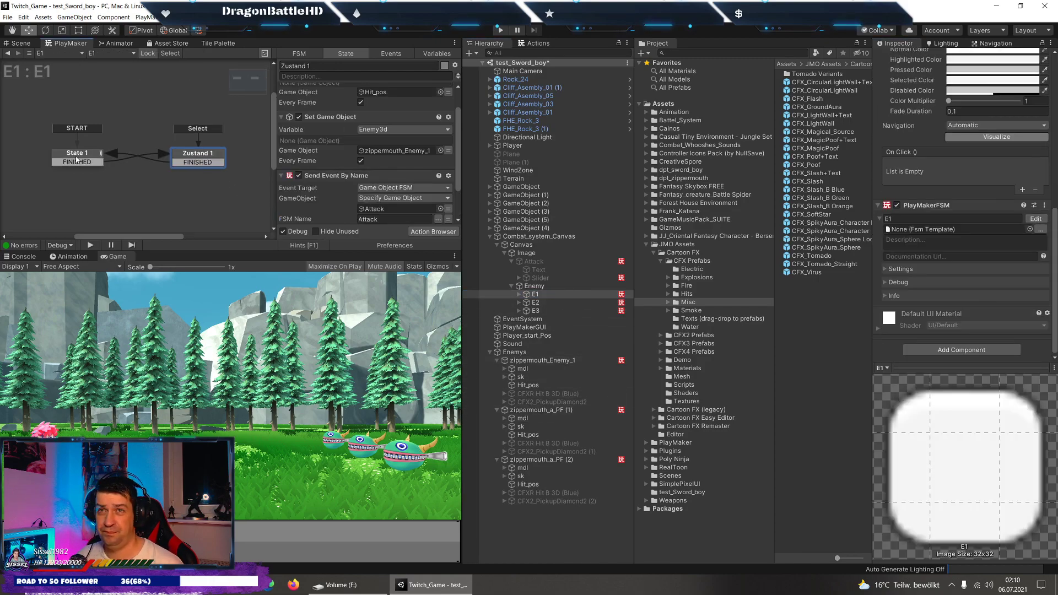
left_click_drag(200, 159, 208, 157)
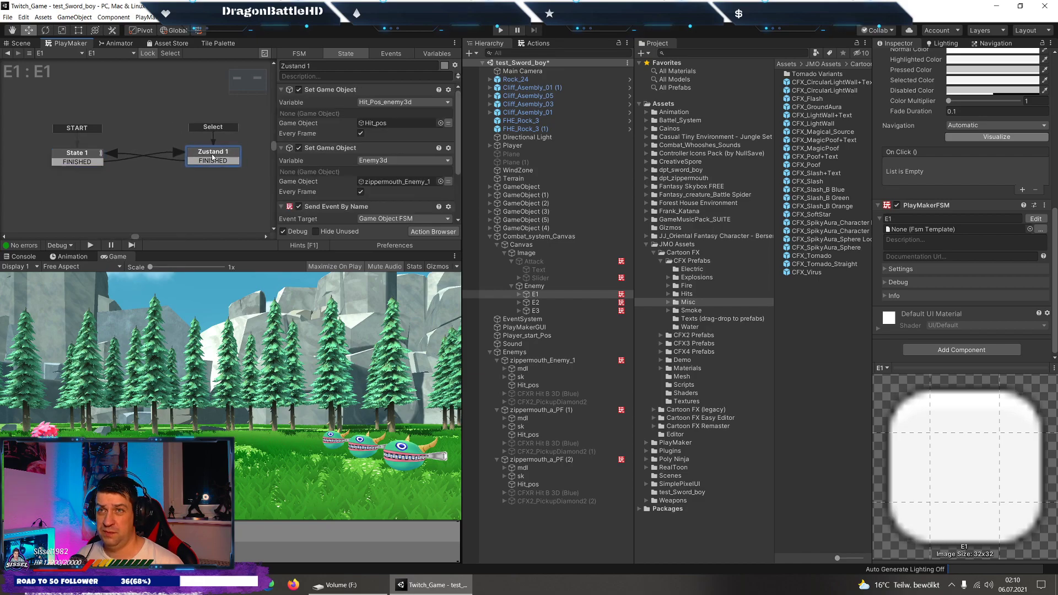
Review the actions of Zustand 1 and State 1, including State 1's sent event.
right_click(81, 167)
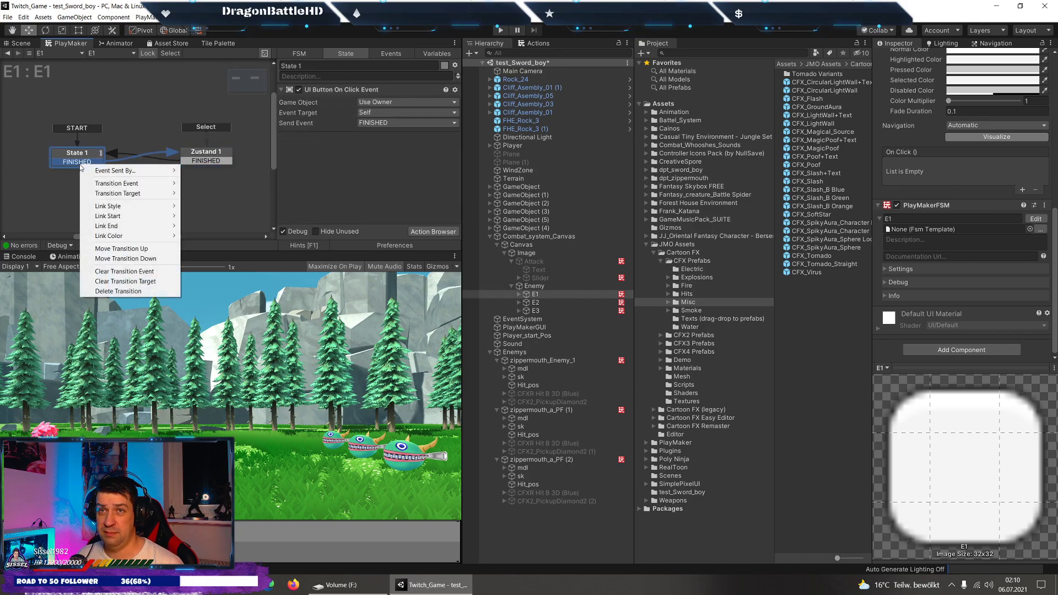
left_click(379, 65)
left_click(190, 164)
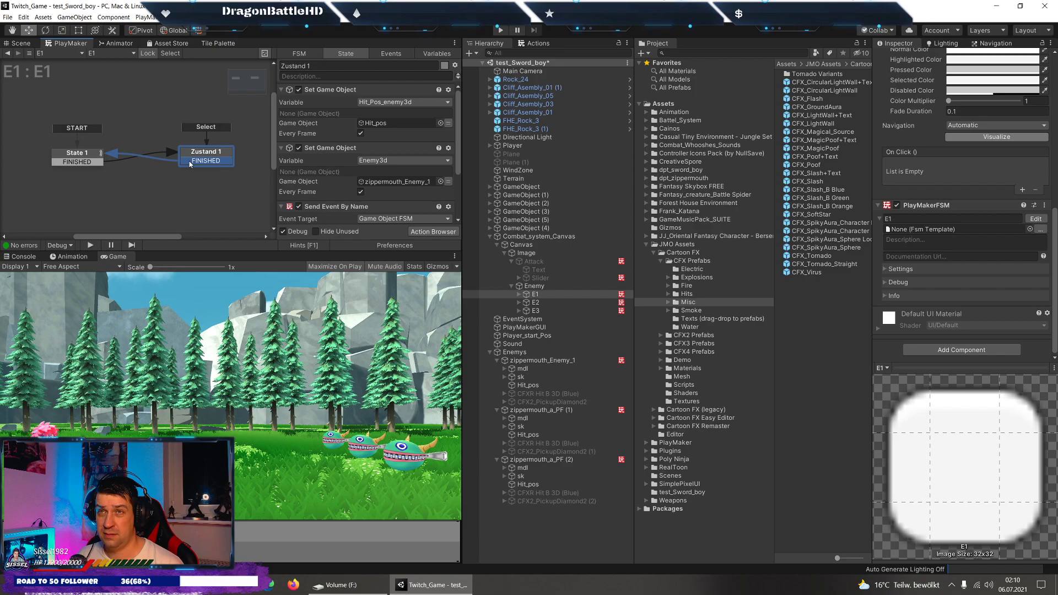
left_click(59, 162)
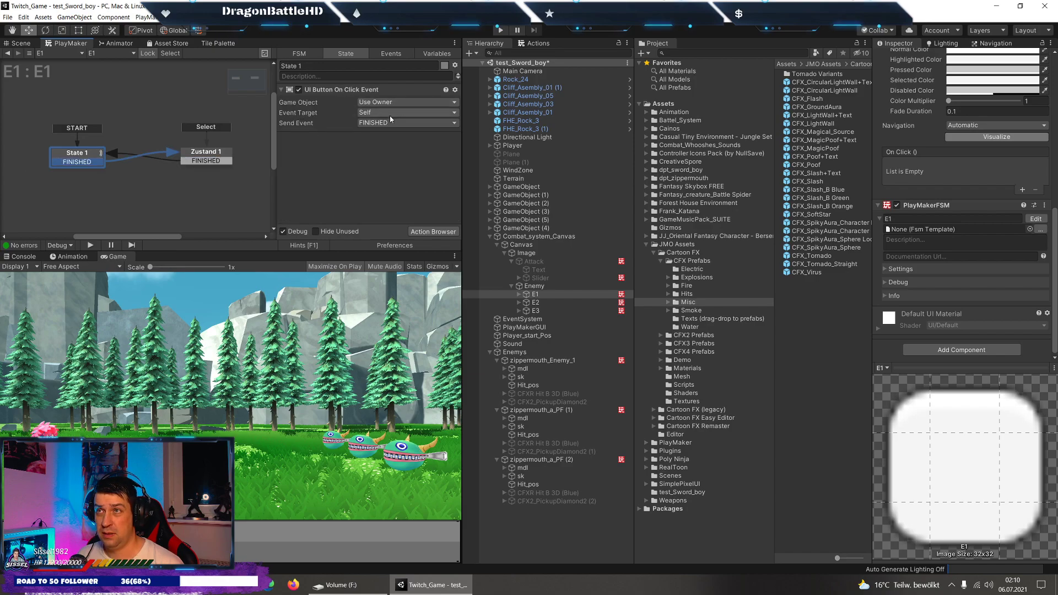
left_click(390, 119)
left_click(85, 168)
Delete State 1's FINISHED transition to Zustand 1.
right_click(81, 168)
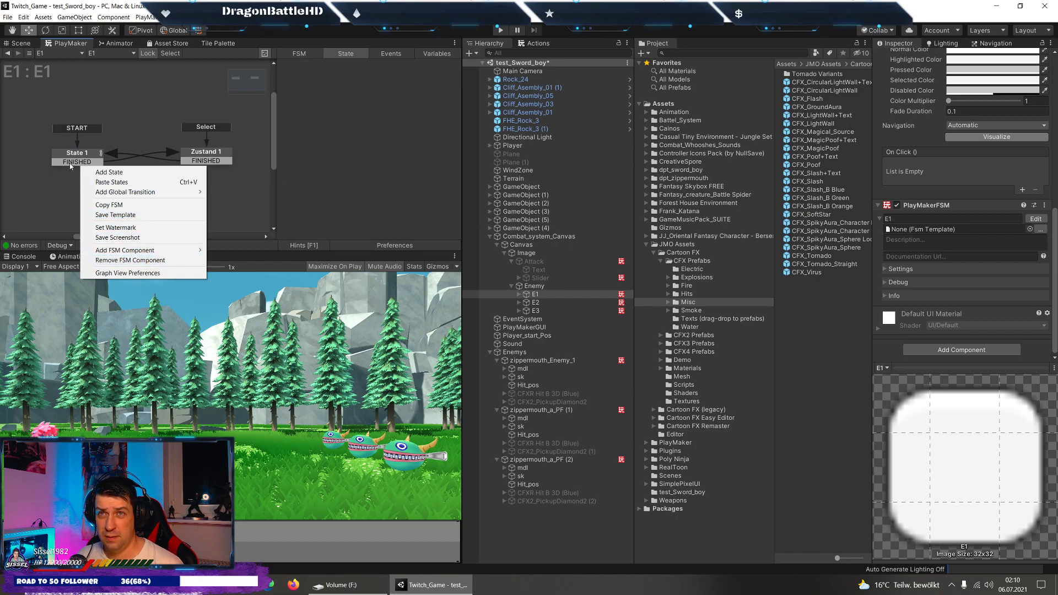
left_click(71, 162)
right_click(70, 163)
left_click(108, 290)
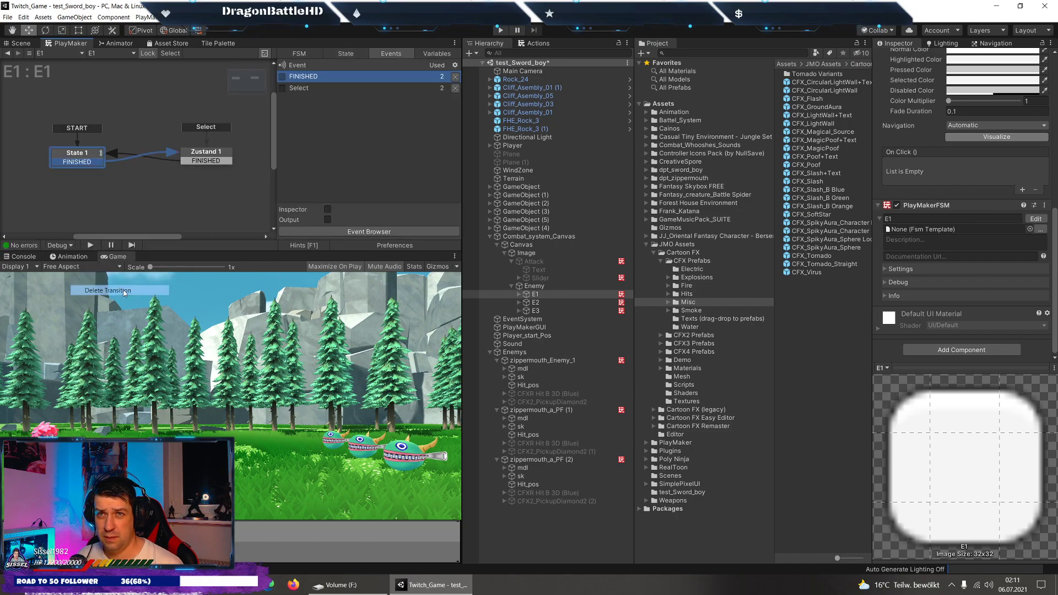
Reposition Zustand 1 and review its Hit_pos and zippermouth_Enemy_1 references.
left_click(214, 160)
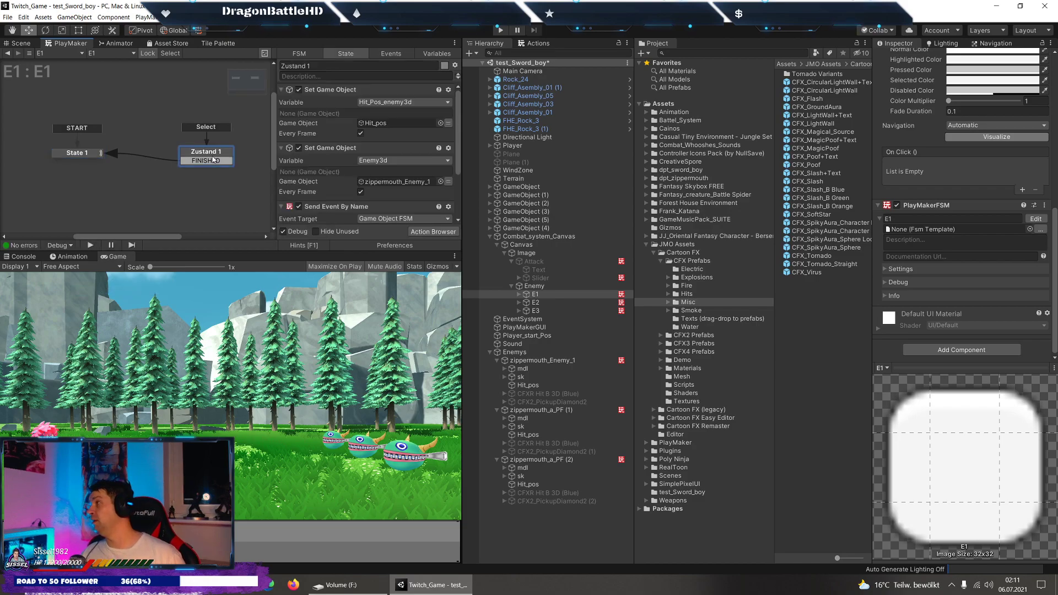
left_click_drag(198, 150, 195, 144)
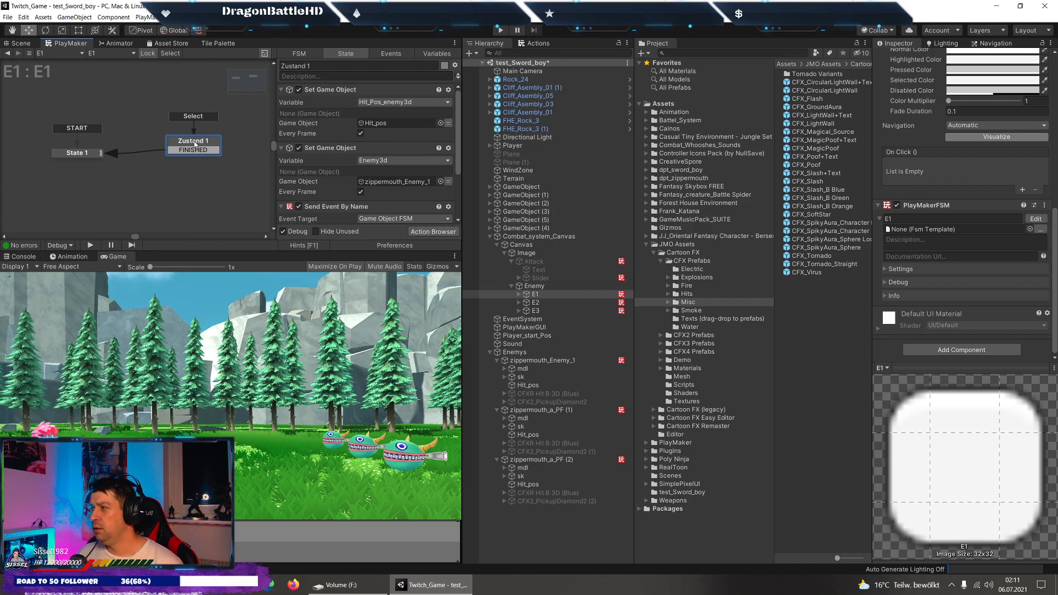
left_click_drag(194, 145, 197, 152)
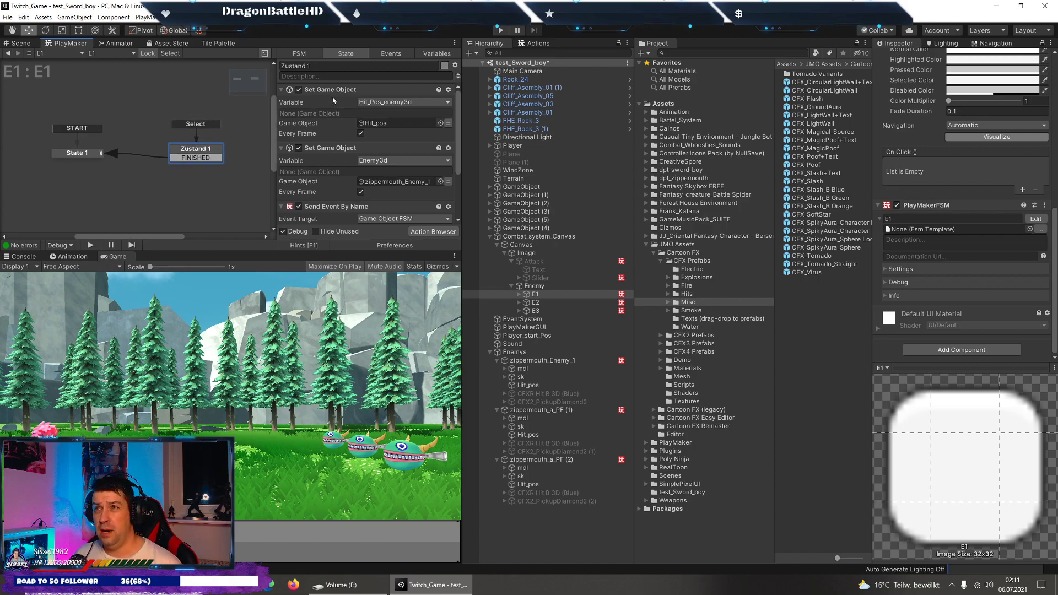
scroll(358, 127, "down", 3)
scroll(381, 141, "up", 3)
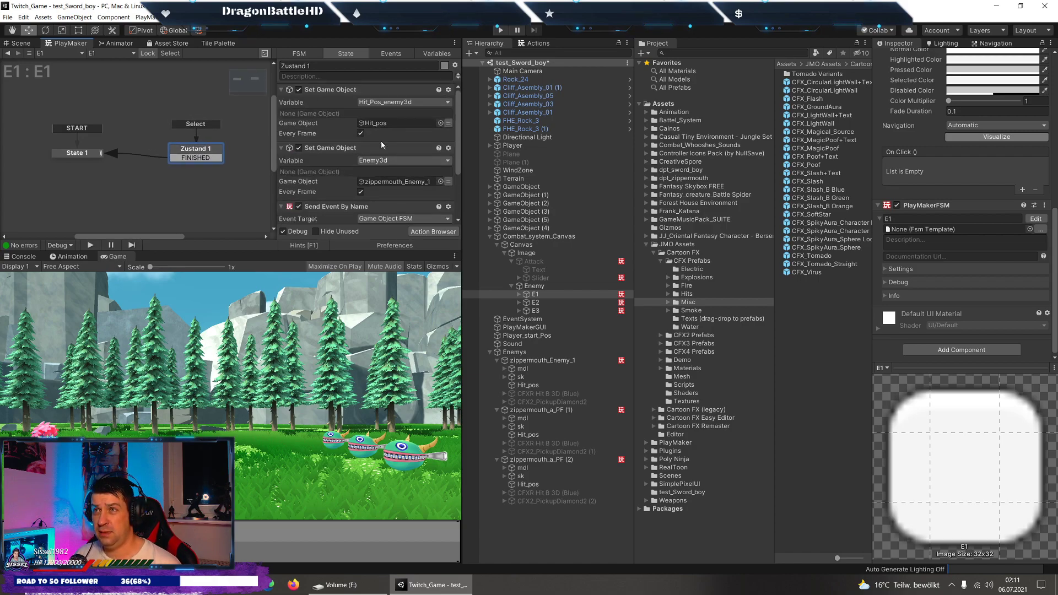
left_click(372, 126)
left_click(392, 182)
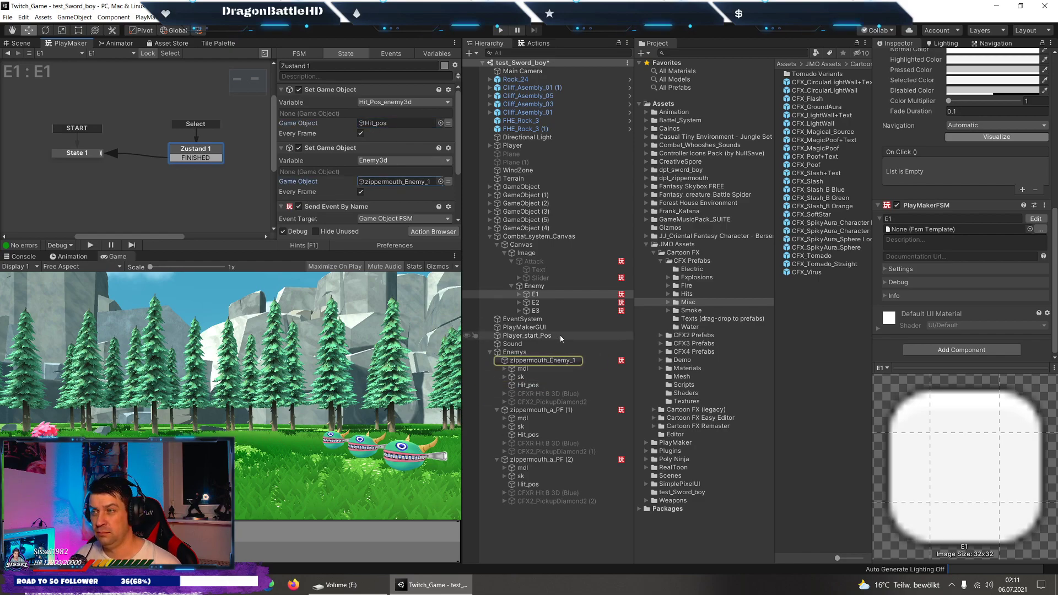
scroll(430, 171, "down", 2)
scroll(437, 177, "up", 2)
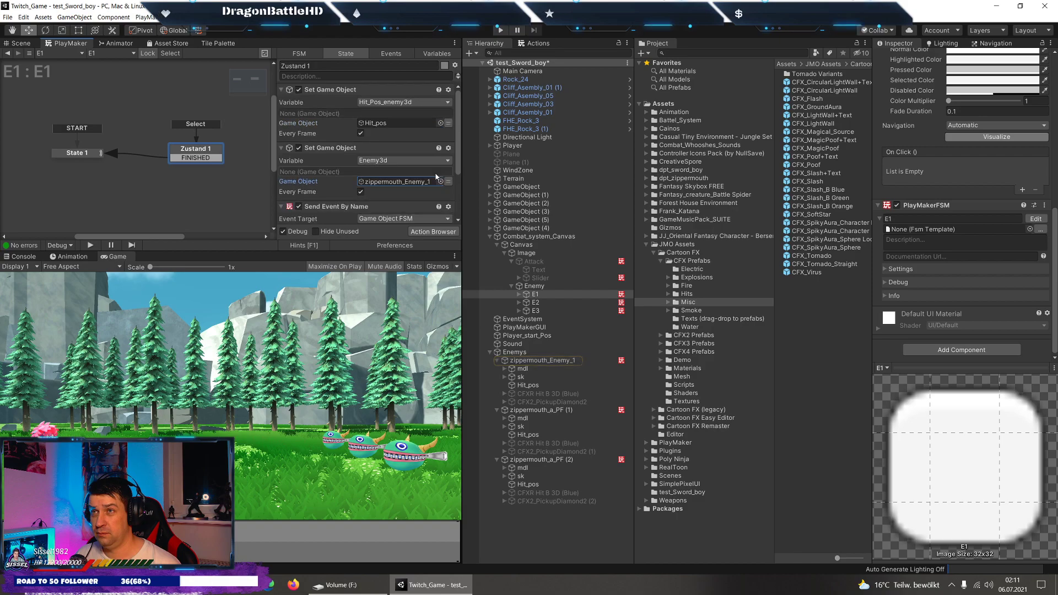
scroll(436, 177, "down", 3)
scroll(434, 176, "up", 2)
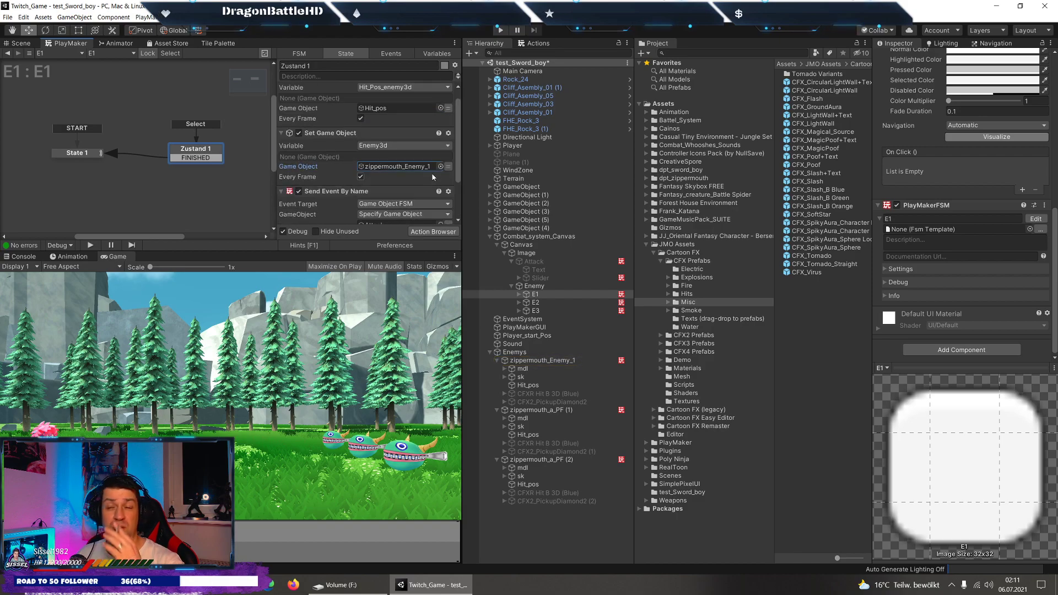
scroll(406, 167, "down", 2)
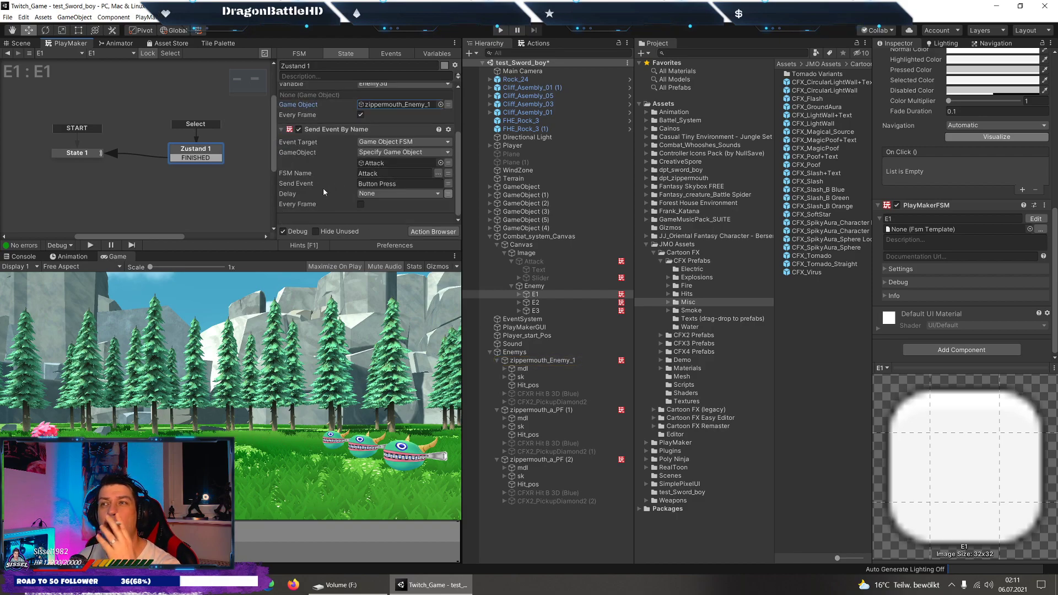
left_click(77, 154)
left_click(200, 158)
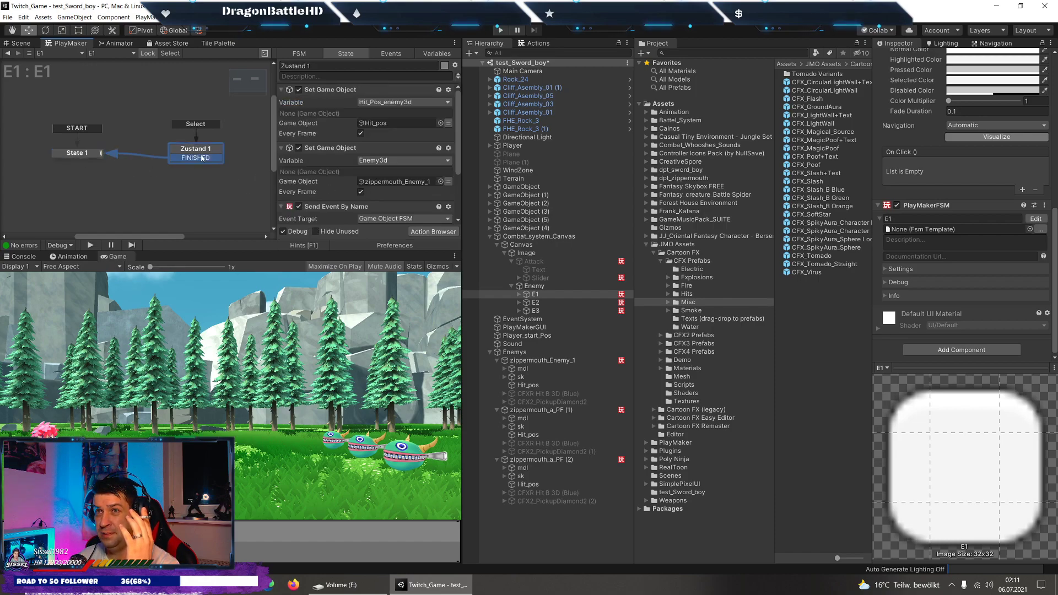
Add Set Bool Value at the top of Zustand 1, setting global Select_3d_ene to true.
left_click(533, 43)
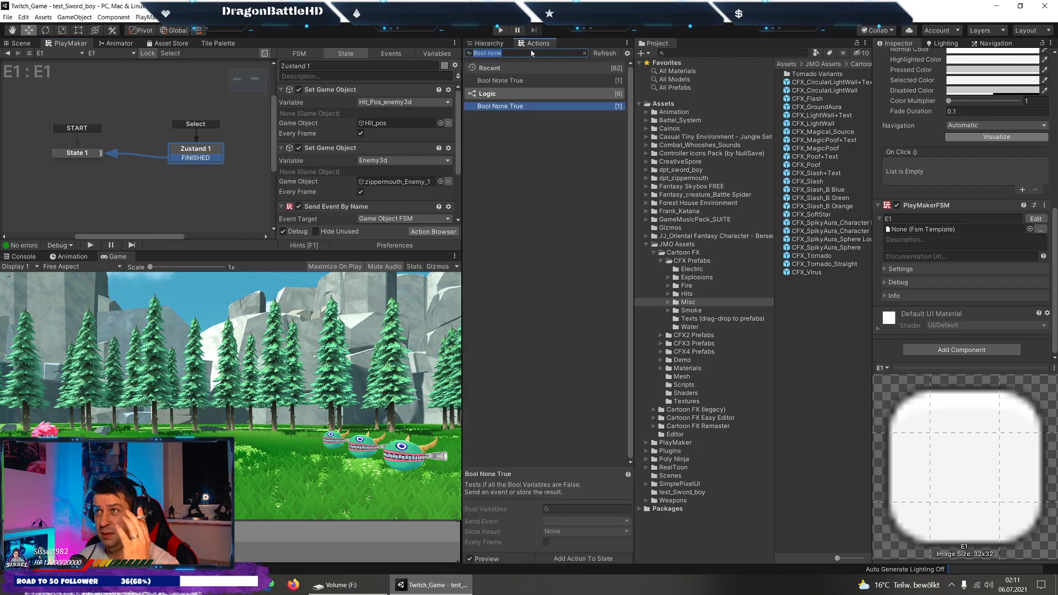
type("set")
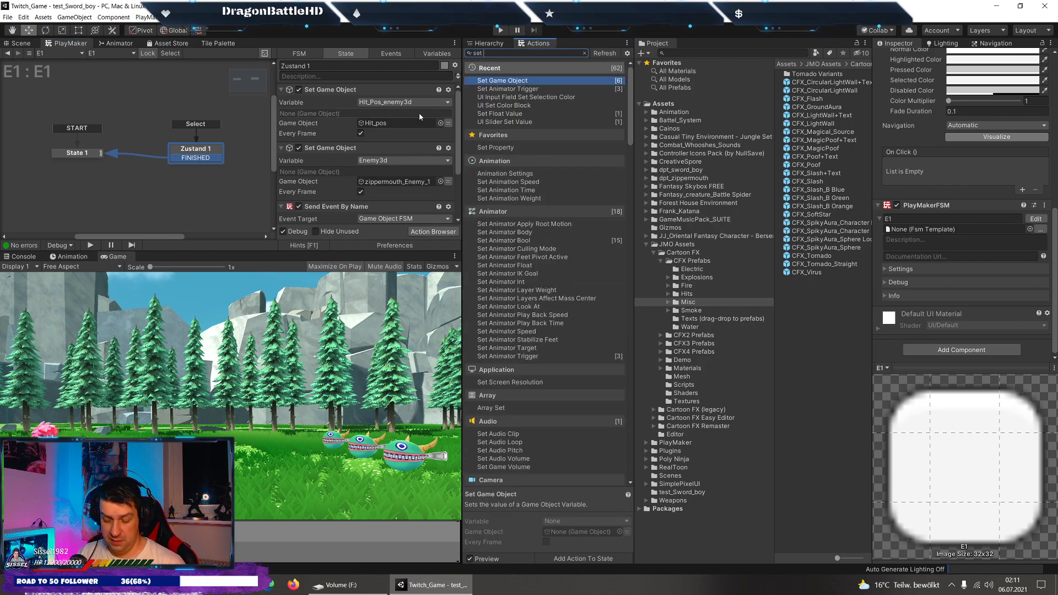
type(" bool")
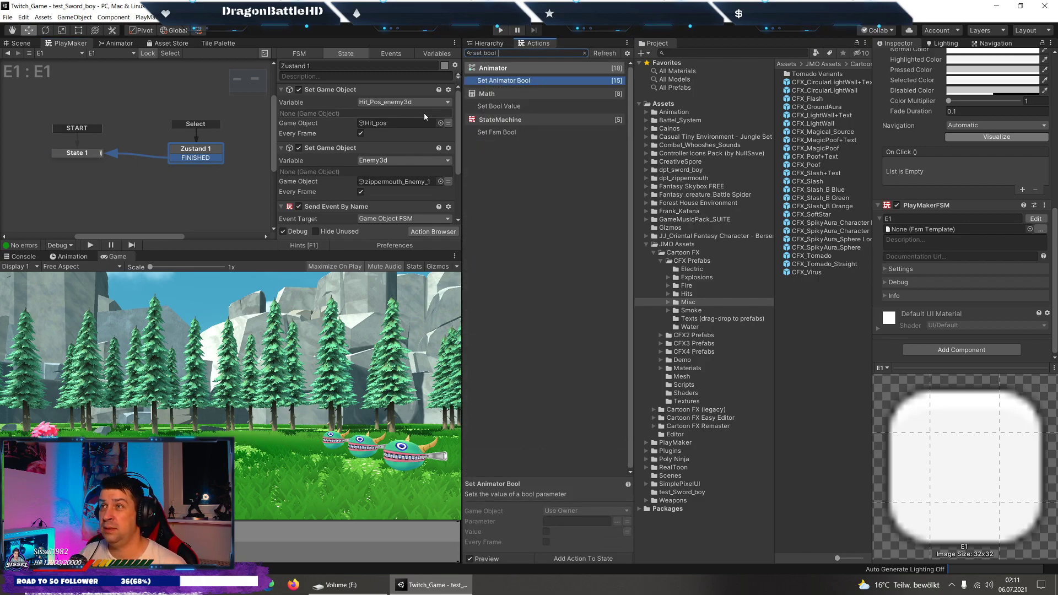
double_click(498, 106)
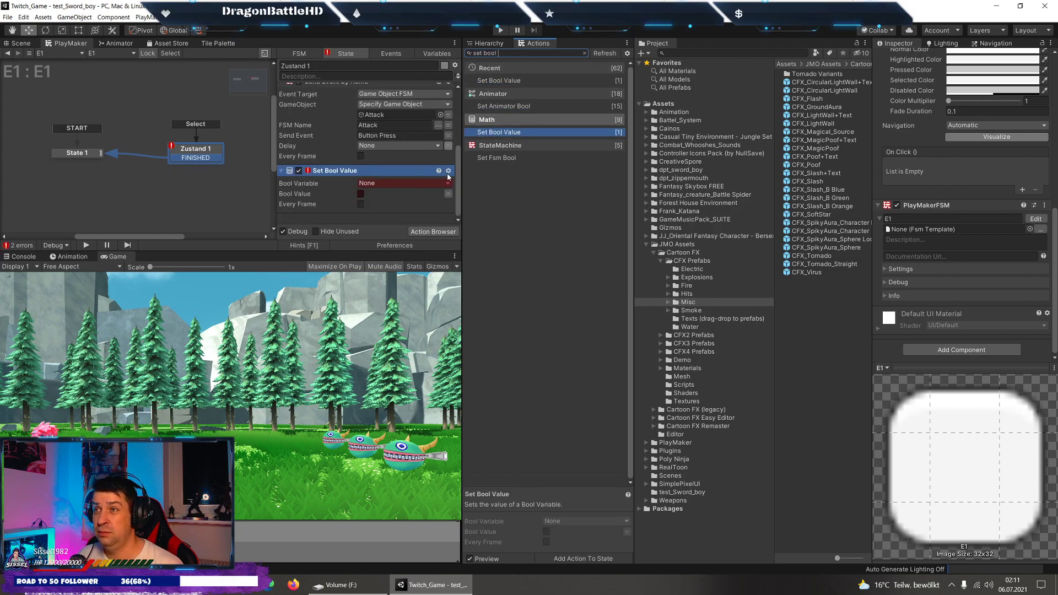
left_click(448, 175)
left_click(485, 277)
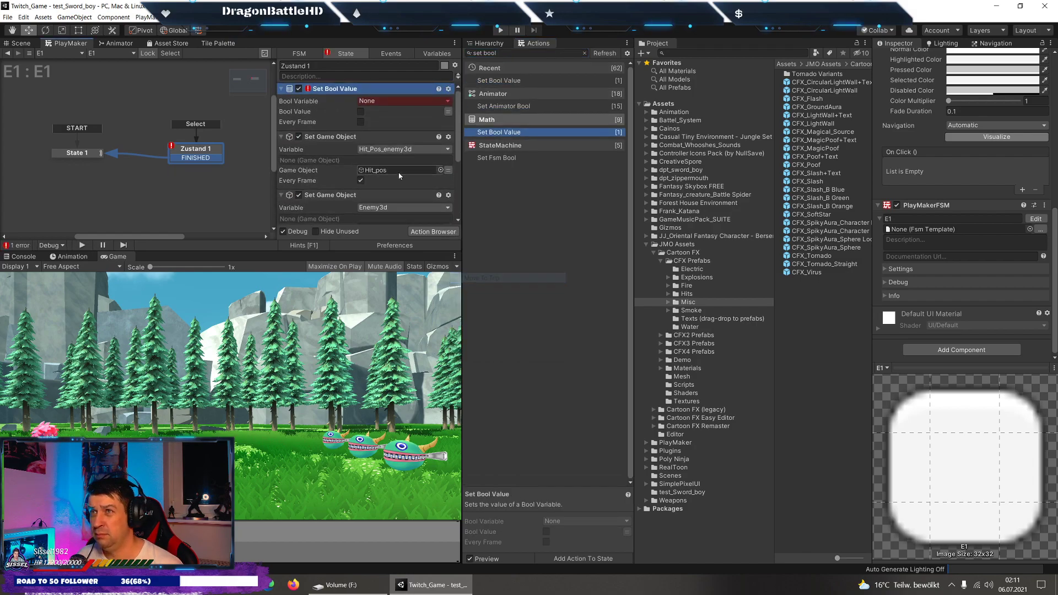
left_click(374, 101)
mouse_move(408, 122)
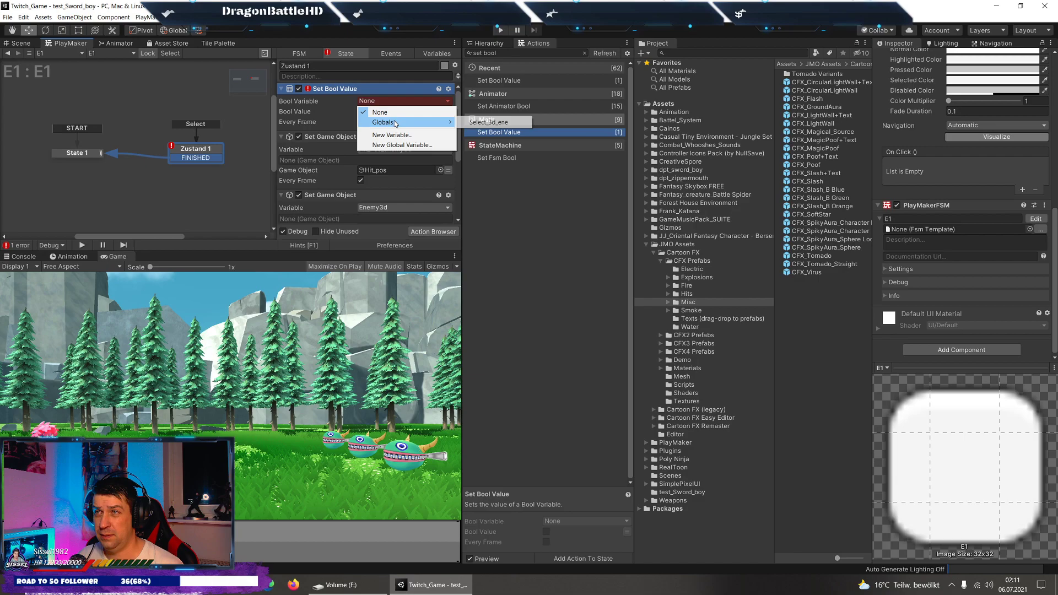
left_click(490, 123)
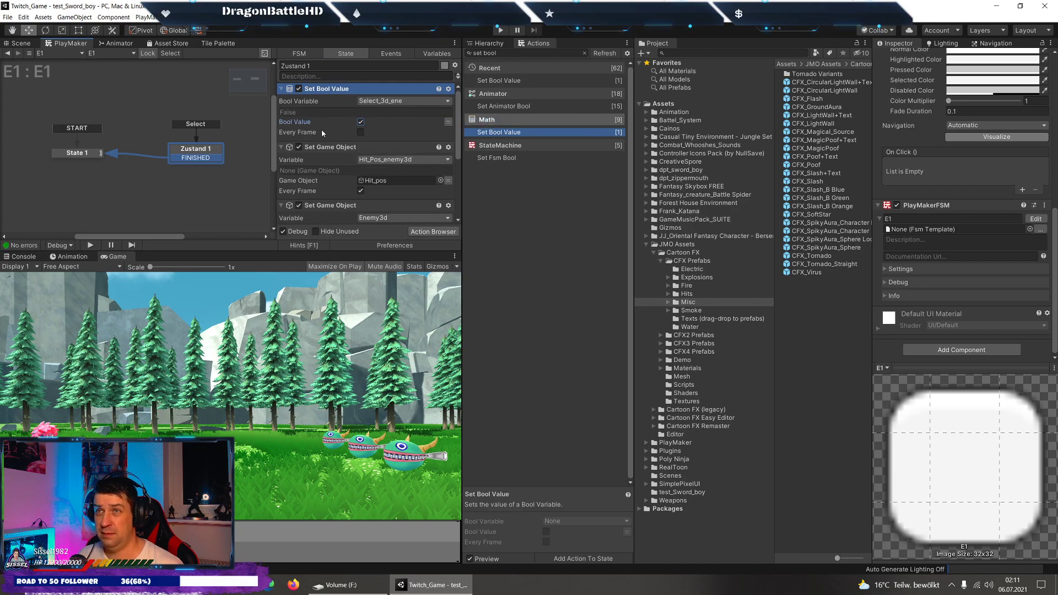
Adjust the PlayMaker graph view and start the play-test.
scroll(394, 145, "down", 2)
scroll(394, 145, "down", 1)
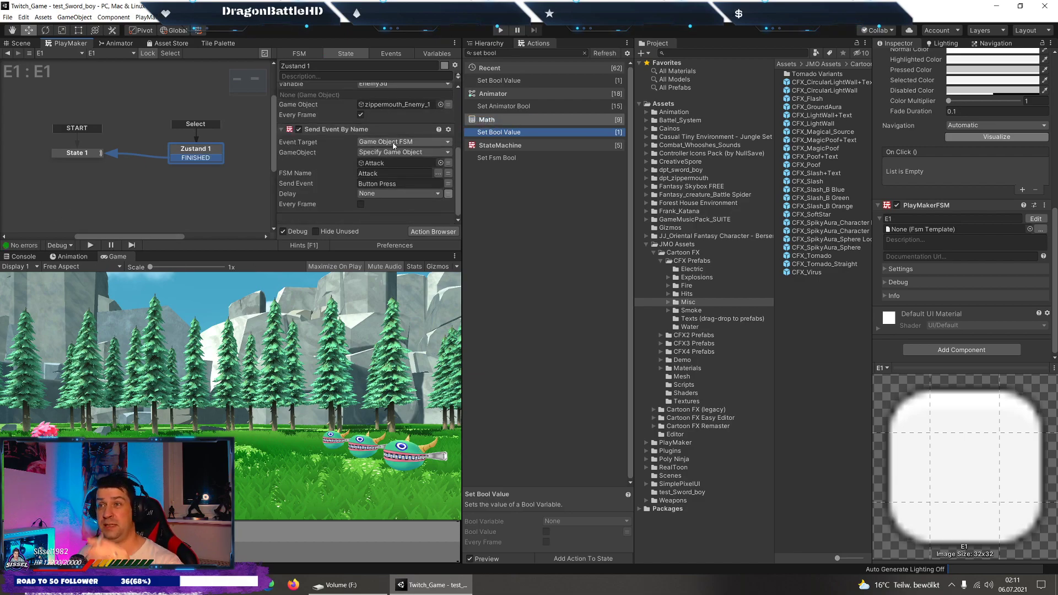
scroll(380, 147, "up", 2)
scroll(379, 147, "up", 1)
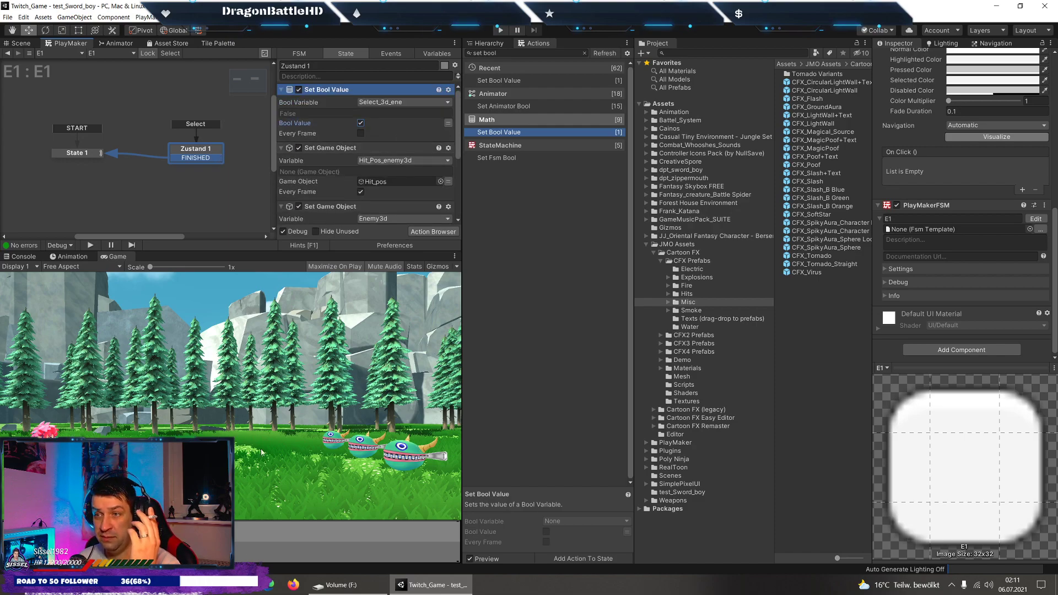
left_click_drag(219, 156, 193, 154)
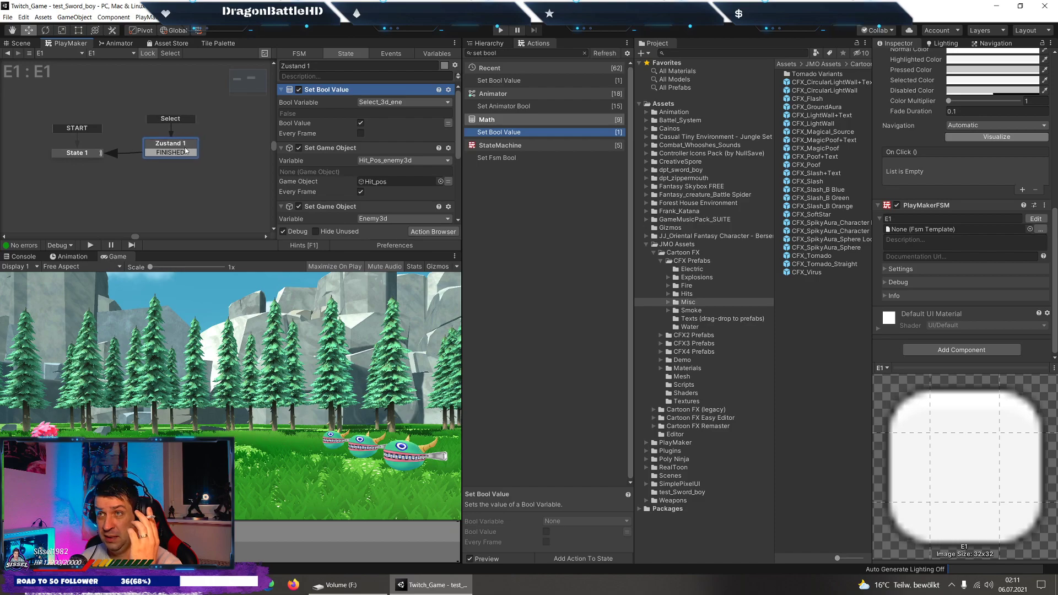
scroll(356, 177, "down", 3)
scroll(354, 177, "up", 1)
scroll(350, 178, "up", 1)
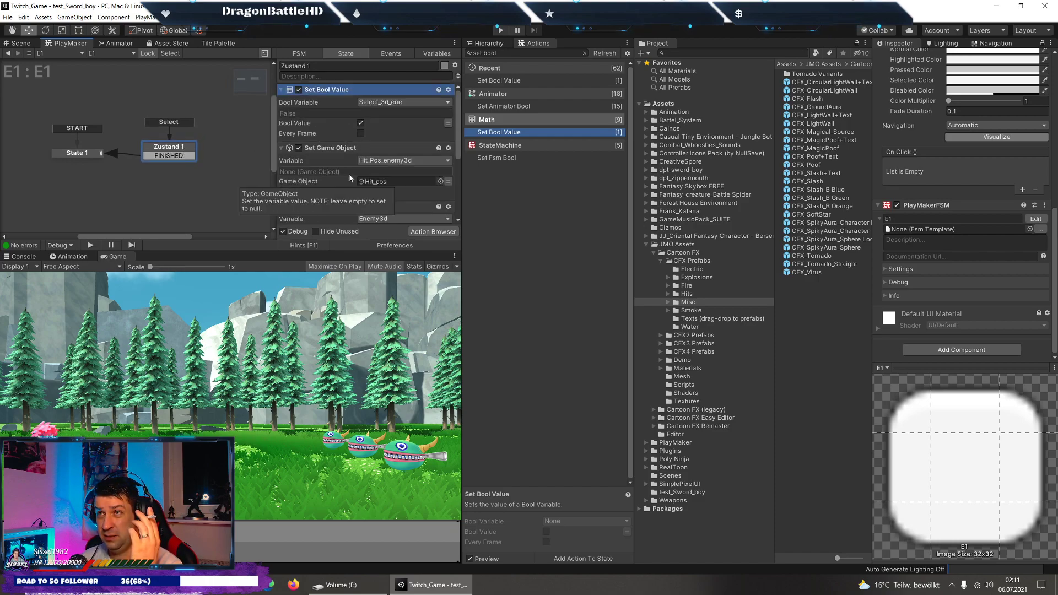
scroll(349, 178, "down", 2)
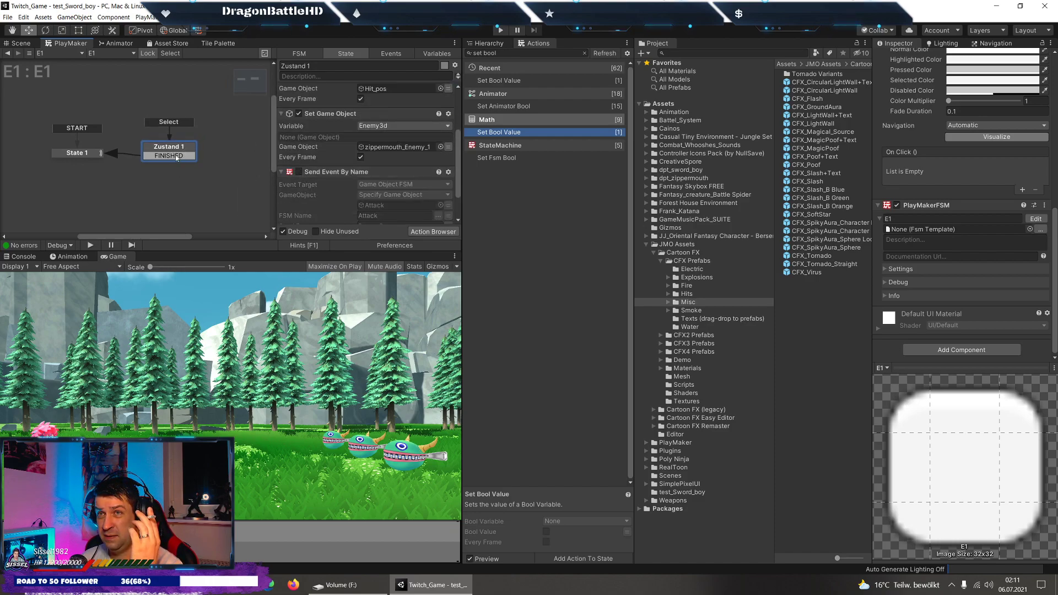
left_click_drag(177, 151, 173, 147)
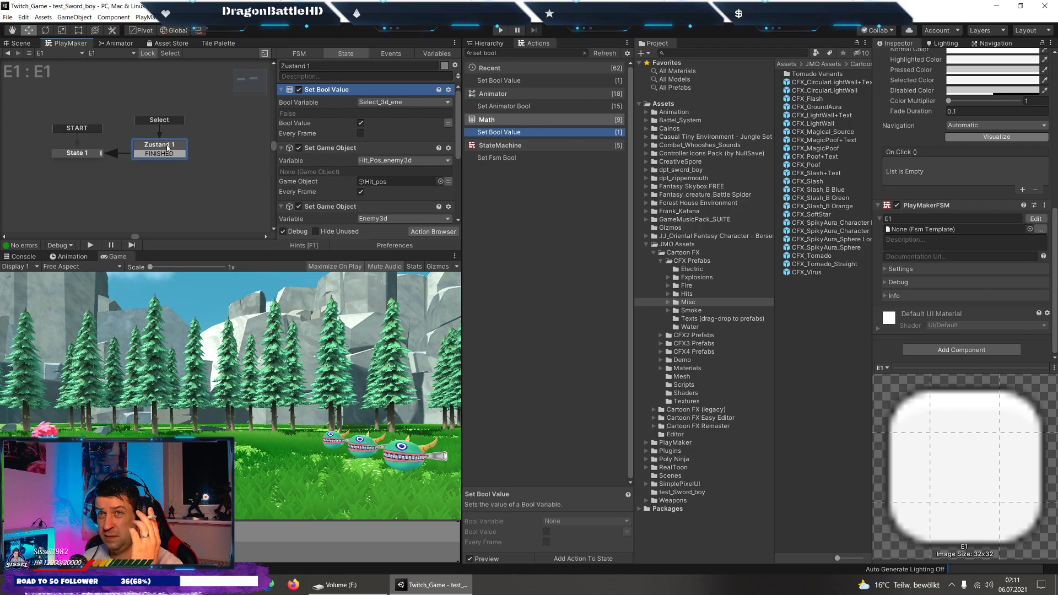
scroll(180, 147, "down", 2)
scroll(180, 147, "down", 1)
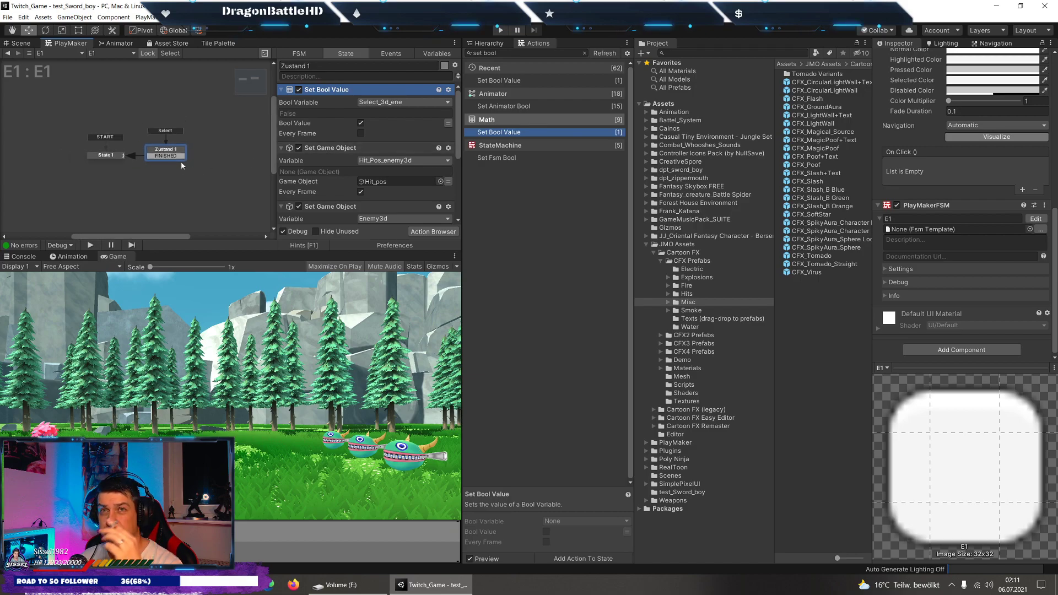
left_click(496, 31)
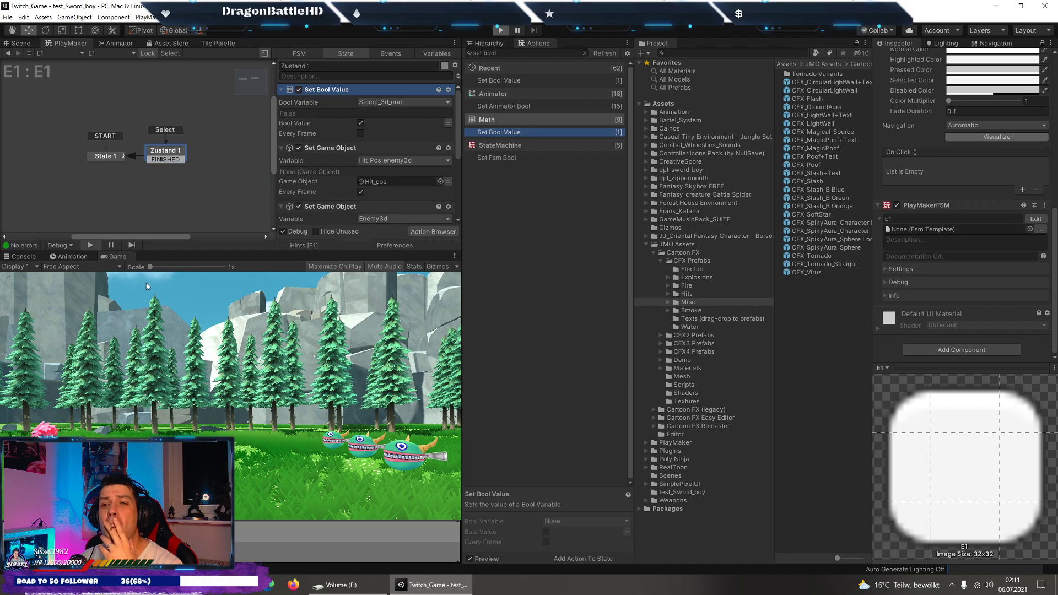
Maximize the Game view to see diamond markers over the enemies, then stop playing.
key("shift+space")
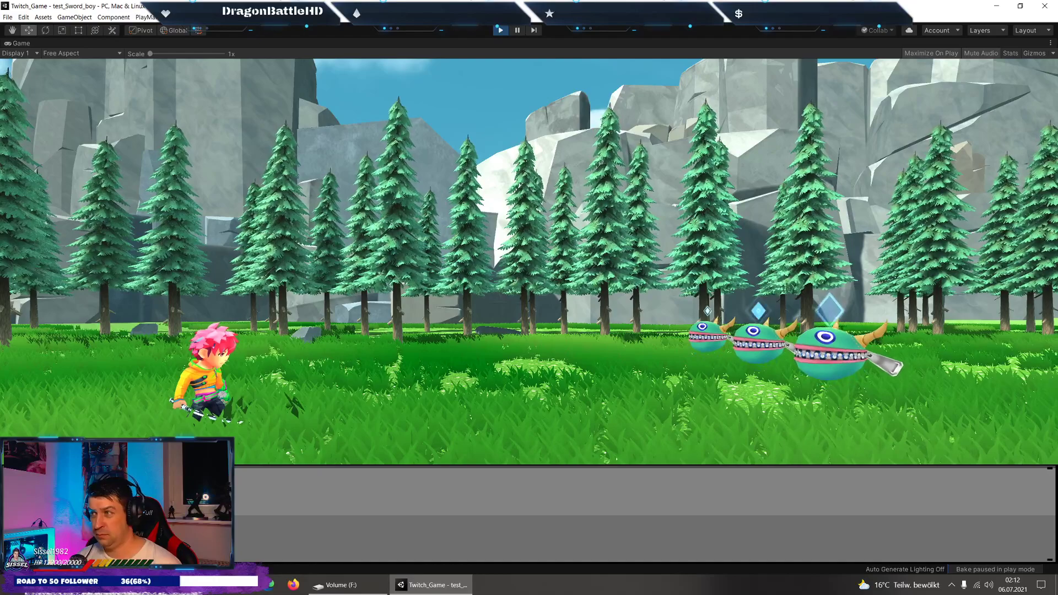
left_click(499, 31)
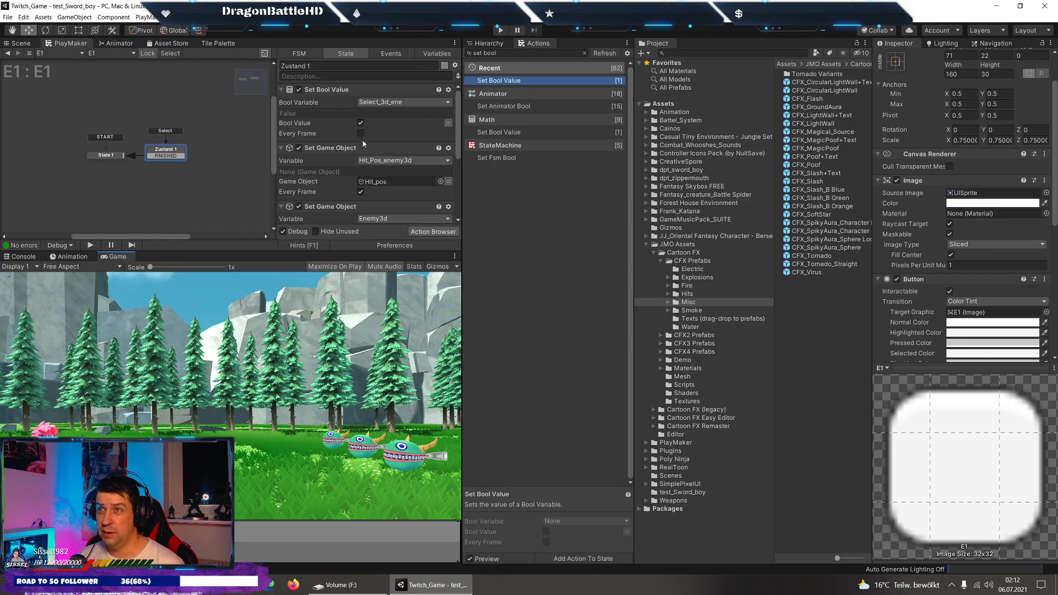
Add an Activate Game Object action to E1's Zustand 1.
scroll(325, 193, "down", 2)
scroll(325, 193, "down", 1)
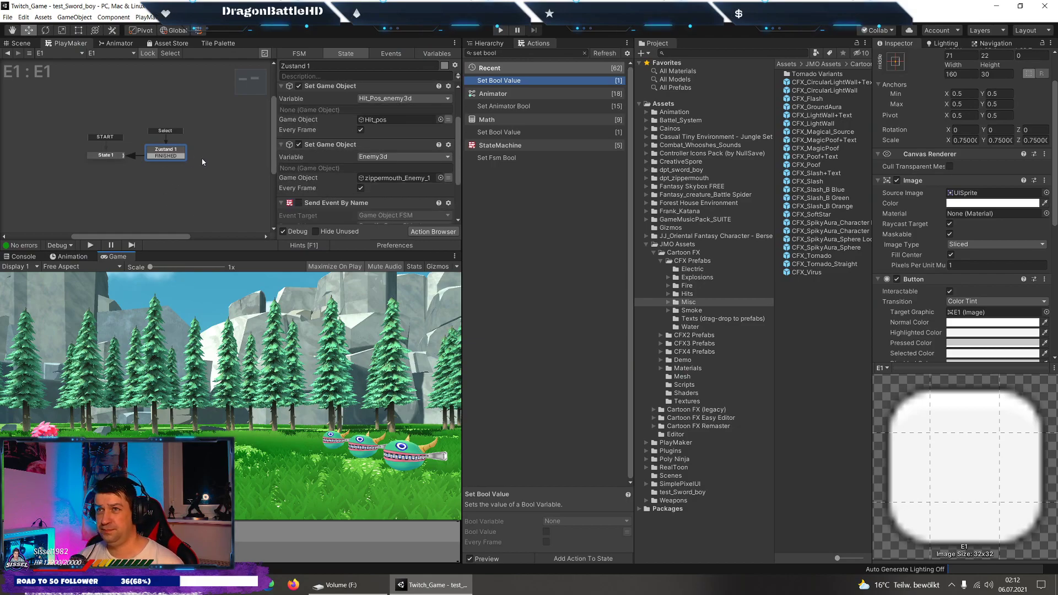
scroll(353, 165, "down", 2)
left_click(489, 43)
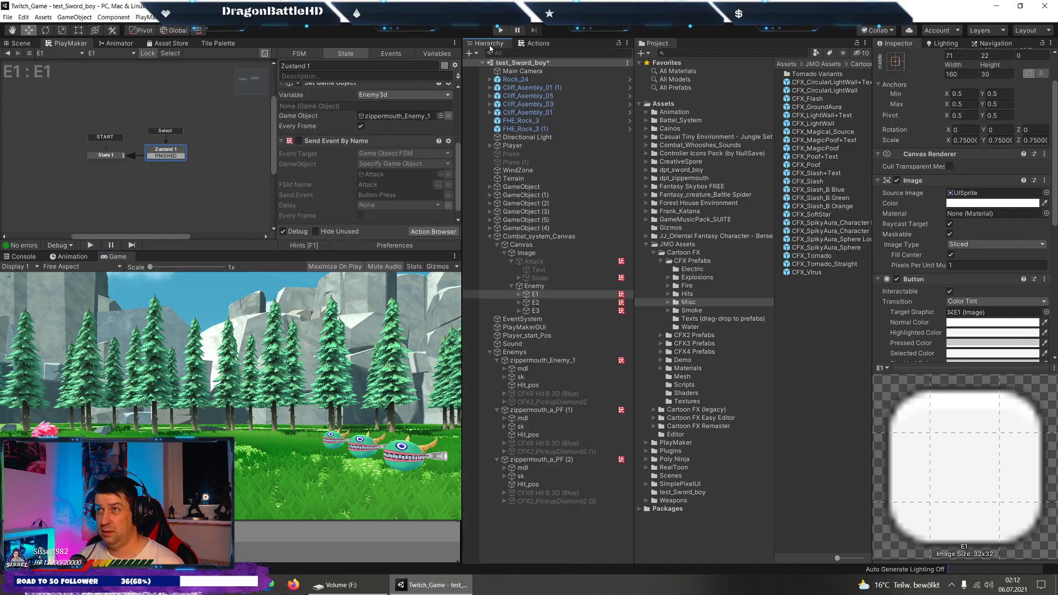
scroll(400, 227, "down", 2)
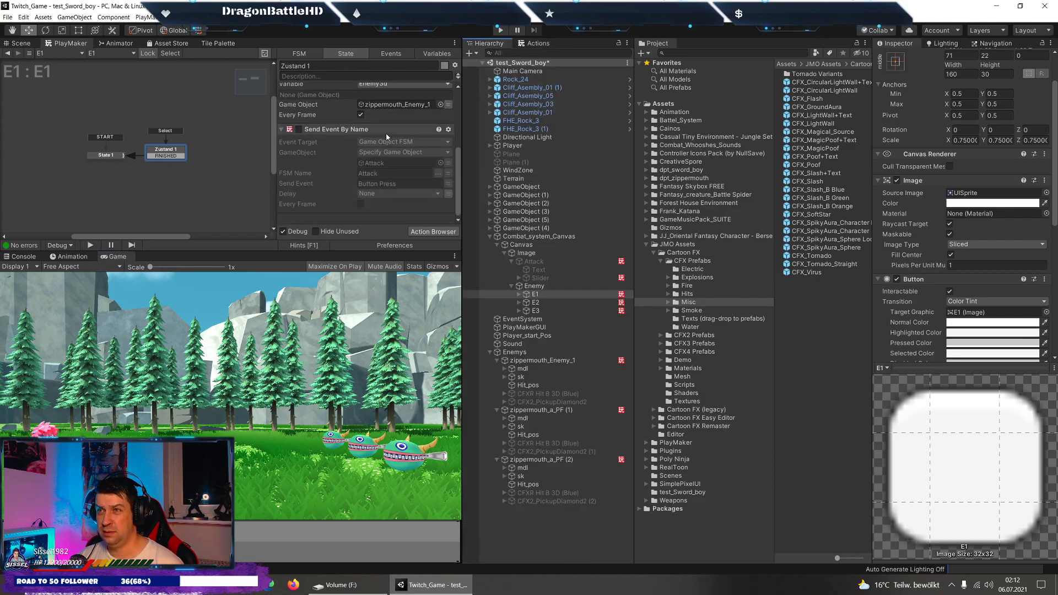
left_click(550, 43)
type("A")
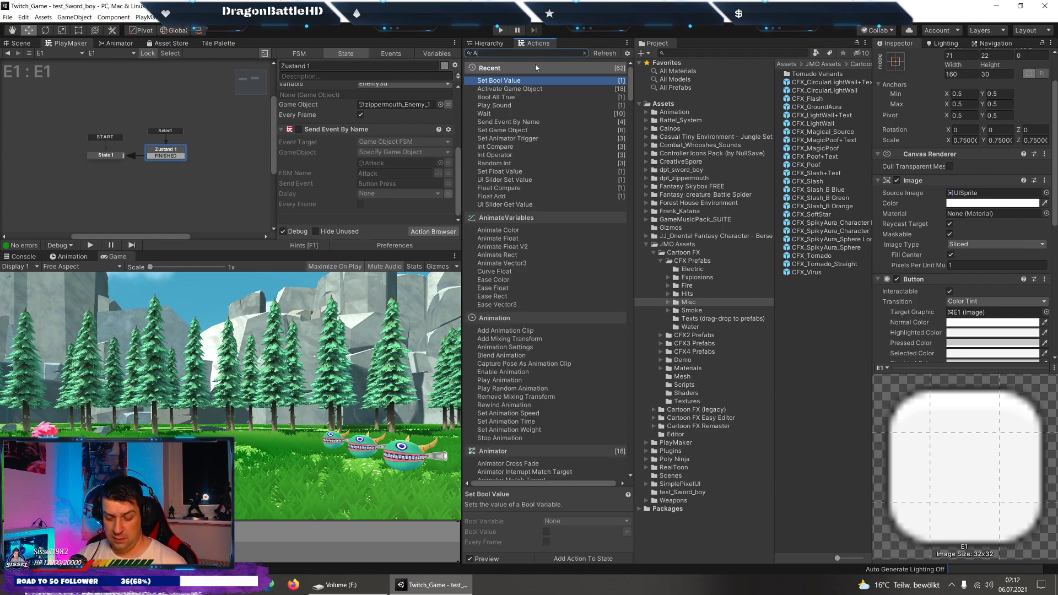
type("ctivate")
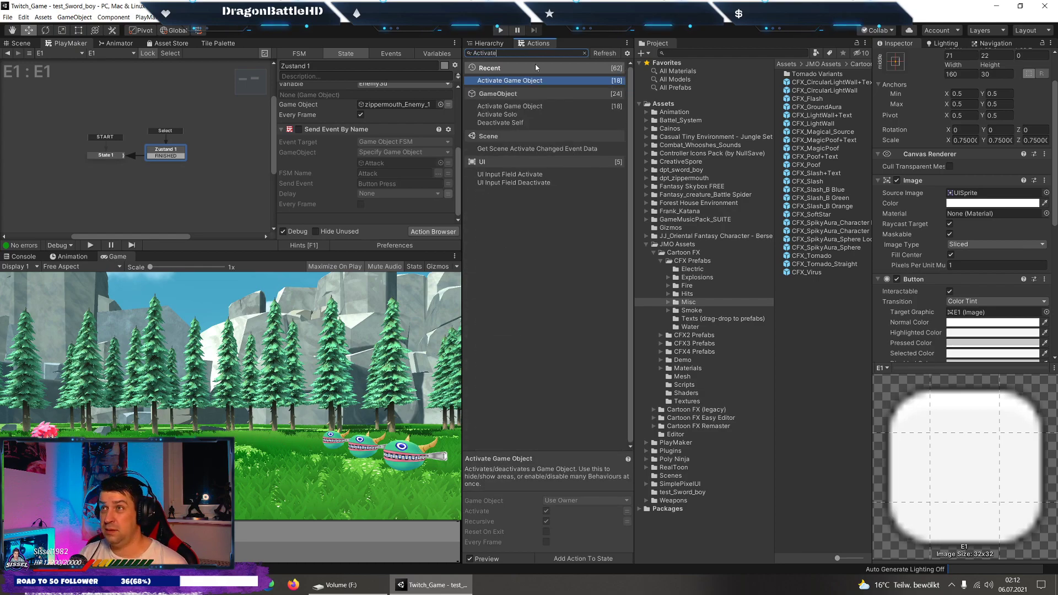
double_click(548, 84)
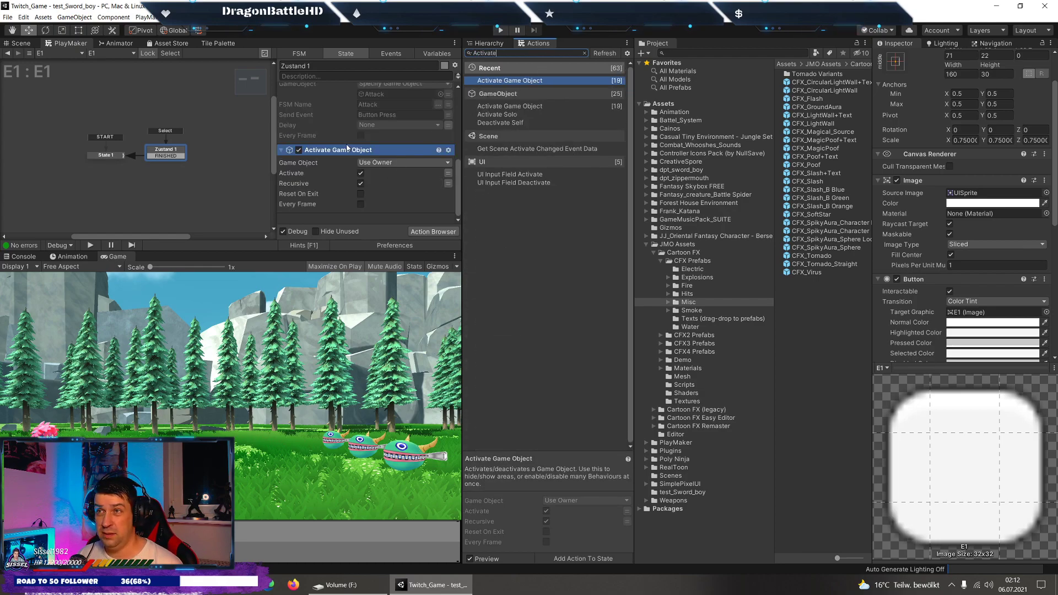
Target the Attack object and move the action above Send Event By Name.
left_click(373, 164)
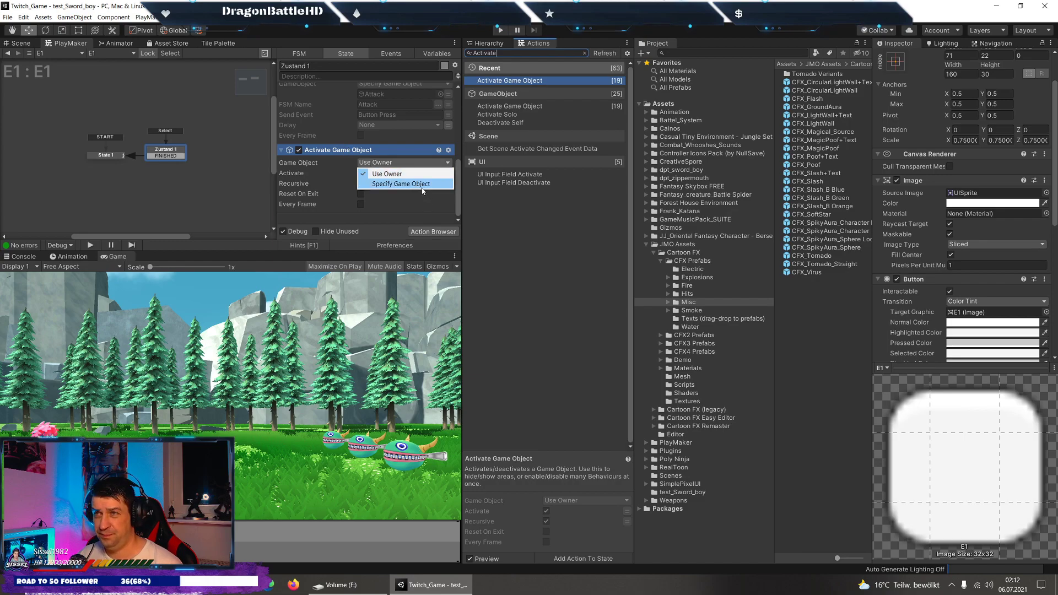
left_click(386, 183)
left_click(503, 48)
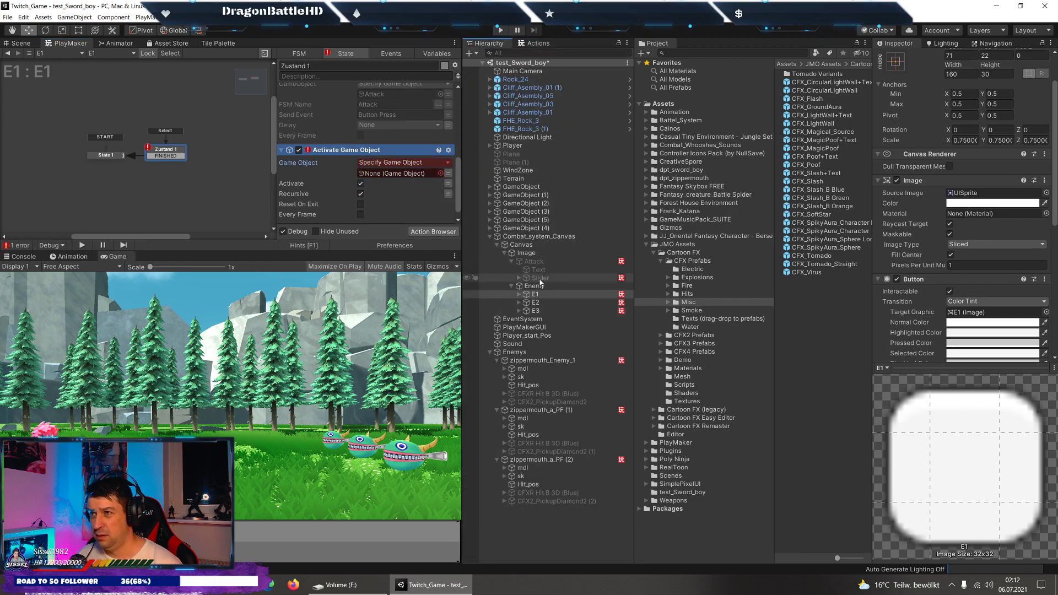
left_click_drag(534, 294, 401, 173)
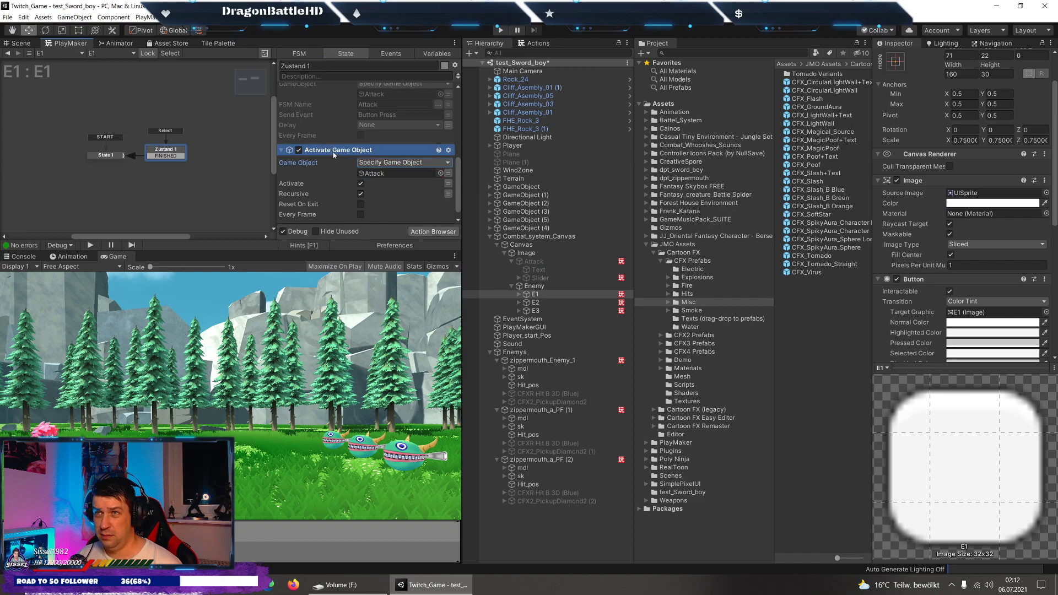
left_click_drag(333, 150, 331, 119)
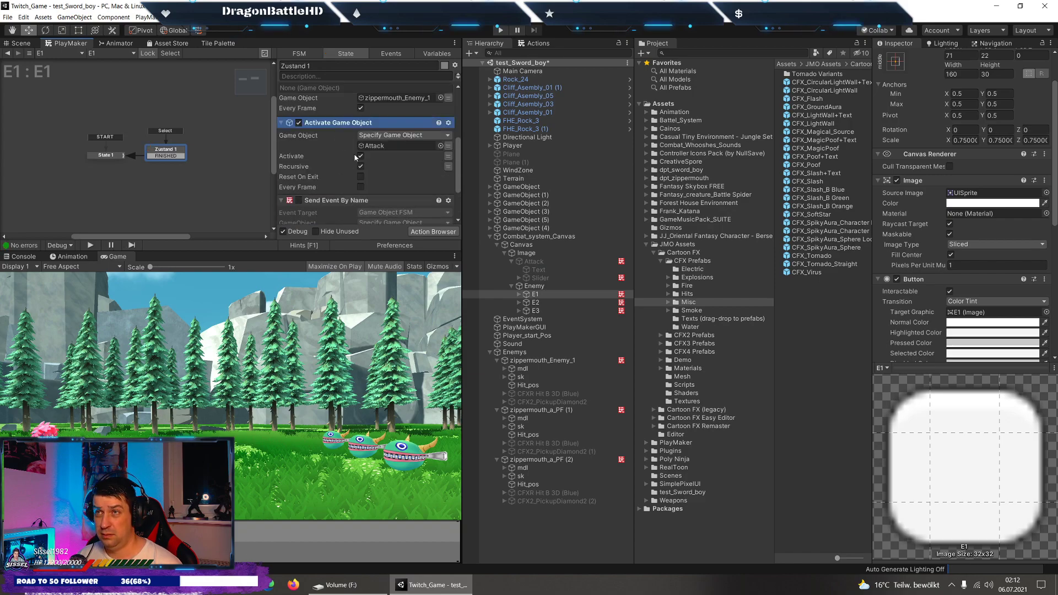
scroll(318, 184, "down", 3)
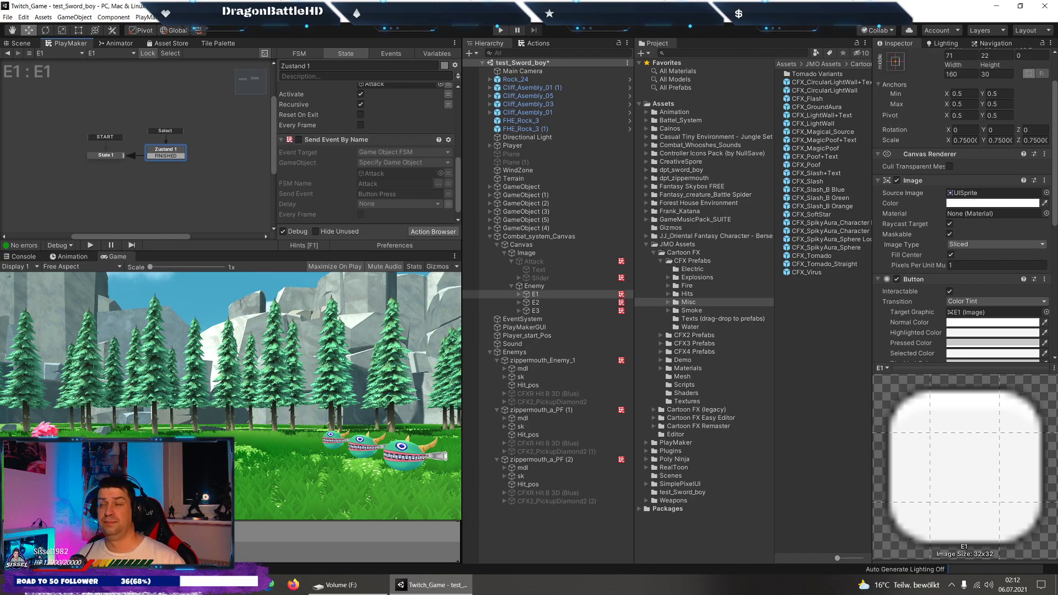
Inspect the Attack object, run the scene, and press the green Attack button twice.
left_click(558, 261)
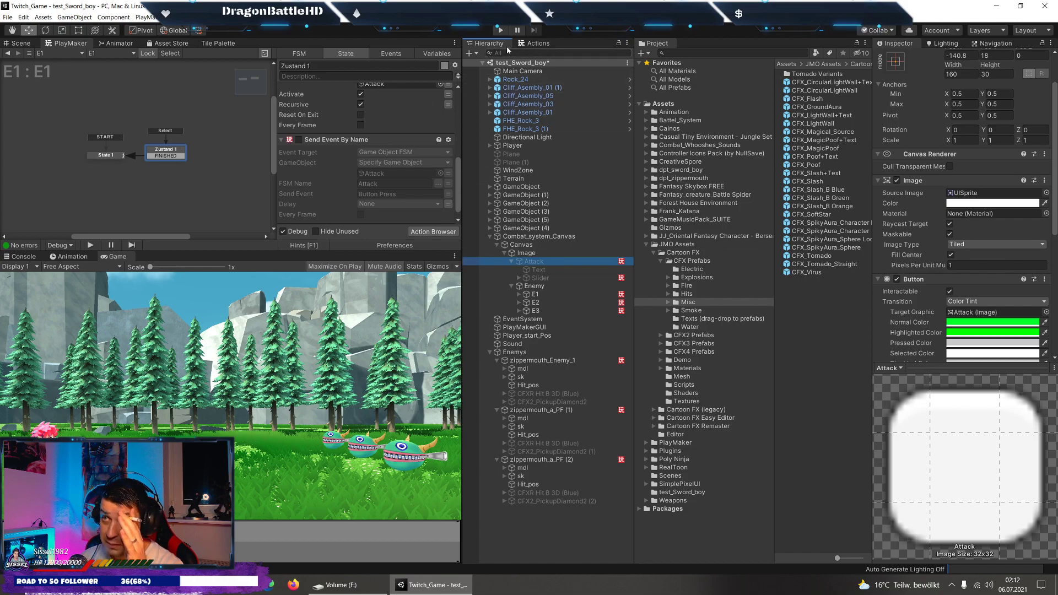
left_click(501, 30)
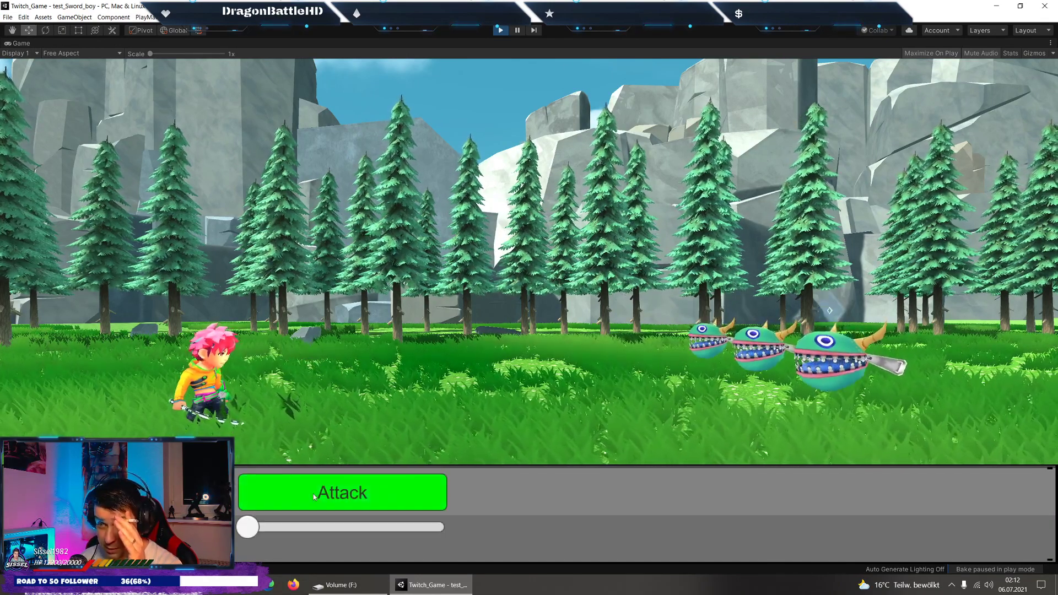
left_click(314, 496)
left_click(314, 496)
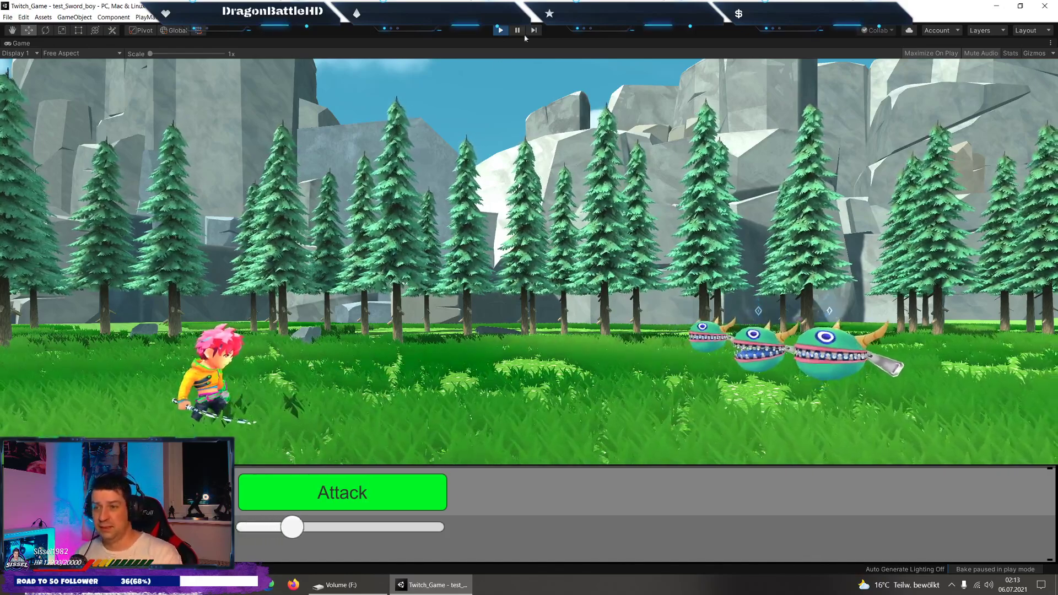
Exit Play mode, review E1's Zustand 1 actions, then select the E2 button.
left_click(500, 31)
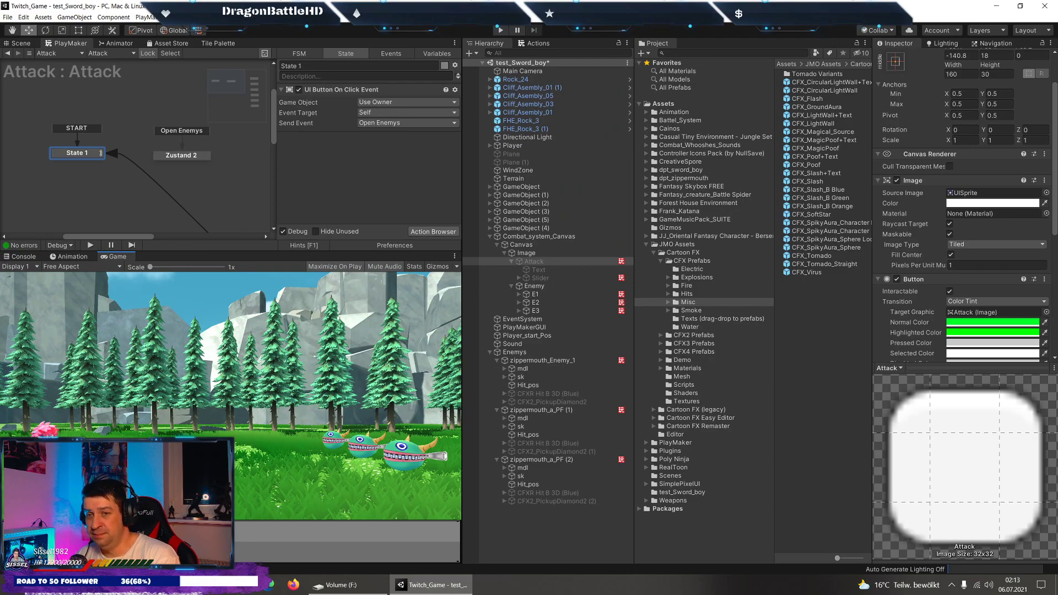
scroll(198, 198, "down", 2)
scroll(197, 197, "down", 2)
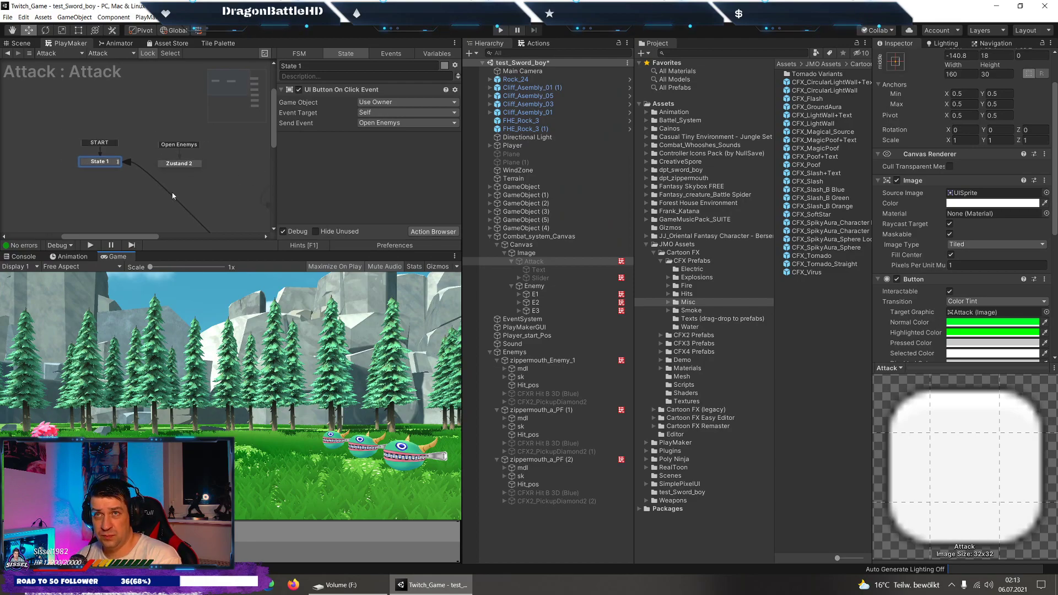
scroll(198, 197, "down", 2)
scroll(198, 197, "down", 2)
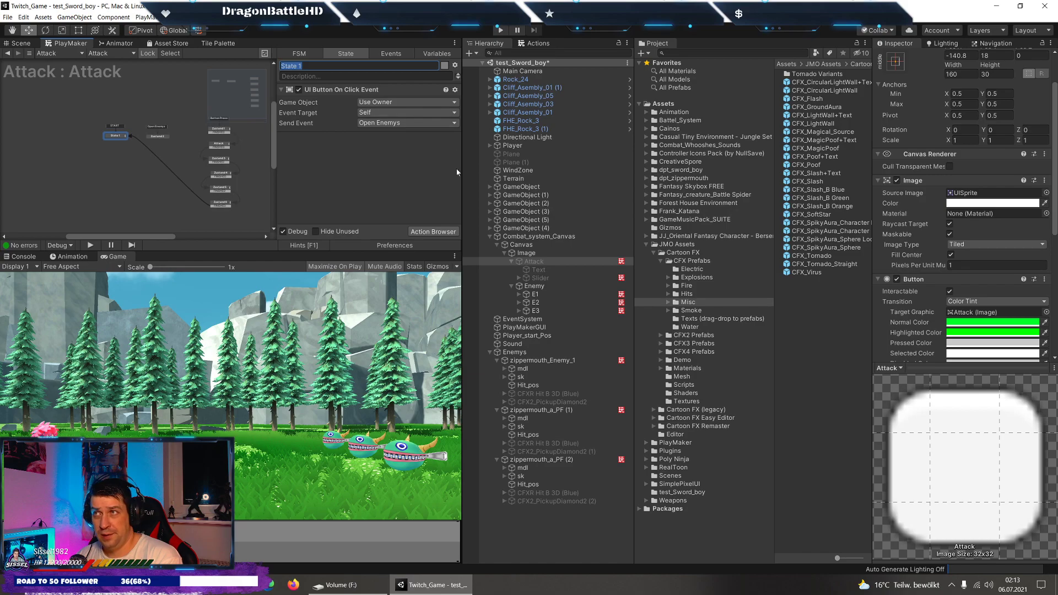
left_click(549, 296)
scroll(932, 254, "down", 10)
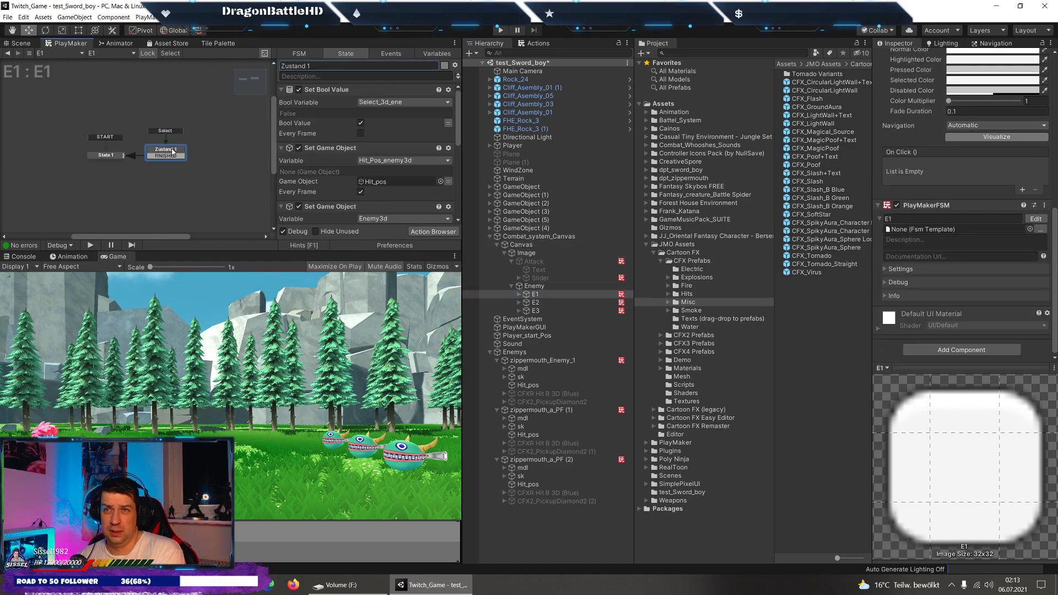
scroll(364, 165, "down", 5)
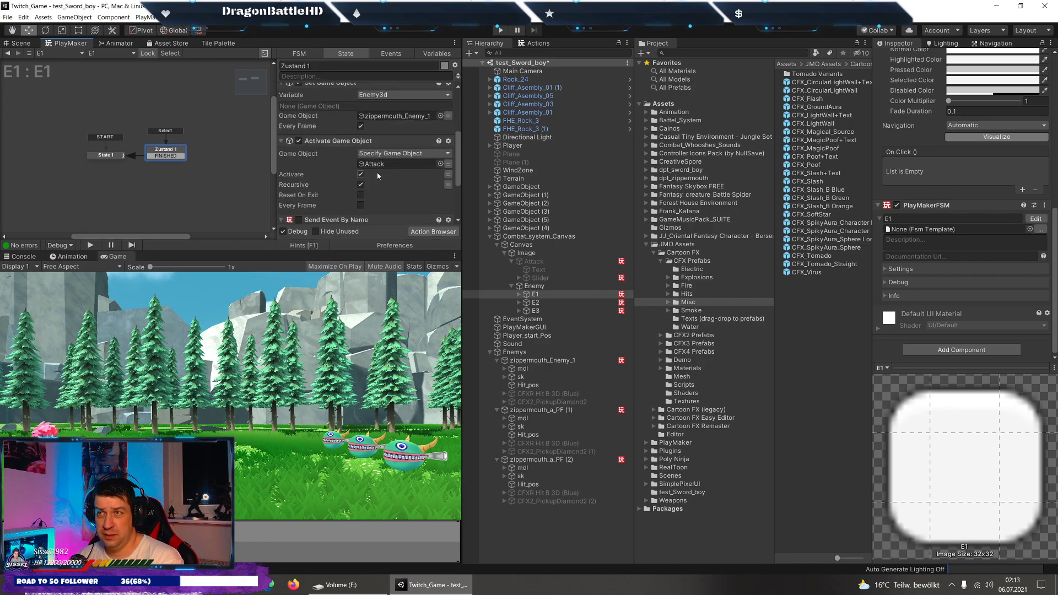
left_click(534, 303)
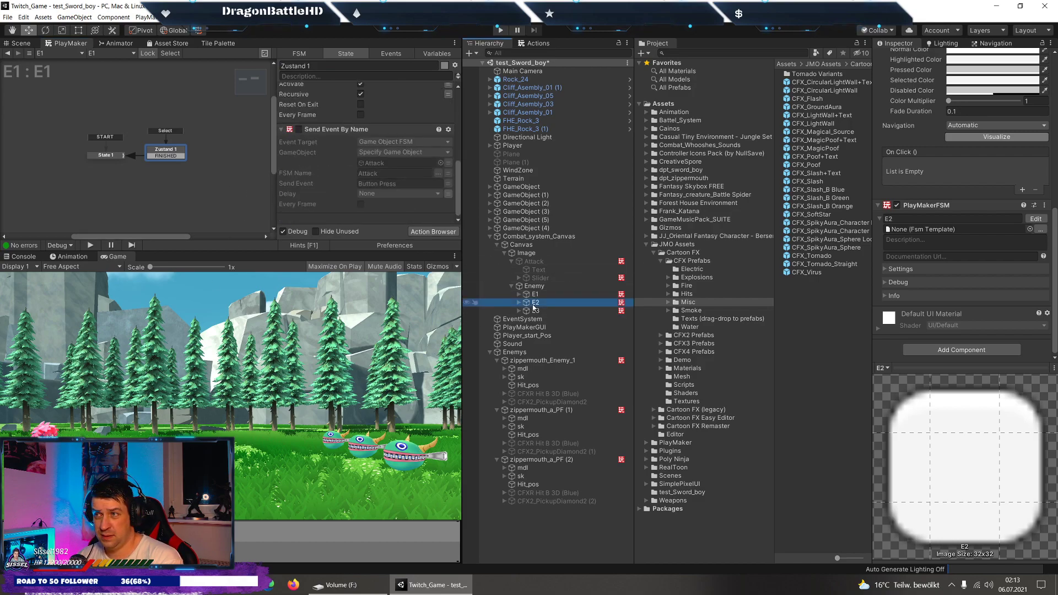
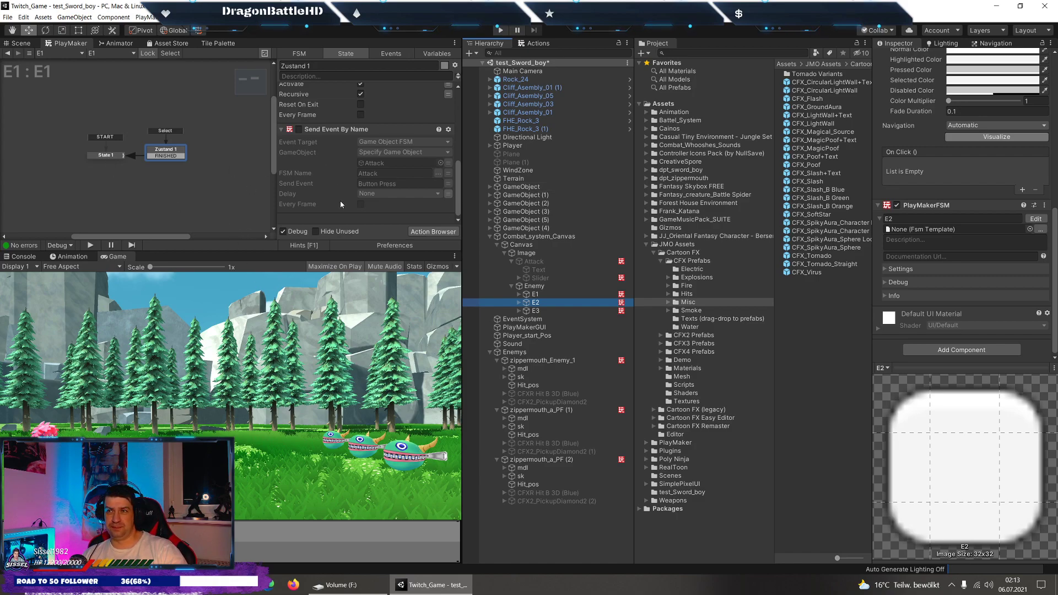
Search PlayMaker actions for 'get butt' and read the pointer input button action.
scroll(344, 202, "up", 2)
scroll(354, 188, "up", 2)
scroll(329, 177, "up", 2)
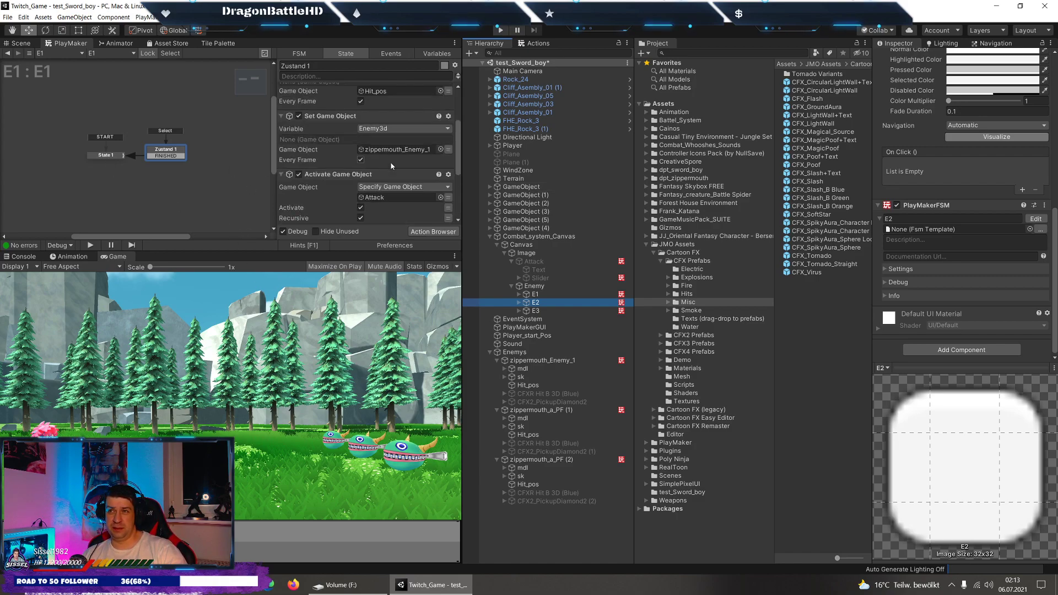
scroll(328, 177, "up", 3)
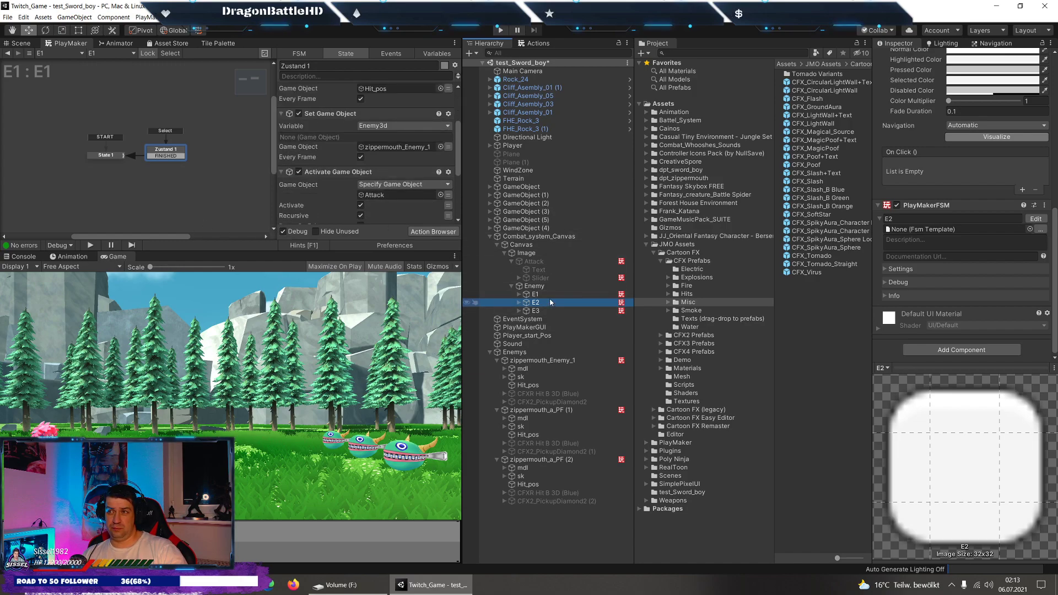
scroll(373, 161, "down", 5)
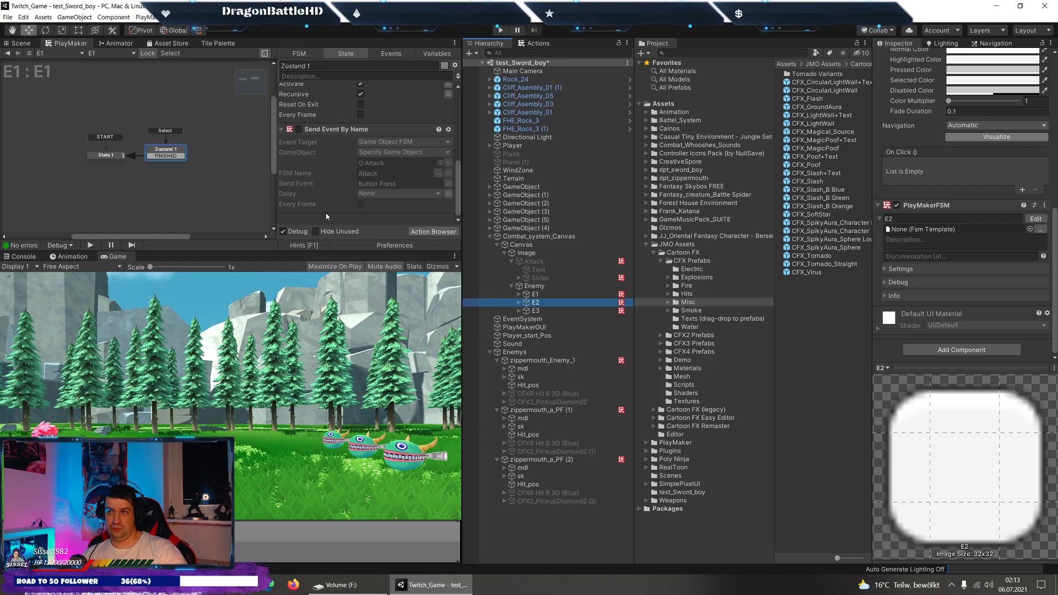
left_click(532, 43)
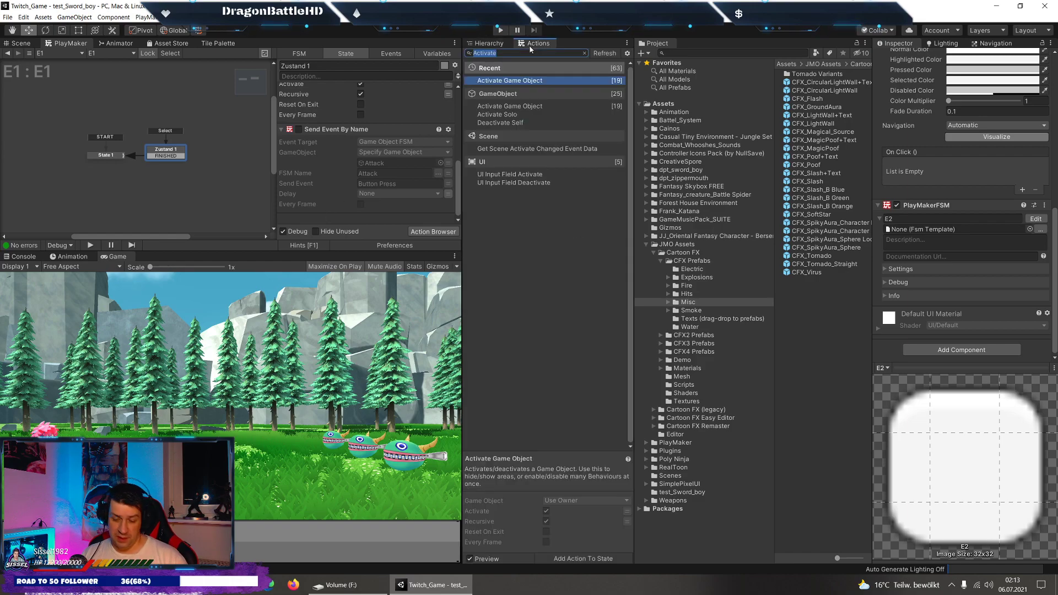
type("get butt")
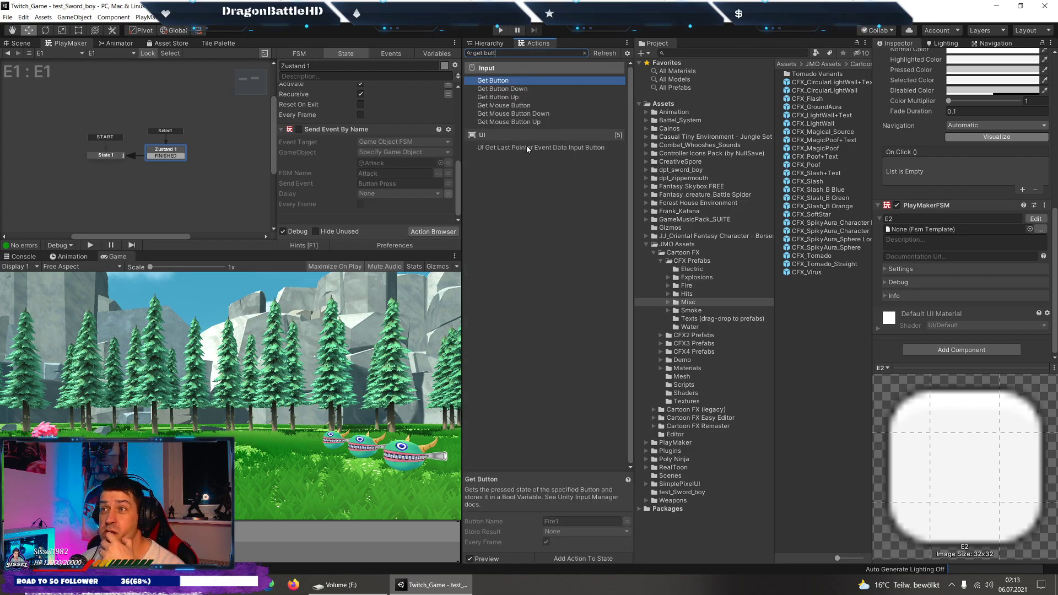
left_click(512, 147)
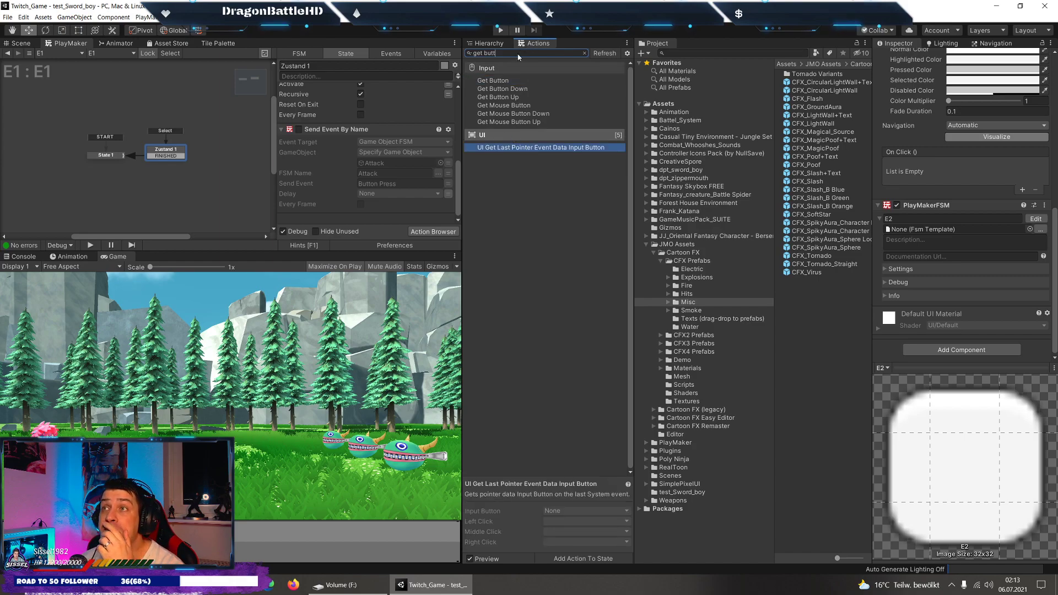
Search 'ui butto' and compare UI Button Array with UI Button On Click Event.
key("ctrl+a")
type("ui")
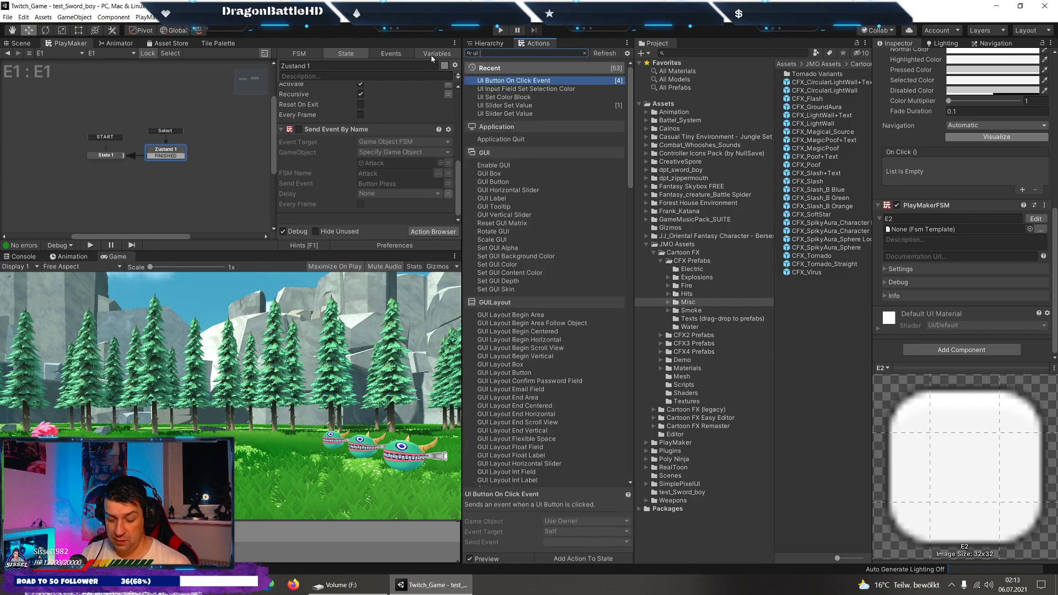
type(" butto")
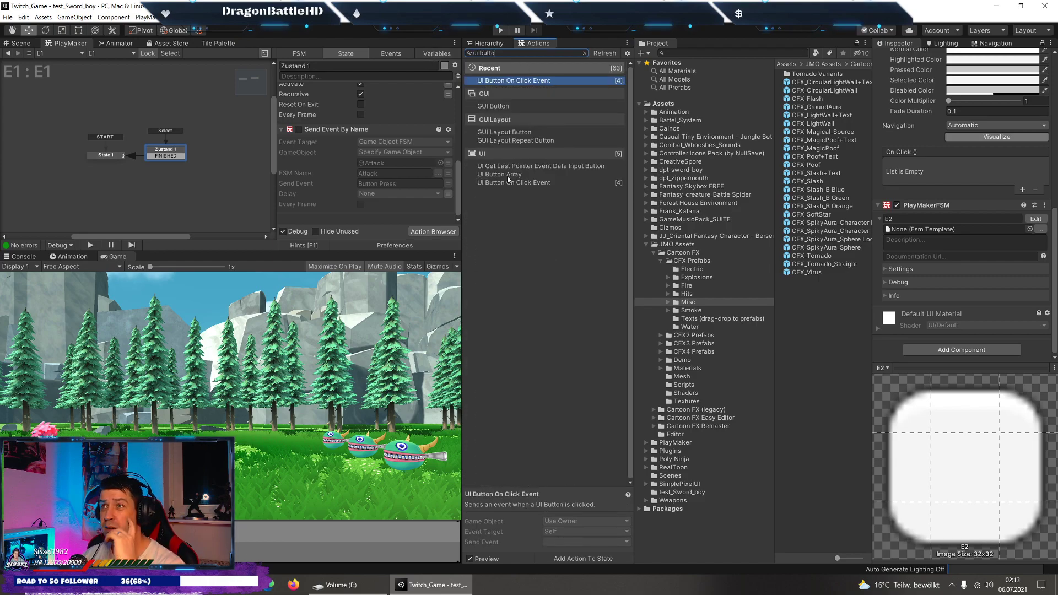
left_click(504, 175)
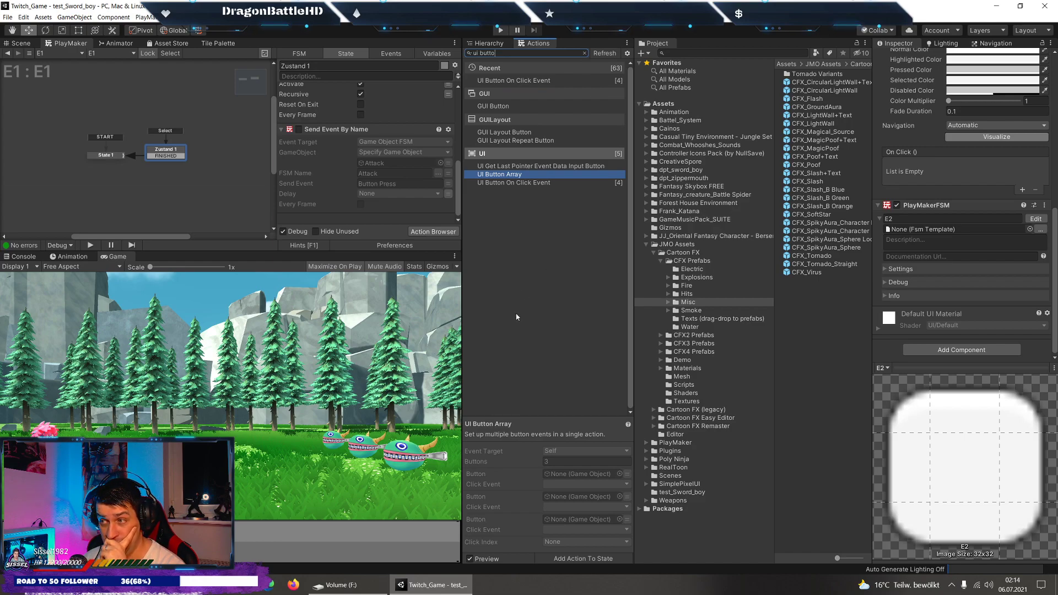
left_click(509, 183)
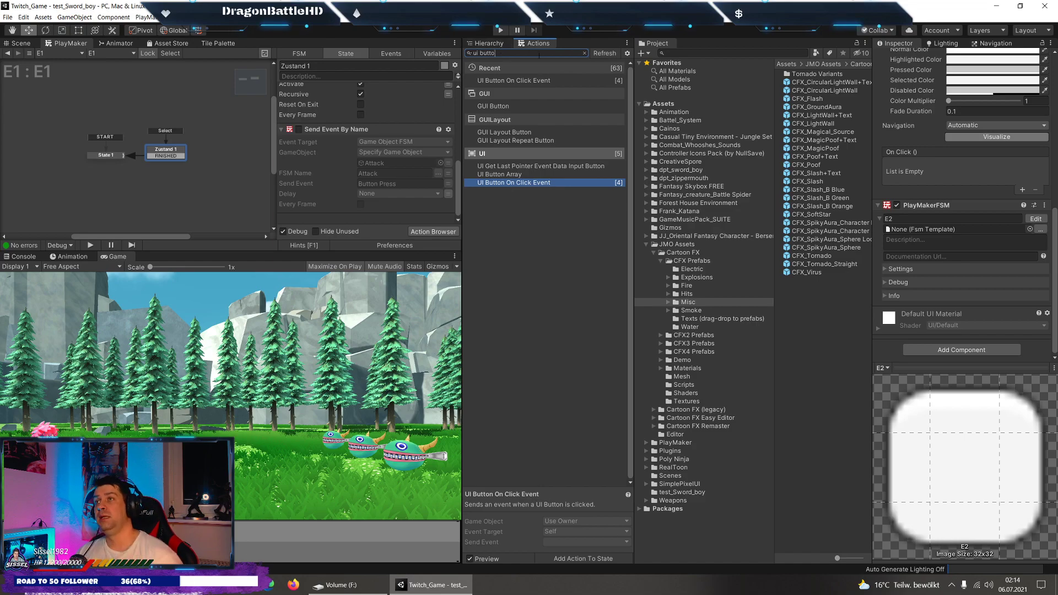
Clear the action search and select the Enemy group in the Hierarchy.
key("Escape")
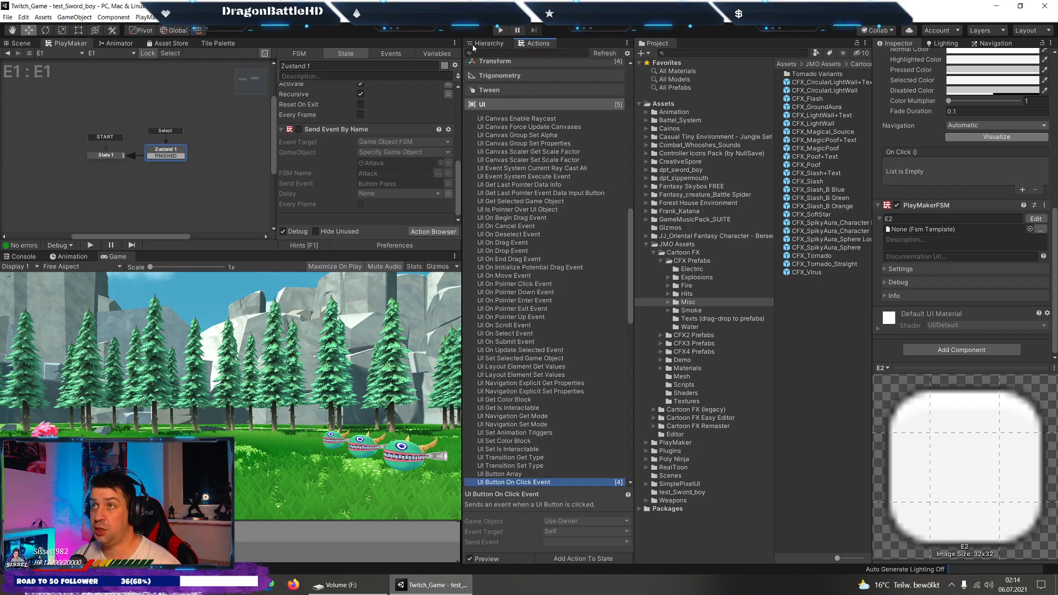
left_click(485, 43)
left_click(533, 286)
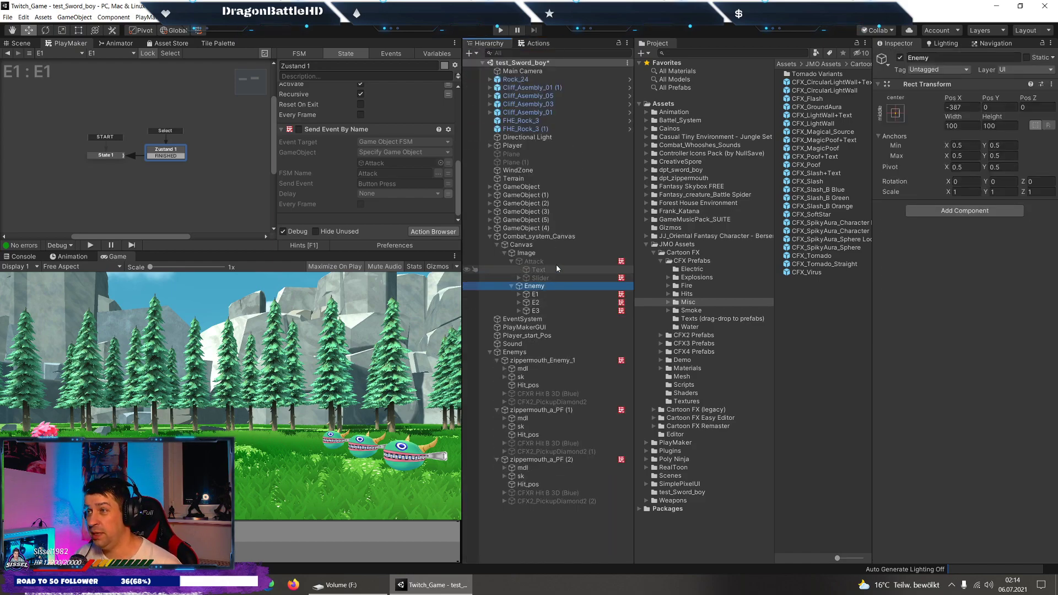
Add a PlayMakerFSM named 'Button E1-E3 / Settings' to Enemy and reposition State 1.
left_click(943, 211)
left_click(936, 247)
type("Button")
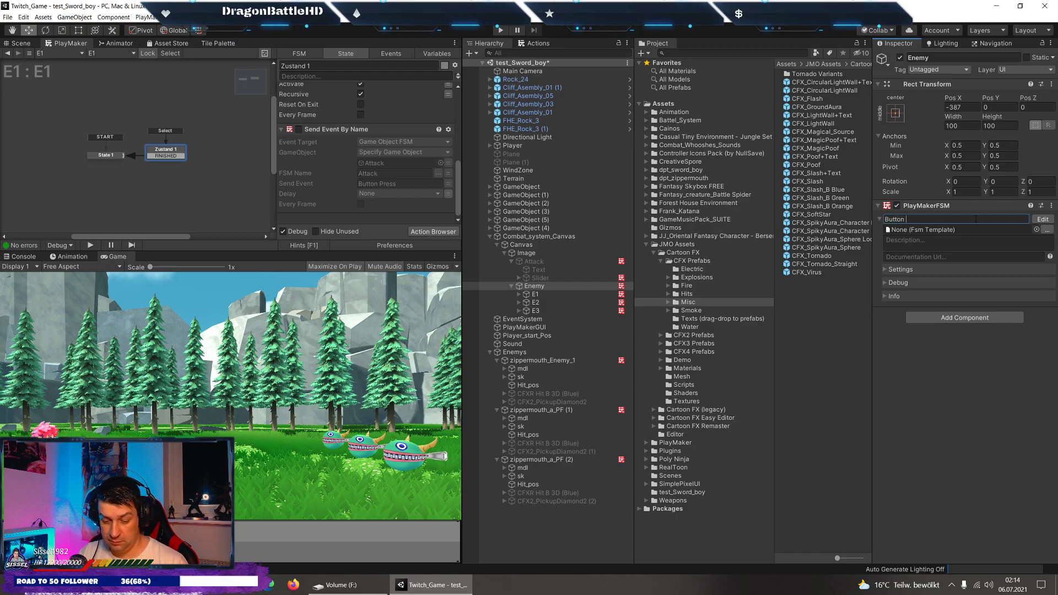
type("E1-E3")
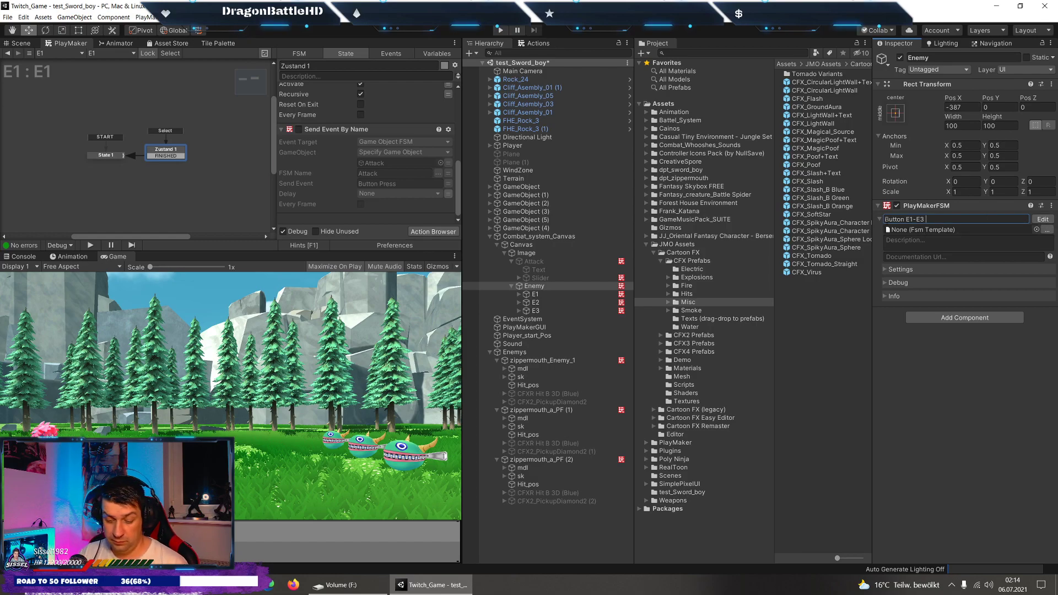
type("Settings")
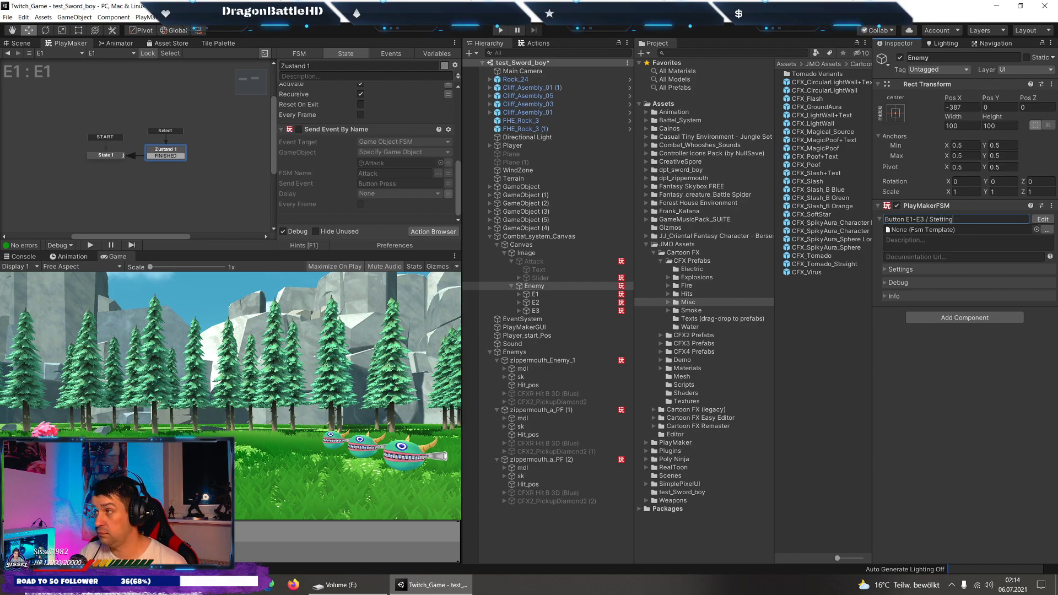
key("Return")
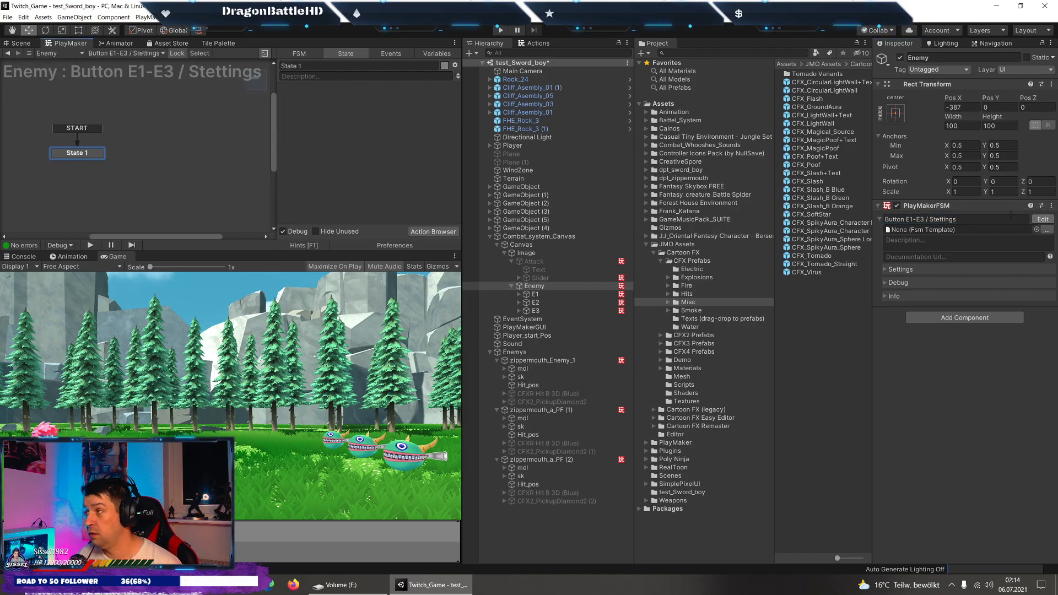
left_click_drag(84, 157, 97, 133)
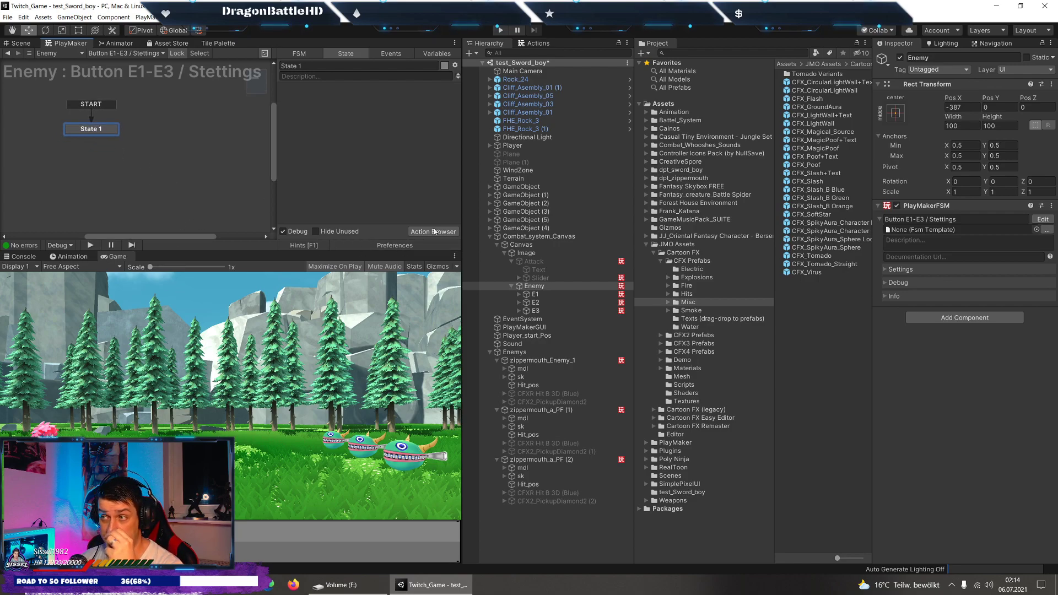
Check the E1, E2 and E3 buttons in the Hierarchy and pan the FSM graph.
left_click(534, 295)
scroll(937, 220, "down", 3)
scroll(909, 218, "down", 3)
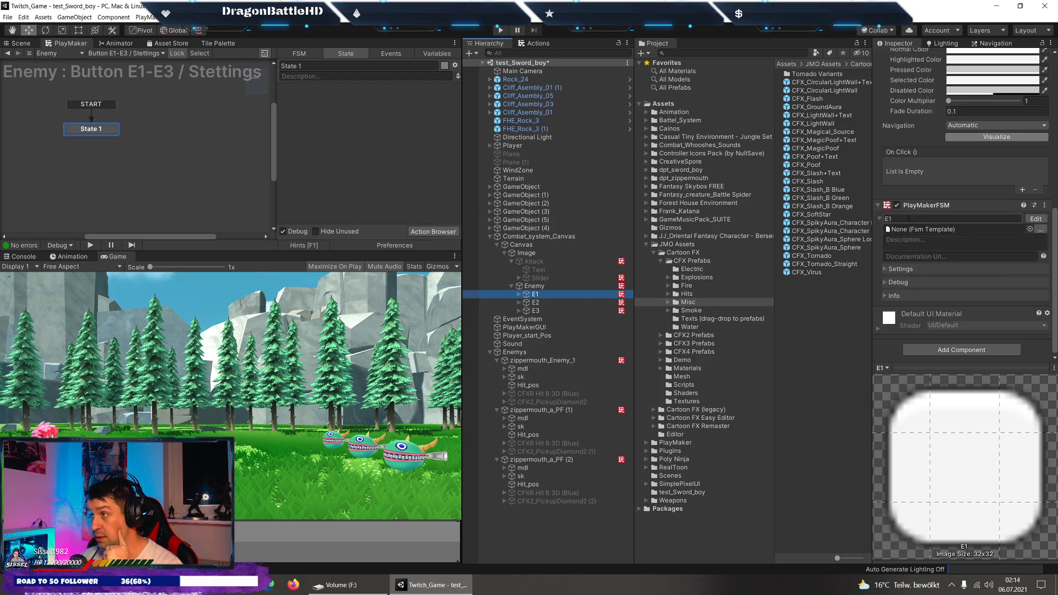
left_click(535, 302)
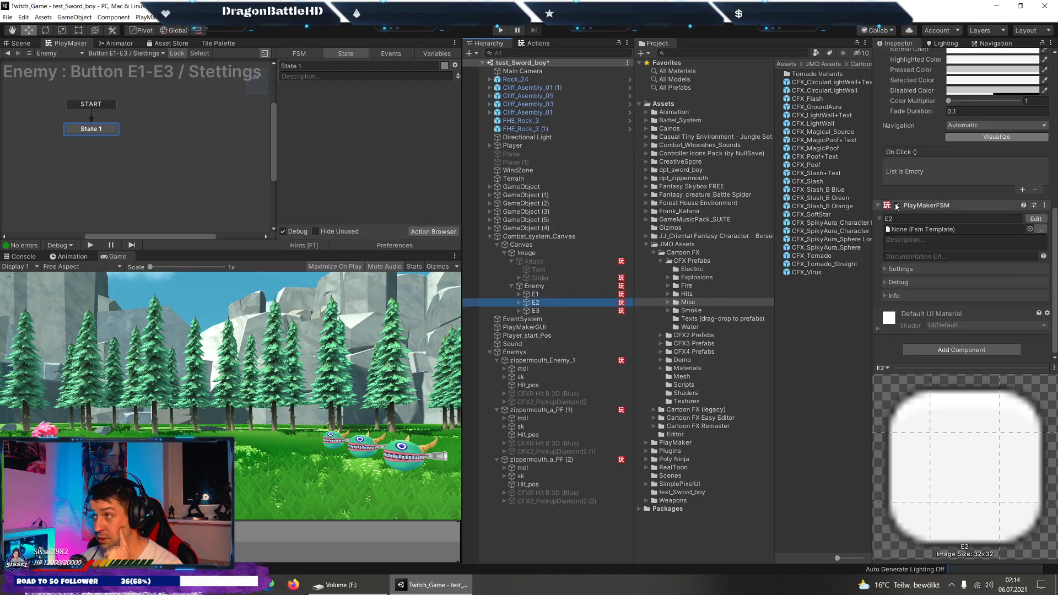
left_click(535, 311)
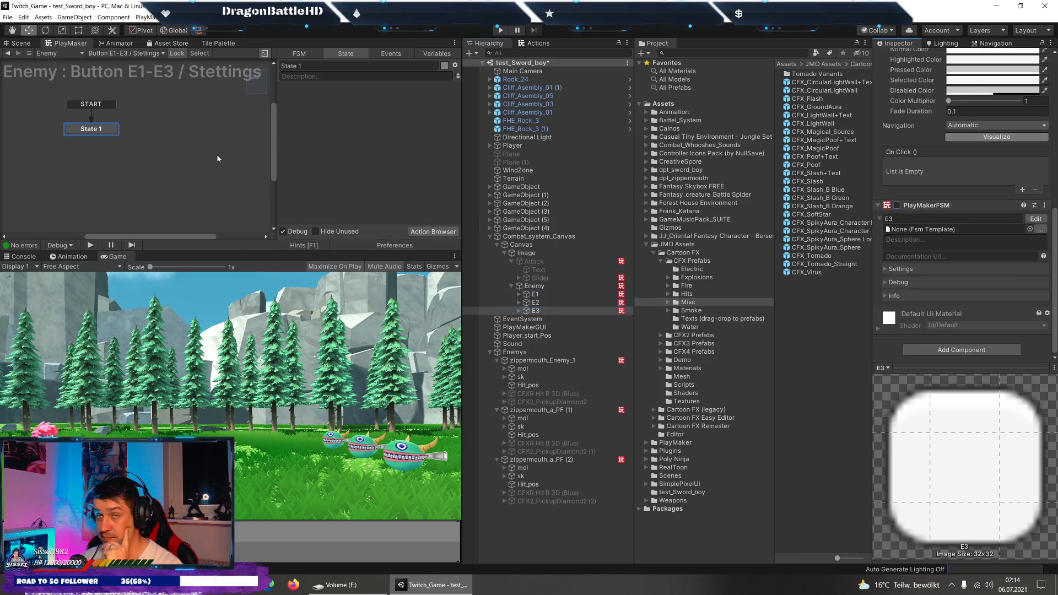
middle_click_drag(105, 133, 95, 148)
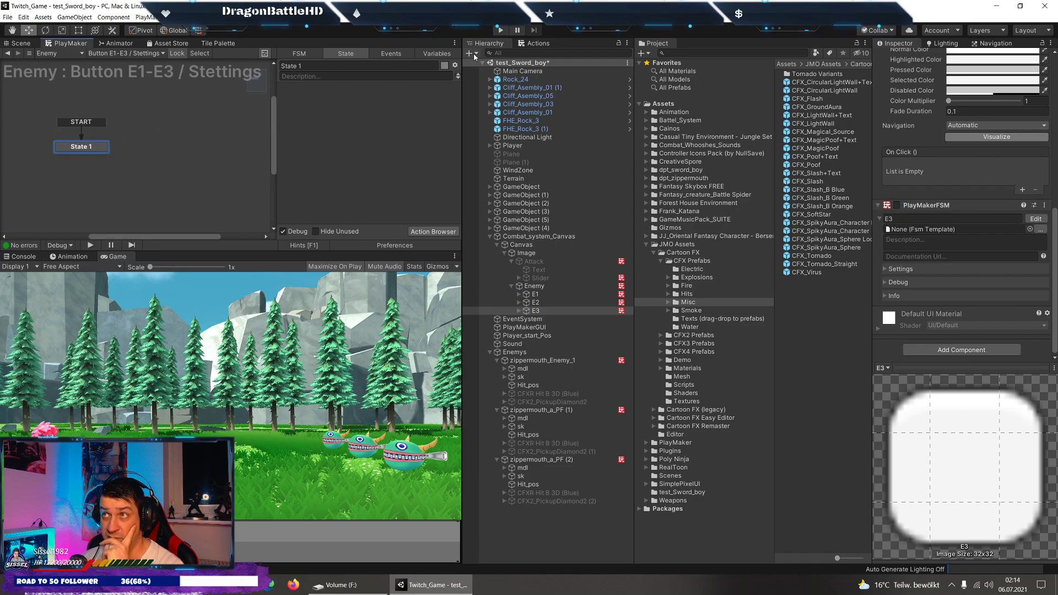
Reselect the Enemy group and show its FSM's empty Events list.
left_click(533, 44)
scroll(540, 151, "up", 5)
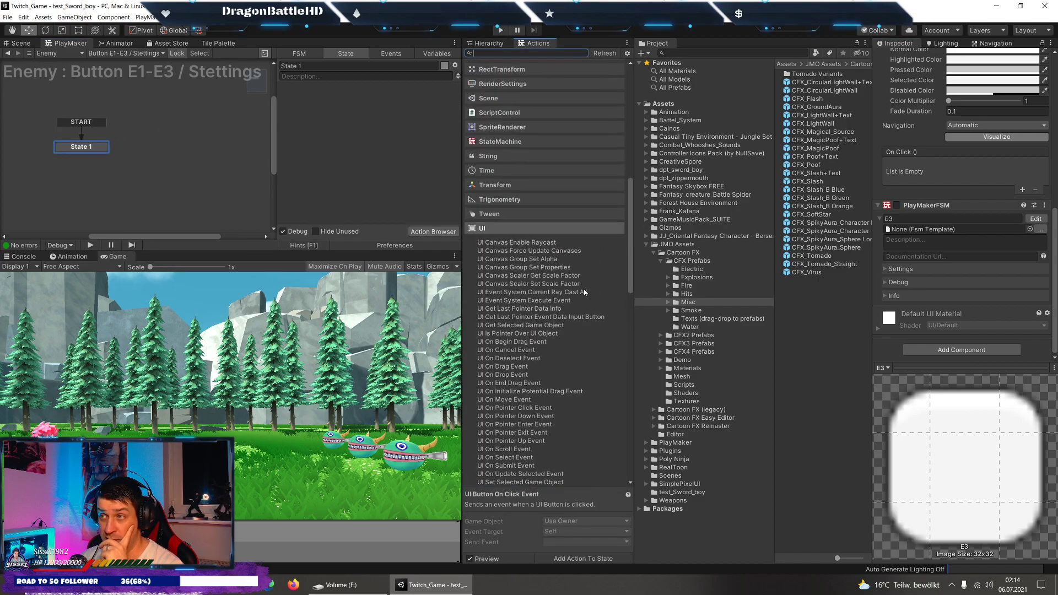
scroll(540, 151, "up", 5)
scroll(540, 151, "up", 5)
key("ctrl+4")
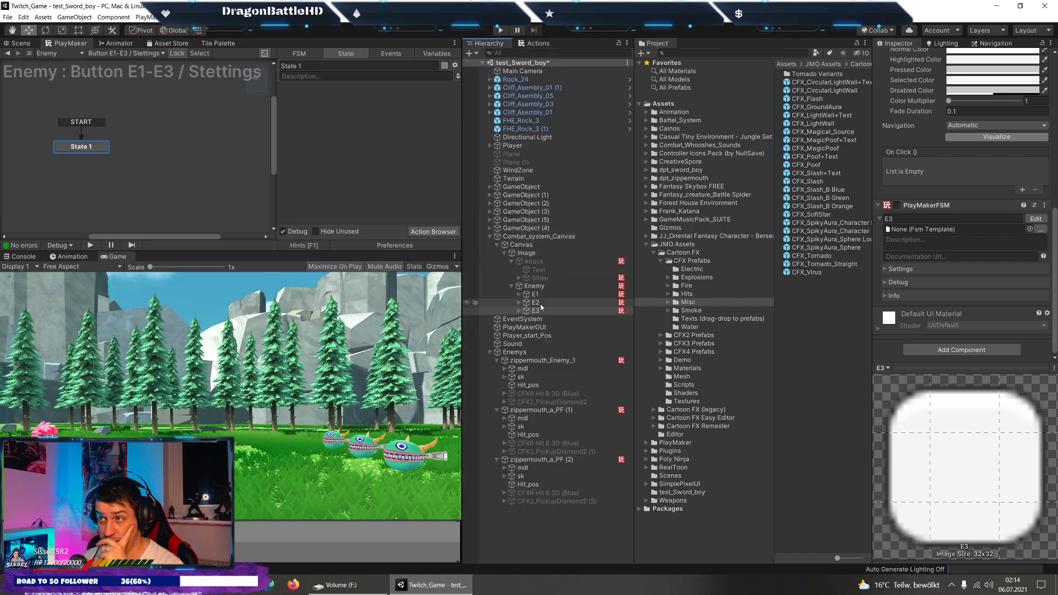
left_click(573, 286)
left_click(570, 294)
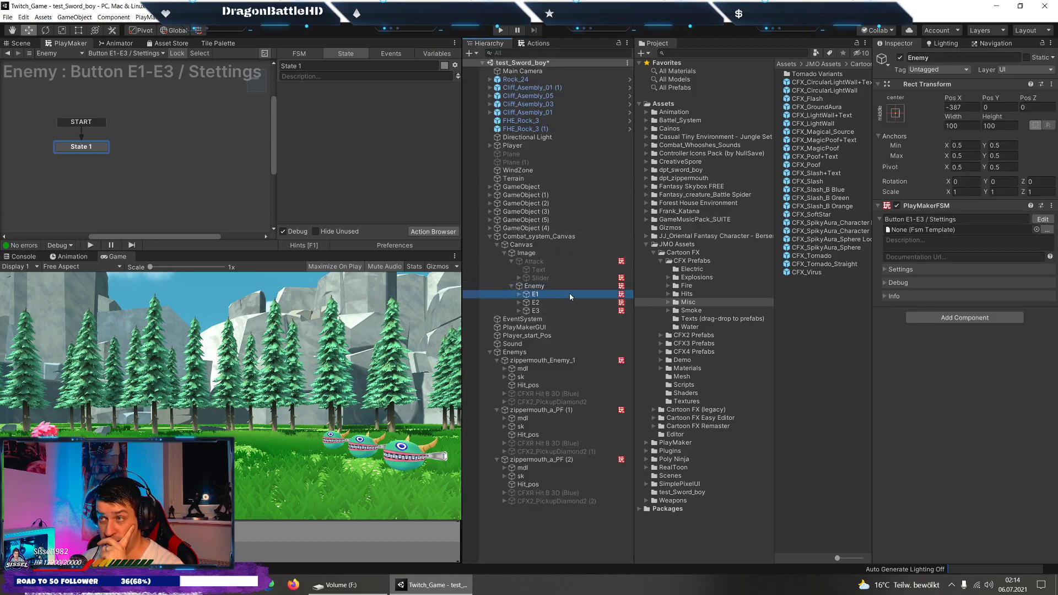
left_click(570, 286)
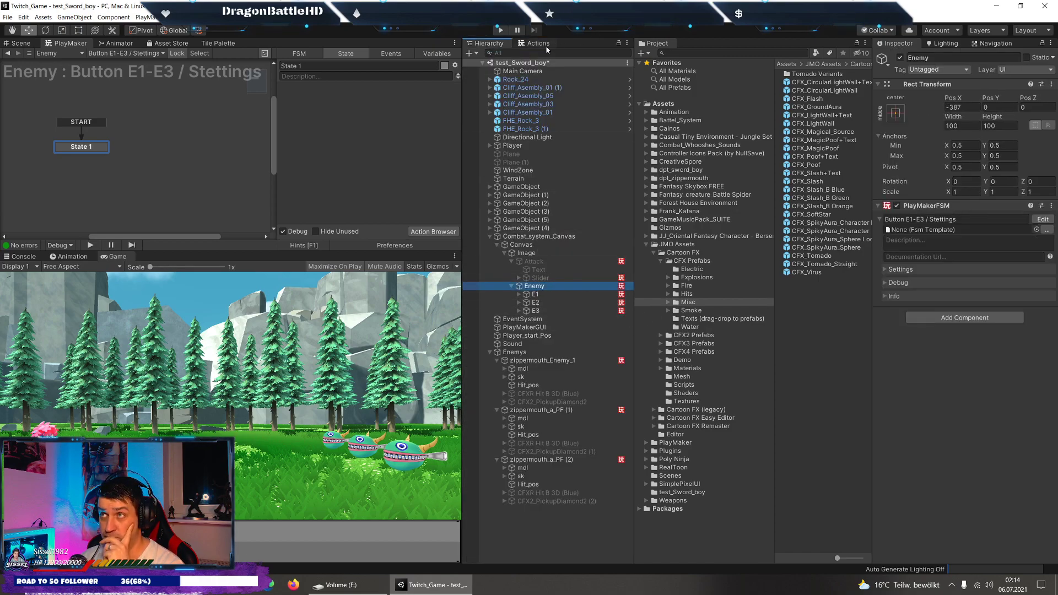
left_click(388, 57)
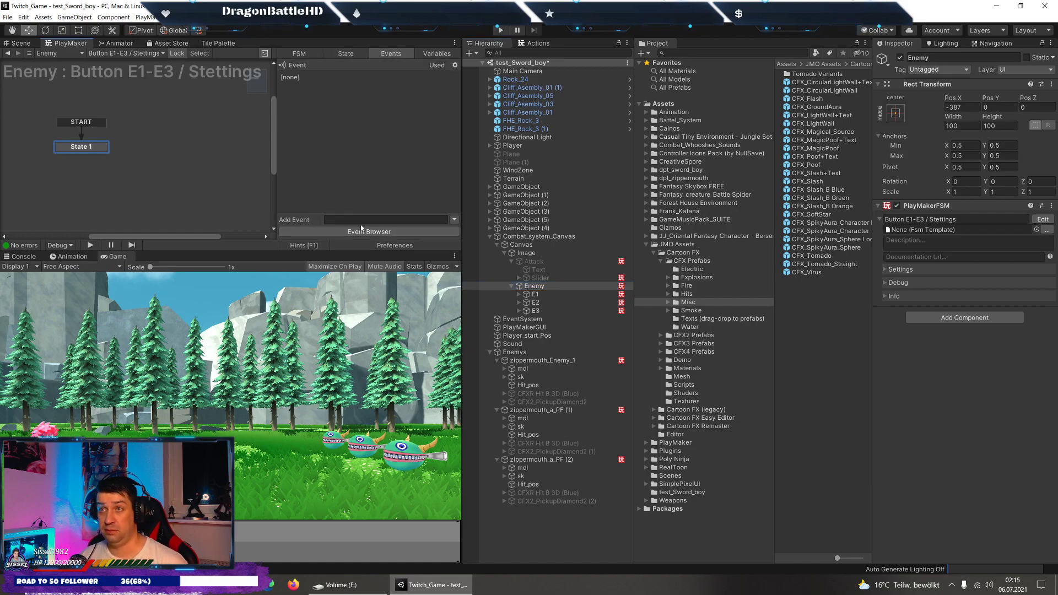
Add the events E1, E2, E3 and Startphase to the FSM.
left_click(361, 220)
type("E2")
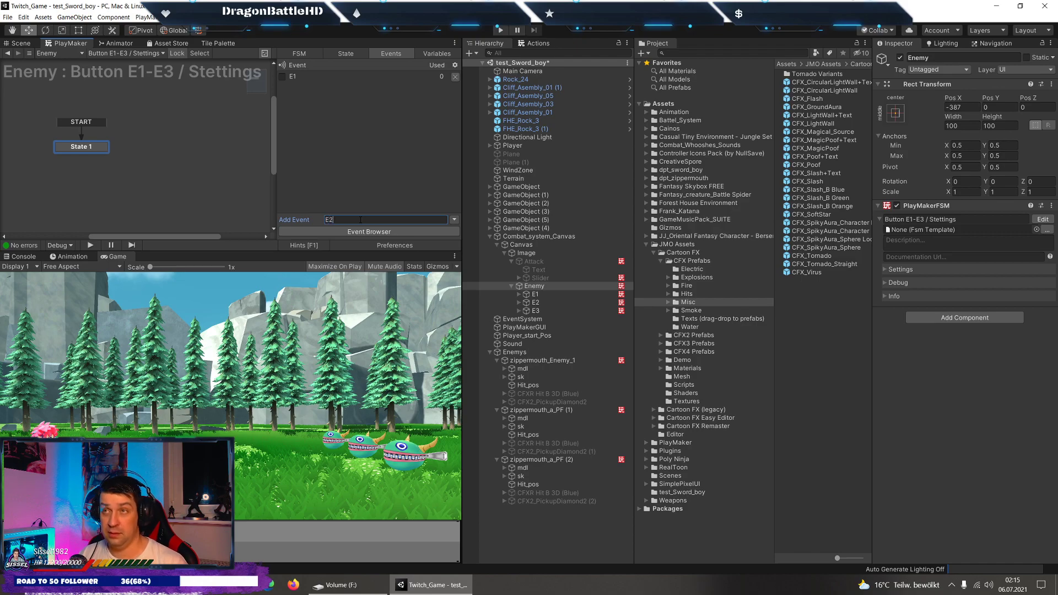
key("Return")
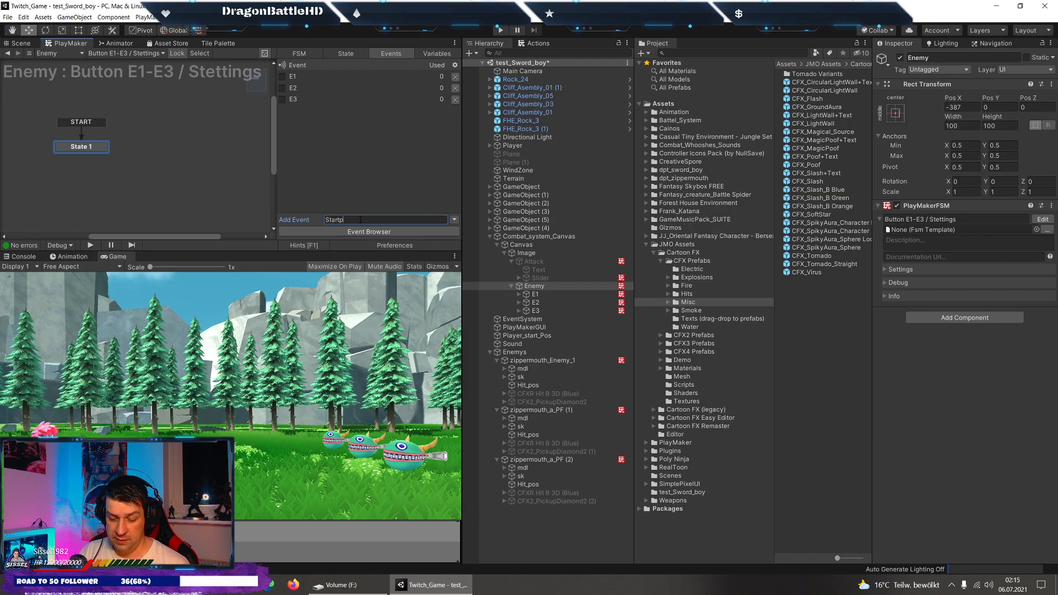
type("e")
key("Return")
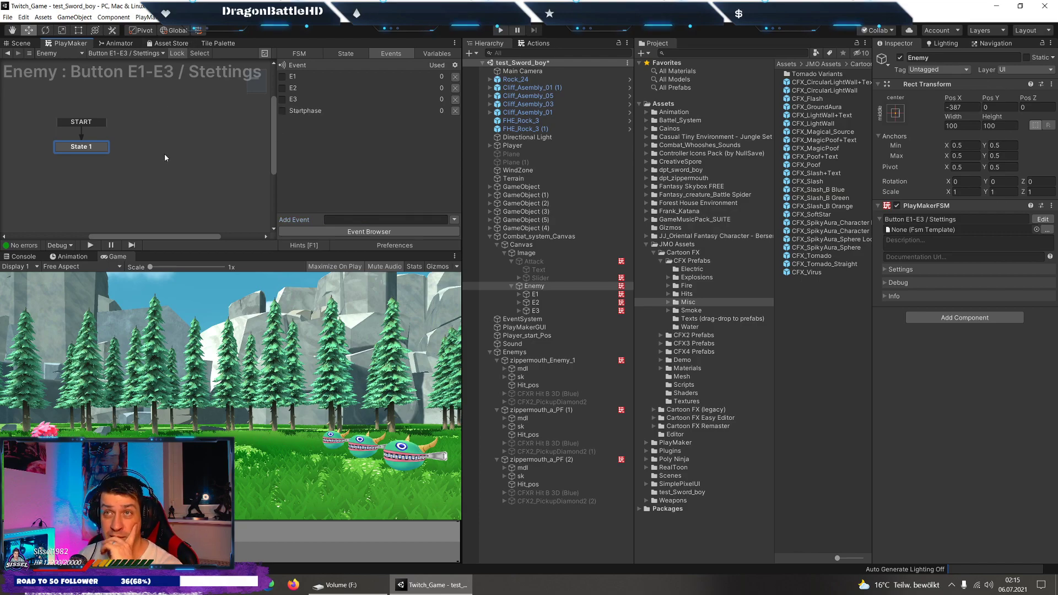
Add states Zustand 1–3 via global transitions E1, E2, E3, stacked in one column.
right_click(165, 158)
mouse_move(237, 179)
left_click(307, 179)
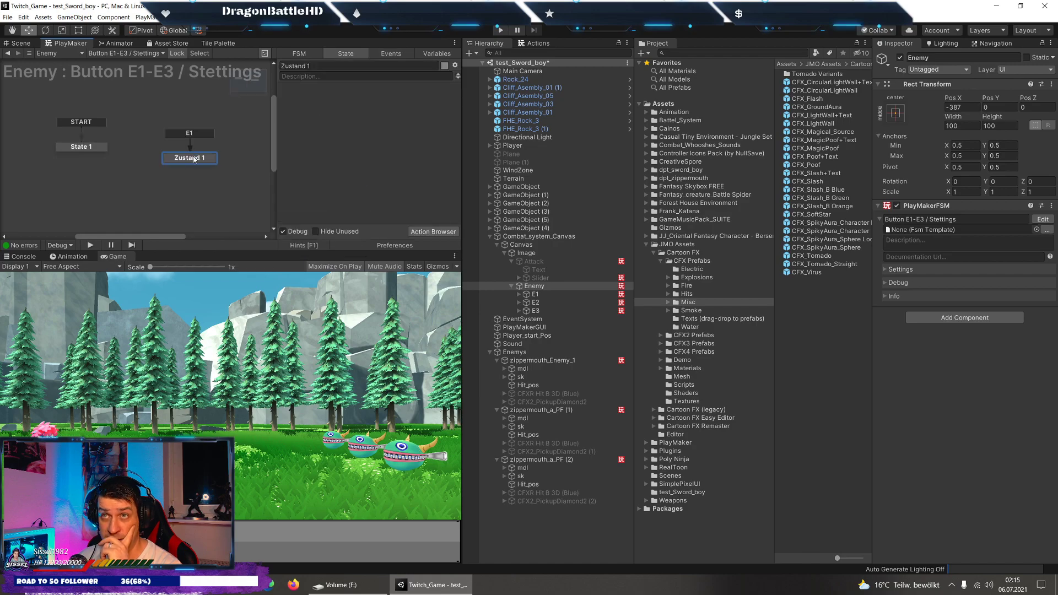
left_click_drag(194, 159, 177, 138)
right_click(174, 184)
mouse_move(237, 210)
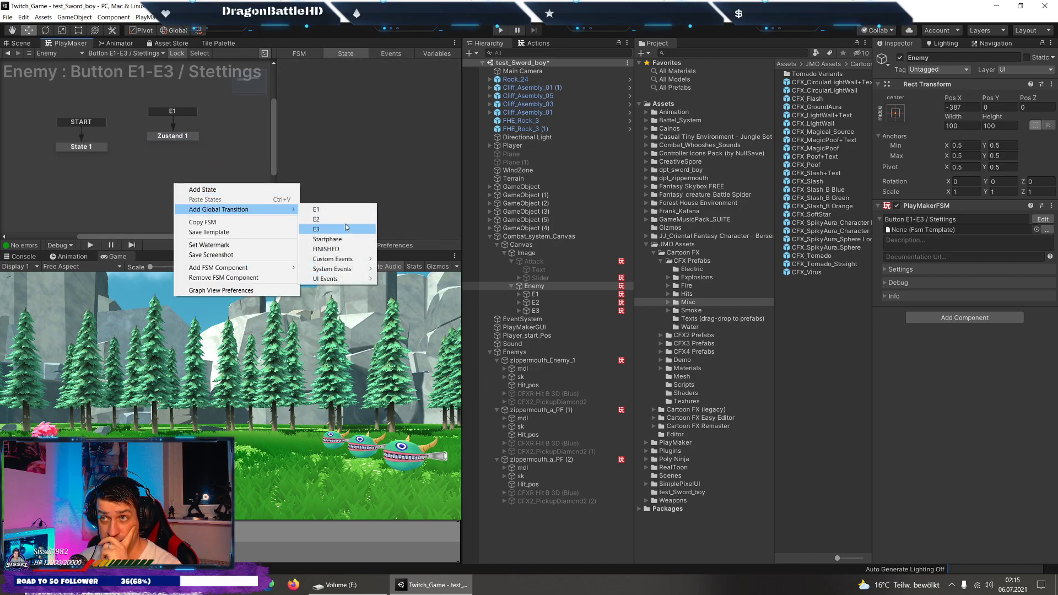
left_click(330, 220)
left_click_drag(210, 191, 177, 183)
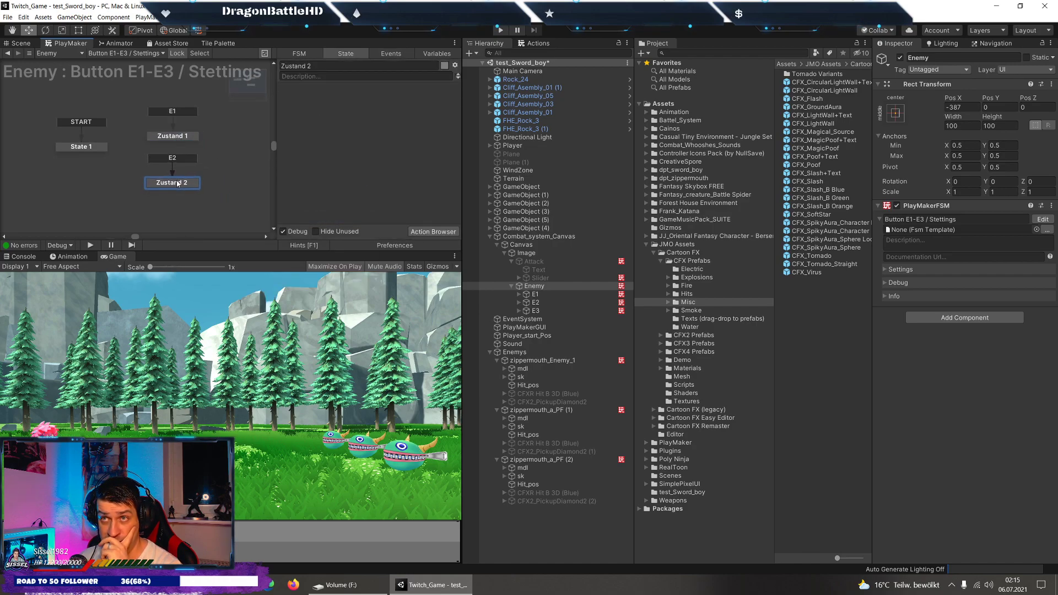
right_click(177, 200)
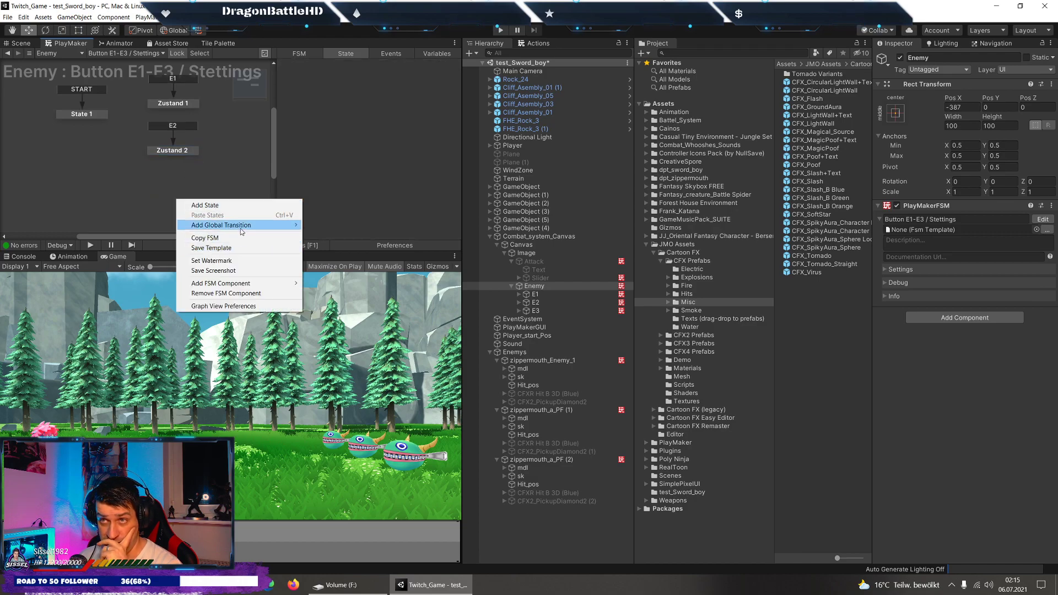
mouse_move(241, 228)
left_click(352, 241)
left_click_drag(212, 205, 171, 200)
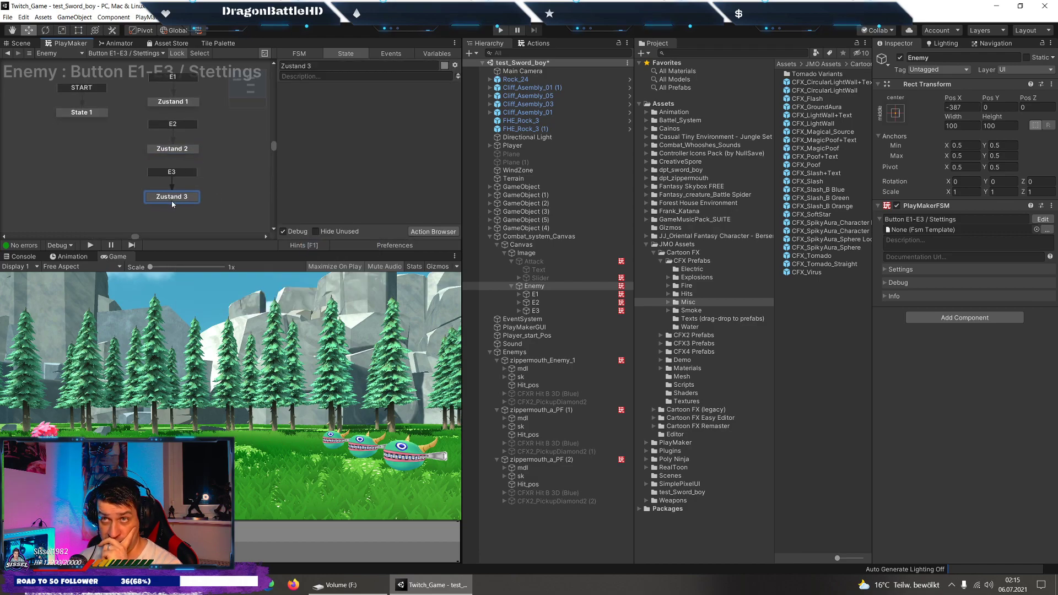
left_click(109, 144)
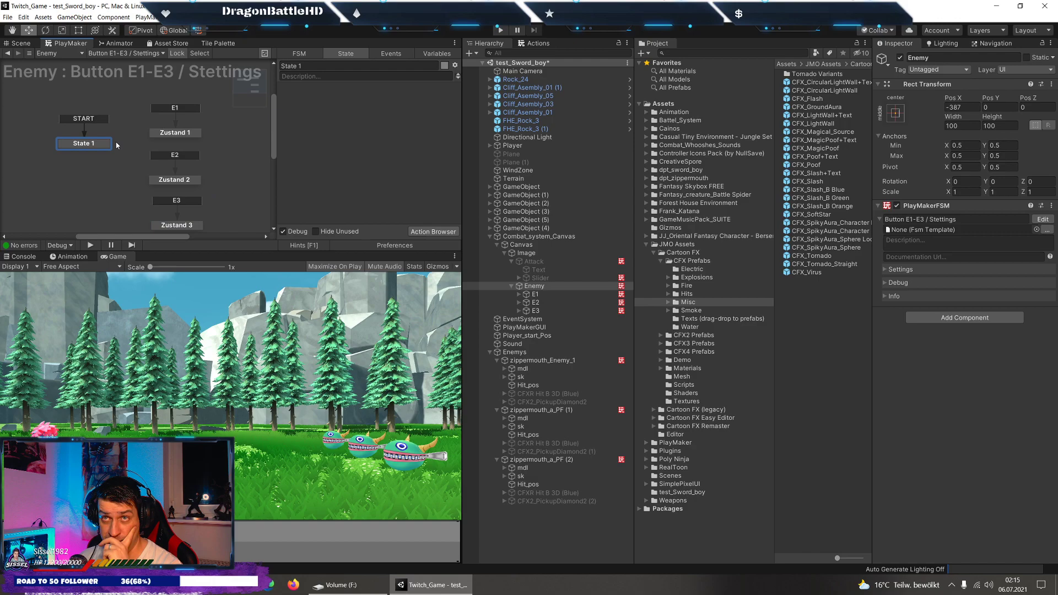
Add a UI Button On Click Event to State 1 watching button E1 and sending E1.
left_click(551, 44)
type("ui butt")
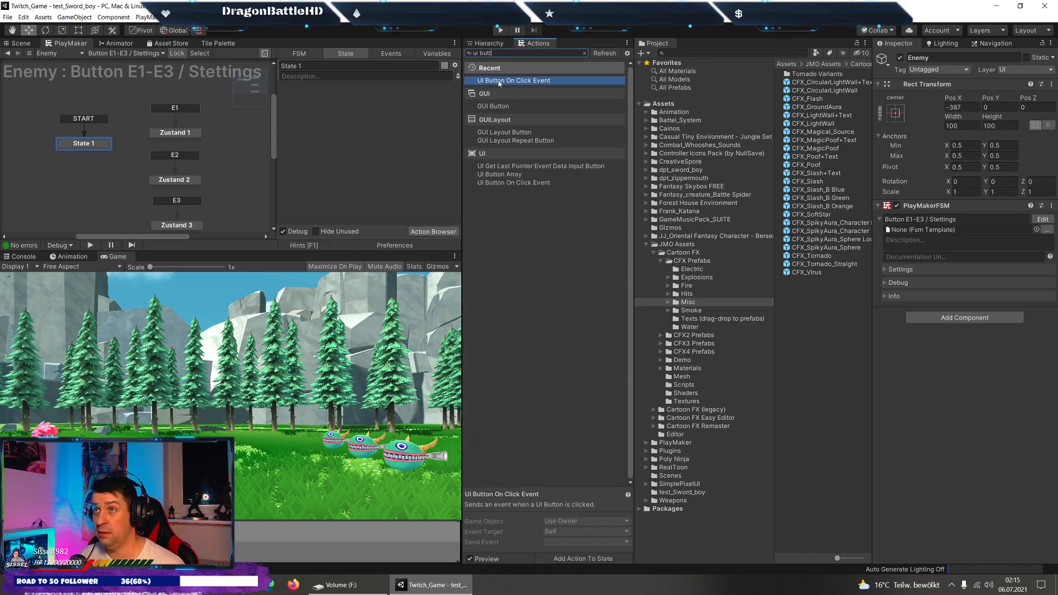
double_click(499, 81)
left_click(388, 103)
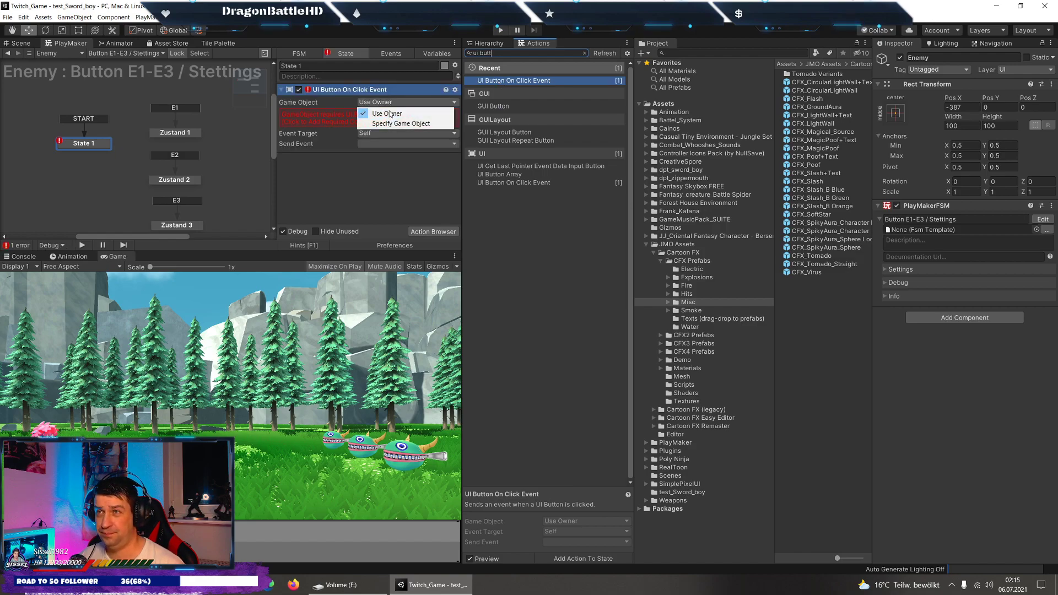
left_click(391, 123)
left_click(489, 43)
left_click_drag(535, 294, 416, 115)
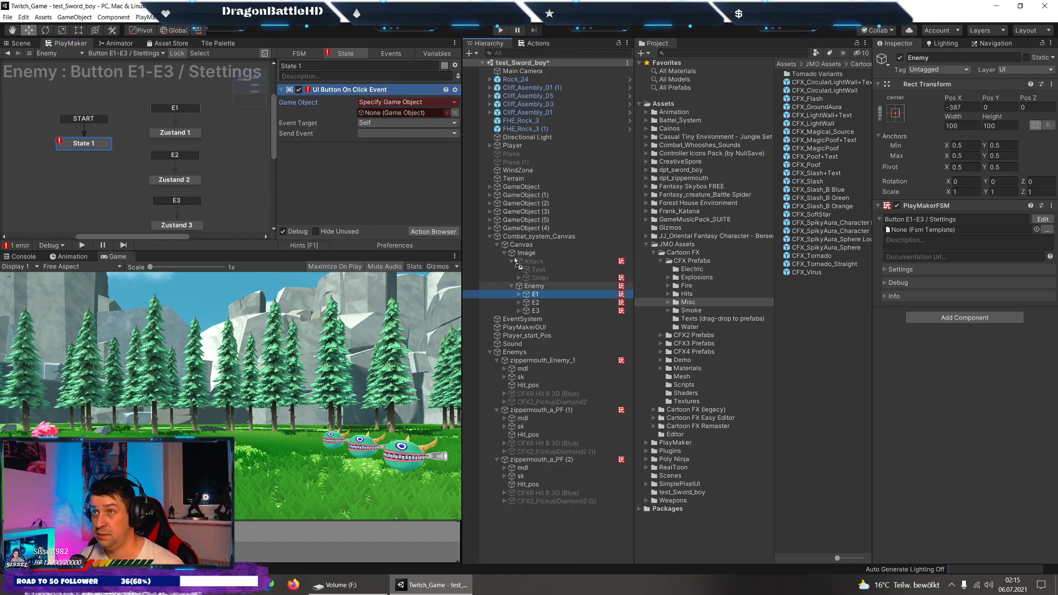
left_click(405, 133)
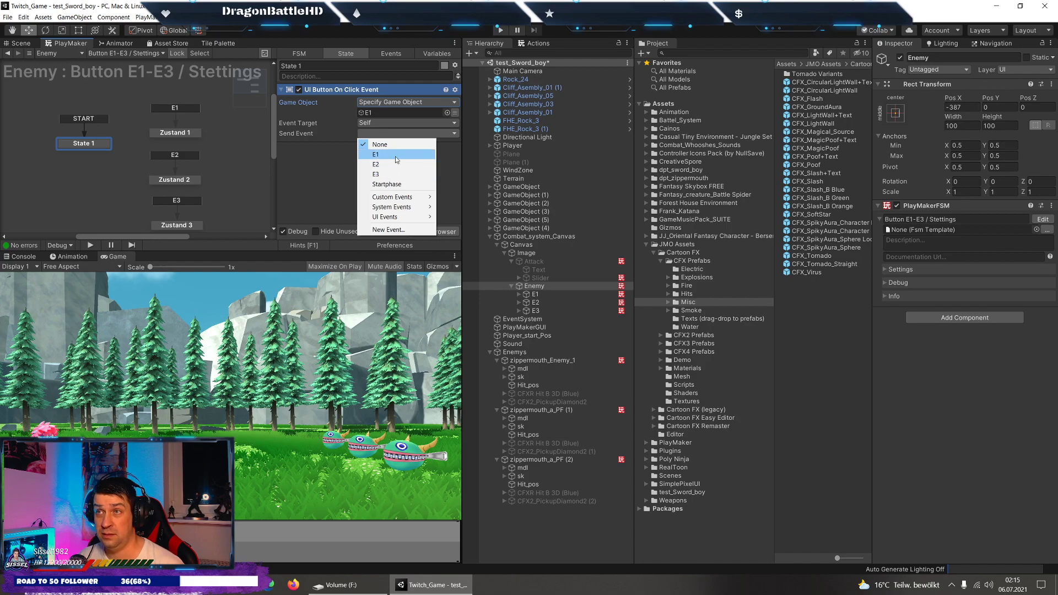
left_click(397, 174)
Duplicate the click action so a second one watches button E2 and sends E2.
right_click(315, 89)
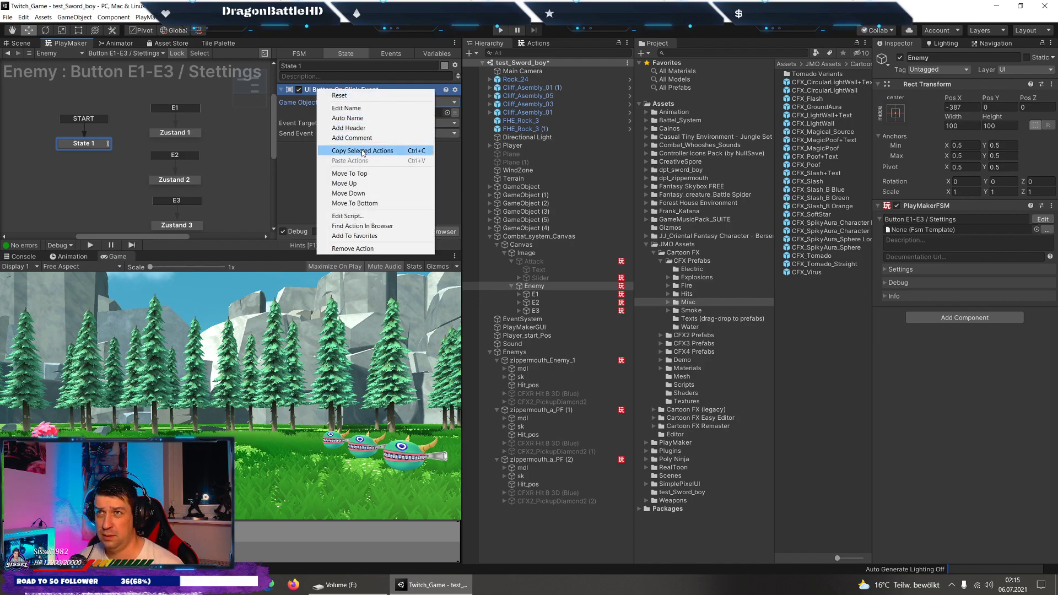
left_click(331, 149)
right_click(326, 164)
left_click(358, 252)
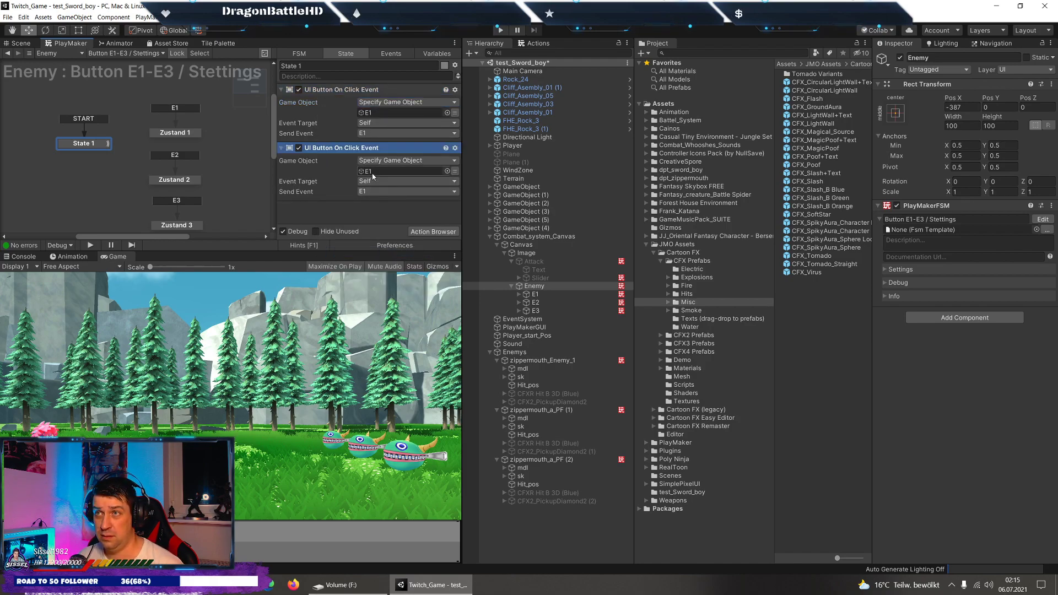
left_click_drag(534, 303, 397, 172)
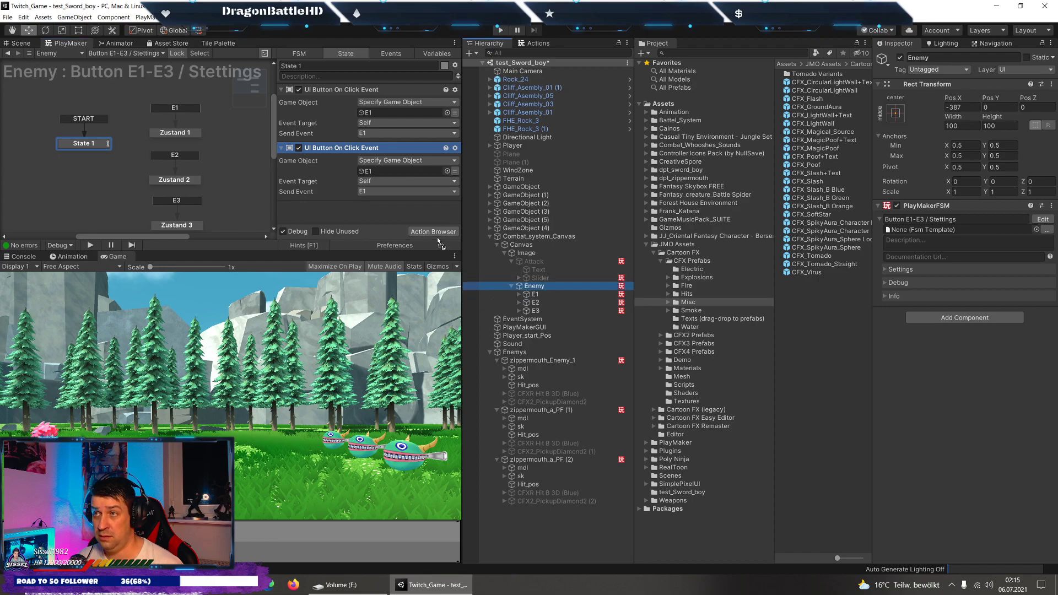
left_click(372, 192)
left_click(388, 222)
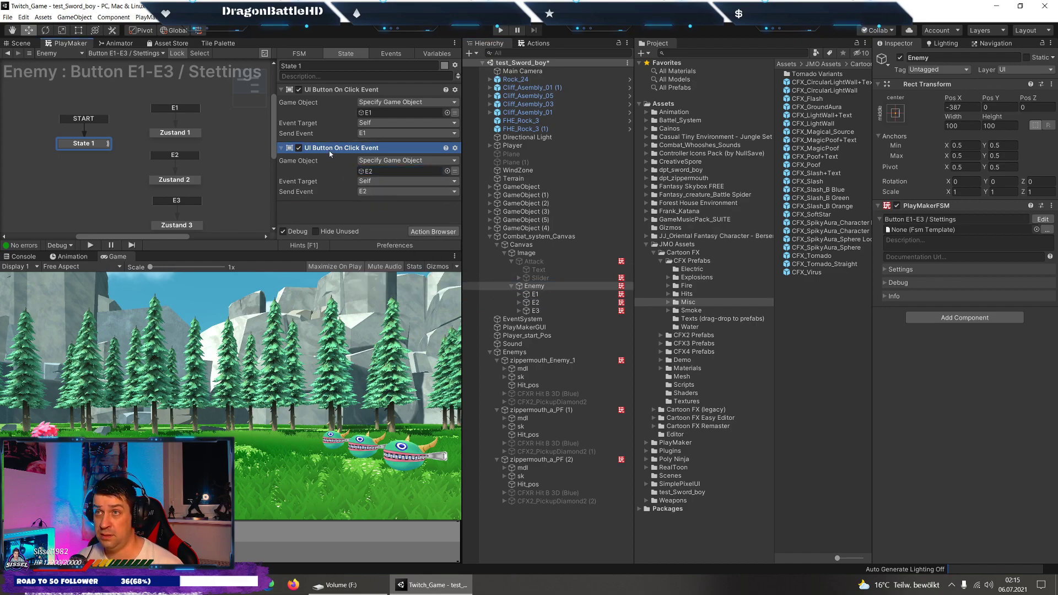
Paste a third click action watching button E3 and sending E3.
right_click(329, 149)
left_click(373, 208)
right_click(335, 214)
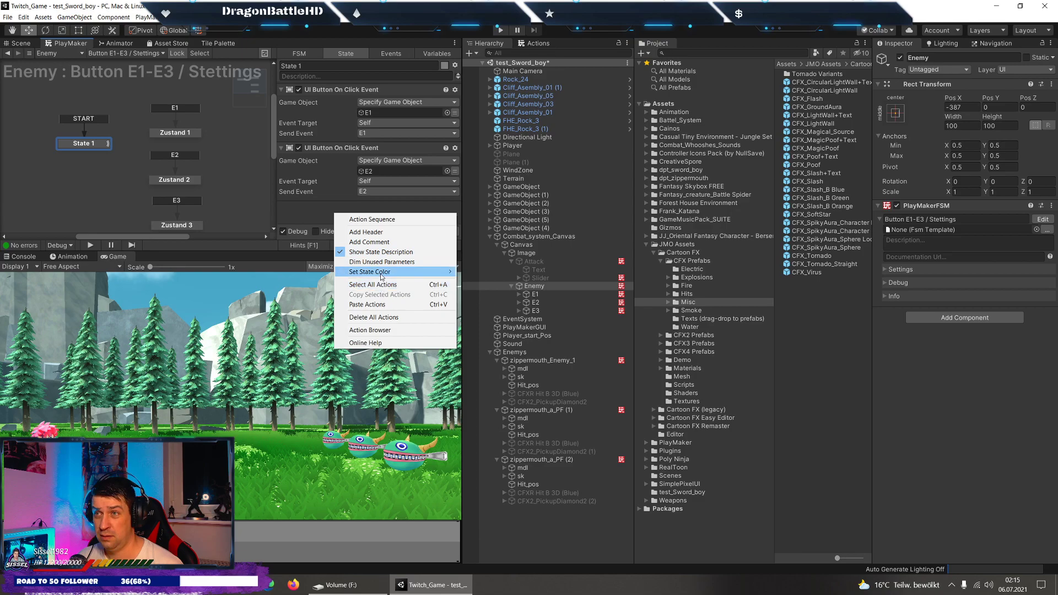
left_click(379, 305)
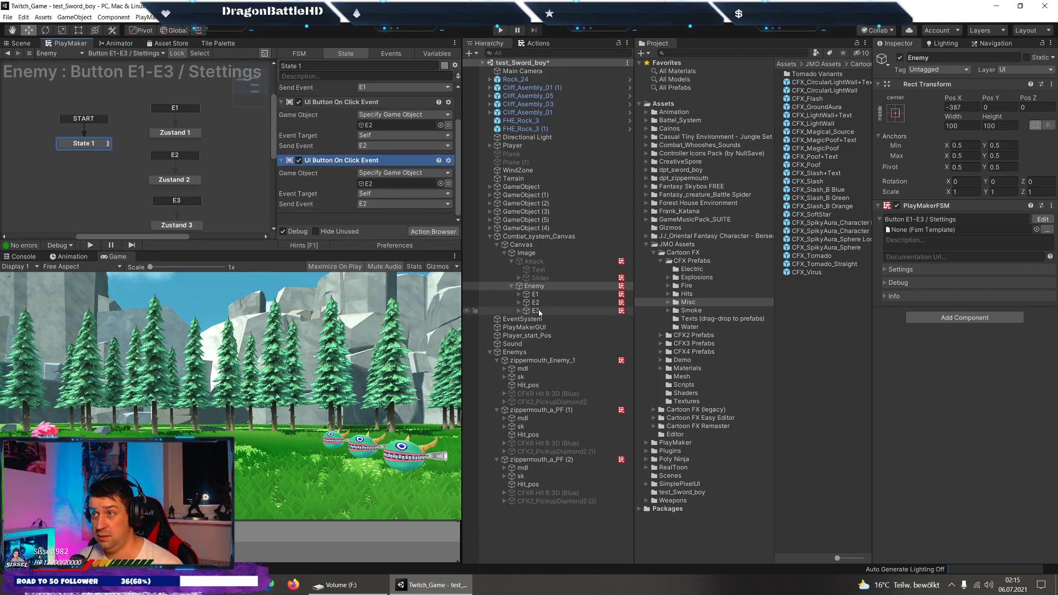
left_click_drag(539, 312, 402, 183)
left_click(404, 204)
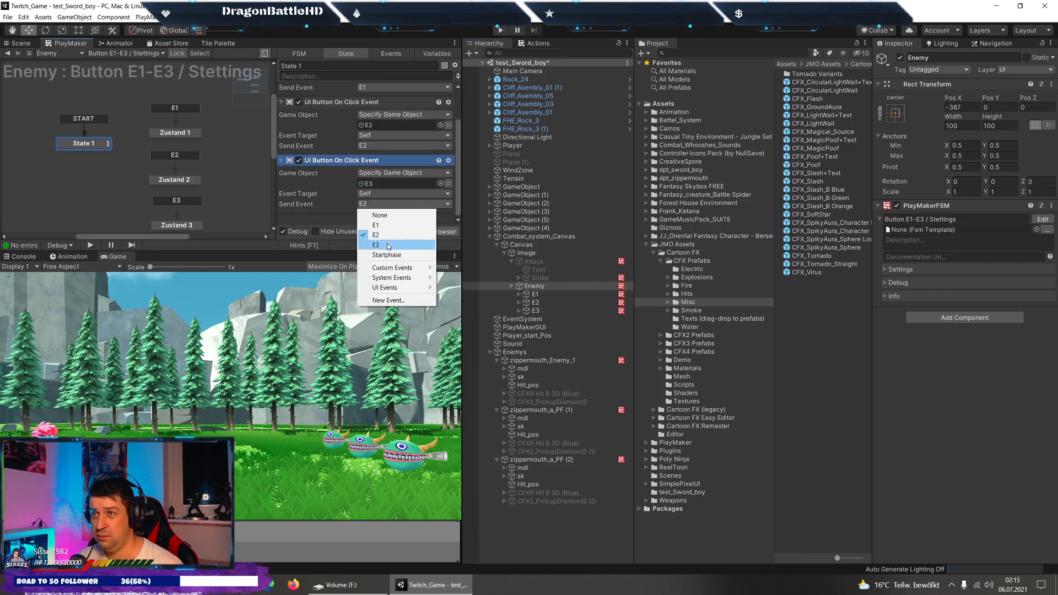
left_click(389, 246)
scroll(341, 149, "up", 1)
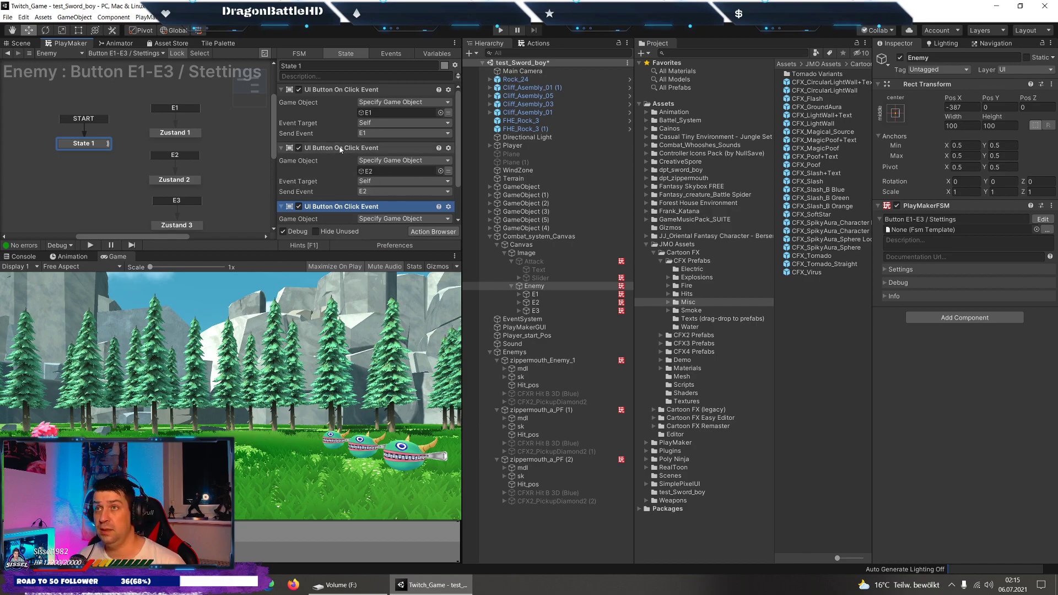
right_click(340, 149)
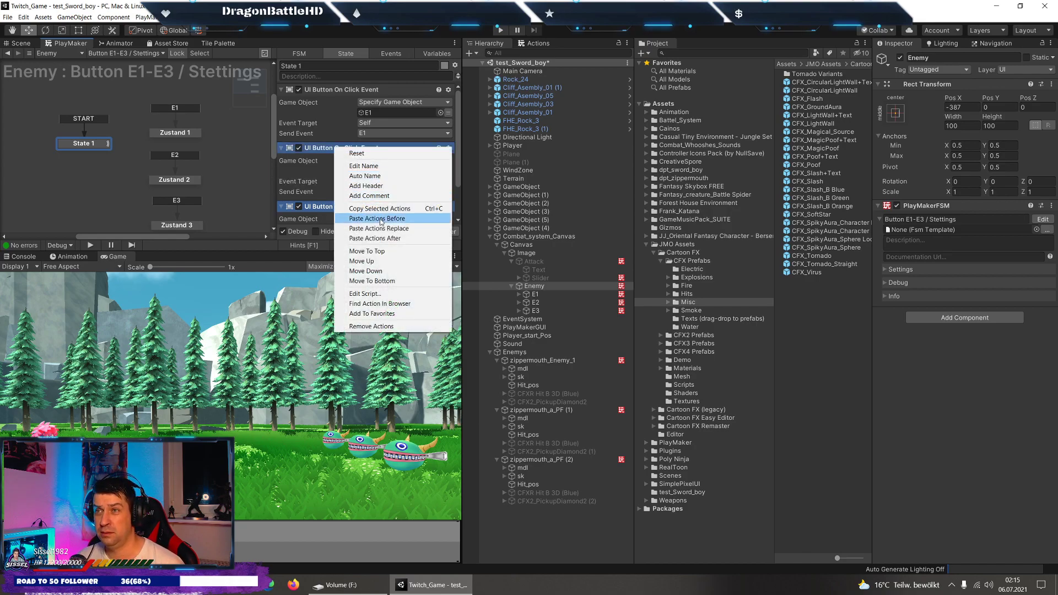
Paste the E2 and E3 click actions from State 1 into Zustand 1.
left_click(381, 220)
left_click(175, 132)
right_click(375, 156)
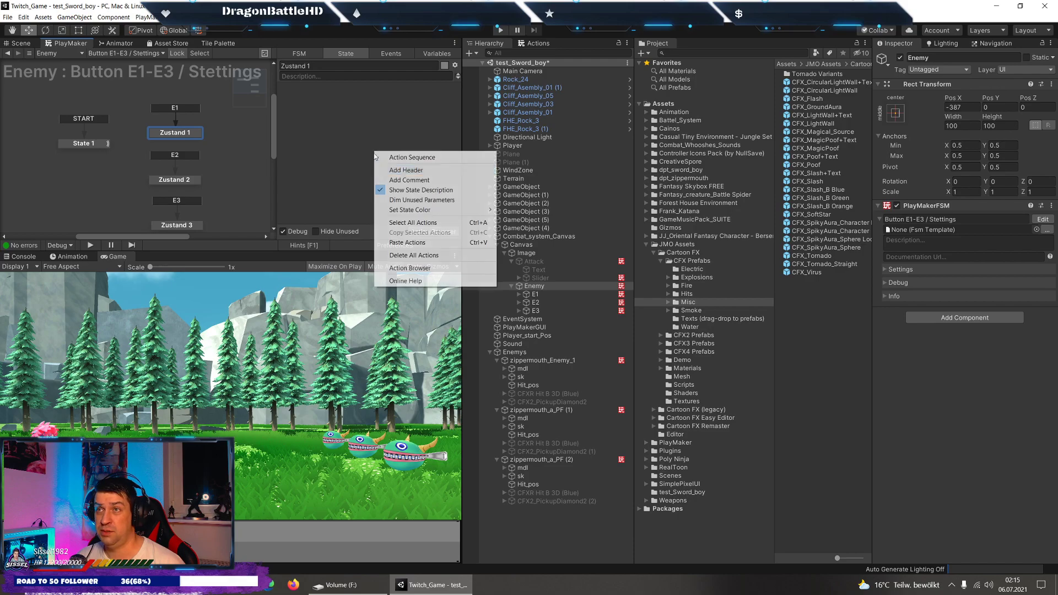
left_click(408, 242)
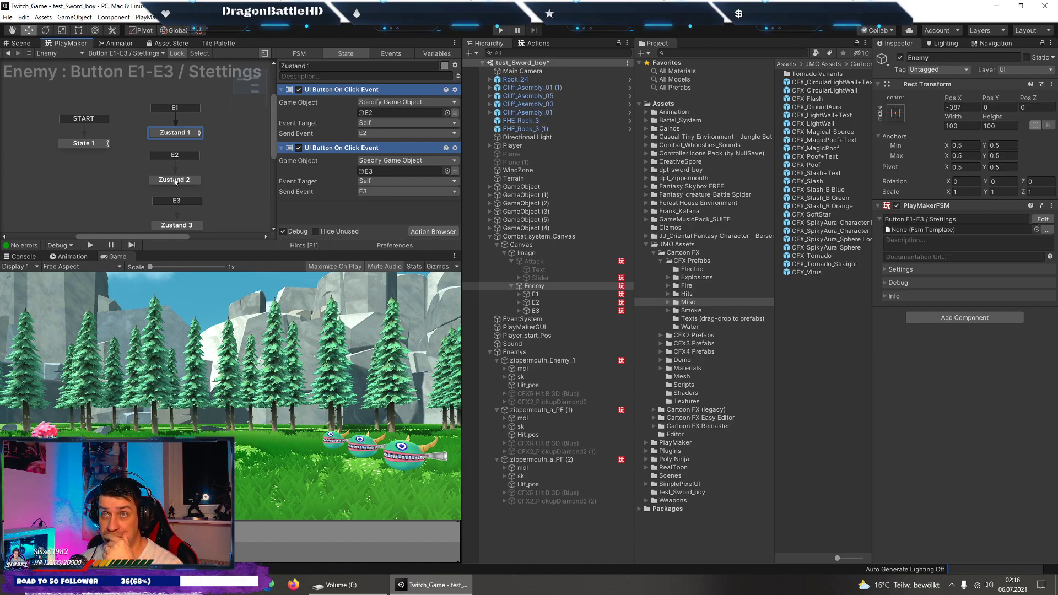
Copy the E1 and E3 click actions from State 1 into Zustand 2.
left_click(91, 144)
scroll(345, 164, "down", 1)
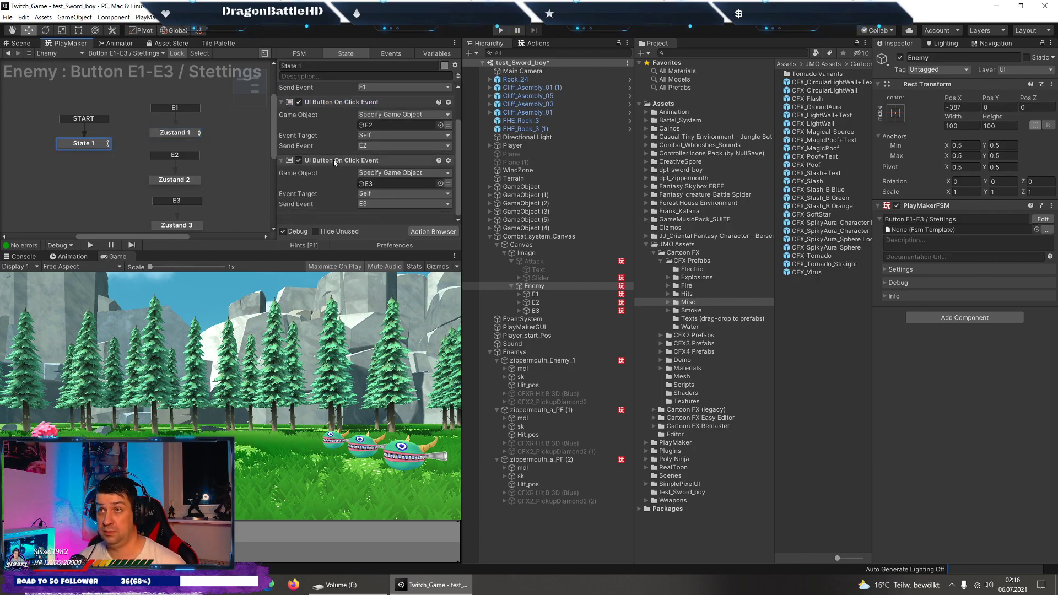
left_click(334, 163)
right_click(334, 162)
left_click(381, 221)
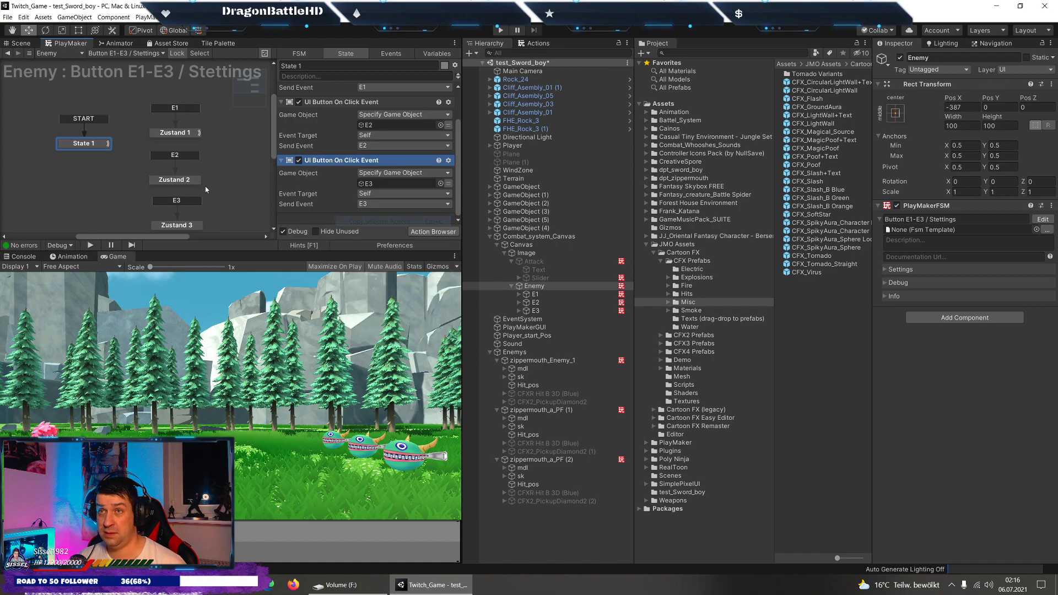
left_click(179, 180)
right_click(351, 154)
left_click(380, 245)
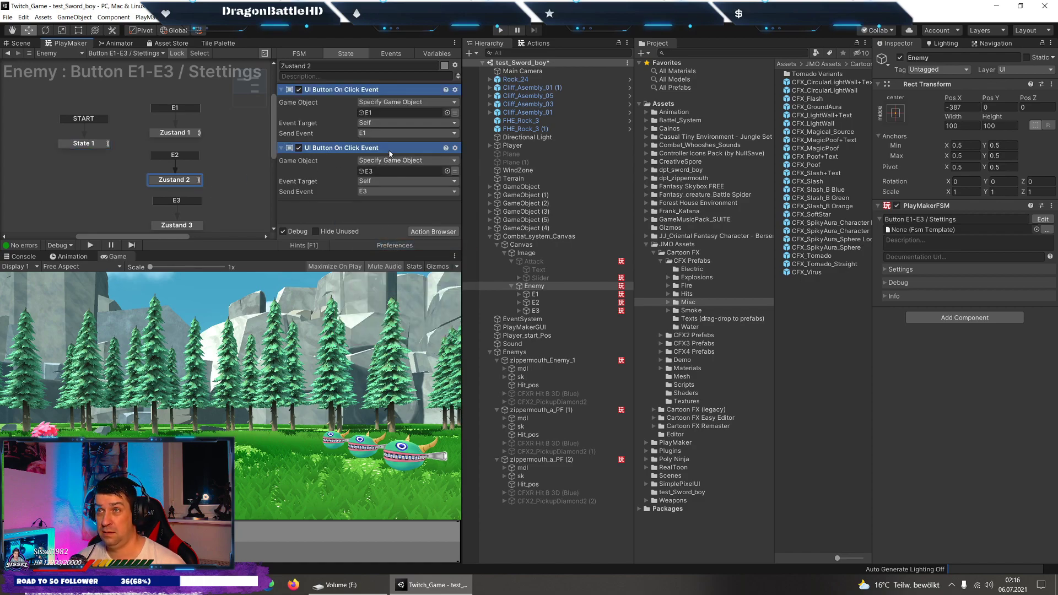
Copy the E1 and E2 click actions from State 1 into Zustand 3.
left_click(94, 144)
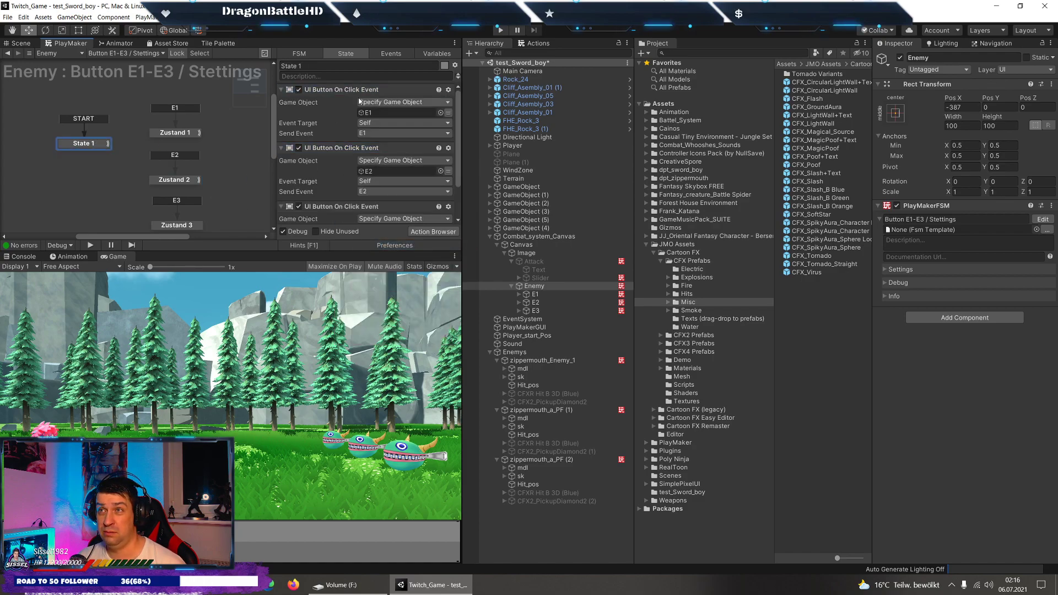
left_click(342, 90)
left_click(343, 148, "ctrl")
right_click(343, 147)
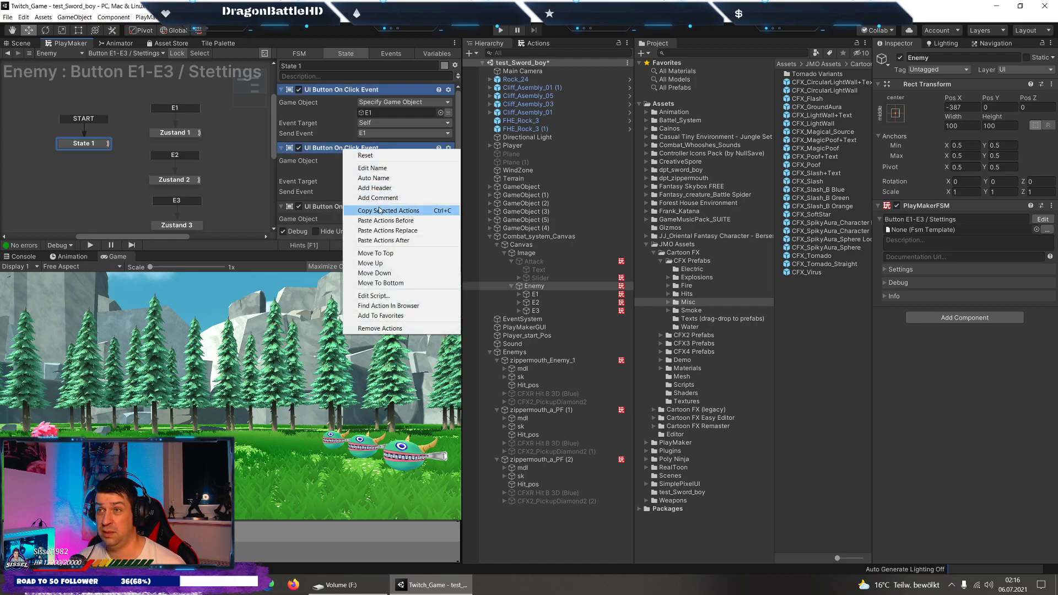
left_click(379, 210)
left_click(176, 224)
right_click(378, 147)
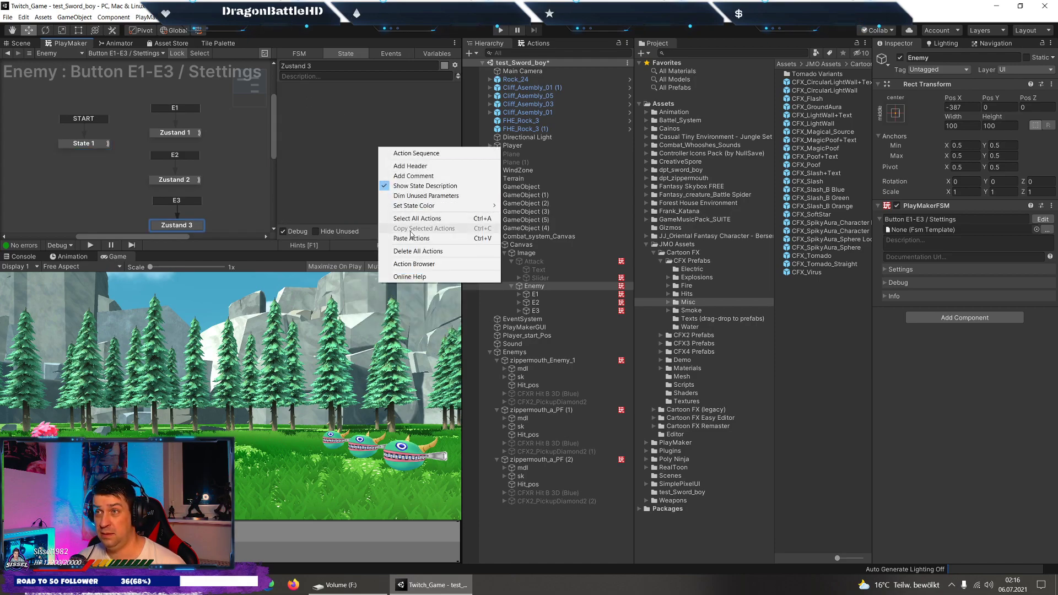
left_click(411, 237)
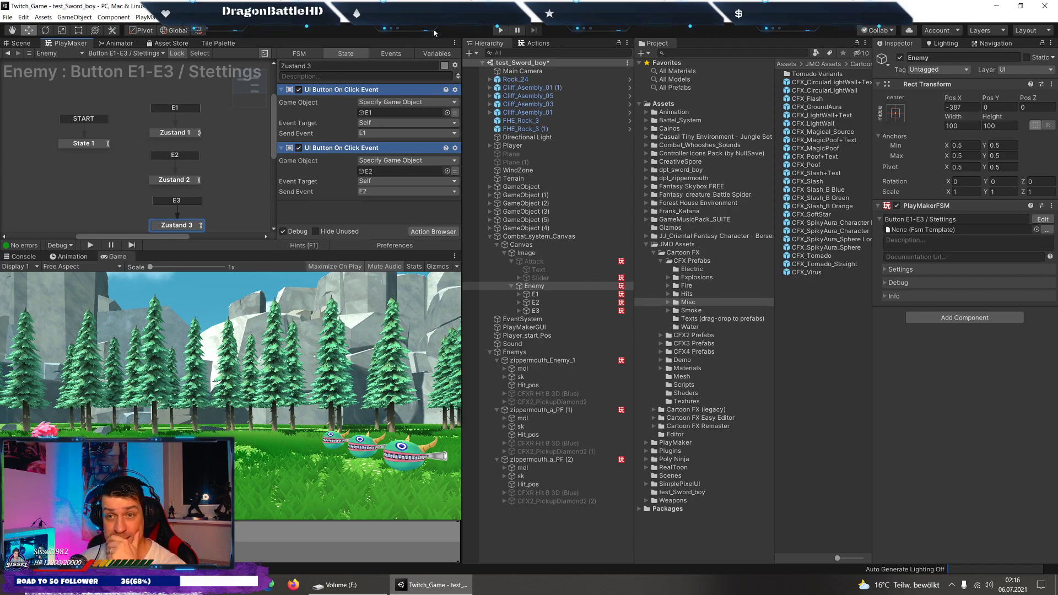
Run the game, click the enemy buttons repeatedly to watch the state switches, then stop.
left_click(496, 31)
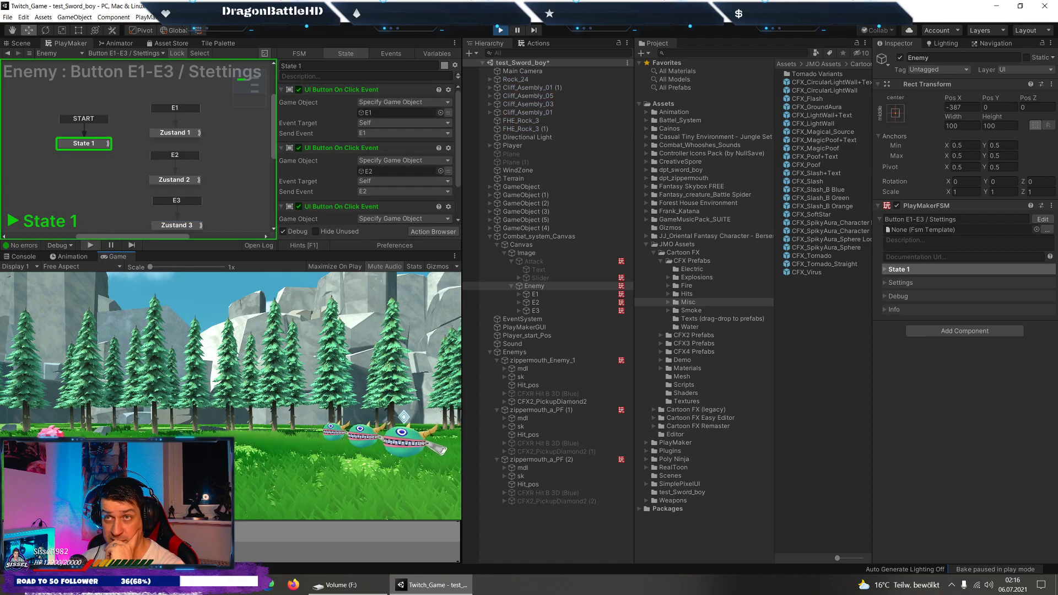
left_click(403, 417)
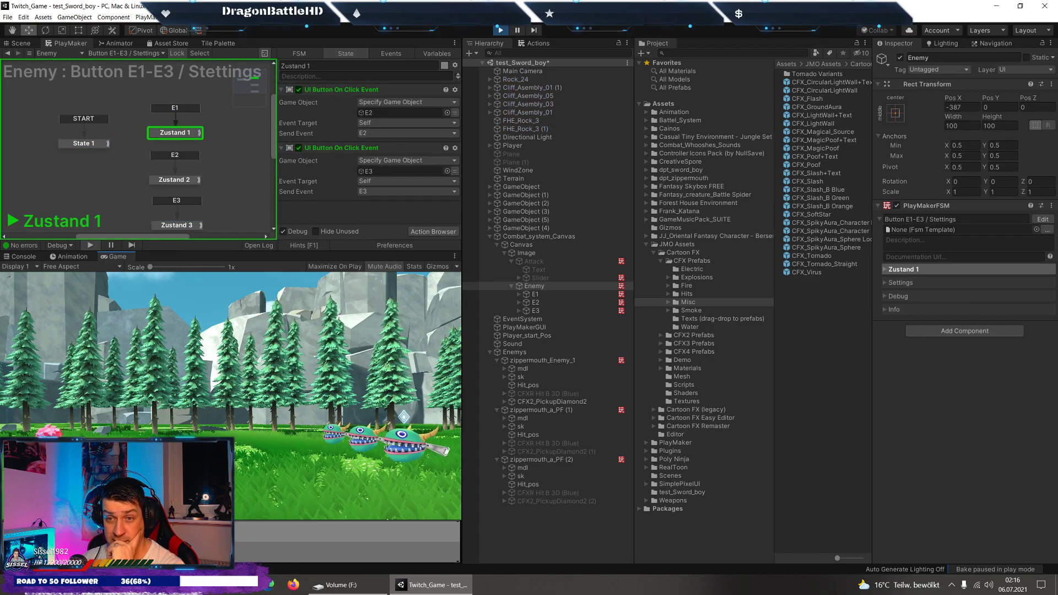
left_click(404, 417)
left_click(404, 417)
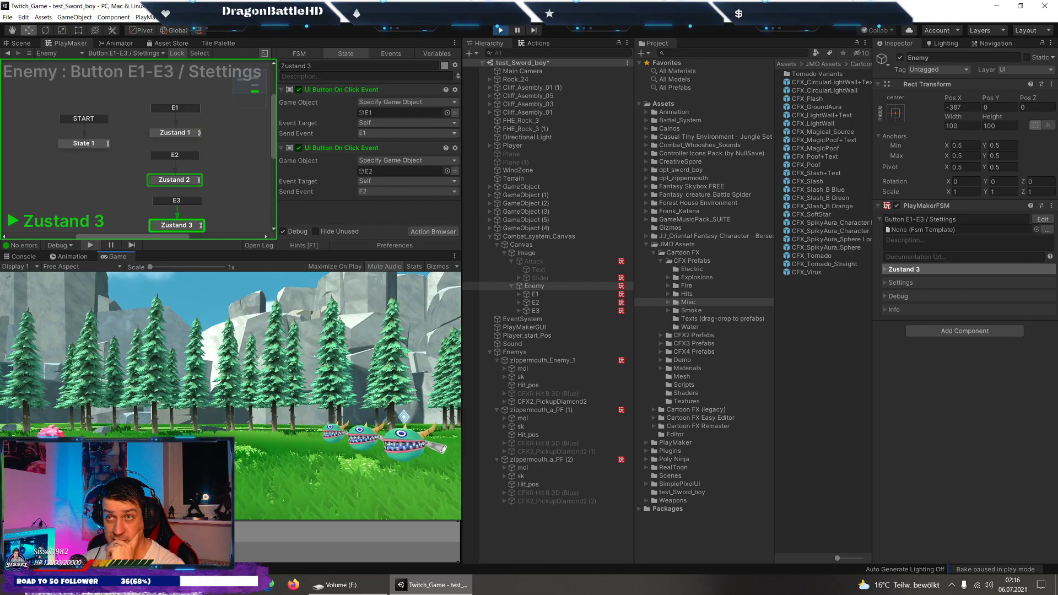
left_click(403, 417)
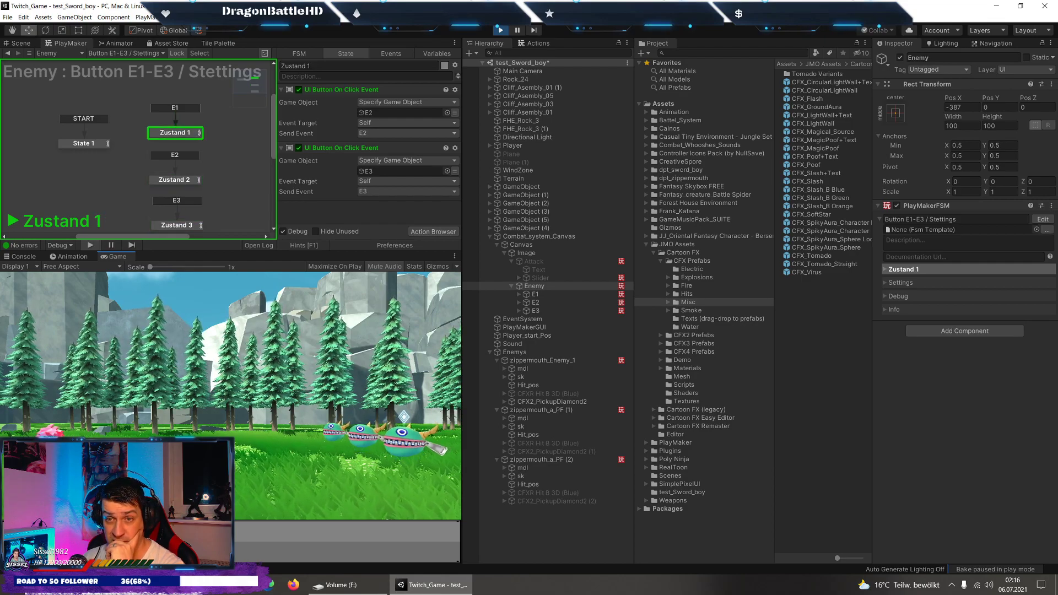
left_click(404, 417)
left_click(403, 417)
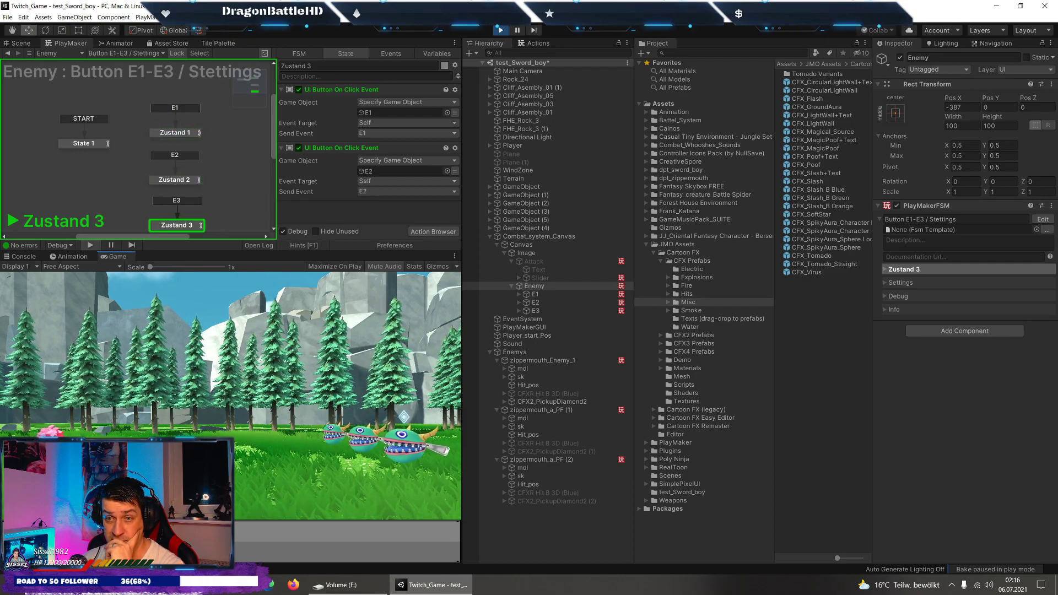
left_click(361, 436)
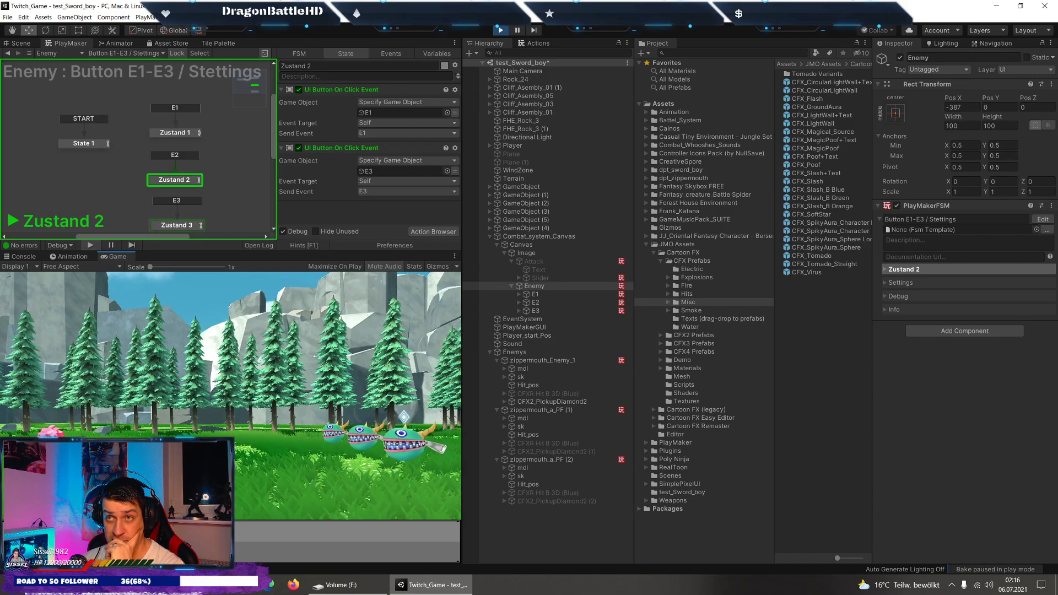
left_click(335, 432)
left_click(500, 30)
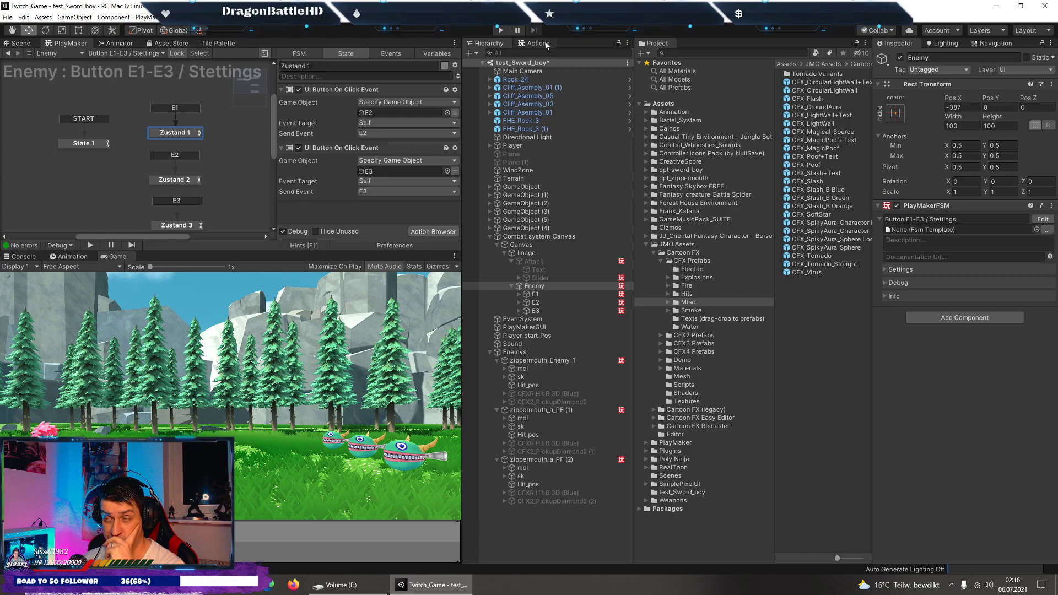
Edit zippermouth_Enemy_1's Selection FSM and move Activate Game Object above Bool All True.
left_click(543, 295)
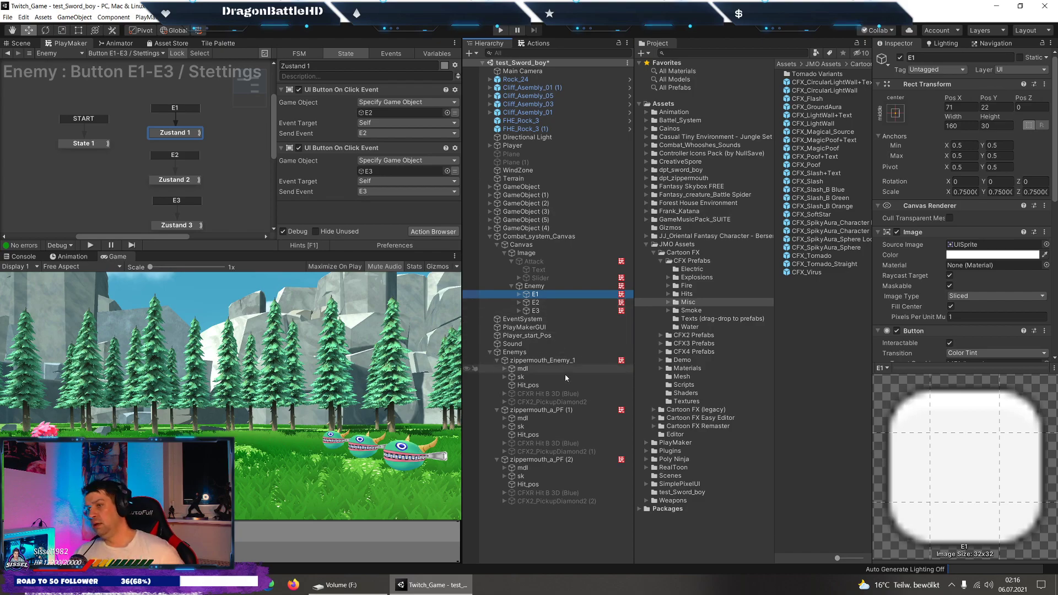
left_click(588, 361)
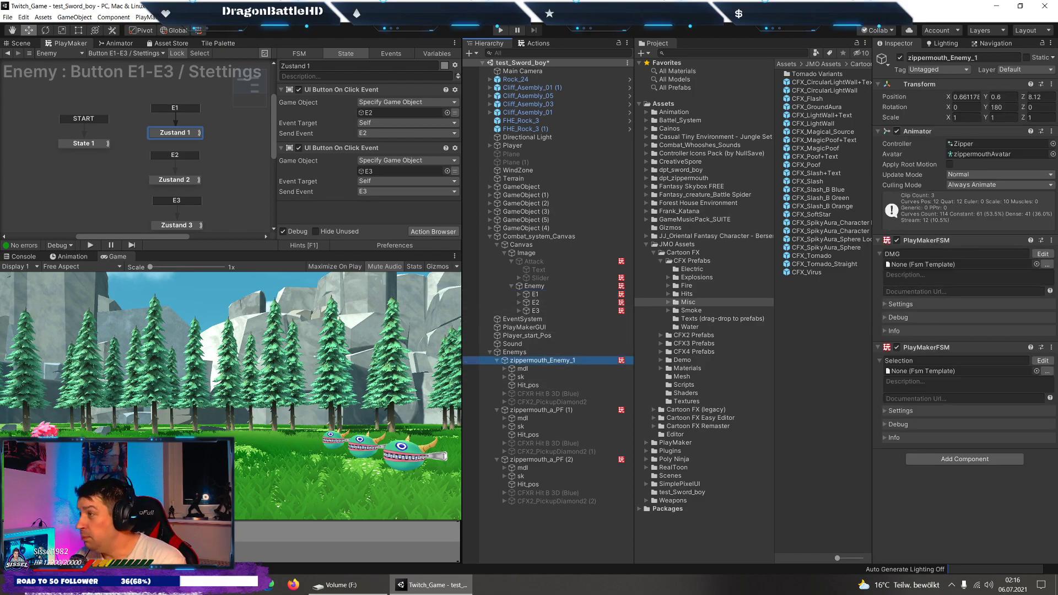
left_click(1043, 360)
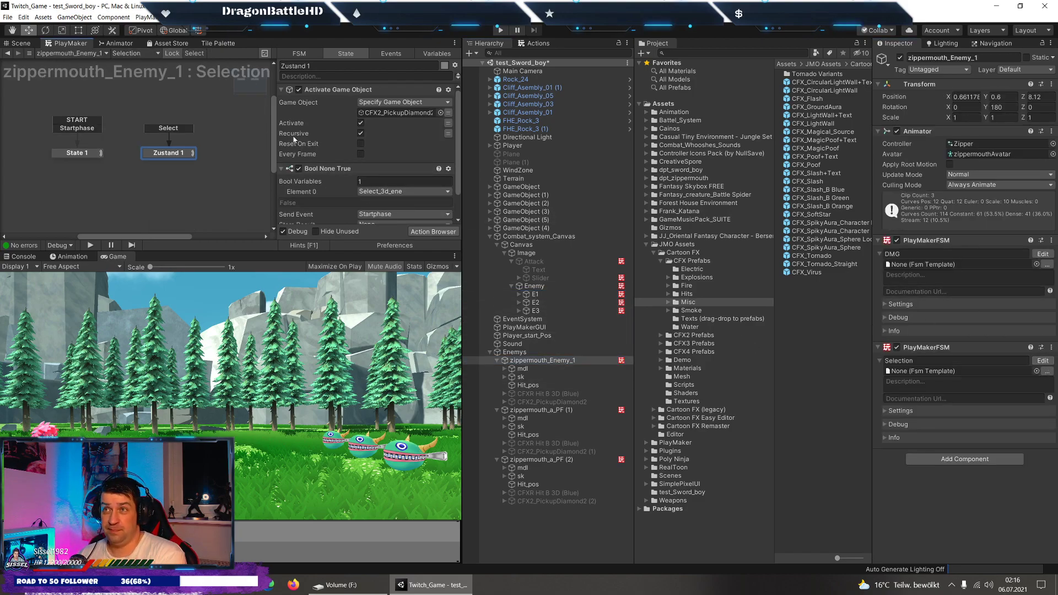
left_click(77, 151)
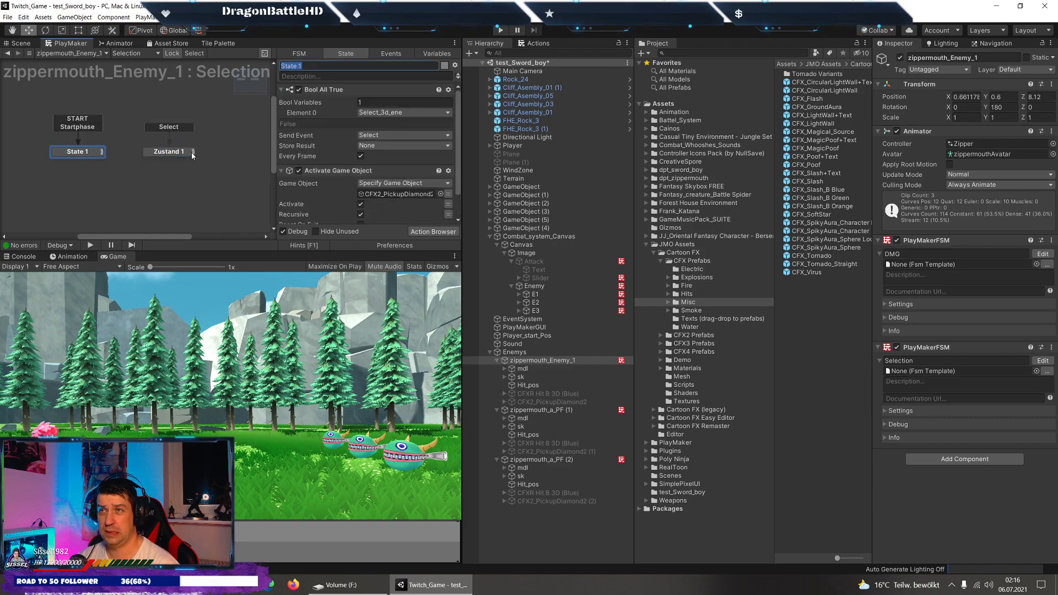
left_click_drag(331, 171, 331, 88)
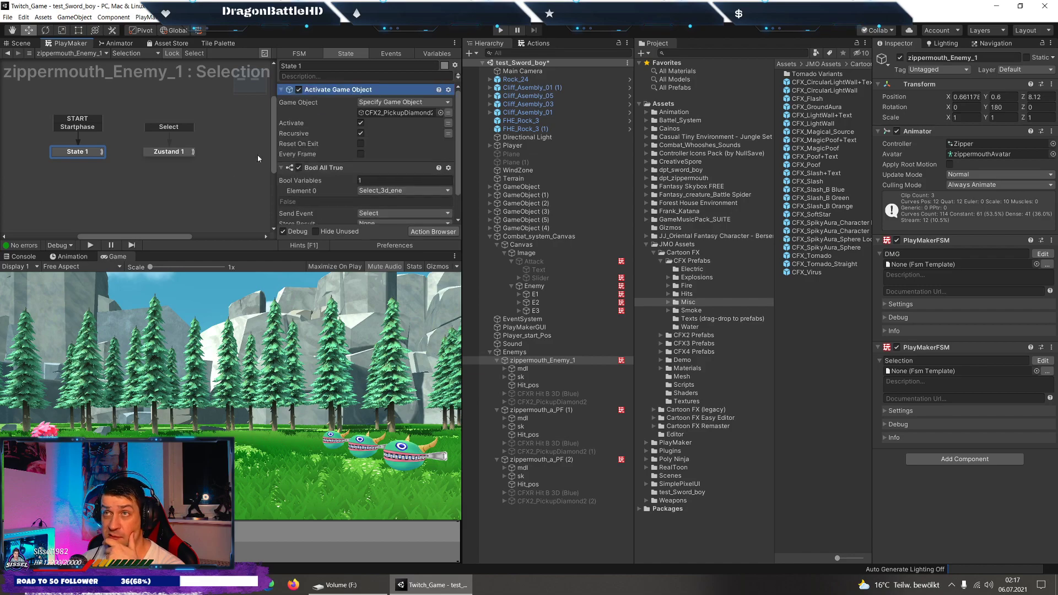
Compare Zustand 1's Bool None True with State 1, then review the FSM variables.
left_click(165, 152)
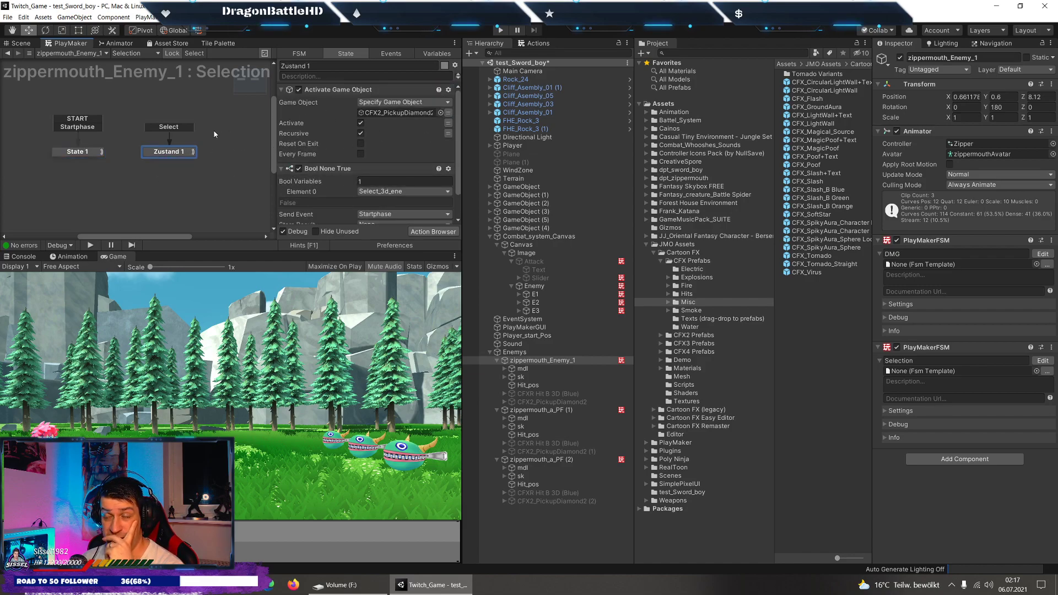
left_click(84, 152)
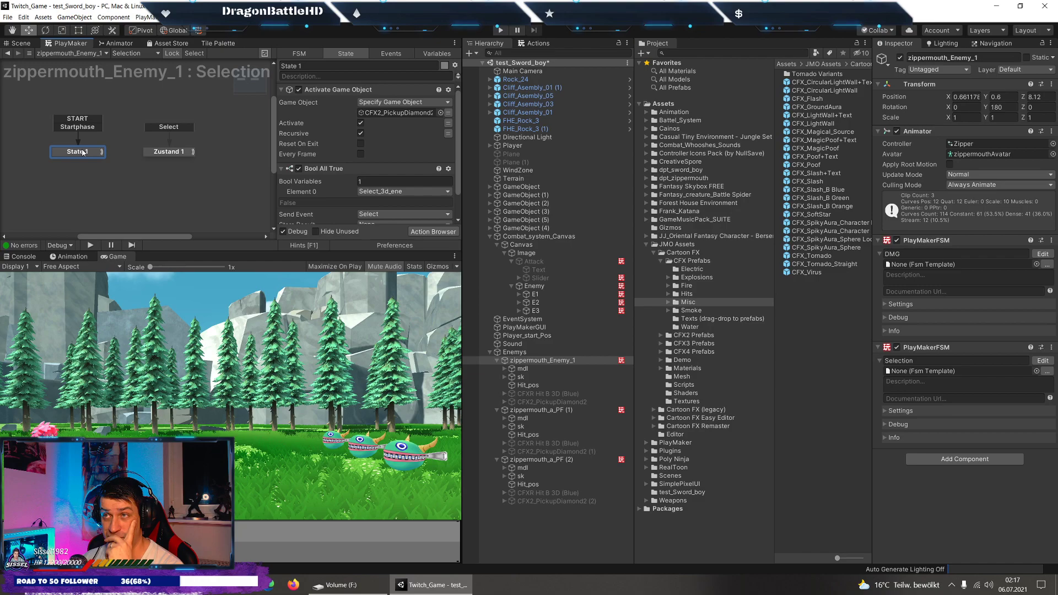
left_click(155, 153)
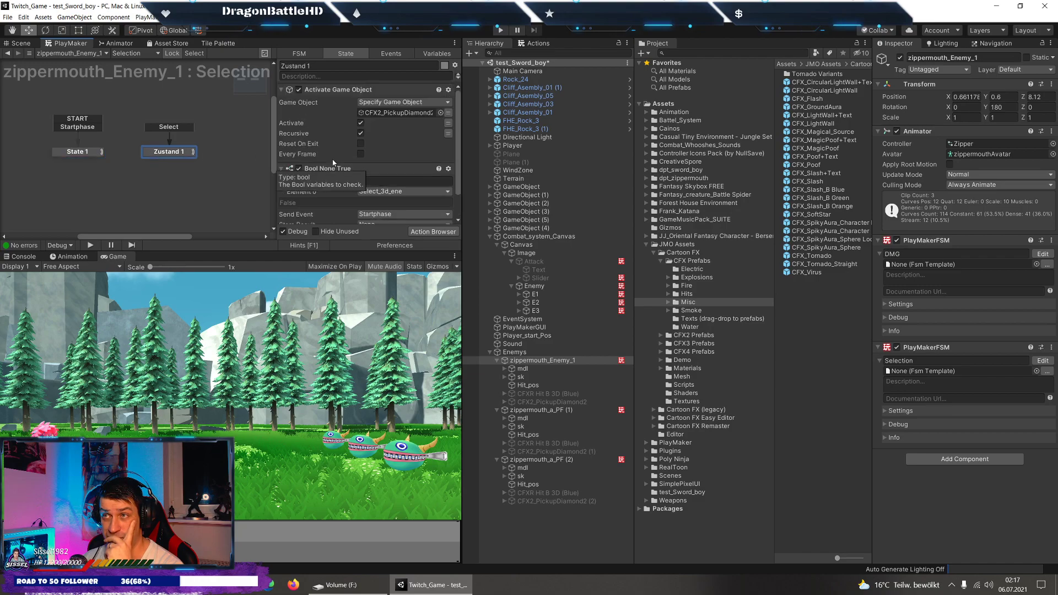
left_click(75, 155)
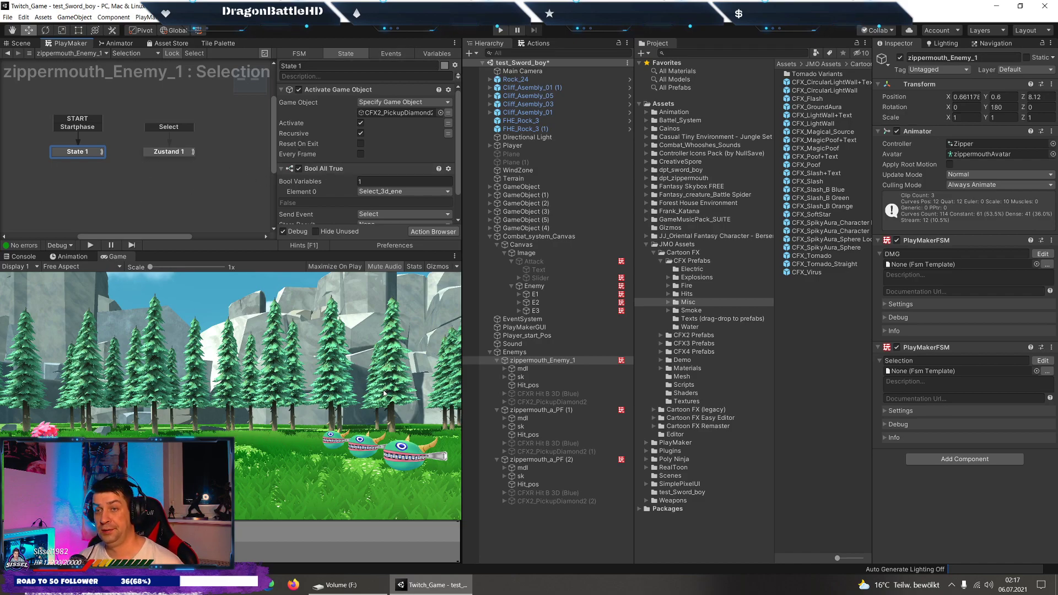
left_click(434, 55)
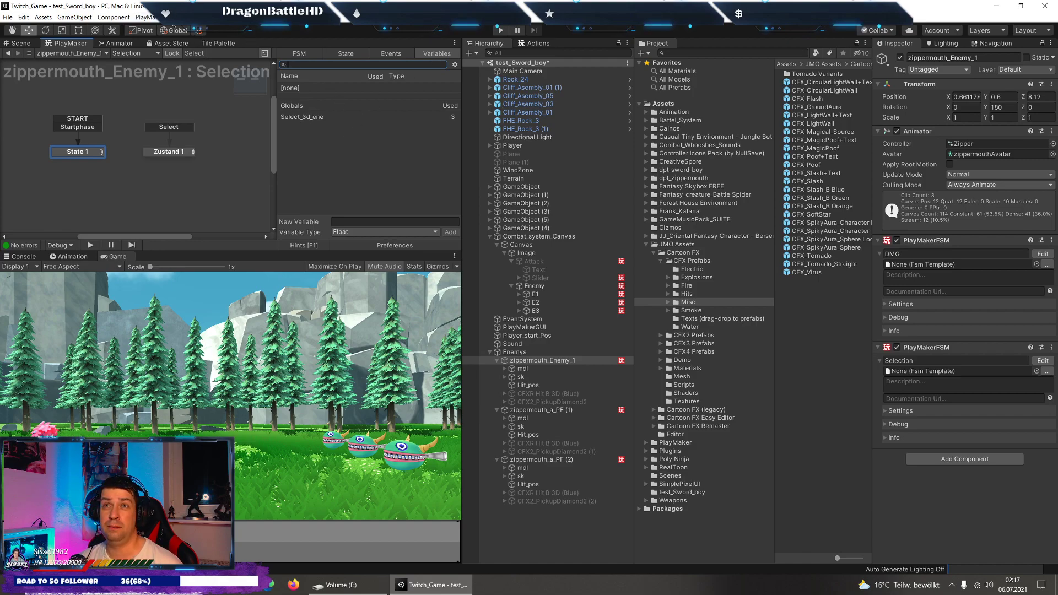
Delete the Select_3d_ene global variable in the Global Variables window, then close it.
left_click(146, 17)
mouse_move(166, 58)
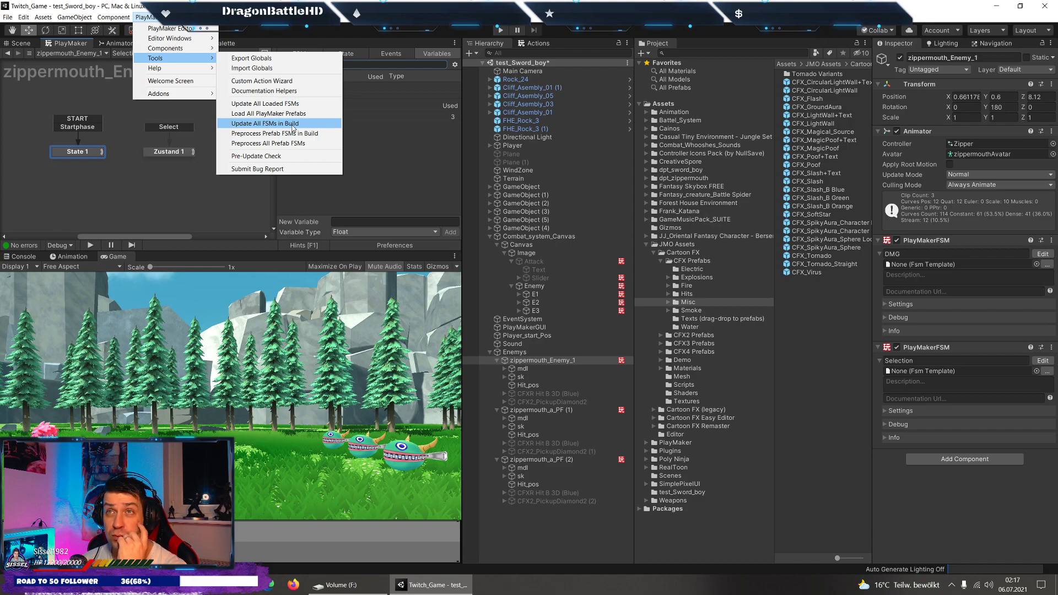
left_click(146, 17)
left_click(146, 17)
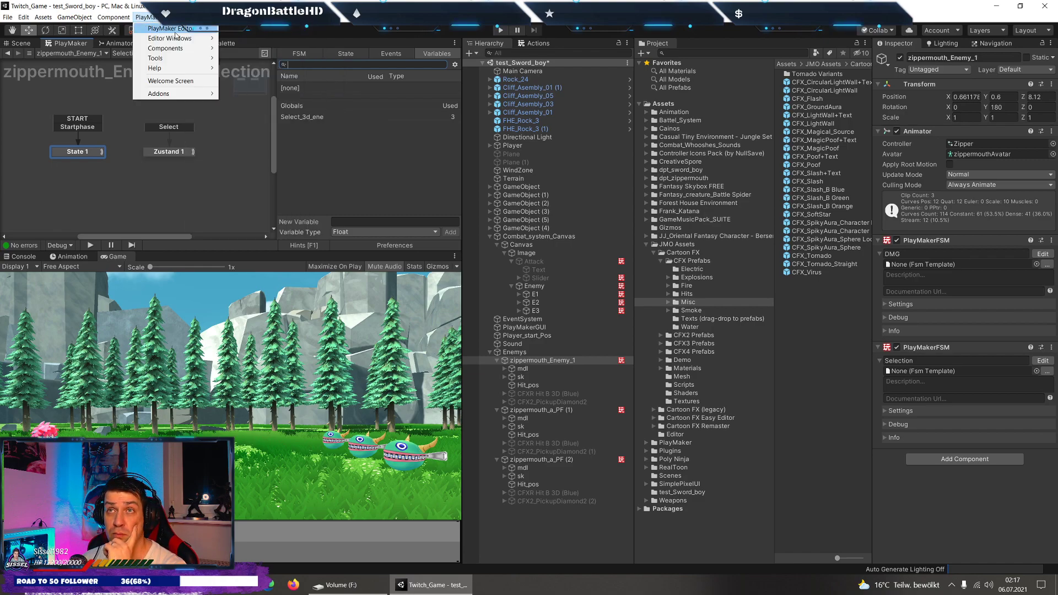
mouse_move(177, 37)
left_click(252, 88)
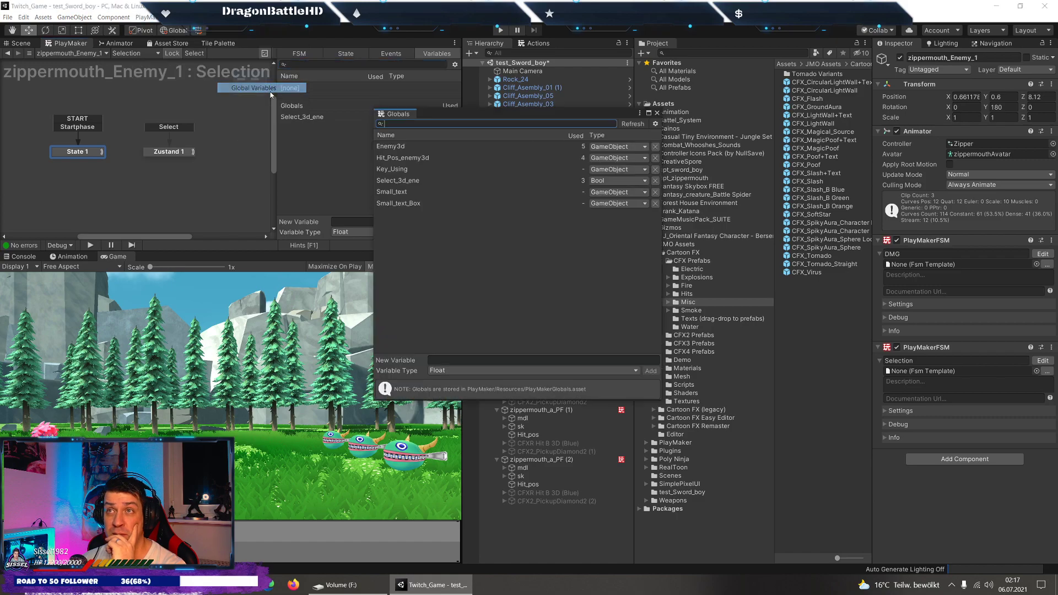
left_click(409, 183)
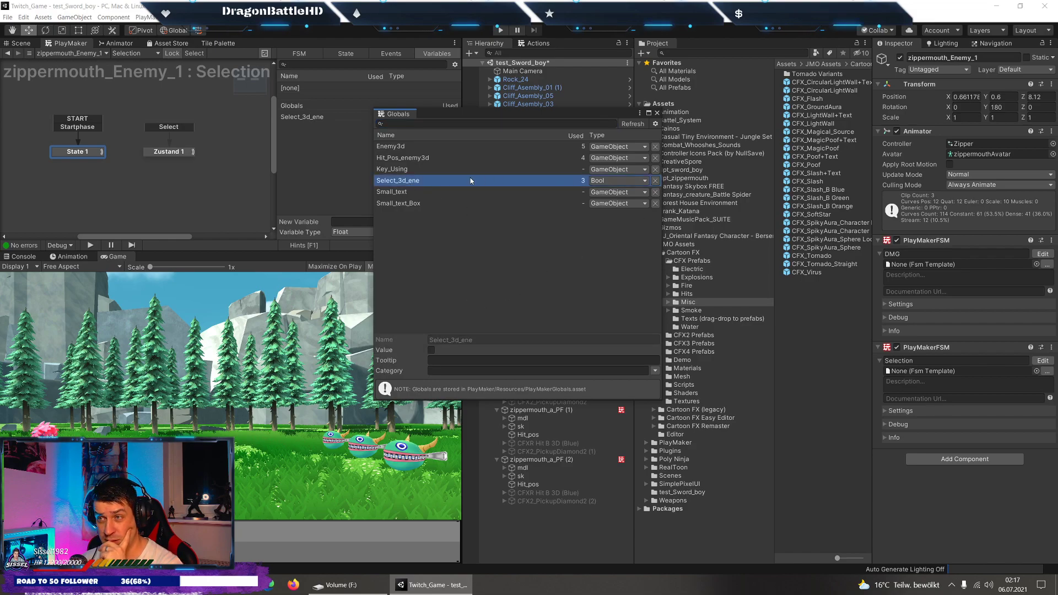
left_click(655, 181)
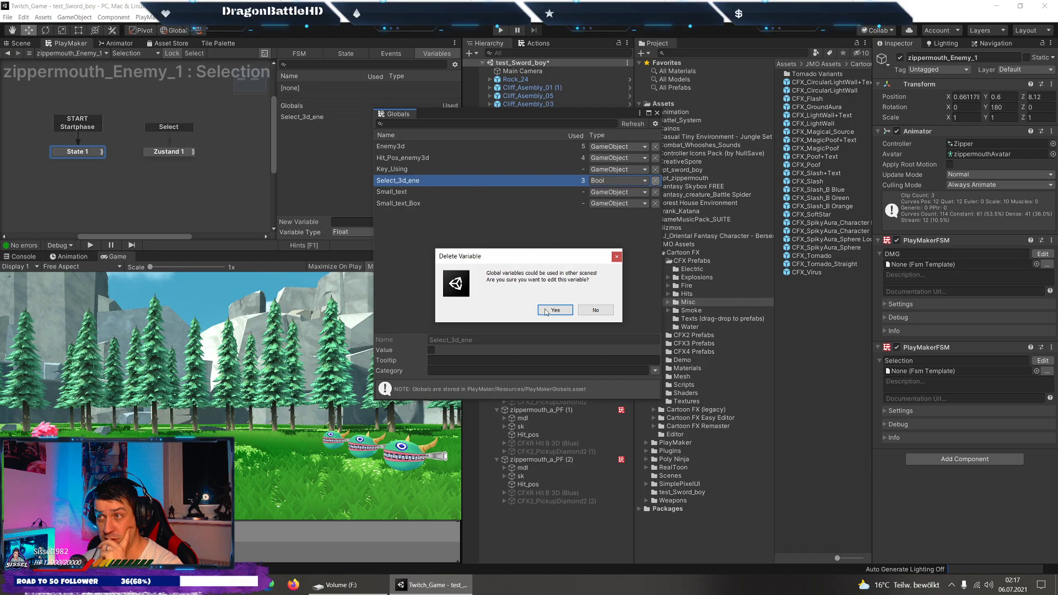
left_click(555, 310)
left_click(657, 113)
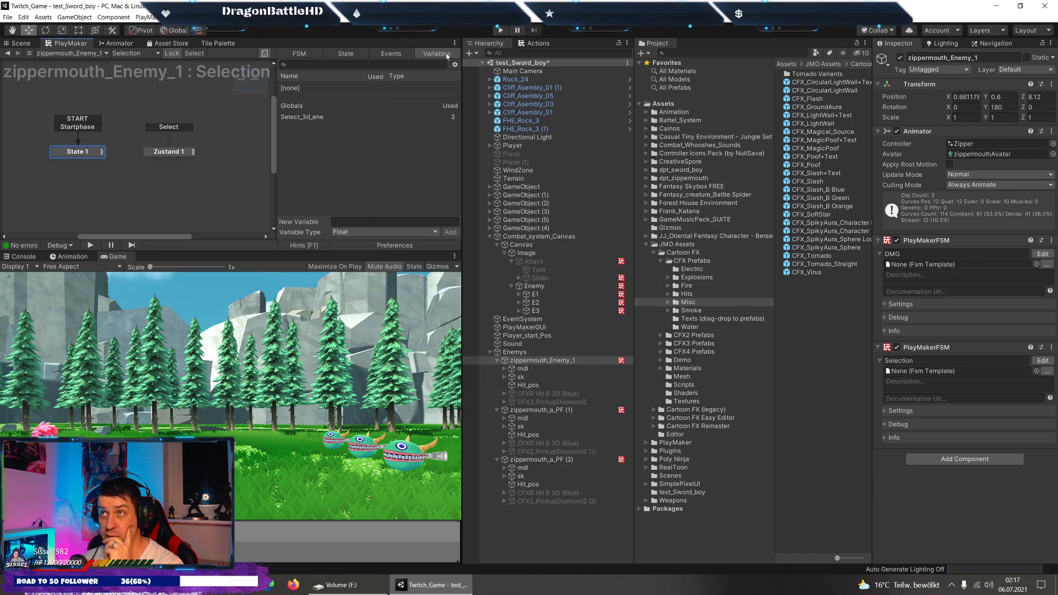
Create a new global bool Select_3d_1 as Element 0 of State 1's Bool All True.
left_click(93, 156)
scroll(410, 156, "down", 1)
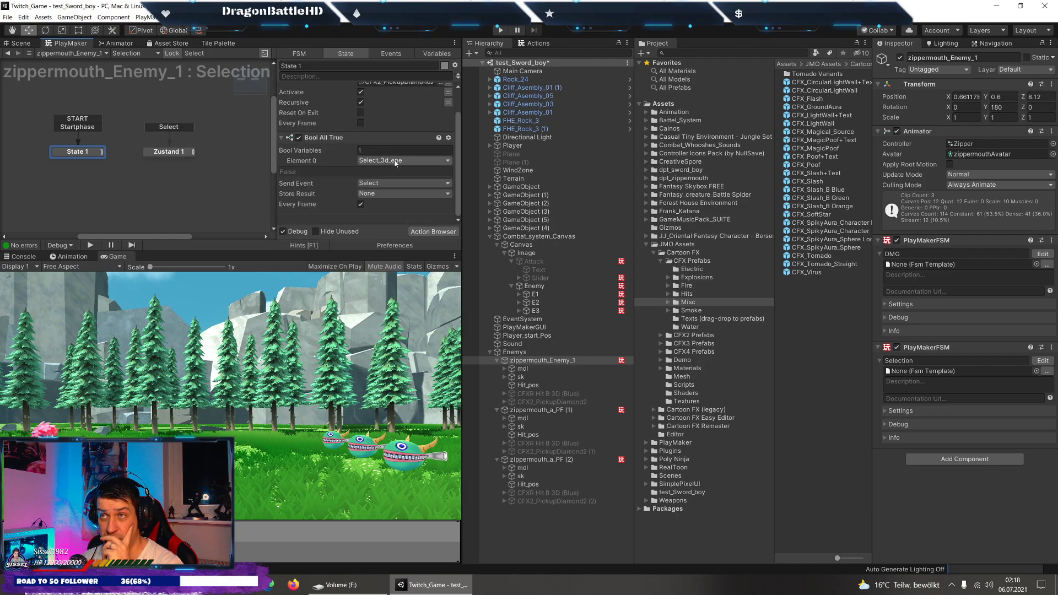
left_click(395, 160)
left_click(381, 177)
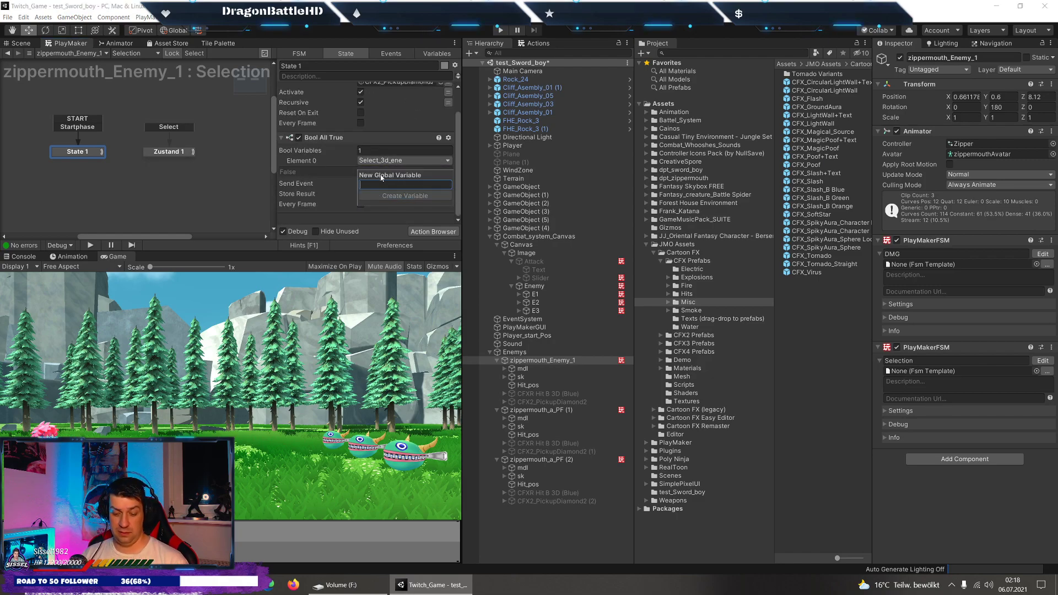
type("Select_3d_1")
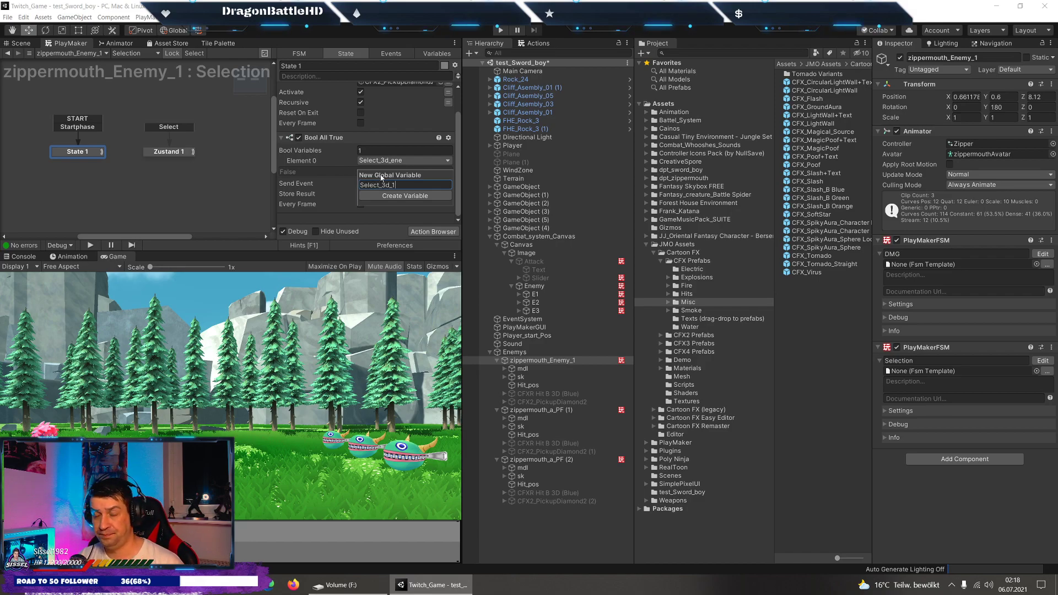
key("Return")
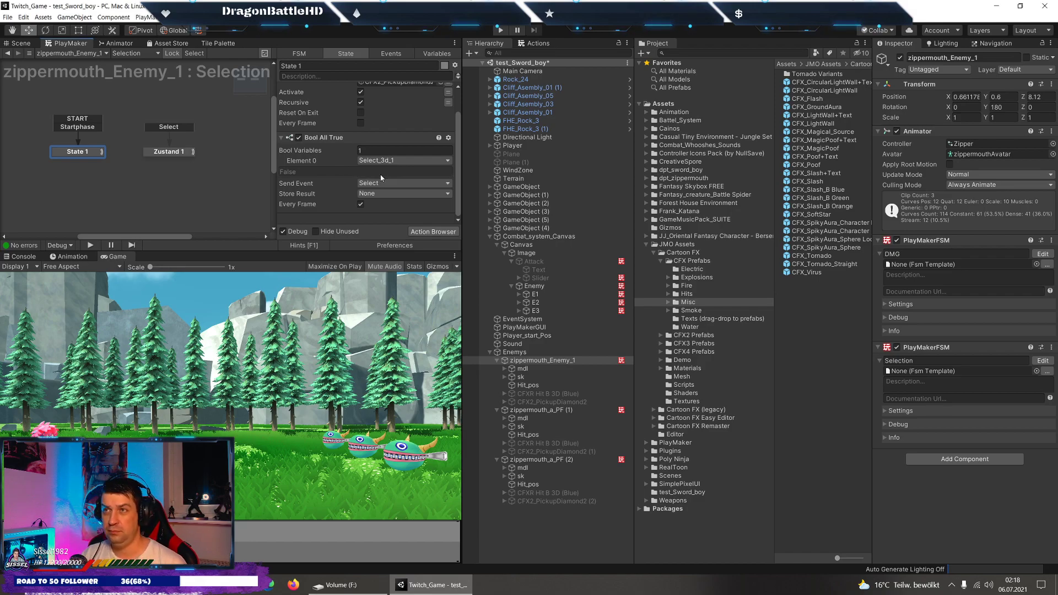
Set Element 0 of Zustand 1's Bool None True to Select_3d_1.
left_click(171, 152)
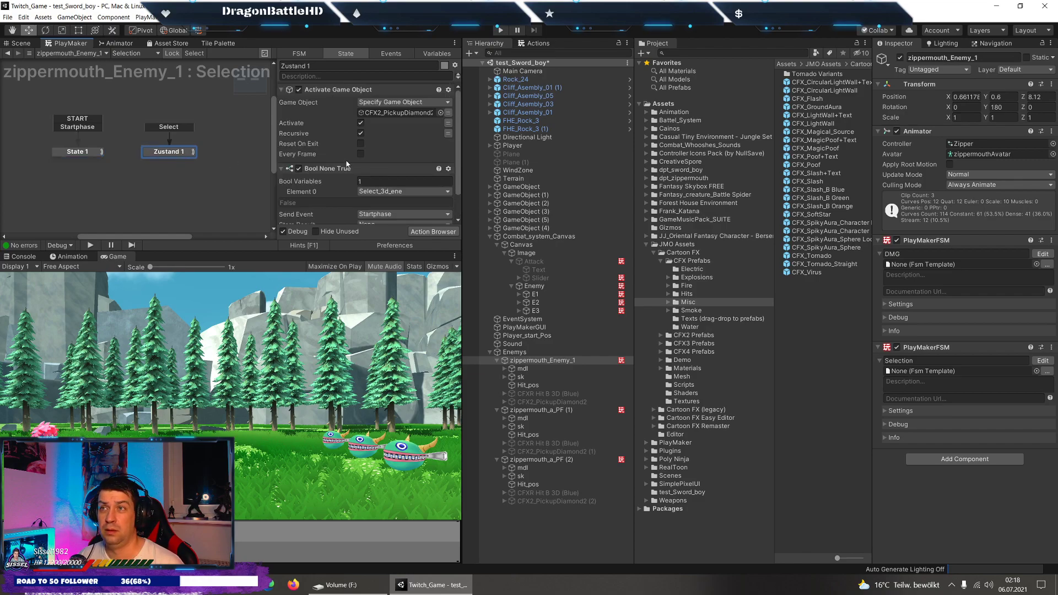
left_click(388, 191)
mouse_move(419, 212)
left_click(485, 213)
Copy the Selection FSM component from its options menu.
scroll(360, 185, "down", 1)
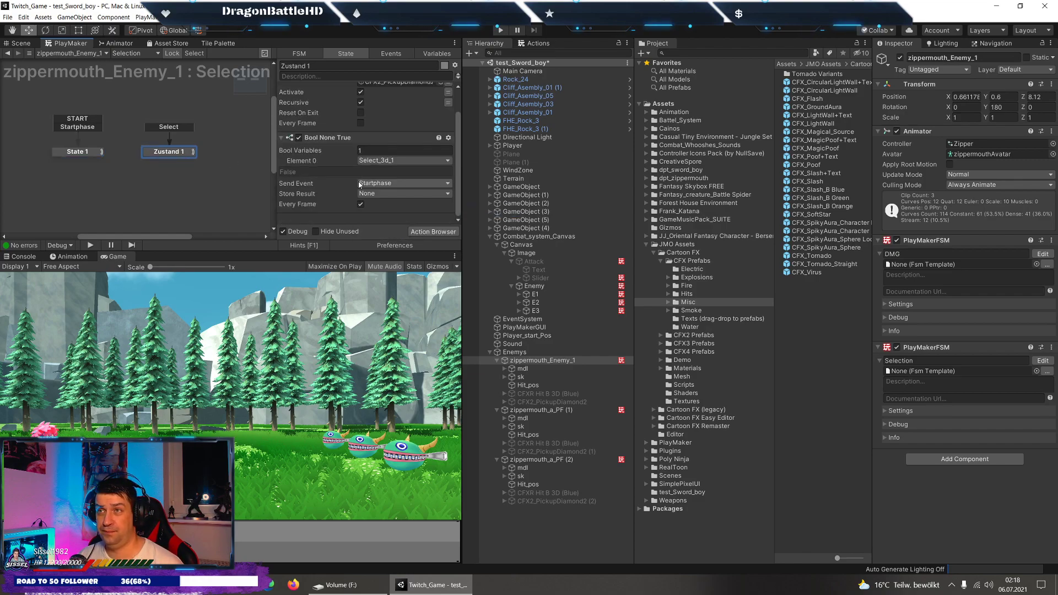
left_click(1051, 349)
left_click(1001, 403)
Add a new PlayMakerFSM to zippermouth_a_PF (1) and paste the copied Selection FSM into it.
left_click(572, 411)
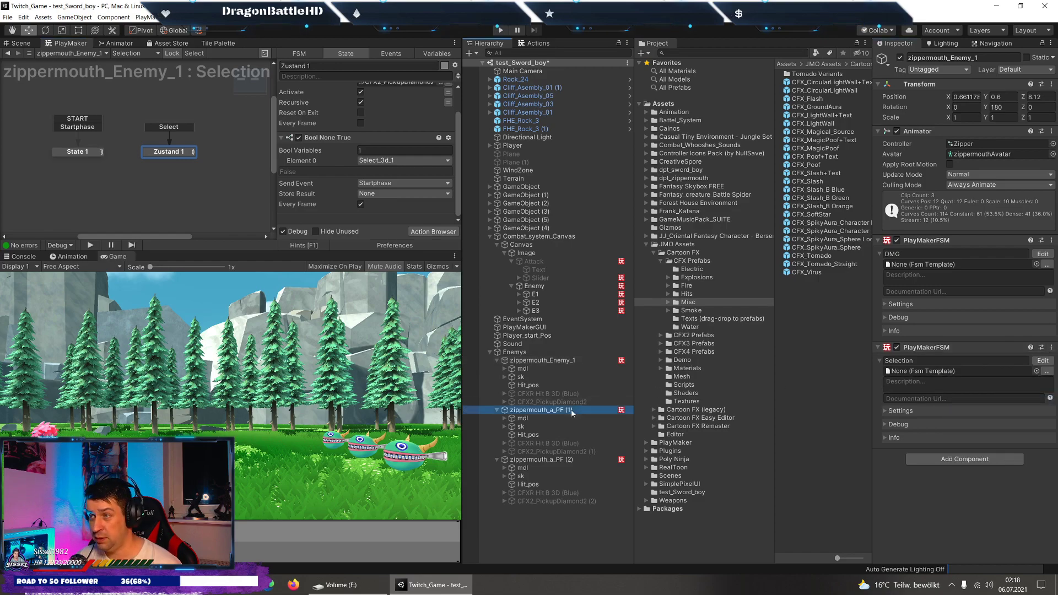
left_click(1051, 241)
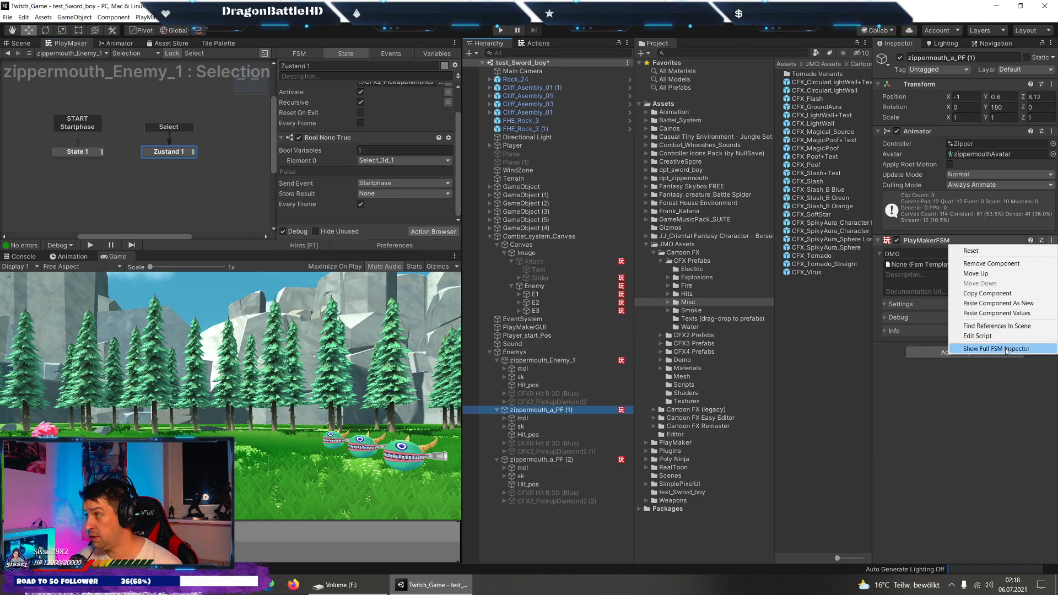
left_click(1015, 313)
key("ctrl+z")
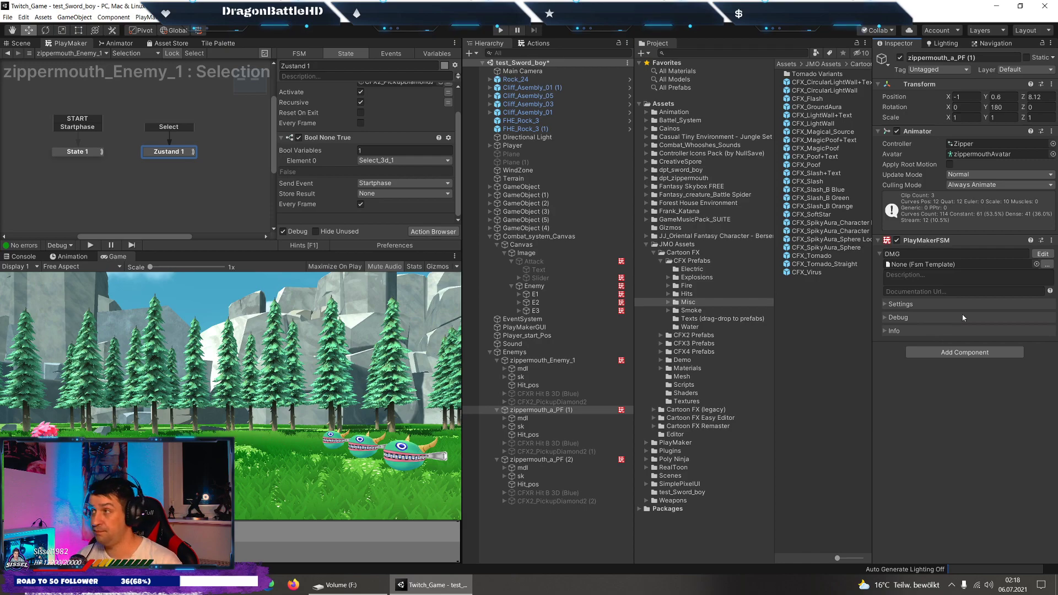
left_click(970, 356)
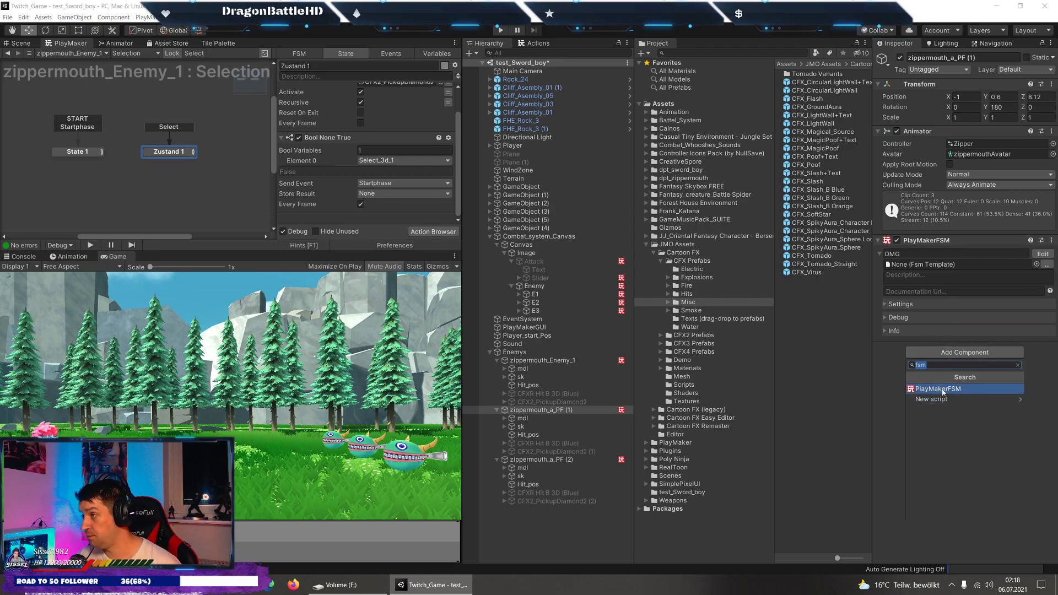
left_click(964, 386)
left_click(1052, 347)
left_click(997, 420)
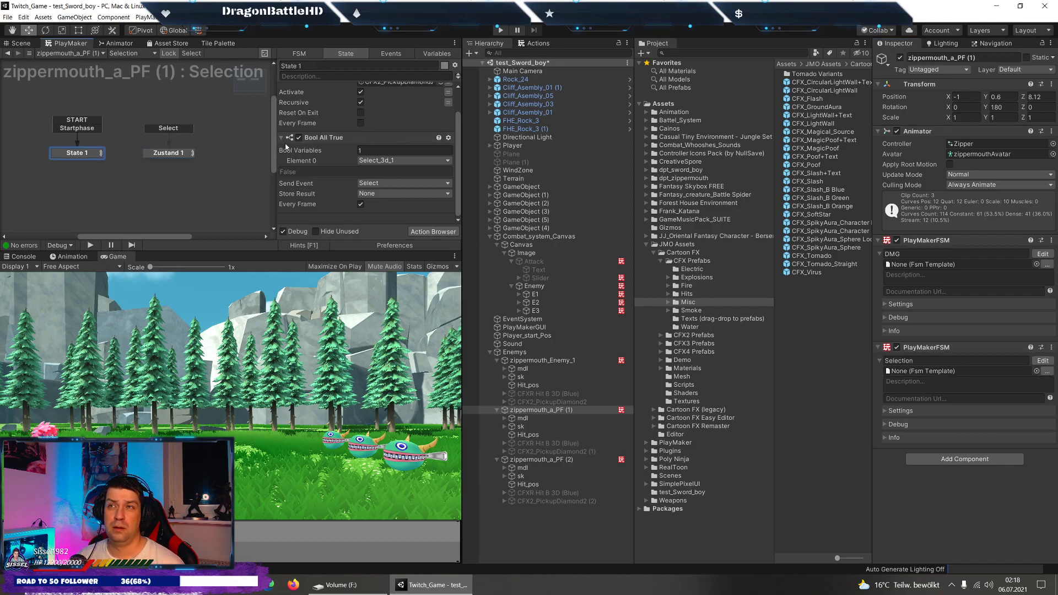
Create global bool Select_3d_2 for State 1's Bool All True and use it in Zustand 1's Bool None True.
left_click(395, 161)
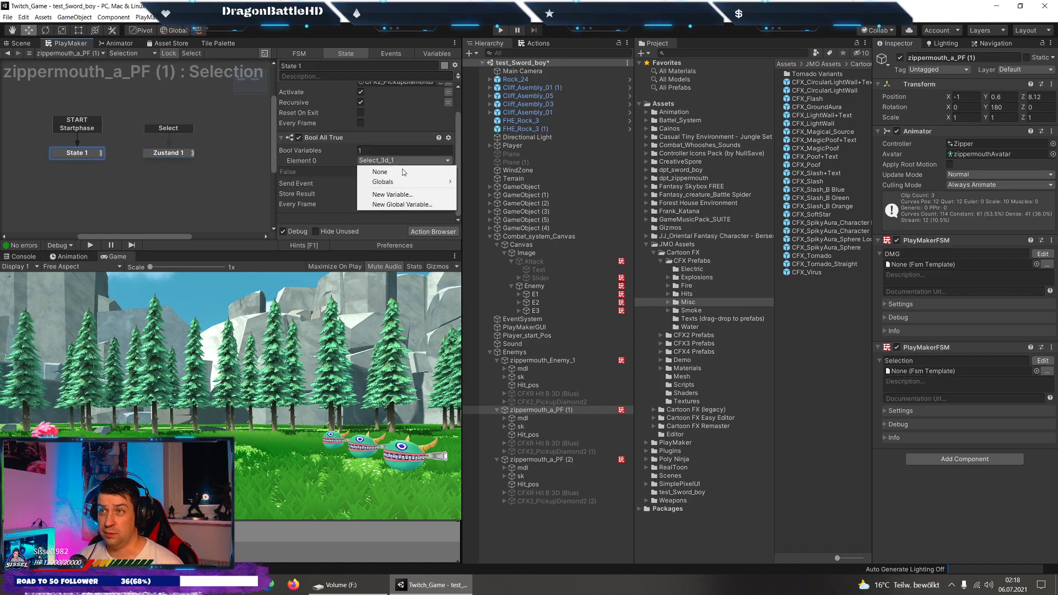
left_click(429, 203)
type("Select")
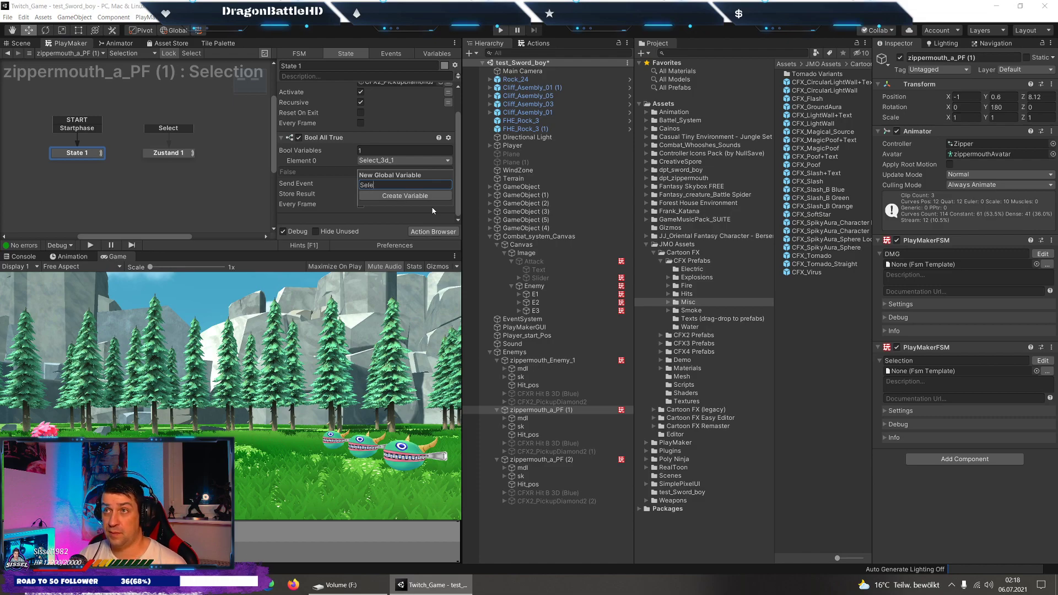
type("_3")
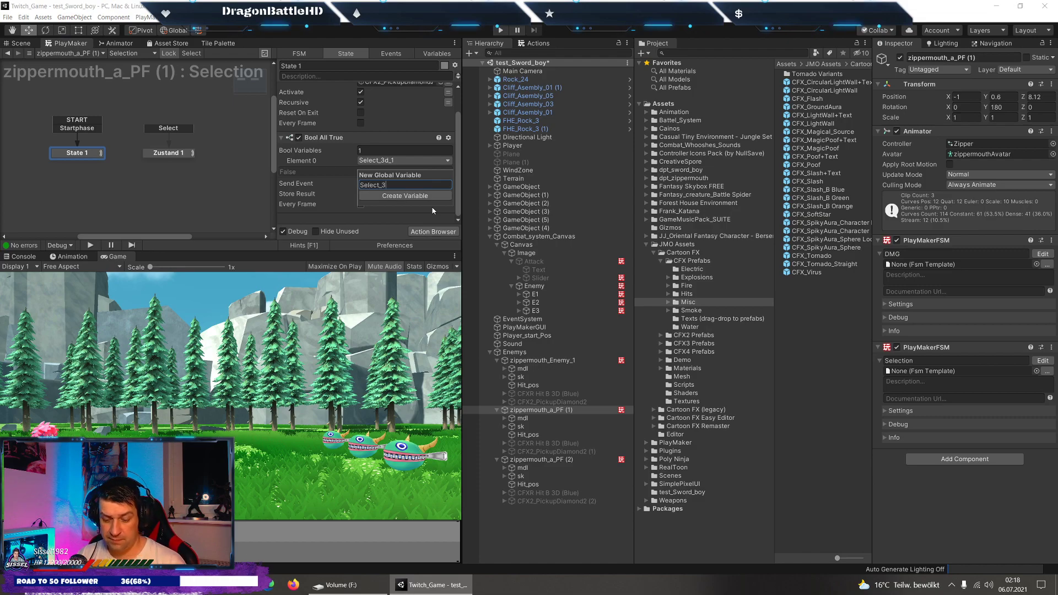
type("d_2")
key("Return")
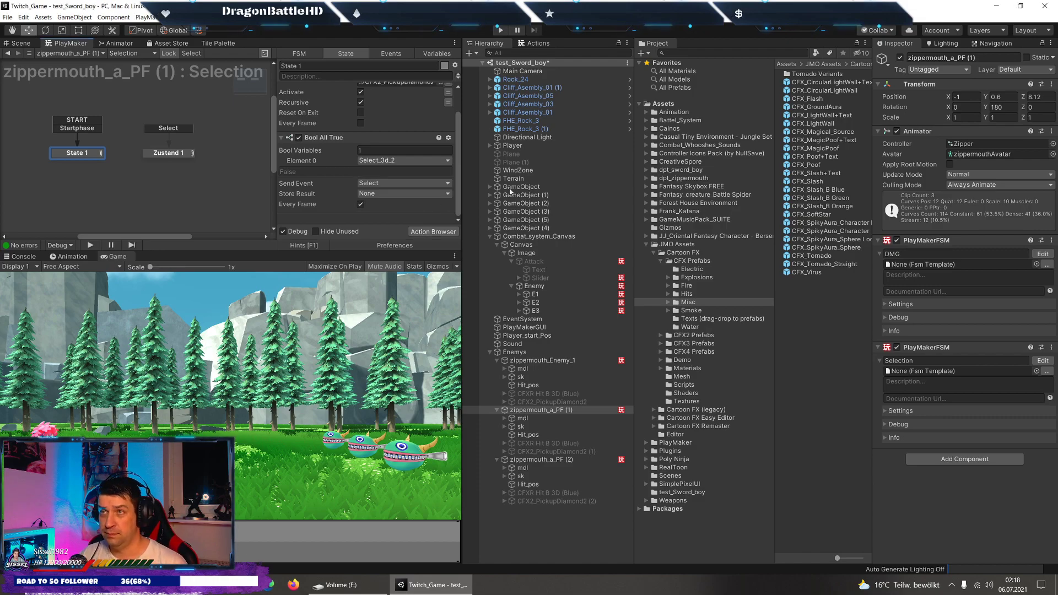
left_click(168, 153)
left_click(361, 192)
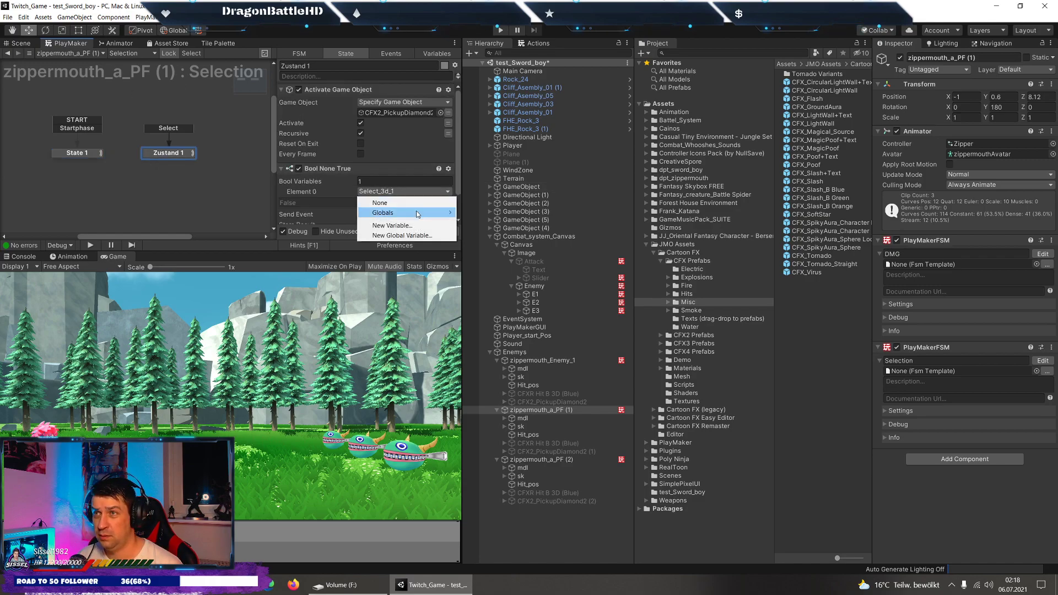
mouse_move(418, 213)
left_click(483, 224)
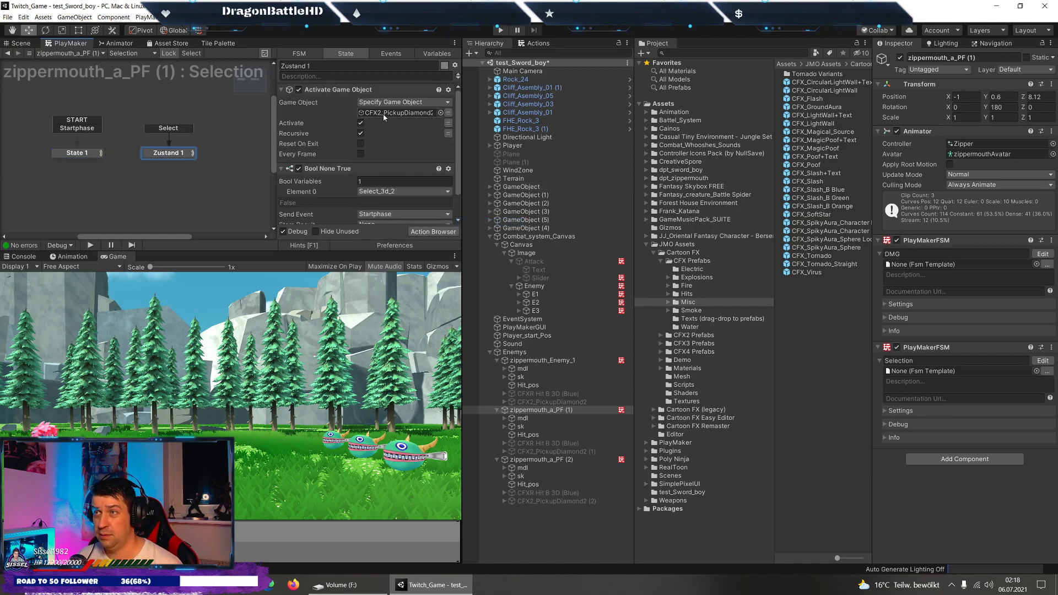
Check the activated diamond effect object and review the State 1 and Zustand 1 actions.
left_click(397, 113)
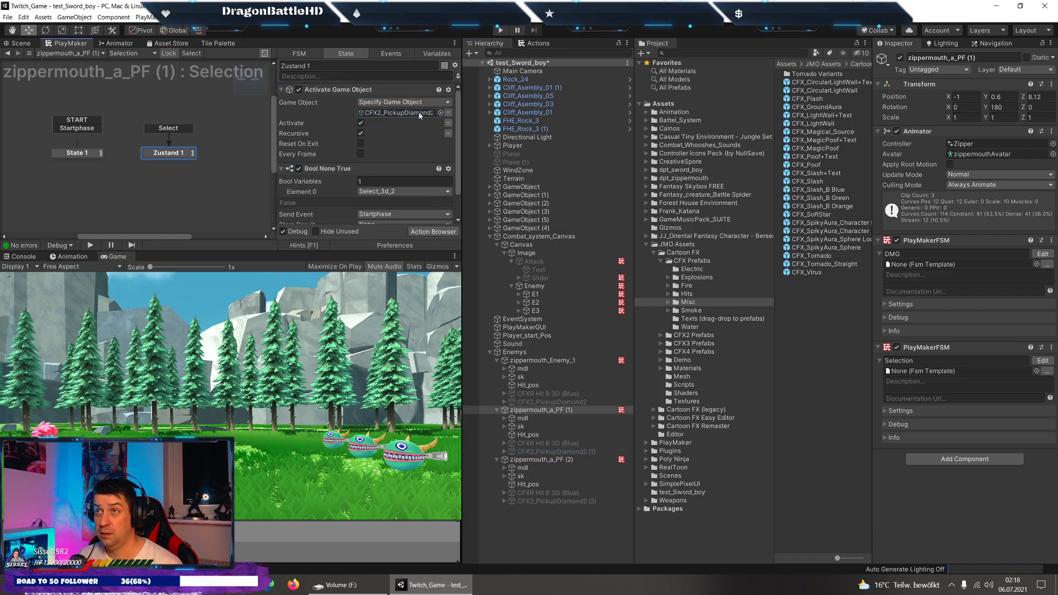
left_click(76, 152)
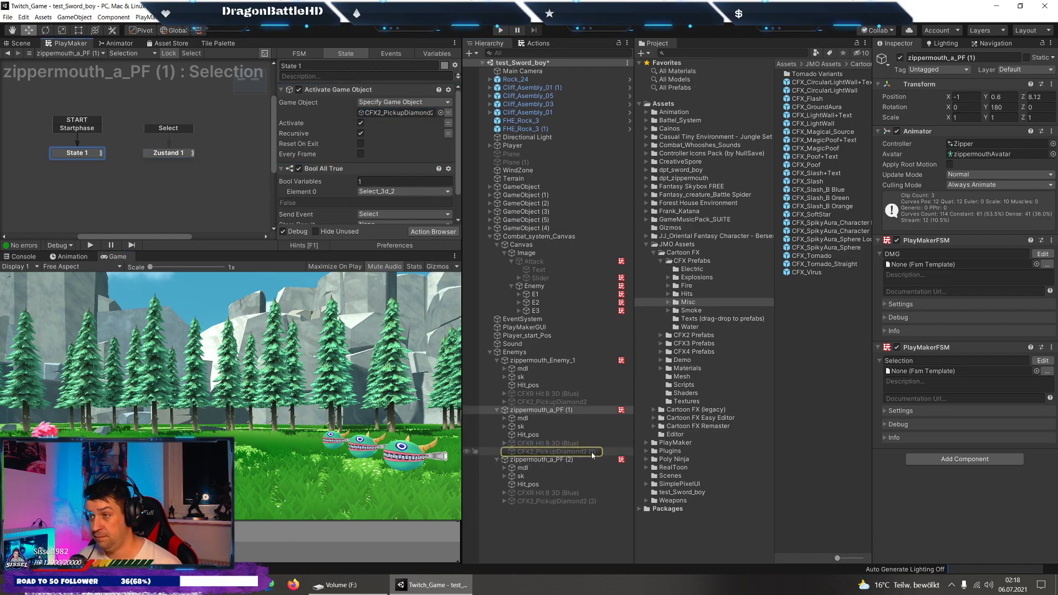
left_click(397, 113)
scroll(369, 181, "down", 2)
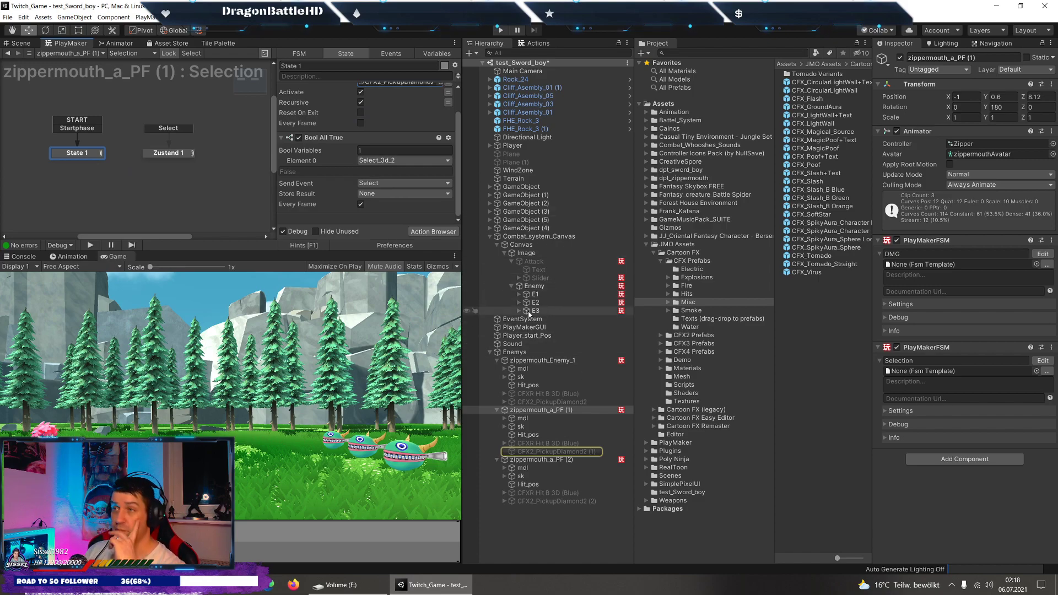
left_click(181, 154)
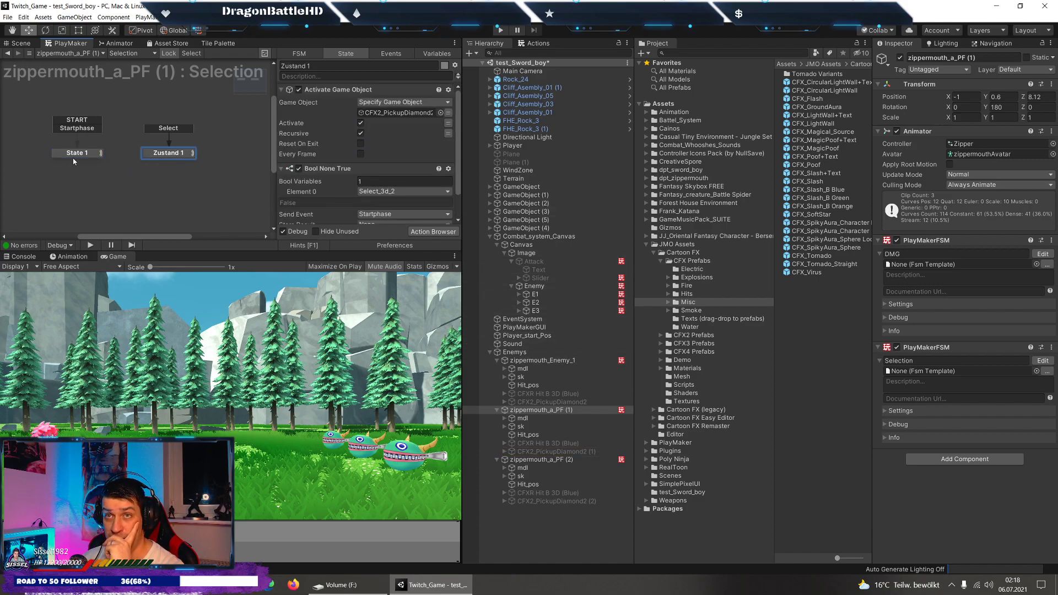
left_click(74, 155)
left_click(178, 155)
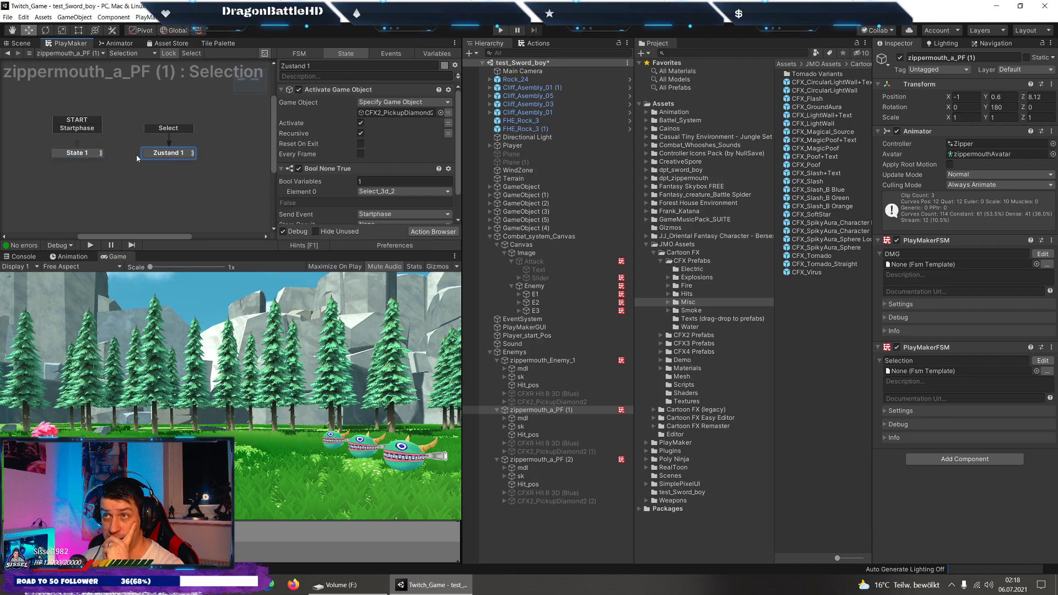
left_click(94, 155)
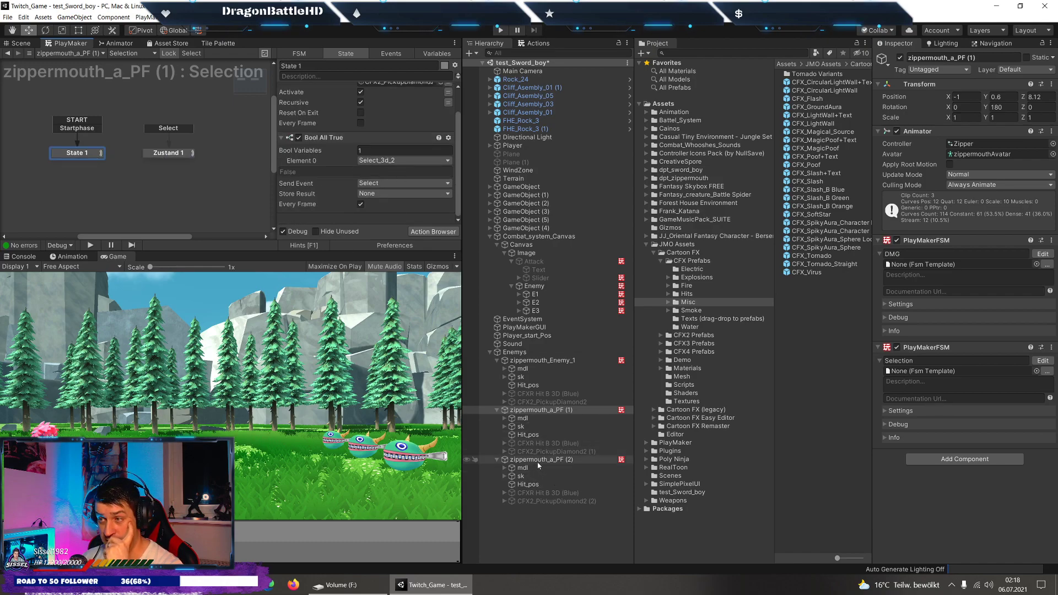
Copy the Selection FSM component and paste it as new onto zippermouth_a_PF (2).
left_click(1052, 347)
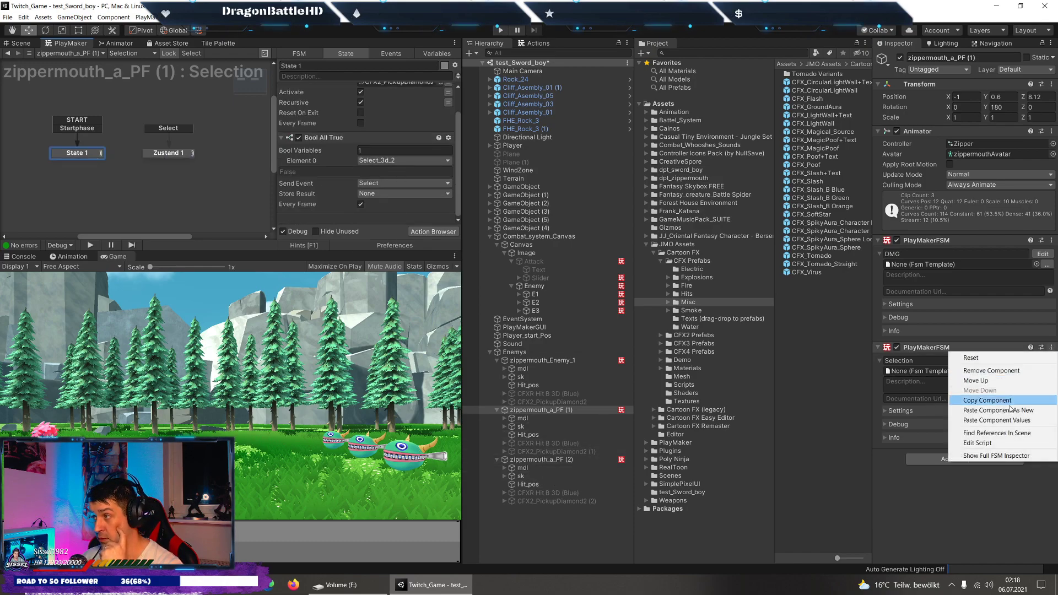
left_click(992, 401)
left_click(541, 459)
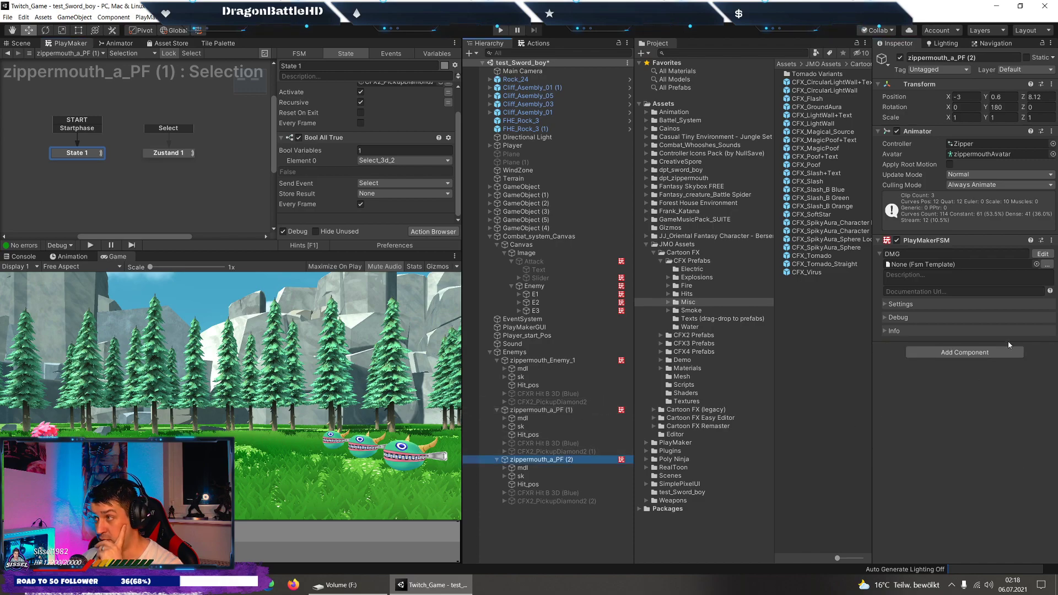
left_click(1051, 240)
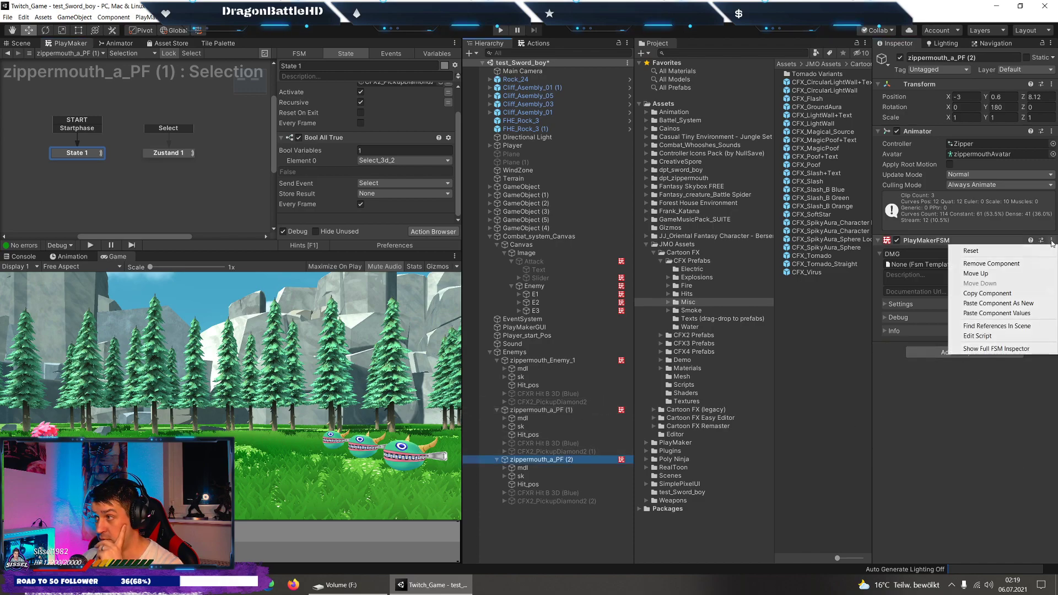
left_click(1034, 304)
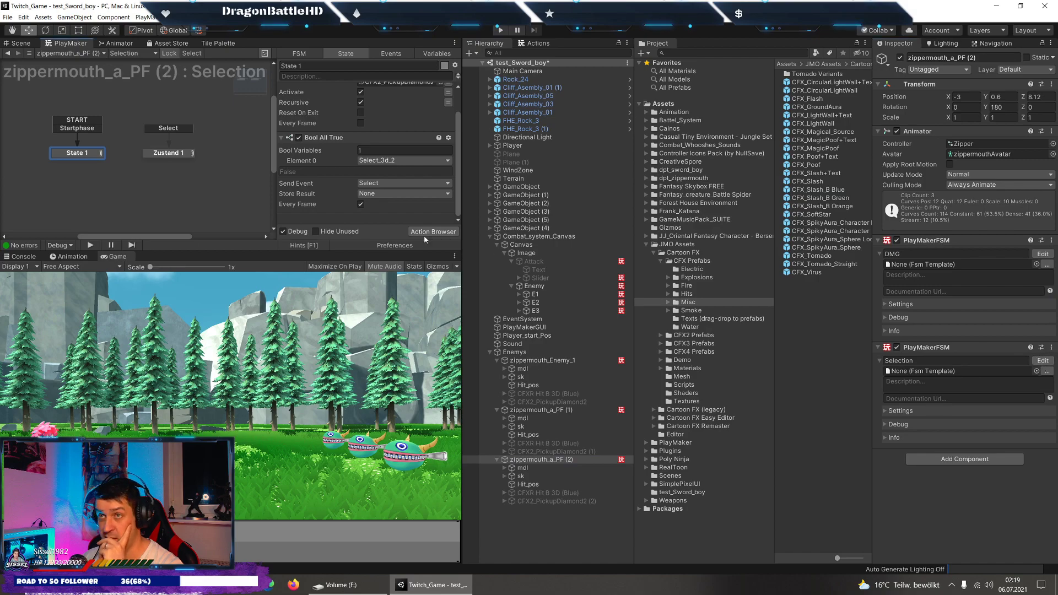
Create global bool Select_3d_3 for State 1 and Zustand 1, and activate CFX2_PickupDiamond2 (2).
left_click(394, 161)
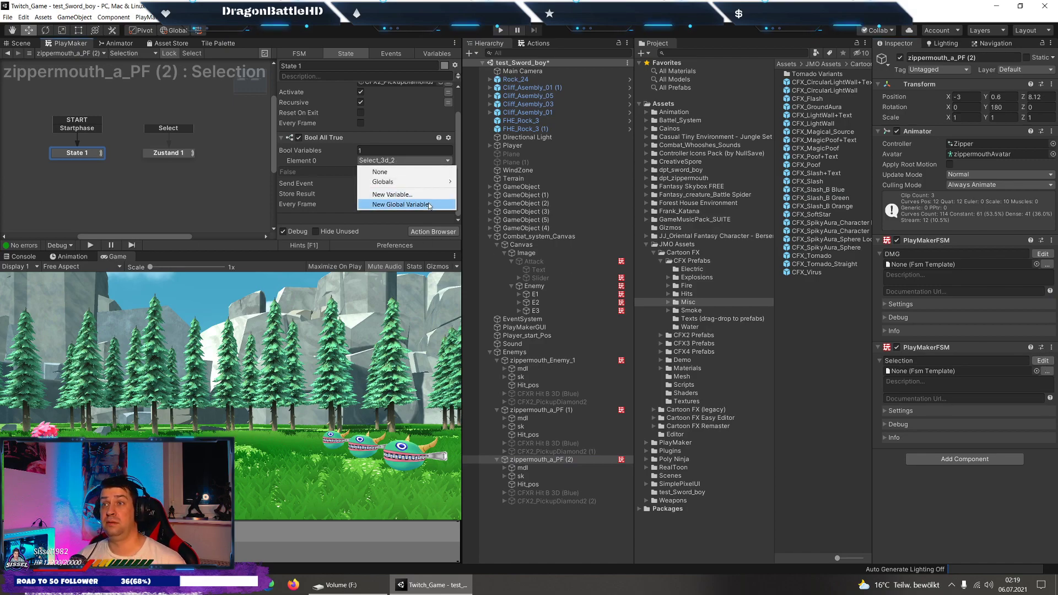
left_click(429, 204)
type("Select_3d_3")
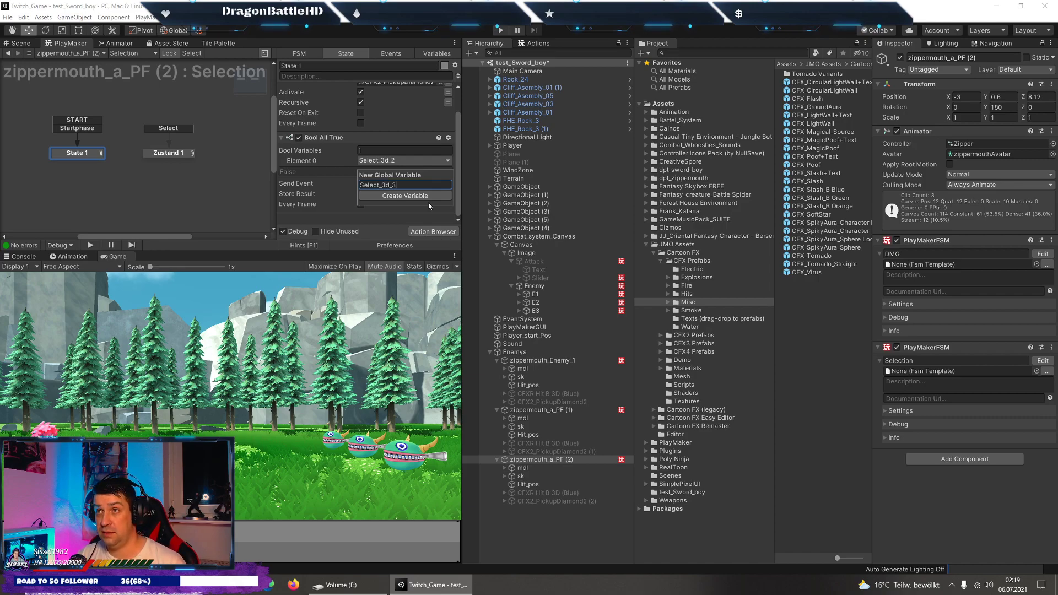
key("Return")
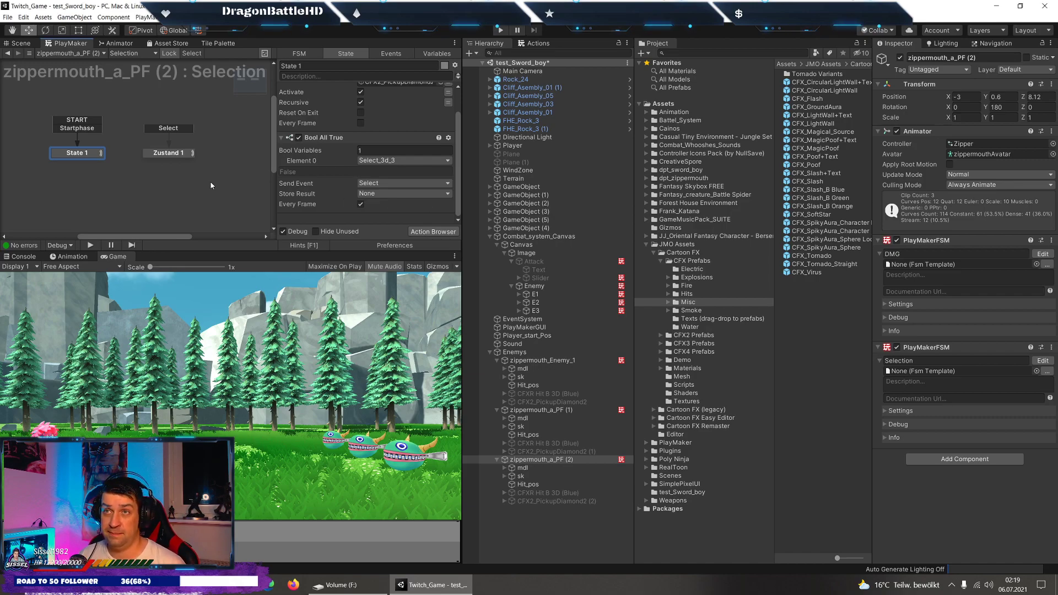
left_click(170, 155)
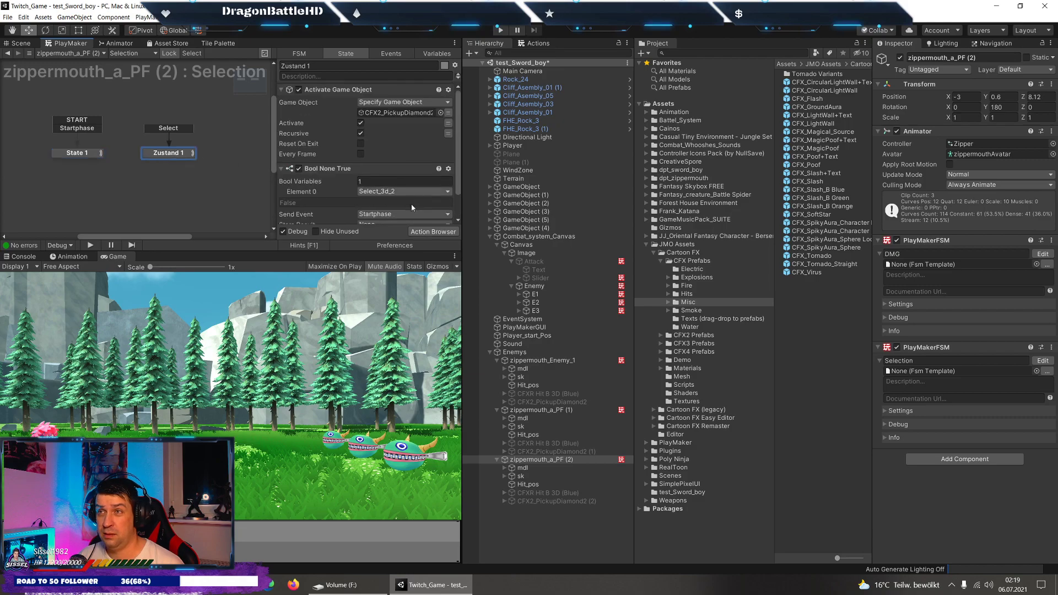
left_click(408, 191)
mouse_move(411, 215)
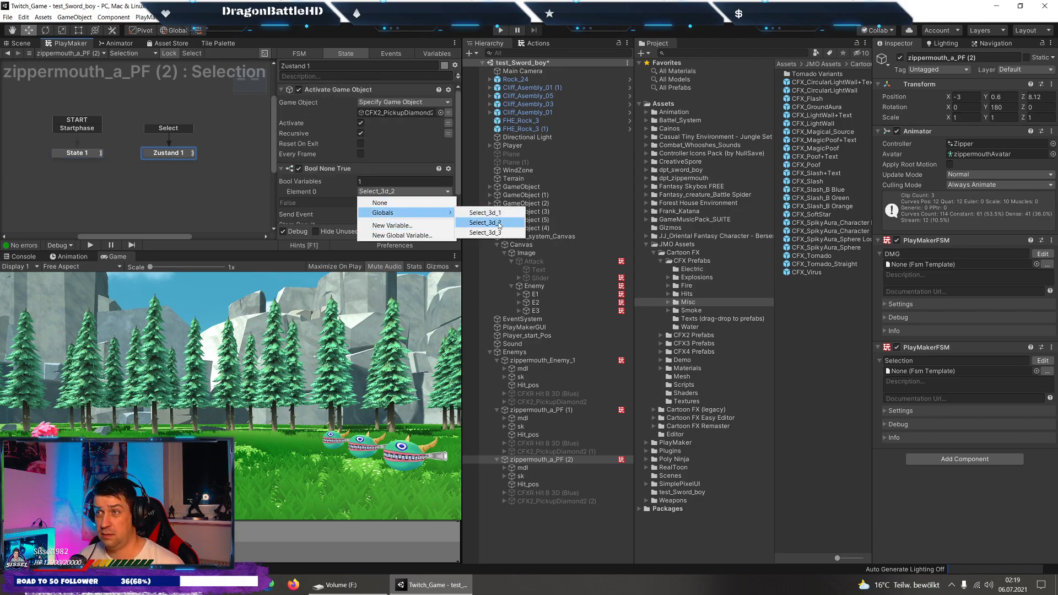
left_click(485, 233)
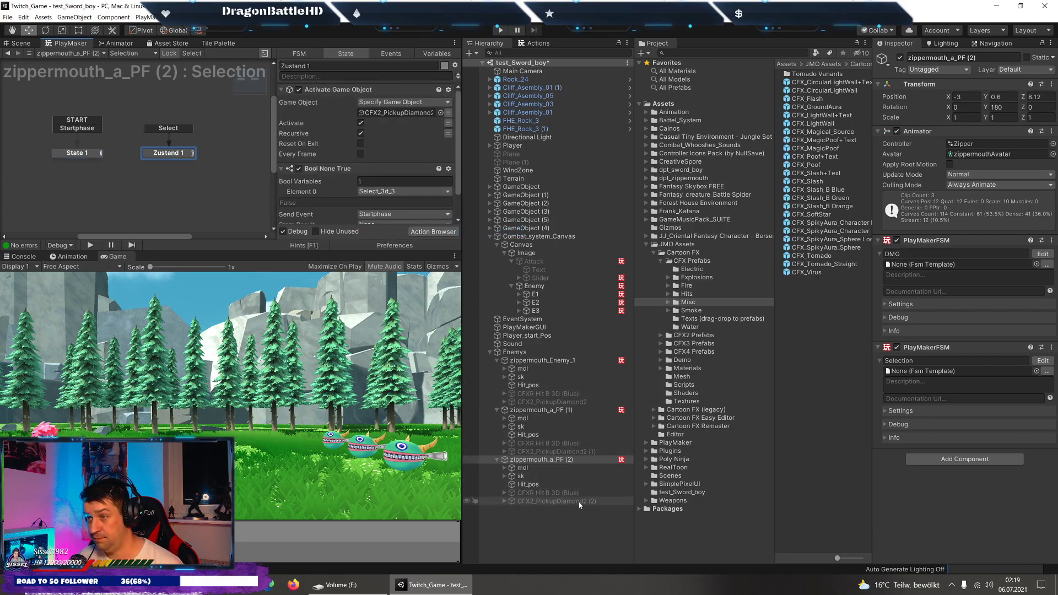
left_click_drag(551, 500, 376, 111)
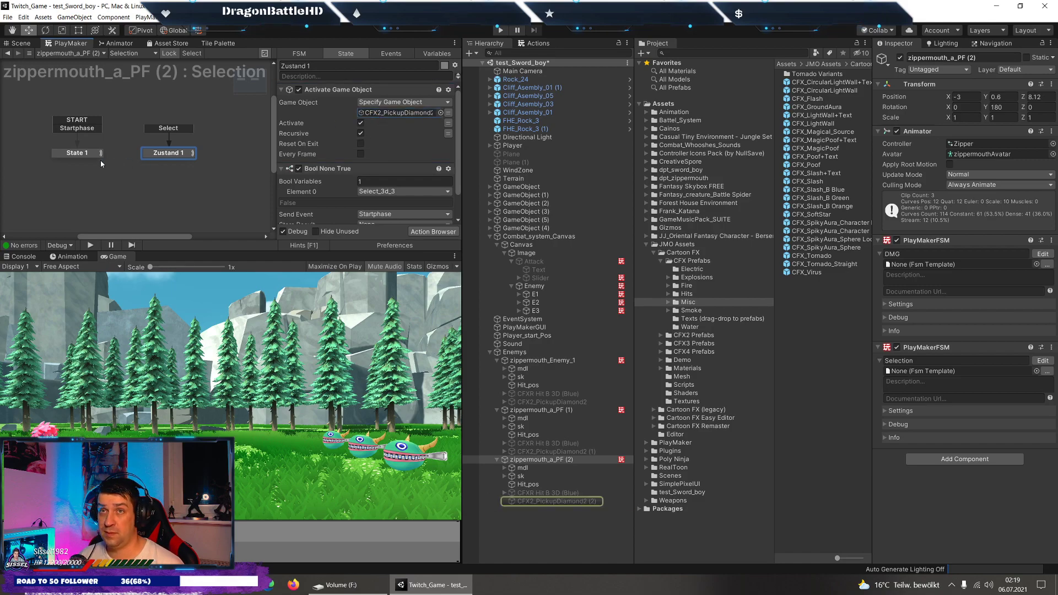
left_click(77, 152)
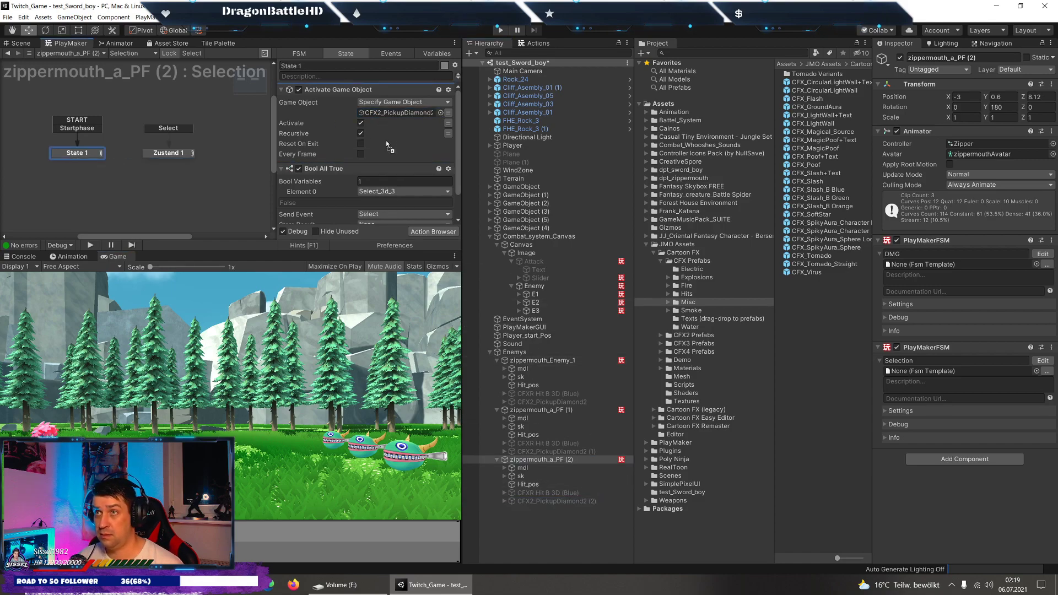
Review zippermouth_a_PF (1)'s FSM: its activated object and its State 1 and Zustand 1 actions.
left_click(559, 410)
left_click(425, 153)
left_click(390, 113)
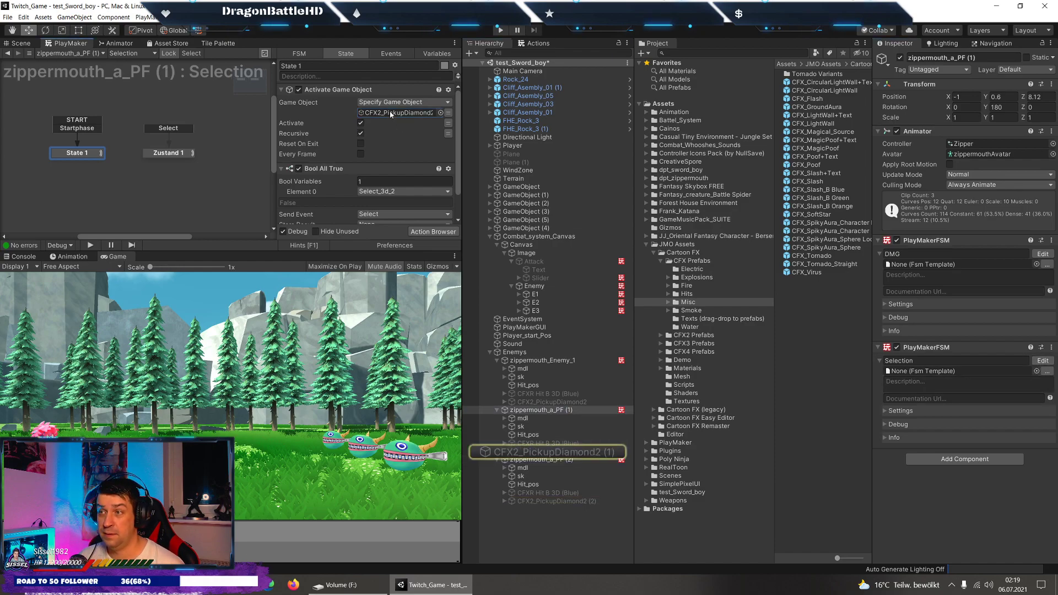
left_click(168, 152)
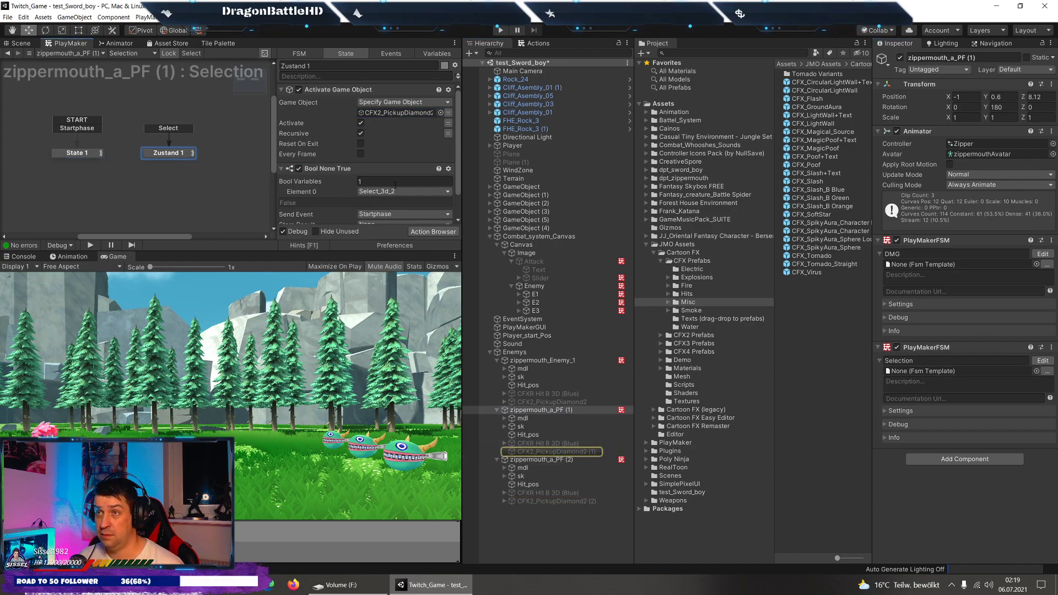
scroll(393, 196, "up", 2)
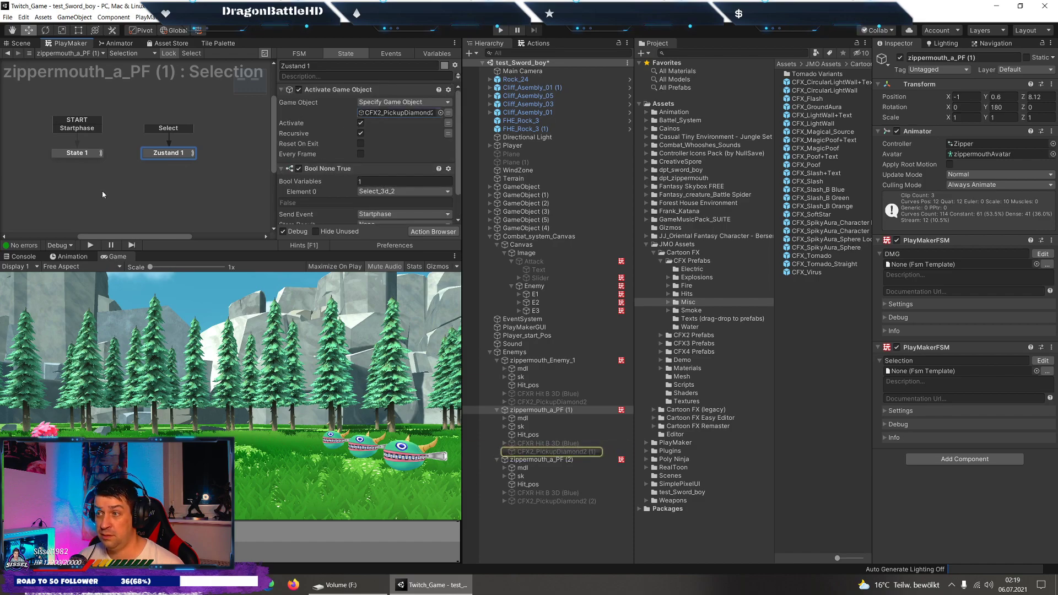
left_click(81, 155)
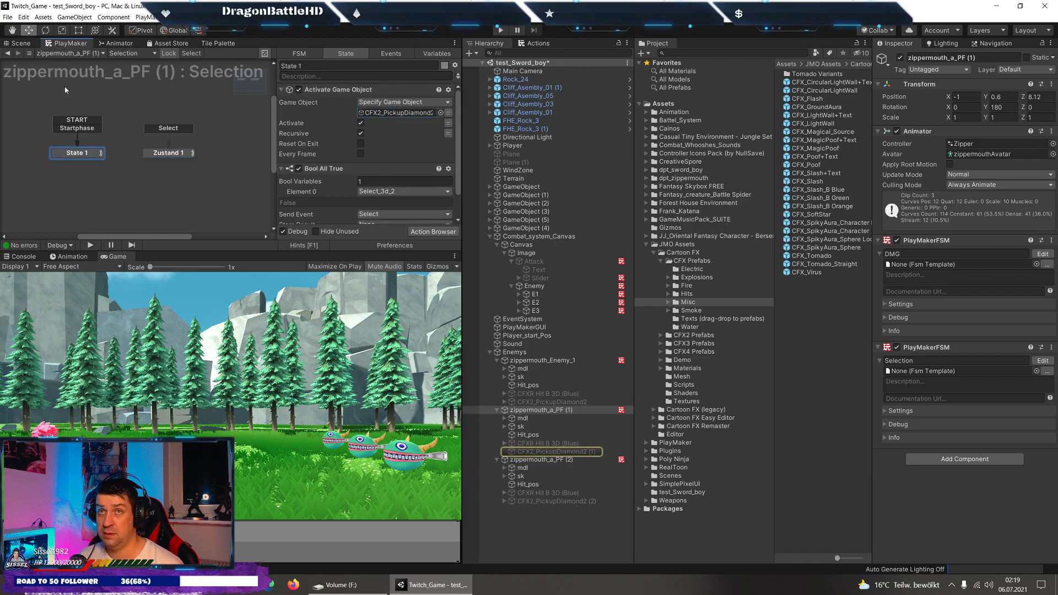
Save the scene and select Enemy to show its Button E1-E3 / Settings FSM.
left_click(8, 18)
left_click(33, 51)
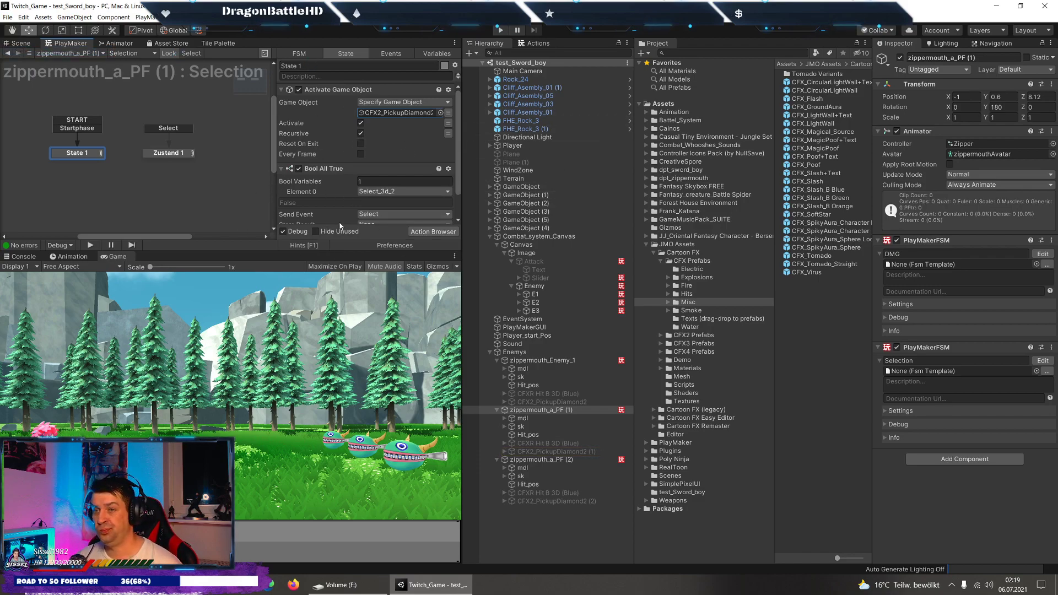
scroll(333, 224, "down", 3)
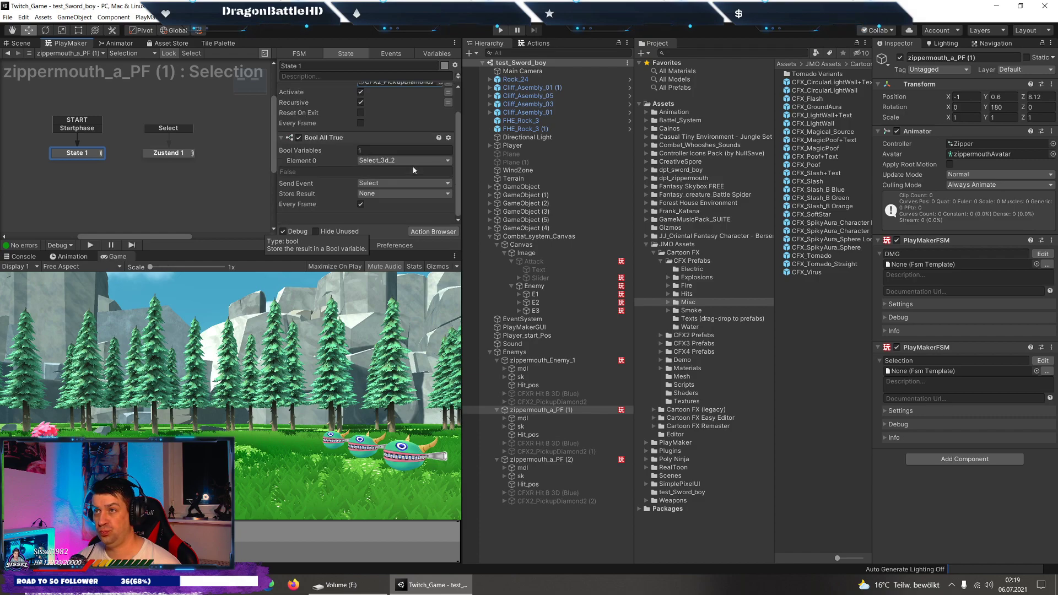
left_click(551, 283)
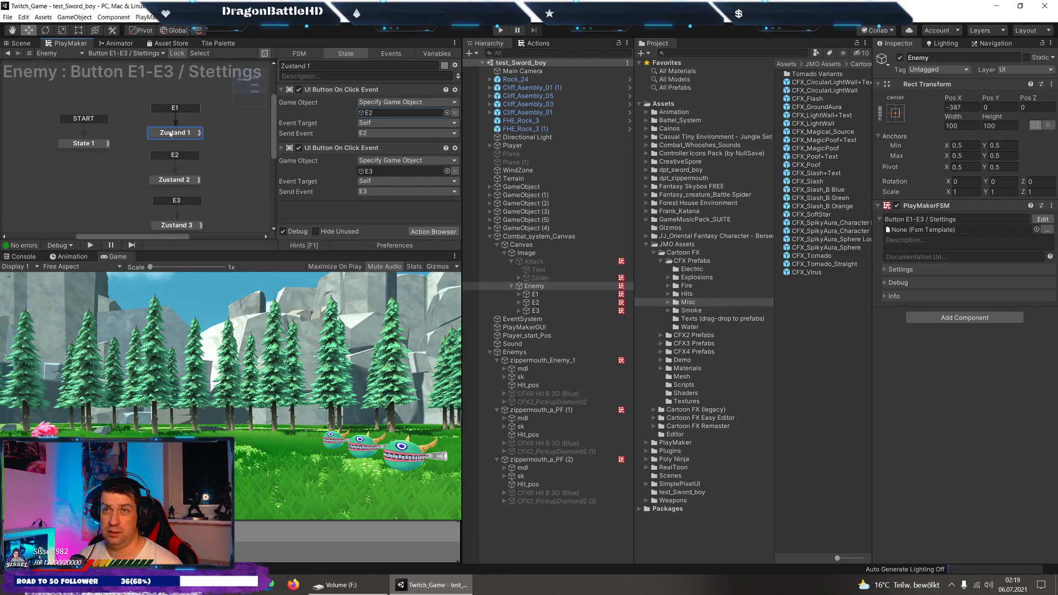
Add a Set Bool Value action to Zustand 1 and move it to the top.
left_click(539, 43)
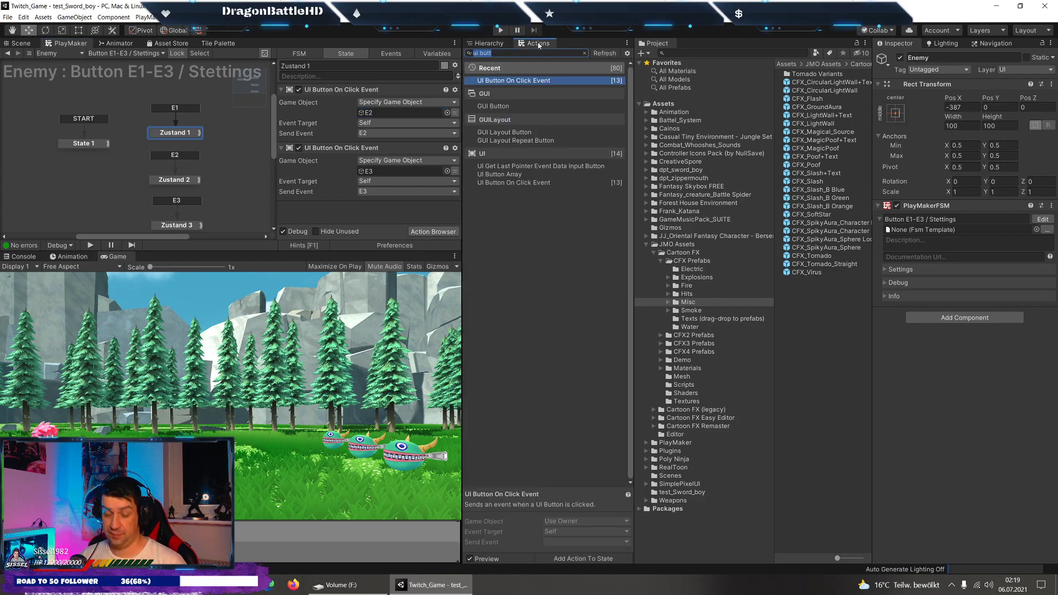
type("set bool")
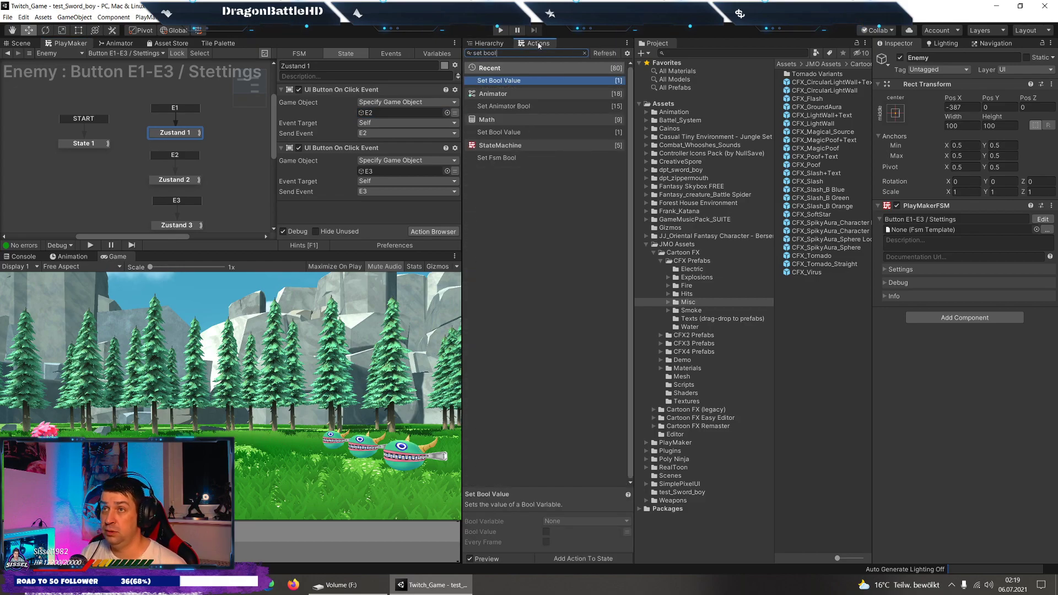
key("Return")
left_click(448, 171)
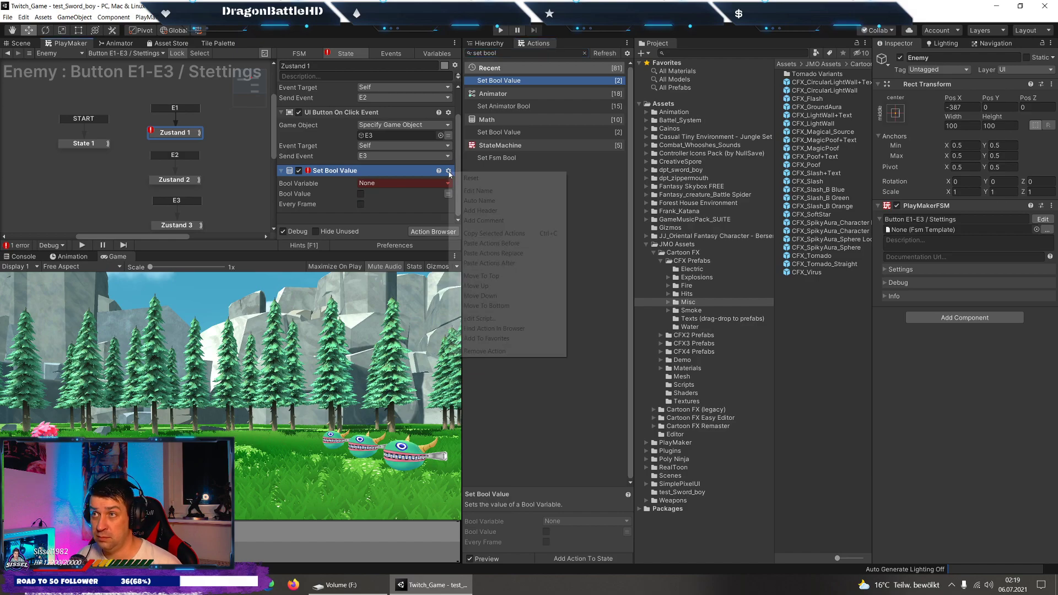
left_click(501, 281)
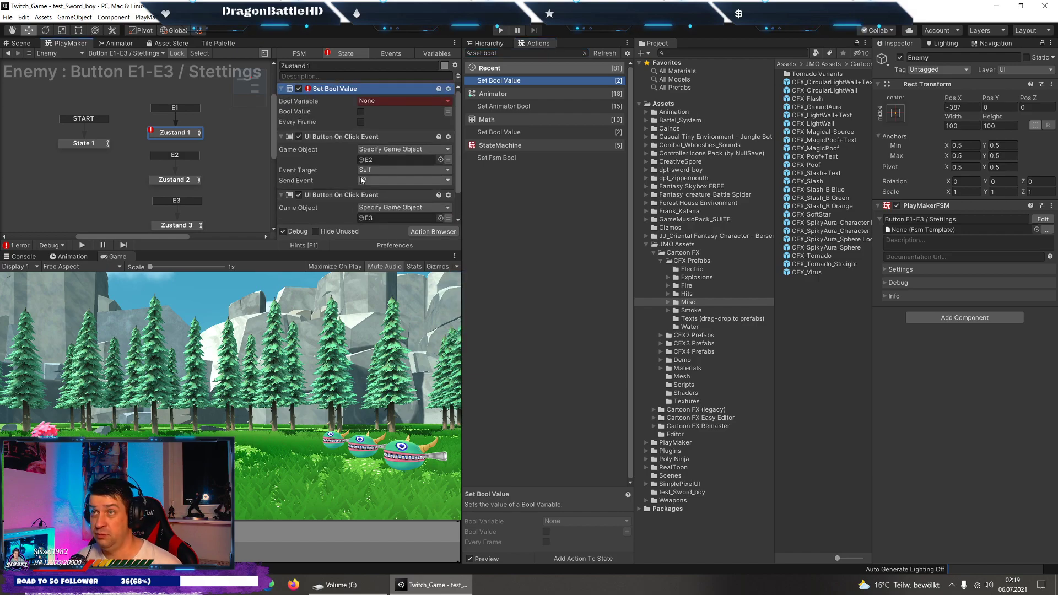
Set the action's Bool Variable to global Select_3d_1 and copy the action.
left_click(384, 100)
mouse_move(386, 122)
left_click(485, 122)
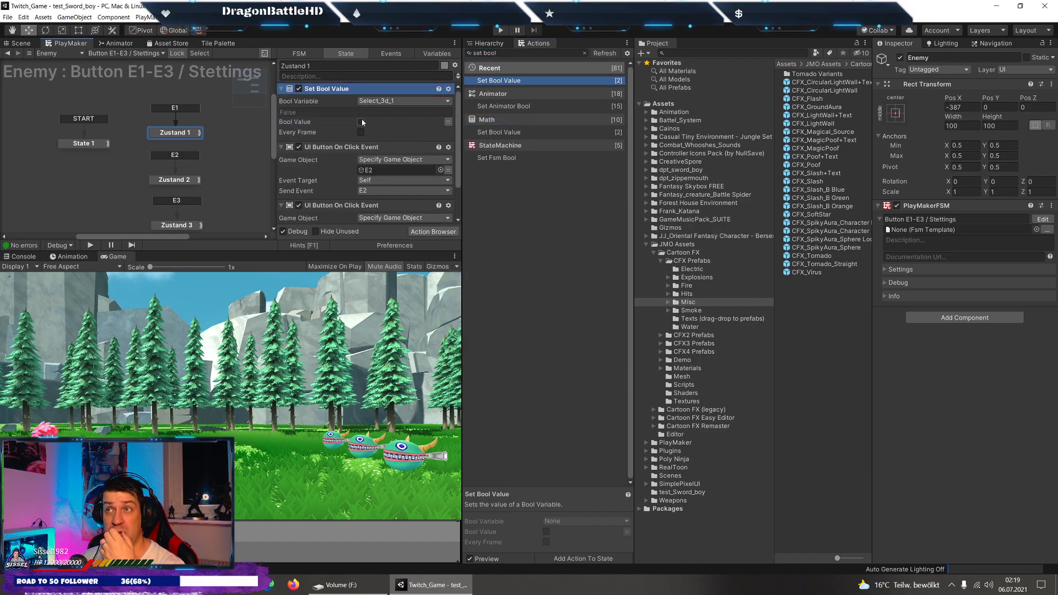
right_click(333, 88)
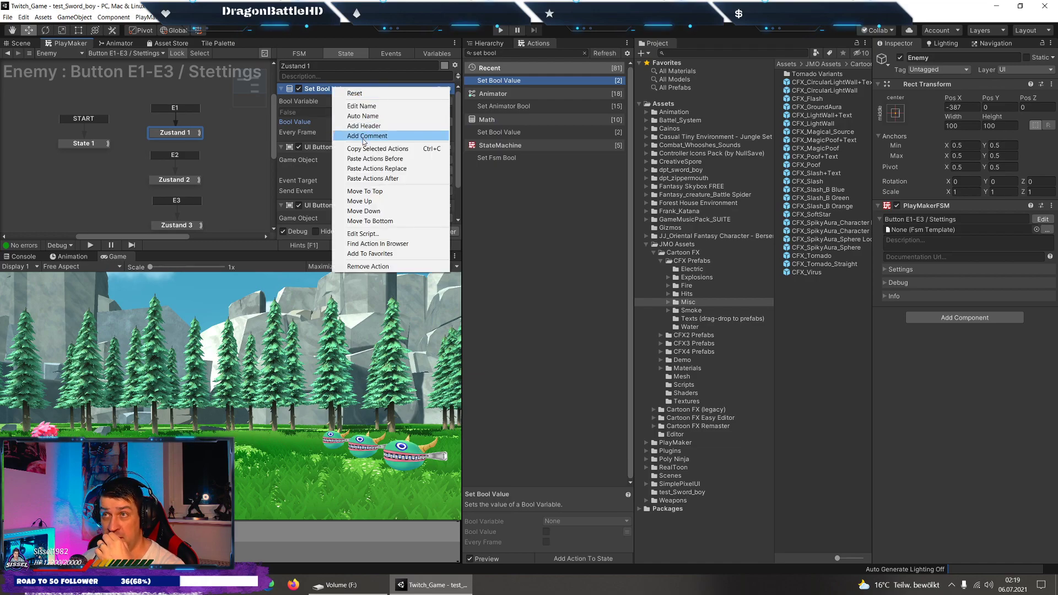
left_click(364, 136)
left_click(175, 180)
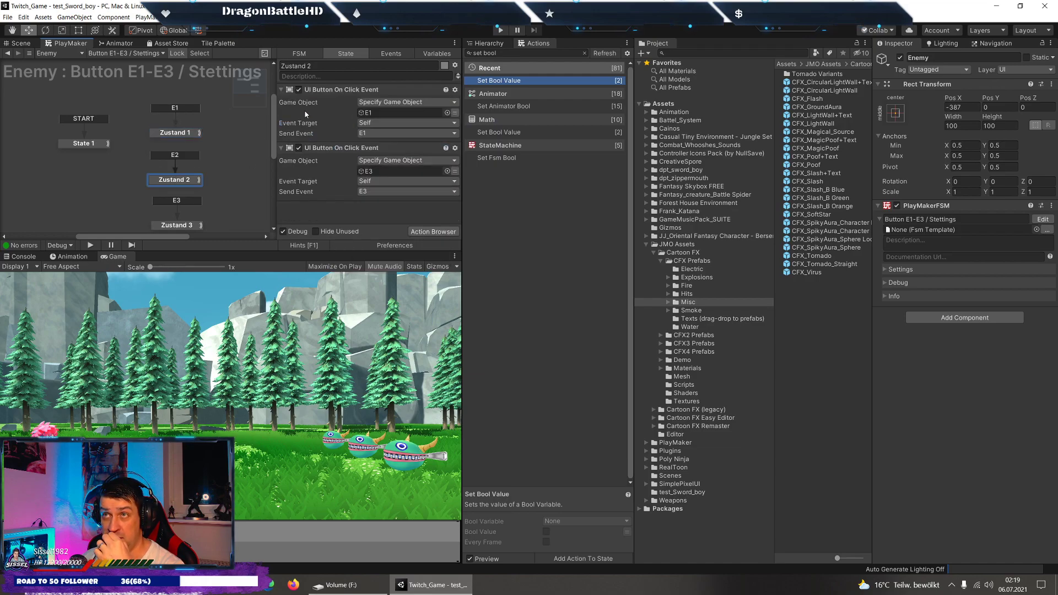
Paste three Set Bool Value actions into Zustand 2, pointing the second at Select_3d_2.
right_click(328, 93)
left_click(385, 164)
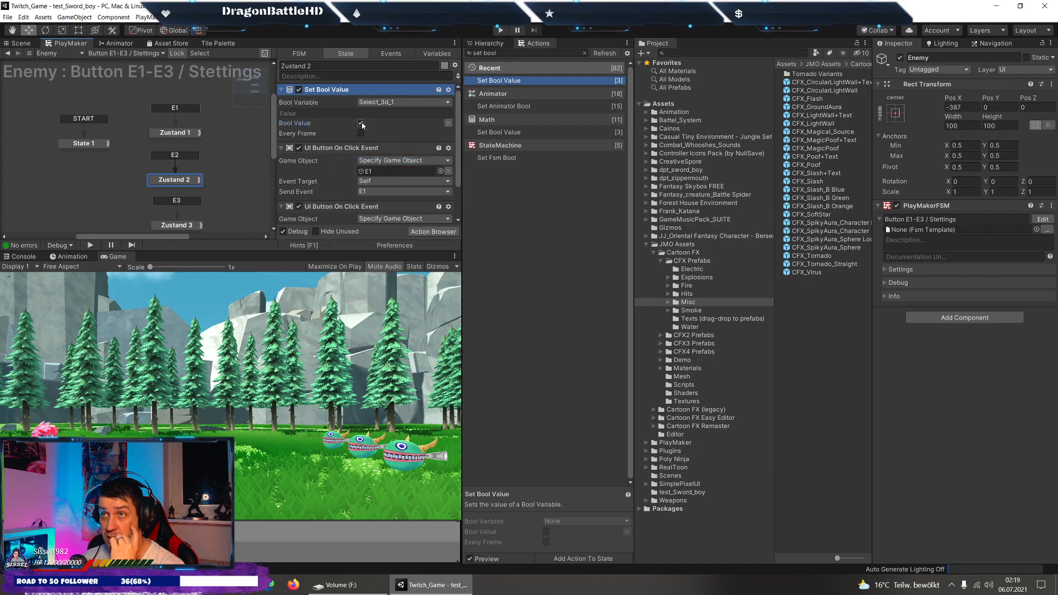
right_click(361, 94)
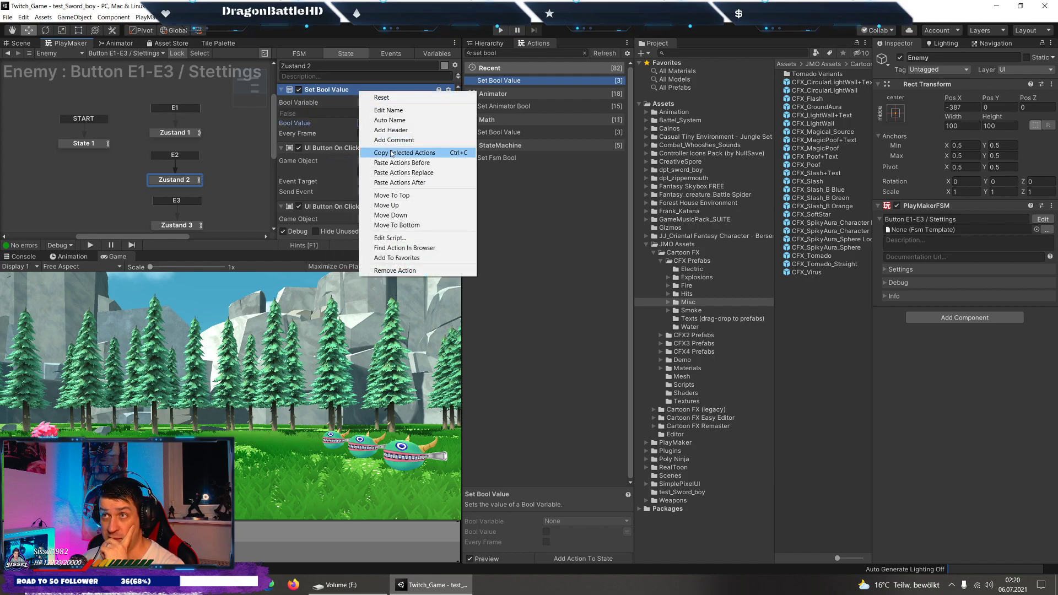
left_click(380, 155)
right_click(318, 94)
left_click(364, 165)
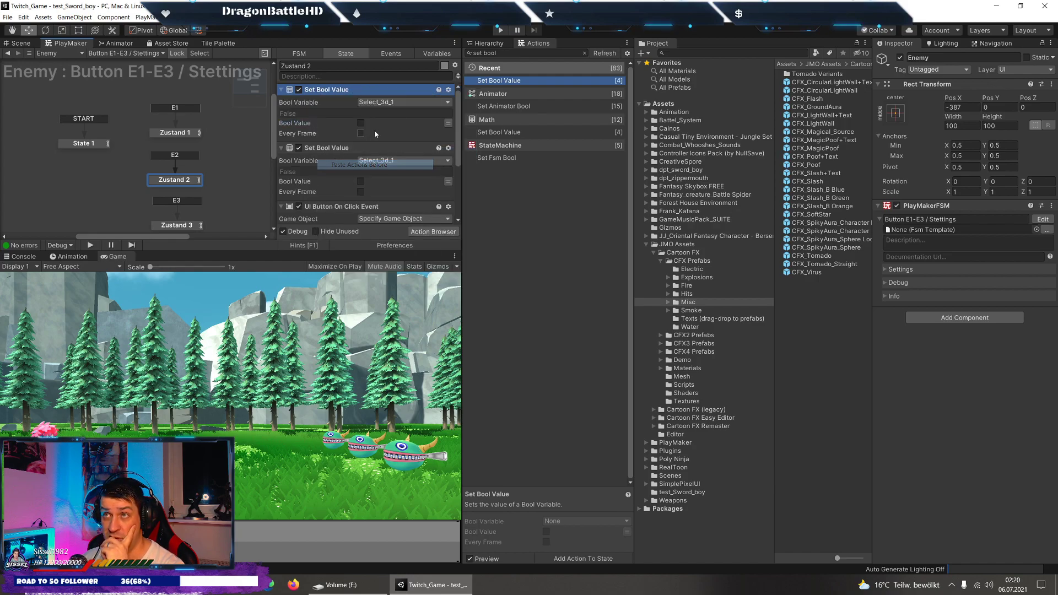
left_click(378, 164)
mouse_move(385, 183)
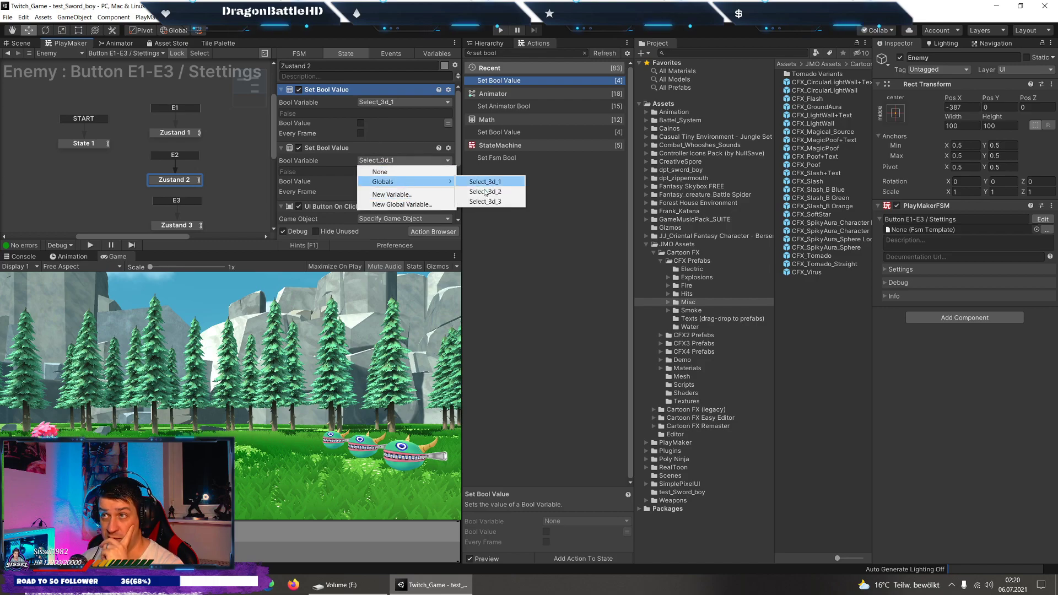
left_click(474, 192)
right_click(355, 148)
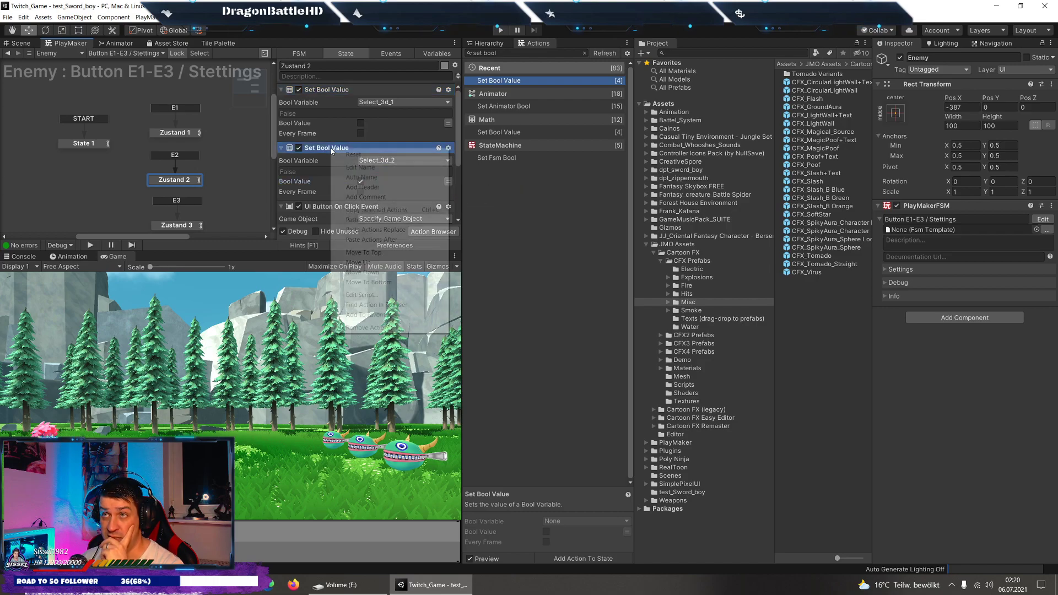
left_click(363, 220)
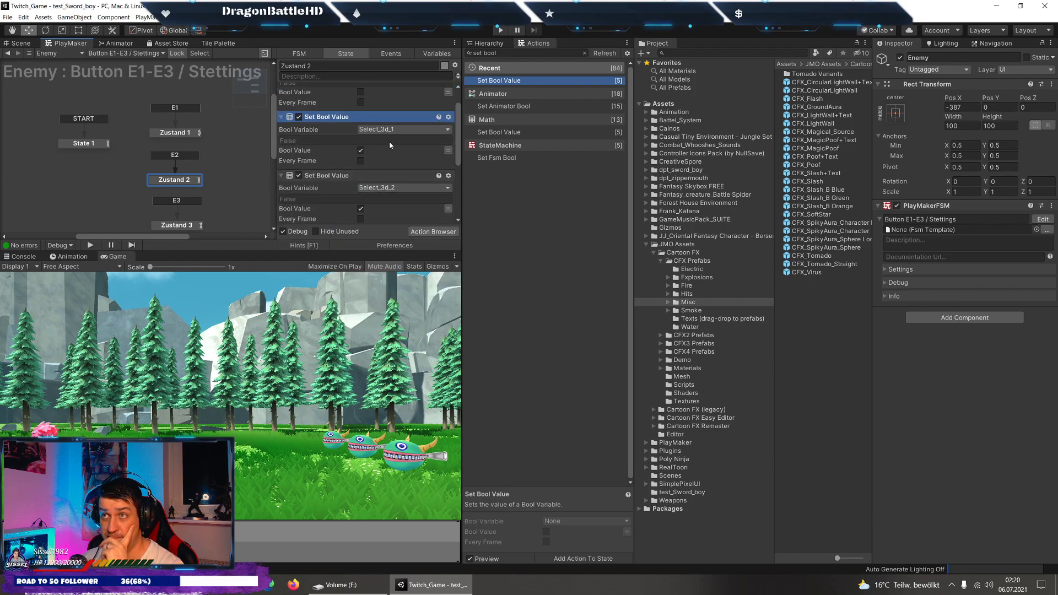
Point the third Set Bool Value at Select_3d_3 and copy the selected actions.
scroll(390, 185, "down", 2)
scroll(331, 140, "up", 2)
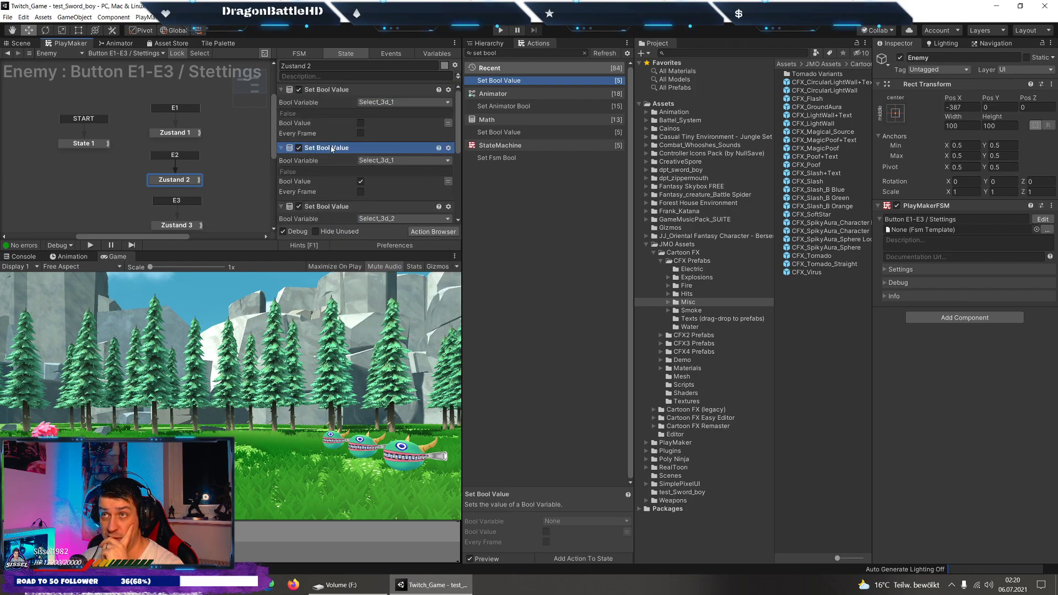
scroll(331, 147, "down", 4)
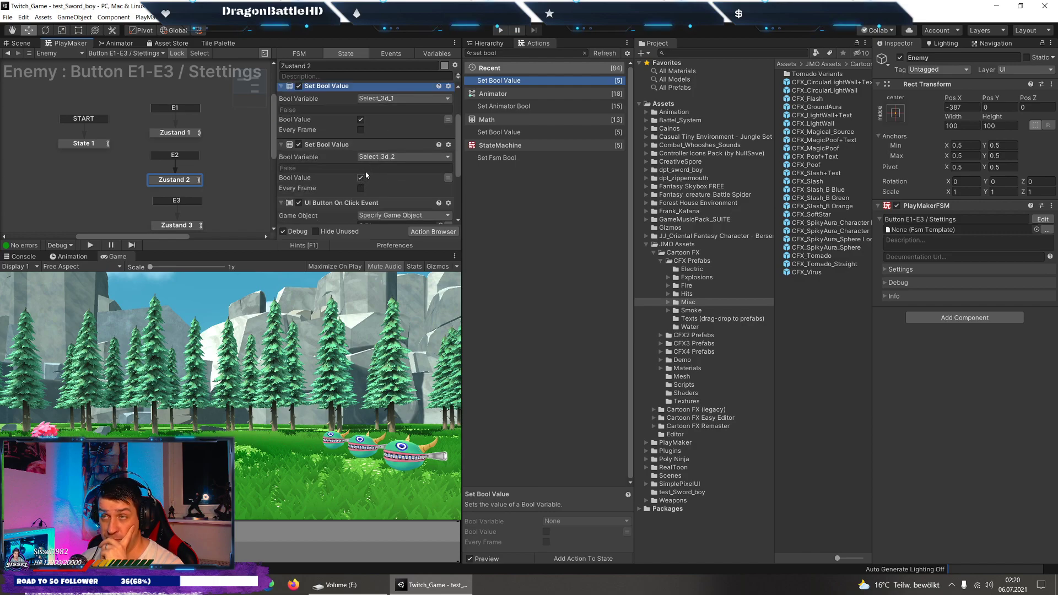
left_click(385, 157)
mouse_move(386, 179)
left_click(485, 197)
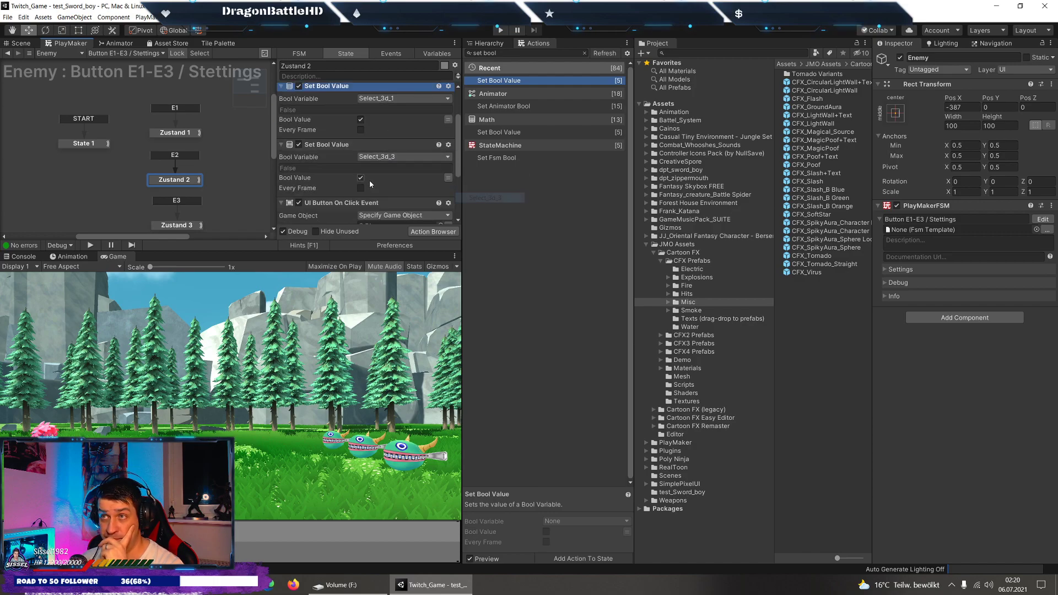
scroll(424, 182, "up", 4)
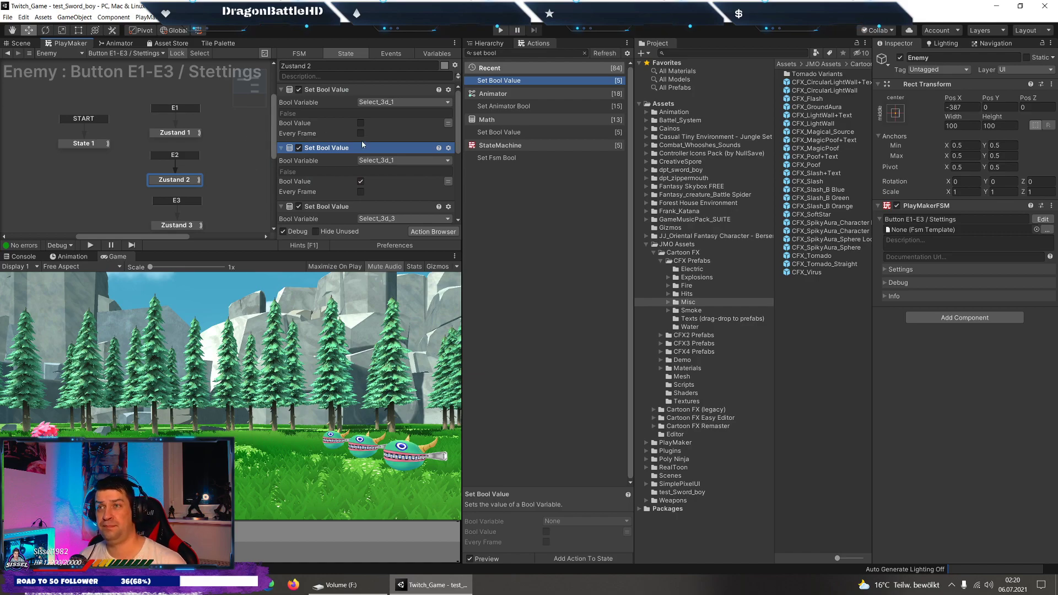
left_click(326, 90)
left_click(321, 150)
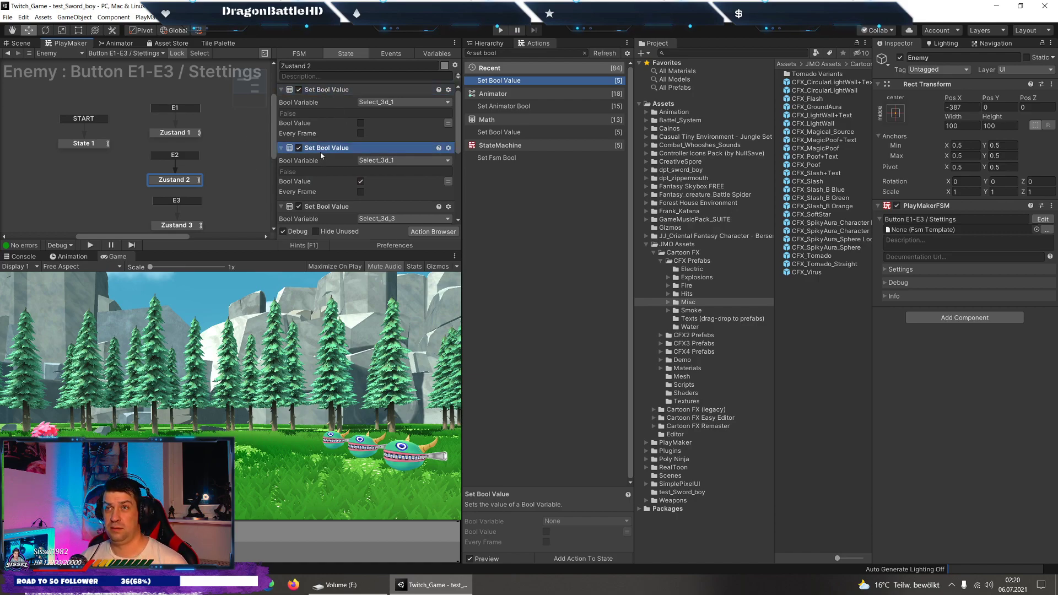
scroll(349, 160, "down", 2)
right_click(335, 176)
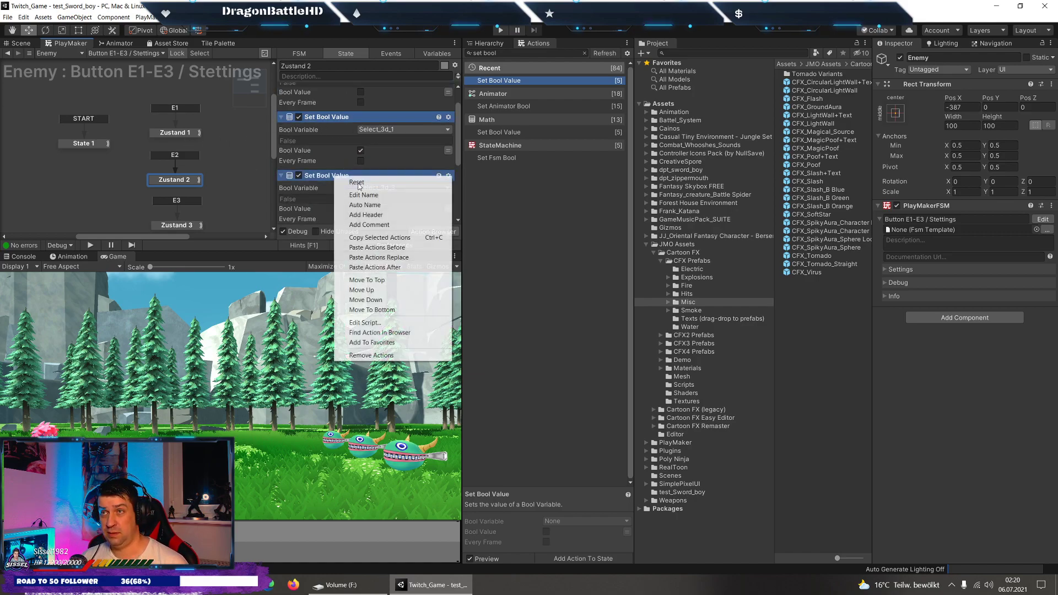
left_click(369, 237)
Paste the copied actions into Zustand 1 and set the second one to Select_3d_2.
left_click(175, 132)
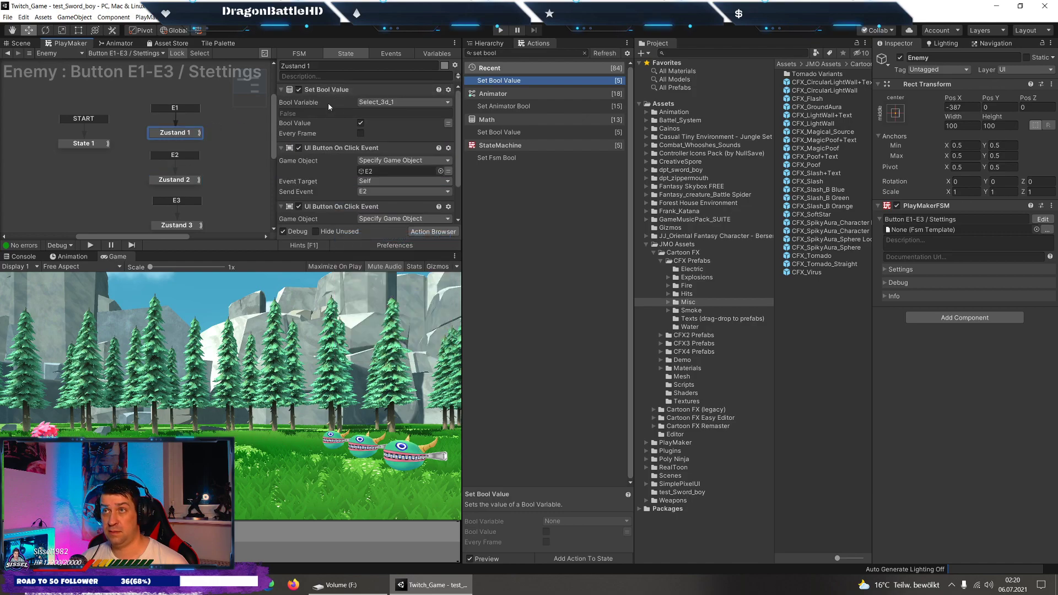
left_click(324, 90)
right_click(324, 90)
left_click(388, 180)
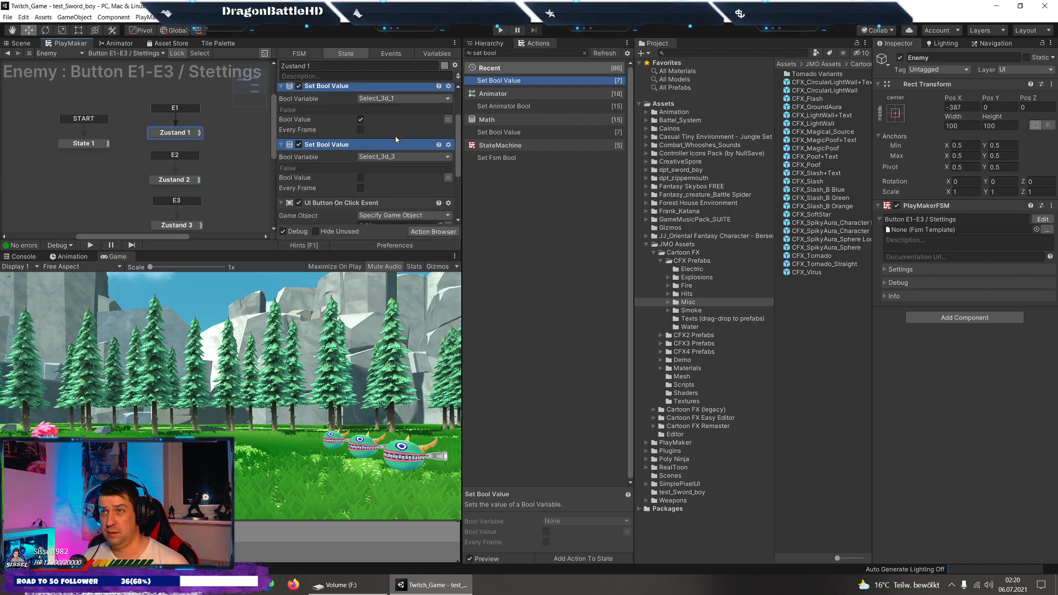
key("ctrl+v")
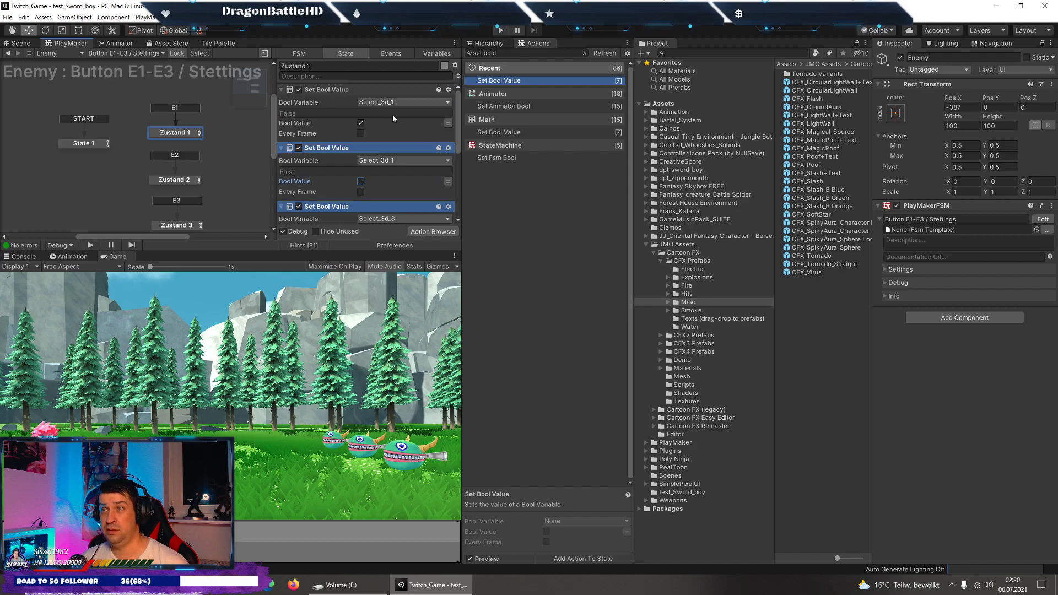
scroll(387, 106, "down", 2)
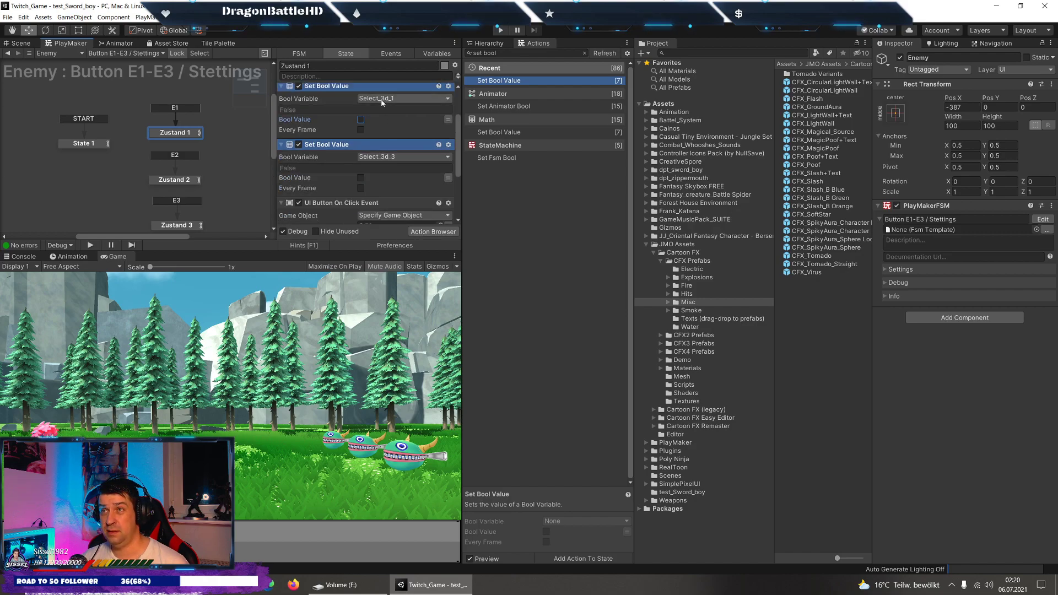
left_click(382, 102)
mouse_move(408, 121)
left_click(496, 130)
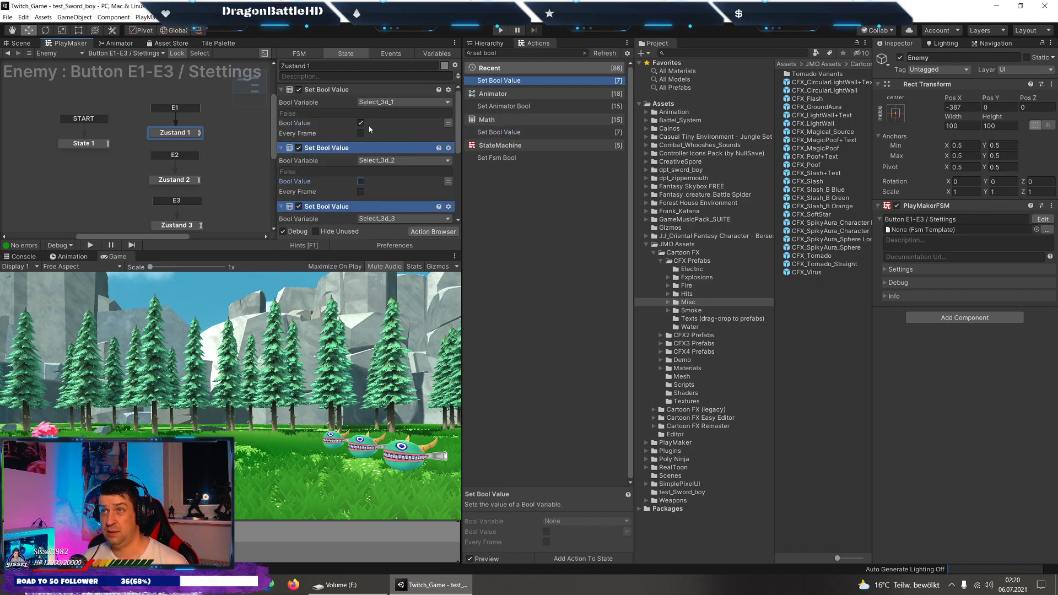
Fix Zustand 2's second action to Select_3d_2 and copy all three Set Bool Value actions.
left_click(176, 180)
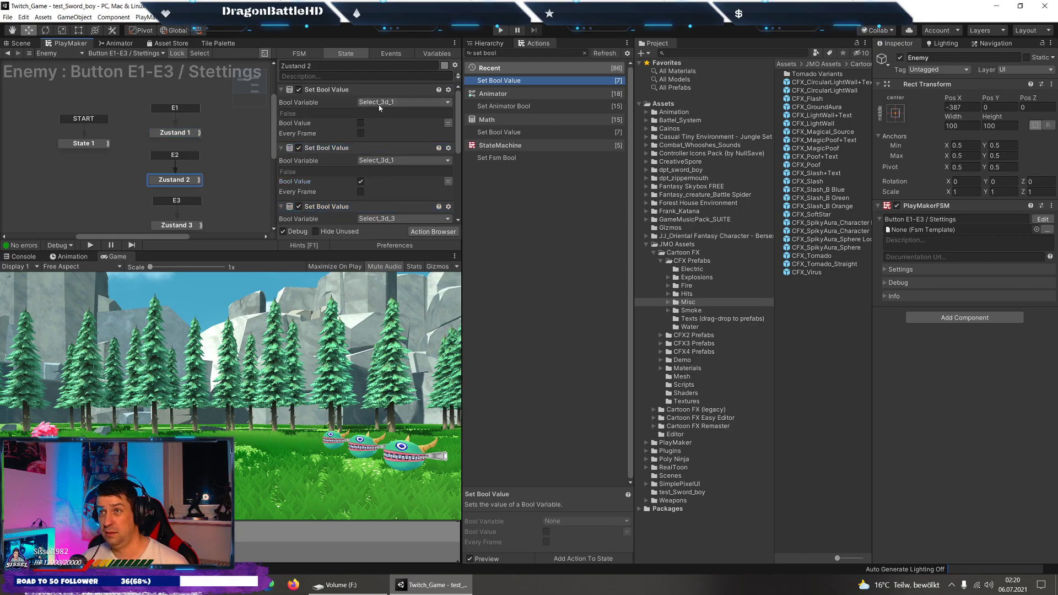
left_click(386, 161)
mouse_move(413, 182)
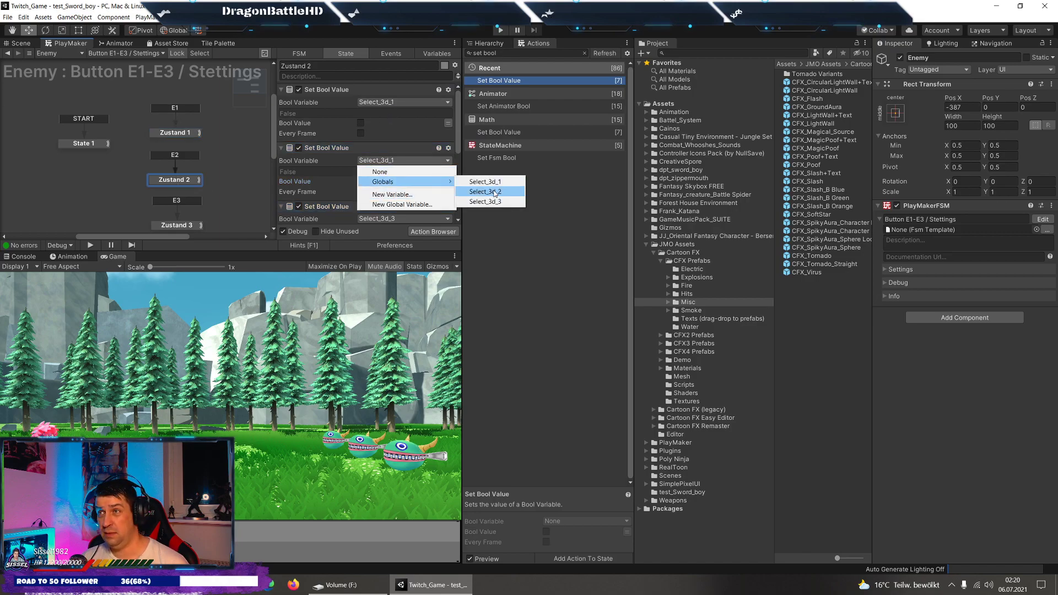
left_click(485, 191)
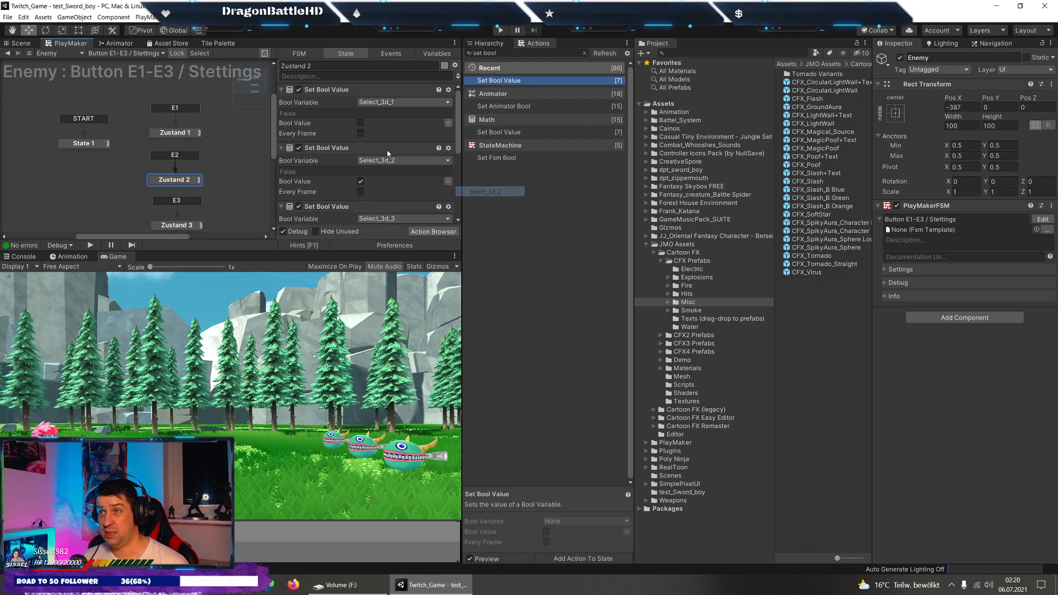
left_click(338, 206)
left_click(330, 148, "ctrl")
left_click(330, 90, "ctrl")
right_click(329, 90)
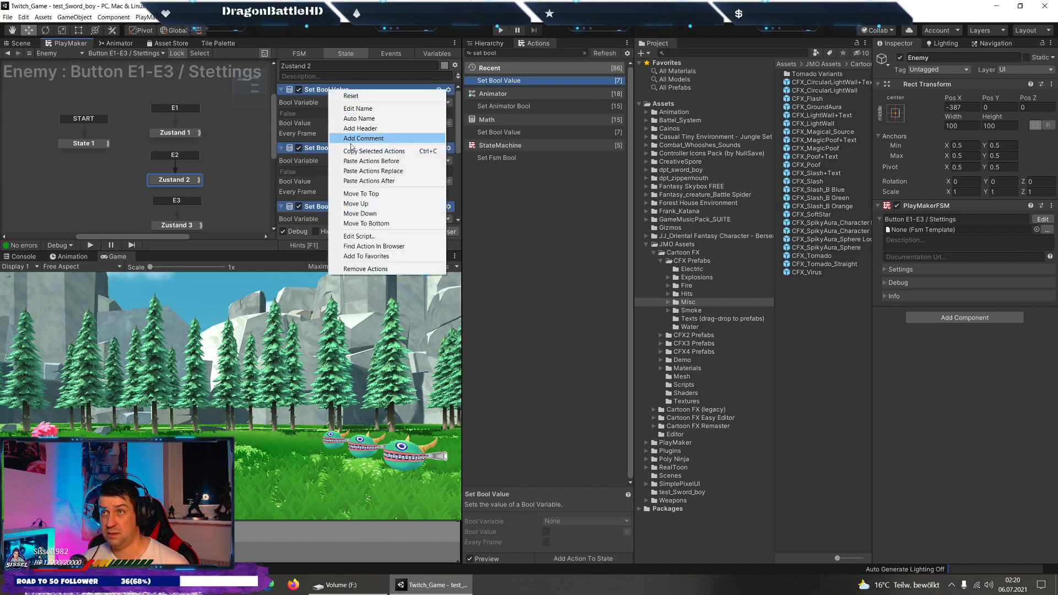
left_click(352, 151)
Paste the three Set Bool Value actions into Zustand 3 and State 1, unchecking State 1's second value.
left_click(177, 225)
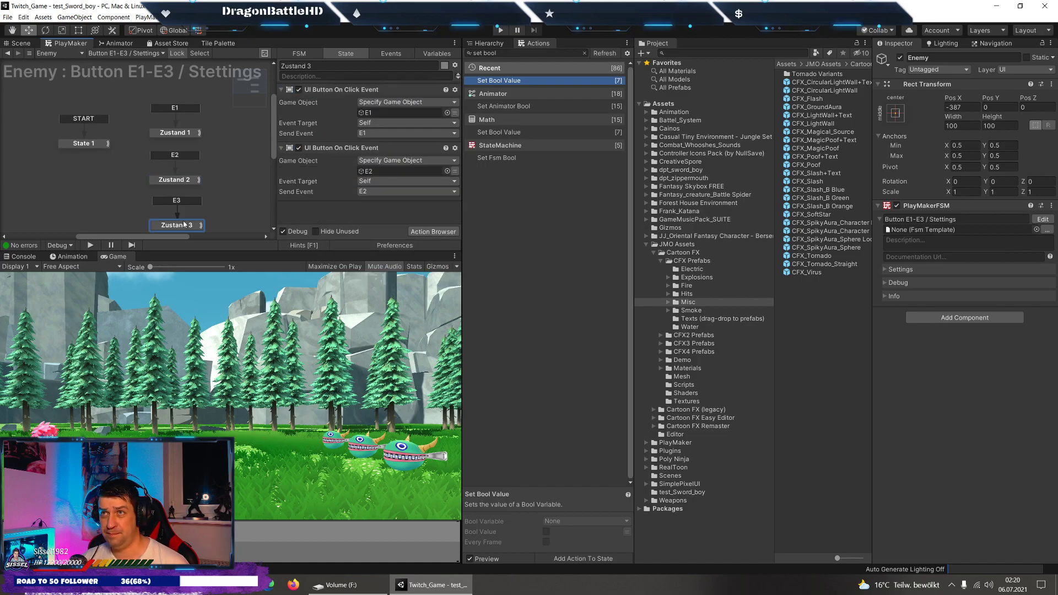
right_click(357, 95)
left_click(397, 164)
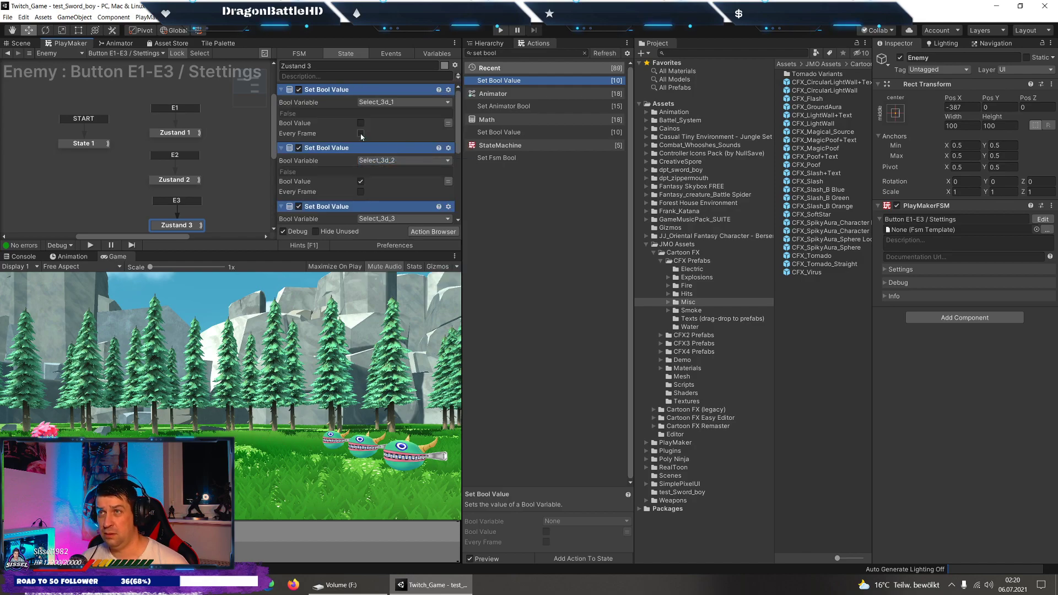
scroll(371, 158, "down", 1)
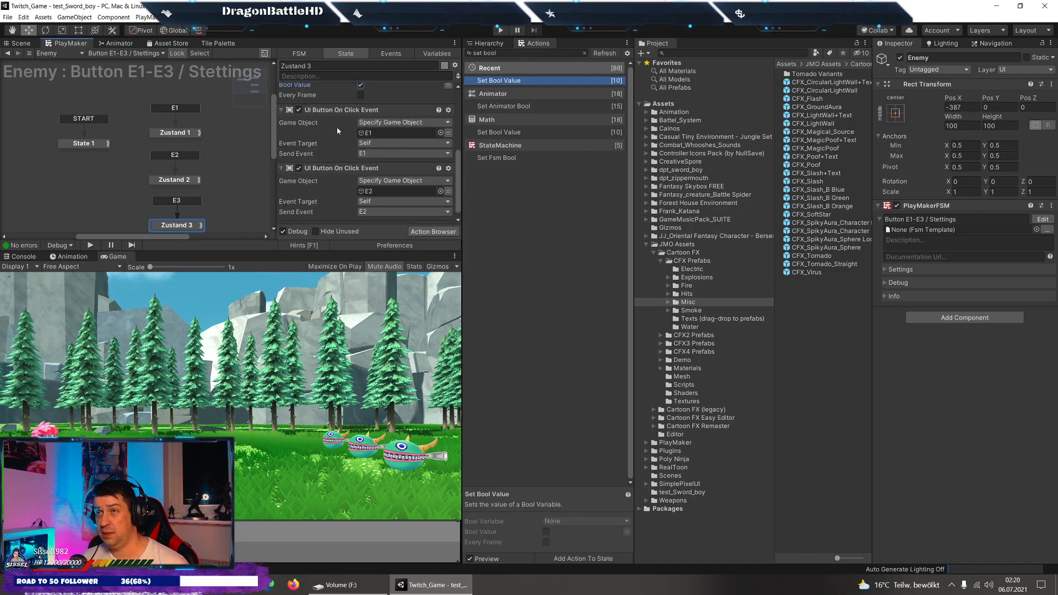
scroll(340, 119, "up", 1)
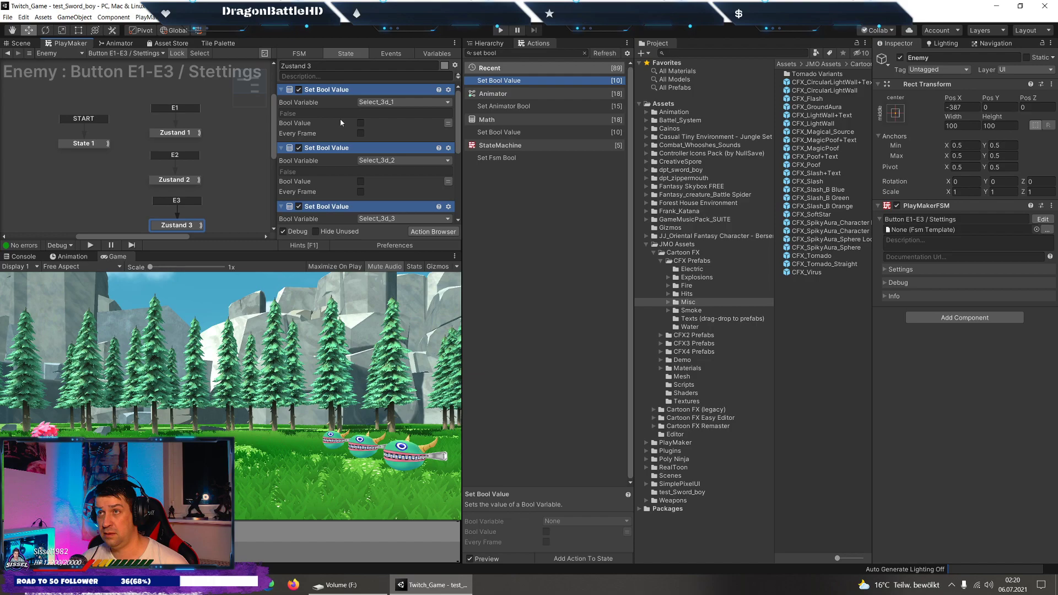
left_click(94, 147)
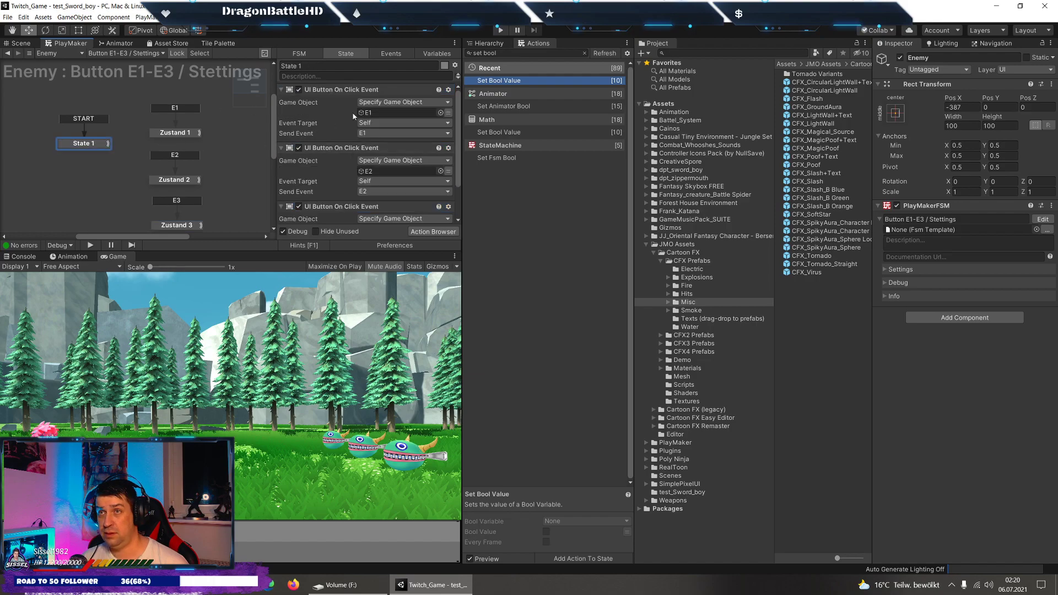
right_click(342, 94)
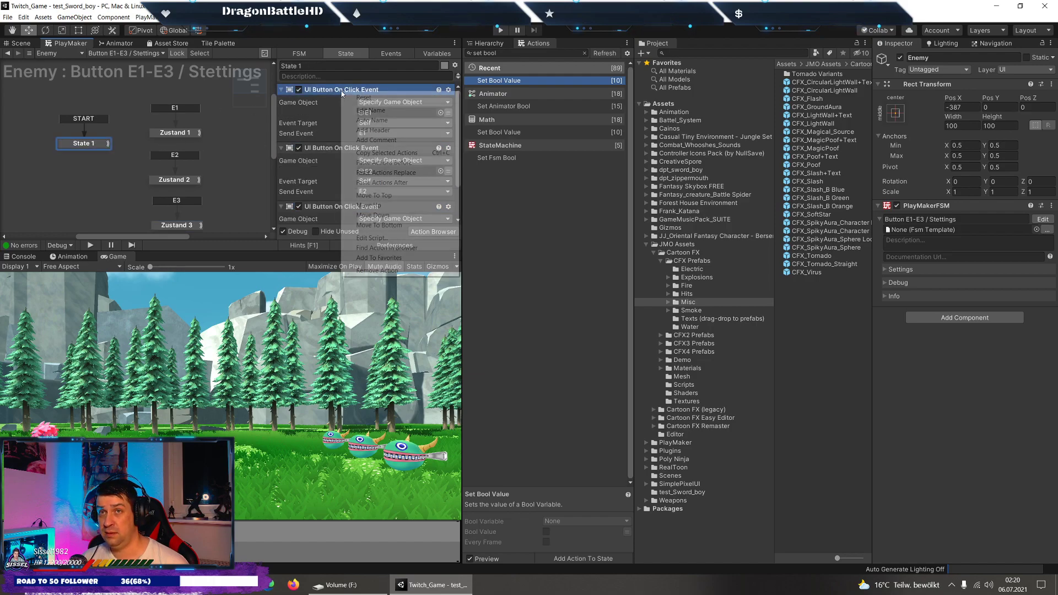
left_click(389, 155)
left_click(360, 182)
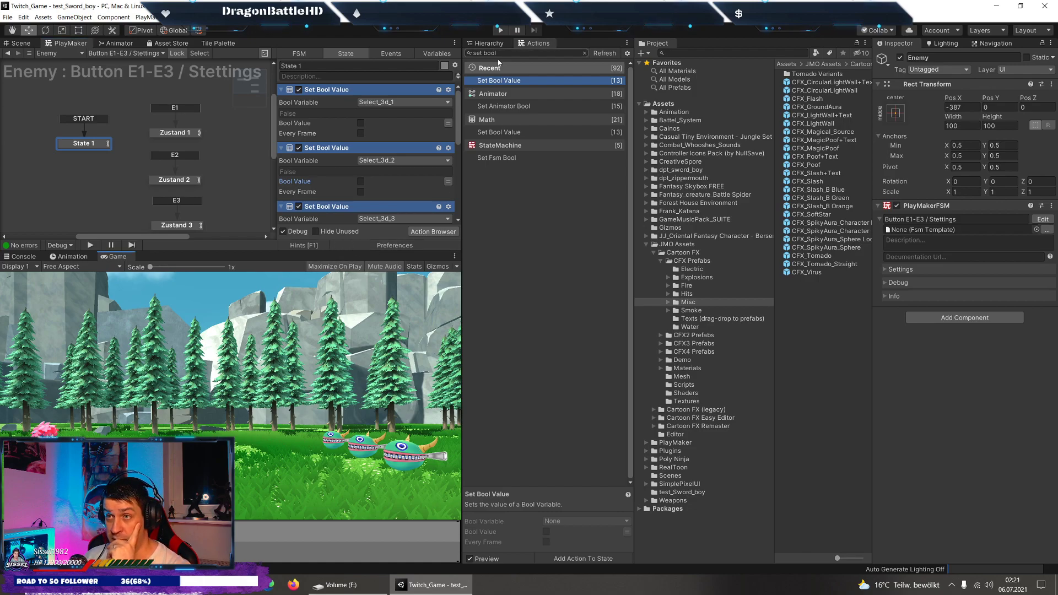
Run the game in Play mode to test the FSM.
scroll(384, 204, "down", 2)
left_click(8, 17)
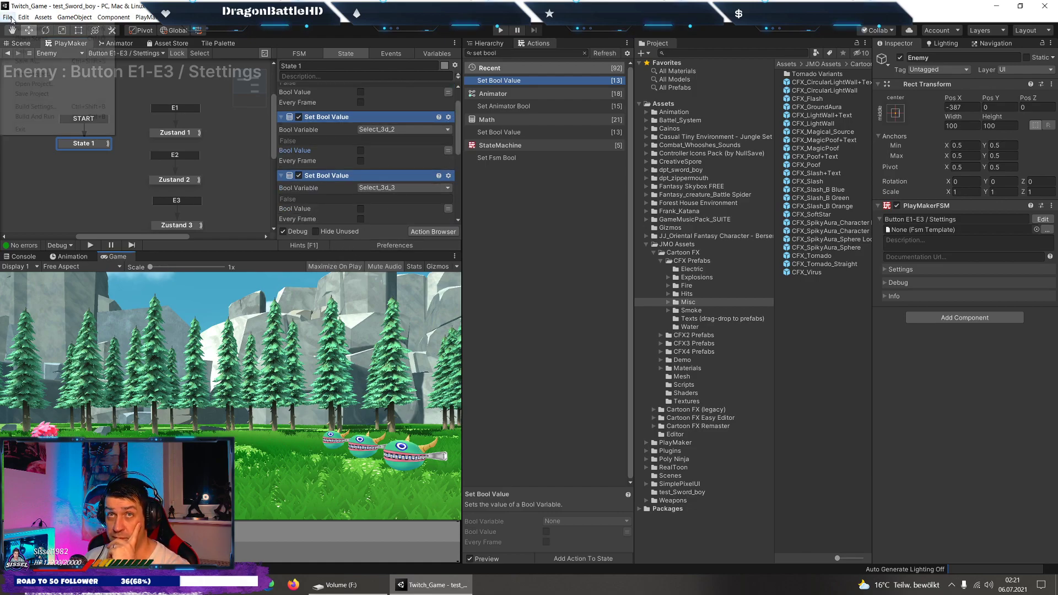
key("Escape")
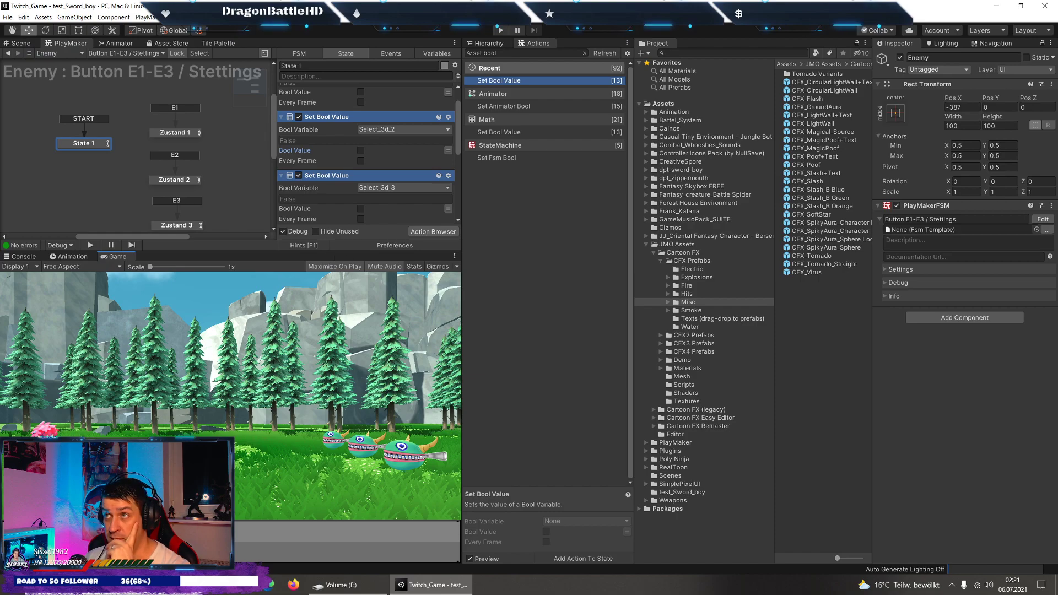
left_click(499, 30)
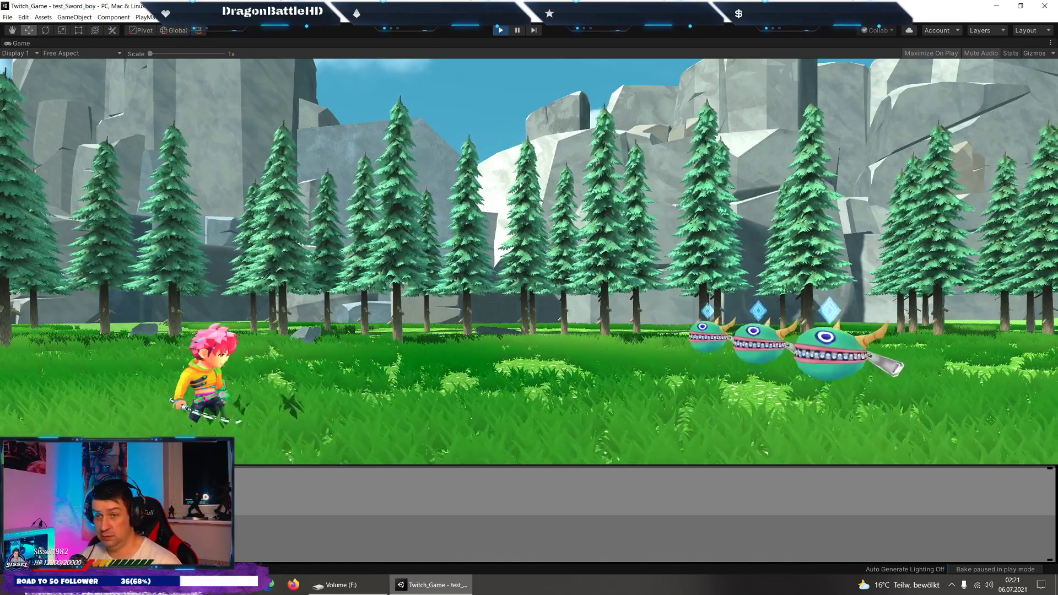
Stop play, inspect the E1, E2 and E3 buttons under Enemy in the Hierarchy, then replay.
left_click(500, 31)
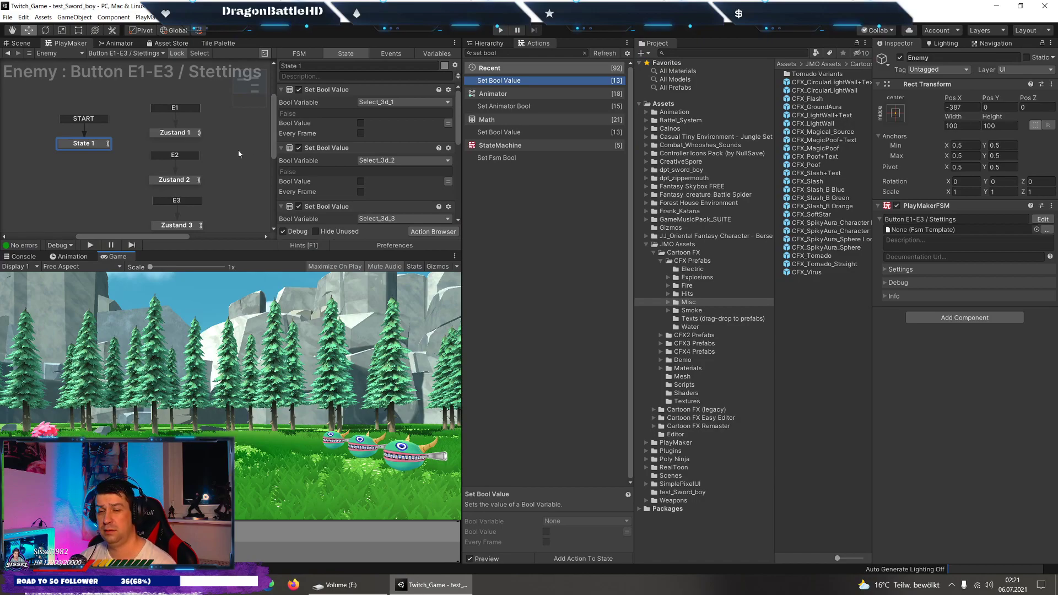
scroll(302, 165, "down", 1)
scroll(302, 165, "down", 1)
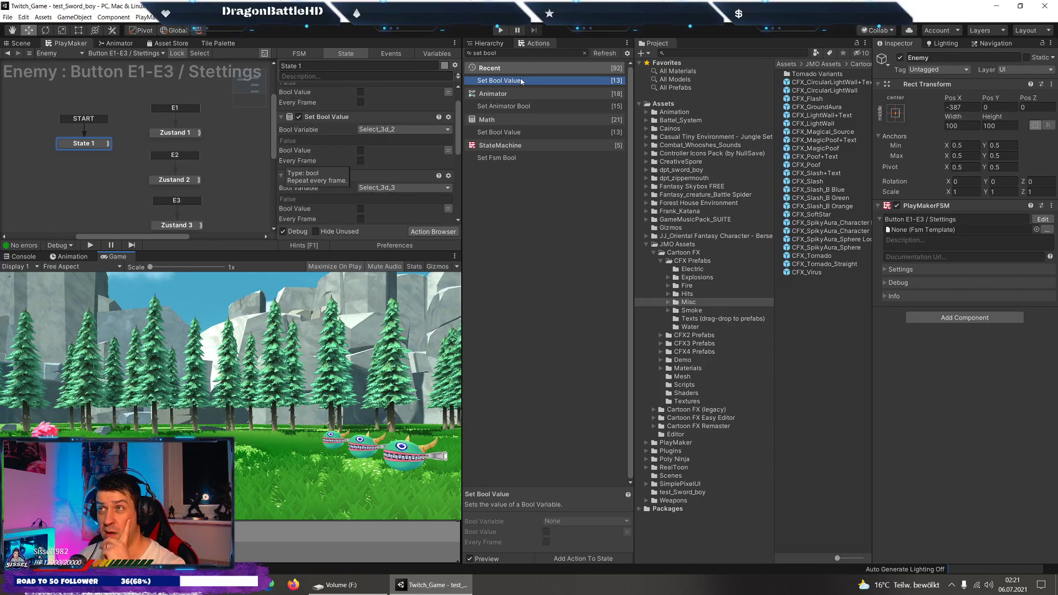
left_click(487, 43)
left_click(533, 294)
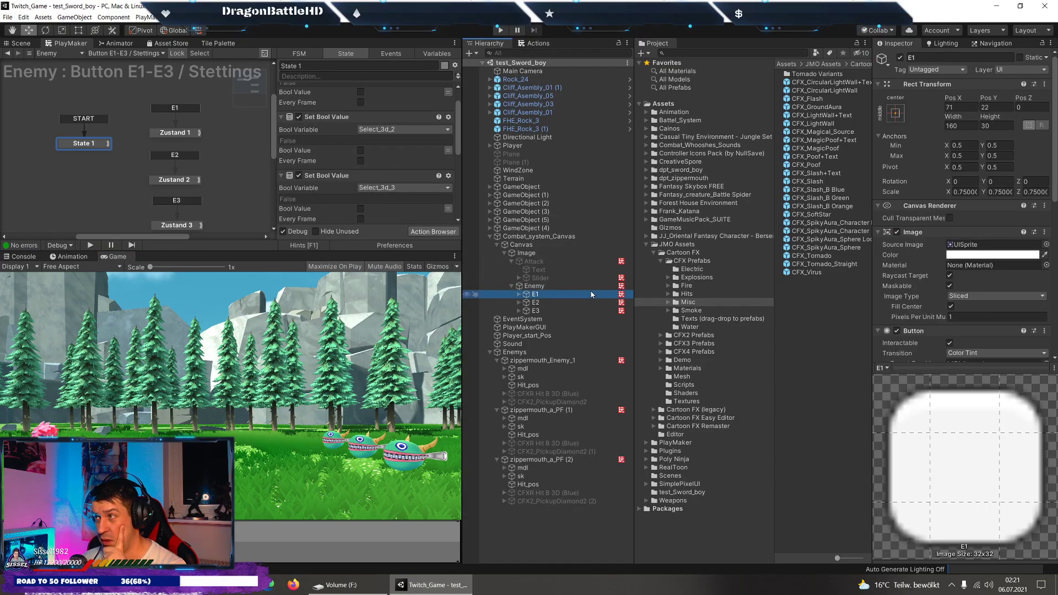
scroll(1005, 265, "down", 5)
left_click(548, 303)
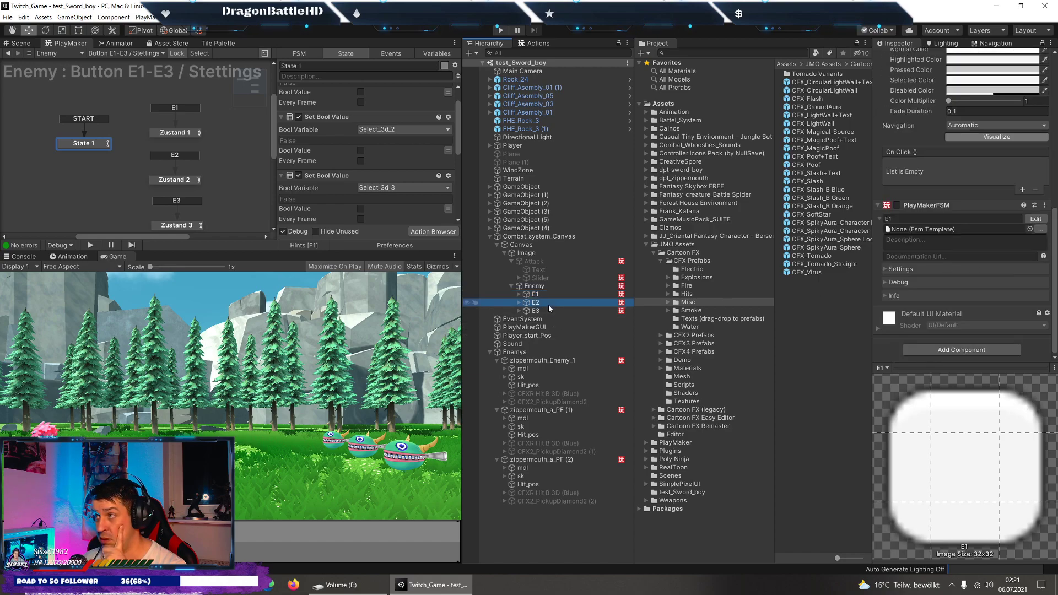
left_click(548, 311)
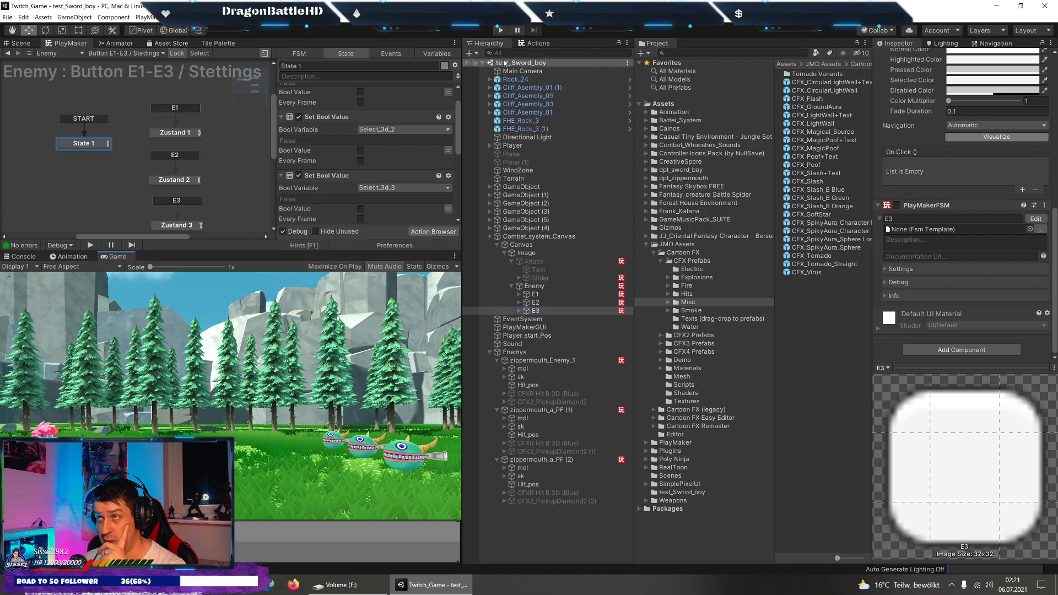
left_click(501, 30)
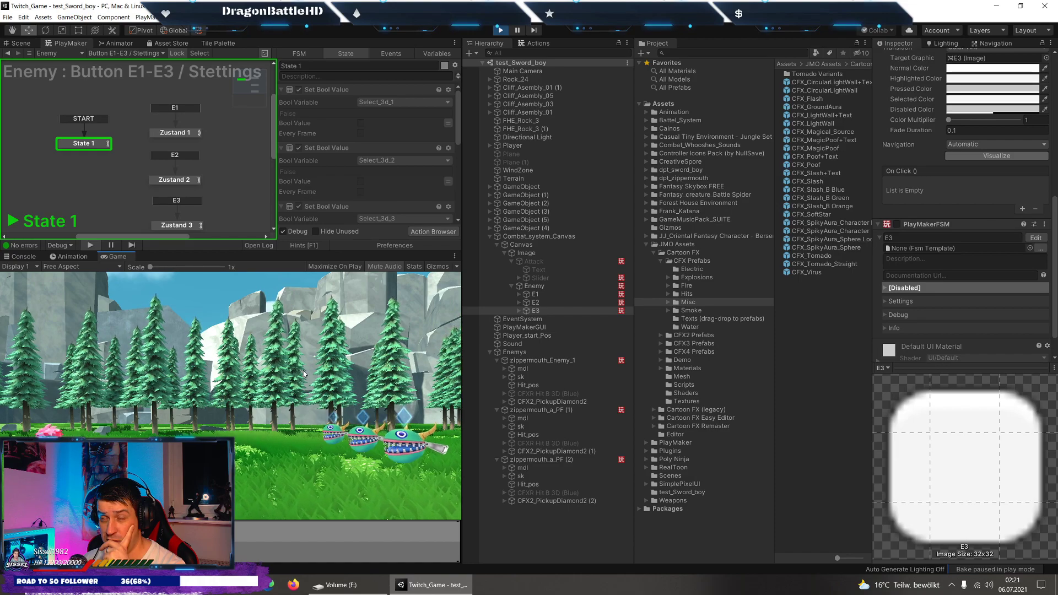
Open the first zippermouth enemy's Selection FSM in PlayMaker.
left_click(541, 359)
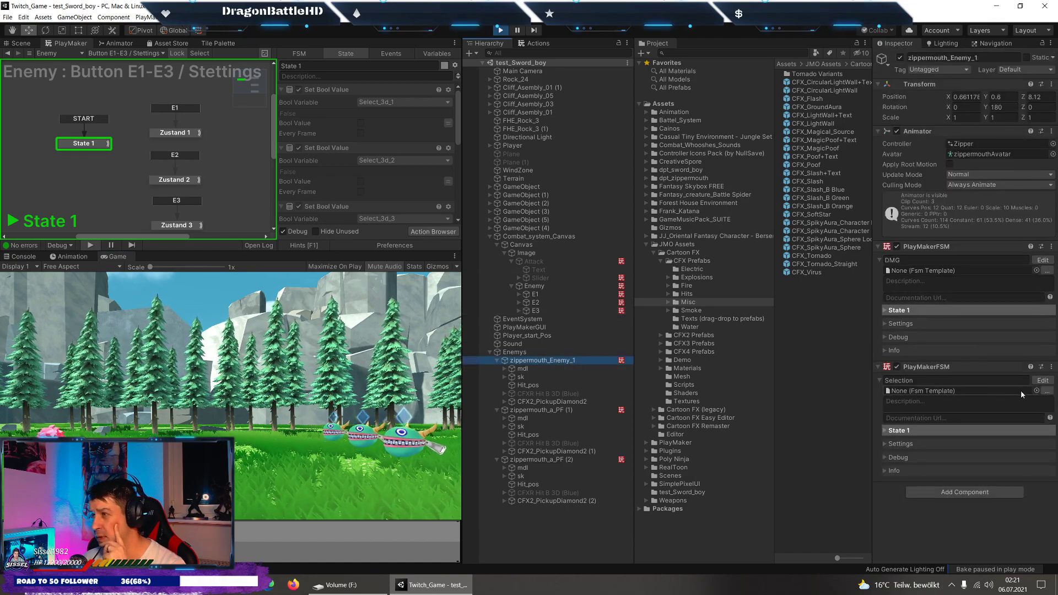
left_click(1041, 381)
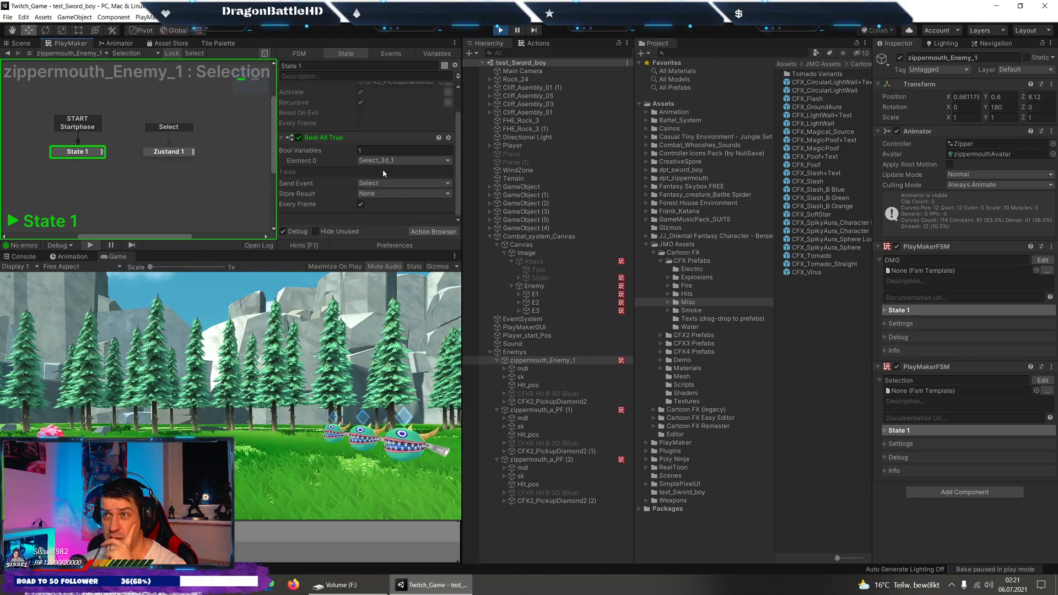
left_click(501, 32)
scroll(359, 175, "down", 3)
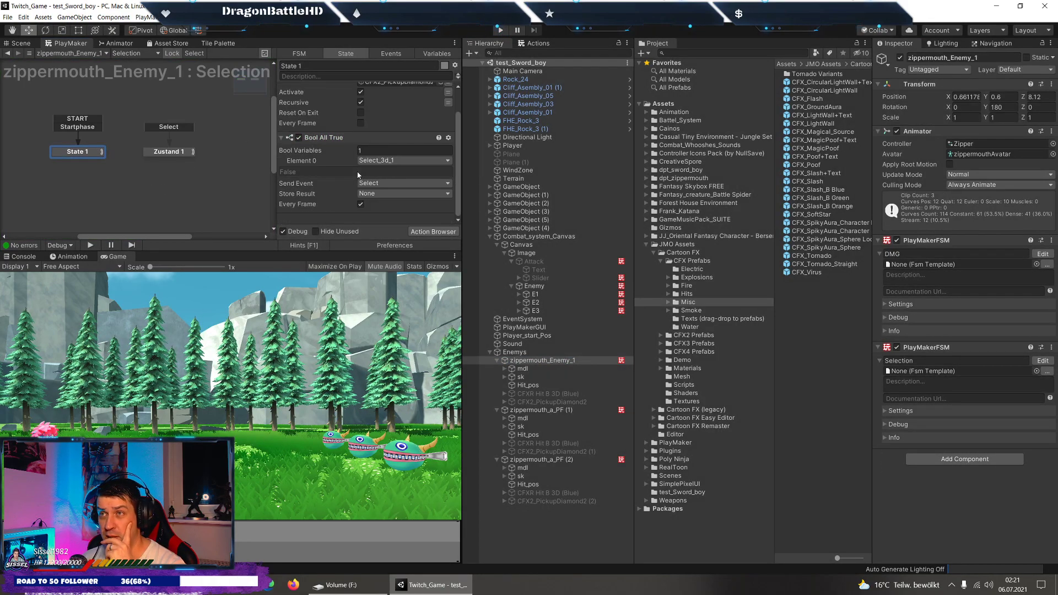
scroll(405, 182, "up", 3)
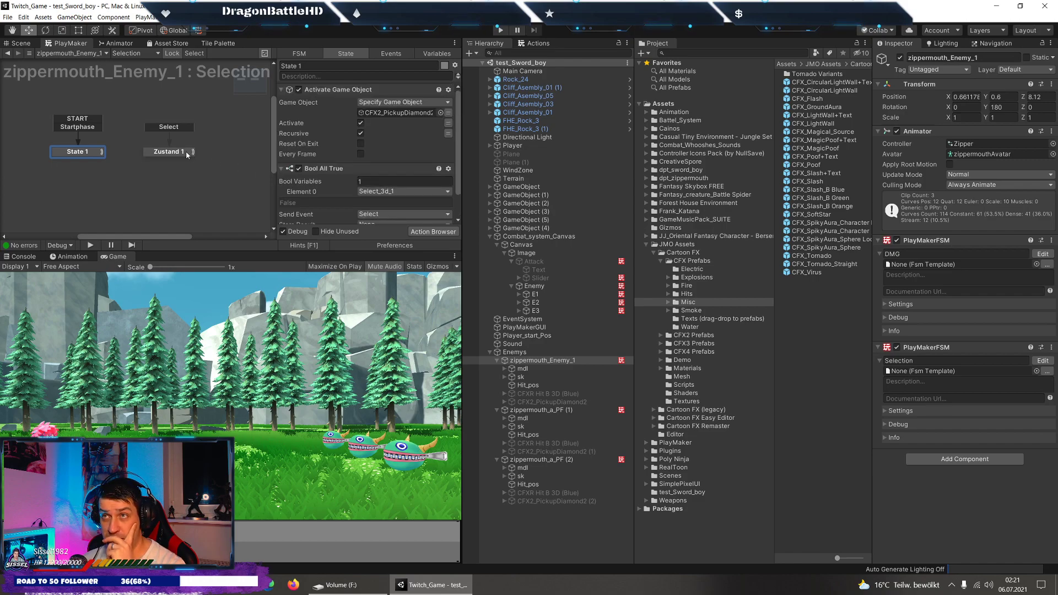
Compare the State 1 and Zustand 1 actions and locate the diamond effect object they target.
left_click(372, 116)
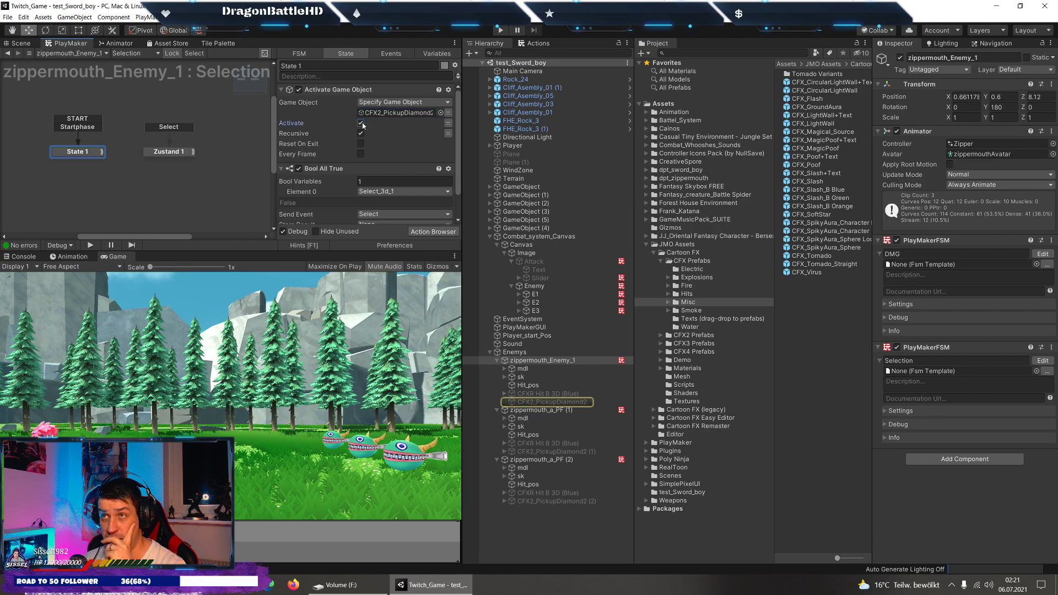
left_click(179, 150)
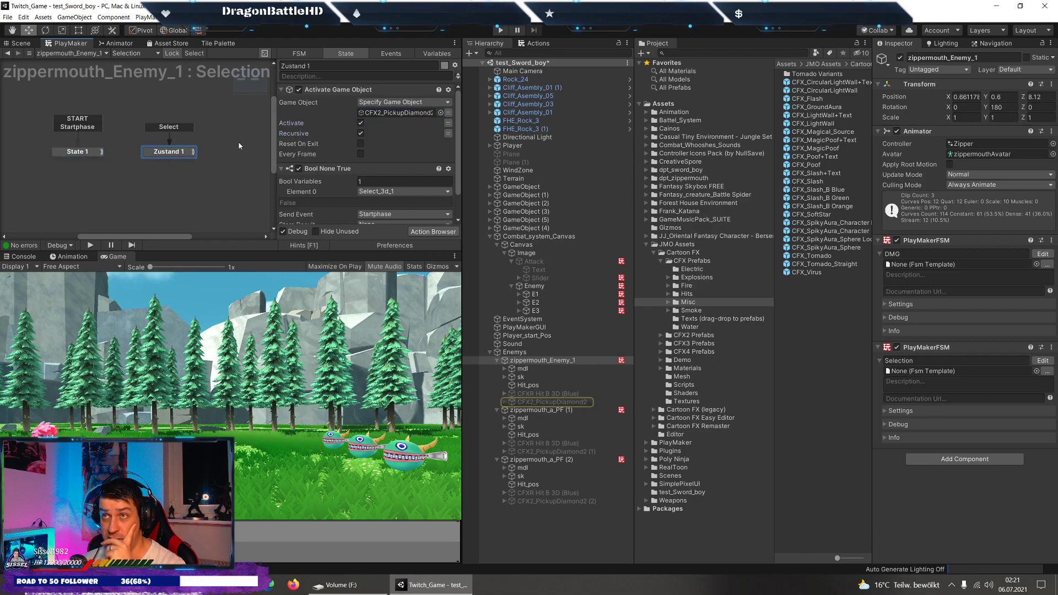
left_click(379, 114)
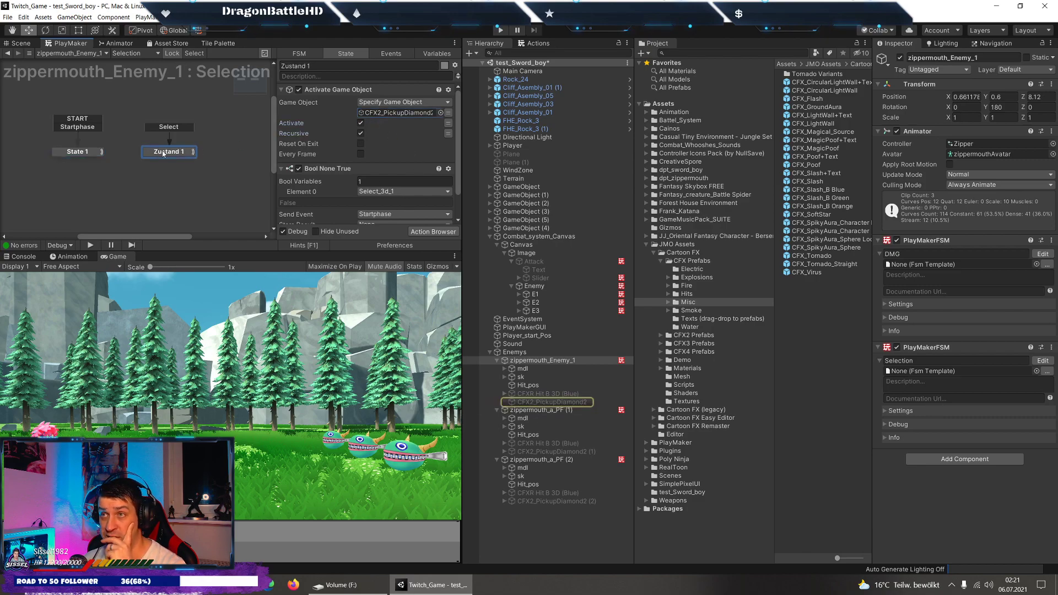
left_click(79, 152)
left_click(183, 155)
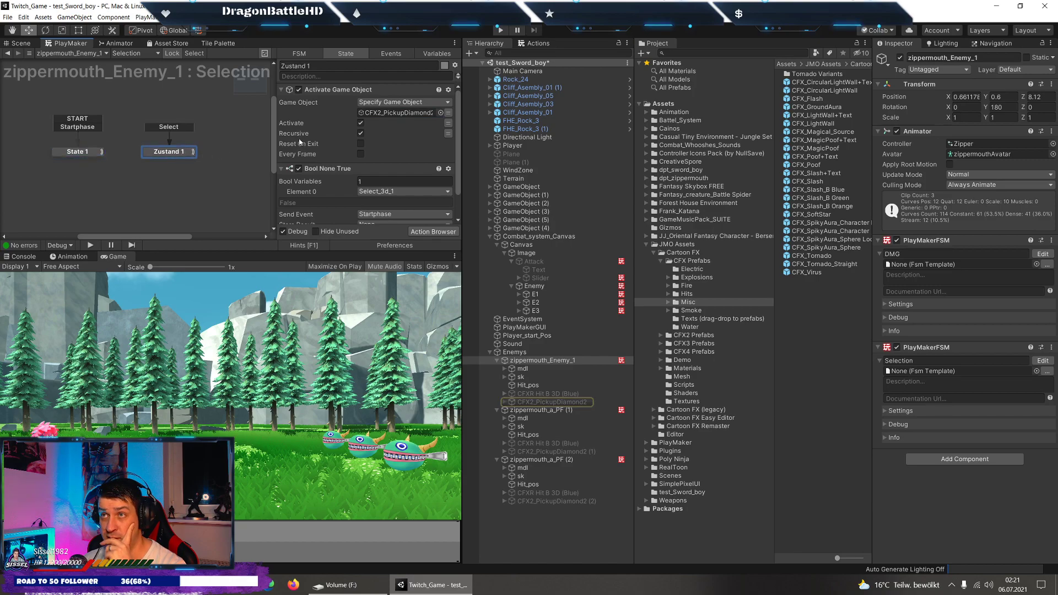
left_click(86, 154)
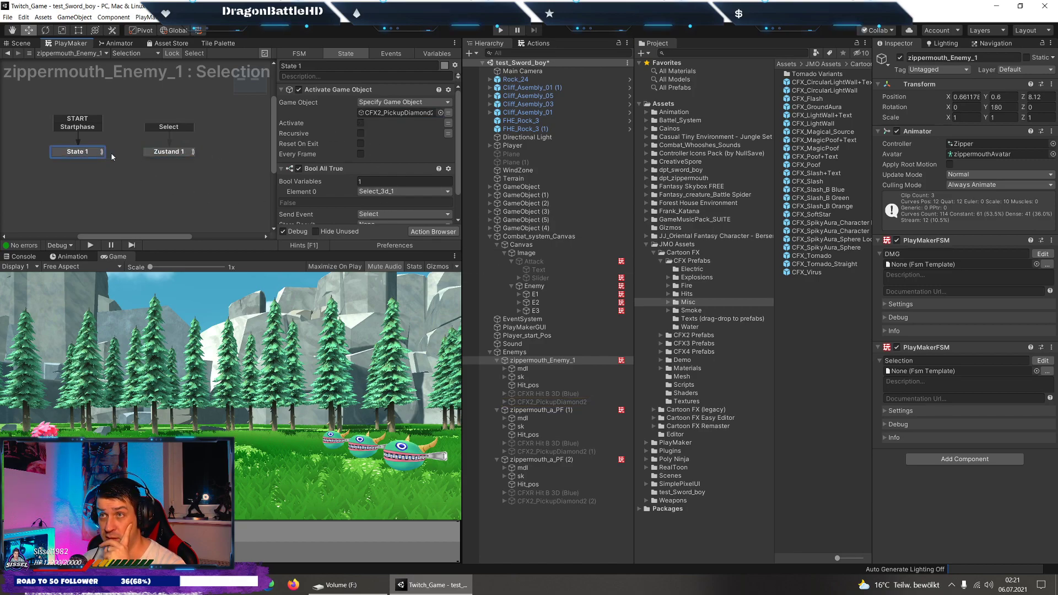
left_click(193, 153)
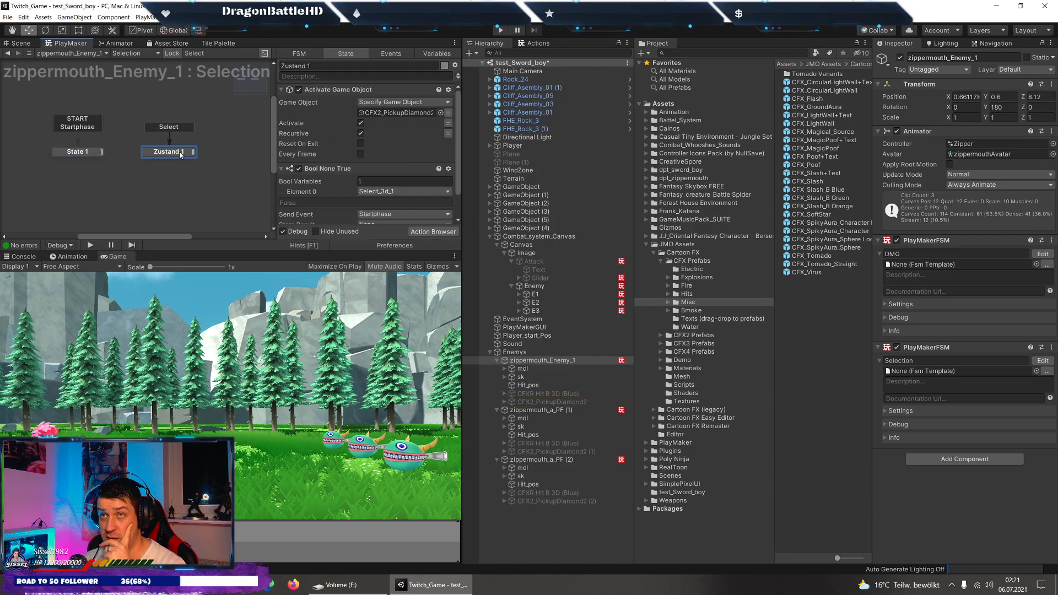
Check zippermouth_a_PF (1)'s diamond effect object and its Zustand 1 actions.
left_click(587, 411)
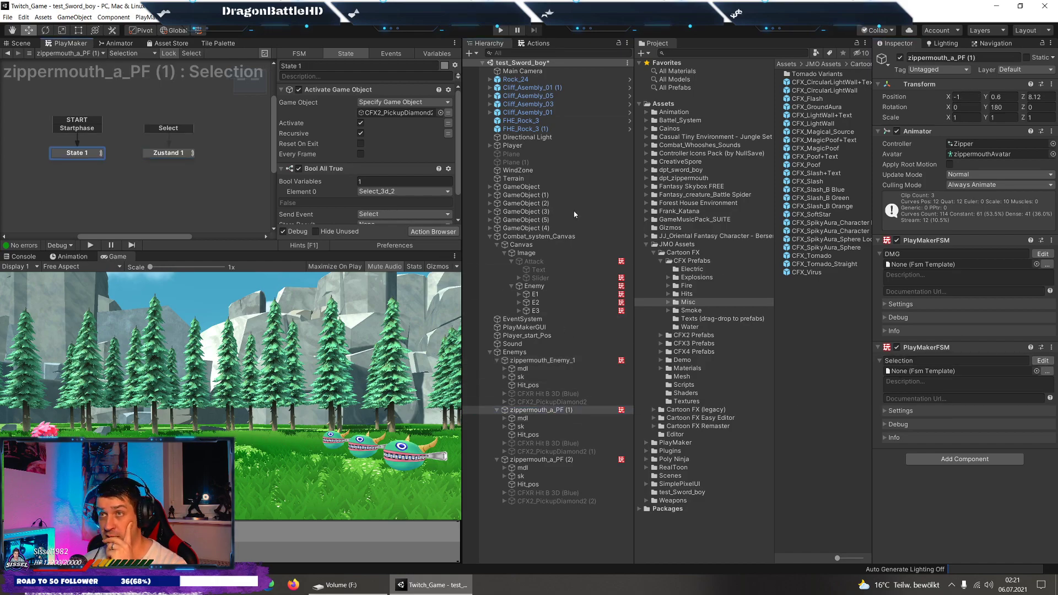
left_click(371, 112)
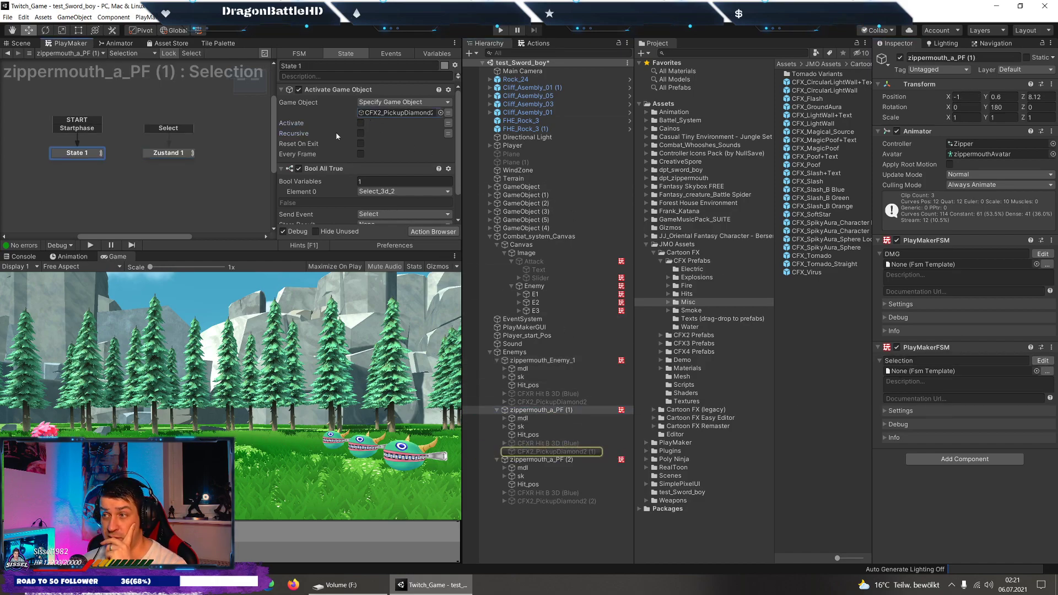
left_click(170, 155)
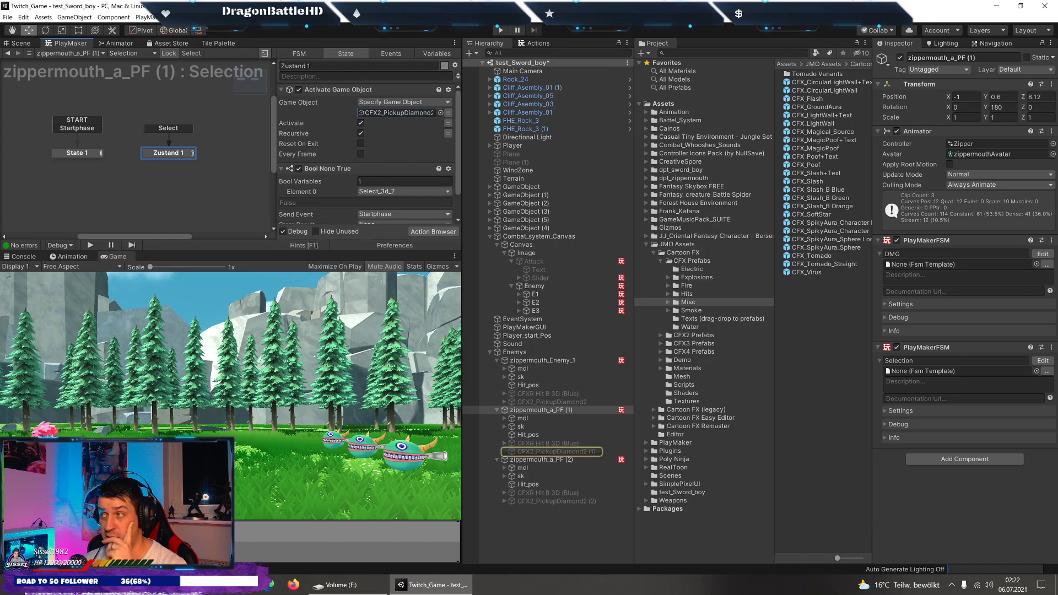
Open zippermouth_a_PF (2)'s Selection FSM, locate its diamond effect, and save the scene.
left_click(557, 460)
left_click(1042, 361)
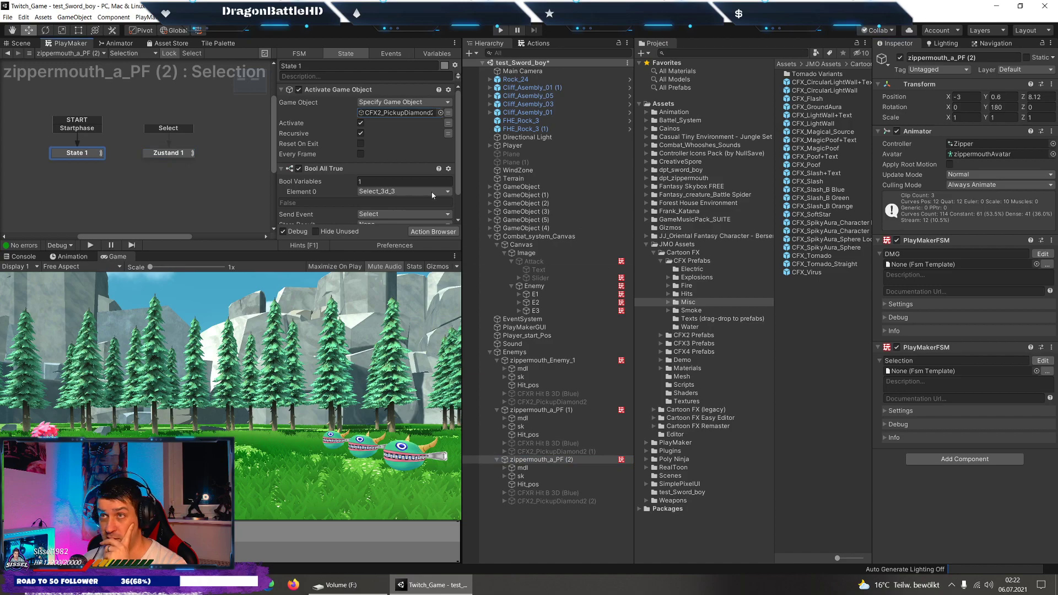
left_click(381, 113)
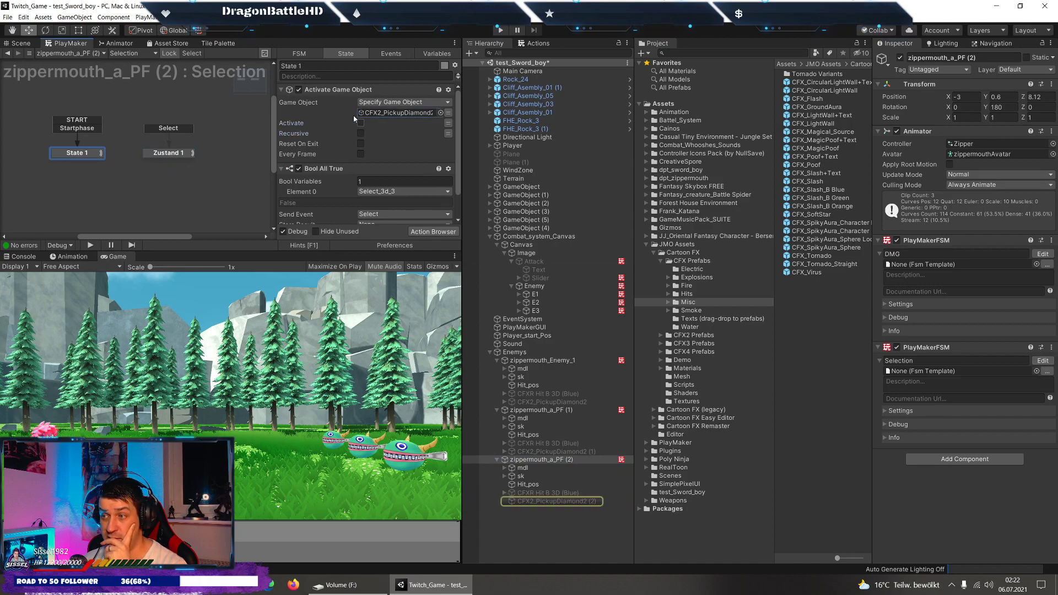
left_click(8, 17)
left_click(22, 51)
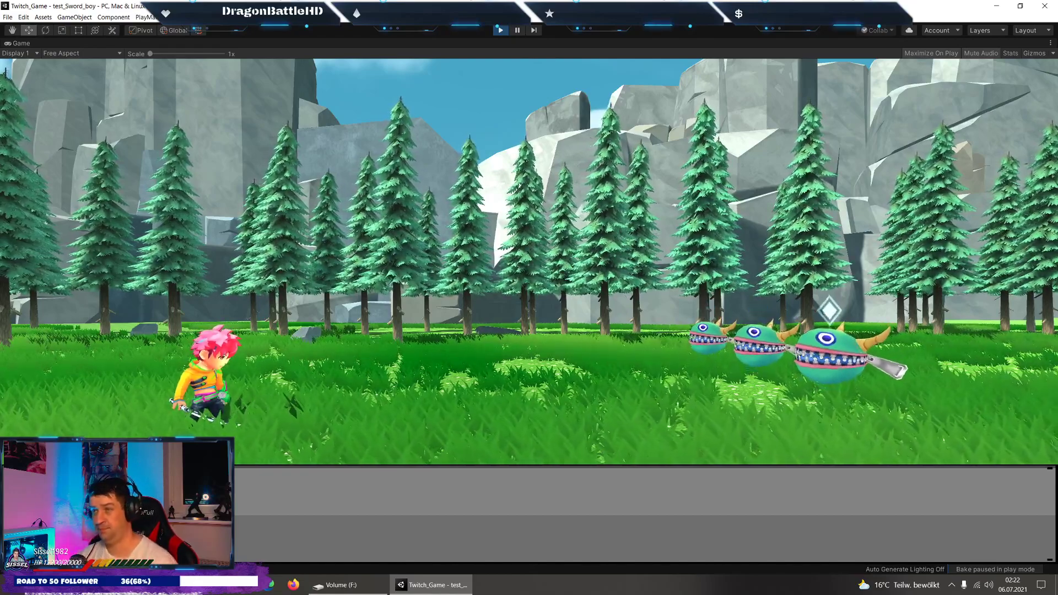
Stop the playtest with Ctrl+P and view the Selection FSM's Zustand 1 actions.
key("ctrl+p")
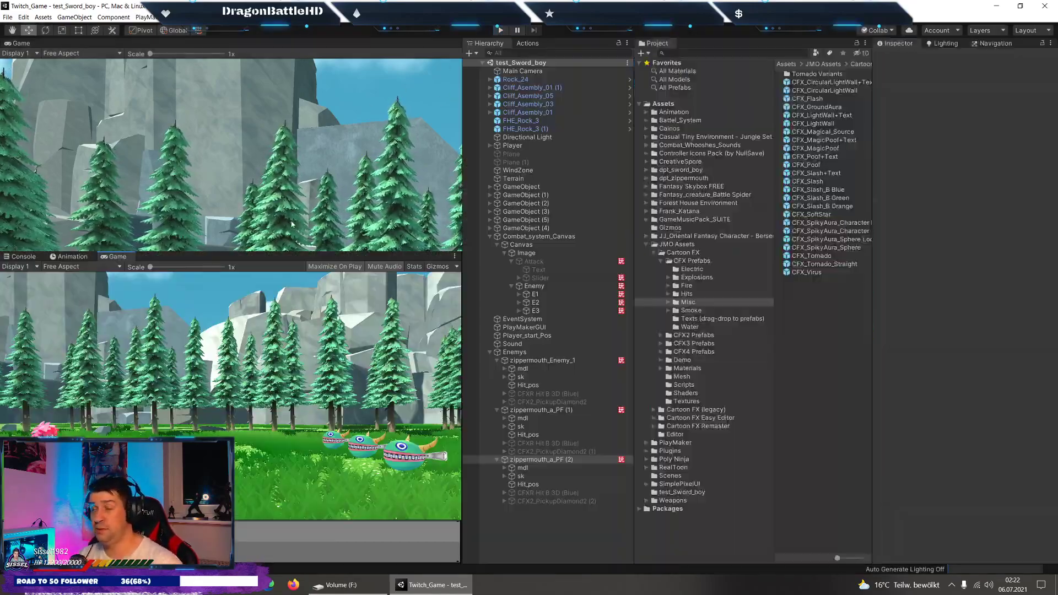
left_click(189, 154)
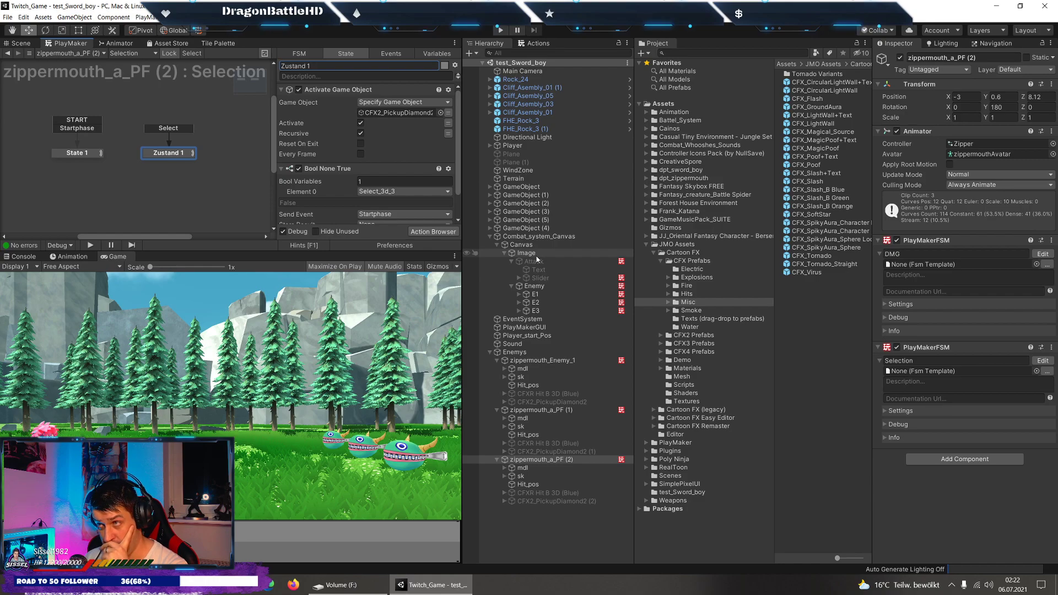
View Zustand 1 of the Enemy group's Button E1-E3 / Settings FSM, then reactivate the Attack object.
left_click(533, 286)
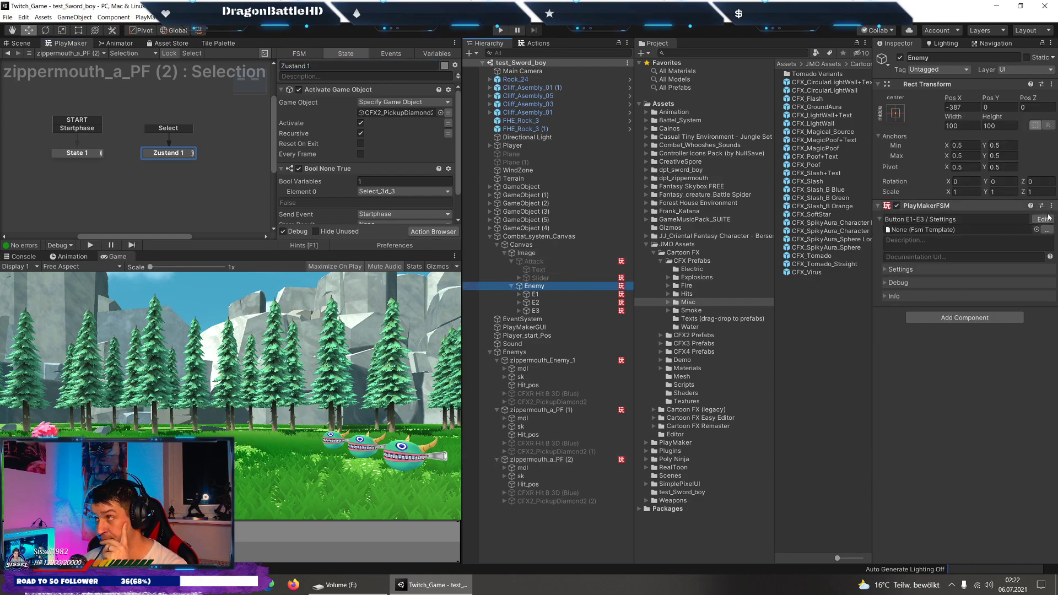
left_click(1043, 219)
left_click(157, 119)
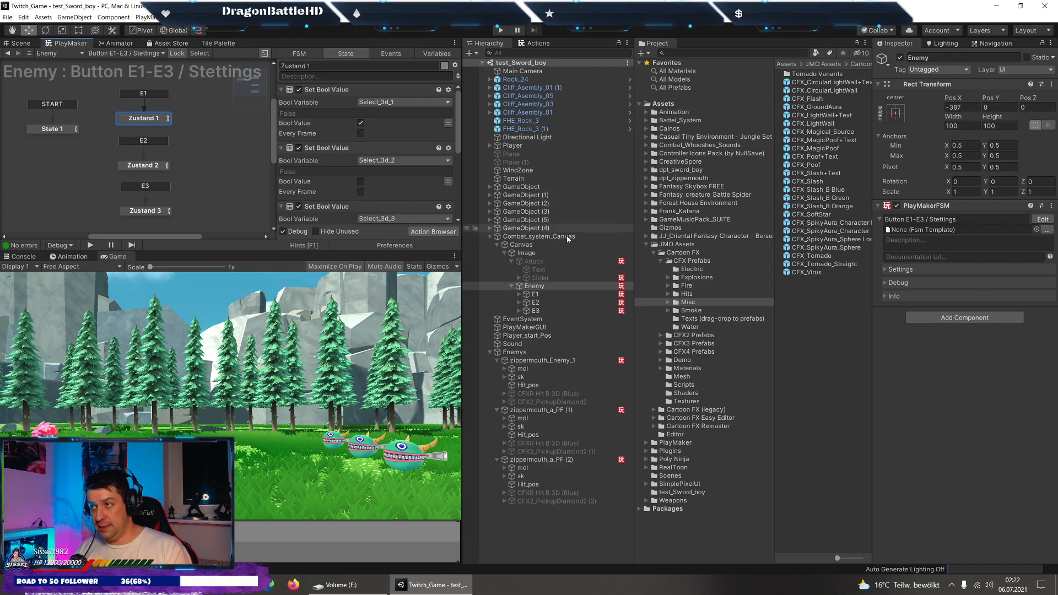
left_click(534, 261)
left_click(900, 58)
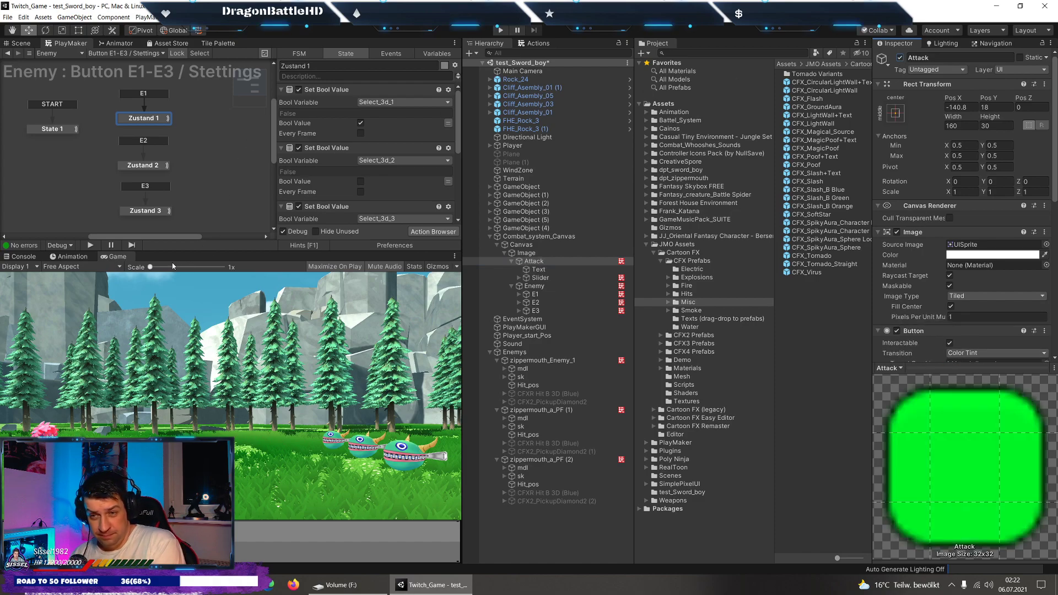
In the 2D scene view, move the Attack button slightly down and to the right.
left_click(21, 43)
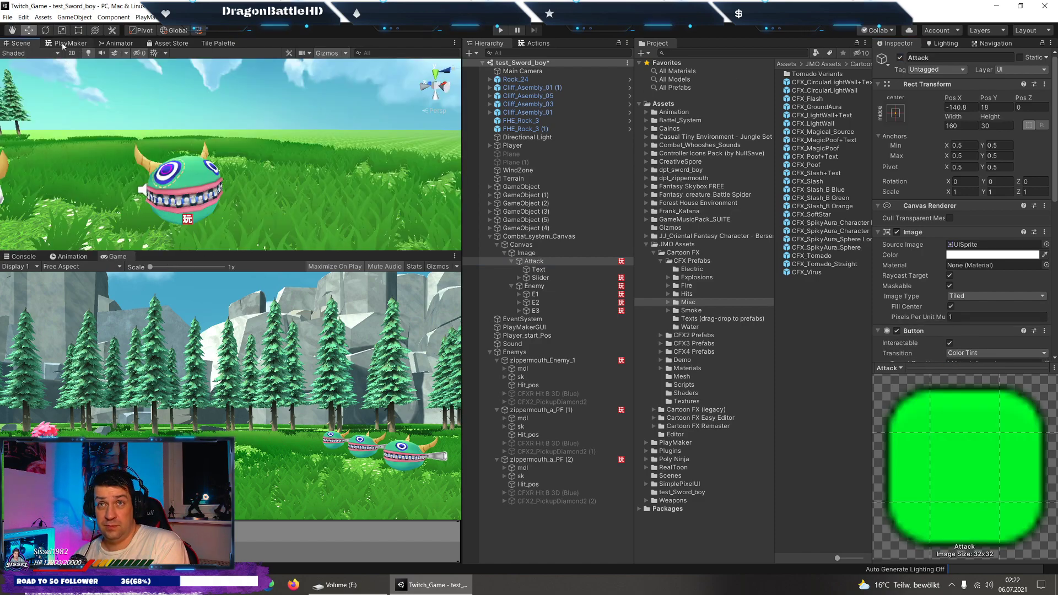
left_click(73, 53)
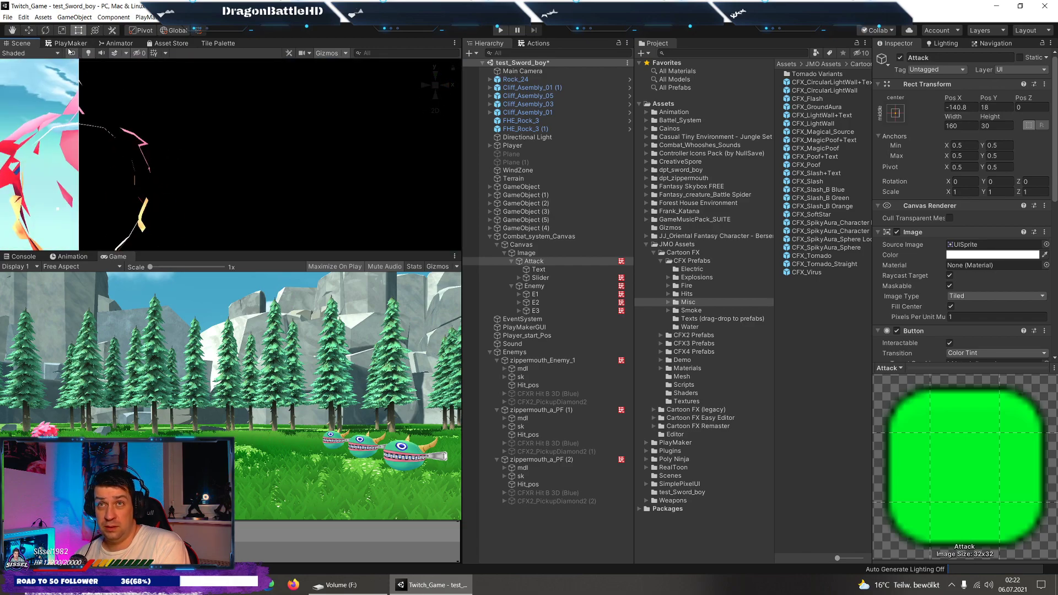
left_click(72, 53)
left_click(72, 53)
double_click(543, 265)
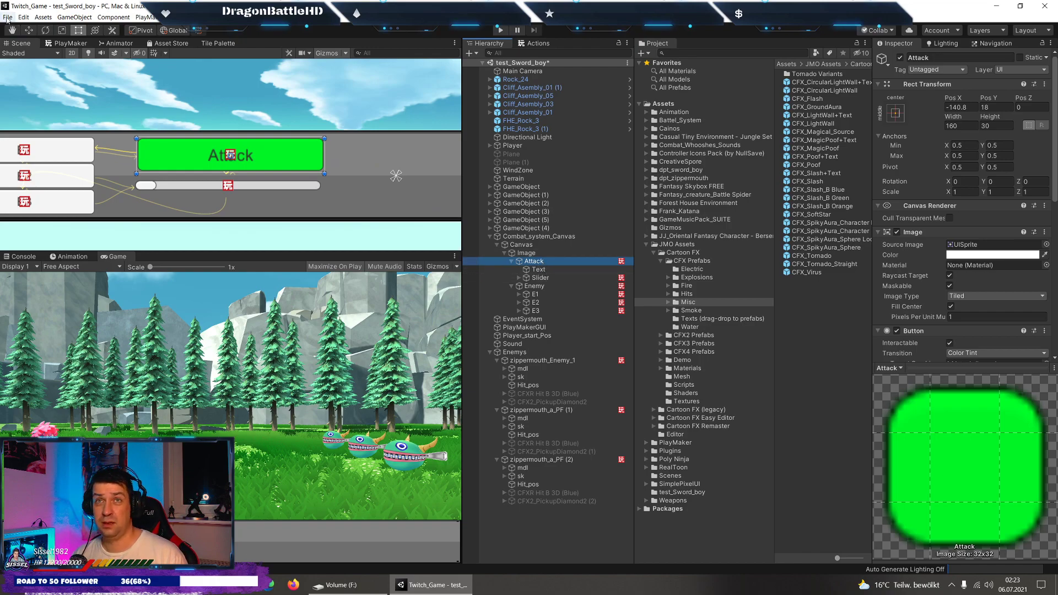
left_click(29, 31)
left_click_drag(222, 118, 234, 138)
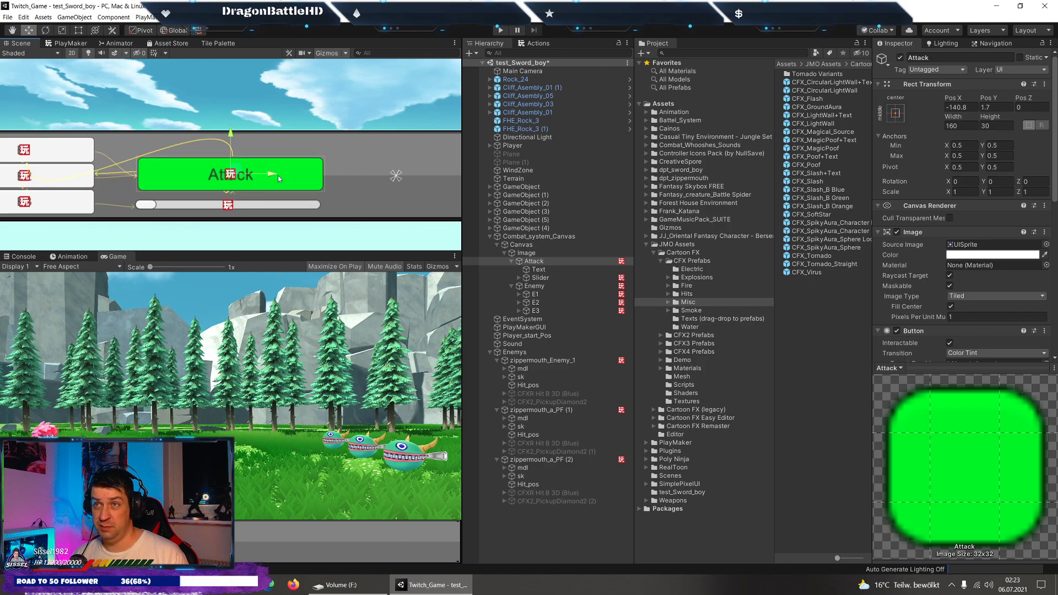
left_click_drag(278, 175, 284, 175)
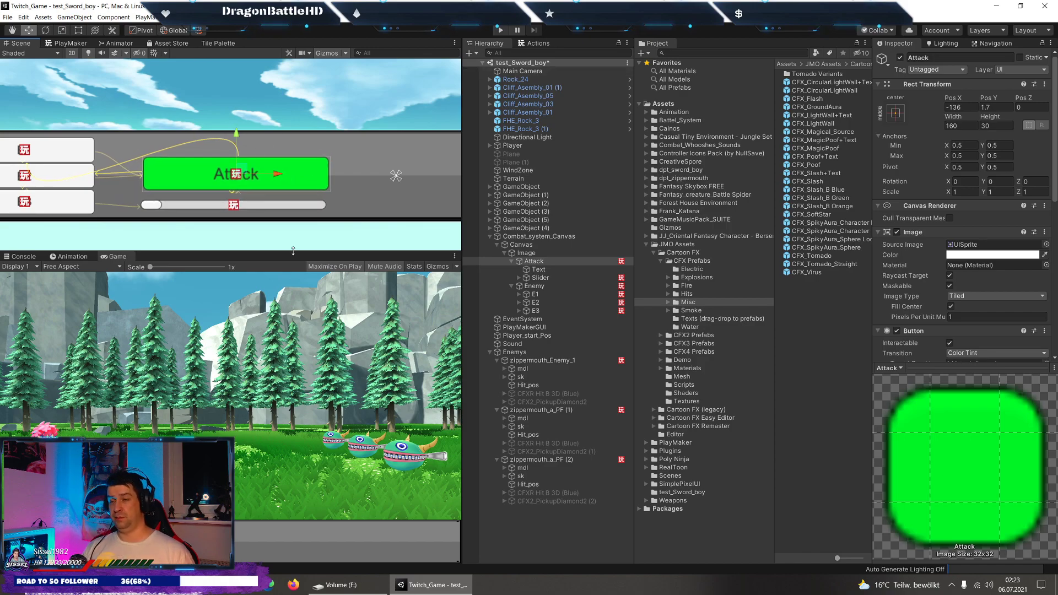
Disable the Attack button's PlayMakerFSM and go back to the Enemy group's FSM editor.
scroll(916, 231, "down", 10)
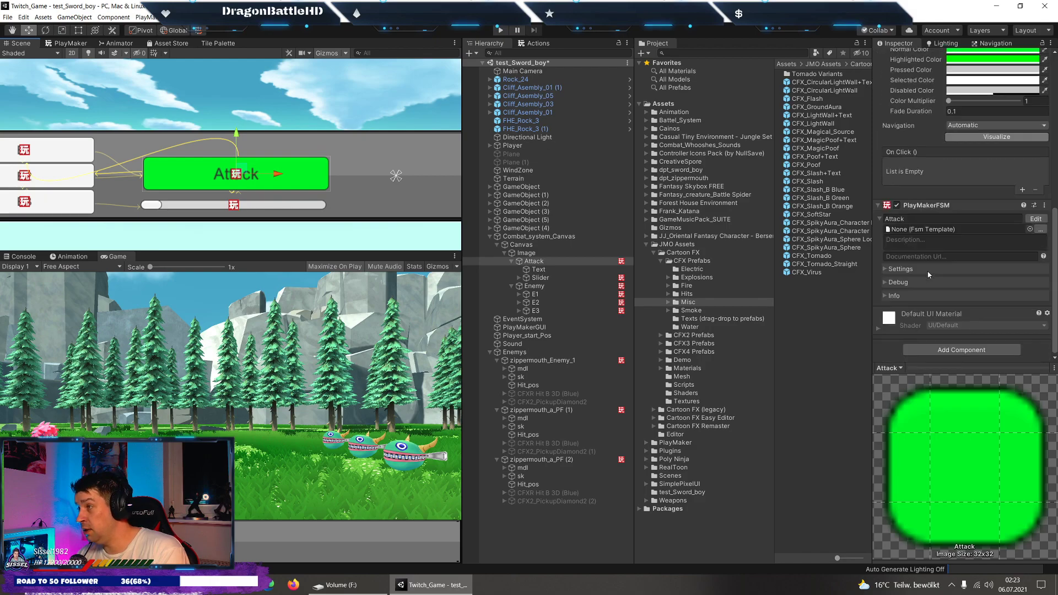
left_click(897, 205)
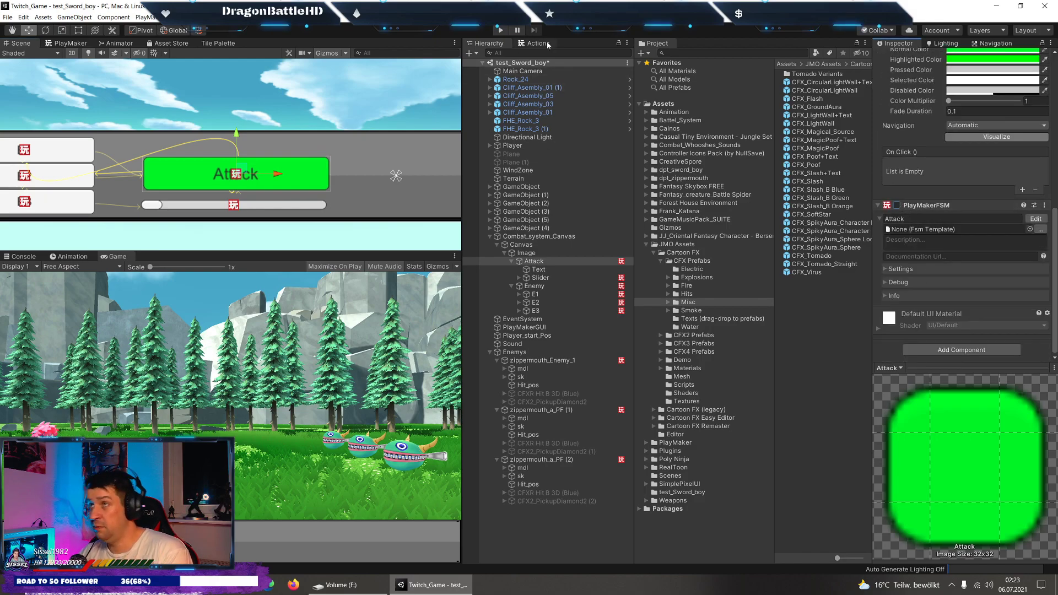
left_click(540, 285)
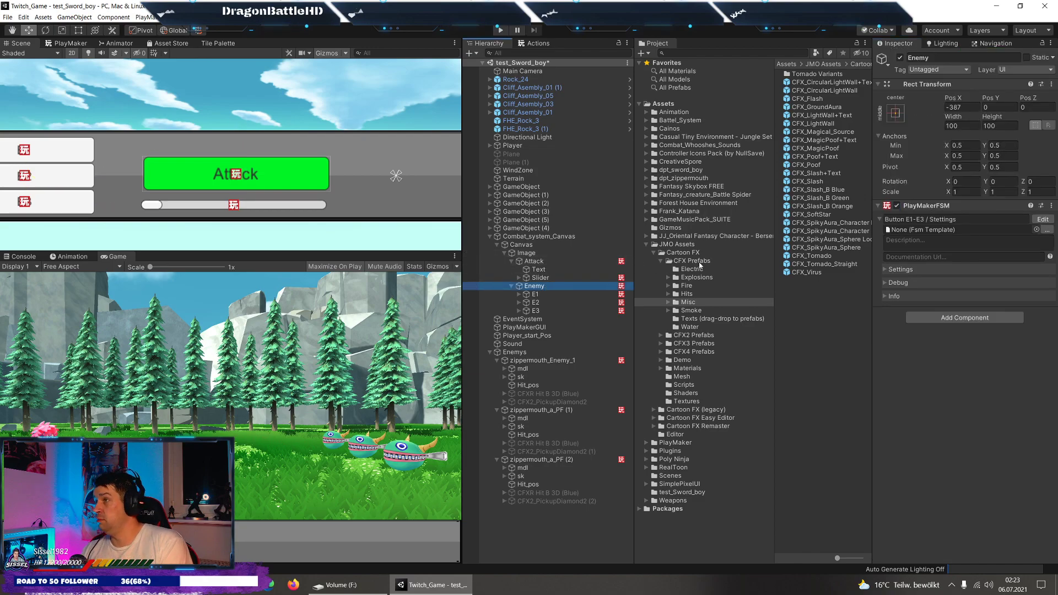
left_click(1039, 219)
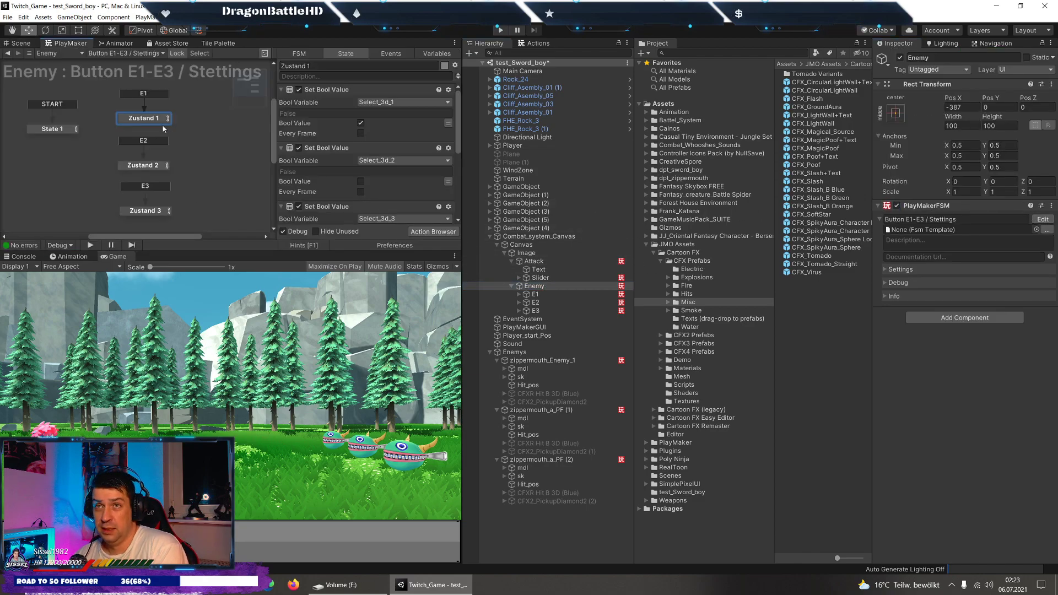
Deactivate the Attack button object.
scroll(385, 160, "down", 5)
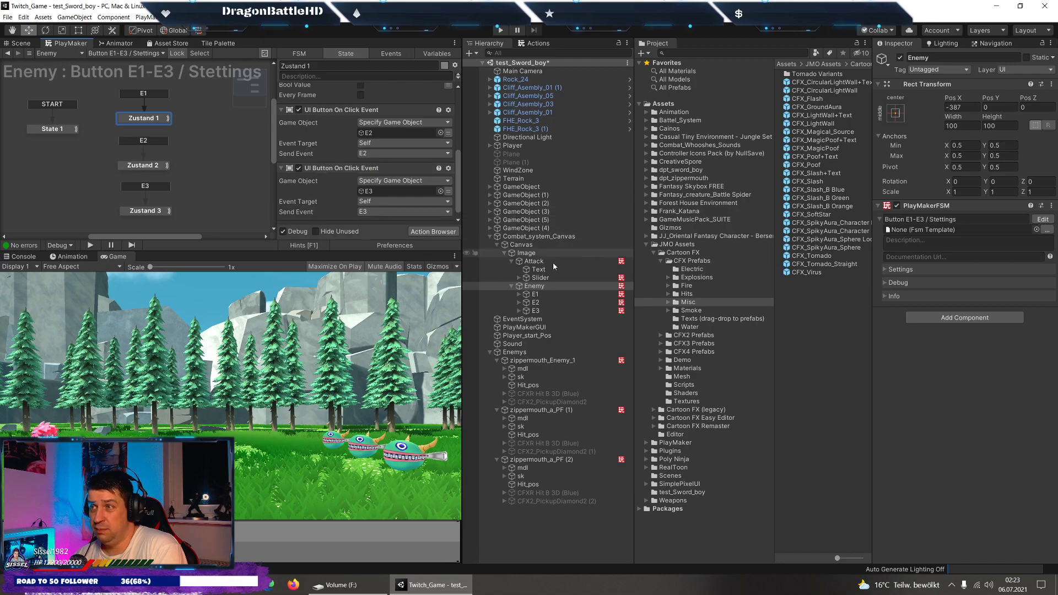
left_click(533, 261)
left_click(901, 58)
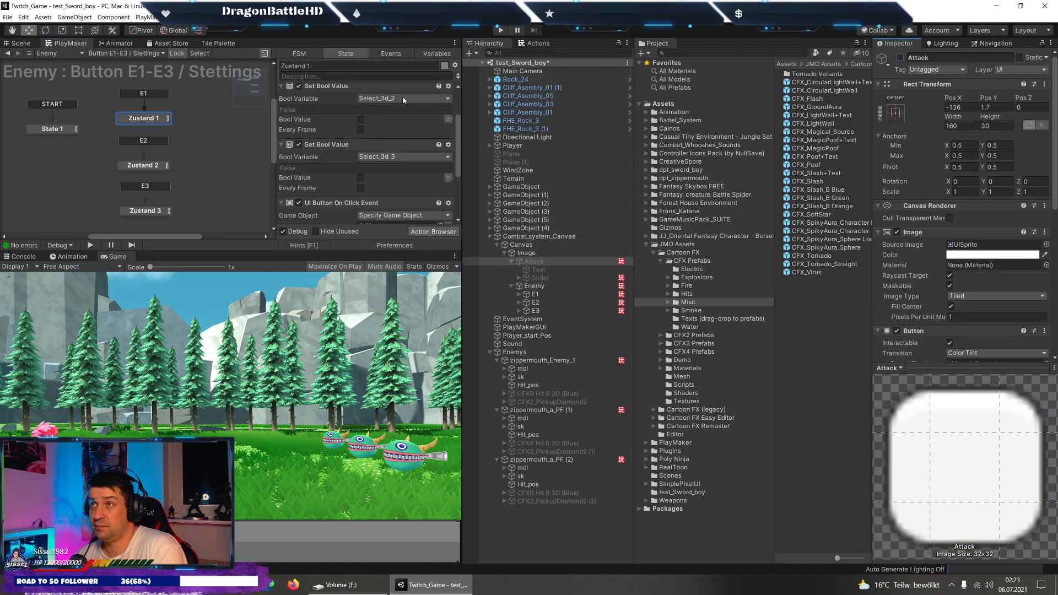
Add an Activate Game Object action to Zustand 1 and move it to the top.
left_click(538, 43)
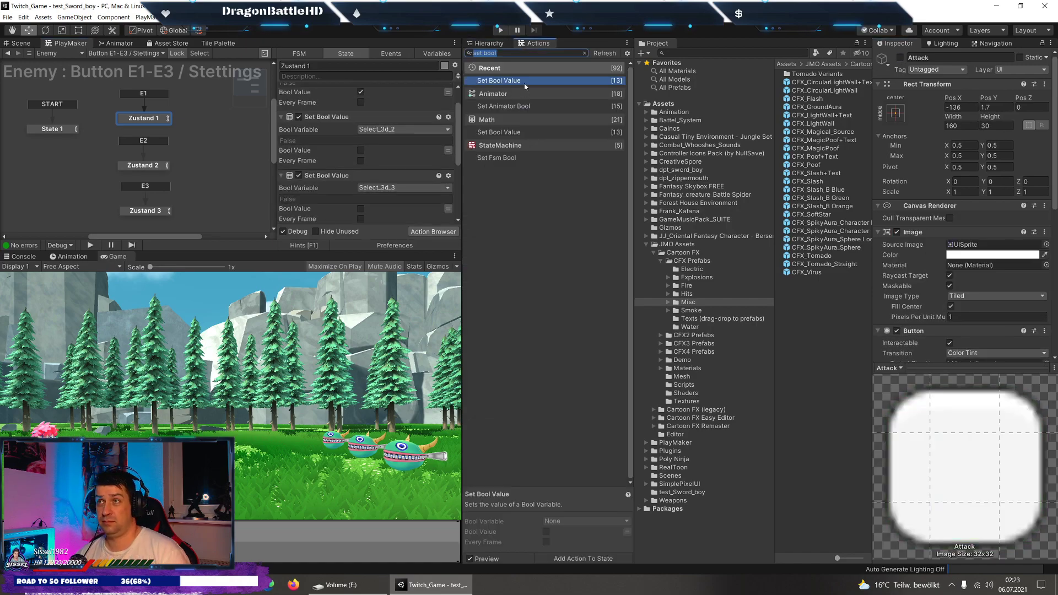
type("ste gam")
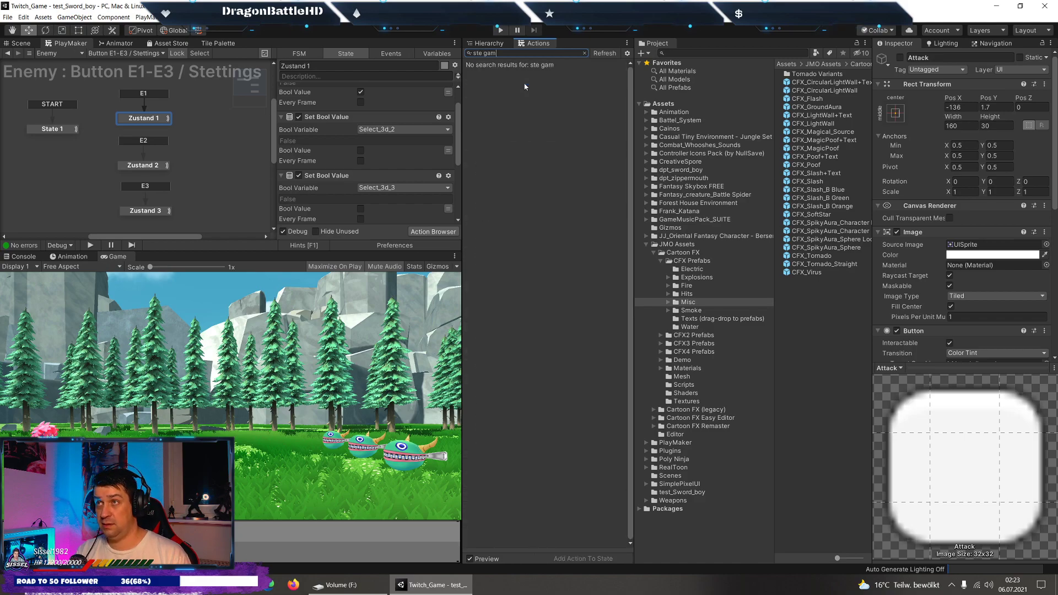
key("BackSpace")
key("BackSpace")
key("BackSpace")
type("act")
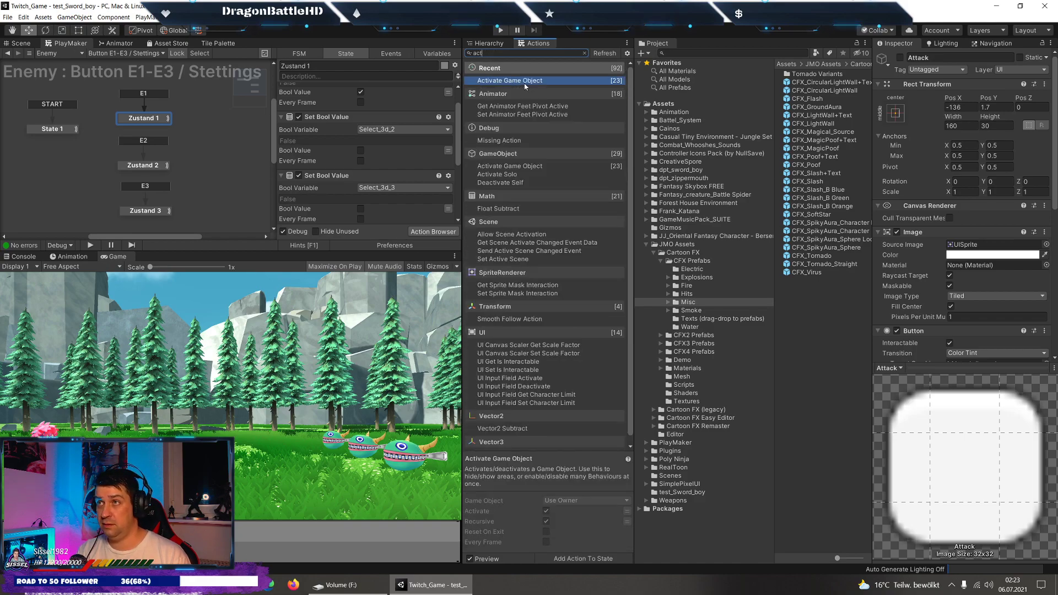
double_click(525, 80)
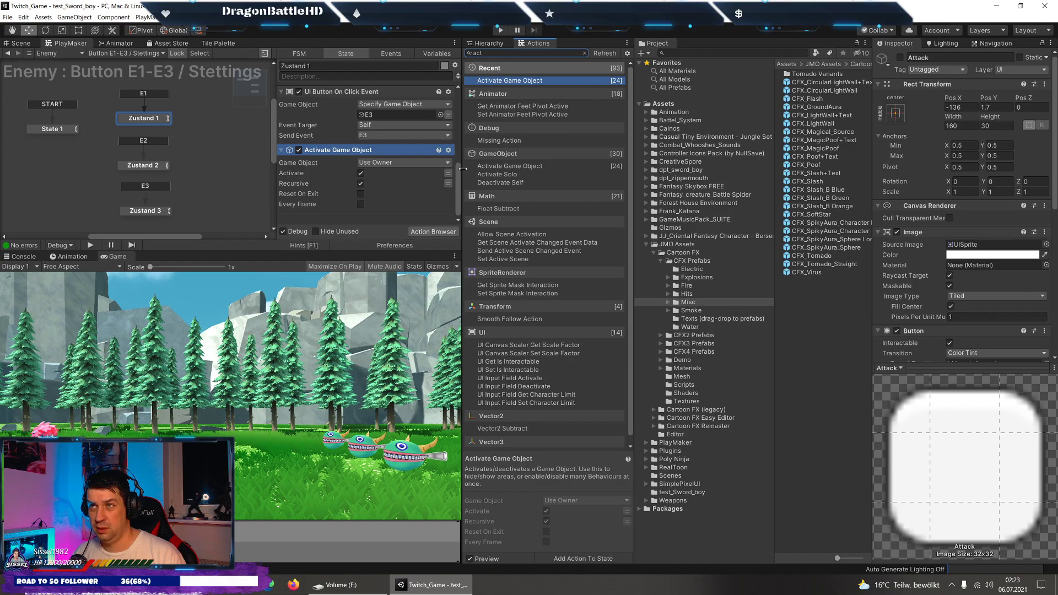
left_click_drag(458, 168, 464, 124)
double_click(465, 81)
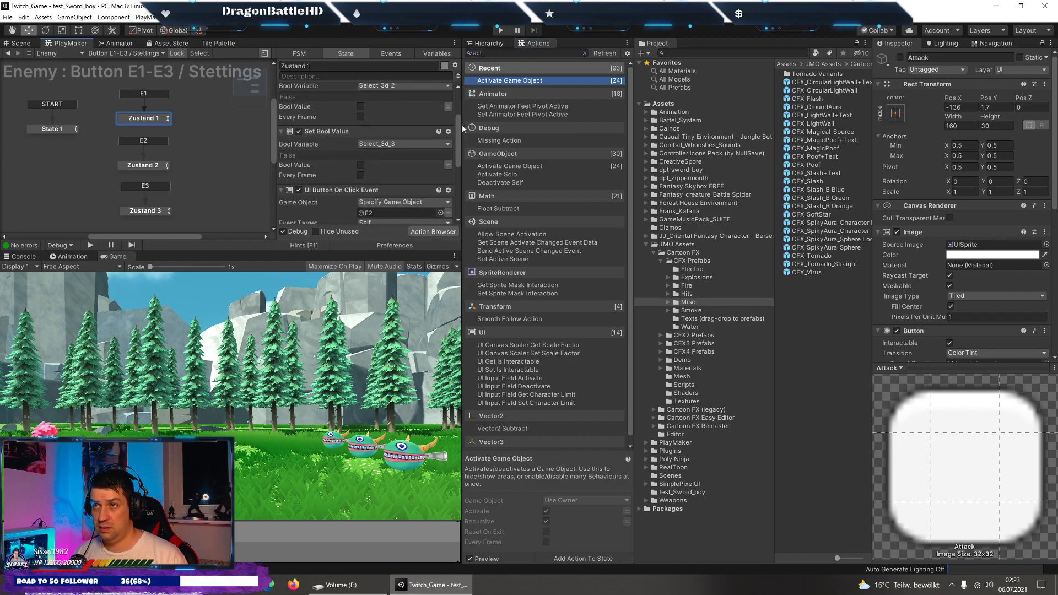
left_click(449, 183)
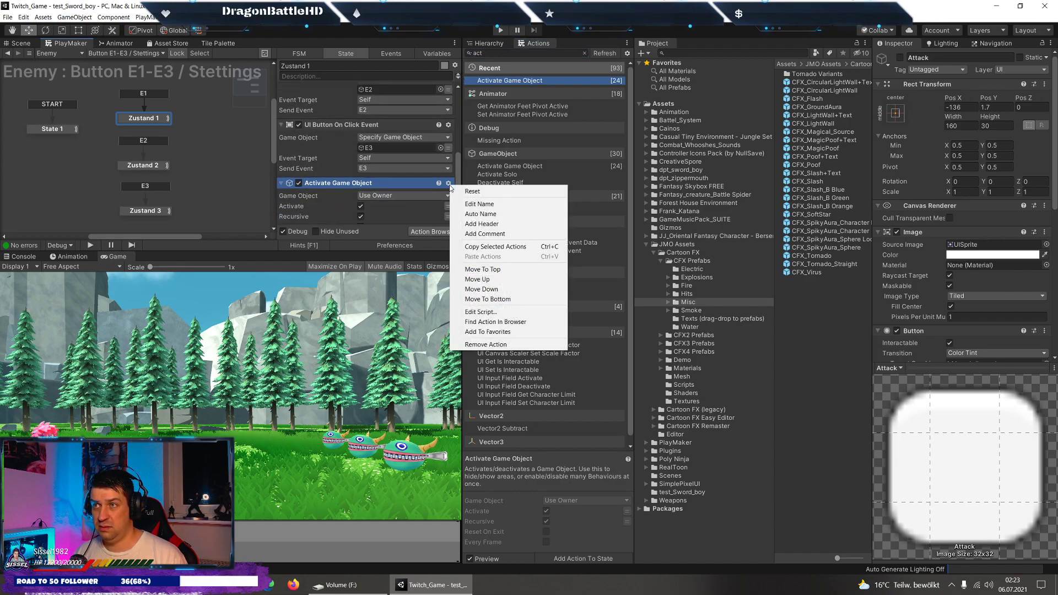
left_click(483, 269)
Set the Activate Game Object action's target to the specific Attack object.
left_click(388, 102)
left_click(389, 123)
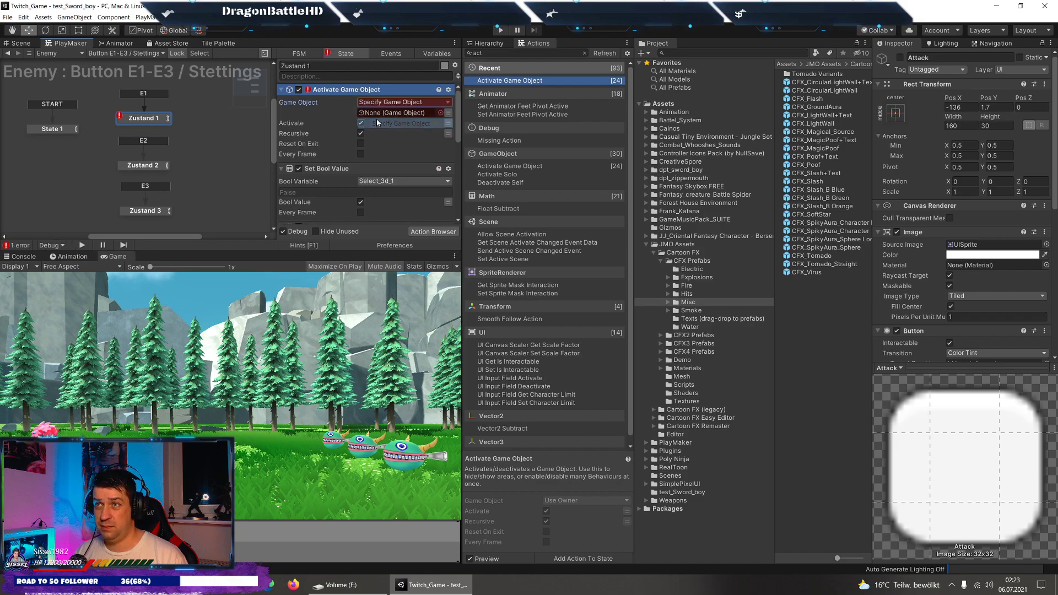
left_click(495, 44)
left_click_drag(540, 263, 399, 112)
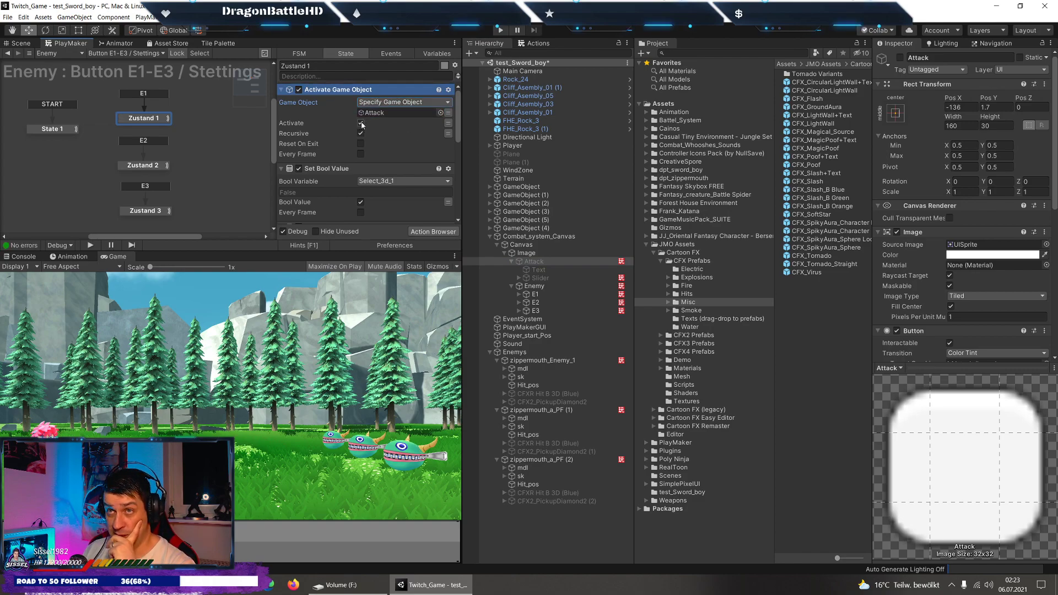
Copy the Activate Game Object (Attack) action and paste it at the top of Zustand 2 and Zustand 3.
right_click(327, 91)
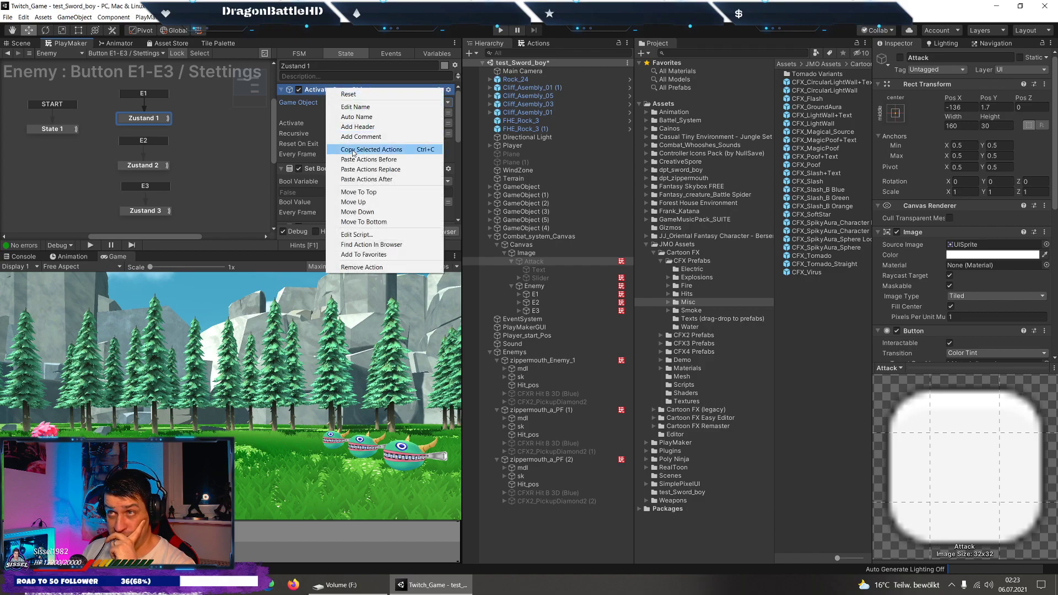
left_click(341, 148)
left_click(157, 166)
right_click(323, 90)
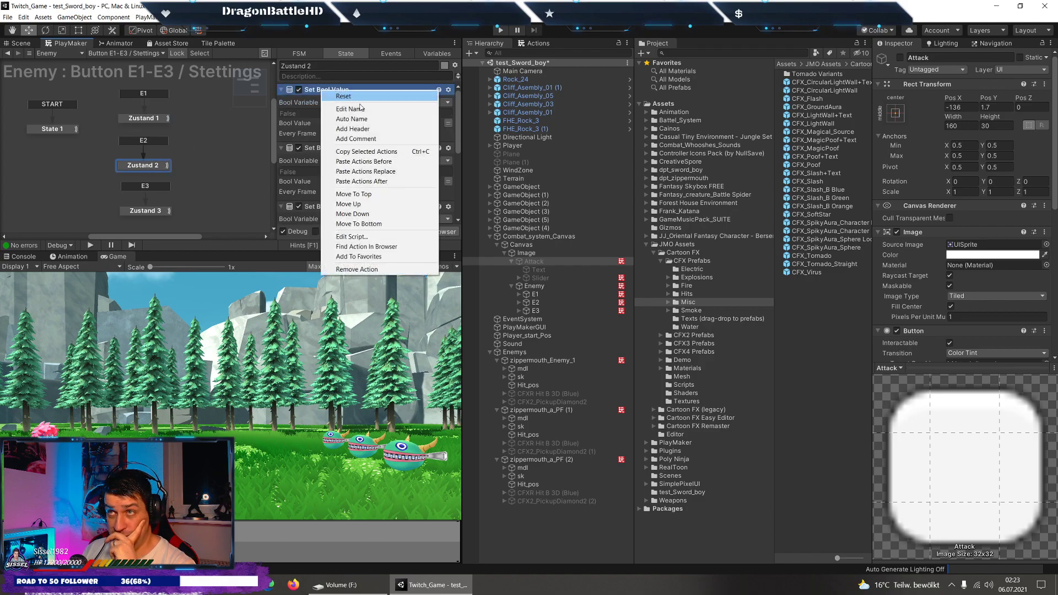
left_click(373, 162)
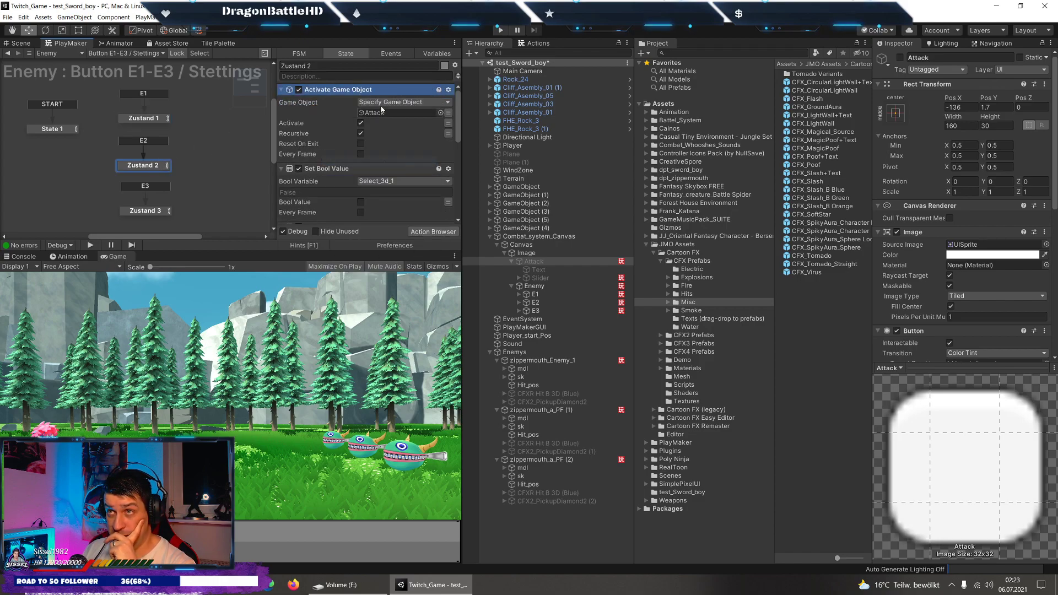
left_click(145, 211)
right_click(324, 89)
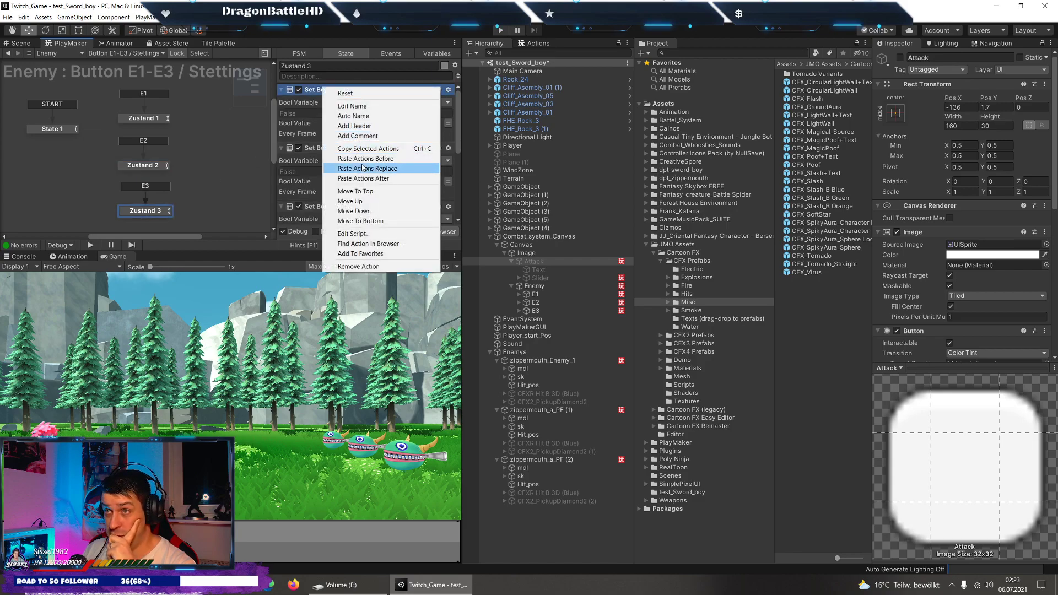
left_click(359, 159)
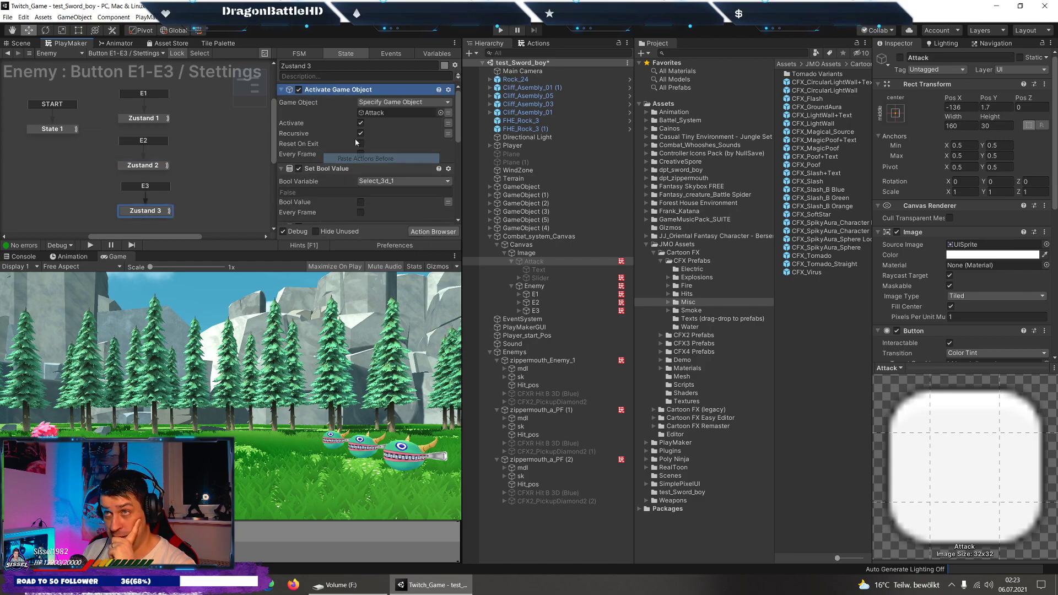
Playtest briefly, then expand the Attack button's Slider to reveal Handle Slide Area and Handle.
left_click(501, 30)
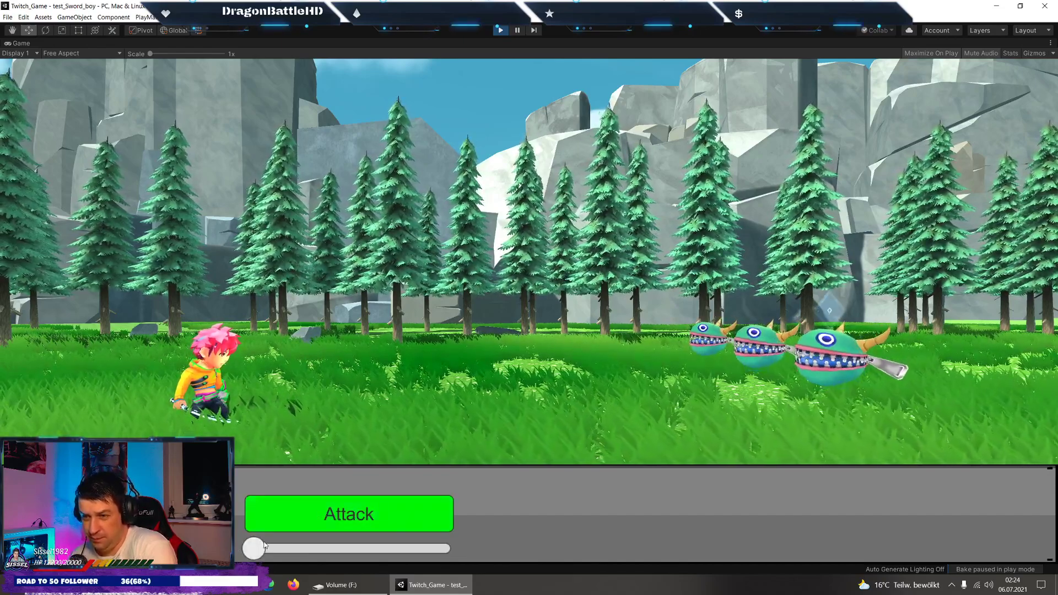
left_click(500, 30)
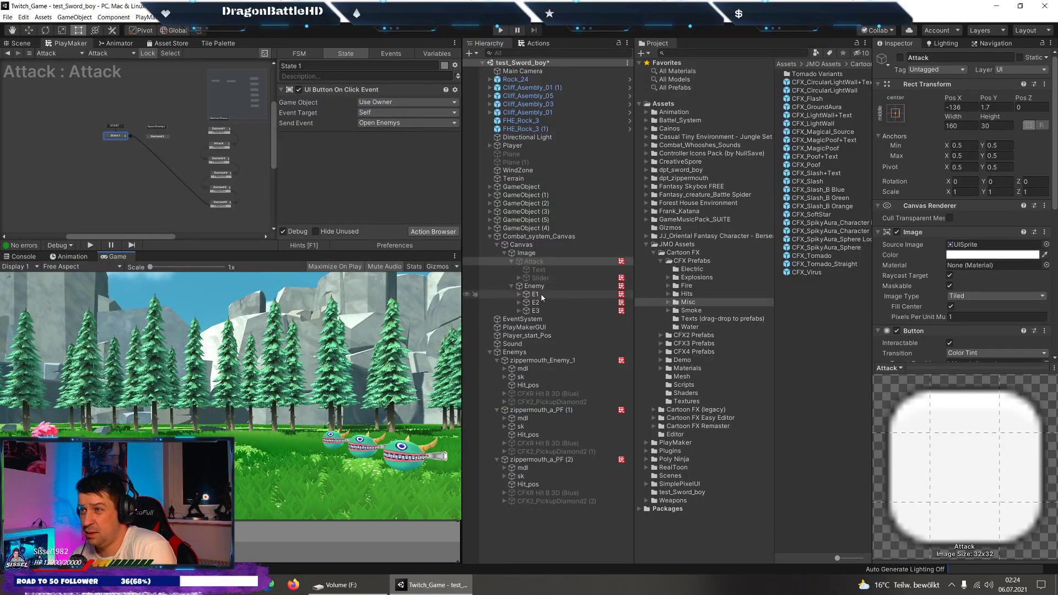
left_click(540, 277)
left_click(518, 278)
left_click(533, 303)
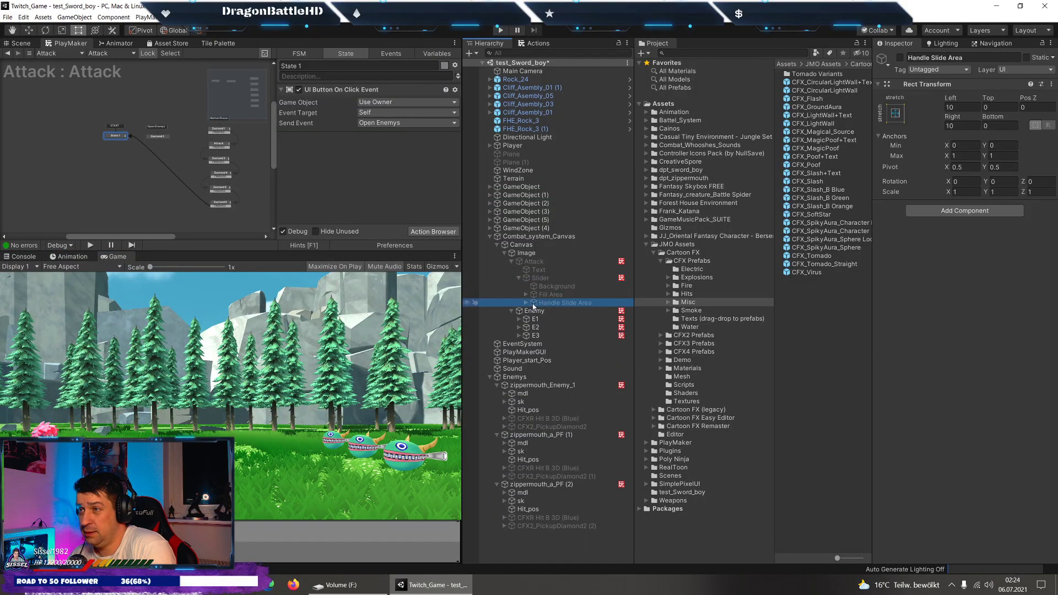
left_click(526, 303)
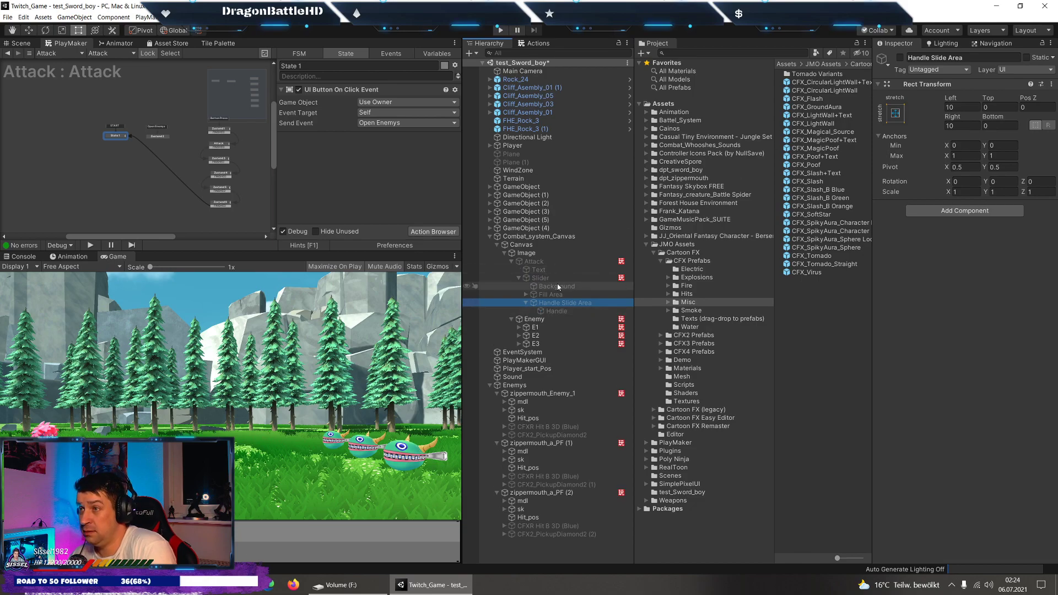
Activate the Attack button and delete the slider's Handle Slide Area with its Handle.
left_click(537, 269)
left_click(534, 261)
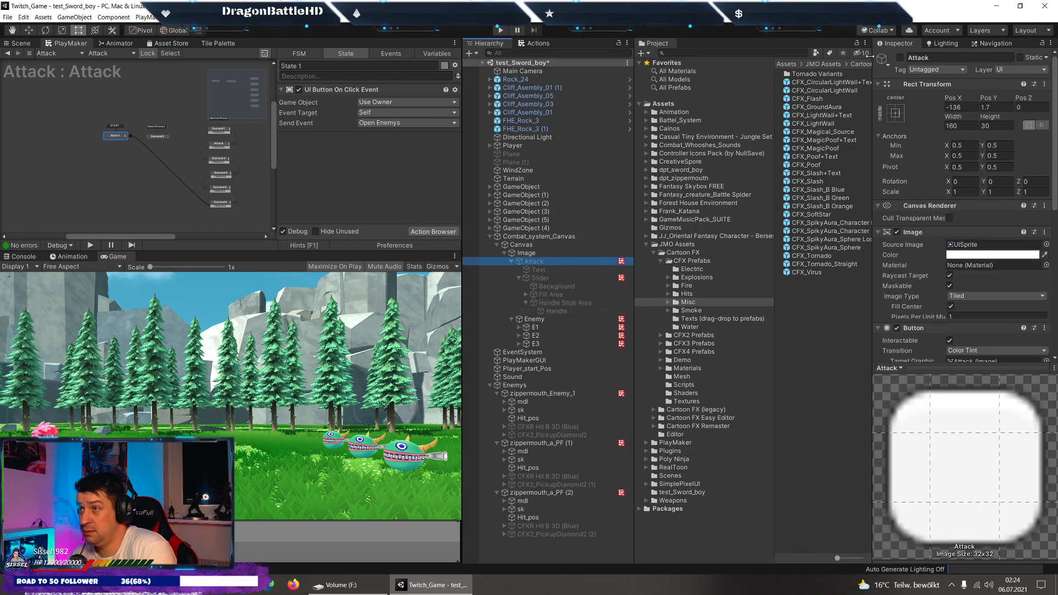
left_click(900, 58)
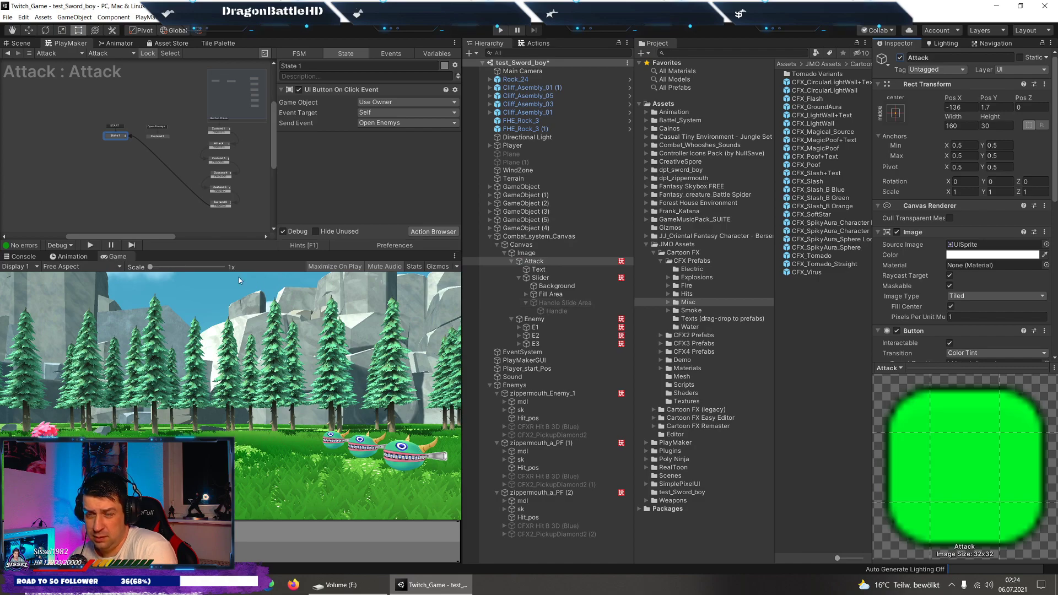
left_click(574, 303)
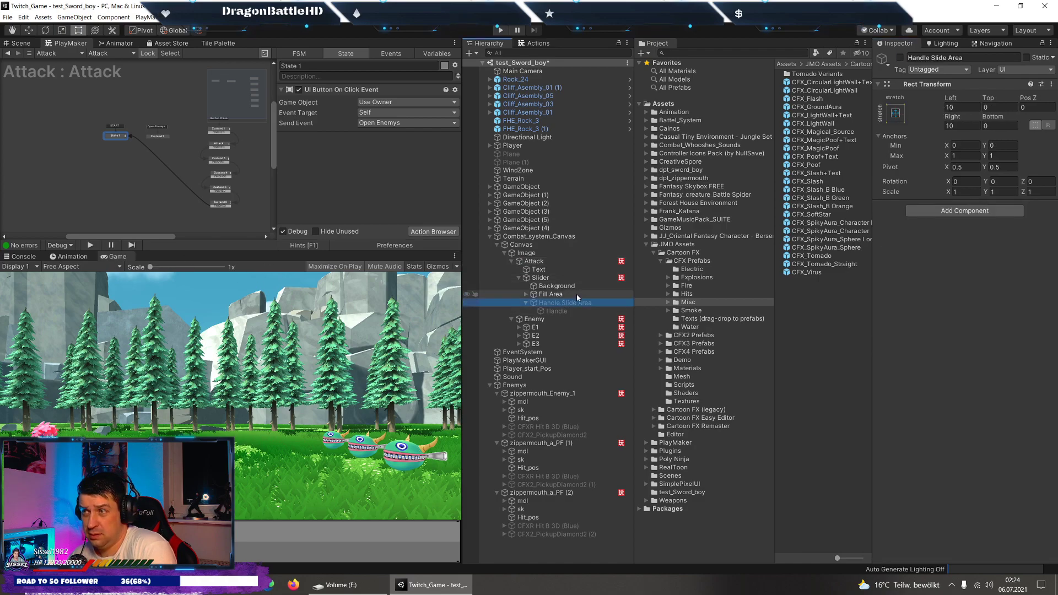
key("Delete")
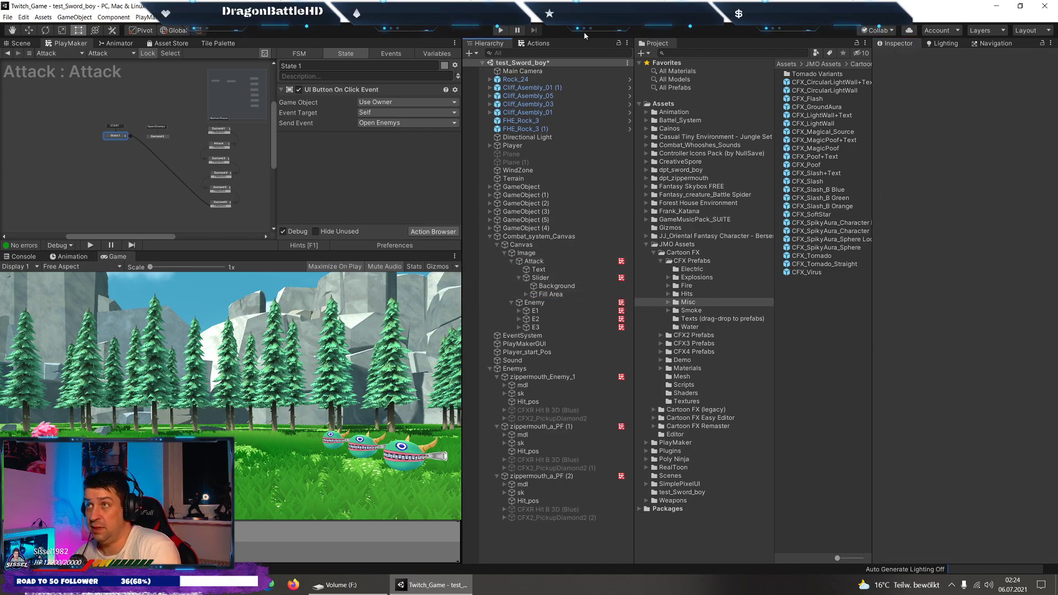
Leave Attack inactive by default and test pressing Attack in the running game.
left_click(533, 261)
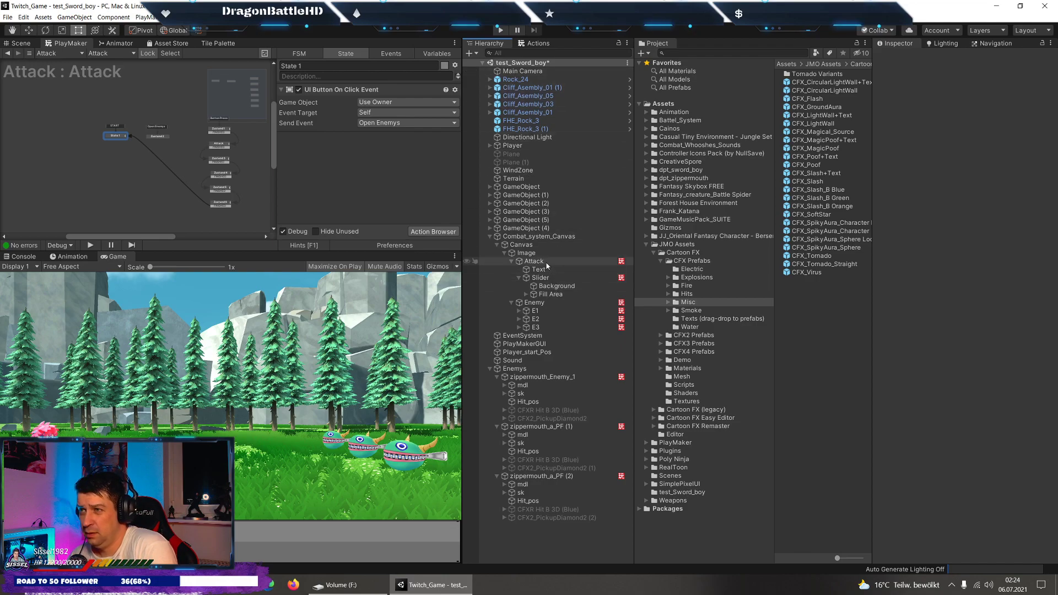
left_click(900, 57)
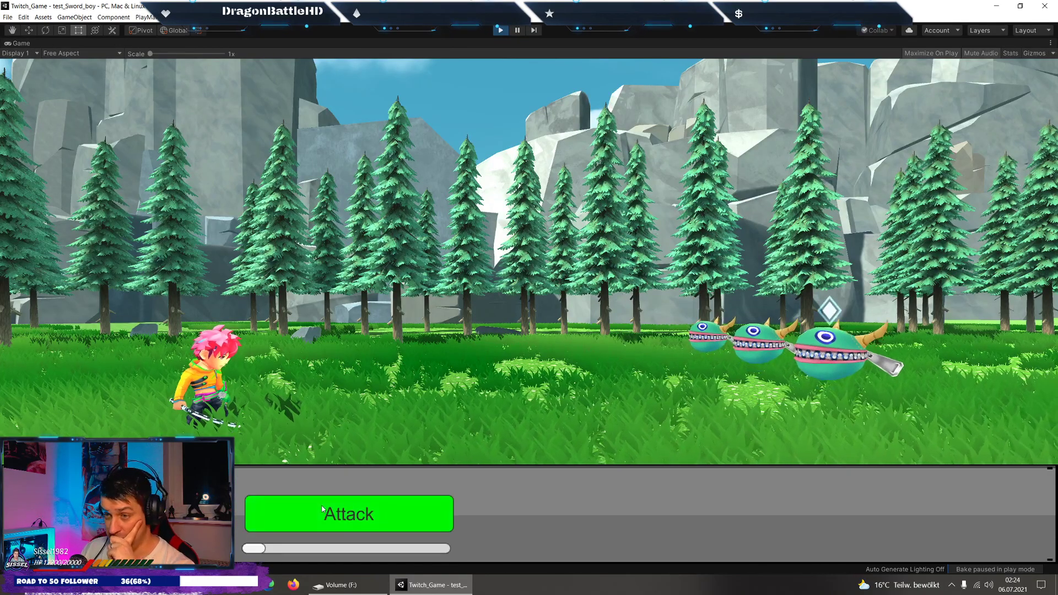
left_click(297, 521)
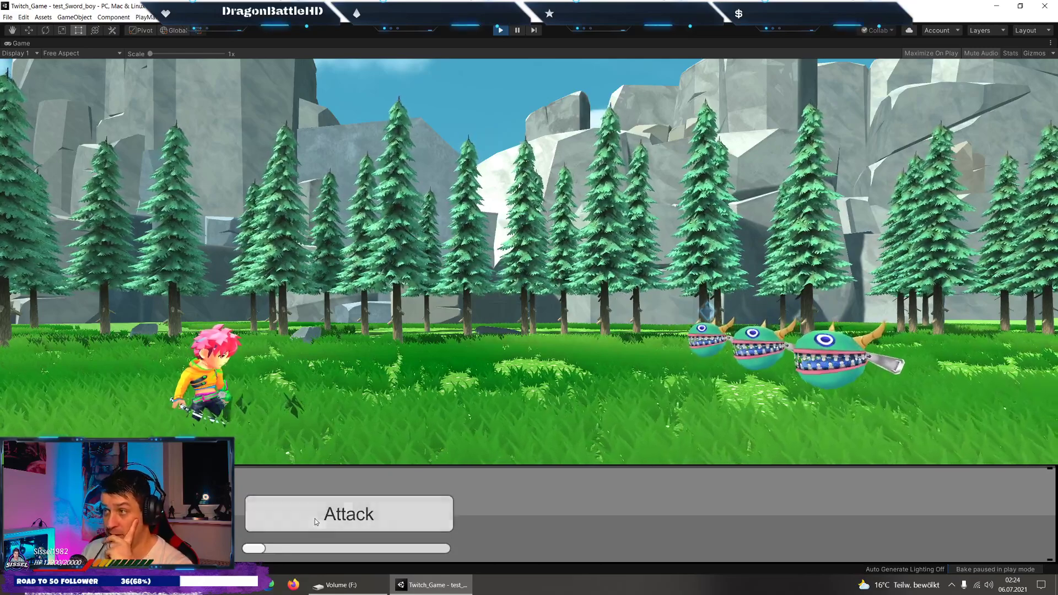
left_click(516, 30)
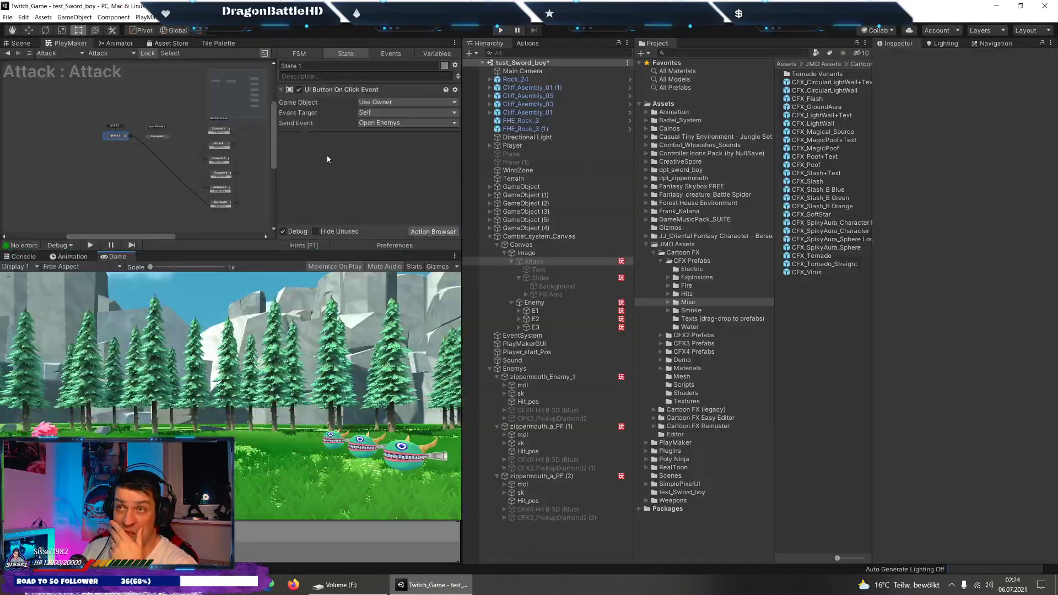
Enable the Attack FSM component, inspect its states, and jump to the reported setup error.
scroll(898, 255, "down", 5)
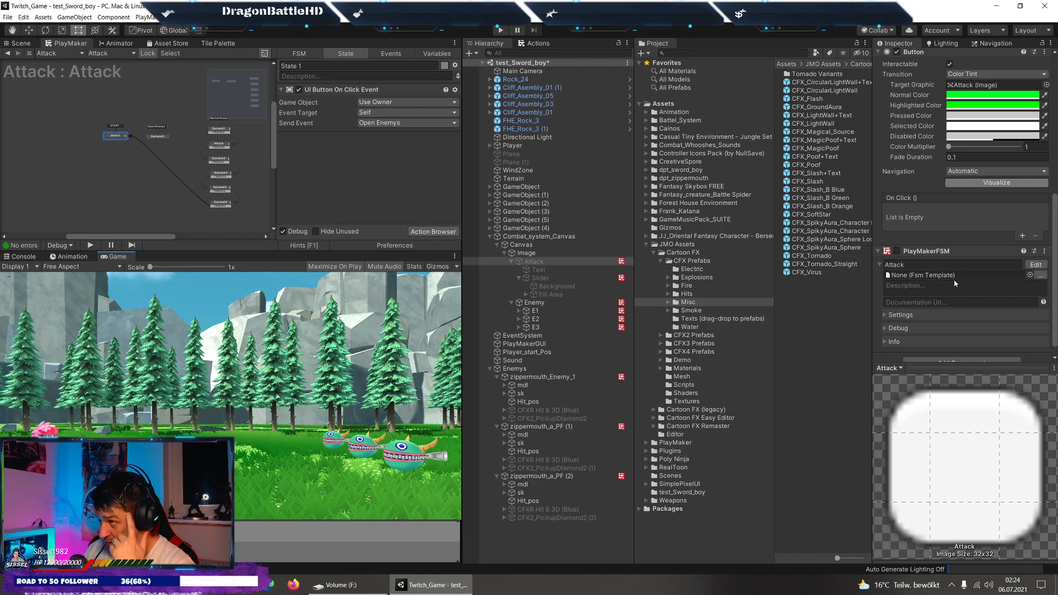
left_click(897, 252)
left_click(135, 173)
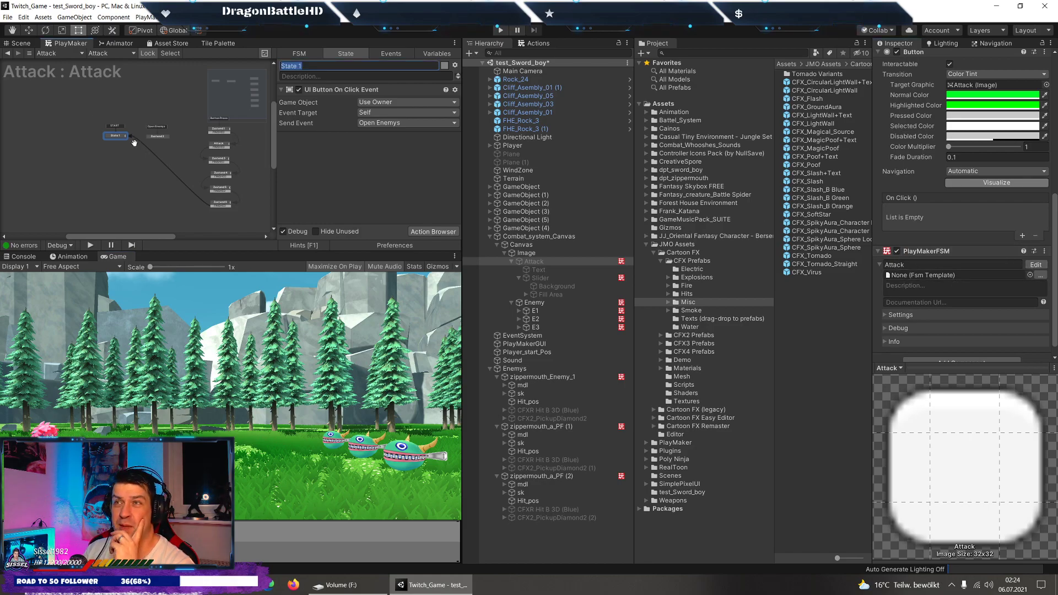
scroll(141, 175, "up", 3)
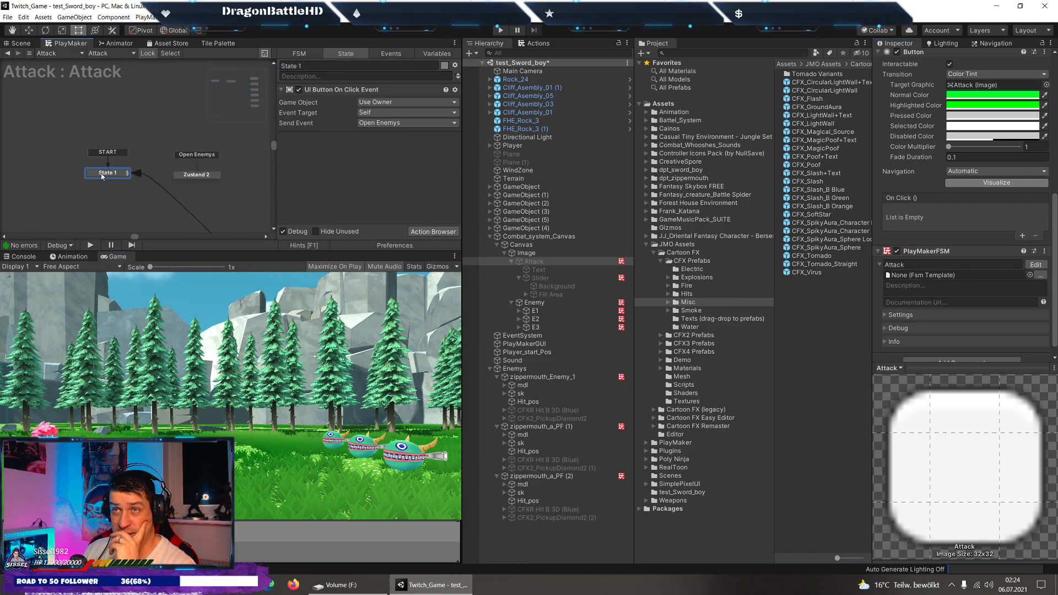
scroll(66, 181, "up", 2)
left_click(182, 177)
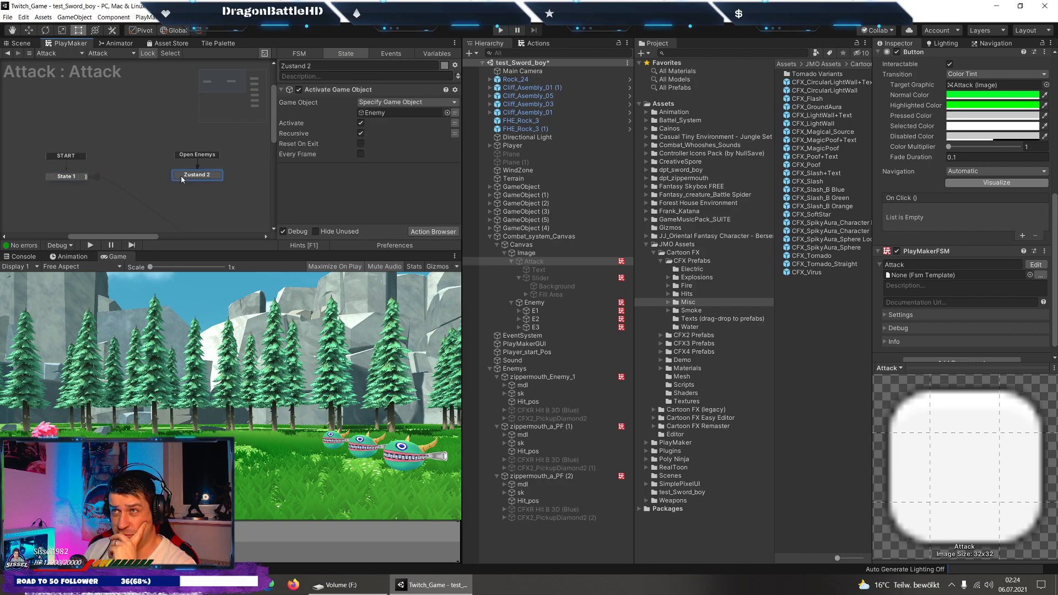
middle_click_drag(182, 179, 106, 134)
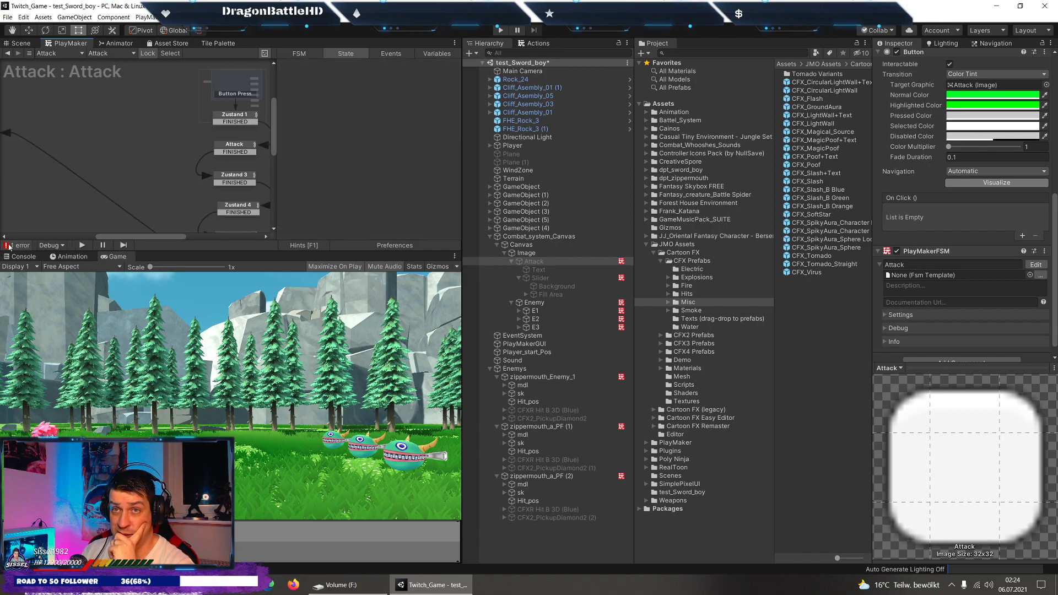
left_click(16, 243)
left_click(88, 37)
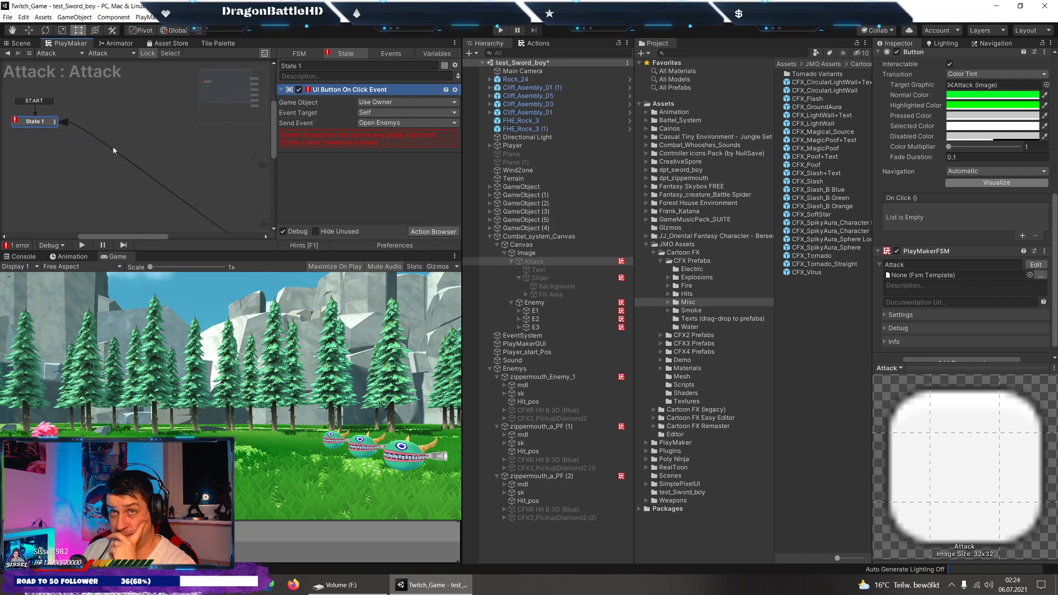
Restore Zustand 2 with its Open Enemys transition and place it beside State 1.
right_click(122, 131)
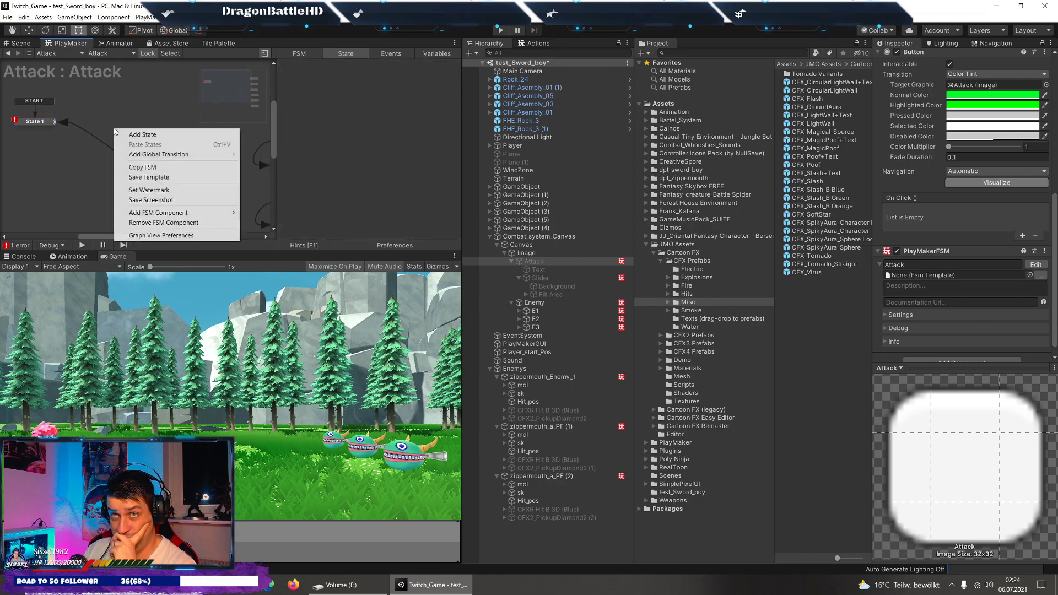
left_click(176, 121)
key("ctrl+v")
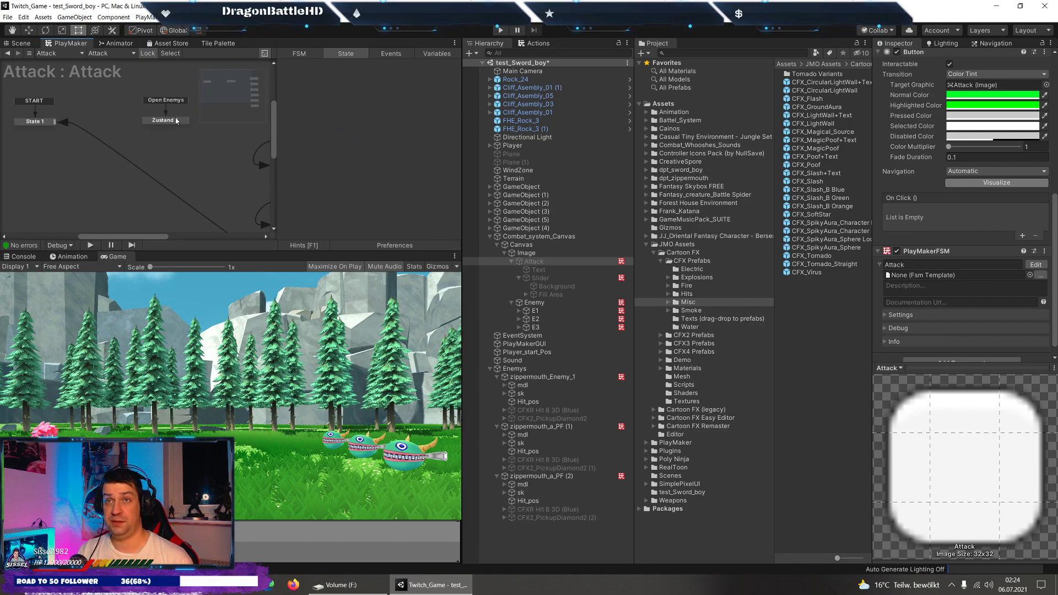
left_click(165, 121)
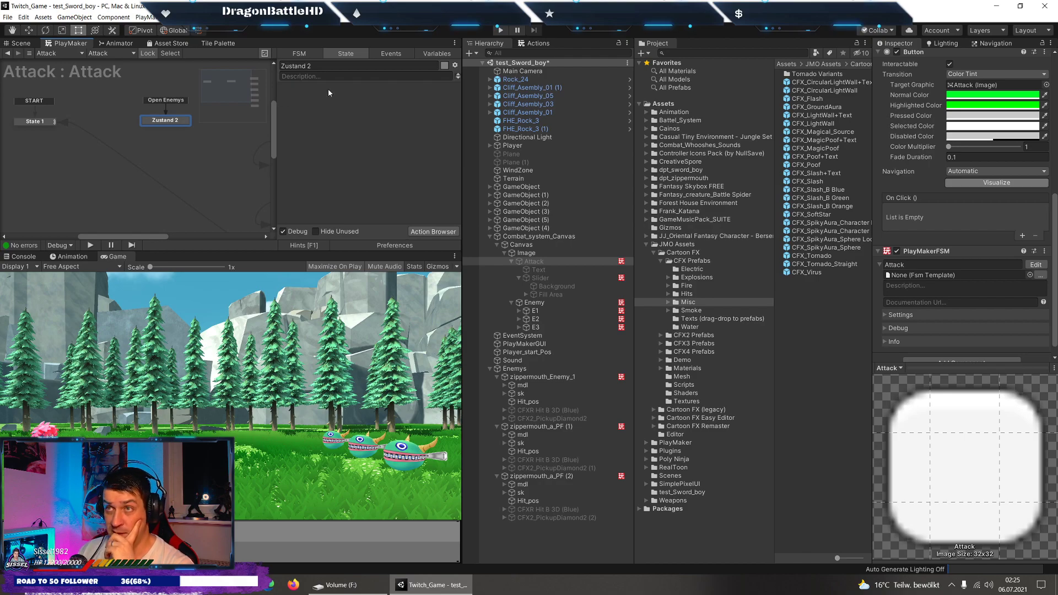
left_click(383, 54)
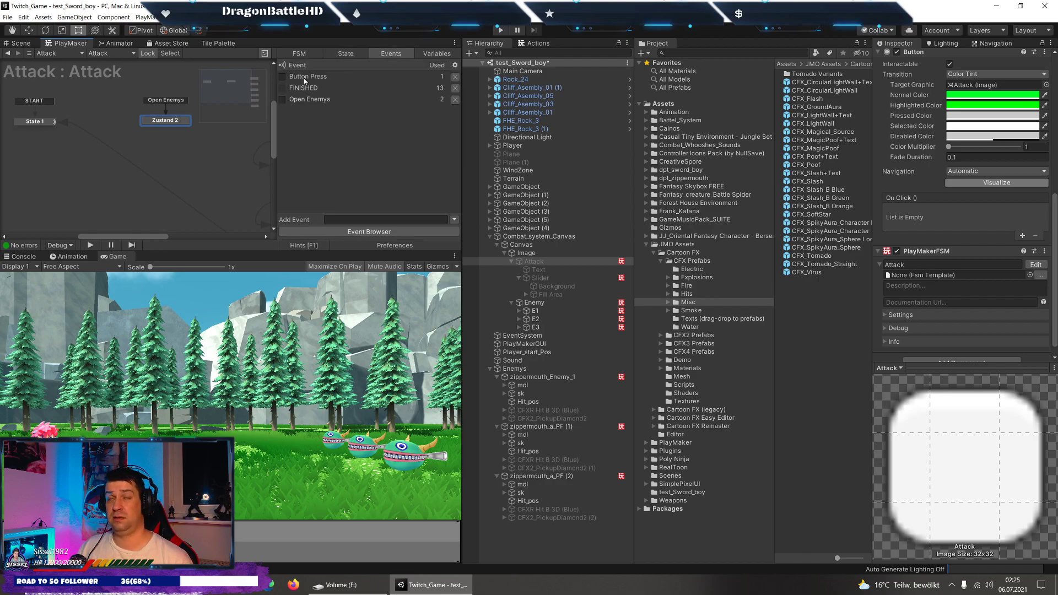
left_click(42, 122)
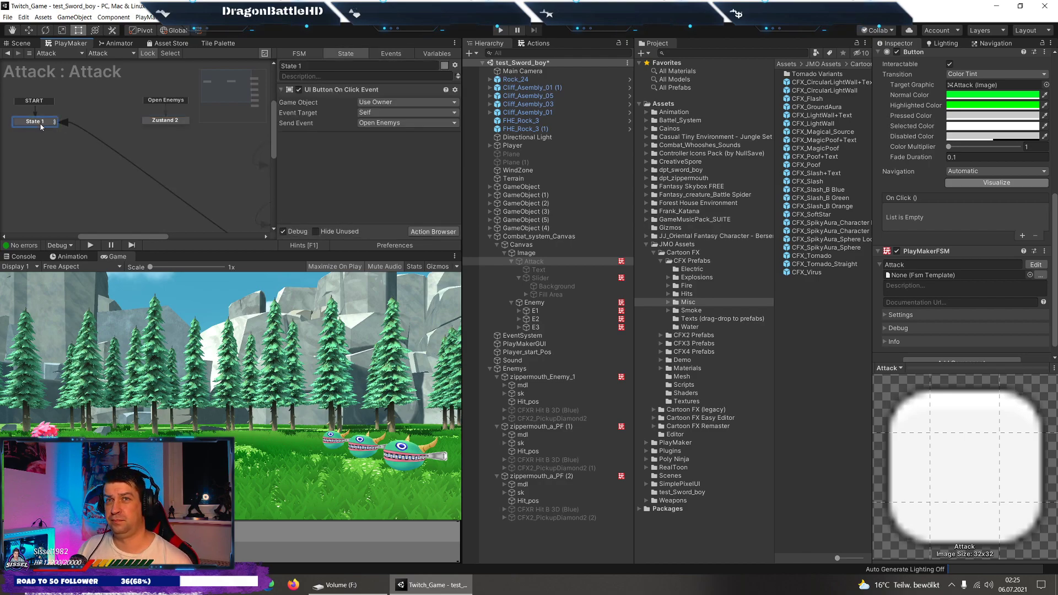
left_click_drag(173, 123, 150, 125)
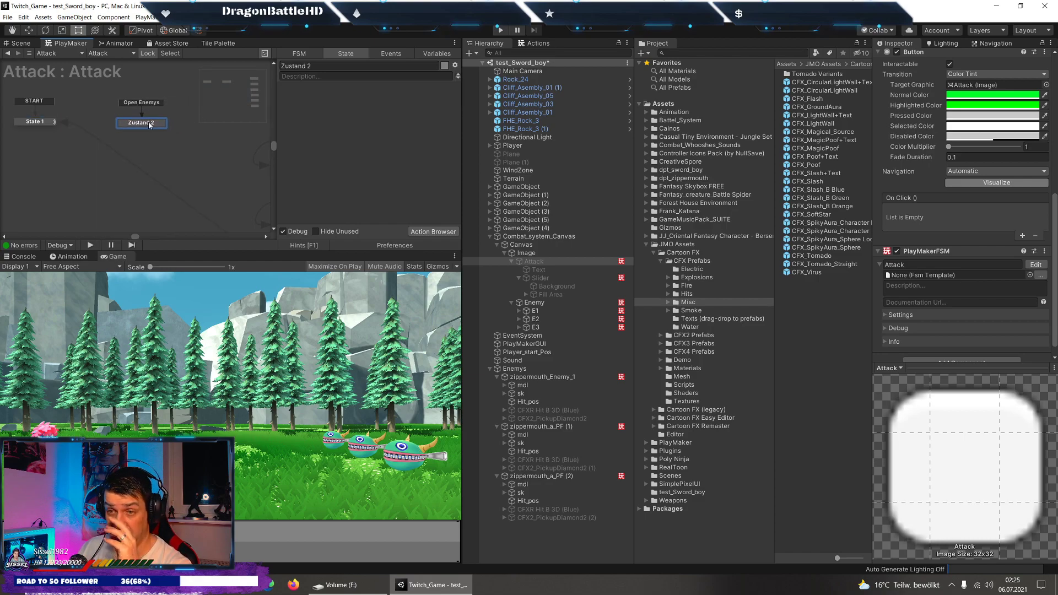
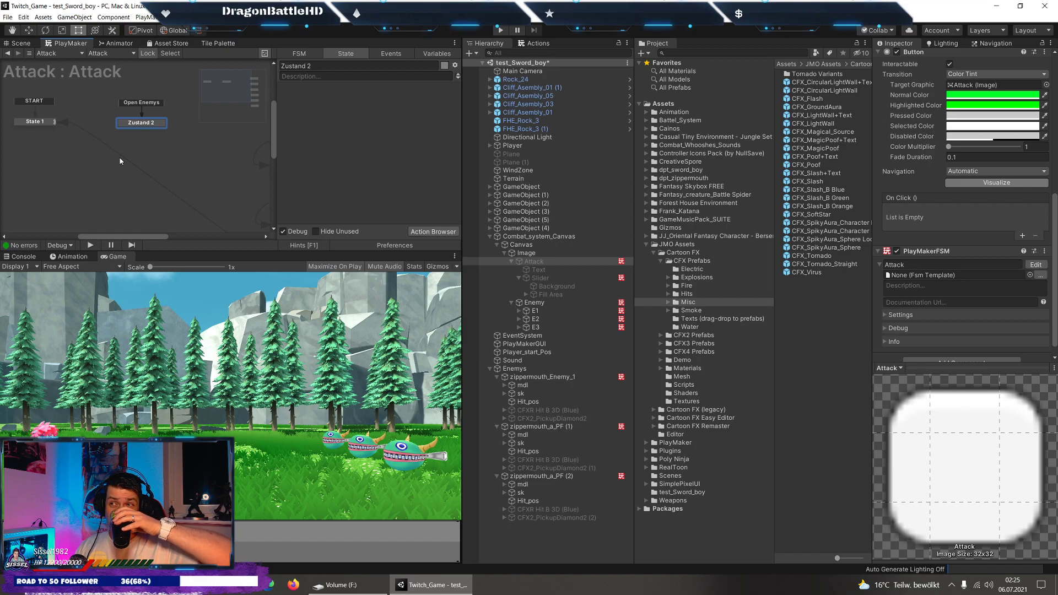
Review the actions of the Zustand 1 and Attack states in the Attack graph.
middle_click_drag(229, 173, 86, 167)
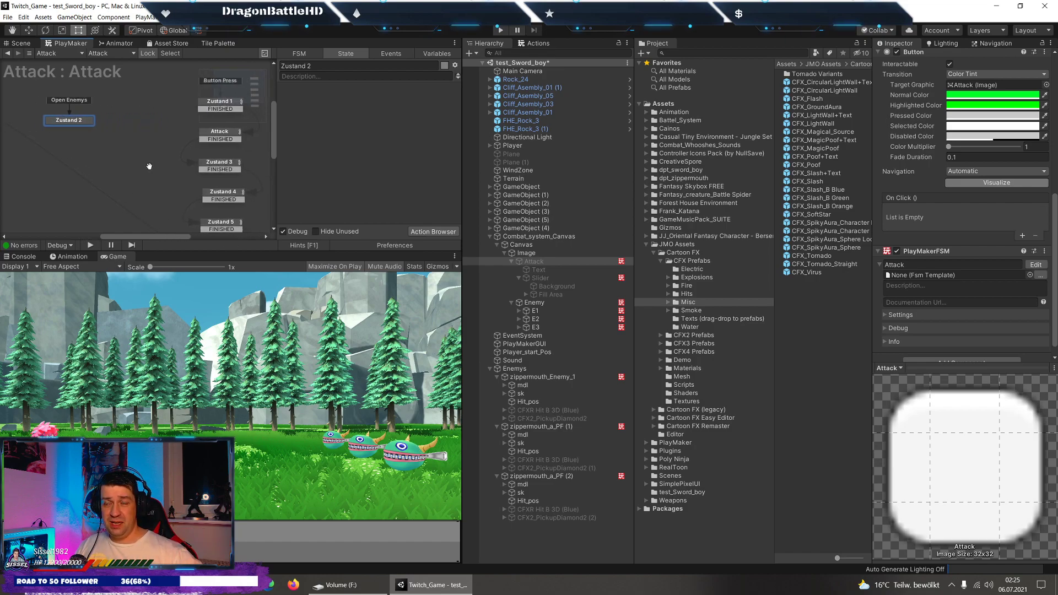
left_click(149, 107)
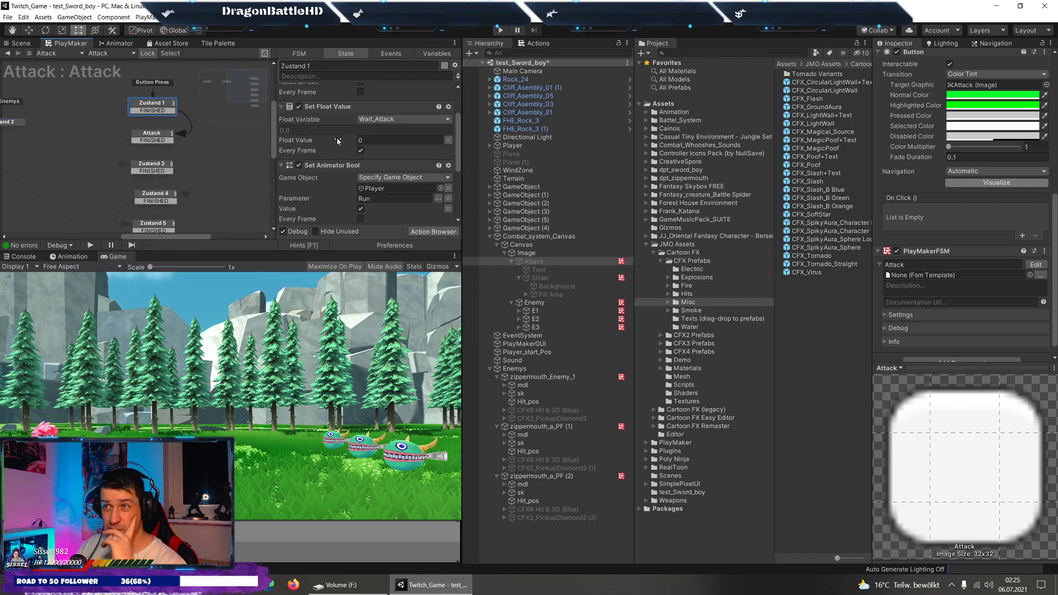
scroll(336, 137, "down", 3)
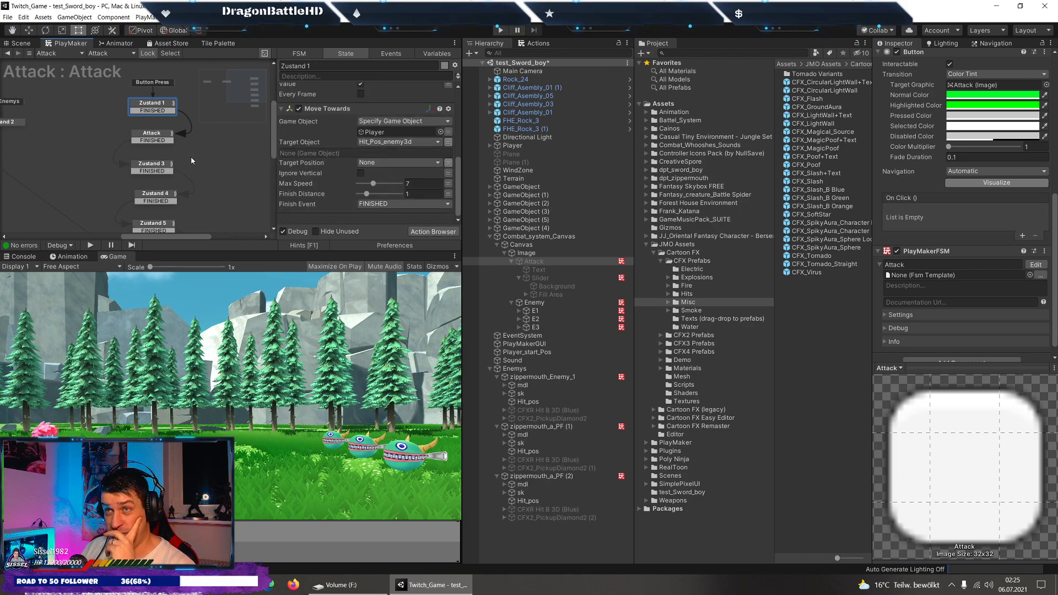
left_click(150, 135)
scroll(366, 152, "down", 3)
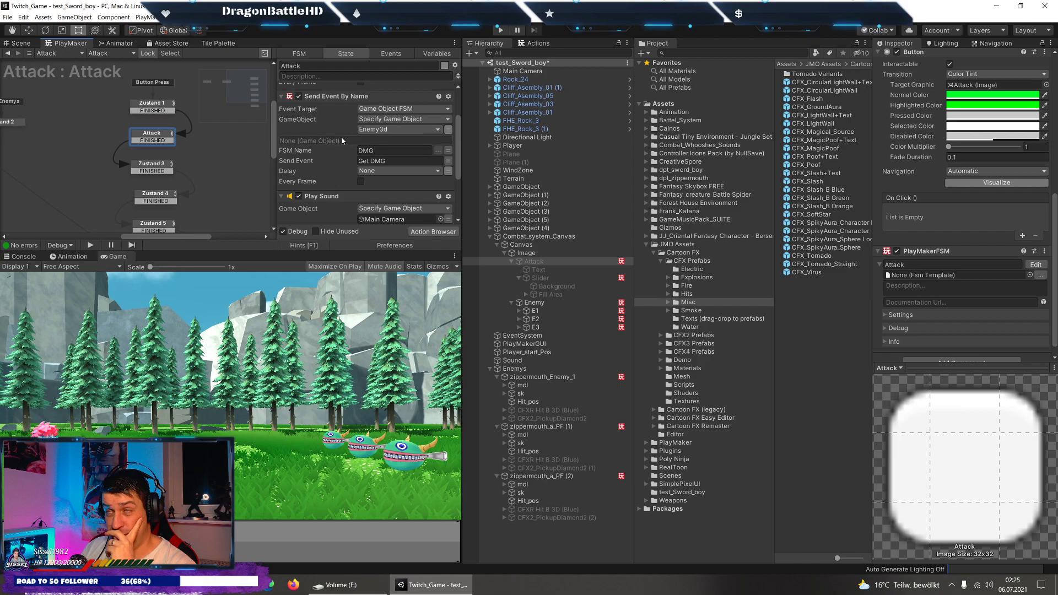
Open the Action Browser and move Zustand 2 with Open Enemys higher in the graph.
middle_click_drag(11, 124, 94, 141)
left_click(94, 140)
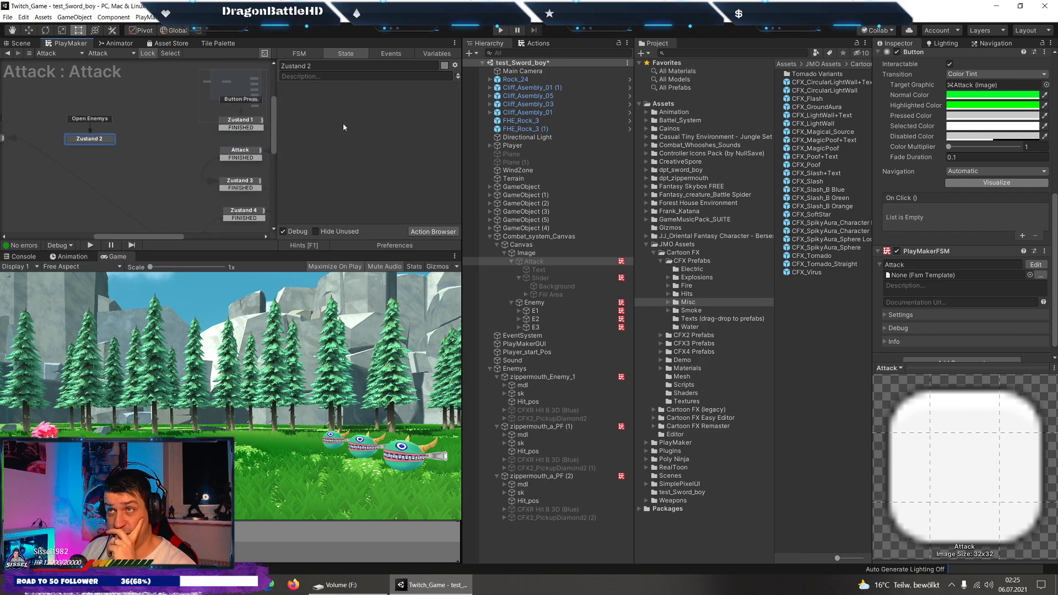
left_click(433, 231)
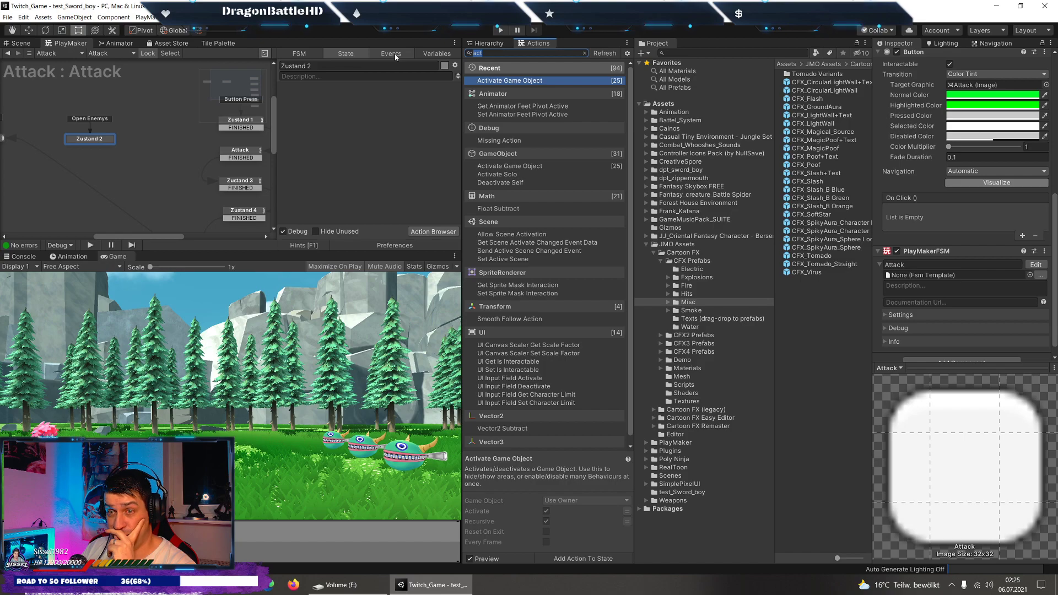
left_click(100, 127)
left_click_drag(99, 142, 125, 123)
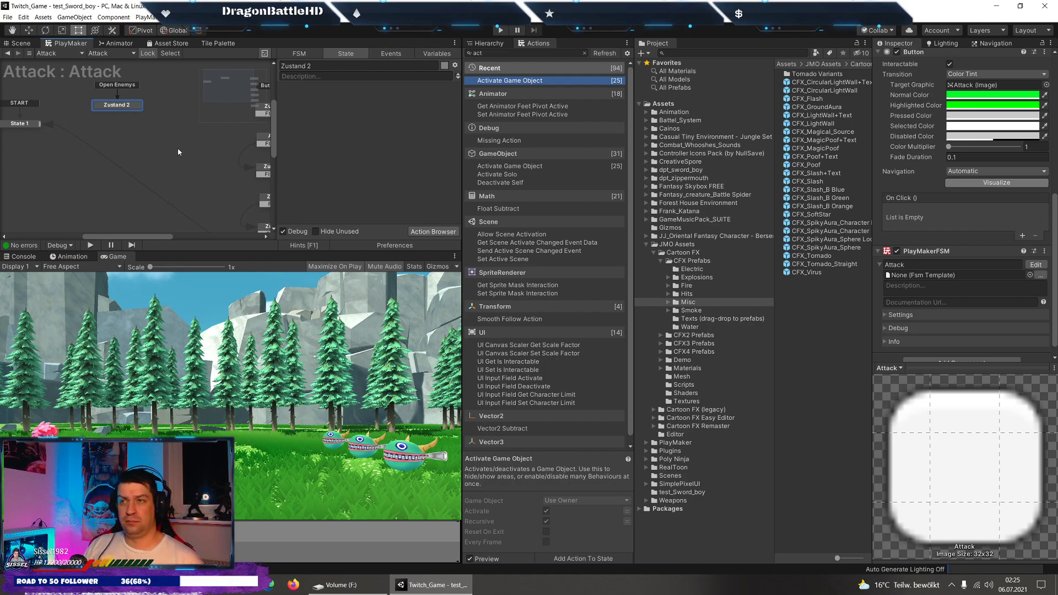
Add the events E1, E2 and E3 to the FSM.
left_click(436, 54)
left_click(393, 54)
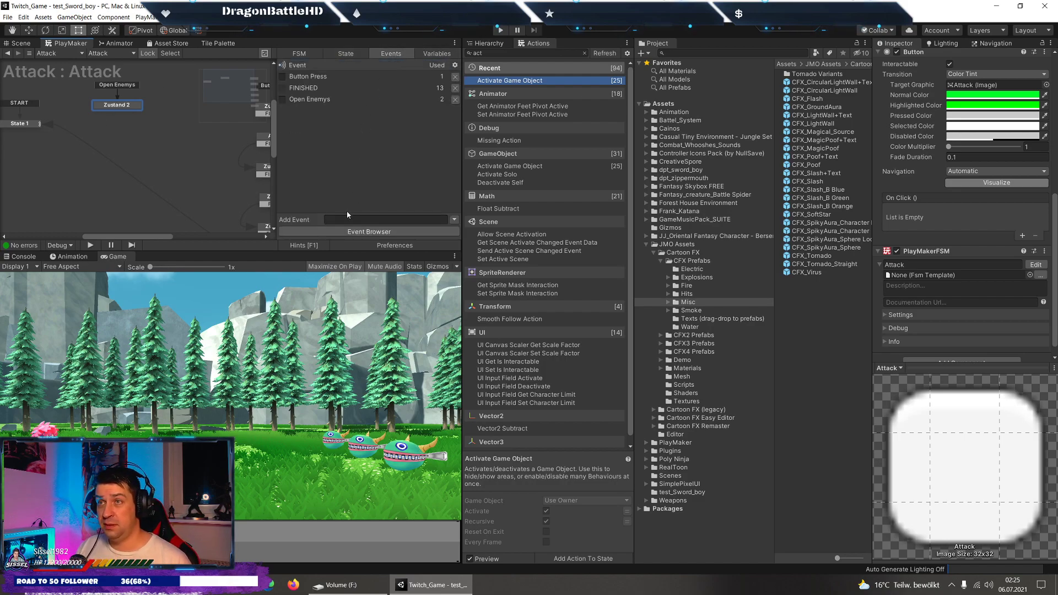
type("E")
key("Return")
type("2")
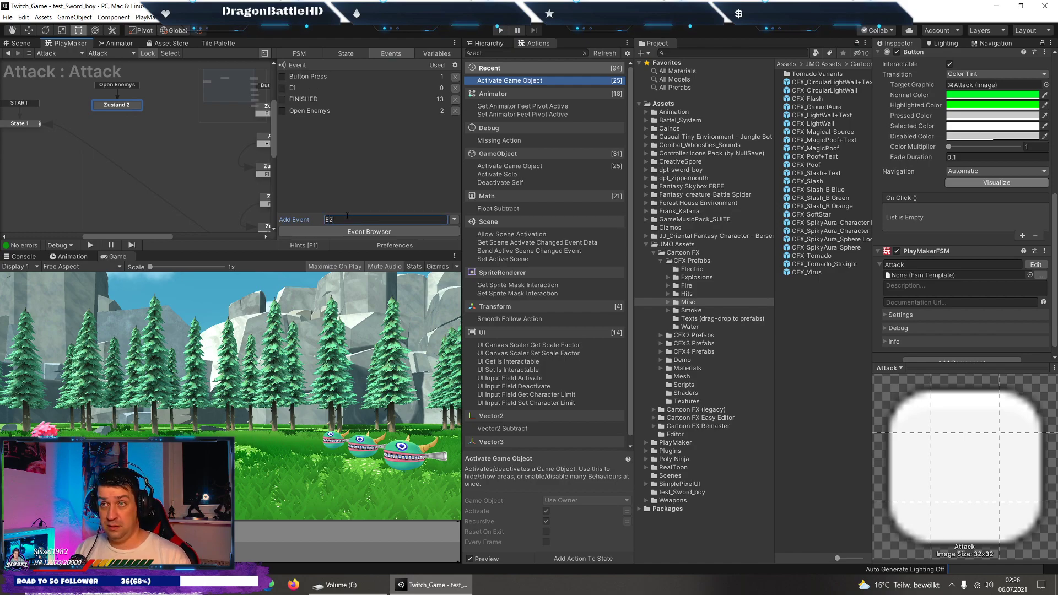
key("Return")
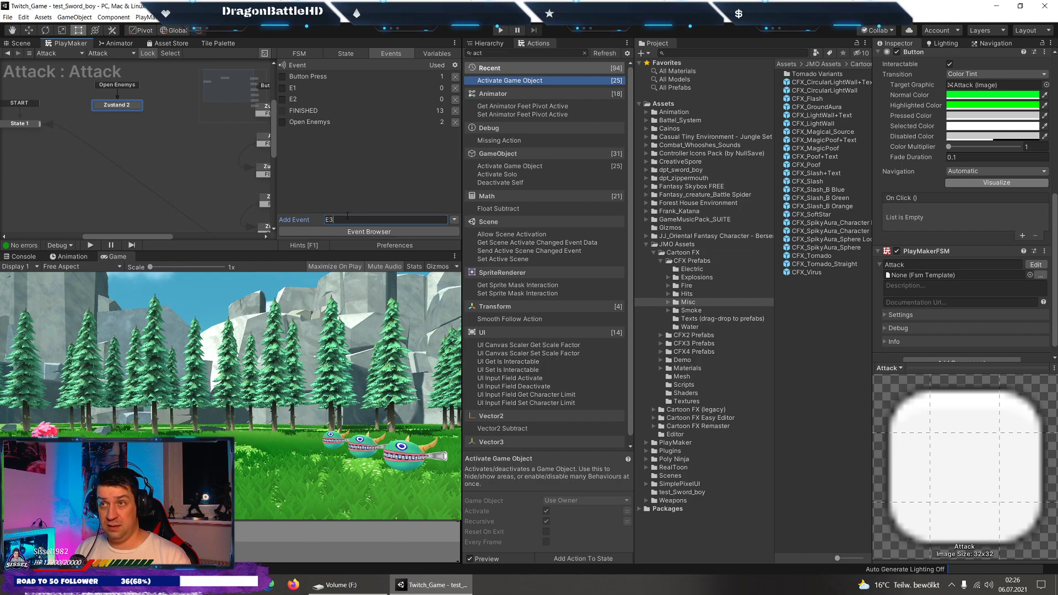
key("Return")
left_click(119, 107)
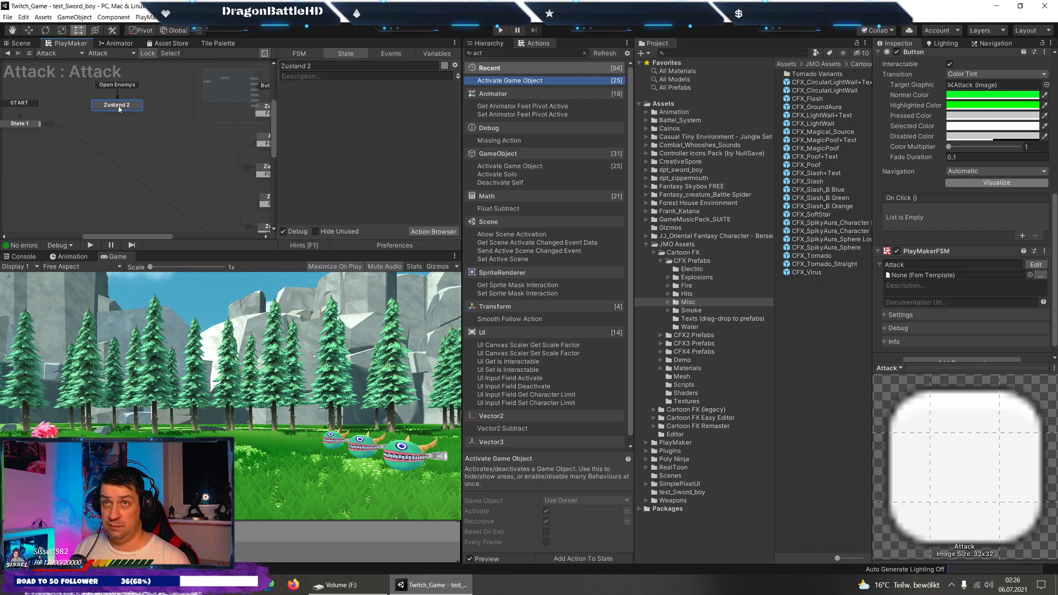
Create states Zustand 7, 8 and 9 via global transitions E1, E2, E3, stacked below Zustand 2.
right_click(106, 162)
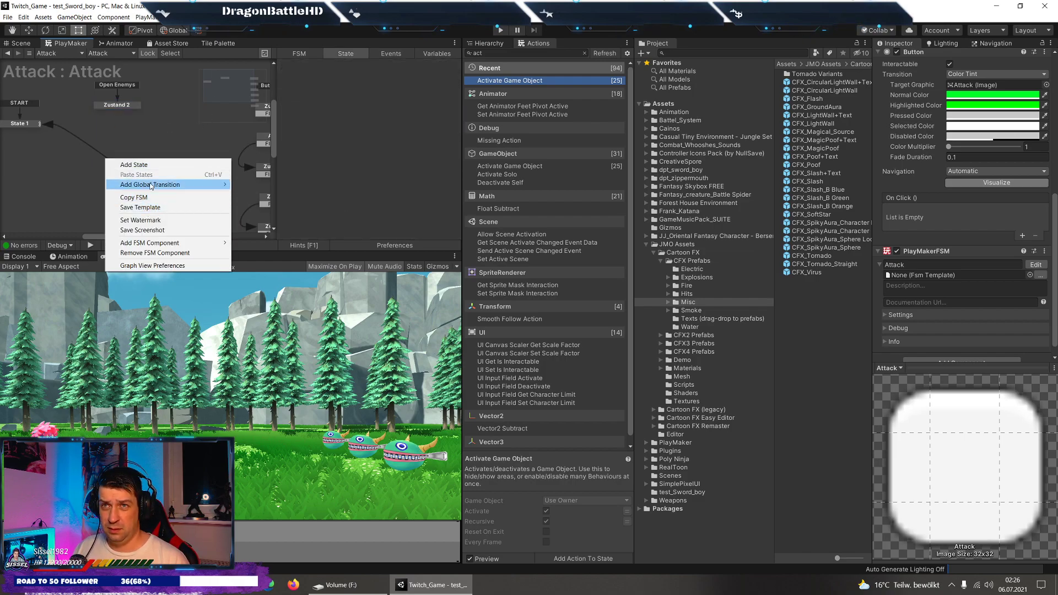
mouse_move(165, 184)
left_click(269, 219)
left_click_drag(113, 163, 113, 142)
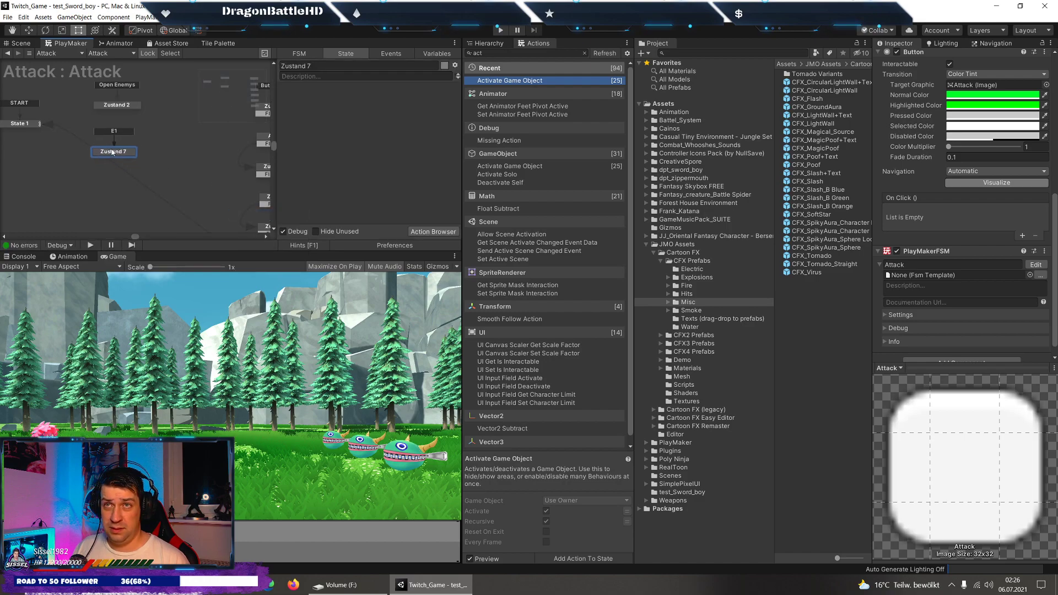
right_click(95, 179)
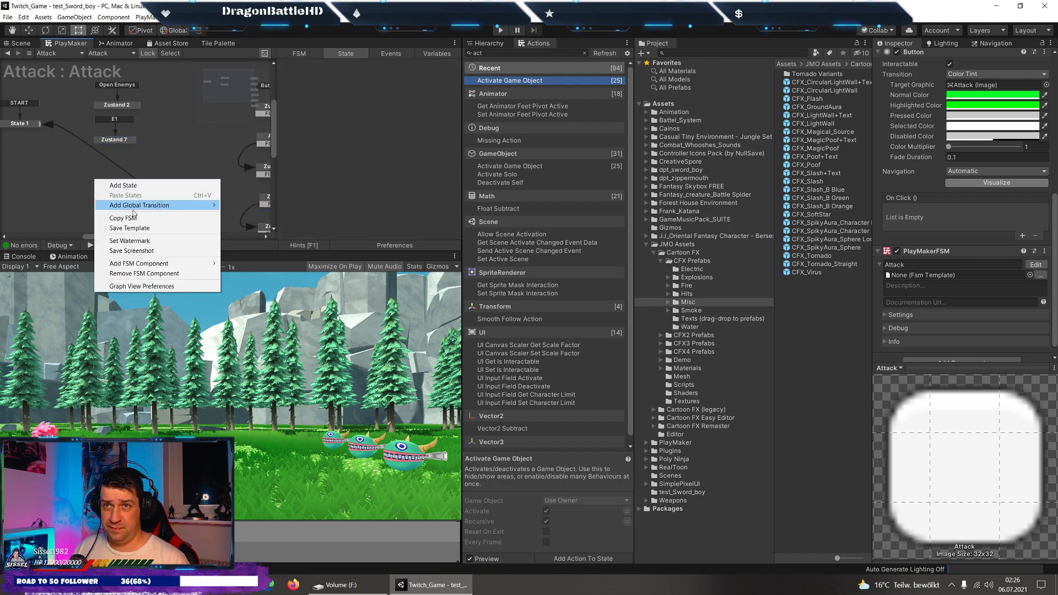
mouse_move(137, 208)
left_click(237, 245)
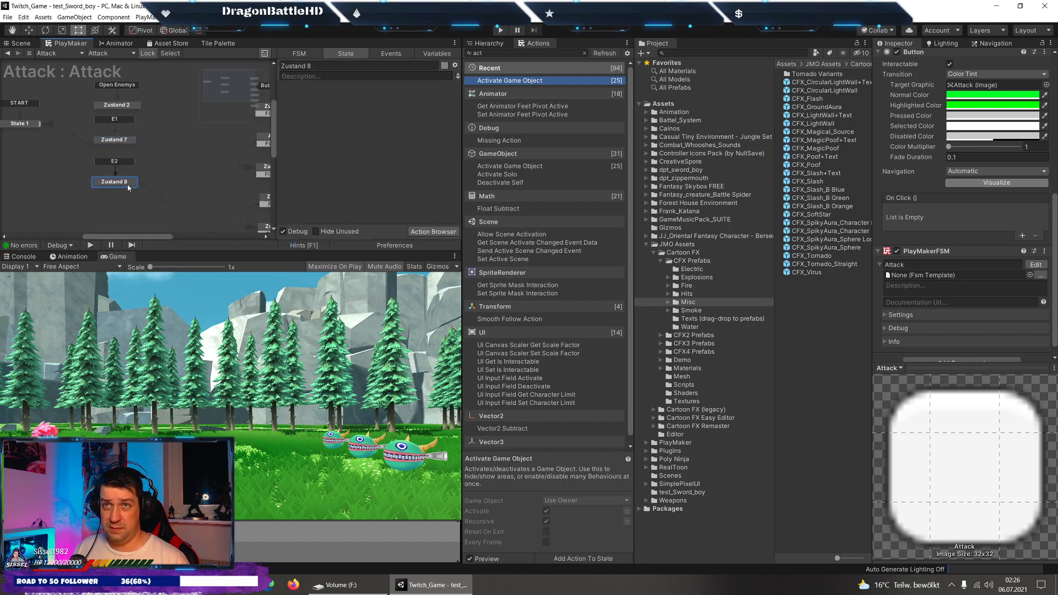
left_click_drag(129, 188, 129, 177)
right_click(108, 223)
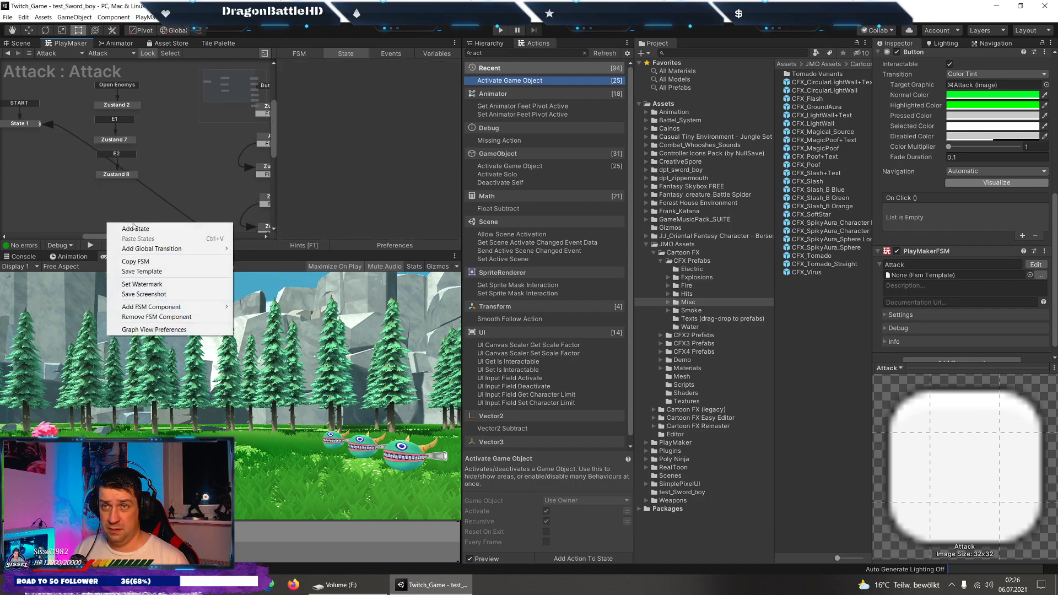
mouse_move(166, 248)
left_click(258, 298)
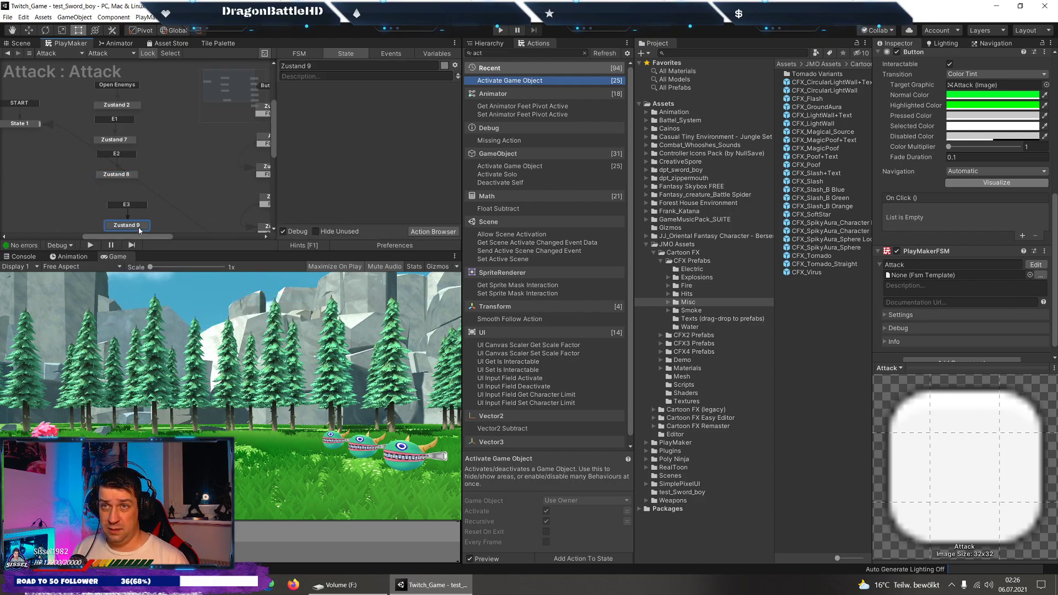
left_click_drag(132, 229, 129, 201)
Add a Bool All True action to Zustand 2 by searching 'bool'.
left_click(28, 113)
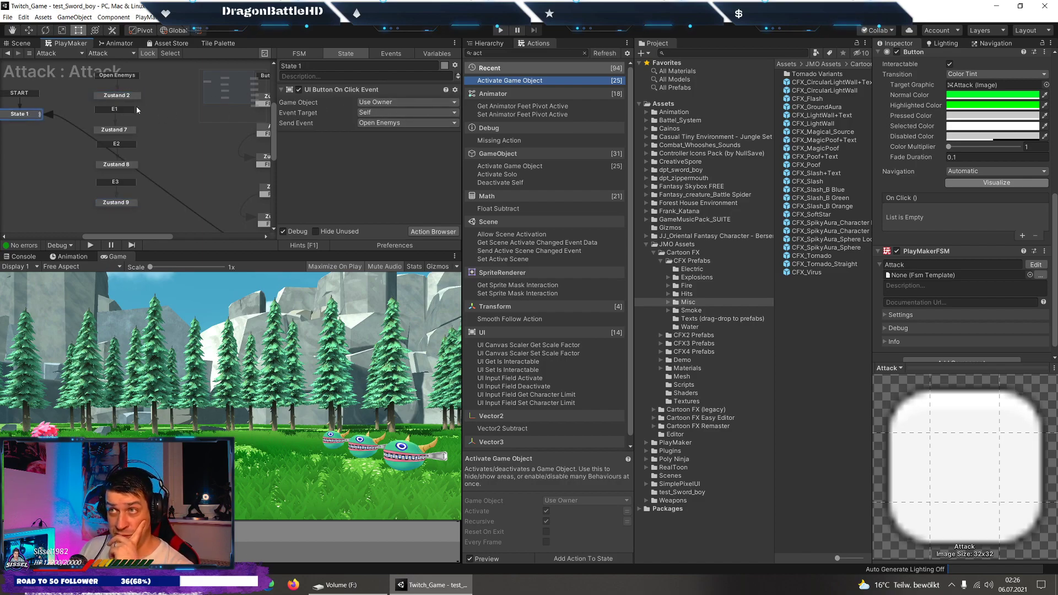
left_click(115, 97)
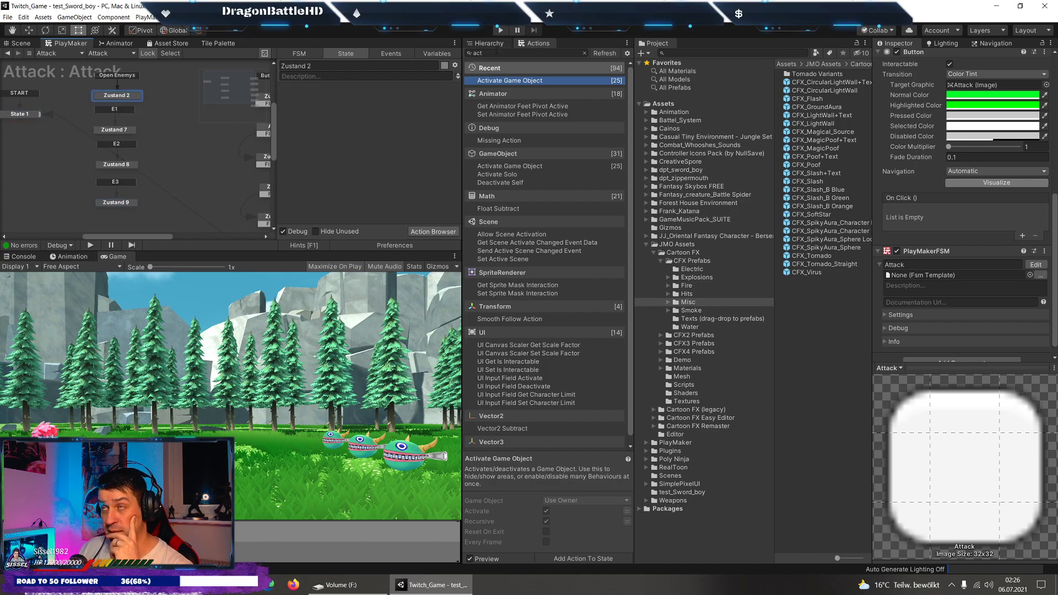
left_click(485, 53)
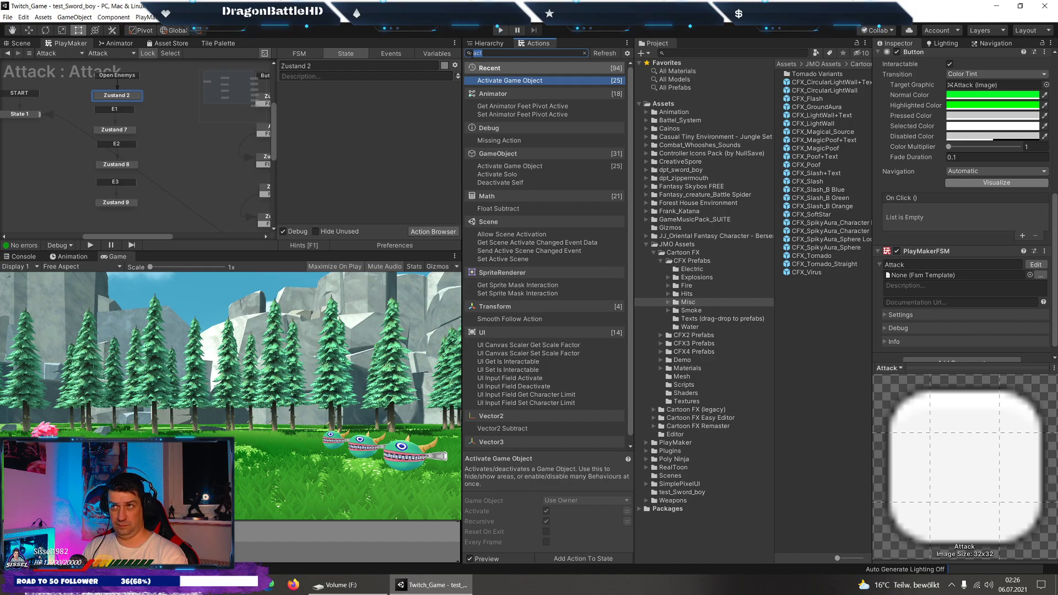
type("bool")
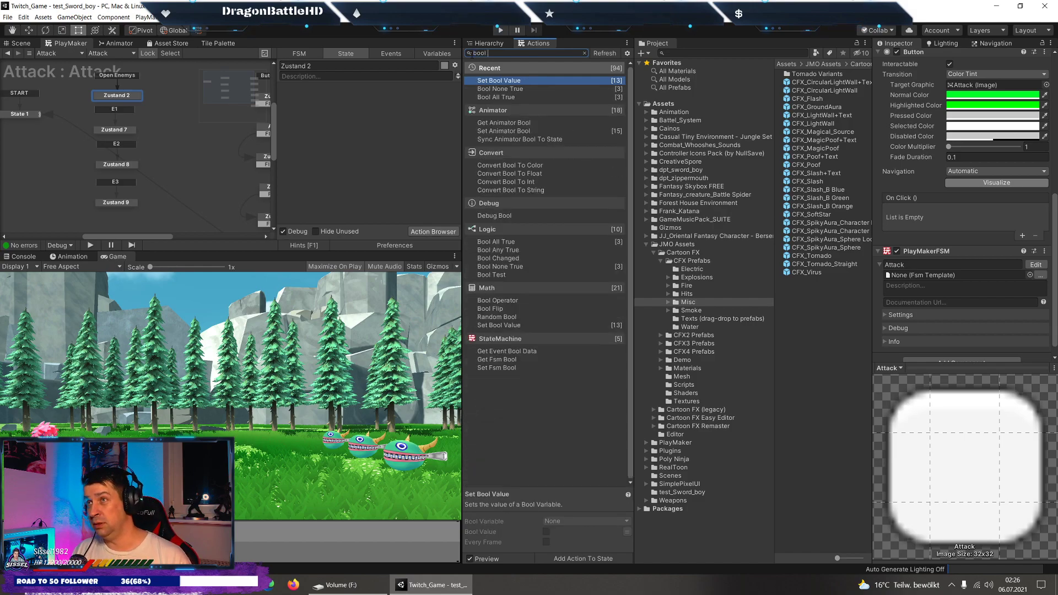
double_click(496, 97)
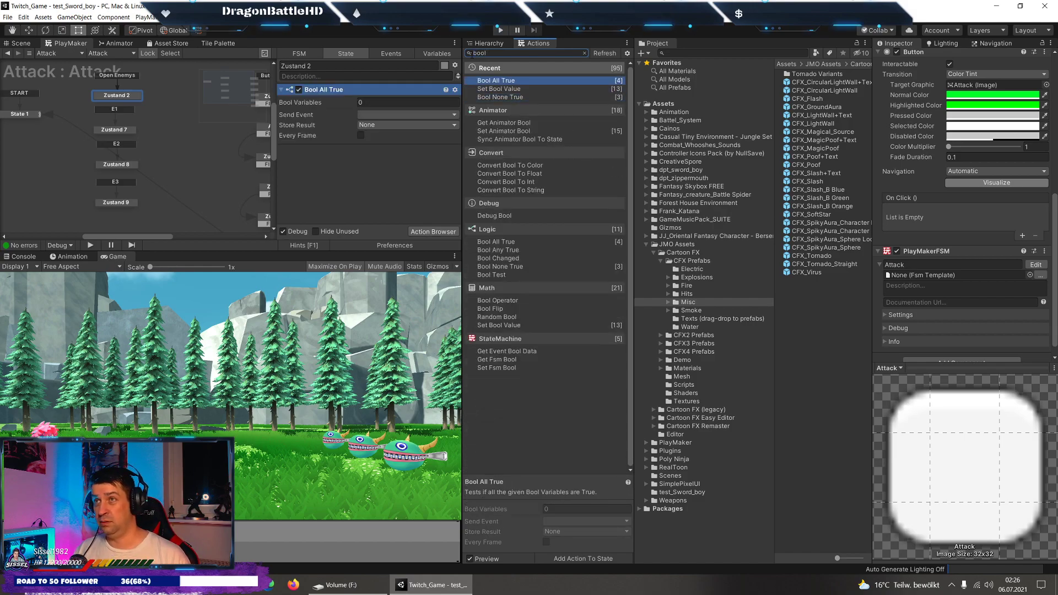
Make it check one bool, global Select_3d_1, every frame and send E1.
left_click(386, 101)
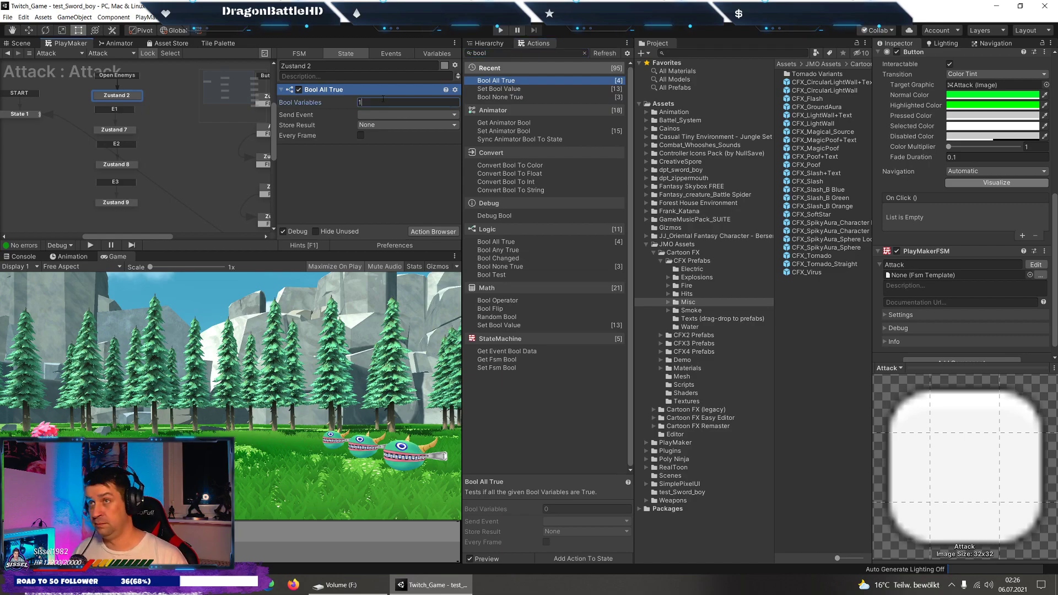
type("1")
left_click(378, 114)
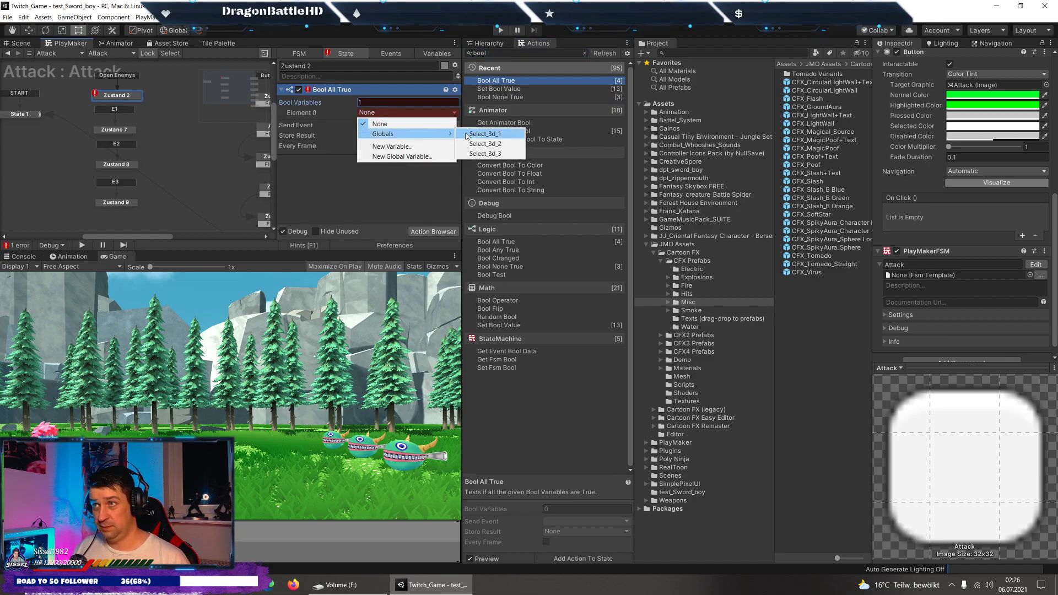
left_click(470, 134)
left_click(384, 135)
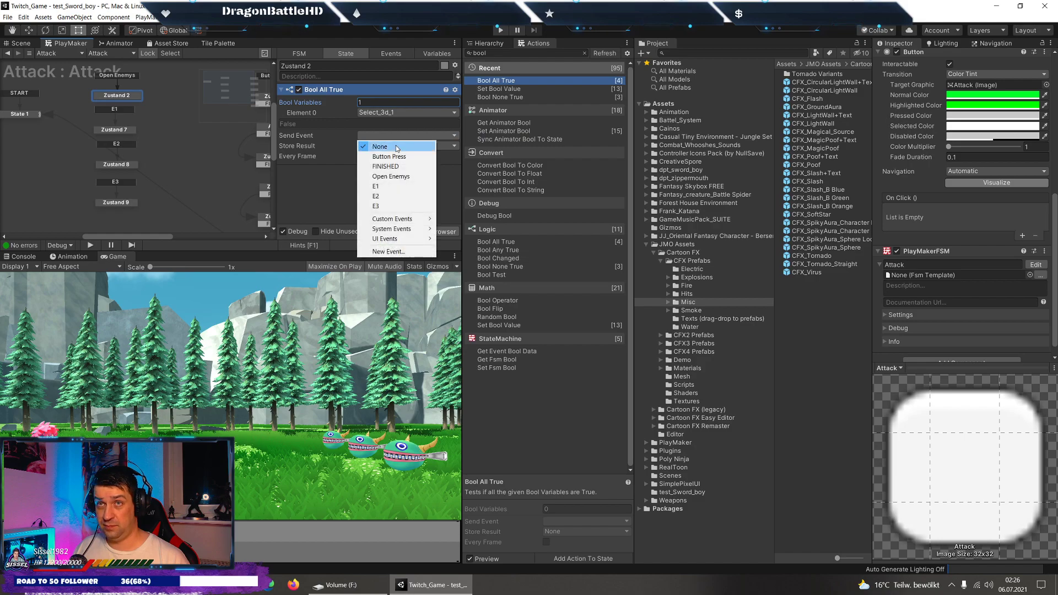
left_click(380, 185)
left_click(361, 156)
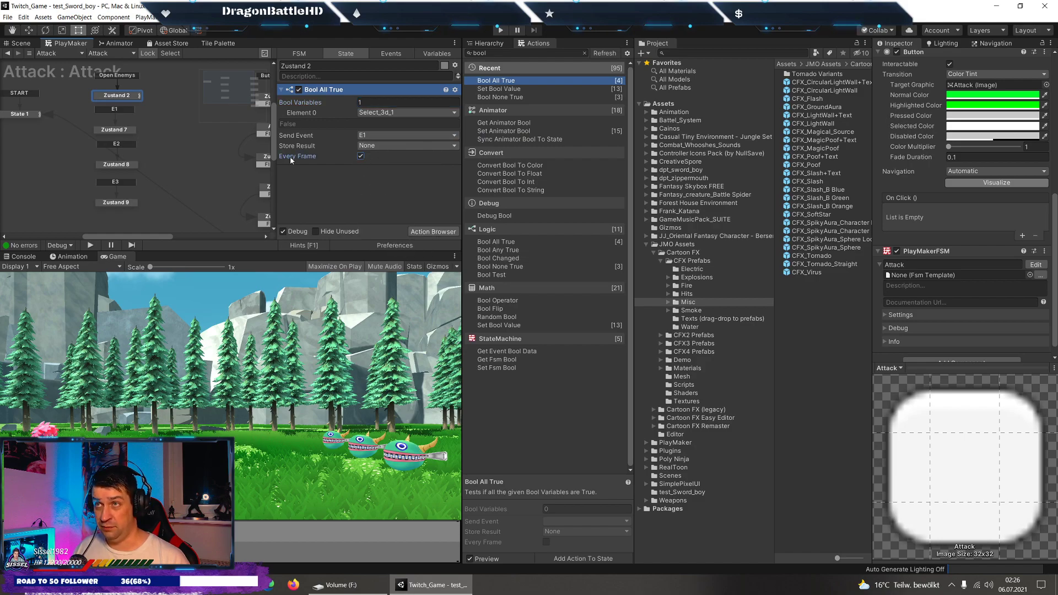
Paste a second Bool All True copy checking Select_3d_2 and sending E2.
right_click(350, 92)
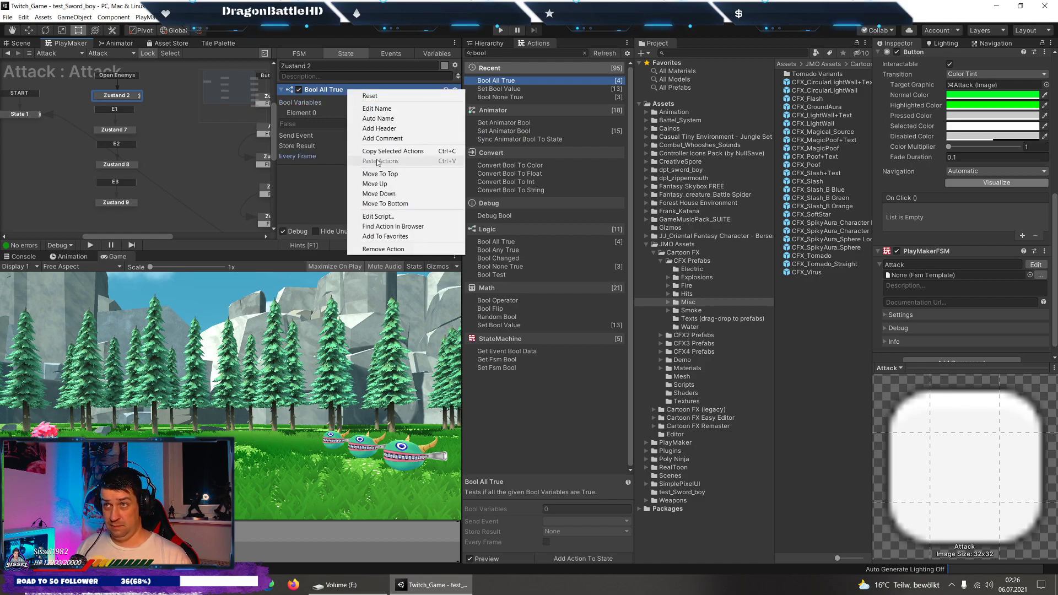
left_click(385, 149)
right_click(347, 178)
left_click(378, 267)
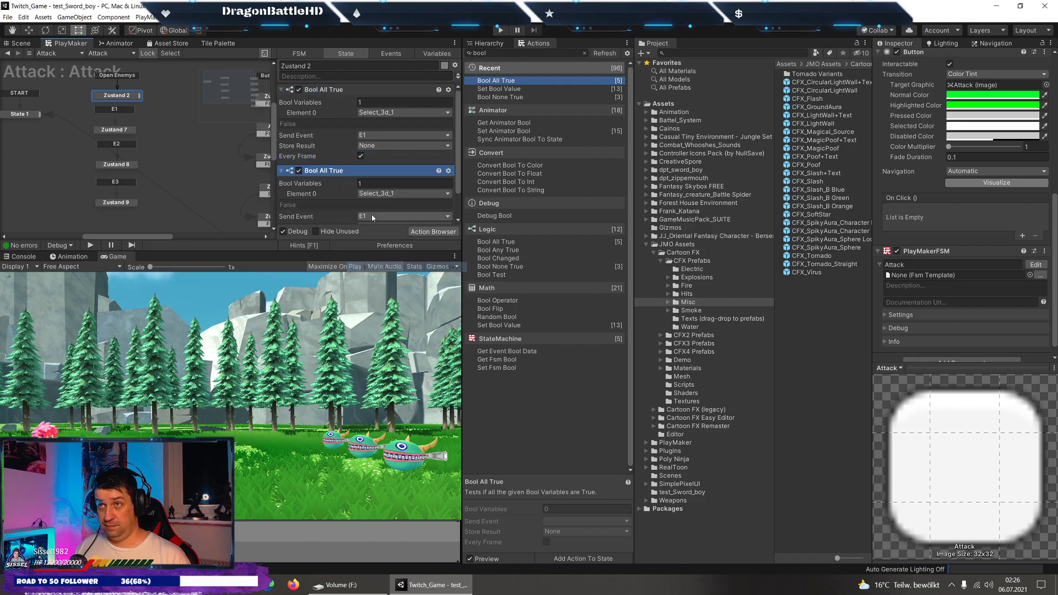
left_click(405, 193)
mouse_move(391, 218)
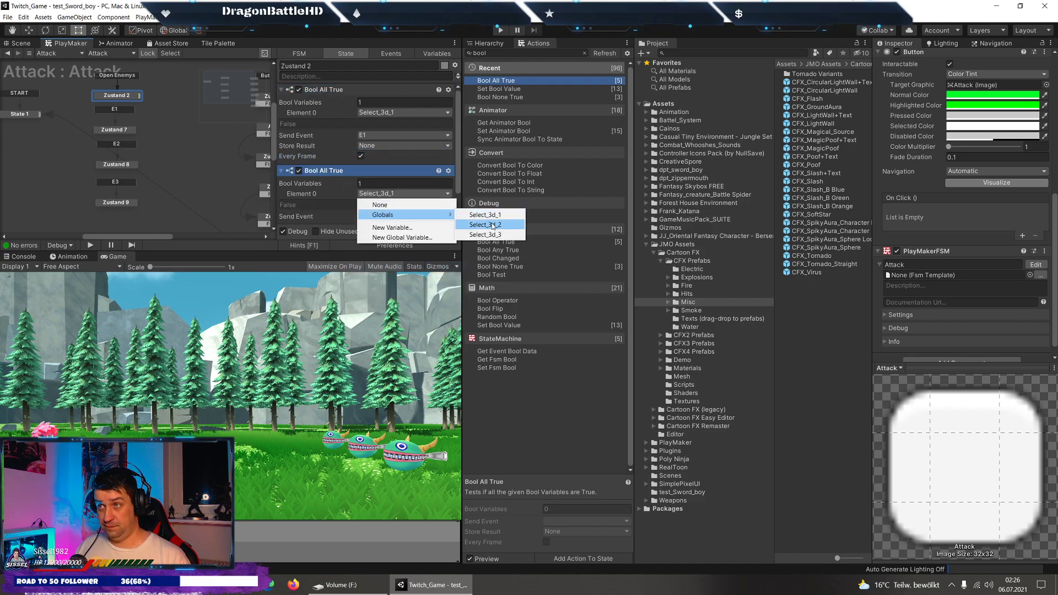
left_click(485, 225)
left_click(366, 184)
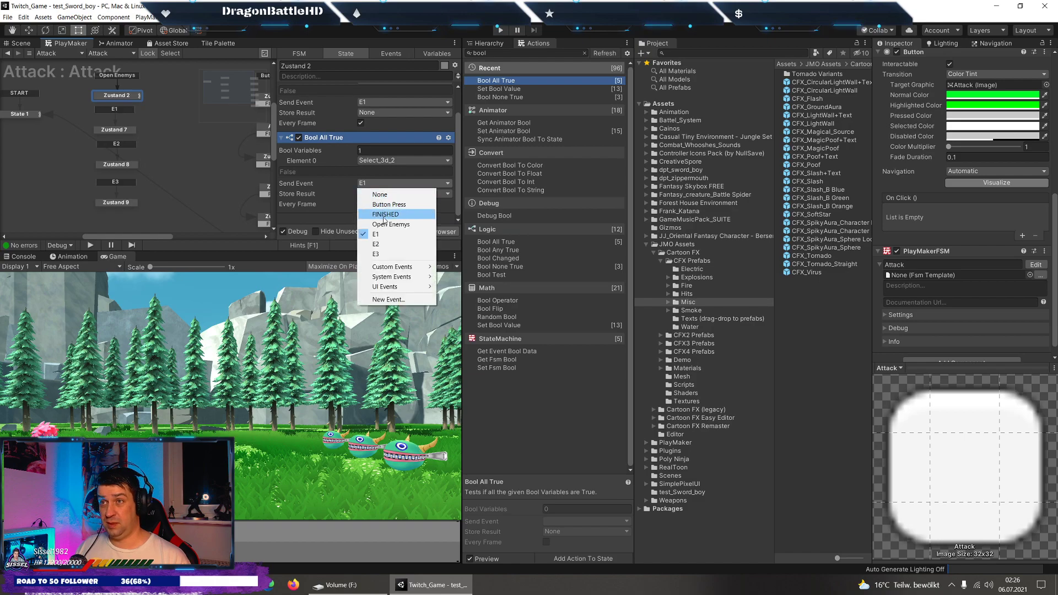
left_click(380, 243)
Paste a third Bool All True copy sending E3 and checking Select_3d_3.
right_click(340, 142)
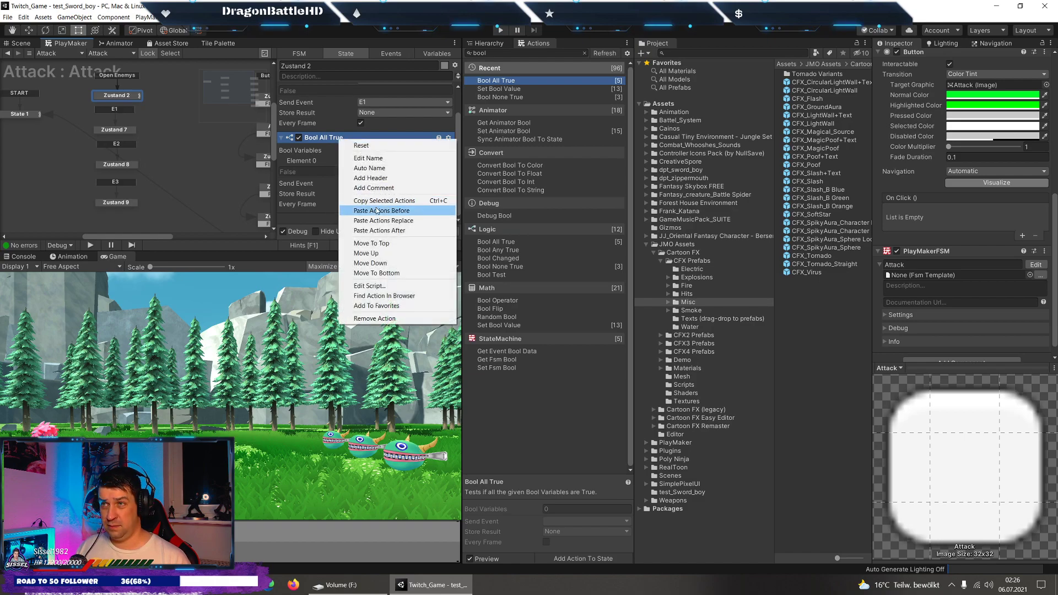
left_click(338, 218)
right_click(338, 218)
left_click(373, 308)
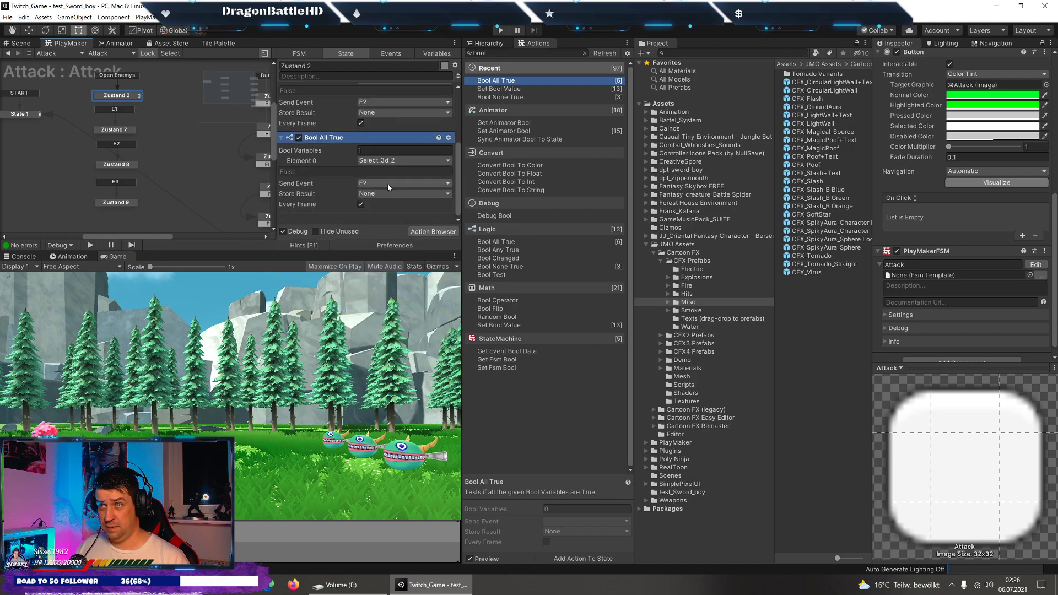
left_click(377, 182)
left_click(376, 253)
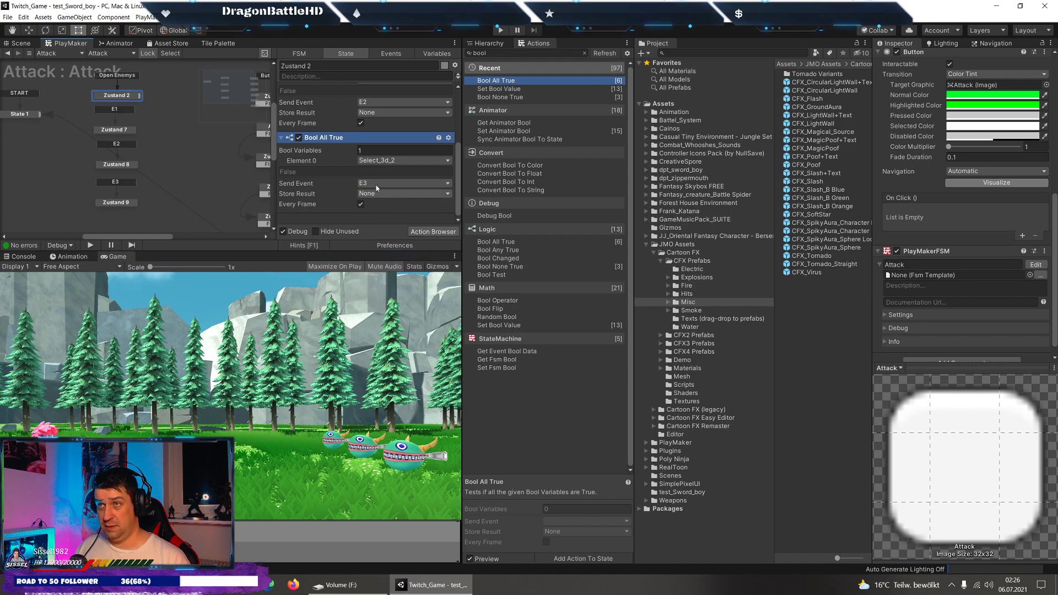
left_click(382, 166)
mouse_move(394, 187)
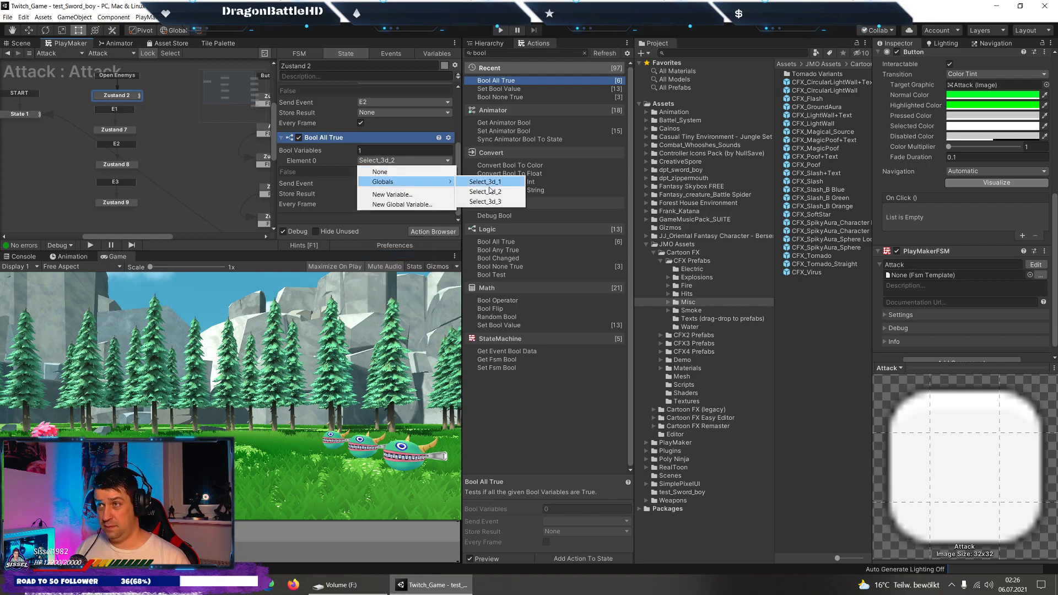
left_click(488, 201)
middle_click_drag(146, 156, 172, 162)
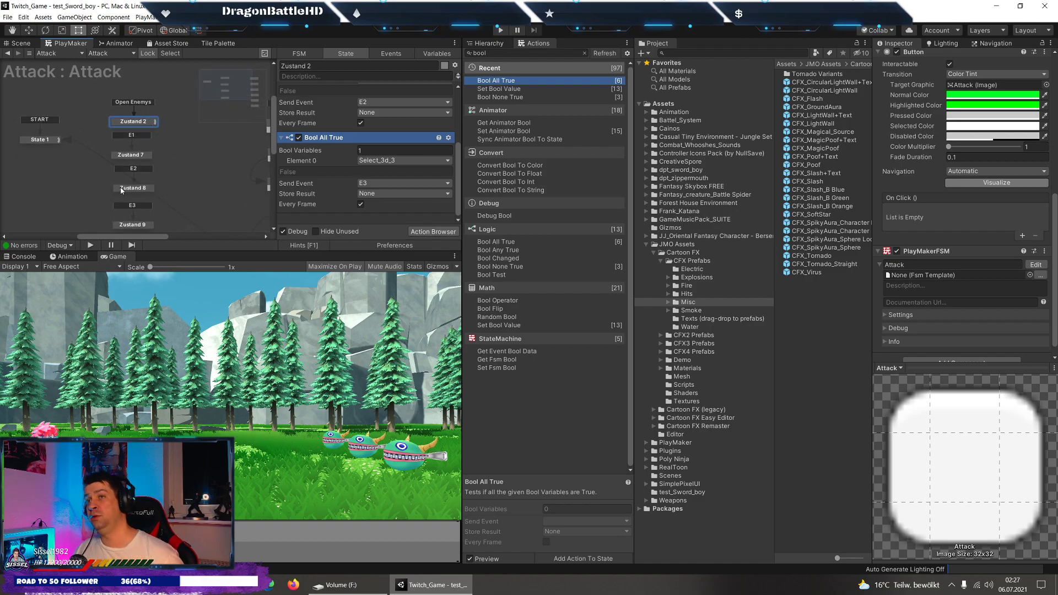
Review the Zustand 7, Zustand 1 and Attack states' actions.
left_click(136, 156)
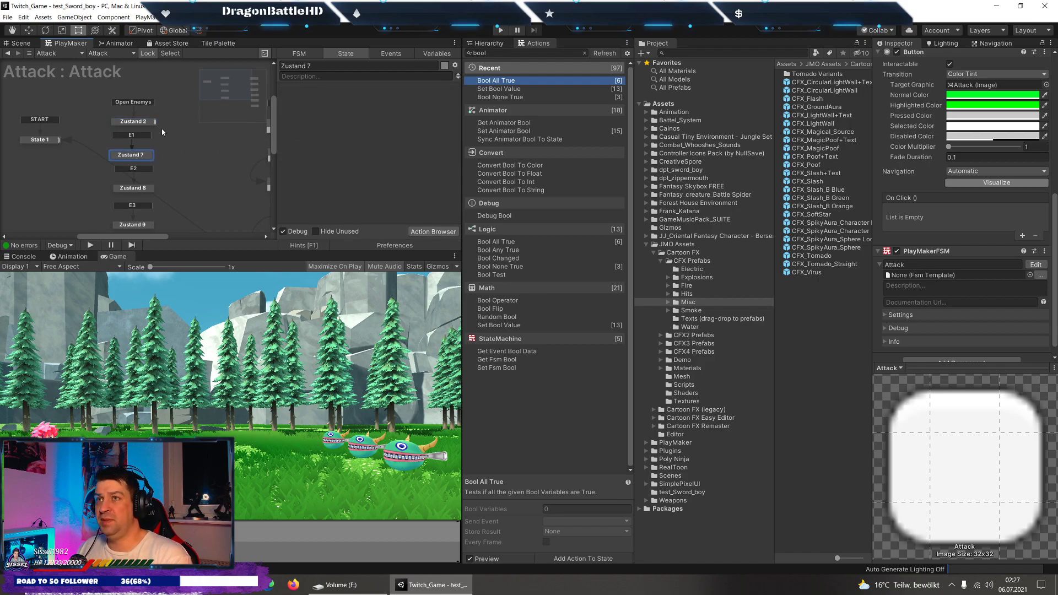
middle_click_drag(163, 131, 65, 120)
left_click(157, 109)
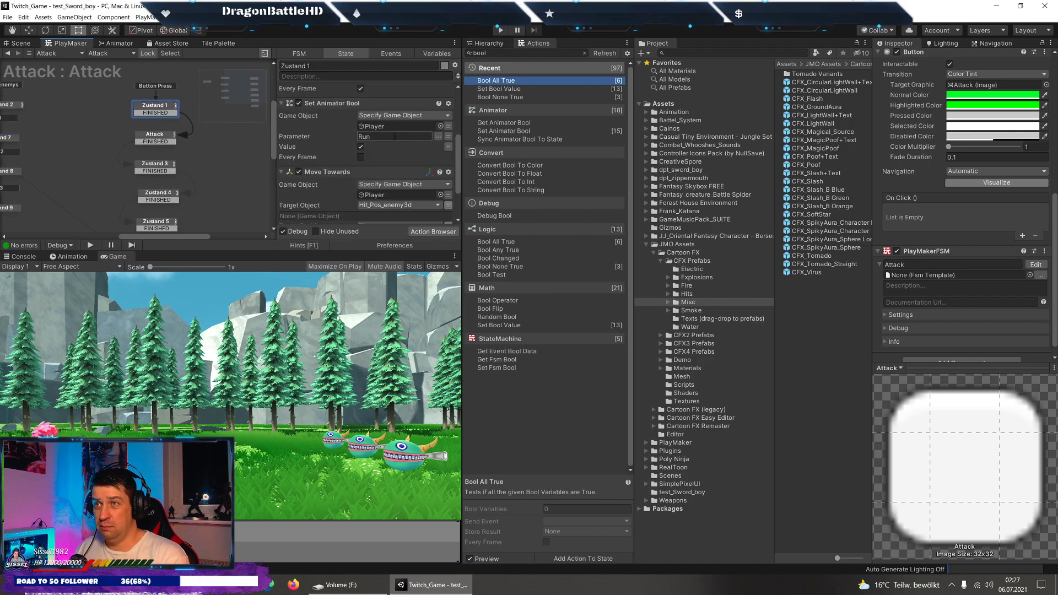
scroll(386, 154, "up", 4)
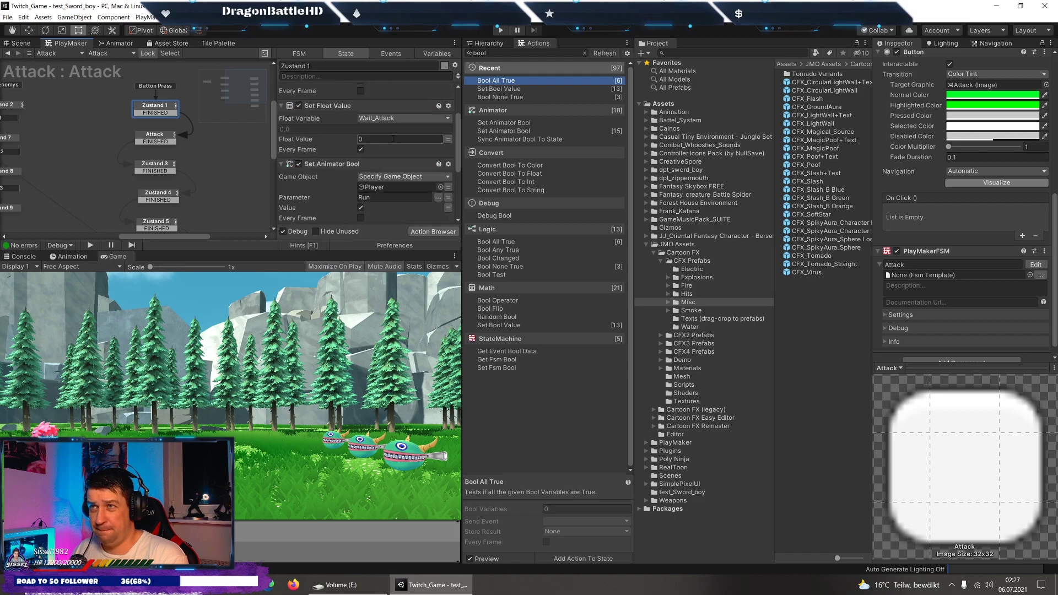
left_click(155, 141)
scroll(397, 129, "down", 1)
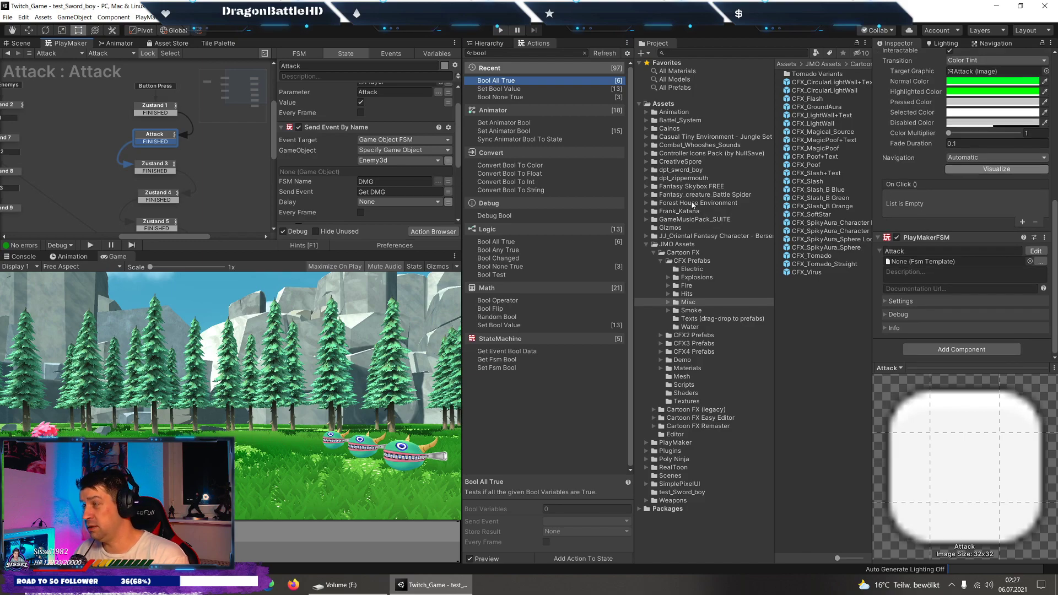
Select the enemy zippermouth_a_PF (1) in the Hierarchy to show its FSMs.
left_click(487, 43)
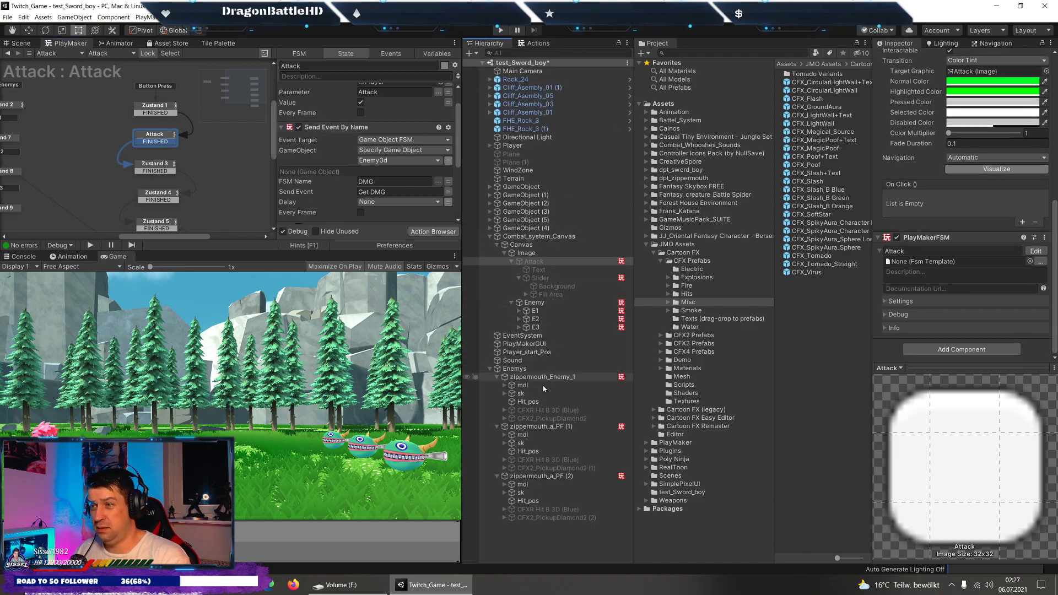
left_click(541, 426)
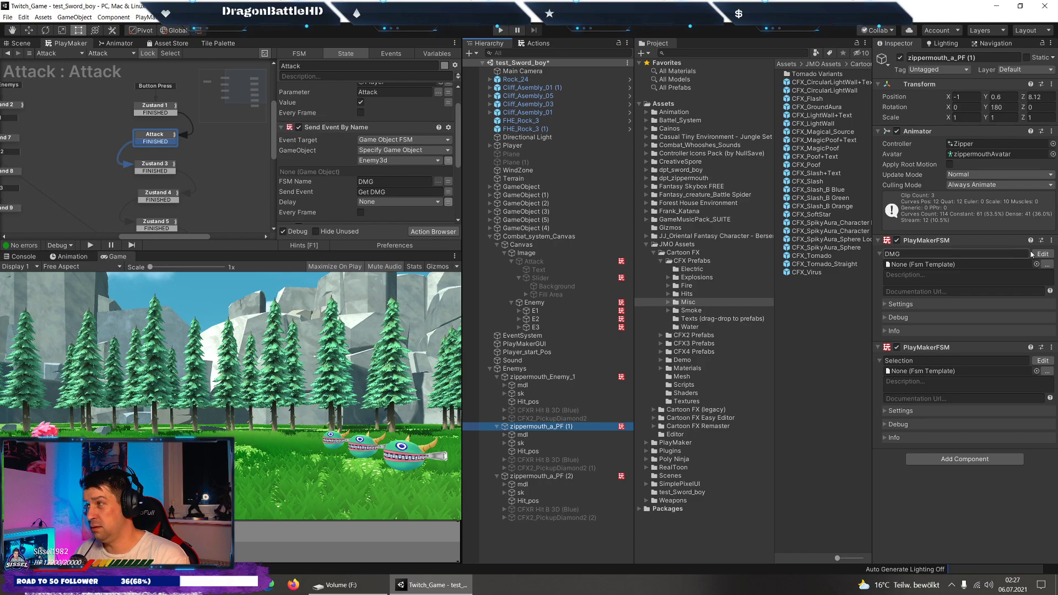
left_click(1033, 254)
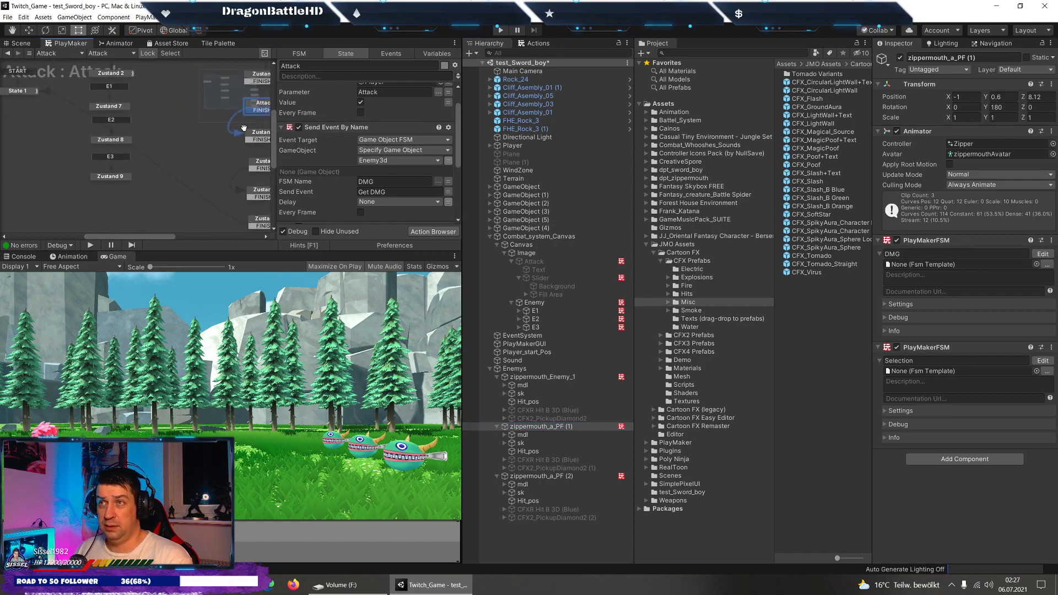
Give Zustand 7 a Set Game Object action setting global Enemy3d to zippermouth_Enemy_1.
left_click(105, 122)
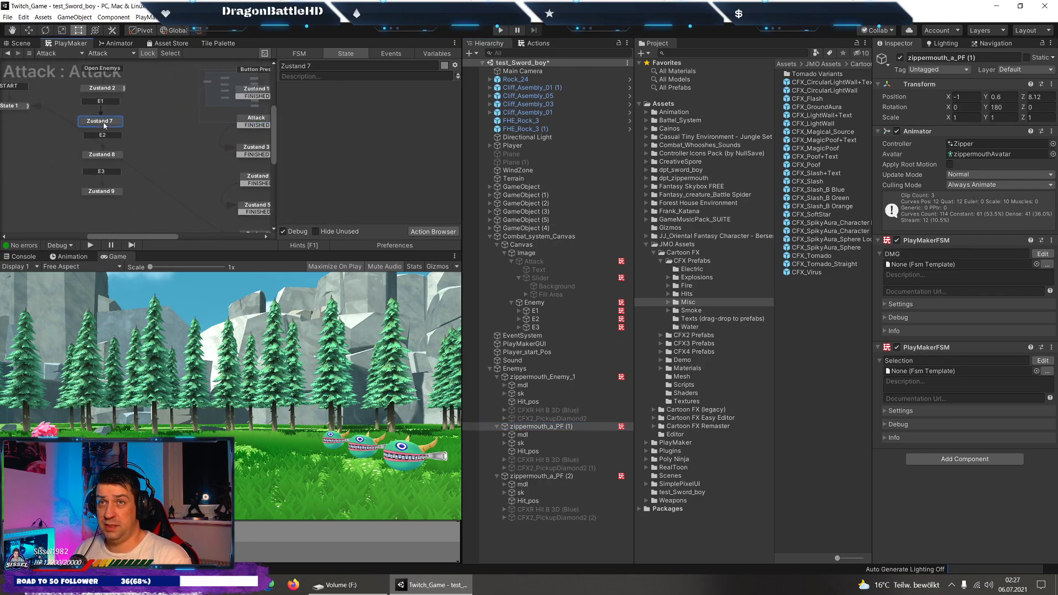
left_click(535, 43)
type("set game")
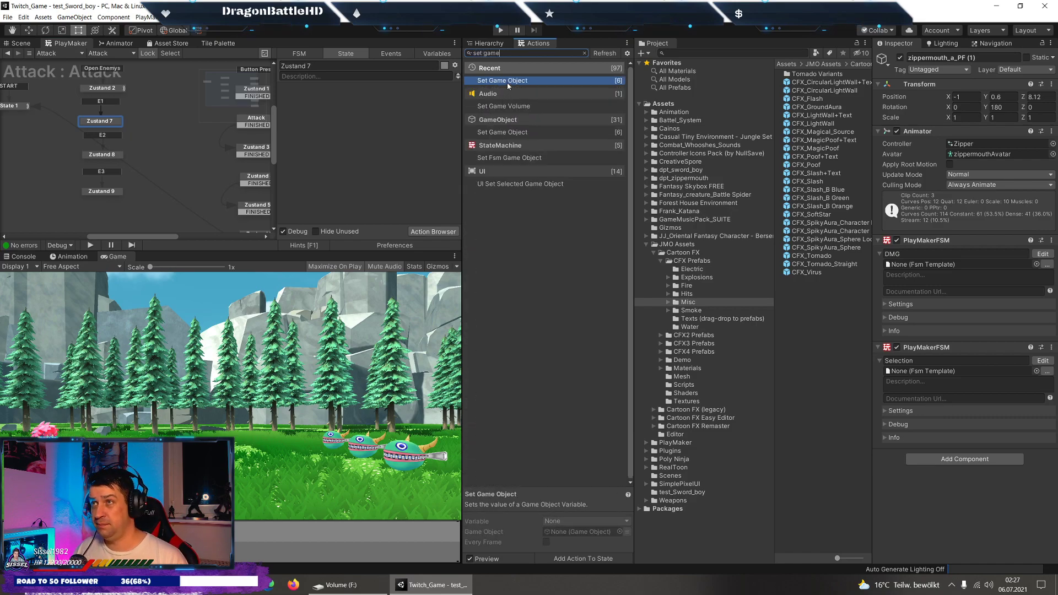
double_click(507, 81)
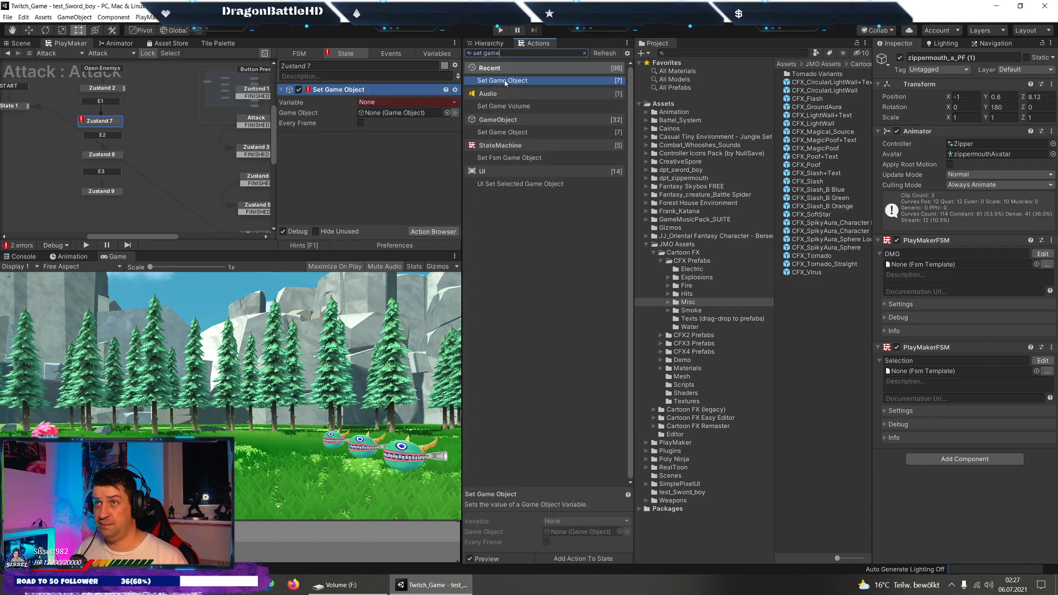
left_click(406, 102)
mouse_move(408, 124)
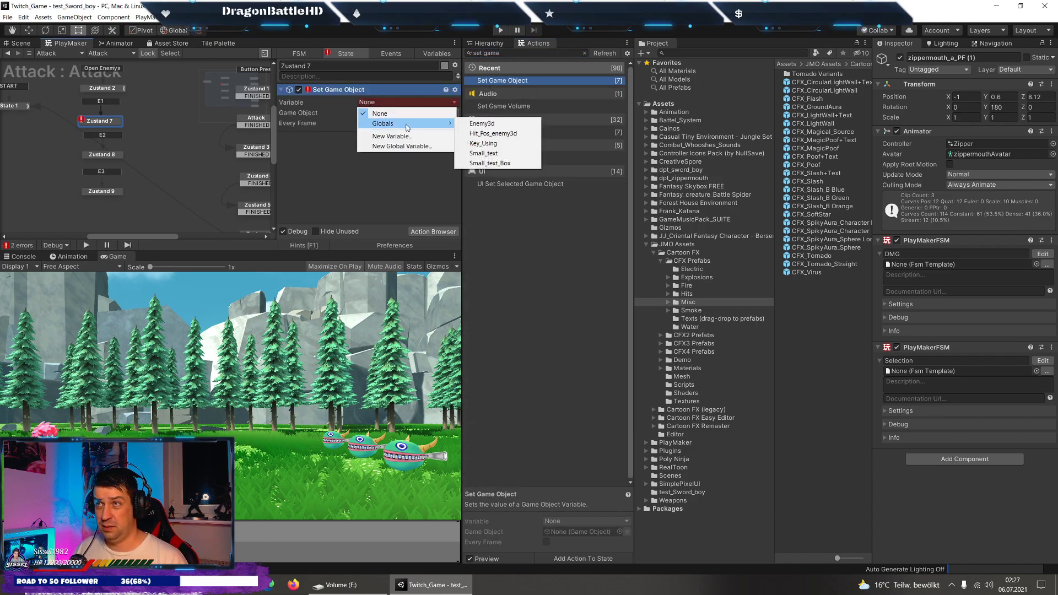
left_click(480, 123)
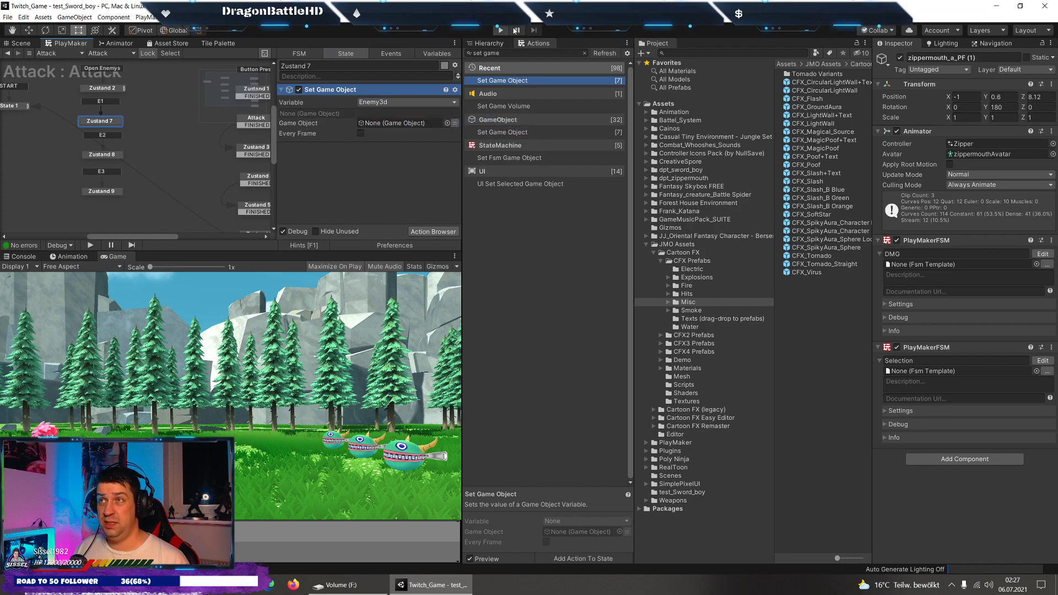
left_click(485, 43)
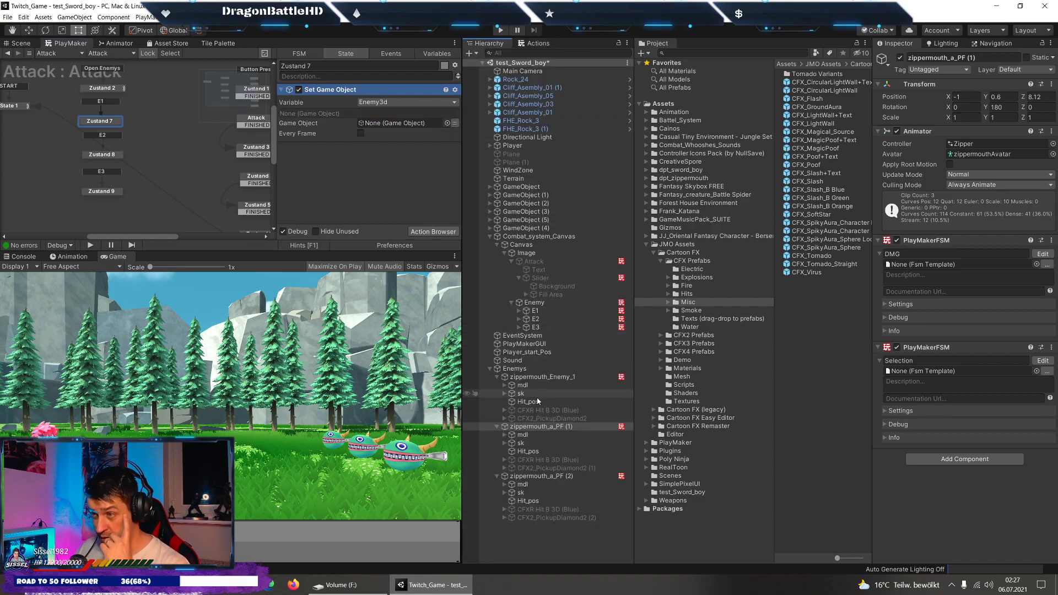
left_click_drag(540, 426, 391, 125)
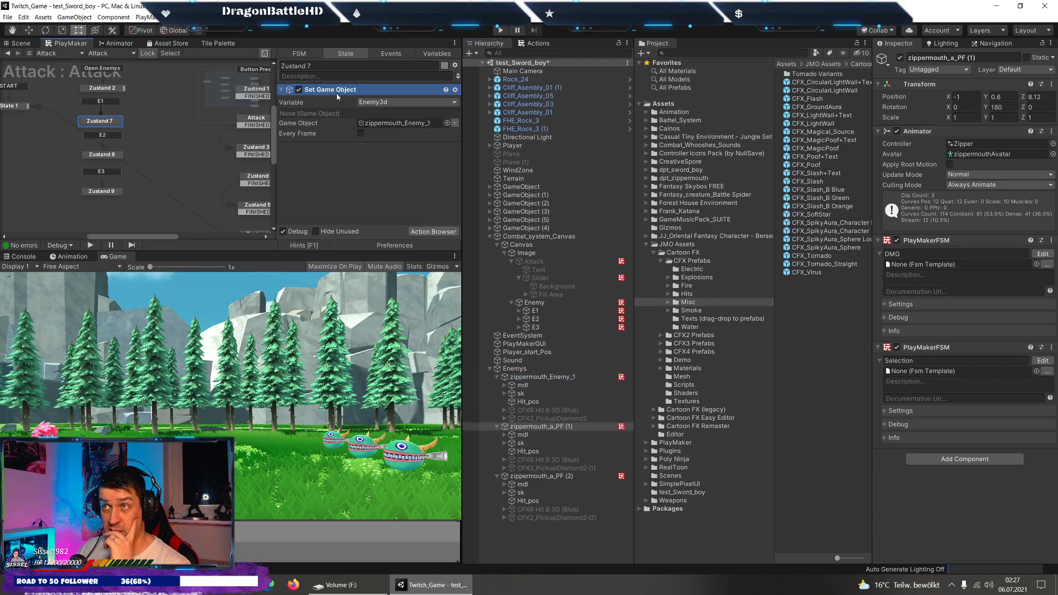
Paste that action into Zustand 8 with zippermouth_a_PF (1) as the game object.
right_click(362, 134)
left_click(376, 151)
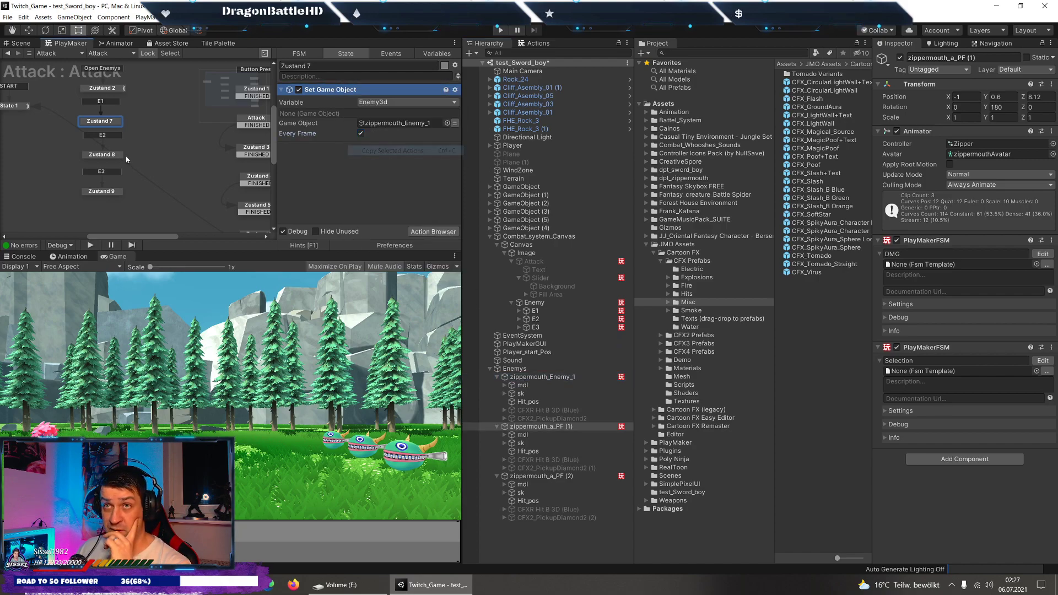
left_click(98, 156)
right_click(363, 131)
left_click(385, 222)
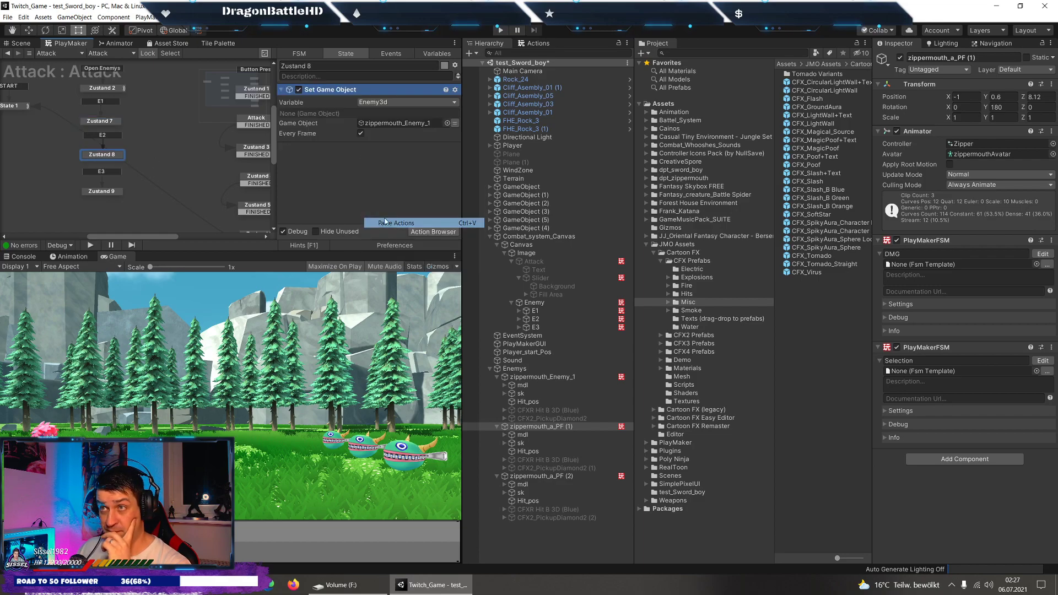
left_click(381, 124)
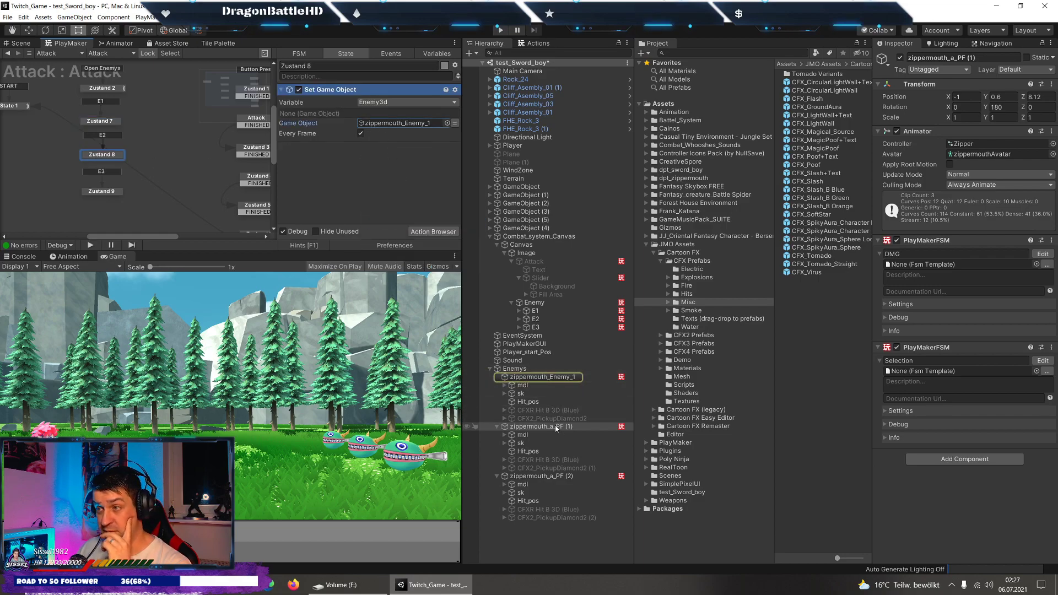
mouse_move(557, 429)
left_mouse_down()
mouse_move(421, 103)
mouse_move(410, 126)
left_mouse_up()
type("Enemy")
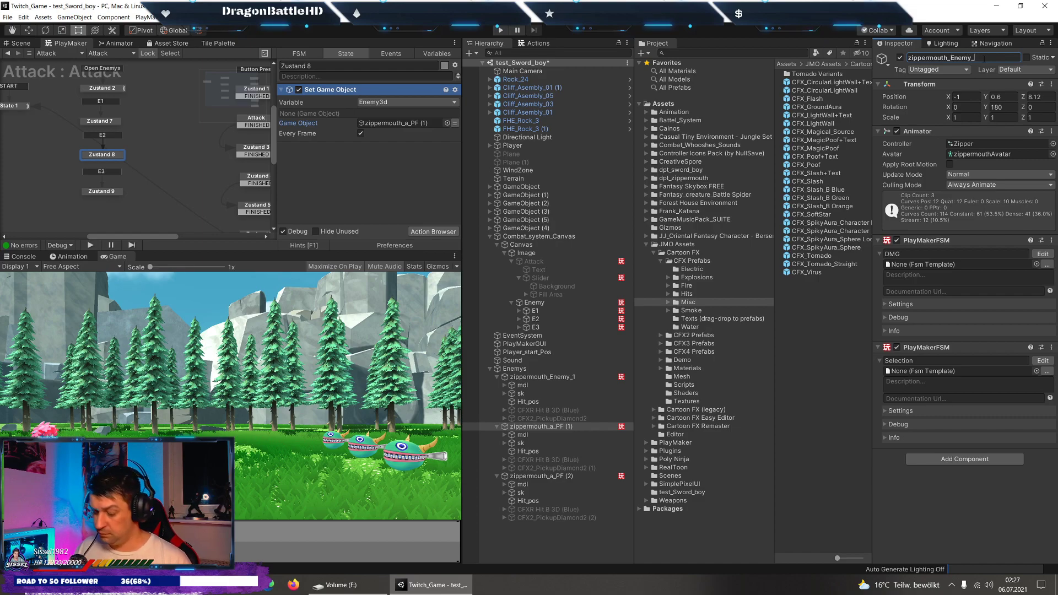
Rename the second enemy to zippermouth_Enemy_2.
type("2")
key("Return")
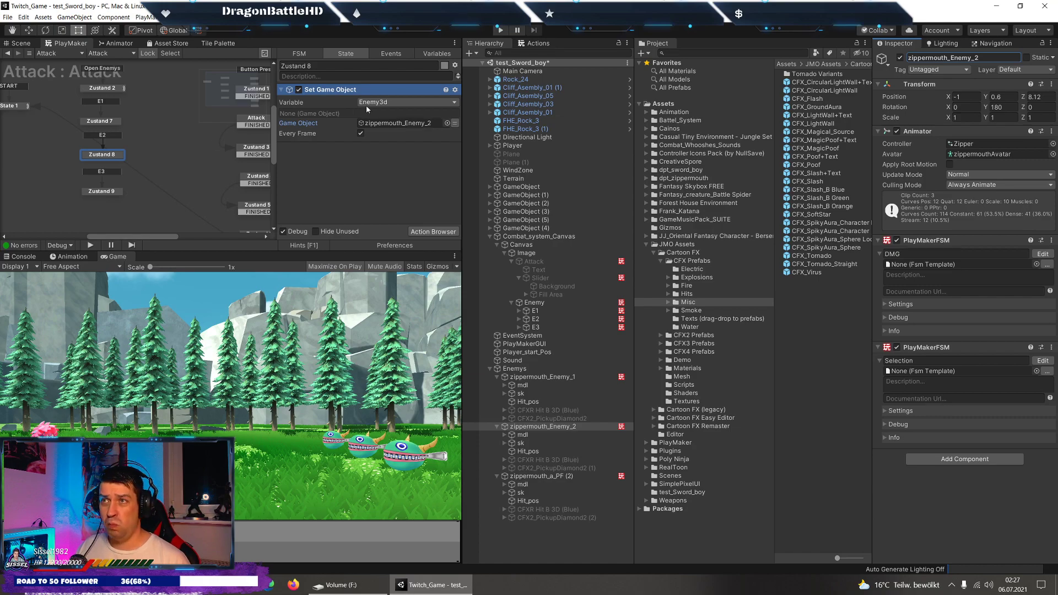
left_click(98, 192)
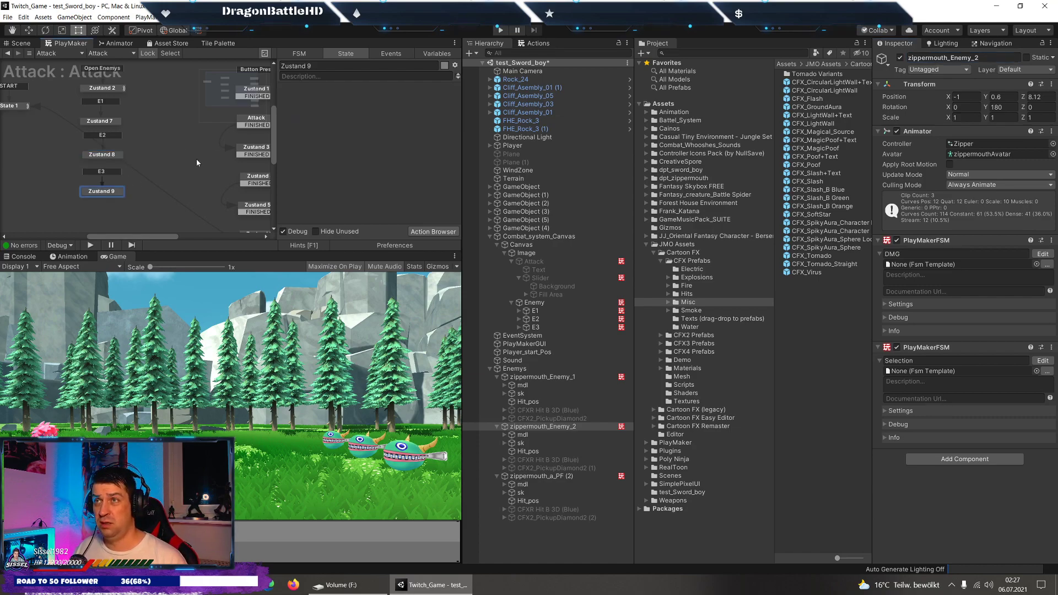
left_click(102, 154)
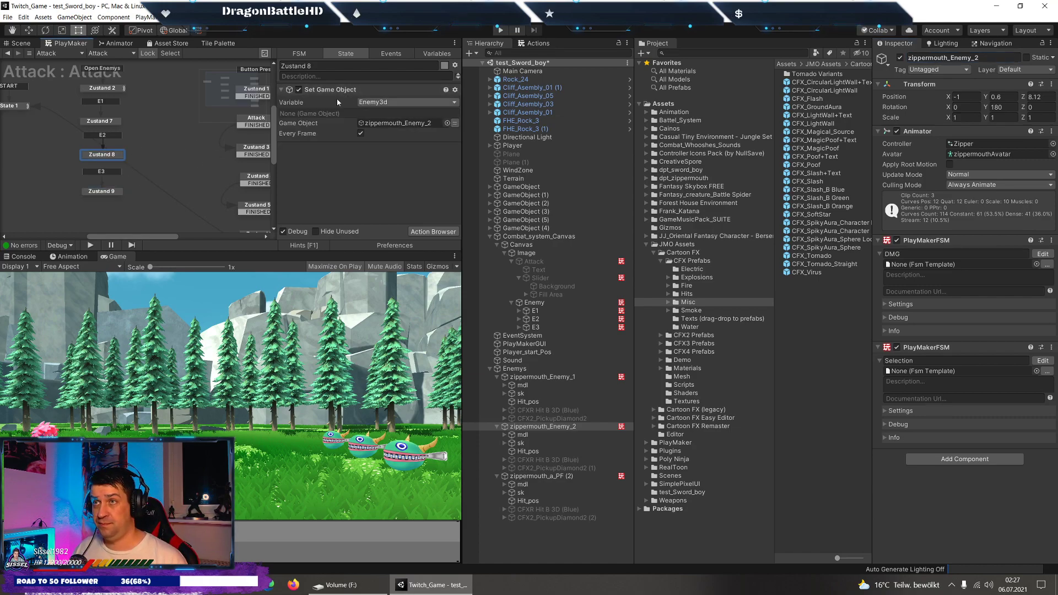
Paste Set Game Object into Zustand 9 with zippermouth_a_PF (2), then start renaming that enemy.
right_click(314, 91)
left_click(364, 157)
left_click(102, 191)
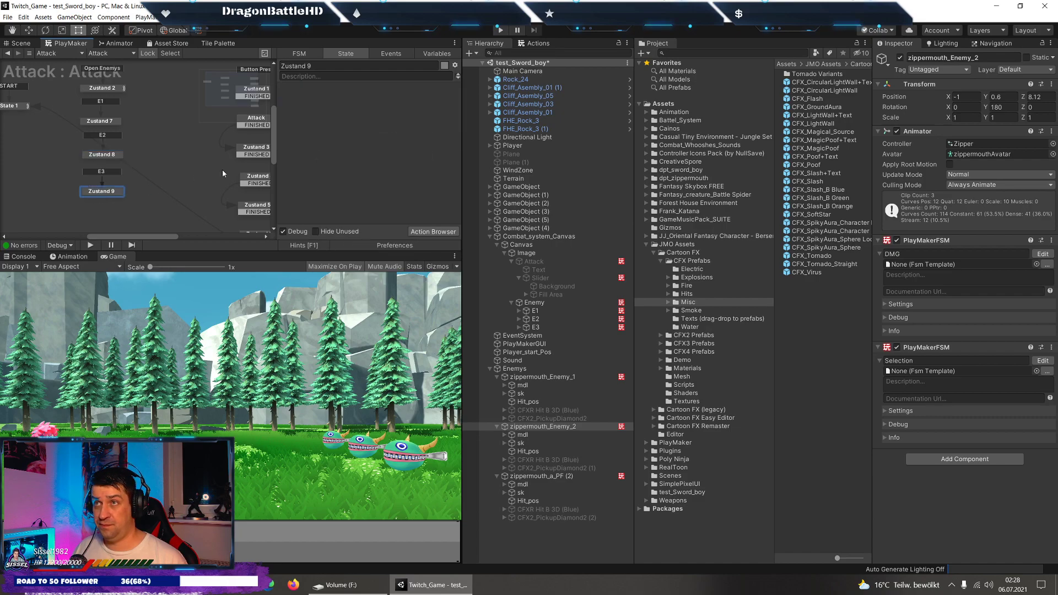
right_click(337, 120)
left_click(364, 211)
left_click(563, 477)
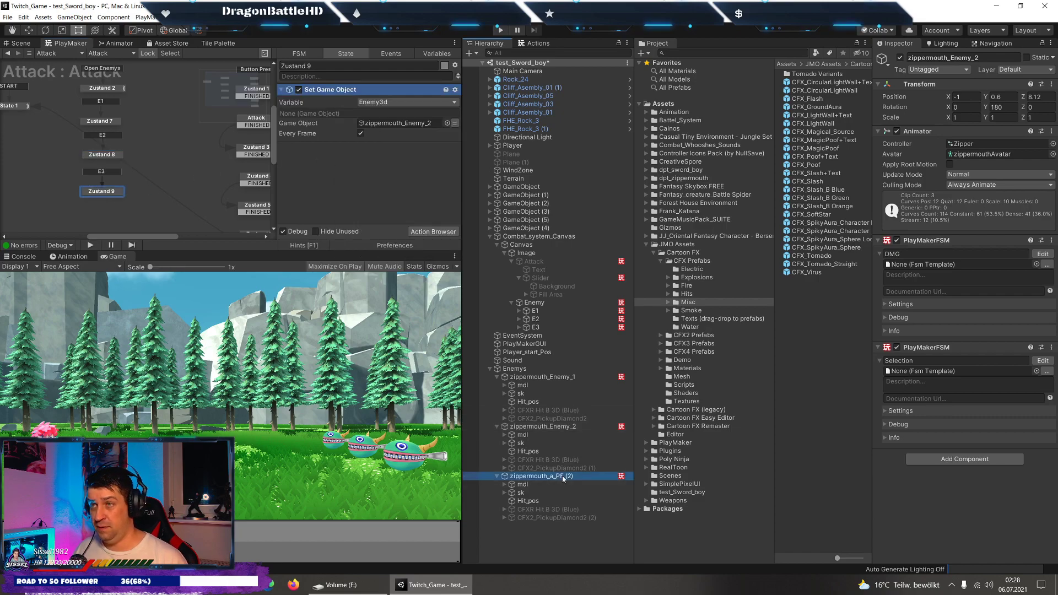
left_click_drag(563, 477, 400, 123)
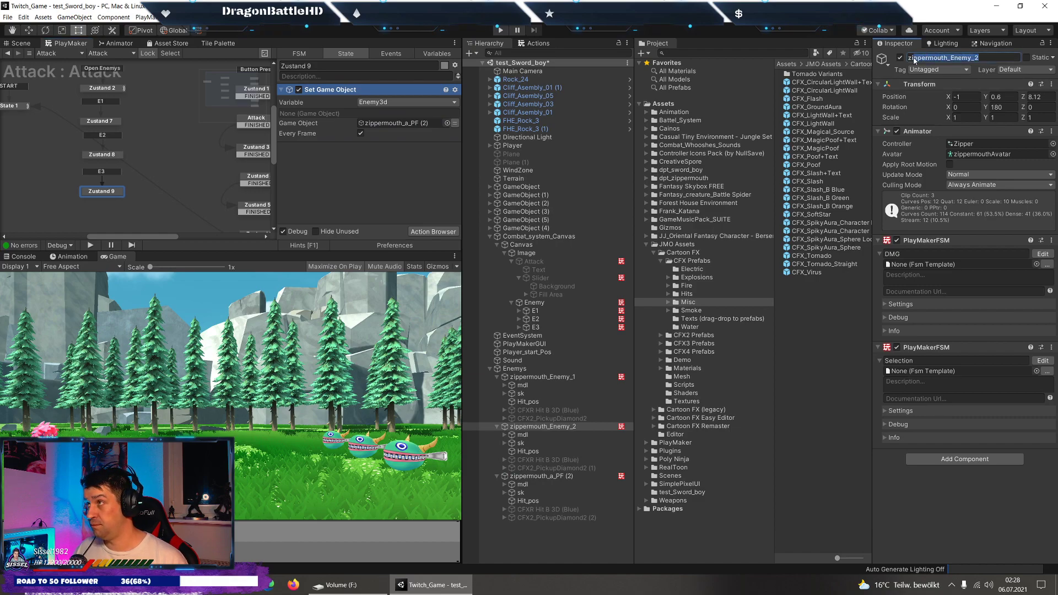
left_click(573, 476)
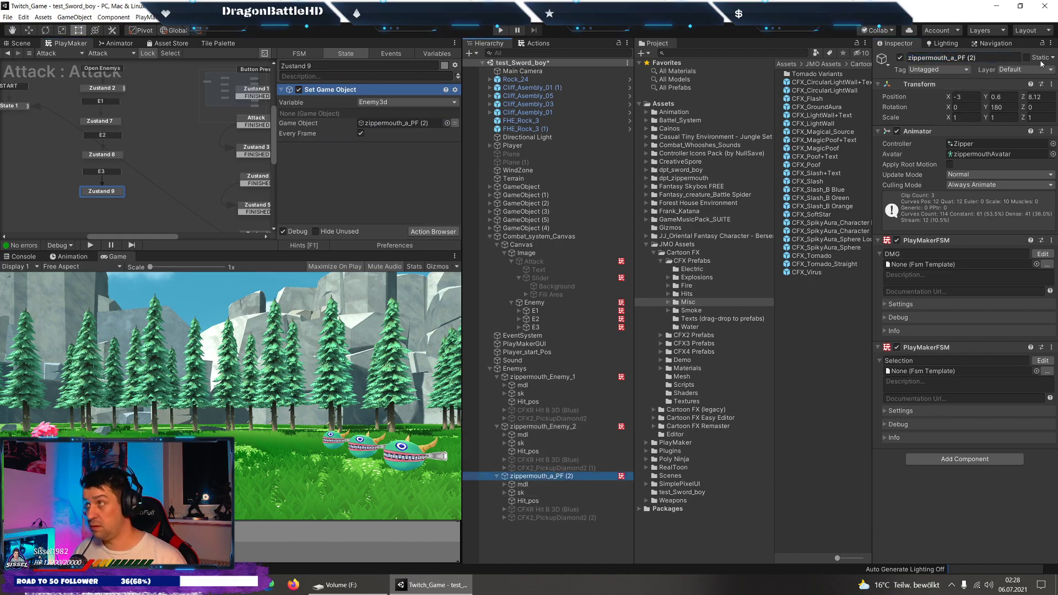
left_click(1009, 56)
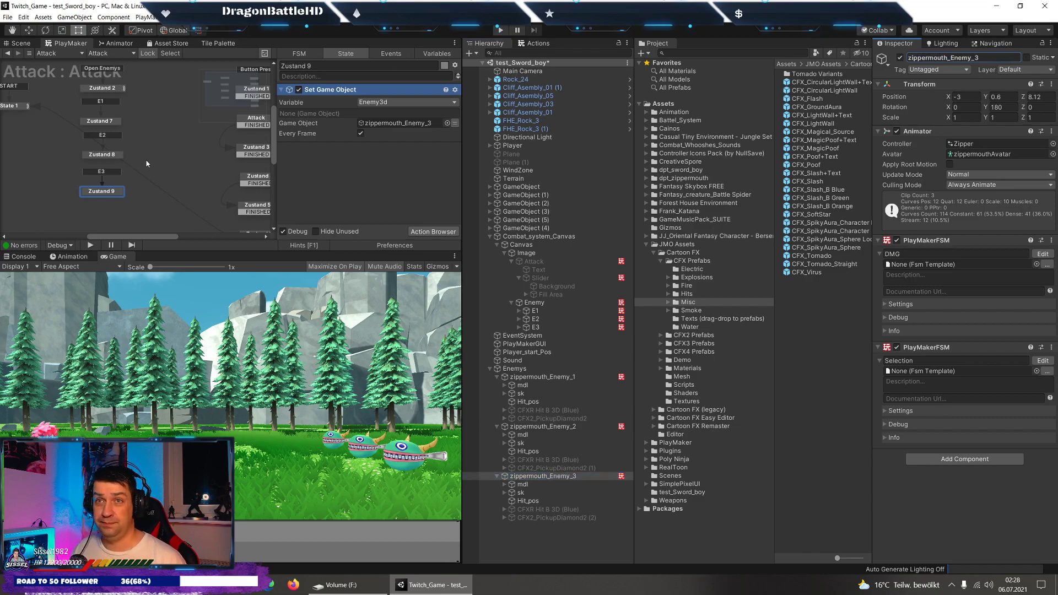
Give Zustand 7 a Next Frame Event action that sends Button Press.
left_click(118, 135)
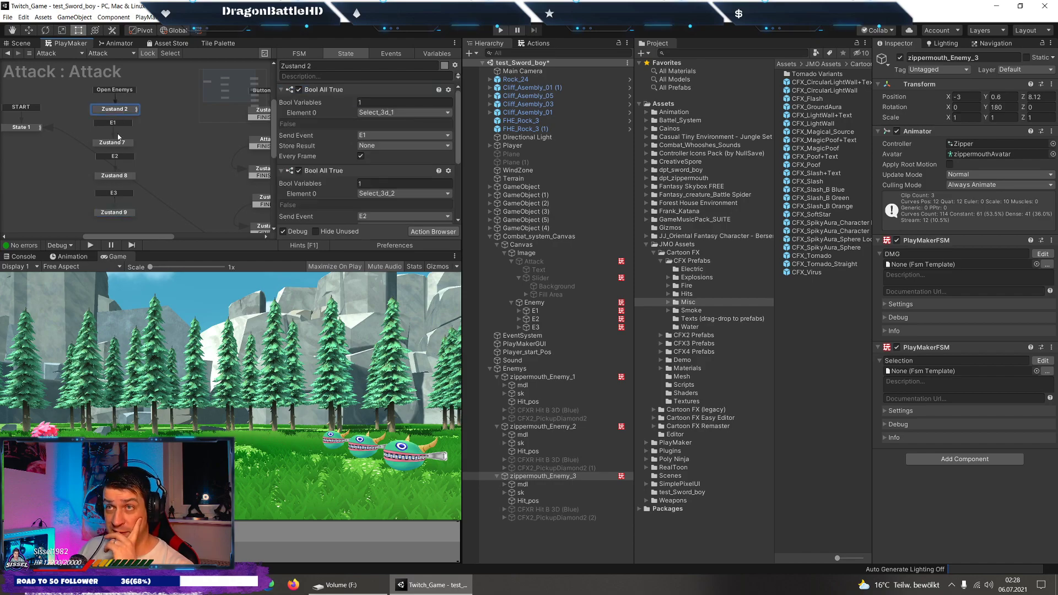
left_click(127, 200)
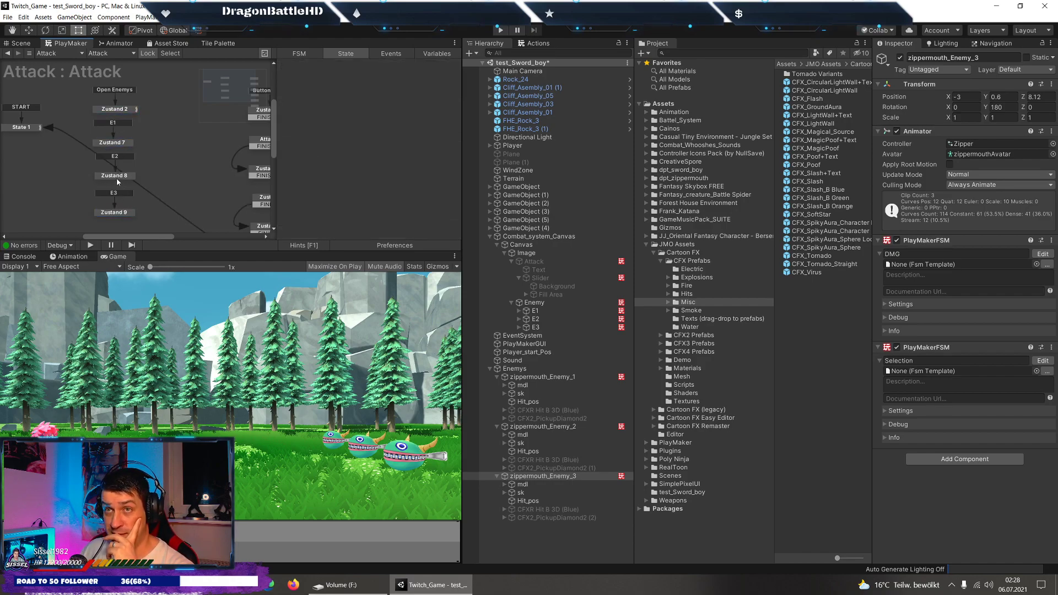
left_click(114, 213)
left_click(114, 143)
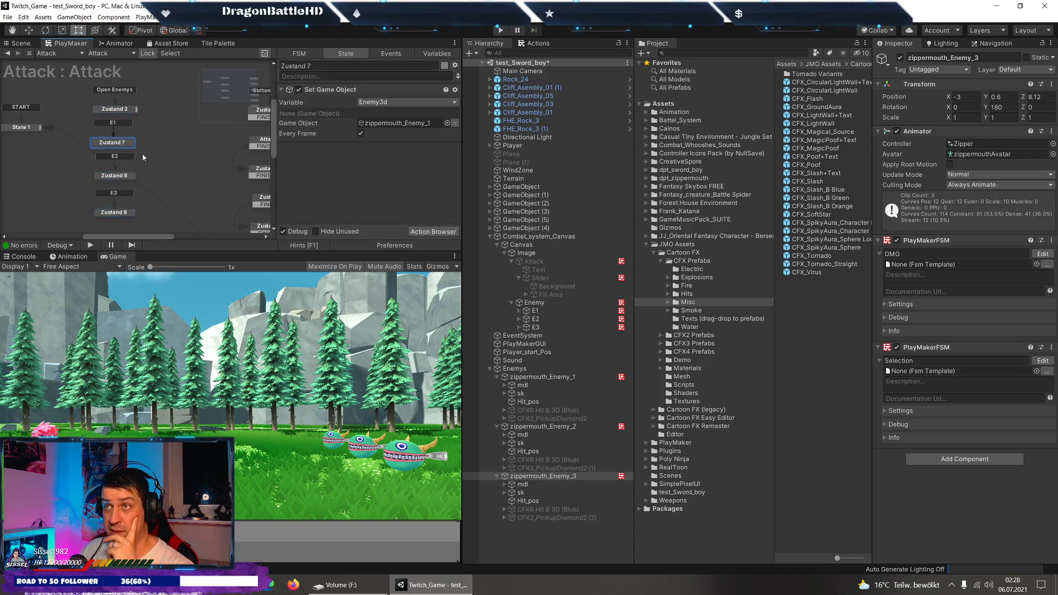
left_click(522, 44)
type("next fr")
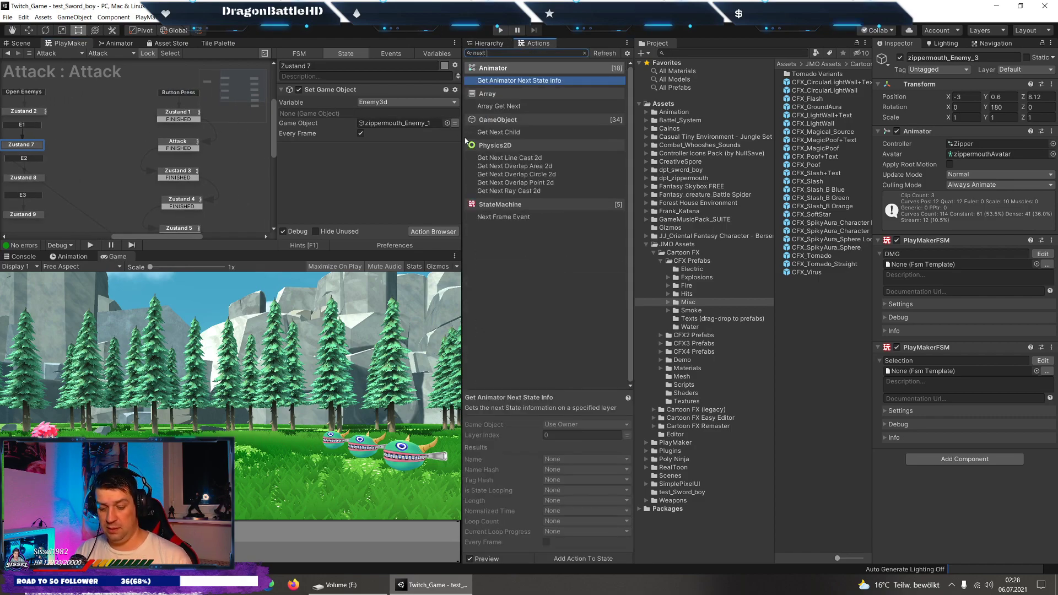
key("Return")
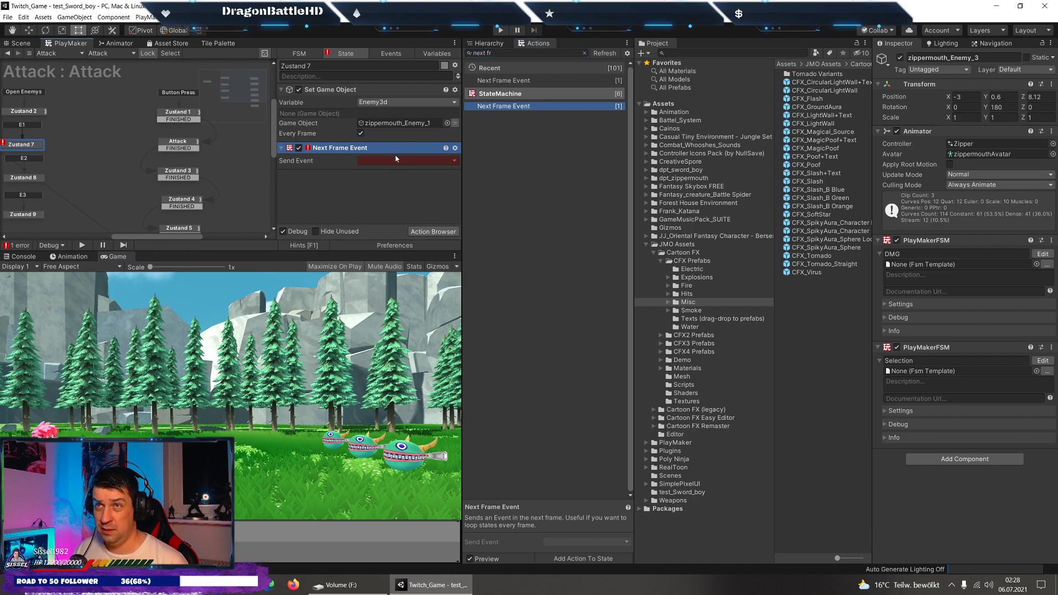
left_click(395, 161)
left_click(386, 182)
Paste the same Next Frame Event action into Zustand 8 and Zustand 9.
right_click(358, 147)
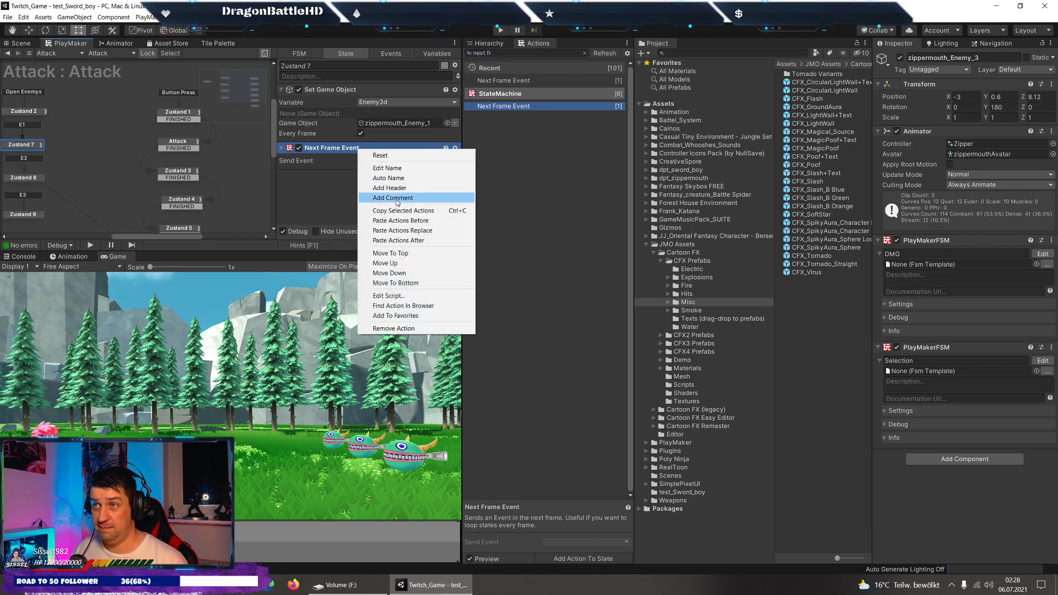
left_click(358, 210)
left_click(22, 178)
right_click(363, 163)
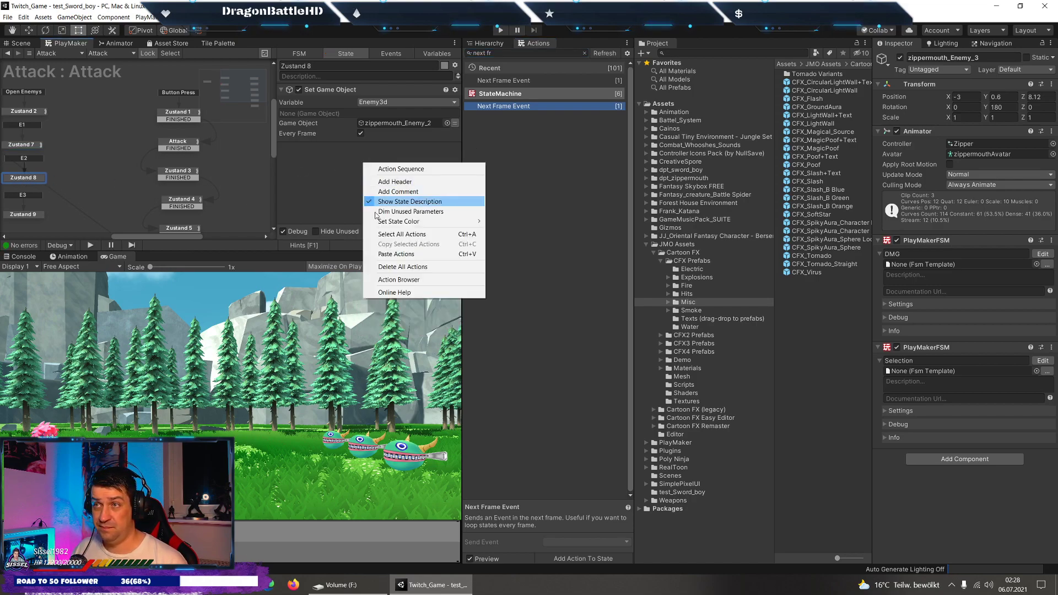
left_click(392, 254)
left_click(22, 214)
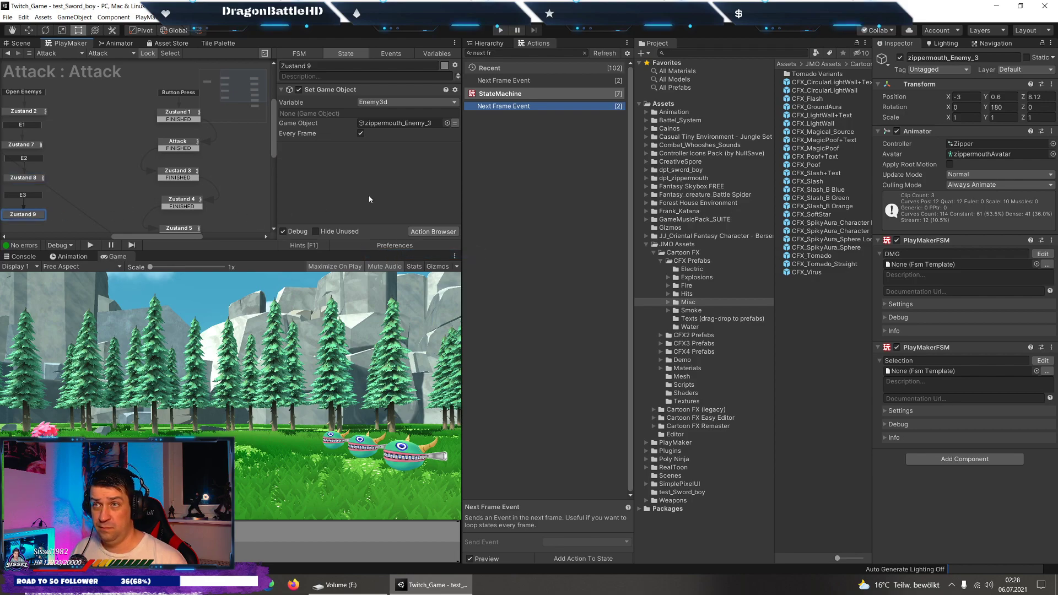
right_click(362, 178)
left_click(394, 269)
middle_click_drag(91, 149, 212, 134)
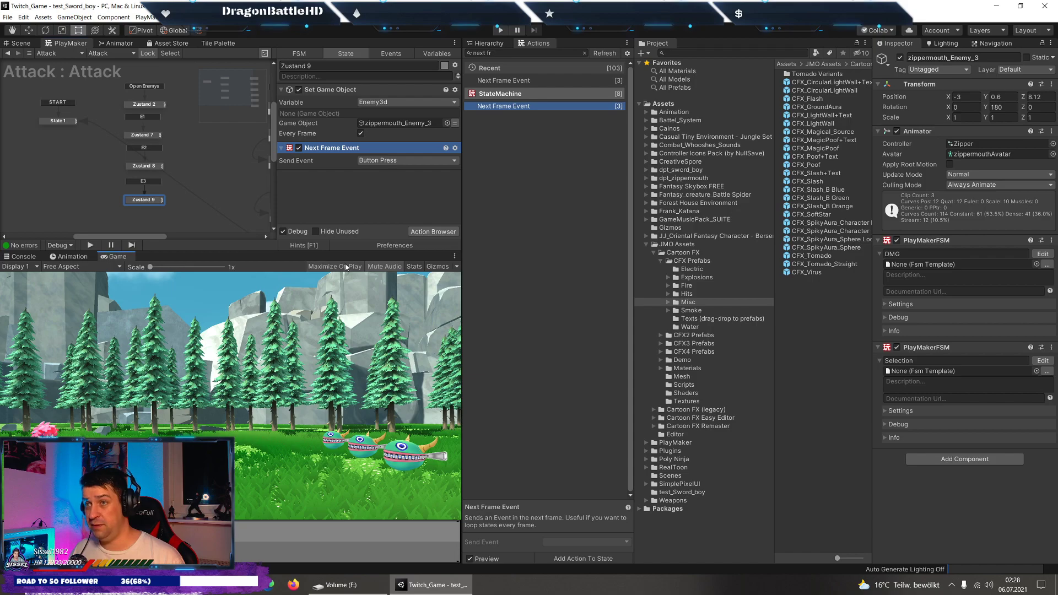
Test-run the game, then delete the Activate Game Object action from Zustand 1.
left_click(501, 30)
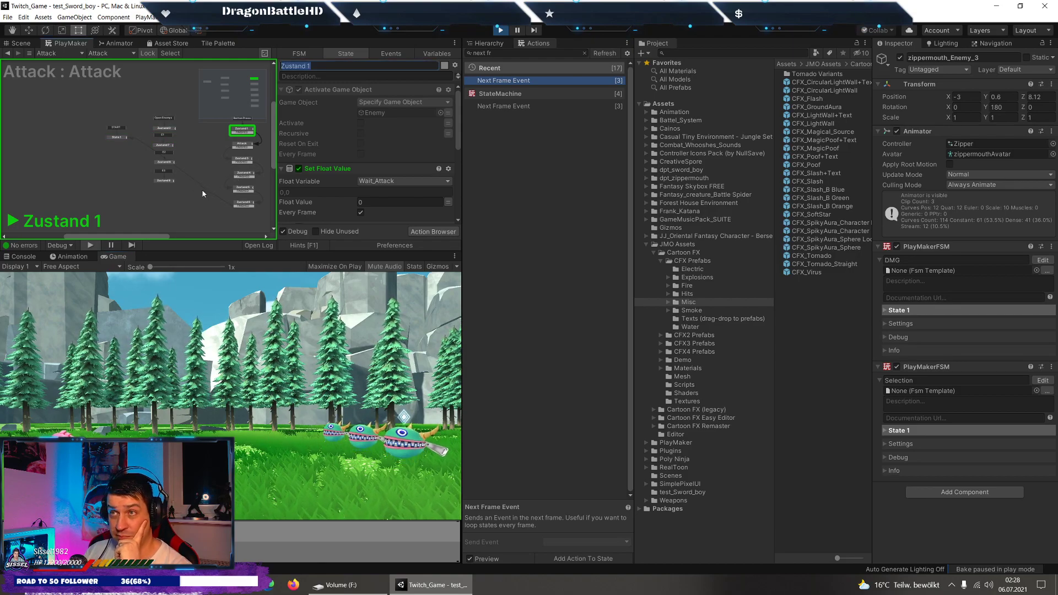
left_click(375, 112)
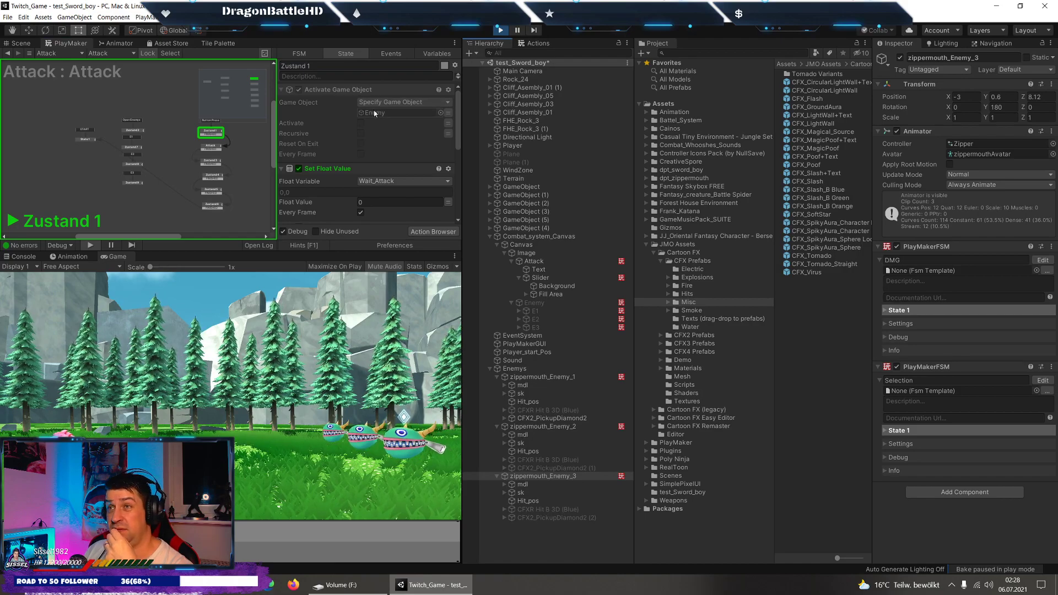
left_click(374, 113)
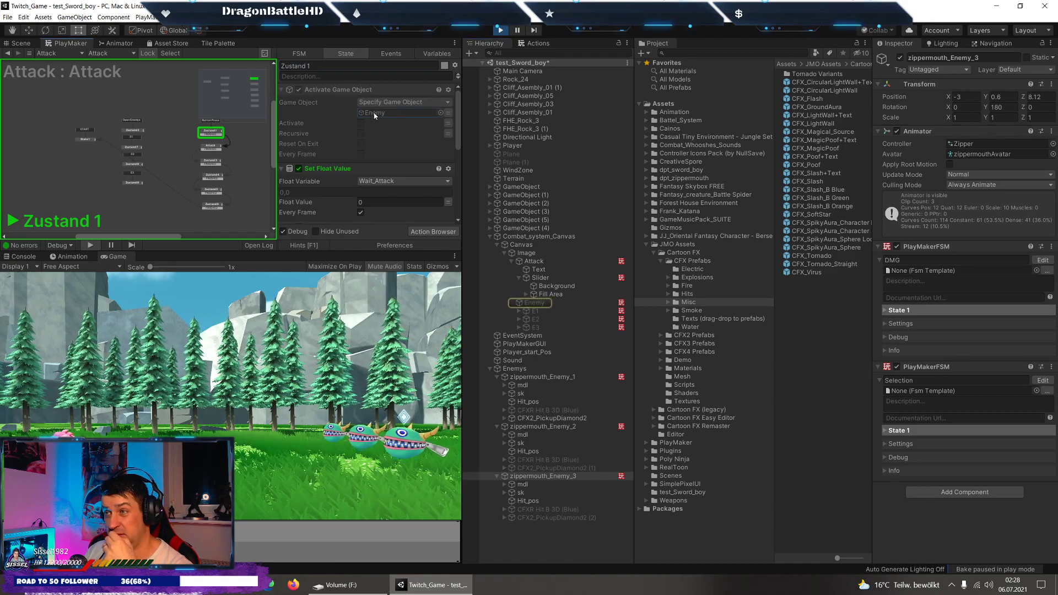
left_click(500, 30)
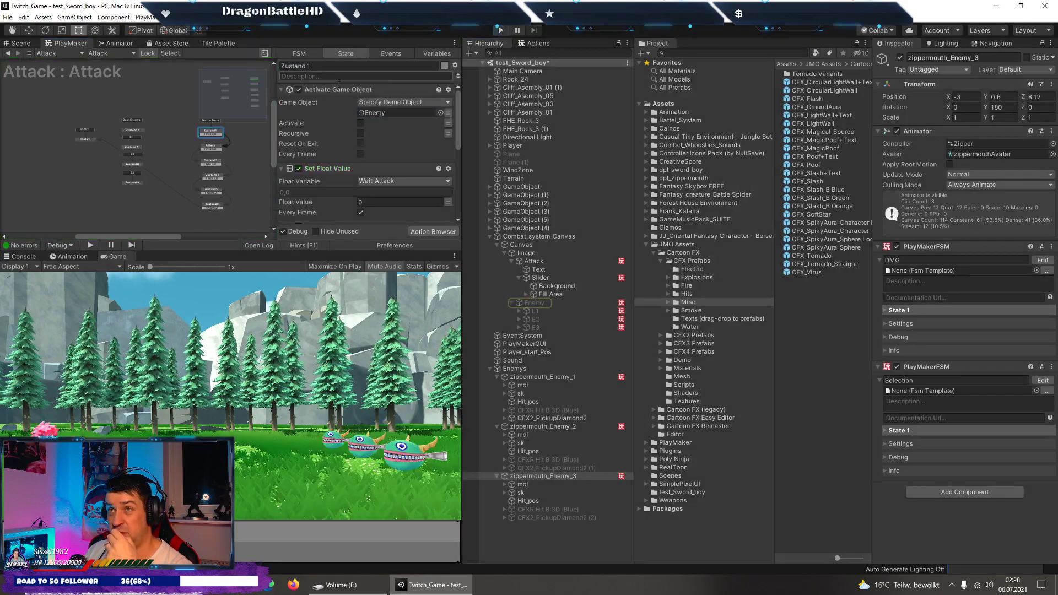
left_click(331, 91)
key("Delete")
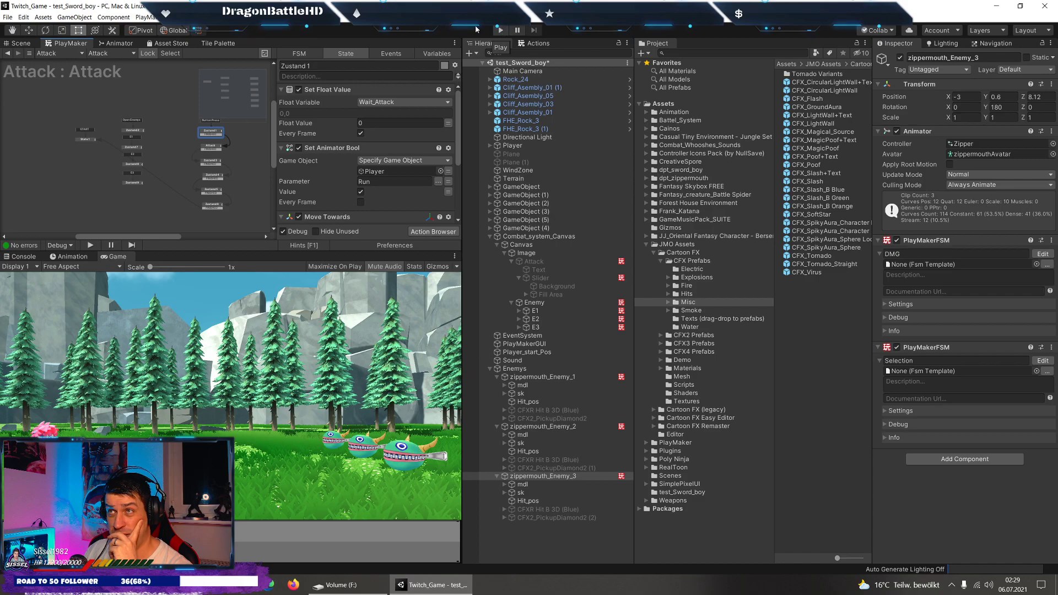
Test-run the game, check Zustand 1 while it runs, then stop playback.
left_click(500, 30)
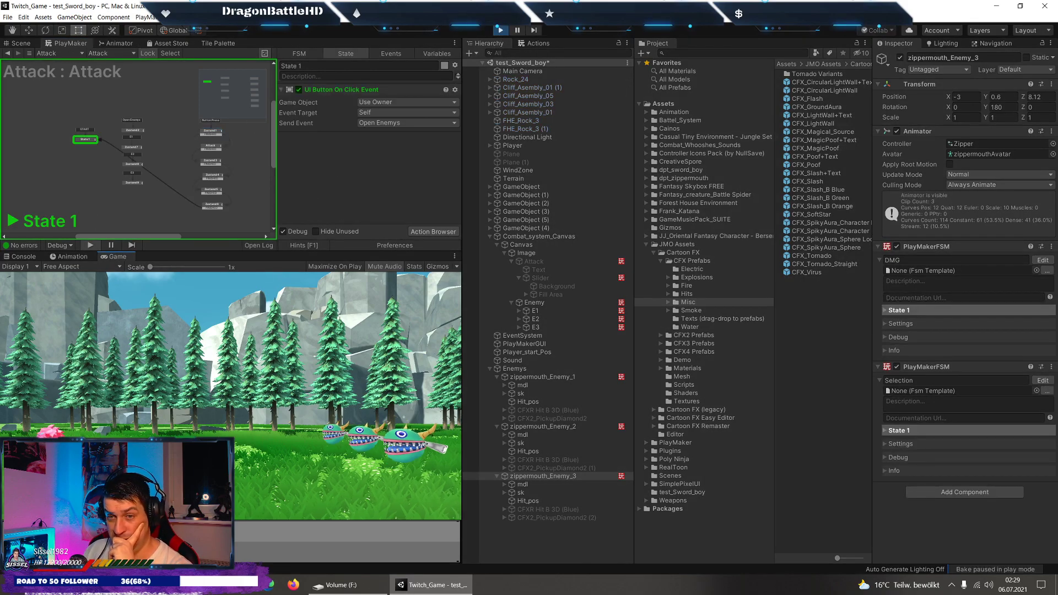
left_click(110, 496)
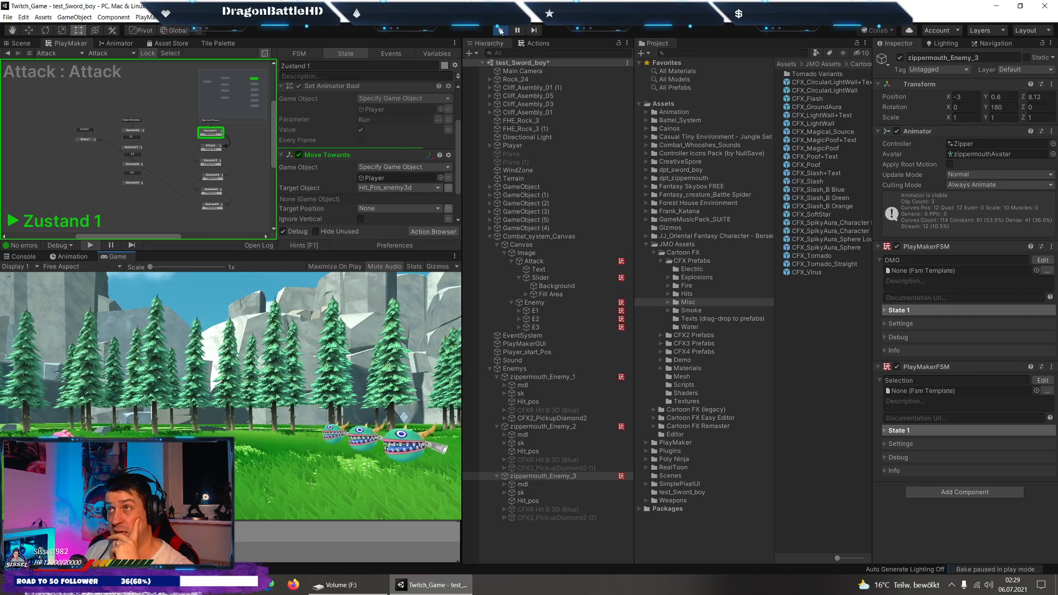
key("ctrl+p")
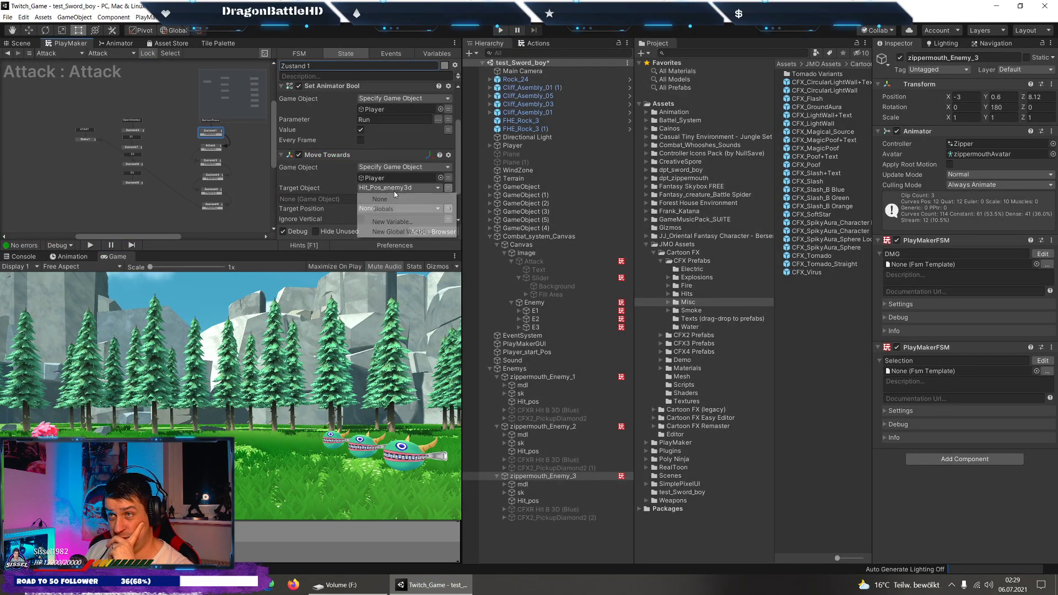
scroll(438, 169, "down", 3)
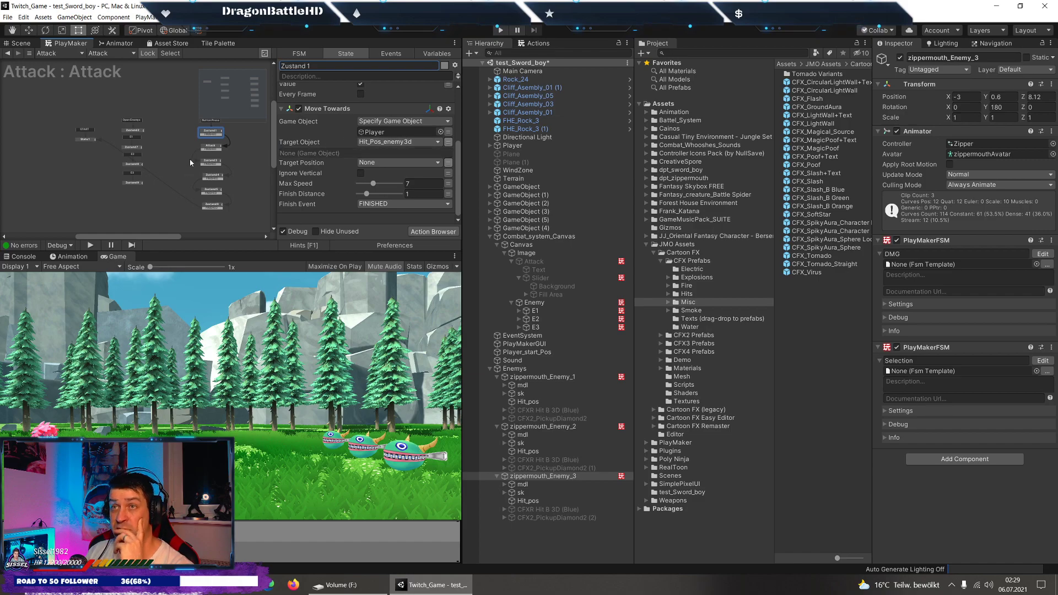
In Zustand 7, paste a Set Game Object storing enemy 1's Hit_pos into global Hit_Pos_enemy3d.
left_click(132, 150)
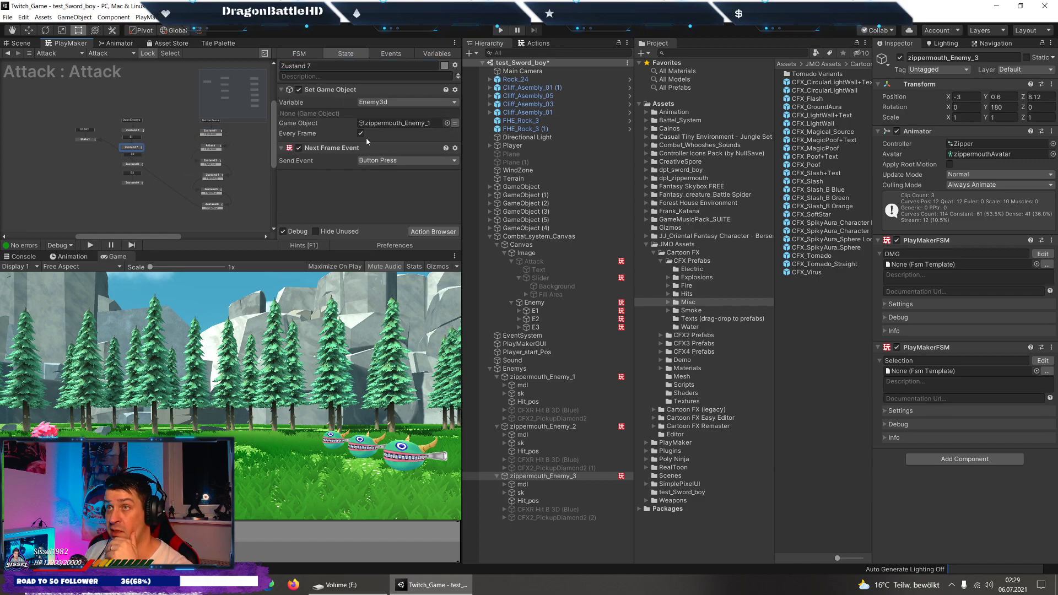
right_click(331, 88)
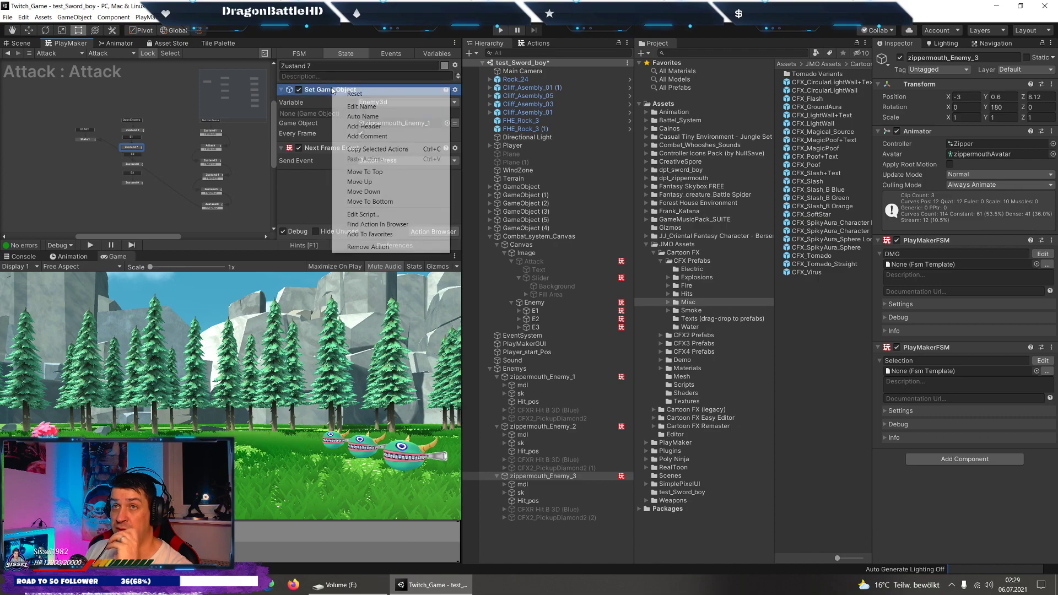
right_click(342, 92)
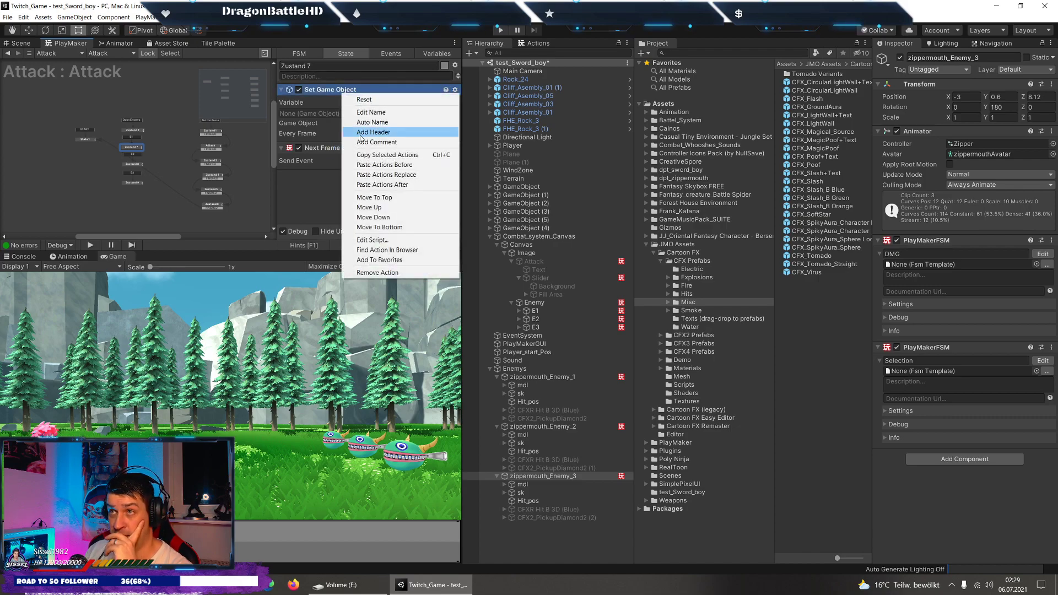
left_click(386, 165)
left_click(401, 103)
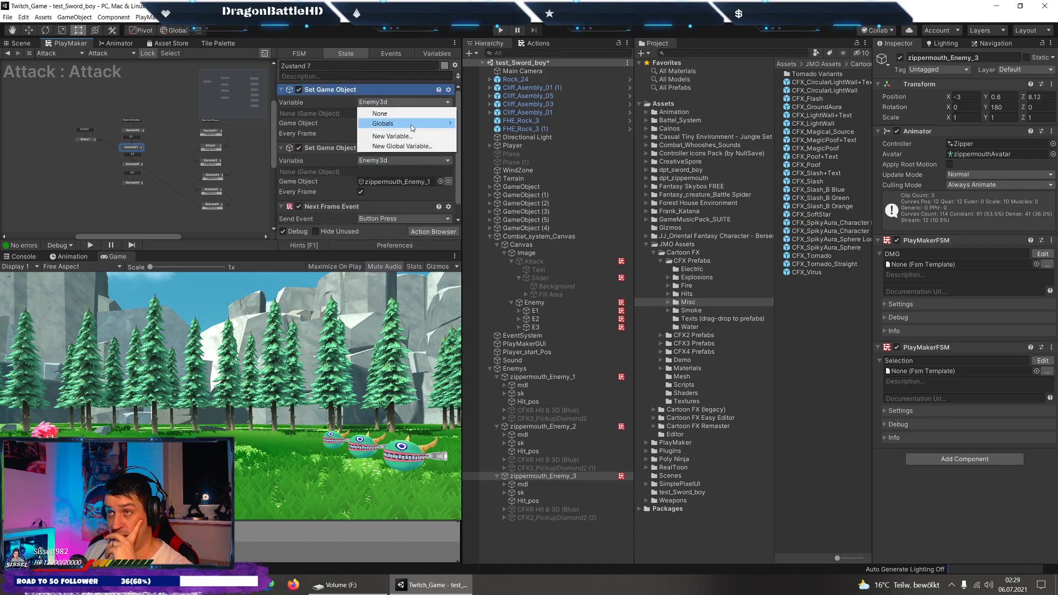
mouse_move(413, 123)
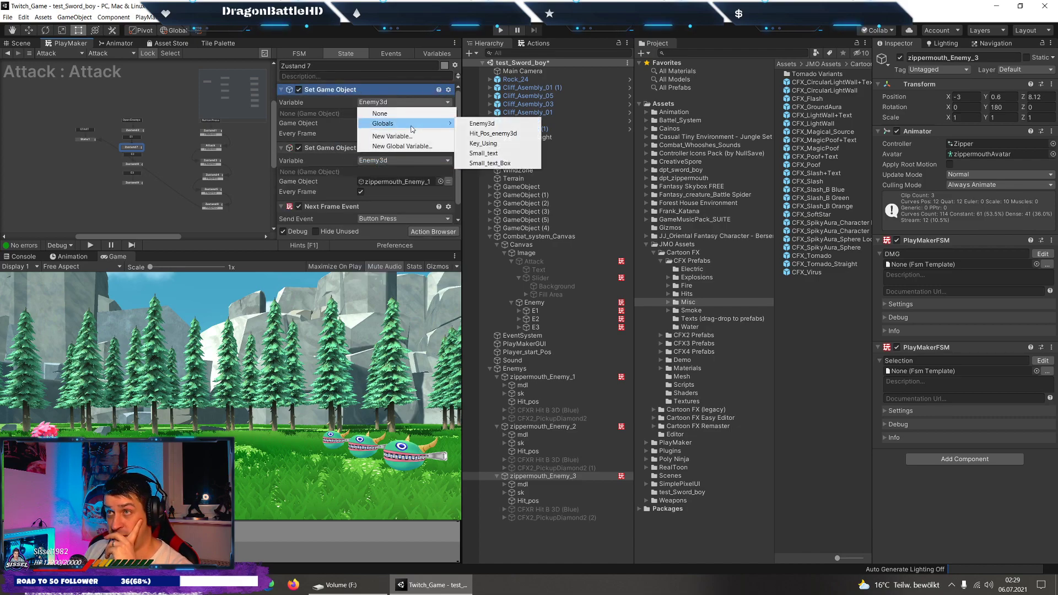
left_click(484, 133)
left_click(397, 123)
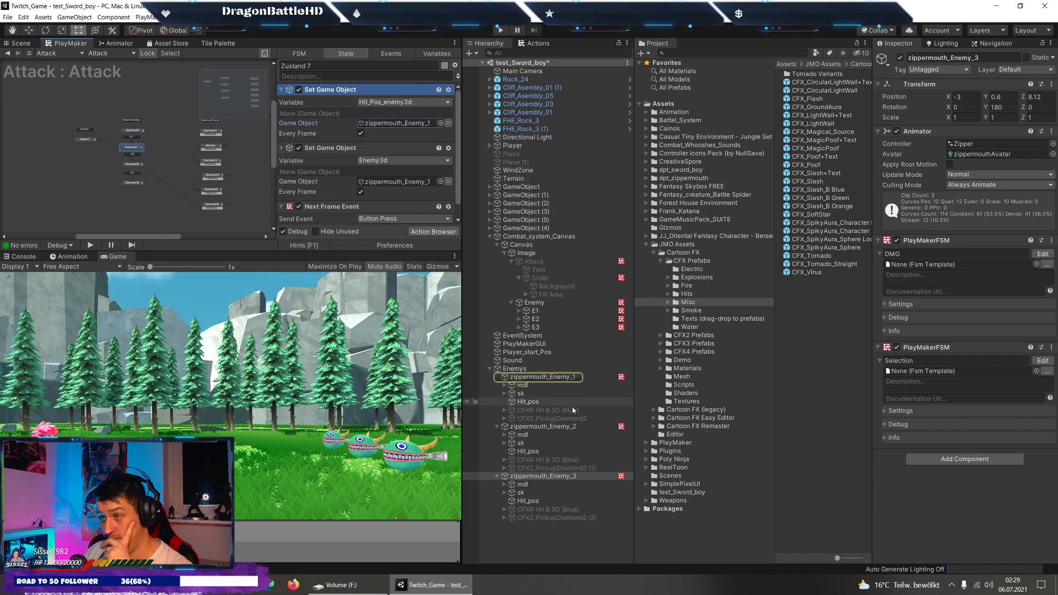
left_click_drag(528, 402, 407, 123)
right_click(331, 91)
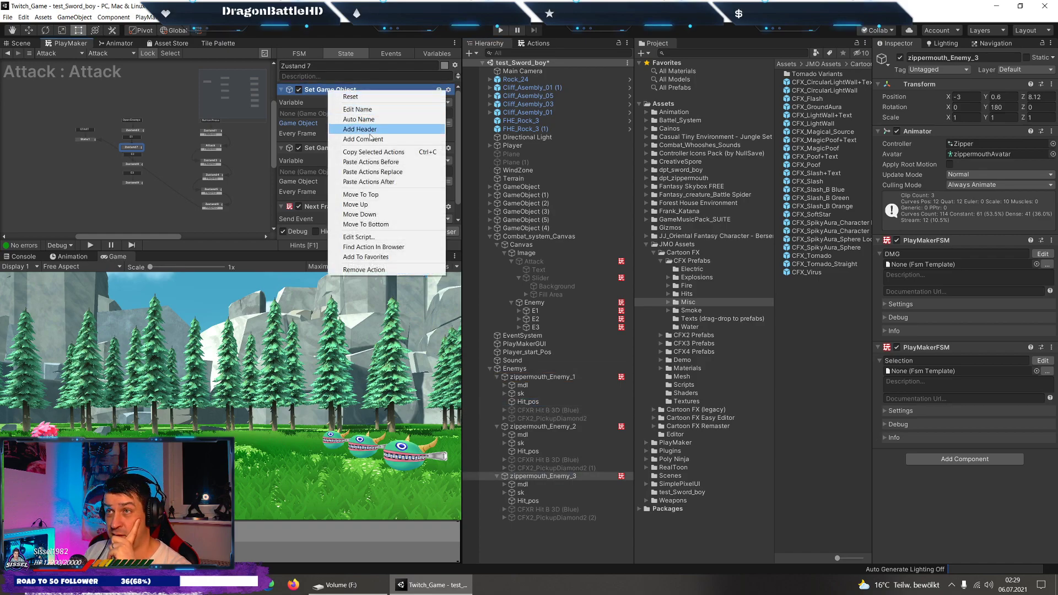
left_click(197, 167)
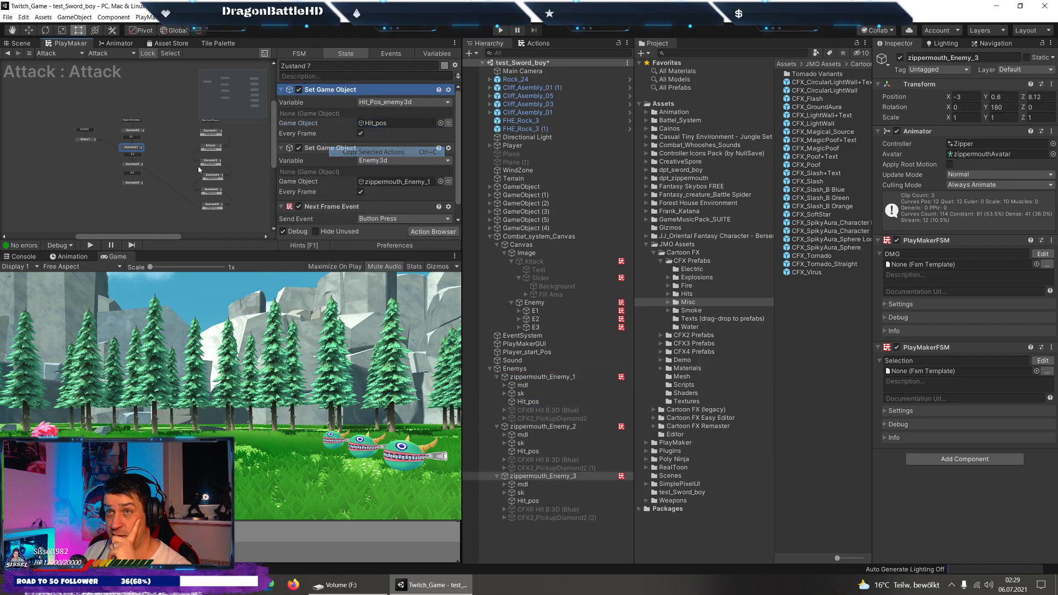
Paste the same Set Game Object into Zustand 8 and 9, assigning enemy 2's and enemy 3's Hit_pos.
left_click(137, 165)
right_click(340, 90)
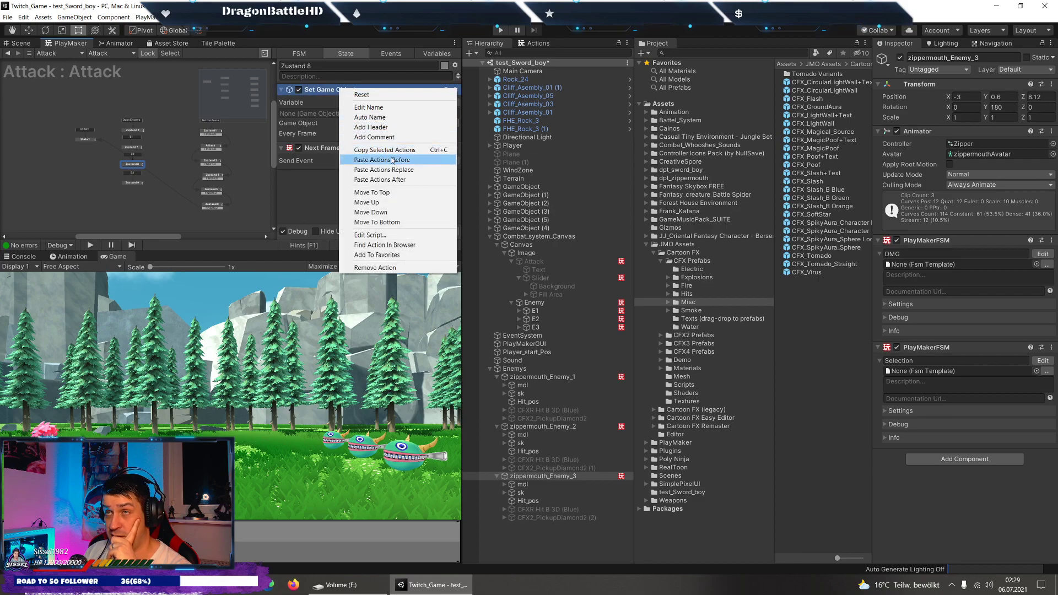
left_click(392, 160)
left_click(531, 452)
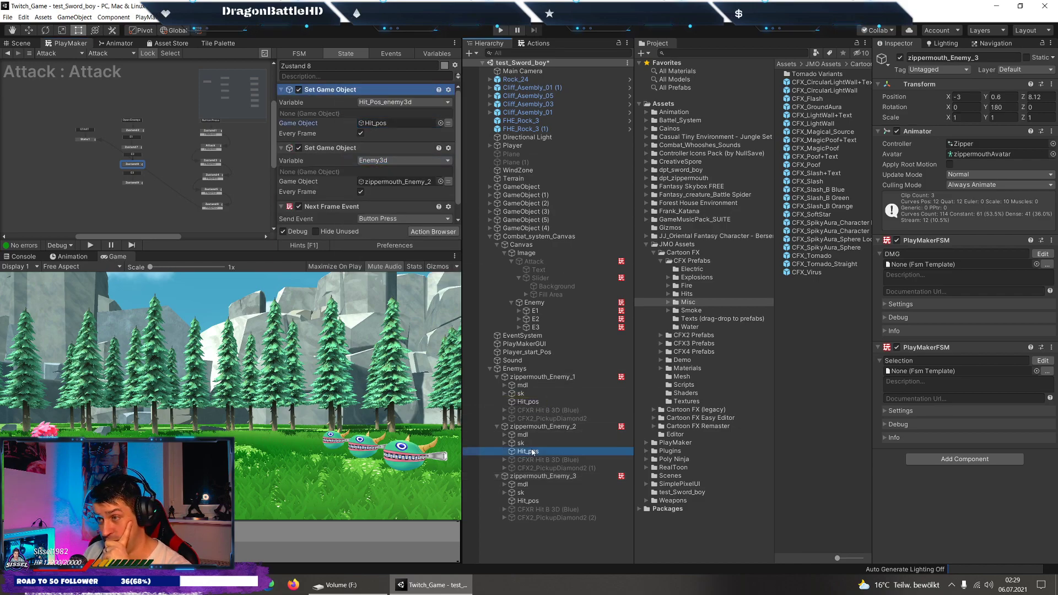
left_click_drag(532, 452, 373, 124)
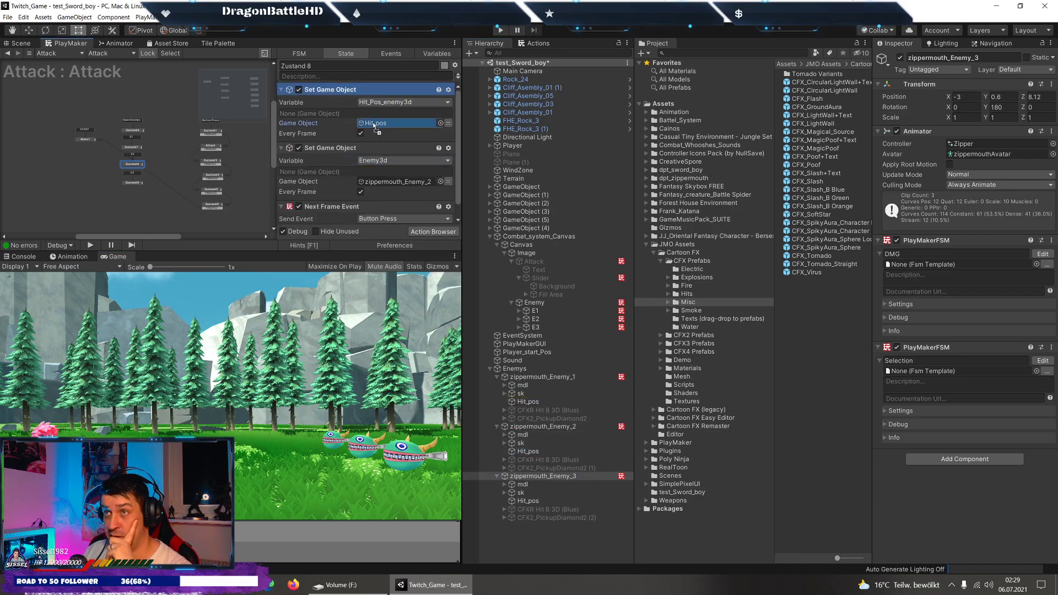
left_click(135, 183)
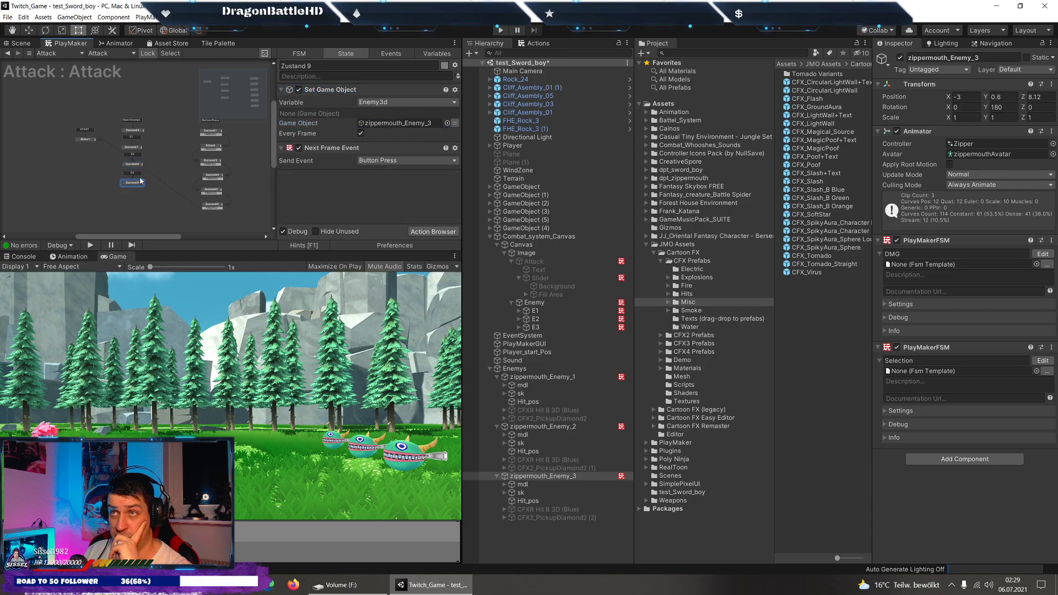
right_click(335, 91)
left_click(375, 160)
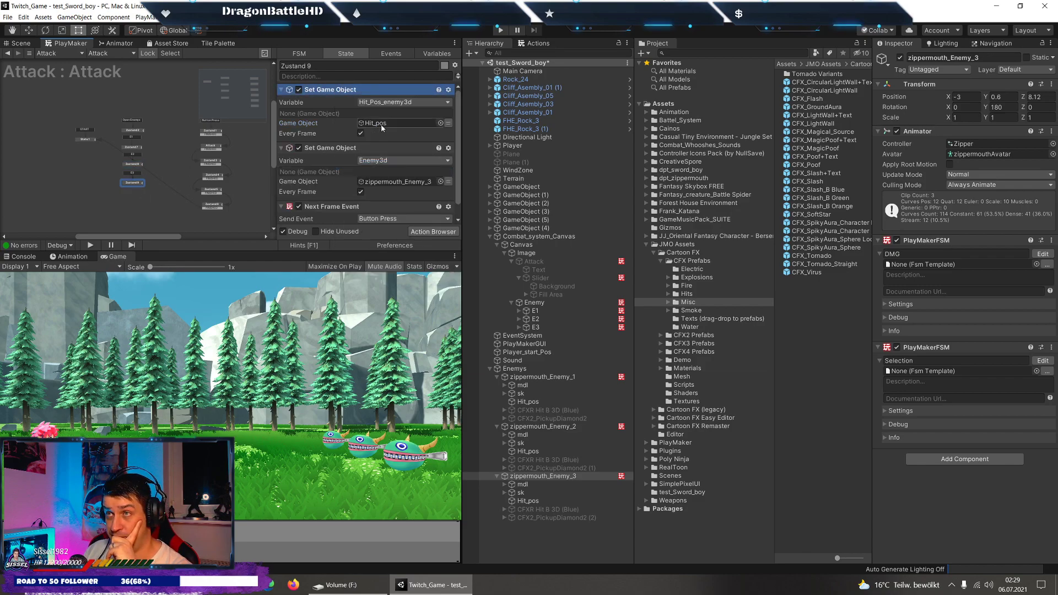
left_click_drag(529, 500, 409, 166)
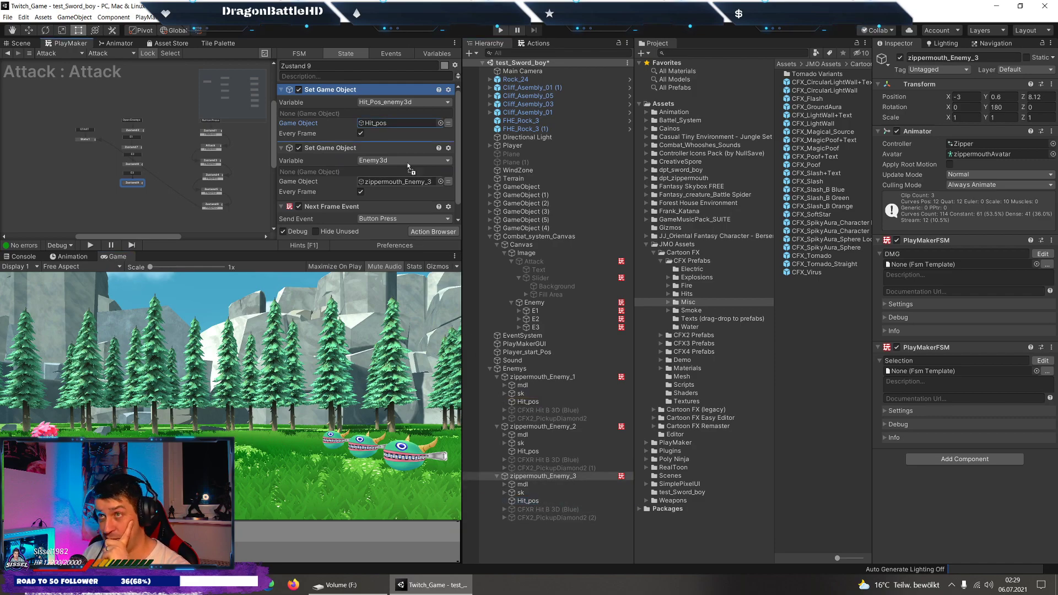
left_click(500, 30)
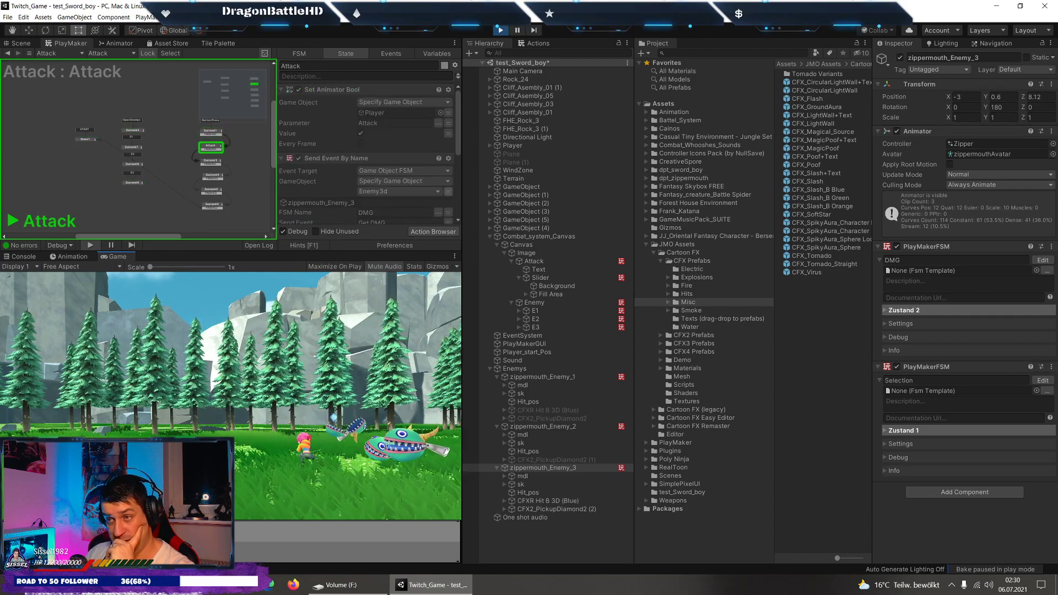
left_click(500, 30)
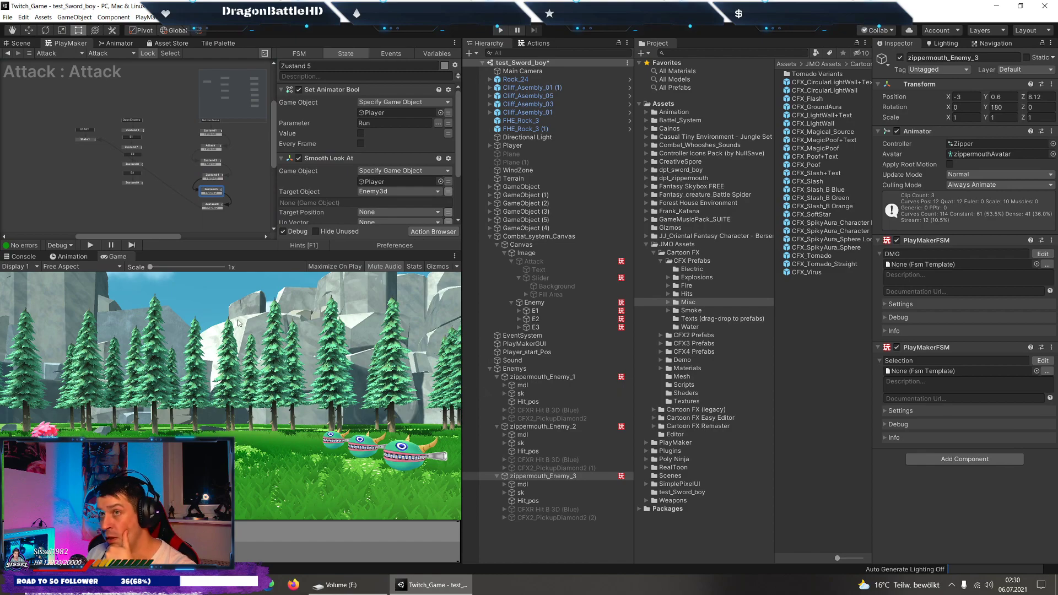
Select the Enemy object, edit its Button E1-E3 / Settings FSM, and view Zustand 2's actions.
left_click(554, 303)
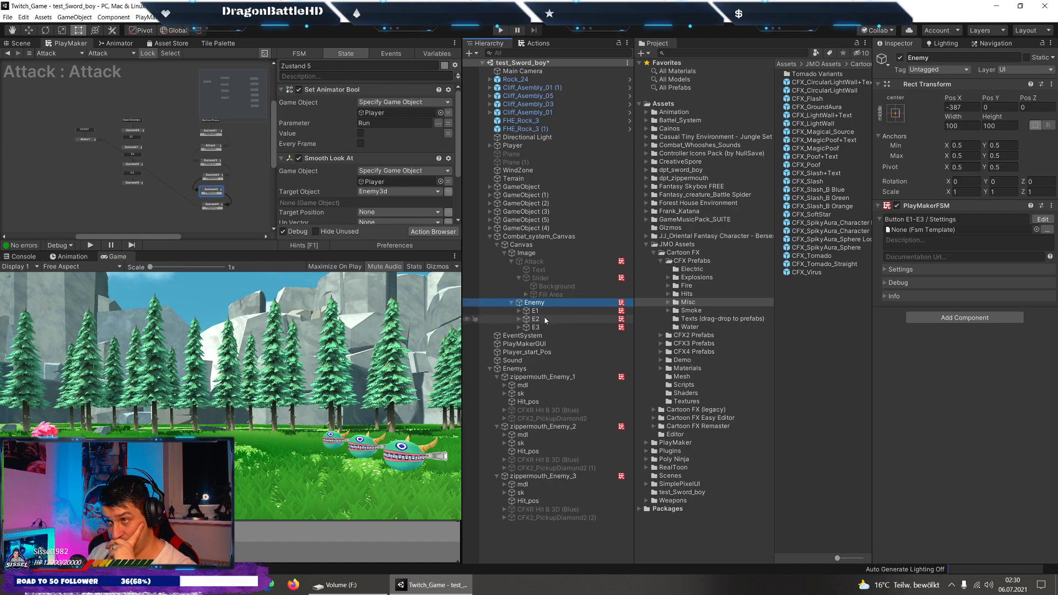
left_click(538, 427)
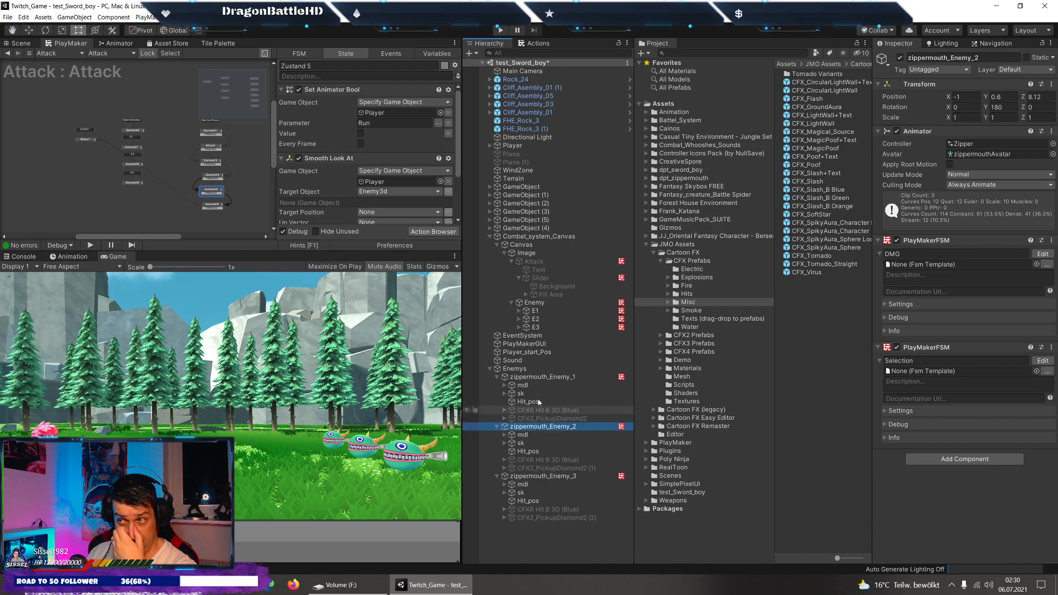
left_click(534, 303)
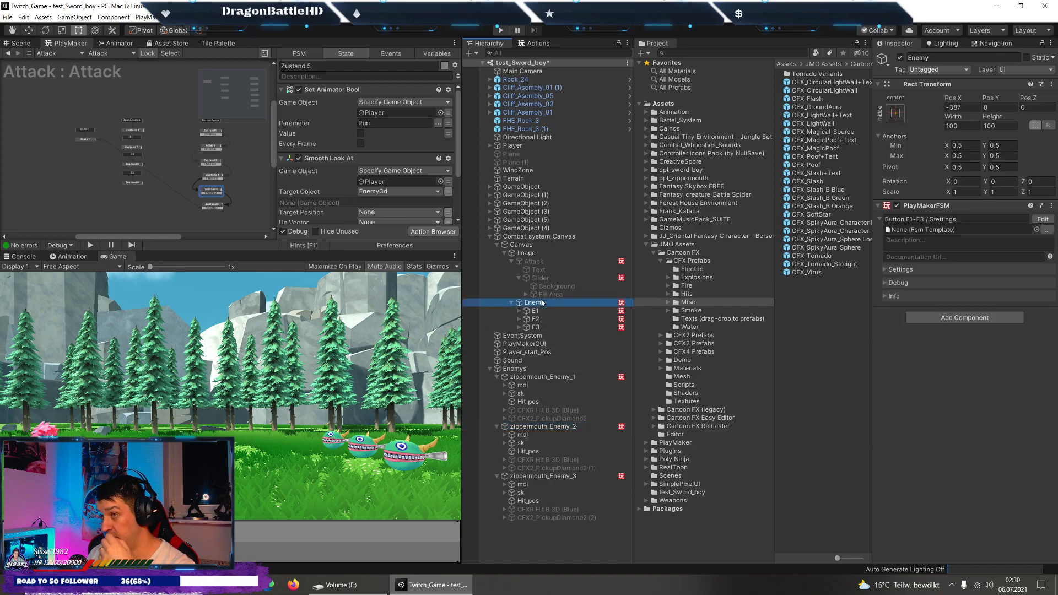
left_click(1040, 219)
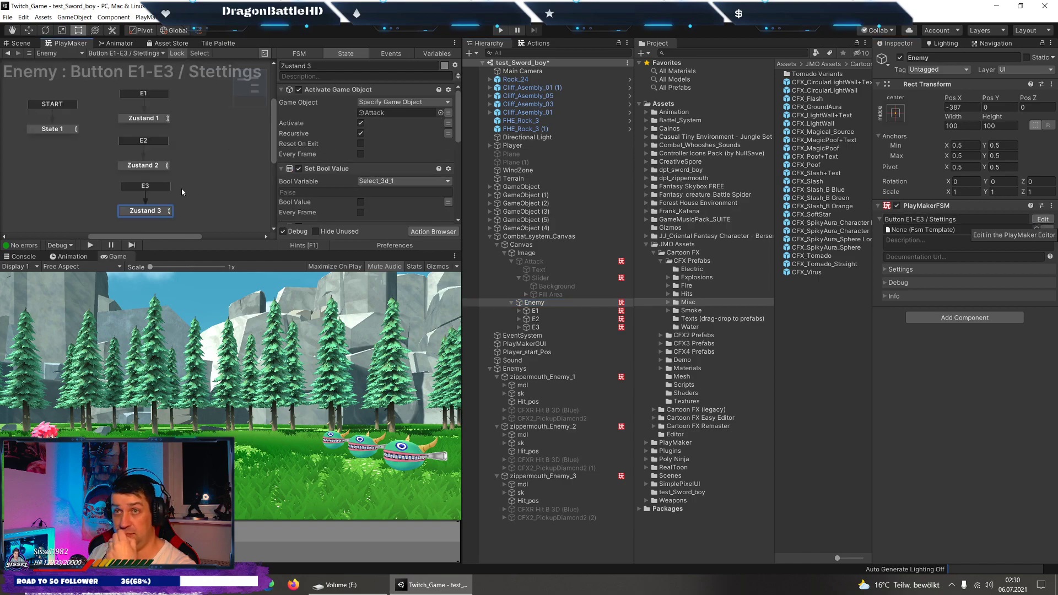
scroll(104, 198, "down", 2)
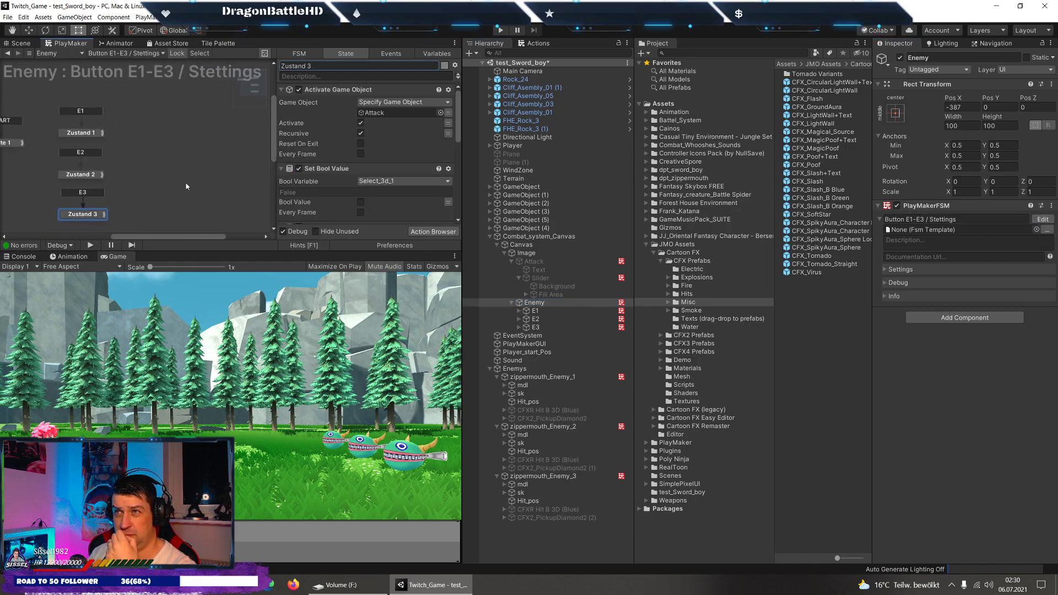
left_click(93, 175)
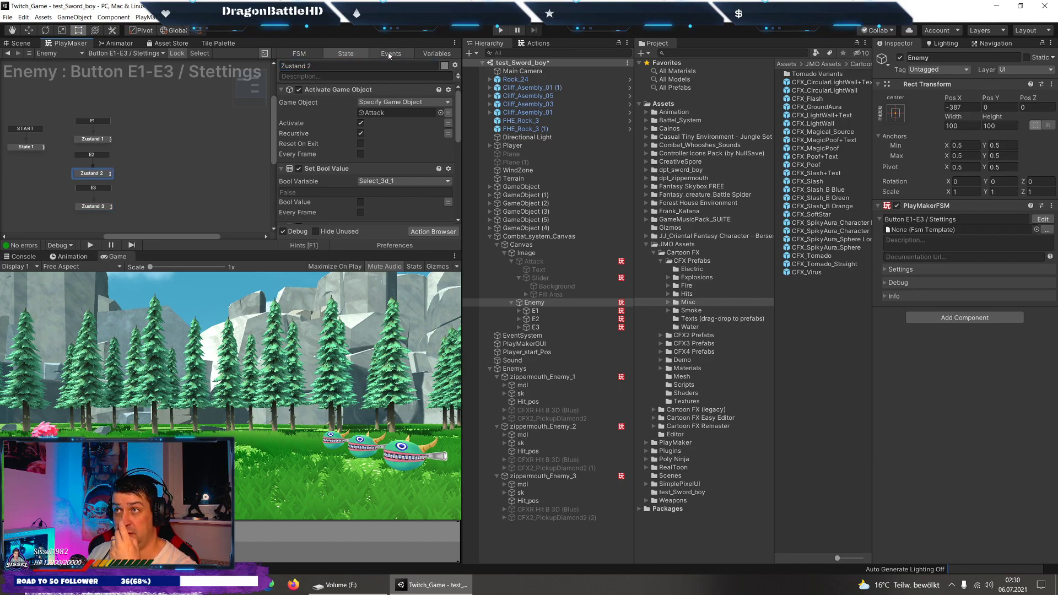
Add the events E1_Dead, E2_Dead and E3_Dead to the FSM's event list.
left_click(535, 43)
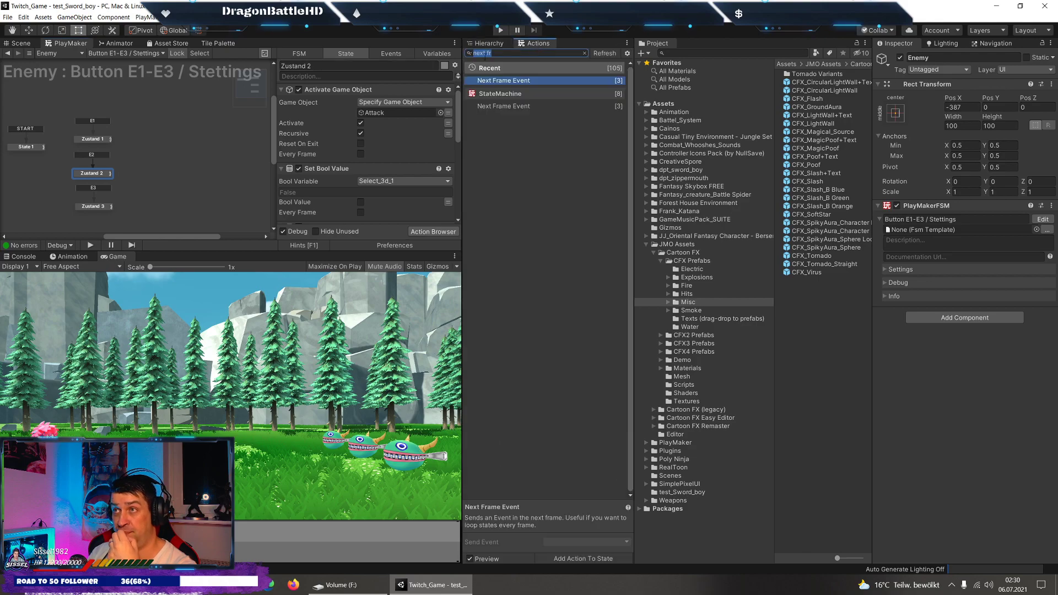
left_click(486, 43)
left_click(391, 53)
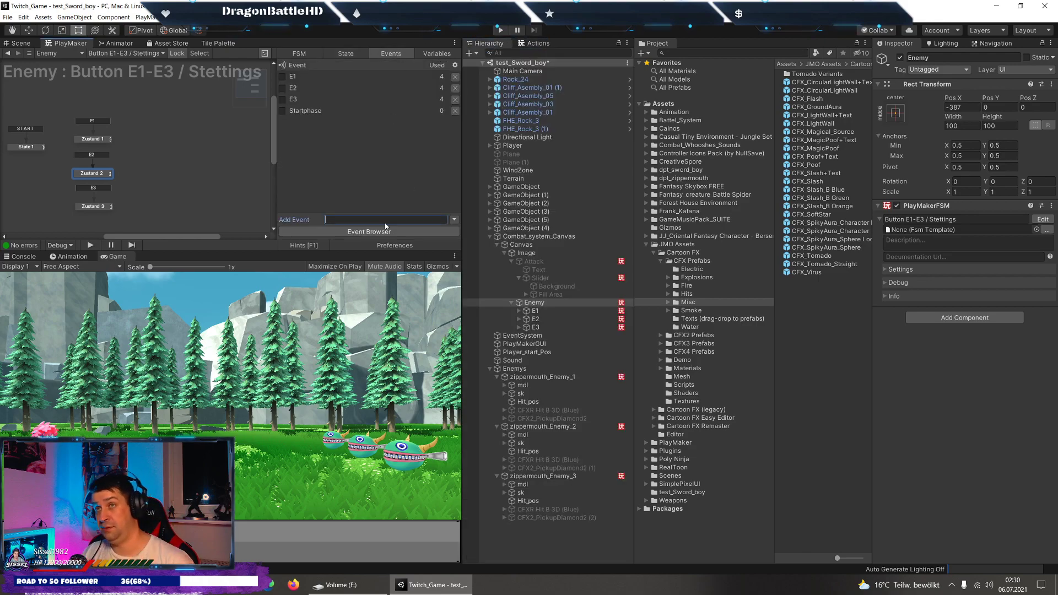
type("E1")
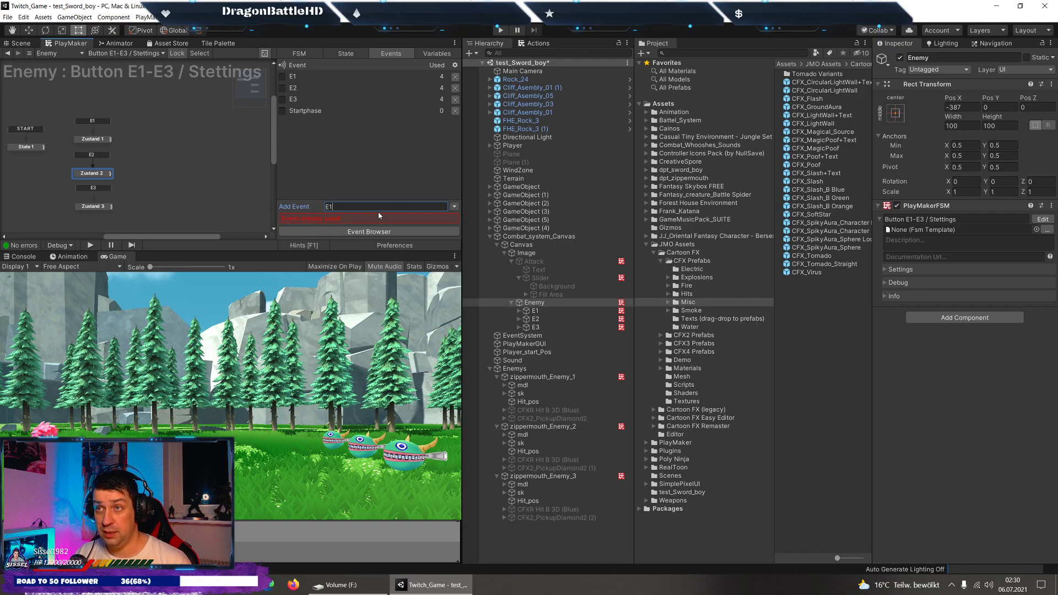
type("_Dead")
key("Return")
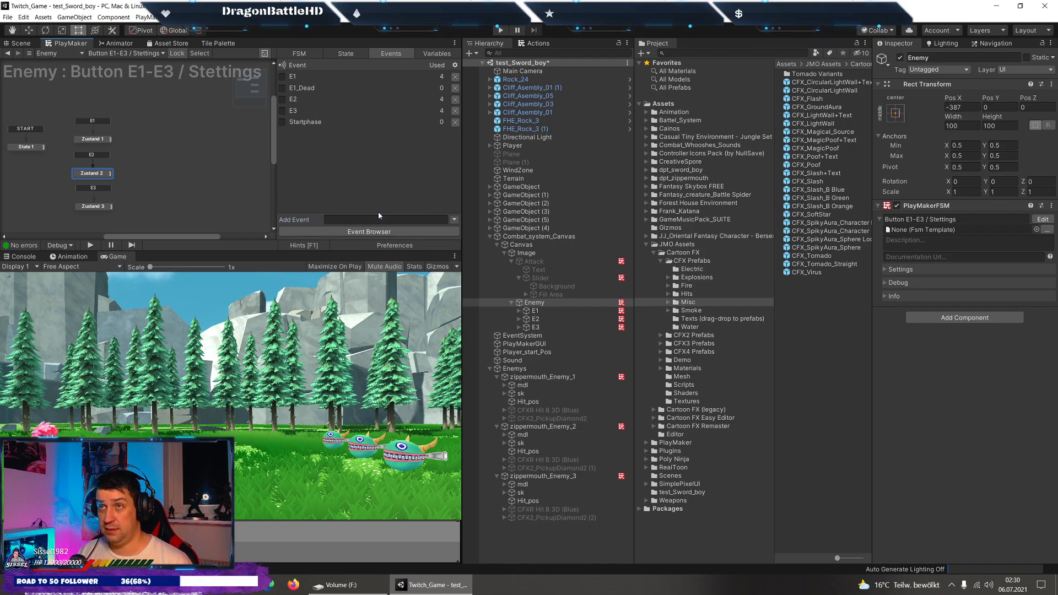
left_click(376, 219)
type("E_")
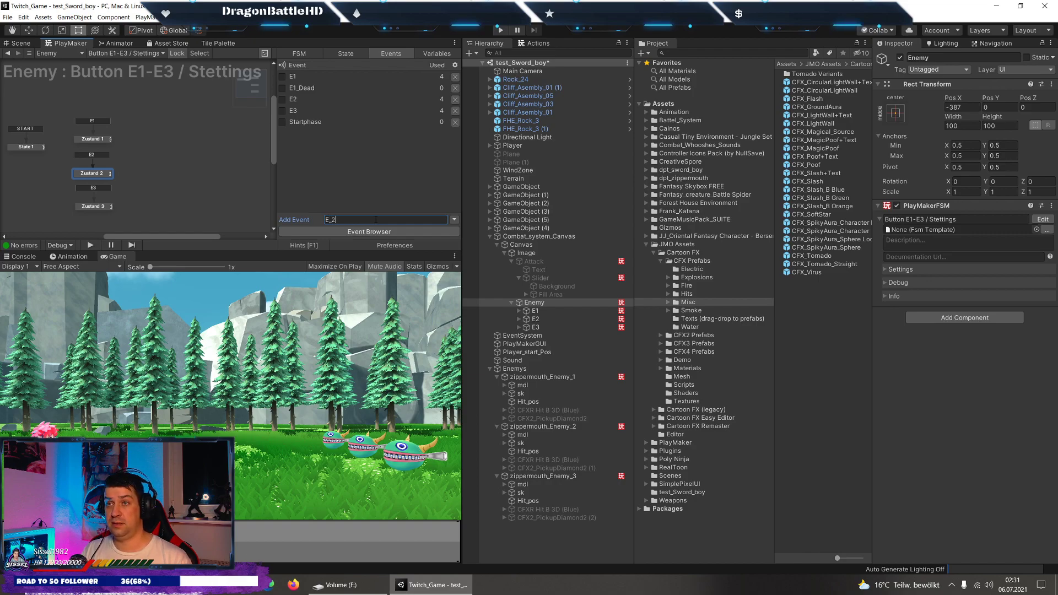
type("2")
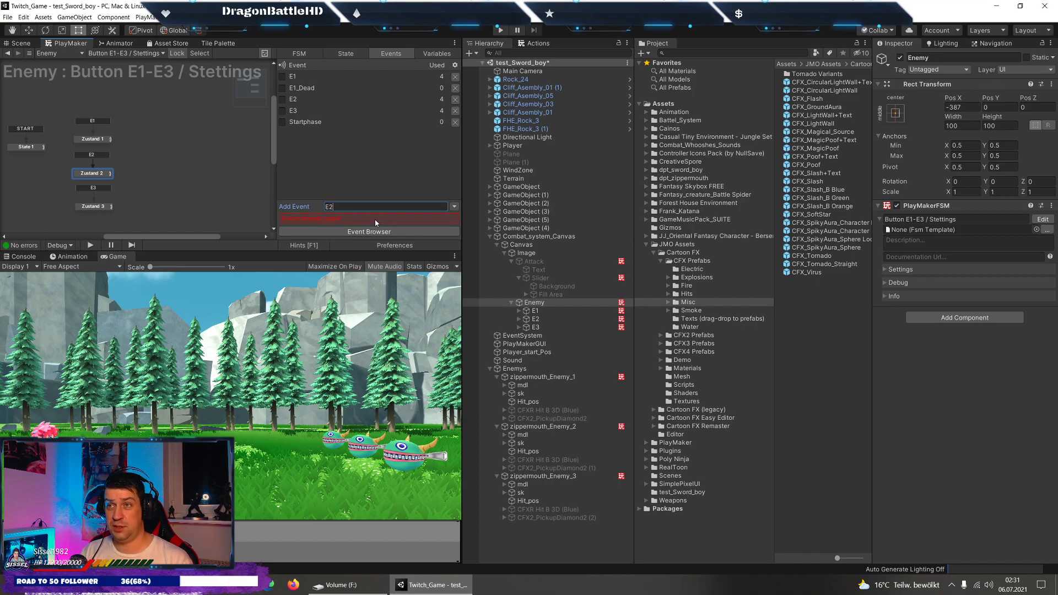
type("_Dead")
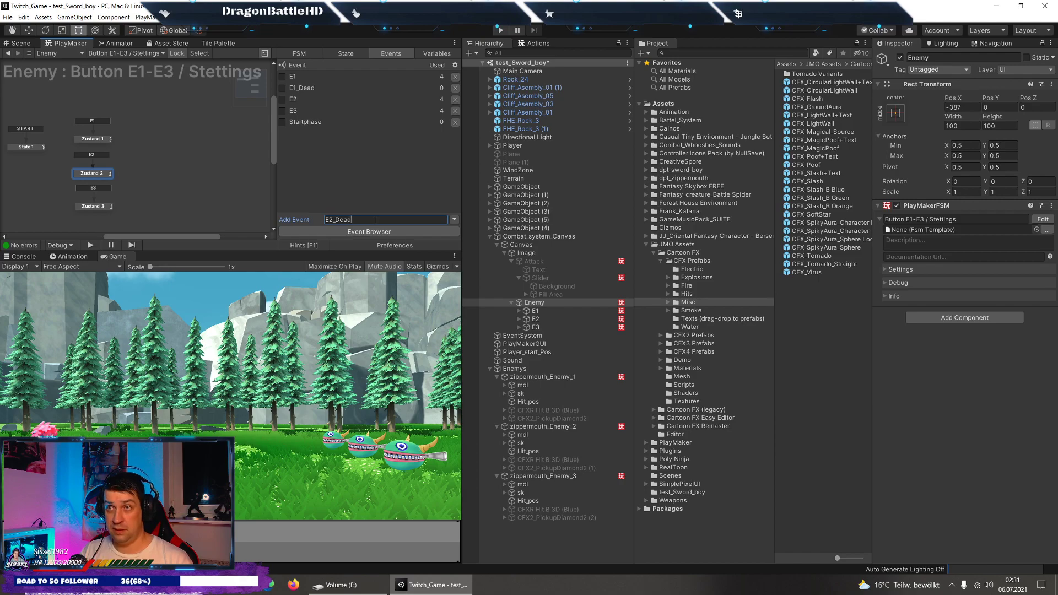
key("Return")
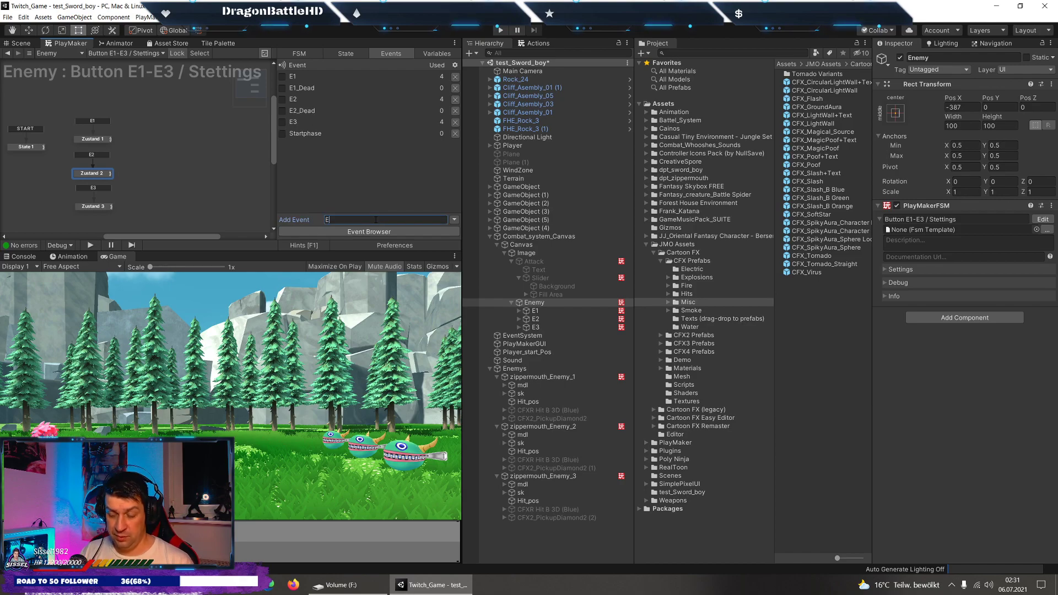
type("3")
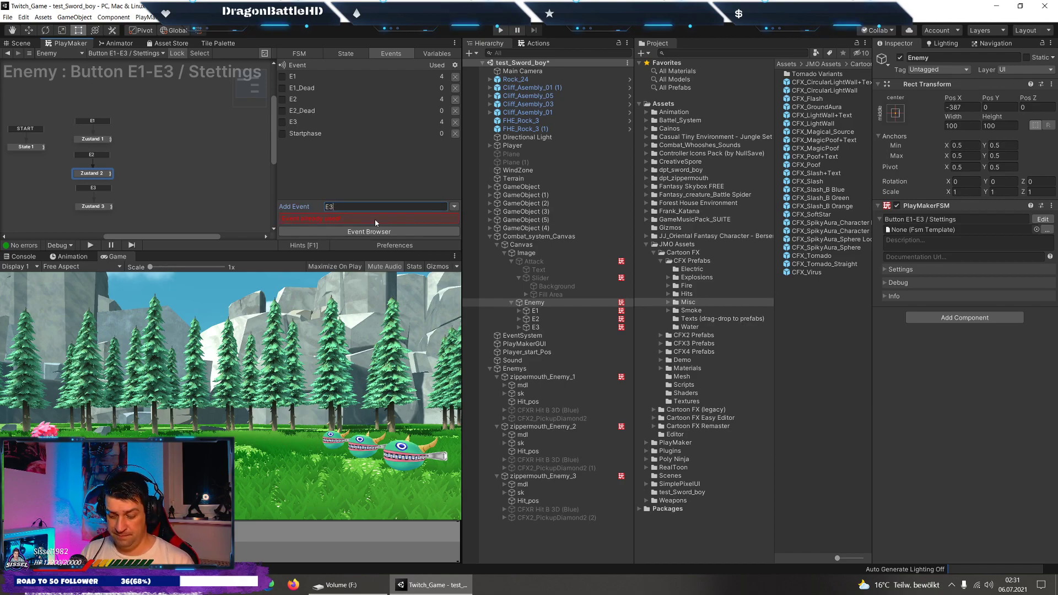
type("-DE")
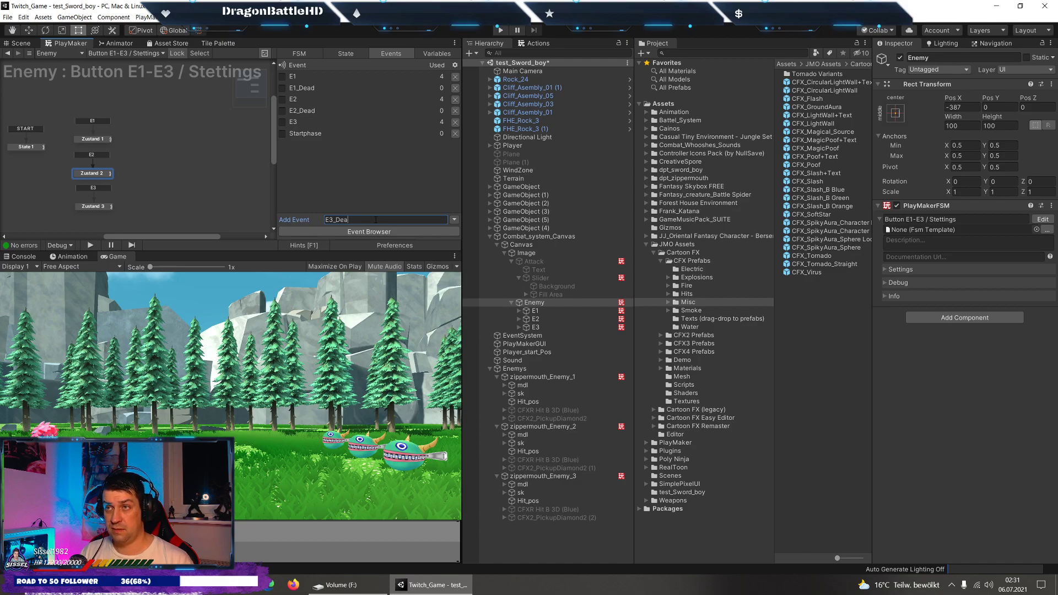
type("ad")
key("Return")
Add Zustand 4 with a global E1_Dead transition, then delete the mistaken Zustand 5 and 6.
right_click(142, 146)
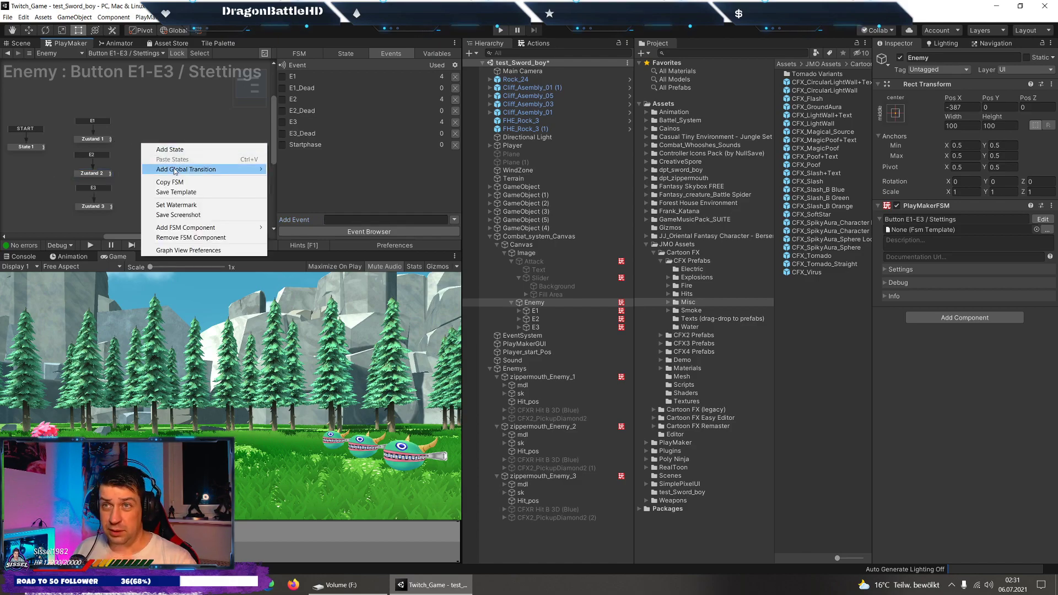
mouse_move(221, 170)
left_click(292, 209)
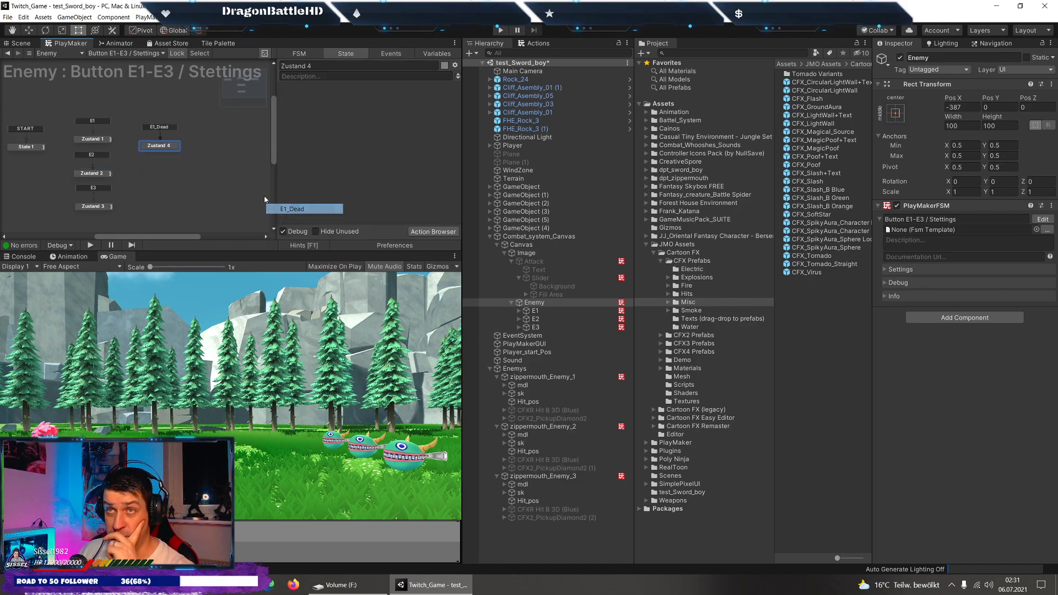
right_click(149, 170)
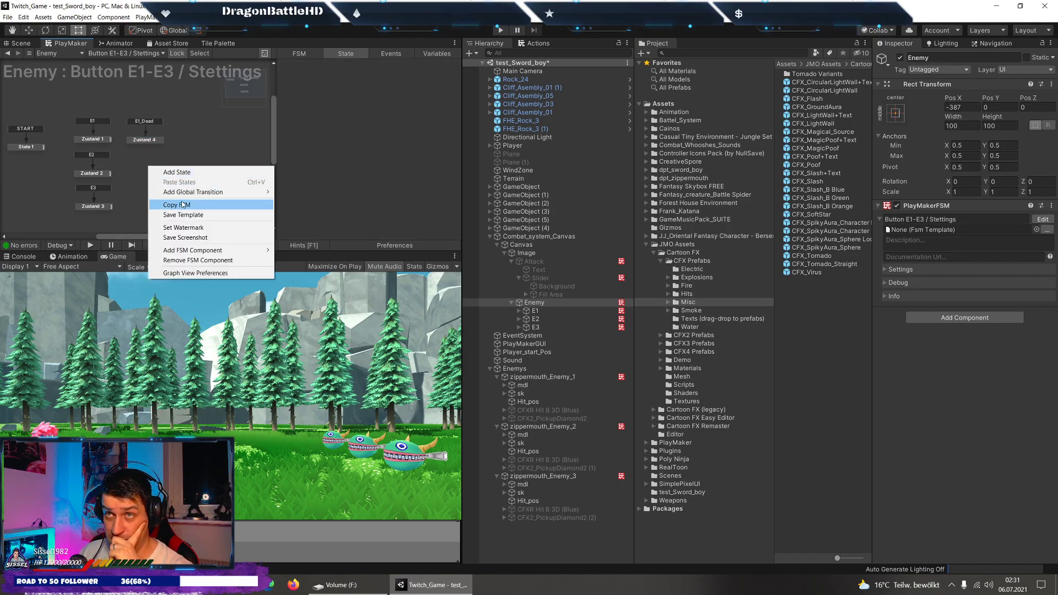
mouse_move(193, 192)
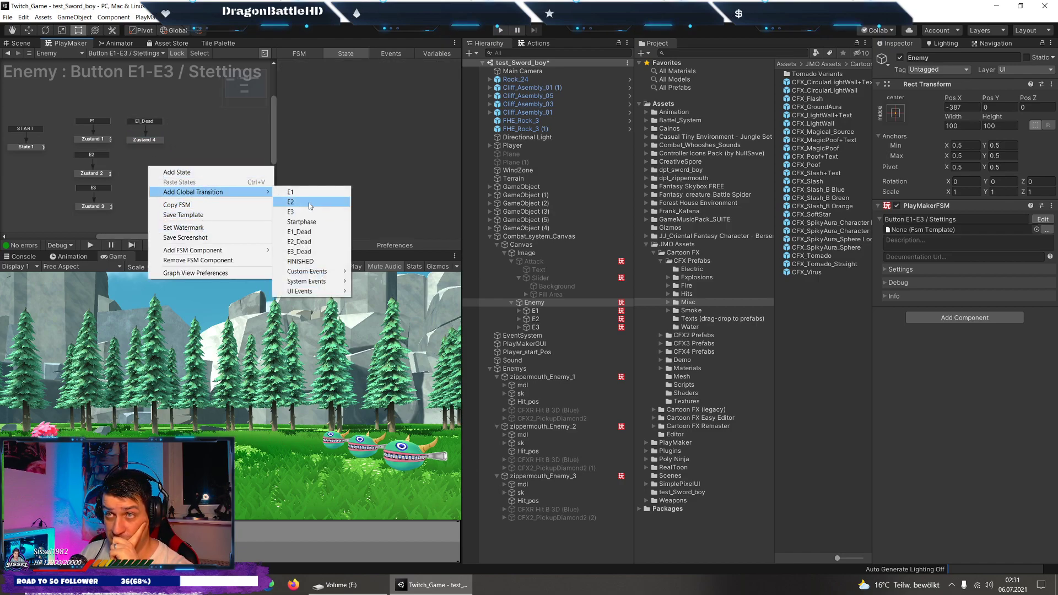
left_click(310, 207)
left_click_drag(160, 170, 140, 177)
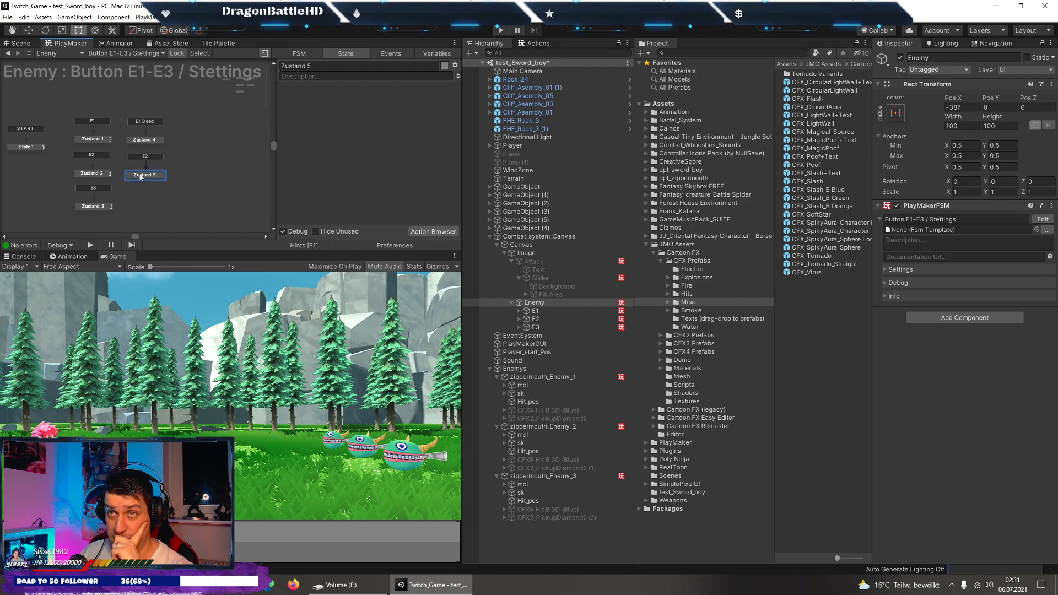
right_click(140, 203)
mouse_move(202, 227)
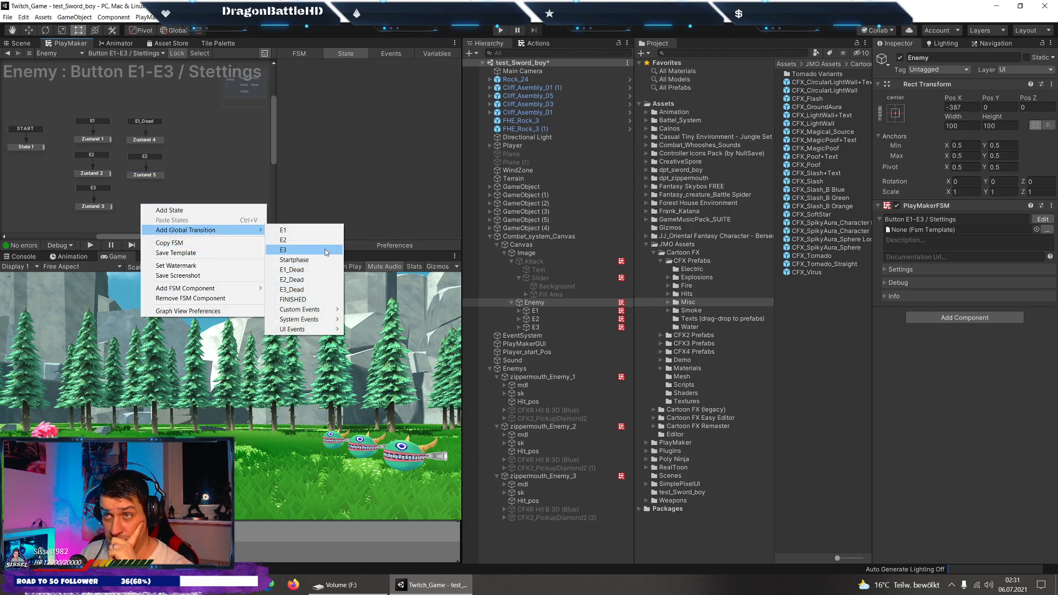
left_click(297, 254)
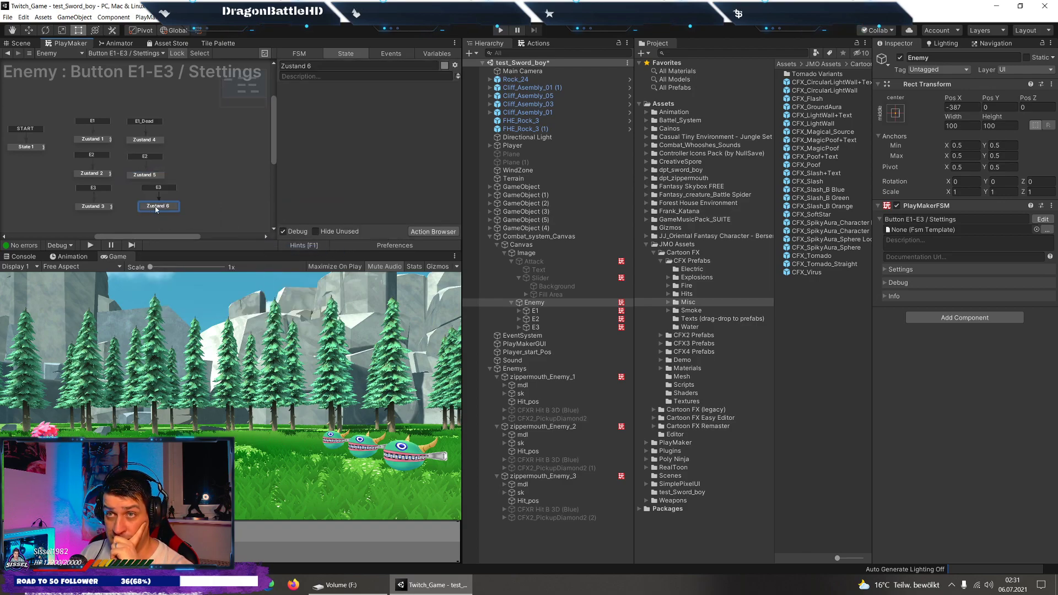
left_click_drag(156, 210, 146, 203)
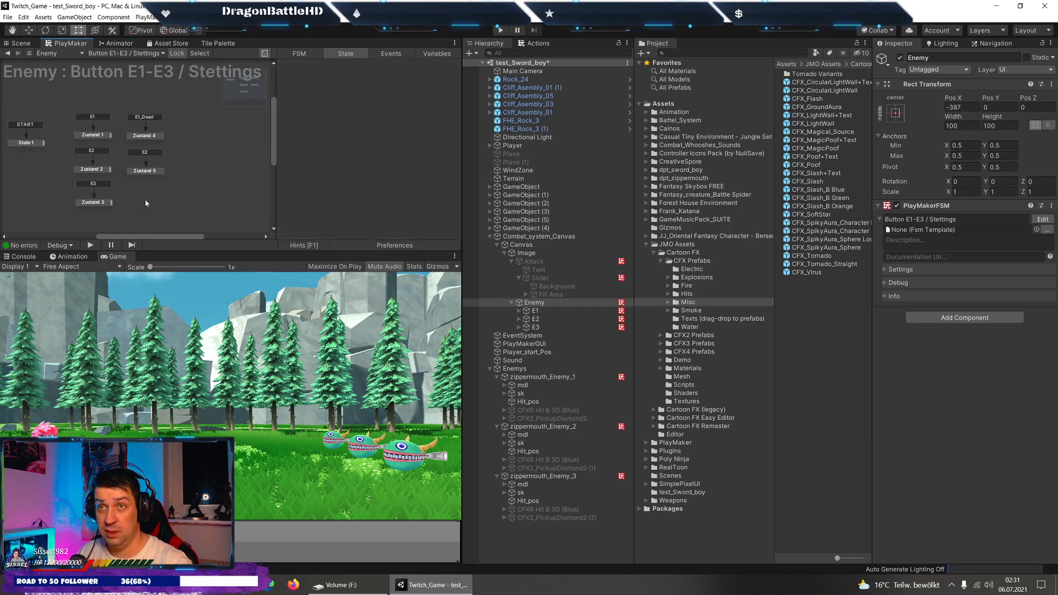
right_click(146, 202)
left_click(176, 283)
left_click(155, 172)
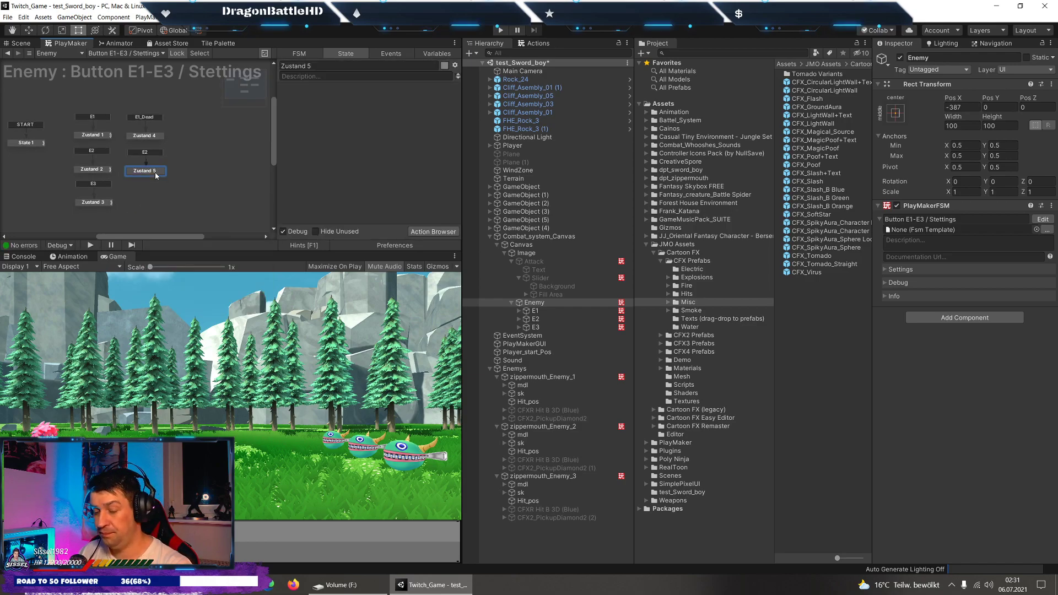
key("Delete")
Add states entered globally on E2_Dead and E3_Dead and line them up below Zustand 4.
right_click(154, 172)
mouse_move(232, 200)
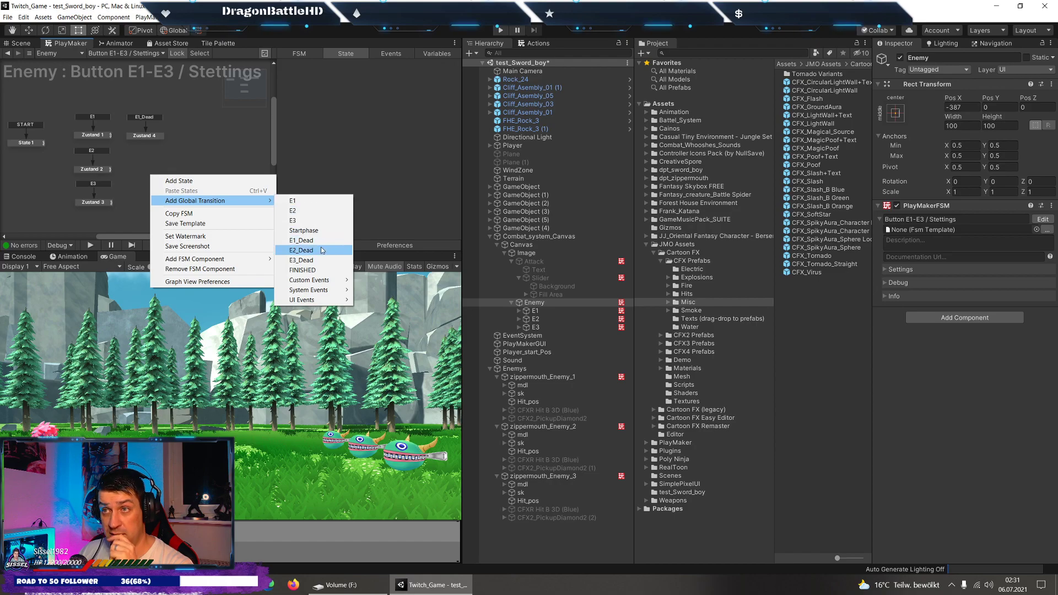
left_click(329, 250)
left_click_drag(155, 175, 144, 171)
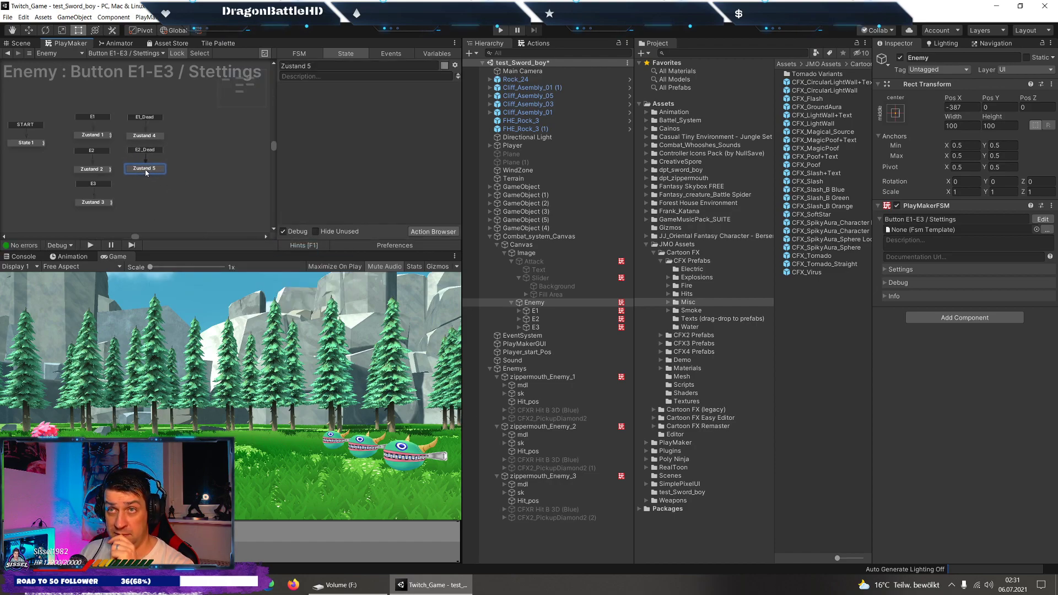
right_click(147, 209)
mouse_move(179, 238)
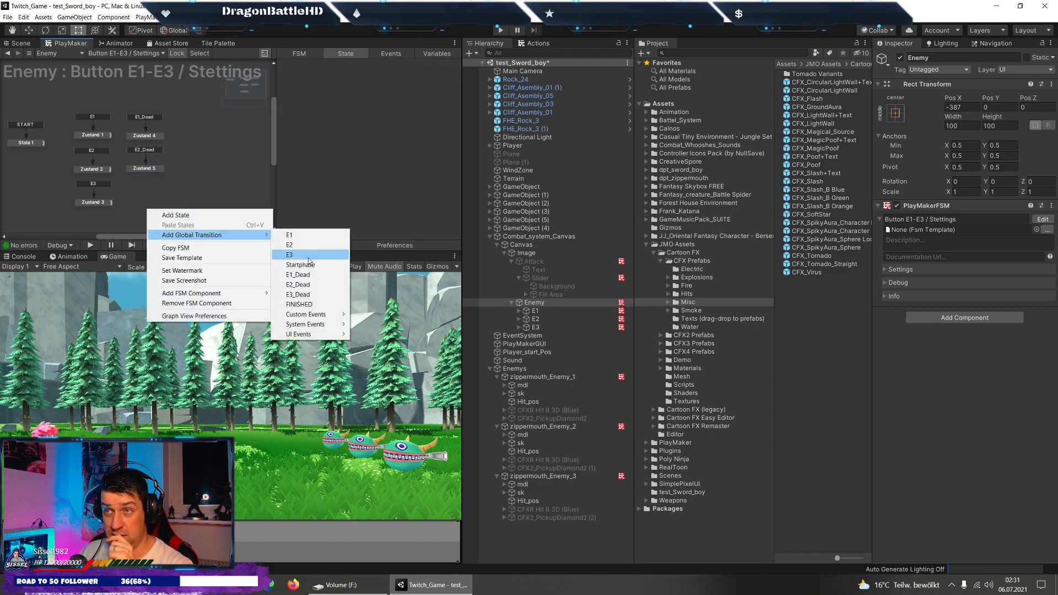
left_click(300, 295)
left_click_drag(147, 209, 143, 207)
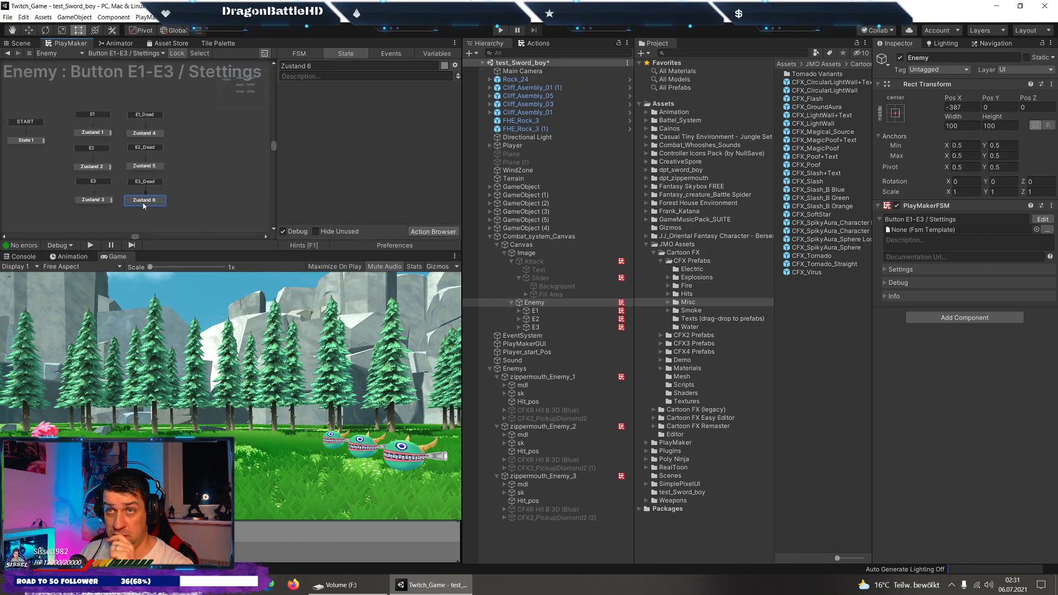
left_click(143, 131)
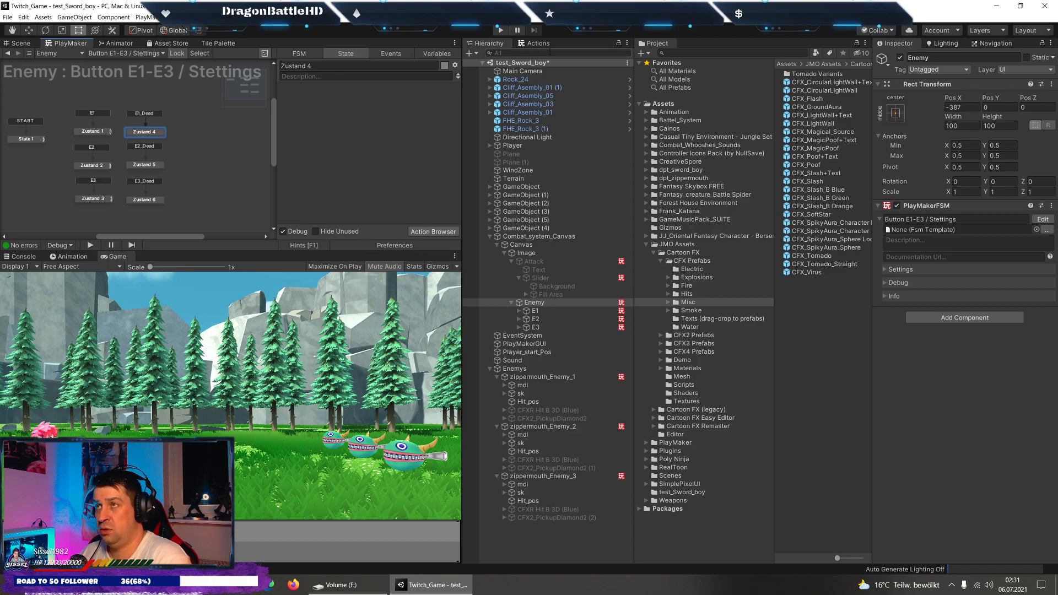
left_click(92, 131)
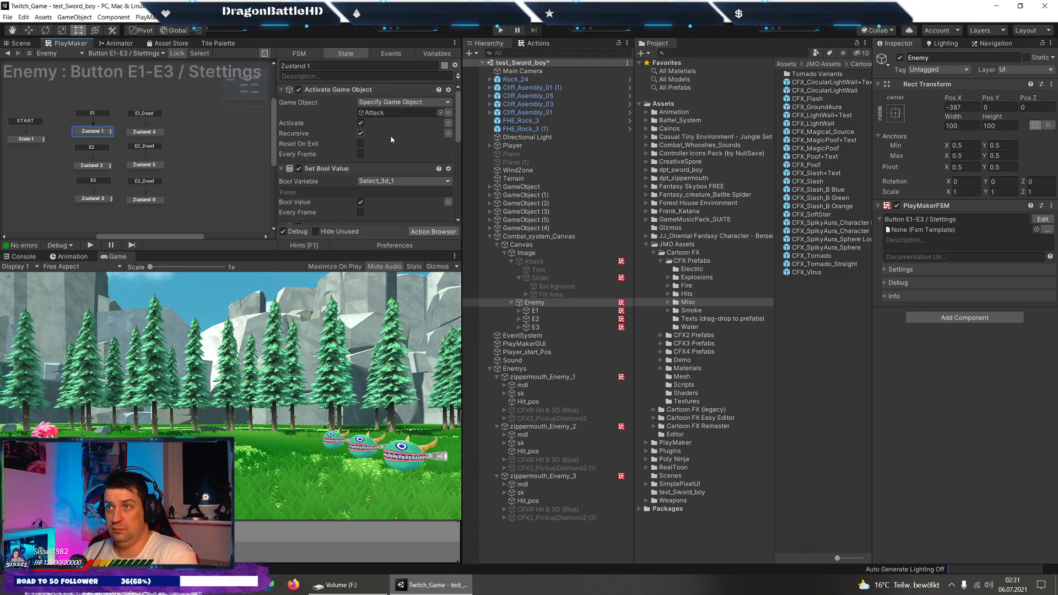
Select Zustand 4 in the Button E1-E3 / Settings graph to show its empty action list.
scroll(361, 173, "down", 3)
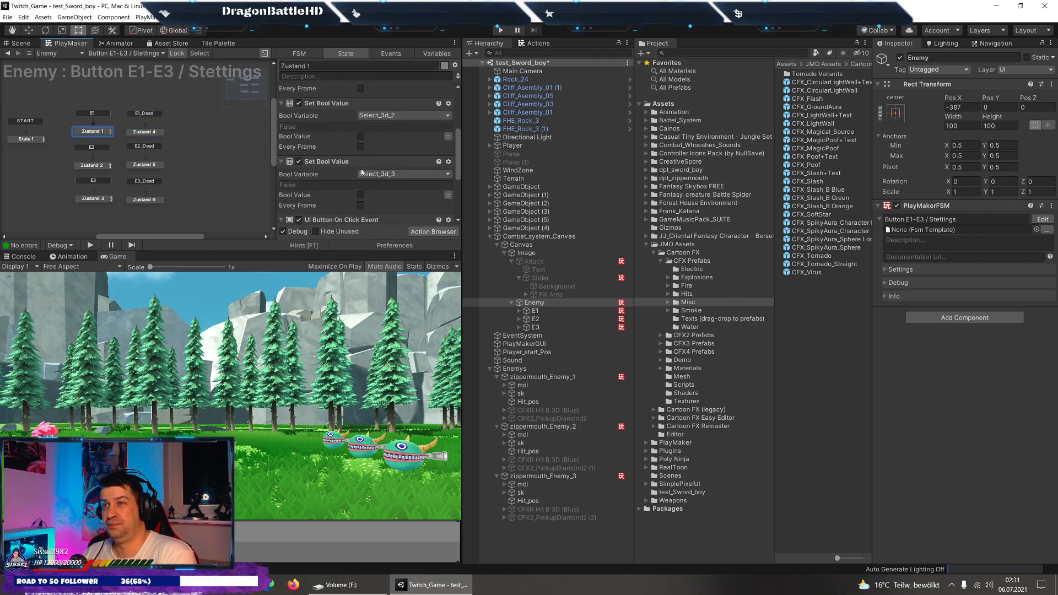
scroll(407, 201, "up", 3)
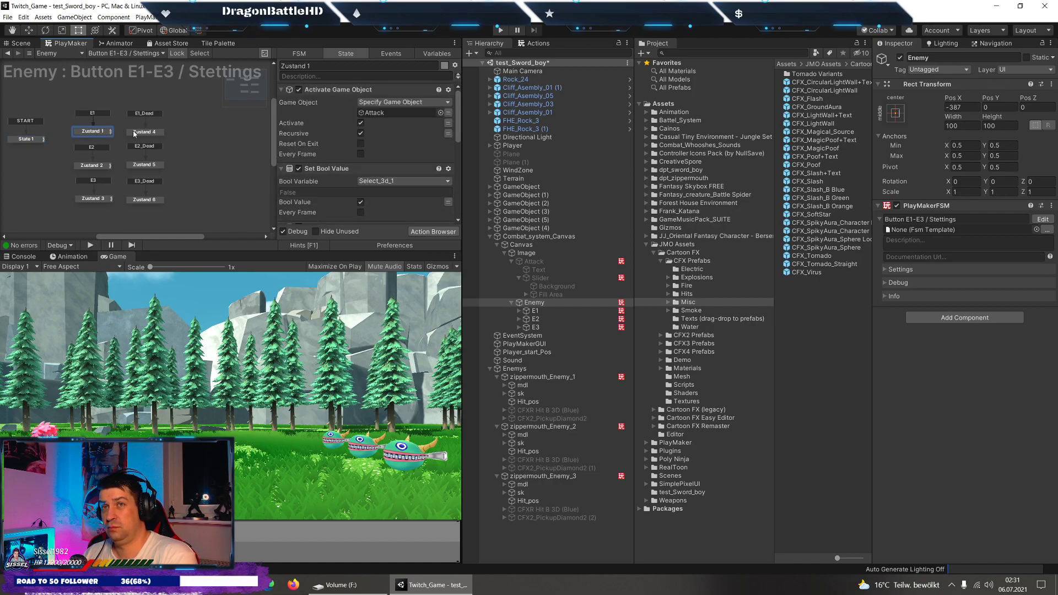
scroll(335, 126, "down", 2)
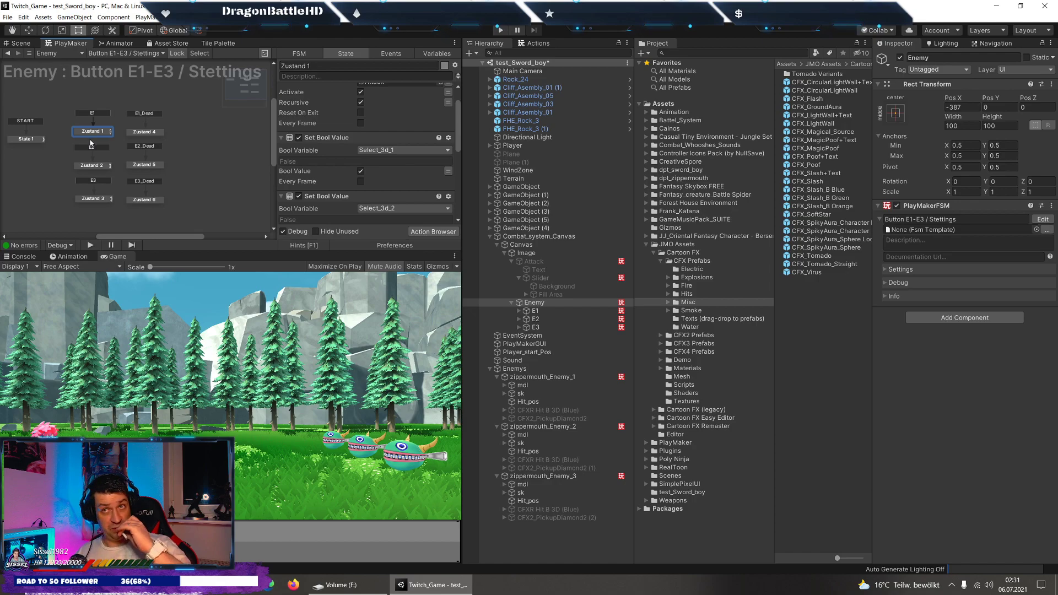
left_click(136, 133)
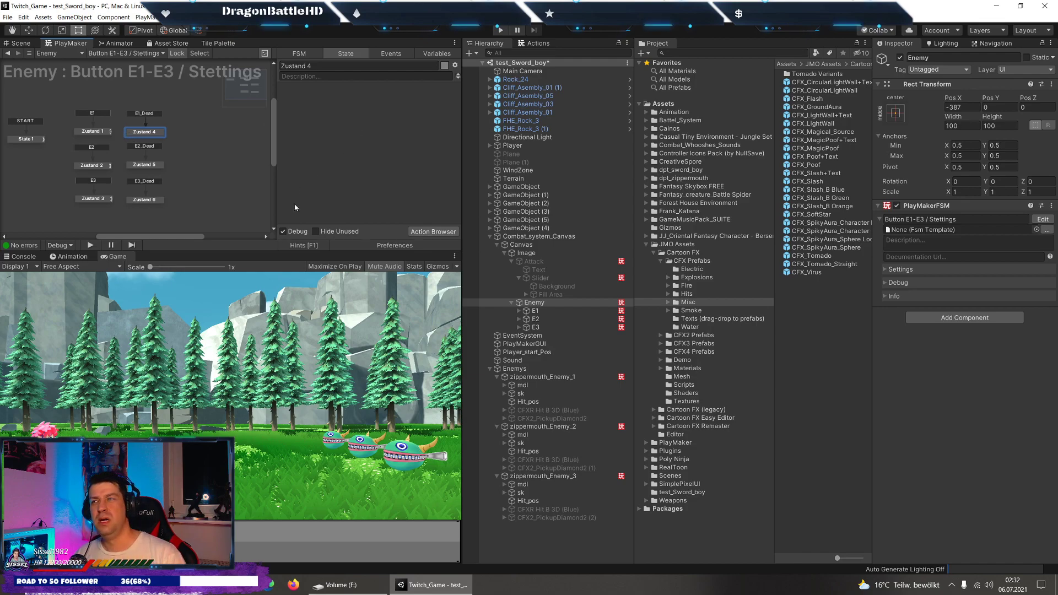
Add an Activate Game Object action to Zustand 4 that deactivates the E1 object.
left_click(526, 311)
left_click(529, 303)
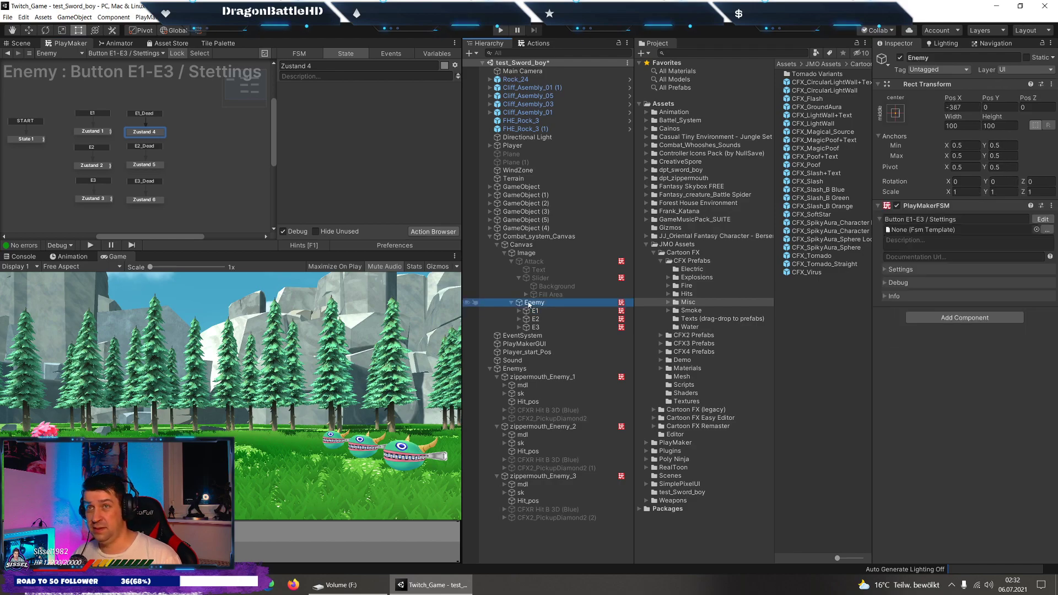
left_click(531, 43)
type("ac")
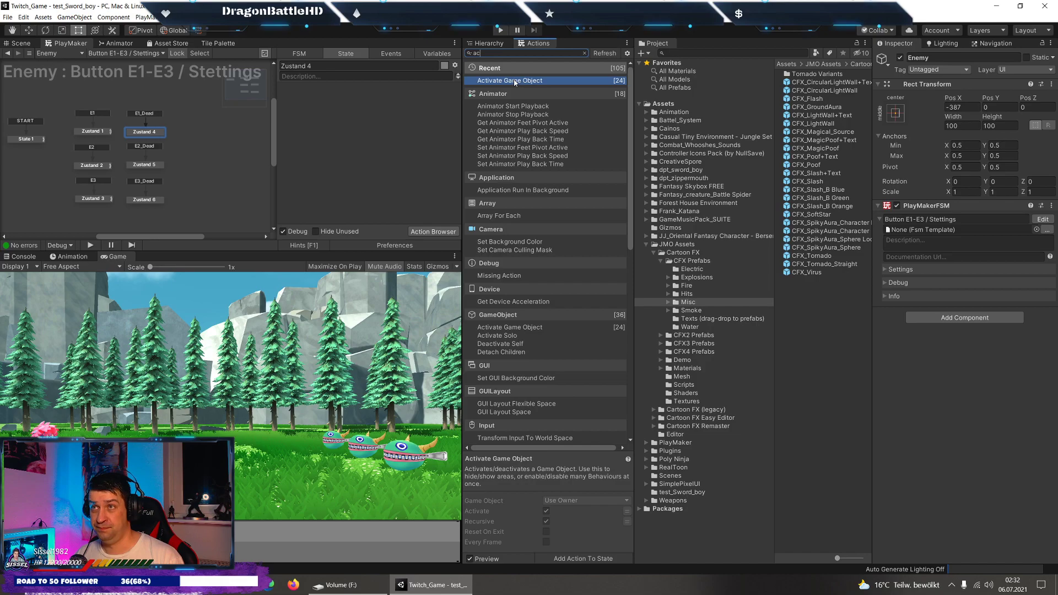
left_click_drag(519, 83, 353, 91)
left_click(406, 102)
left_click(430, 118)
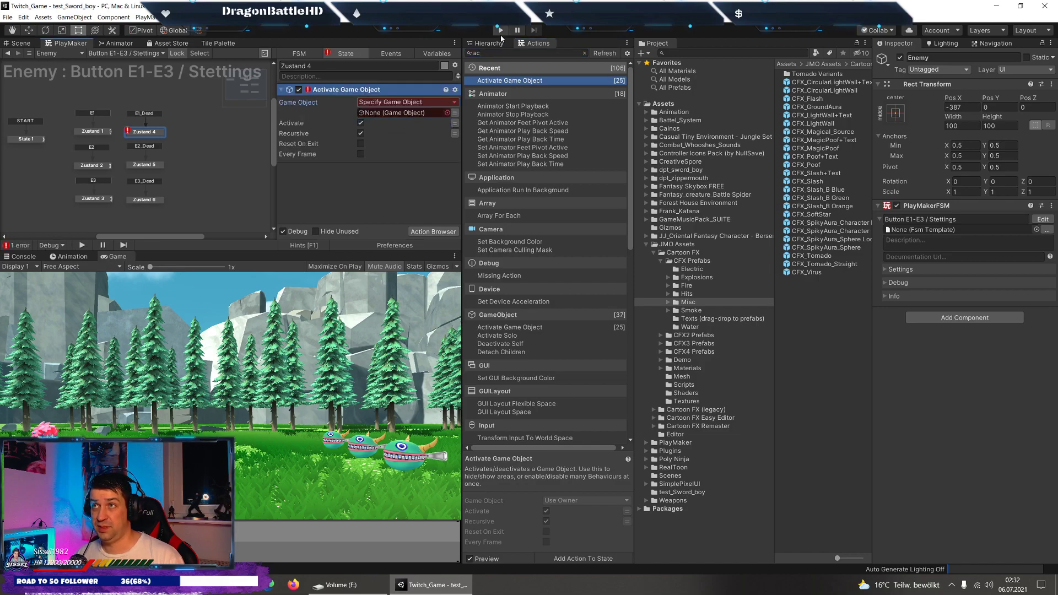
left_click_drag(533, 311, 402, 112)
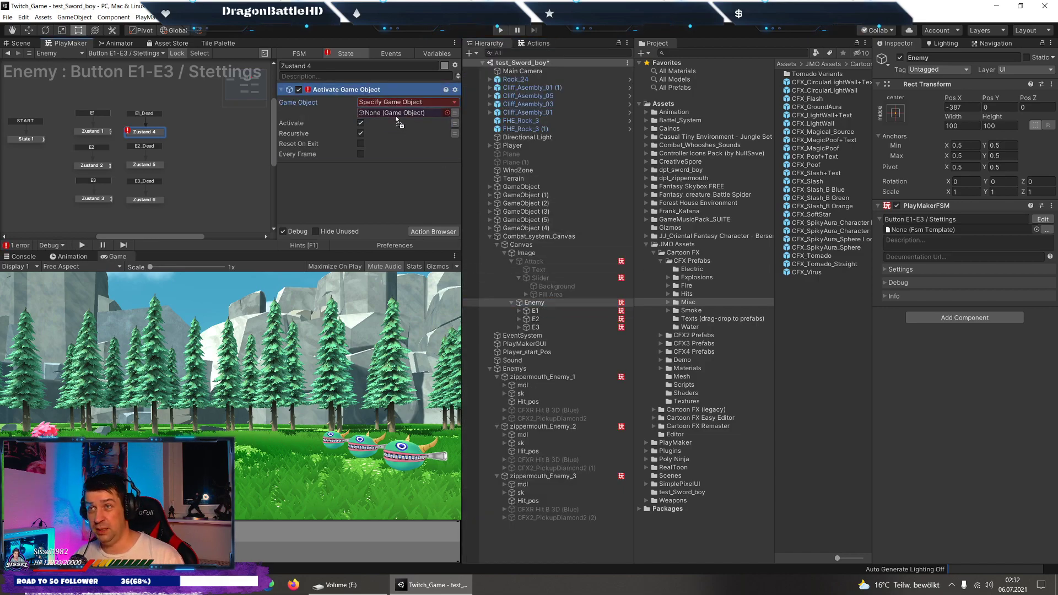
left_click(360, 123)
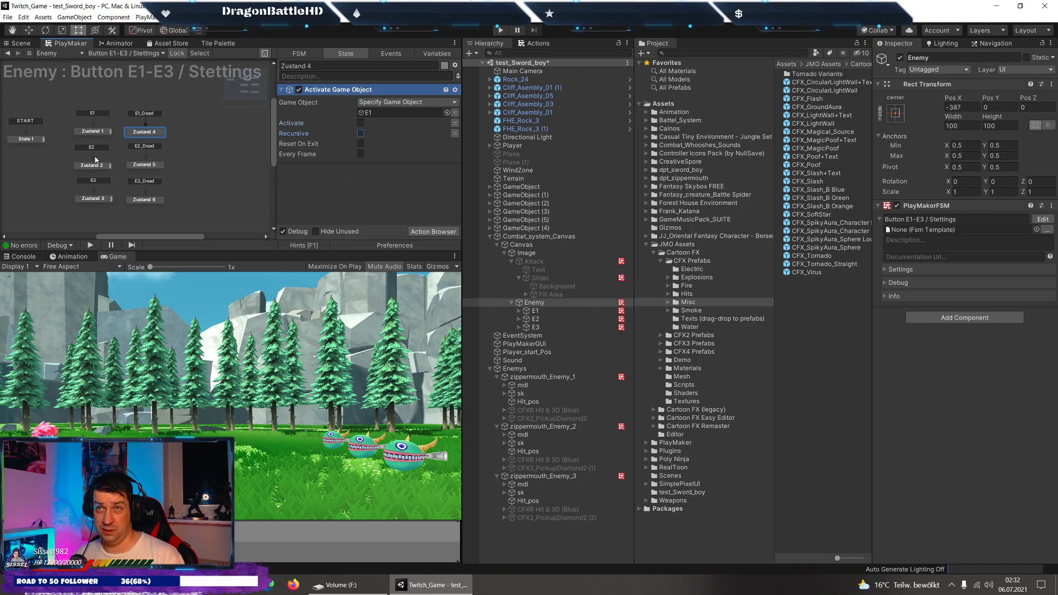
Return to Zustand 1 and scroll through its actions for comparison.
left_click(82, 133)
scroll(332, 132, "down", 3)
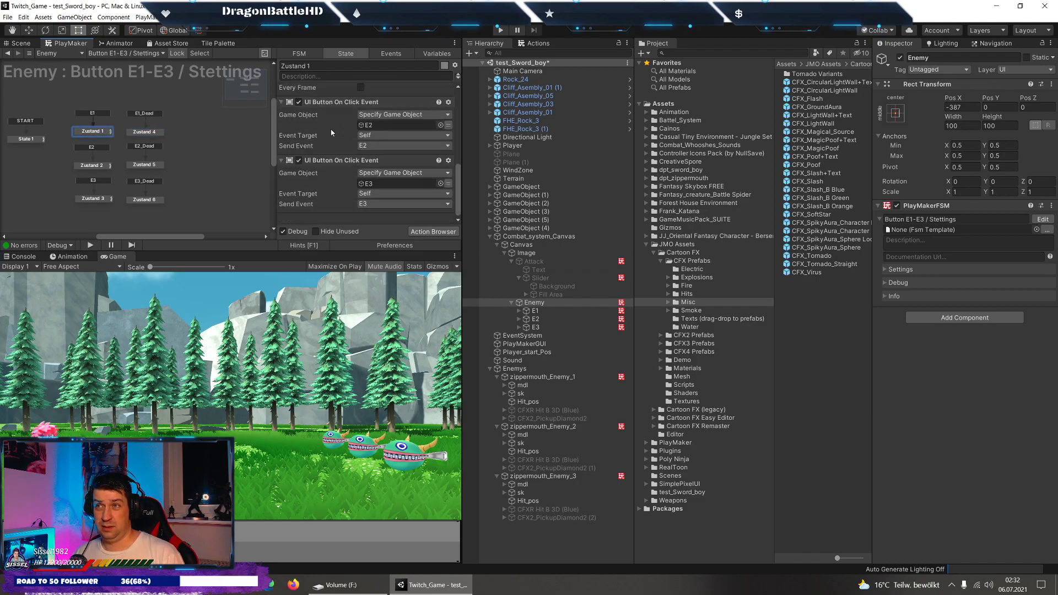
scroll(331, 132, "up", 3)
scroll(331, 133, "up", 2)
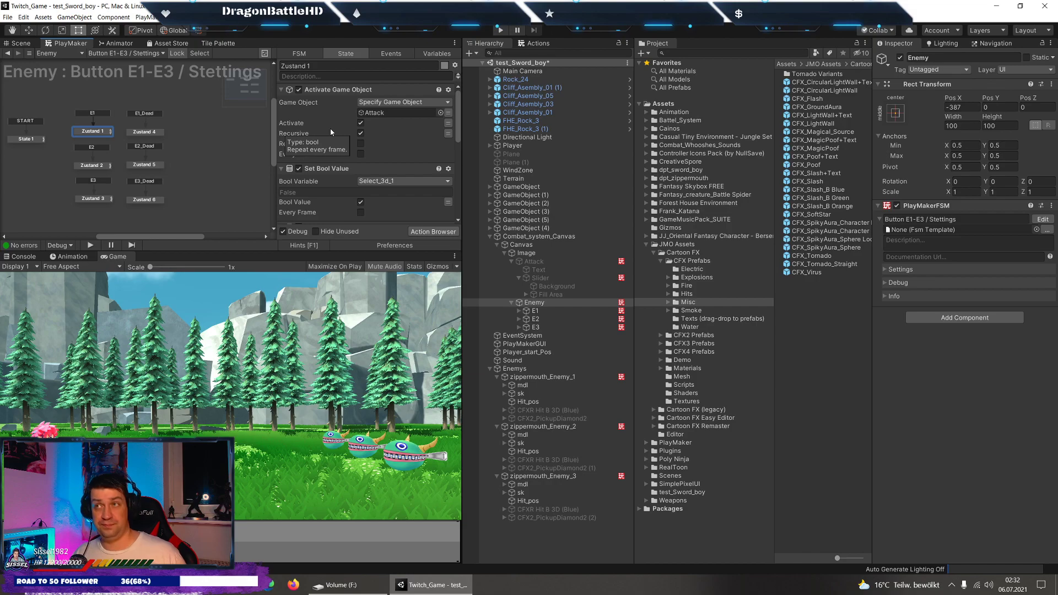
scroll(353, 127, "down", 2)
scroll(375, 116, "down", 2)
scroll(392, 109, "down", 2)
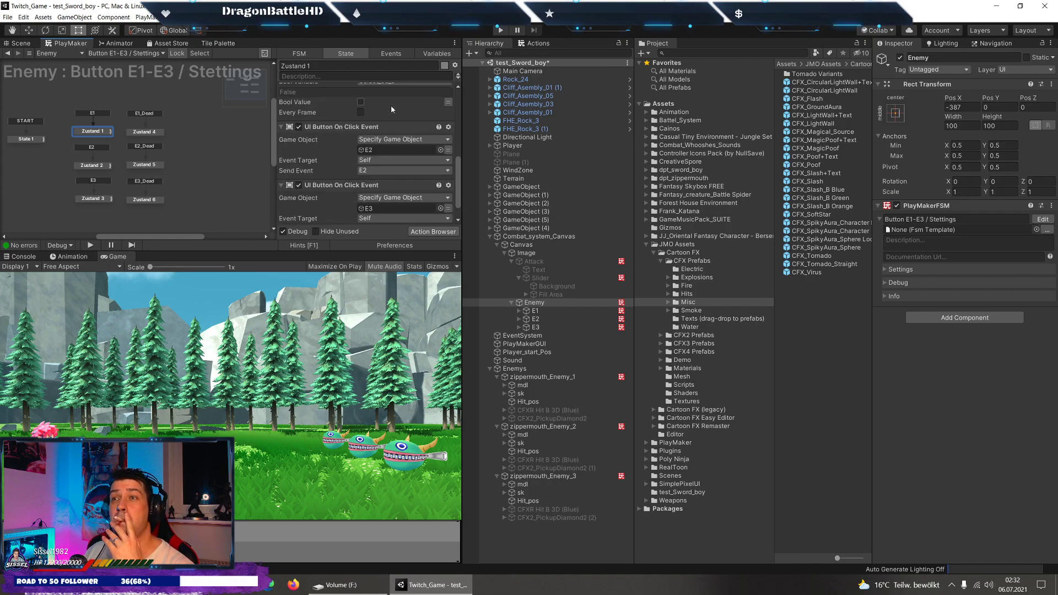
scroll(391, 104, "down", 1)
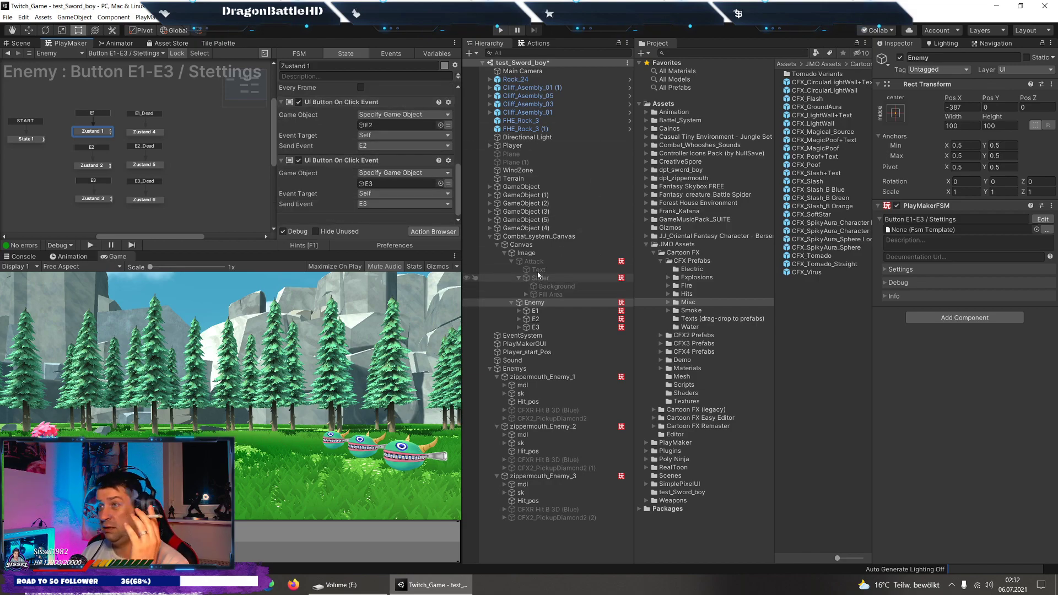
Remove the PlayMakerFSM component from the E1 button, then select zippermouth_Enemy_1.
left_click(539, 312)
scroll(959, 260, "down", 5)
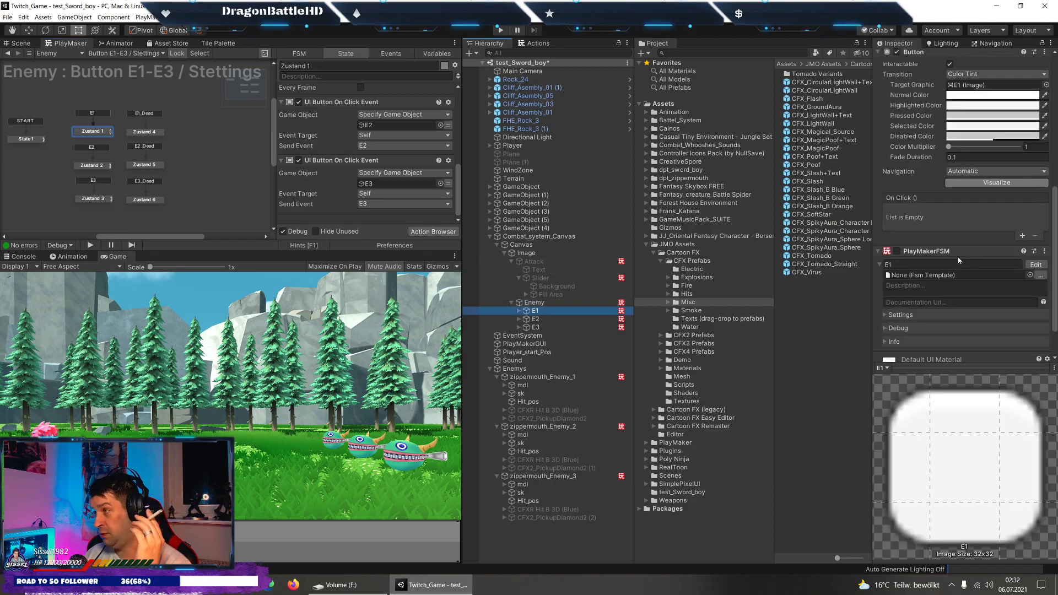
scroll(959, 260, "down", 2)
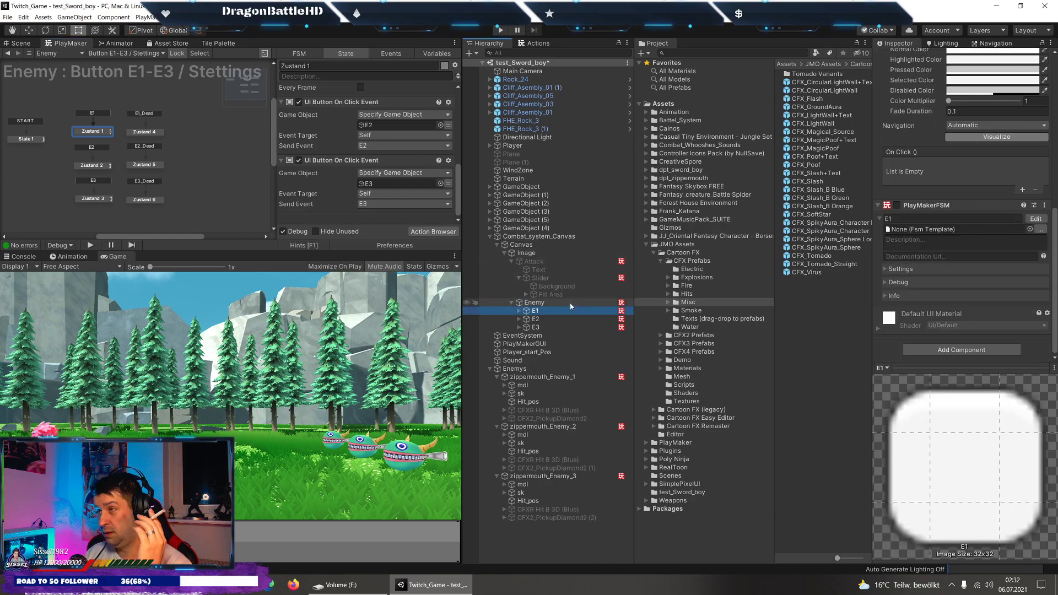
left_click(1044, 205)
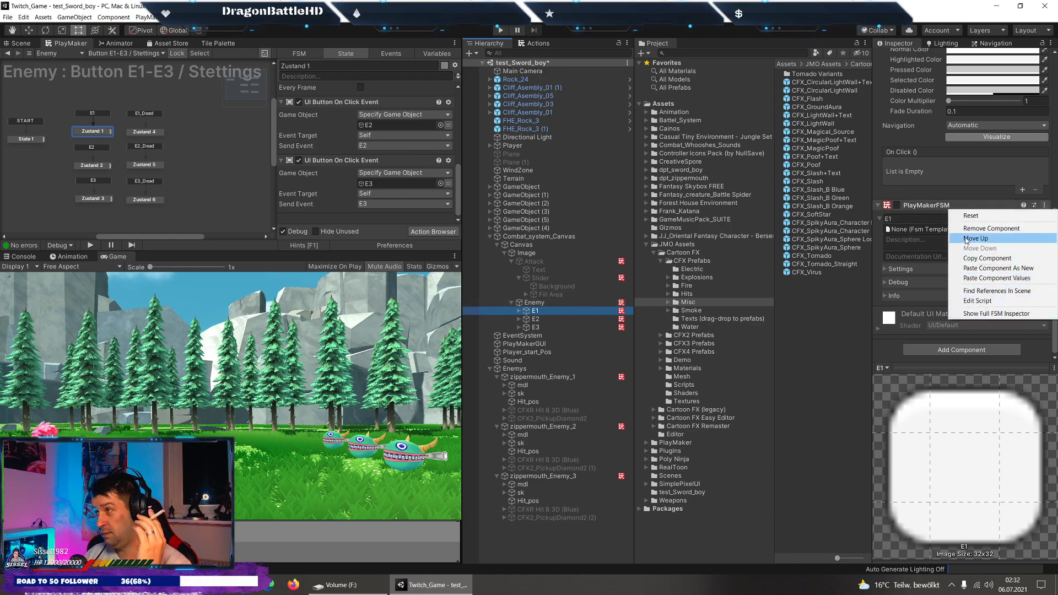
left_click(924, 215)
left_click(1044, 205)
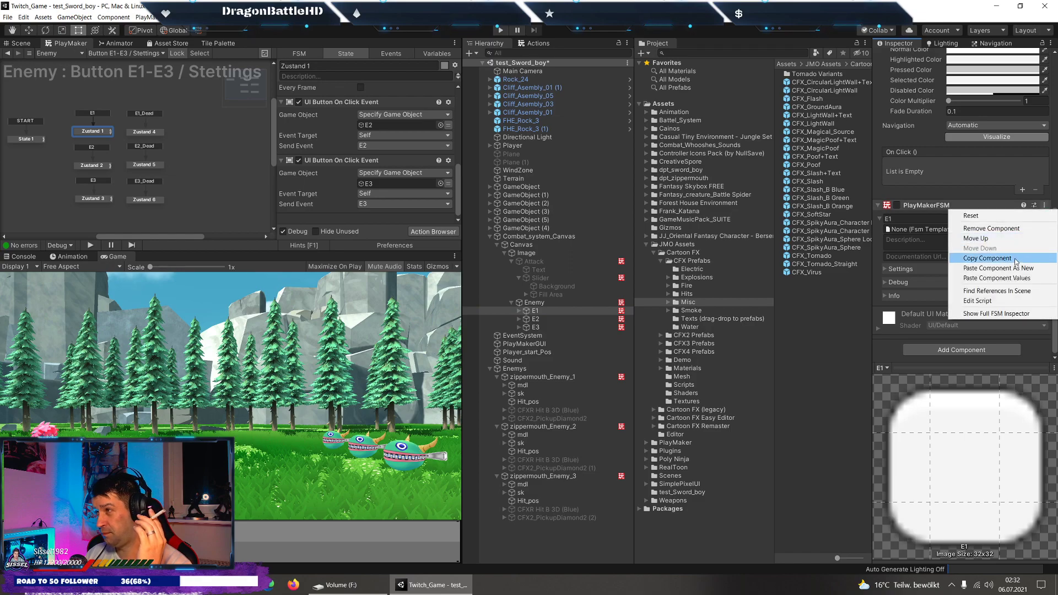
left_click(989, 228)
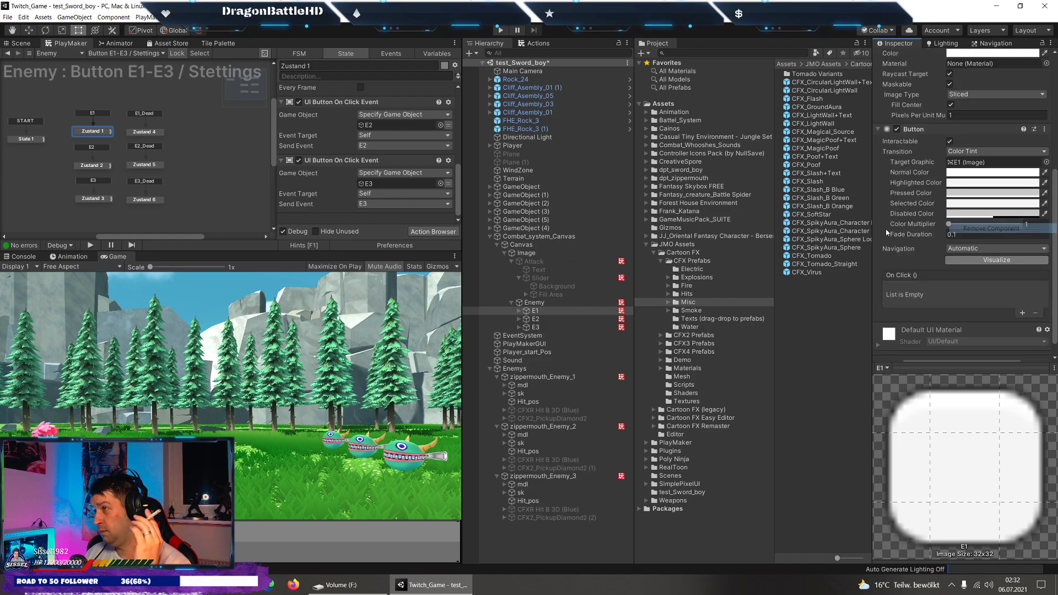
left_click(546, 377)
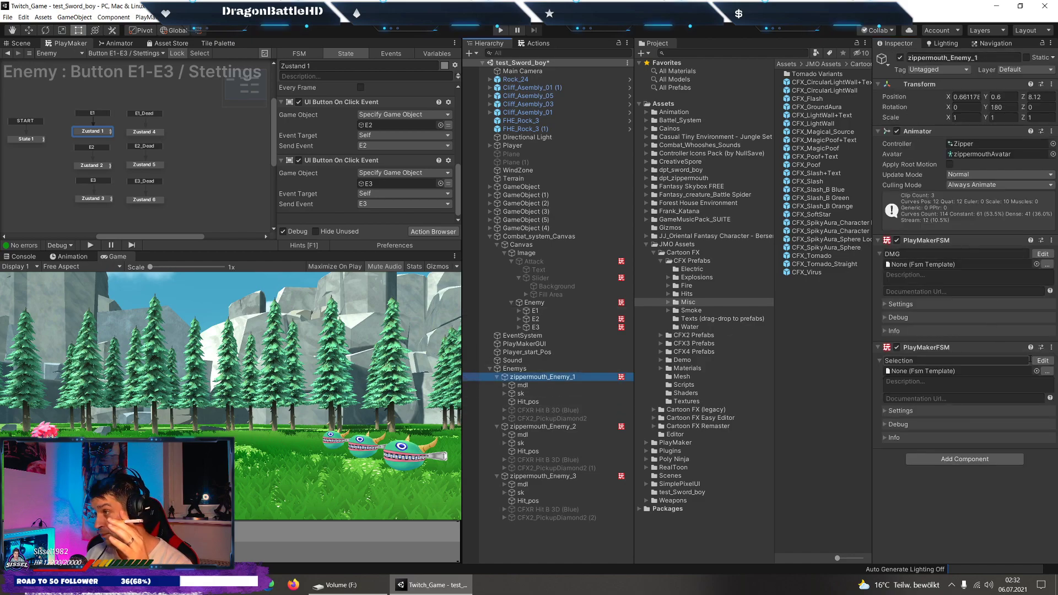
Add a Destroy Object action to the DMG FSM's Zustand 4 targeting CFX2_PickupDiamond2, delay as variable.
left_click(1043, 253)
left_click(263, 161)
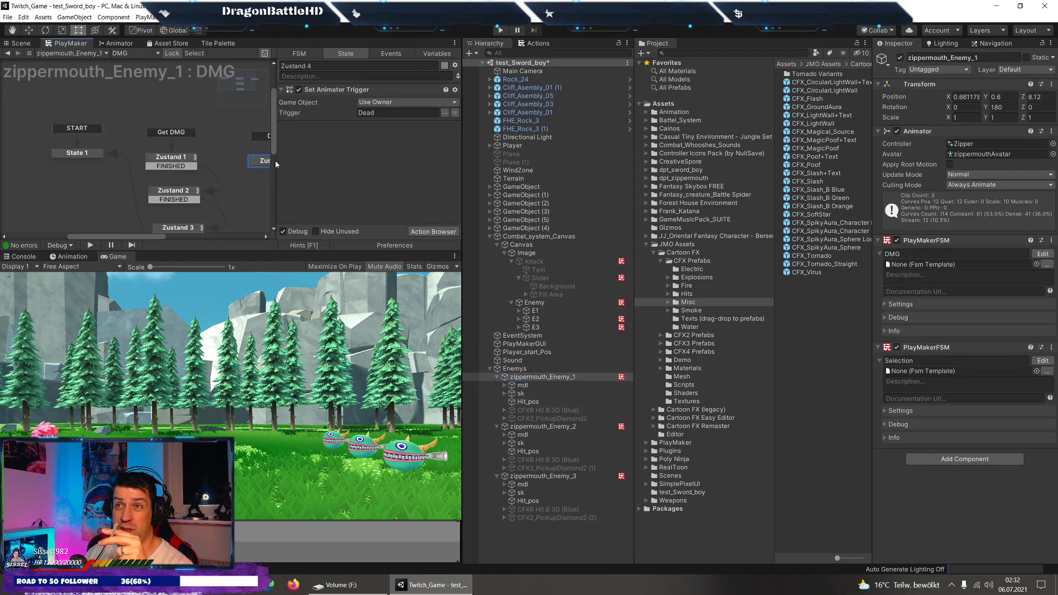
middle_click_drag(309, 153, 225, 151)
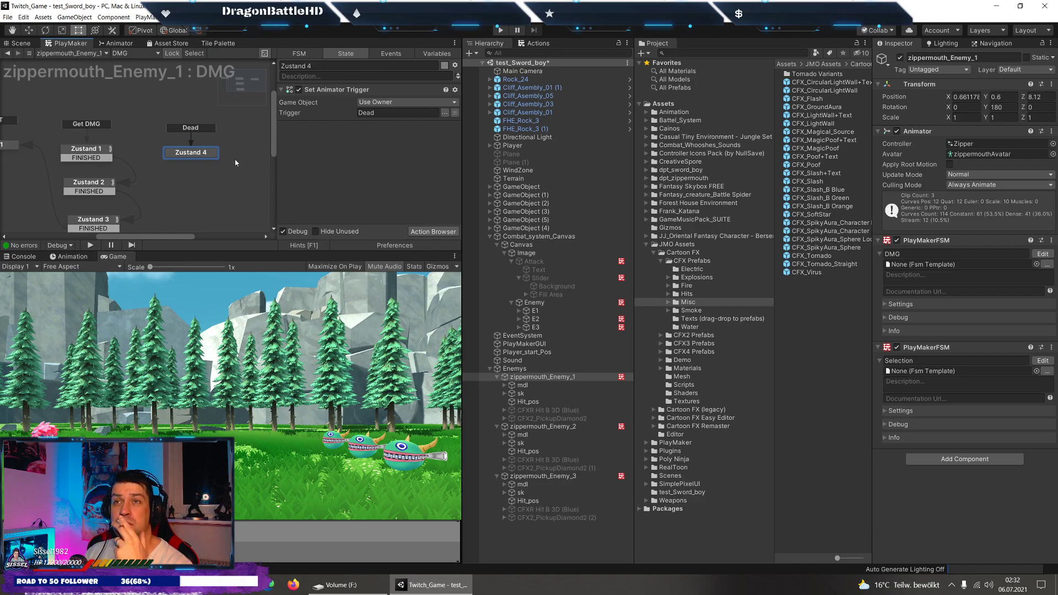
left_click(534, 43)
type("do")
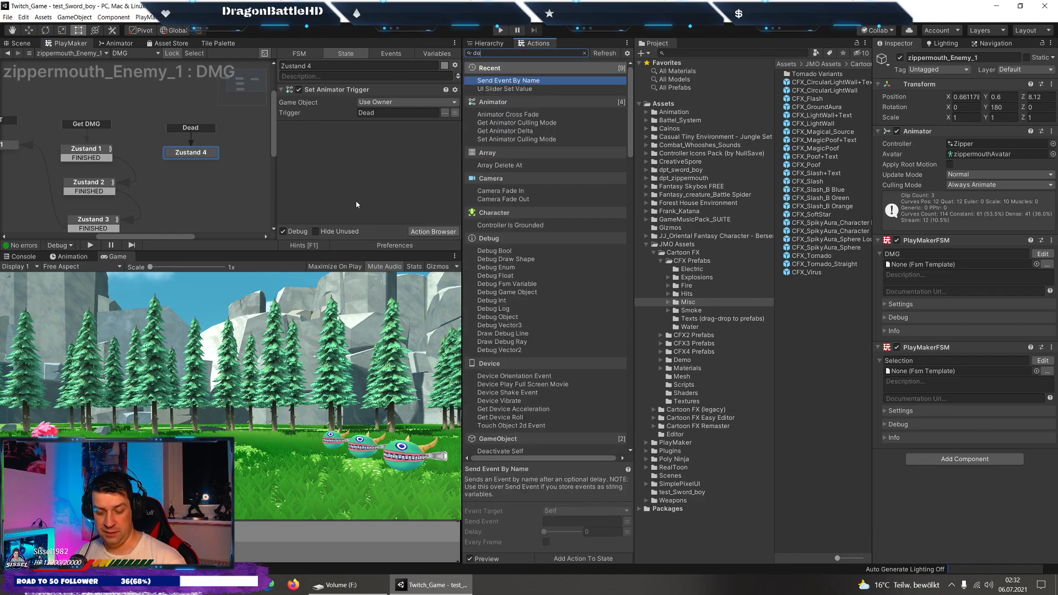
type("str")
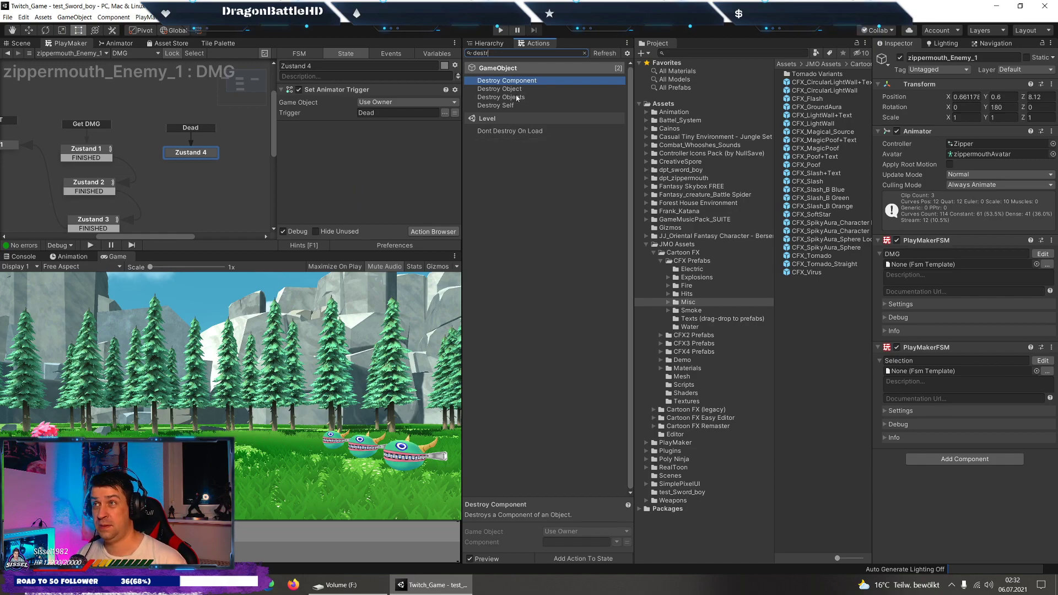
left_click_drag(500, 89, 360, 148)
left_click(489, 44)
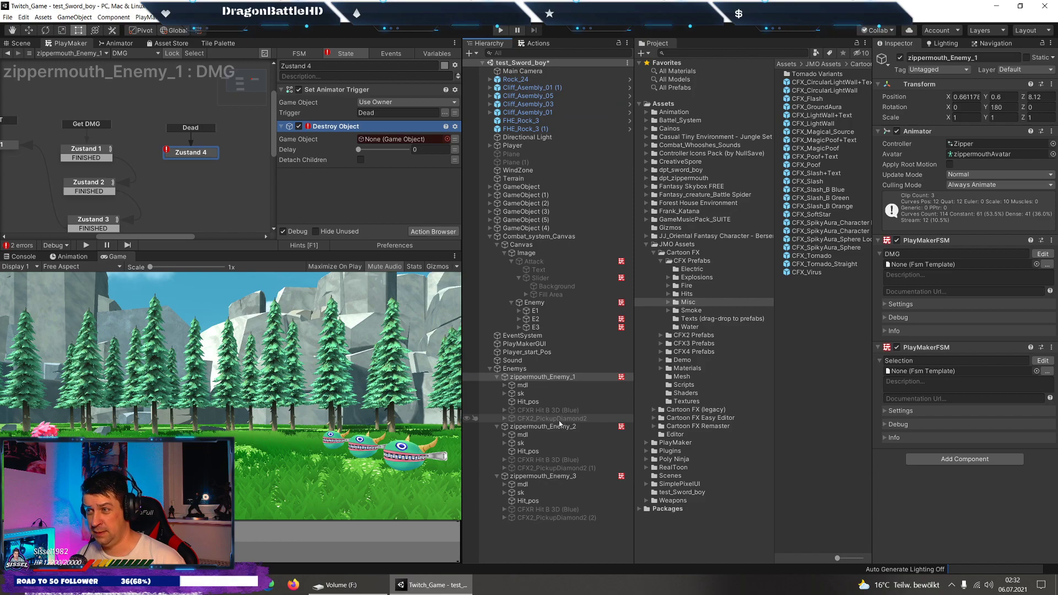
left_click_drag(557, 418, 388, 141)
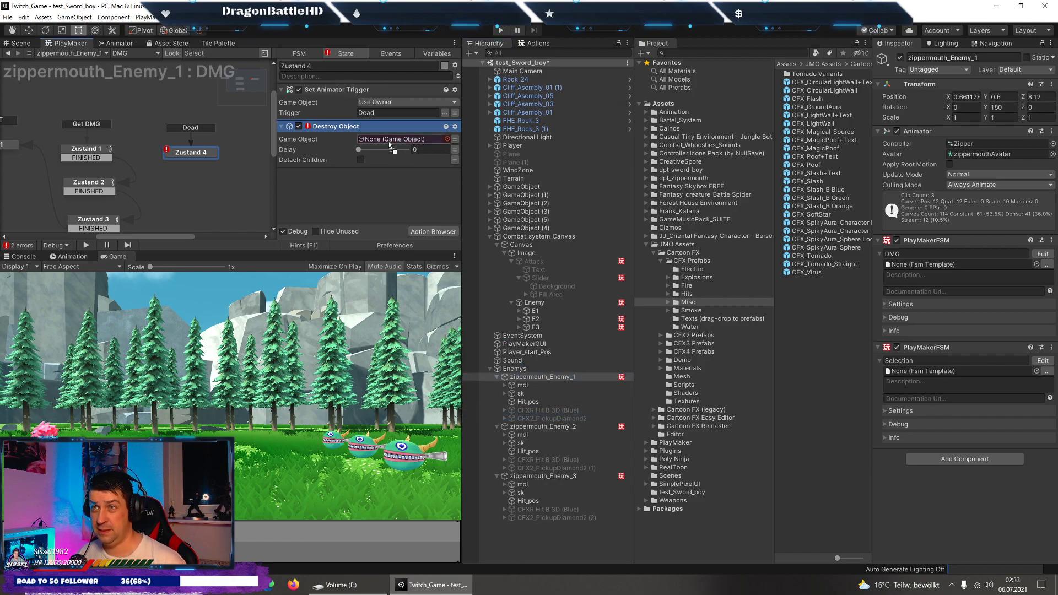
left_click(455, 151)
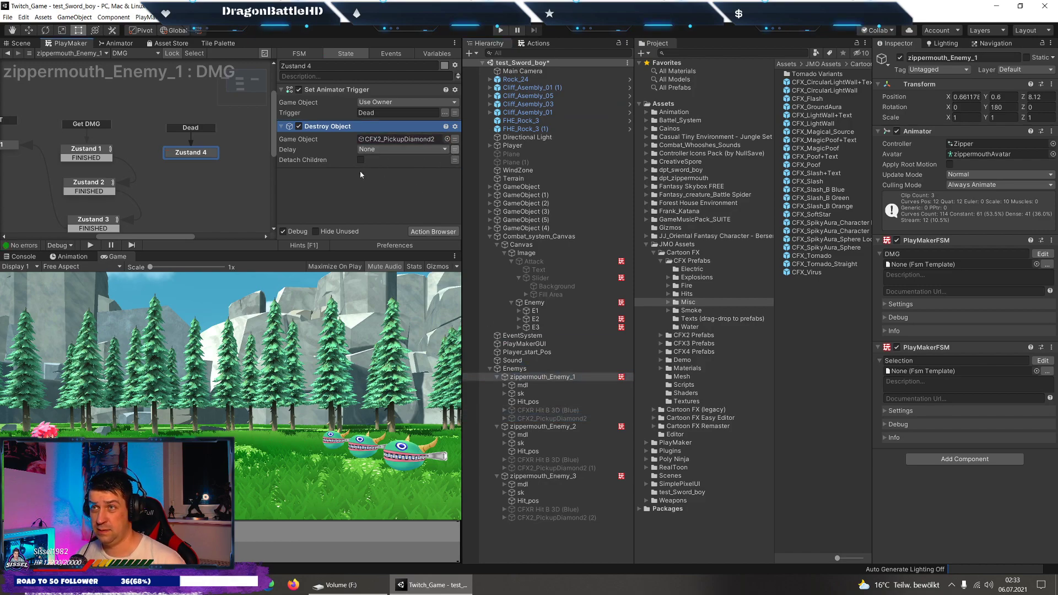
left_click(364, 202)
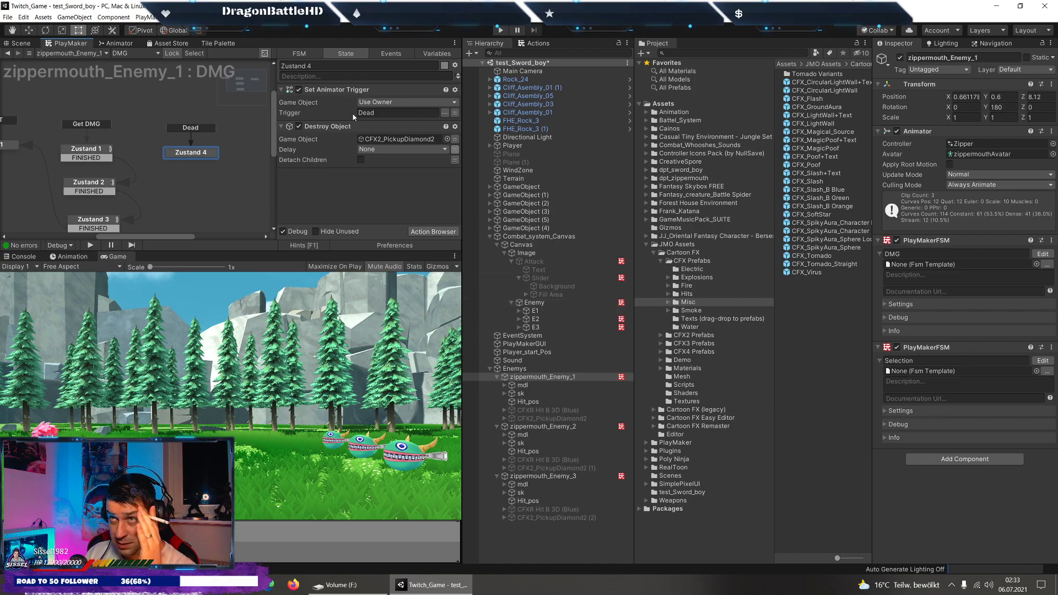
Review the DMG FSM's variables, then return to Zustand 4's actions.
left_click(527, 46)
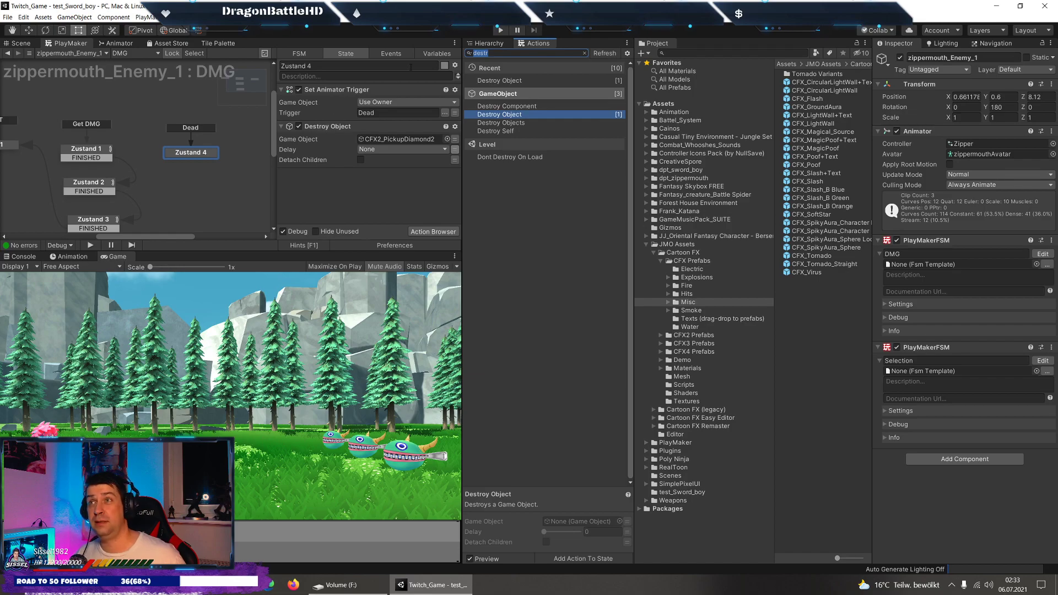
left_click(437, 53)
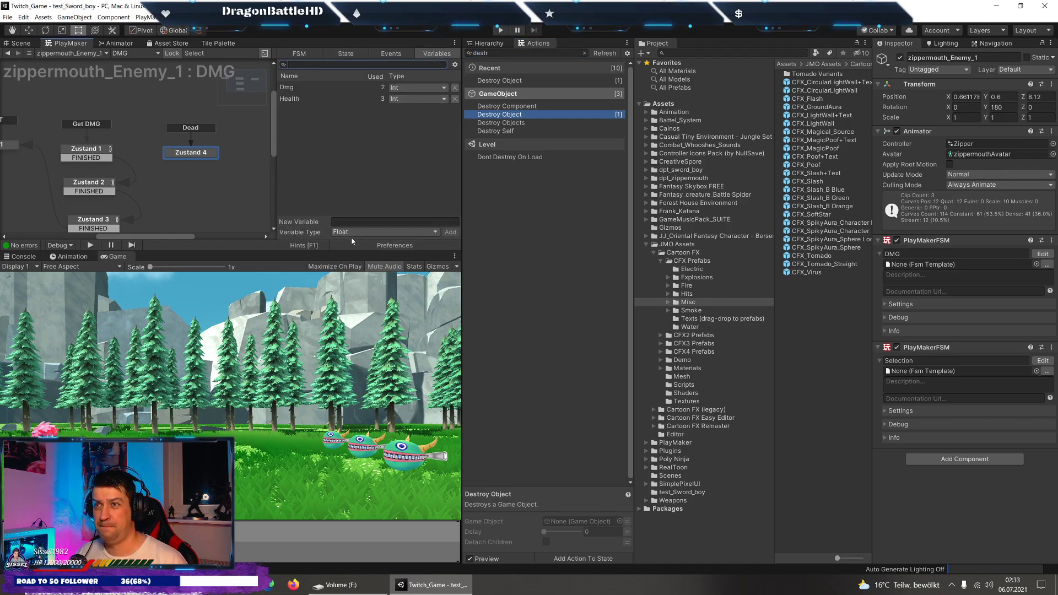
left_click(197, 153)
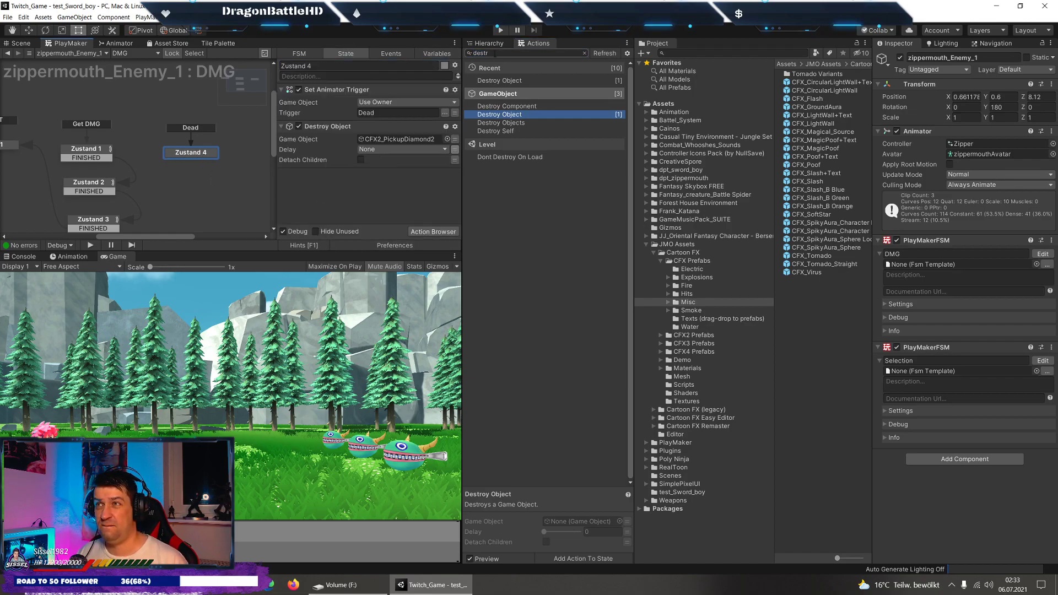
Add a Set Bool Value creating global bool E1_3d_Dead set true, then select the Enemy object.
type("Set")
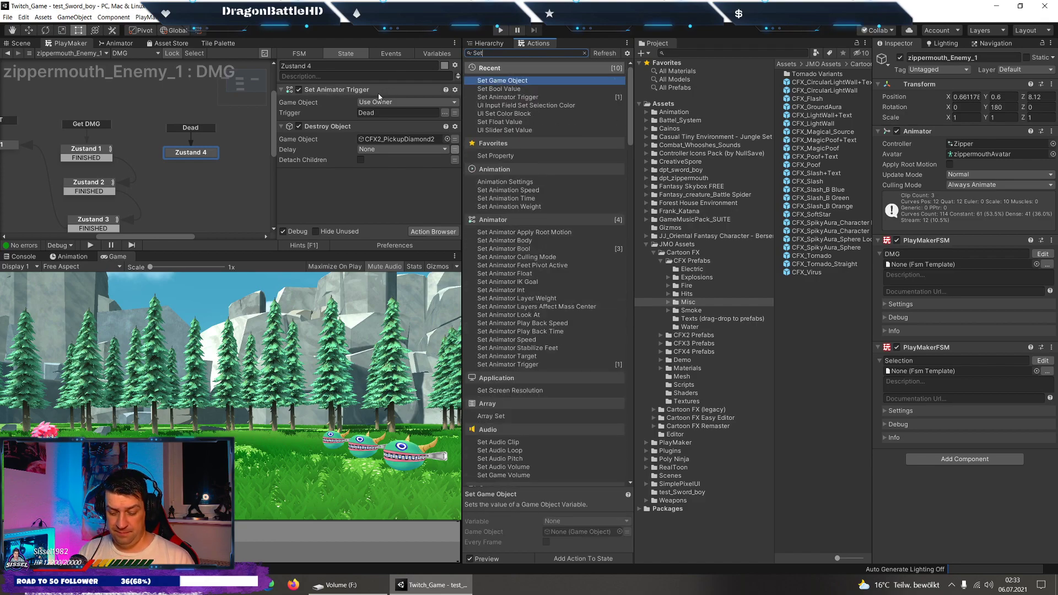
type(" bool")
key("Return")
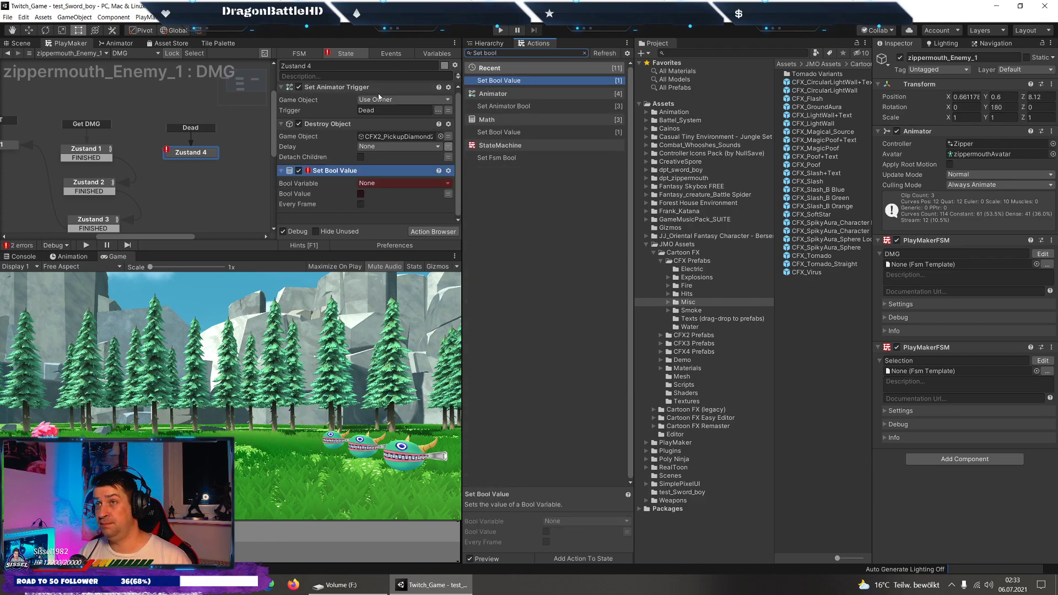
left_click(389, 183)
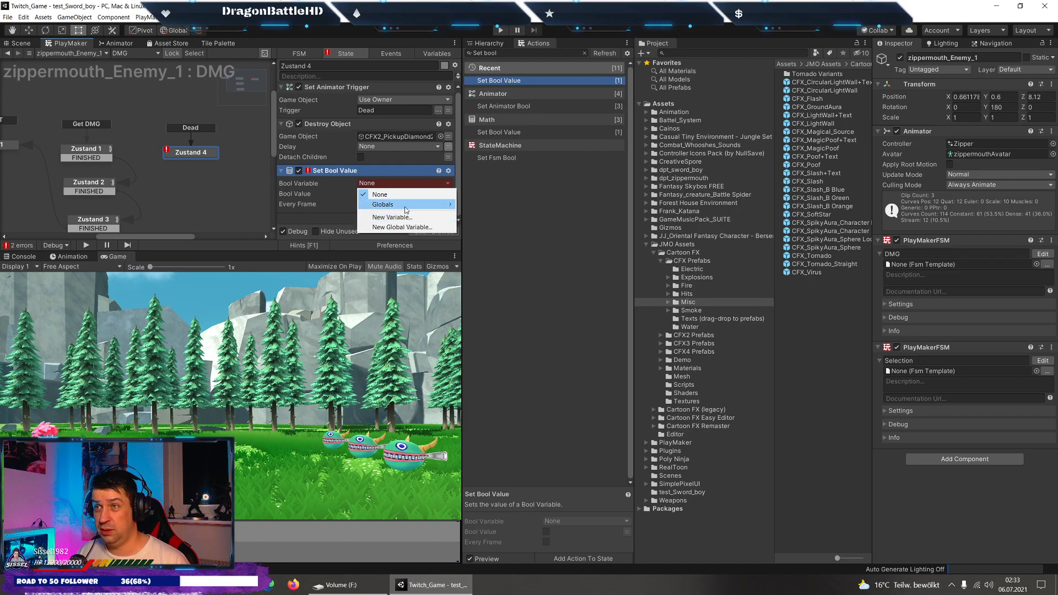
left_click(410, 230)
type("E1_De")
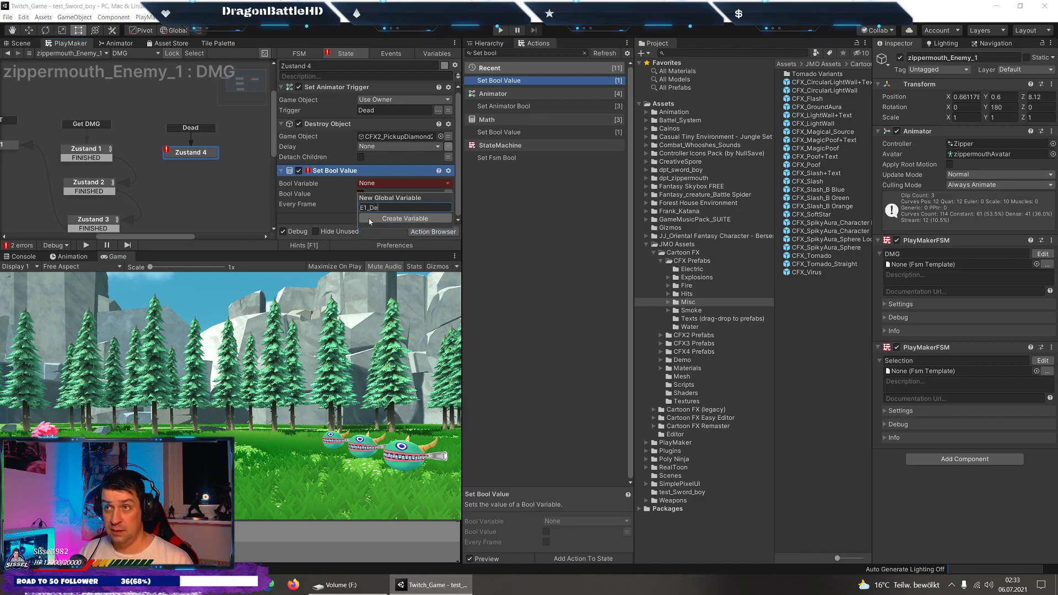
key("BackSpace")
key("BackSpace")
type("3d_Dead")
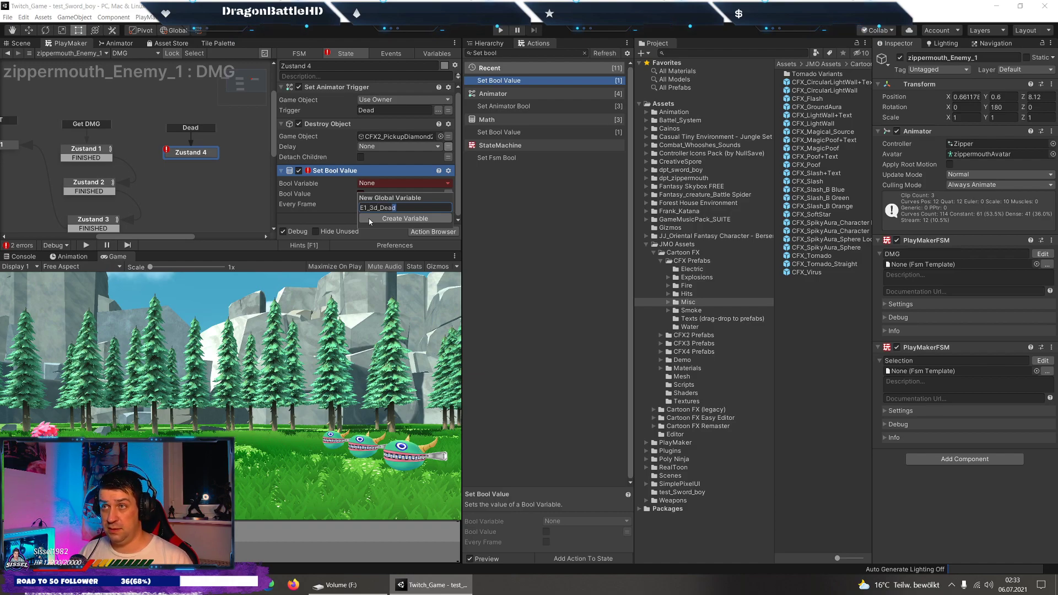
left_click(369, 218)
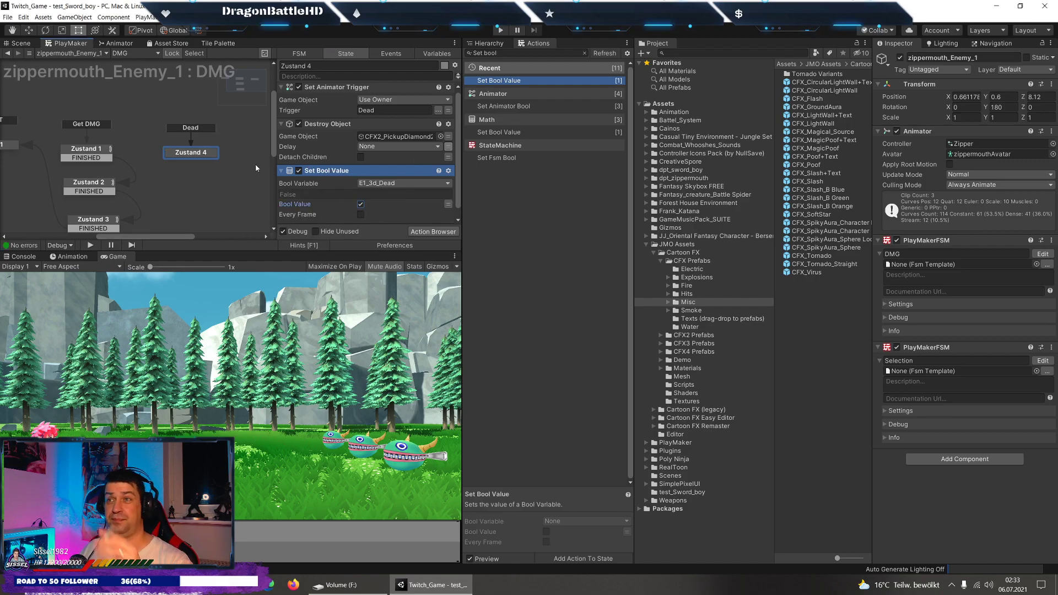
left_click(492, 44)
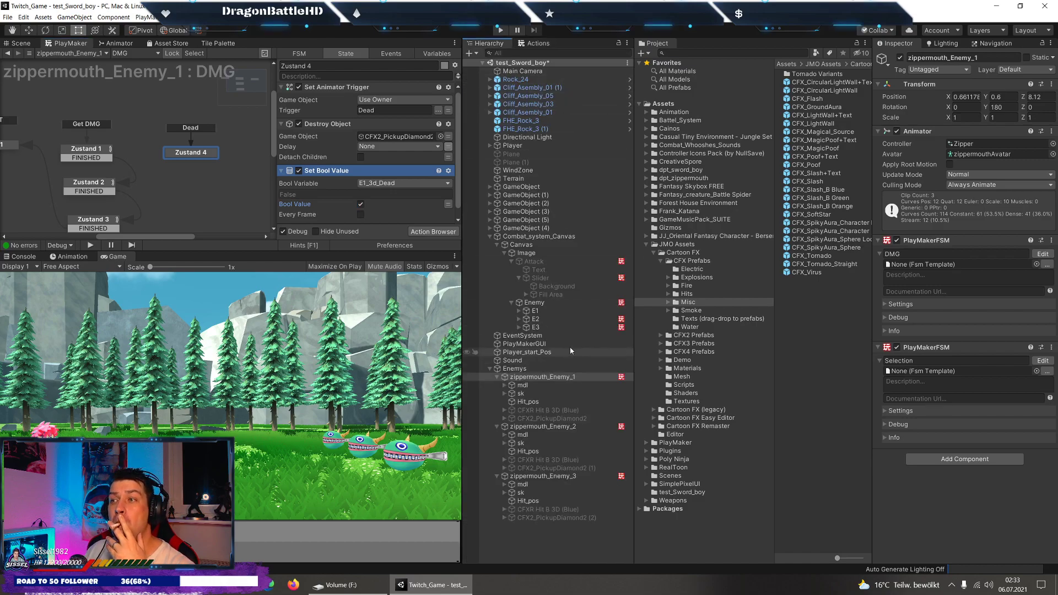
left_click(534, 302)
In the Enemy button FSM, add a Bool All True action at the top of Zustand 1.
left_click(1043, 219)
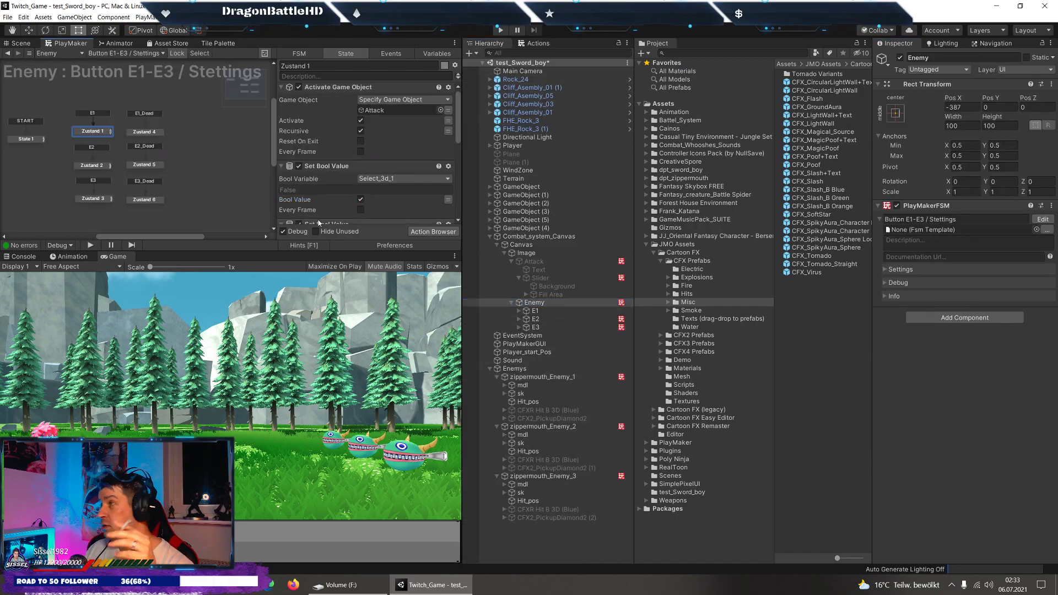
middle_click_drag(114, 164, 106, 171)
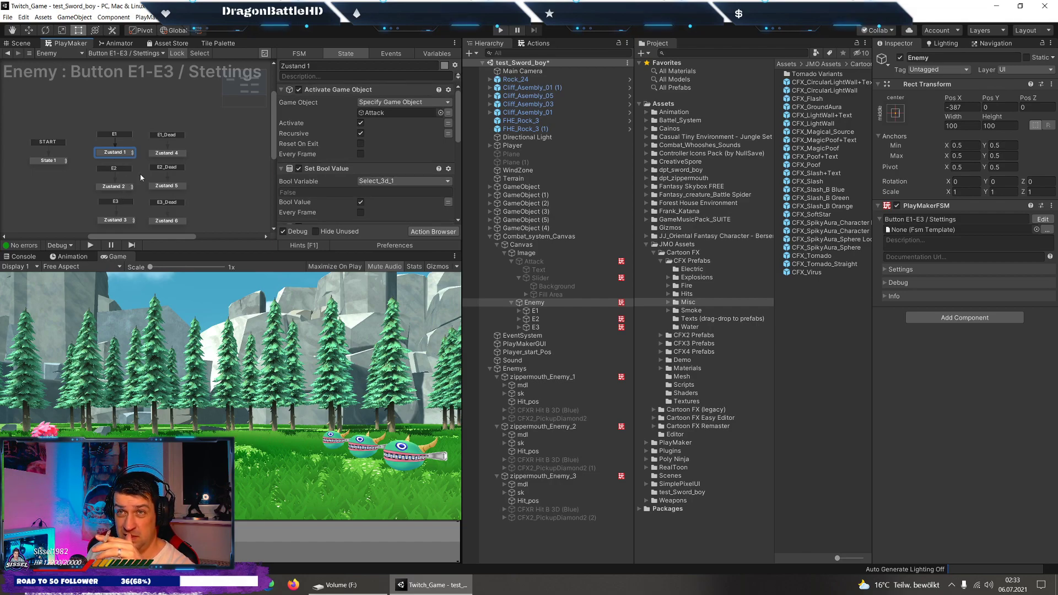
left_click(544, 45)
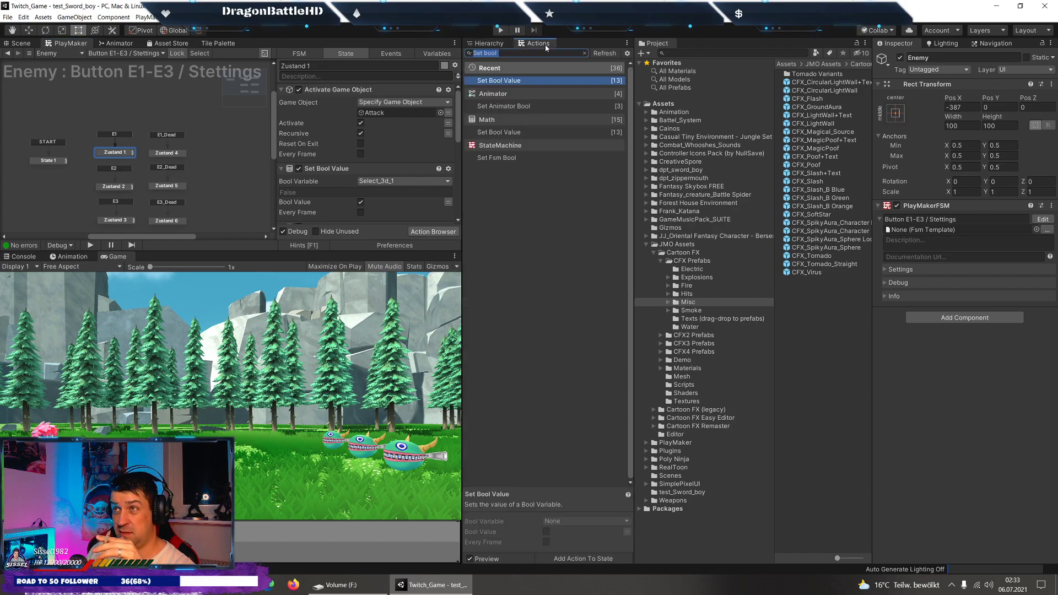
type("bool")
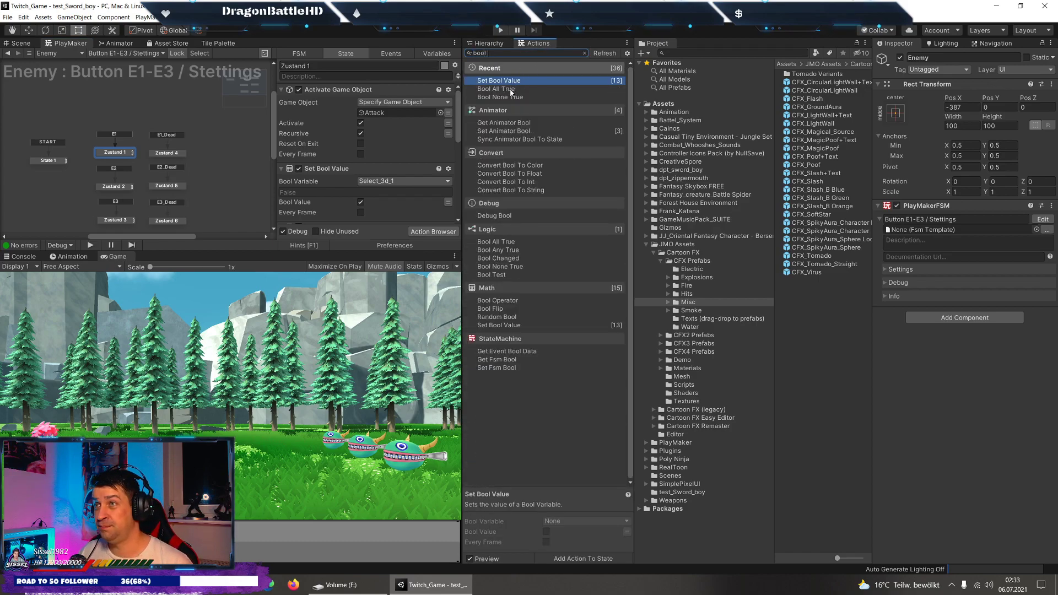
double_click(510, 89)
left_click(445, 159)
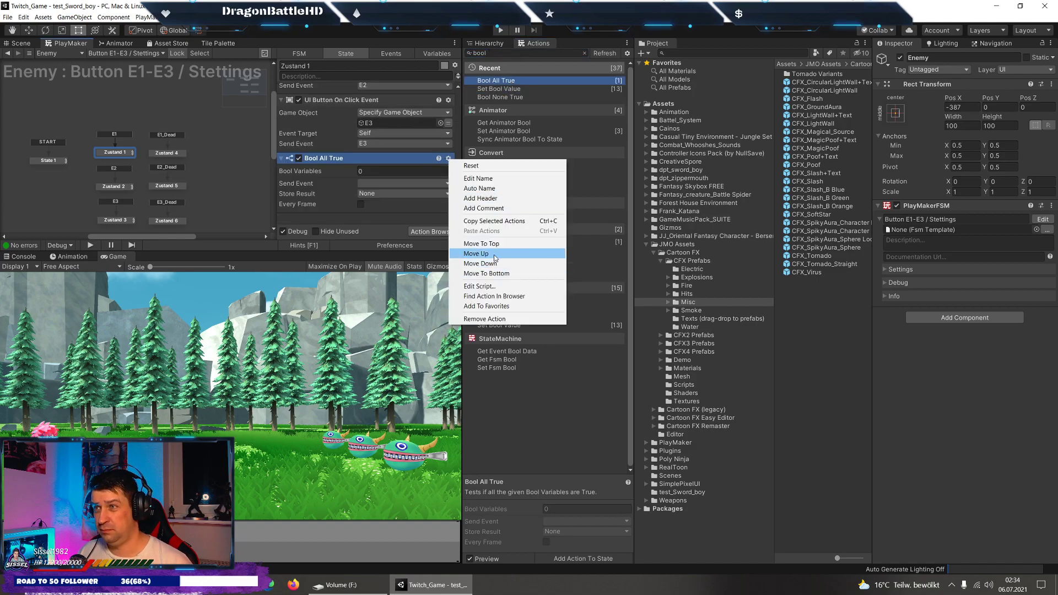
left_click(473, 242)
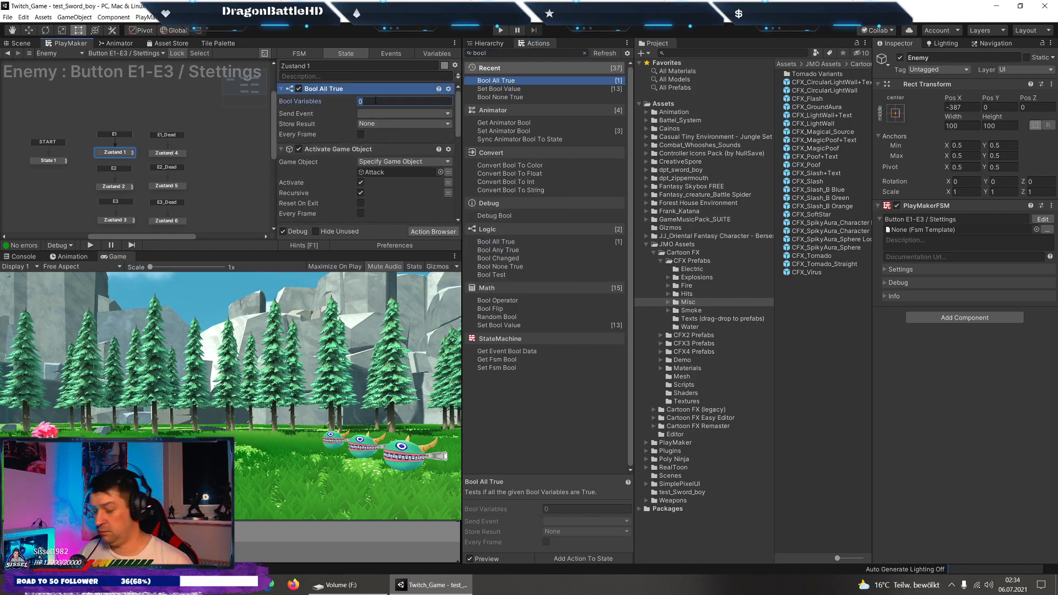
Make Bool All True check E1_3d_Dead and send E1_Dead, then view Zustand 4.
type("1")
left_click(435, 111)
mouse_move(441, 133)
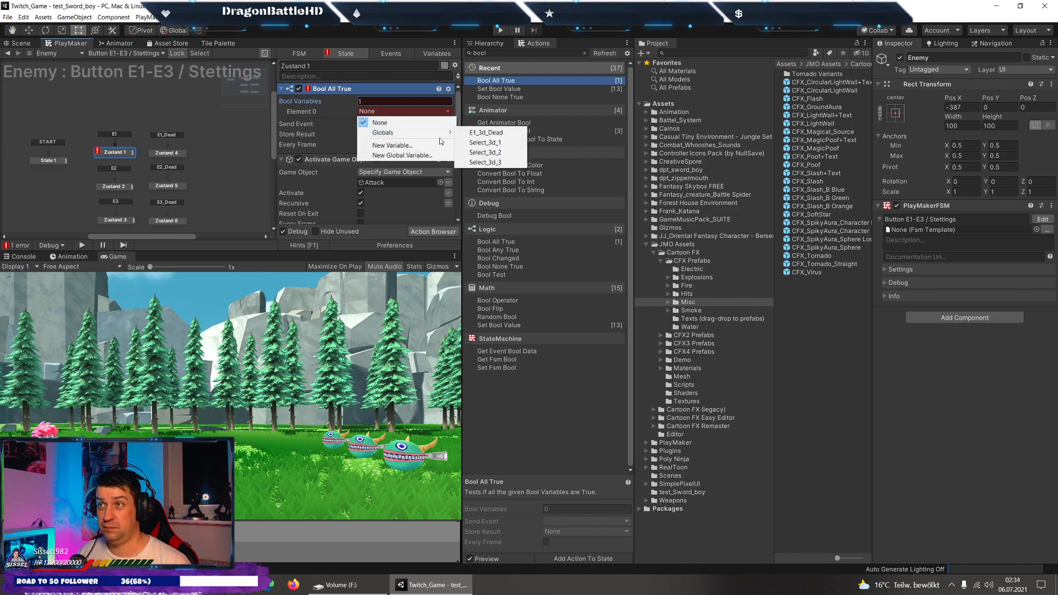
left_click(486, 132)
left_click(405, 134)
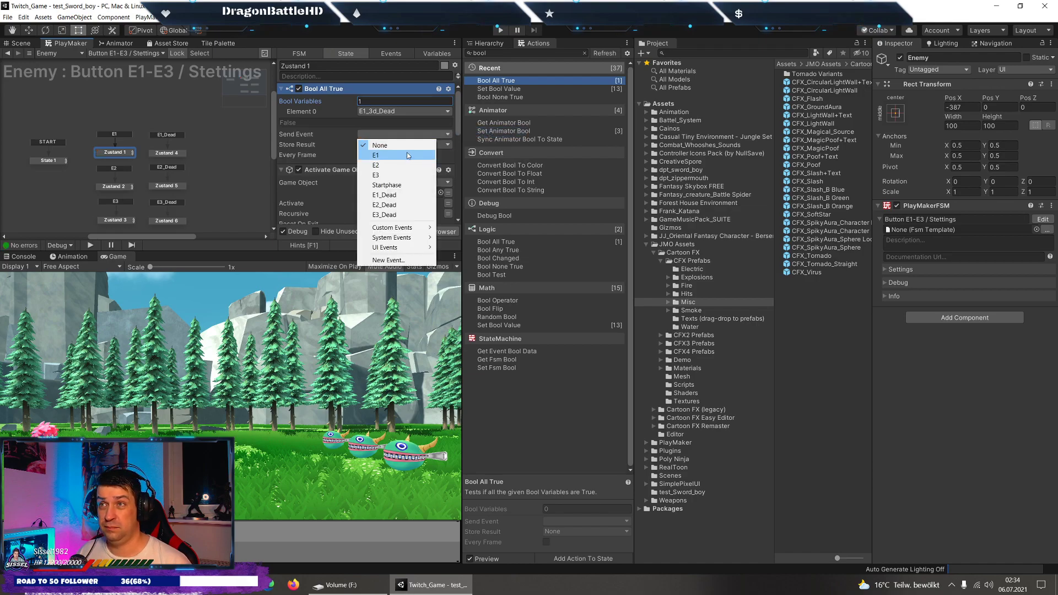
left_click(403, 161)
left_click(405, 134)
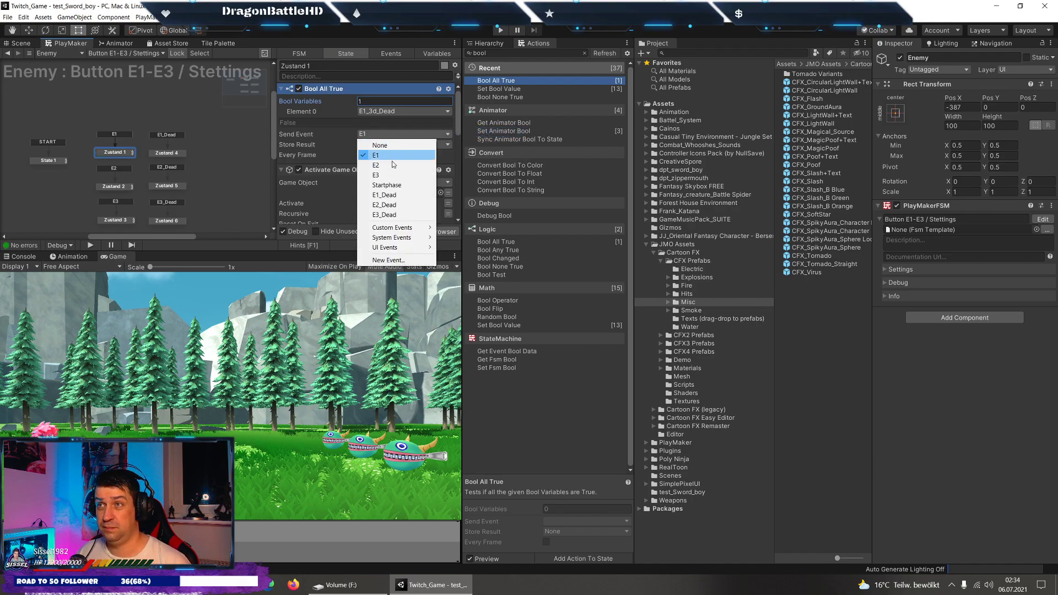
left_click(385, 195)
left_click(167, 153)
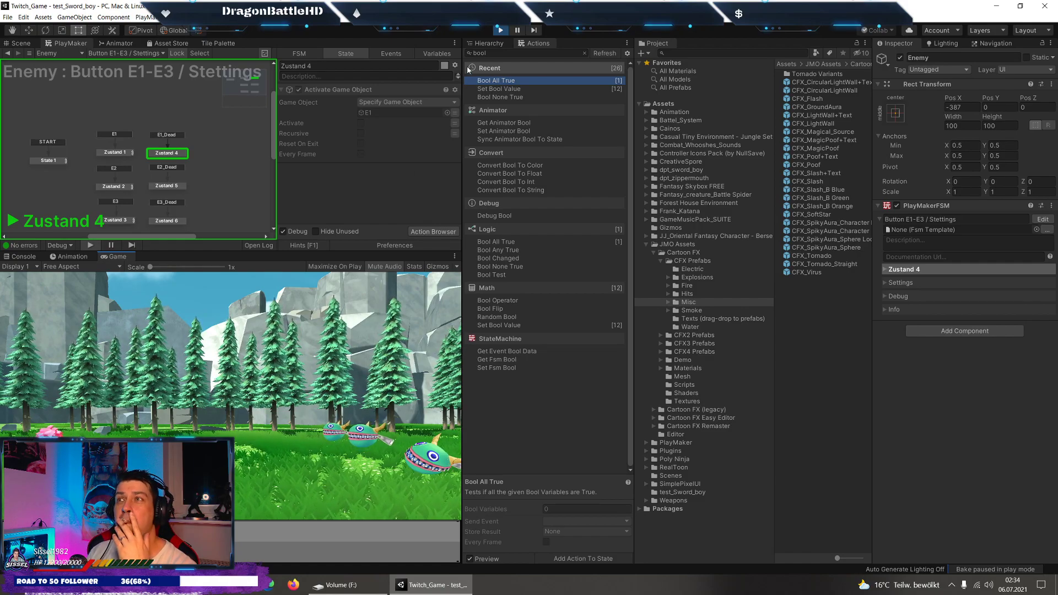
Inspect the Attack button's FSM at state Zustand 7 during the test run, then stop the game.
left_click(489, 46)
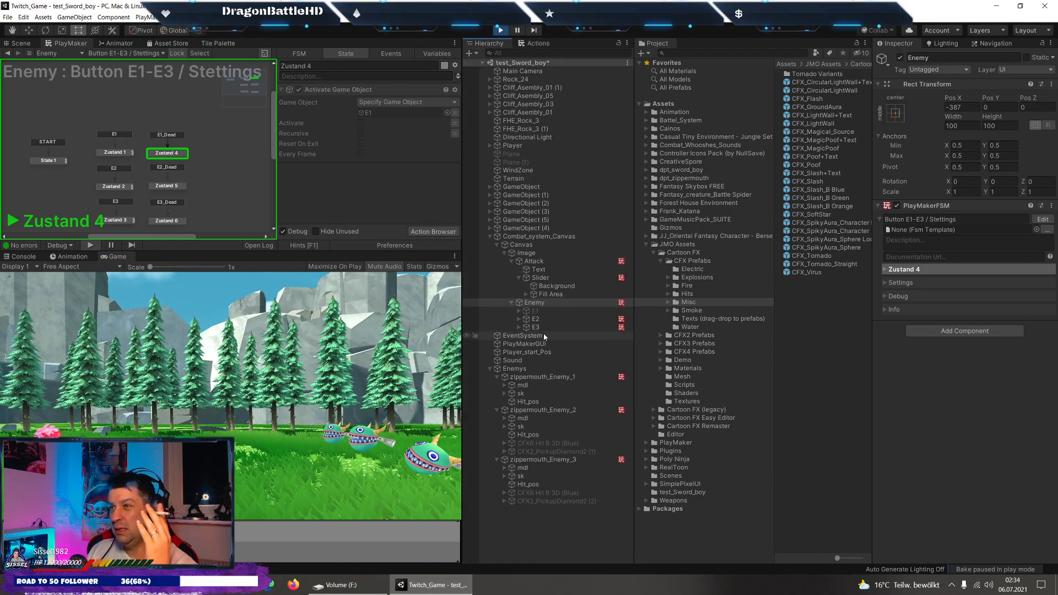
left_click(554, 263)
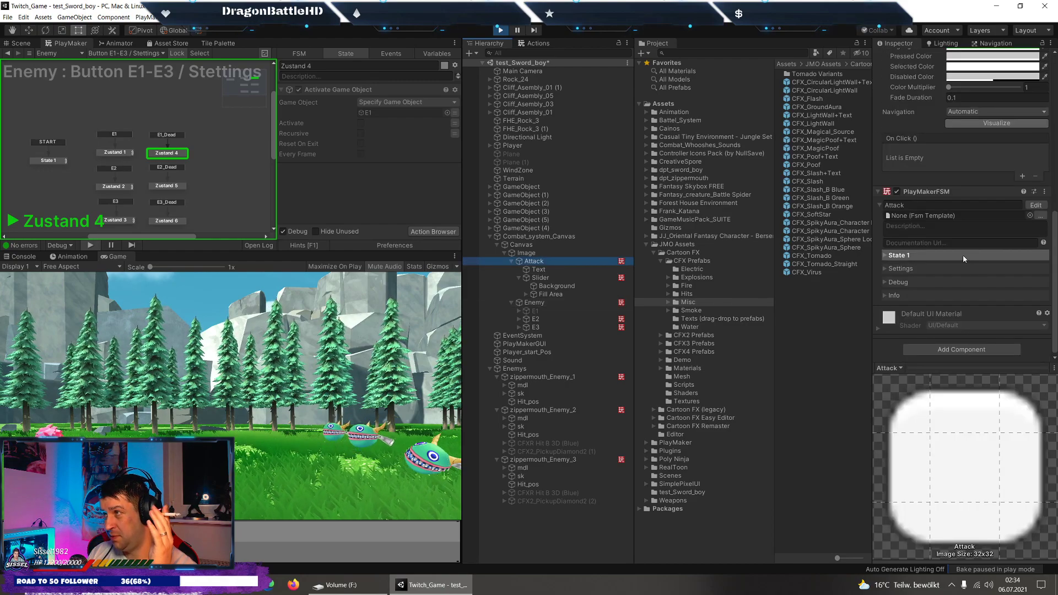
left_click(1036, 206)
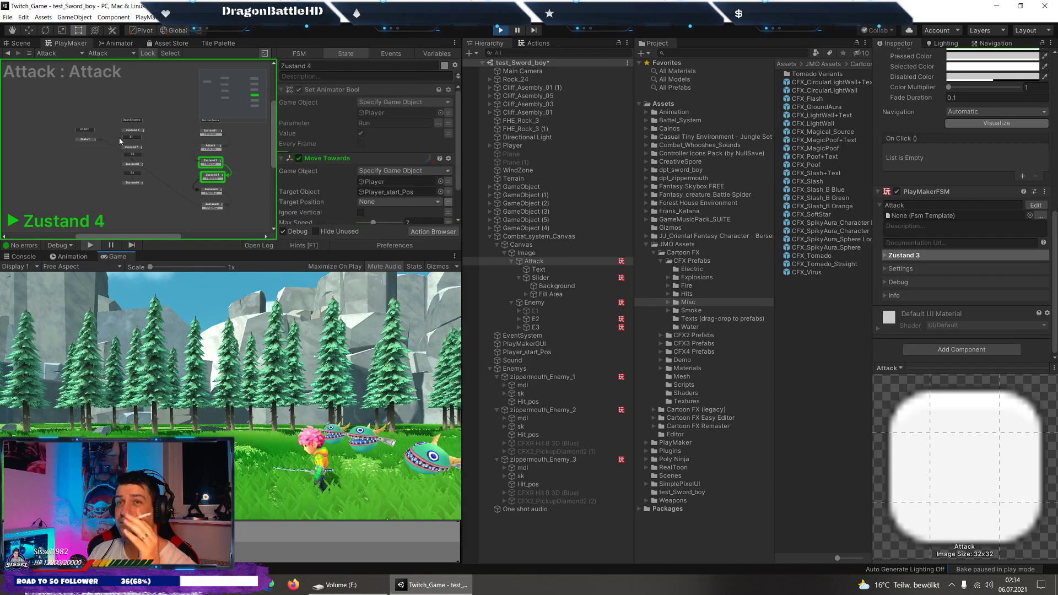
scroll(132, 147, "up", 2)
scroll(132, 144, "up", 2)
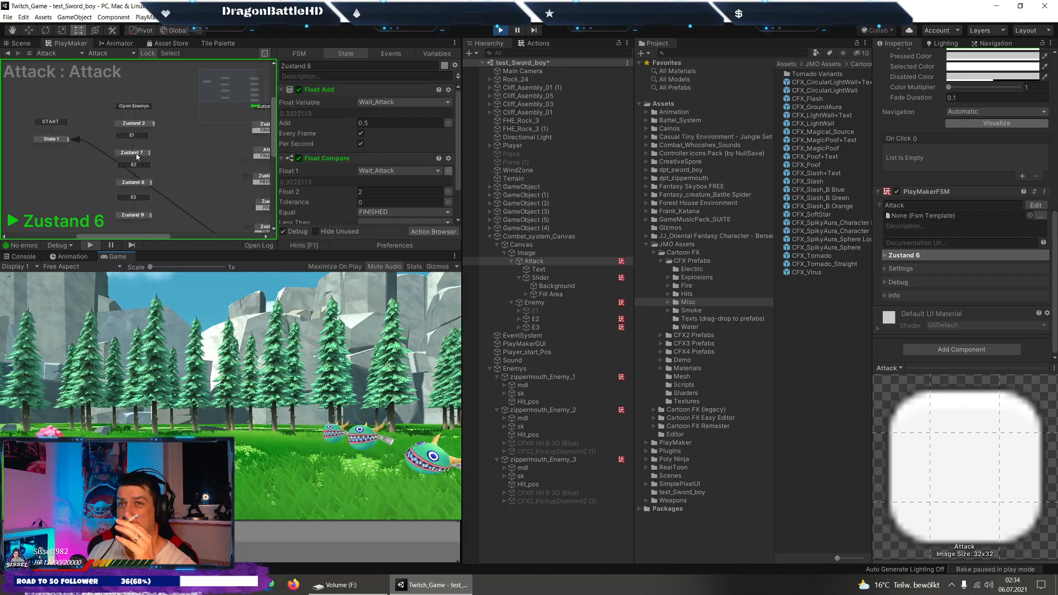
scroll(133, 142, "up", 2)
left_click(134, 154)
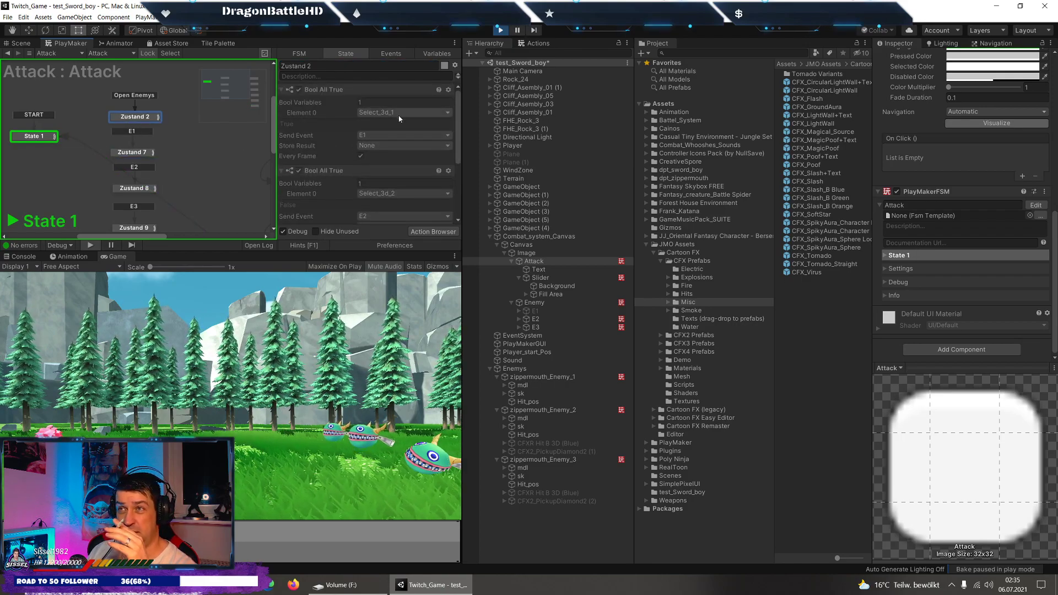
left_click(500, 30)
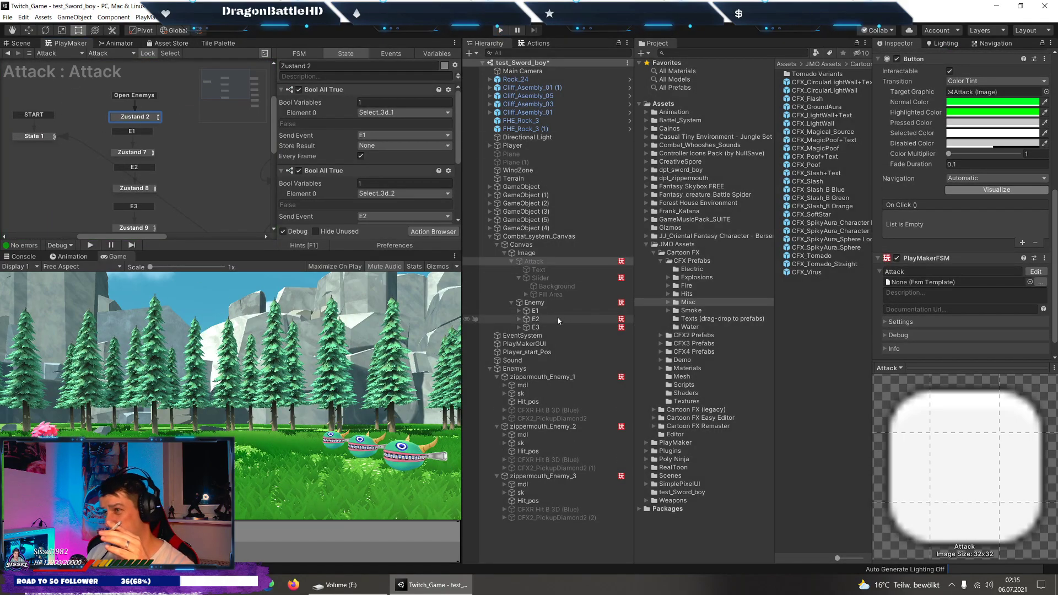
Copy State 1's Set Bool Value action for Select_3d_1 from the Enemy button FSM.
left_click(551, 304)
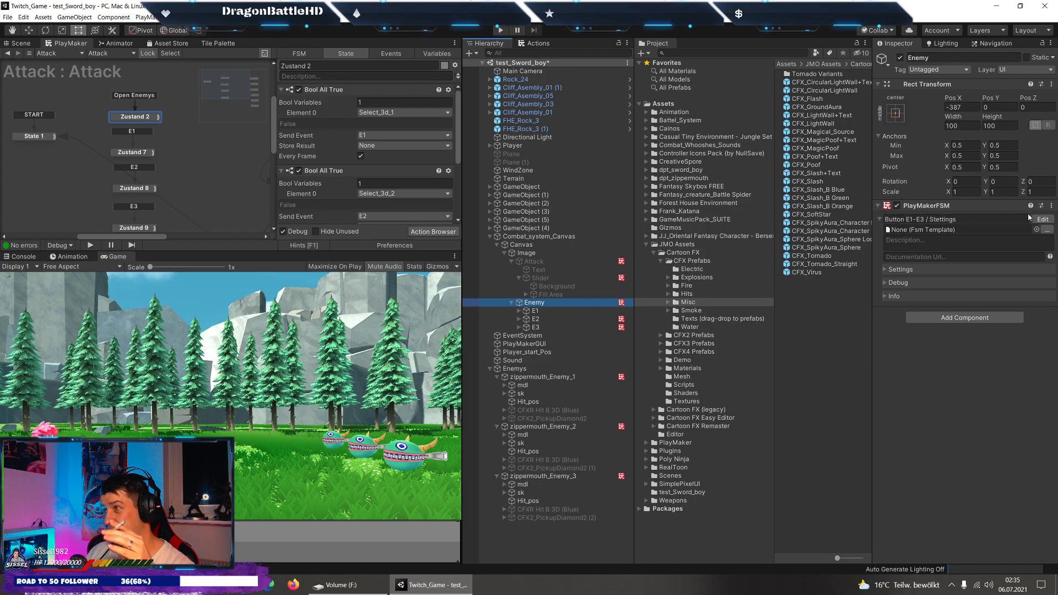
left_click(371, 211)
left_click(109, 155)
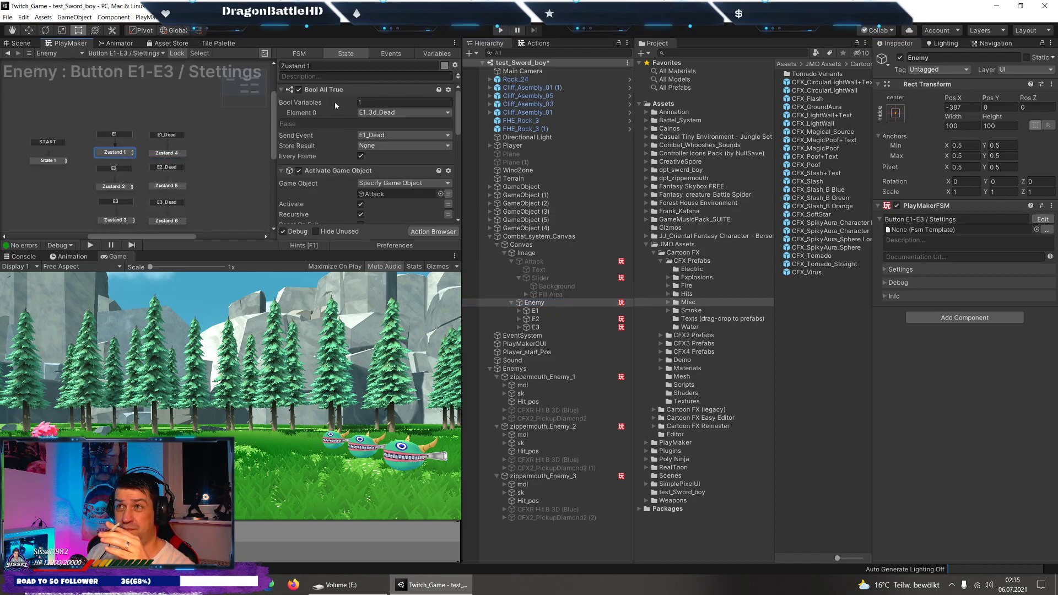
scroll(333, 165, "down", 3)
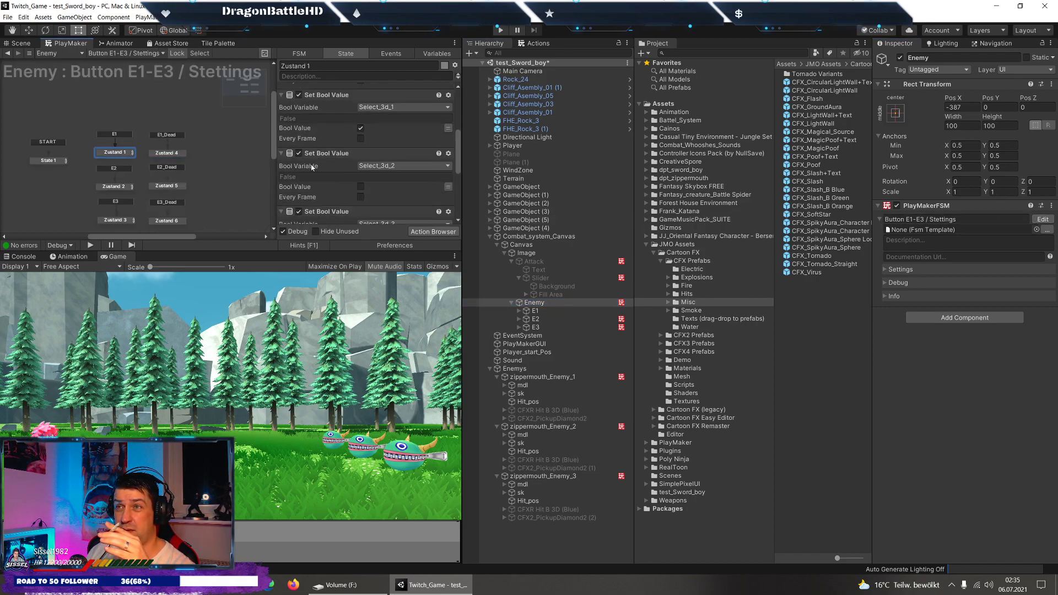
scroll(312, 168, "down", 3)
left_click(62, 161)
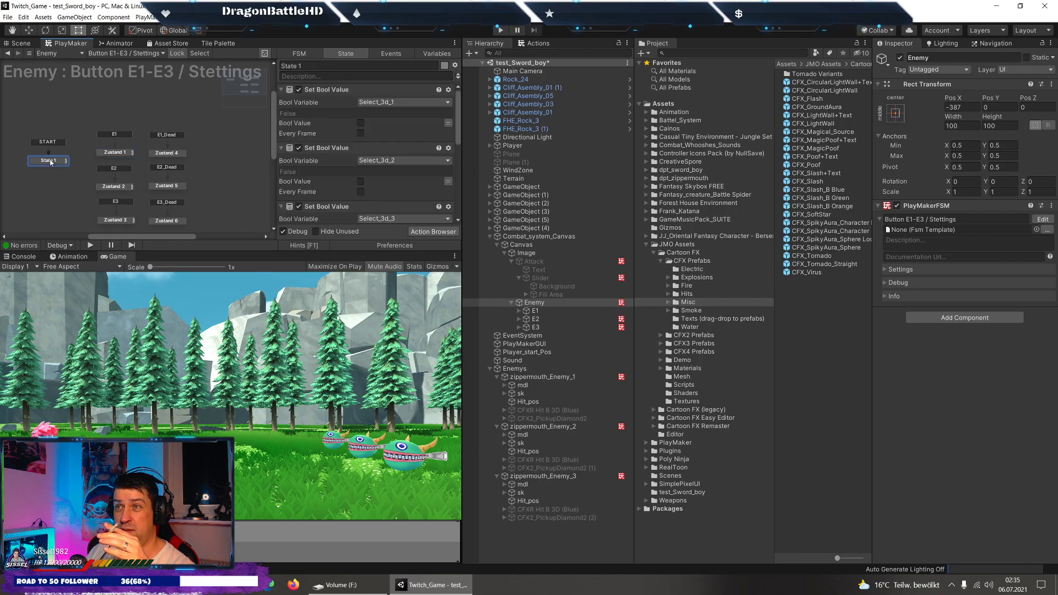
left_click(327, 92)
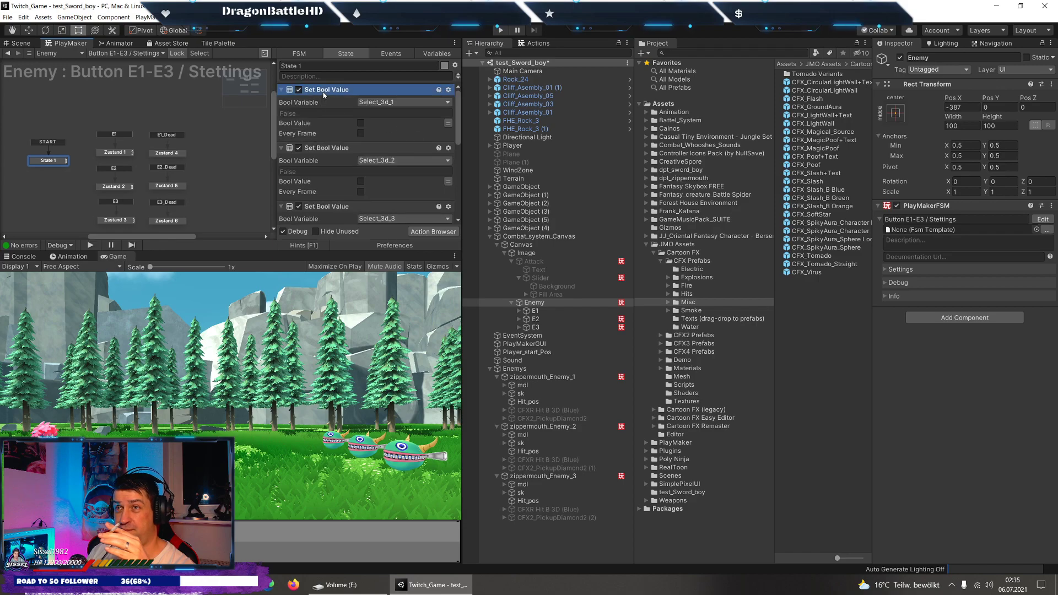
right_click(324, 91)
left_click(362, 152)
Paste the Select_3d_1 action into Zustand 4 and start a new test run.
left_click(156, 154)
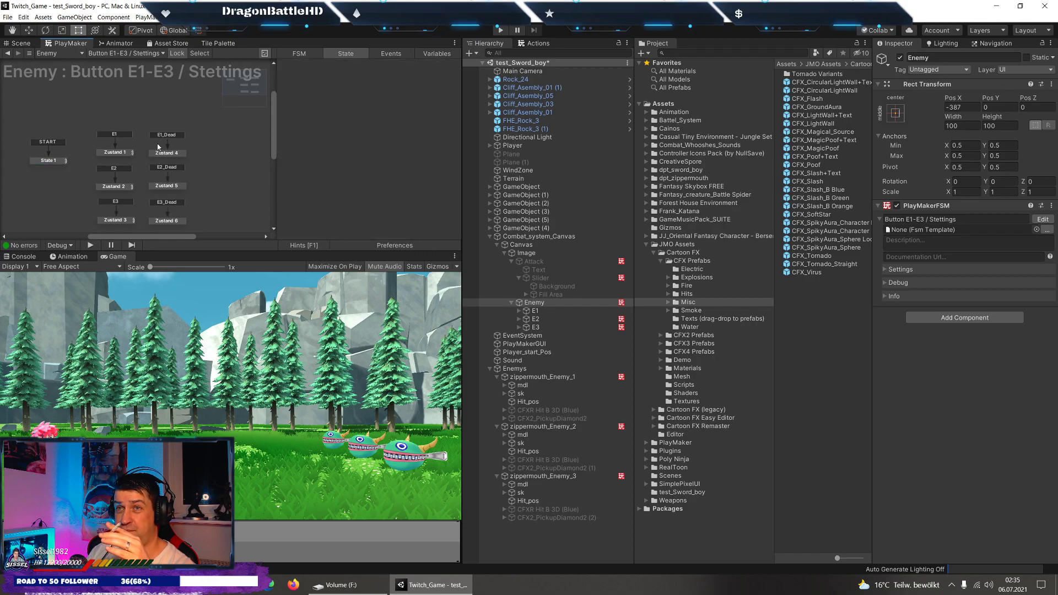
right_click(340, 160)
left_click(364, 252)
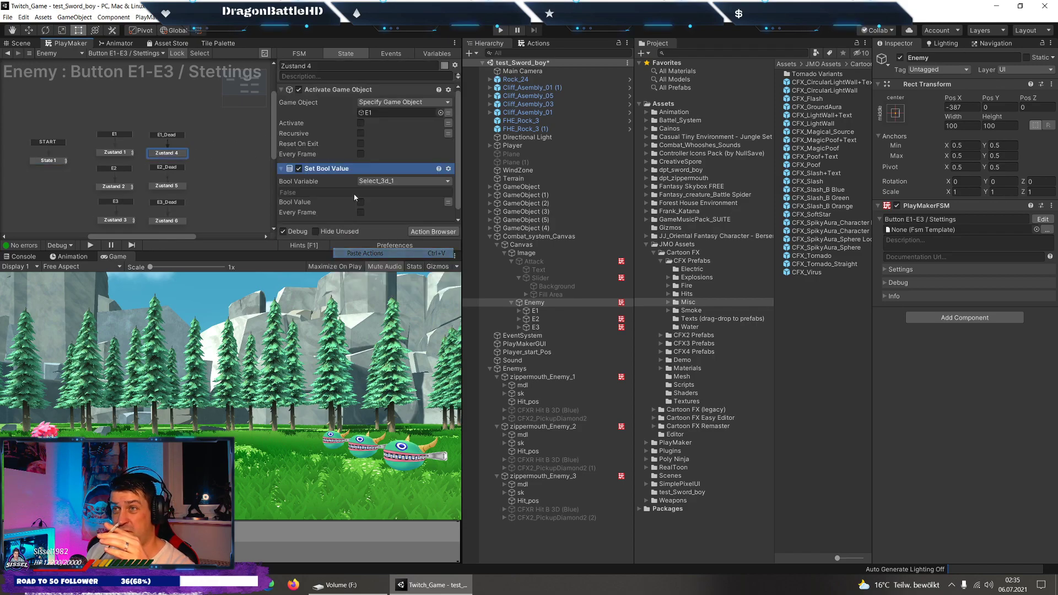
left_click(499, 30)
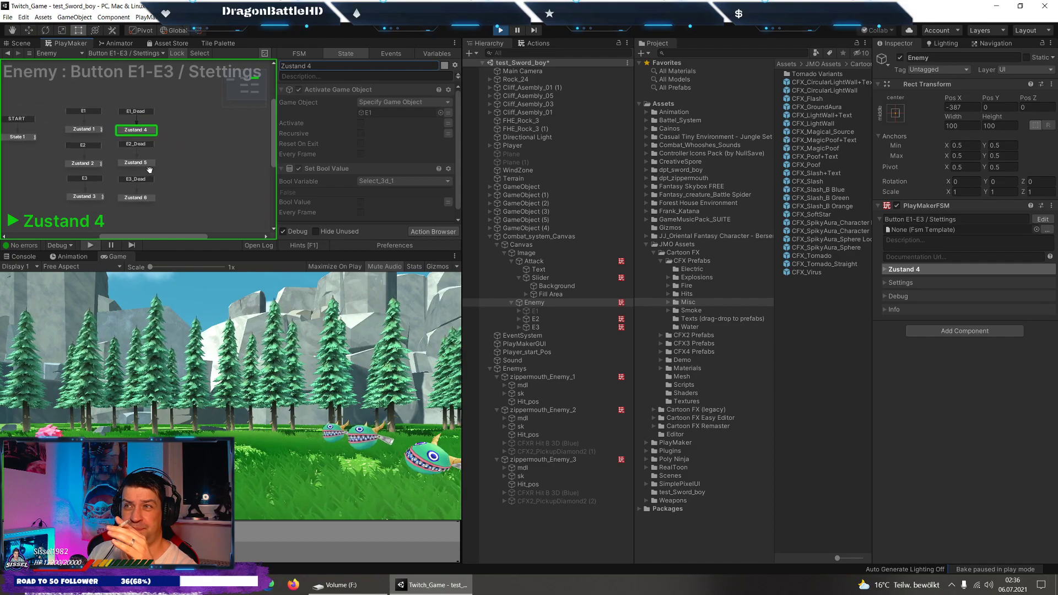
Stop the running test of the game.
scroll(341, 166, "down", 1)
scroll(321, 183, "up", 1)
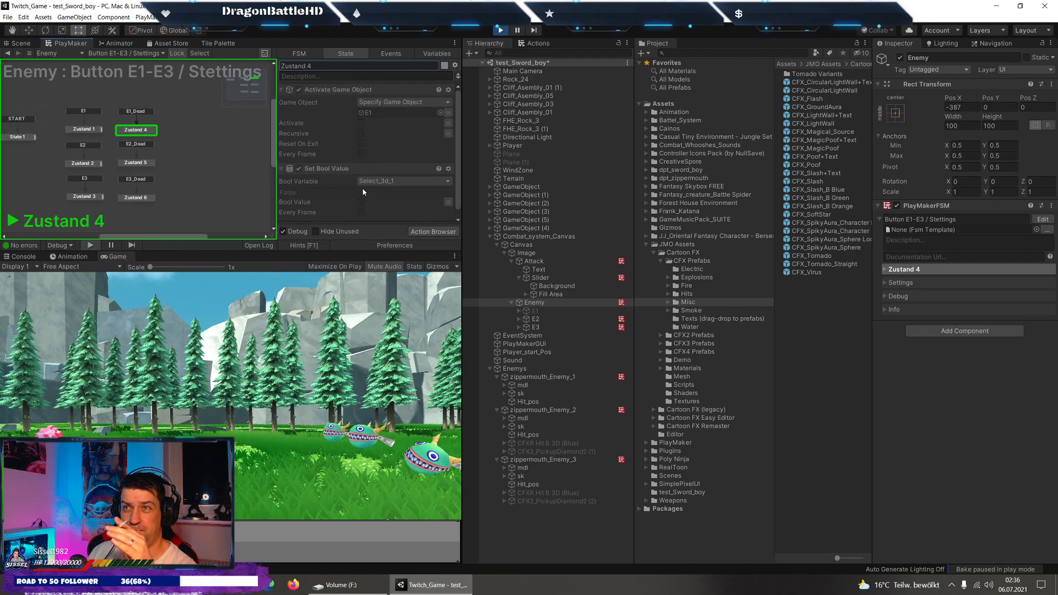
scroll(209, 155, "down", 1)
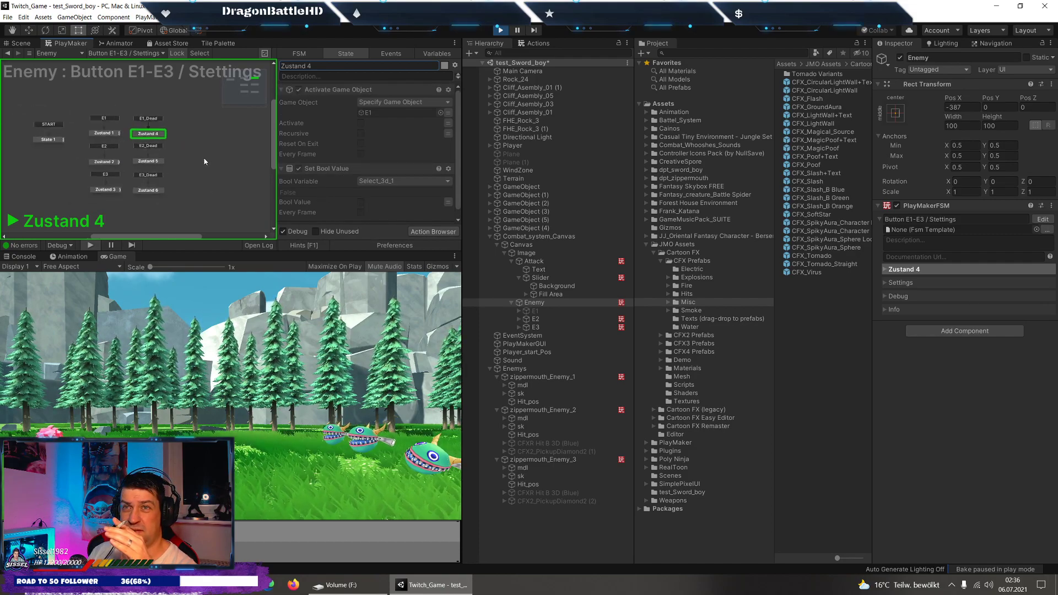
left_click(499, 31)
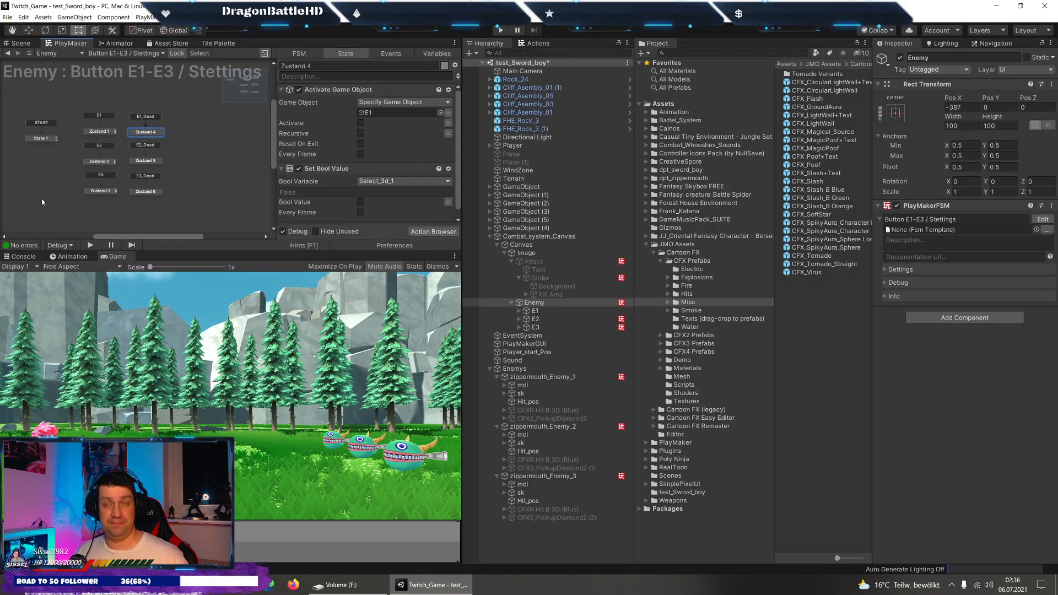
Copy Zustand 1's UI Button On Click Event actions for E2 and E3.
left_click(91, 134)
scroll(359, 176, "down", 5)
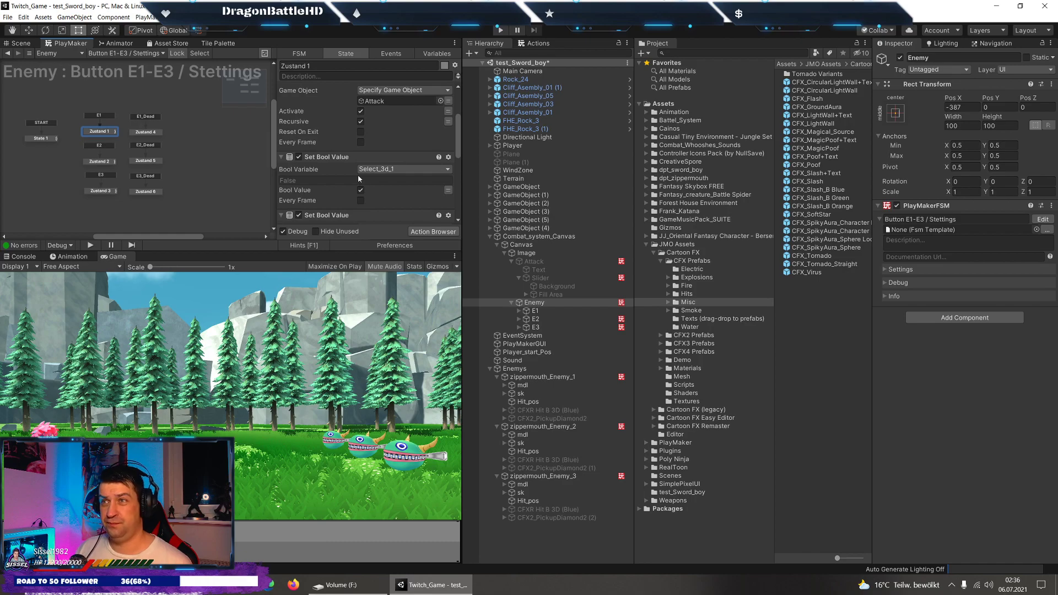
scroll(359, 174, "down", 3)
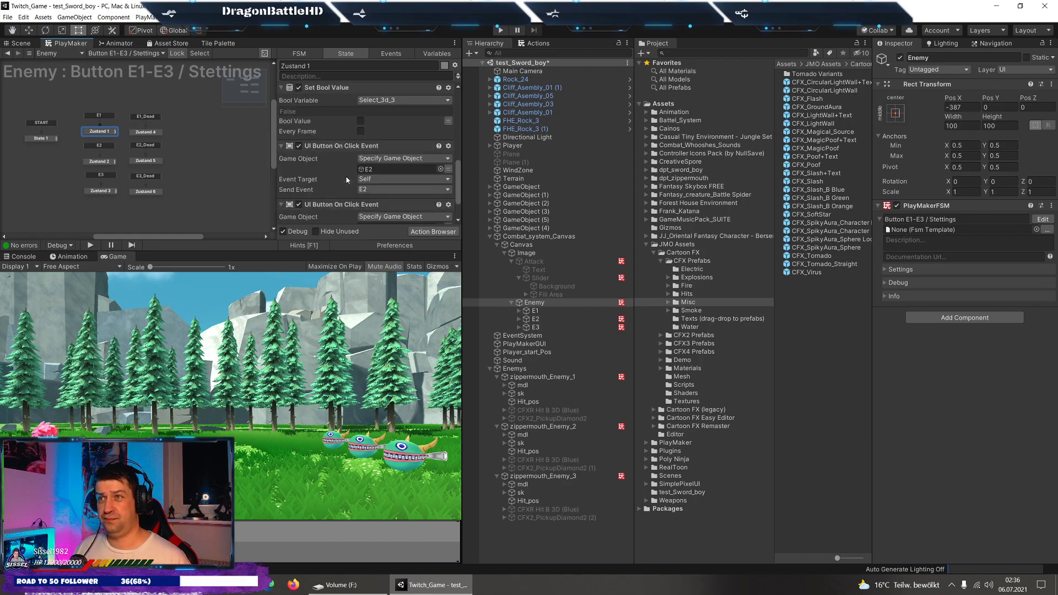
scroll(349, 144, "down", 3)
left_click(340, 105)
left_click(335, 162, "ctrl")
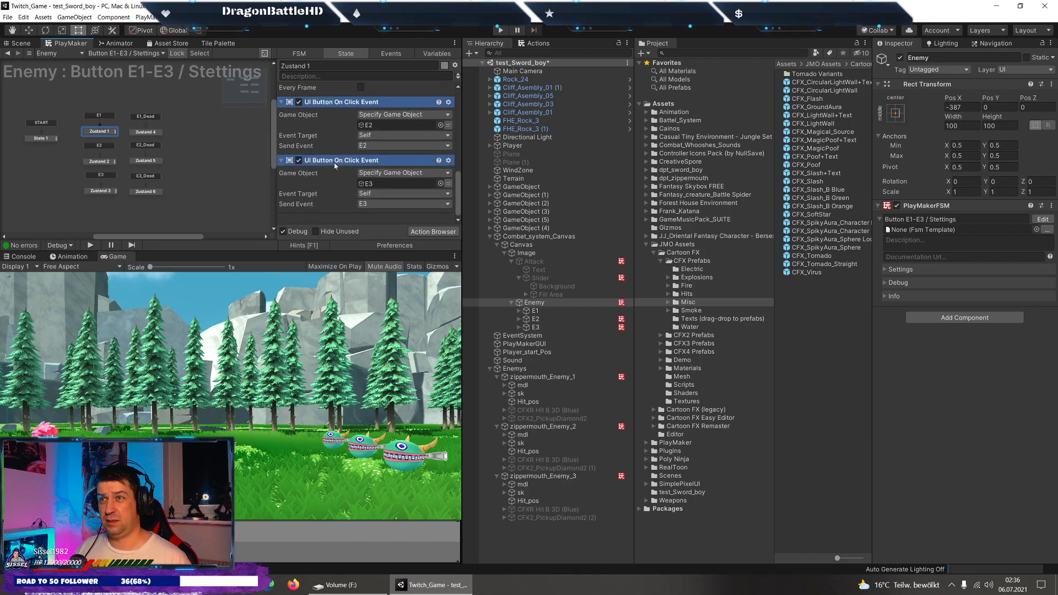
right_click(334, 166)
left_click(364, 221)
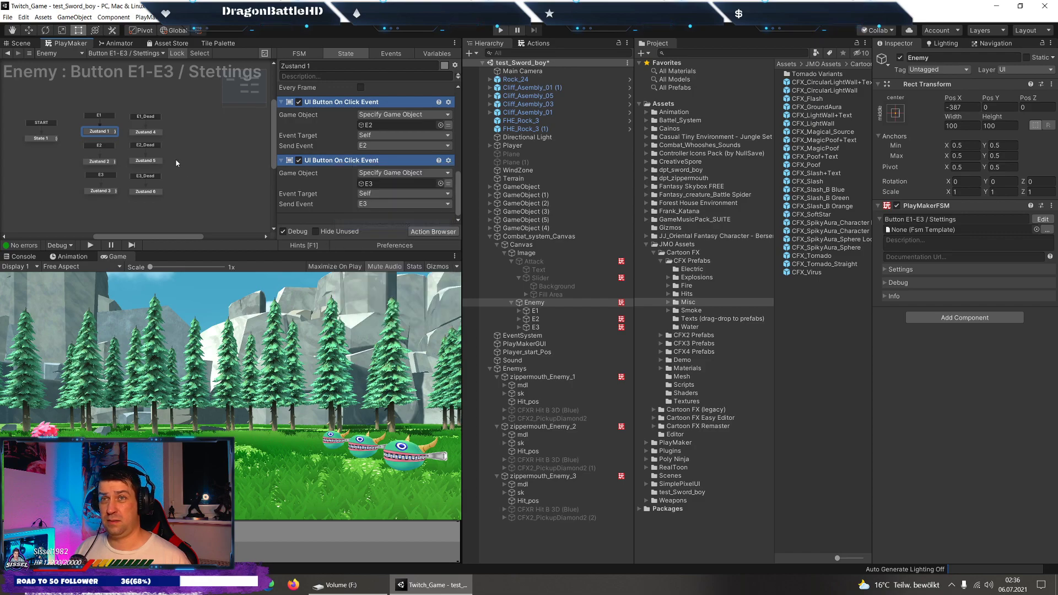
Paste the two click event actions into Zustand 4.
left_click(149, 133)
scroll(330, 204, "down", 1)
right_click(325, 218)
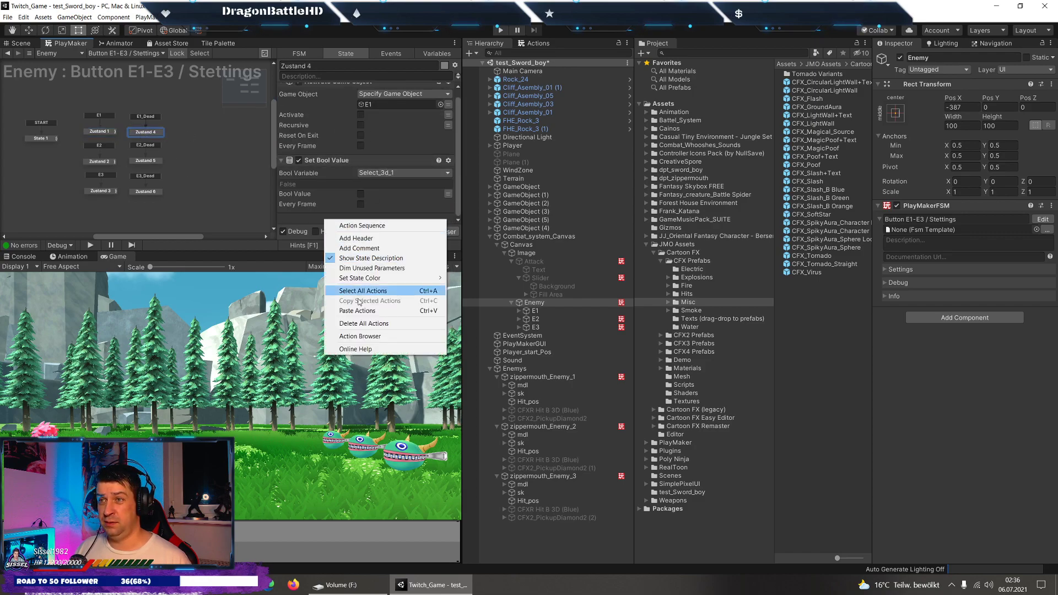
left_click(368, 311)
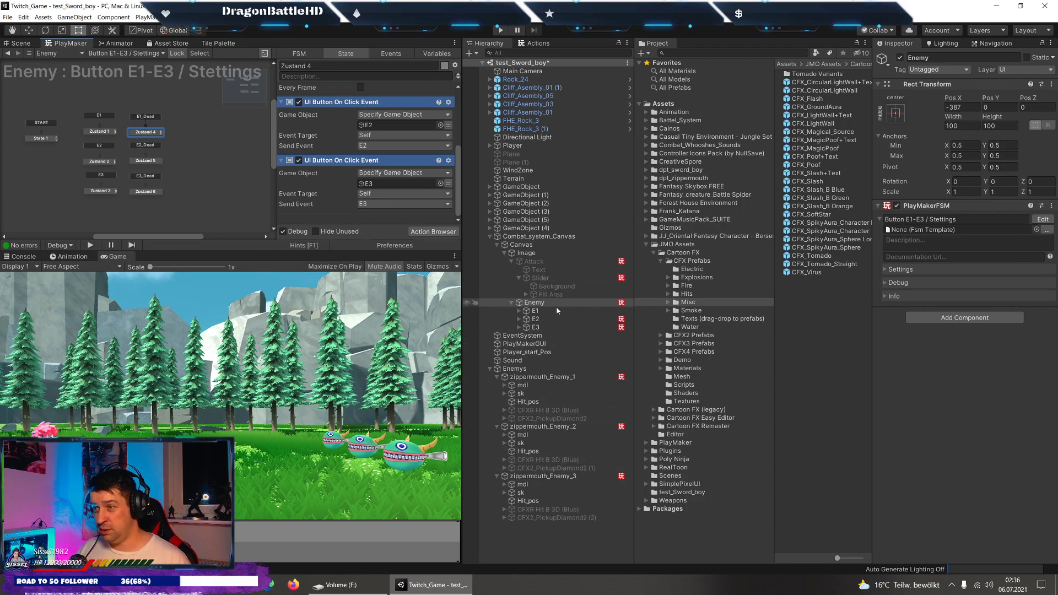
Show the Attack button FSM's Attack state and its actions.
left_click(550, 262)
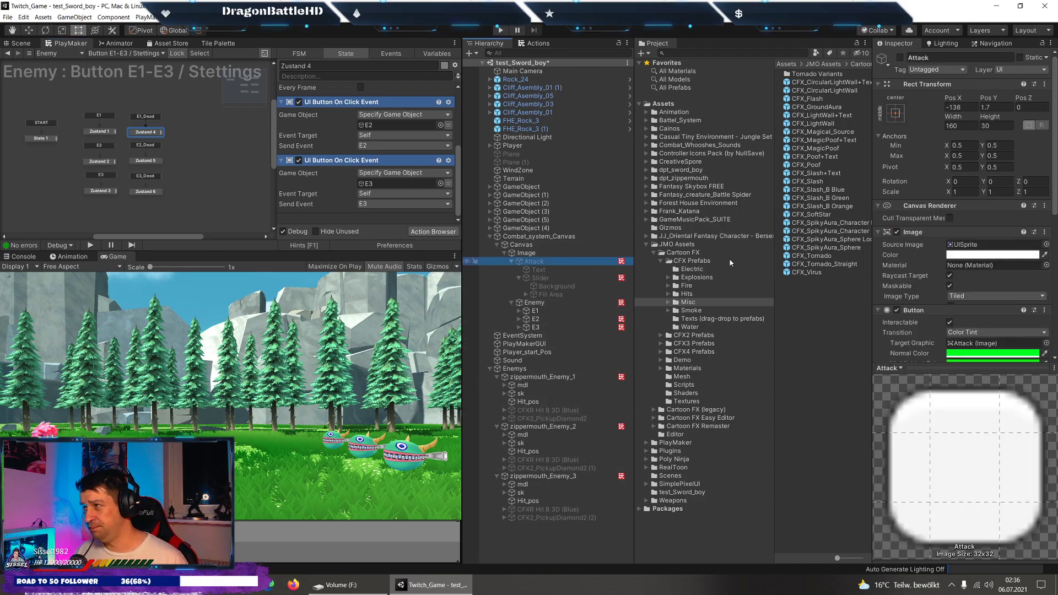
scroll(1042, 256, "down", 3)
left_click(1039, 252)
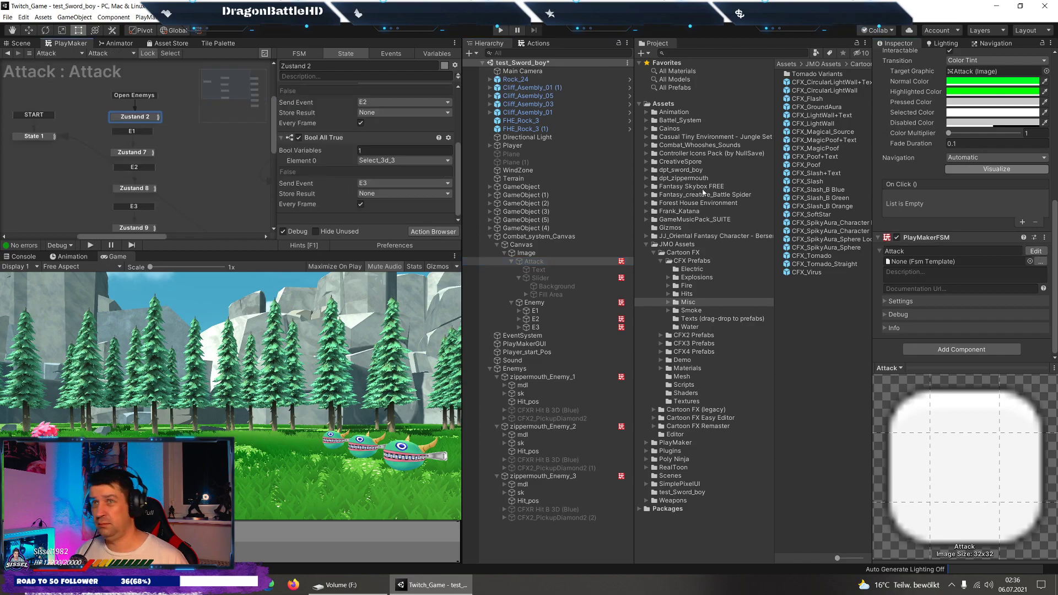
scroll(153, 191, "right", 5)
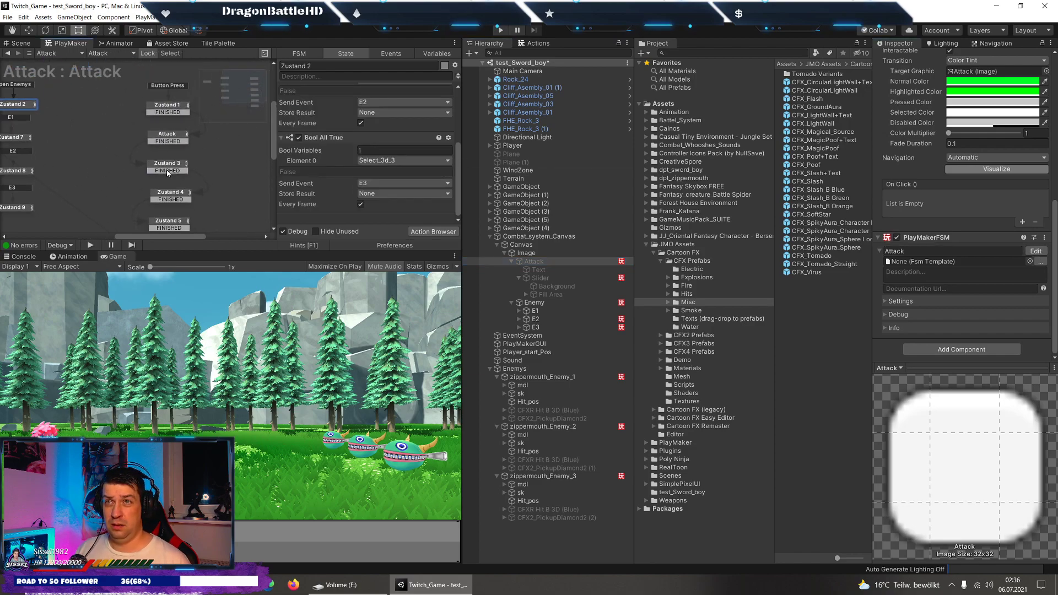
left_click(165, 136)
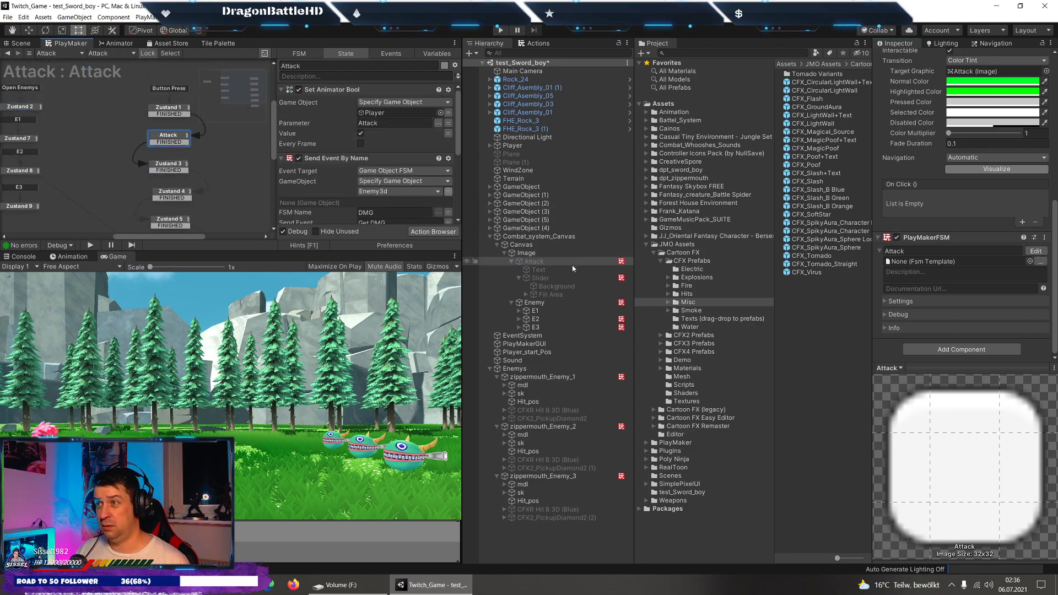
left_click(500, 30)
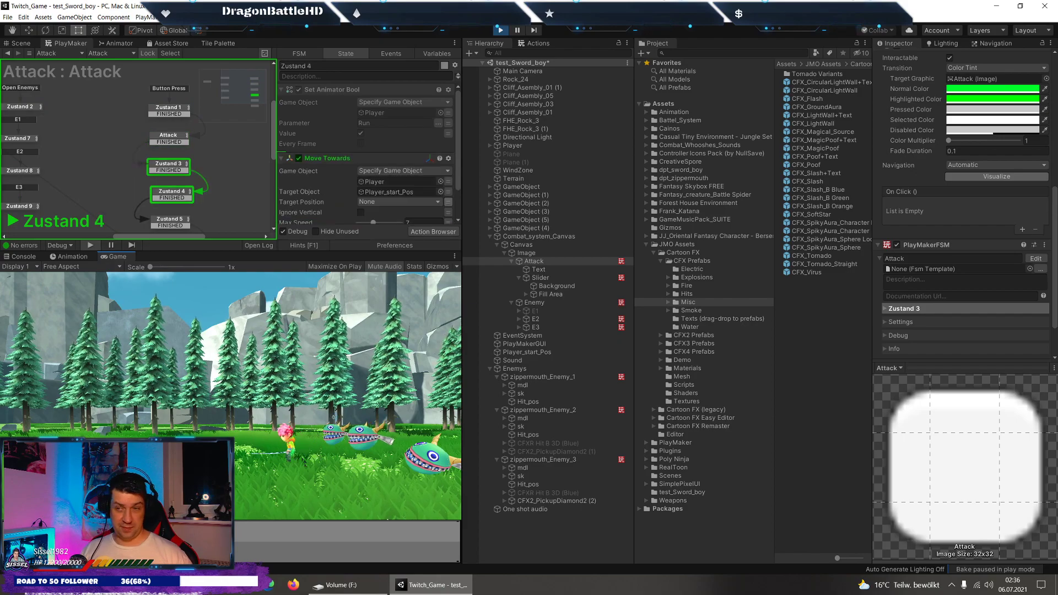
left_click(500, 30)
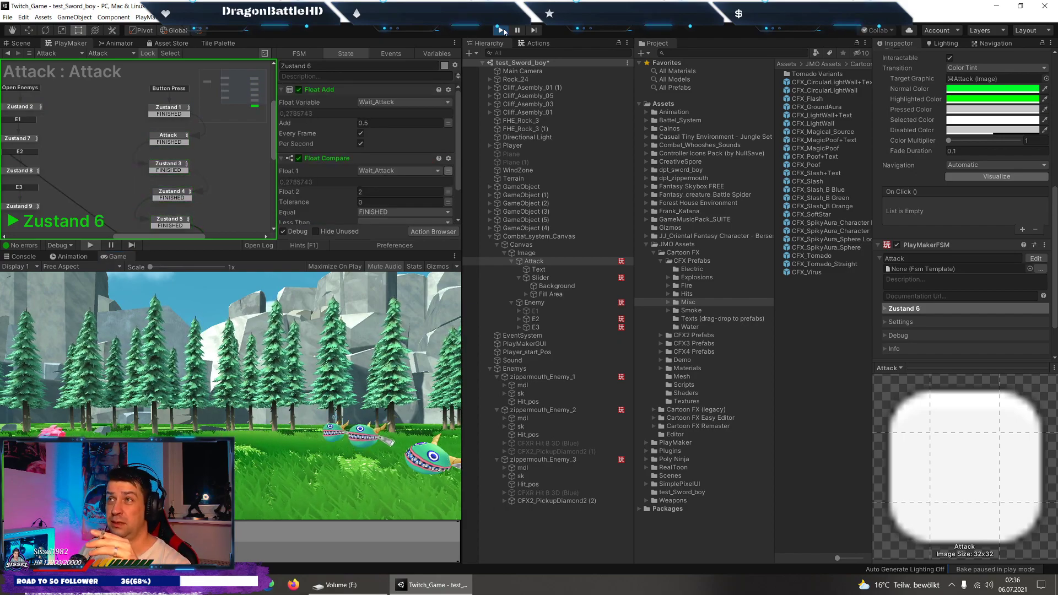
mouse_move(159, 169)
middle_mouse_down()
mouse_move(177, 190)
mouse_move(152, 169)
middle_mouse_up()
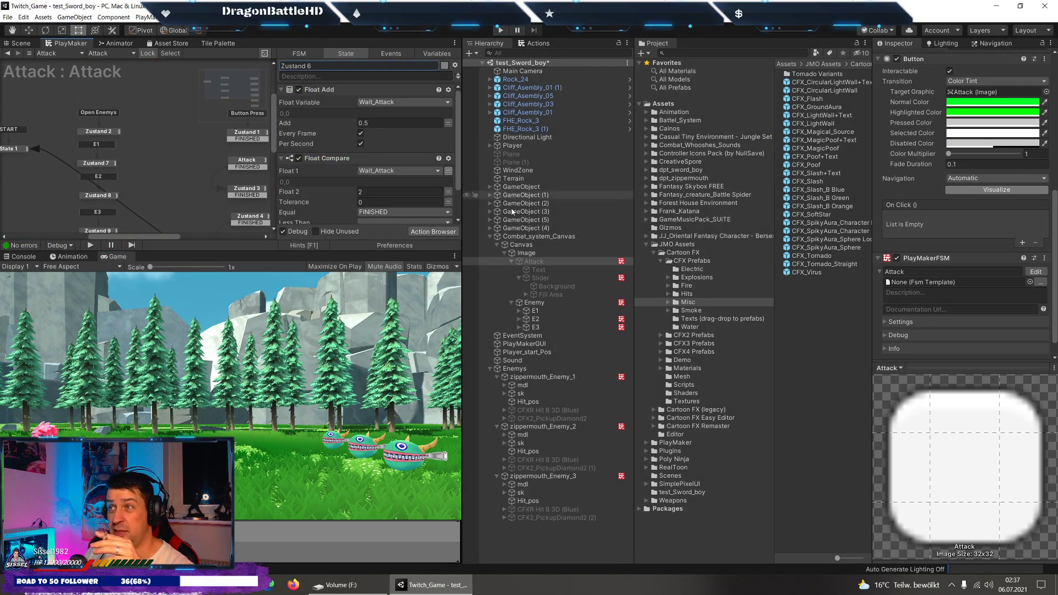
Reopen the Enemy object's button FSM in the PlayMaker editor.
left_click(534, 303)
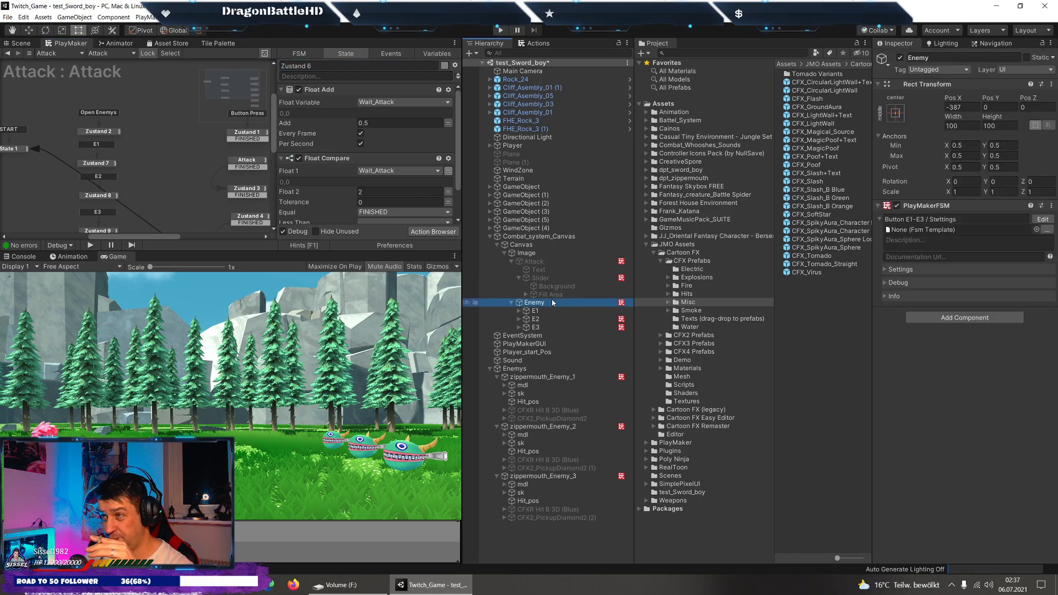
left_click(1042, 220)
scroll(337, 158, "down", 3)
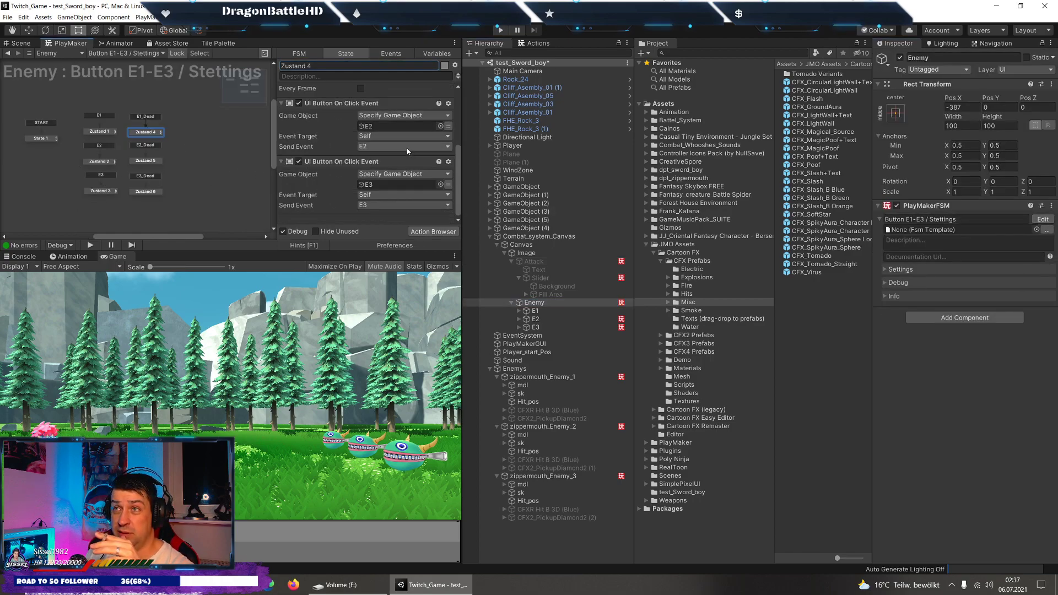
scroll(349, 138, "up", 3)
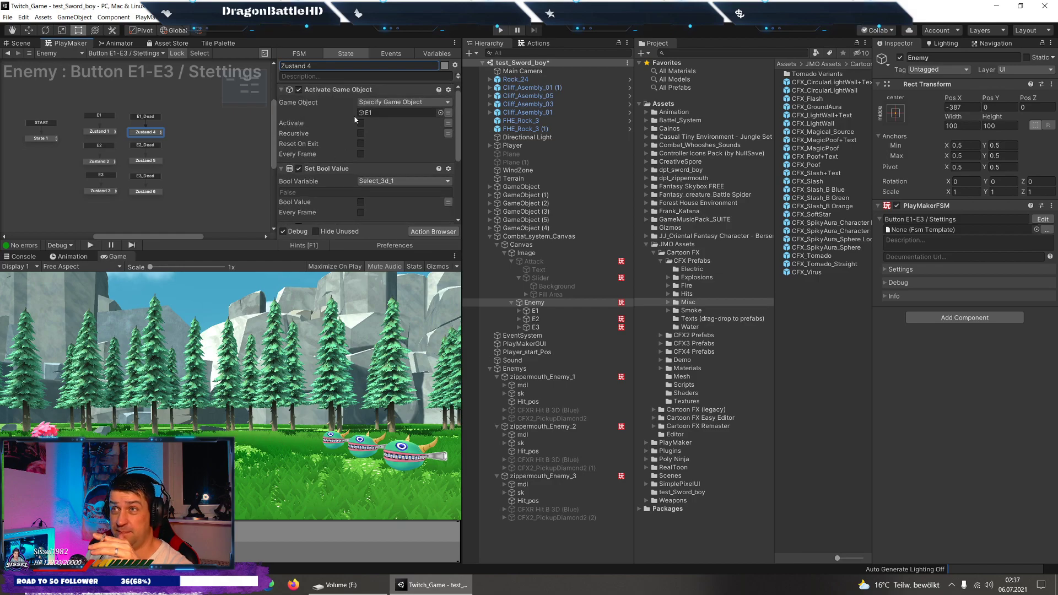
Copy Zustand 4's Activate Game Object, Set Bool Value and E2/E3 click event actions.
left_click(349, 91)
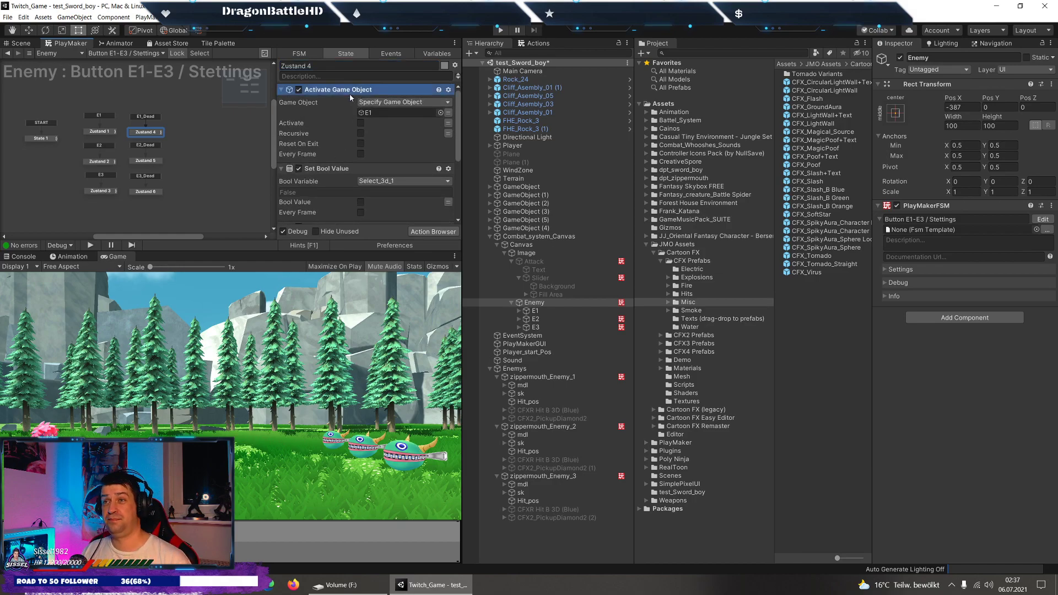
left_click(329, 168)
scroll(331, 168, "down", 5)
left_click(337, 165)
scroll(336, 169, "down", 5)
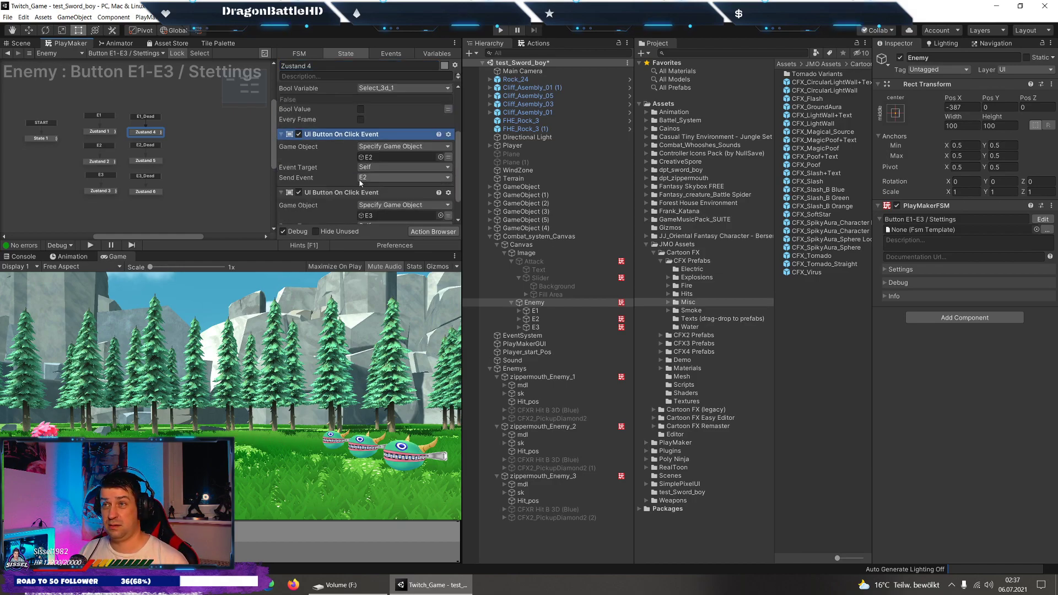
left_click(326, 164)
right_click(327, 163)
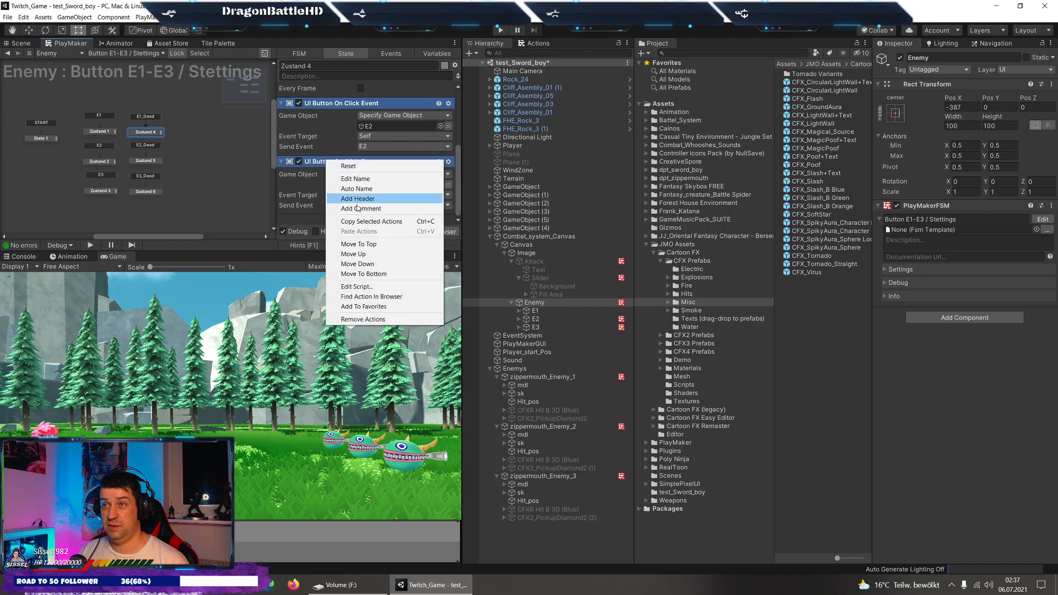
left_click(358, 223)
Paste the copied actions into Zustand 5 and set its bool to Select_3d_2.
left_click(144, 161)
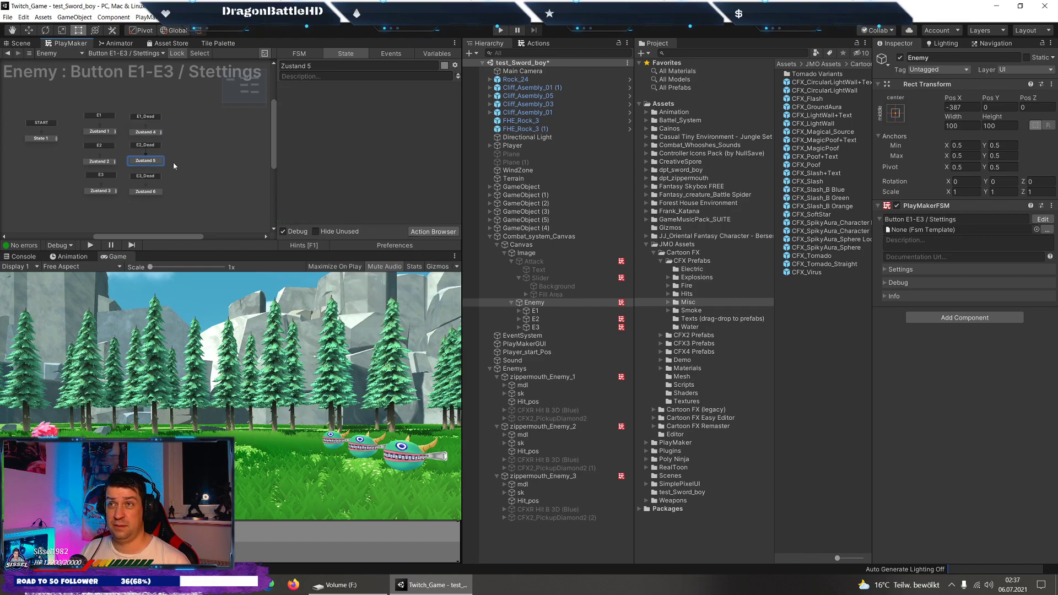
right_click(320, 128)
left_click(353, 219)
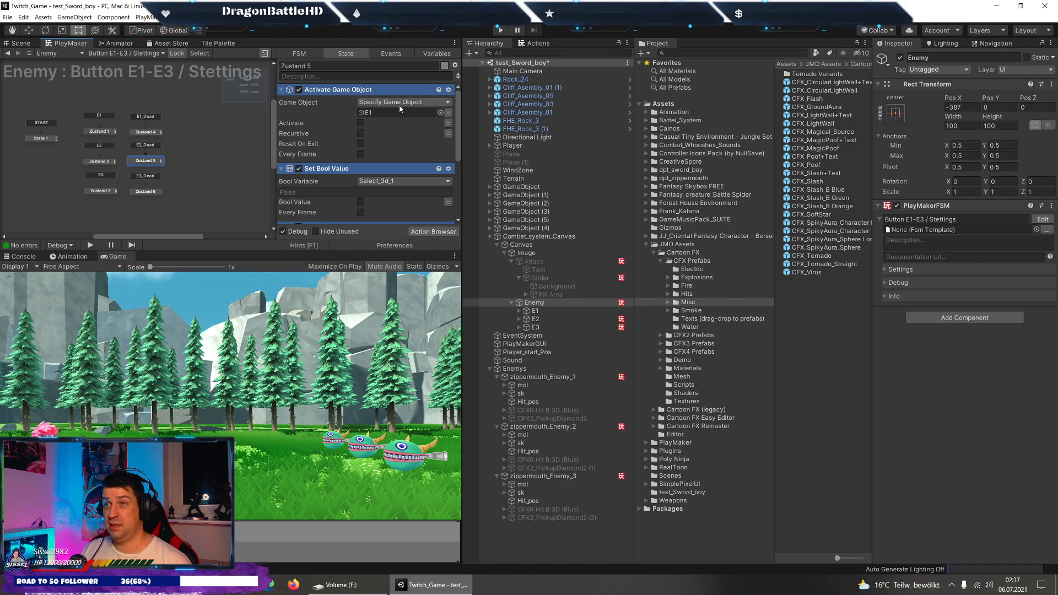
left_click(380, 113)
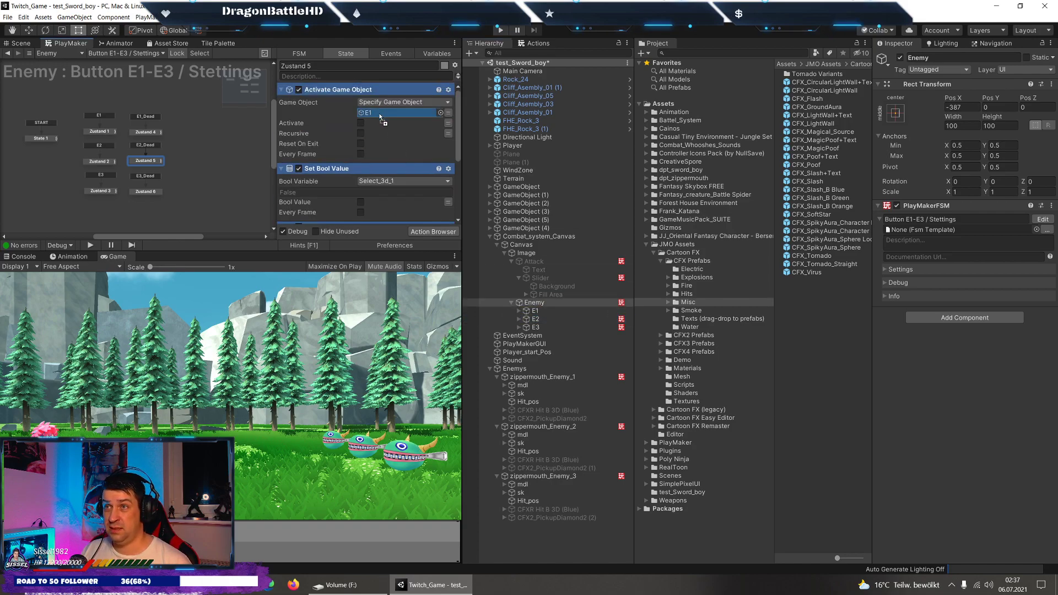
scroll(400, 153, "down", 2)
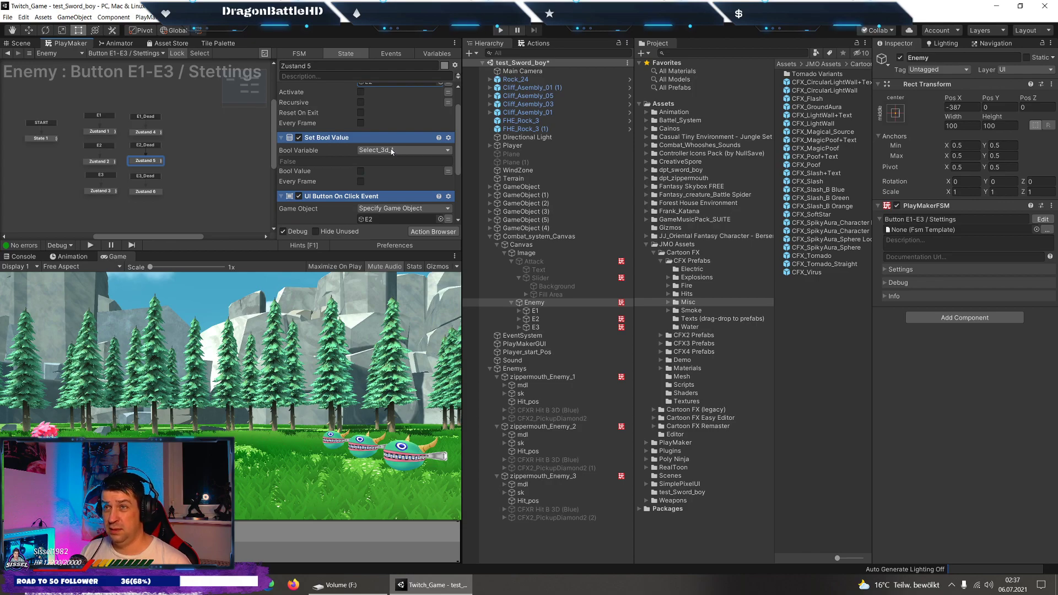
left_click(391, 150)
mouse_move(424, 177)
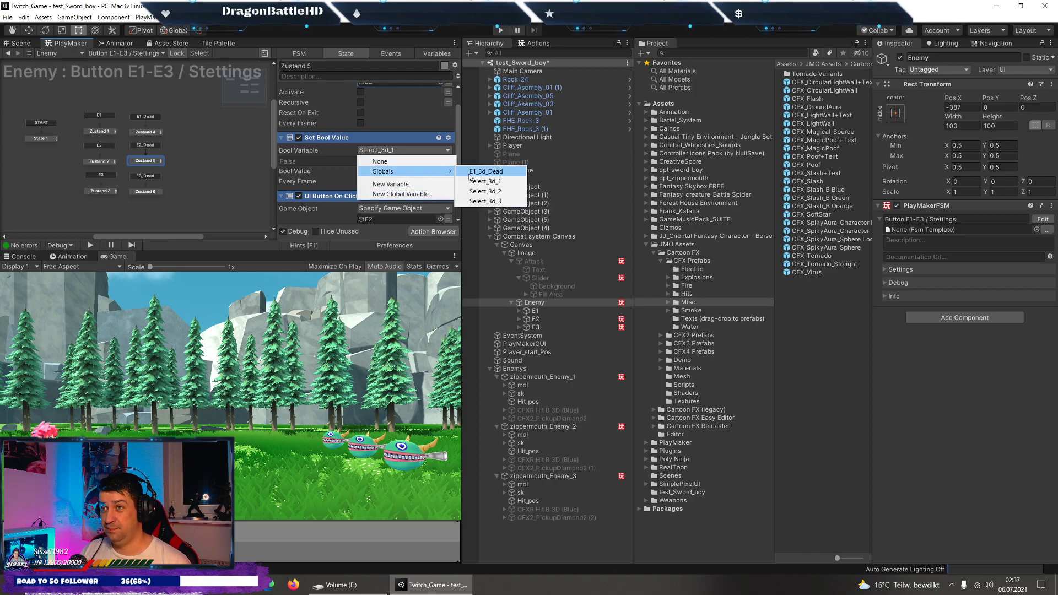
left_click(492, 191)
scroll(412, 164, "down", 4)
left_click(385, 157)
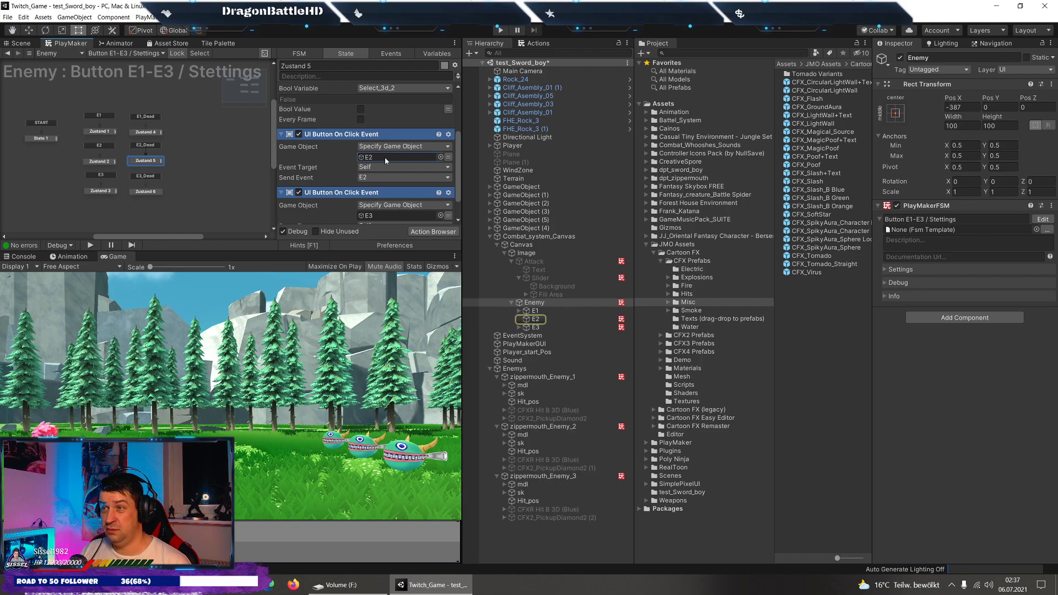
scroll(398, 170, "down", 2)
scroll(404, 175, "up", 2)
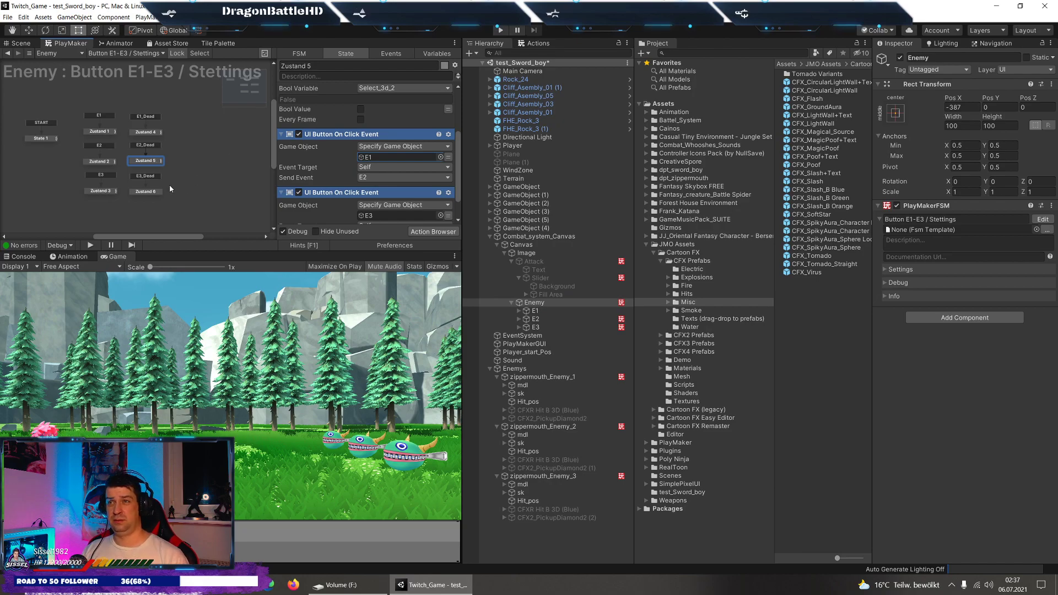
scroll(280, 166, "up", 6)
Paste the actions into Zustand 6 and set its bool variable to Select_3d_3.
left_click(145, 192)
right_click(343, 115)
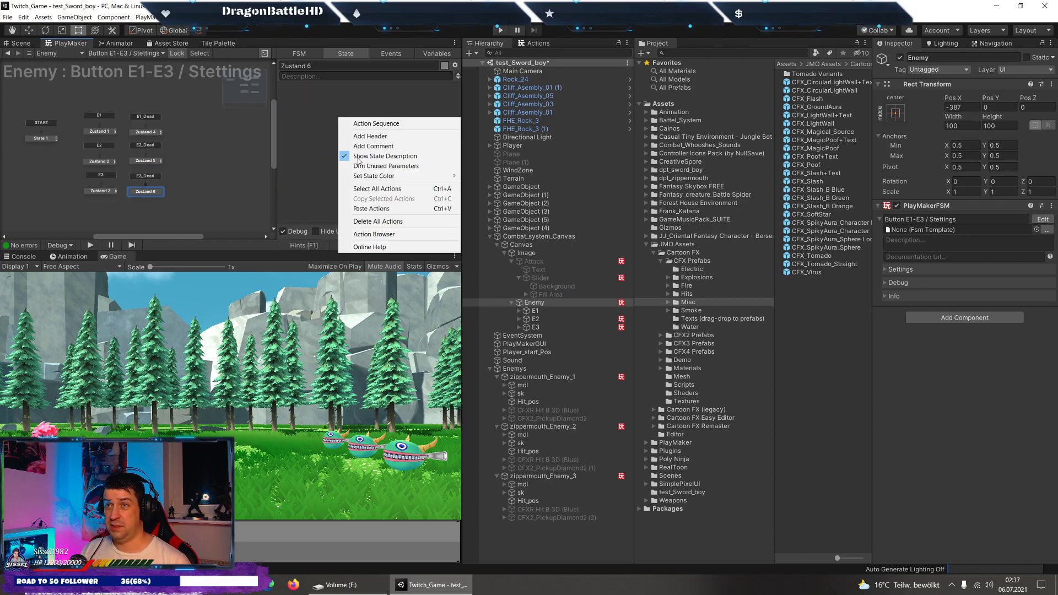
left_click(376, 212)
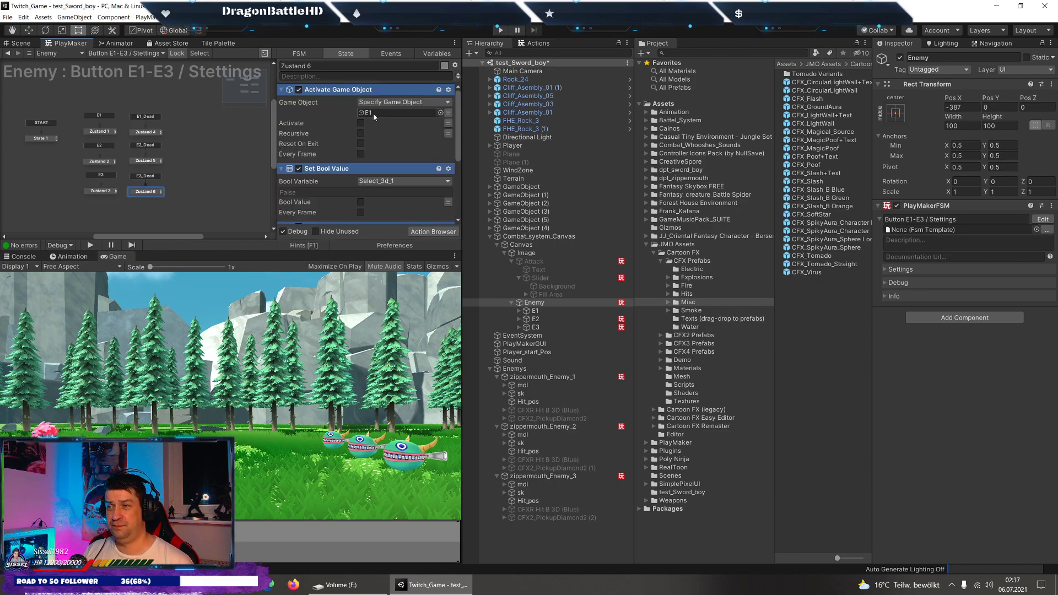
left_click(374, 113)
scroll(374, 115, "down", 1)
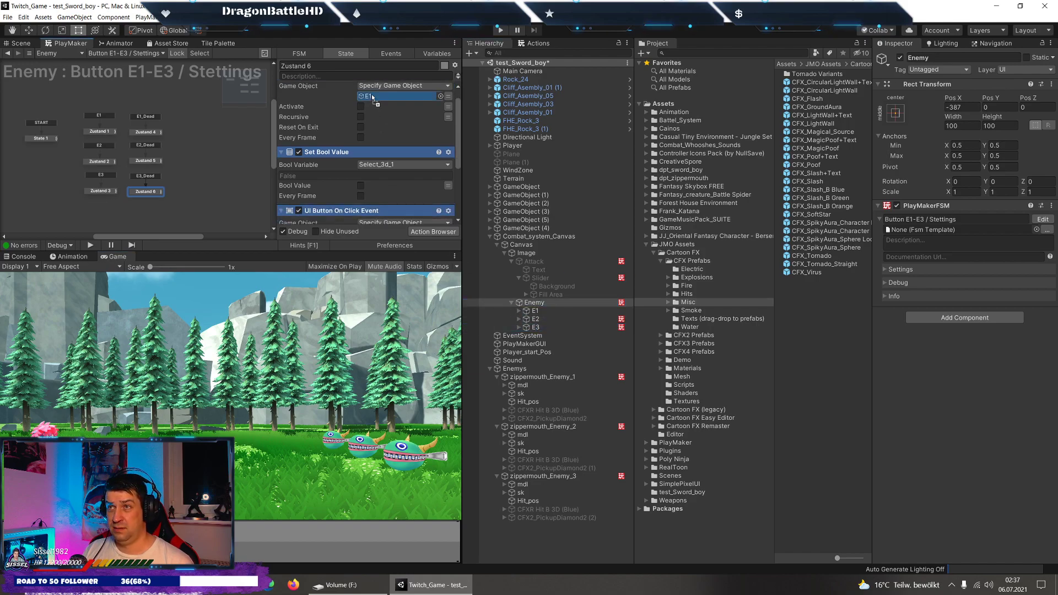
left_click(400, 166)
mouse_move(408, 186)
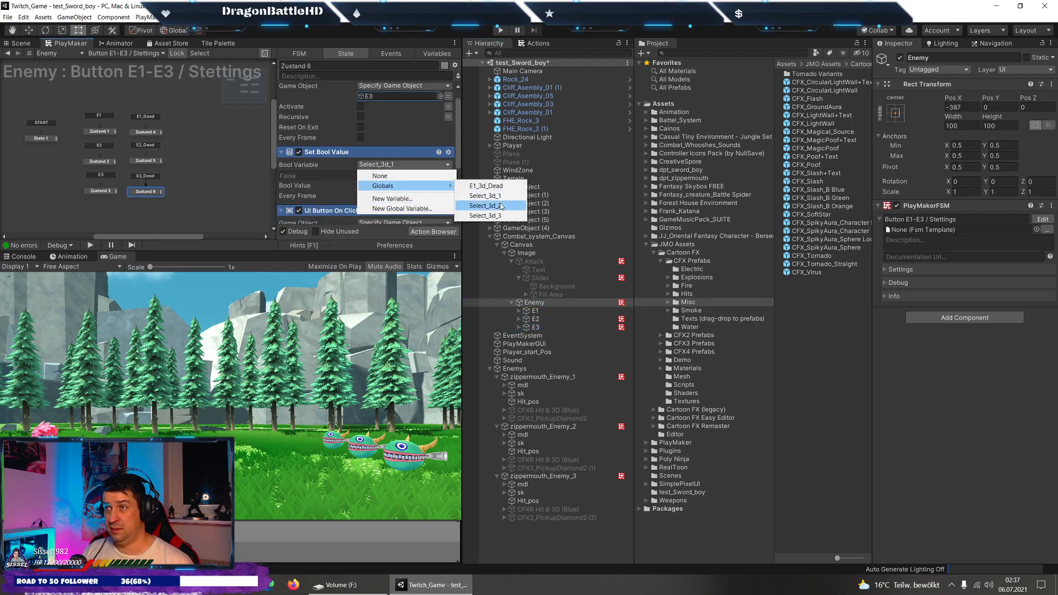
left_click(485, 215)
Point Zustand 6's Activate Game Object at E3 and its click events at E1 and E2.
scroll(378, 161, "down", 3)
left_click_drag(393, 175, 406, 178)
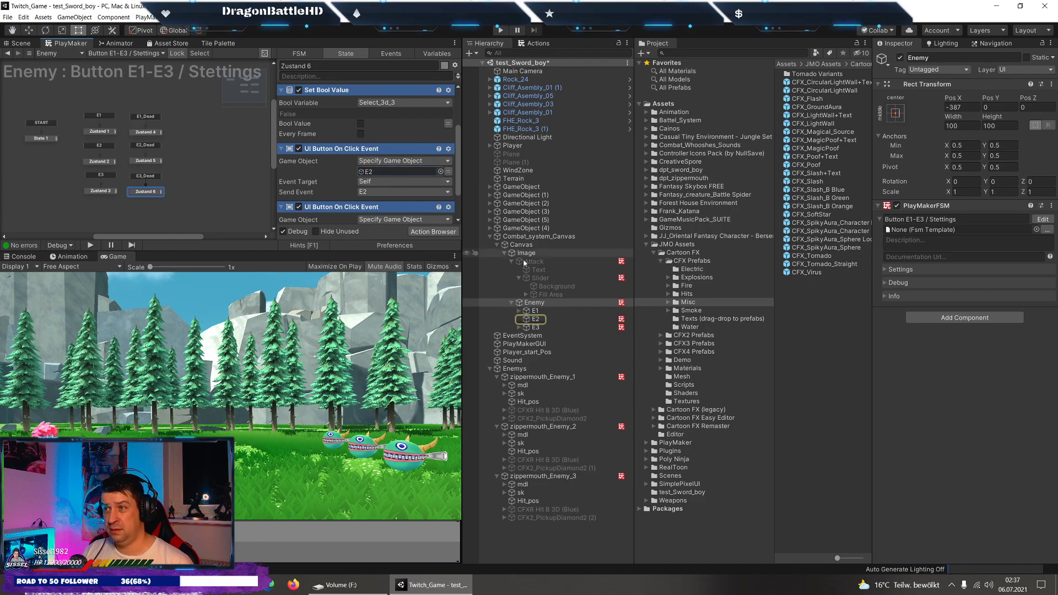
scroll(407, 186, "down", 2)
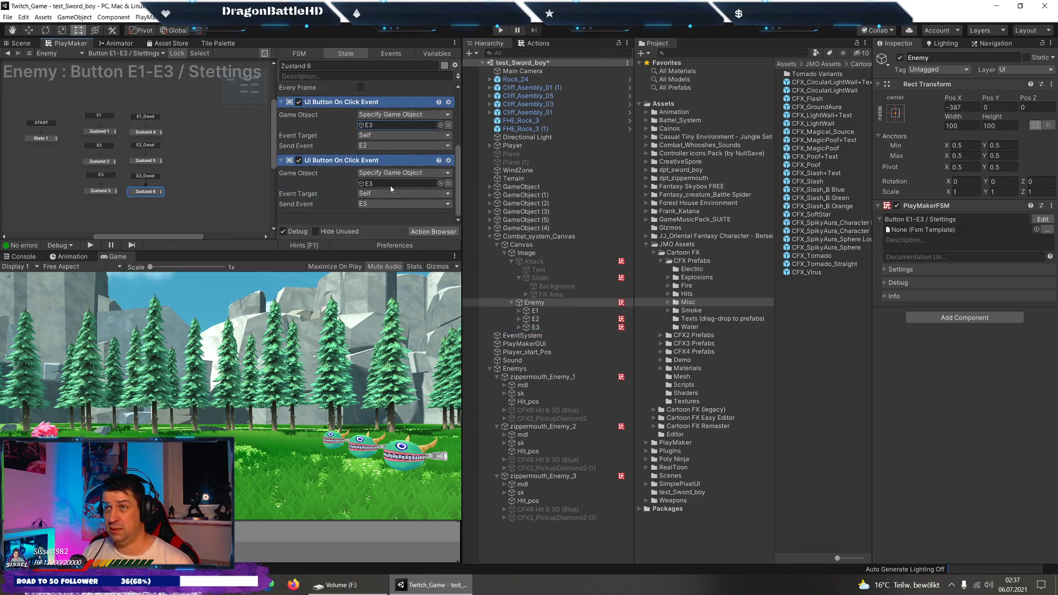
left_click(398, 183)
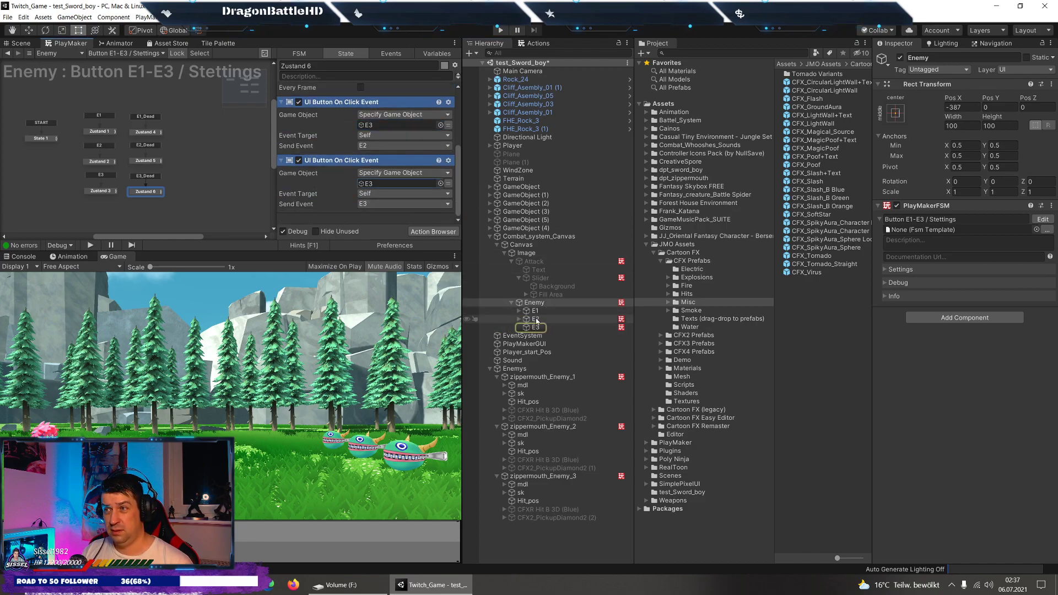
left_click_drag(535, 318, 401, 184)
left_click_drag(544, 313, 396, 125)
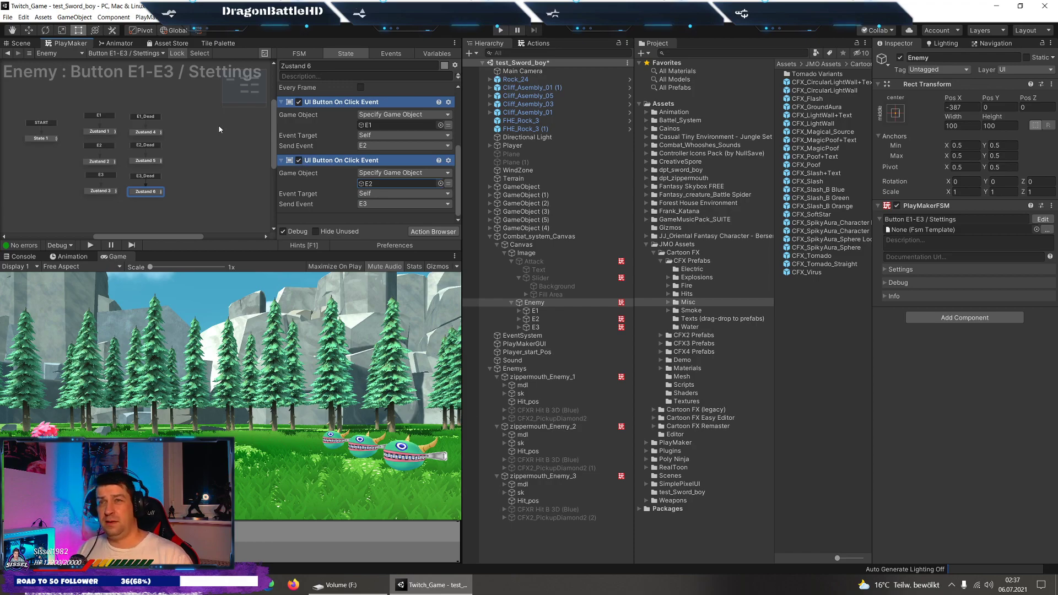
scroll(182, 165, "up", 2)
scroll(377, 152, "up", 5)
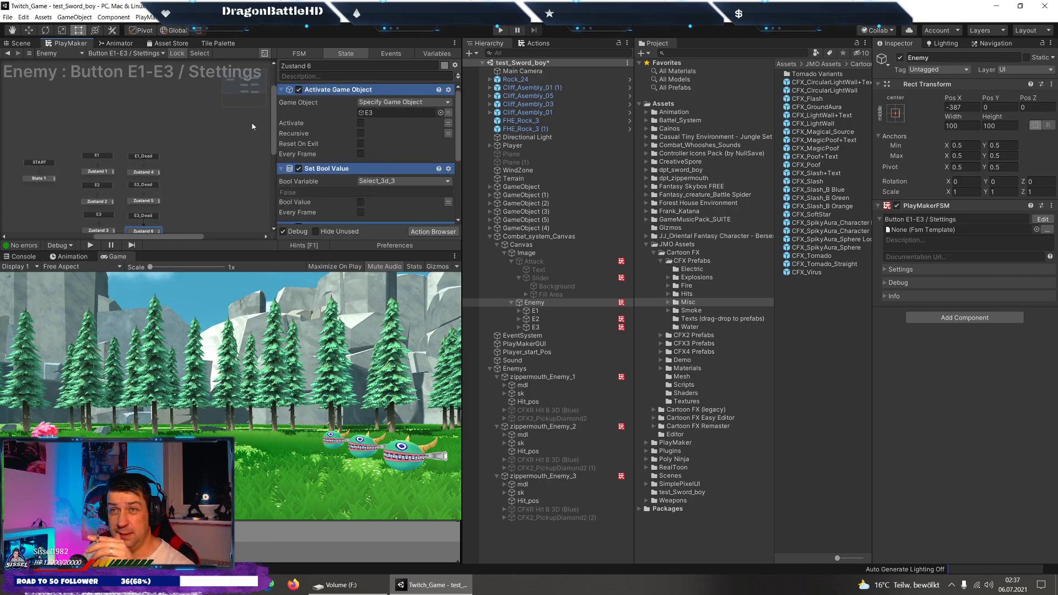
Copy the Bool All True check on E1_3d_Dead from Zustand 1.
scroll(188, 169, "down", 1)
left_click(123, 170)
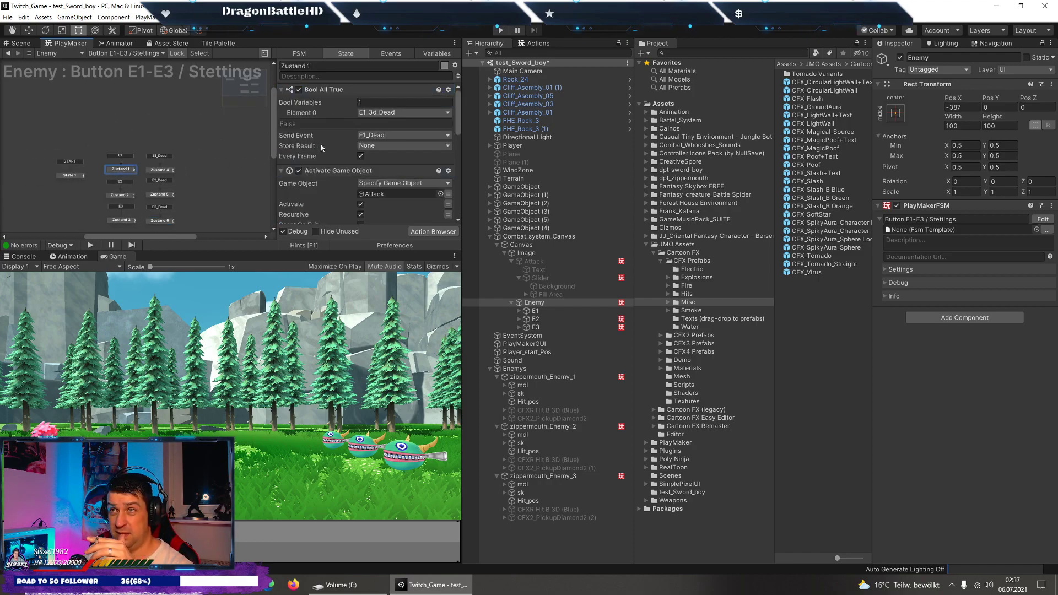
scroll(352, 154, "down", 3)
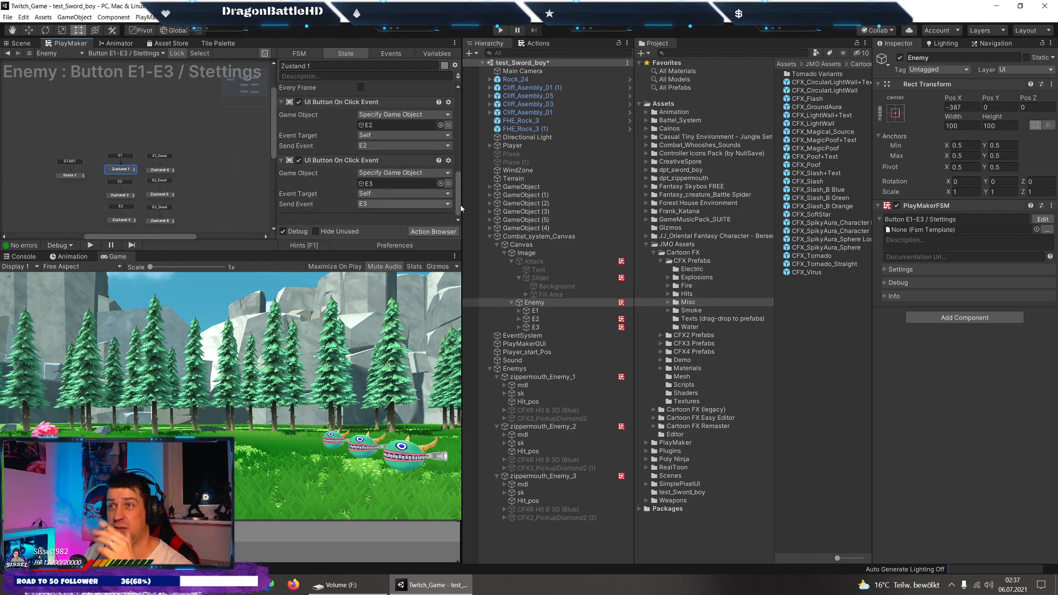
scroll(330, 184, "up", 1)
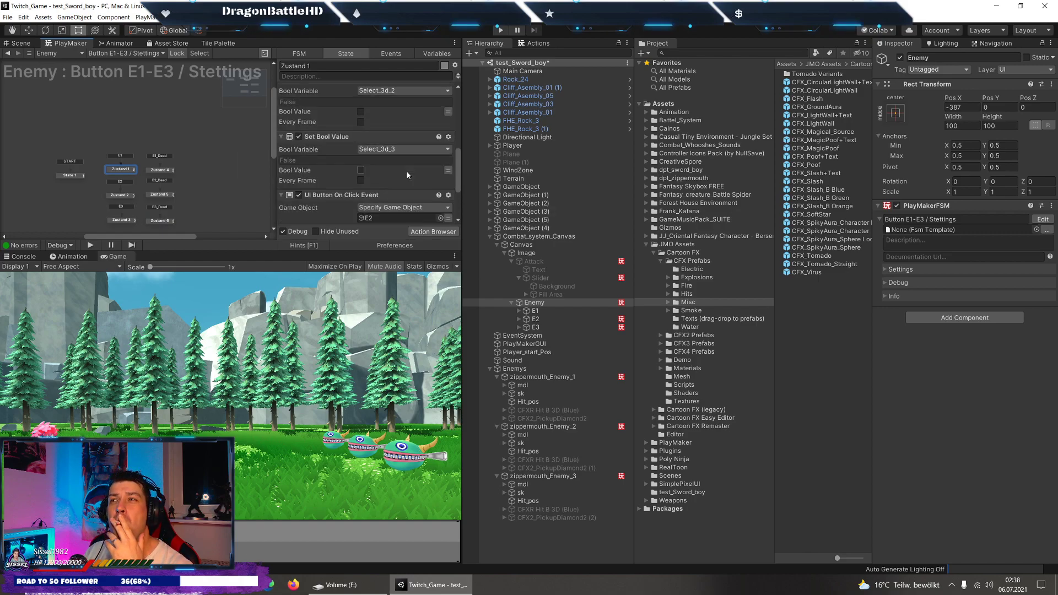
scroll(358, 181, "up", 1)
scroll(385, 177, "up", 1)
scroll(407, 174, "up", 2)
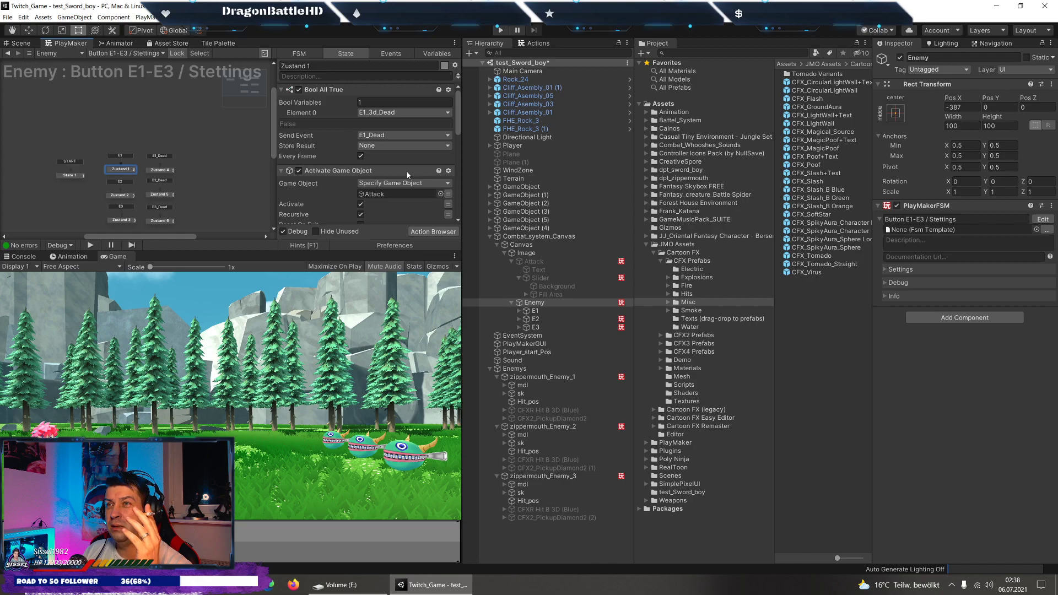
right_click(329, 90)
left_click(362, 151)
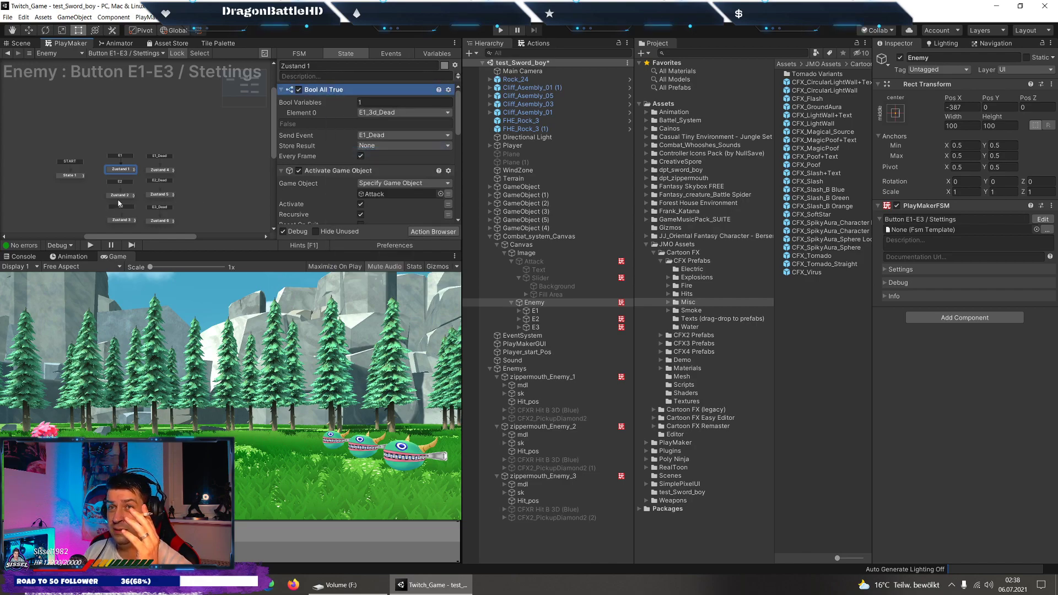
Paste the check above Activate Game Object in Zustand 2, keeping Element 0 unchanged.
left_click(120, 195)
right_click(329, 90)
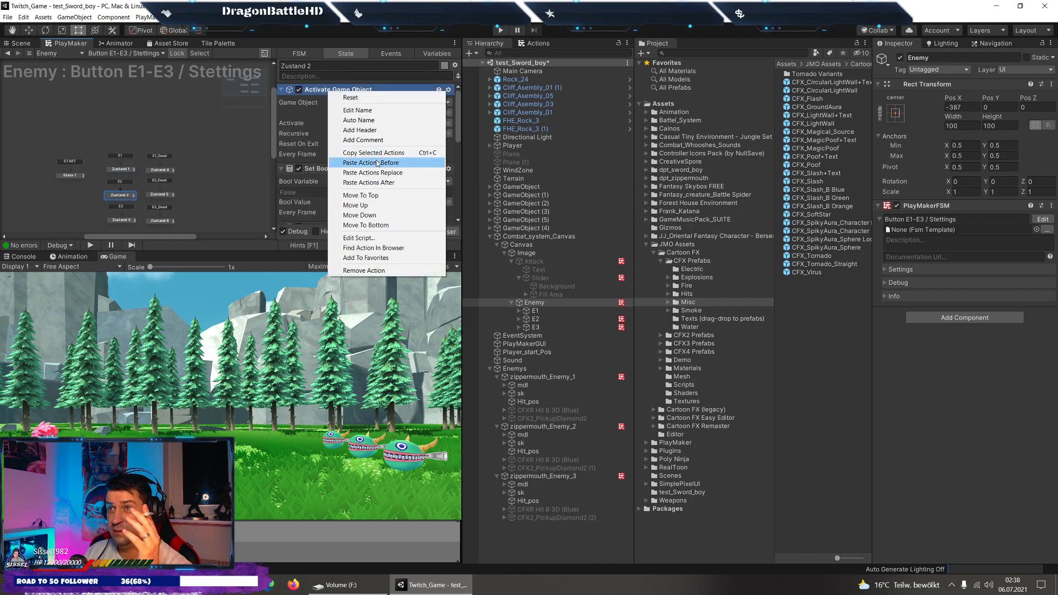
left_click(379, 163)
left_click(385, 112)
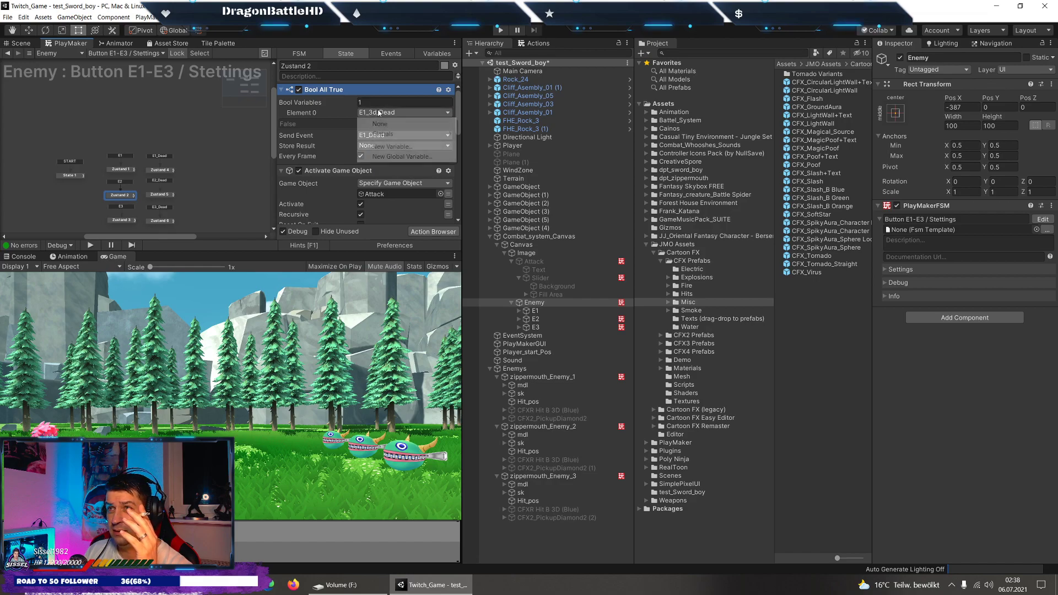
mouse_move(389, 134)
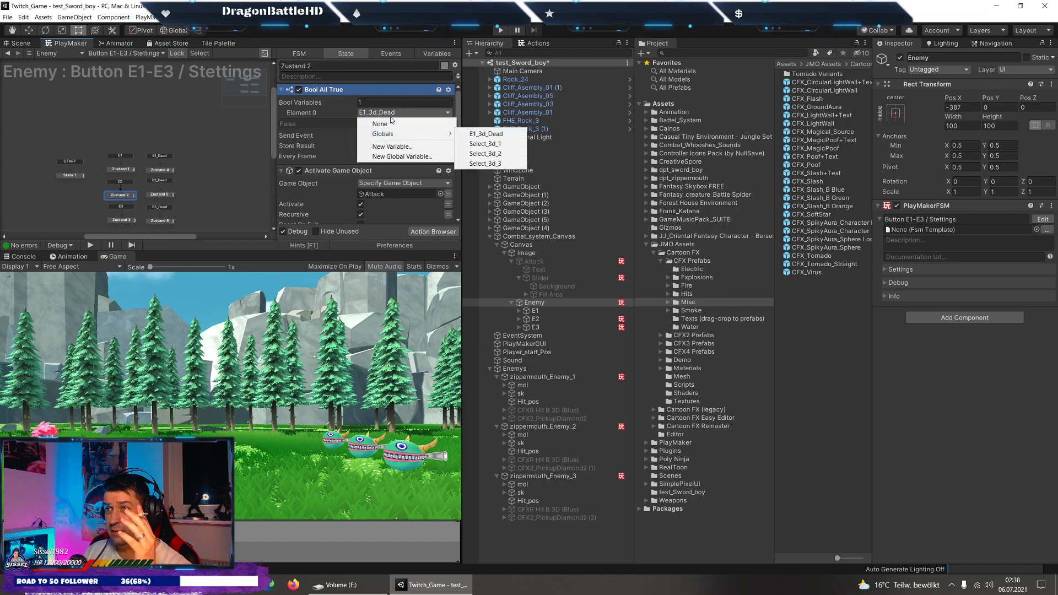
left_click(374, 102)
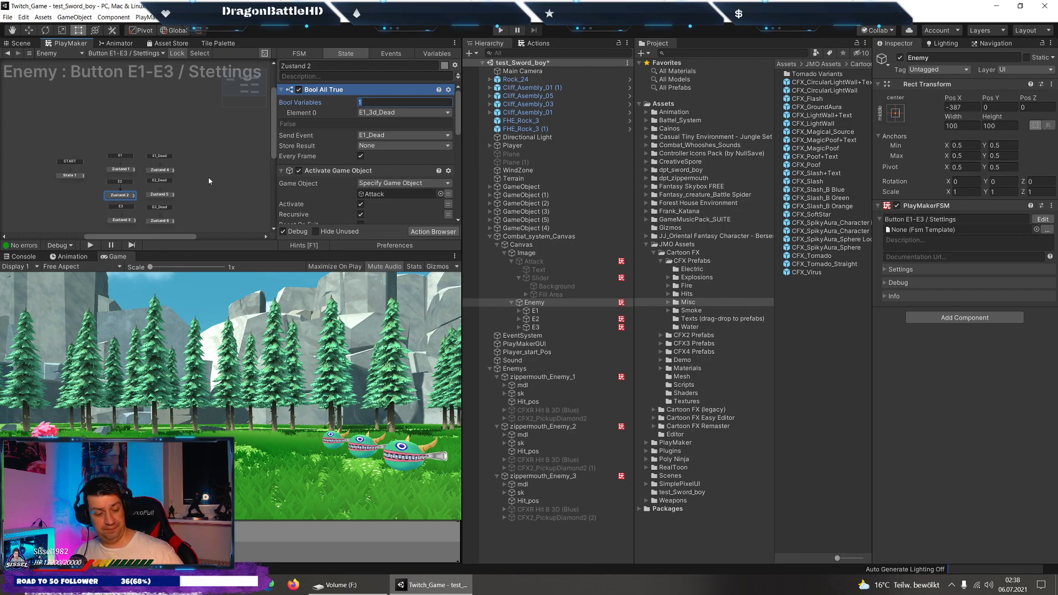
Paste the same Bool All True check at the top of Zustand 3.
right_click(309, 95)
left_click(341, 146)
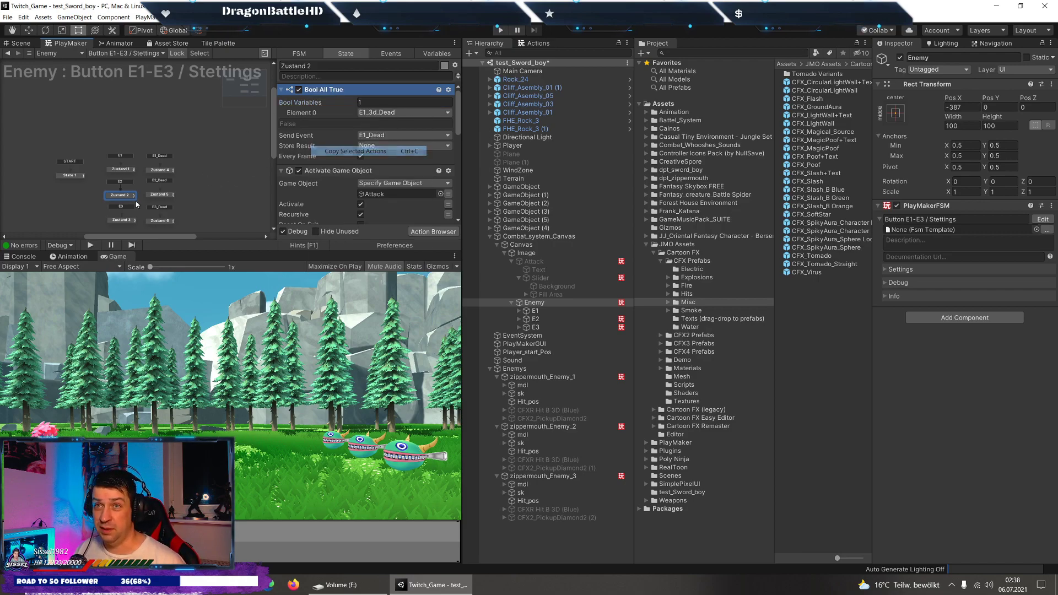
left_click(119, 222)
right_click(314, 88)
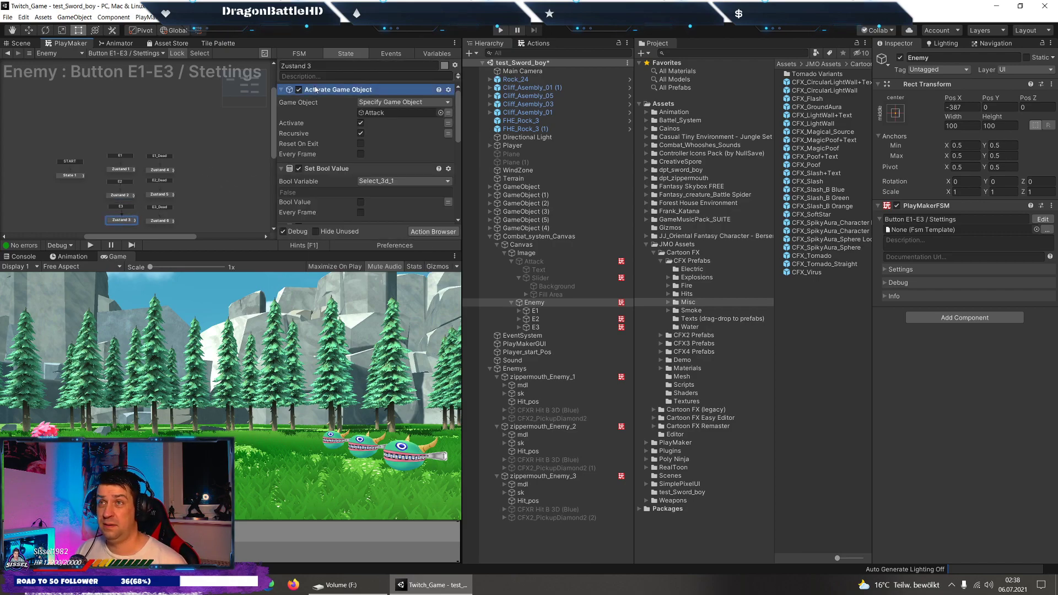
left_click(364, 157)
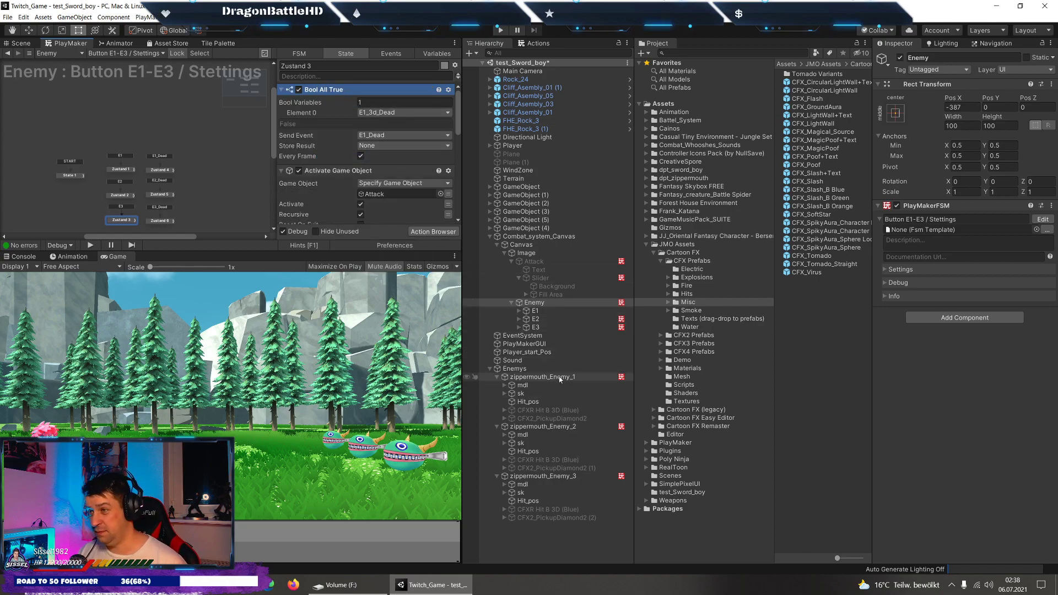
left_click(542, 377)
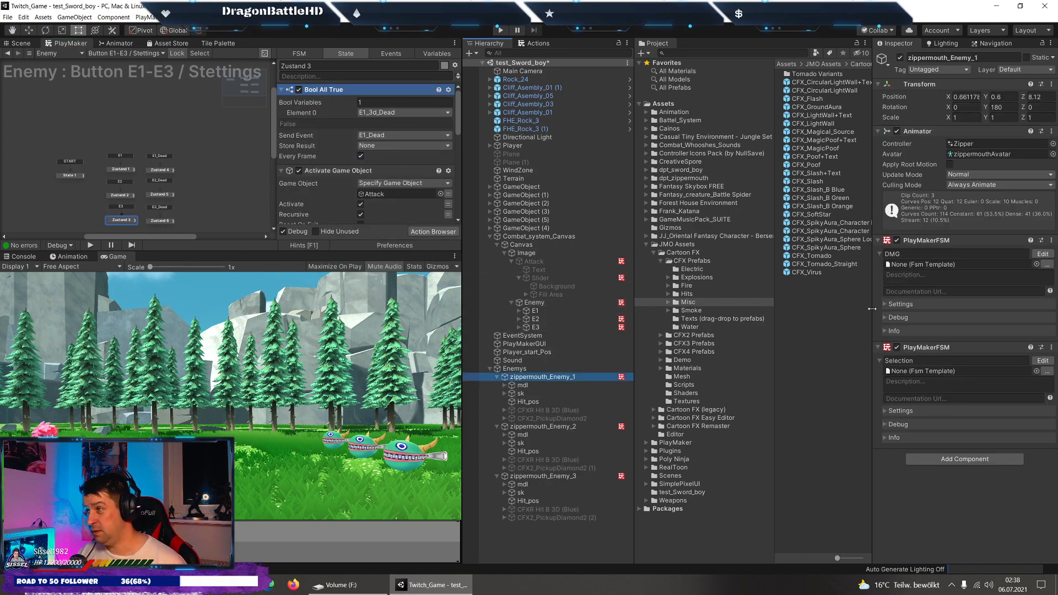
Copy the dead-flag Set Bool Value action from zippermouth_Enemy_1's DMG Zustand 4.
left_click(540, 426)
left_click(1050, 255)
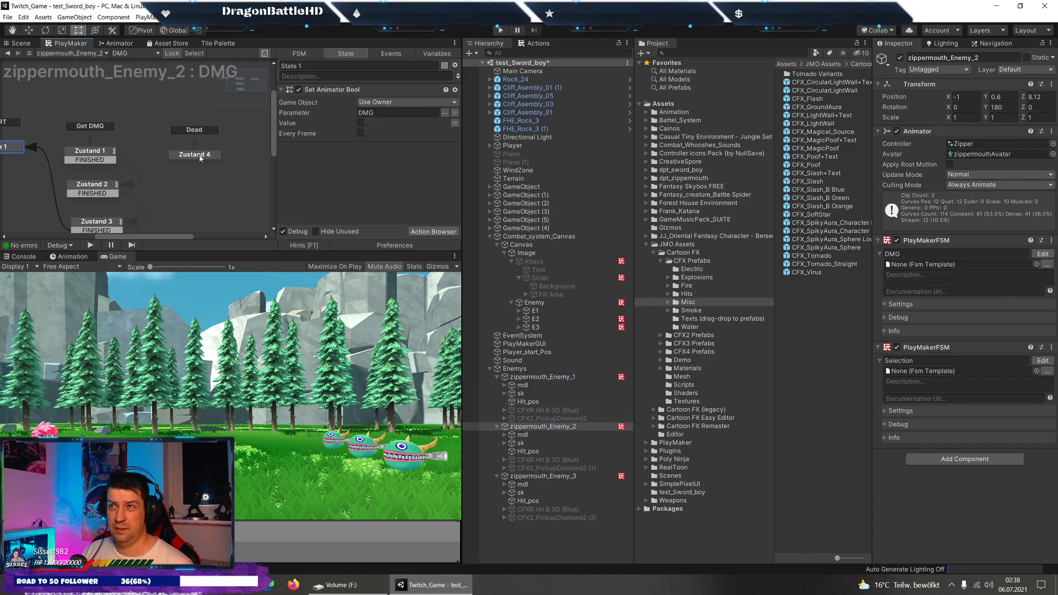
left_click(543, 377)
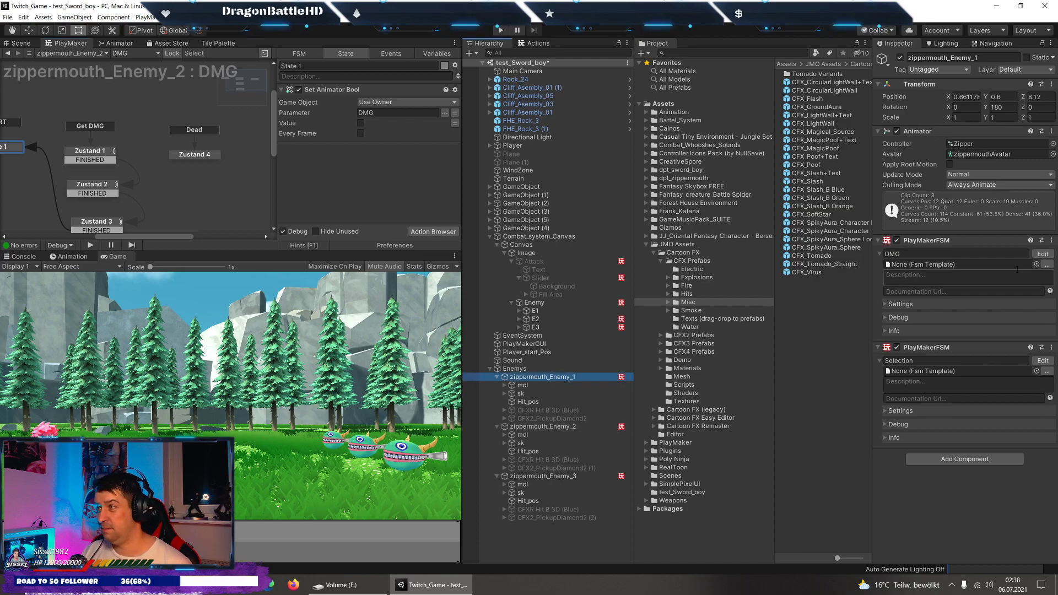
left_click(1043, 254)
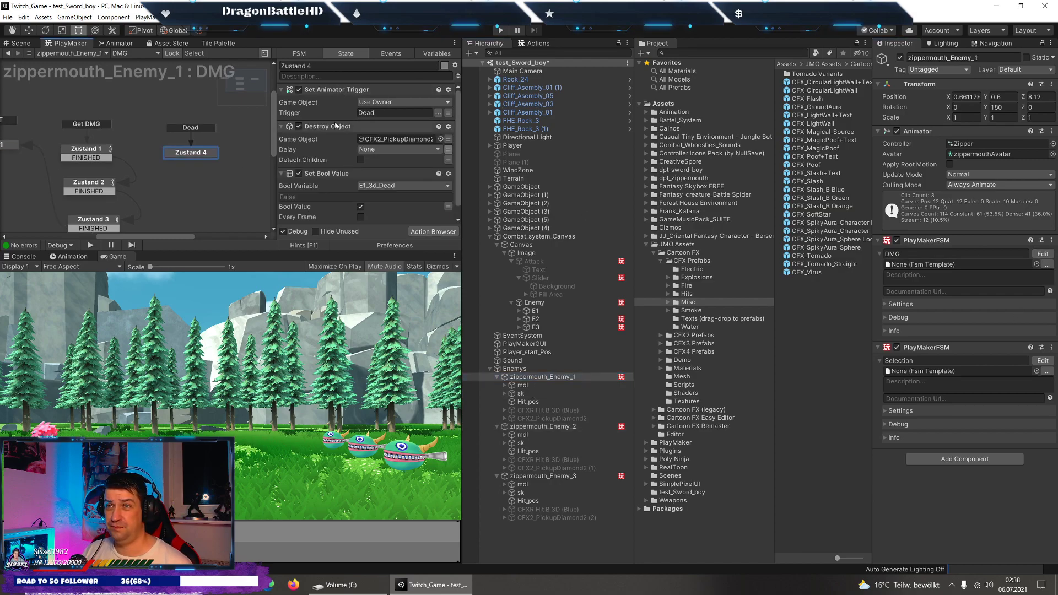
scroll(335, 126, "down", 1)
right_click(330, 160)
left_click(370, 230)
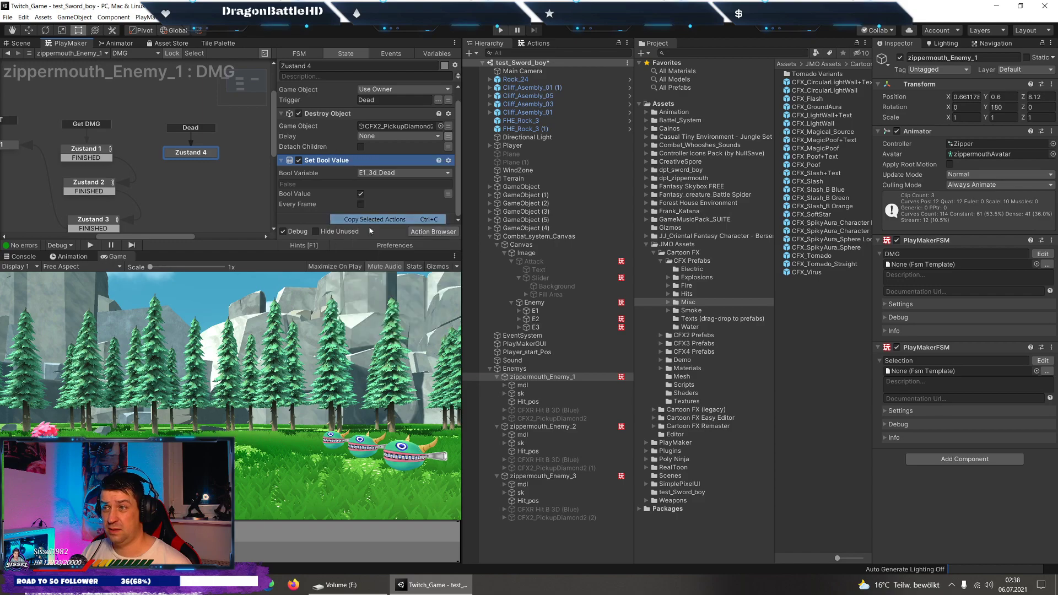
Paste the Set Bool Value action into zippermouth_Enemy_2's DMG Zustand 4.
left_click(542, 427)
scroll(310, 206, "up", 1)
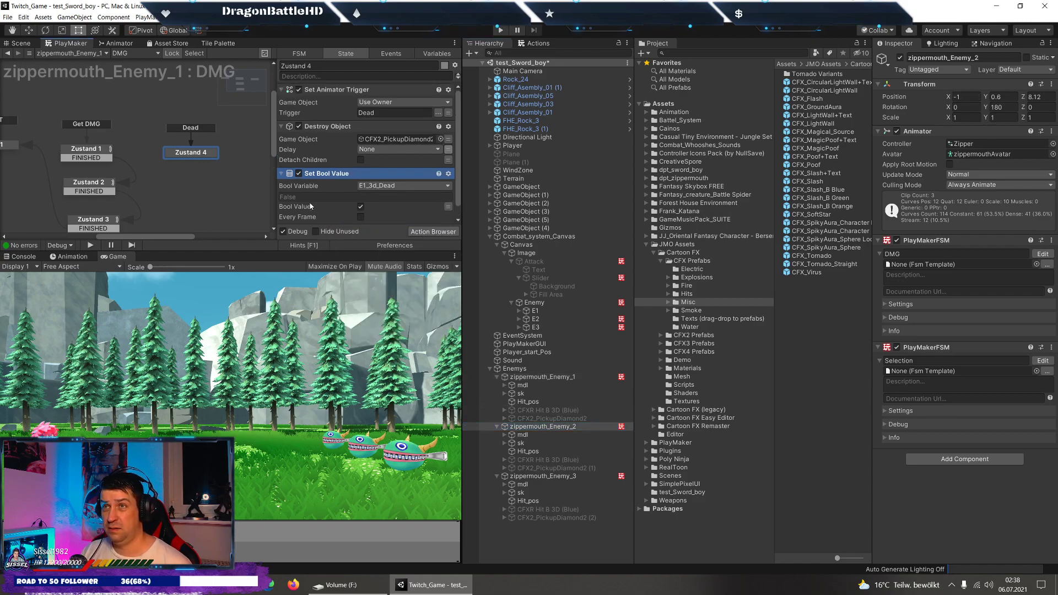
scroll(359, 194, "down", 1)
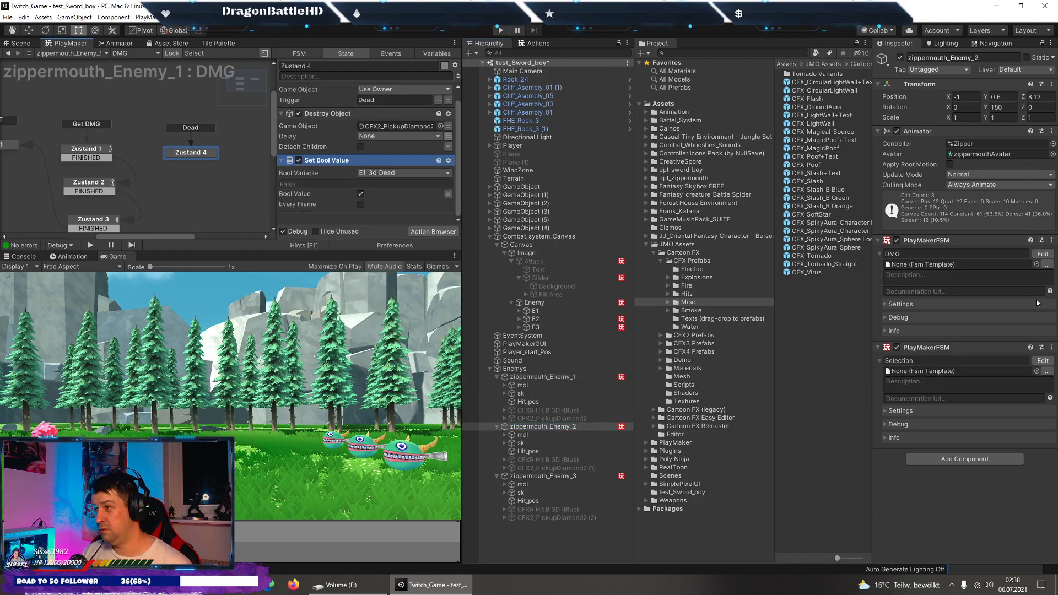
left_click(1040, 254)
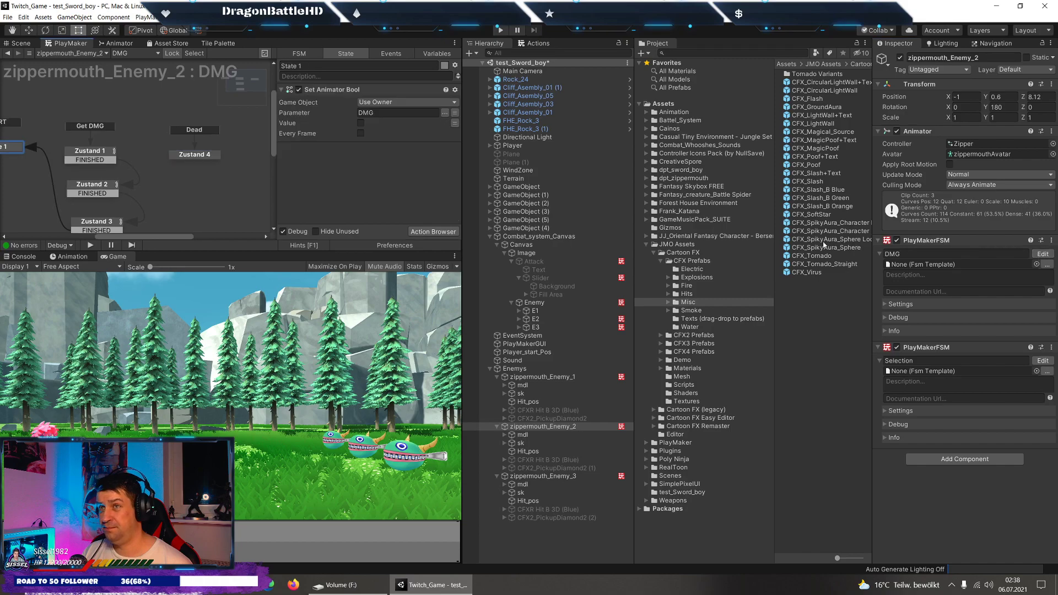
left_click(205, 158)
right_click(325, 159)
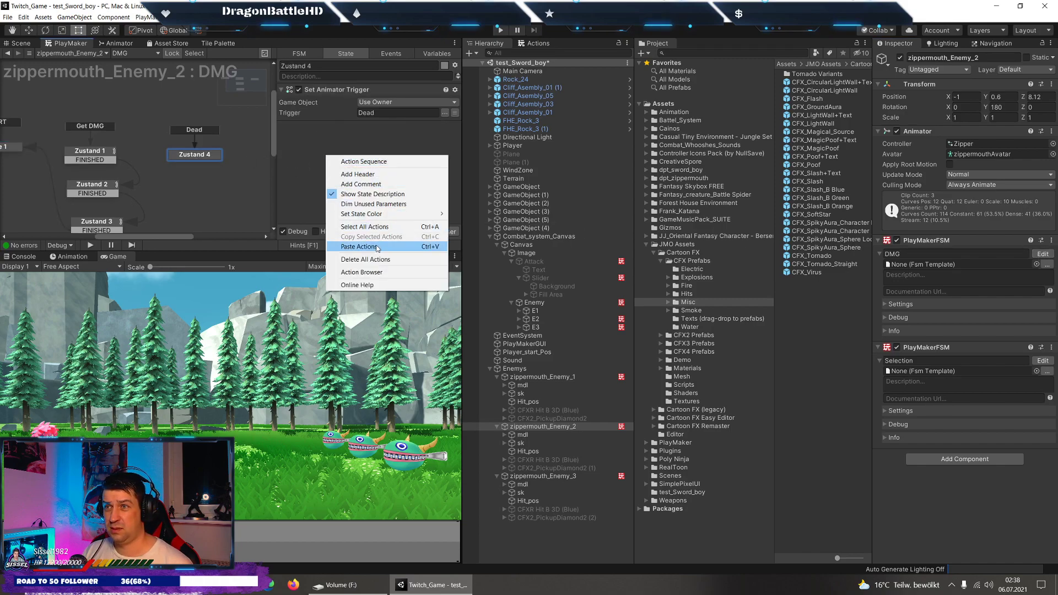
left_click(375, 241)
Create a new global bool variable for the action, starting its name with 'E'.
left_click(377, 139)
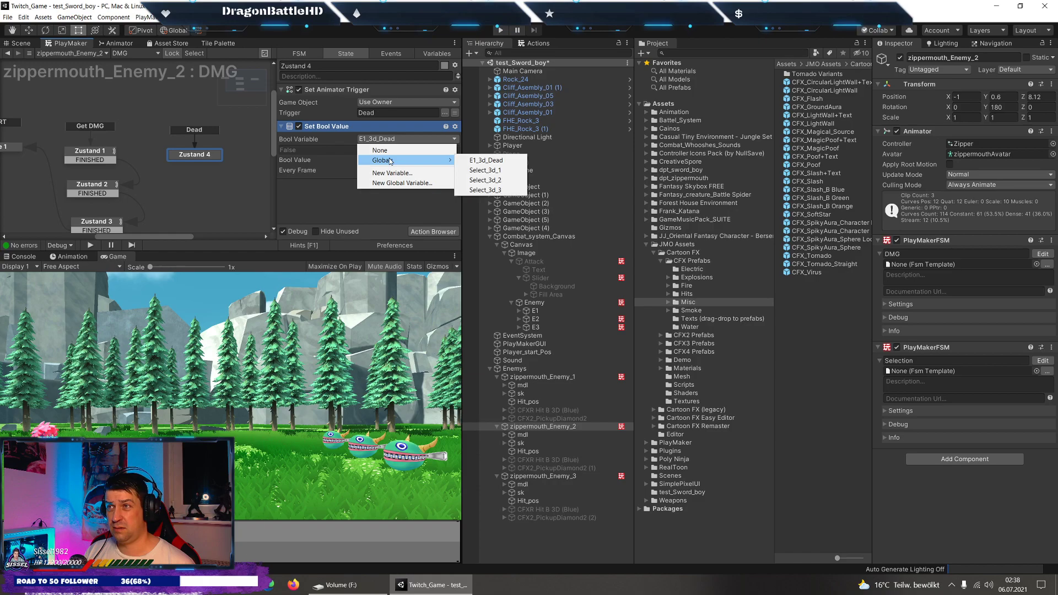
left_click(380, 180)
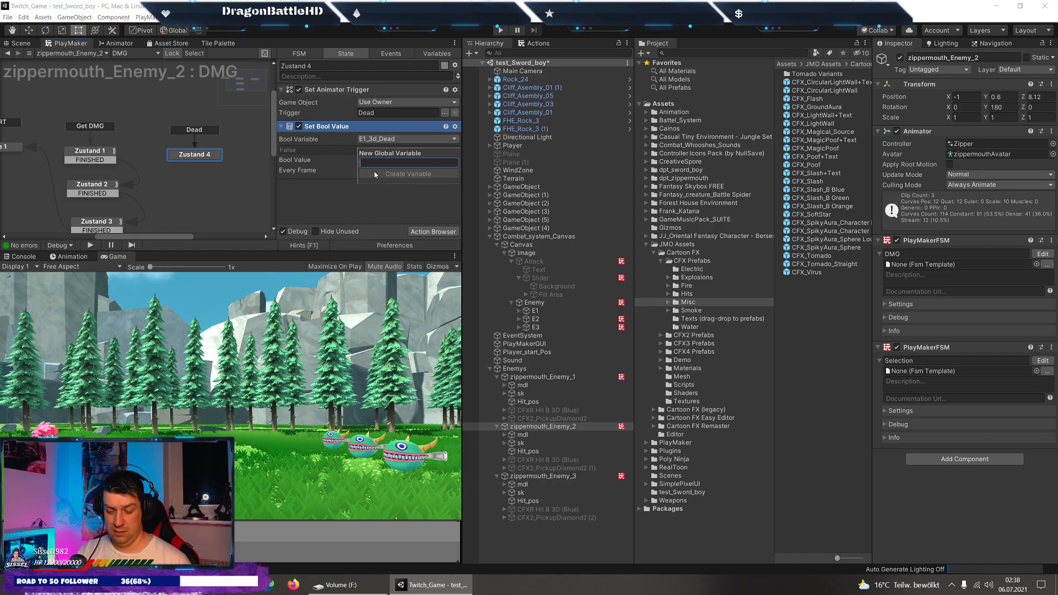
type("E2_3d_Dead")
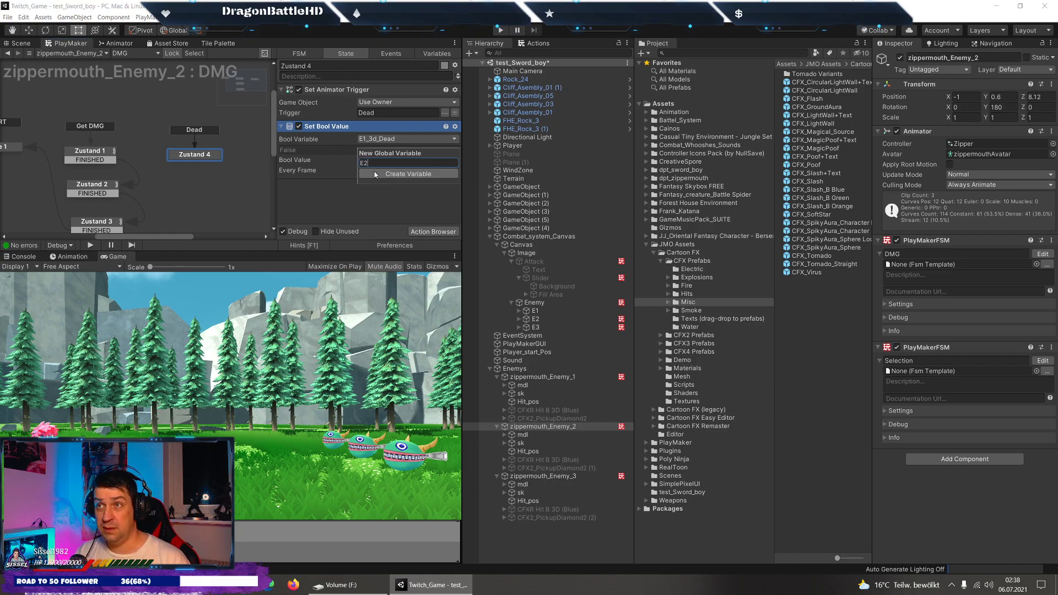
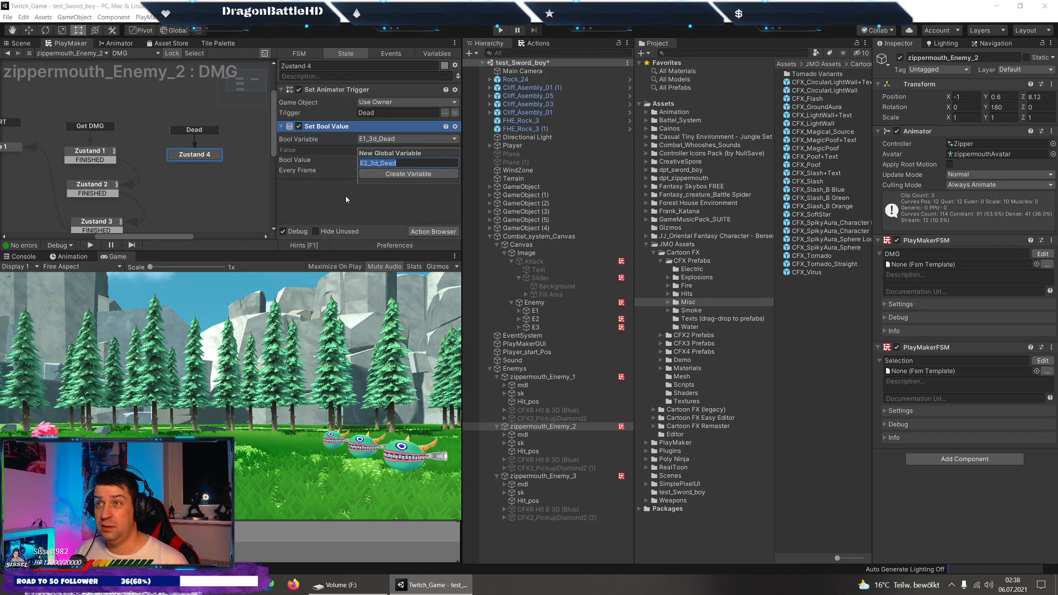
Create the E2_3d_Dead global and copy the Set Bool Value action.
left_click(393, 174)
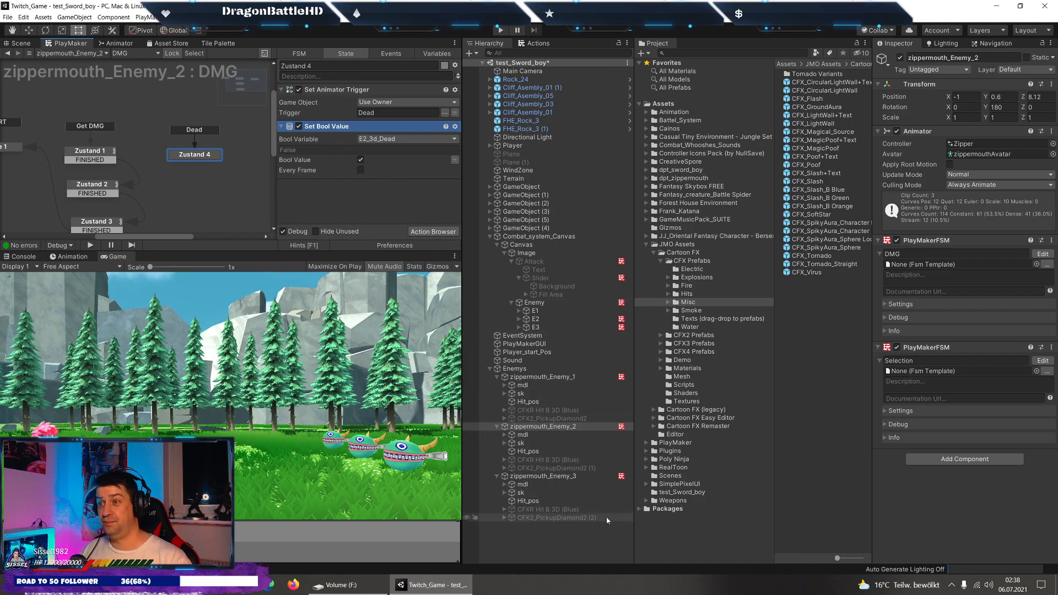
left_click(543, 477)
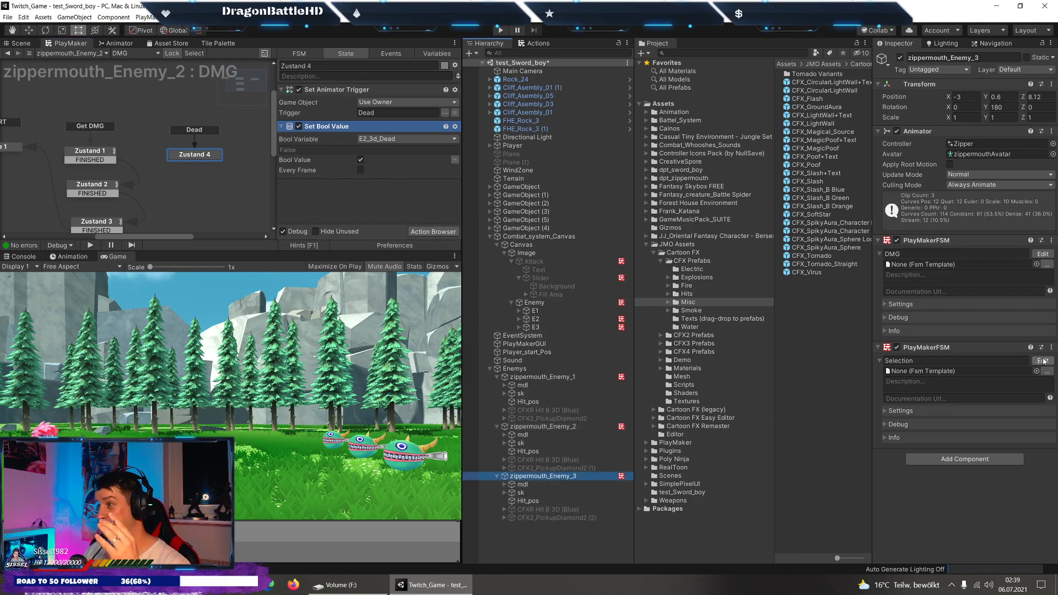
right_click(325, 126)
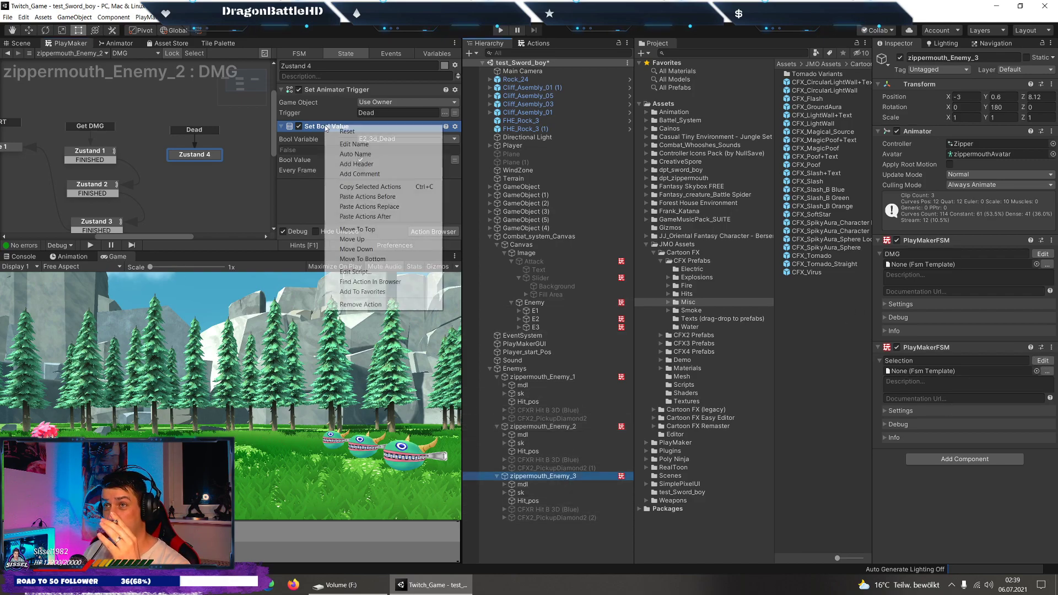
left_click(370, 187)
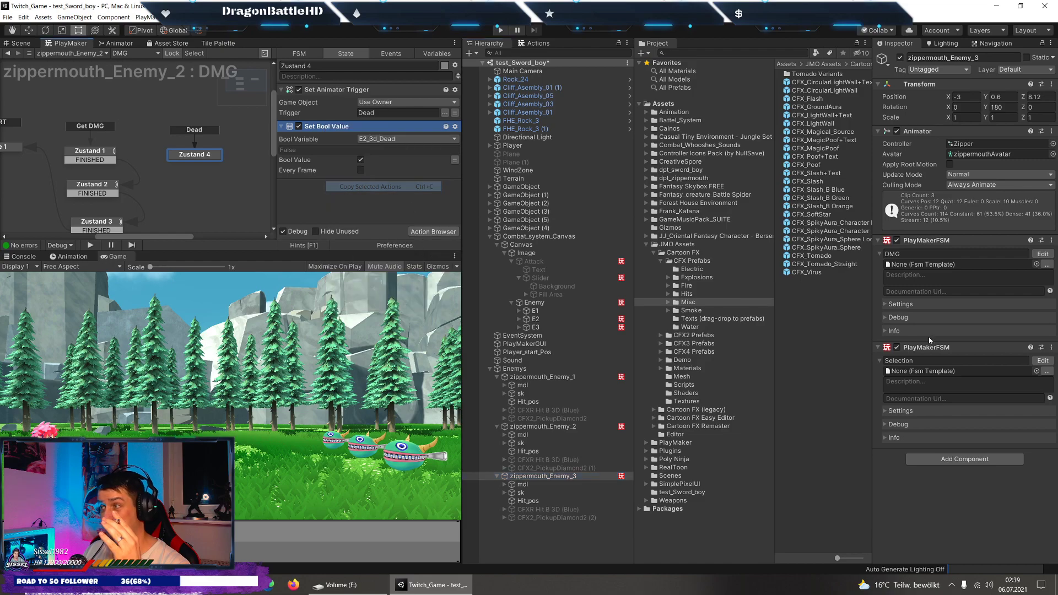
Paste Set Bool Value into zippermouth_Enemy_3's DMG FSM, writing to a new global E3_3d_Dead.
left_click(1044, 255)
right_click(369, 160)
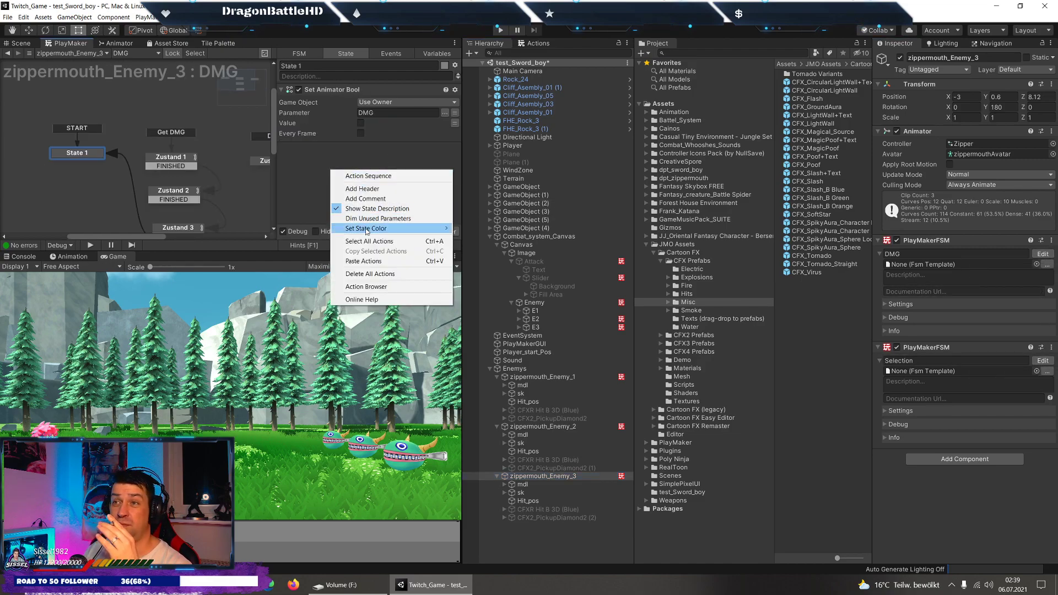
left_click(385, 262)
left_click(396, 160)
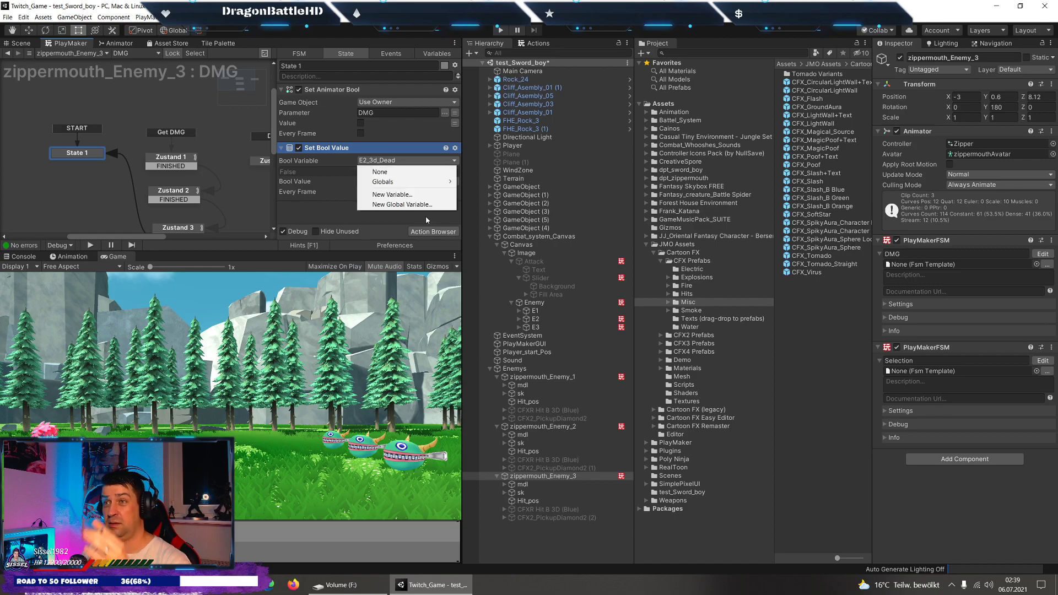
left_click(422, 204)
type("E2_3d_Dead")
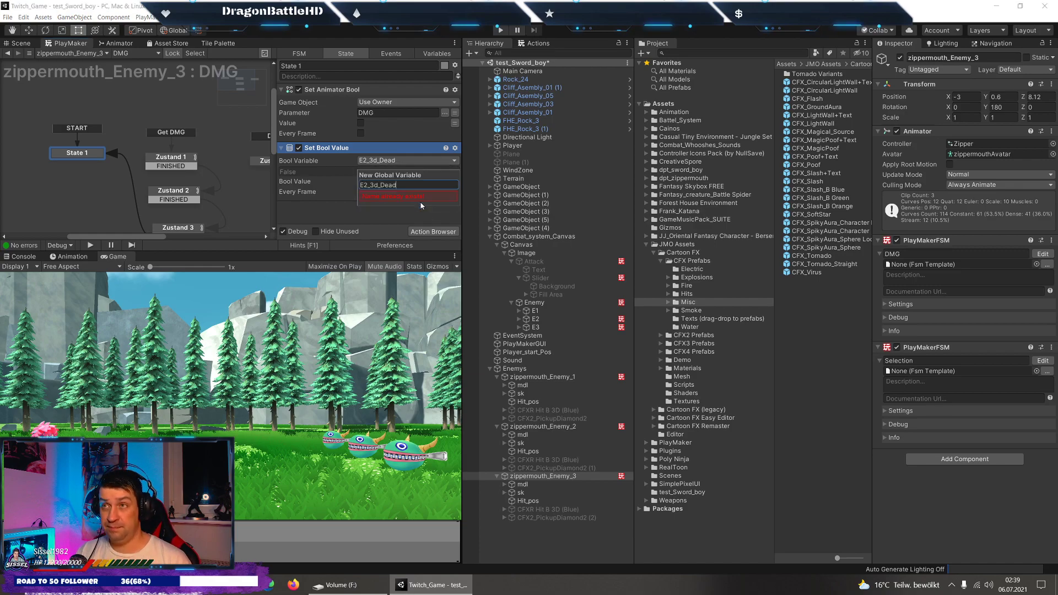
key("BackSpace")
type("3")
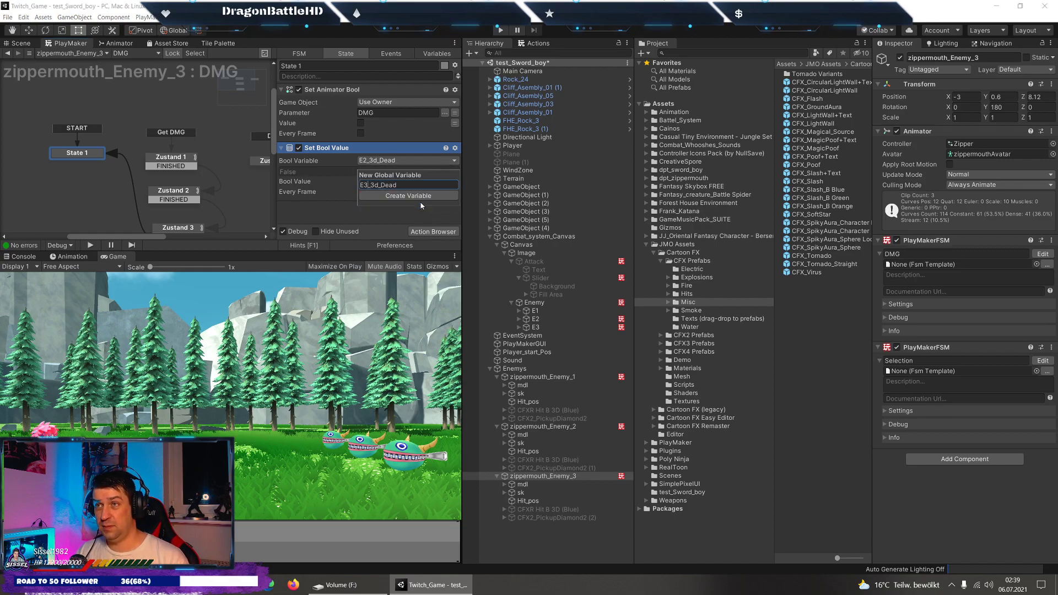
key("Return")
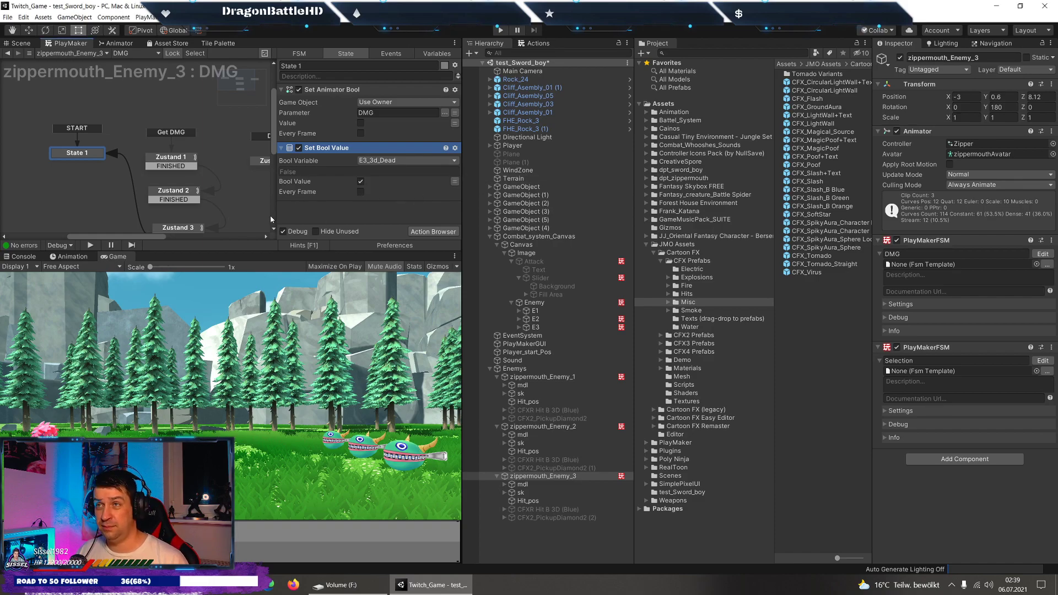
left_click(543, 377)
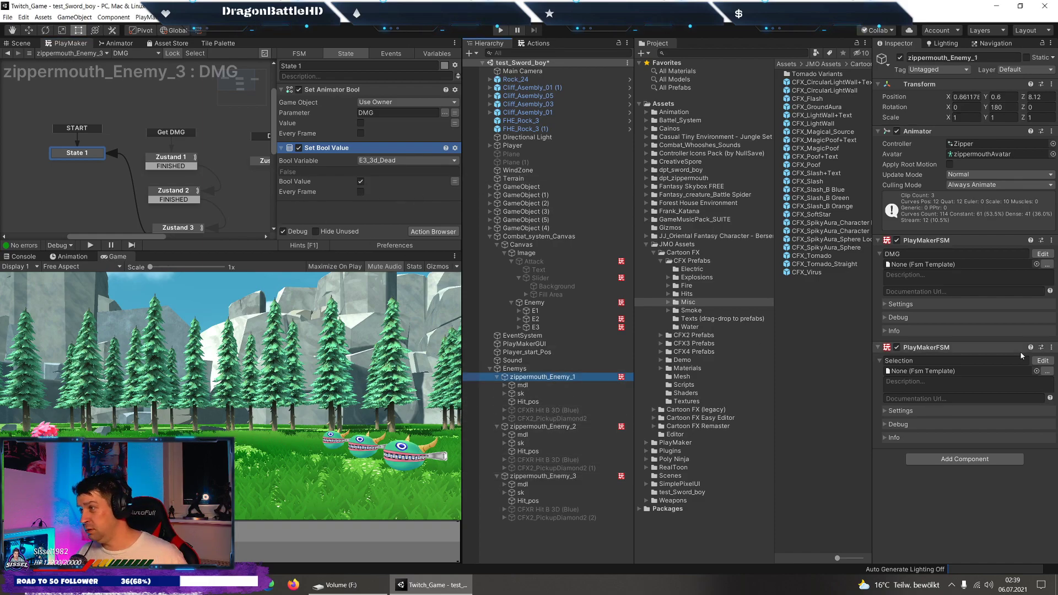
Copy Destroy Object from Enemy_1's DMG FSM into Enemy_2's Zustand 4, leaving delay None.
left_click(1043, 253)
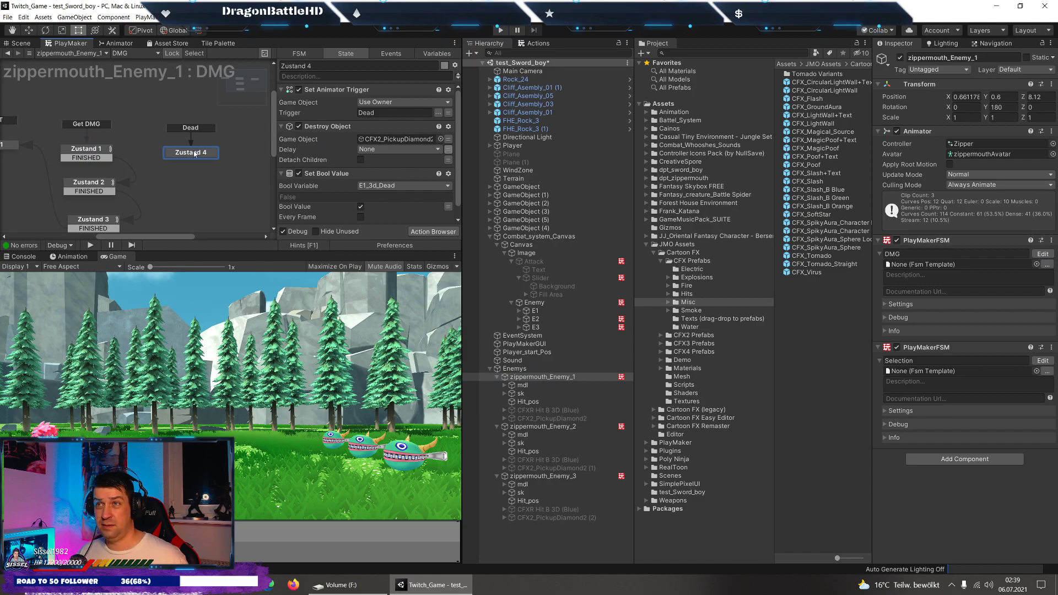
right_click(327, 130)
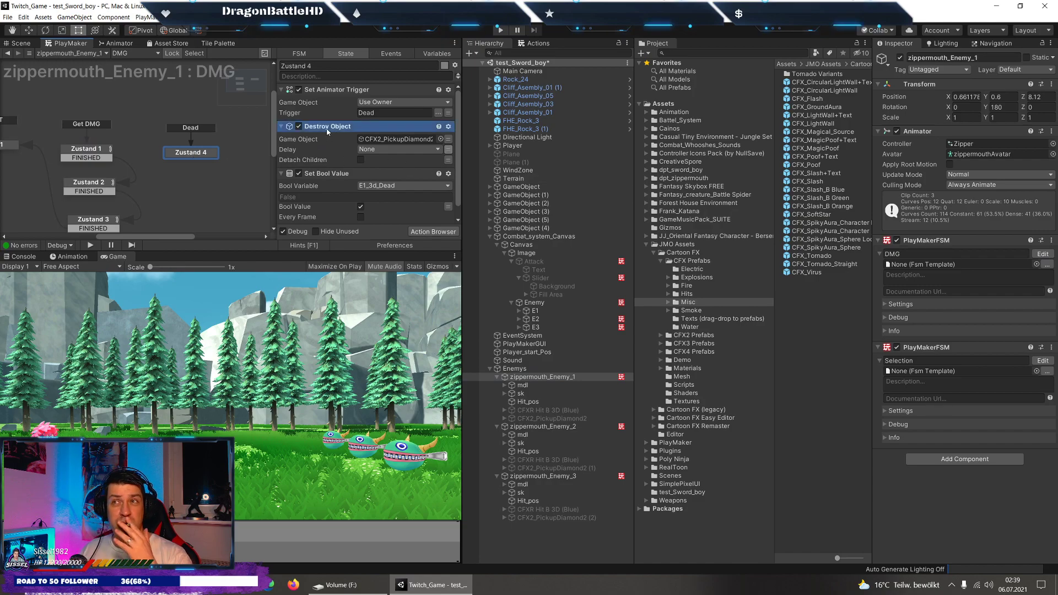
left_click(386, 190)
left_click(551, 427)
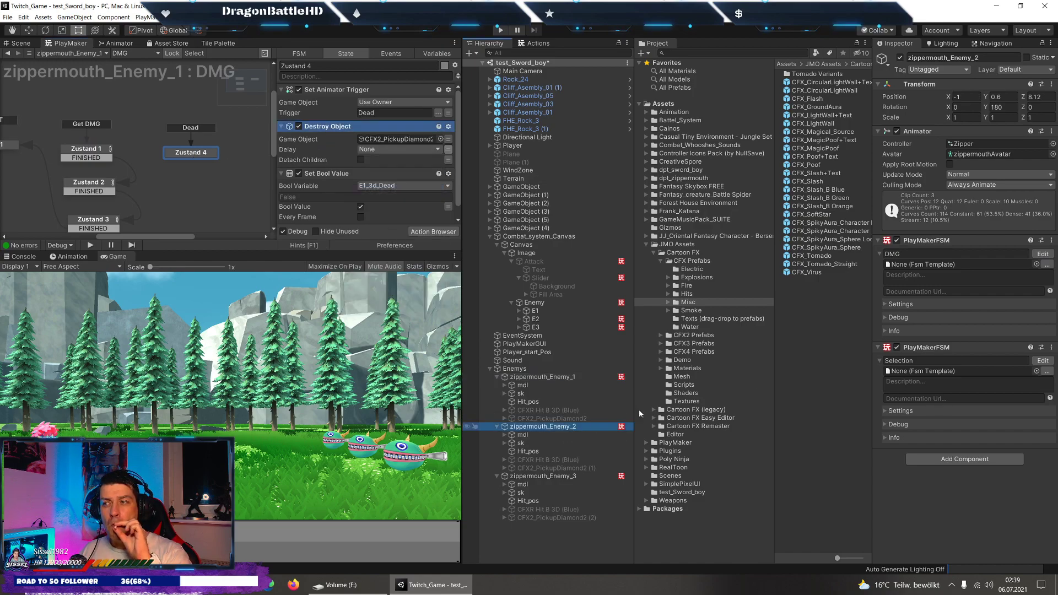
left_click(1043, 254)
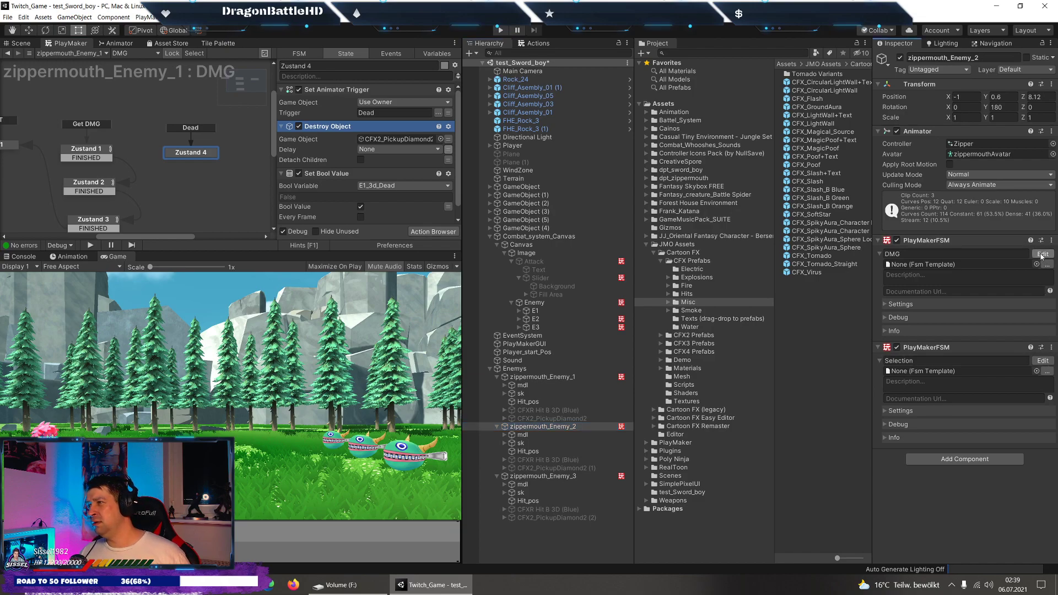
right_click(332, 199)
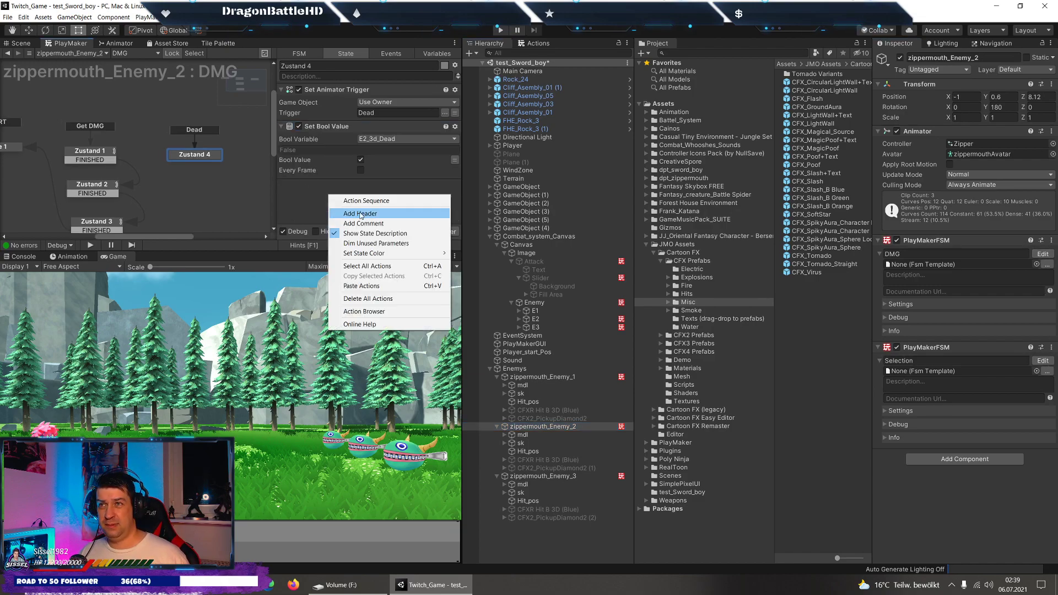
left_click(363, 281)
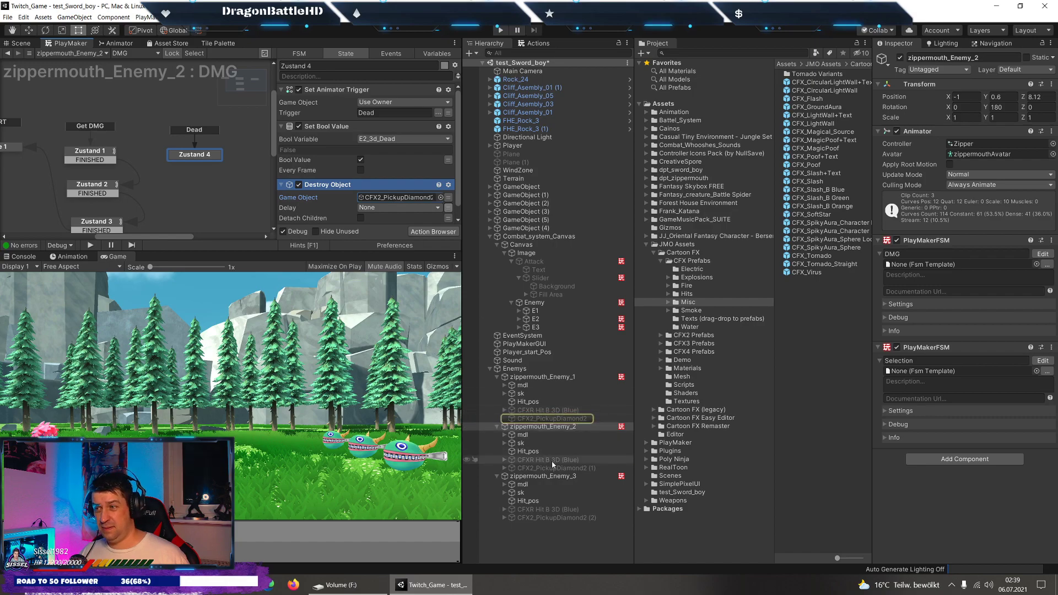
left_click_drag(537, 468, 393, 197)
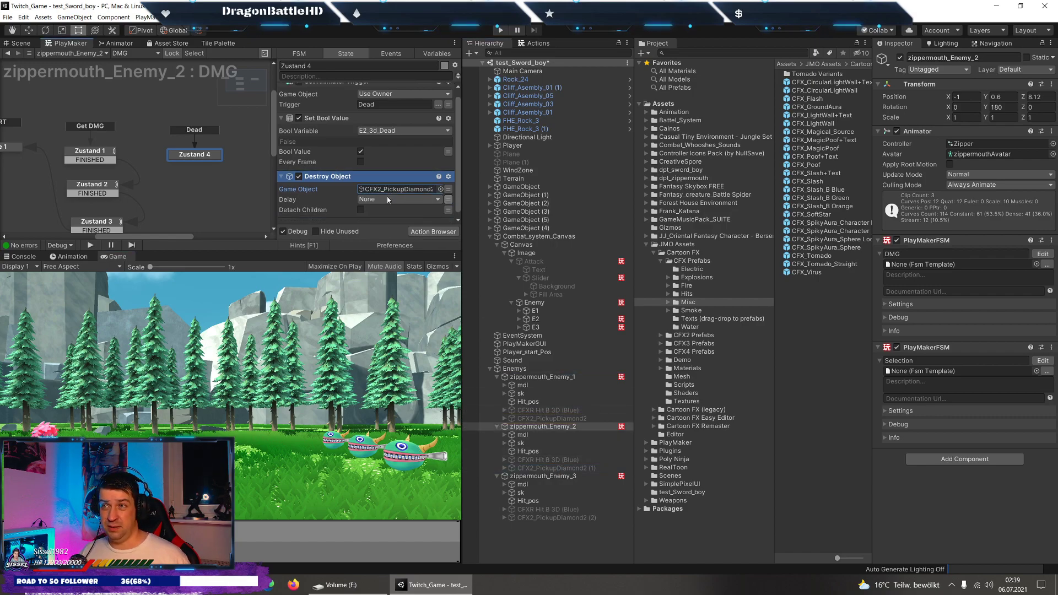
left_click(389, 199)
left_click(337, 181)
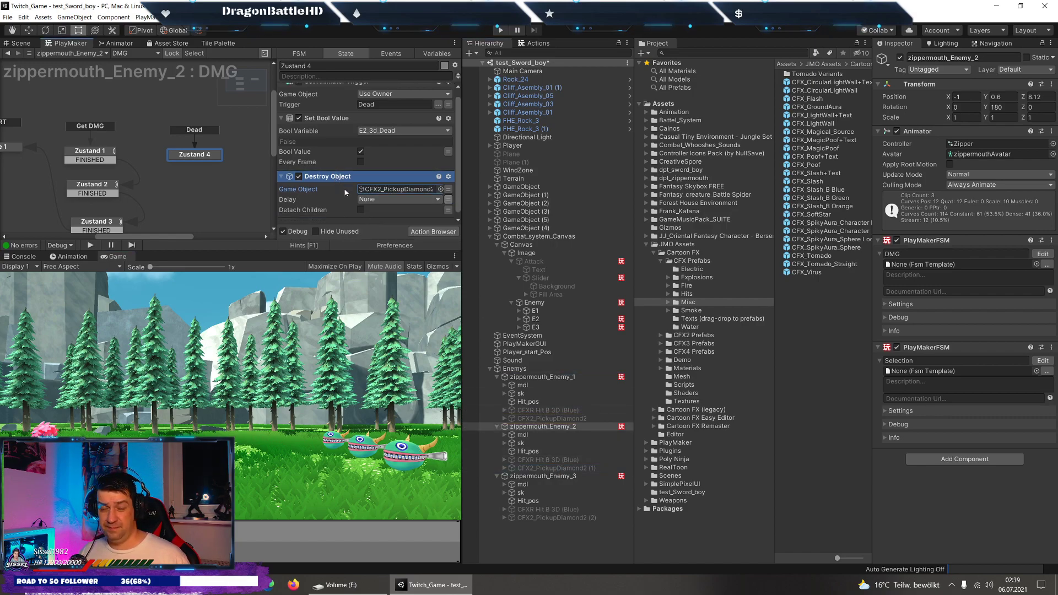
Paste Destroy Object into Enemy_3's Zustand 4, targeting CFX2_PickupDiamond2 (2).
left_click(543, 476)
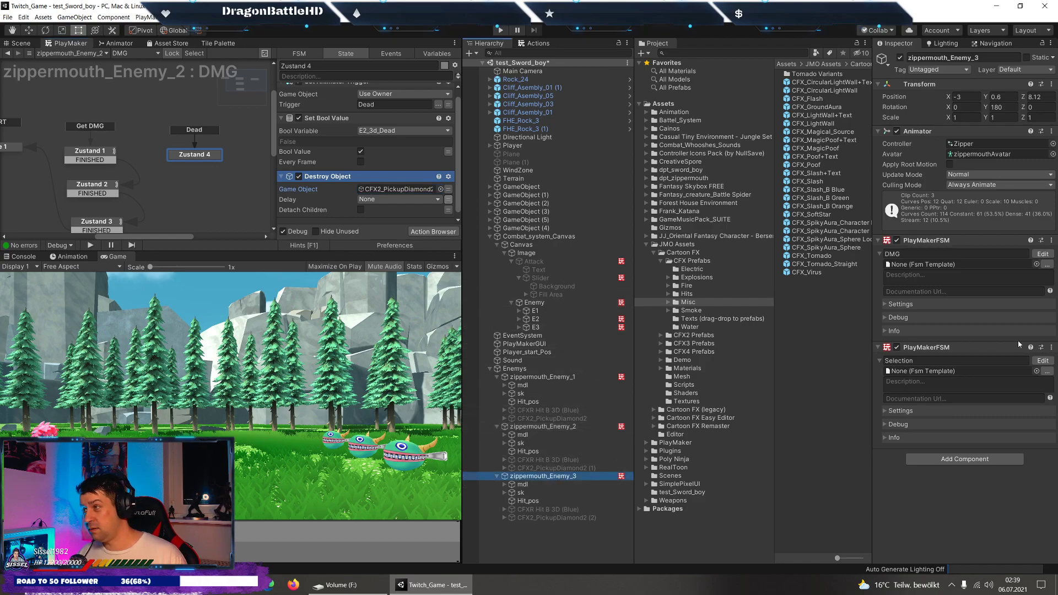
left_click(1045, 255)
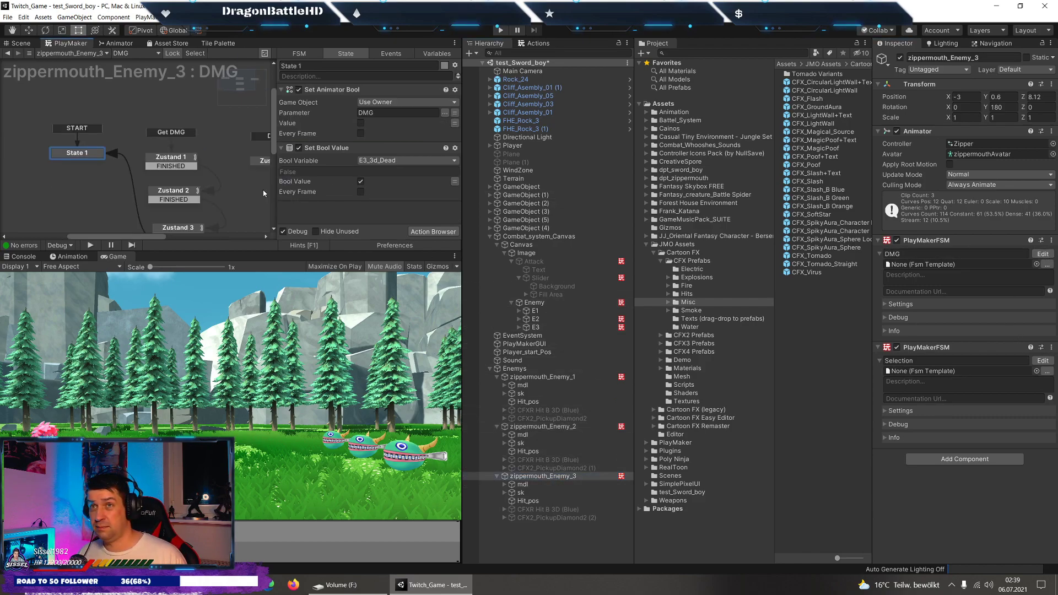
left_click(255, 161)
right_click(325, 180)
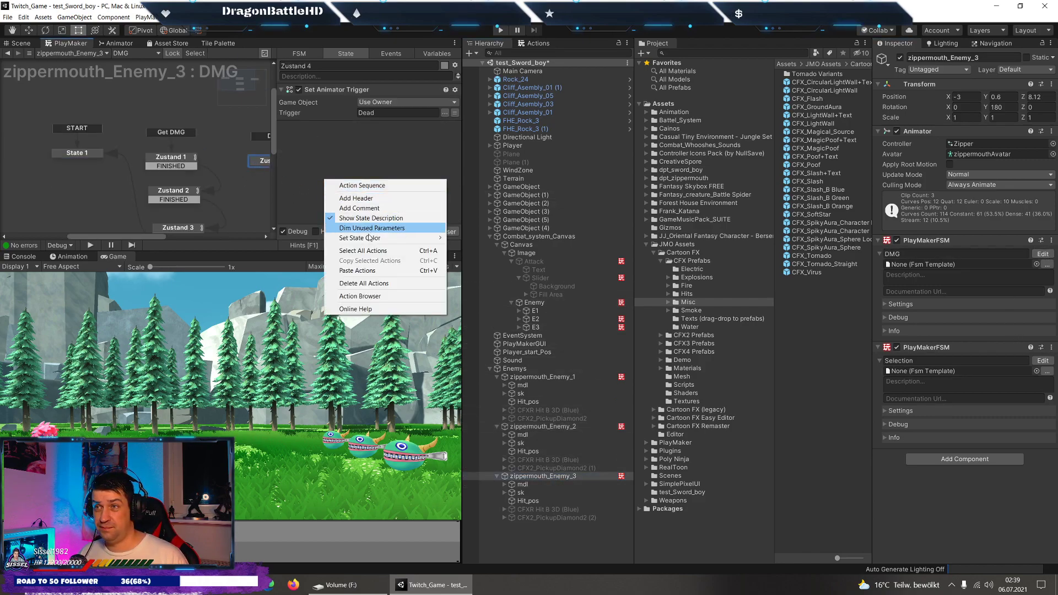
left_click(374, 270)
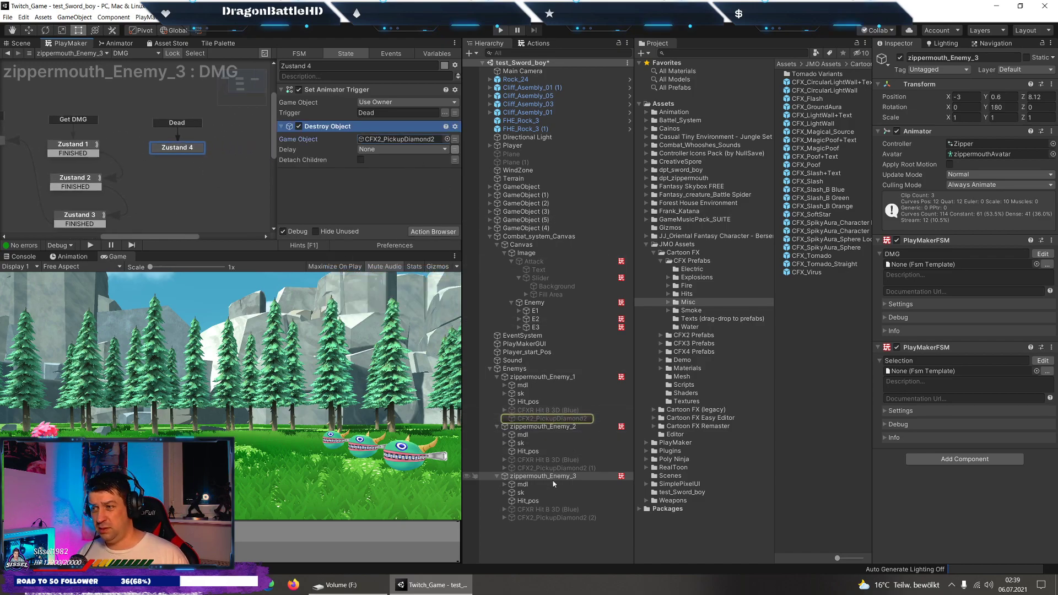
left_click_drag(551, 517, 373, 141)
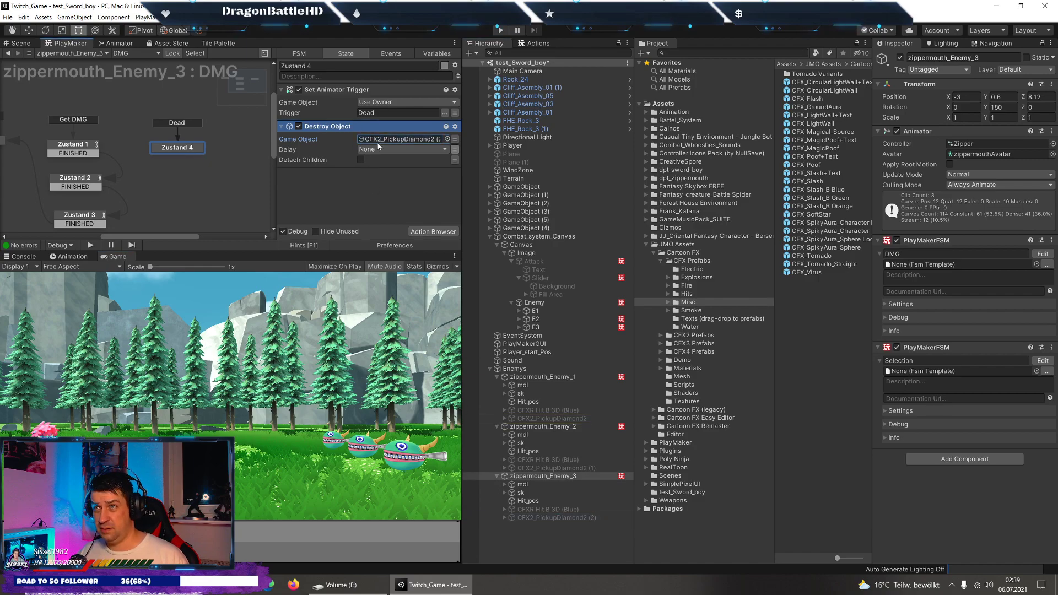
Use the context menu on the Set Bool Value action in zippermouth_Enemy_2's DMG FSM.
left_click(543, 427)
left_click(1041, 254)
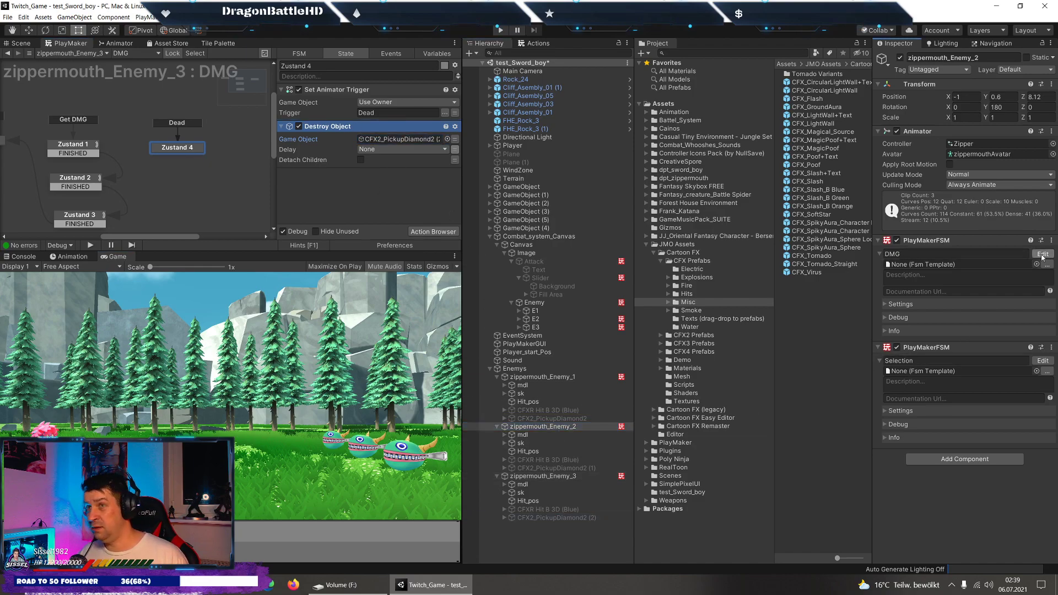
right_click(327, 120)
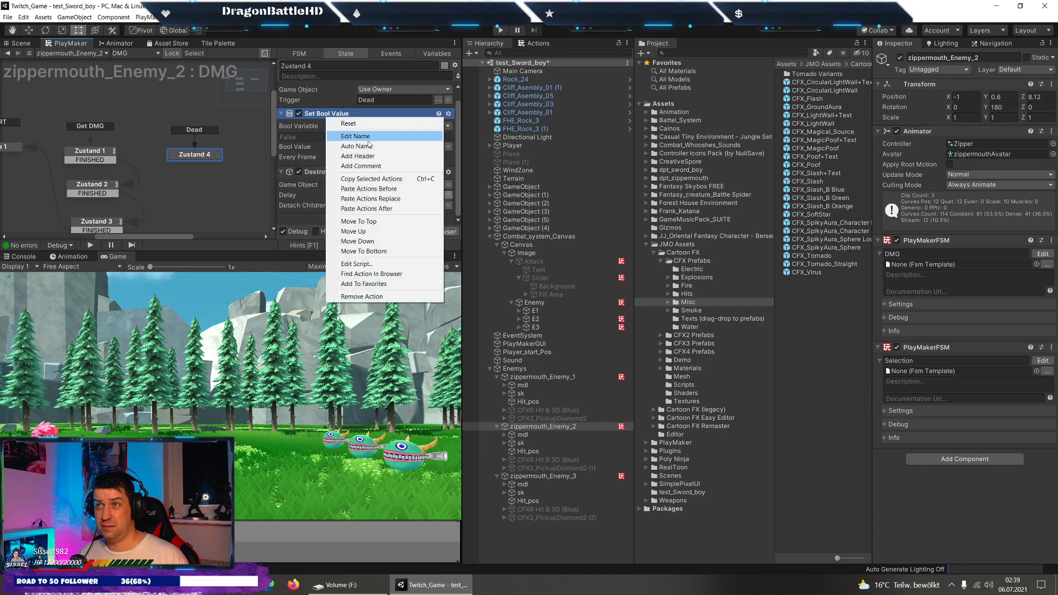
left_click(421, 163)
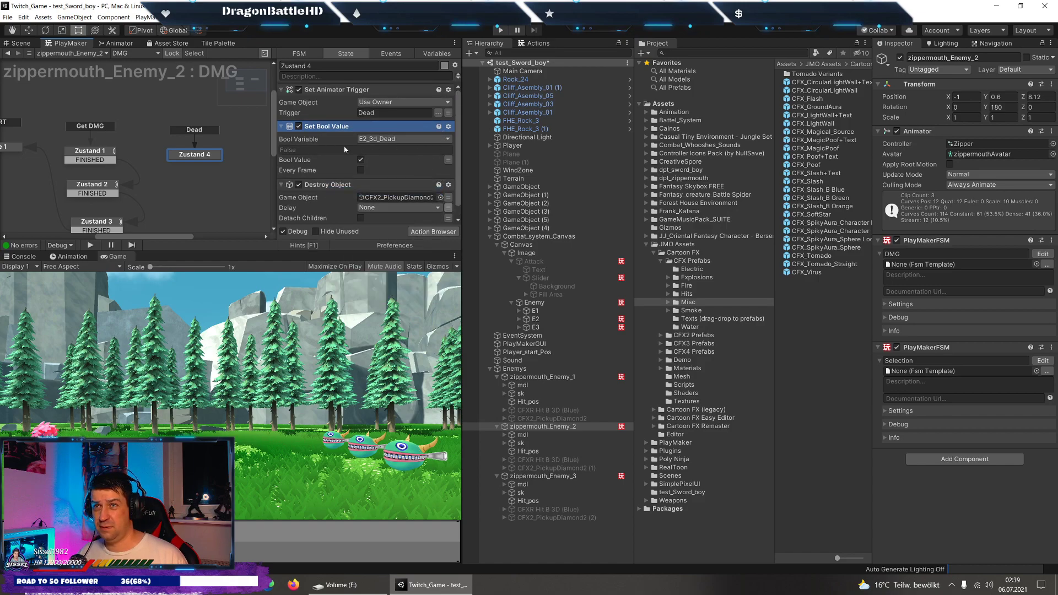
Review Enemy_1's DMG FSM, then open zippermouth_Enemy_3's Selection FSM.
left_click(543, 377)
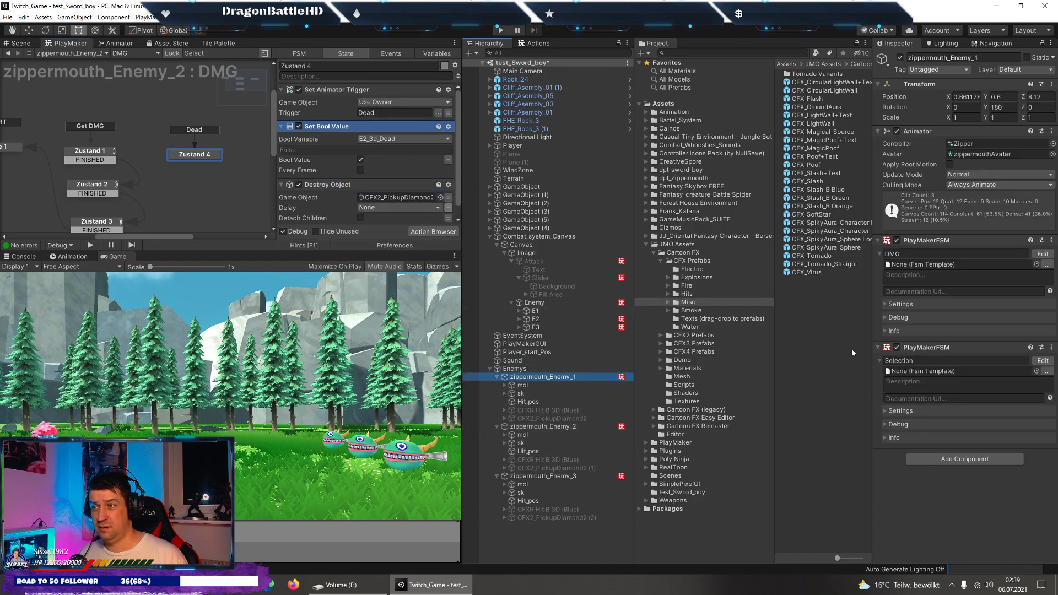
left_click(1042, 254)
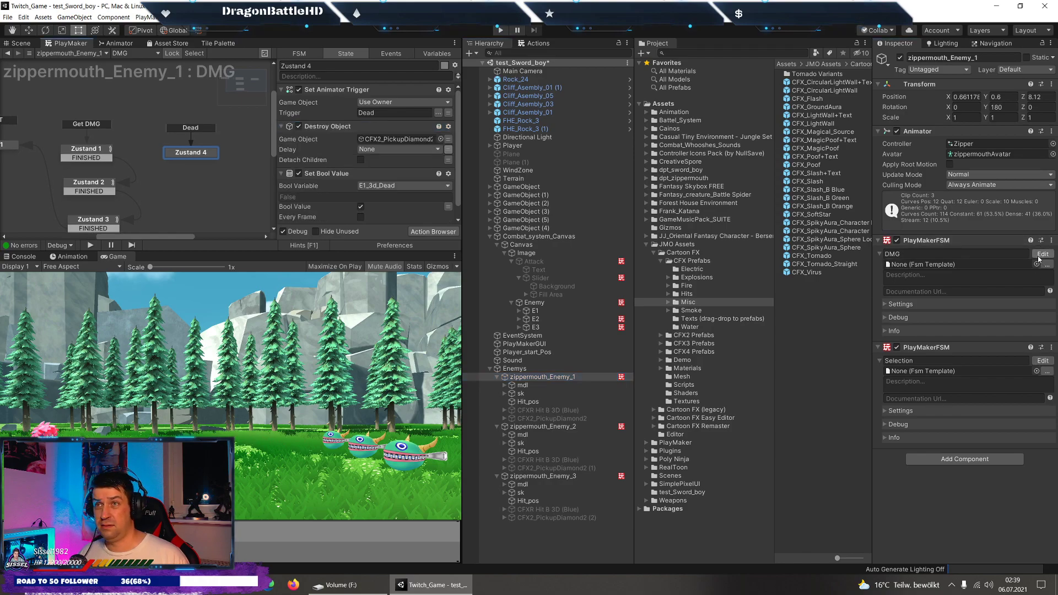
scroll(393, 208, "down", 1)
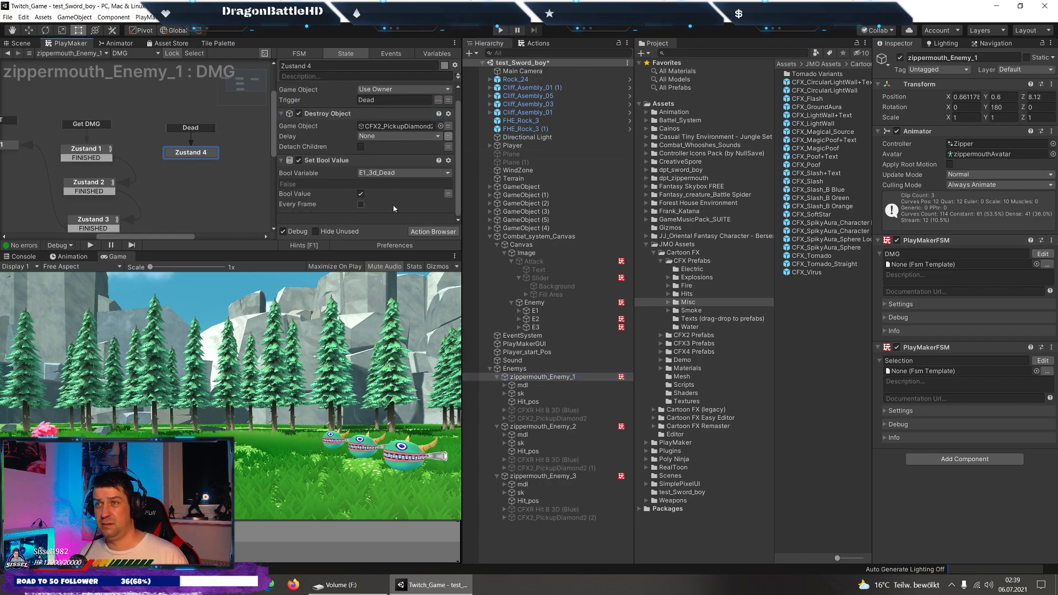
left_click(551, 476)
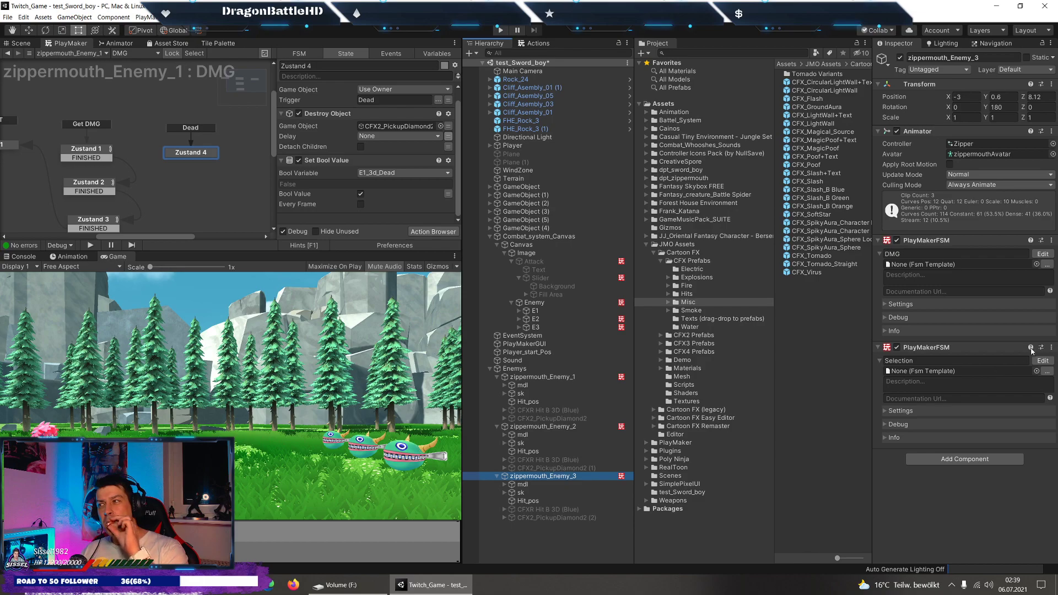
left_click(1042, 361)
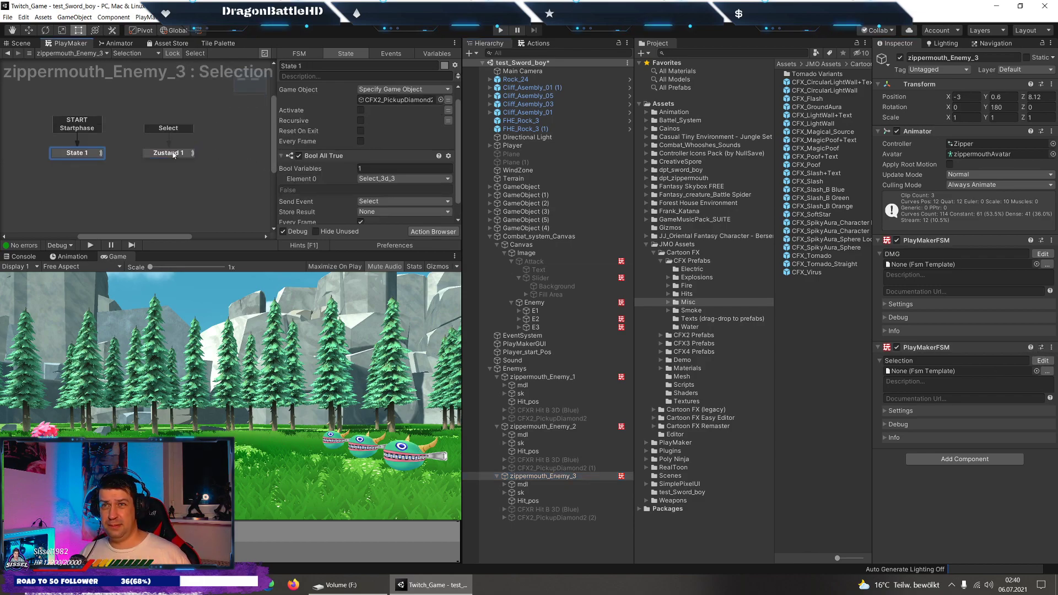
Add a Set Bool Value to Enemy_3's Zustand 4 that sets global E3_3d_Dead true.
left_click(174, 153)
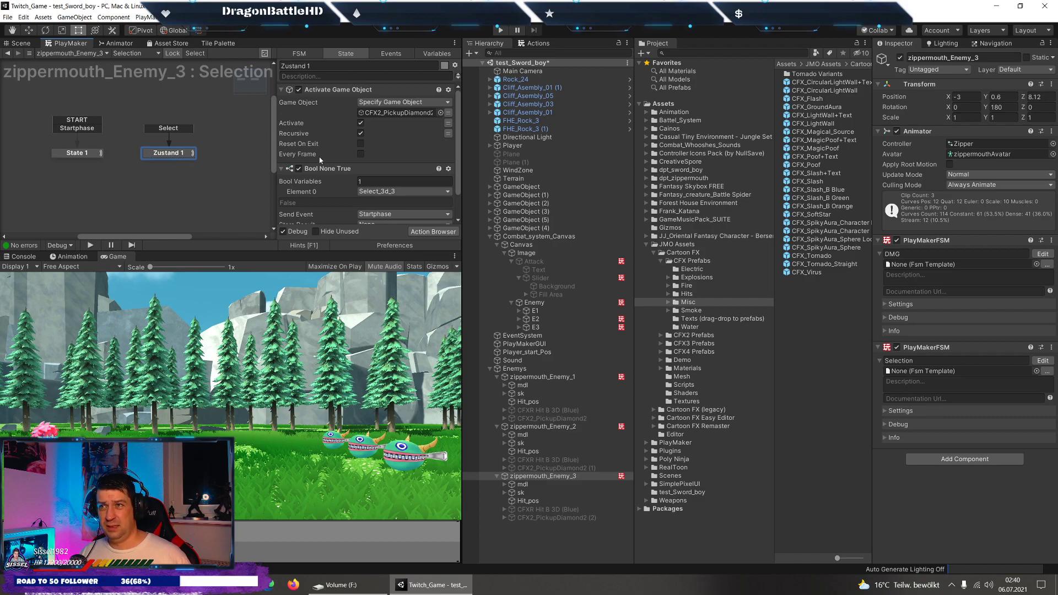
left_click(87, 155)
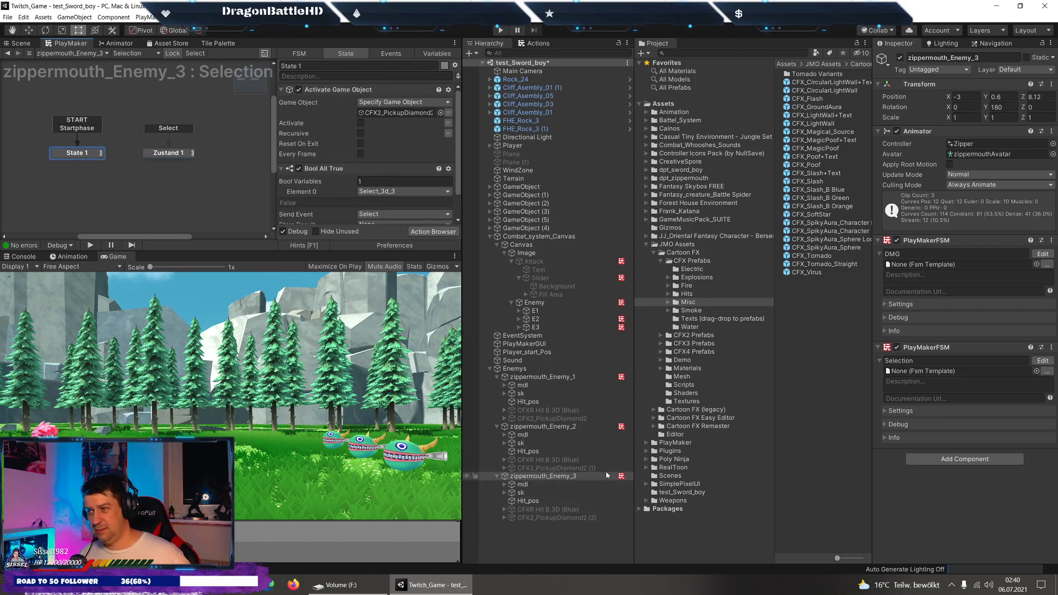
left_click(1042, 254)
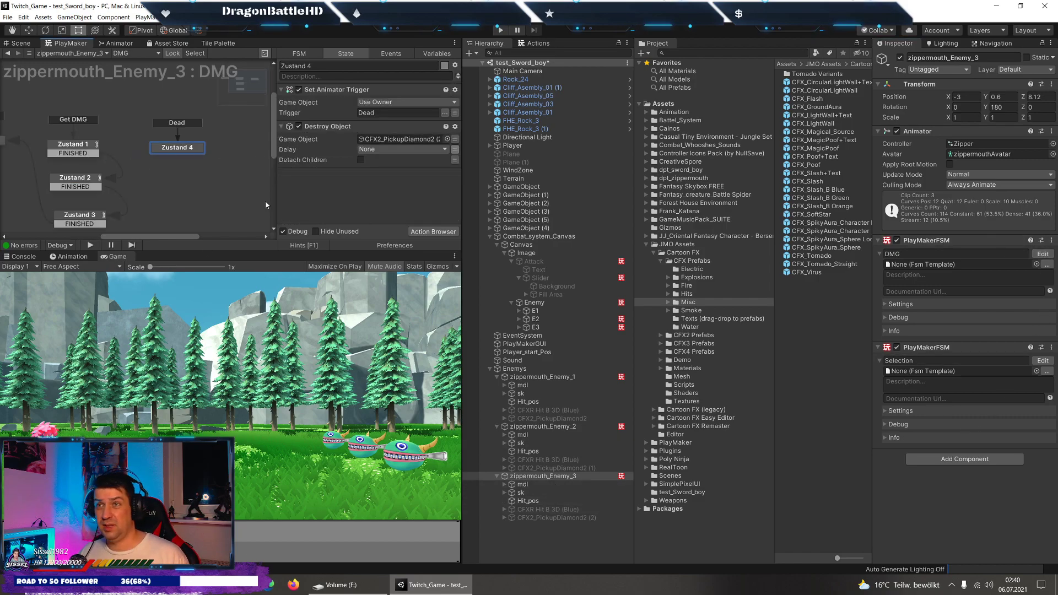
right_click(339, 198)
left_click(403, 286)
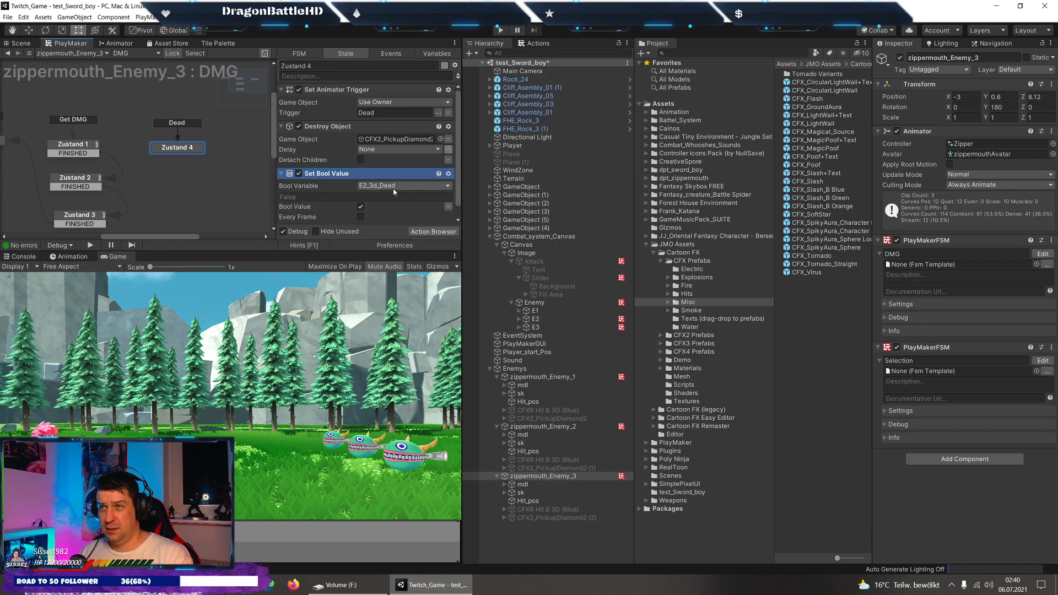
left_click(394, 187)
mouse_move(406, 211)
left_click(503, 226)
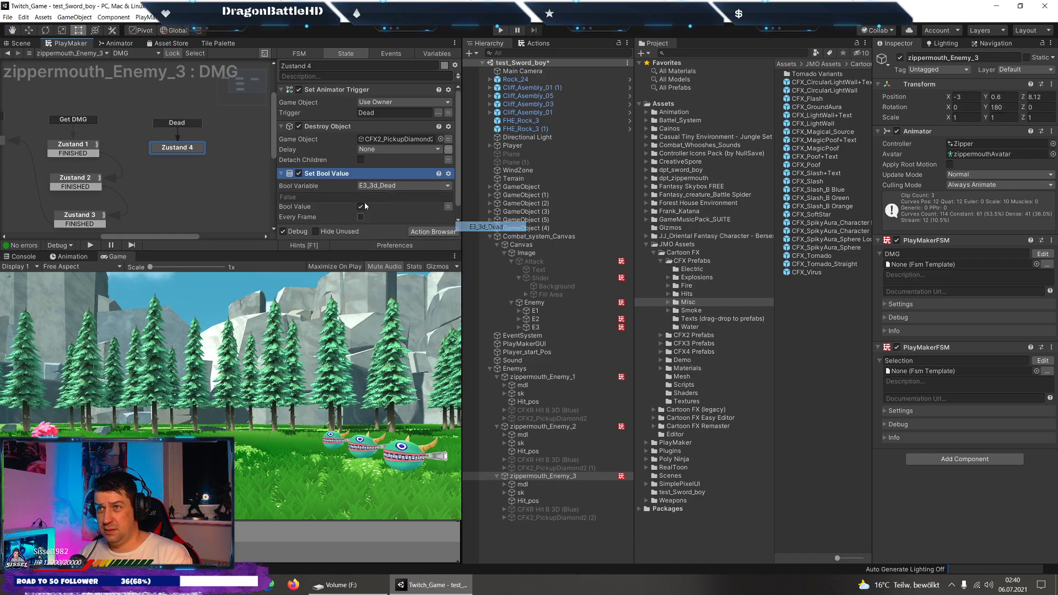
left_click(361, 194)
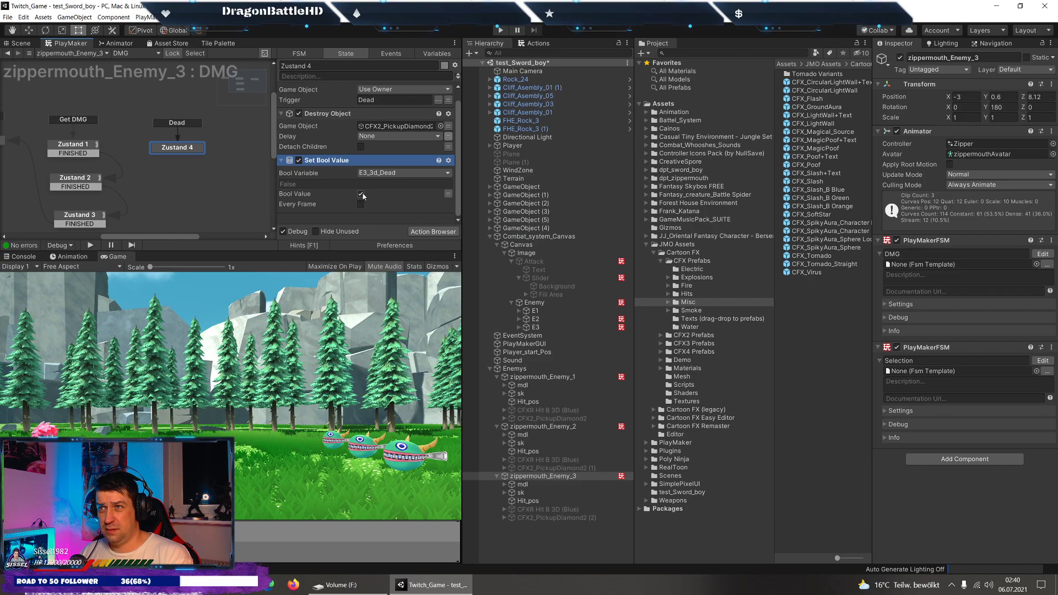
left_click(146, 17)
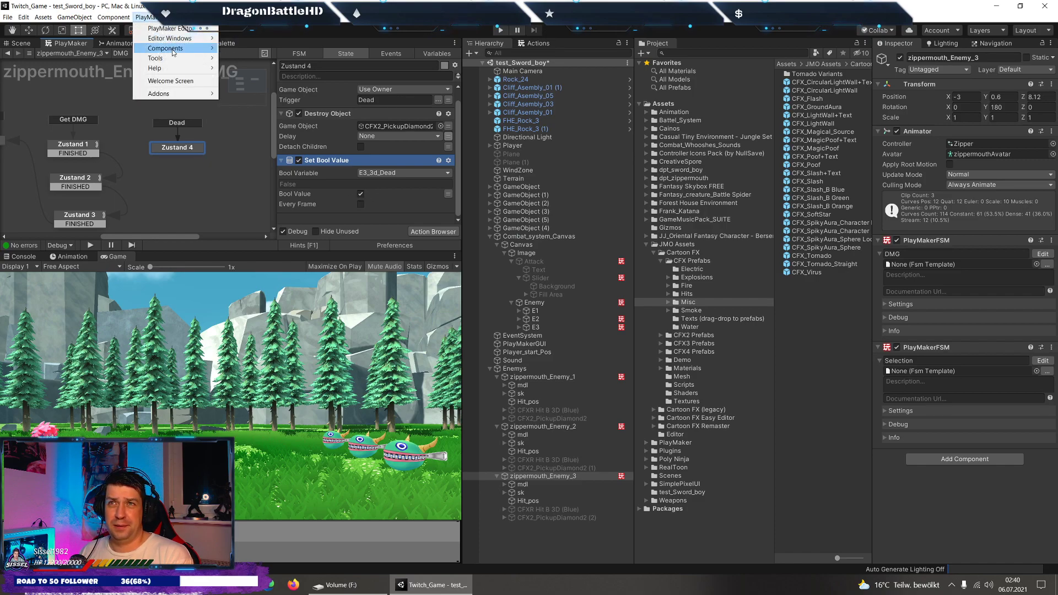
mouse_move(182, 38)
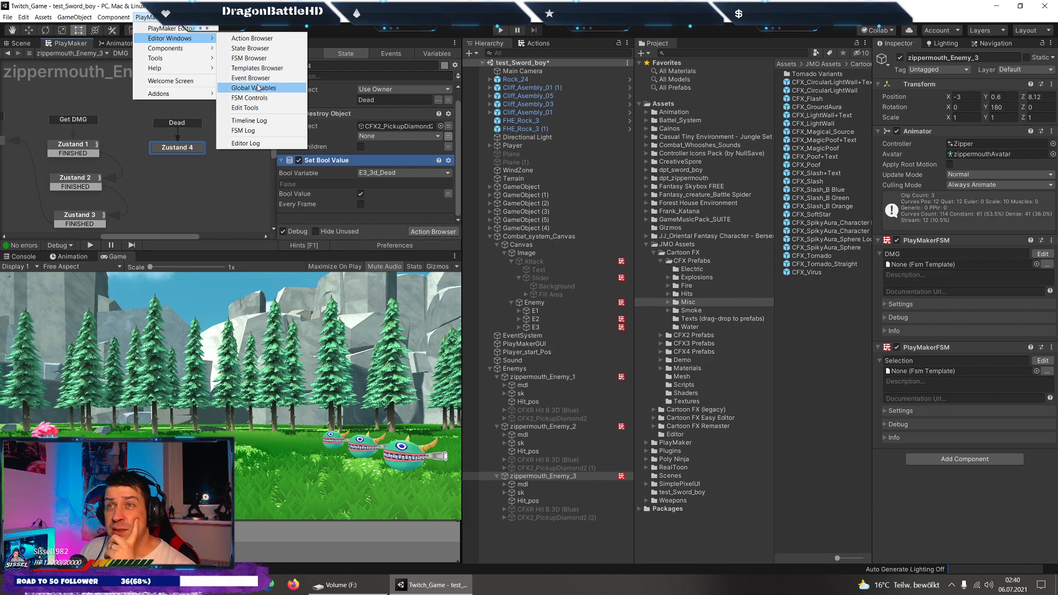
left_click(251, 88)
left_click(399, 169)
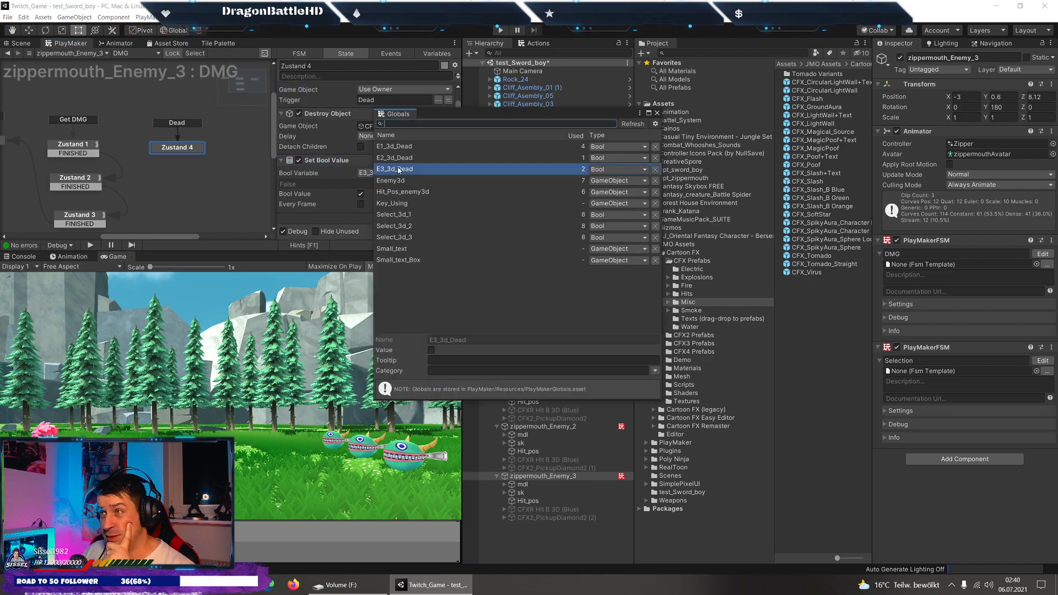
right_click(410, 173)
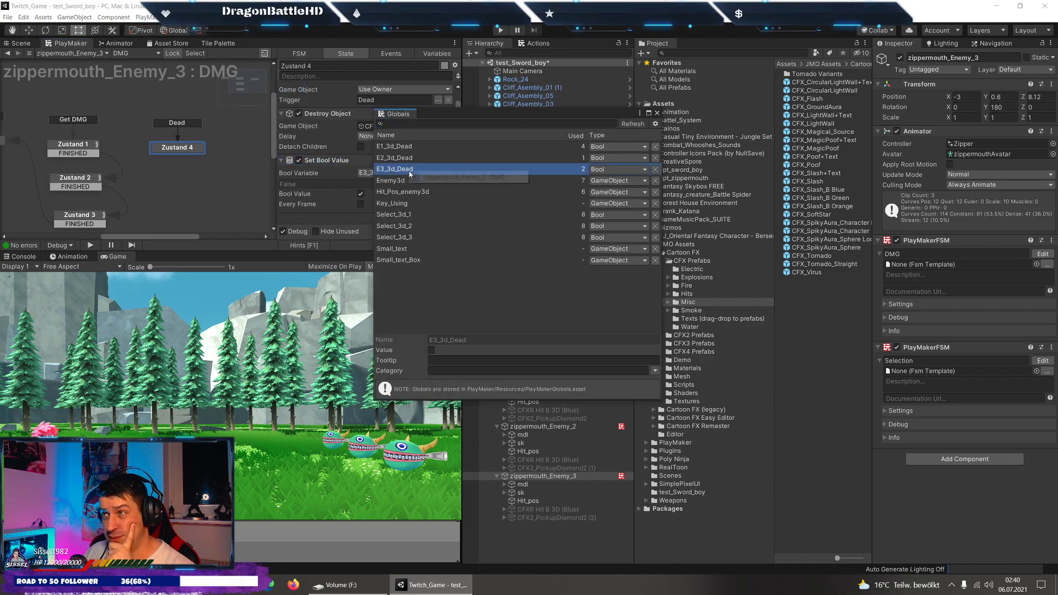
left_click(438, 177)
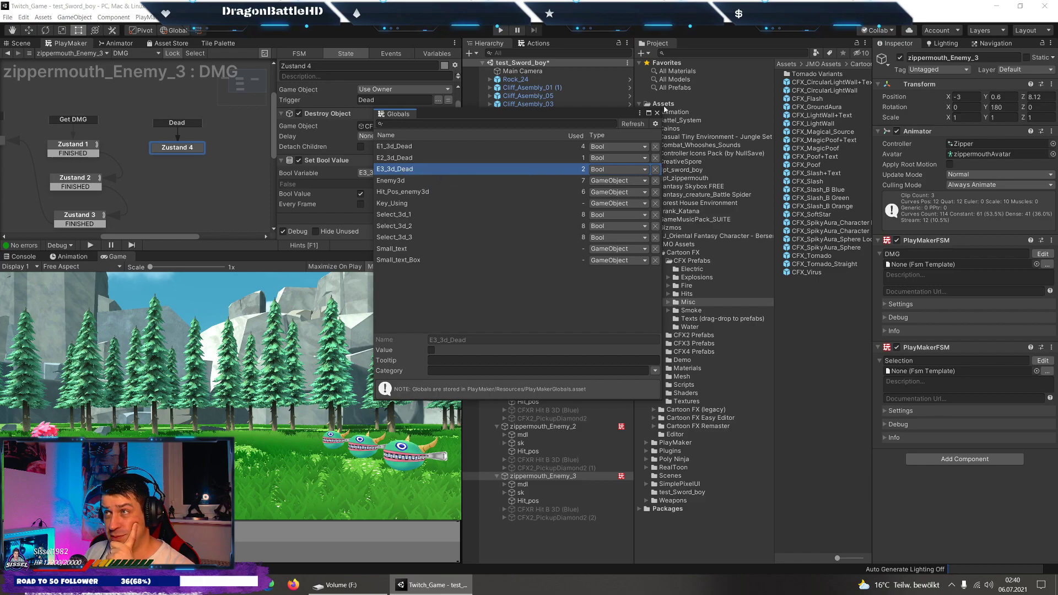
left_click(497, 158)
left_click(490, 169)
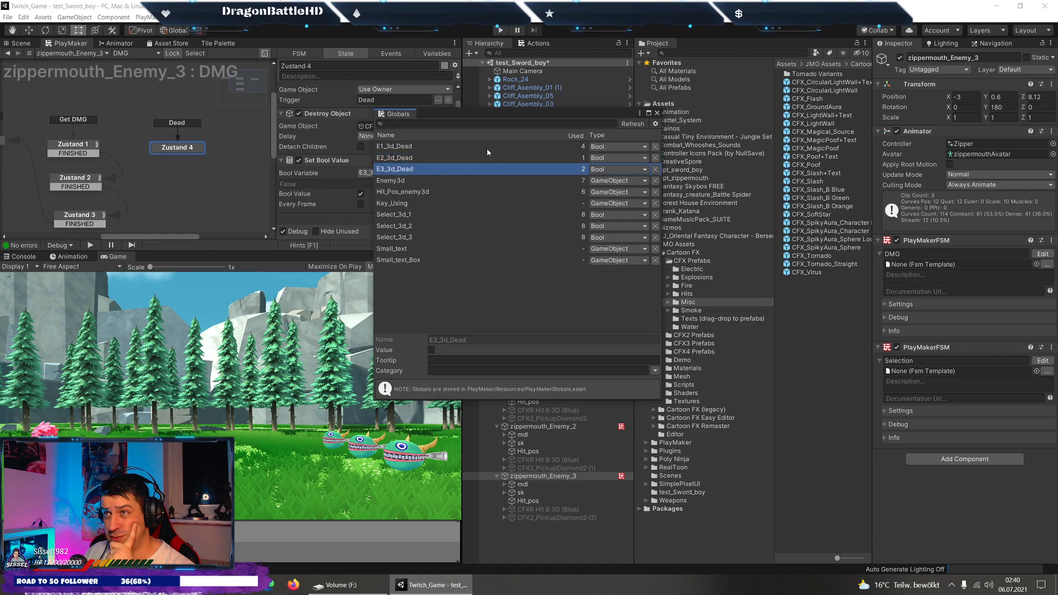
left_click(487, 147)
left_click(486, 169)
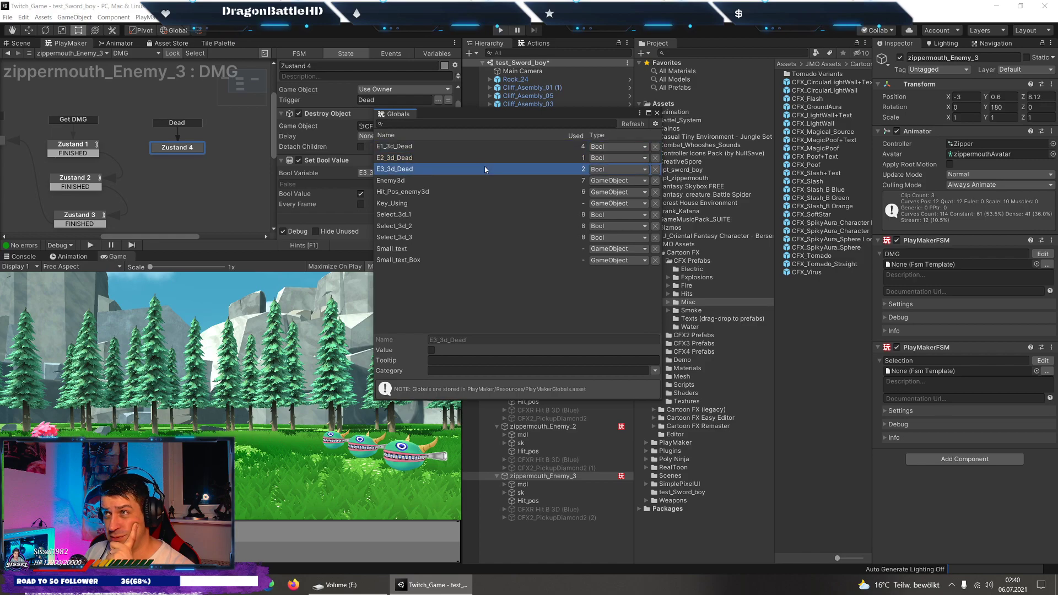
left_click(656, 113)
left_click(95, 151)
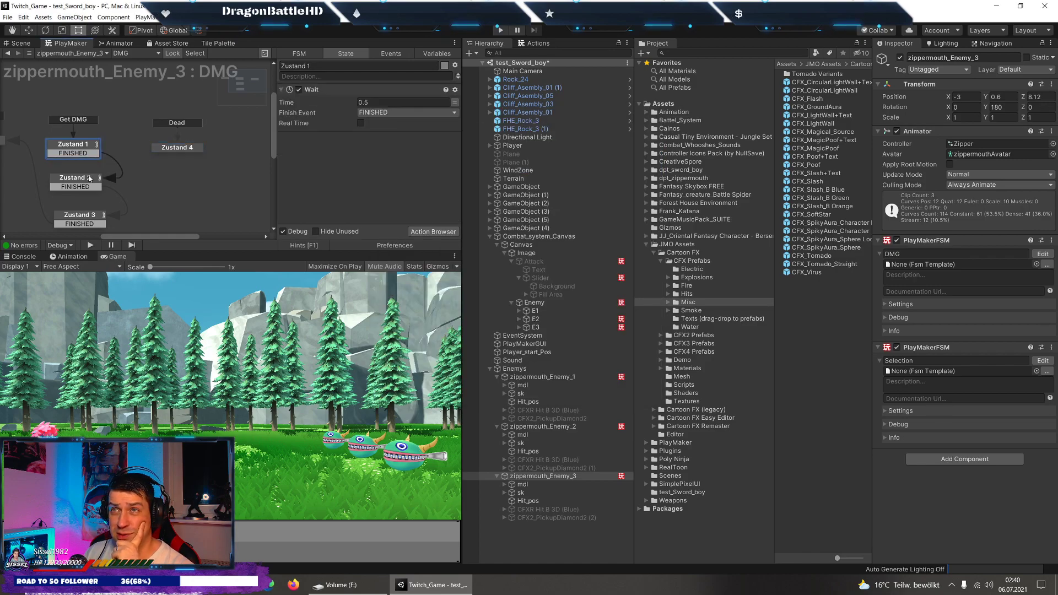
left_click(175, 149)
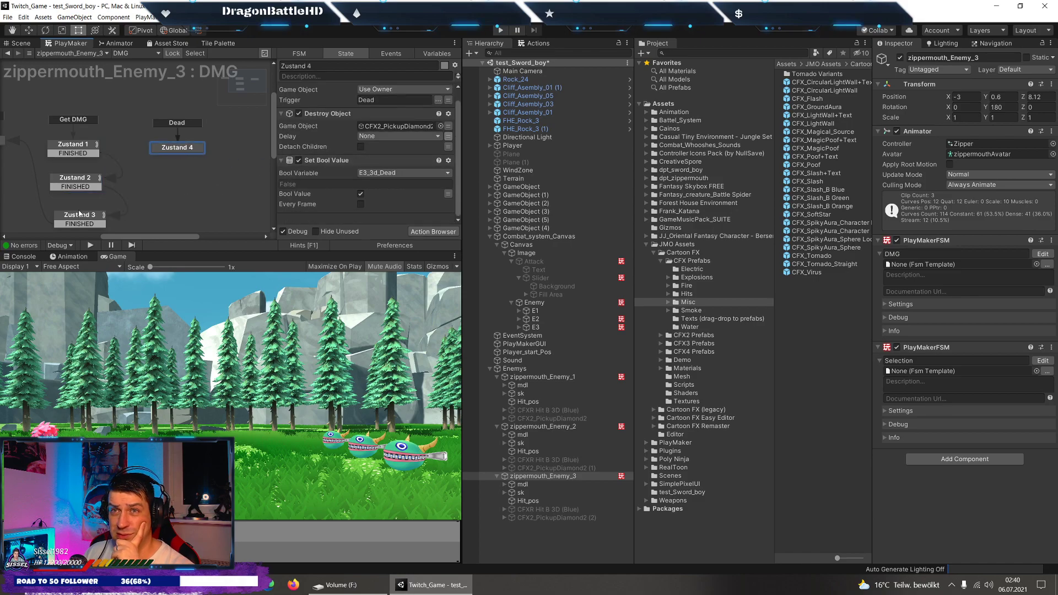
Move Zustand 4's E3_3d_Dead Set Bool Value above its Destroy Object action.
middle_click_drag(79, 214, 139, 218)
left_click(40, 144)
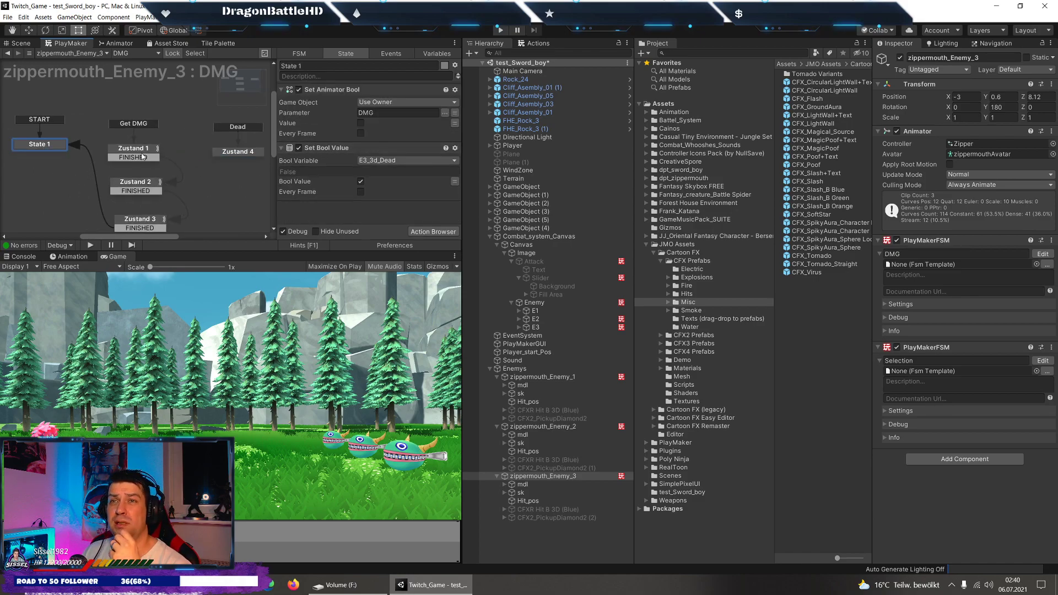
left_click(136, 182)
left_click(140, 219)
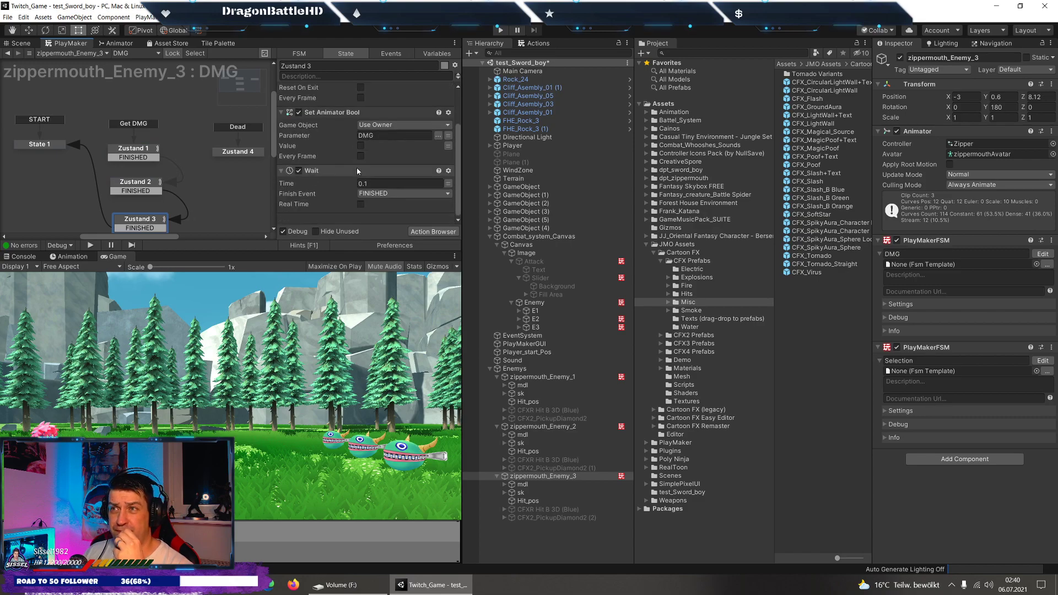
middle_click_drag(190, 213, 124, 173)
left_click(159, 112)
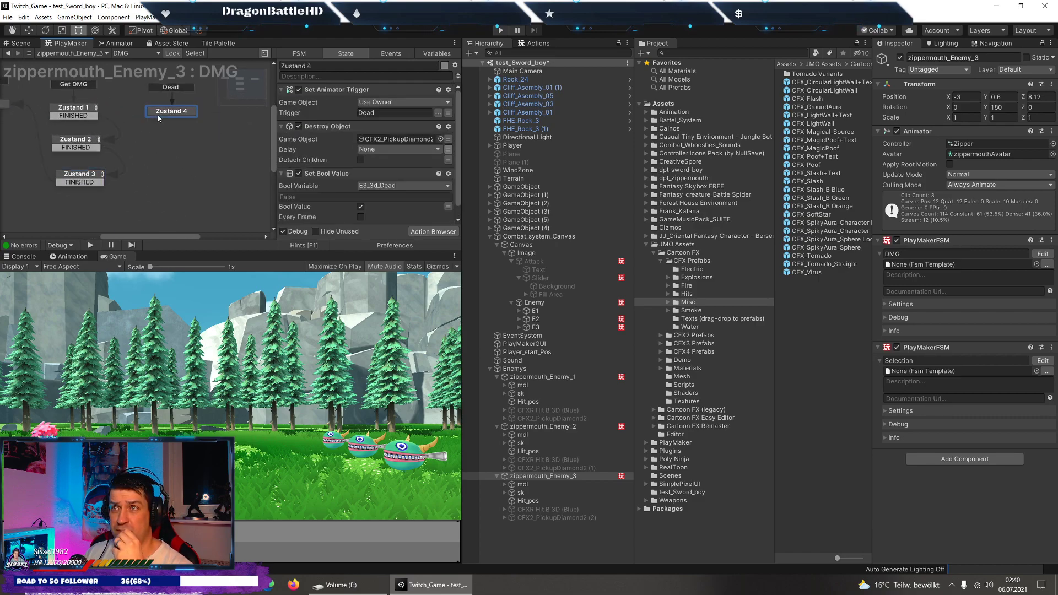
scroll(353, 151, "down", 1)
left_click_drag(332, 161, 328, 126)
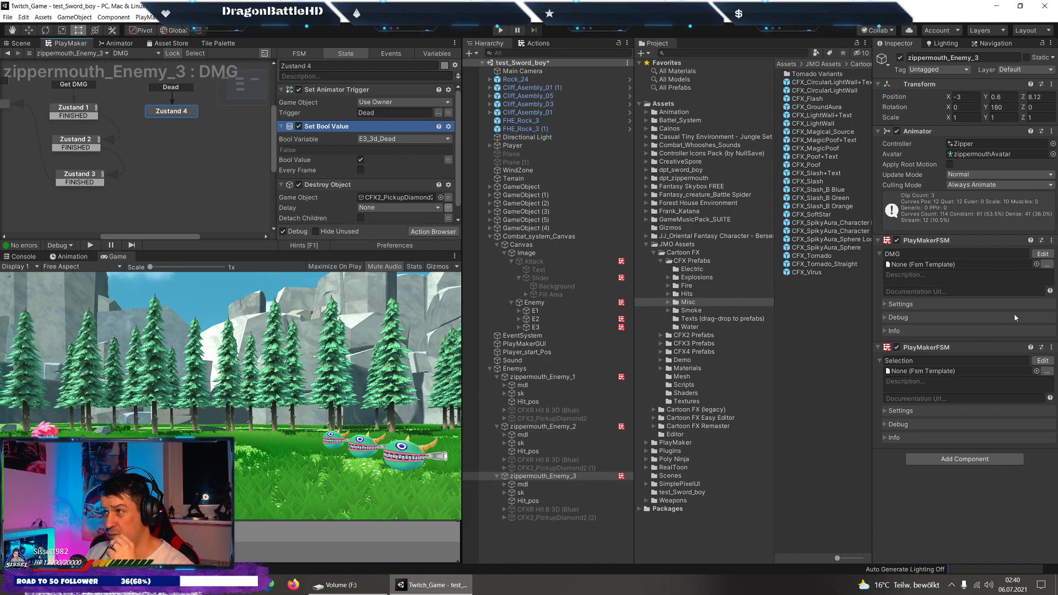
Review the Bool All True checks in Enemy_3's Selection FSM across State 1 and Zustand 1.
left_click(1042, 361)
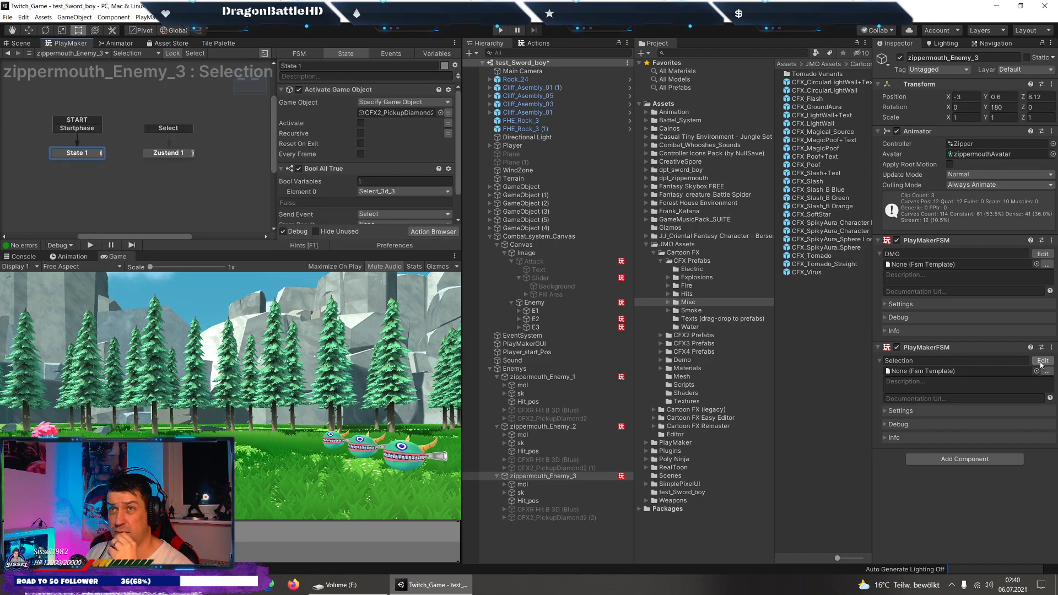
scroll(404, 147, "down", 3)
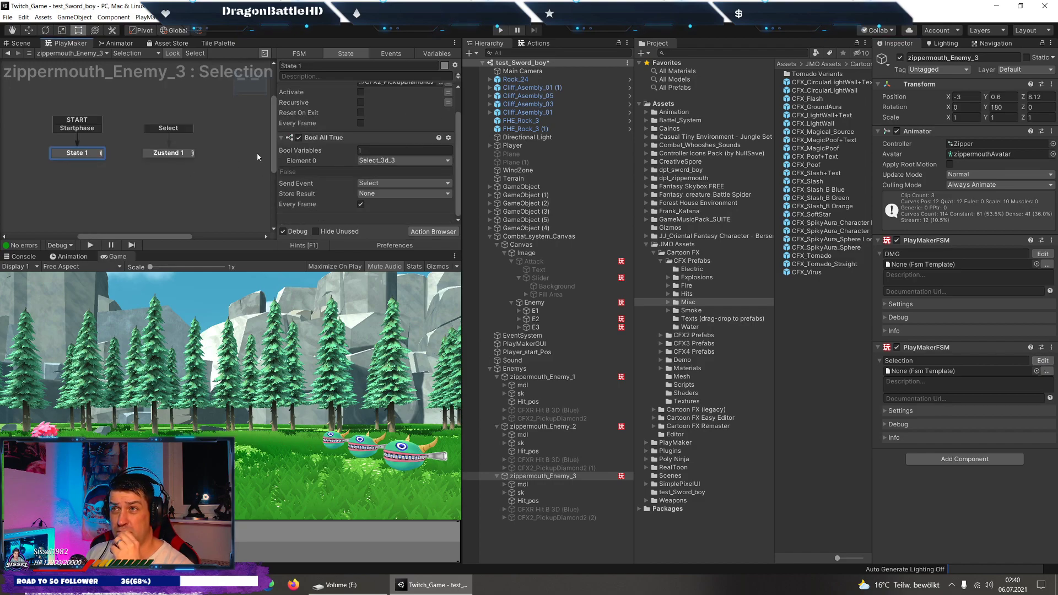
left_click(320, 137)
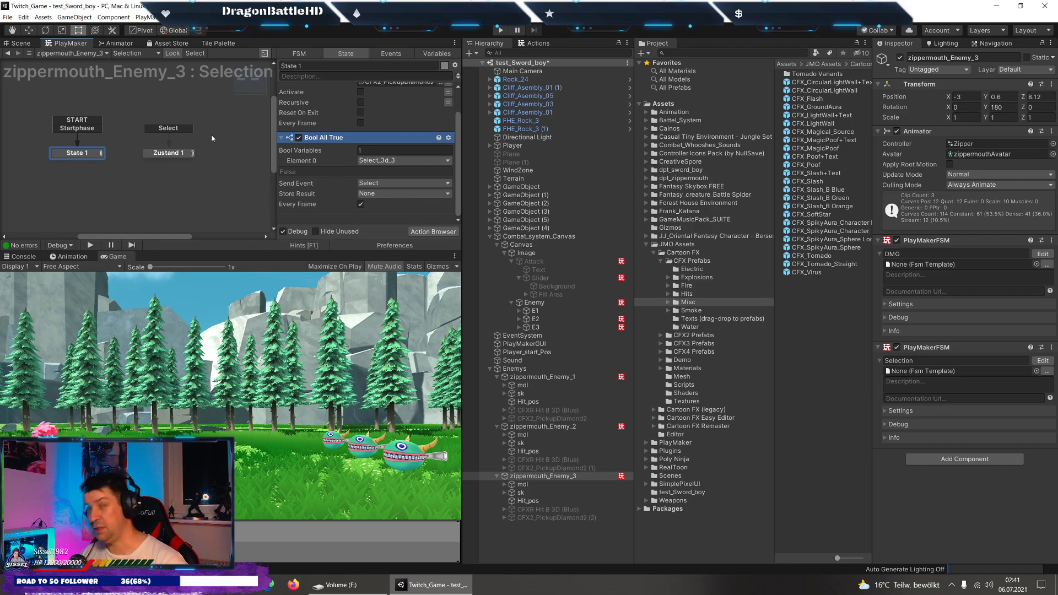
left_click(190, 153)
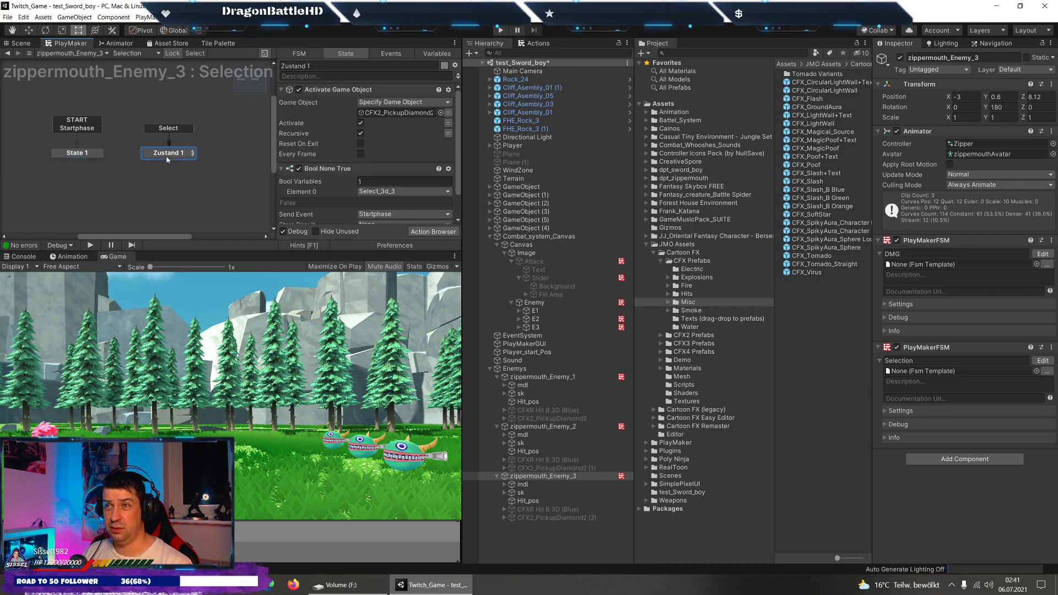
left_click(88, 154)
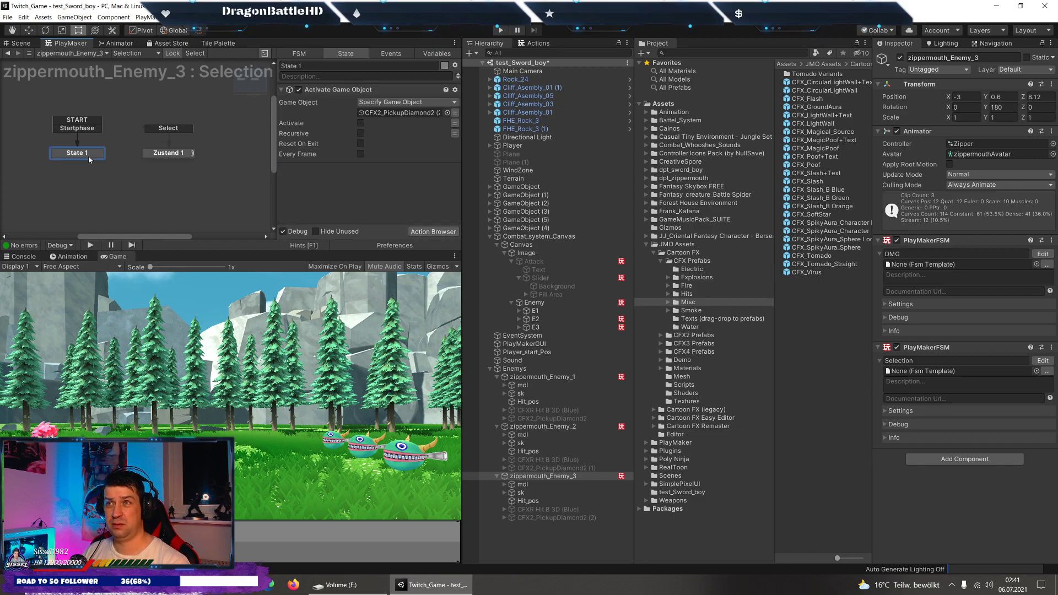
left_click(156, 153)
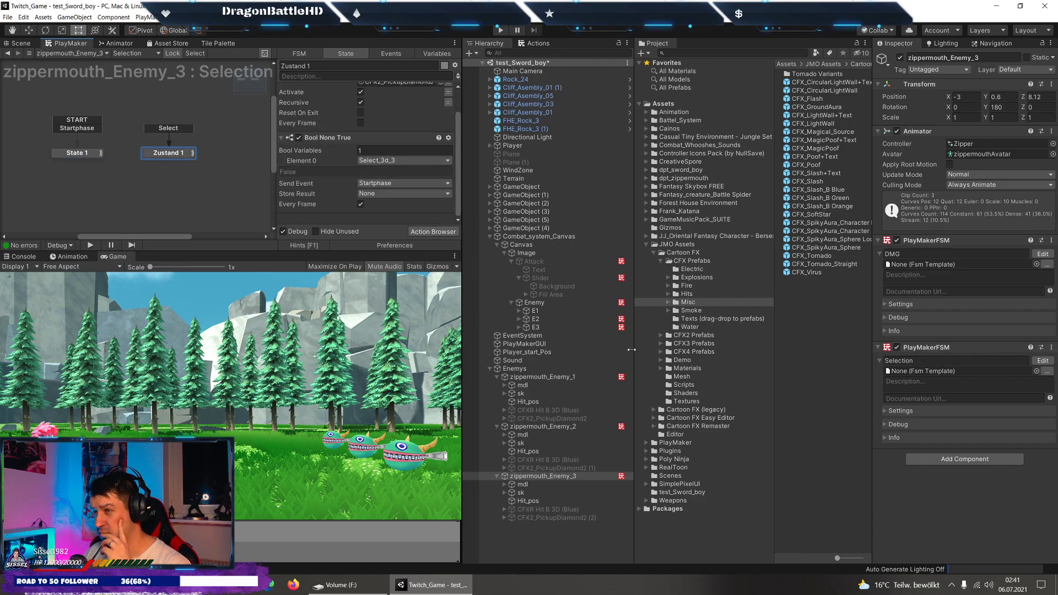
Confirm Enemy_2's DMG FSM Zustand 4 sets E2_3d_Dead, then bring up the PlayMaker menu.
left_click(552, 427)
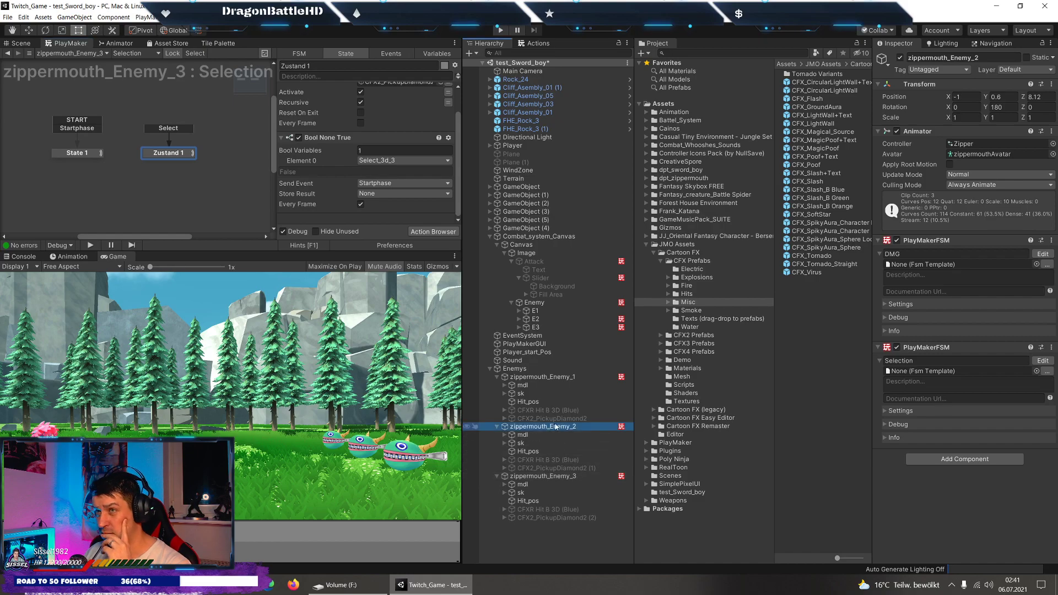
left_click(1043, 254)
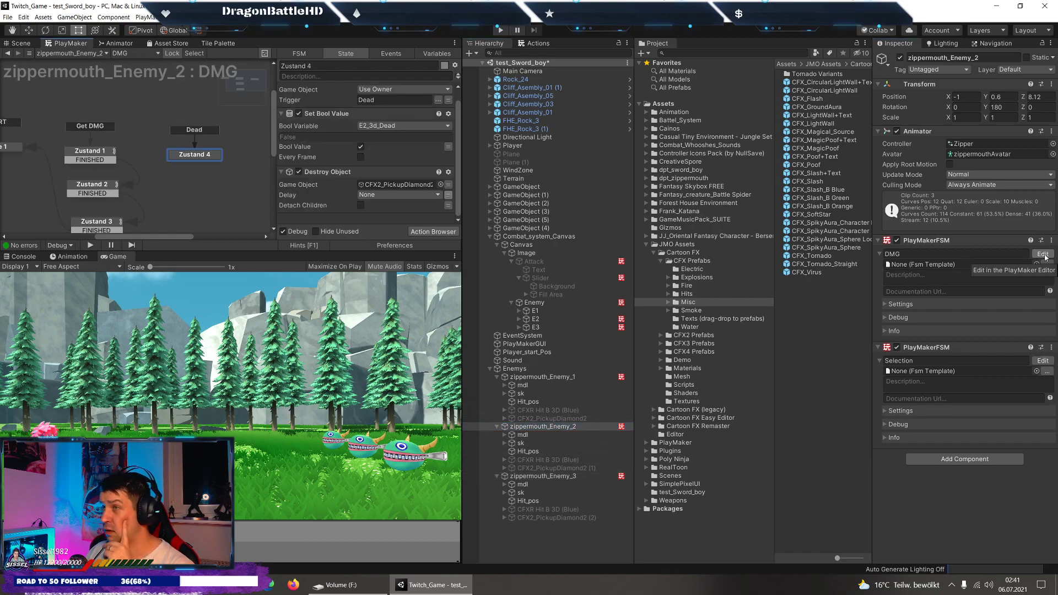
scroll(375, 177, "up", 1)
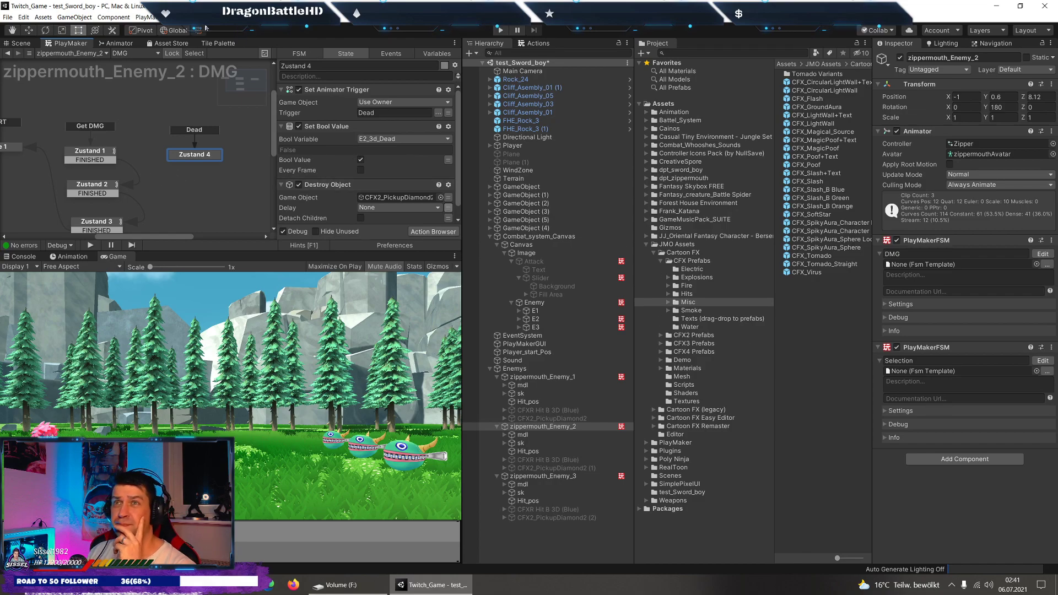
left_click(146, 17)
left_click(146, 17)
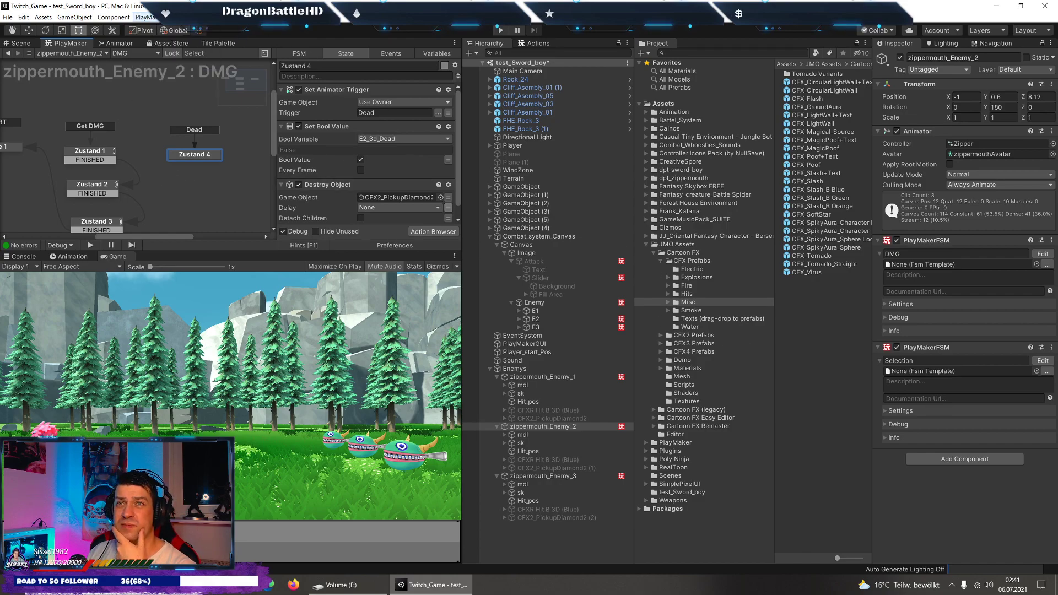
left_click(146, 17)
Open the Enemy object's Button E1-E3 / Settings FSM and review Zustand 4 and Zustand 2.
mouse_move(169, 37)
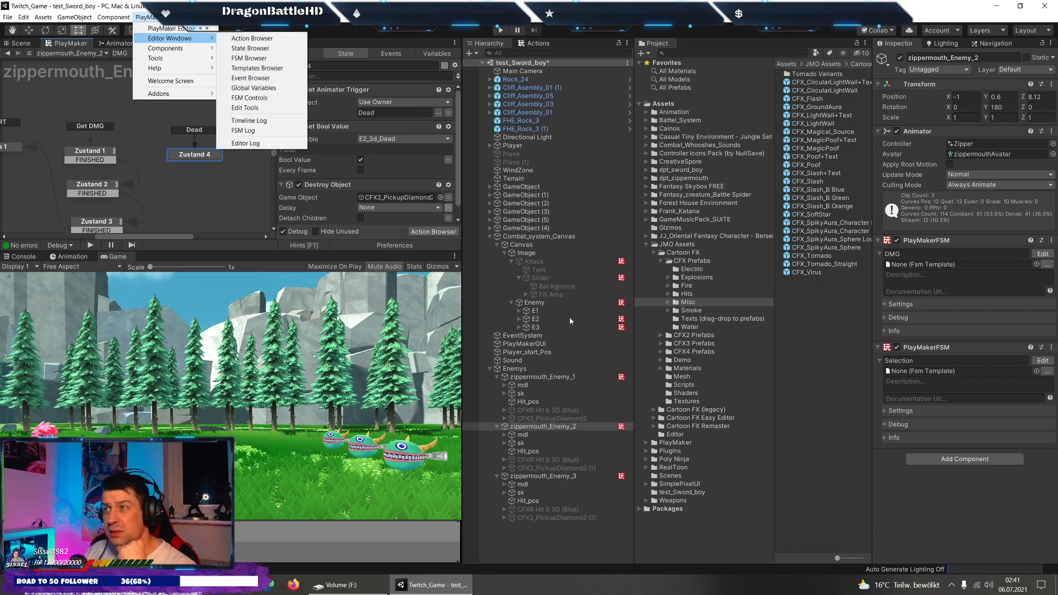
left_click(526, 253)
left_click(534, 302)
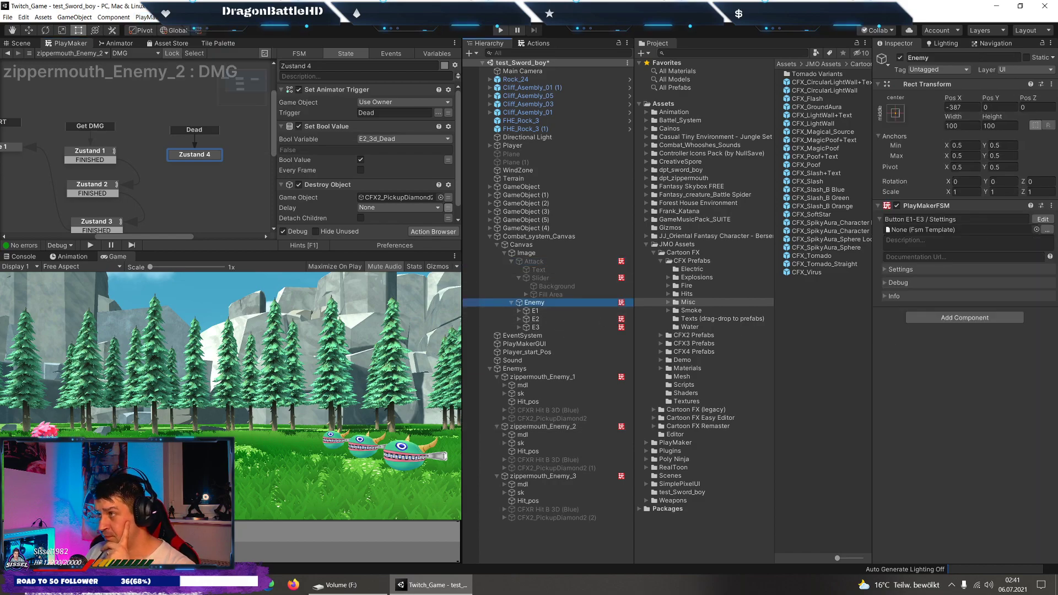
left_click(1043, 219)
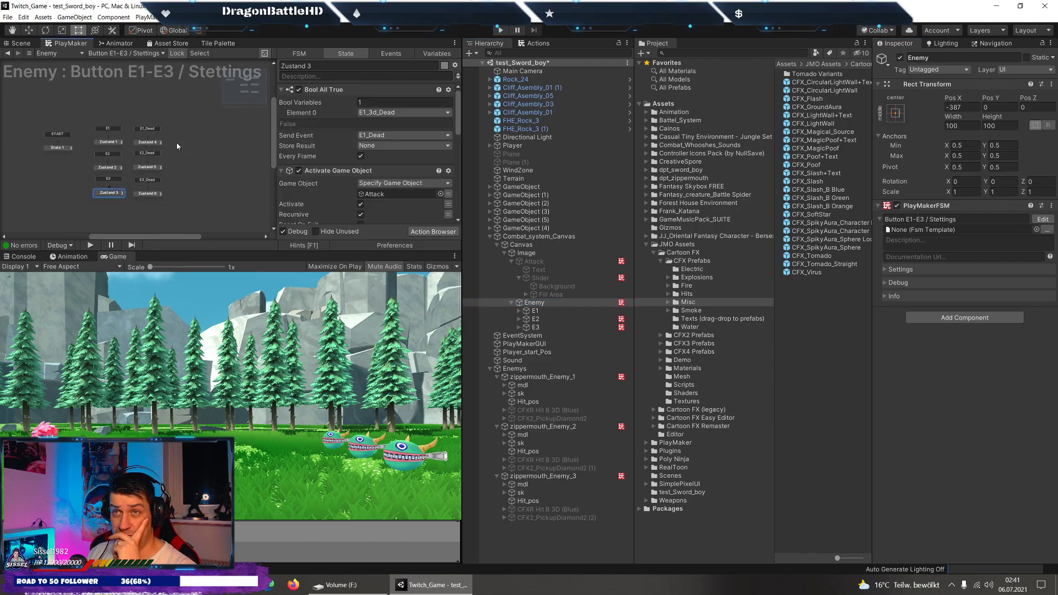
left_click(149, 142)
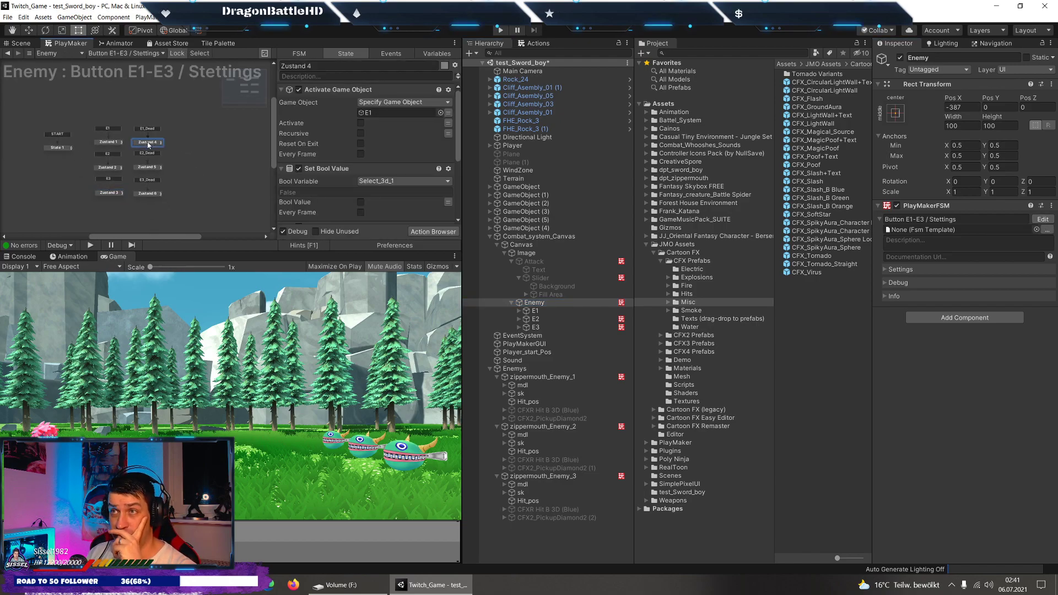
left_click(108, 167)
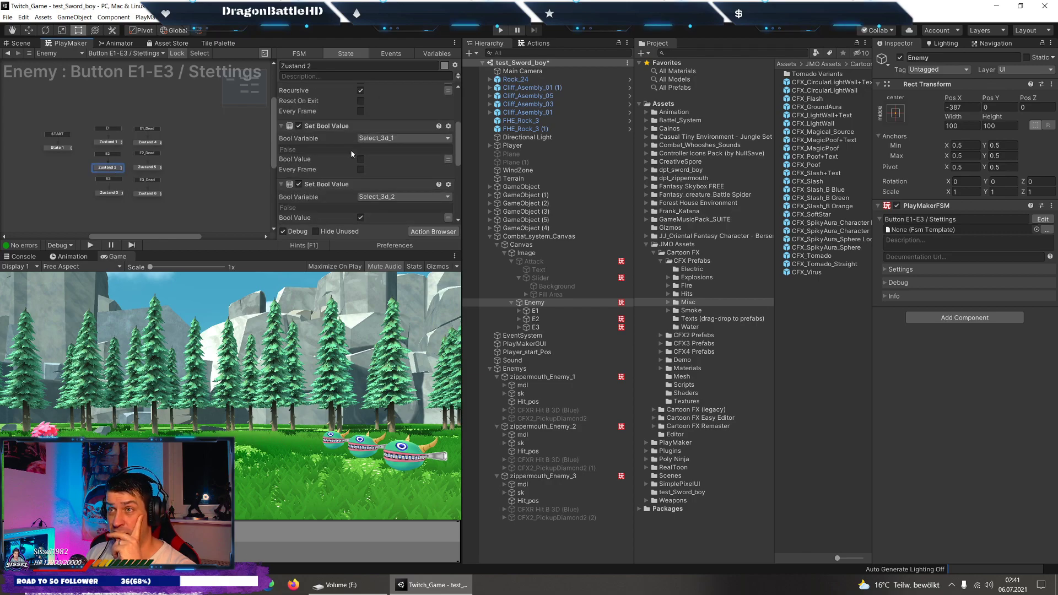
scroll(405, 185, "down", 3)
scroll(404, 184, "up", 3)
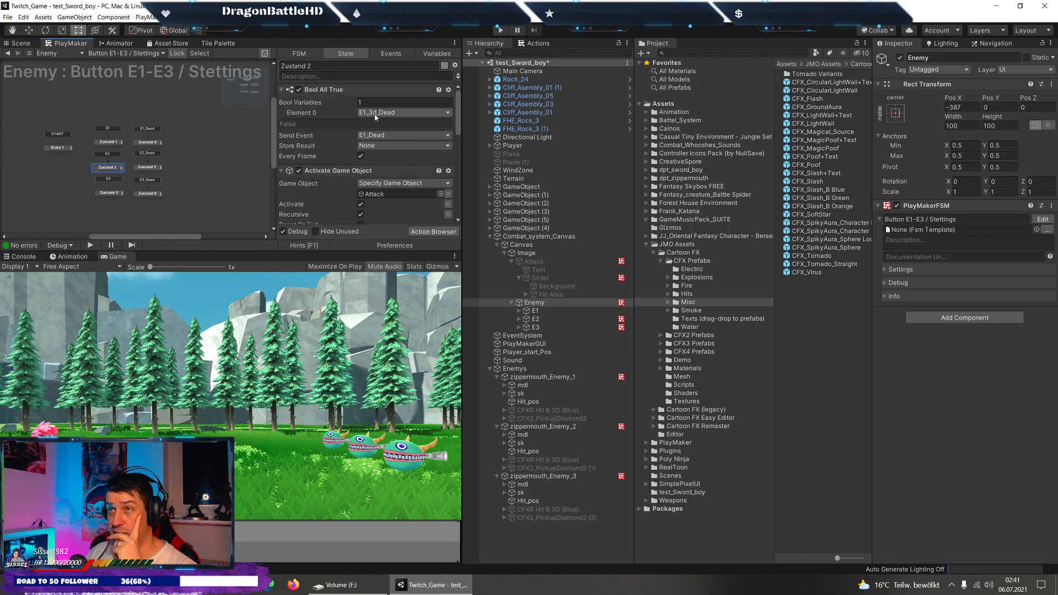
Set Bool All True Element 0 to E2_3d_Dead in Zustand 2 and E3_3d_Dead in Zustand 3.
left_click(397, 113)
mouse_move(396, 136)
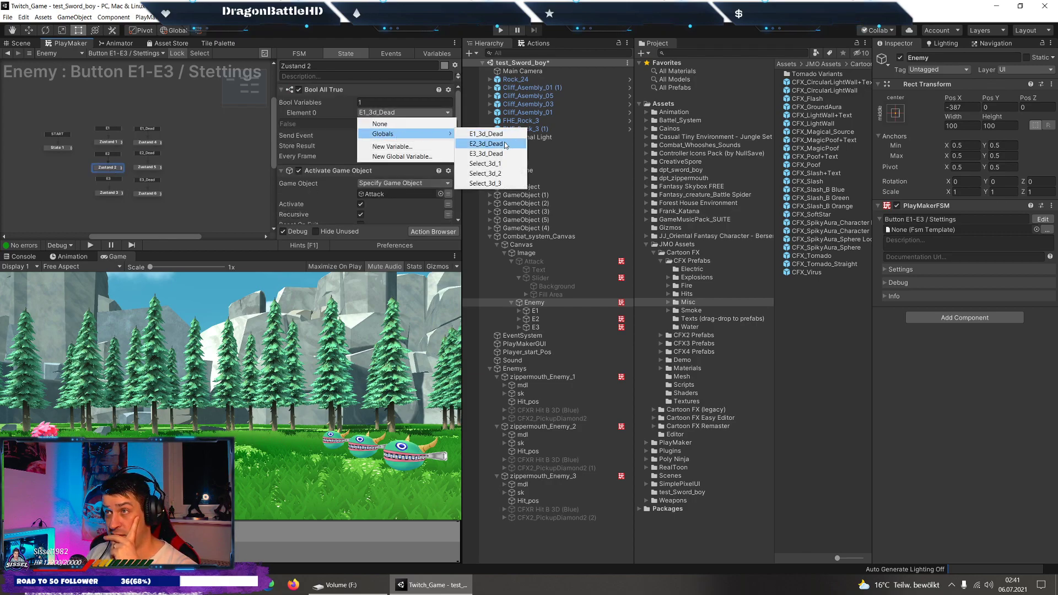
left_click(482, 144)
left_click(103, 194)
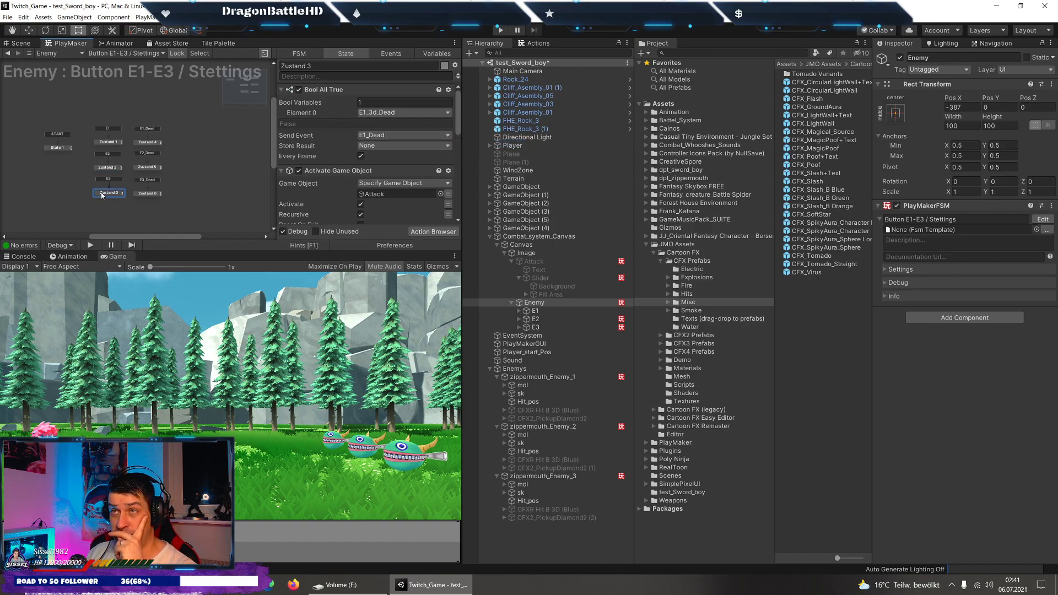
left_click(402, 112)
mouse_move(396, 134)
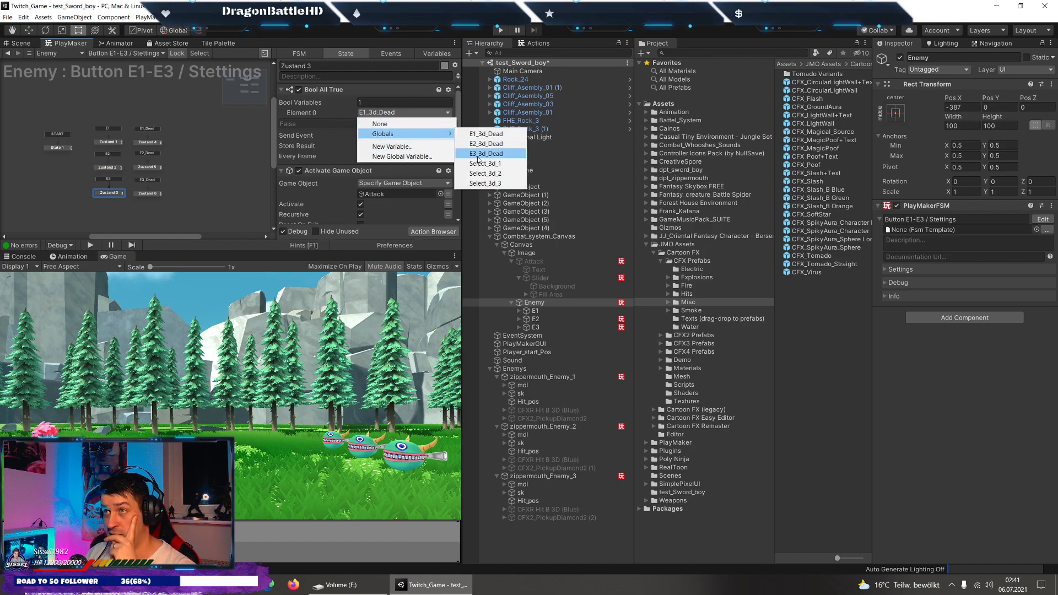
left_click(478, 153)
left_click(147, 194)
scroll(296, 159, "down", 2)
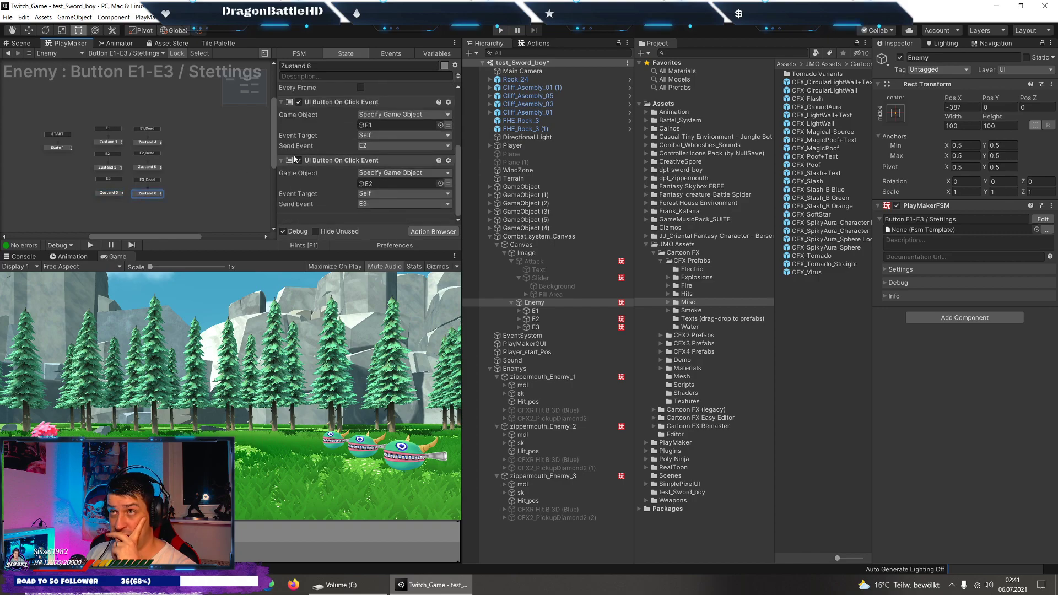
scroll(295, 160, "up", 3)
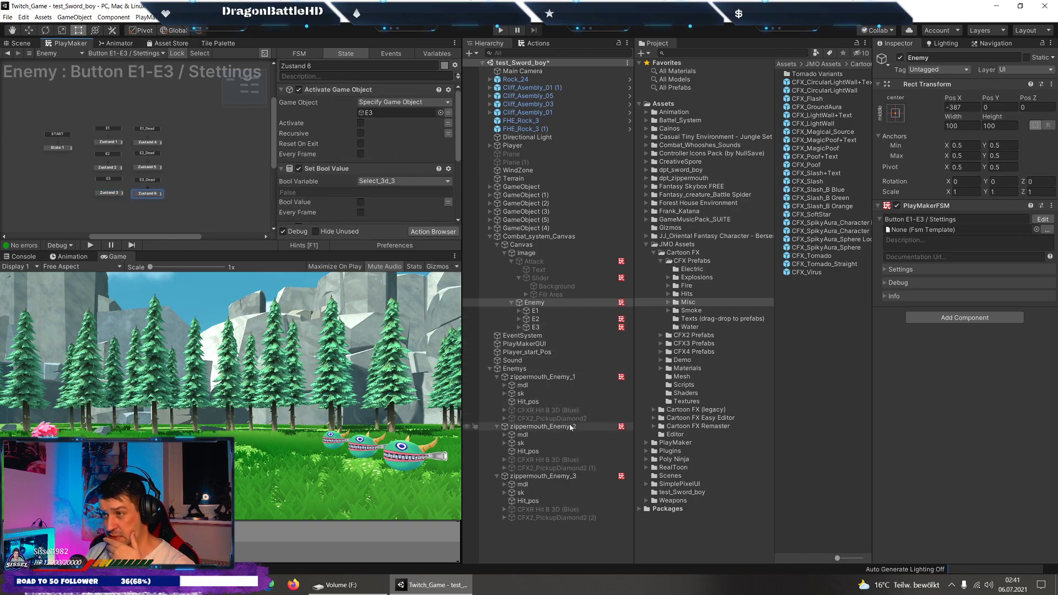
left_click(141, 18)
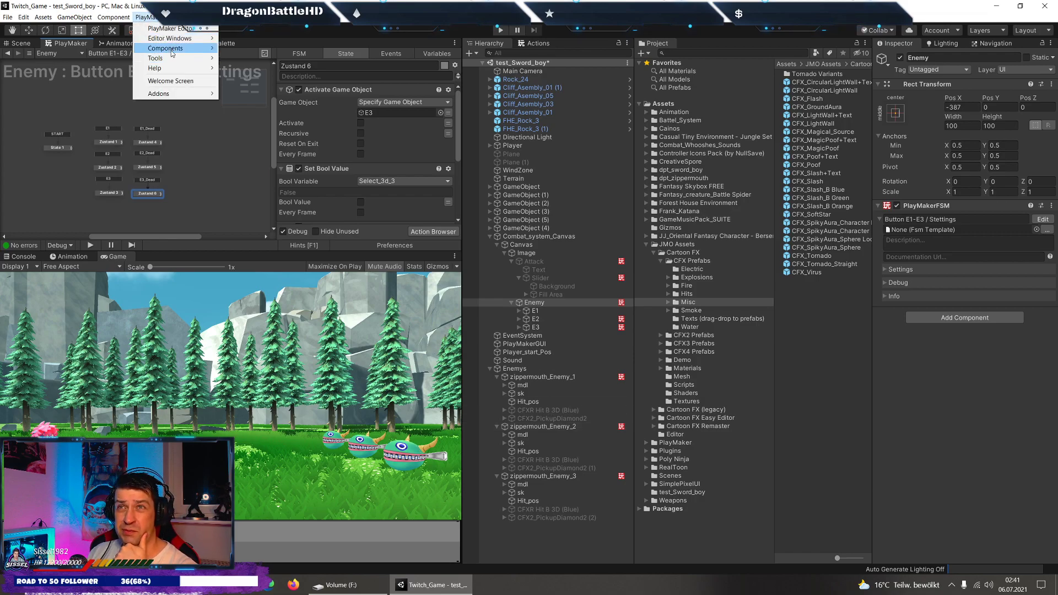
In Global Variables, find where E3_3d_Dead is used and jump to Enemy_3's DMG FSM.
mouse_move(172, 39)
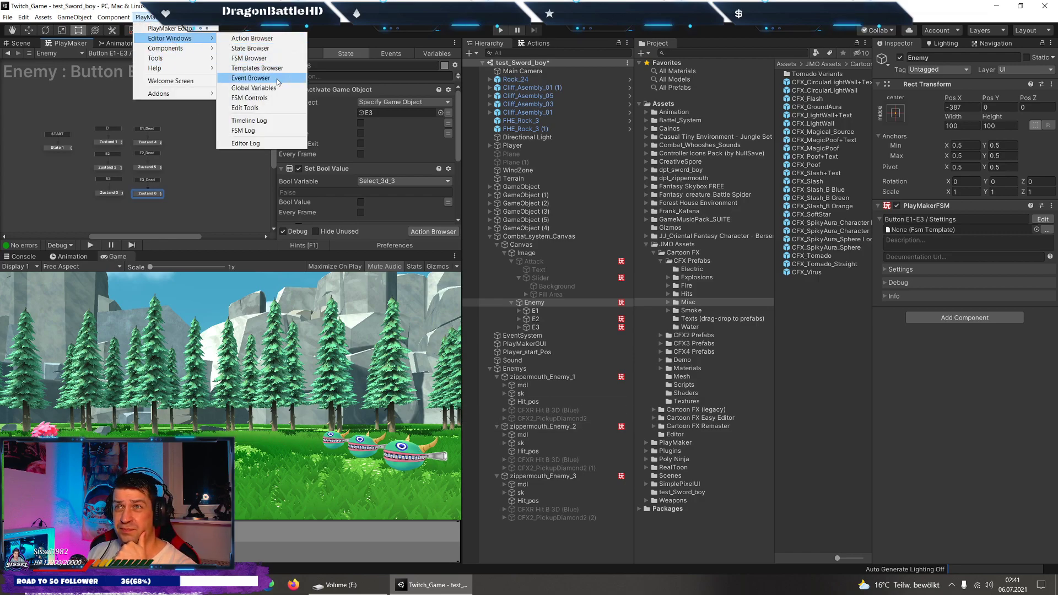
left_click(257, 87)
left_click(466, 158)
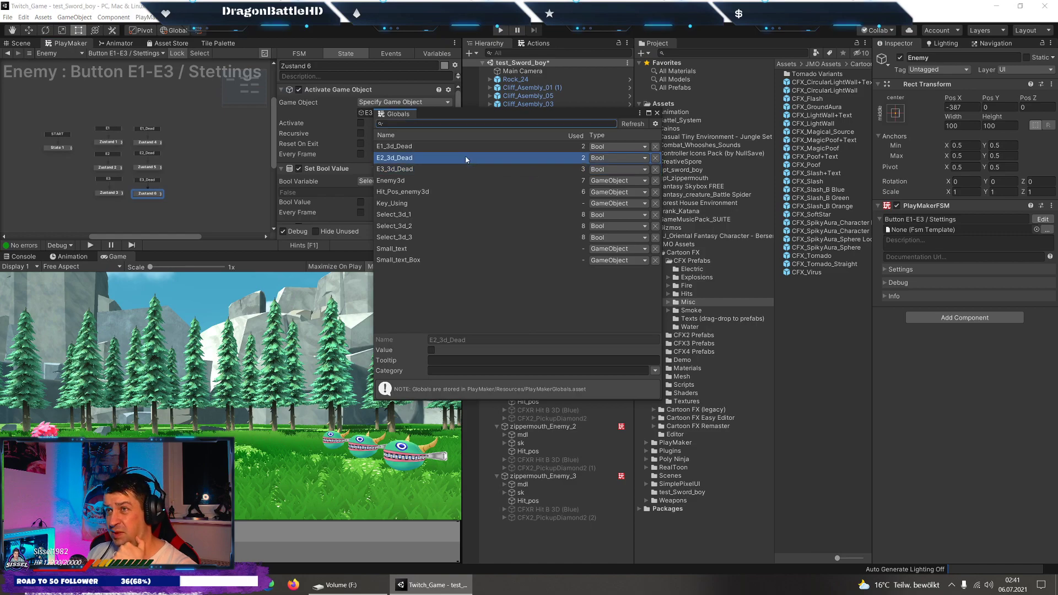
left_click(461, 148)
left_click(467, 169)
left_click(467, 168)
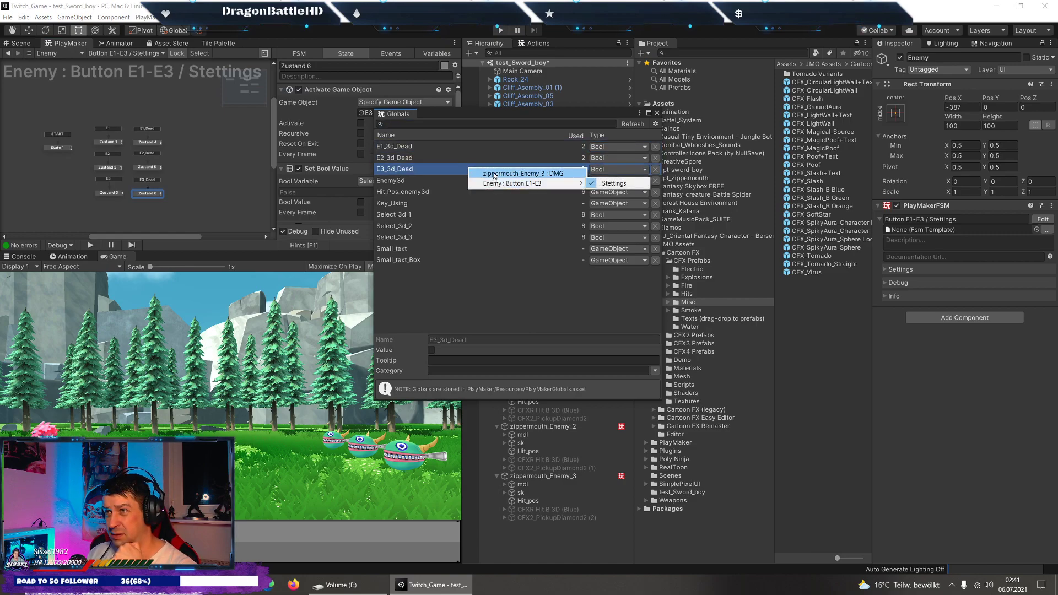
left_click(492, 174)
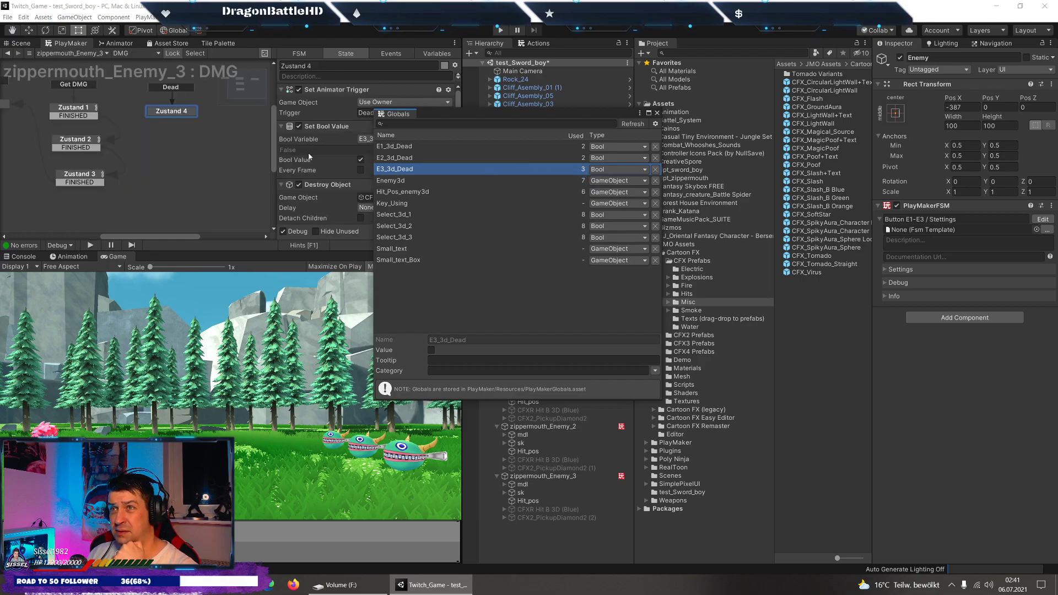
Check the E3_3d_Dead Set Bool Value in Zustand 4 and close the Globals window.
left_click_drag(395, 121, 529, 115)
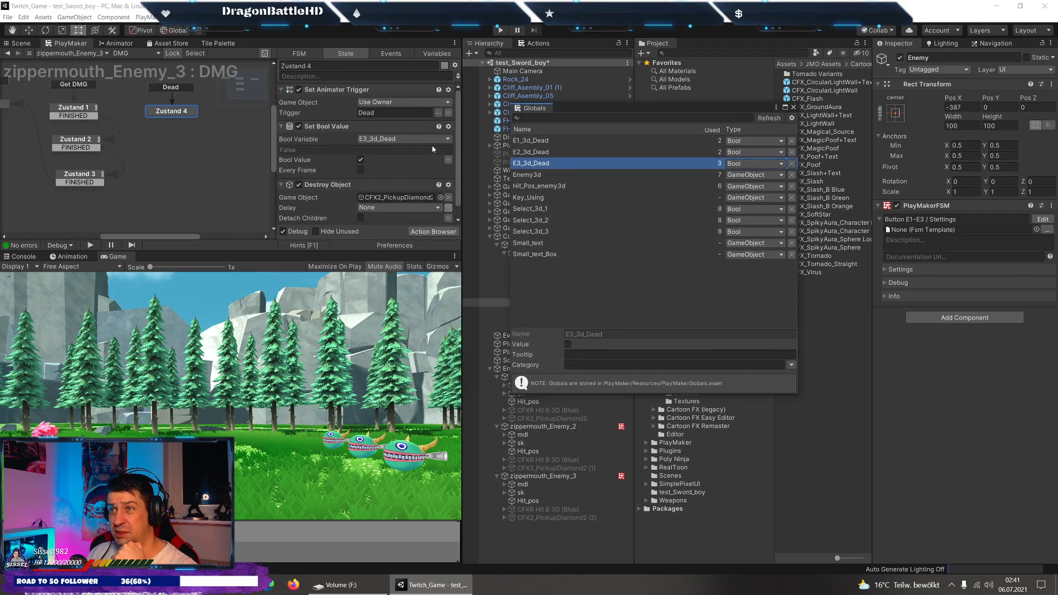
scroll(431, 147, "down", 1)
scroll(431, 147, "up", 1)
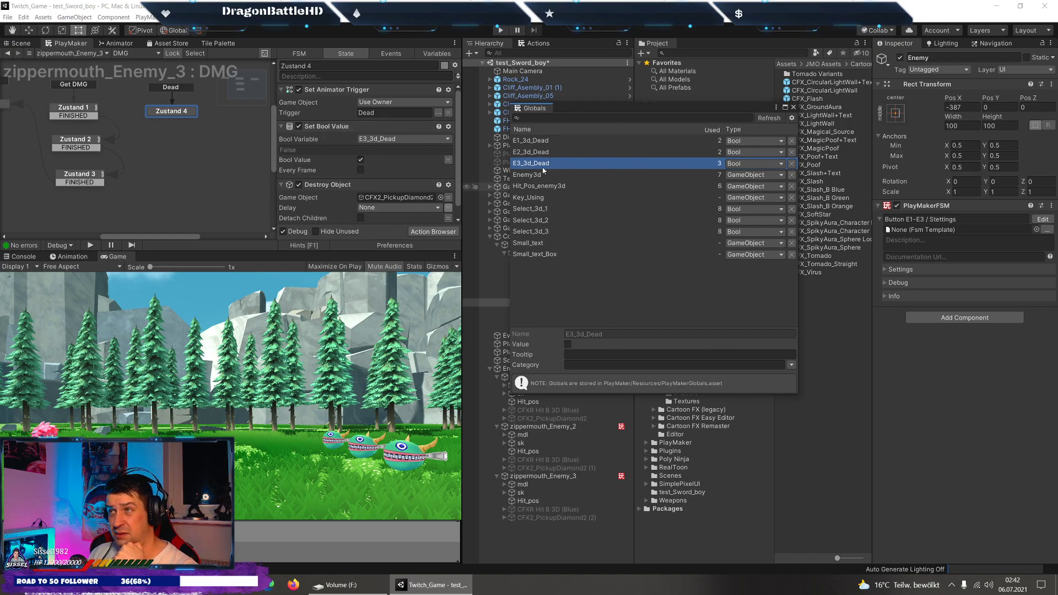
left_click(357, 128)
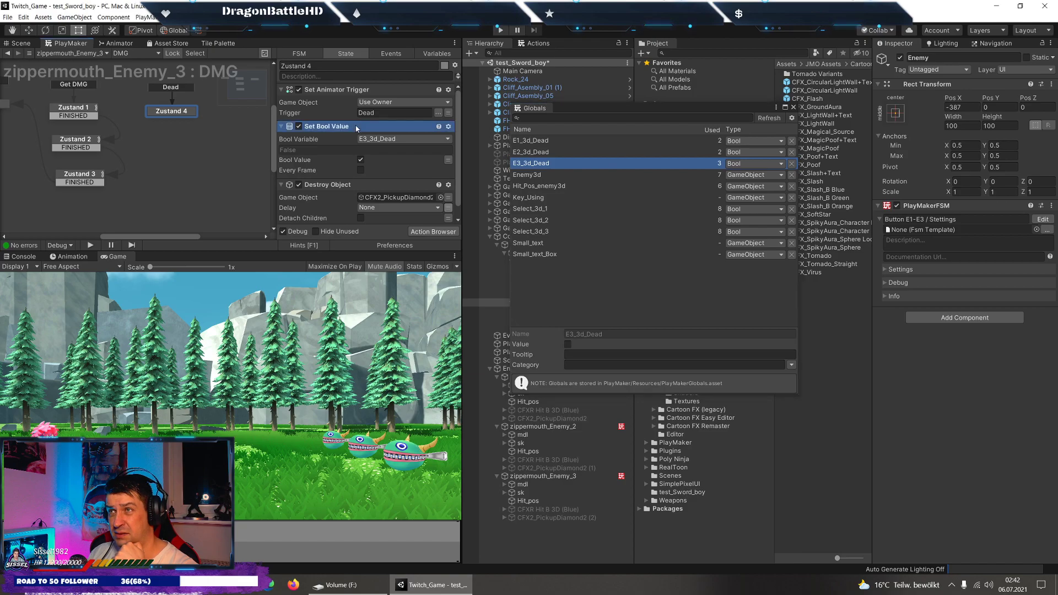
left_click(793, 108)
scroll(436, 164, "down", 1)
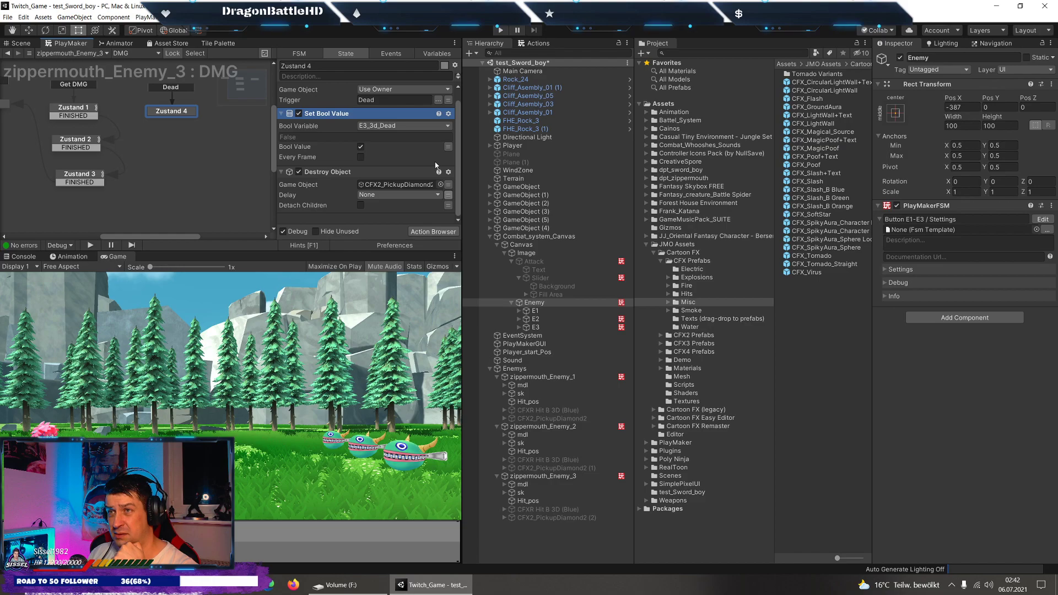
scroll(436, 164, "up", 1)
Save the test_Sword_boy scene and enter Play mode.
left_click(8, 17)
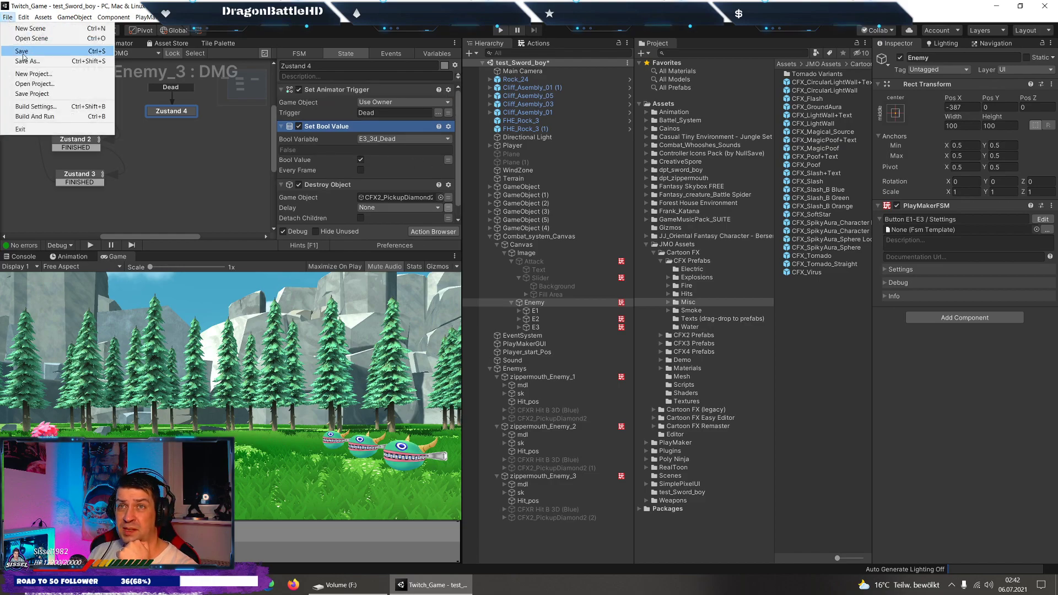
left_click(22, 51)
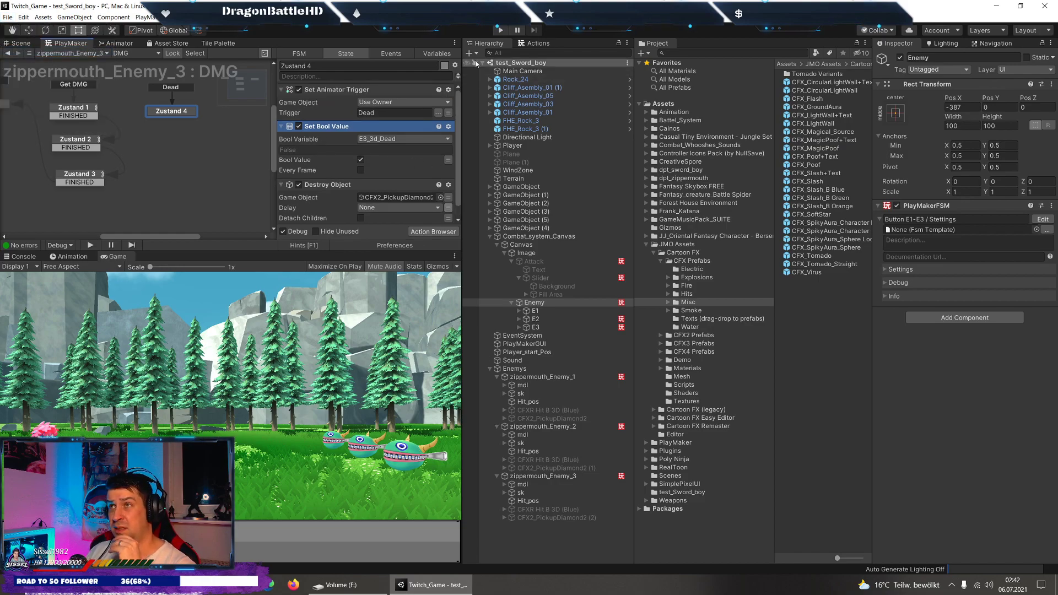
left_click(504, 29)
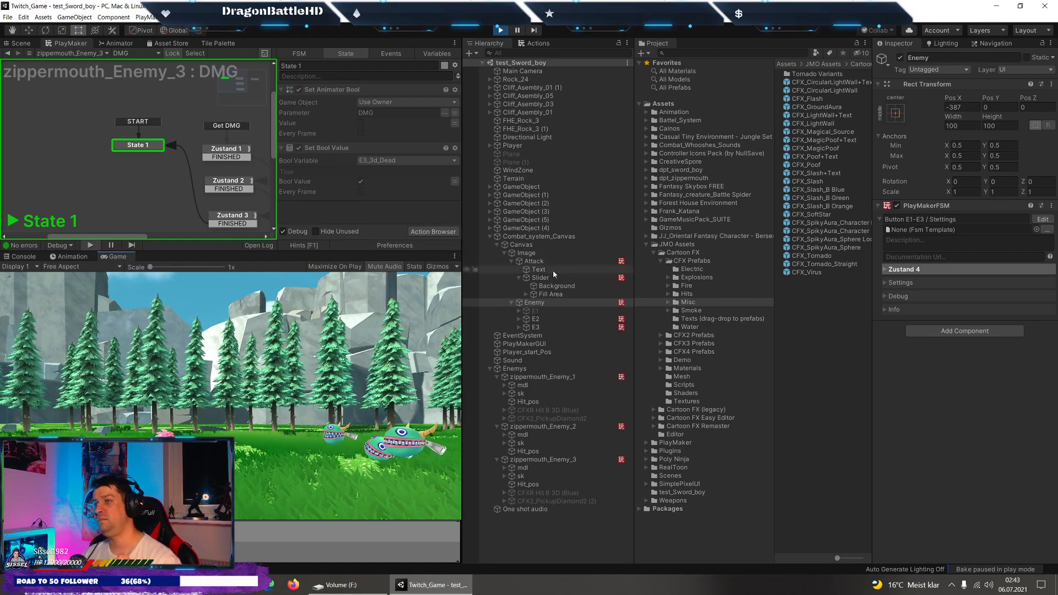
Watch the Enemy button's Settings FSM live during play and review Zustand 3's actions.
left_click(1043, 218)
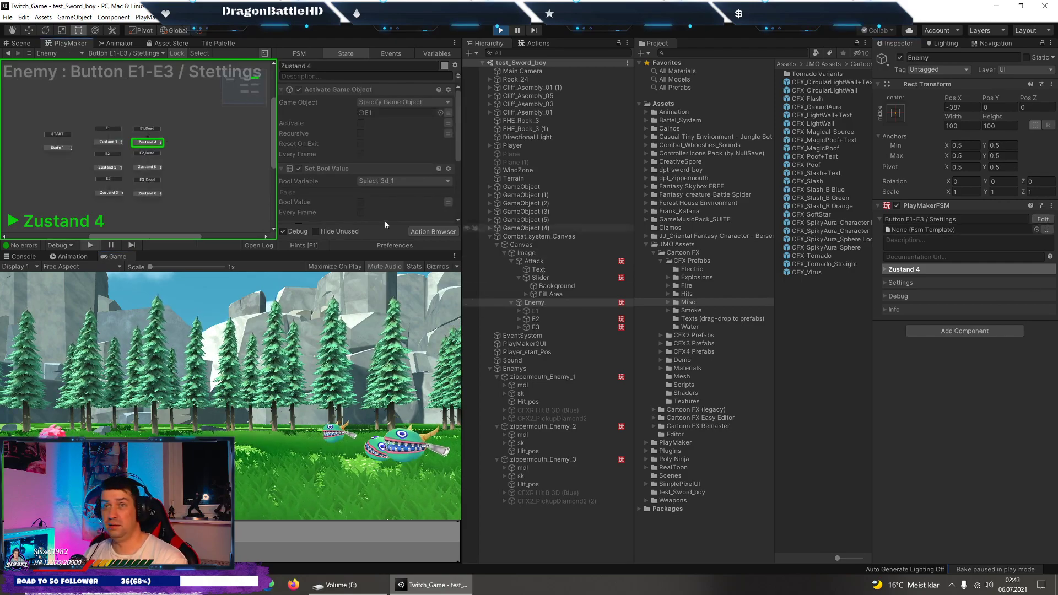
scroll(398, 161, "down", 3)
scroll(397, 161, "down", 2)
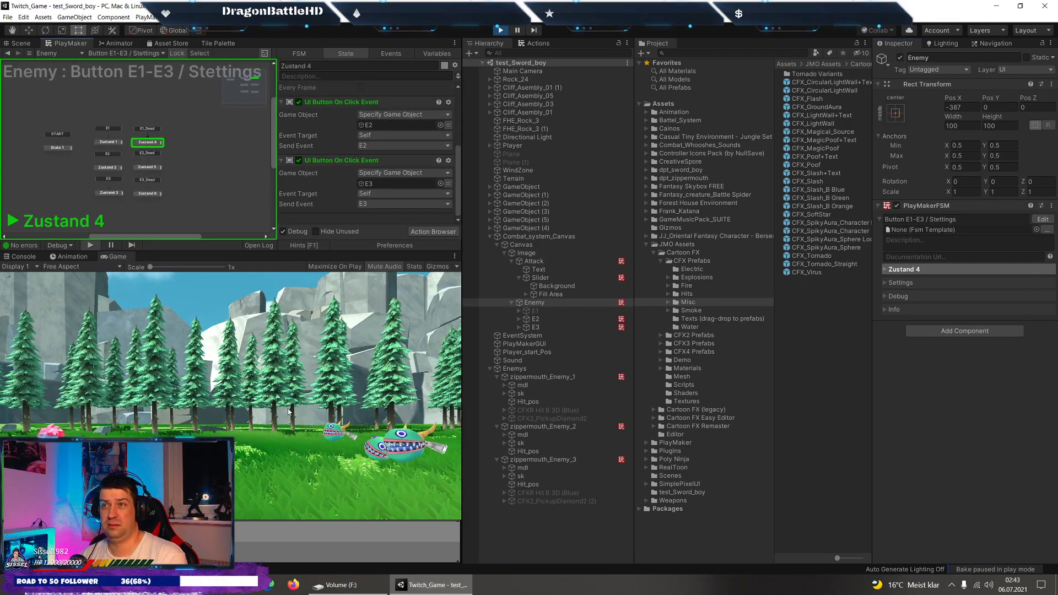
scroll(375, 170, "up", 1)
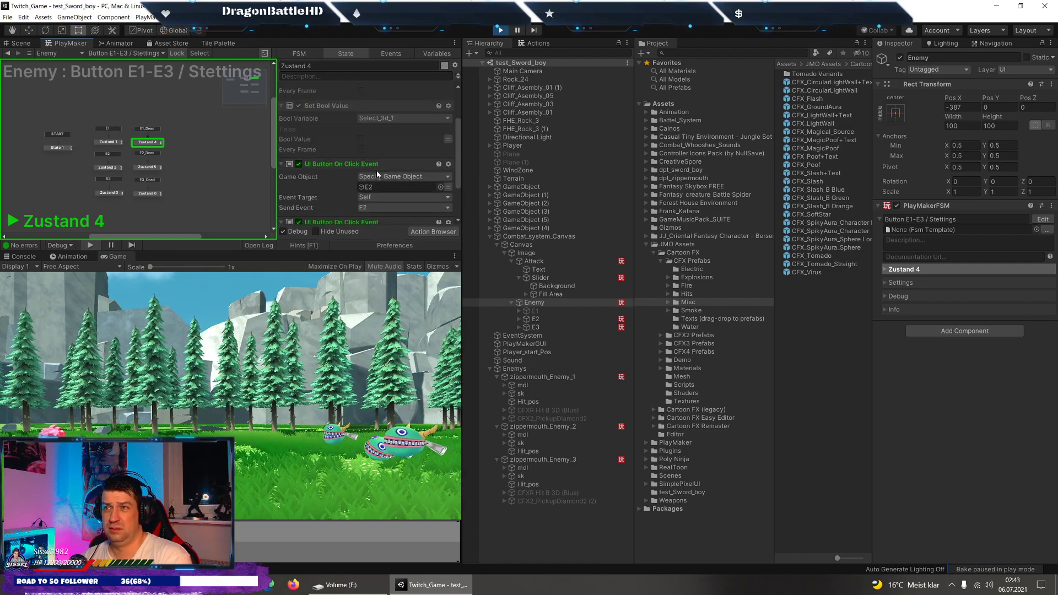
scroll(361, 173, "up", 1)
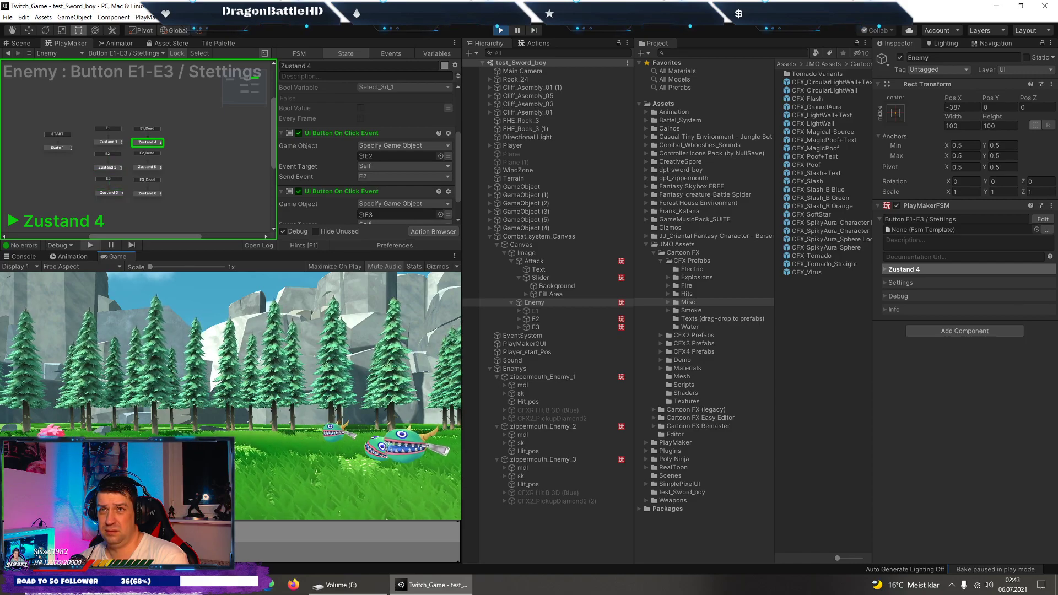
left_click(123, 195)
scroll(365, 176, "down", 2)
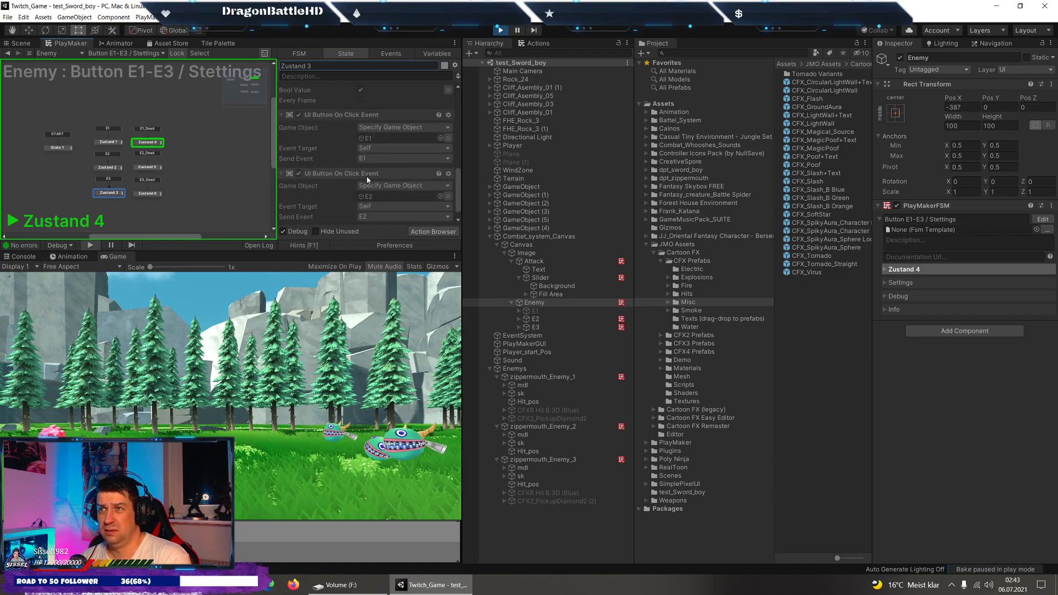
scroll(363, 198, "down", 1)
scroll(363, 221, "down", 3)
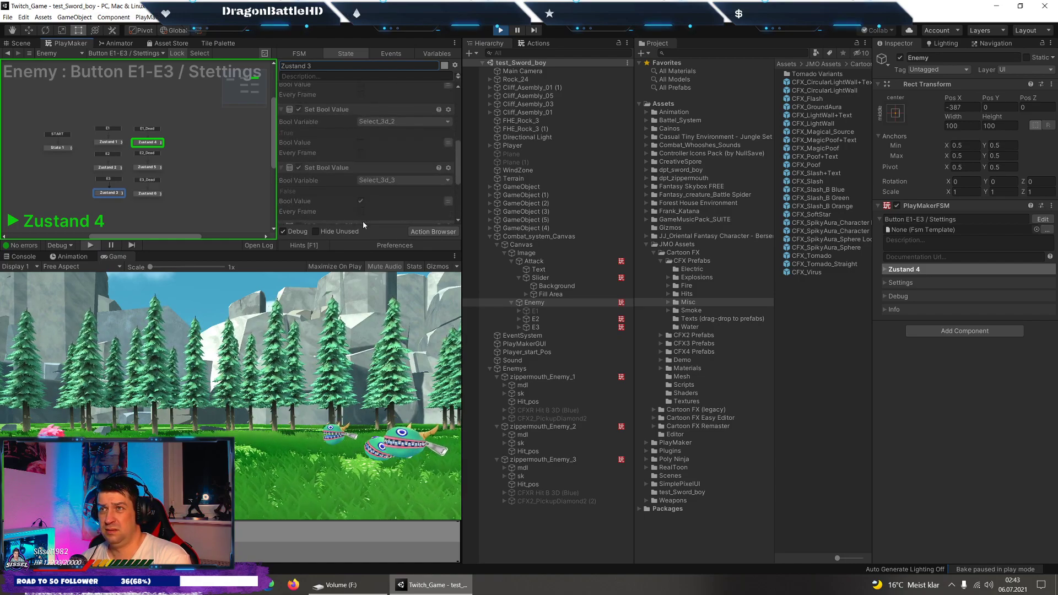
scroll(362, 221, "up", 1)
scroll(362, 220, "up", 1)
scroll(363, 220, "up", 1)
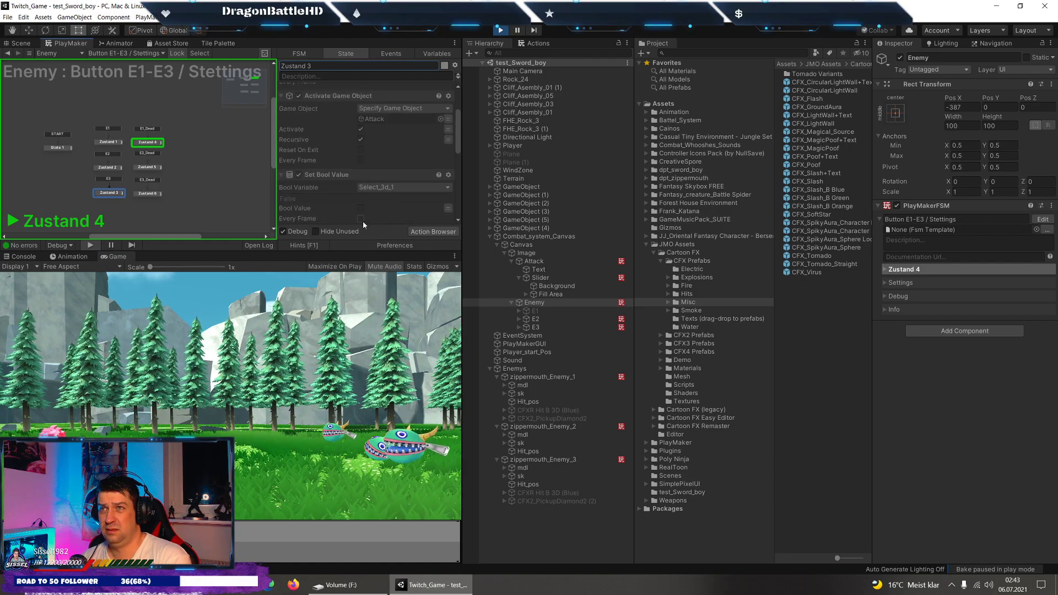
scroll(362, 220, "up", 2)
scroll(362, 220, "down", 2)
Stop play and make Zustand 3's Bool All True send the E3_Dead event.
scroll(362, 221, "down", 1)
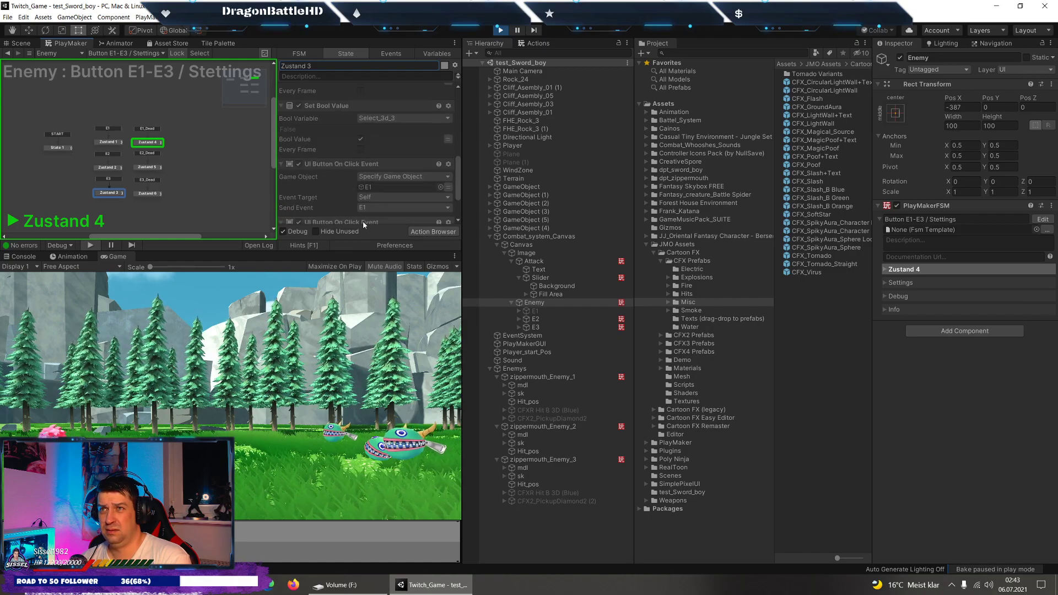
scroll(363, 221, "down", 1)
scroll(363, 220, "up", 2)
scroll(362, 221, "up", 1)
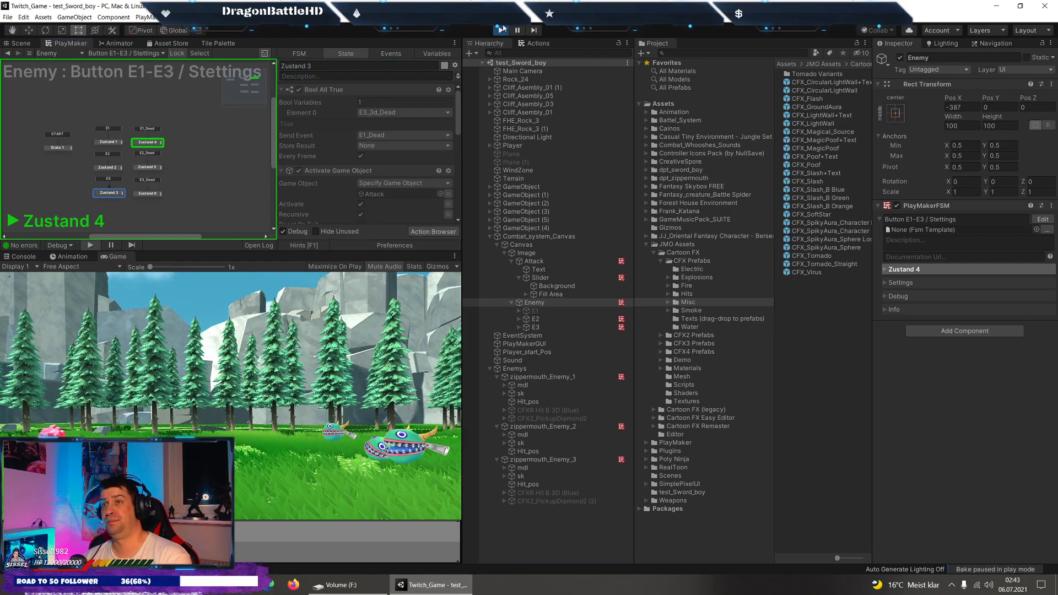
key("ctrl+p")
left_click(384, 135)
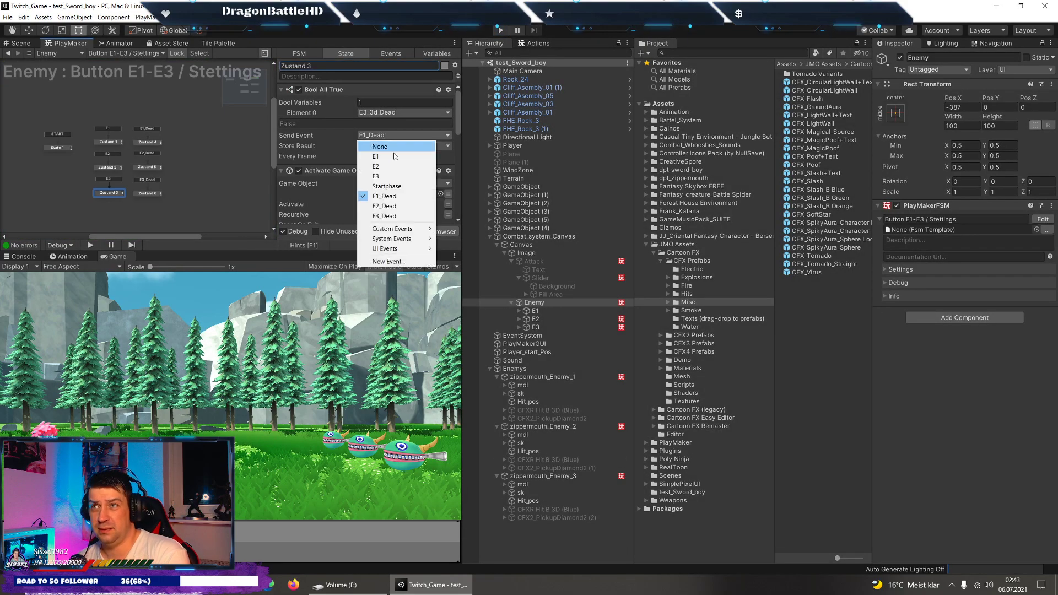
left_click(386, 216)
Make Zustand 2's Bool All True send E2_Dead, then run the game.
left_click(106, 169)
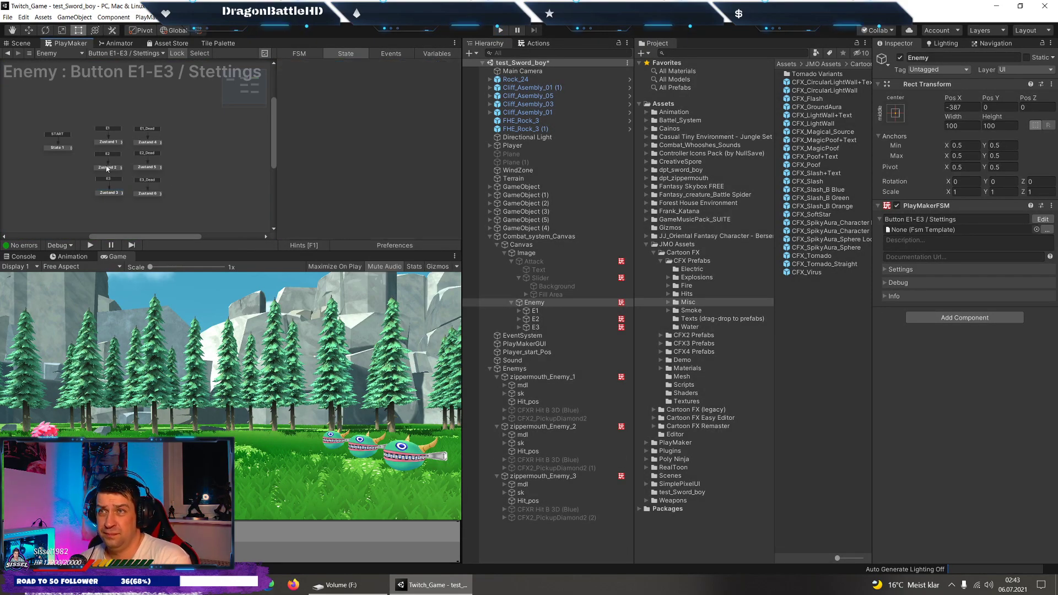
left_click(121, 168)
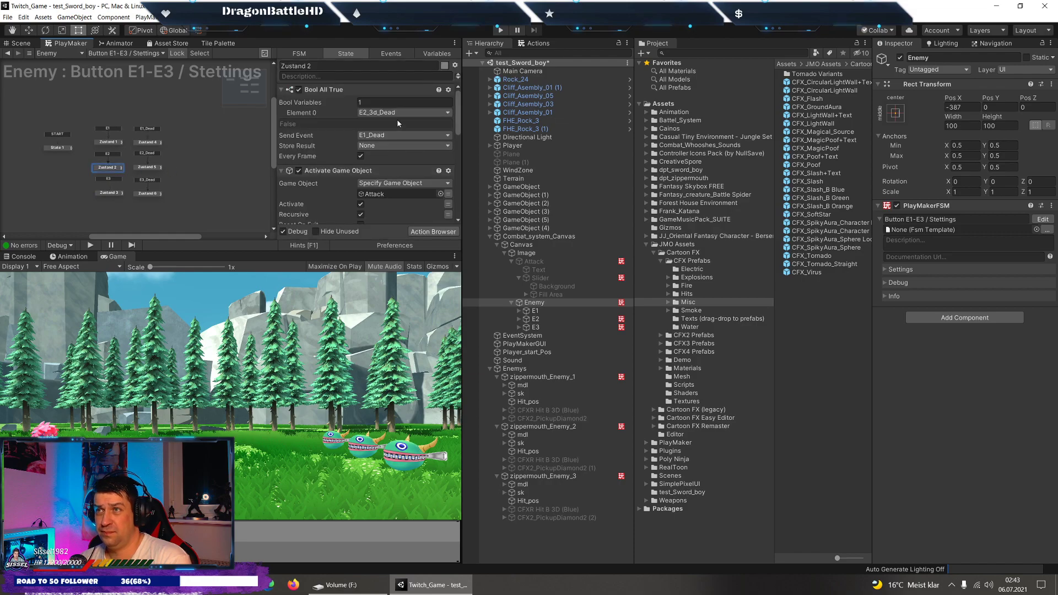
left_click(402, 135)
left_click(395, 207)
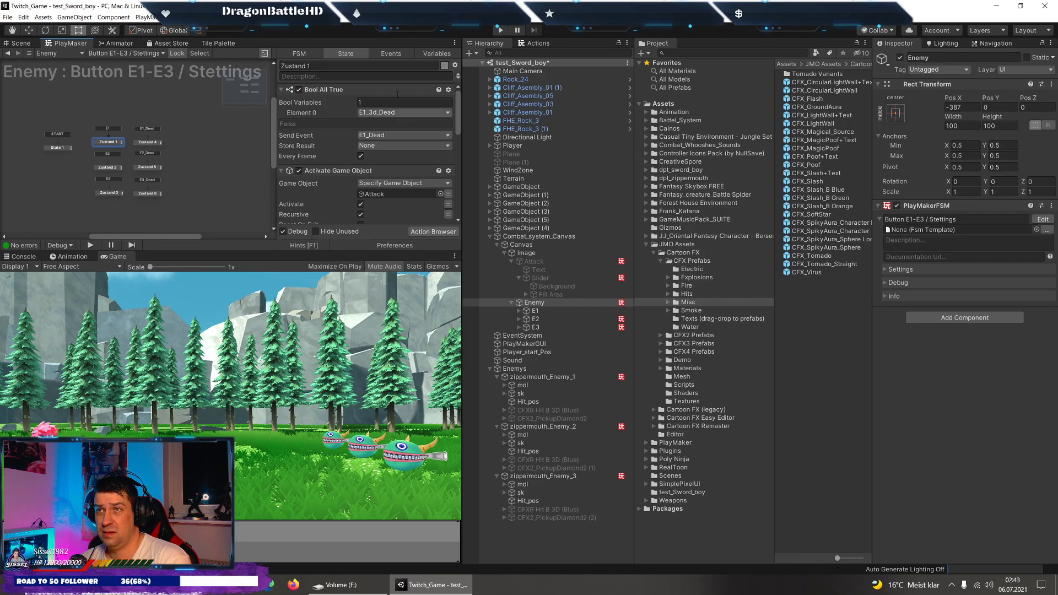
left_click(501, 30)
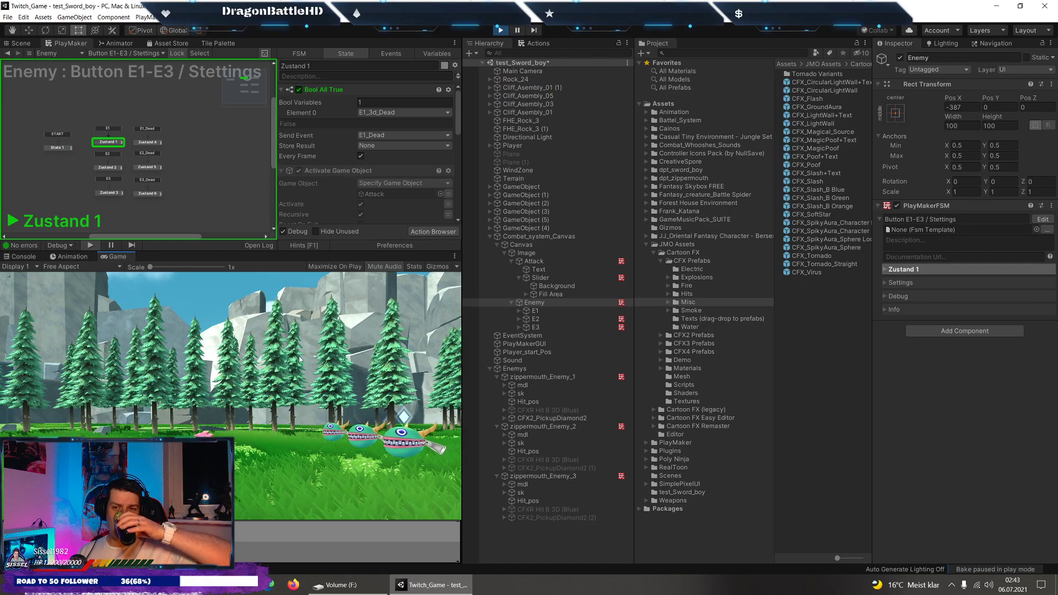
Move the player character left with the A key in the running game.
key("a")
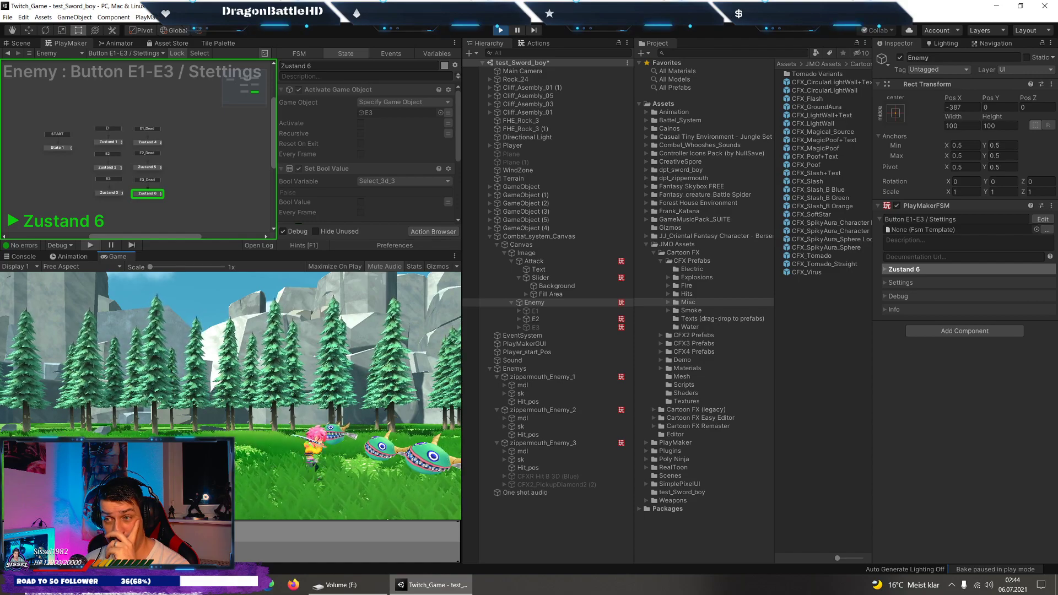
Stop the game and review the button-click actions of the Zustand 5 and Zustand 2 states.
left_click(502, 31)
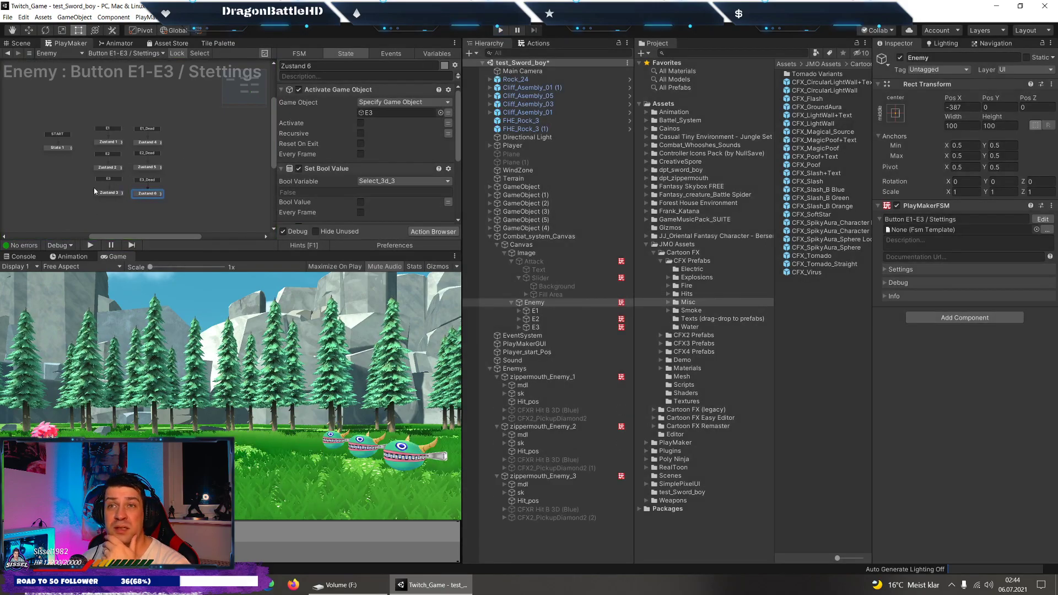
left_click(141, 168)
scroll(380, 178, "down", 2)
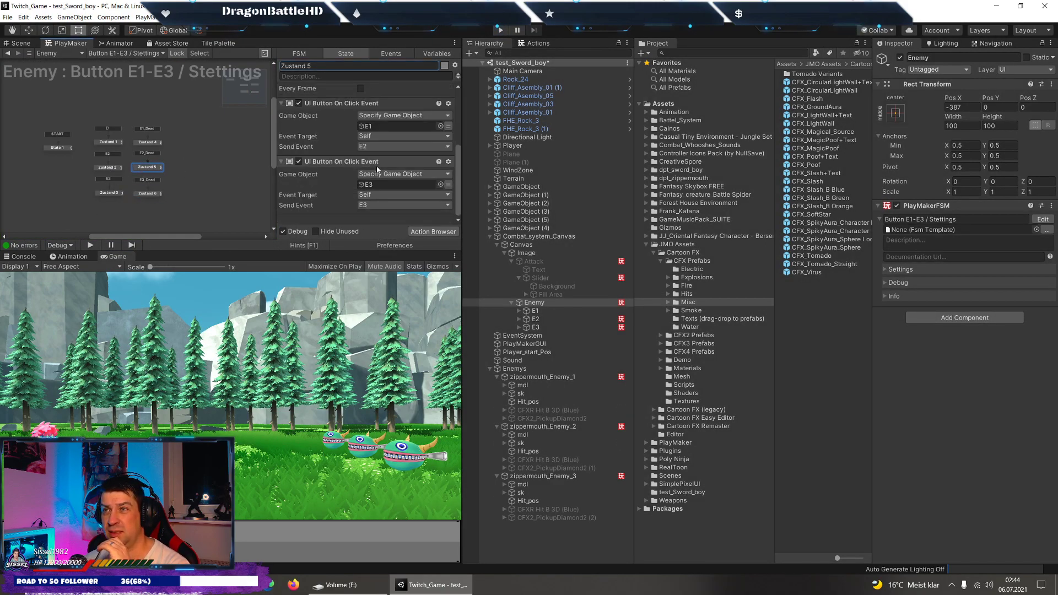
scroll(381, 178, "down", 2)
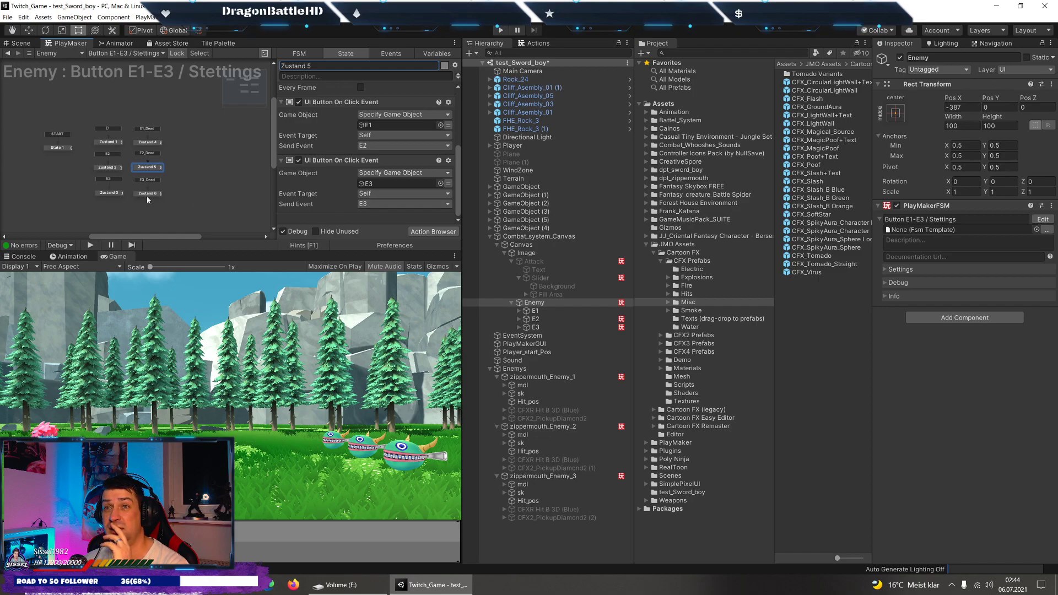
scroll(367, 165, "up", 4)
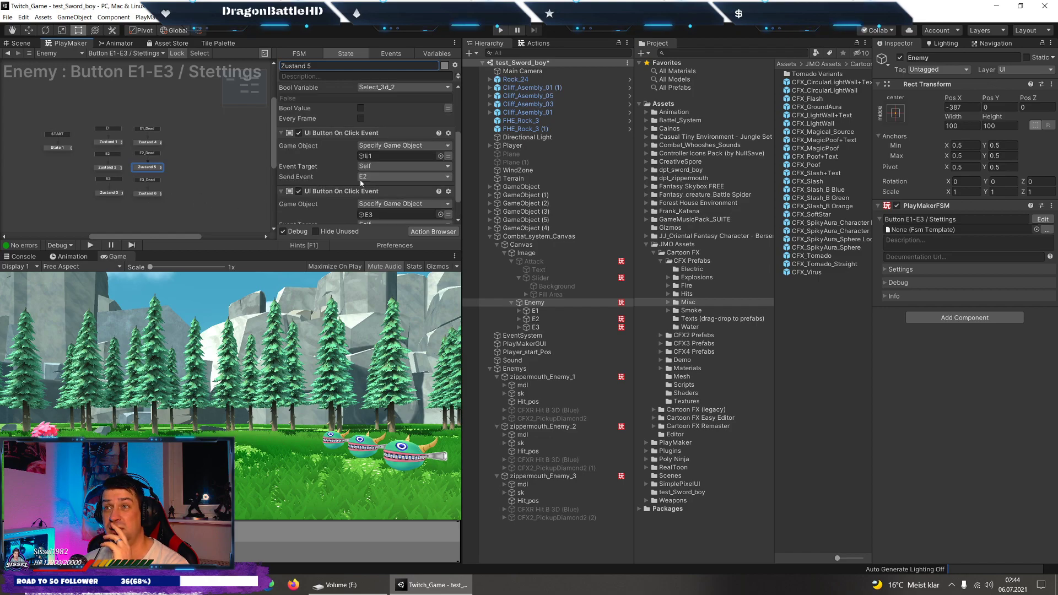
left_click(107, 167)
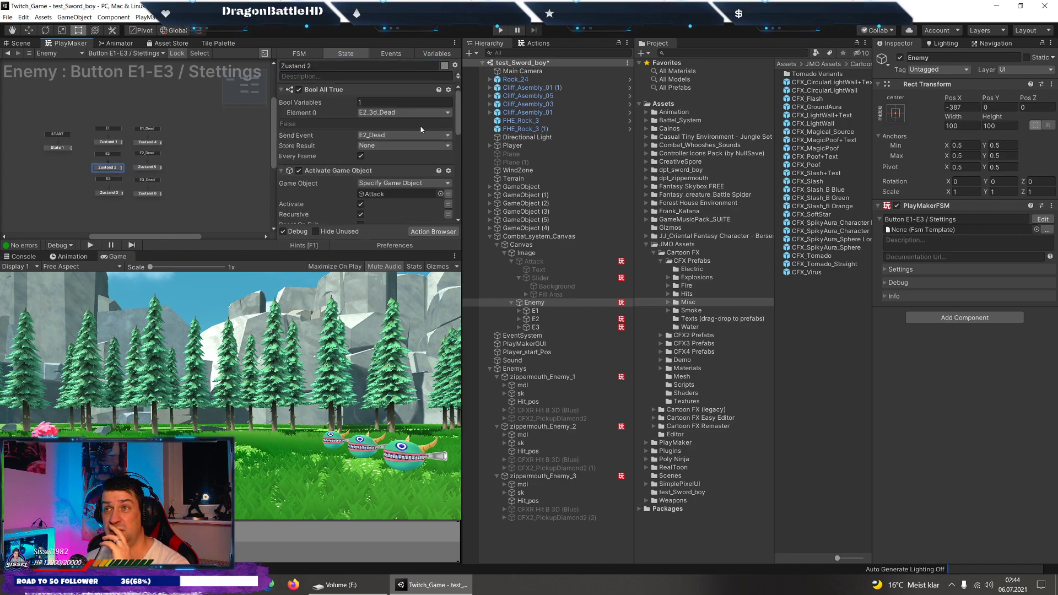
left_click(145, 168)
scroll(351, 153, "down", 3)
scroll(352, 152, "up", 1)
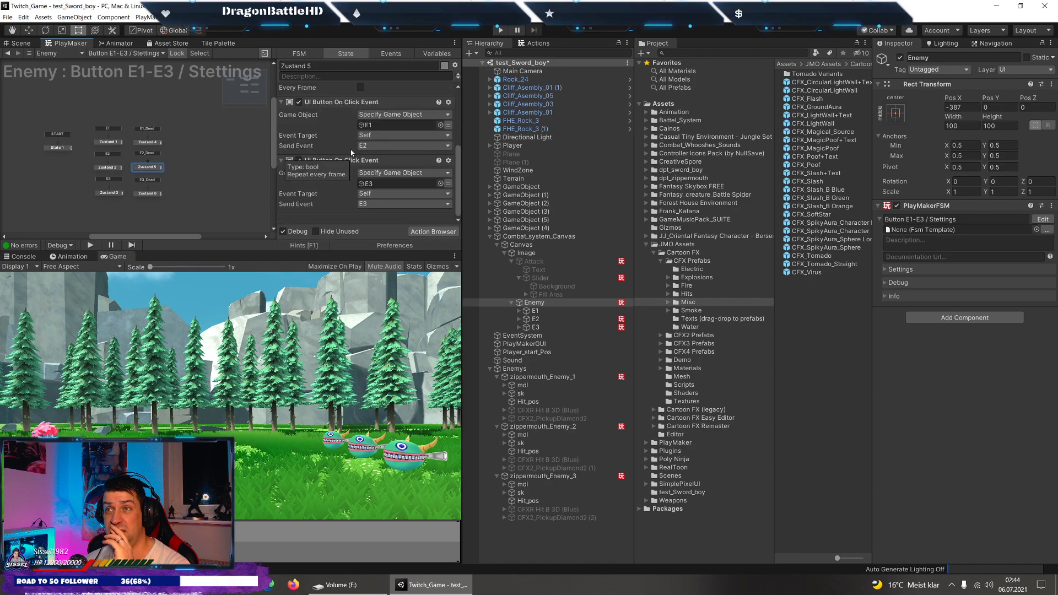
scroll(352, 185, "up", 1)
scroll(355, 183, "up", 1)
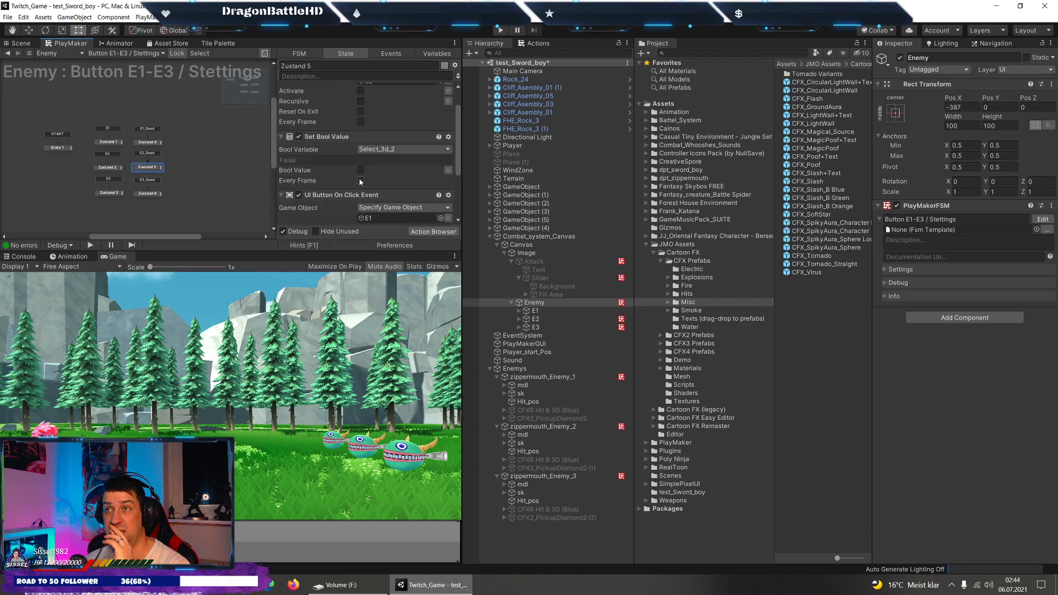
scroll(359, 180, "up", 1)
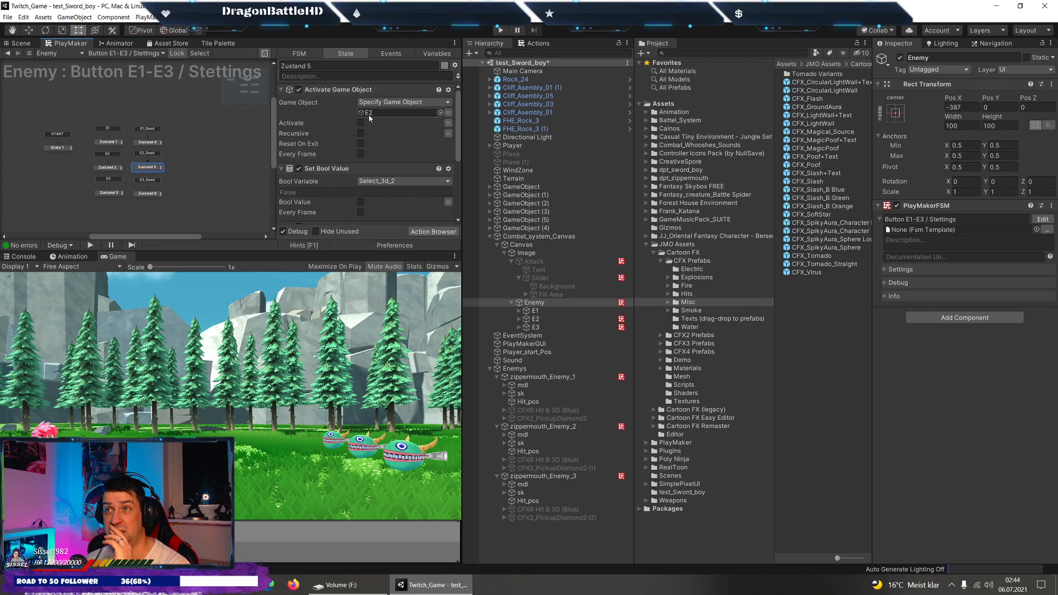
Review the Zustand 3 state's actions, then start the game again.
left_click(114, 194)
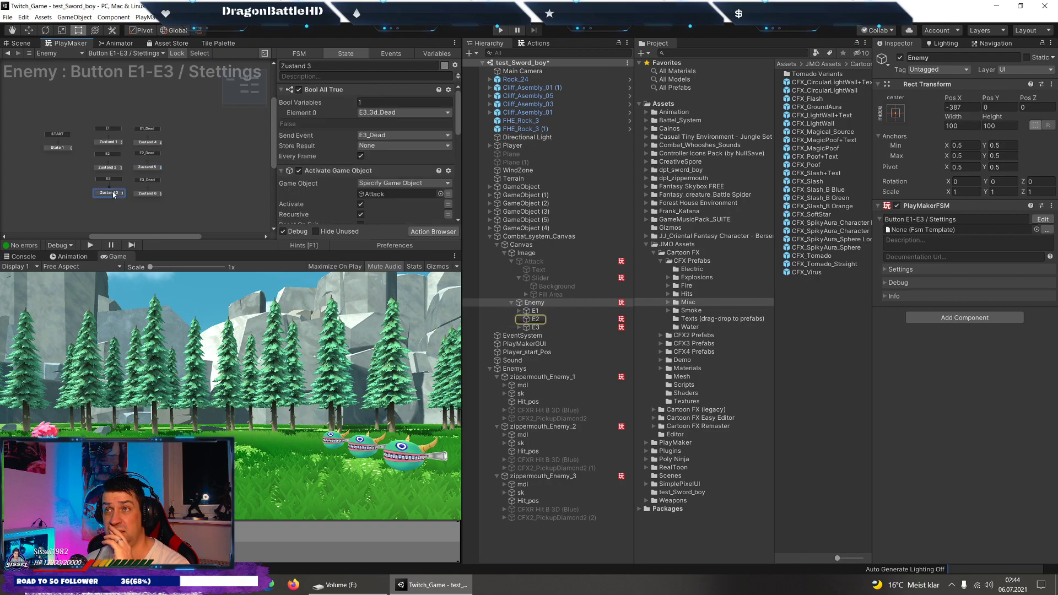
scroll(372, 145, "down", 2)
scroll(372, 146, "down", 2)
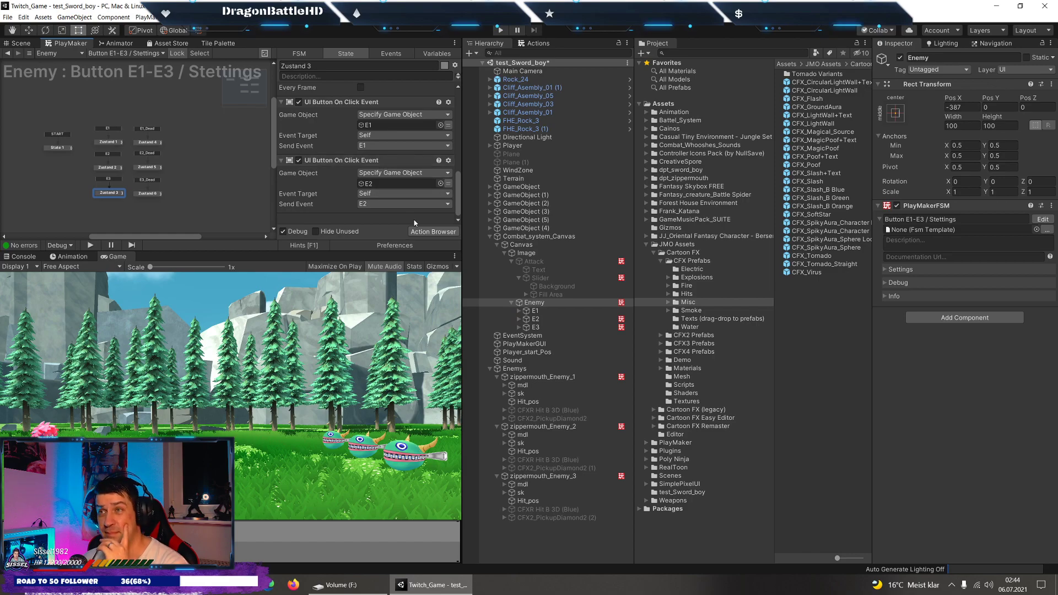
scroll(399, 207, "up", 2)
scroll(404, 201, "up", 2)
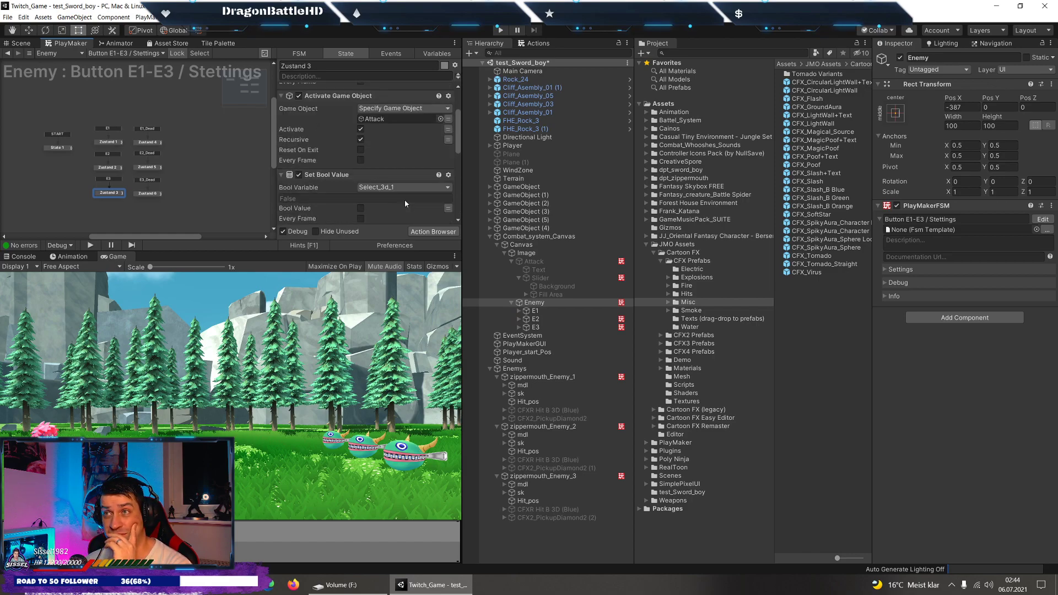
scroll(404, 202, "up", 1)
scroll(404, 204, "down", 1)
scroll(403, 202, "down", 1)
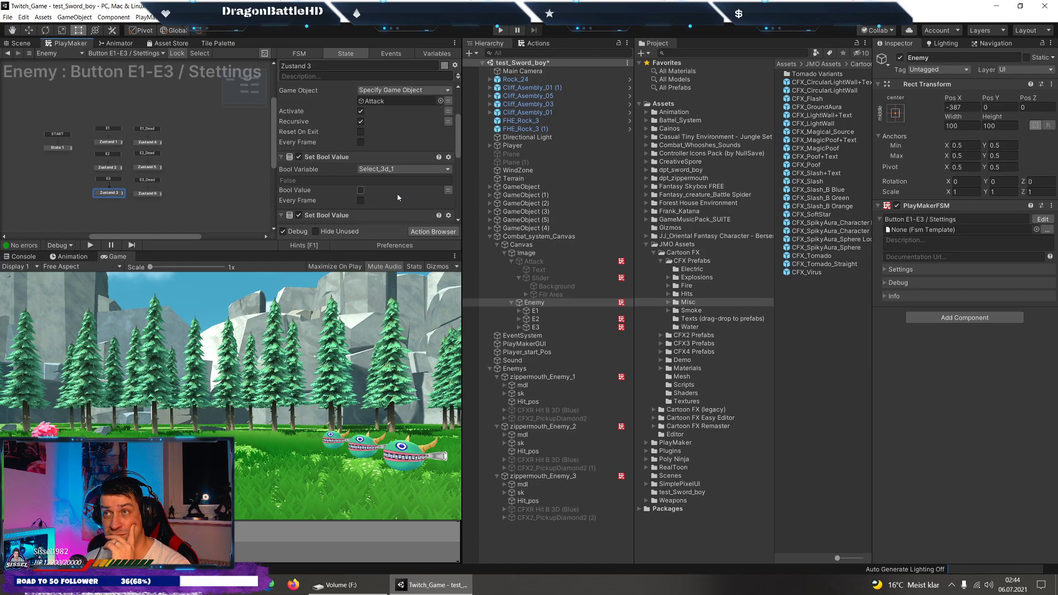
scroll(401, 199, "down", 1)
scroll(399, 197, "down", 1)
scroll(398, 197, "down", 1)
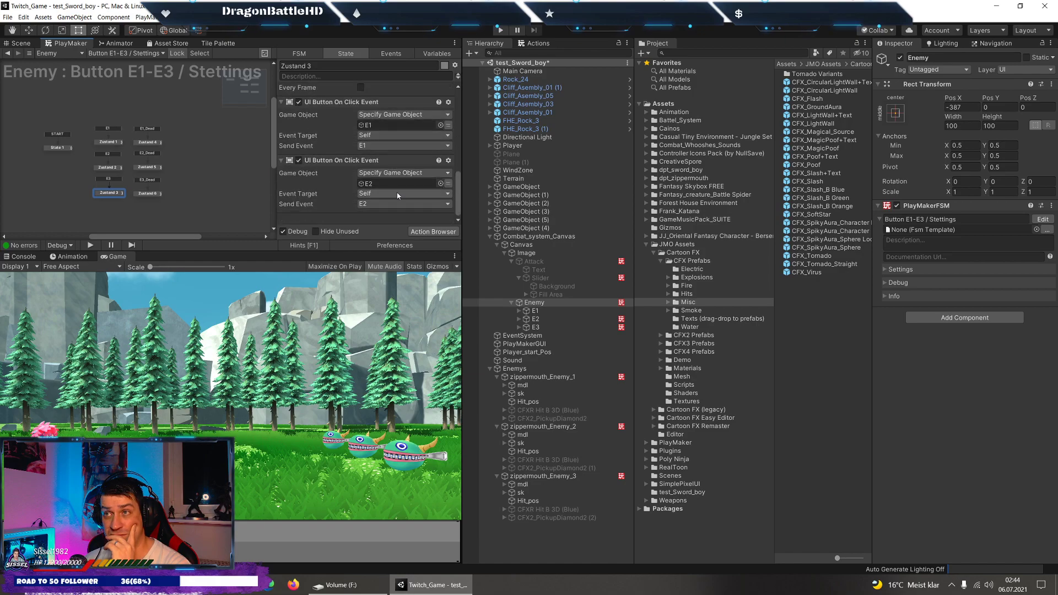
left_click(500, 31)
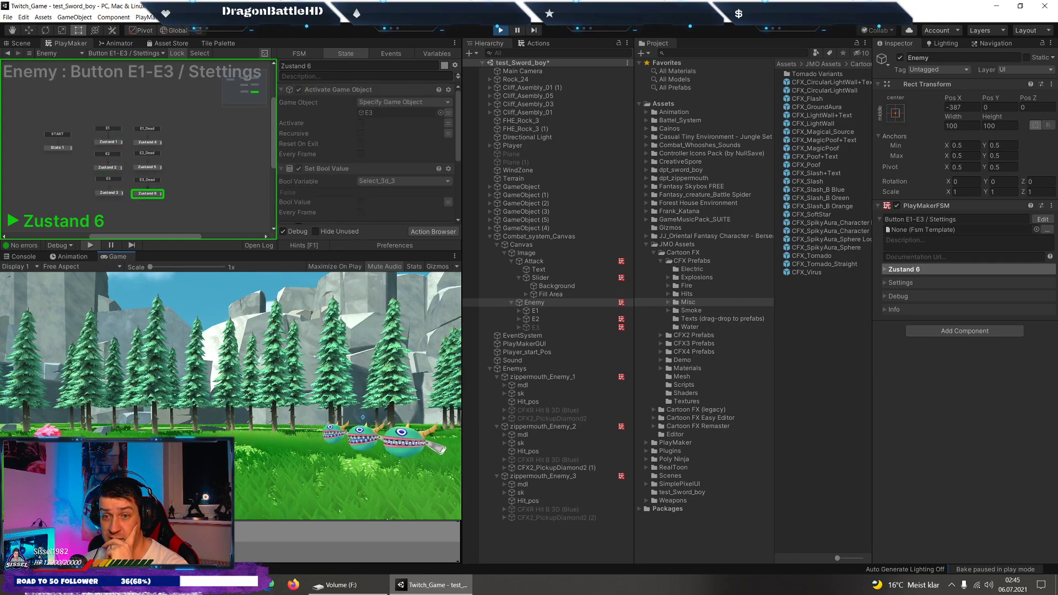
Inspect the Zustand 3 state's actions while the game runs.
left_click(109, 193)
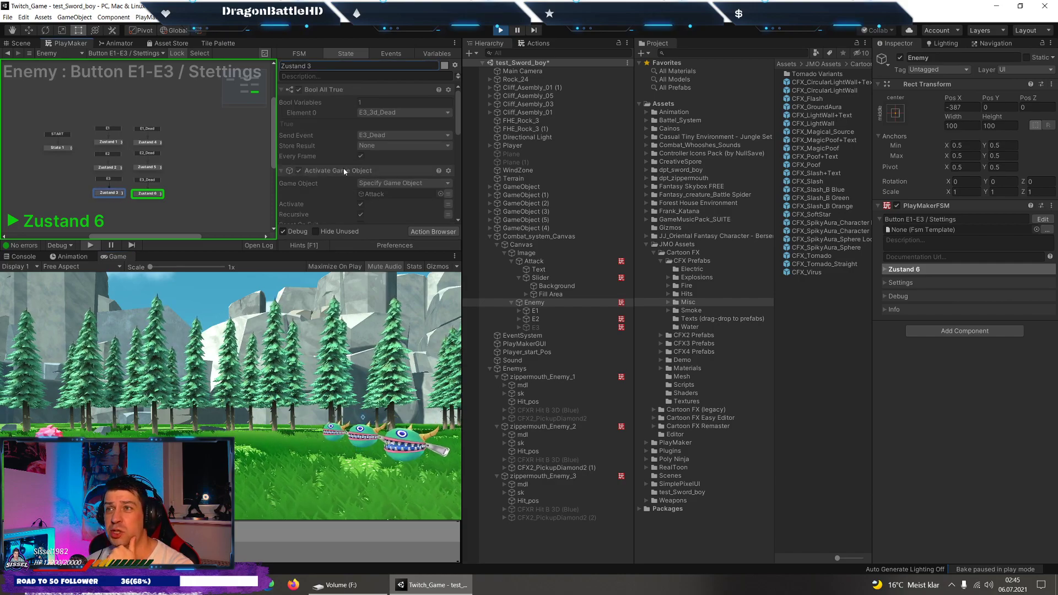
scroll(373, 183, "down", 3)
scroll(373, 182, "down", 2)
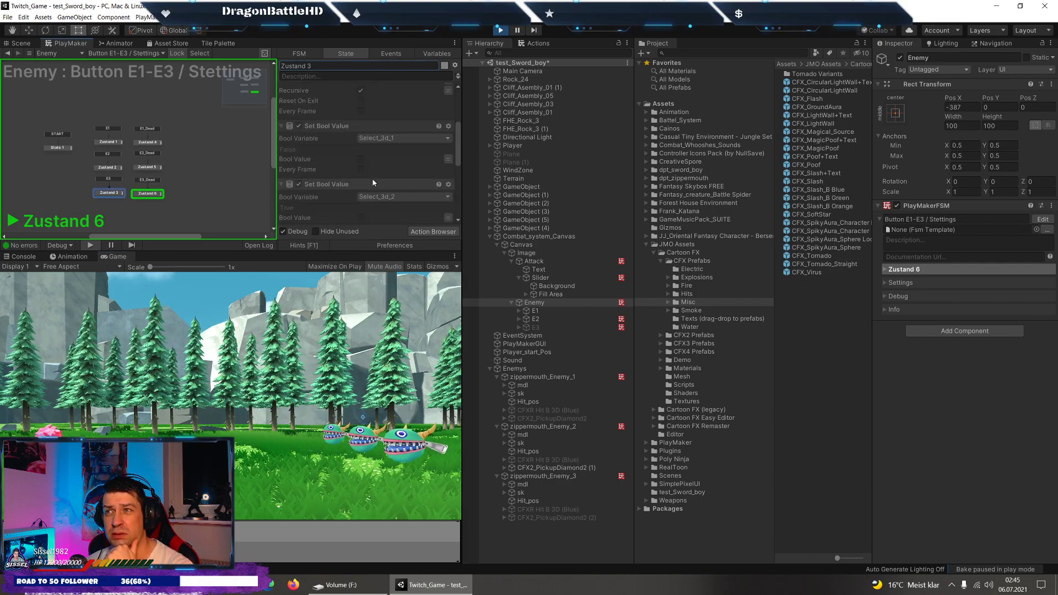
left_click(109, 194)
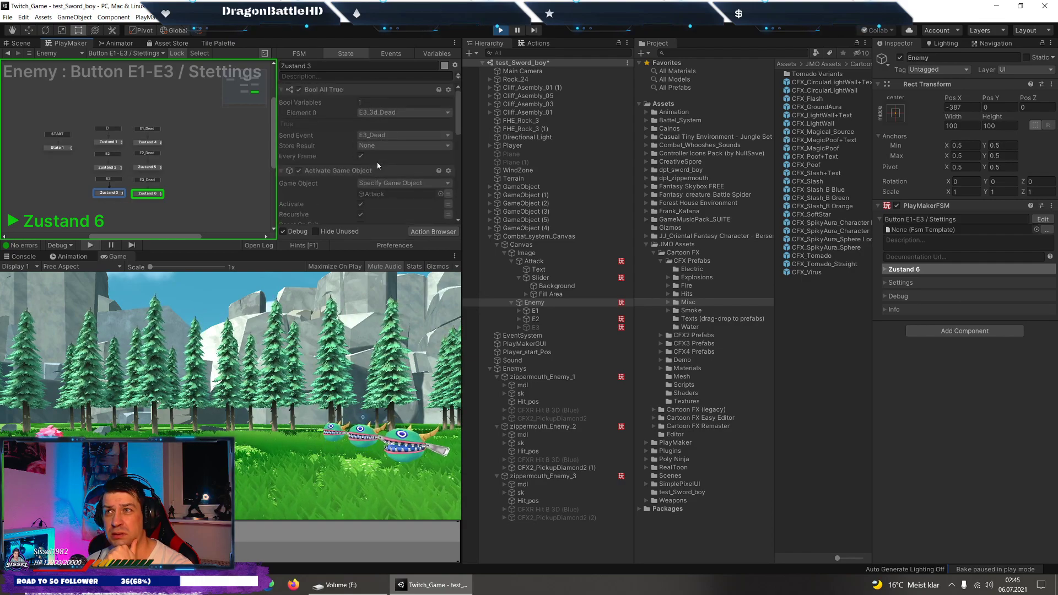
scroll(378, 166, "down", 2)
scroll(378, 165, "down", 2)
scroll(378, 165, "down", 2)
scroll(378, 165, "down", 3)
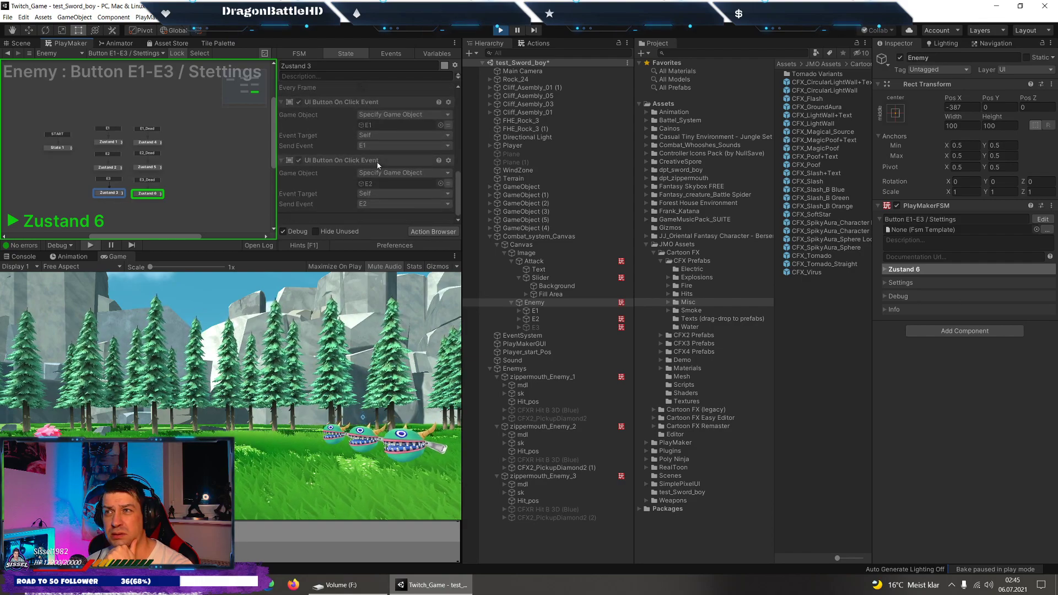
scroll(378, 165, "up", 4)
scroll(378, 165, "up", 2)
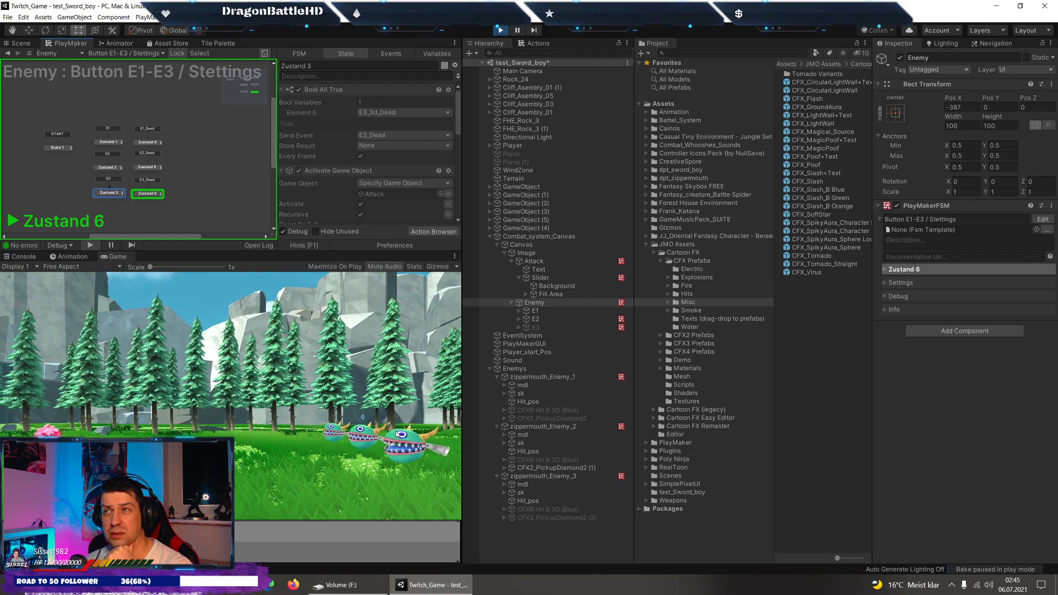
Restart the game and check the Zustand 1 state's actions.
left_click(500, 29)
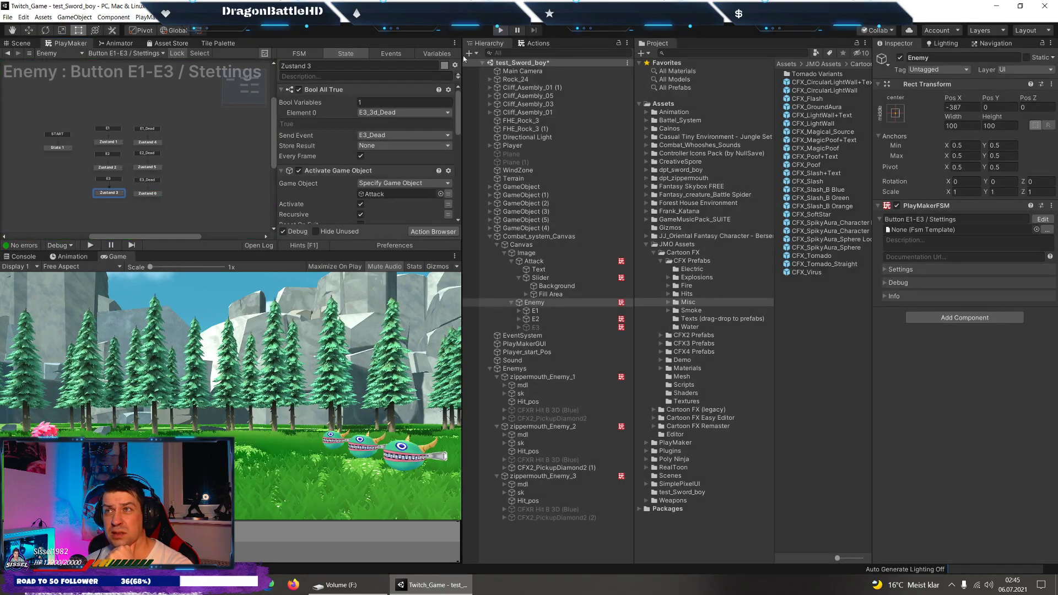
left_click(501, 30)
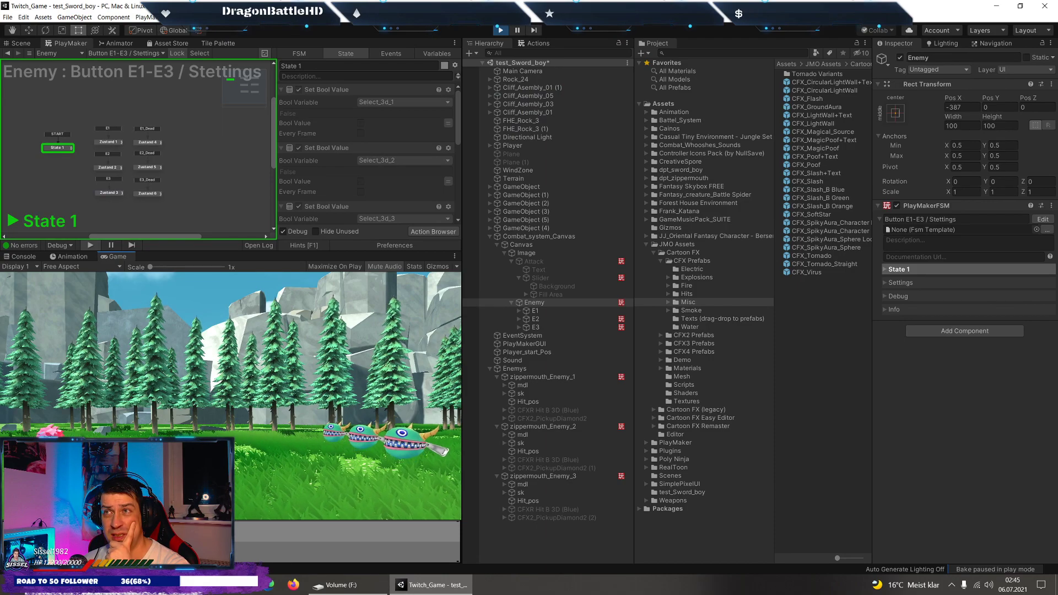
left_click(106, 142)
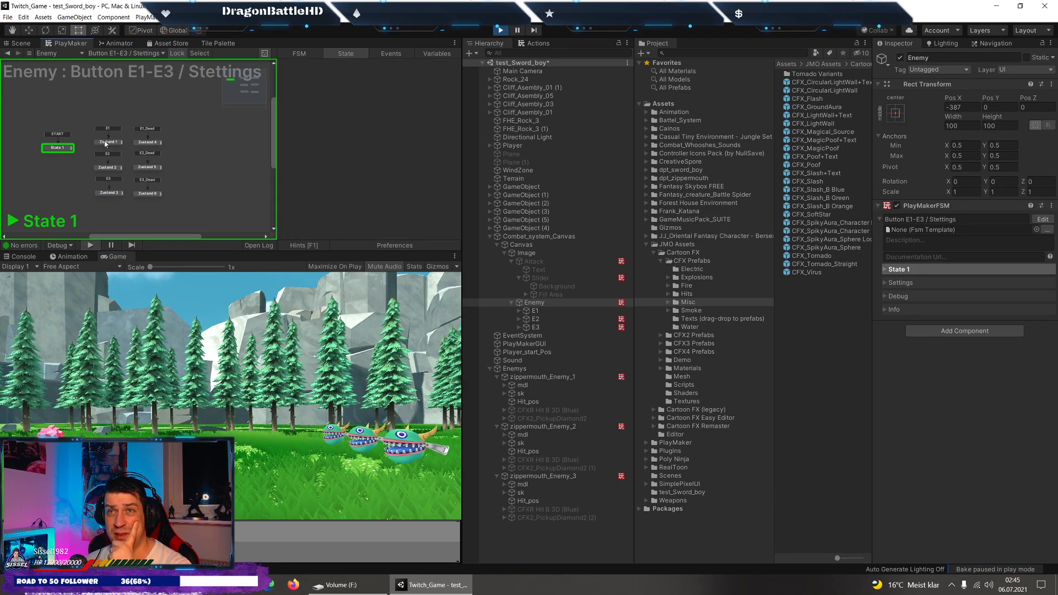
scroll(388, 157, "down", 3)
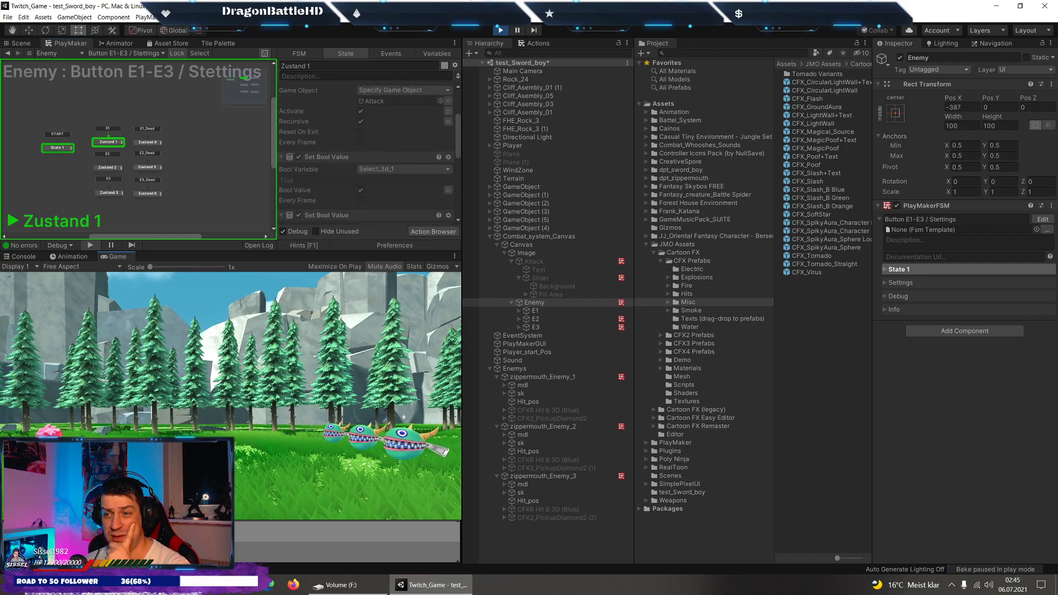
scroll(412, 127, "up", 3)
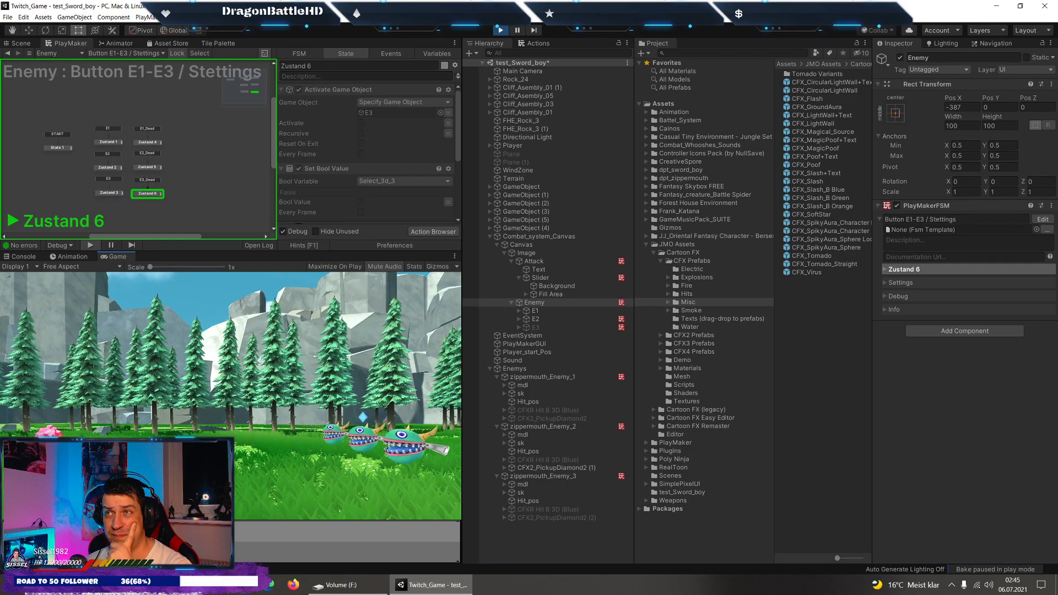
Check Zustand 3's E3_3d_Dead check sending E3_Dead, then stop play mode with Ctrl+P.
left_click(105, 192)
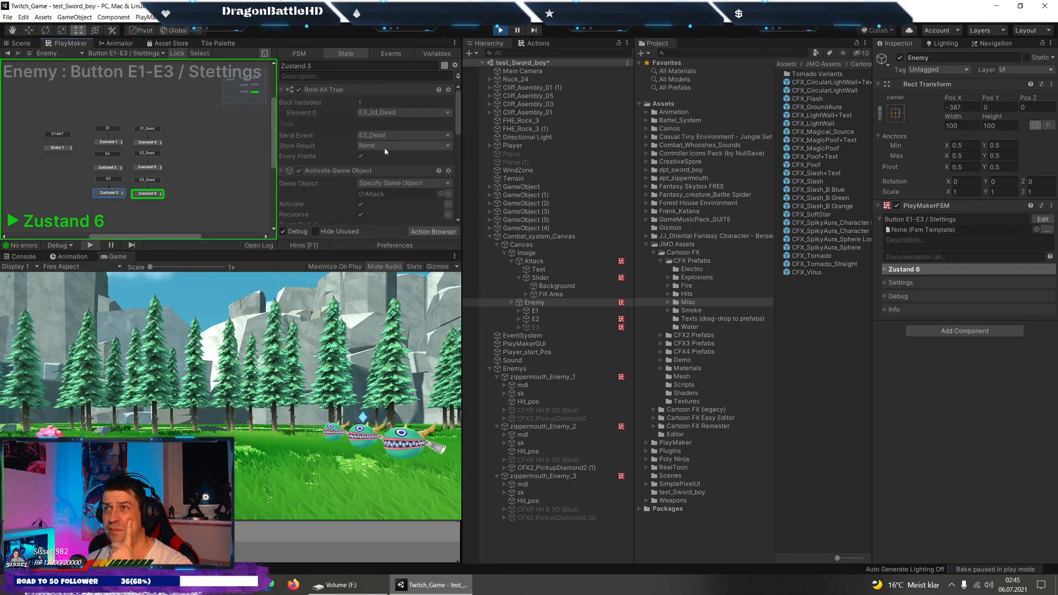
scroll(384, 147, "down", 2)
scroll(385, 148, "down", 1)
scroll(385, 147, "down", 1)
scroll(384, 147, "down", 1)
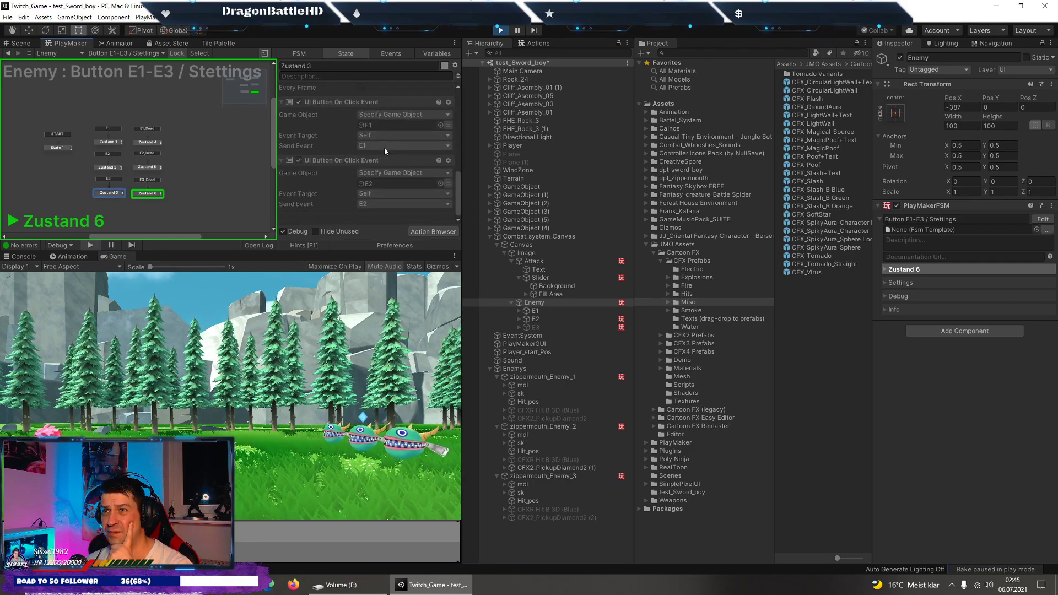
scroll(385, 147, "down", 1)
scroll(384, 150, "down", 2)
scroll(385, 150, "down", 1)
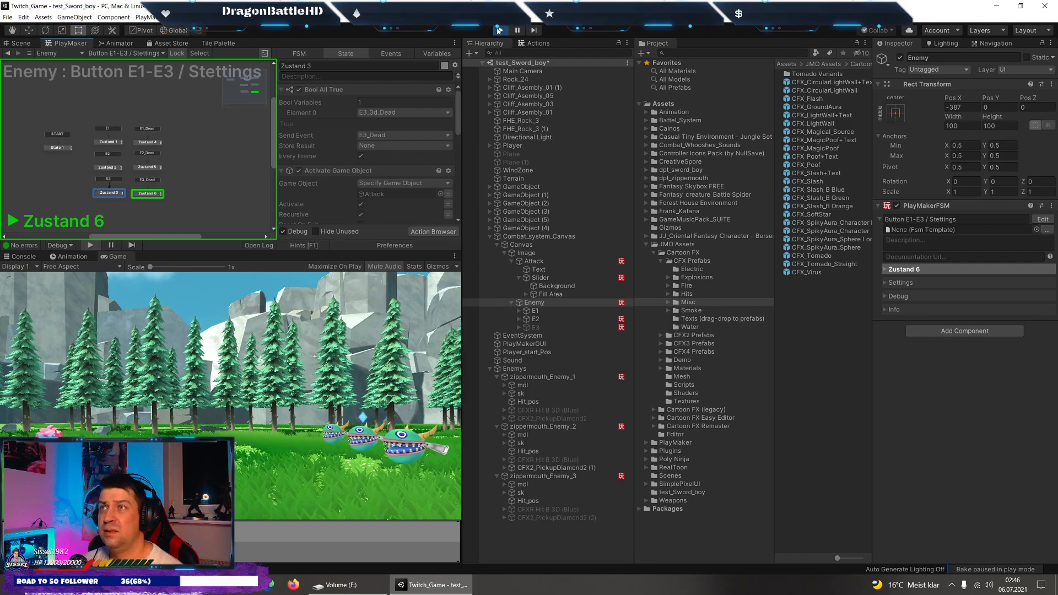
key("ctrl+p")
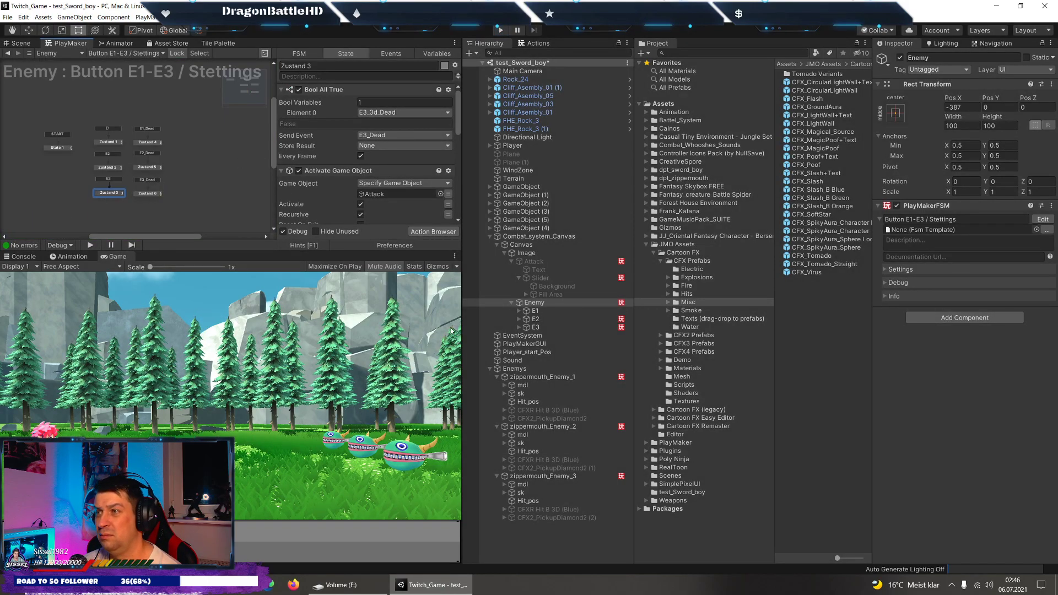
Remove the empty PlayMaker FSM component from the E3 button.
left_click(535, 328)
scroll(1010, 269, "down", 5)
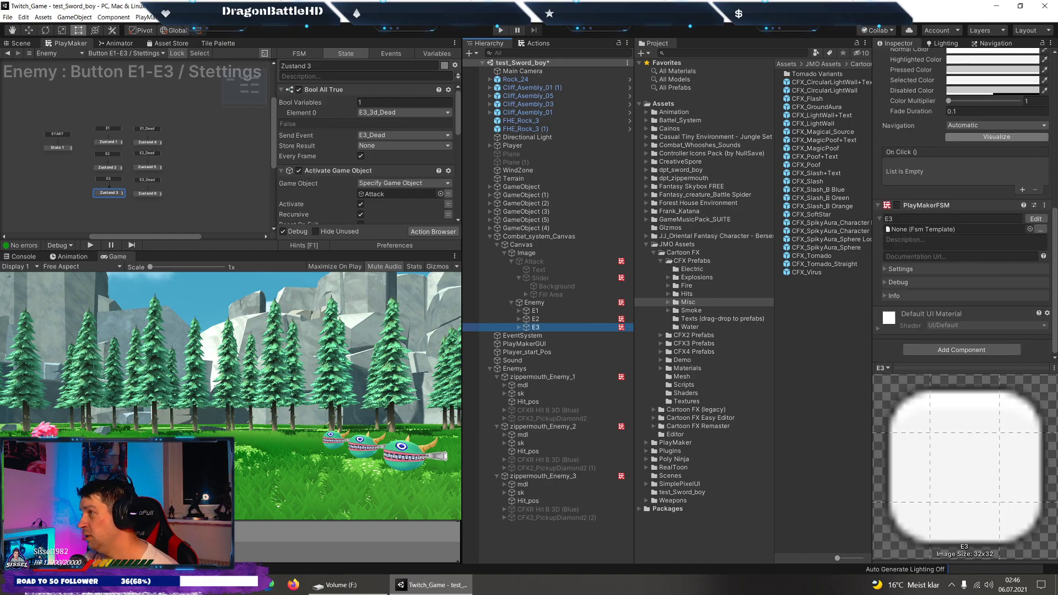
left_click(1045, 205)
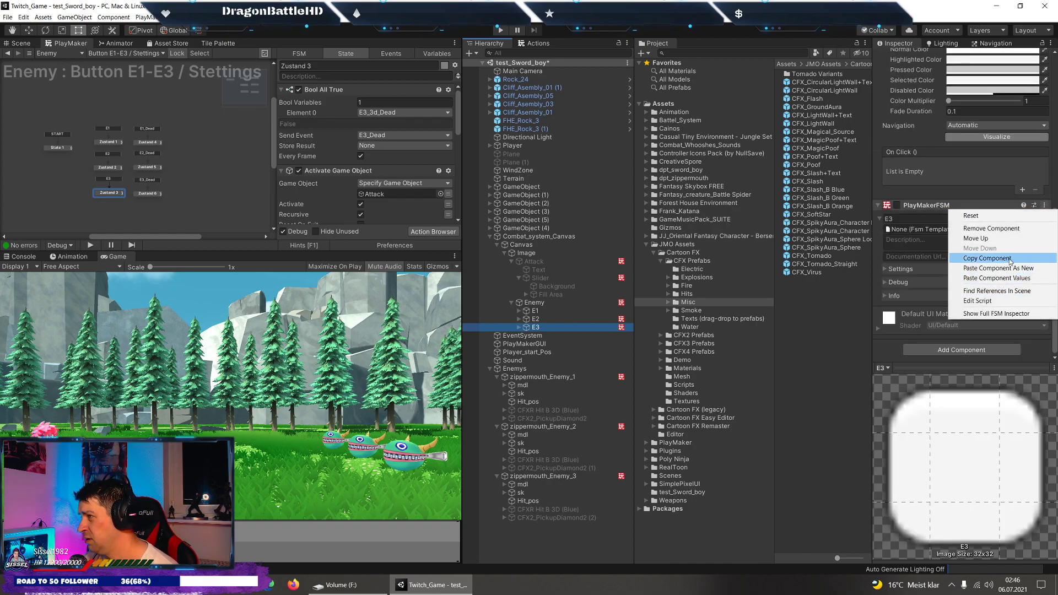
left_click(991, 228)
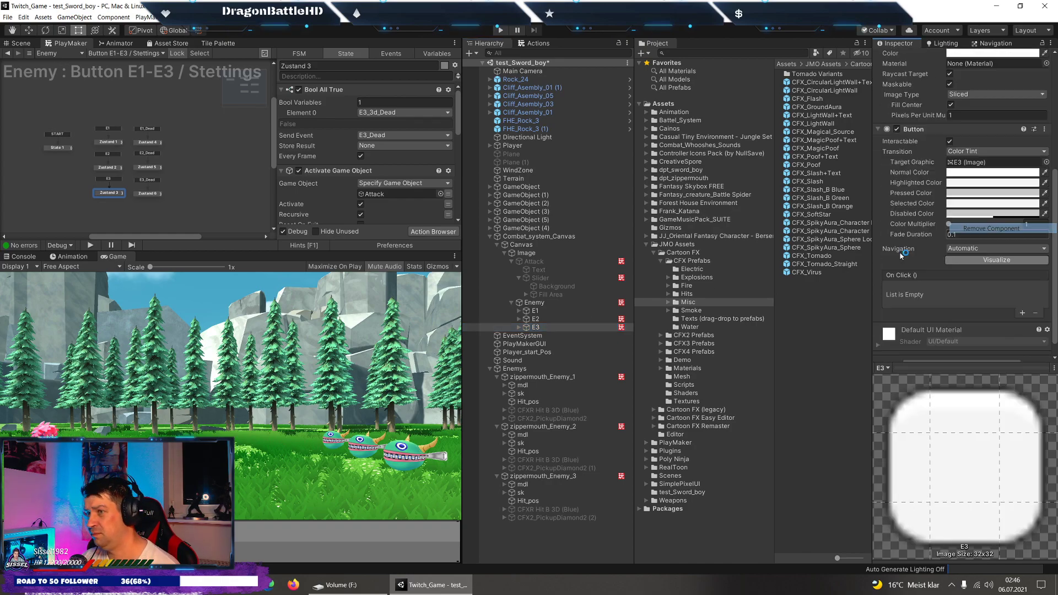
Remove the PlayMaker FSM from the E2 button and select zippermouth_Enemy_3.
left_click(576, 319)
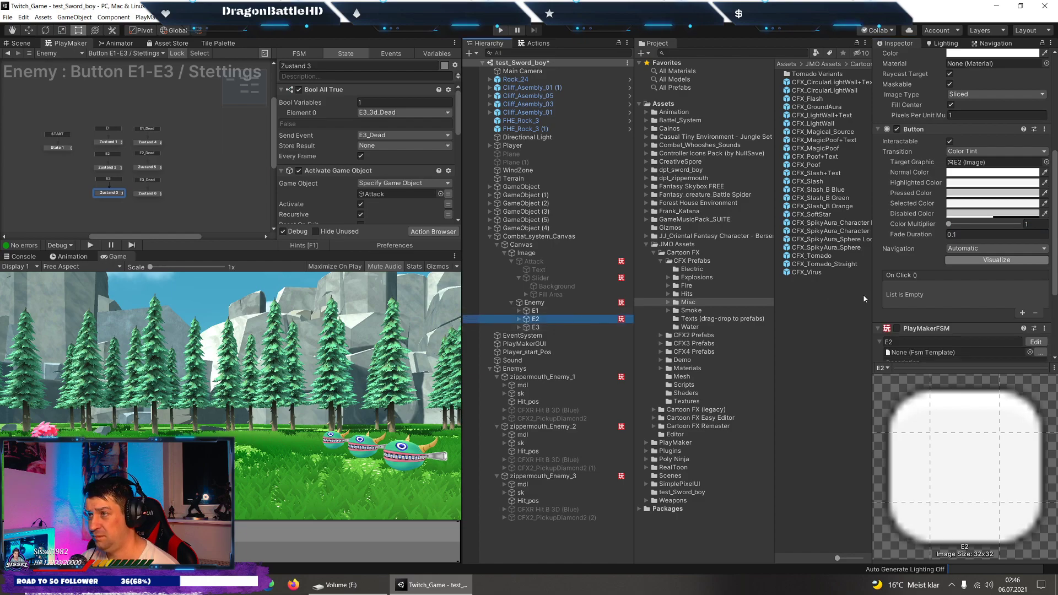
left_click(1045, 329)
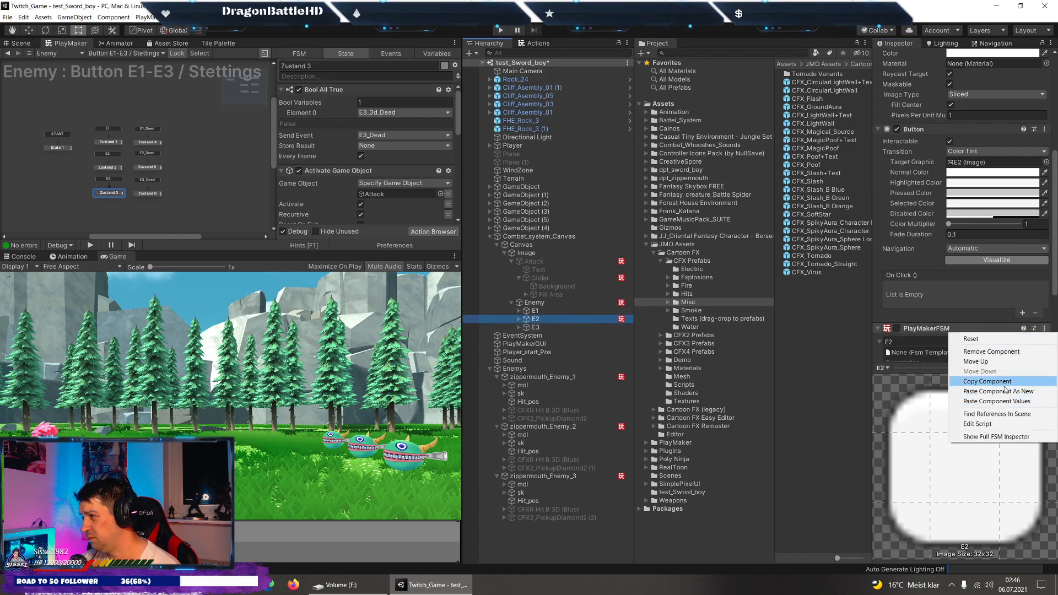
left_click(991, 352)
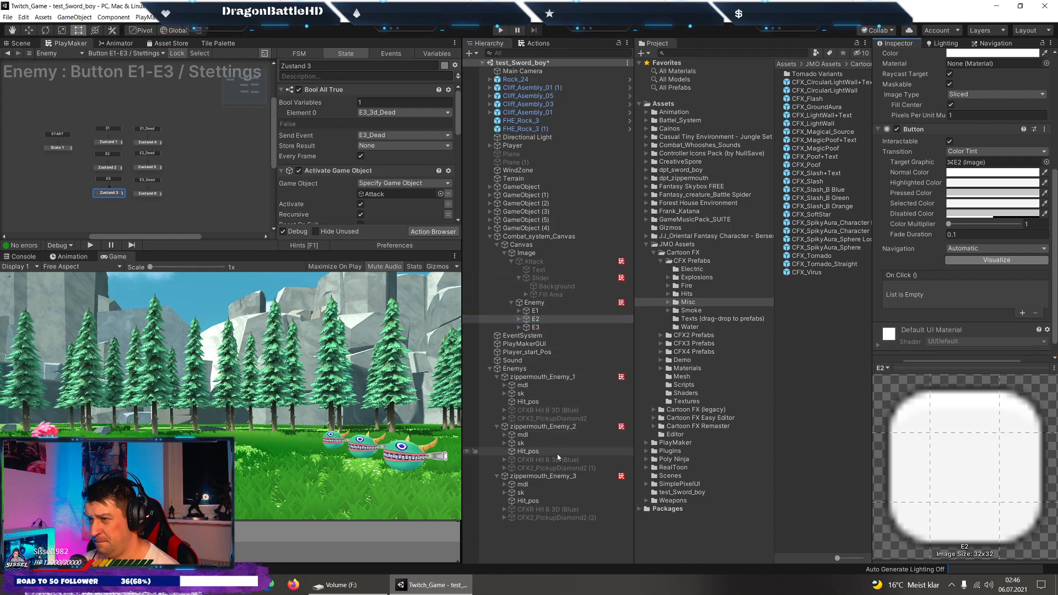
left_click(561, 476)
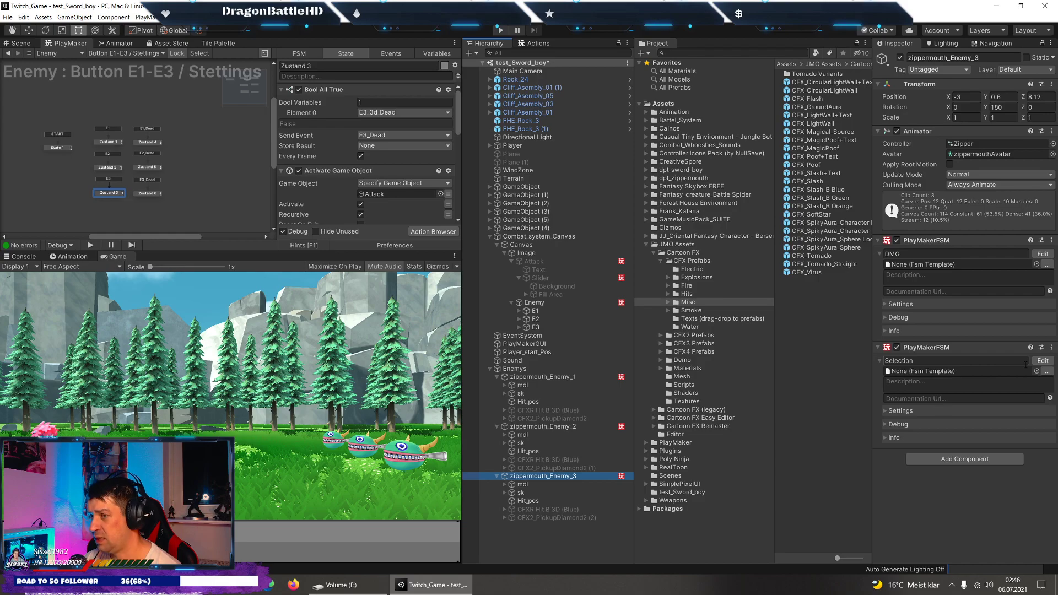
Open zippermouth_Enemy_3's Selection FSM and inspect State 1 and Zustand 1 (CFX2_PickupDiamond2, Startphase).
left_click(1042, 360)
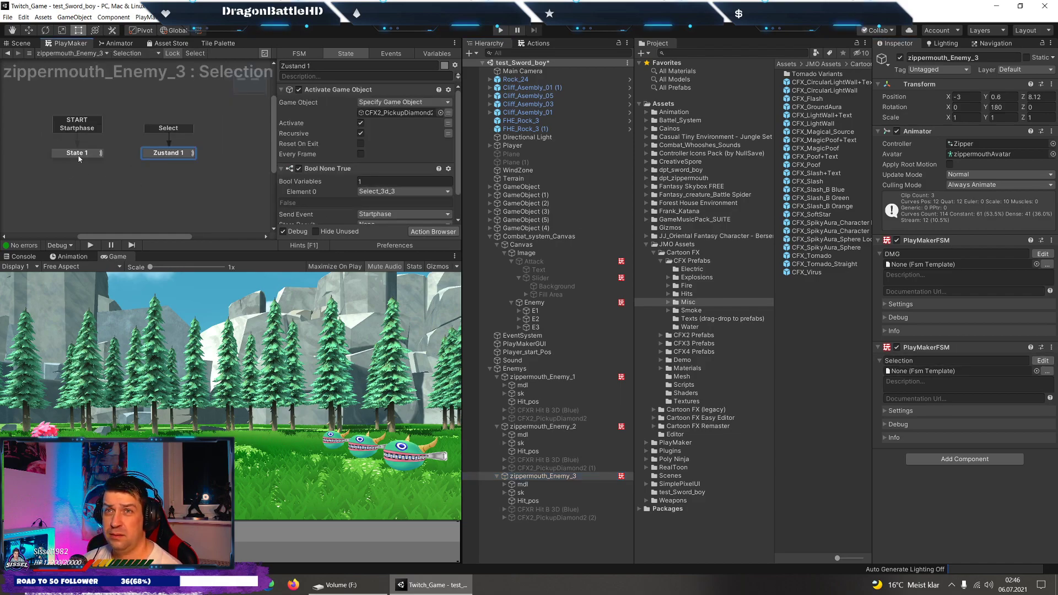
left_click(79, 156)
scroll(424, 126, "down", 3)
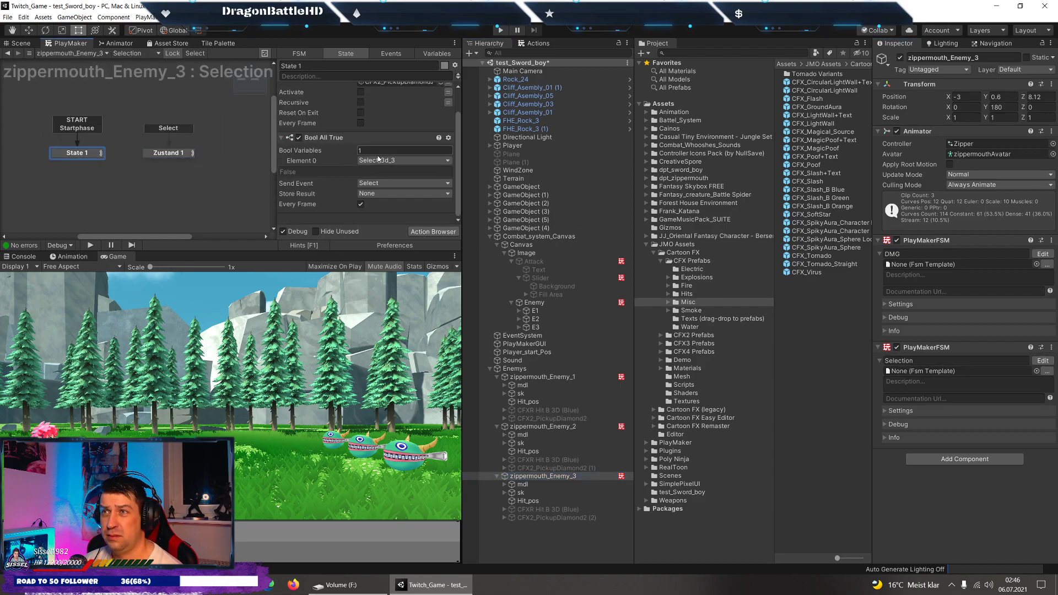
left_click(167, 156)
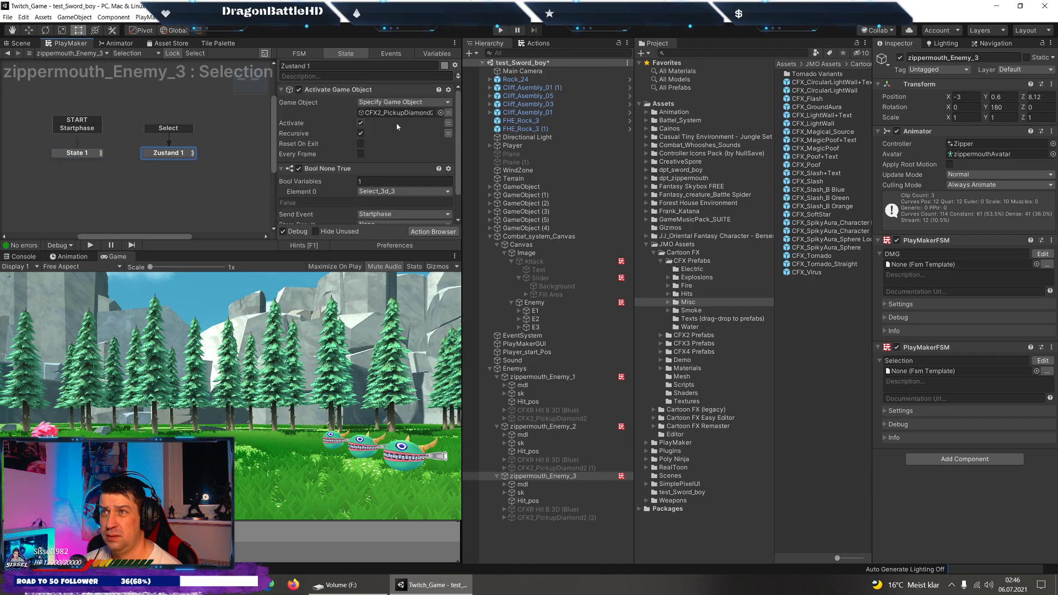
scroll(396, 125, "down", 3)
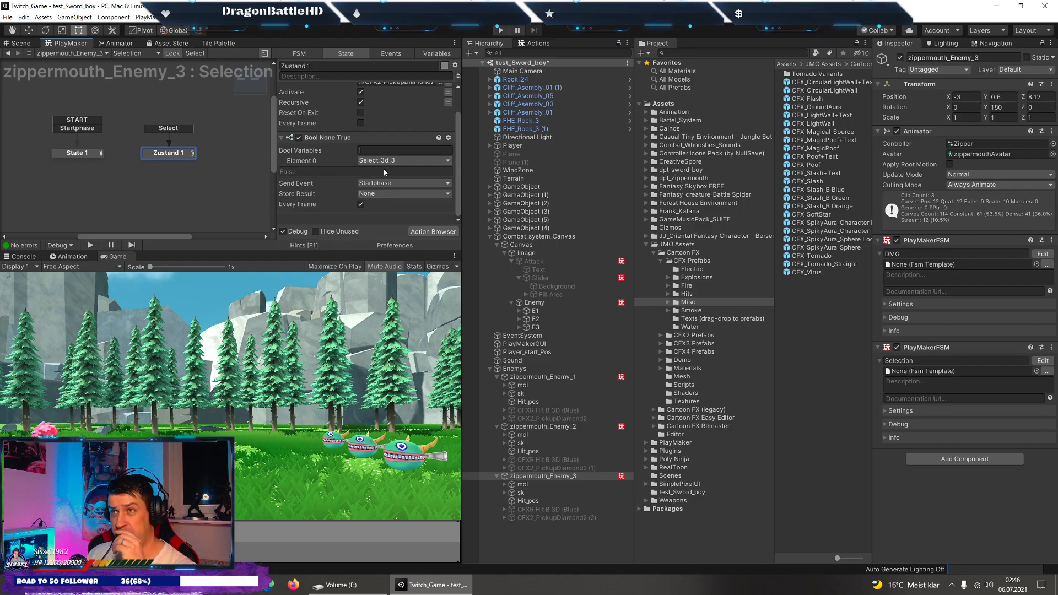
scroll(320, 154, "up", 2)
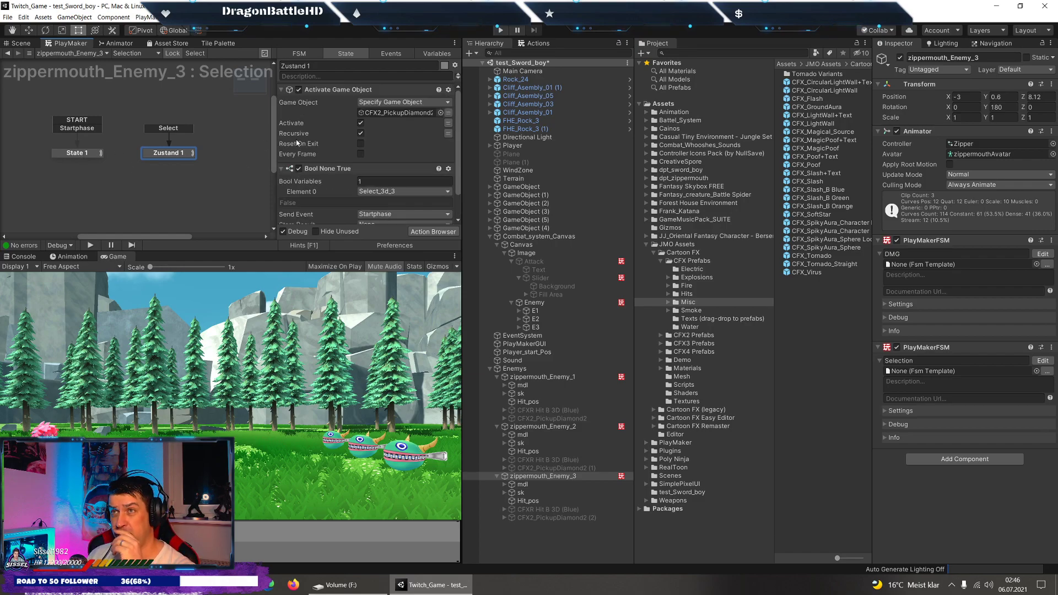
left_click(90, 157)
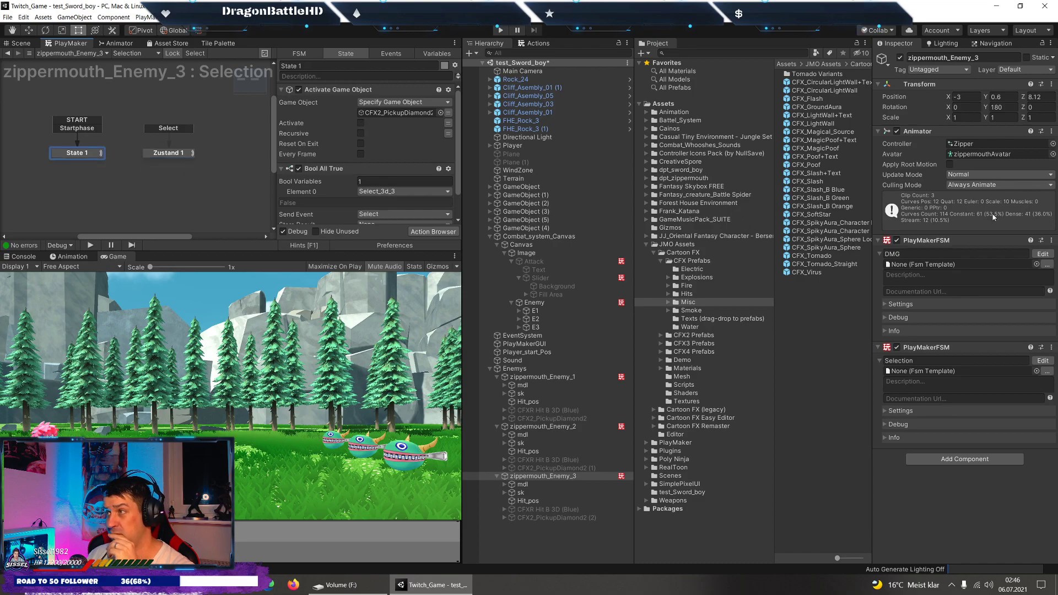
Remove the E3_3d_Dead Set Bool Value action from State 1 of zippermouth_Enemy_3's DMG FSM.
left_click(1036, 258)
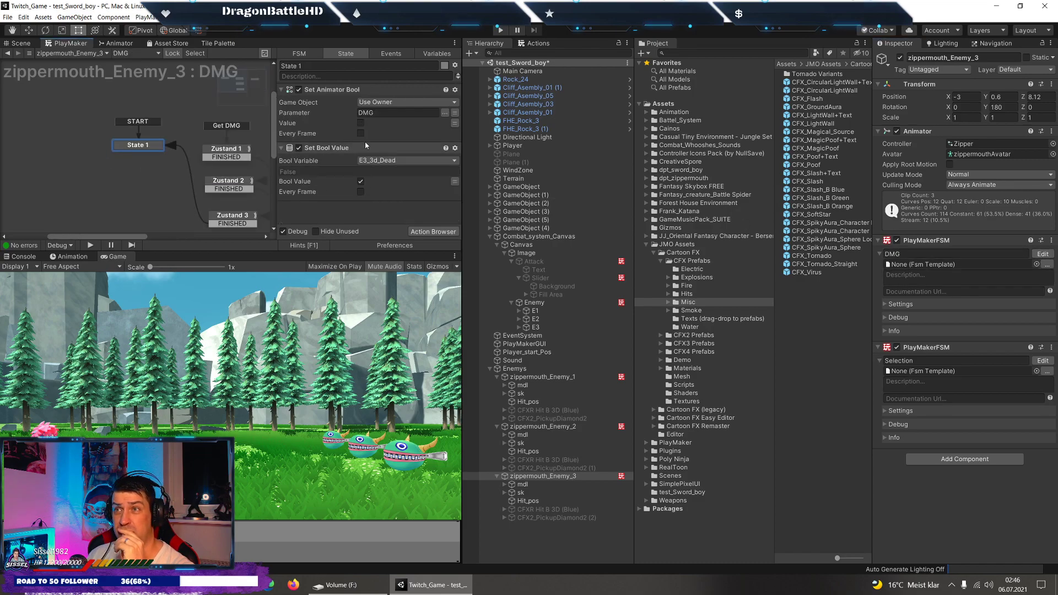
left_click(349, 150)
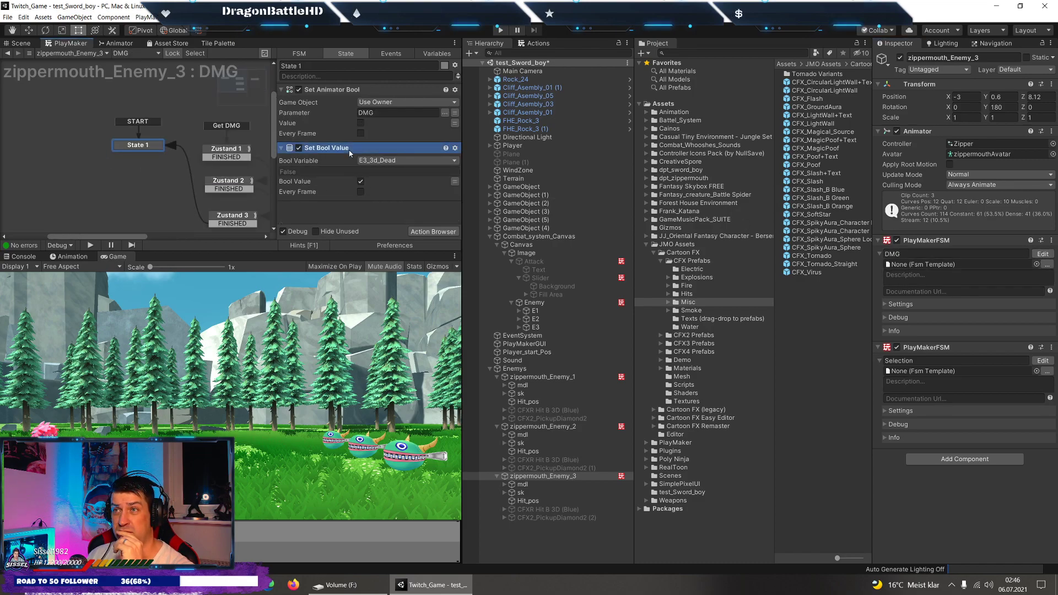
right_click(349, 150)
left_click(374, 268)
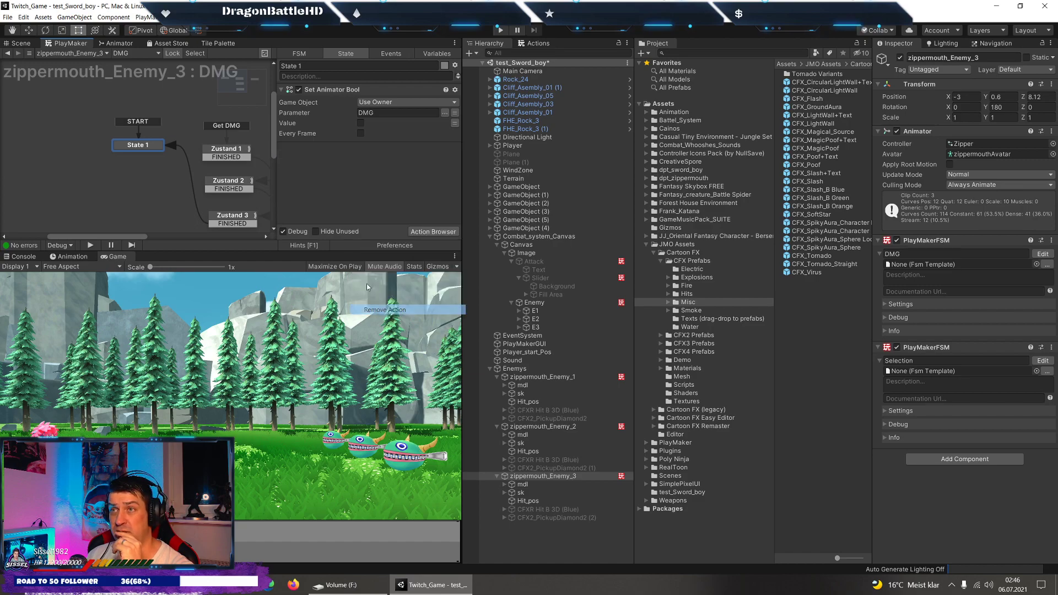
Open zippermouth_Enemy_2's DMG FSM and view its State 1 actions.
left_click(537, 427)
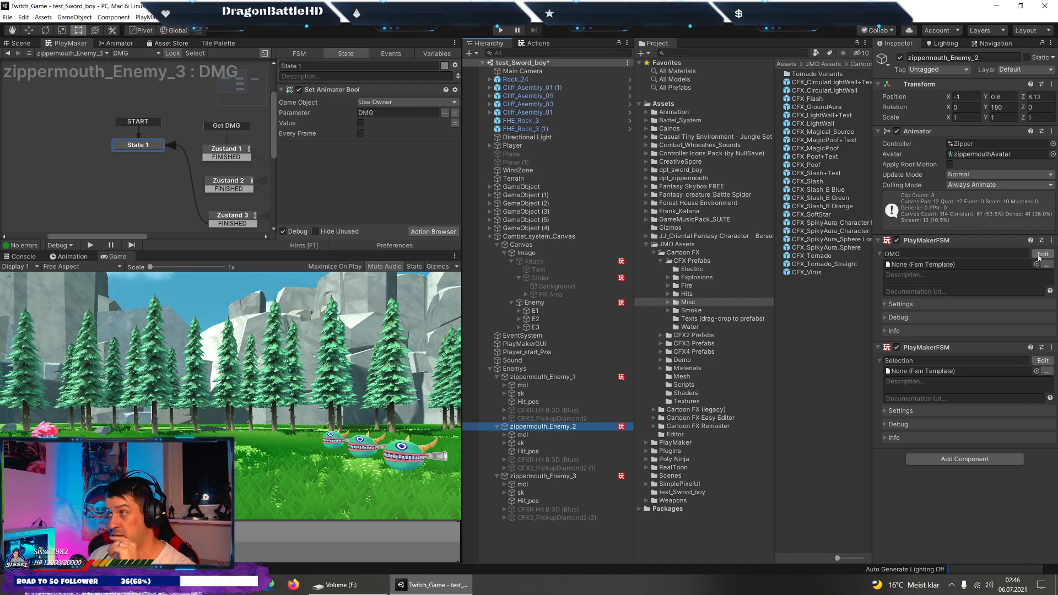
left_click(10, 150)
left_click(10, 150)
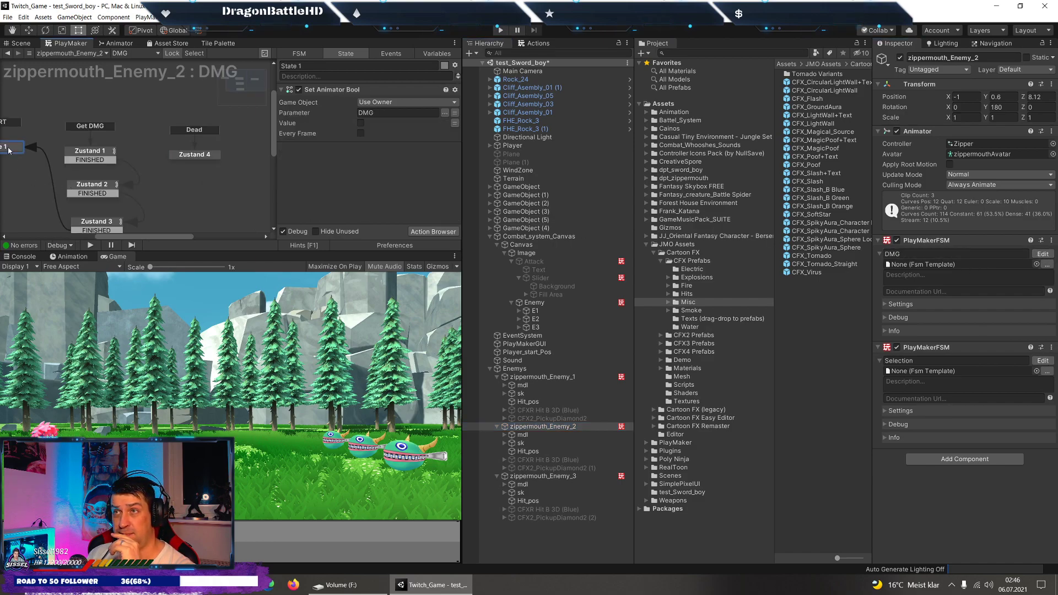
left_click(8, 18)
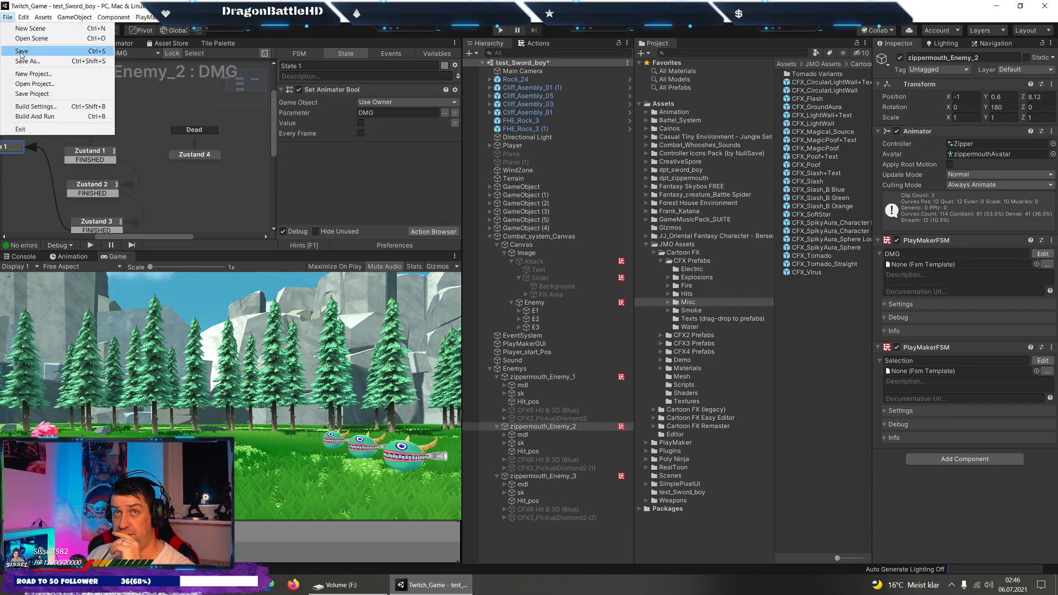
Save the scene, stop the game, and start play mode again from the beginning.
left_click(22, 50)
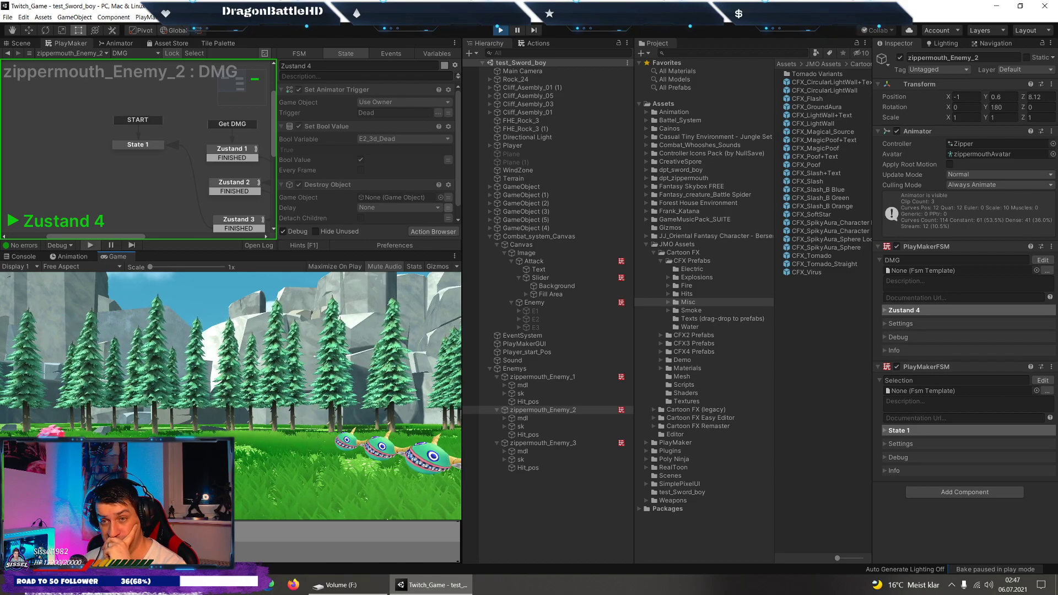
left_click(502, 31)
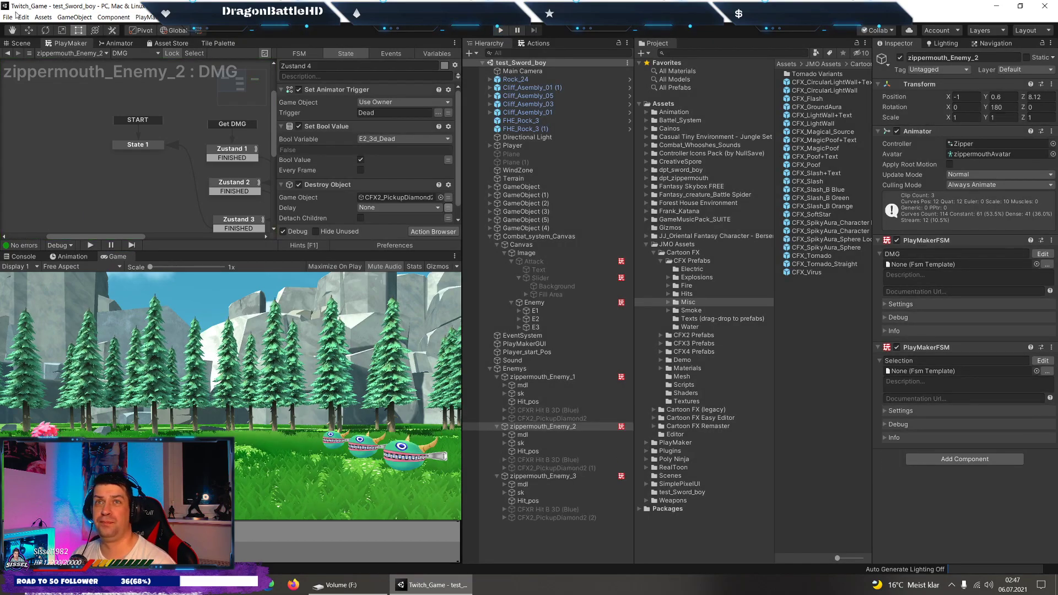
left_click(8, 17)
key("Escape")
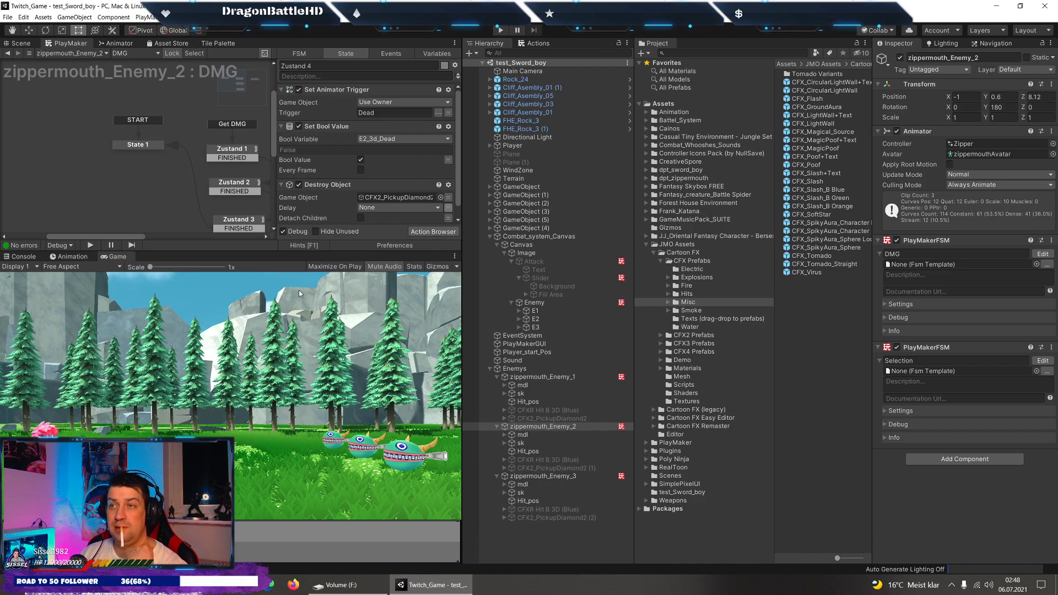
left_click(501, 30)
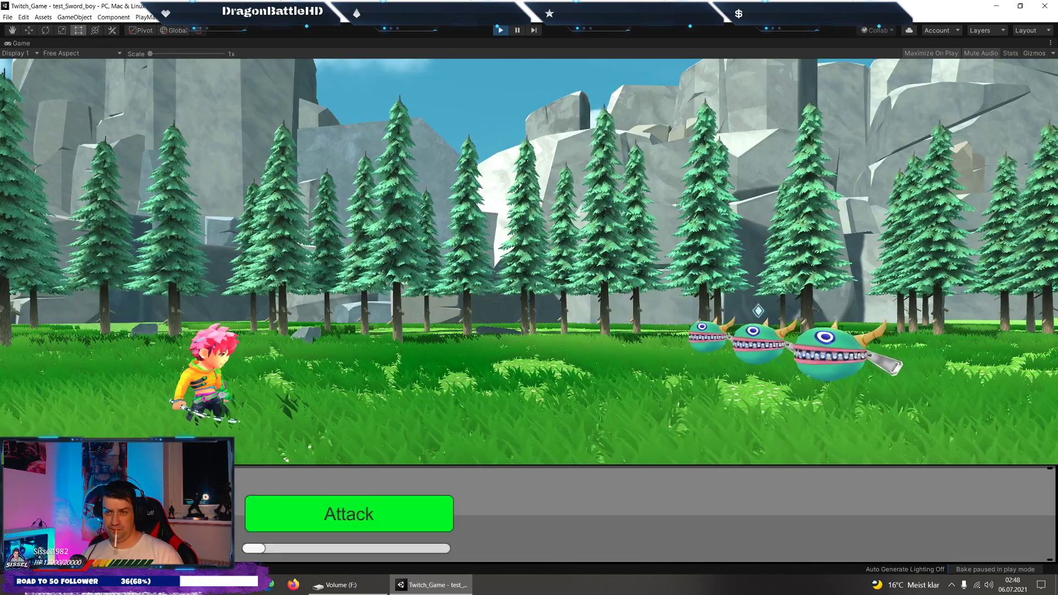
Attack the three zippermouth enemies four times with the Attack button, then stop the game.
left_click(280, 507)
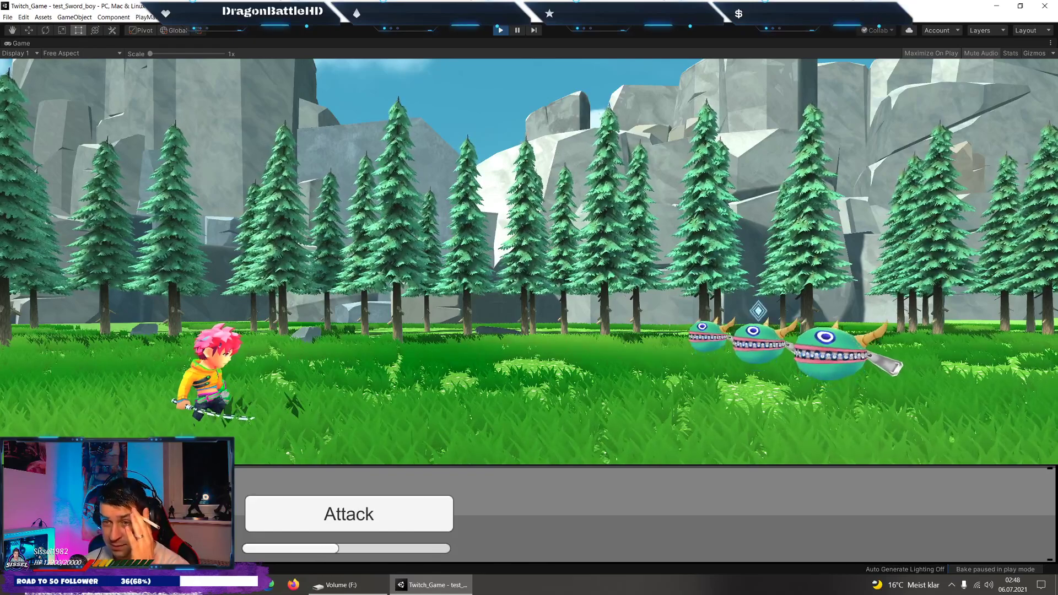
left_click(332, 520)
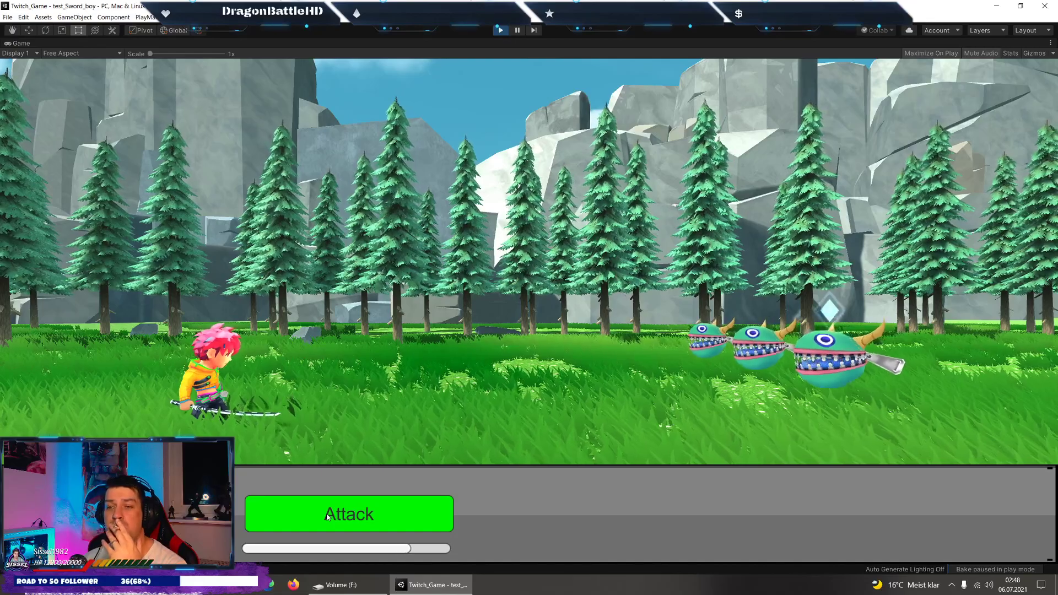
left_click(328, 517)
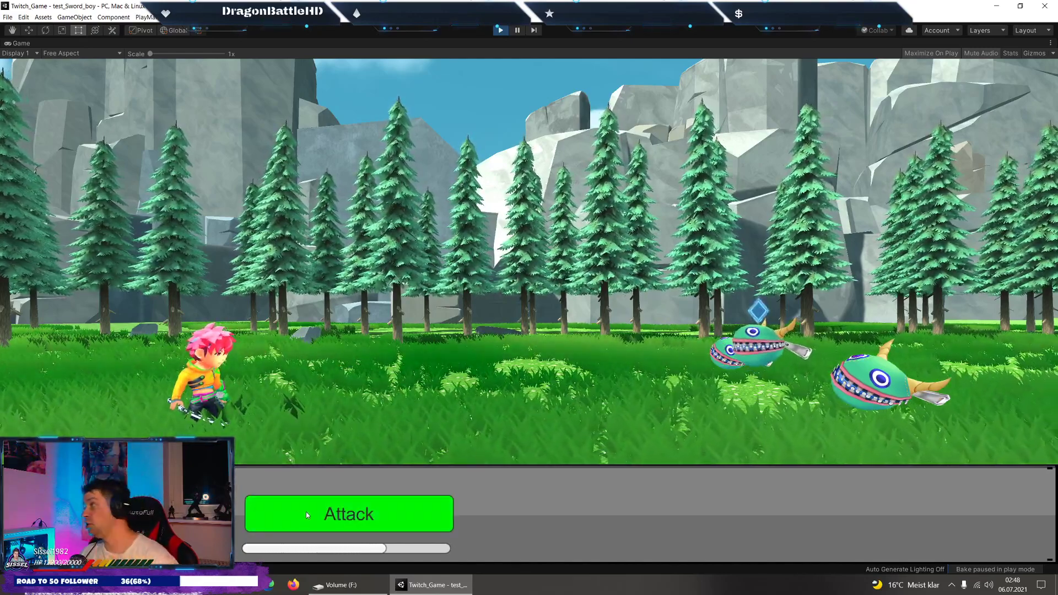
left_click(307, 516)
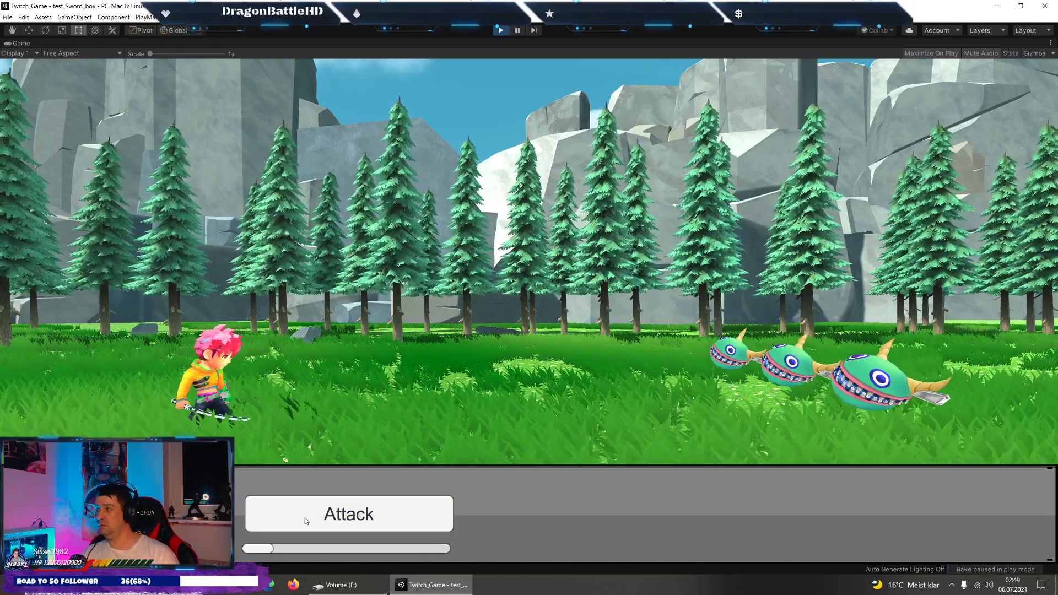
left_click(502, 31)
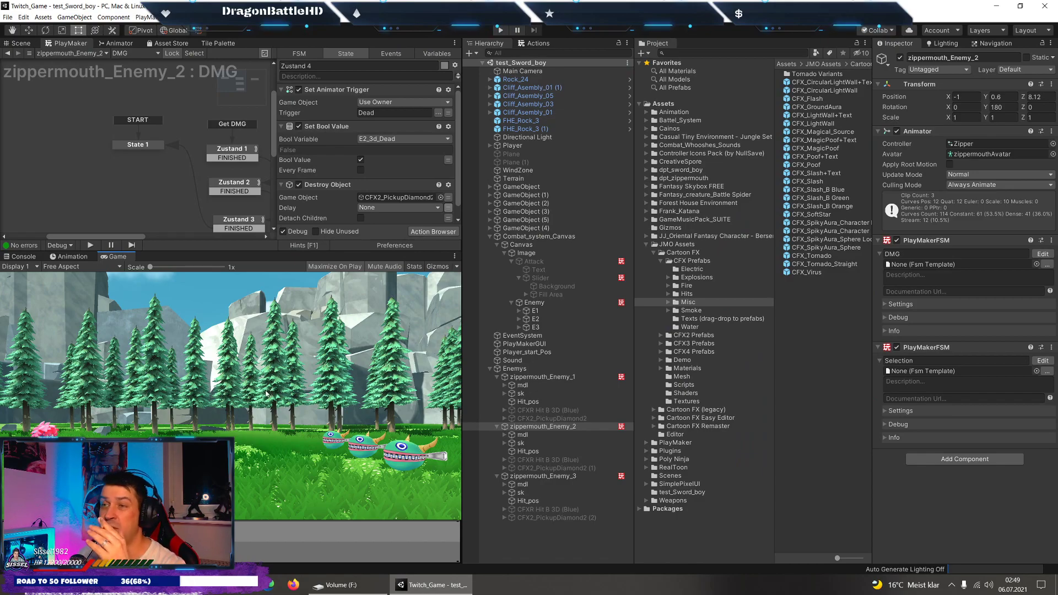
Collapse Combat_system_Canvas and Enemys, widen the FSM graph panel, then expand Enemys to show the three enemies.
left_click(490, 236)
left_click(490, 278)
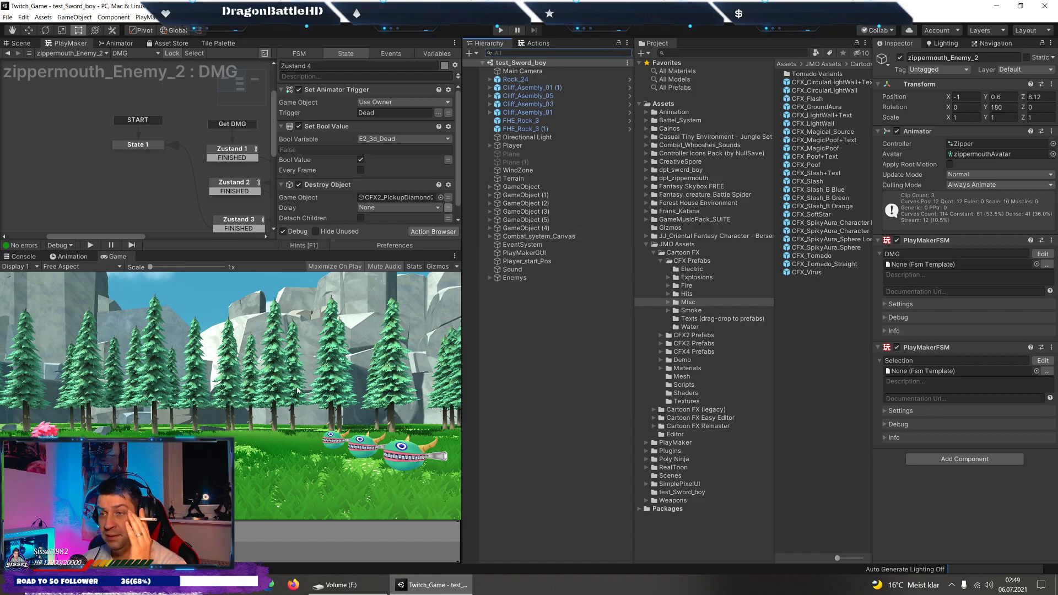
left_click_drag(462, 184, 568, 189)
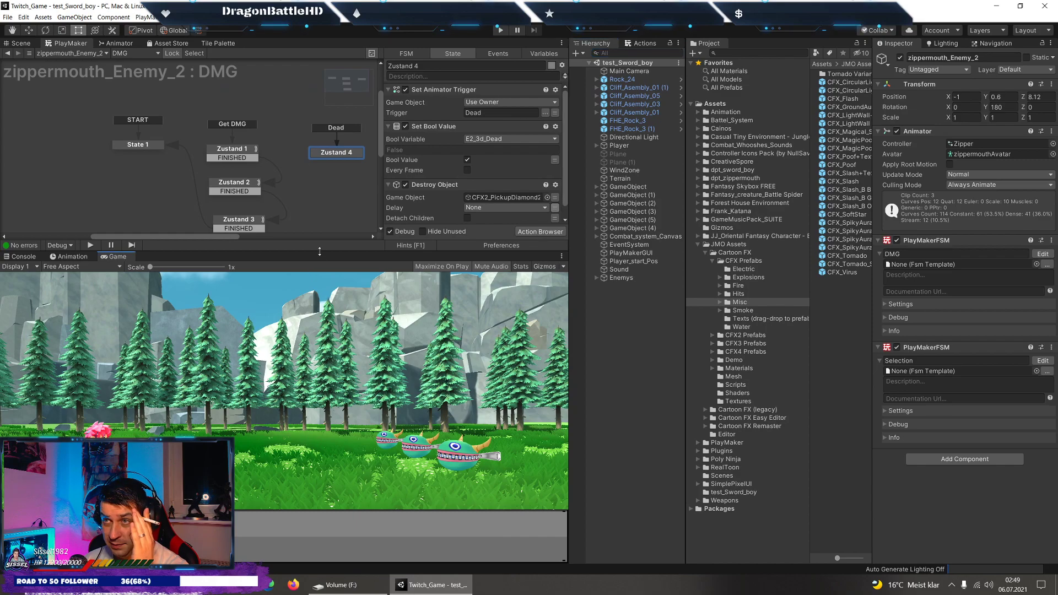
mouse_move(319, 252)
left_mouse_down()
mouse_move(301, 255)
mouse_move(295, 270)
left_mouse_up()
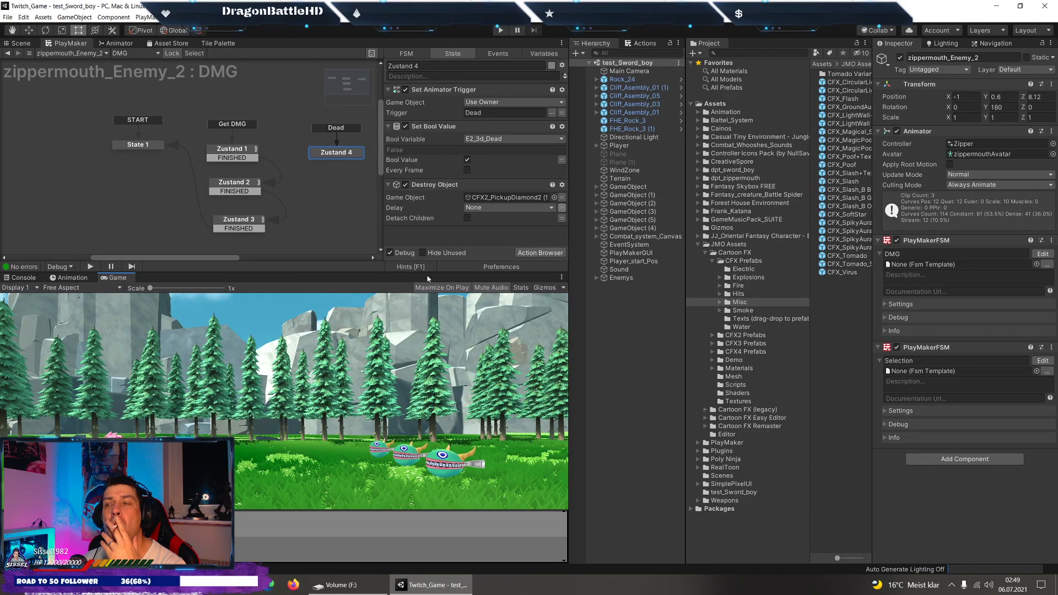
left_click(597, 277)
Collapse the enemy objects, expand Combat_system_Canvas, and select the E1 button's Text label.
left_click(627, 287)
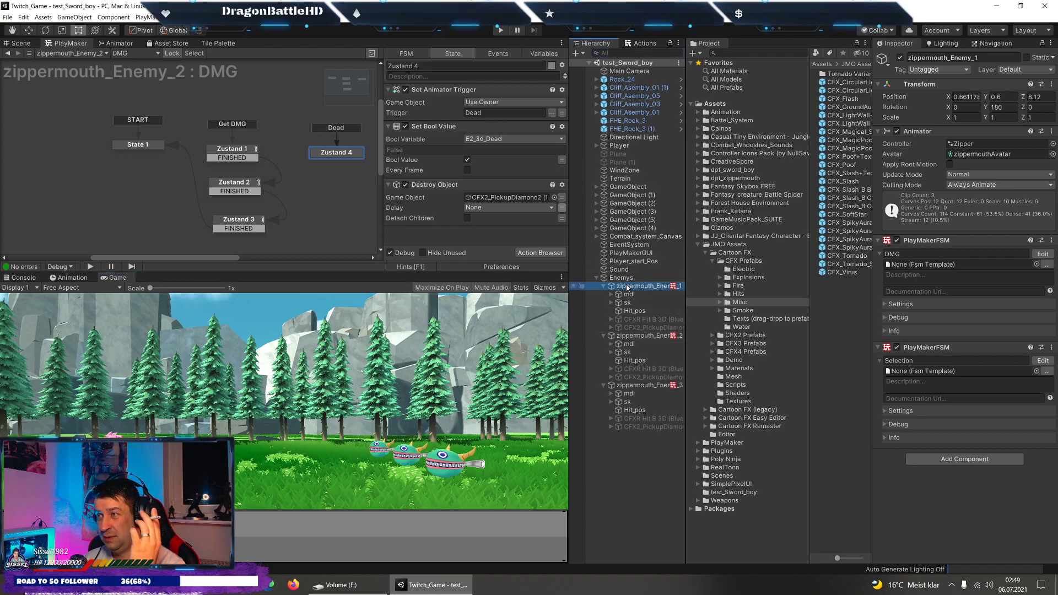
left_click(603, 286)
left_click(603, 294)
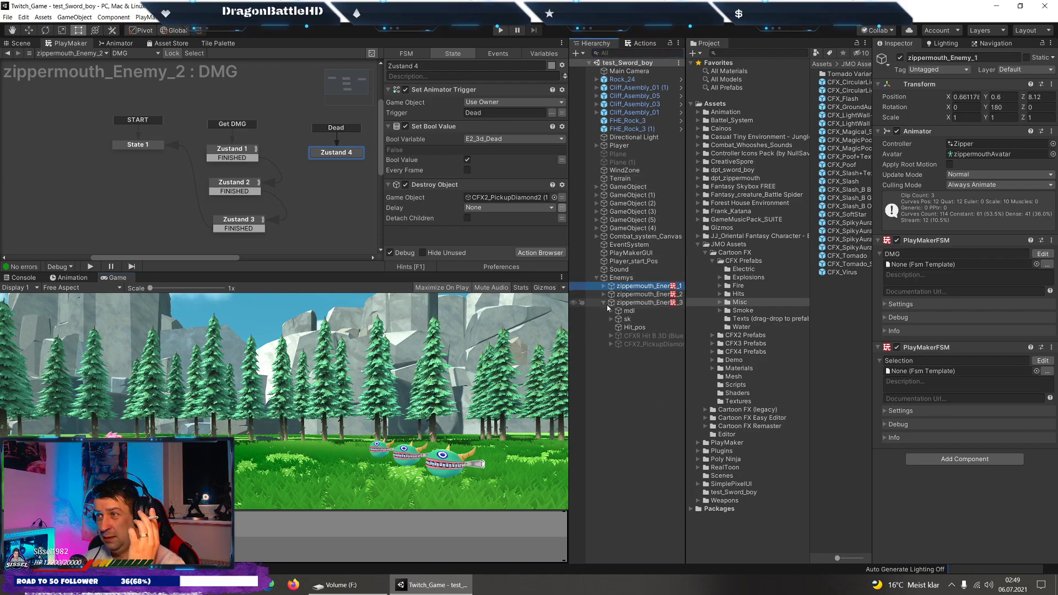
left_click(604, 303)
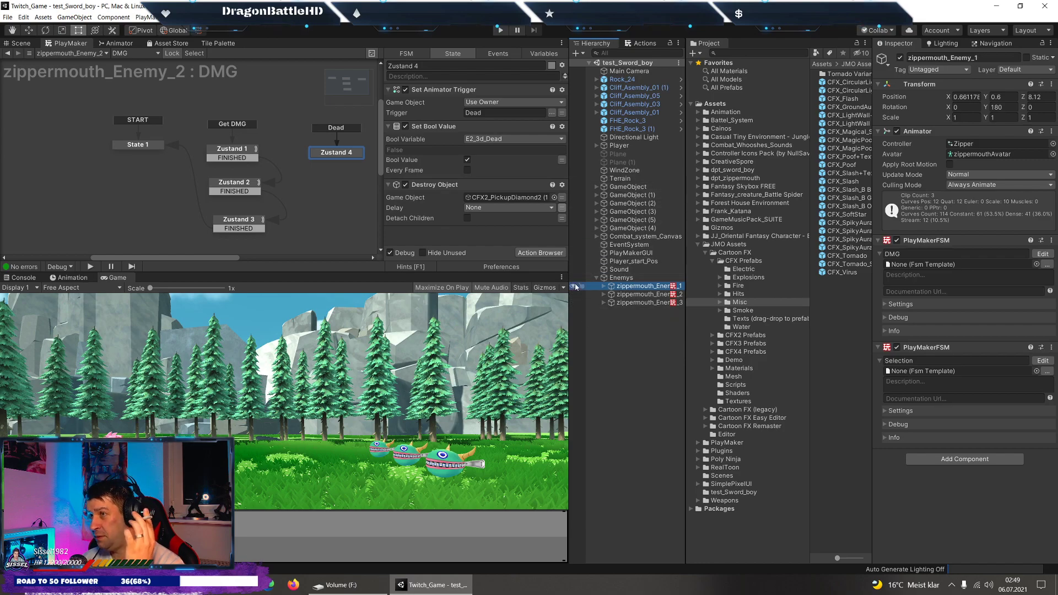
left_click(596, 237)
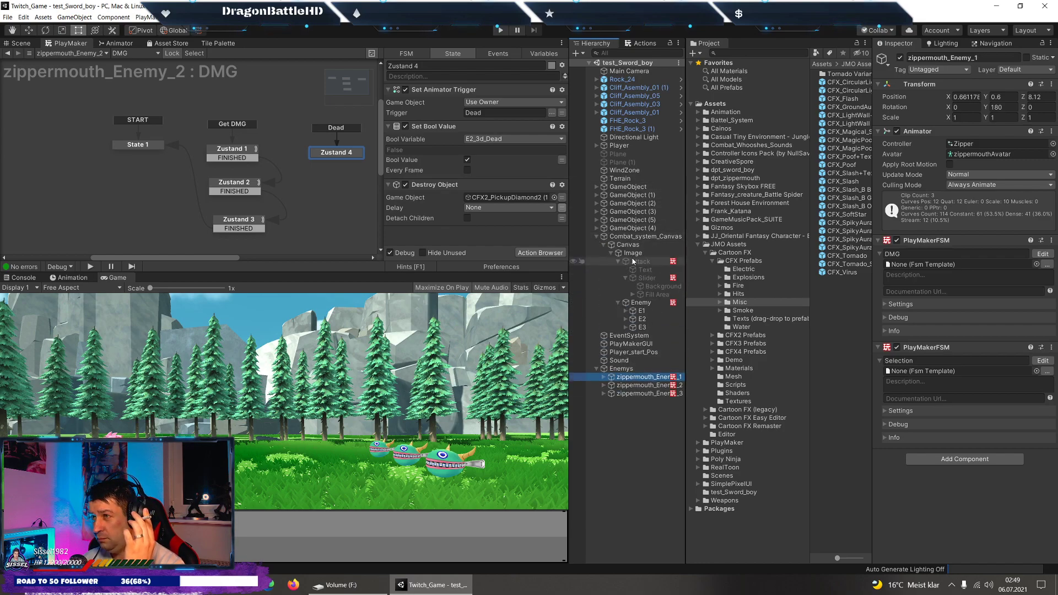
left_click(636, 262)
left_click(639, 312)
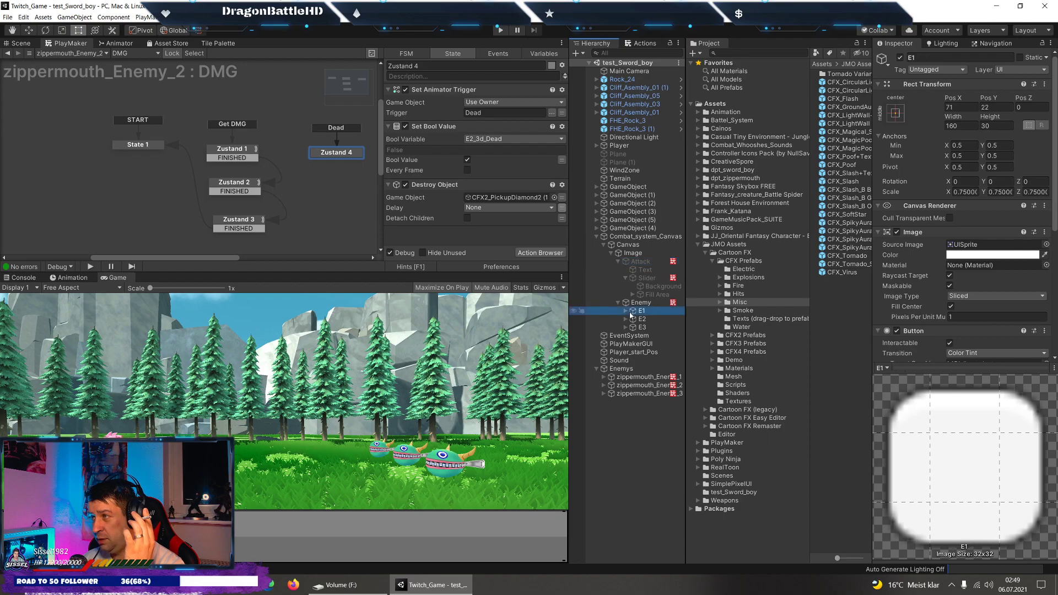
scroll(990, 265, "down", 8)
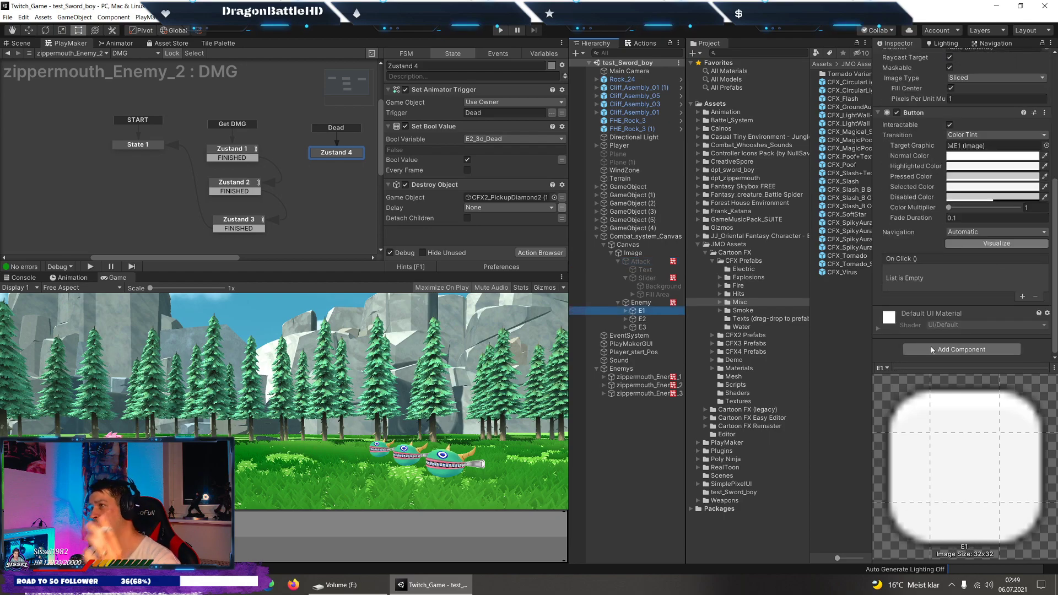
left_click(626, 311)
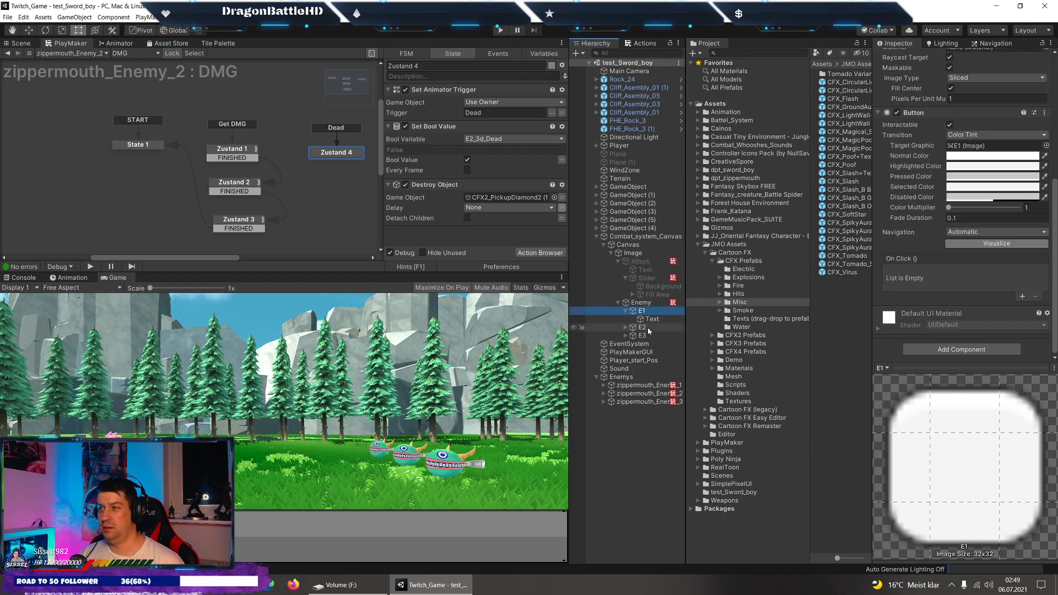
left_click(651, 319)
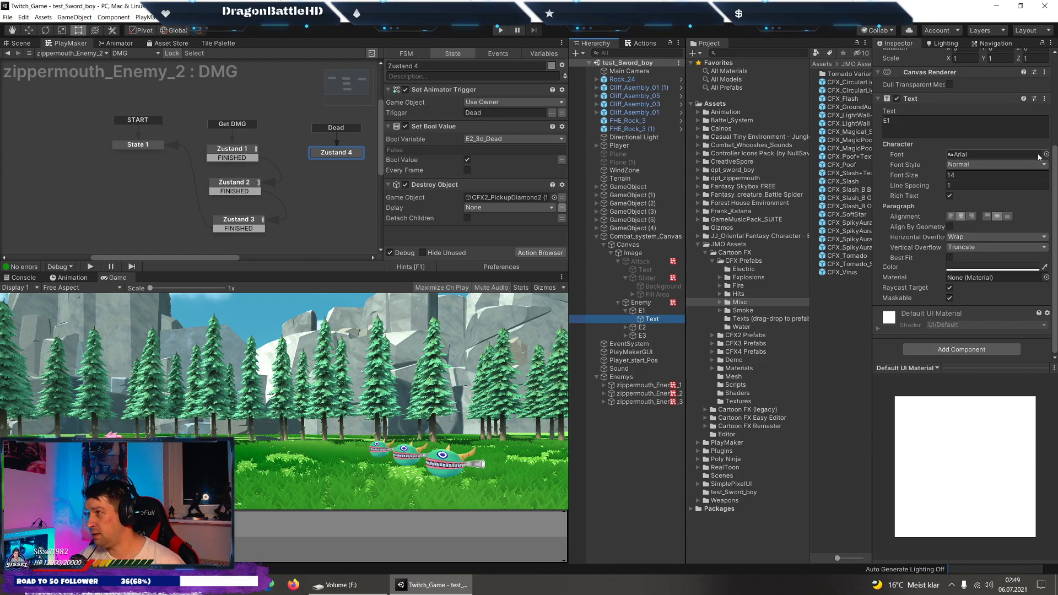
Try pixelfont2 on the E1 label, then switch it to pixelfont.
left_click(1046, 156)
left_click(325, 132)
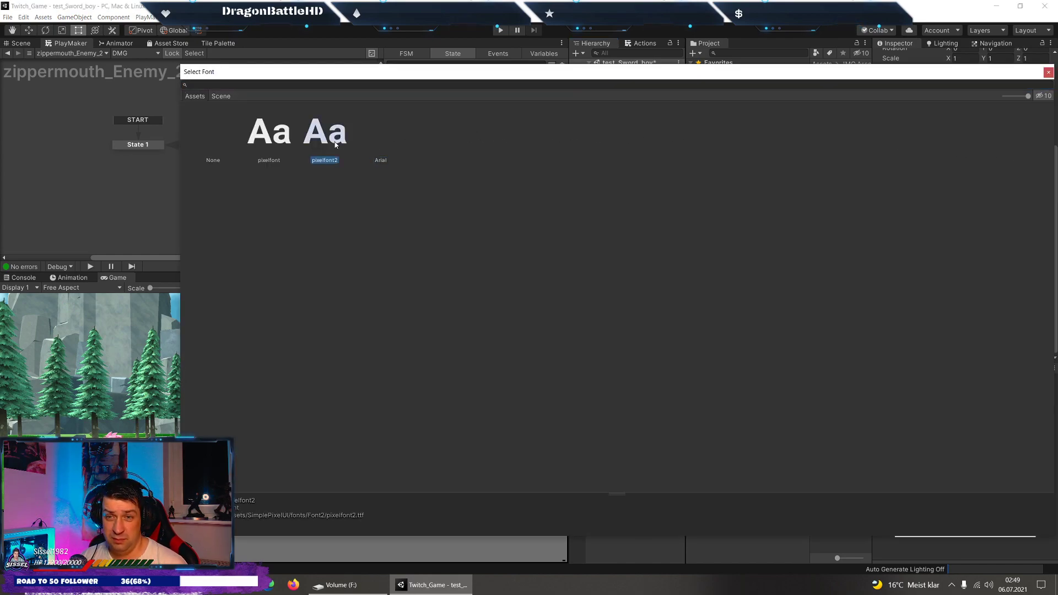
double_click(335, 144)
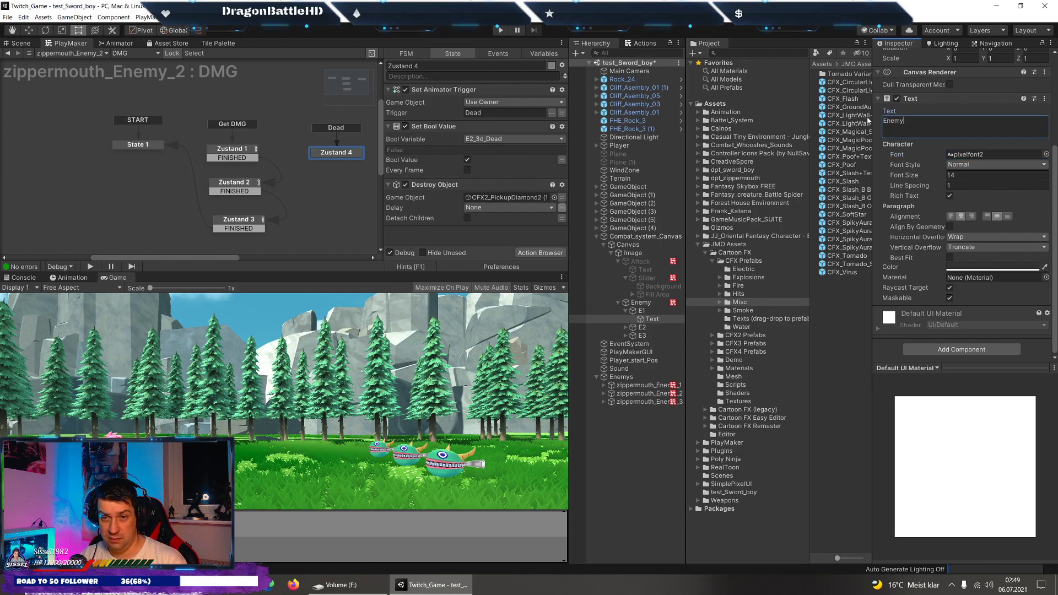
left_click(956, 155)
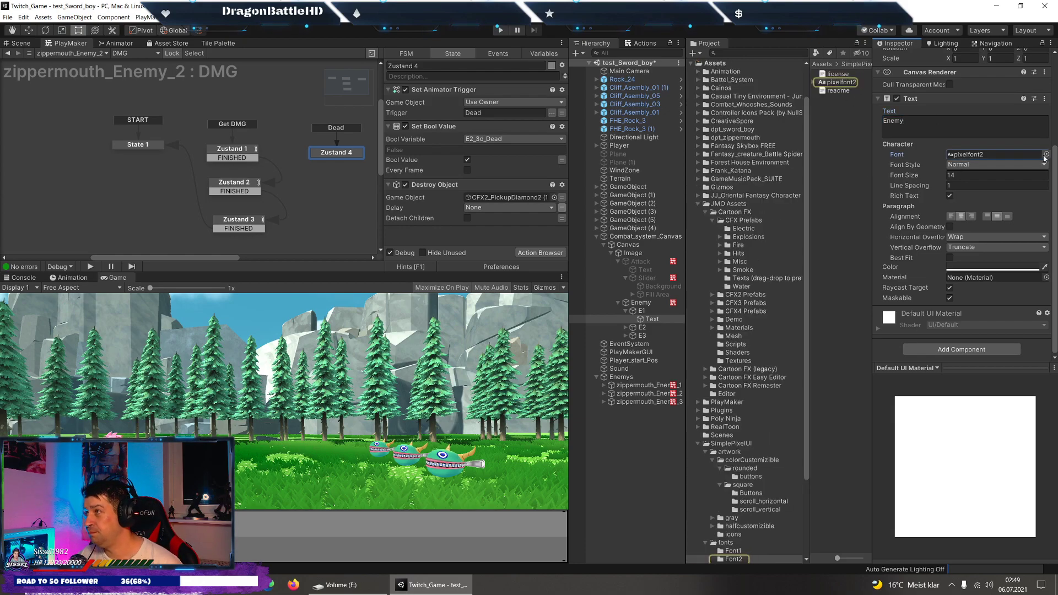
left_click(1045, 155)
left_click(281, 140)
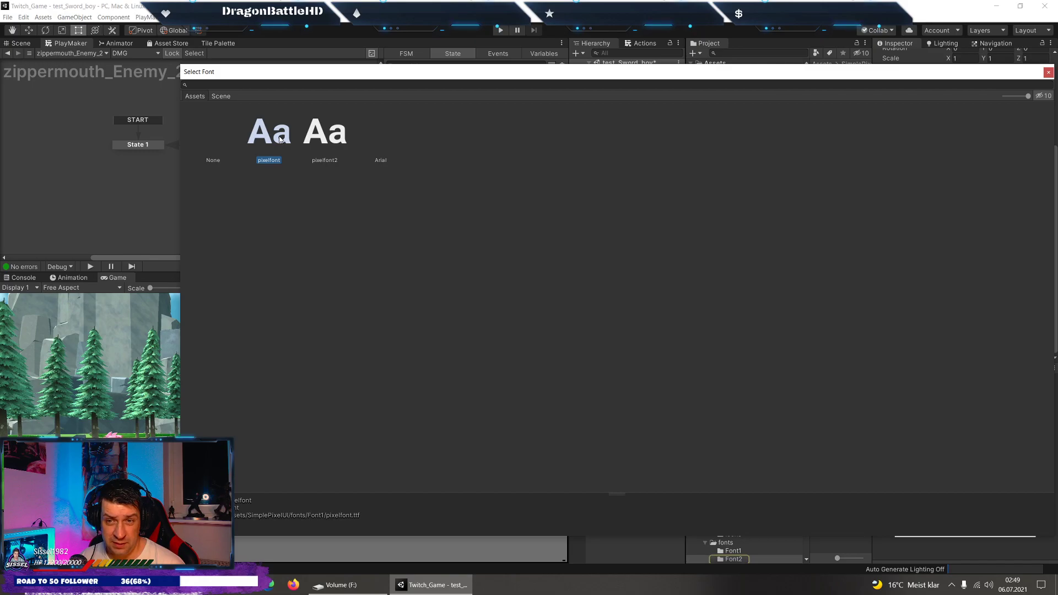
double_click(281, 139)
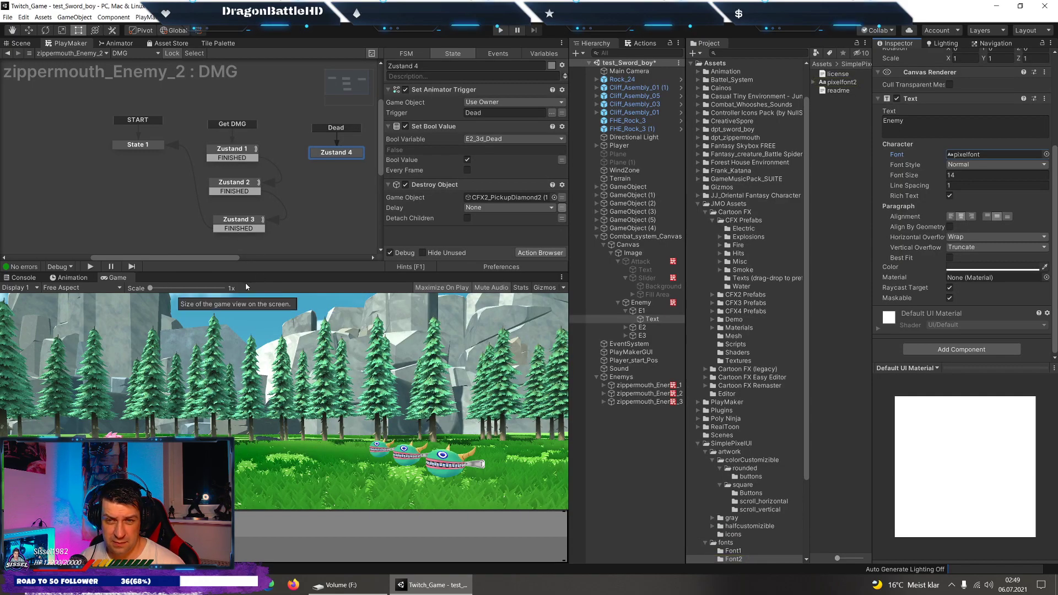
Test Bold, Italic and Bold-Italic styles on the E1 label, then revert to Normal.
left_click(964, 168)
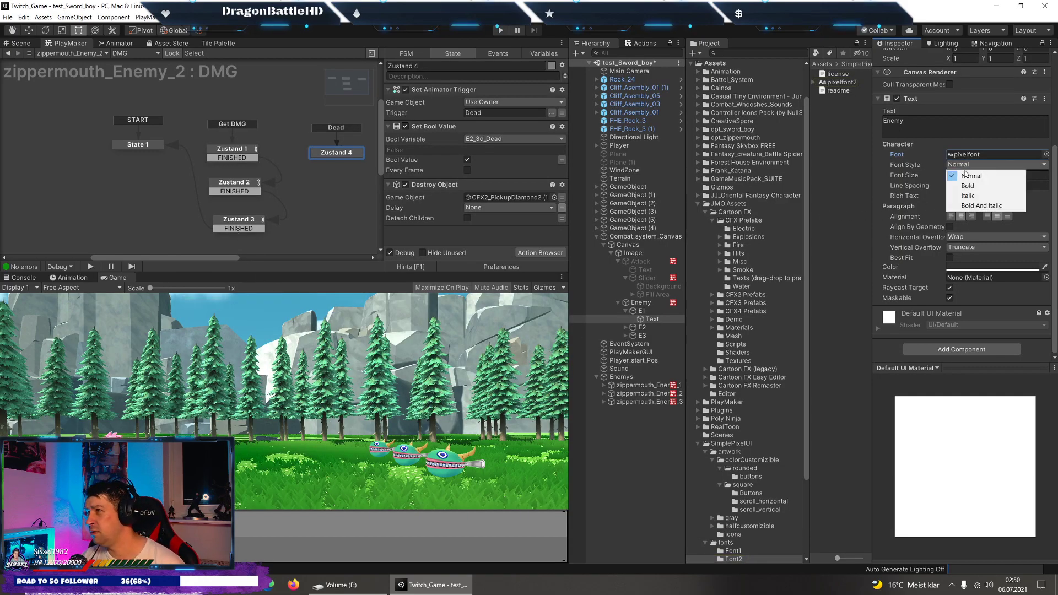
left_click(964, 174)
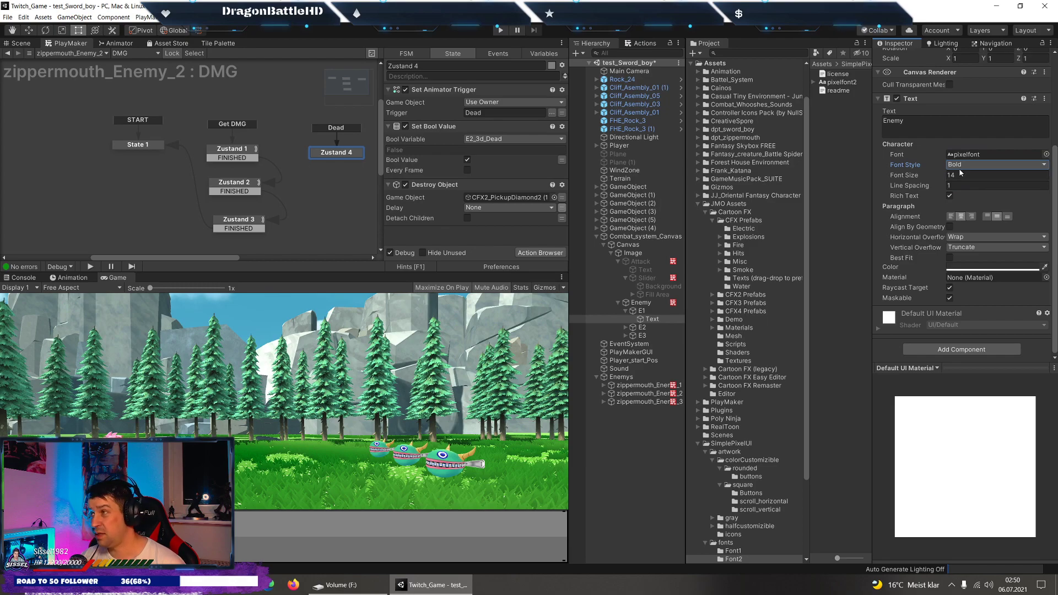
left_click(960, 166)
left_click(968, 196)
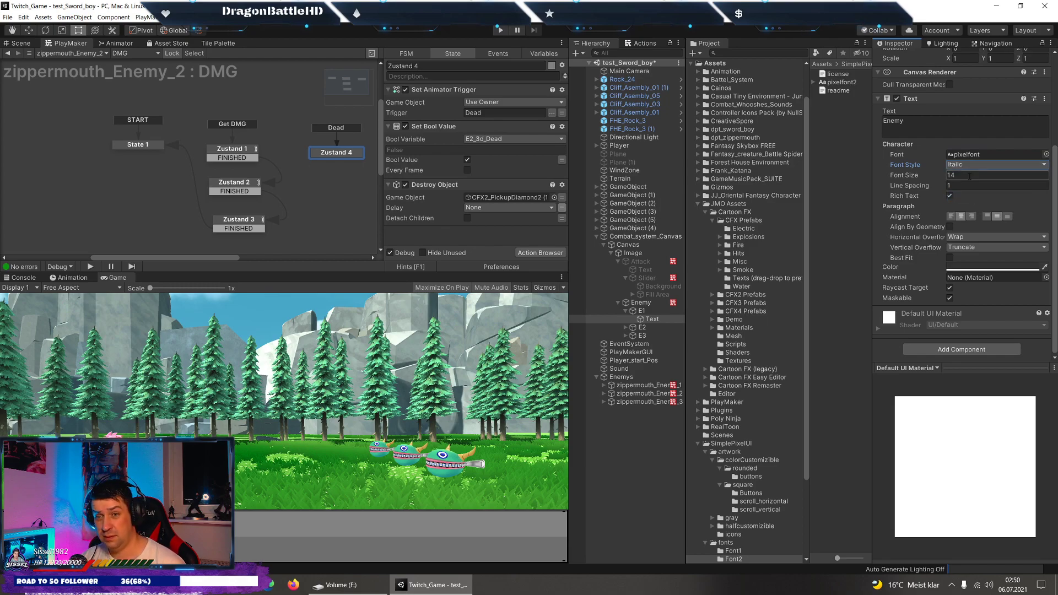
left_click(965, 165)
left_click(970, 207)
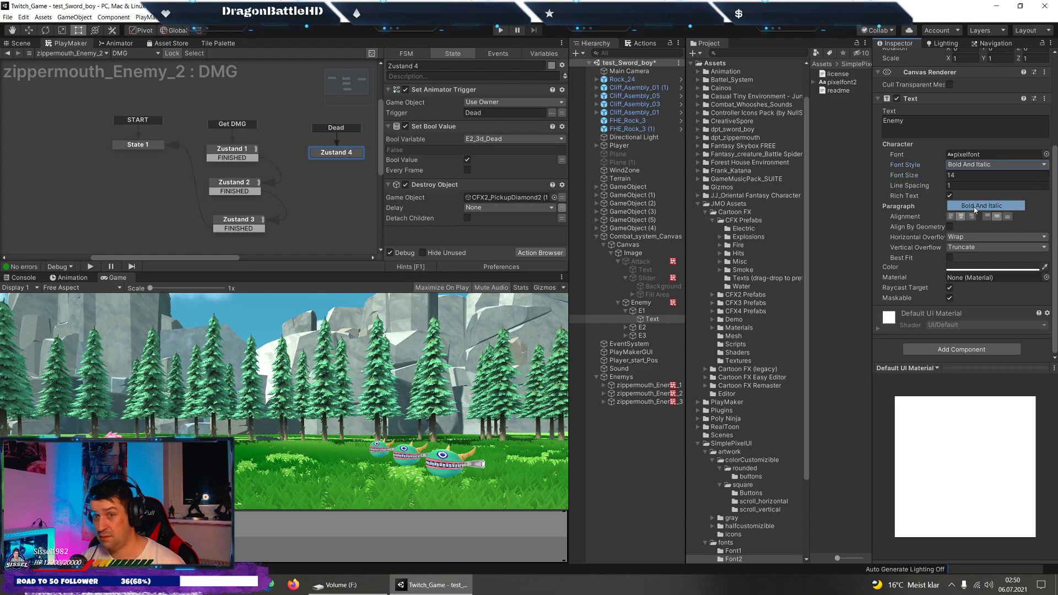
left_click(978, 167)
left_click(970, 176)
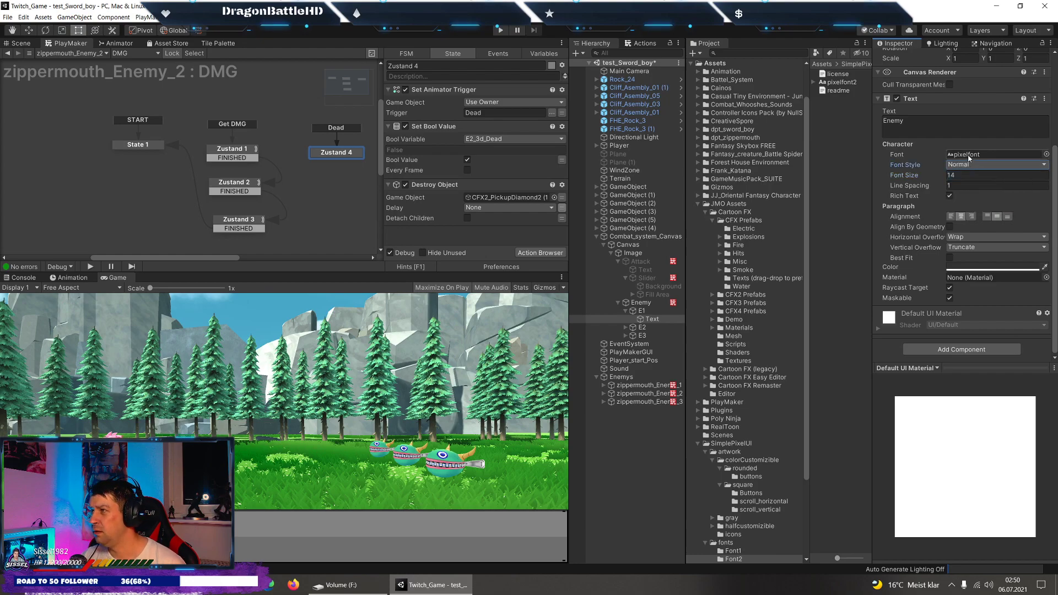
Reapply pixelfont2 to the E1 label and test Bold before returning to Normal.
left_click(969, 156)
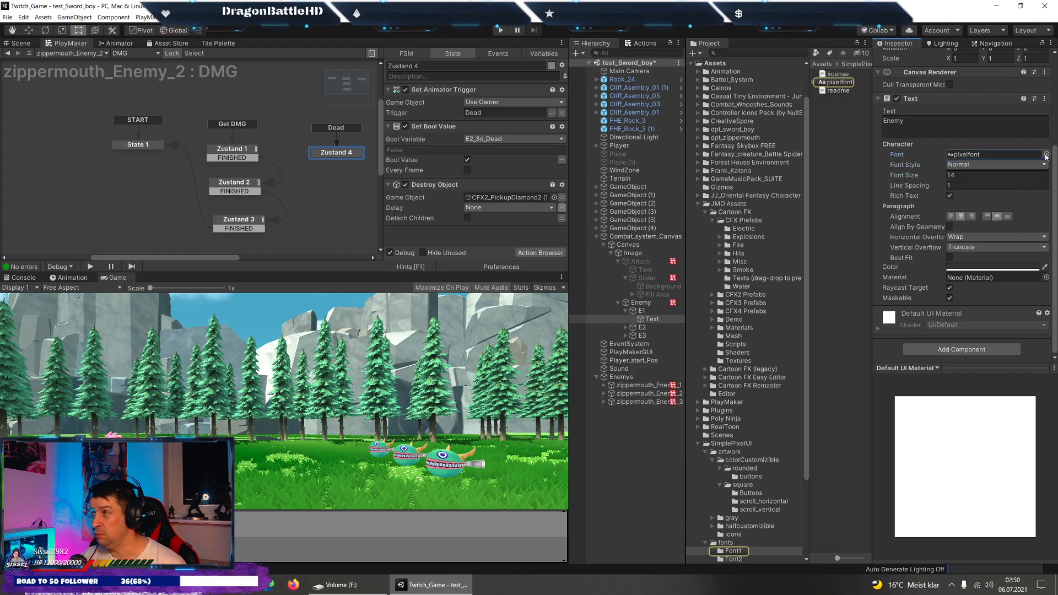
left_click(1046, 155)
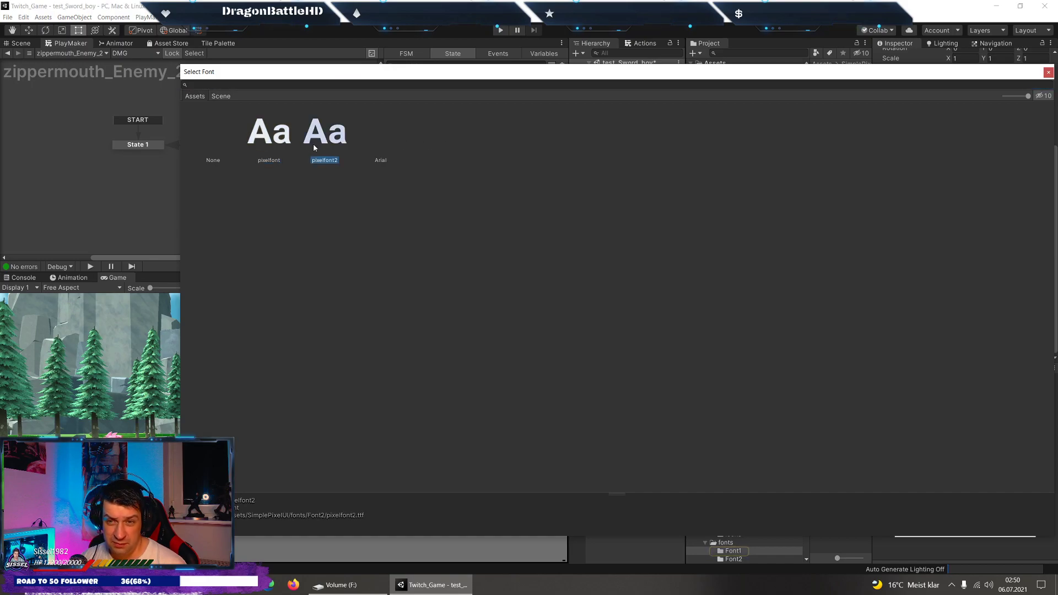
double_click(313, 144)
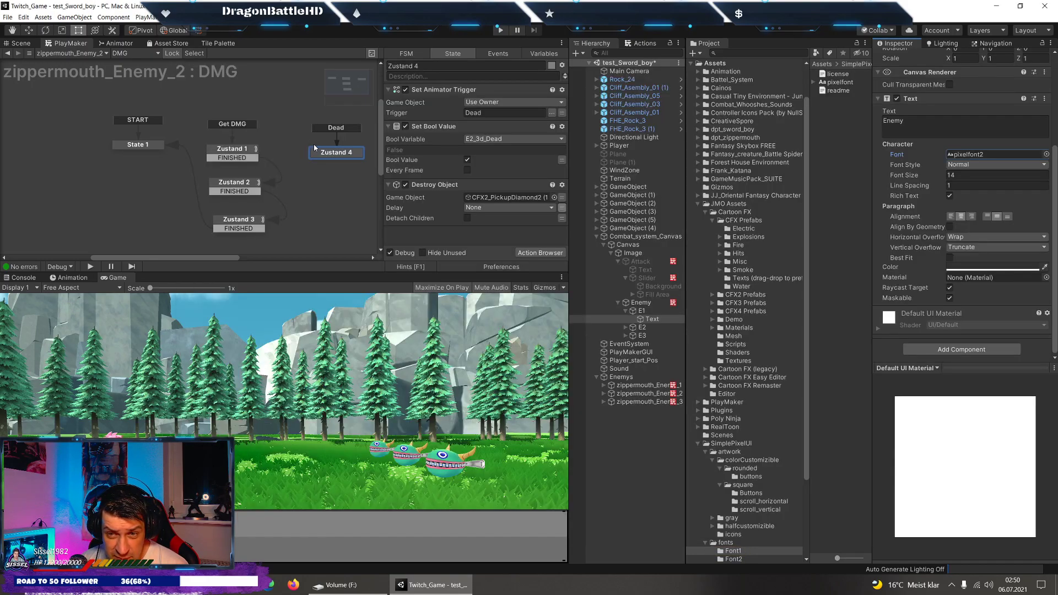
left_click(969, 165)
left_click(968, 177)
left_click(968, 174)
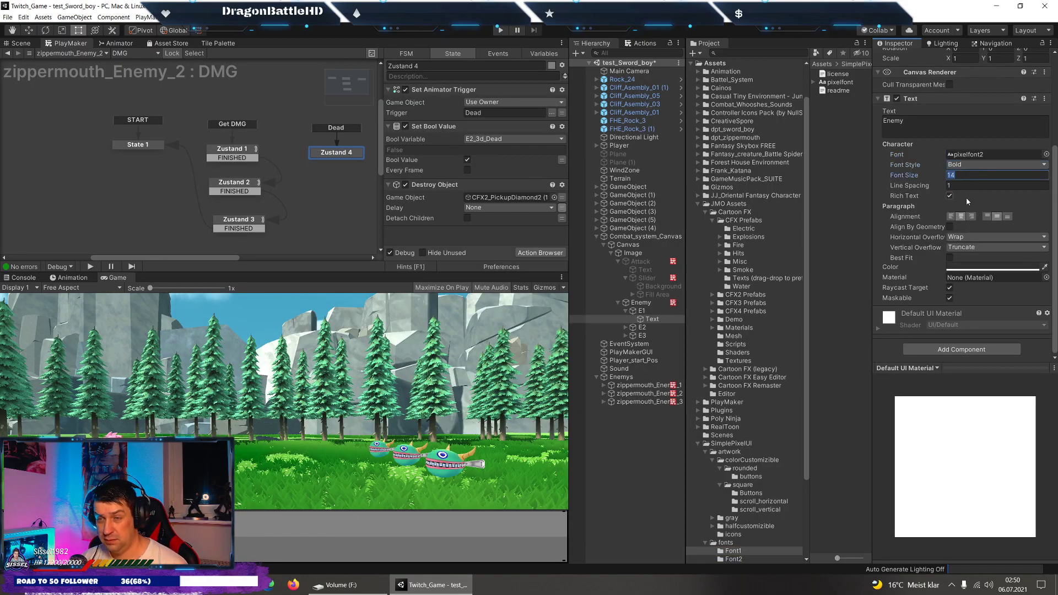
left_click(970, 164)
left_click(964, 176)
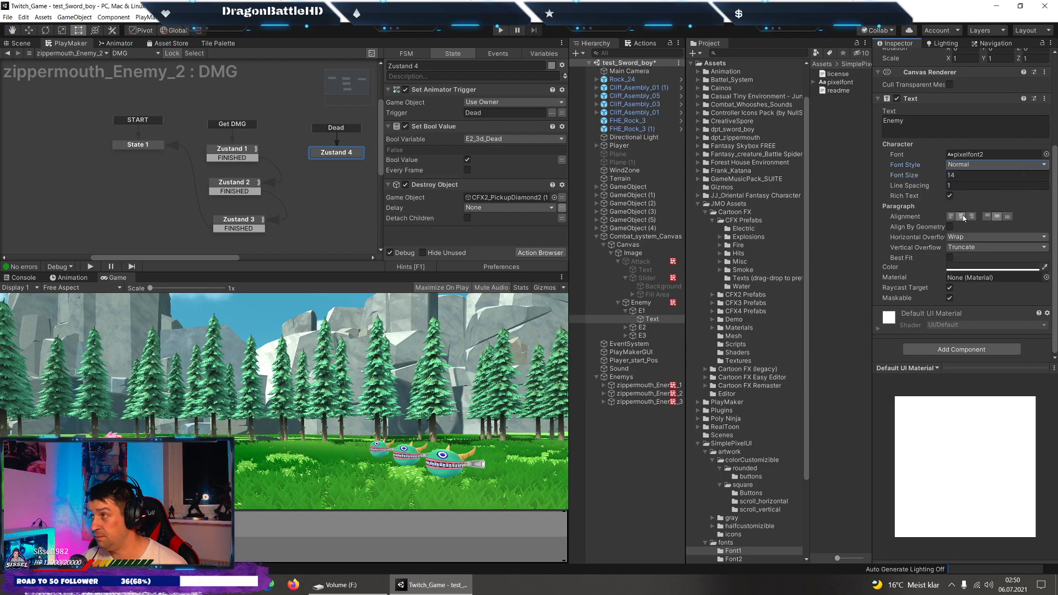
Set the E1 label's font size to 15 and switch it back to pixelfont.
left_click(925, 177)
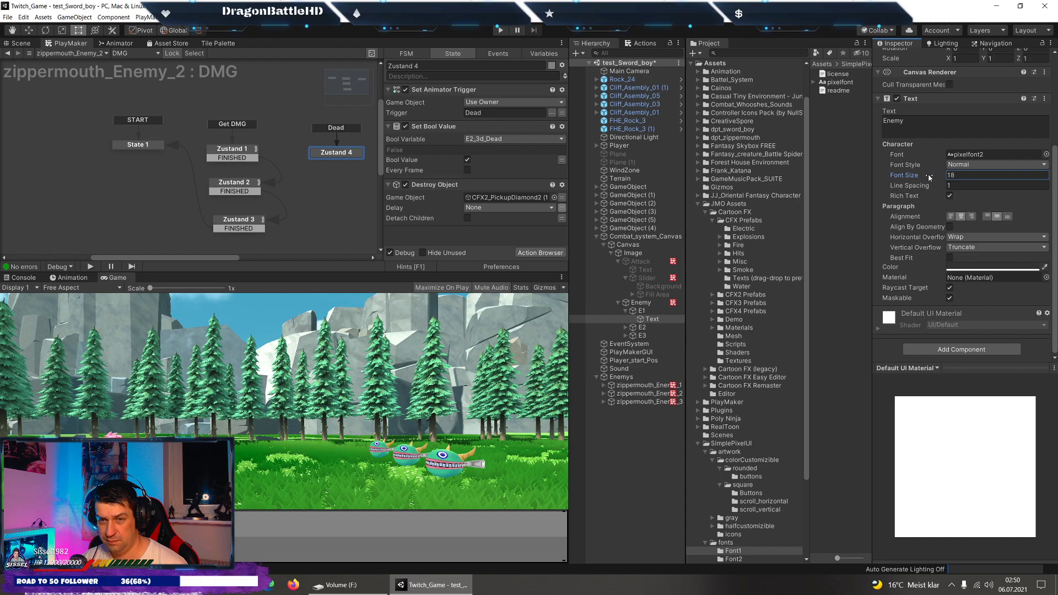
left_click(963, 174)
type("15")
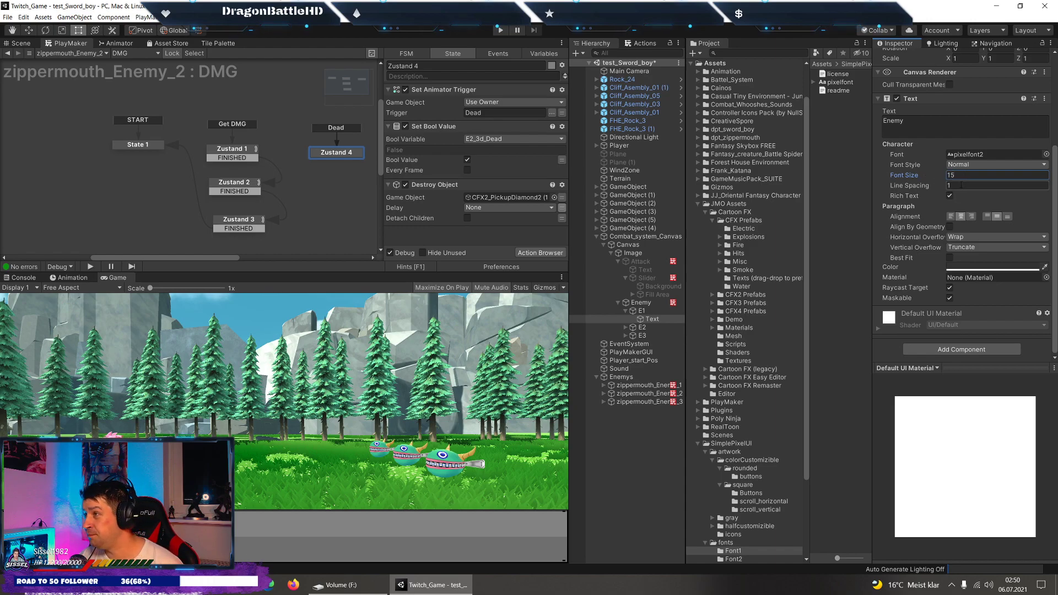
left_click(1038, 157)
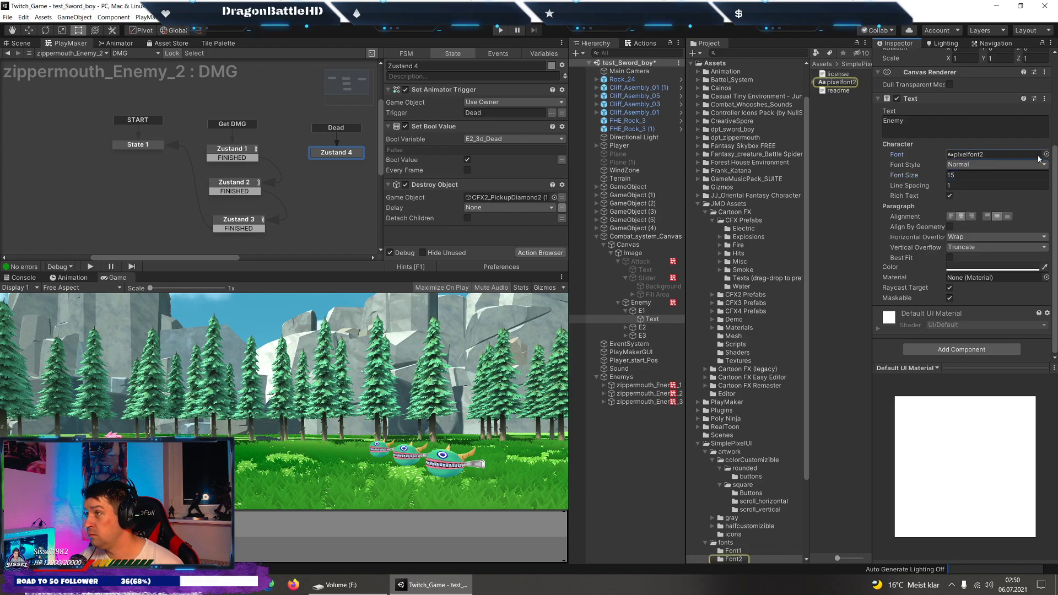
left_click(1046, 155)
double_click(269, 133)
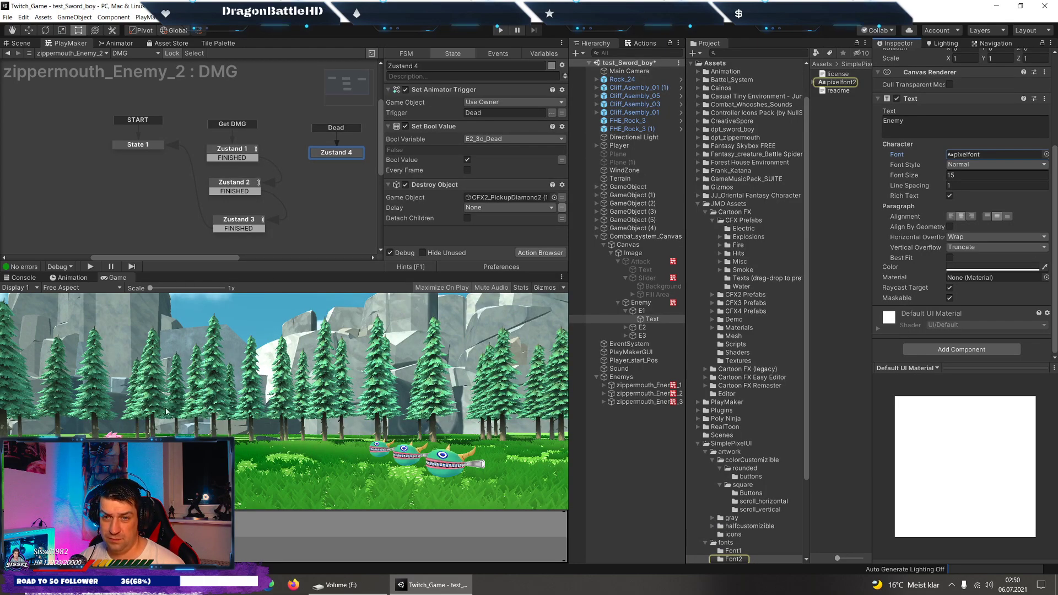
Give the E2 button's Text label the pixelfont font.
left_click(625, 327)
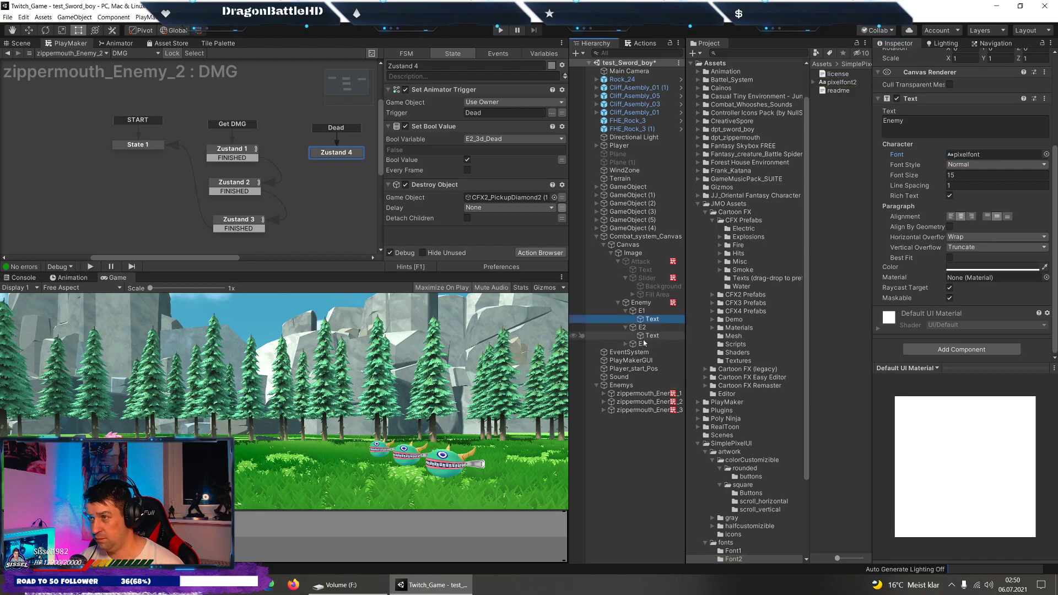
left_click(650, 335)
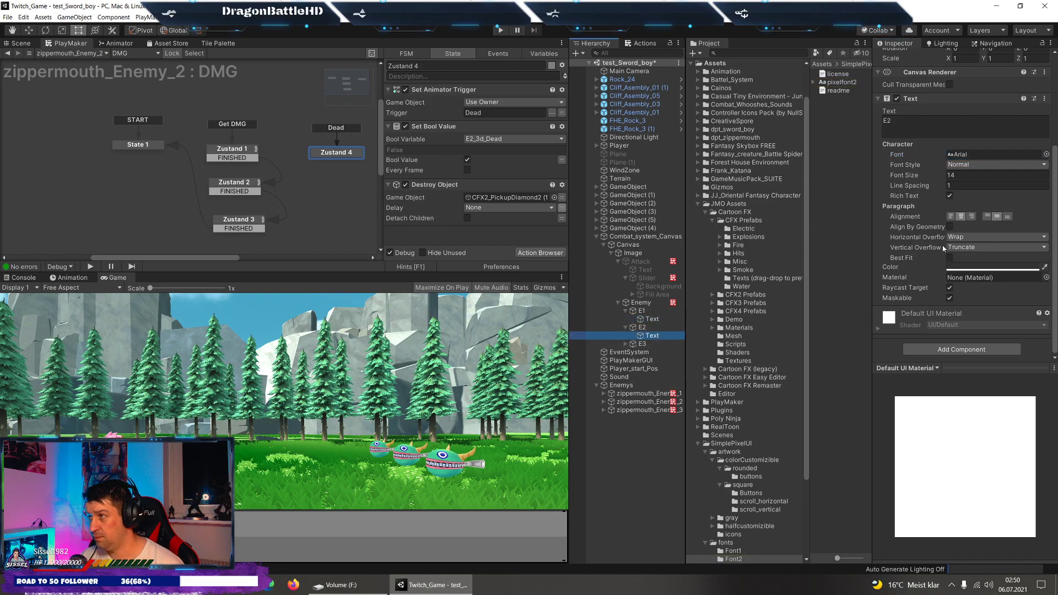
left_click(1046, 154)
double_click(268, 131)
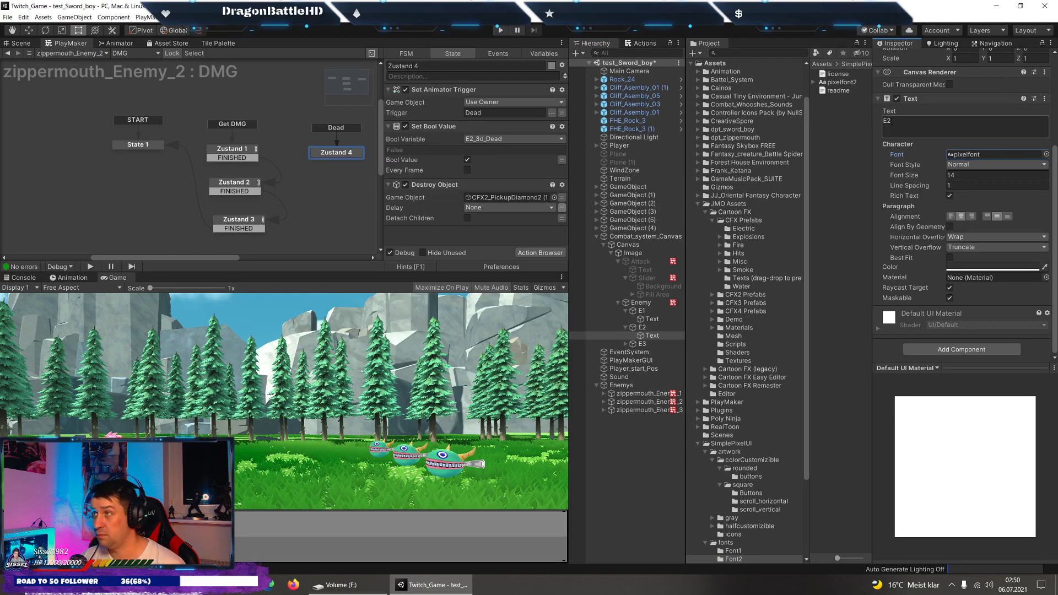
left_click(901, 122)
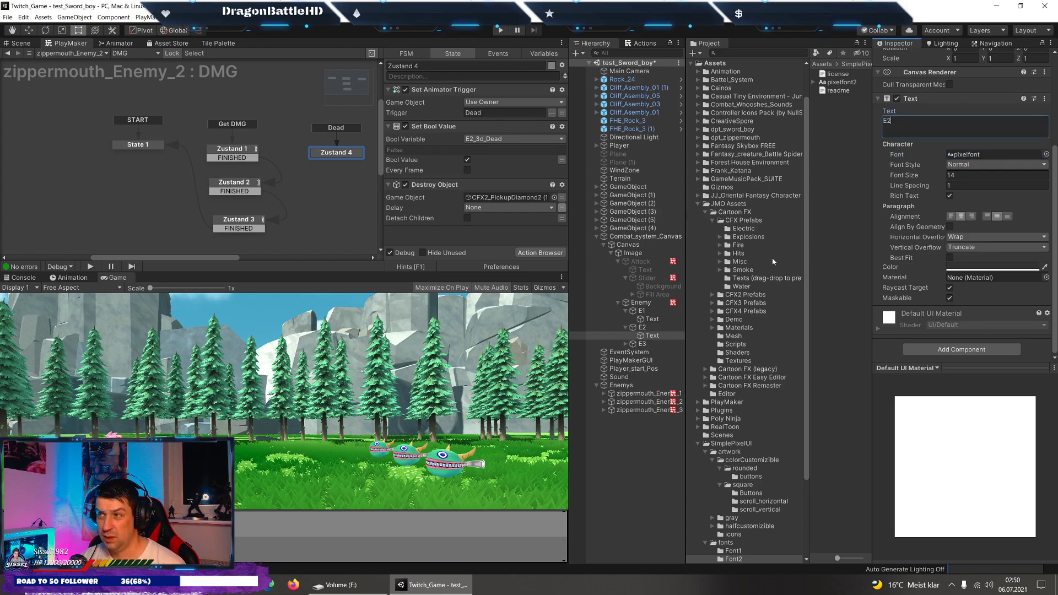
Change the E1 label's text from Enemy to E1.
left_click(641, 311)
left_click(653, 320)
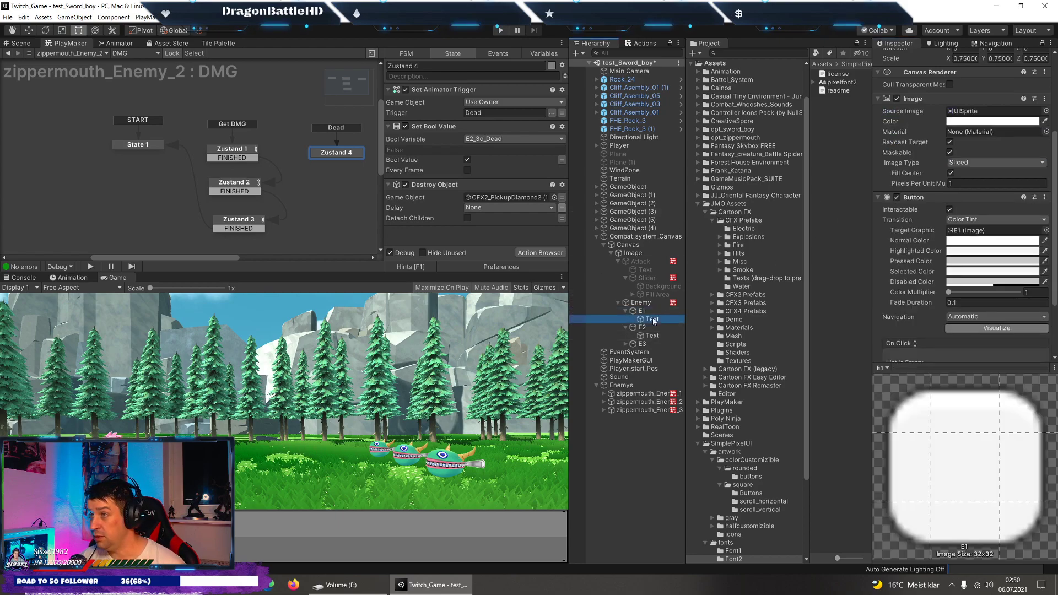
left_click(888, 121)
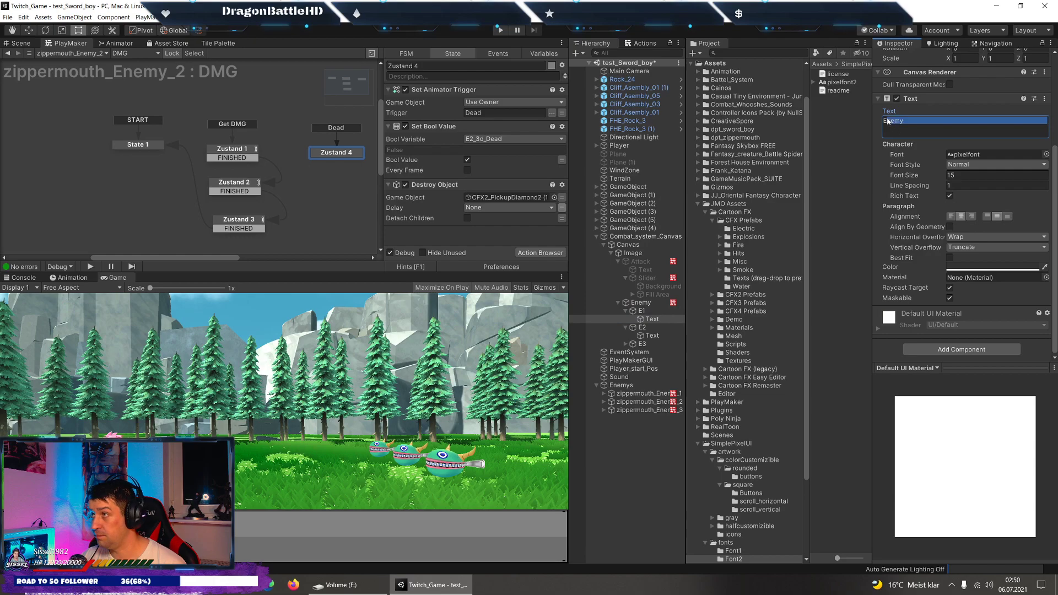
type("E1")
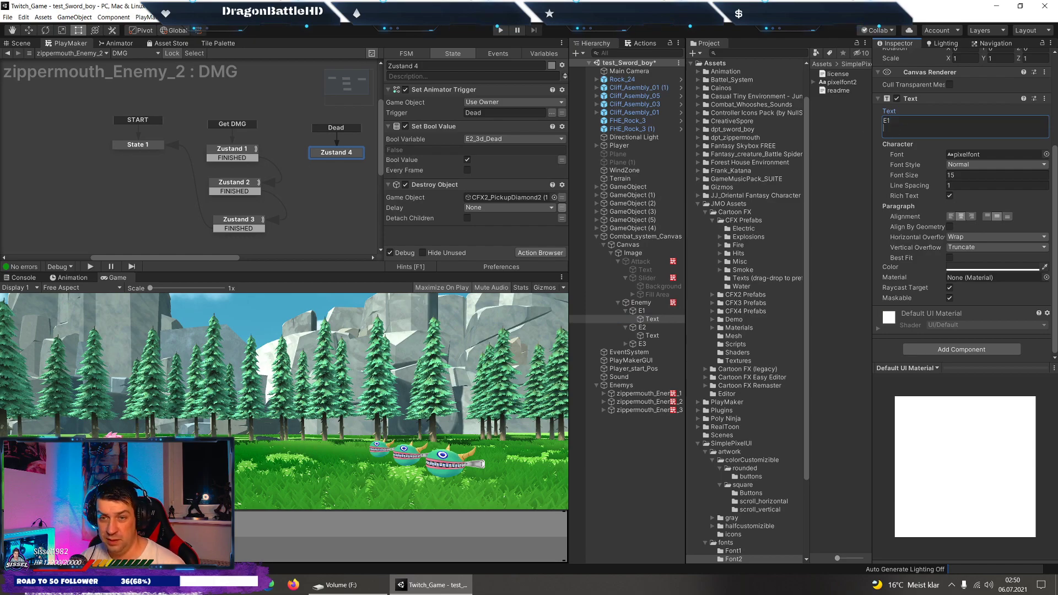
Give the E3 button's Text label pixelfont at font size 15.
left_click(626, 343)
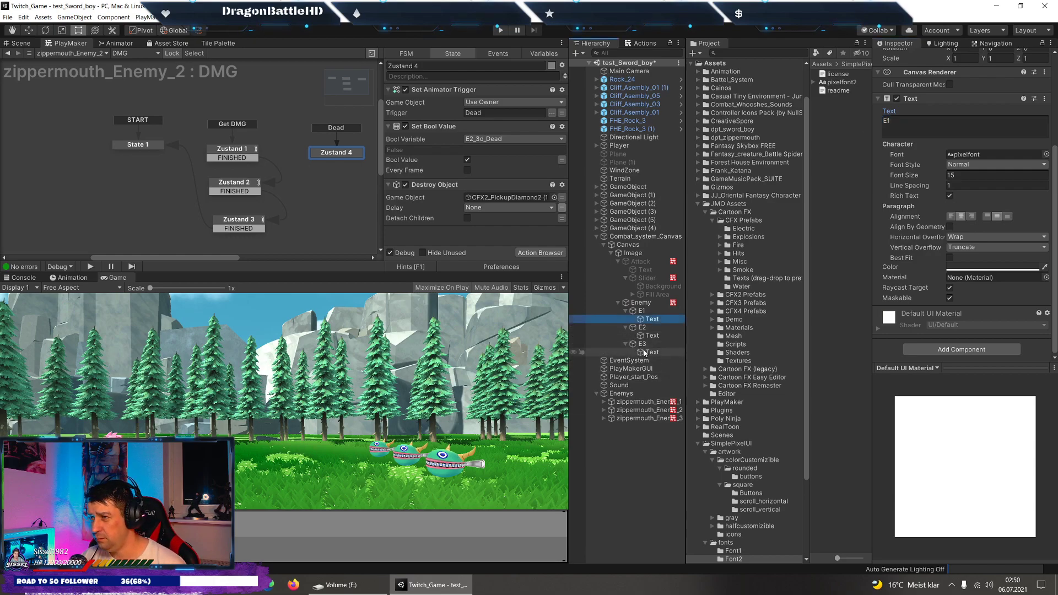
left_click(649, 352)
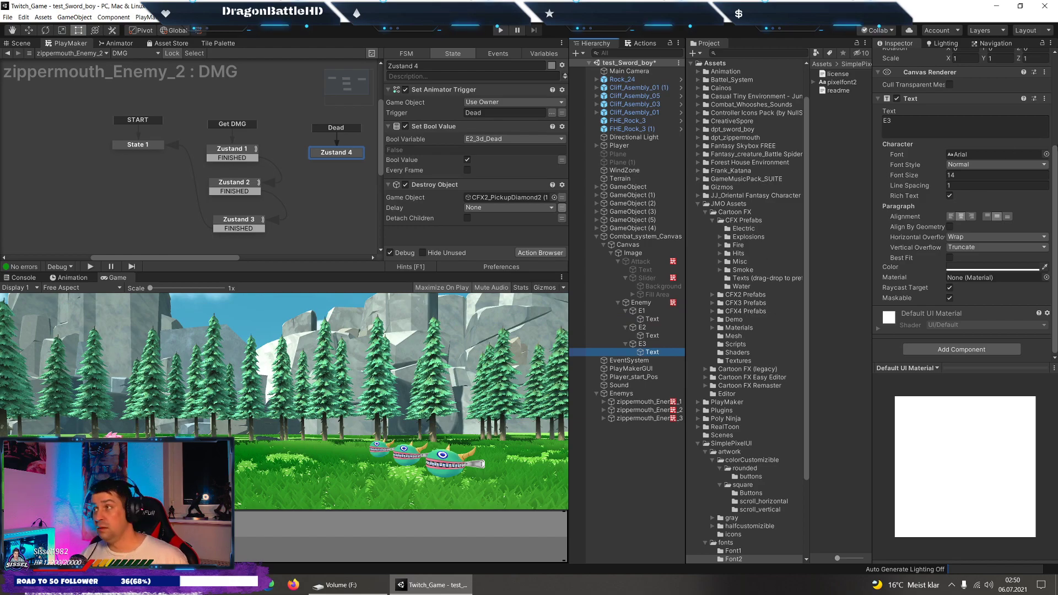
left_click(1045, 154)
double_click(274, 146)
left_click(961, 175)
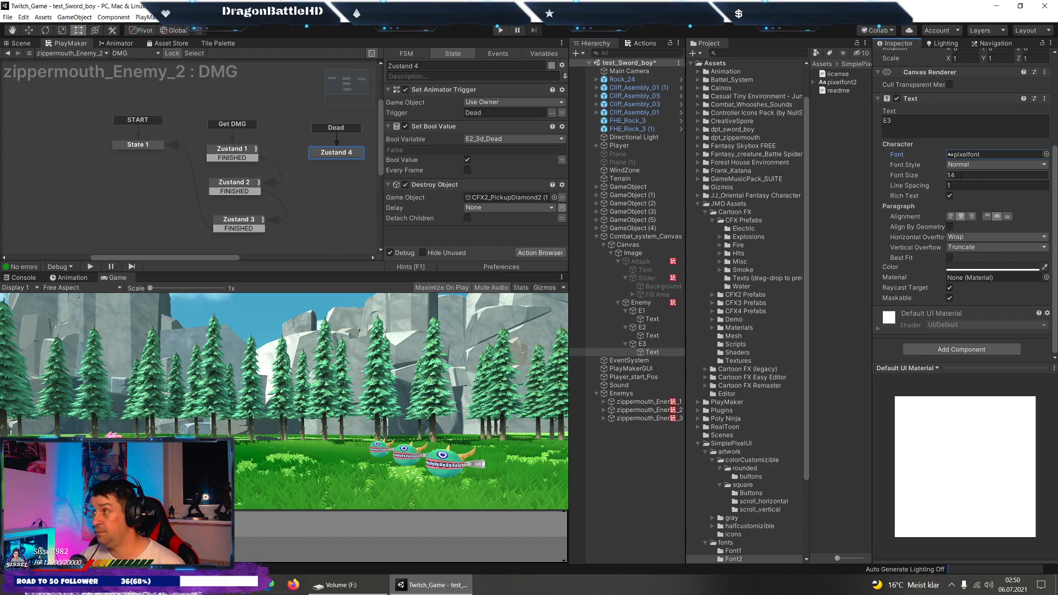
type("15")
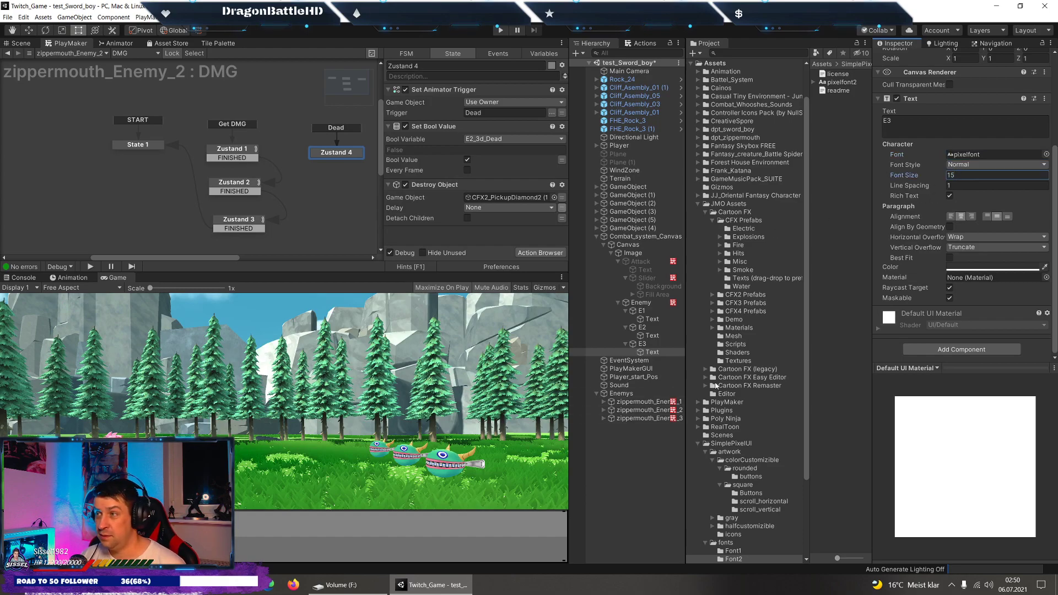
Check the E2 label's font settings, then select the E1 button and locate its sprite.
left_click(652, 335)
left_click(968, 177)
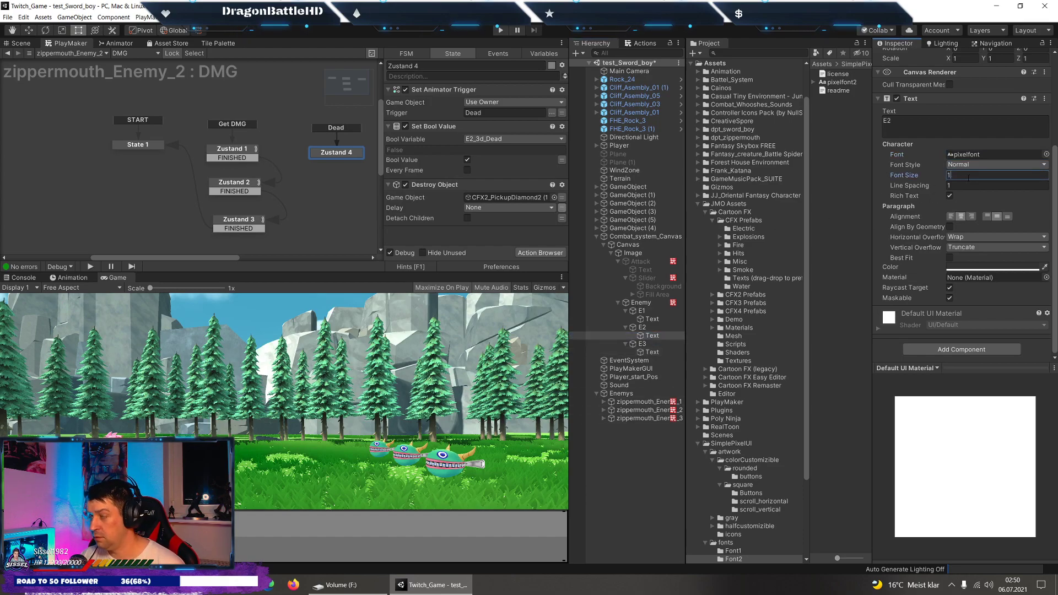
left_click(642, 311)
left_click(653, 320)
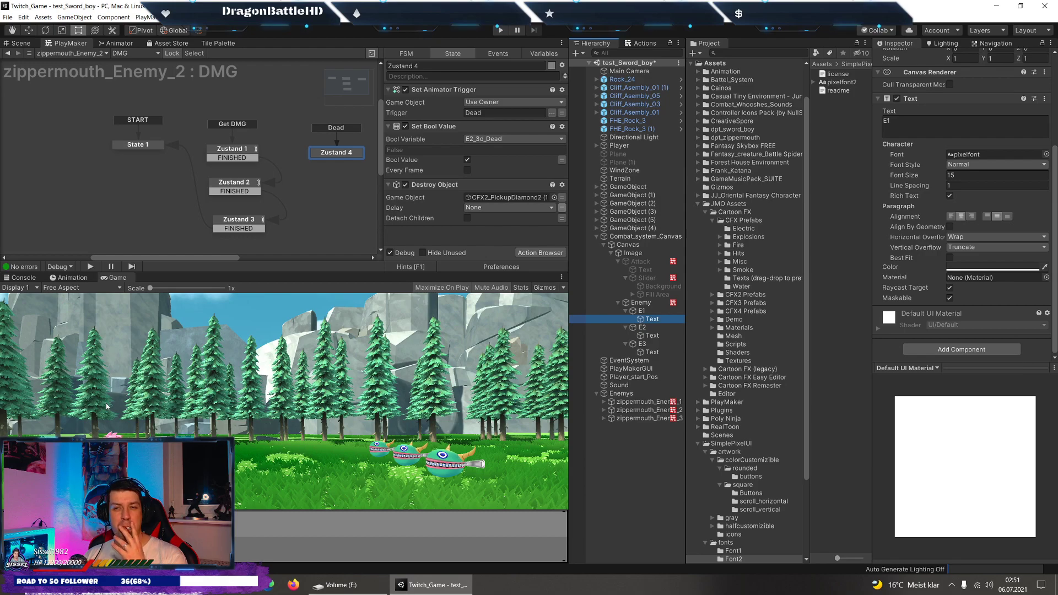
left_click(642, 311)
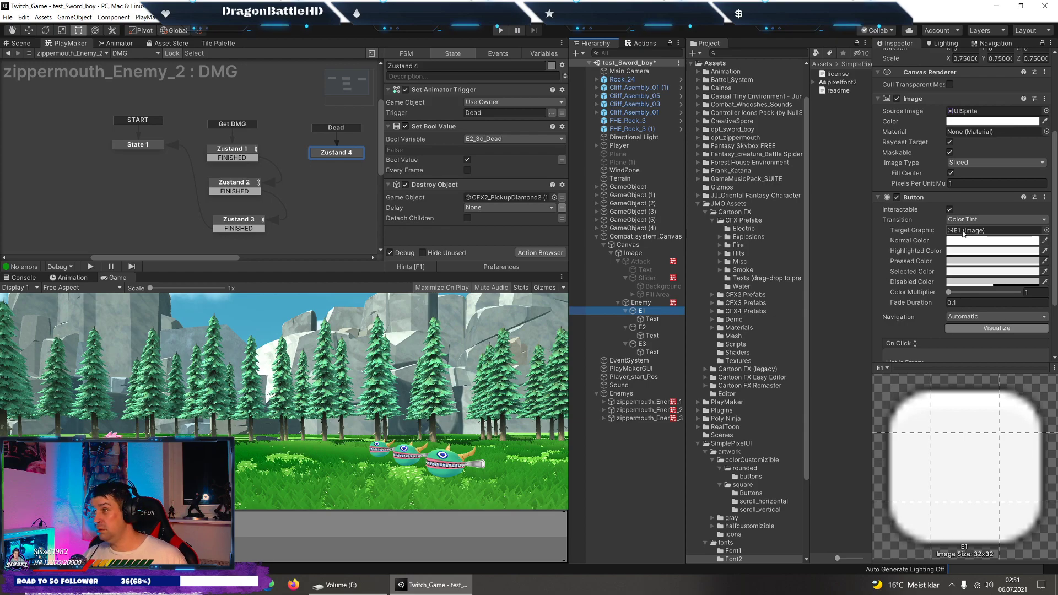
left_click(970, 113)
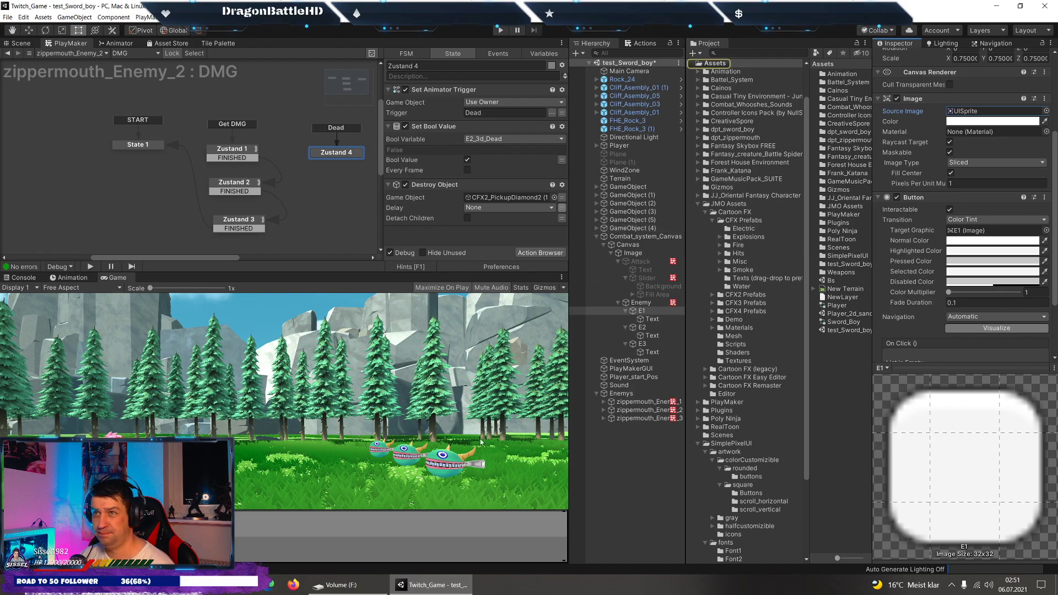
From the background panel's sprite, browse to the pixel UI Buttons folder and preview button_1, button_2, button_small_1.
key("ctrl+1")
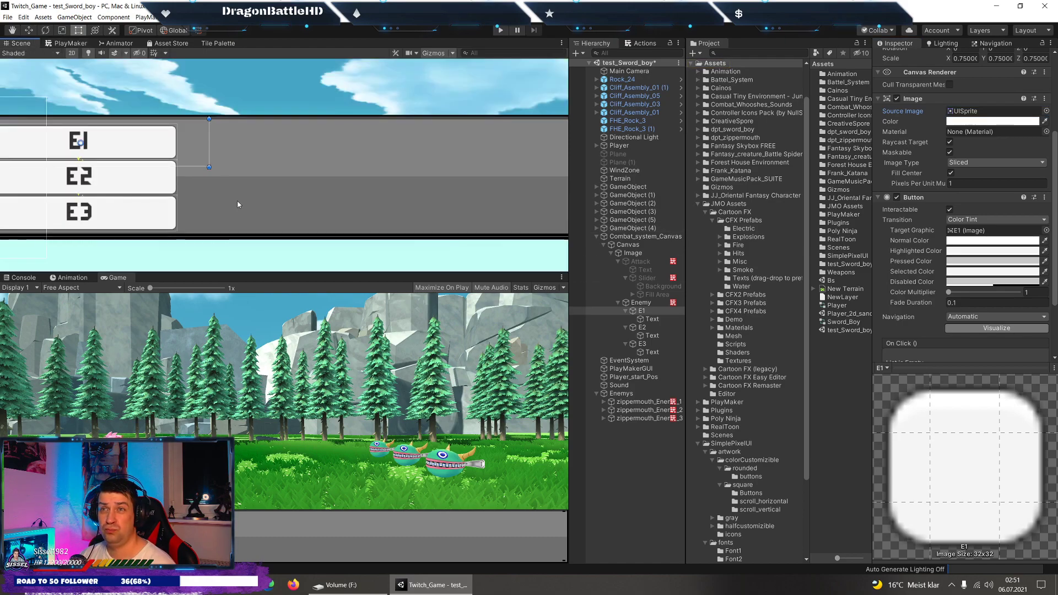
left_click(290, 208)
left_click(987, 226)
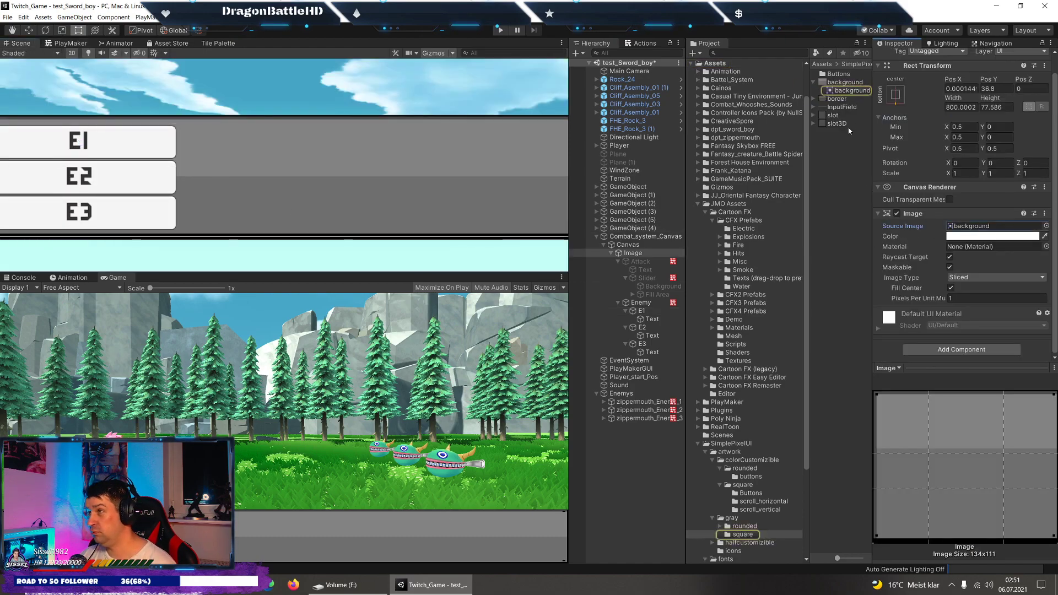
left_click(845, 100)
left_click(844, 108)
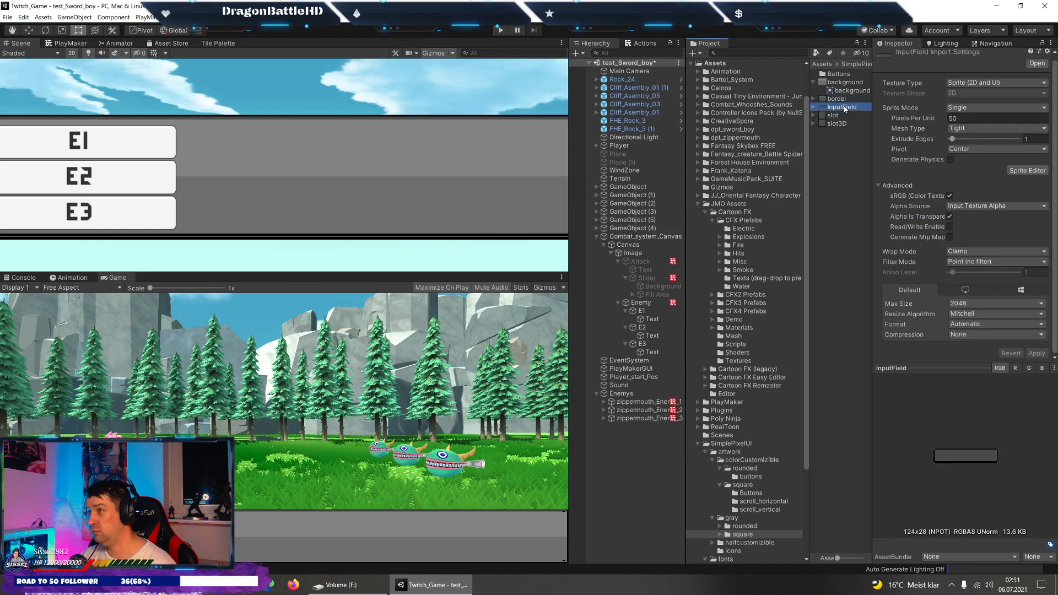
left_click(833, 116)
double_click(838, 74)
left_click(838, 76)
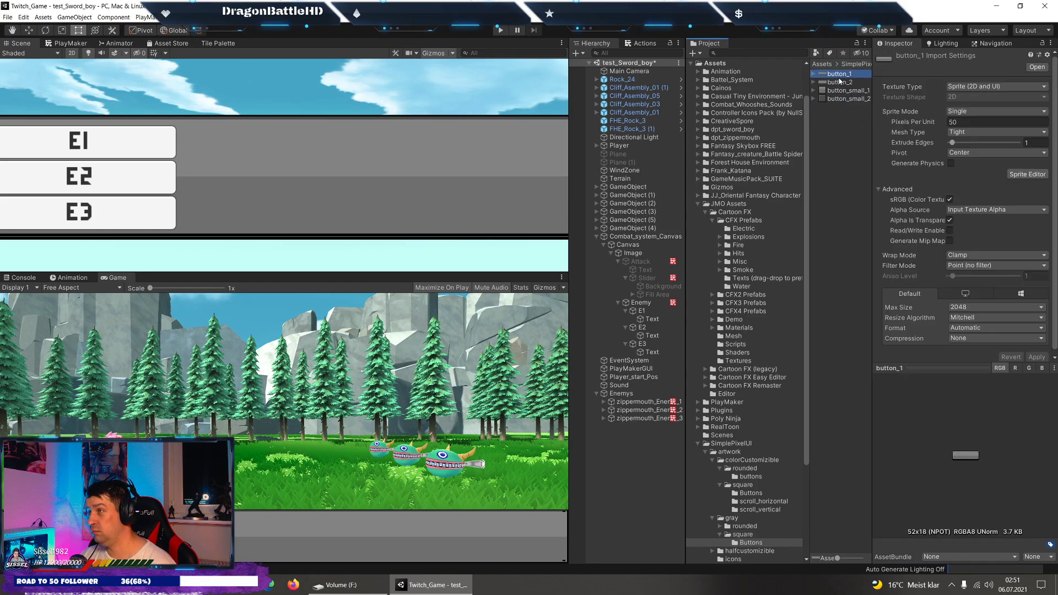
left_click(840, 82)
left_click(845, 91)
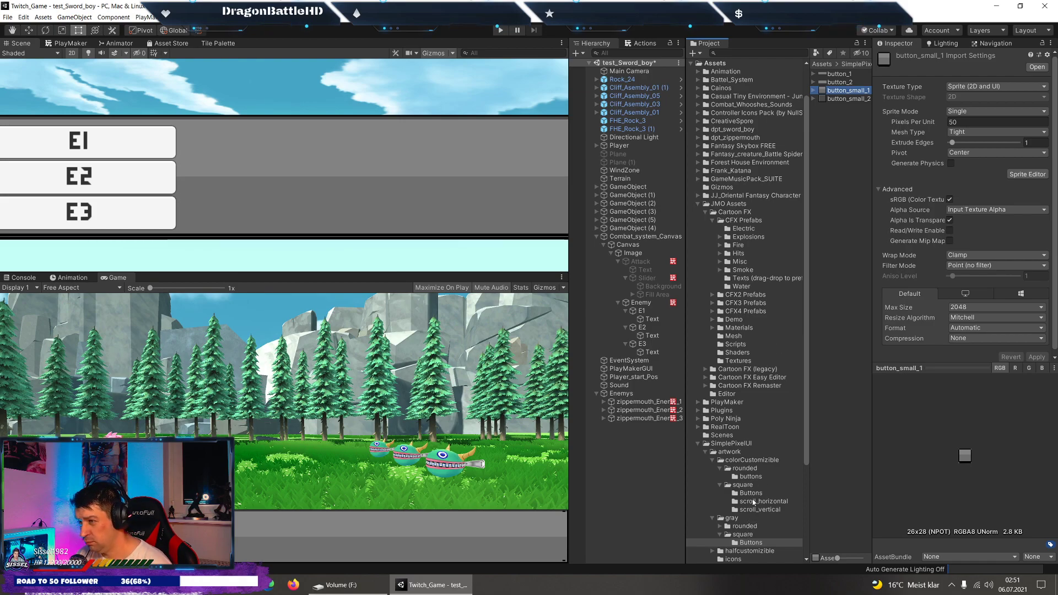
Compare rounded and square button sprites, expand square button_1, and reselect E1.
left_click(748, 477)
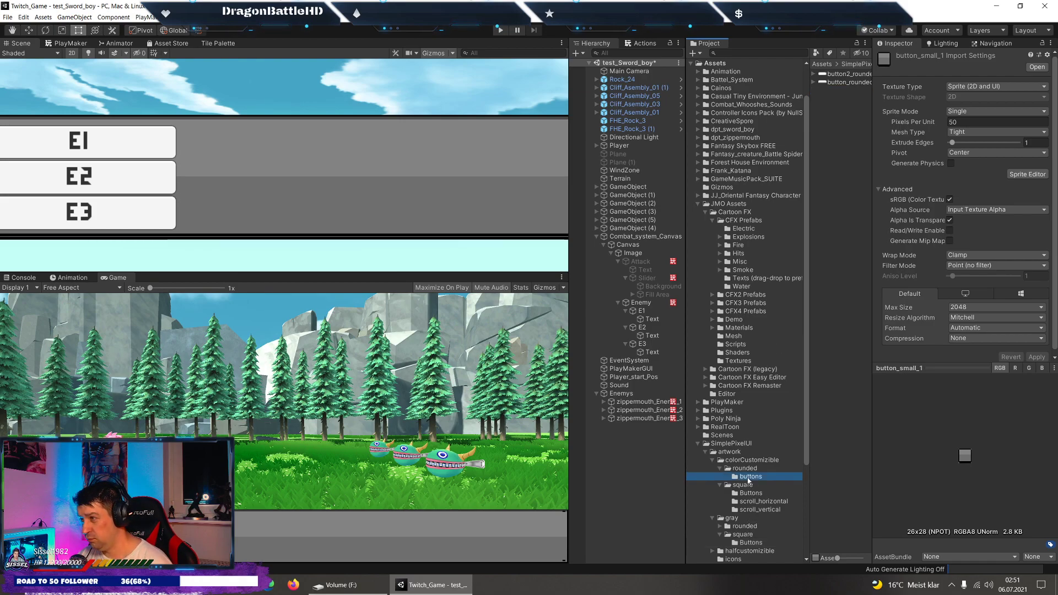
left_click(843, 74)
left_click(852, 83)
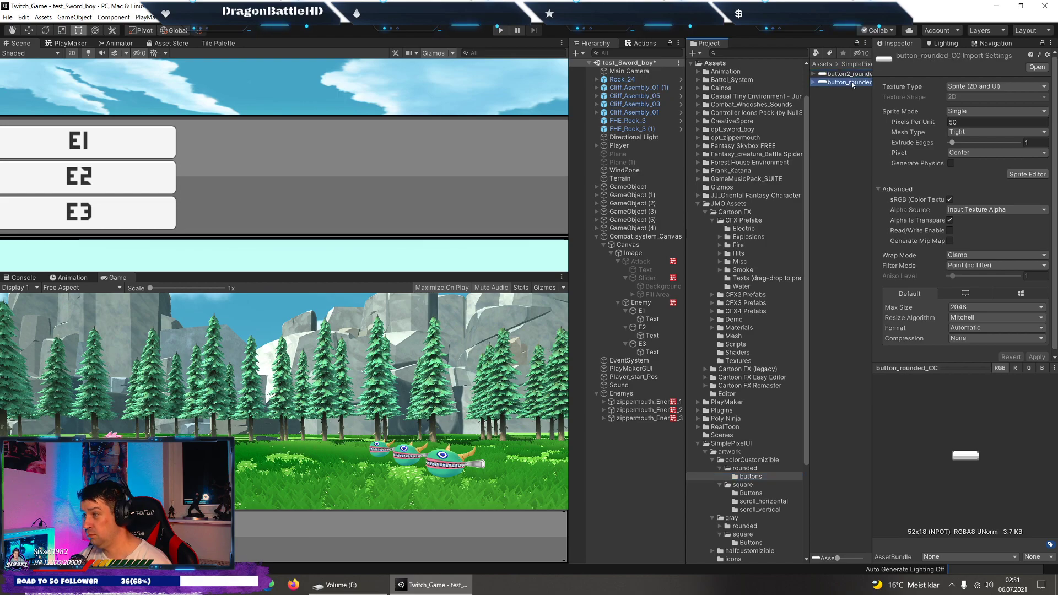
left_click(759, 492)
left_click(766, 501)
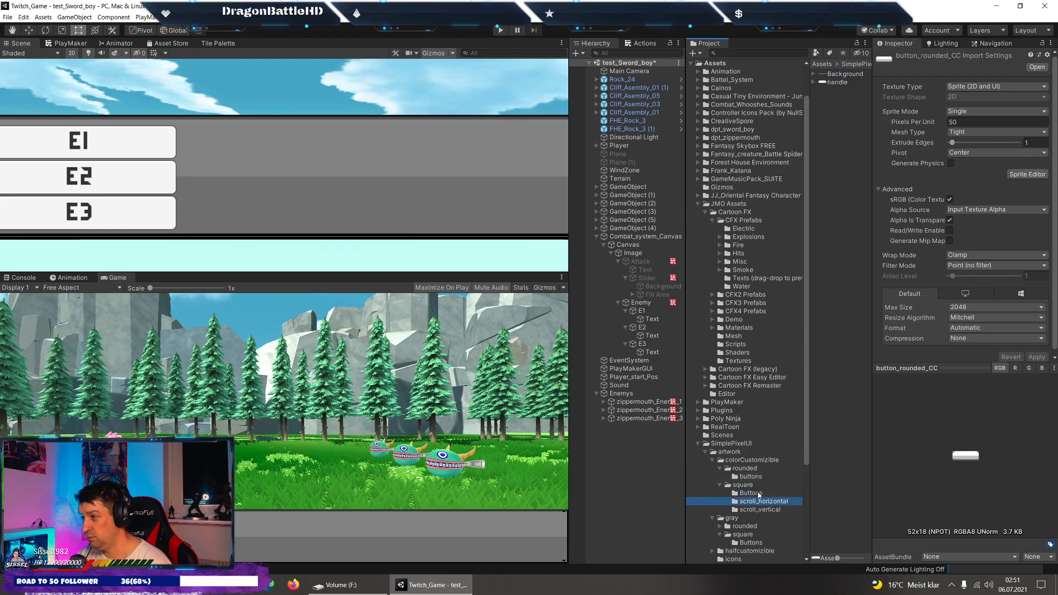
left_click(760, 493)
left_click(846, 91)
left_click(846, 99)
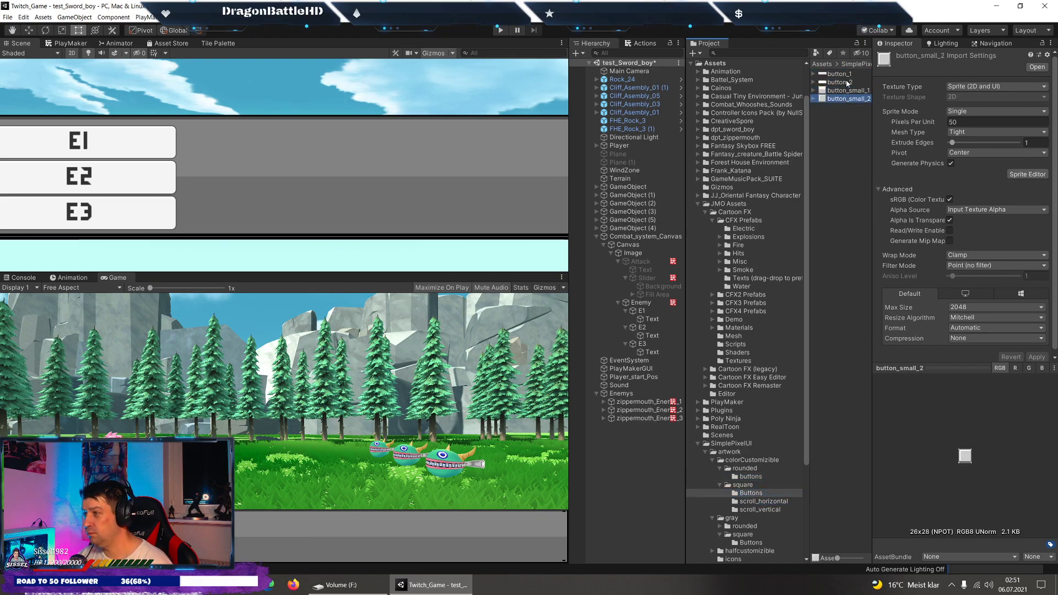
left_click(845, 74)
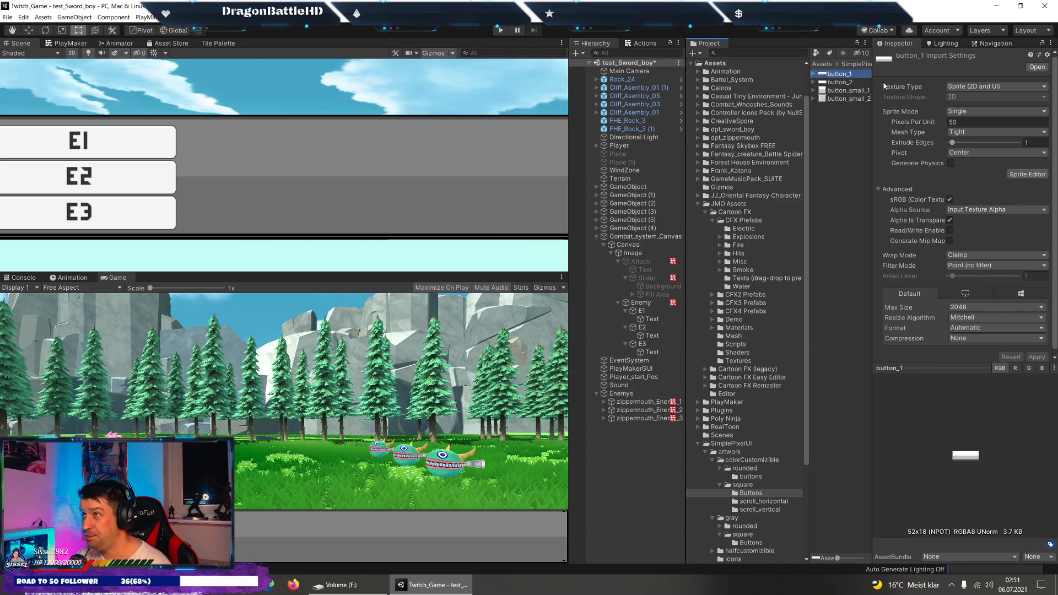
left_click(814, 74)
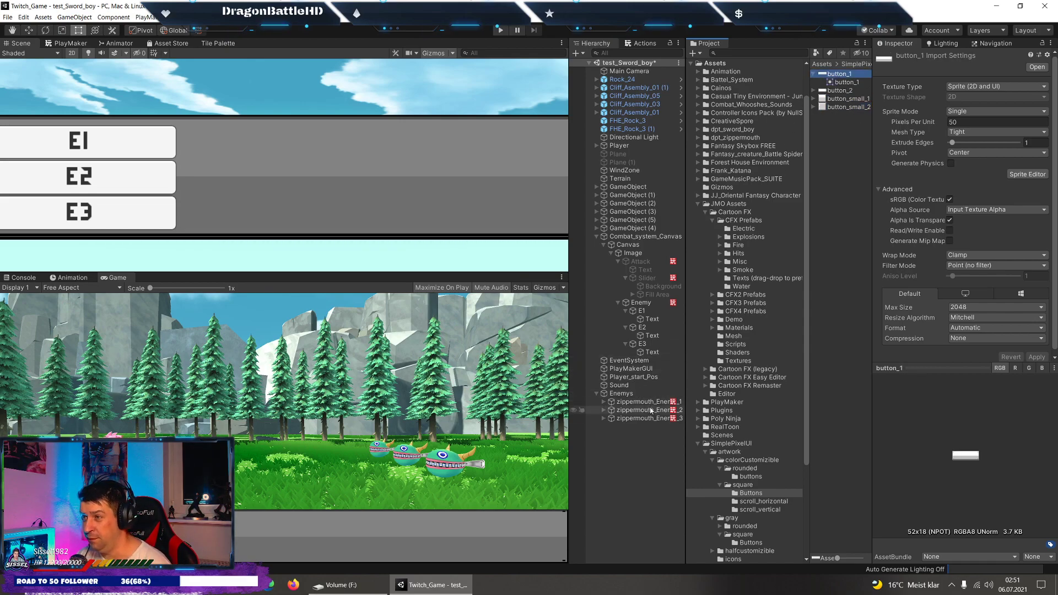
left_click(642, 311)
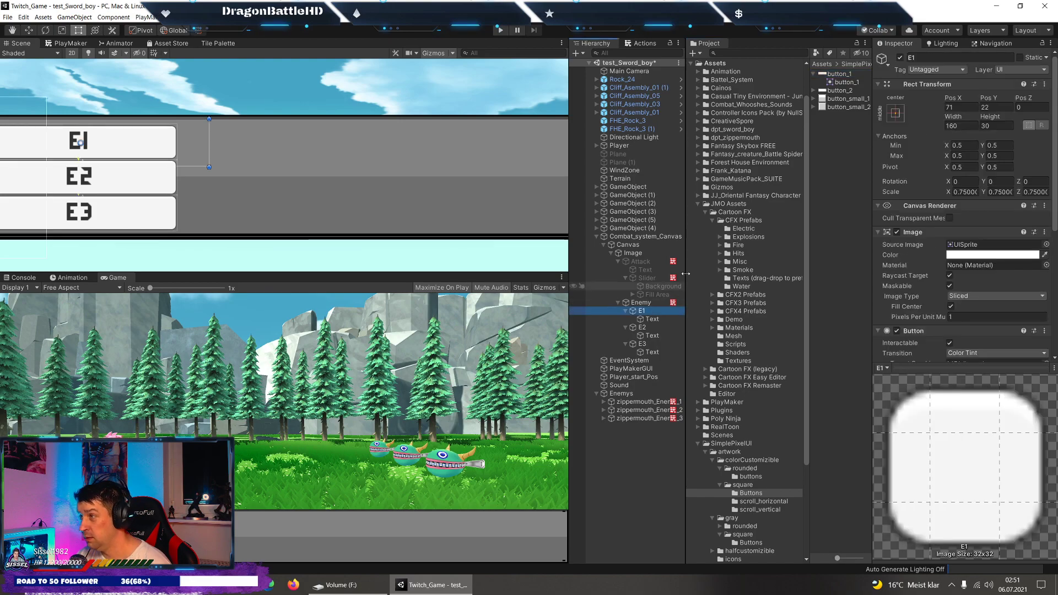
Try button_2, button_small_1 and button_small_2 on E1's image, settling on button_1.
left_click_drag(840, 90, 967, 247)
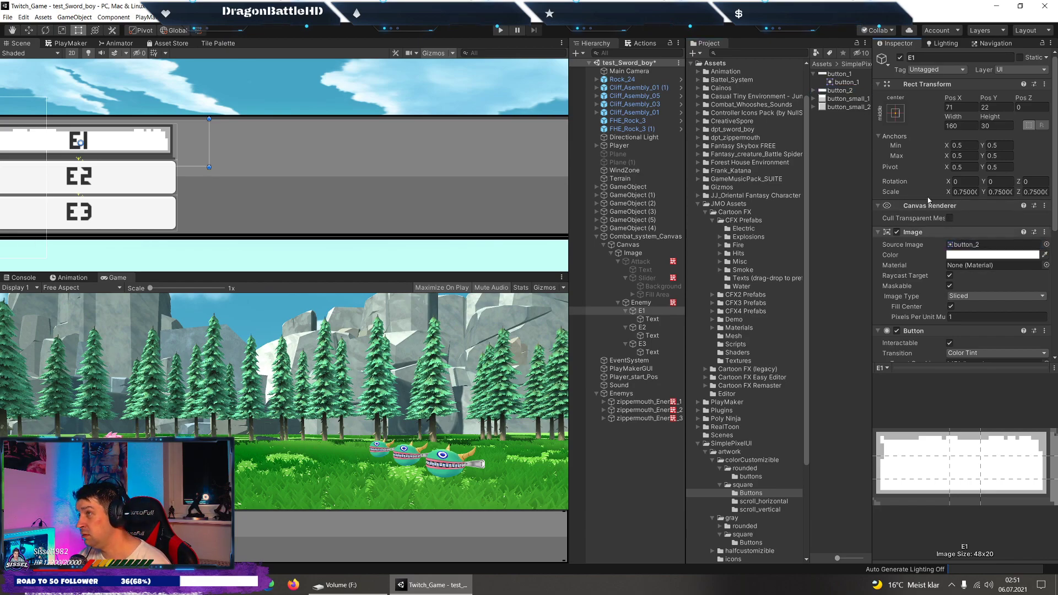
left_click_drag(846, 102, 962, 246)
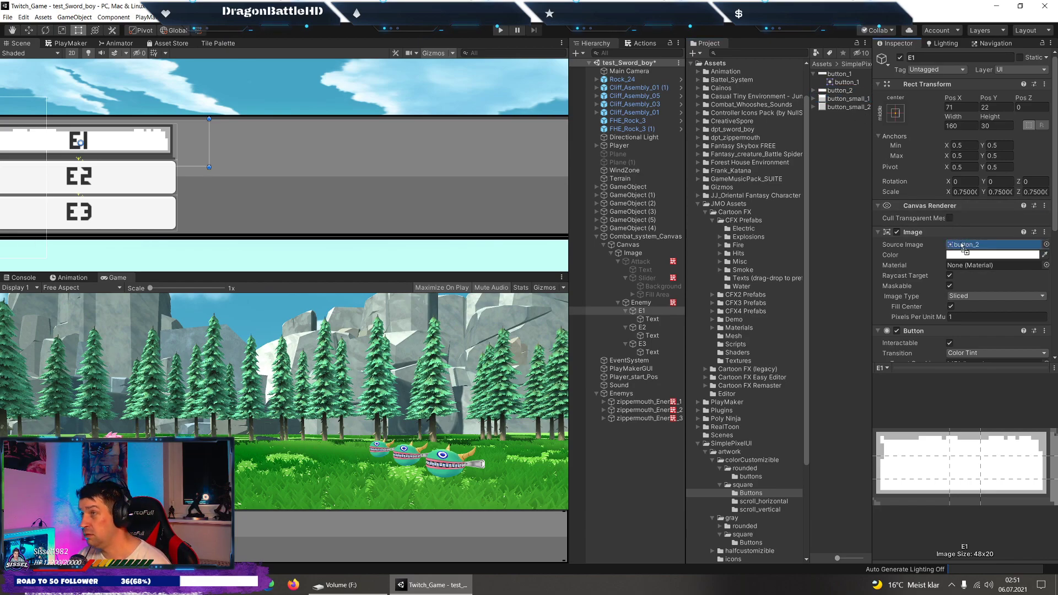
left_click_drag(848, 106, 974, 249)
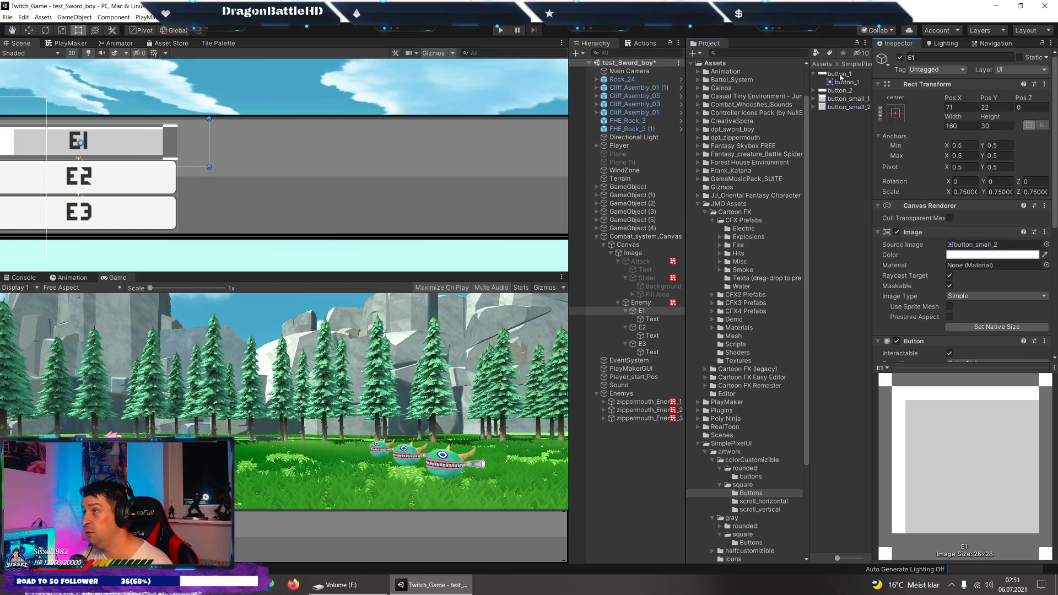
left_click_drag(841, 78, 963, 244)
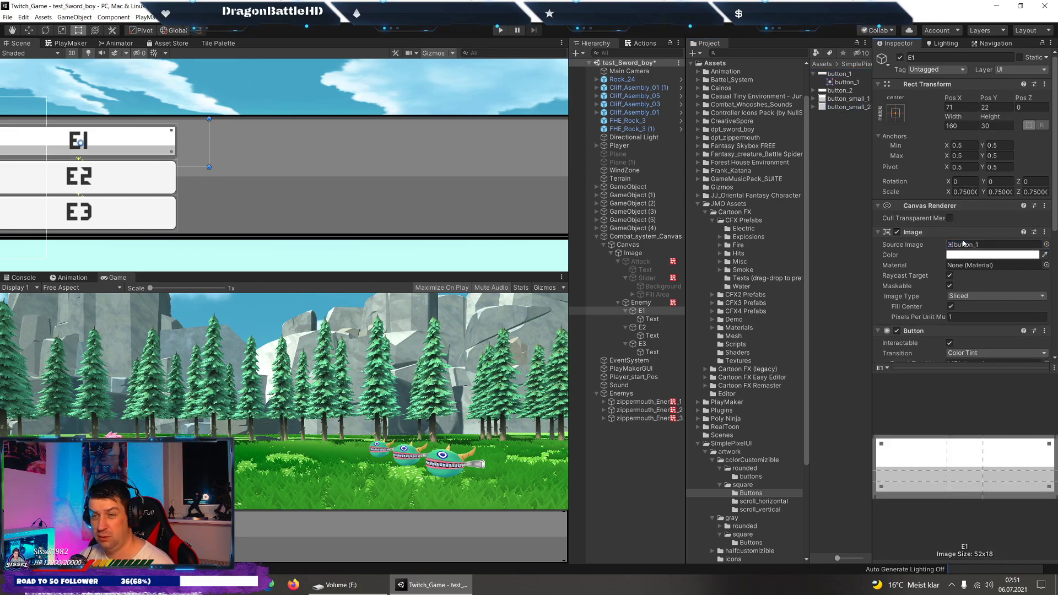
left_click(965, 244)
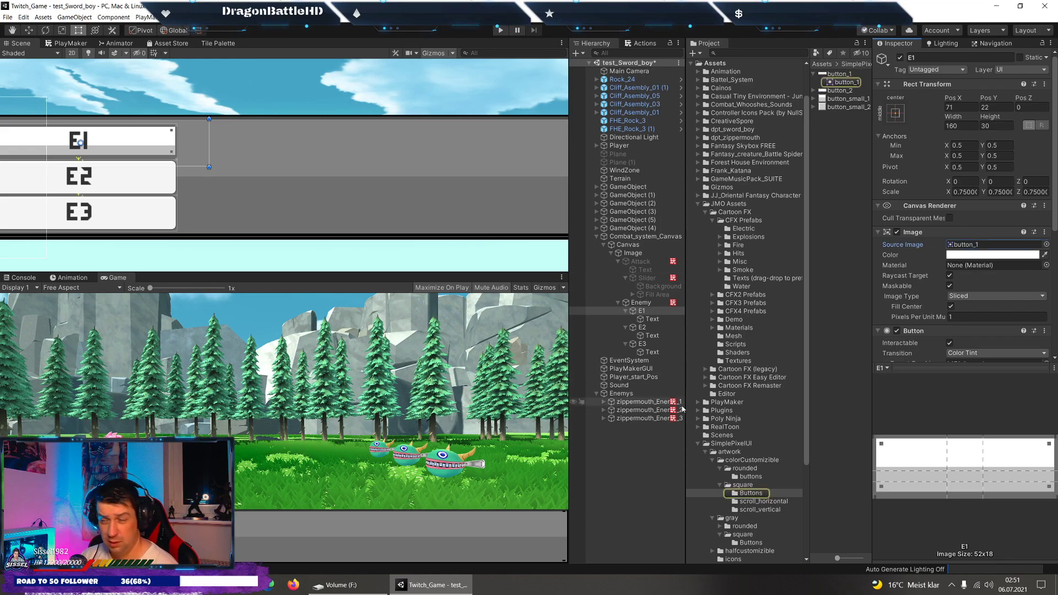
Apply the button_1 sprite to the E2 and E3 buttons' Source Image.
left_click(644, 328)
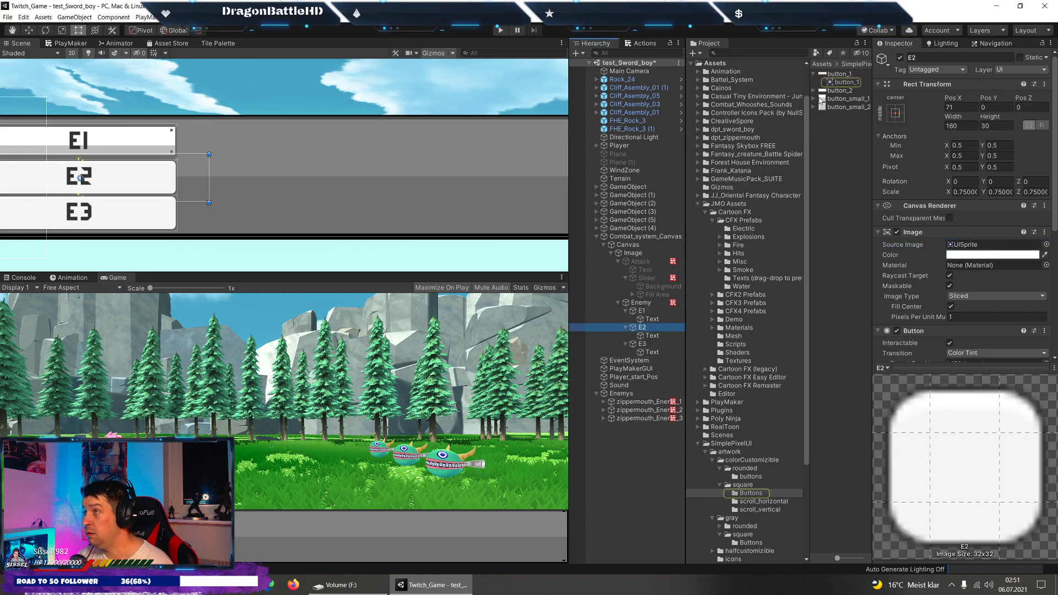
left_click_drag(838, 83, 987, 244)
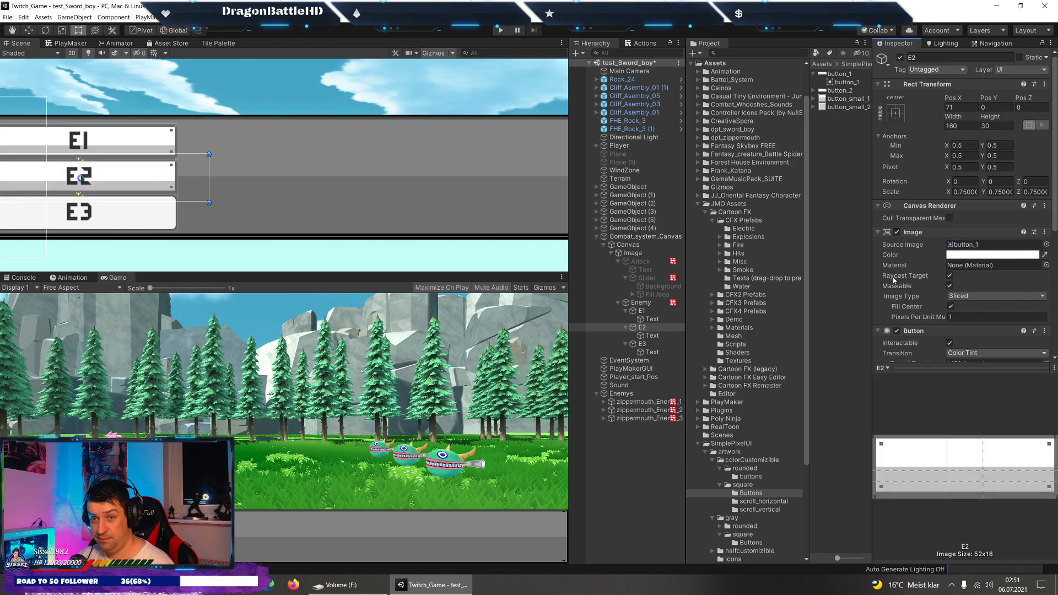
left_click(642, 344)
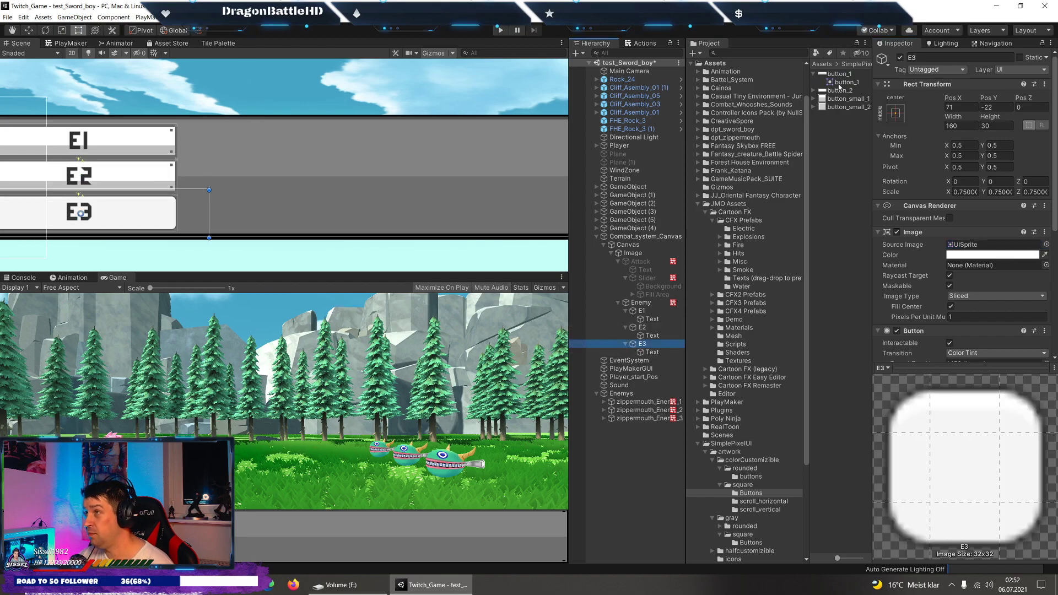
left_click_drag(840, 87, 986, 244)
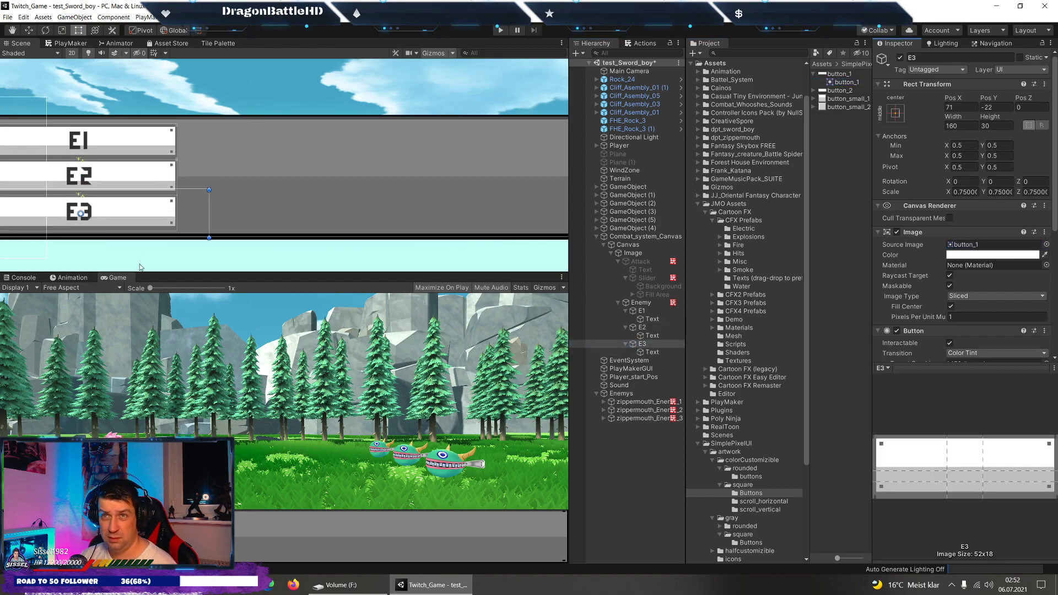
left_click(625, 311)
Select the Text label inside E1 and add a PlayMakerFSM component, found by searching 'fsm'.
left_click(665, 309)
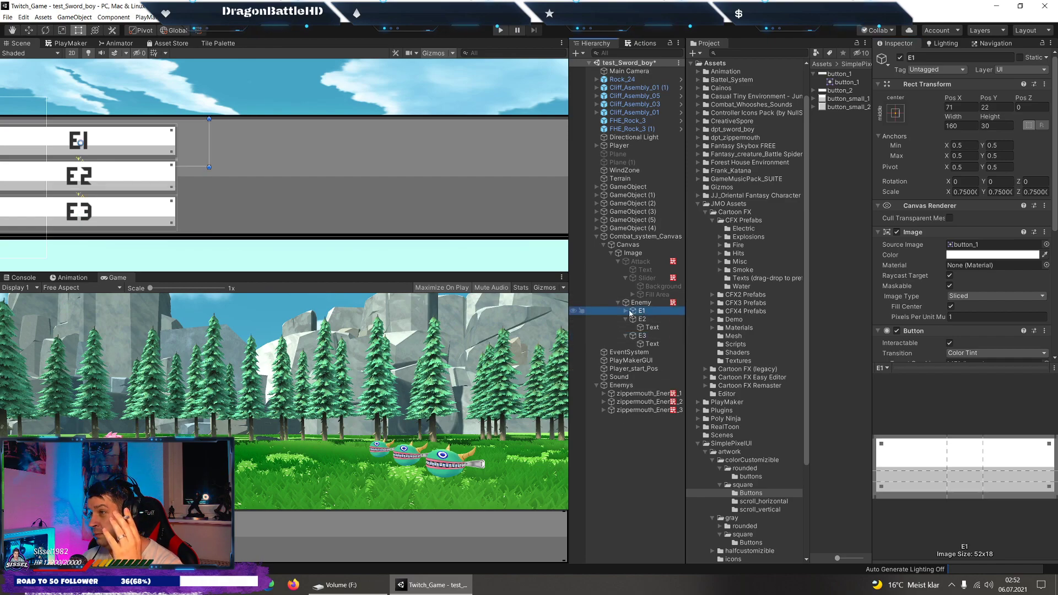
scroll(941, 253, "down", 5)
left_click(642, 320)
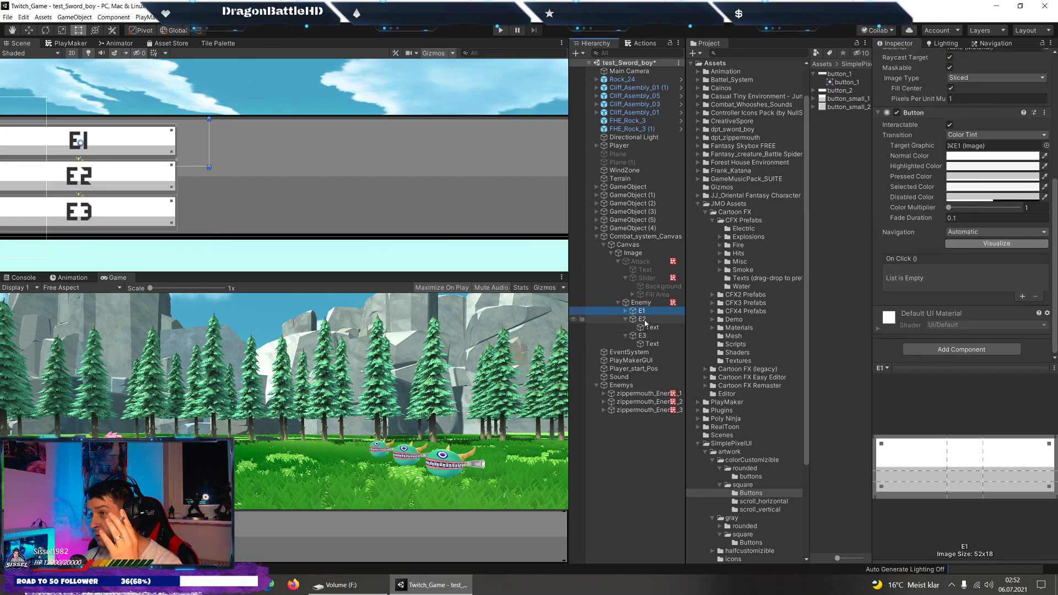
left_click(644, 336)
left_click_drag(648, 338, 649, 325)
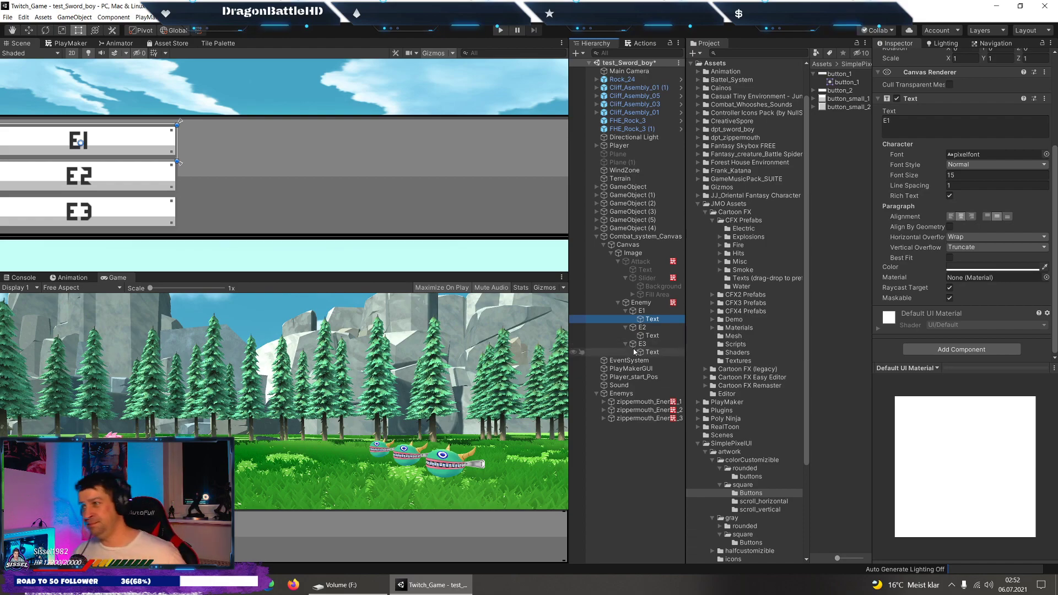
left_click(941, 351)
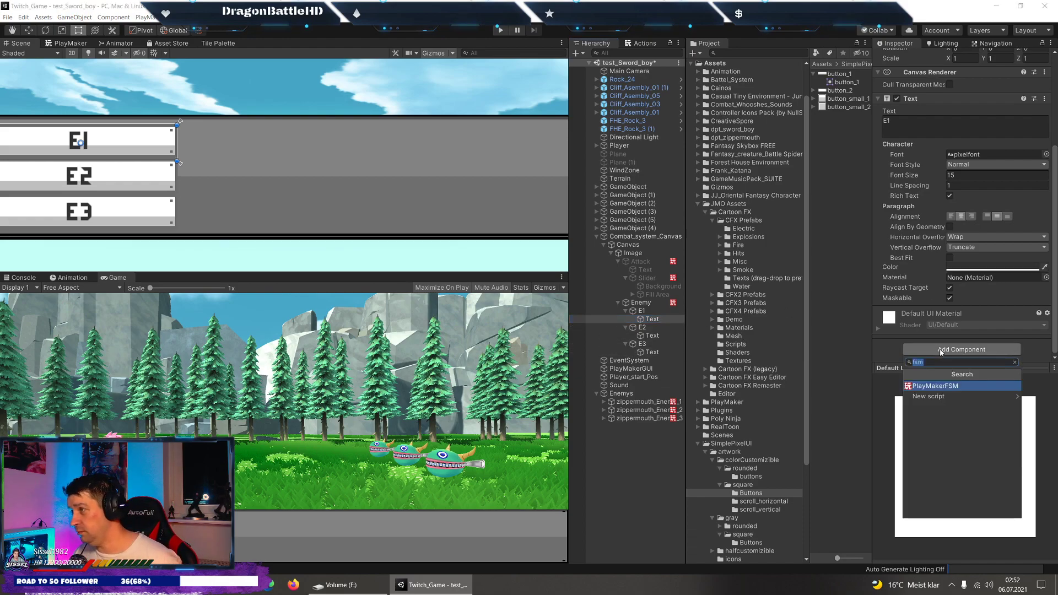
left_click(943, 389)
left_click(913, 326)
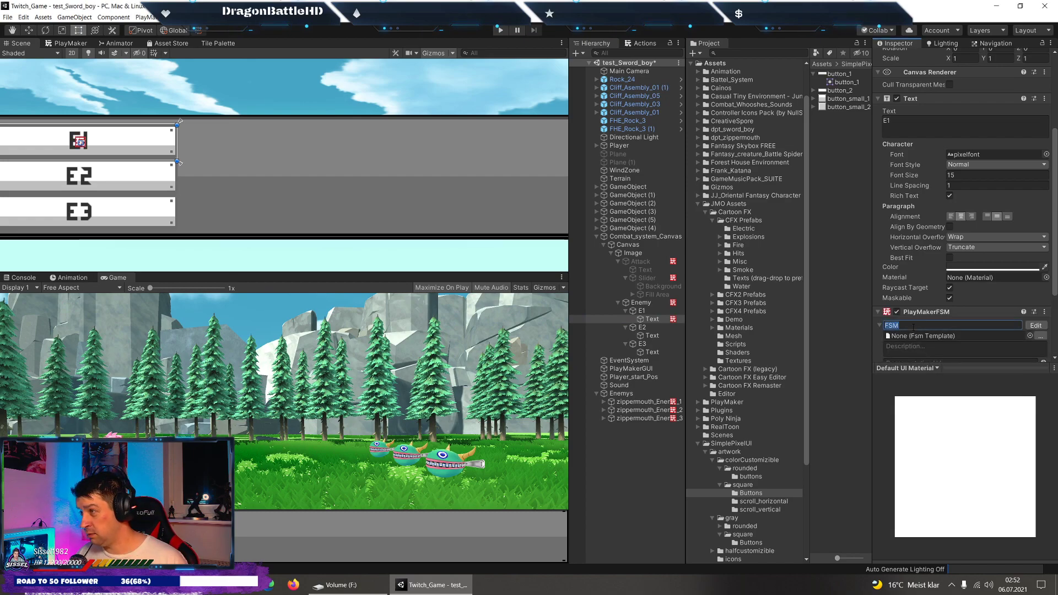
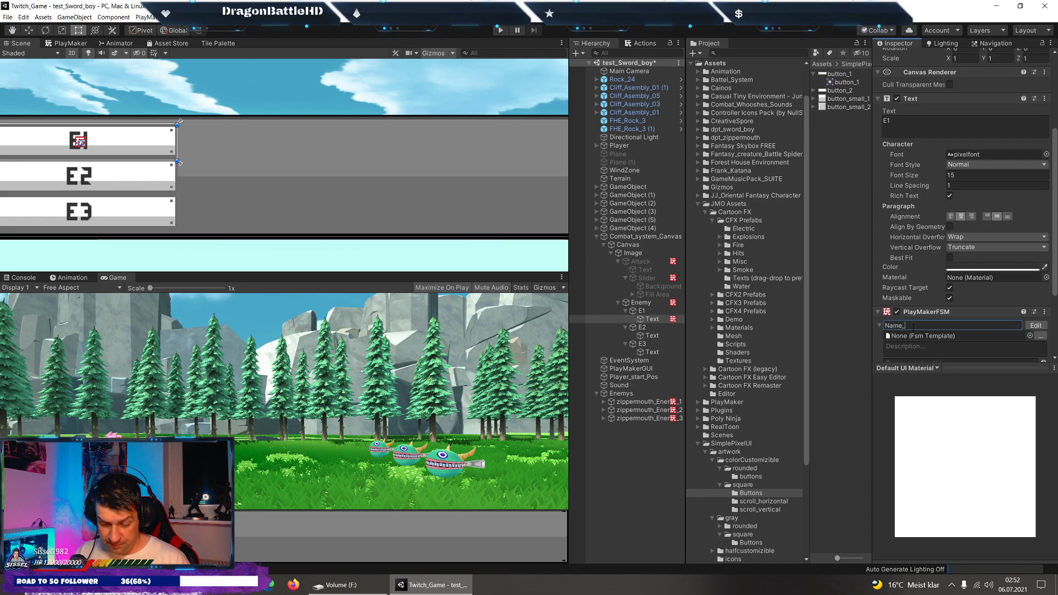
Rename E1 Text's FSM to Name_E1 and add a PlayMaker FSM to E2 Text.
type("_e1")
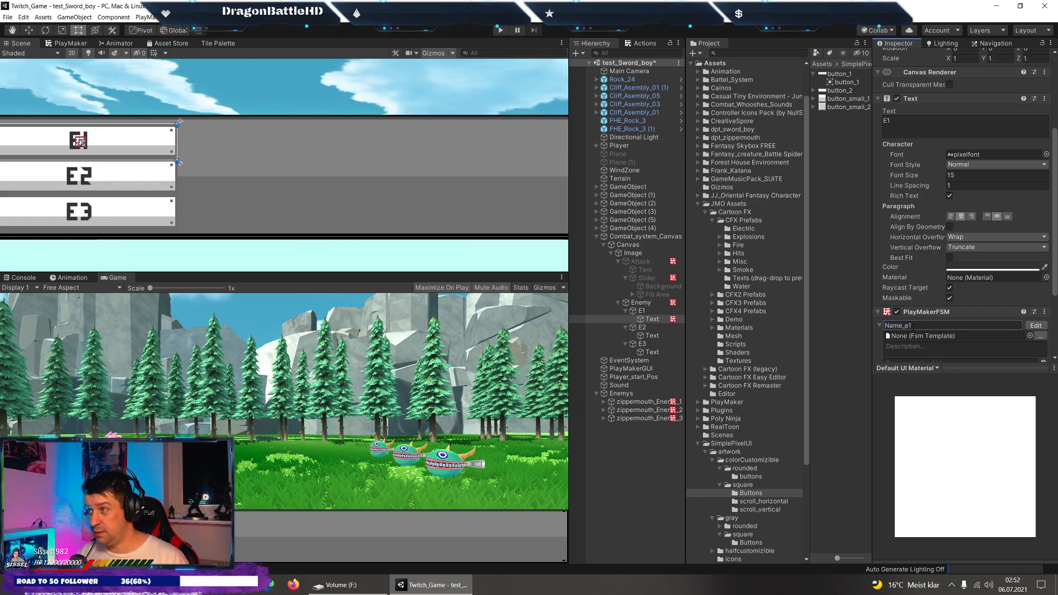
double_click(937, 326)
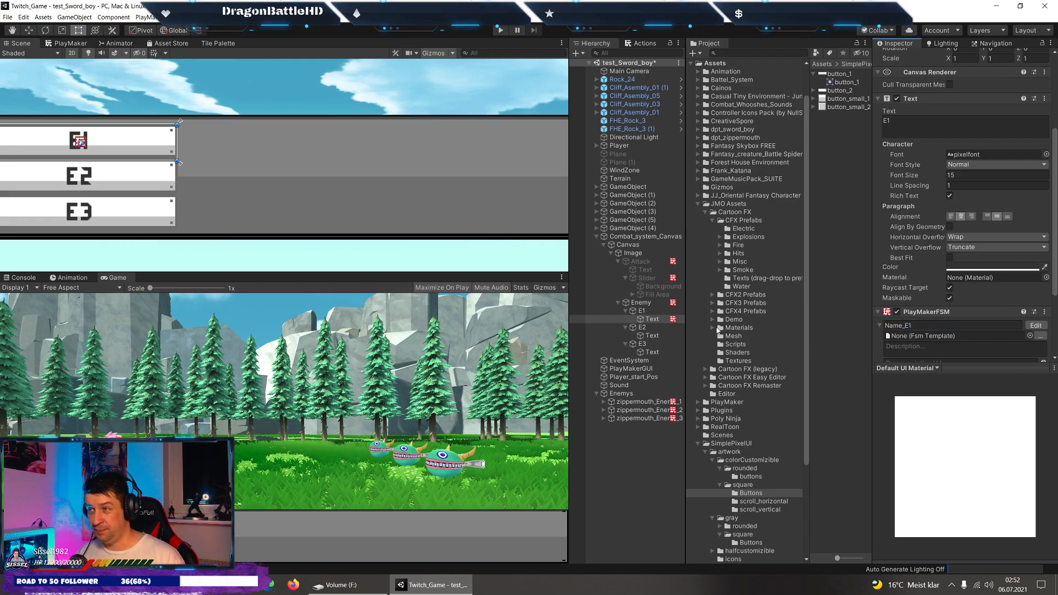
left_click(651, 336)
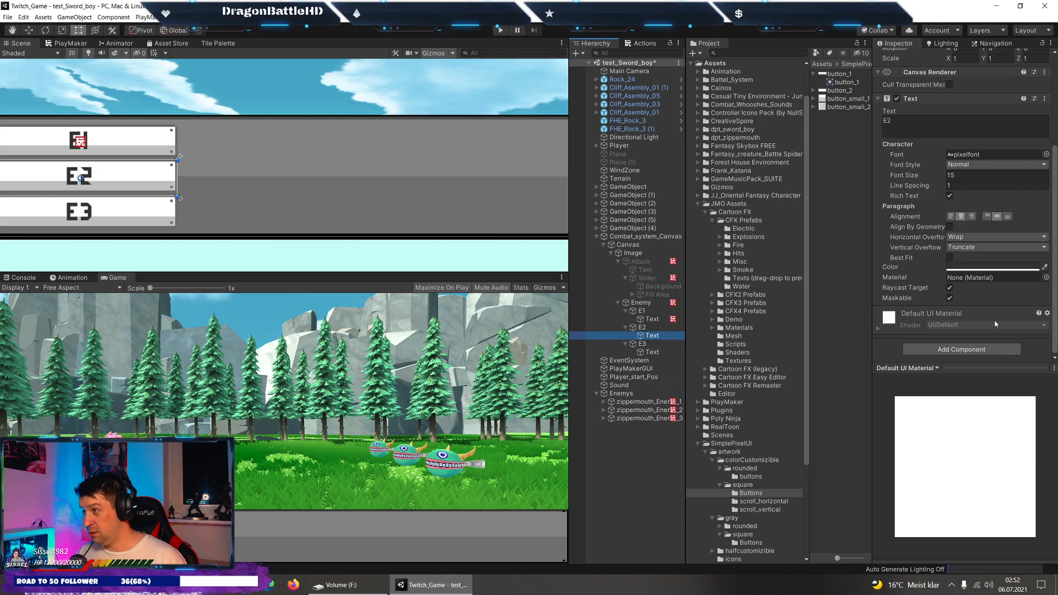
left_click(962, 349)
left_click(937, 381)
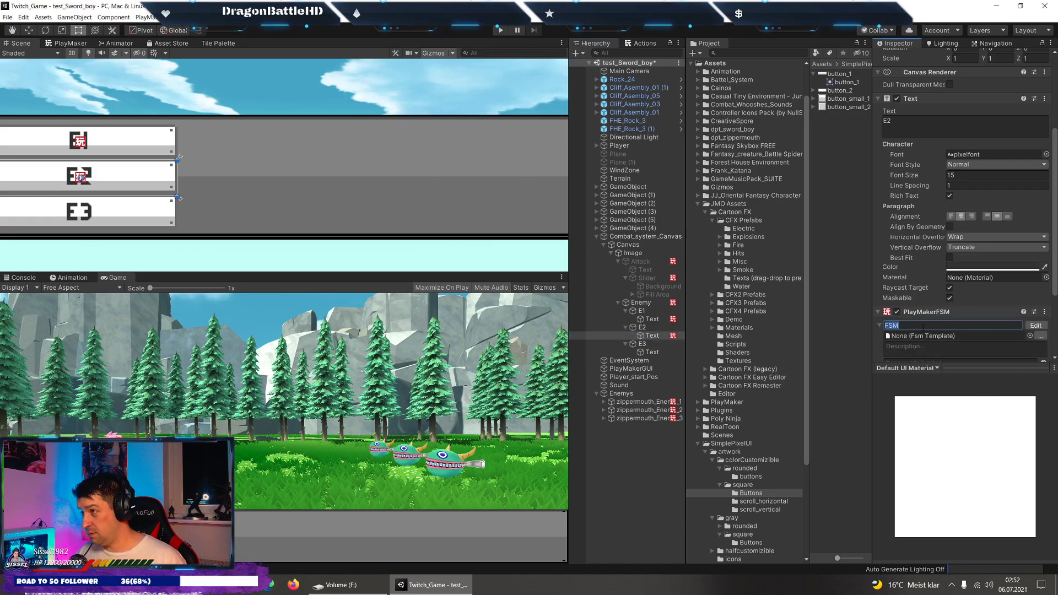
Name E2 Text's FSM Name_E2, matching Name_E1.
type("Name")
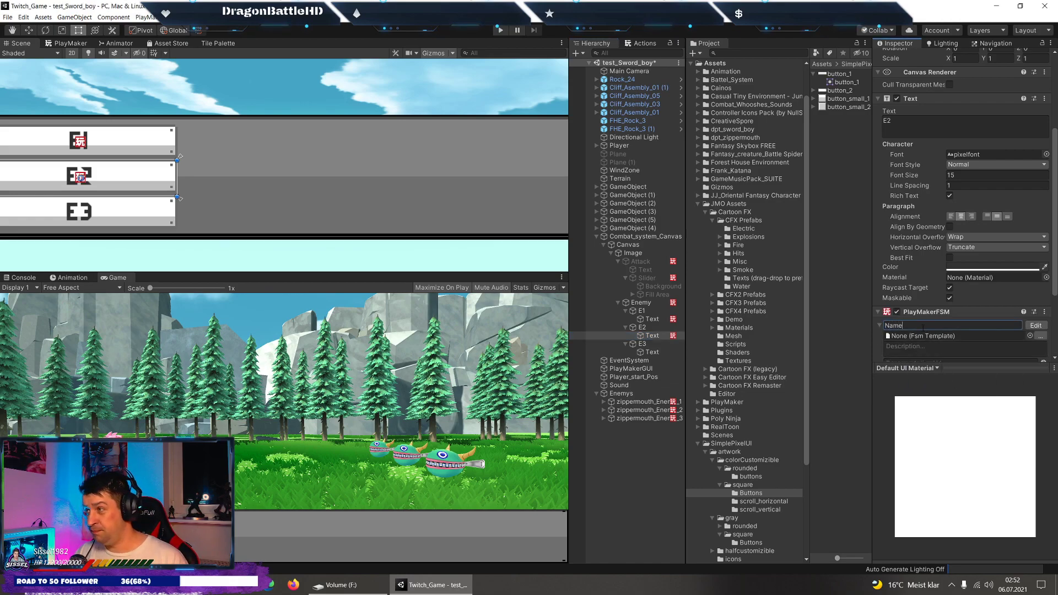
left_click(639, 320)
left_click(952, 325)
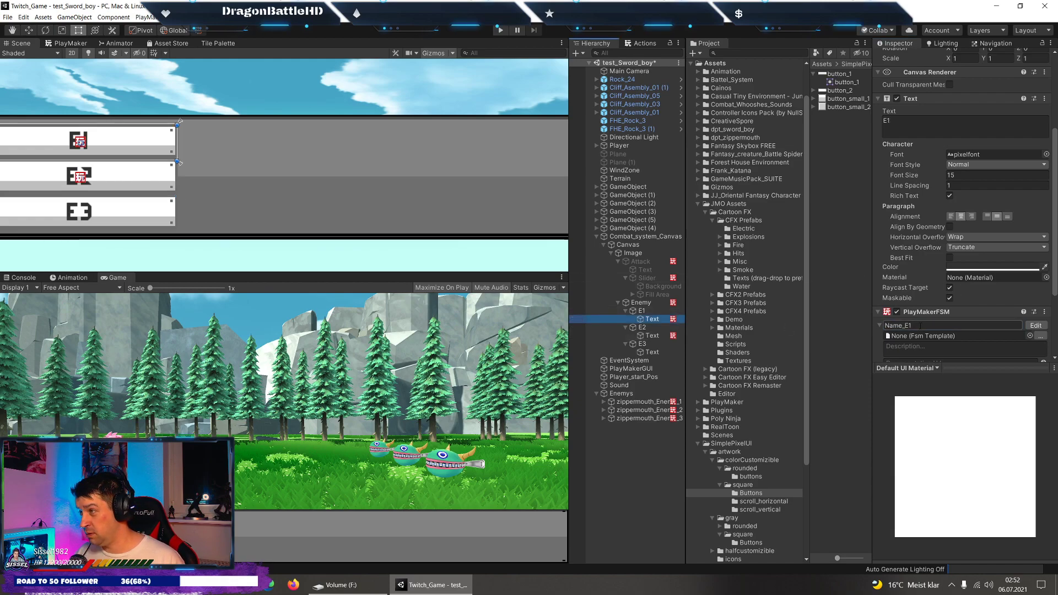
left_click(652, 335)
left_click(921, 326)
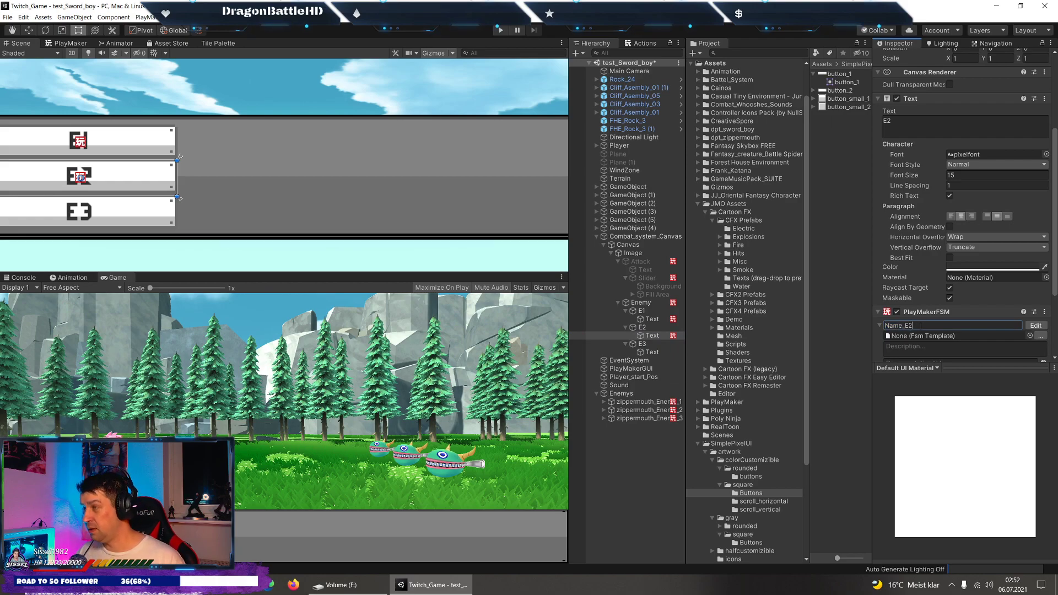
Add a PlayMaker FSM named Name_E3 to E3 Text.
left_click(652, 352)
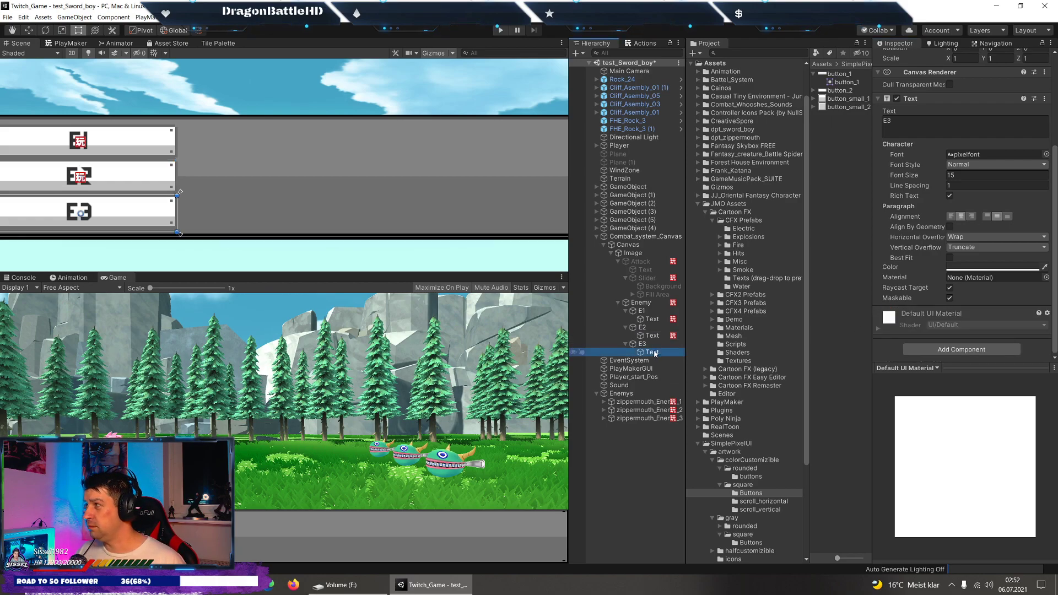
left_click(1000, 349)
left_click(962, 385)
left_click(924, 326)
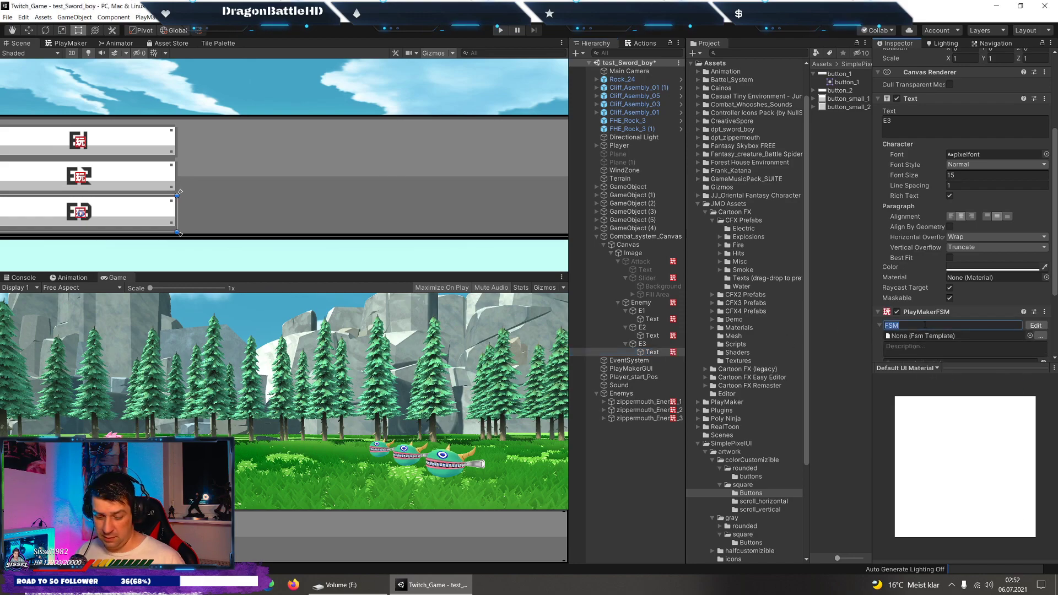
type("Name_E3")
key("Return")
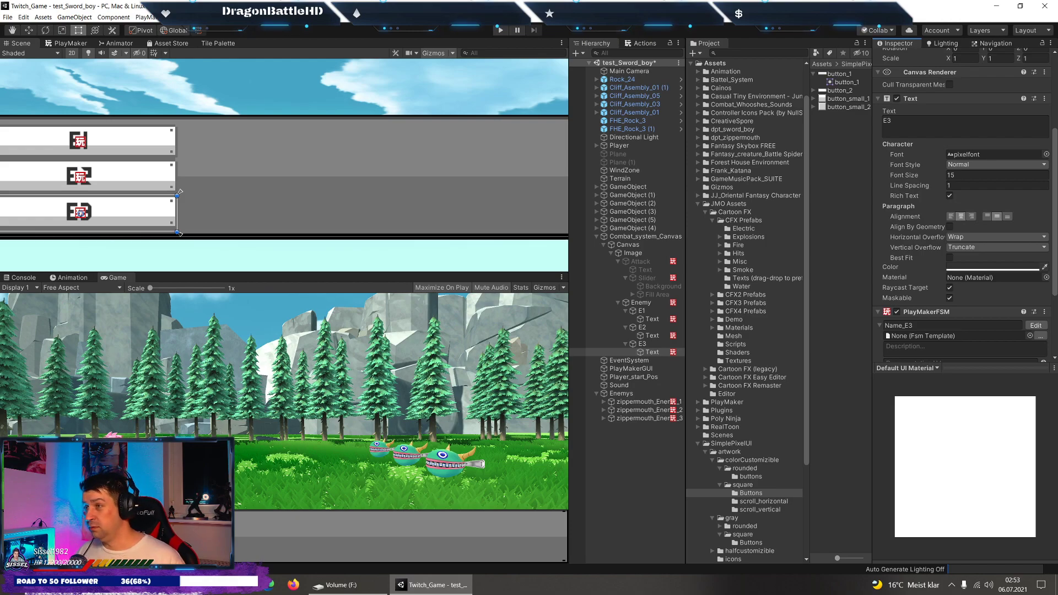
left_click(656, 319)
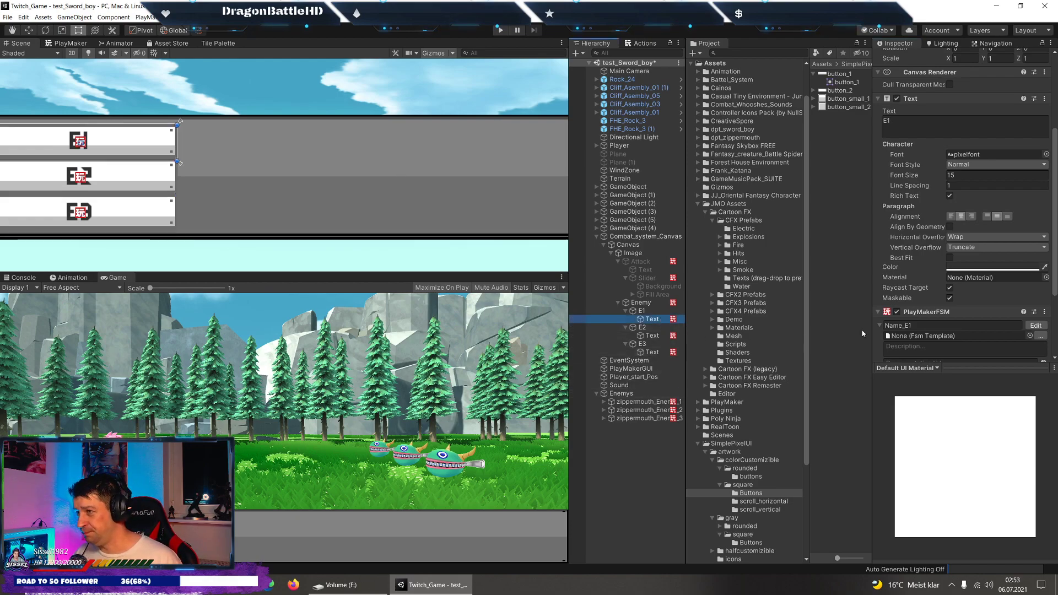
Add a UI Text Set Text action to State 1 of the Name_E1 FSM.
left_click(1034, 325)
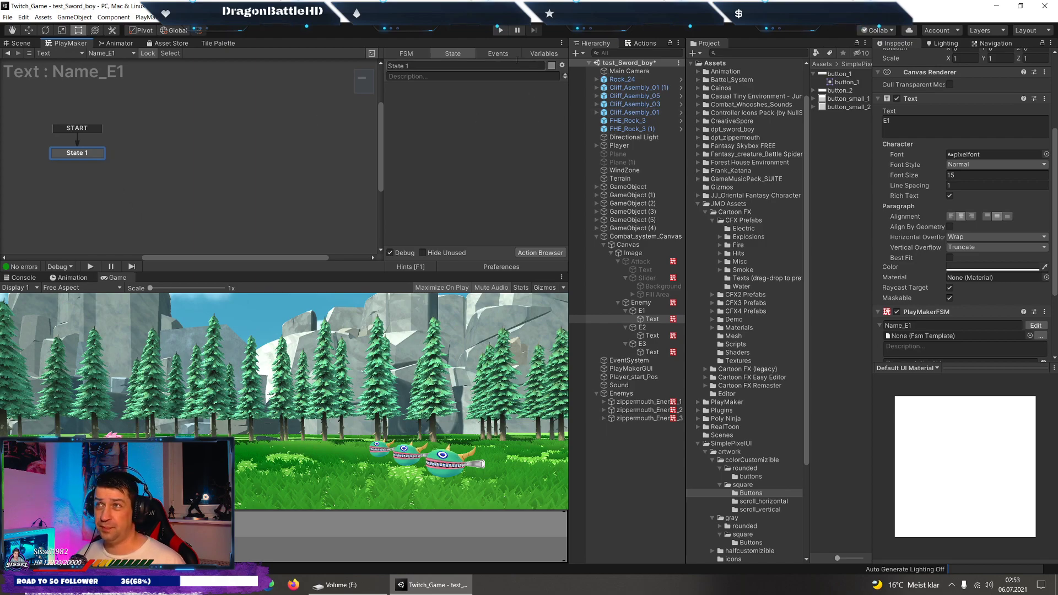
left_click(641, 44)
type("set")
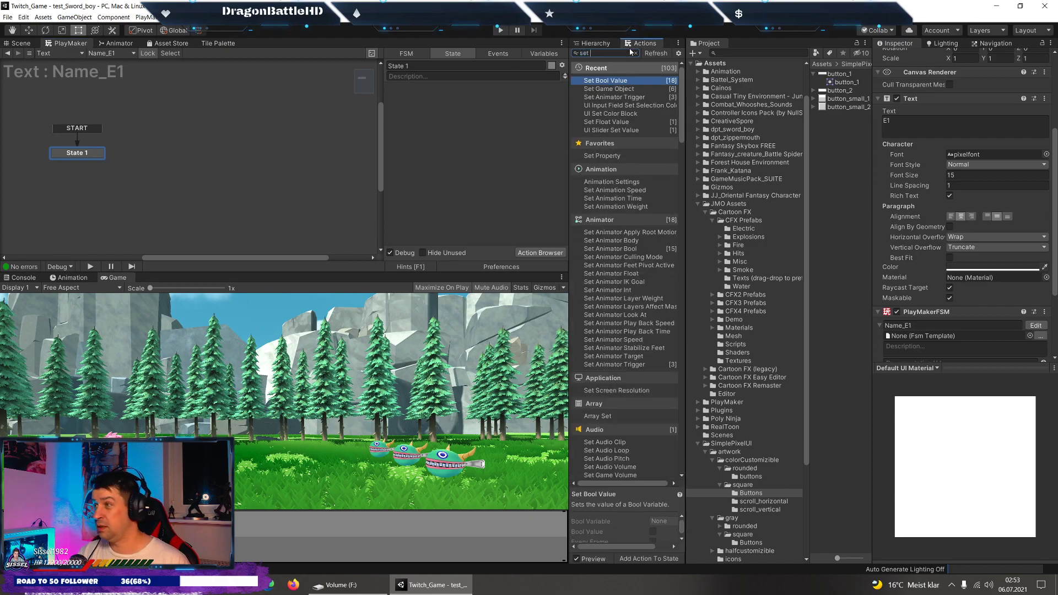
type(" text")
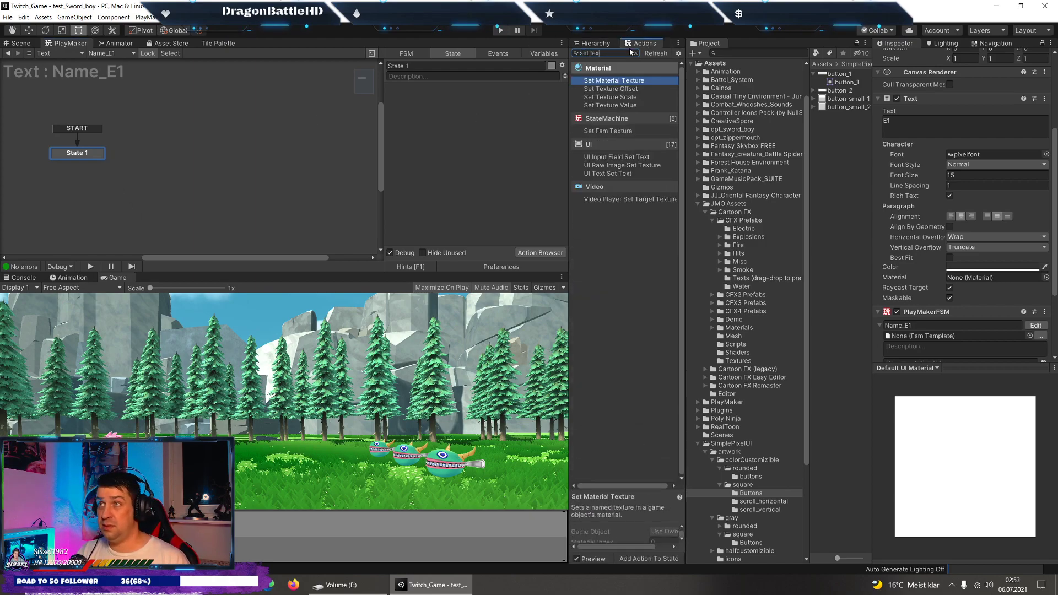
double_click(606, 174)
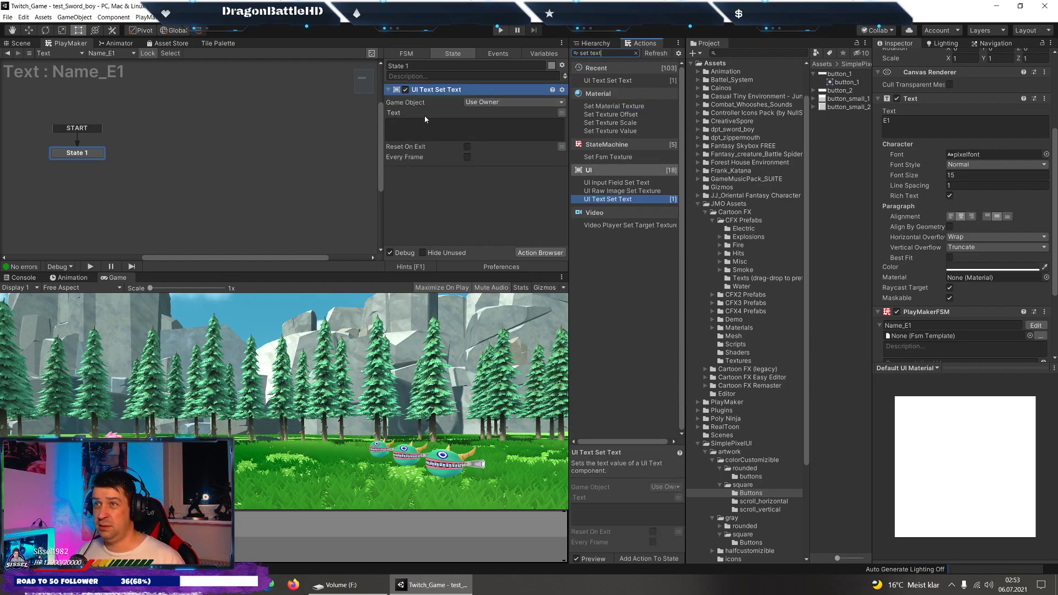
Bind the action's Text to a new global variable E1_Name and copy the action.
left_click(561, 112)
left_click(526, 113)
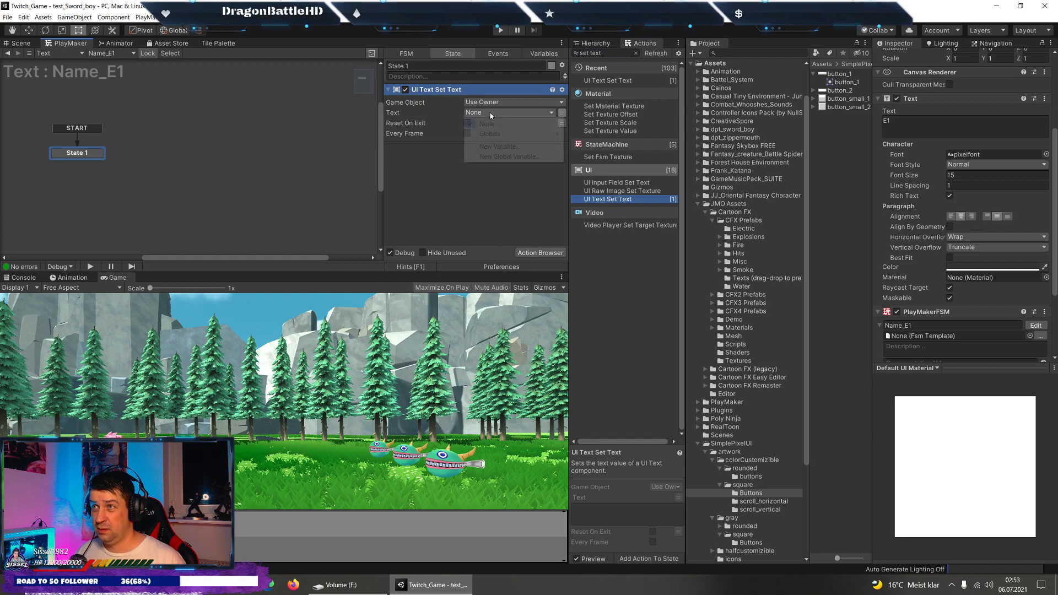
left_click(507, 156)
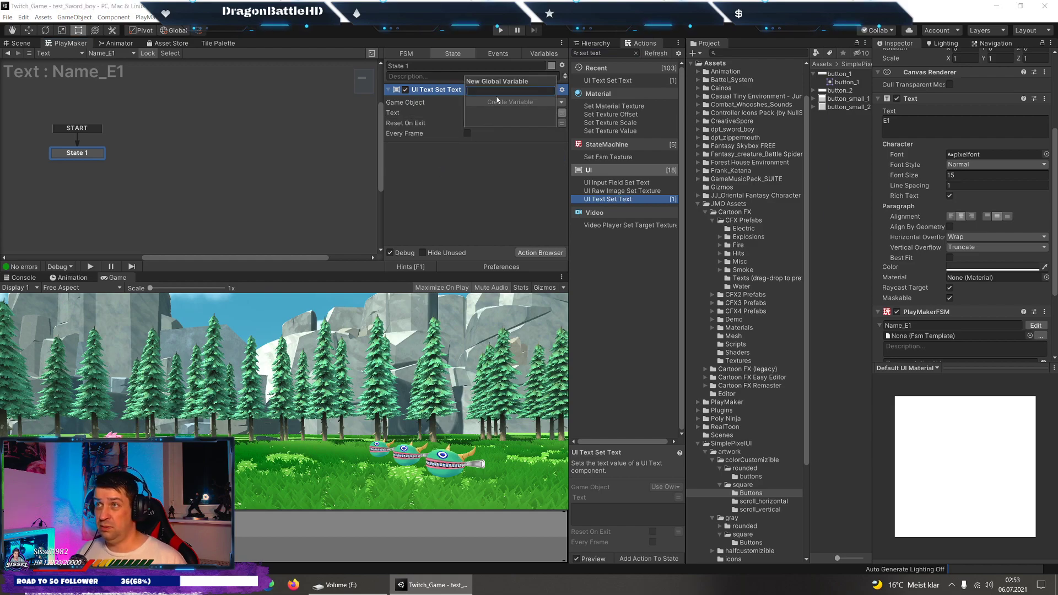
type("E1_Name")
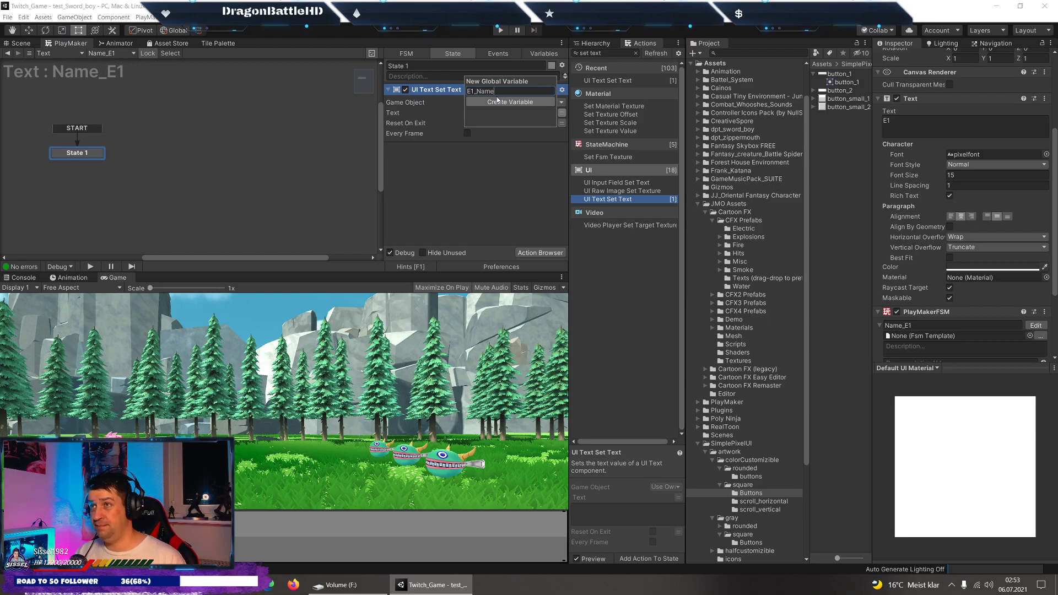
left_click(498, 101)
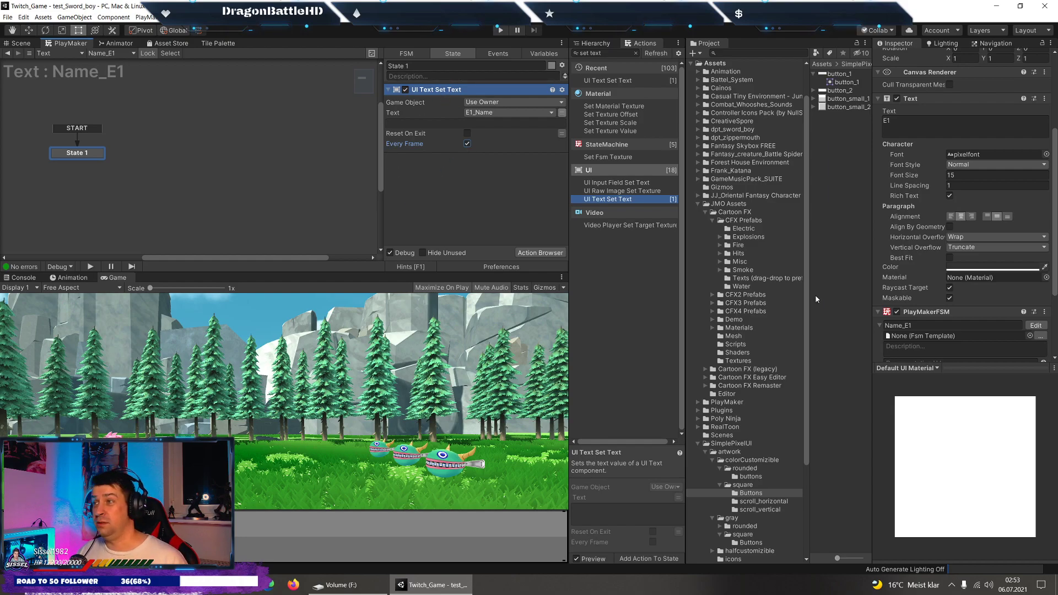
right_click(428, 87)
left_click(474, 150)
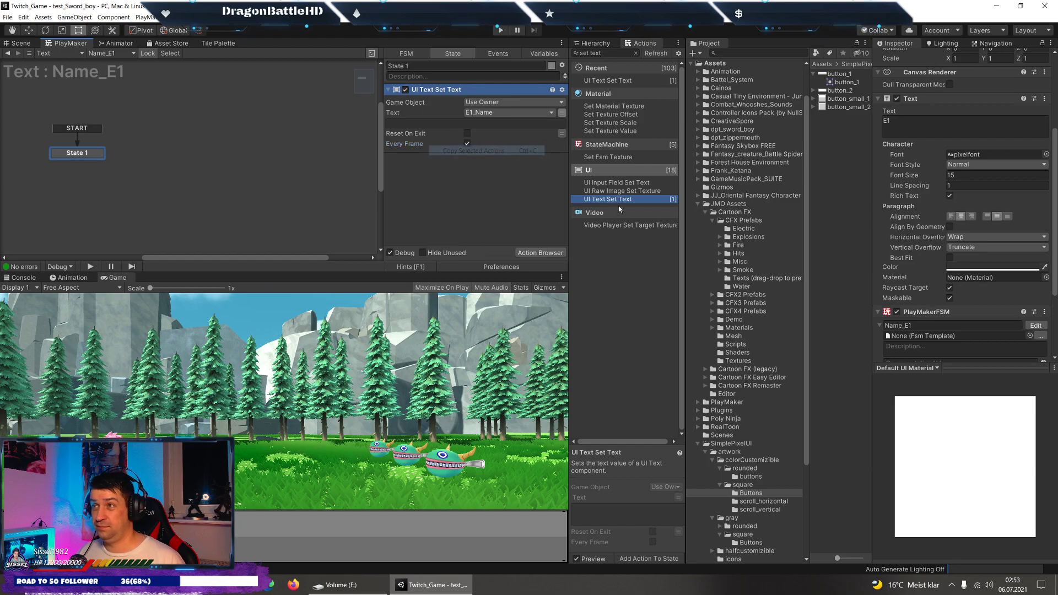
left_click(595, 42)
Paste the Set Text action into E2's FSM and bind its Text to new global E2_Name.
left_click(651, 336)
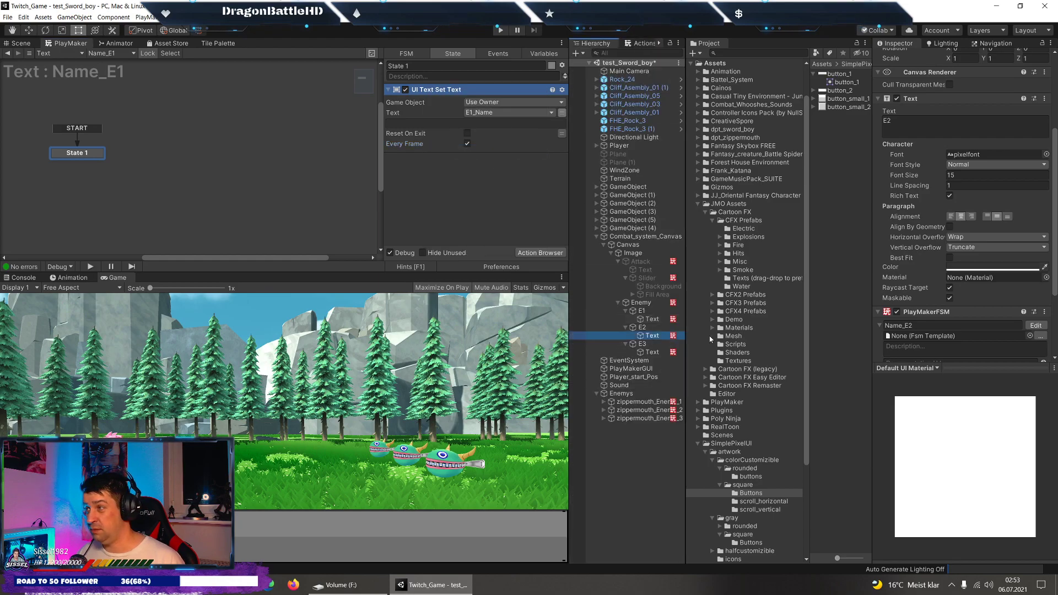
right_click(485, 132)
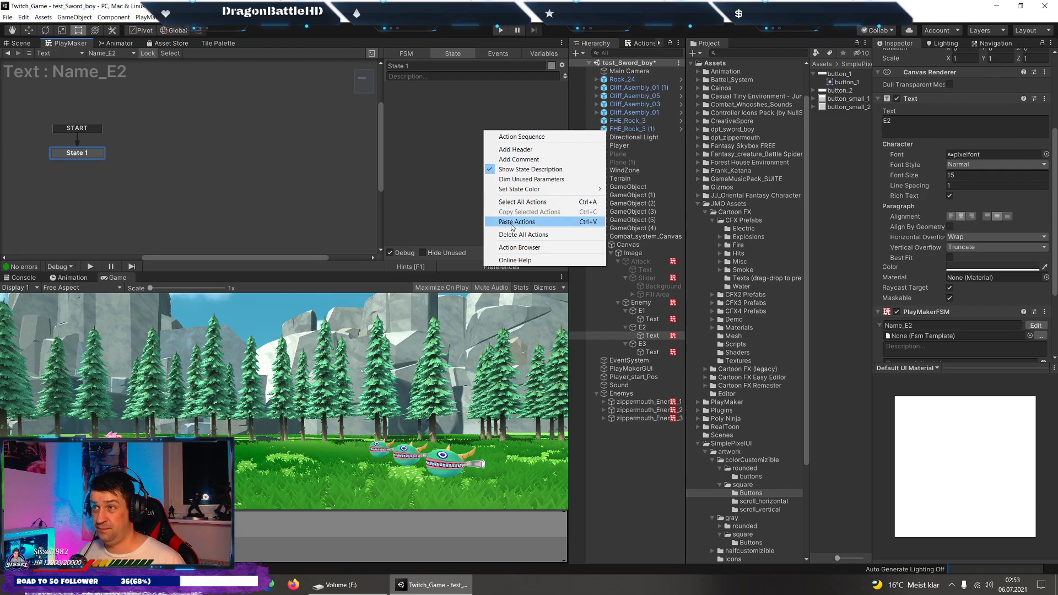
left_click(512, 221)
left_click(485, 113)
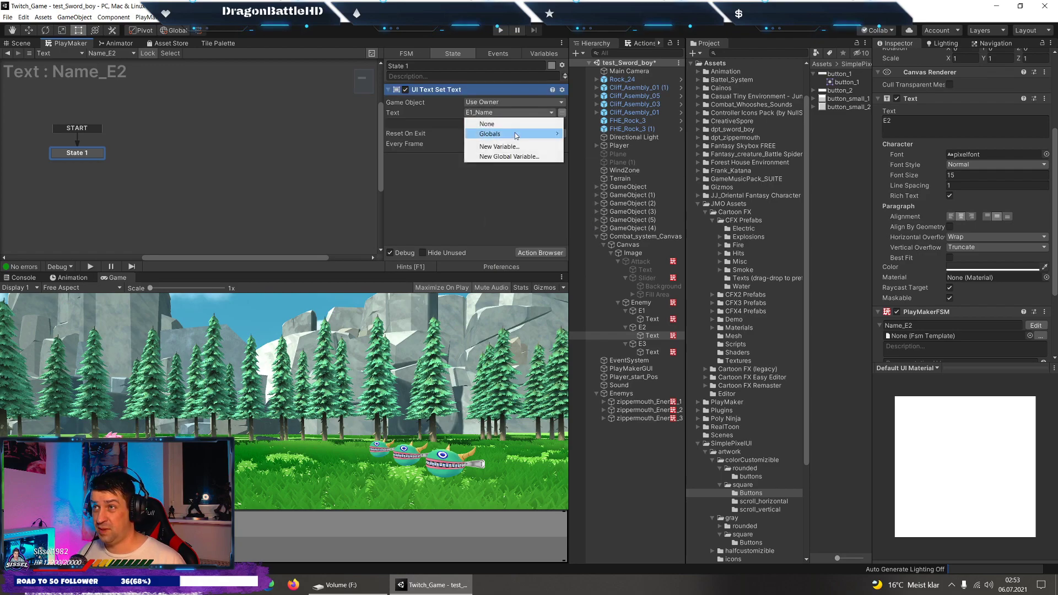
left_click(499, 156)
type("E2_Name")
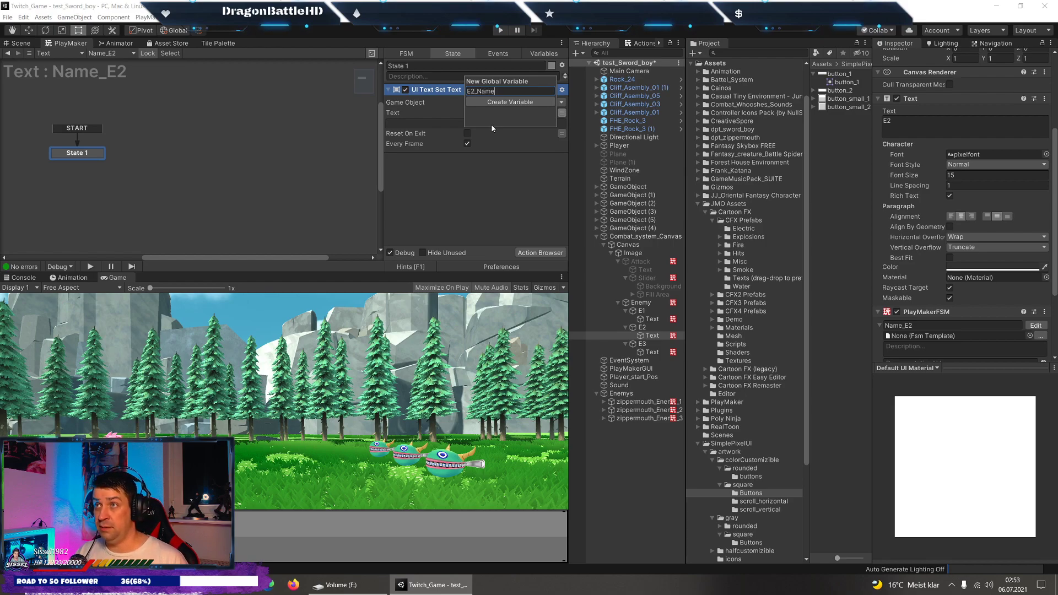
key("Return")
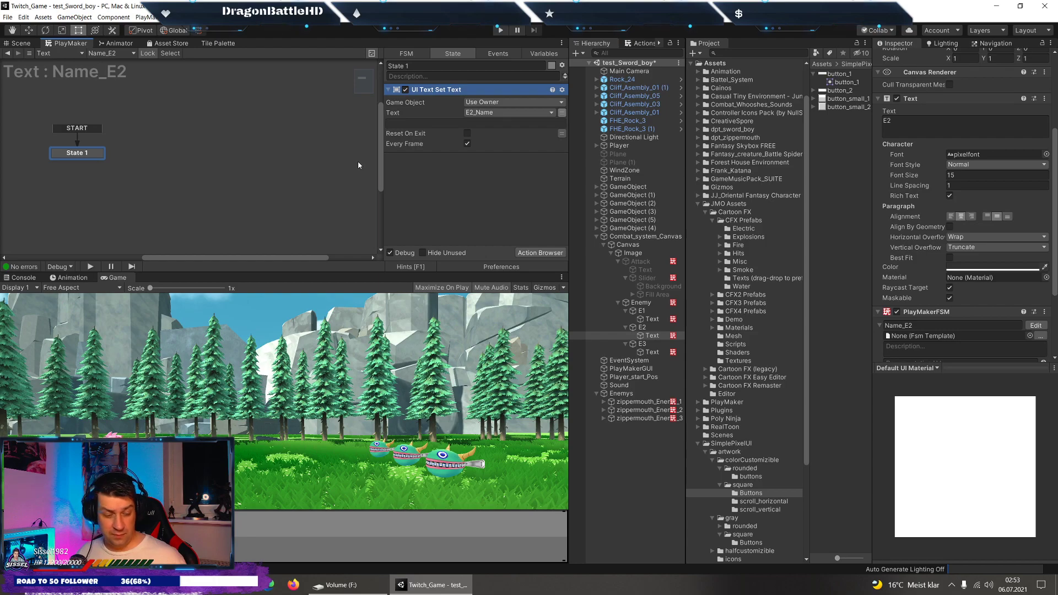
Paste the Set Text action into Name_E3's FSM and bind its Text to new global E3_Name.
left_click(653, 352)
left_click(1036, 326)
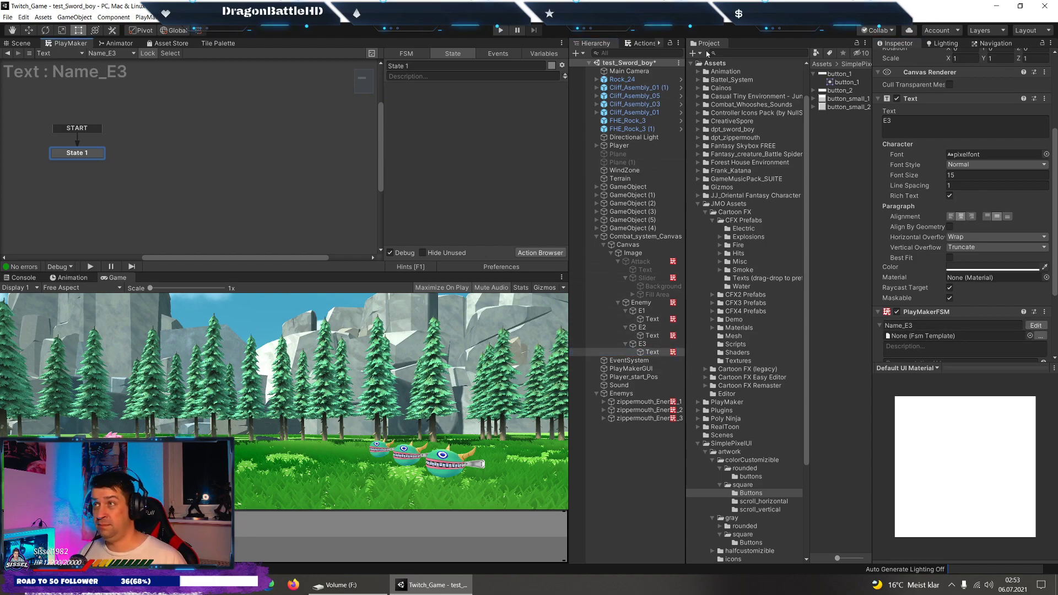
right_click(475, 122)
left_click(507, 211)
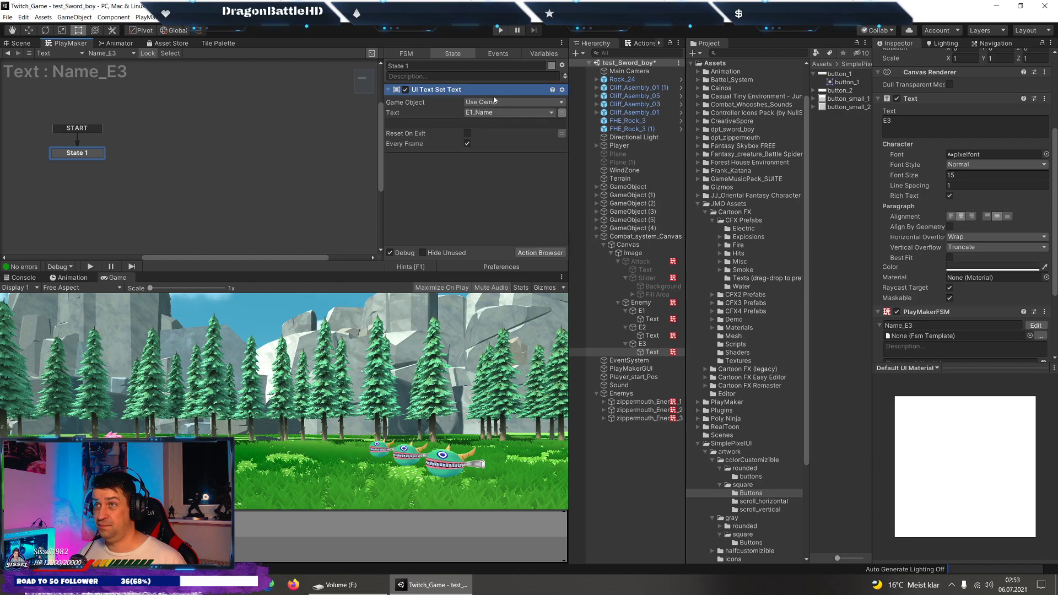
left_click(495, 113)
left_click(510, 156)
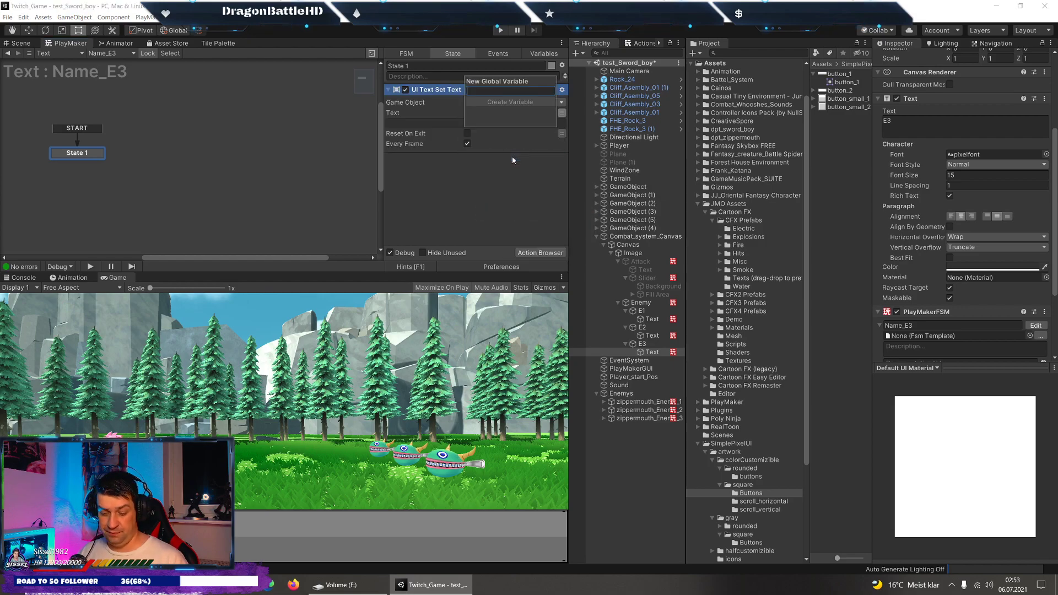
type("E3_Name")
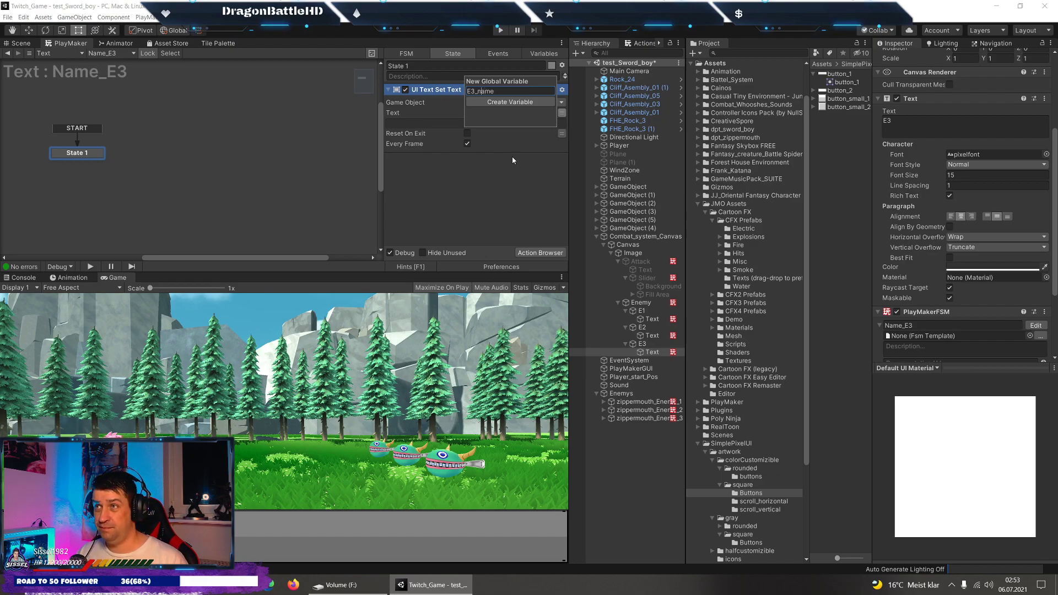
key("Return")
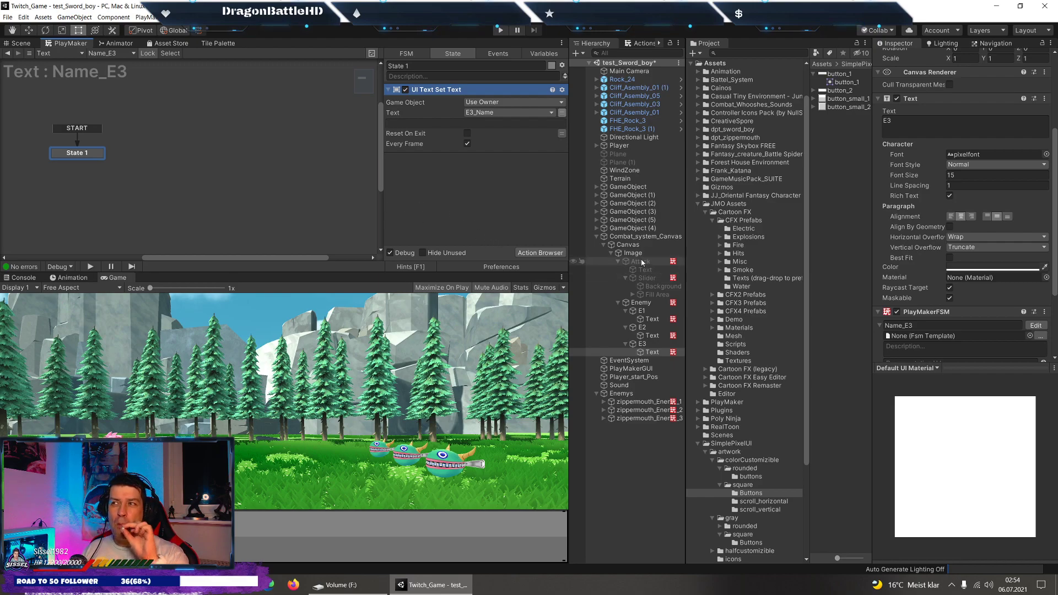
Remove the accidentally created fsm script from zippermouth_Enemy_1 and clear the Console.
left_click(653, 403)
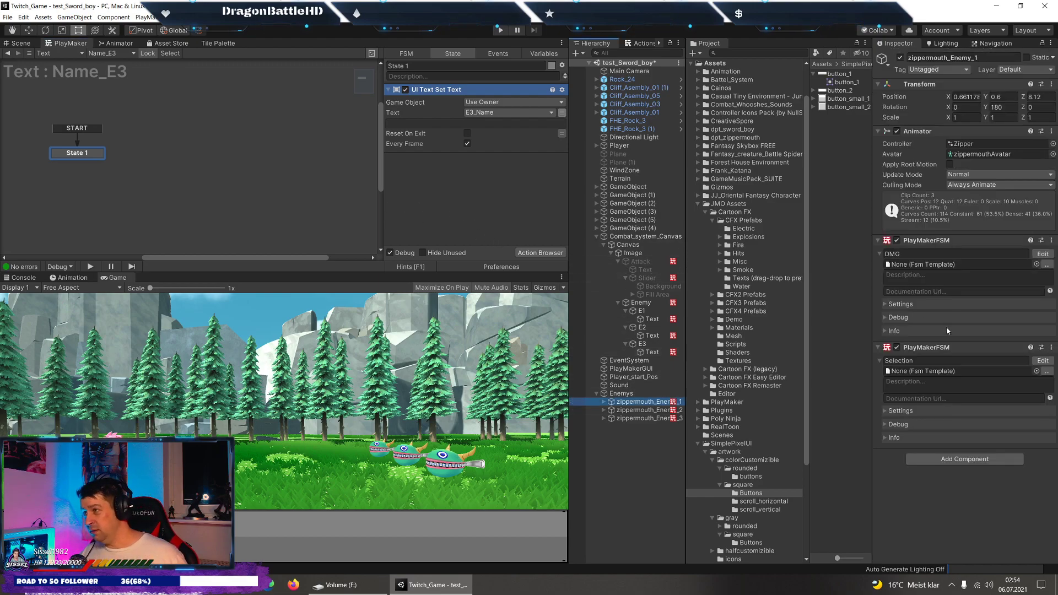
left_click(933, 459)
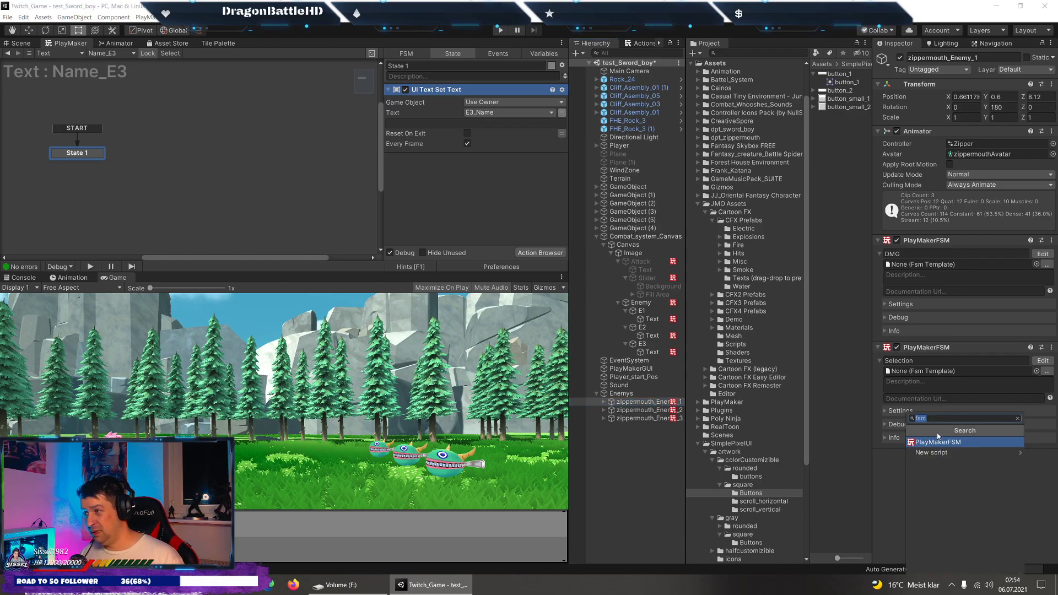
type("Set")
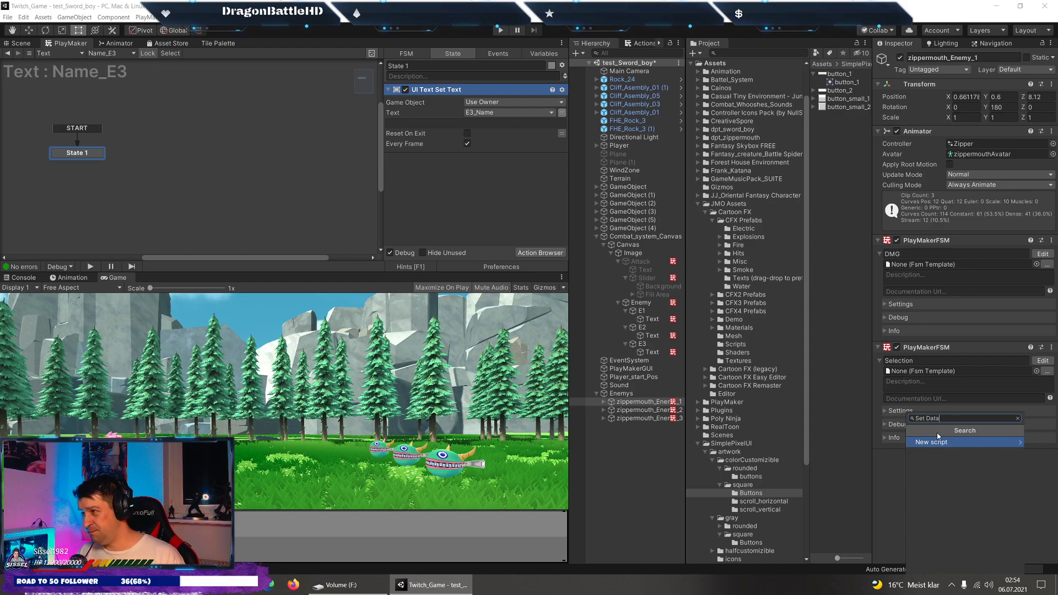
type("_")
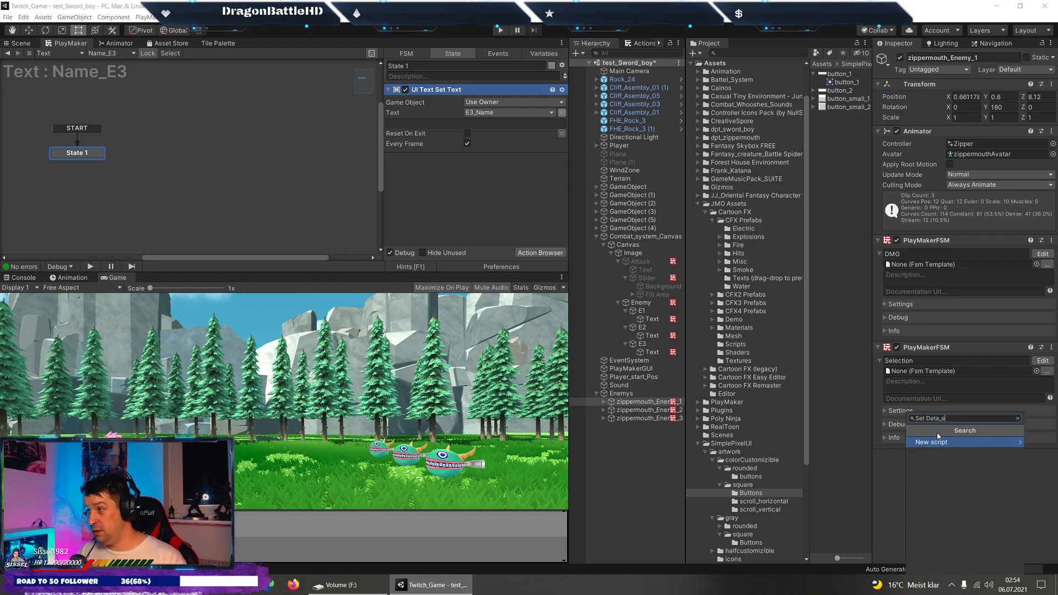
type("E1")
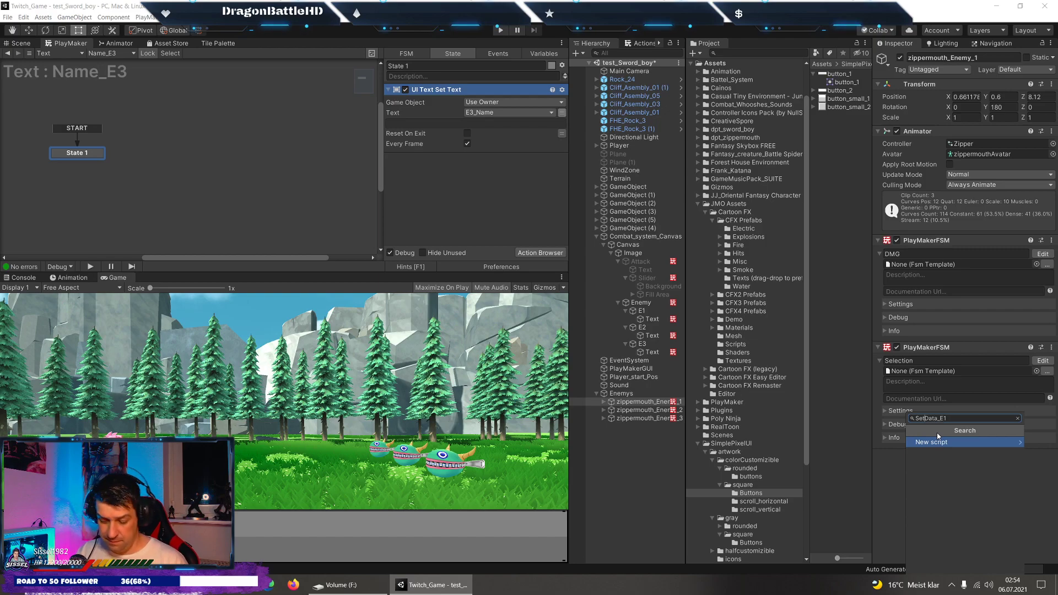
type("_")
key("Return")
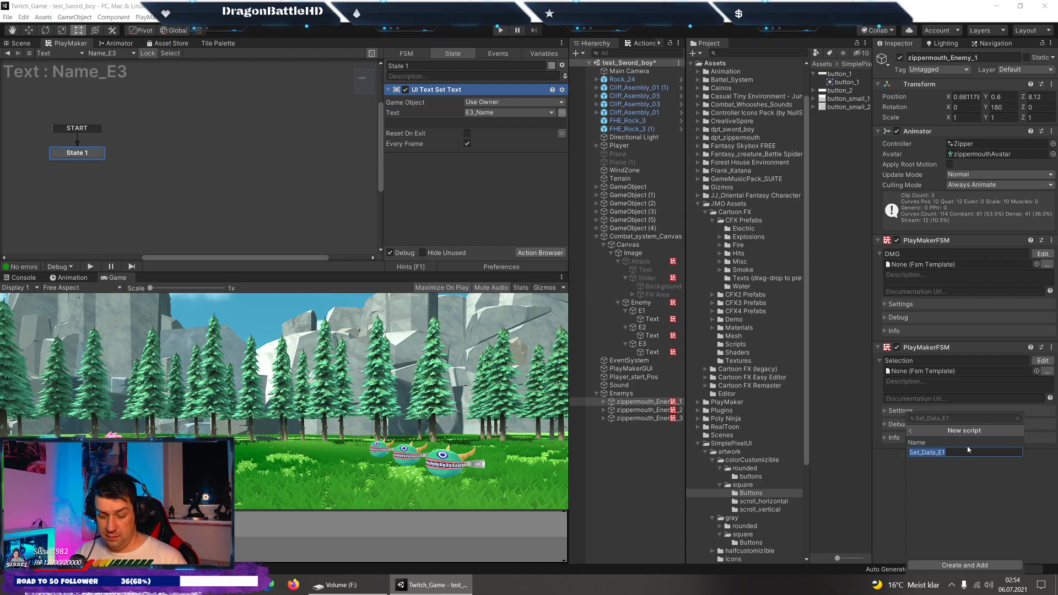
type("fsm")
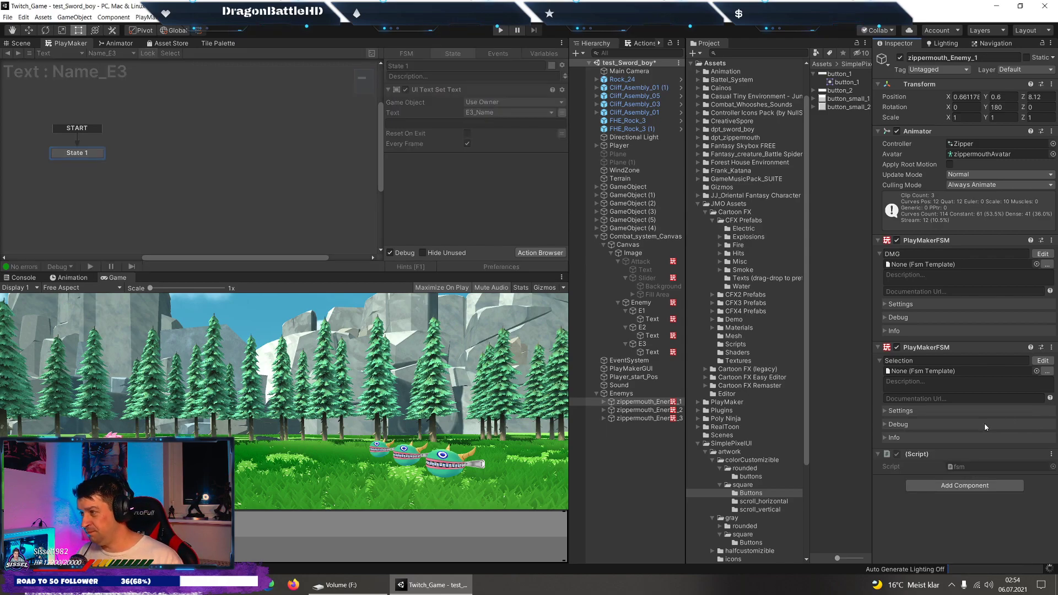
left_click(1052, 453)
left_click(964, 464)
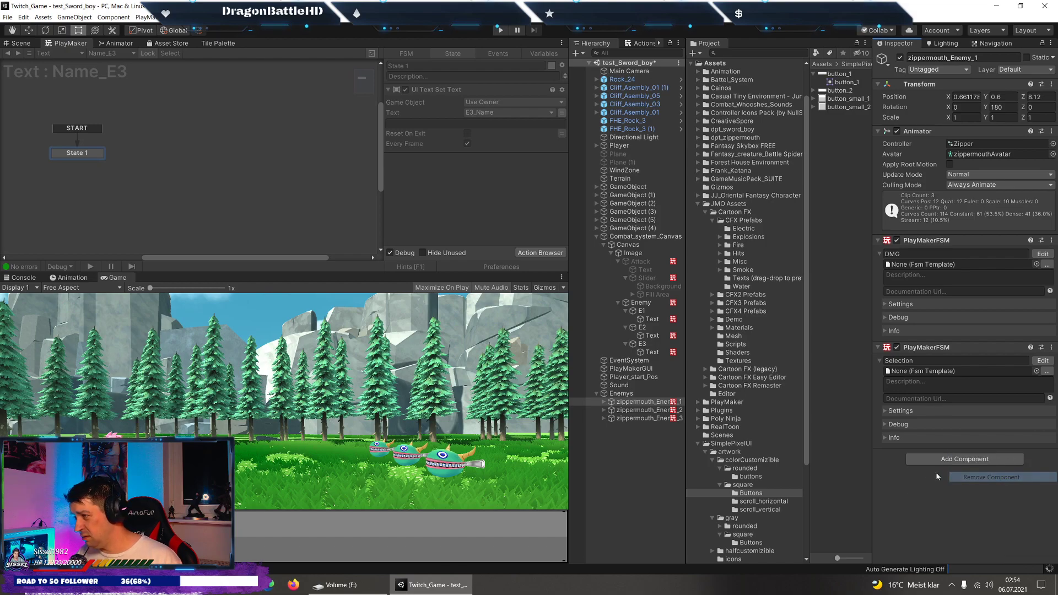
left_click(934, 462)
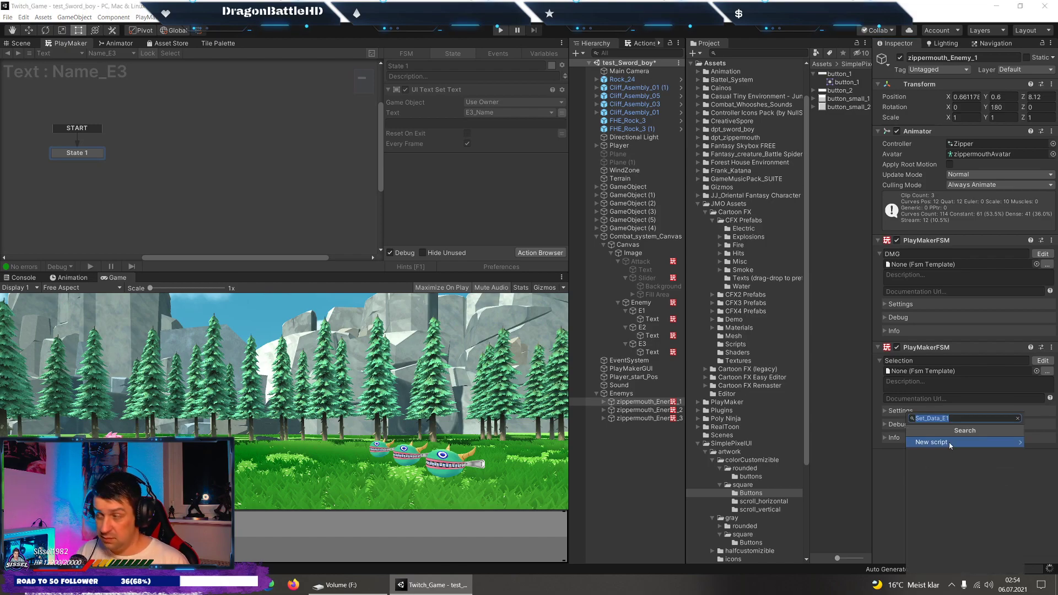
key("Escape")
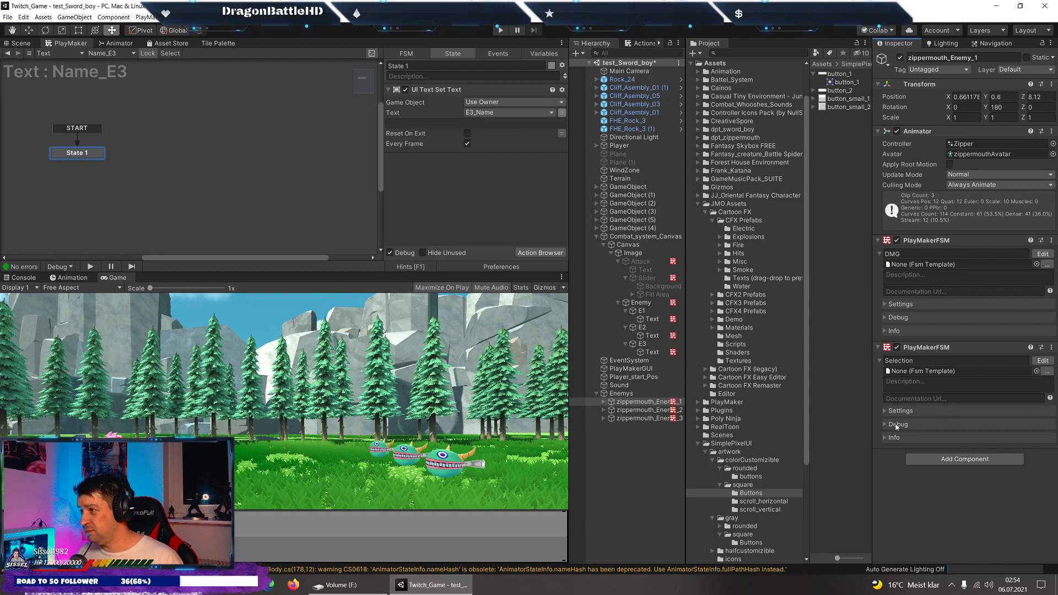
left_click(635, 571)
left_click(17, 288)
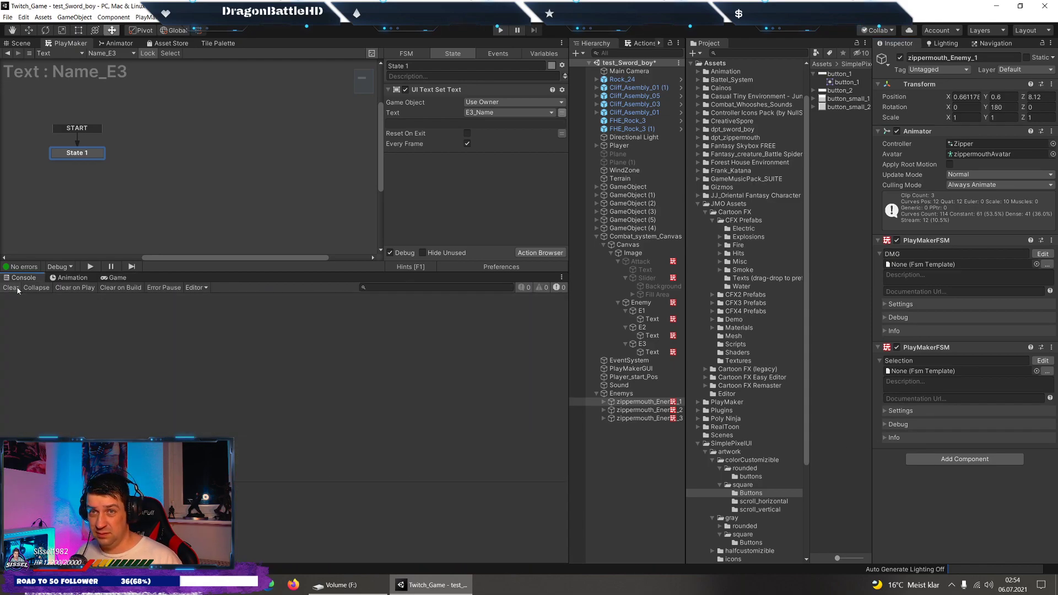
Add a PlayMaker FSM to zippermouth_Enemy_1 and name it Set_Data_E1.
left_click(951, 460)
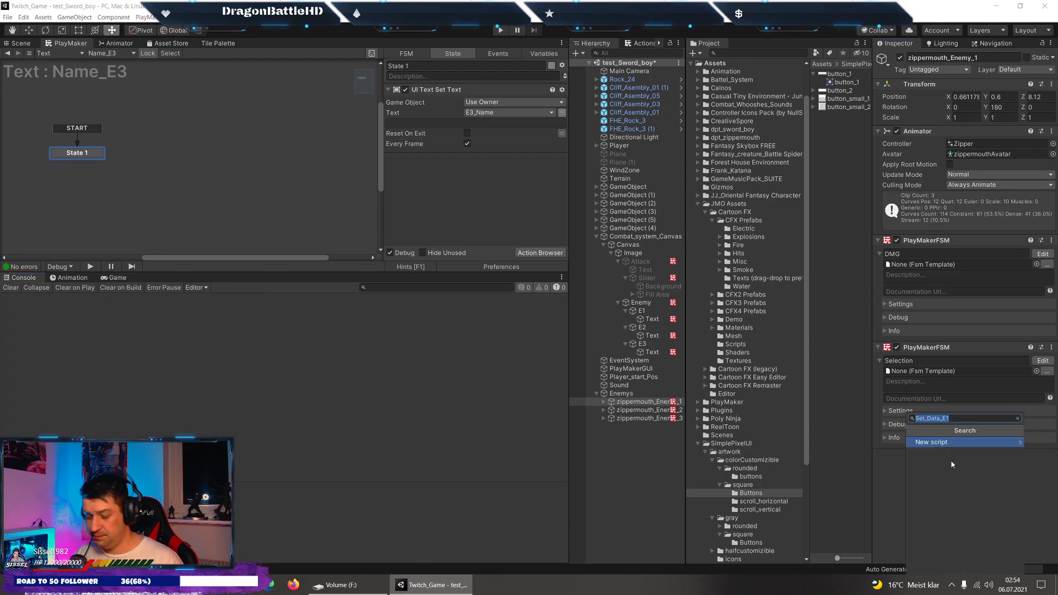
type("fsm,")
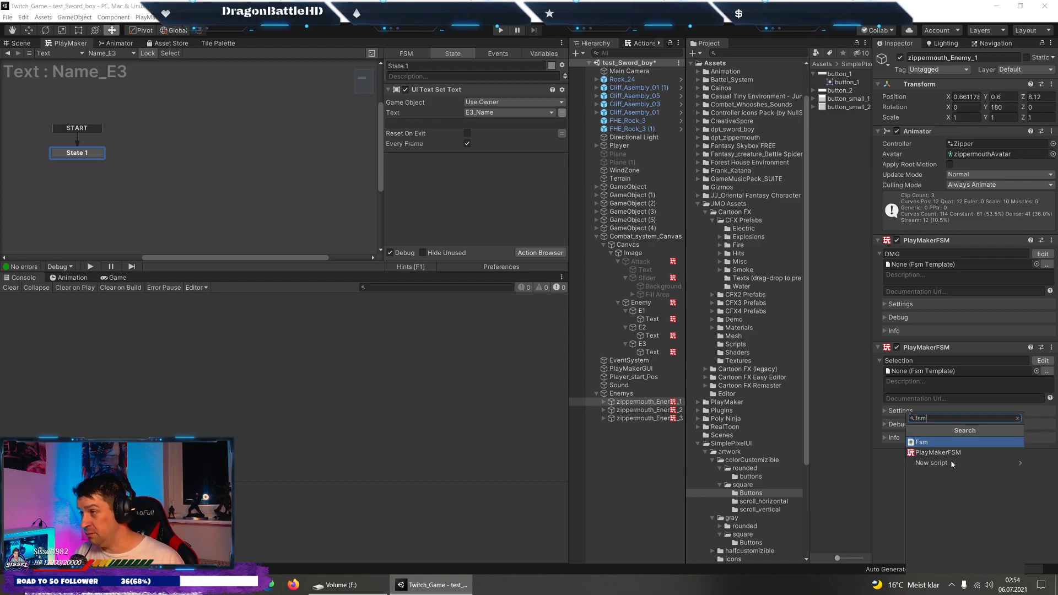
key("Down")
key("Return")
left_click(946, 467)
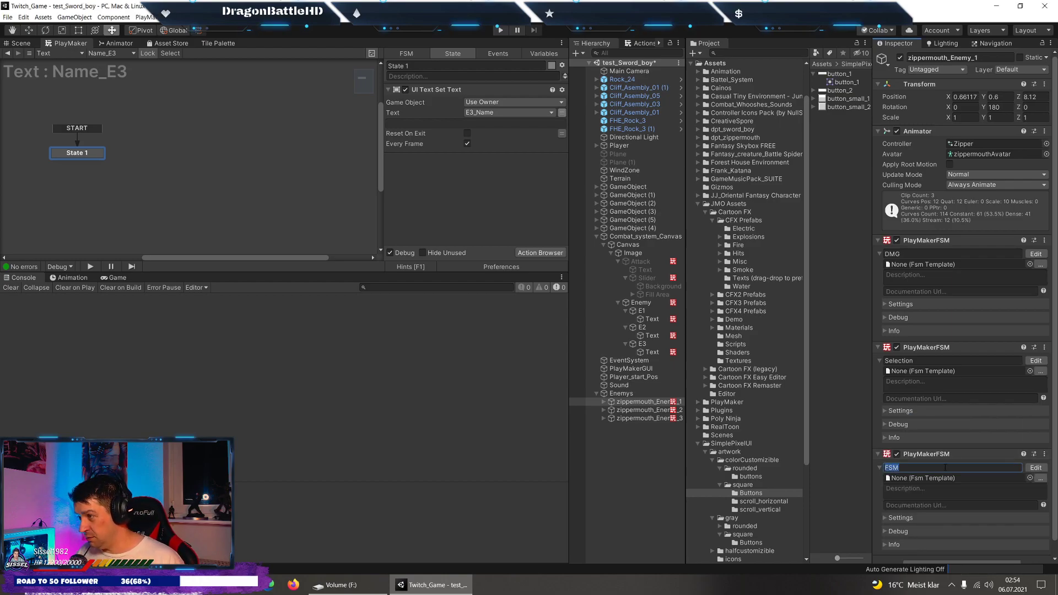
type("Set_Data_E1")
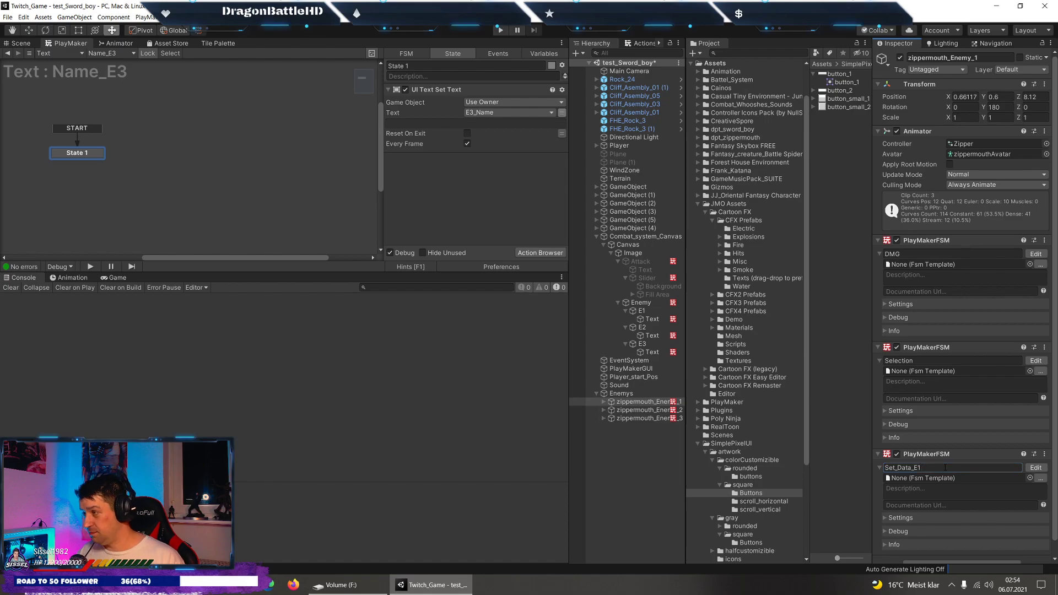
key("Return")
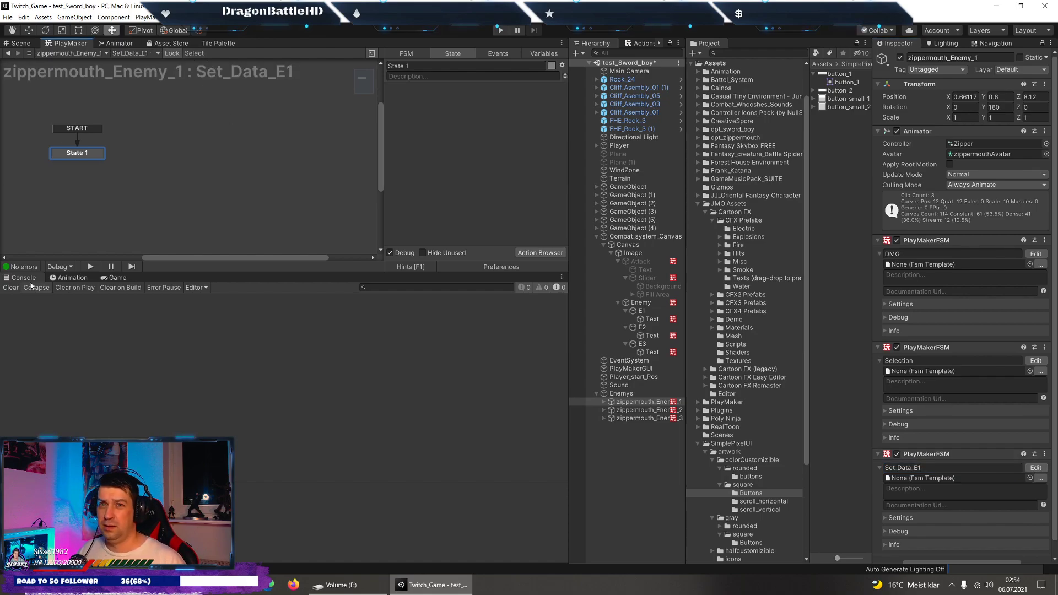
Search actions for 'string', compare Build String and Format String, then drop Set String Value onto State 1.
left_click(645, 42)
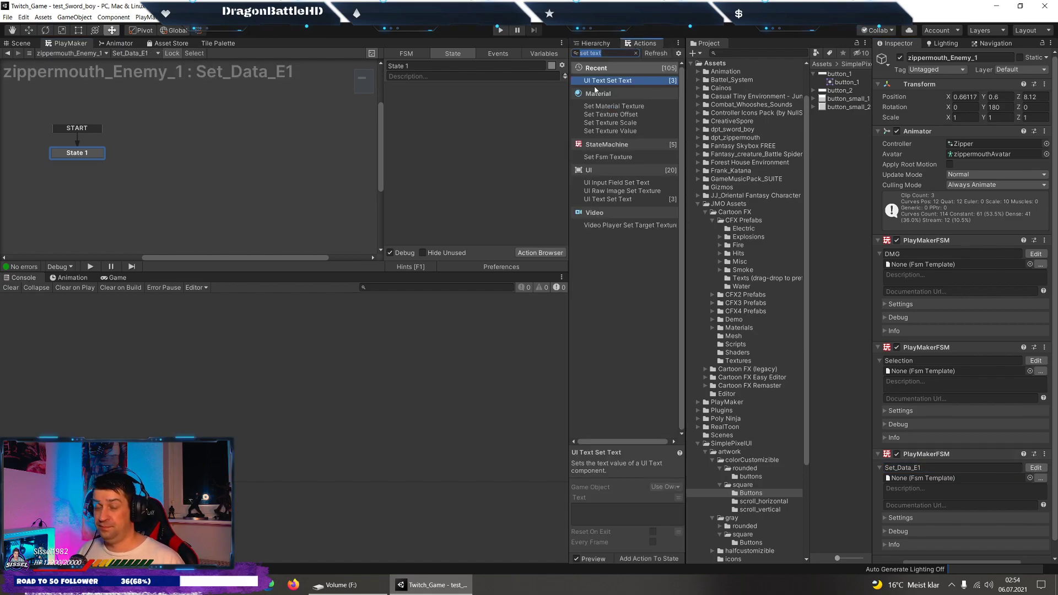
type("ste stri")
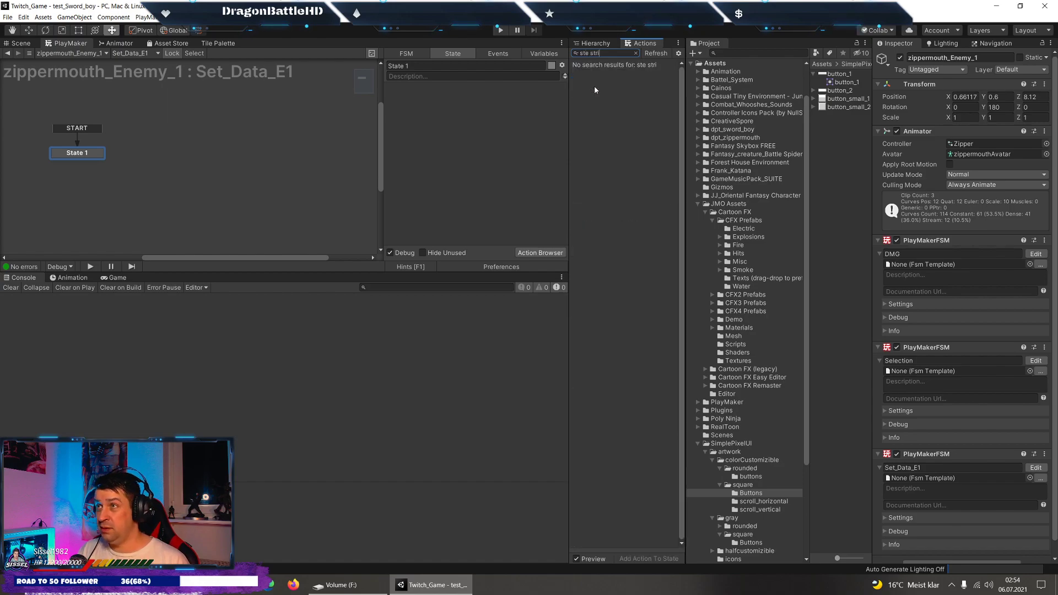
key("BackSpace")
key("BackSpace")
key("BackSpace")
type("et st")
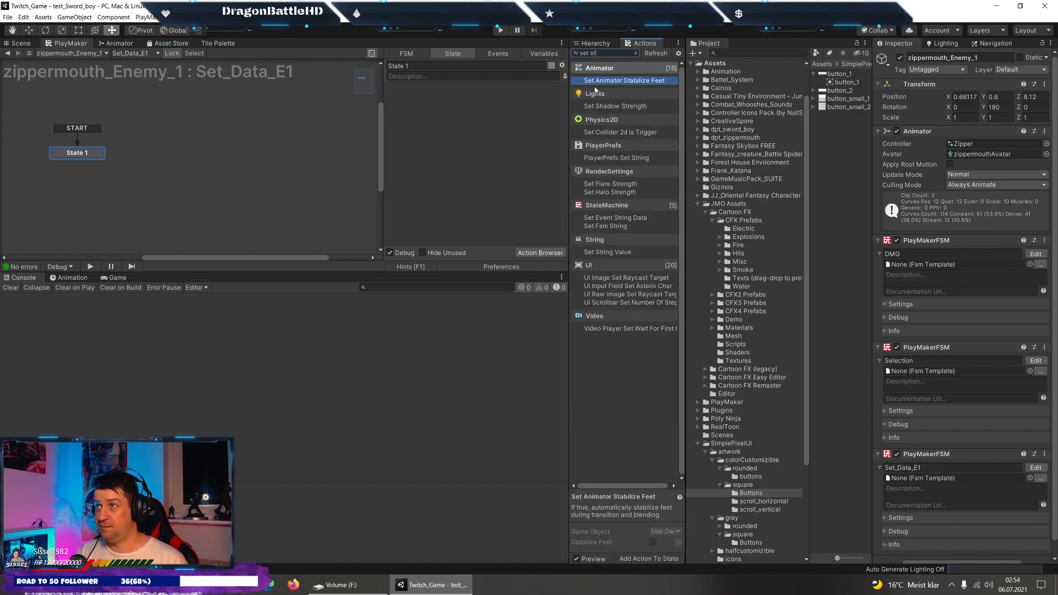
key("BackSpace")
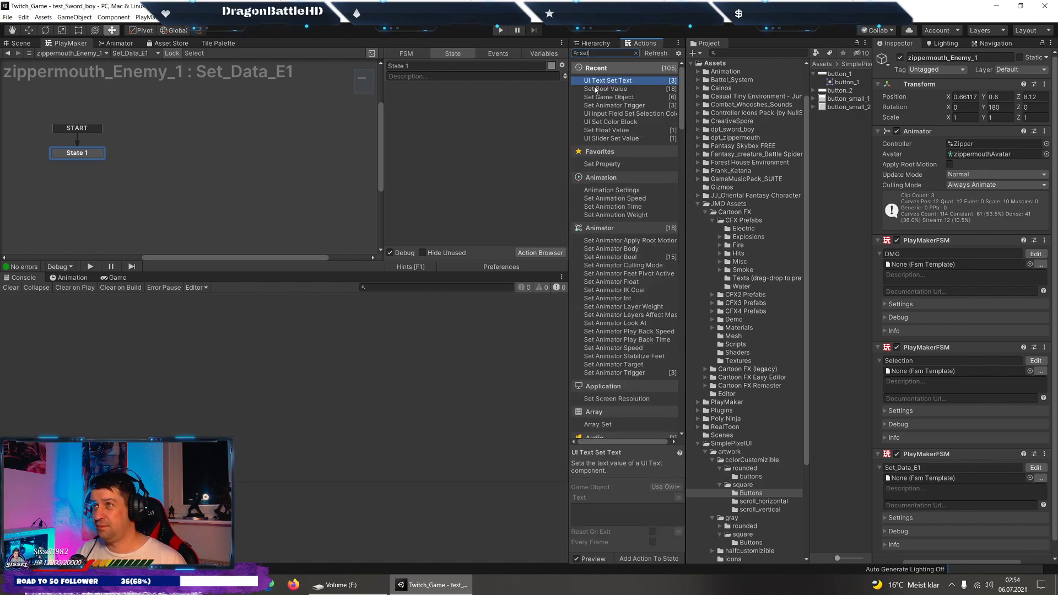
key("BackSpace")
key("BackSpace")
key("BackSpace")
type("strim")
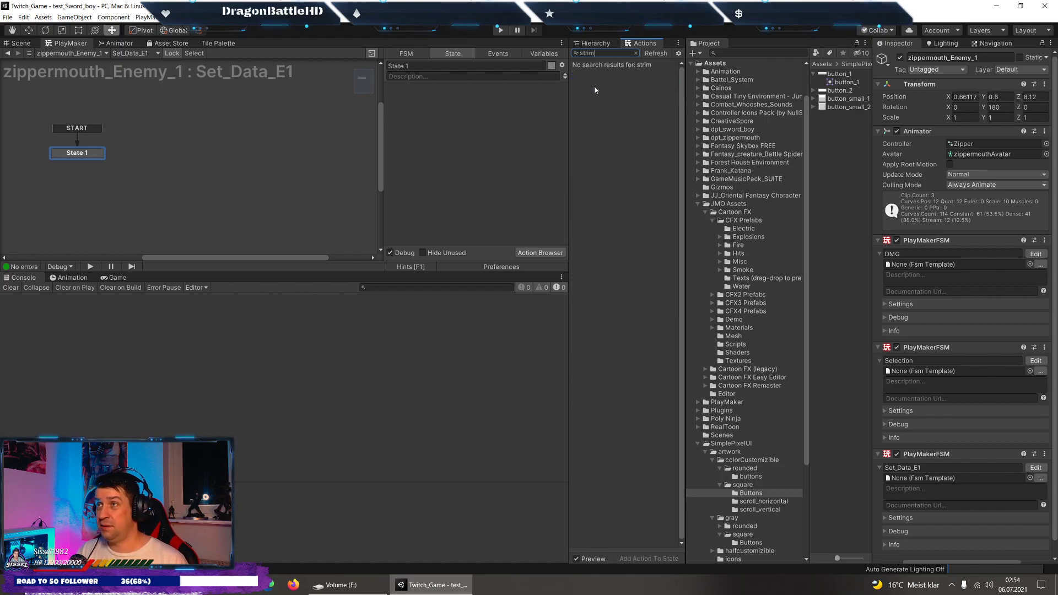
key("BackSpace")
type("ng")
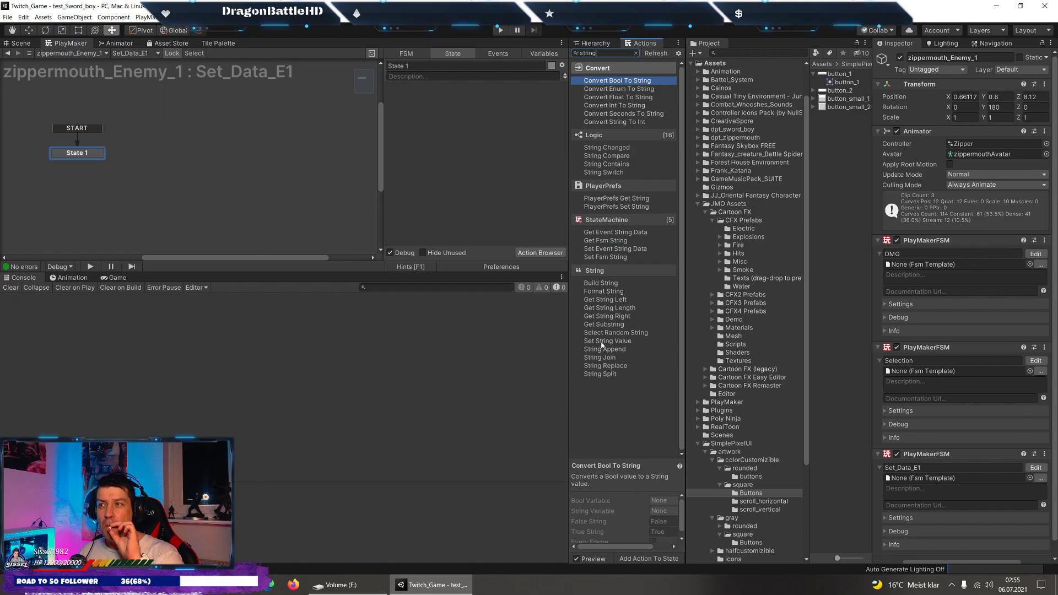
left_click(620, 283)
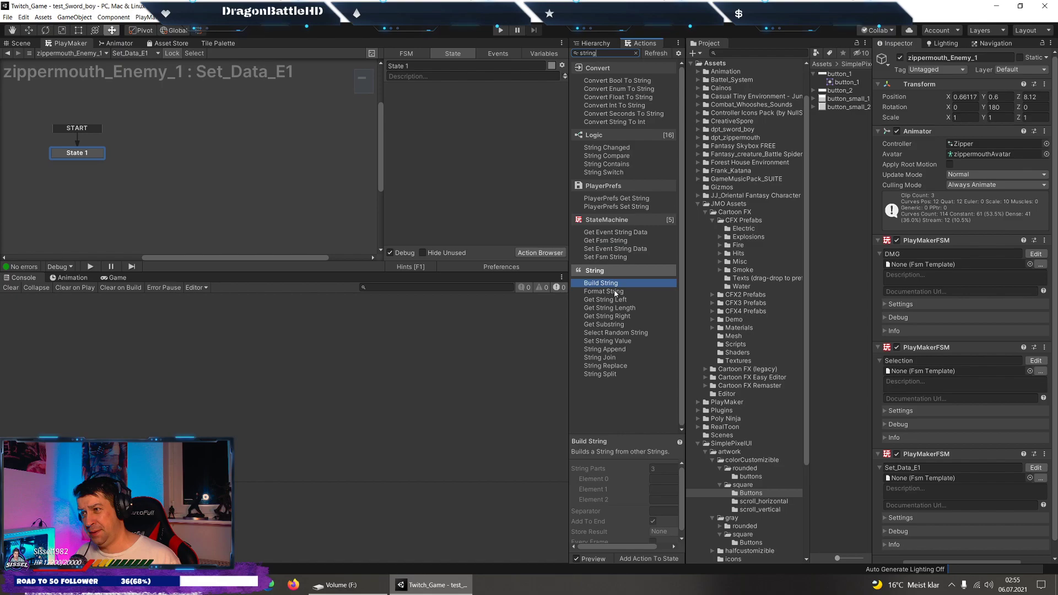
left_click(615, 292)
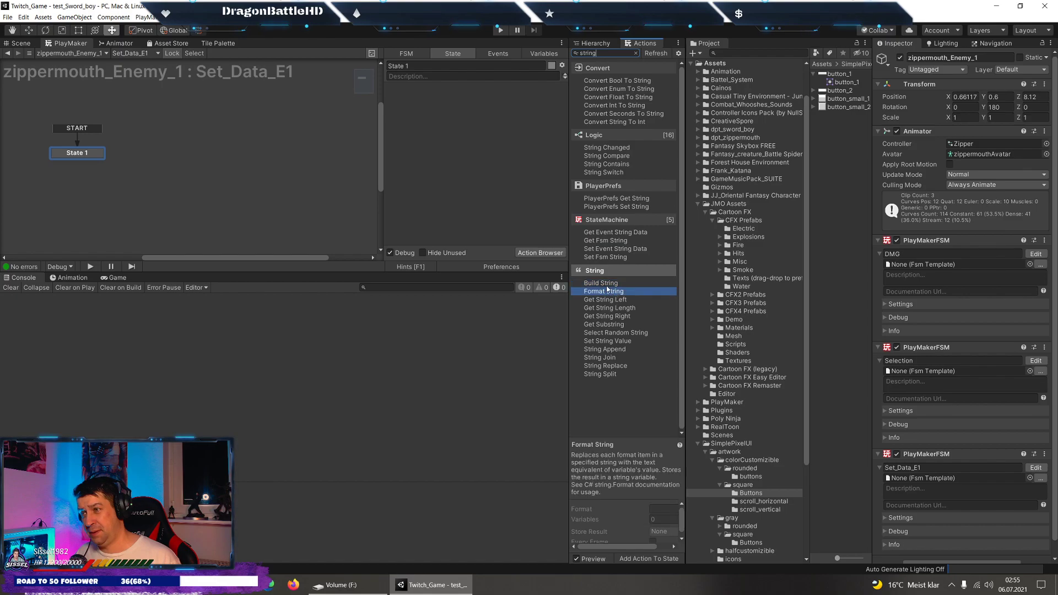
left_click(606, 286)
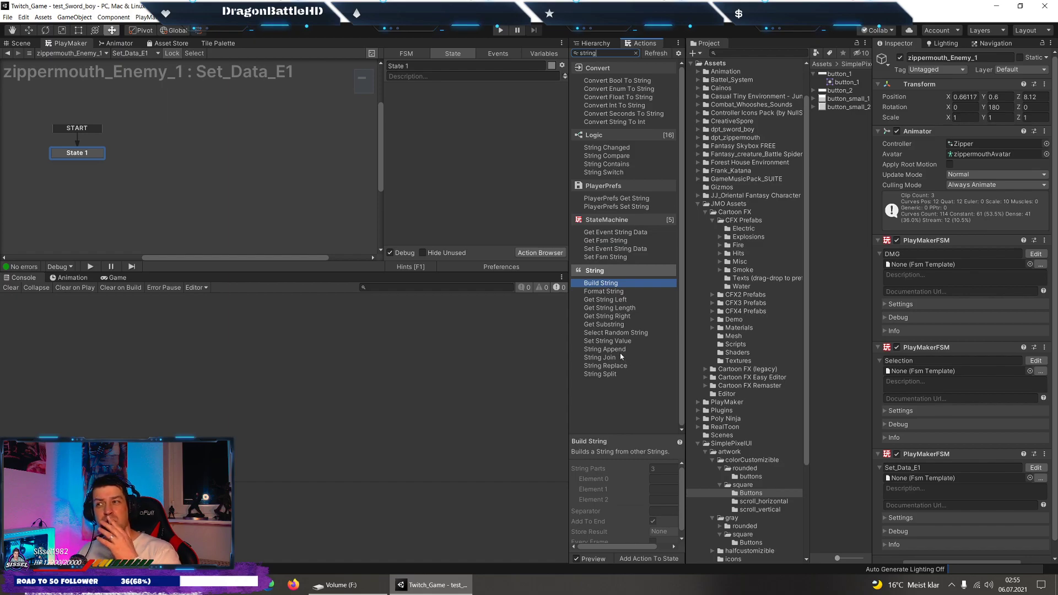
left_click_drag(604, 340, 467, 133)
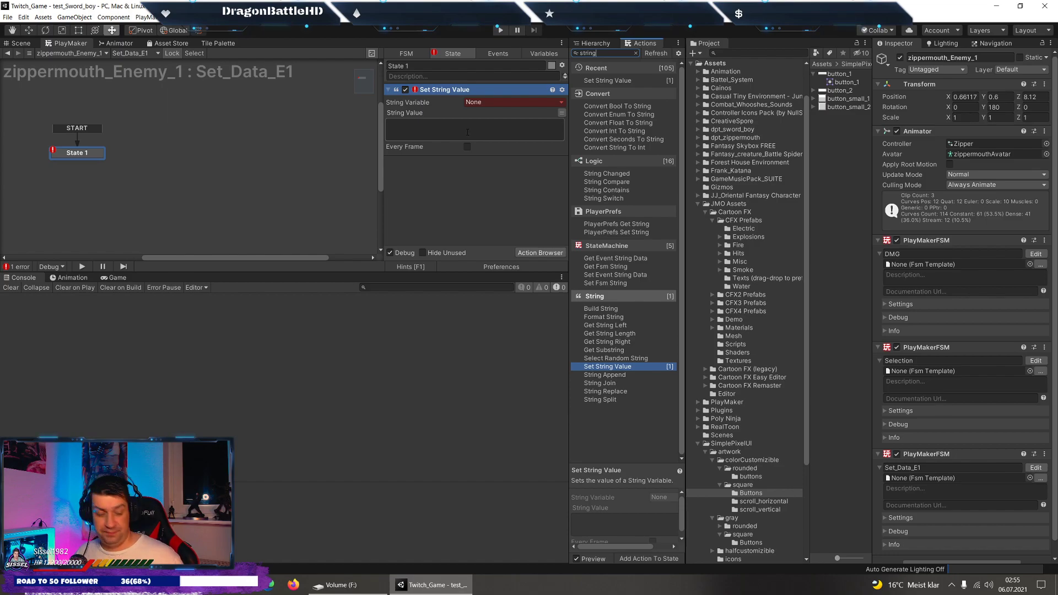
Target the global E1_Name and paste the enemy's name into String Value.
left_click(482, 102)
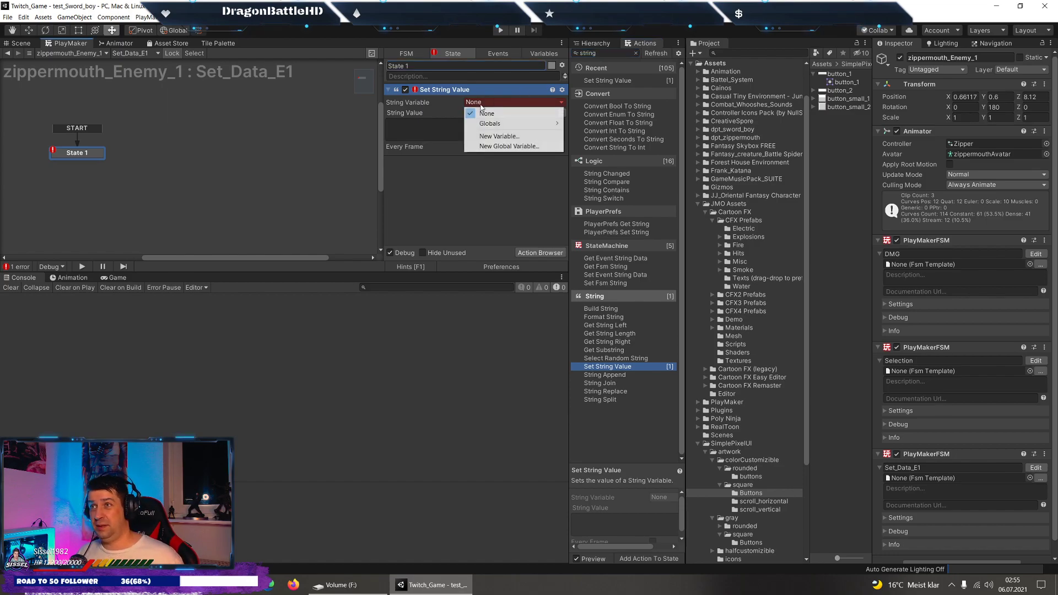
mouse_move(546, 124)
left_click(587, 123)
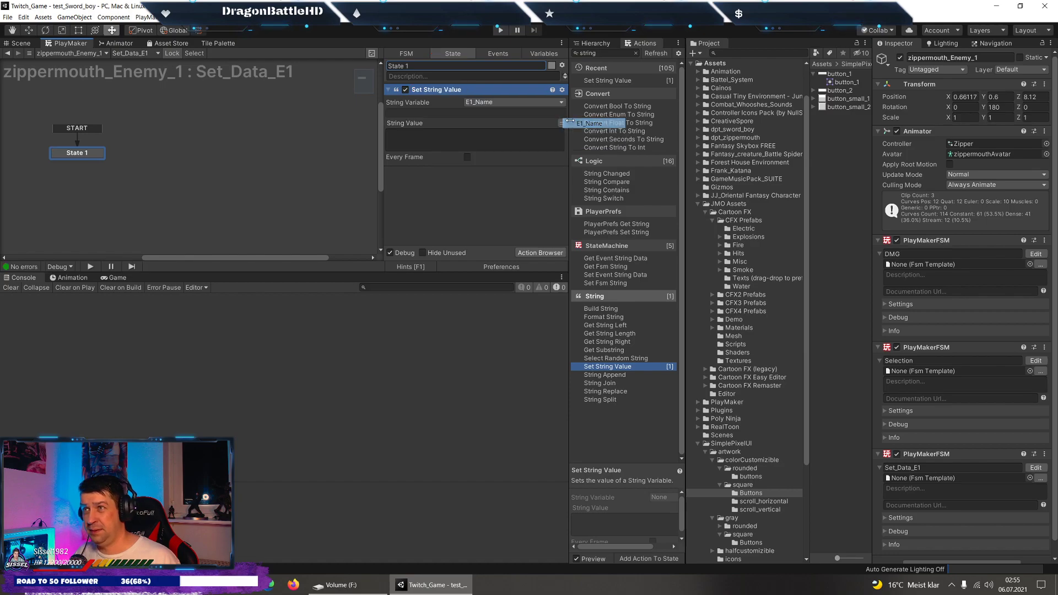
double_click(945, 59)
key("ctrl+c")
left_click(485, 133)
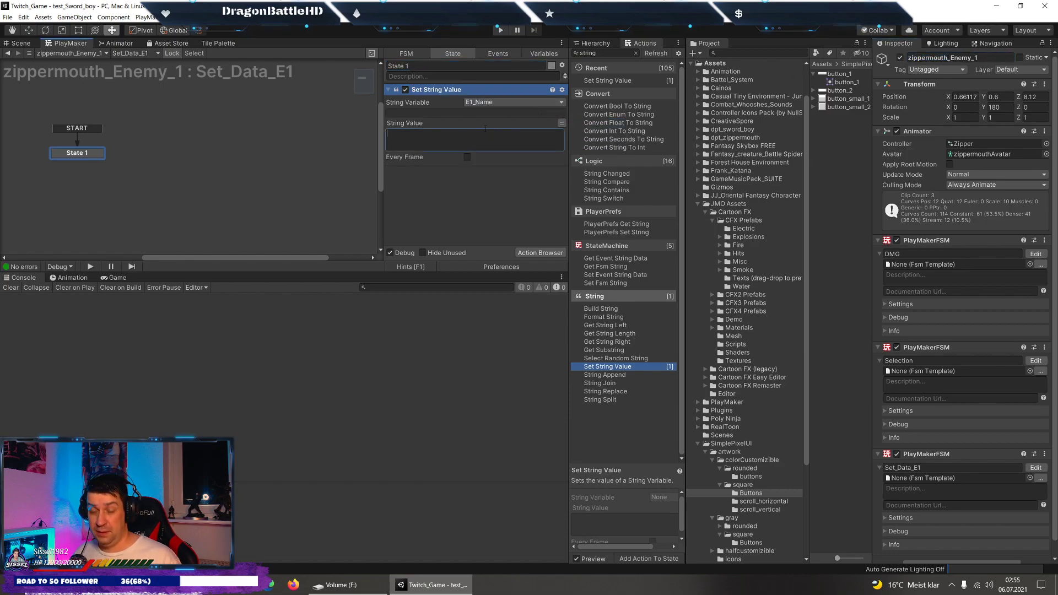
key("ctrl+v")
Capitalise the value to 'Zippermouth' and enable Every Frame.
left_click(390, 135)
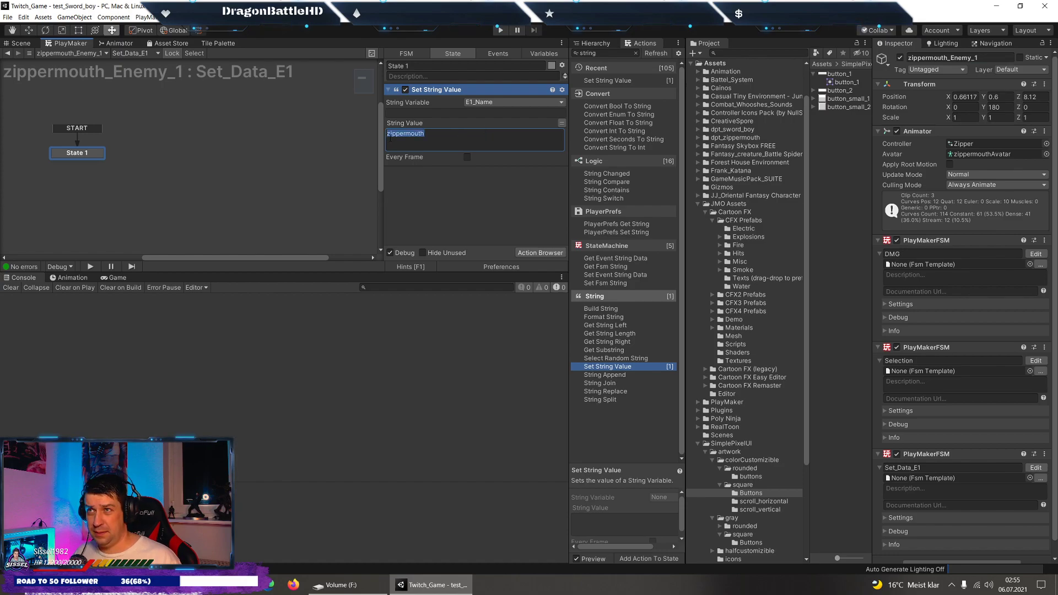
key("BackSpace")
type("Z")
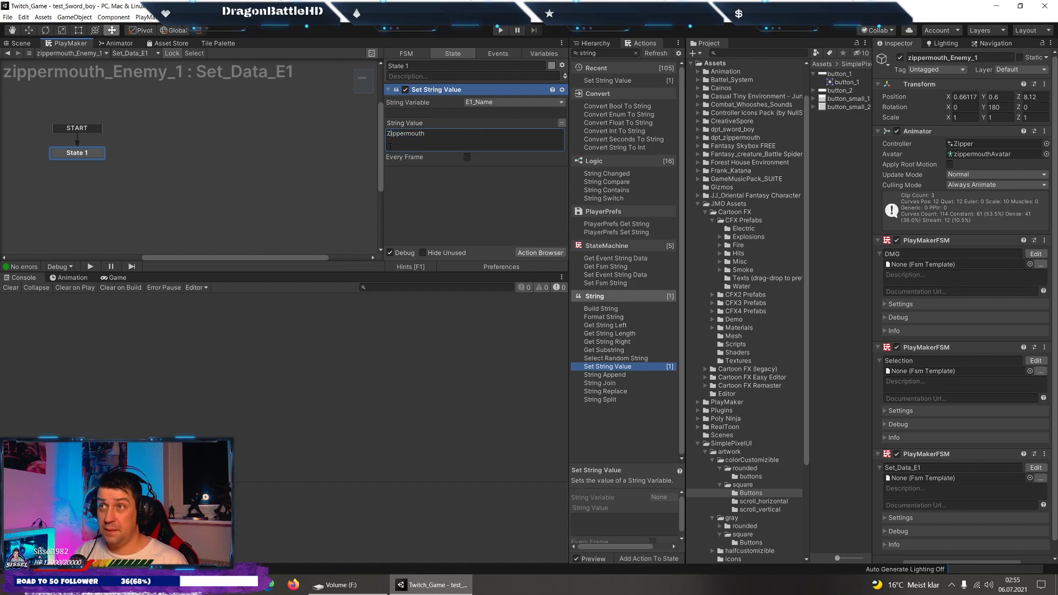
left_click(468, 157)
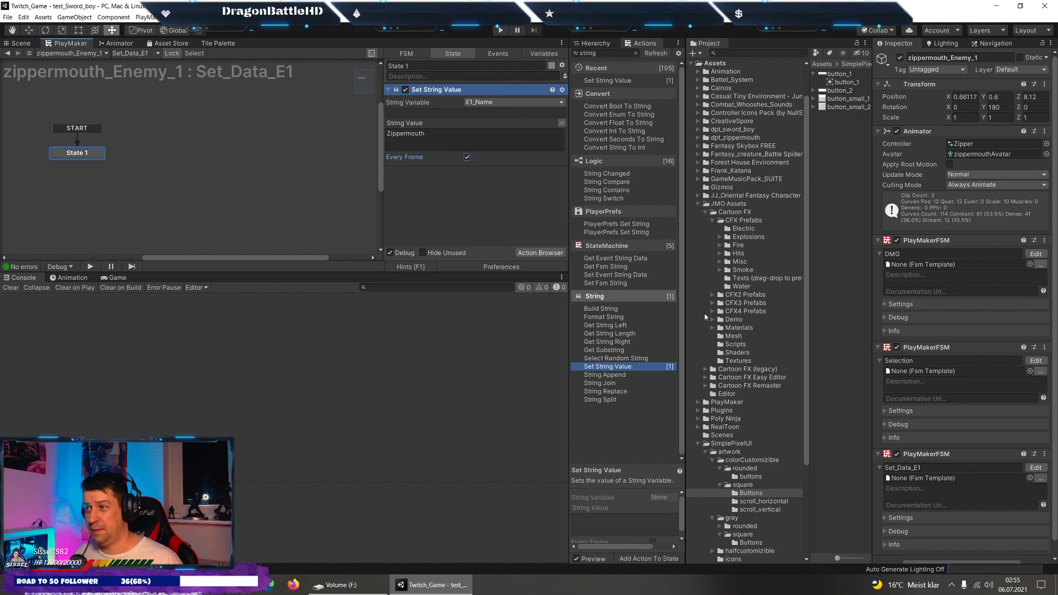
left_click(1044, 454)
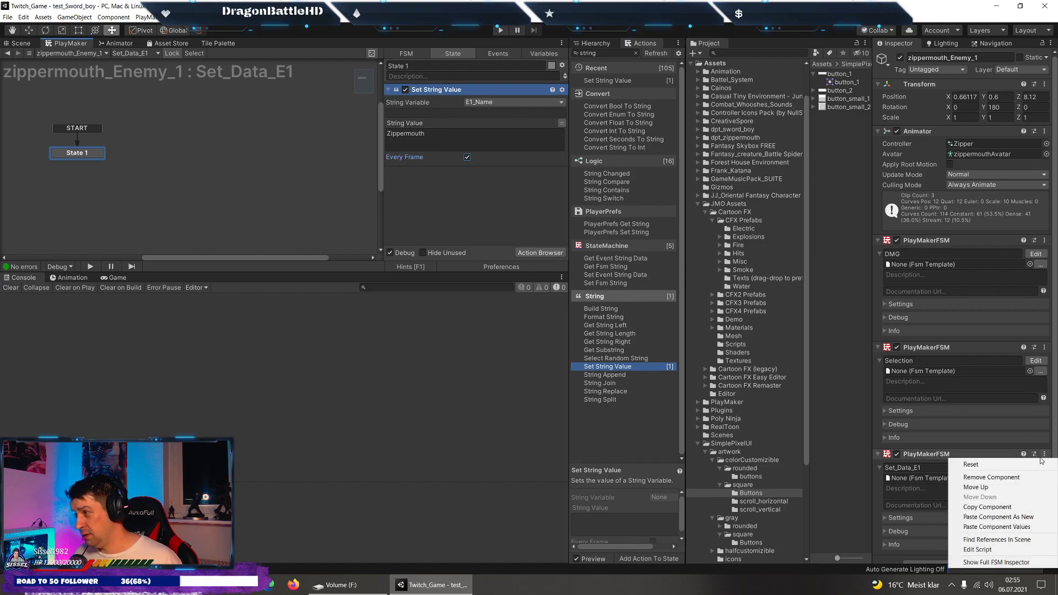
Copy the Set_Data_E1 FSM component from zippermouth_Enemy_1.
left_click(992, 508)
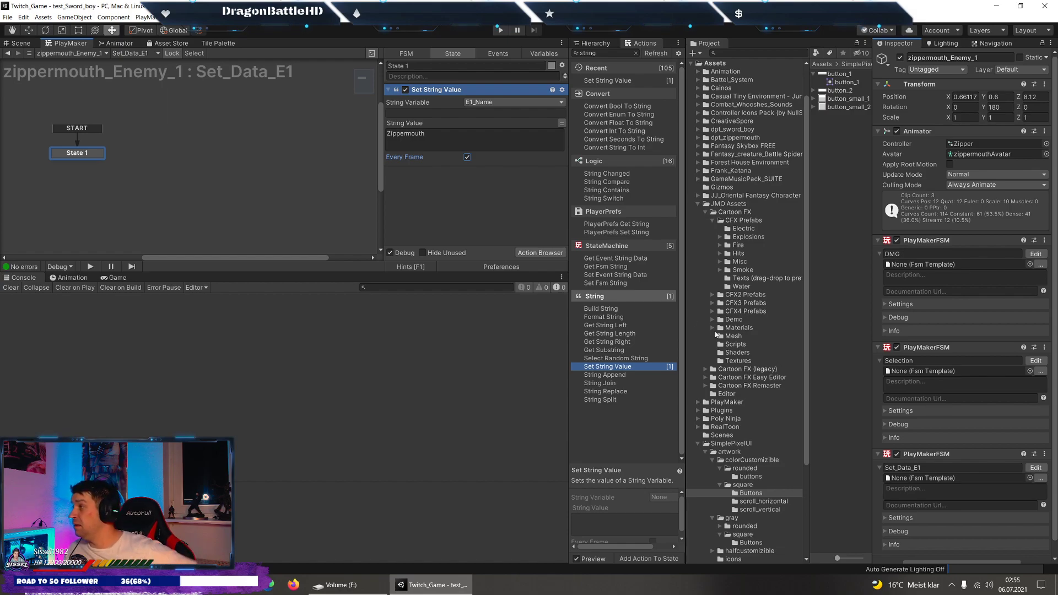
left_click(126, 281)
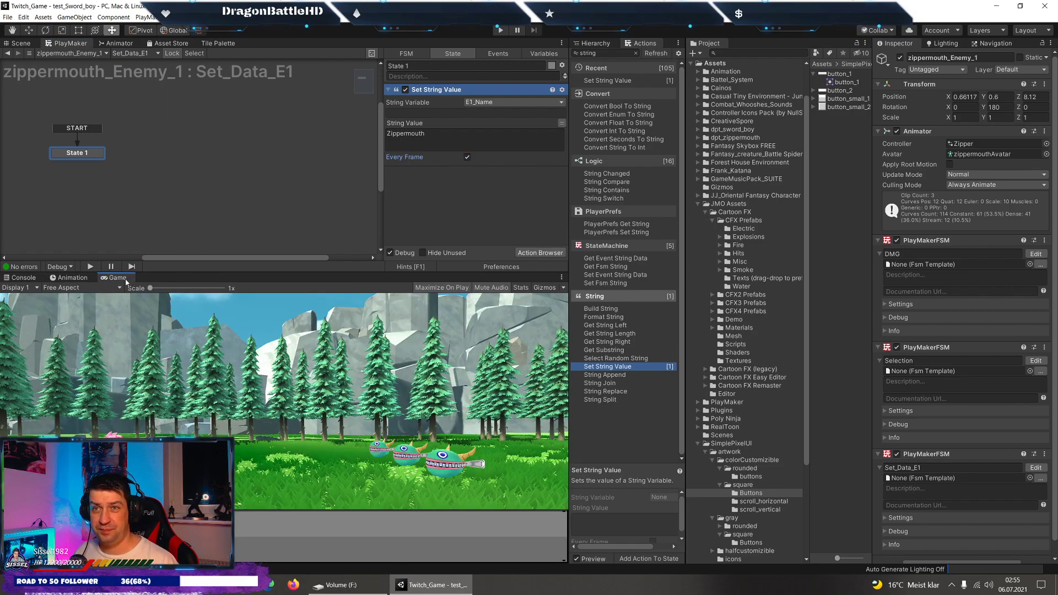
left_click(589, 44)
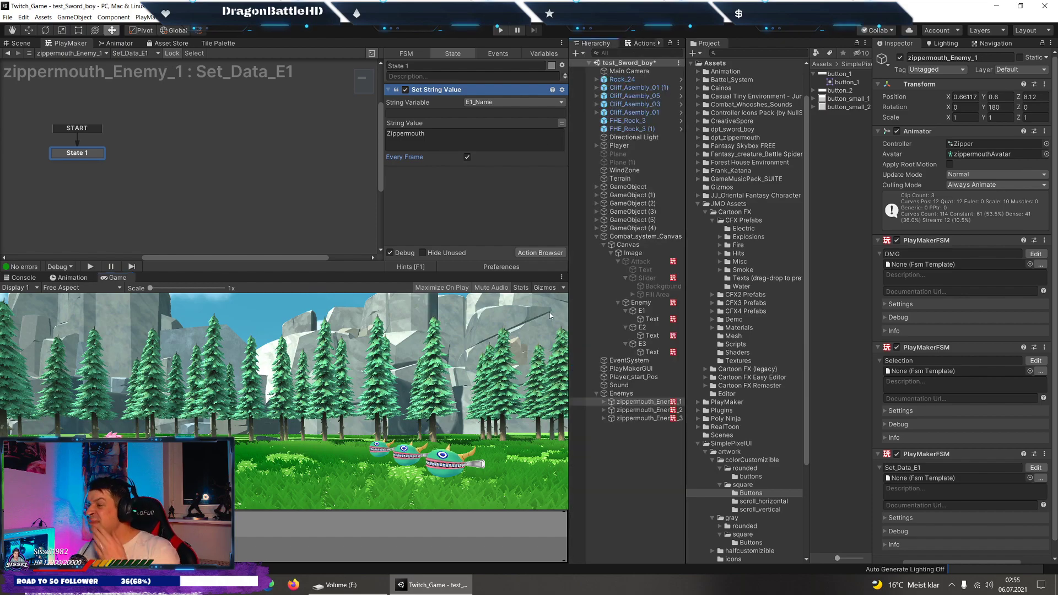
left_click(670, 411)
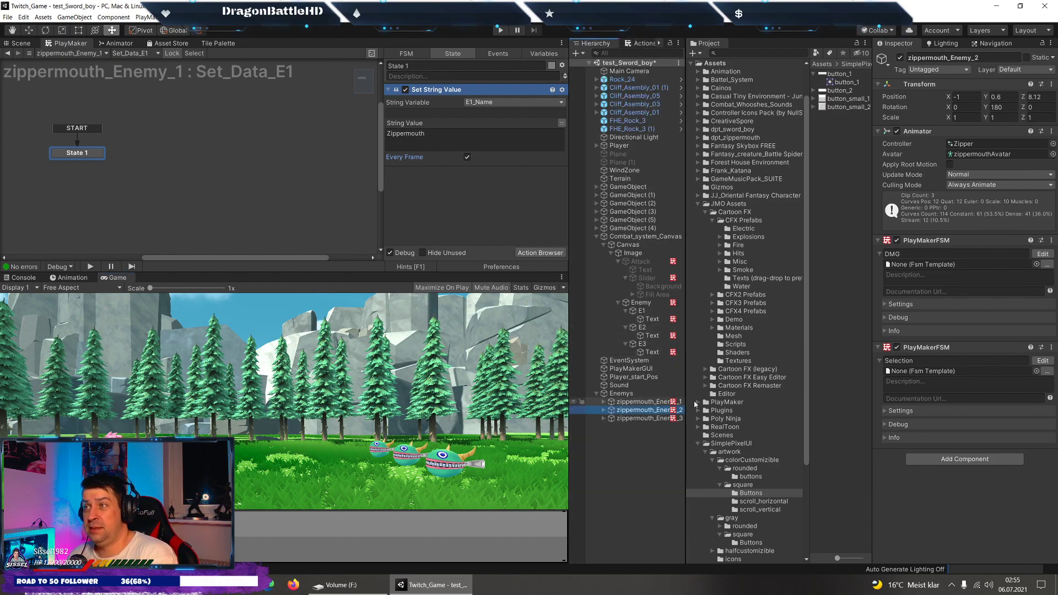
left_click(621, 402)
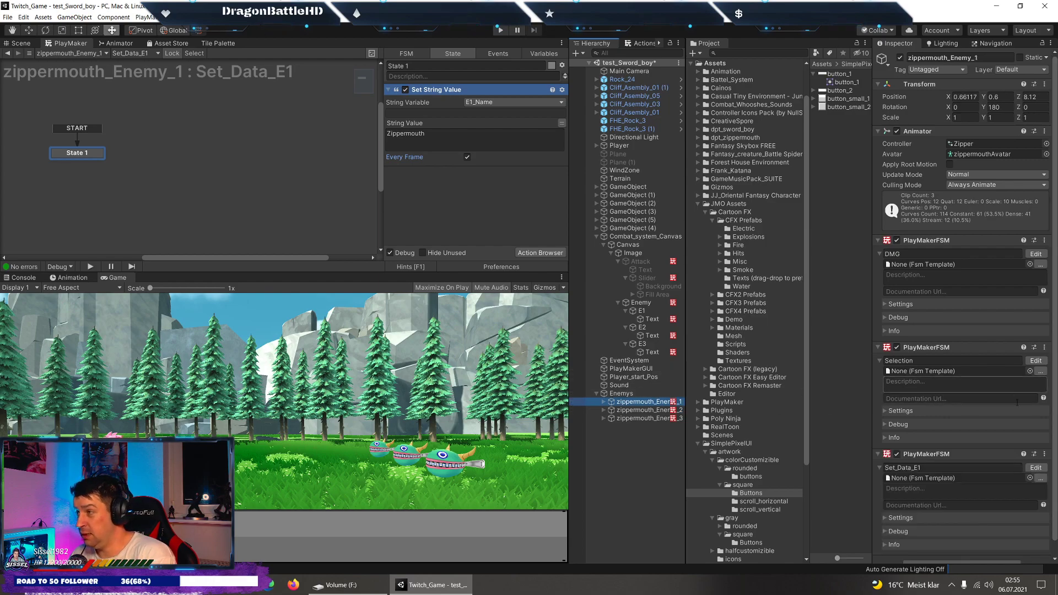
left_click(1044, 454)
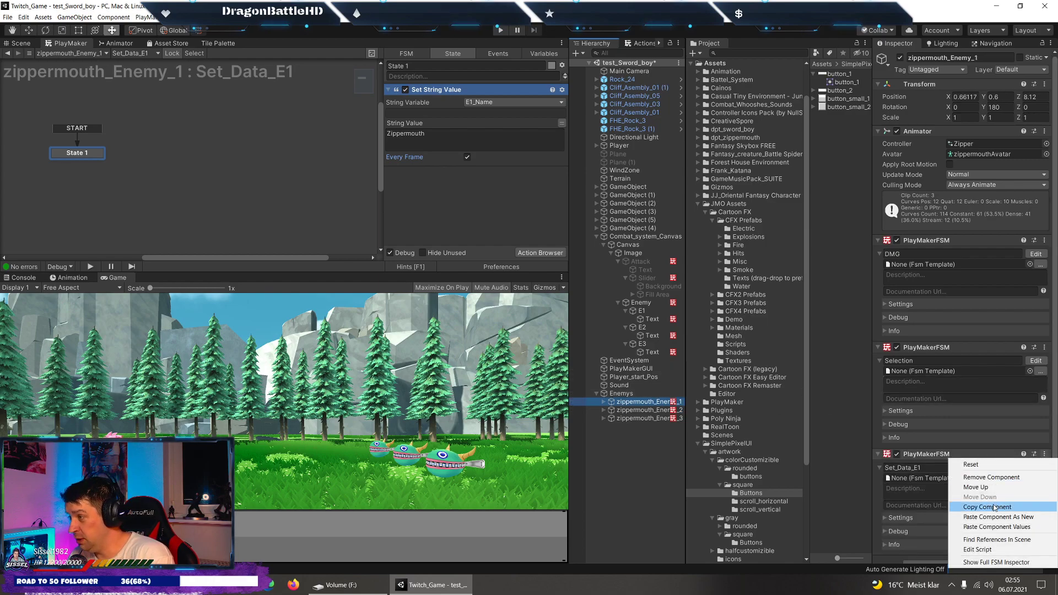
left_click(986, 507)
key("ctrl+z")
Paste the FSM as new components on Enemy_2 and Enemy_3, naming Enemy_3's Set_Data_E3.
left_click(1052, 347)
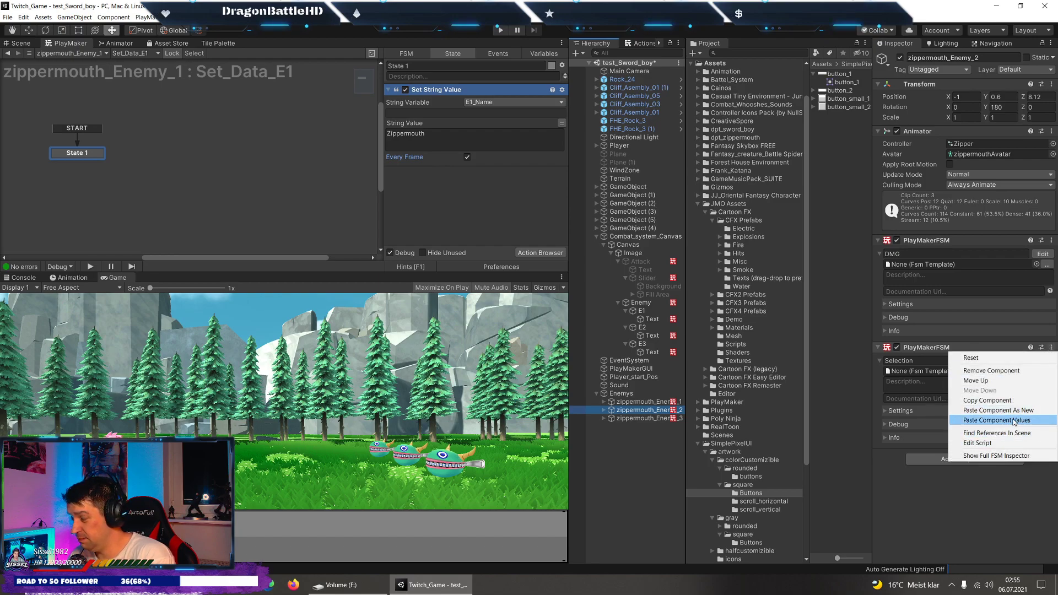
left_click(1013, 421)
left_click(644, 418)
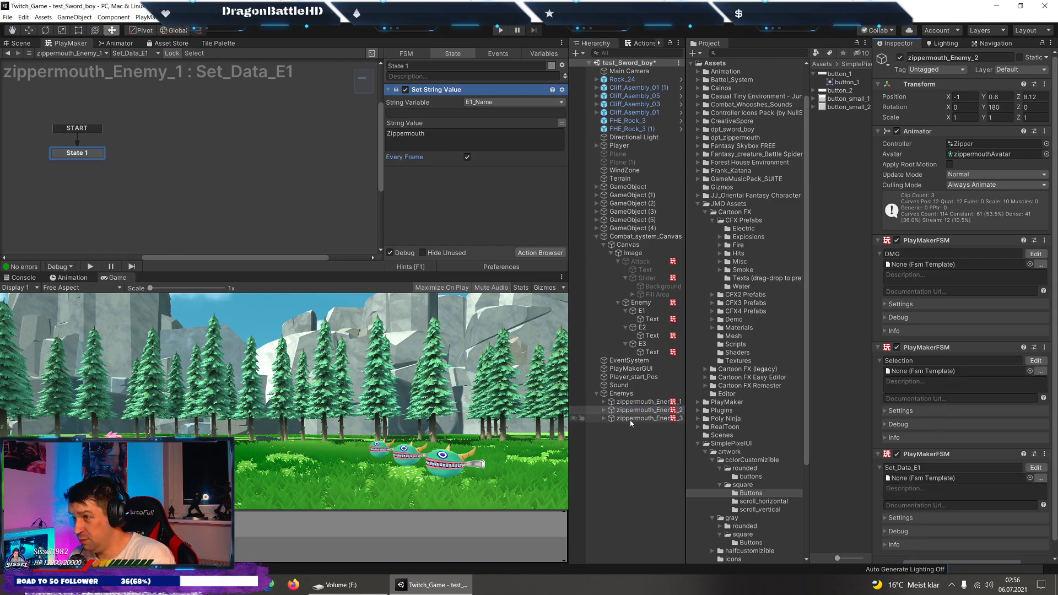
right_click(950, 349)
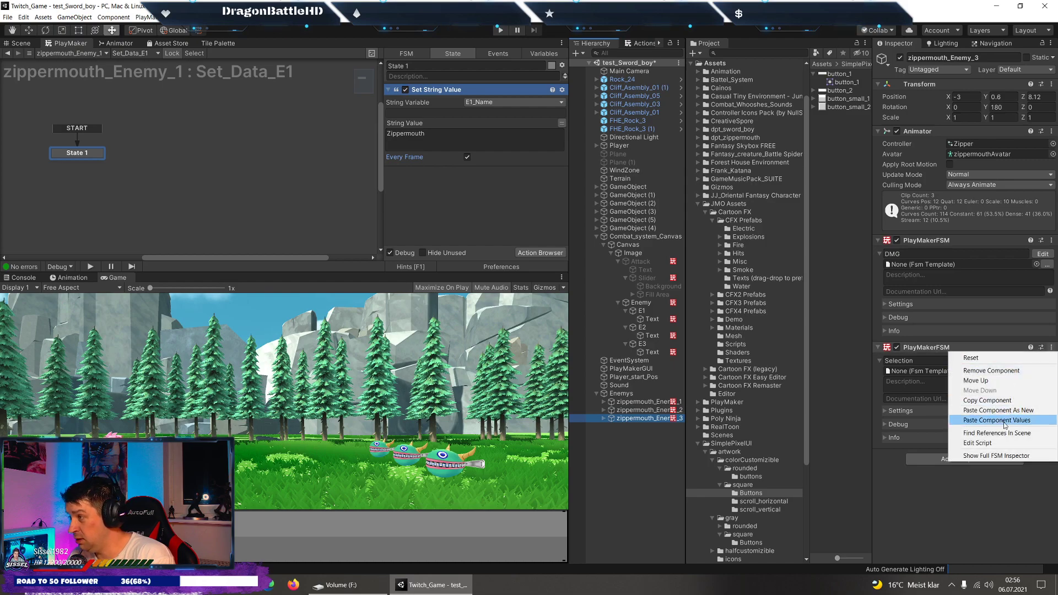
left_click(1001, 411)
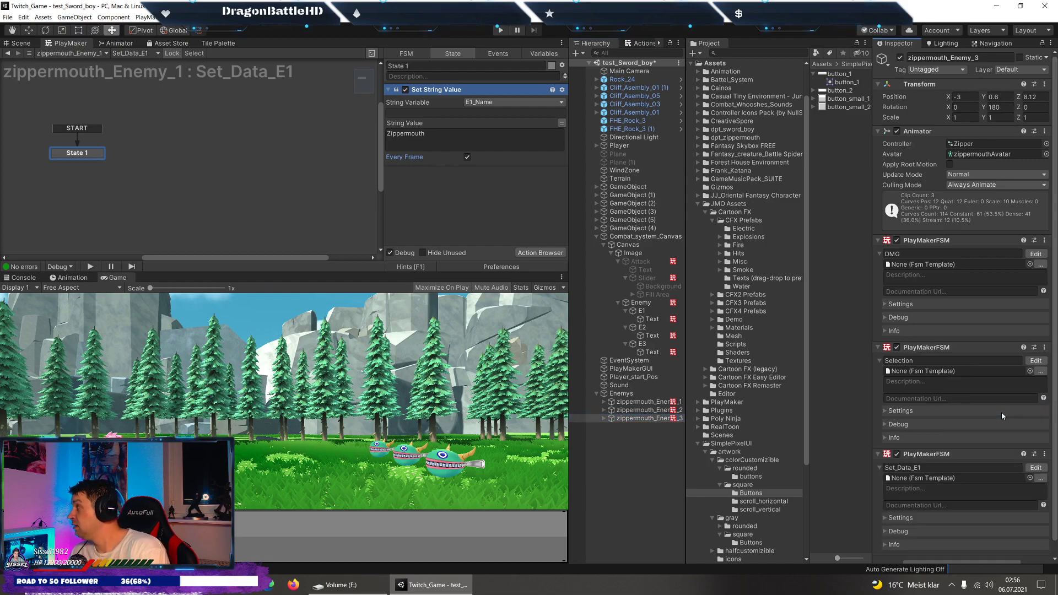
left_click(931, 467)
type("3")
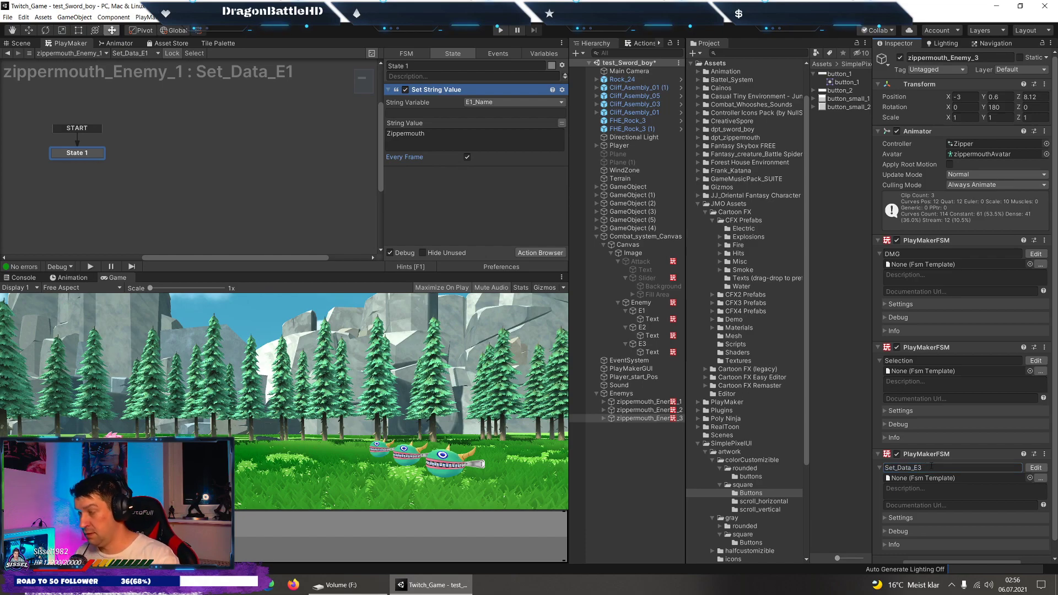
key("Return")
Rename Enemy_2's FSM to Set_Data_E2 and make it write into E2_Name.
left_click(644, 410)
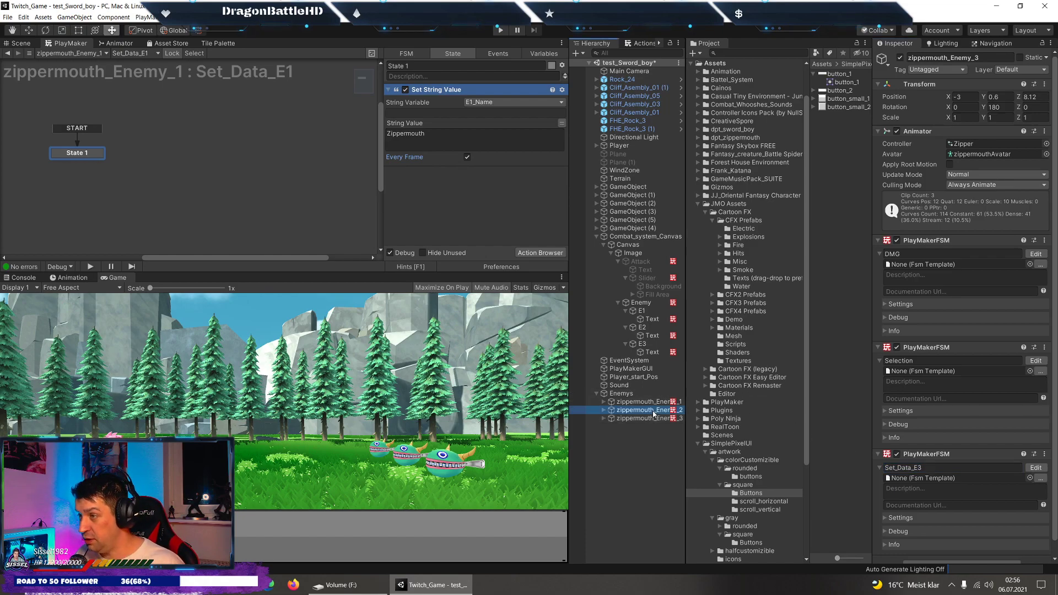
left_click(926, 467)
key("BackSpace")
type("2")
key("Return")
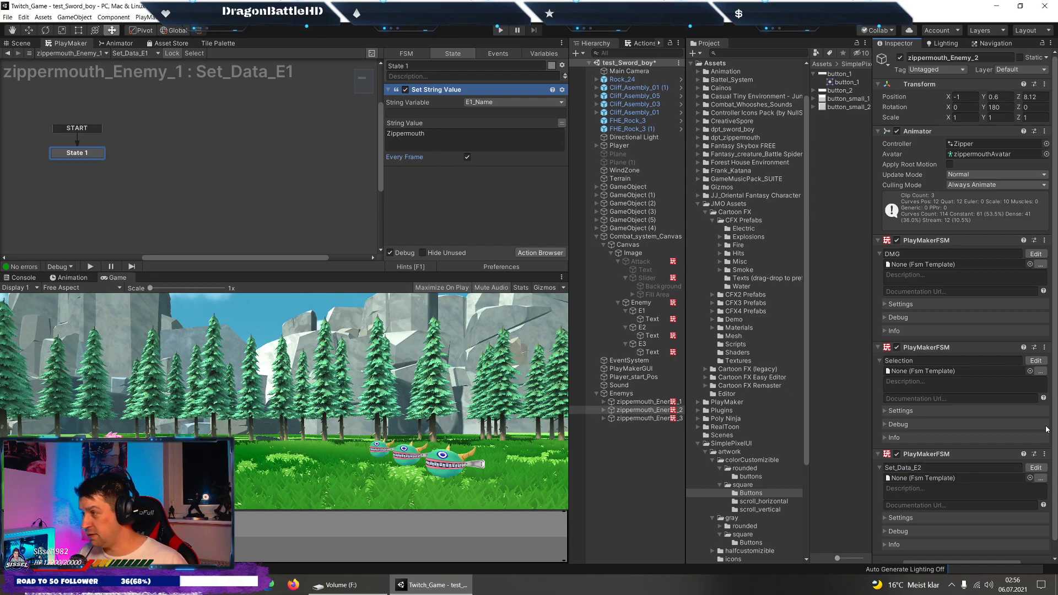
left_click(477, 103)
mouse_move(507, 123)
left_click(579, 134)
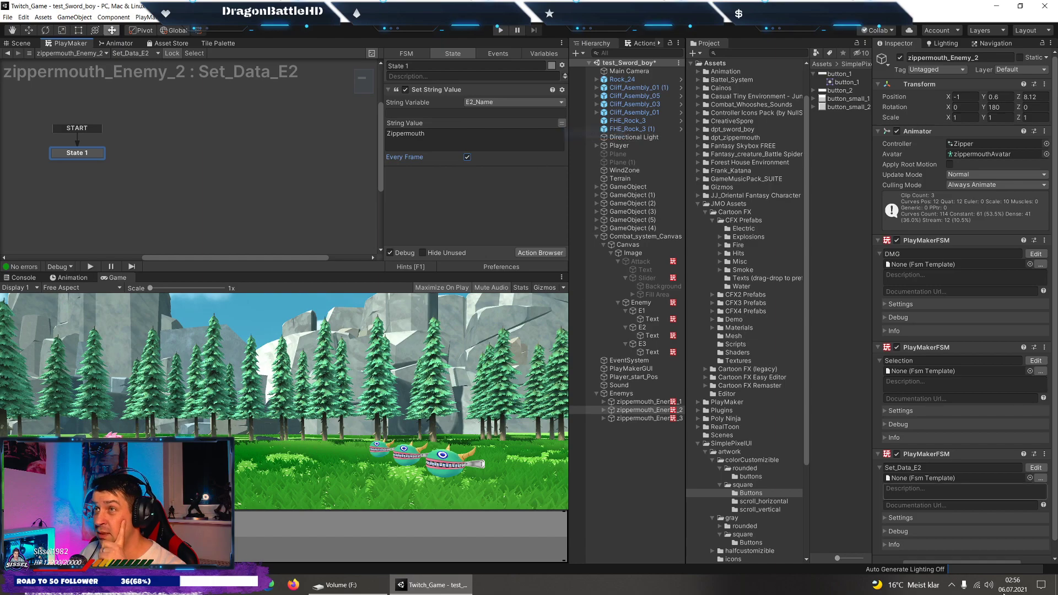
Make Set_Data_E3's Set String Value write into E3_Name.
left_click(645, 418)
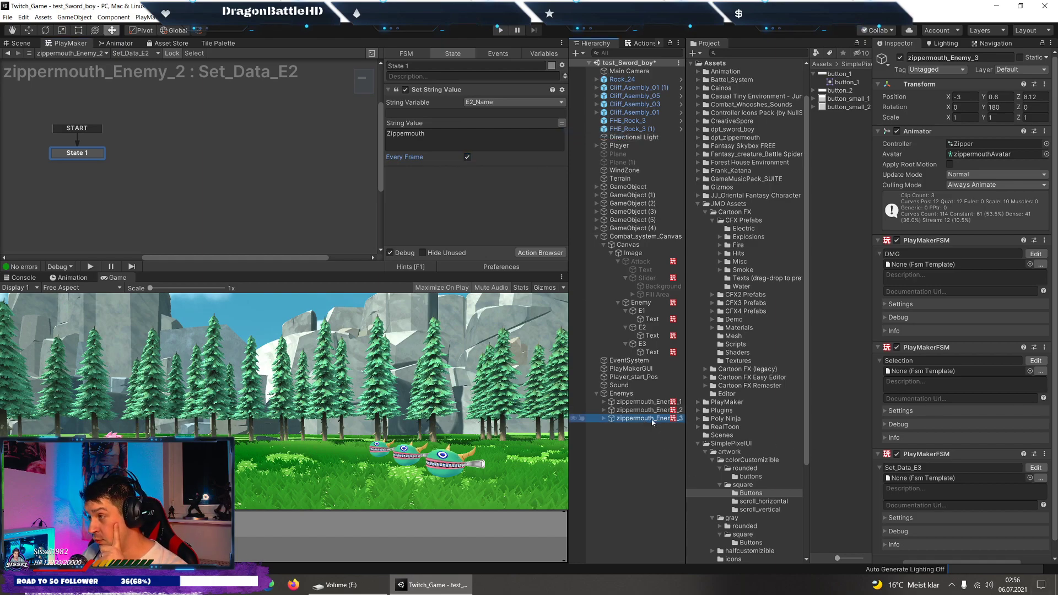
left_click(1033, 470)
left_click(512, 102)
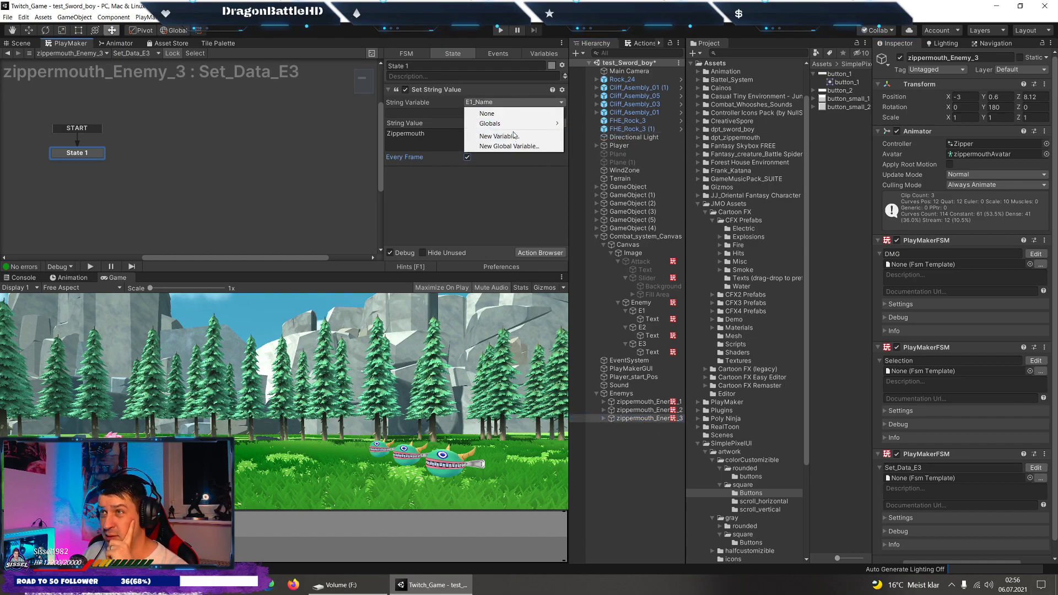
mouse_move(507, 123)
left_click(578, 142)
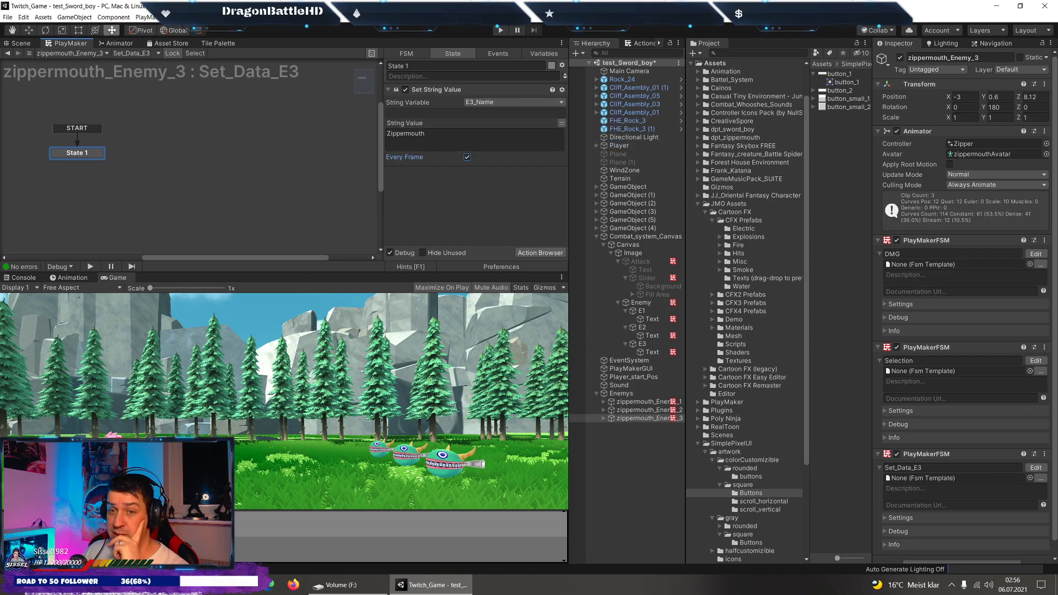
left_click(505, 31)
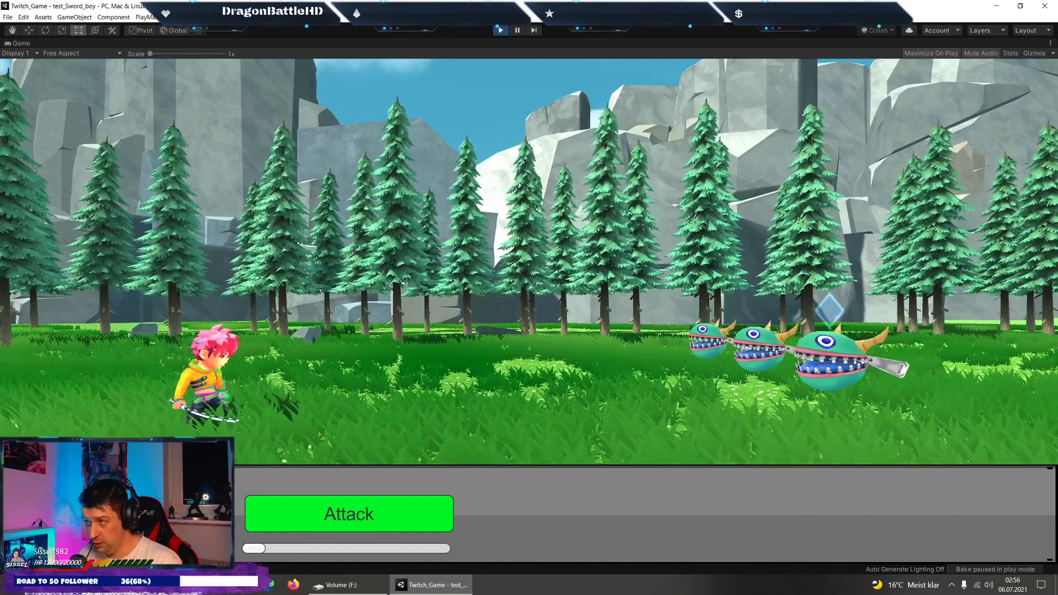
left_click(759, 347)
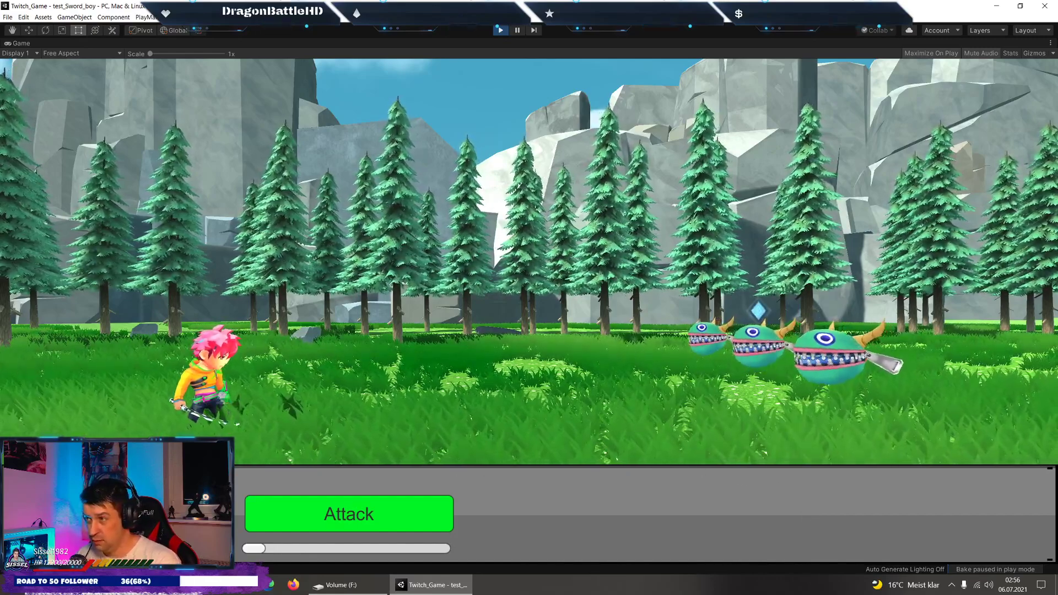
left_click(826, 355)
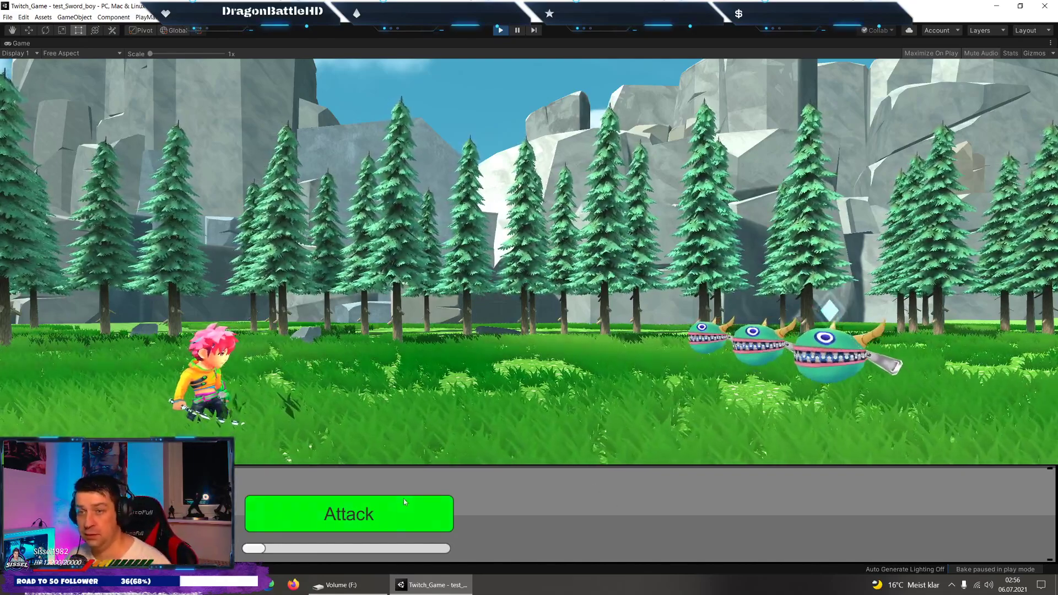
left_click(411, 523)
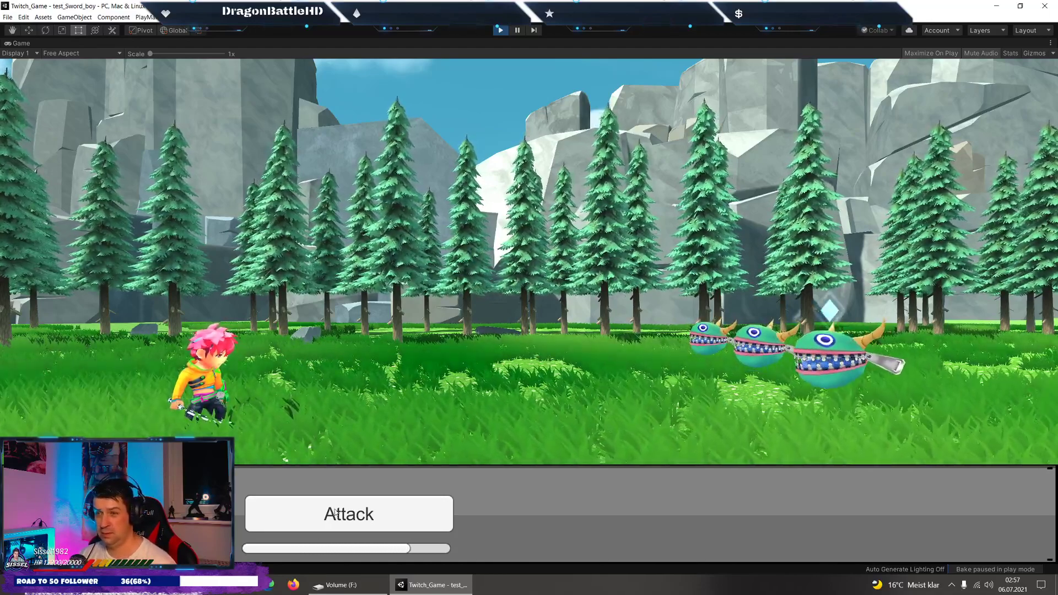
left_click(336, 513)
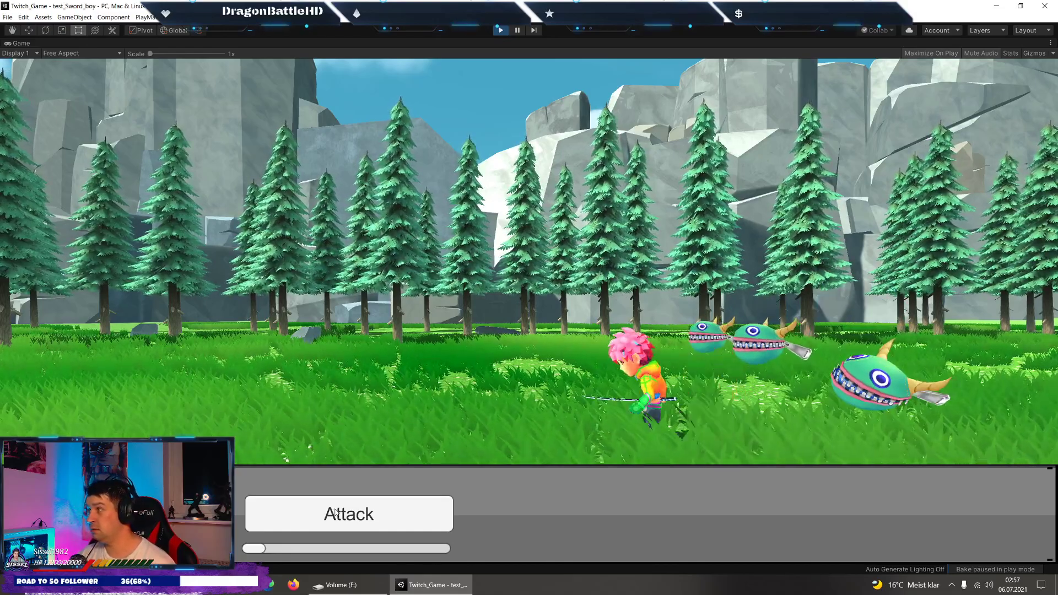
left_click(500, 31)
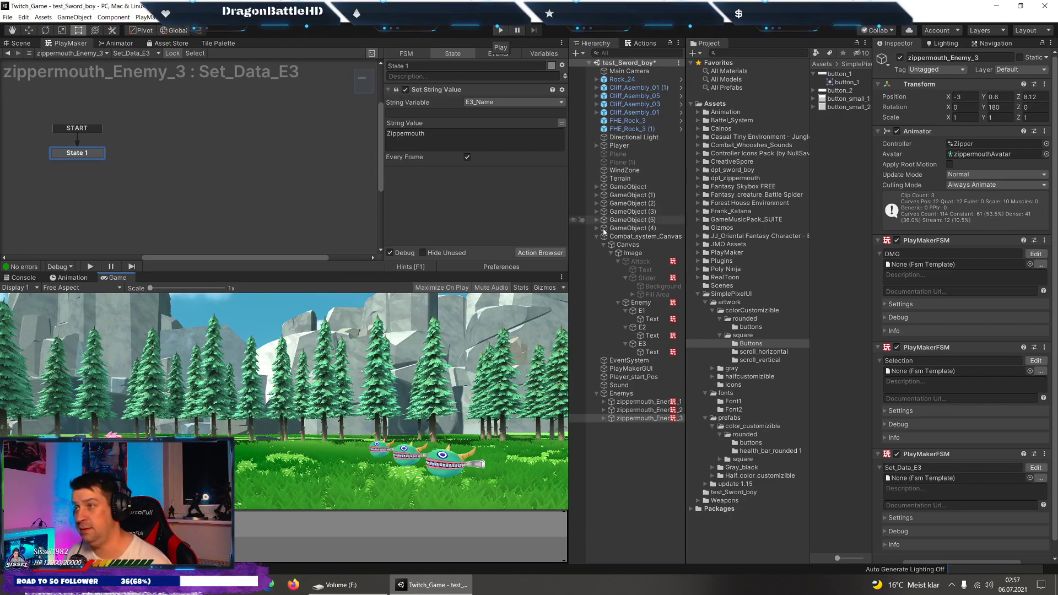
Create a new UI Text element as a child of E1.
left_click(641, 311)
left_click(20, 44)
key("f")
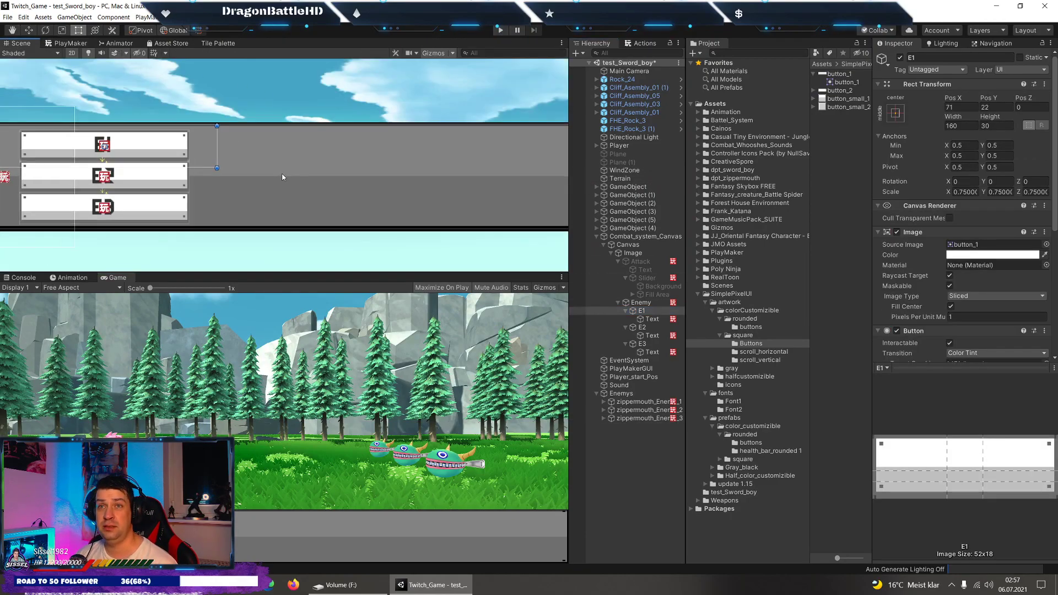
right_click(644, 311)
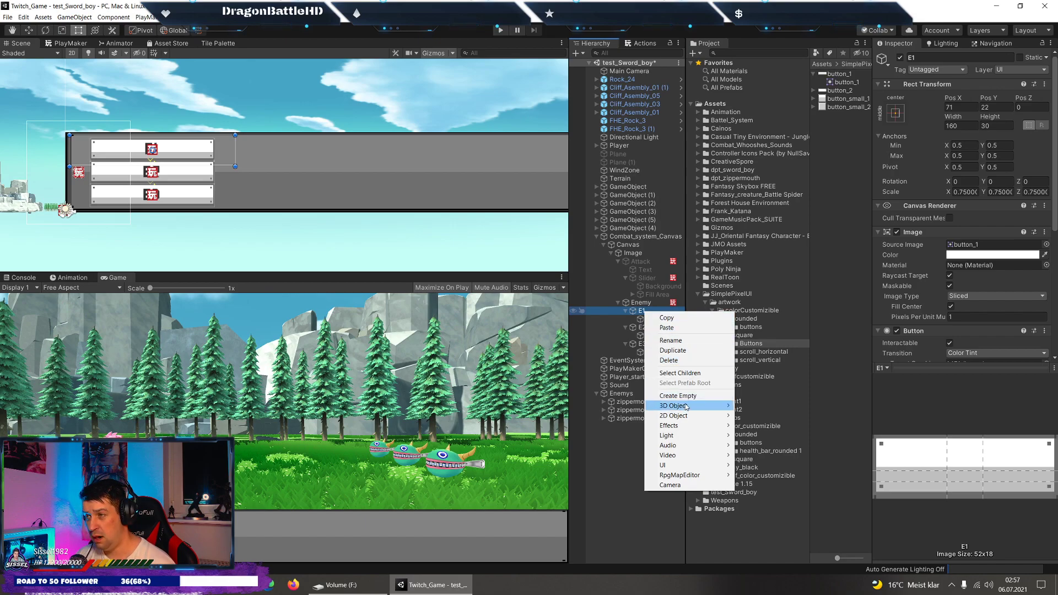
mouse_move(689, 467)
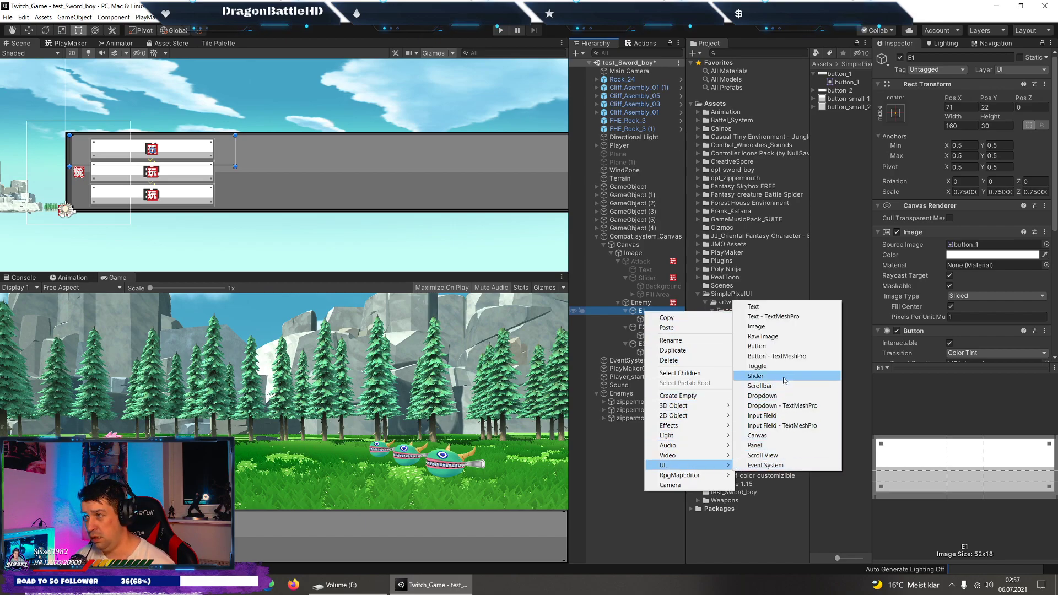
left_click(778, 313)
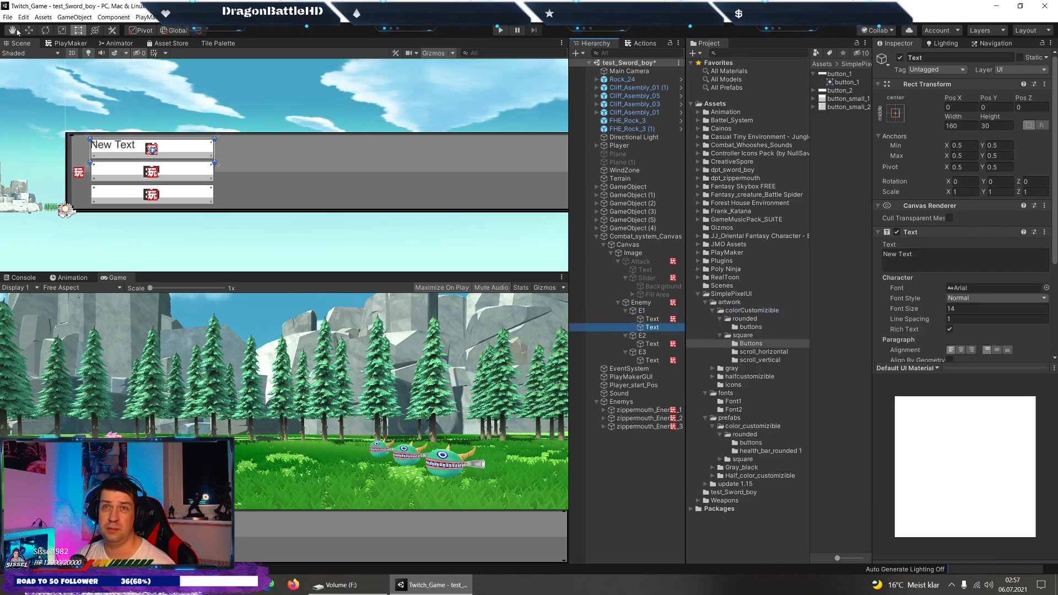
Move the new text to the right side of the E1 button panel.
key("w")
left_click_drag(199, 148, 603, 152)
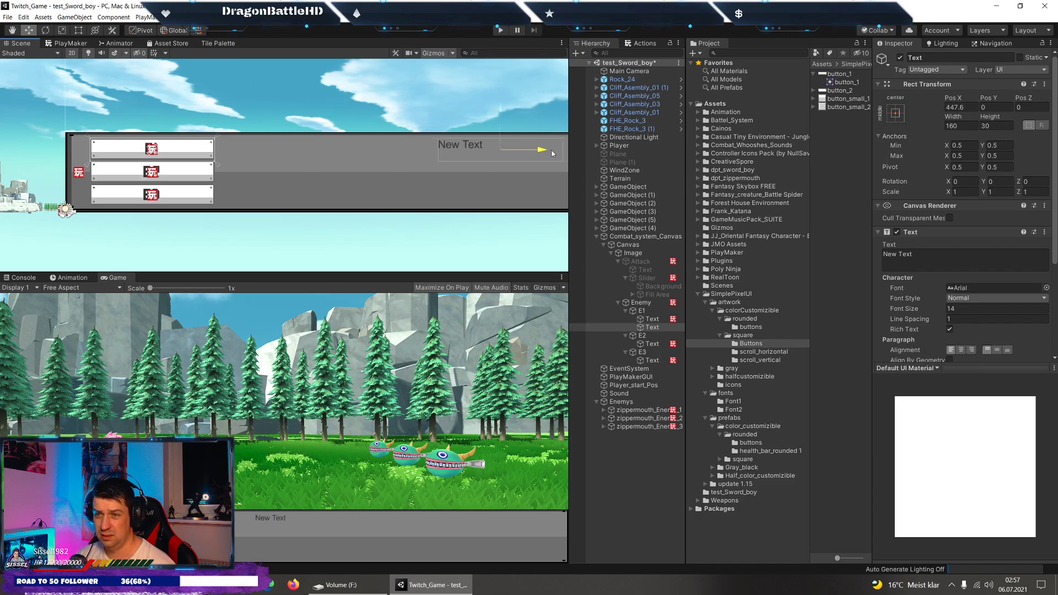
middle_click_drag(551, 166, 446, 168)
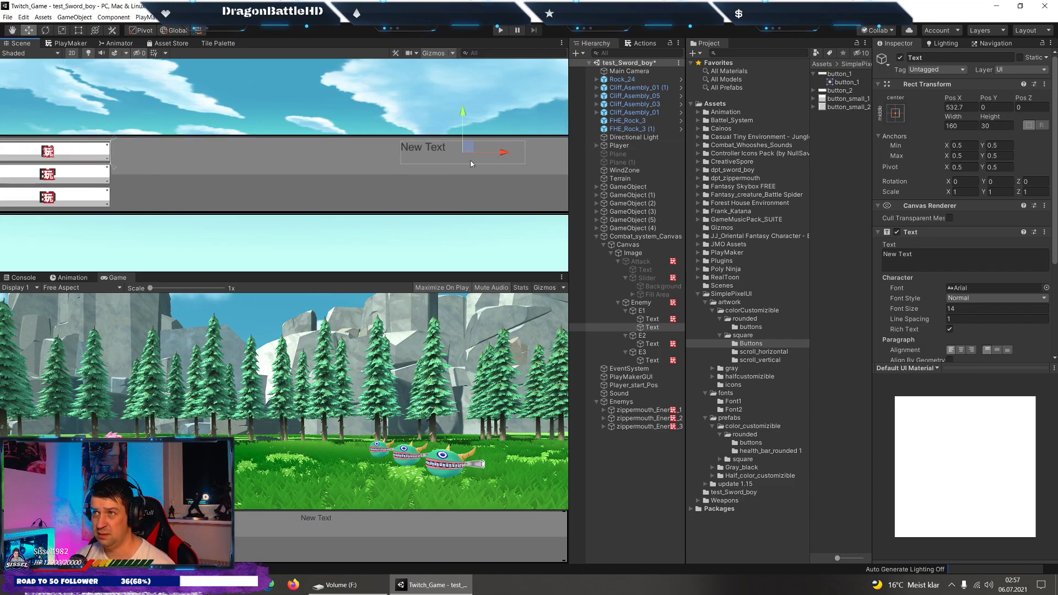
left_click_drag(495, 154, 516, 154)
scroll(954, 274, "down", 5)
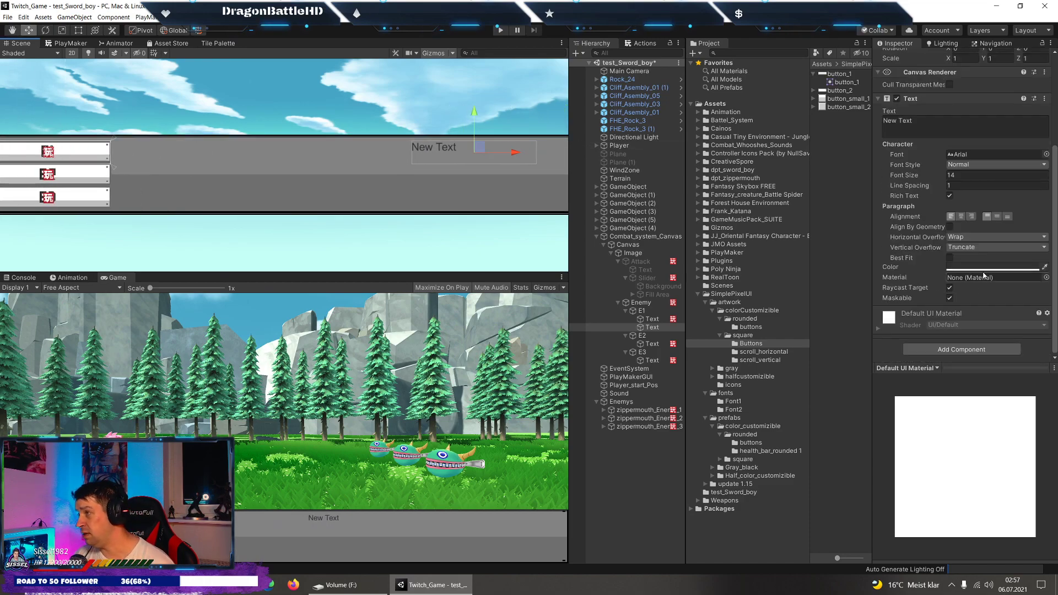
Give the text the pixelfont font and leave its content empty after testing '100'.
left_click(956, 269)
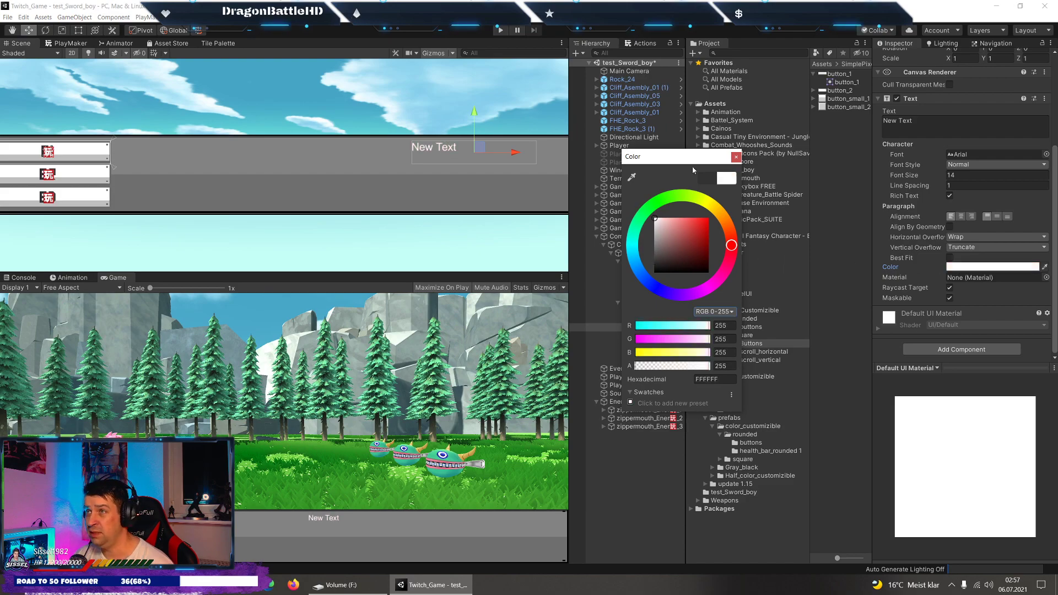
left_click(736, 157)
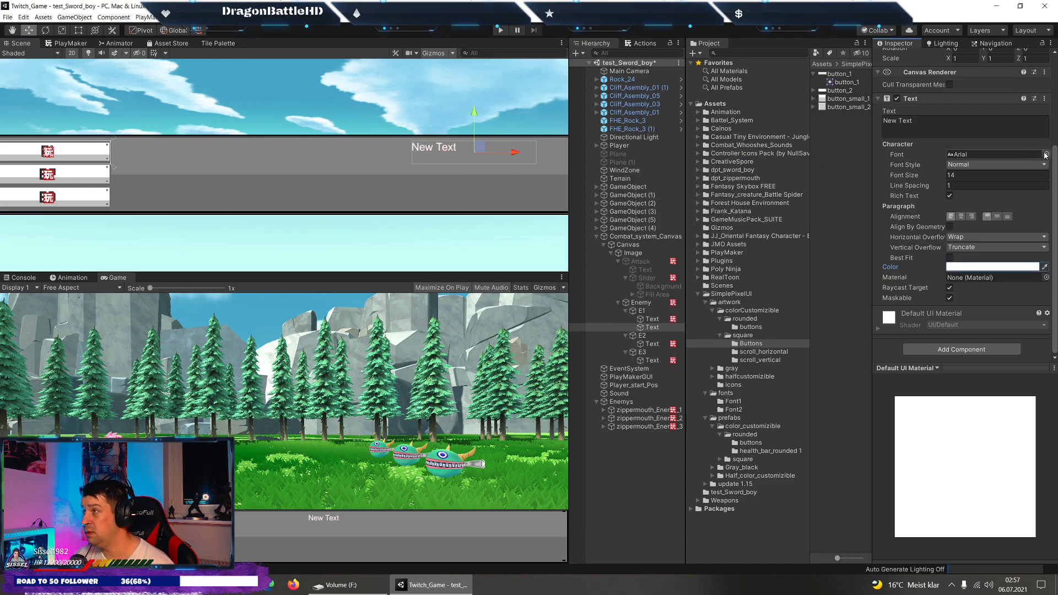
left_click(1046, 154)
left_click(270, 140)
double_click(308, 139)
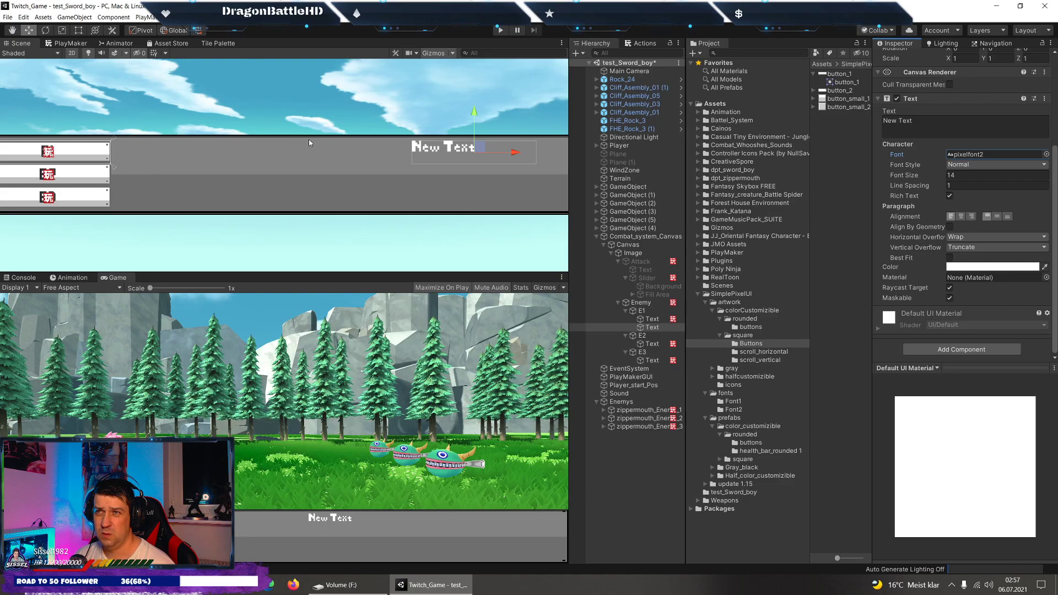
left_click(930, 115)
type("100")
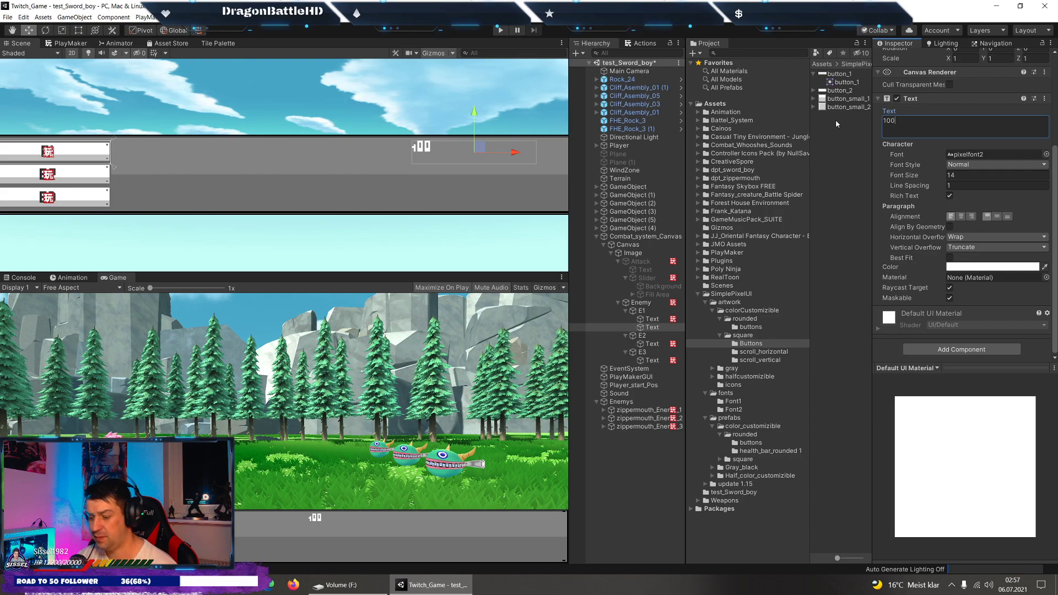
key("BackSpace")
key("BackSpace")
key("BackSpace")
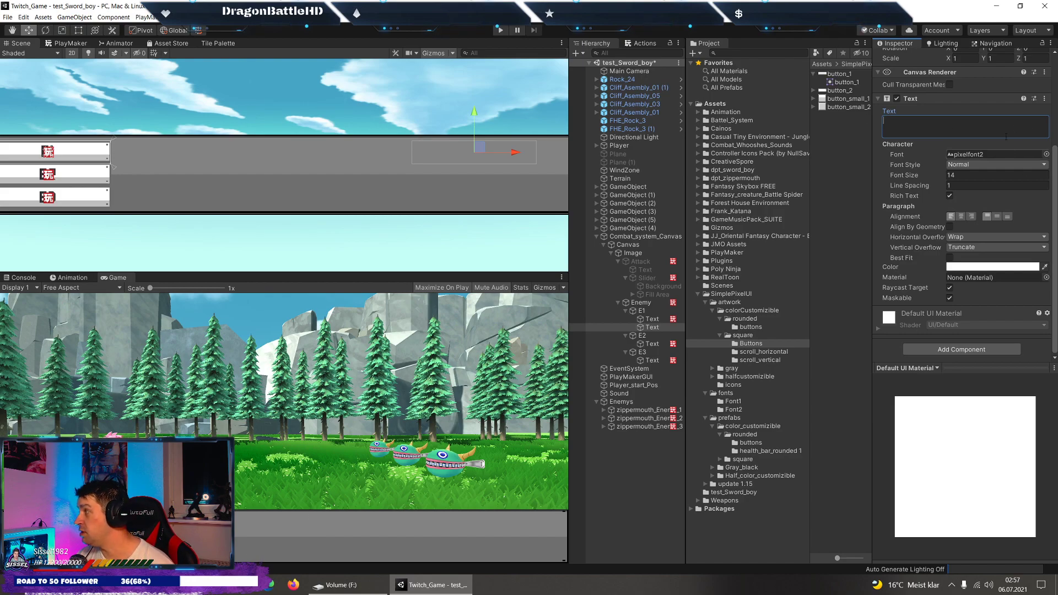
left_click(1046, 155)
double_click(291, 140)
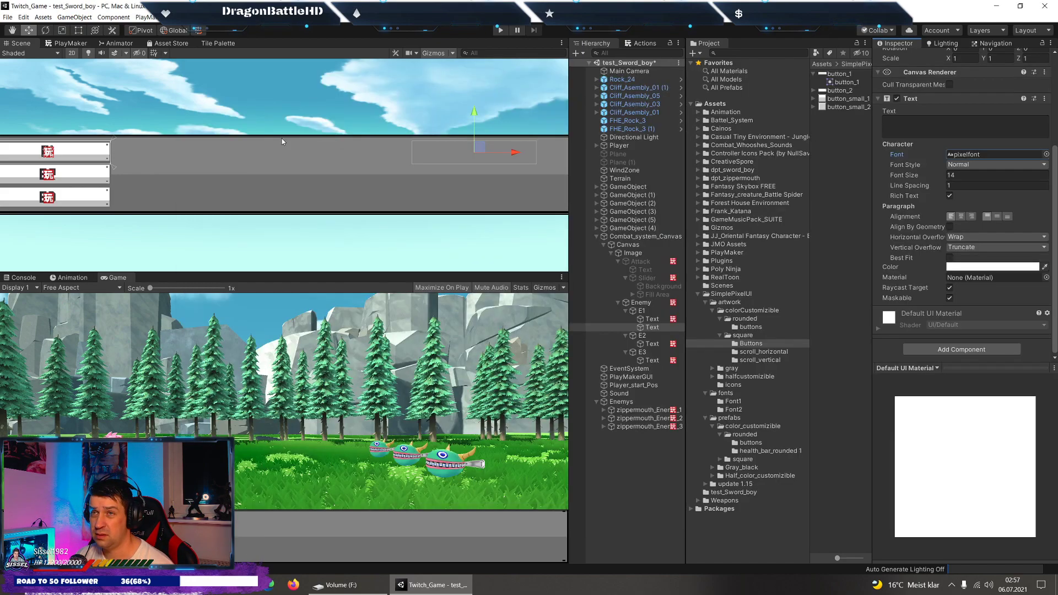
left_click(909, 126)
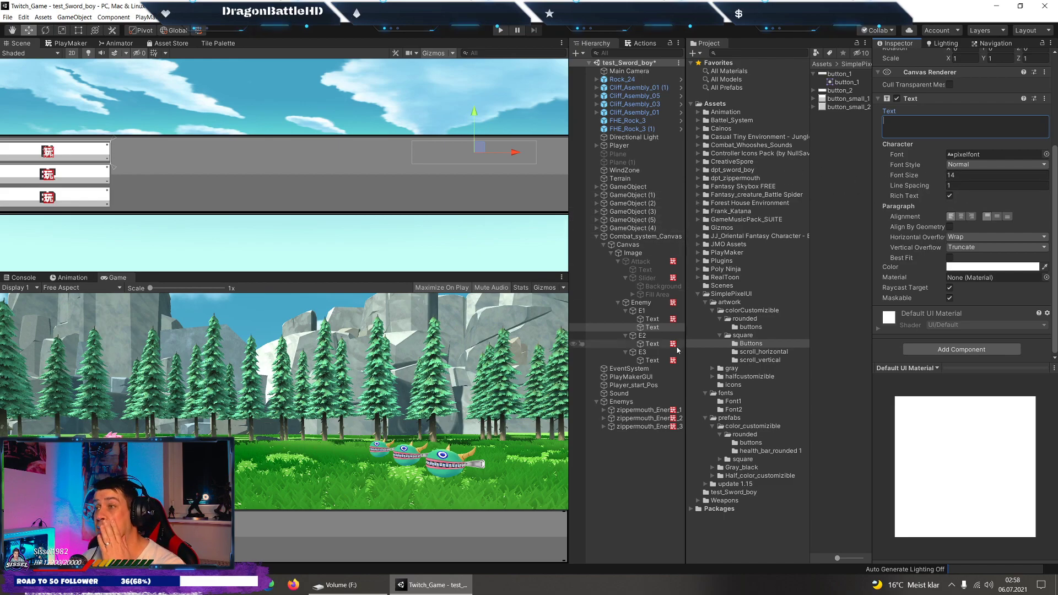
Create an empty child object under E1 named Healthbar_simple_E1.
right_click(642, 311)
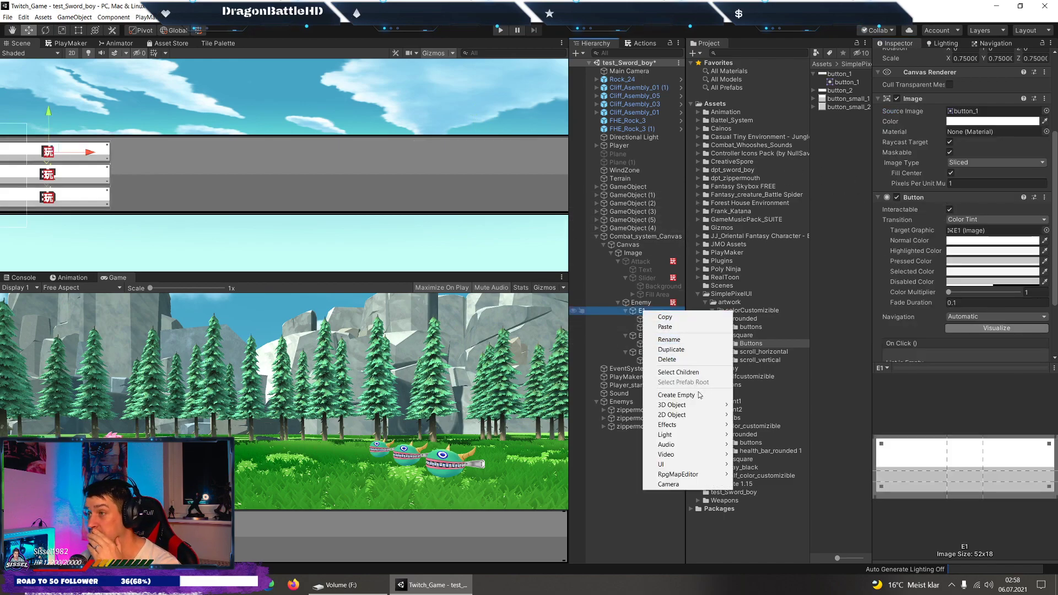
left_click(676, 396)
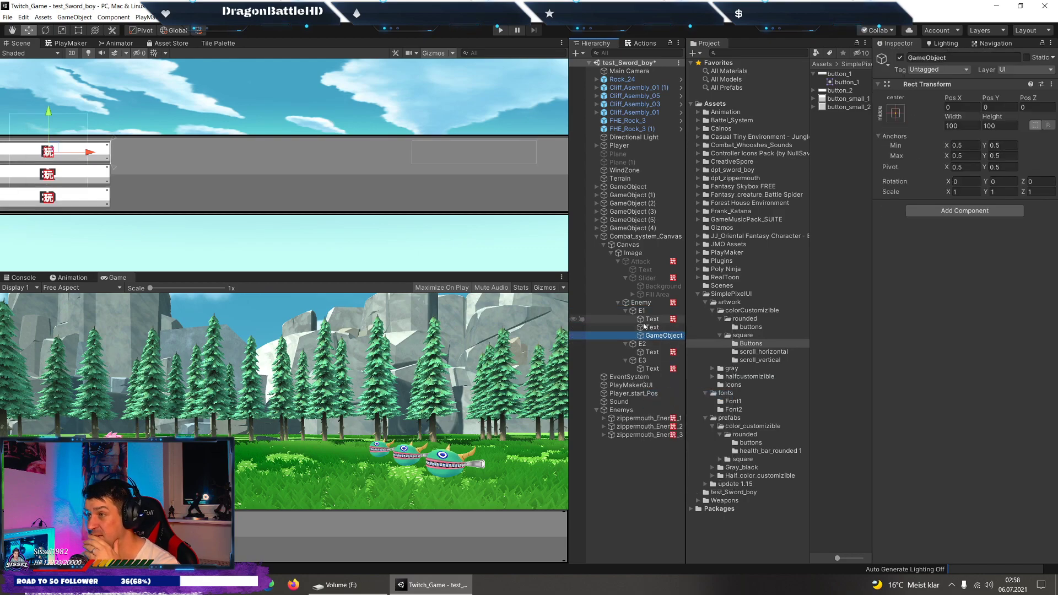
key("Up")
key("Up")
key("Down")
key("Down")
left_click(982, 56)
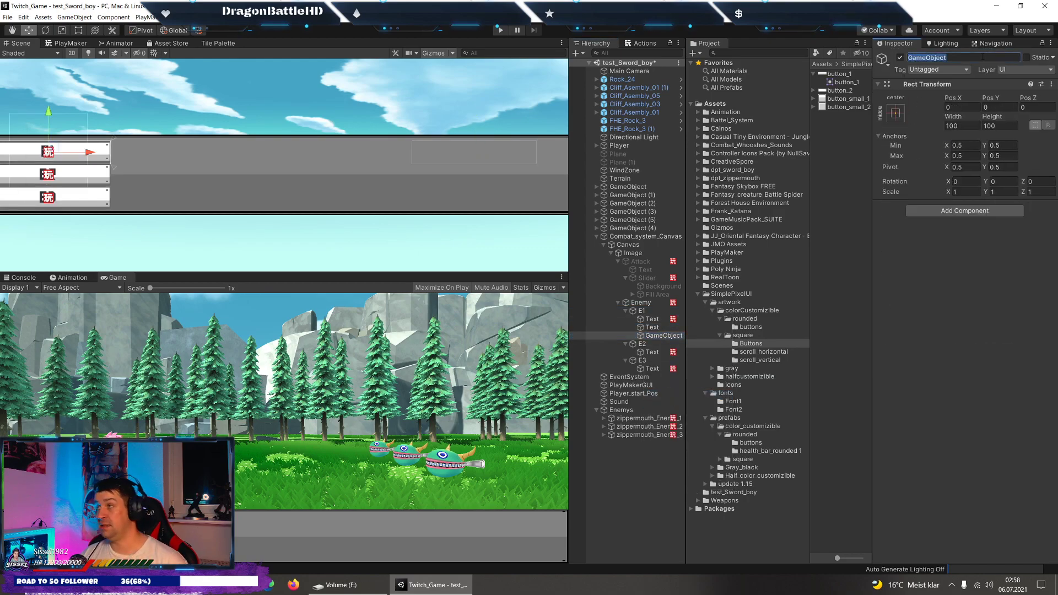
type("Healthbar")
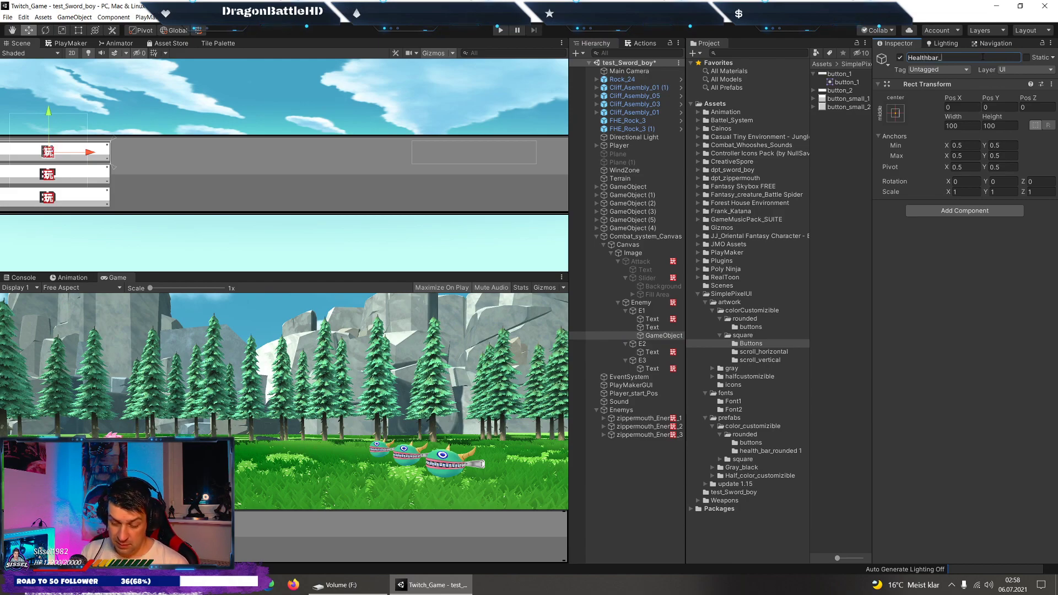
type("_simple_E1")
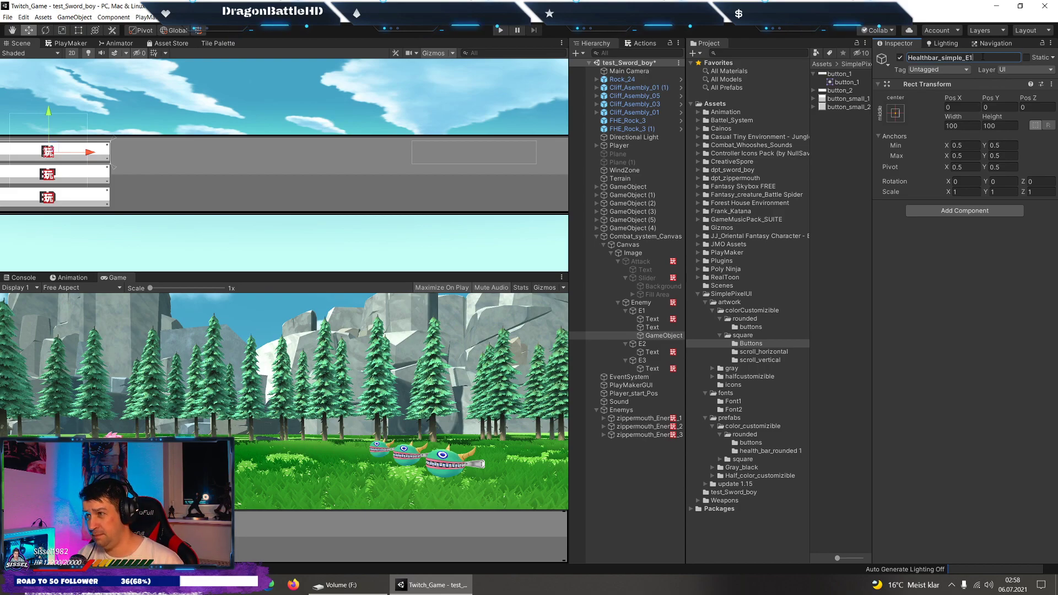
Move the new text into Healthbar_simple_E1 and rename it Start_Life_E1.
left_click_drag(661, 335, 656, 336)
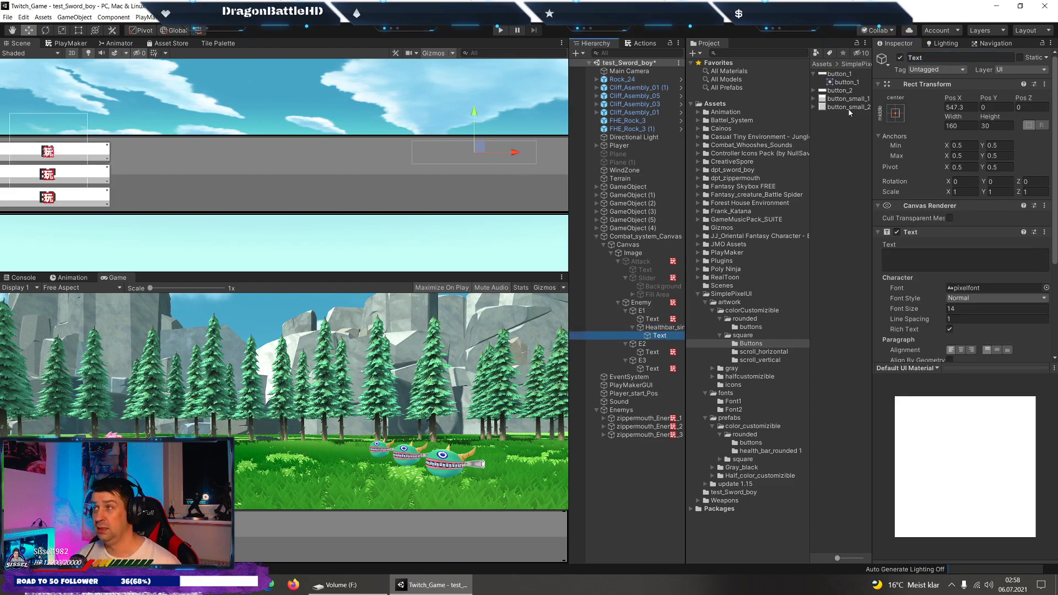
left_click(942, 56)
type("Start_Life_E1")
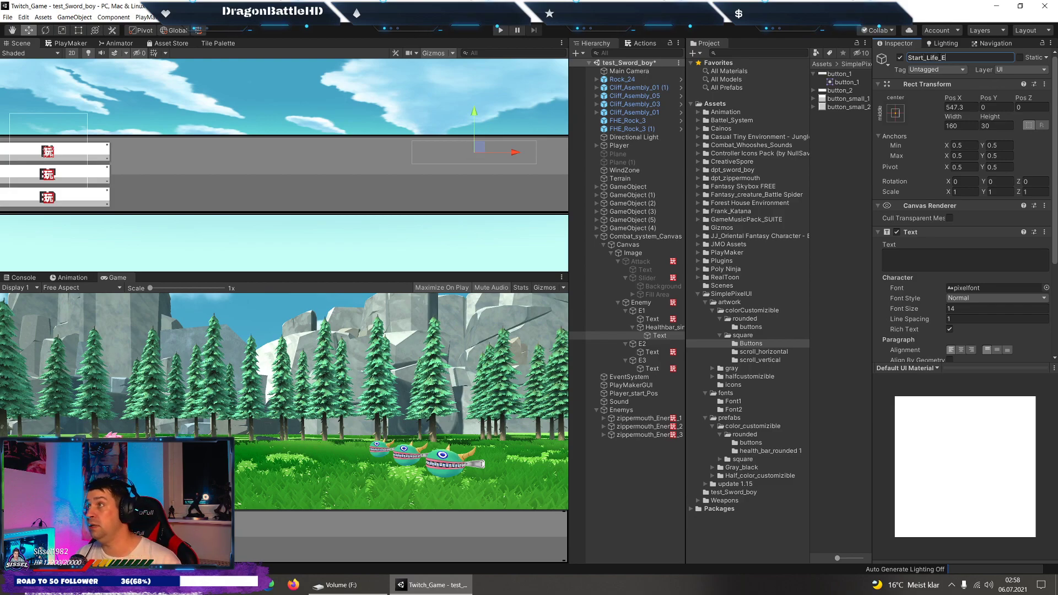
left_click(656, 328)
Set the Start_Life_E1 text content to 100.
right_click(656, 331)
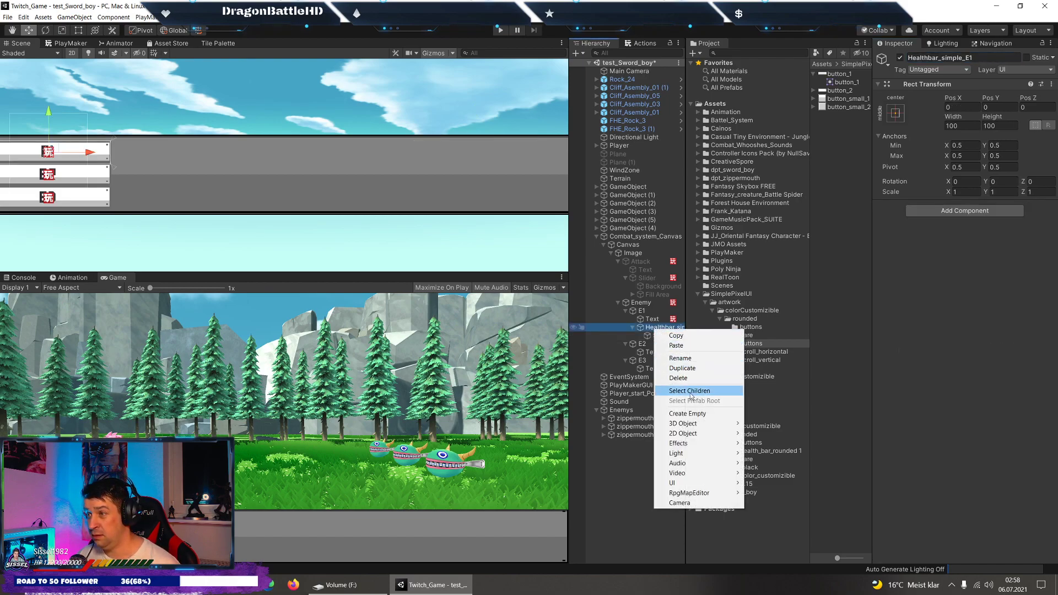
left_click(648, 337)
double_click(651, 335)
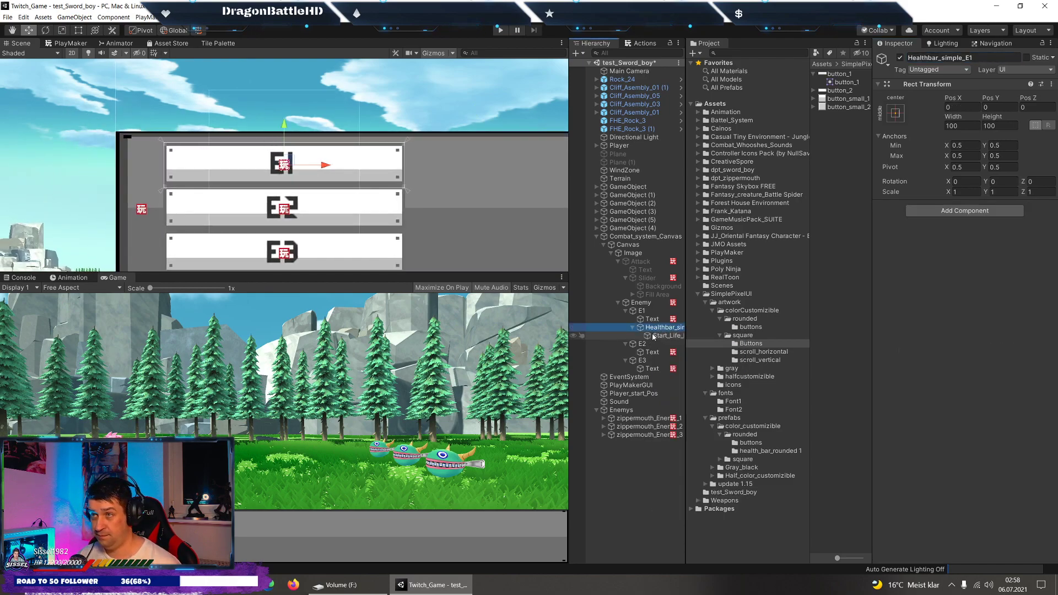
left_click(909, 262)
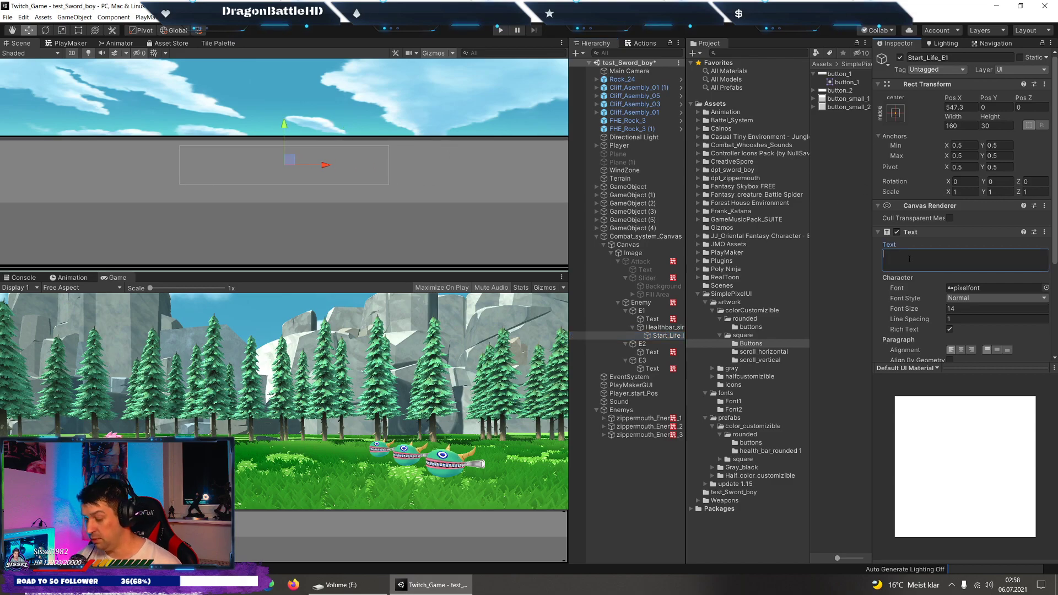
type("100")
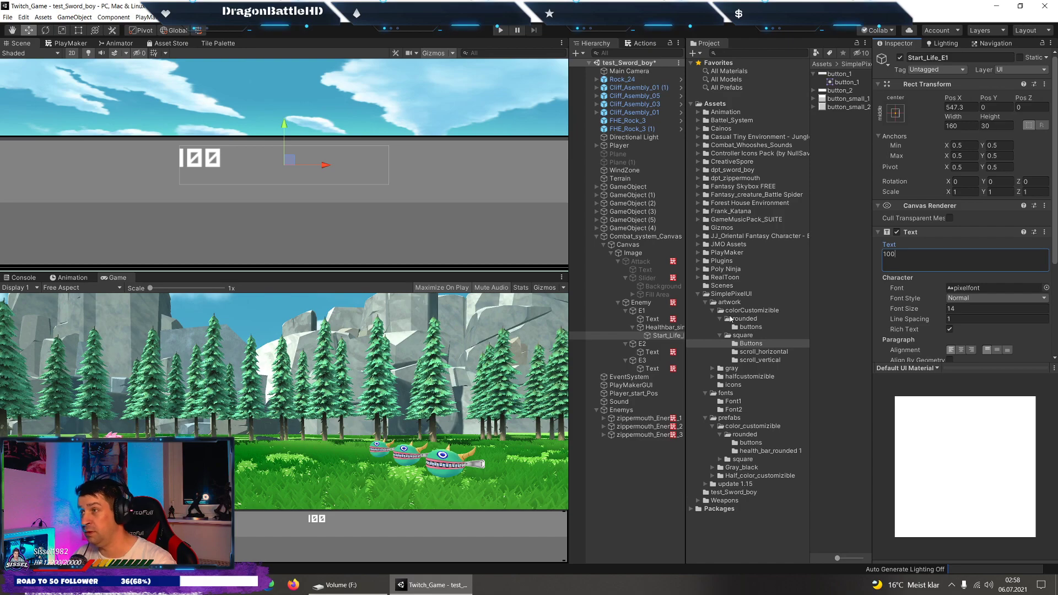
Duplicate Start_Life_E1 into a '/' slash text placed right of the 100.
right_click(655, 337)
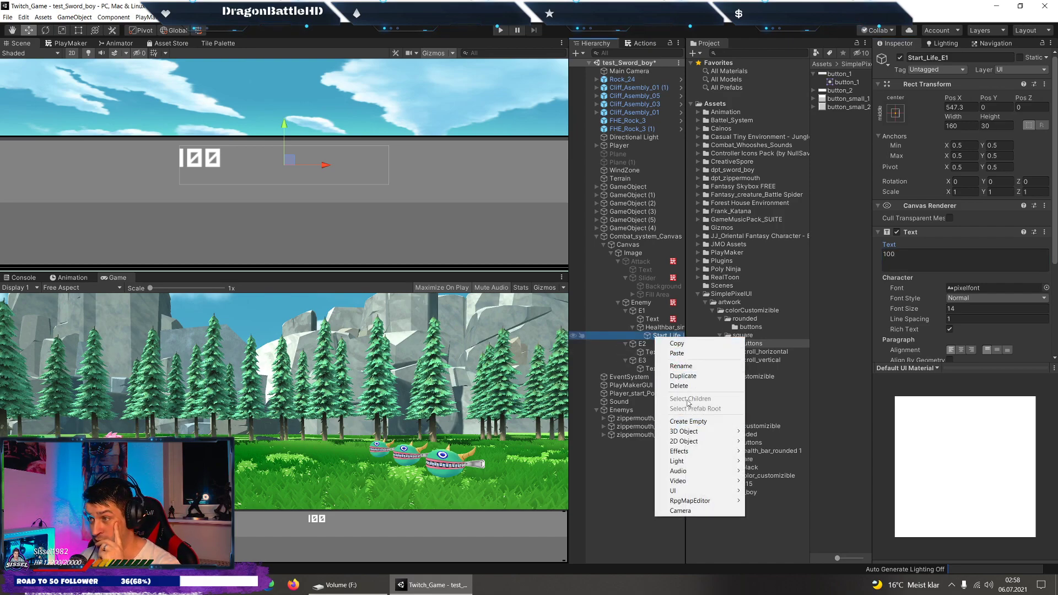
left_click(684, 381)
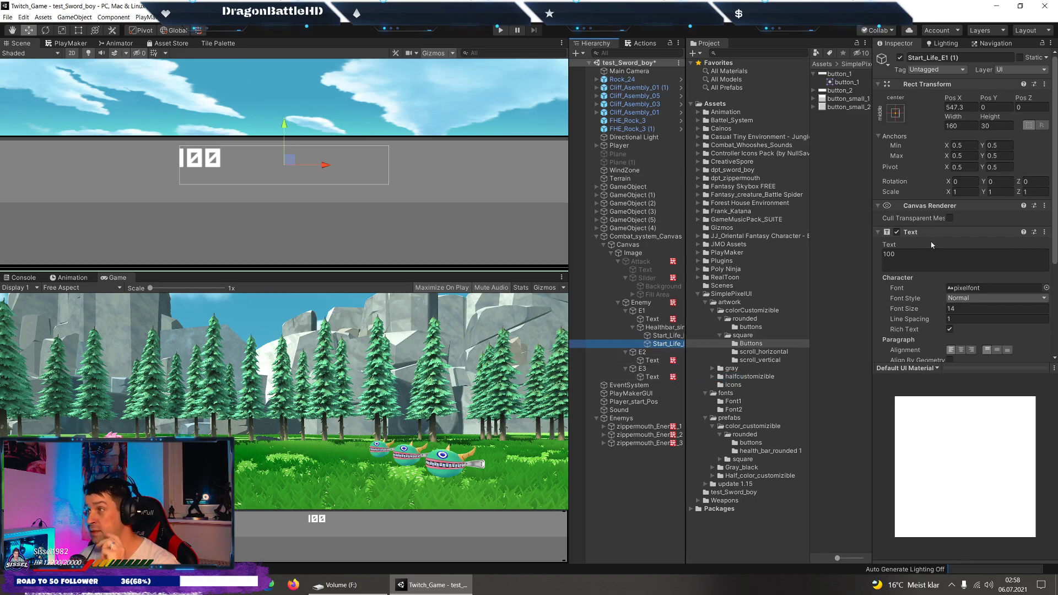
left_click(926, 57)
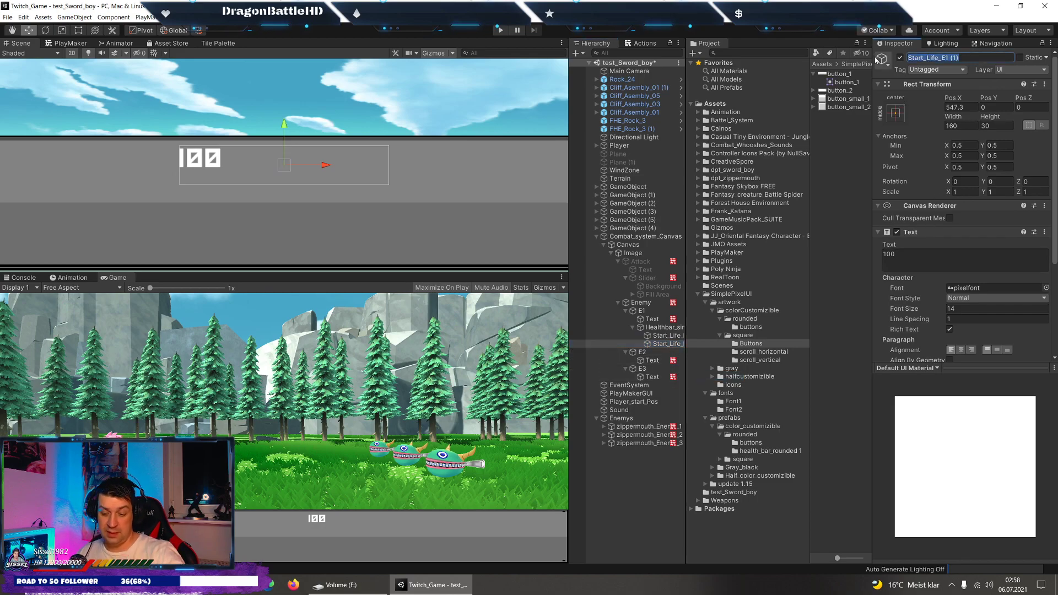
key("BackSpace")
left_click(887, 254)
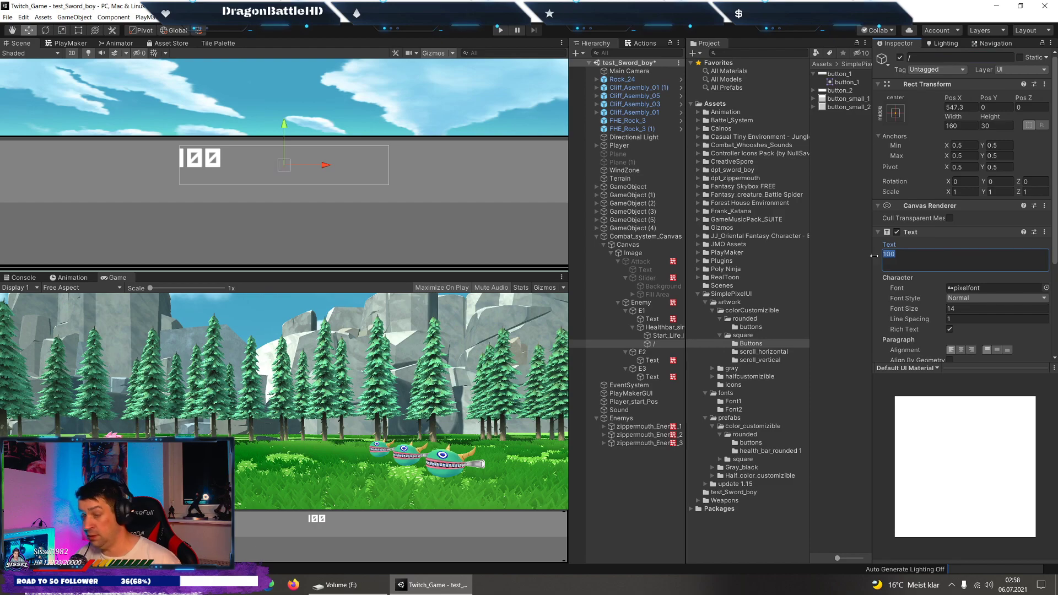
type("/")
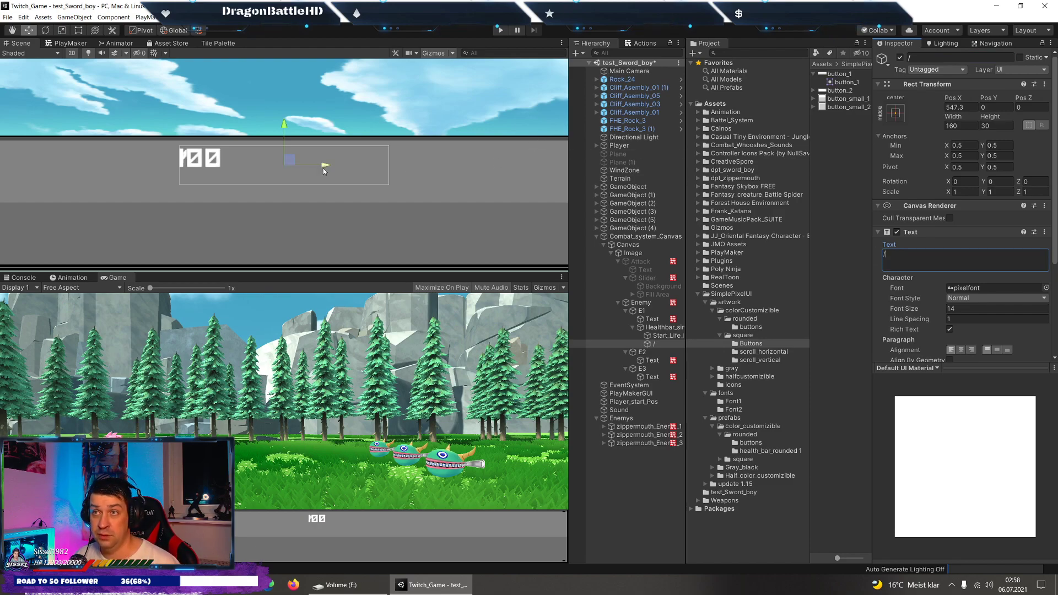
left_click_drag(326, 164, 370, 172)
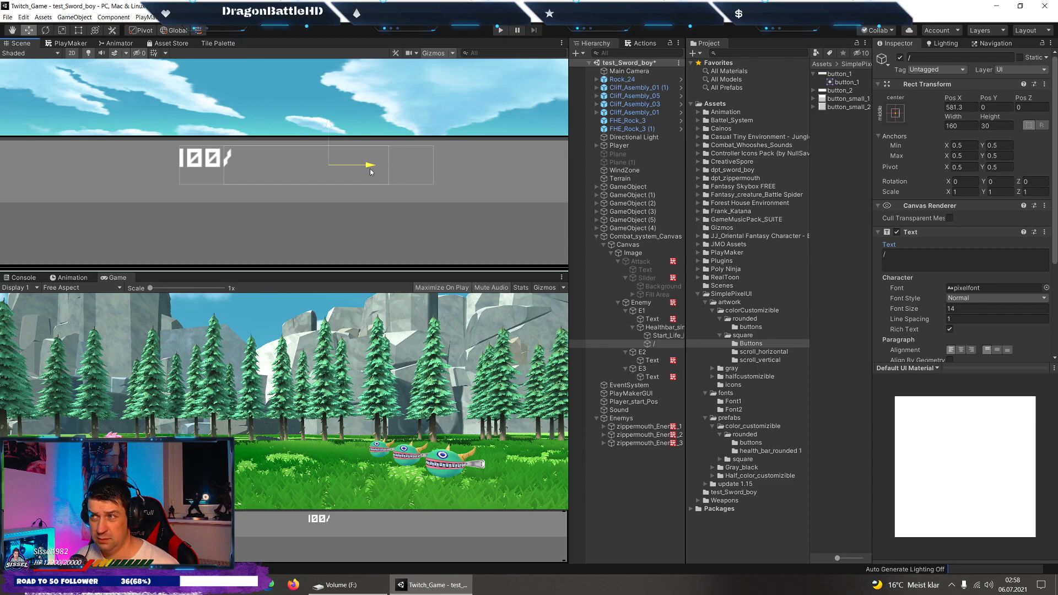
Duplicate Start_Life_E1 again, place it after the slash, and name it Current_Life_E1.
left_click(662, 336)
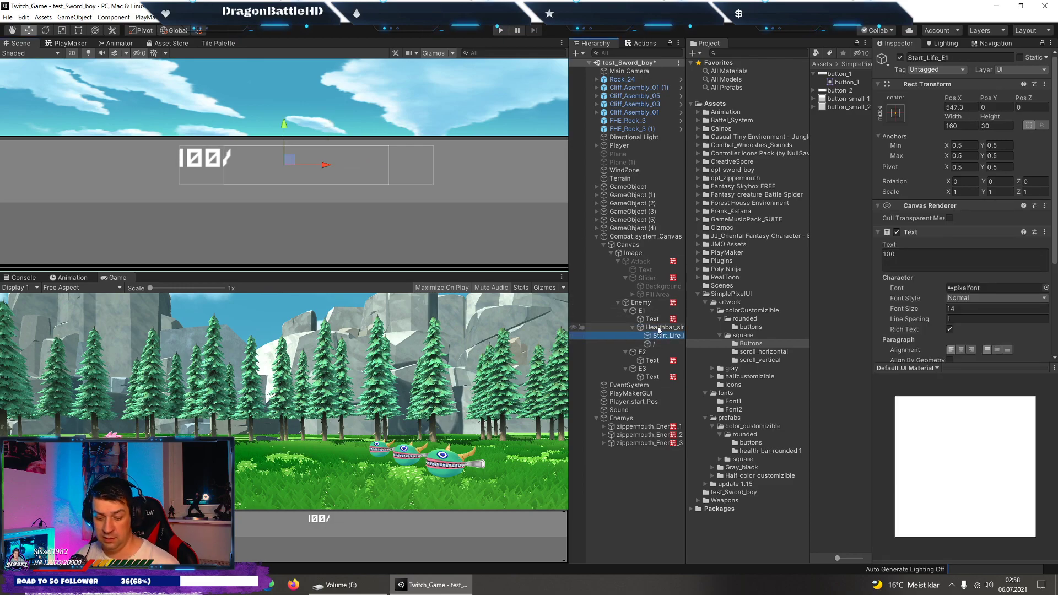
key("ctrl+d")
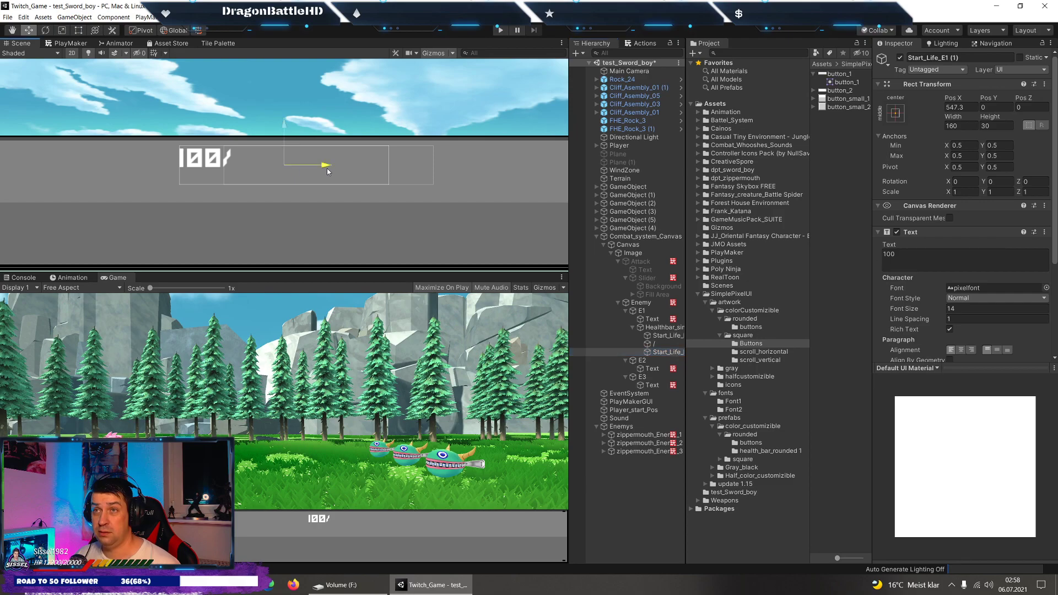
left_click_drag(326, 164, 382, 173)
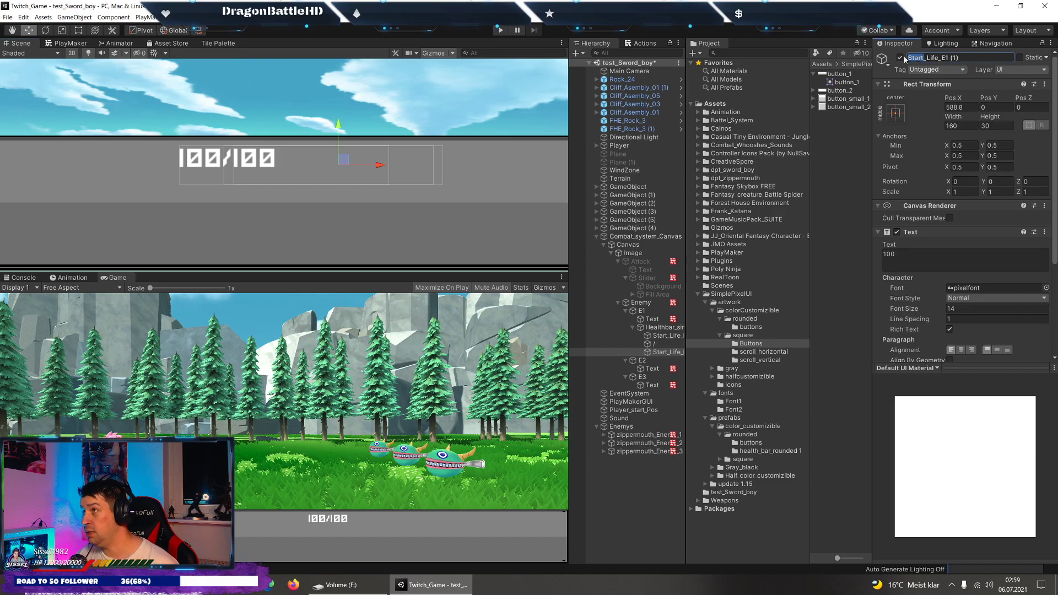
type("Current")
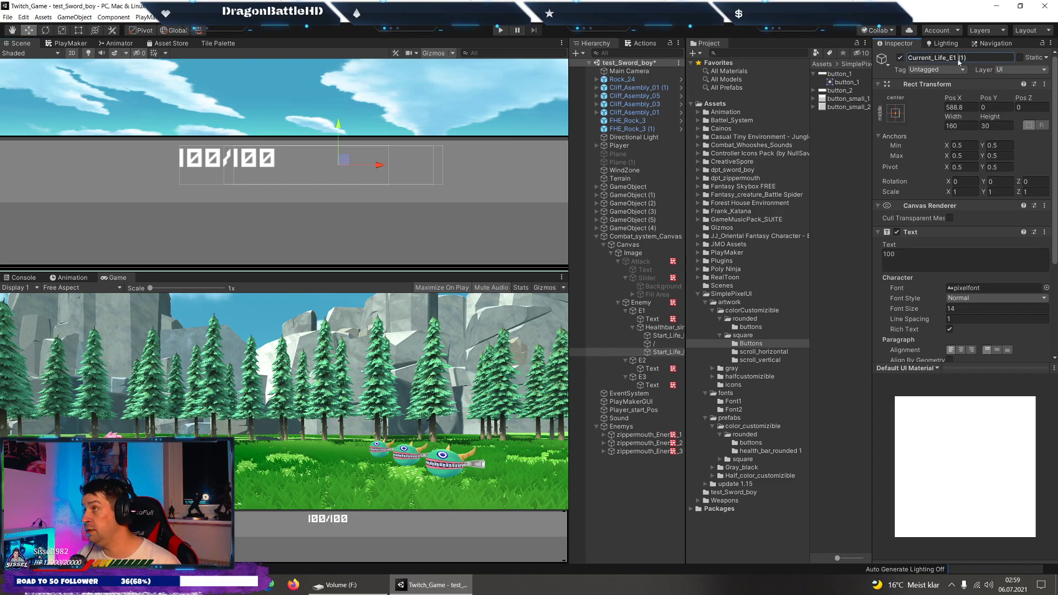
key("Return")
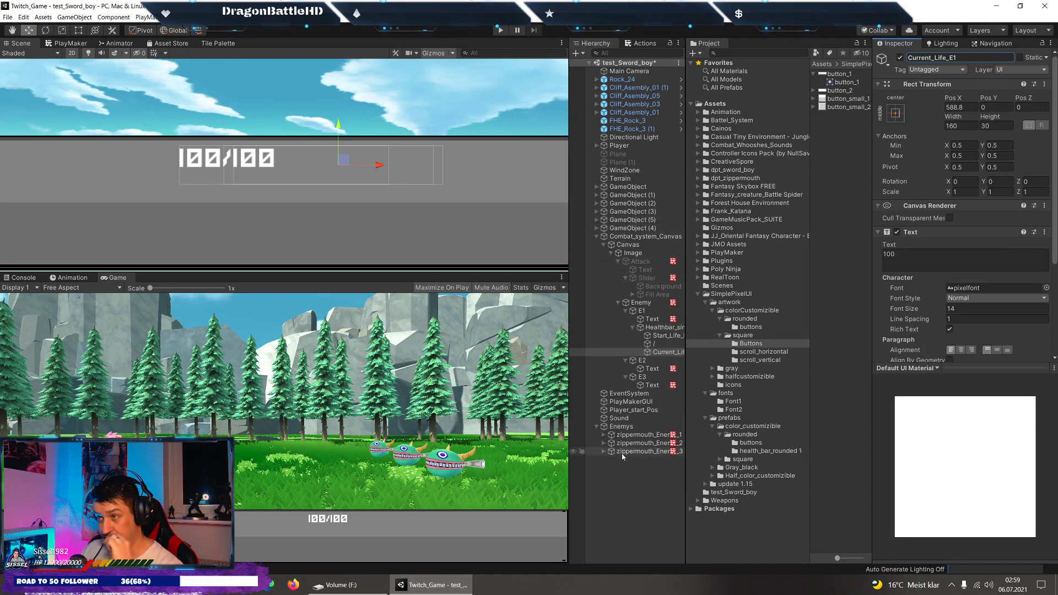
Check that zippermouth_Enemy_1's DMG FSM has Health 10, then return to Set_Data_E1.
left_click(638, 436)
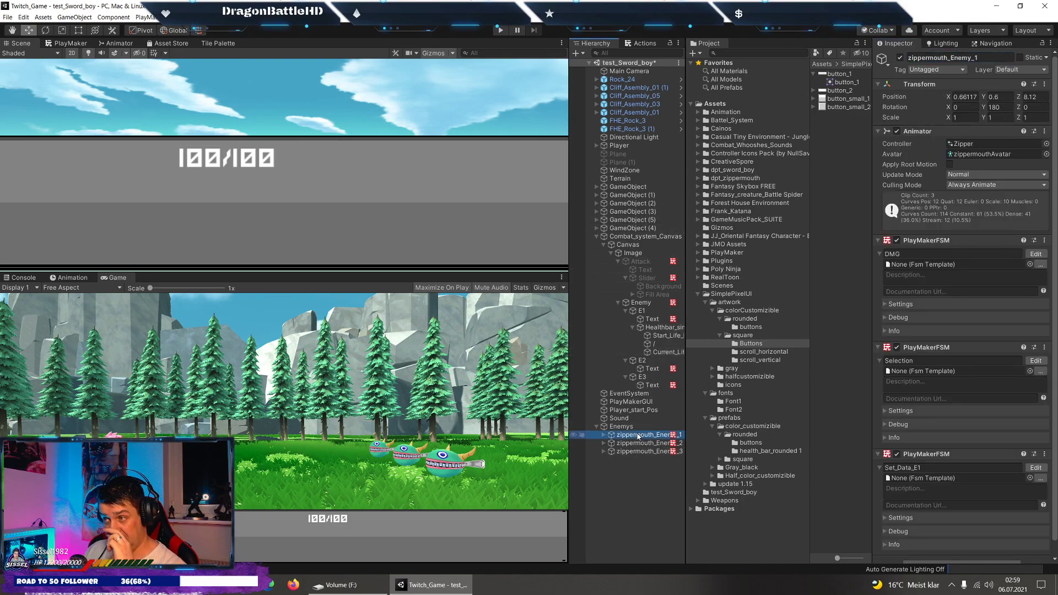
left_click(1036, 467)
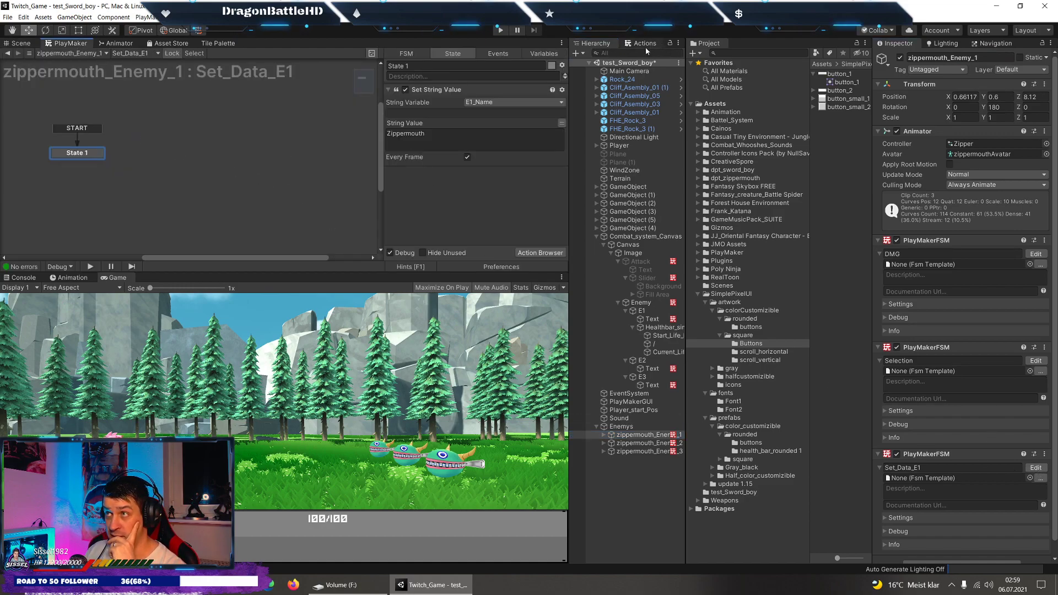
left_click(603, 435)
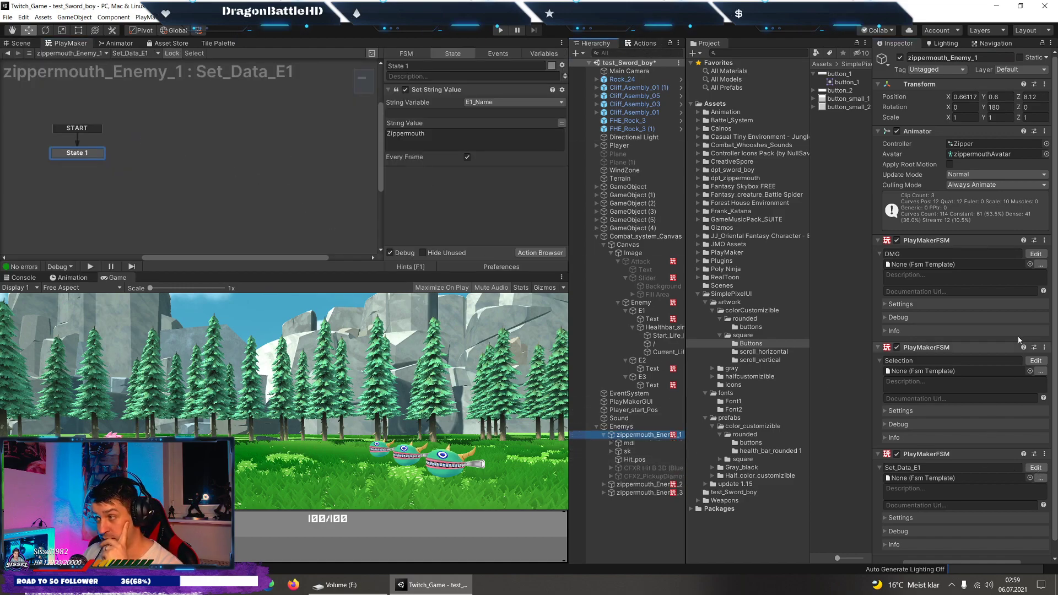
left_click(1036, 254)
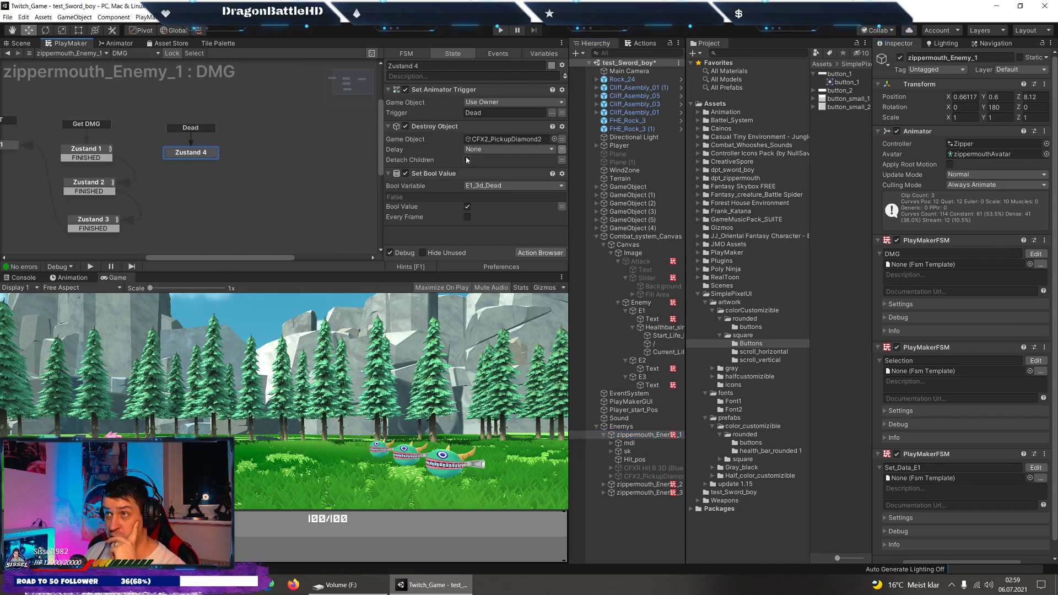
left_click(538, 53)
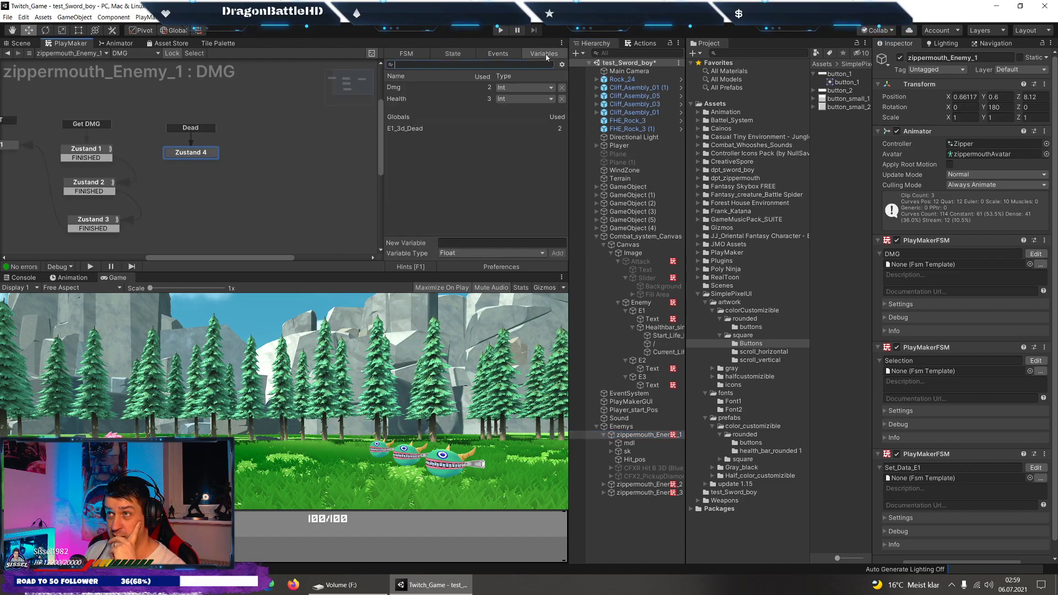
left_click(400, 99)
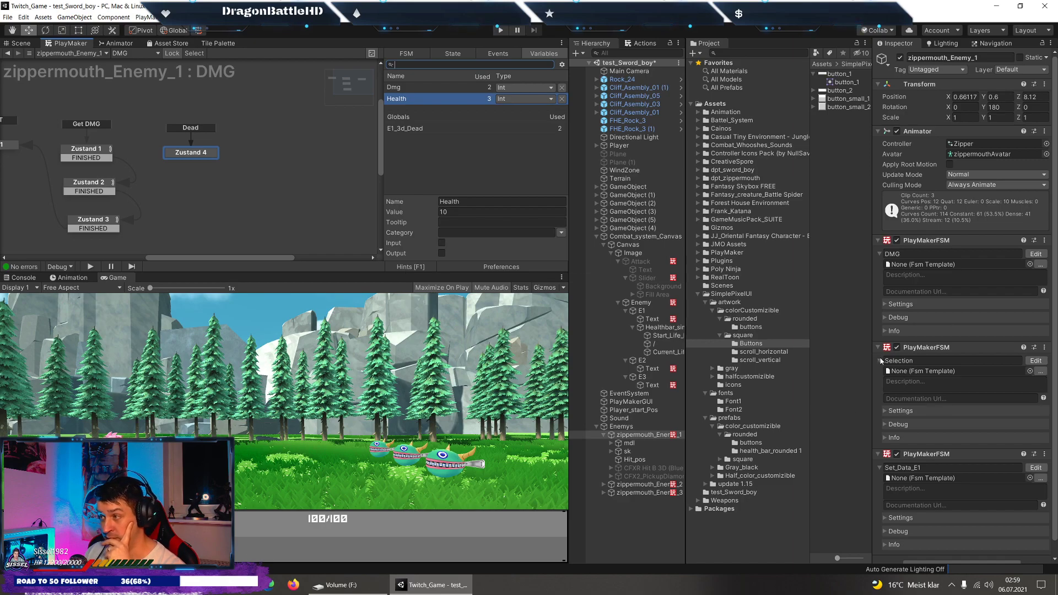
left_click(1033, 467)
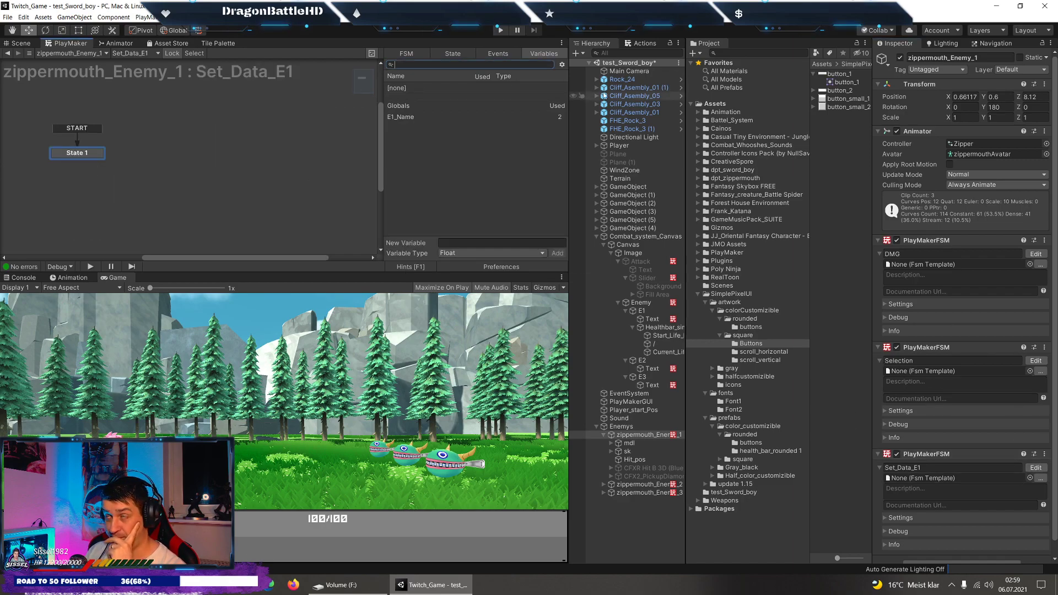
Add a Set Int Value action to State 1 with Int Value 10.
left_click(645, 44)
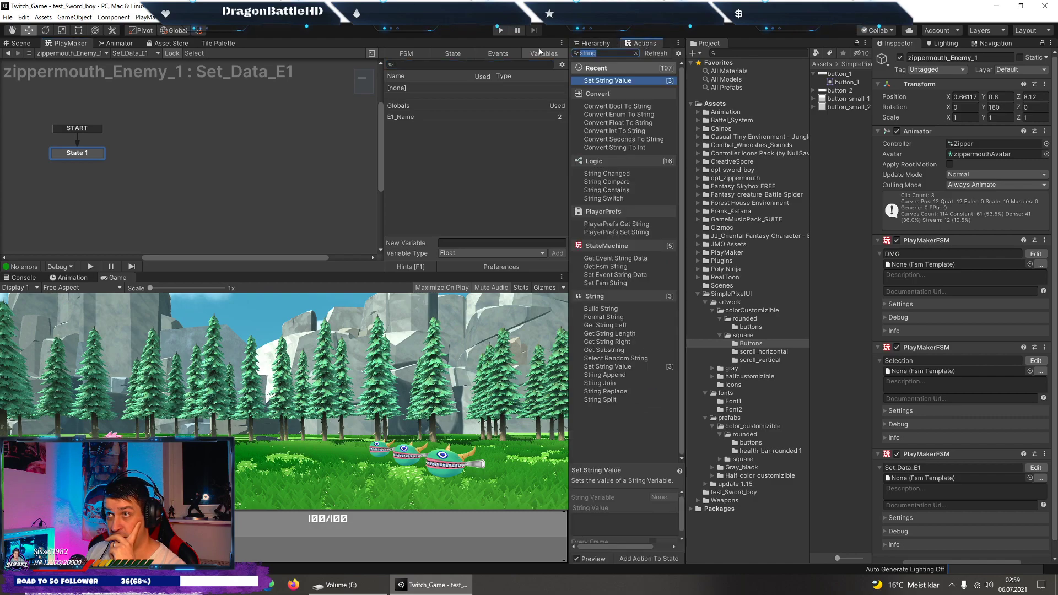
left_click(77, 152)
left_click(606, 53)
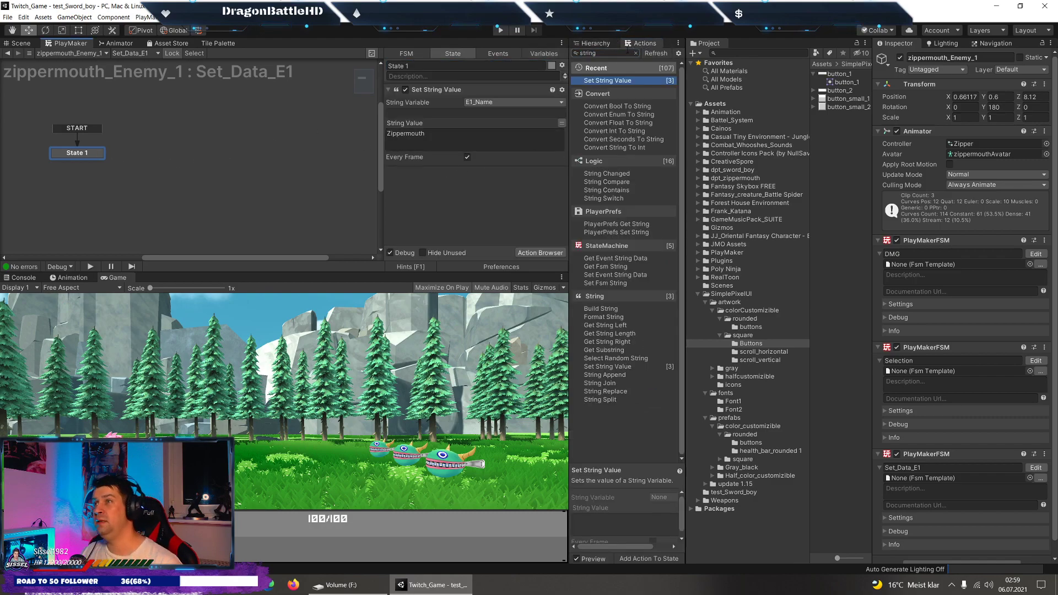
type("set int va")
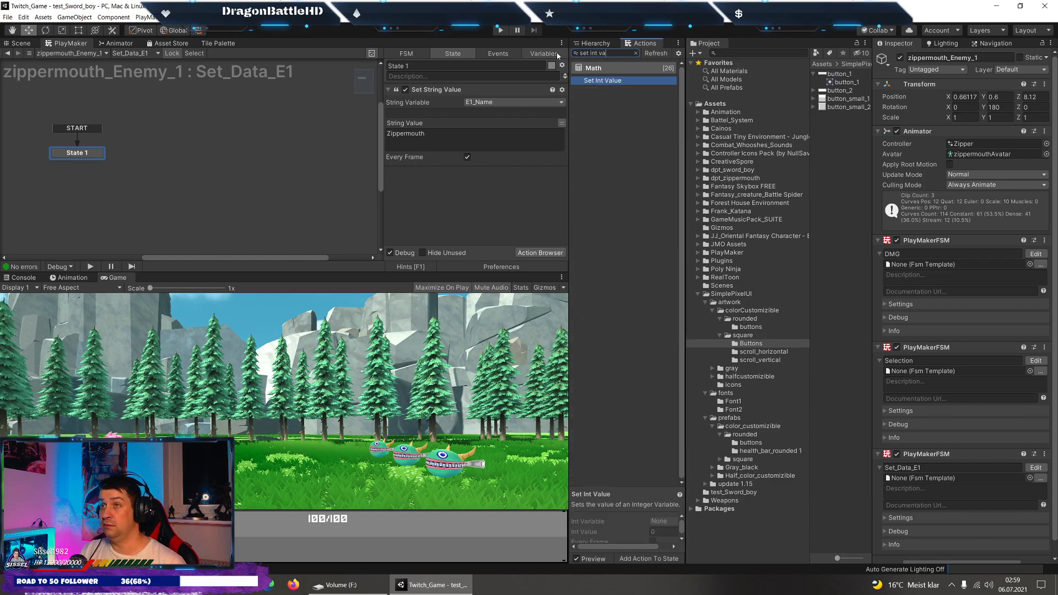
key("Return")
left_click(489, 194)
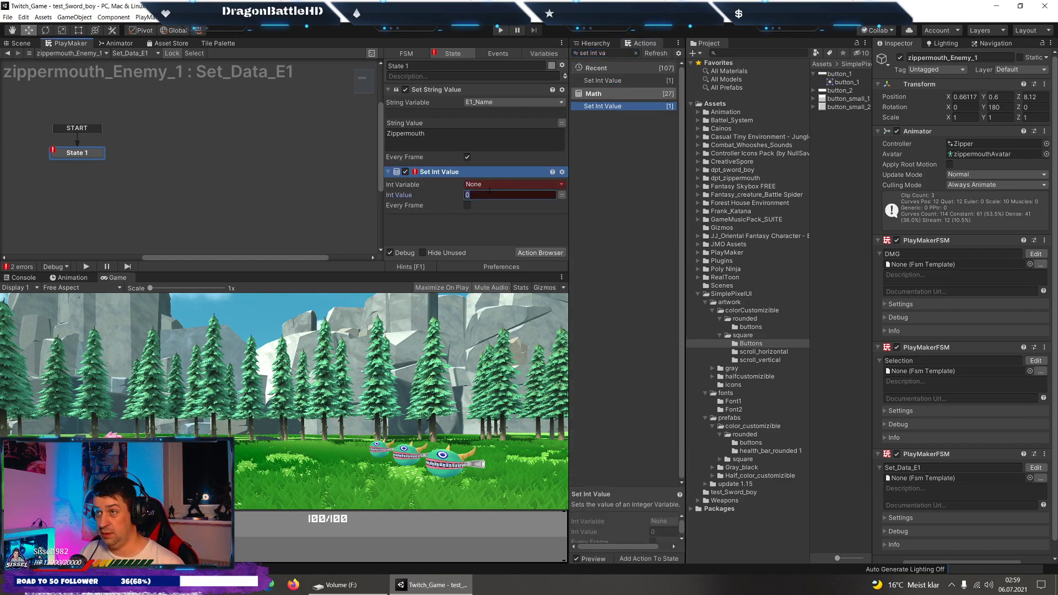
type("1")
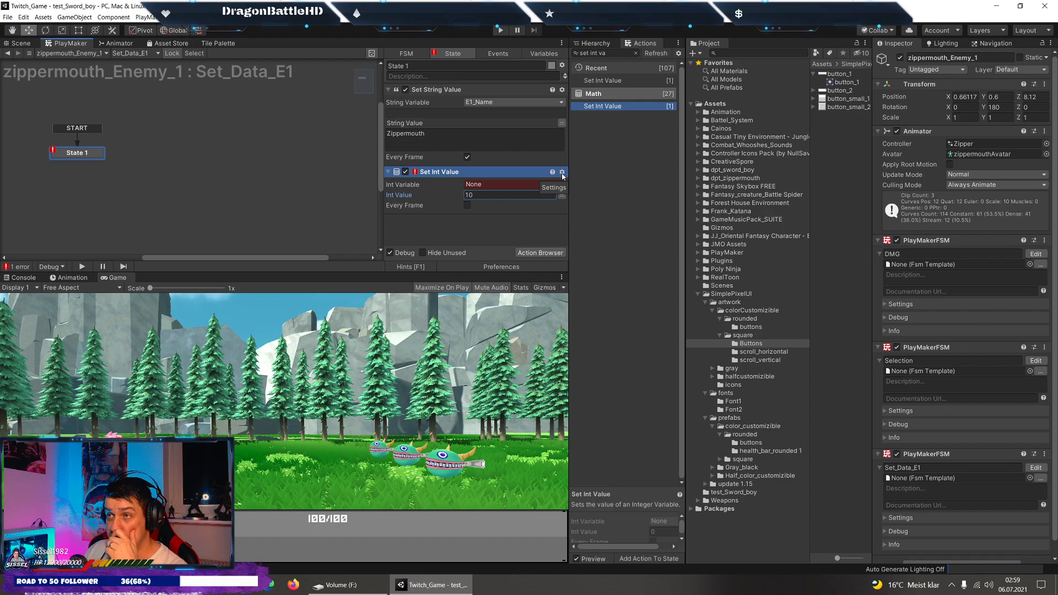
Store the value in a new Start_life_E1 variable, updated every frame.
left_click(562, 173)
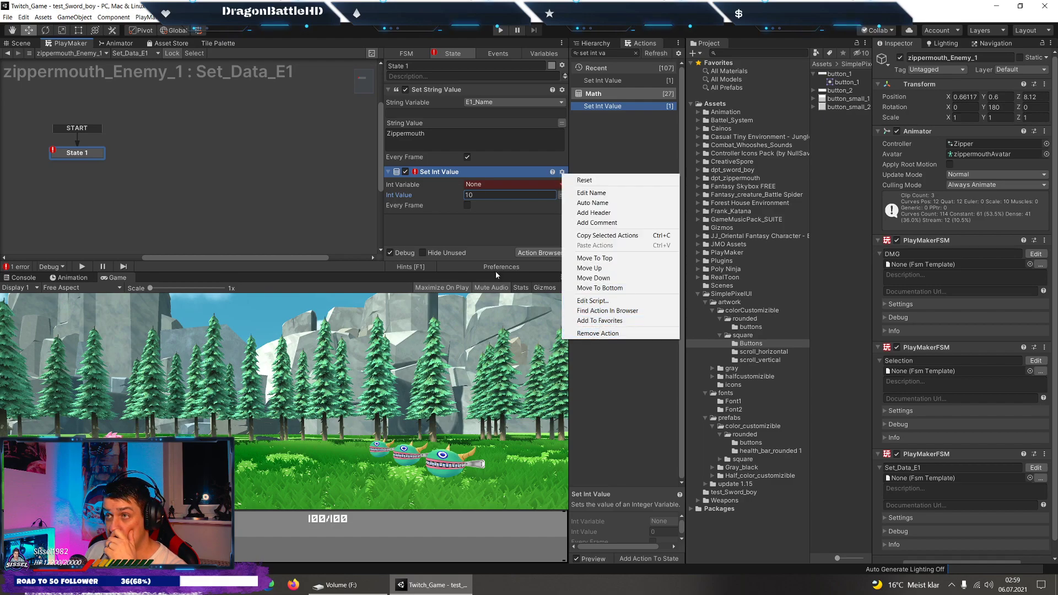
left_click(471, 232)
left_click(484, 185)
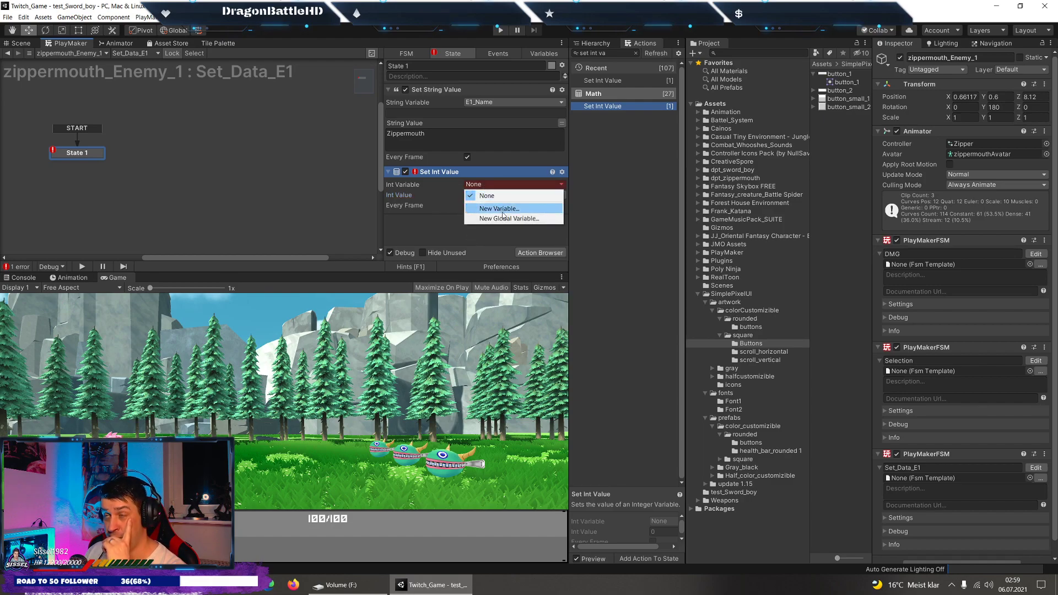
left_click(482, 214)
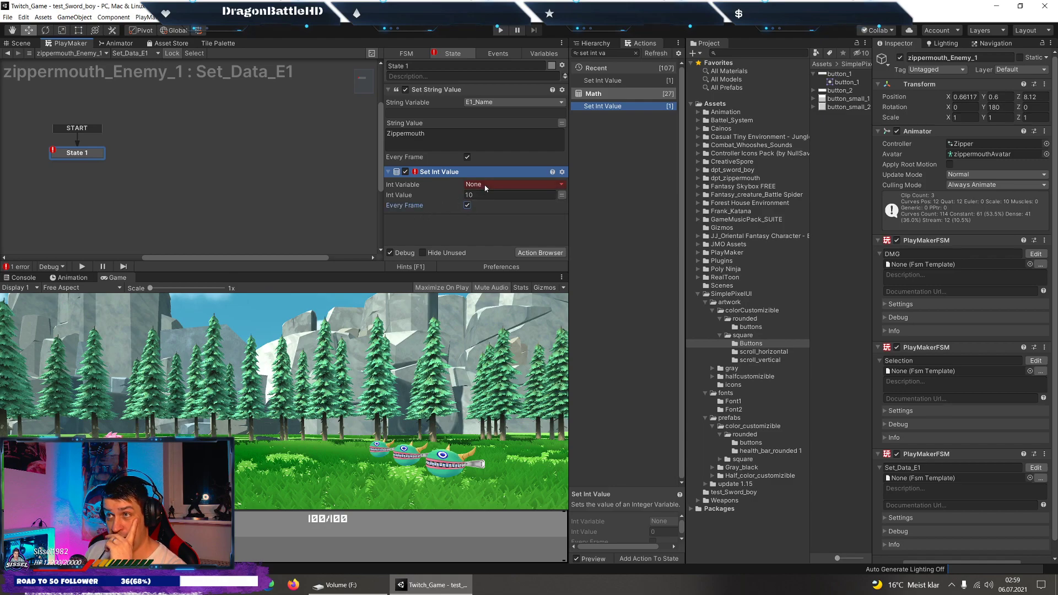
left_click(485, 185)
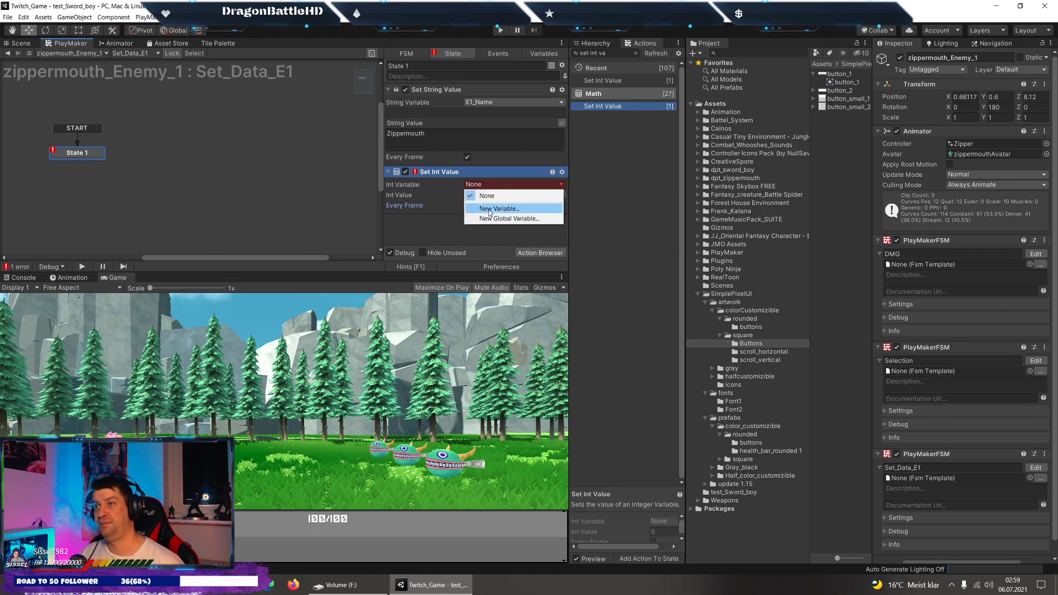
left_click(489, 208)
type("Start_life_E1")
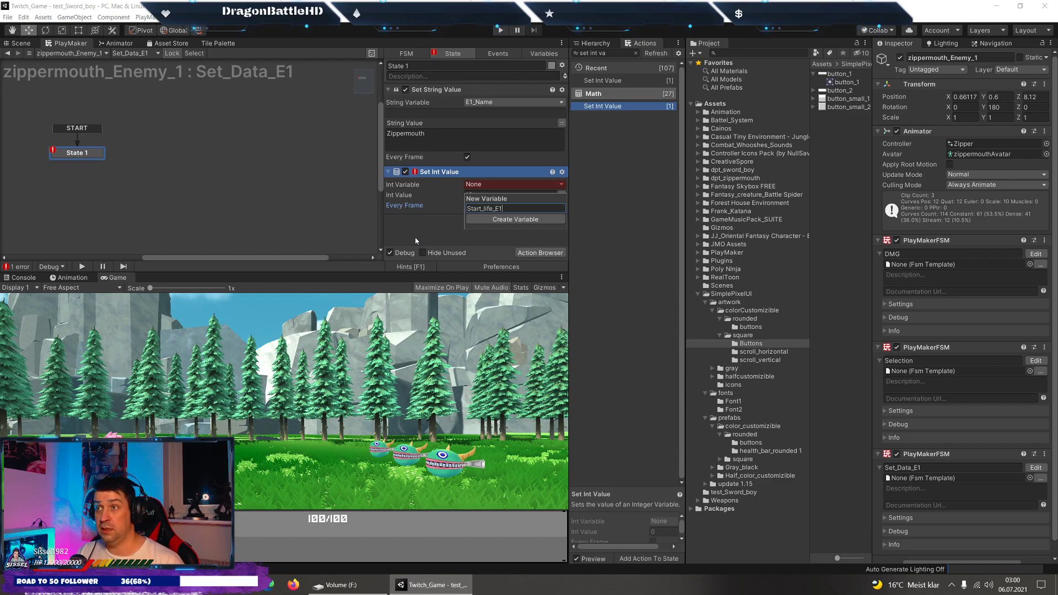
key("Return")
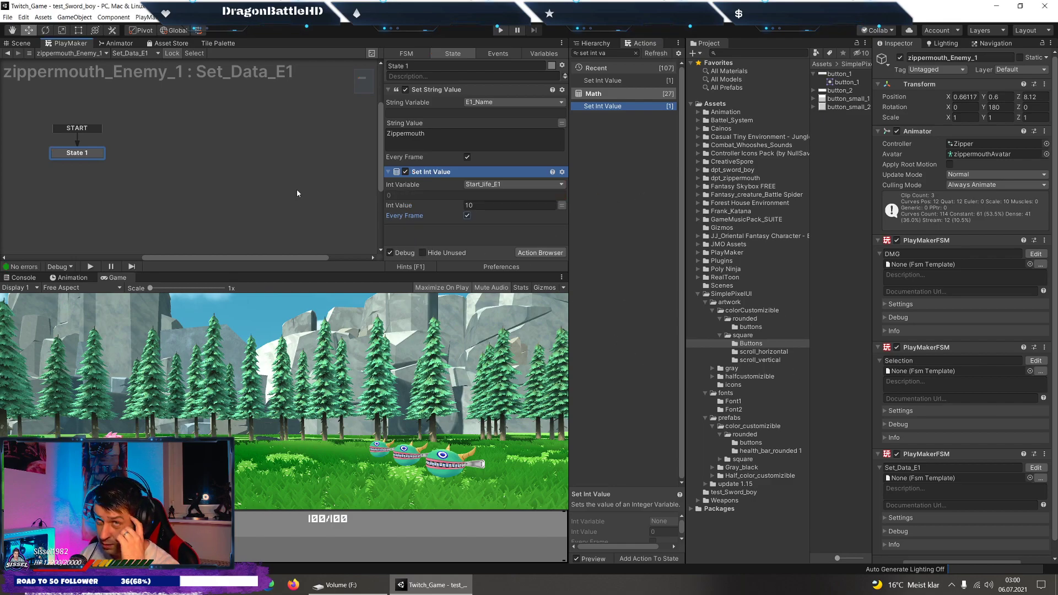
scroll(936, 324, "down", 1)
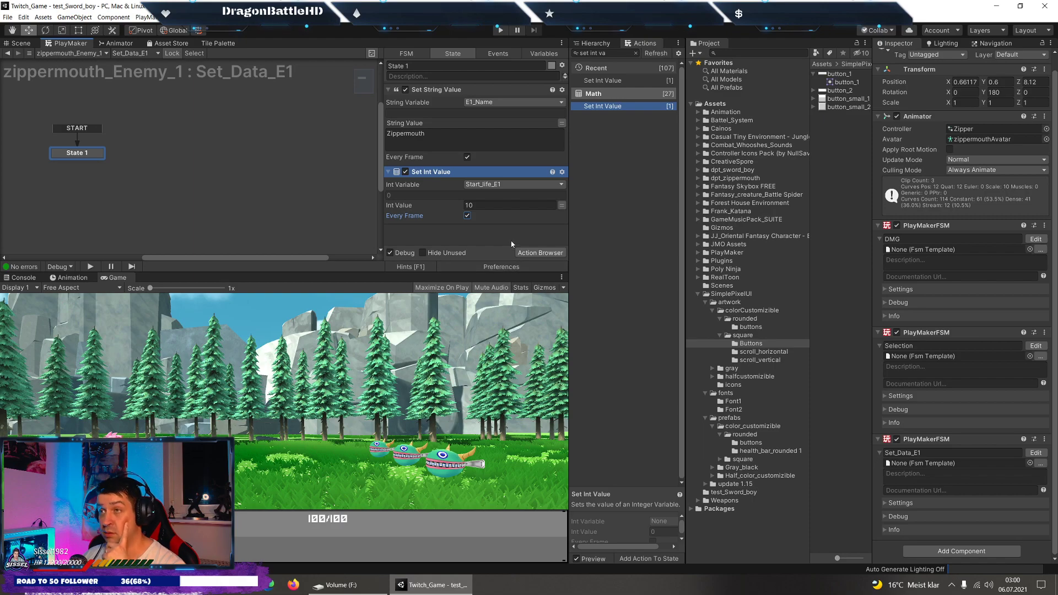
left_click(451, 236)
Add a Get Fsm Int action that reads the DMG FSM's Health variable.
left_click(617, 54)
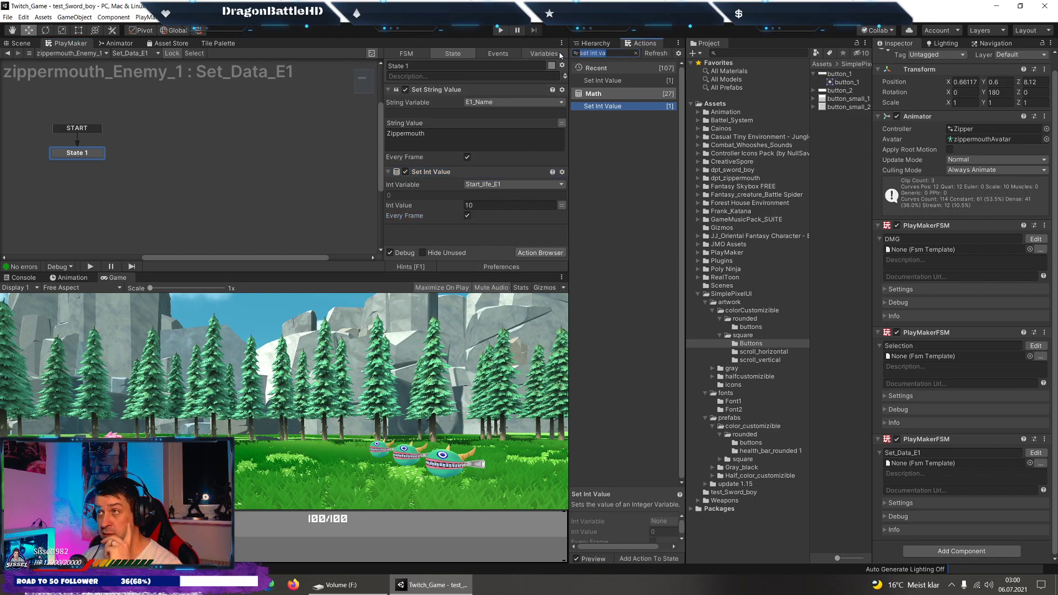
type("get f")
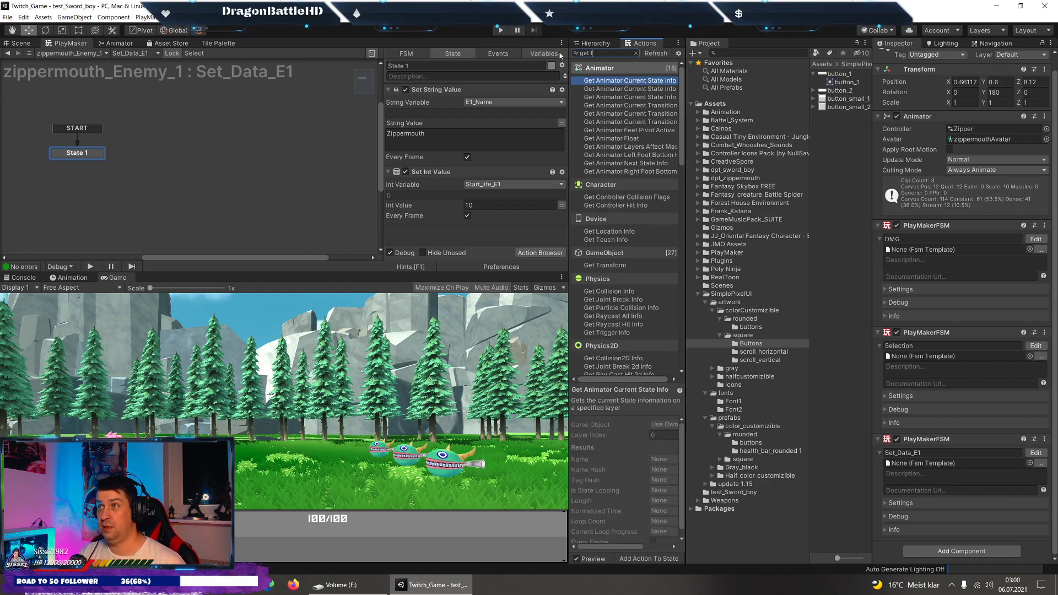
type("sm in")
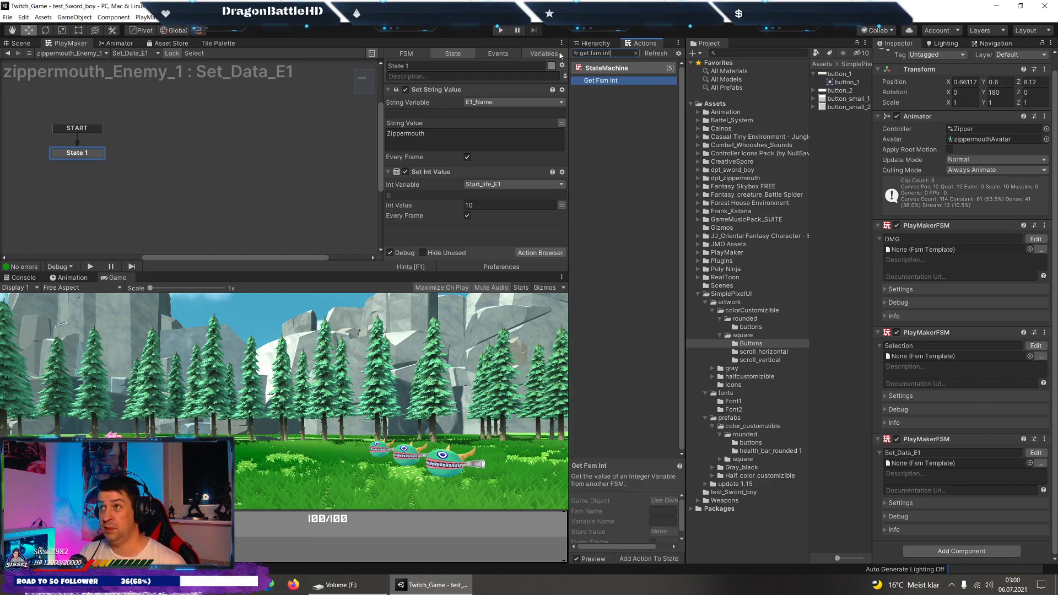
type("t")
key("Return")
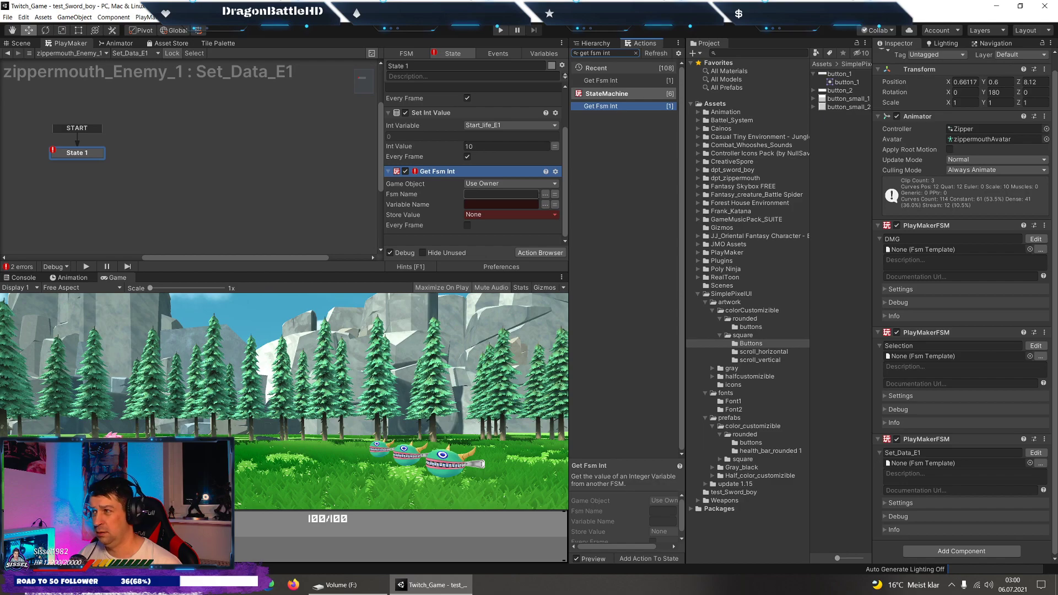
left_click(547, 197)
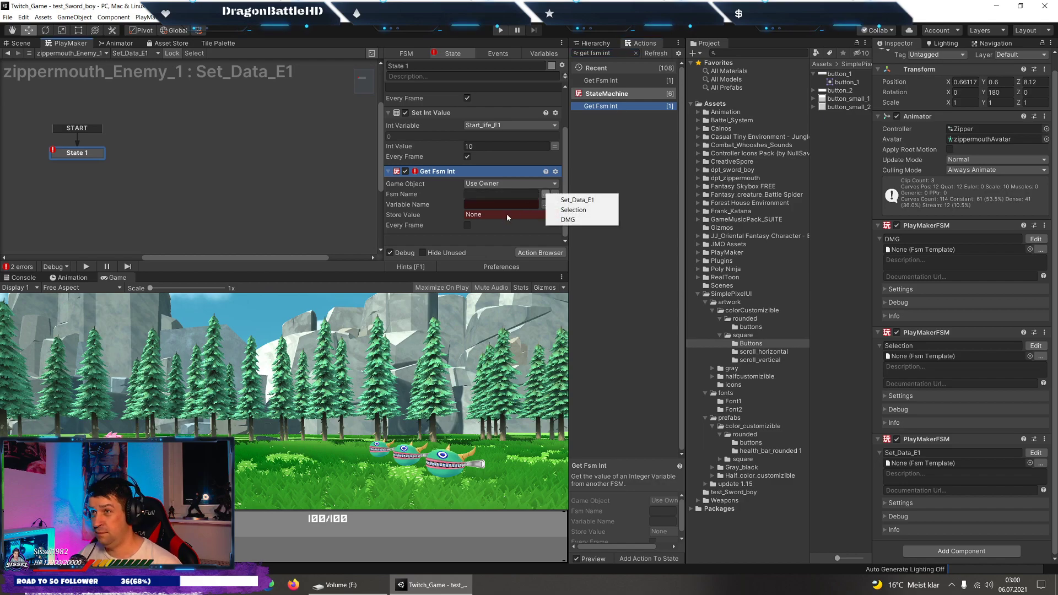
left_click(568, 217)
left_click(545, 204)
left_click(568, 213)
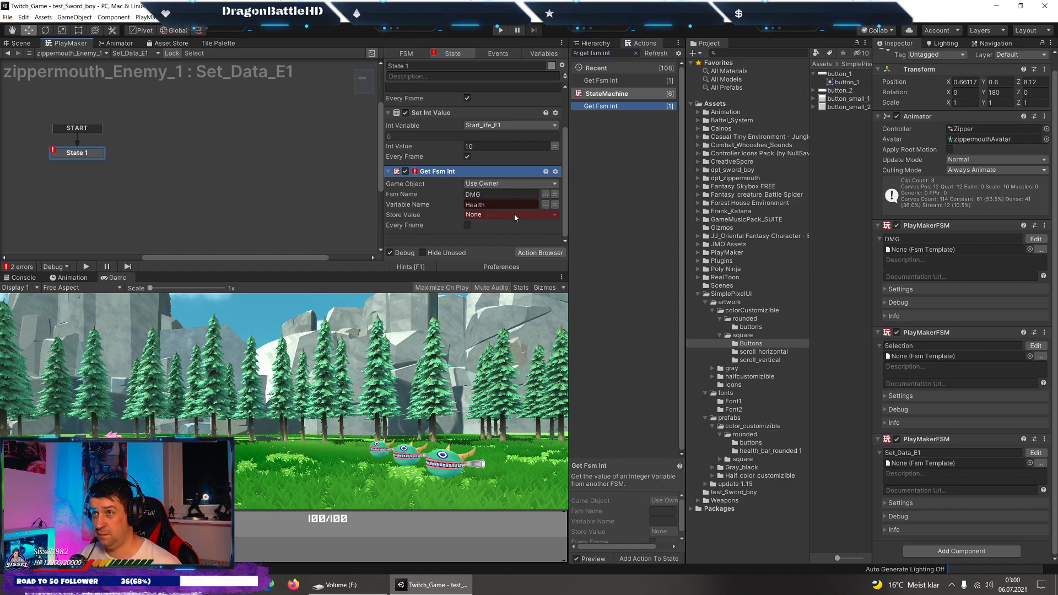
Store the read Health value in a new Current_Life_1 variable.
left_click(529, 214)
left_click(515, 249)
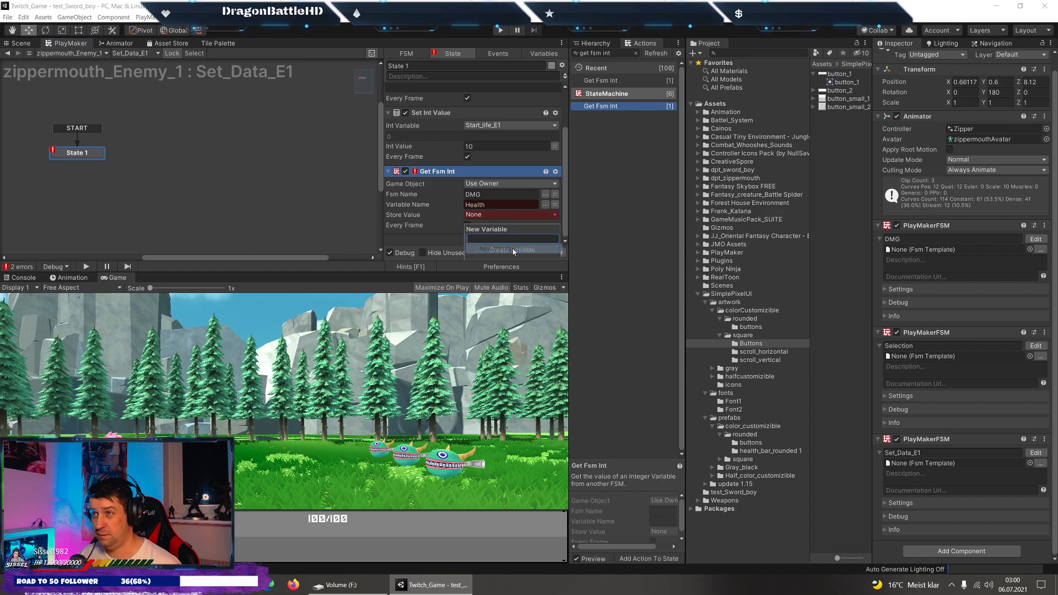
type("Current_Life_1")
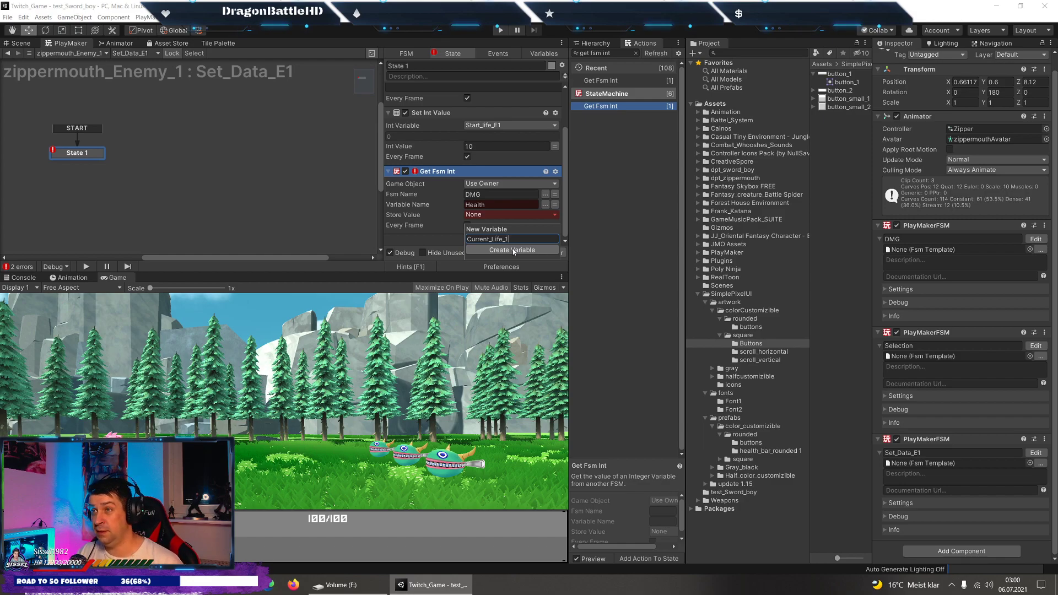
left_click(514, 251)
scroll(464, 171, "down", 1)
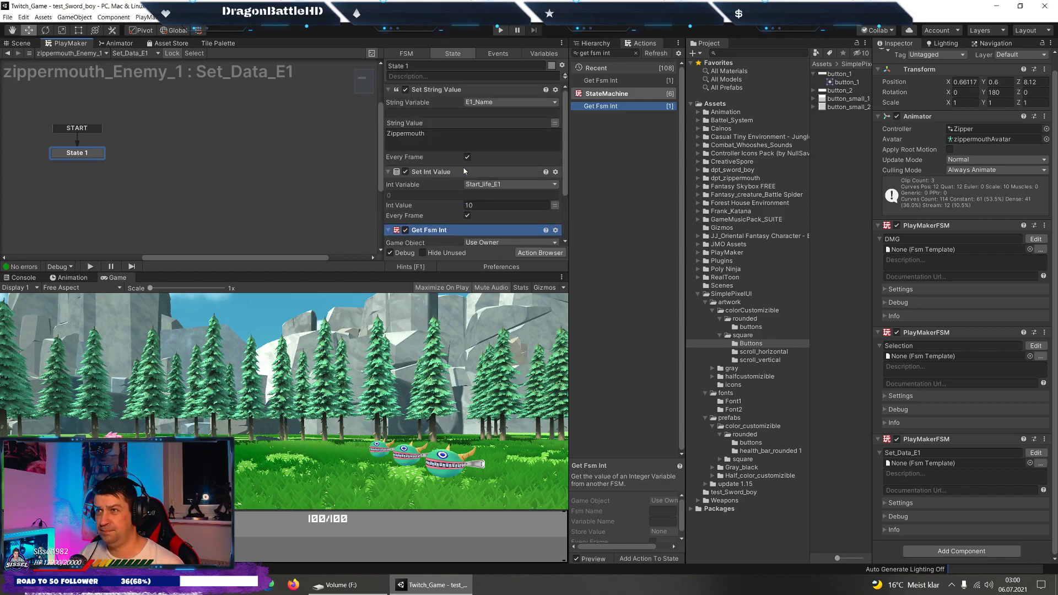
left_click(611, 44)
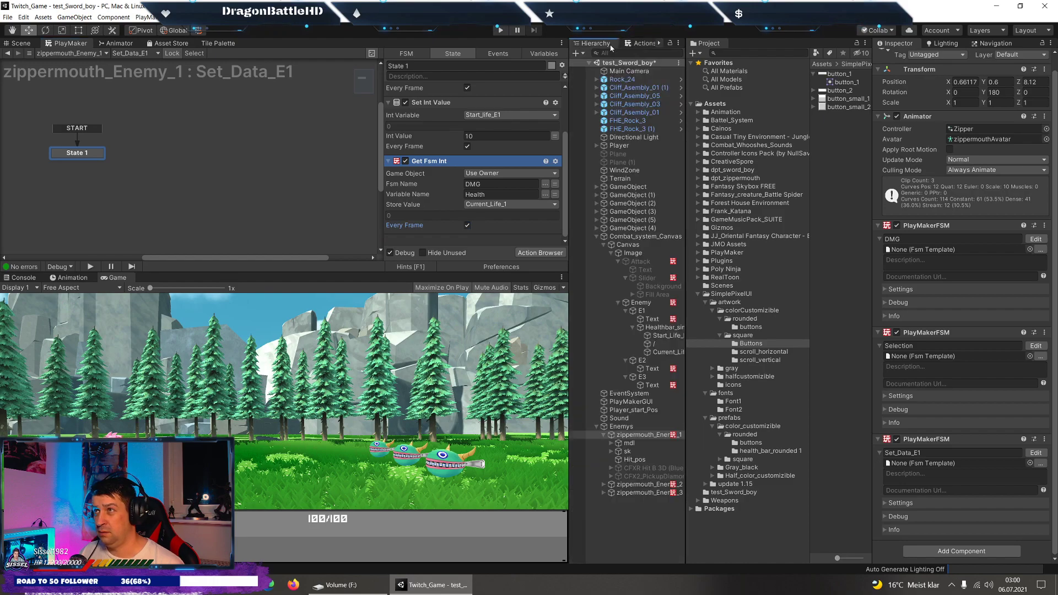
Add a PlayMakerFSM component to Start_Life_E1 and name it Get_Current_Life And Setup.
left_click(652, 369)
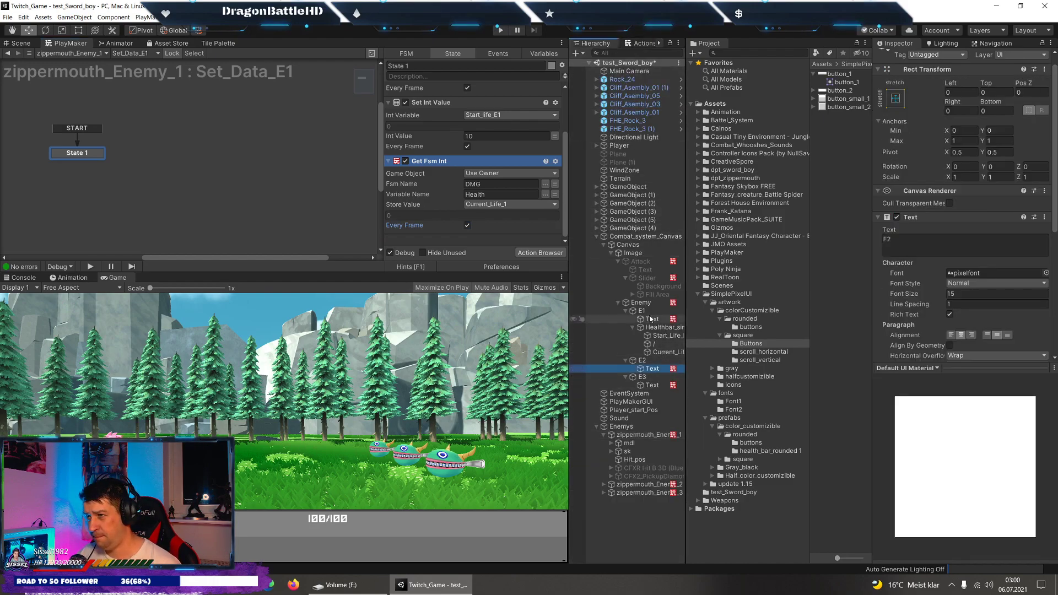
left_click(681, 319)
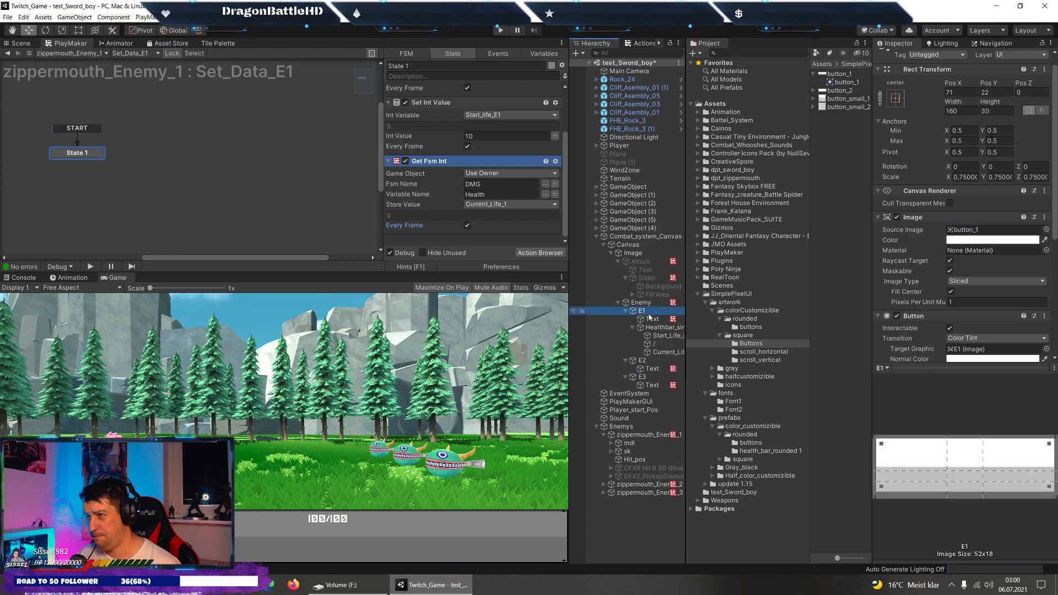
left_click(666, 336)
scroll(1006, 260, "down", 5)
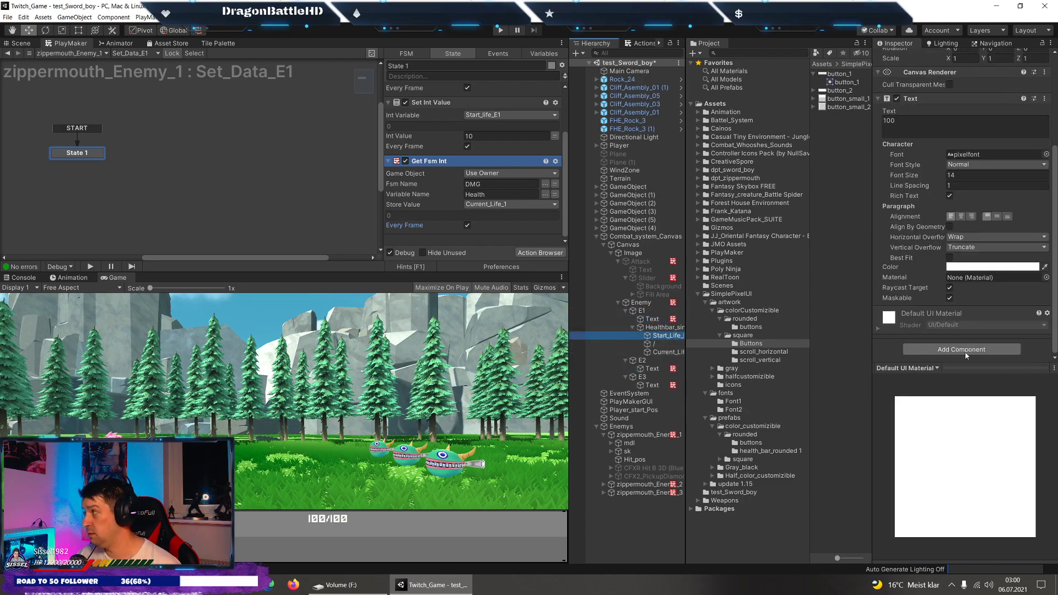
left_click(942, 350)
left_click(924, 401)
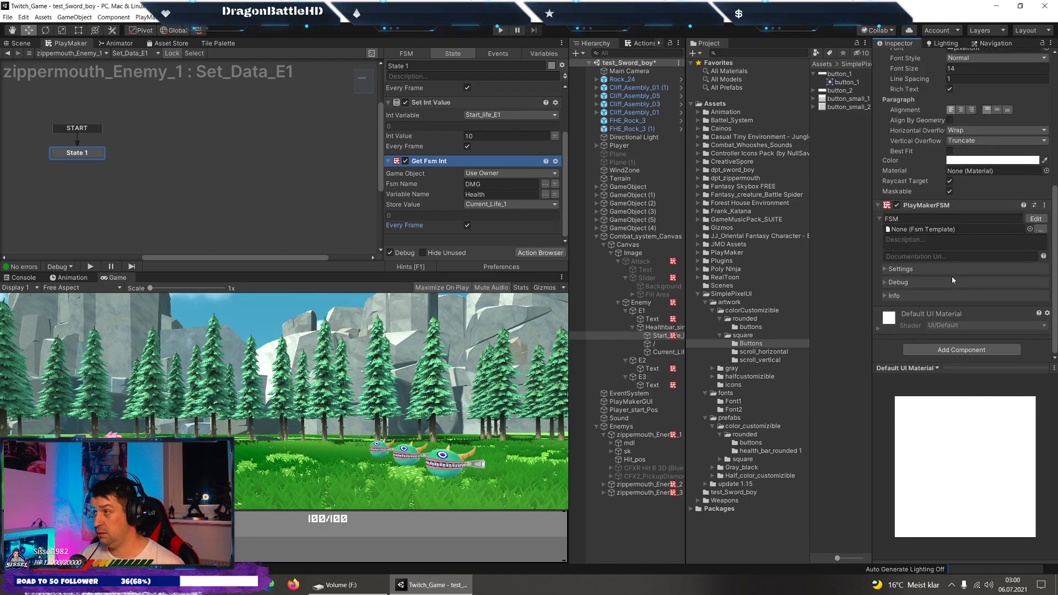
left_click(1036, 220)
type("Get_Current")
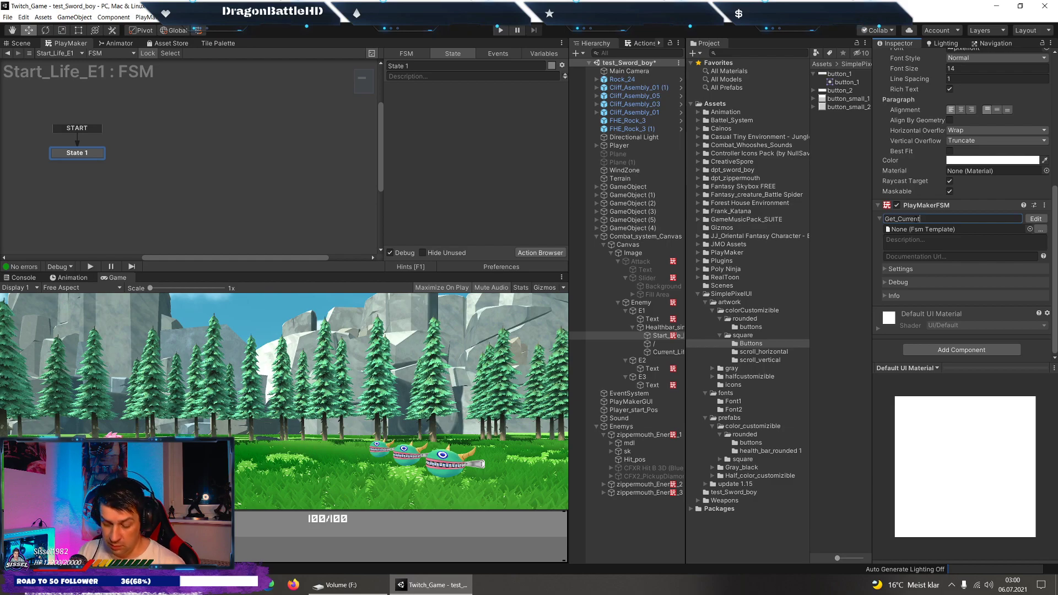
type("_Life And Setu")
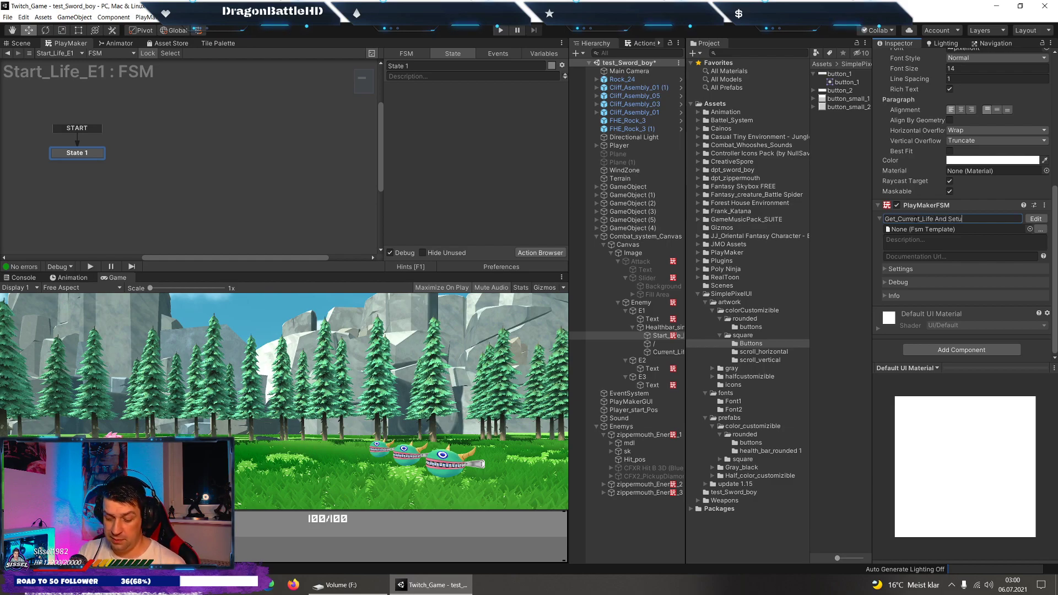
type("p")
key("Return")
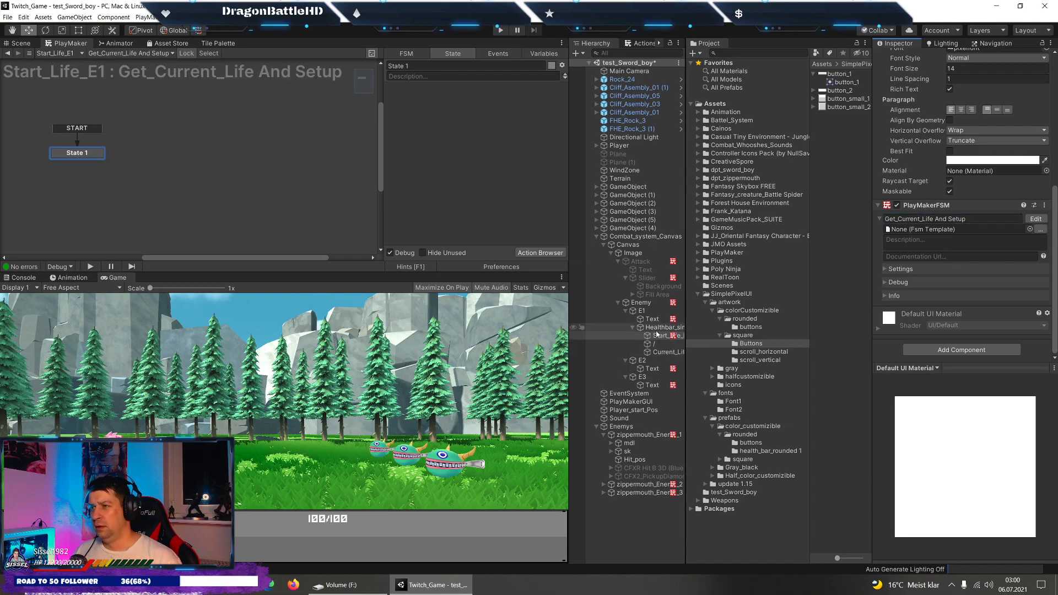
Inspect the E1 UI objects, Start_Life_E1, and zippermouth_Enemy_1's PlayMakerFSM components.
left_click(651, 319)
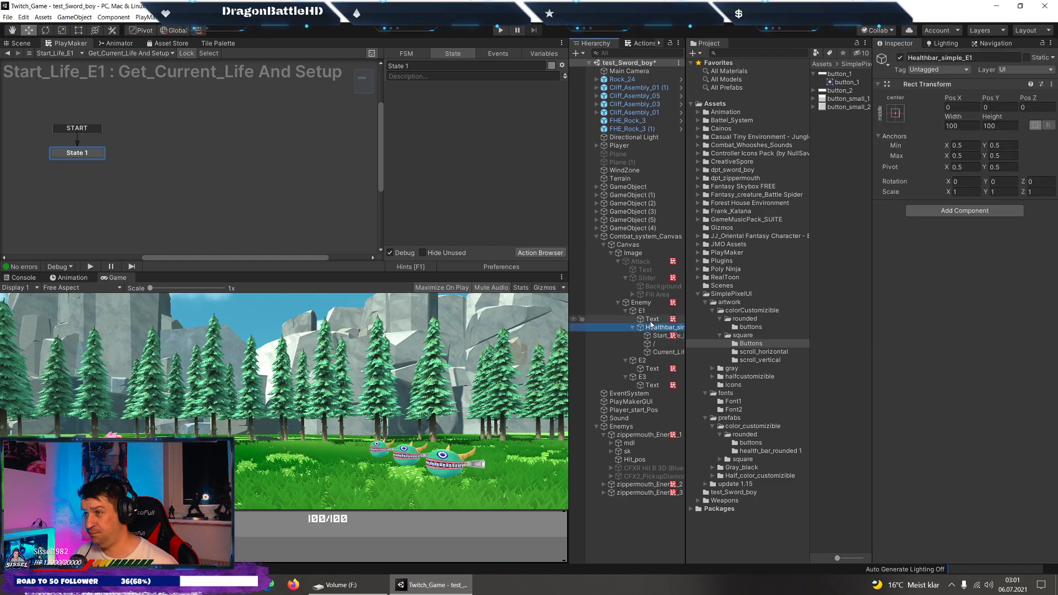
scroll(908, 293, "down", 10)
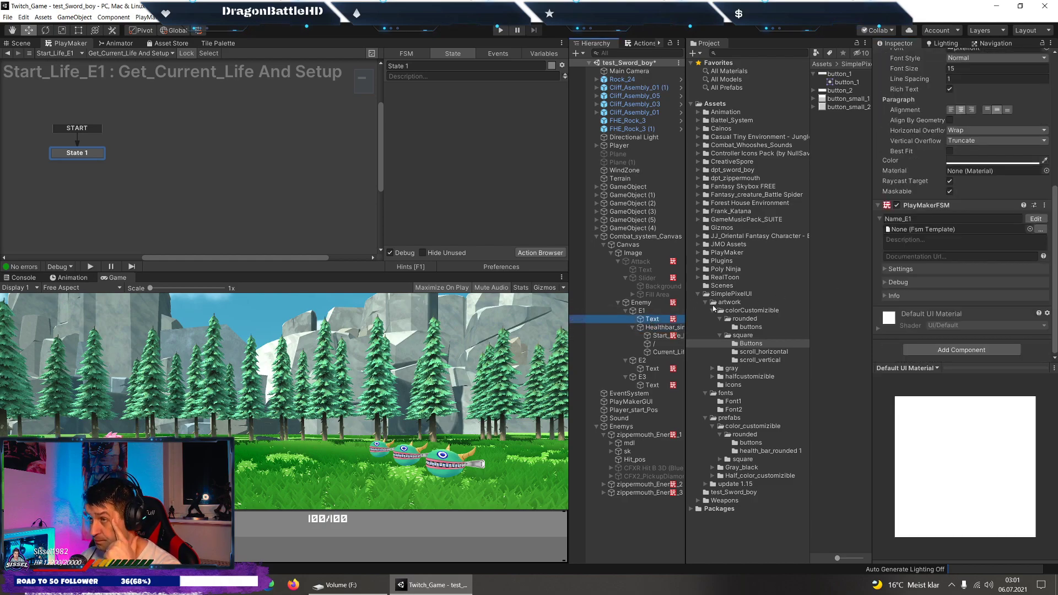
left_click(653, 435)
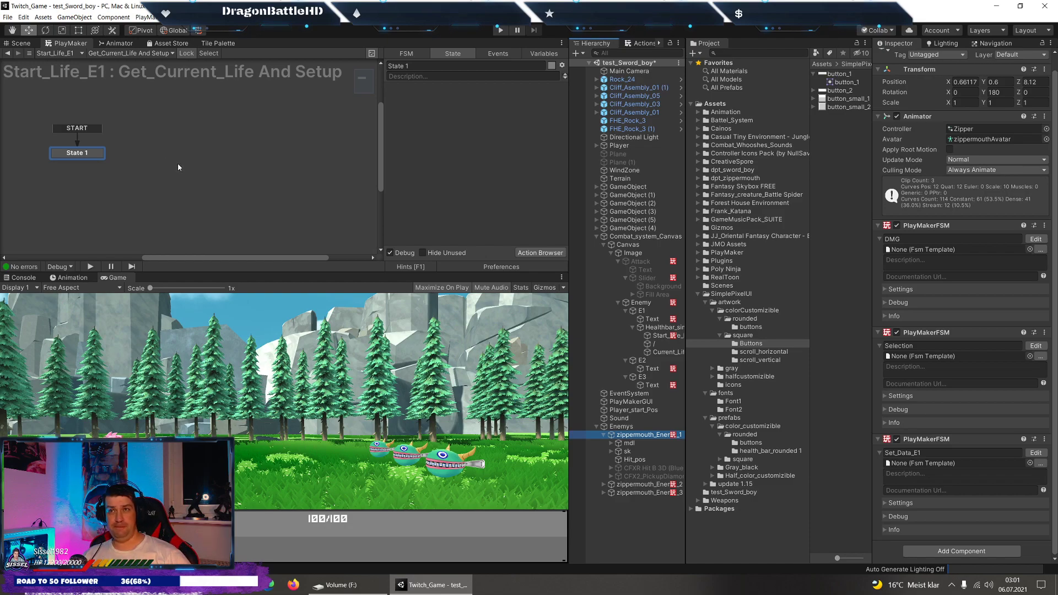
left_click_drag(659, 311, 653, 307)
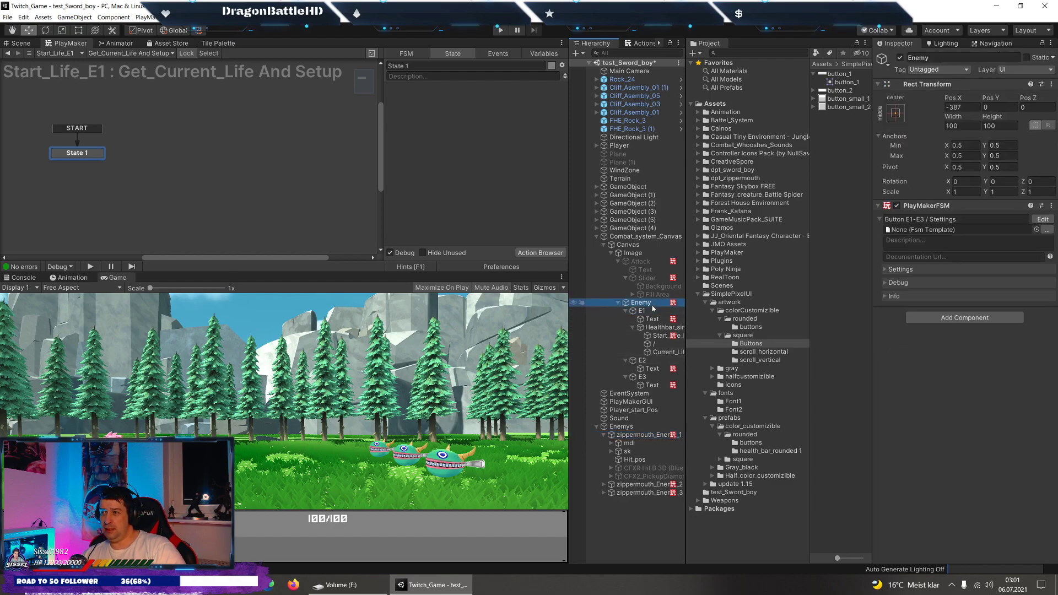
left_click(659, 336)
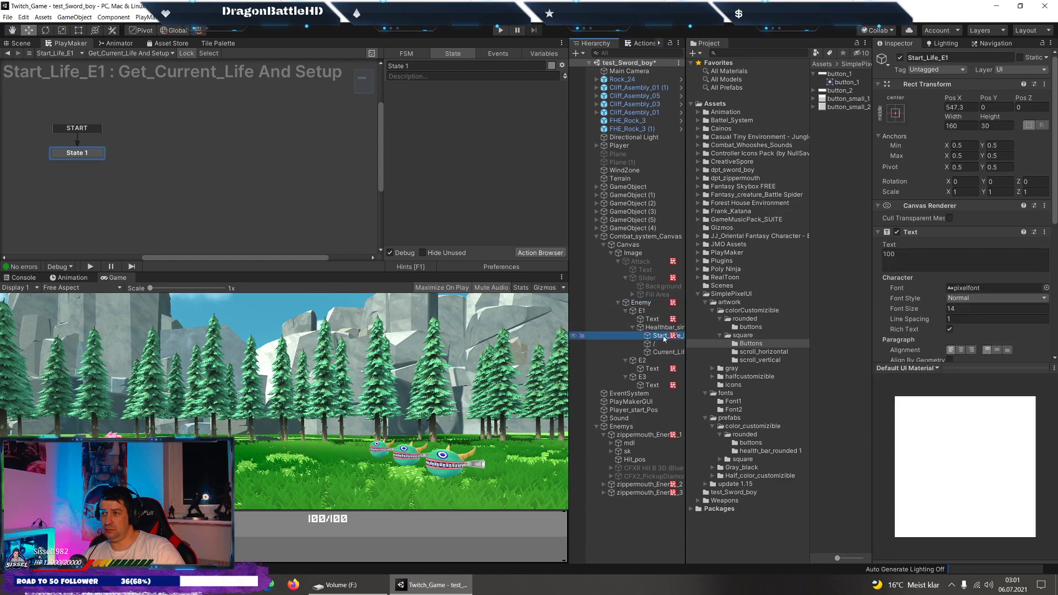
left_click(644, 434)
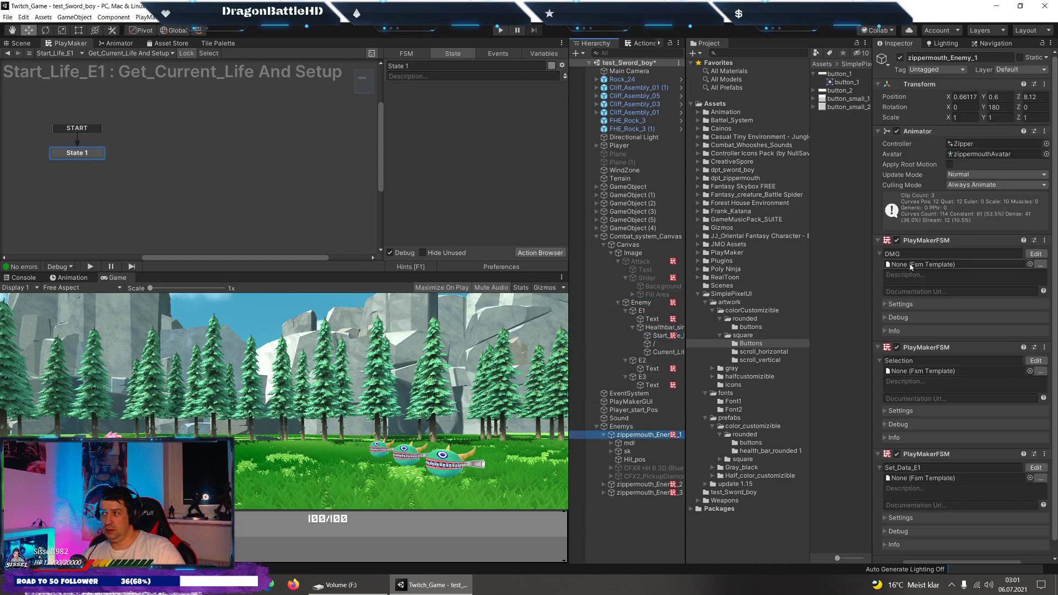
scroll(911, 267, "down", 1)
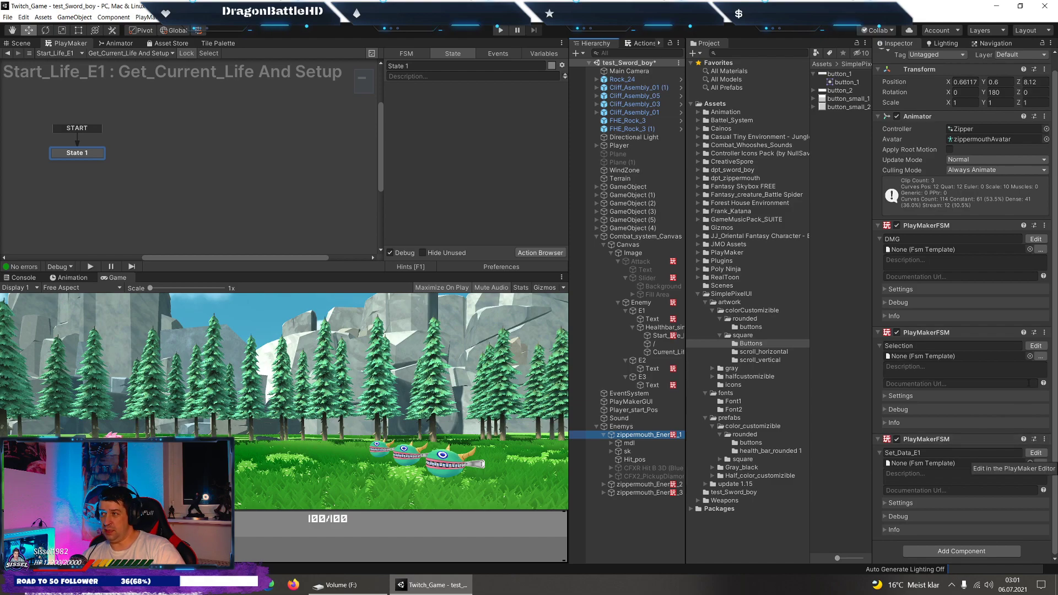
Review State 1 and Zustand 1 actions in zippermouth_Enemy_1's Selection FSM.
left_click(1036, 345)
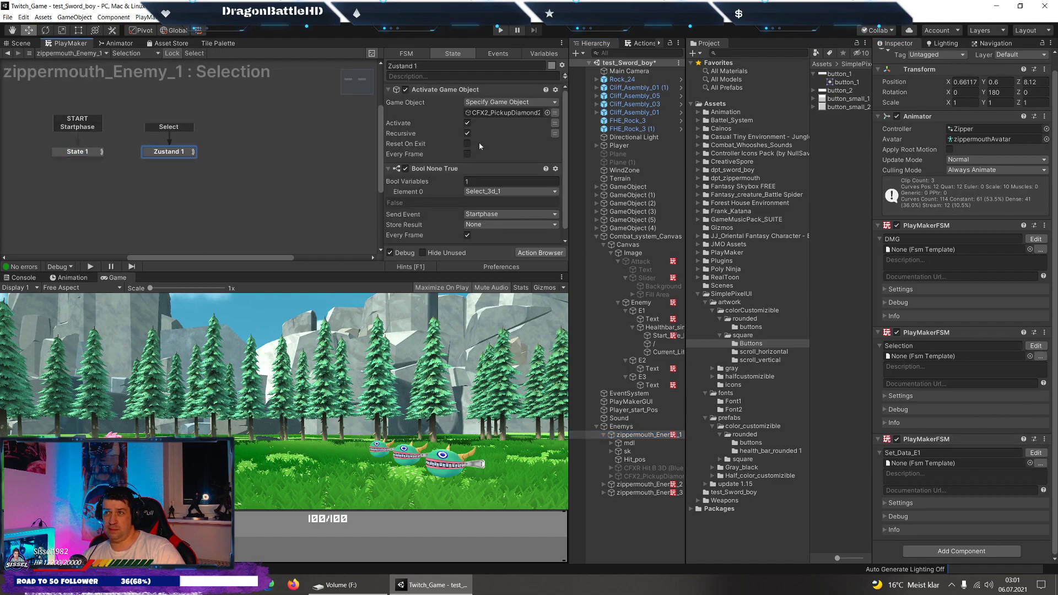
scroll(479, 146, "down", 1)
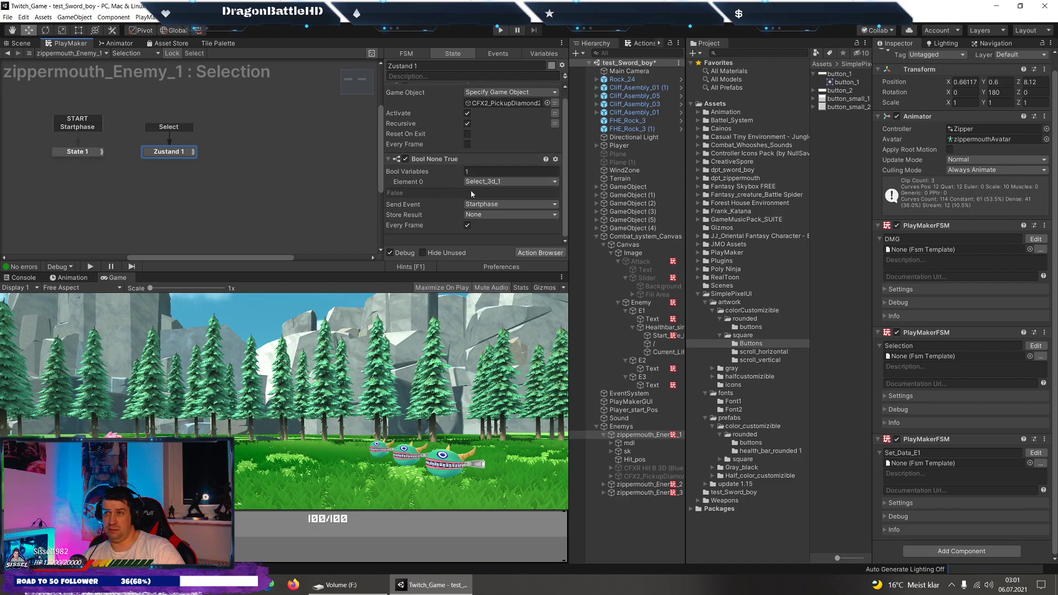
left_click(94, 154)
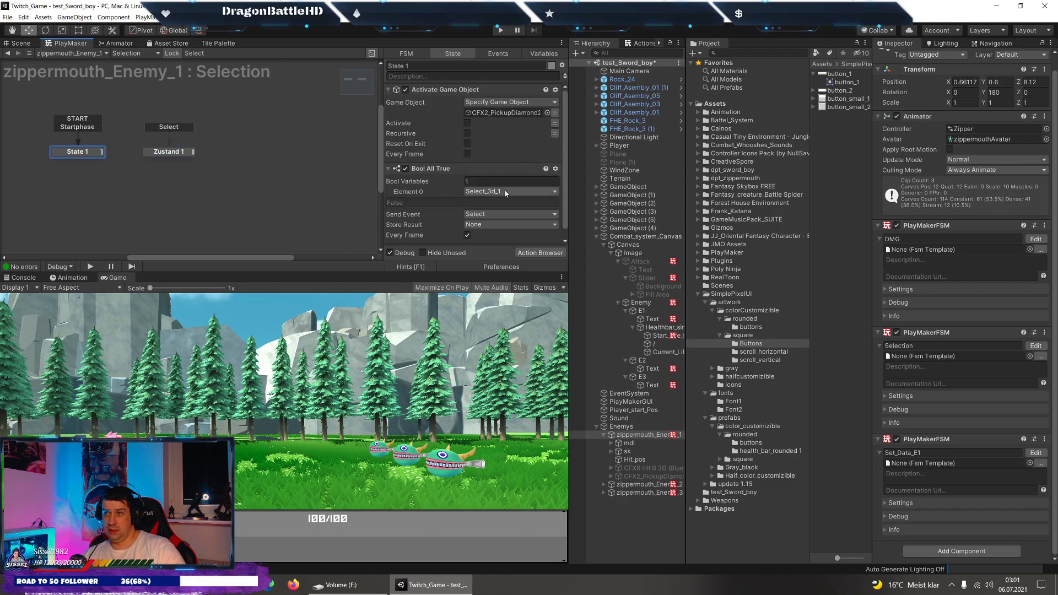
scroll(524, 190, "down", 1)
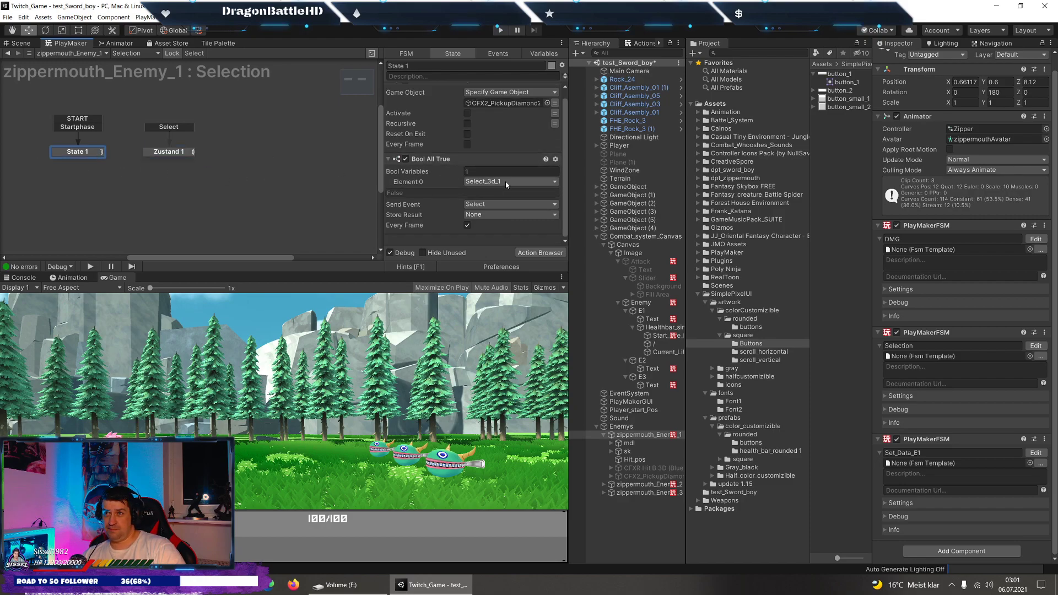
left_click(157, 154)
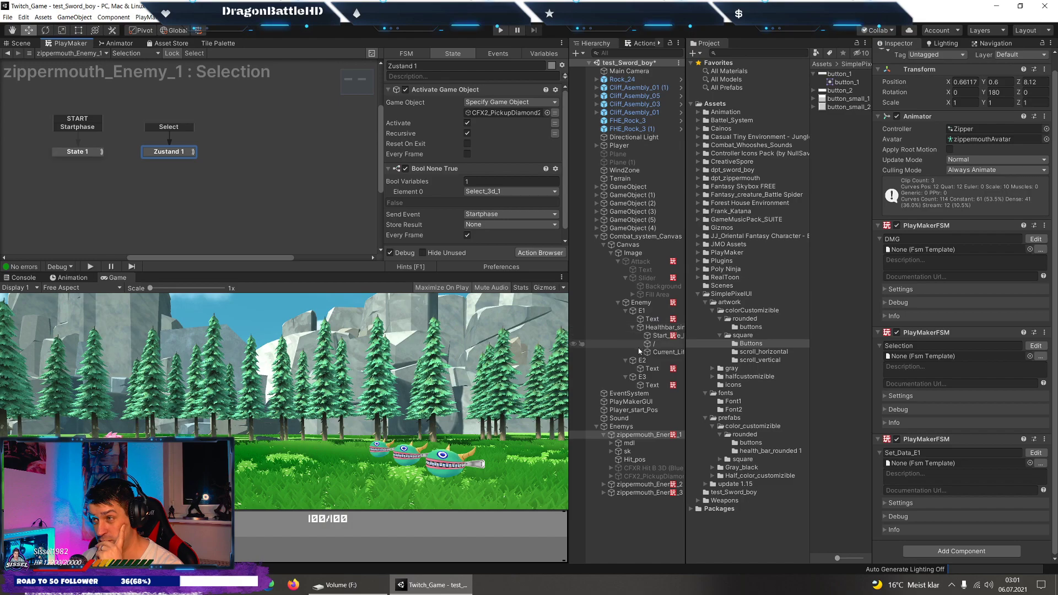
Inspect the Enemy group's Button E1-E3 / Settings FSM that sends E2 and E3.
left_click(639, 302)
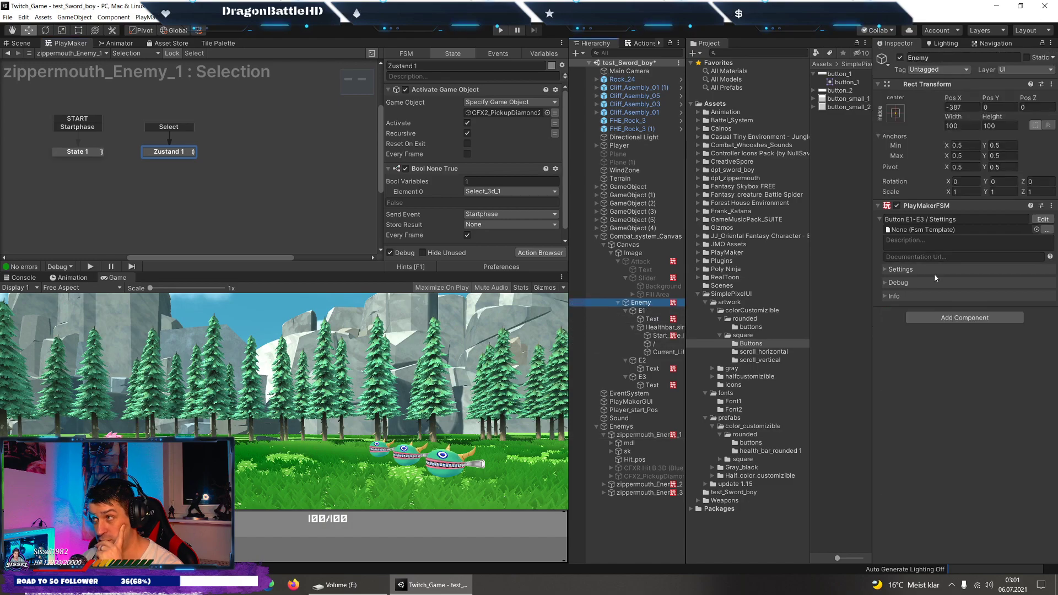
left_click(1040, 219)
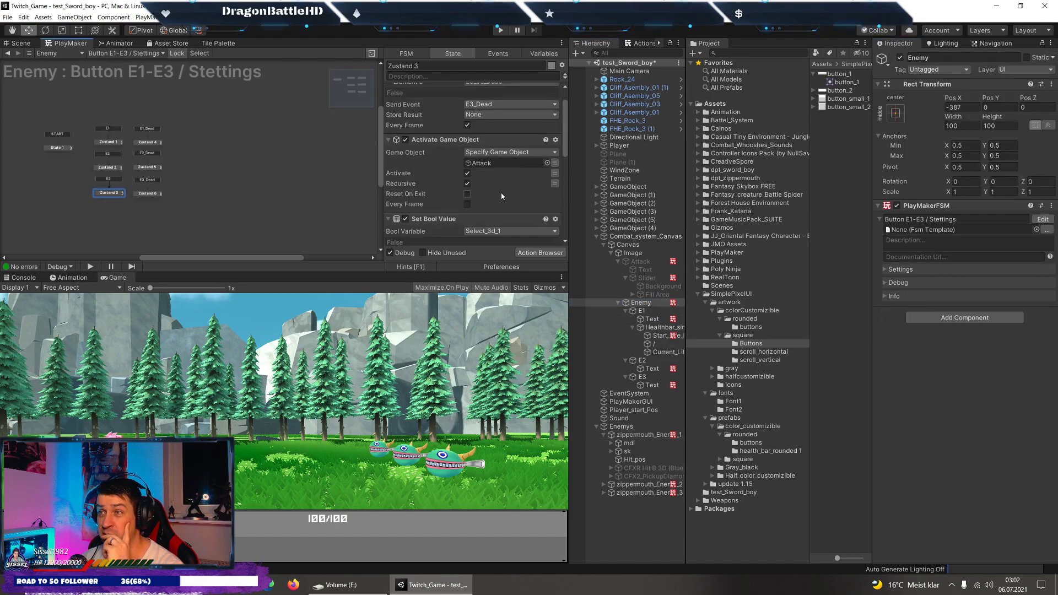
left_click(115, 142)
scroll(546, 190, "down", 1)
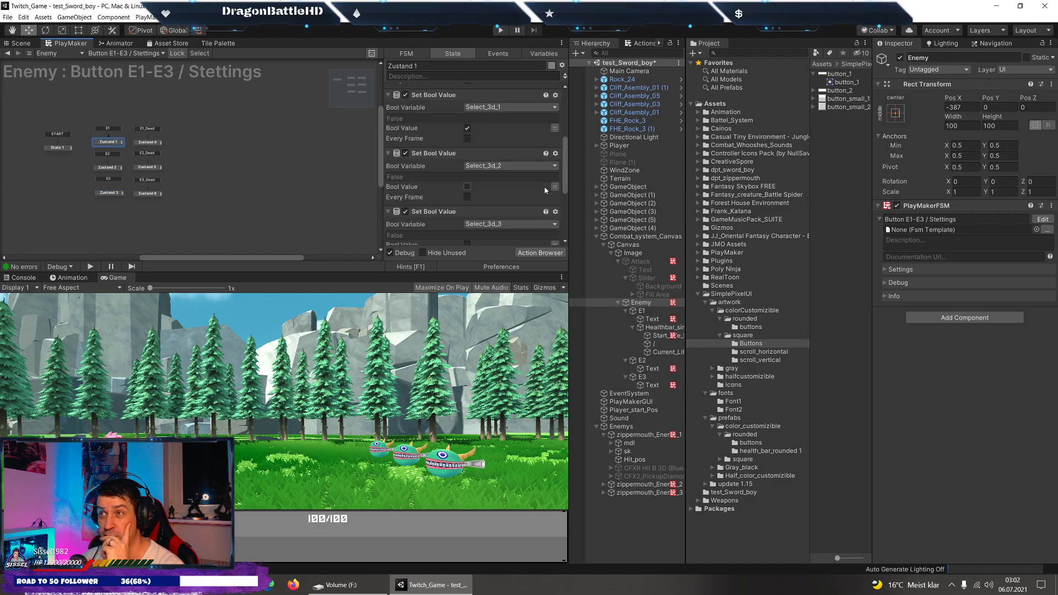
scroll(545, 191, "down", 1)
scroll(545, 190, "down", 1)
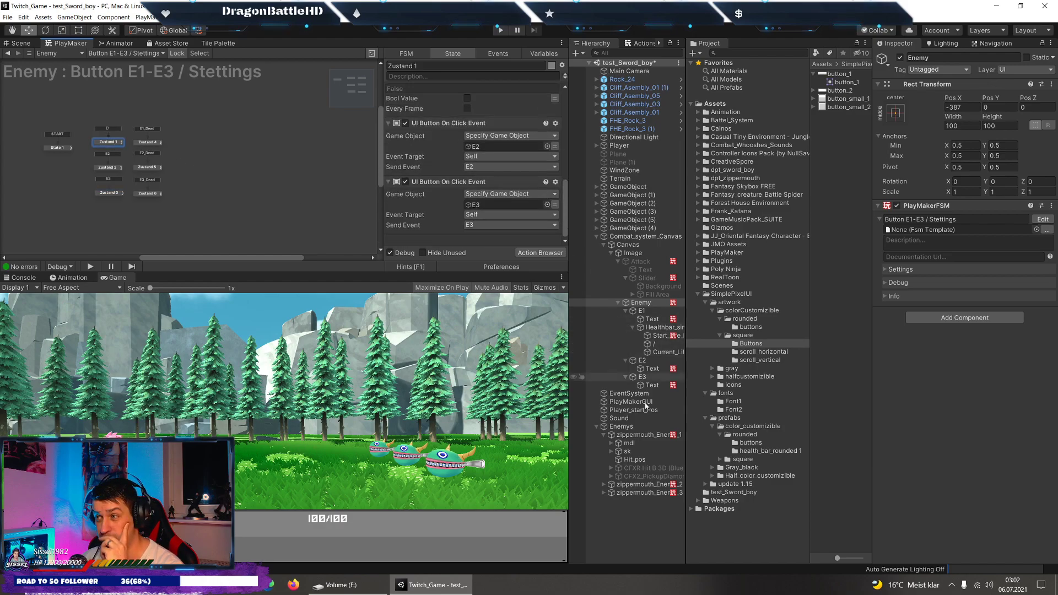
left_click(644, 435)
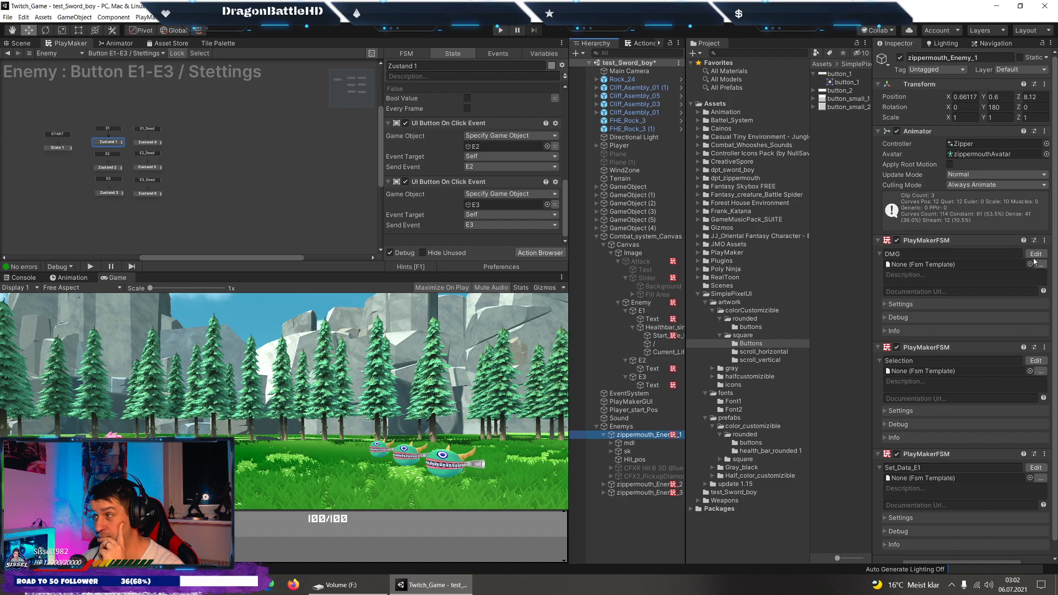
Review the State 1 and Zustand 1 actions of the Selection FSM.
left_click(1035, 360)
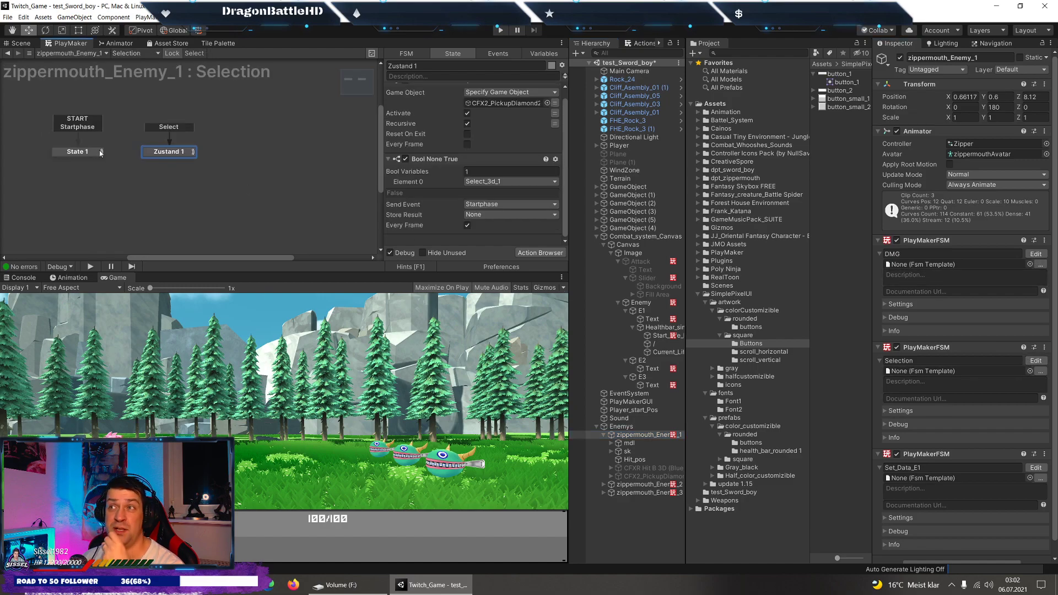
left_click(77, 153)
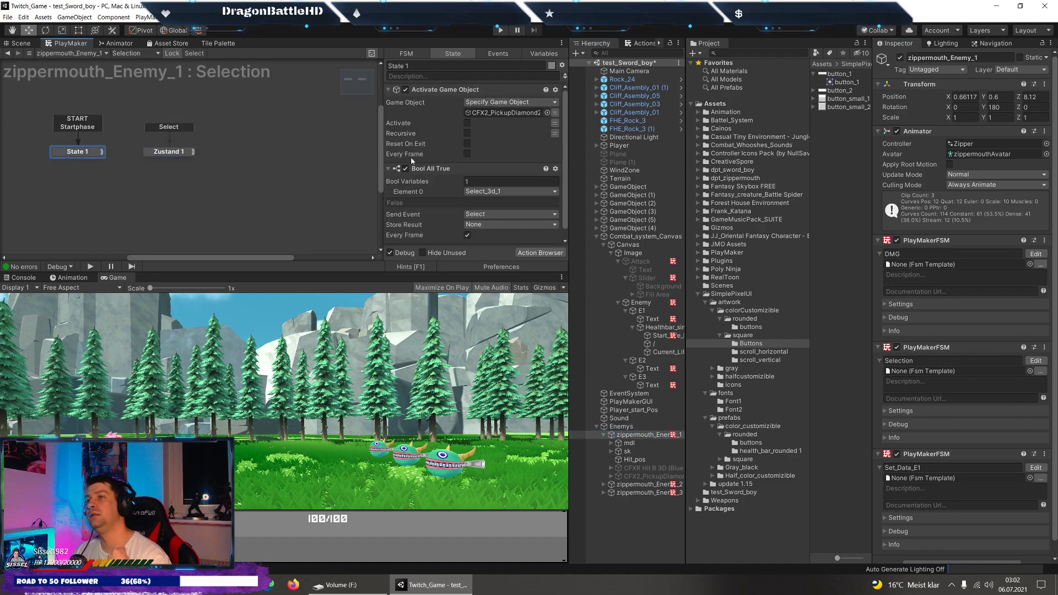
scroll(436, 165, "down", 1)
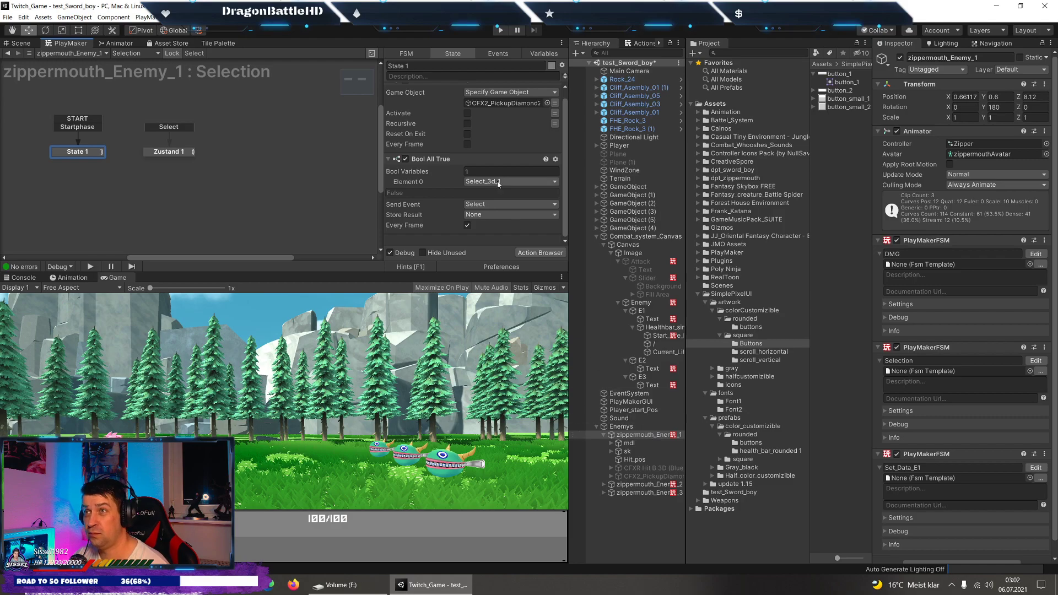
scroll(413, 134, "up", 1)
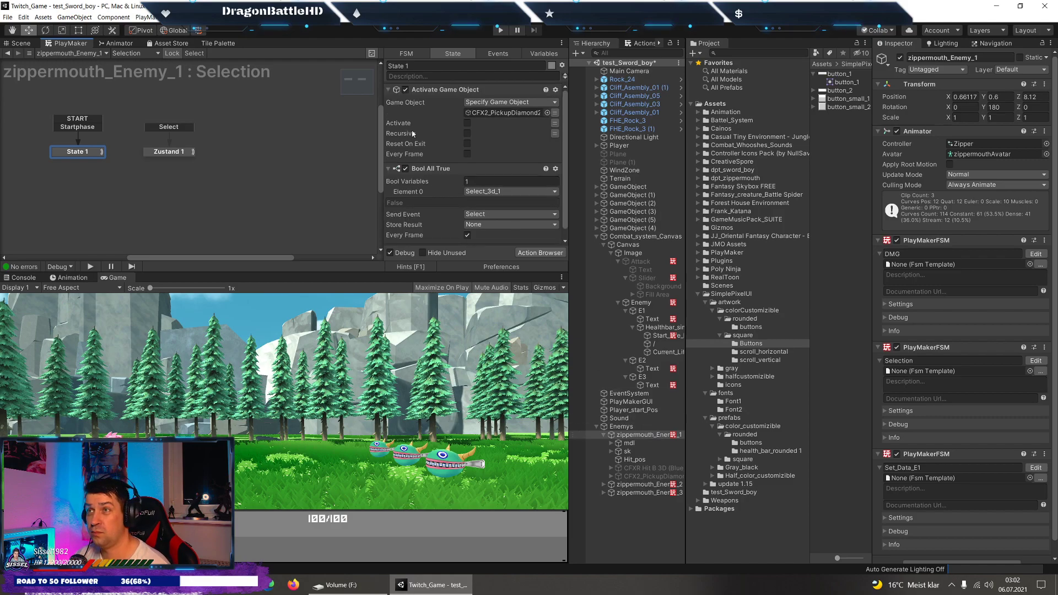
left_click(172, 155)
scroll(511, 183, "down", 1)
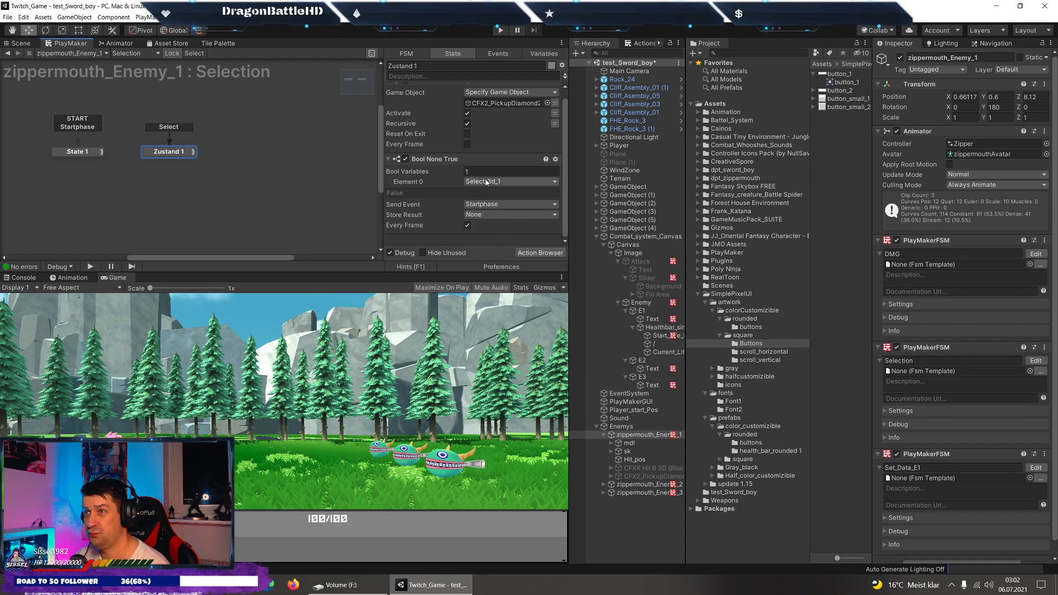
scroll(504, 182, "up", 1)
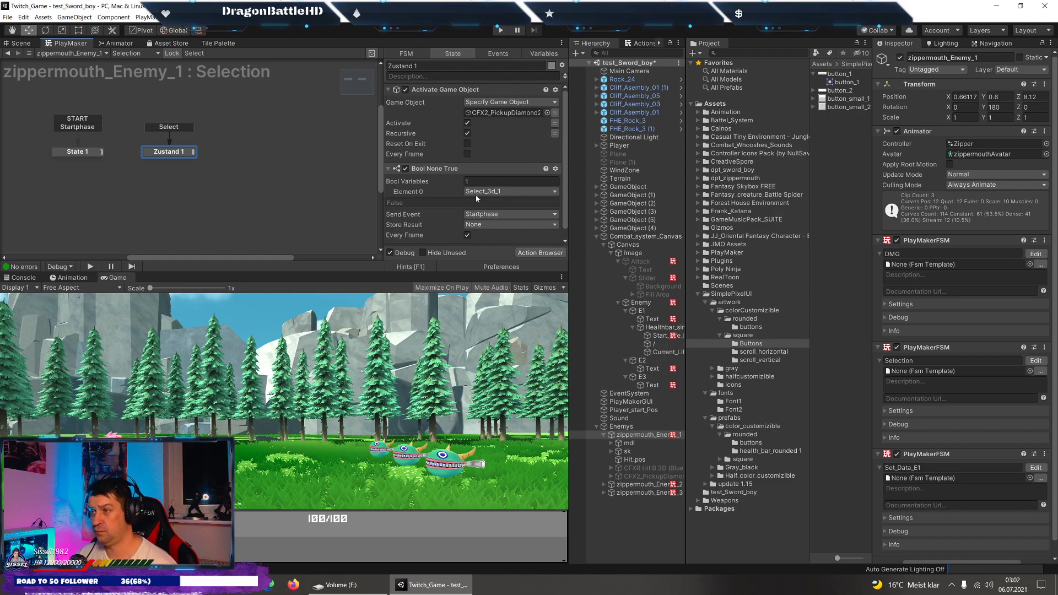
Check E1's Start_Life_E1 text, then reselect zippermouth_Enemy_1.
left_click(643, 312)
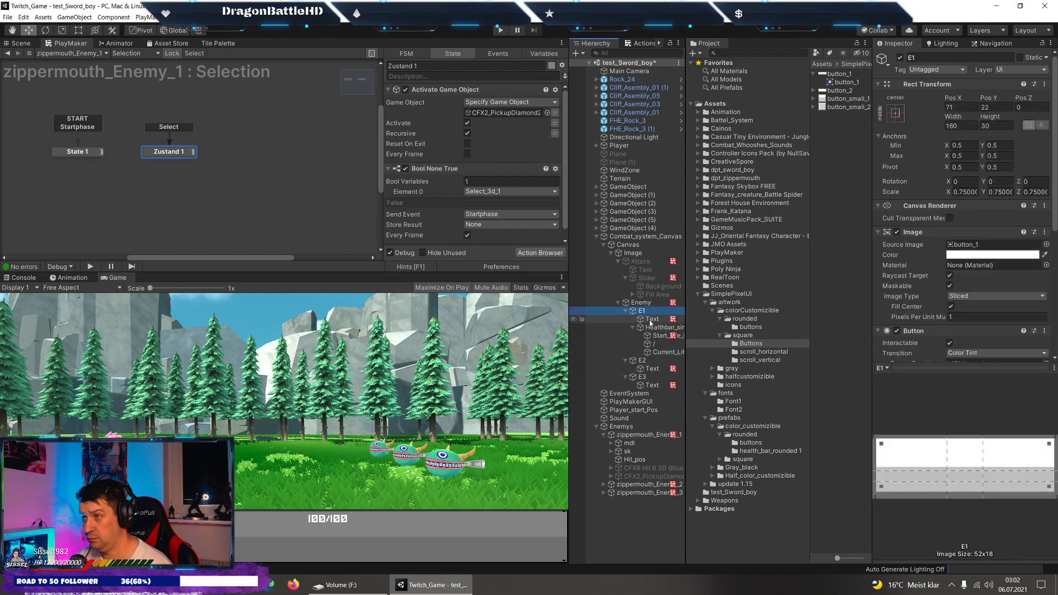
left_click(657, 335)
scroll(894, 300, "down", 5)
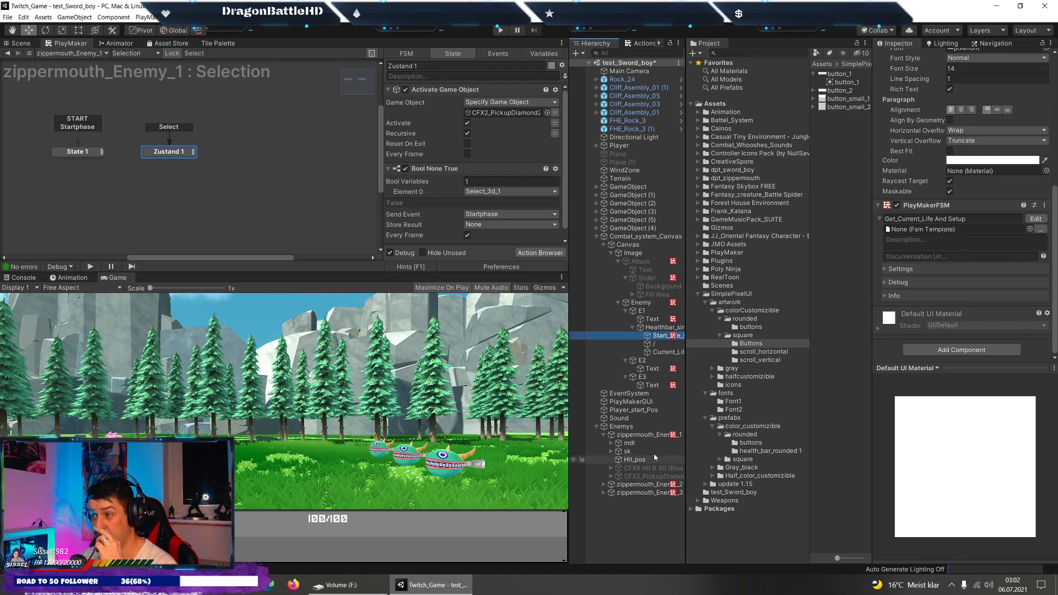
left_click(642, 434)
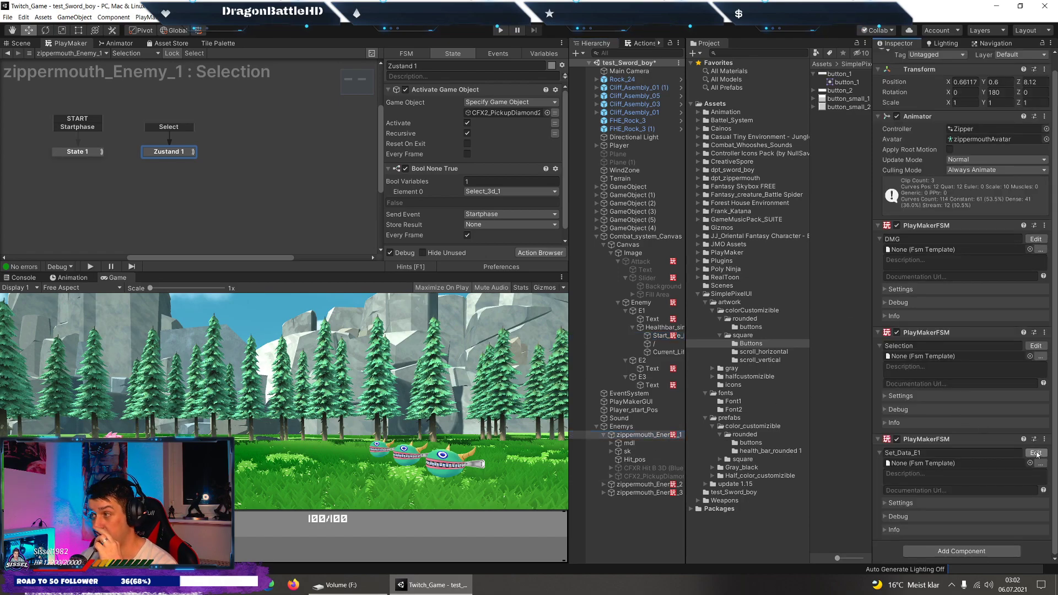
Review Set_Data_E1's int variables Current_Life_1 and Start_life_E1 alongside global E1_Name.
left_click(1036, 452)
scroll(496, 174, "down", 2)
scroll(497, 174, "up", 1)
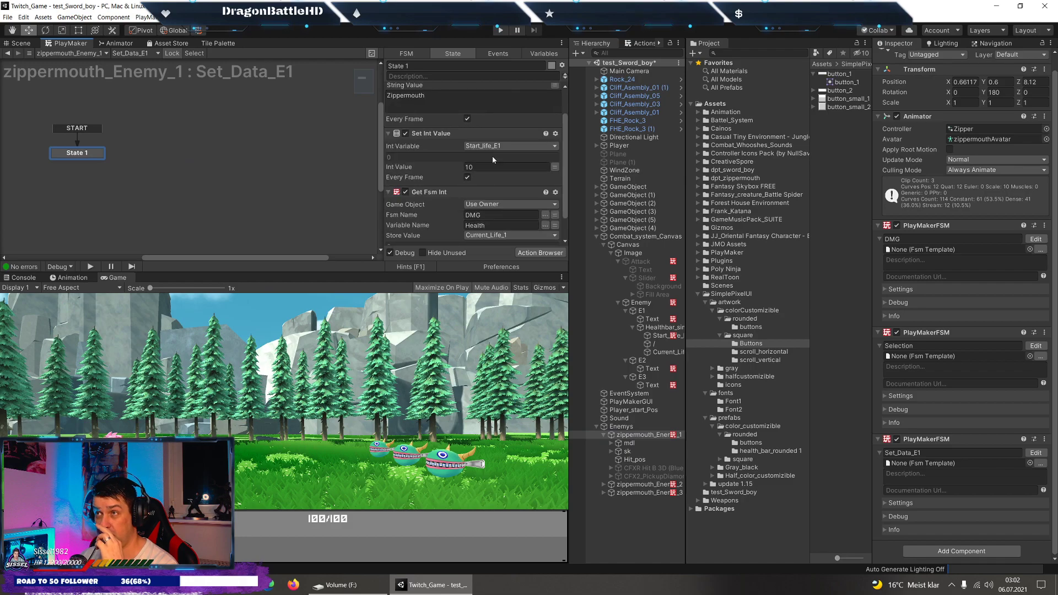
left_click(488, 146)
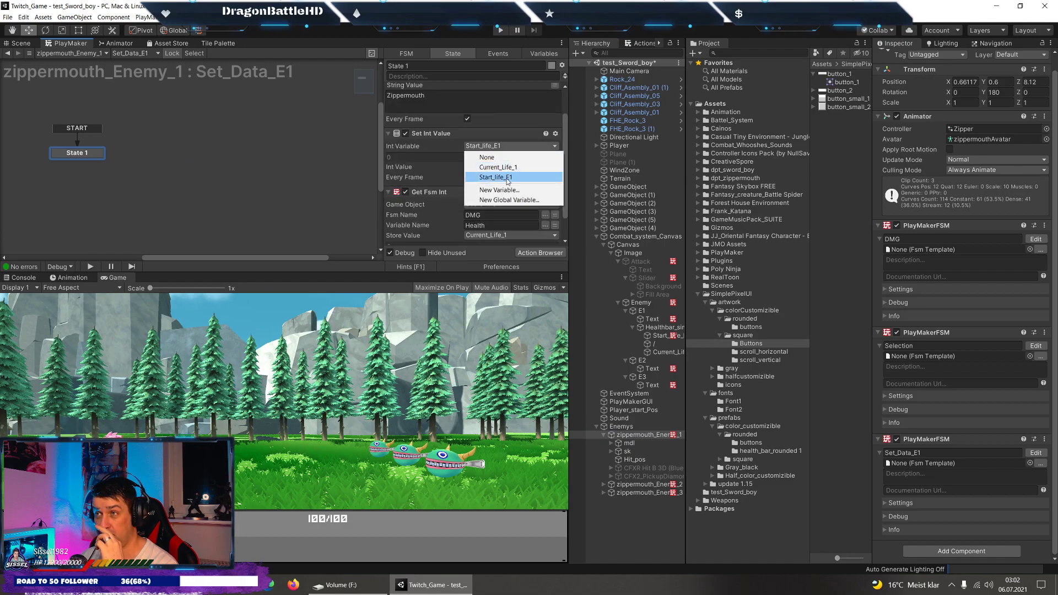
left_click(349, 172)
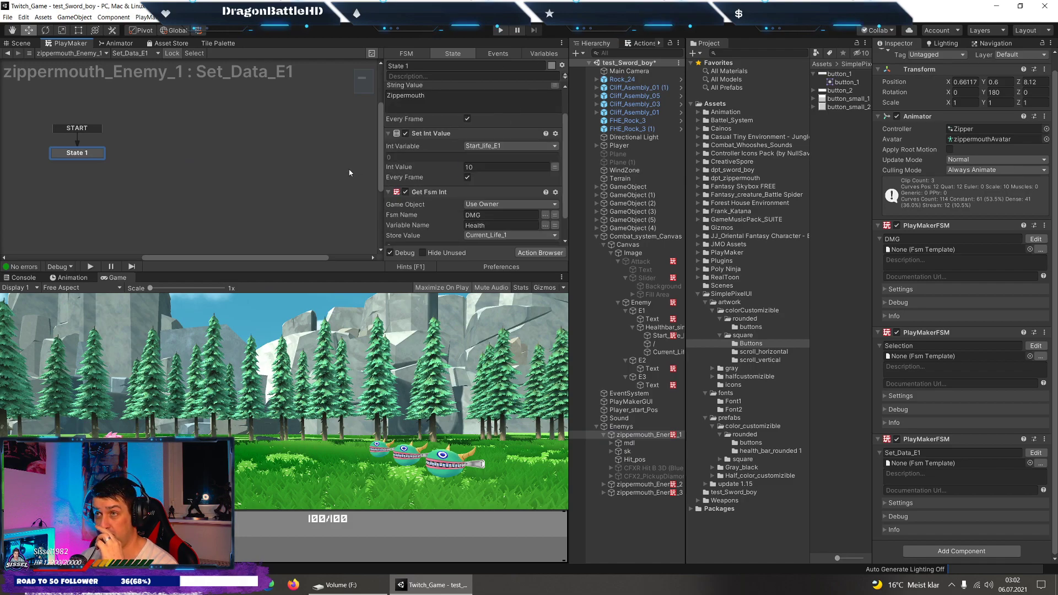
scroll(496, 137, "down", 1)
scroll(523, 110, "up", 2)
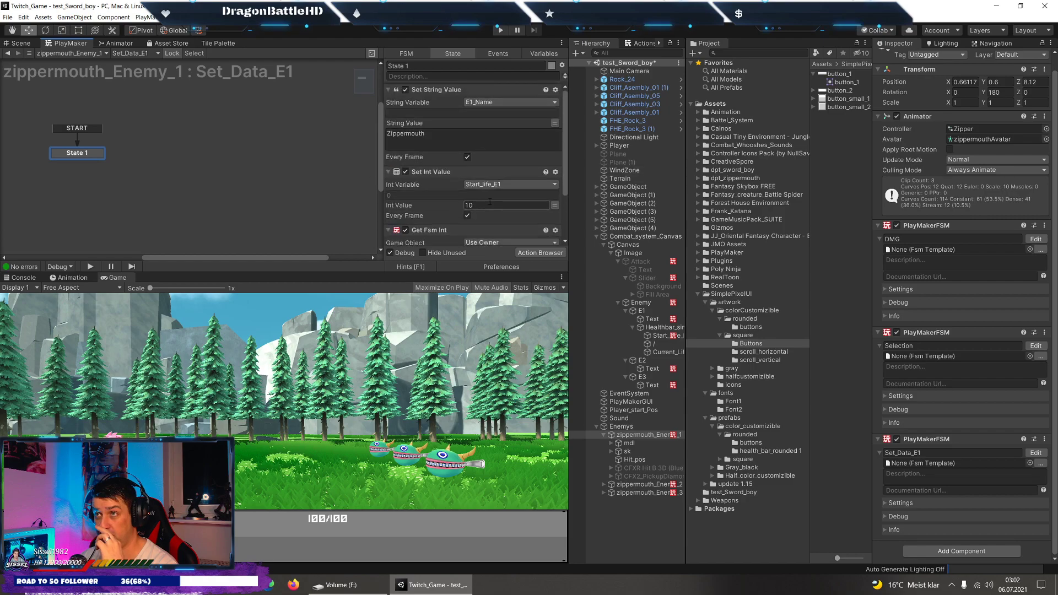
left_click(548, 55)
Delete the local variables Current_Life_1 and Start_life_E1 from Set_Data_E1's Variables list.
left_click(558, 93)
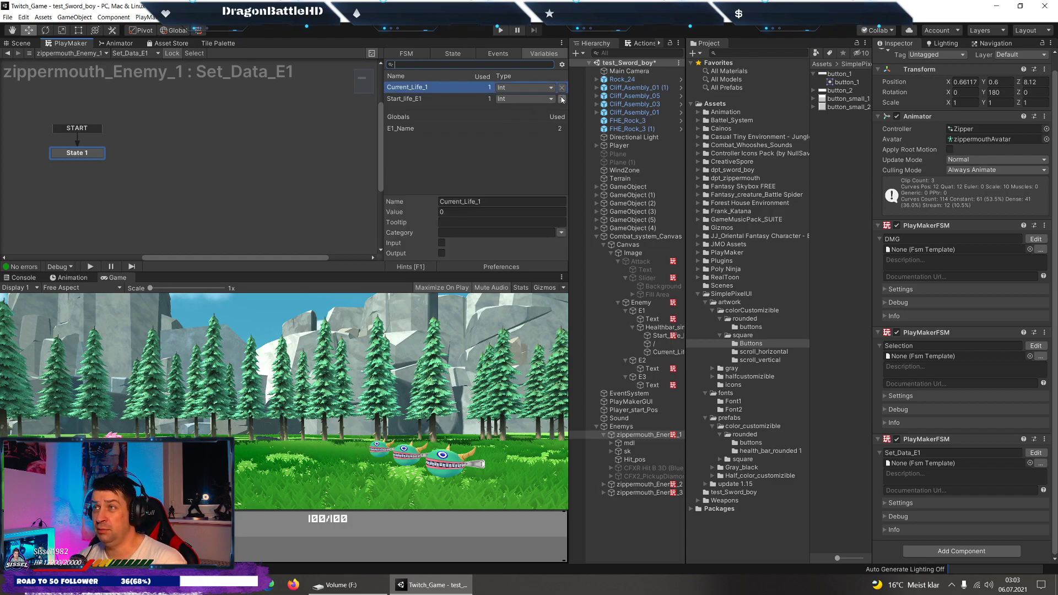
left_click(562, 101)
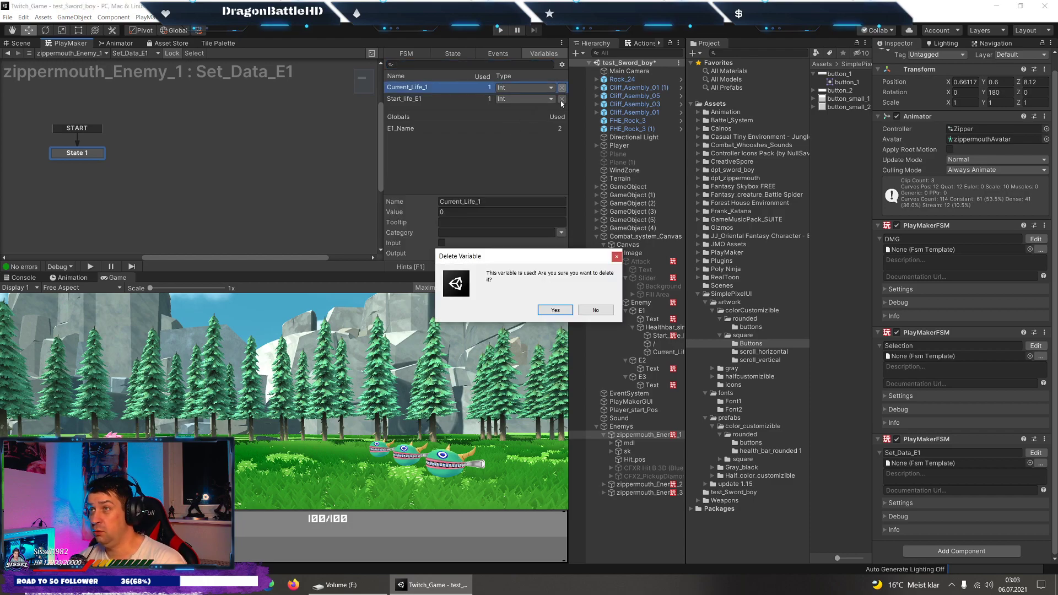
left_click(556, 310)
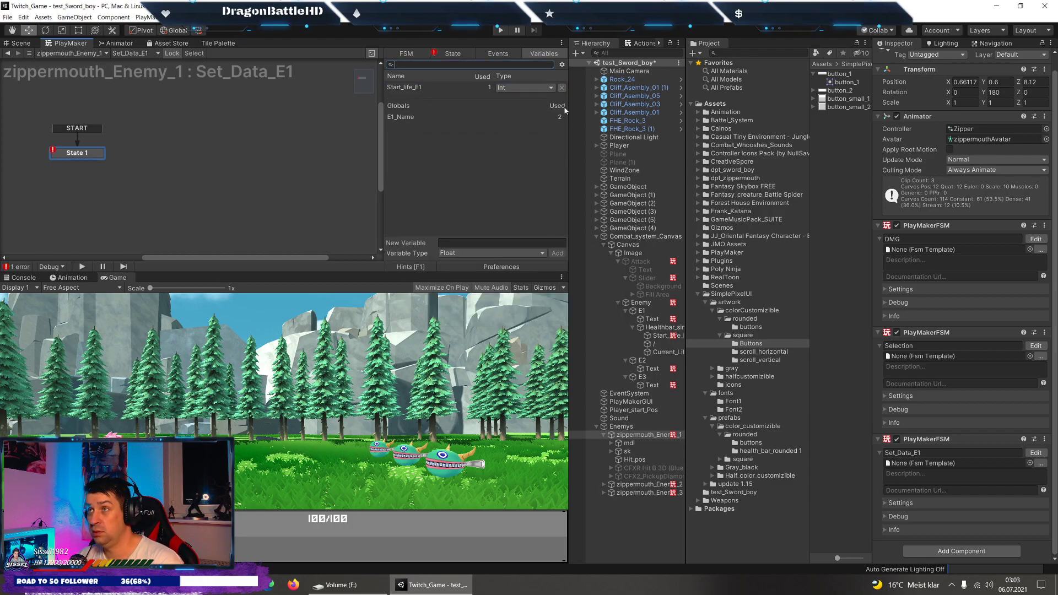
left_click(561, 87)
left_click(556, 310)
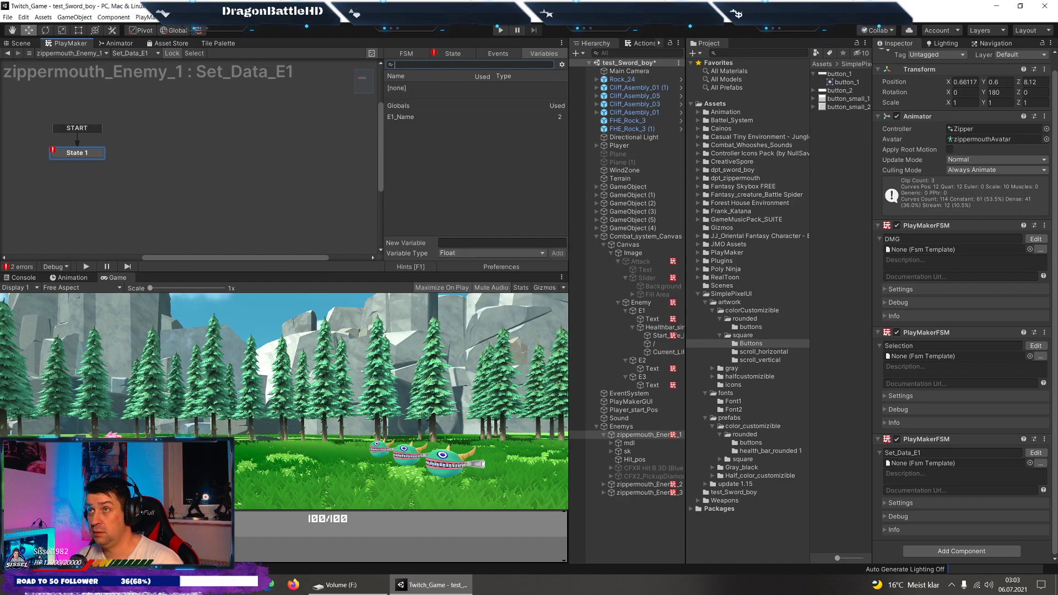
Point Set Int Value's Int Variable at a new global variable Current_Life_1.
left_click(452, 53)
left_click(493, 184)
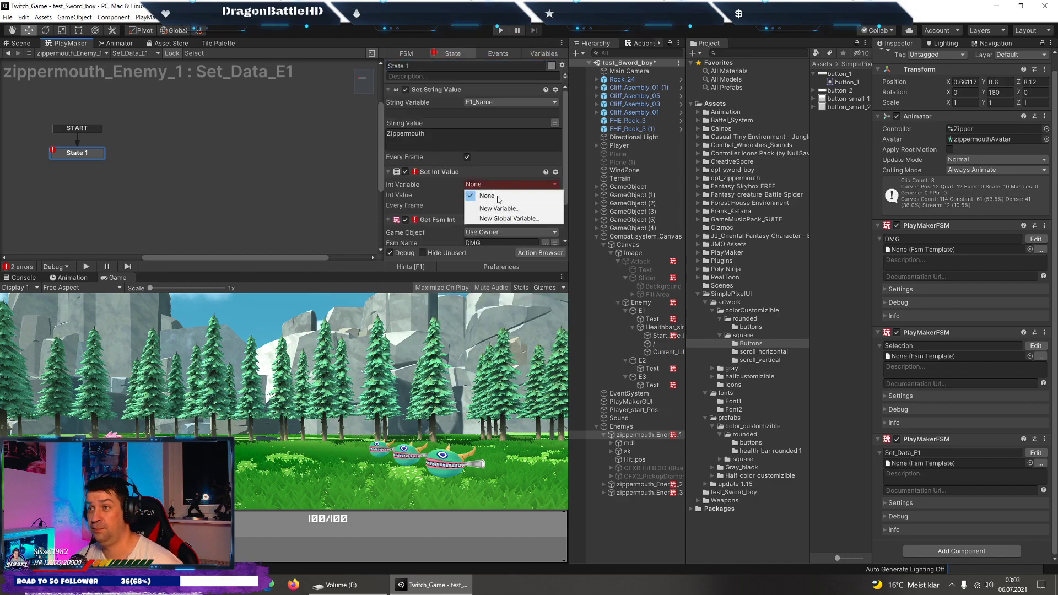
left_click(521, 227)
type("Current_Life_1")
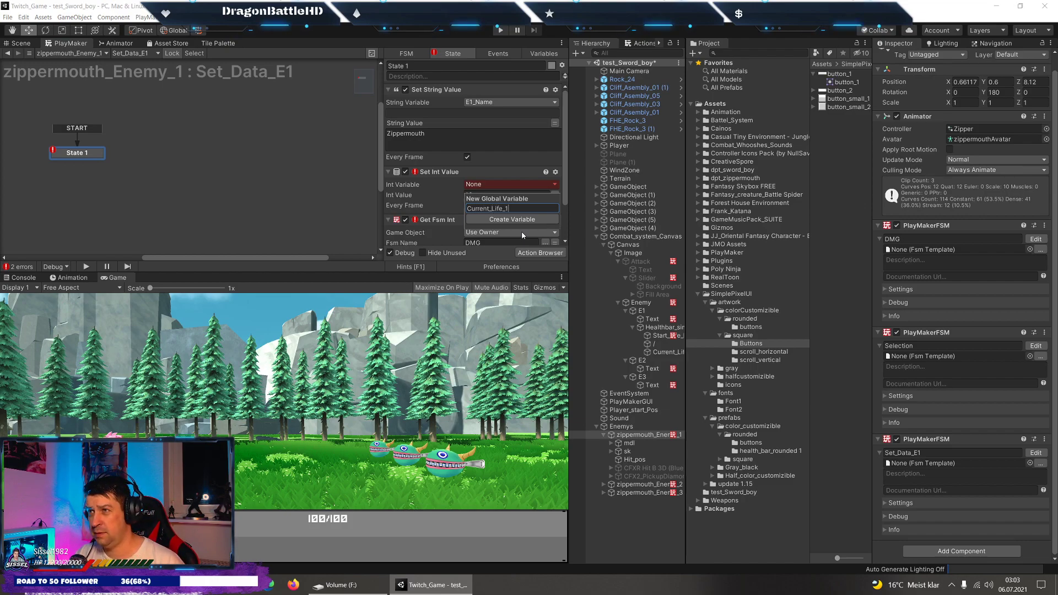
key("Return")
Store Get Fsm Int's value in a new global variable LifePoints_E1.
scroll(496, 209, "down", 2)
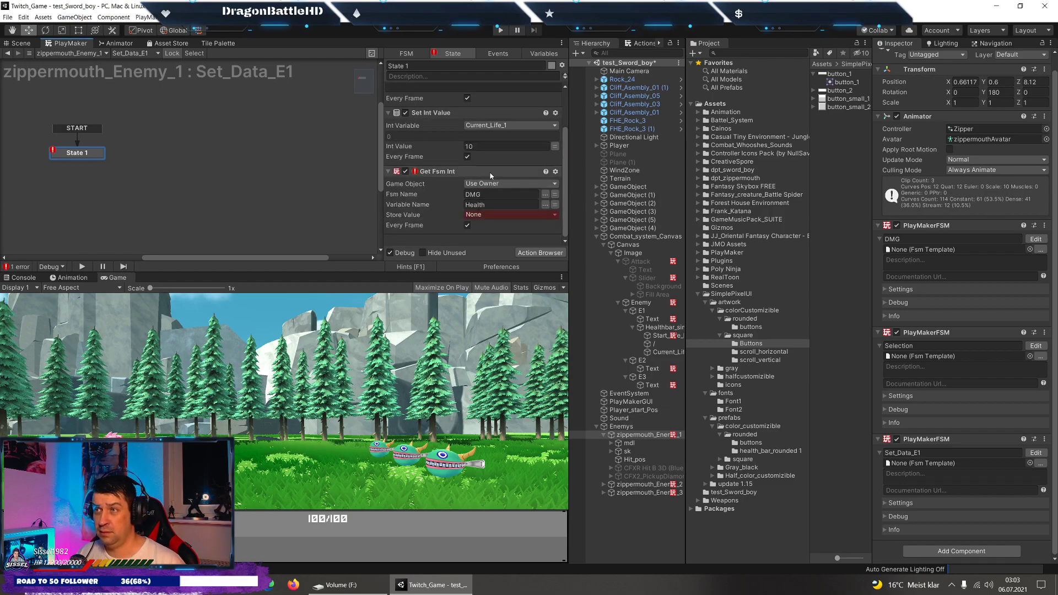
left_click(507, 216)
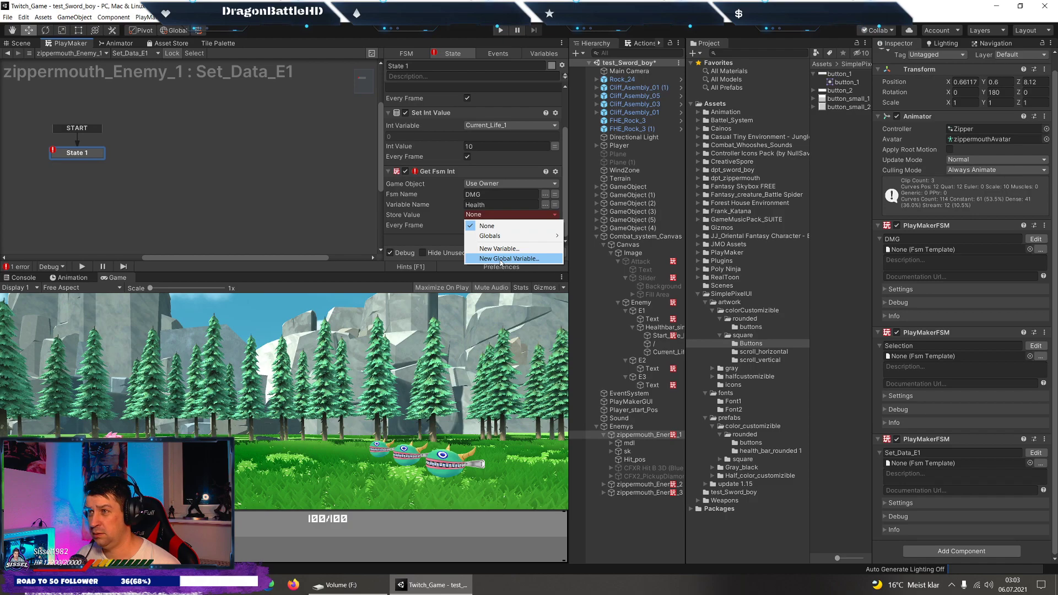
left_click(501, 259)
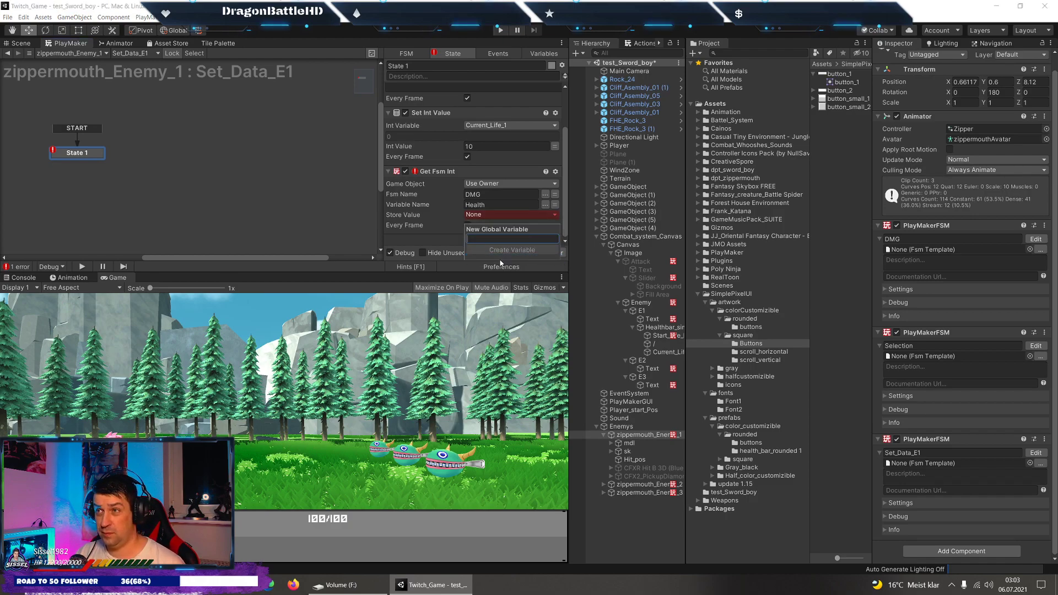
type("LifePoints")
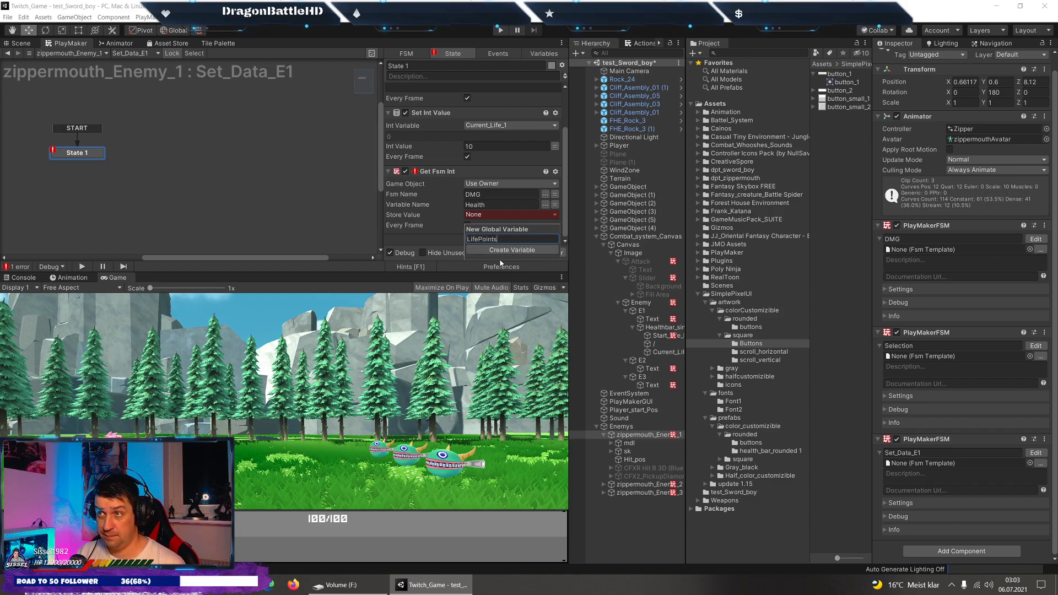
type("_E1")
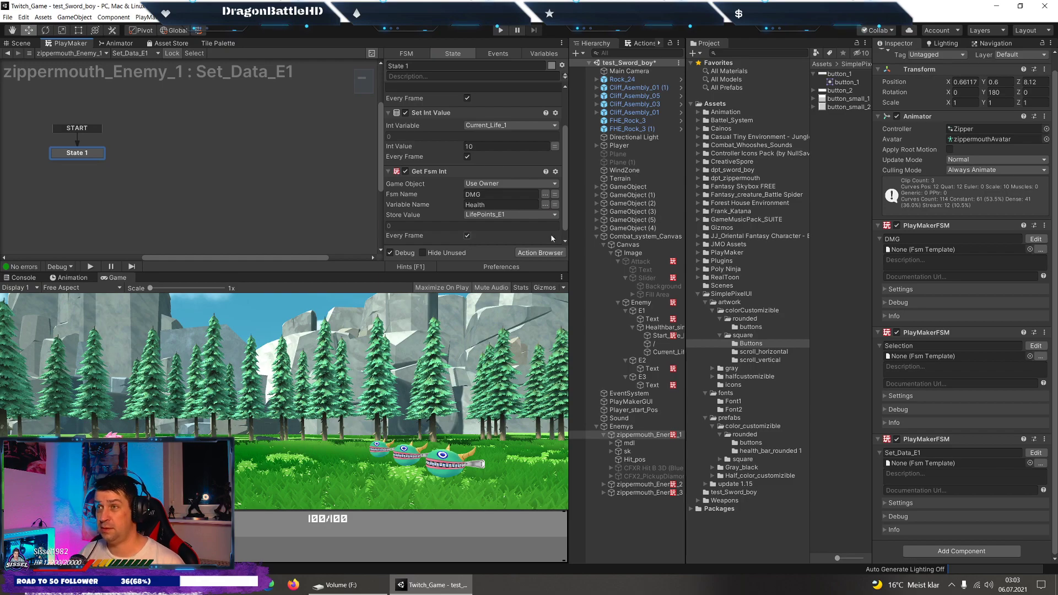
scroll(482, 173, "up", 2)
scroll(482, 174, "down", 2)
scroll(482, 173, "up", 2)
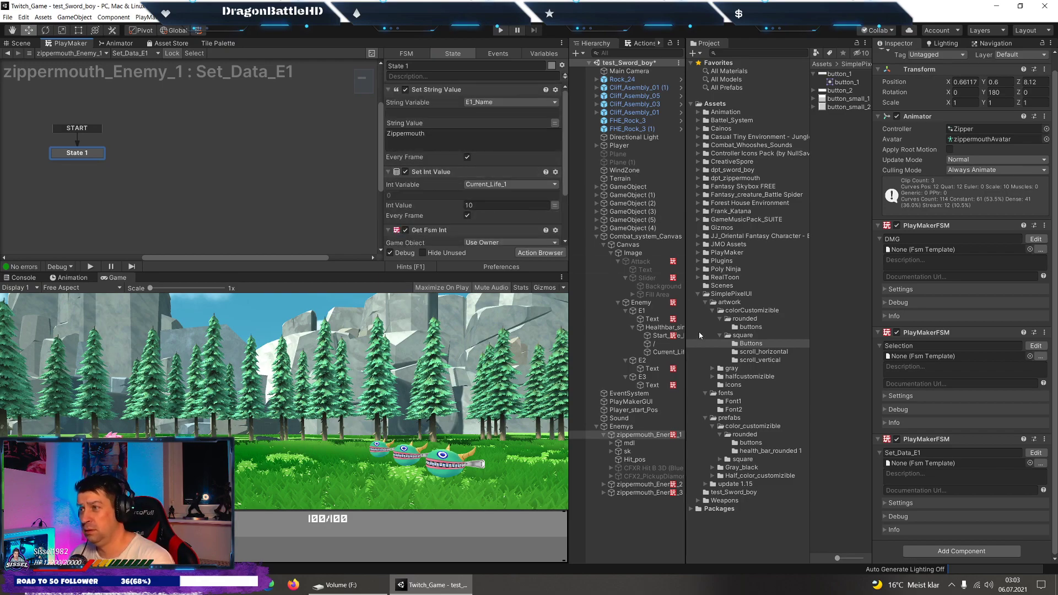
On Start_Life_E1, open the Get_Current_Life And Setup FSM and add Set String Value to State 1.
left_click(670, 336)
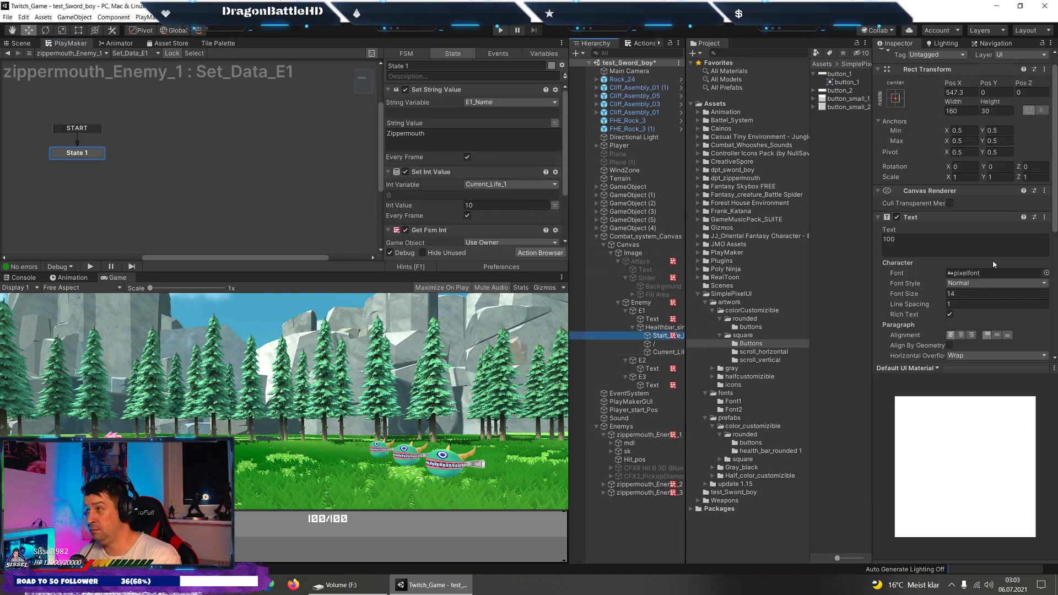
scroll(1003, 304, "down", 5)
left_click(1039, 221)
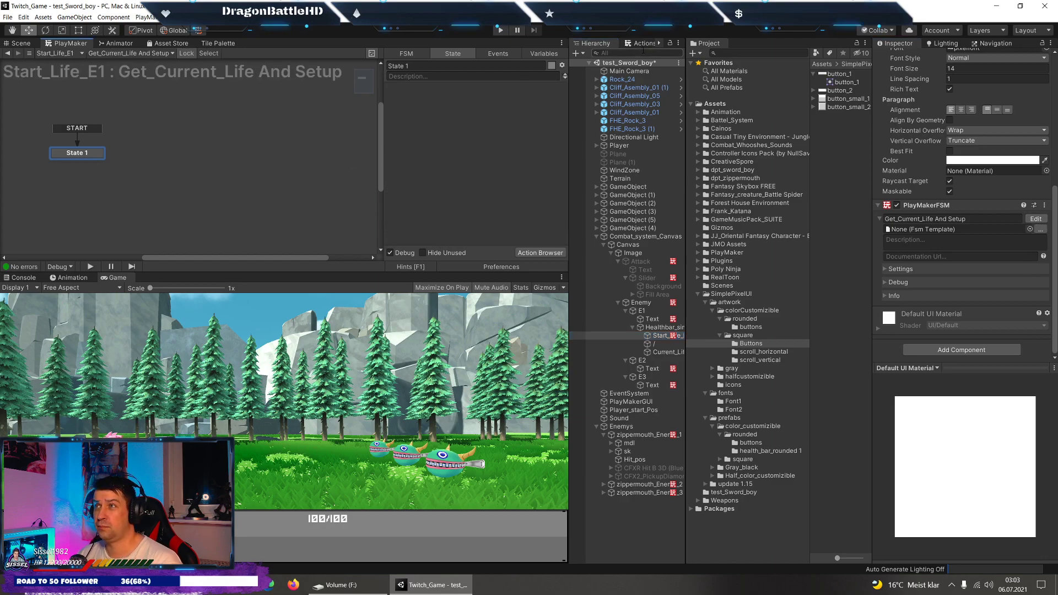
left_click(641, 43)
type("set")
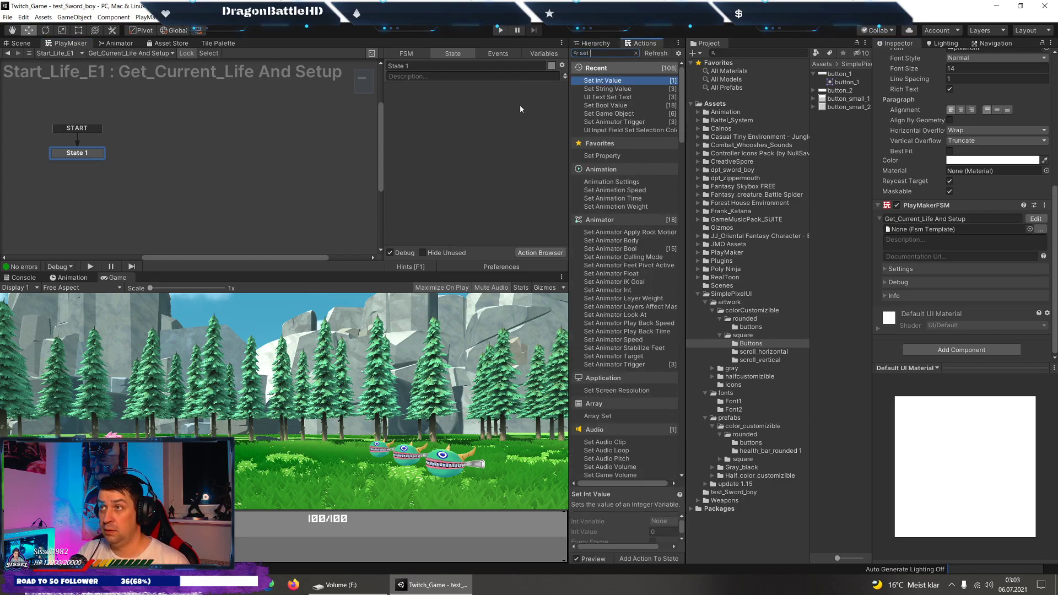
type(" strin")
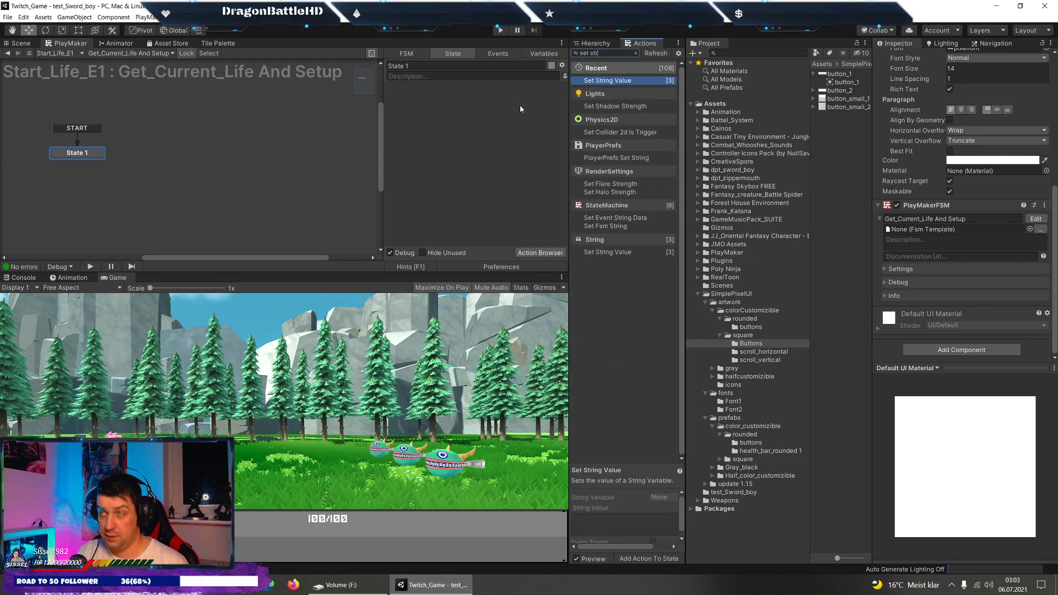
key("Return")
left_click(520, 105)
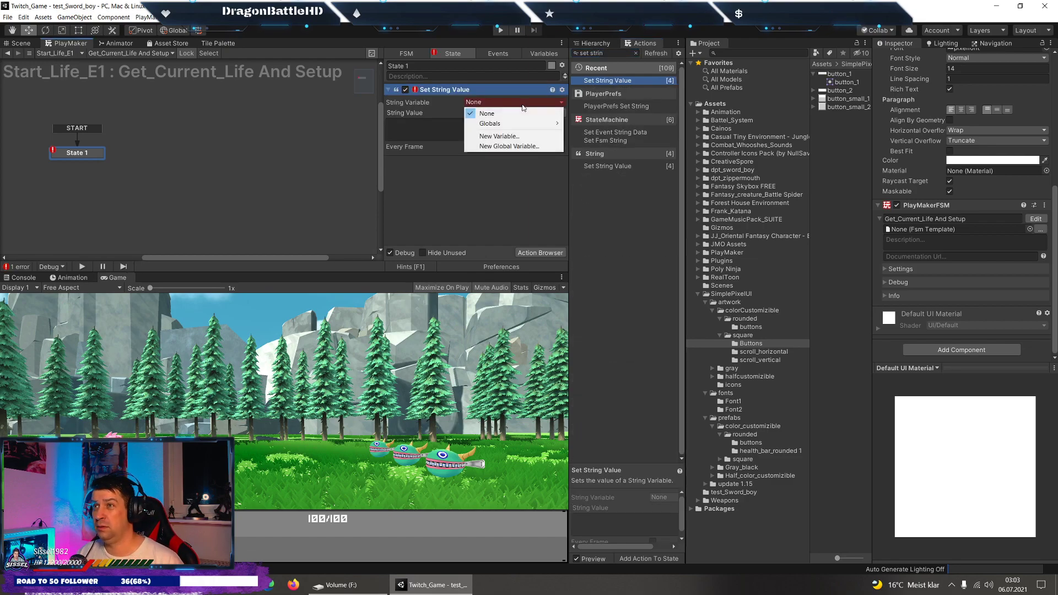
mouse_move(529, 123)
left_click(608, 126)
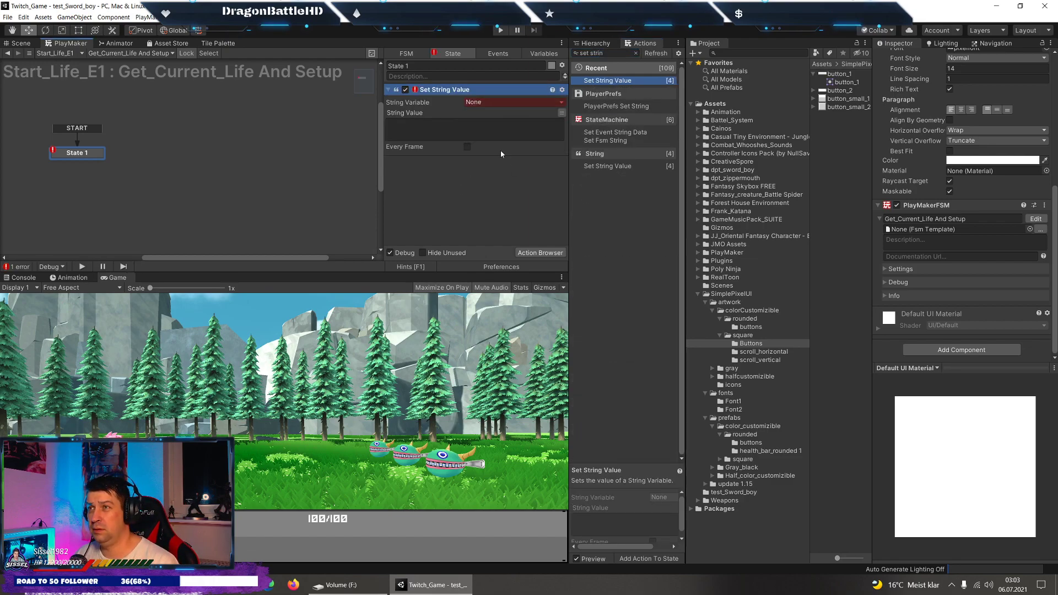
Add a Convert Int To String action that converts Current_Life_1.
left_click(599, 44)
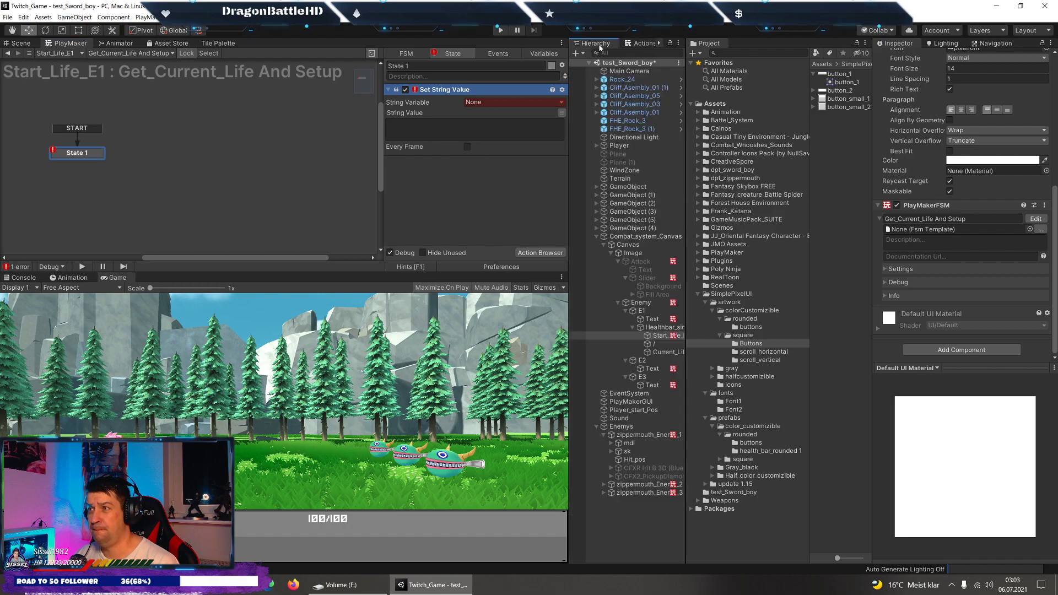
left_click(647, 45)
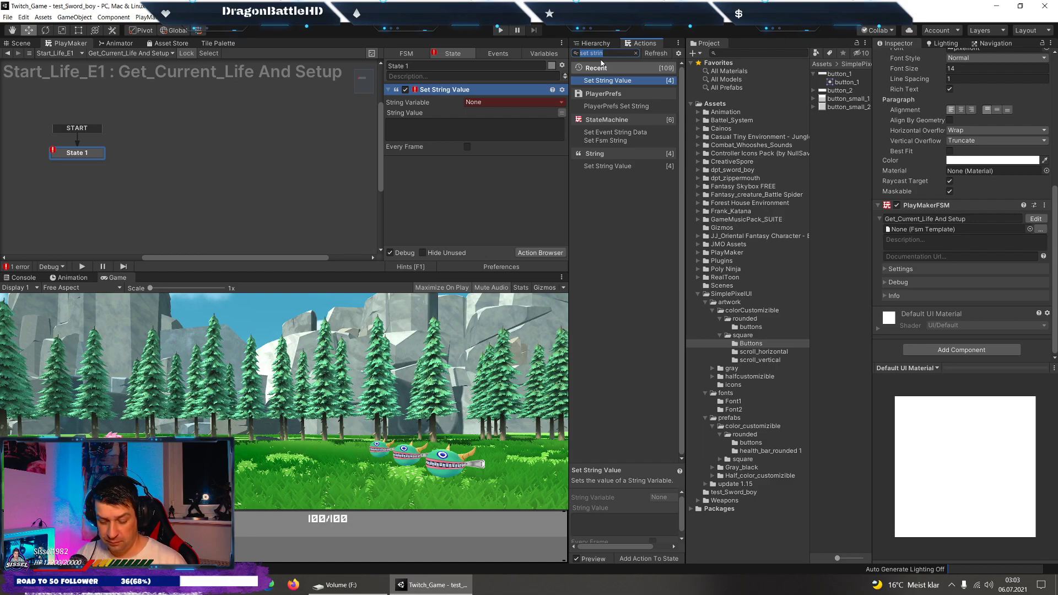
type("s")
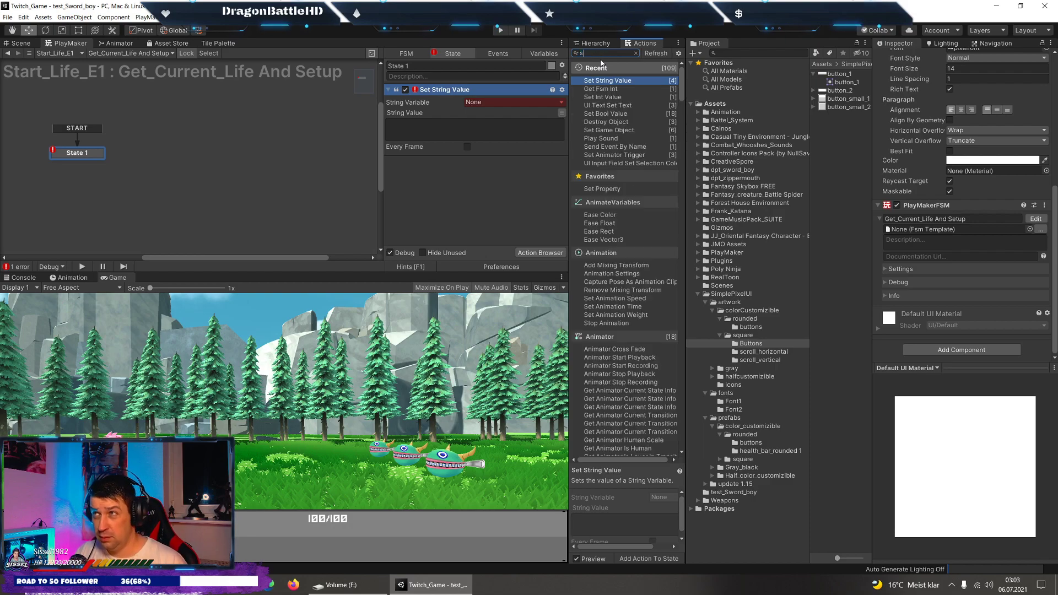
type("tring")
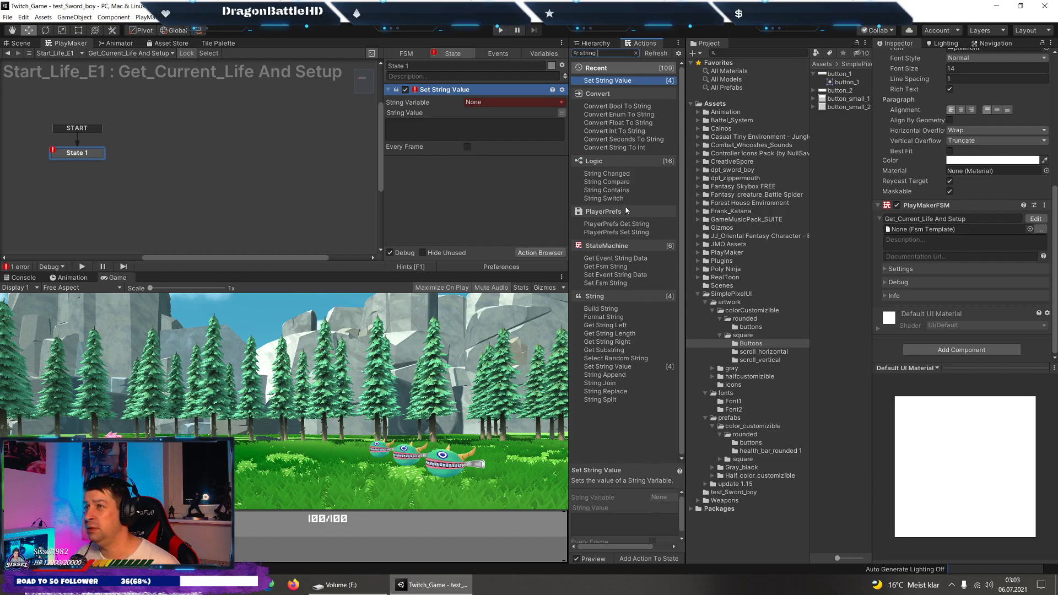
double_click(635, 131)
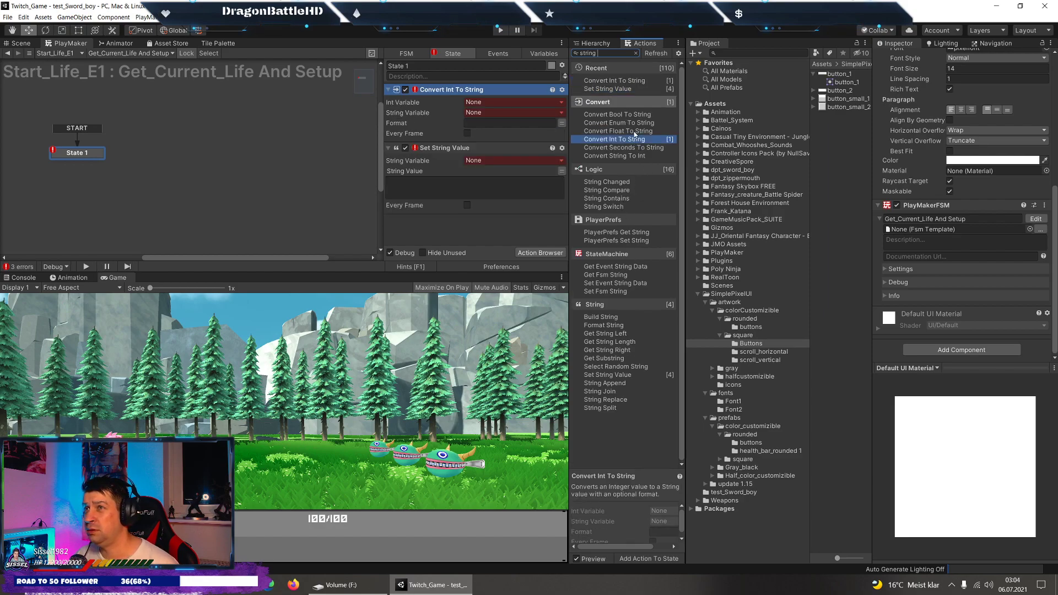
left_click(485, 102)
mouse_move(545, 123)
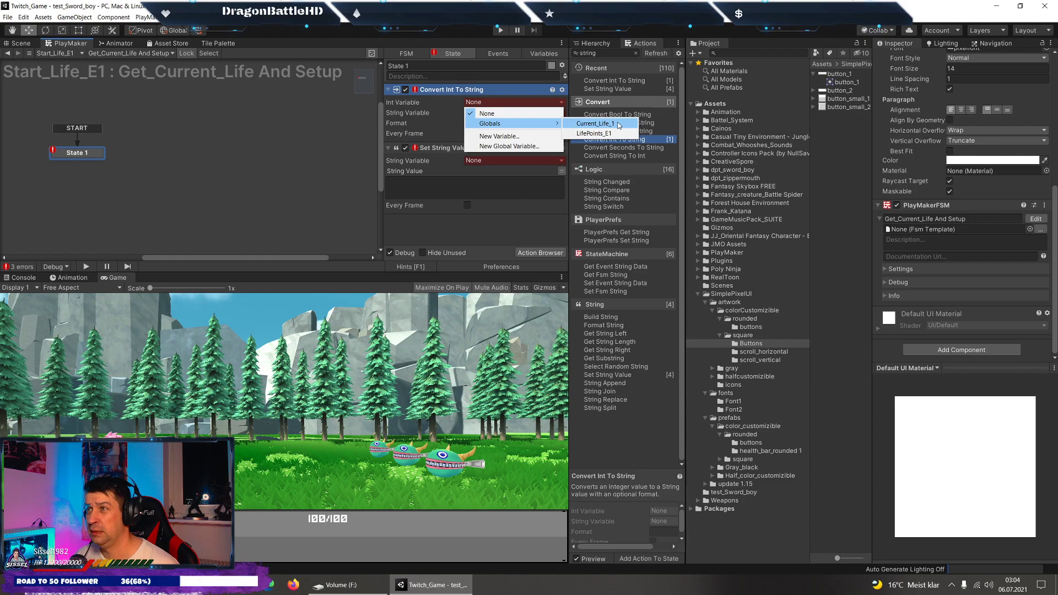
left_click(596, 123)
Create a new string variable E1_c_Life as the conversion's output.
left_click(509, 122)
mouse_move(507, 144)
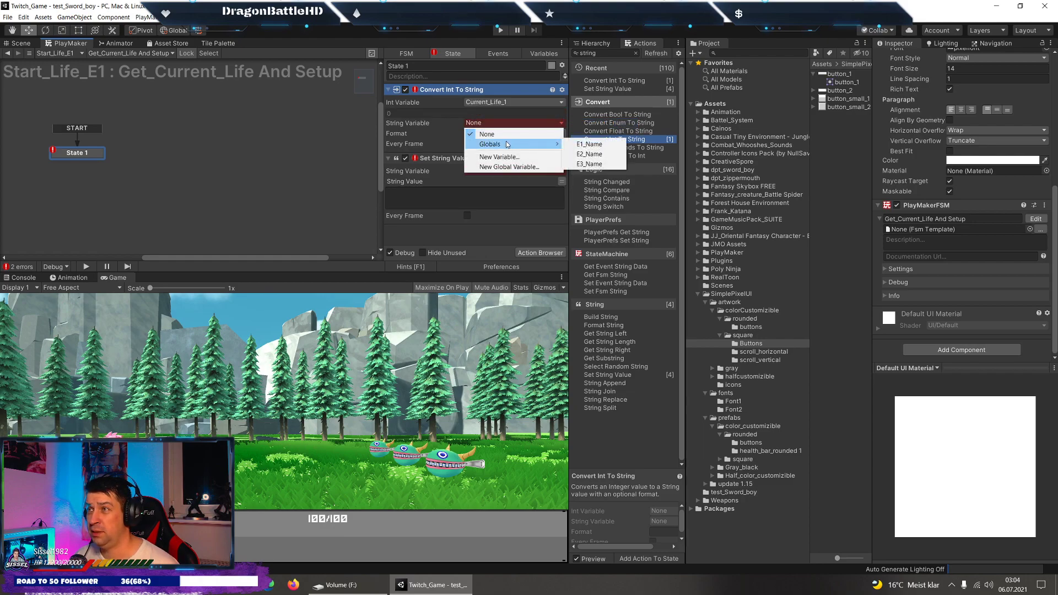
left_click(427, 144)
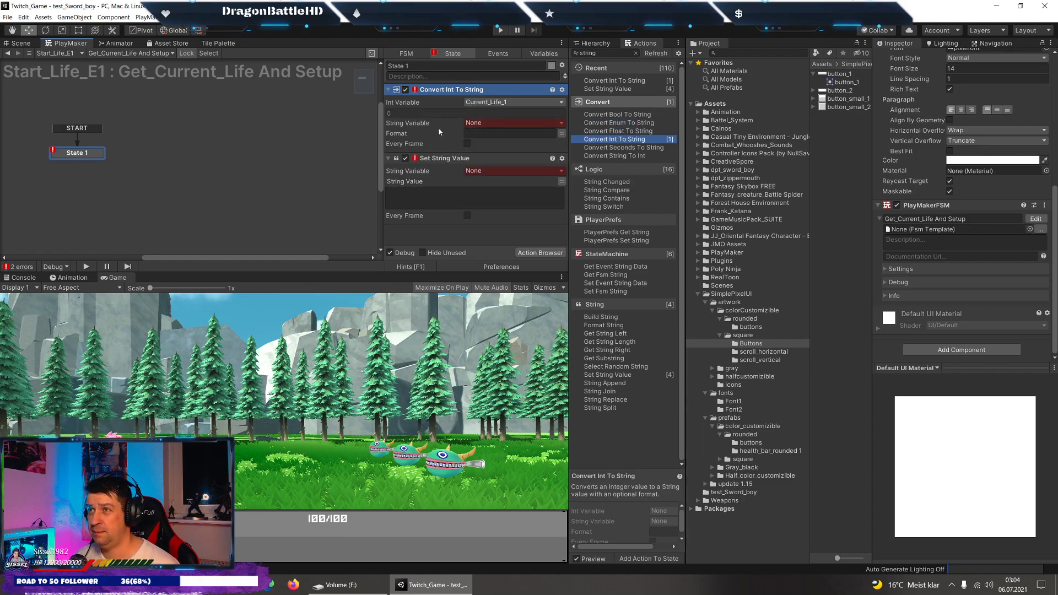
left_click(510, 122)
left_click(499, 156)
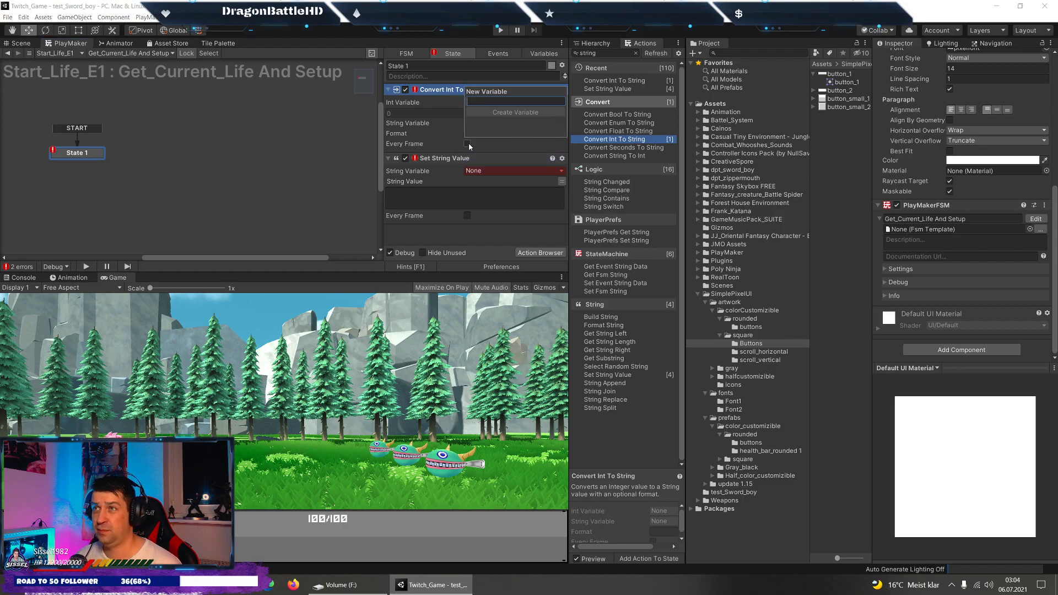
type("E1")
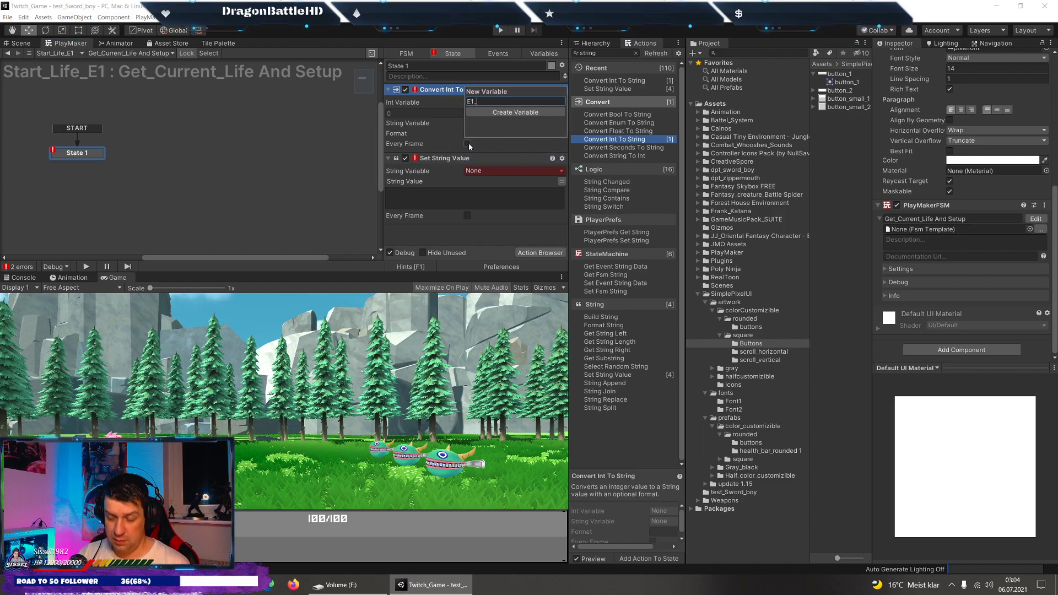
type("_c_Life")
key("Return")
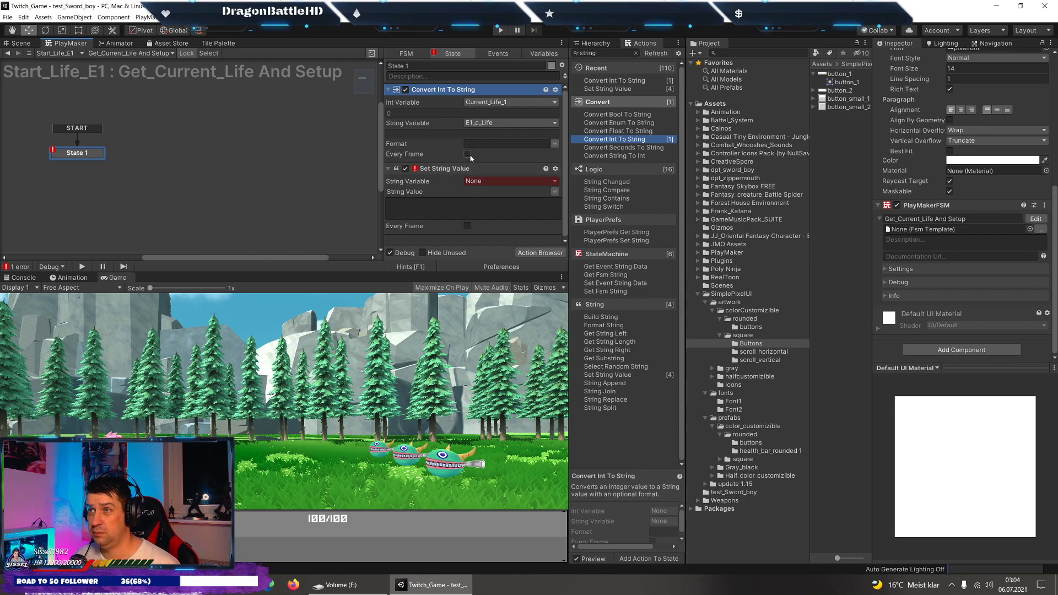
Tick Every Frame, and try E1_c_Life in Set String Value before leaving it unset.
left_click(503, 182)
left_click(503, 204)
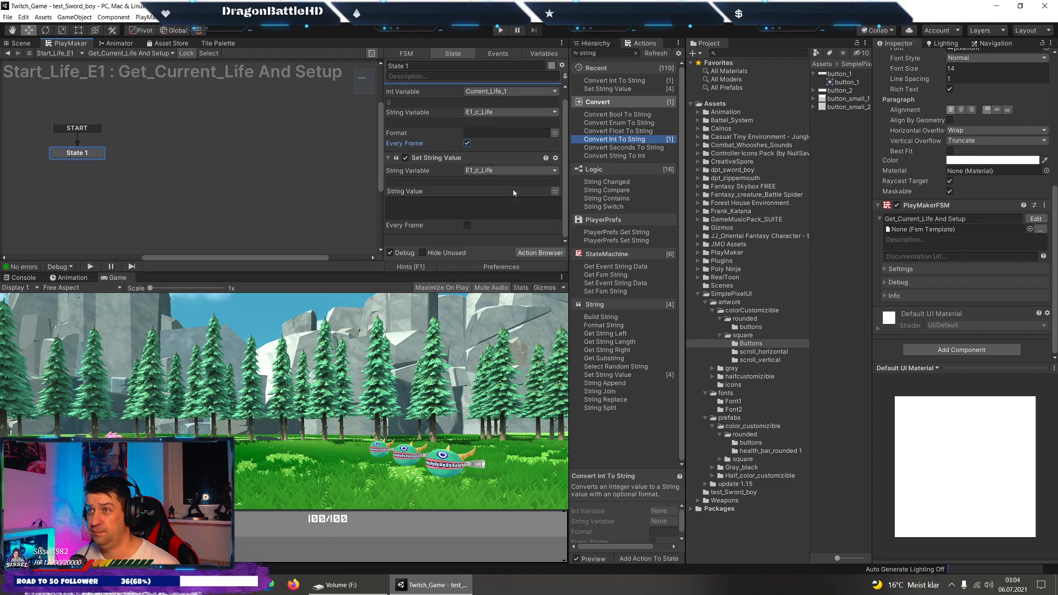
left_click(467, 226)
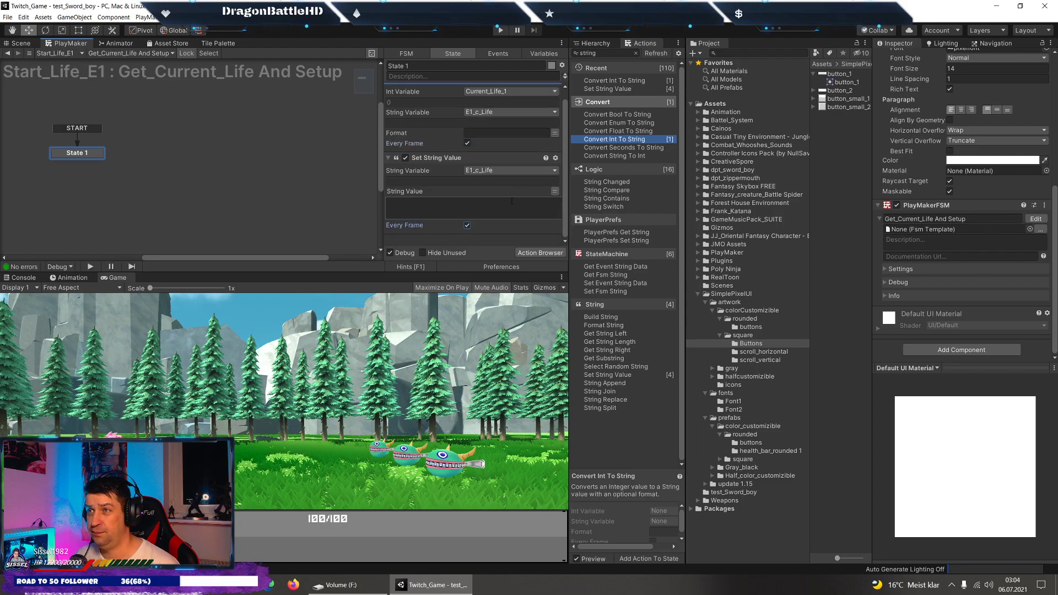
left_click(555, 192)
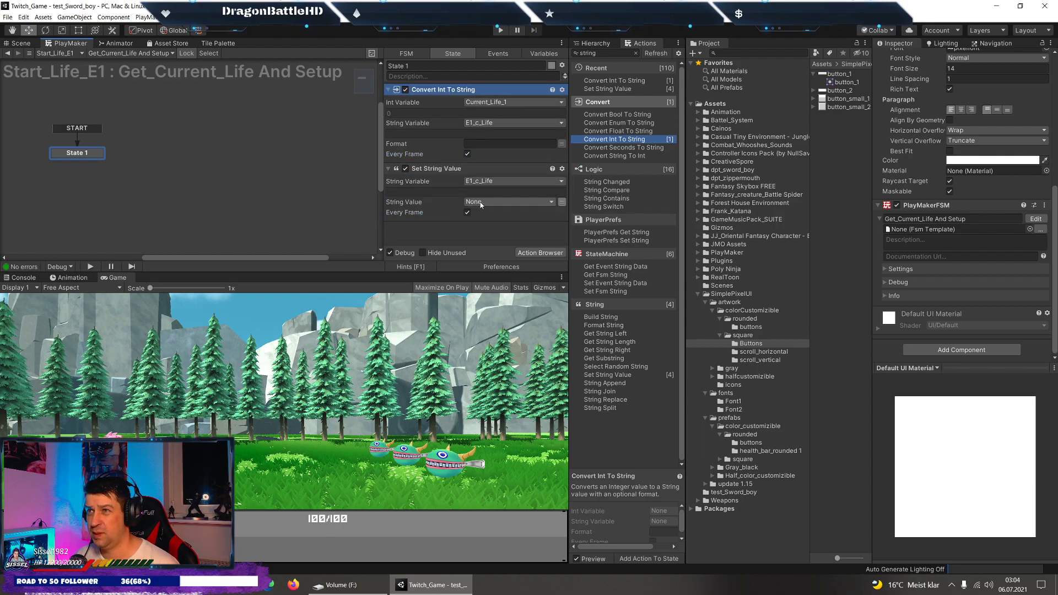
left_click(487, 203)
left_click(488, 221)
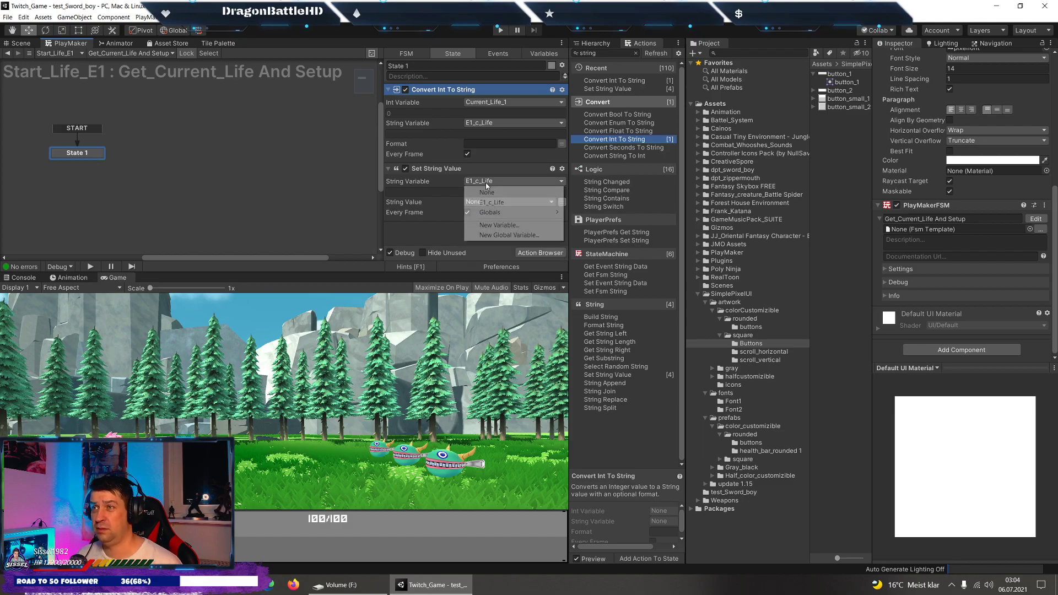
left_click(534, 183)
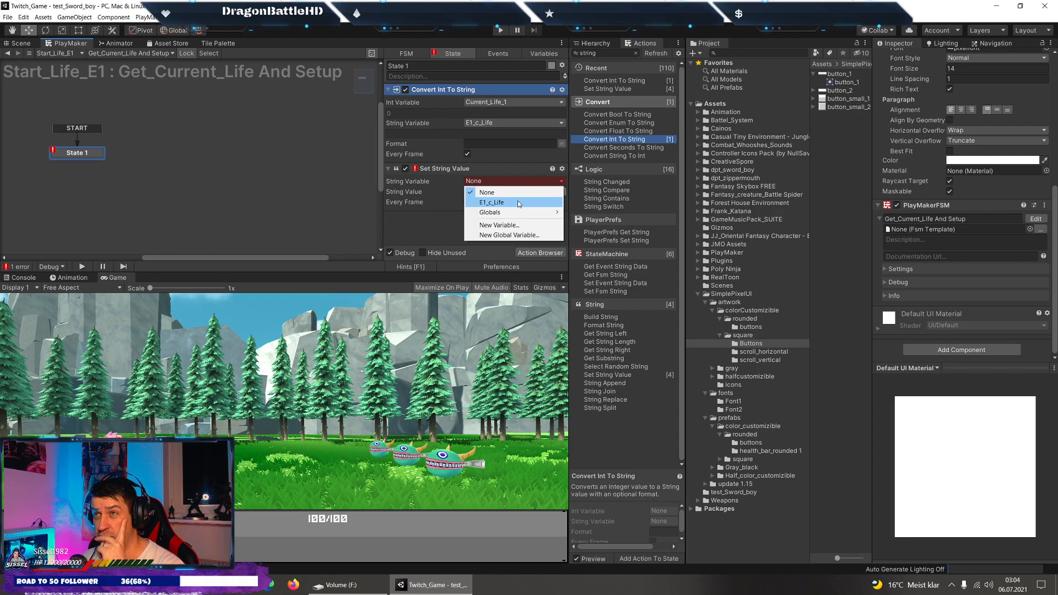
left_click(487, 193)
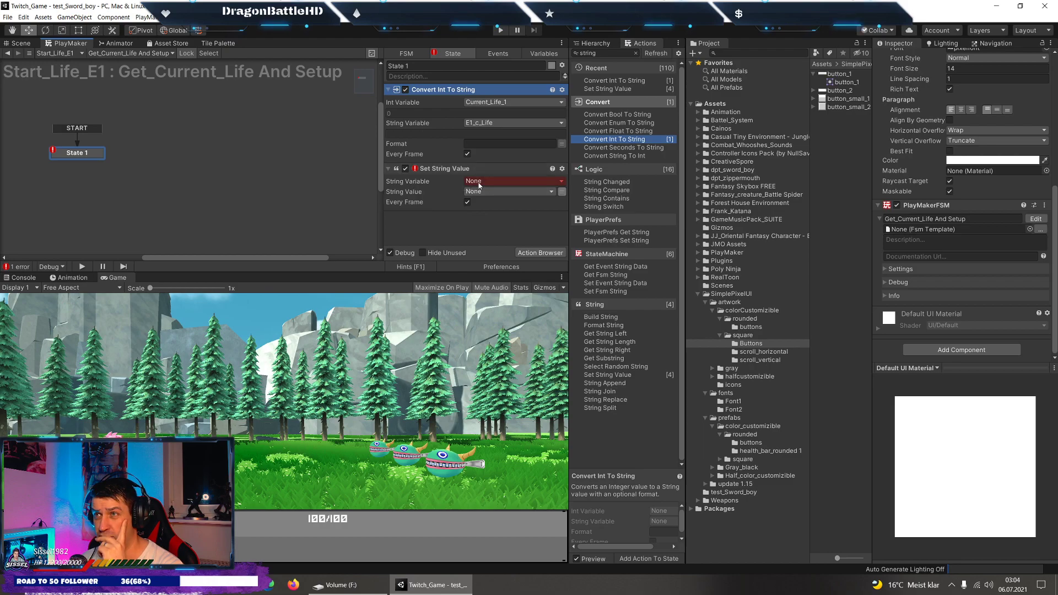
Remove the Set String Value action and add UI Text Set Text to State 1.
right_click(456, 170)
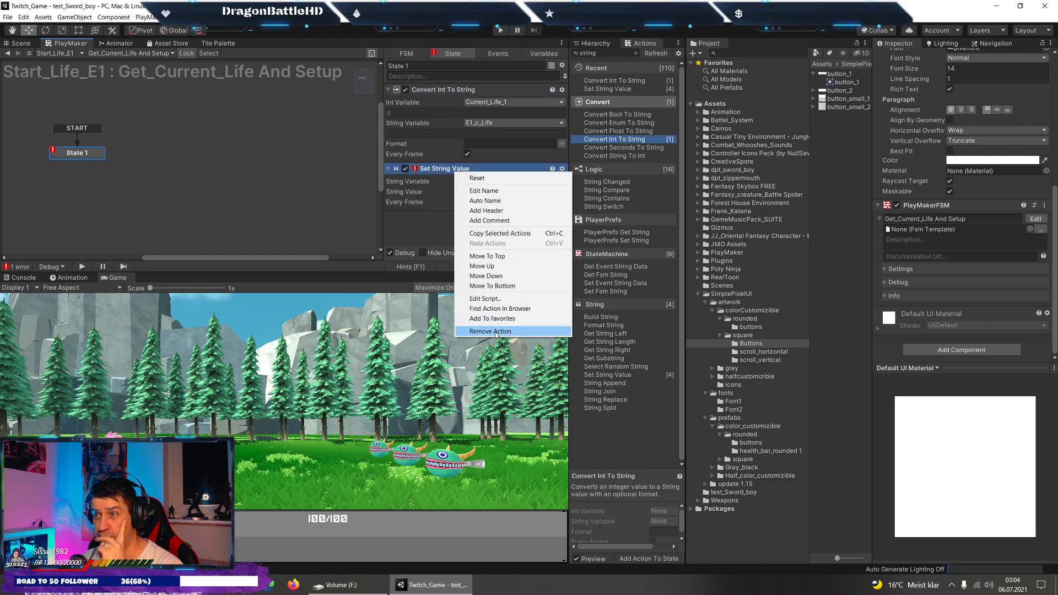
left_click(496, 332)
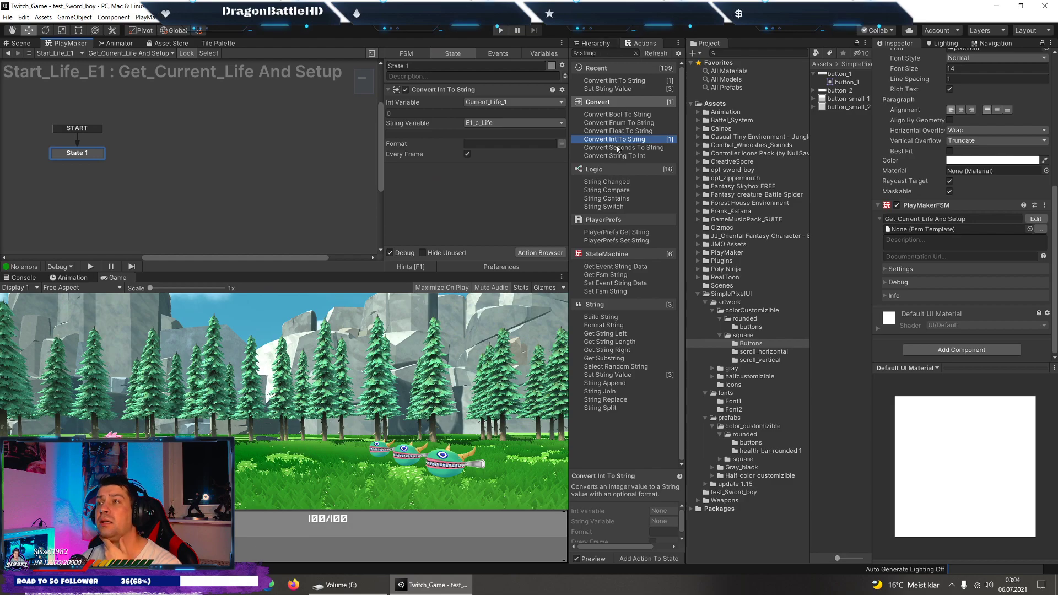
left_click(602, 54)
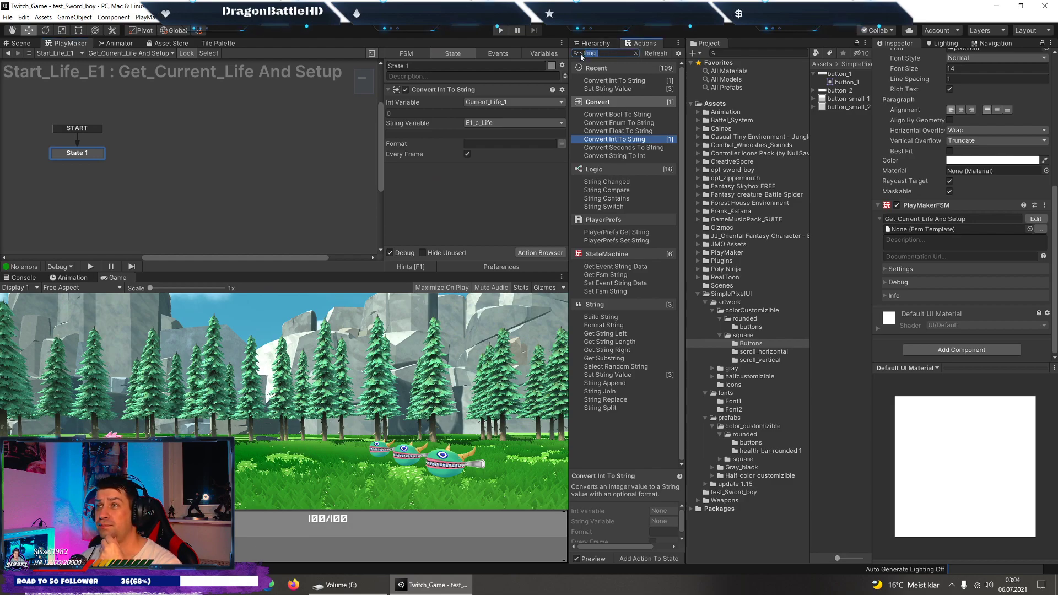
type("ui s")
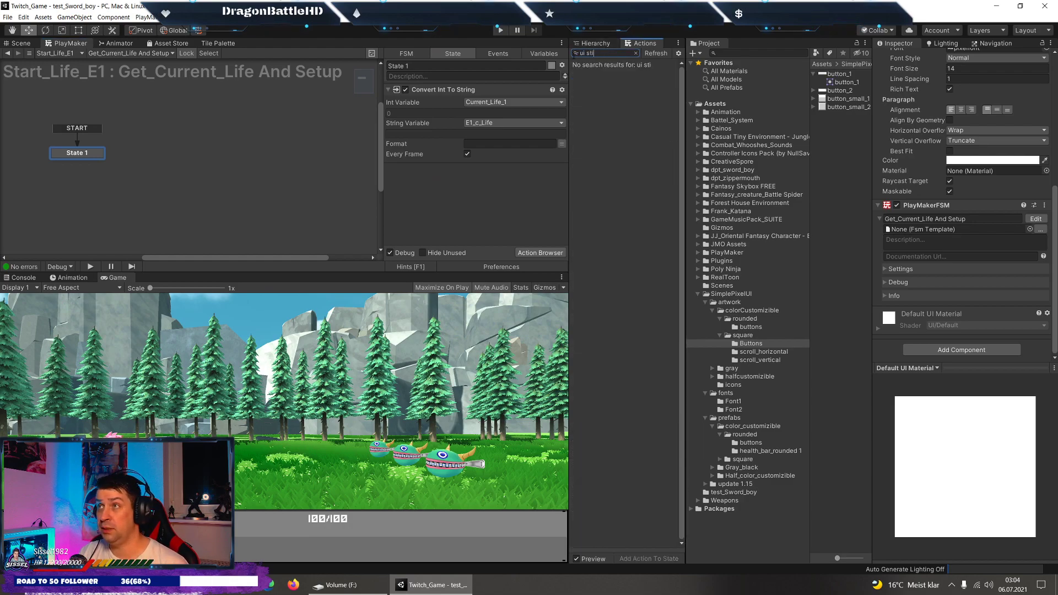
key("BackSpace")
type("text")
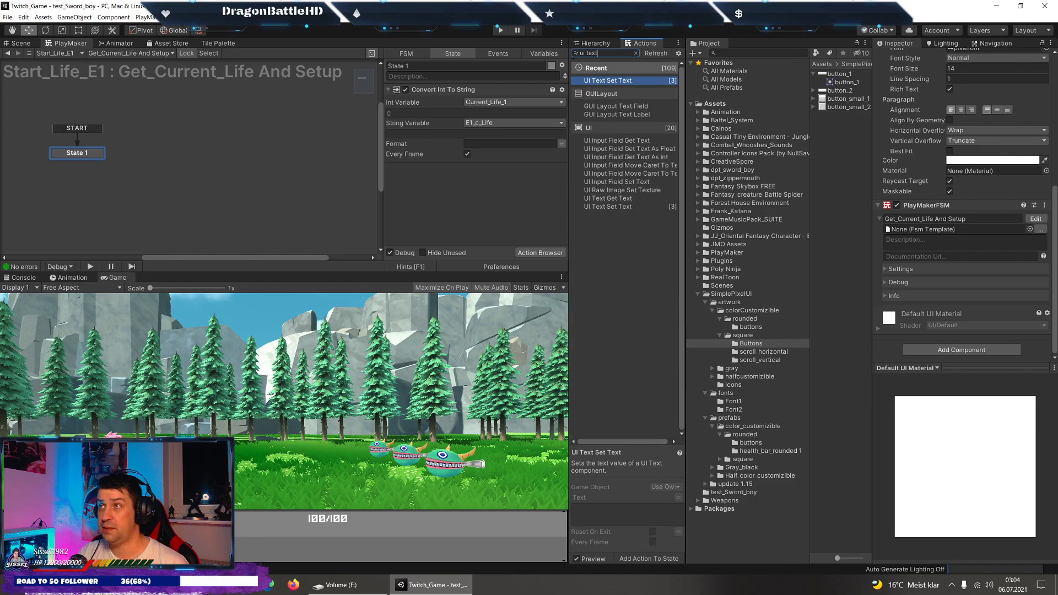
double_click(616, 83)
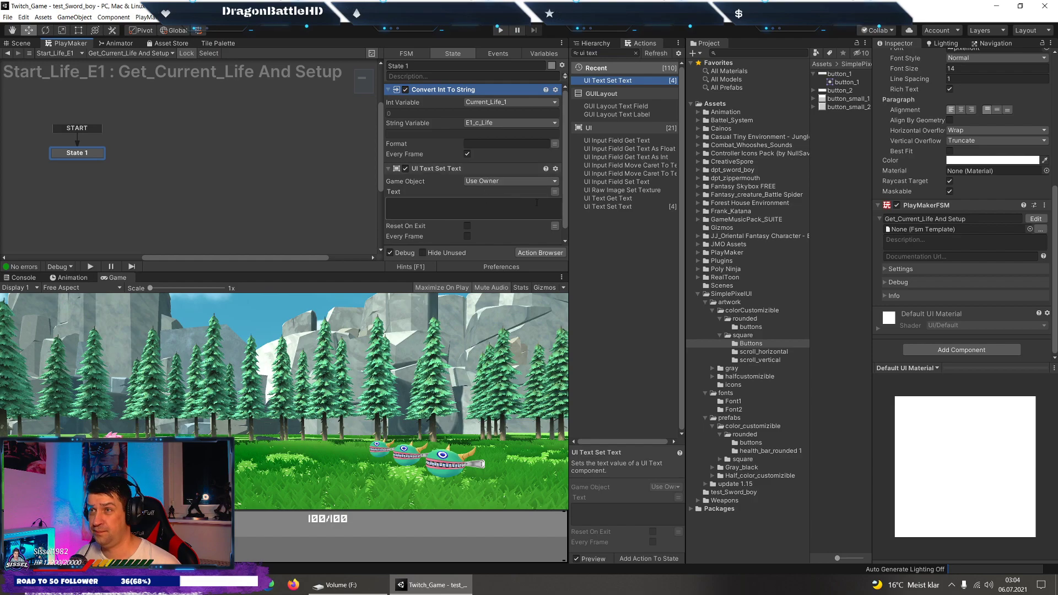
Set the UI Text Set Text action's Text to the E1_c_Life variable.
left_click(555, 191)
left_click(499, 191)
left_click(500, 213)
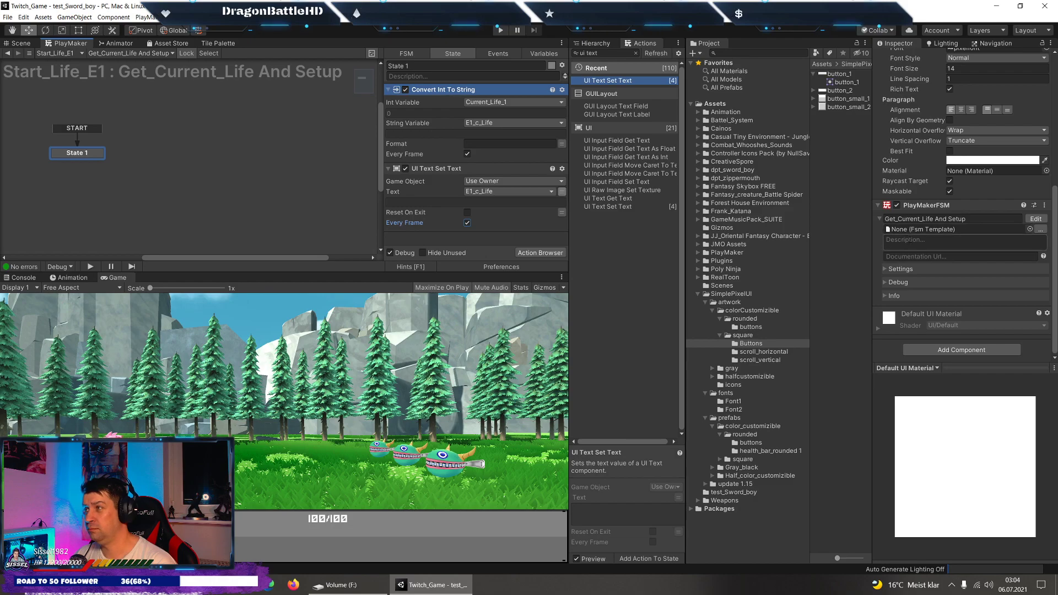
Copy Start_Life_E1's PlayMakerFSM component and paste it as a new component on Current_Life_E1.
left_click(596, 43)
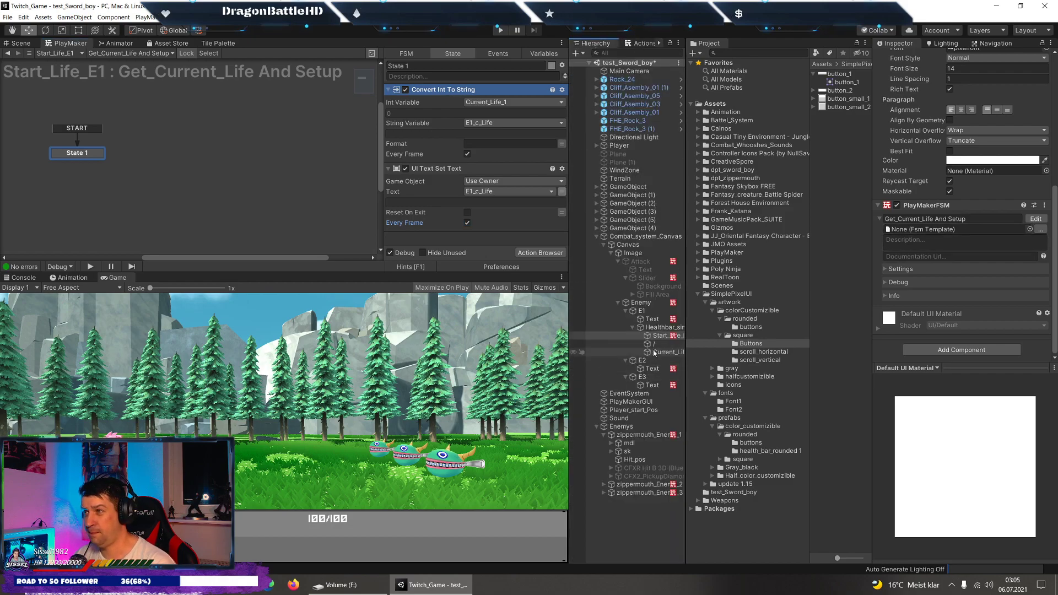
left_click(1003, 205)
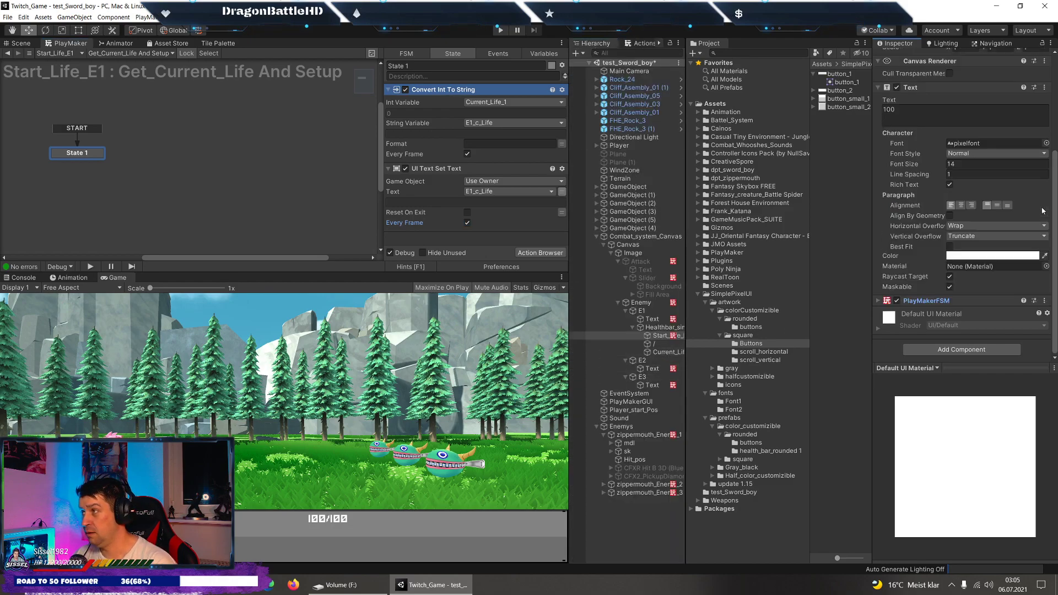
left_click(1044, 301)
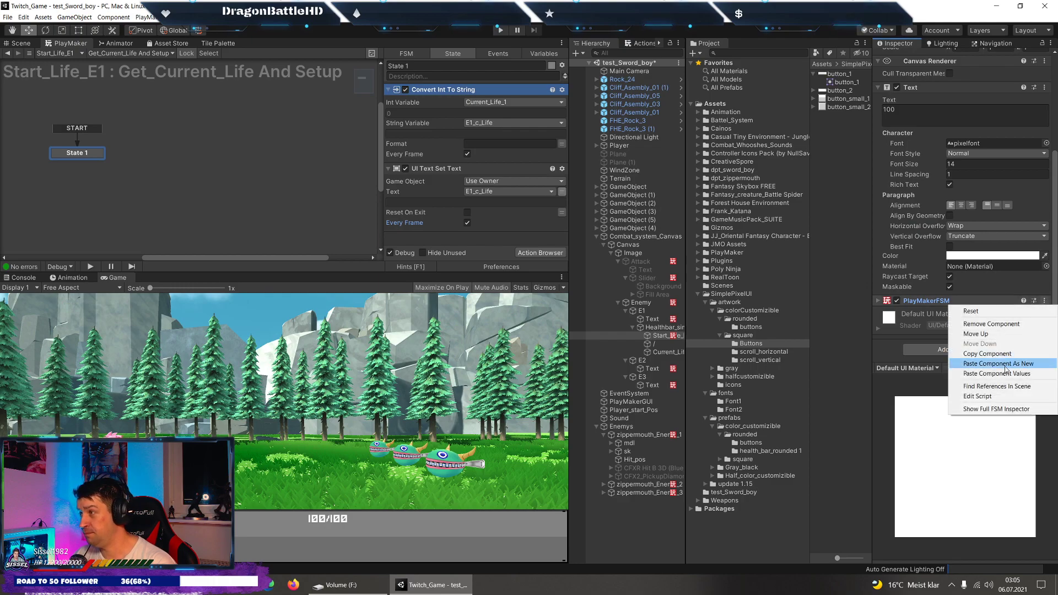
left_click(1005, 354)
left_click(667, 352)
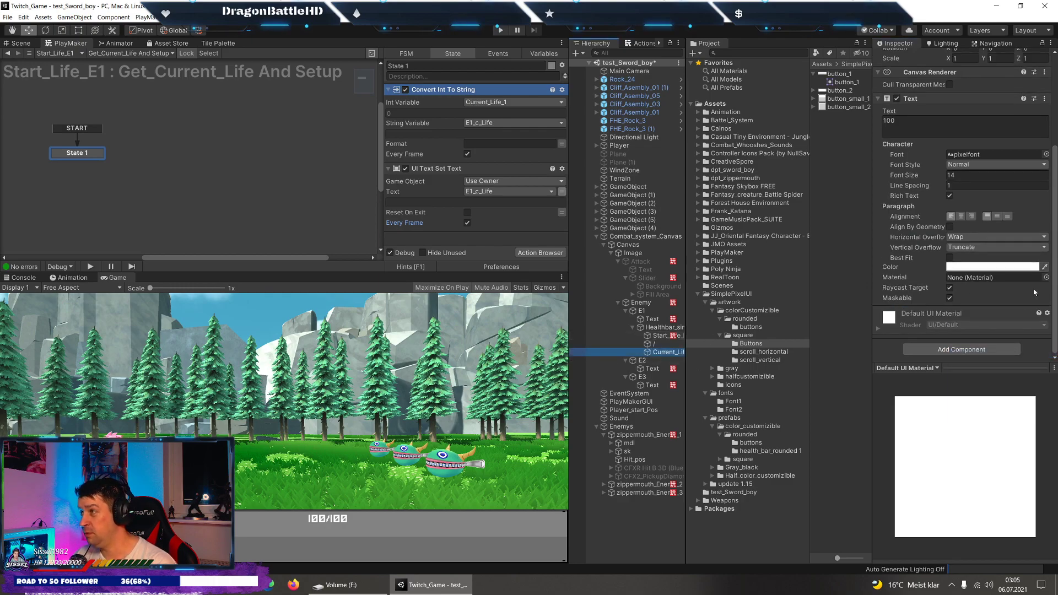
left_click(1044, 98)
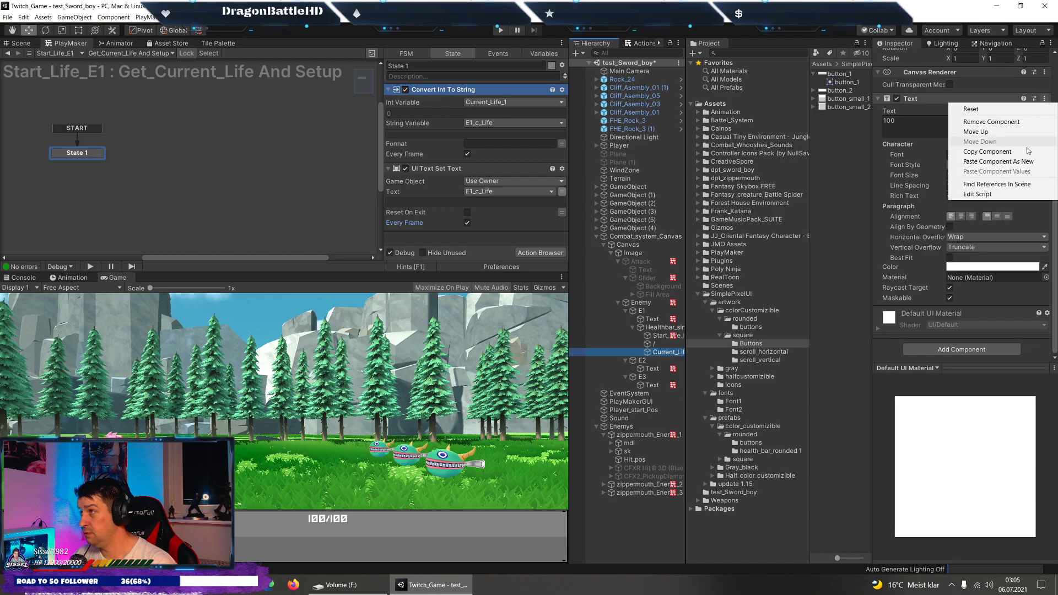
left_click(1027, 162)
In the pasted FSM, convert the global LifePoints_E1 instead of Current_Life_1.
left_click(941, 120)
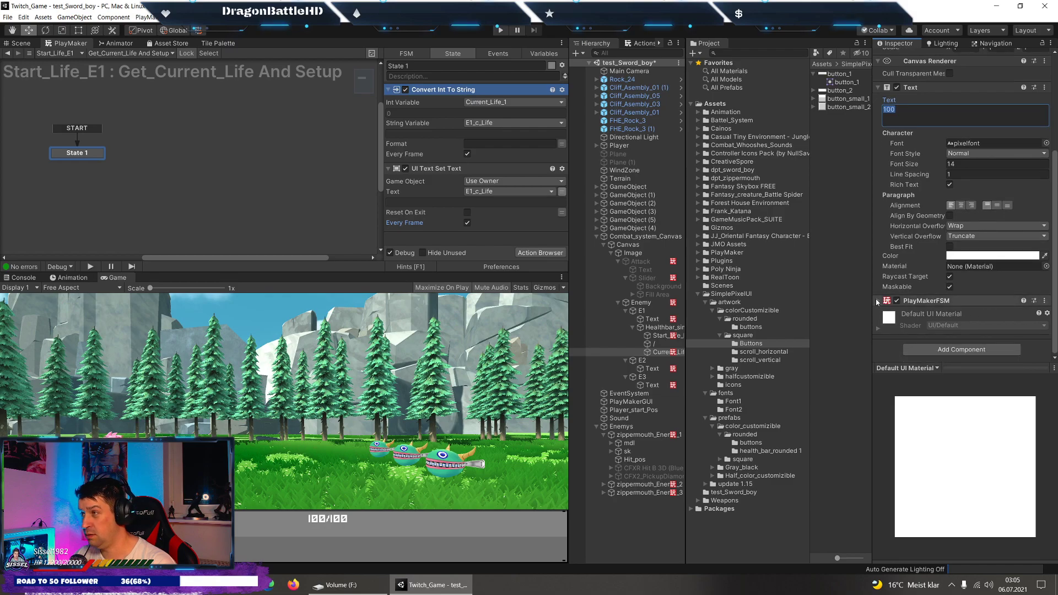
left_click(939, 313)
scroll(1045, 235, "down", 3)
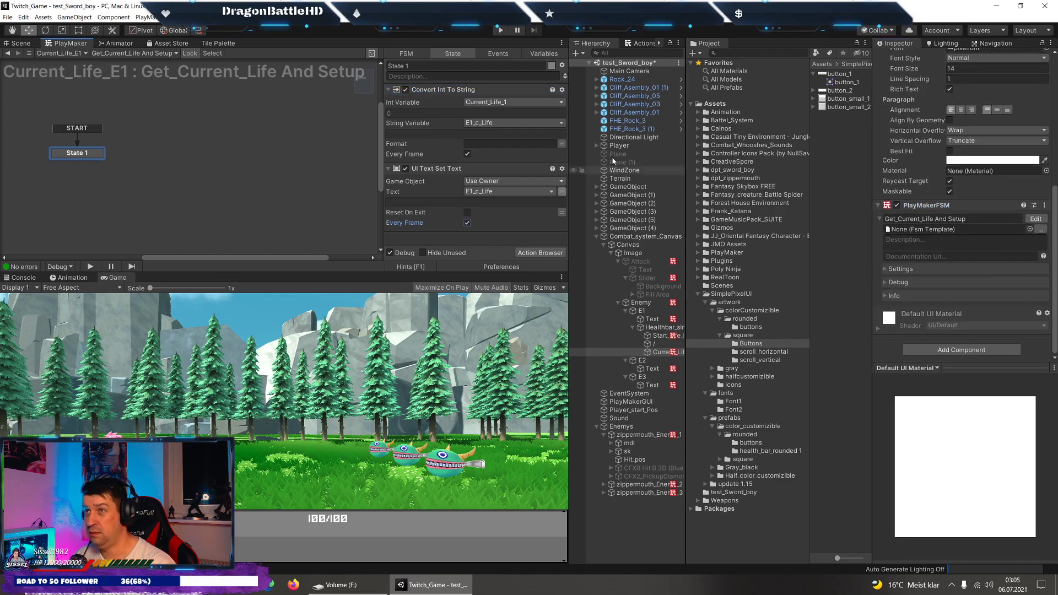
left_click(515, 102)
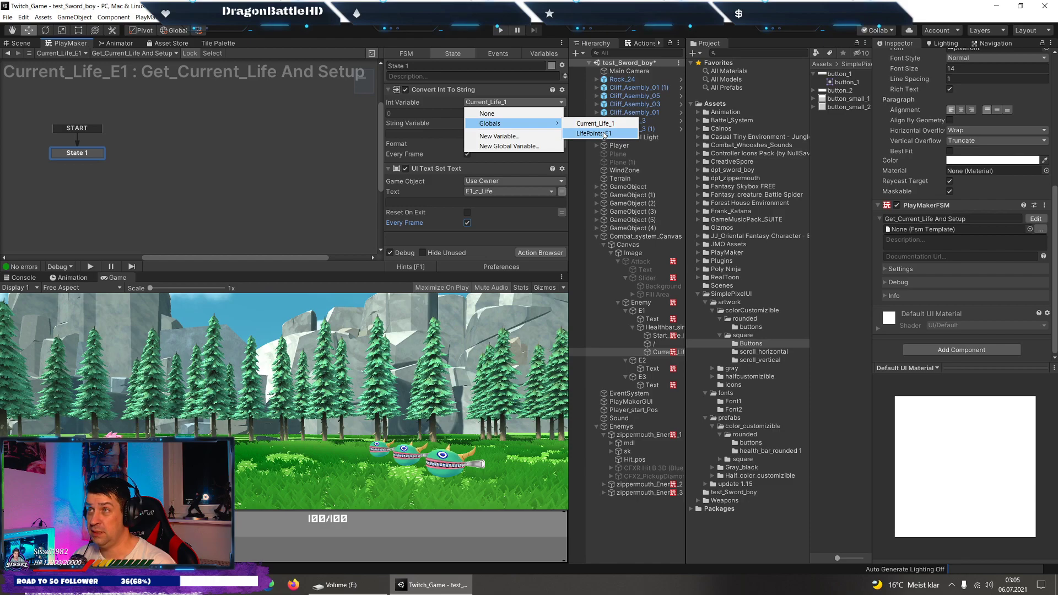
left_click(584, 132)
Create a new string variable E1_health and display it as the UI text.
left_click(490, 124)
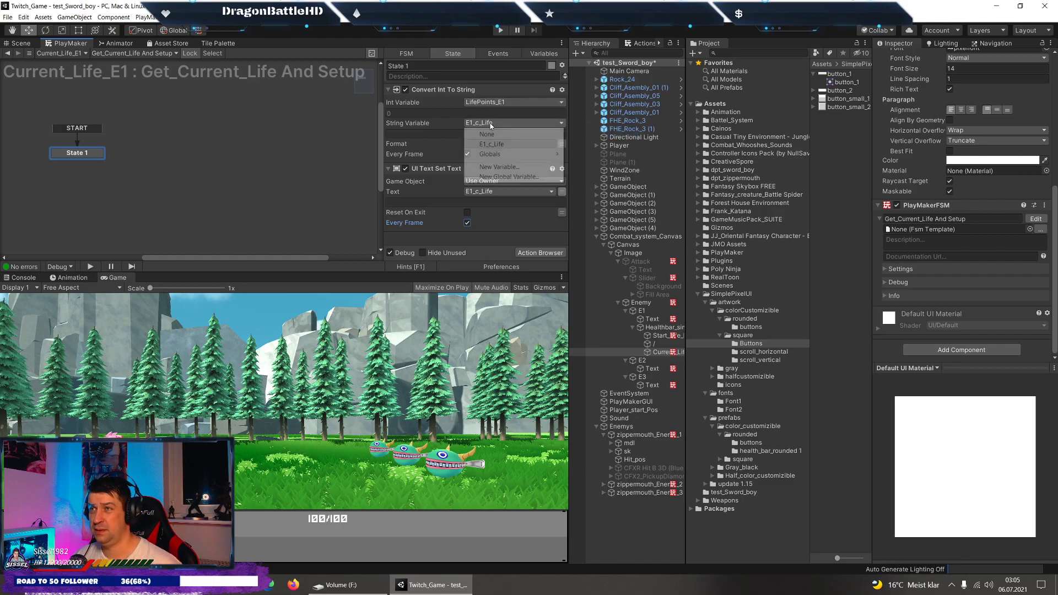
left_click(529, 165)
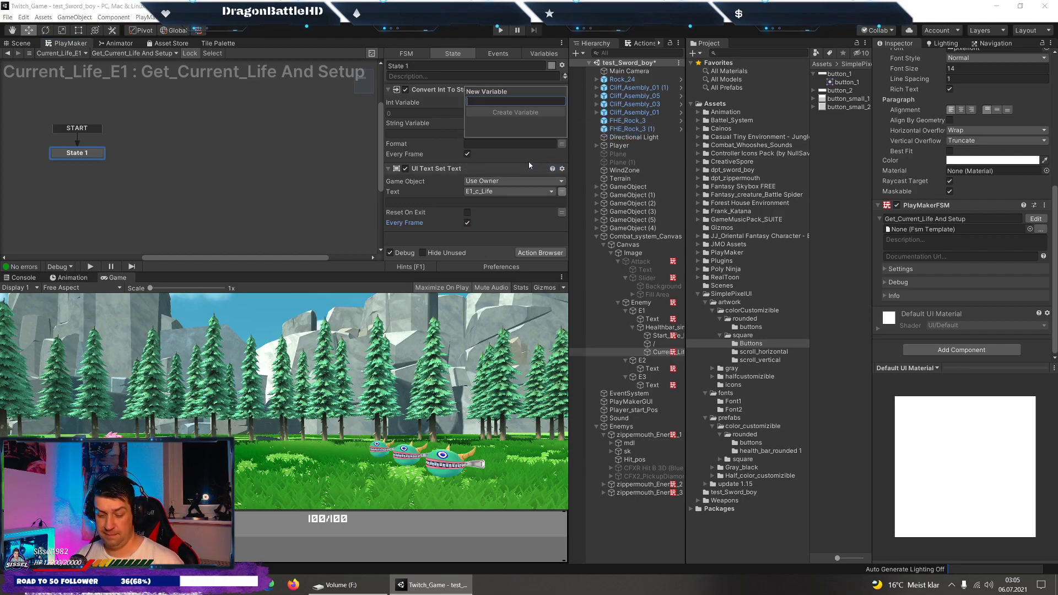
type("E1_health")
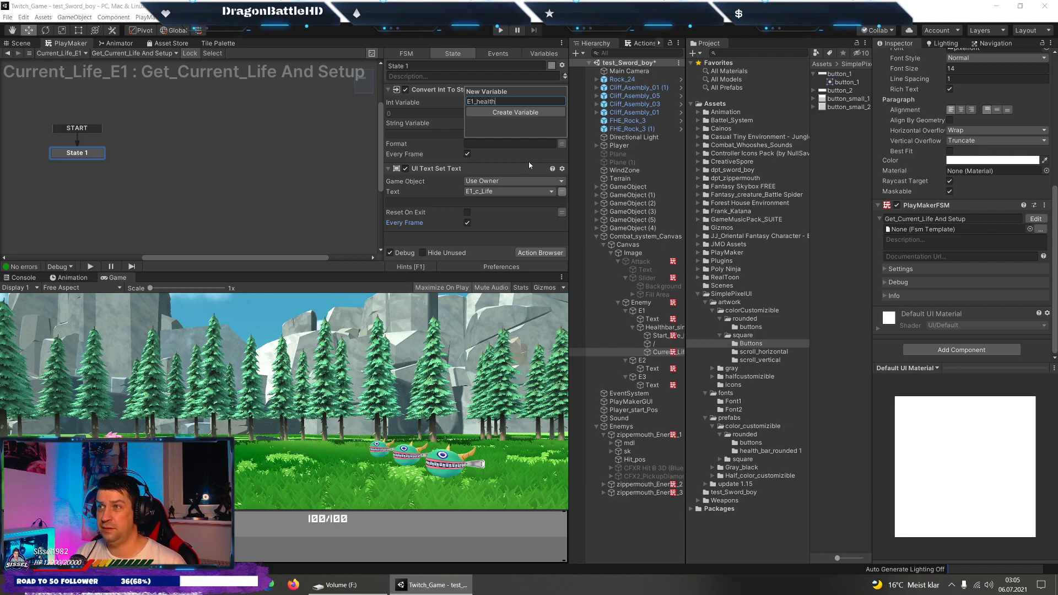
key("Return")
left_click(485, 193)
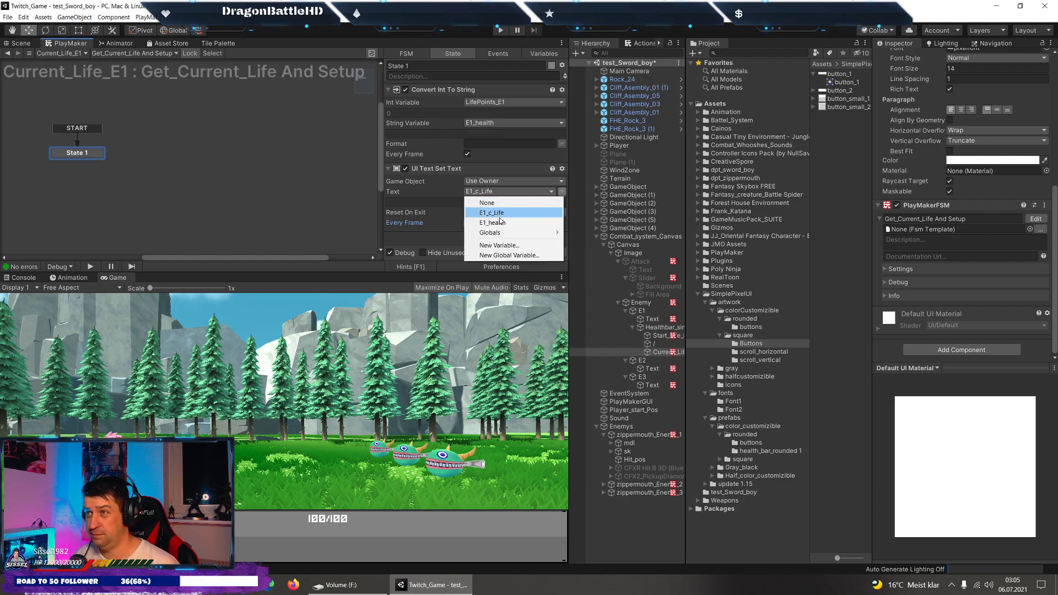
left_click(499, 222)
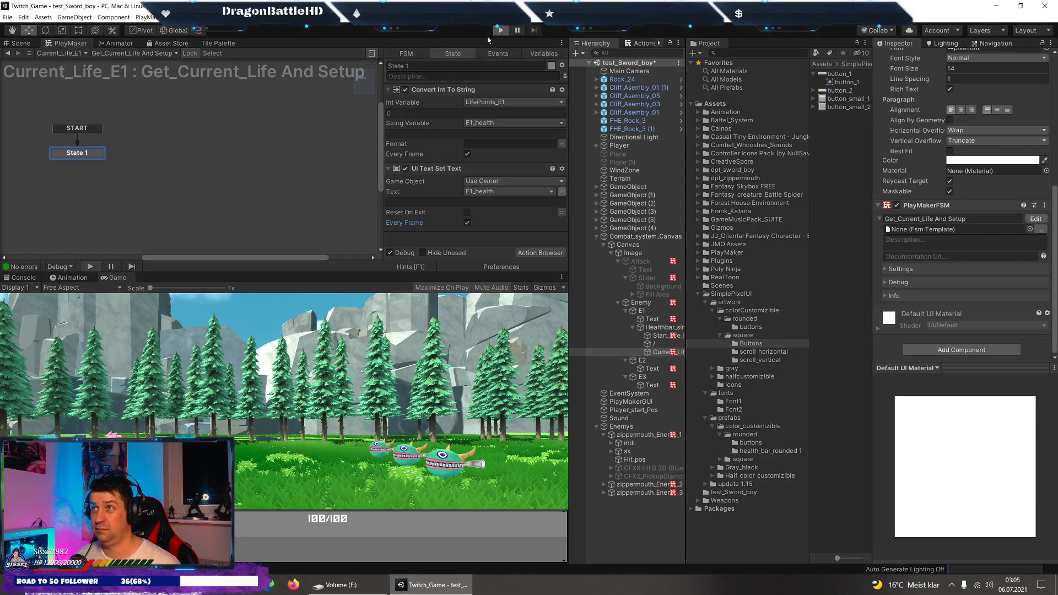
left_click(500, 30)
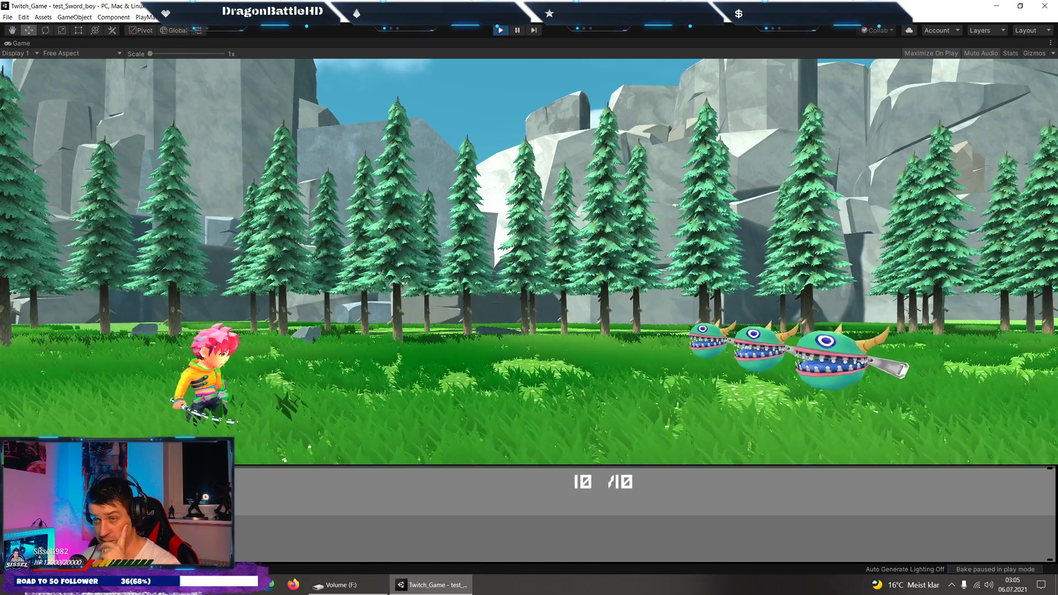
left_click(341, 501)
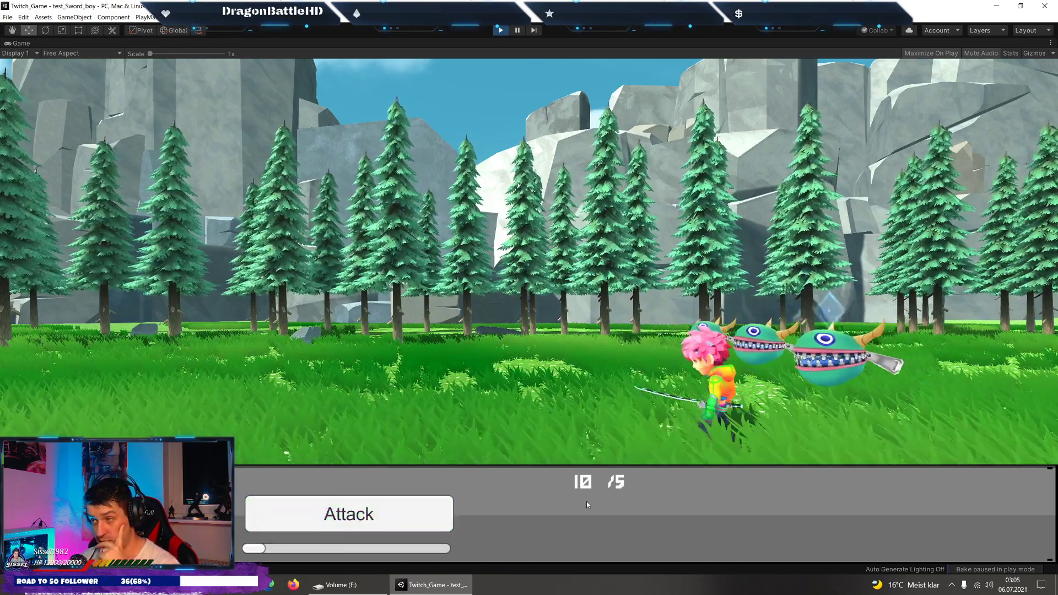
left_click(358, 515)
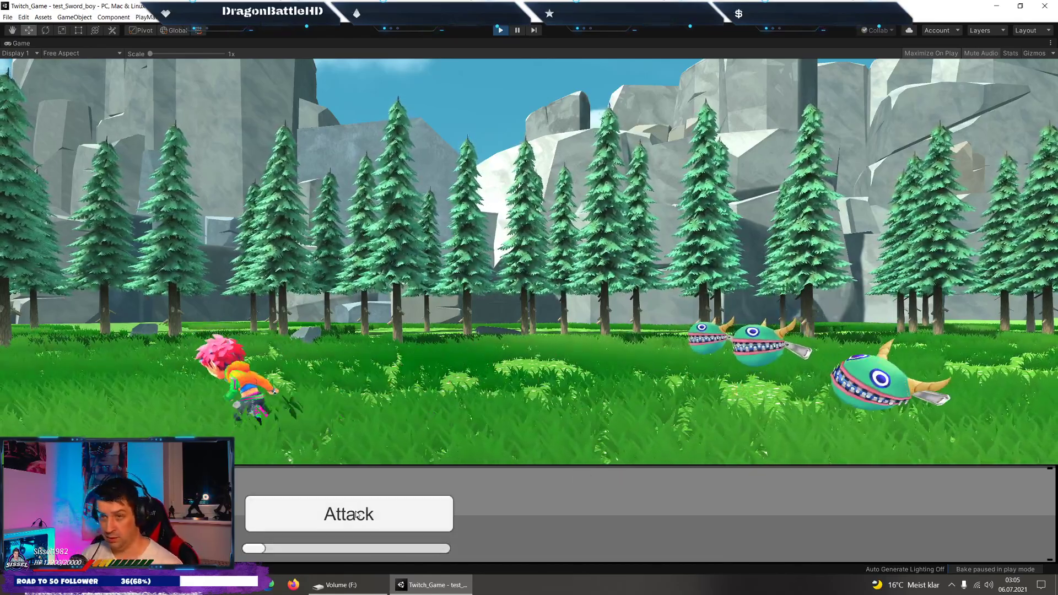
left_click(501, 30)
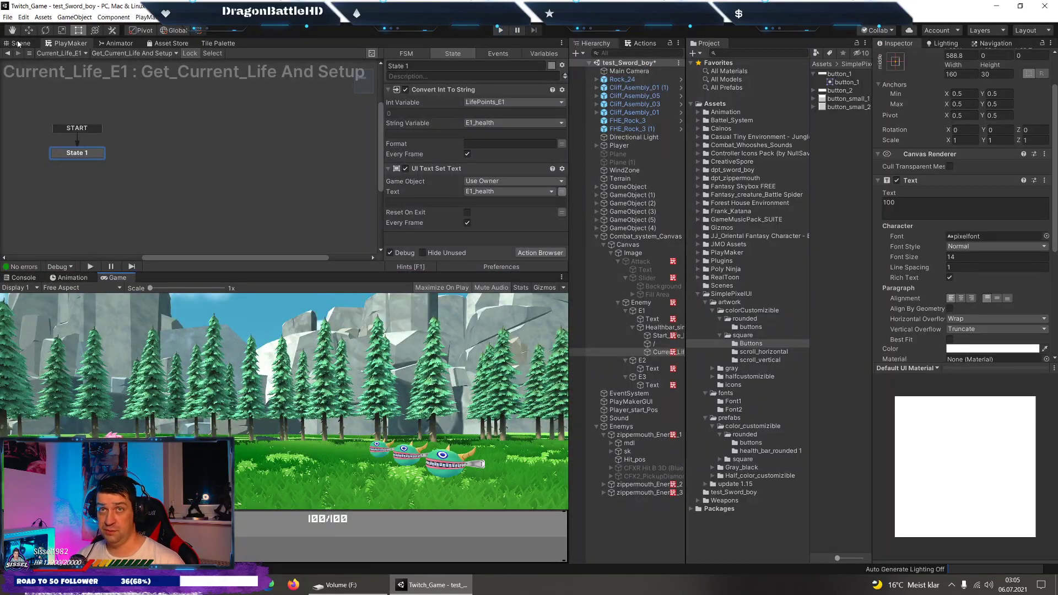
In the Scene view, set Current_Life_E1's placeholder text to 5.
left_click(20, 44)
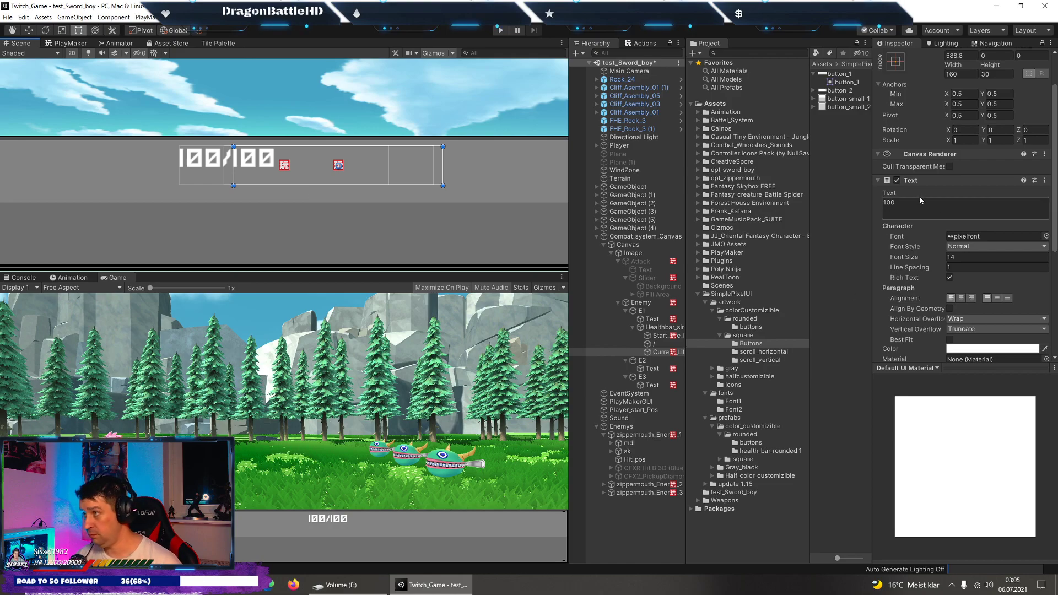
type("10")
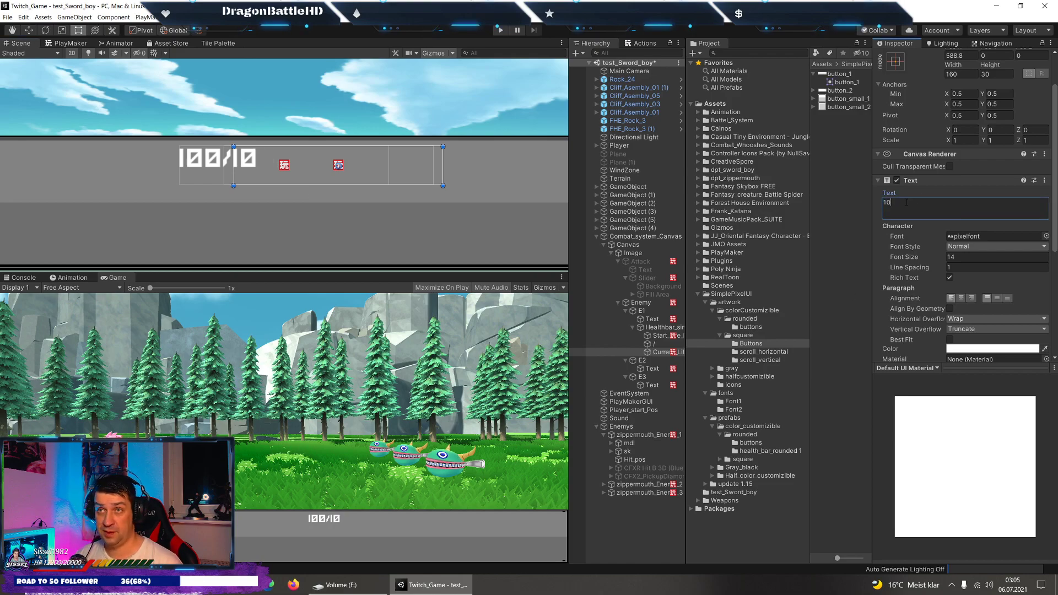
key("BackSpace")
key("BackSpace")
type("5")
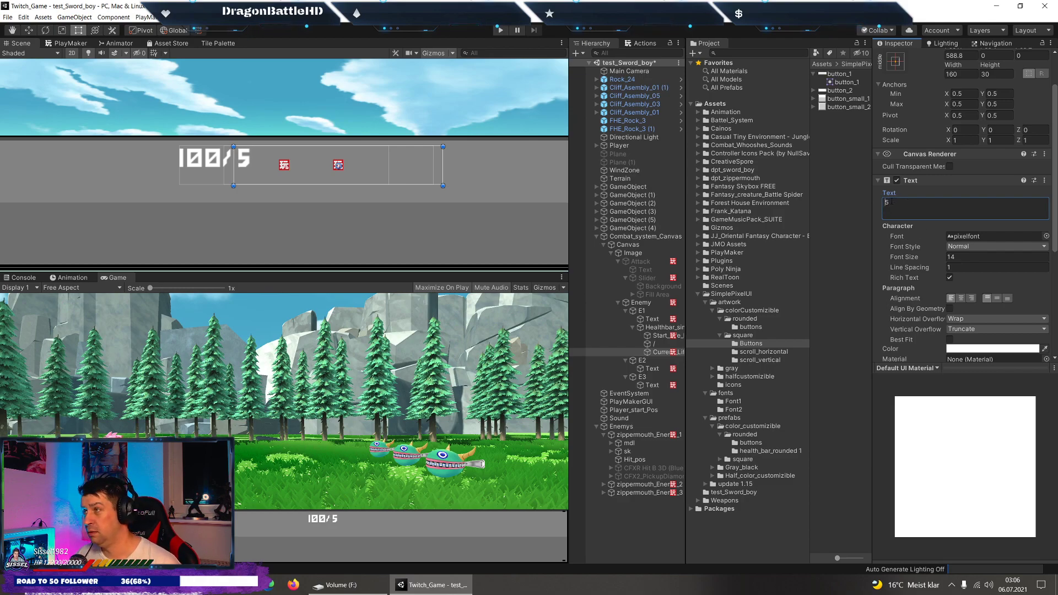
key("BackSpace")
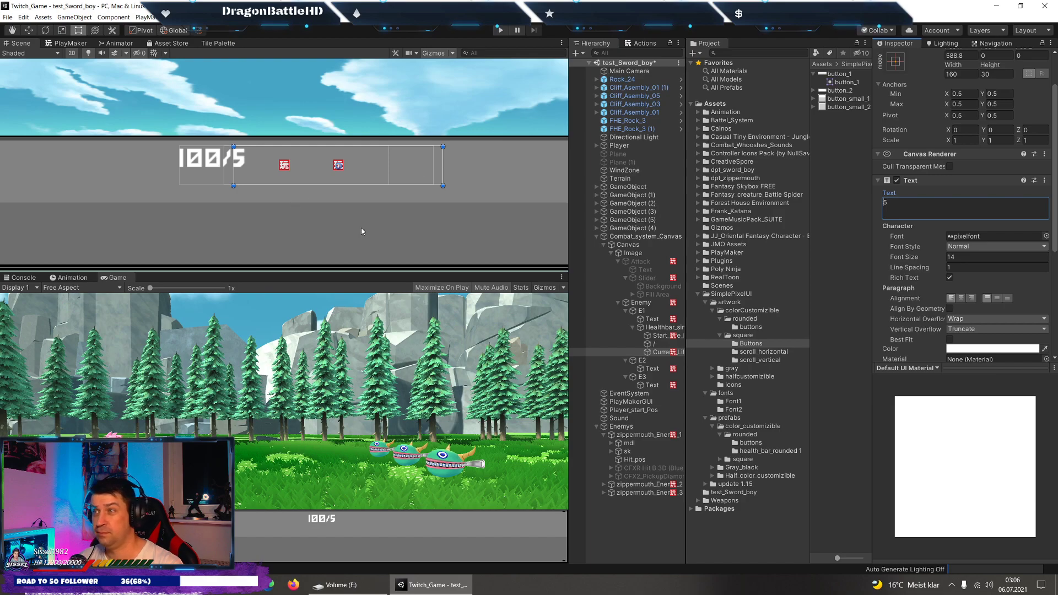
Change Start_Life_E1's text from 100 to 10, keeping Current_Life_E1 at 5.
left_click(660, 335)
left_click_drag(896, 202, 876, 204)
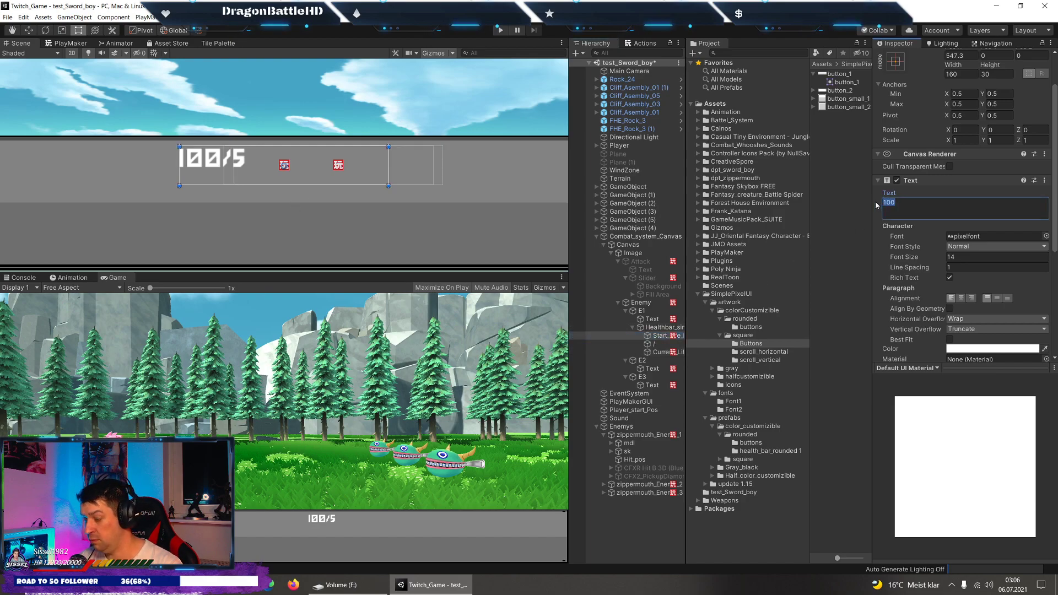
type("10")
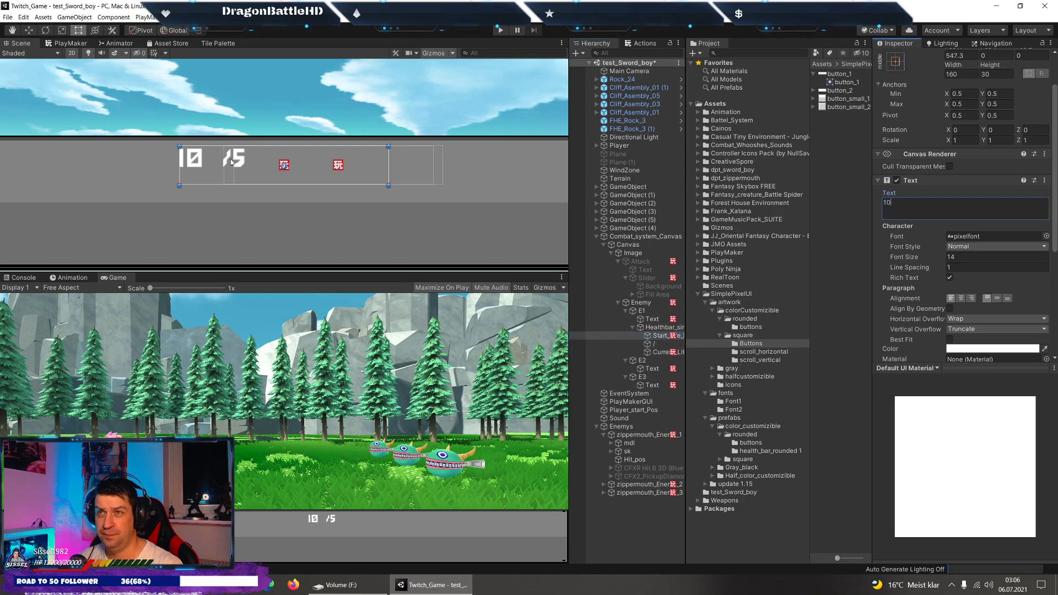
left_click(665, 352)
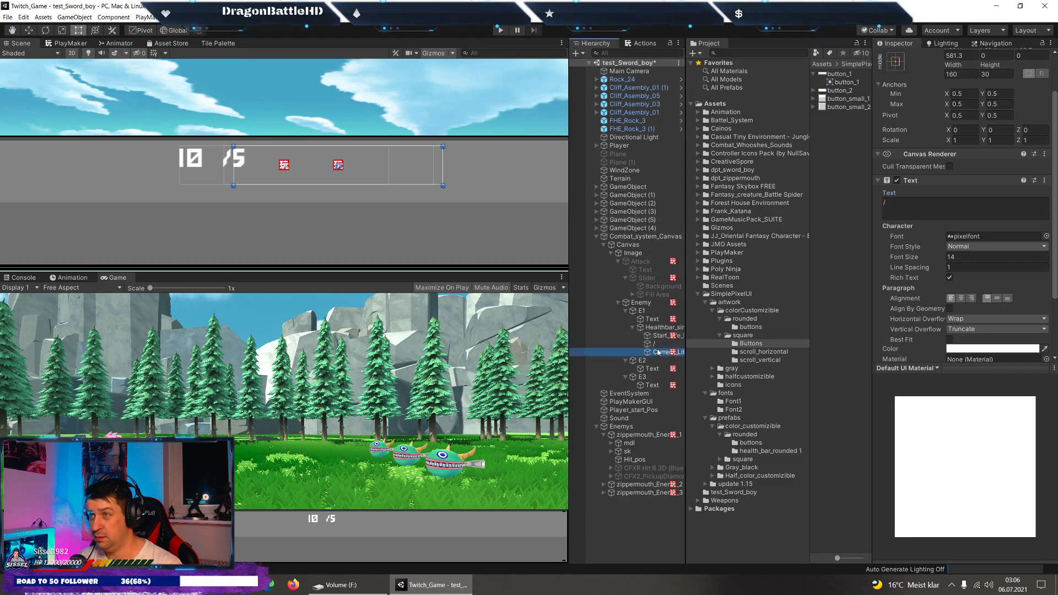
left_click(887, 210)
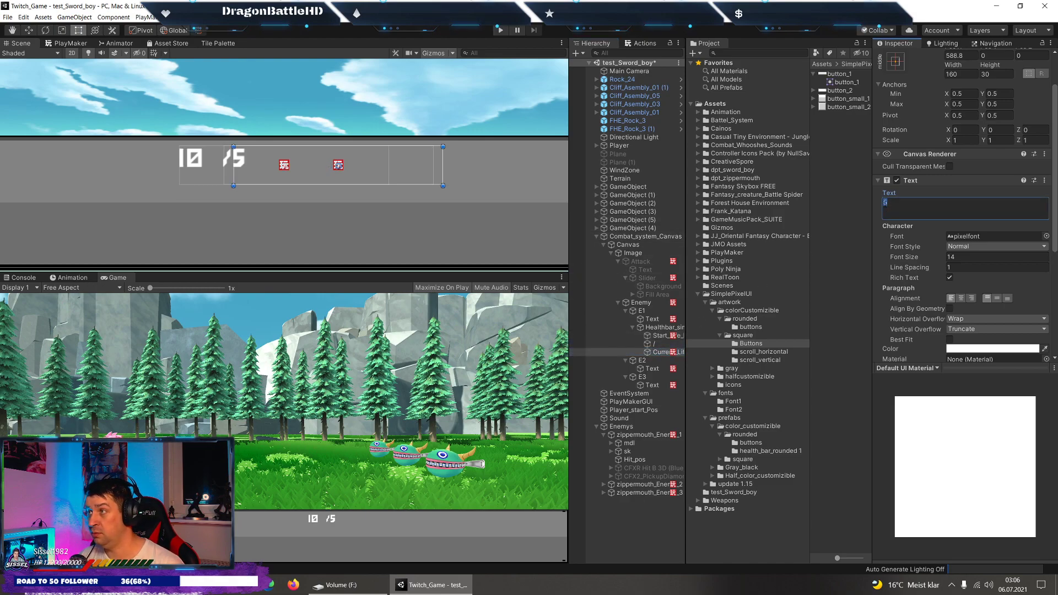
type("00")
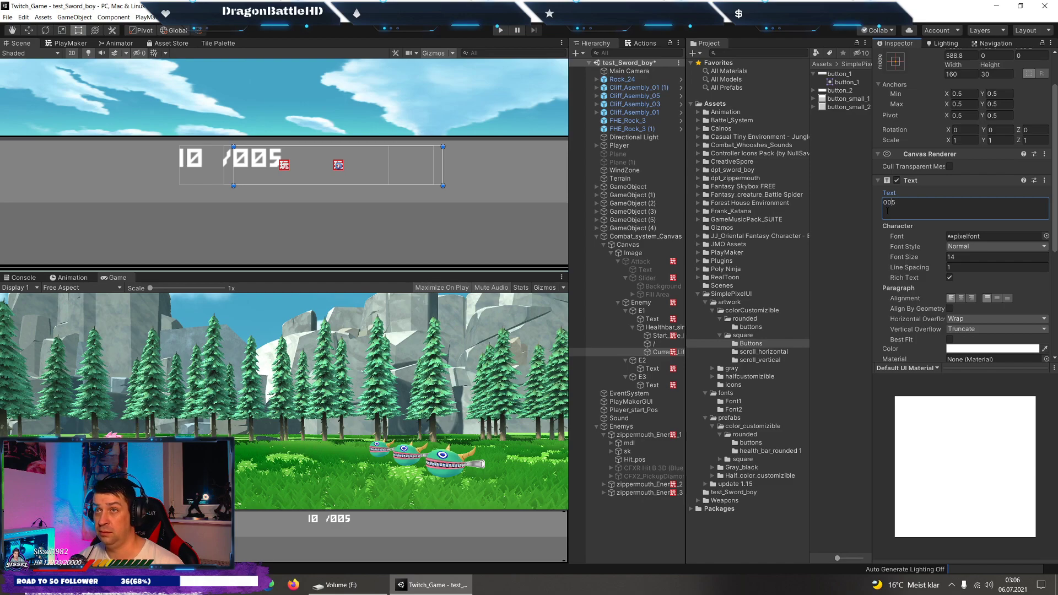
key("BackSpace")
key("BackSpace")
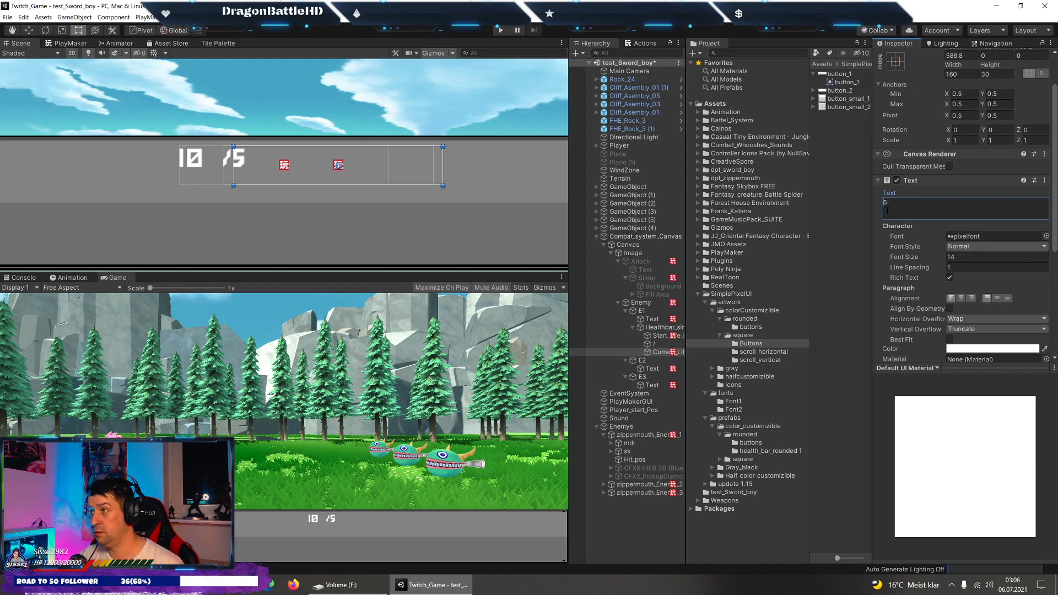
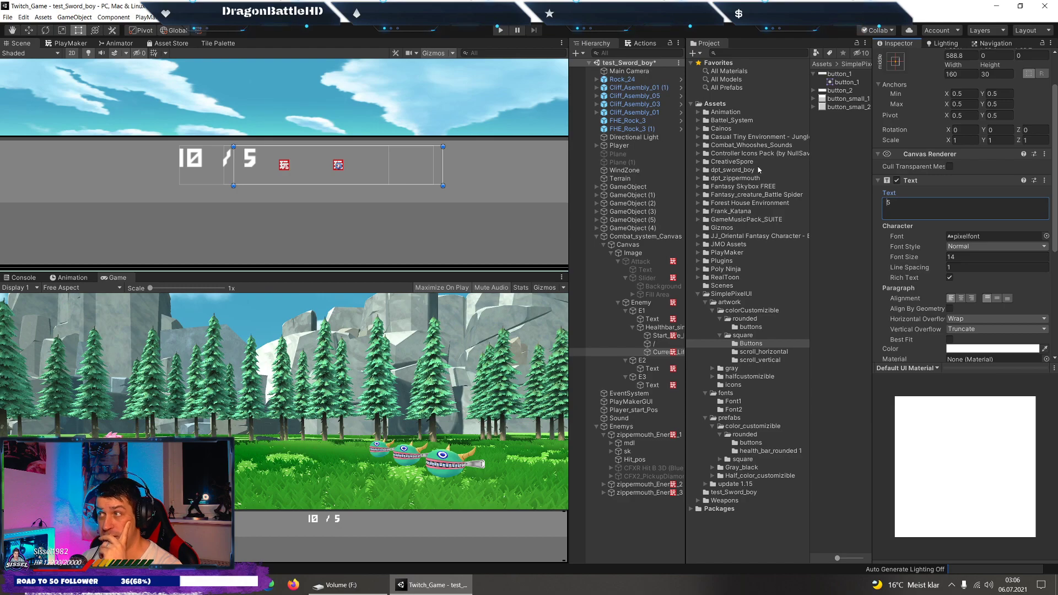
Remove the space in the current-life text and set the start-life text to 100.
key("BackSpace")
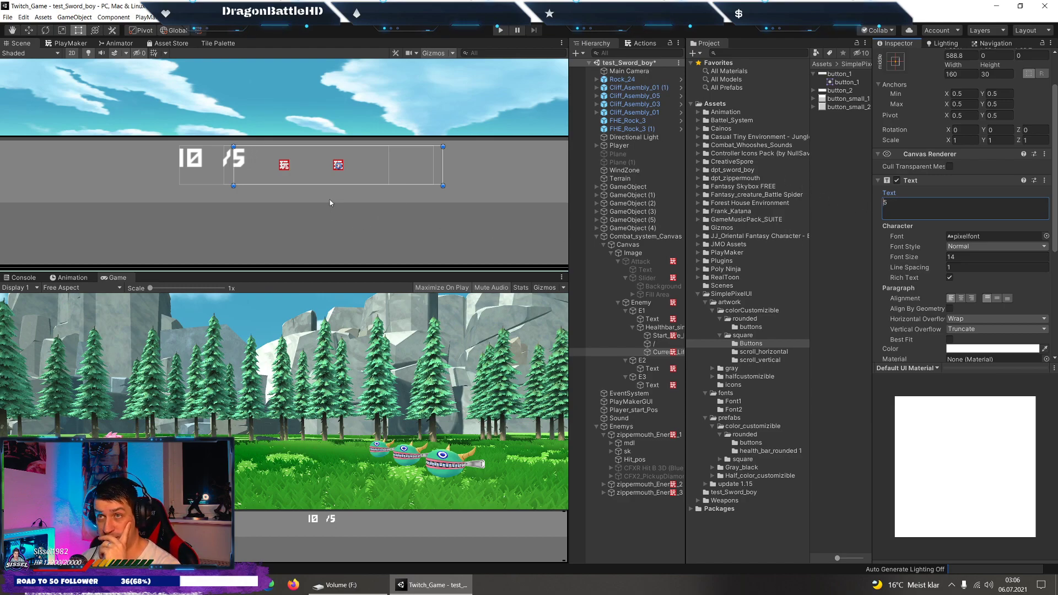
left_click(659, 335)
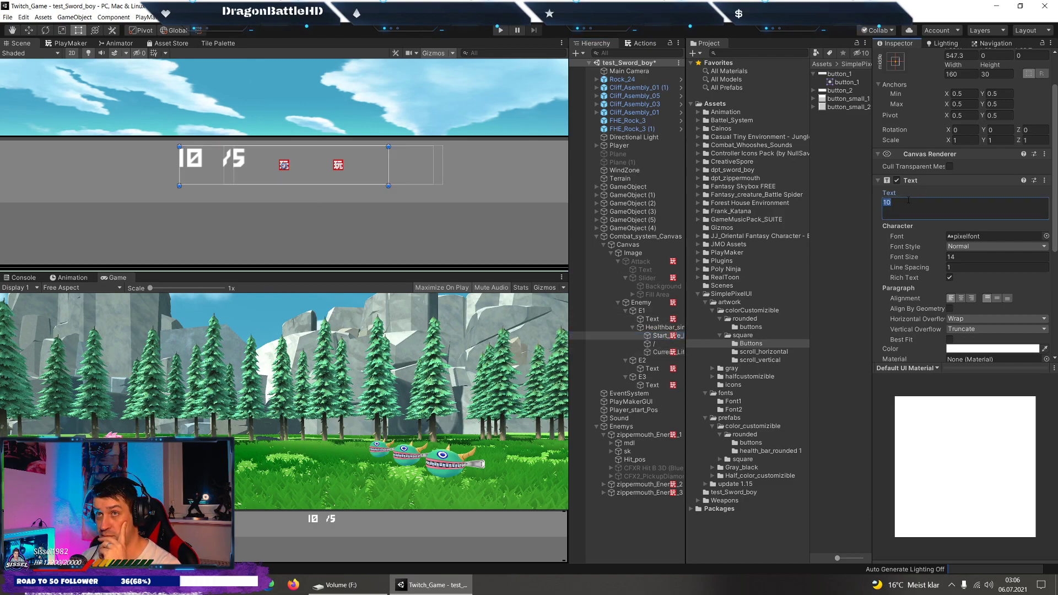
type("0")
key("BackSpace")
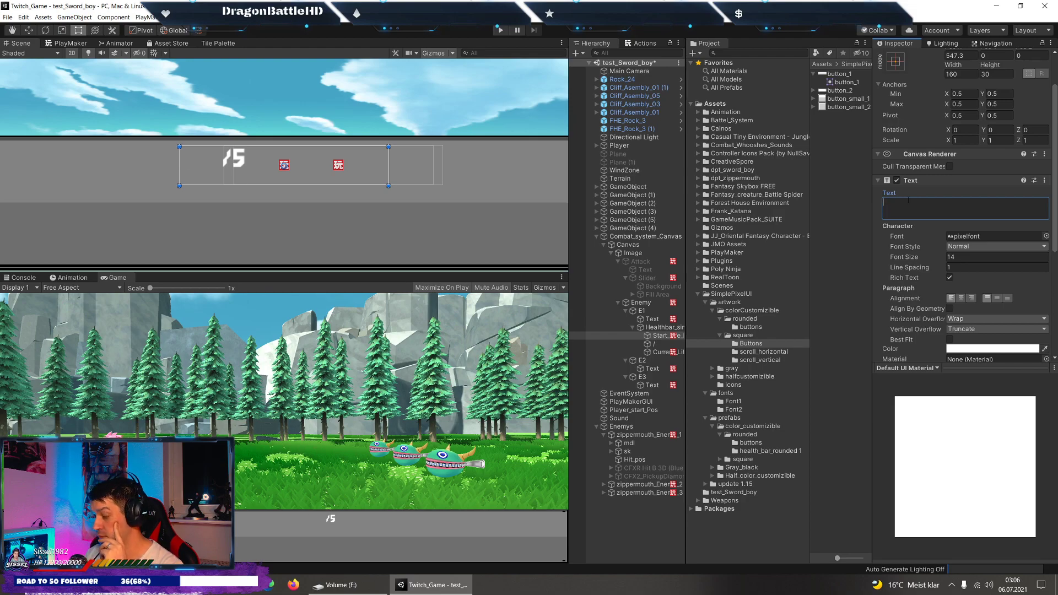
type("100")
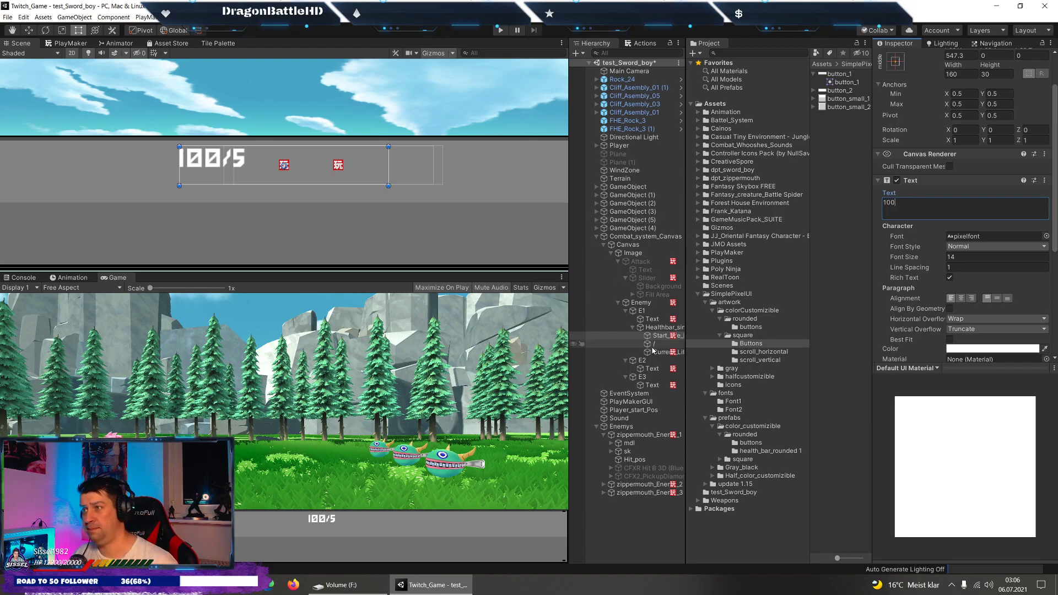
Shift the slash and the 5 right with the Move tool so the label reads '100 / 5'.
left_click(653, 344)
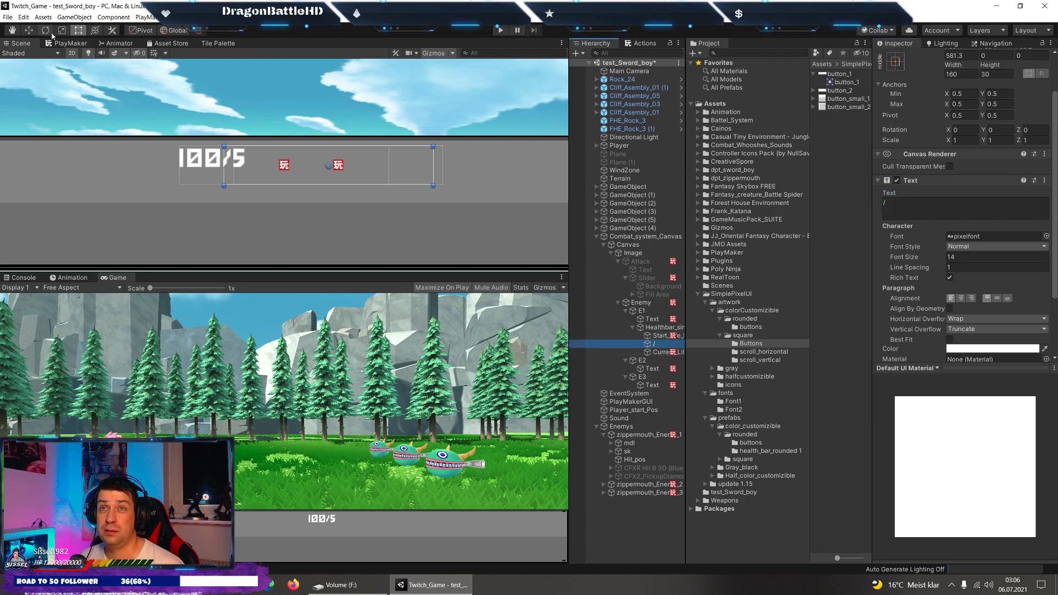
left_click(29, 30)
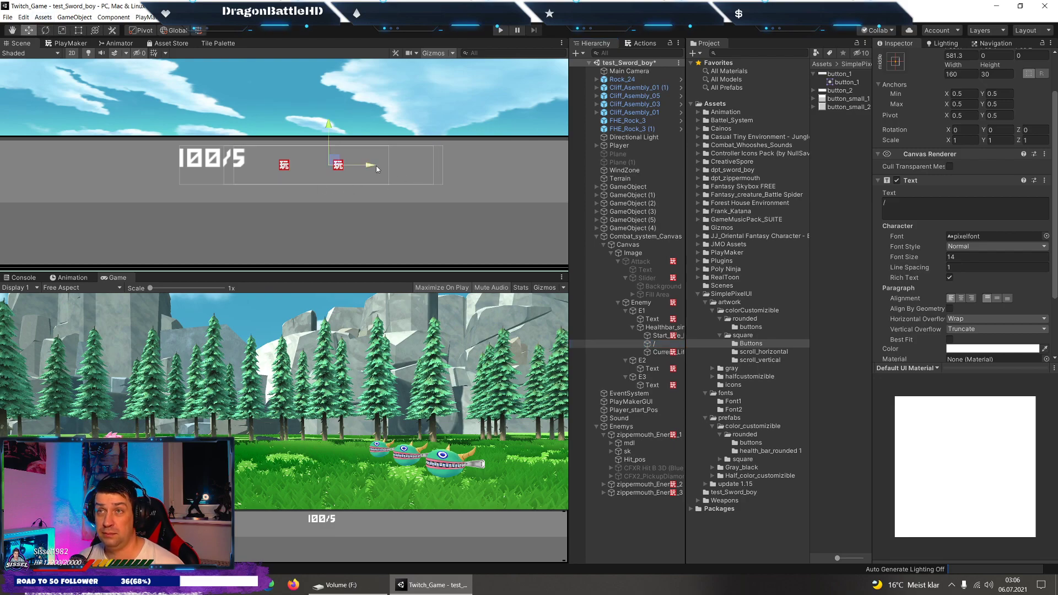
left_click_drag(385, 167, 386, 166)
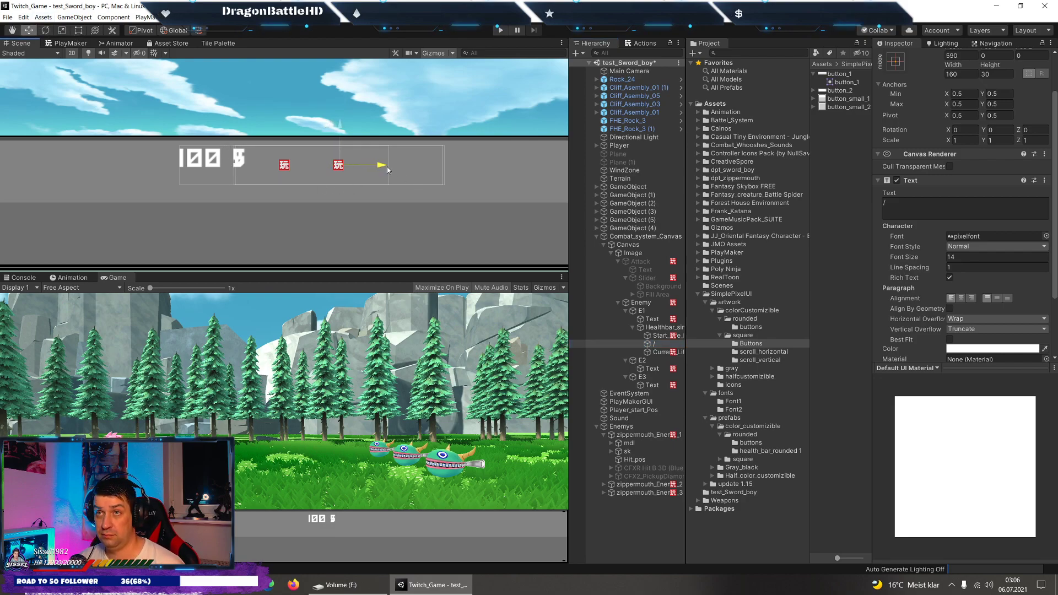
key("Down")
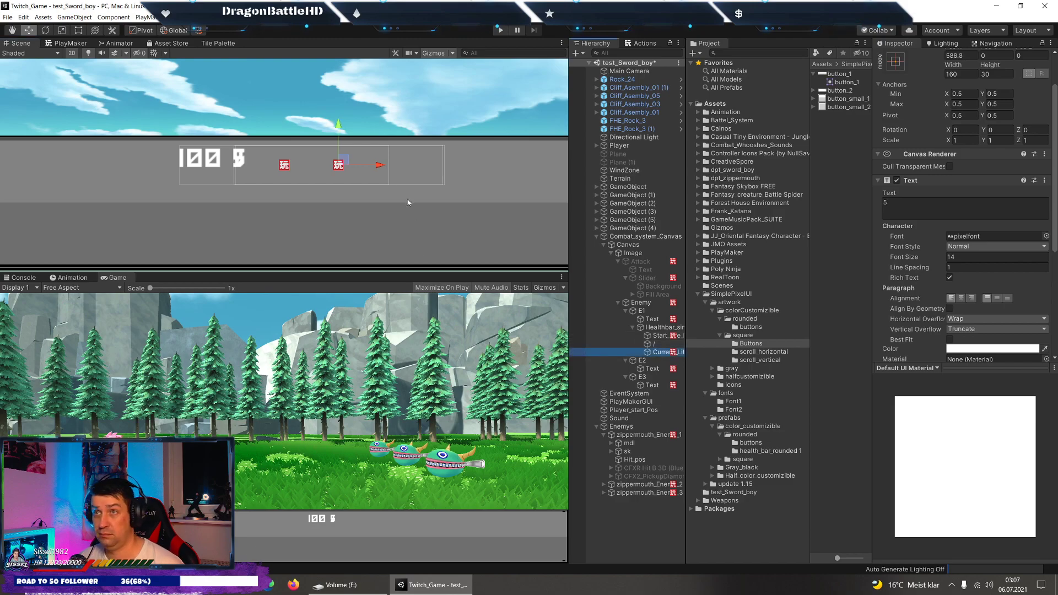
left_click_drag(386, 168, 407, 167)
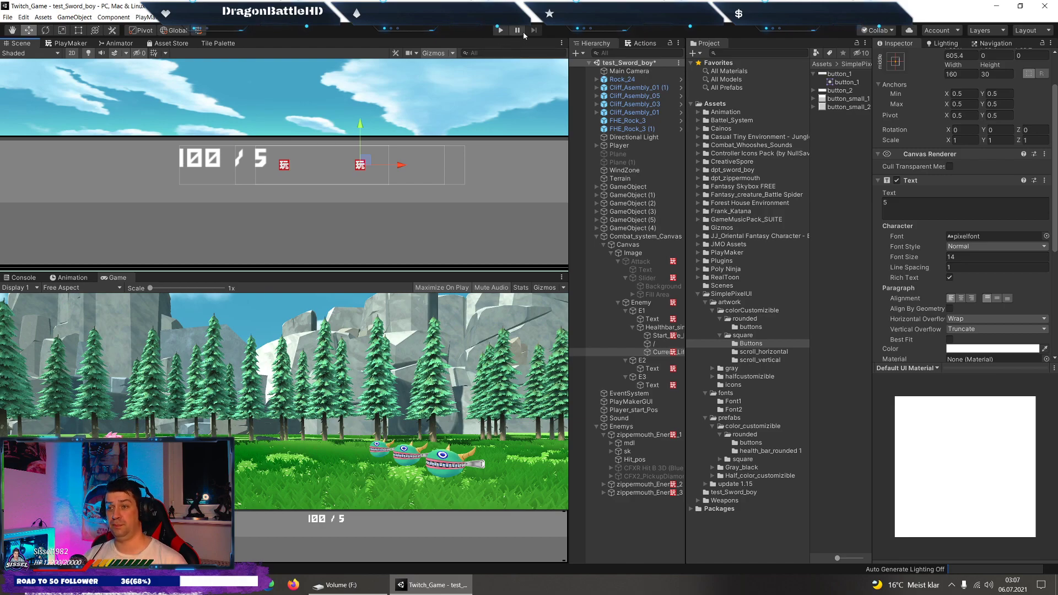
In play mode, restore the editor layout and move the current-life text further right.
left_click(498, 30)
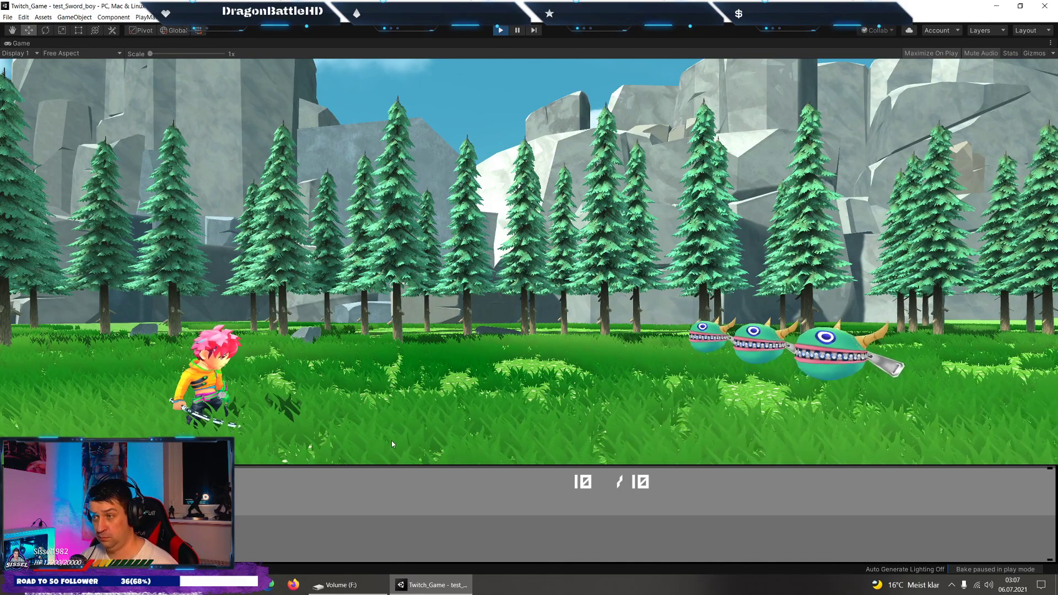
left_click(1050, 43)
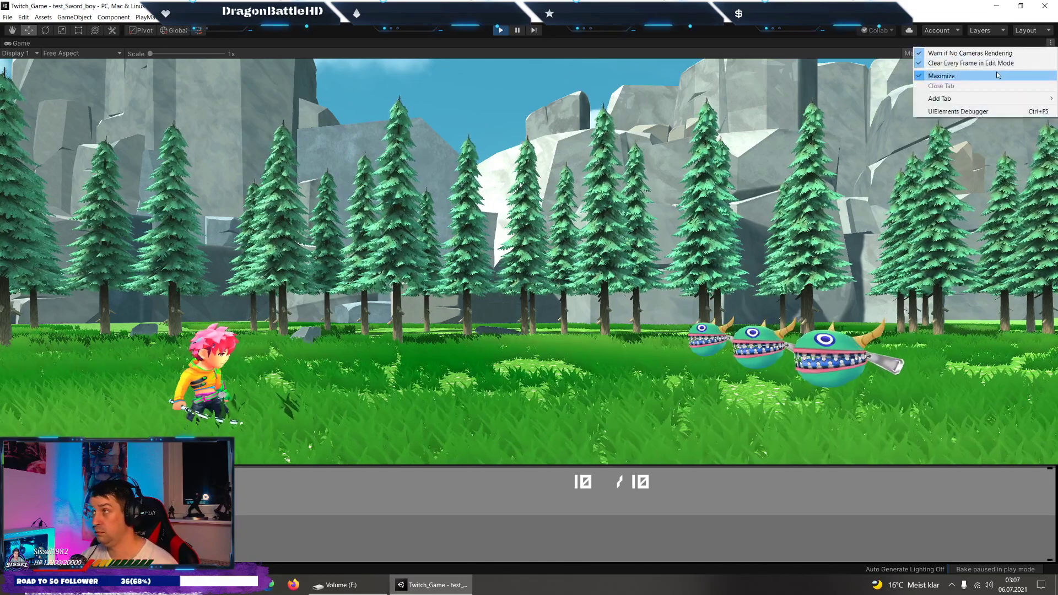
left_click(937, 77)
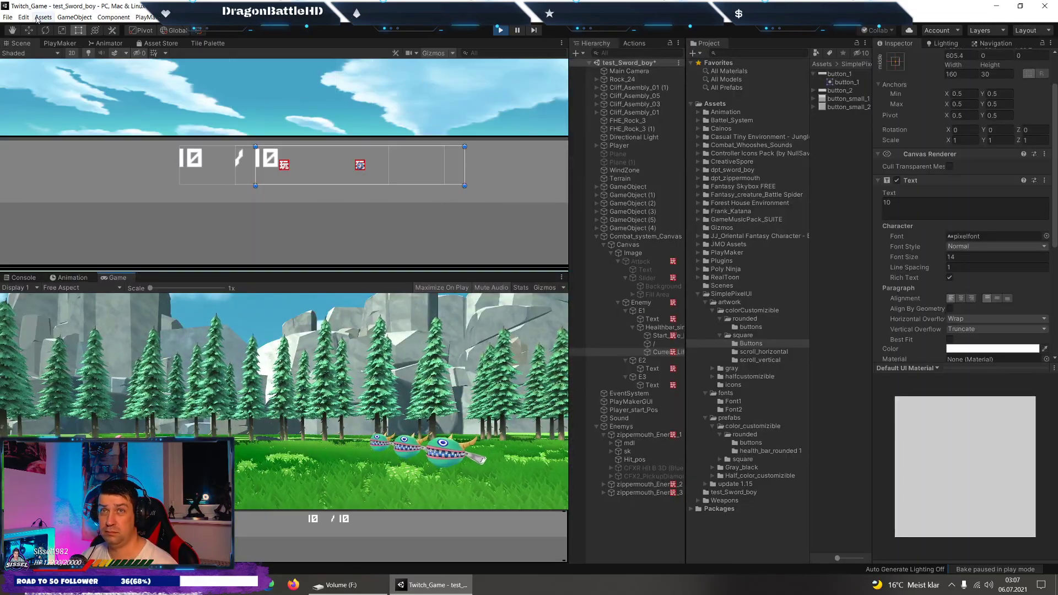
left_click(28, 30)
left_click_drag(405, 165, 423, 167)
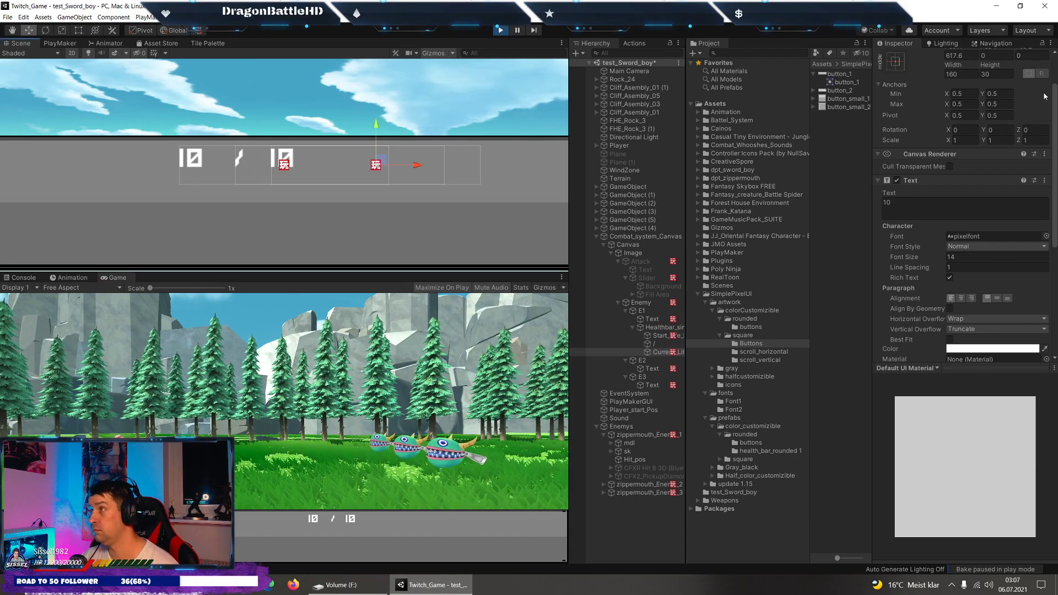
Copy the play-mode Rect Transform, paste its values after stopping, and run the game again.
scroll(1053, 67, "up", 3)
left_click(1044, 84)
left_click(986, 133)
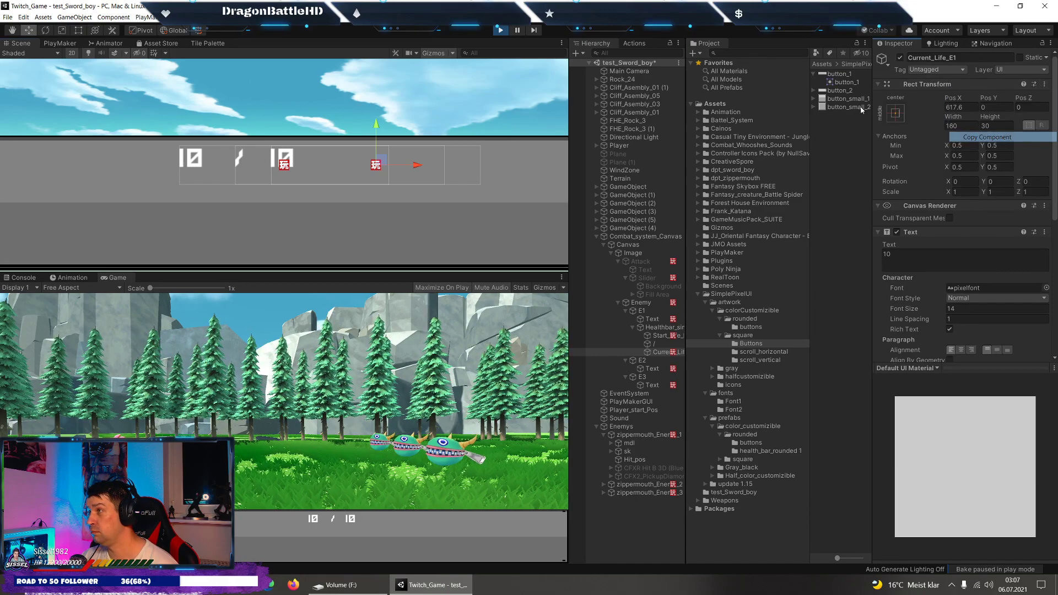
left_click(495, 33)
left_click(1045, 84)
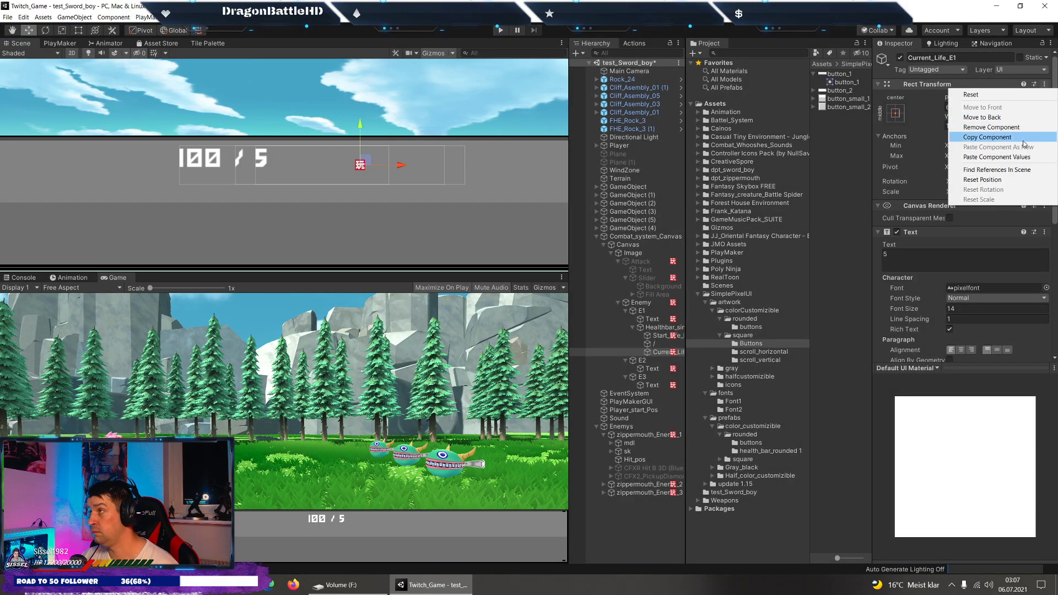
left_click(1024, 157)
left_click(1023, 157)
left_click(499, 33)
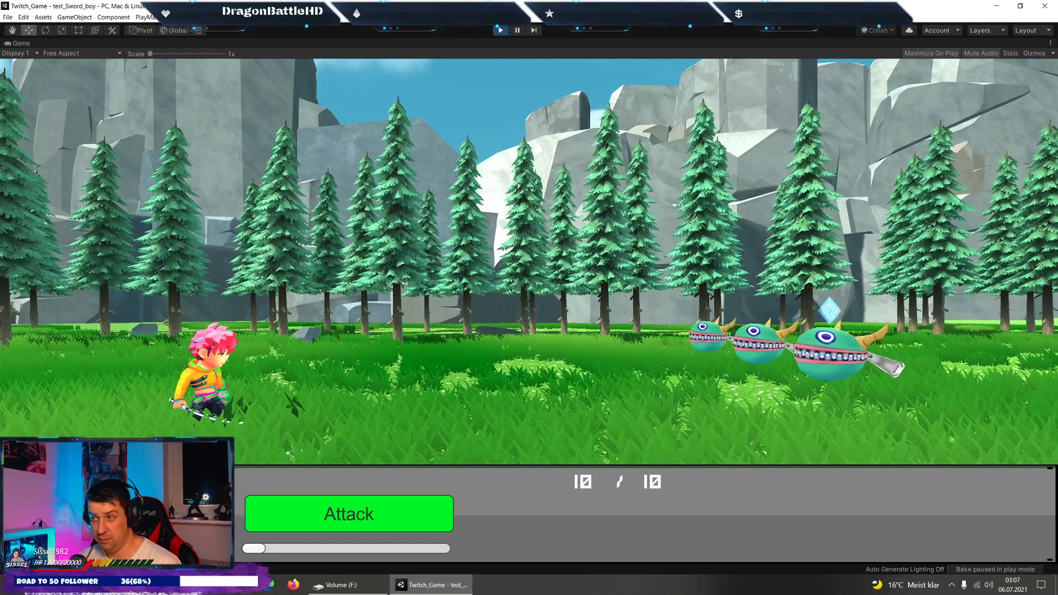
Stop play mode and deactivate Healthbar_simple_E1 so it is hidden by default.
left_click(501, 29)
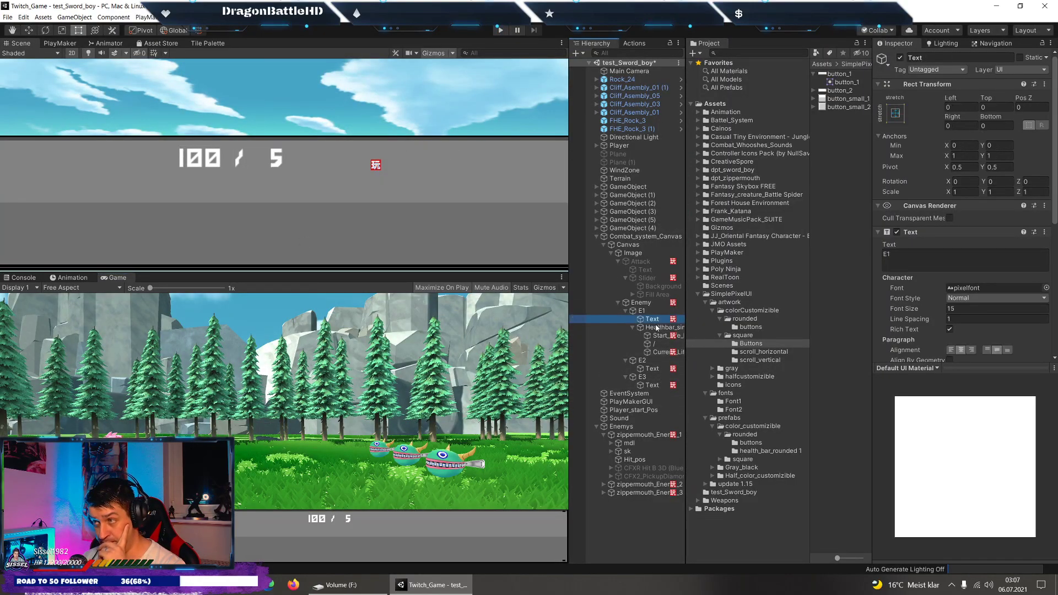
left_click(626, 329)
left_click(634, 327)
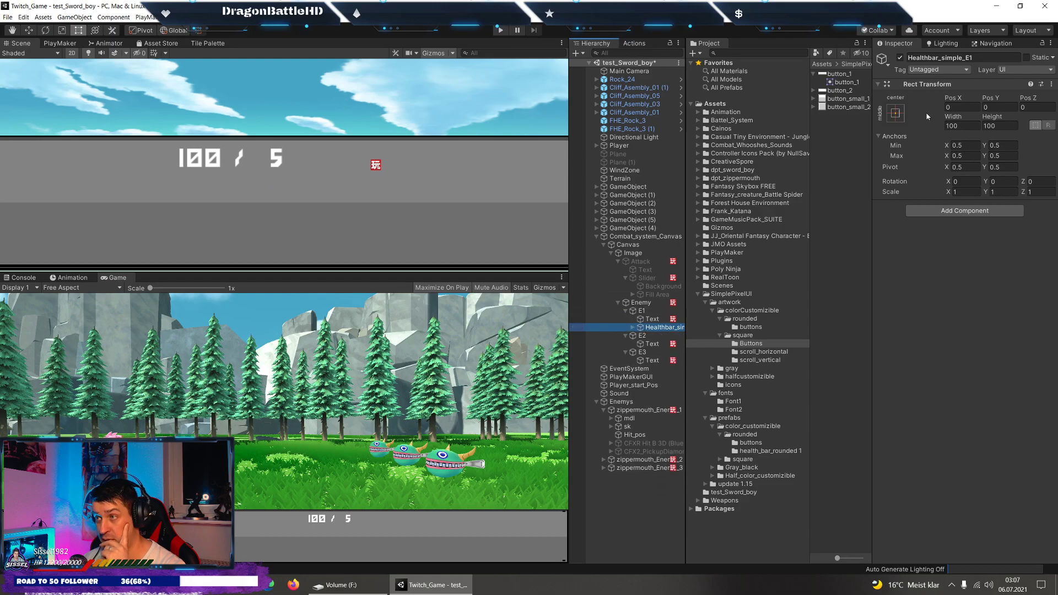
left_click(900, 57)
left_click(652, 320)
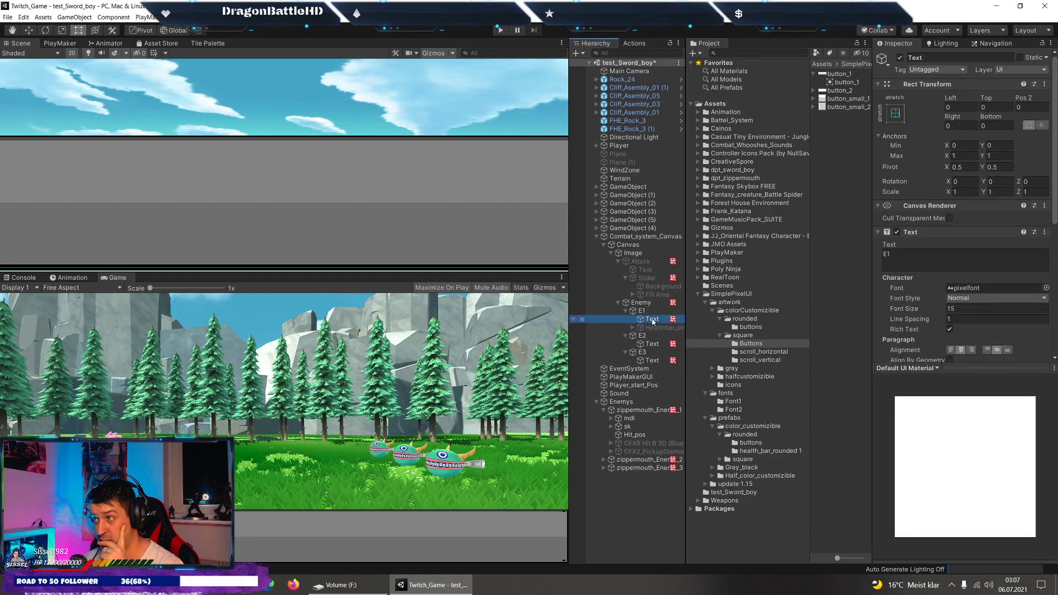
Select the Enemy object and edit its Button E1-E3 / Settings PlayMakerFSM.
scroll(921, 269, "down", 8)
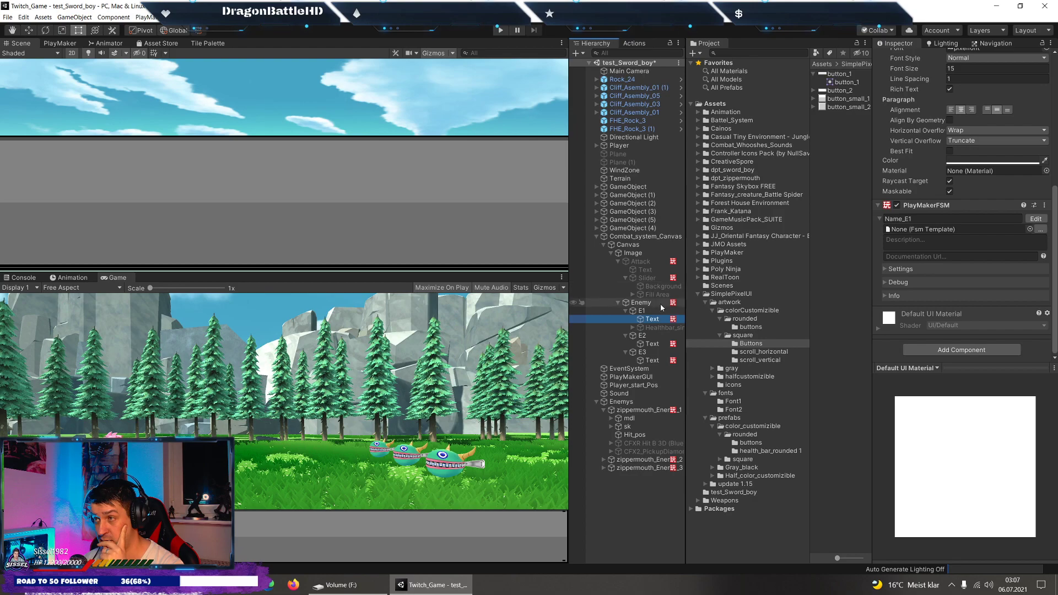
left_click(642, 311)
left_click(641, 303)
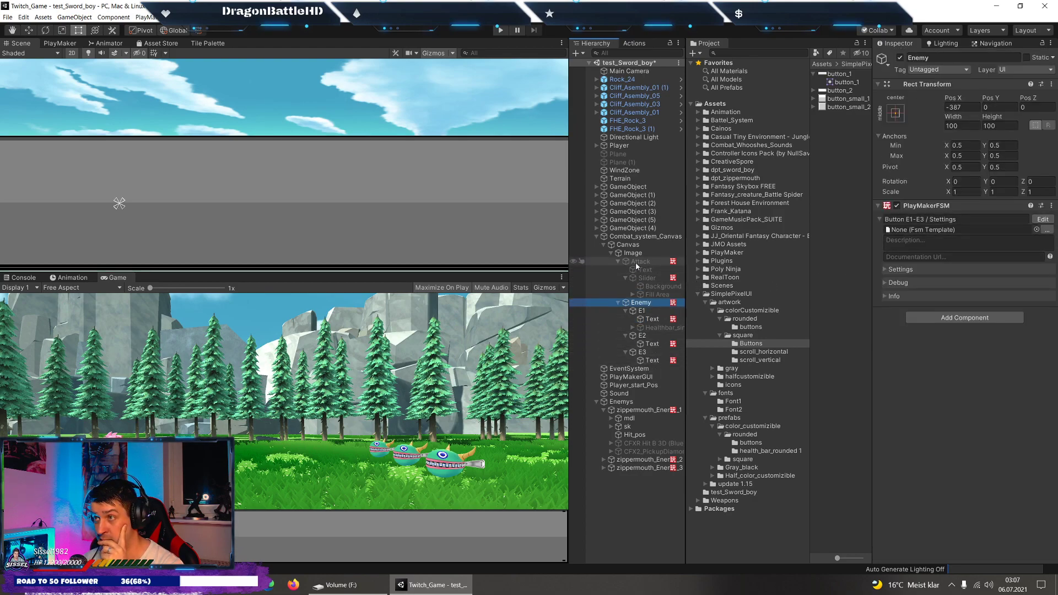
left_click(1042, 219)
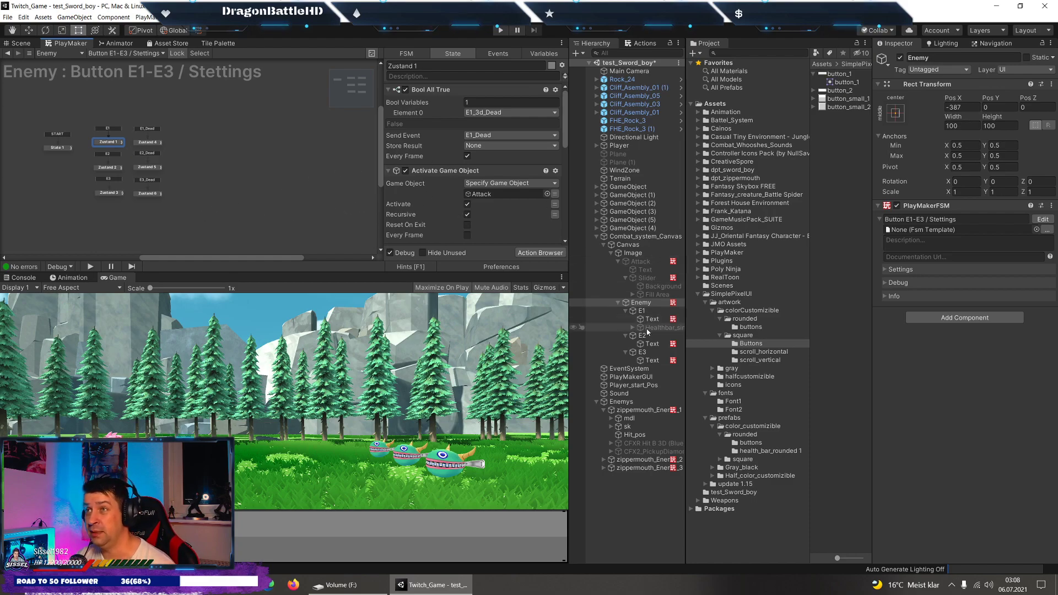
In Zustand 1, duplicate Activate Game Object, target Healthbar_simple_E1, and copy that action.
left_click_drag(646, 328, 632, 320)
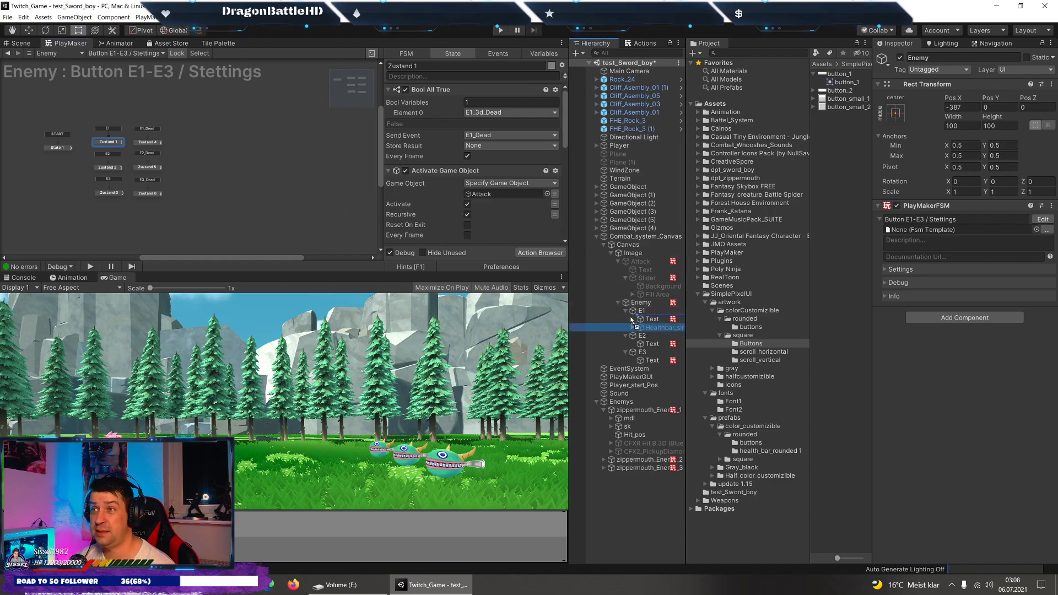
right_click(445, 172)
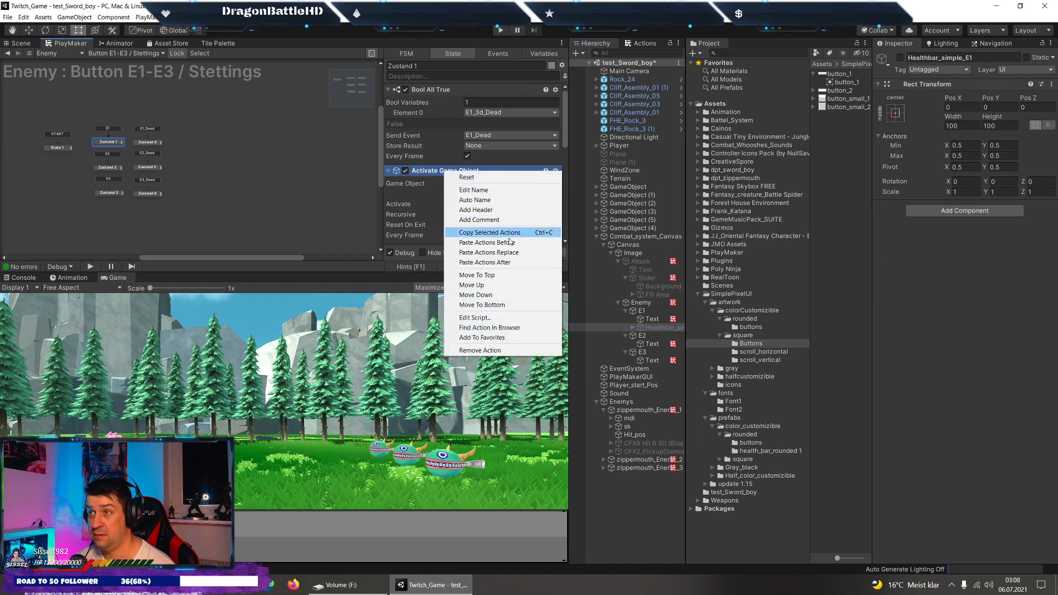
left_click(474, 233)
key("ctrl+v")
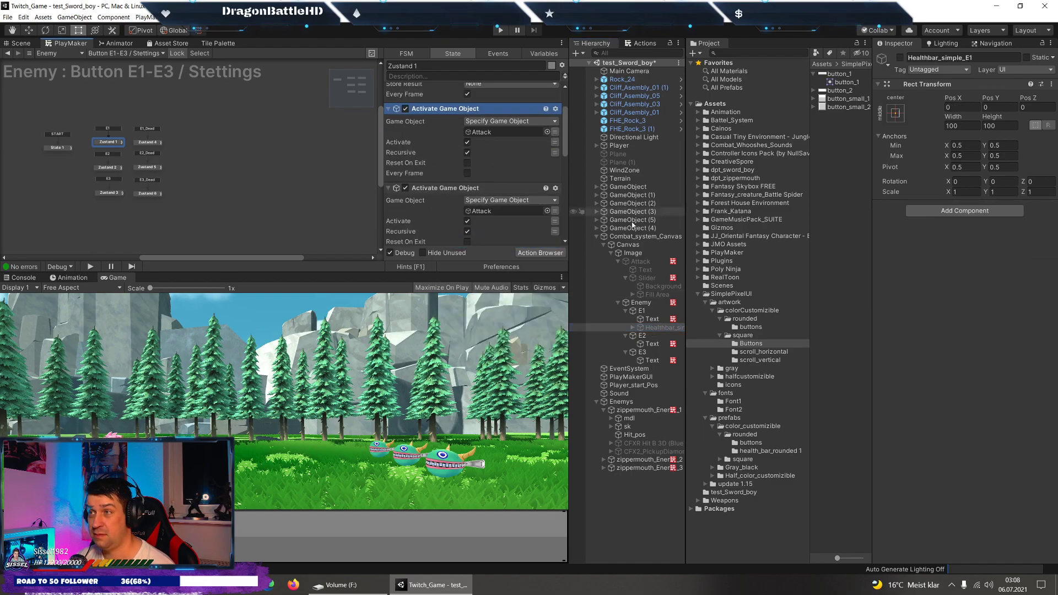
left_click_drag(658, 327, 493, 133)
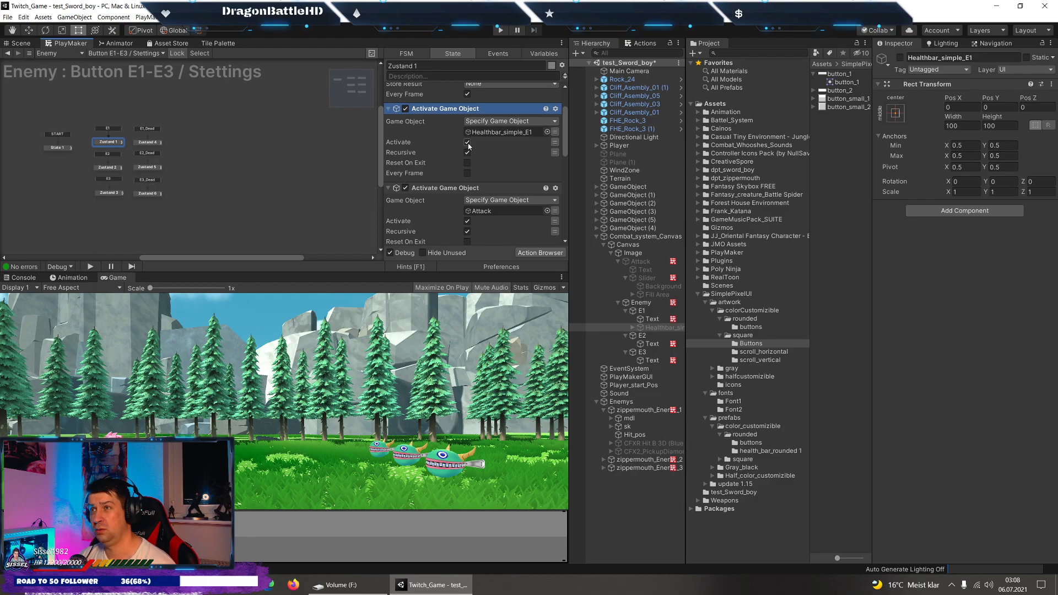
right_click(451, 110)
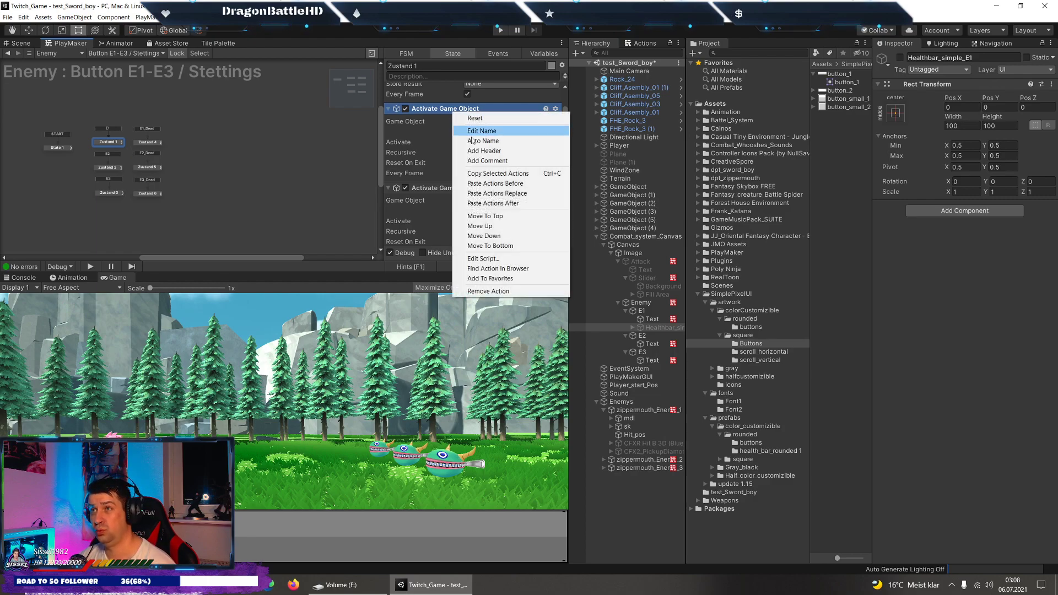
left_click(485, 173)
Paste the Healthbar_simple_E1 activate action into the Zustand 2 and Zustand 3 states.
left_click(101, 169)
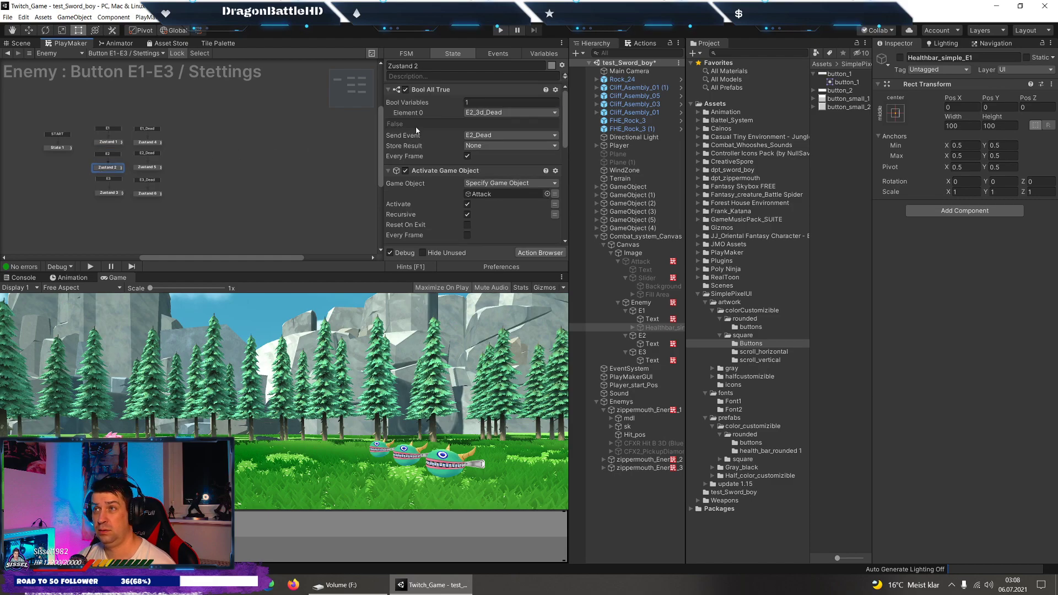
right_click(439, 170)
left_click(487, 243)
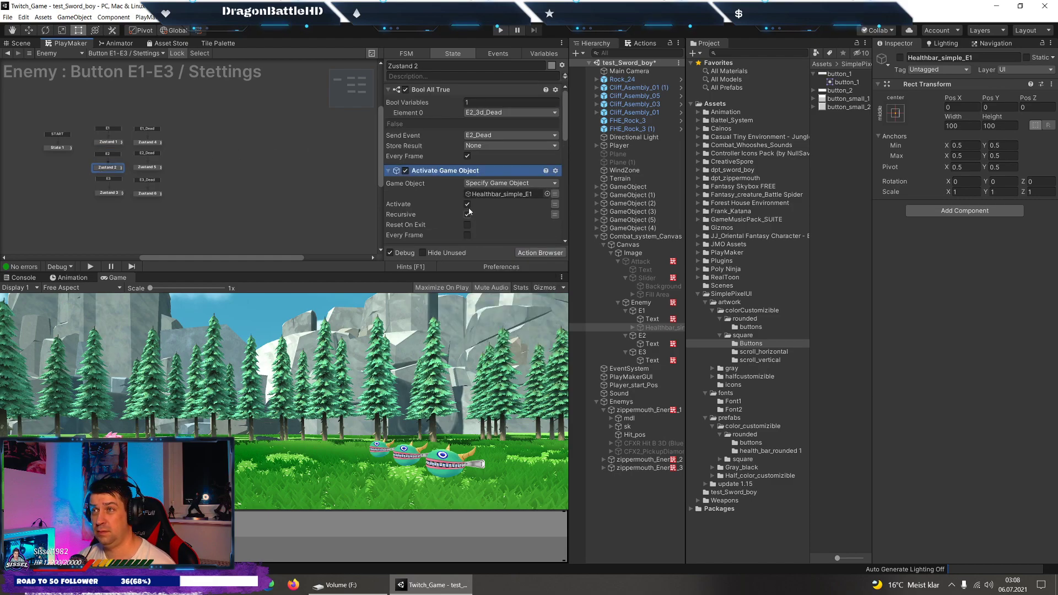
left_click(103, 194)
right_click(451, 172)
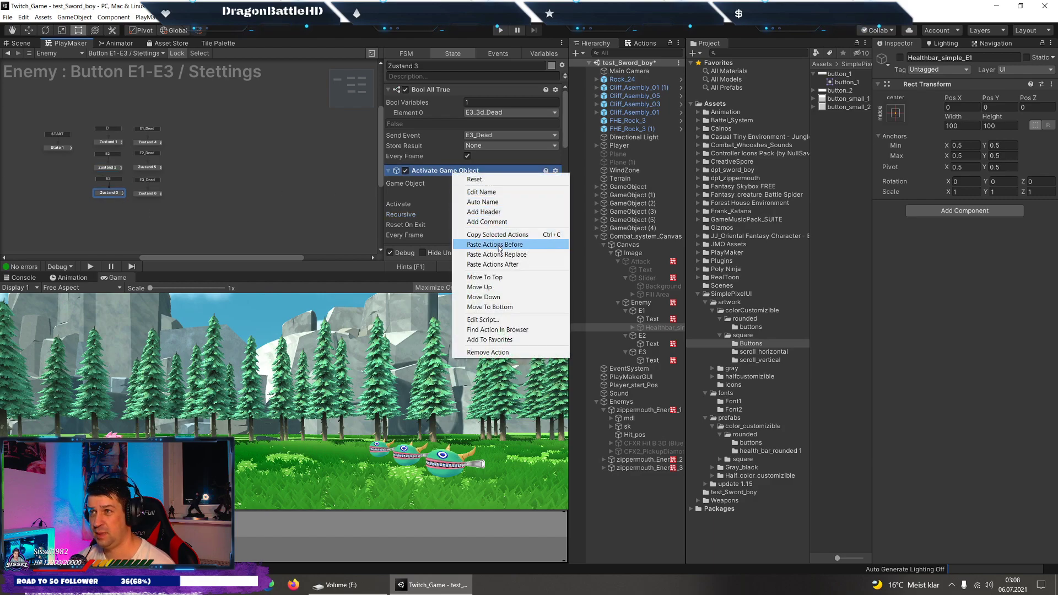
left_click(500, 245)
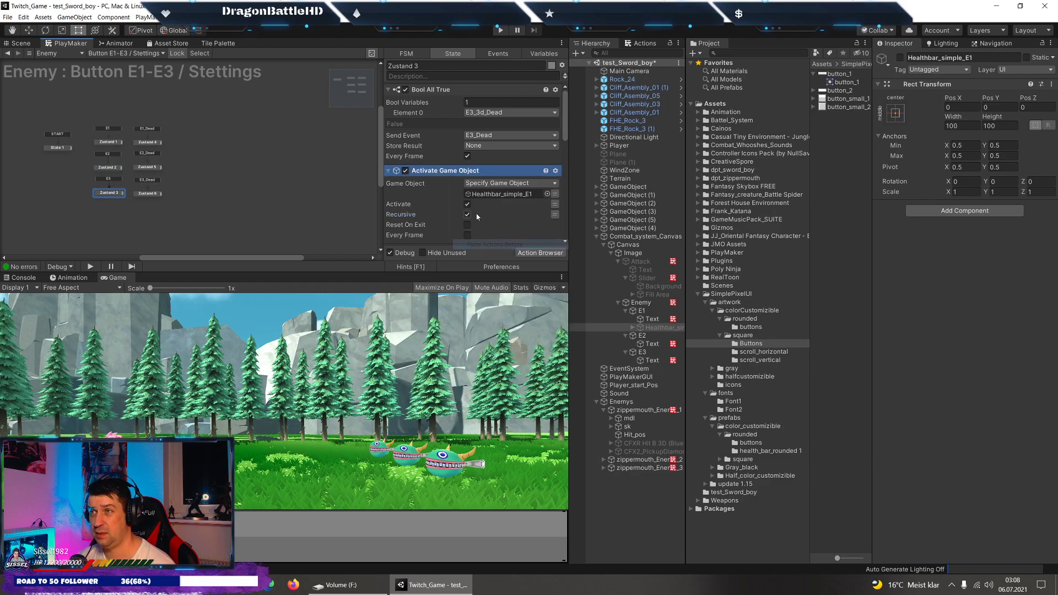
Play-test the health bars, then exit play mode with Ctrl+P.
left_click(499, 30)
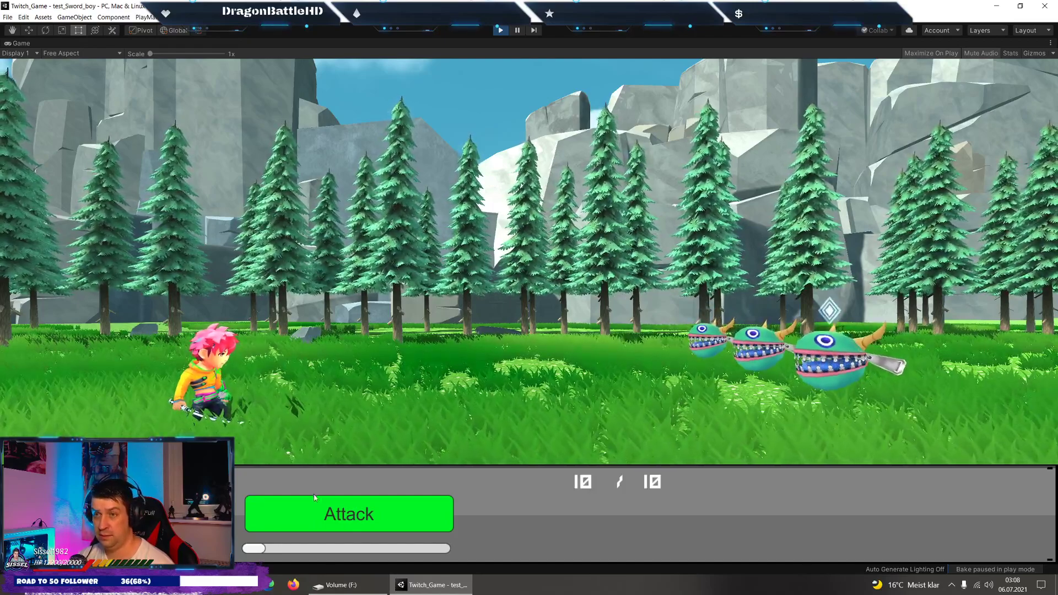
key("ctrl+p")
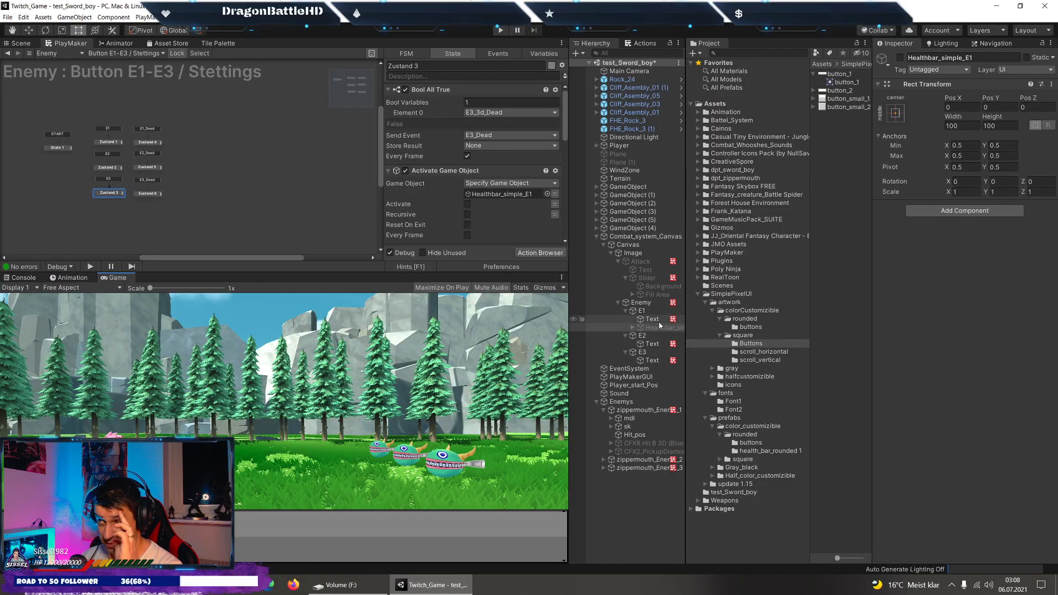
Copy Healthbar_simple_E1 and paste a copy under the E2 object.
right_click(650, 328)
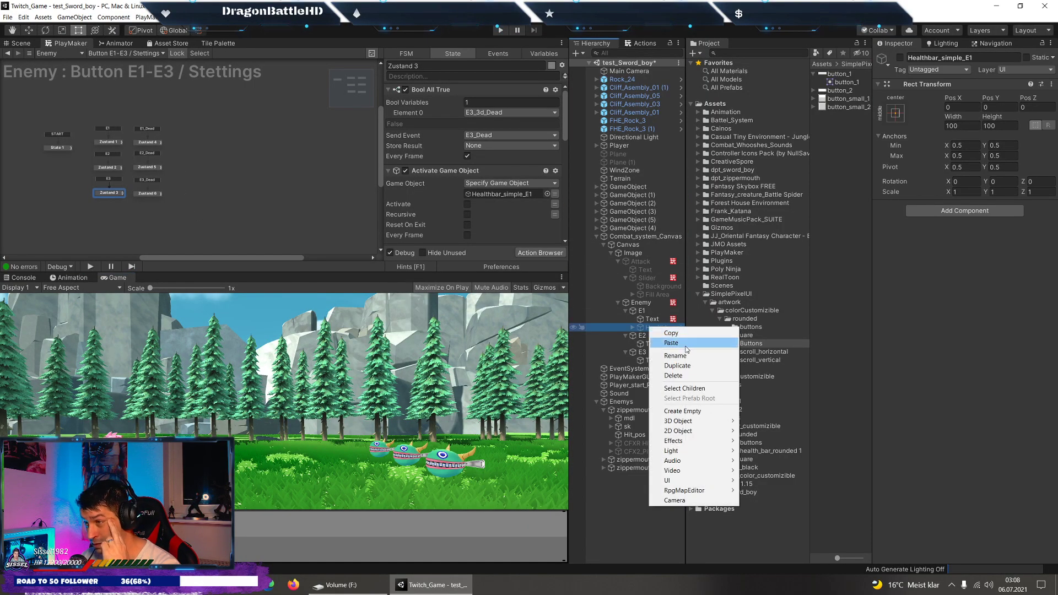
left_click(675, 333)
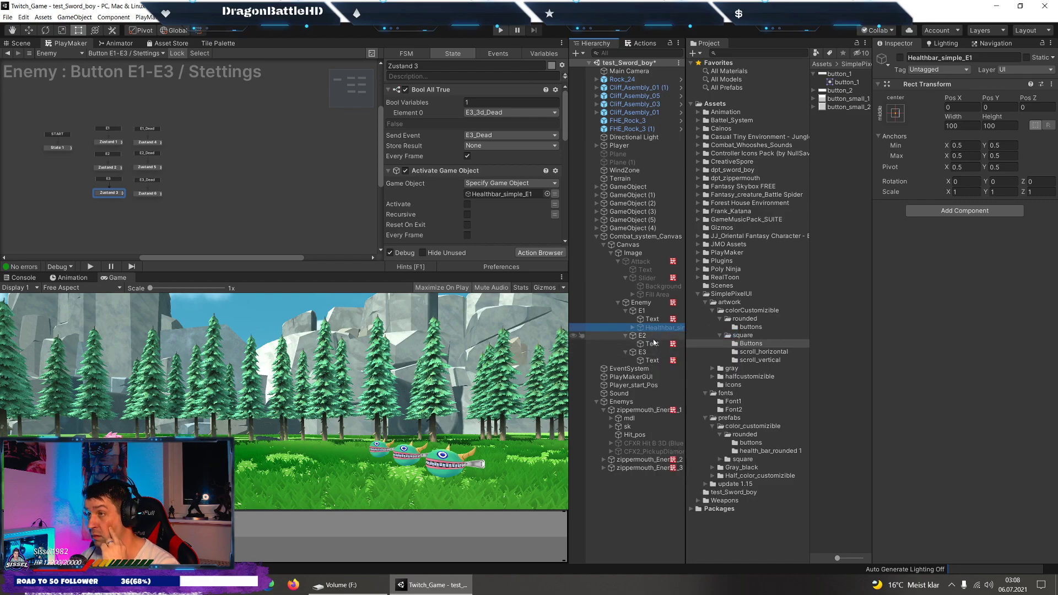
right_click(651, 336)
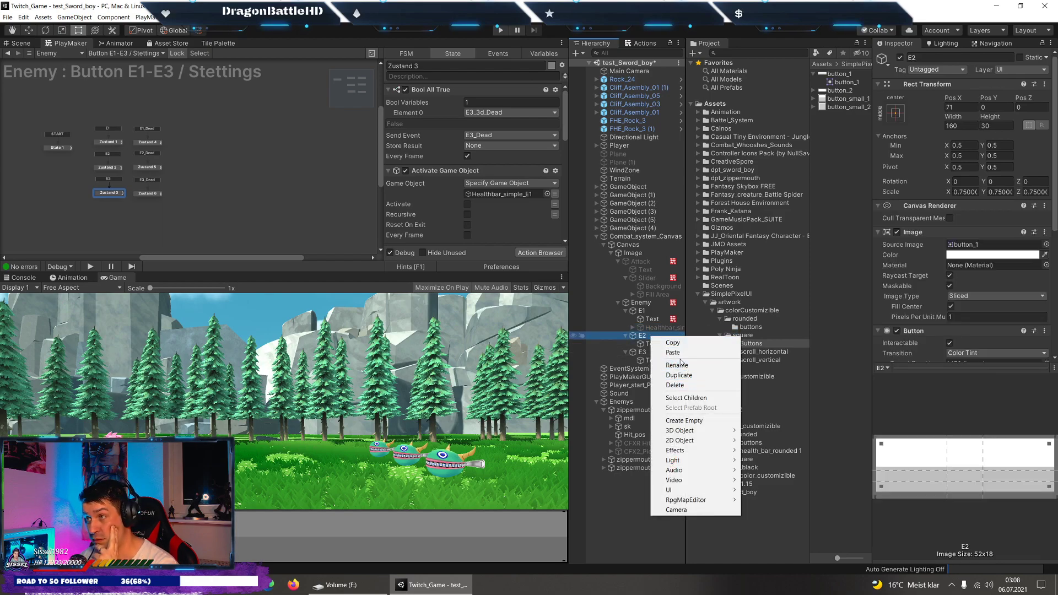
left_click(672, 353)
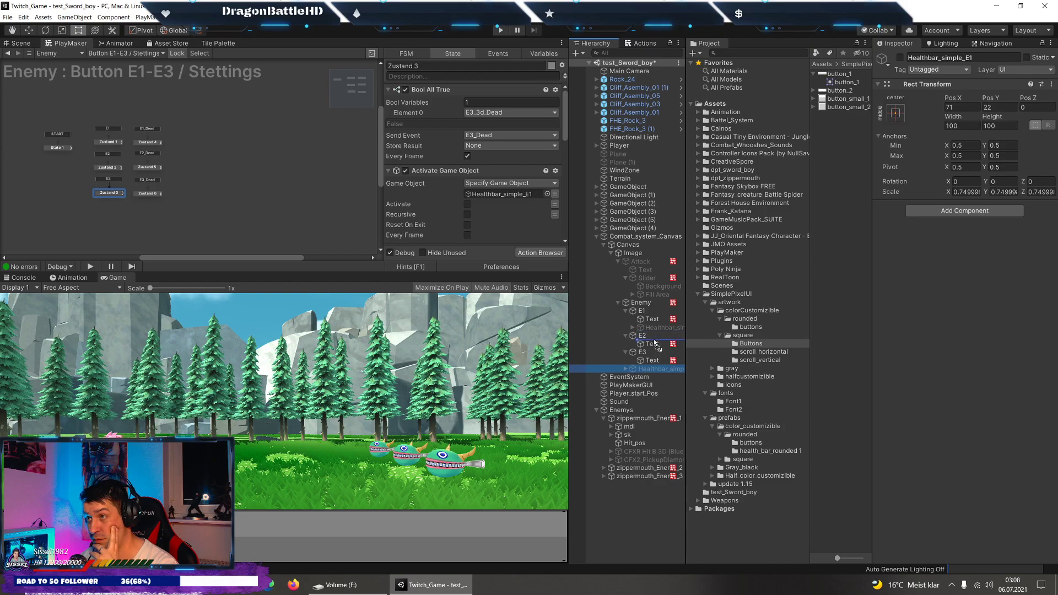
left_click_drag(655, 344, 655, 339)
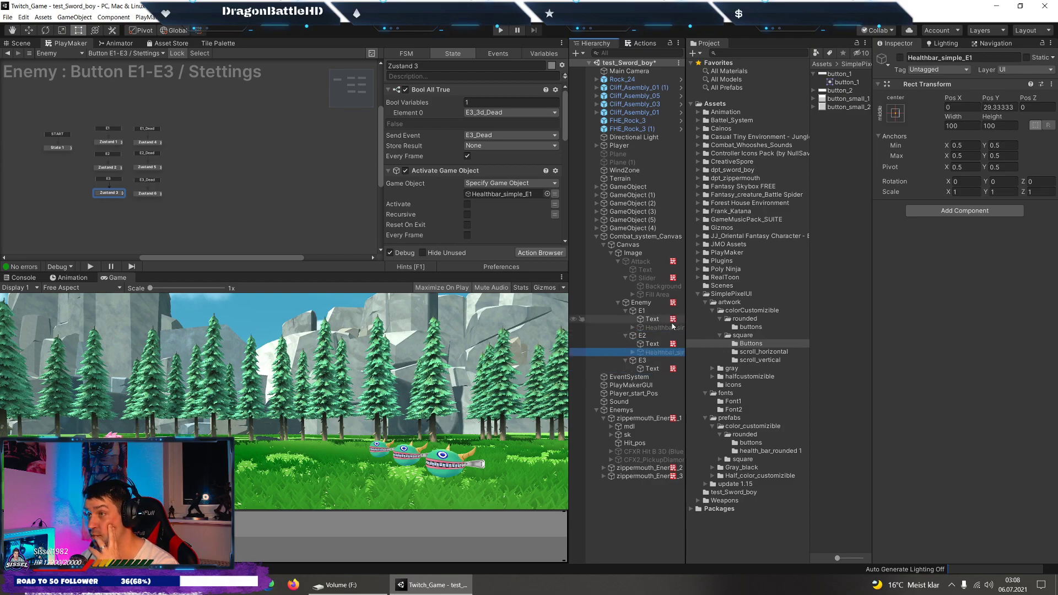
Reset the E2 health bar's Pos Y and re-enable E1's health bar.
left_click(664, 328)
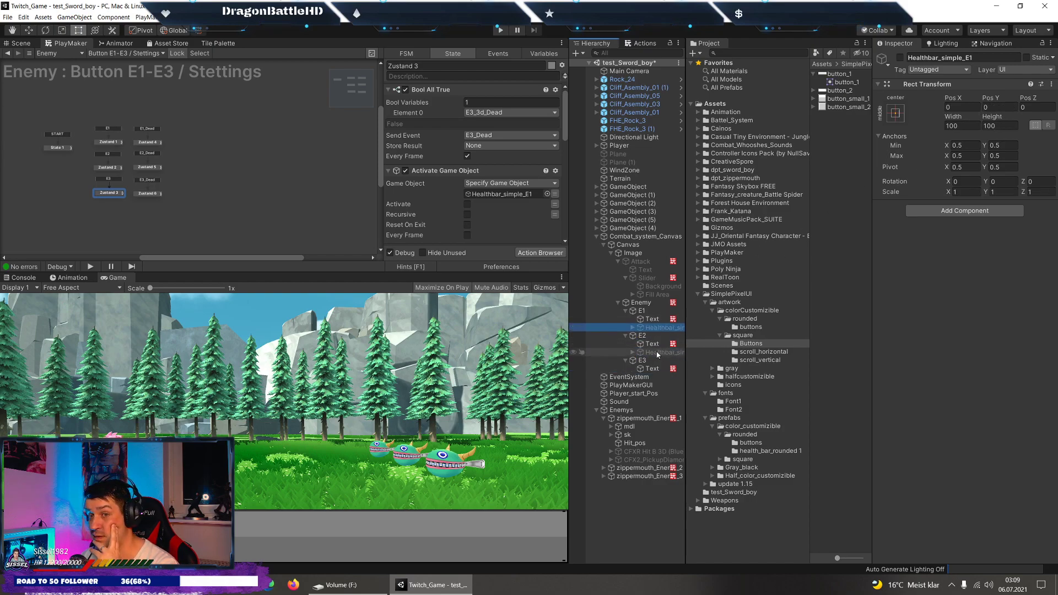
left_click(657, 352)
left_click(1015, 108)
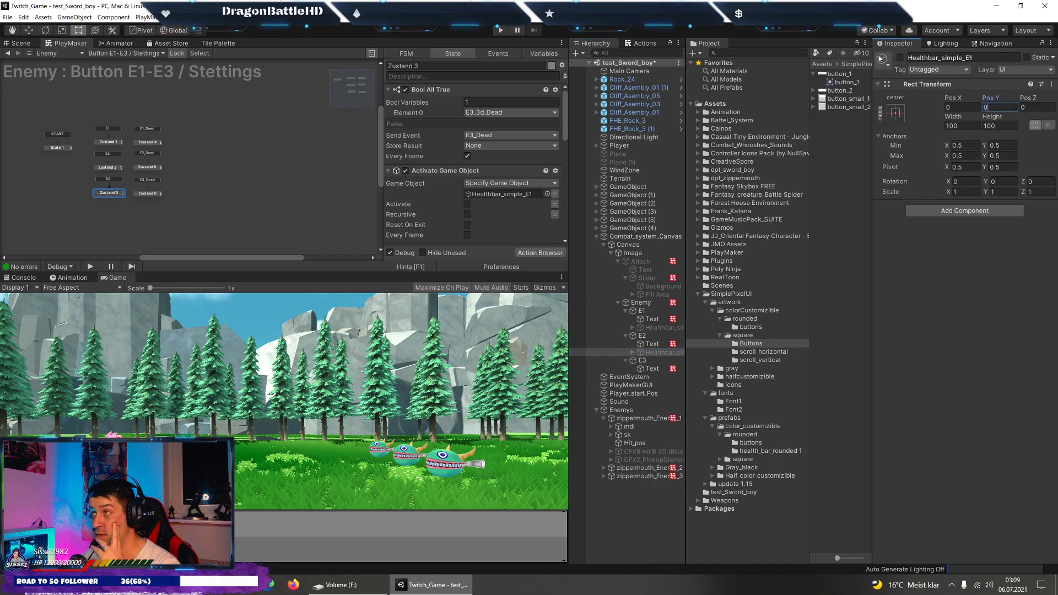
left_click(661, 328)
left_click(900, 58)
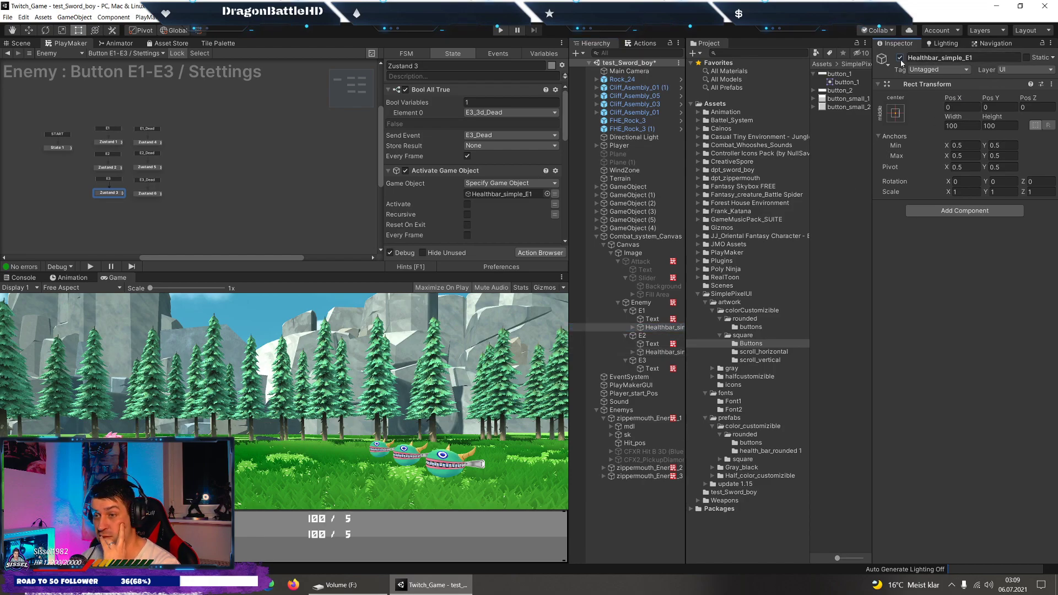
Paste another health bar copy and place it under the E3 object.
right_click(661, 352)
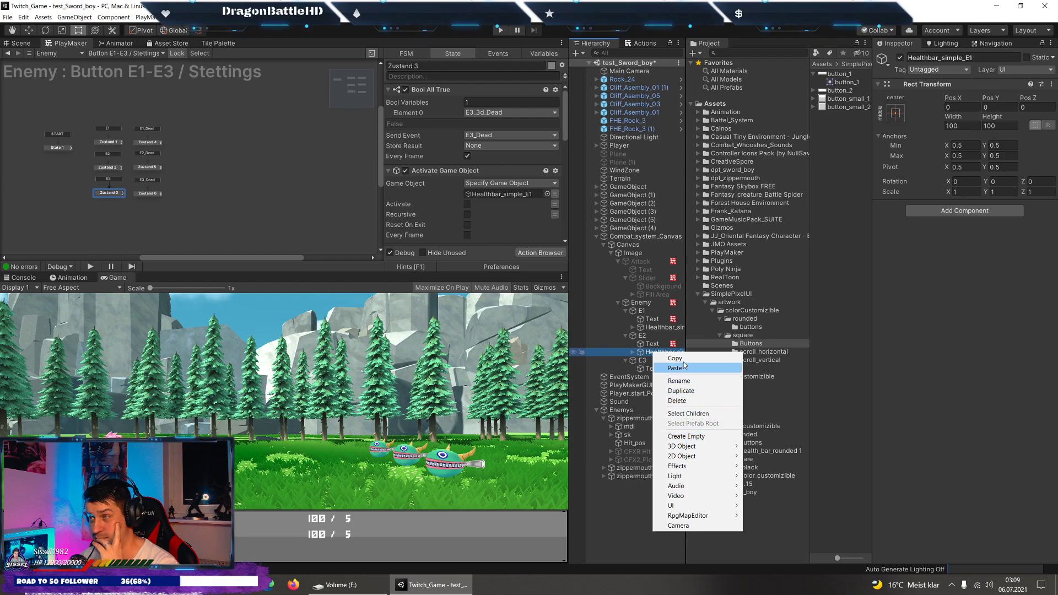
left_click(648, 362)
right_click(649, 362)
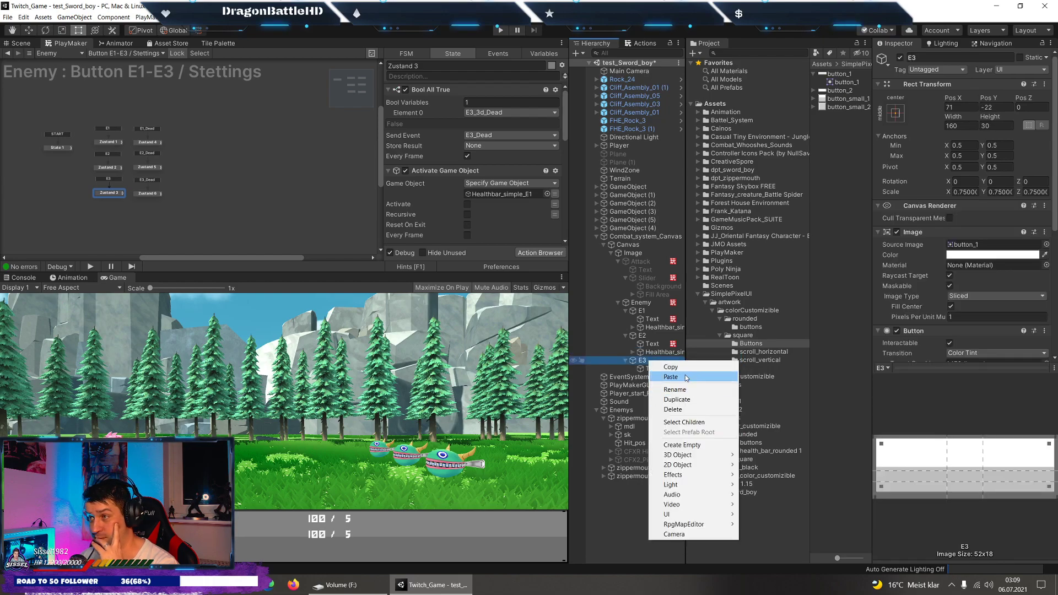
left_click(689, 379)
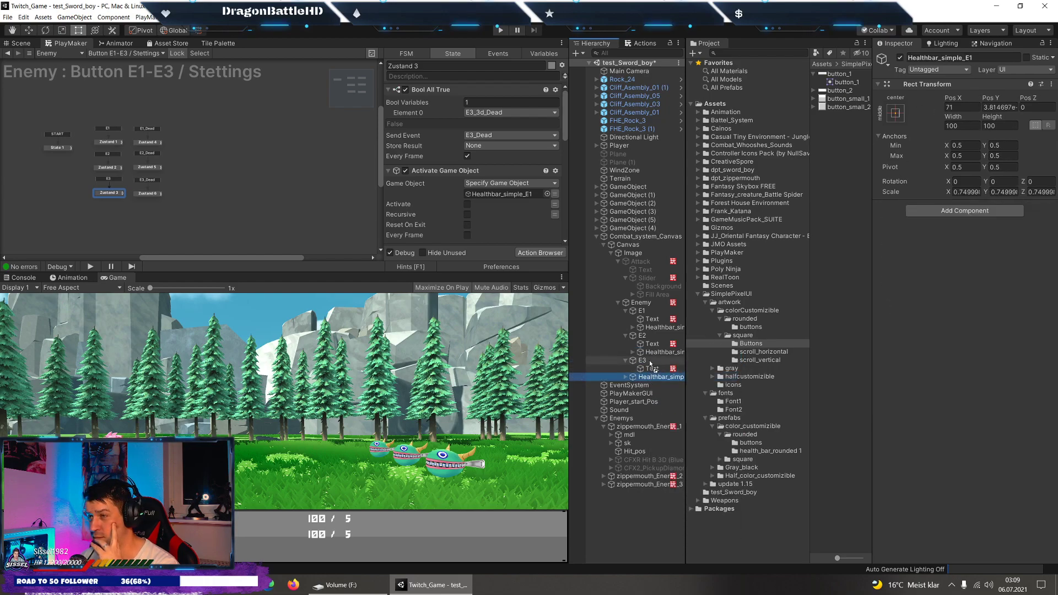
left_click_drag(651, 368, 650, 364)
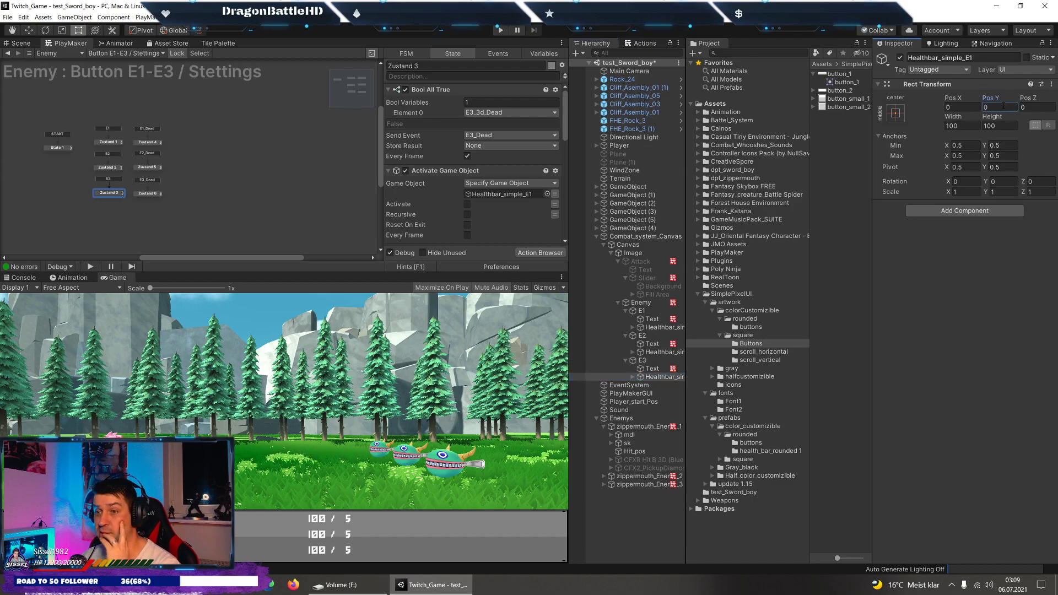
Check the E2 and E3 health bars' child texts, then select the Enemy object.
left_click(633, 377)
left_click(661, 385)
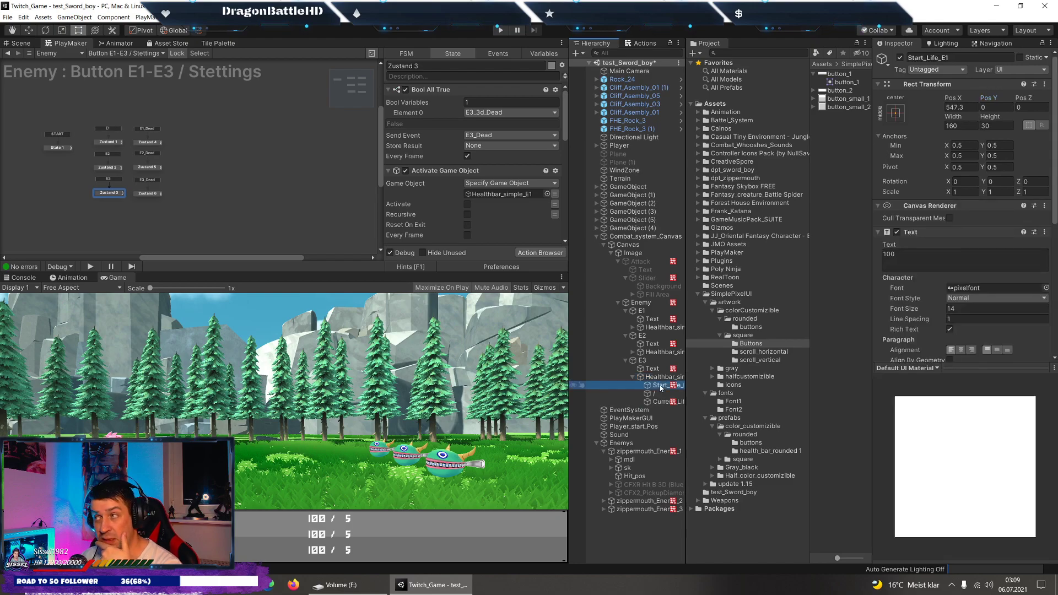
left_click(633, 351)
left_click(654, 352)
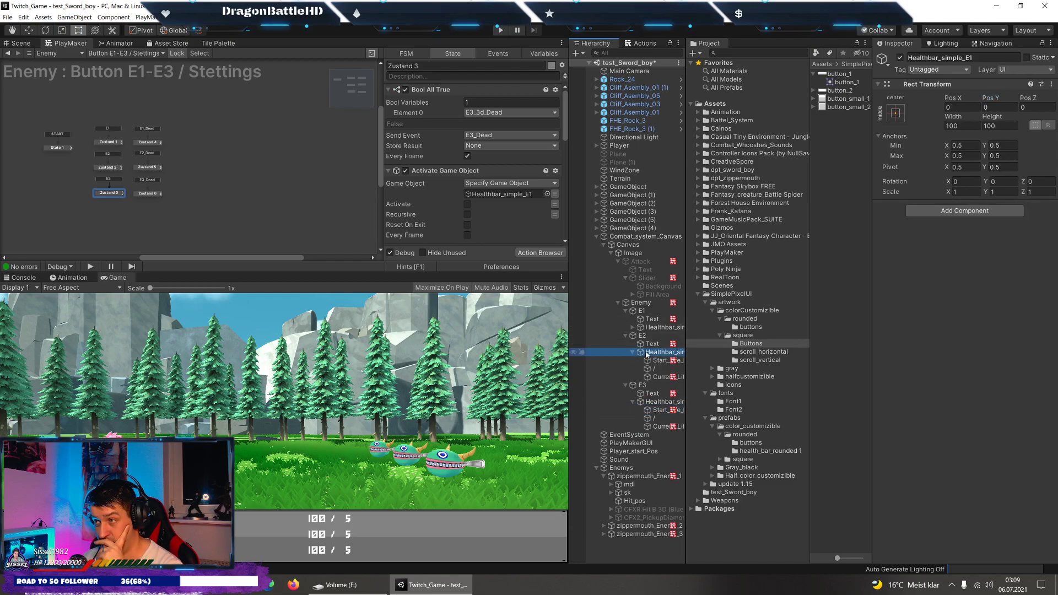
left_click(632, 351)
left_click(633, 376)
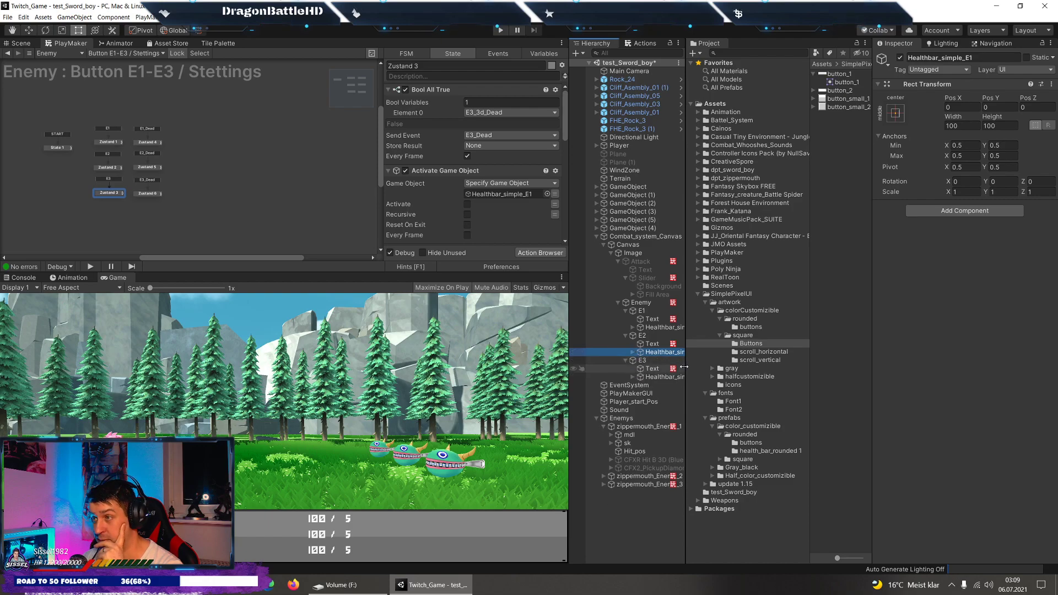
left_click(650, 326)
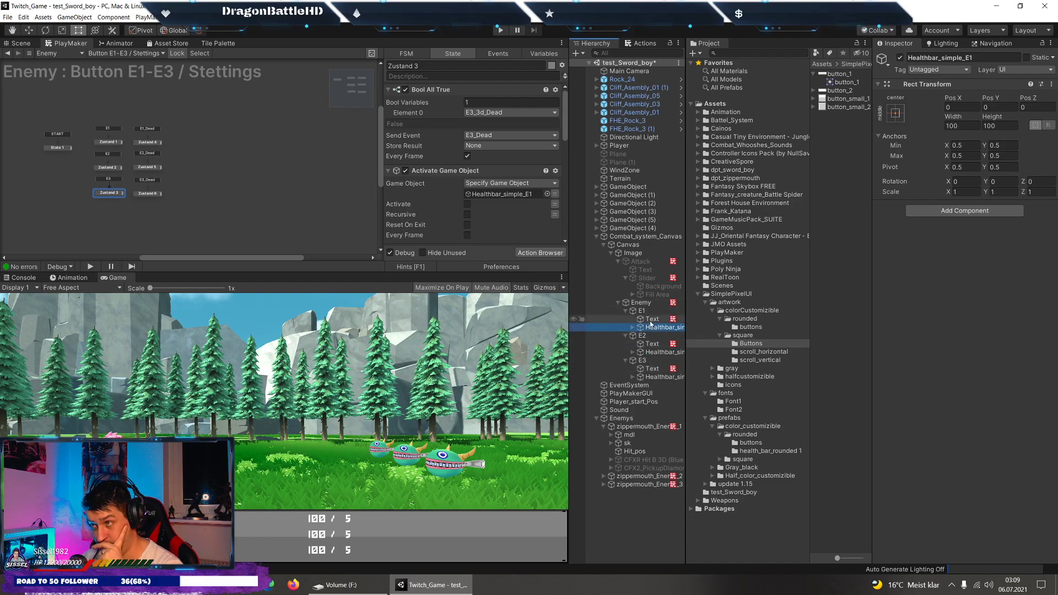
left_click(641, 303)
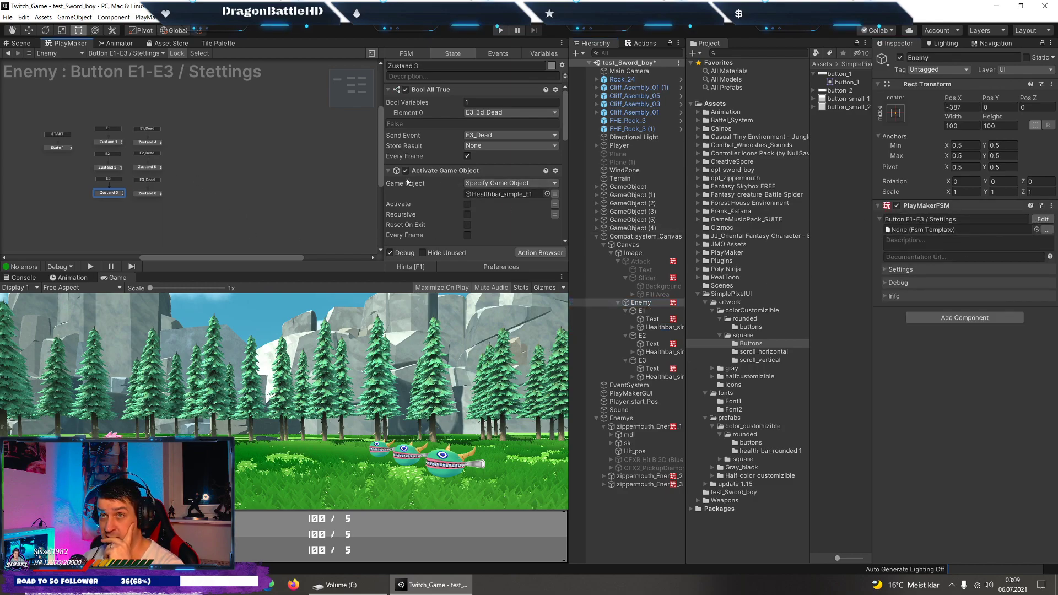
Open the Zustand 1 state and look through its actions.
scroll(210, 172, "up", 1)
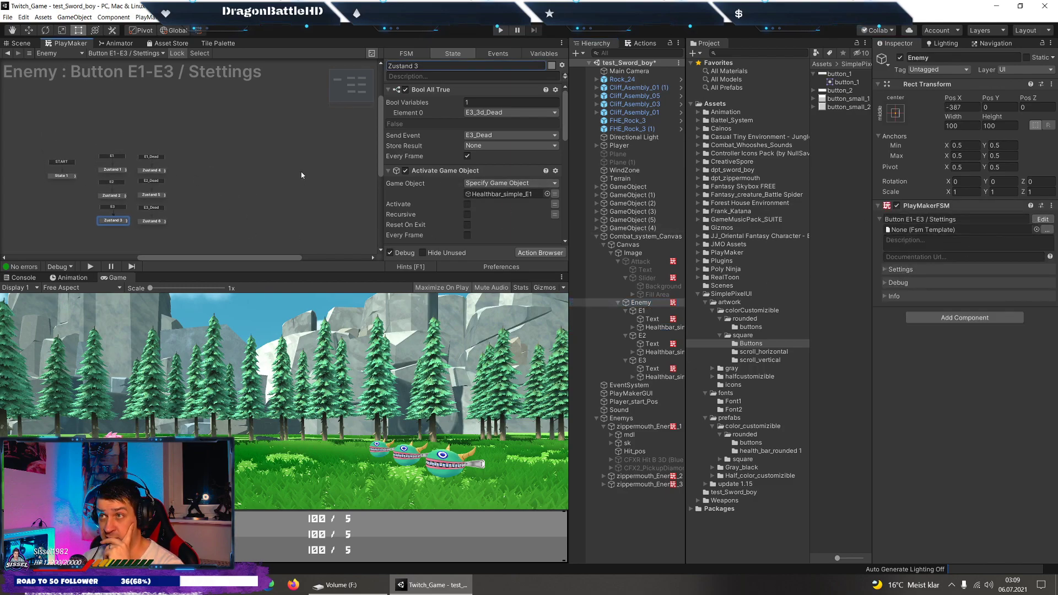
left_click(108, 169)
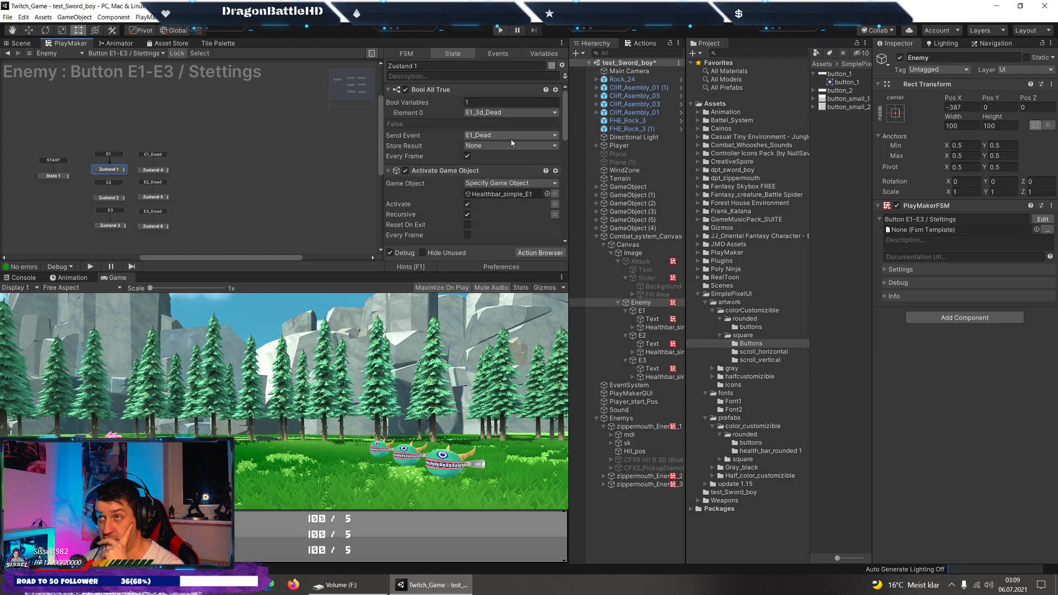
scroll(500, 157, "down", 3)
scroll(461, 178, "up", 3)
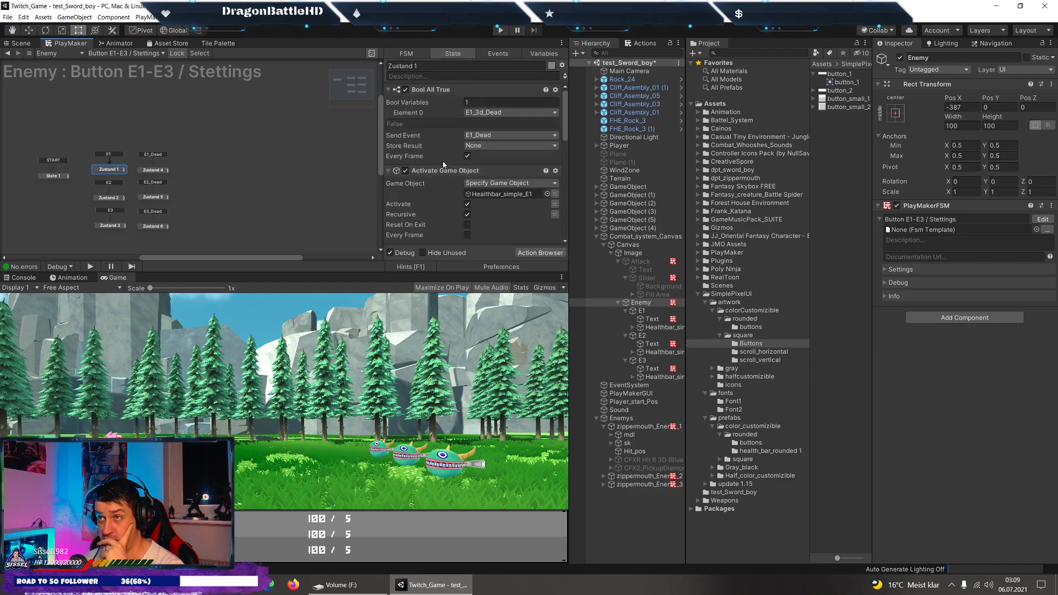
scroll(444, 128, "down", 3)
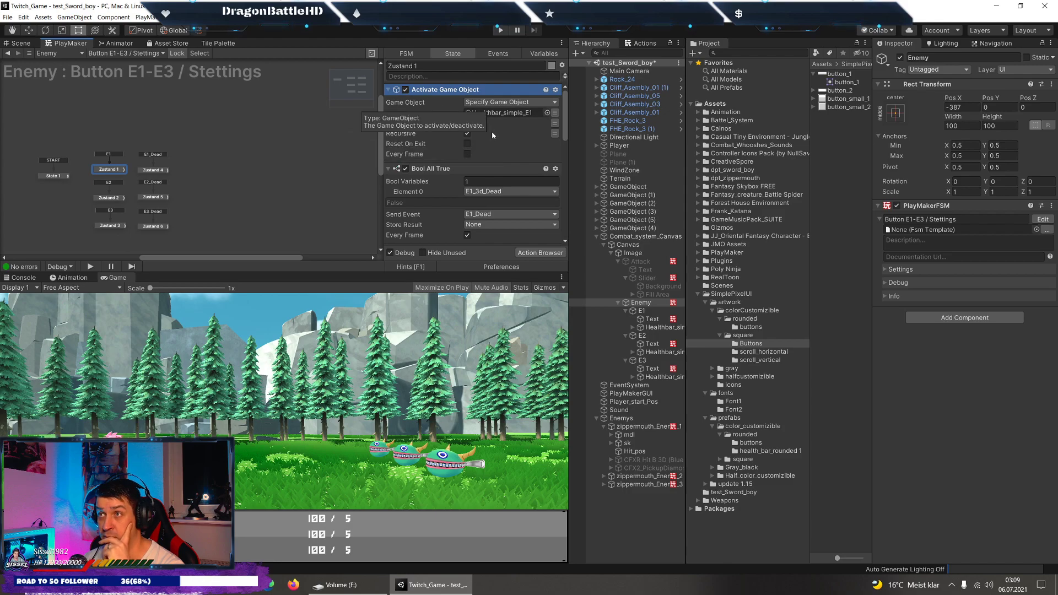
scroll(492, 151, "down", 4)
scroll(492, 151, "up", 5)
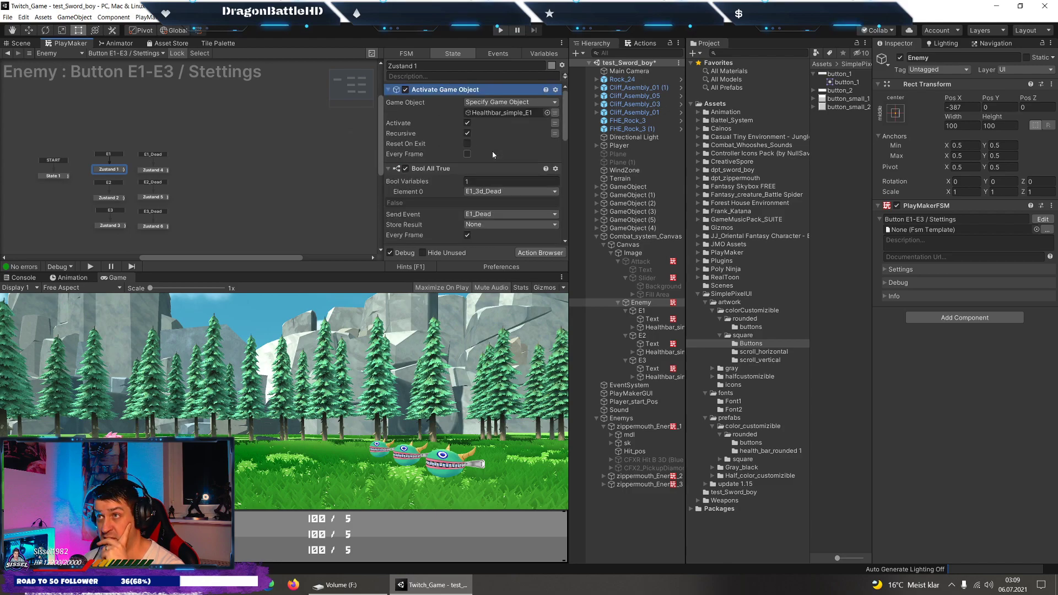
Duplicate the Activate Game Object action and drag E2's health bar into the copy.
right_click(424, 91)
left_click(463, 153)
right_click(441, 92)
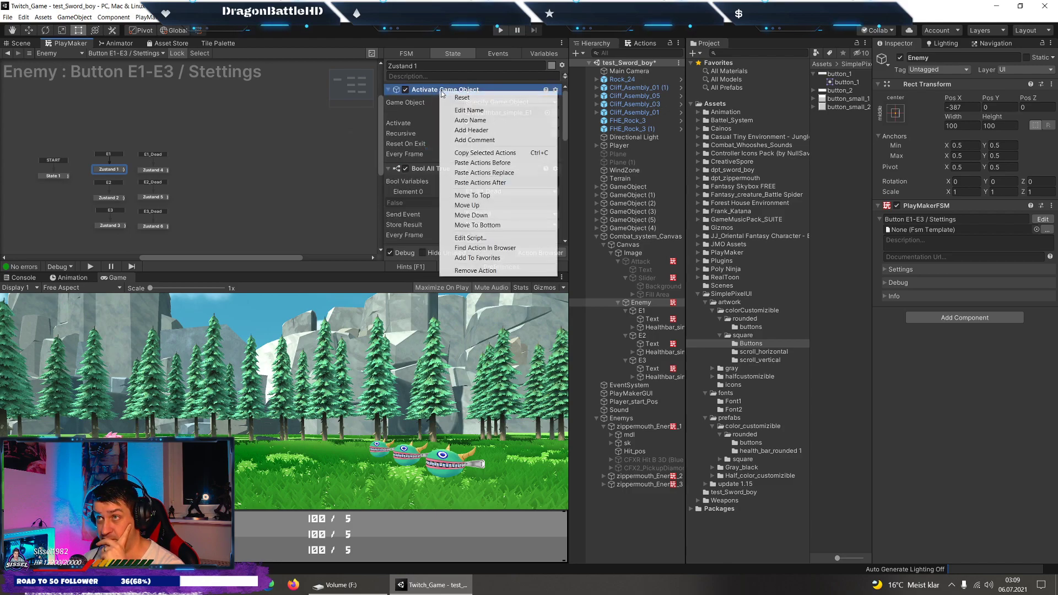
left_click(474, 163)
right_click(447, 91)
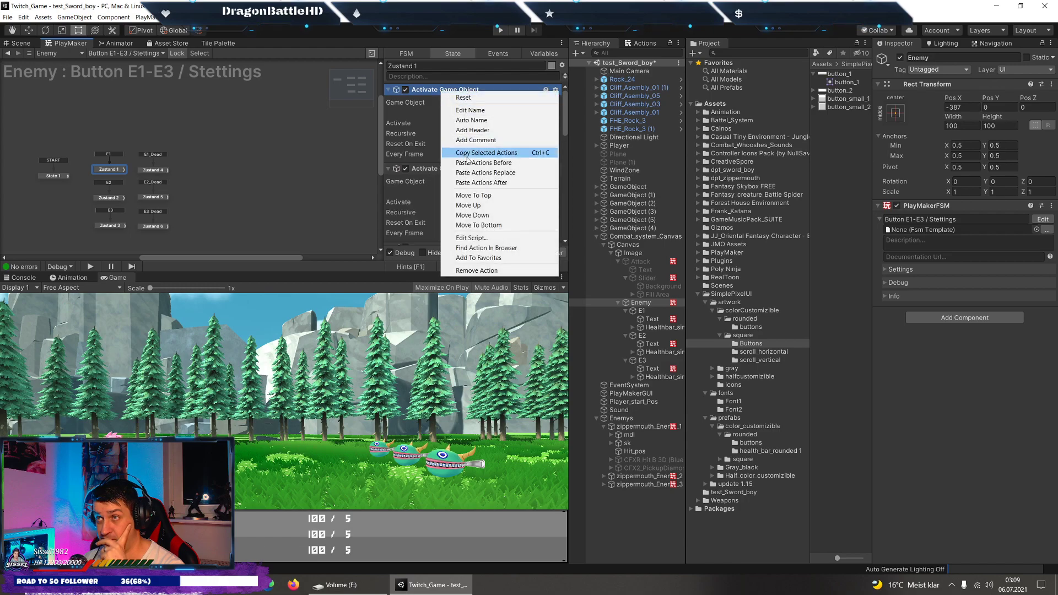
left_click(496, 163)
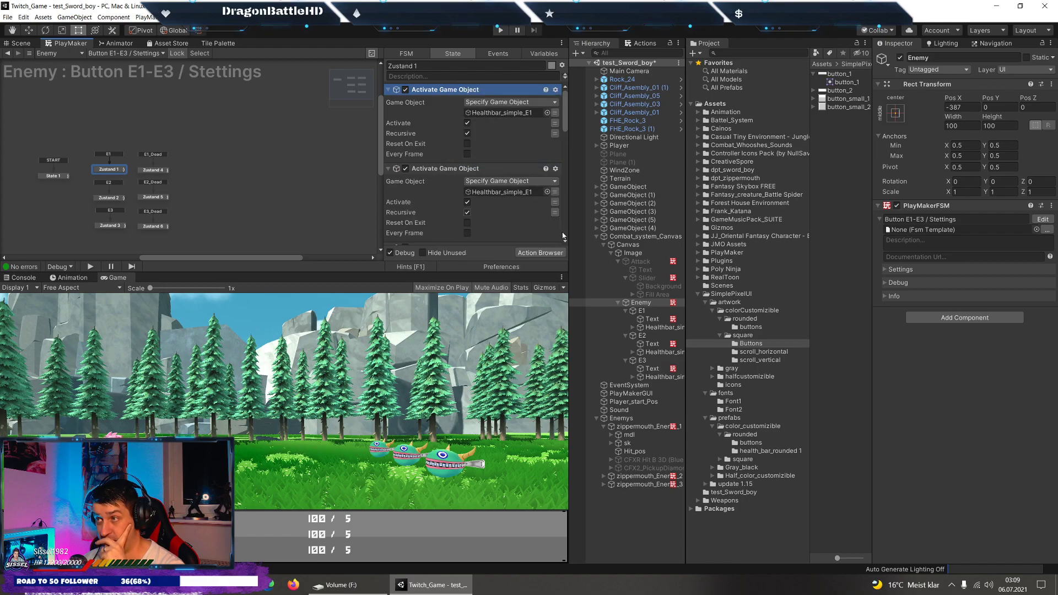
left_click_drag(661, 352, 511, 194)
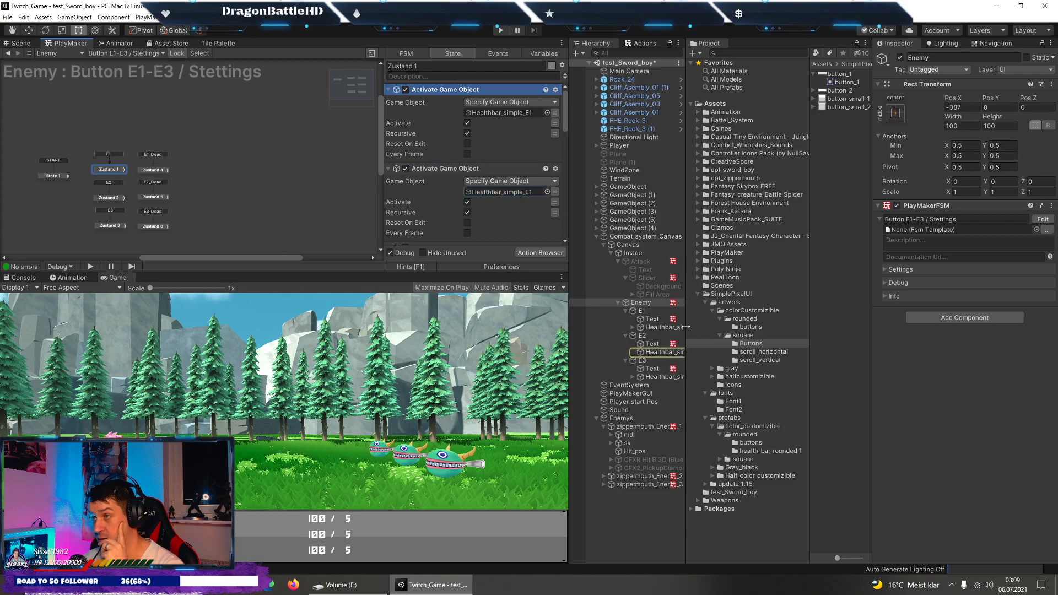
left_click_drag(685, 326, 743, 322)
Select the E2 and E3 health bars and point an action at Healthbar_simple_E3.
left_click(672, 352)
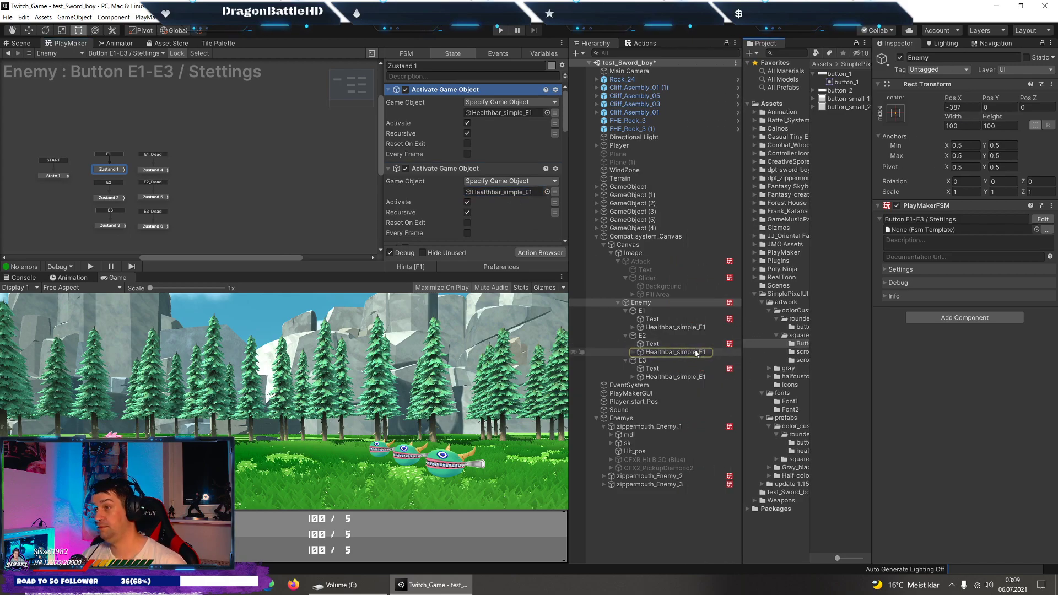
left_click(982, 58)
type("2")
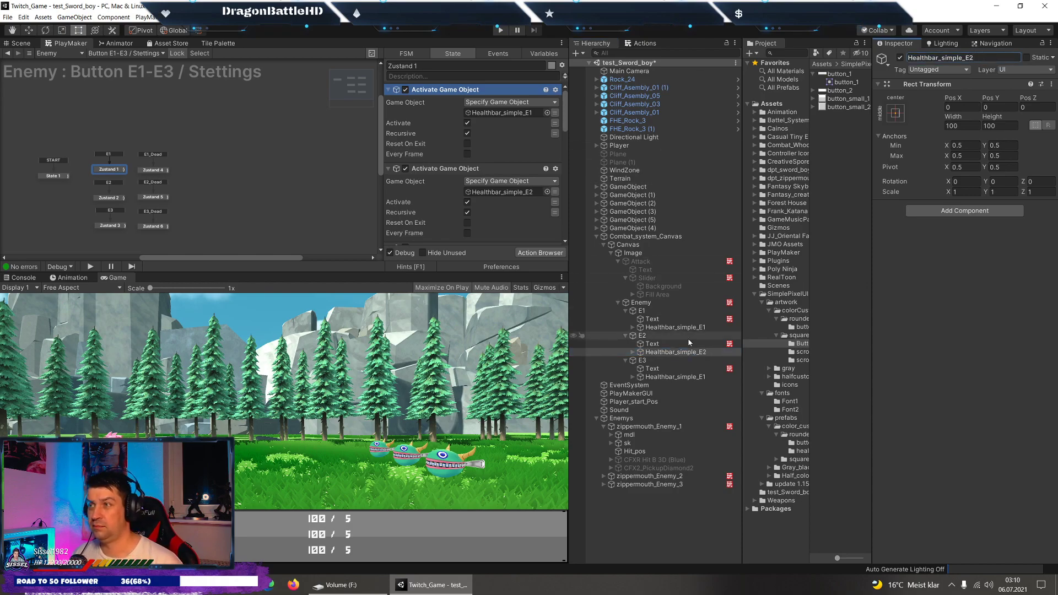
left_click(716, 374)
left_click(1005, 57)
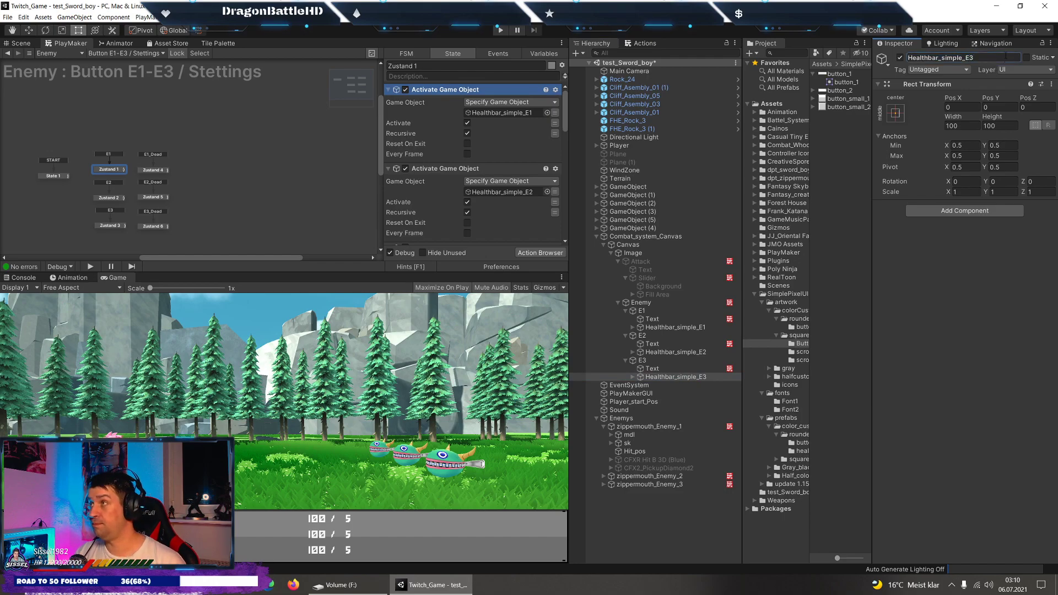
scroll(502, 178, "down", 2)
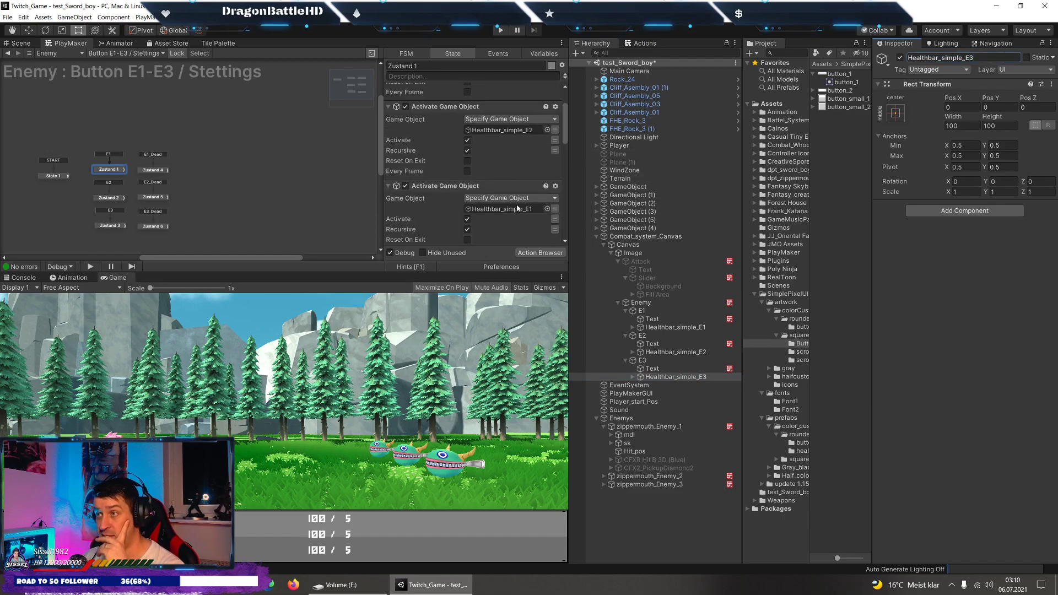
mouse_move(683, 379)
left_mouse_down()
mouse_move(486, 234)
mouse_move(498, 202)
left_mouse_up()
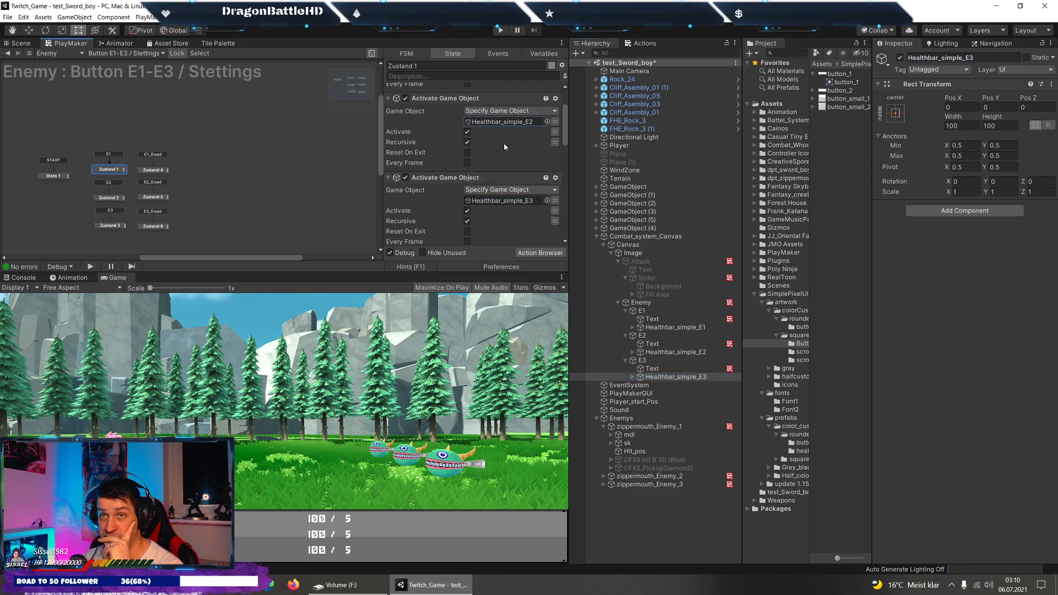
Uncheck Activate and Recursive on the E2 action so only E1's bar turns on, then view Zustand 2.
scroll(504, 143, "up", 2)
left_click(464, 156)
left_click(467, 202)
left_click(467, 212)
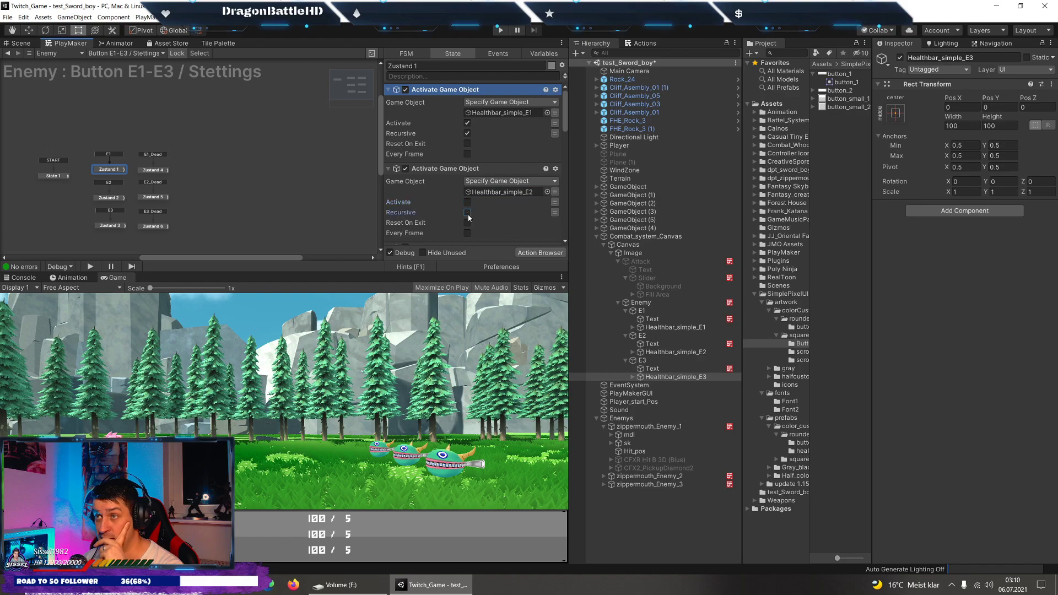
scroll(476, 197, "down", 3)
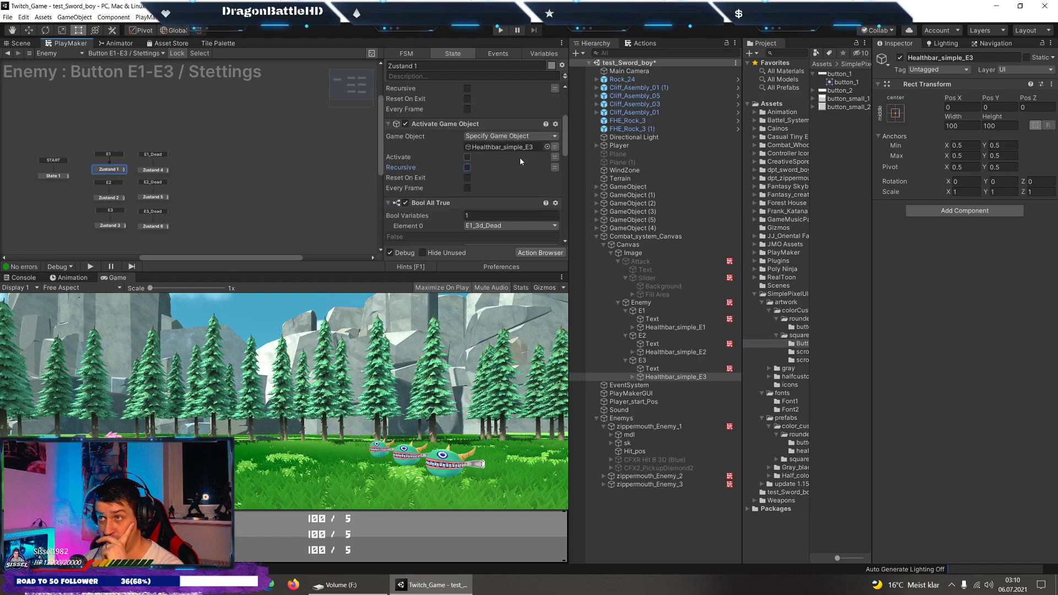
left_click(116, 199)
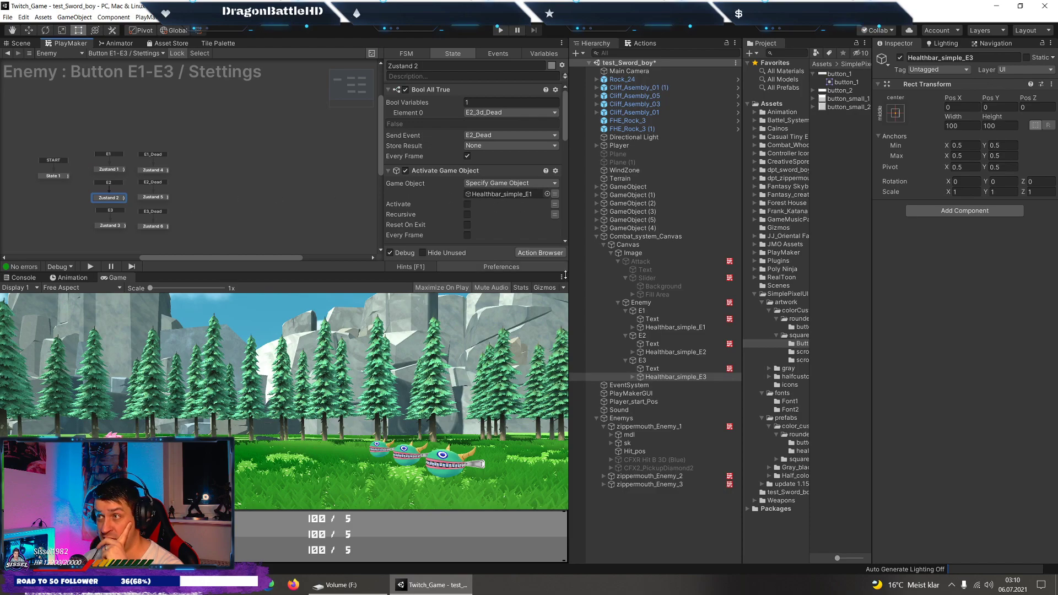
Copy both health bar activation actions from Zustand 1.
left_click(109, 169)
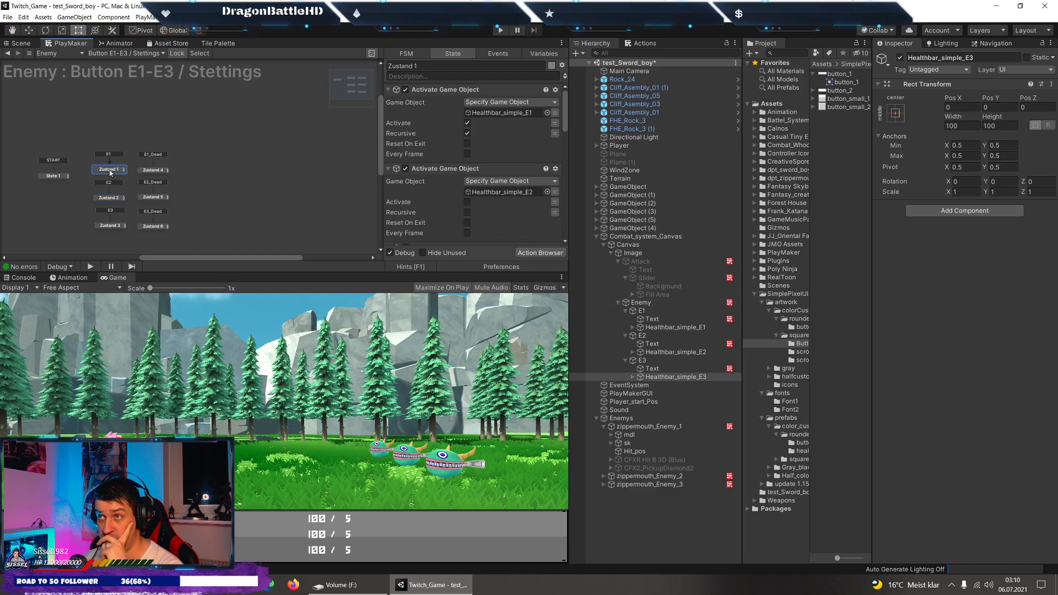
left_click(450, 171)
scroll(477, 176, "down", 2)
left_click(452, 216, "ctrl")
right_click(452, 216)
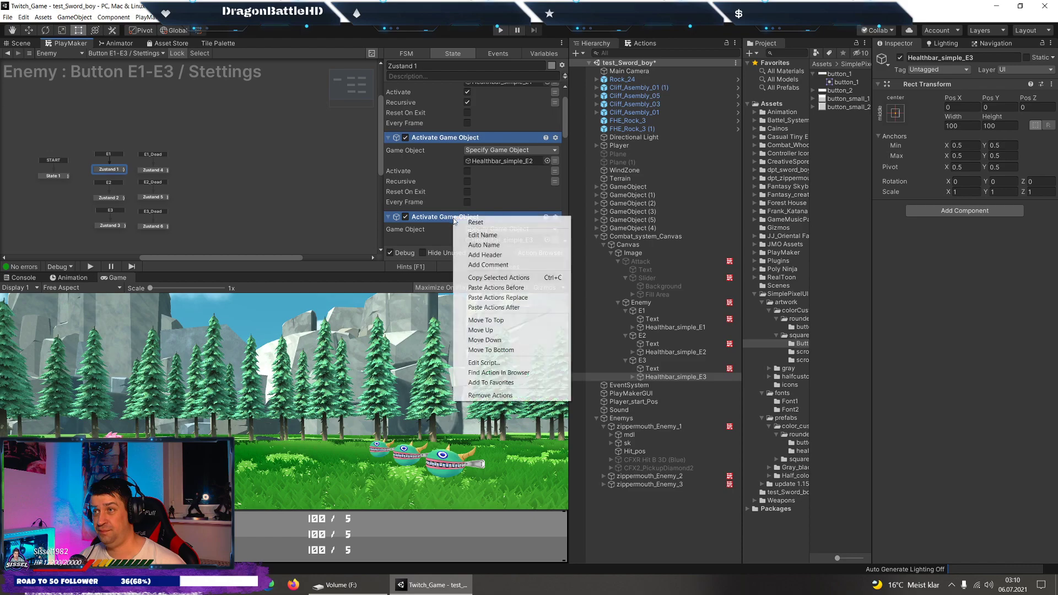
left_click(482, 277)
In Zustand 2, move the activation action above Bool All True and paste the copies after it.
left_click(108, 197)
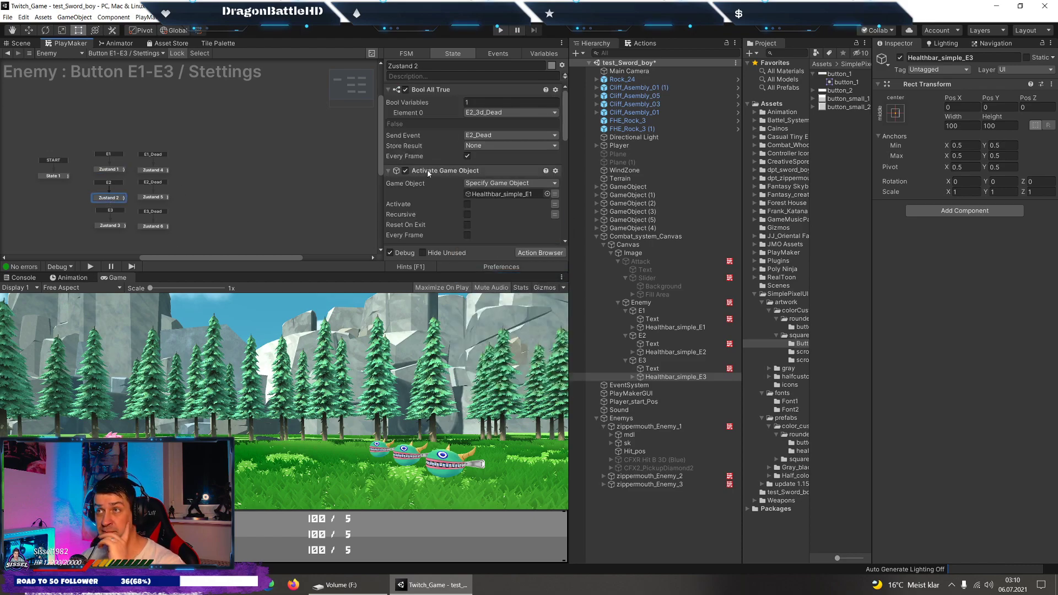
scroll(470, 174, "down", 2)
right_click(431, 109)
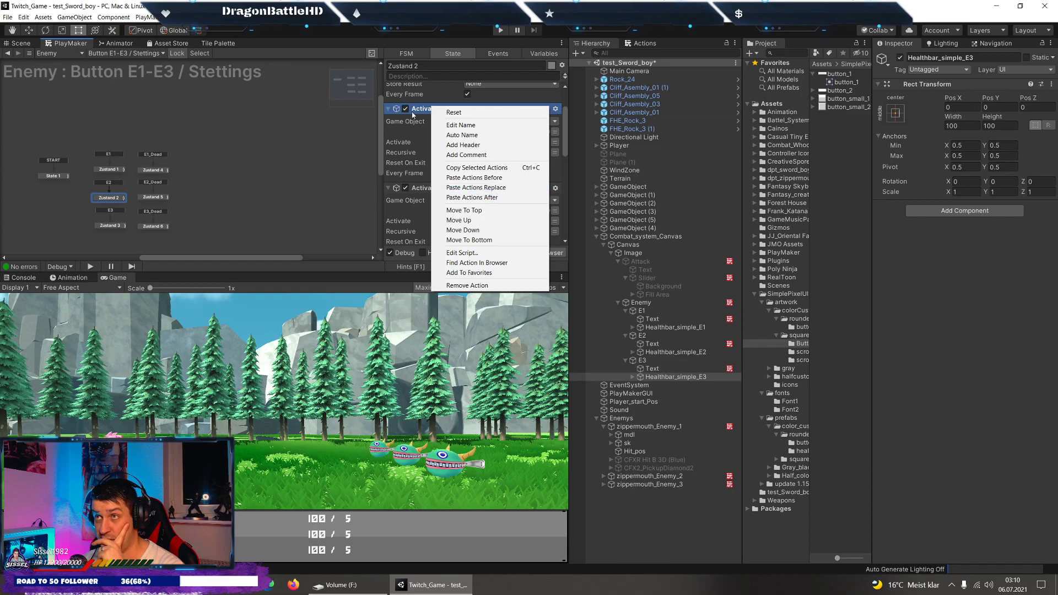
left_click(464, 210)
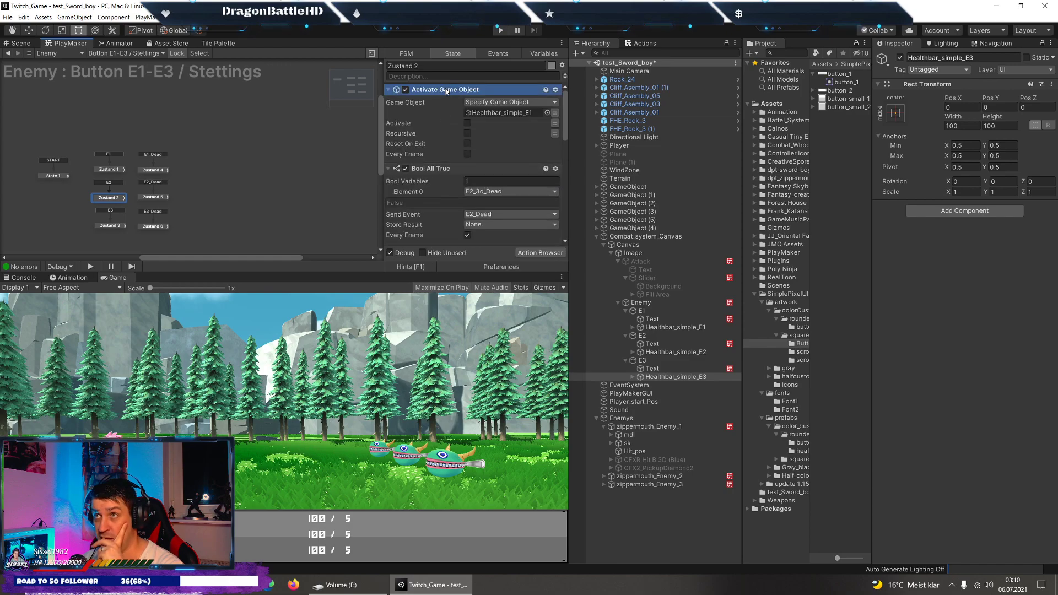
right_click(446, 91)
left_click(485, 182)
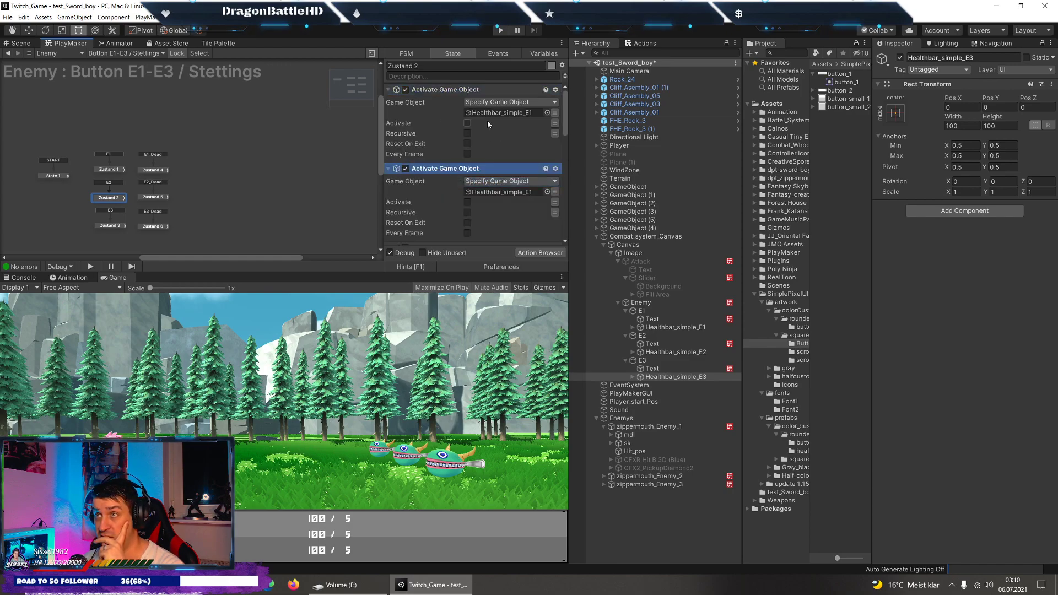
Target Healthbar_simple_E2 in the second action with Activate and Recursive checked.
left_click(485, 113)
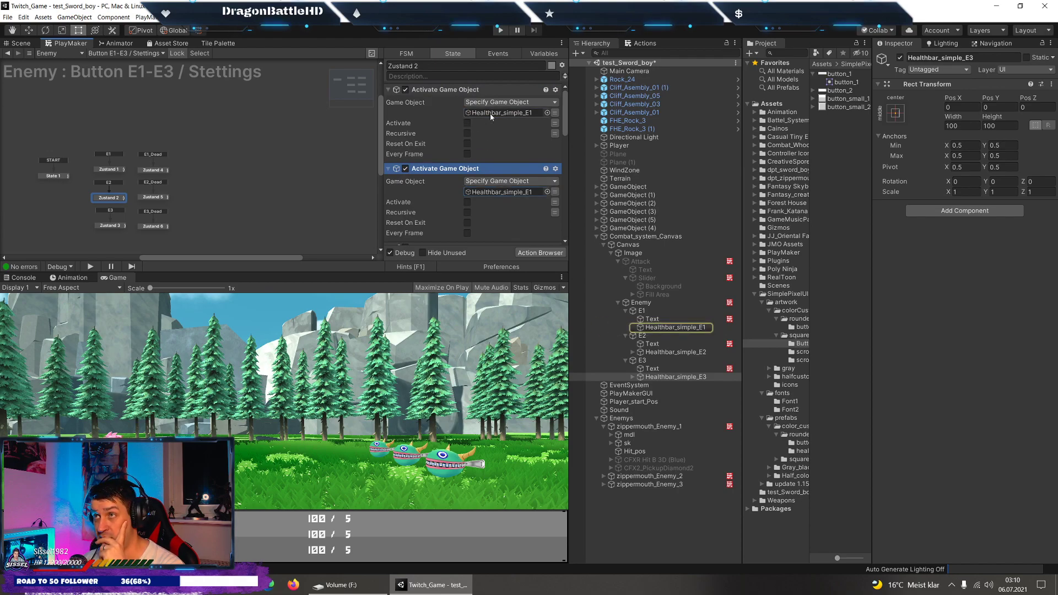
left_click(665, 352)
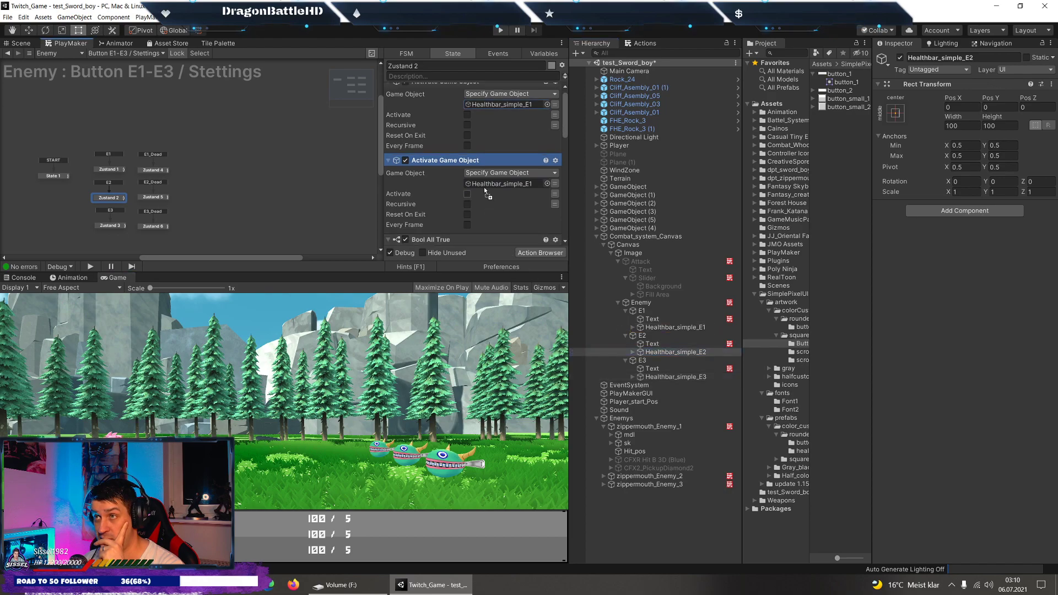
left_click_drag(665, 352, 484, 187)
left_click(467, 194)
left_click(468, 204)
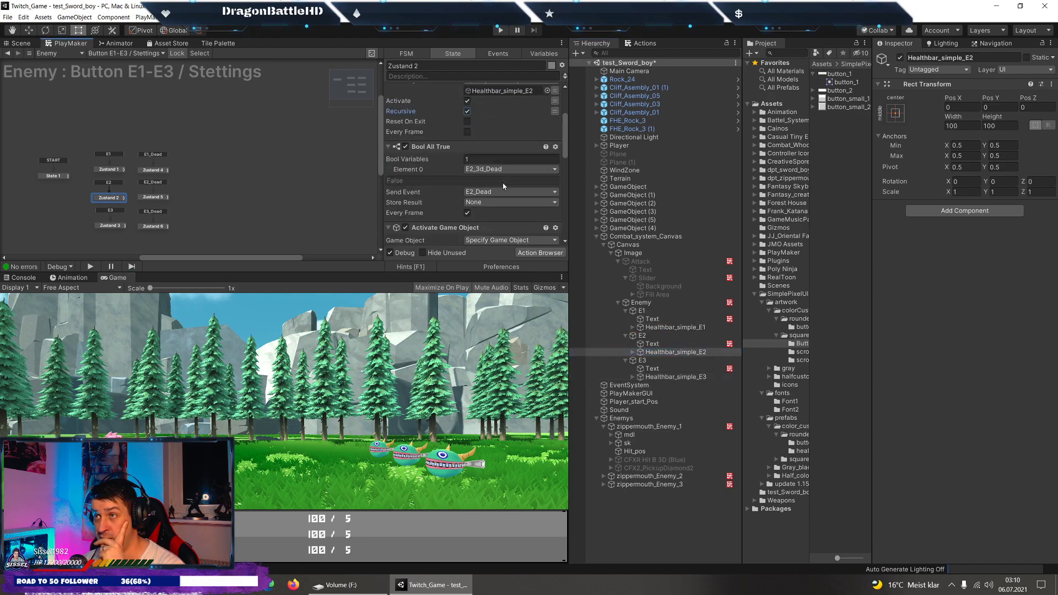
Paste one more action targeting Healthbar_simple_E3, then view Zustand 3.
scroll(503, 184, "down", 3)
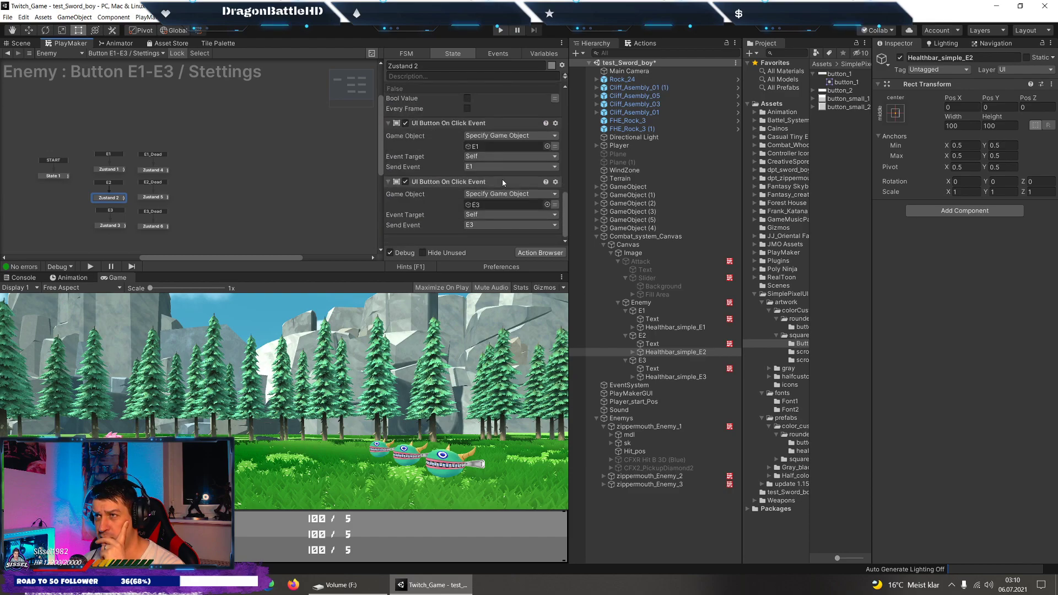
scroll(502, 180, "up", 5)
right_click(479, 174)
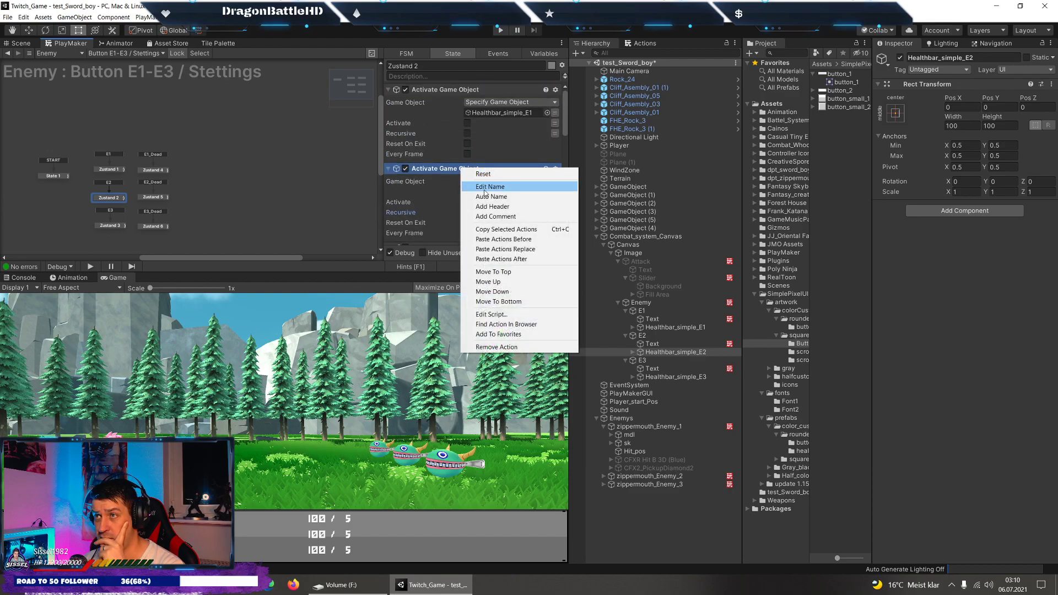
left_click(506, 232)
right_click(461, 172)
left_click(480, 261)
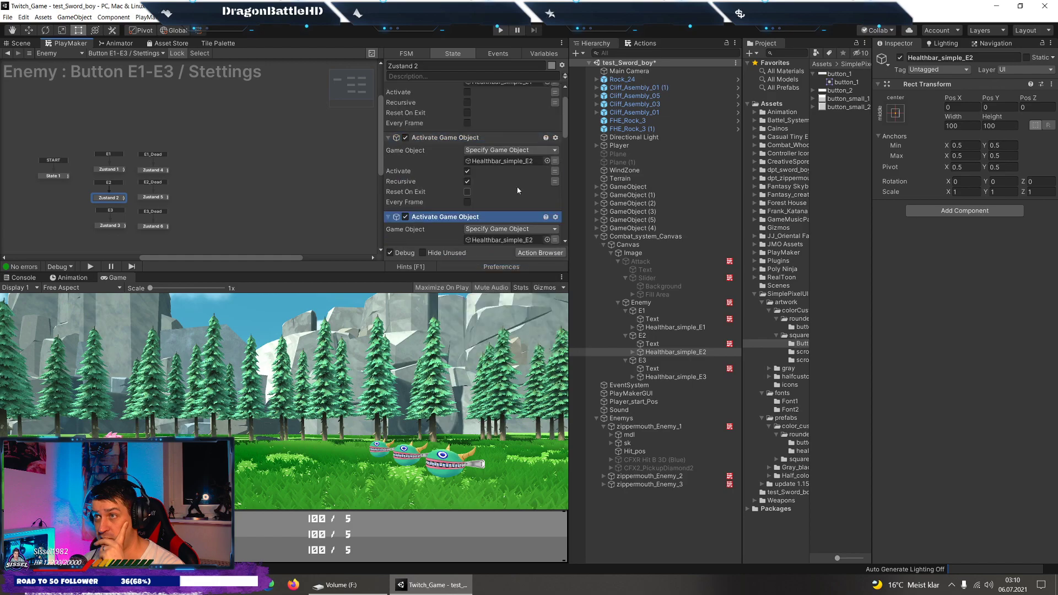
left_click_drag(675, 377, 497, 200)
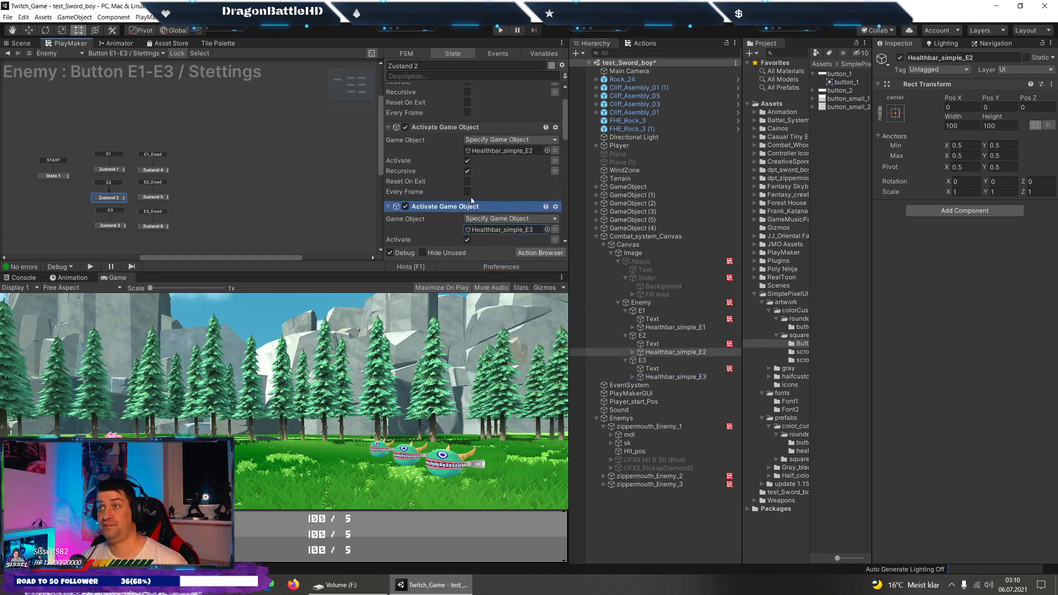
left_click(113, 226)
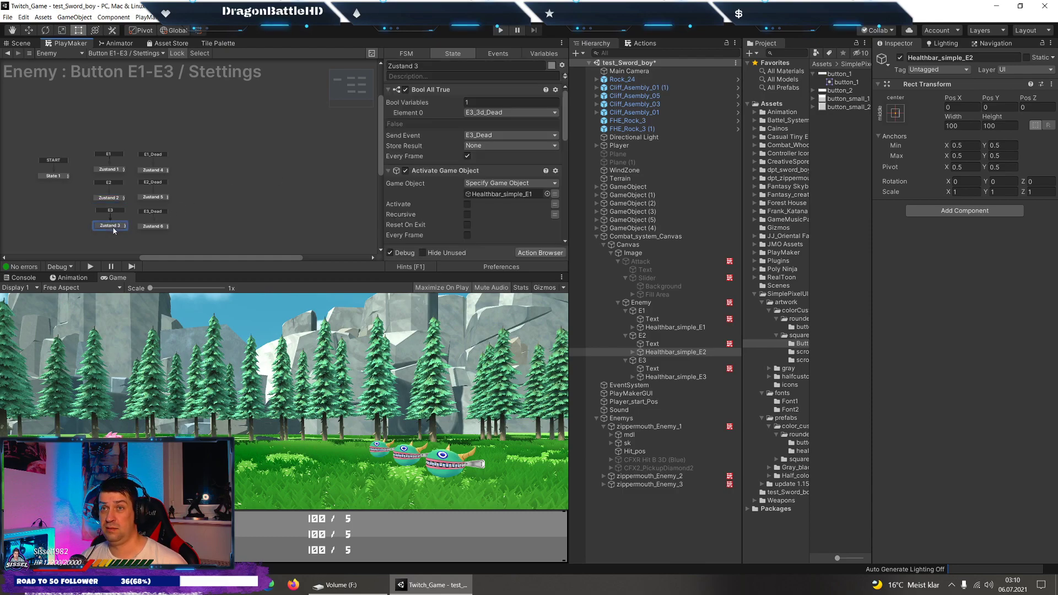
In Zustand 3, move the activation action to the top and paste the copied actions after it.
left_click_drag(441, 170, 451, 89)
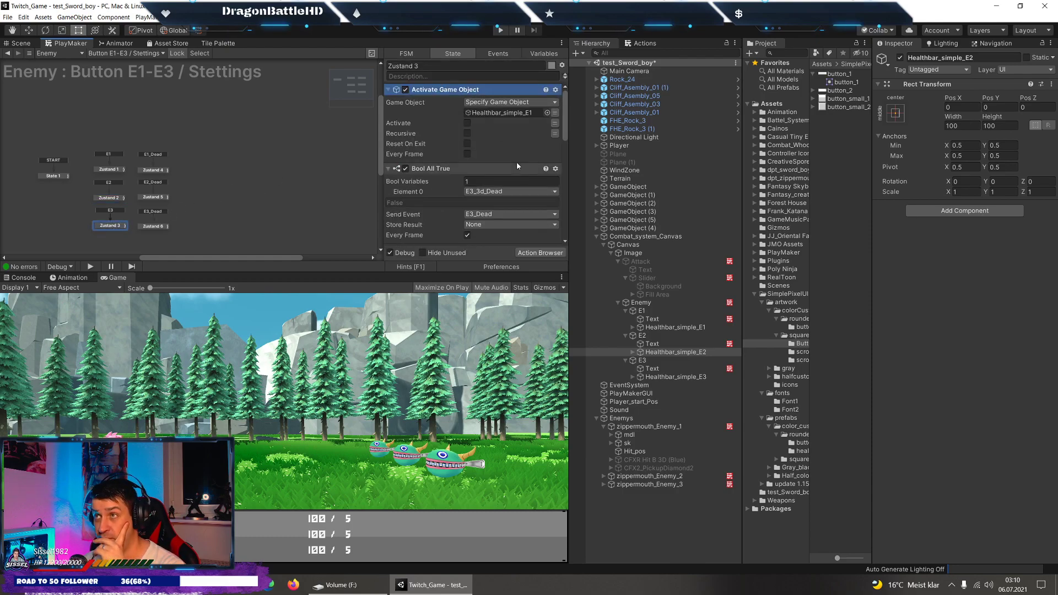
right_click(447, 95)
left_click(441, 98)
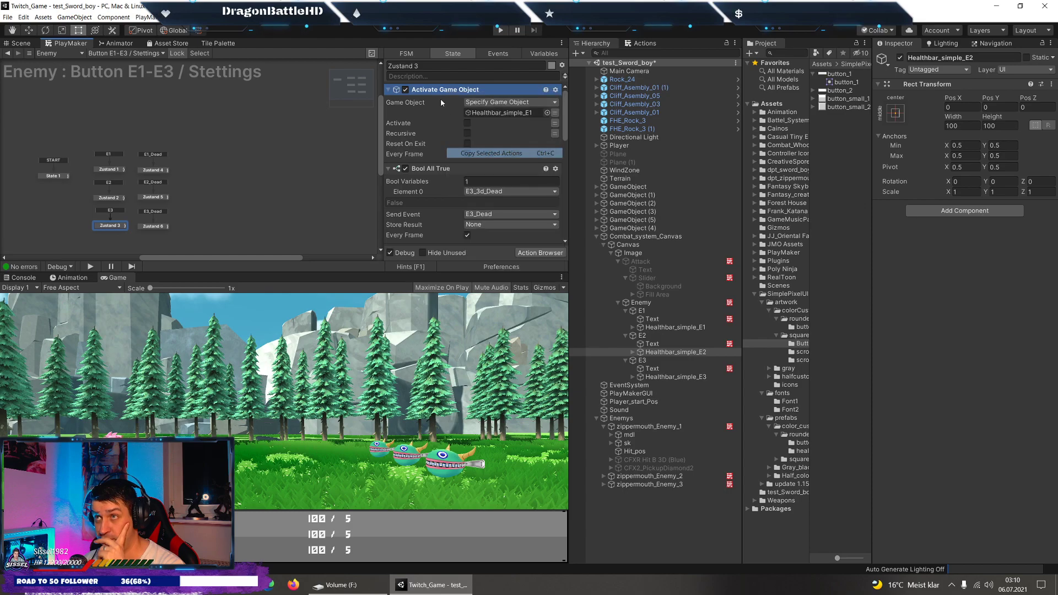
right_click(432, 94)
left_click(477, 184)
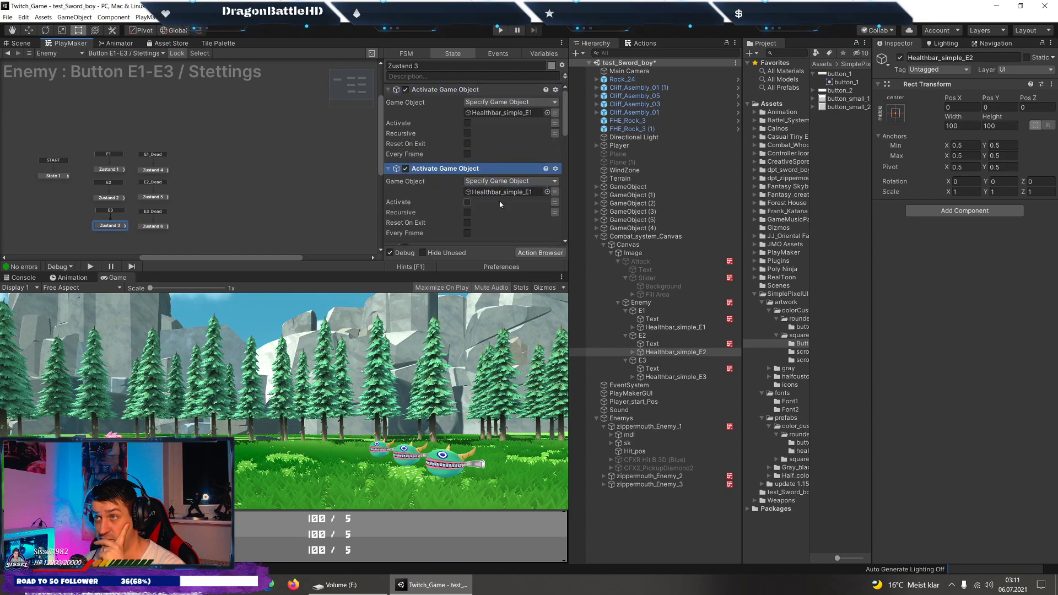
left_click(499, 192)
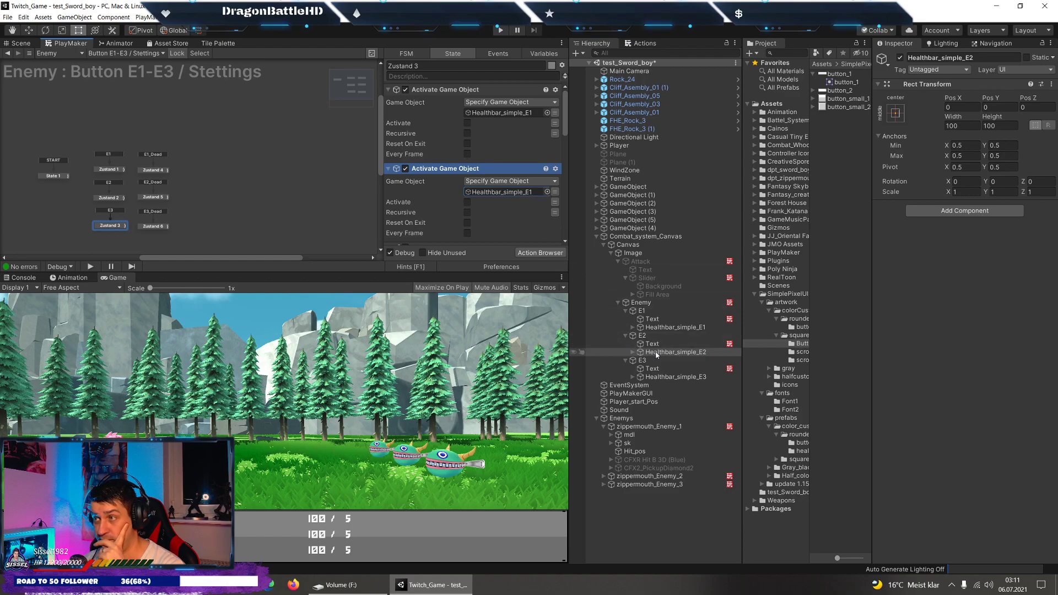
Replace the second action with the copies, activate Healthbar_simple_E3, and play-test with Ctrl+P.
right_click(458, 171)
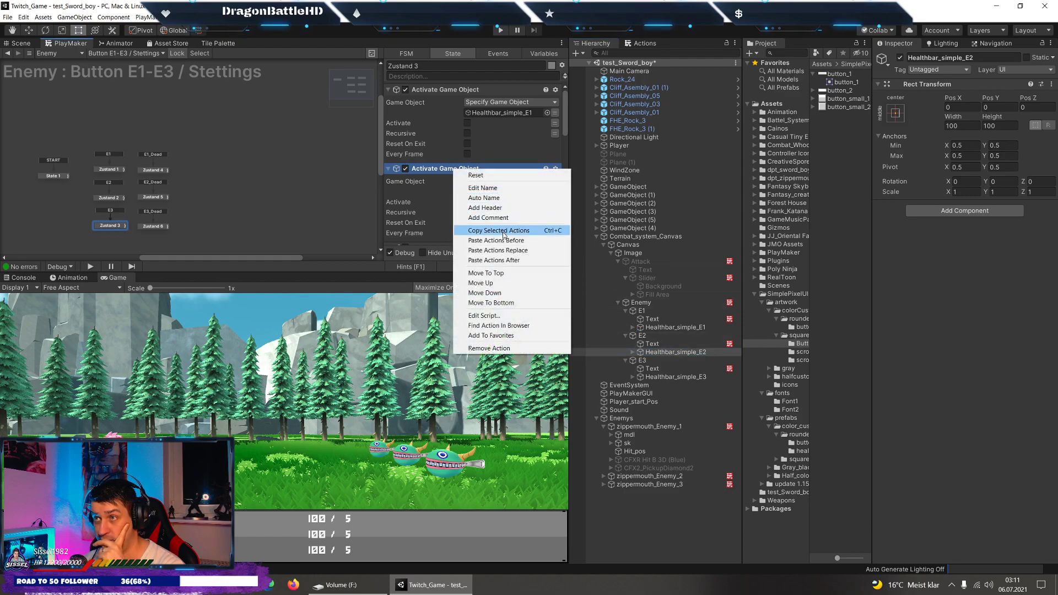
right_click(448, 171)
left_click(492, 254)
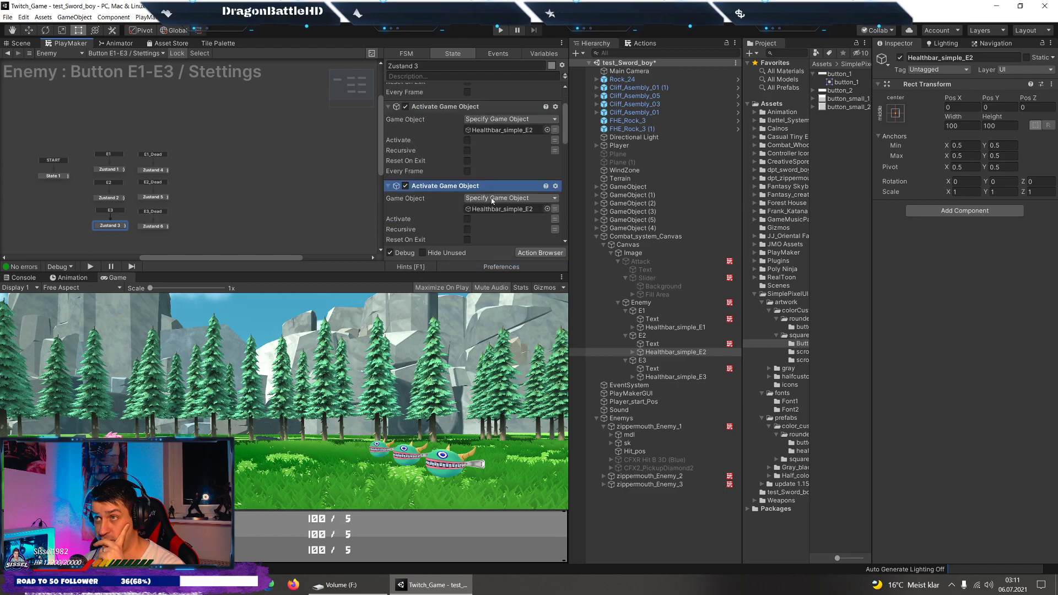
scroll(492, 201, "down", 2)
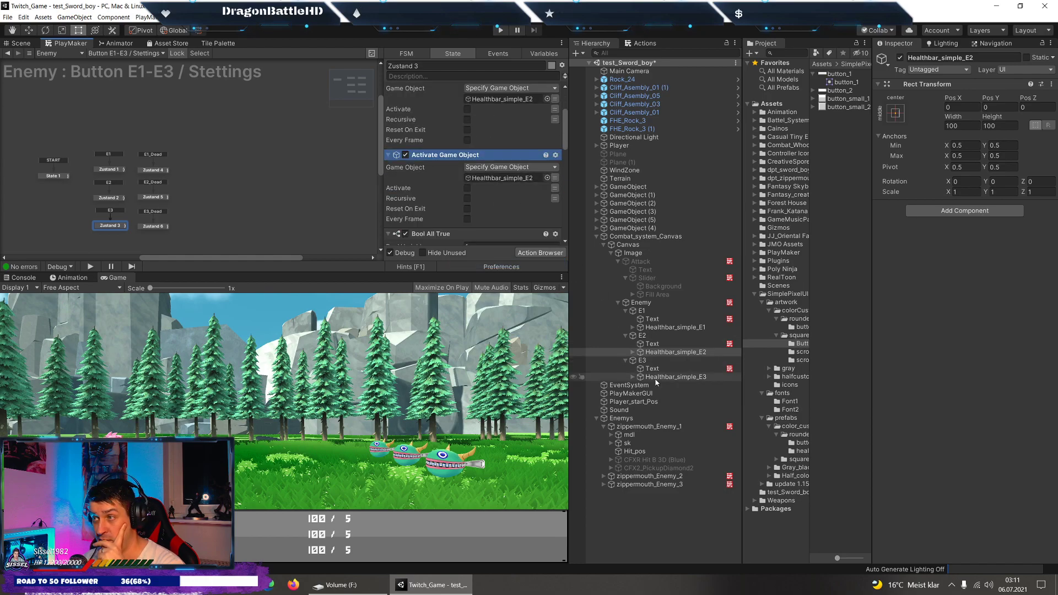
scroll(496, 188, "down", 1)
left_click_drag(496, 186, 490, 170)
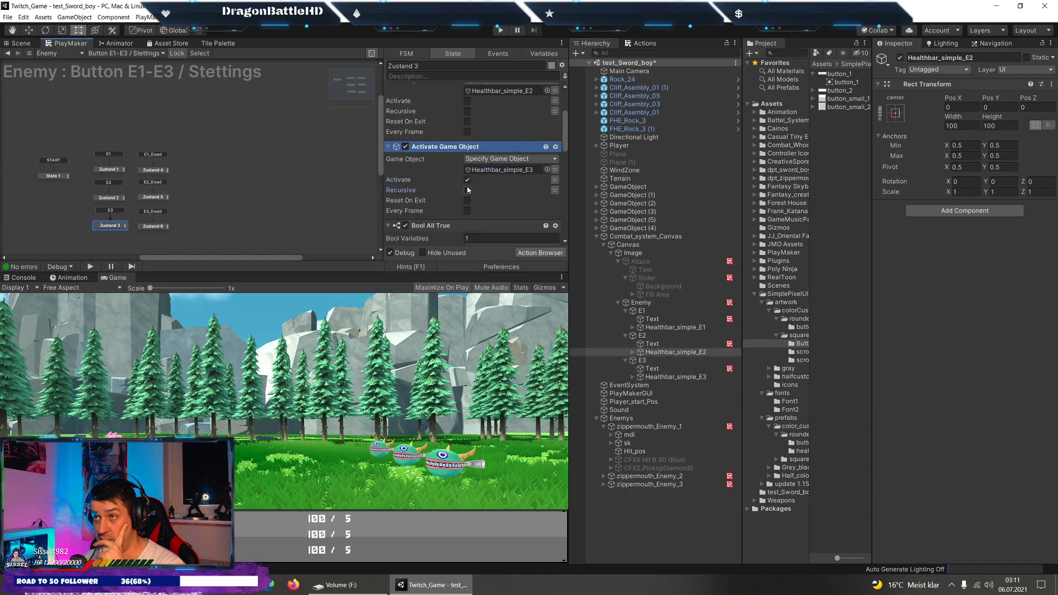
left_click(467, 189)
key("ctrl+p")
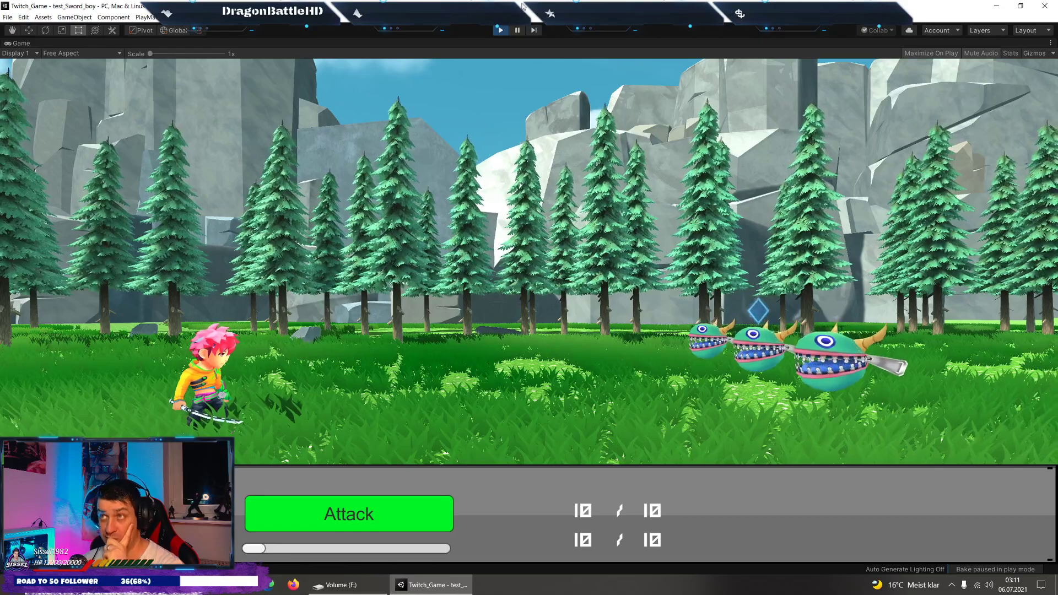
Stop the play test and inspect Healthbar_simple_E2, its Text, and the Enemy's state machine.
left_click(500, 29)
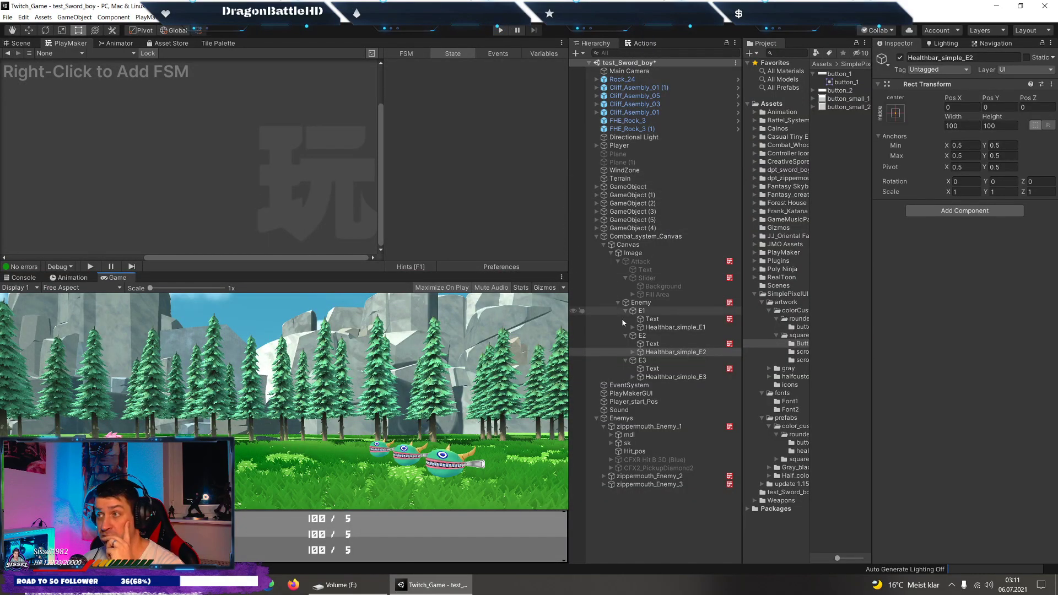
left_click(672, 352)
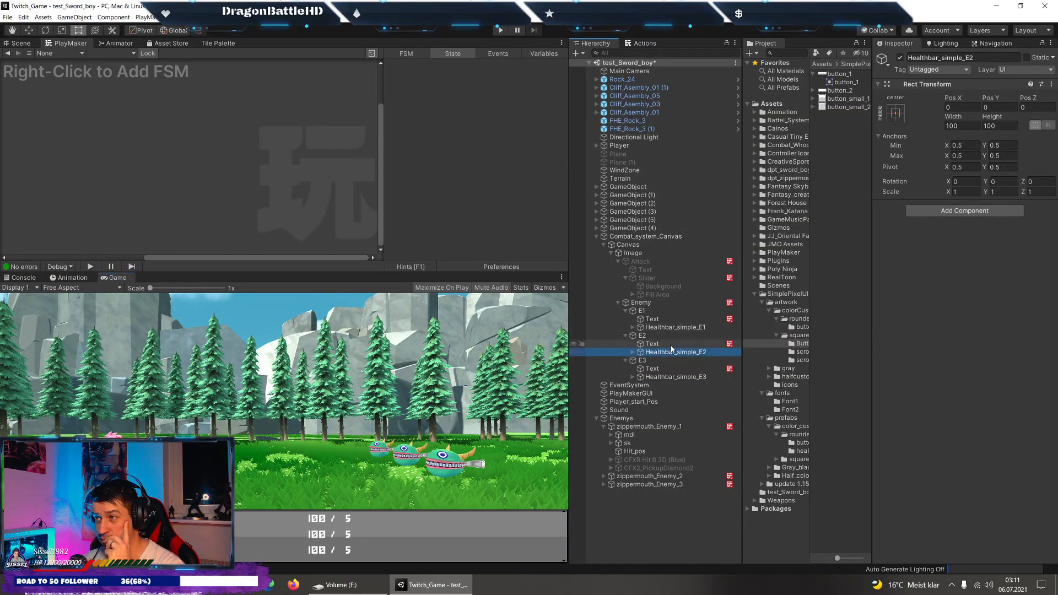
left_click(658, 341)
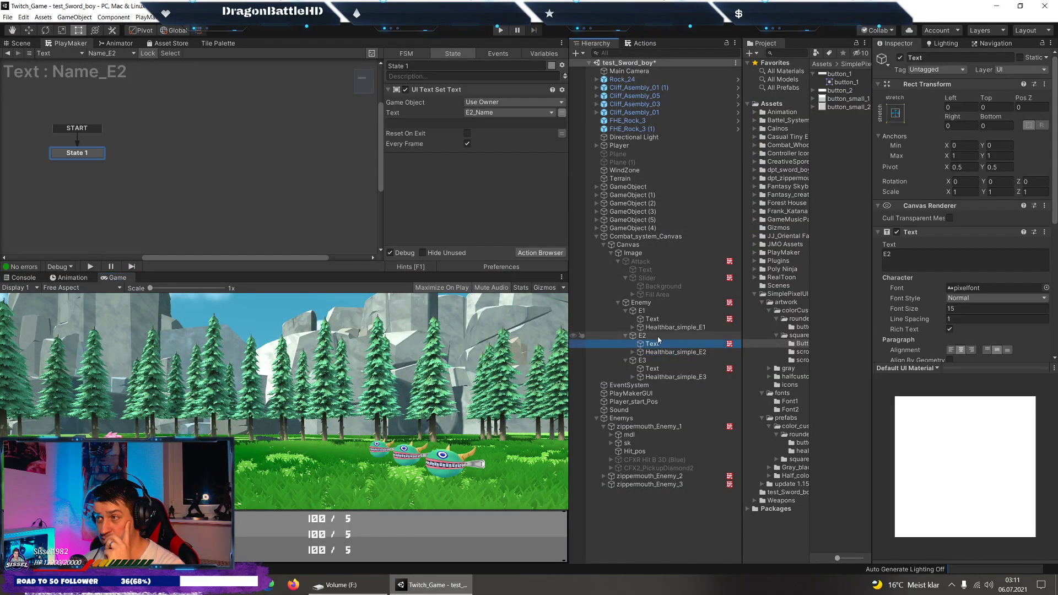
left_click(666, 304)
left_click(1043, 218)
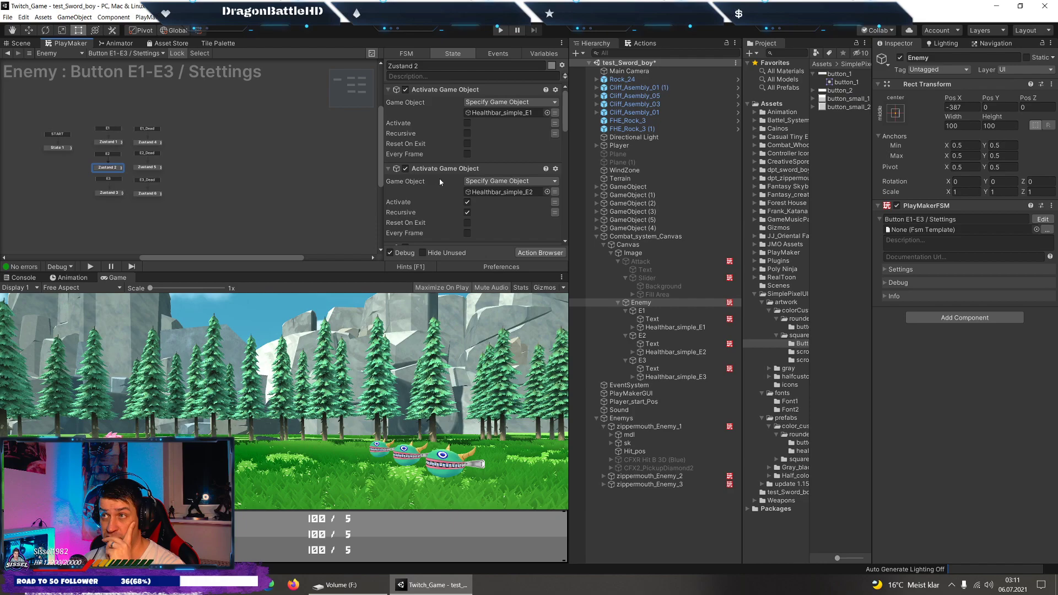
Select the Zustand 3 state's activation actions, then run and stop another play test.
scroll(501, 142, "down", 4)
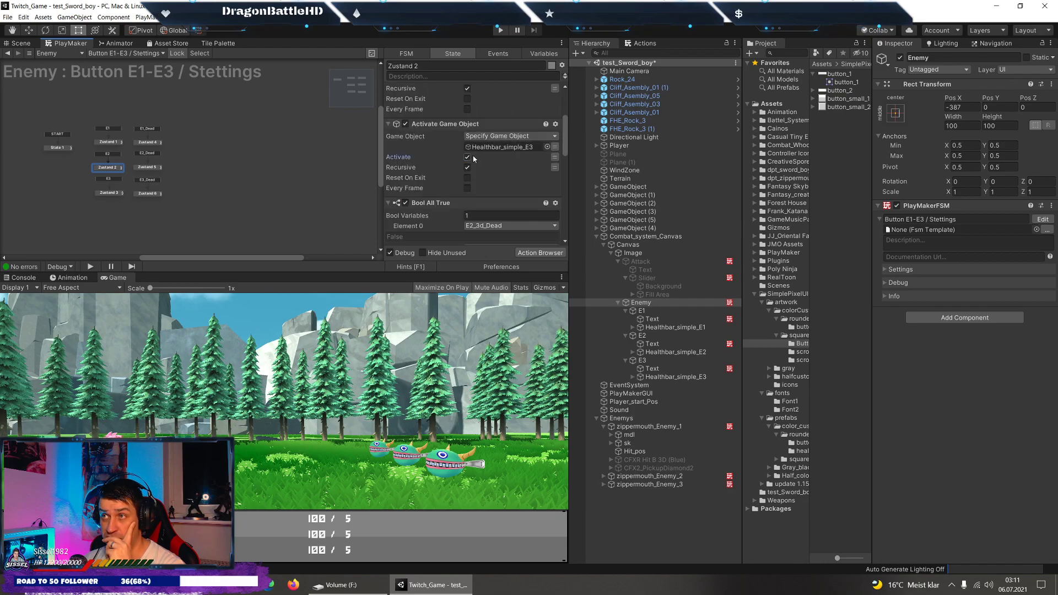
scroll(539, 186, "up", 4)
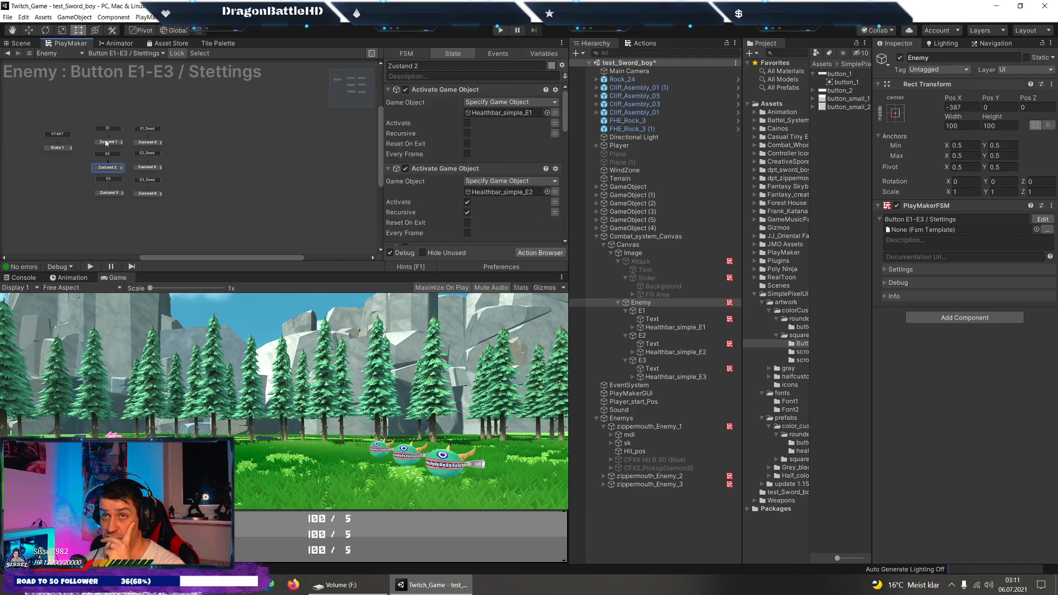
scroll(447, 154, "down", 4)
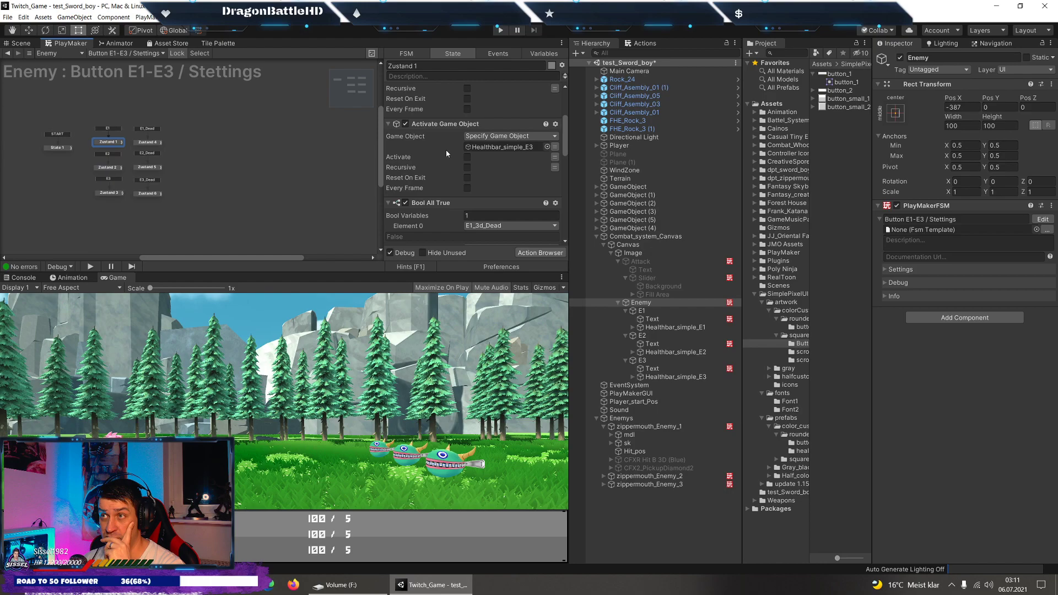
scroll(396, 170, "up", 4)
left_click(108, 194)
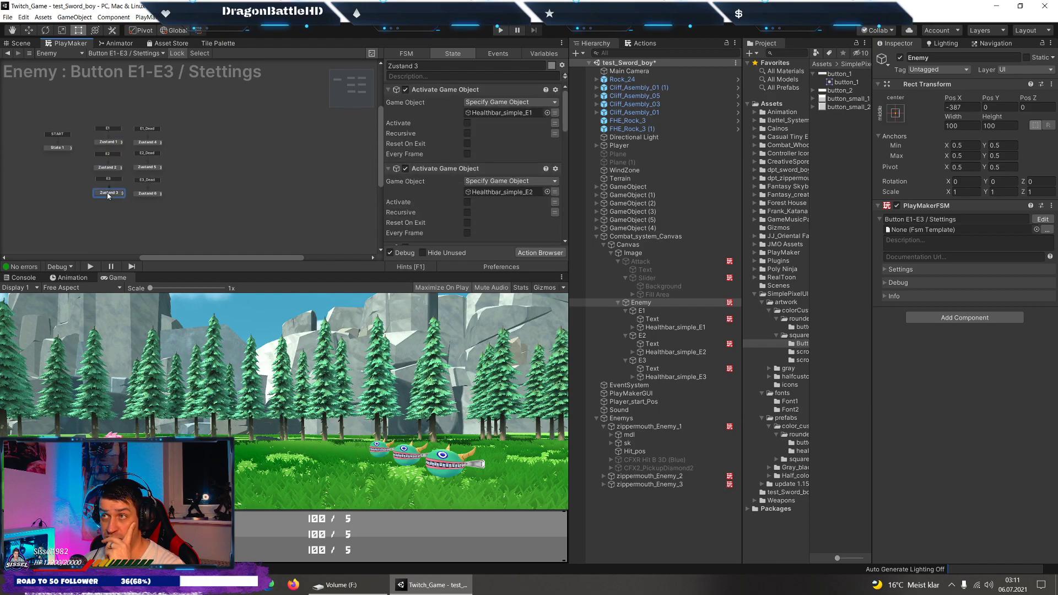
scroll(466, 170, "down", 3)
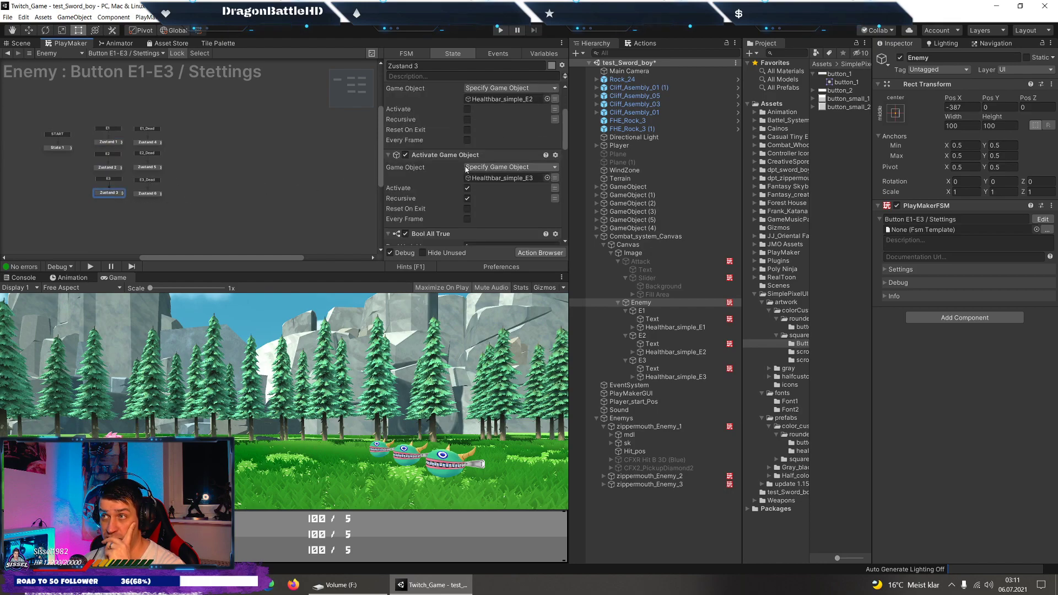
left_click(501, 31)
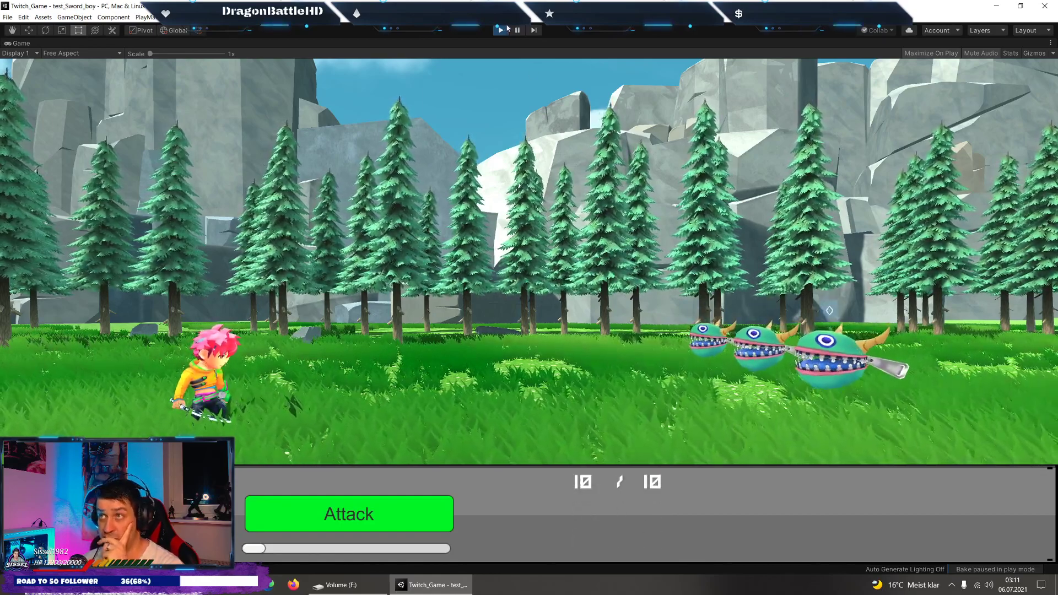
key("ctrl+p")
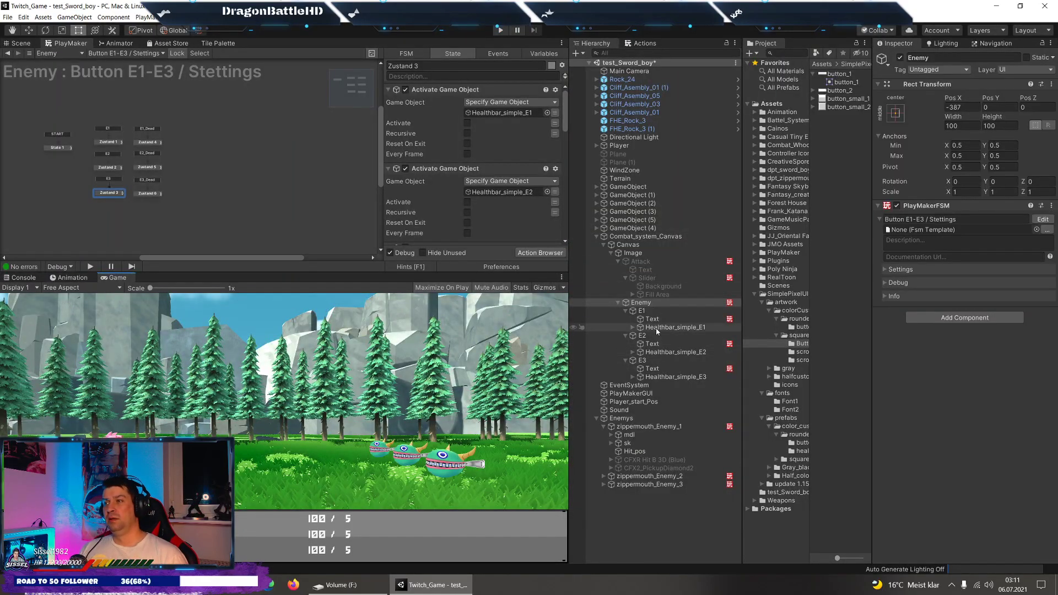
Check the E1 and E2 name text labels and open the Name_E2 state machine.
left_click(653, 319)
scroll(928, 255, "down", 3)
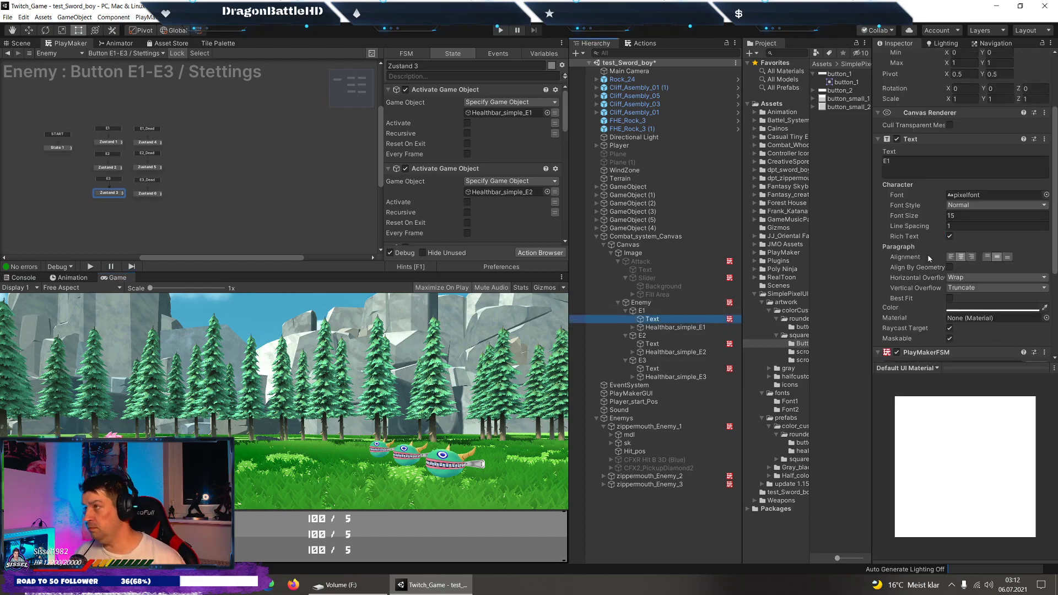
scroll(928, 255, "down", 3)
left_click(680, 345)
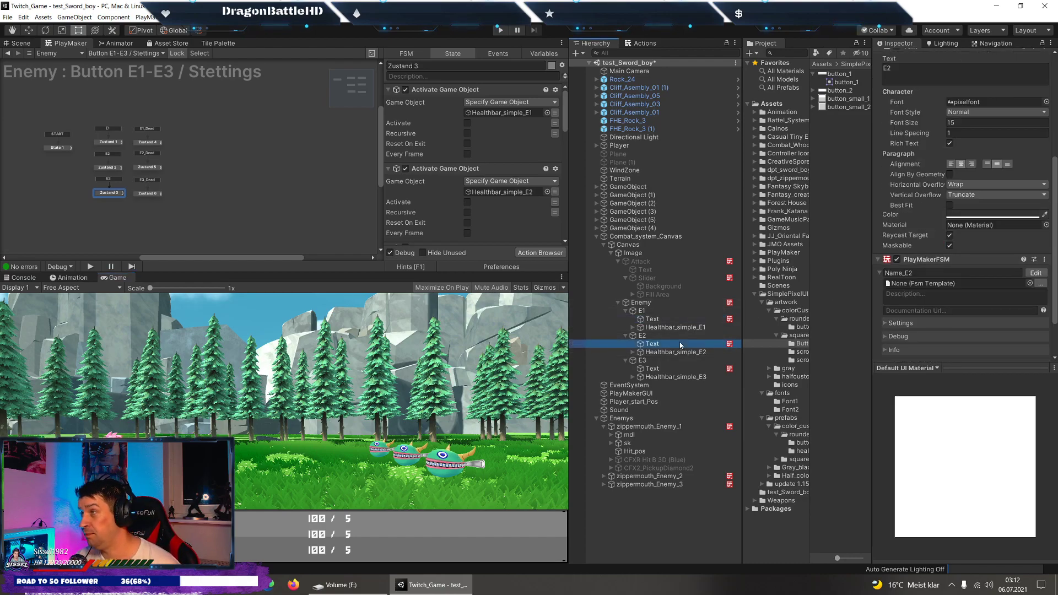
left_click(992, 272)
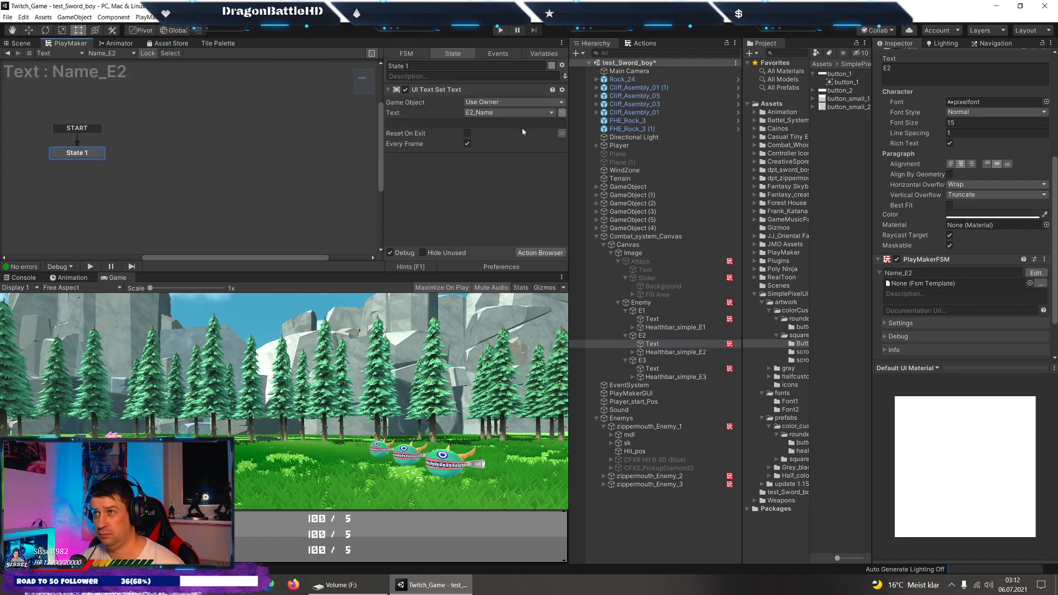
Open the start-life text's FSM in Healthbar_simple_E2 and check which variable feeds it.
left_click(633, 352)
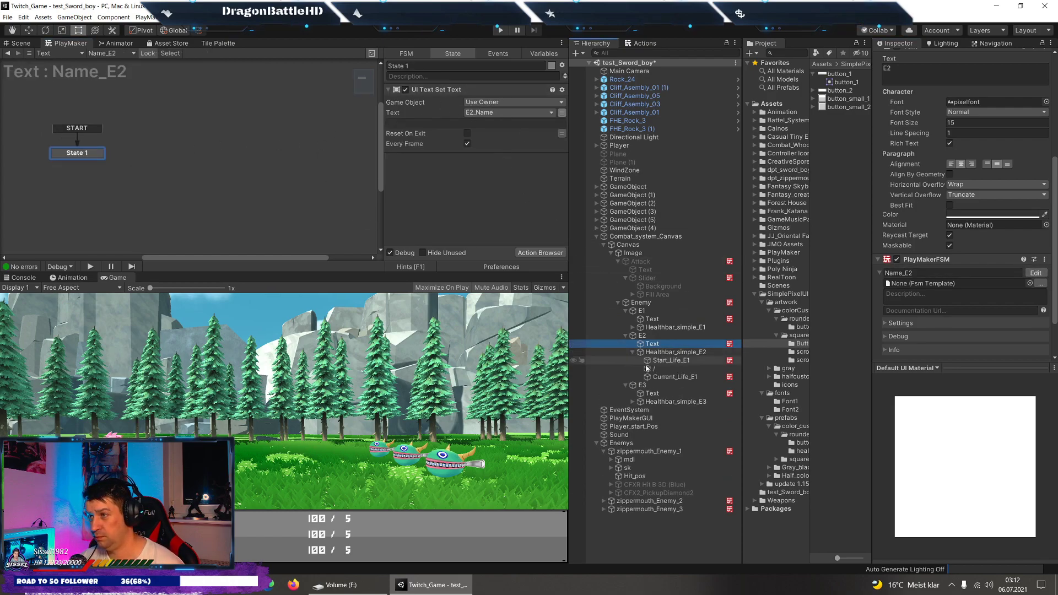
left_click(662, 361)
left_click(1030, 275)
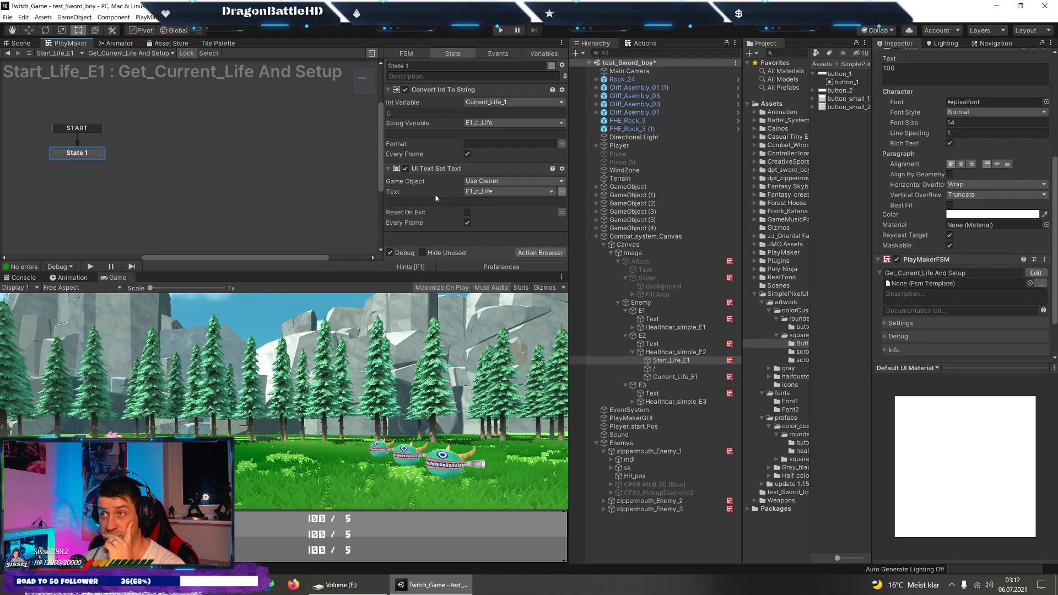
left_click(486, 192)
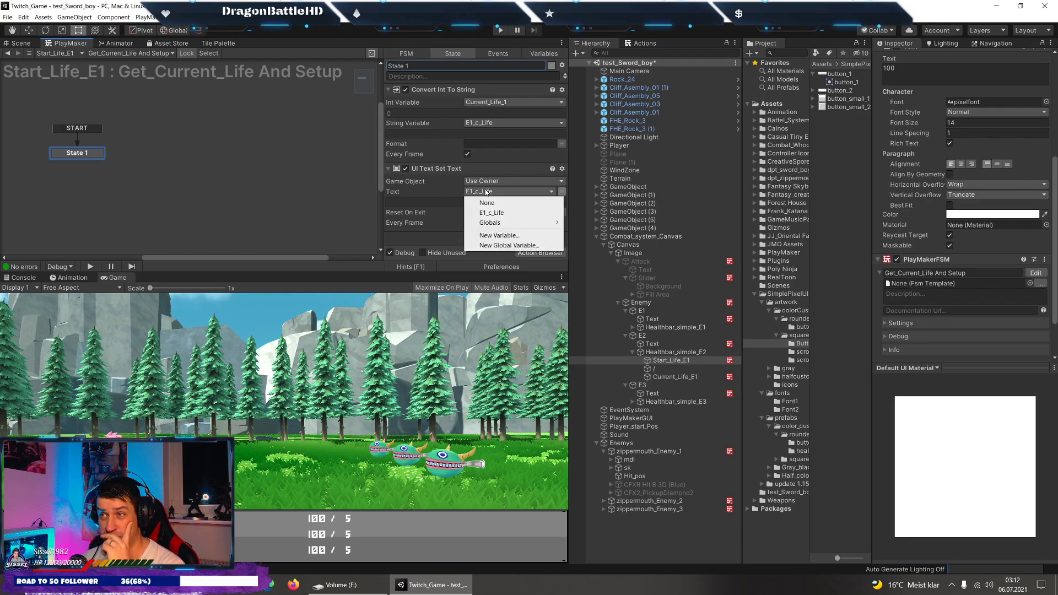
left_click(486, 191)
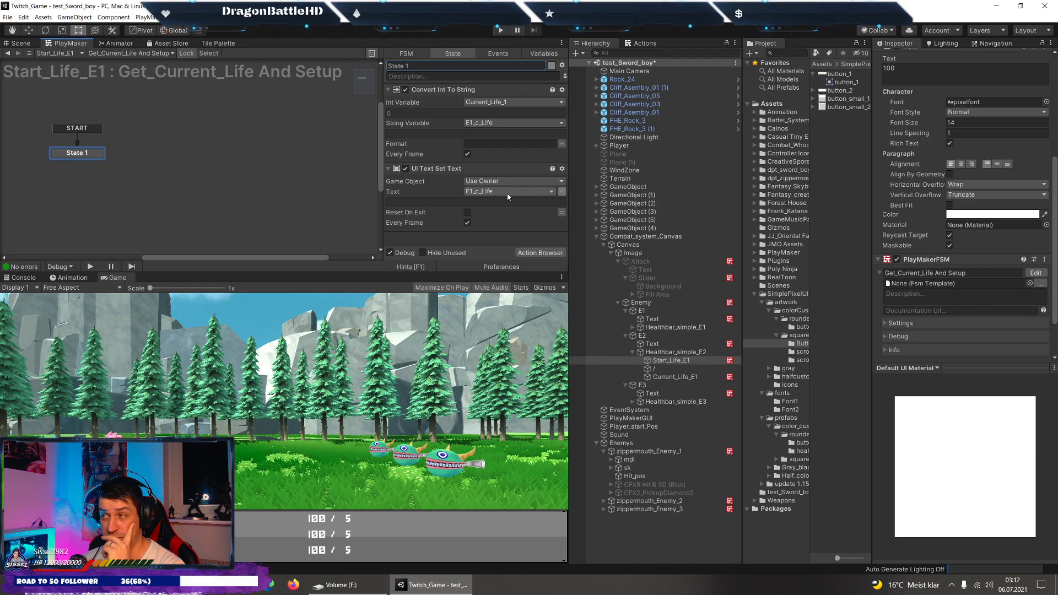
left_click(497, 192)
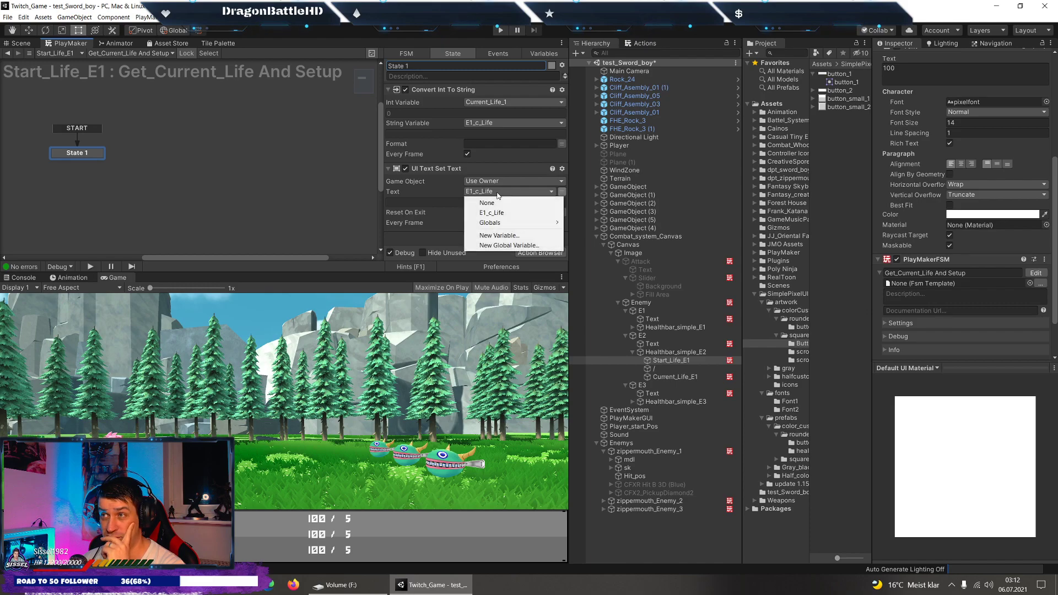
Rename the E1_c_Life variable to E2_c_Life in the FSM's Variables list.
left_click(544, 53)
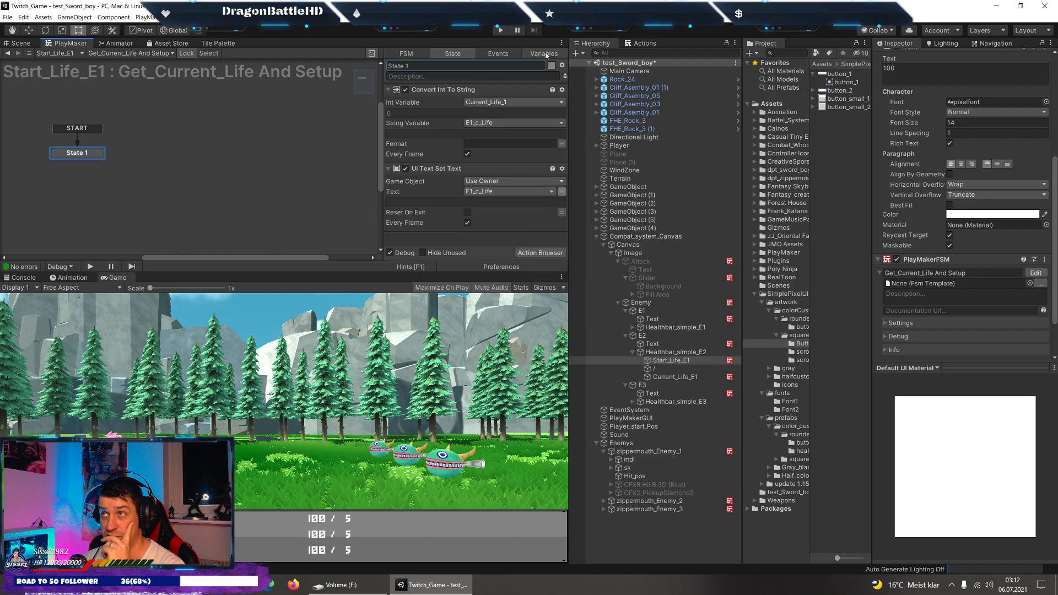
left_click(425, 88)
type("E2_c_Life")
left_click(449, 202)
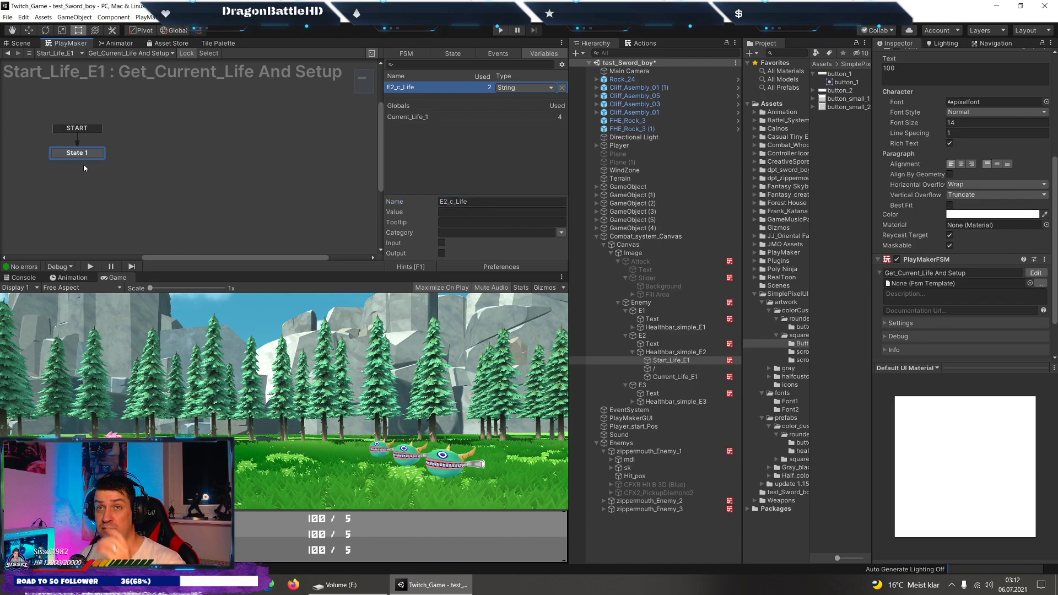
left_click(452, 54)
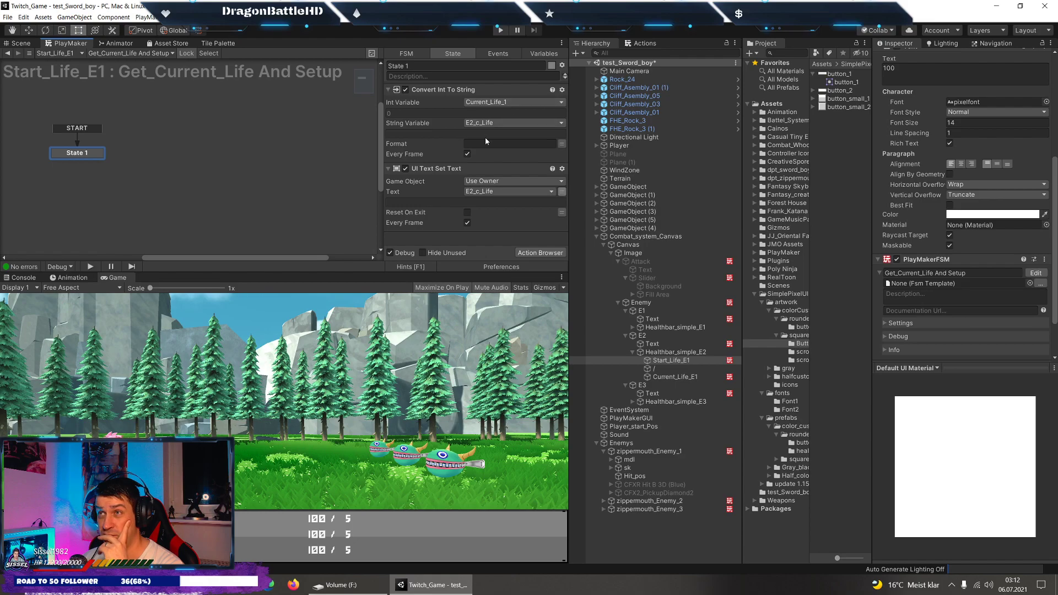
left_click(665, 377)
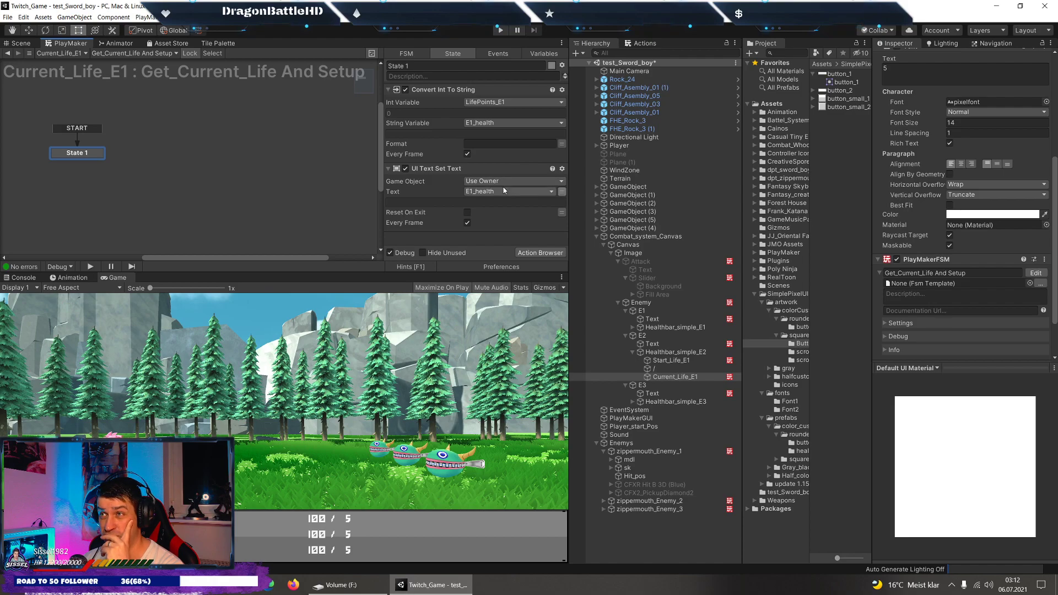
Rename the current-life text's E1_c_Life variable to E2_c_Life.
left_click(502, 102)
left_click(501, 108)
left_click(499, 123)
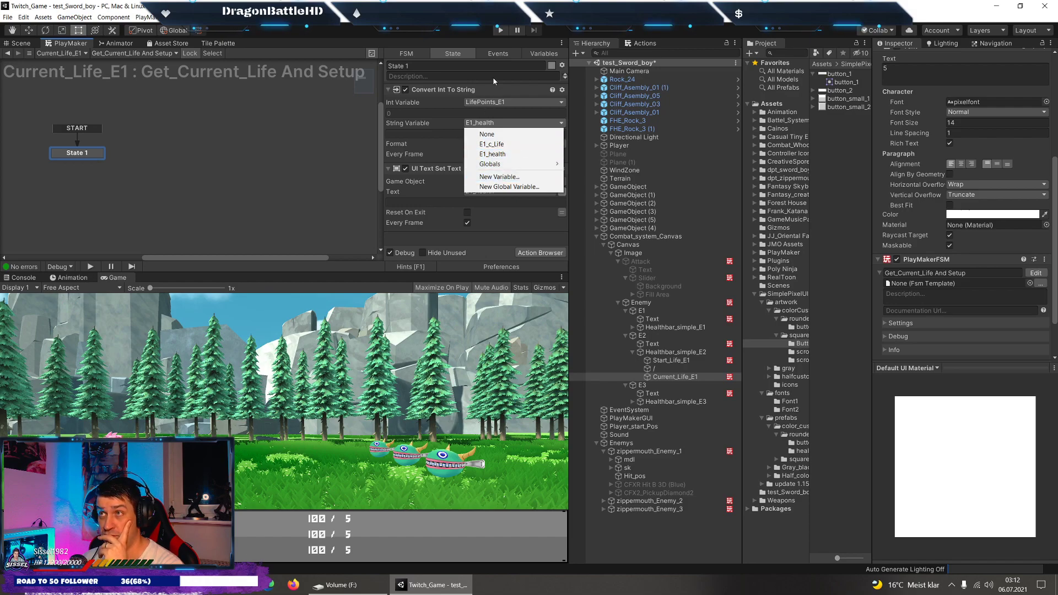
left_click(544, 54)
left_click(544, 54)
left_click(440, 88)
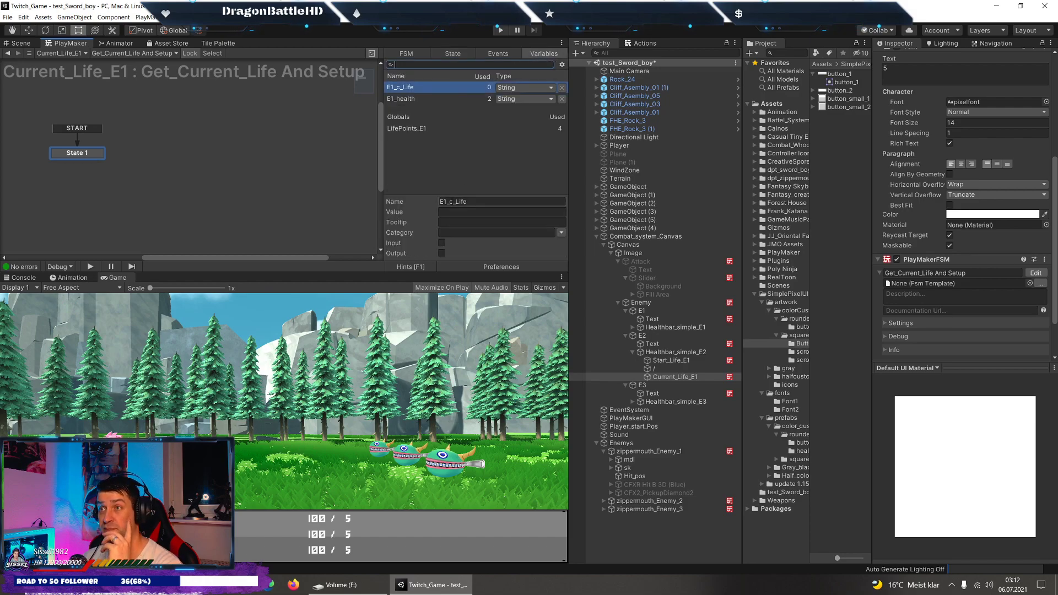
left_click(453, 202)
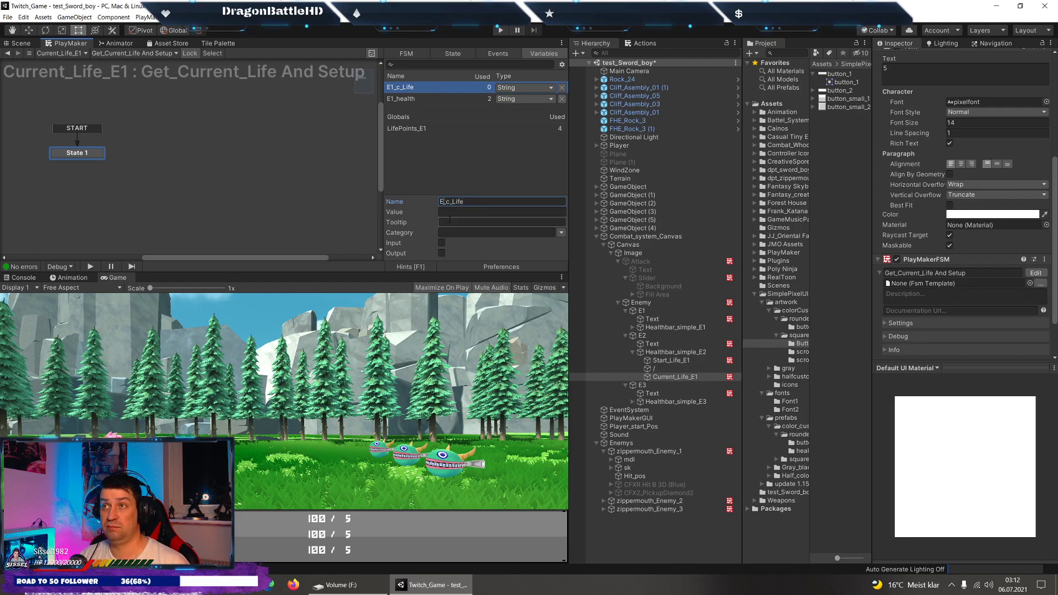
type("2")
left_click(405, 99)
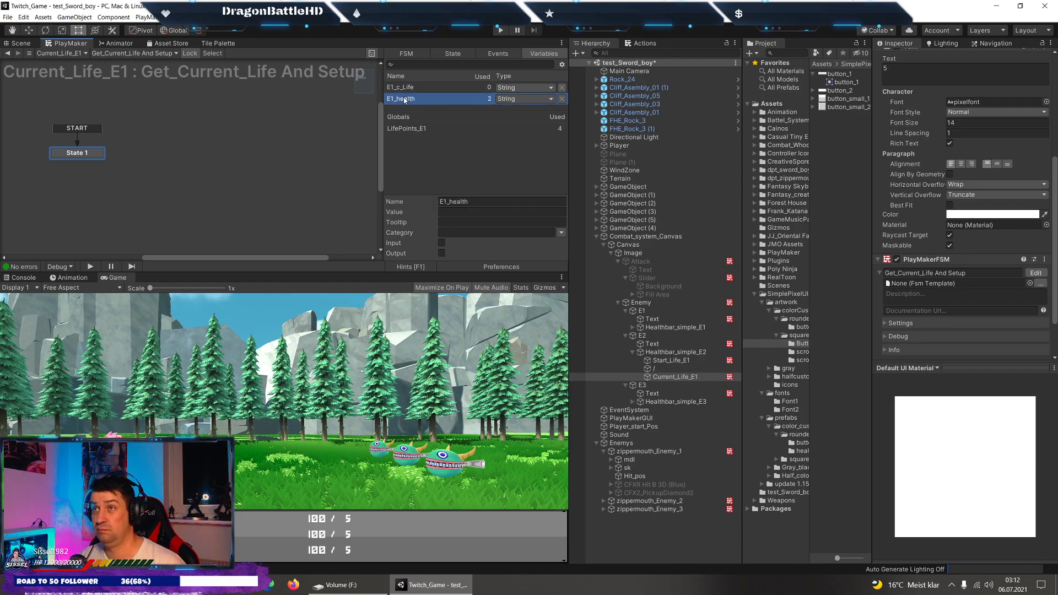
left_click(405, 87)
left_click(453, 204)
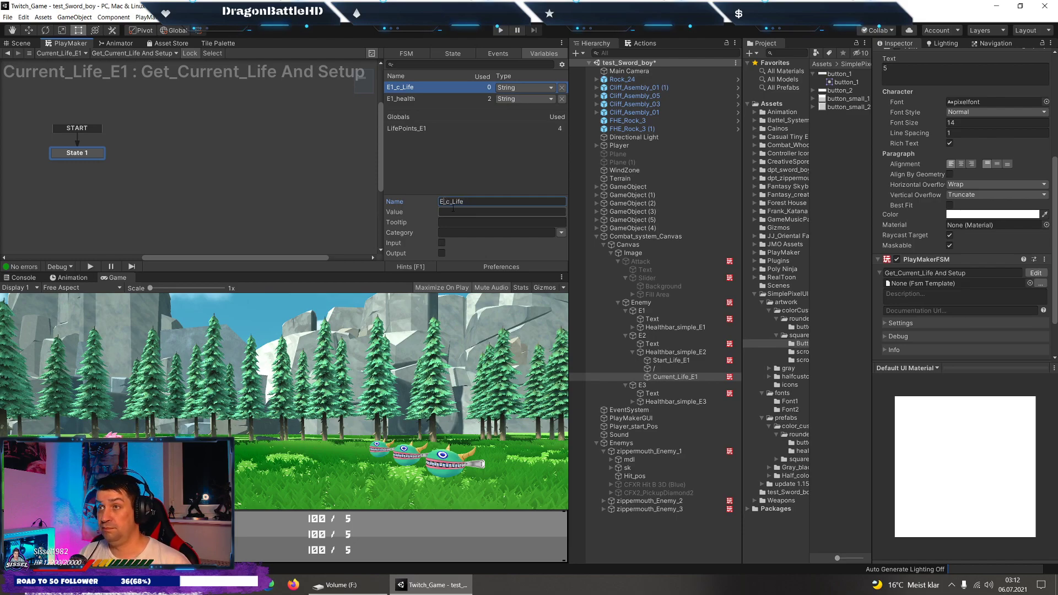
type("2")
key("Return")
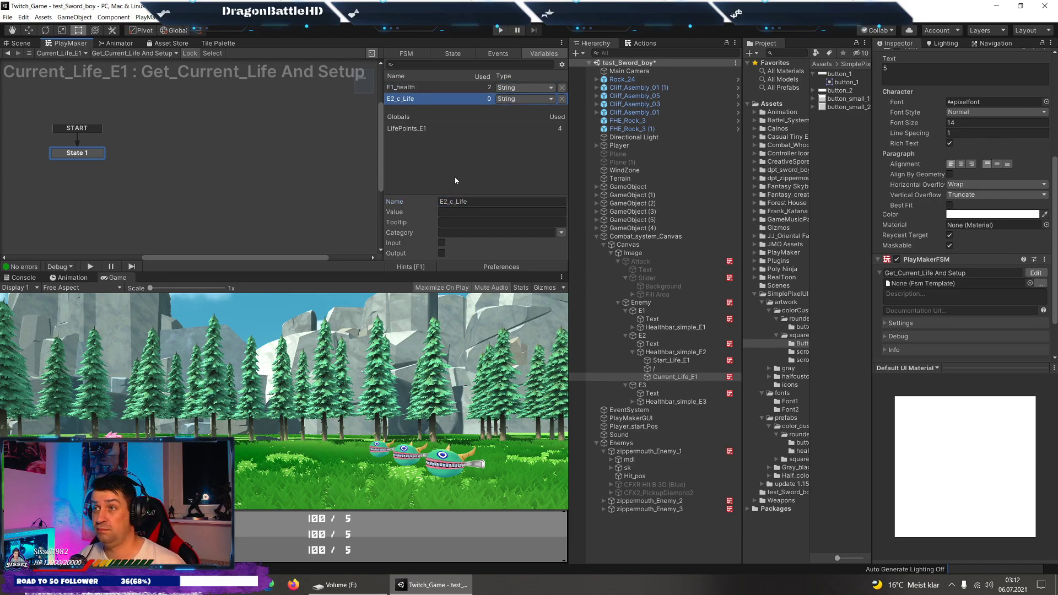
Rename E1_health to E2_health and review the action's global integer variable choices.
left_click(410, 88)
left_click(449, 202)
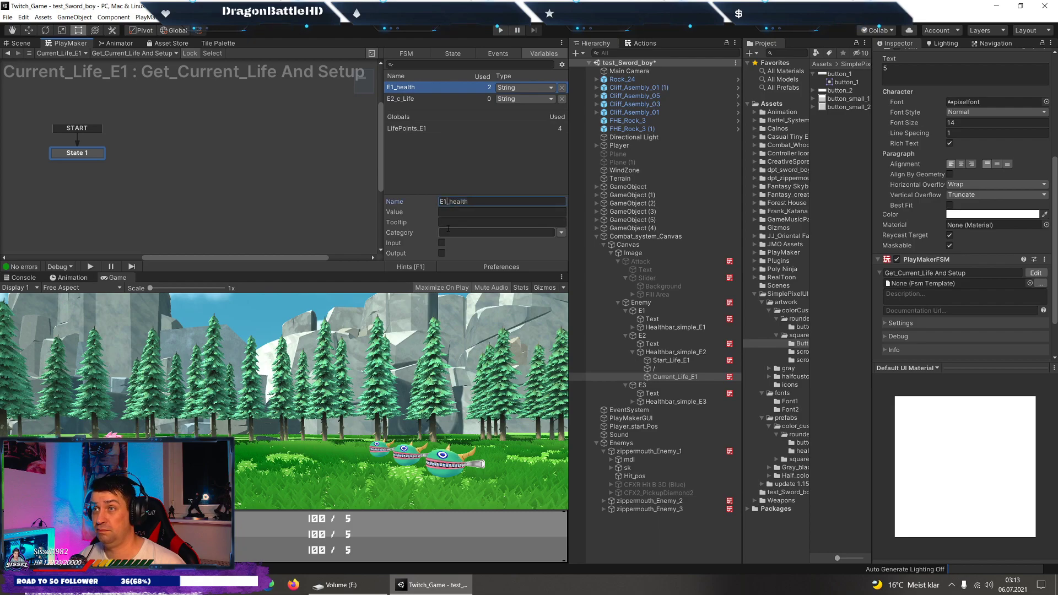
key("BackSpace")
type("2")
key("Return")
left_click(87, 154)
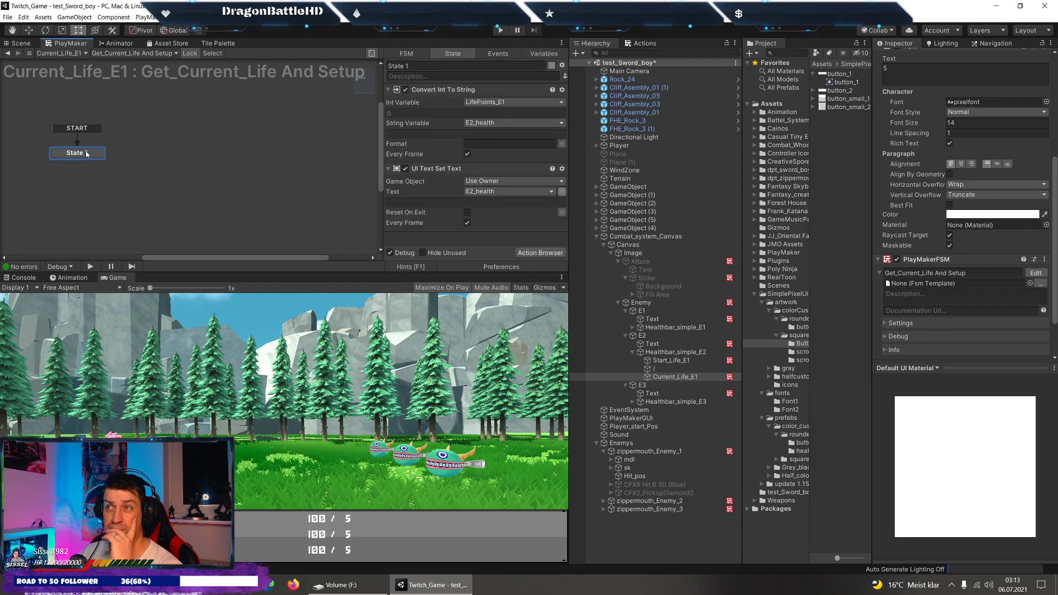
left_click(473, 104)
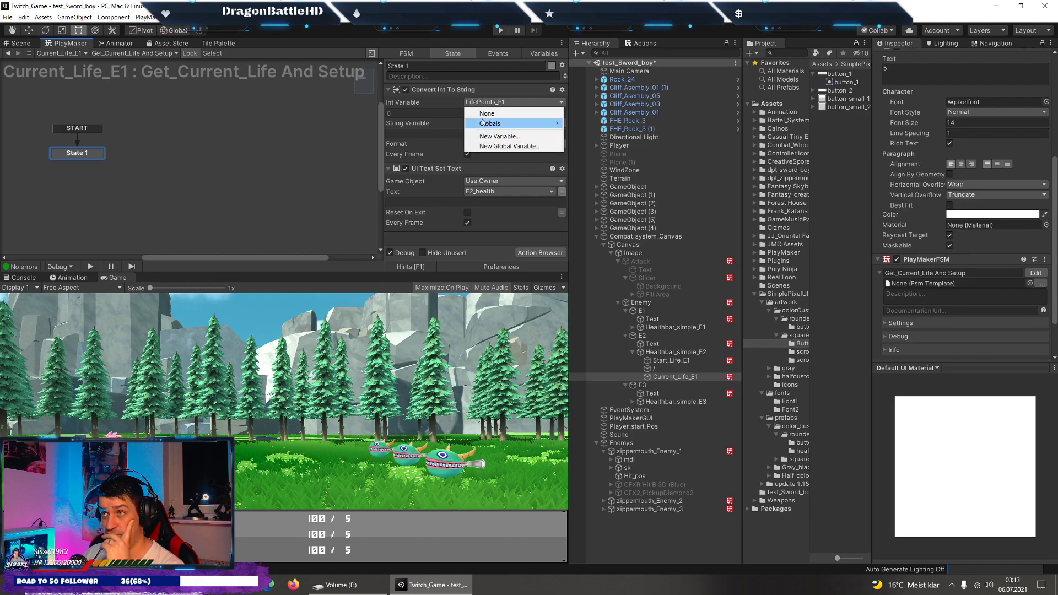
mouse_move(493, 124)
left_click(504, 89)
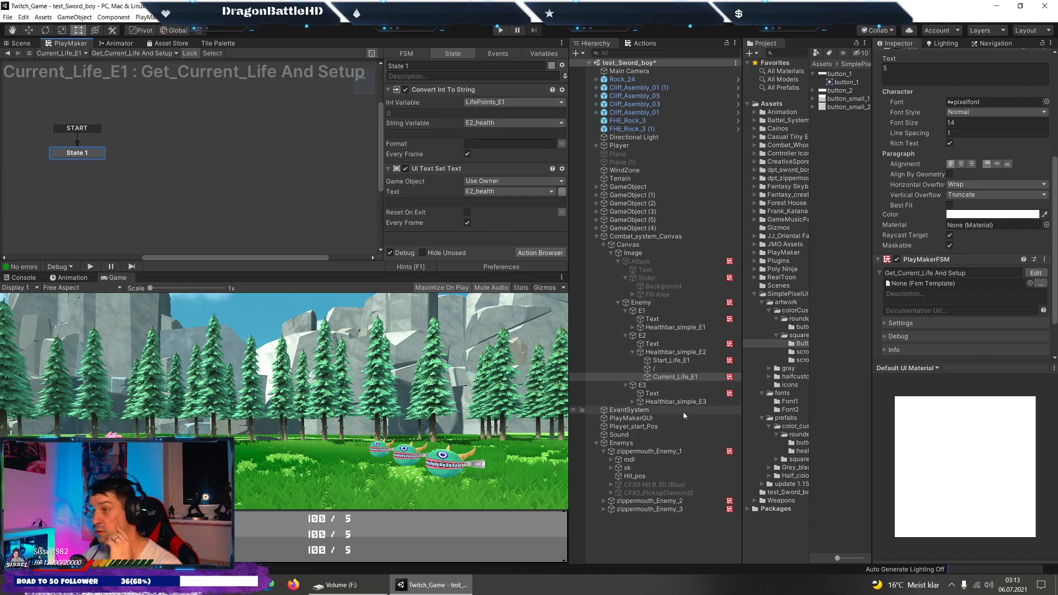
Copy the Set_Data_E1 FSM component from zippermouth_Enemy_1.
left_click(649, 452)
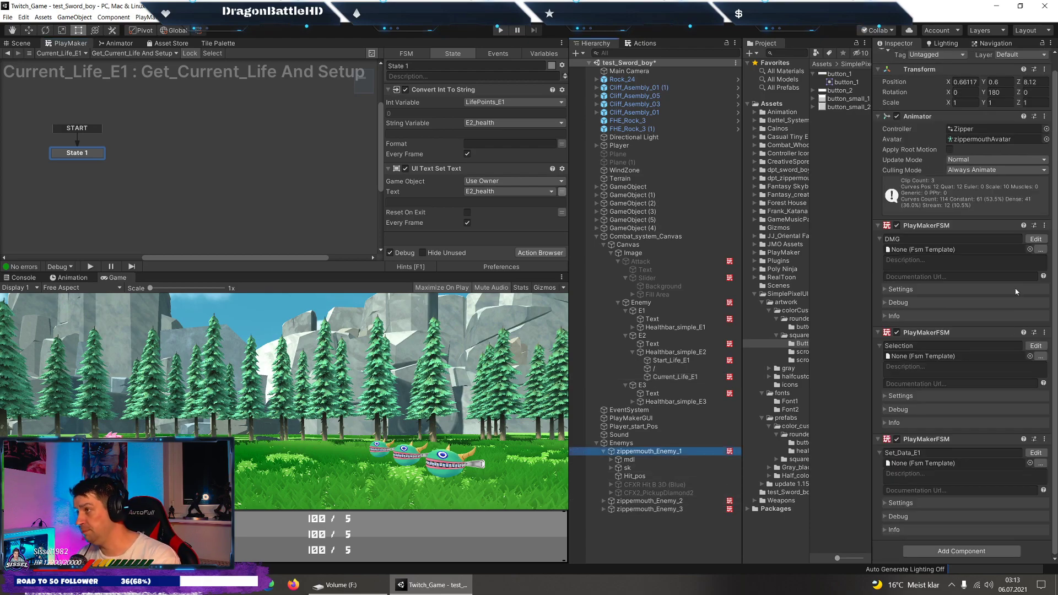
left_click(1035, 238)
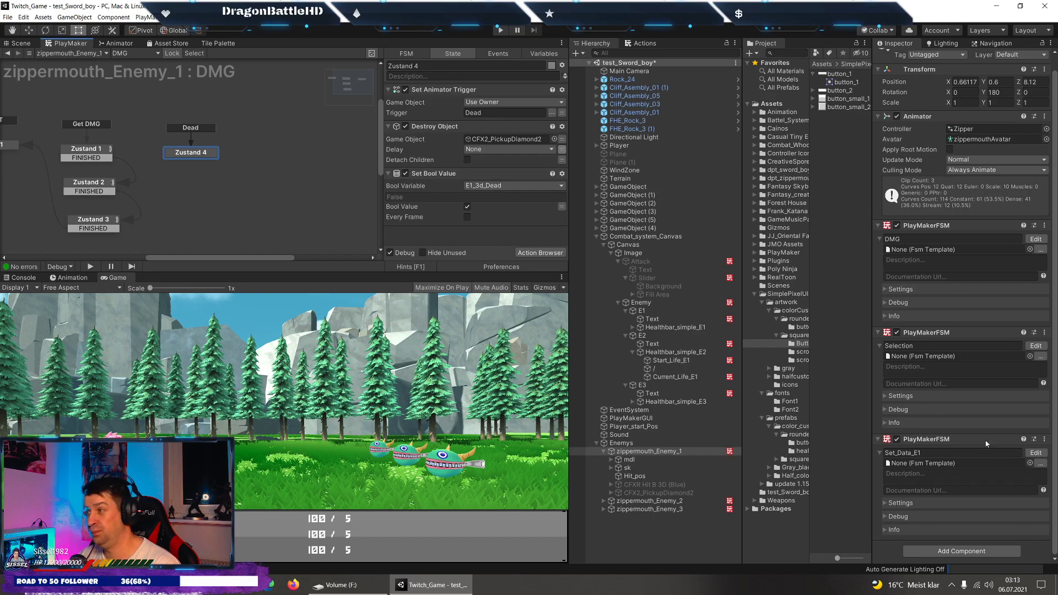
left_click(1036, 453)
scroll(531, 114, "down", 3)
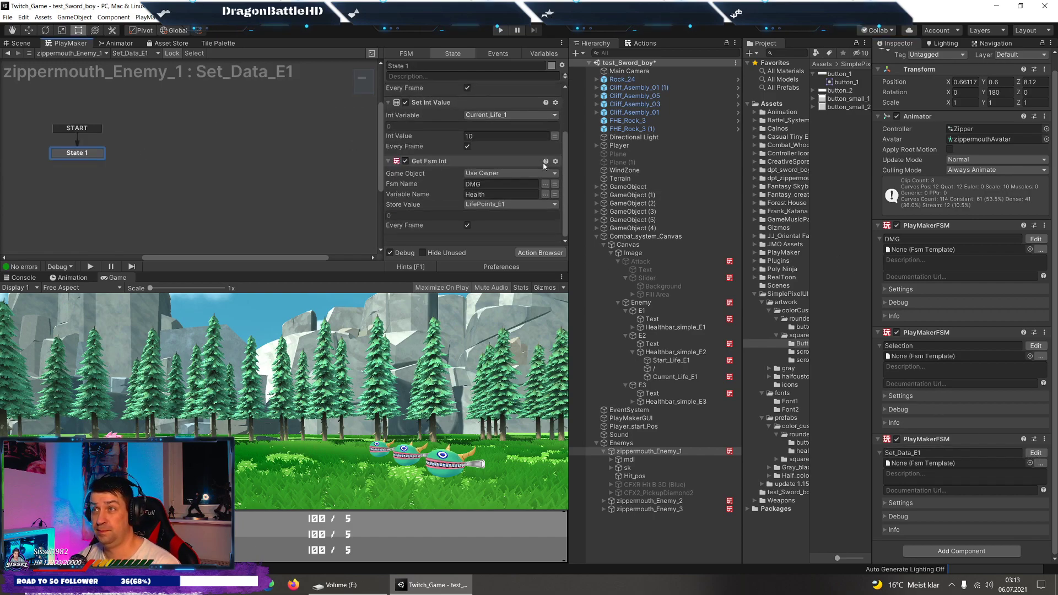
right_click(1027, 442)
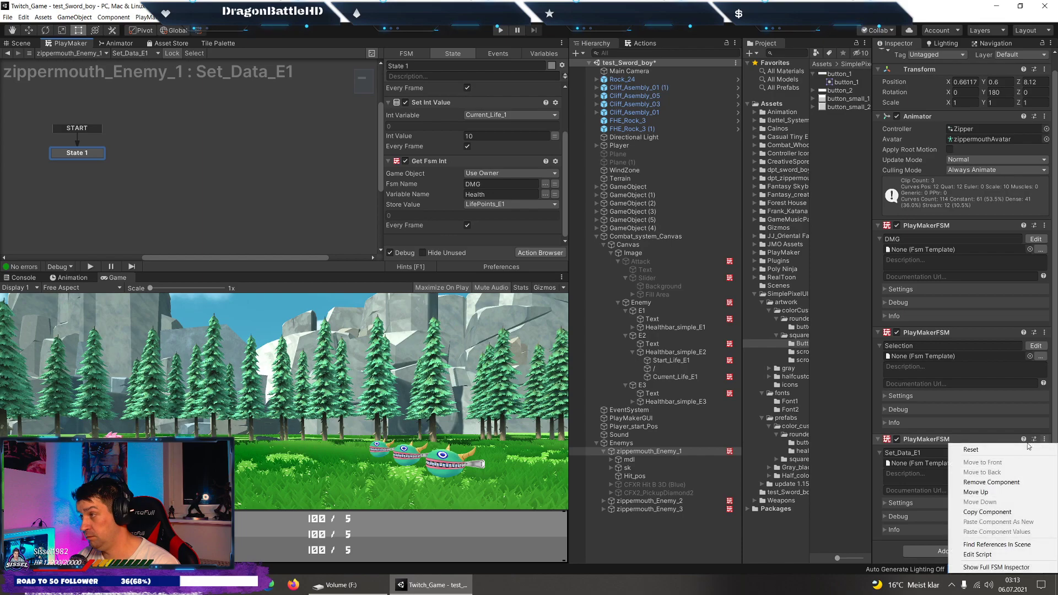
left_click(987, 512)
Paste the copied component values onto zippermouth_Enemy_2's data FSM.
left_click(675, 501)
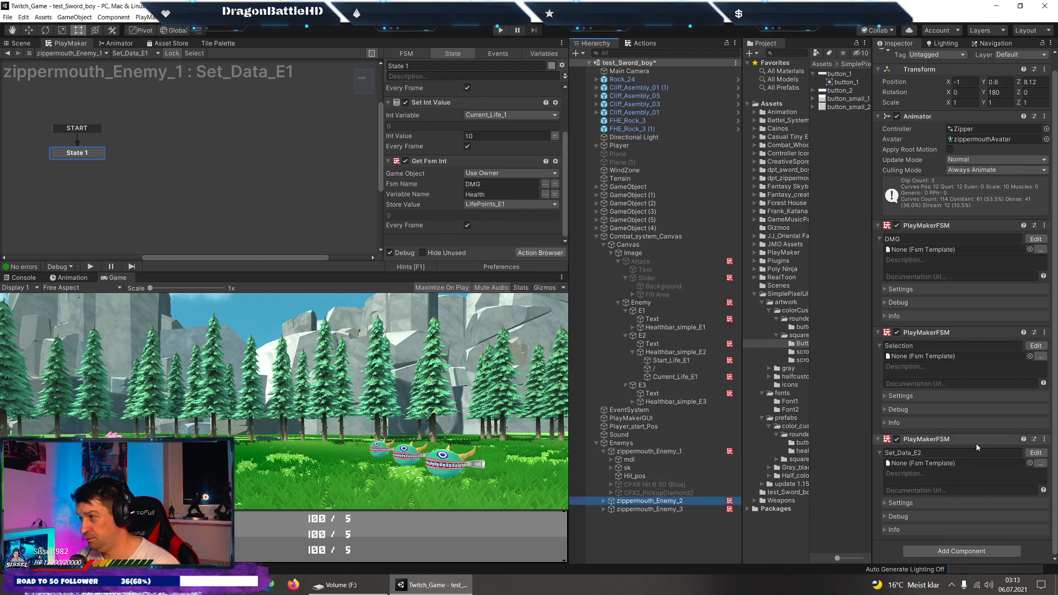
left_click(1036, 455)
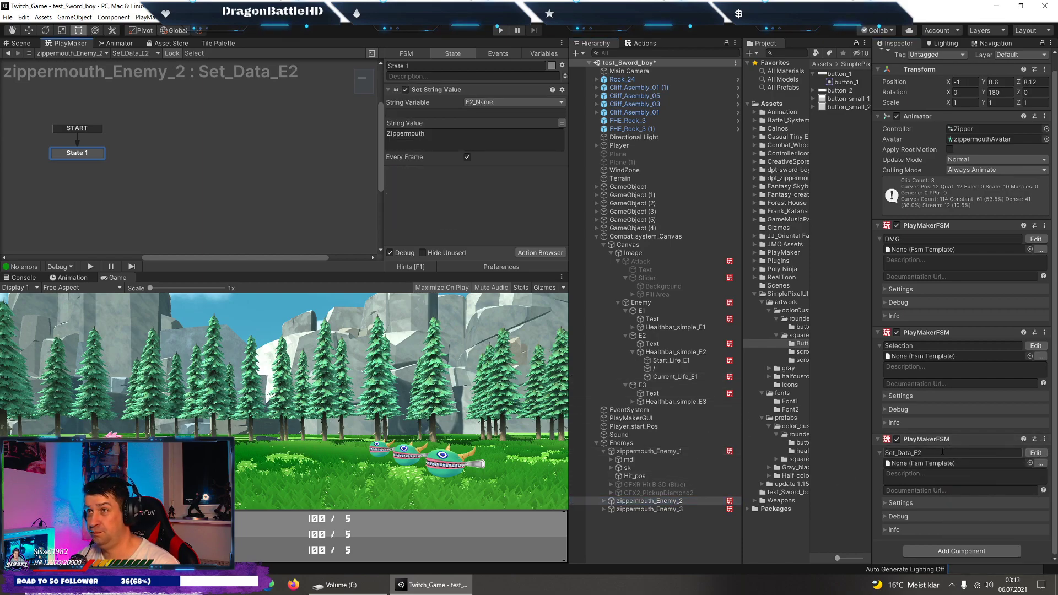
left_click(1044, 440)
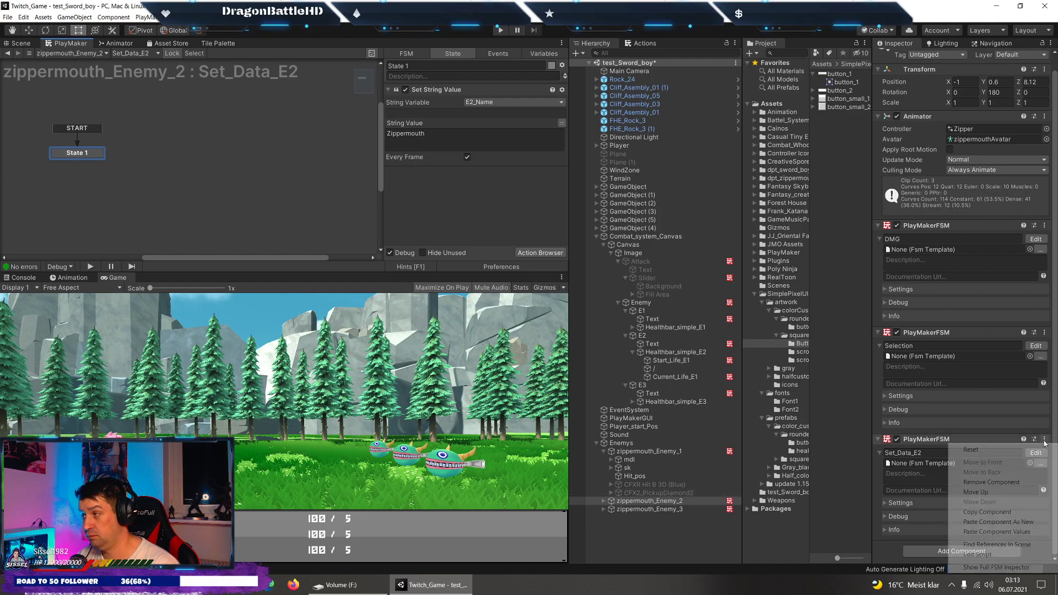
left_click(1014, 532)
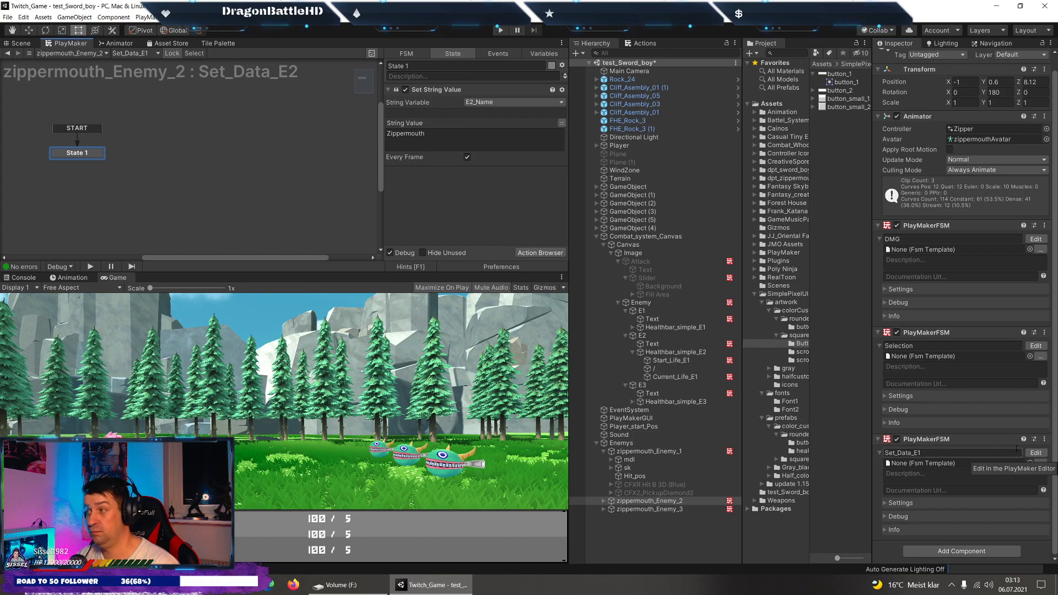
left_click(1044, 439)
left_click(998, 531)
left_click(1041, 454)
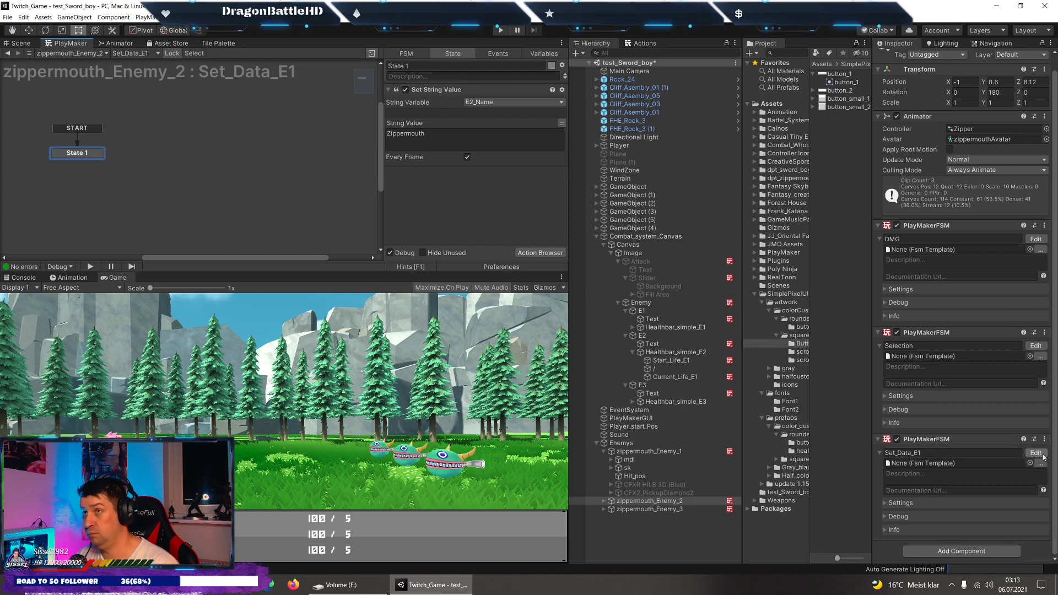
Copy the Set Int Value and Get Fsm Int actions from zippermouth_Enemy_1's Set_Data_E1 state.
left_click(649, 451)
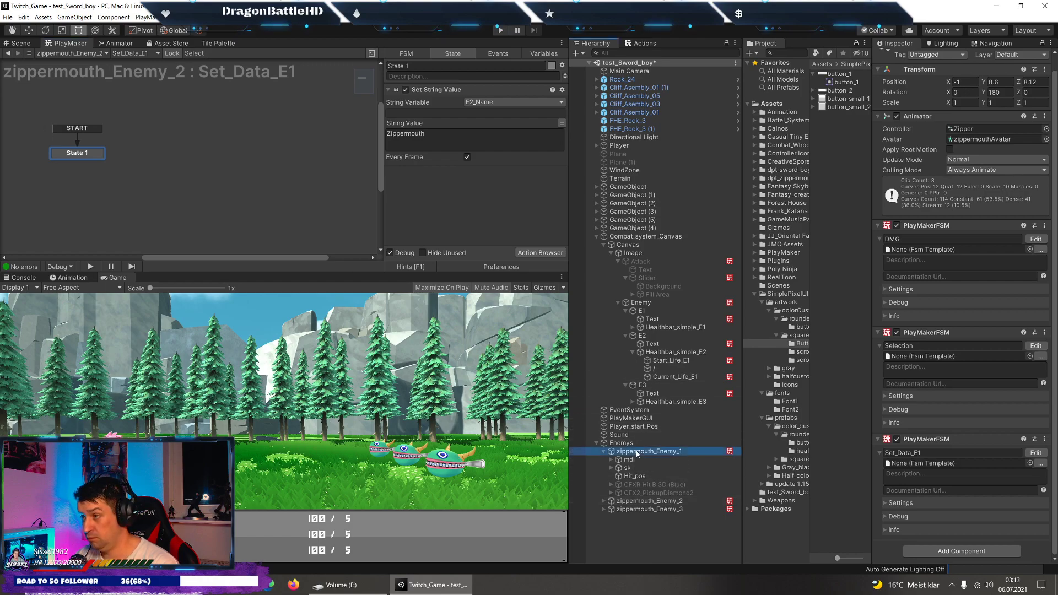
left_click(496, 172)
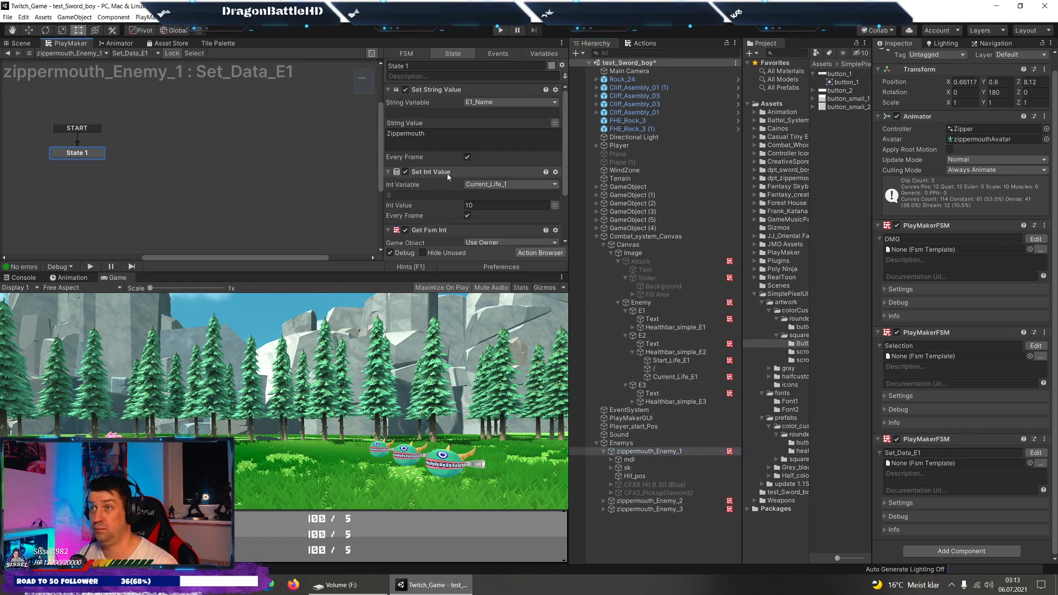
scroll(500, 197, "down", 2)
scroll(500, 197, "down", 1)
right_click(438, 161)
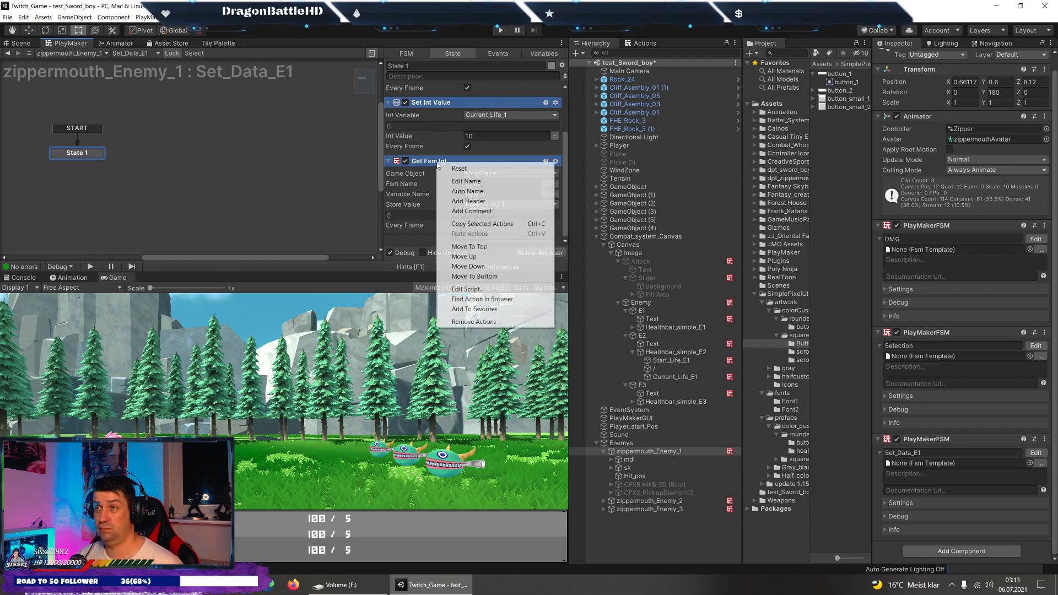
left_click(466, 225)
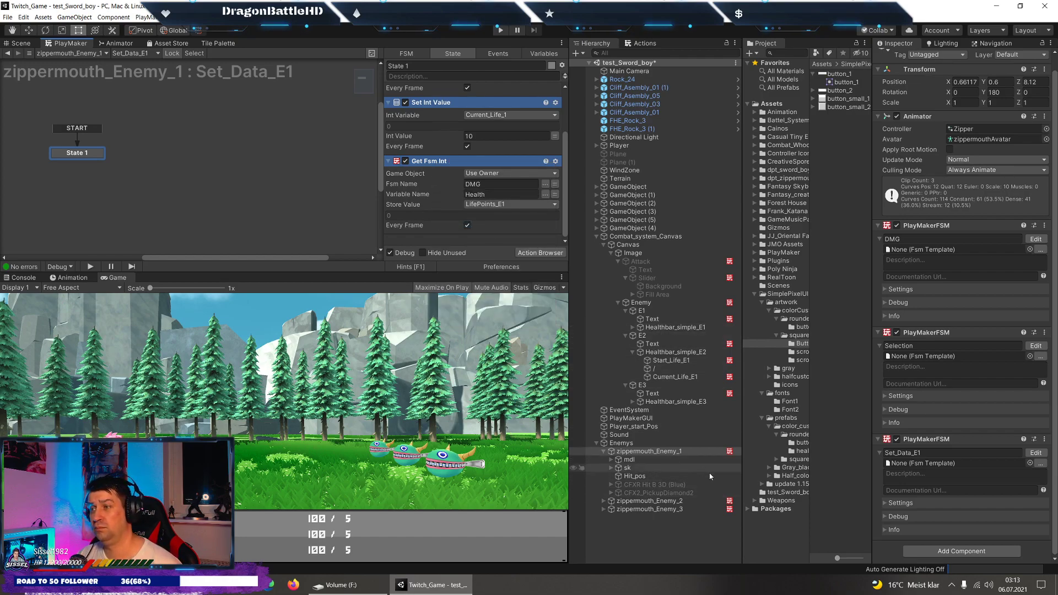
left_click(655, 500)
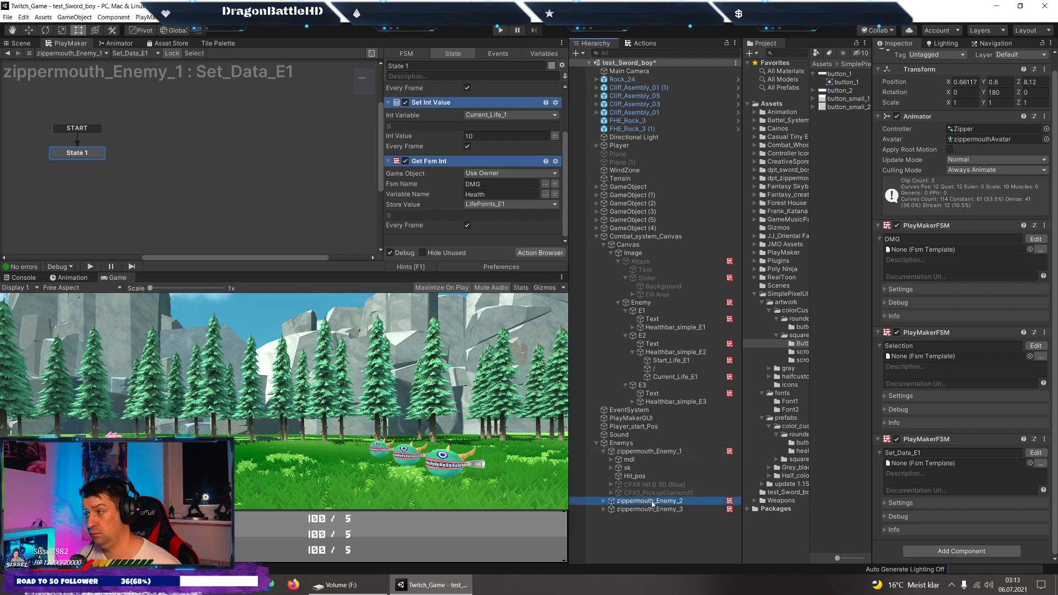
left_click(1038, 454)
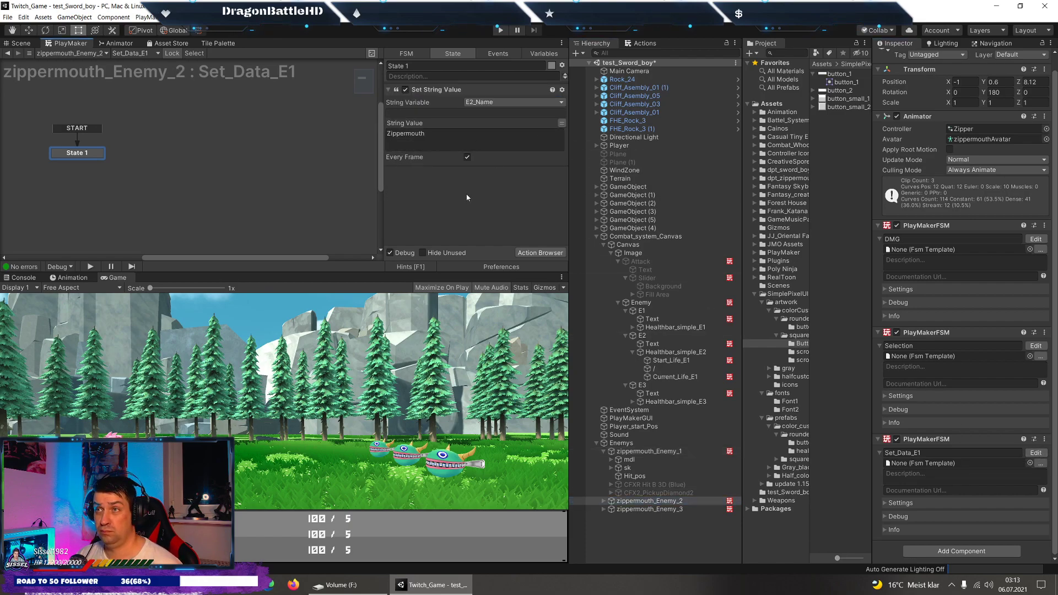
Paste the life actions into Enemy_2's data state, setting Int Variable to new global Current_Life_2.
right_click(467, 197)
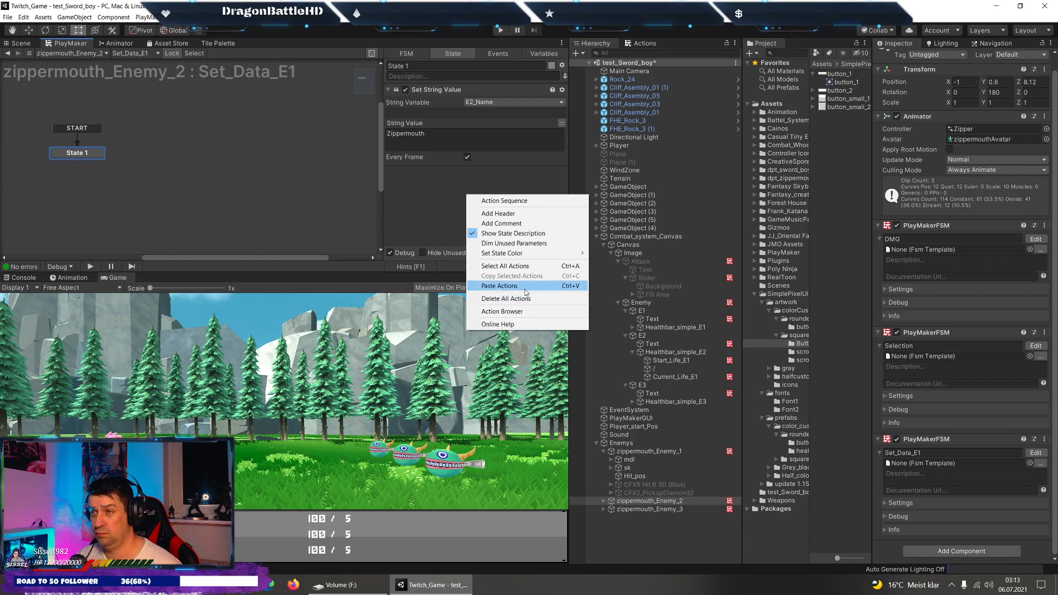
left_click(525, 286)
left_click(496, 185)
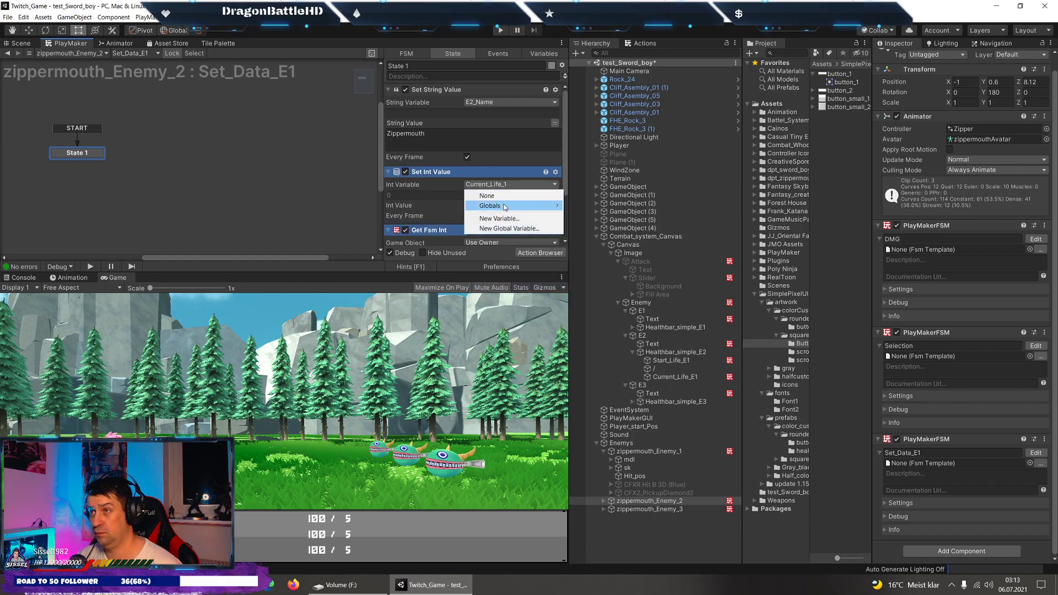
left_click(499, 228)
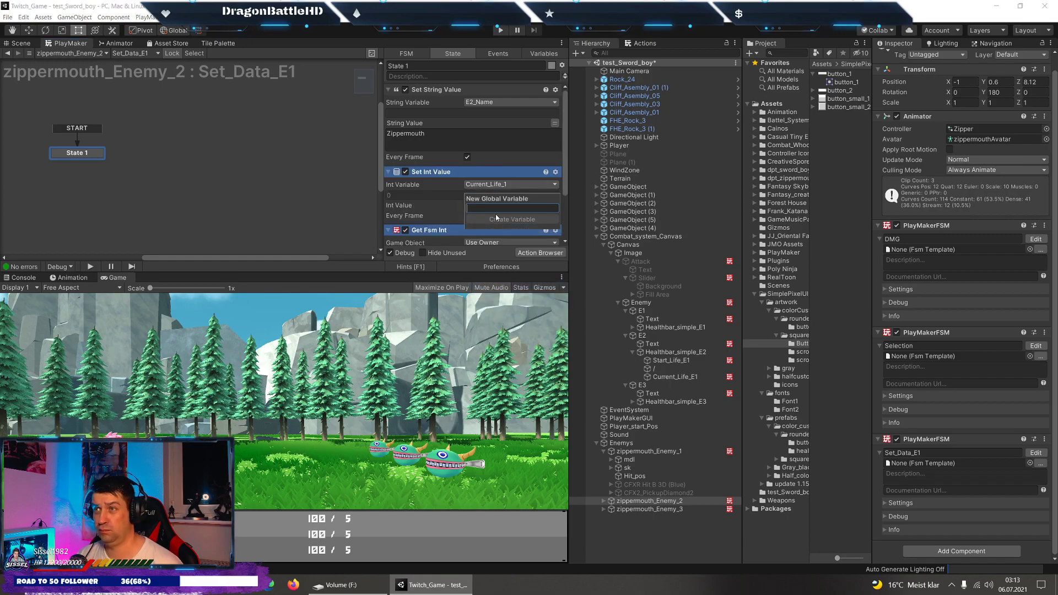
type("Current_Life_2")
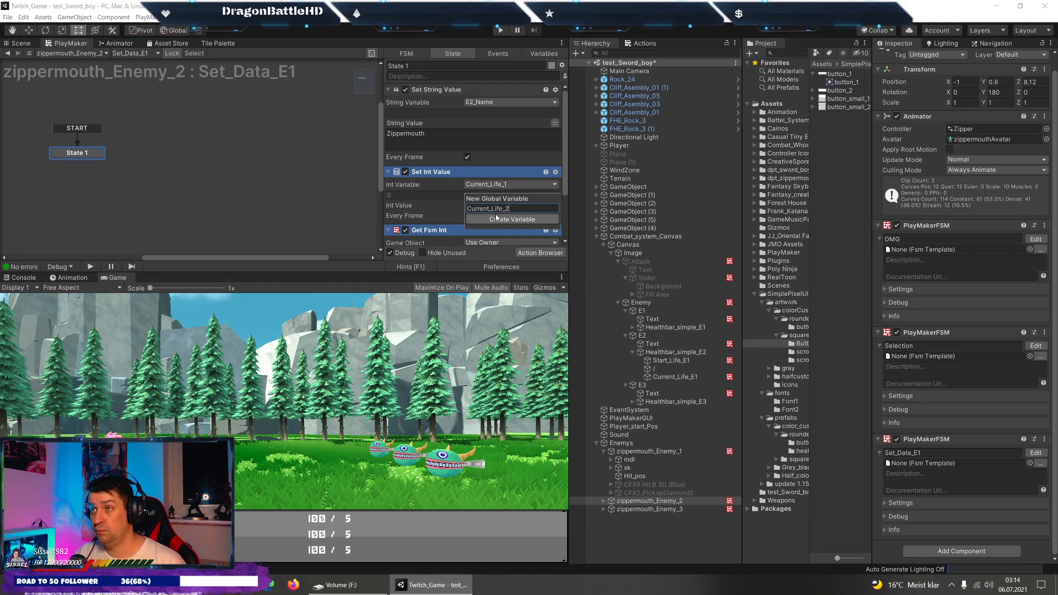
left_click(496, 218)
scroll(495, 214, "down", 3)
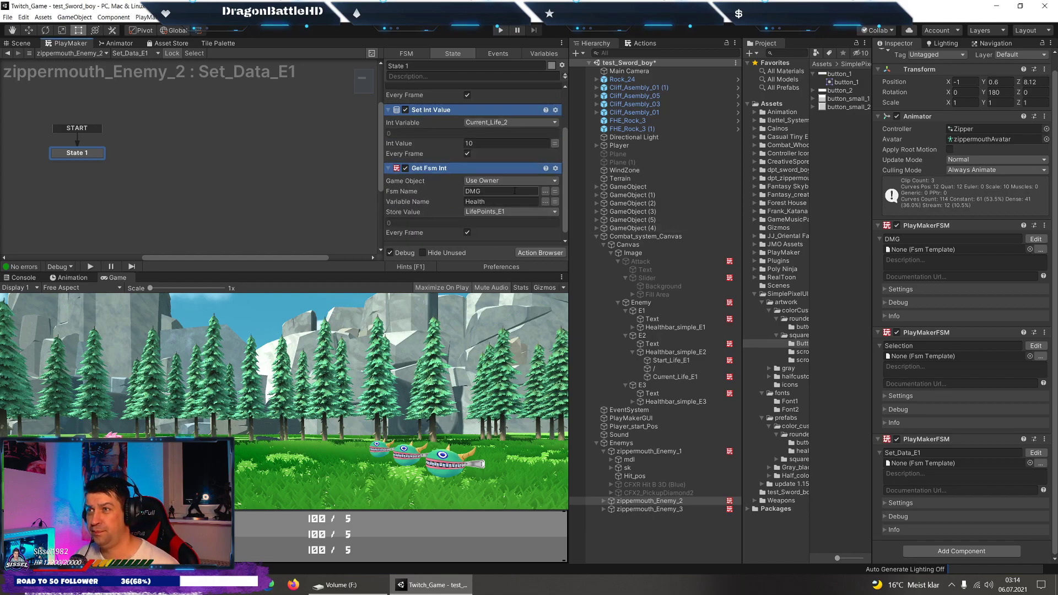
Store the Get Fsm Int value in a new global variable LifePoints_E2.
left_click(503, 212)
left_click(518, 255)
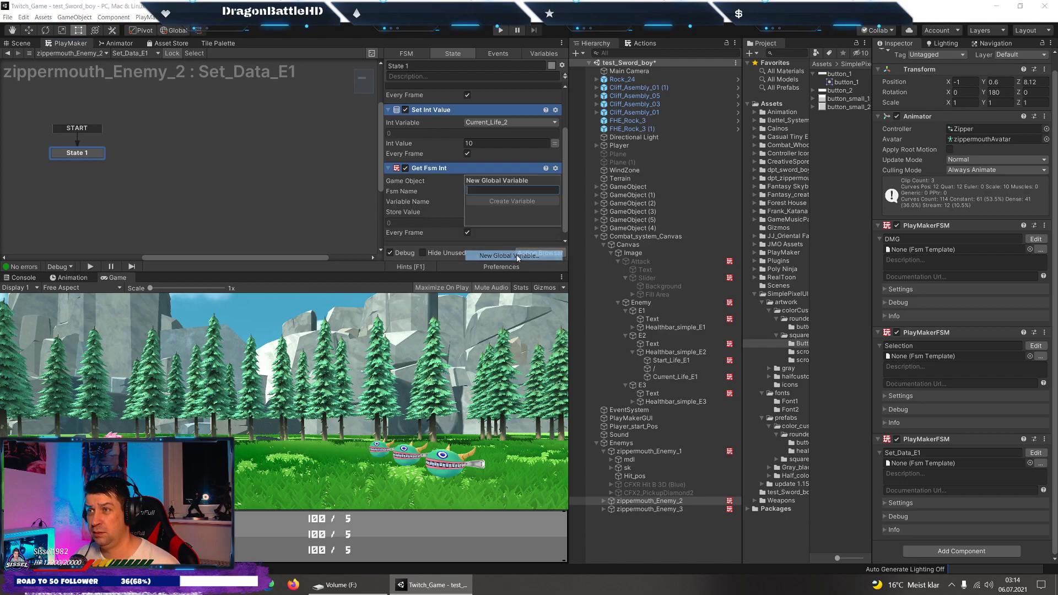
type("LifePOints")
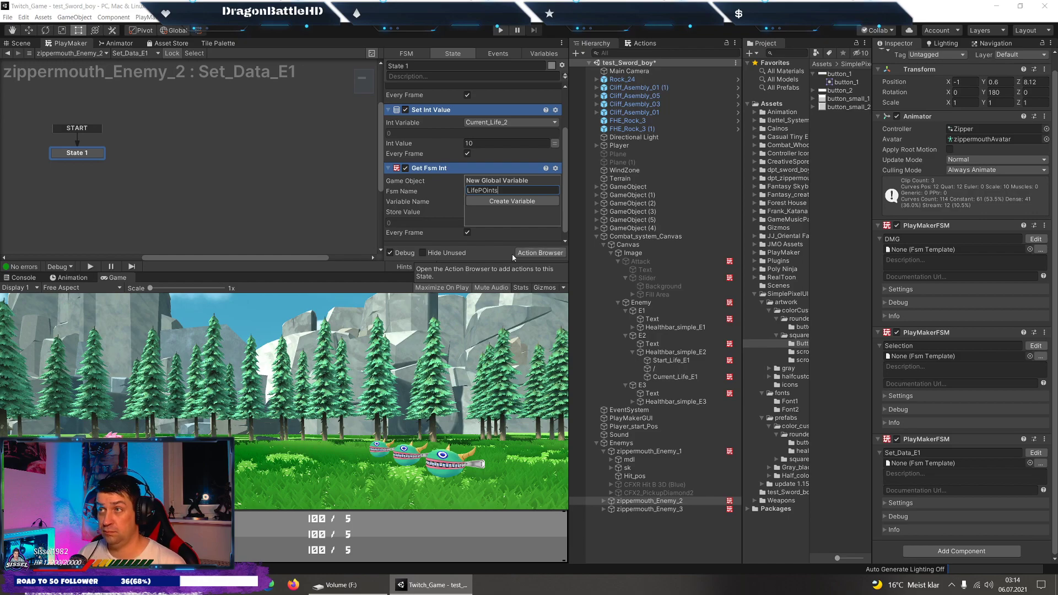
left_click(516, 243)
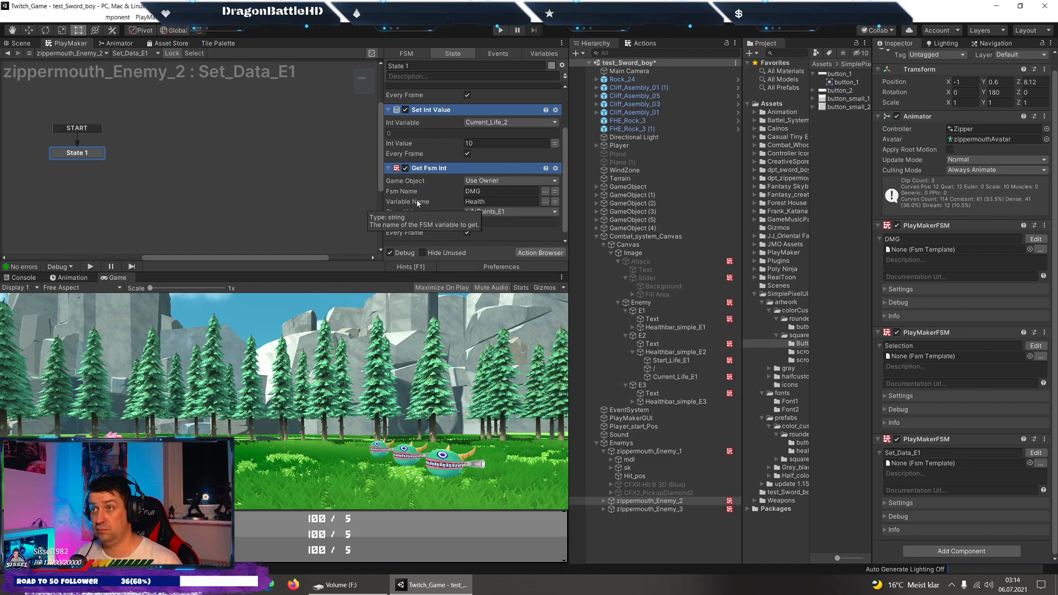
left_click(521, 211)
left_click(532, 254)
type("LifePoints_E2")
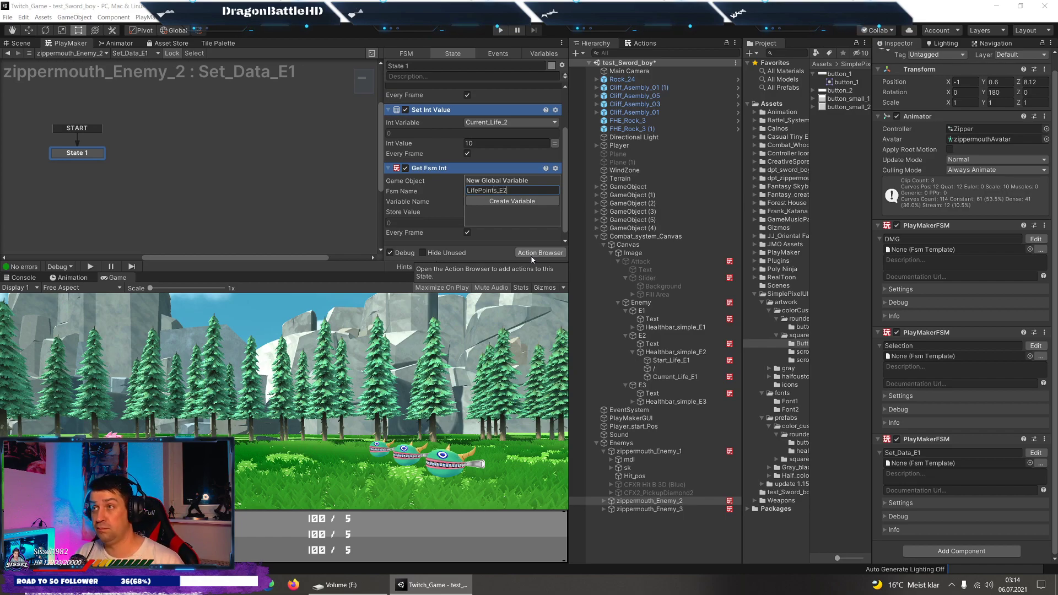
key("Return")
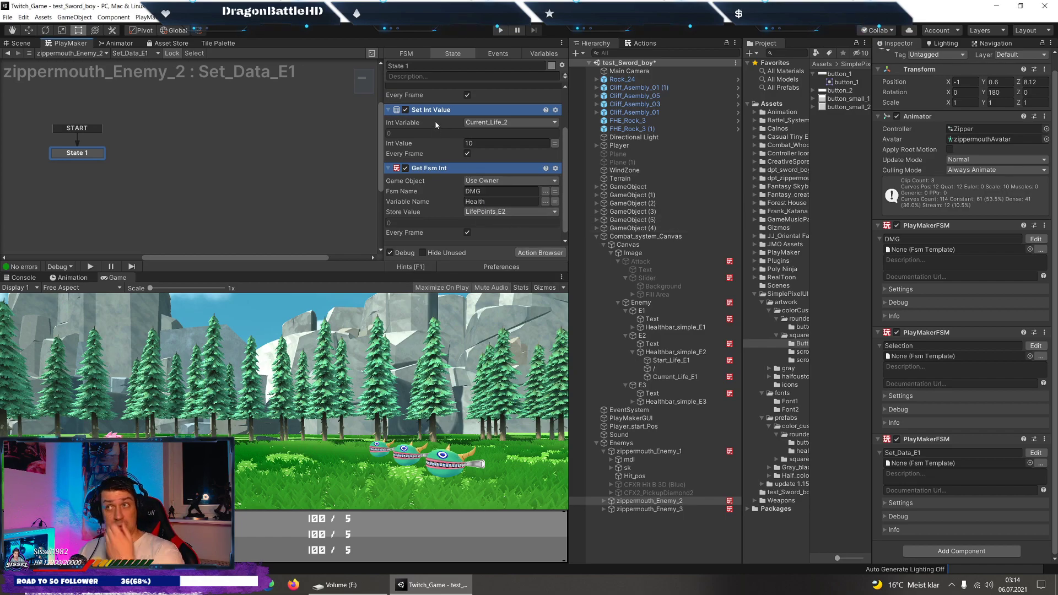
right_click(437, 110)
left_click(474, 172)
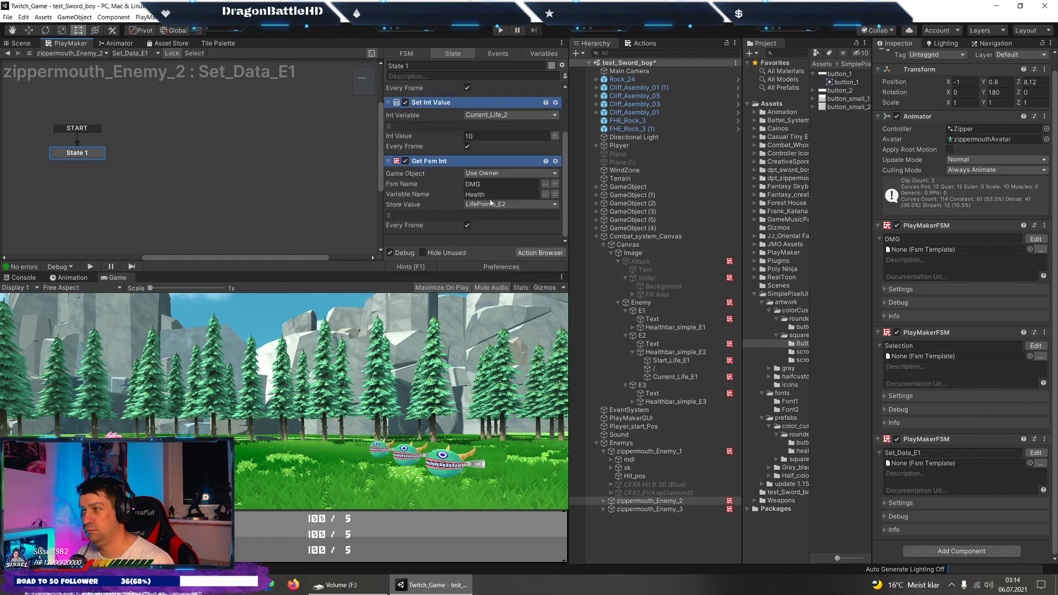
left_click(652, 510)
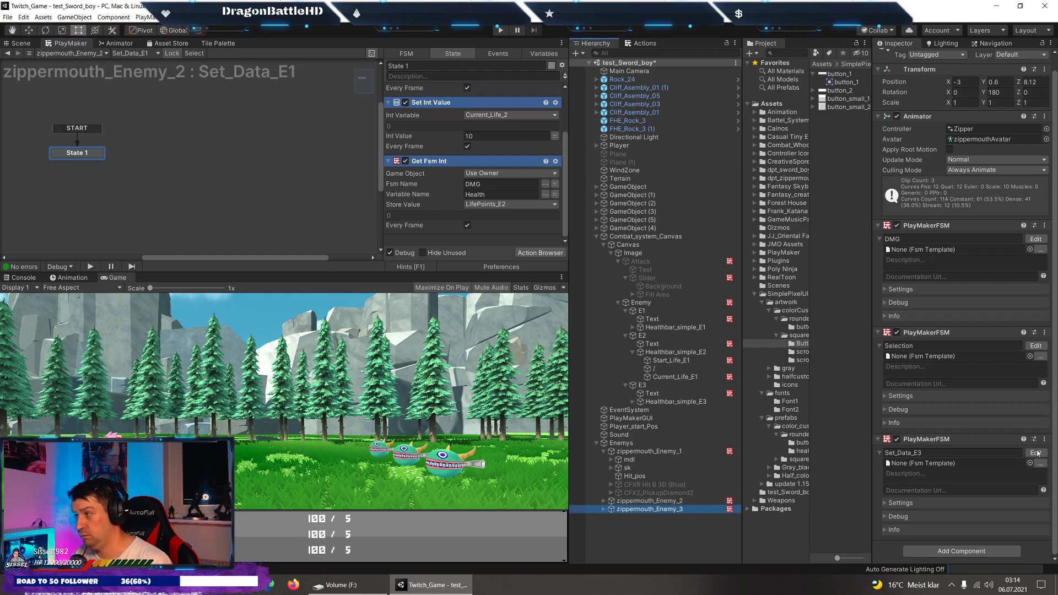
Paste the life actions into Set_Data_E3, with Int Variable set to new global Current_Life_3.
left_click(1036, 453)
right_click(448, 170)
left_click(479, 262)
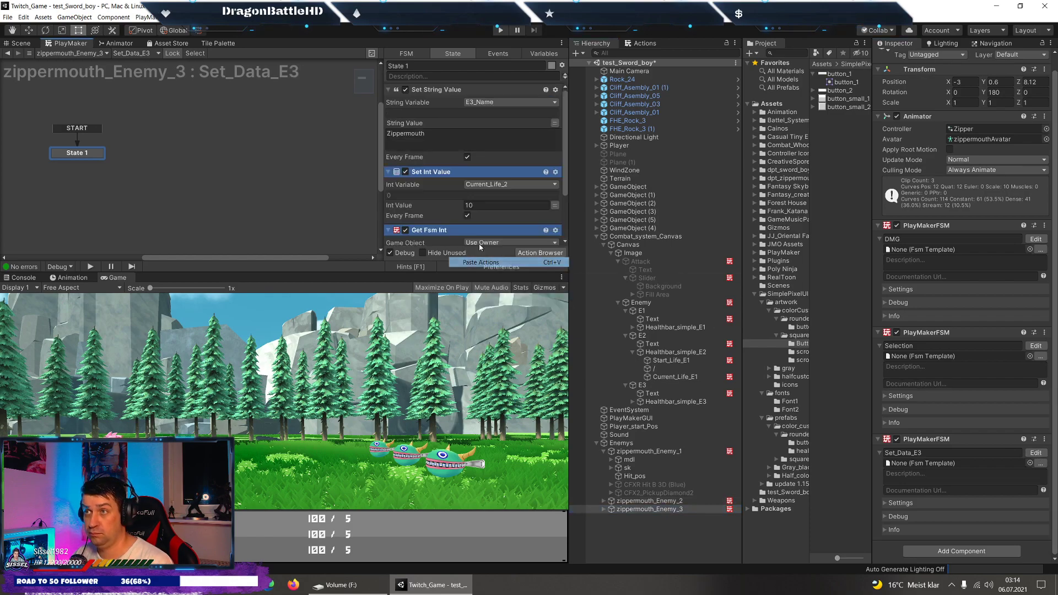
left_click(489, 186)
left_click(500, 221)
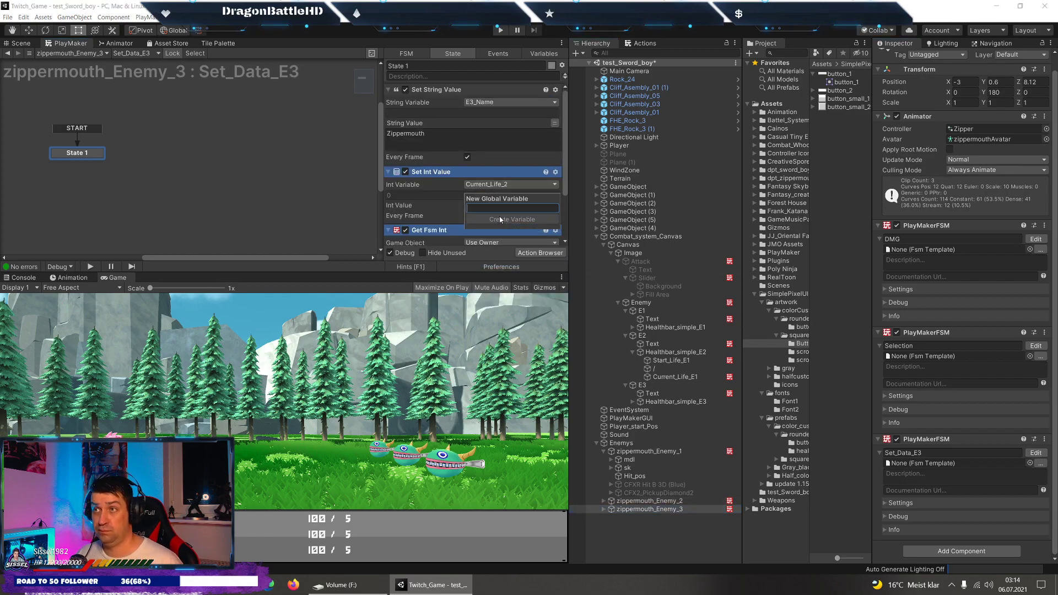
type("Current_life_3")
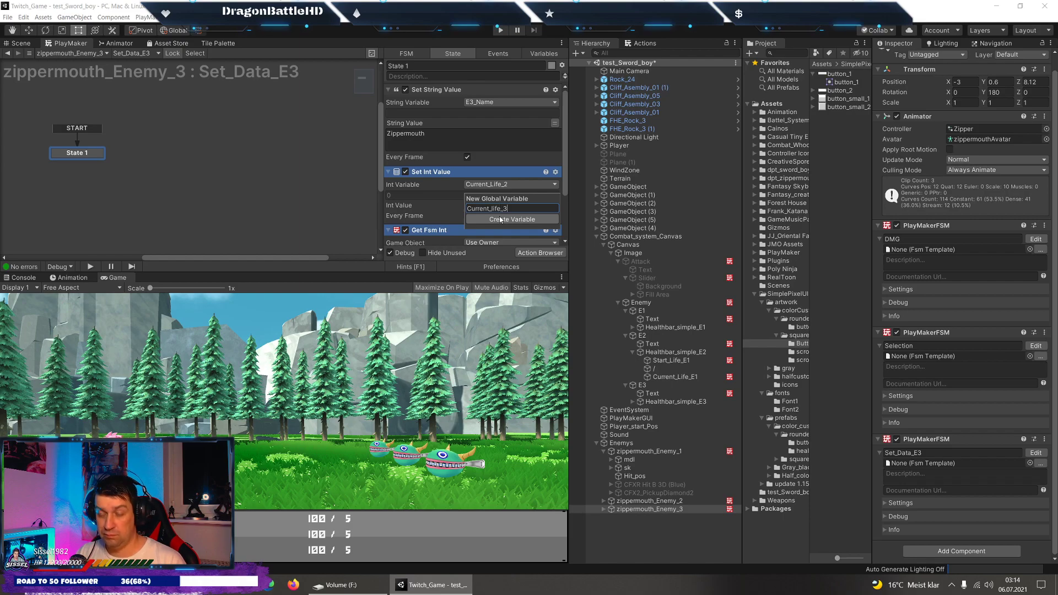
left_click(500, 220)
scroll(500, 219, "down", 3)
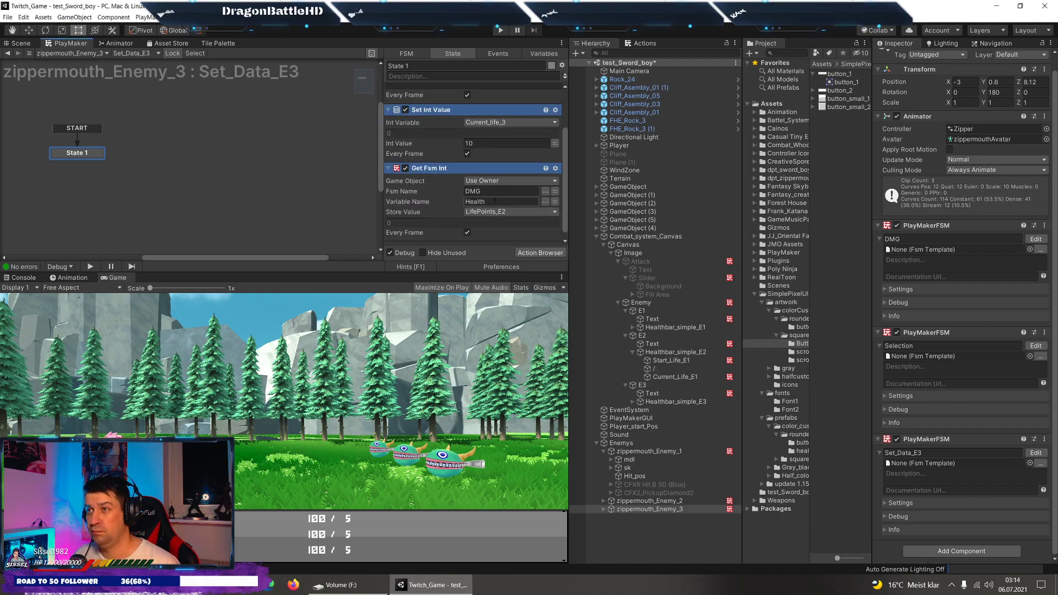
Store the Get Fsm Int value in a new global variable Life_points_E3.
left_click(507, 212)
left_click(507, 256)
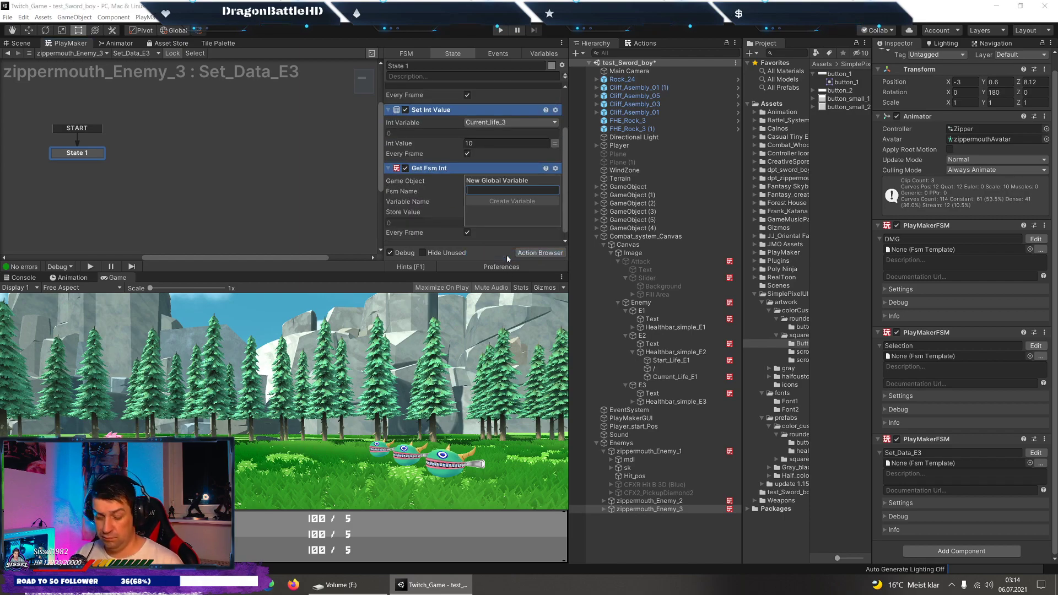
type("Life_points_E32")
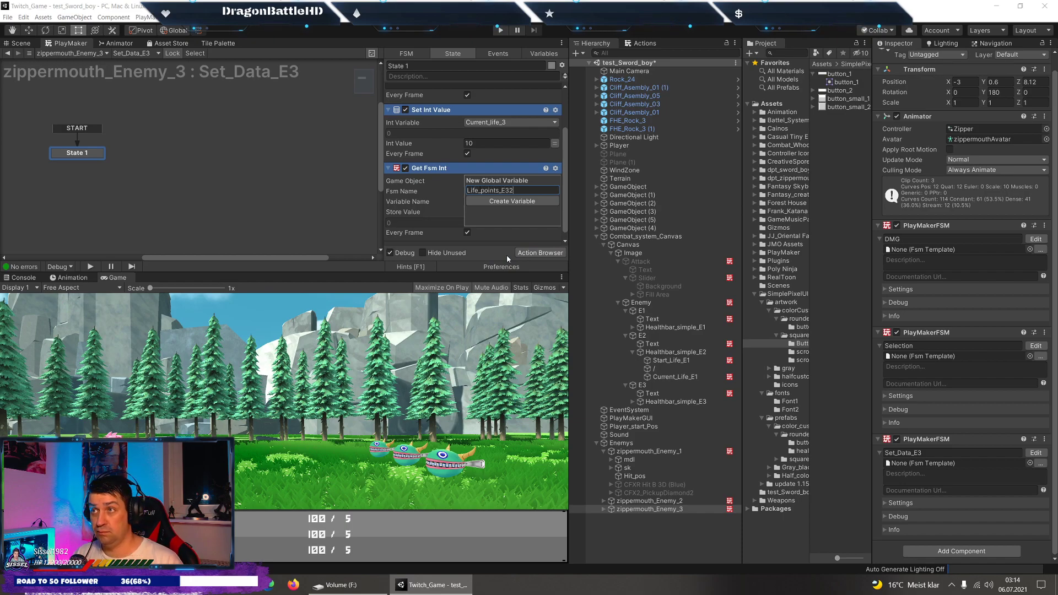
key("BackSpace")
key("Return")
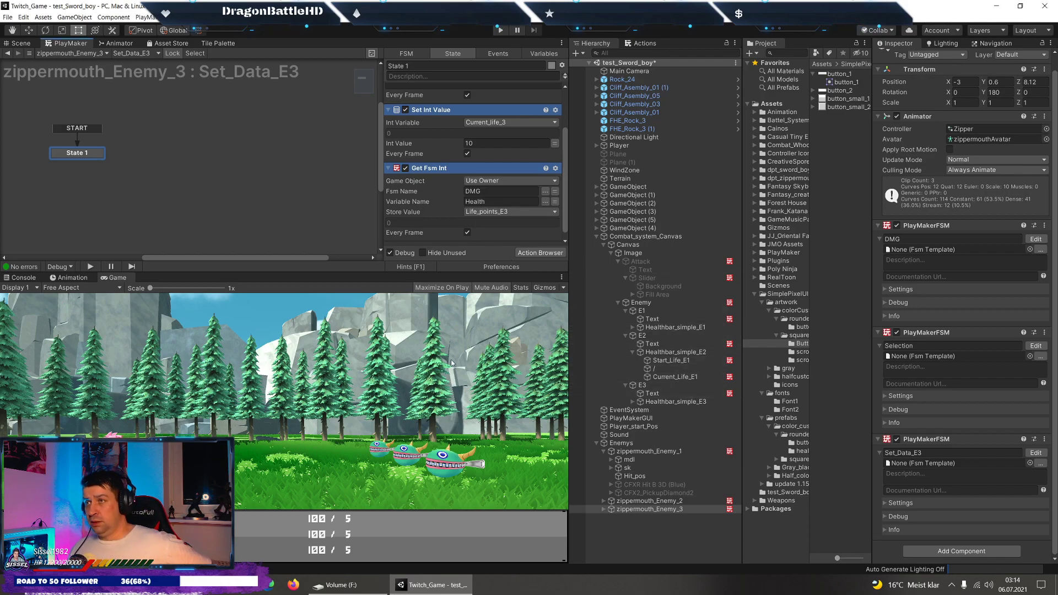
scroll(433, 173, "down", 1)
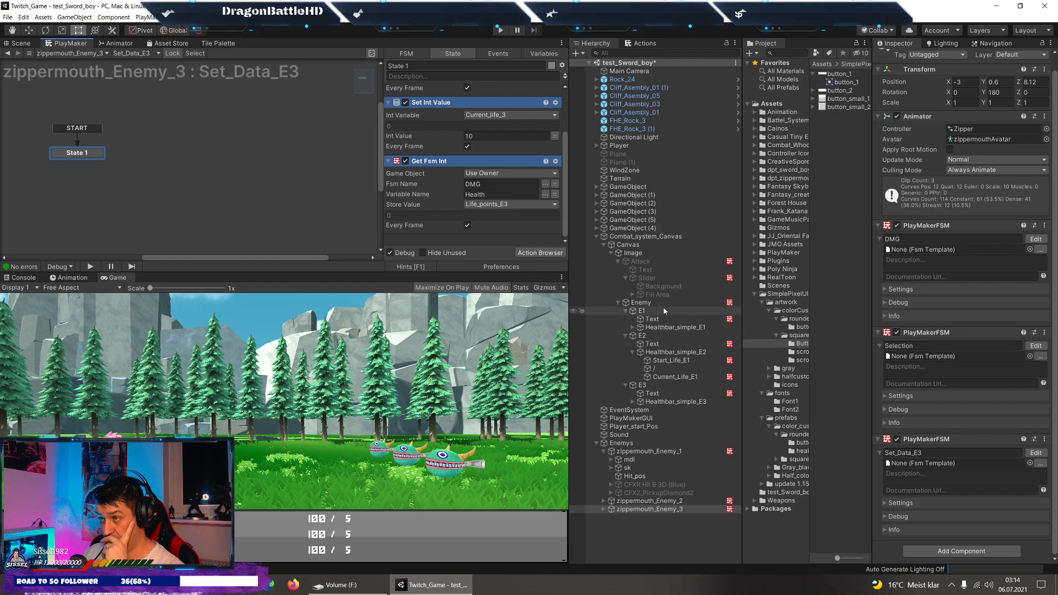
Point E2's start-life text FSM at the Current_Life_2 integer variable.
left_click(671, 360)
scroll(1019, 294, "down", 5)
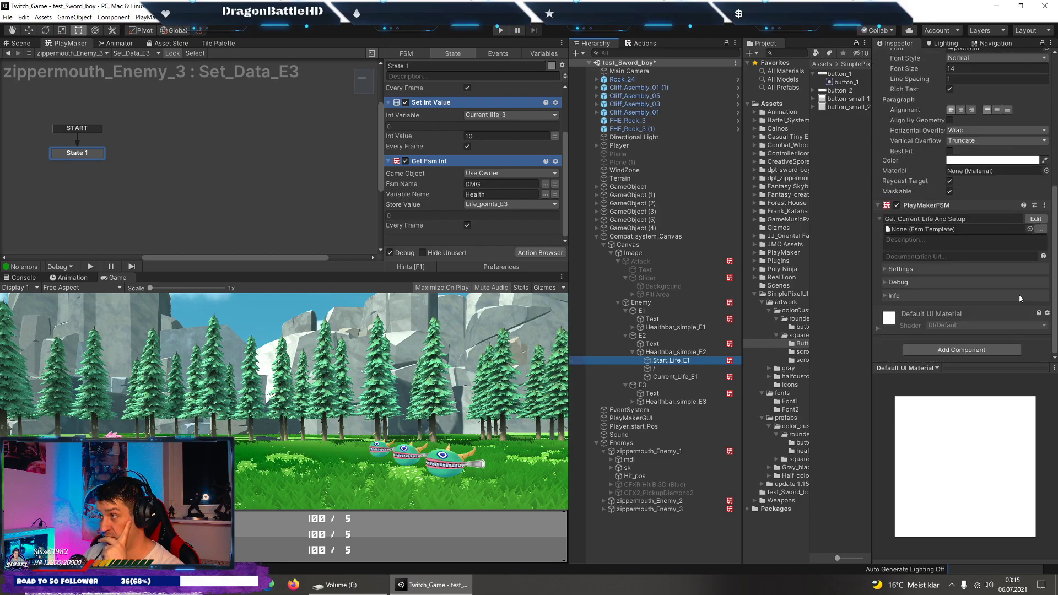
left_click(1036, 219)
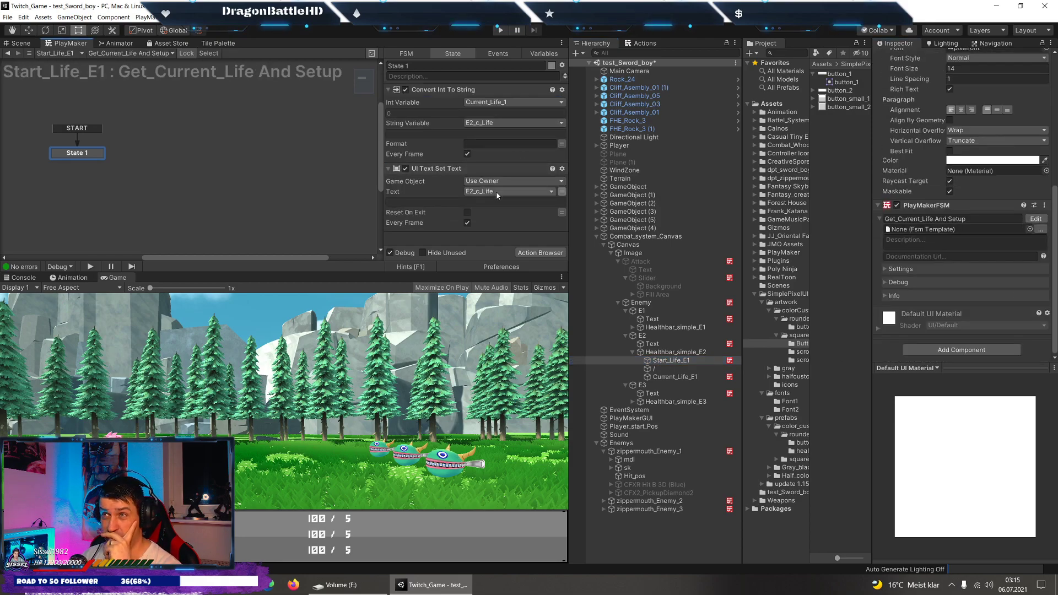
left_click(499, 103)
mouse_move(496, 122)
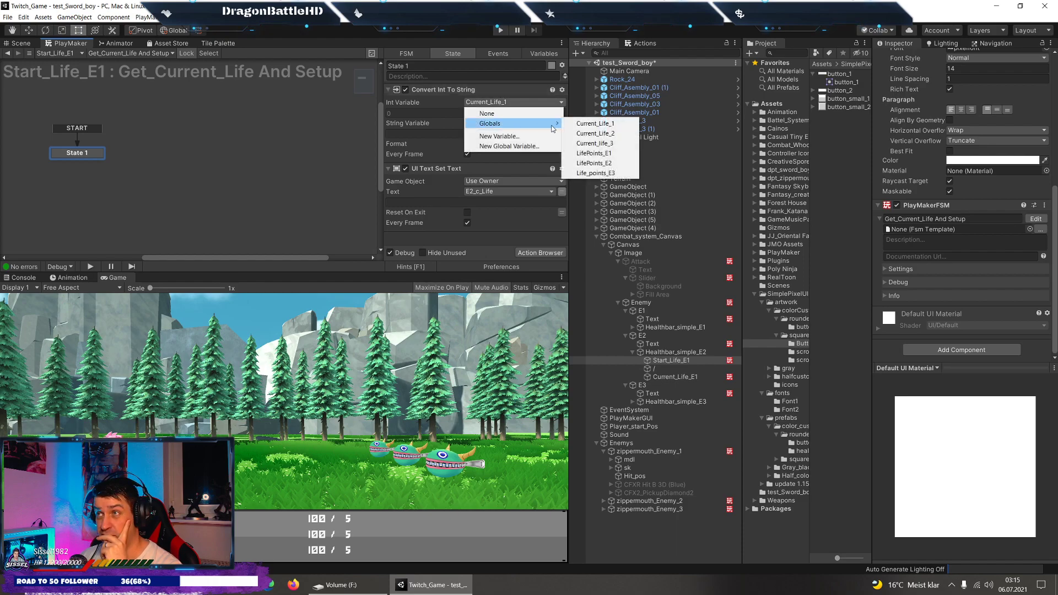
left_click(584, 127)
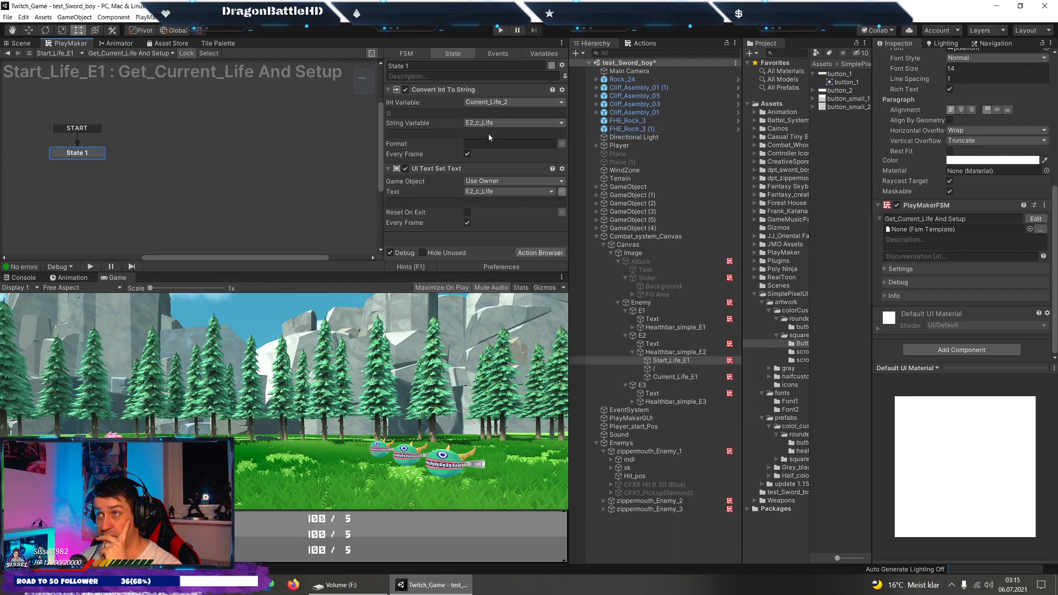
Point E2's current-life text FSM at the LifePoints_E2 integer variable.
left_click(675, 377)
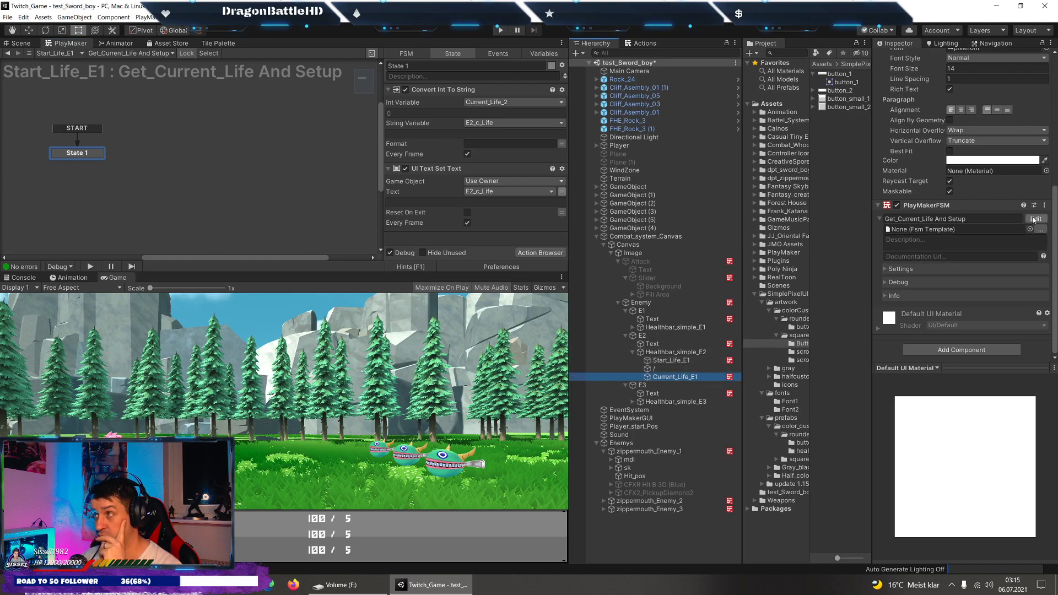
left_click(446, 155)
left_click(506, 103)
mouse_move(517, 124)
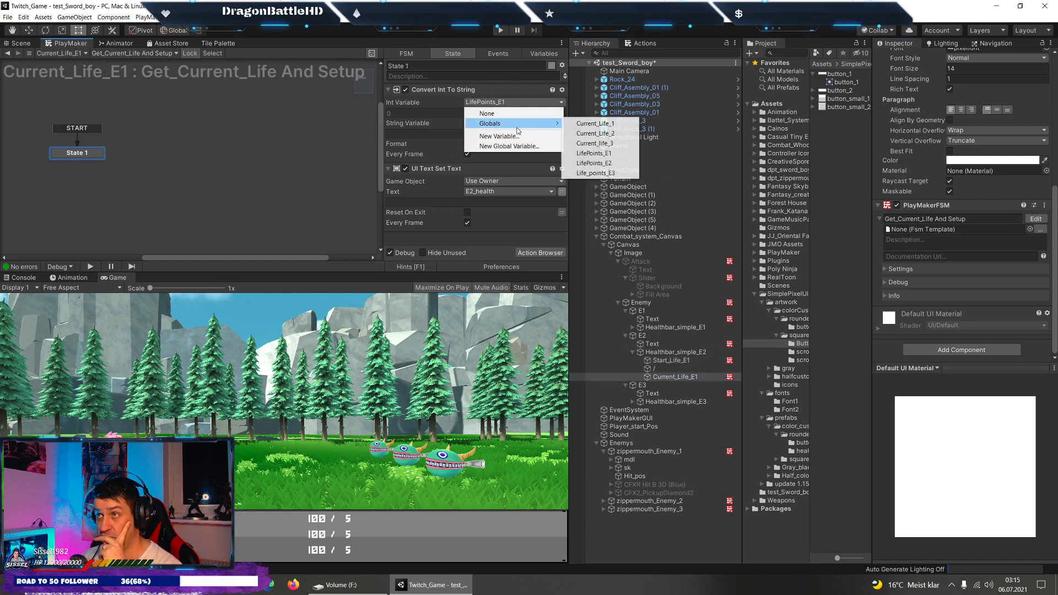
left_click(621, 164)
left_click(503, 124)
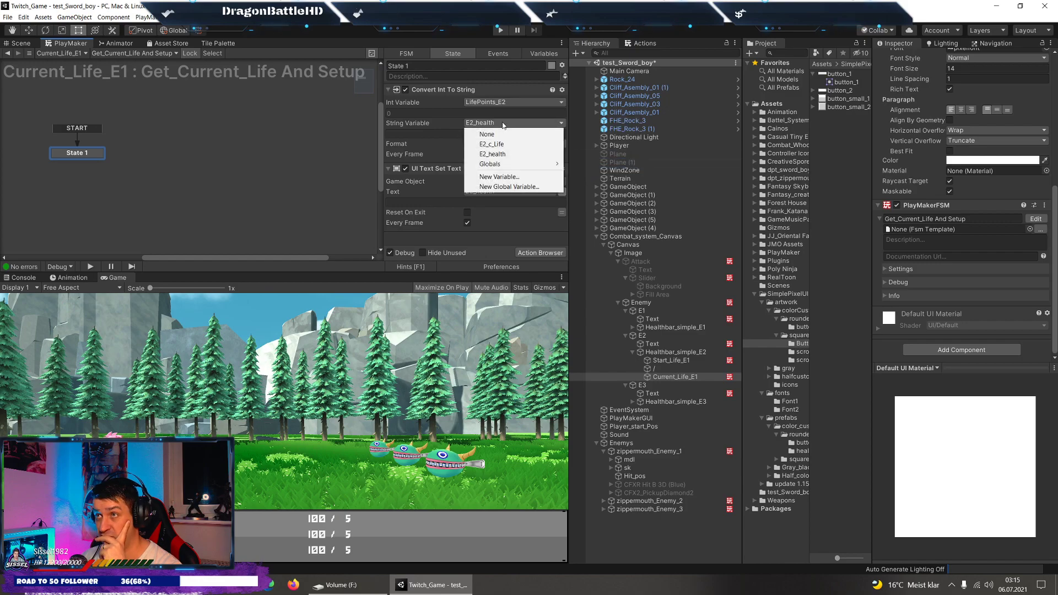
left_click(502, 124)
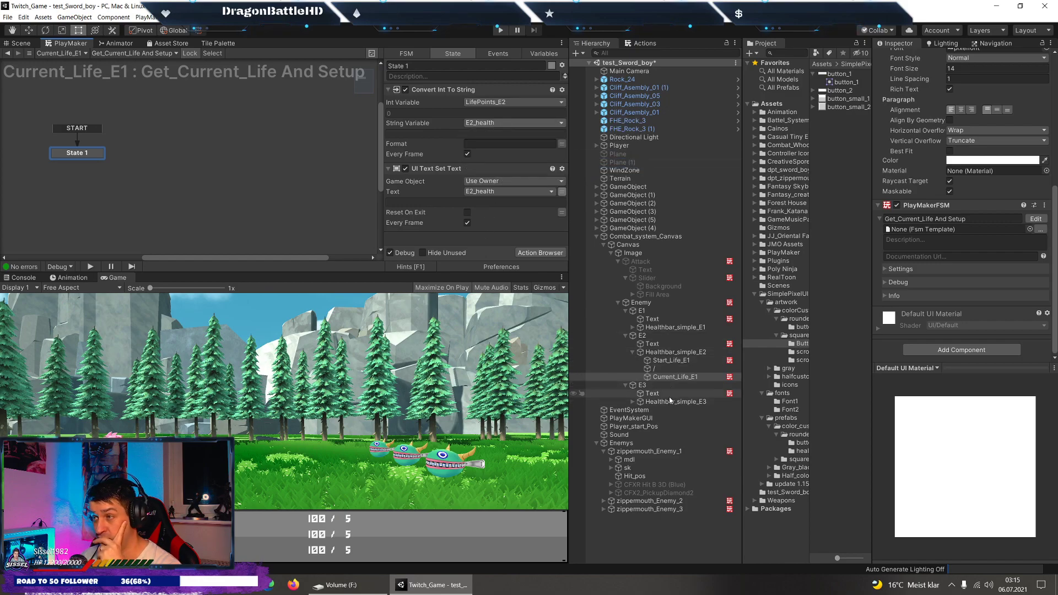
Expand E3's health bar and point its start-life text FSM at Current_life_3.
left_click(635, 405)
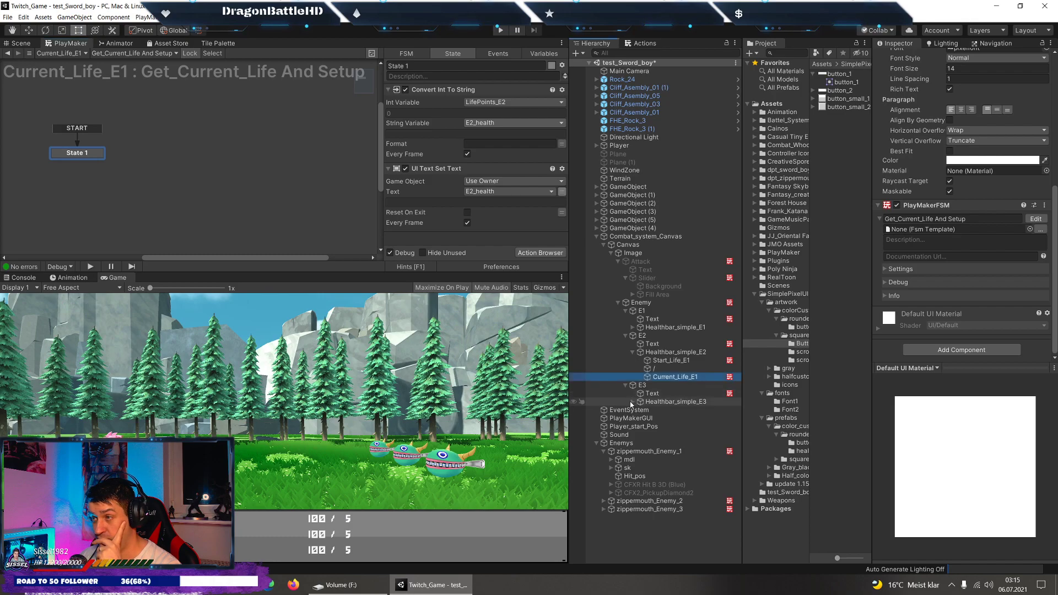
left_click(634, 404)
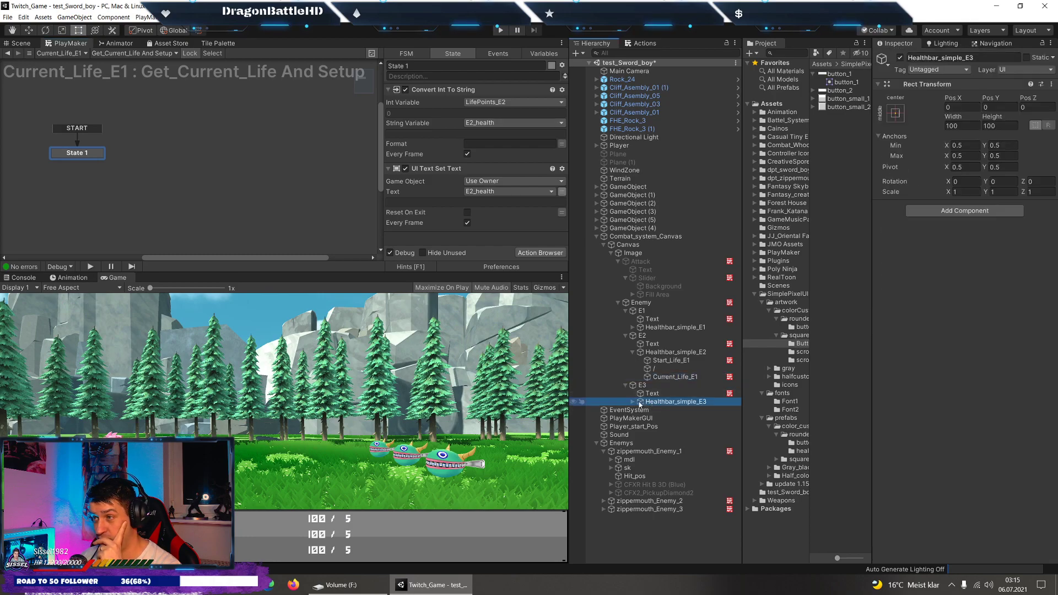
left_click(633, 402)
left_click(667, 410)
scroll(1016, 252, "down", 5)
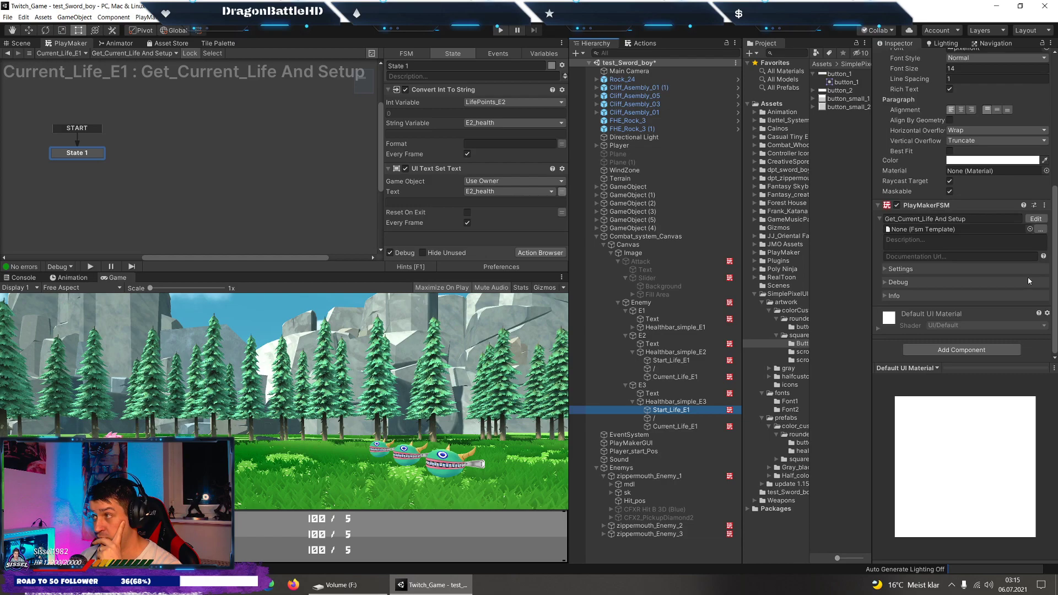
left_click(1026, 220)
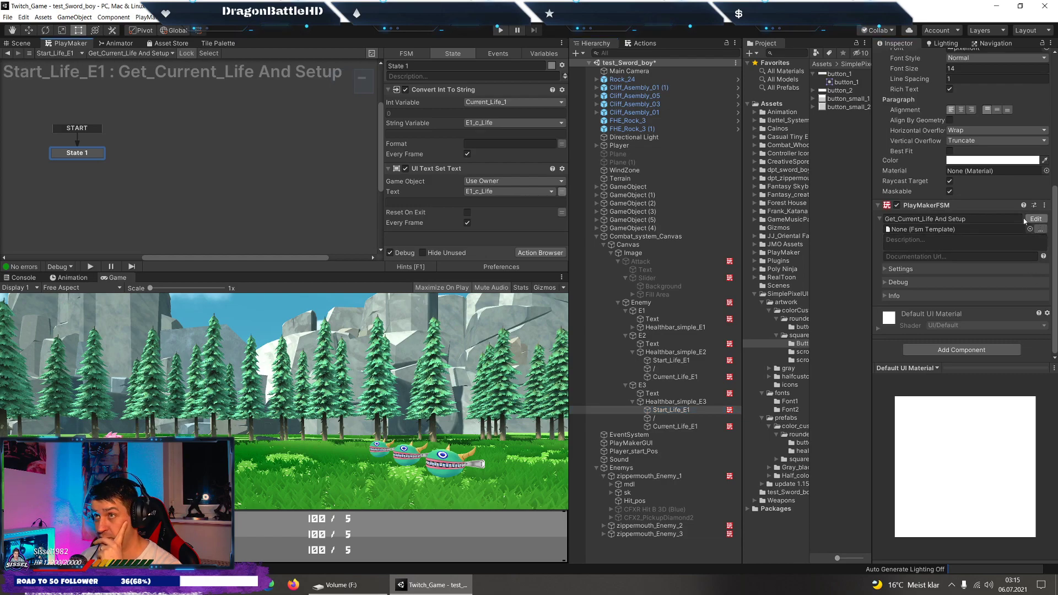
left_click(505, 103)
mouse_move(514, 124)
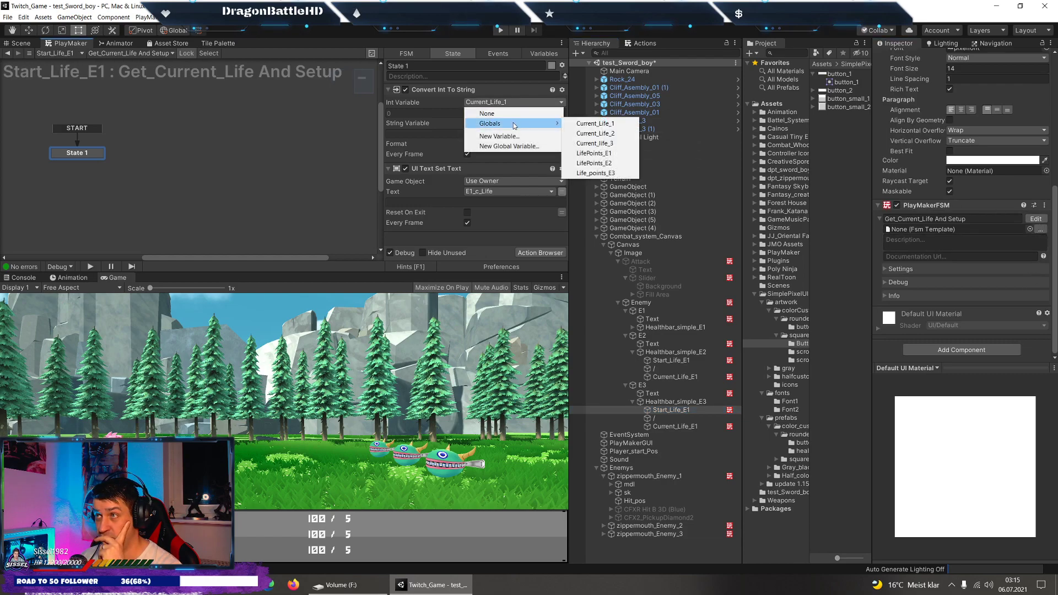
left_click(595, 143)
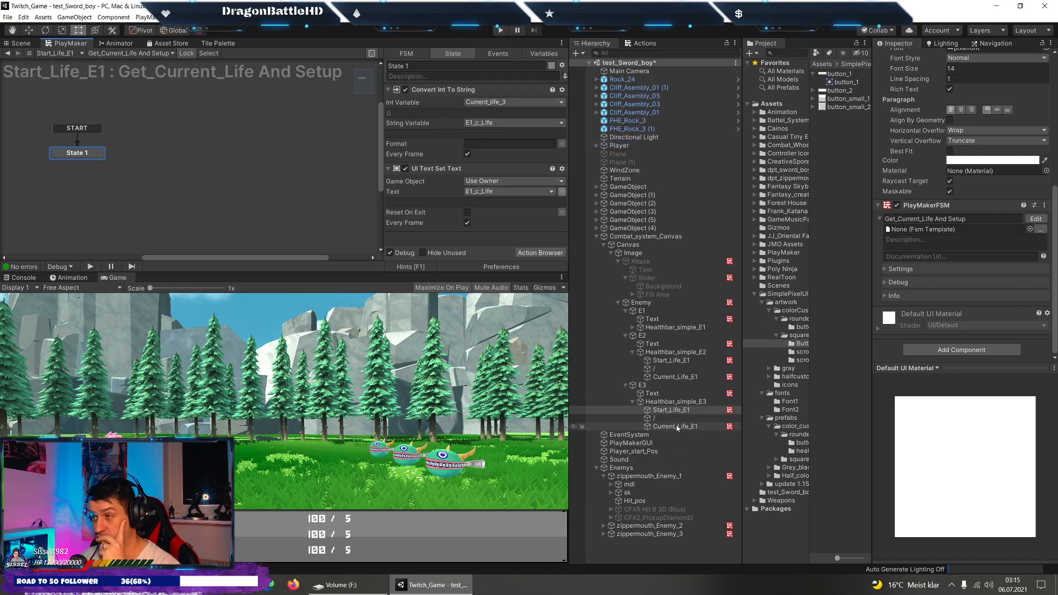
left_click(472, 123)
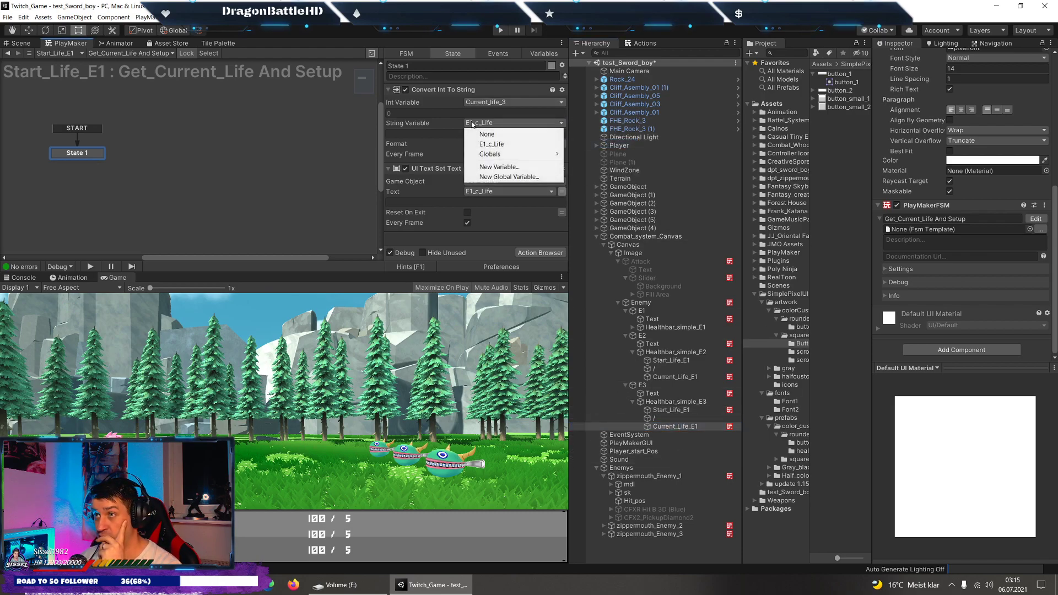
key("Escape")
Rename the start-life FSM's E1_c_Life variable to E3_c_Life.
left_click(544, 54)
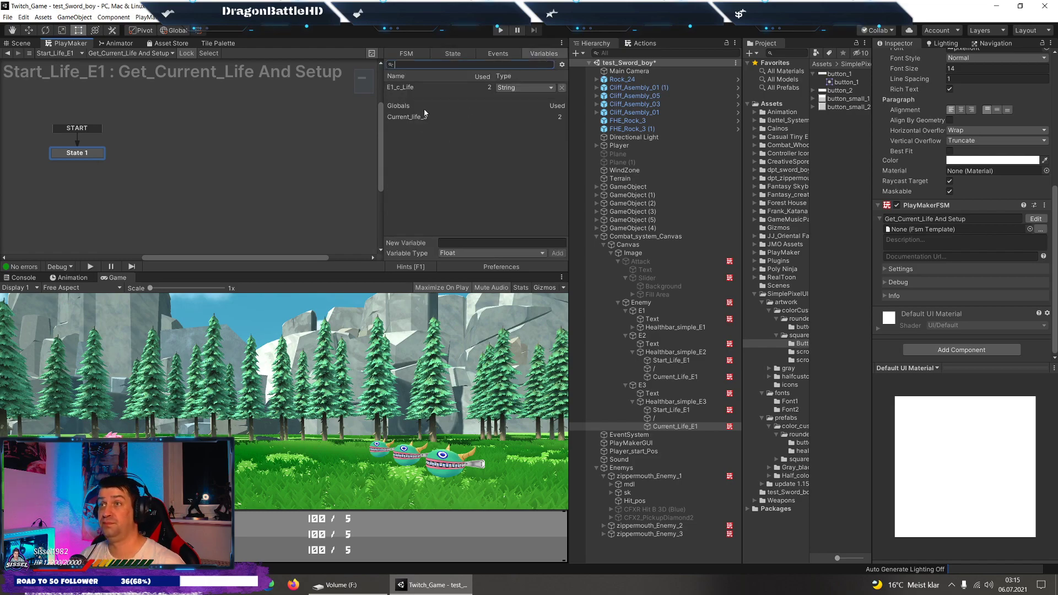
left_click(400, 87)
left_click(445, 202)
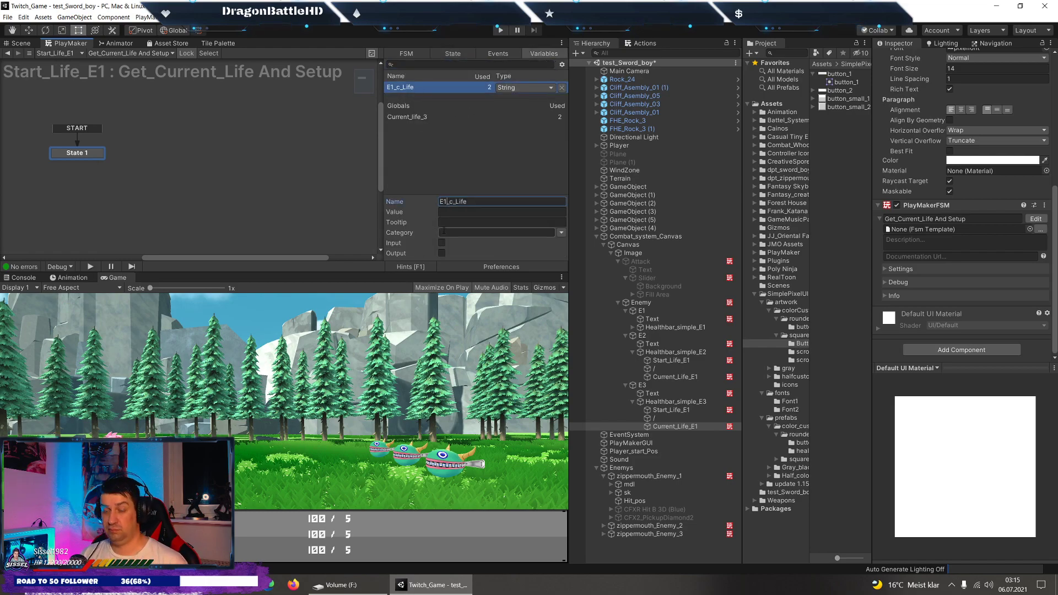
type("3")
left_click(453, 53)
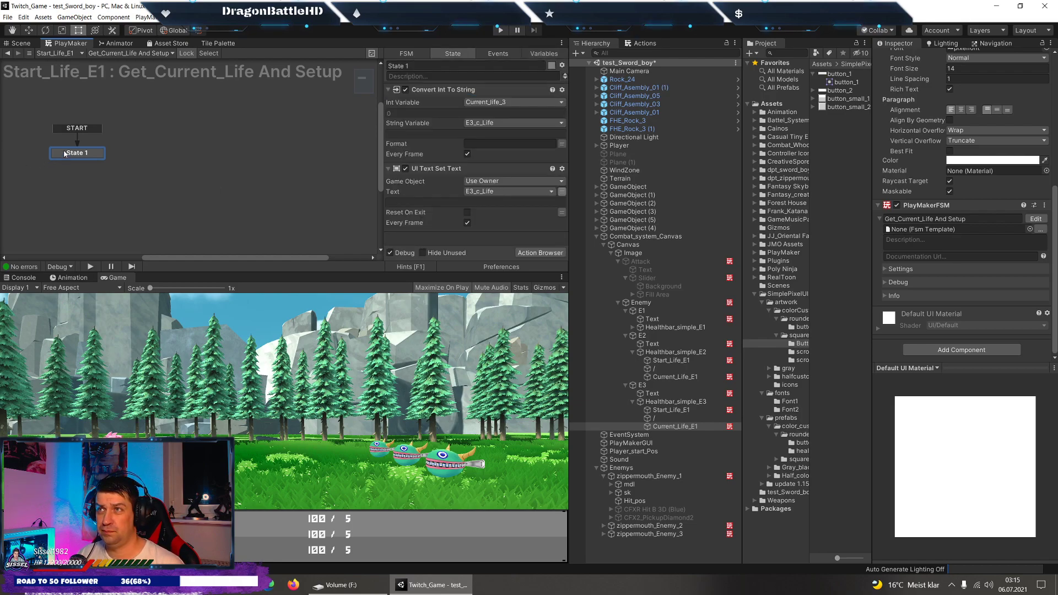
left_click(528, 53)
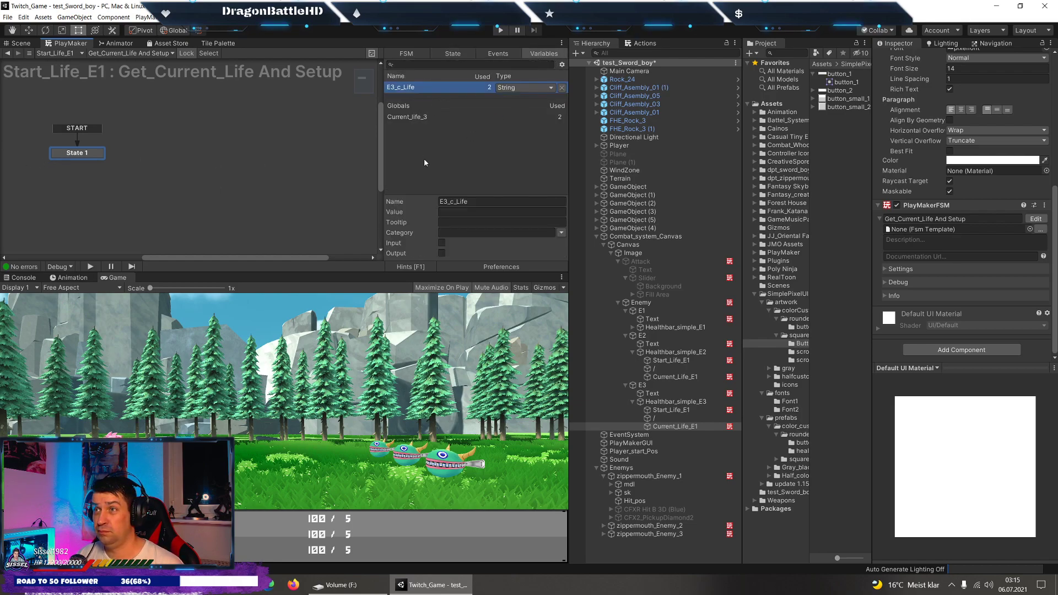
left_click(92, 160)
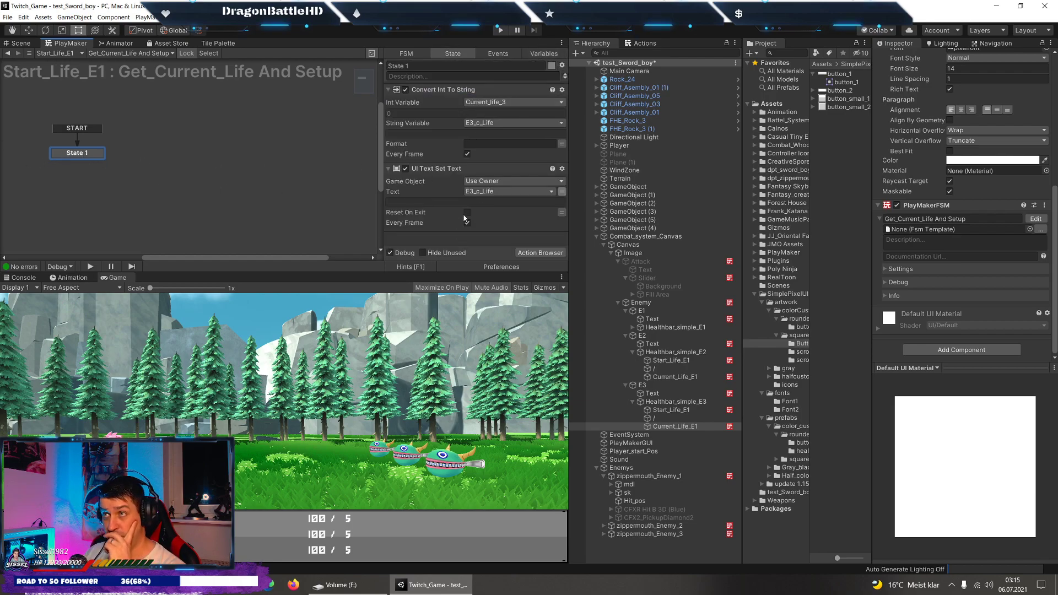
Point E3's current-life text FSM at the Life_points_E3 integer variable.
left_click(678, 411)
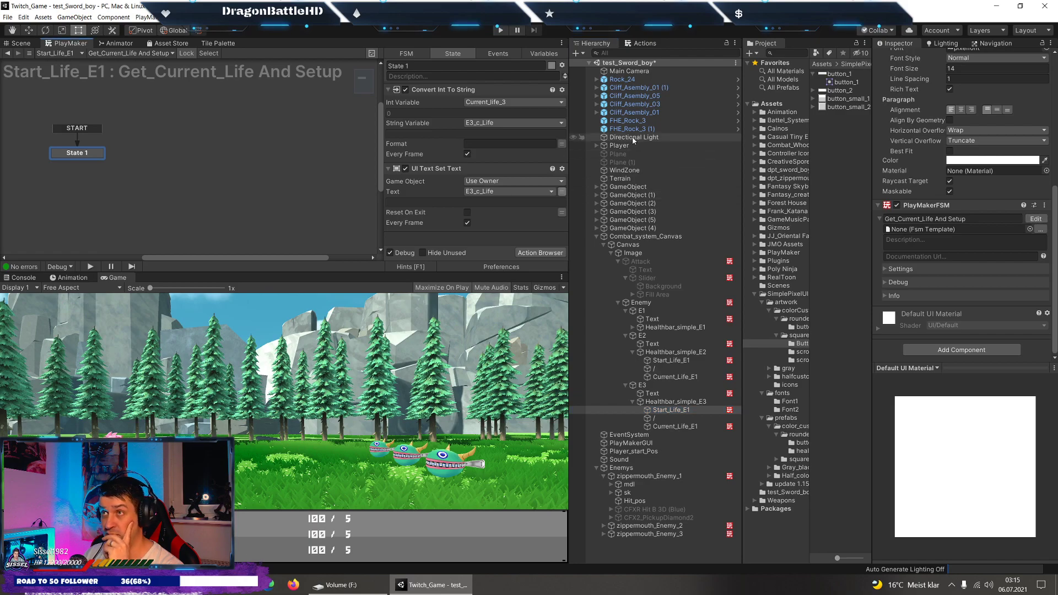
left_click(674, 426)
left_click(1035, 218)
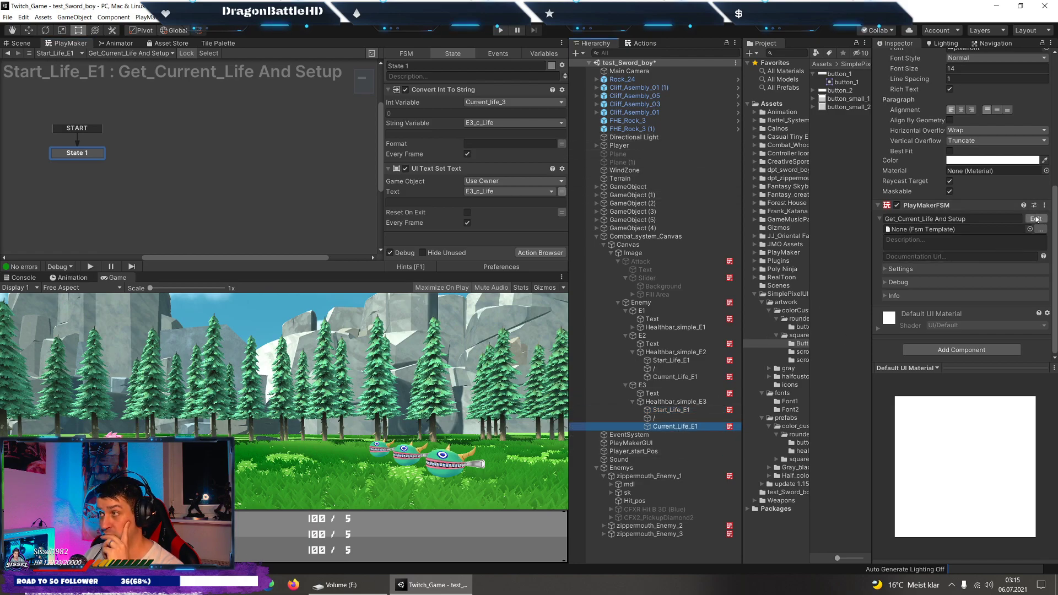
left_click(504, 105)
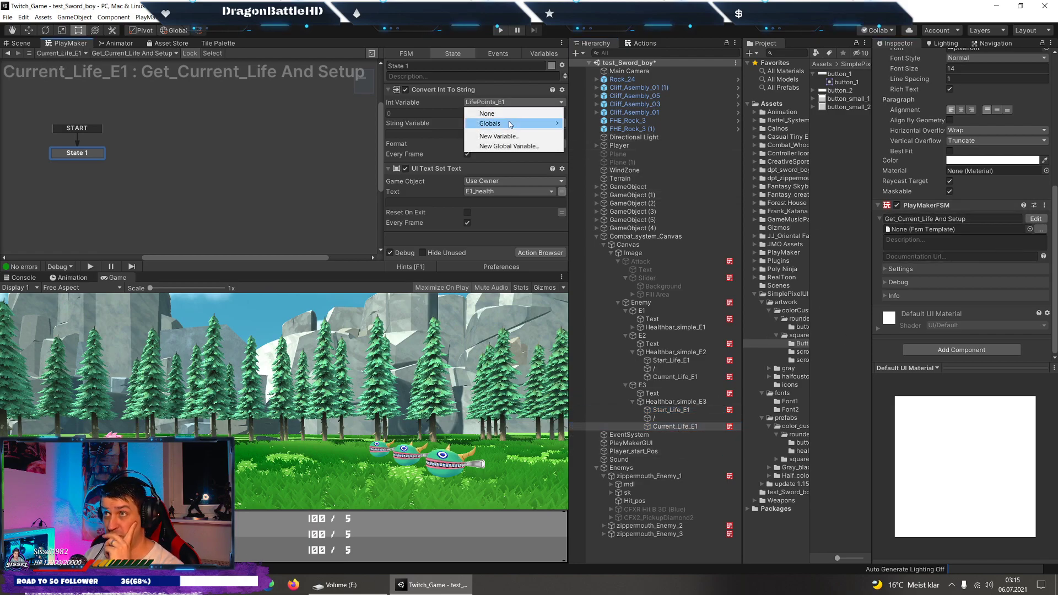
mouse_move(515, 124)
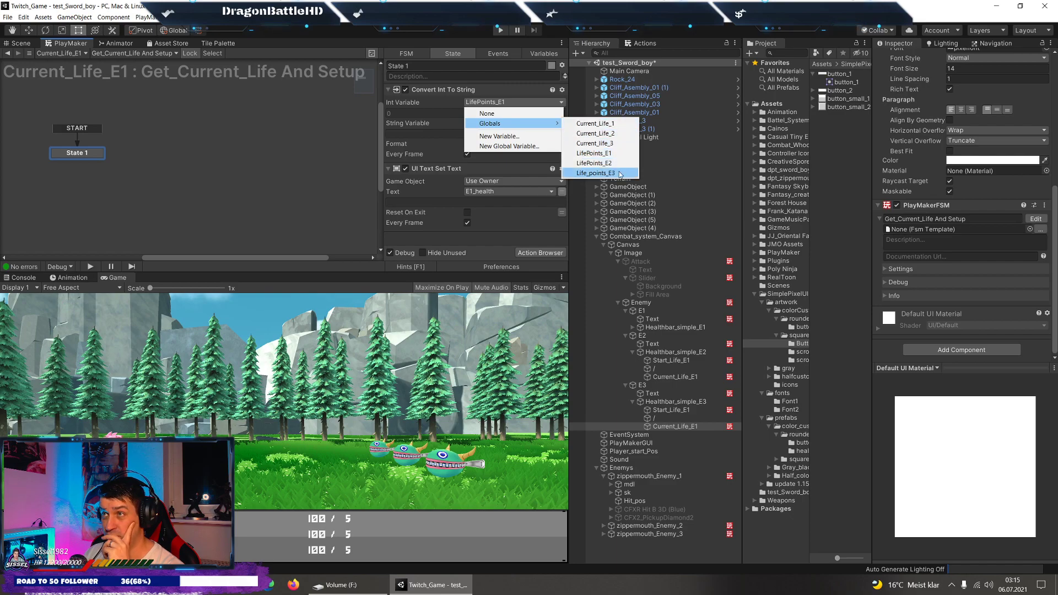
left_click(595, 173)
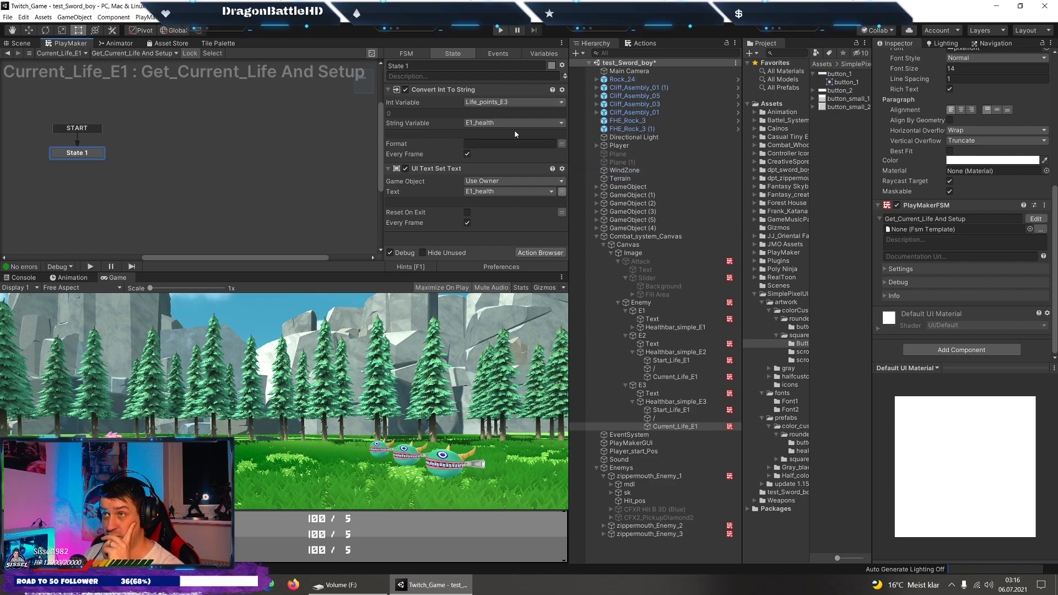
Rename that FSM's variables to E3_c_Life and E3_health.
left_click(538, 53)
left_click(425, 86)
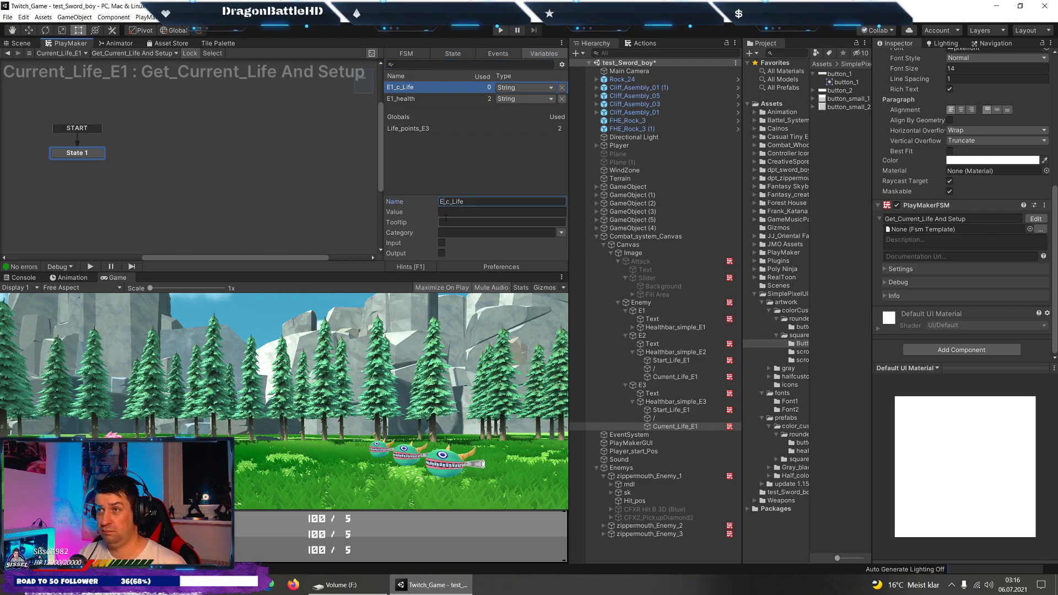
type("3")
key("Return")
left_click(429, 87)
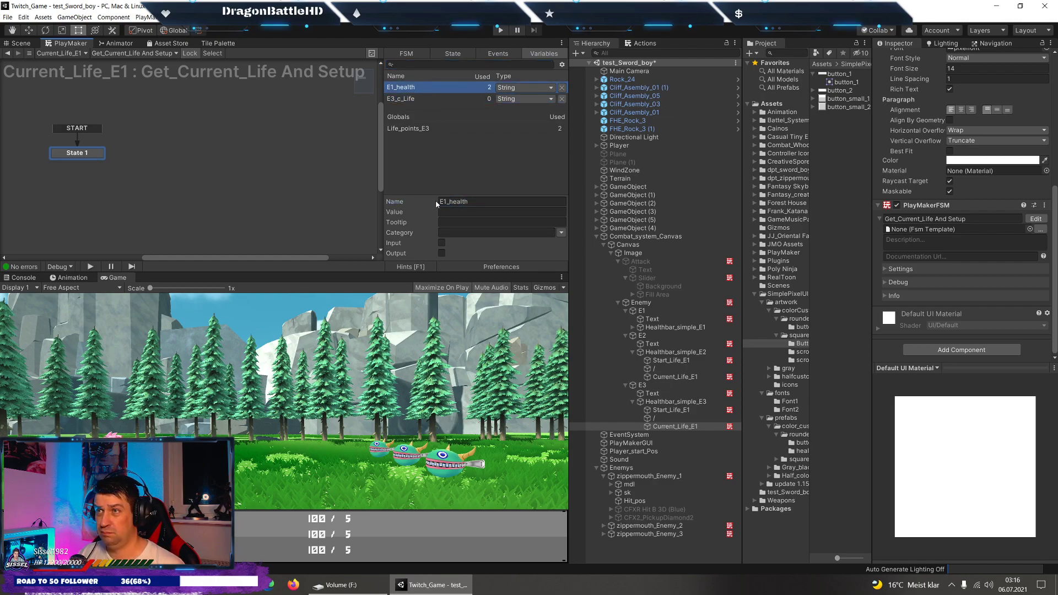
left_click(447, 201)
type("3")
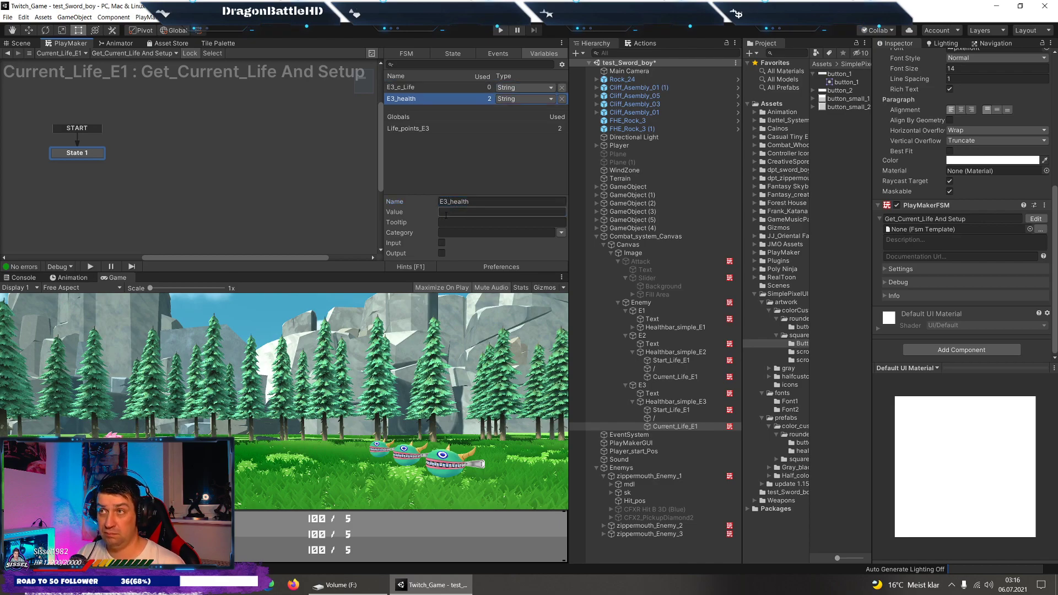
left_click(92, 157)
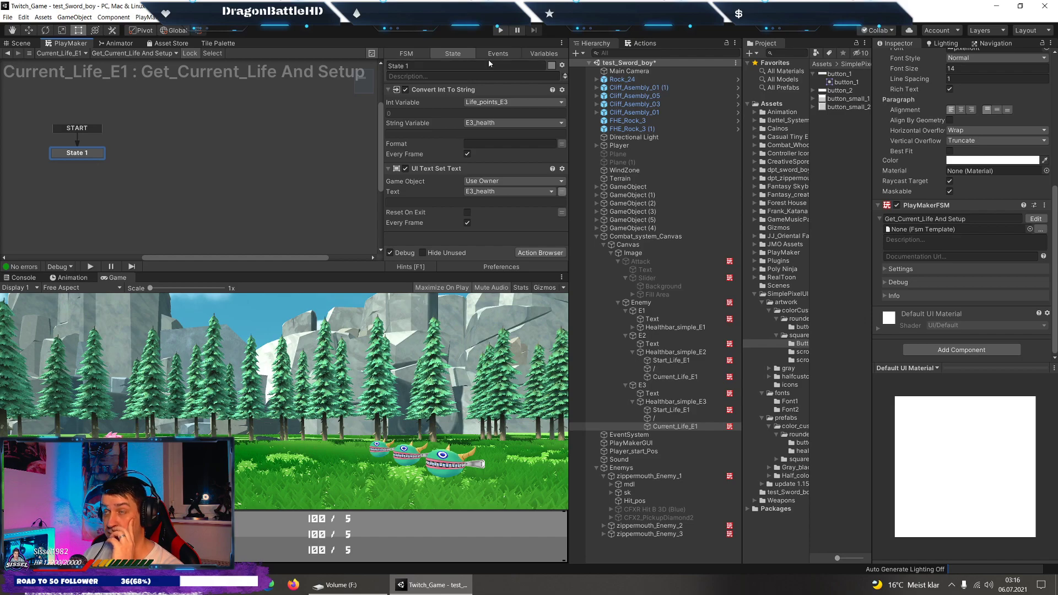
left_click(666, 400)
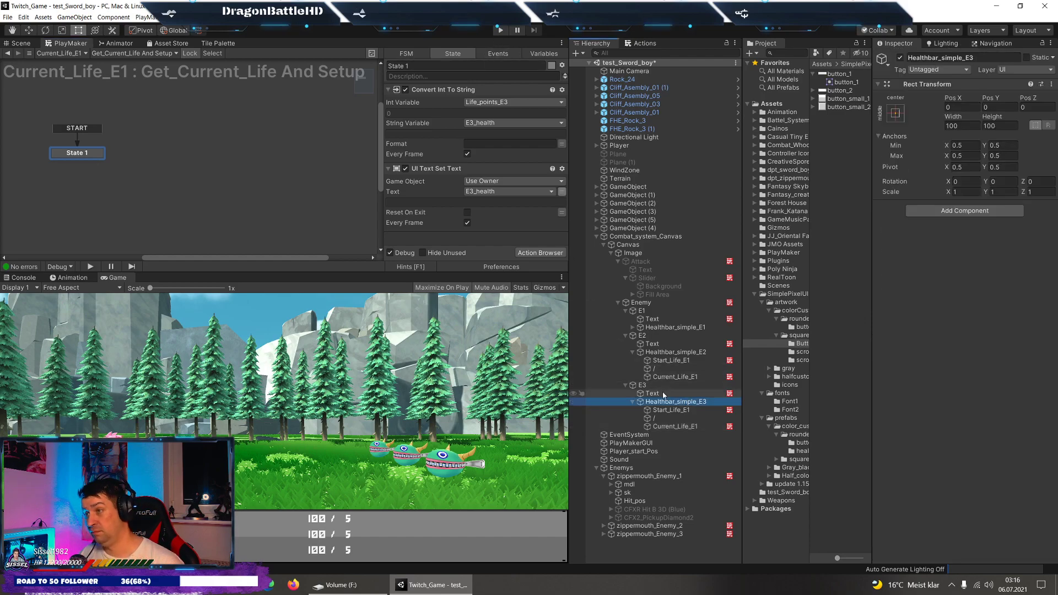
Select all three enemy health bars and deactivate them so they start hidden.
left_click(668, 352, "ctrl")
left_click(668, 328, "ctrl")
left_click(899, 57)
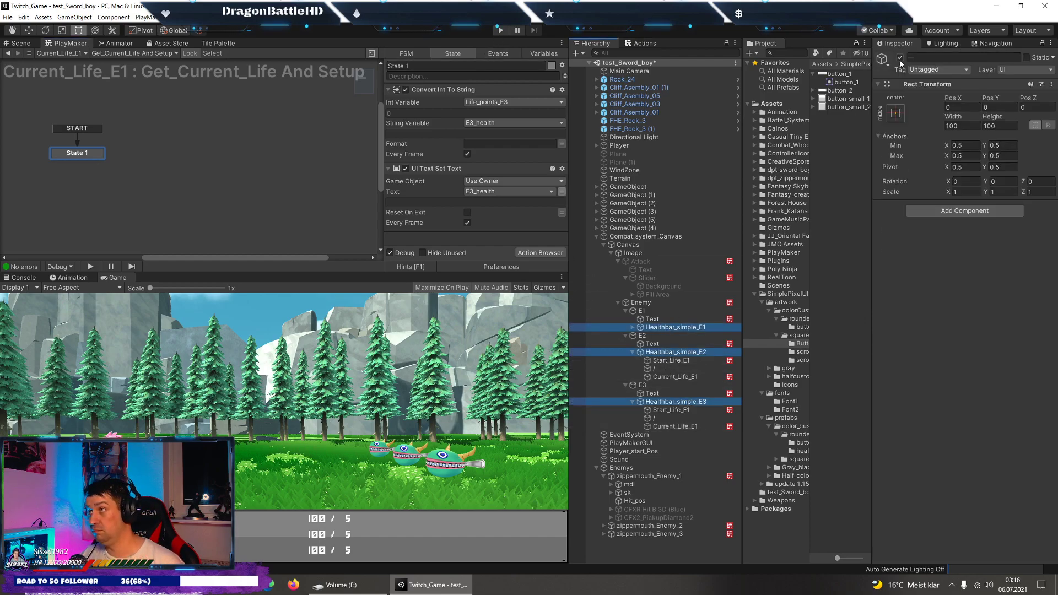
Play the game and attack three times, watching life drop from 10 / 10 to 10 / 5.
left_click(500, 30)
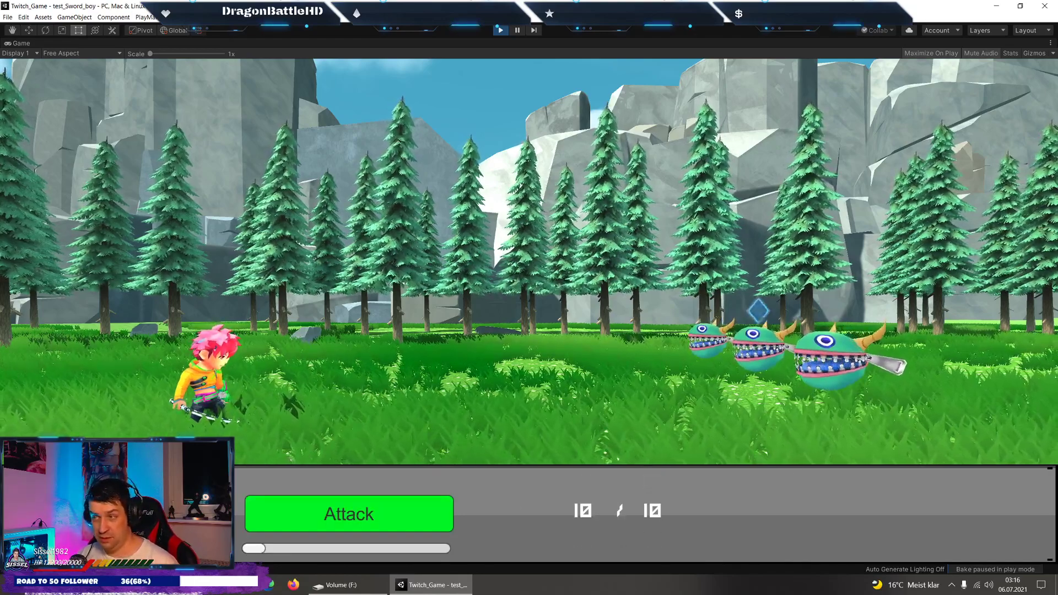
left_click(339, 518)
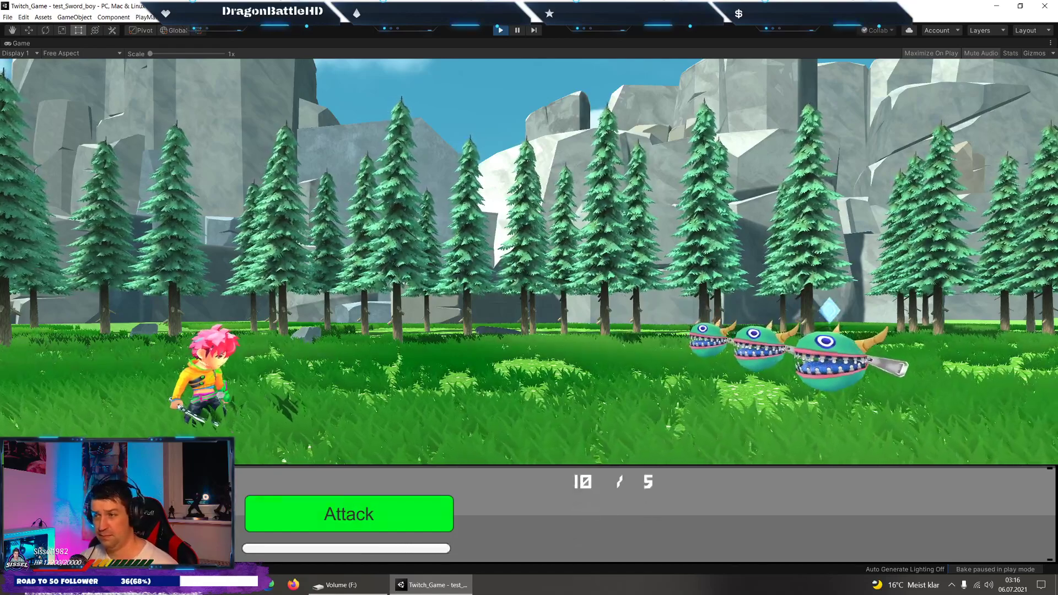
left_click(307, 507)
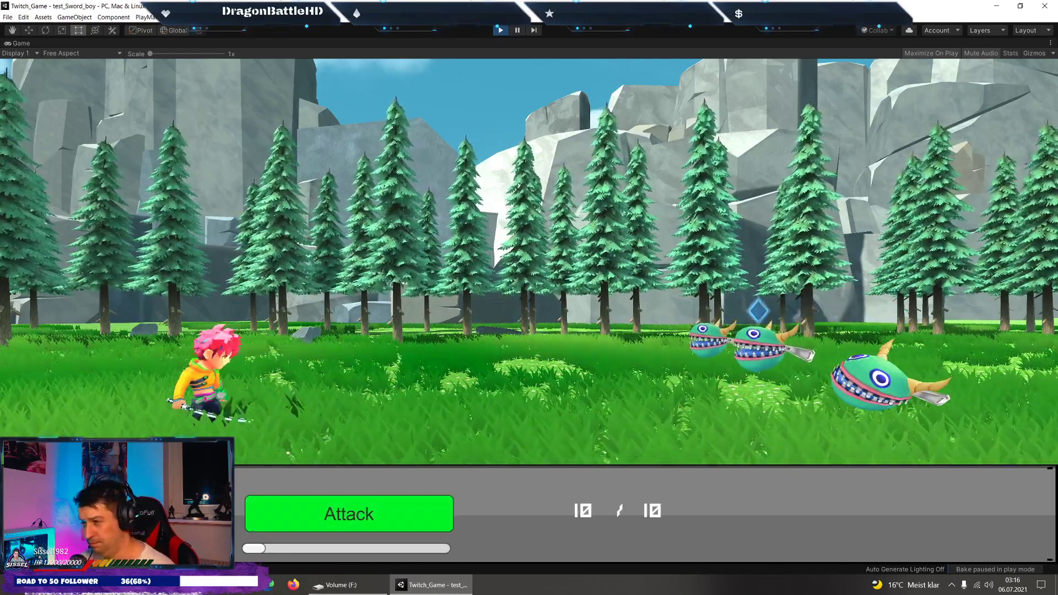
left_click(310, 515)
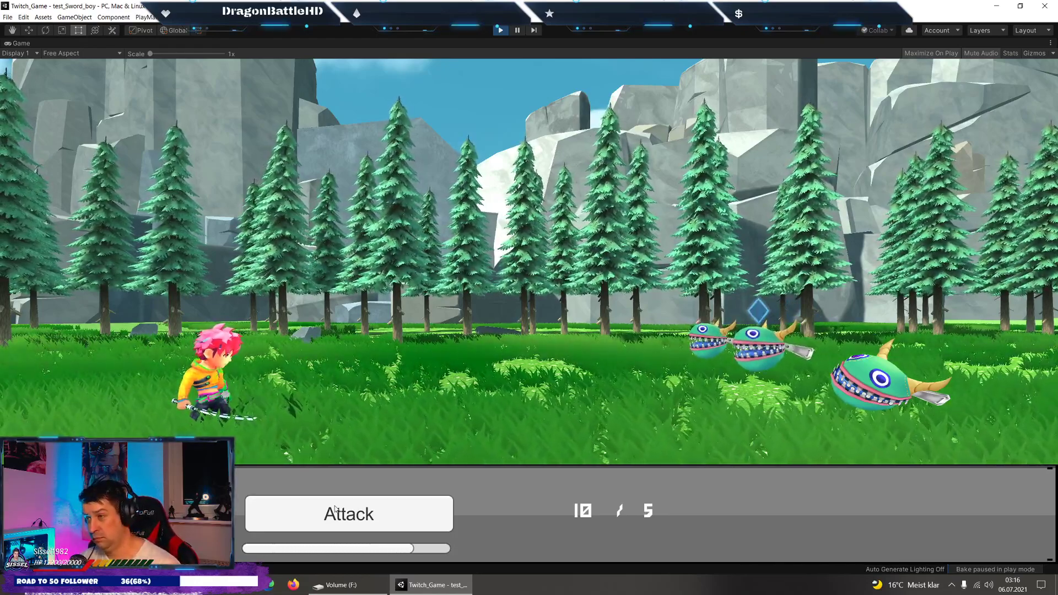
left_click(501, 30)
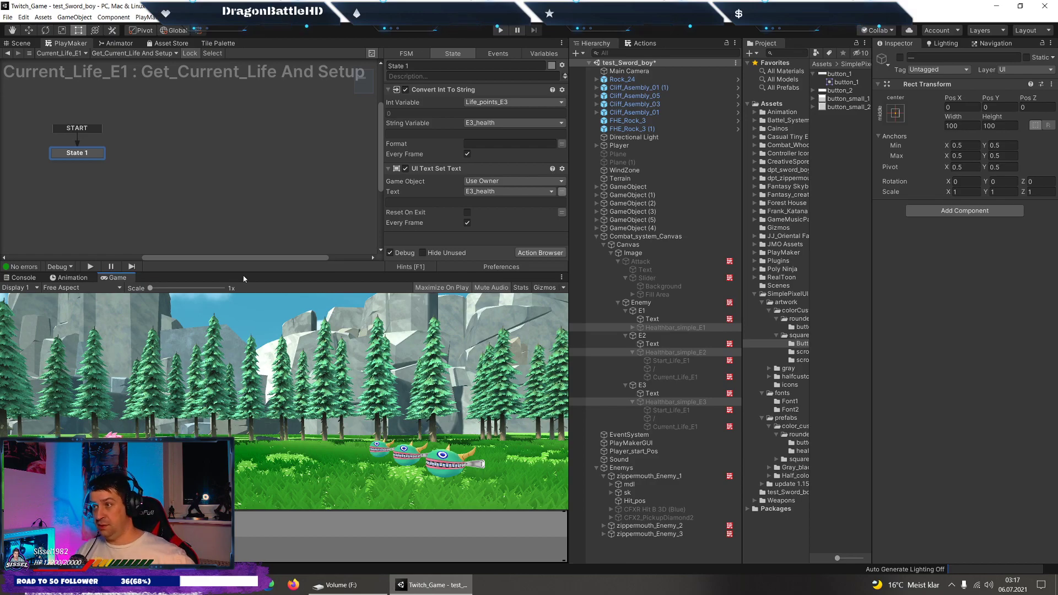
Frame E1's 100 / 5 counter in the Scene view and select its start-life text.
left_click(686, 361)
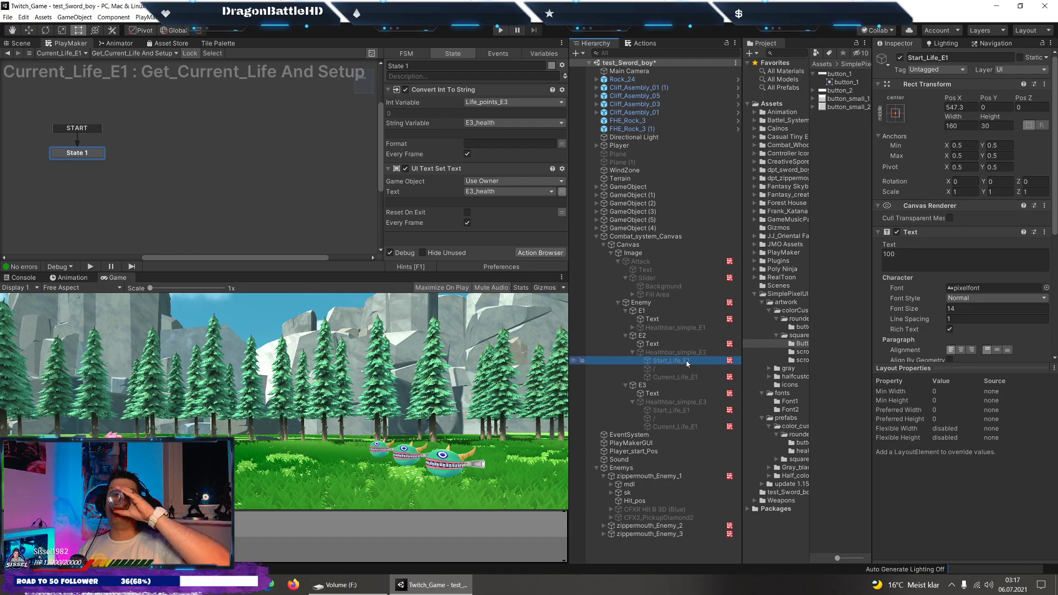
scroll(948, 277, "down", 5)
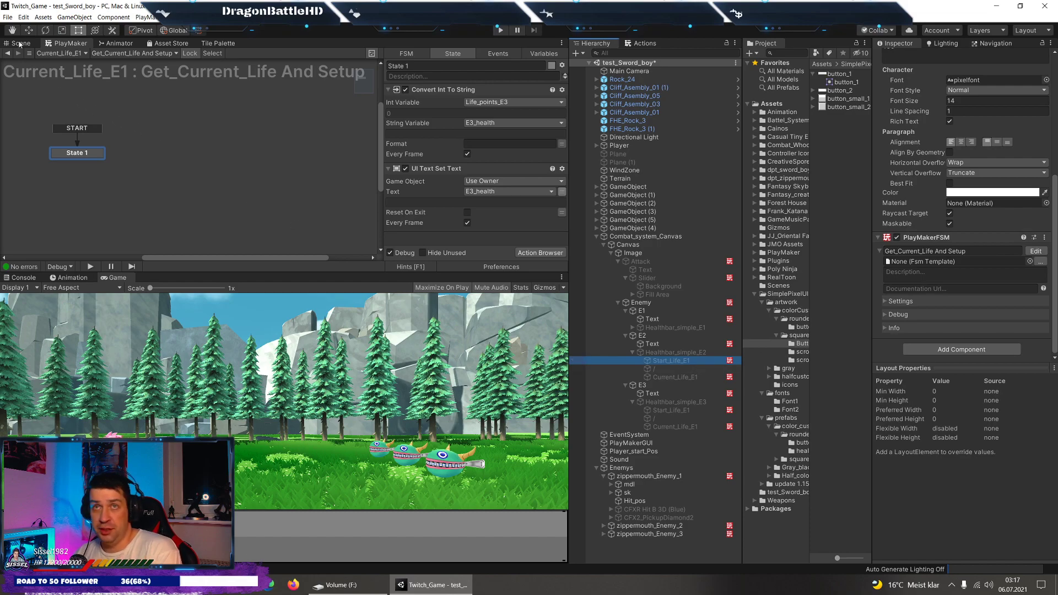
left_click(675, 327)
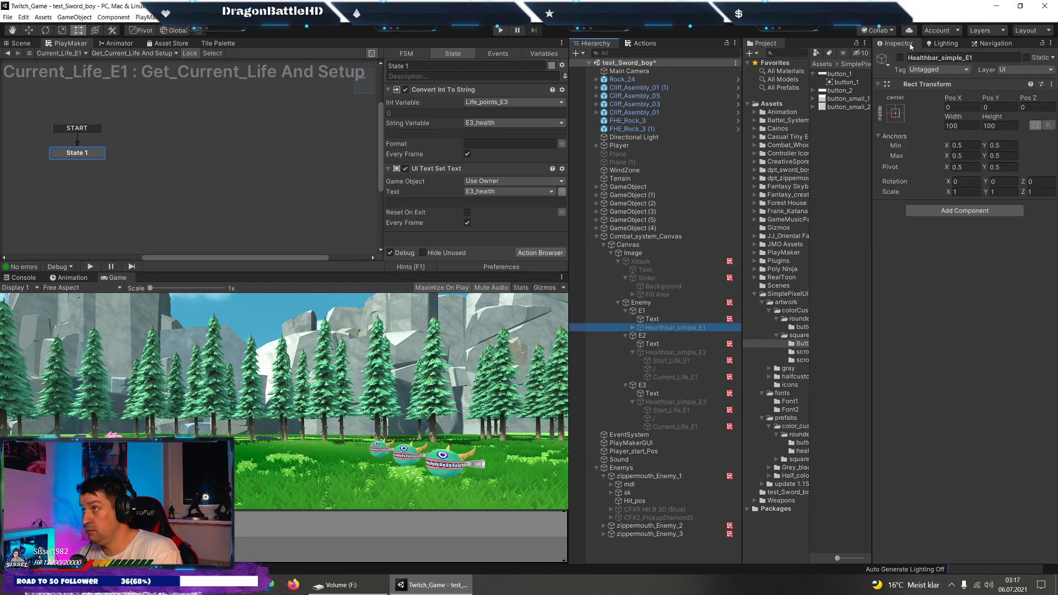
left_click(21, 43)
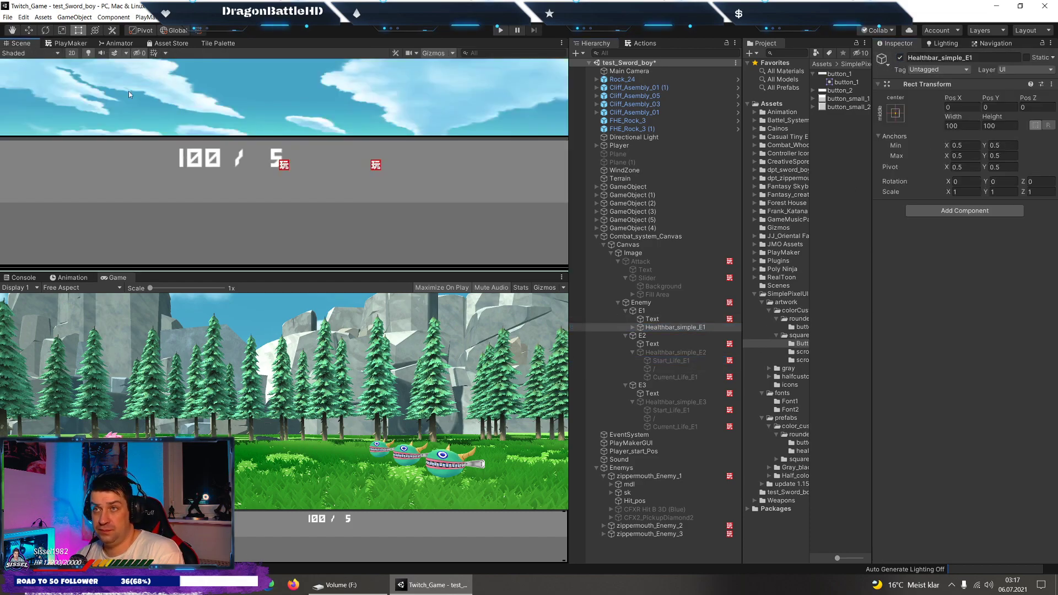
left_click(676, 361)
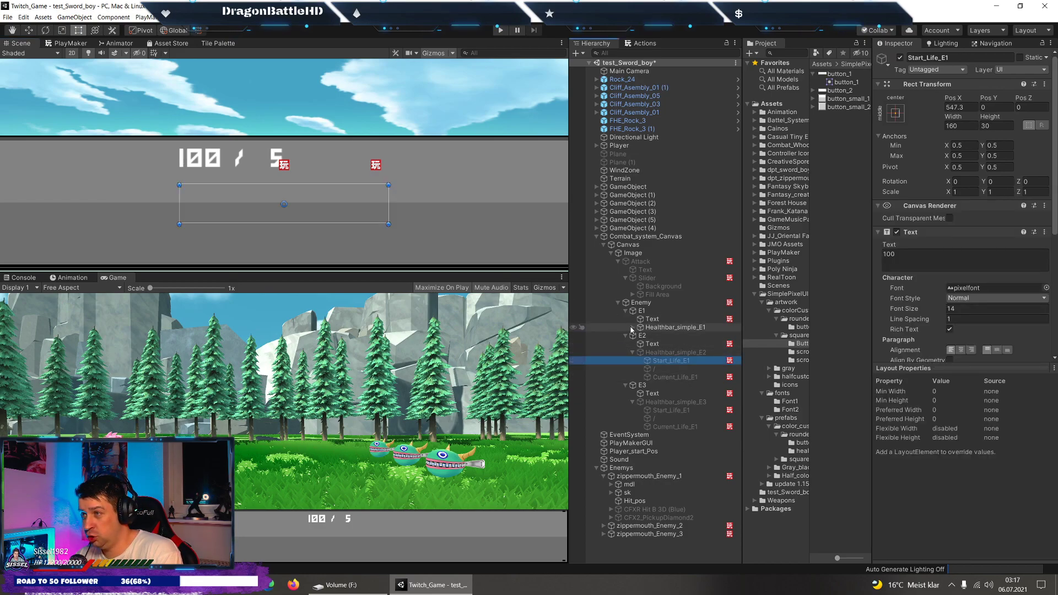
left_click(633, 327)
left_click(671, 336)
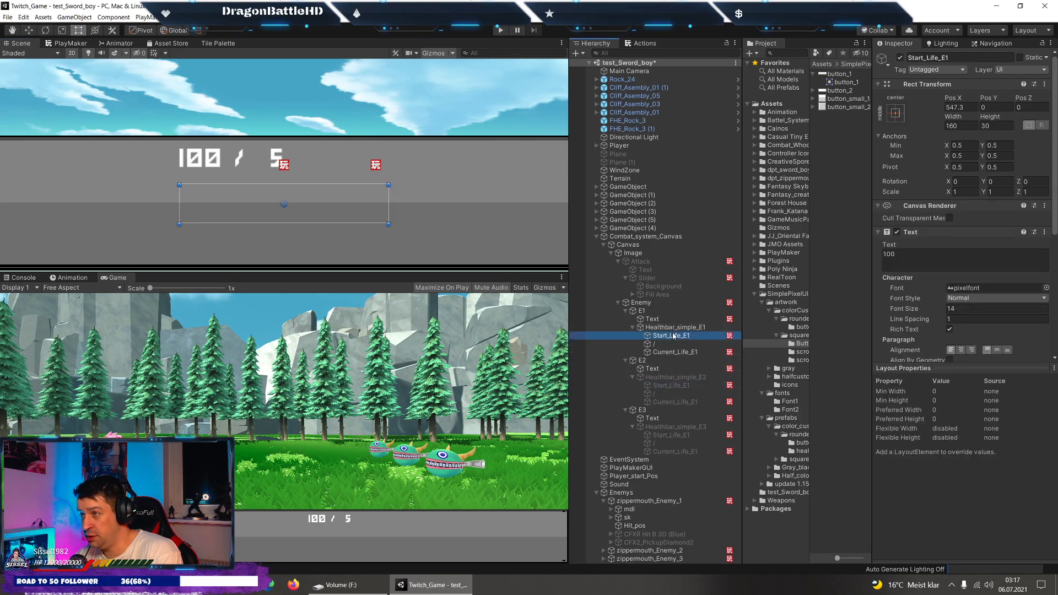
left_click(30, 32)
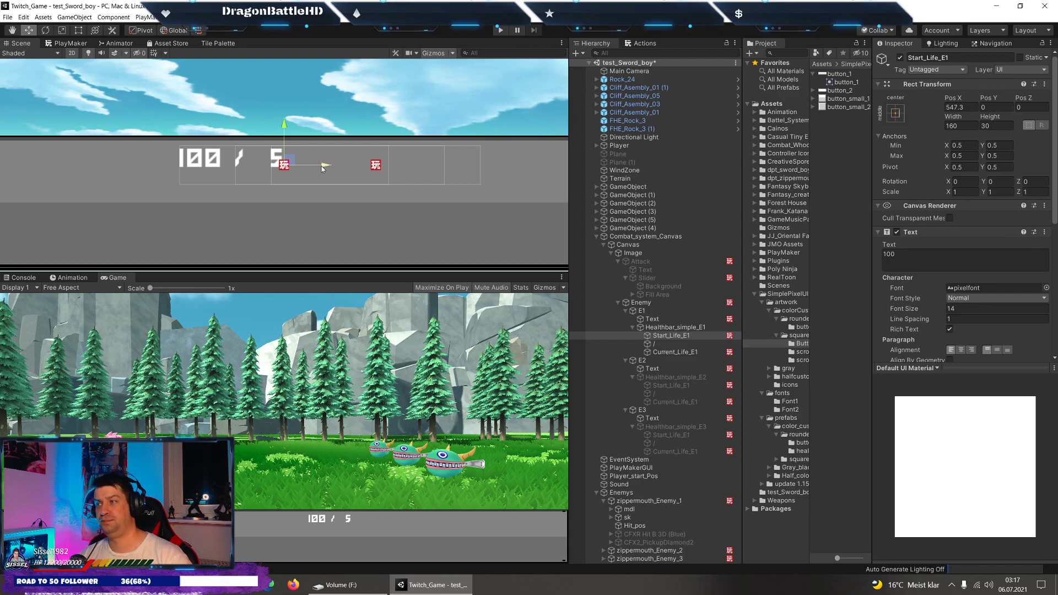
Drag the 100 right of the slash and the 5 to its left.
left_click(668, 353)
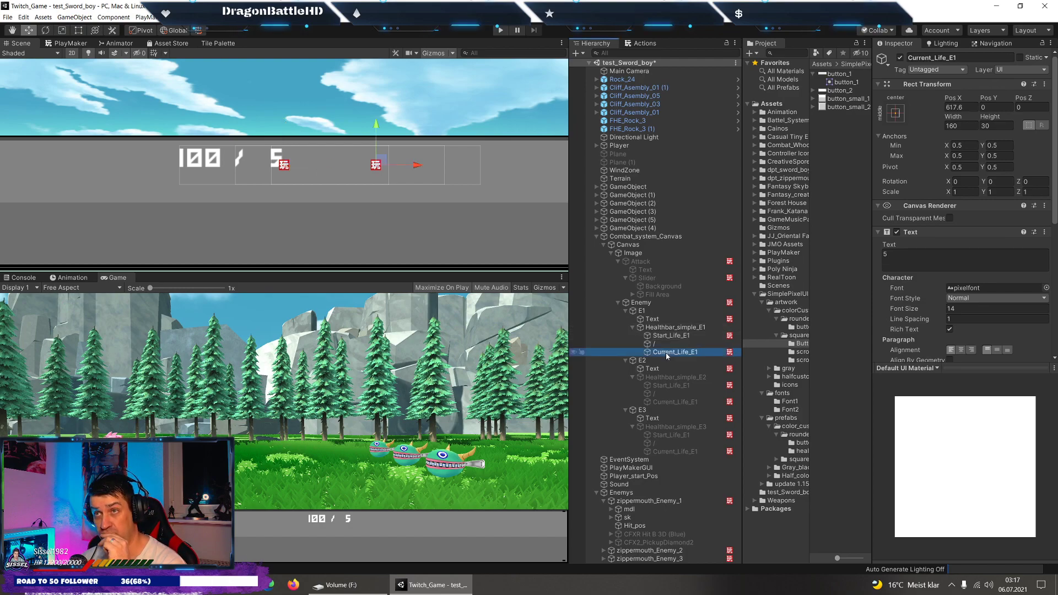
left_click(663, 345)
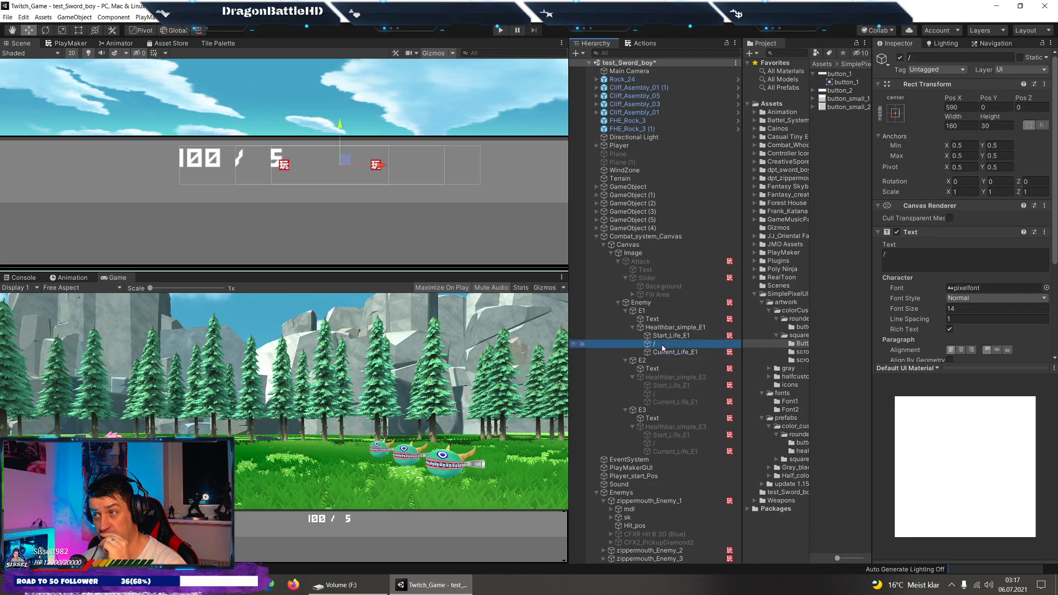
left_click(664, 352)
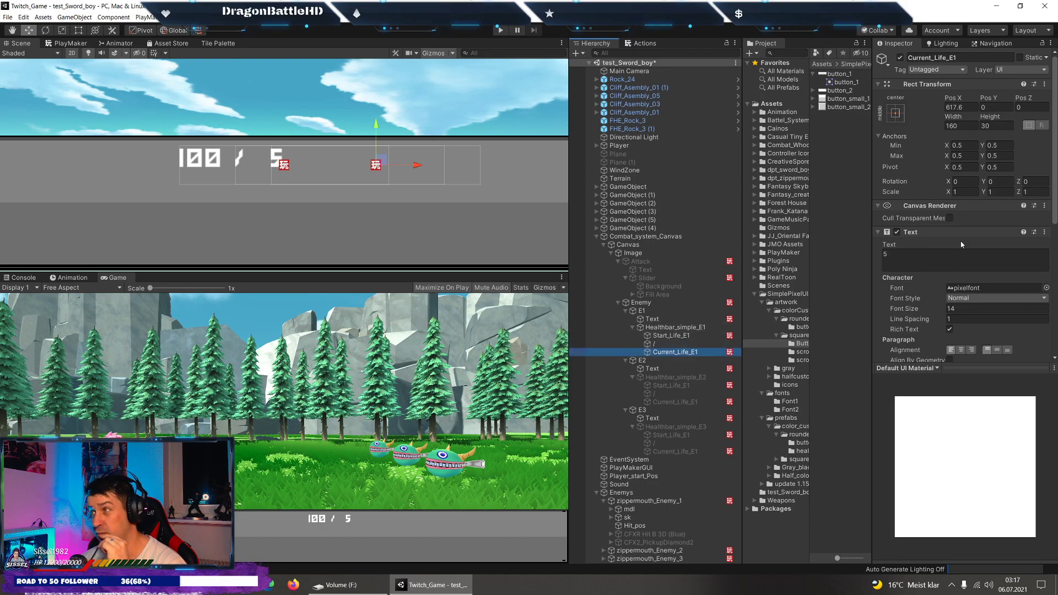
left_click(670, 336)
left_click_drag(318, 168, 411, 171)
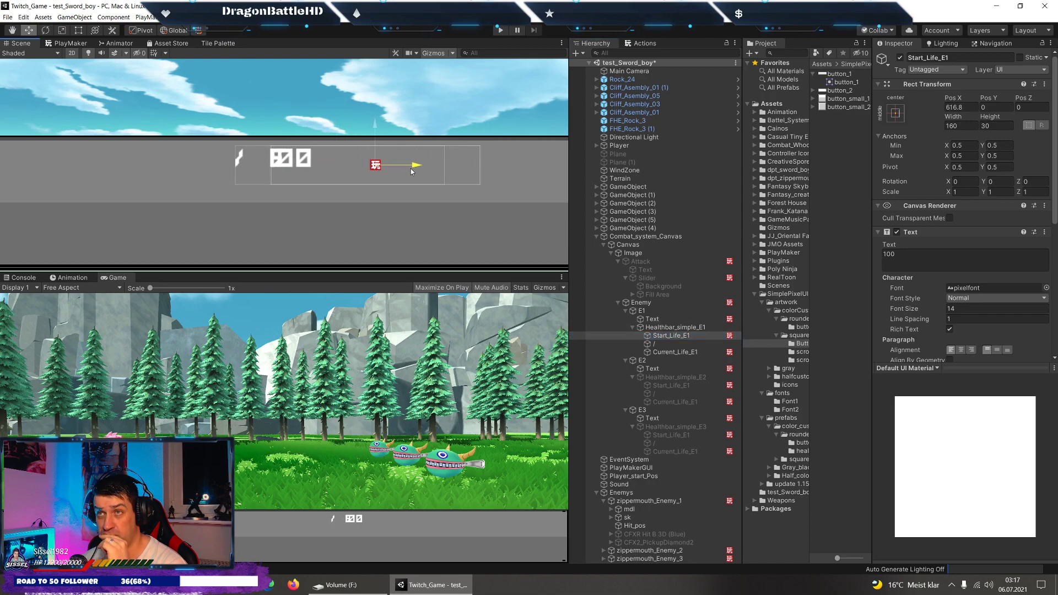
left_click(674, 352)
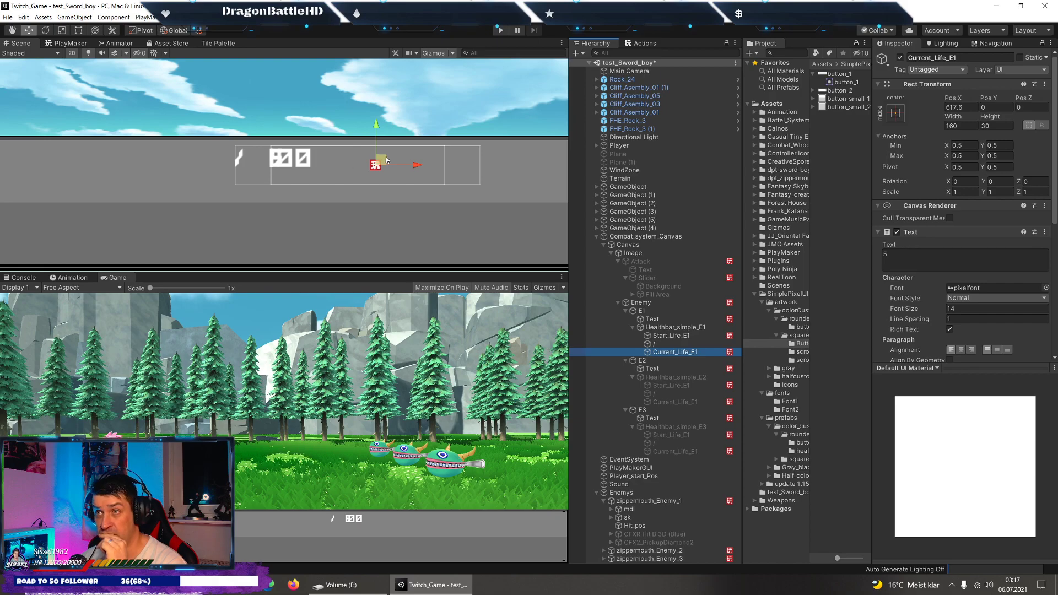
left_click_drag(416, 168, 342, 165)
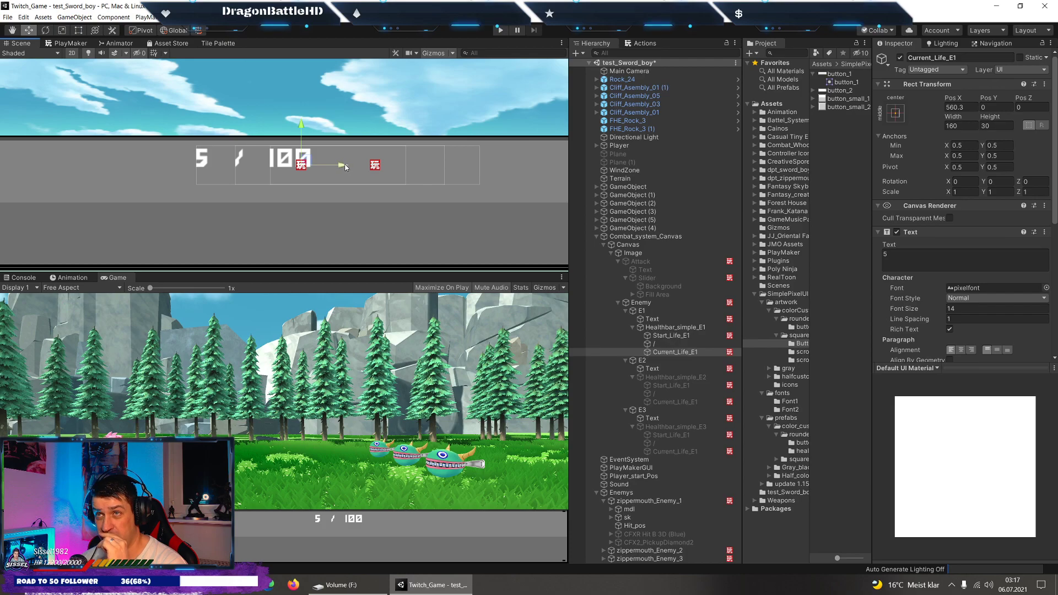
Play the game, attack once to confirm the counter reads 5 / 10, then stop.
left_click(498, 32)
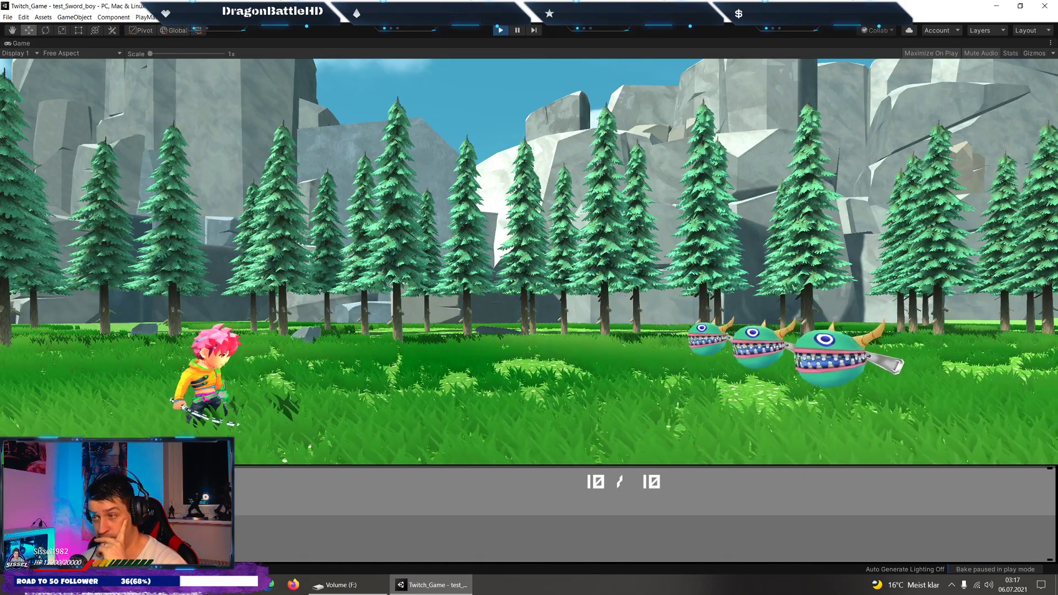
left_click(316, 497)
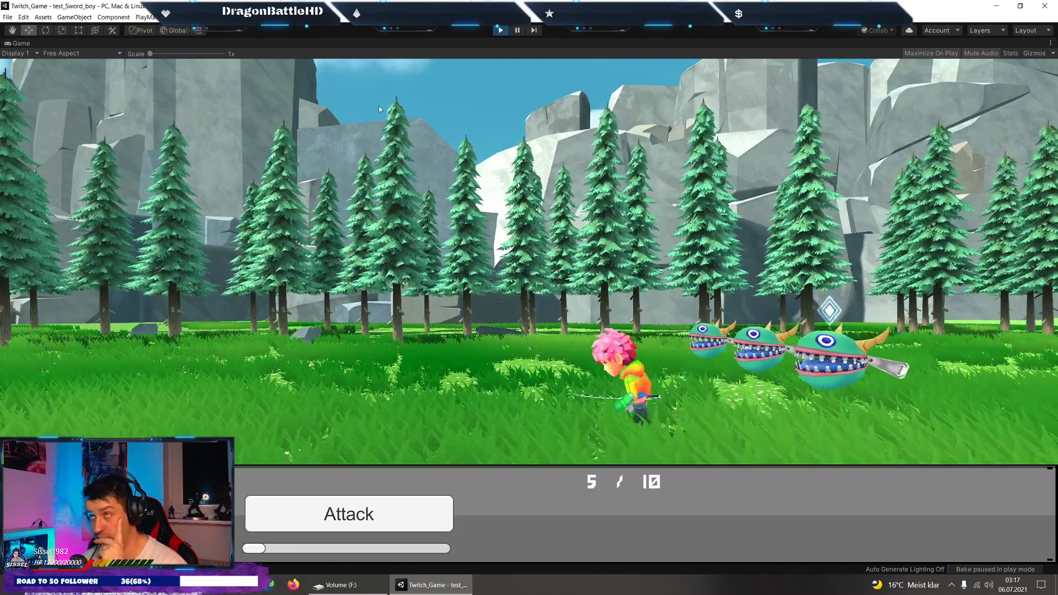
left_click(500, 31)
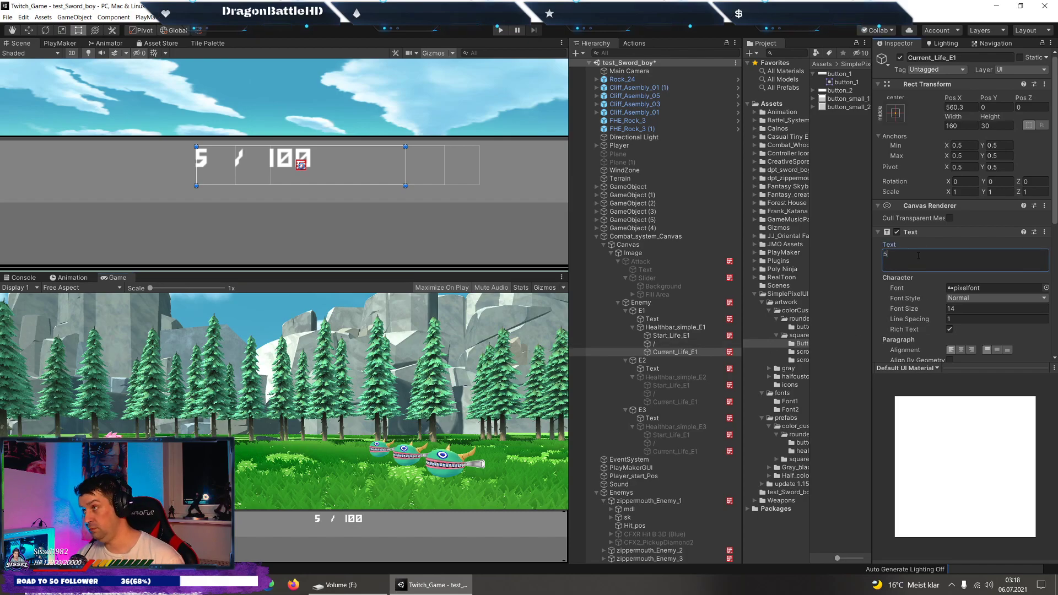
Set E1's current-life text to 5000 and nudge it and the 100 label toward the slash.
type("00")
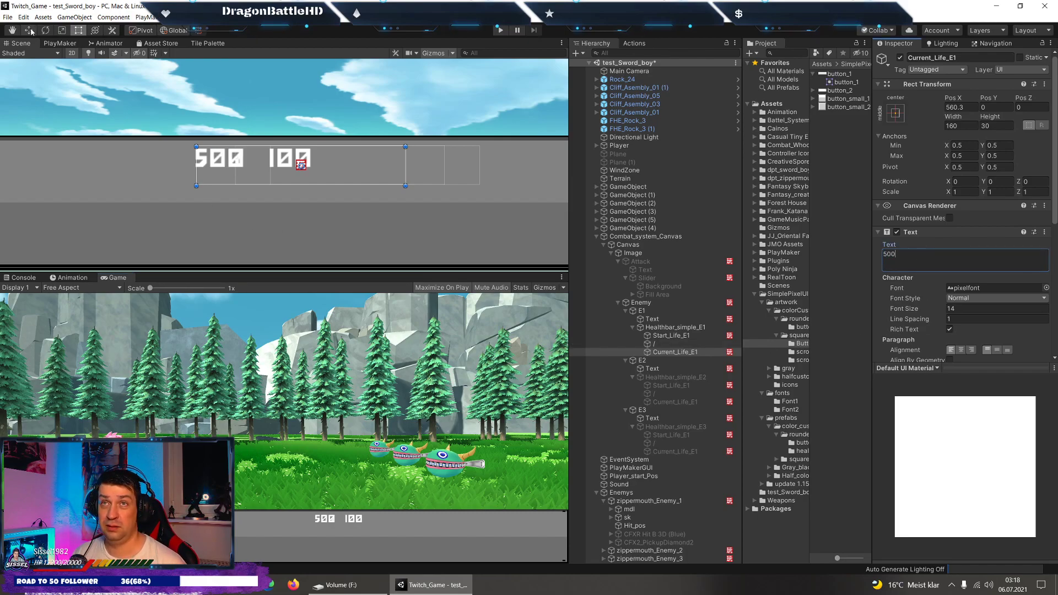
left_click(28, 30)
left_click_drag(341, 171, 328, 172)
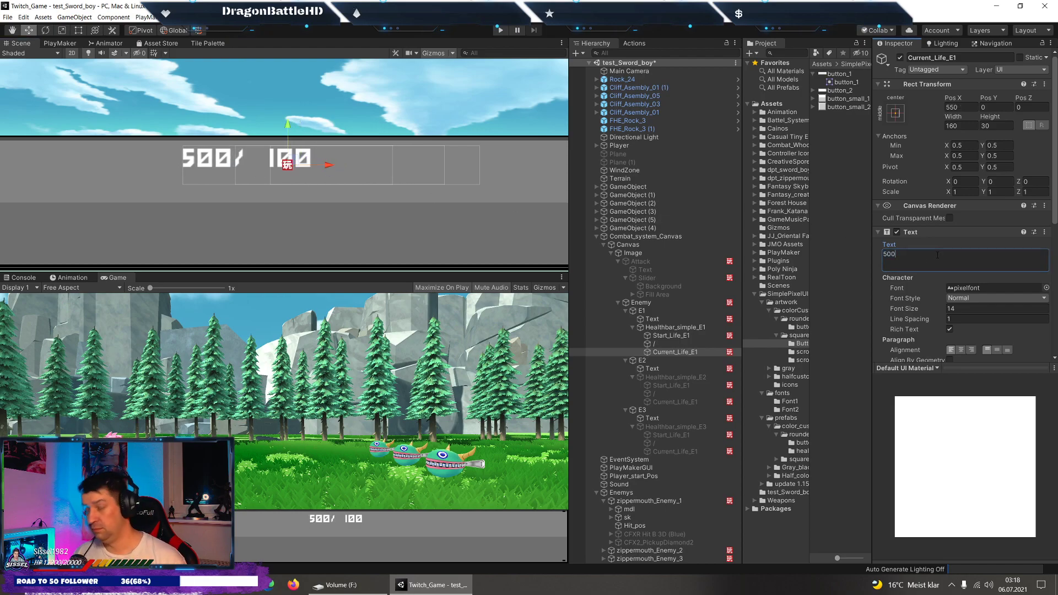
type("0")
left_click_drag(329, 164, 311, 167)
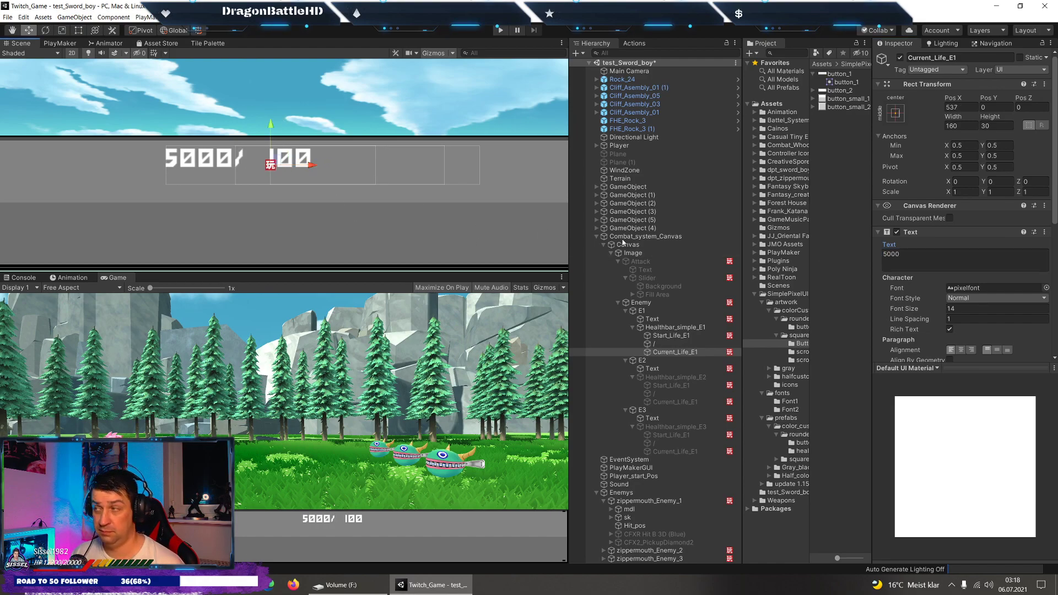
type("5")
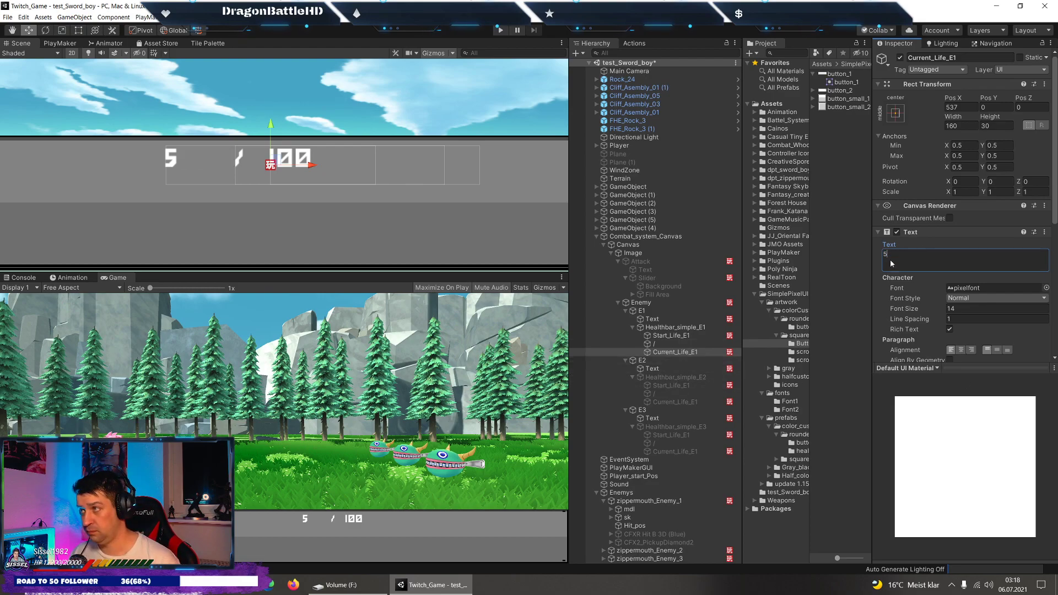
type("00")
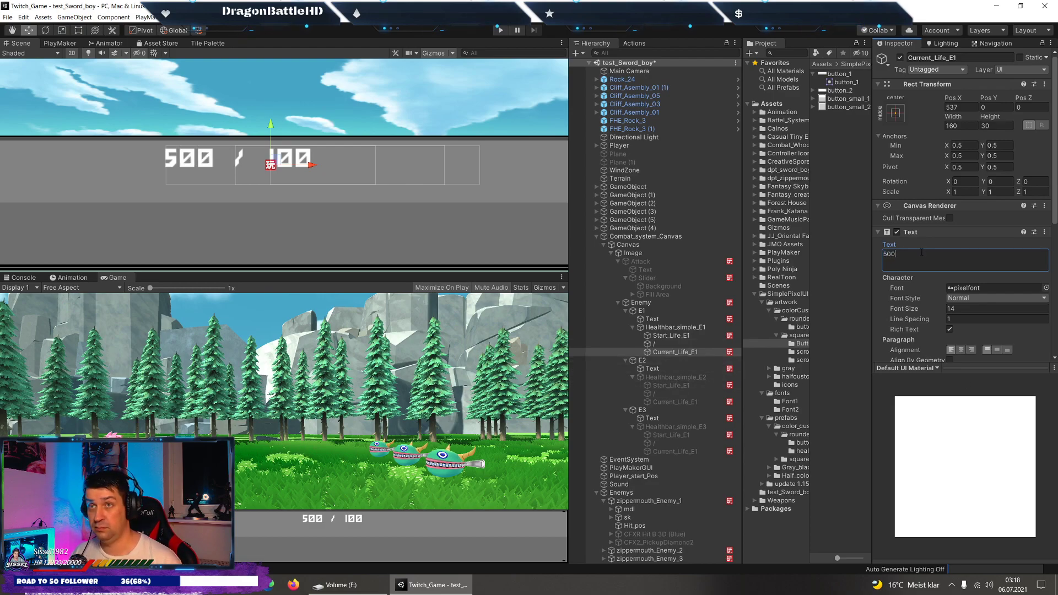
type("0")
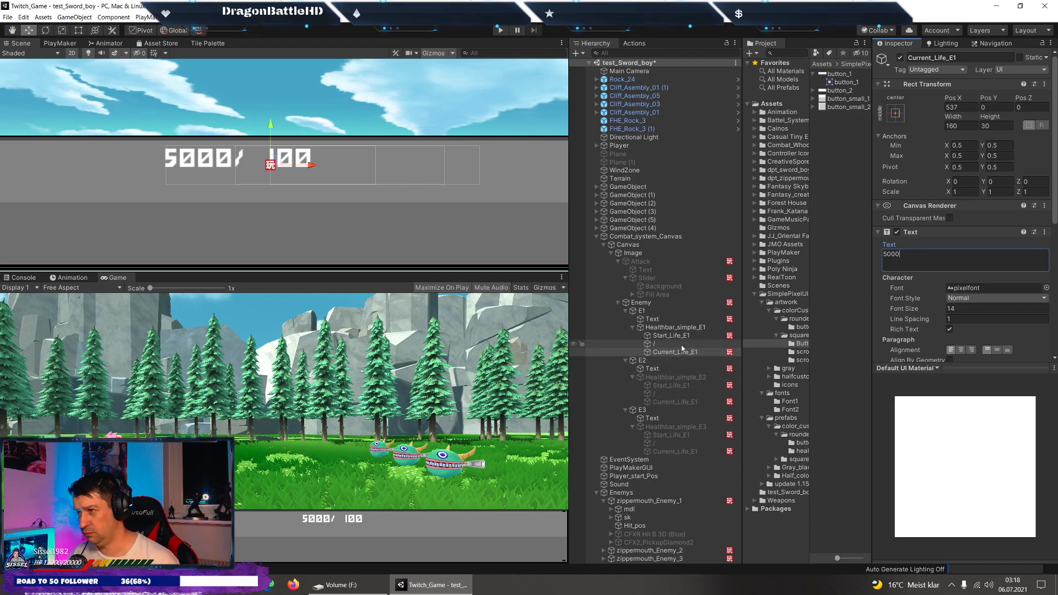
left_click(672, 335)
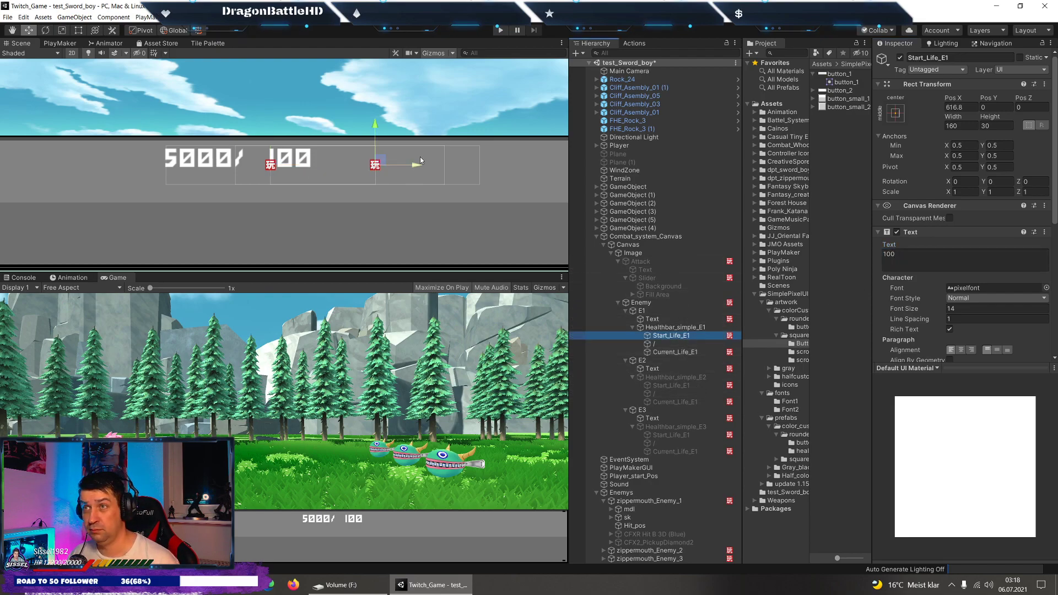
left_click_drag(416, 169, 395, 169)
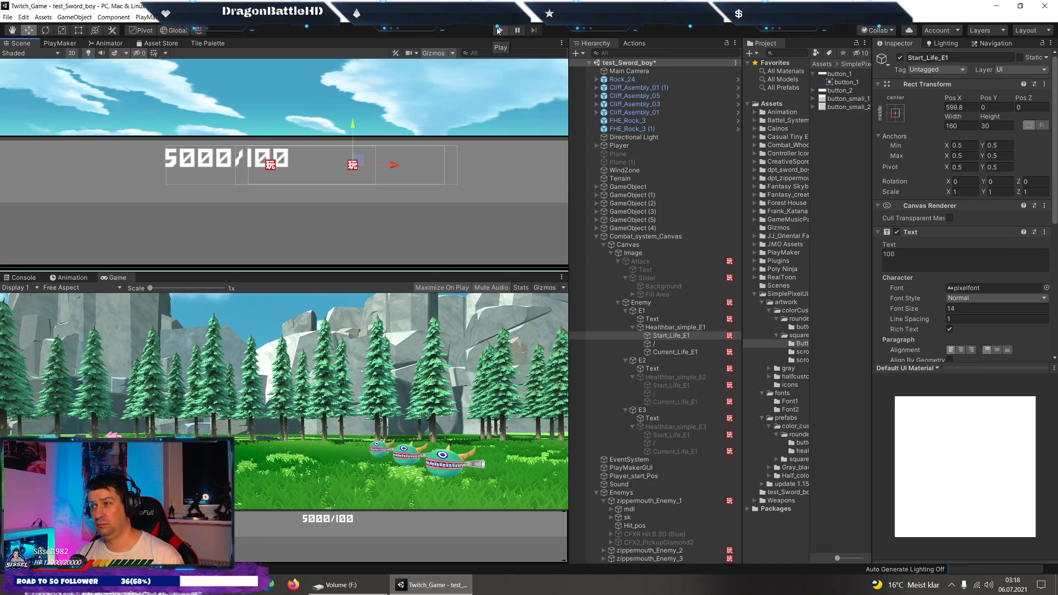
Play the game, attack twice to check the 5 /10 counter spacing, then stop.
left_click(498, 31)
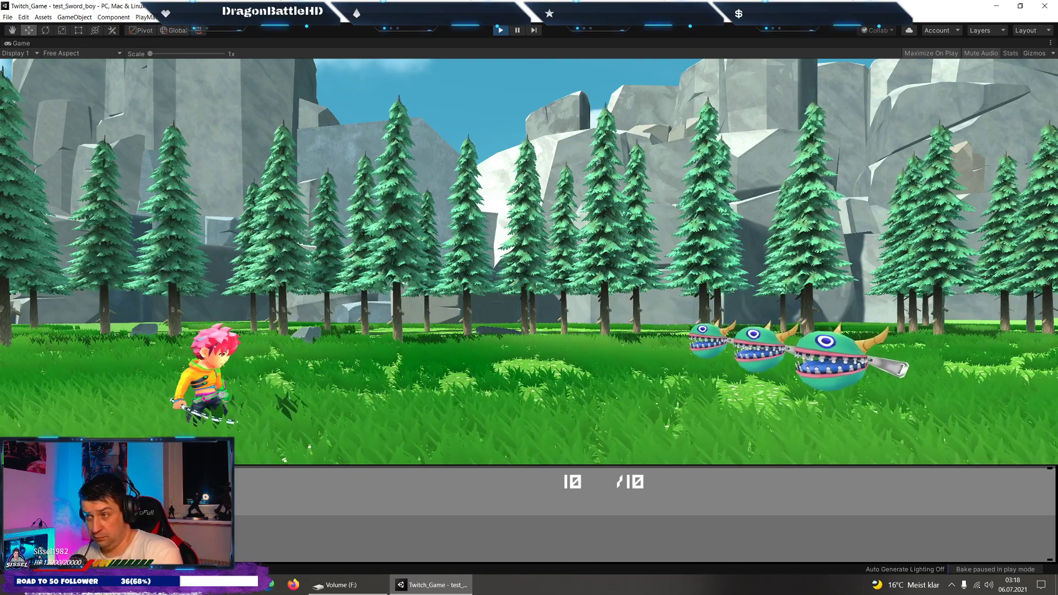
left_click(359, 509)
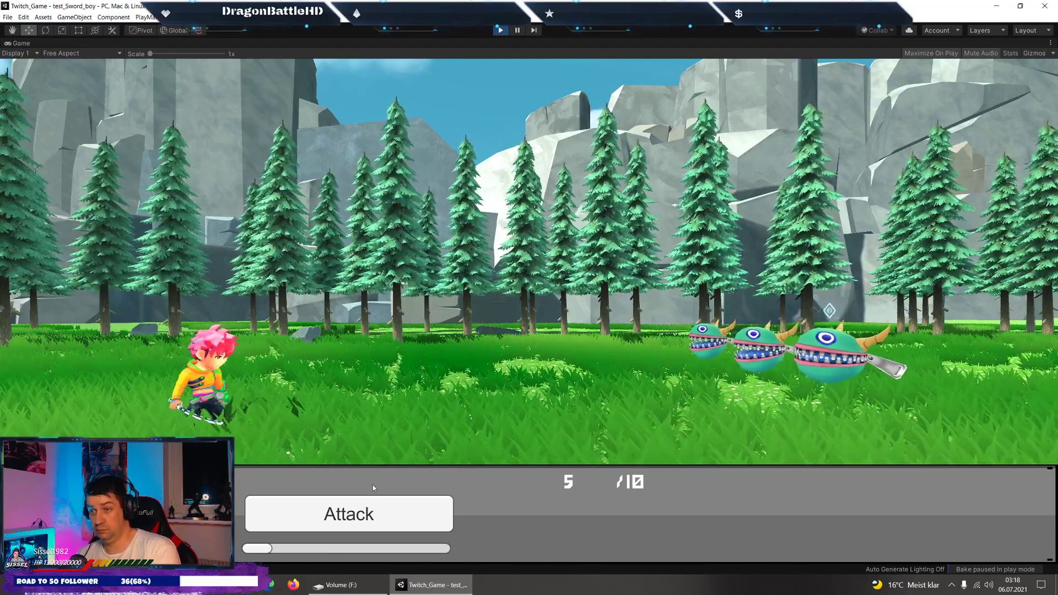
left_click(384, 513)
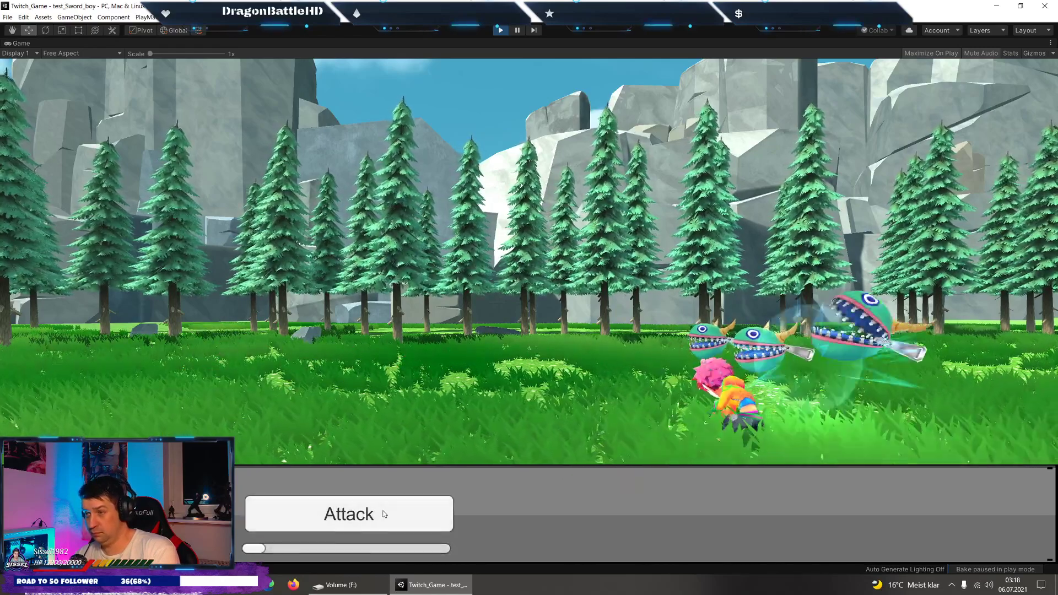
left_click(501, 30)
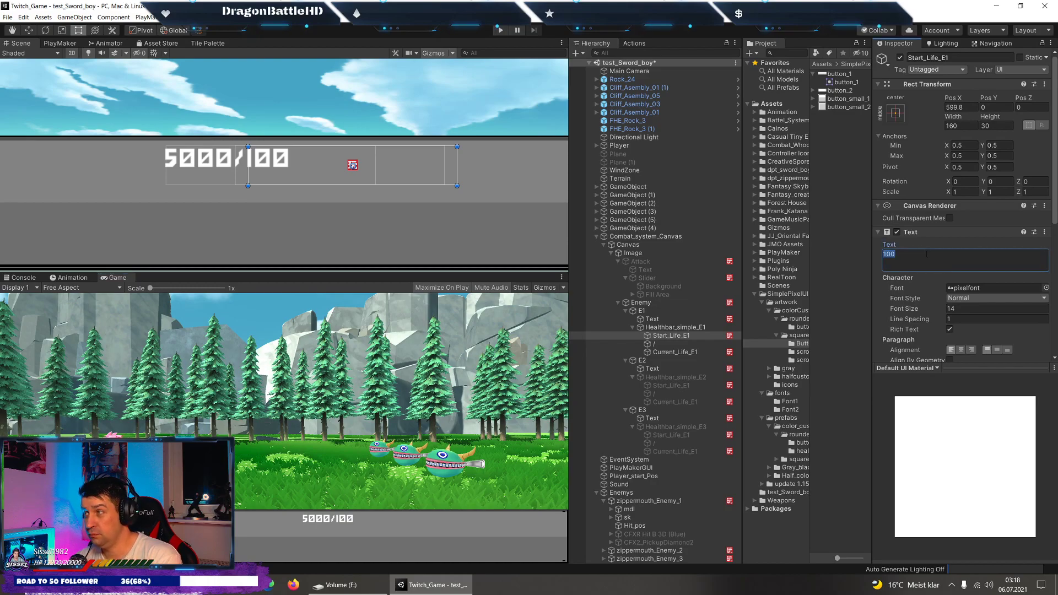
Set E1's current-life text to 5 and drag the 10 further right of the slash.
type("10")
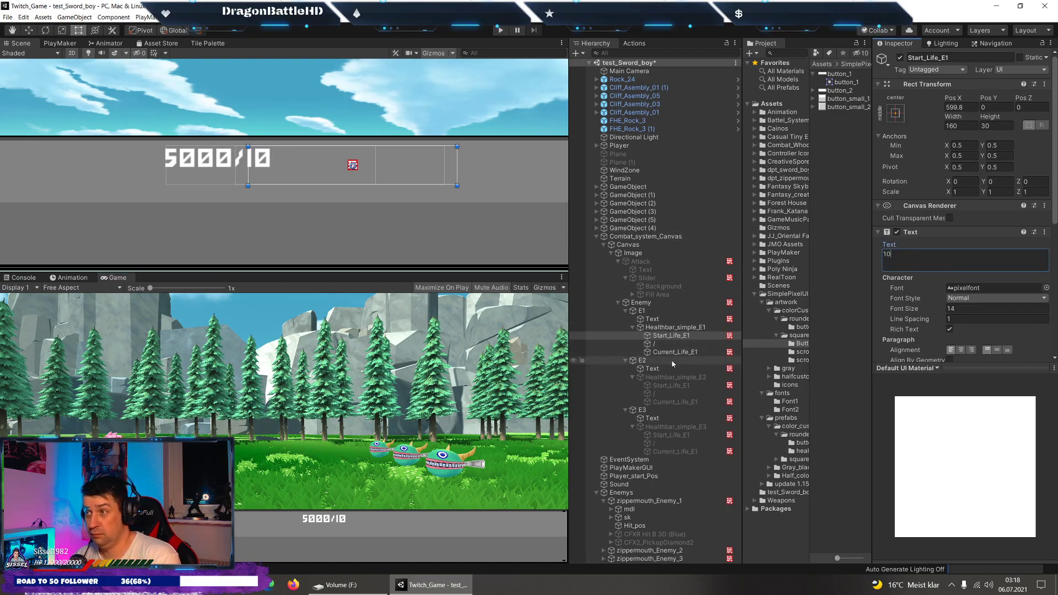
left_click(669, 352)
left_click(917, 251)
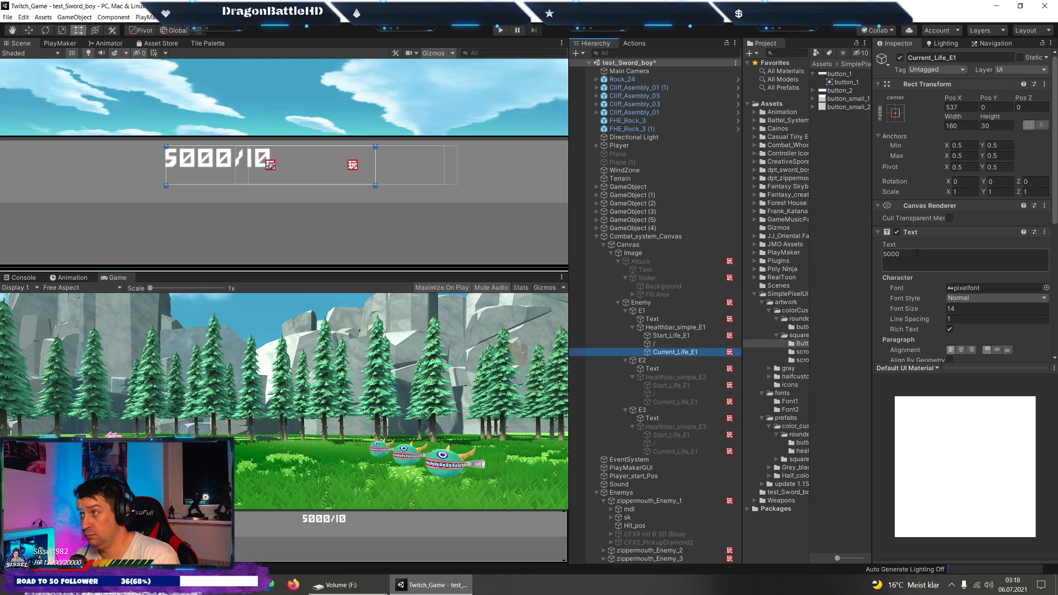
type("5")
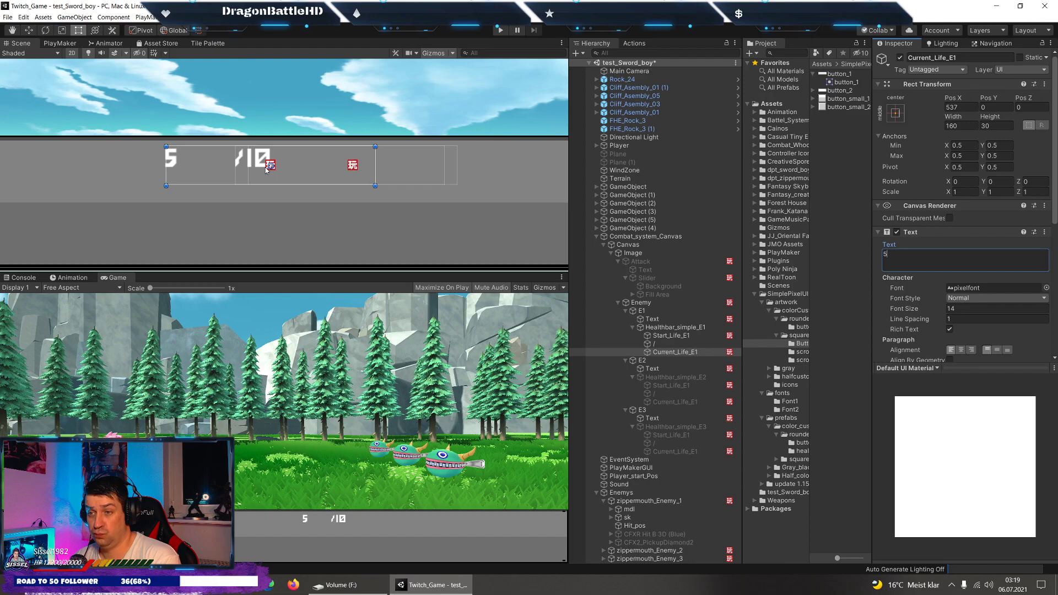
left_click(671, 336)
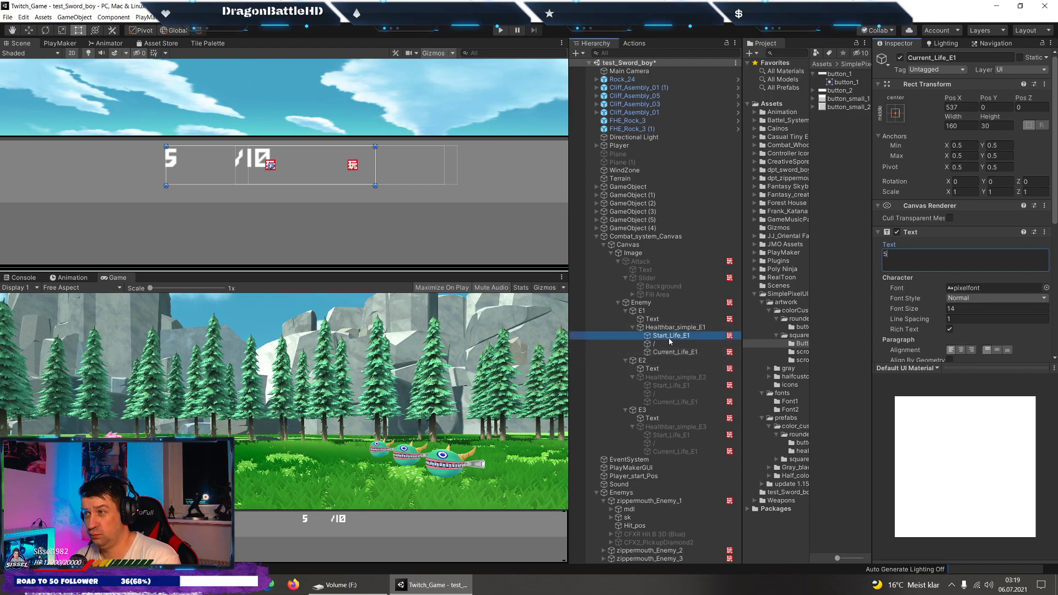
left_click(28, 33)
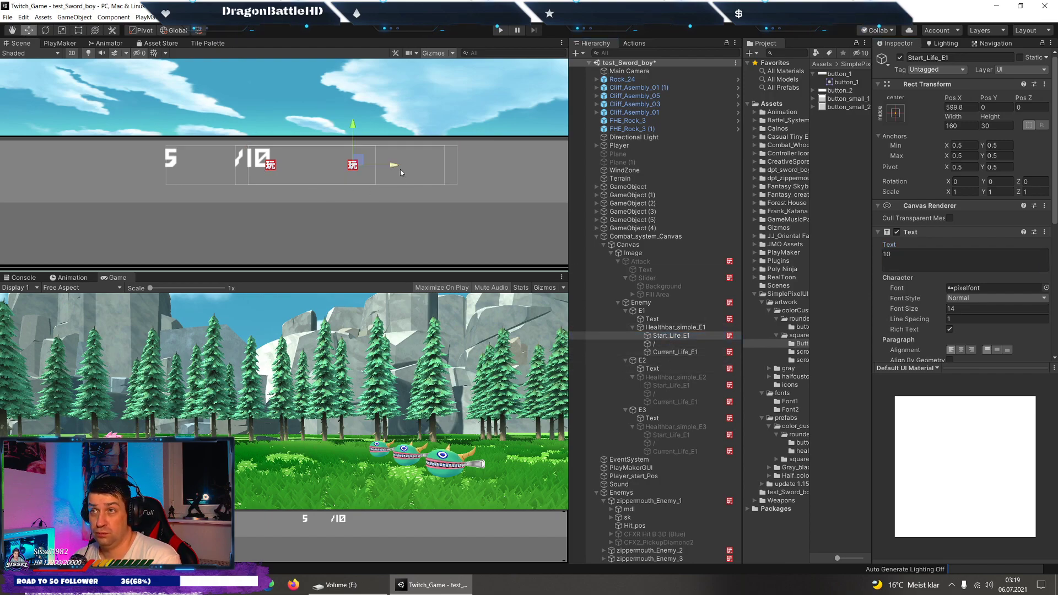
left_click_drag(401, 170, 448, 168)
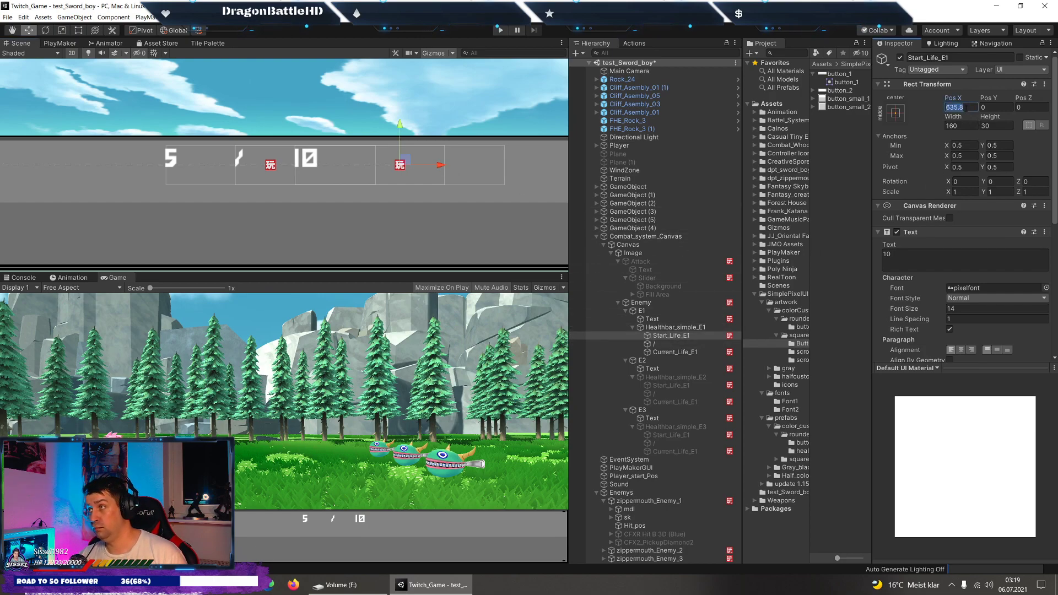
Place E1's start-life text at Pos X 635 and current-life text at Pos X 540.
type("635")
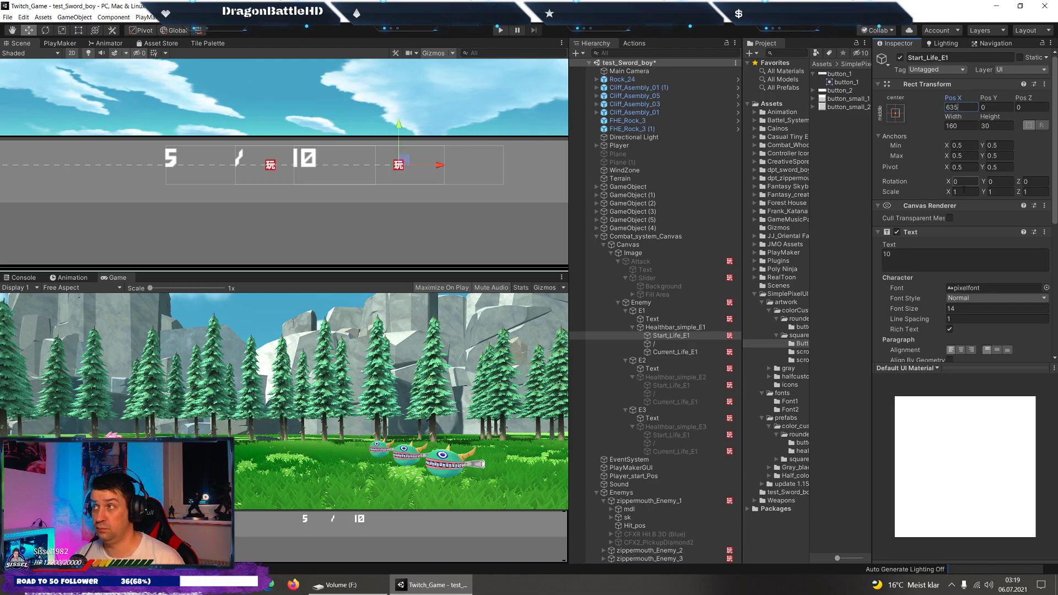
left_click(671, 352)
left_click(953, 107)
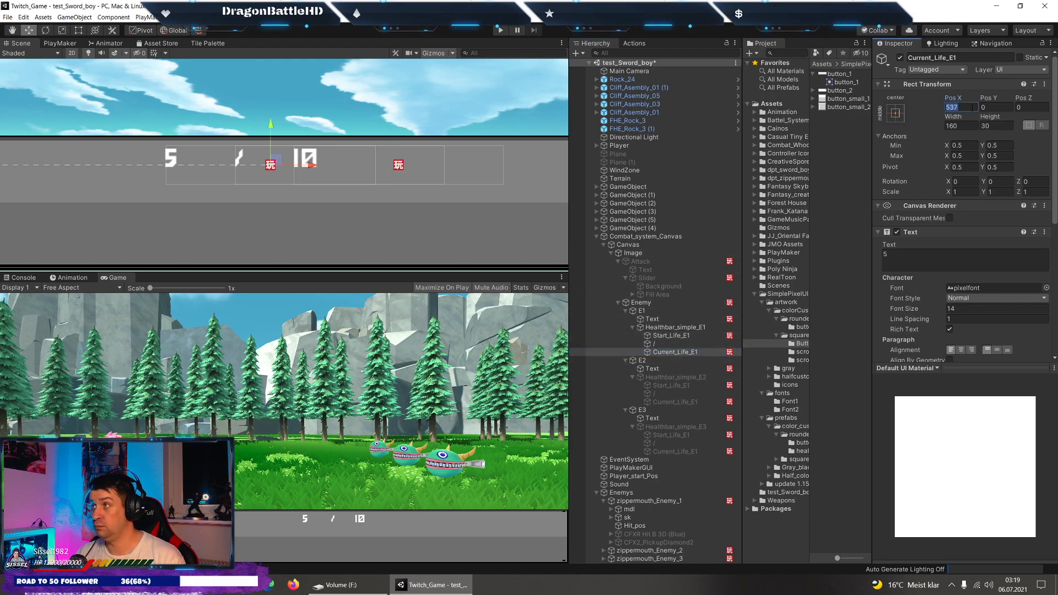
type("540")
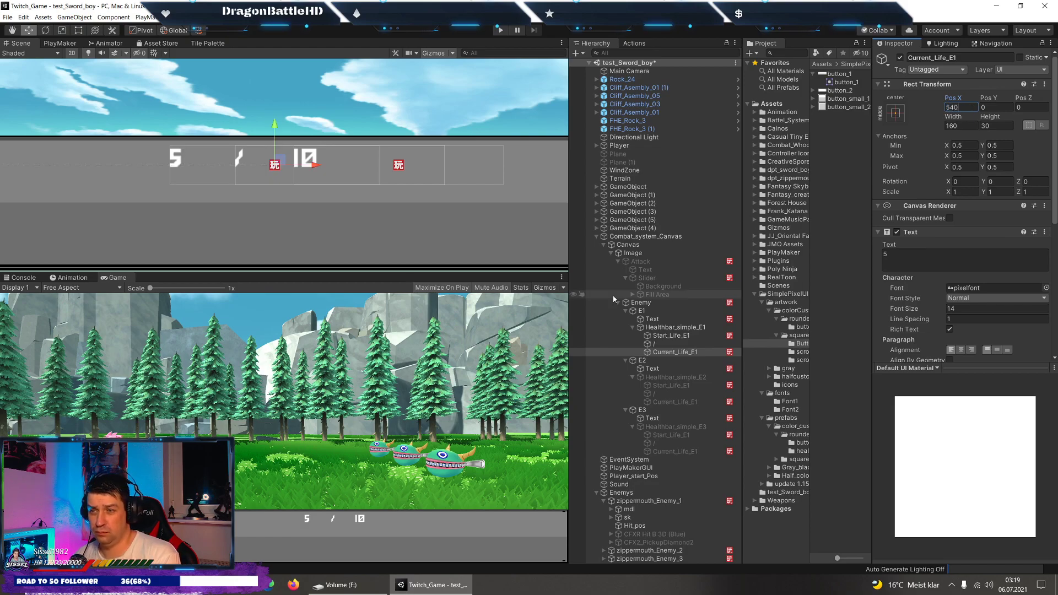
Set E2's current-life text Pos X to 540 and enable Healthbar_simple_E2.
left_click(692, 401)
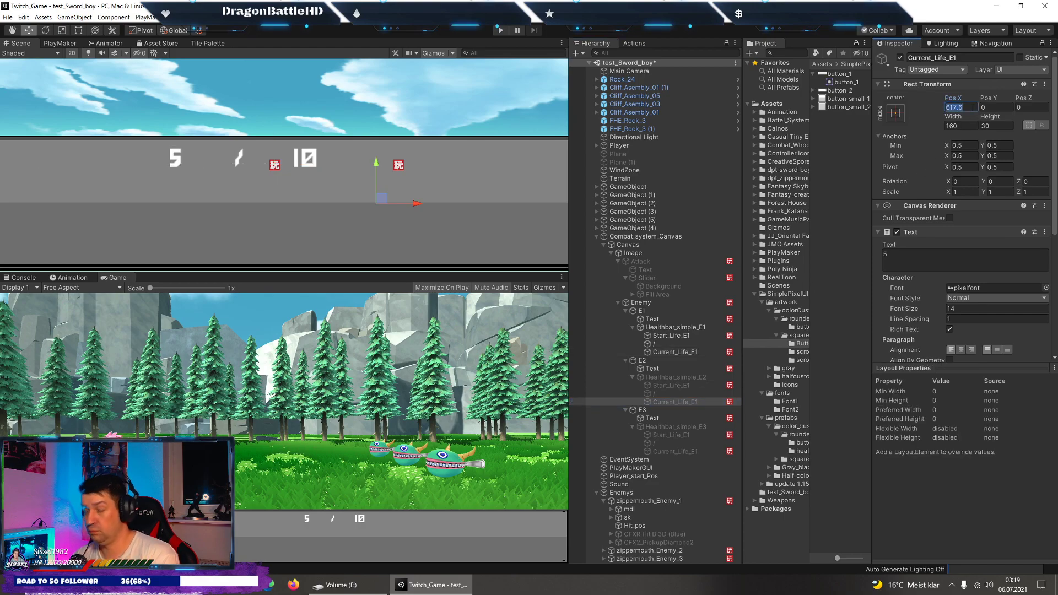
type("540")
left_click(672, 377)
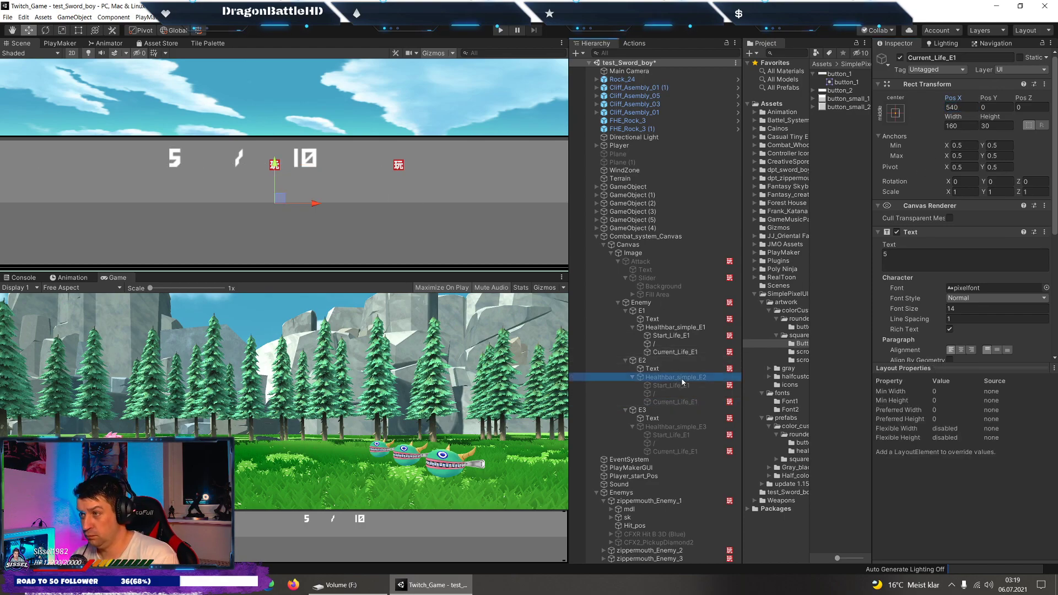
left_click(900, 57)
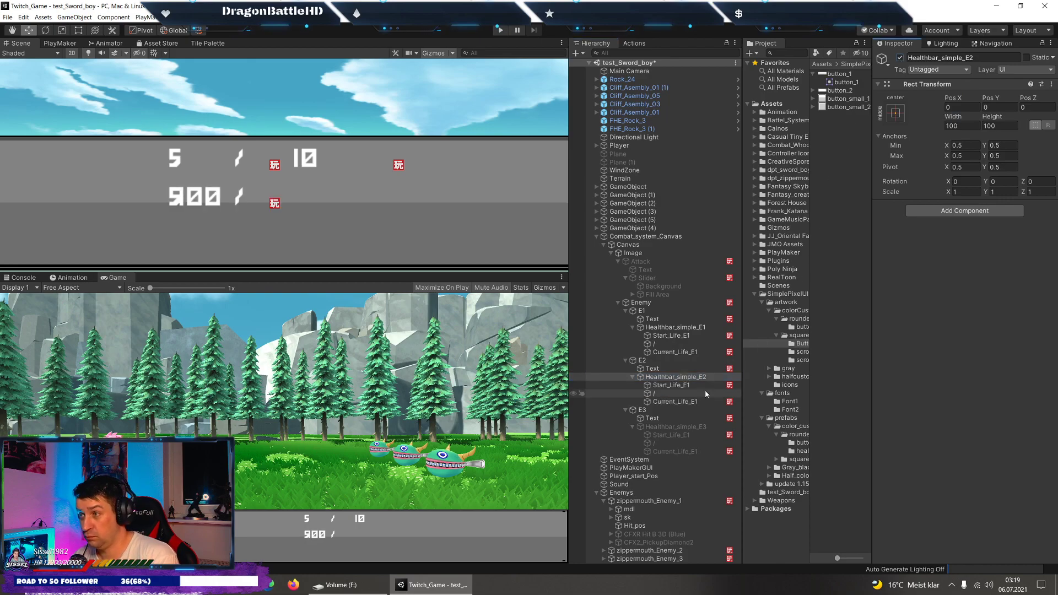
Set E2's start-life text Pos X to 635.
left_click(689, 401)
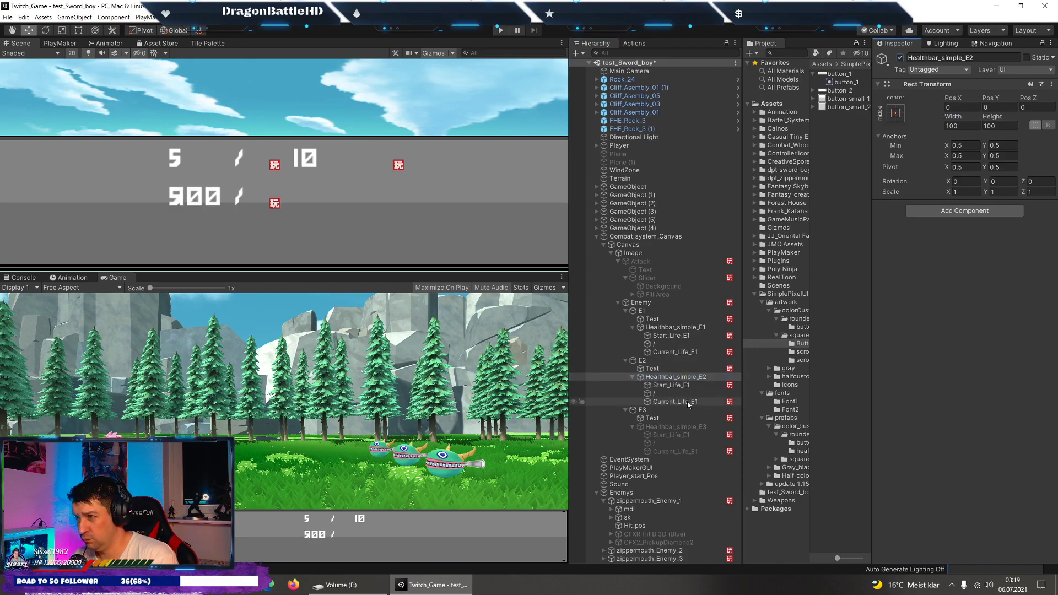
left_click(687, 336)
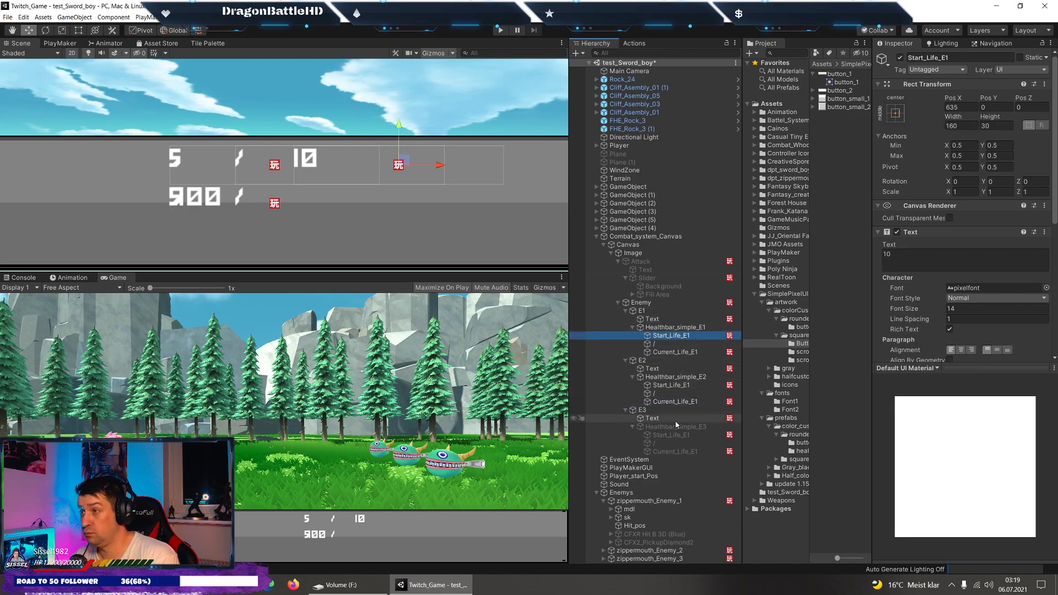
left_click(671, 385)
left_click(964, 108)
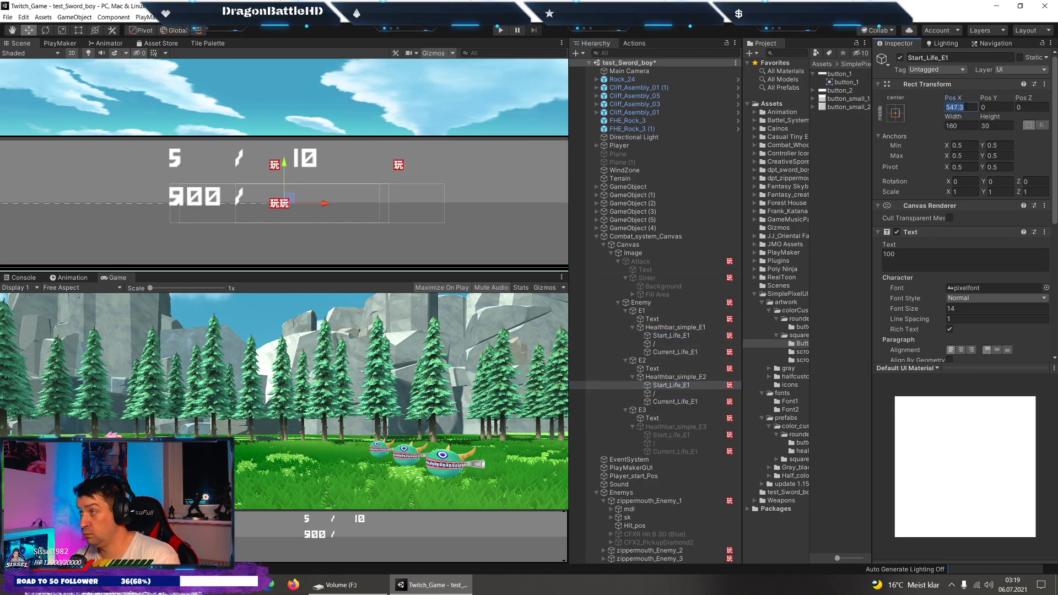
type("635")
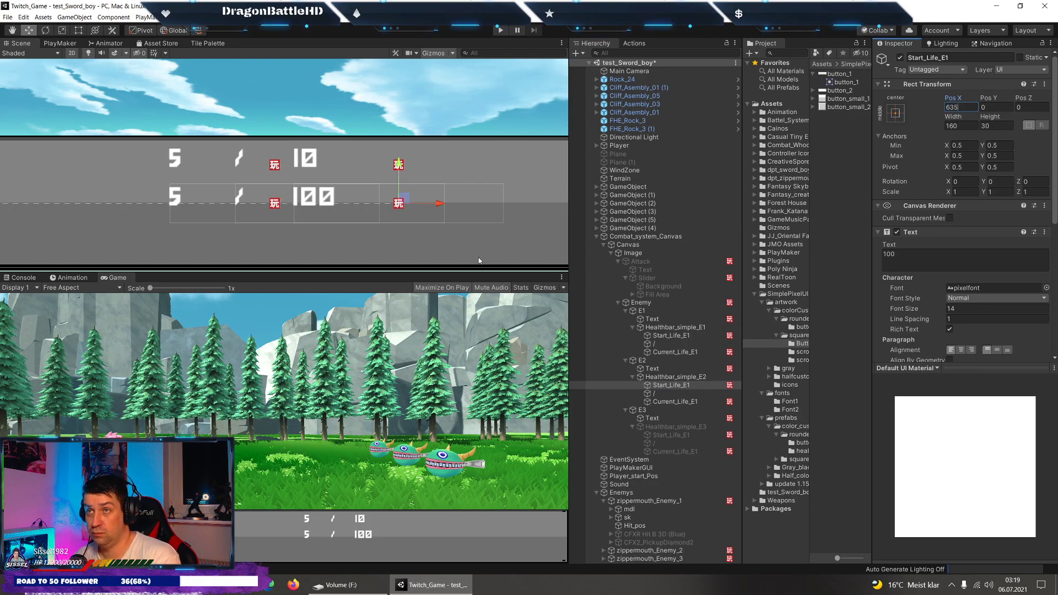
Enable Healthbar_simple_E3 and place its start and current life texts at X 635 and 540.
left_click(671, 429)
left_click(900, 57)
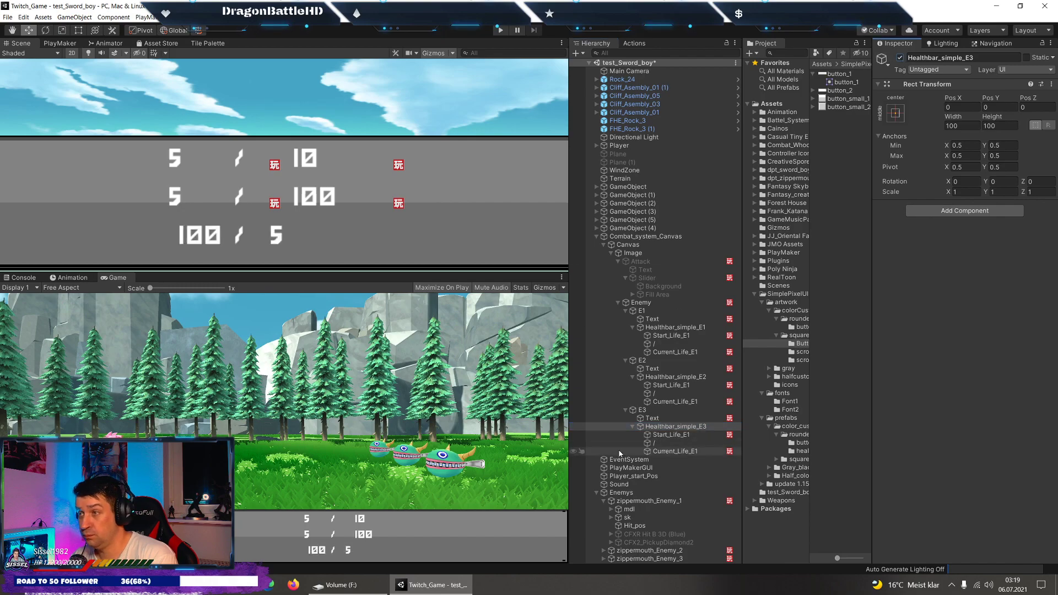
left_click(672, 435)
left_click(970, 107)
type("6")
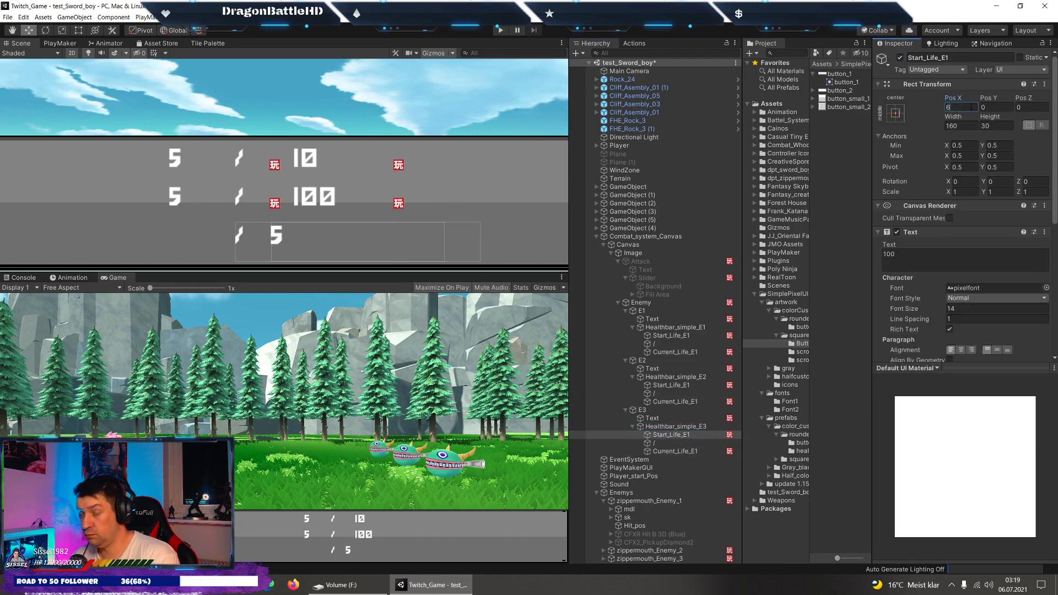
type("35")
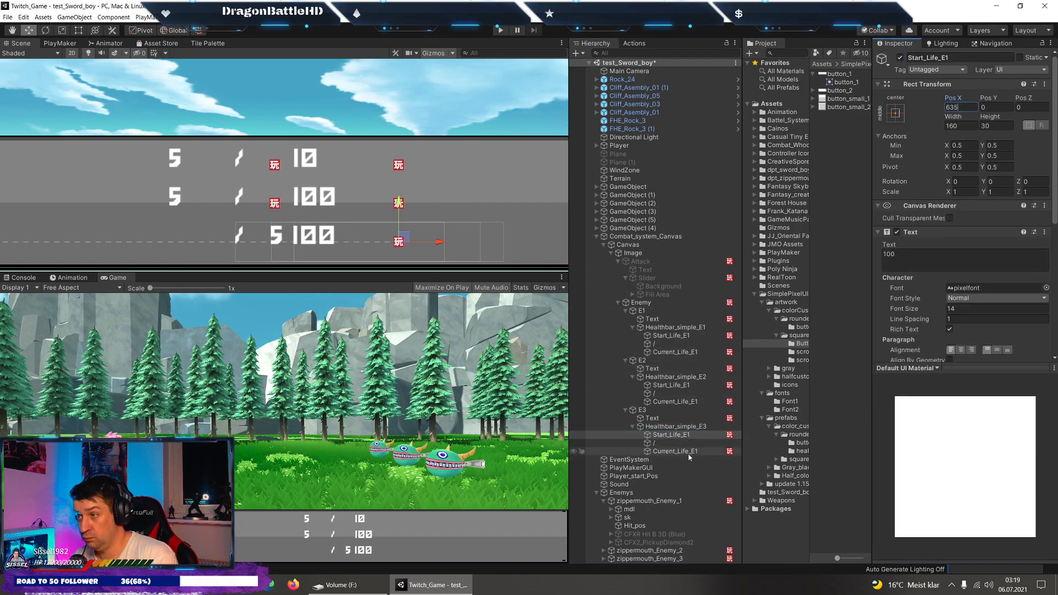
left_click(683, 450)
left_click(962, 107)
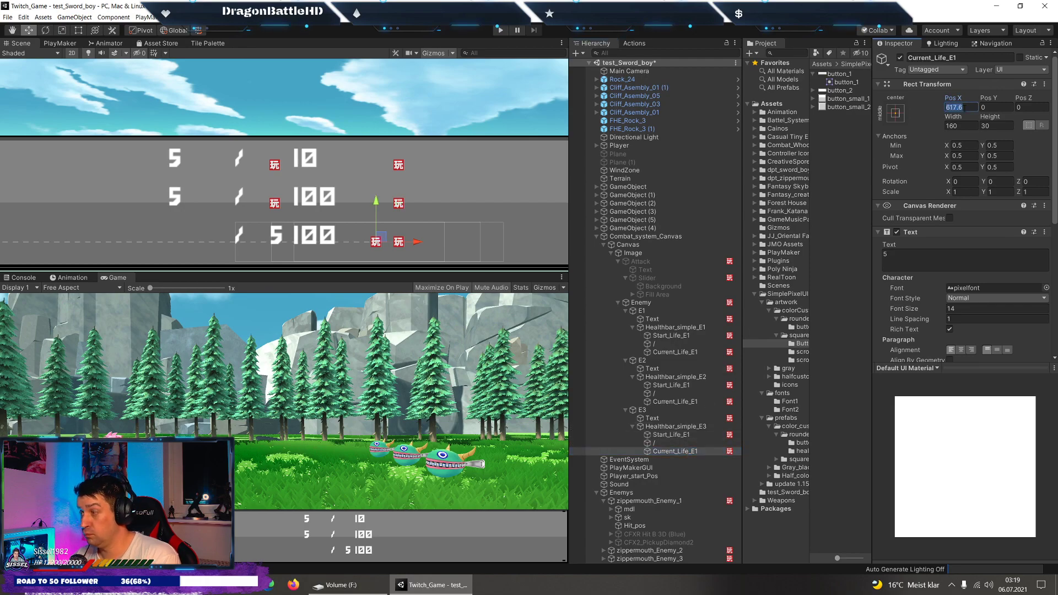
type("540")
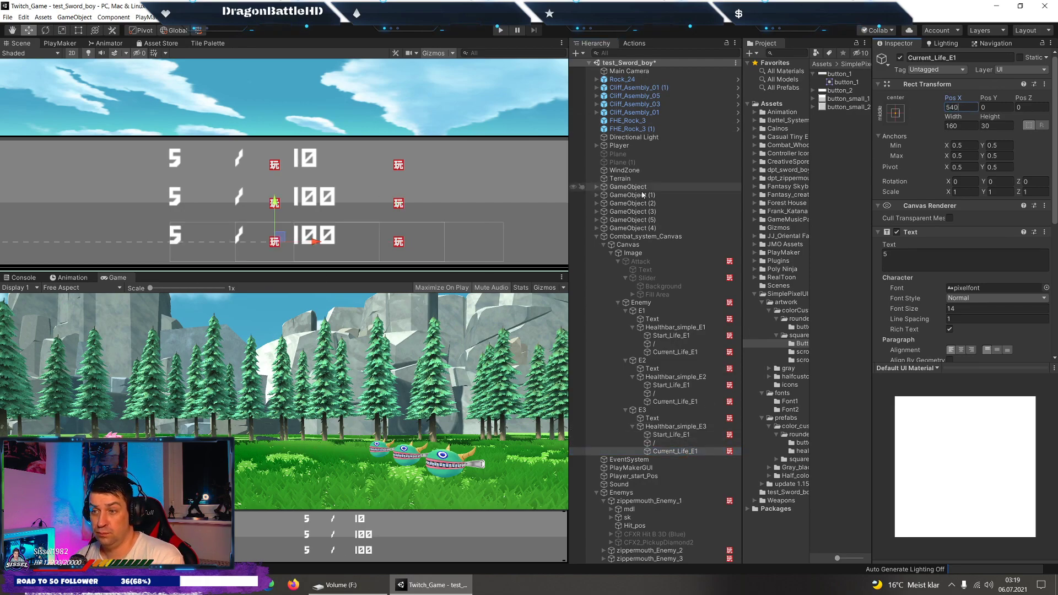
left_click(634, 330)
Collapse Healthbar_simple_E1–E3, select all three, and deactivate them.
left_click(633, 327)
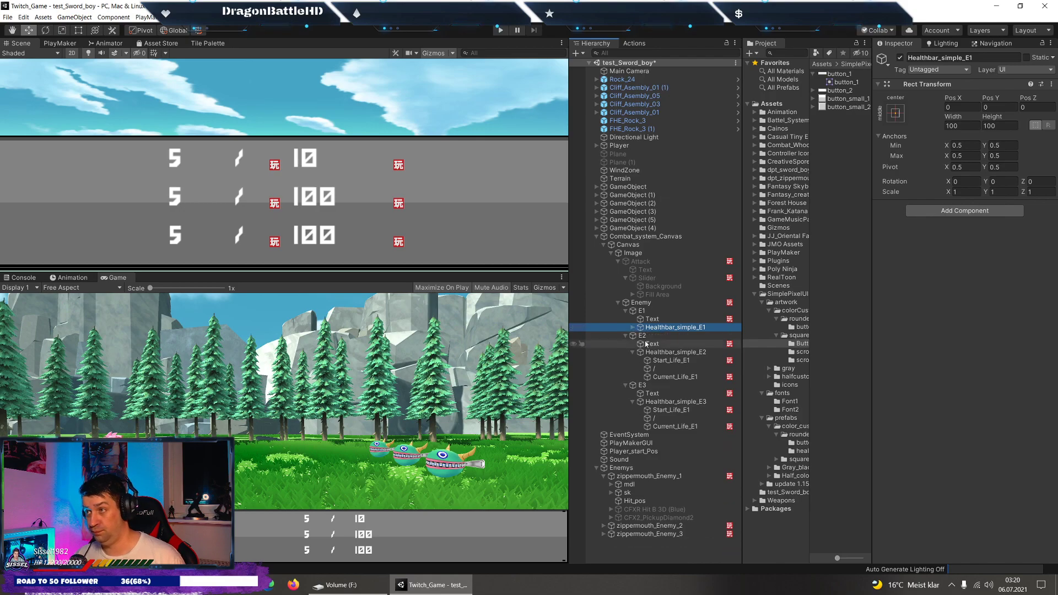
left_click(633, 353)
left_click(633, 377)
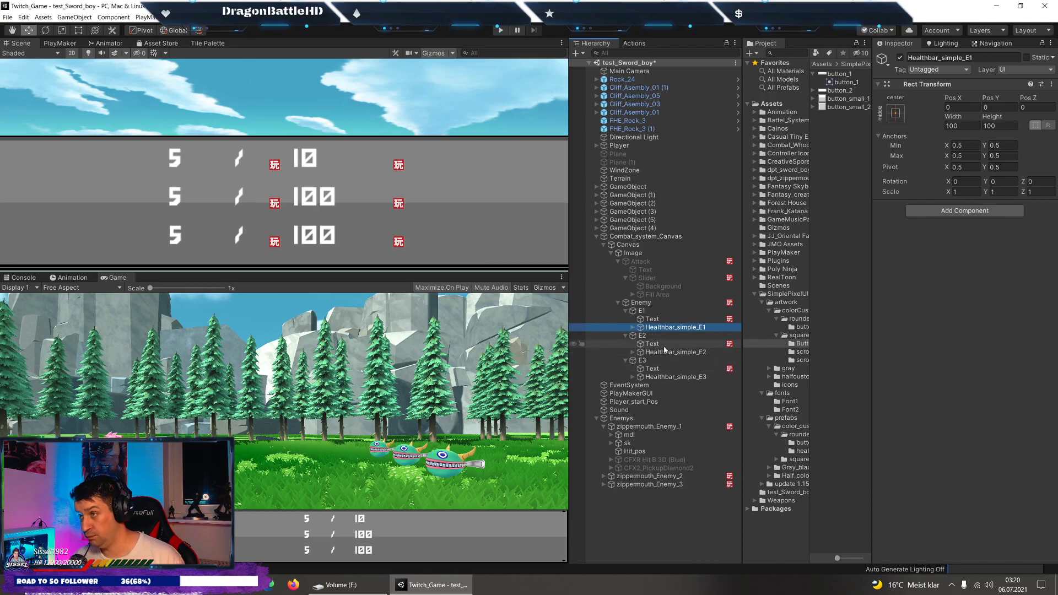
left_click(672, 352)
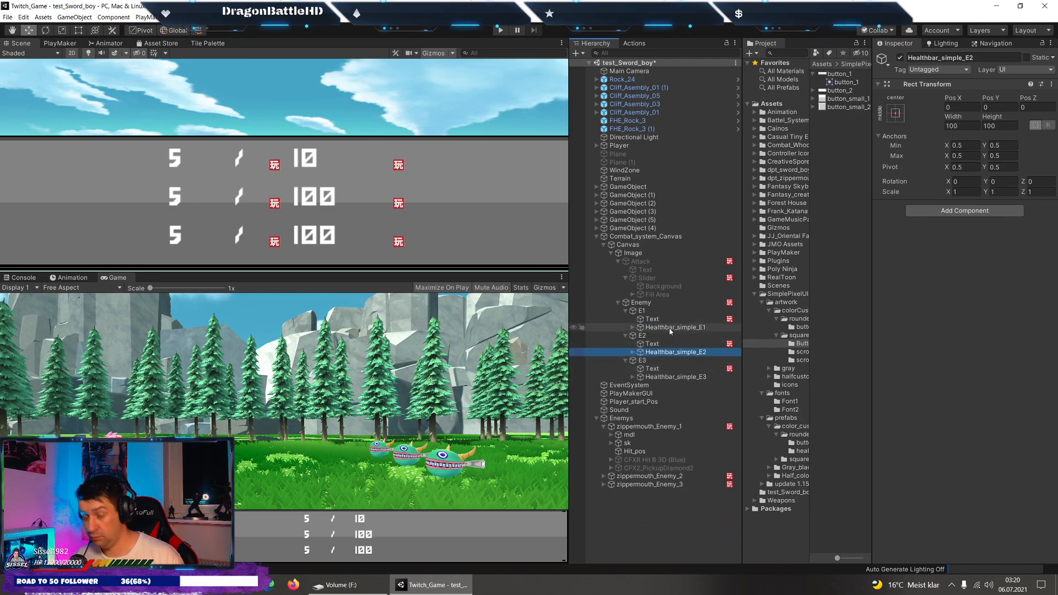
left_click(668, 328, "ctrl")
left_click(676, 377, "ctrl")
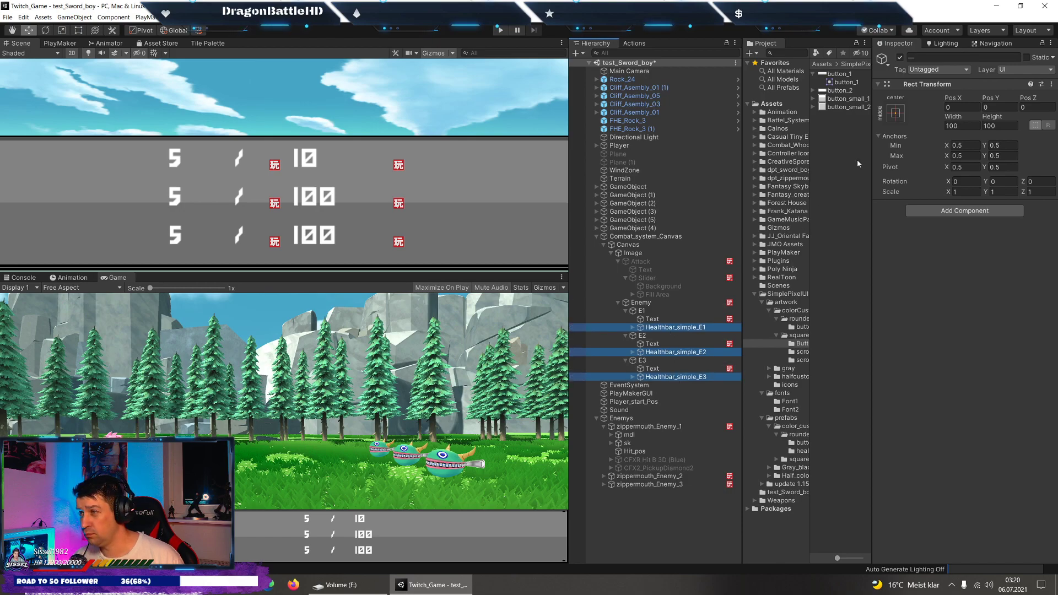
left_click(900, 57)
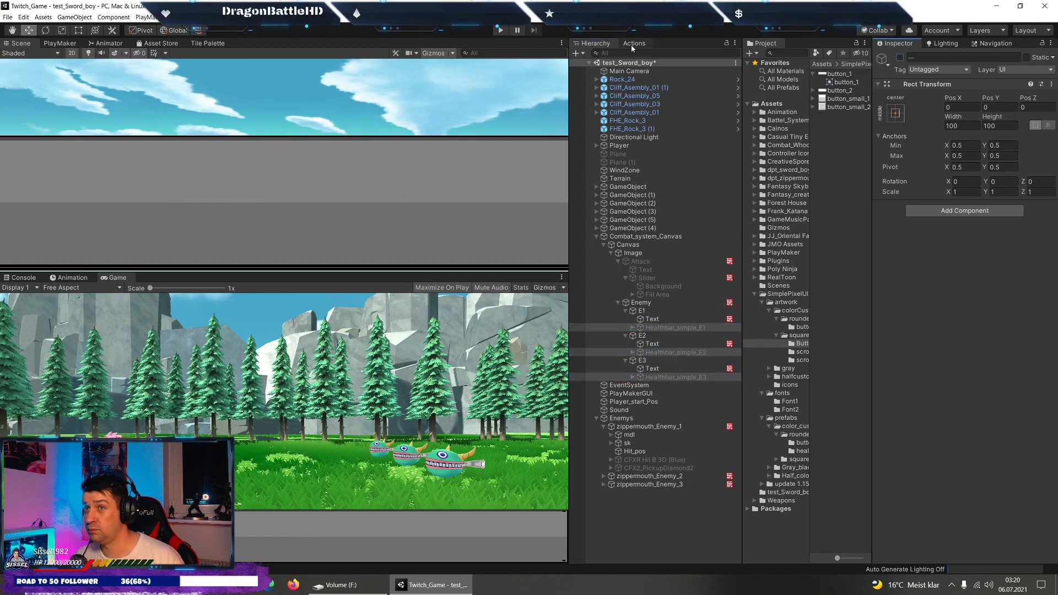
Play the game and attack three times, watching the readout drop from 10 / 10 to 5 / 10.
left_click(502, 31)
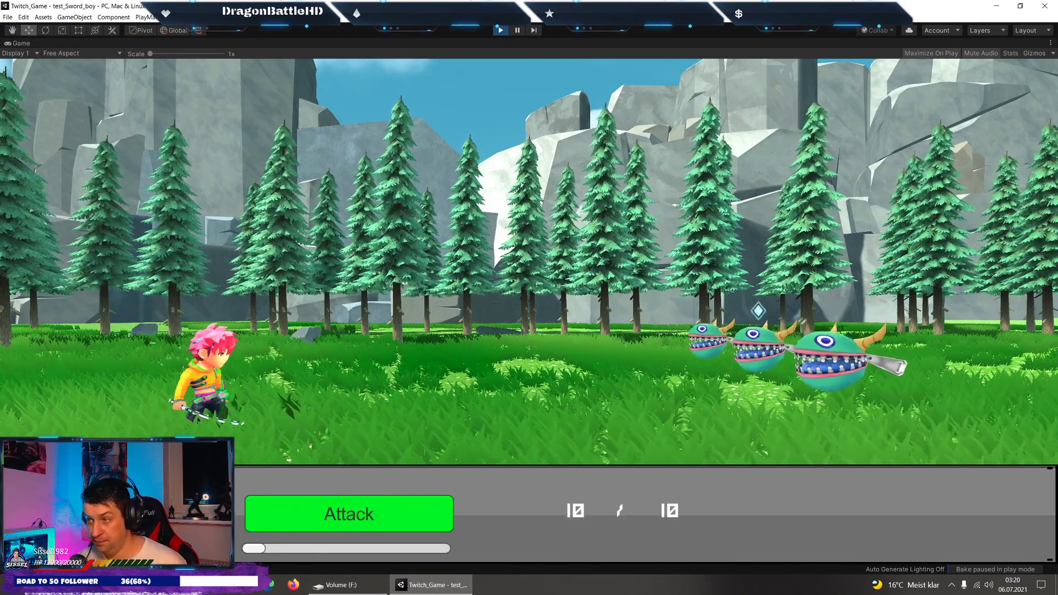
left_click(398, 514)
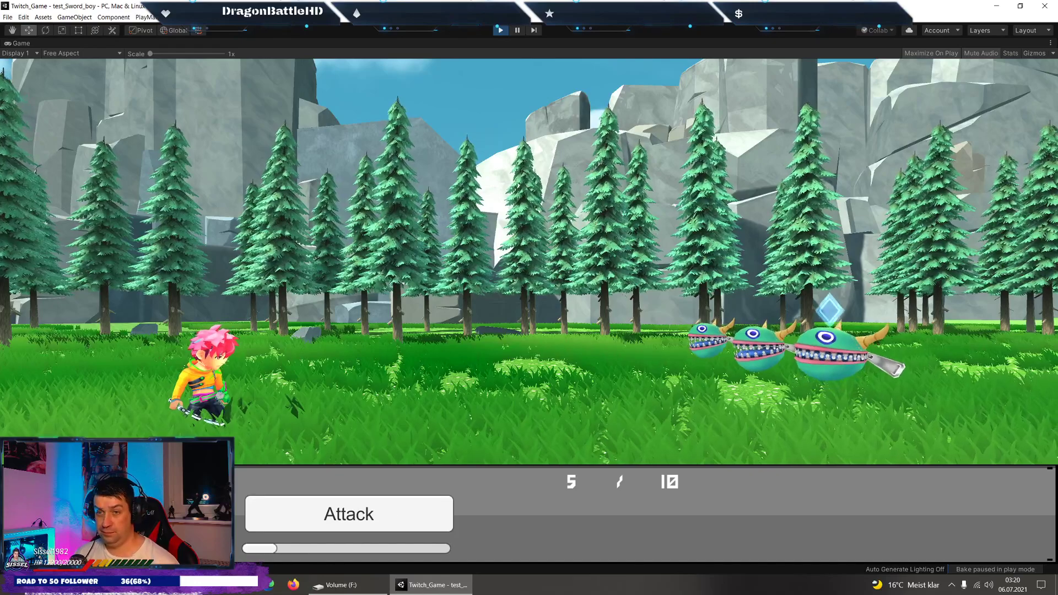
left_click(341, 519)
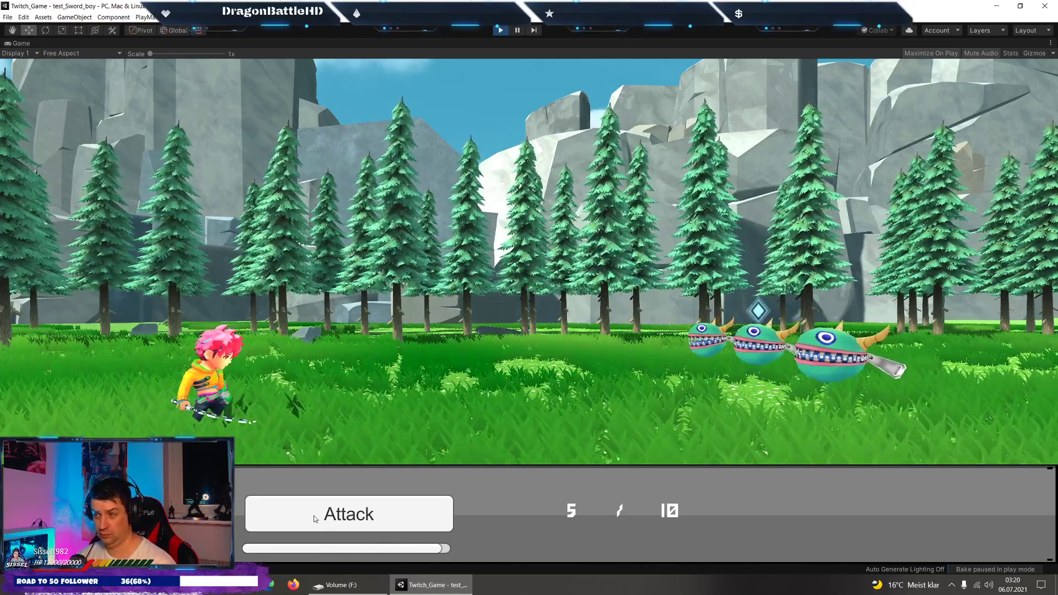
left_click(322, 522)
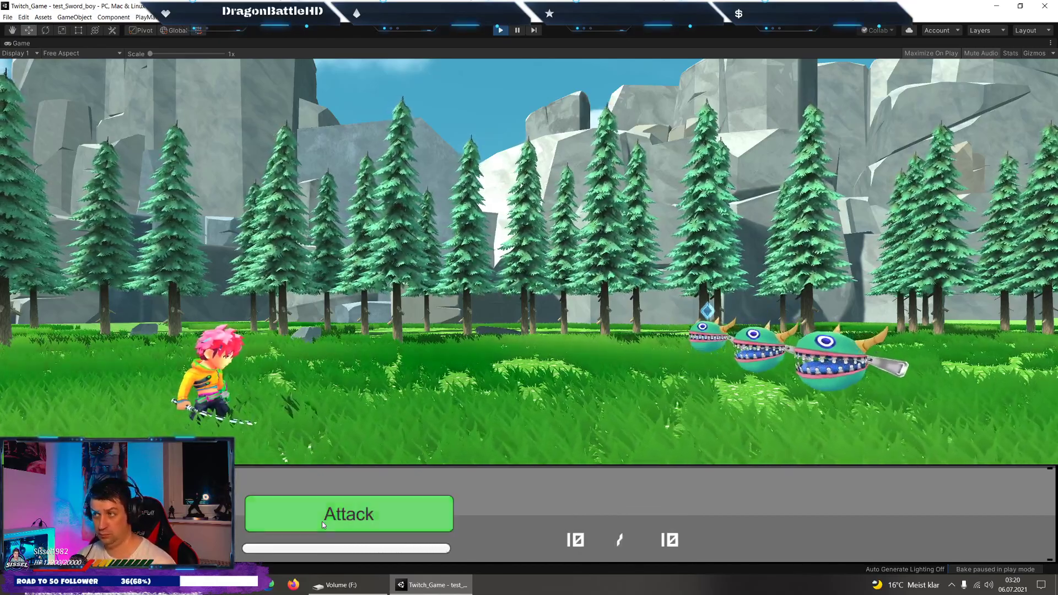
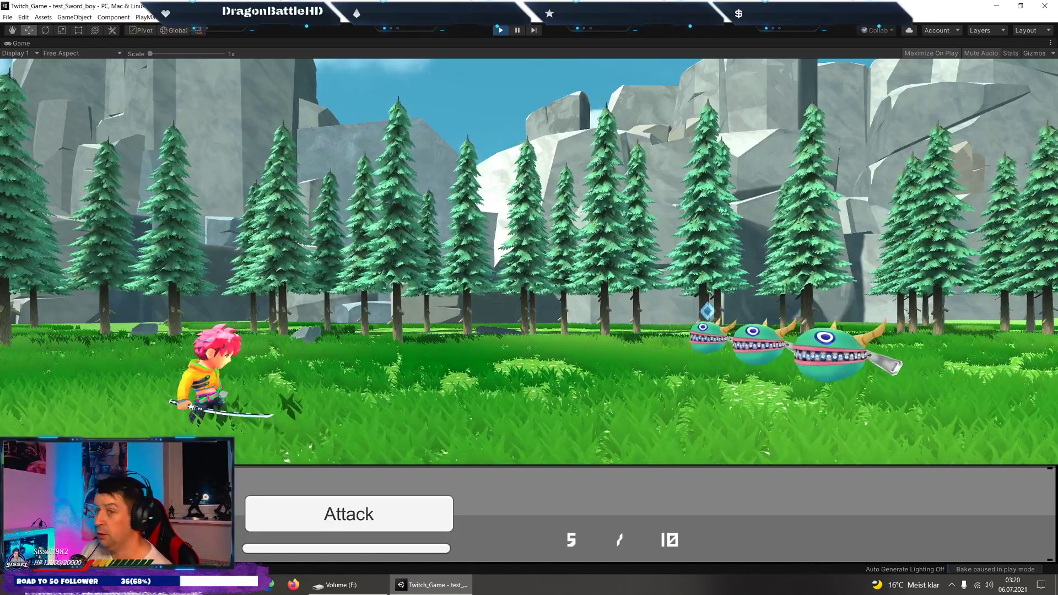
Strike the monsters repeatedly with the Attack button, then un-maximize the Game view.
left_click(336, 531)
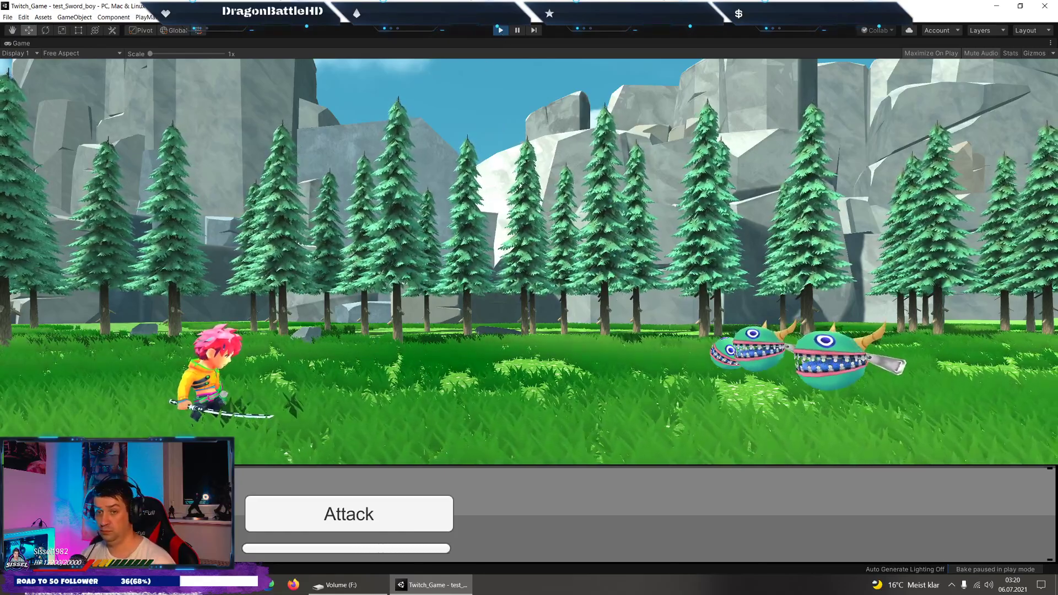
left_click(313, 516)
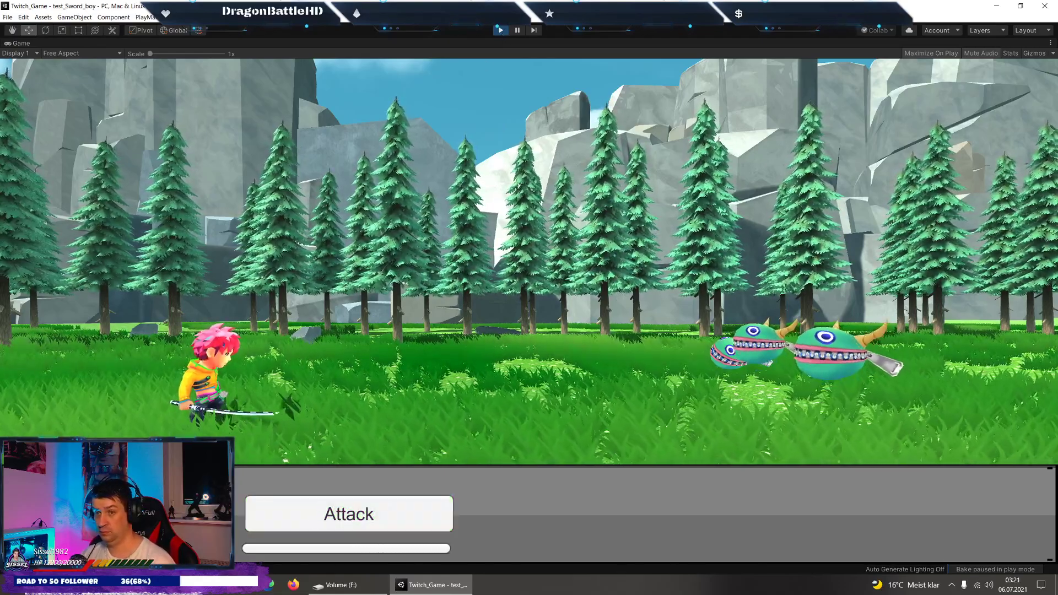
left_click(306, 517)
left_click(303, 515)
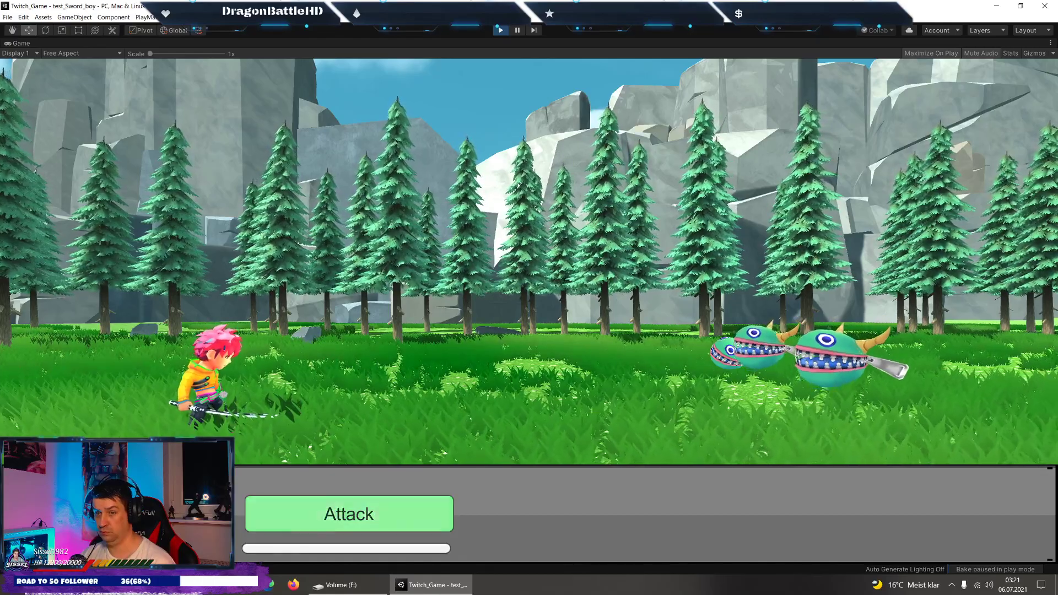
left_click(315, 514)
left_click(316, 512)
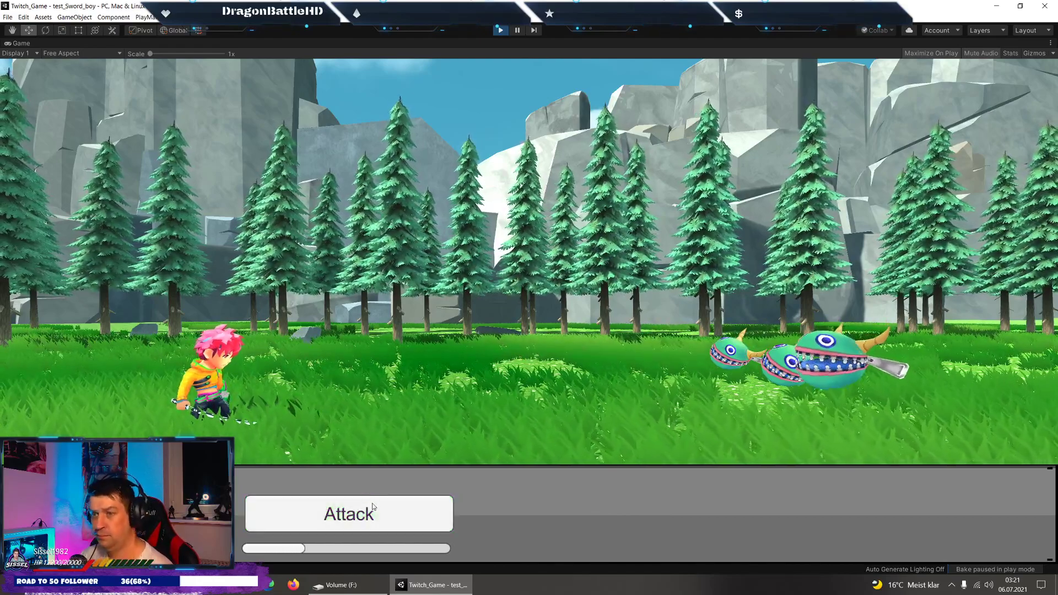
left_click(348, 519)
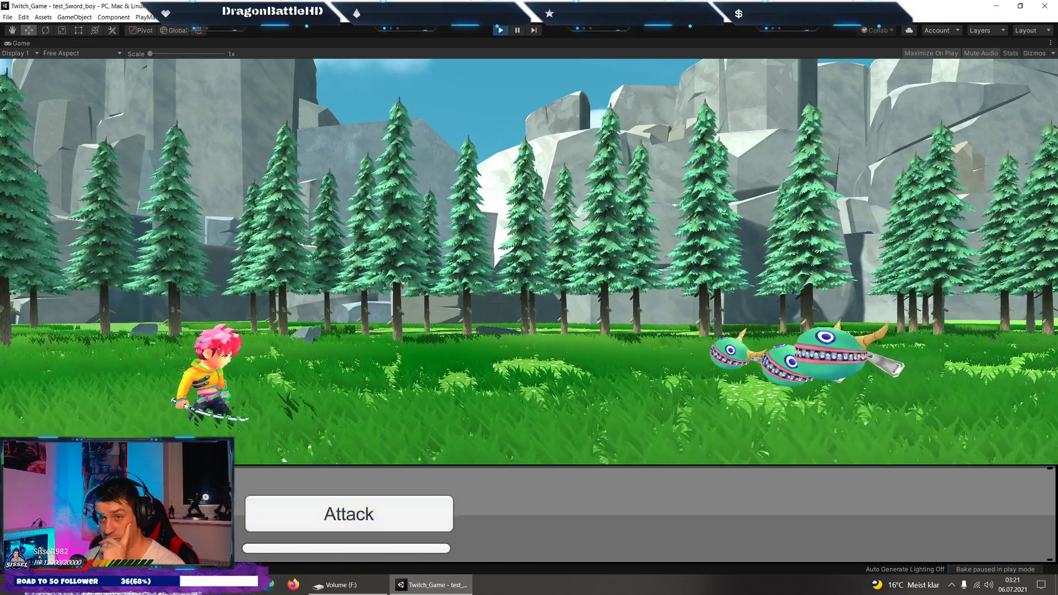
left_click(317, 516)
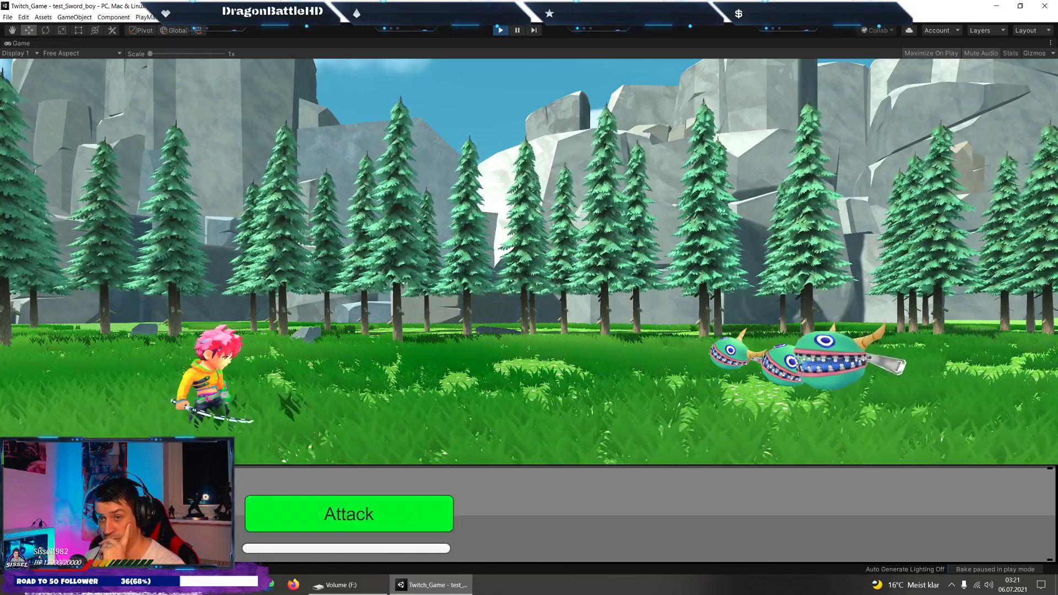
left_click(1050, 43)
left_click(1024, 75)
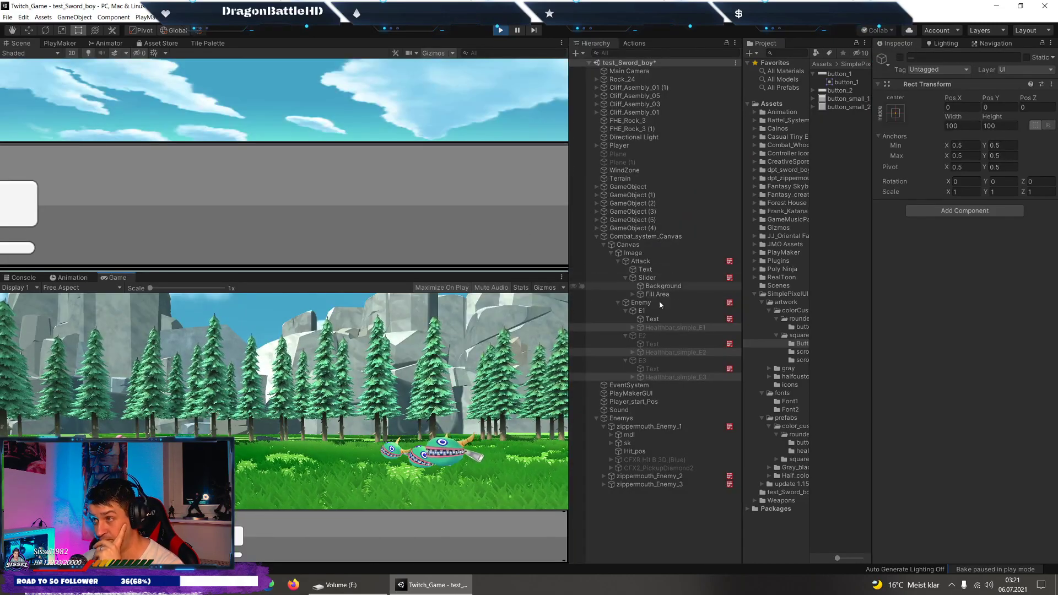
Select the Attack button object and open its PlayMaker state machine for editing.
left_click(648, 386)
left_click(628, 419)
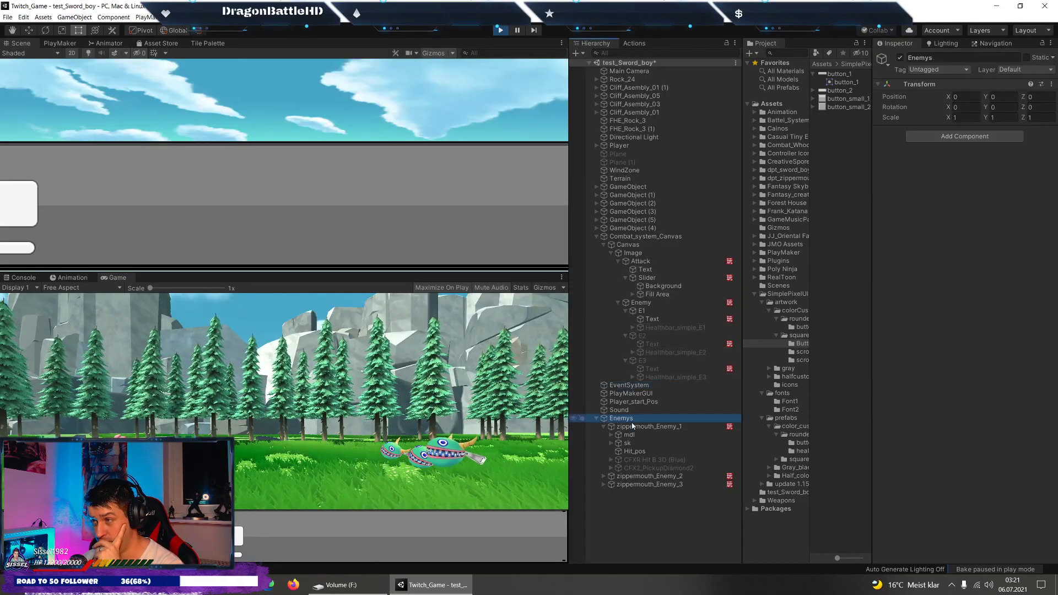
left_click(661, 237)
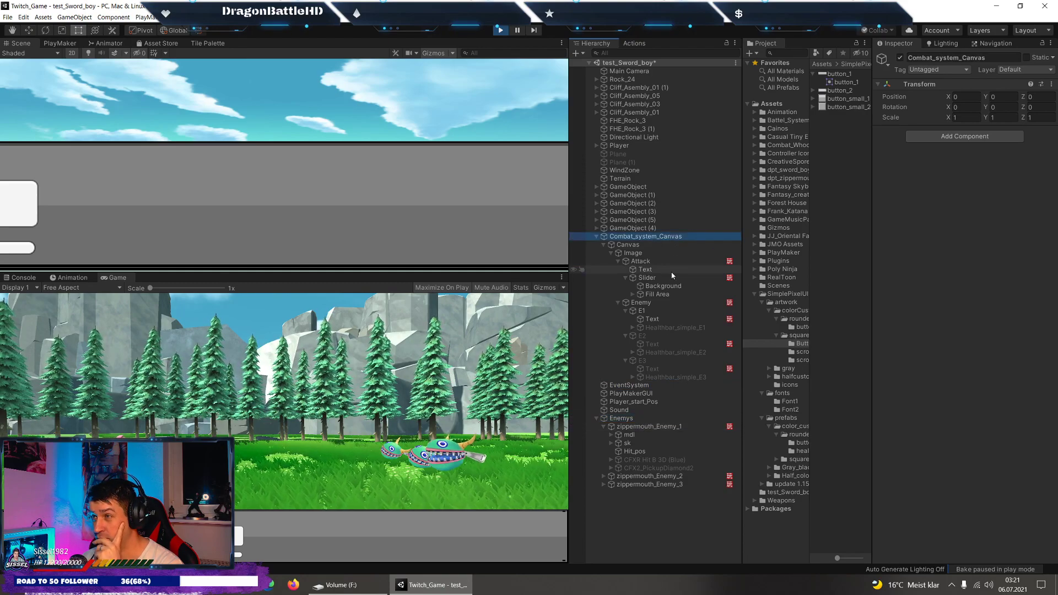
left_click(642, 261)
scroll(970, 248, "down", 5)
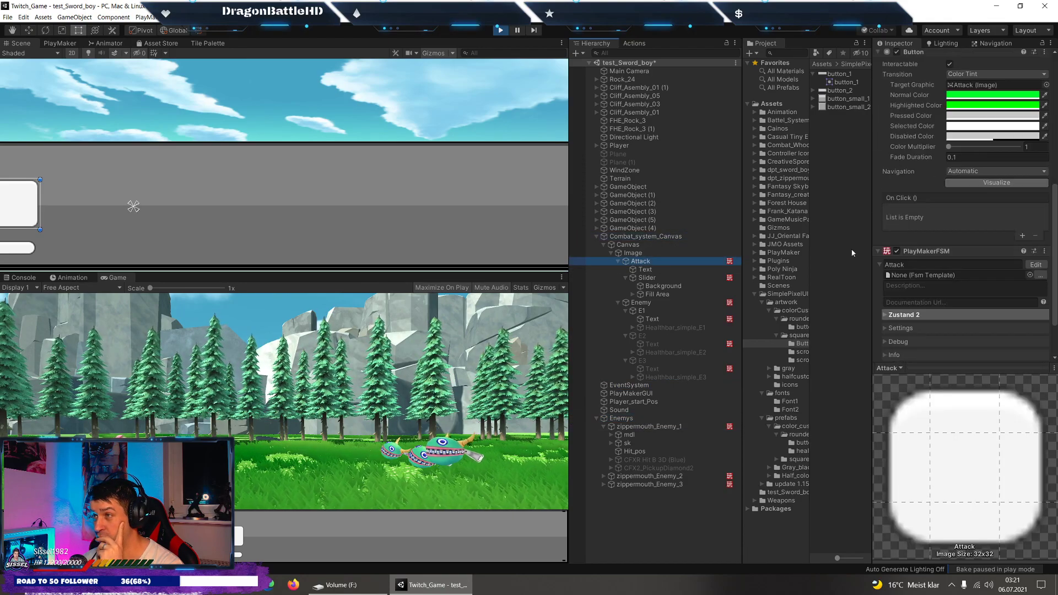
left_click(1035, 265)
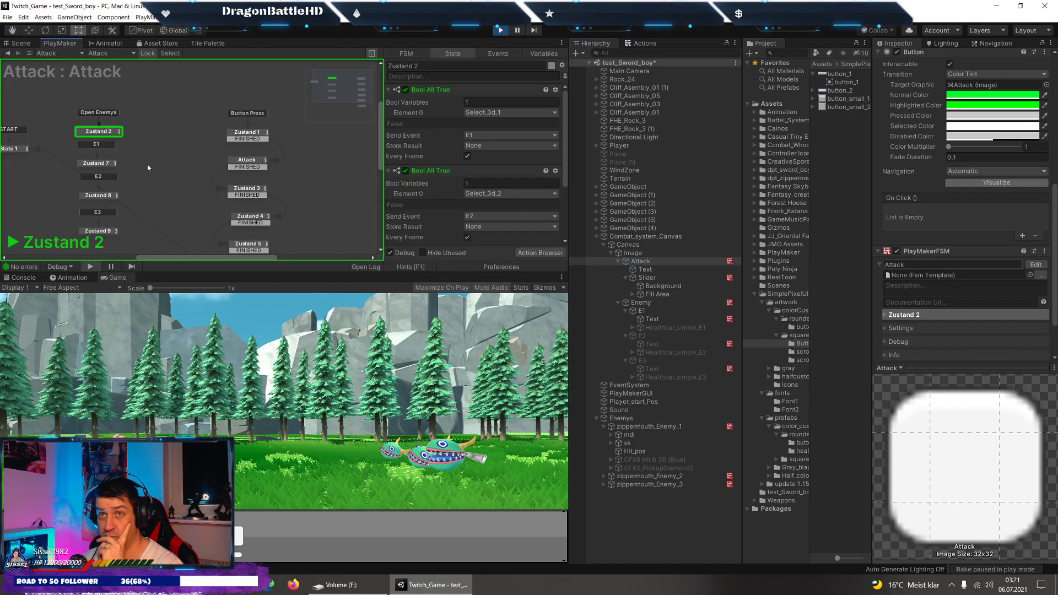
scroll(524, 173, "down", 3)
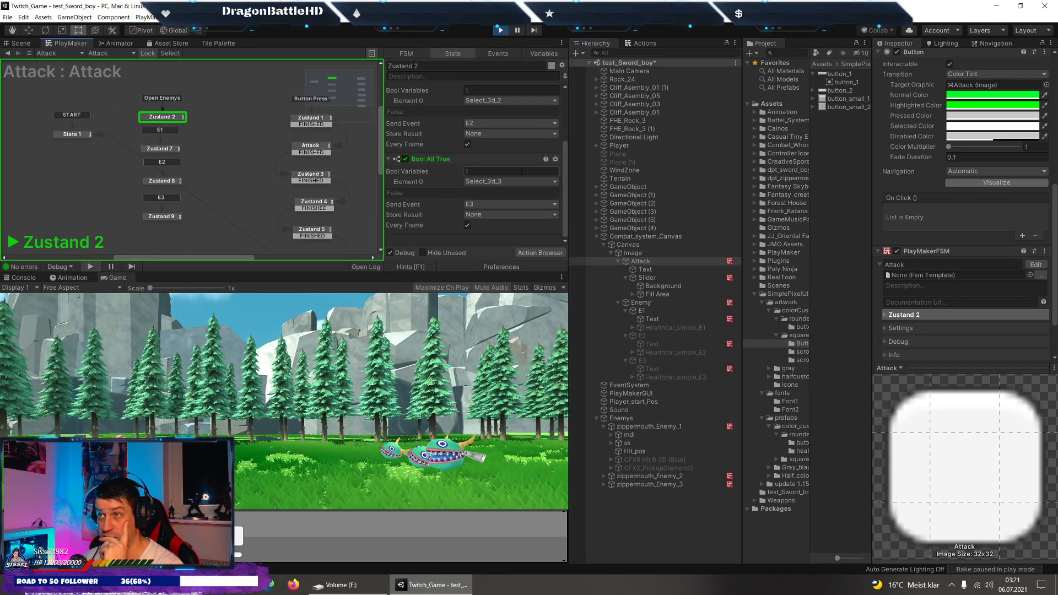
scroll(523, 173, "up", 3)
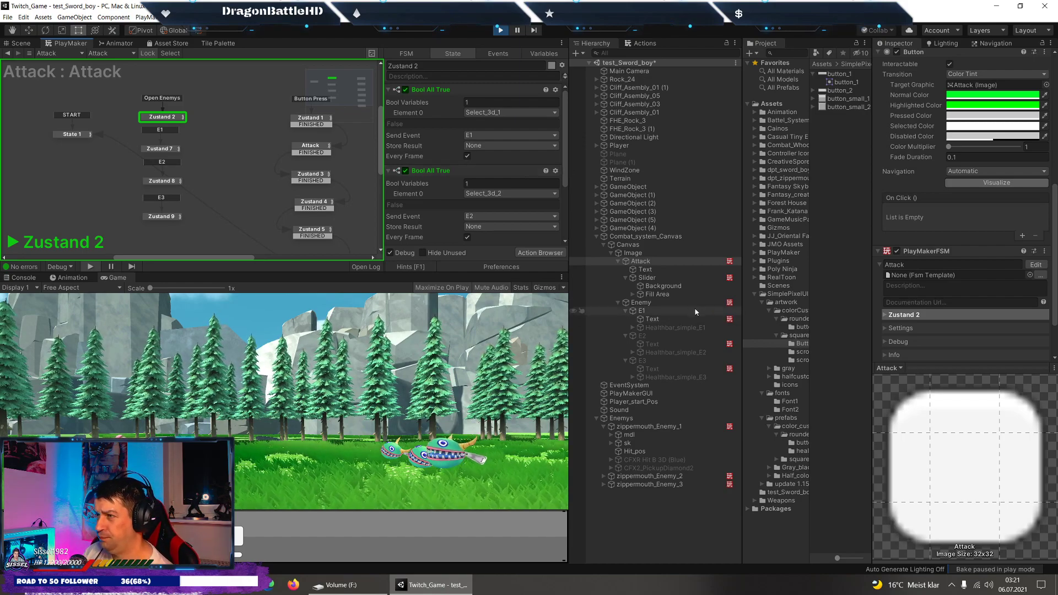
Open the Enemy object's Button E1-E3 / Settings state machine and stop play mode.
left_click(679, 304)
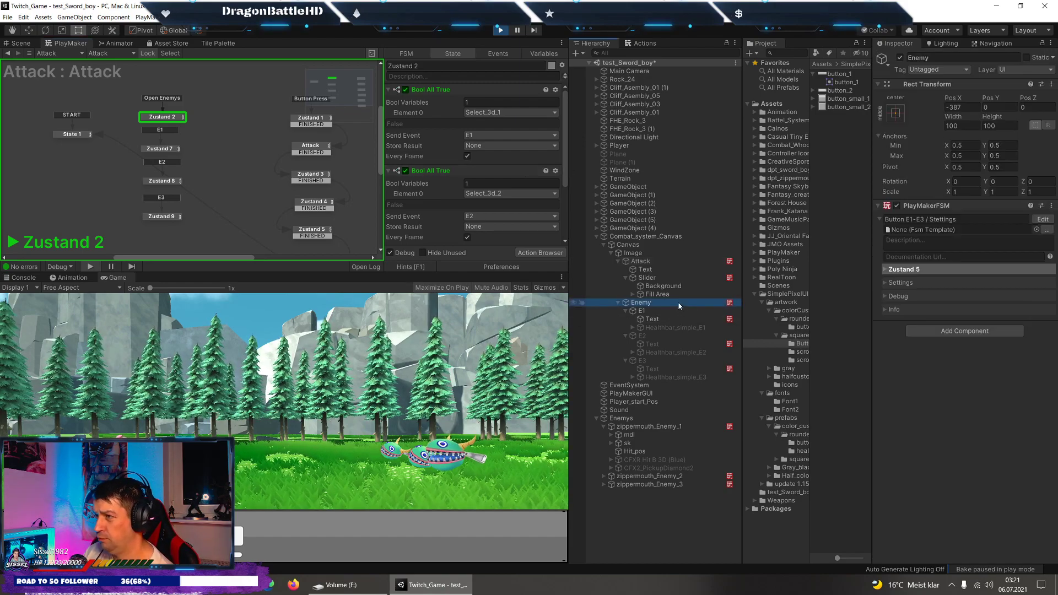
left_click(1042, 220)
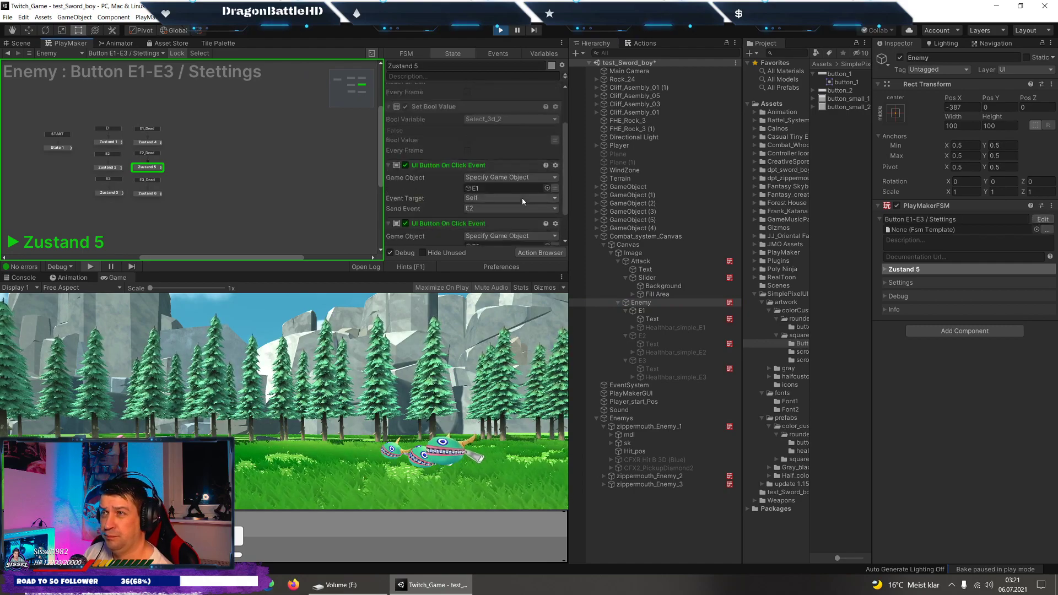
scroll(522, 200, "down", 5)
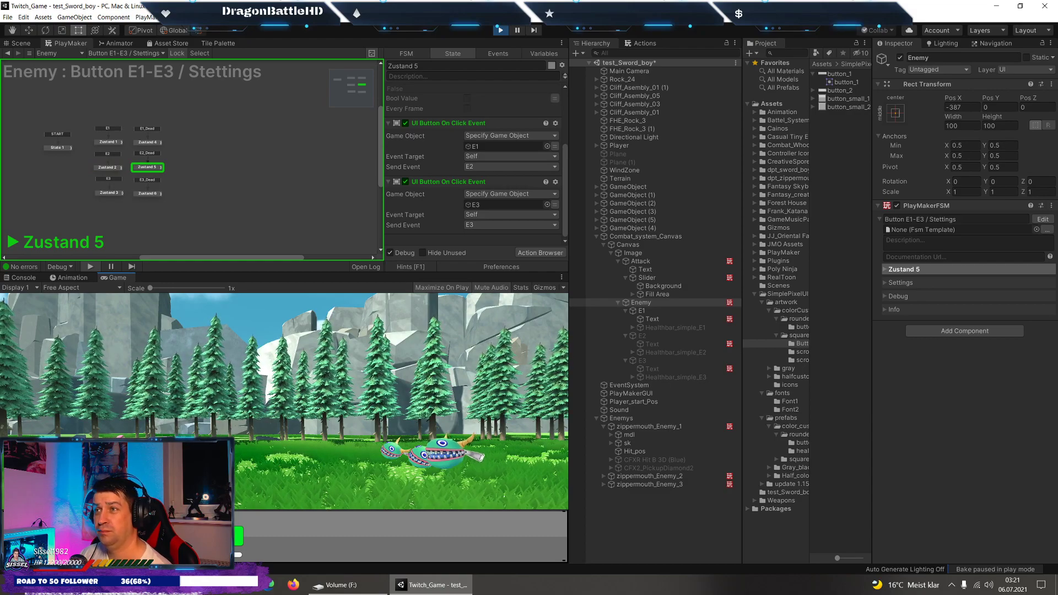
left_click(500, 32)
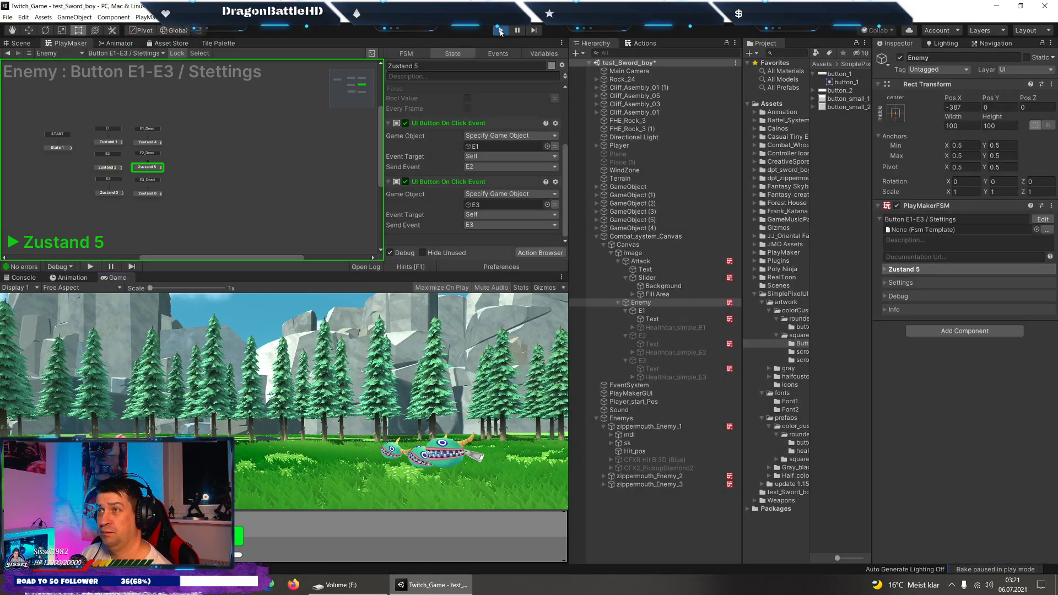
Make Zustand 5's click send E1 and Zustand 6's two clicks send E1 and E2.
left_click(491, 166)
left_click(485, 186)
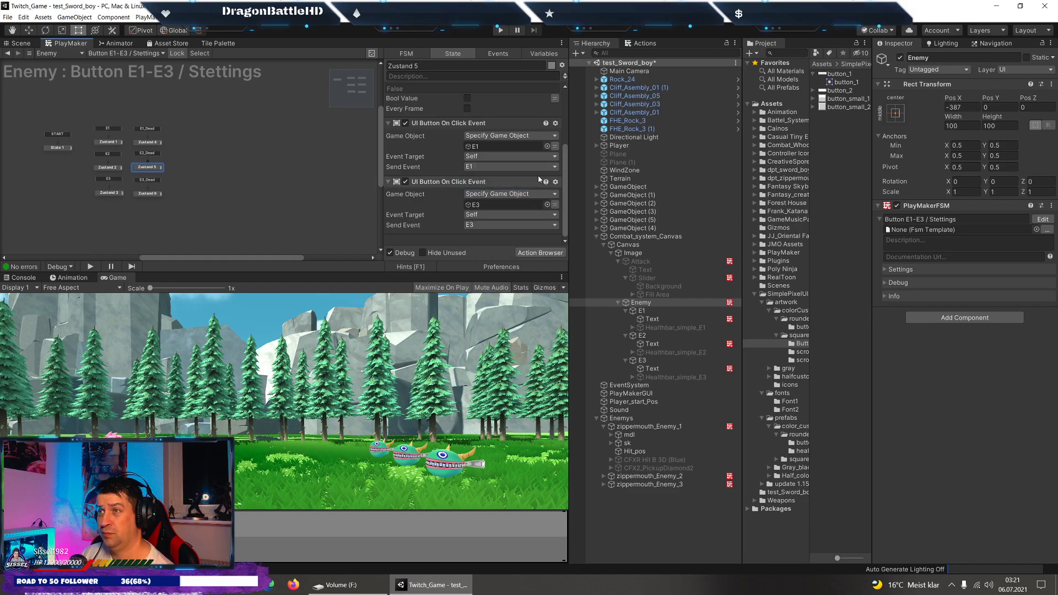
left_click(150, 196)
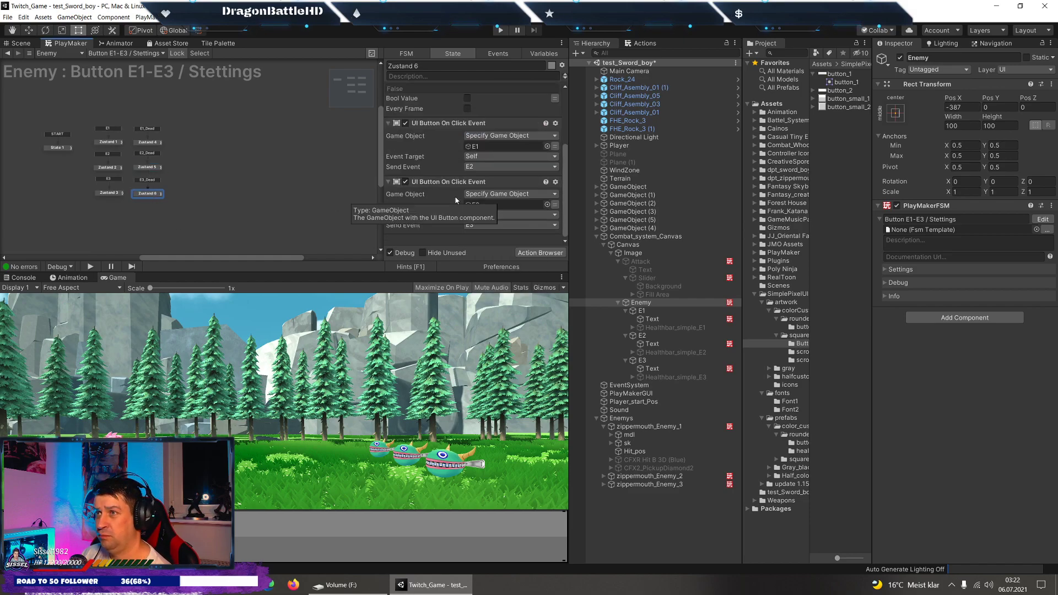
left_click(494, 167)
left_click(482, 187)
left_click(477, 226)
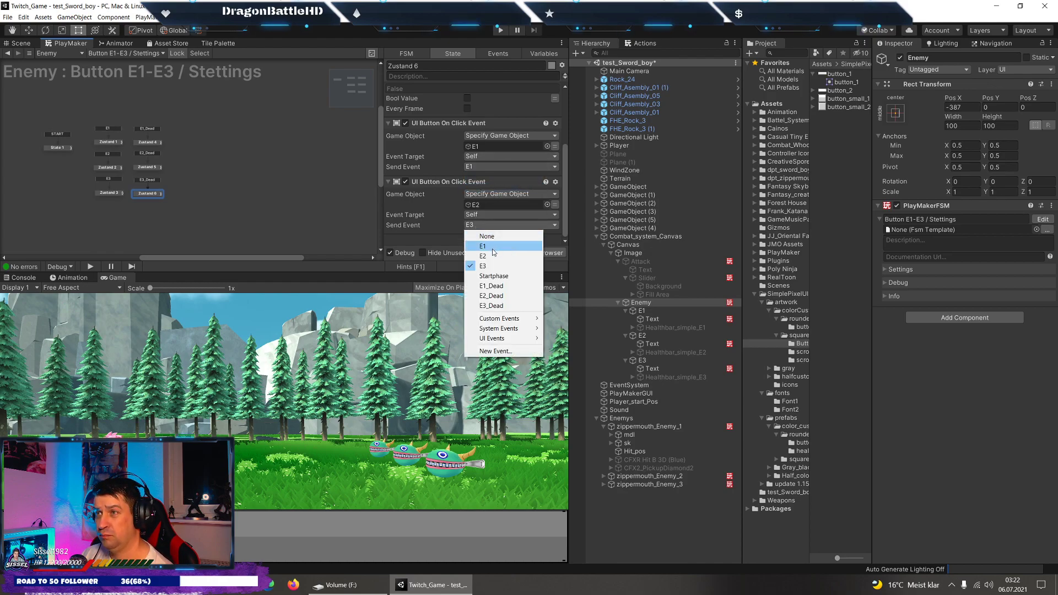
left_click(485, 256)
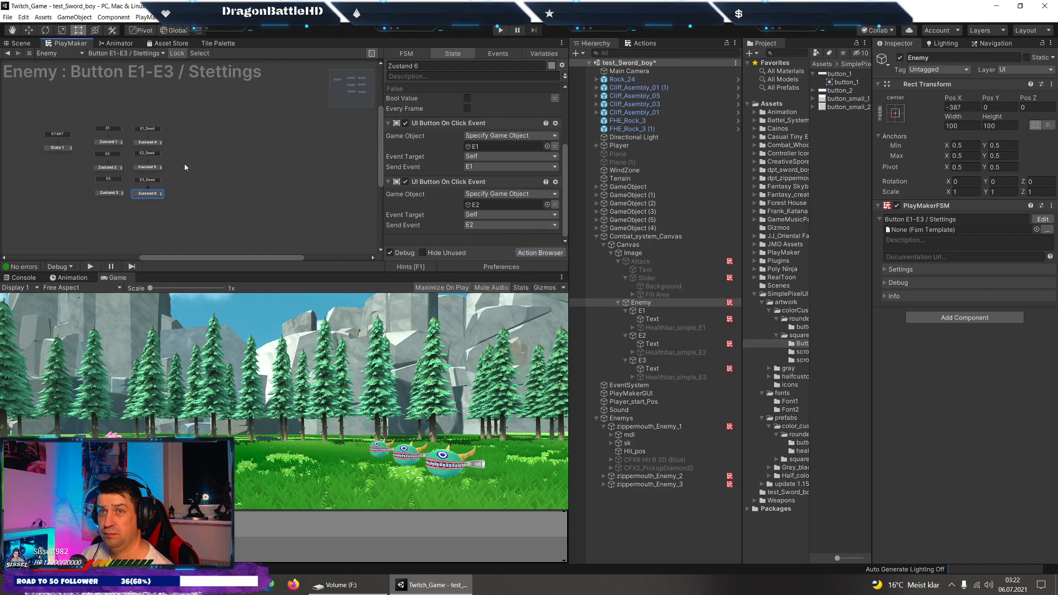
Review Zustand 4's events and save the scene.
left_click(148, 143)
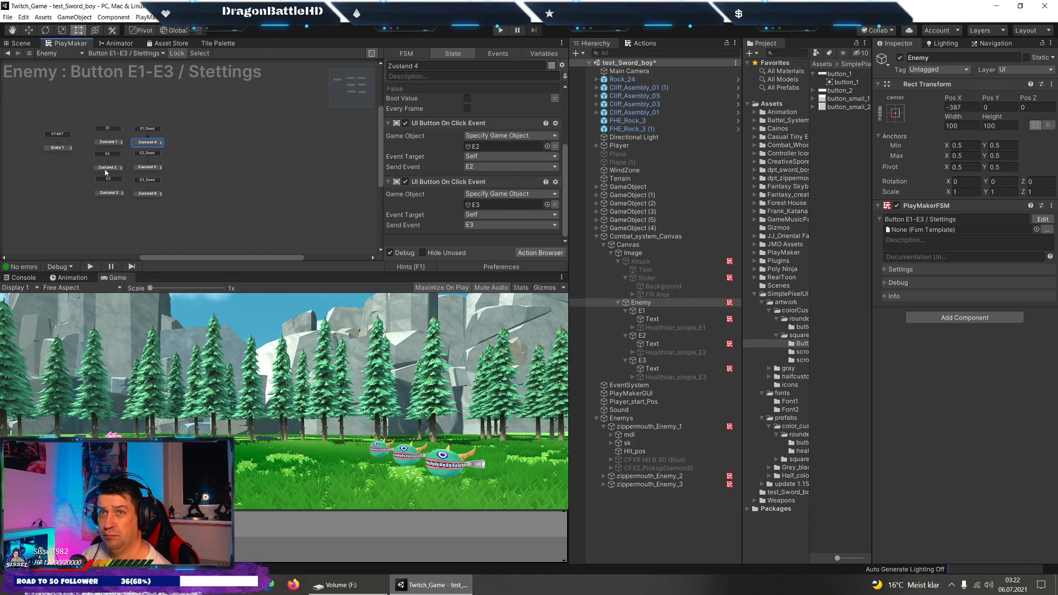
left_click(13, 17)
left_click(25, 50)
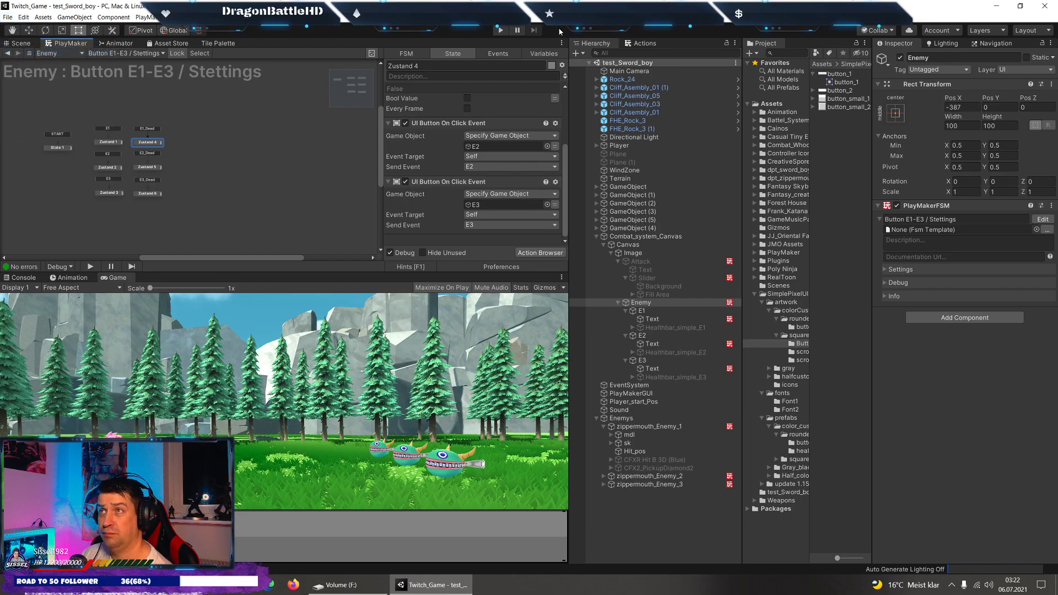
Start play mode and strike the monsters repeatedly, dropping a monster's health from 10 to 5.
left_click(498, 30)
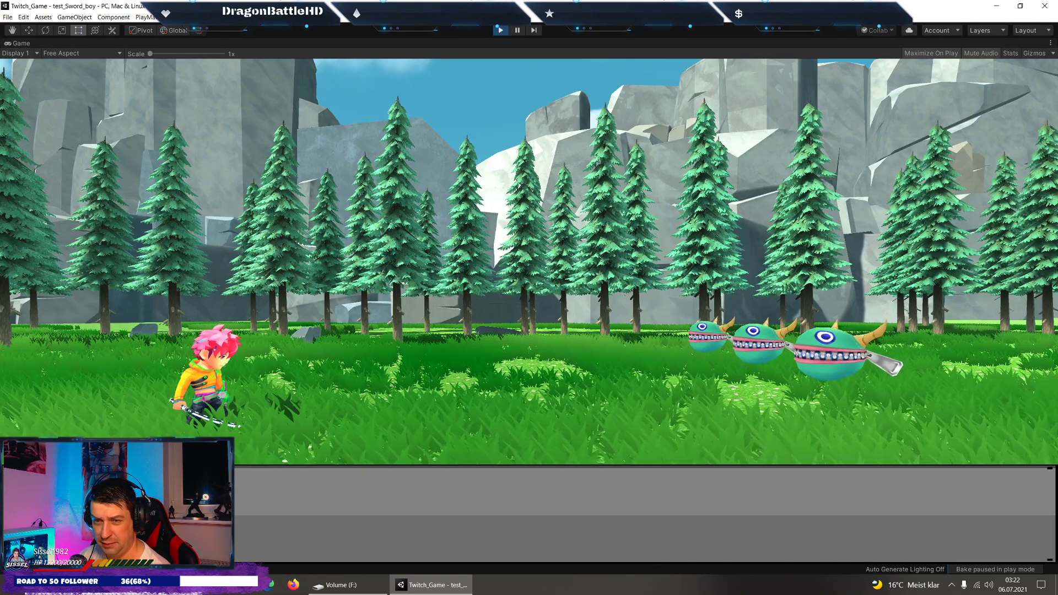
left_click(328, 512)
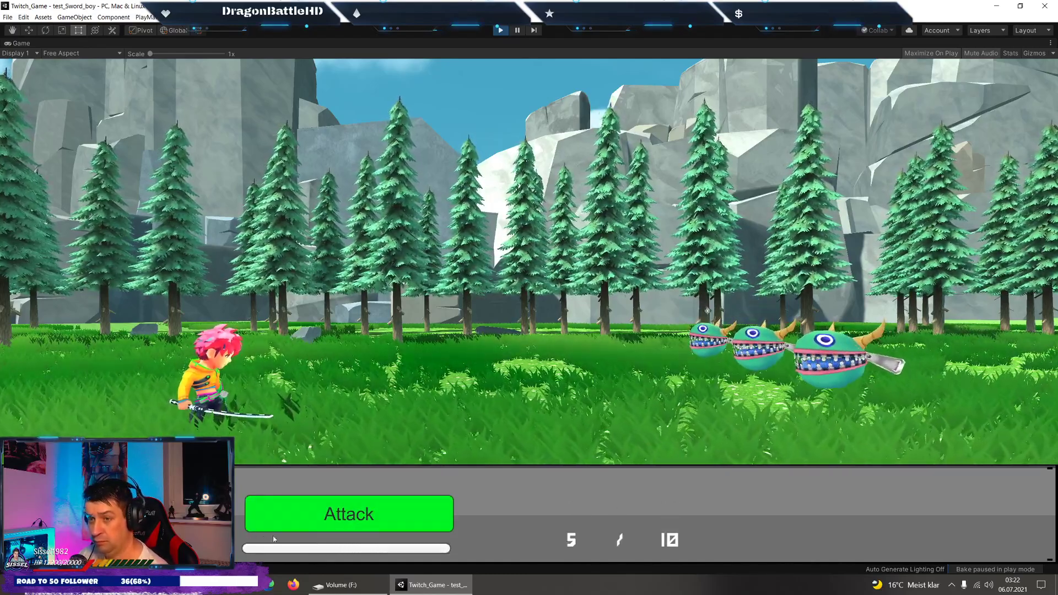
left_click(299, 522)
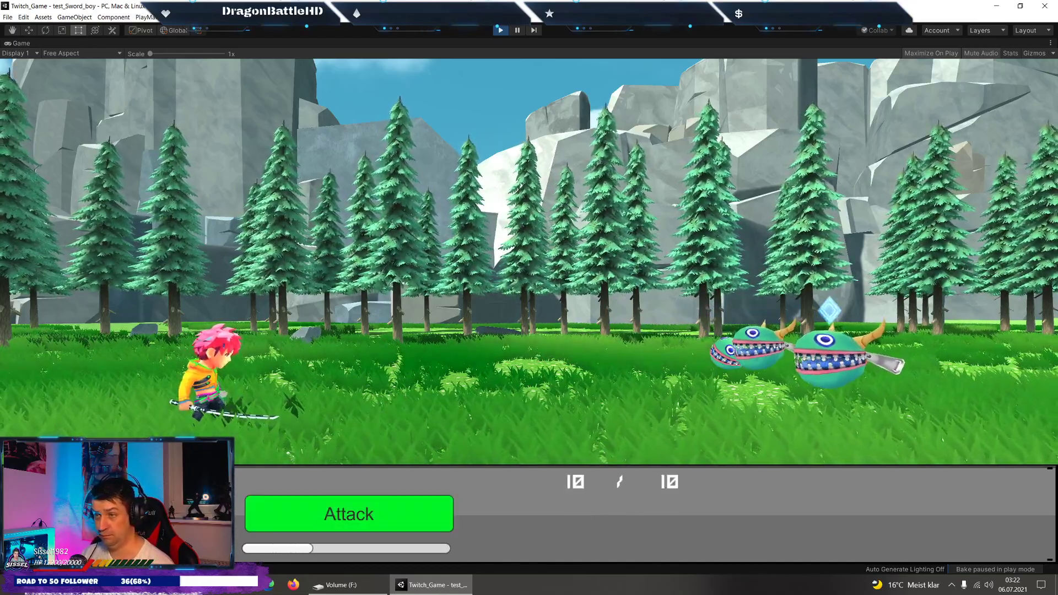
left_click(299, 512)
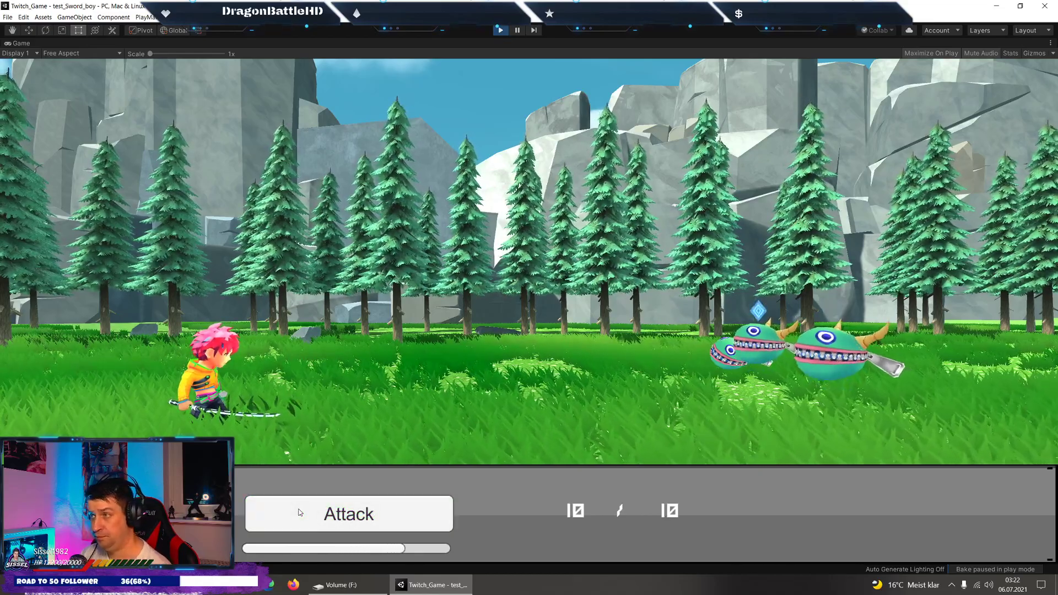
left_click(299, 512)
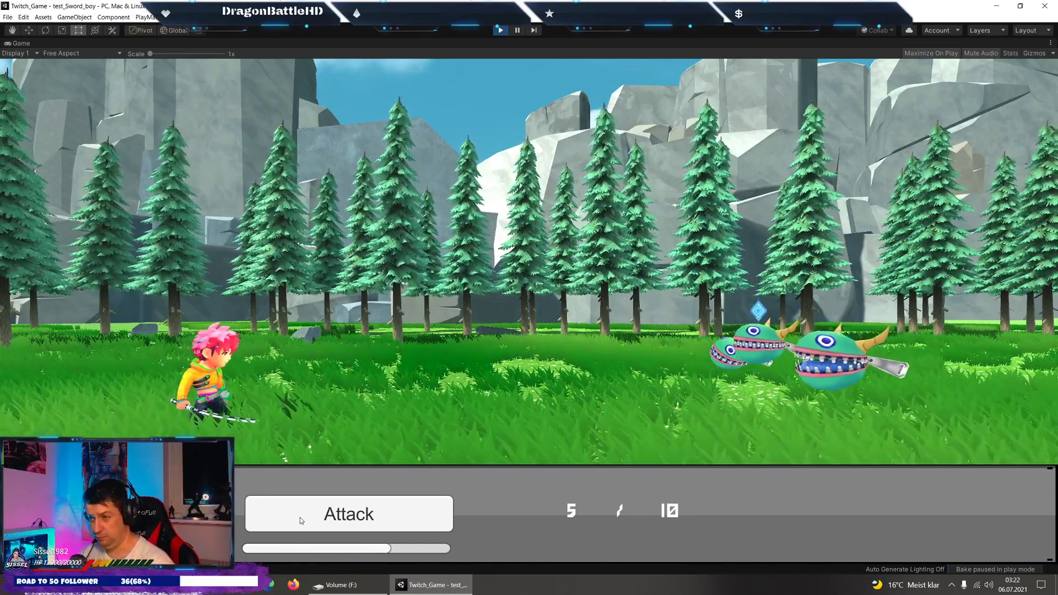
left_click(300, 517)
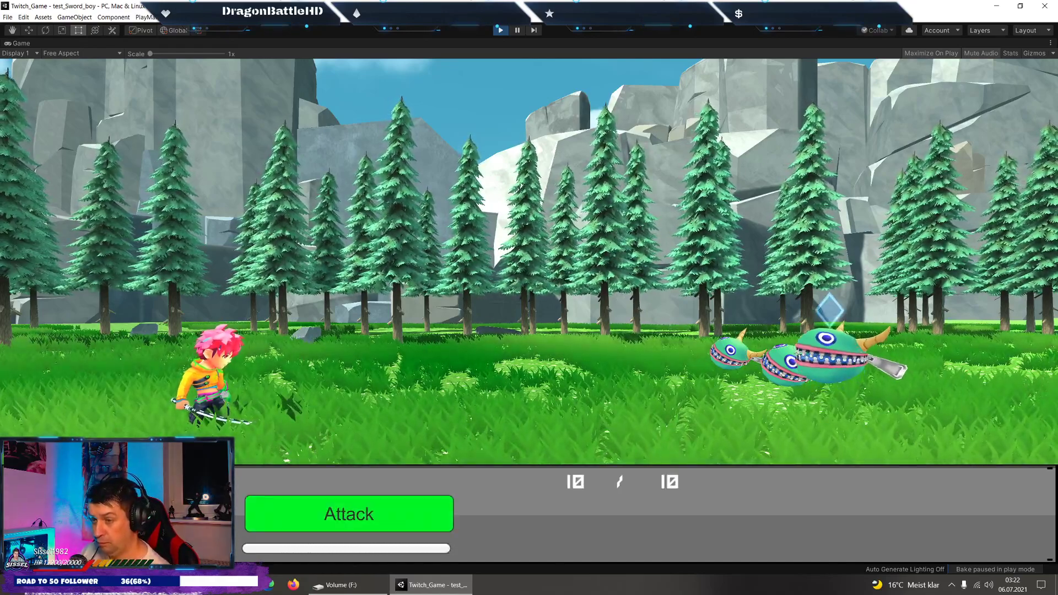
left_click(325, 527)
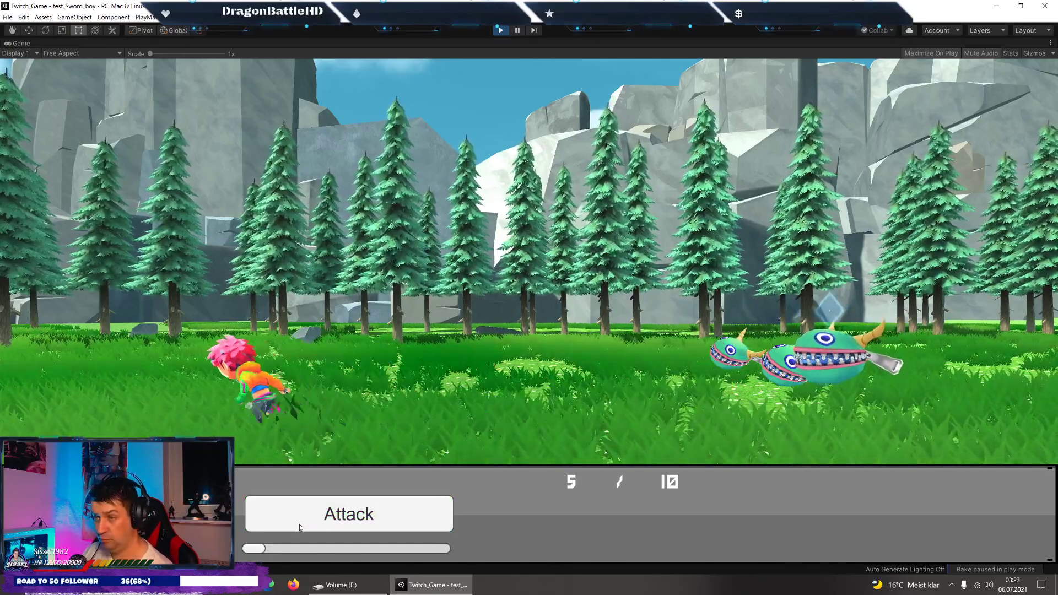
left_click(301, 527)
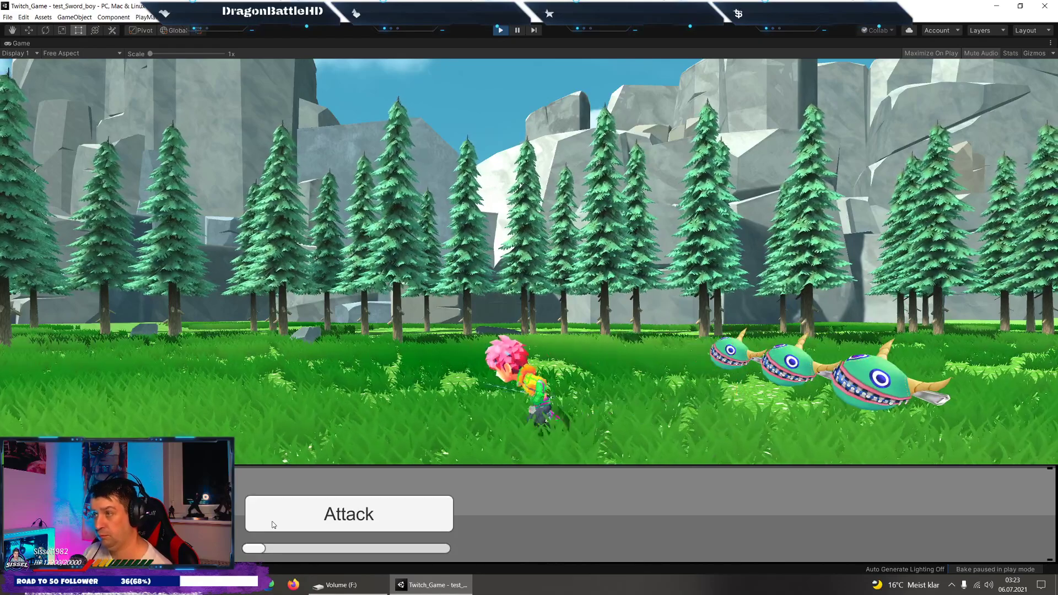
Stop the play test and return to edit mode.
left_click(502, 31)
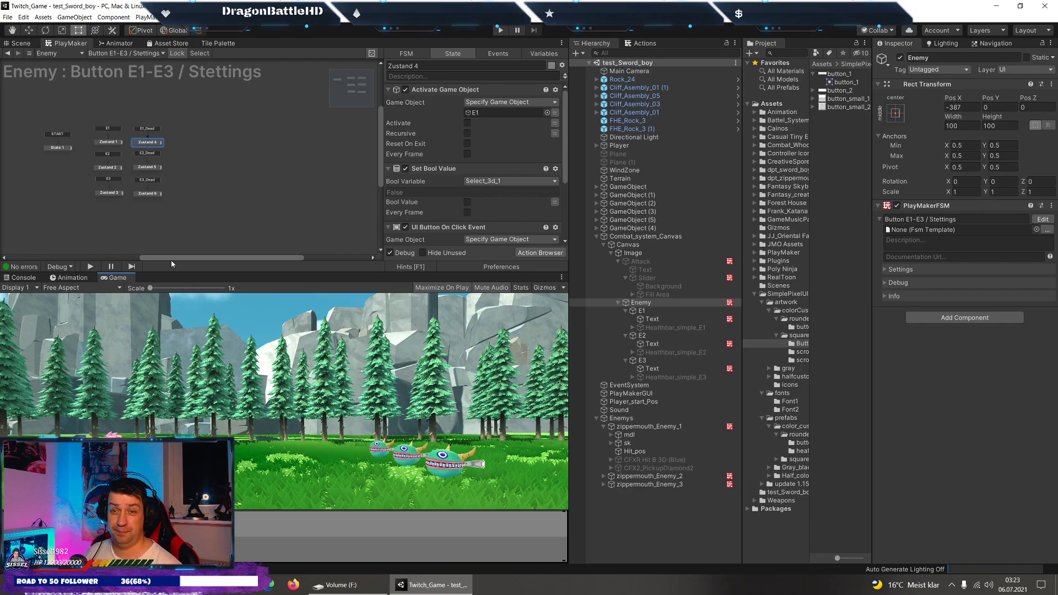
left_click(7, 18)
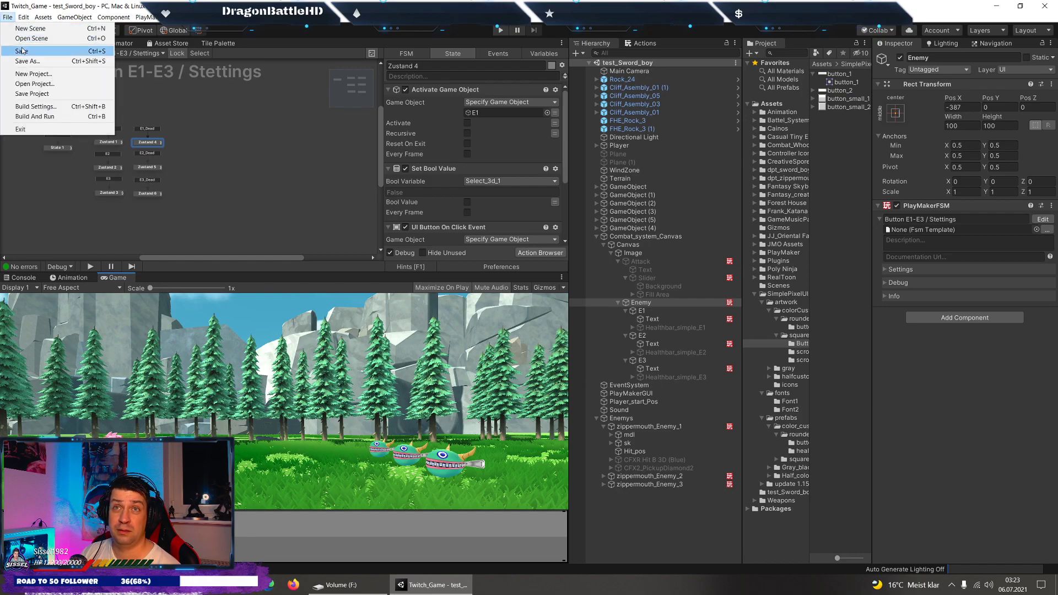
key("Escape")
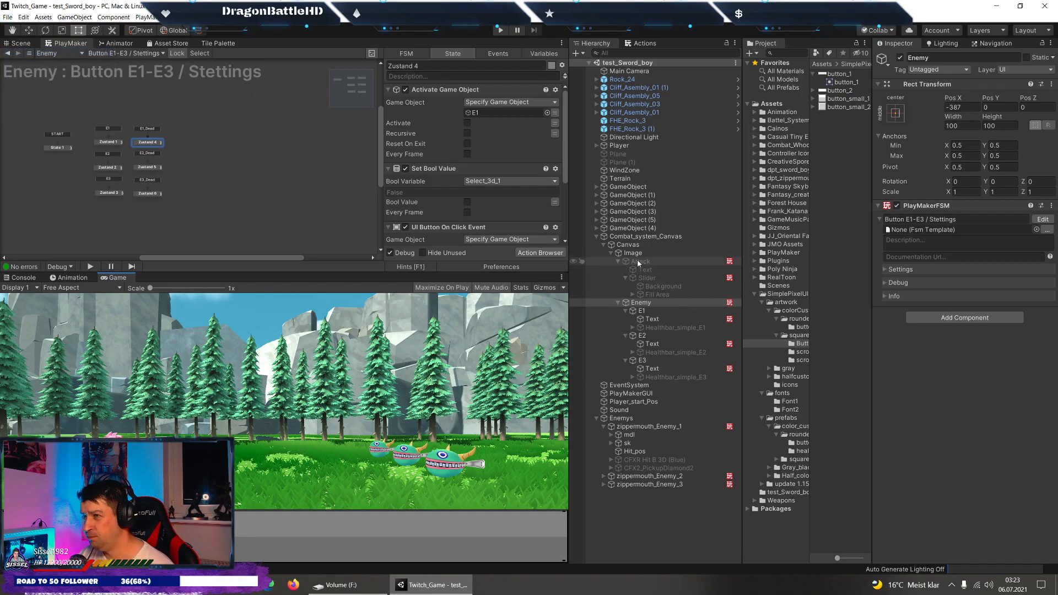
Re-enable the Attack button object and frame it in the Scene view.
left_click(638, 261)
left_click(900, 57)
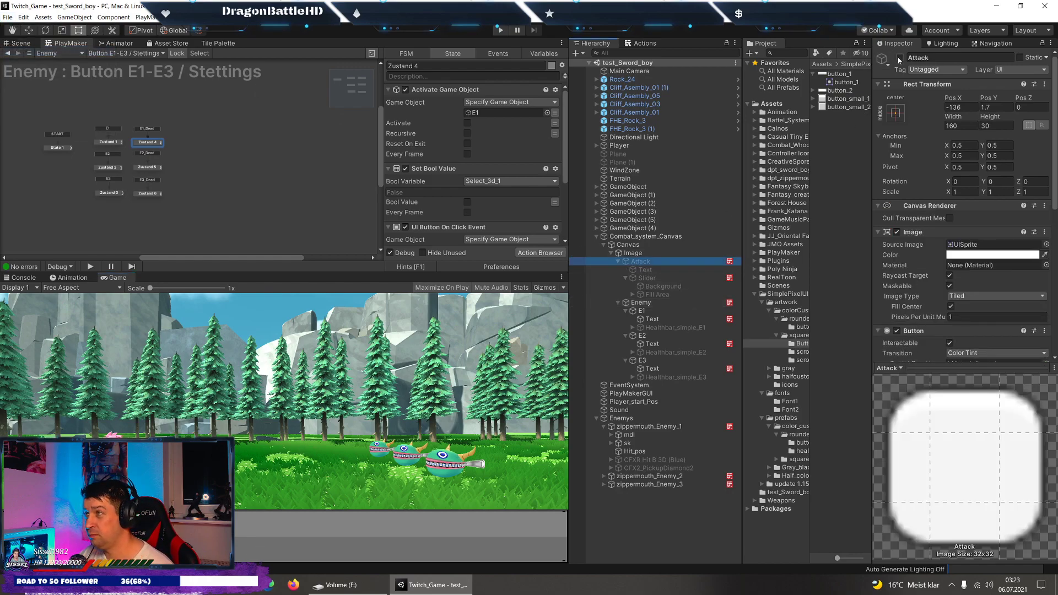
left_click(27, 44)
key("f")
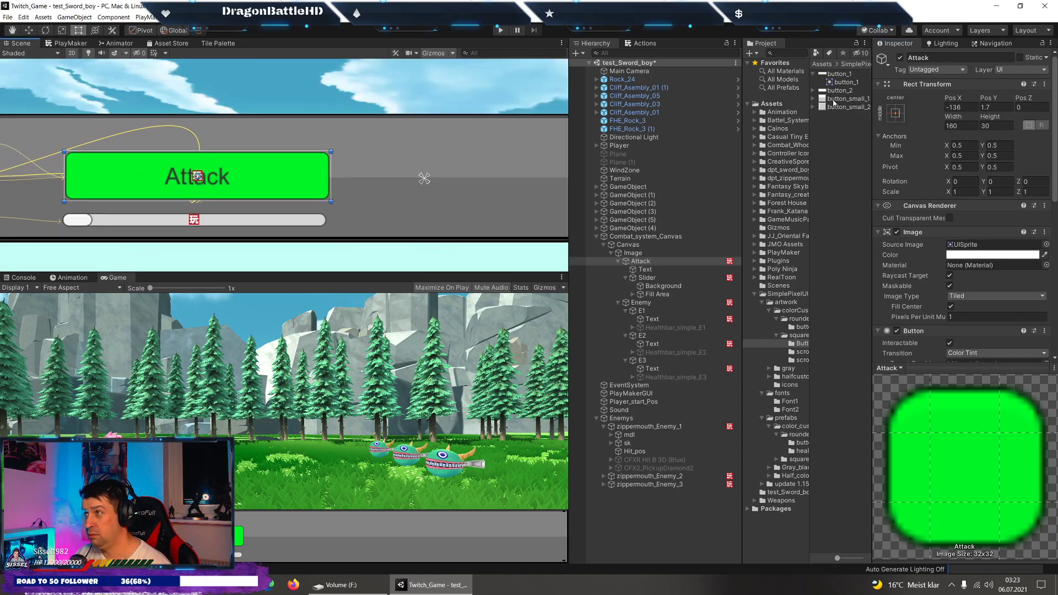
Give the Attack button the button_1 sprite and a white (FFFFFF) normal colour.
left_click_drag(846, 82, 974, 244)
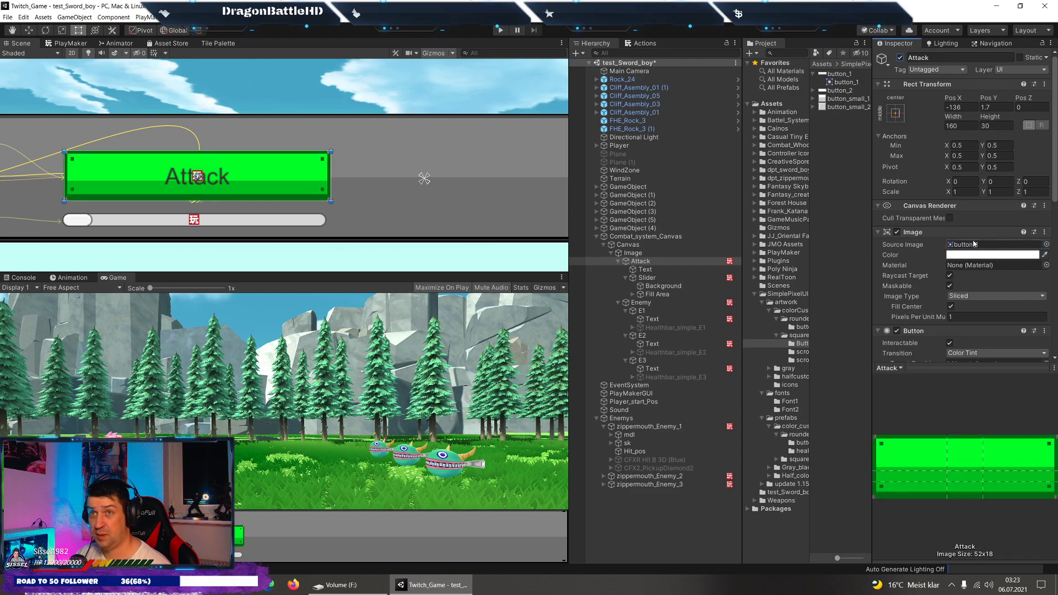
scroll(936, 292, "down", 3)
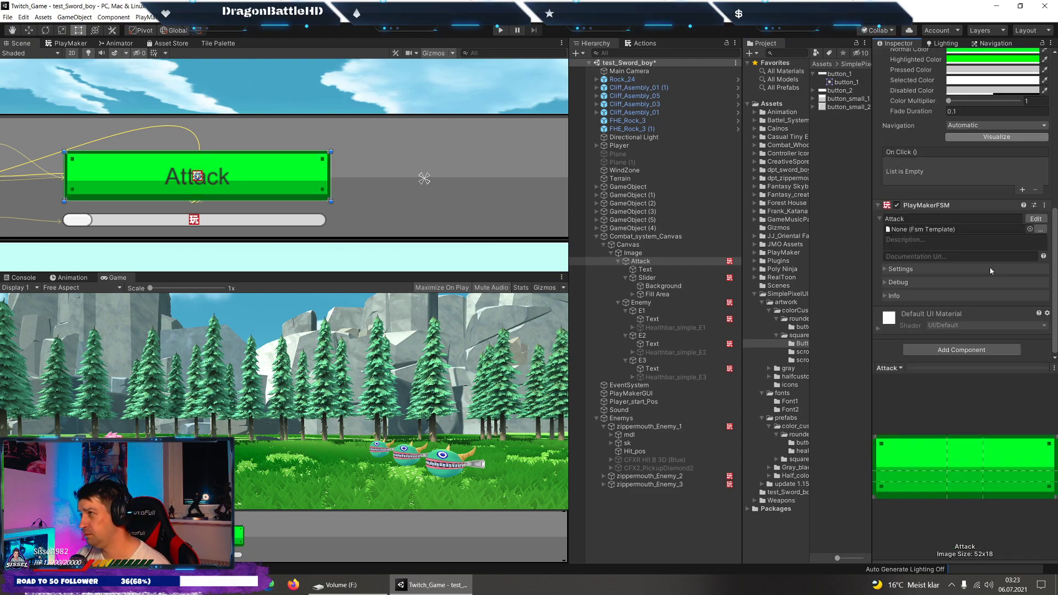
scroll(902, 259, "down", 3)
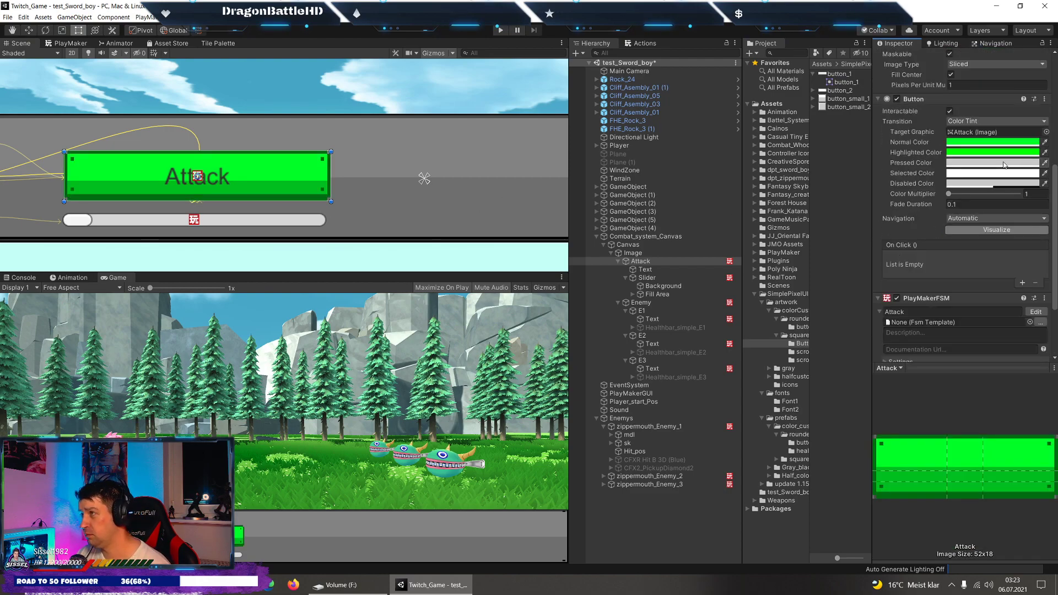
left_click(991, 143)
left_click_drag(664, 223, 652, 216)
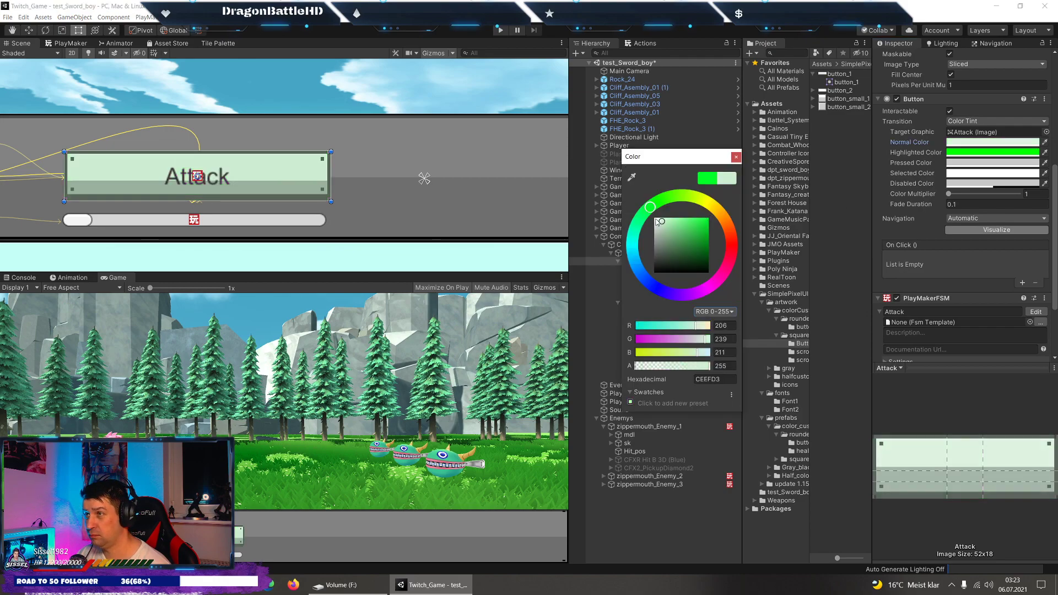
left_click(736, 157)
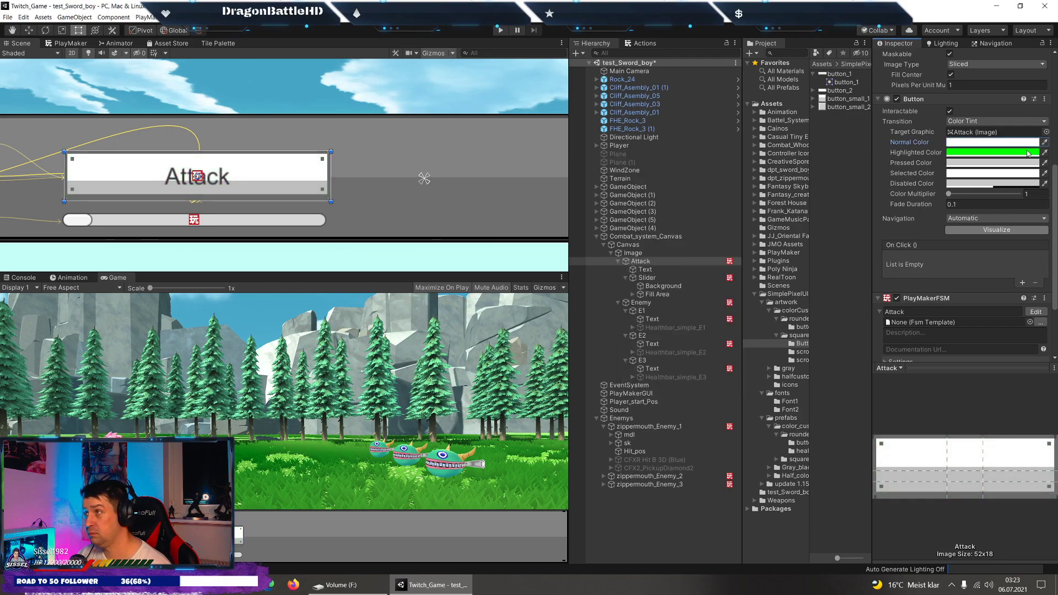
Set the Attack button's highlighted colour to white (FFFFFF).
left_click(965, 153)
left_click_drag(672, 223, 634, 208)
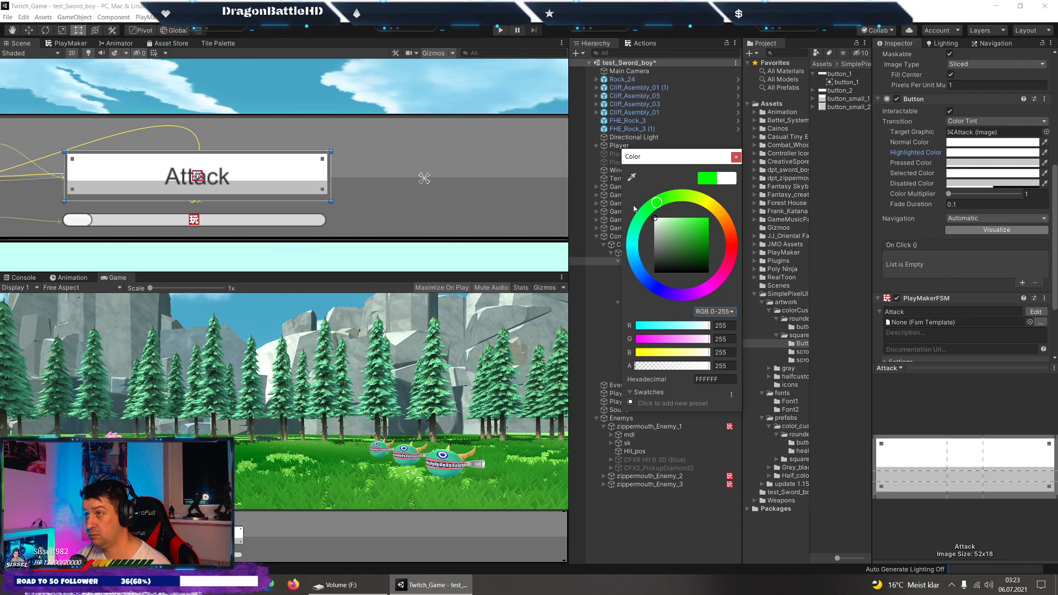
left_click(736, 157)
left_click(660, 269)
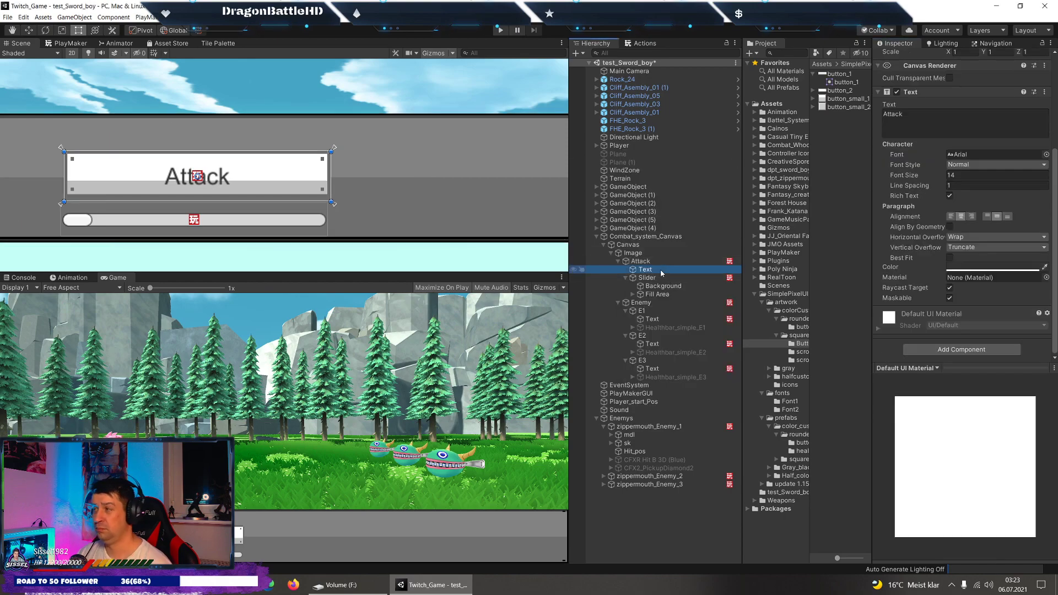
left_click(643, 261)
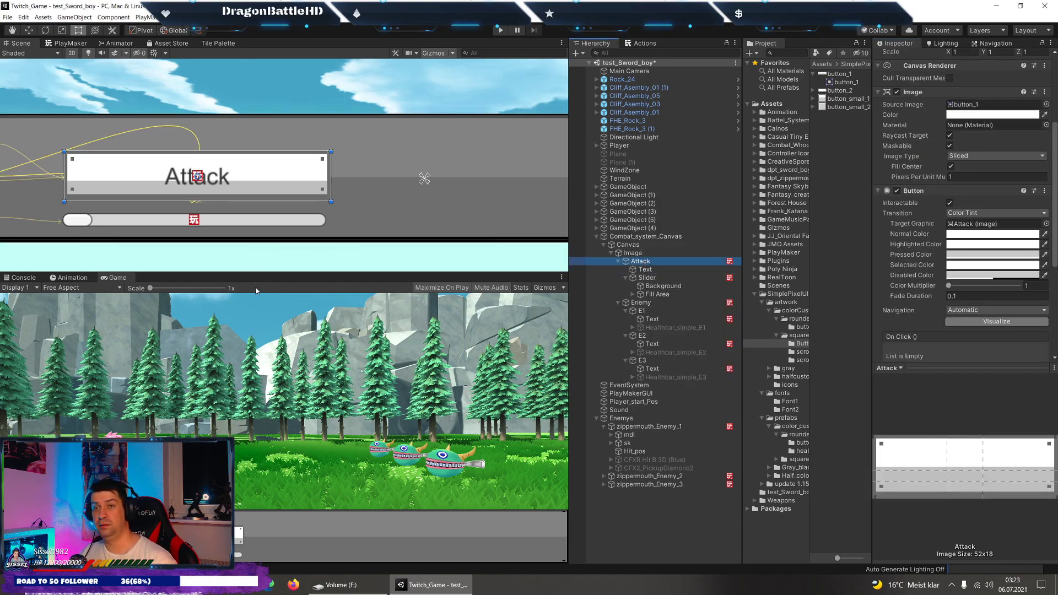
Set the Attack > Text label's font to pixelfont2.
left_click(645, 269)
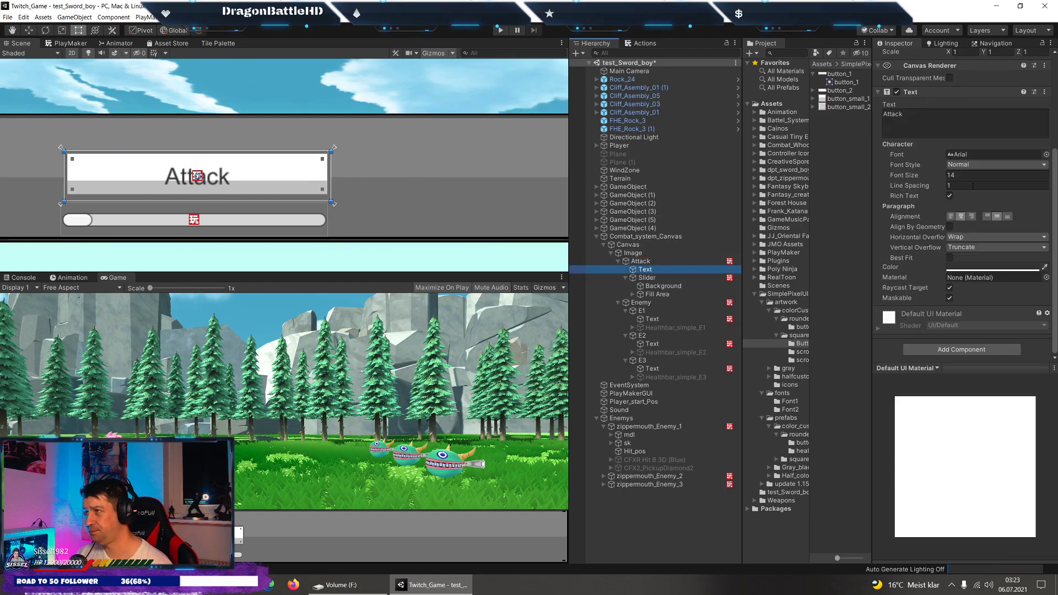
left_click(1046, 154)
left_click(319, 141)
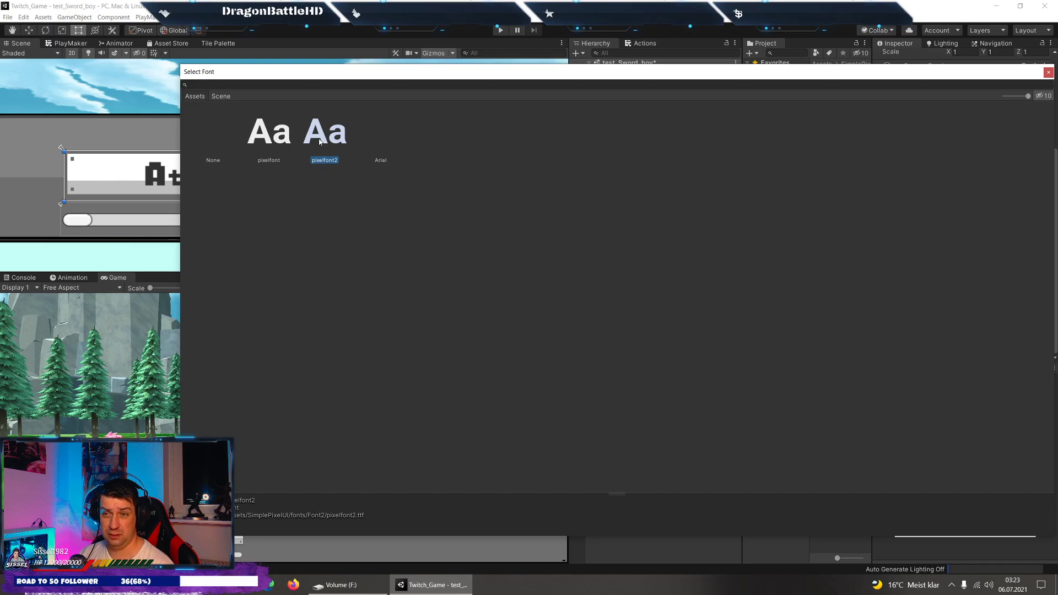
double_click(320, 141)
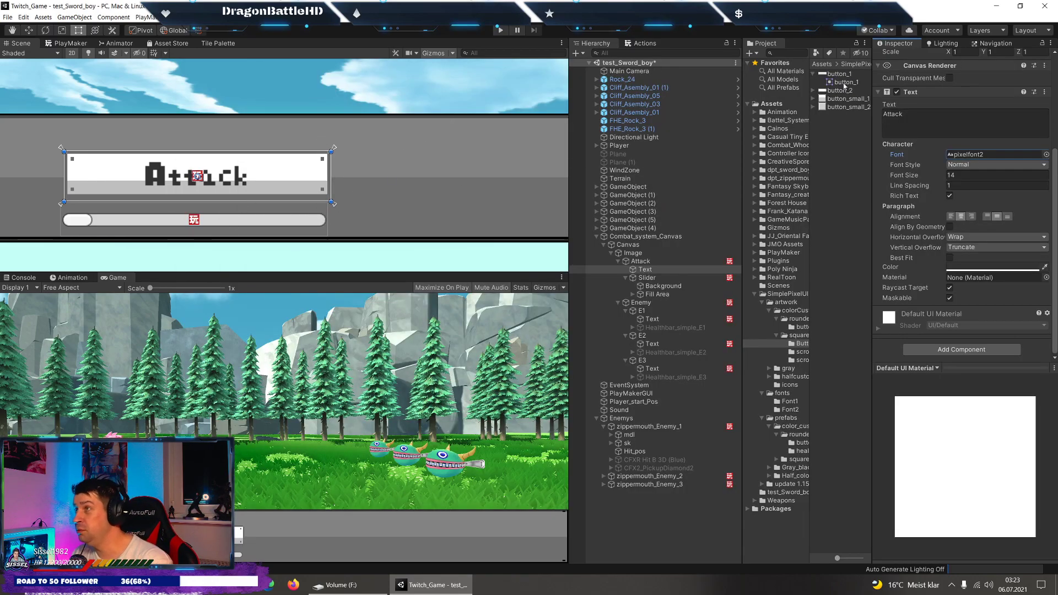
Browse the handle, rounded button and icons sprite folders of the SimplePixelUI pack.
left_click(800, 351)
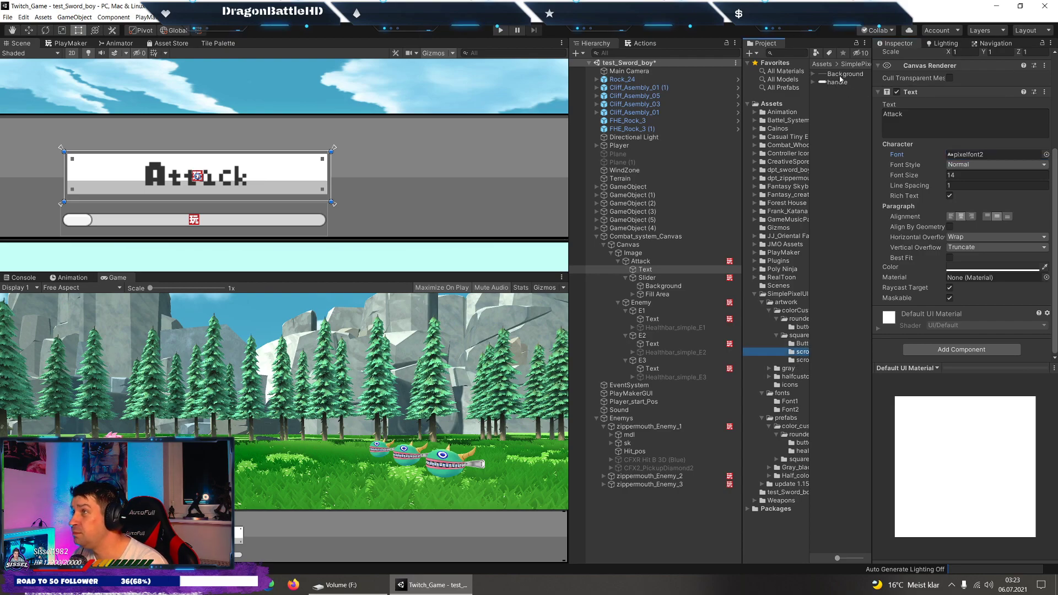
left_click(837, 81)
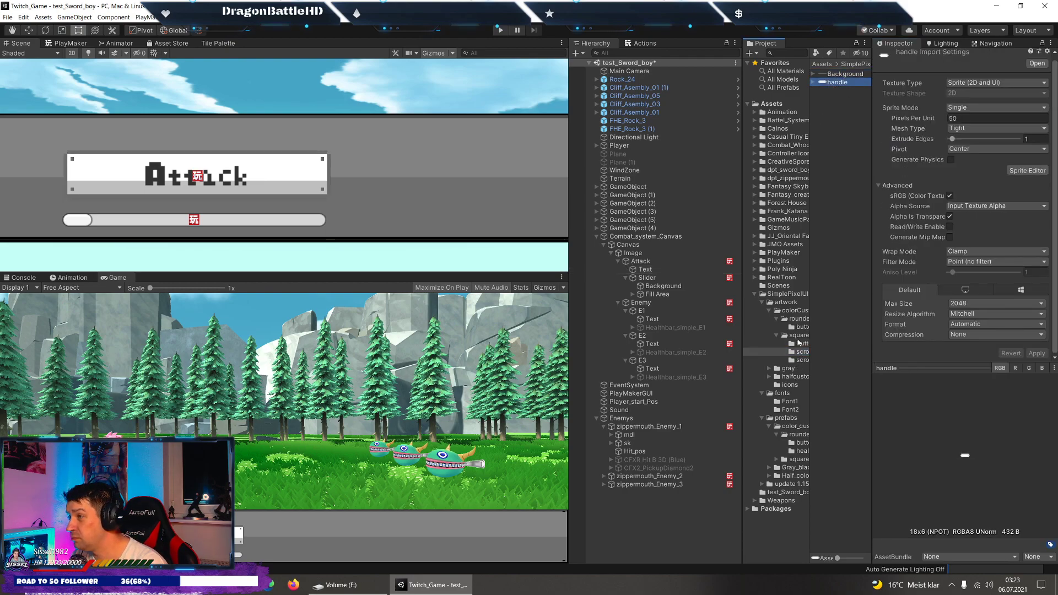
left_click(800, 328)
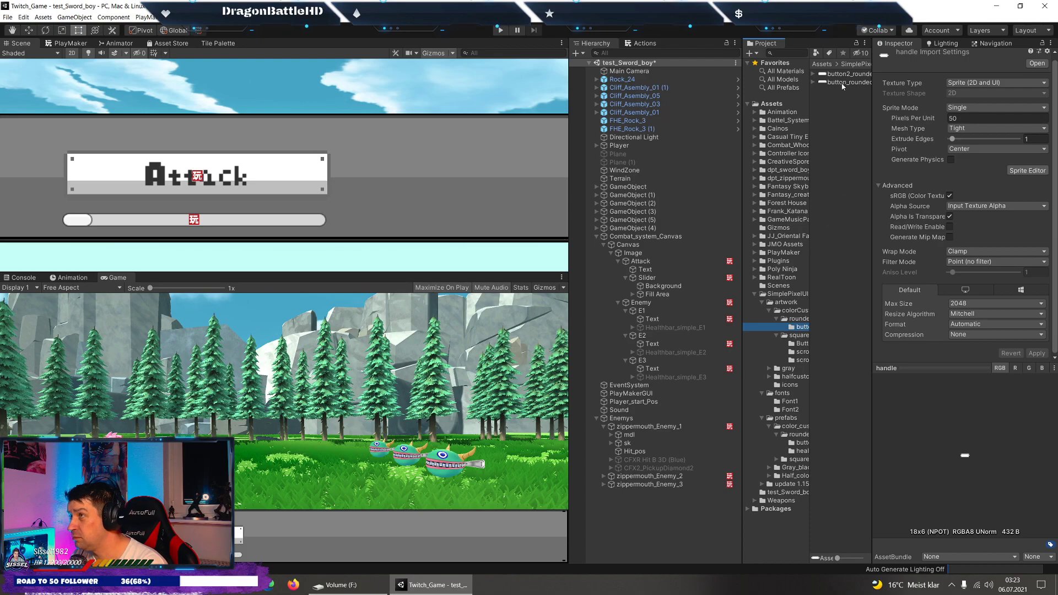
left_click(841, 83)
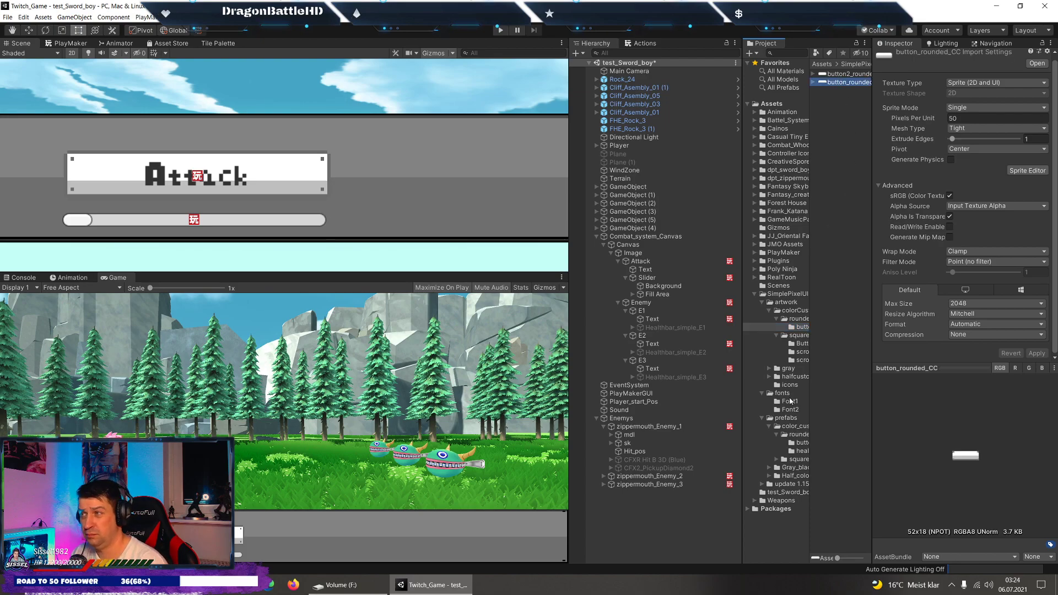
left_click(795, 386)
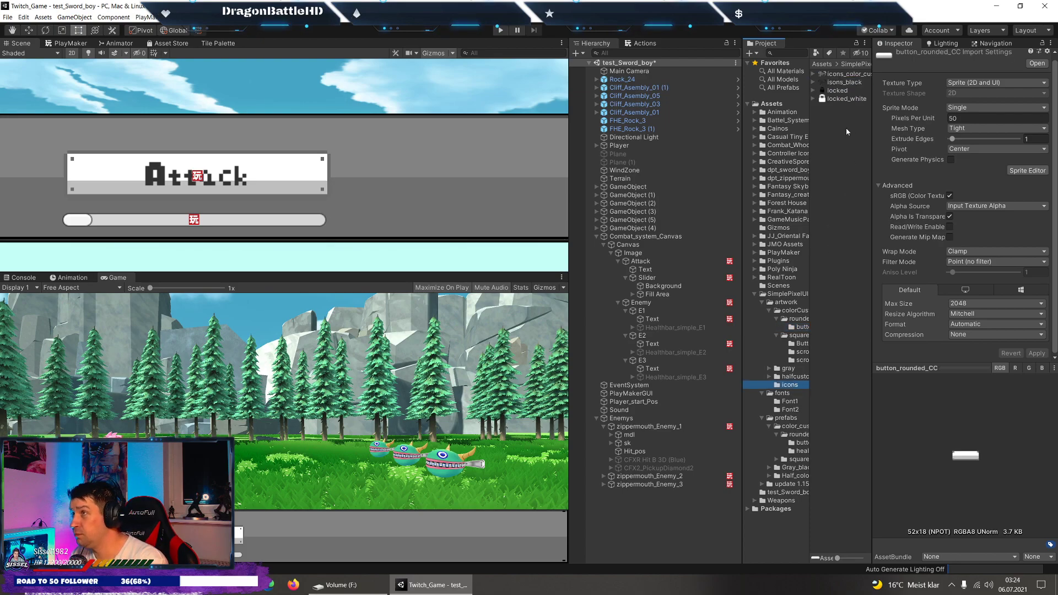
left_click(842, 82)
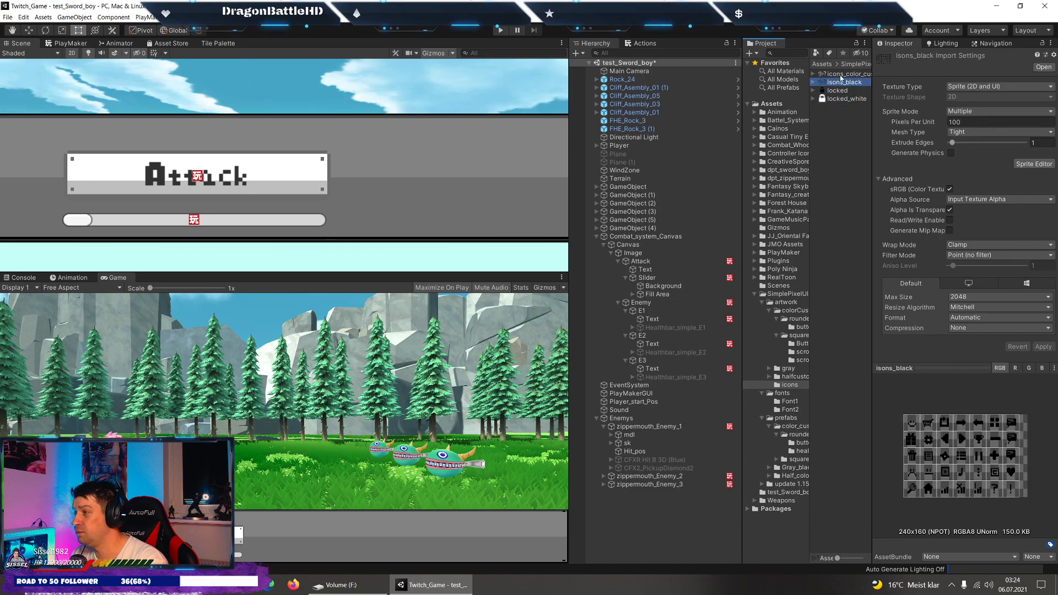
Expand icons_color_customizible, preview its icon sprites, then select the isons_black sheet.
left_click(838, 75)
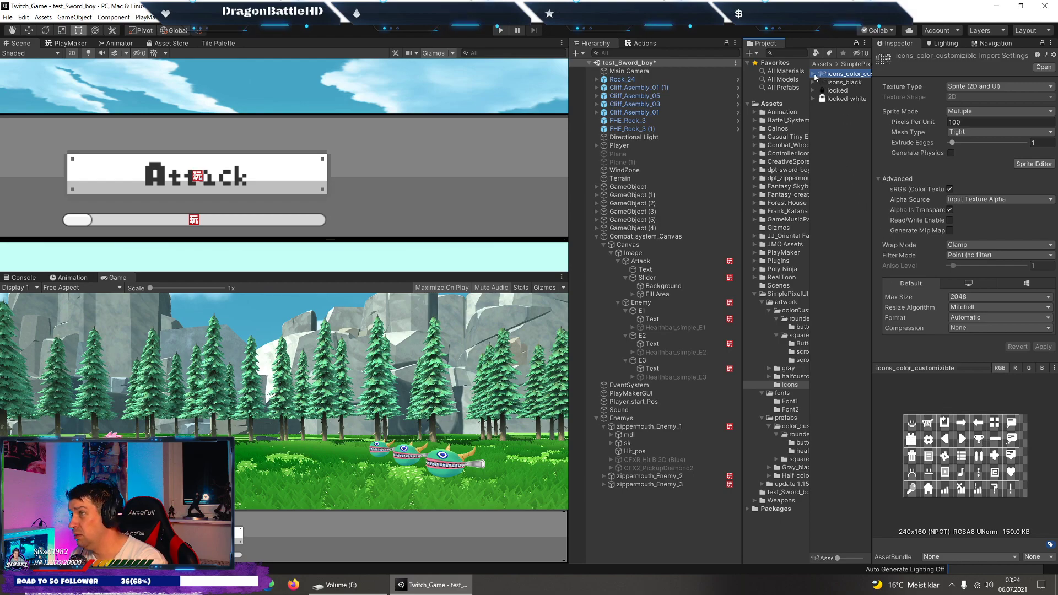
left_click(814, 73)
left_click(833, 83)
left_click(836, 98)
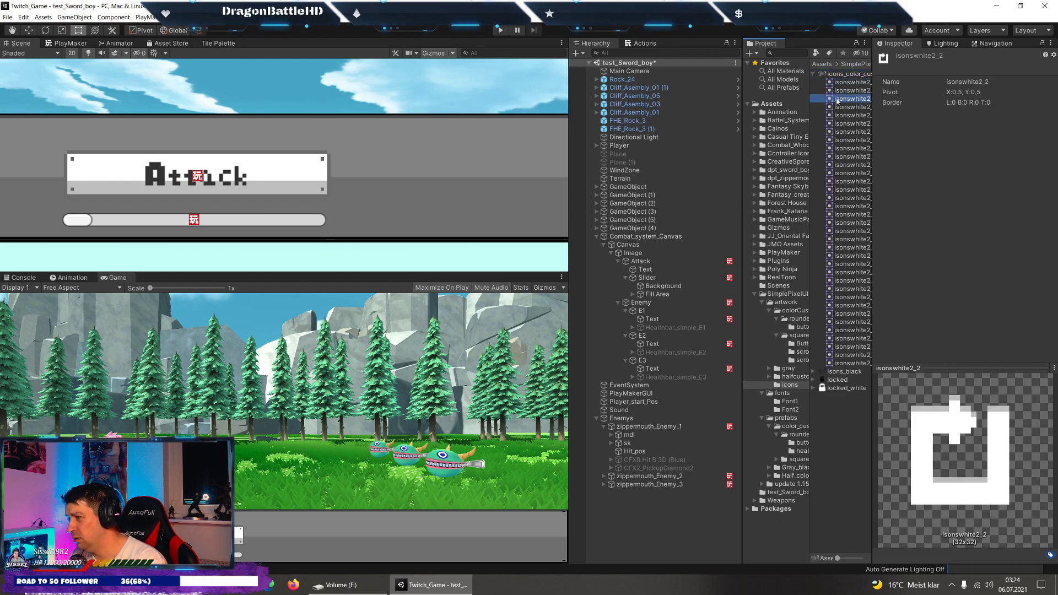
left_click(839, 115)
left_click(841, 140)
left_click(839, 204)
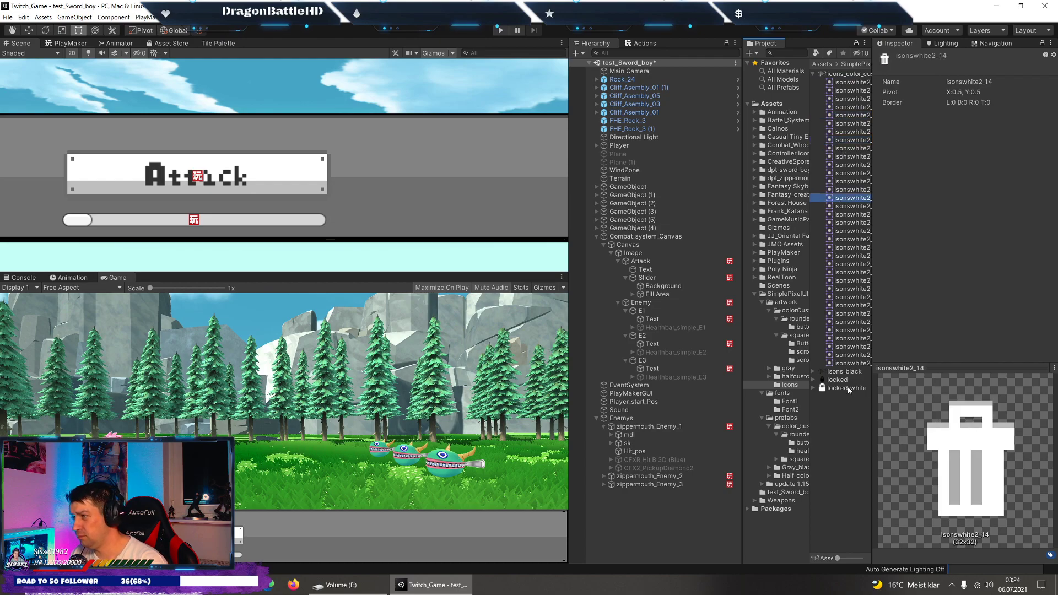
left_click(844, 372)
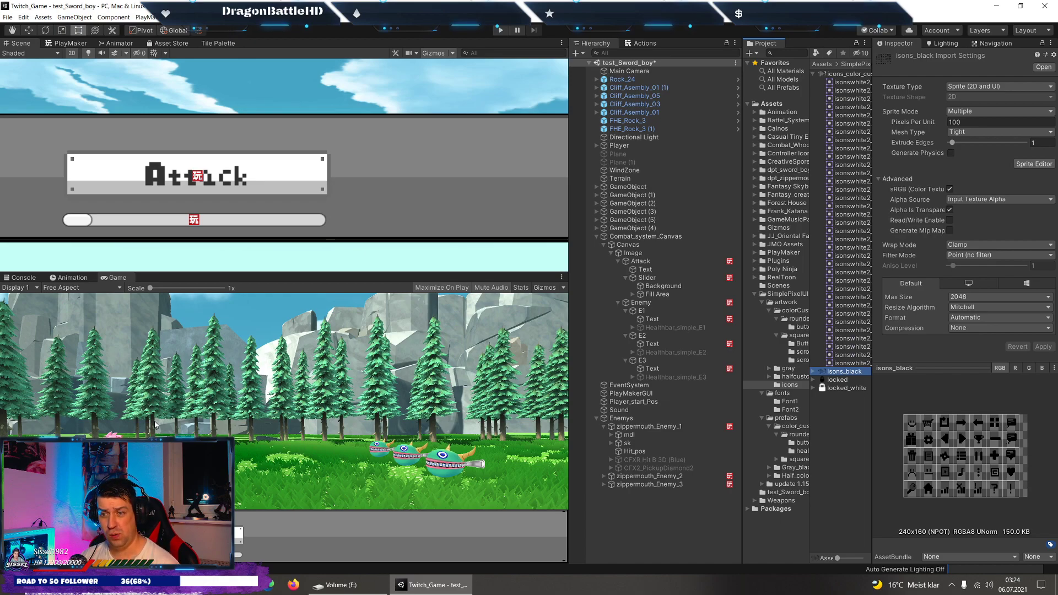
left_click(8, 18)
Save the scene, attack the enemies with the restyled button in play mode, then stop with Ctrl+P.
left_click(22, 55)
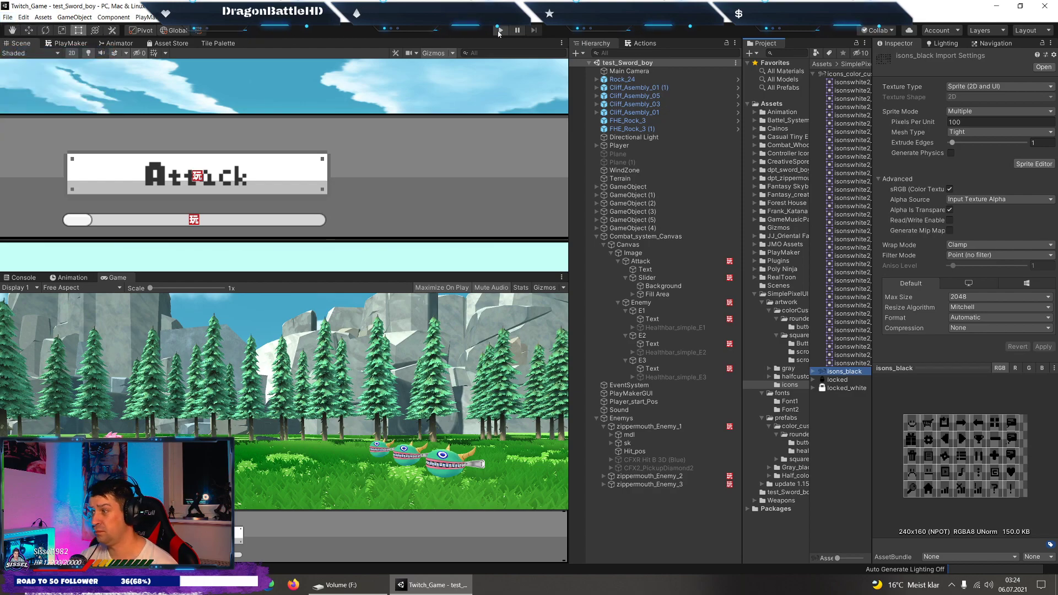
left_click(499, 30)
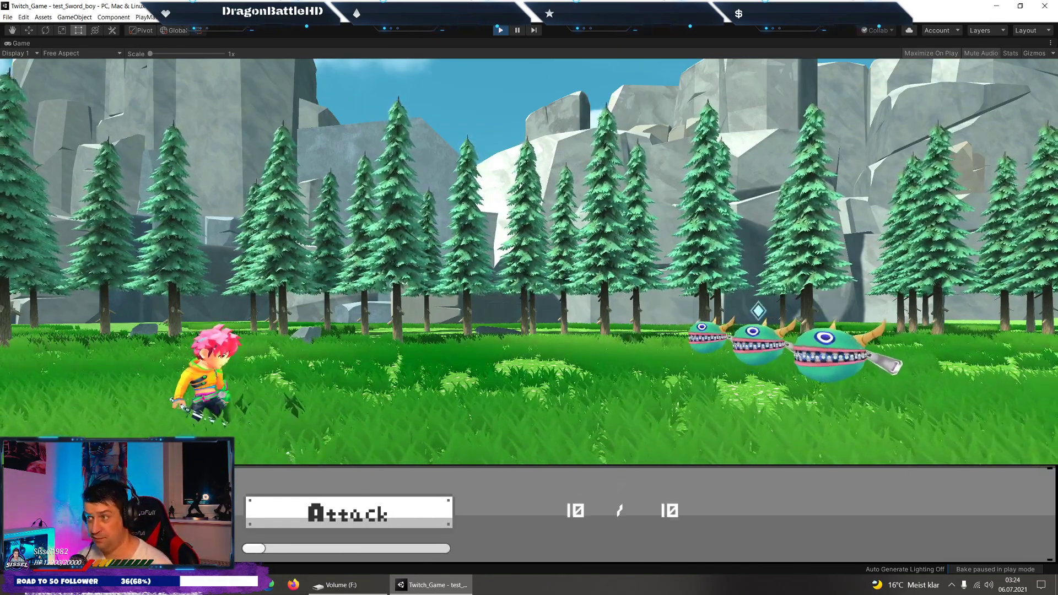
left_click(346, 514)
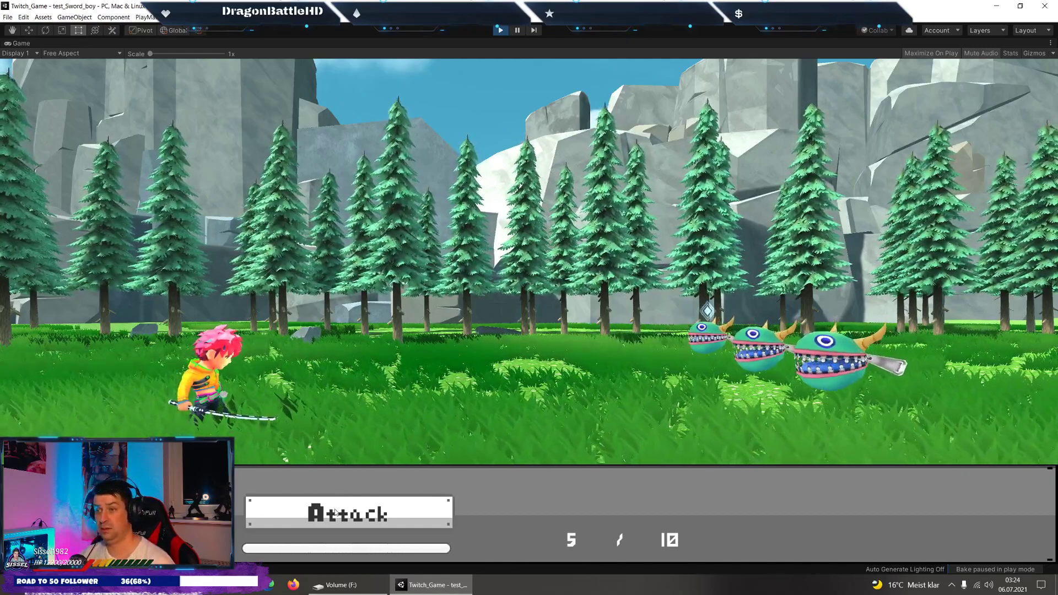
left_click(335, 512)
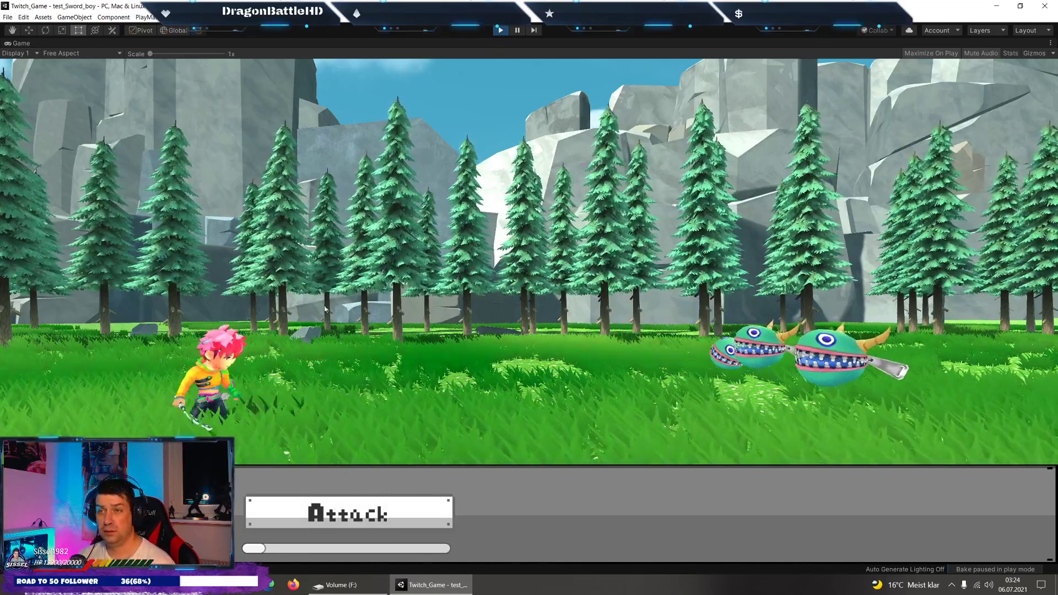
key("ctrl+p")
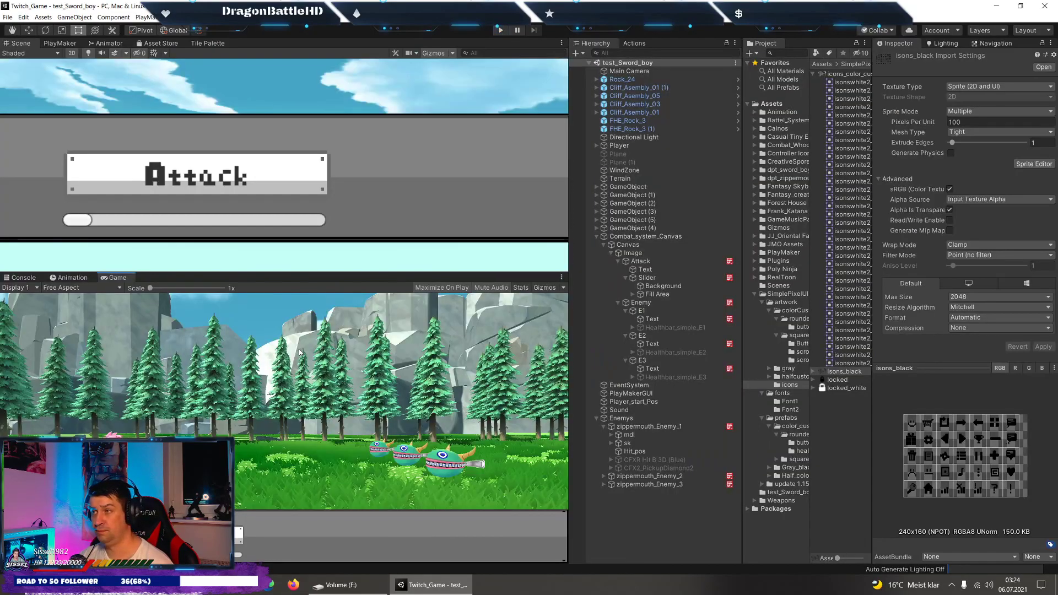
Collapse Combat_system_Canvas and Enemys, then delete Plane and Plane (1).
left_click(596, 236)
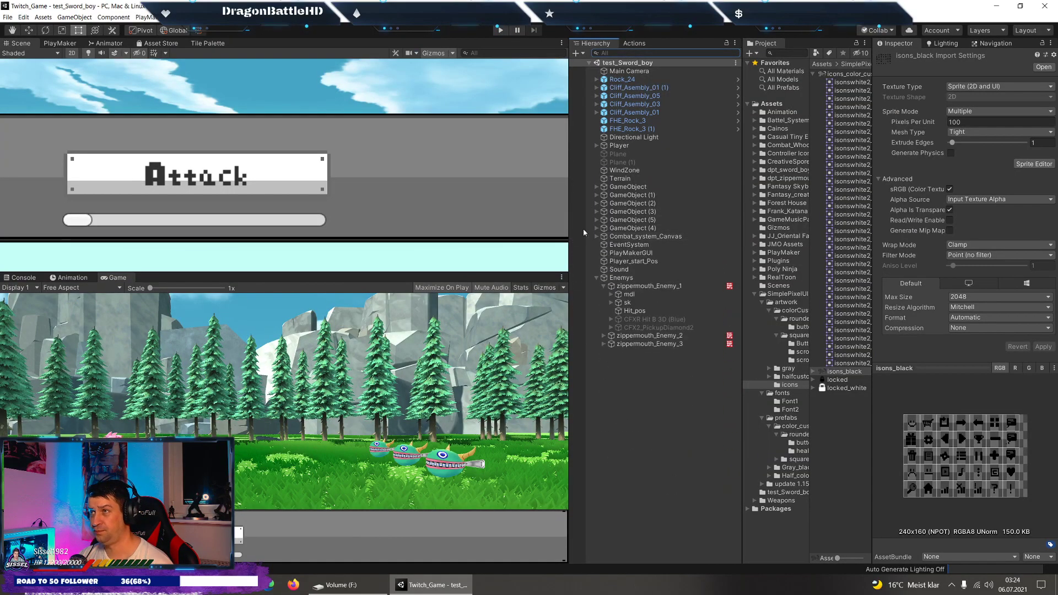
left_click(596, 277)
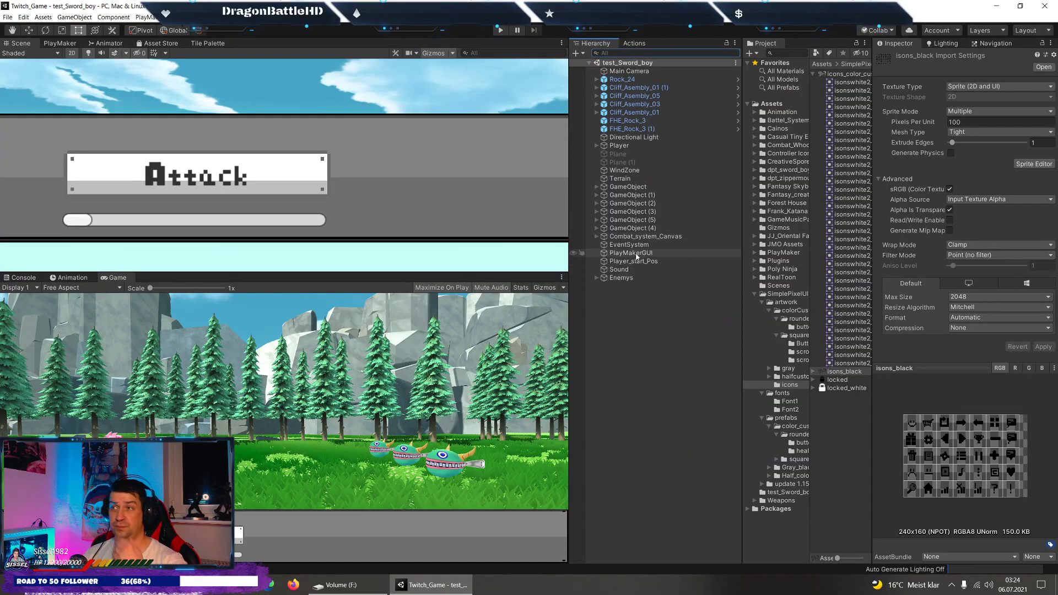
left_click(616, 278)
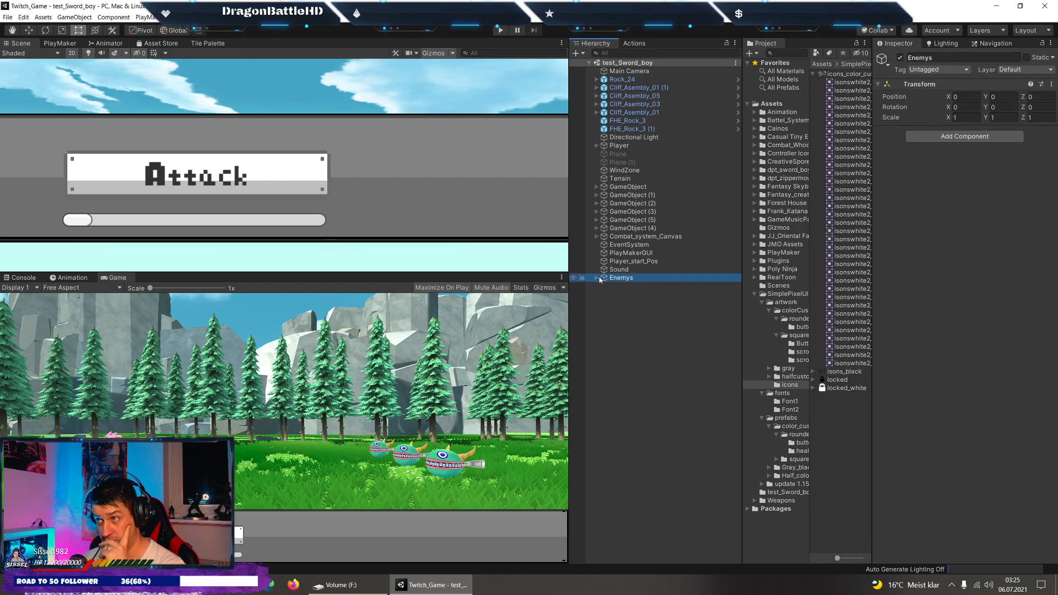
left_click(622, 268)
key("Up")
key("Up")
key("Up")
key("Up")
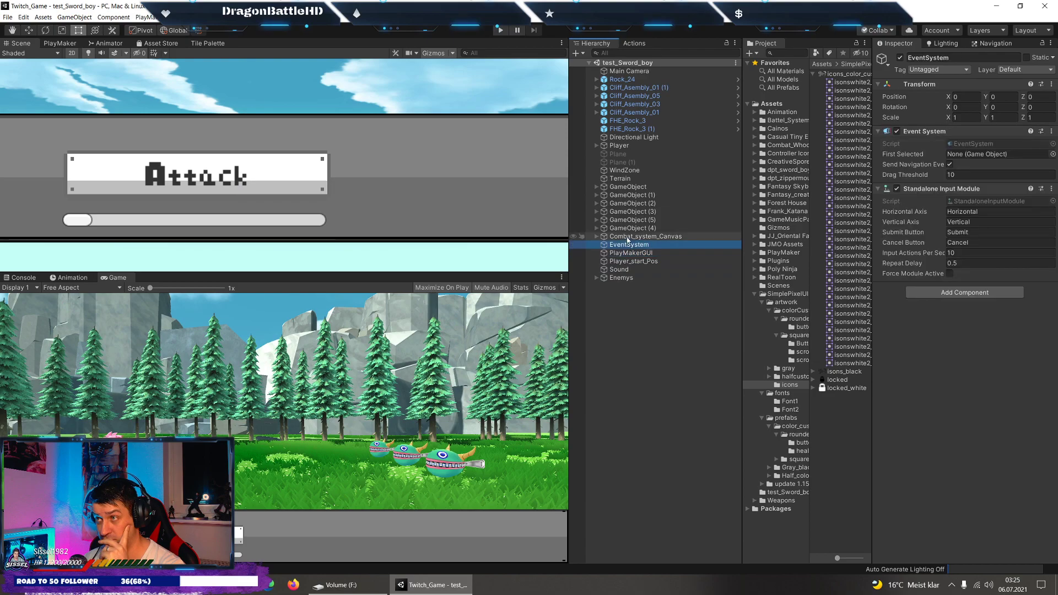
key("Up")
key("Up")
key("Up")
key("Up")
key("Up")
key("Up")
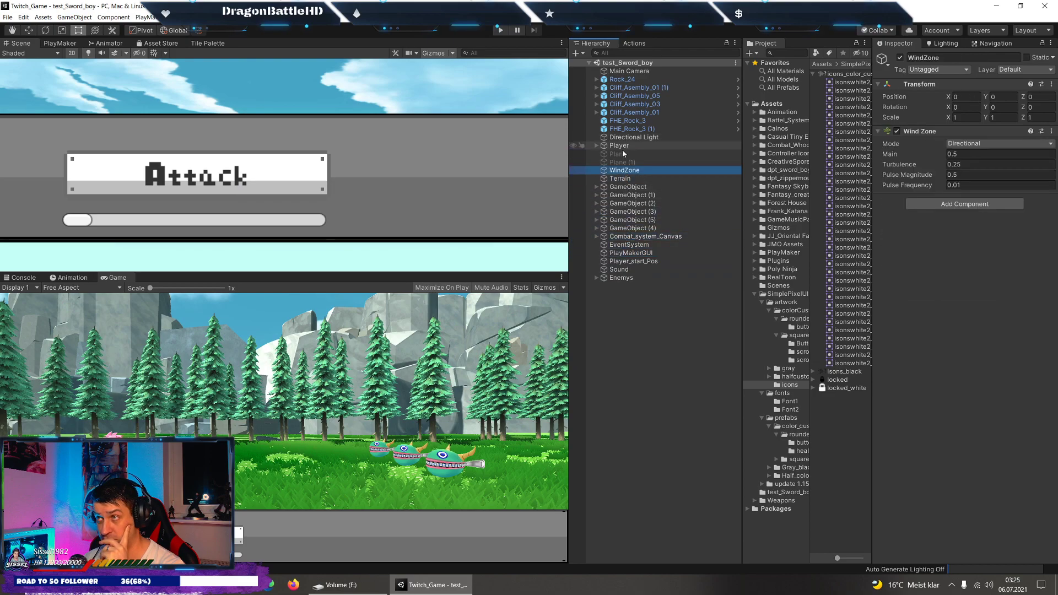
left_click(623, 156)
key("Delete")
left_click(623, 155)
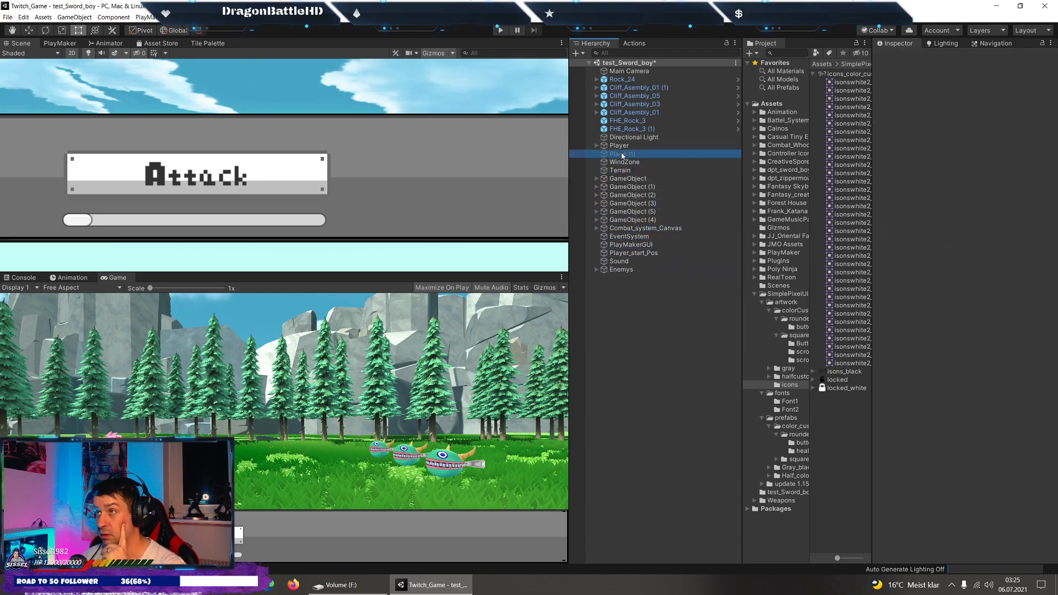
key("Delete")
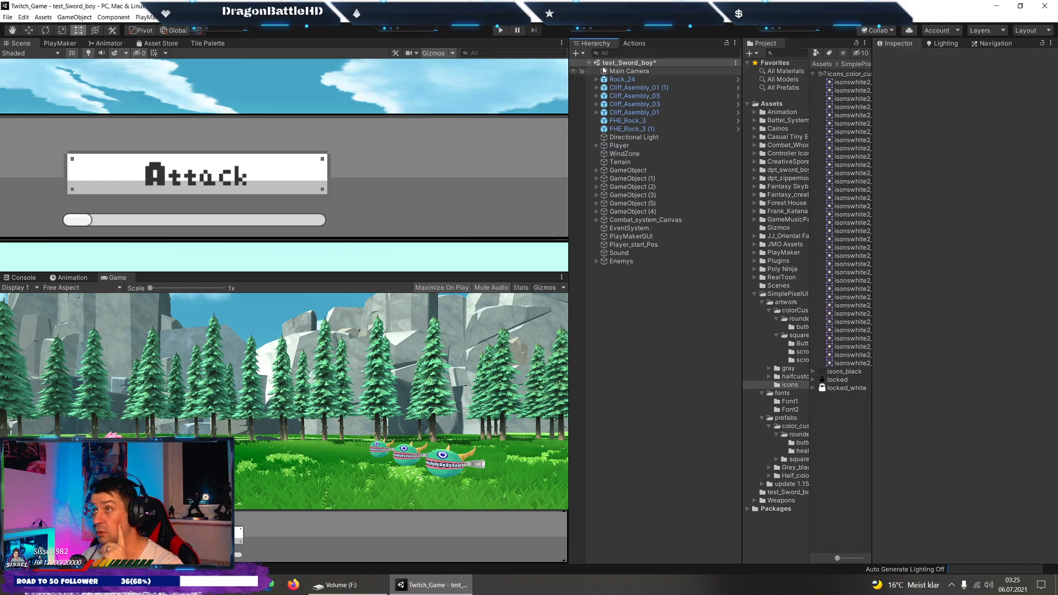
Create a new empty object and start renaming it to Level_Design.
left_click(576, 56)
left_click(601, 64)
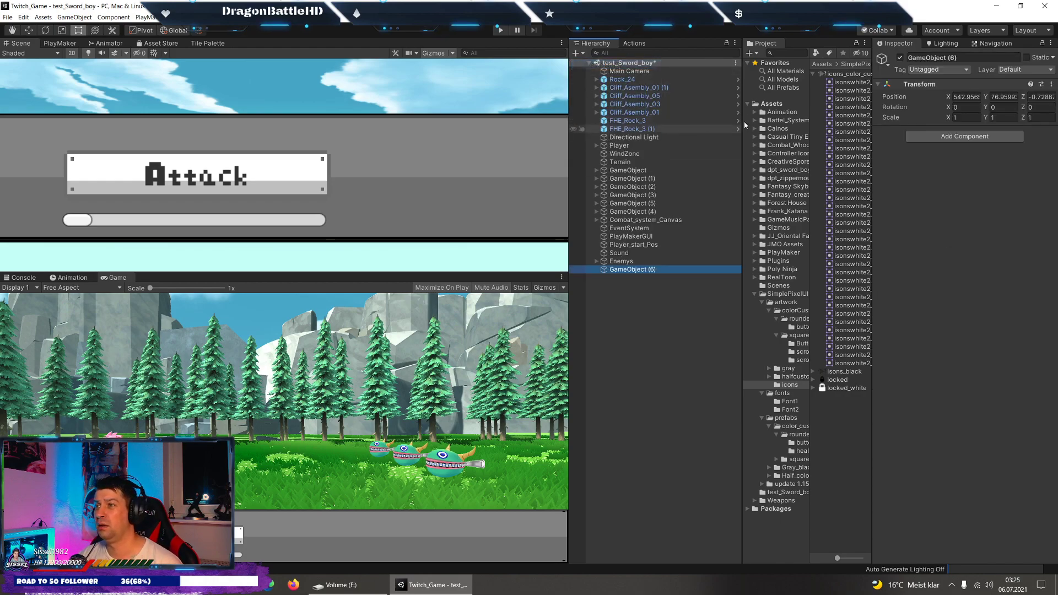
left_click(983, 56)
type("Level_Design")
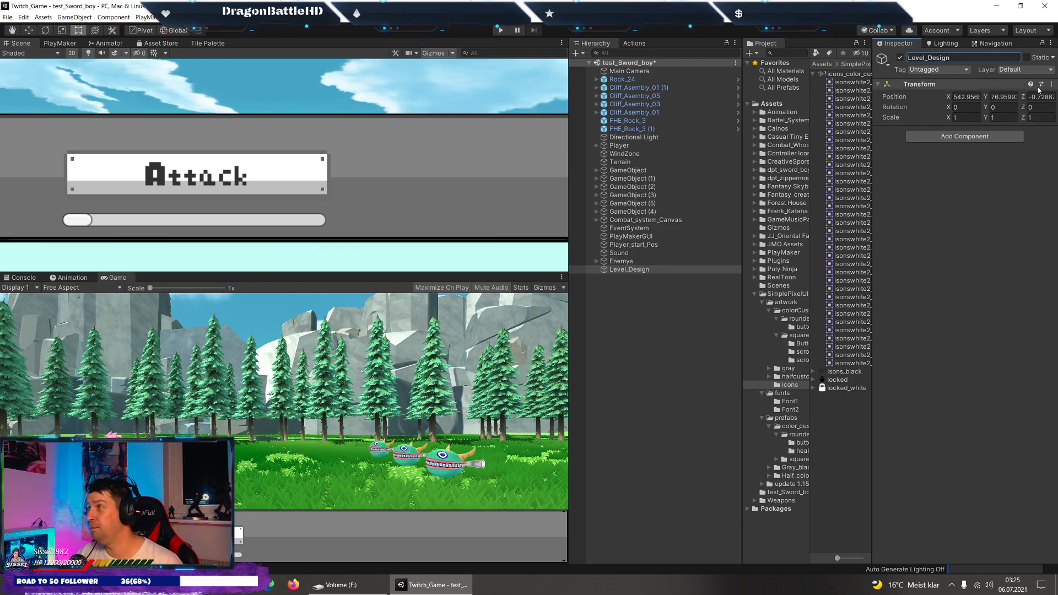
Reset Level_Design to the origin and move GameObject (1)–(5) into it.
right_click(948, 84)
left_click(971, 95)
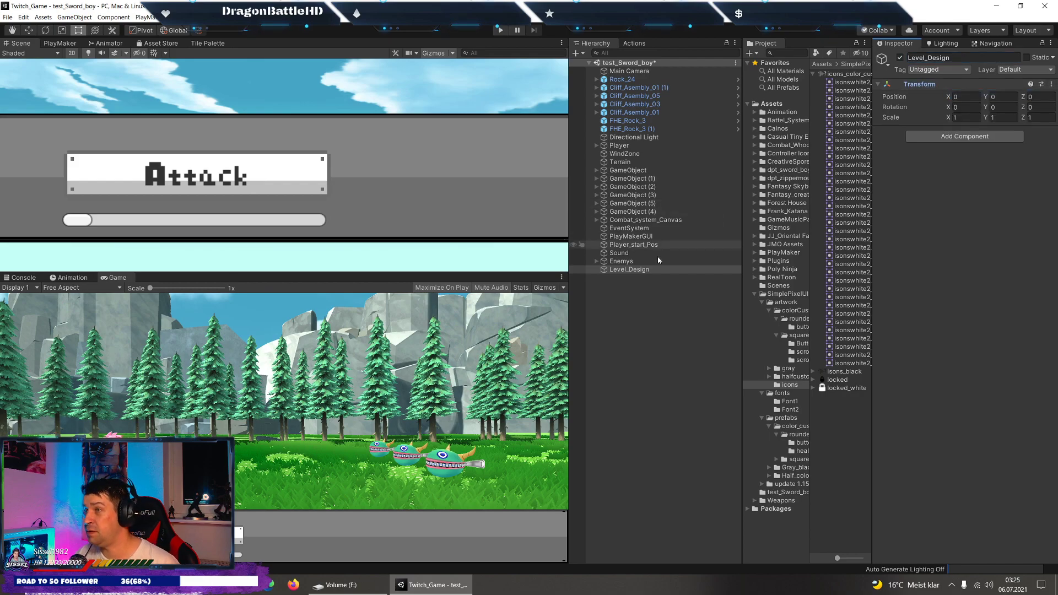
left_click(623, 261)
key("Up")
key("Up")
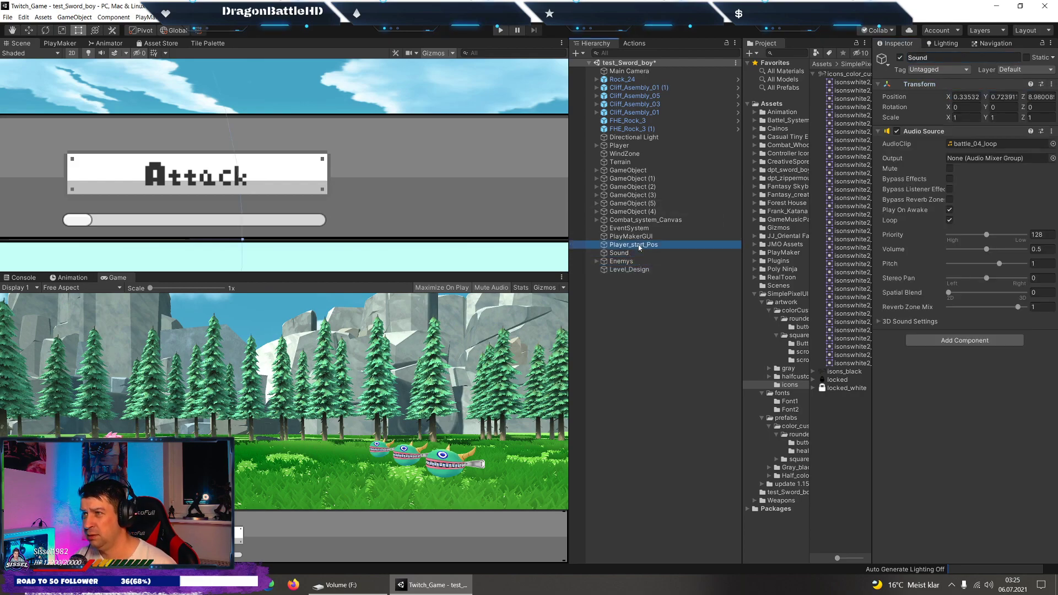
key("Up")
key("Up")
key("Up")
key("Up")
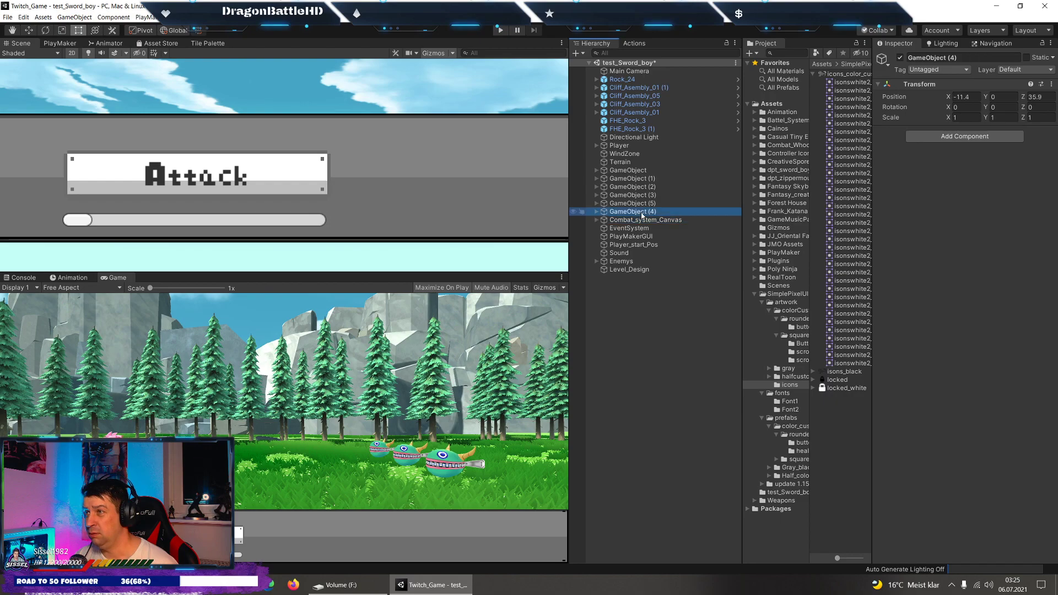
left_click(639, 178, "shift")
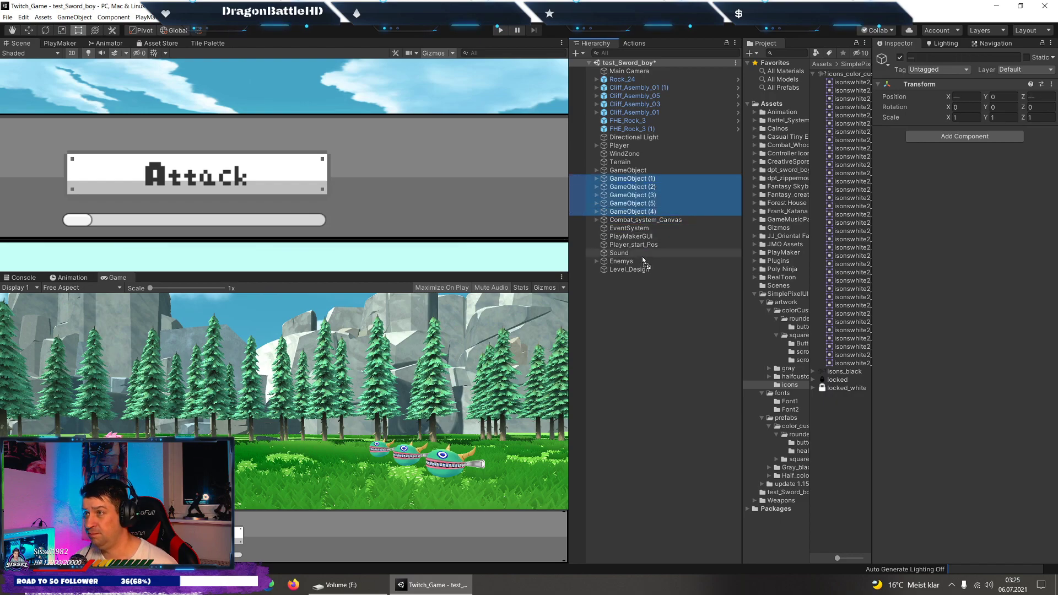
left_click_drag(640, 272, 639, 270)
Rename the five numbered GameObjects to Trees.
left_click(889, 64)
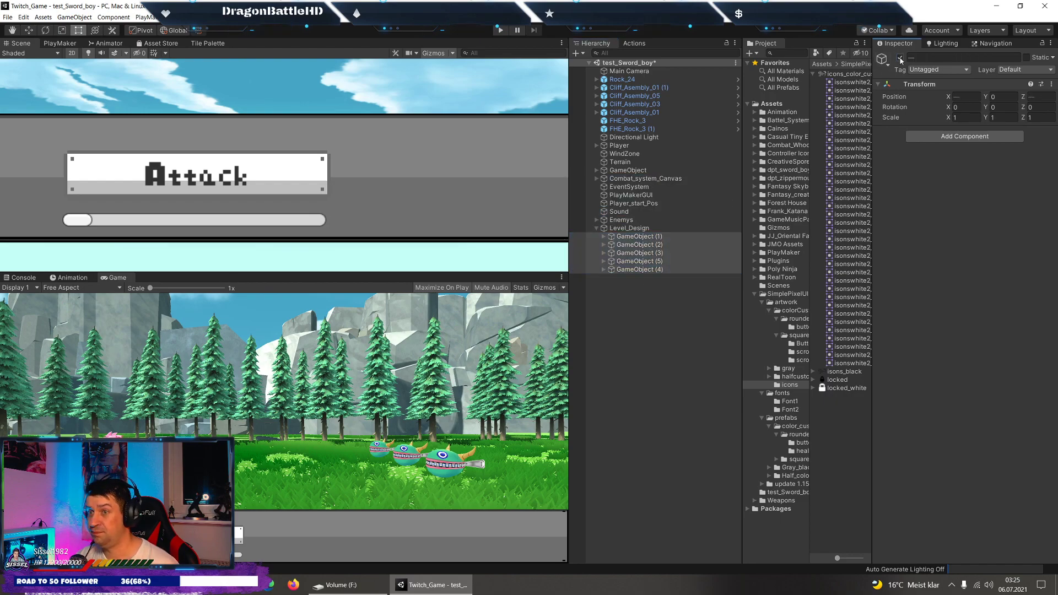
left_click(937, 59)
type("Tree")
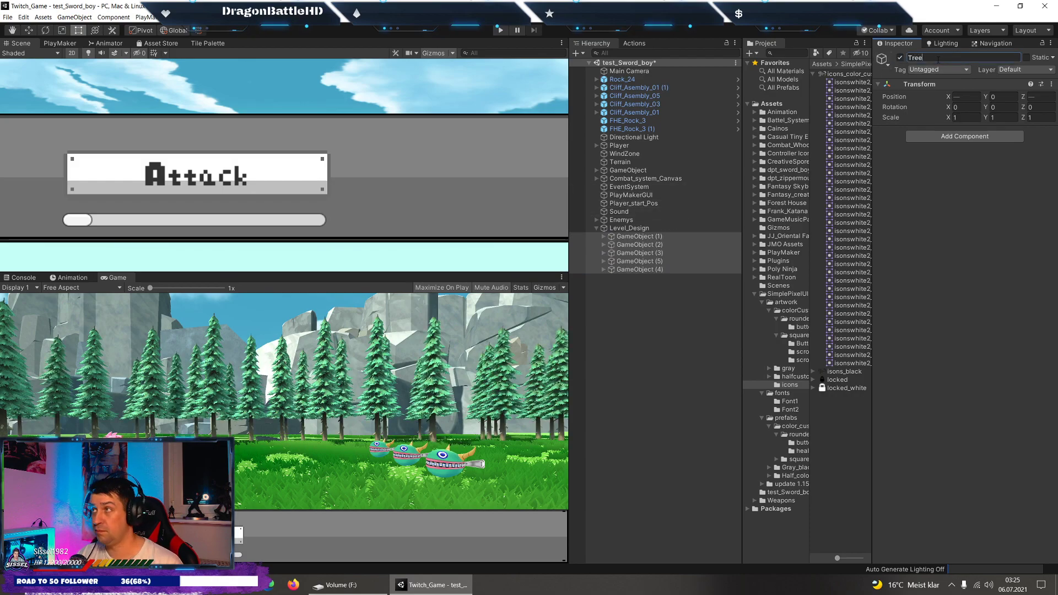
type("s")
key("Return")
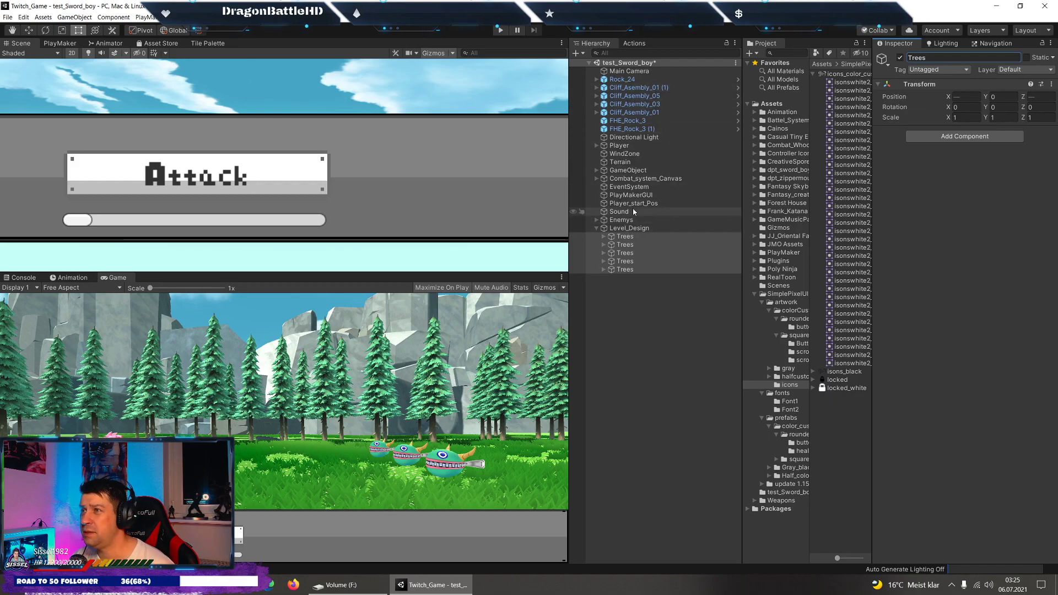
Rename the remaining root GameObject to Trees and nest it under Level_Design.
left_click(629, 170)
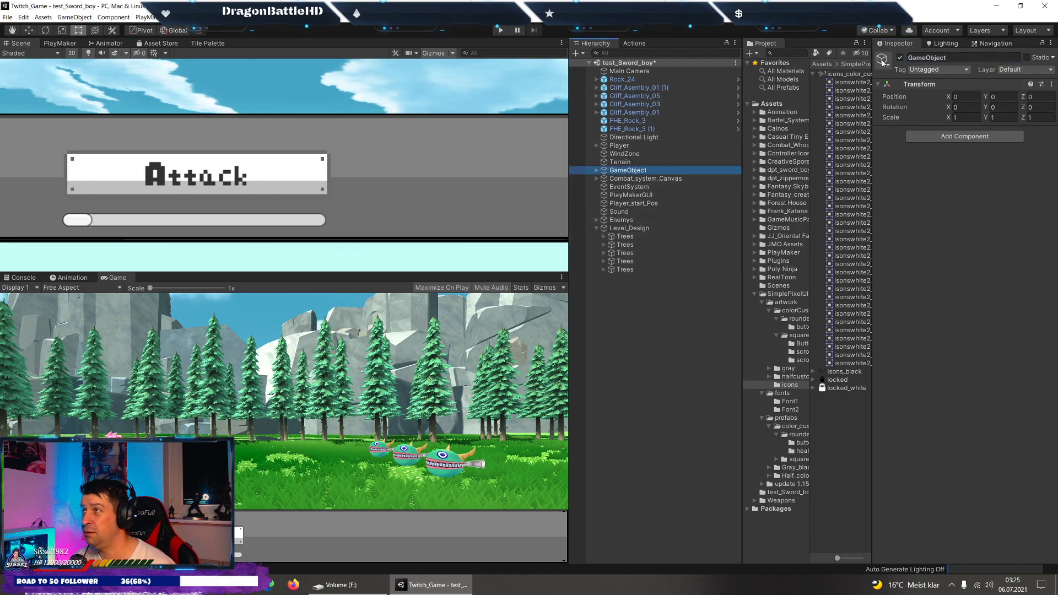
left_click(952, 68)
left_click(957, 58)
type("Trees")
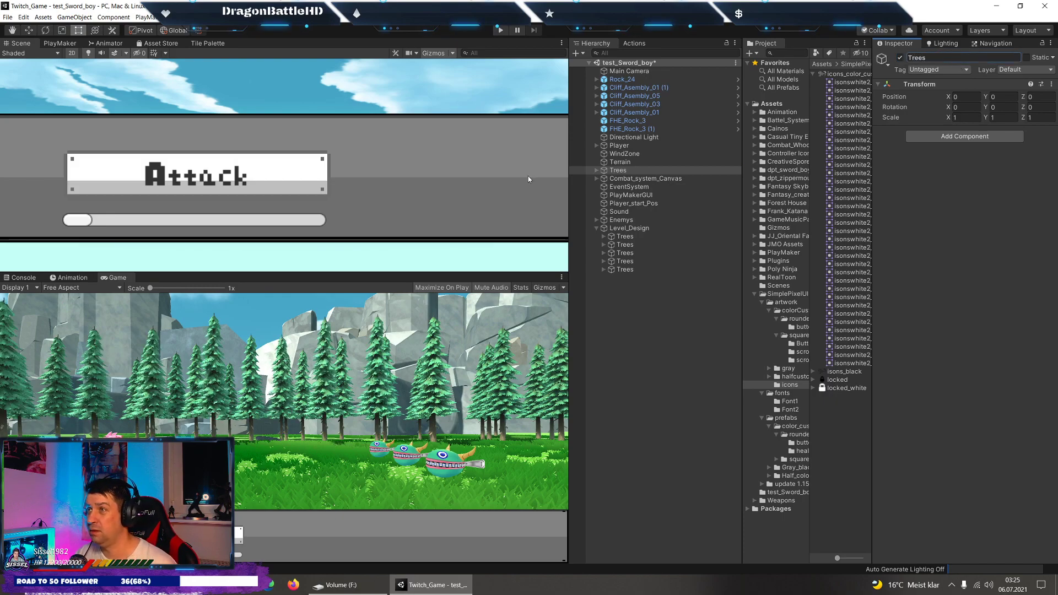
left_click_drag(618, 170, 628, 228)
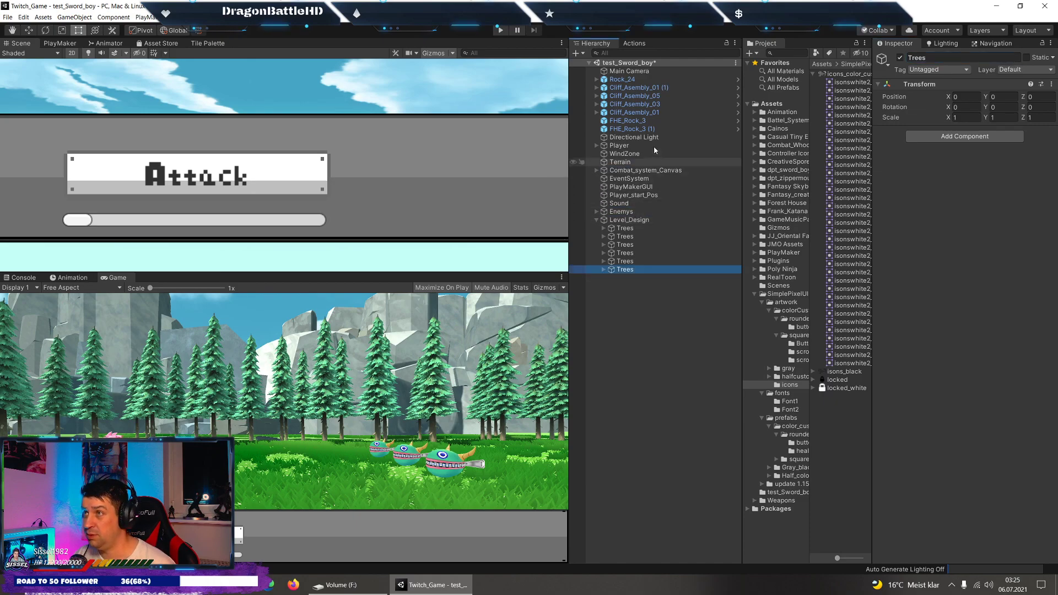
left_click(631, 129)
left_click(631, 87)
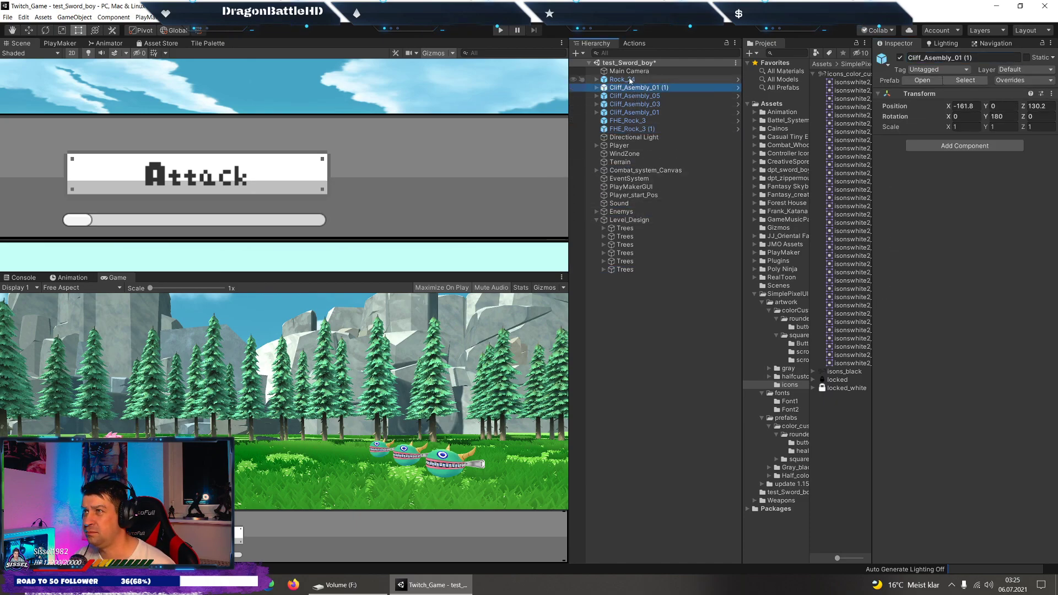
Add an empty child named Rocks under Level_Design.
left_click(620, 220)
right_click(624, 219)
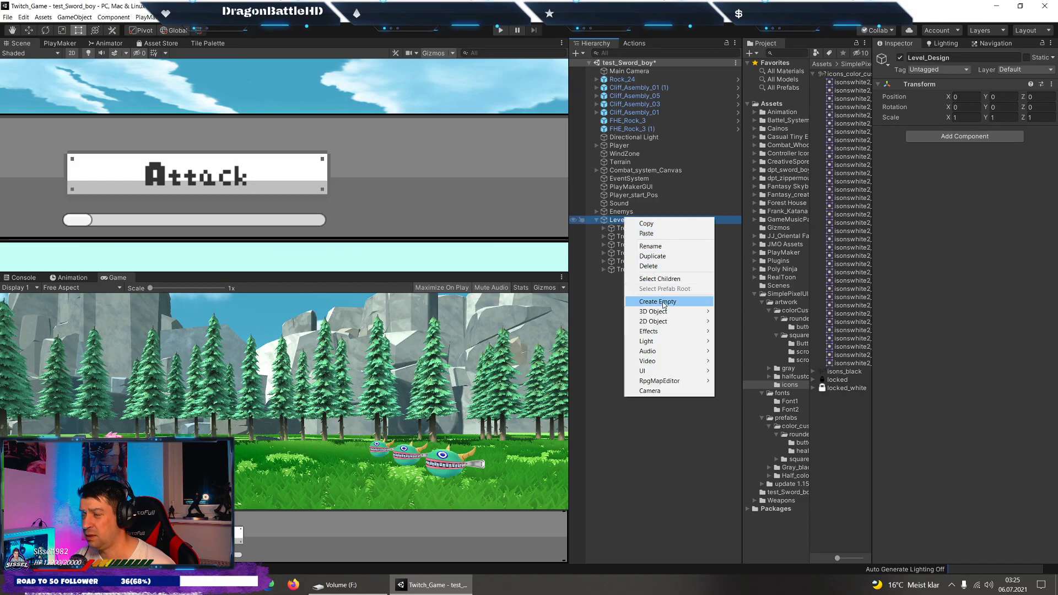
left_click(663, 301)
left_click(954, 58)
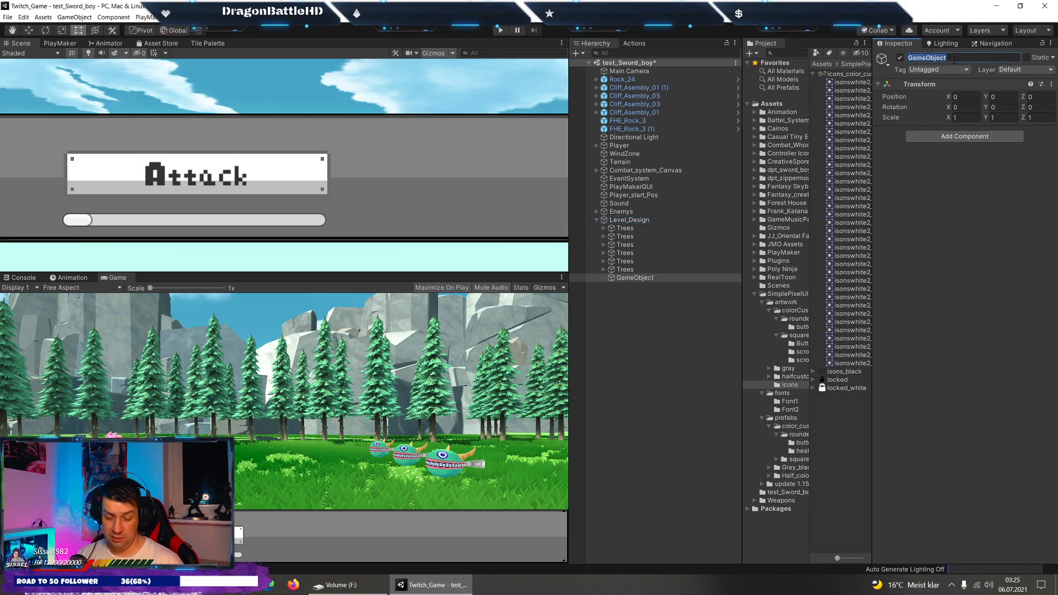
type("Rocks")
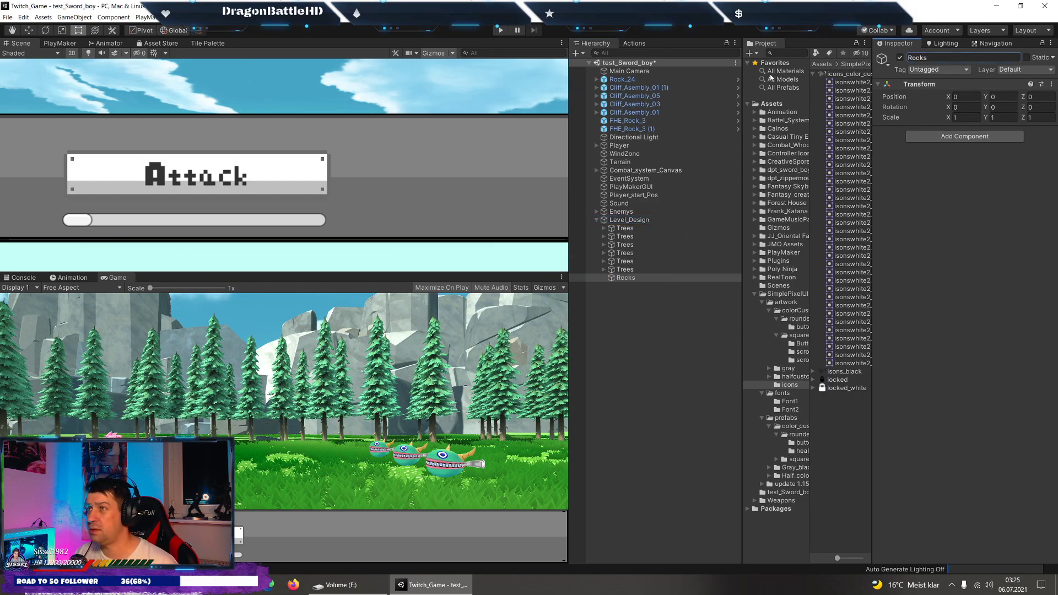
Unpack the rock and cliff prefabs and move them into Rocks, then collapse Level_Design.
left_click(622, 80)
left_click(632, 129, "shift")
right_click(637, 79)
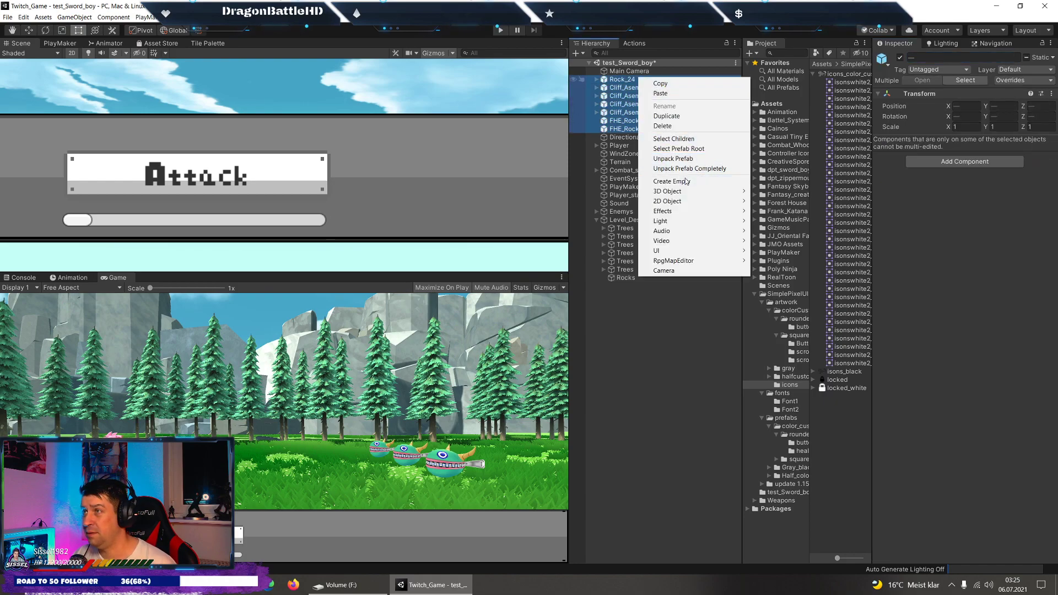
left_click(689, 169)
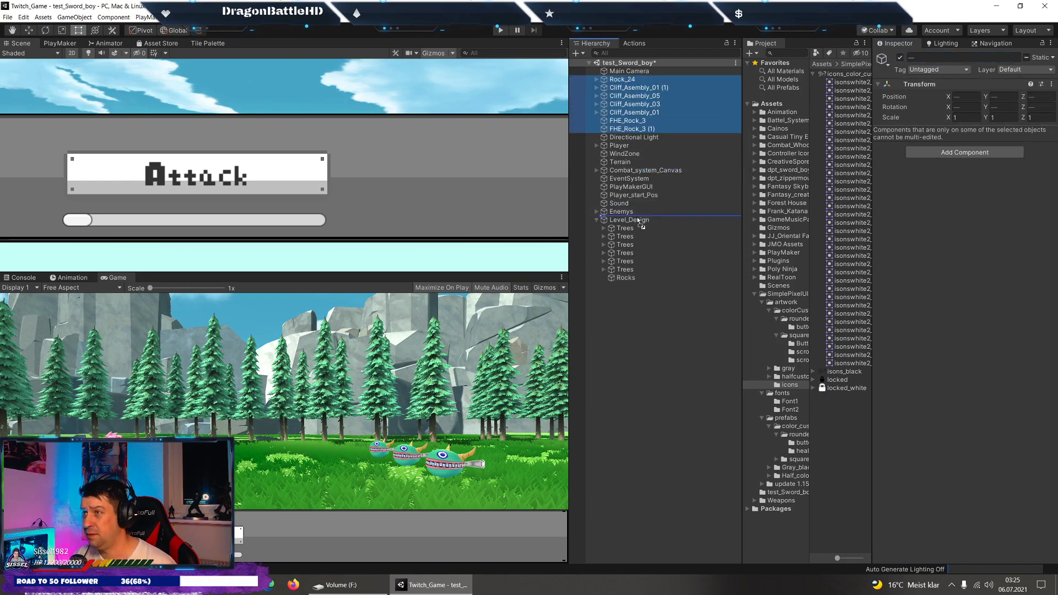
left_click_drag(670, 144, 630, 219)
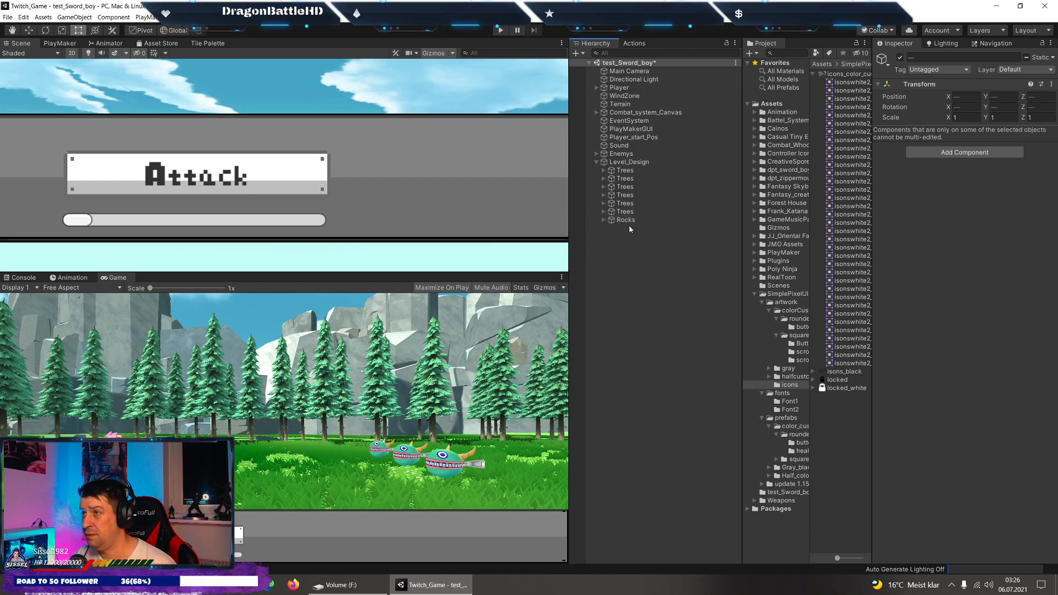
left_click(596, 162)
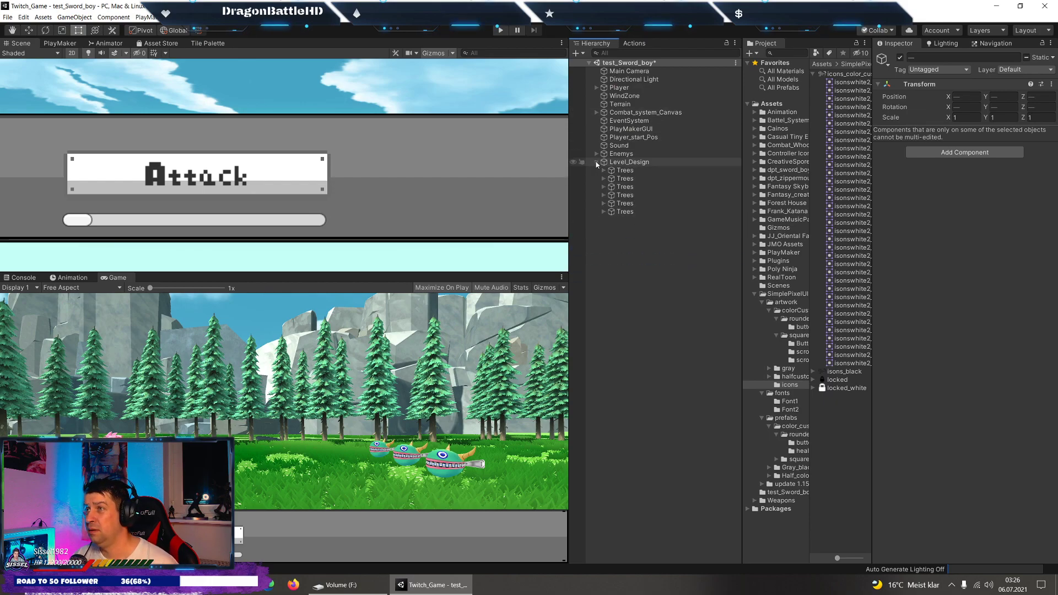
left_click(596, 162)
Inspect Enemys, Player_start_Pos and Terrain, then create a new empty GameObject.
left_click(623, 154)
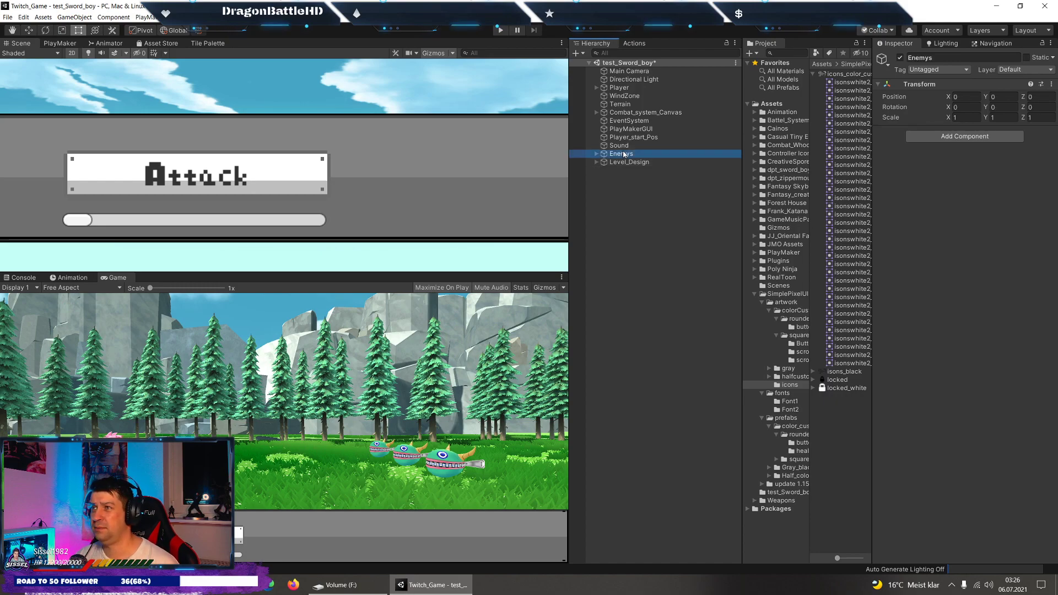
left_click(622, 146)
left_click(623, 137)
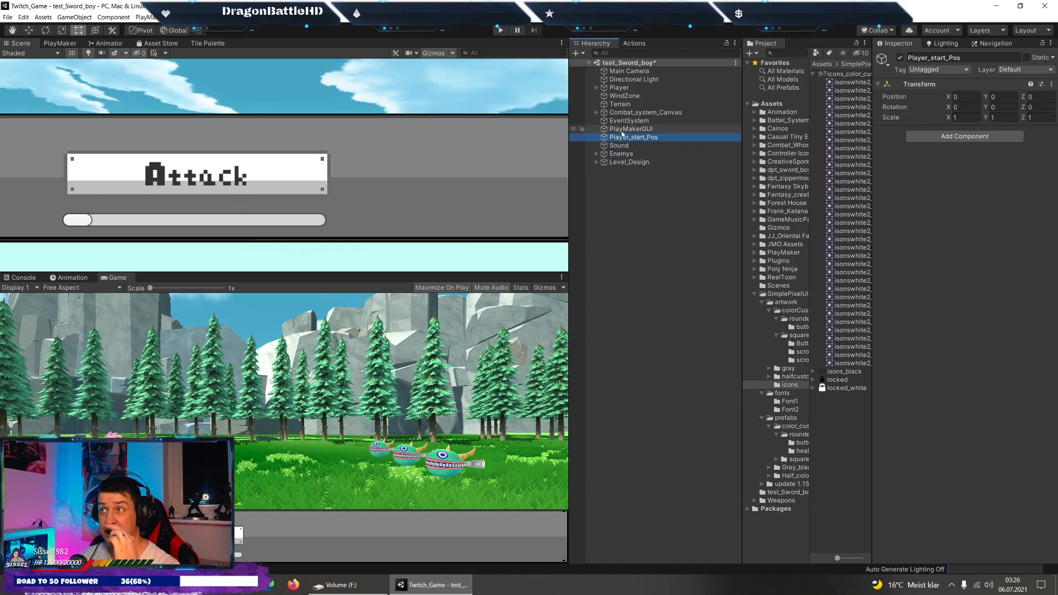
left_click(621, 112)
left_click(620, 104)
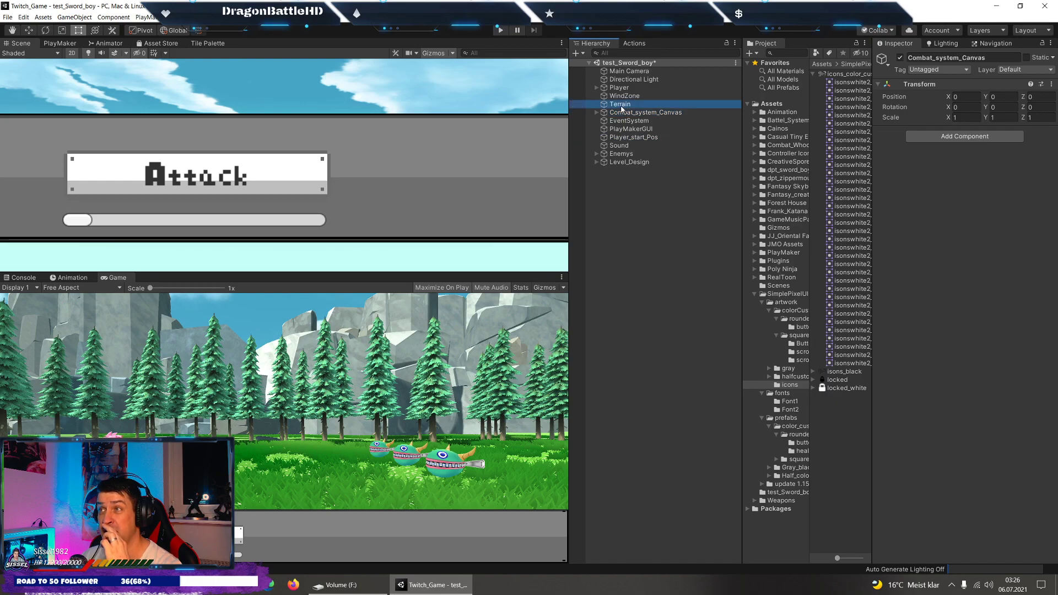
left_click(576, 53)
left_click(584, 65)
Rename the new GameObject to Combat_system and reset its transform.
left_click(971, 56)
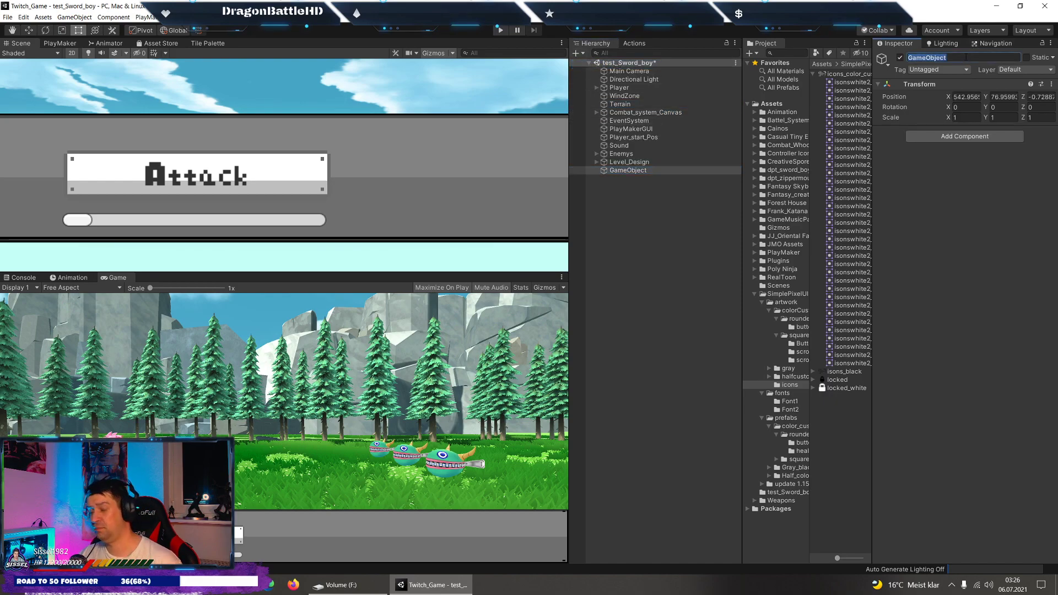
left_click(1051, 84)
left_click(1033, 97)
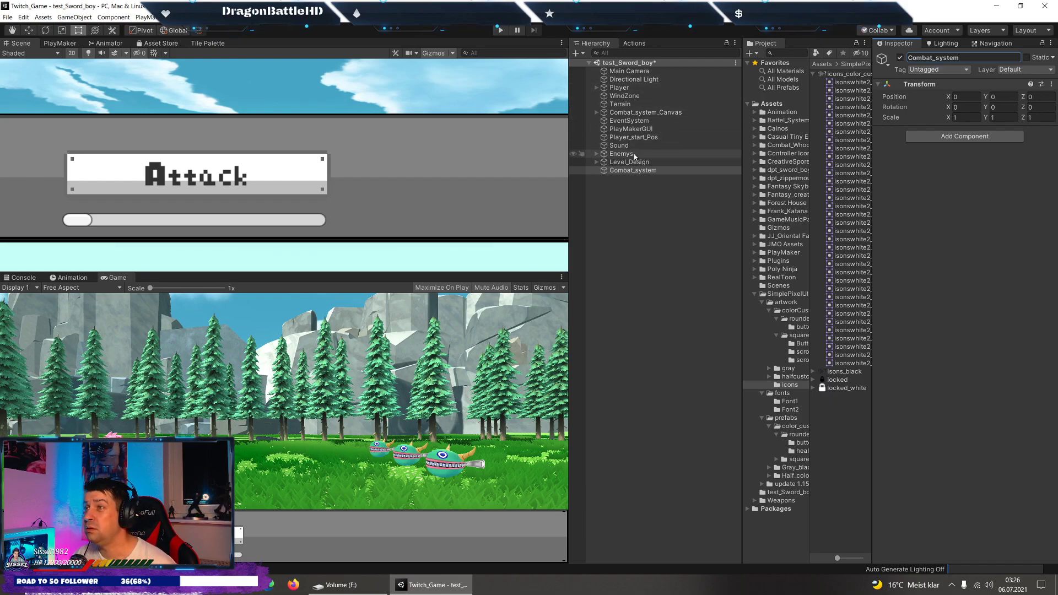
Nest Player_start_Pos, EventSystem and Enemys under Combat_system.
left_click_drag(633, 138, 645, 172)
left_click(652, 163)
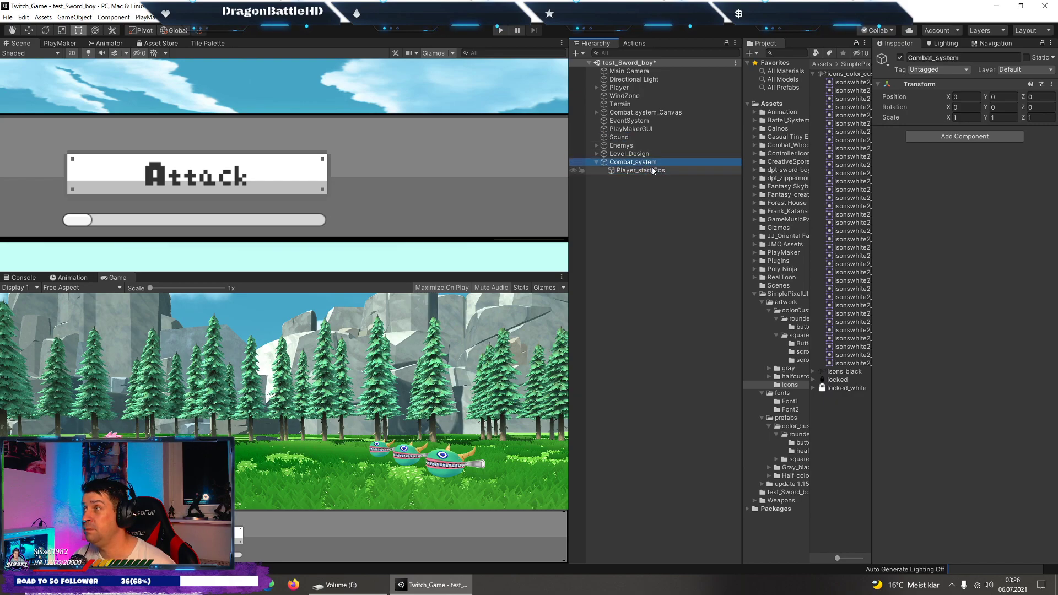
left_click(653, 171)
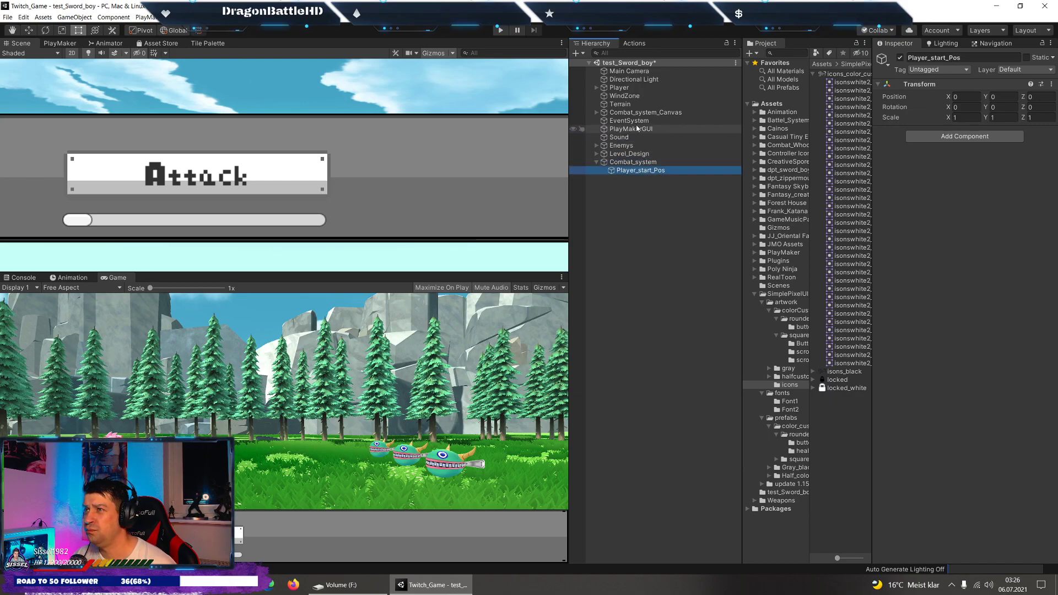
mouse_move(639, 123)
left_mouse_down()
mouse_move(644, 172)
mouse_move(637, 154)
left_mouse_up()
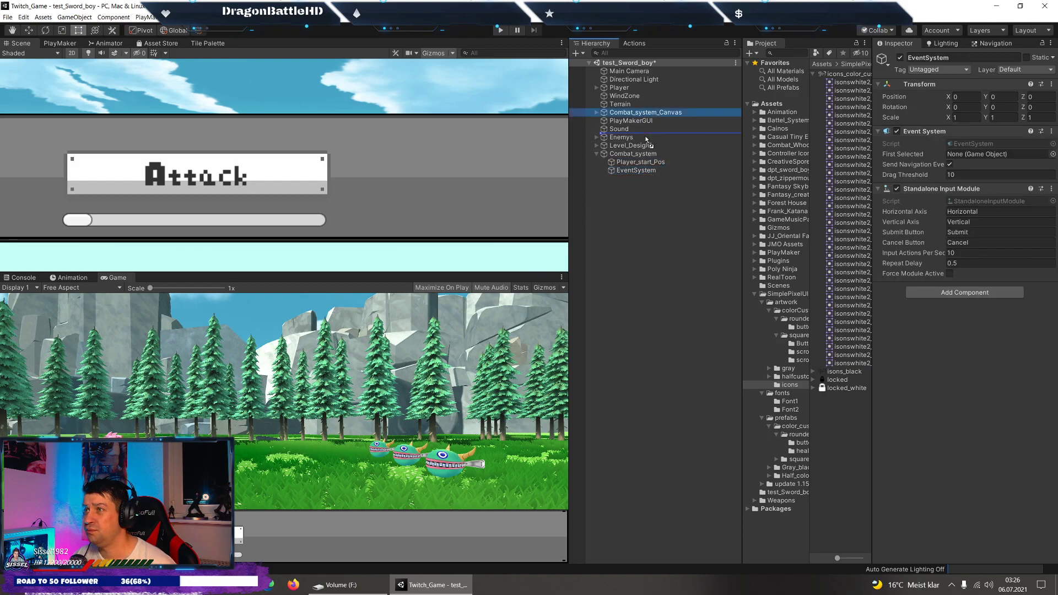
left_click(633, 130)
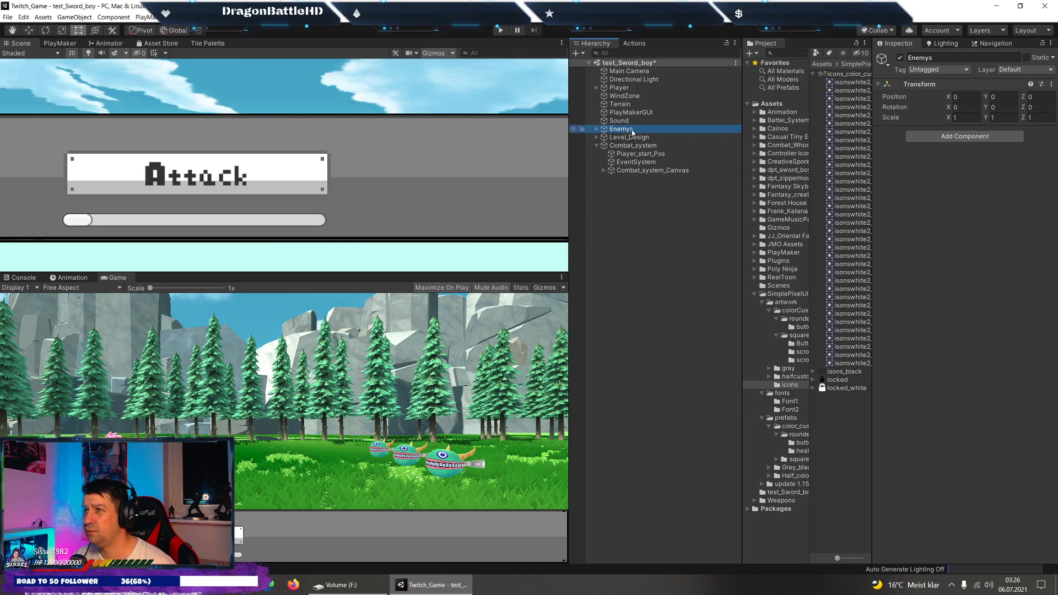
left_click(597, 146)
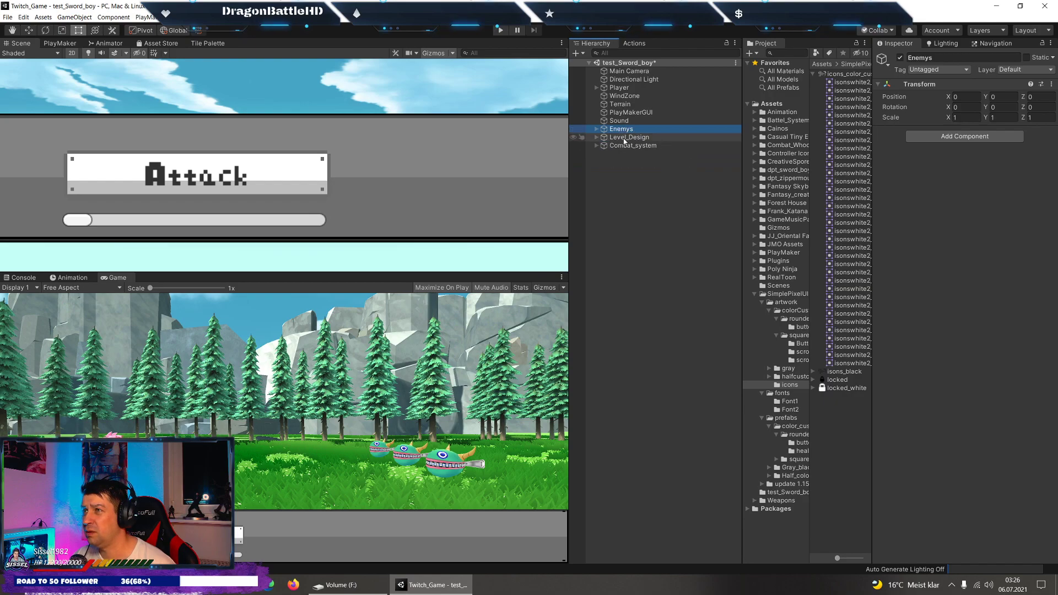
left_click(620, 120)
left_click(632, 113)
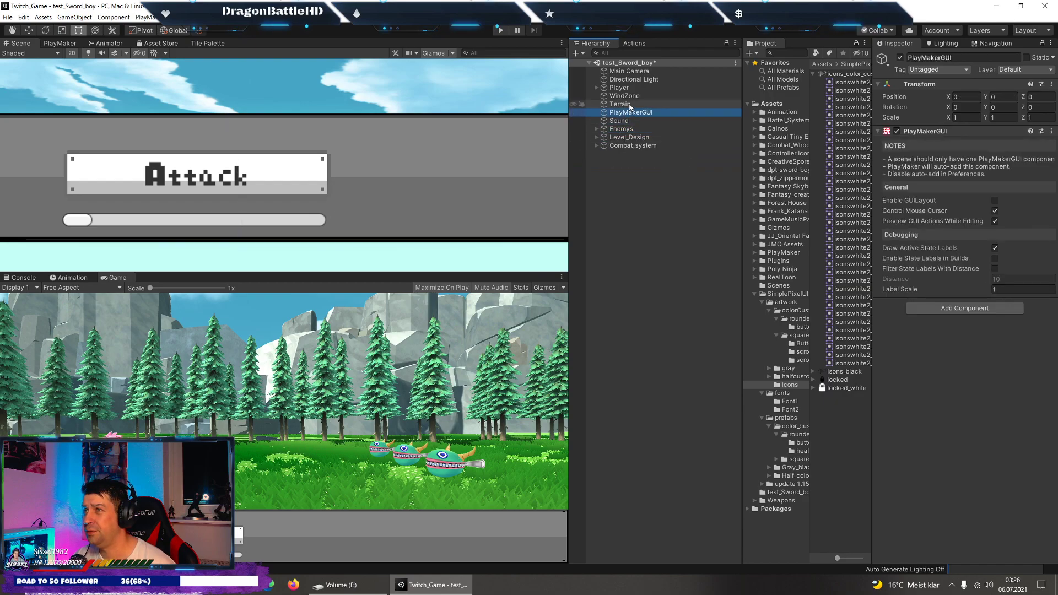
left_click(624, 105)
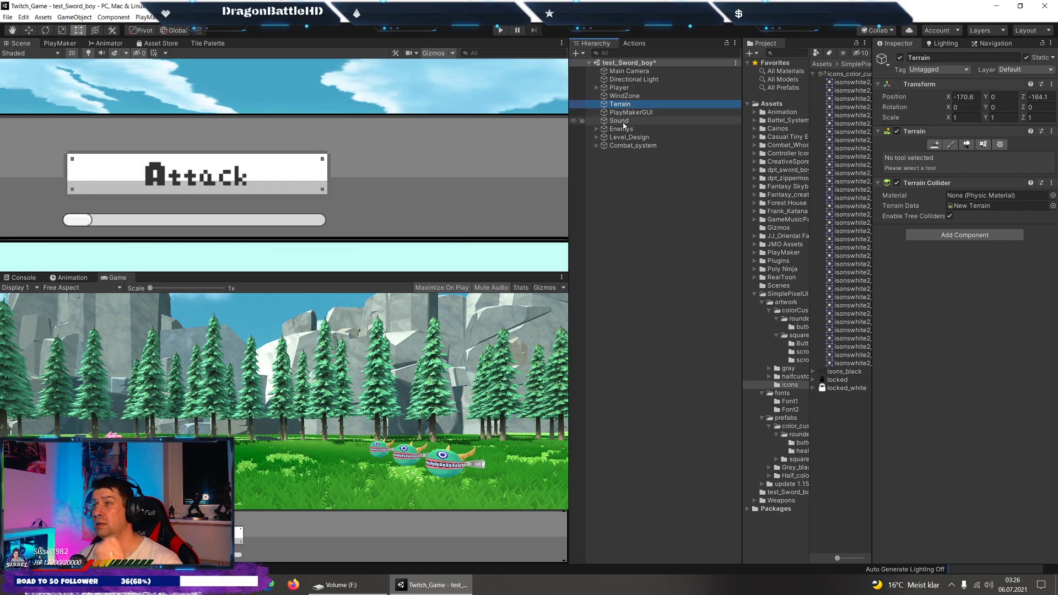
left_click_drag(621, 128, 633, 146)
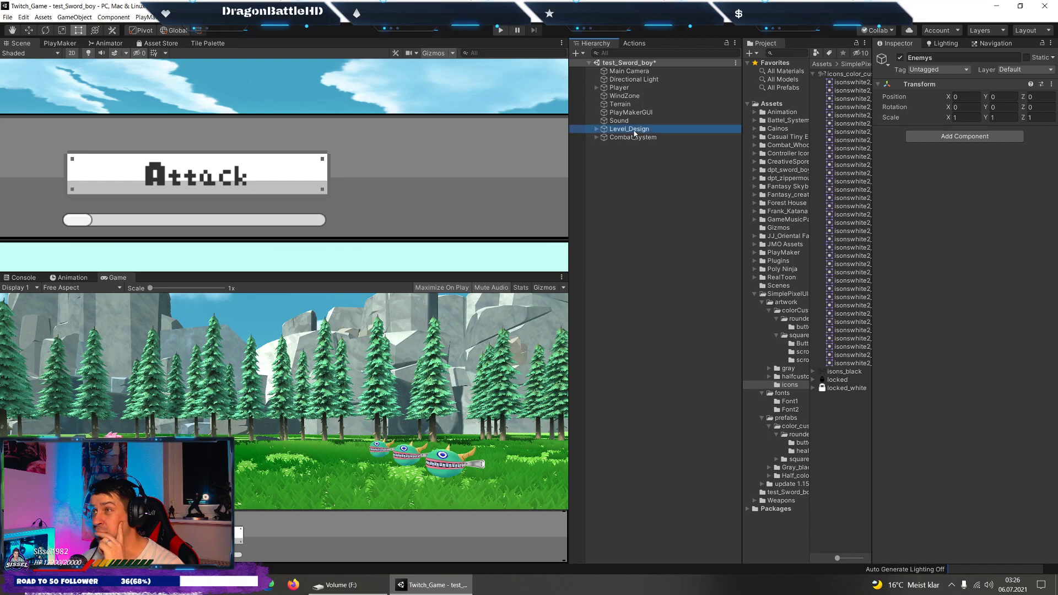
Move Sound, WindZone and Directional Light into Level_Design and Player, PlayMakerGUI and Main Camera into Combat_system.
left_click(623, 121)
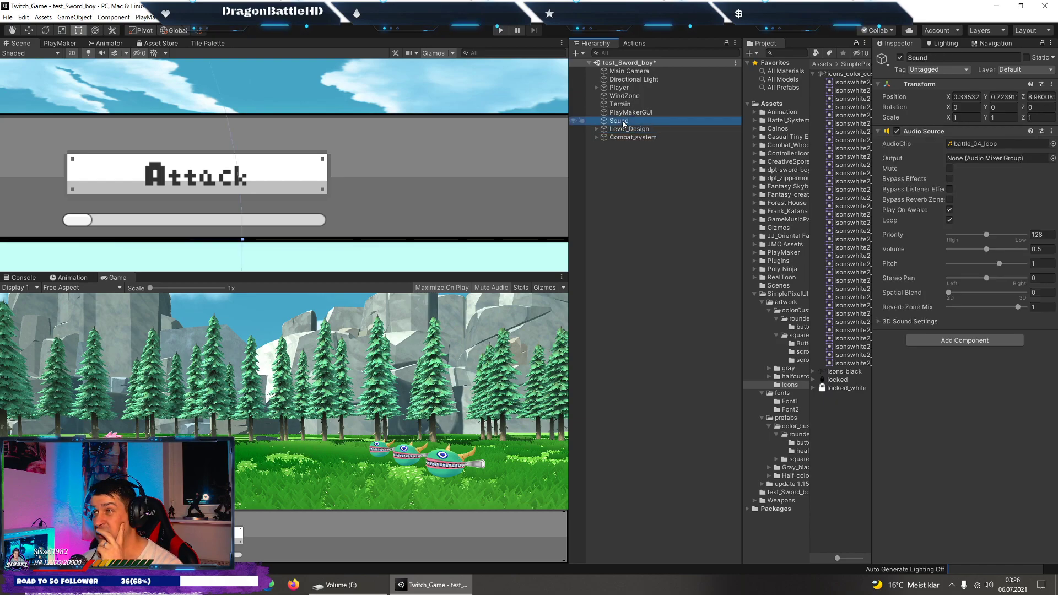
left_click_drag(625, 124, 614, 122)
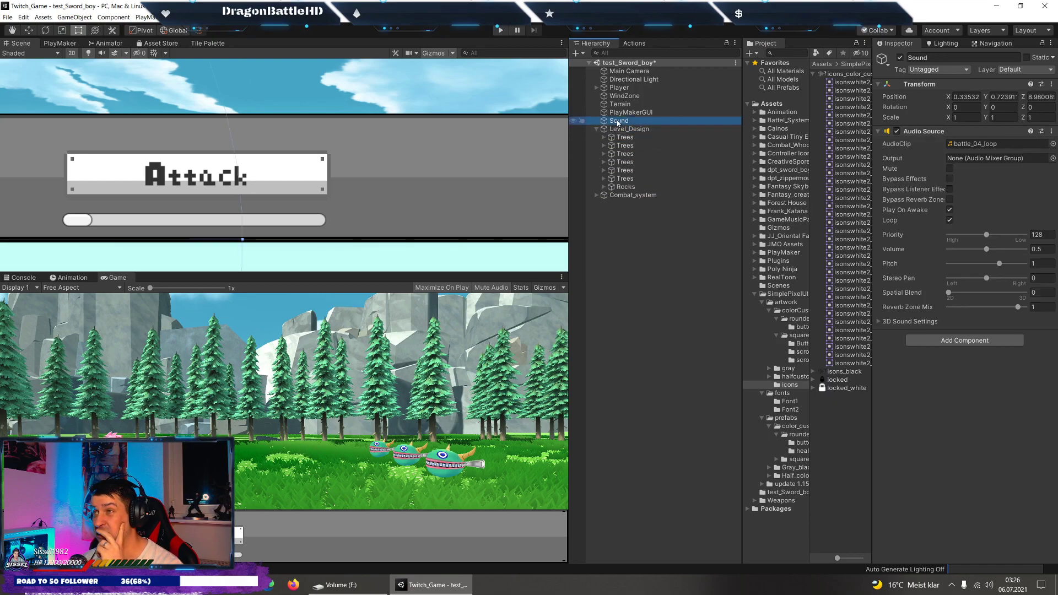
left_click_drag(625, 128, 628, 120)
left_click(628, 96)
left_click(631, 89)
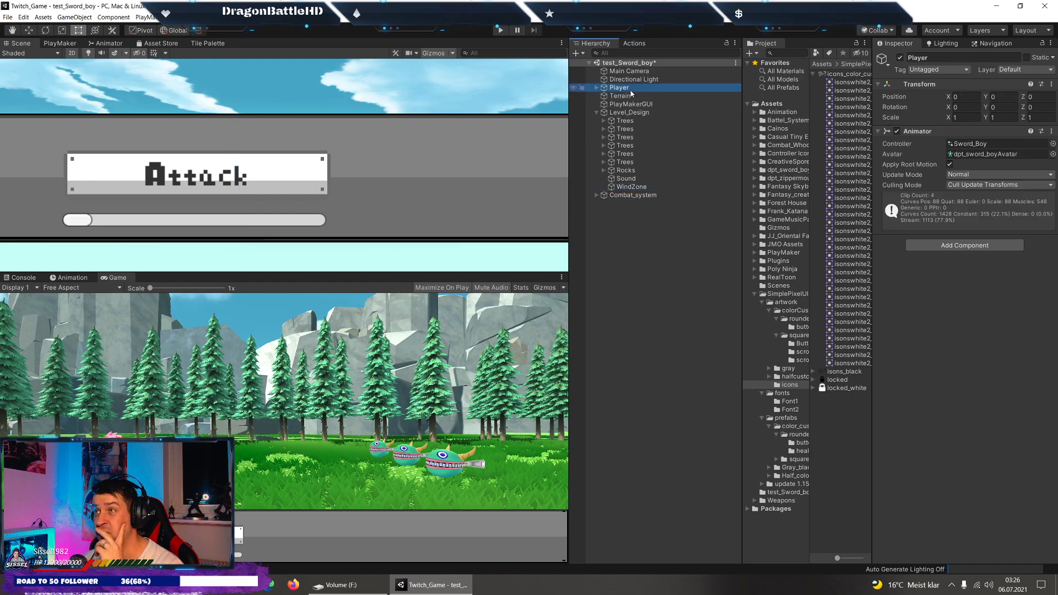
left_click_drag(646, 161, 634, 196)
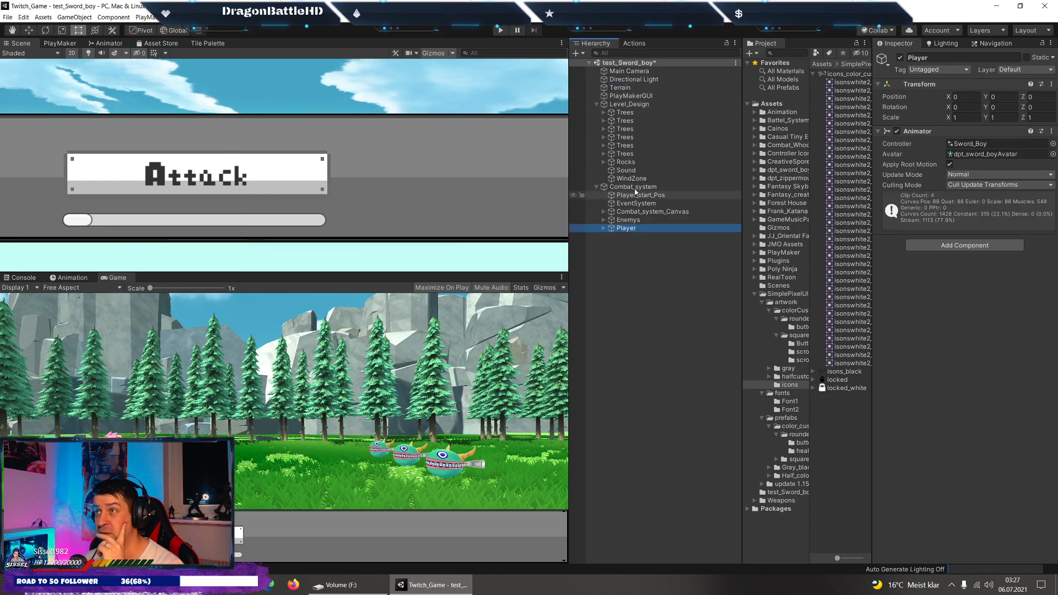
left_click(631, 81)
left_click_drag(631, 81, 631, 97)
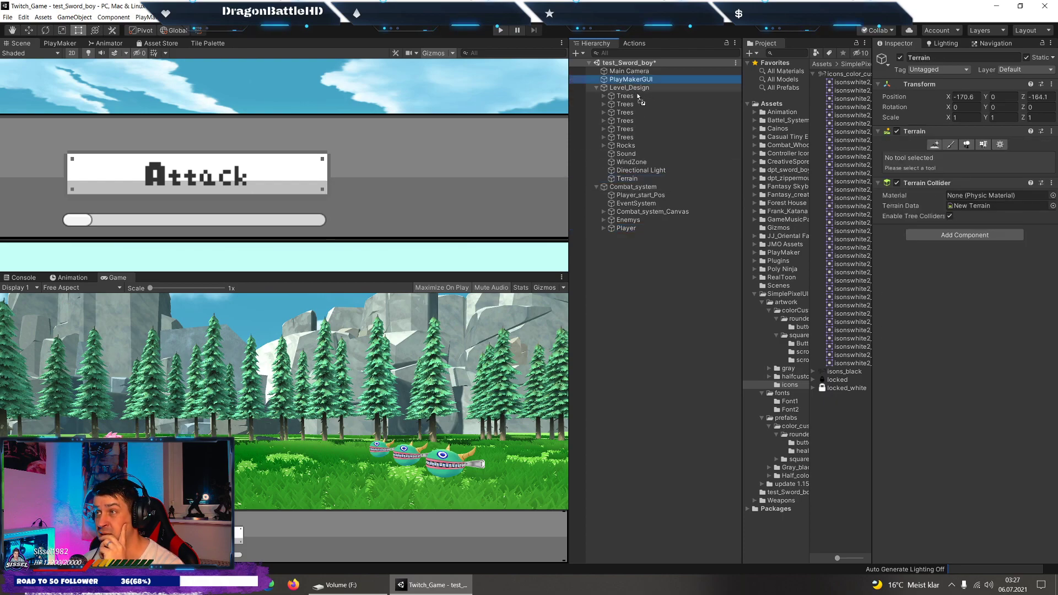
left_click_drag(635, 189, 634, 187)
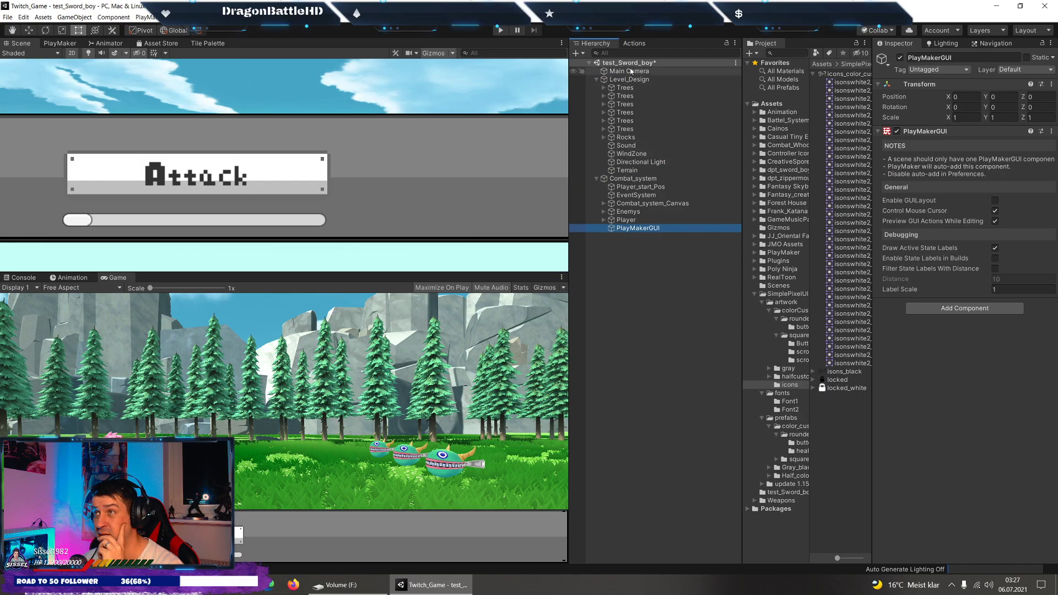
left_click_drag(631, 71, 633, 179)
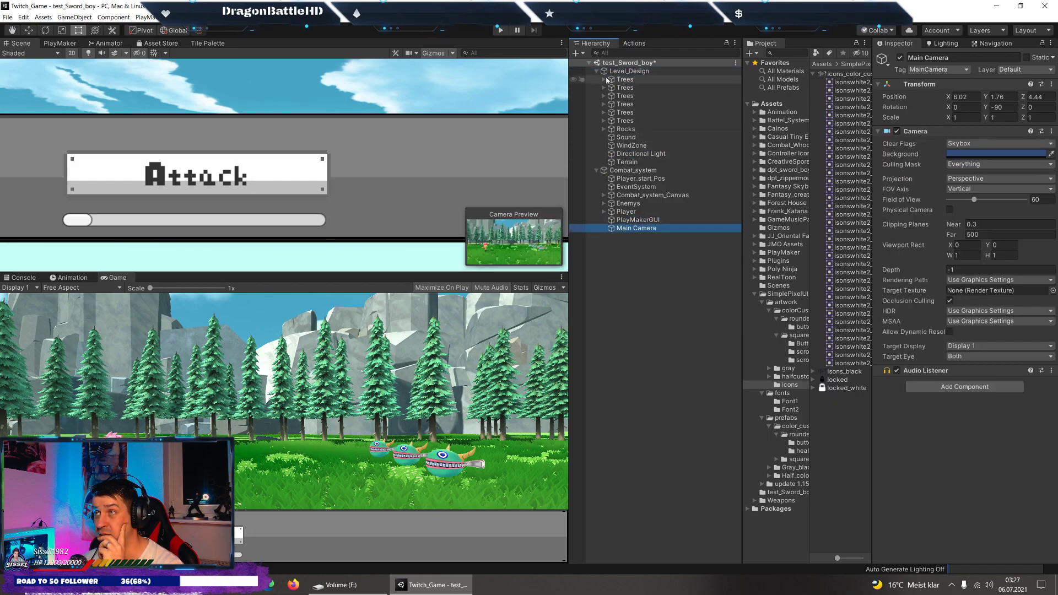
left_click(596, 71)
left_click(596, 79)
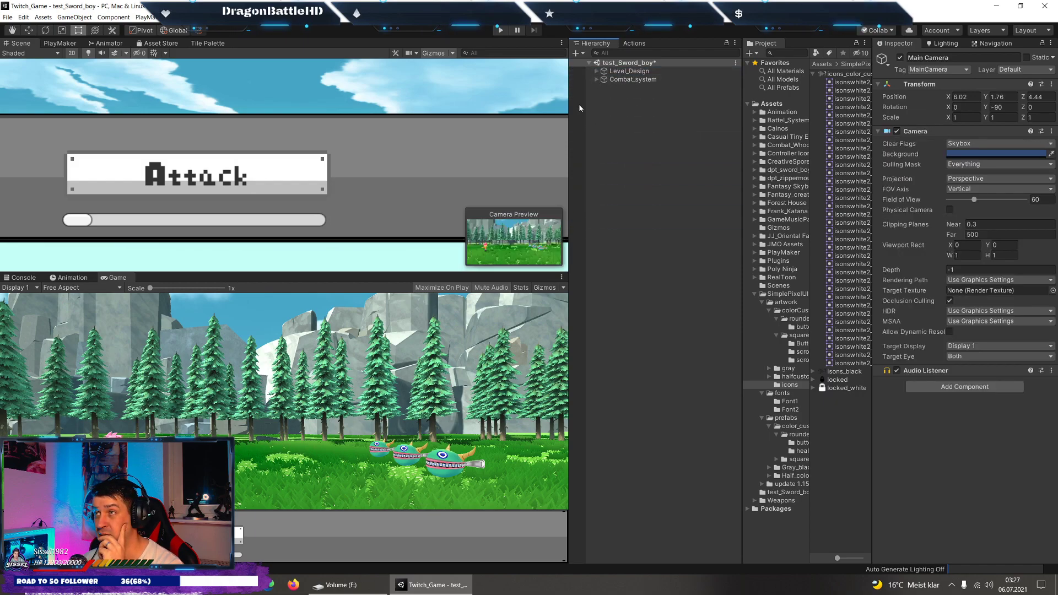
Save the scene changes and select both Combat_system and Level_Design.
left_click(619, 138)
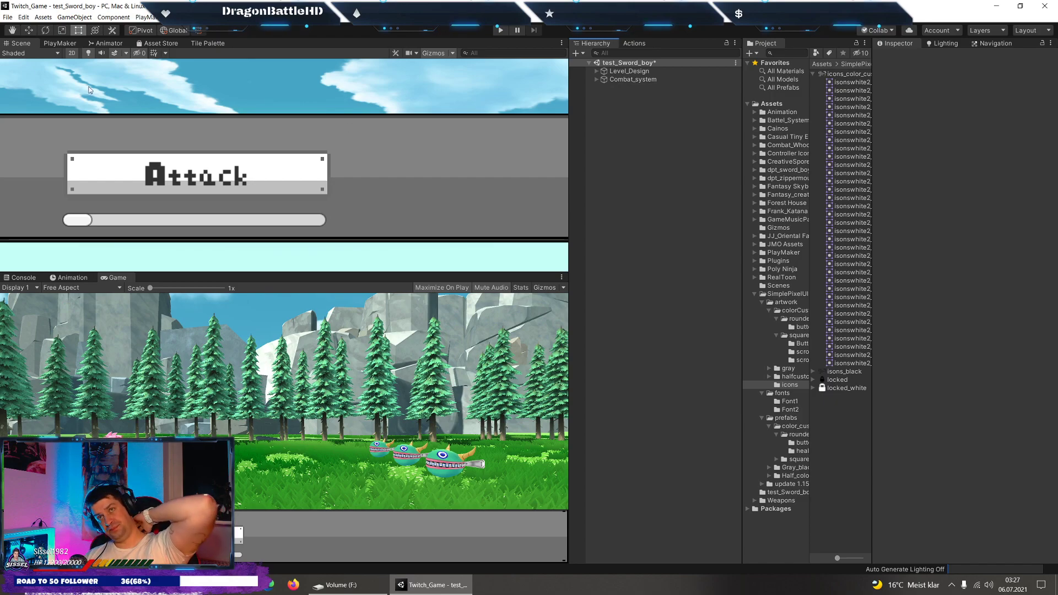
key("alt+f")
key("Escape")
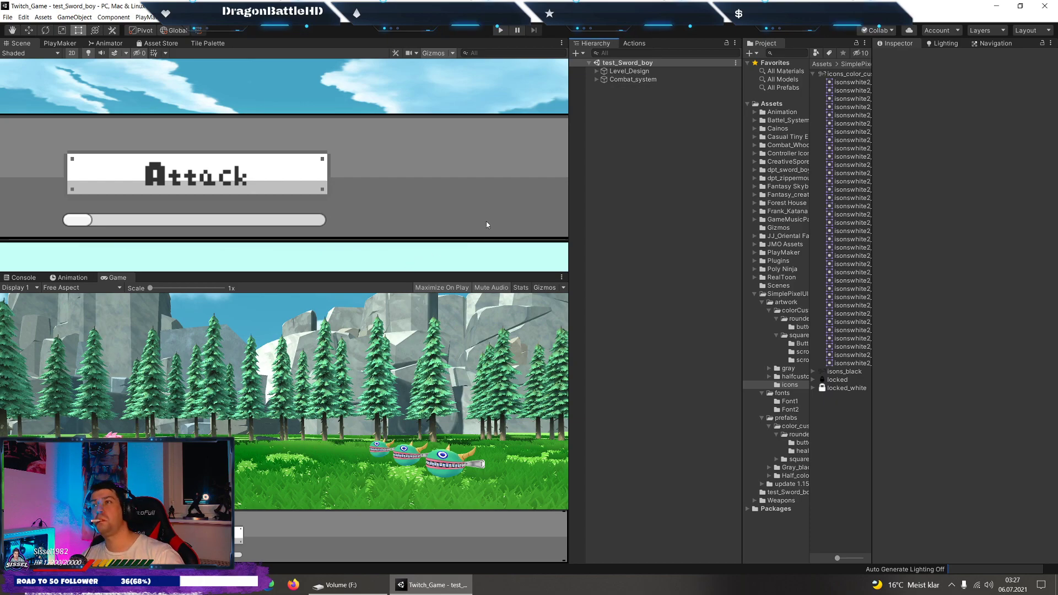
left_click(632, 79)
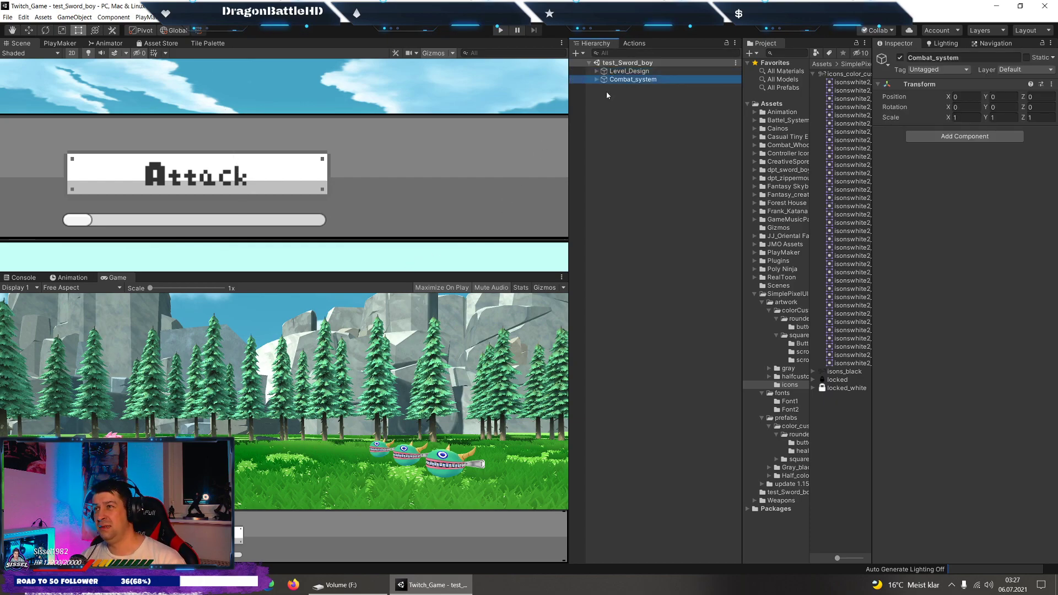
left_click(621, 72, "ctrl")
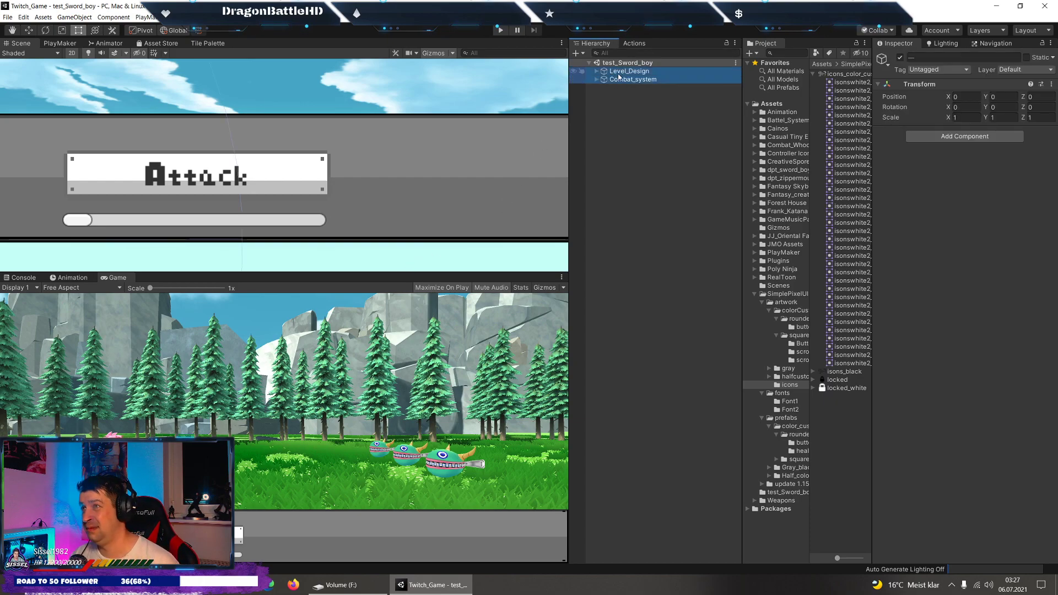
Deactivate Level_Design and Combat_system, then load the Bs scene into the Hierarchy.
left_click(901, 58)
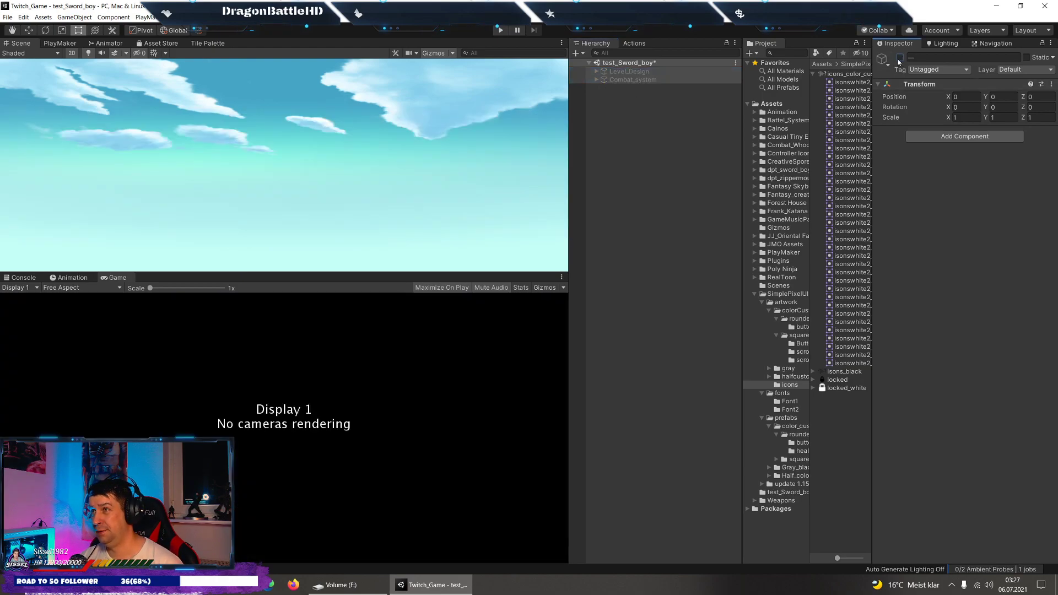
left_click(760, 105)
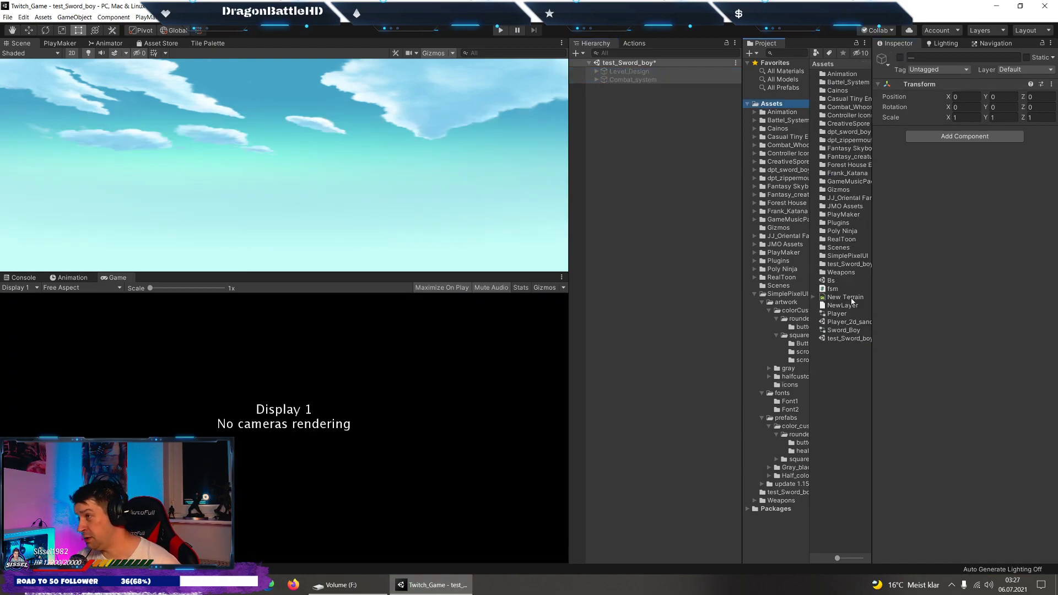
left_click(831, 281)
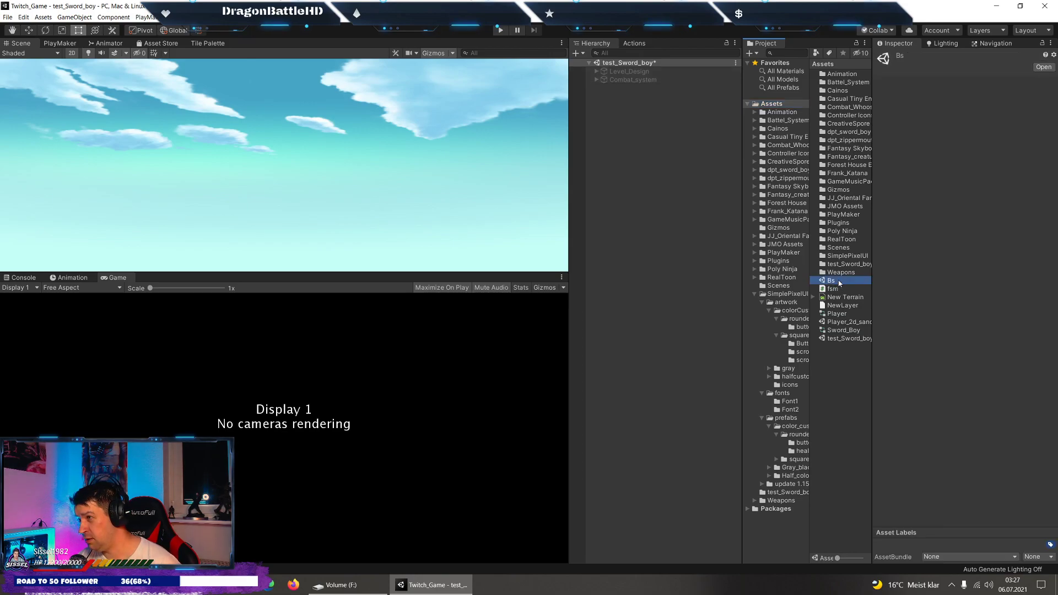
left_click_drag(831, 280, 626, 134)
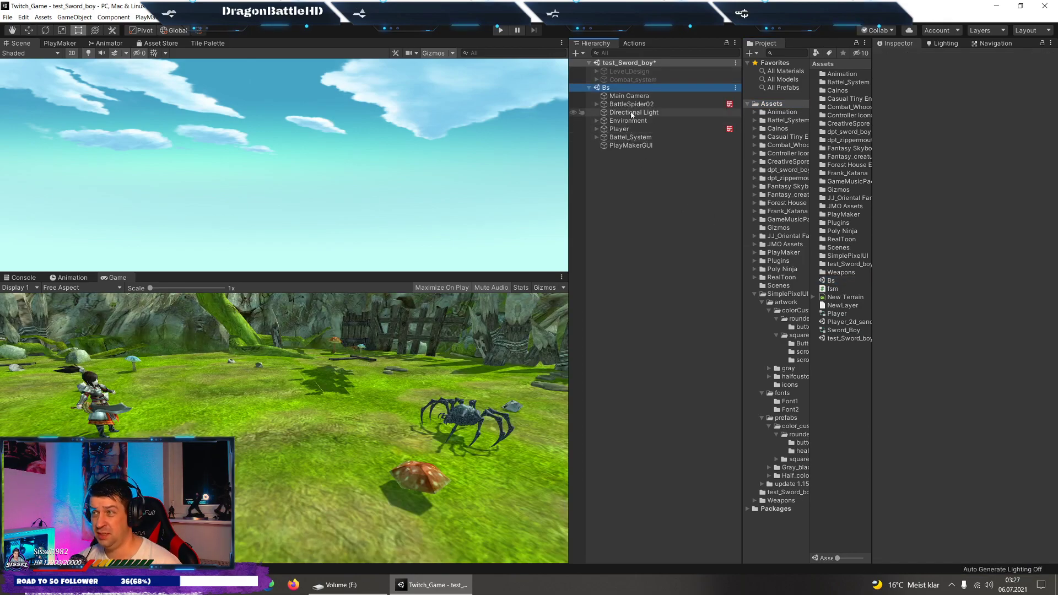
Remove the Bs scene and load Player_2d_sandbox alongside test_Sword_boy.
left_click(735, 88)
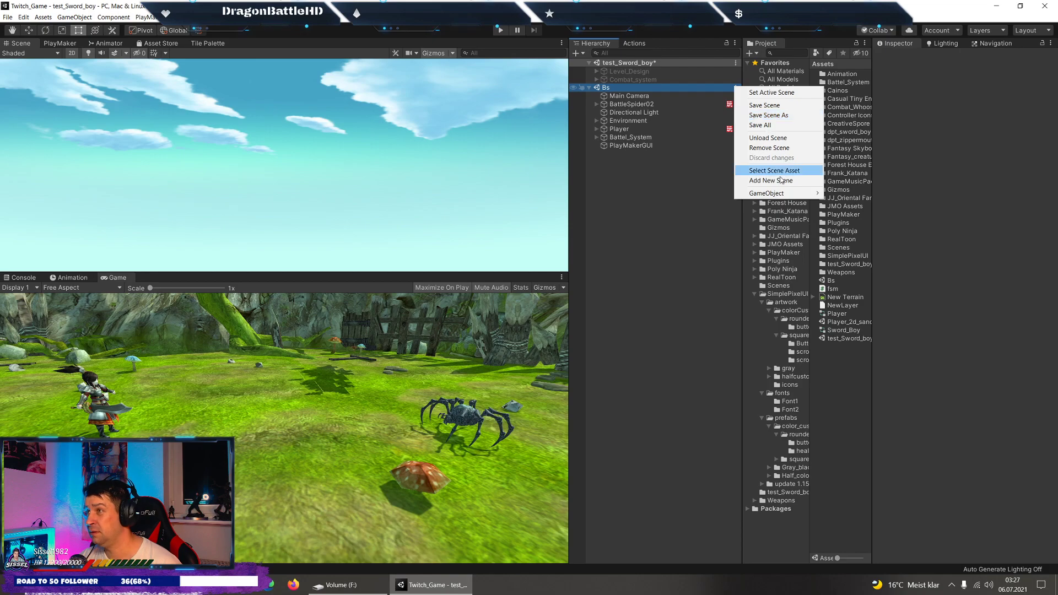
left_click(771, 147)
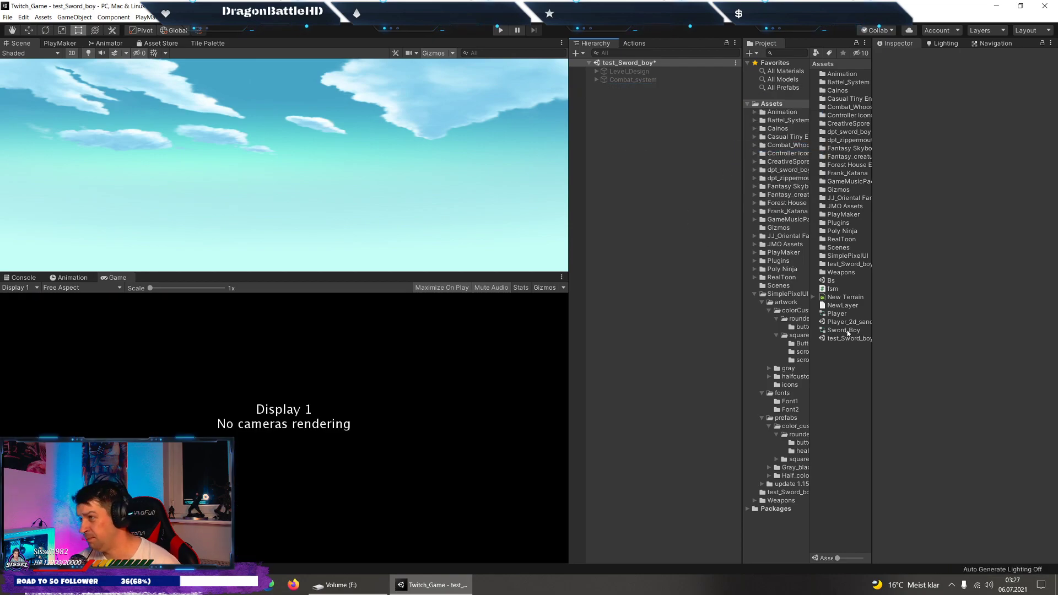
left_click_drag(846, 323, 629, 140)
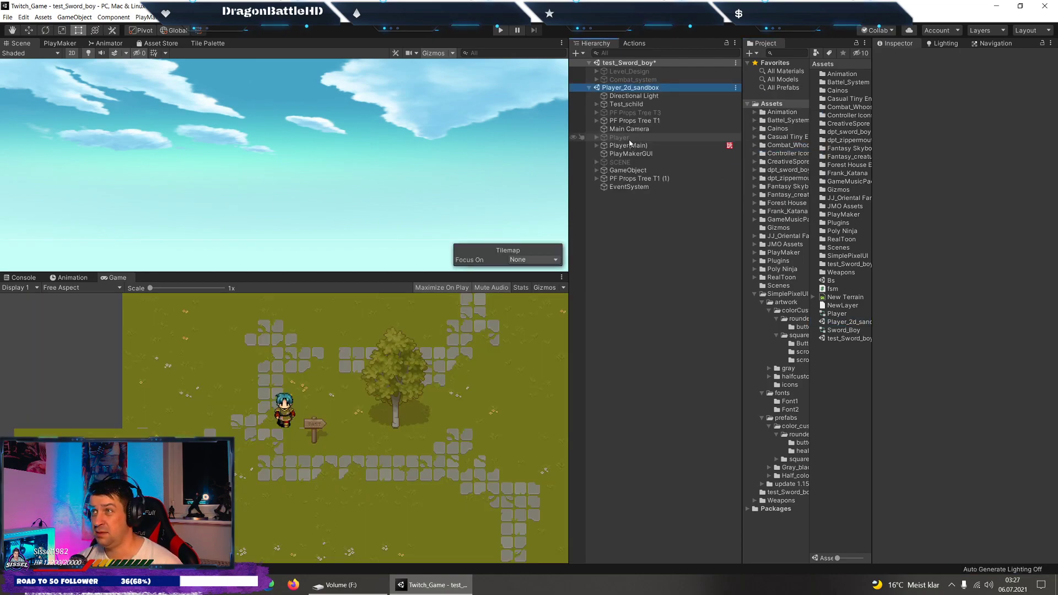
Create an empty Level_2d object in Player_2d_sandbox with its position reset to 0,0,0.
left_click(628, 72)
left_click(625, 80, "shift")
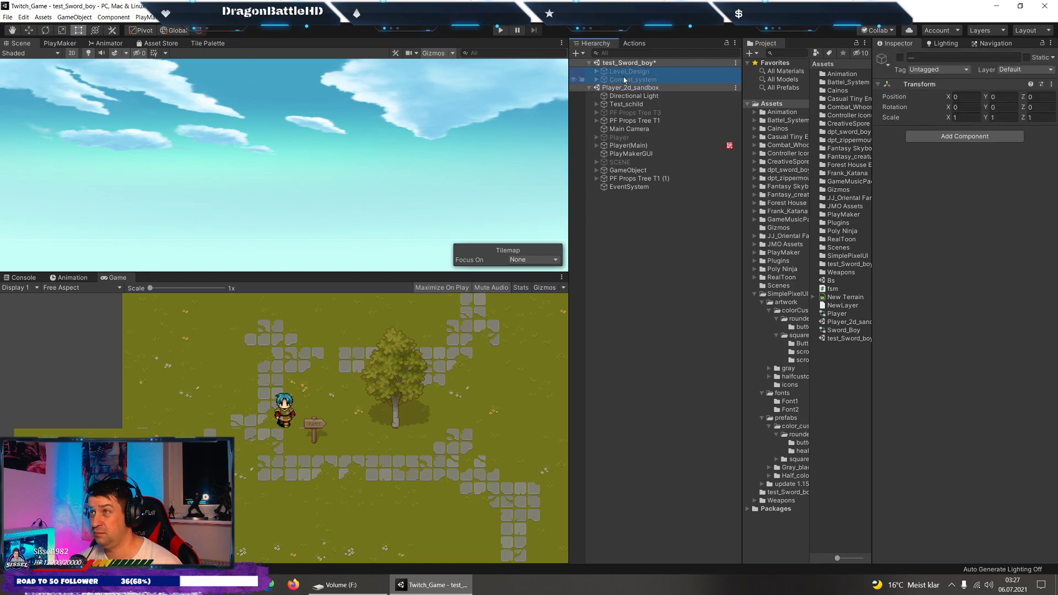
left_click(628, 87)
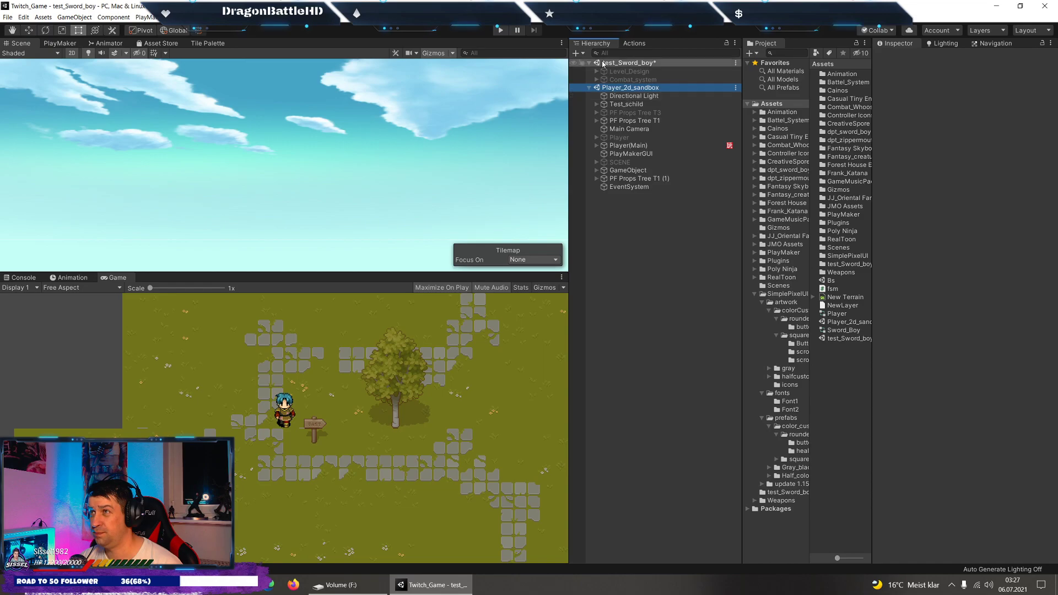
left_click(577, 51)
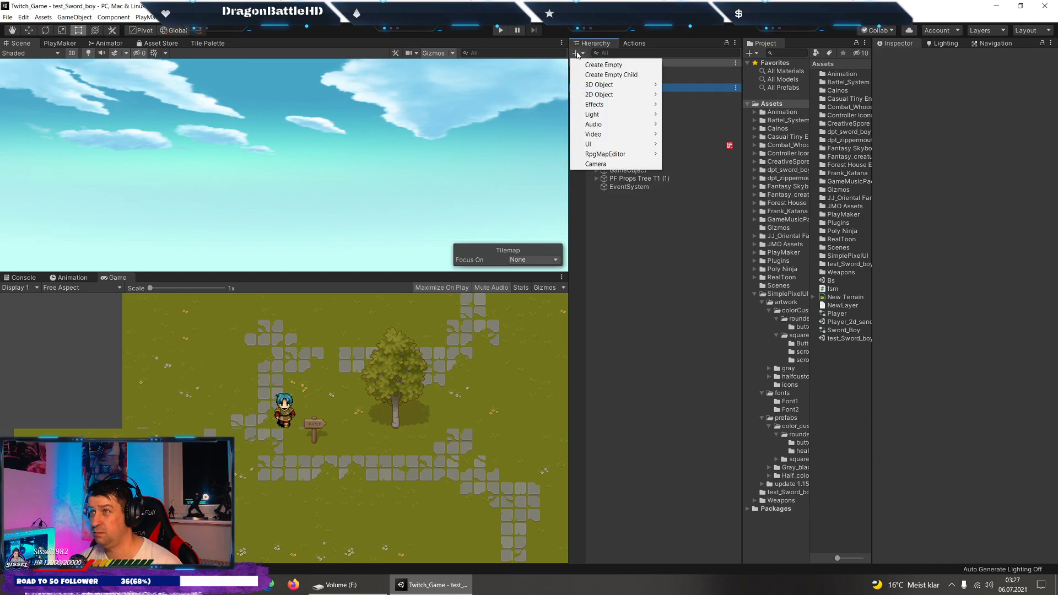
left_click(616, 65)
left_click(965, 58)
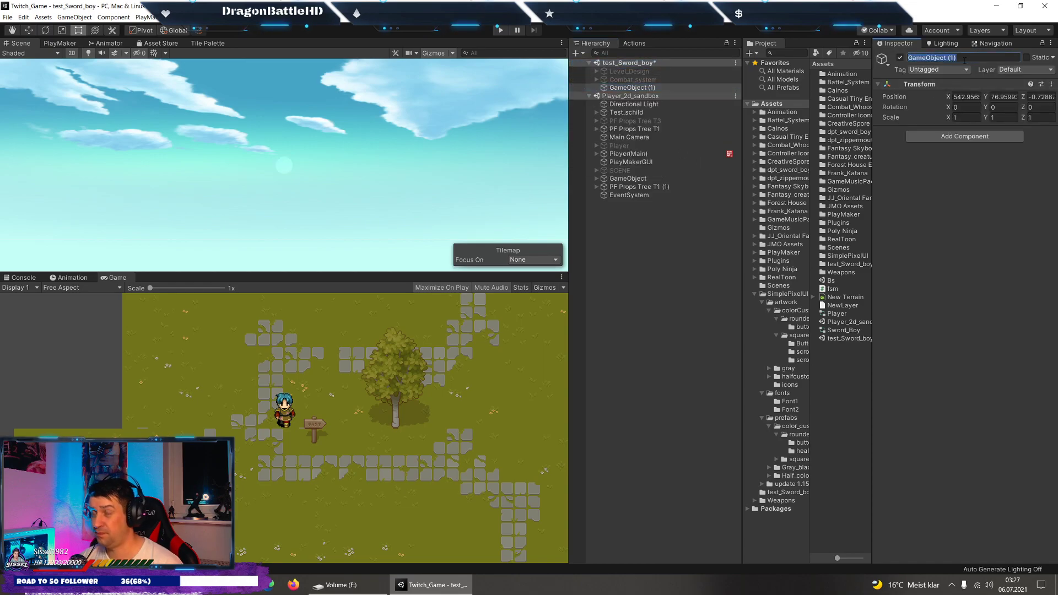
type("Level_")
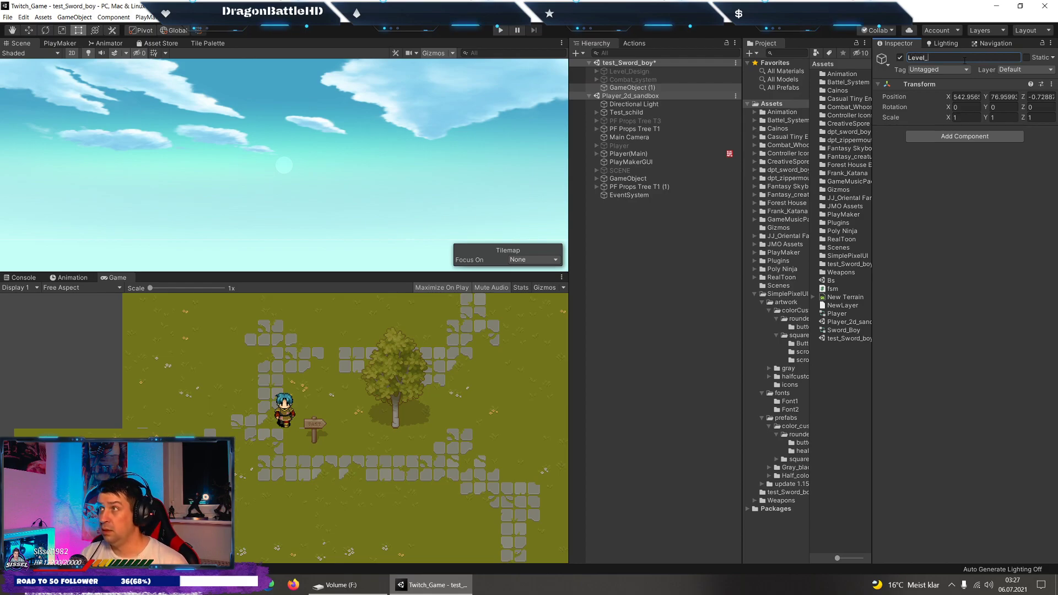
type("'")
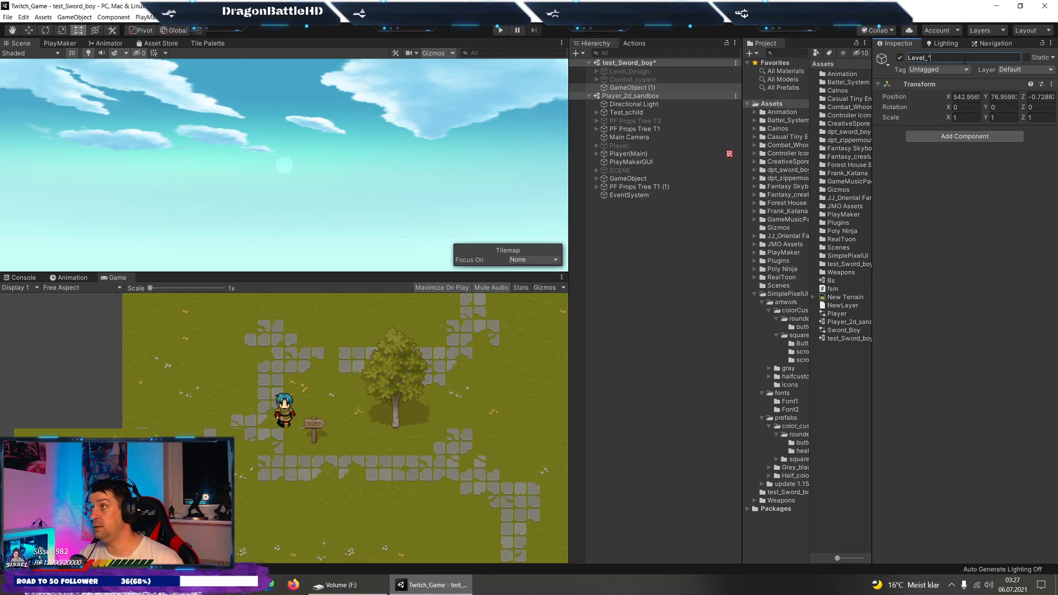
left_click(1051, 84)
left_click(966, 91)
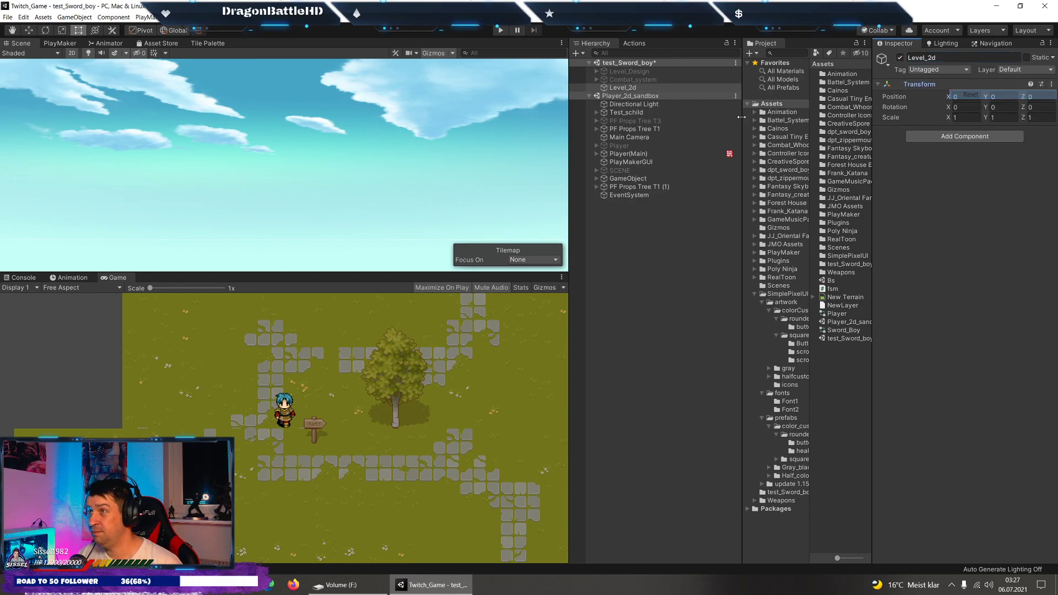
Move GameObject, PF Props Tree T1 (1) and EventSystem under Level_2d, declining the PlayMakerGUI removal prompt.
left_click(643, 187)
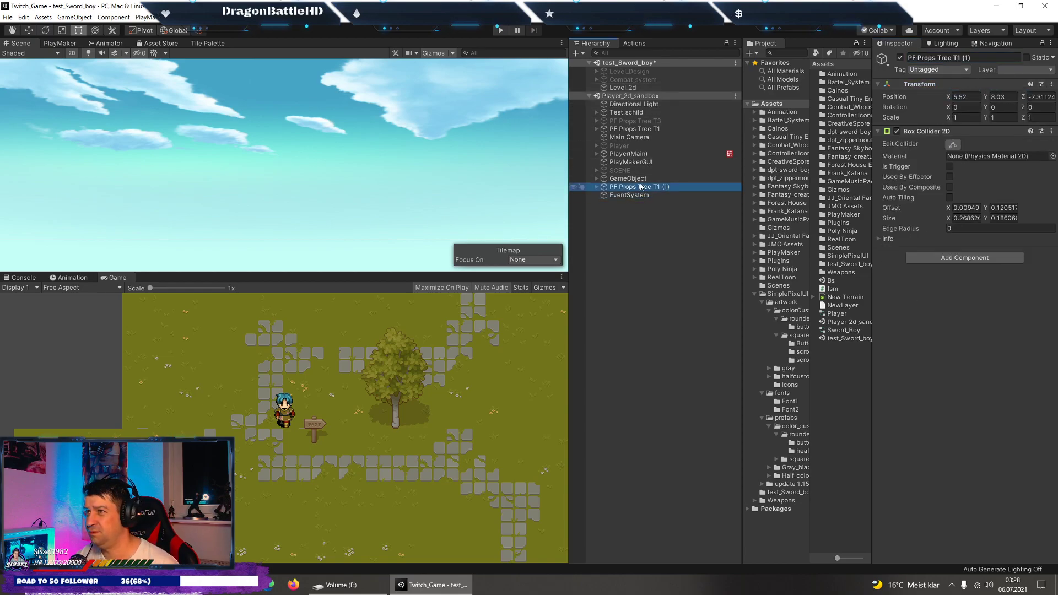
left_click(628, 178, "ctrl")
left_click(629, 196, "ctrl")
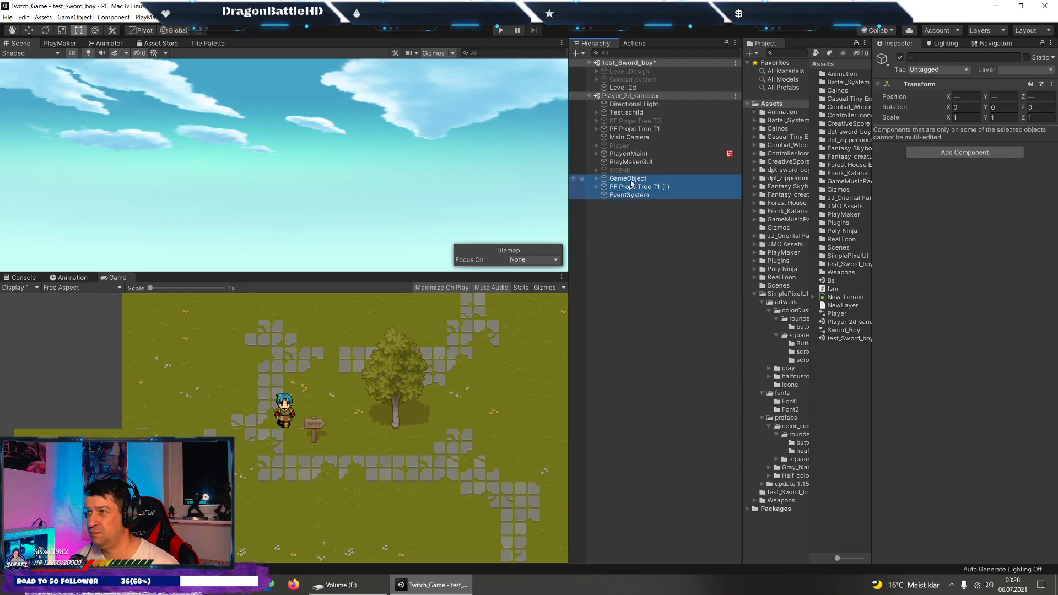
left_click(638, 163, "shift")
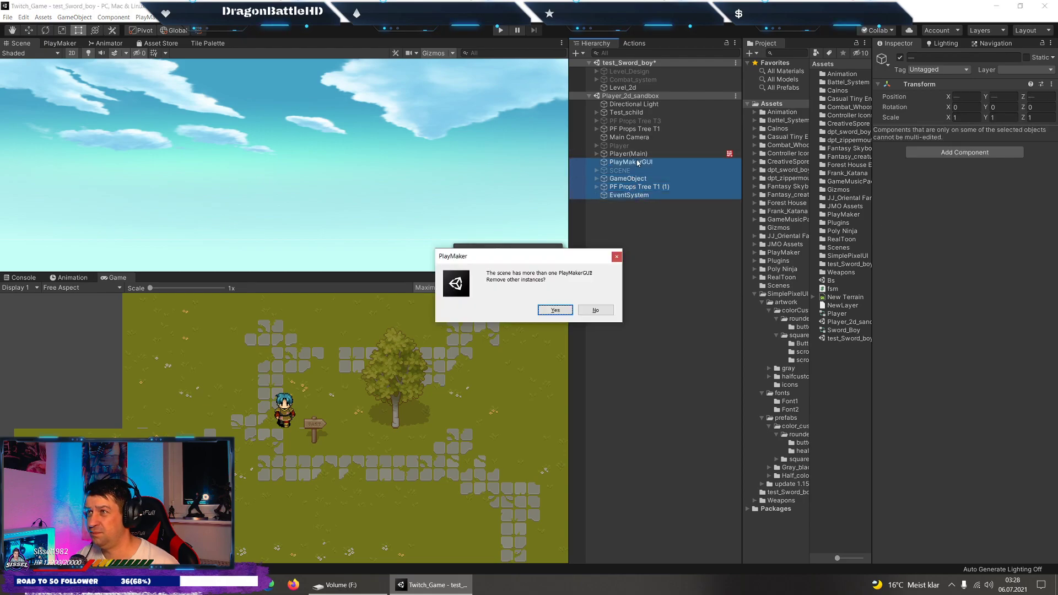
left_click(616, 257)
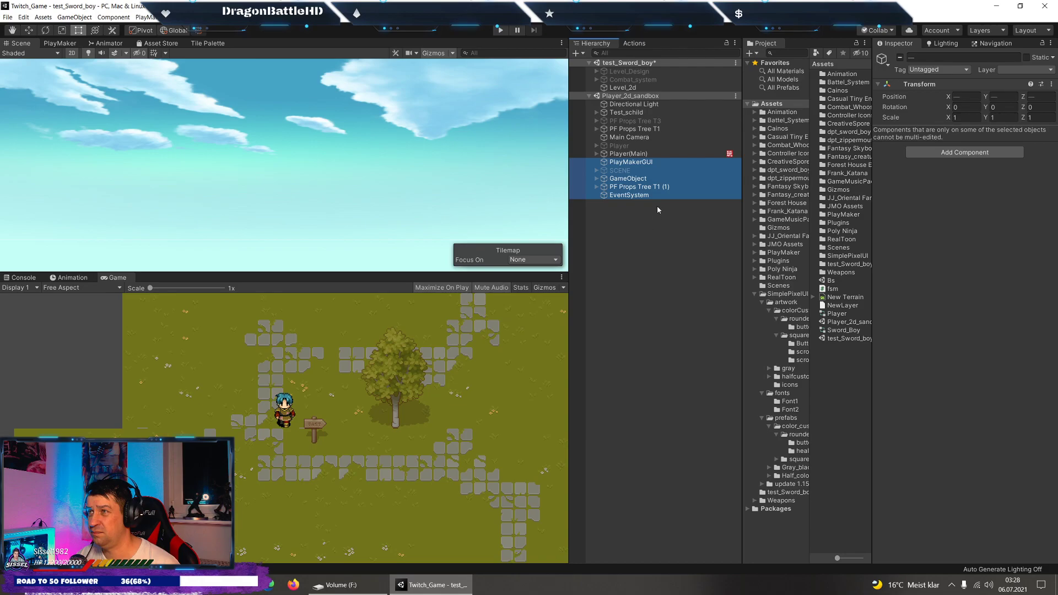
left_click(599, 311)
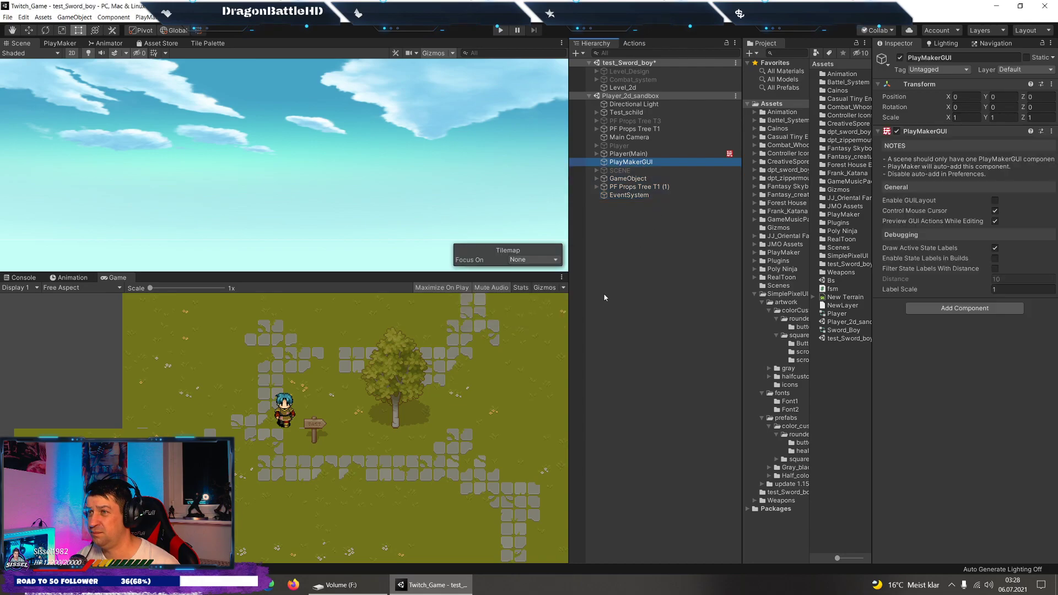
left_click(629, 195)
left_click(633, 180, "shift")
left_click_drag(632, 182, 641, 90)
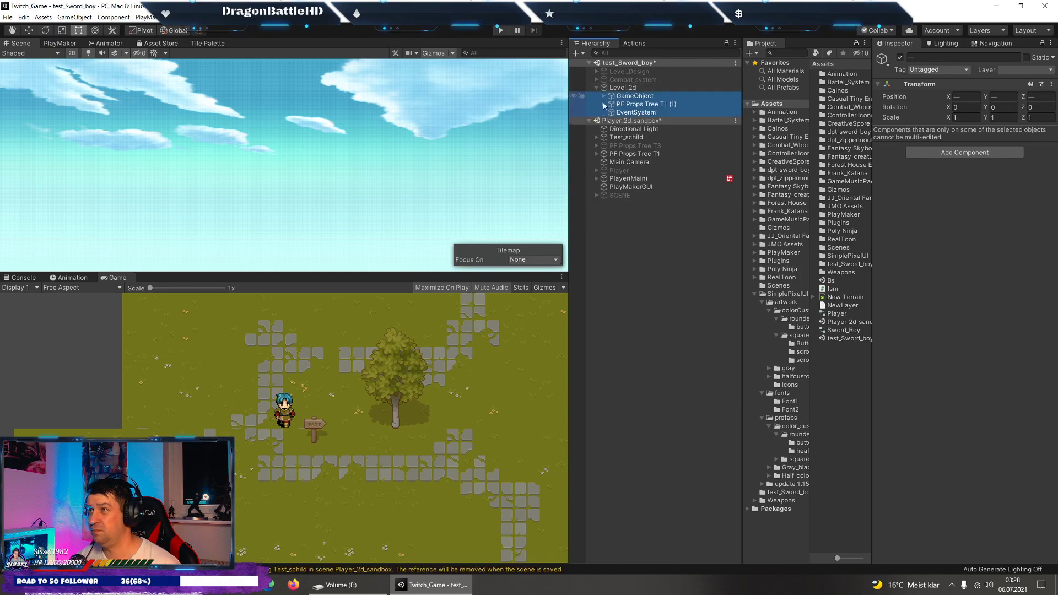
Move Player(Main), Test_schild, Directional Light, PF Props Tree T1 and Main Camera into test_Sword_boy.
left_click(639, 179)
left_click_drag(641, 183, 634, 89)
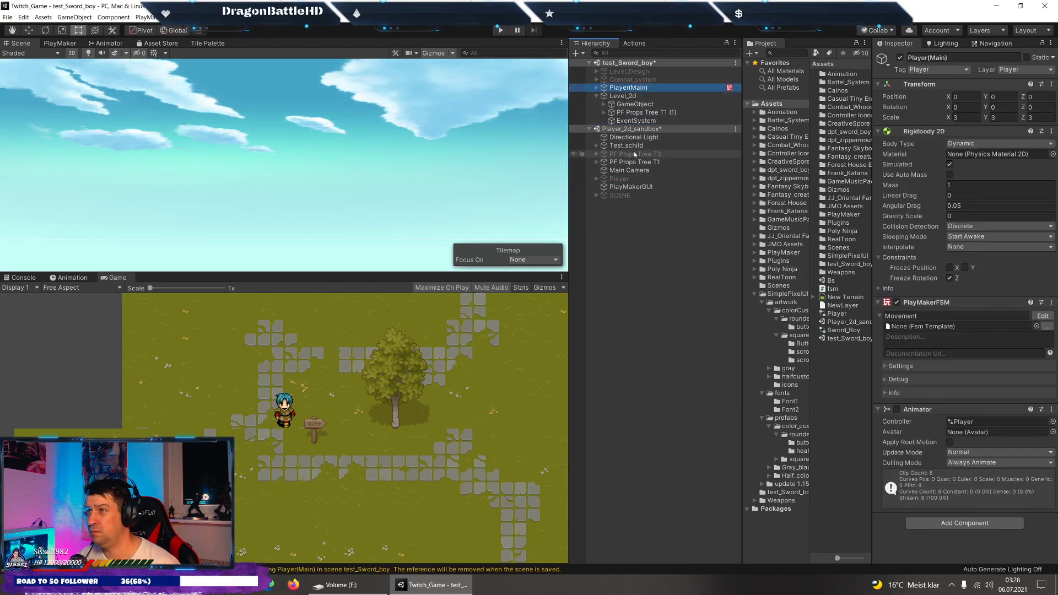
left_click(628, 146)
left_click_drag(637, 97, 637, 92)
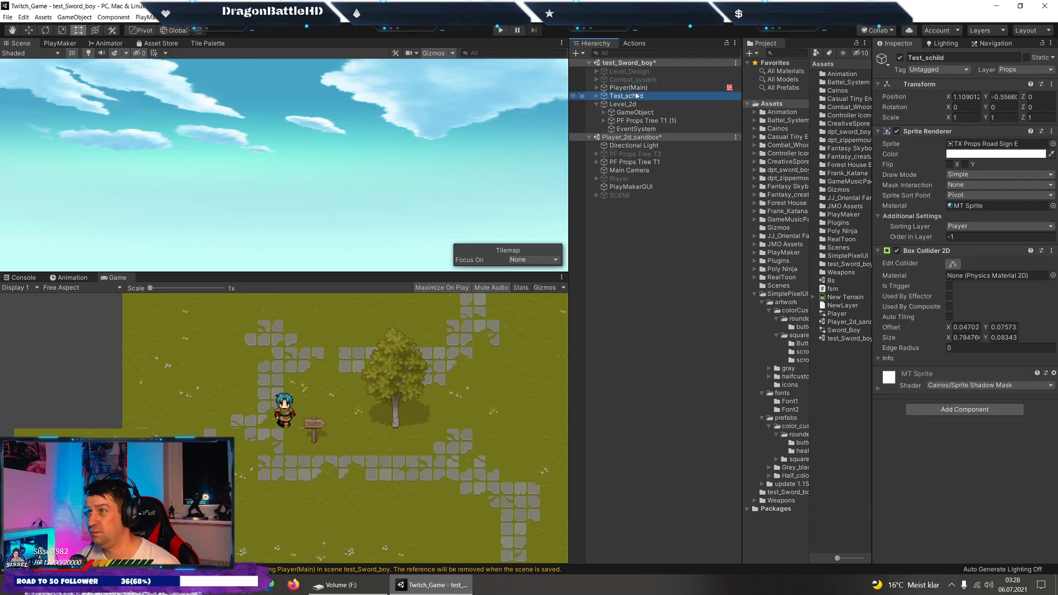
left_click_drag(640, 147, 645, 106)
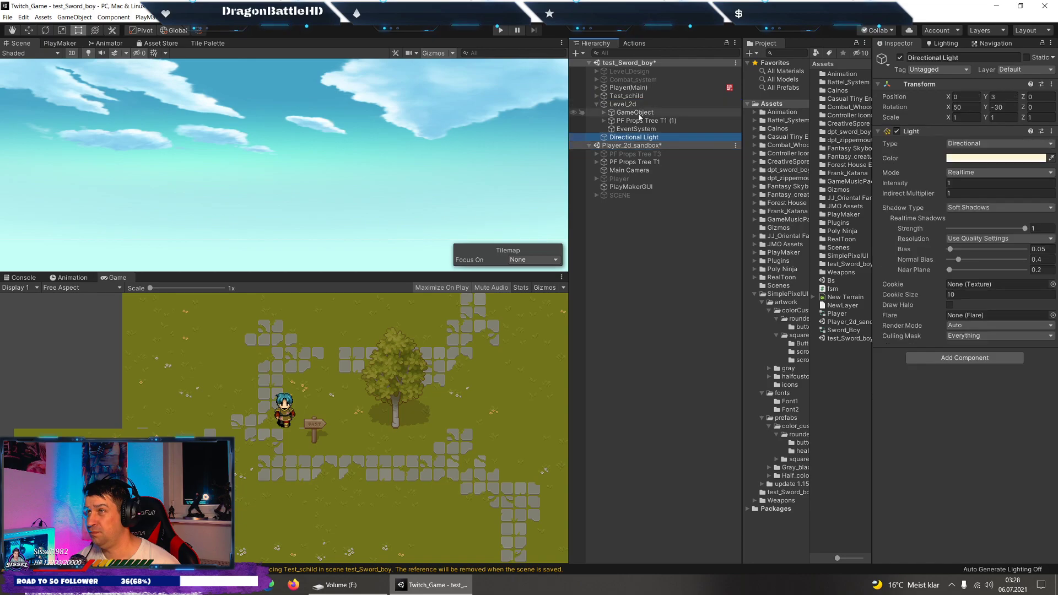
left_click_drag(642, 161, 644, 144)
left_click(646, 164)
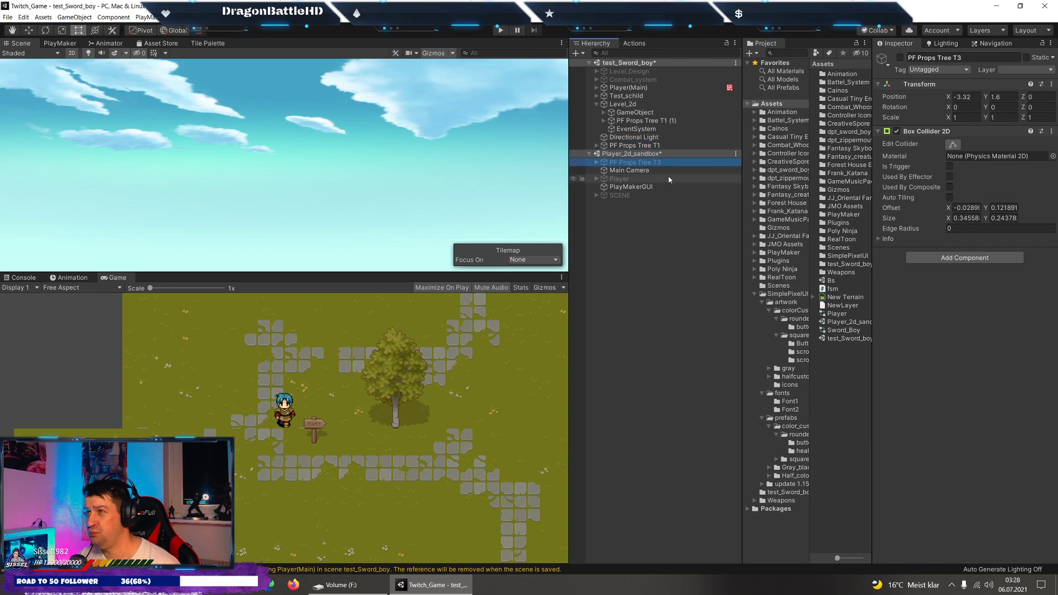
left_click(642, 169)
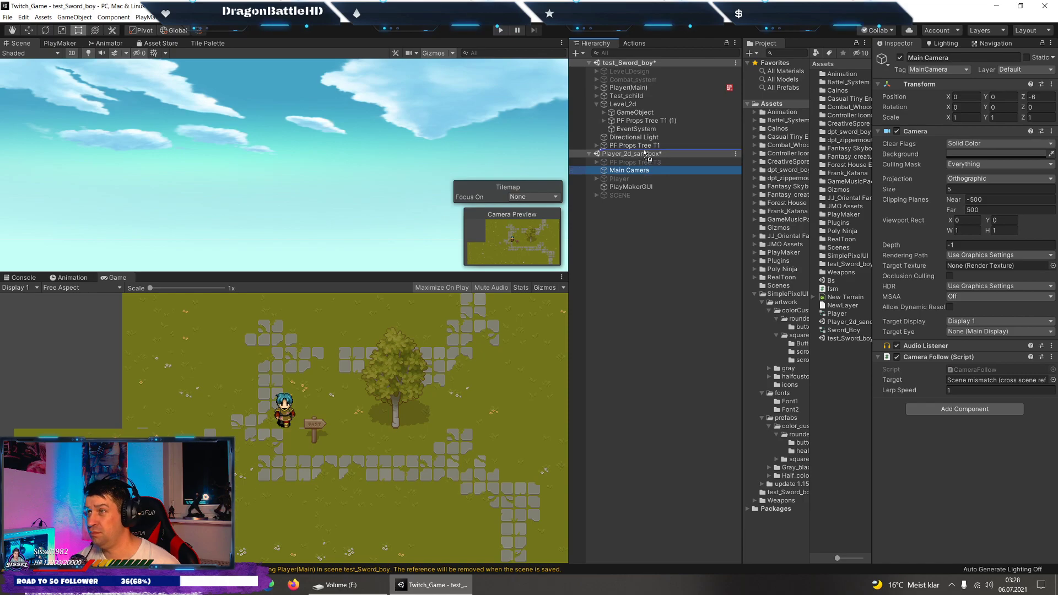
left_click_drag(642, 170, 655, 158)
left_click(735, 163)
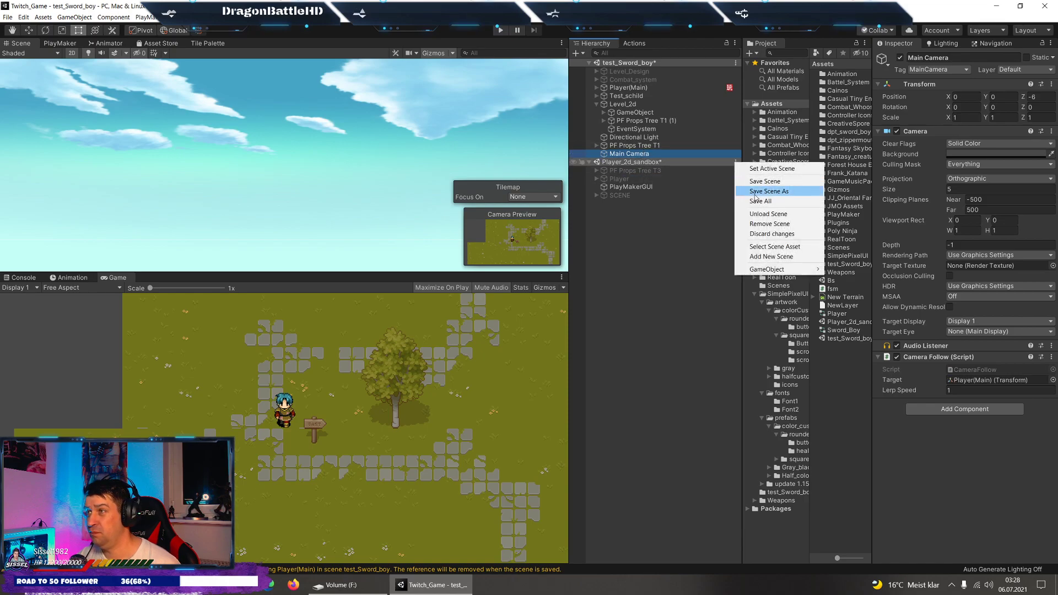
Unload Player_2d_sandbox without saving and enter play mode.
left_click(770, 225)
left_click(562, 319)
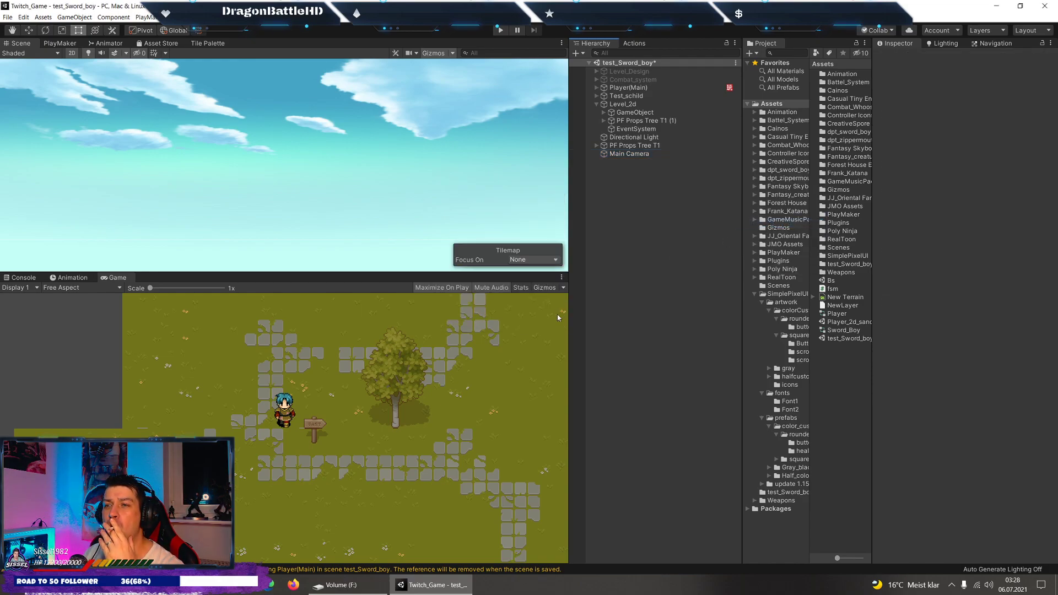
left_click(499, 31)
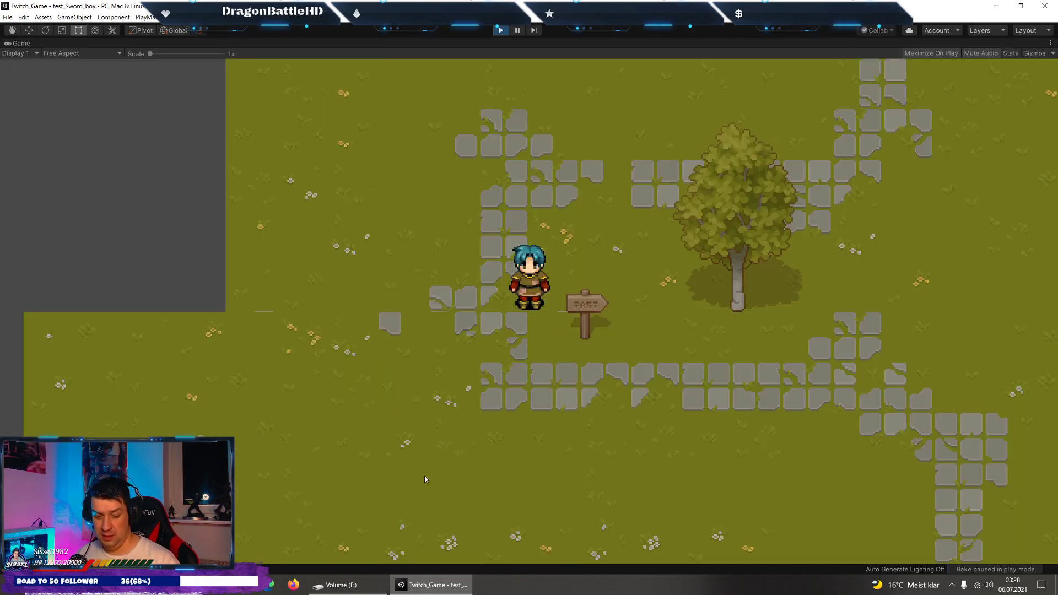
Walk the character left, right and up the stone path, then stop play mode.
key("s")
key("a")
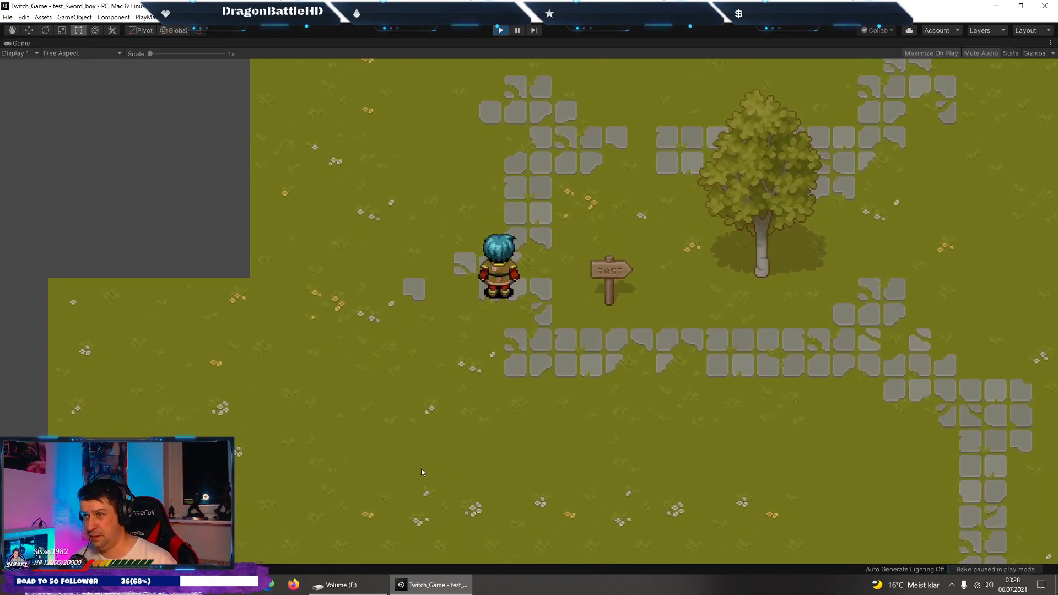
key("d")
key("s")
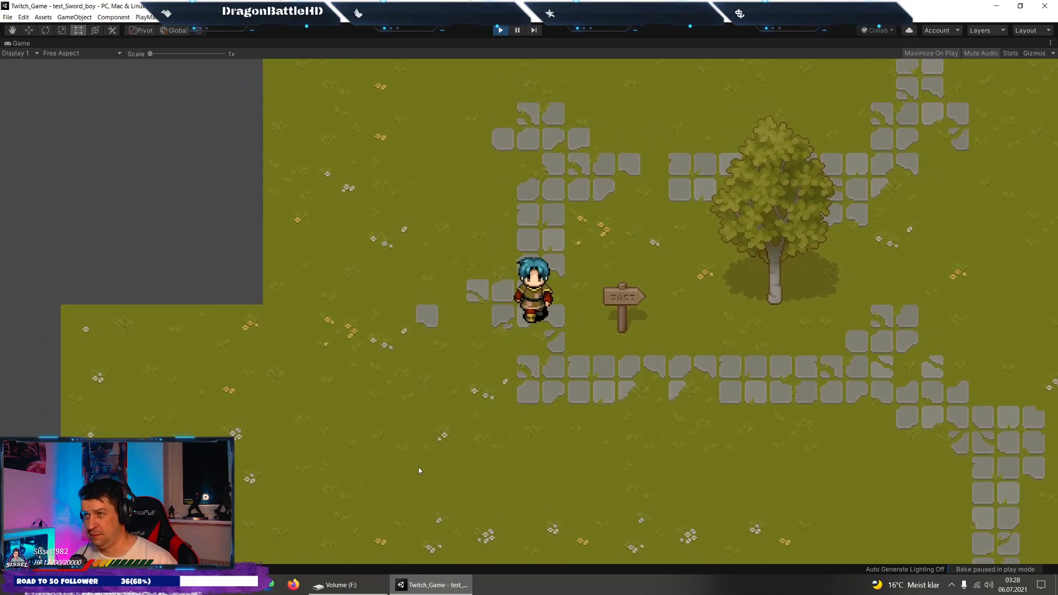
key("w")
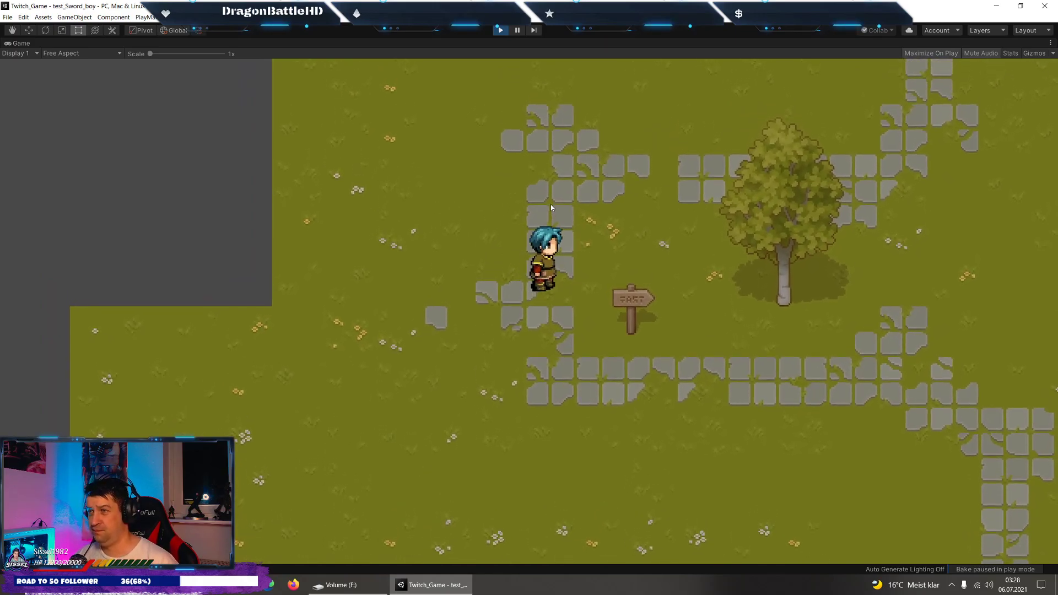
key("w")
key("s")
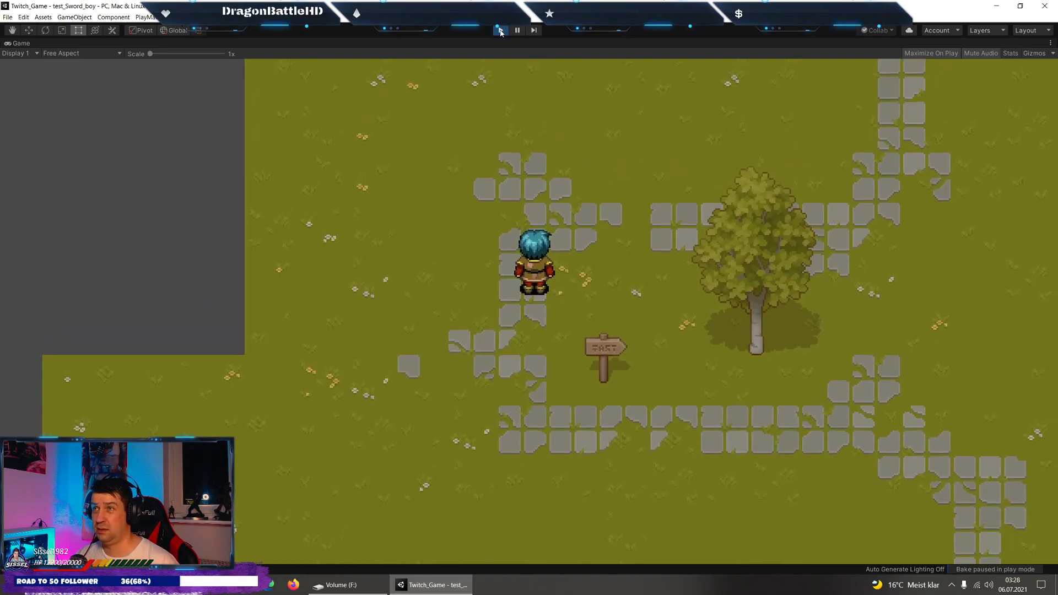
left_click(501, 31)
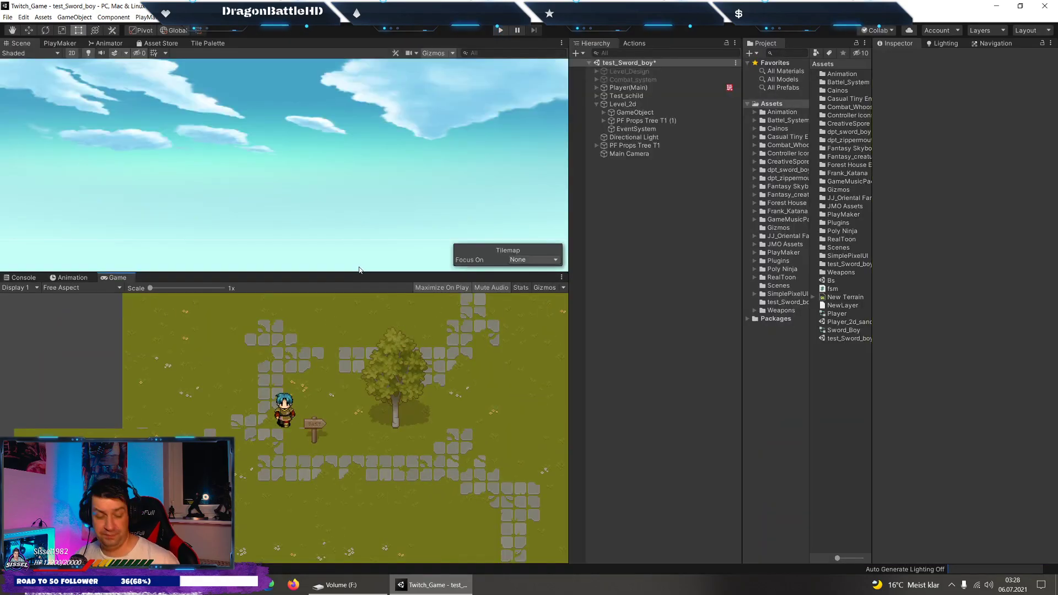
Inspect the Test_schild sign, ping its sprite and preview TX Props Altar in the TX Props sheet.
left_click(596, 104)
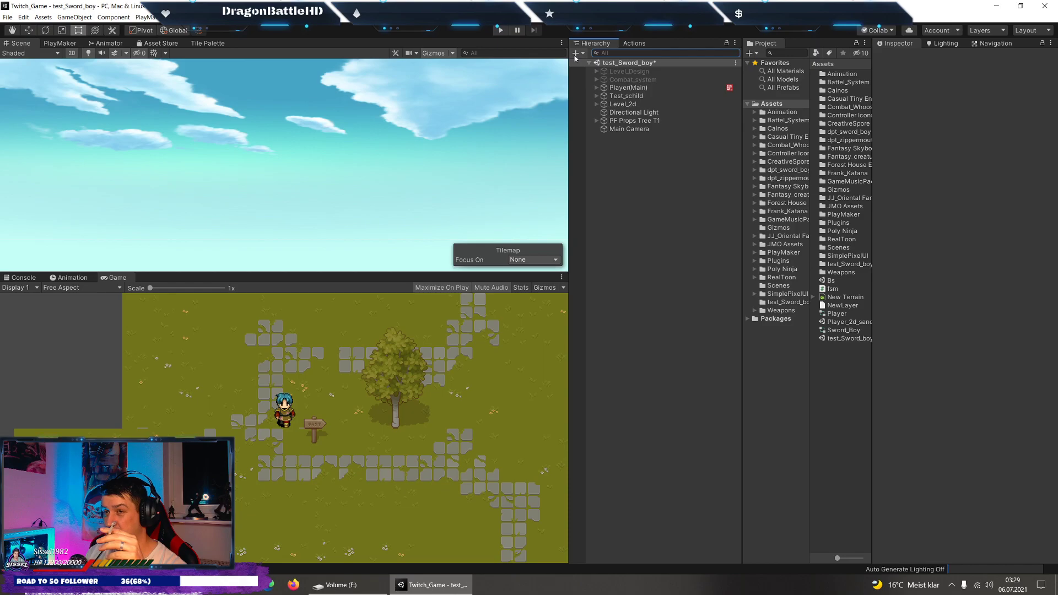
left_click(319, 426)
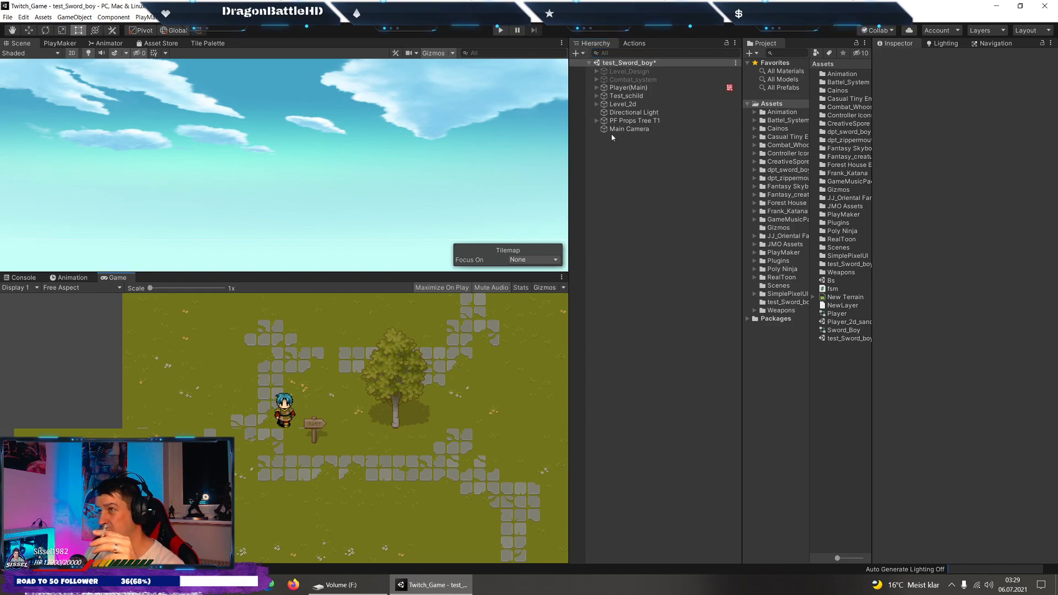
left_click(597, 120)
left_click(597, 121)
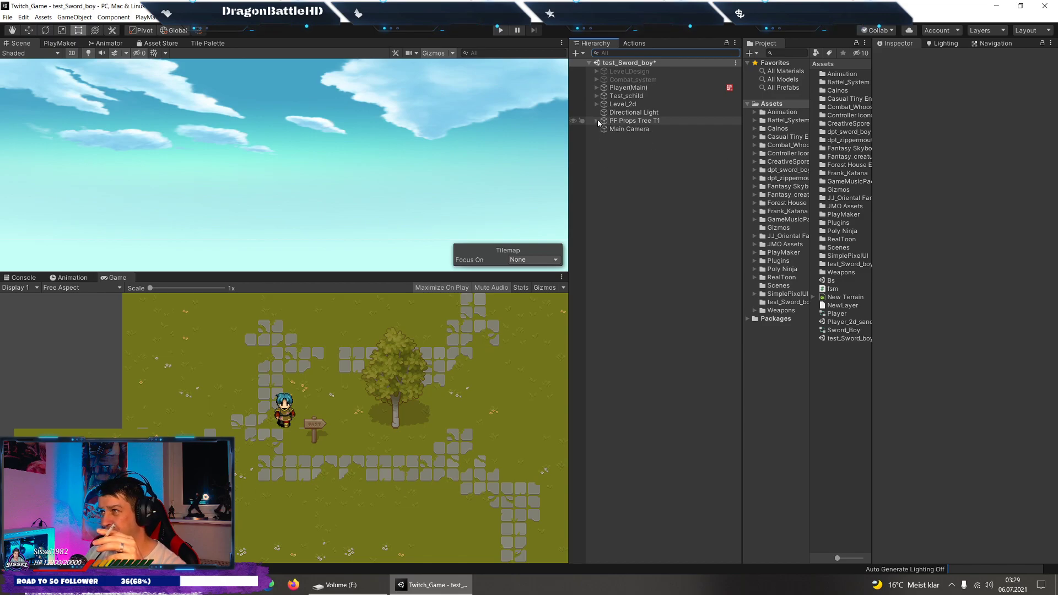
left_click(626, 95)
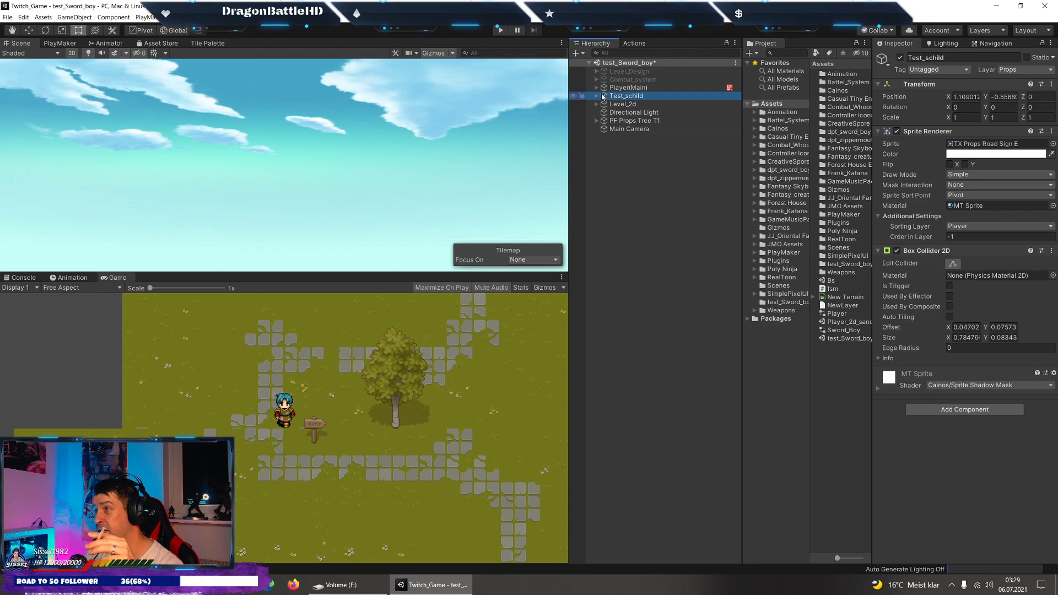
left_click(973, 145)
left_click(829, 91)
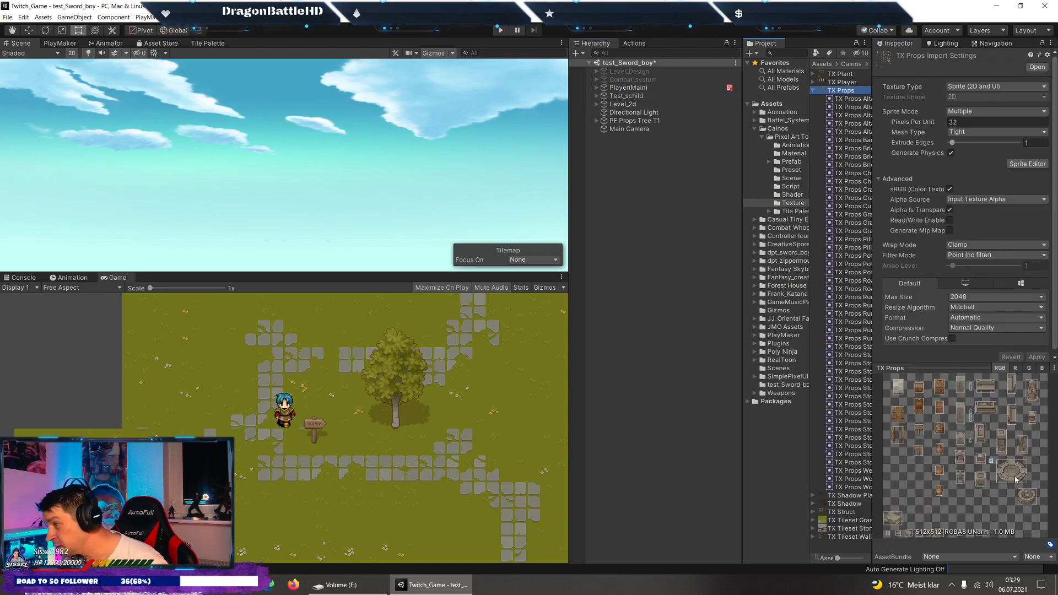
left_click(848, 124)
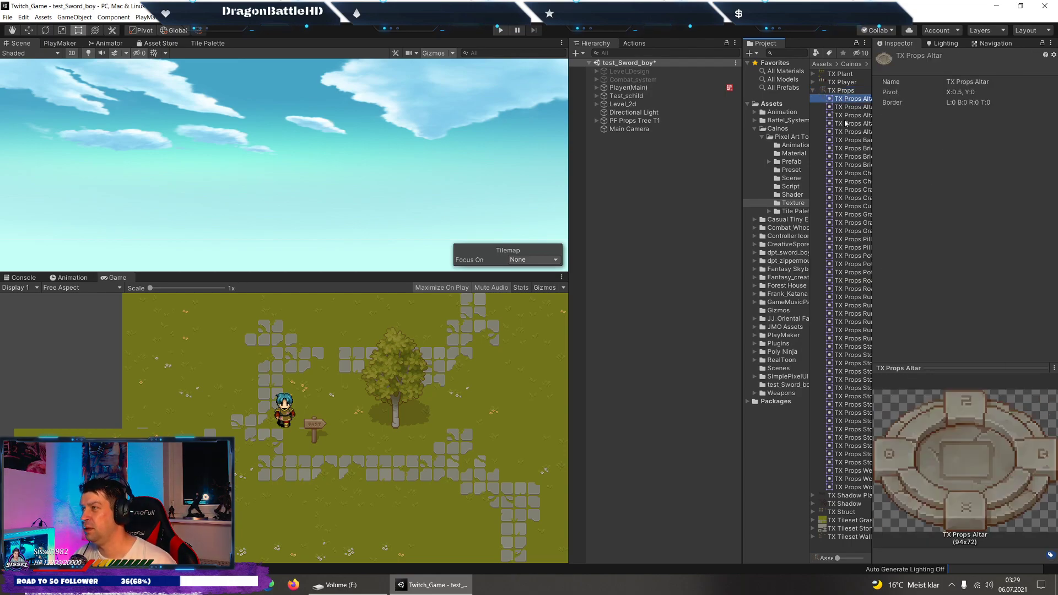
left_click(846, 100)
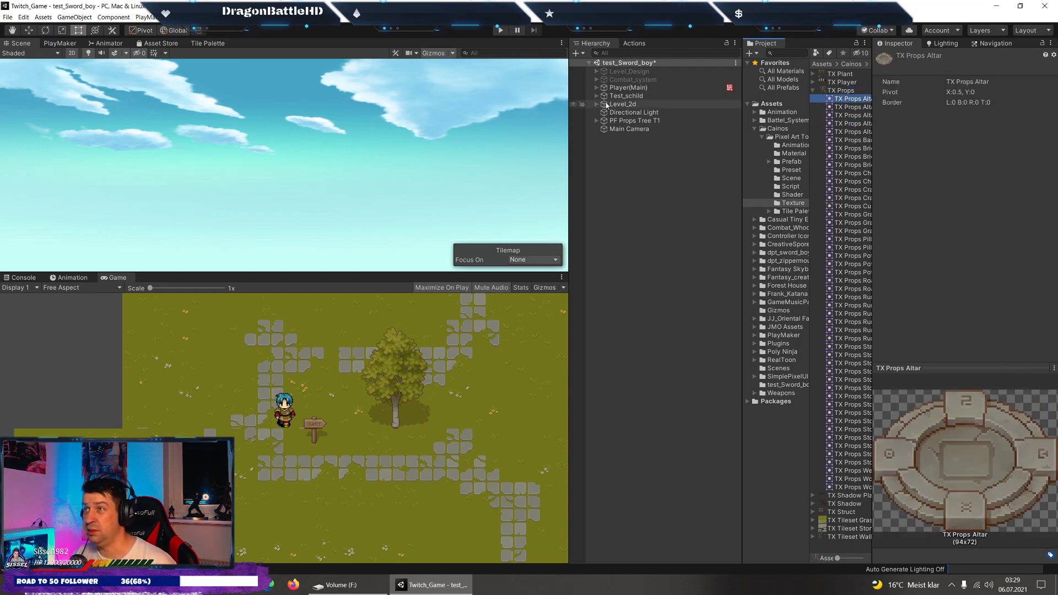
left_click(633, 97)
Duplicate Test_schild and rename the copy Test_FightArena.
right_click(633, 98)
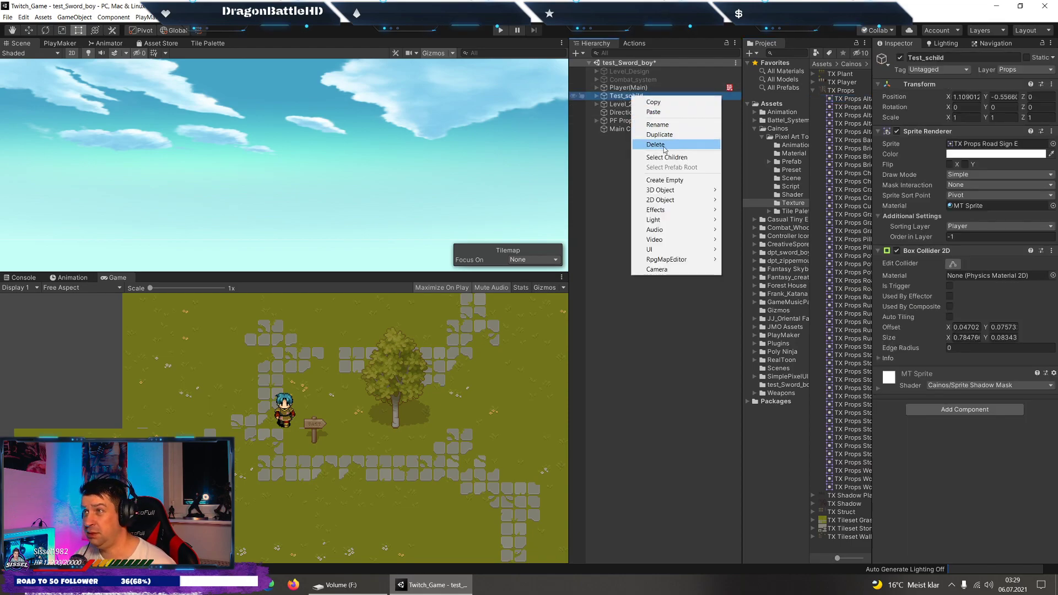
left_click(668, 142)
left_click(937, 57)
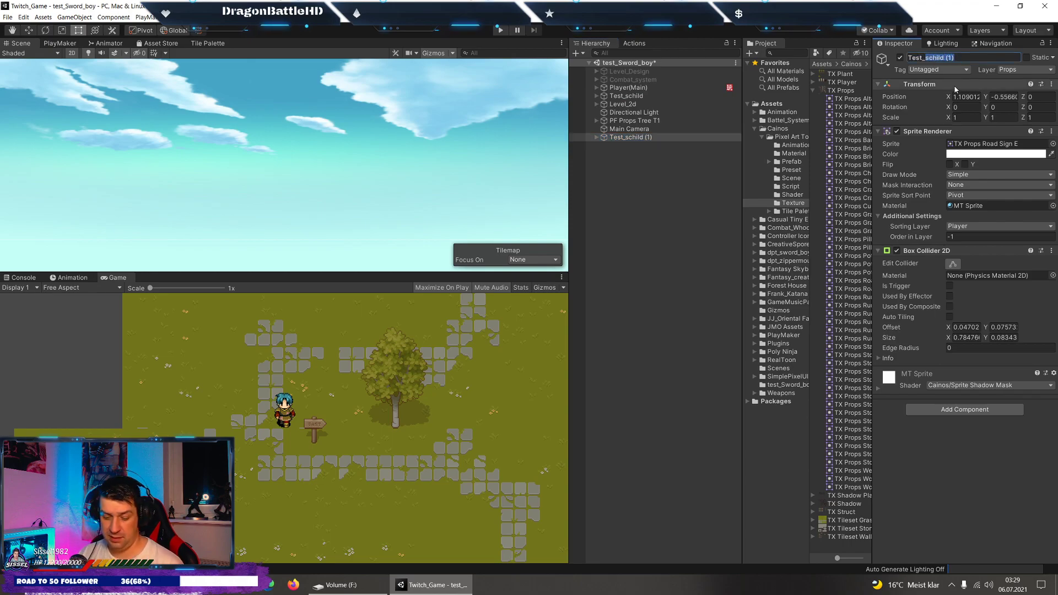
type("FightArena")
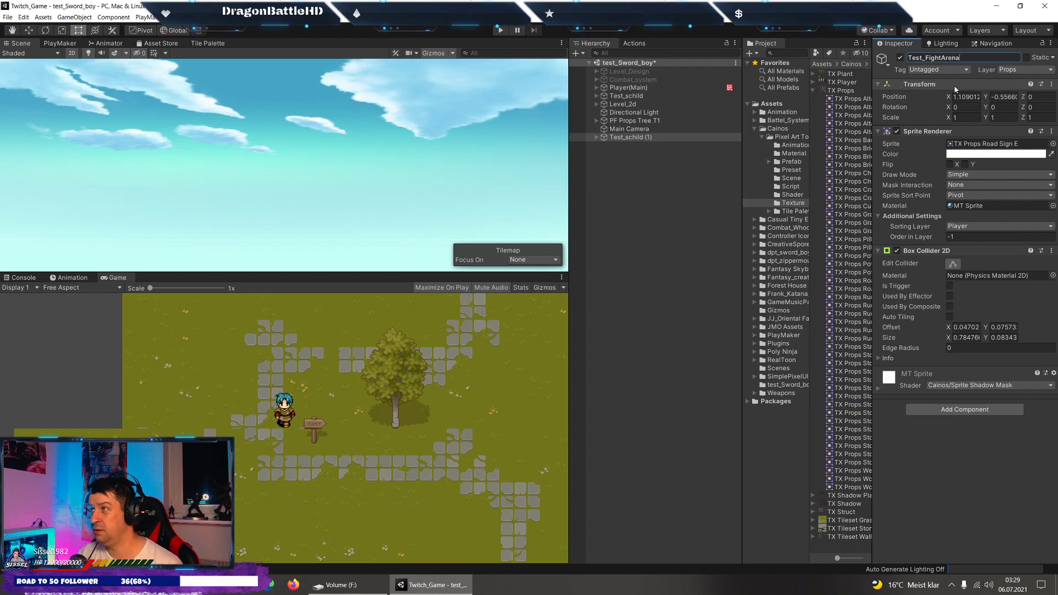
Assign the TX Props Altar sprite to Test_FightArena's Shadow child.
left_click(596, 138)
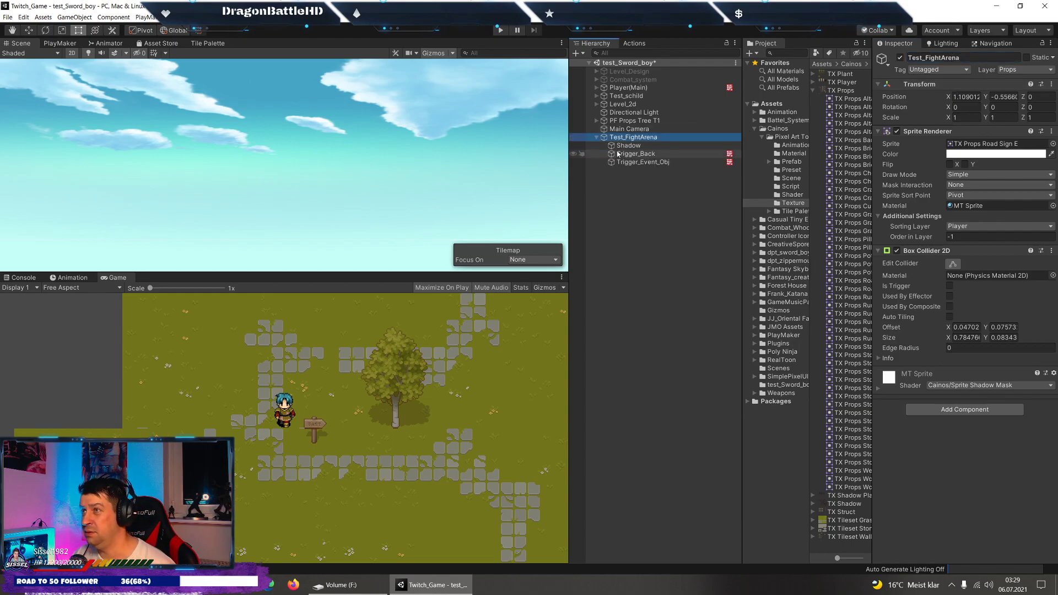
left_click(993, 144)
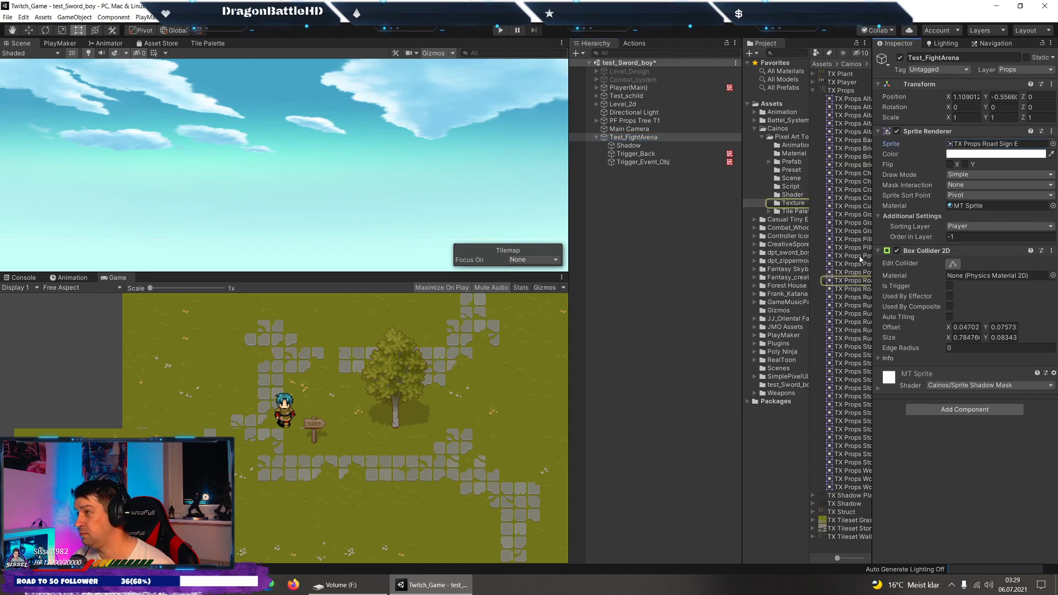
left_click(853, 272)
left_click(853, 231)
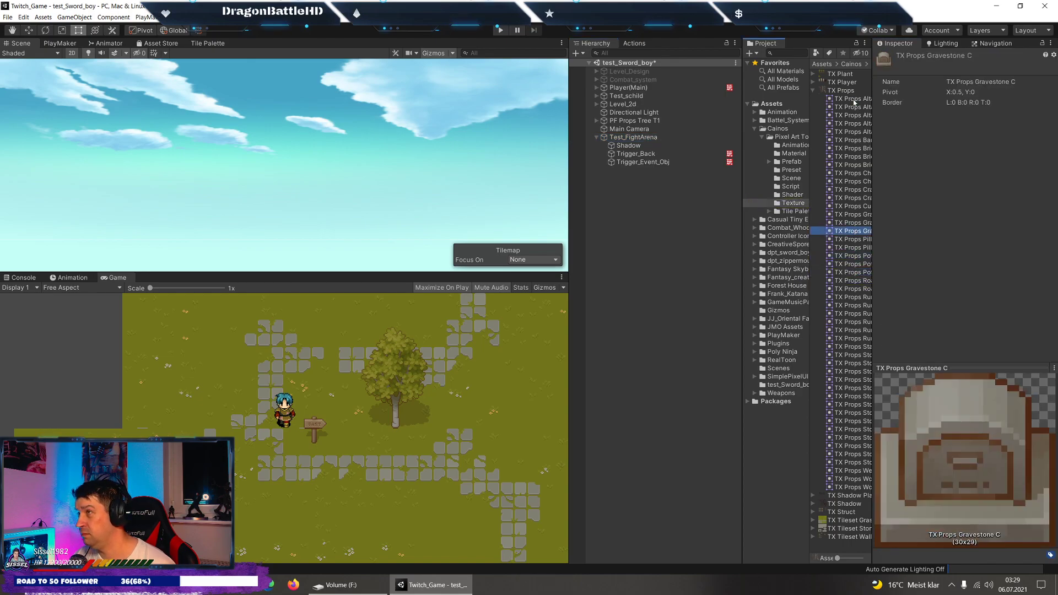
left_click(628, 145)
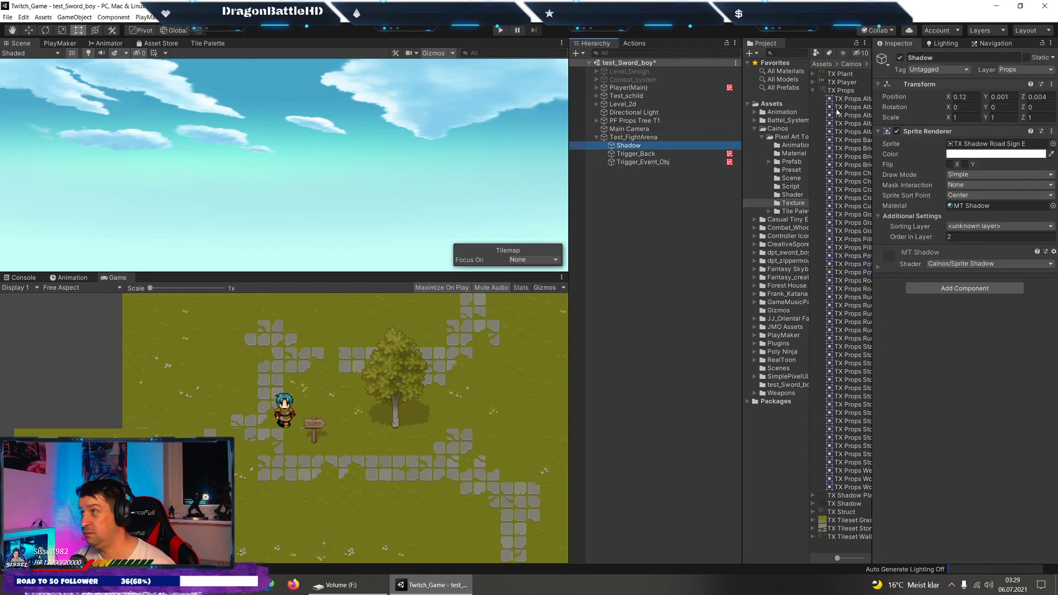
left_click_drag(841, 103, 957, 146)
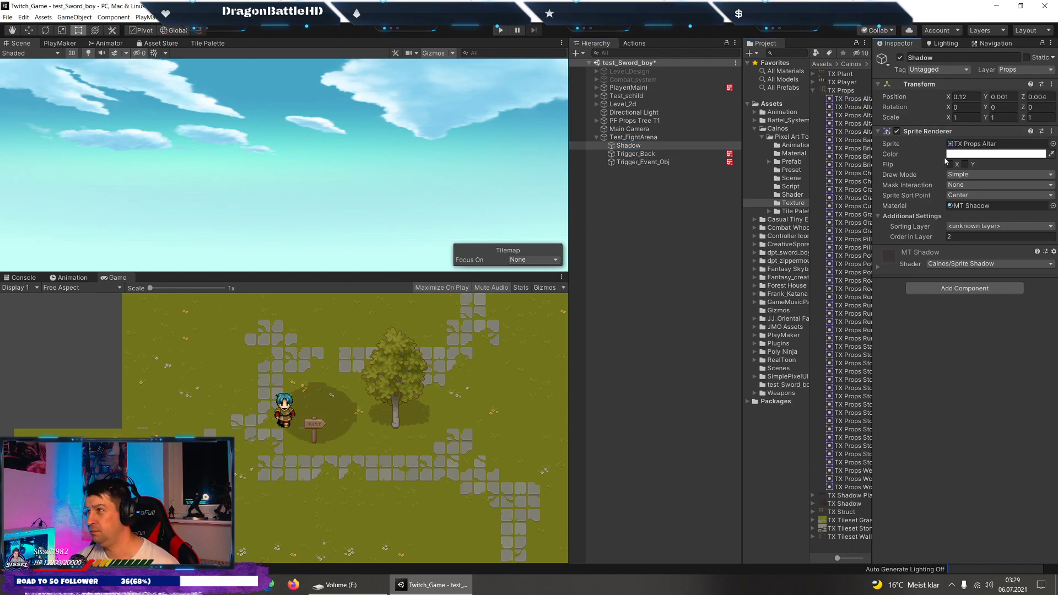
left_click(965, 144)
left_click(838, 102)
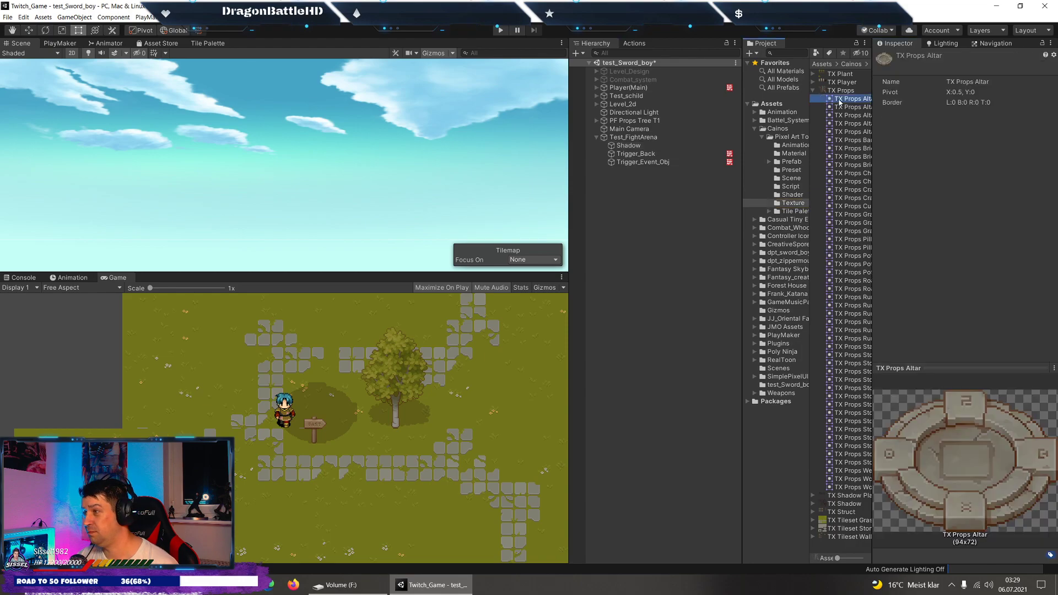
left_click(636, 155)
Give Test_FightArena the TX Props Altar sprite.
left_click(666, 137)
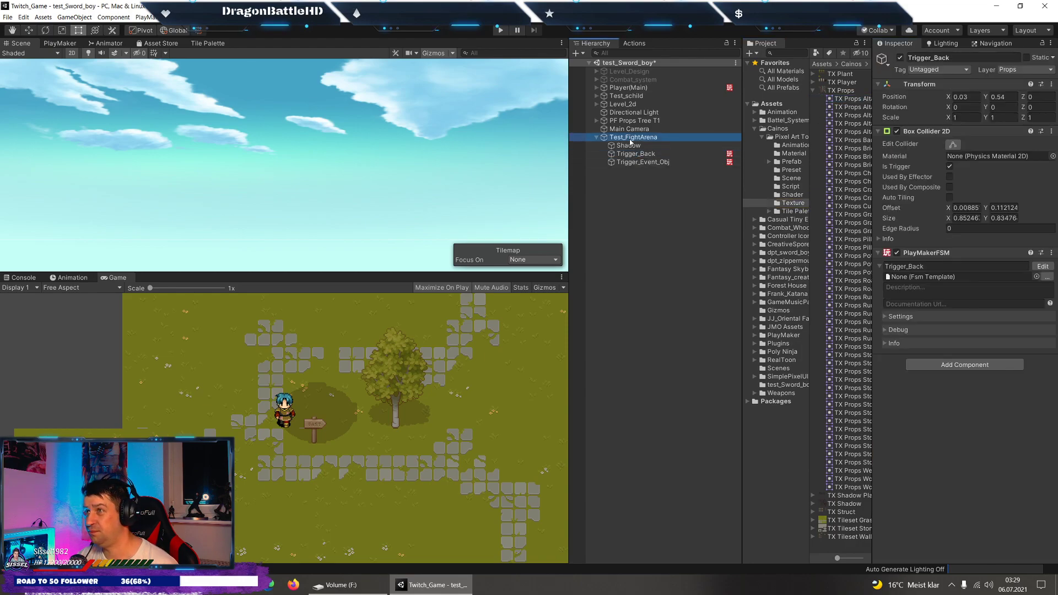
left_click(986, 145)
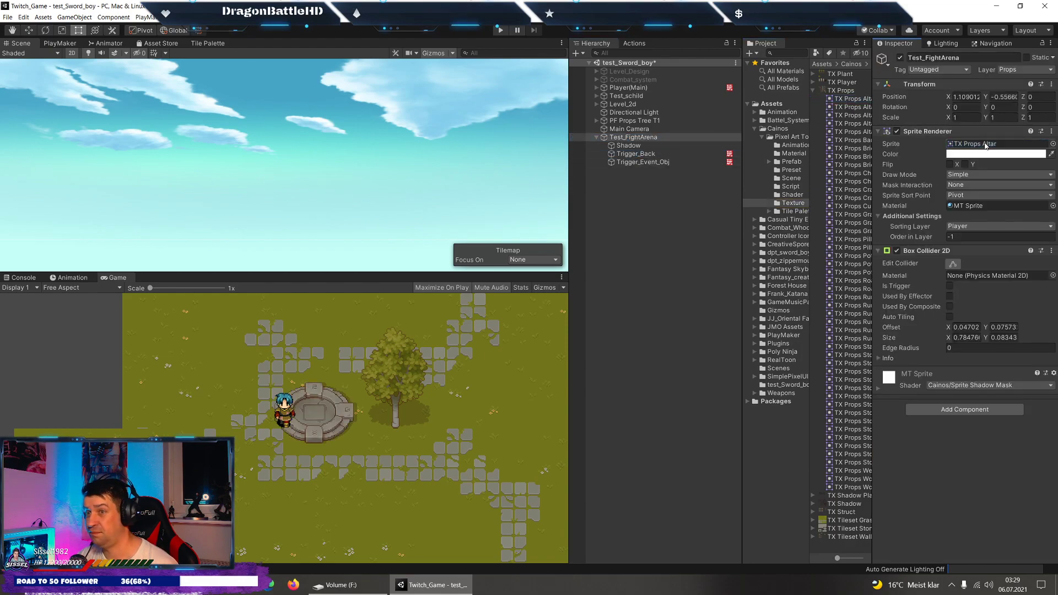
key("ctrl+z")
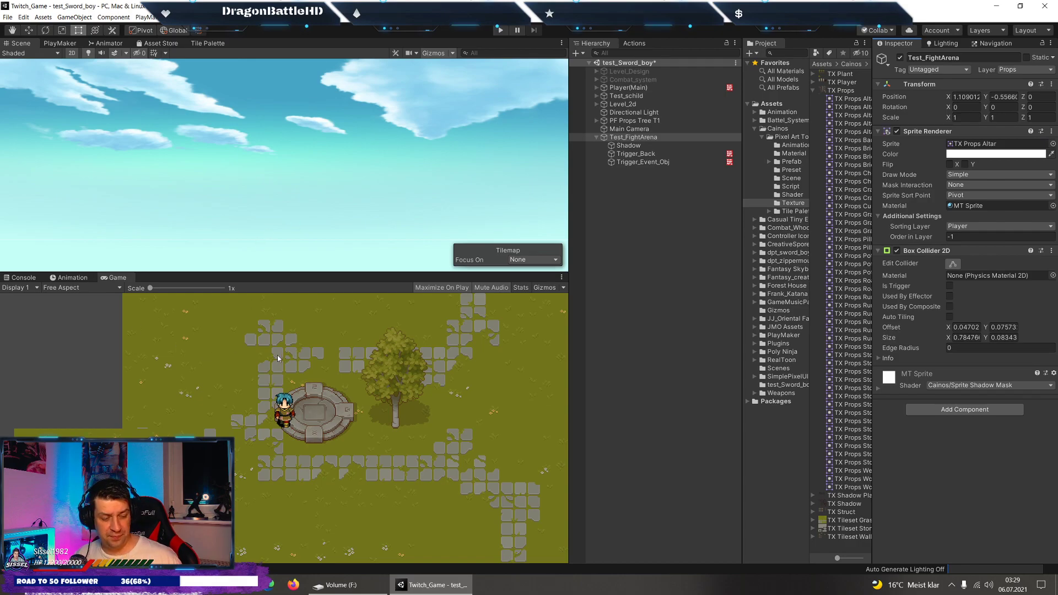
left_click(642, 162)
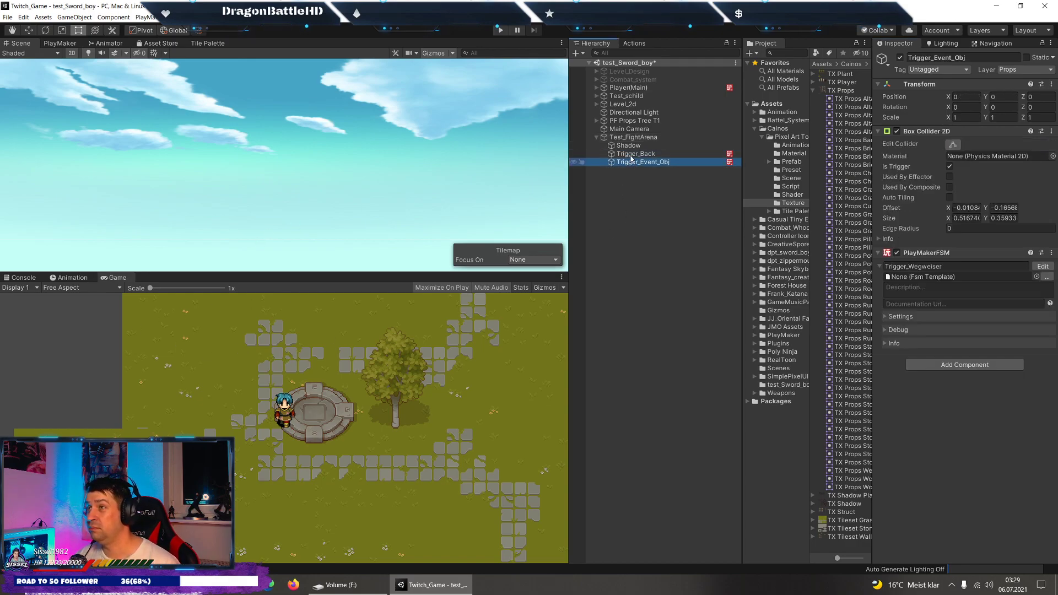
left_click(626, 145)
left_click(626, 138)
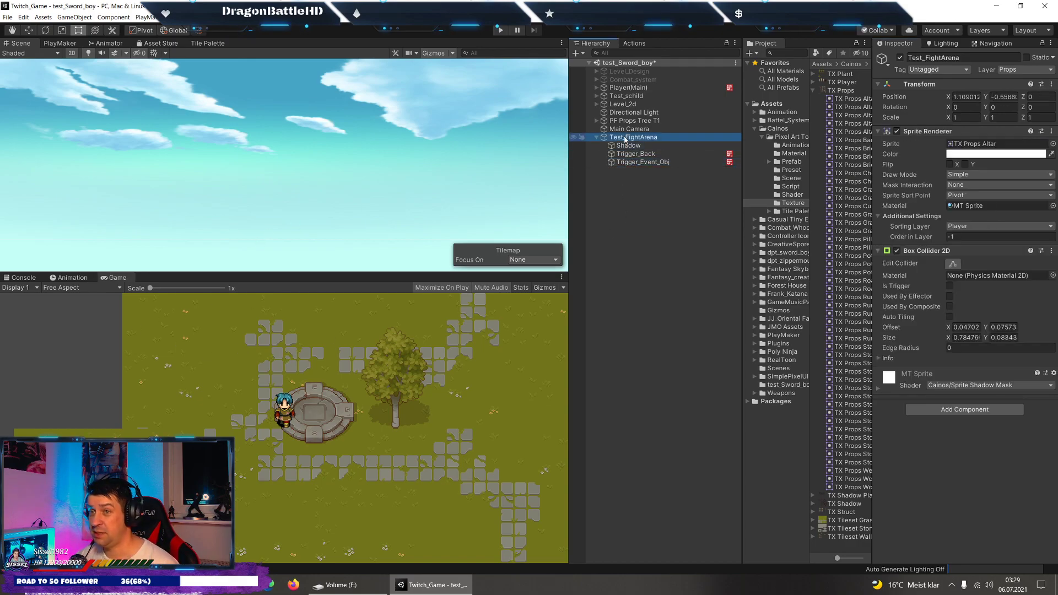
Move the altar up-left onto the grass to X -0.53, Y 2.38.
left_click(30, 31)
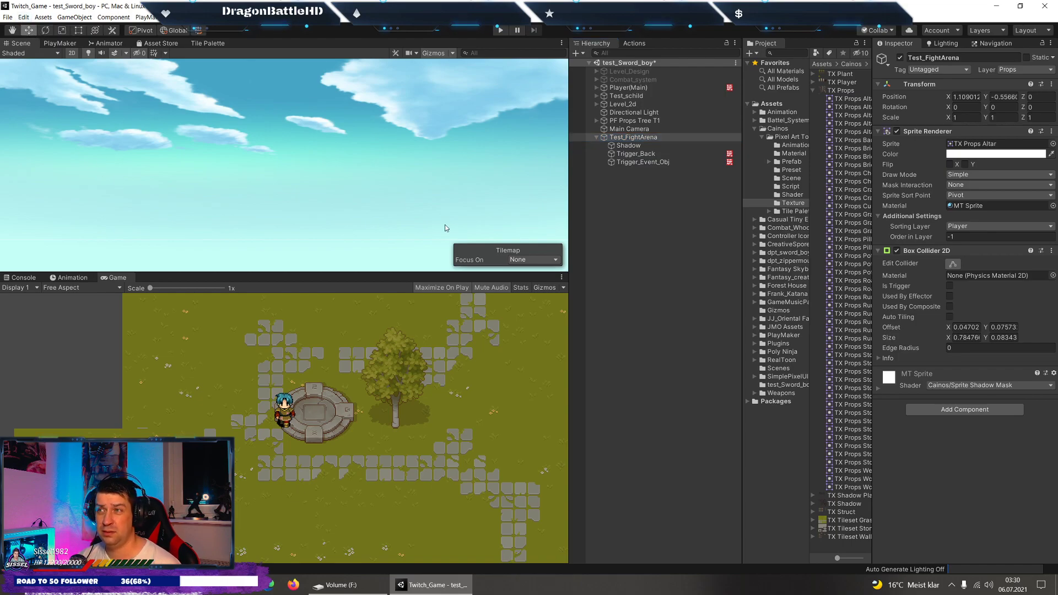
double_click(638, 139)
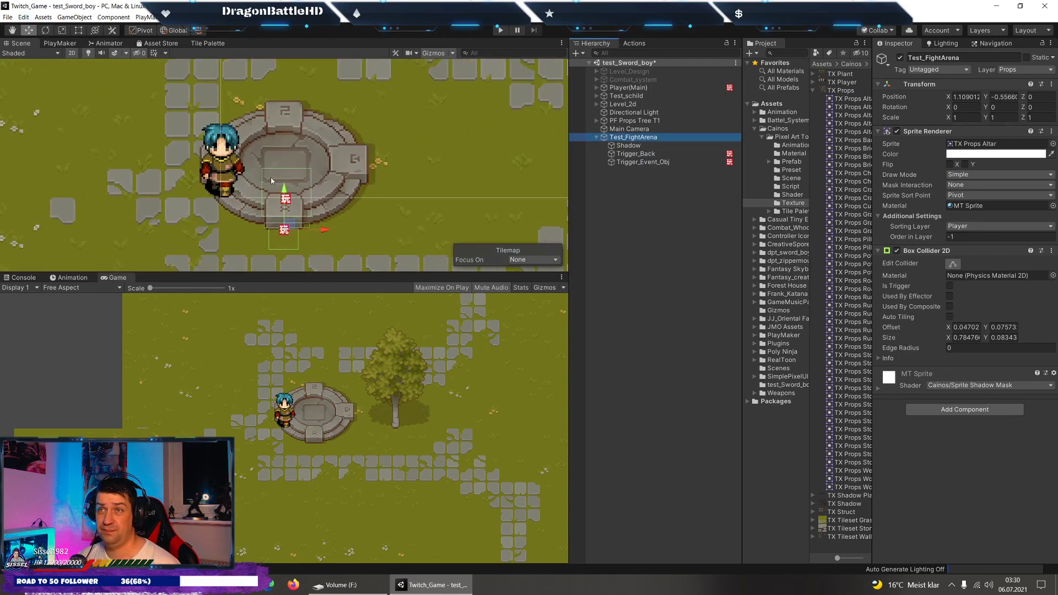
scroll(273, 176, "down", 2)
scroll(279, 171, "down", 2)
scroll(285, 162, "down", 2)
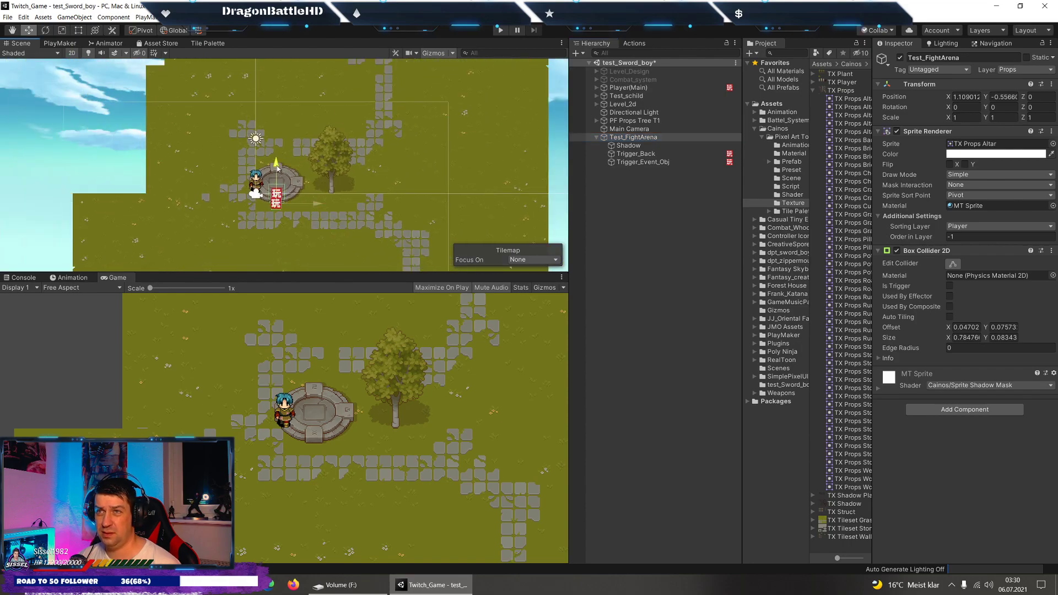
left_click_drag(277, 169, 277, 108)
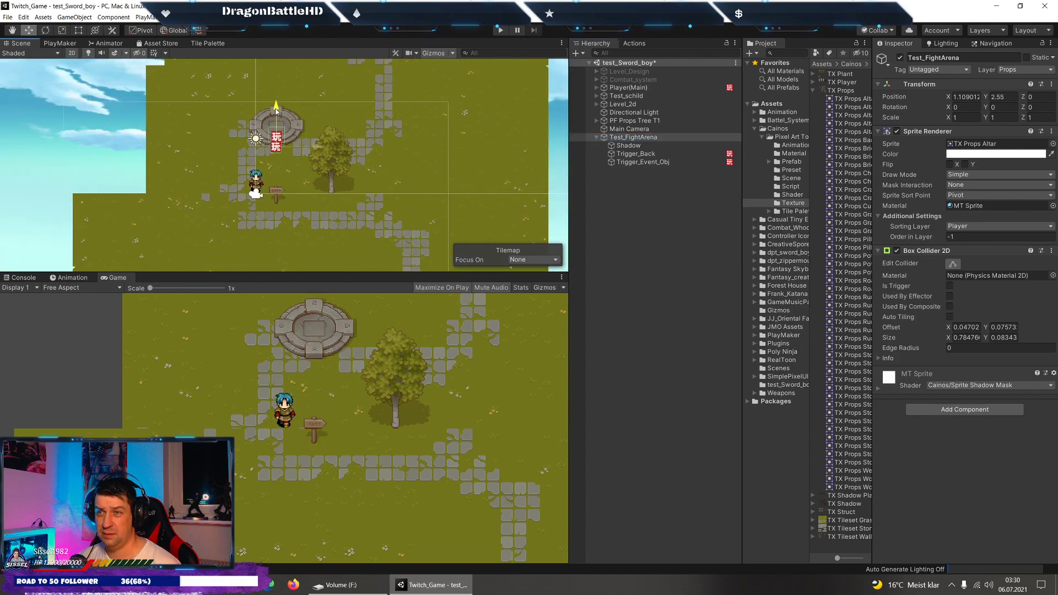
left_click_drag(317, 146, 285, 145)
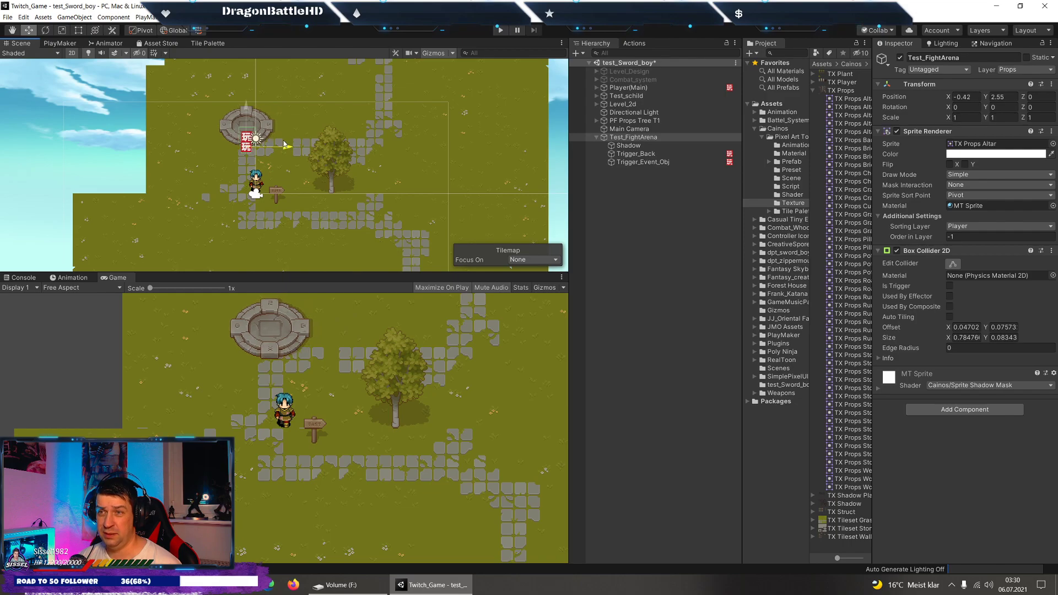
left_click_drag(253, 101, 246, 99)
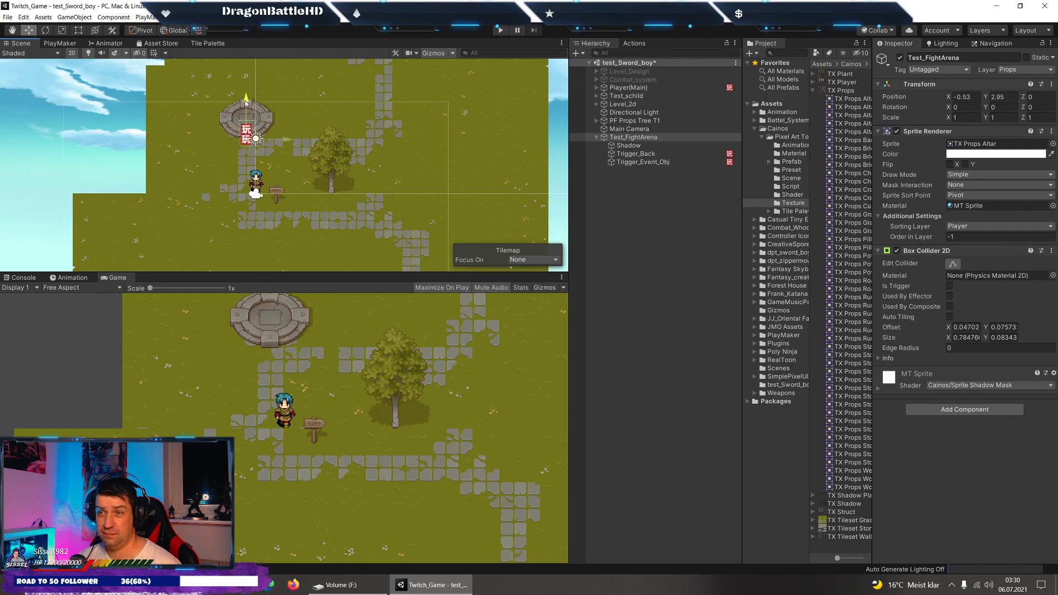
mouse_move(243, 105)
left_mouse_down()
mouse_move(241, 93)
mouse_move(238, 113)
left_mouse_up()
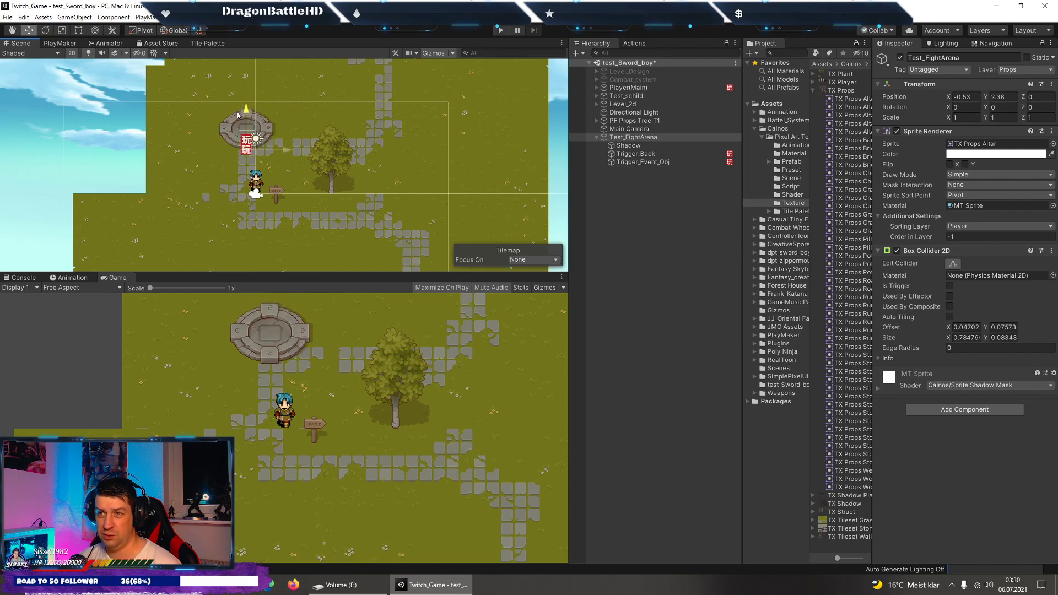
middle_click_drag(207, 149, 232, 206)
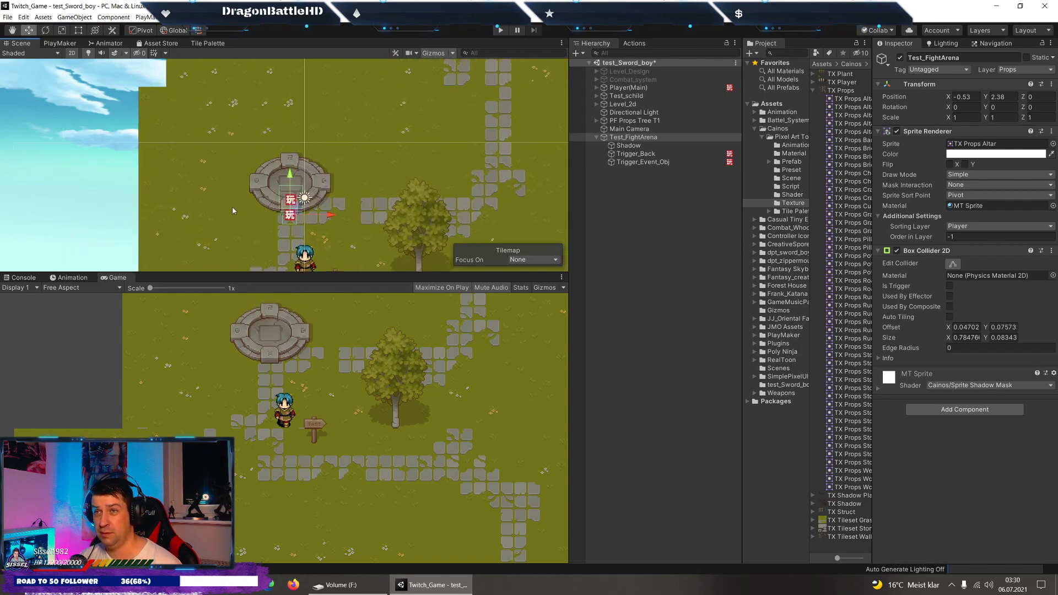
Disable the altar's Box Collider 2D, deactivate Trigger_Back, and move Trigger_Event_Obj up onto the altar.
scroll(266, 186, "up", 5)
left_click(637, 162)
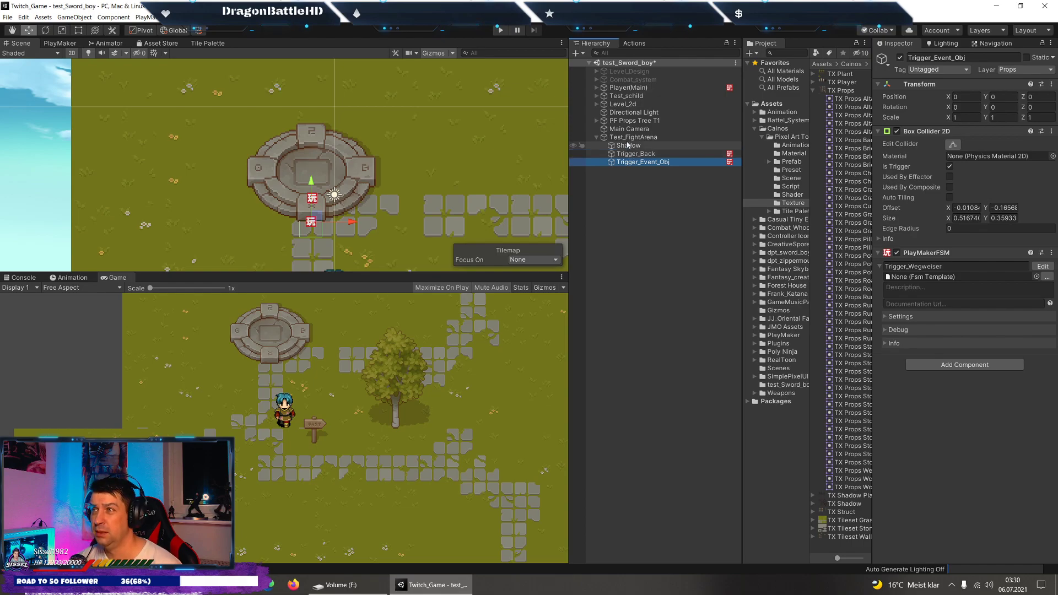
left_click(632, 137)
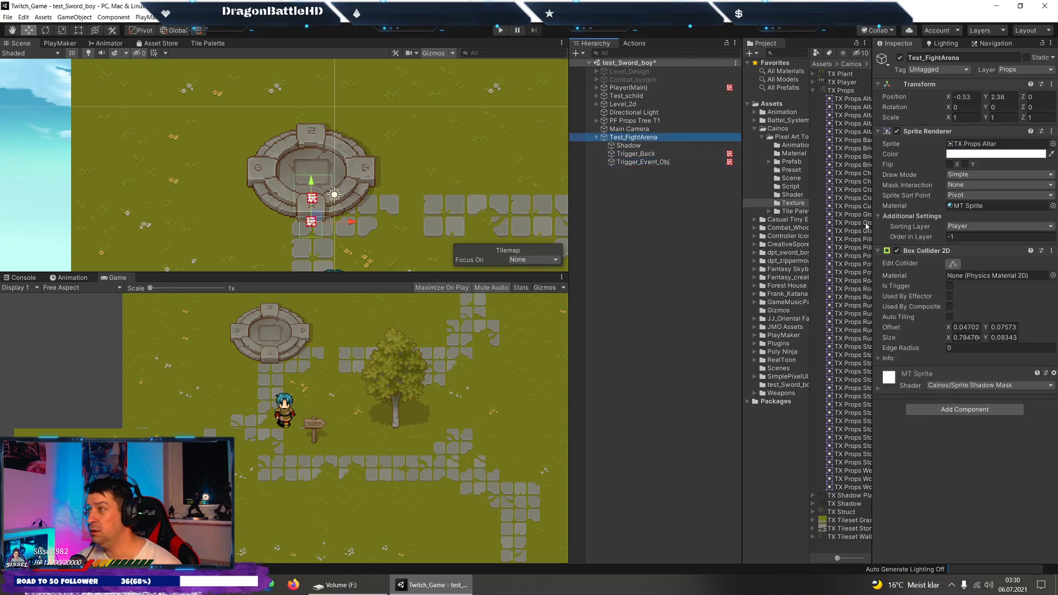
left_click(898, 252)
left_click(634, 154)
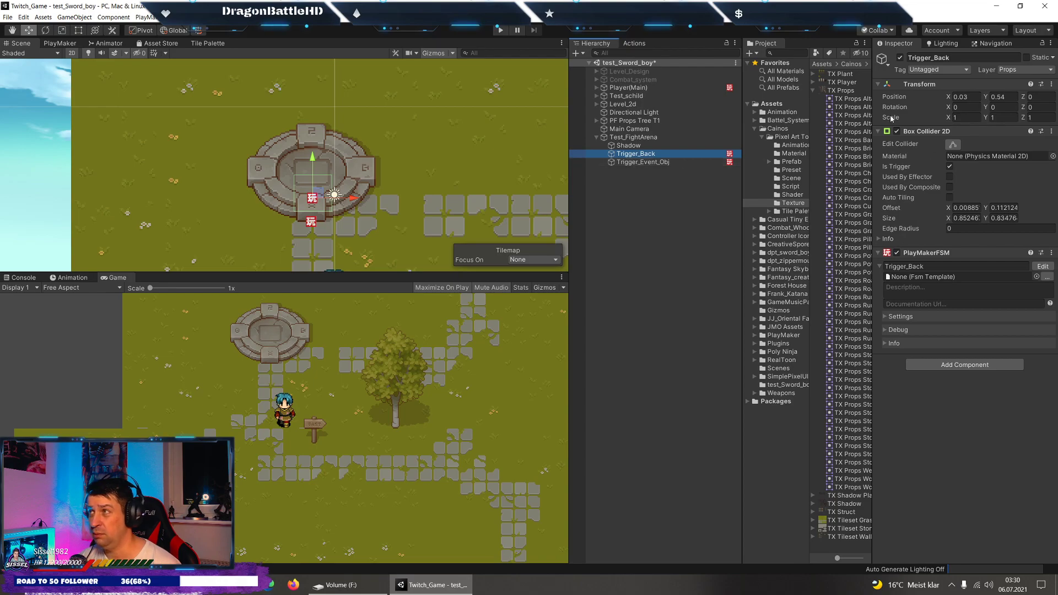
left_click(900, 57)
left_click(645, 162)
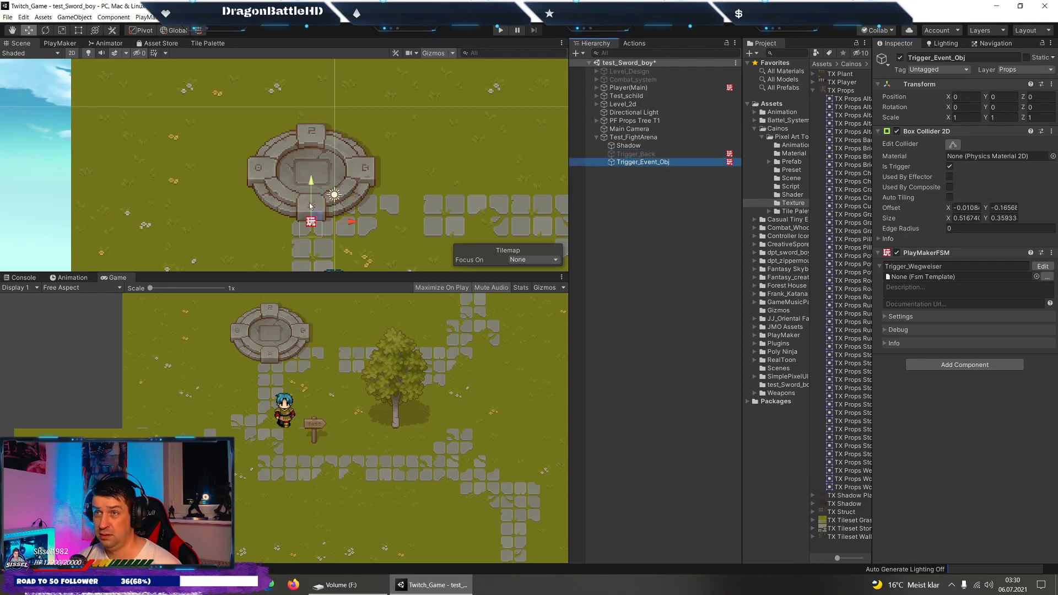
left_click_drag(313, 189, 313, 164)
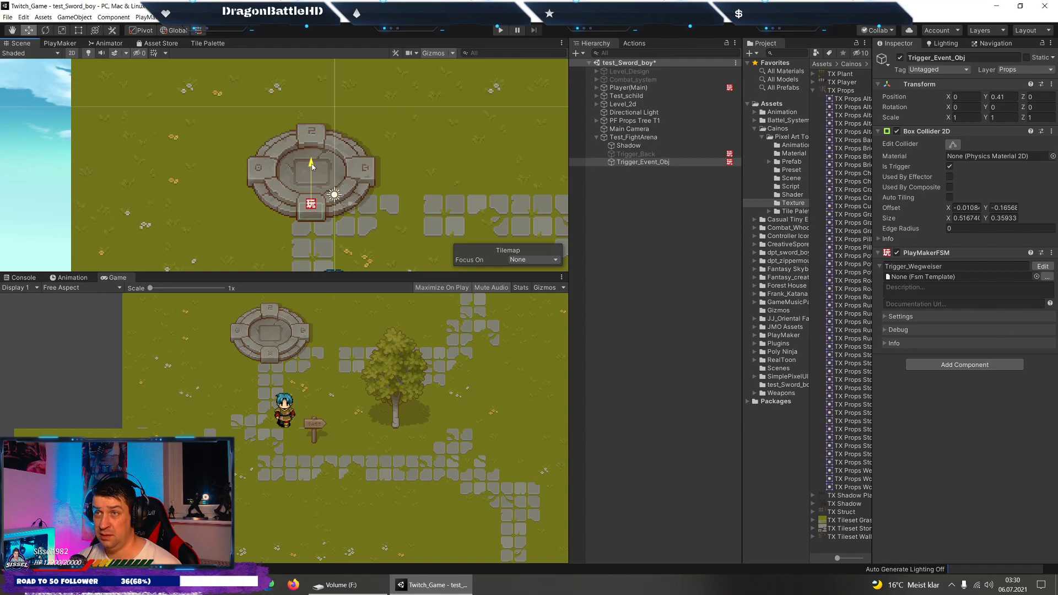
Resize Trigger_Event_Obj's box collider to about 2.93 by 2.24 around the altar.
left_click(953, 144)
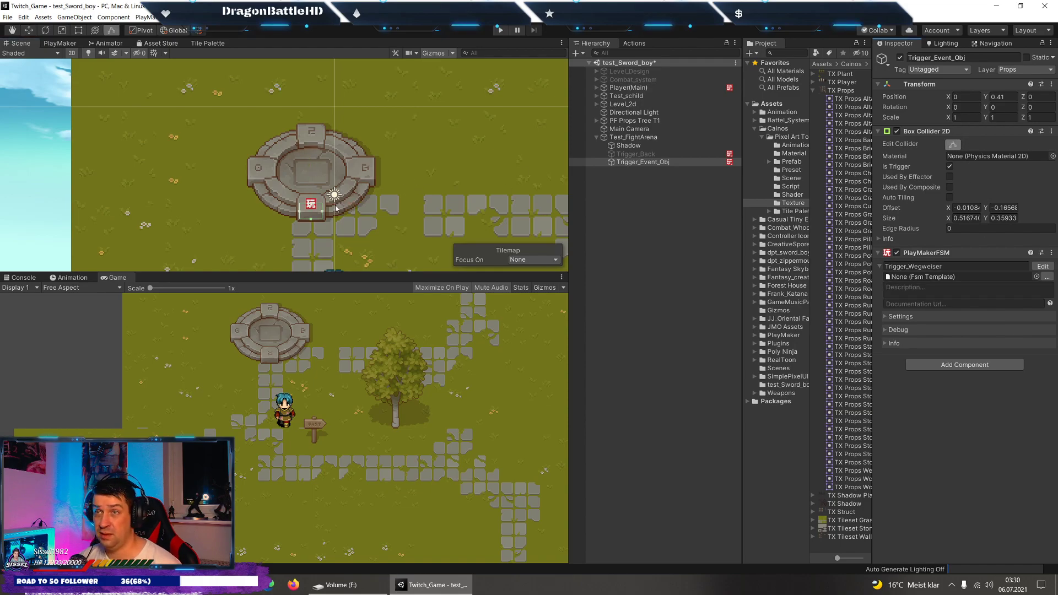
left_click_drag(311, 205, 311, 128)
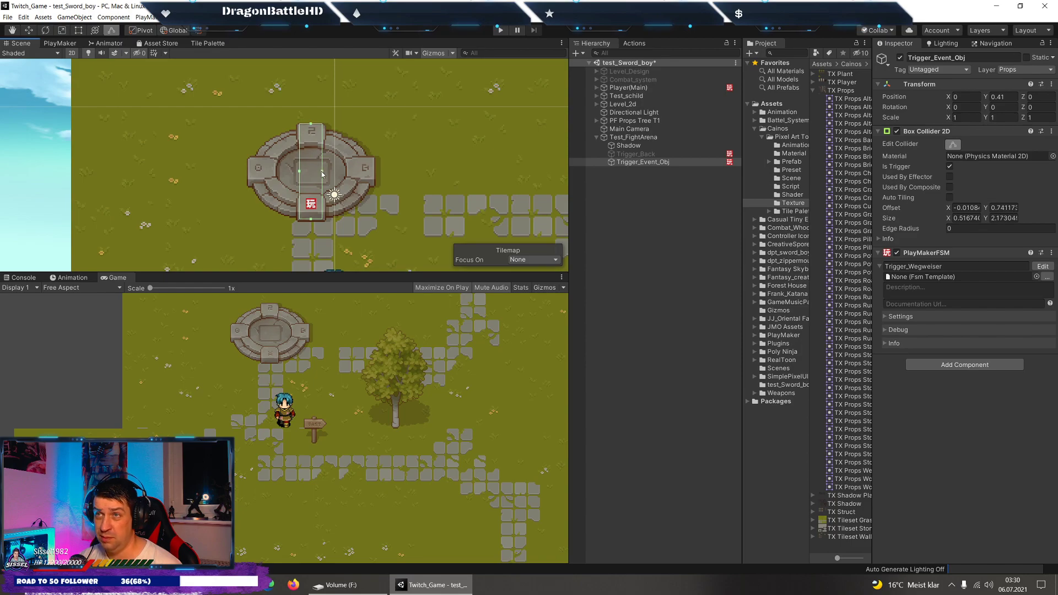
left_click_drag(323, 172, 367, 172)
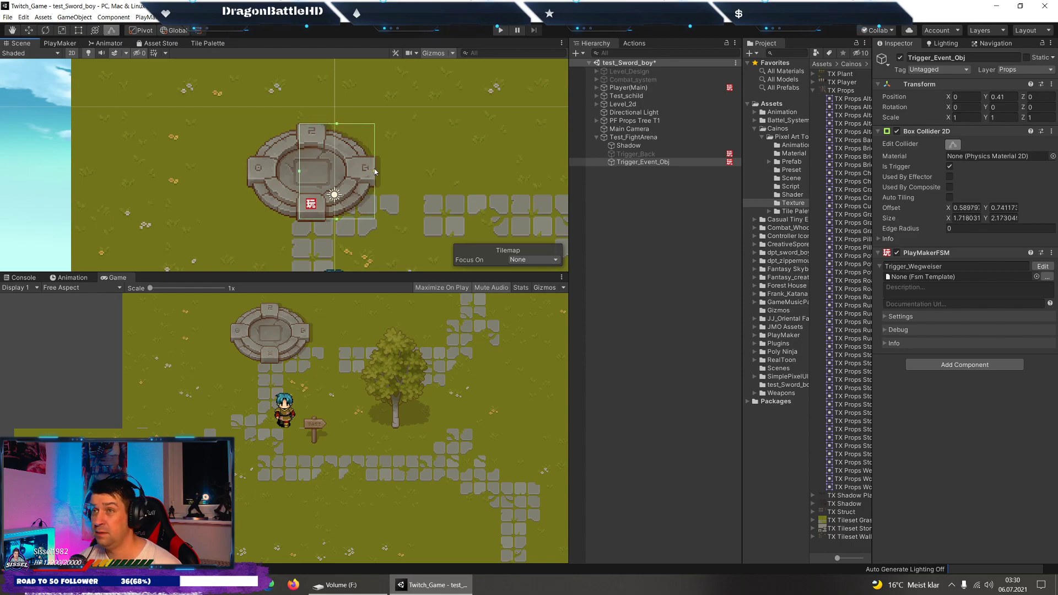
left_click_drag(300, 173, 276, 172)
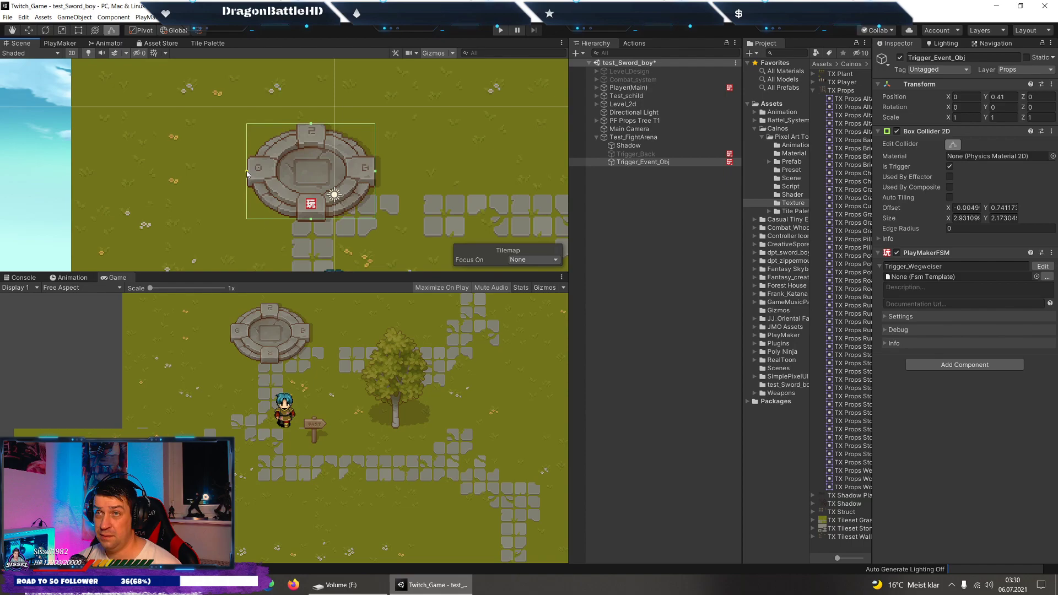
left_click_drag(311, 220, 311, 223)
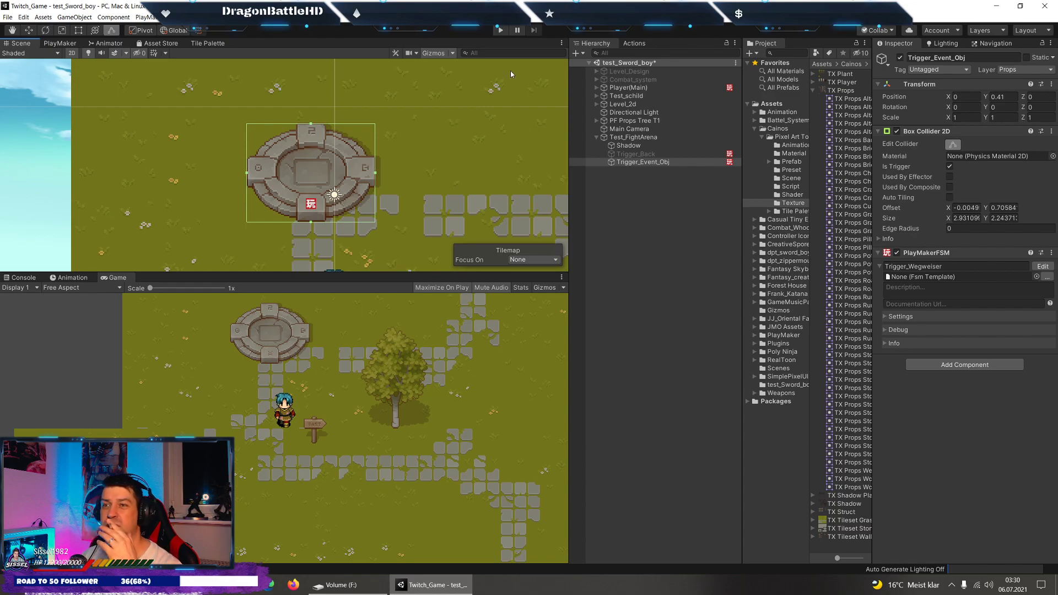
Play-test walking the character onto the altar platform.
left_click(501, 30)
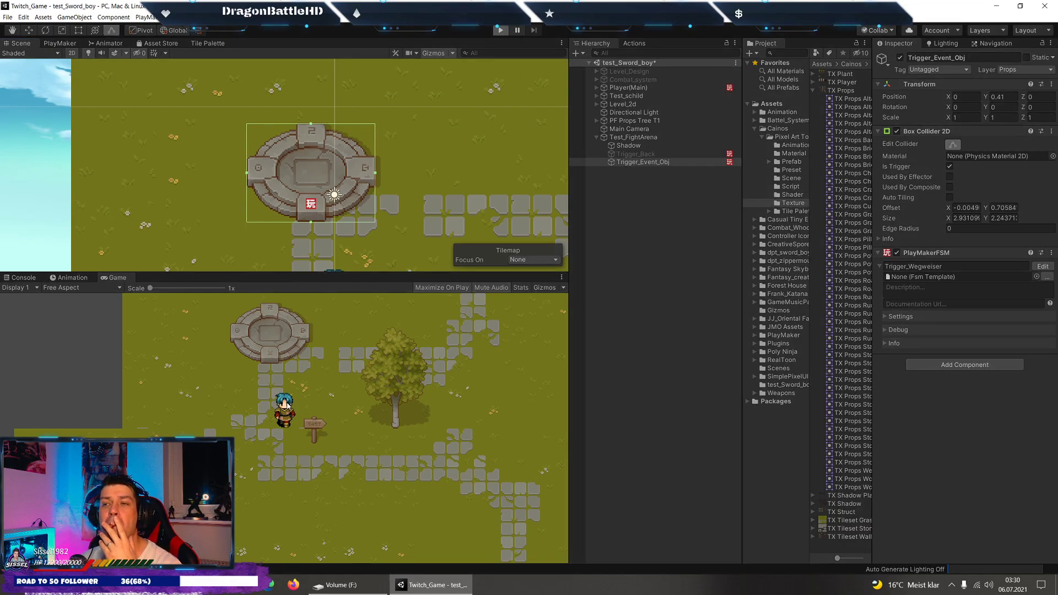
key("w")
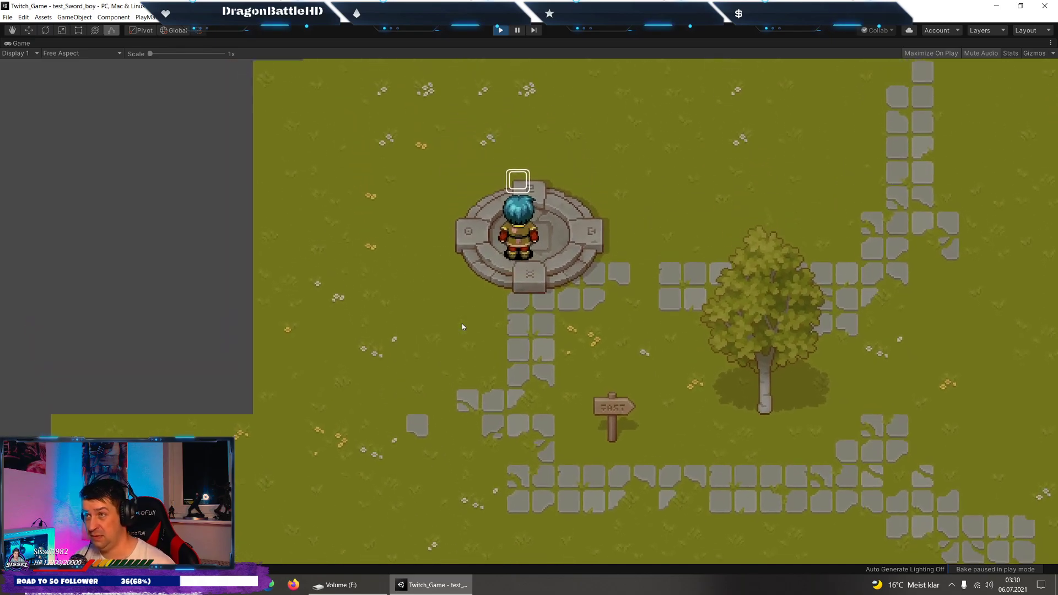
left_click(500, 30)
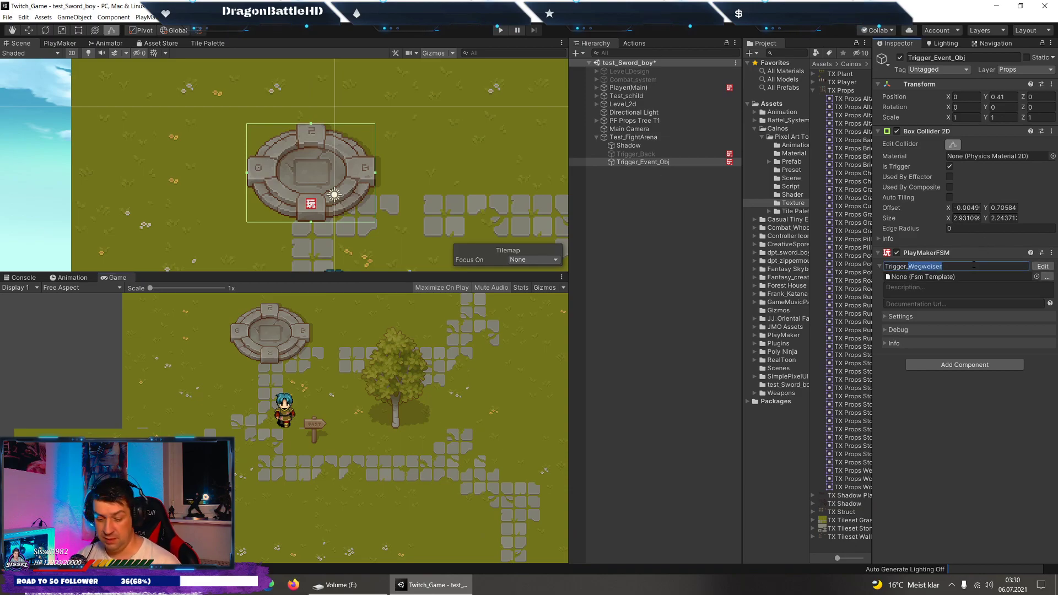
Rename Trigger_Event_Obj's FSM to Trigger_Arena and open its state graph.
type("Arena")
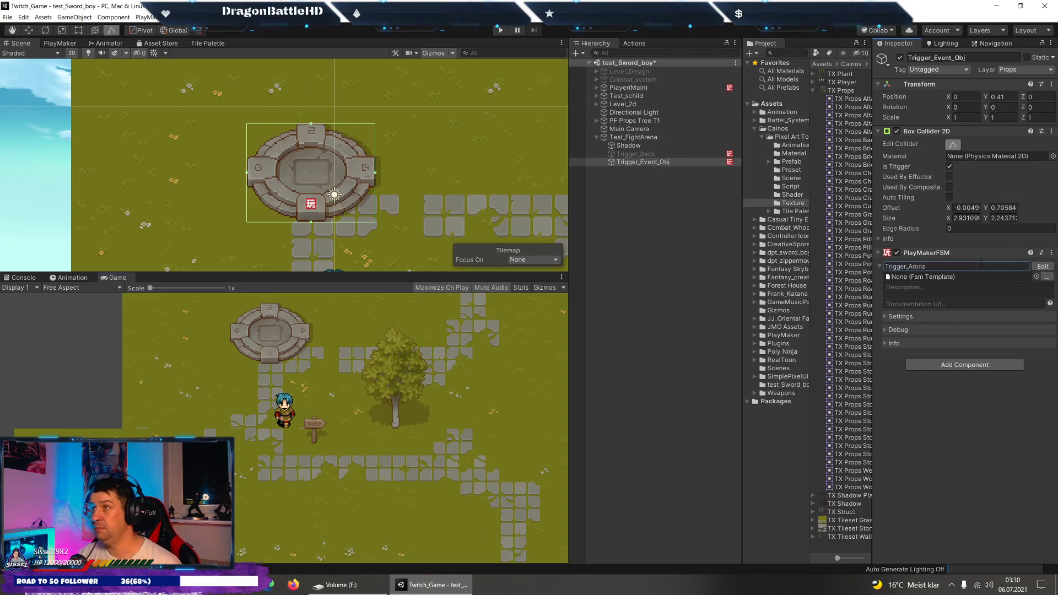
left_click(596, 138)
left_click(596, 138)
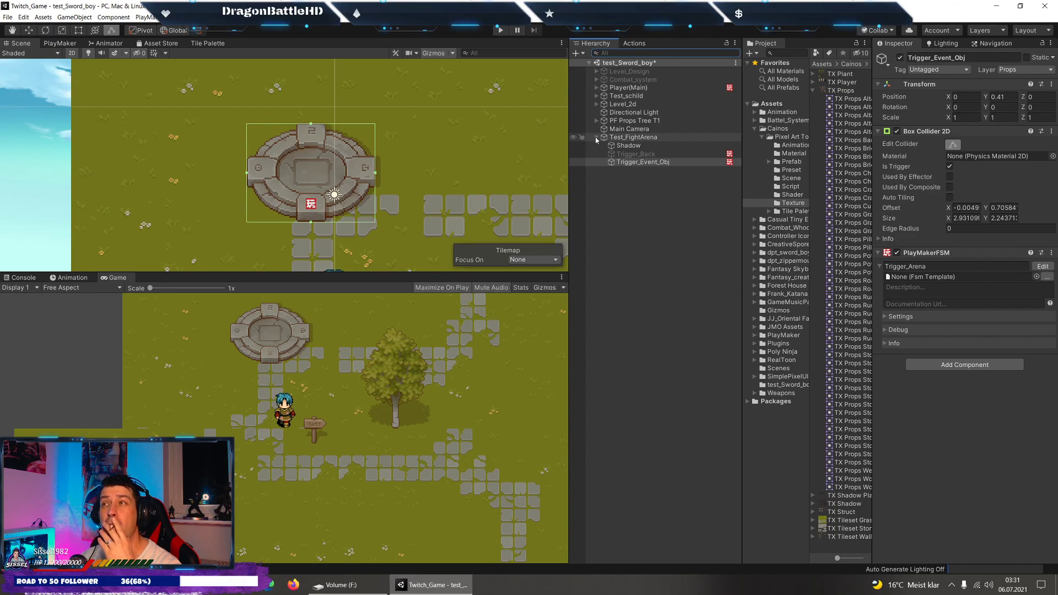
left_click(601, 90)
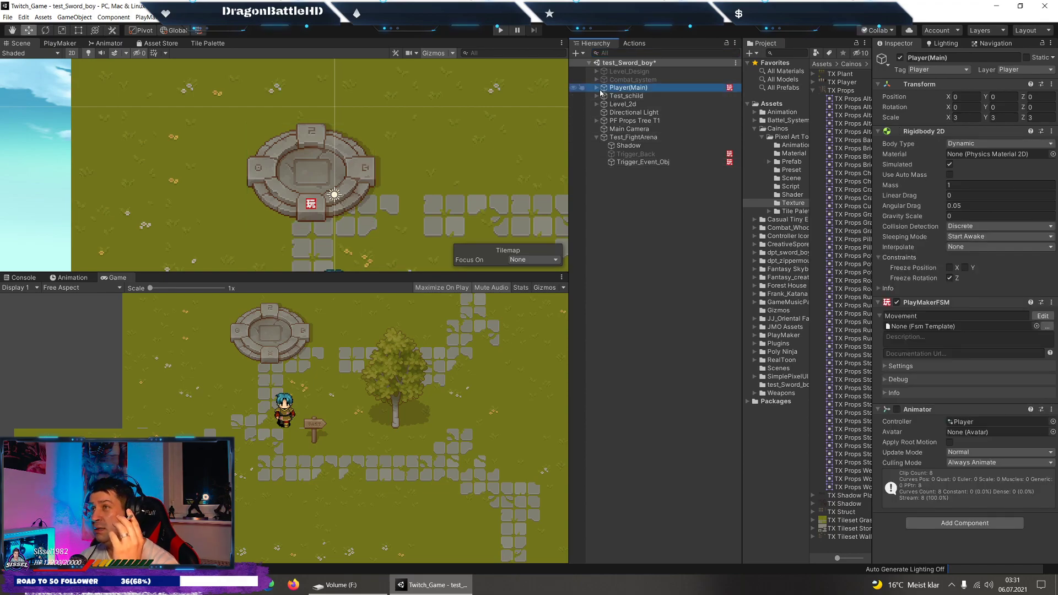
left_click(639, 162)
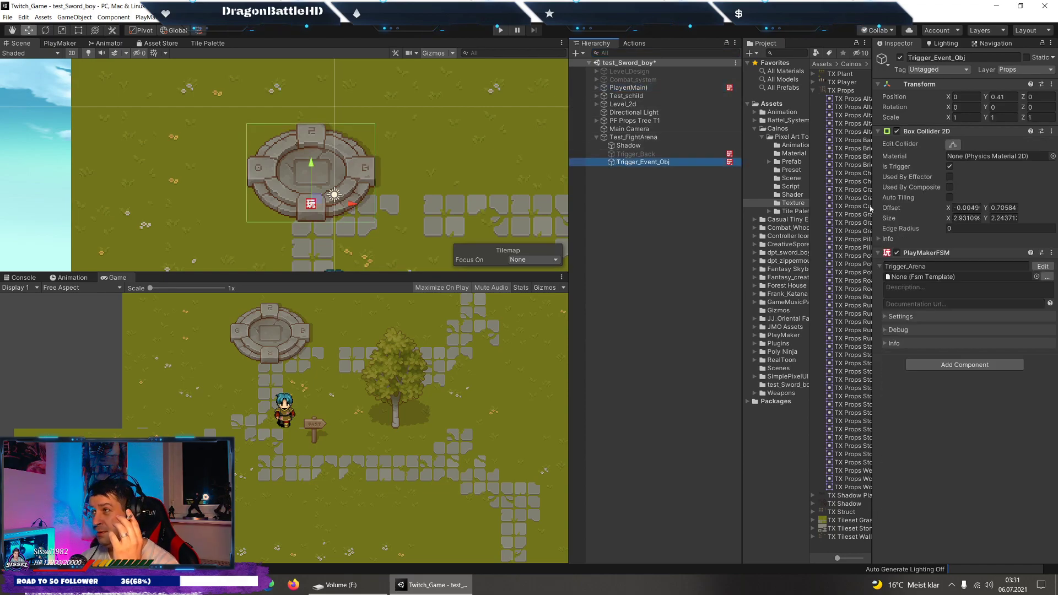
left_click(1043, 266)
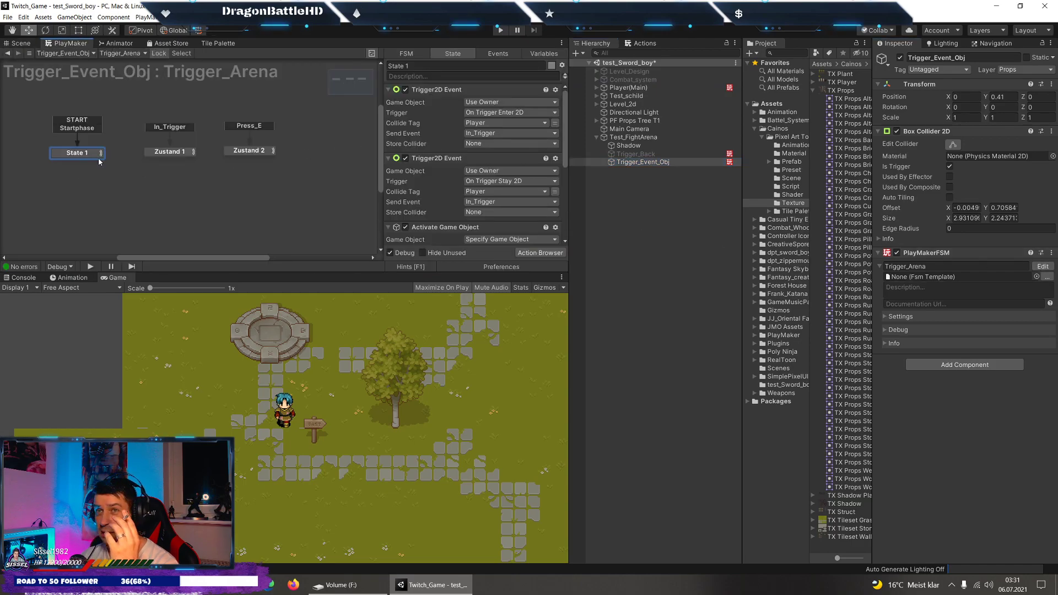
Remove Zustand 1's text and key-press actions and State 1's Activate Game Object action.
left_click(170, 152)
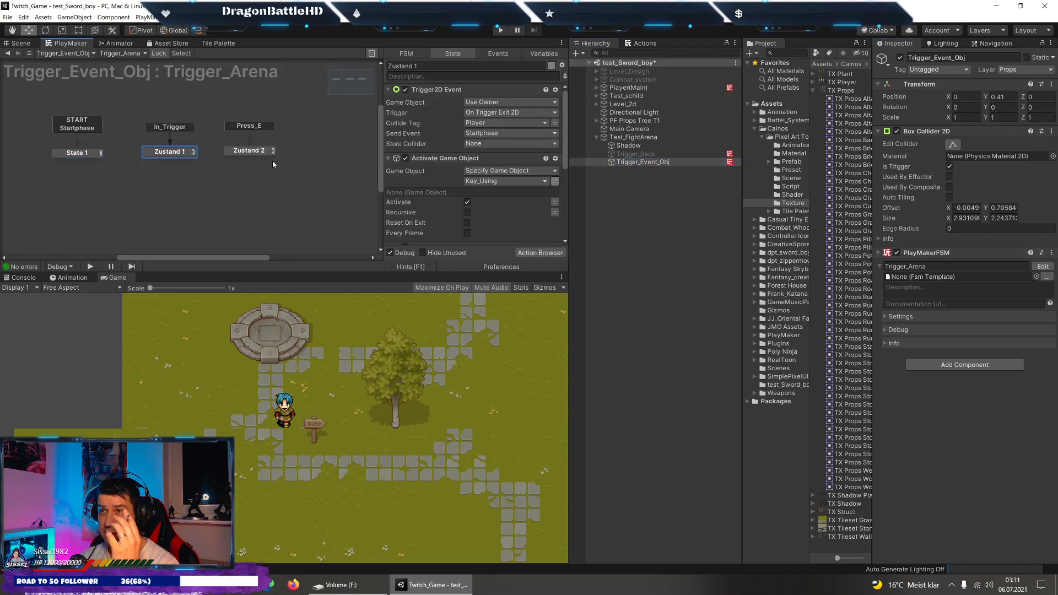
scroll(435, 130, "down", 3)
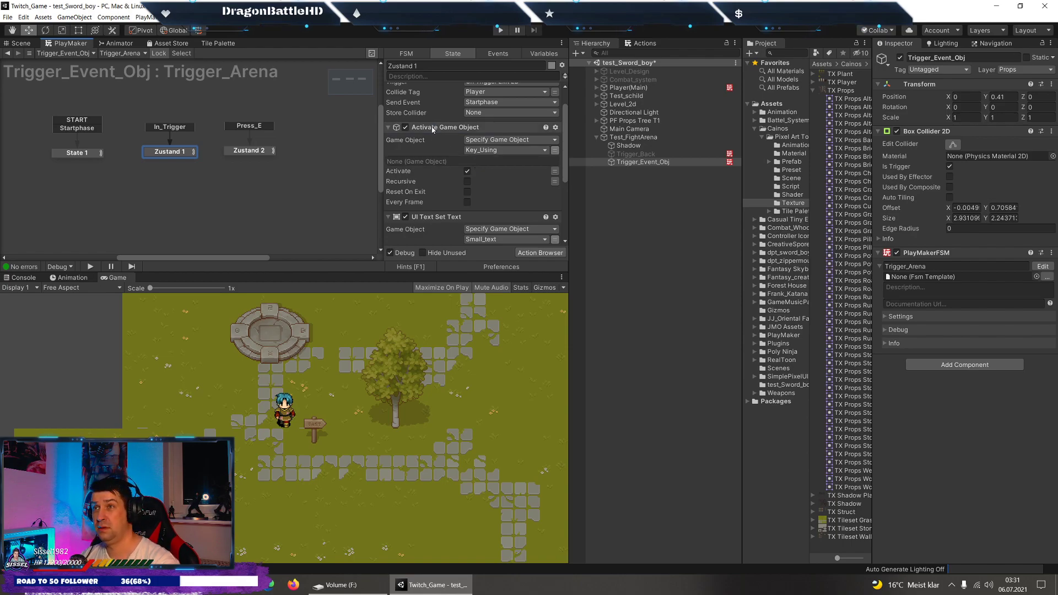
scroll(433, 130, "down", 3)
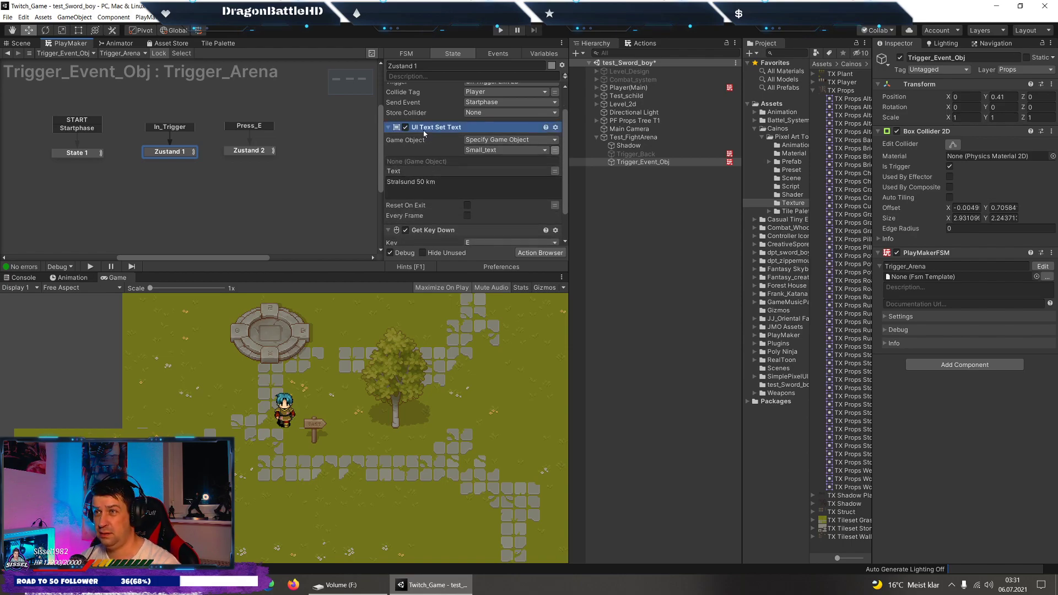
key("Delete")
key("Delete")
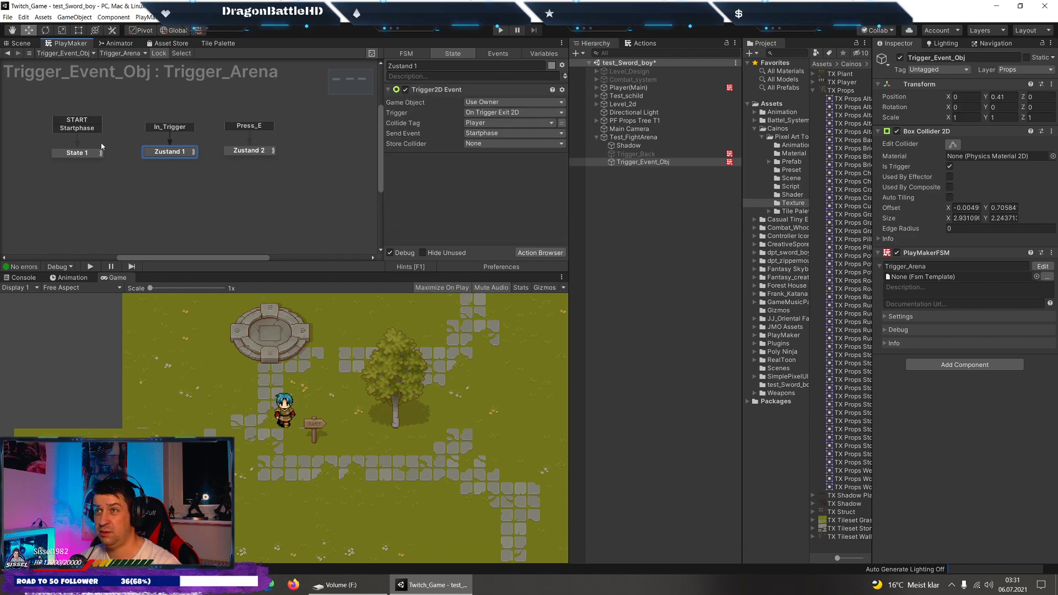
left_click(89, 157)
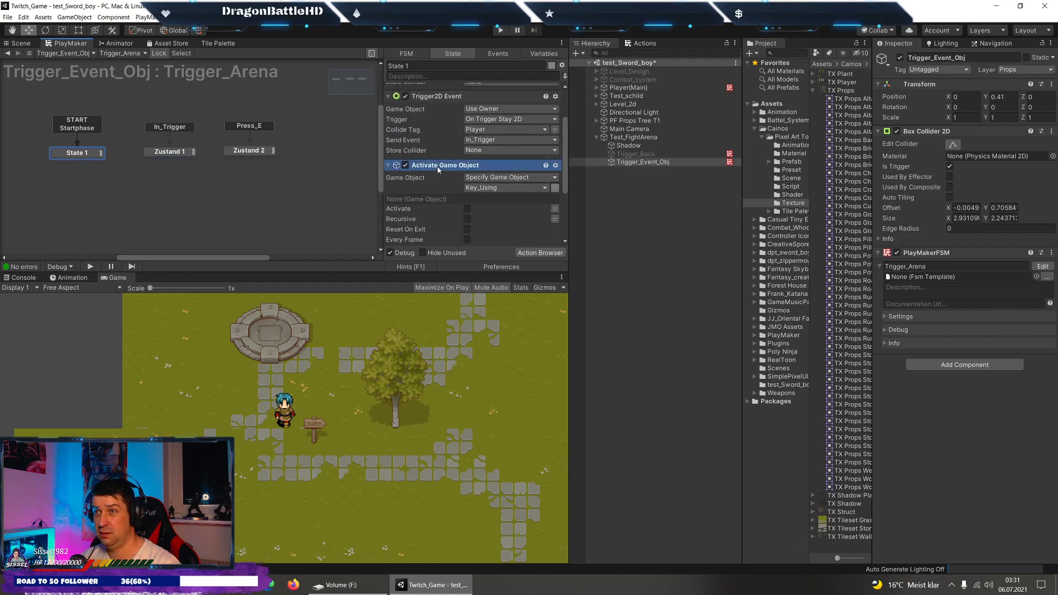
scroll(510, 177, "down", 1)
key("ctrl+z")
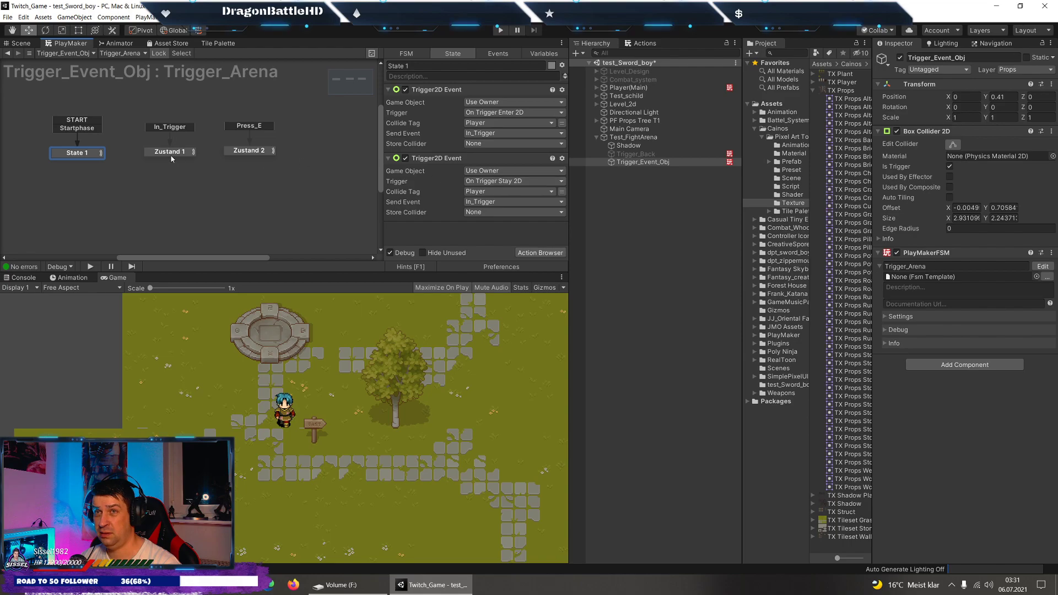
Disable Zustand 1's Trigger2D exit event and delete the Zustand 2 state.
left_click(171, 155)
left_click(406, 89)
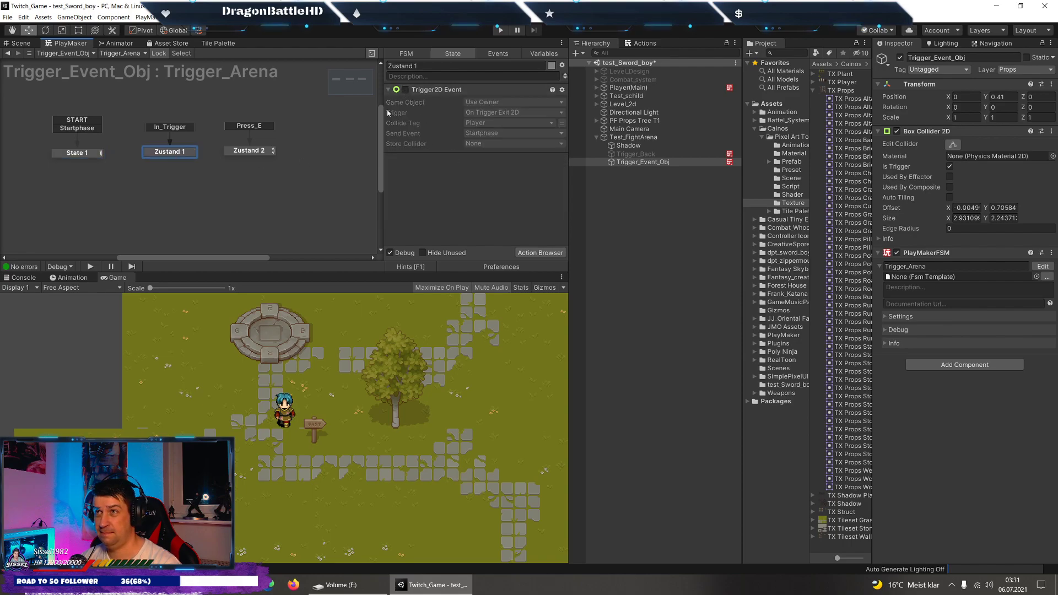
left_click(254, 152)
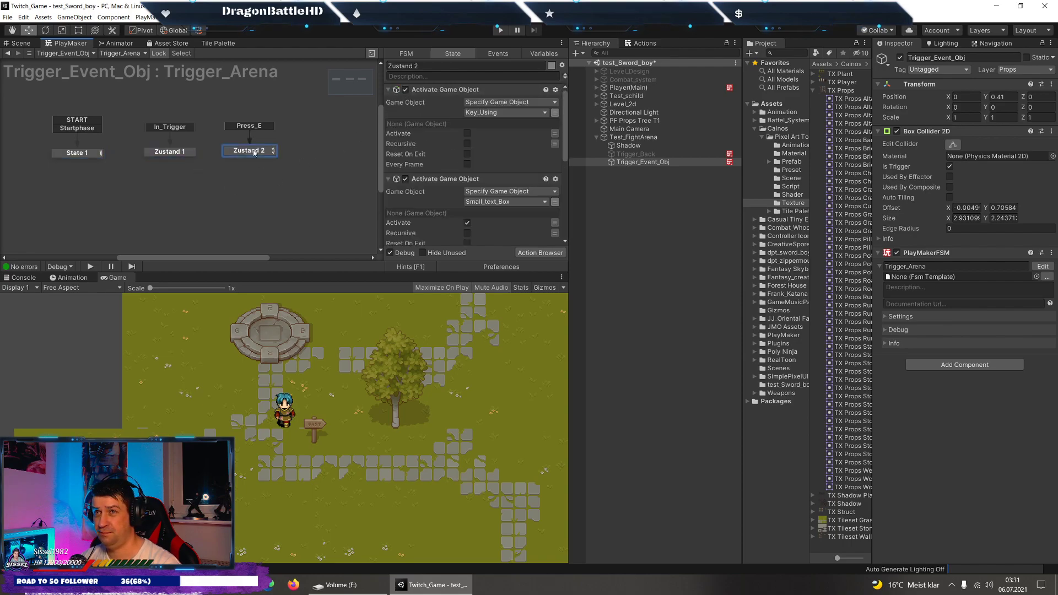
key("Delete")
left_click(169, 152)
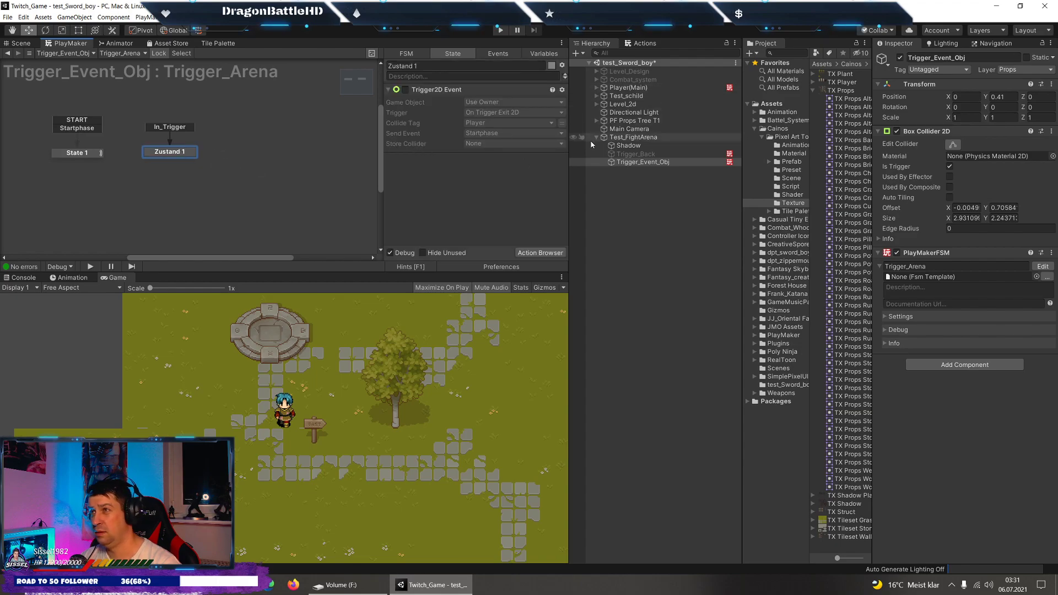
Add two Activate Game Object actions to Zustand 1, the first targeting Combat_system.
left_click(643, 43)
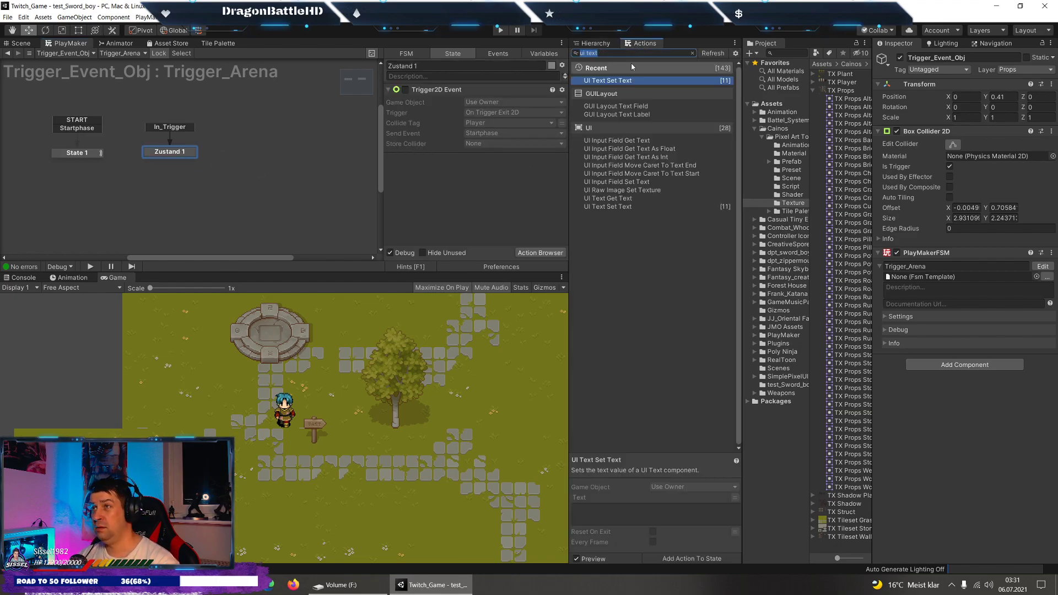
type("acti")
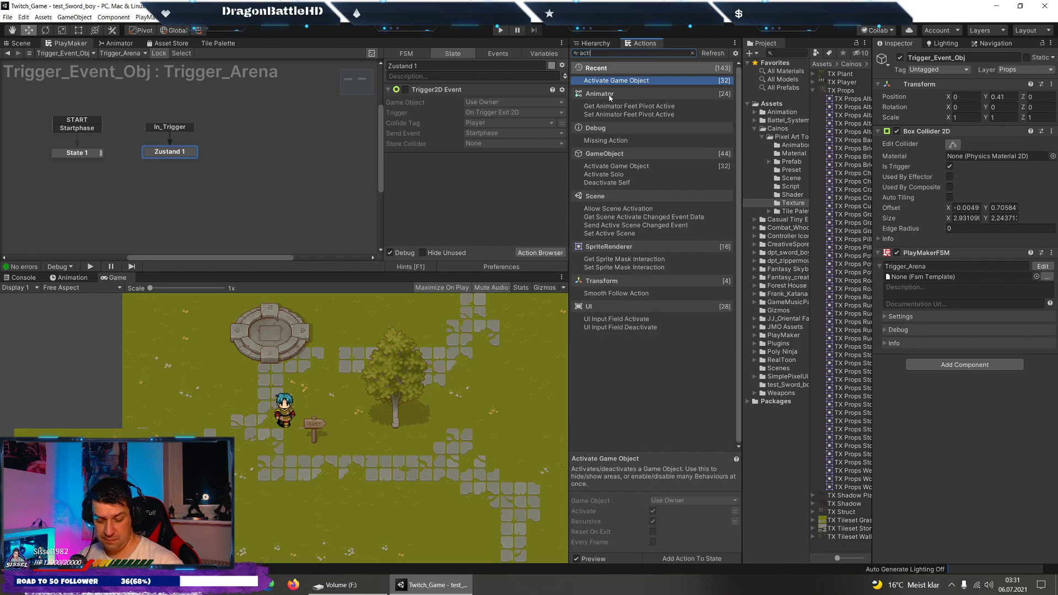
type("va")
double_click(610, 106)
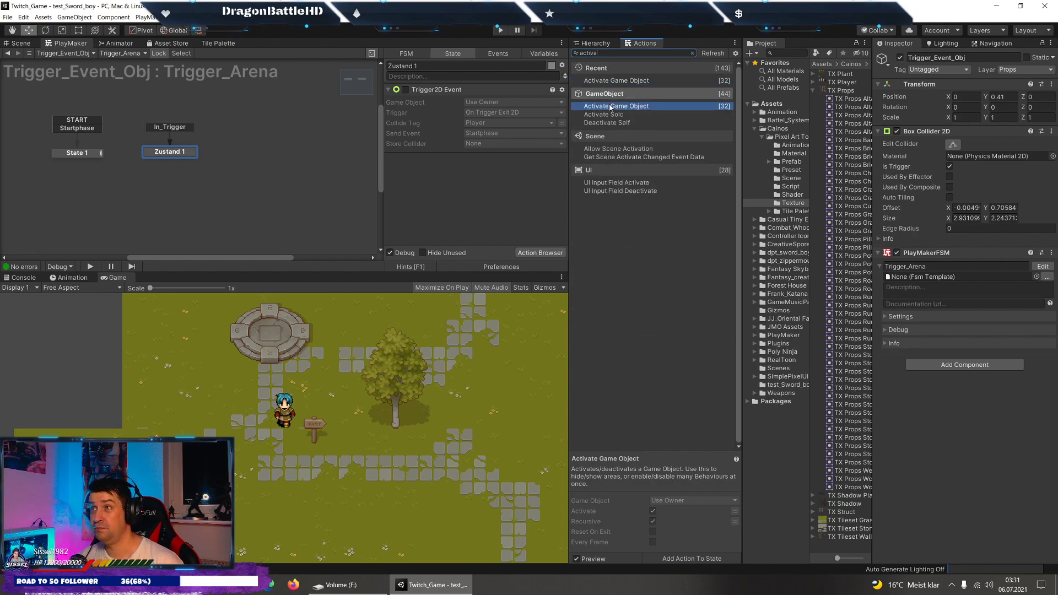
double_click(610, 106)
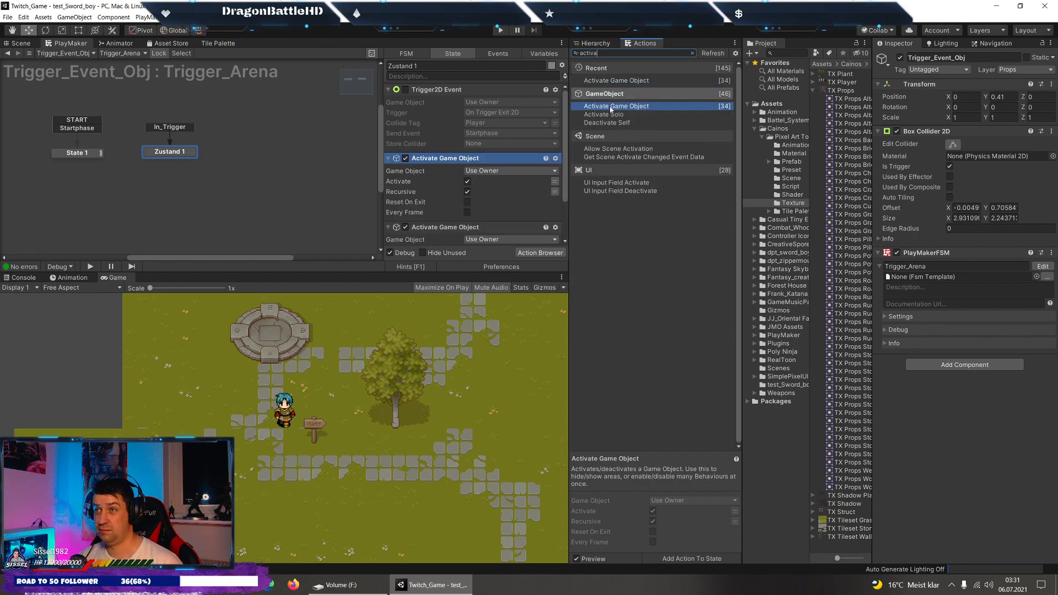
left_click(595, 43)
left_click(485, 171)
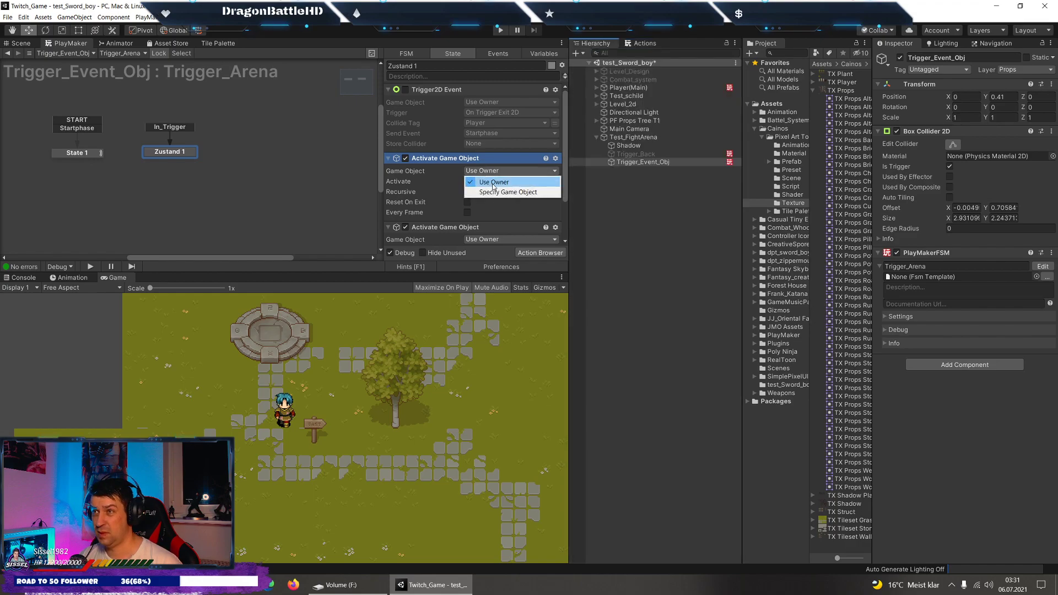
left_click(490, 189)
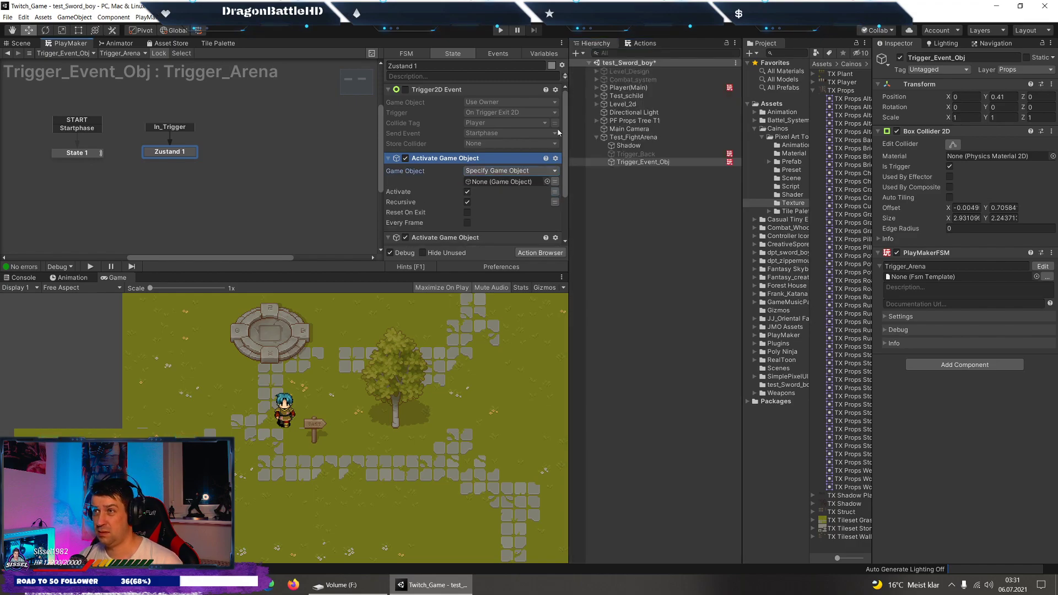
left_click(641, 83)
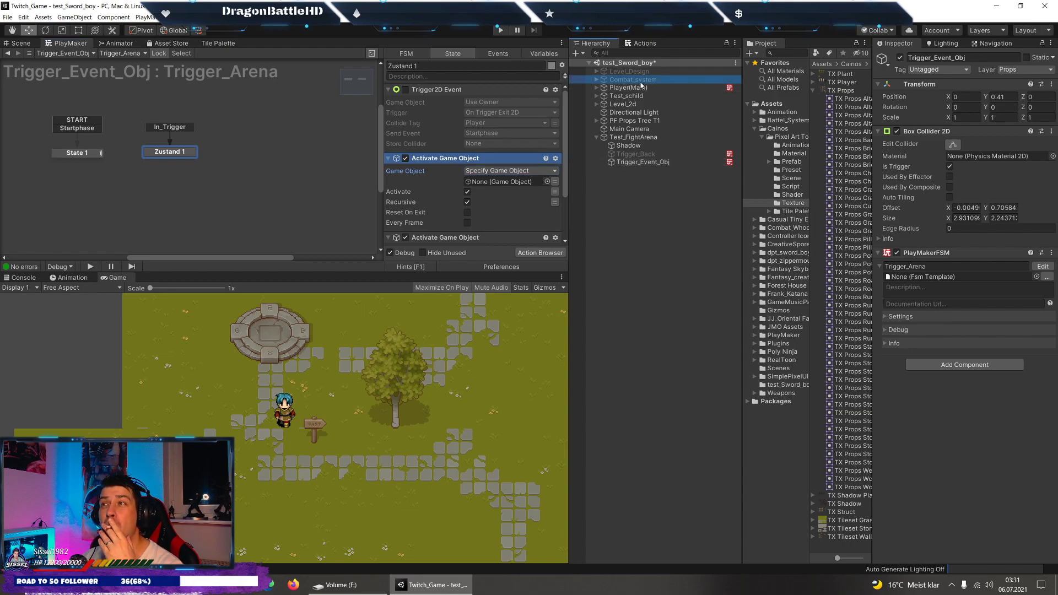
left_click_drag(641, 84, 500, 227)
left_click_drag(495, 186, 495, 182)
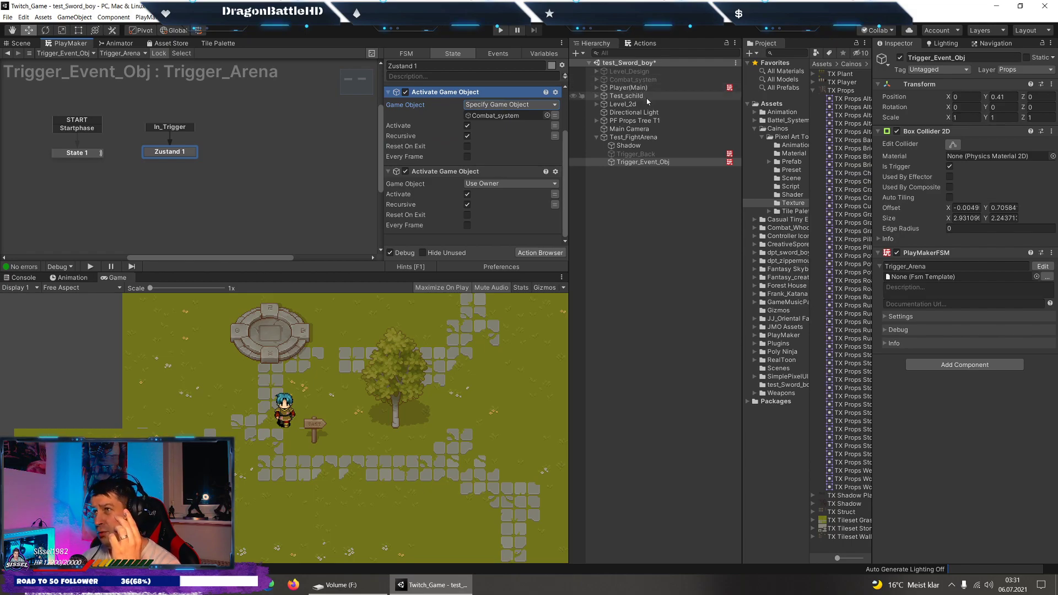
Point the second action at Level_Design as a specified object and collapse both actions.
left_click(522, 183)
left_click(519, 197)
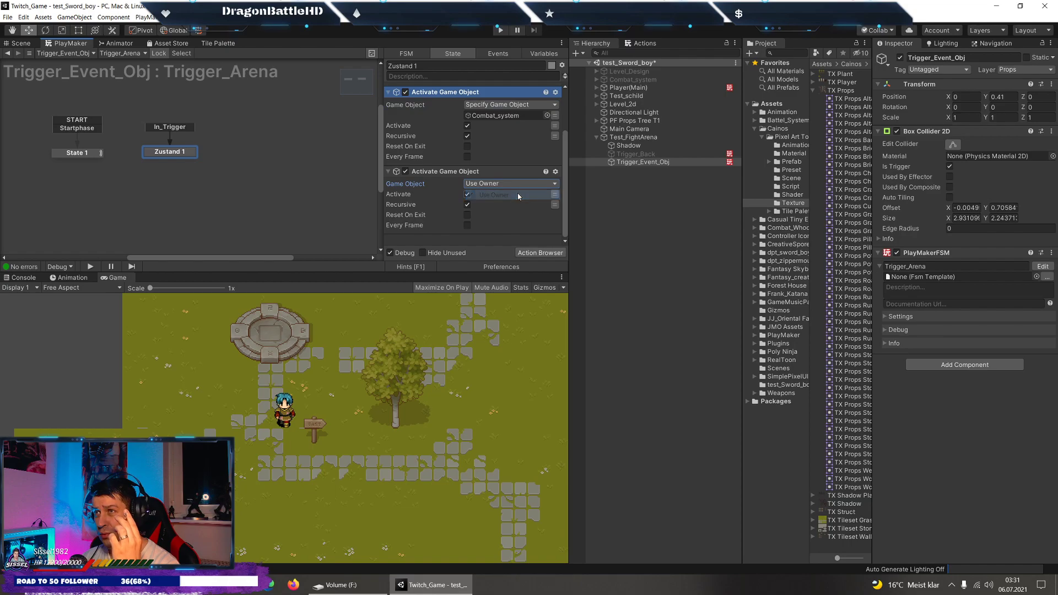
left_click(510, 183)
left_click(508, 204)
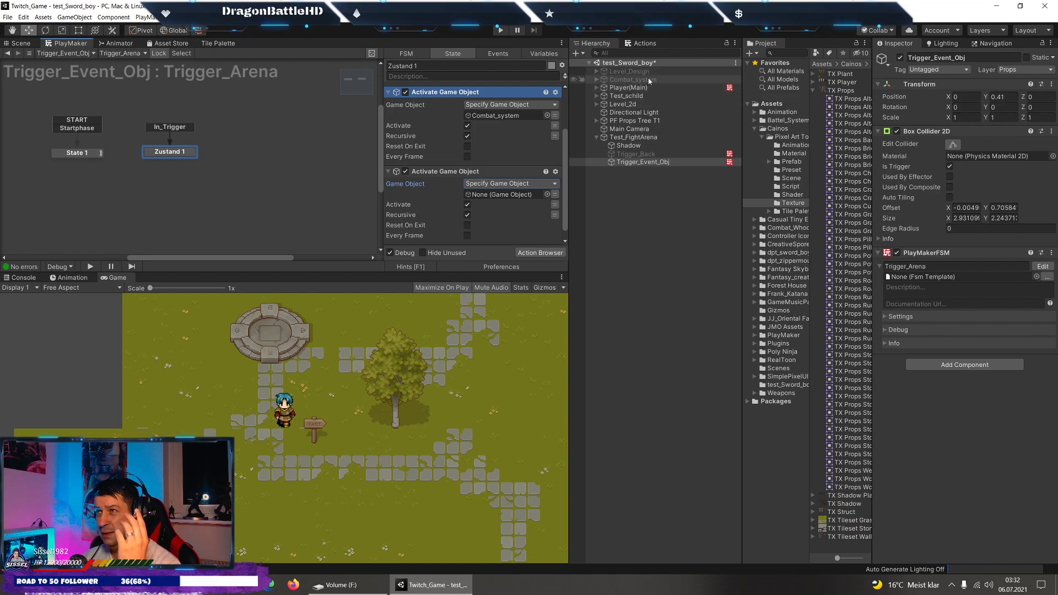
left_click_drag(632, 79, 487, 199)
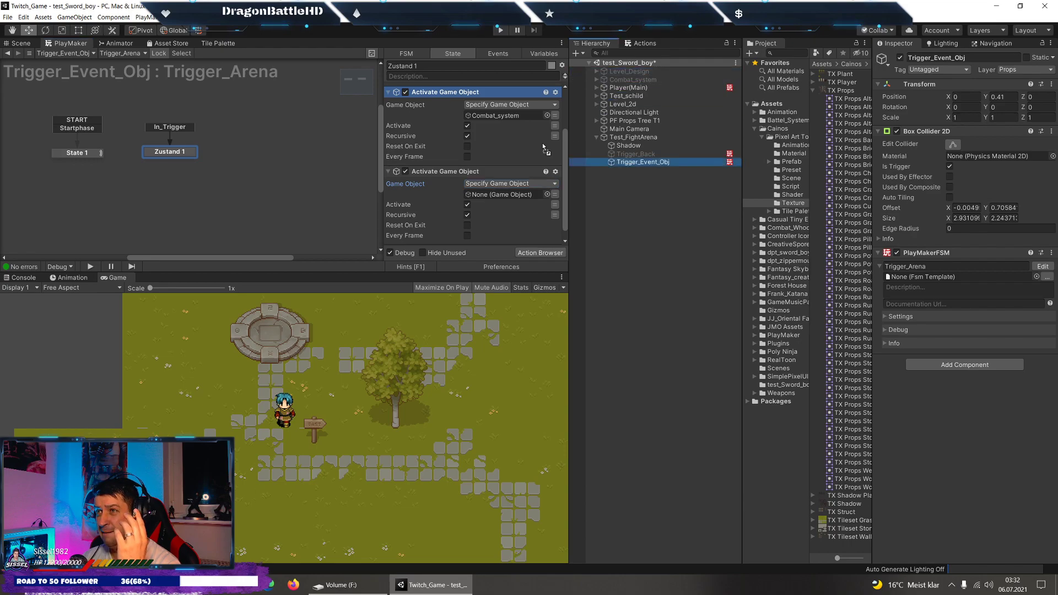
left_click(389, 172)
left_click(393, 153)
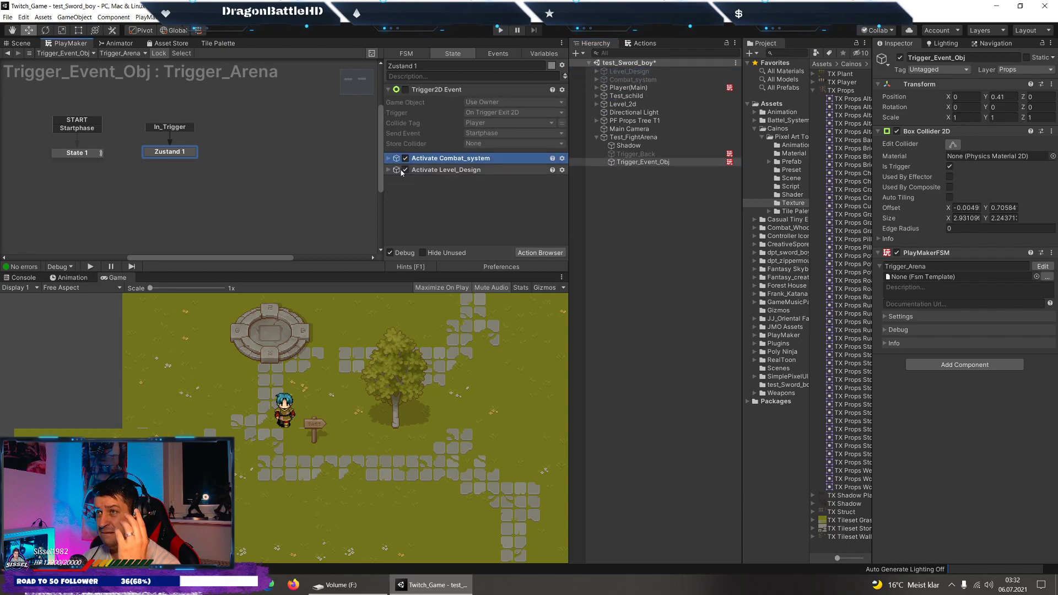
Create an empty GameObject and reset its transform to the origin.
left_click(597, 137)
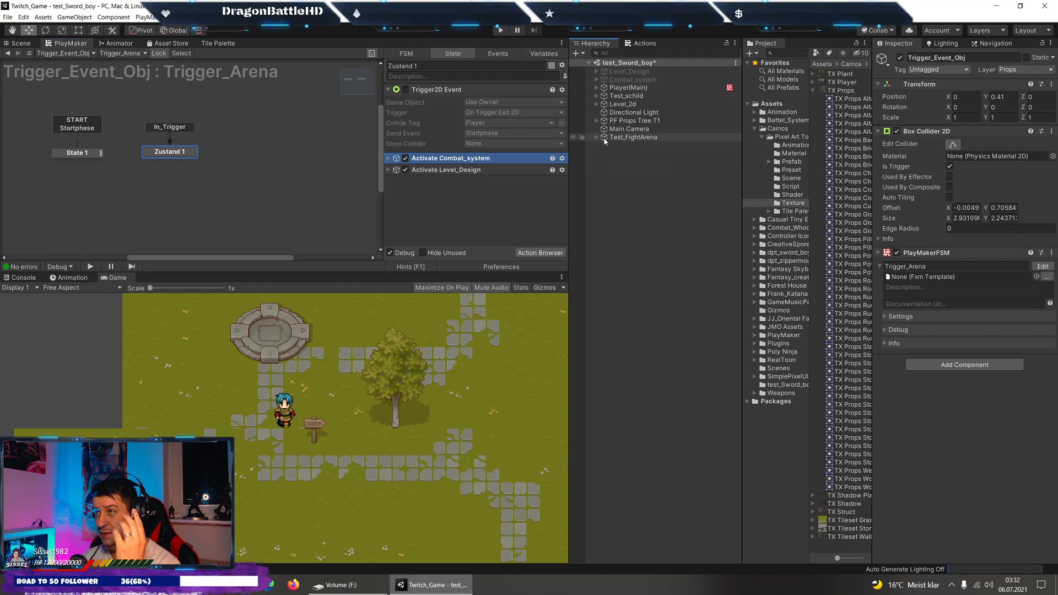
left_click(576, 53)
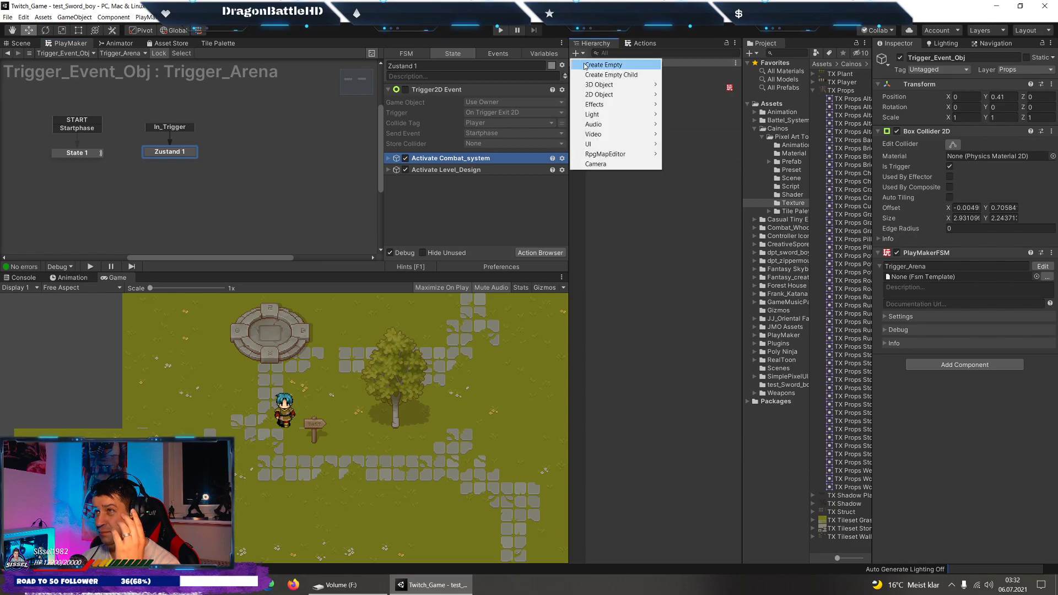
left_click(593, 62)
left_click(964, 56)
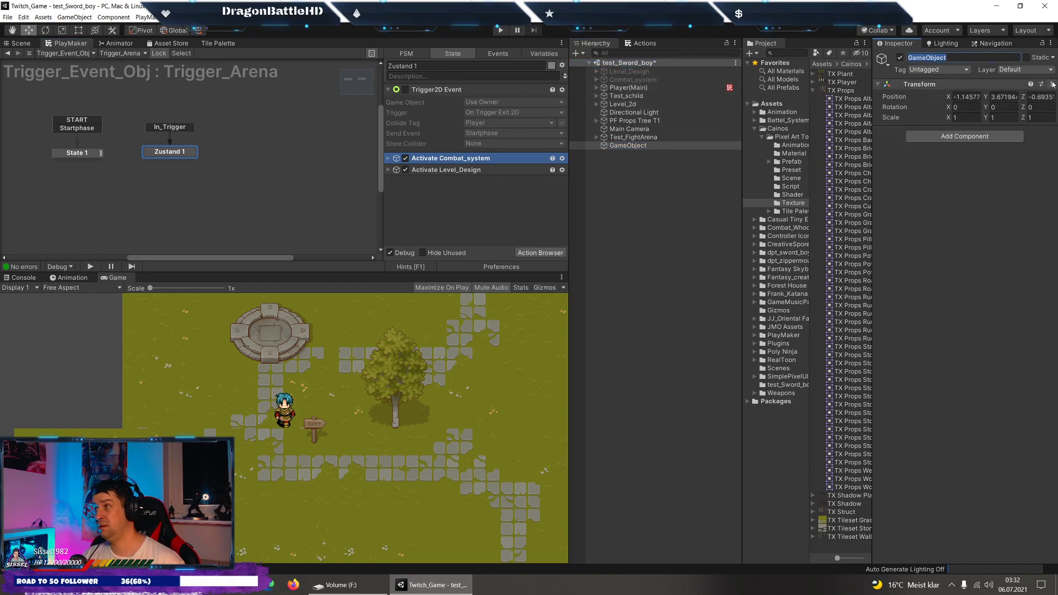
left_click(1052, 84)
left_click(1043, 94)
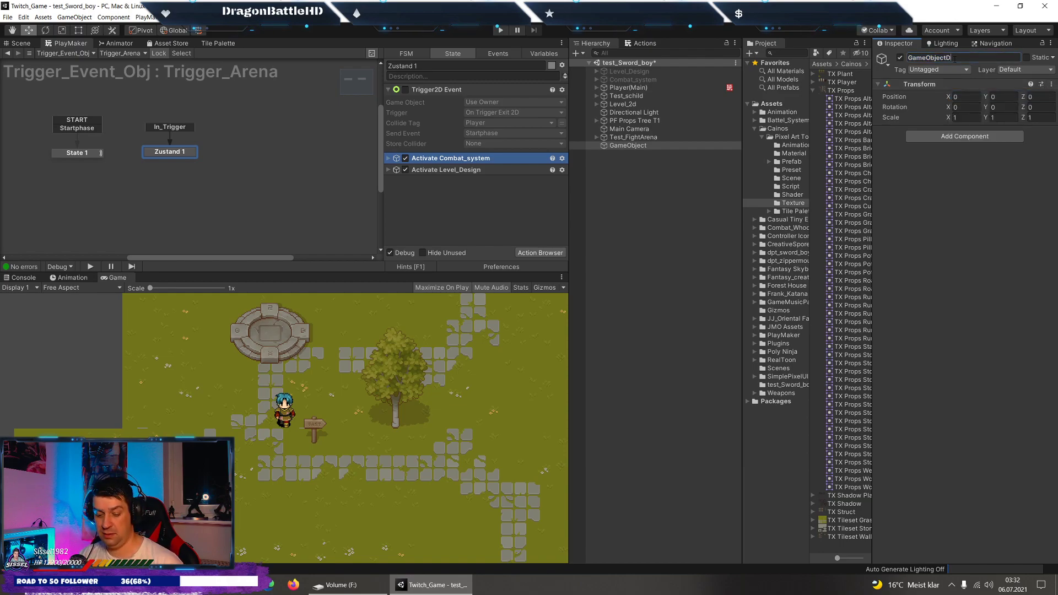
Name it 2D_World and nest Test_FightArena, Main Camera and the other scene objects under it.
key("BackSpace")
type("2D")
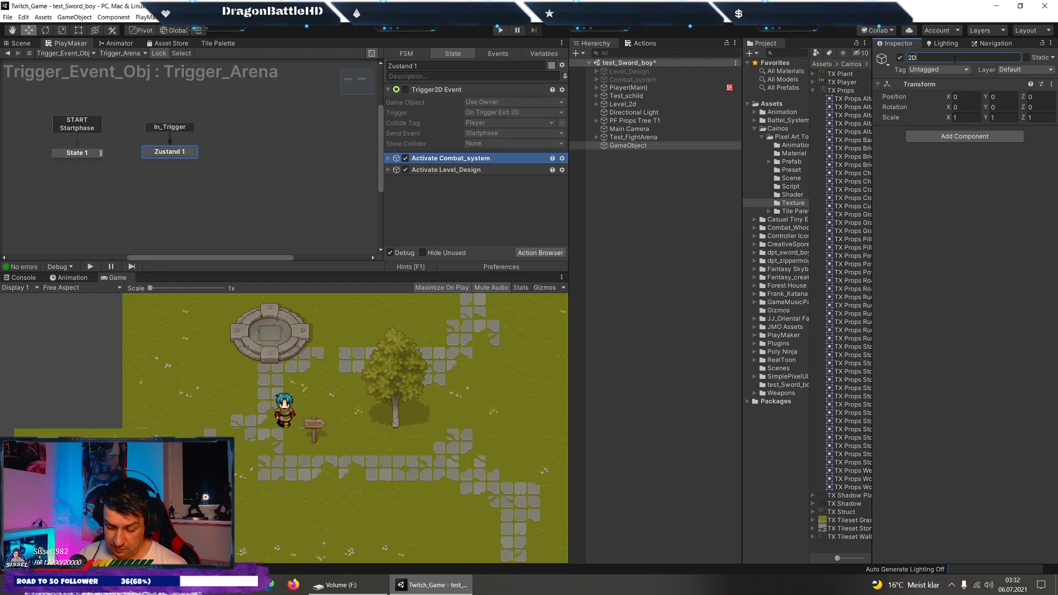
type("_World")
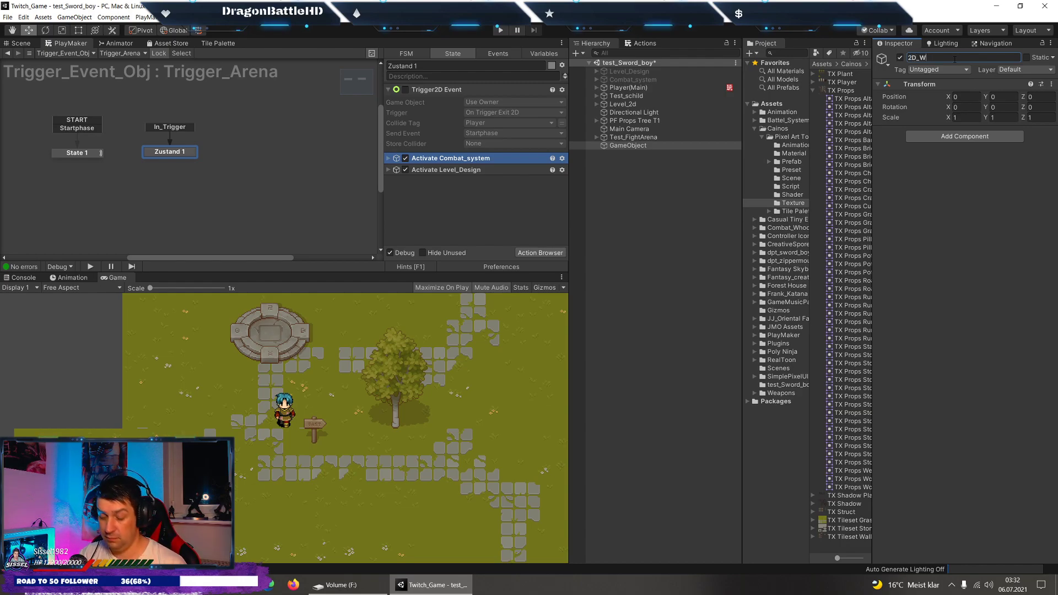
left_click(629, 138)
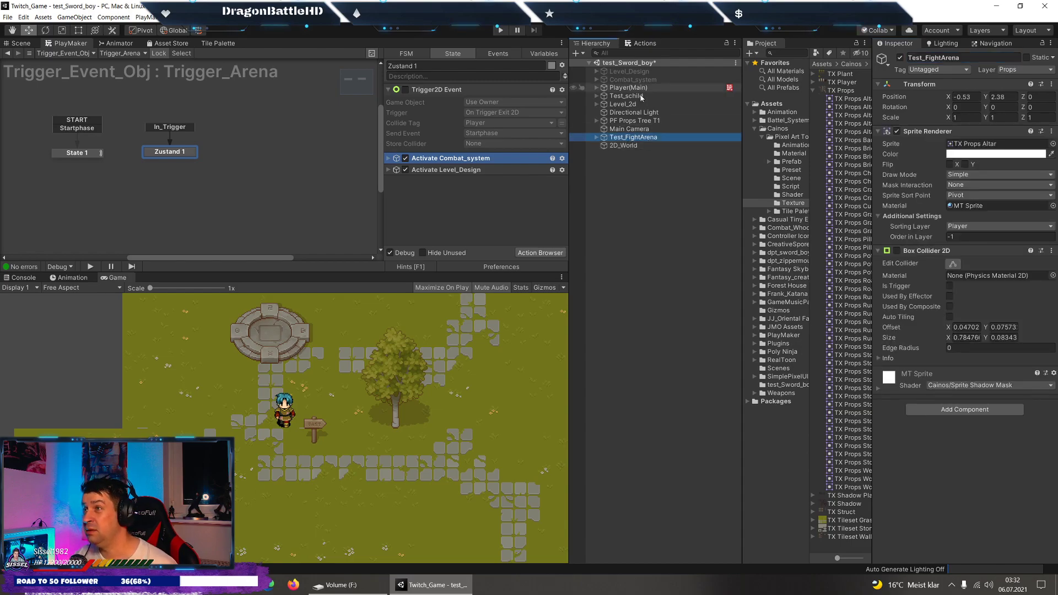
mouse_move(634, 137)
left_mouse_down()
mouse_move(625, 145)
mouse_move(627, 97)
left_mouse_up()
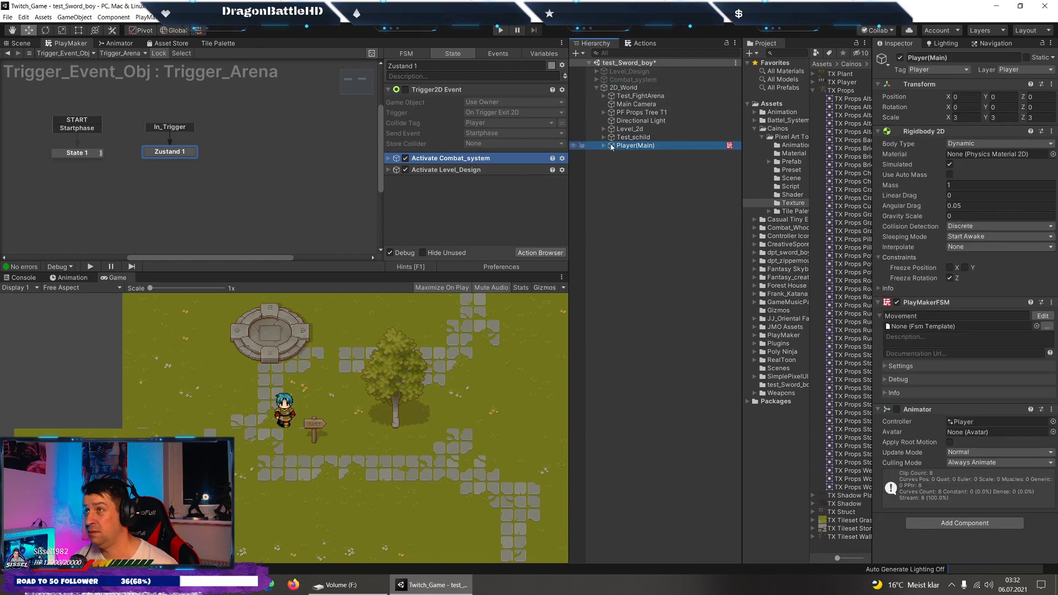
left_click(617, 88)
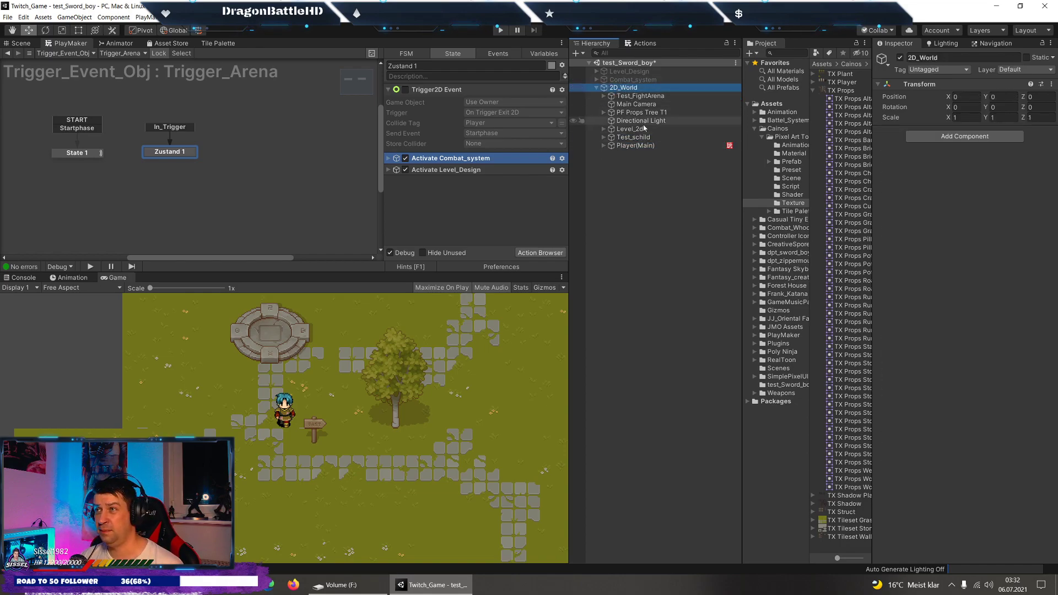
Duplicate the Activate Level_Design action and retarget it to 2D_World, with Activate and Recursive off.
left_click(410, 171)
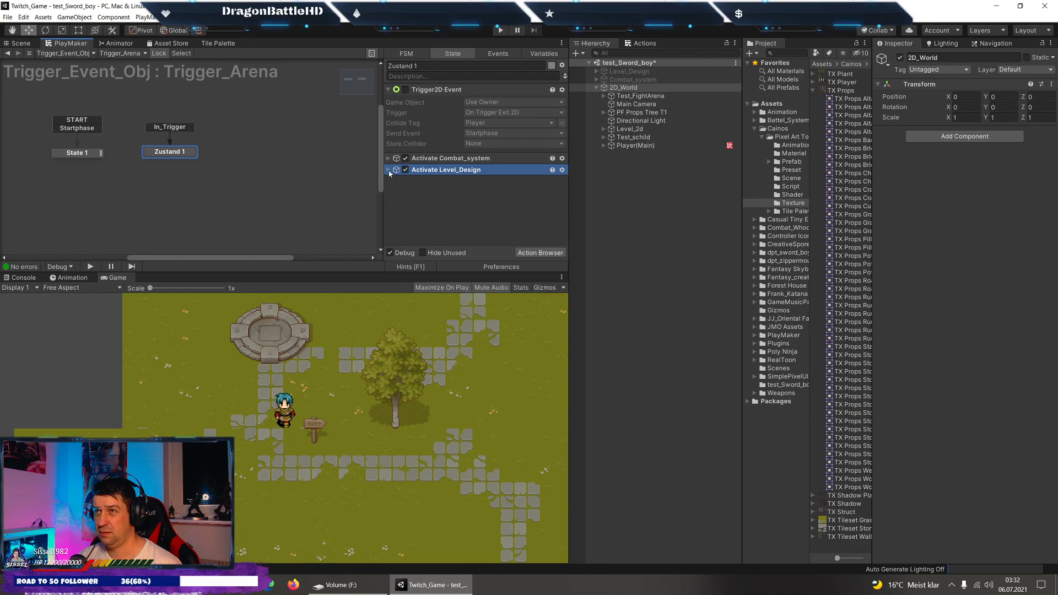
left_click(389, 174)
right_click(432, 171)
left_click(477, 232)
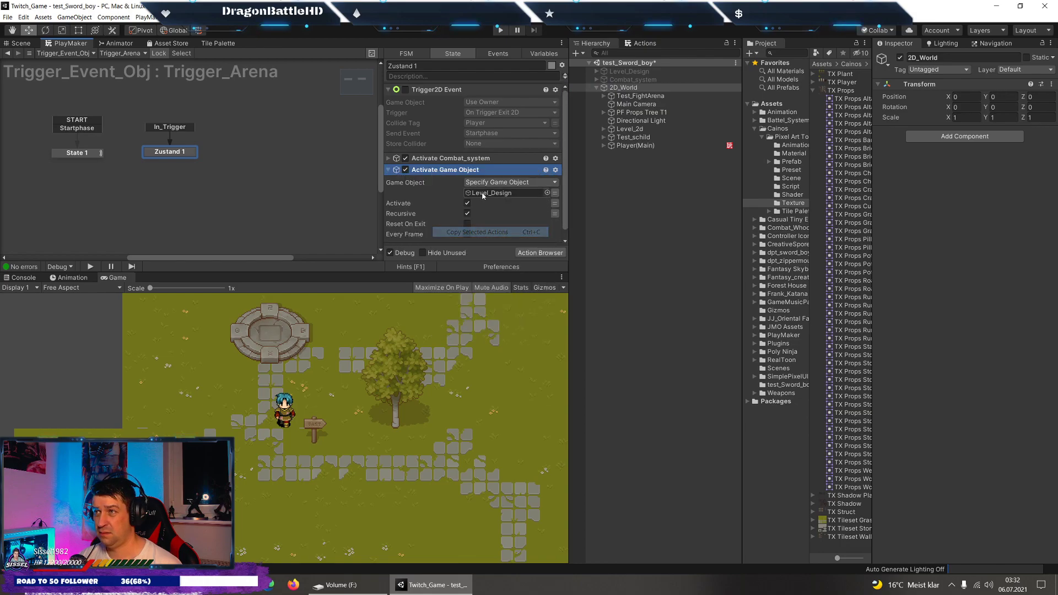
right_click(457, 238)
left_click(474, 331)
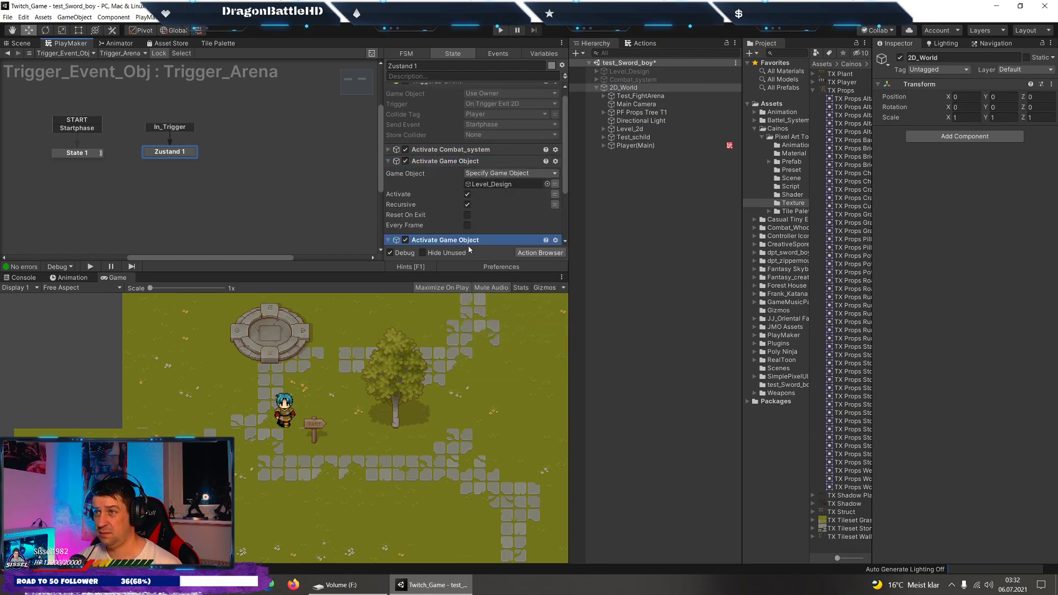
scroll(479, 237, "down", 3)
left_click_drag(623, 87, 494, 183)
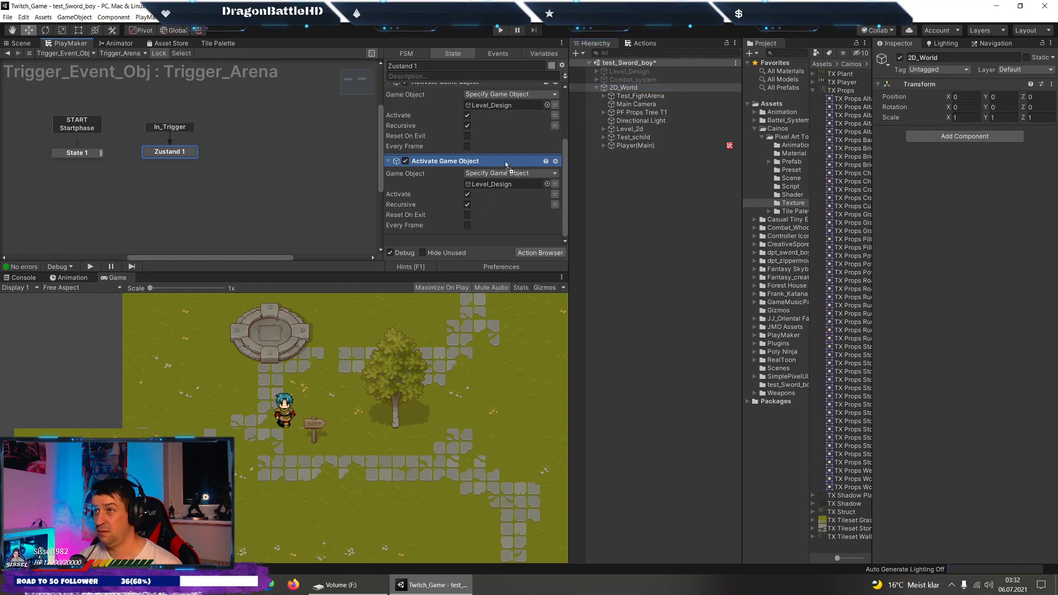
left_click(467, 194)
left_click(467, 204)
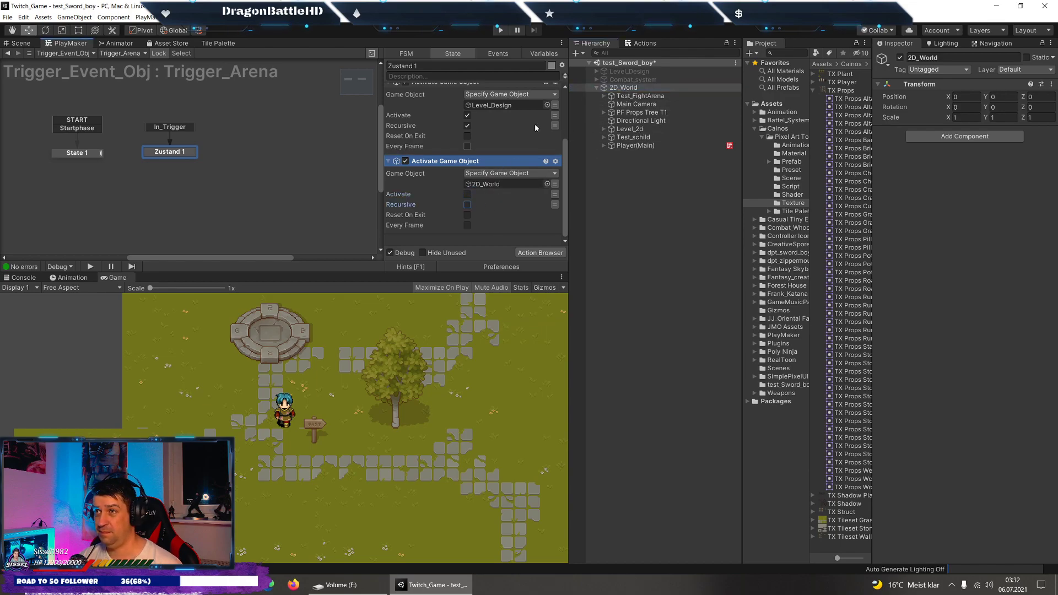
Play-test walking the player to the stone altar, then stop.
left_click(501, 31)
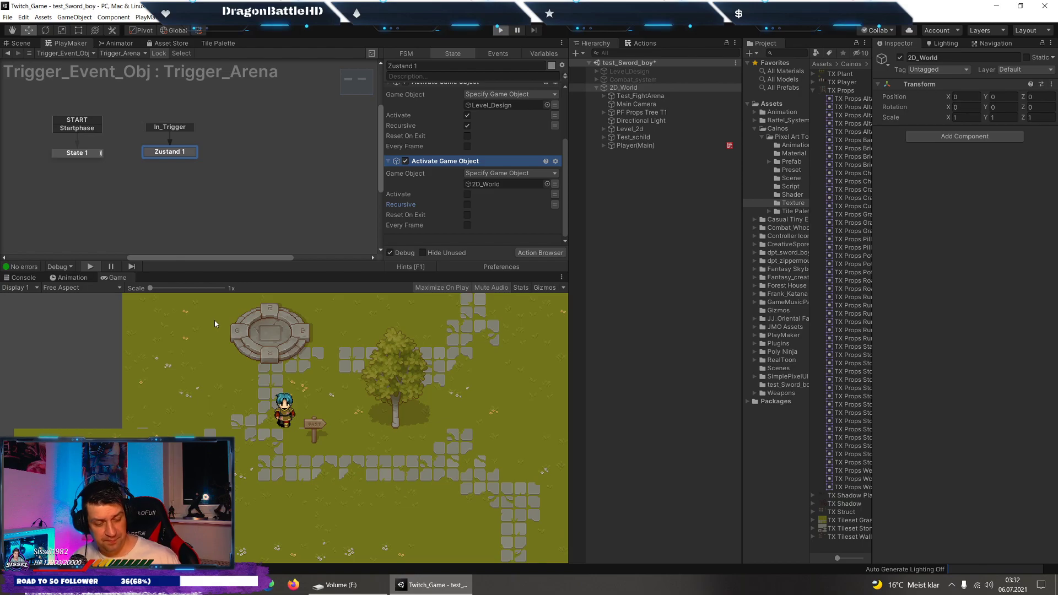
key("w")
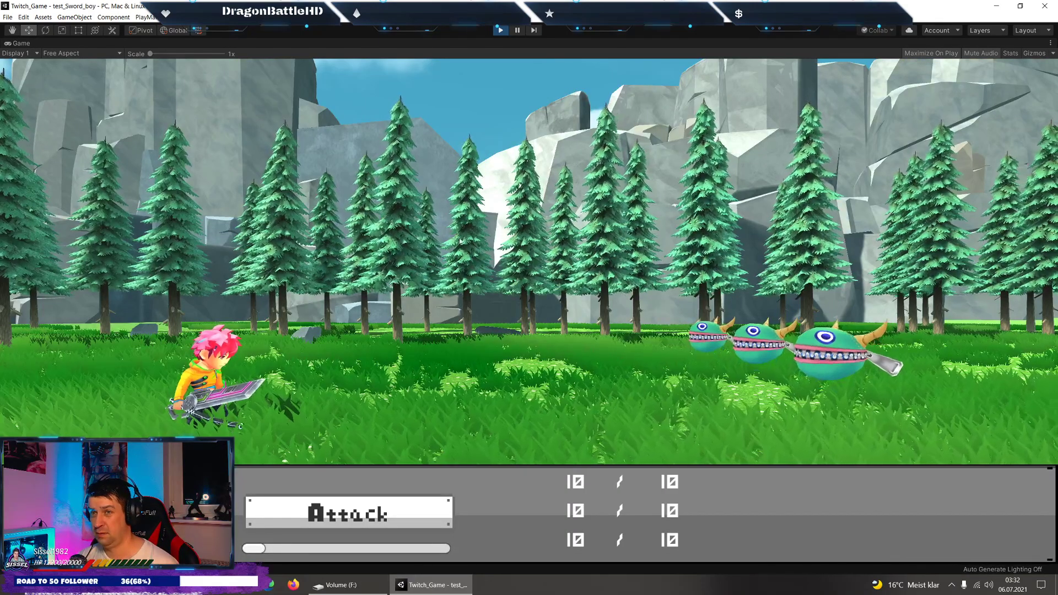
key("ctrl+p")
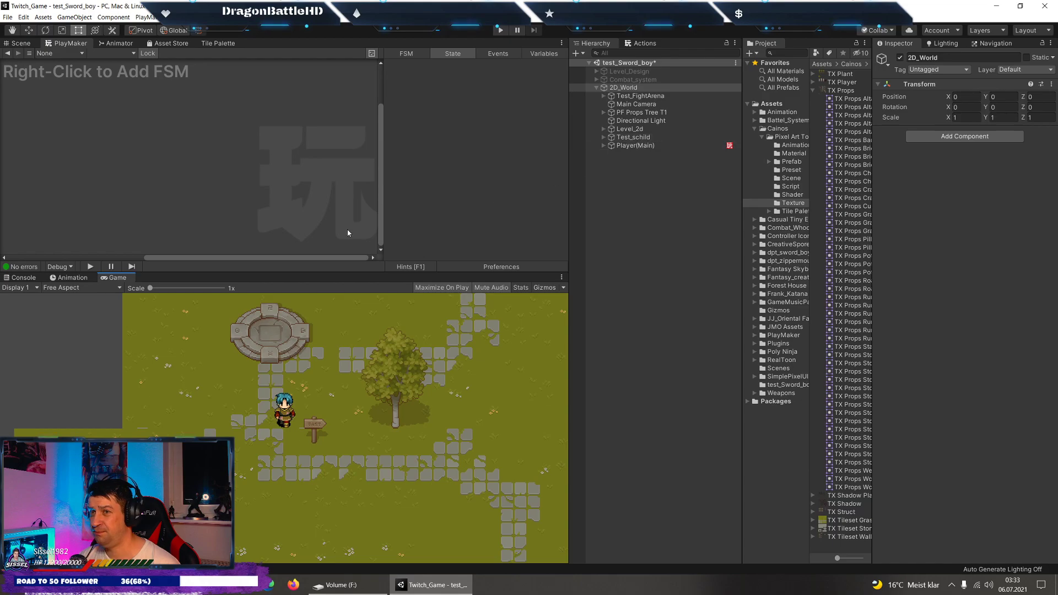
Browse Player(Main), PF Props Tree T1 and Test_FightArena in the Hierarchy, expanding Test_FightArena.
left_click(656, 144)
left_click(643, 113)
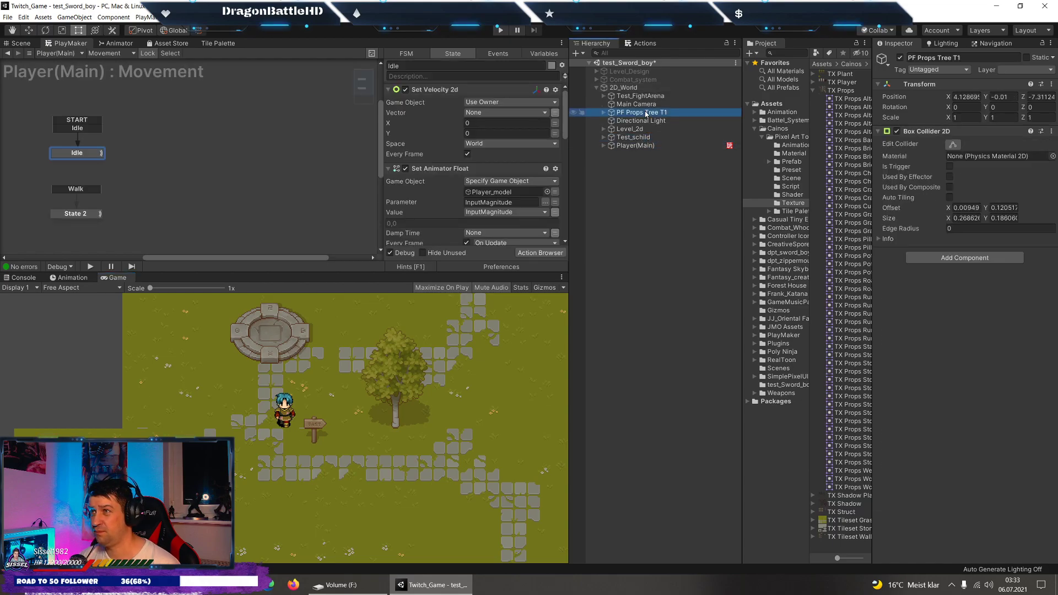
left_click(639, 96)
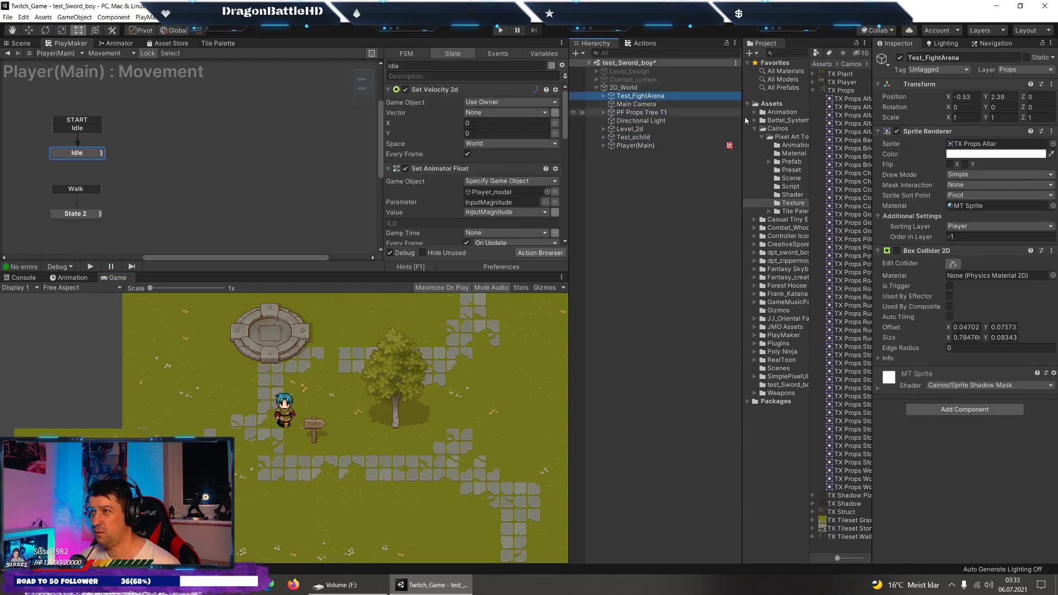
left_click(603, 97)
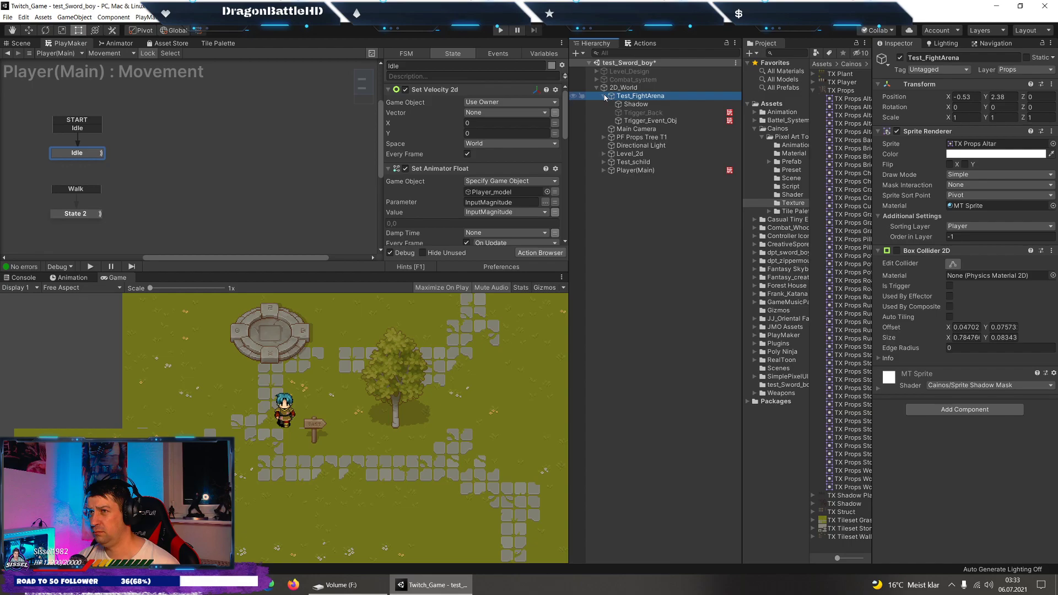
Reopen Trigger_Event_Obj's Trigger_Arena FSM and move the Zustand 1 node further right.
mouse_move(166, 166)
middle_mouse_down()
mouse_move(250, 165)
mouse_move(234, 160)
middle_mouse_up()
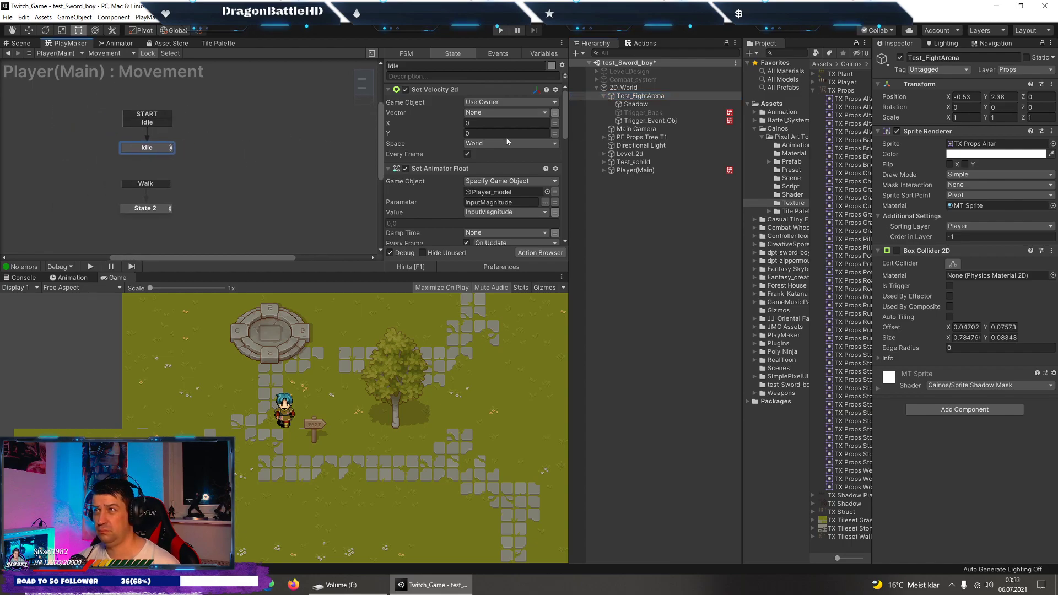
left_click(718, 119)
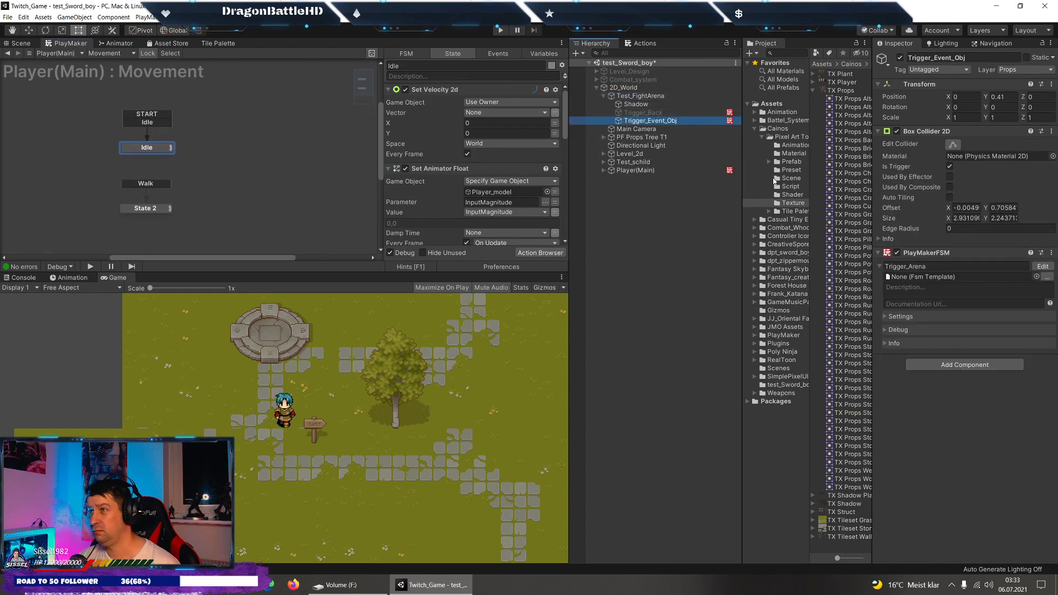
left_click(1041, 268)
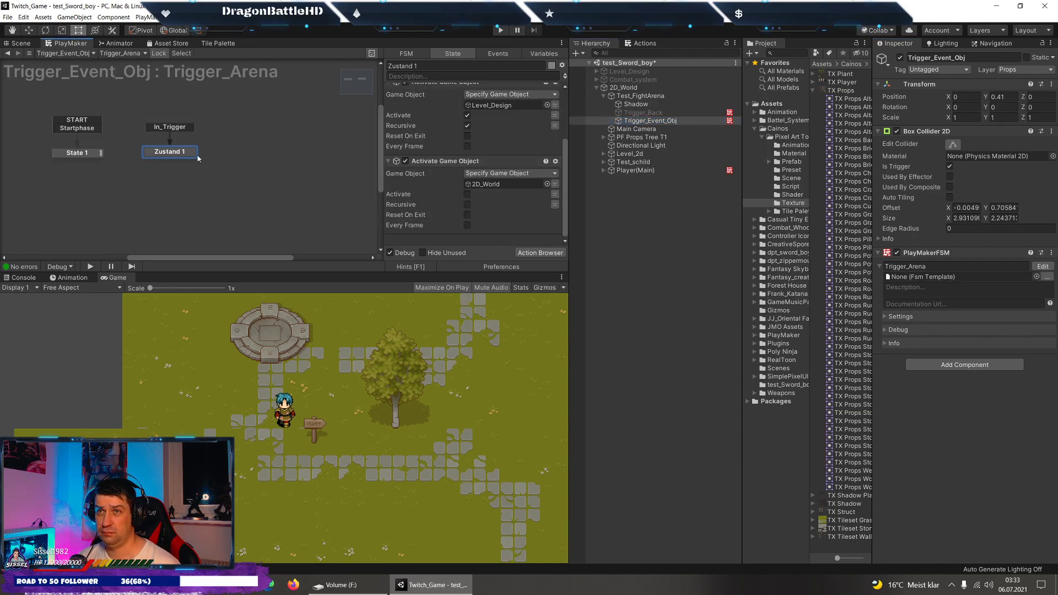
scroll(474, 166, "up", 3)
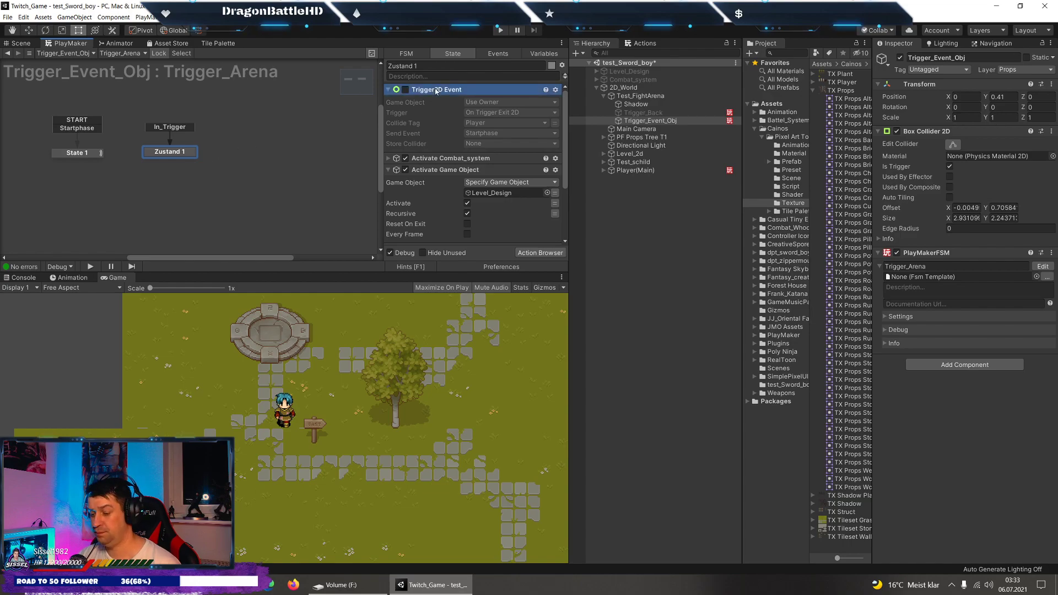
scroll(436, 92, "down", 3)
left_click_drag(178, 155, 262, 159)
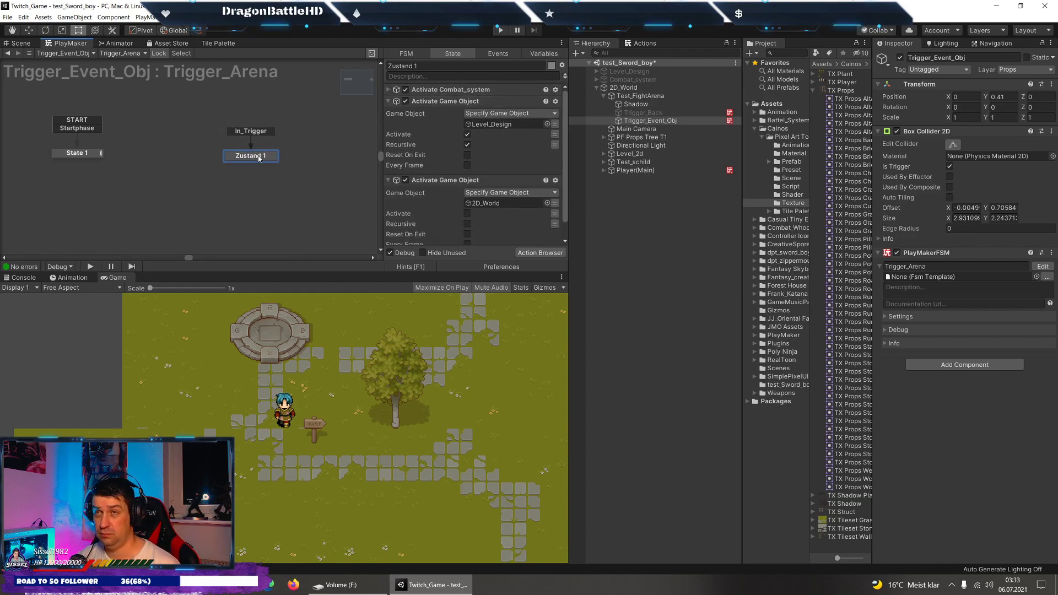
right_click(149, 156)
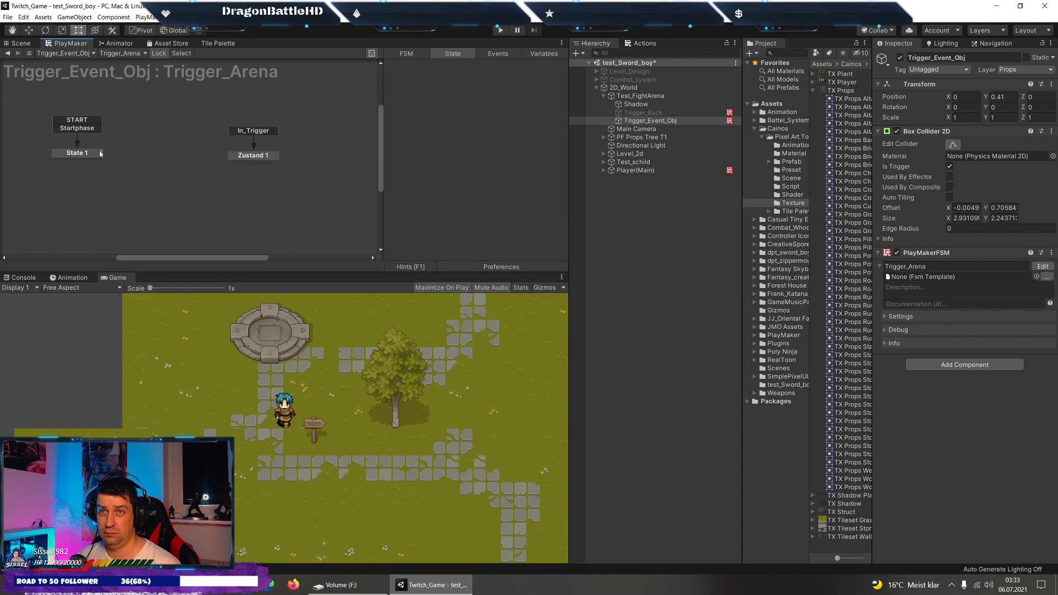
Add a Zustand 2 state and link State 1's FINISHED transition to it.
left_click(94, 155)
right_click(157, 148)
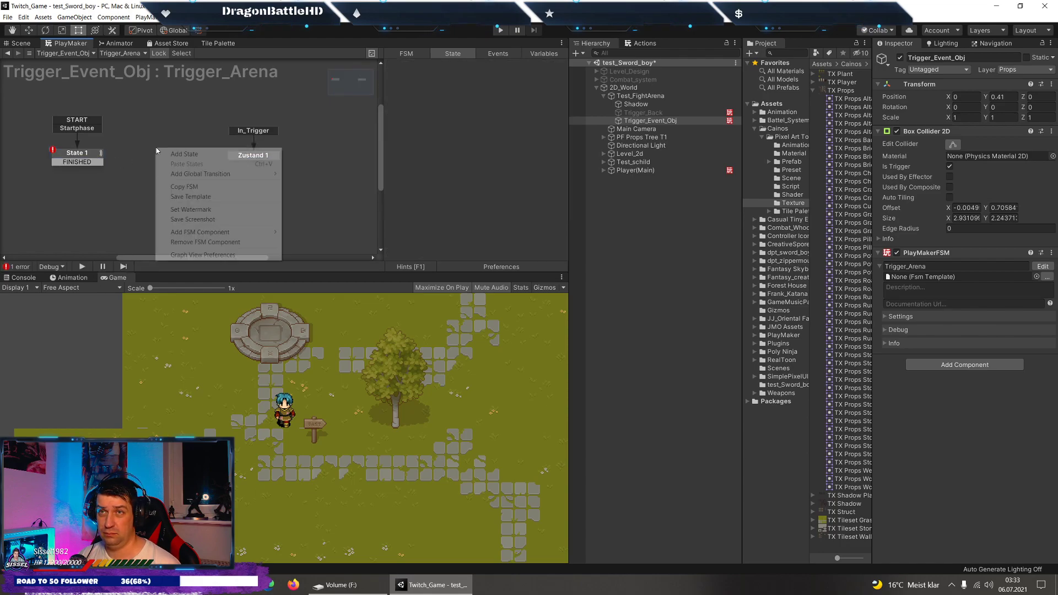
left_click(178, 154)
left_click_drag(83, 161, 155, 155)
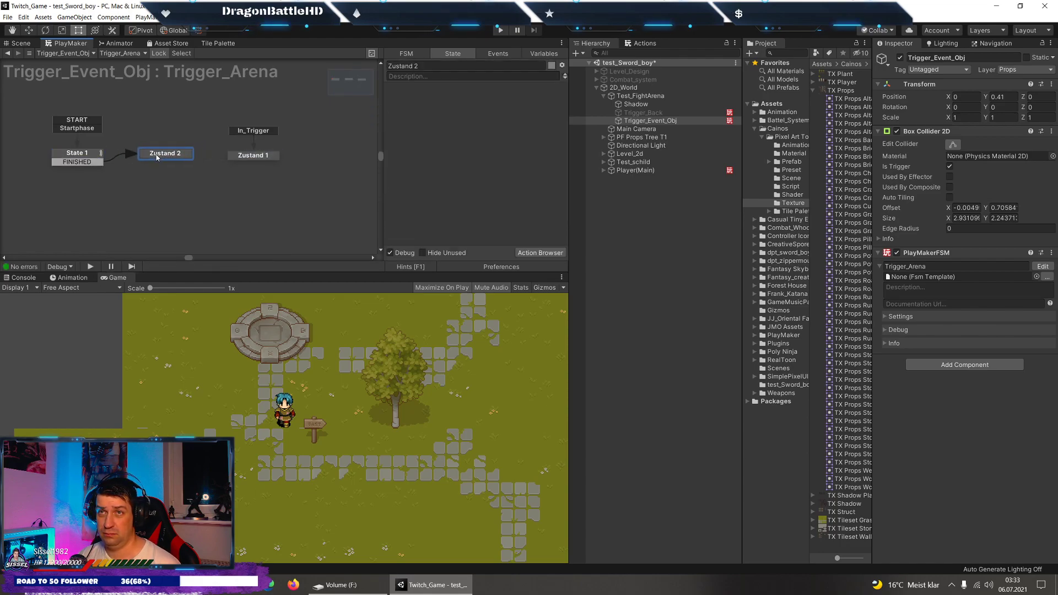
right_click(155, 157)
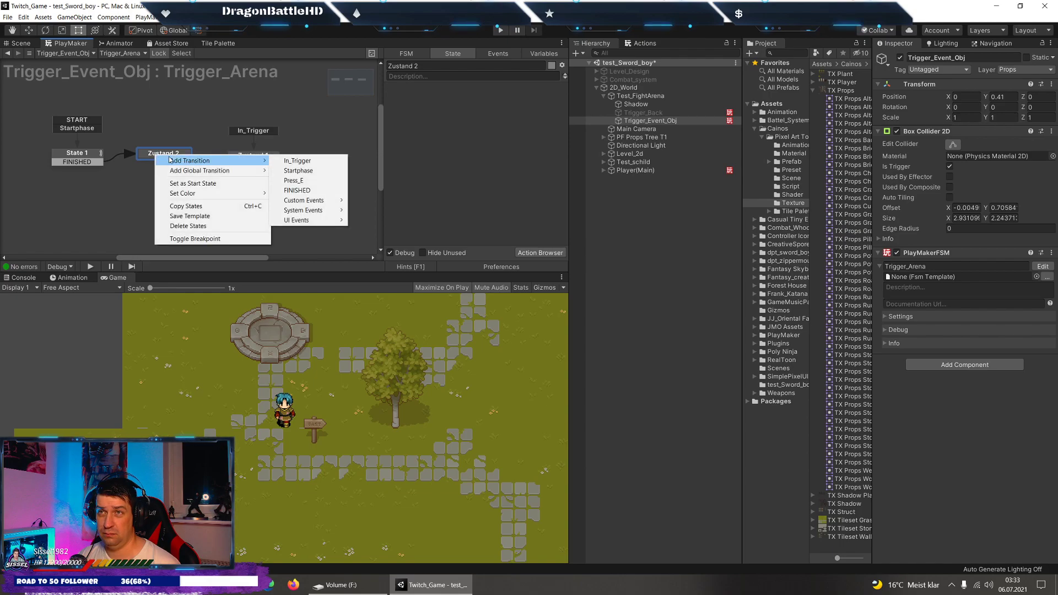
left_click(152, 154)
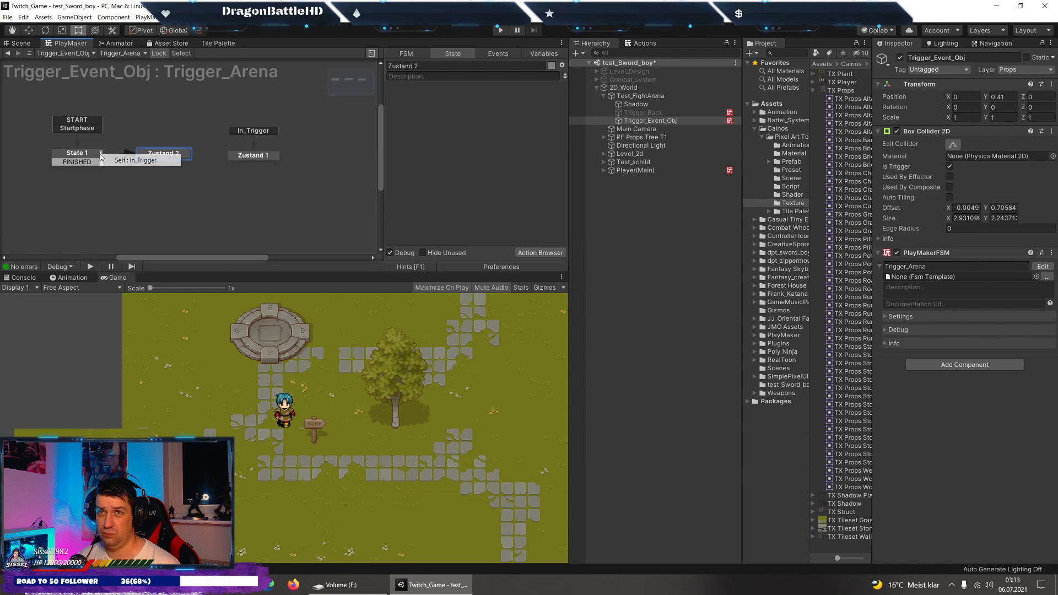
Set both of State 1's Trigger2D Event Send Event fields to FINISHED.
left_click(76, 153)
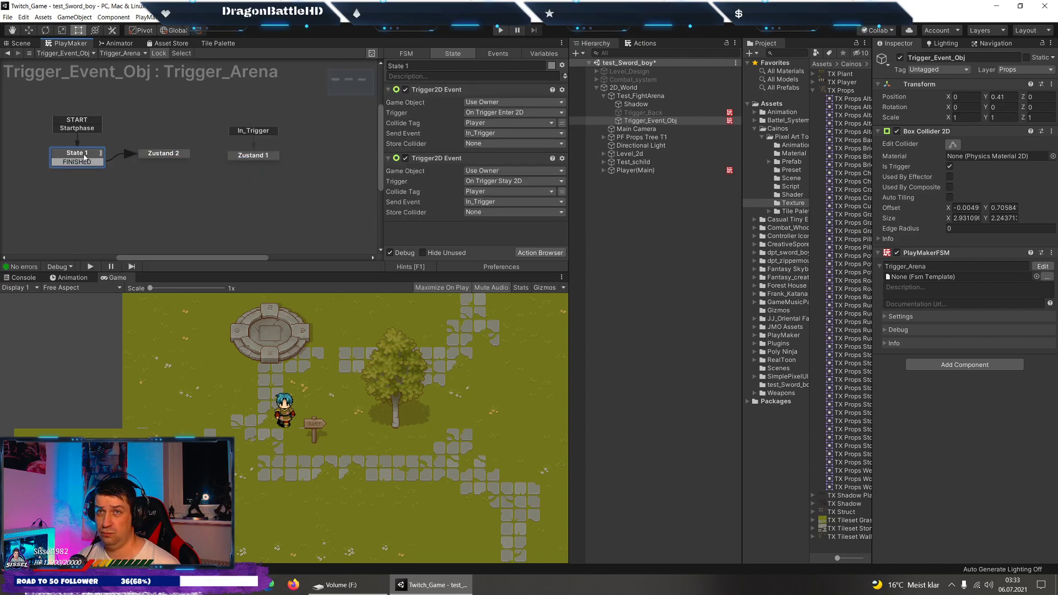
left_click(478, 202)
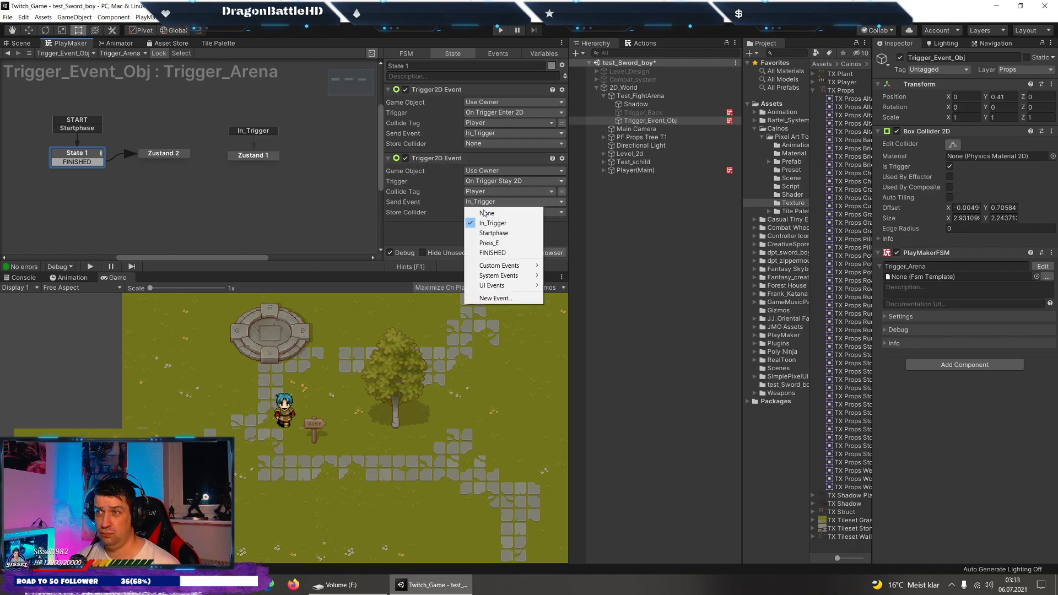
left_click(492, 252)
left_click(502, 134)
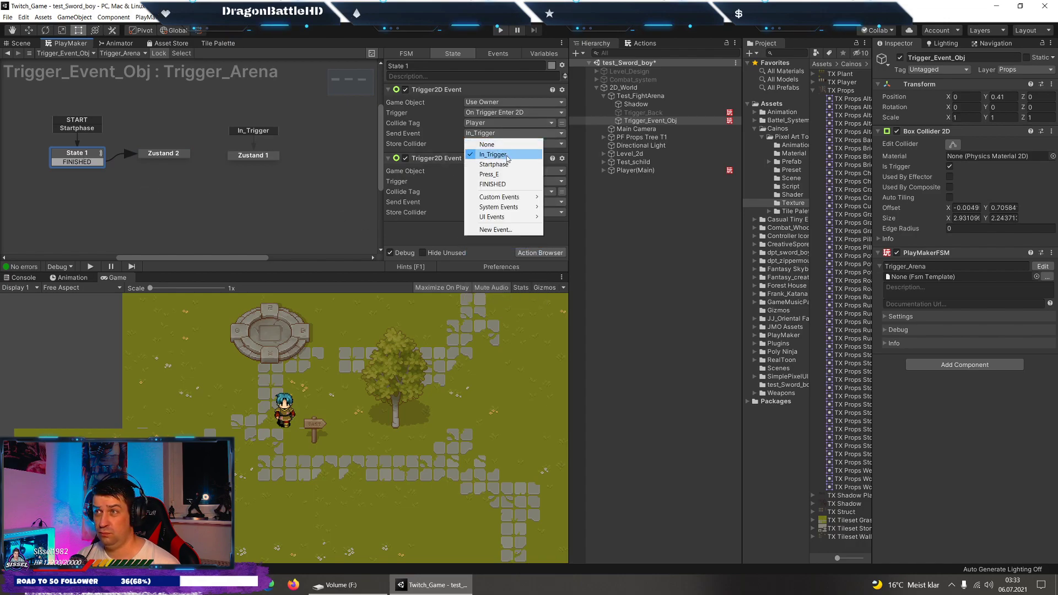
left_click(492, 184)
left_click(164, 153)
Add a Camera Fade In action to Zustand 2 with finish event In_Trigger, then start Play.
left_click(646, 46)
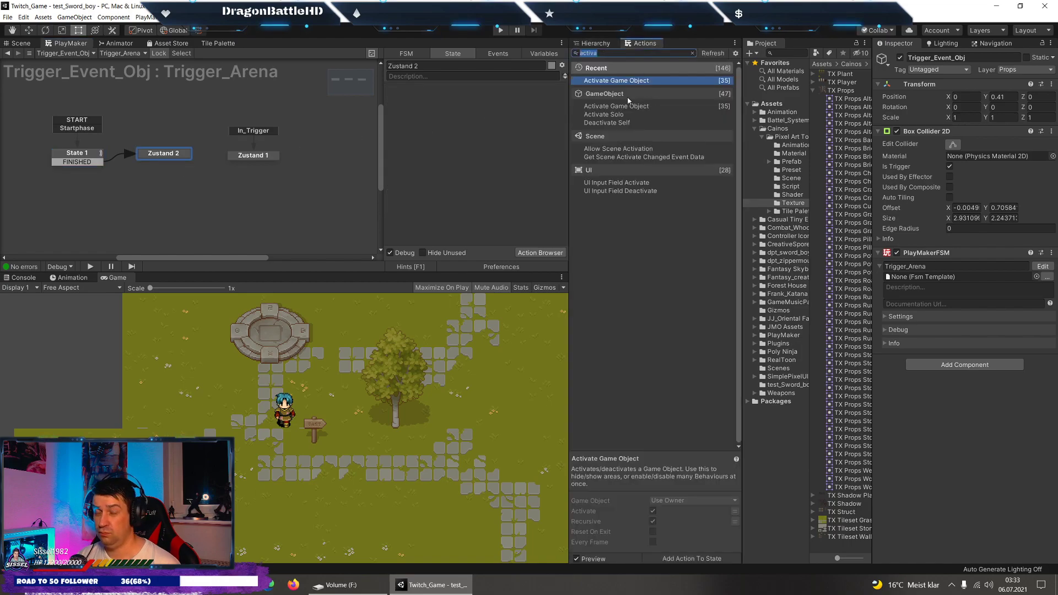
type("fade")
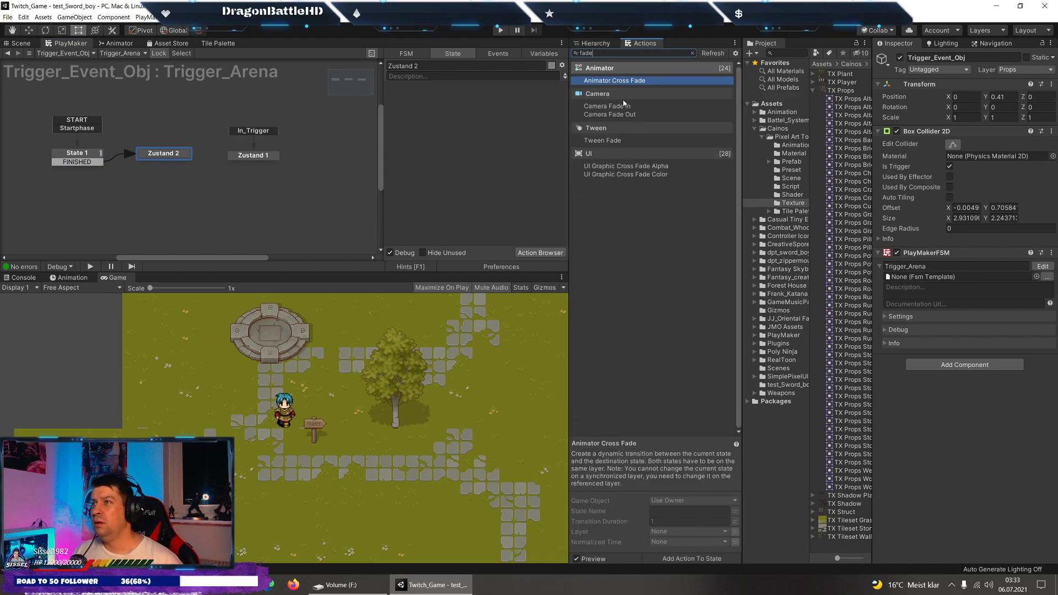
double_click(620, 105)
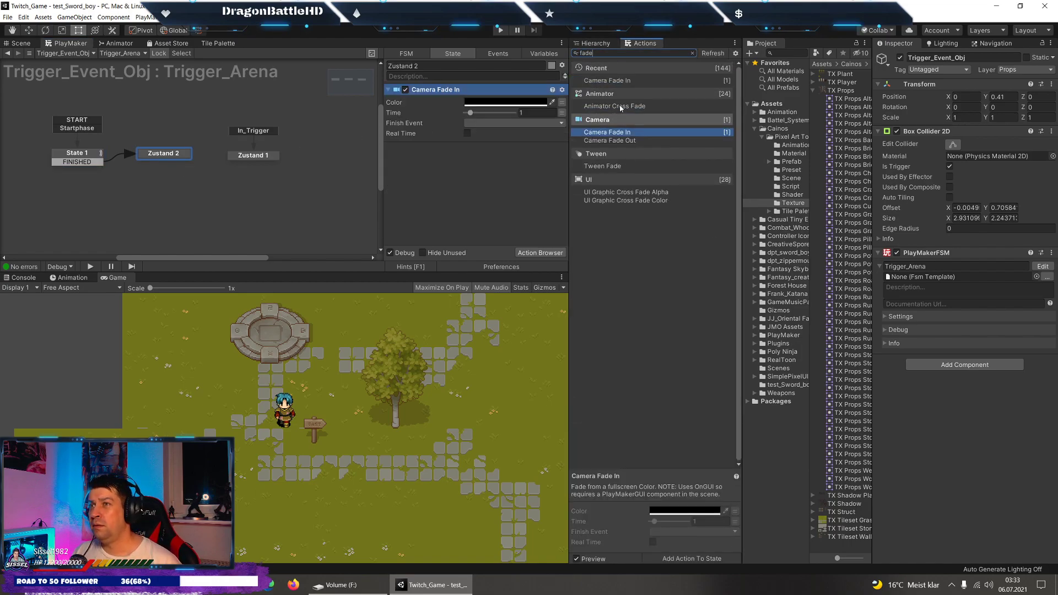
left_click(501, 124)
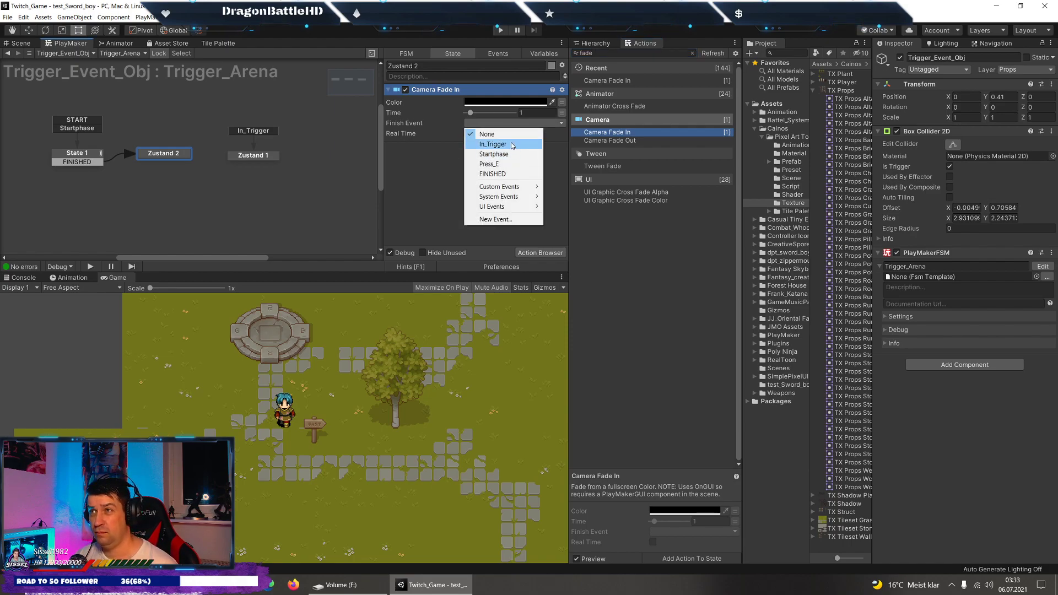
left_click(512, 144)
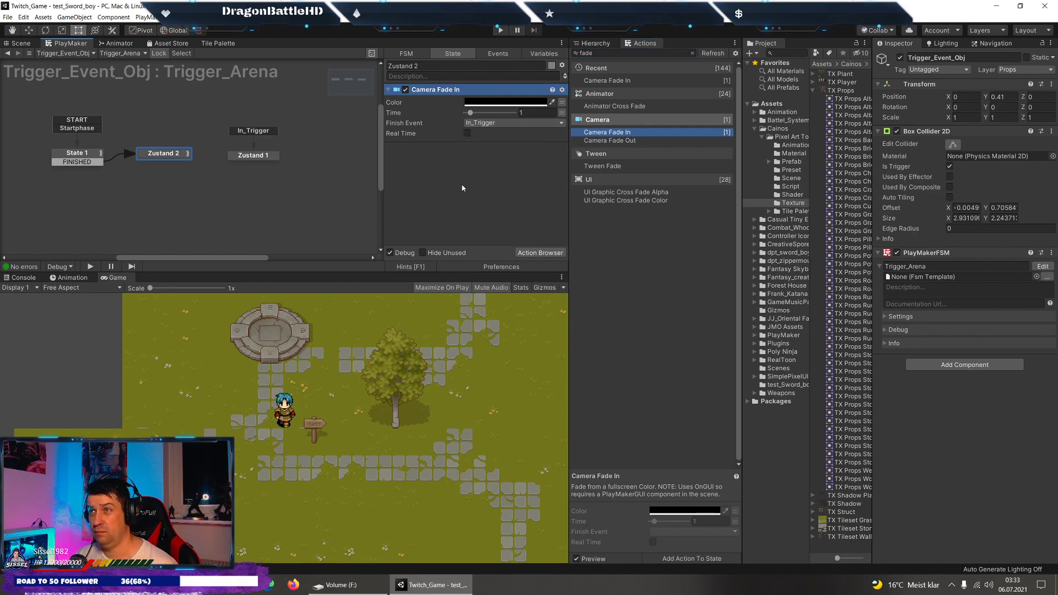
left_click(499, 30)
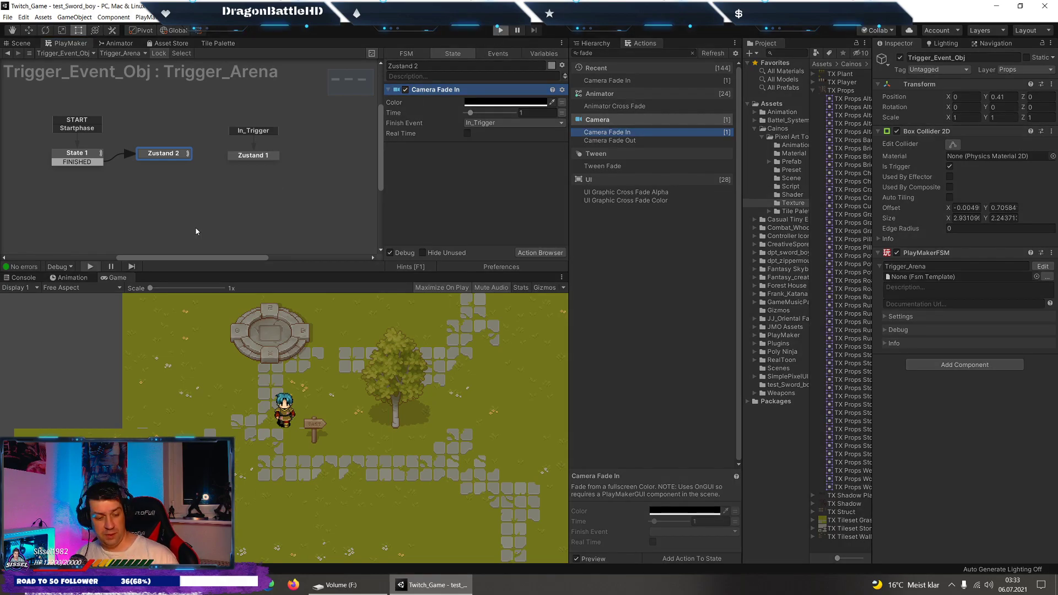
Test-walk onto the altar, then set Zustand 2's Camera Fade In Time to 4.
key("w")
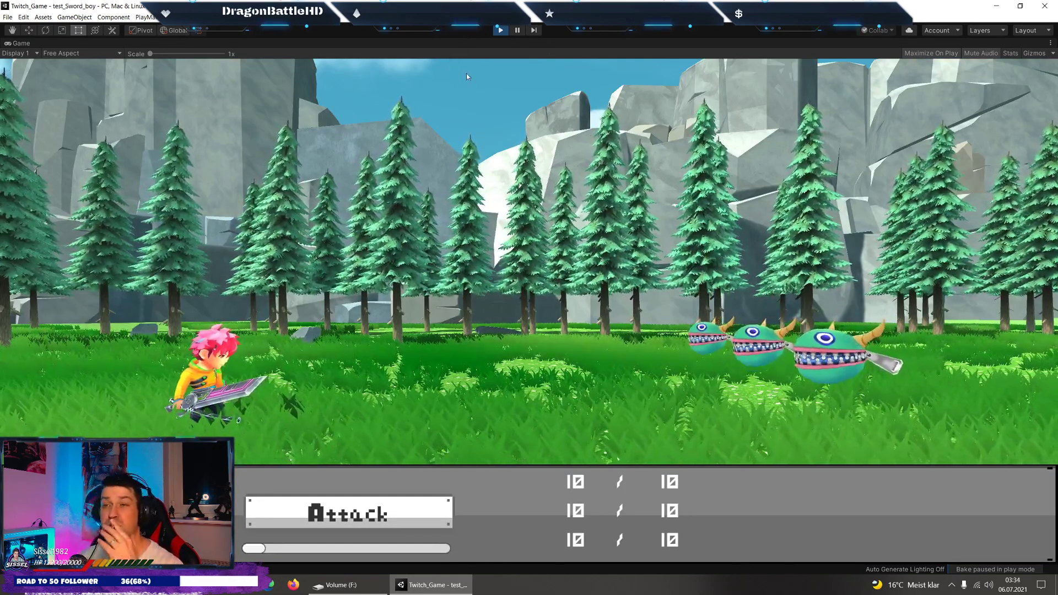
left_click(500, 30)
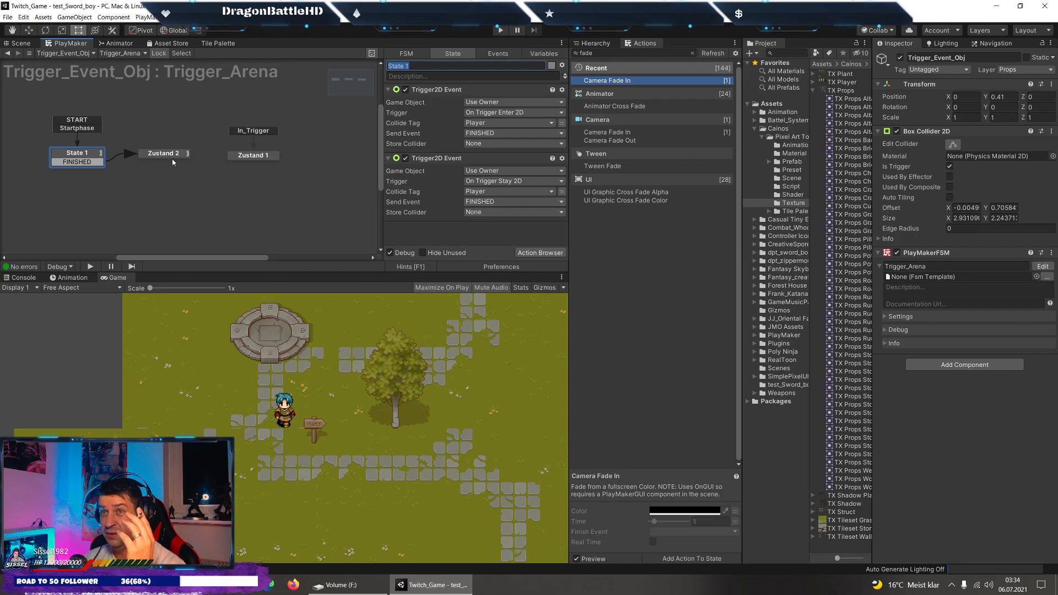
left_click(171, 156)
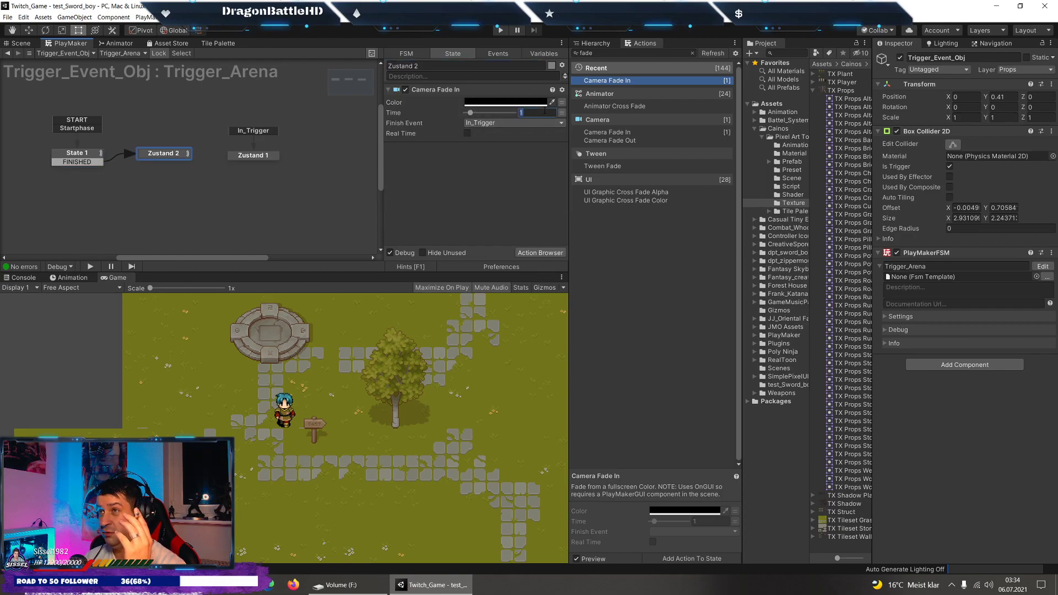
key("BackSpace")
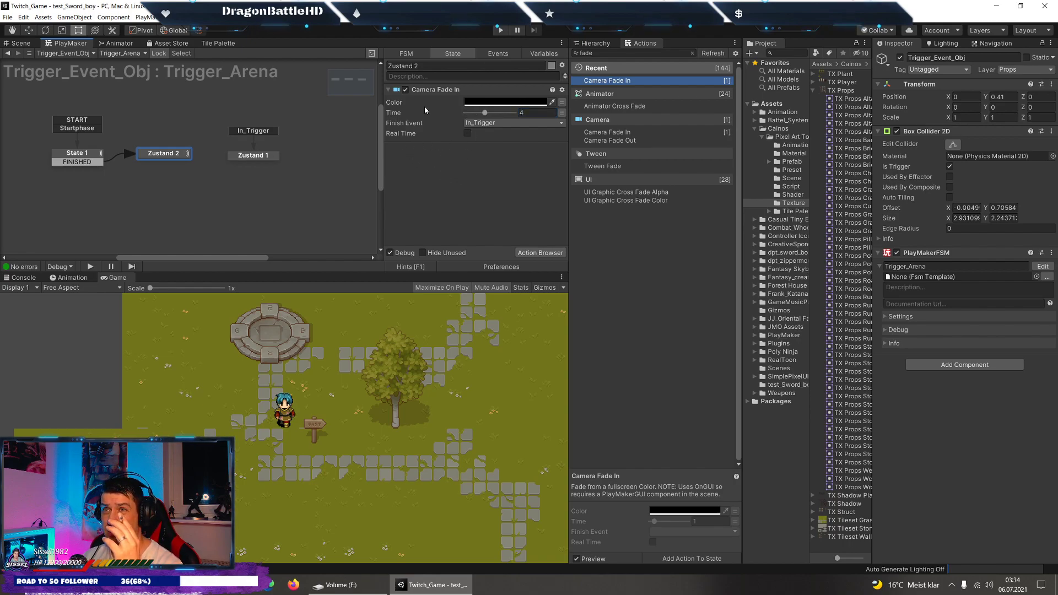
Replay and walk onto the altar to confirm the 3D battle scene opens.
left_click(505, 32)
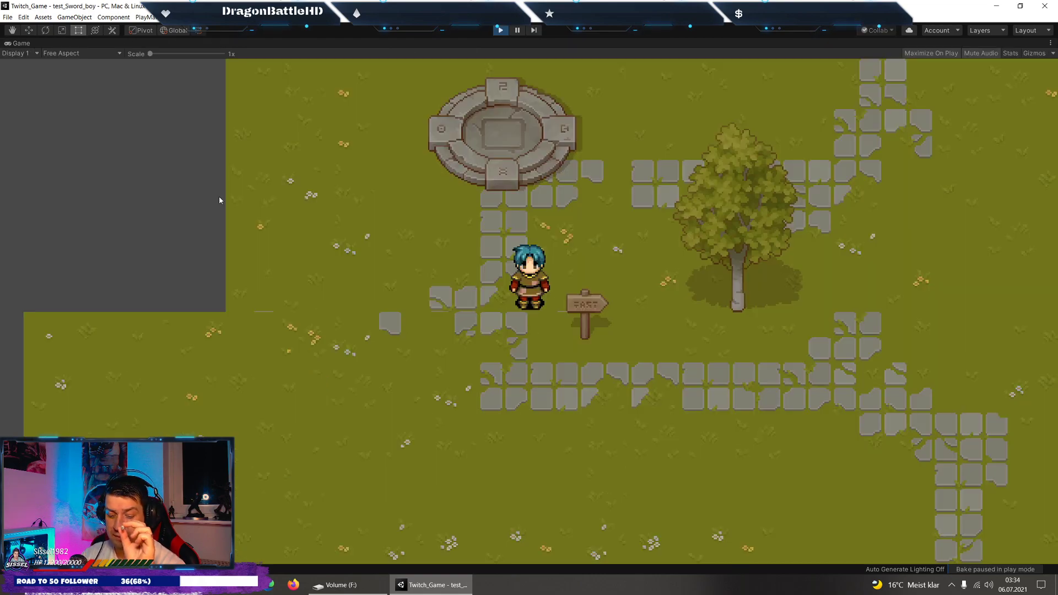
key("w")
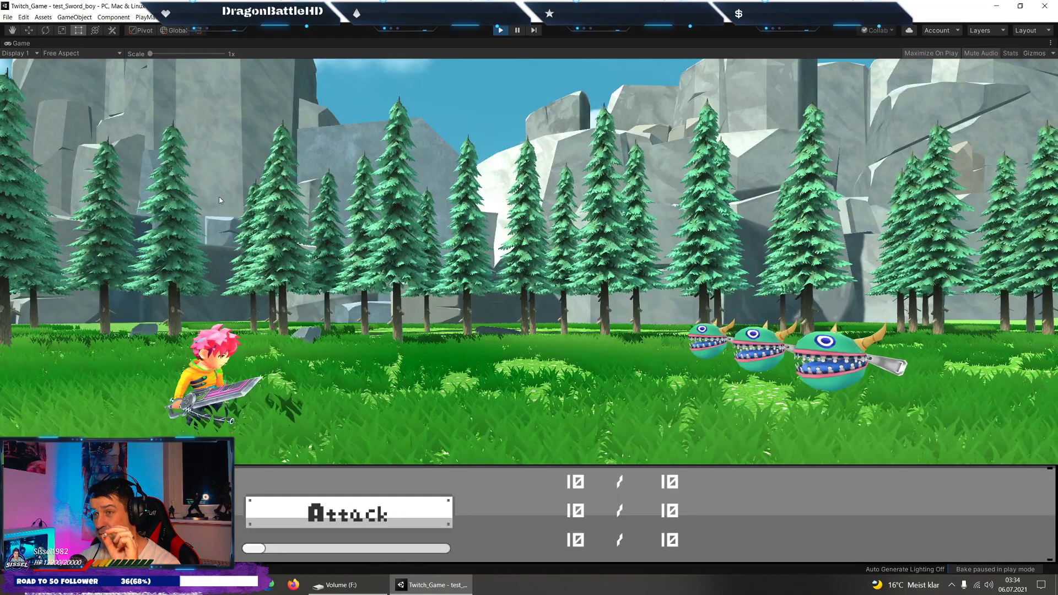
left_click(500, 31)
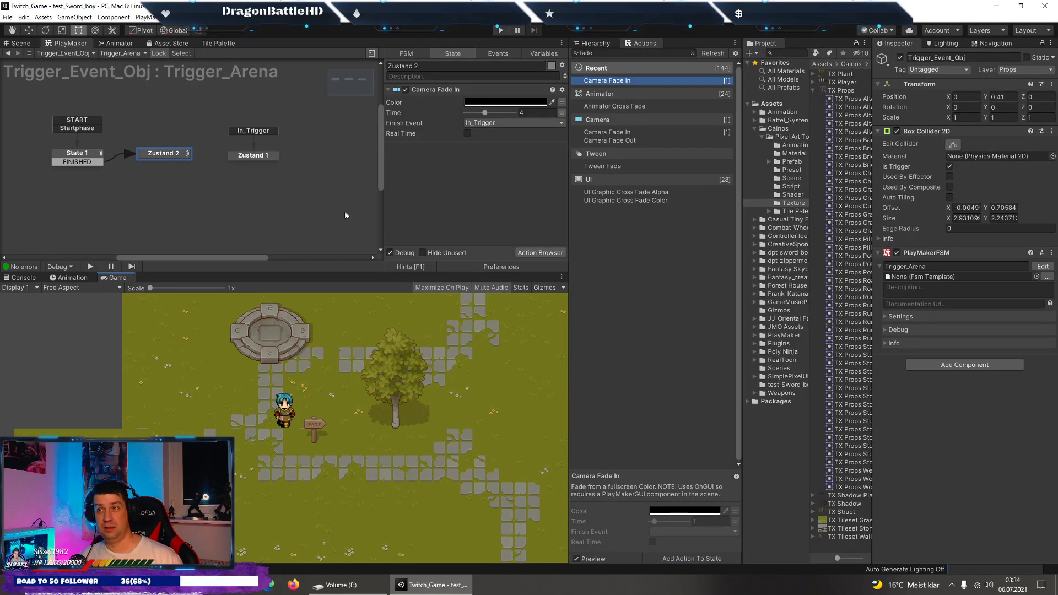
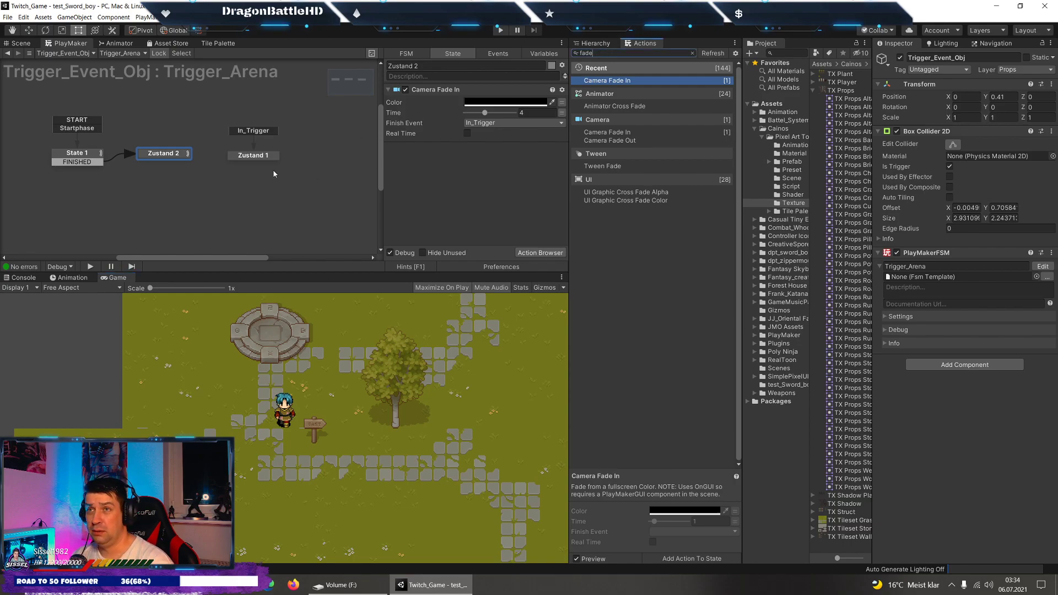
Swap Zustand 2's Camera Fade In for a Camera Fade Out that finishes with In_Trigger.
left_click(253, 156)
left_click(181, 157)
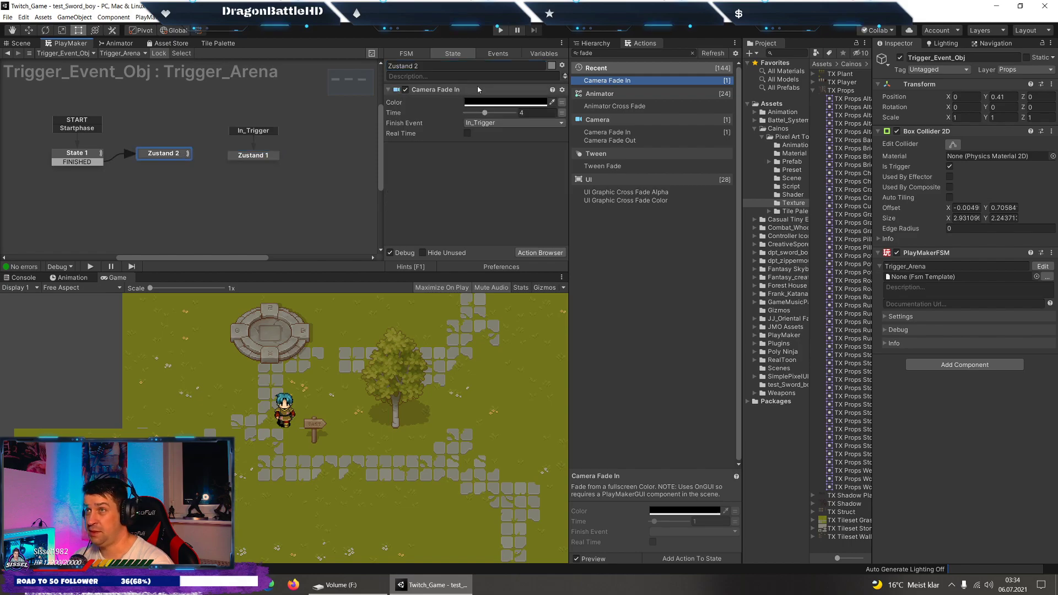
double_click(616, 140)
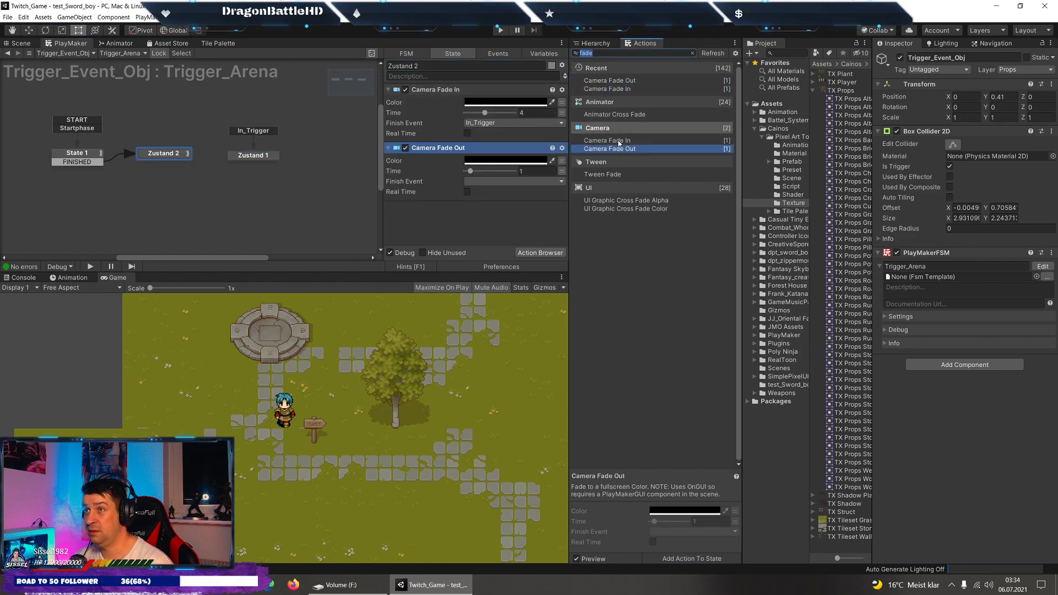
left_click(493, 182)
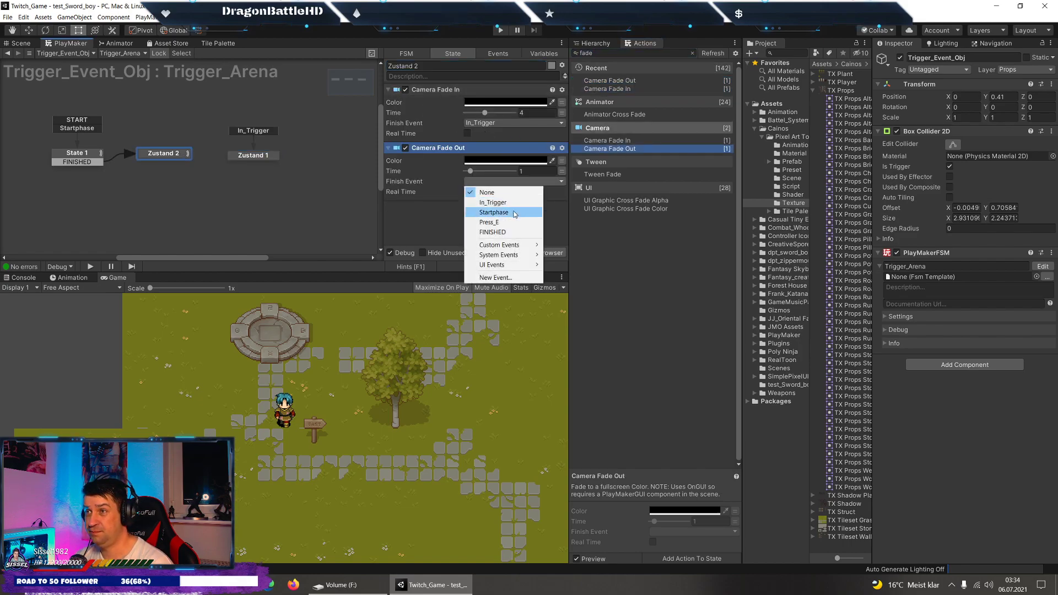
left_click(499, 202)
left_click(435, 91)
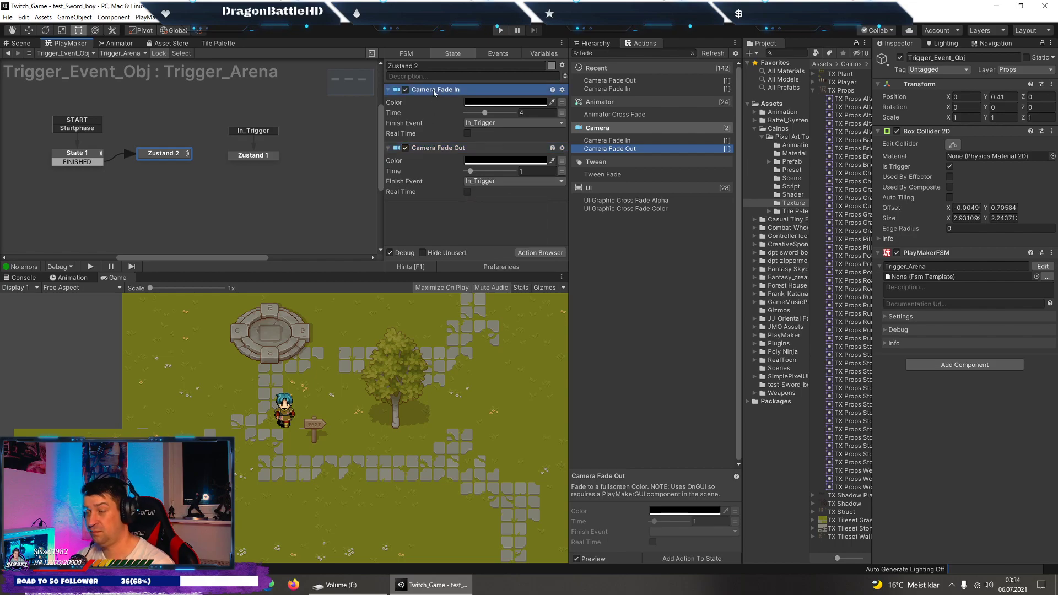
key("Delete")
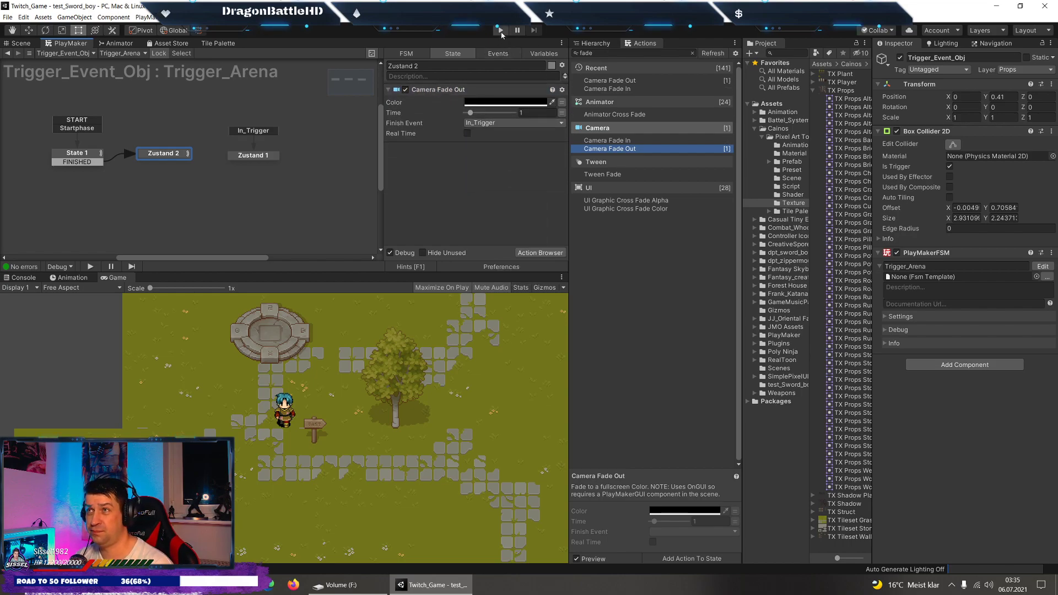
Run the game, walk the hero toward the fountain, clear the Console, and stop.
left_click(500, 31)
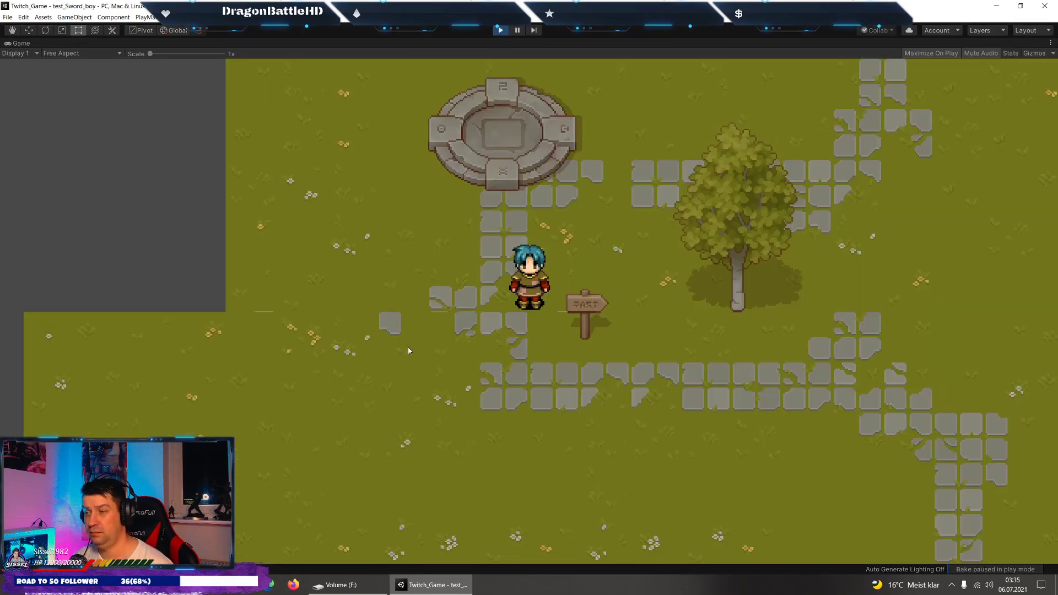
key("Up")
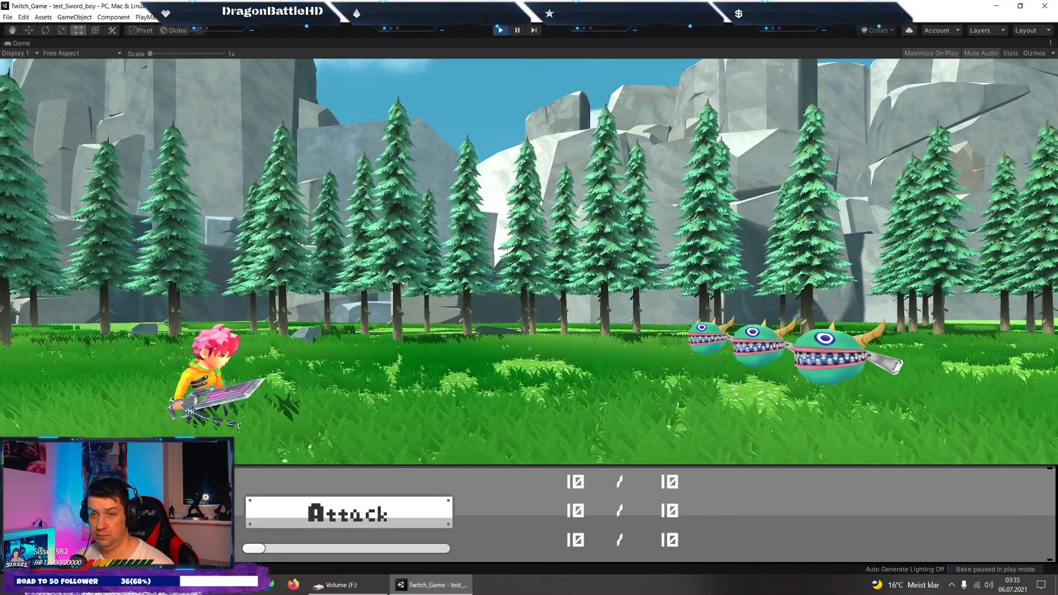
key("ctrl+shift+c")
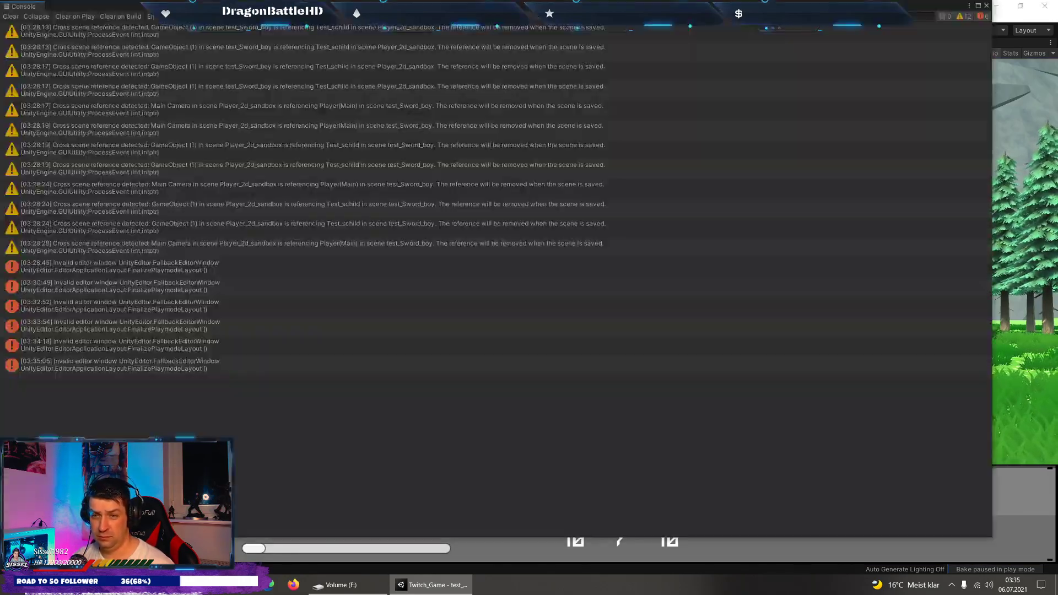
left_click(5, 17)
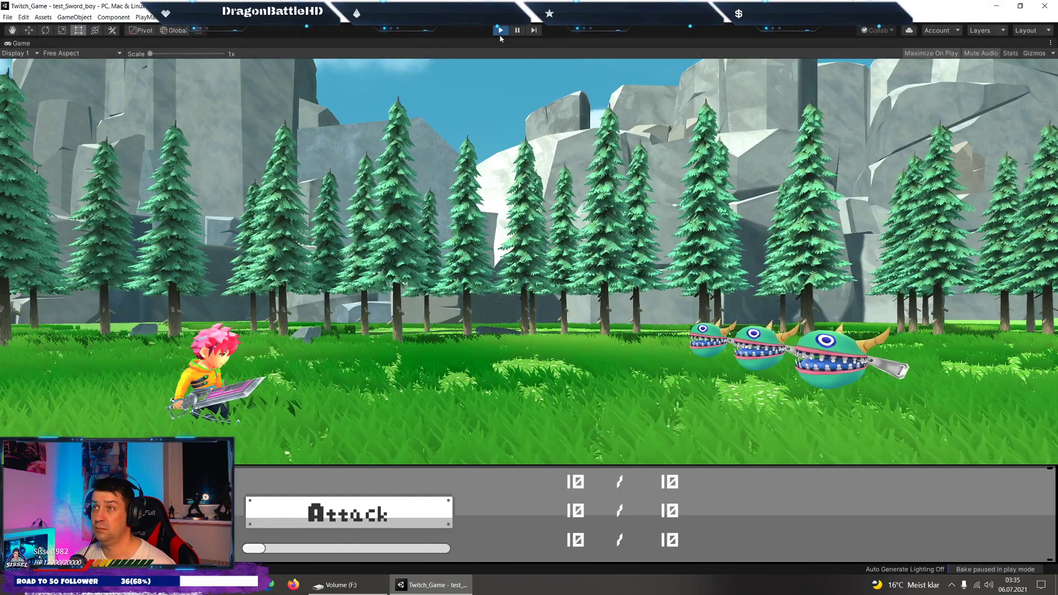
left_click(500, 30)
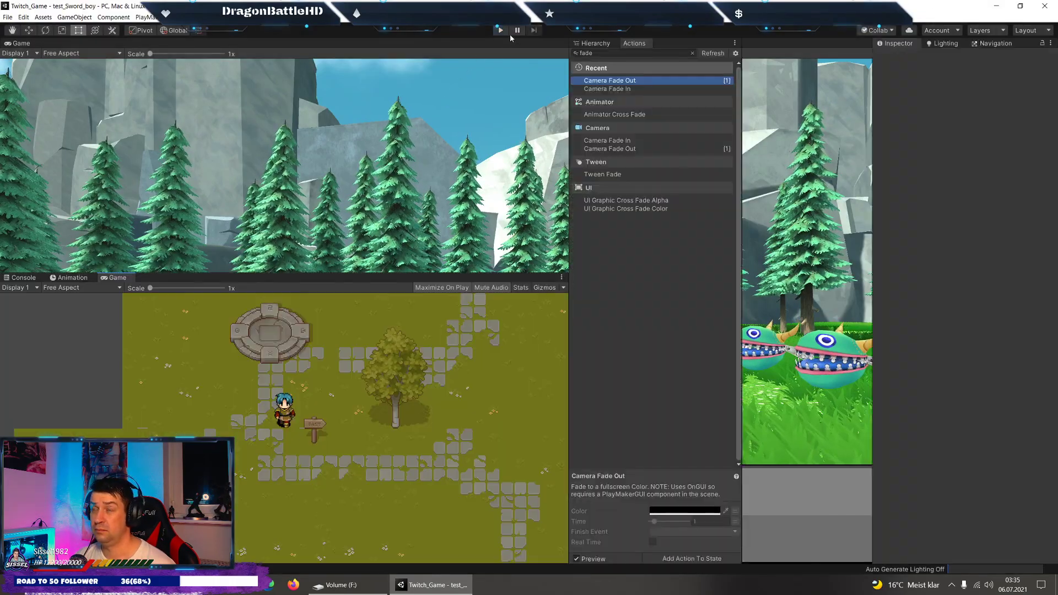
Play again, walk onto the teleporter to load the battle, then stop.
left_click(501, 30)
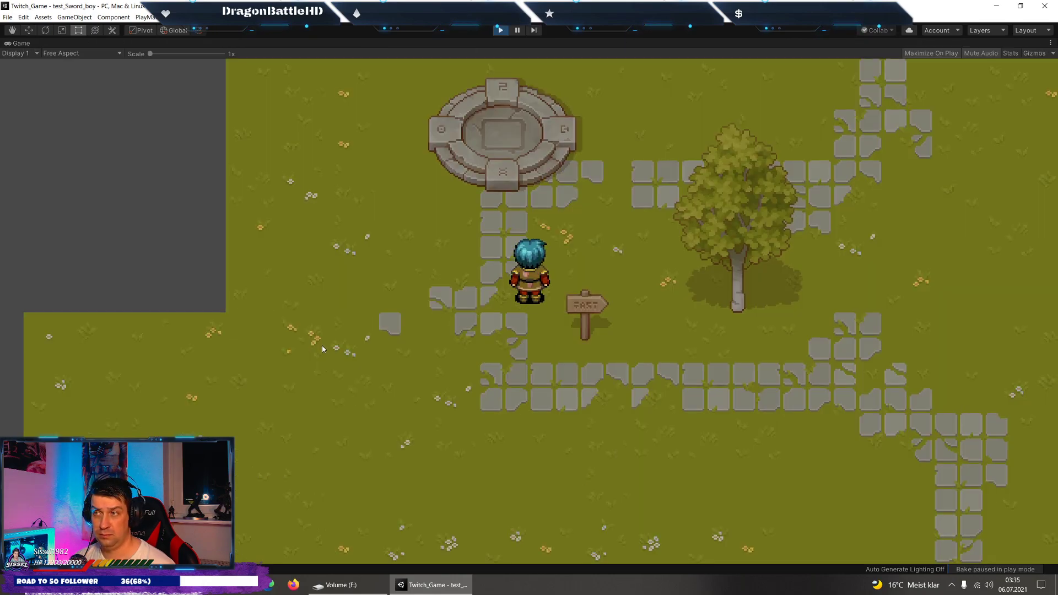
key("w")
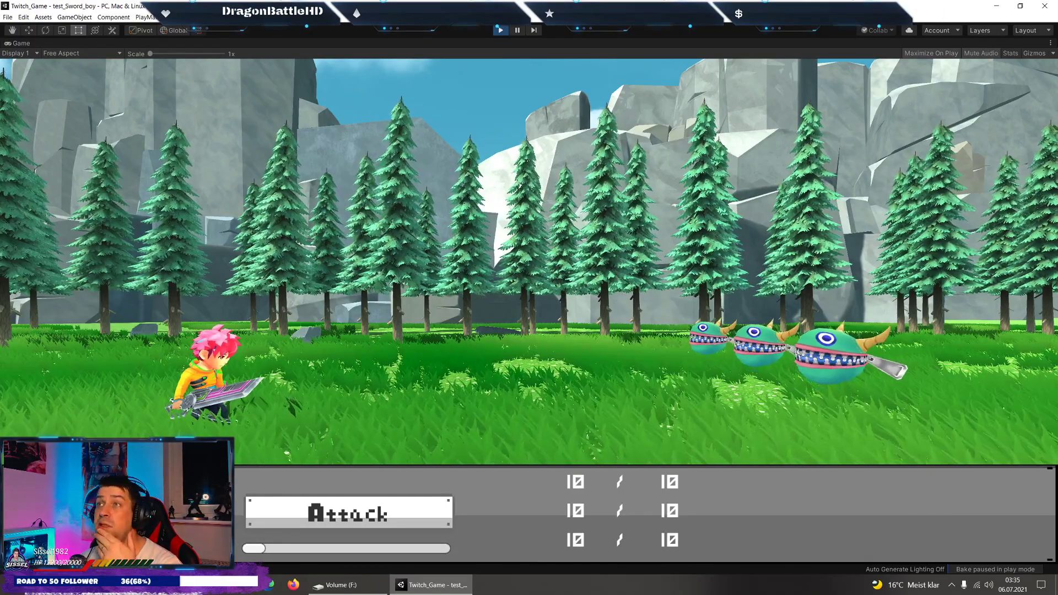
key("ctrl+p")
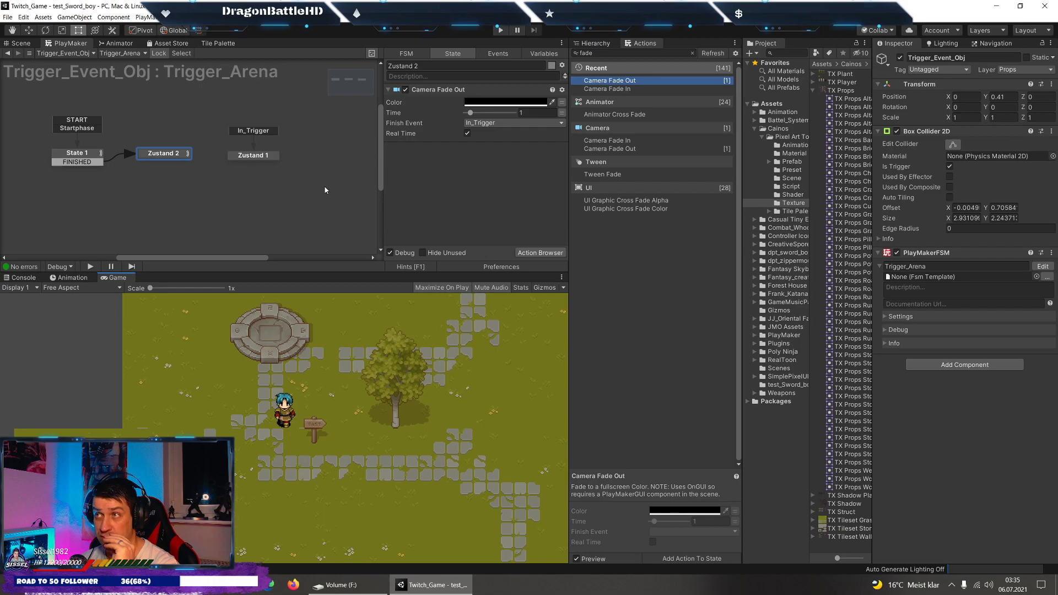
Activate Combat_system and Level_Design and deactivate 2D_World in the Inspector.
left_click(596, 44)
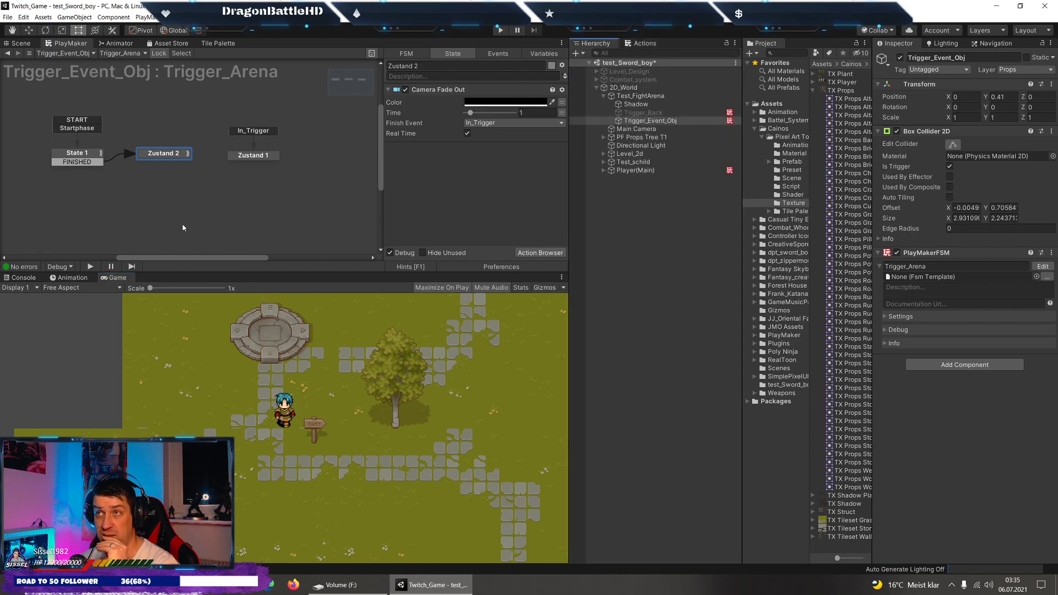
left_click(617, 87)
left_click(596, 88)
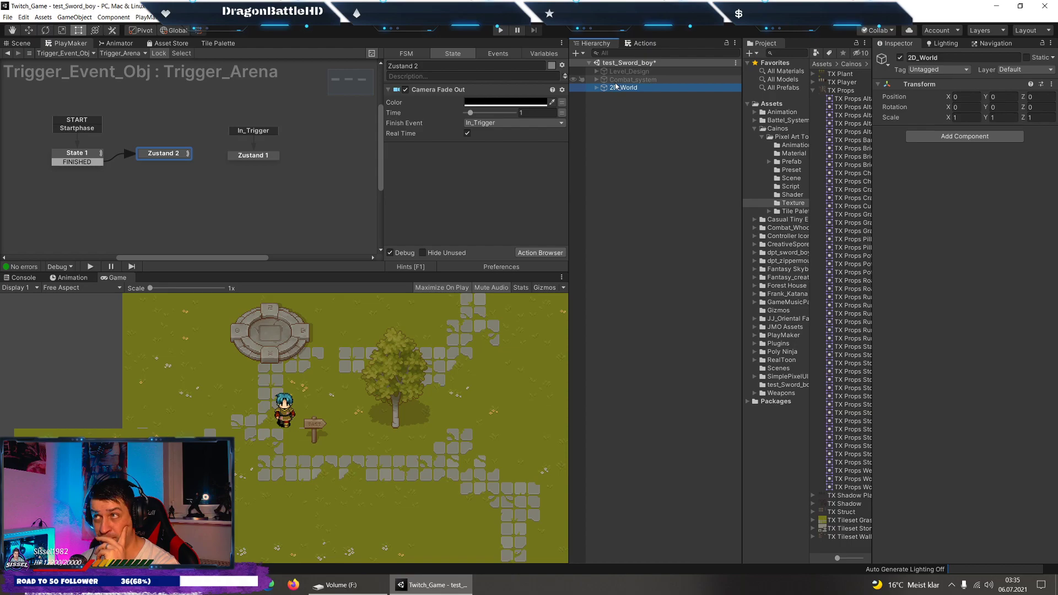
left_click(616, 83)
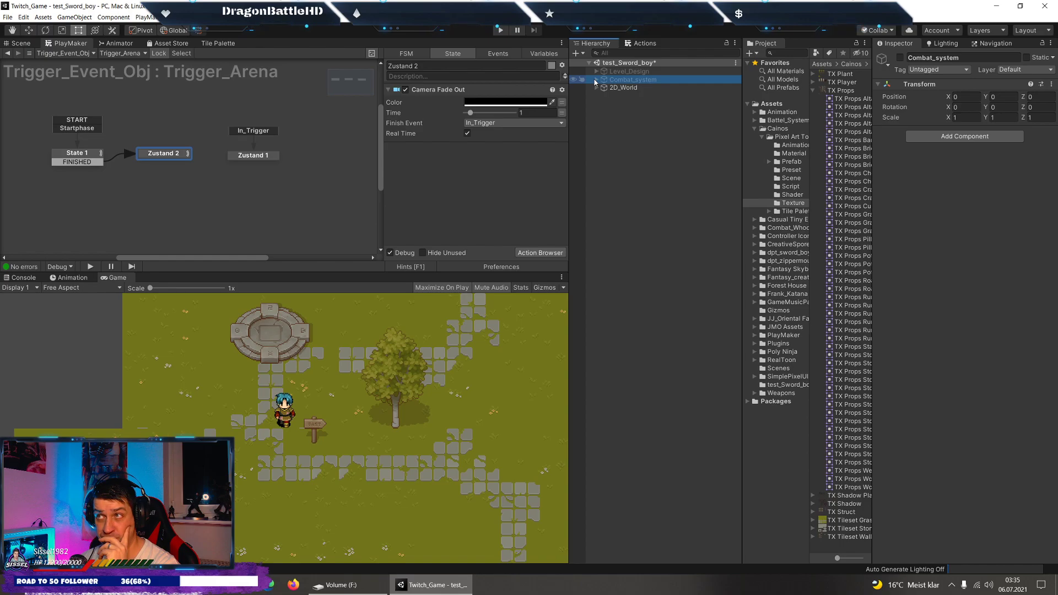
left_click(596, 88)
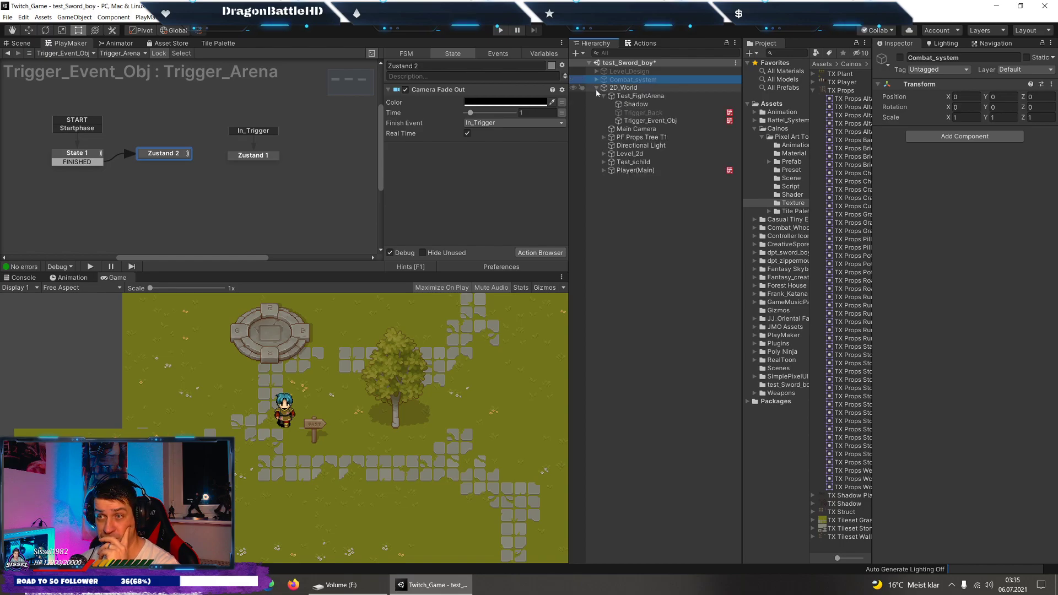
left_click(603, 97)
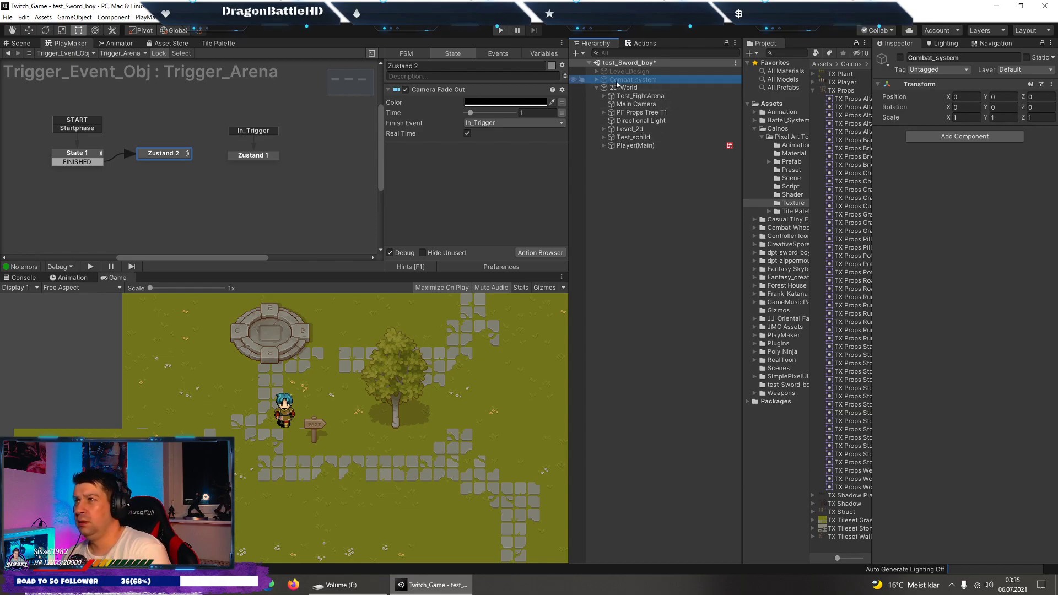
left_click(900, 57)
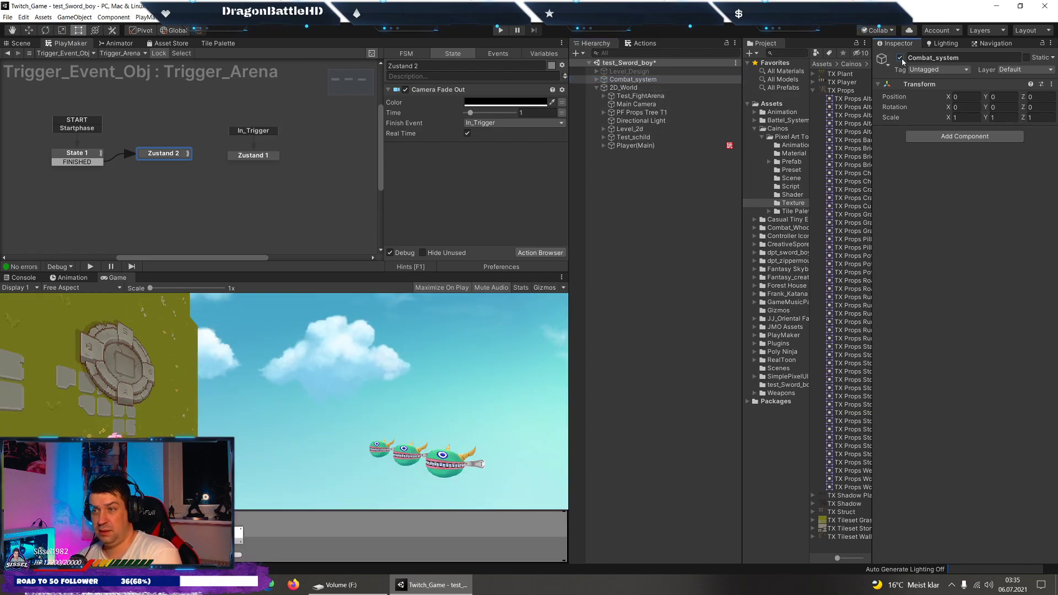
left_click(709, 70)
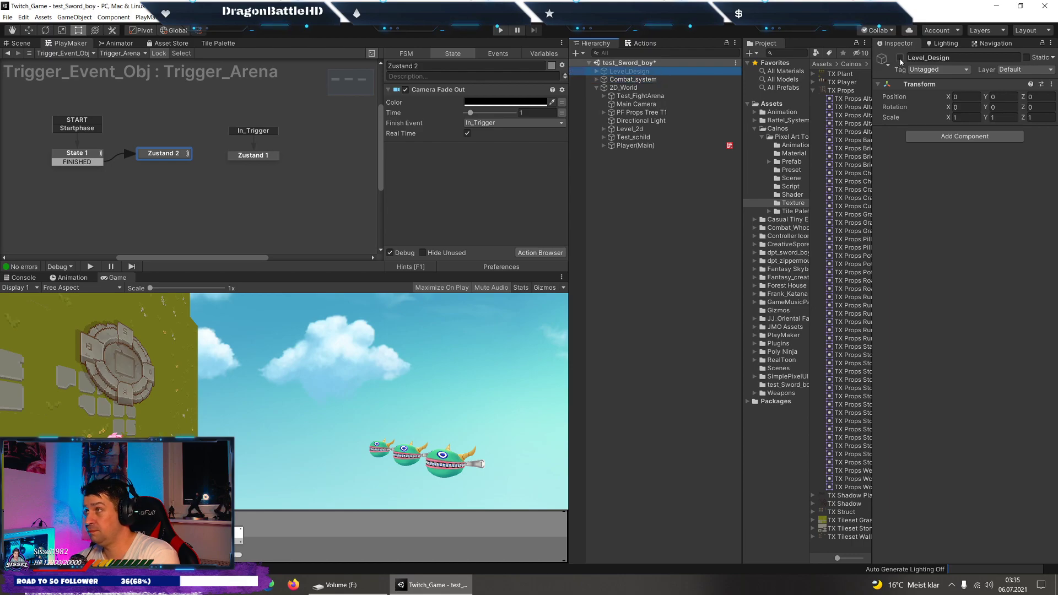
left_click(900, 58)
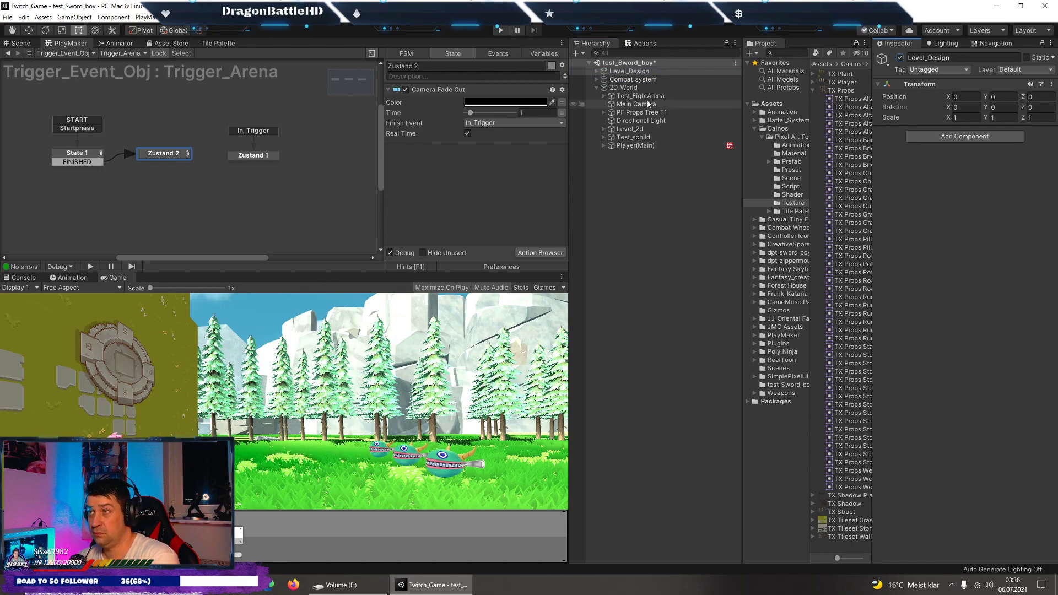
left_click(637, 89)
left_click(900, 58)
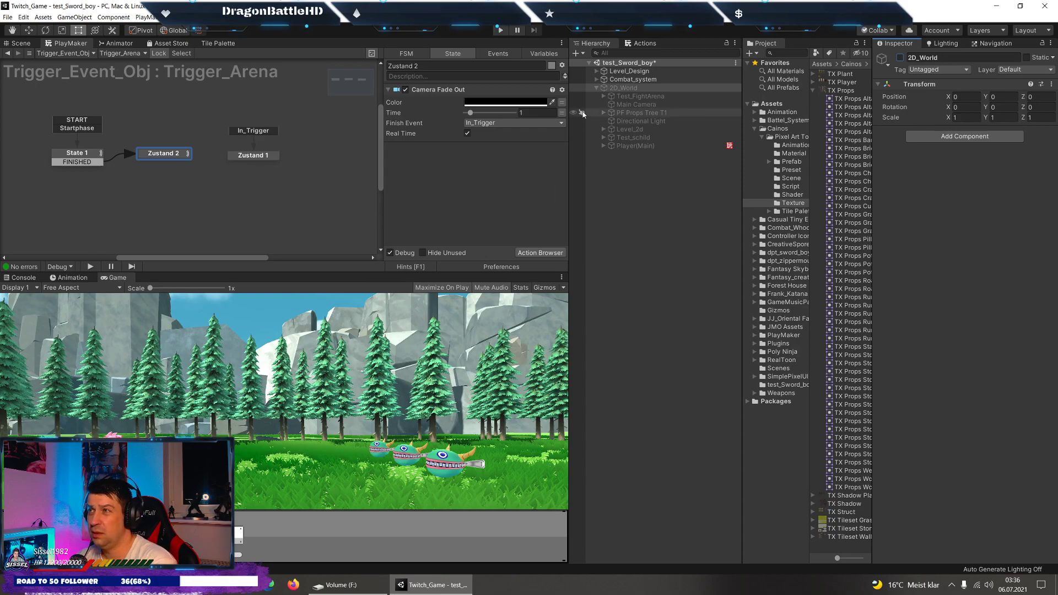
left_click(596, 88)
Expand Combat_system_Canvas > Image > Enemy in the Hierarchy and select Enemy.
left_click(595, 83)
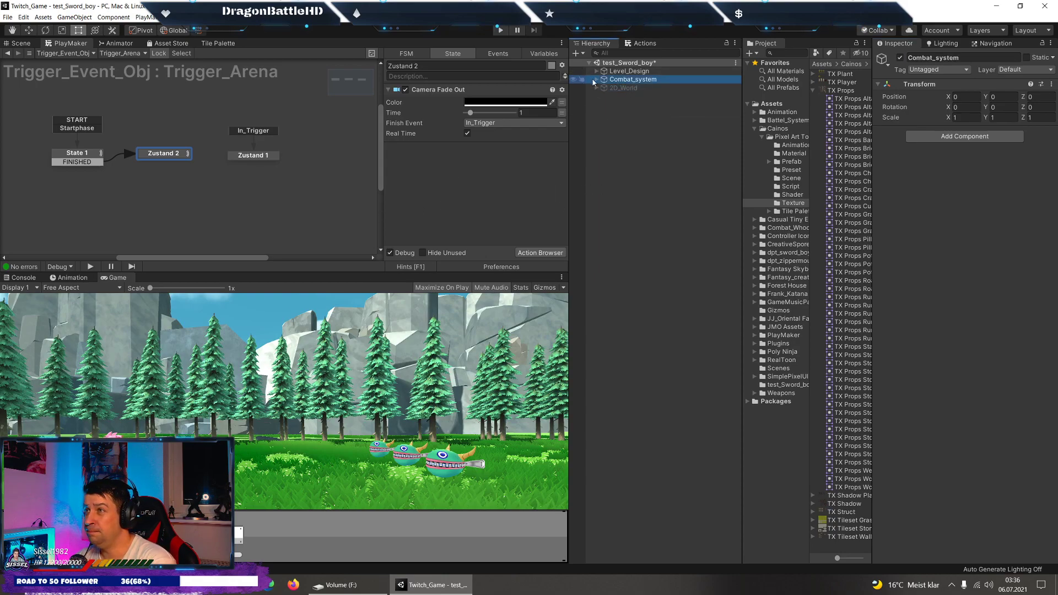
left_click(595, 80)
left_click(606, 121)
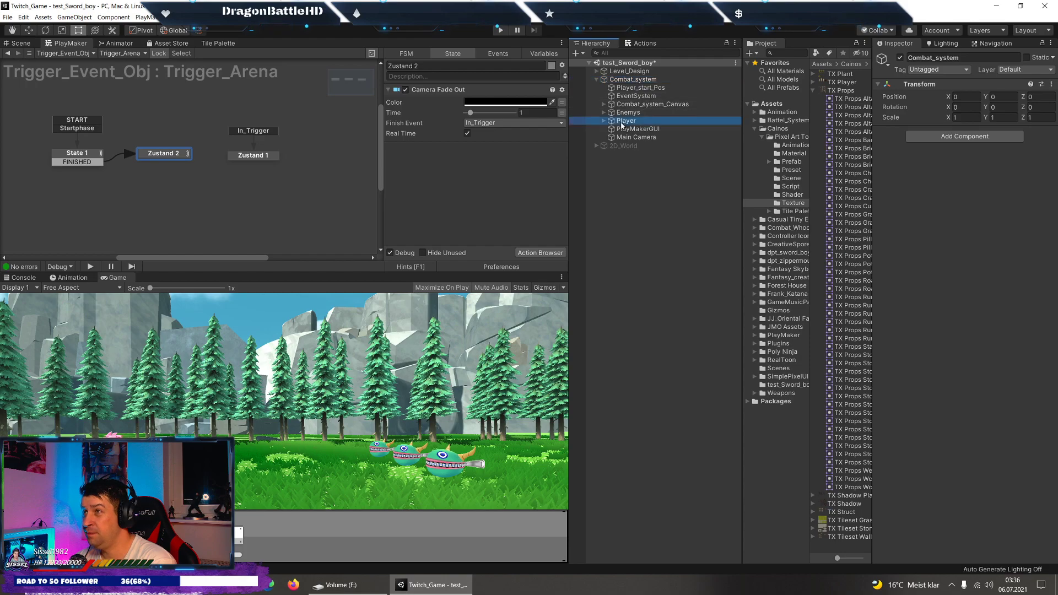
left_click(604, 112)
left_click(611, 121)
left_click(607, 114)
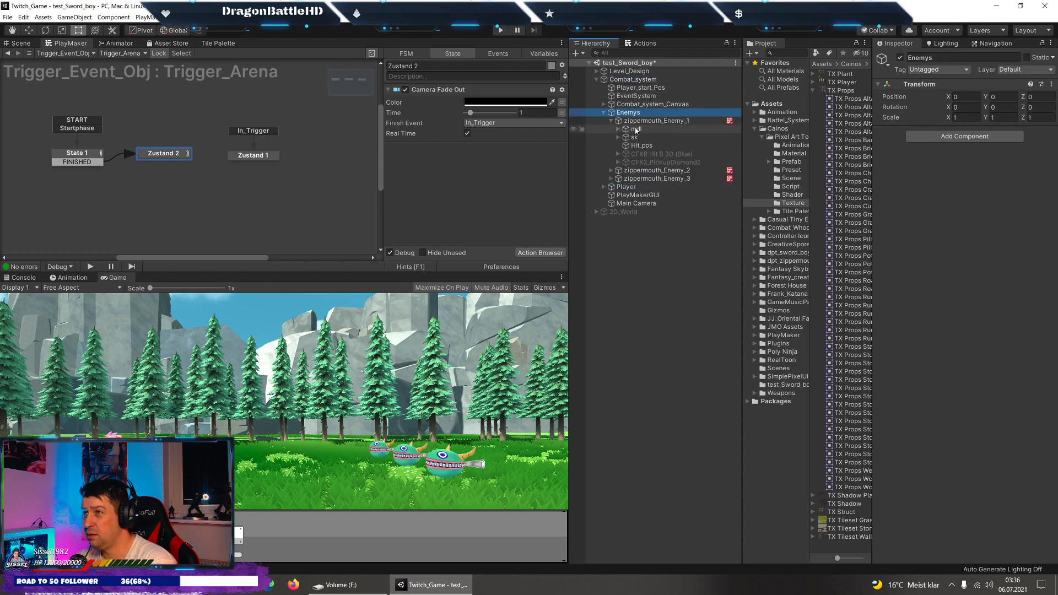
left_click(606, 113)
left_click(608, 105)
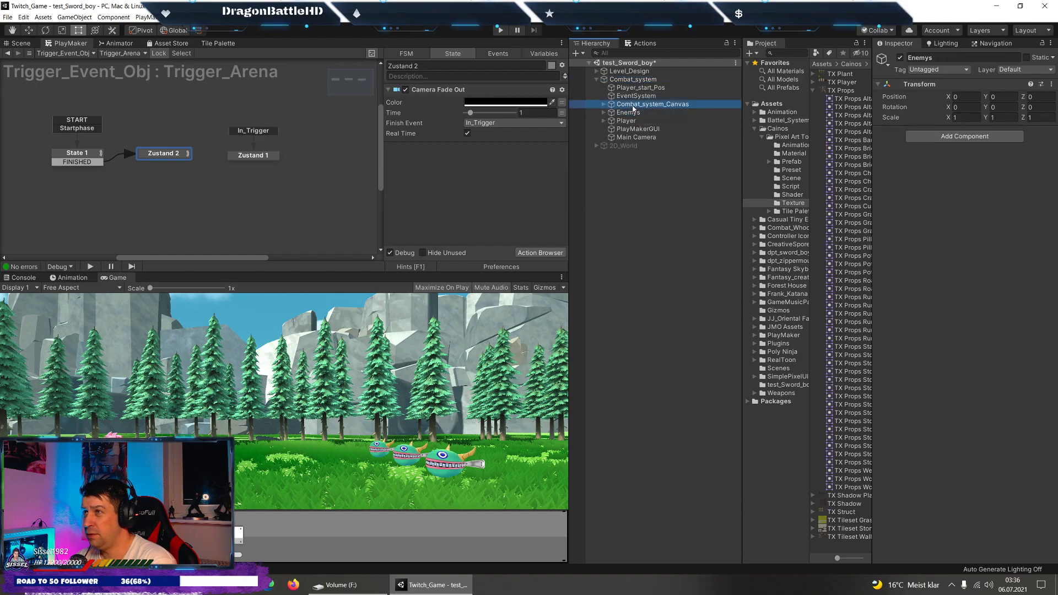
left_click(604, 104)
left_click(629, 121)
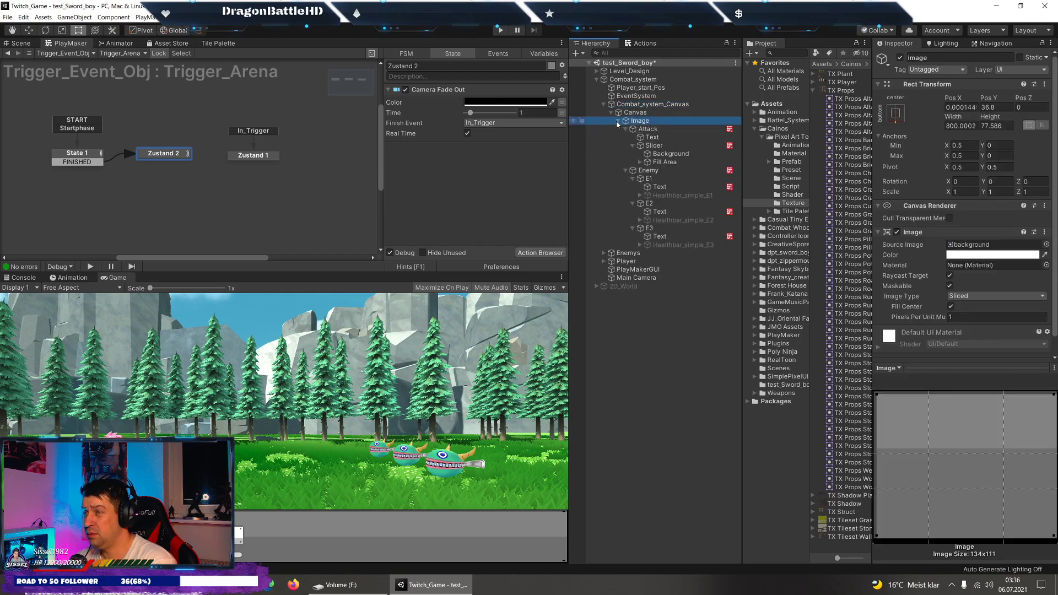
left_click(619, 120)
left_click(618, 121)
left_click(625, 138)
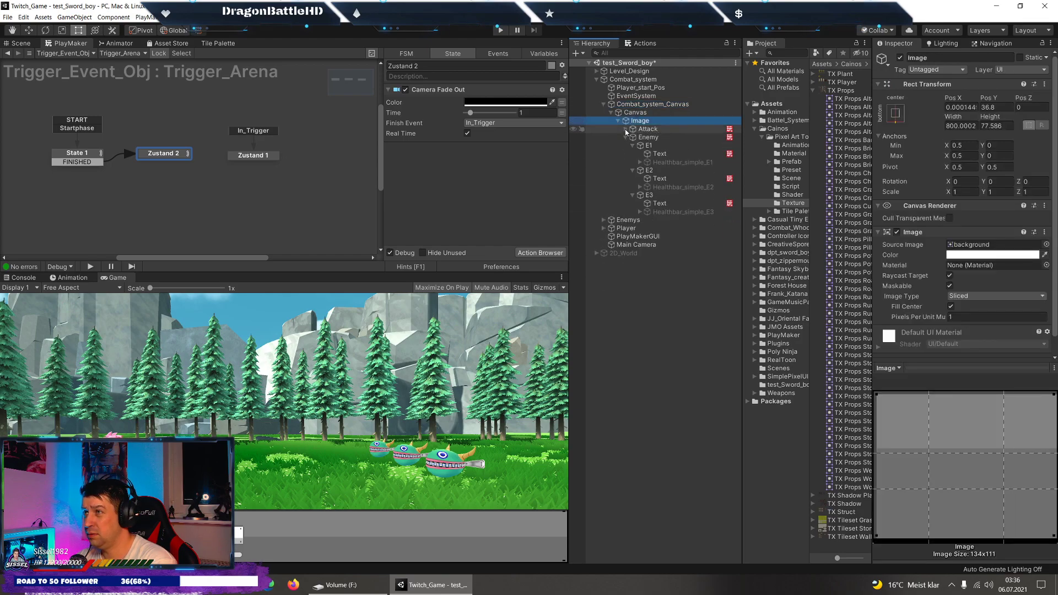
left_click(648, 138)
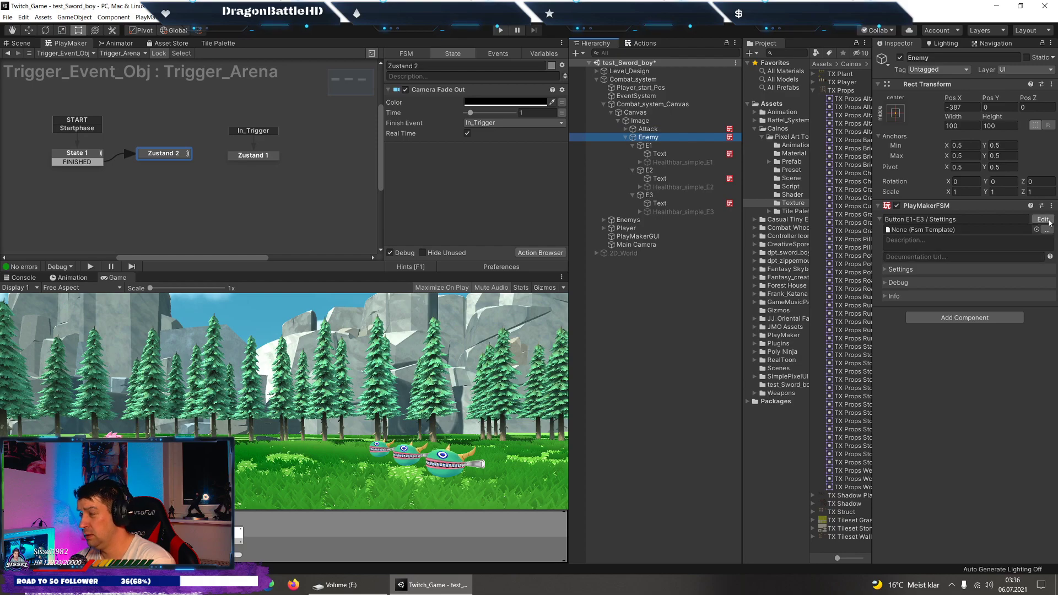
Add a second PlayMakerFSM named All_Dead to Enemy and open it in the editor.
left_click(1040, 220)
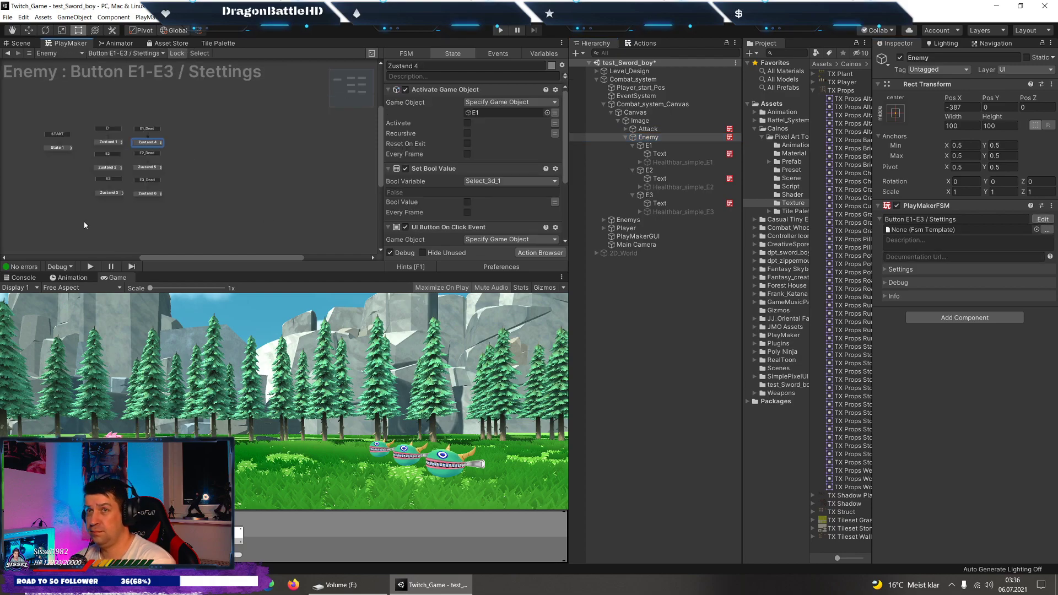
left_click(929, 323)
left_click(930, 363)
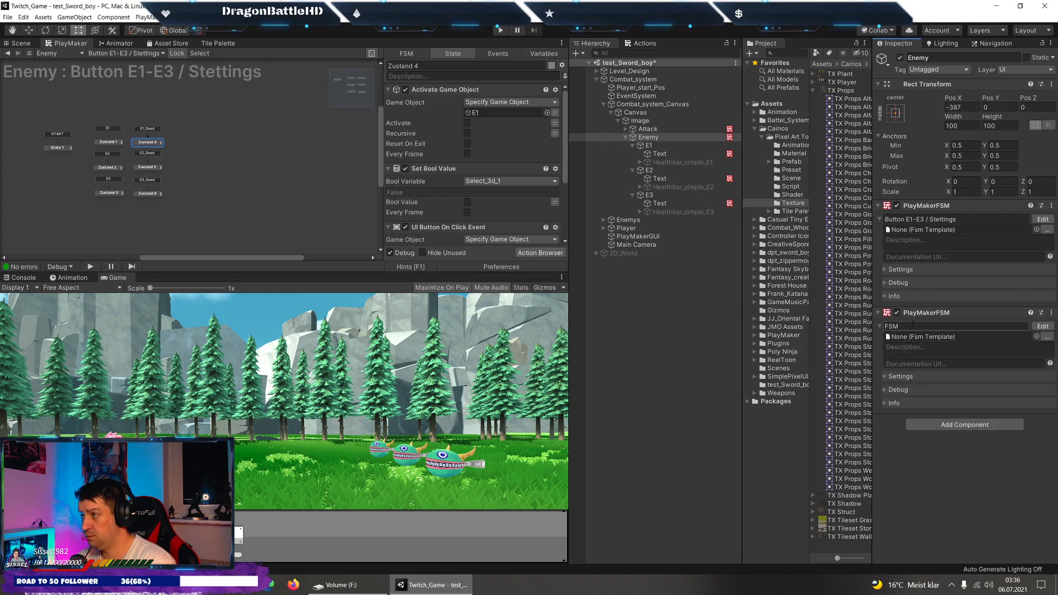
left_click(913, 325)
type("All_Dead")
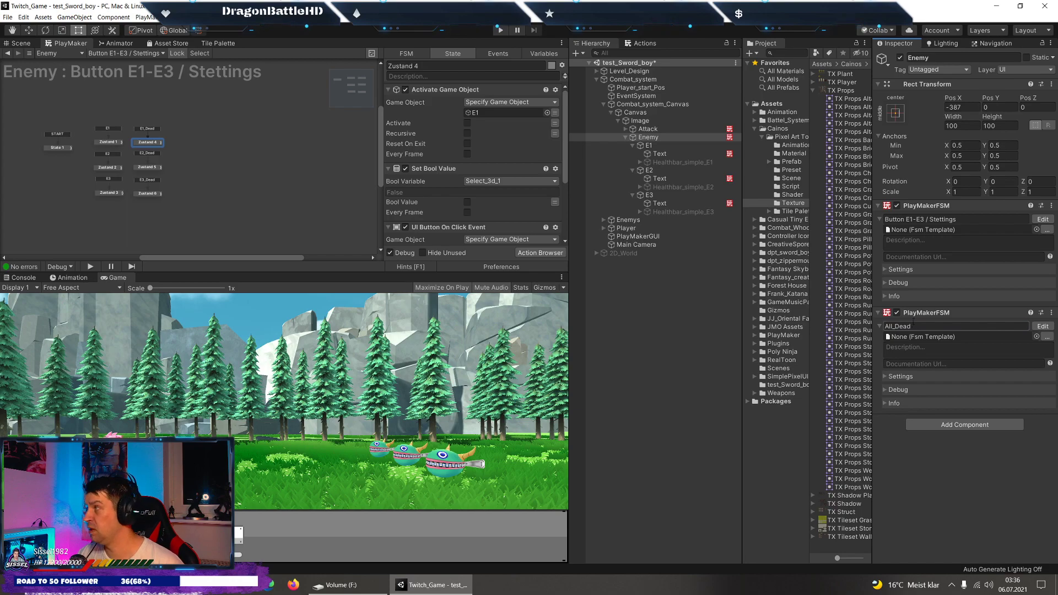
left_click(1043, 326)
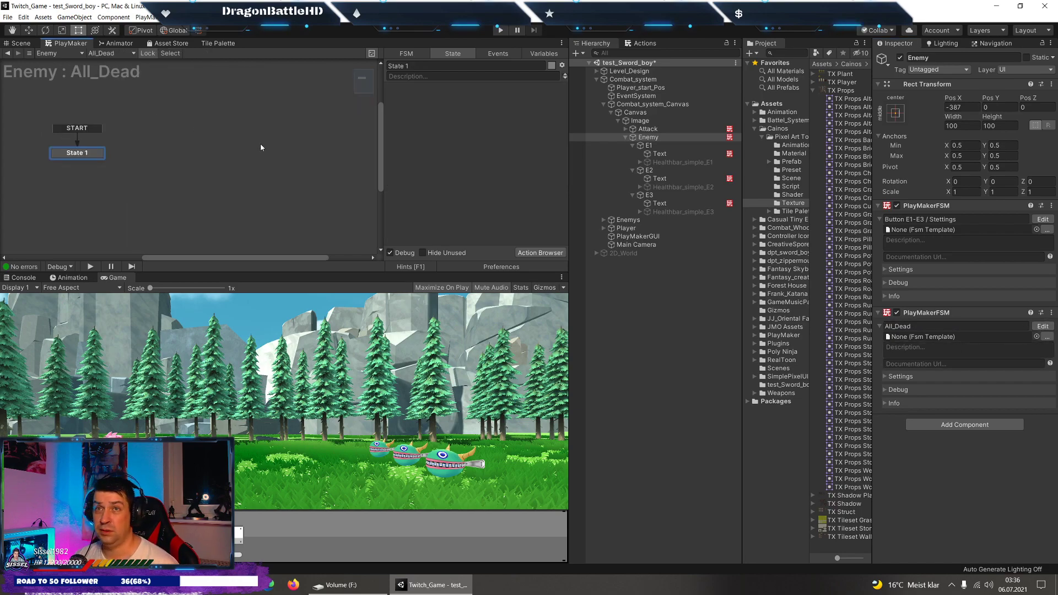
Add a Bool All True action to State 1 checking 3 bool variables.
left_click(540, 253)
type("B")
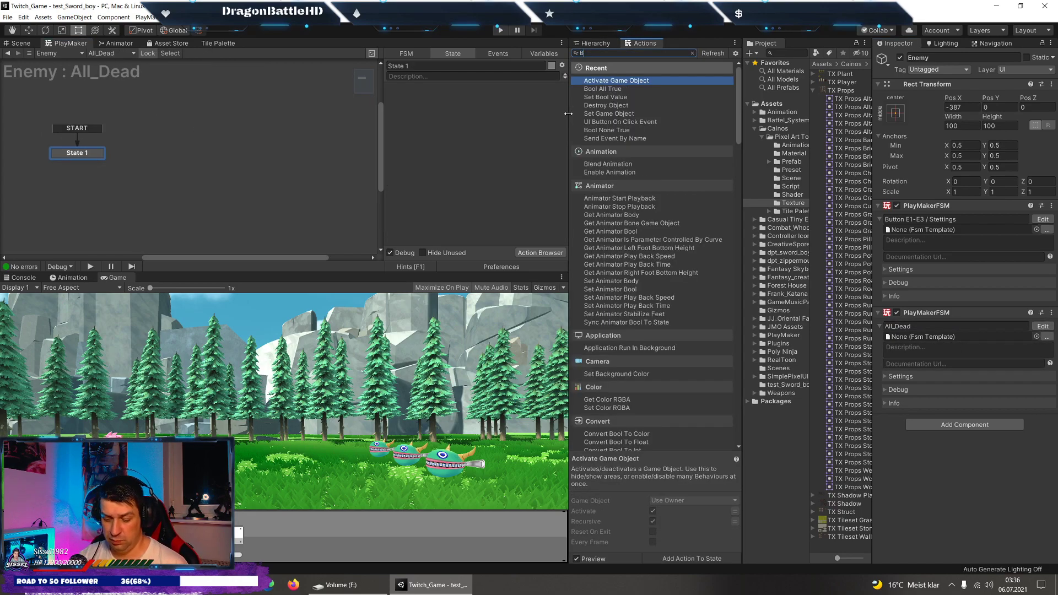
type("ool All")
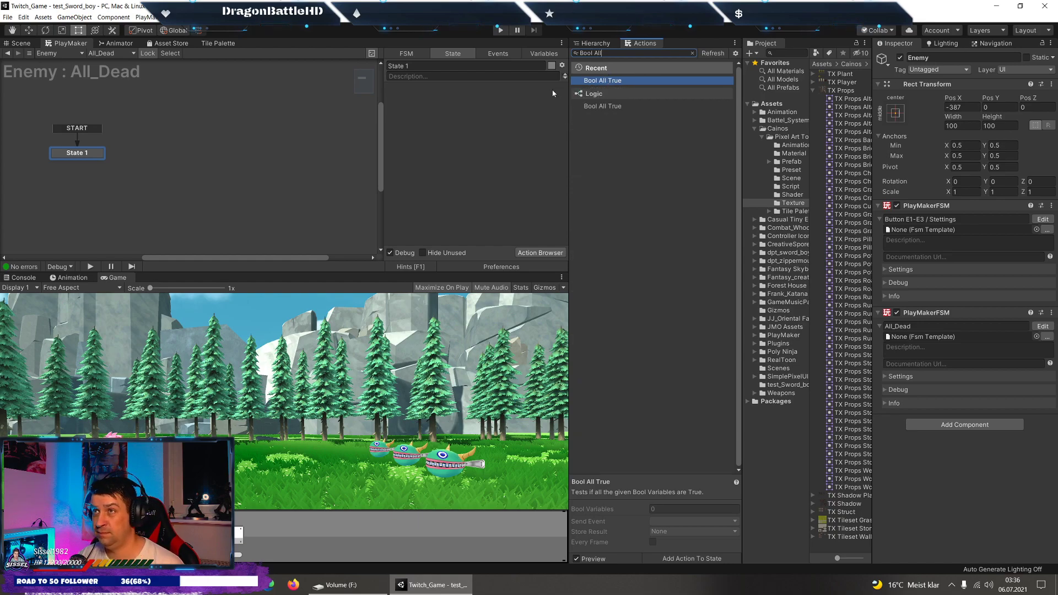
double_click(591, 80)
left_click(501, 102)
type("3")
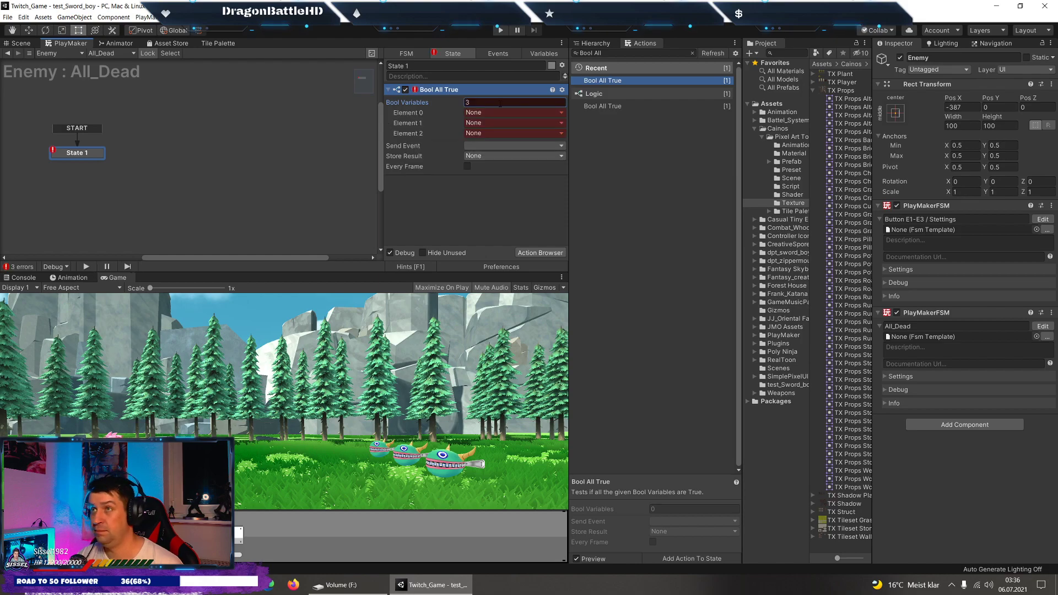
Set its elements to E1_3d_Dead, E2_3d_Dead and E3_3d_Dead.
left_click(513, 113)
mouse_move(529, 134)
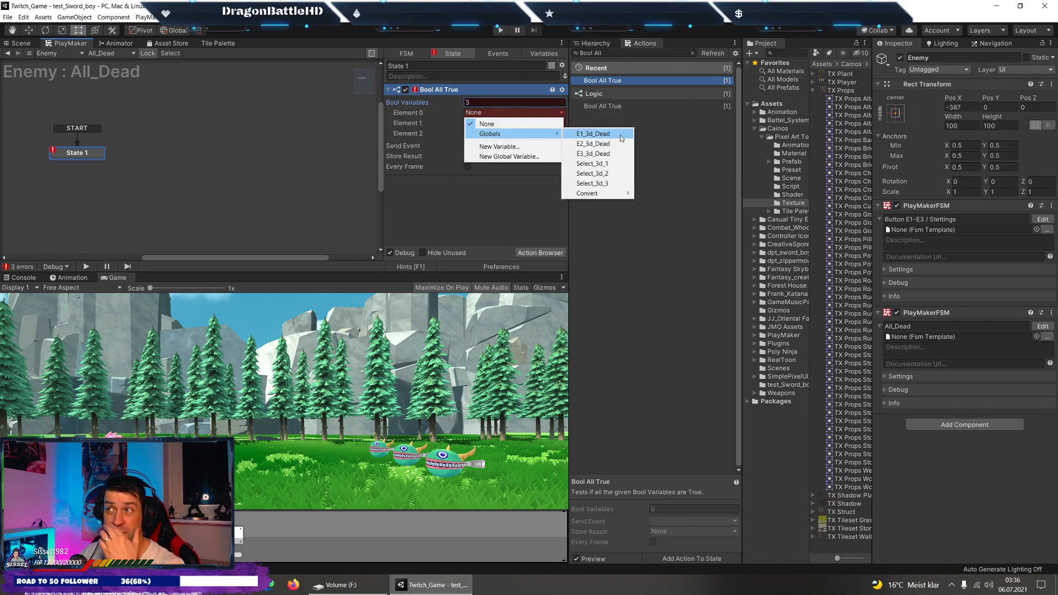
left_click(594, 134)
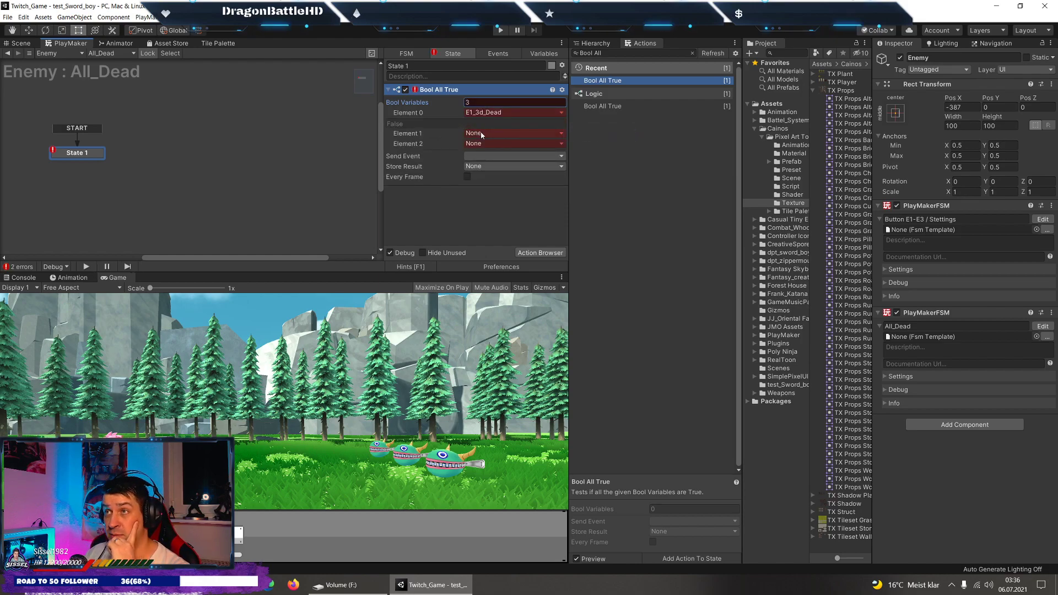
left_click(512, 133)
mouse_move(529, 155)
left_click(600, 165)
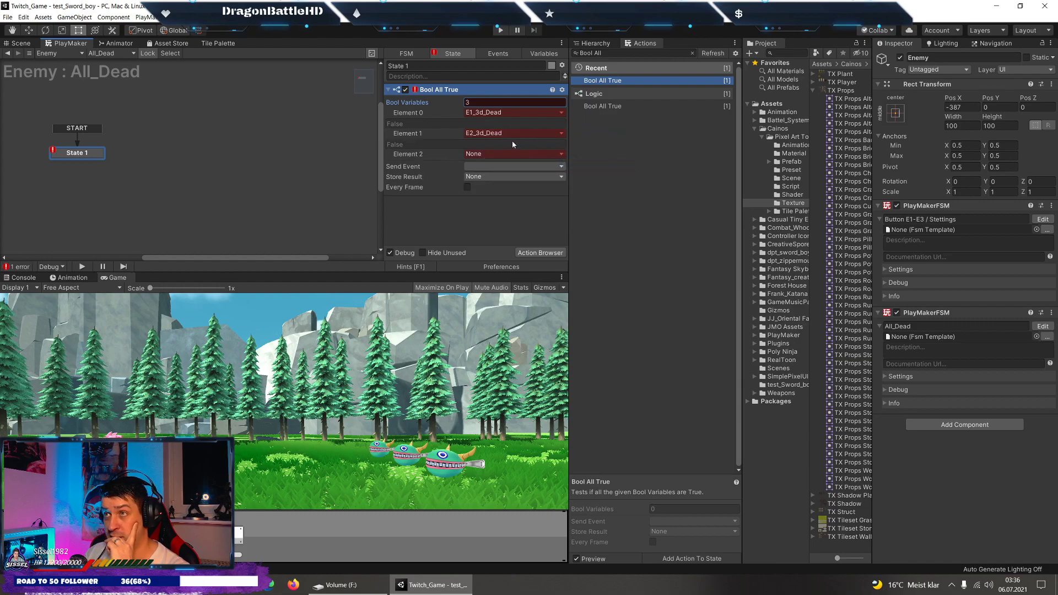
left_click(512, 154)
mouse_move(532, 175)
left_click(592, 195)
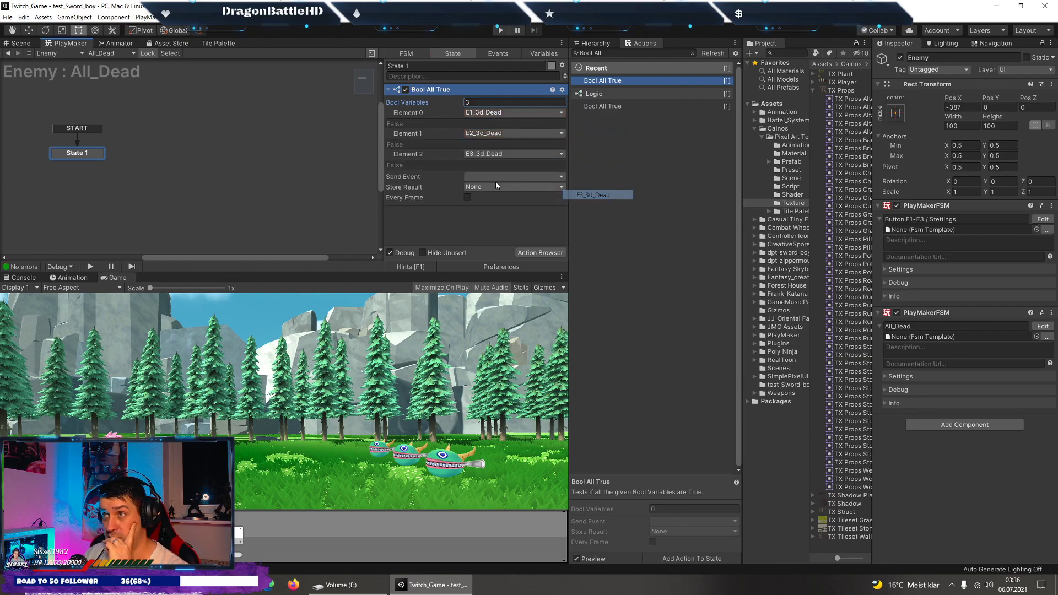
Create the Back_2_2d event and add a new state with global transition Back_2_2d.
left_click(497, 54)
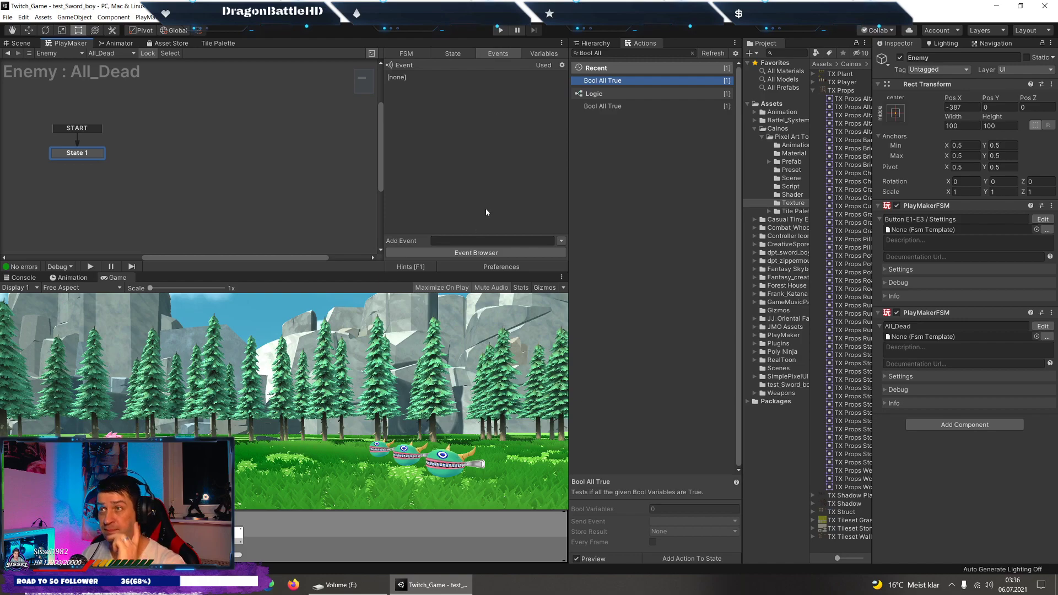
type("Back_")
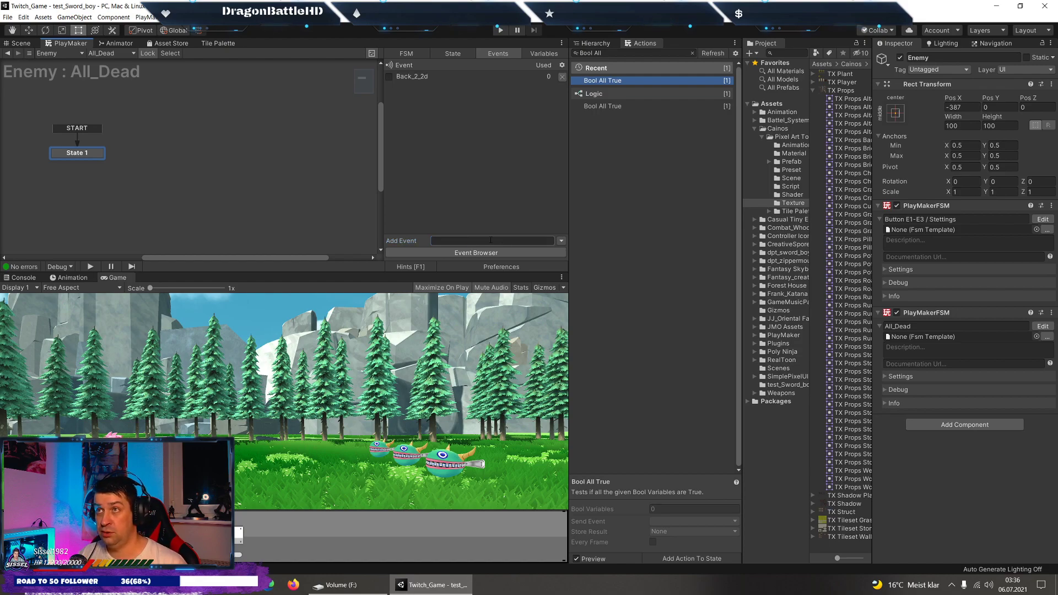
right_click(177, 153)
mouse_move(220, 175)
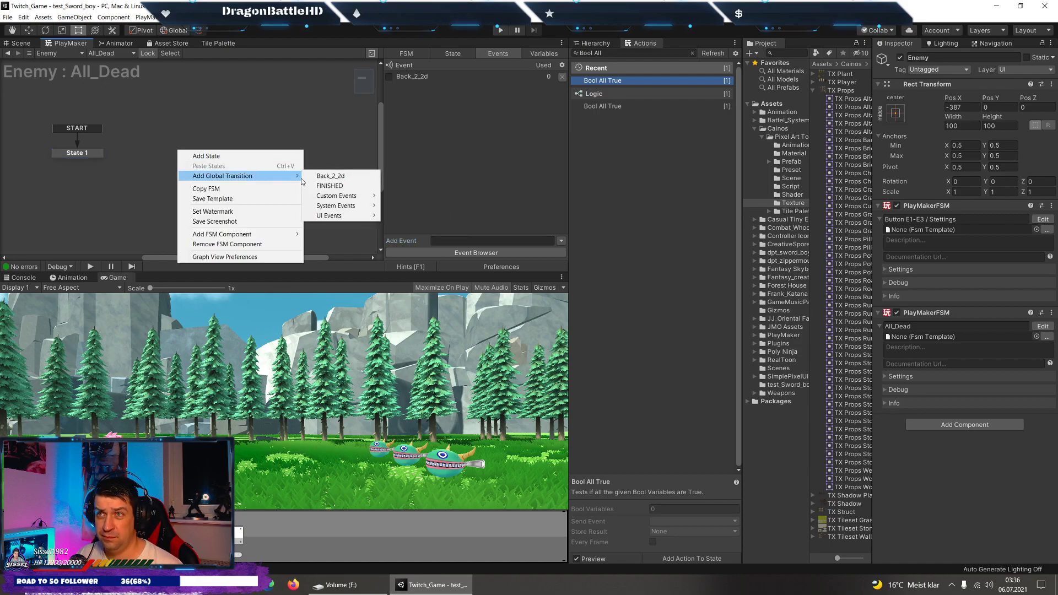
left_click(334, 173)
Make Bool All True send Back_2_2d, then collapse the Hierarchy tree.
left_click(102, 154)
left_click(497, 176)
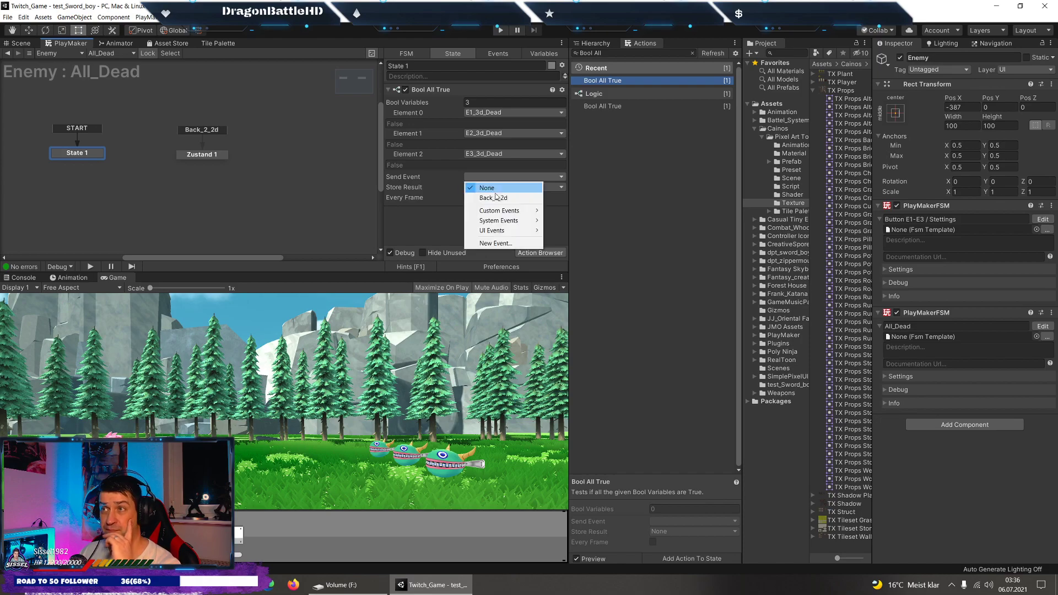
left_click(482, 195)
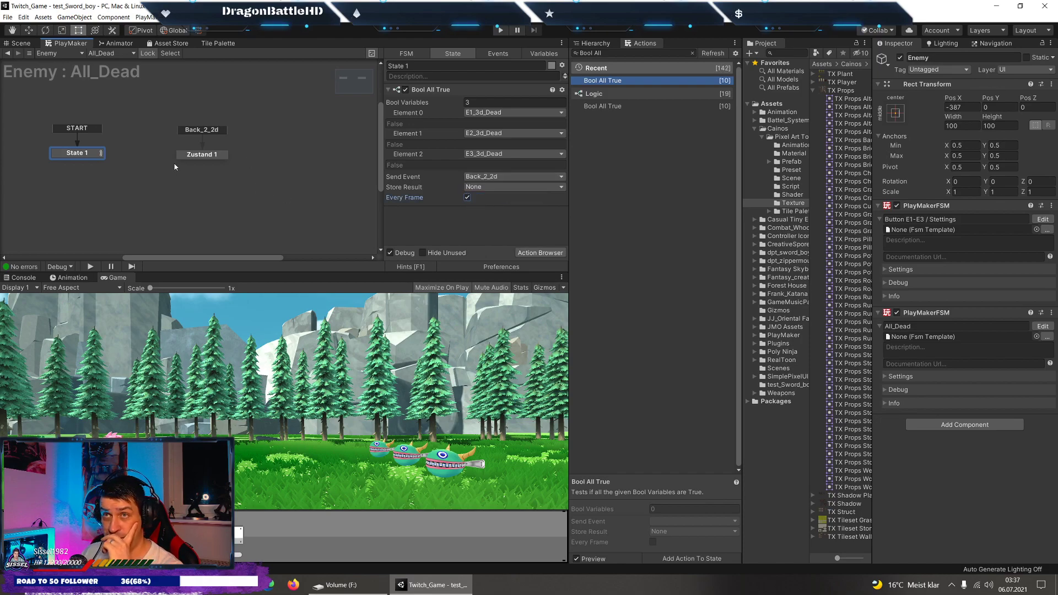
left_click(202, 155)
left_click(595, 43)
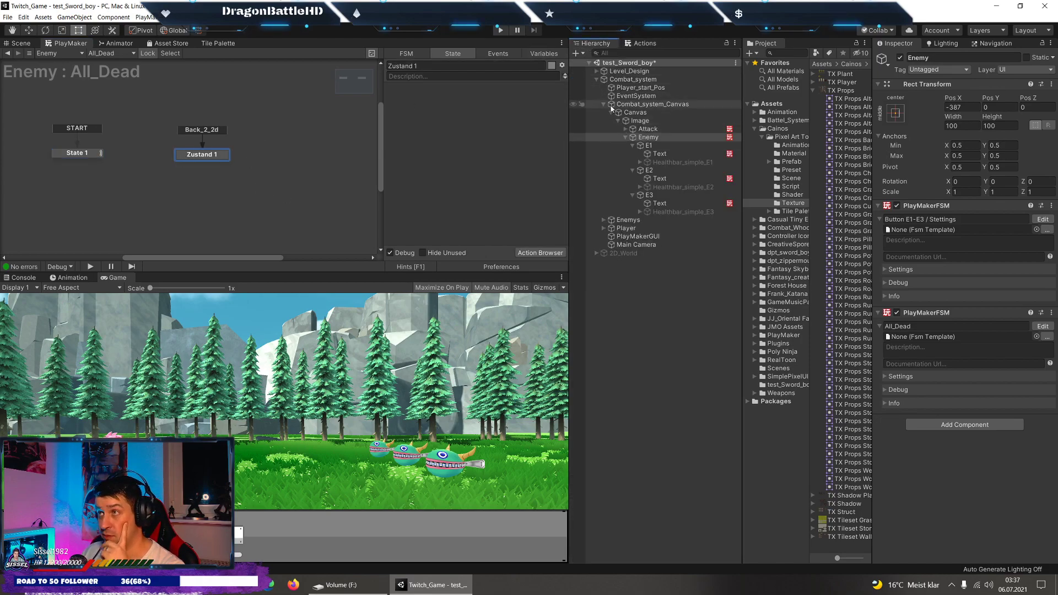
left_click(604, 105)
left_click(600, 78)
key("Left")
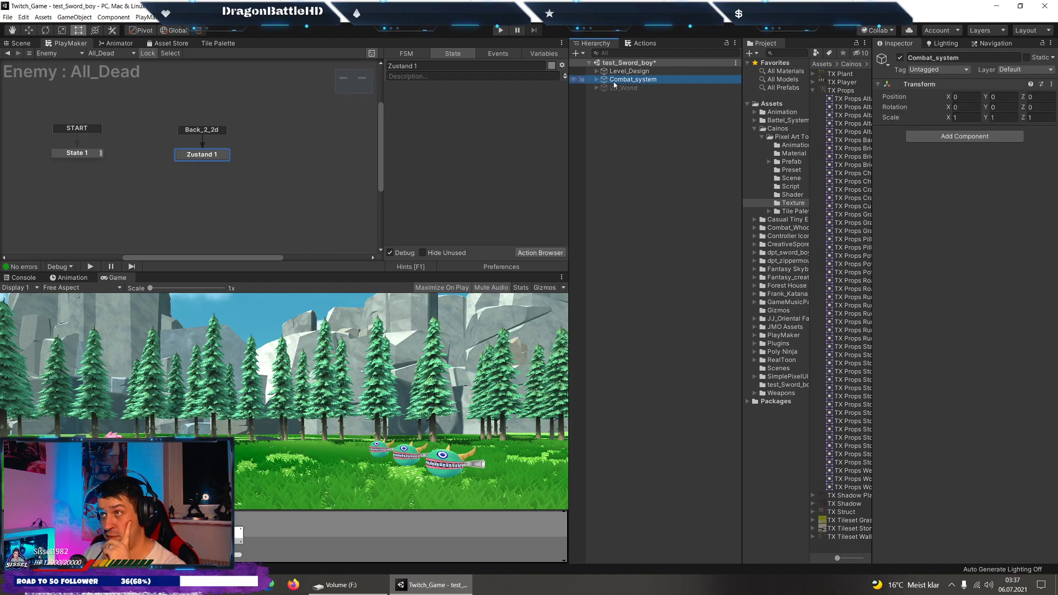
Add an Activate Game Object action to All_Dead's Zustand 1.
left_click(642, 43)
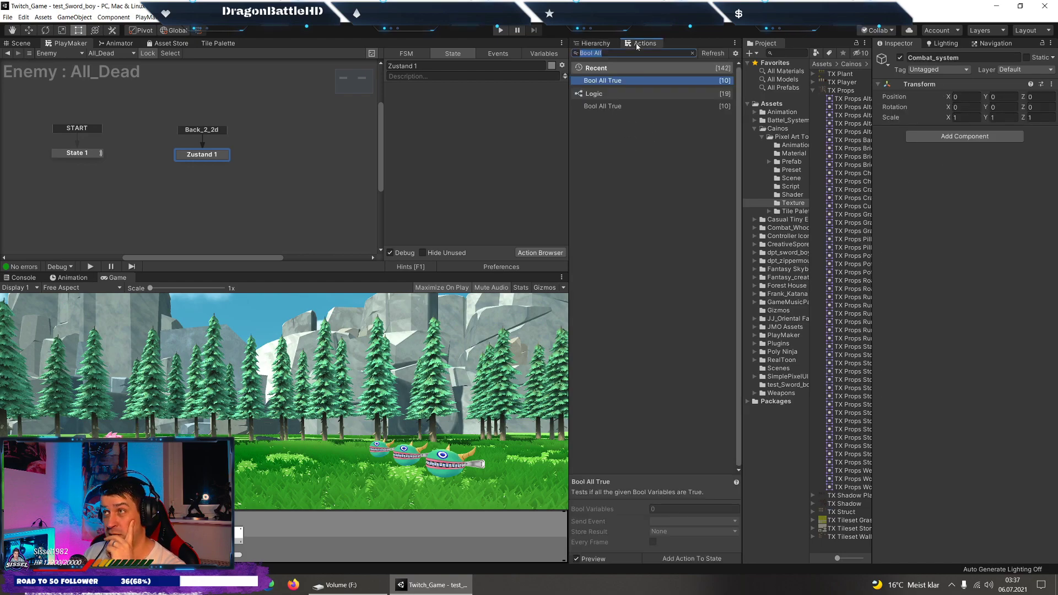
type("activa")
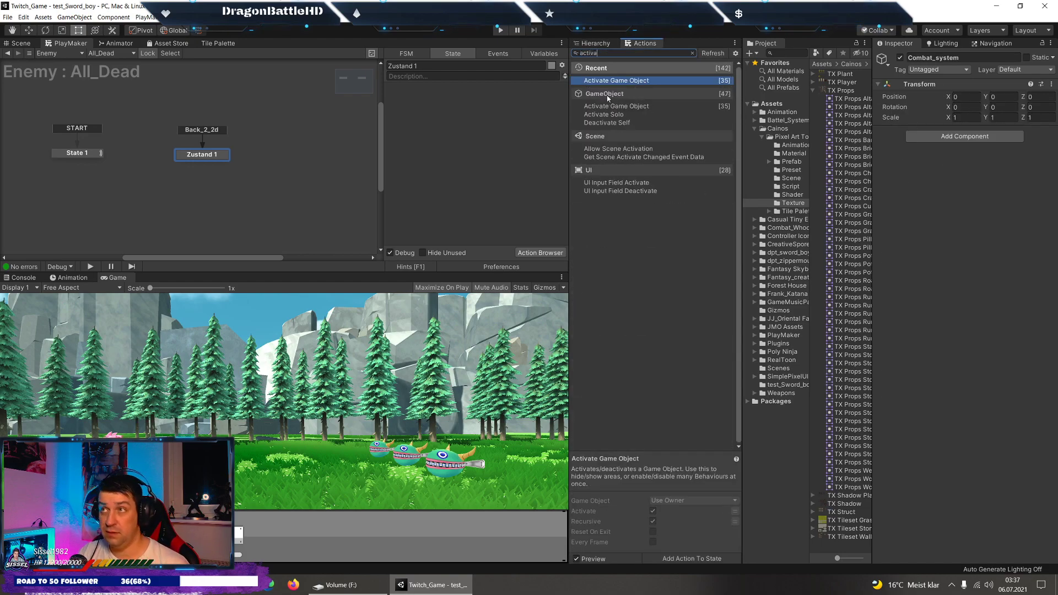
type("e")
key("BackSpace")
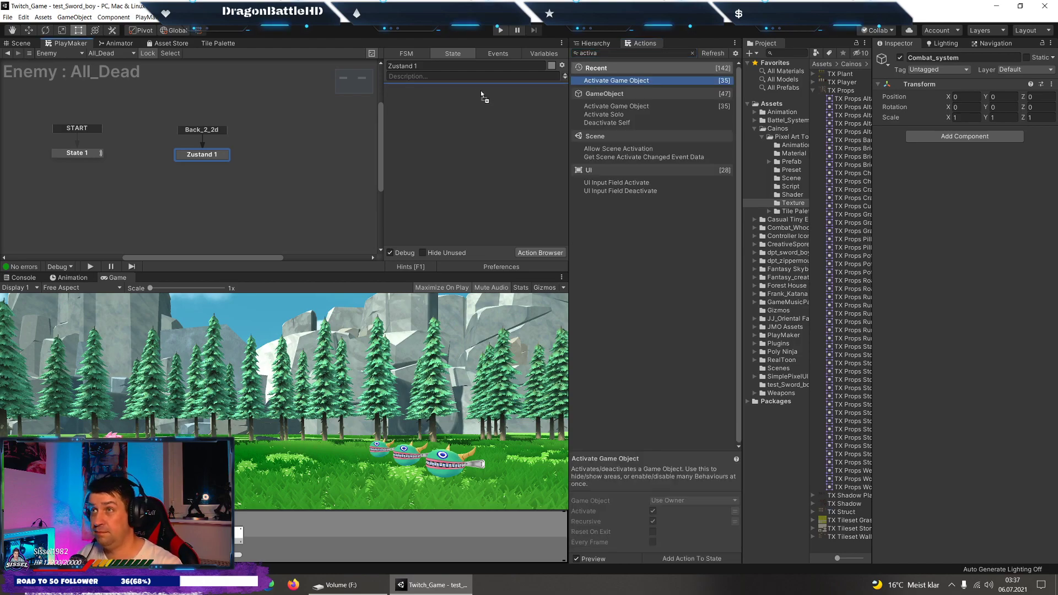
left_click_drag(616, 80, 480, 90)
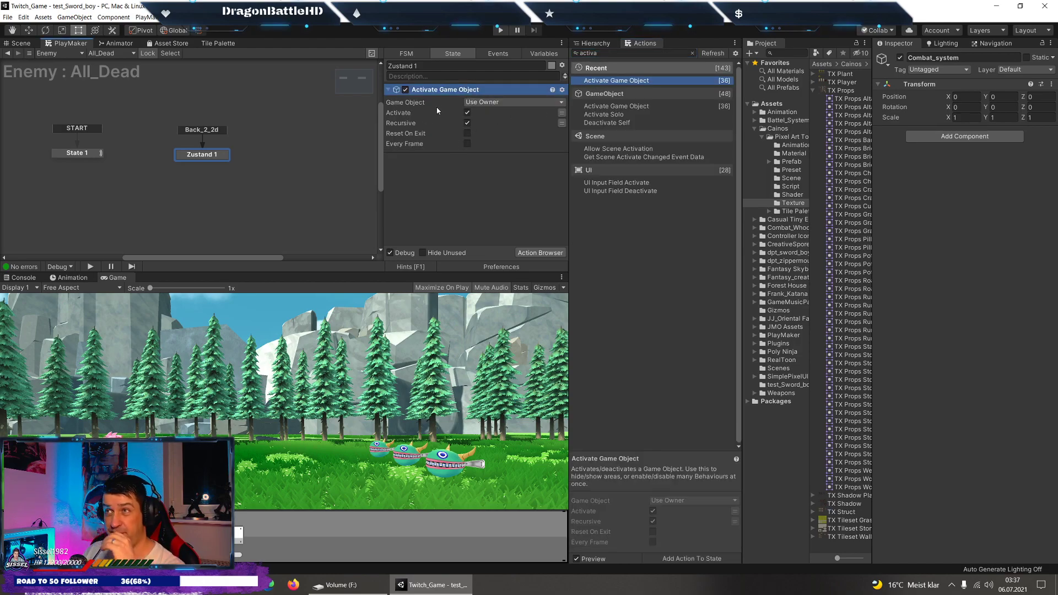
left_click(480, 103)
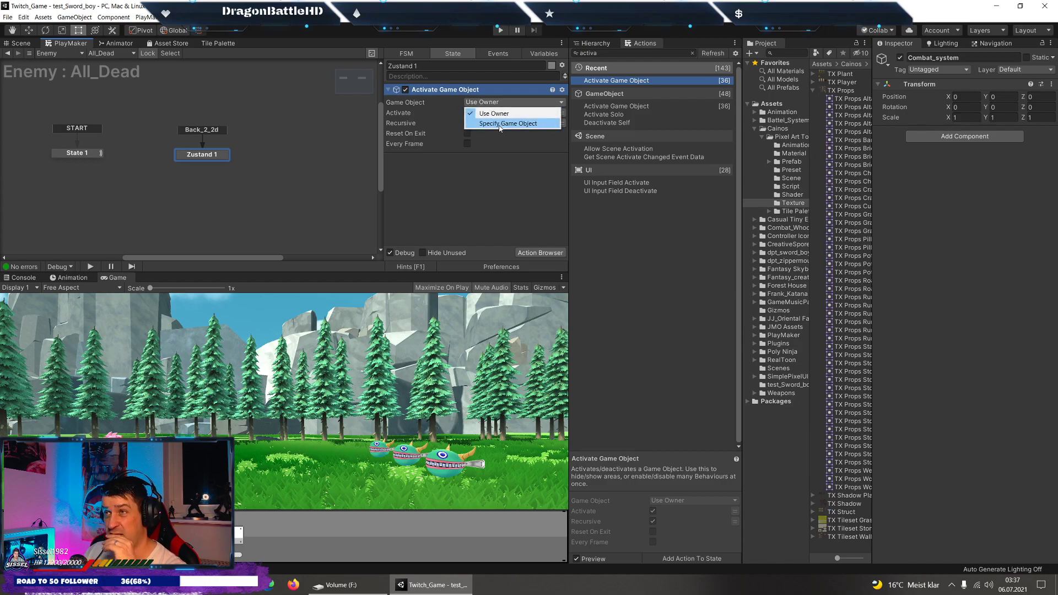
left_click(458, 122)
left_click(609, 44)
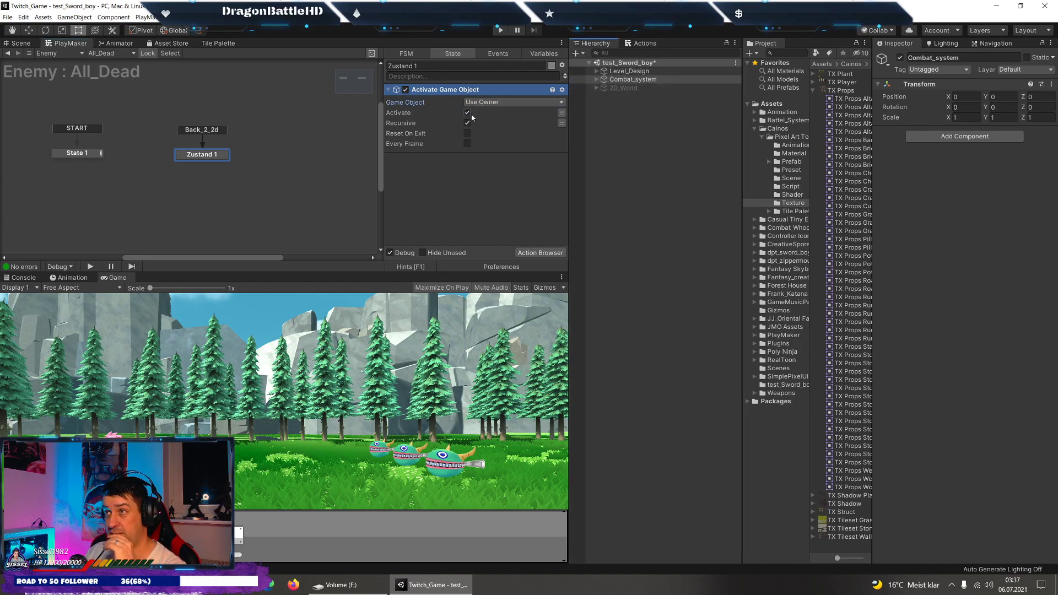
Duplicate it and set both actions to deactivate Level_Design and Combat_system.
right_click(447, 95)
left_click(479, 156)
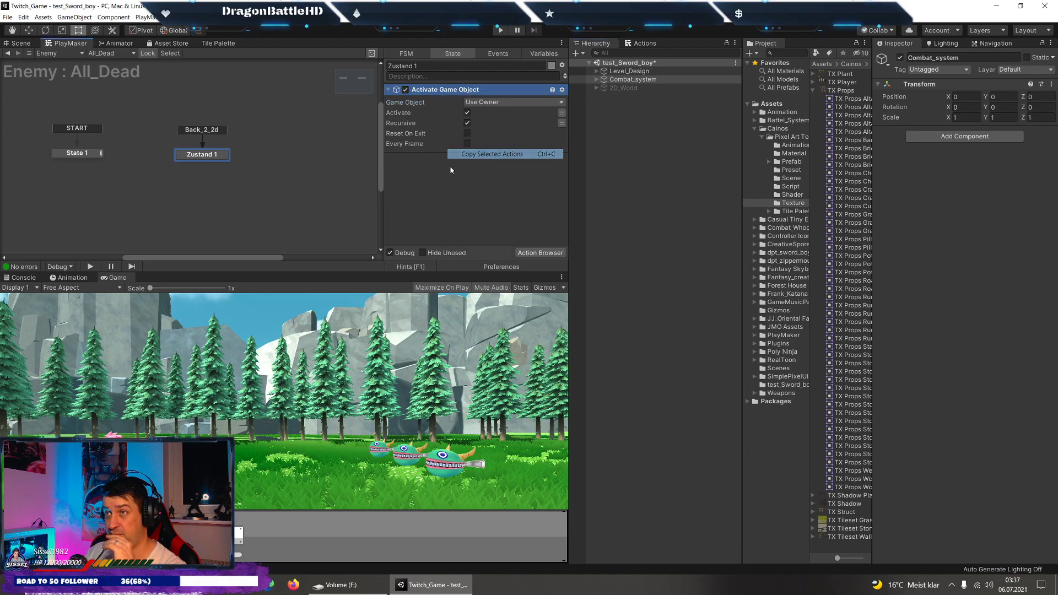
right_click(448, 168)
left_click(480, 258)
left_click(467, 182)
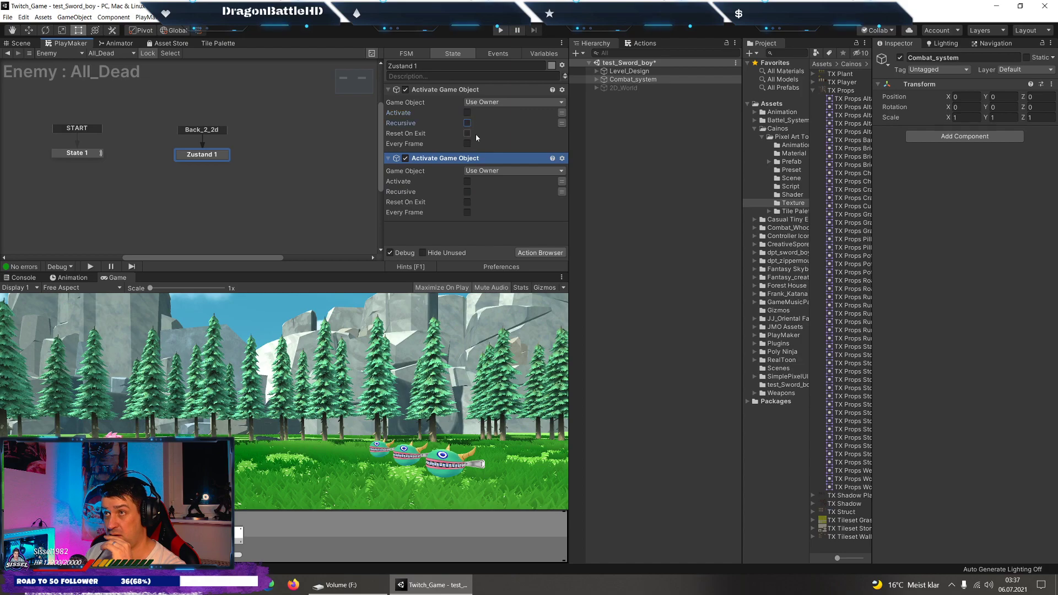
left_click(512, 171)
left_click(499, 191)
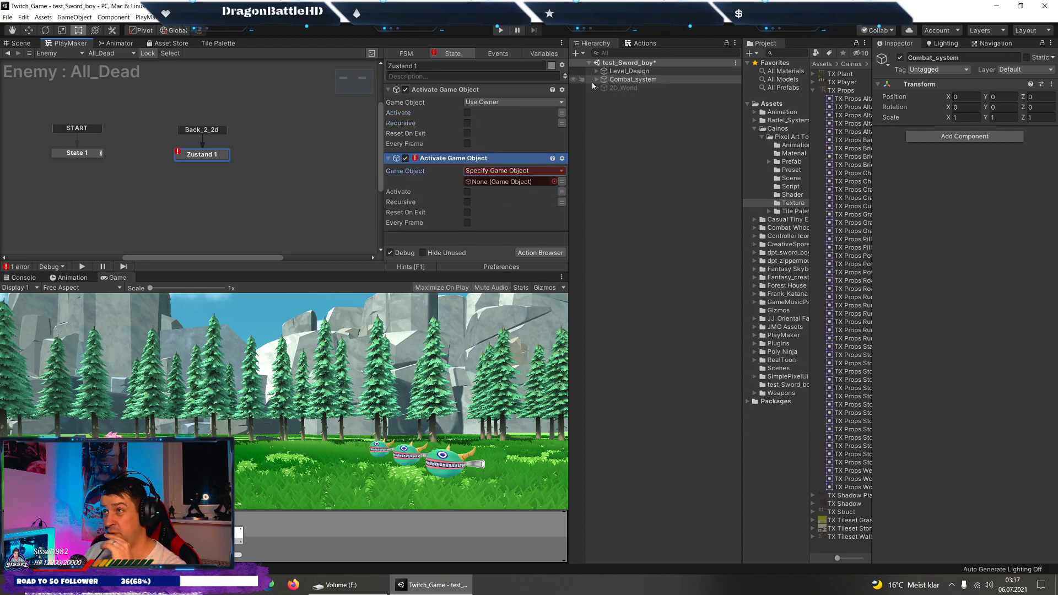
left_click(521, 103)
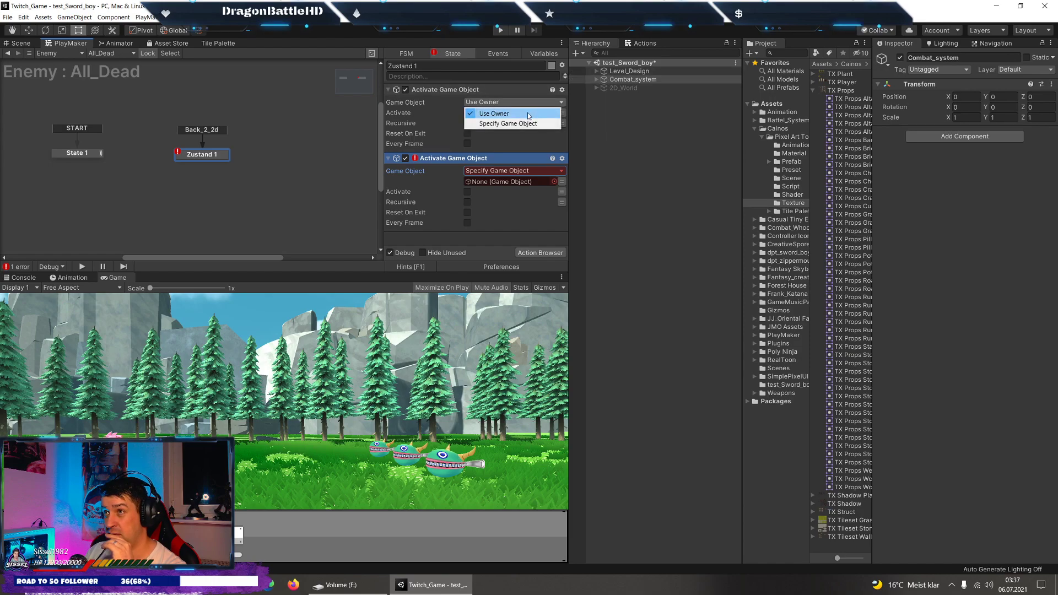
left_click(508, 124)
left_click_drag(632, 79, 499, 113)
left_click_drag(632, 79, 491, 192)
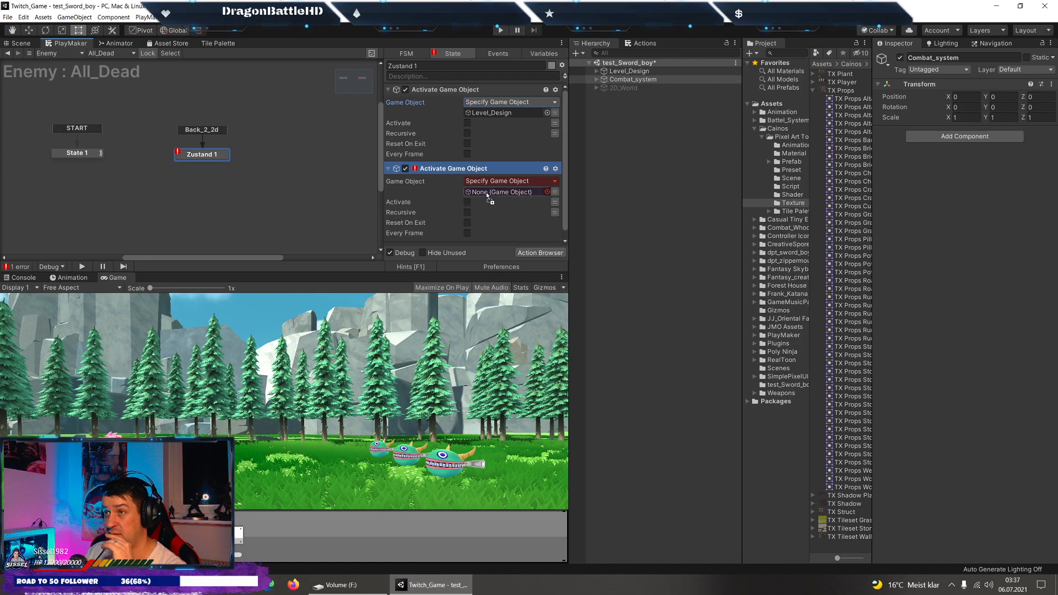
Paste a third Activate Game Object action that recursively activates 2D_World.
right_click(498, 164)
left_click(501, 218)
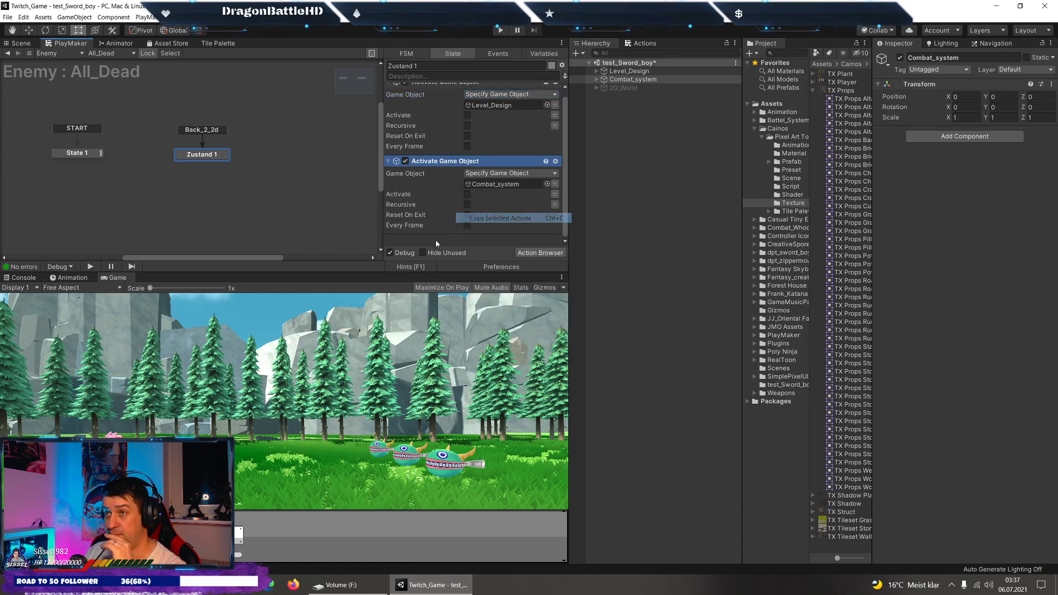
right_click(437, 244)
left_click(484, 331)
scroll(530, 146, "down", 1)
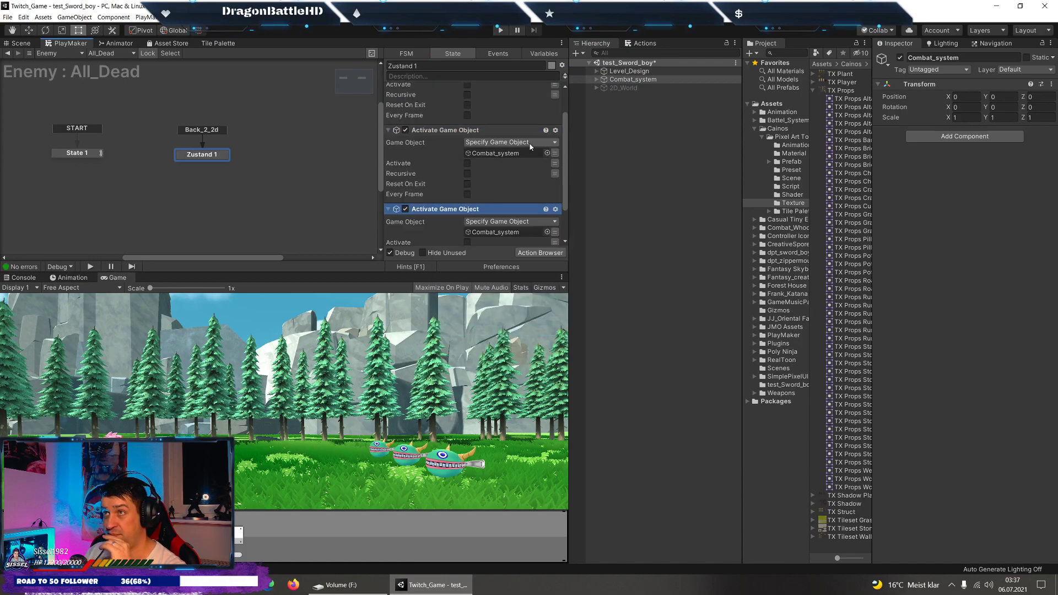
scroll(531, 146, "down", 2)
left_click_drag(624, 87, 501, 186)
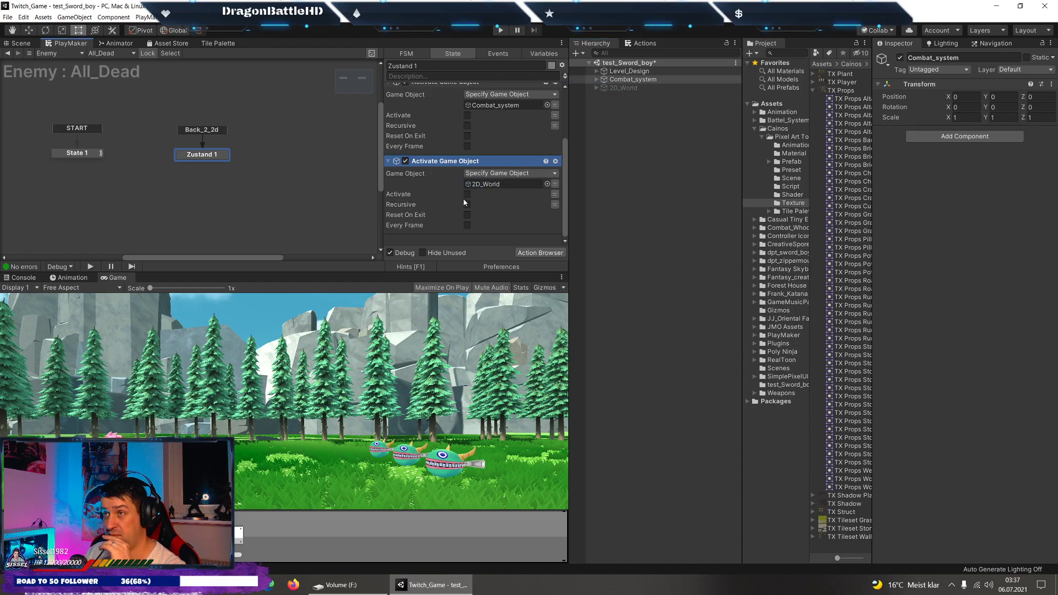
left_click(606, 100)
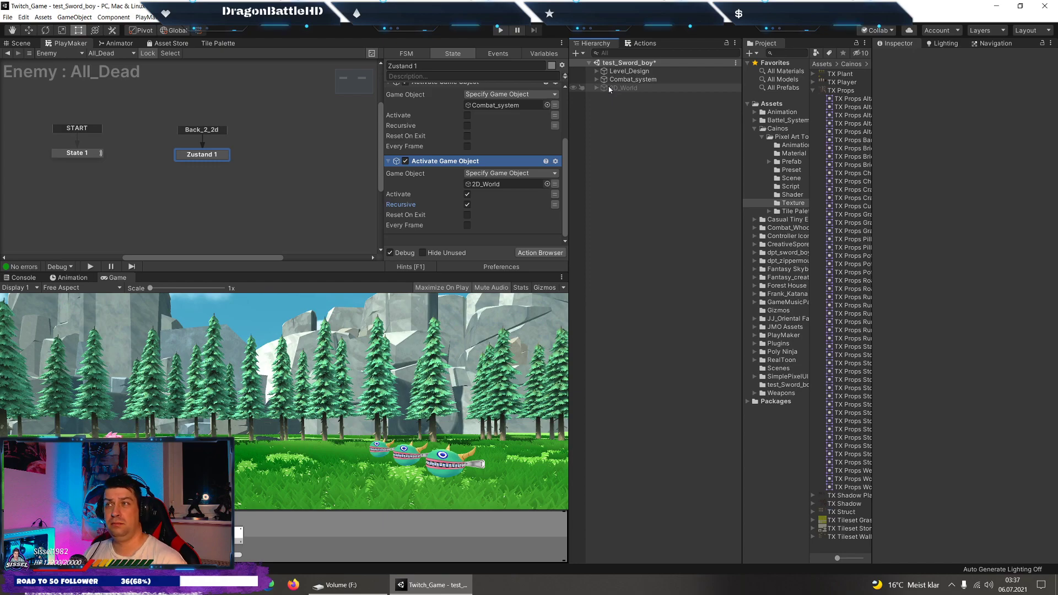
Switch 2D_World back on and Combat_system off in the Inspector.
left_click(609, 89)
left_click(900, 57)
key("Up")
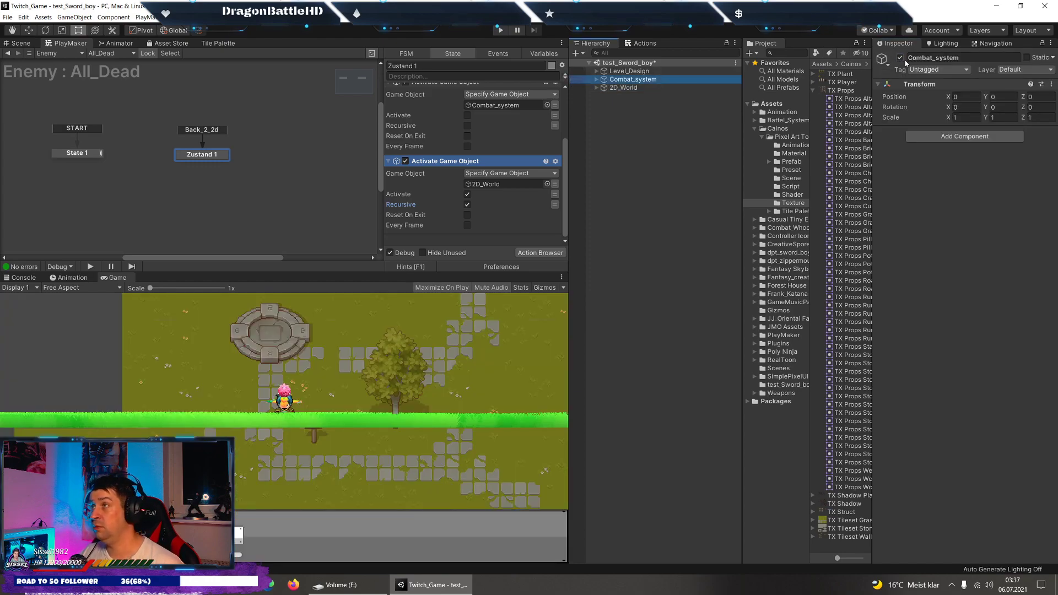
left_click(900, 58)
key("Up")
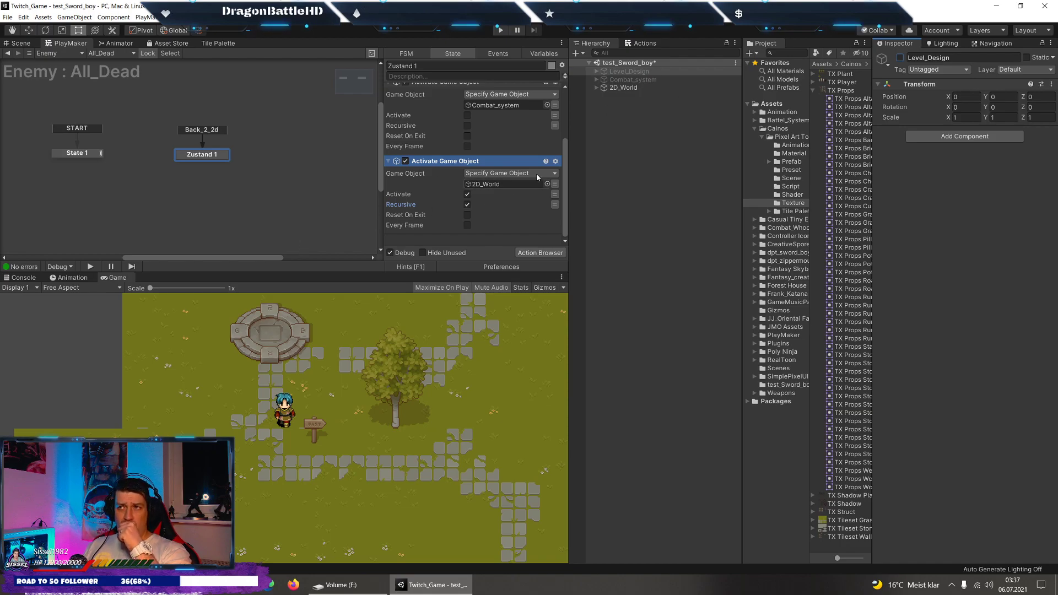
Expand 2D_World and select Test_FightArena.
left_click(607, 88)
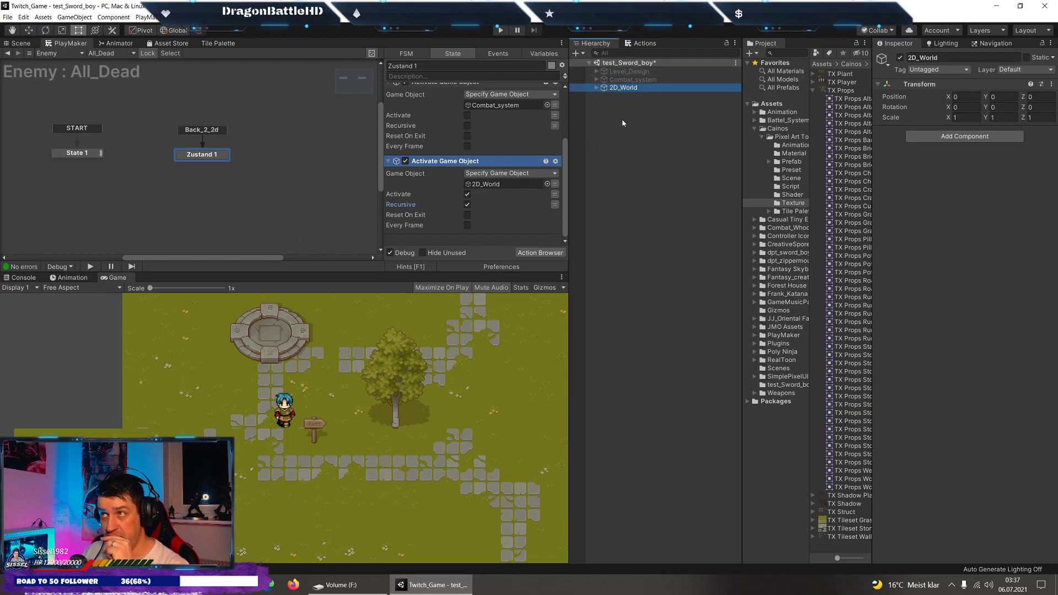
left_click(597, 88)
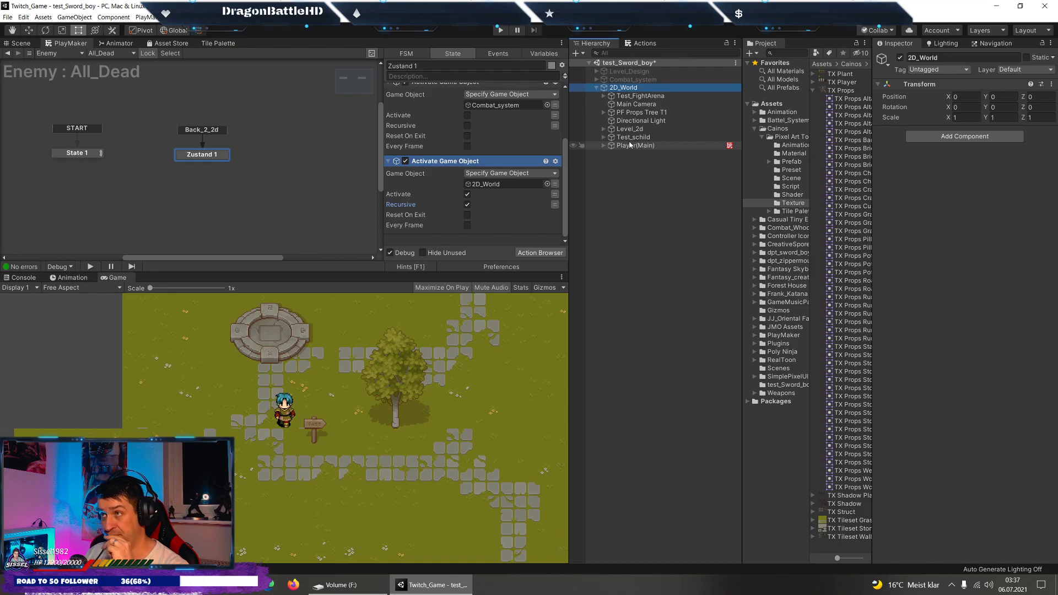
left_click(638, 96)
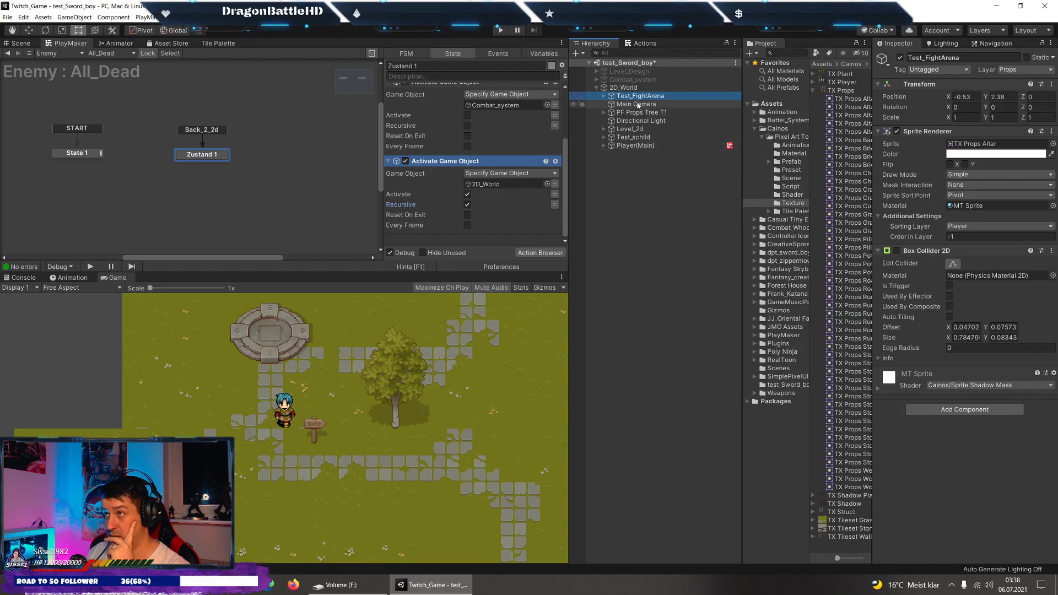
Select Trigger_Event_Obj and view its Trigger_Arena FSM's Zustand 1 actions.
left_click(603, 96)
left_click(641, 120)
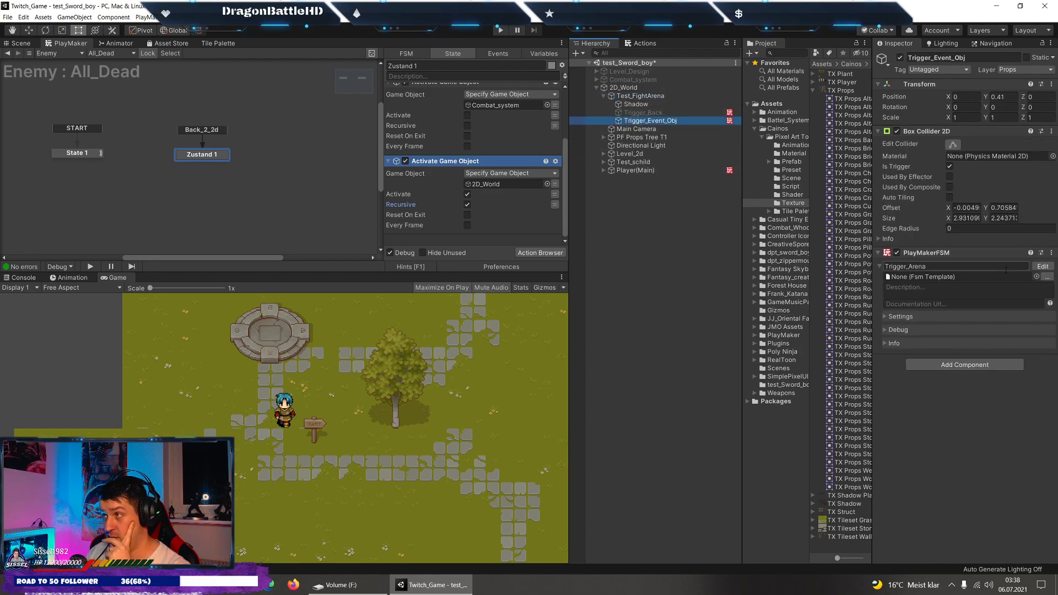
left_click(1042, 267)
left_click(236, 156)
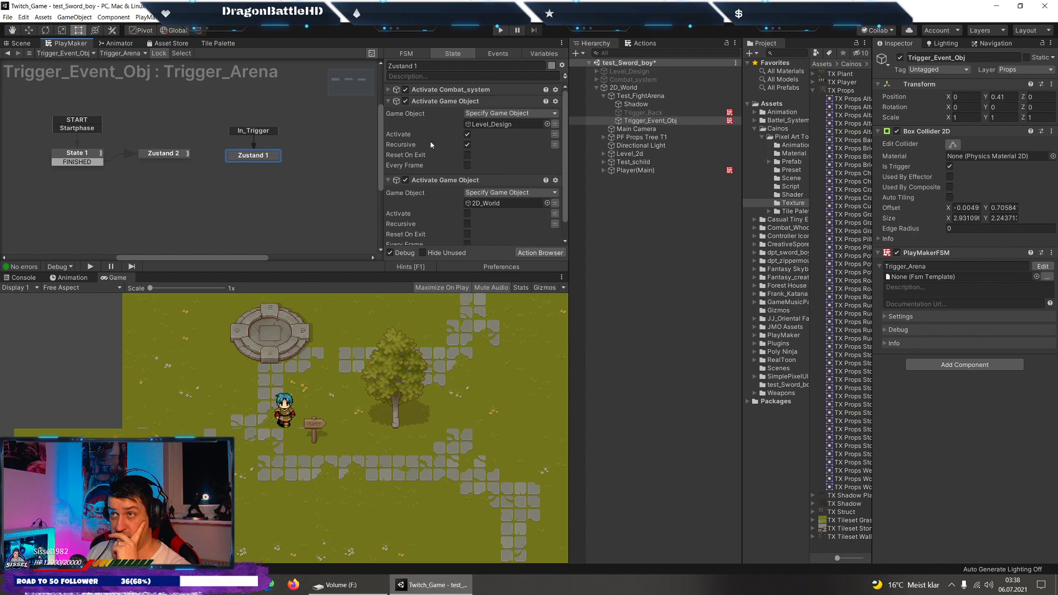
scroll(461, 100, "down", 1)
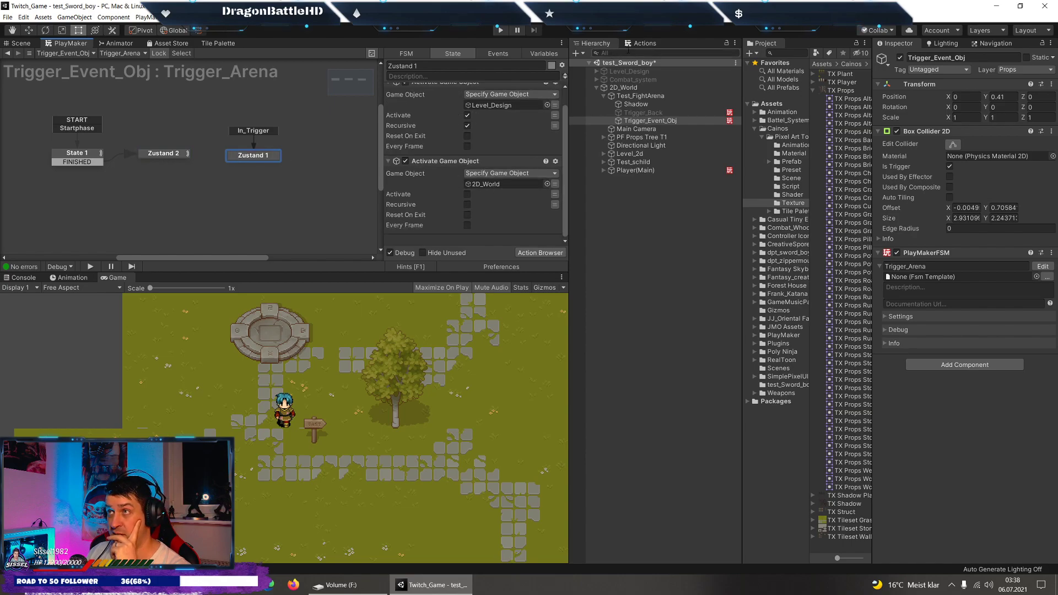
scroll(467, 163, "up", 1)
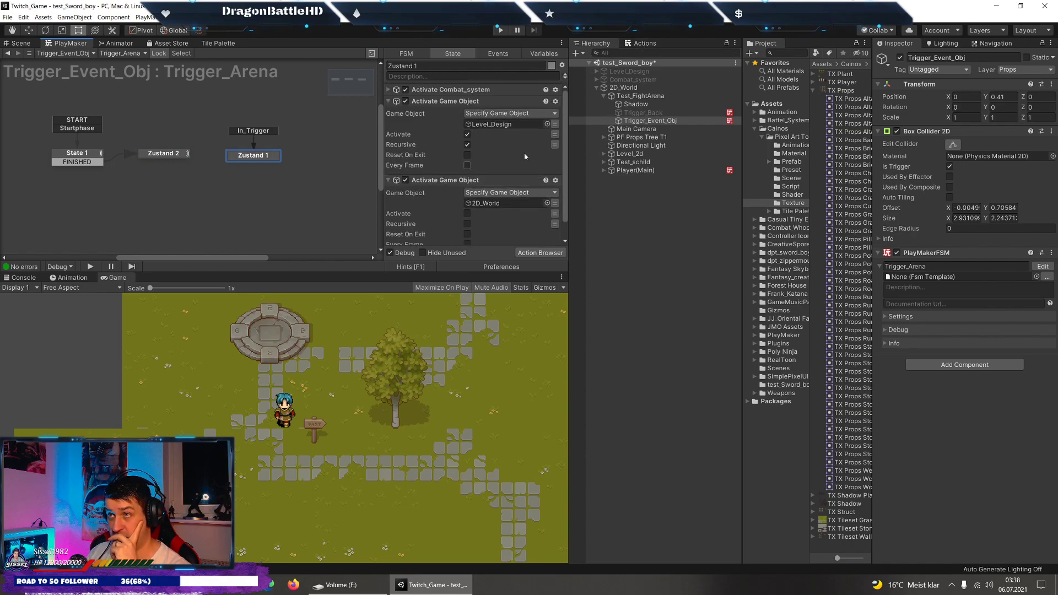
Add Destroy Self with a variable Delay, then play and walk onto the battle platform.
left_click(640, 43)
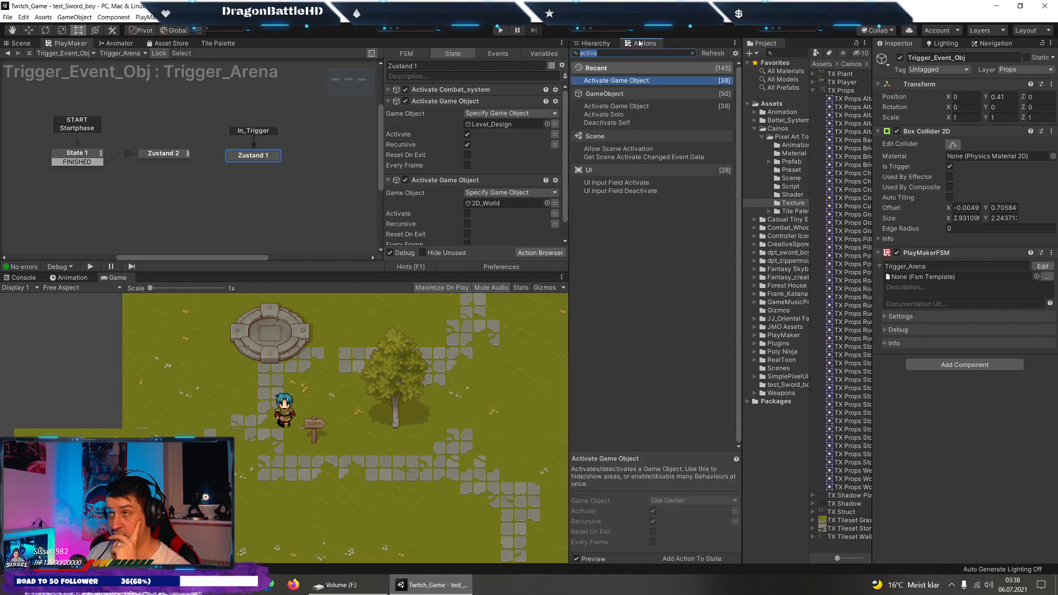
type("destr")
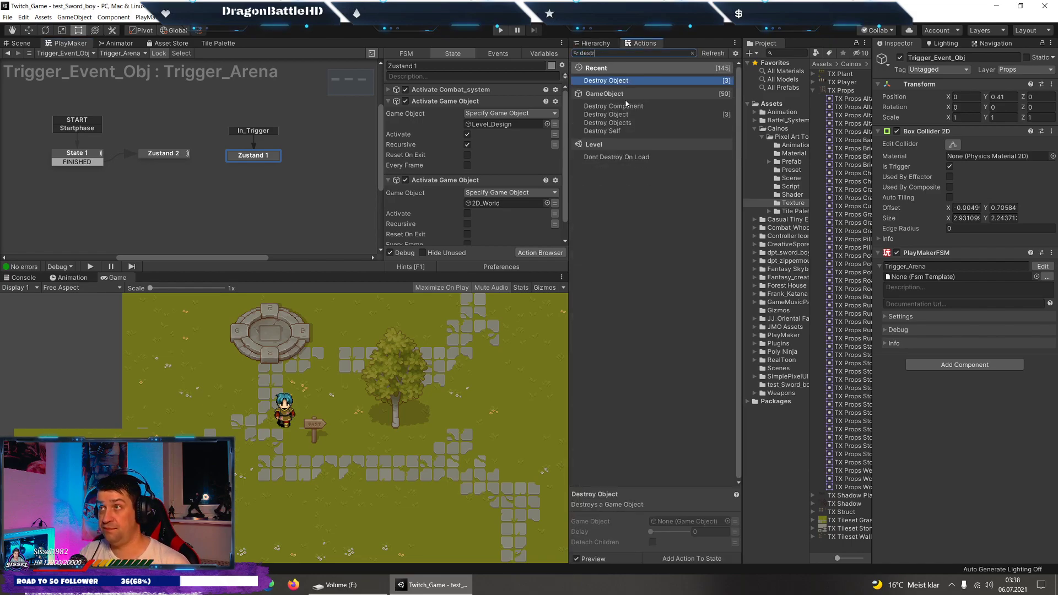
double_click(601, 131)
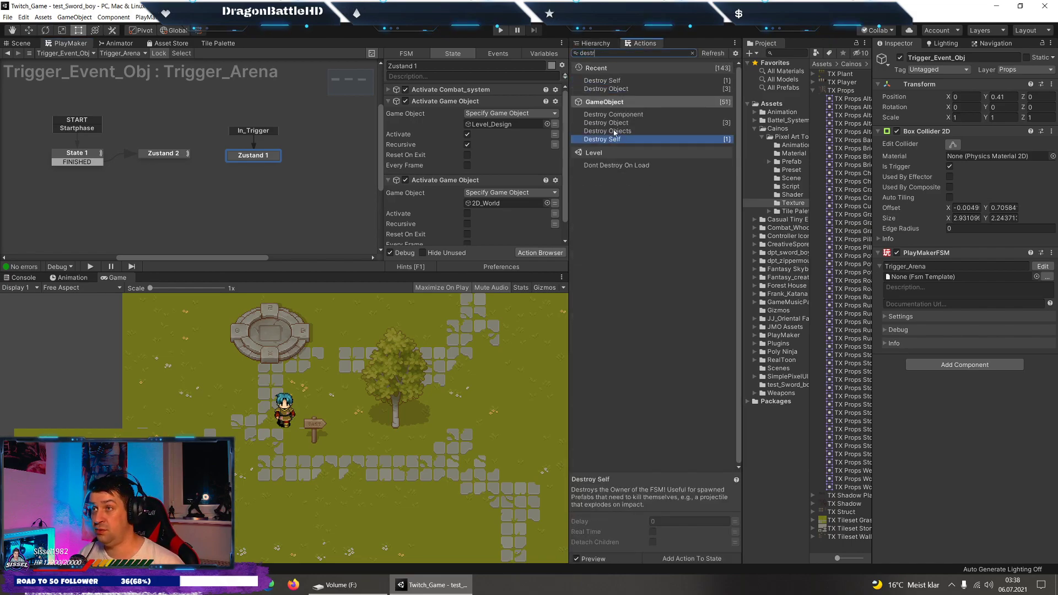
left_click(556, 206)
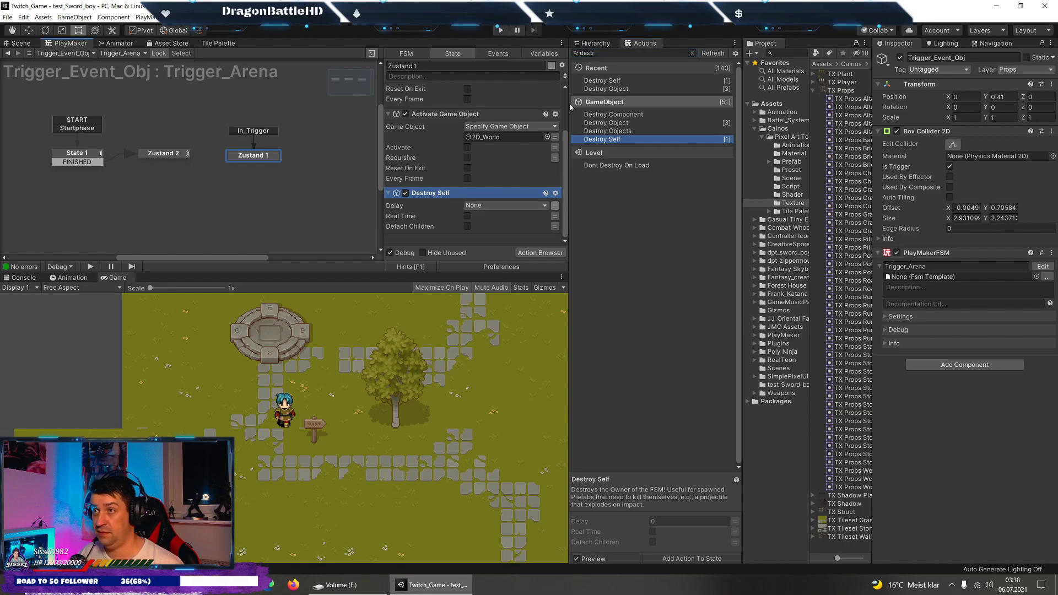
left_click(499, 30)
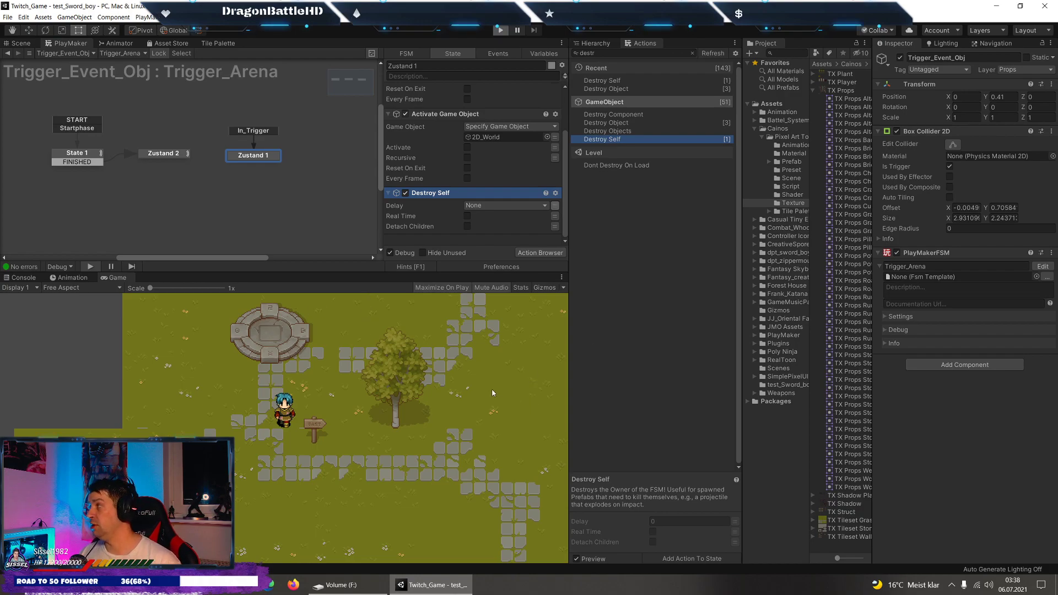
key("w")
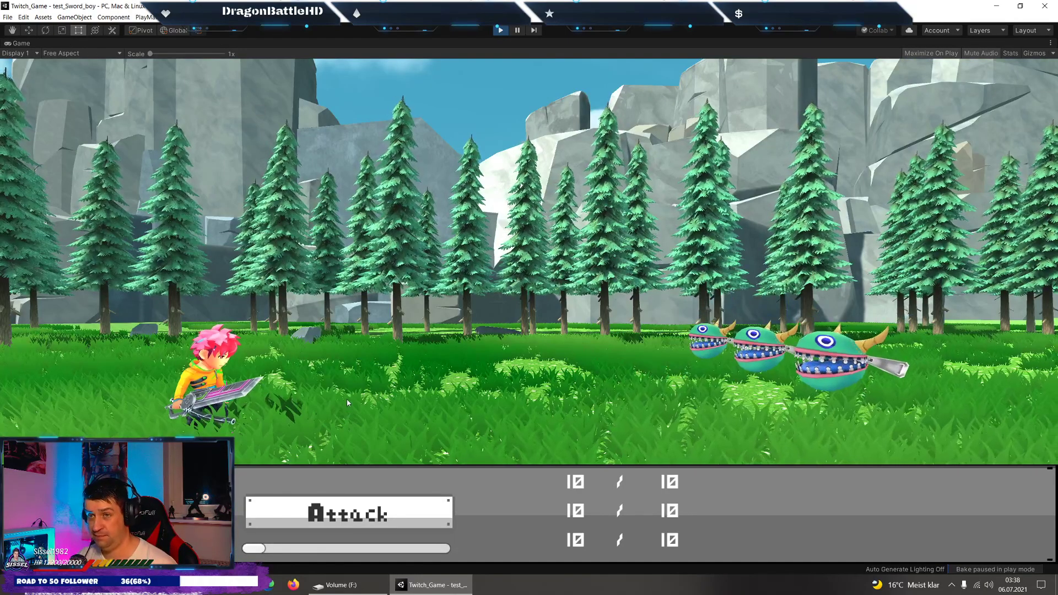
Target a monster and attack each time the bar fills until the 2D world returns.
left_click(312, 518)
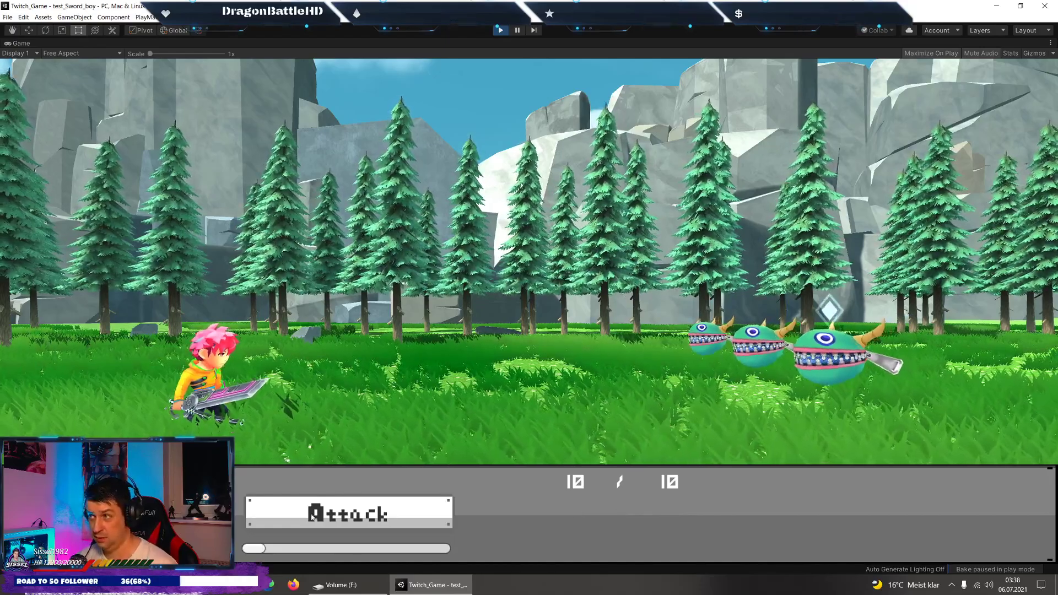
left_click(312, 518)
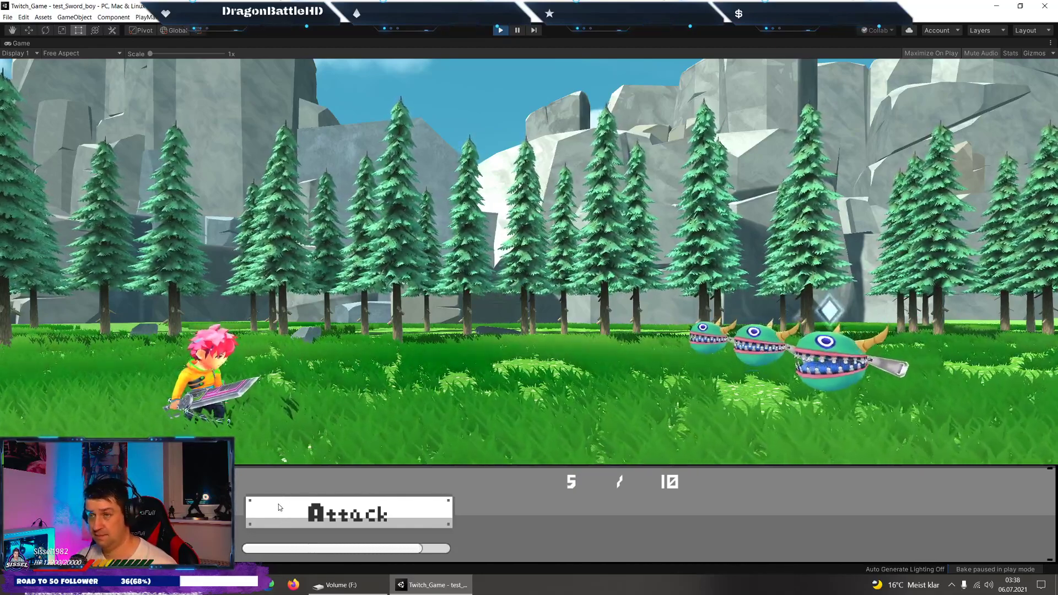
left_click(278, 508)
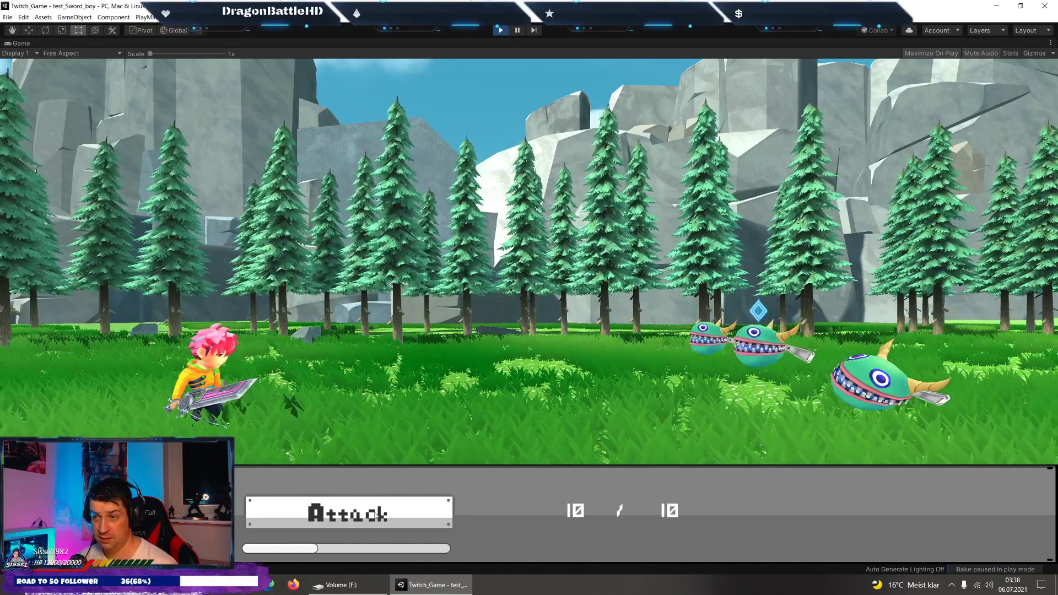
left_click(333, 508)
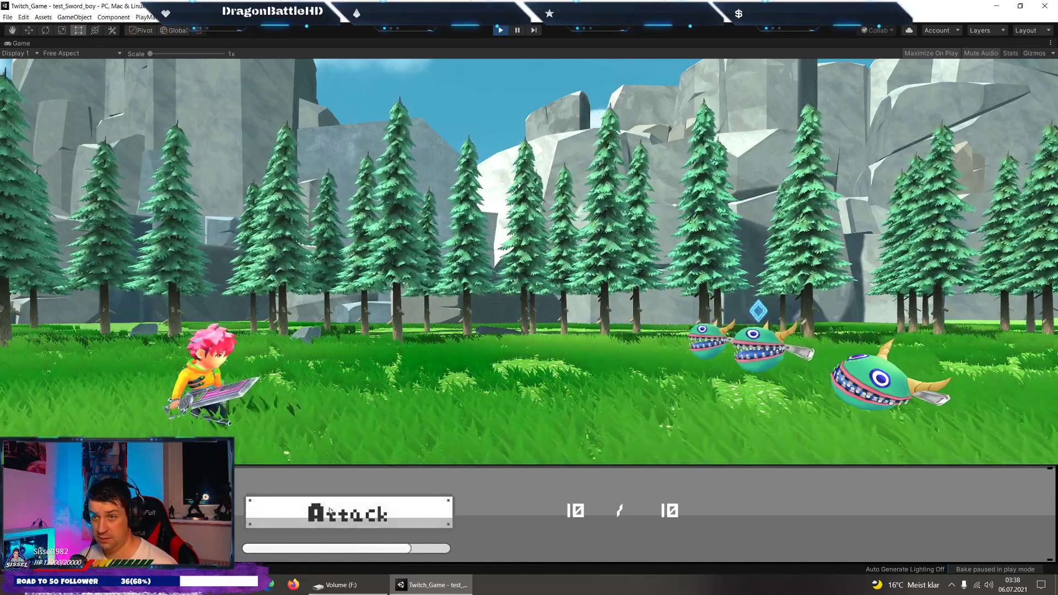
left_click(327, 514)
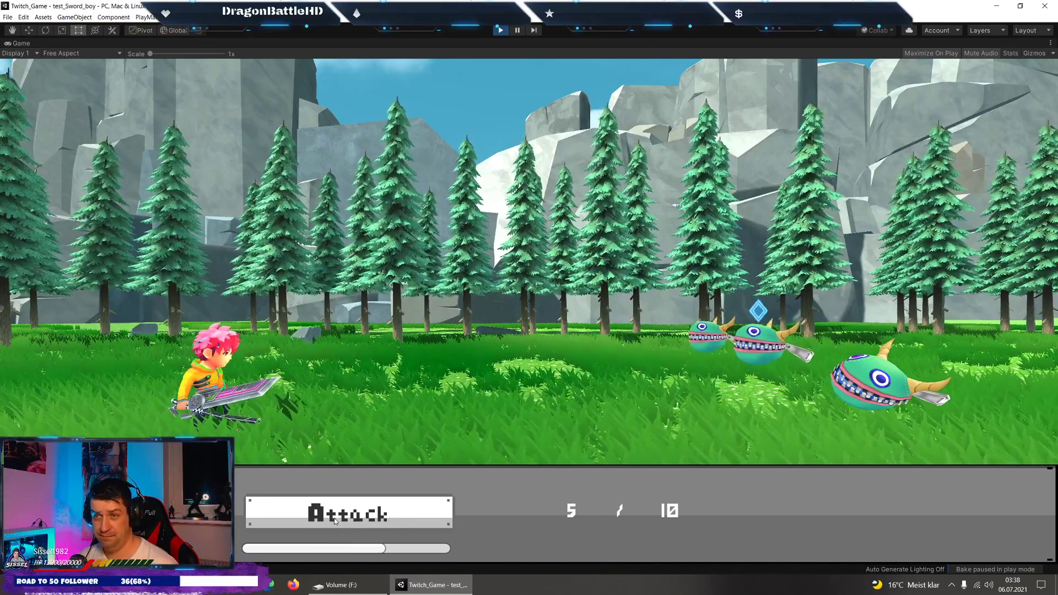
left_click(334, 518)
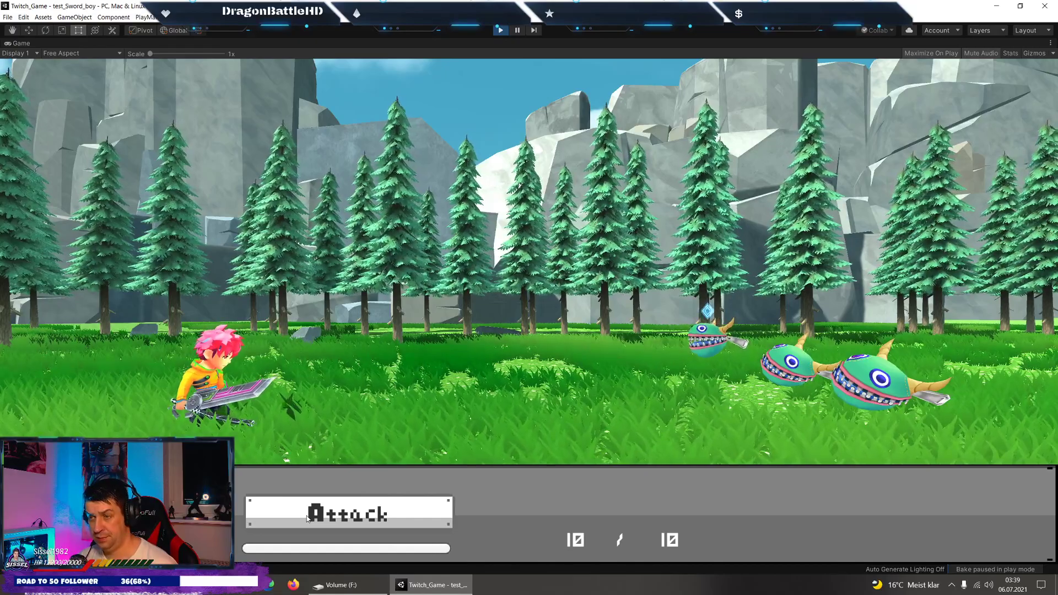
left_click(308, 518)
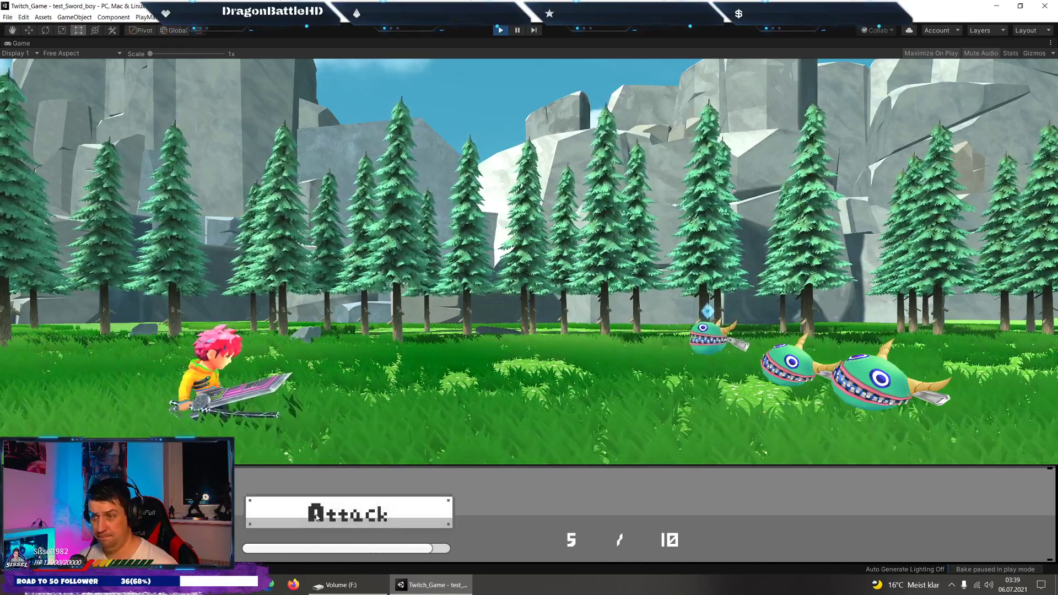
left_click(316, 516)
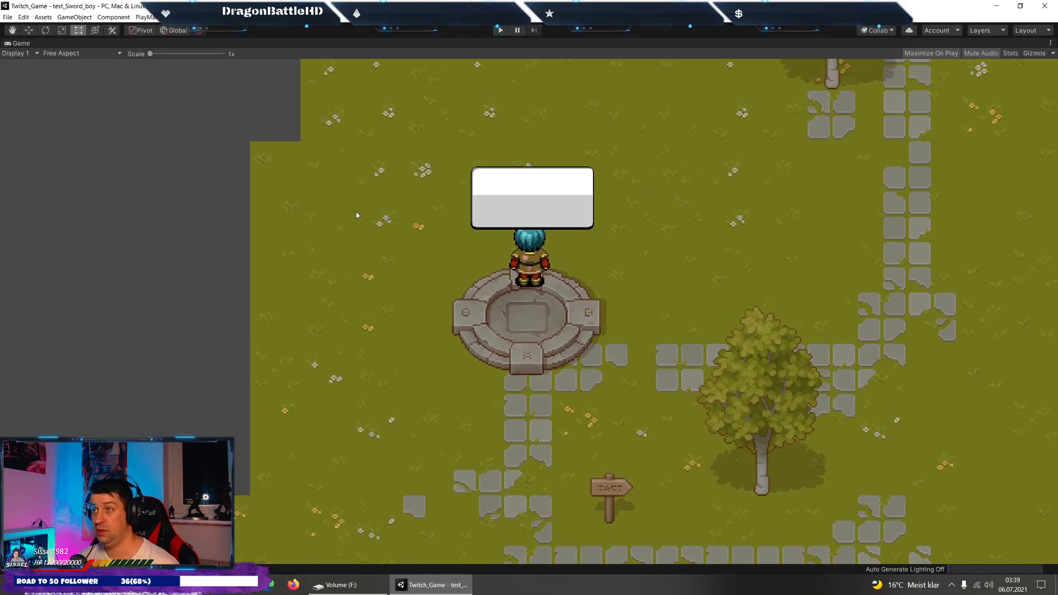
Stop the game and inspect the Combat_system activation action in Trigger_Event_Obj's FSM.
key("ctrl+p")
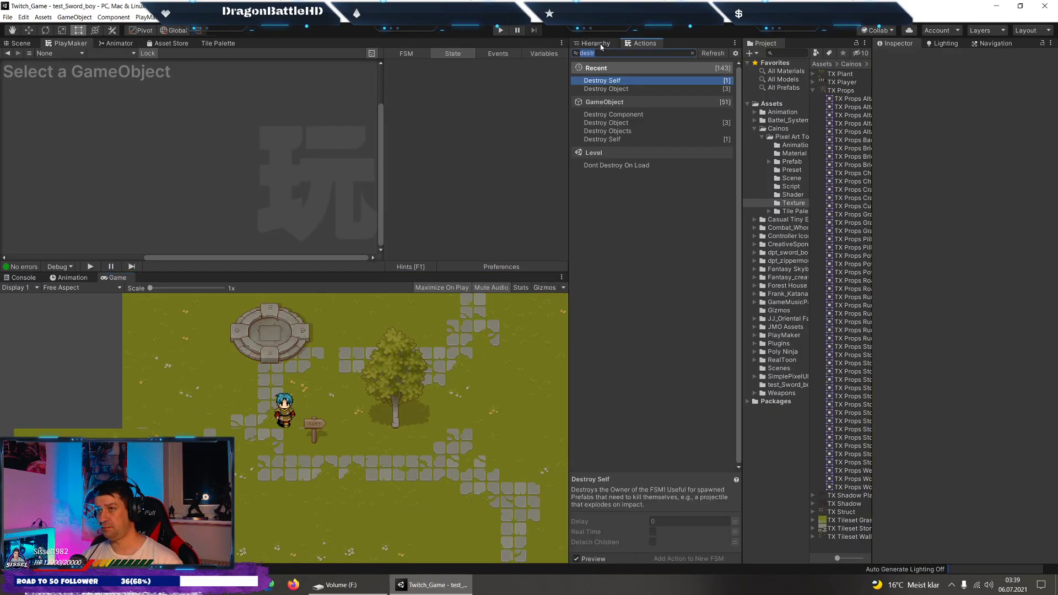
left_click(601, 44)
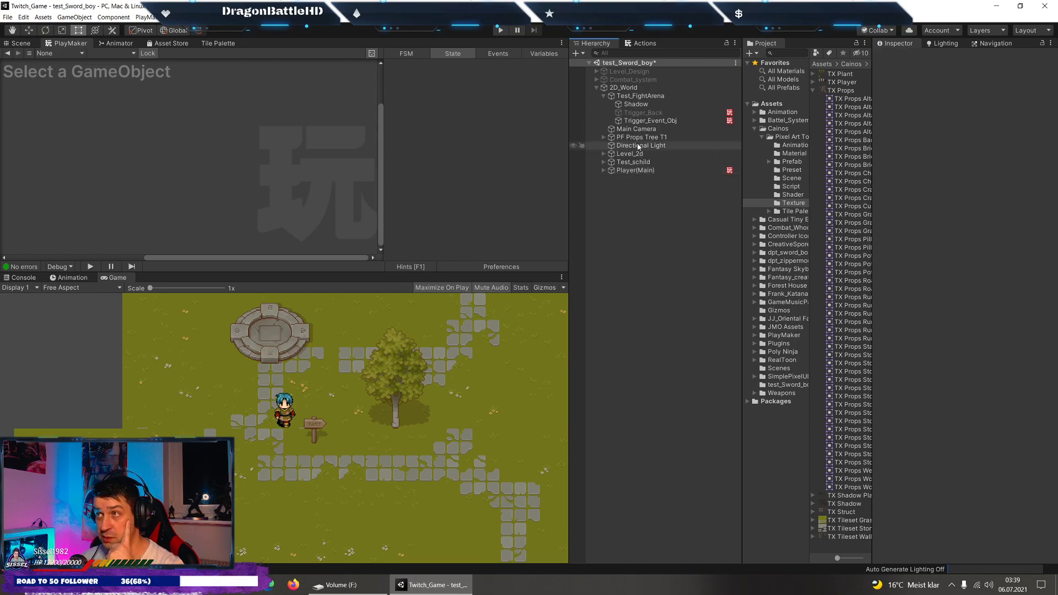
left_click(647, 121)
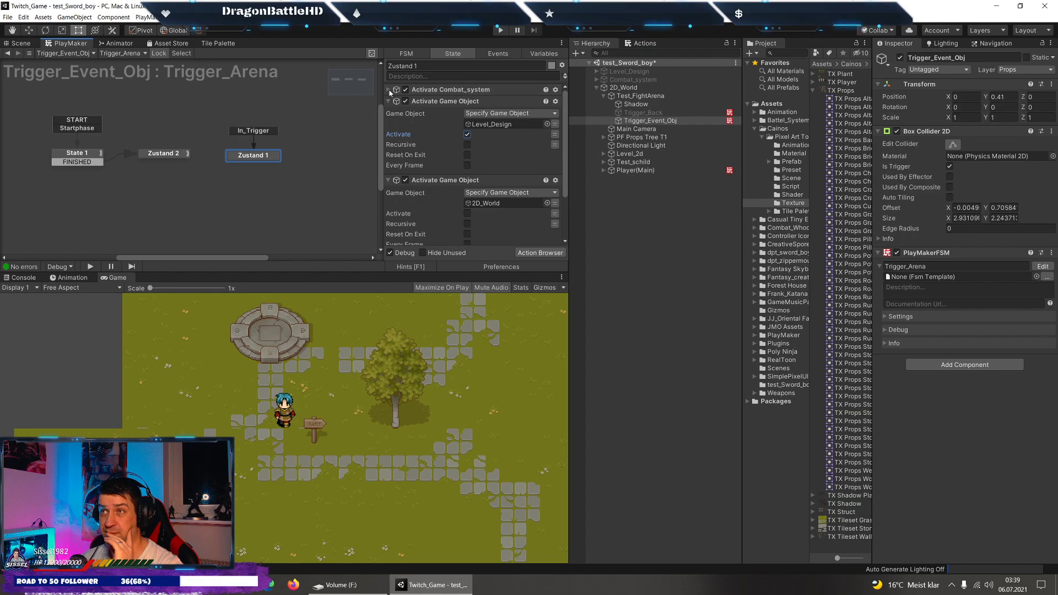
left_click(455, 89)
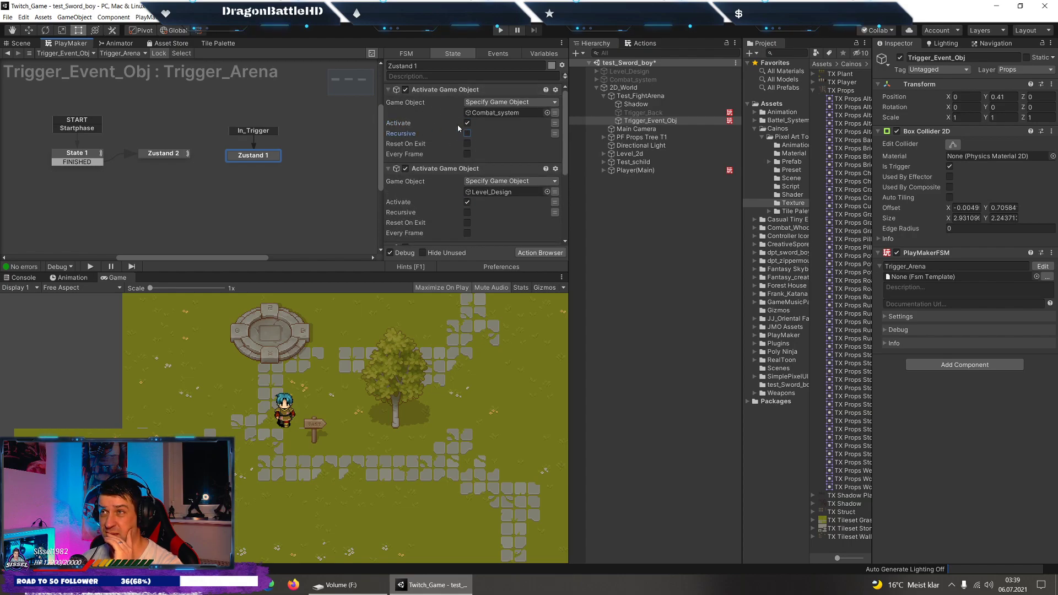
Expand Combat_system > Combat_system_Canvas, select Enemy and open its All_Dead FSM.
scroll(490, 171, "down", 2)
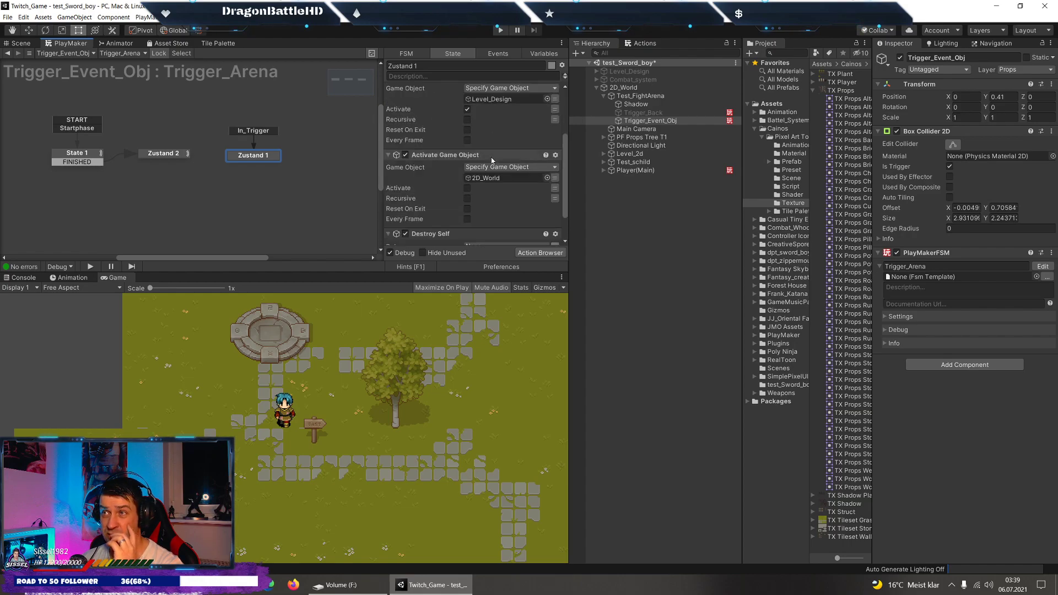
scroll(492, 172, "down", 3)
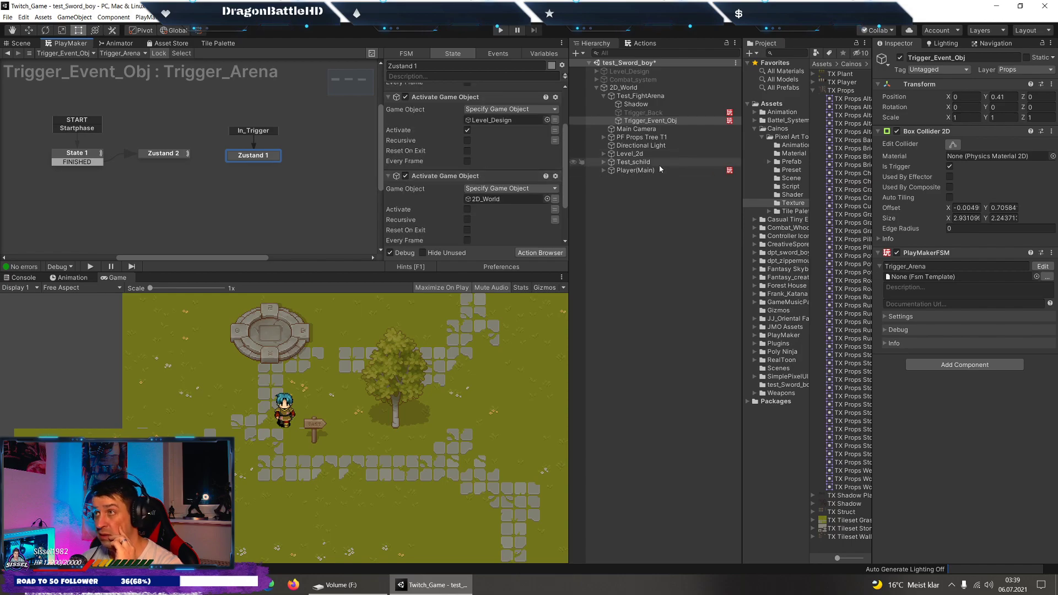
left_click(596, 80)
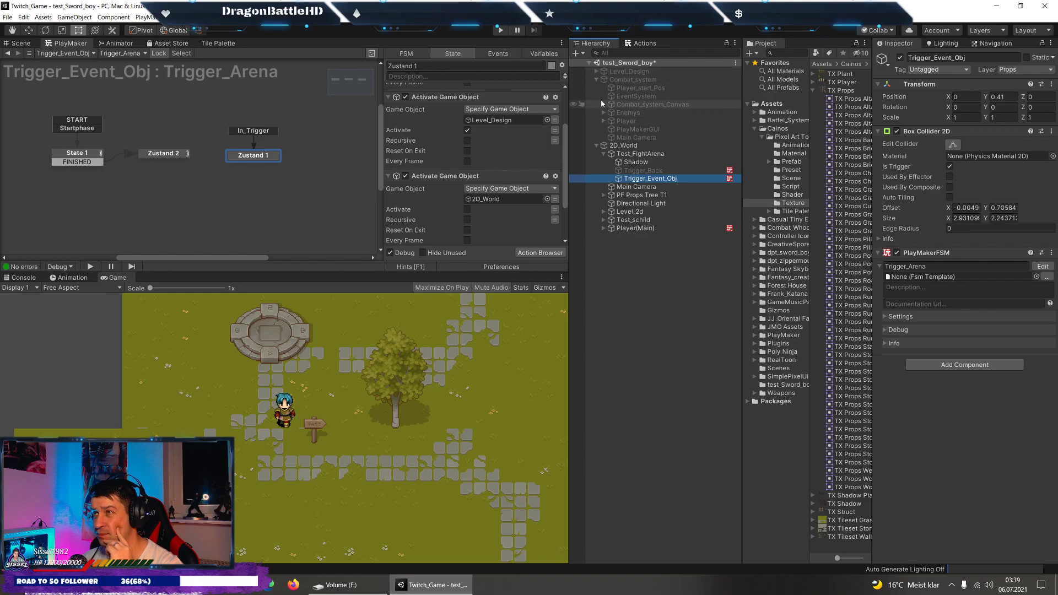
left_click(604, 104)
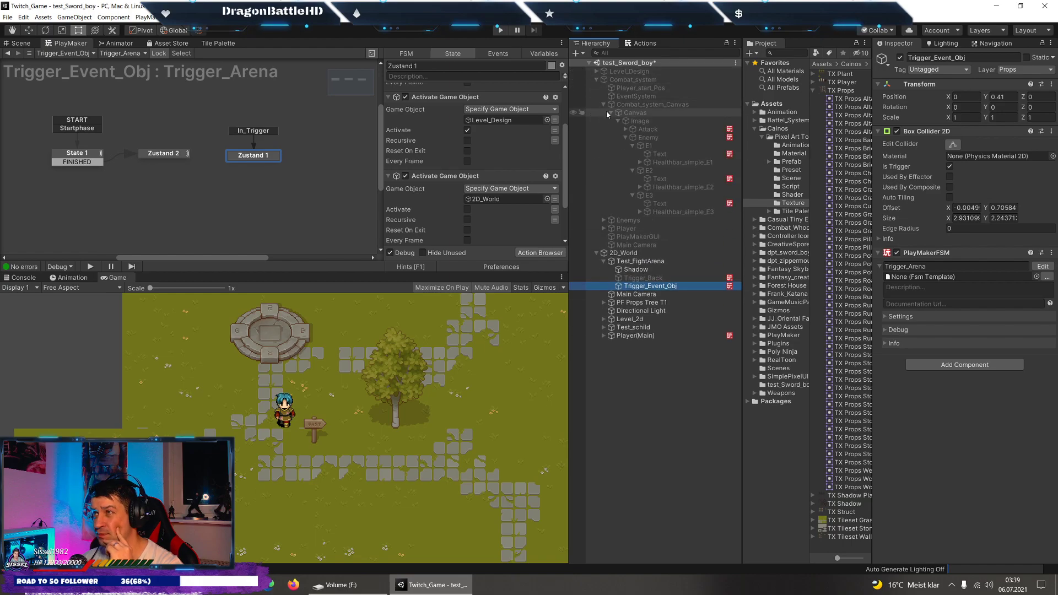
left_click(652, 130)
left_click(652, 138)
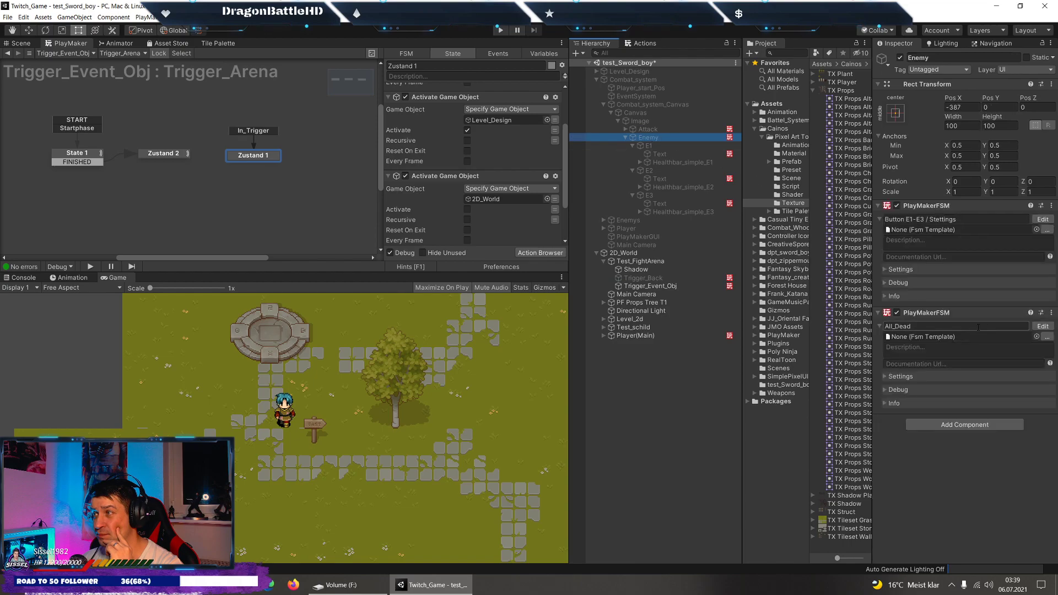
left_click(1046, 328)
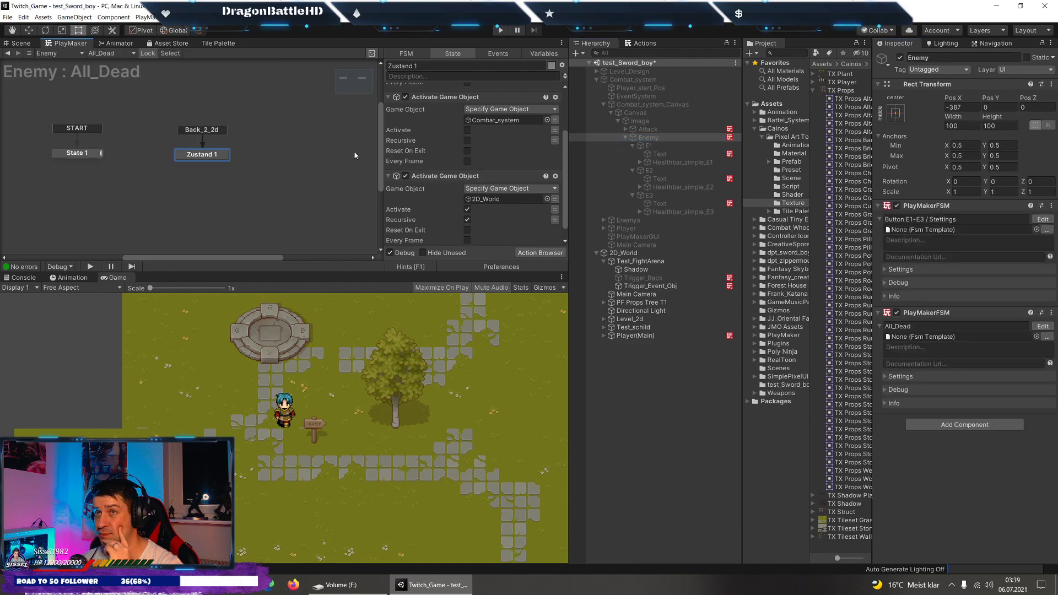
Uncheck Recursive on the 2D_World Activate Game Object action, then start the game full-size.
left_click(467, 219)
scroll(541, 212, "down", 1)
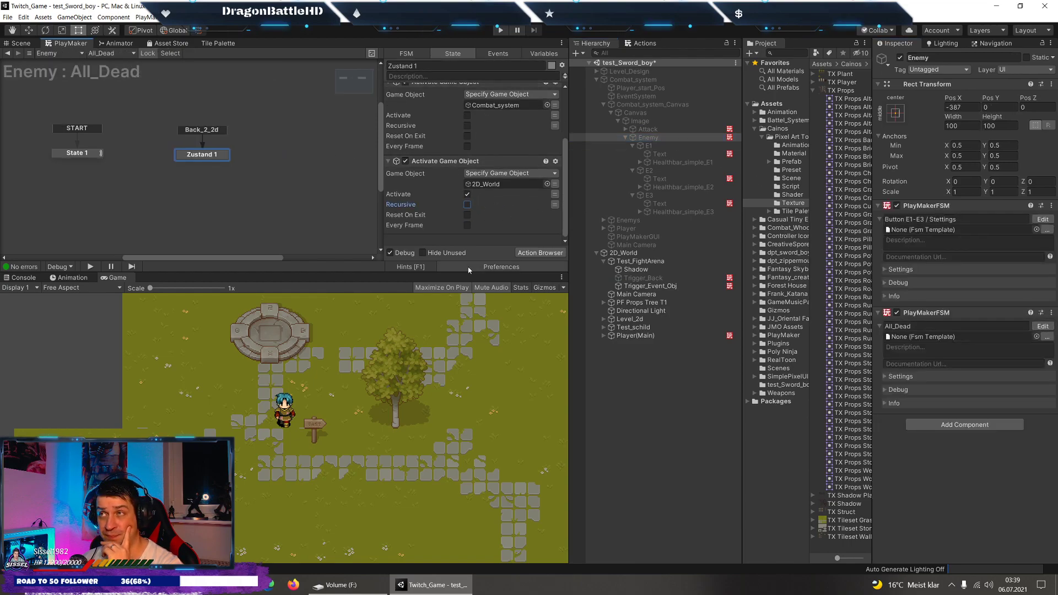
left_click(500, 31)
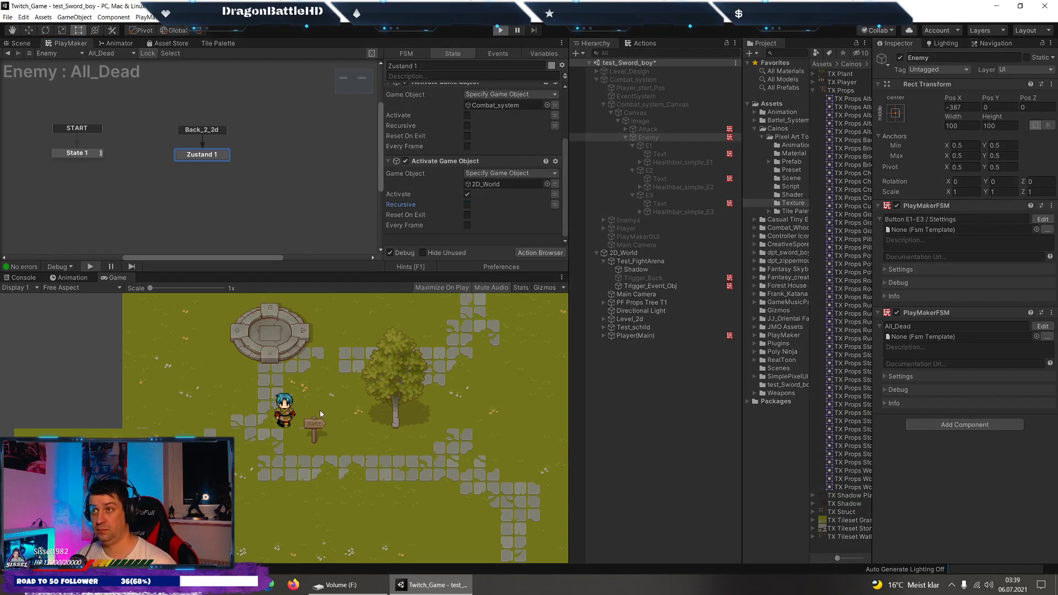
key("shift+space")
Attack the enemies in the 3D battle until all fall and the 2D world returns, then stop play.
key("w")
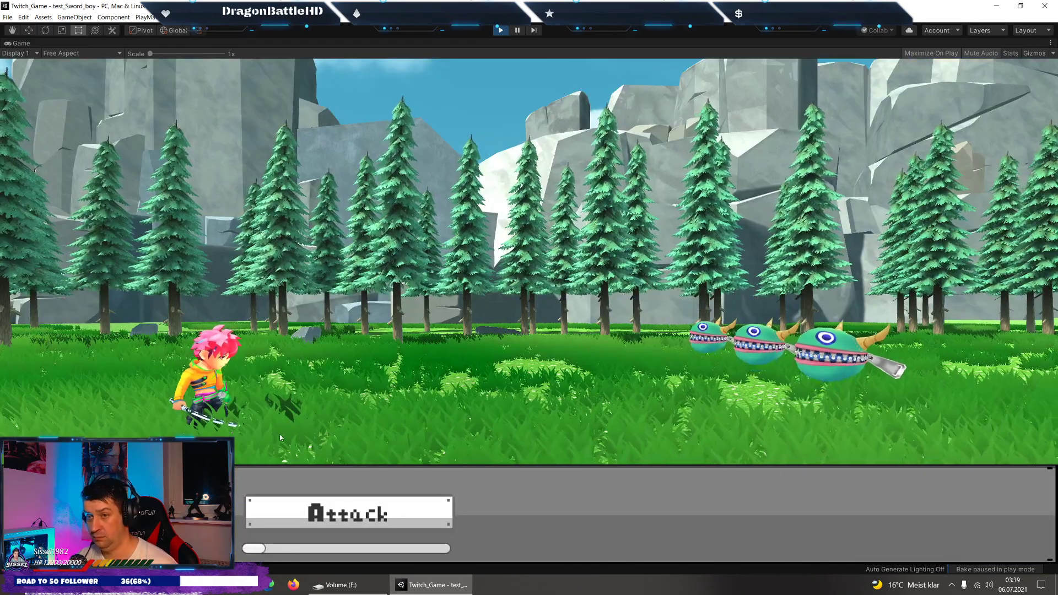
left_click(335, 496)
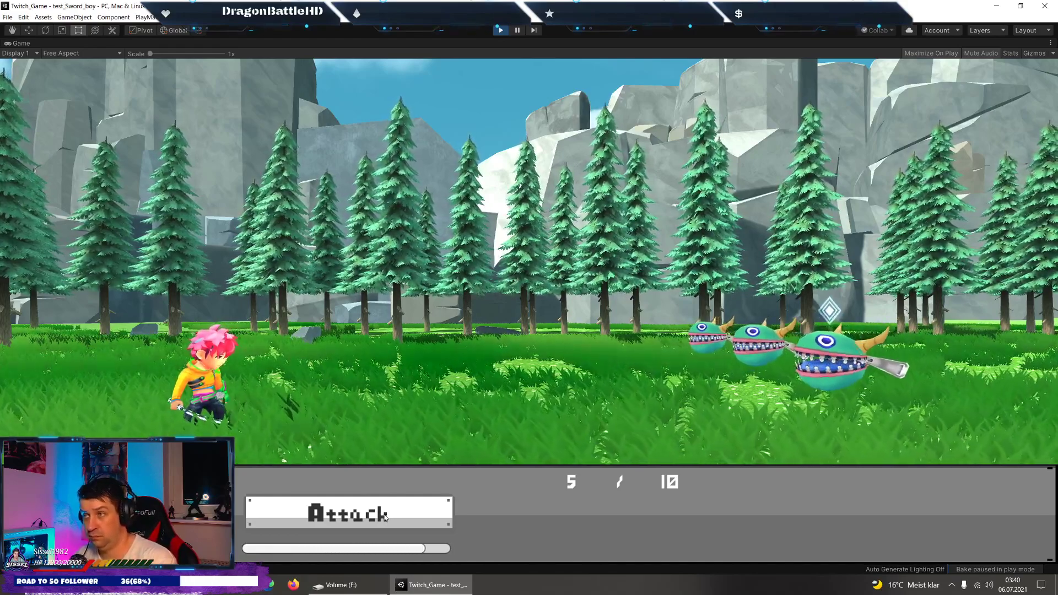
left_click(384, 516)
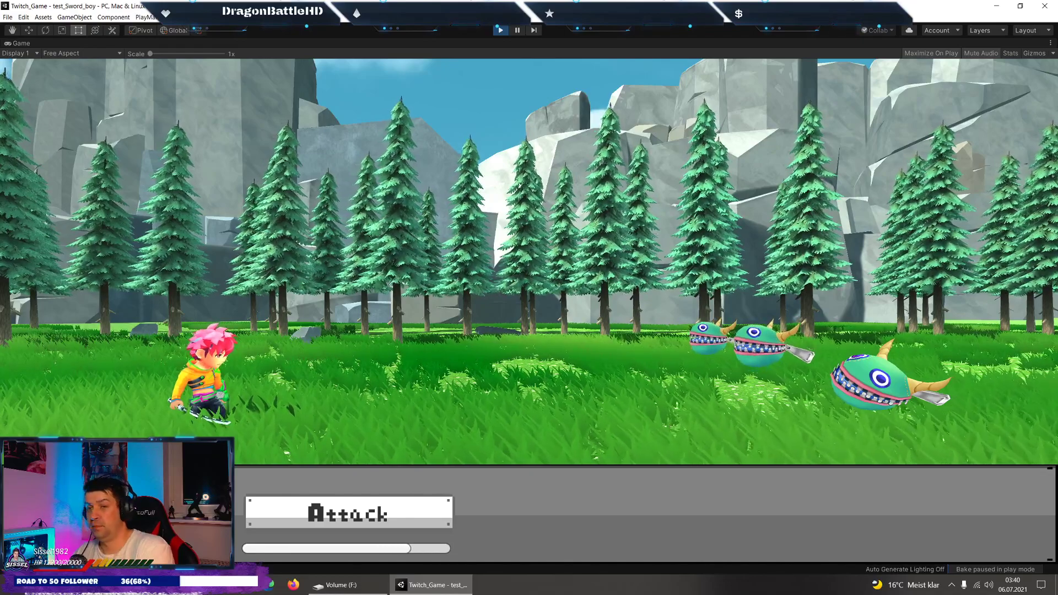
left_click(286, 517)
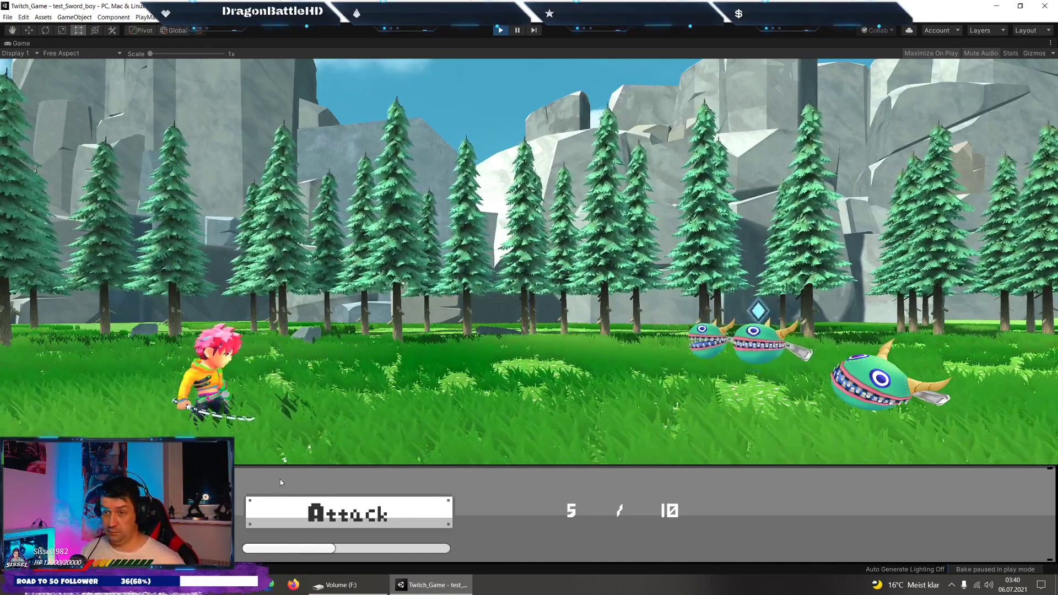
left_click(294, 516)
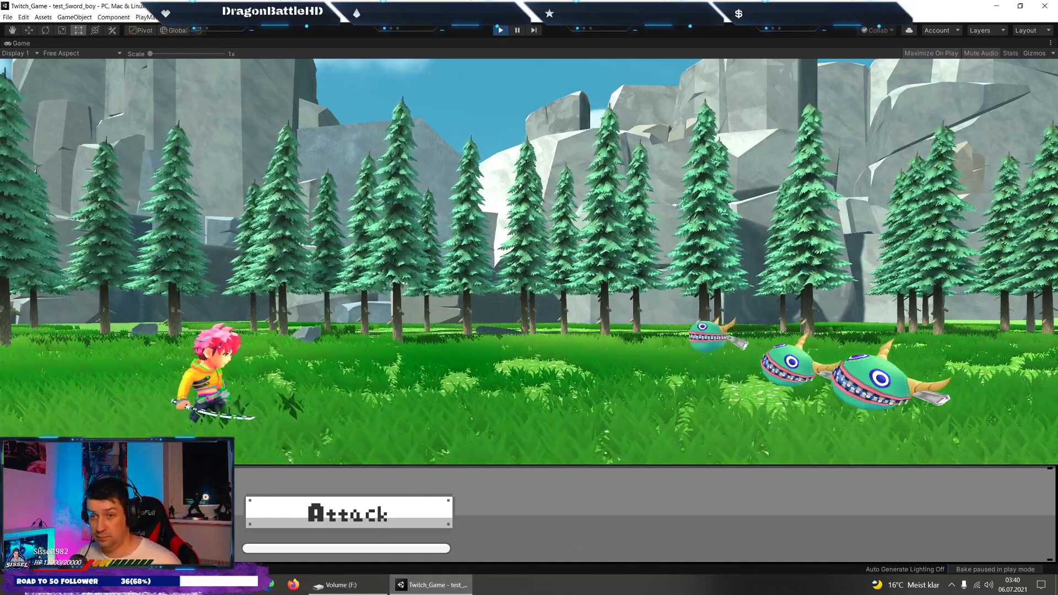
left_click(693, 345)
left_click(345, 506)
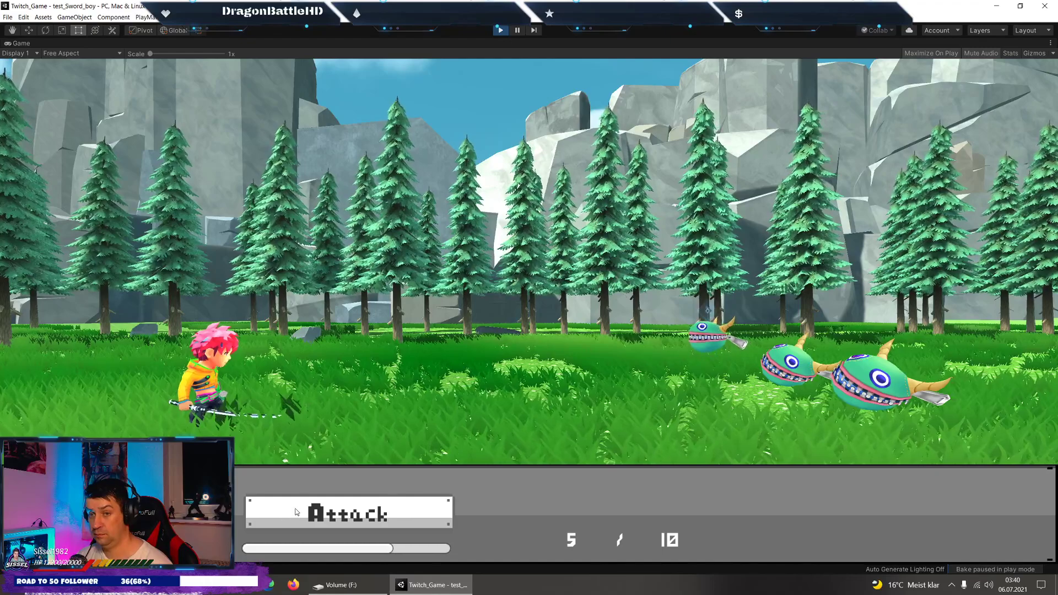
left_click(312, 517)
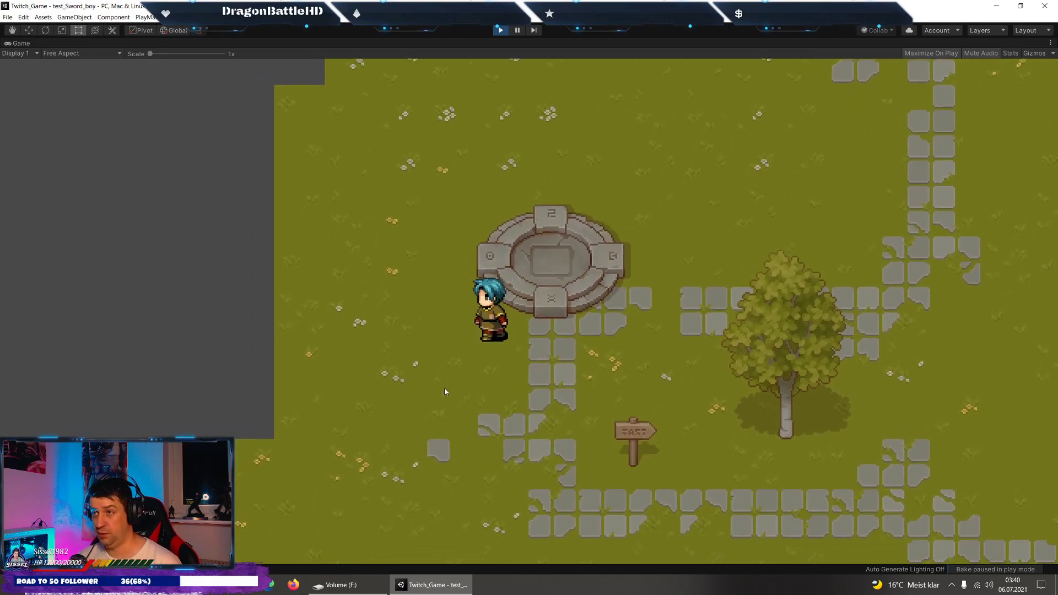
left_click(500, 30)
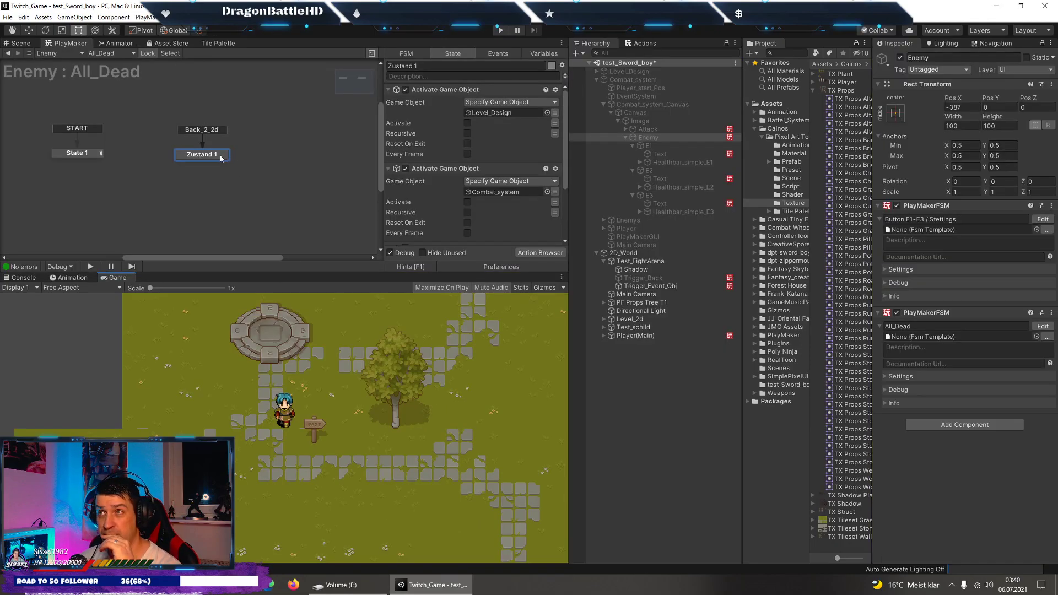
Add a new state Zustand 2 below State 1, linked by its FINISHED transition.
left_click(76, 153)
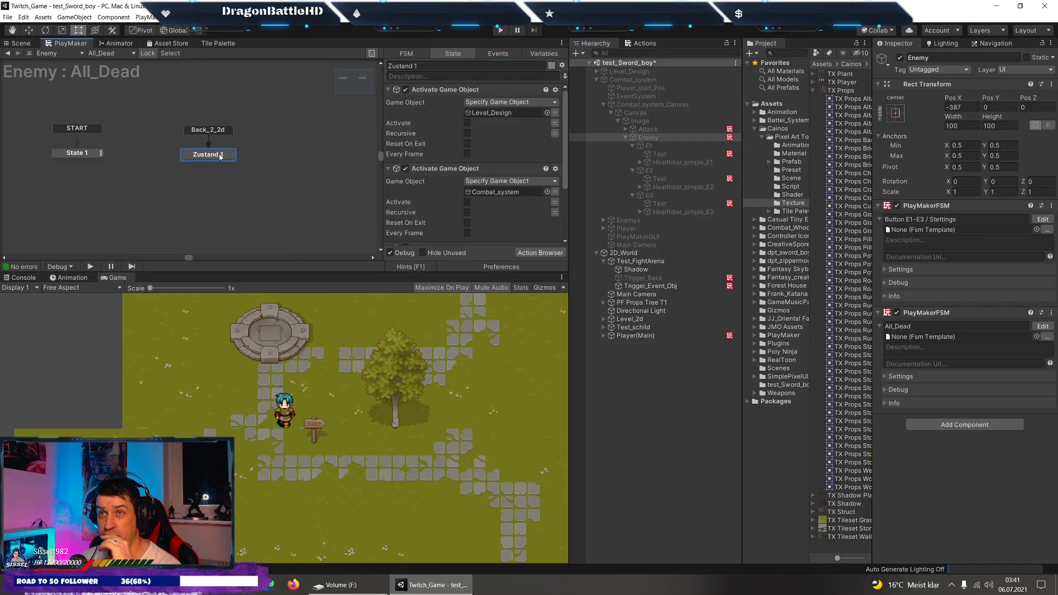
left_click_drag(207, 156, 258, 156)
left_click(96, 158)
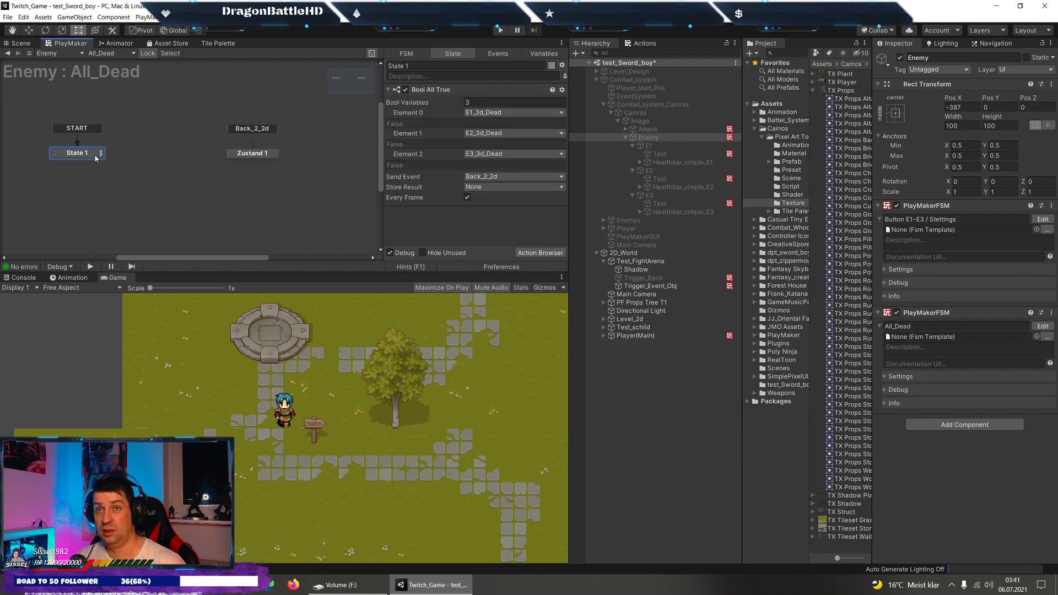
right_click(135, 162)
left_click(165, 167)
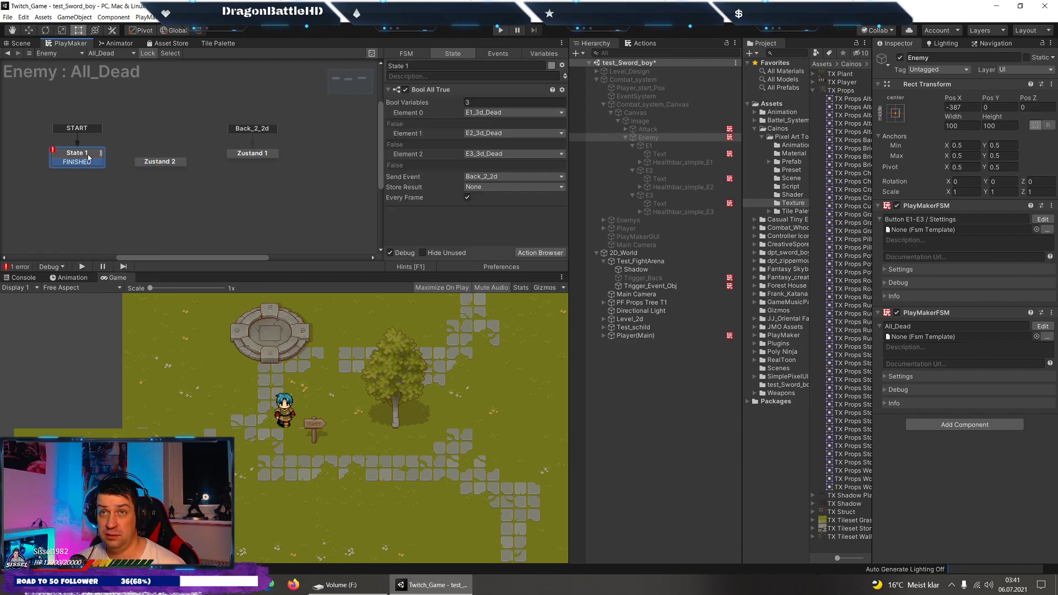
left_click_drag(98, 164, 160, 162)
left_click_drag(160, 161, 159, 180)
Confirm State 1 still sends Back_2_2d and leave Store Result unchanged.
left_click(90, 163)
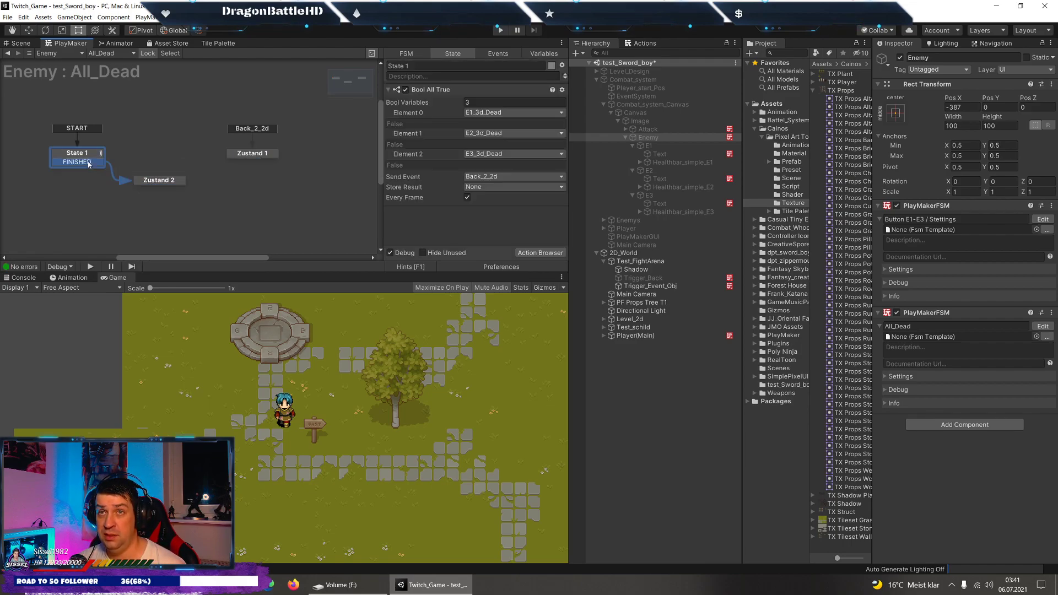
left_click(493, 177)
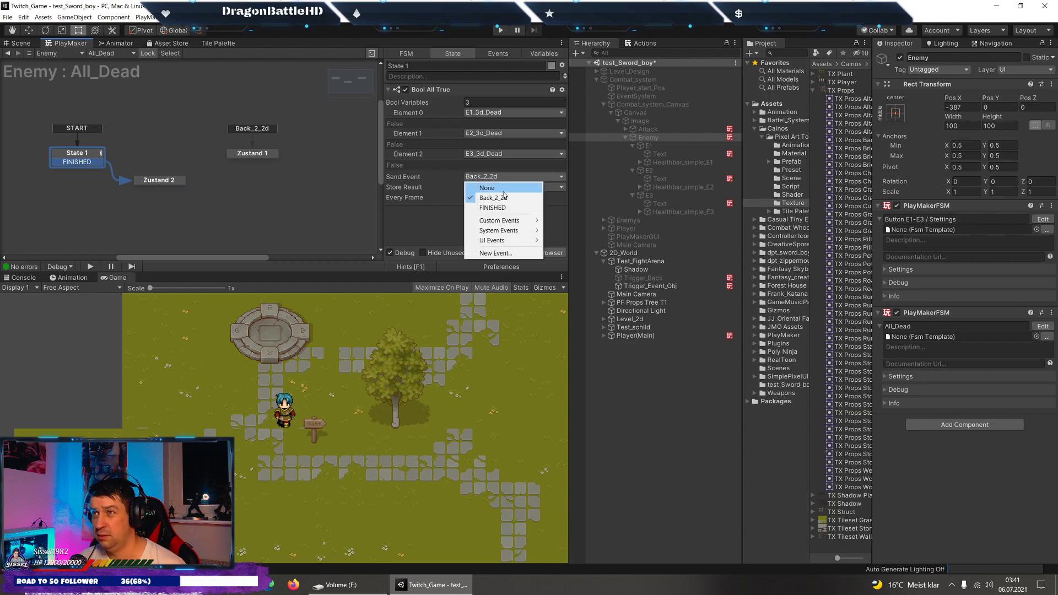
left_click(499, 188)
left_click(494, 187)
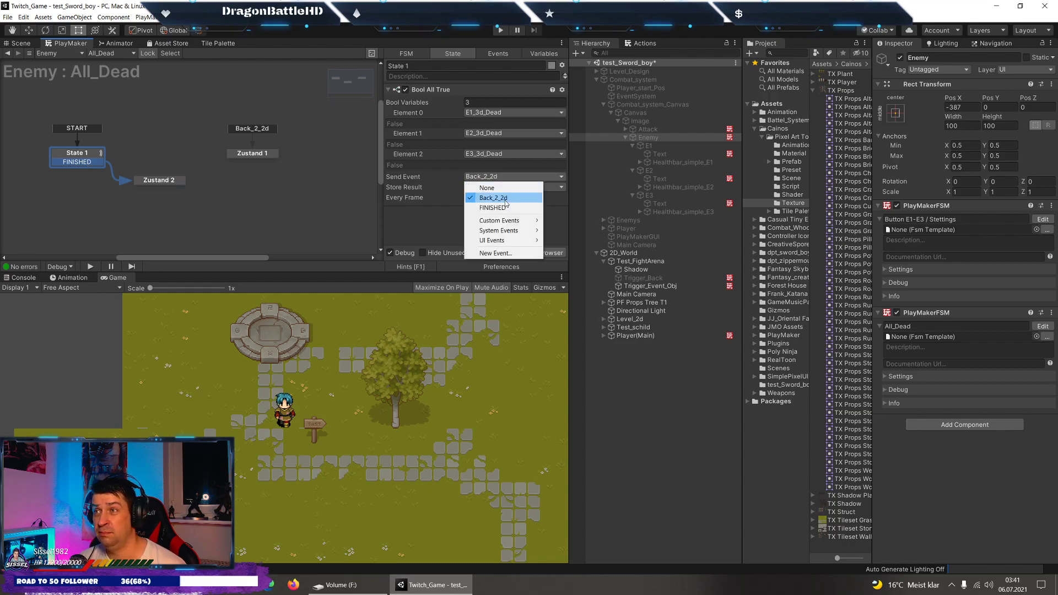
left_click(496, 197)
Give Zustand 2 a Wait action and a Camera Fade Out action.
left_click(174, 180)
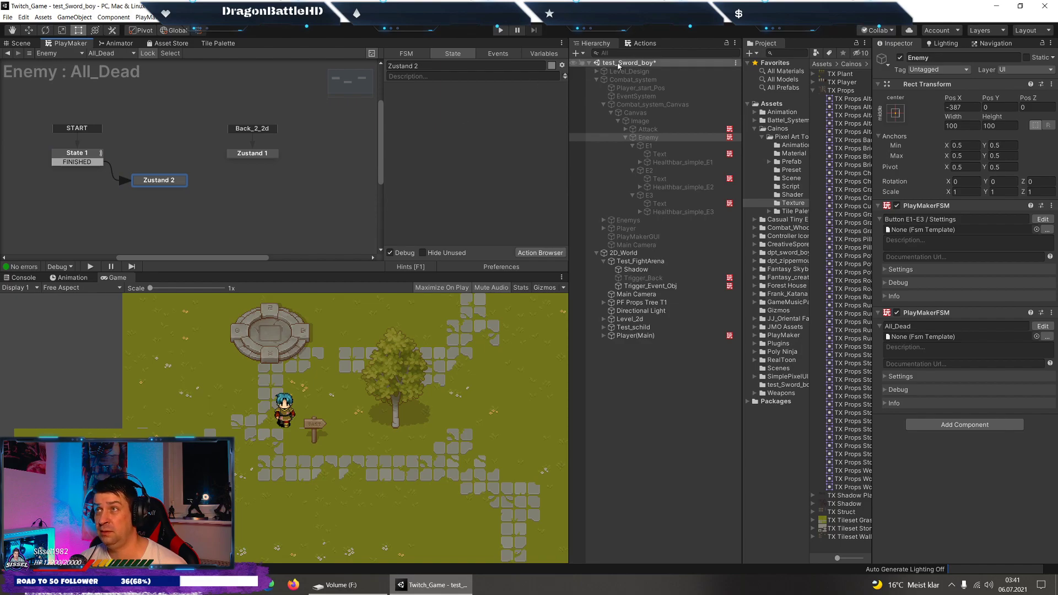
left_click(641, 43)
type("Wait")
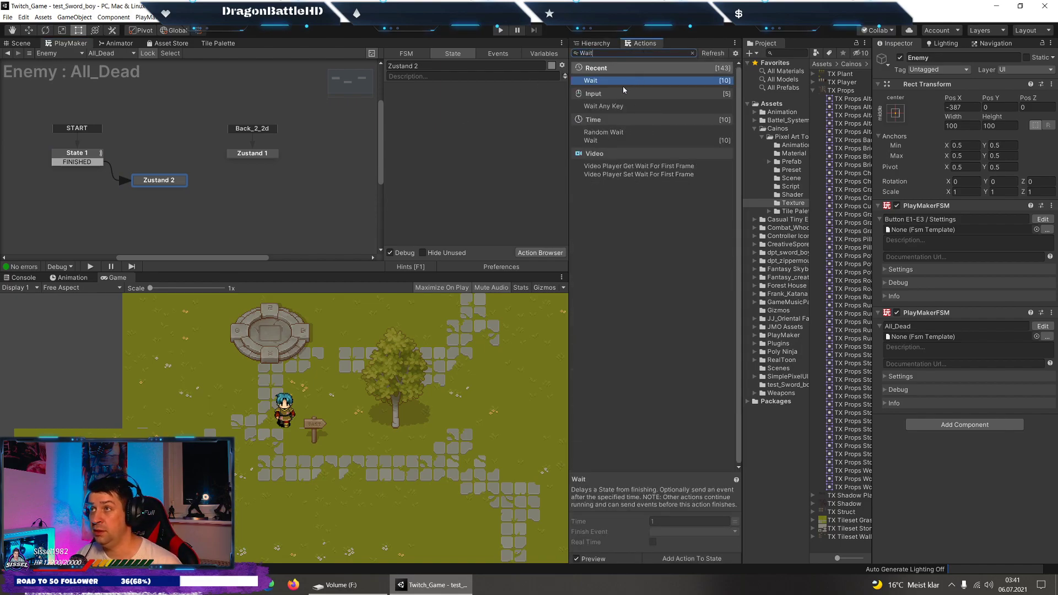
double_click(619, 82)
type("2")
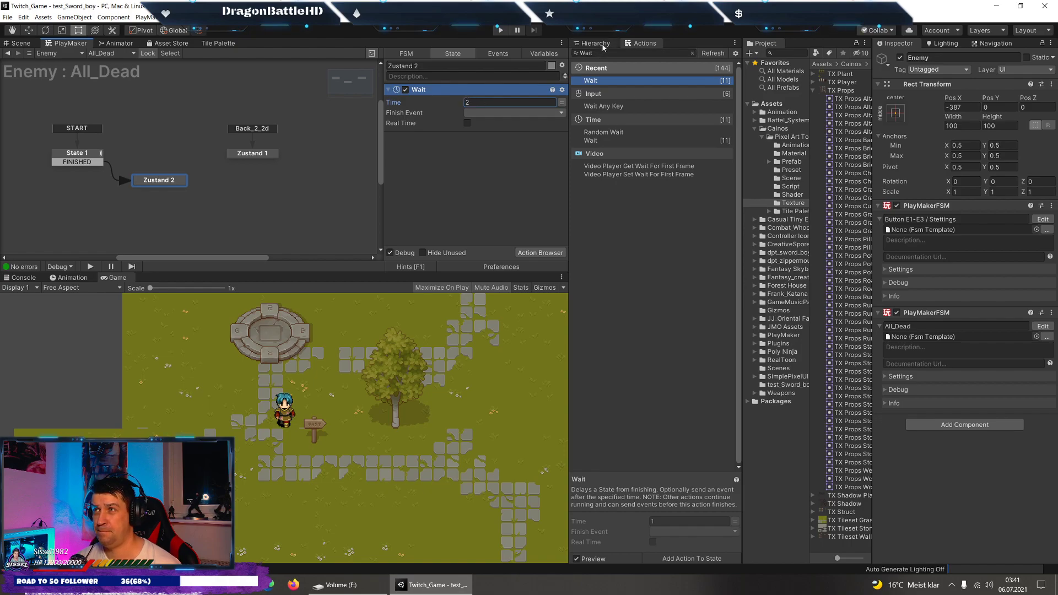
left_click(587, 55)
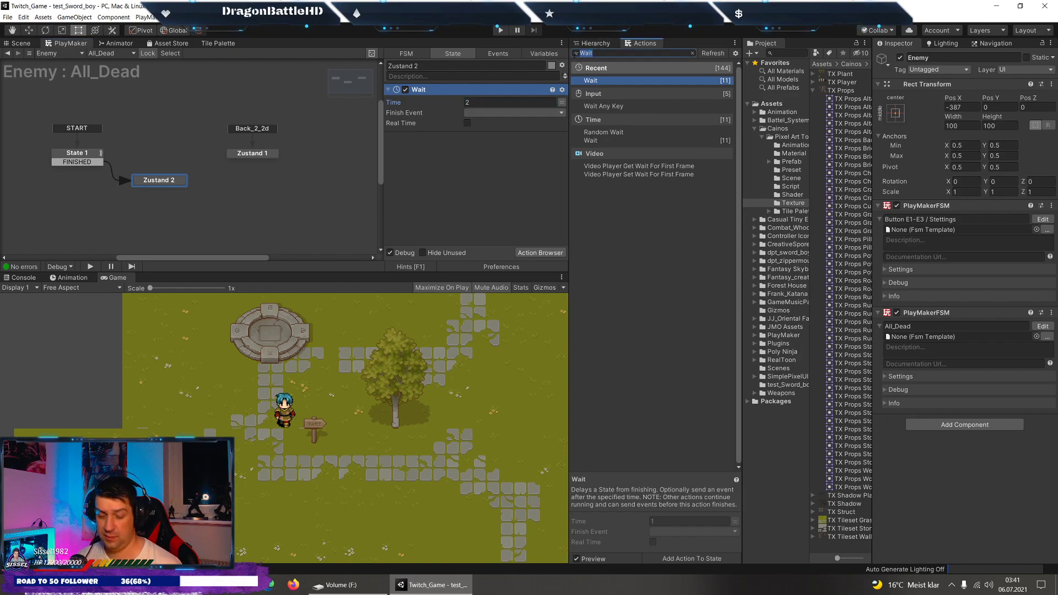
type("fa")
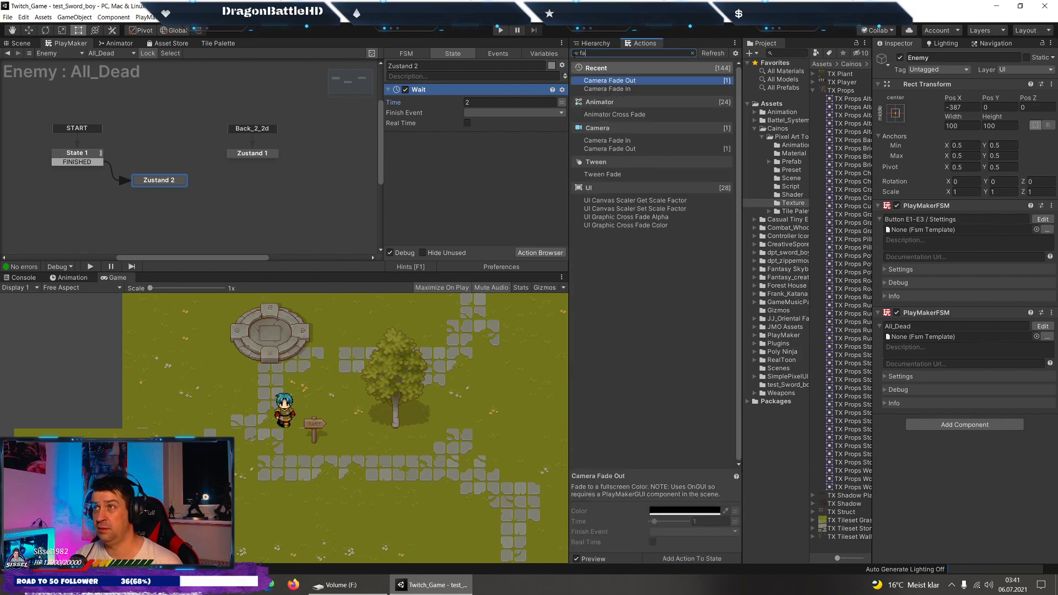
type("d")
left_click_drag(603, 82, 506, 123)
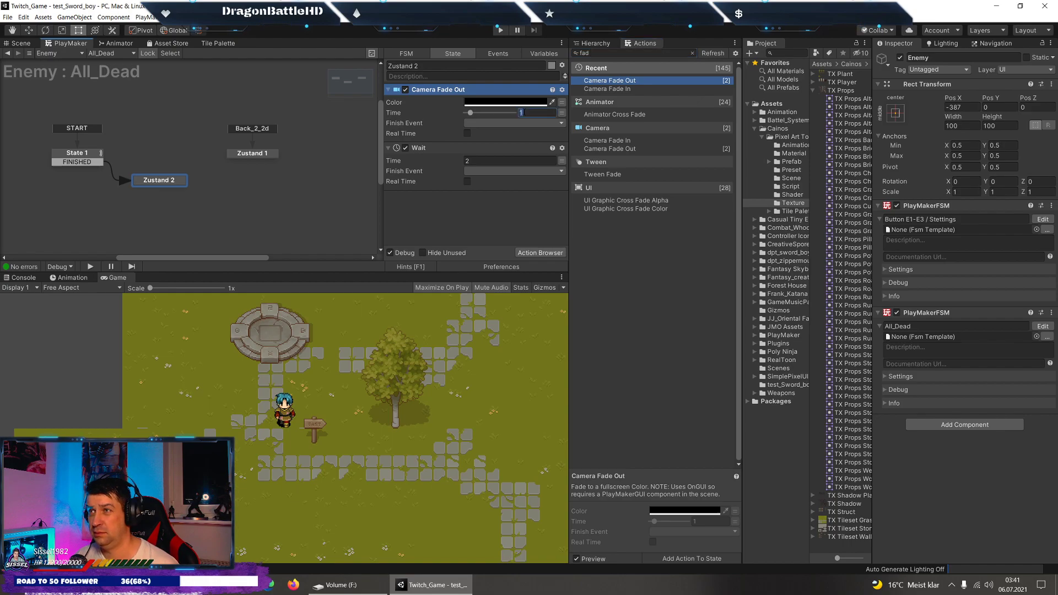
Set the Wait action's Finish Event to Back_2_2d and start the game.
left_click(429, 149)
left_click(480, 171)
left_click(488, 199)
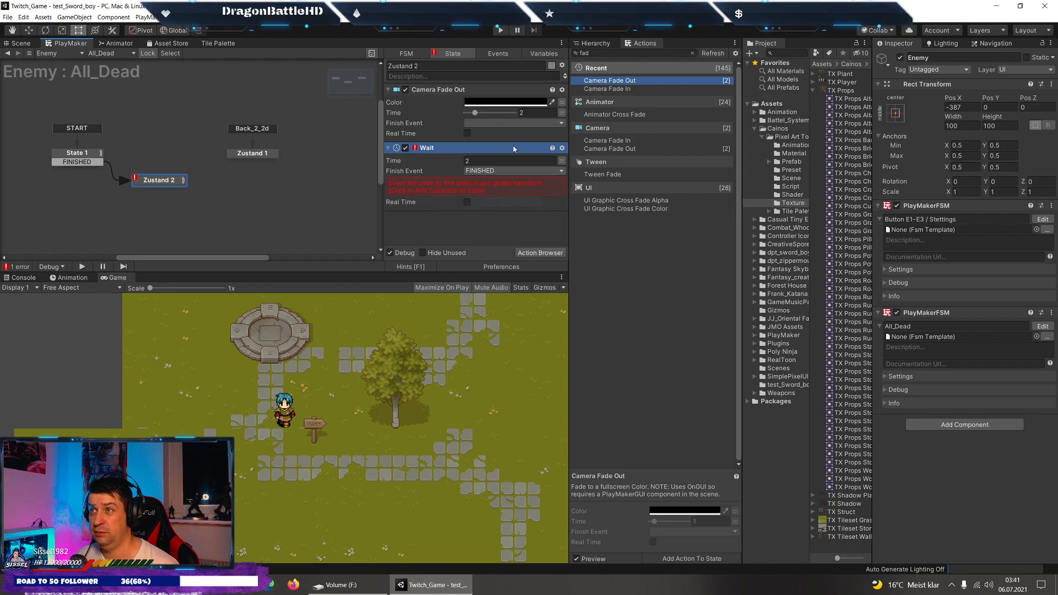
left_click(468, 170)
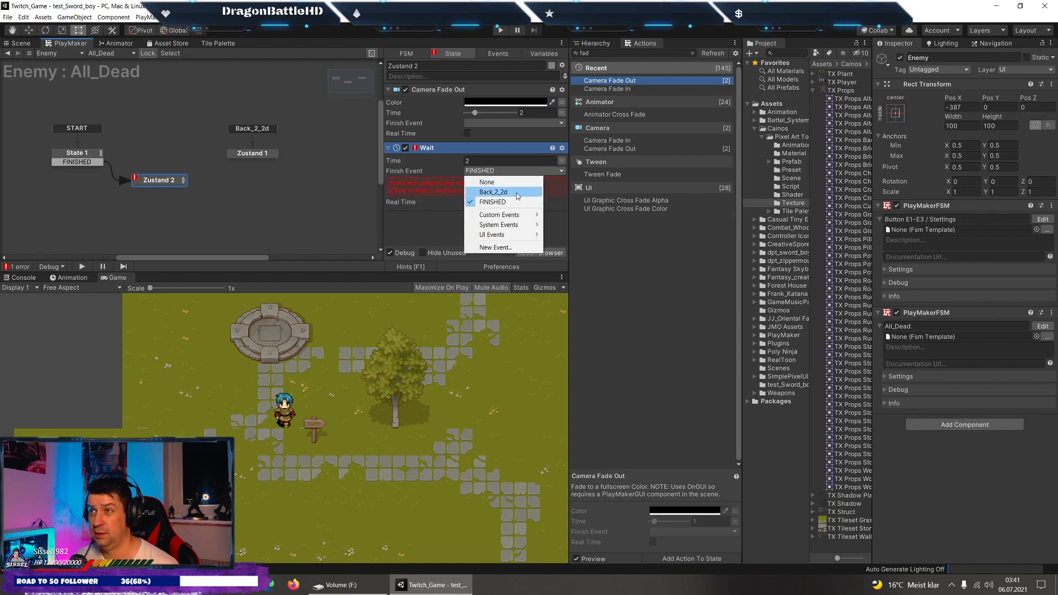
left_click(485, 191)
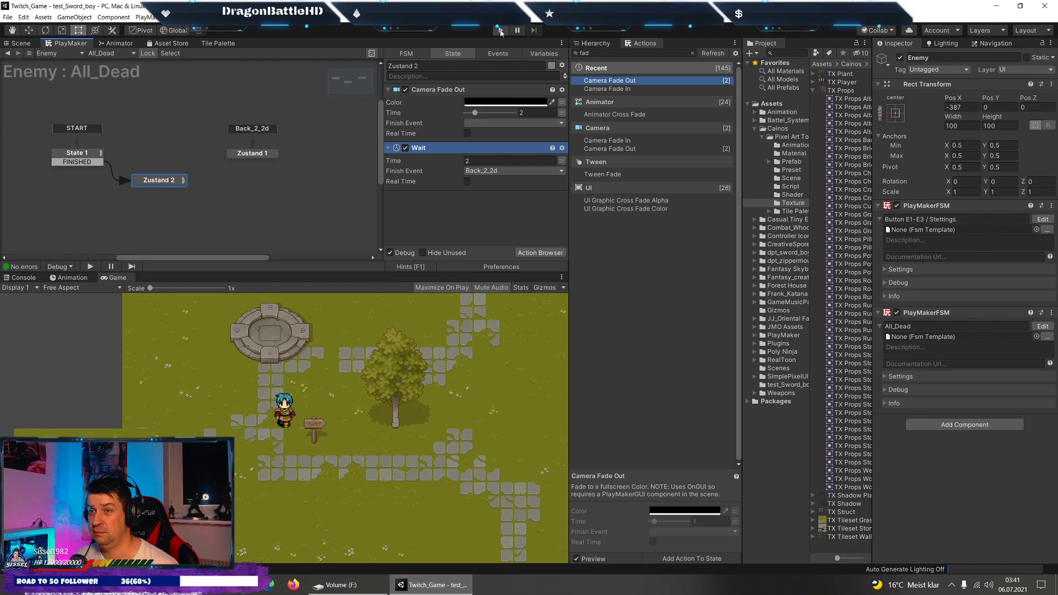
left_click(500, 31)
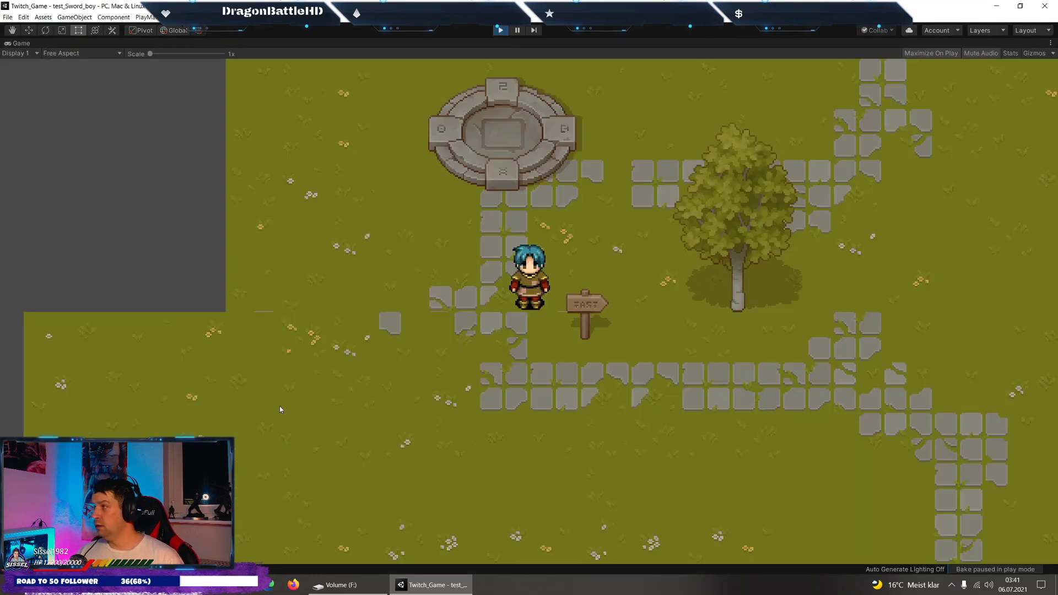
Walk the hero up onto the altar and attack the three enemies until the 2D map returns.
key("Up")
key("Up")
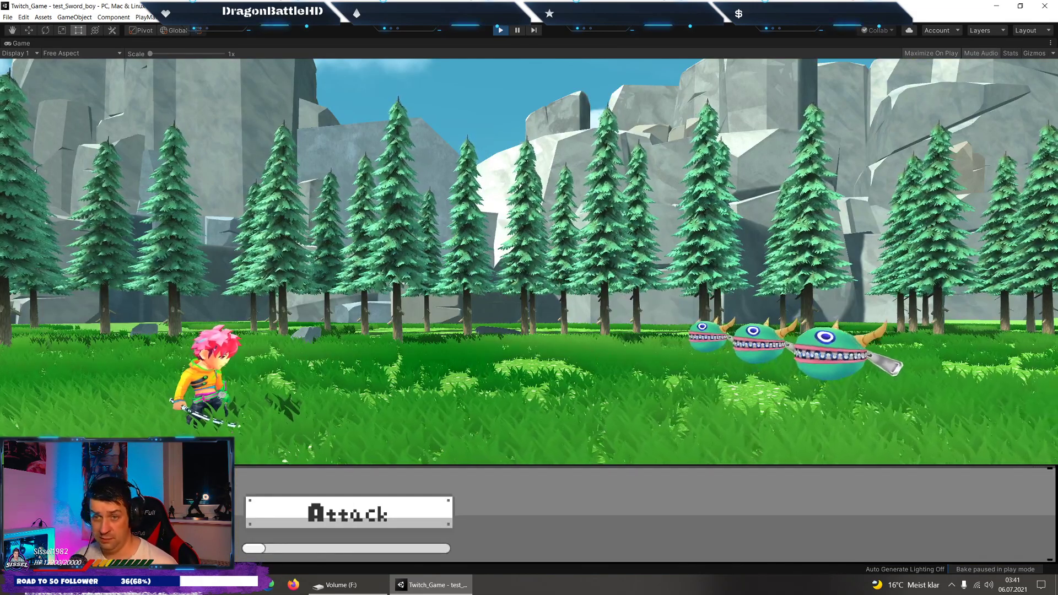
left_click(323, 499)
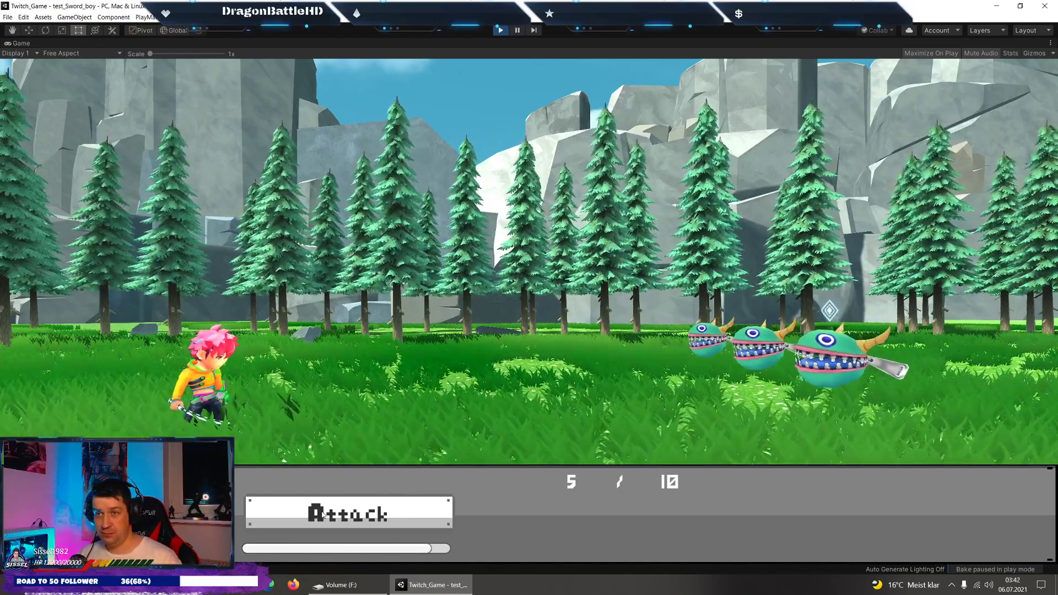
left_click(323, 515)
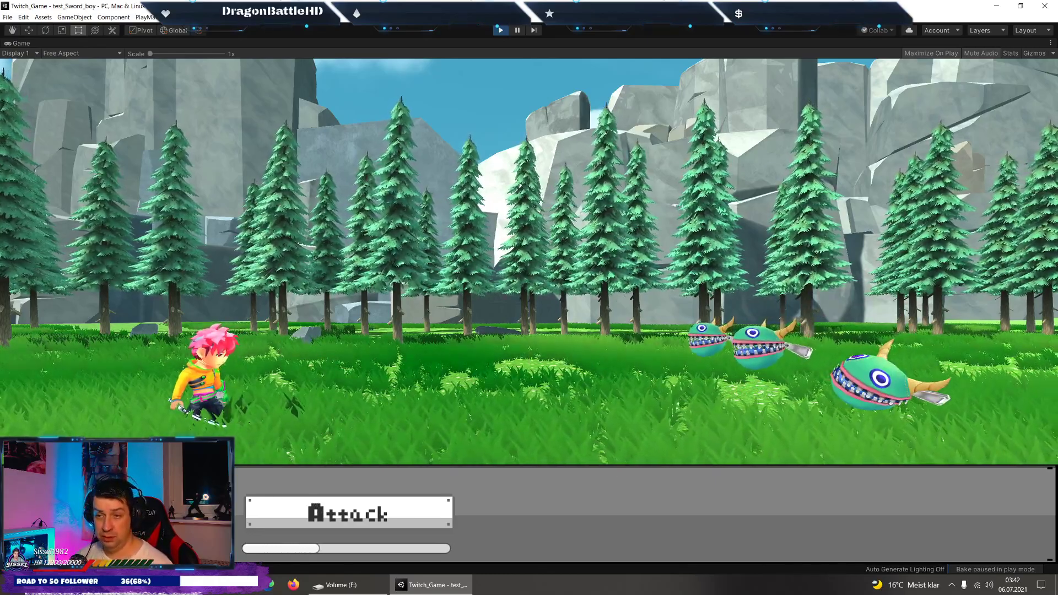
left_click(325, 517)
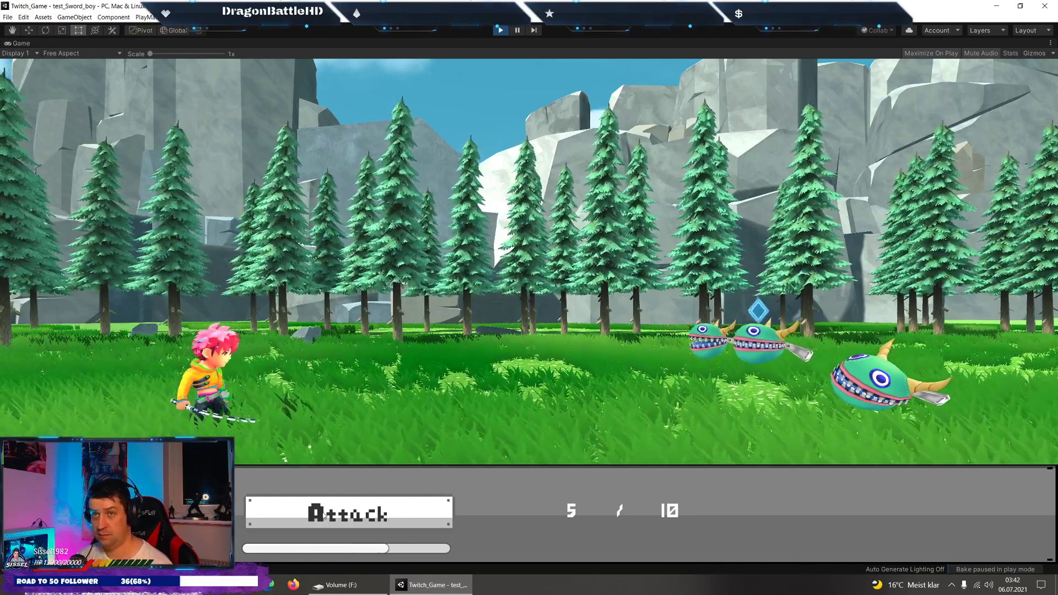
left_click(325, 517)
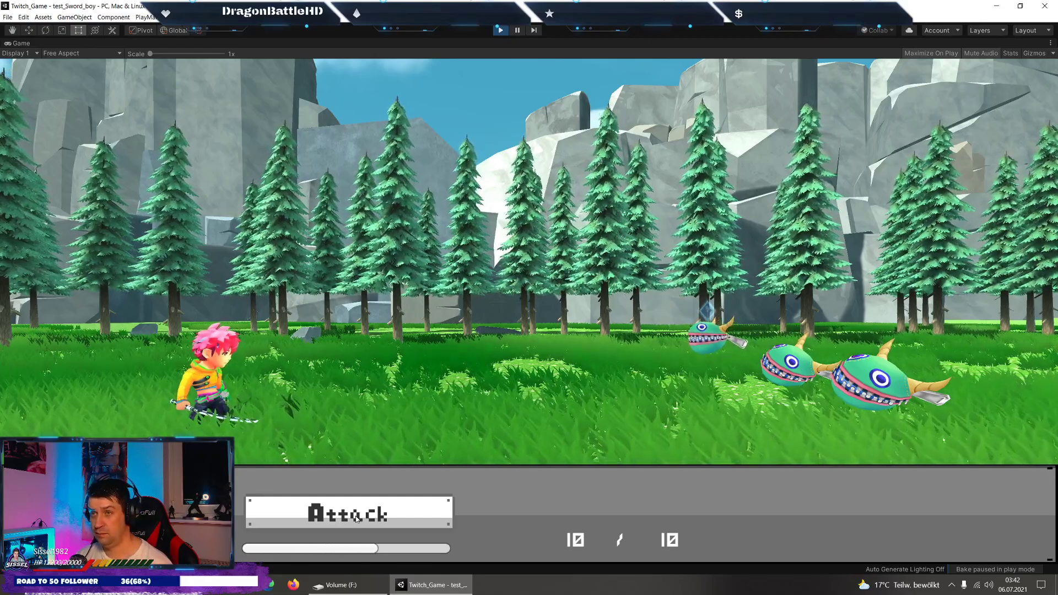
left_click(356, 518)
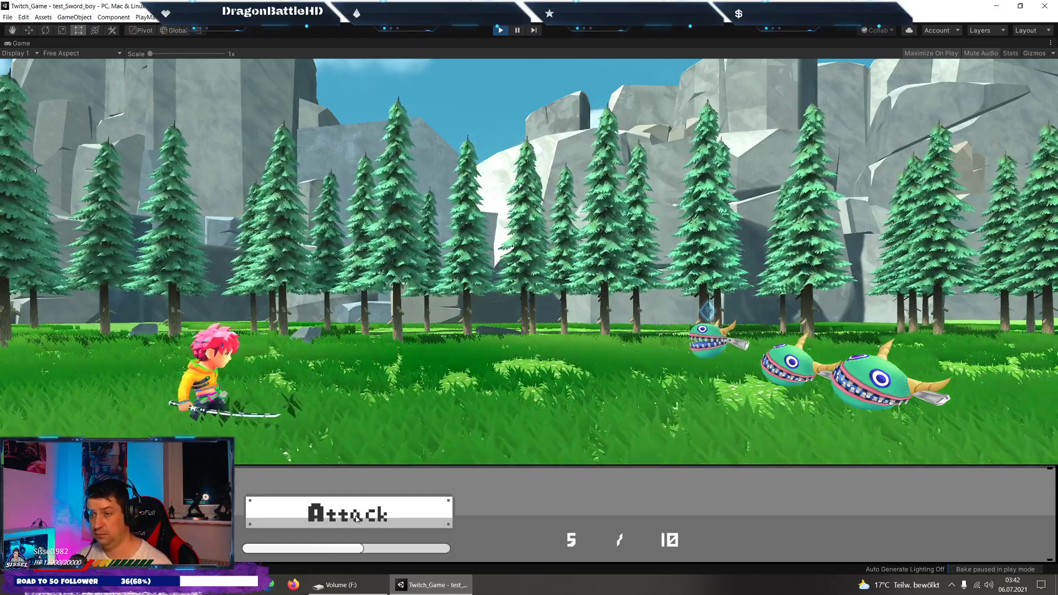
left_click(357, 518)
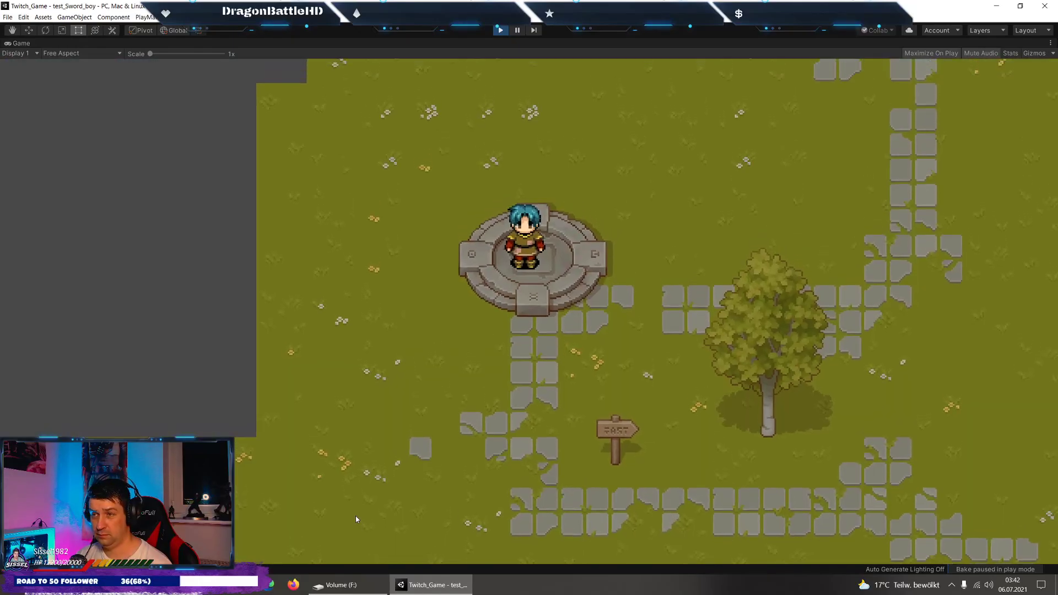
Stop the game and select Zustand 2 to lengthen its fade-out and wait to 5 seconds.
left_click(500, 30)
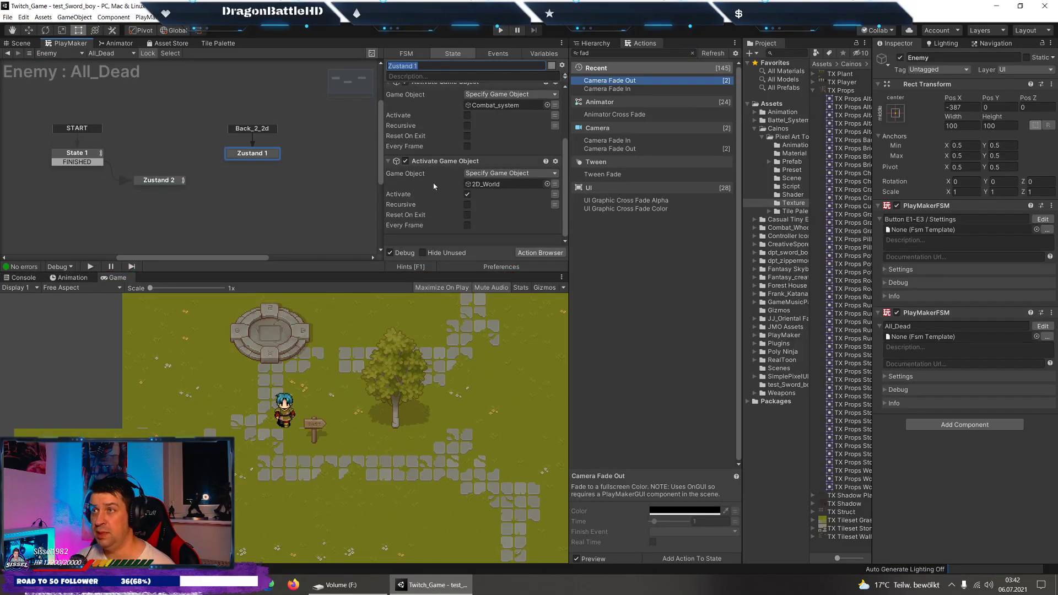
left_click(160, 180)
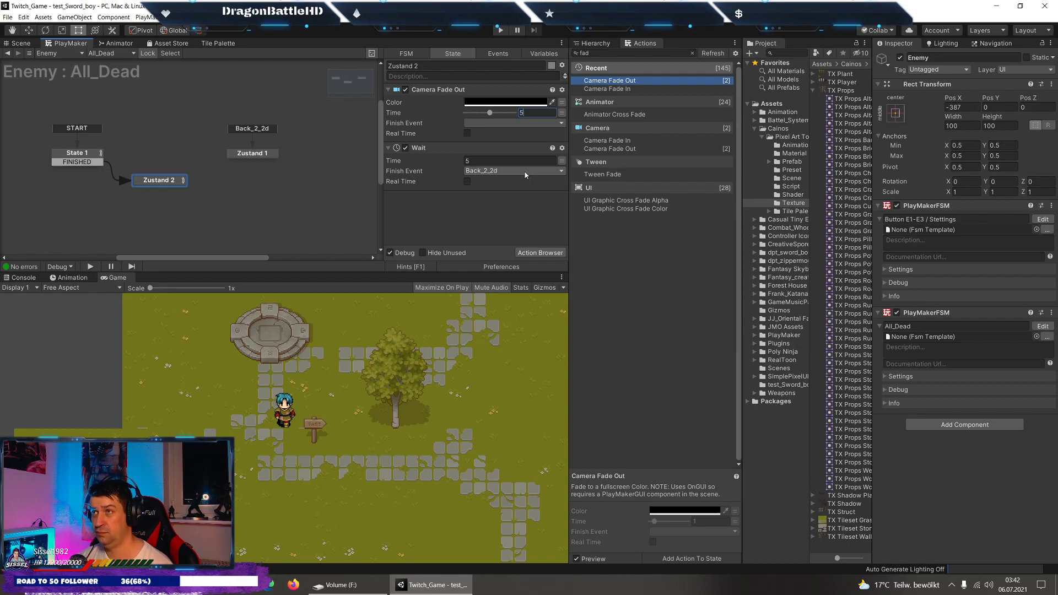
Play again, walk the hero onto the altar, and attack until the enemies are defeated.
left_click(499, 30)
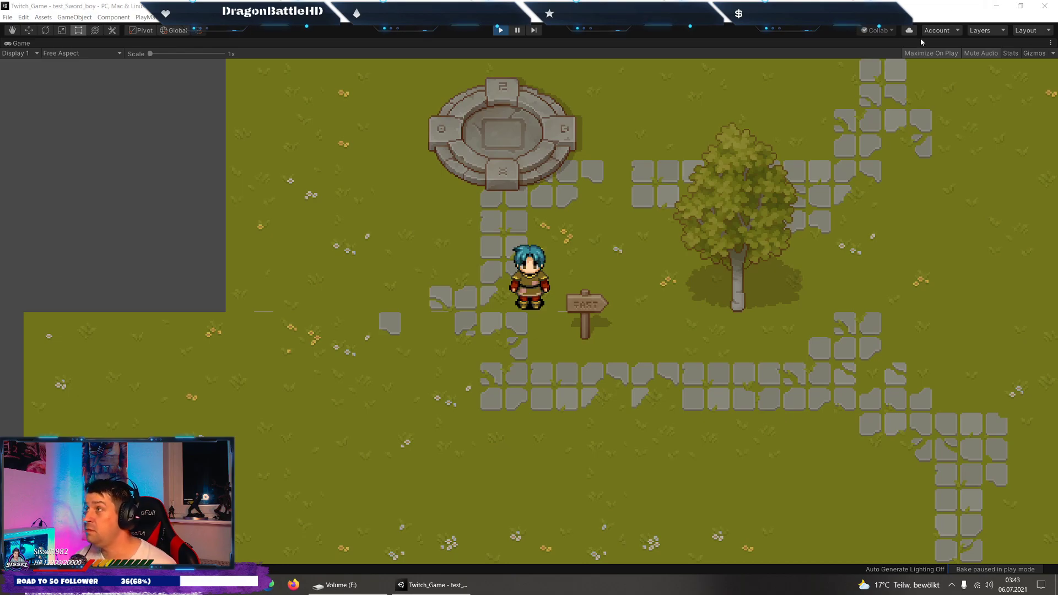
left_click(926, 101)
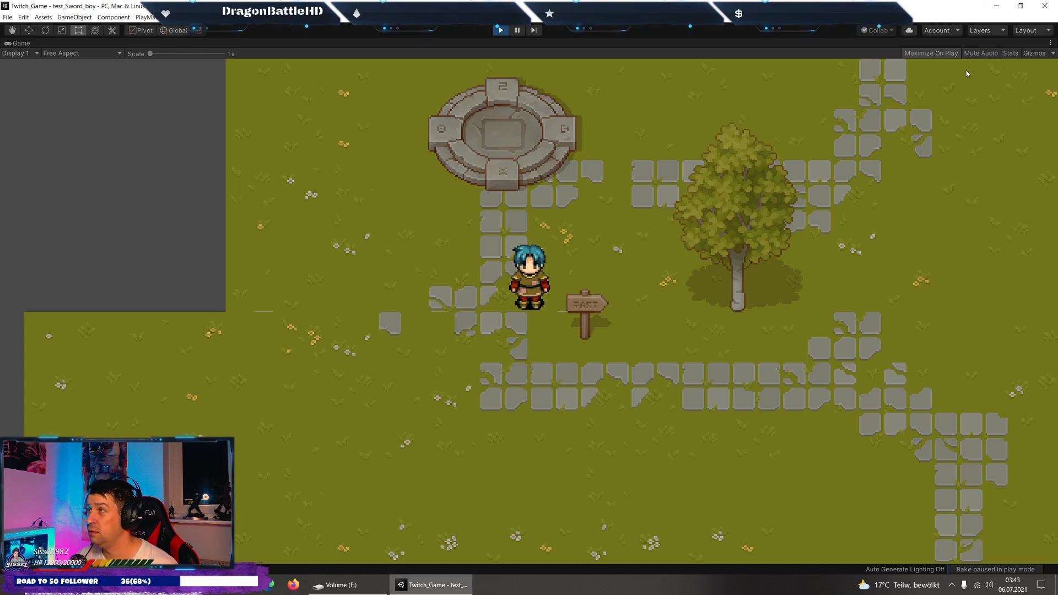
key("w")
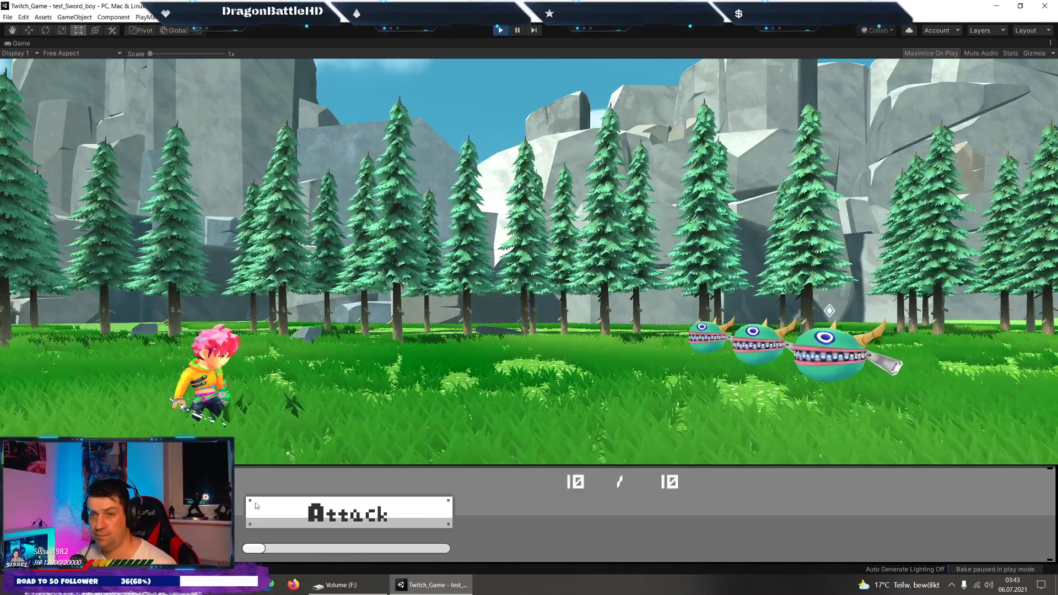
left_click(355, 513)
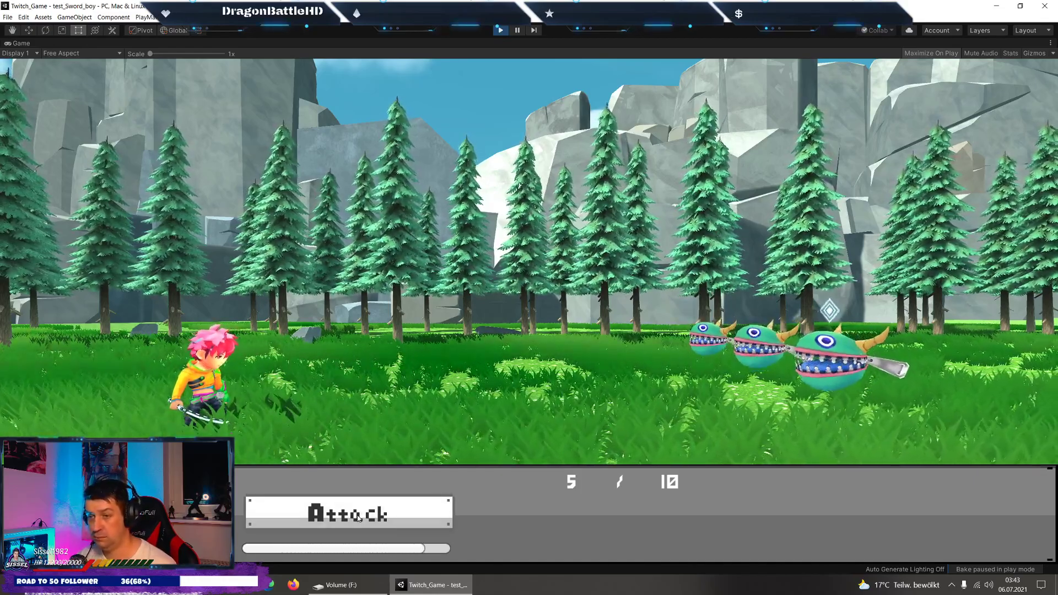
left_click(358, 518)
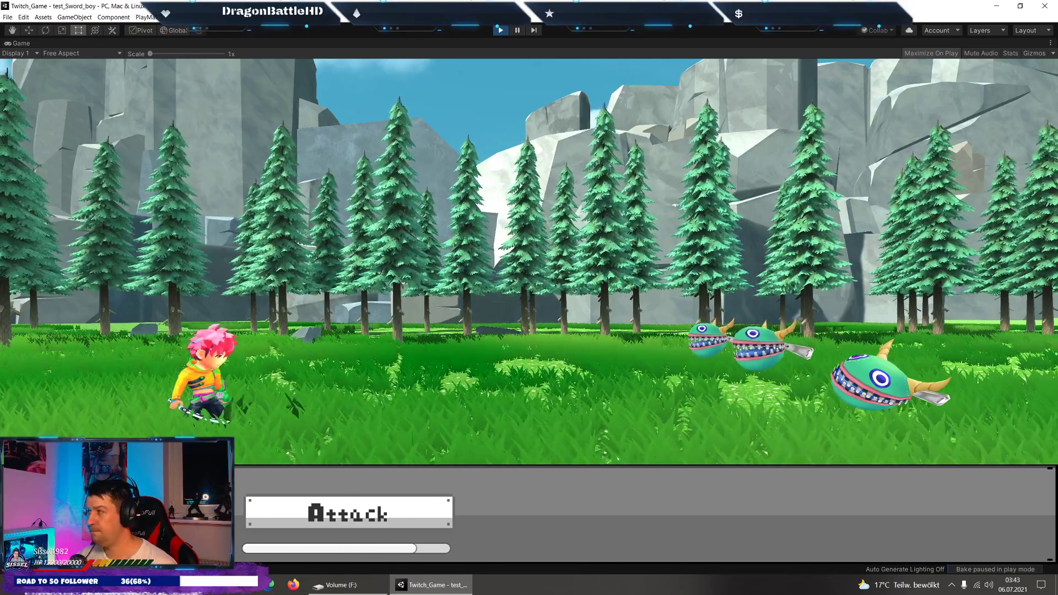
left_click(310, 518)
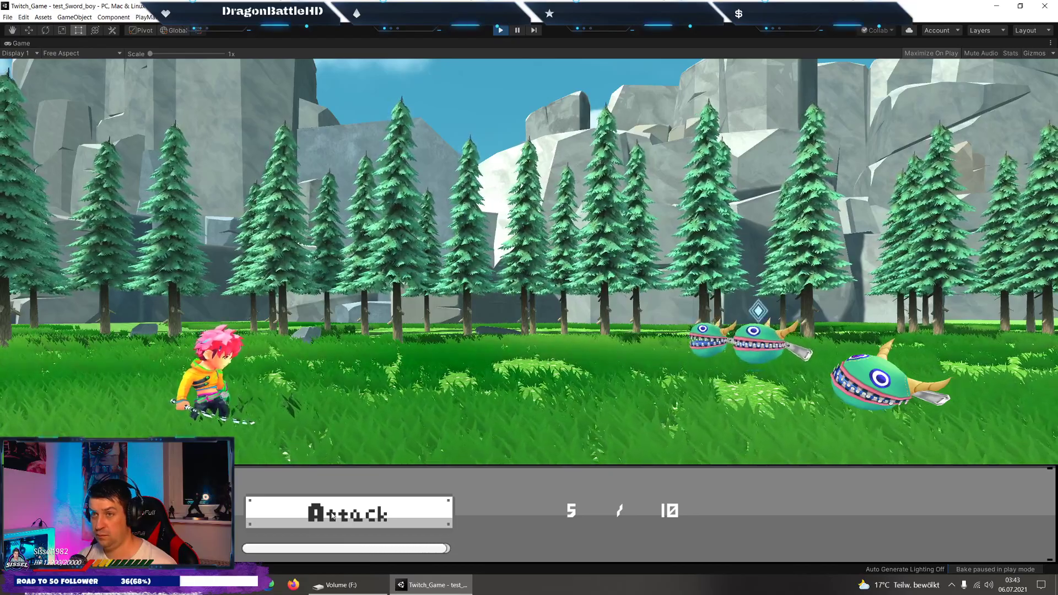
left_click(333, 516)
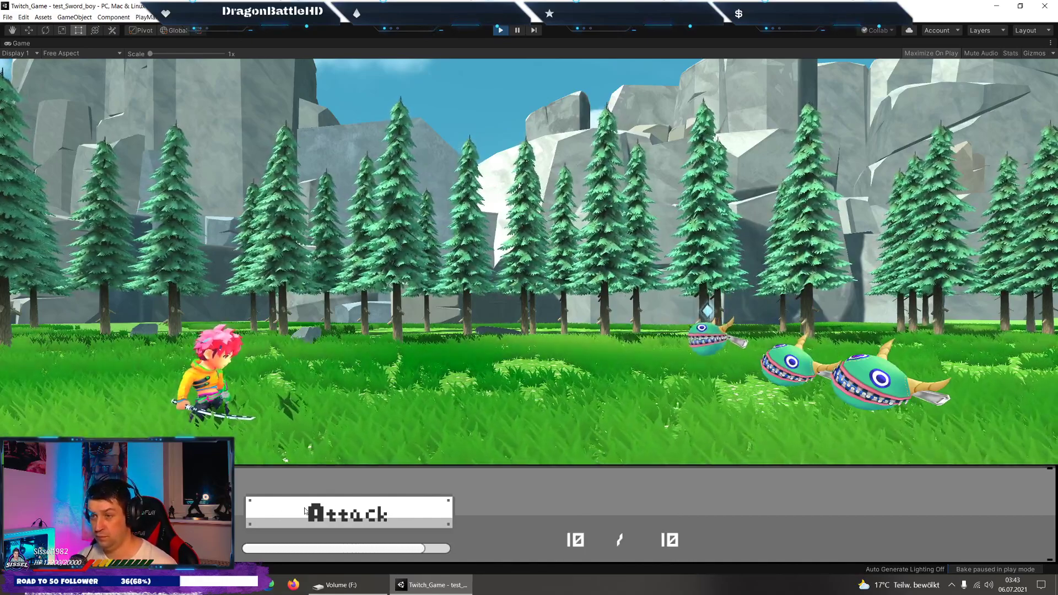
left_click(305, 511)
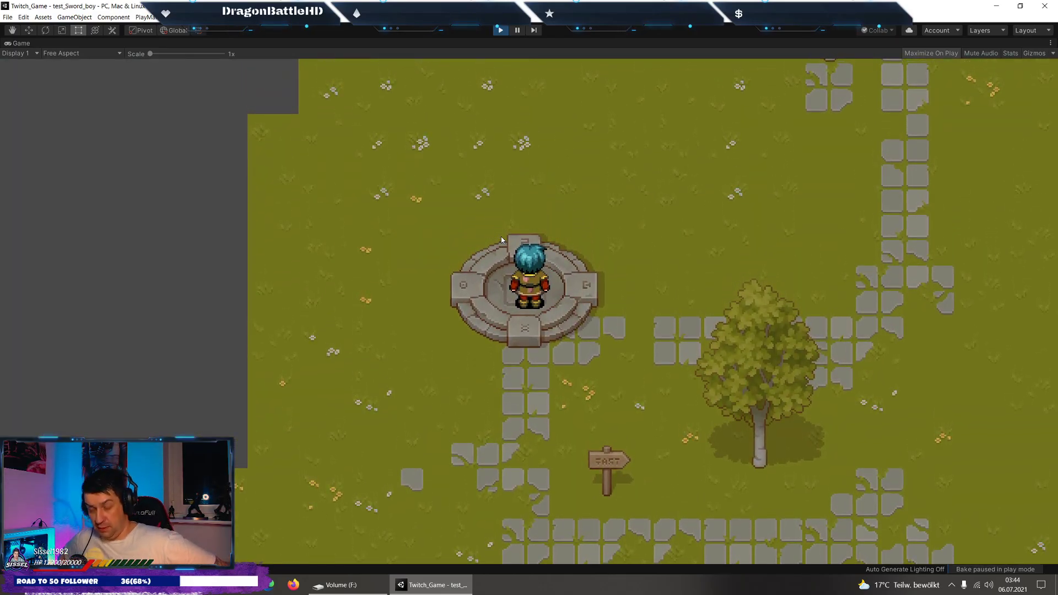
Walk the hero down off the altar and stop the running game.
key("s")
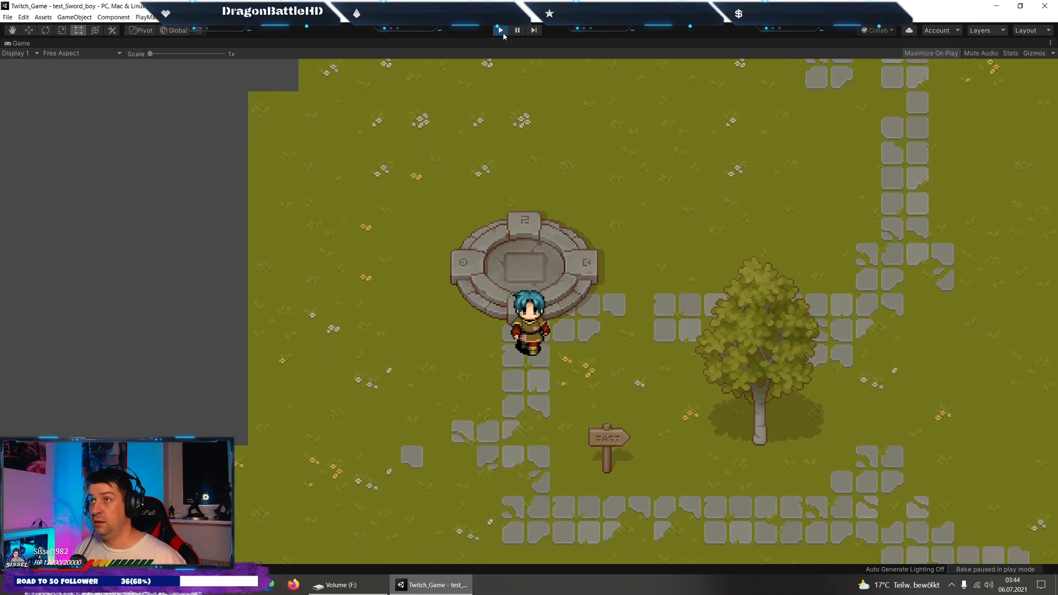
key("ctrl+p")
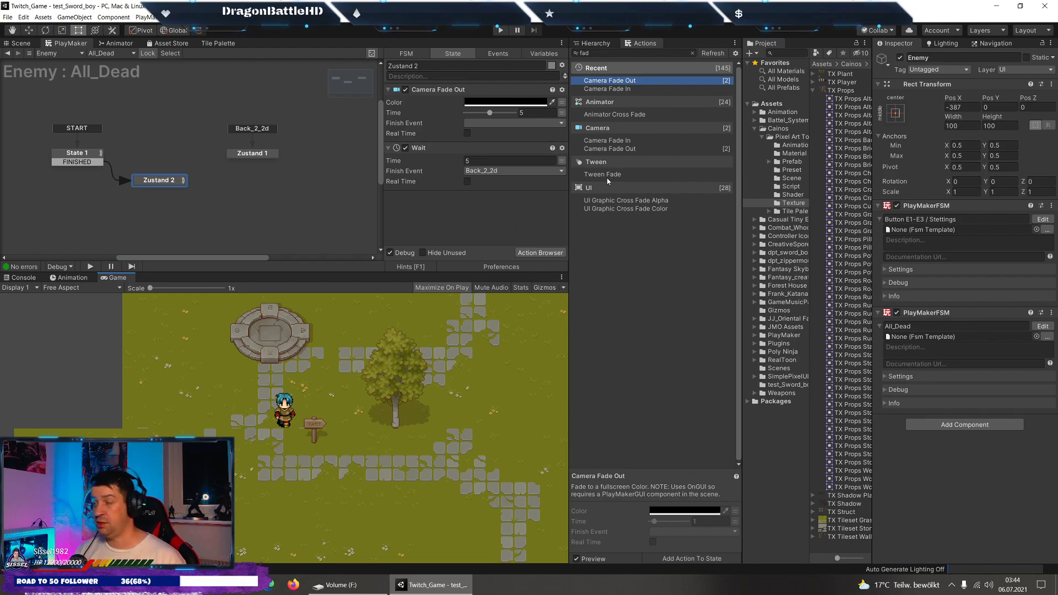
left_click(8, 17)
left_click(213, 98)
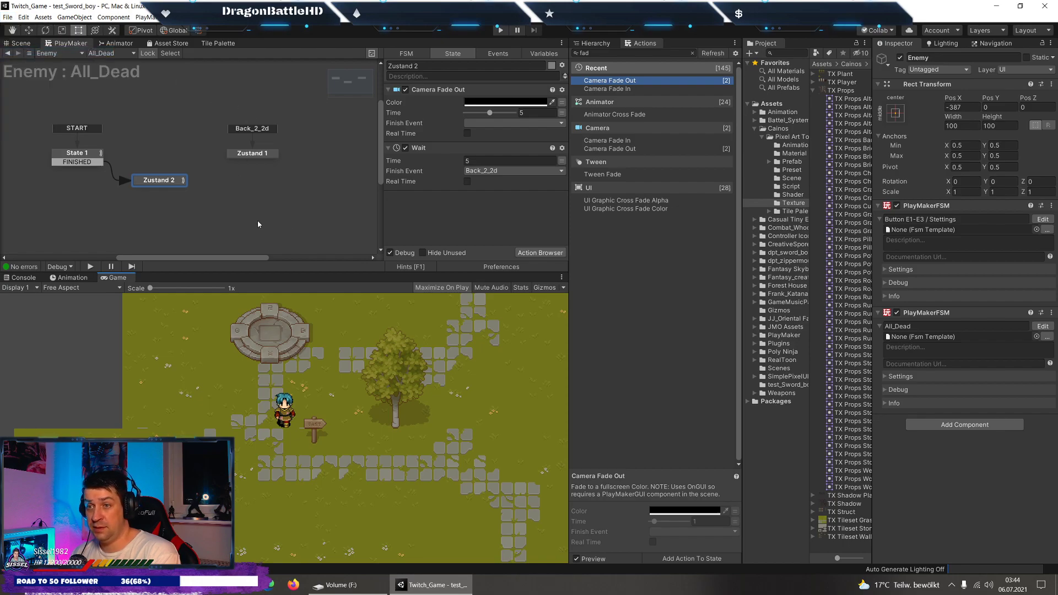
In the Hierarchy, collapse Combat_system and bring up creation options on 2D_World.
left_click(593, 43)
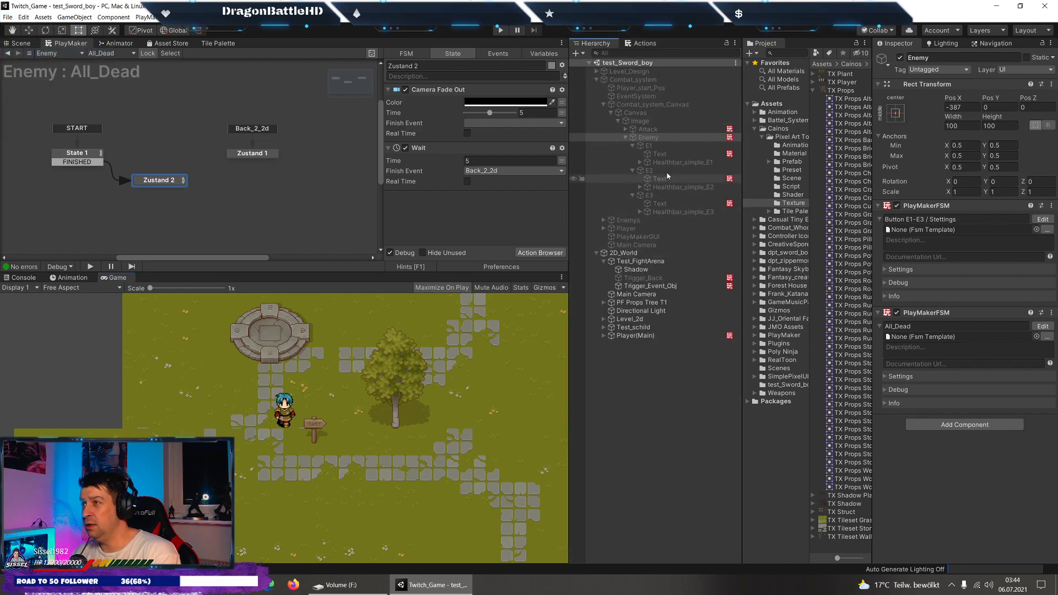
left_click(595, 79)
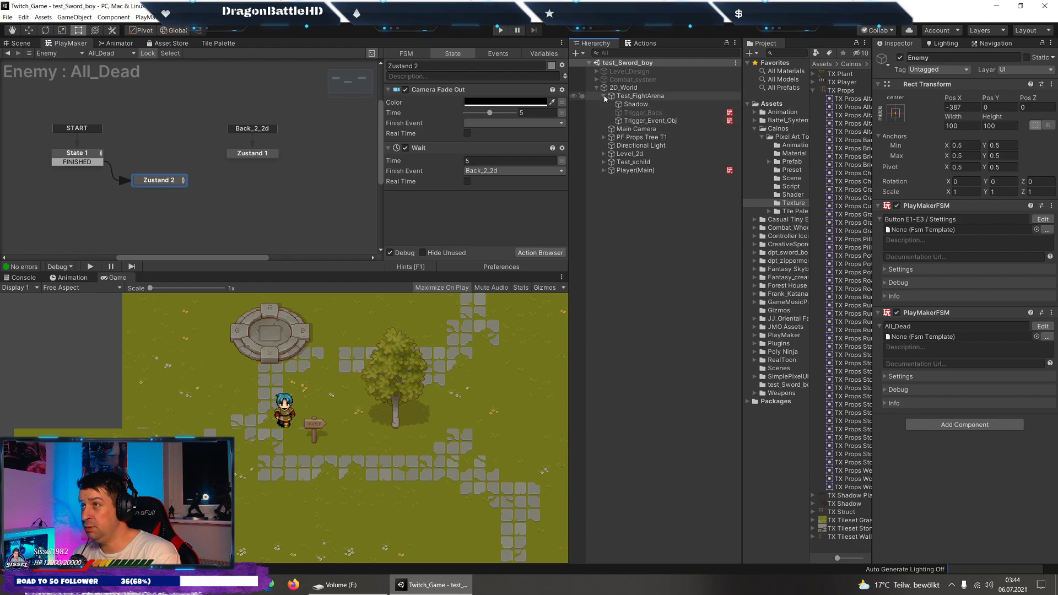
left_click(615, 88)
right_click(613, 91)
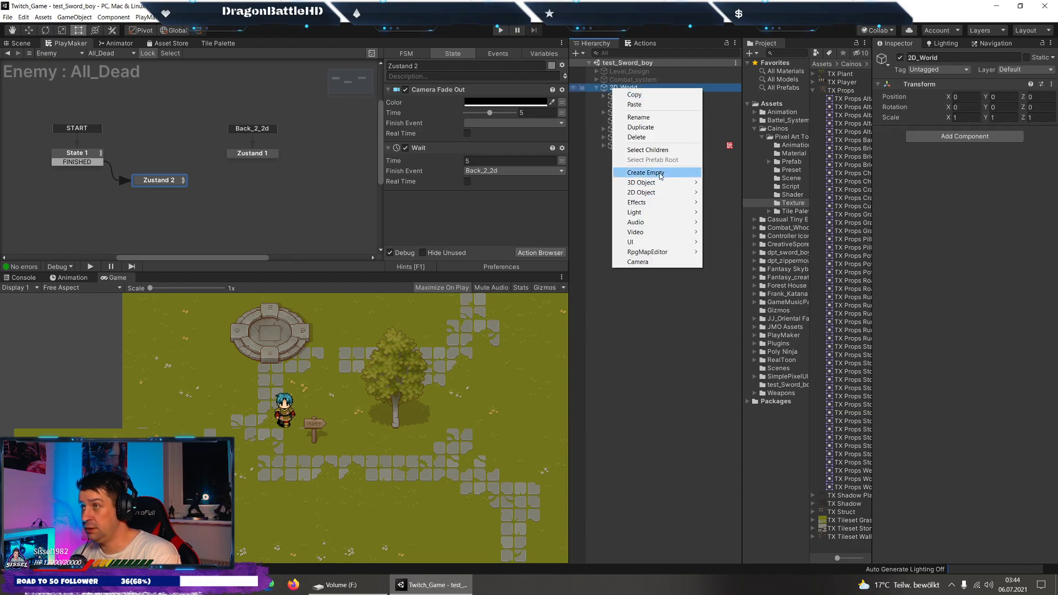
Create an empty object in 2D_World with an empty child, naming them Sound_holder and Music.
left_click(633, 171)
right_click(666, 154)
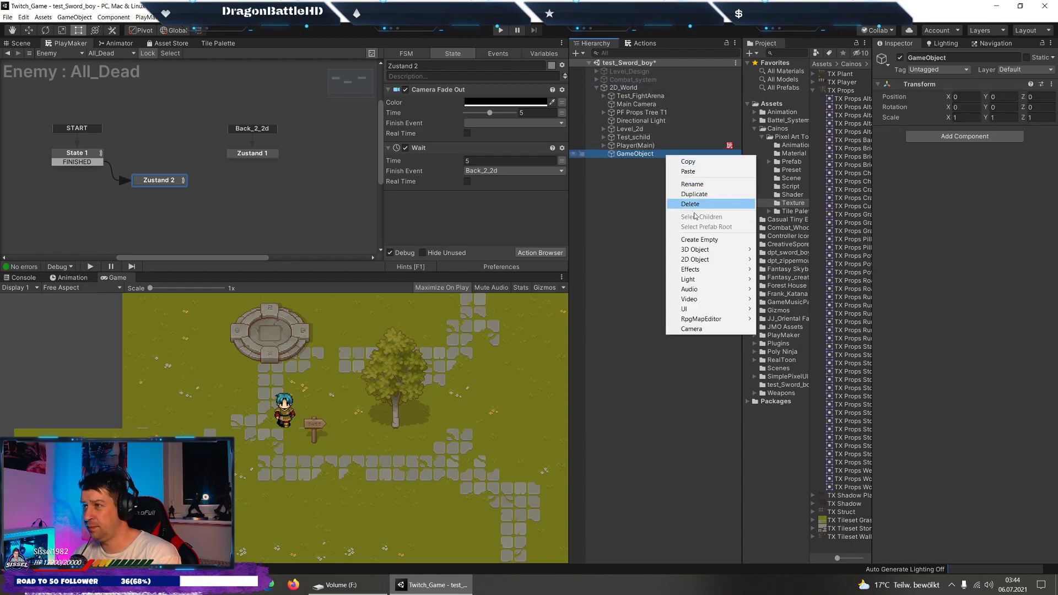
left_click(711, 239)
left_click(956, 58)
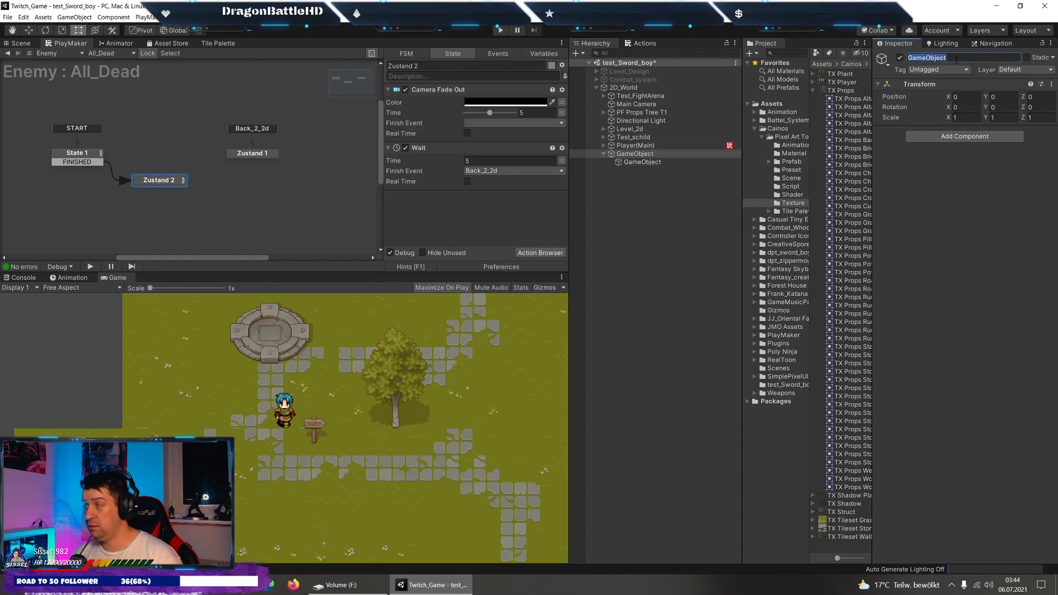
type("Sound_holder")
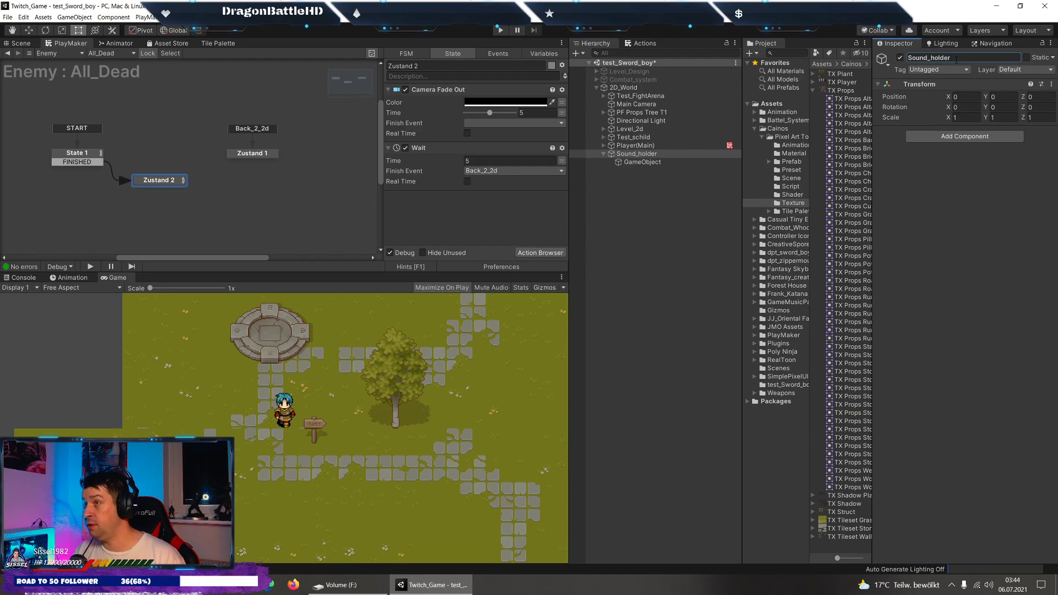
left_click(642, 162)
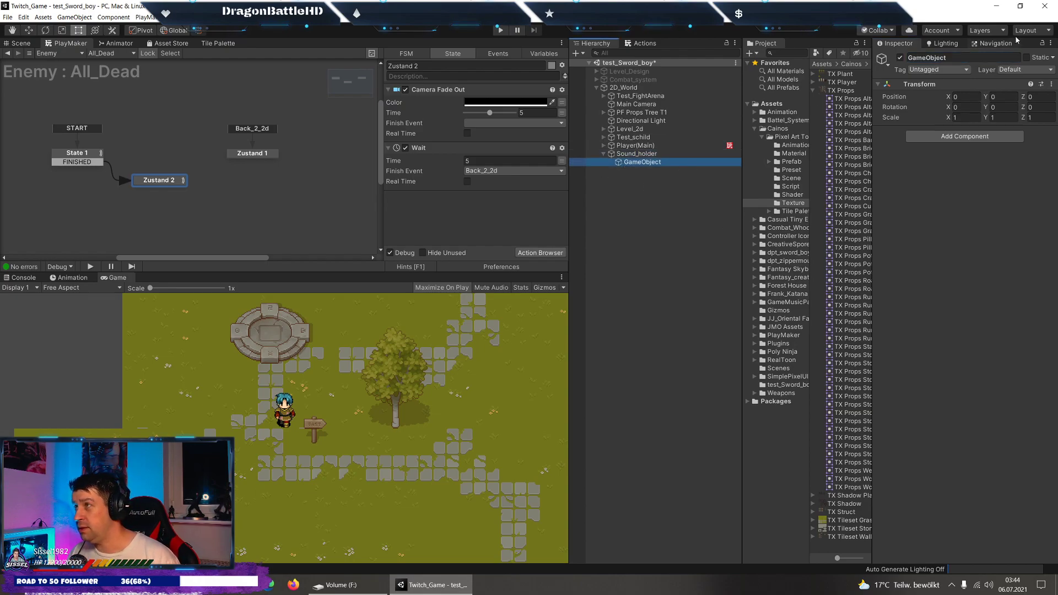
left_click(956, 58)
type("Music")
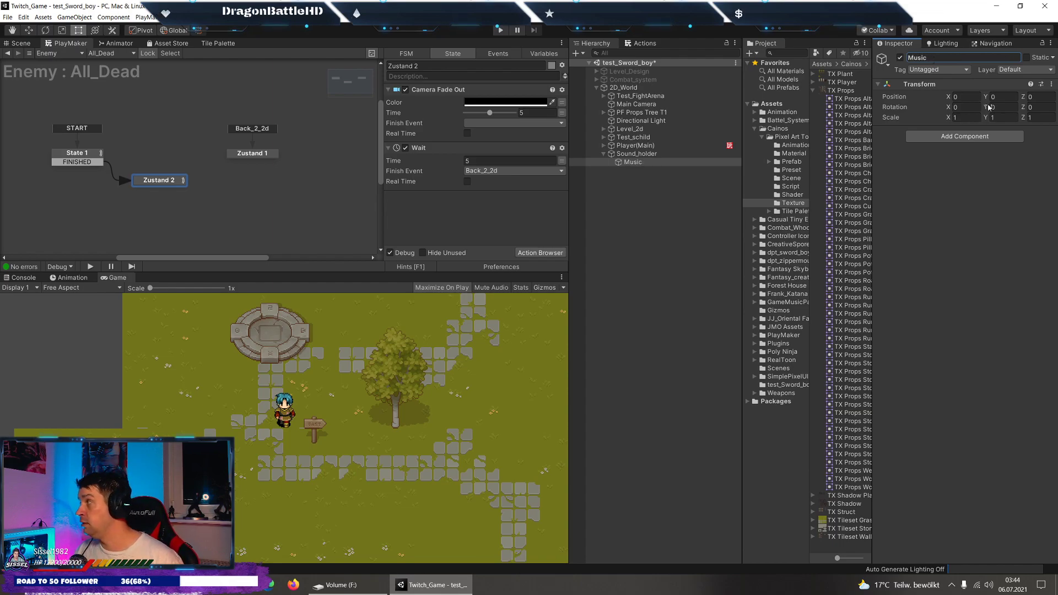
Open GameMusicPack_SUITE/wav/Anime and preview anime_01_loop.
left_click(771, 138)
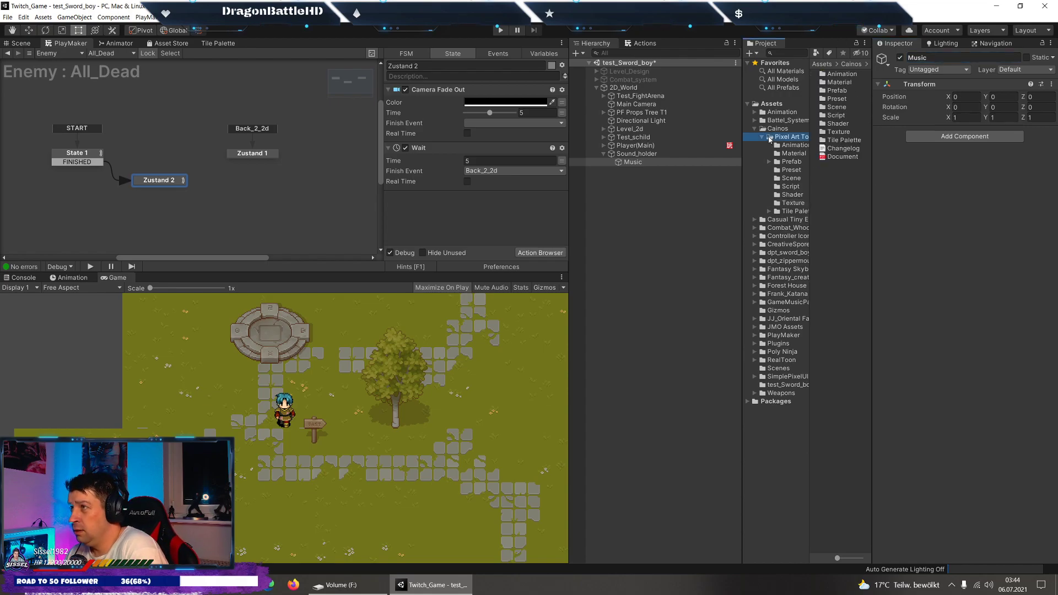
left_click(798, 246)
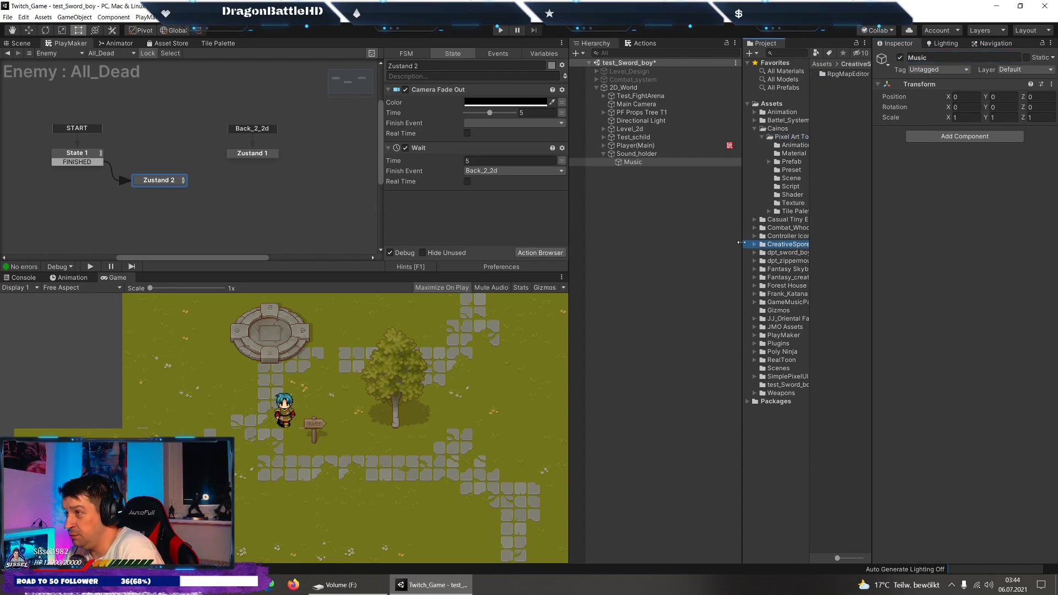
left_click(786, 302)
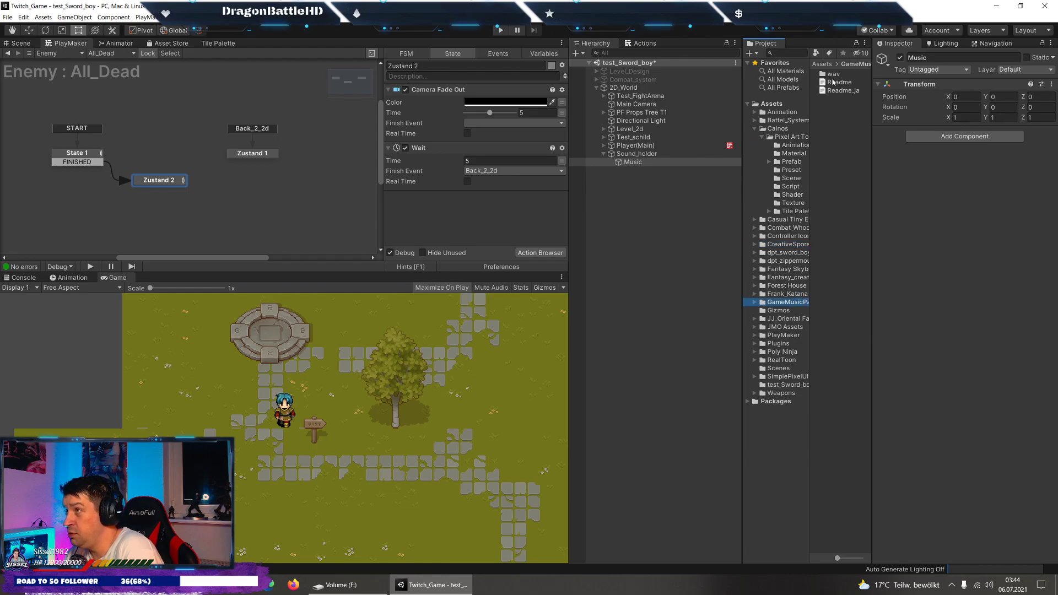
double_click(835, 75)
left_click(835, 74)
double_click(835, 74)
left_click(841, 73)
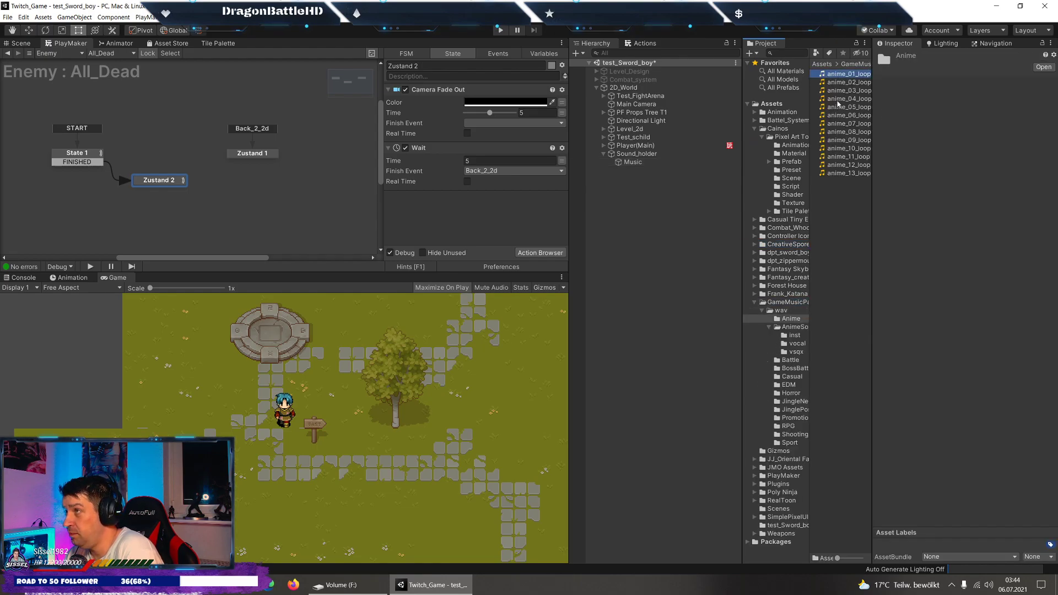
left_click(1016, 368)
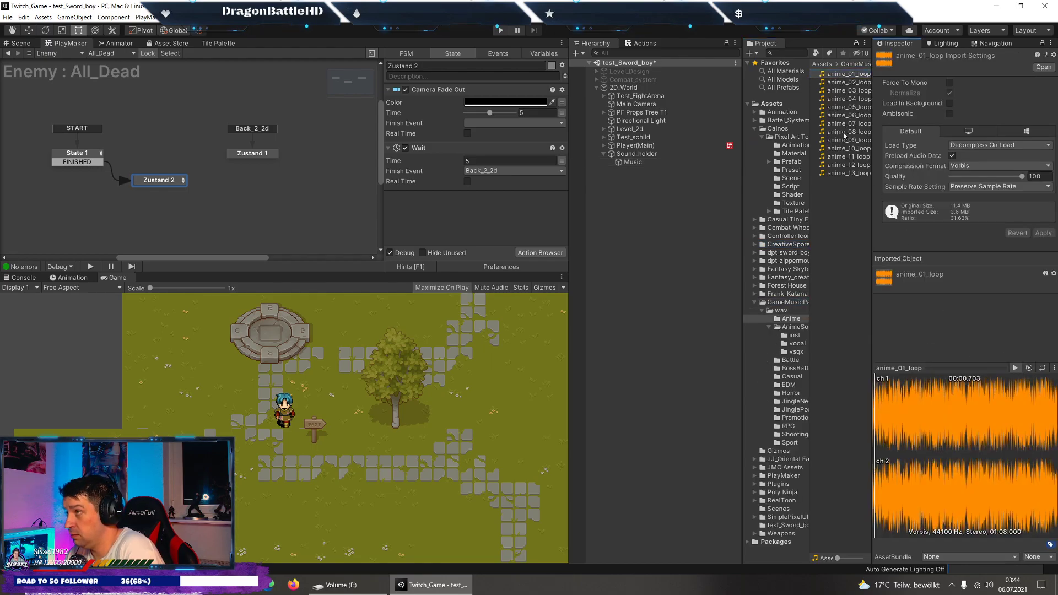
Preview the anime_02, anime_03 and anime_04 loops.
key("Down")
left_click(1016, 368)
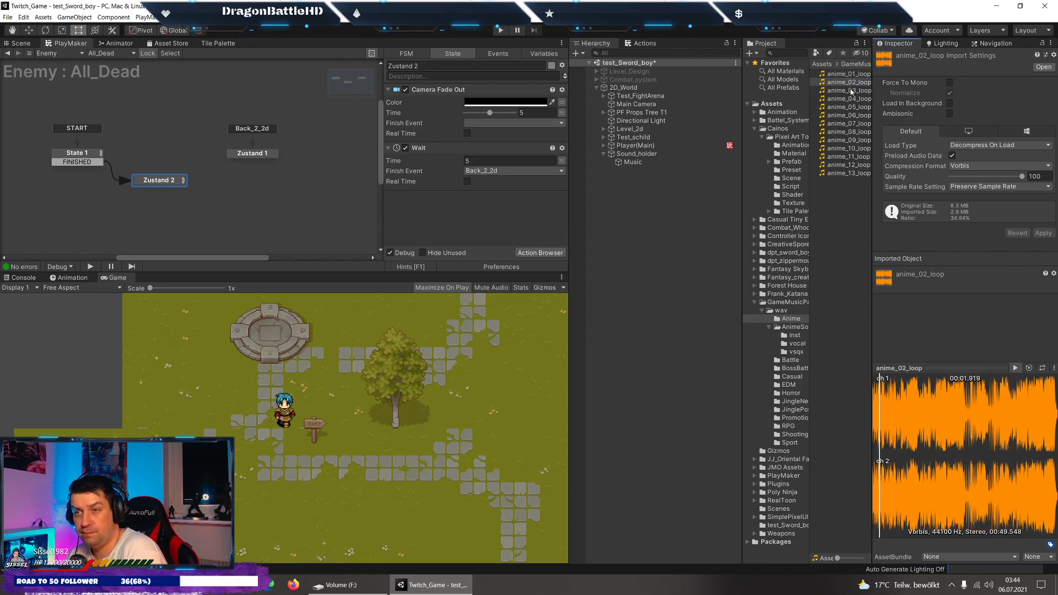
left_click(947, 404)
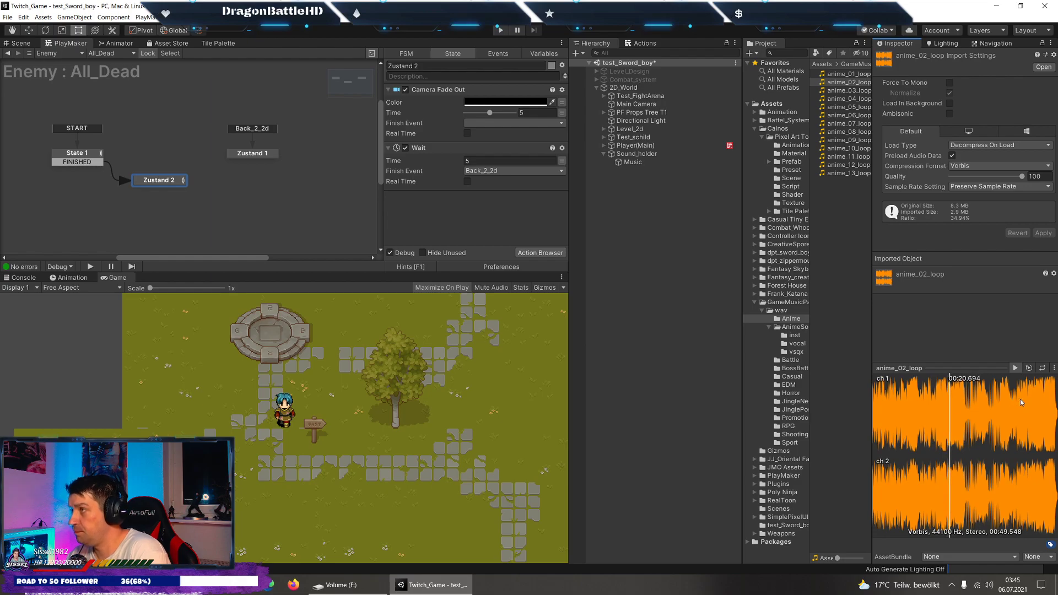
left_click(844, 90)
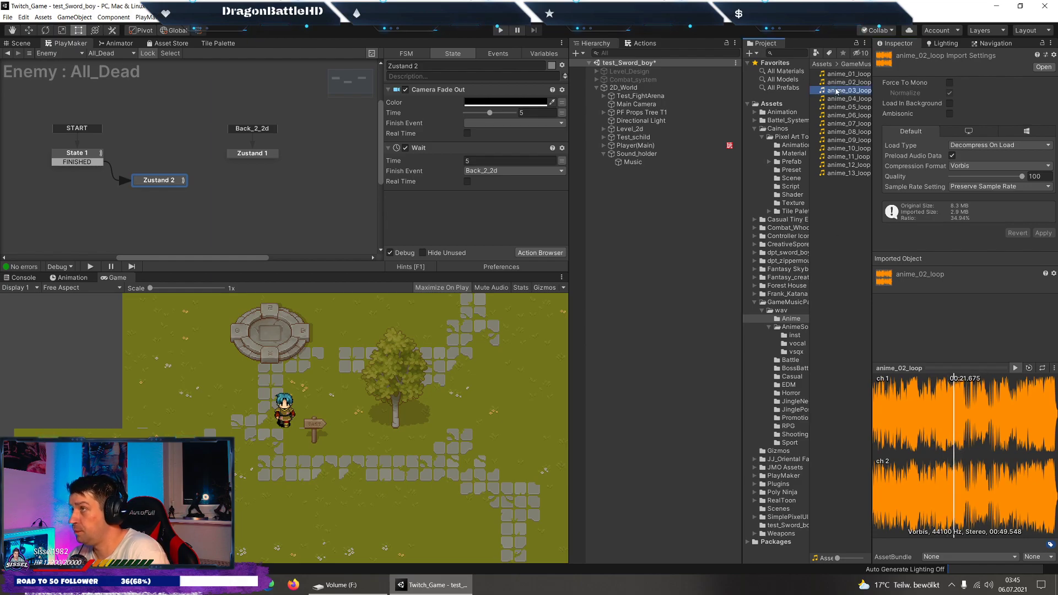
left_click(1015, 368)
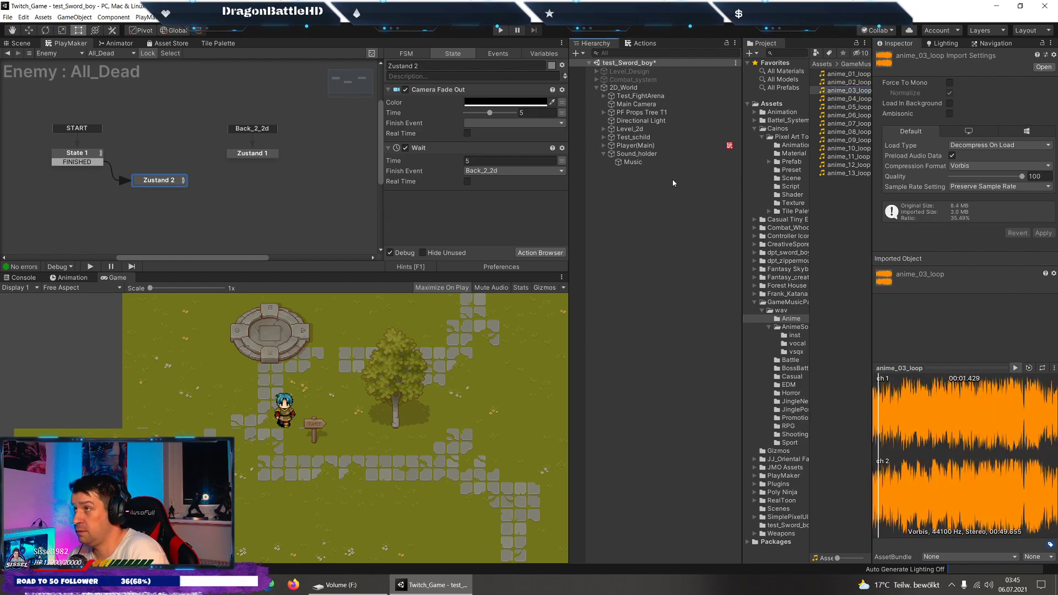
left_click(828, 100)
left_click(1015, 367)
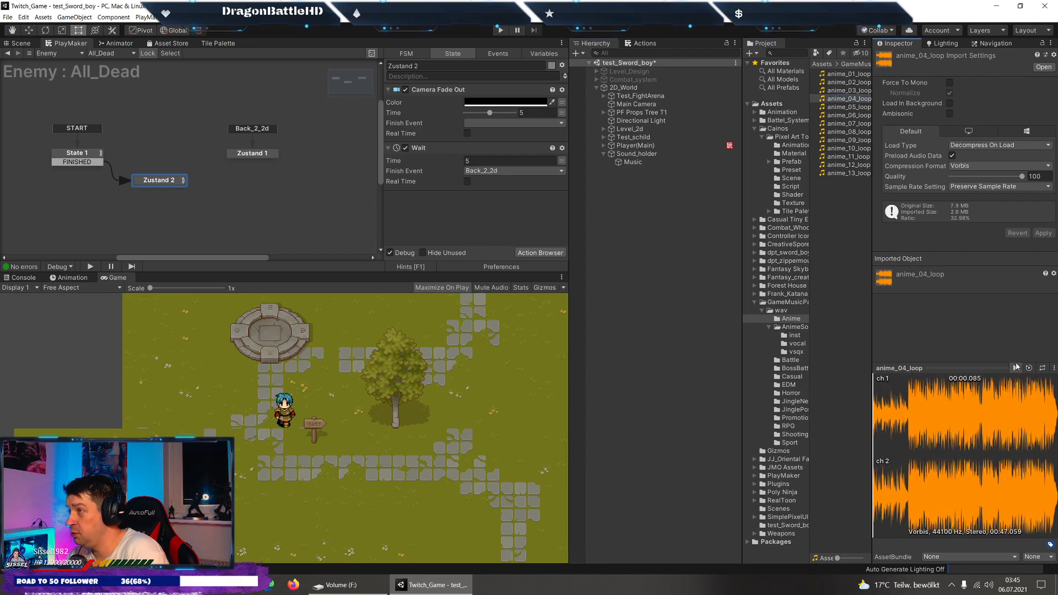
left_click(970, 410)
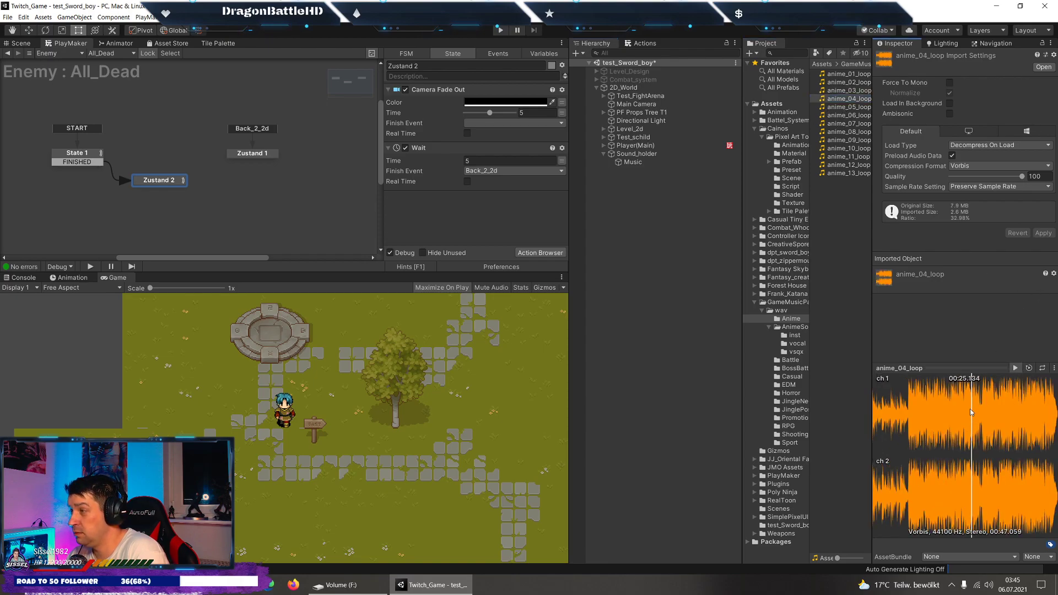
Audition anime_05 through anime_10 loops, skipping through anime_07_loop.
left_click(837, 107)
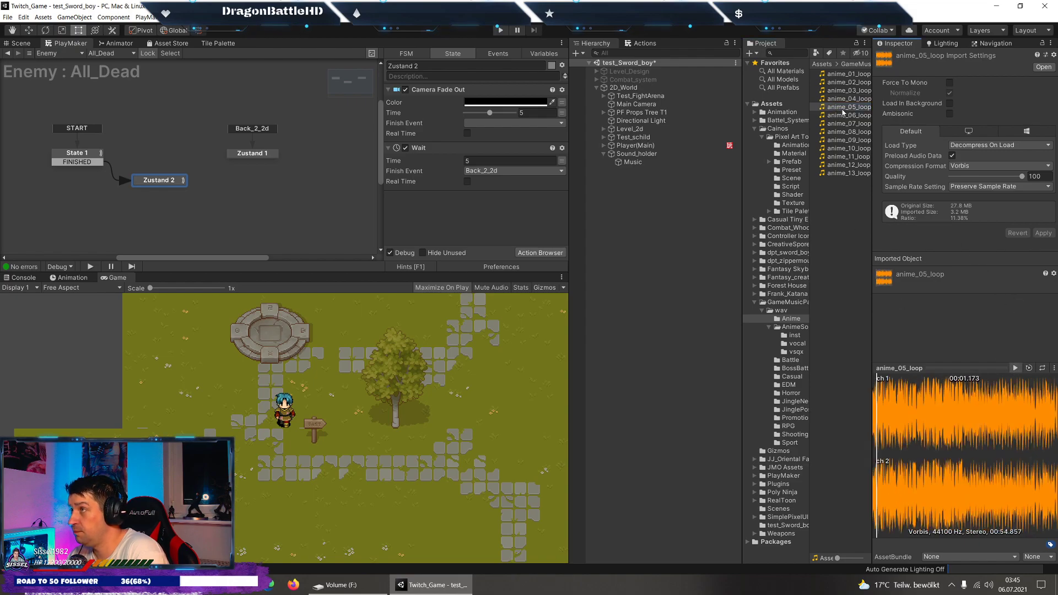
key("Down")
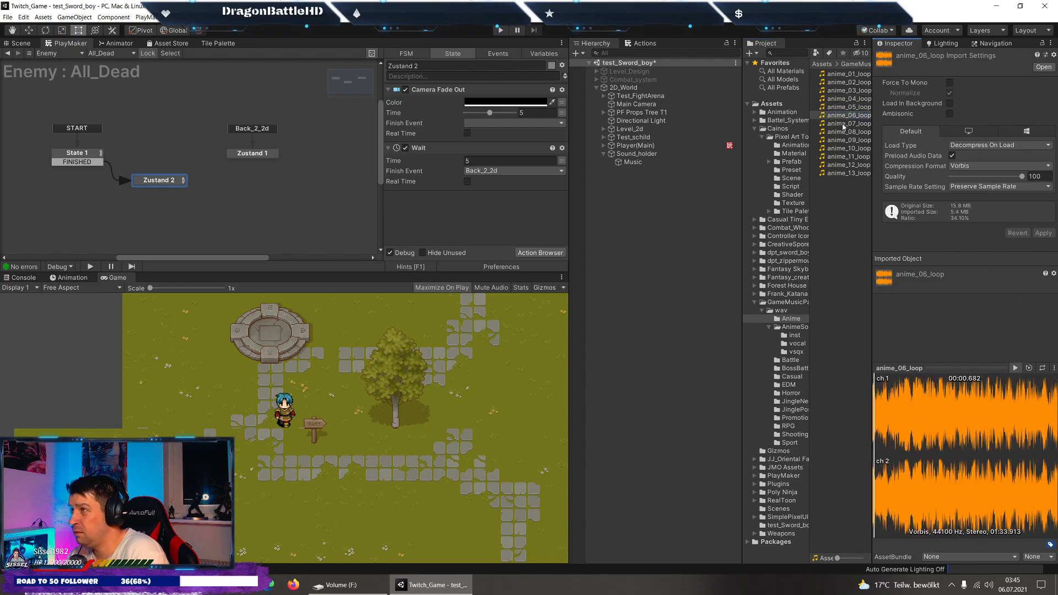
left_click(843, 124)
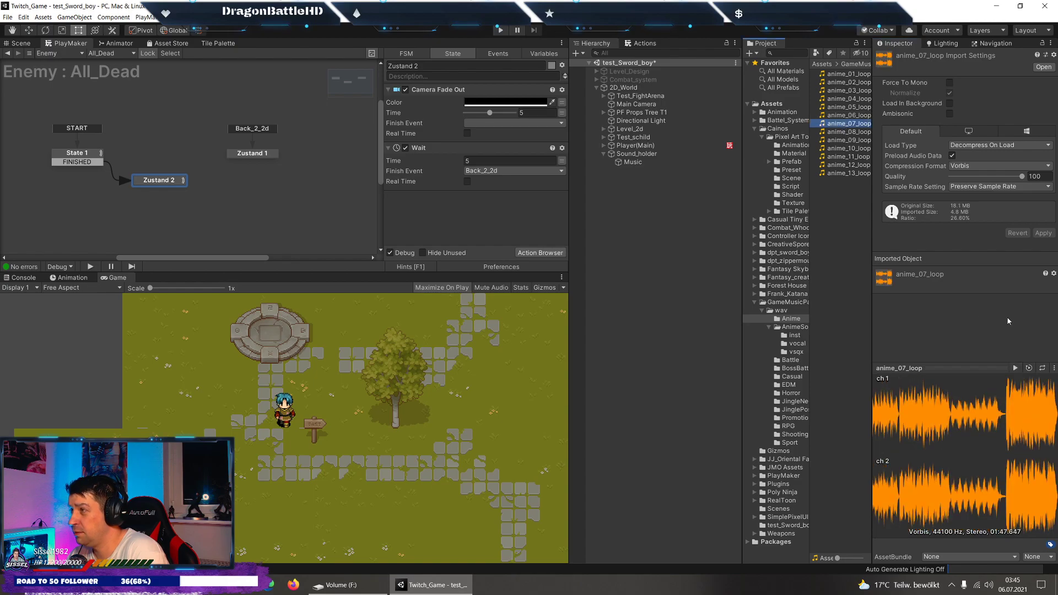
left_click(1016, 368)
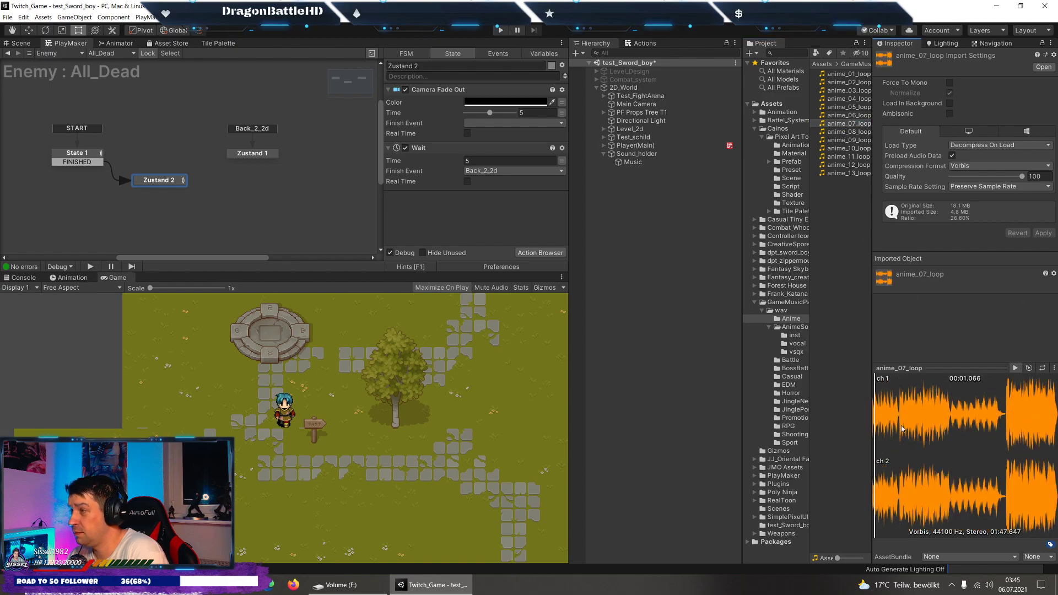
left_click(980, 409)
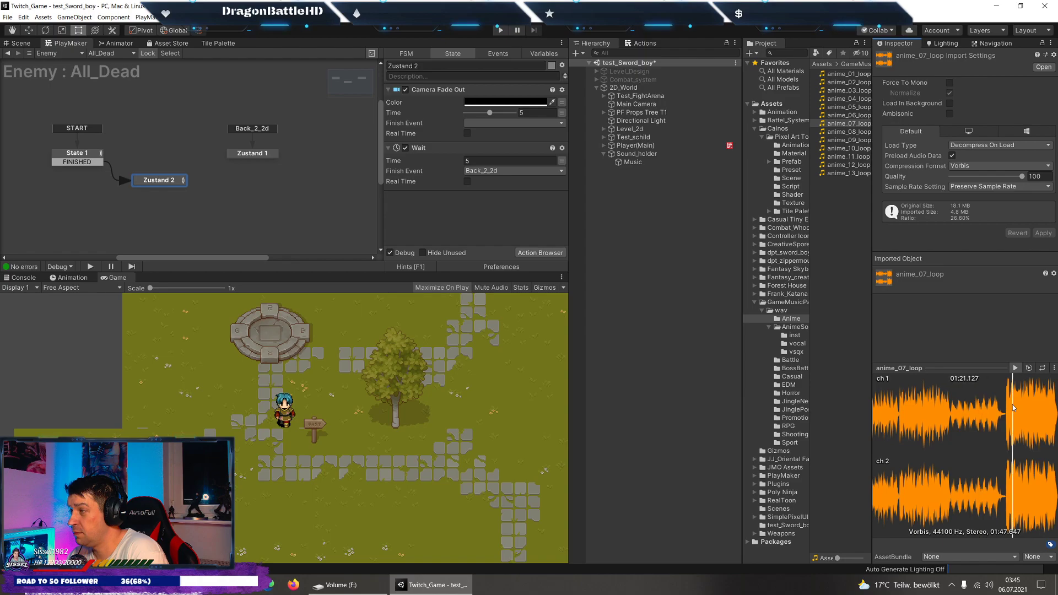
left_click(1013, 410)
left_click(843, 132)
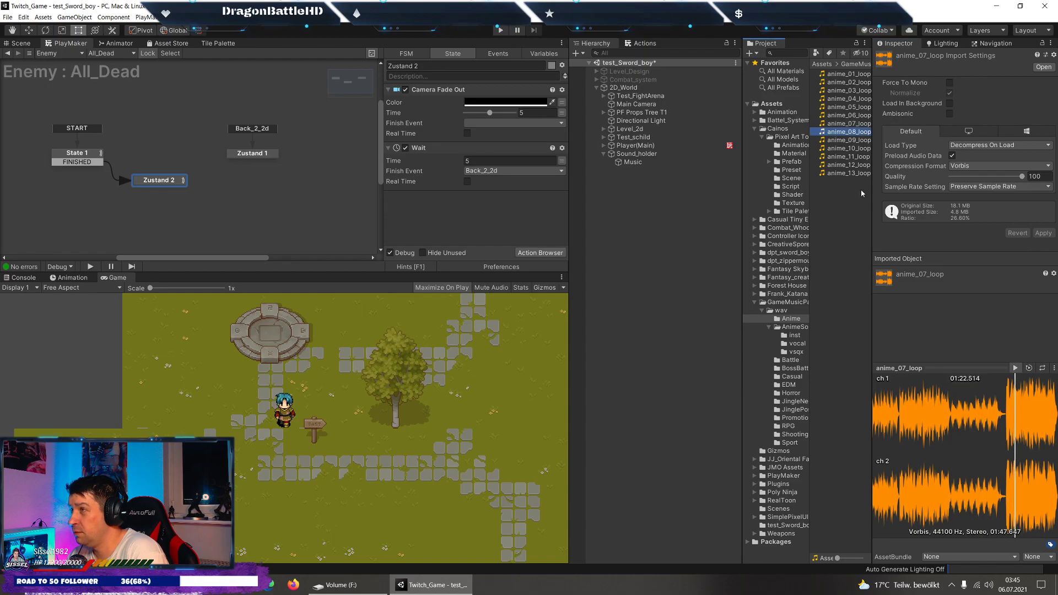
left_click(1014, 368)
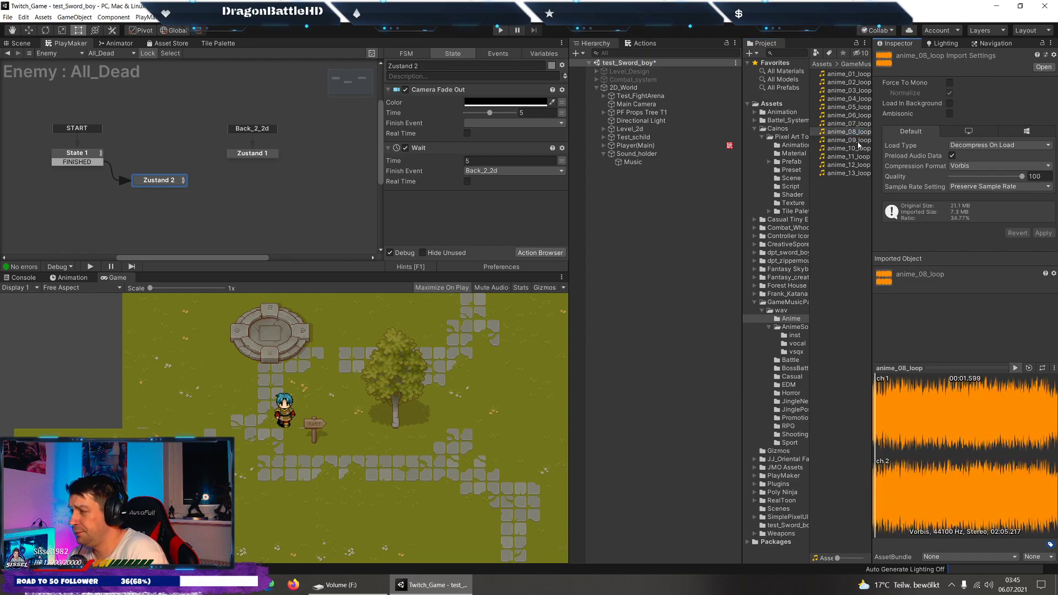
left_click(857, 141)
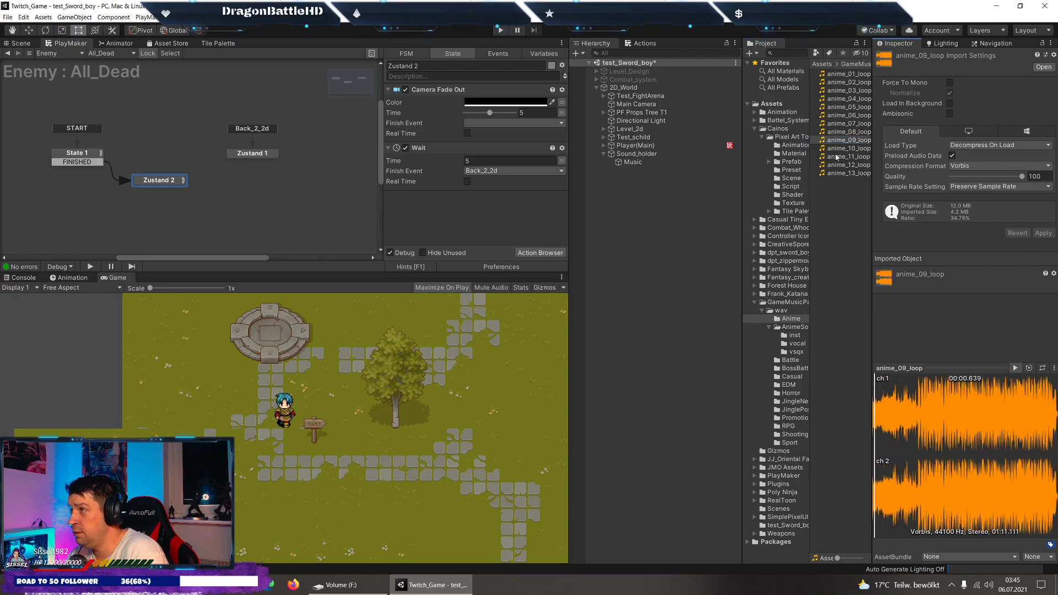
left_click(836, 149)
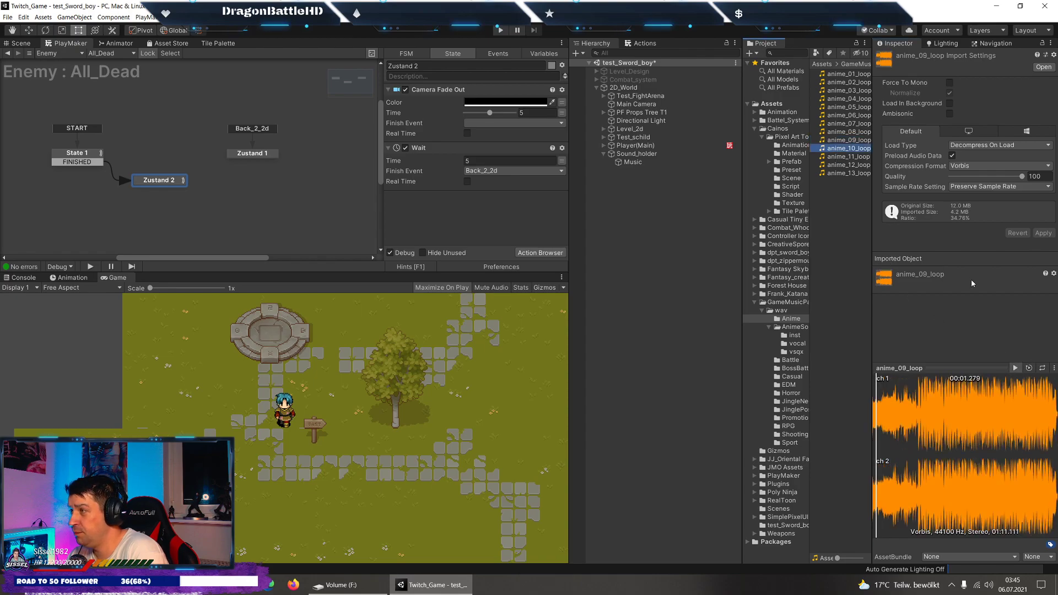
left_click(1016, 368)
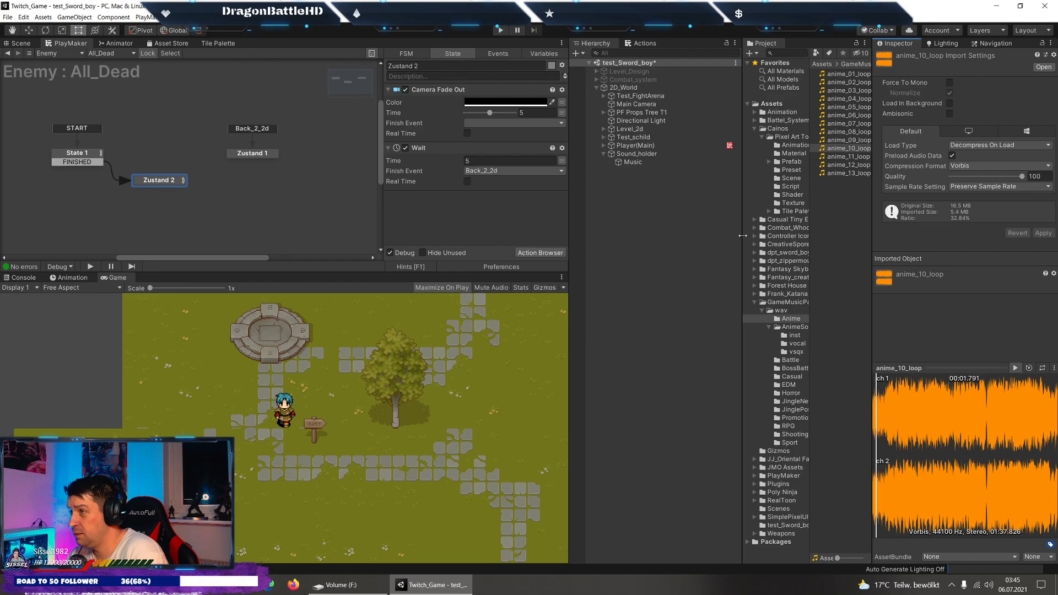
Widen the project browser and preview anime_11, anime_12 and anime_13 loops.
left_click_drag(743, 244, 690, 244)
key("Down")
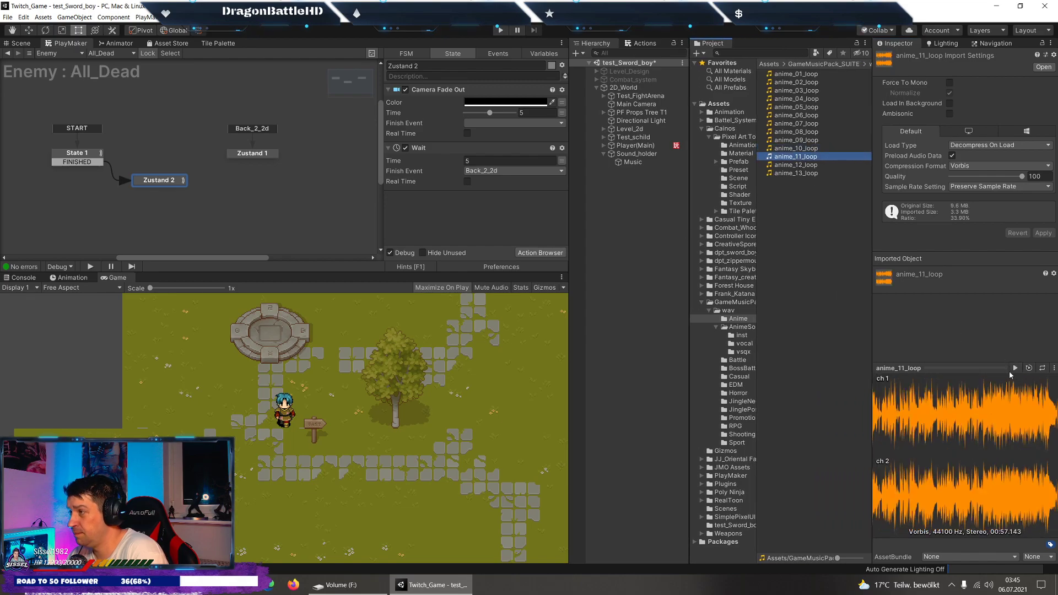
left_click(1015, 369)
left_click(791, 169)
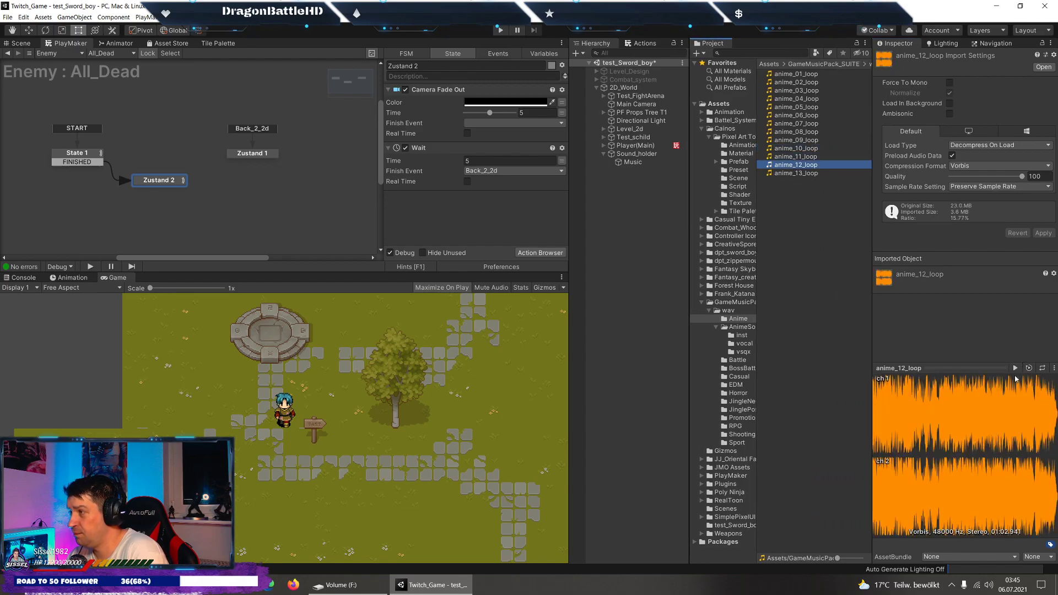
left_click(793, 174)
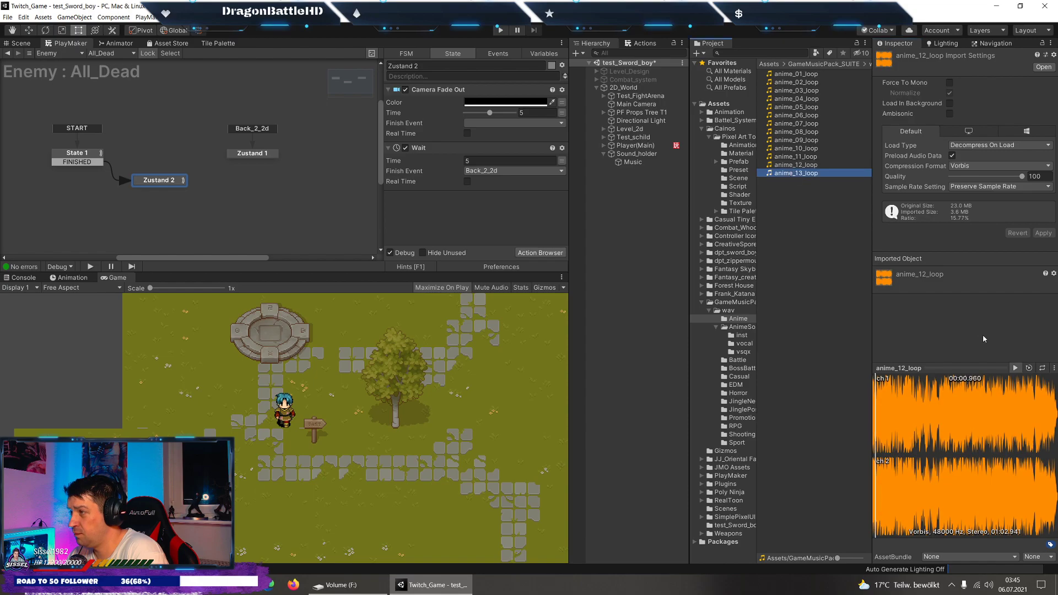
left_click(1015, 368)
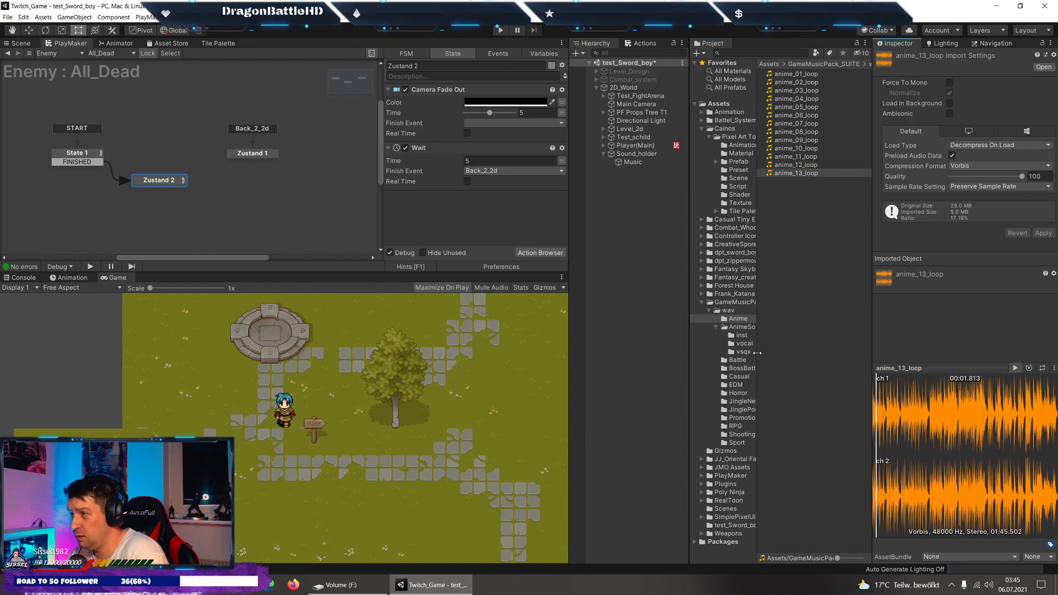
Preview the AnimeSong instrumental tracks, then move to the AnimeSong vocal folder.
left_click_drag(757, 353, 811, 352)
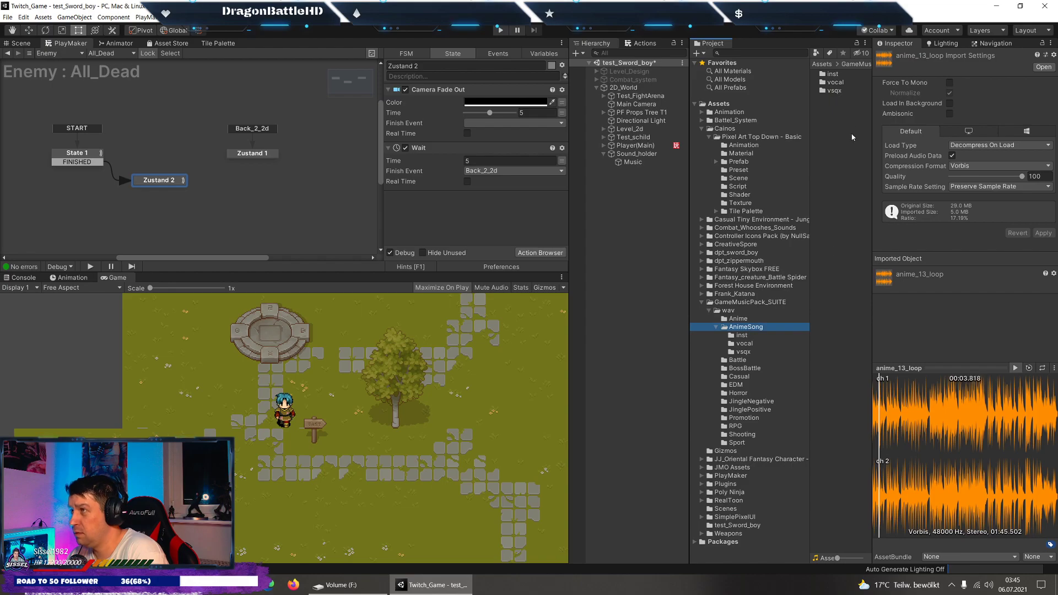
left_click(741, 335)
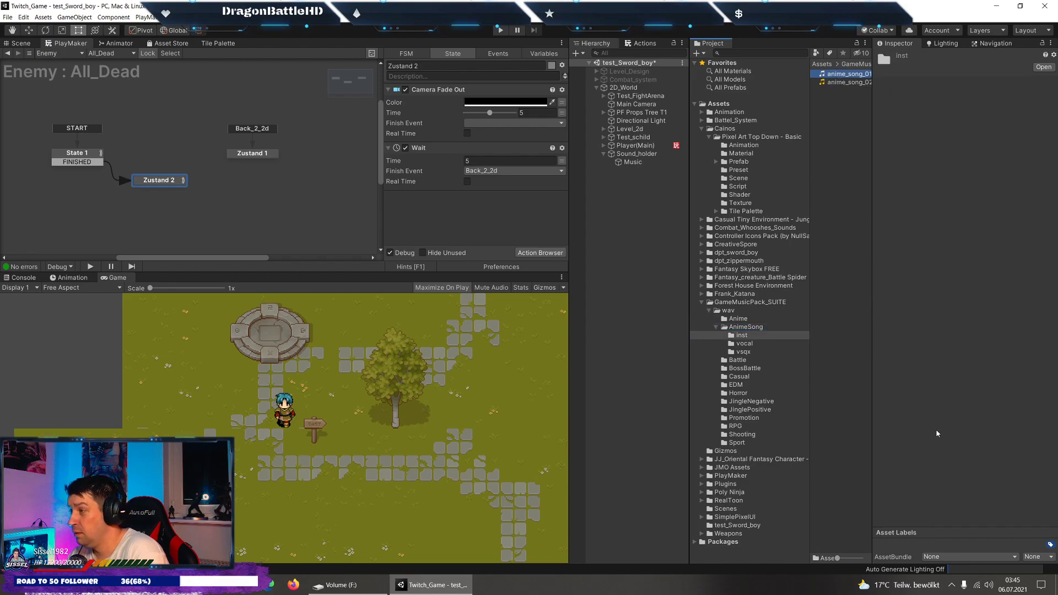
left_click(1015, 368)
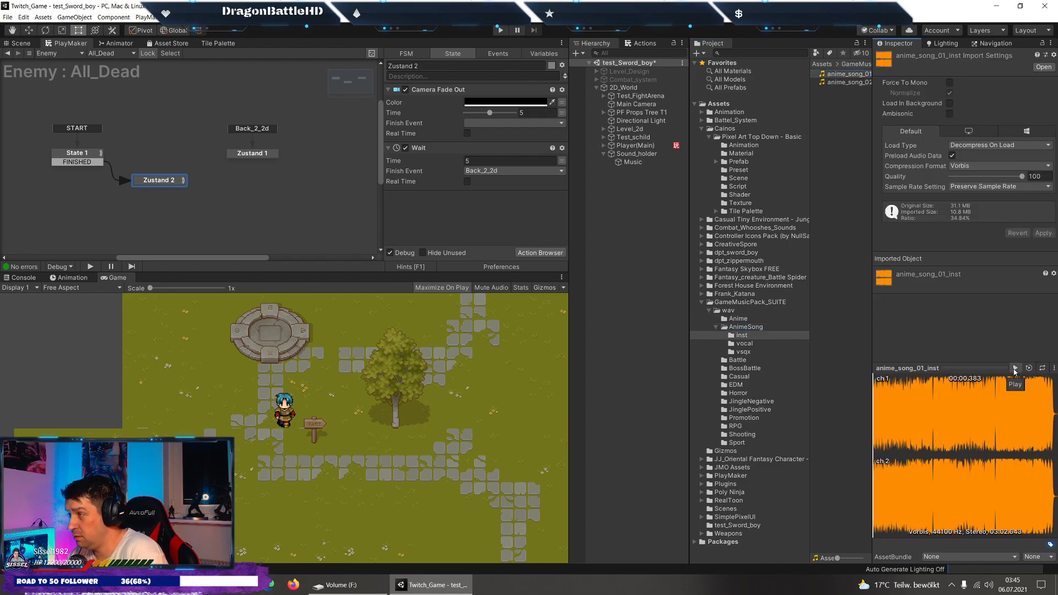
key("Down")
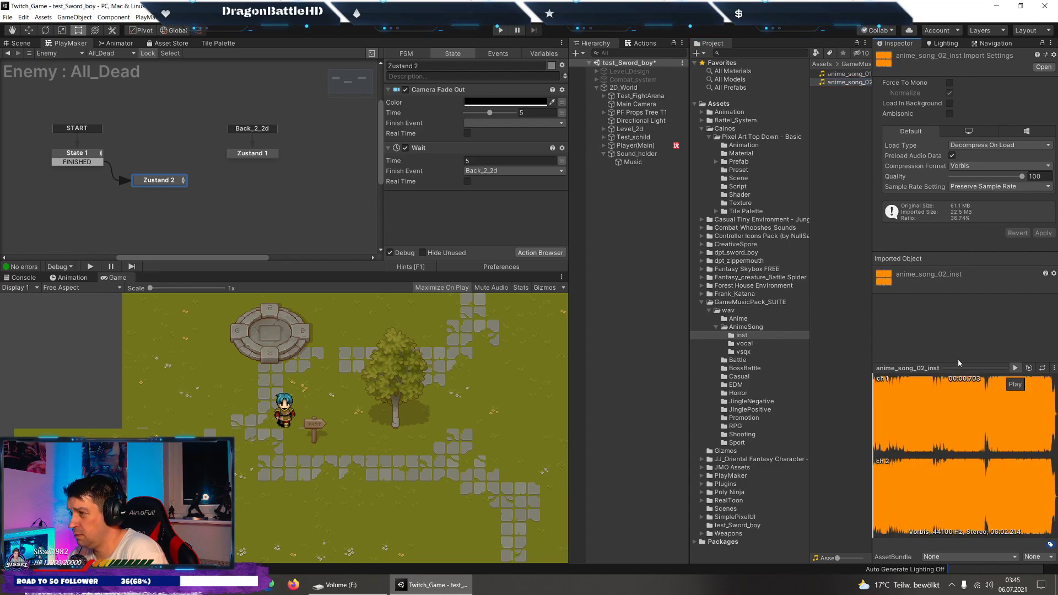
key("Down")
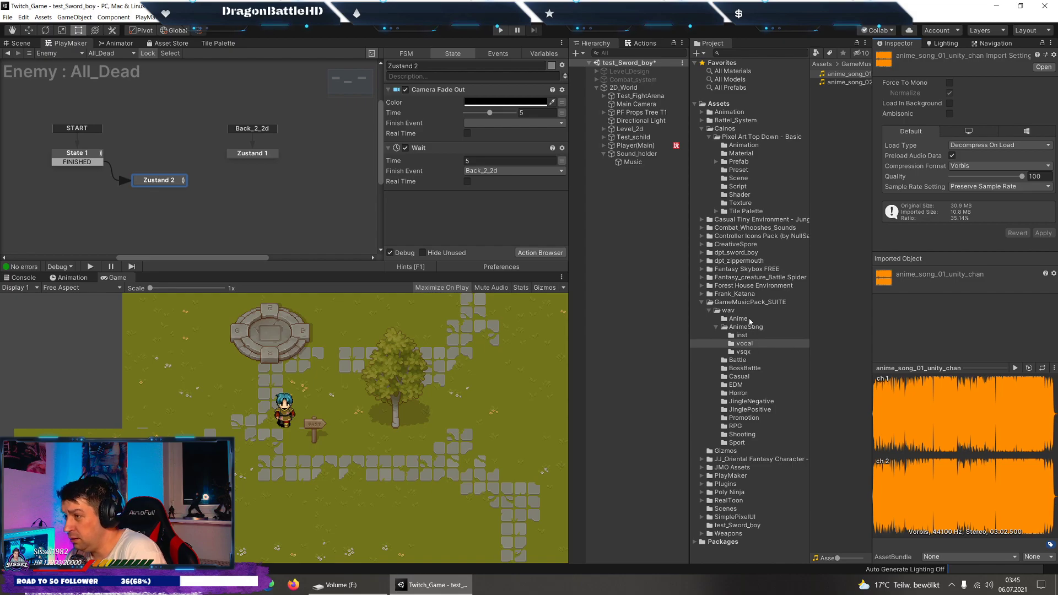
Open the RPG music folder and preview rpg_01_loop and rpg_02_loop.
left_click(734, 426)
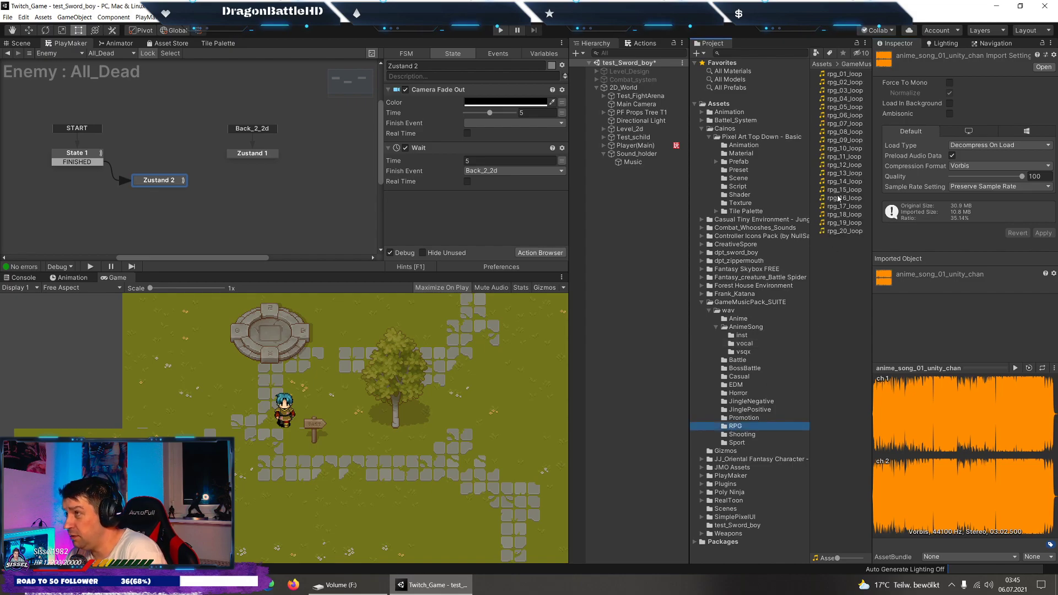
left_click(837, 76)
left_click(1015, 368)
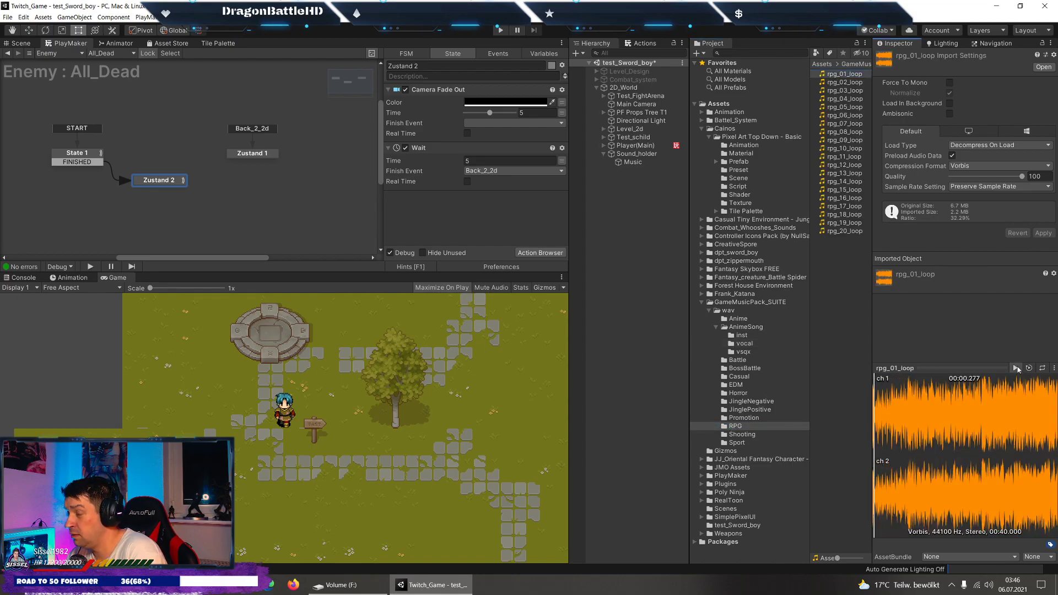
left_click(846, 82)
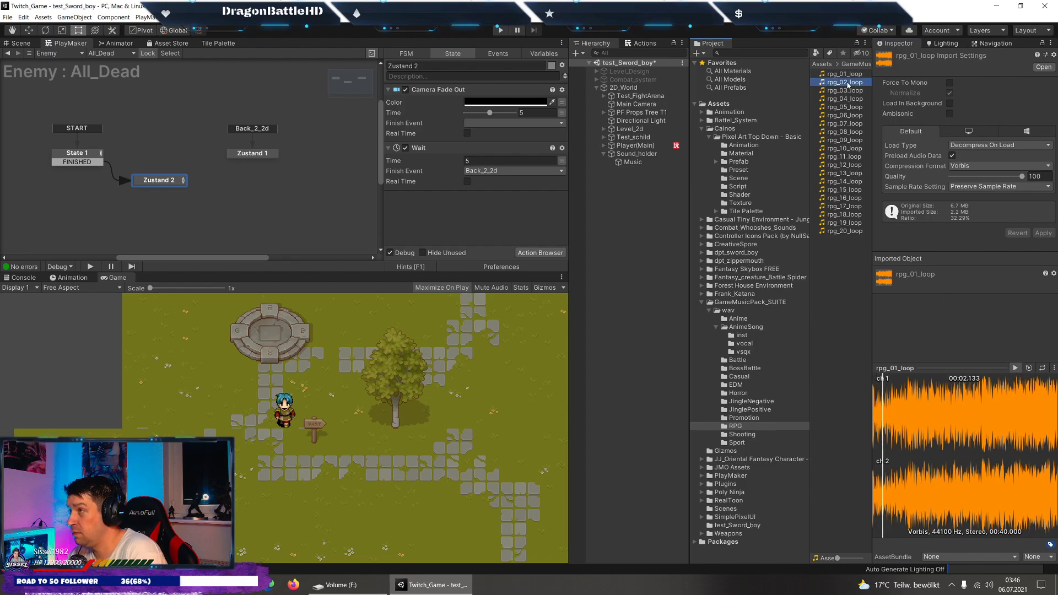
left_click(1016, 368)
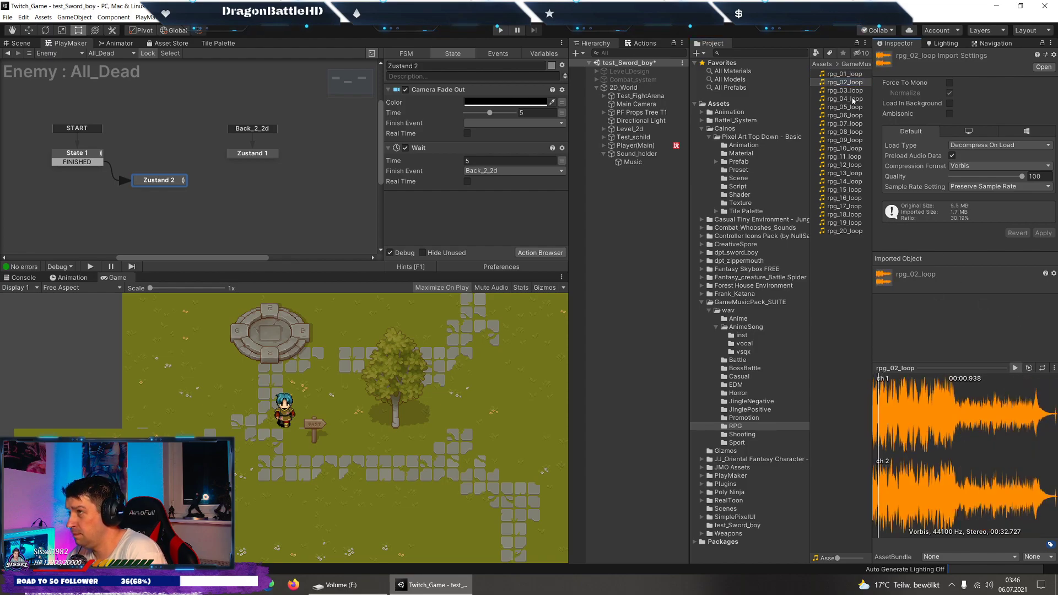
left_click(996, 402)
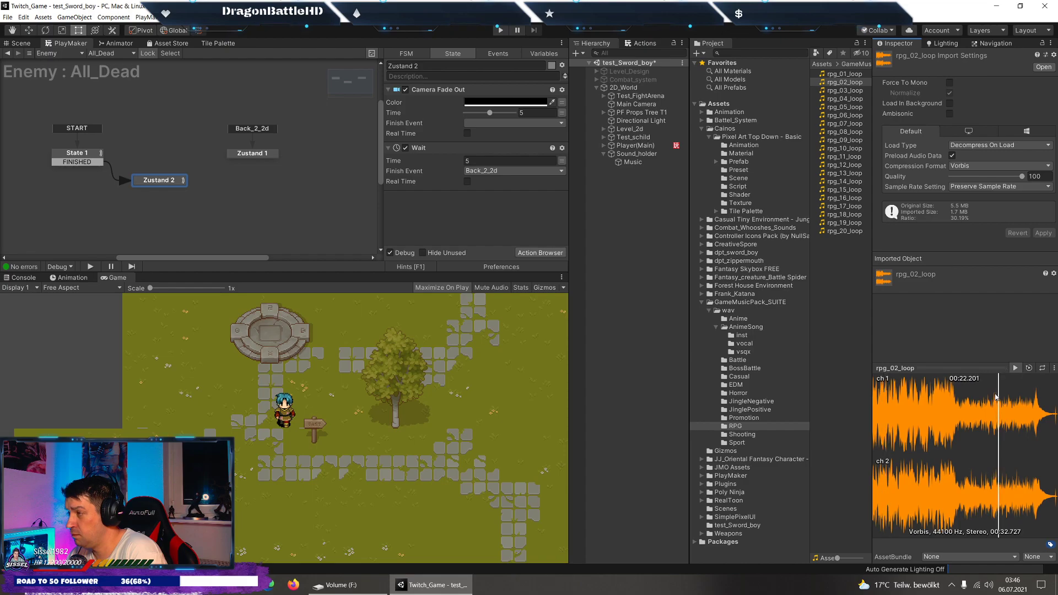
left_click(1045, 400)
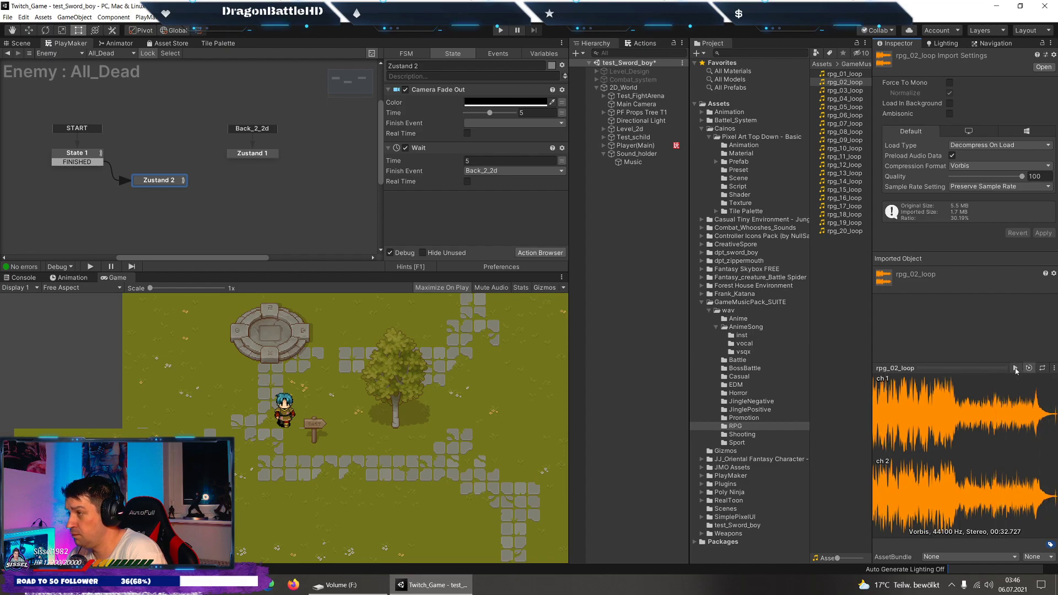
left_click(1015, 367)
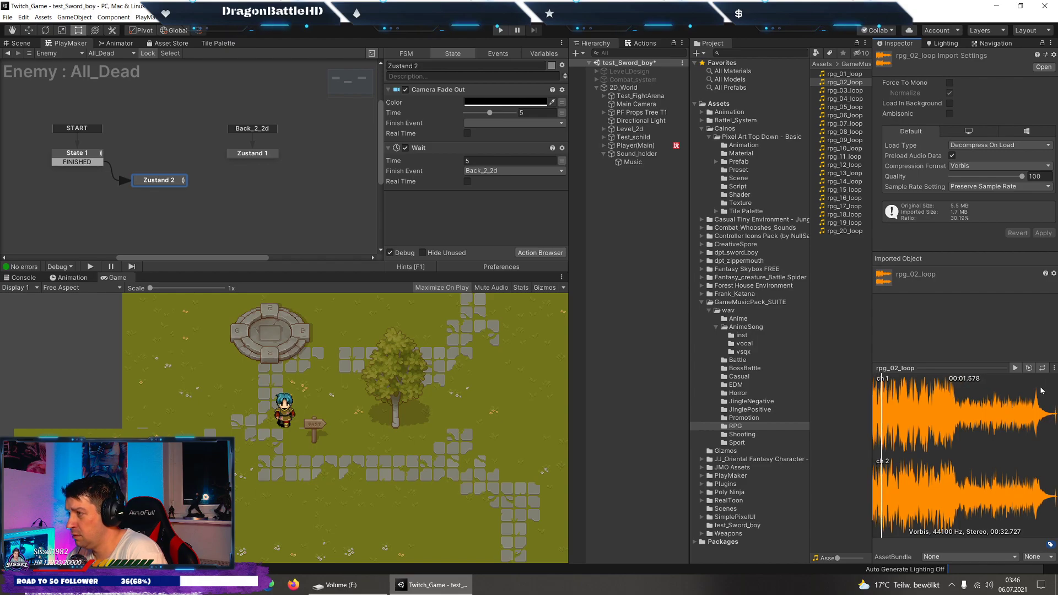
Browse rpg_03 to rpg_06 and rpg_17 to rpg_20 loops, returning to rpg_05_loop.
left_click(853, 91)
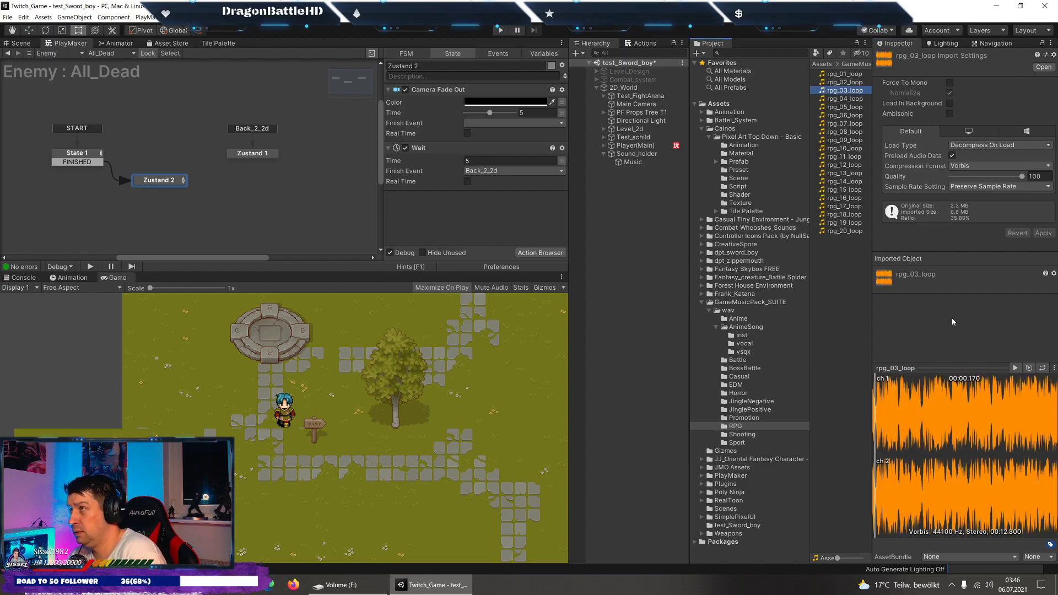
left_click(831, 100)
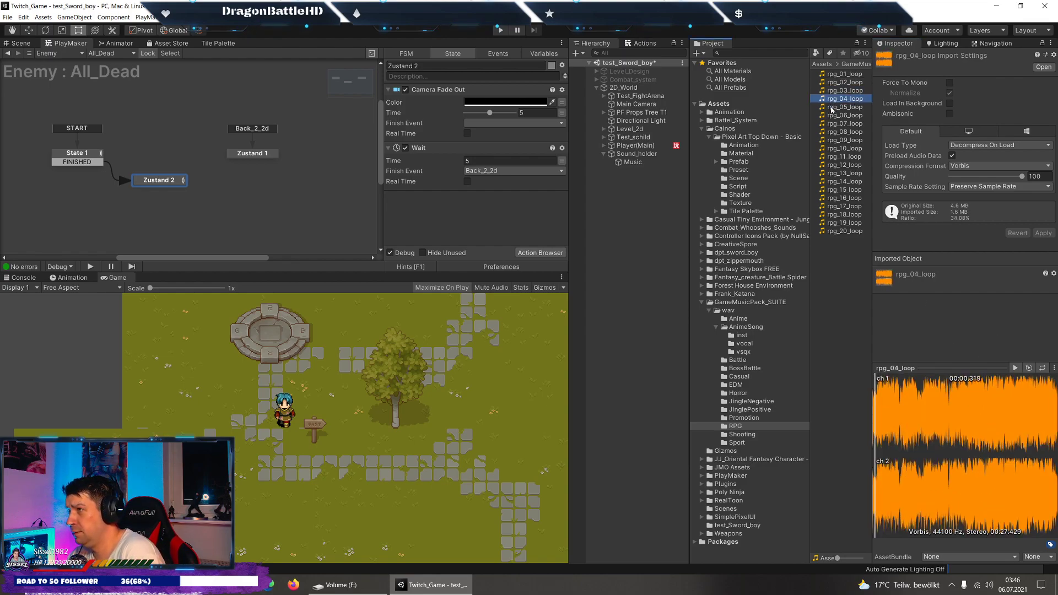
left_click(833, 108)
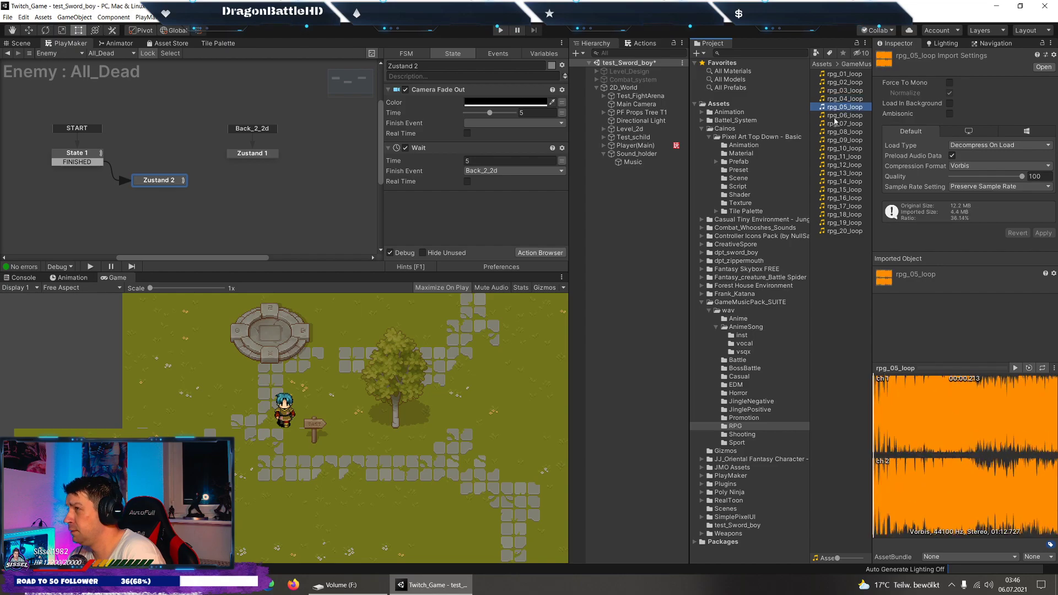
left_click(835, 115)
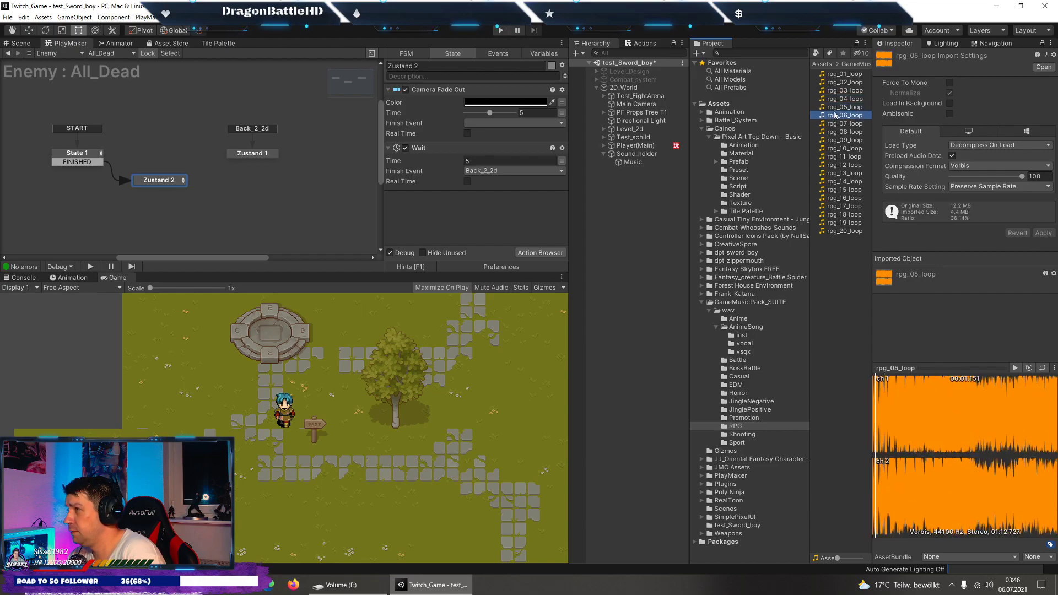
left_click(842, 207)
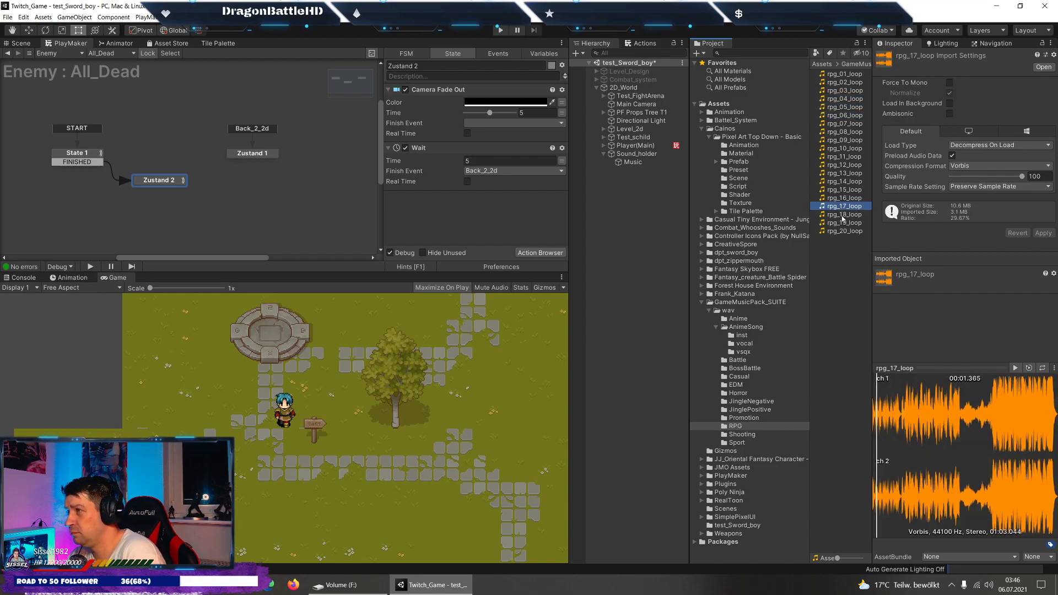
left_click(842, 216)
left_click(842, 225)
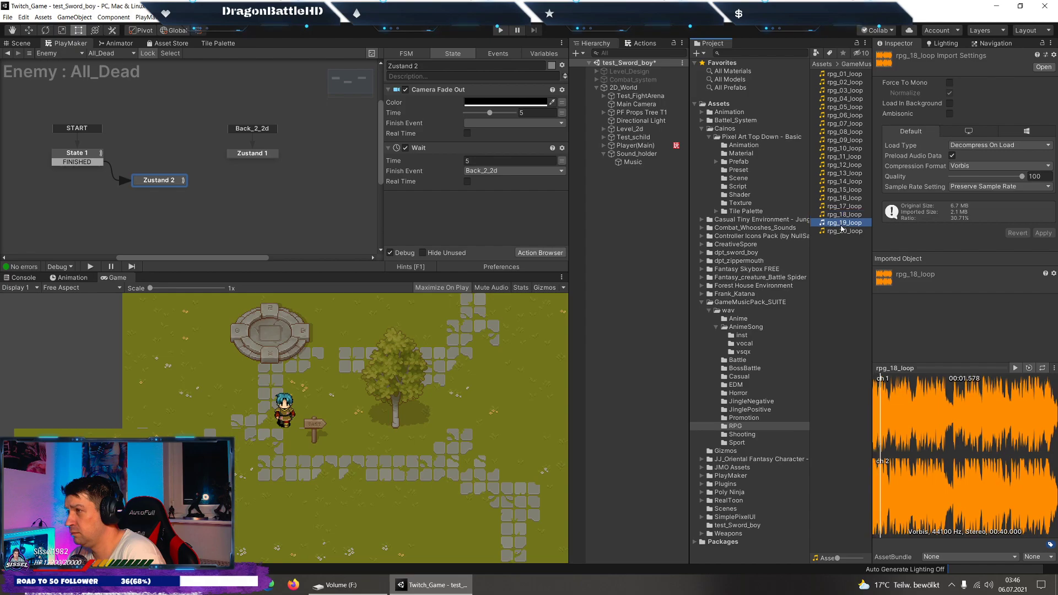
left_click(841, 231)
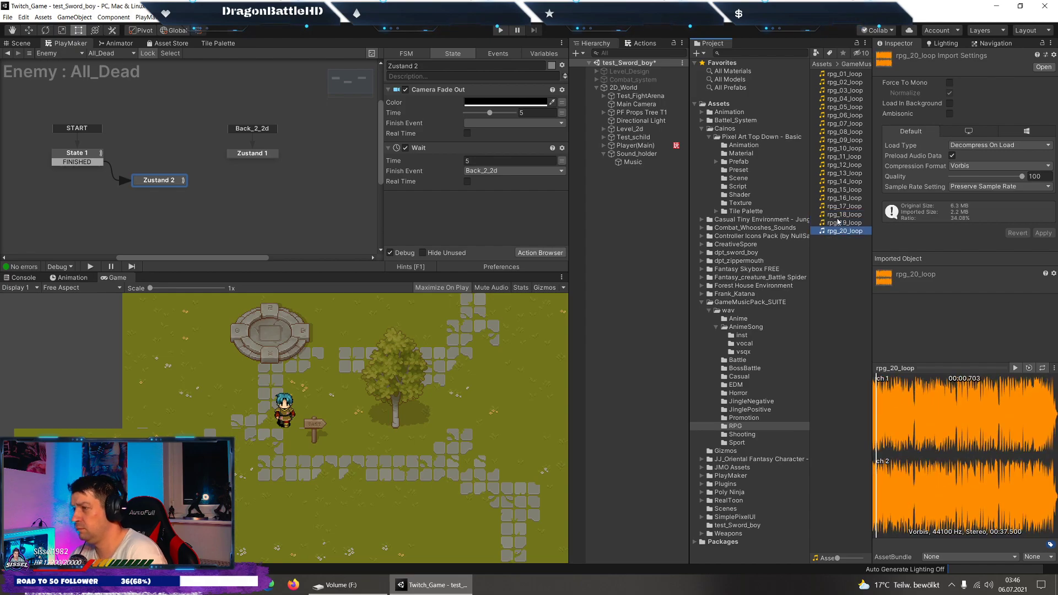
left_click(840, 108)
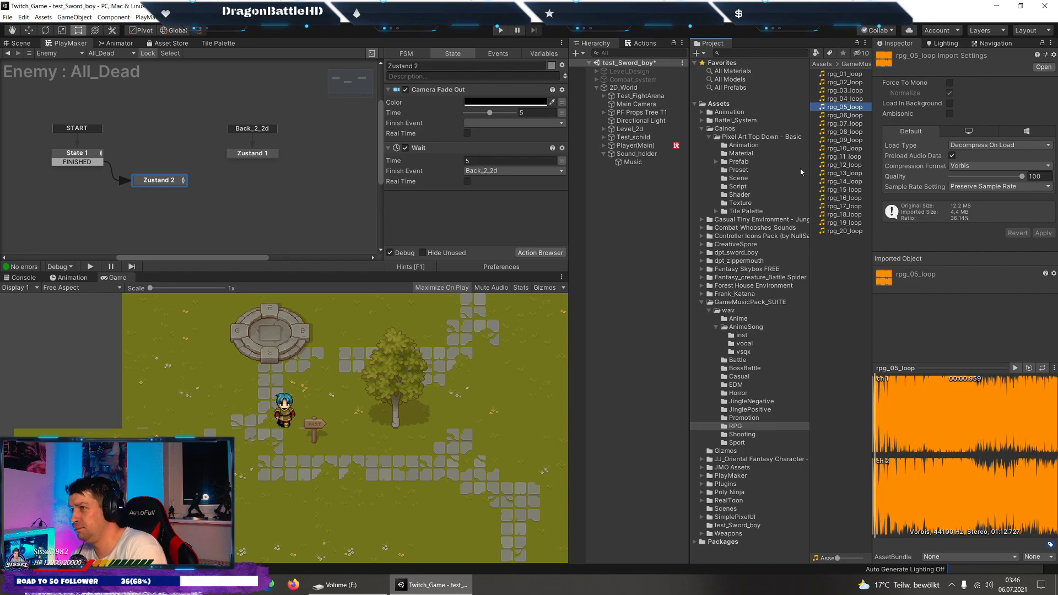
Pick anime_13_loop in the Anime folder and select the Music object.
left_click(740, 321)
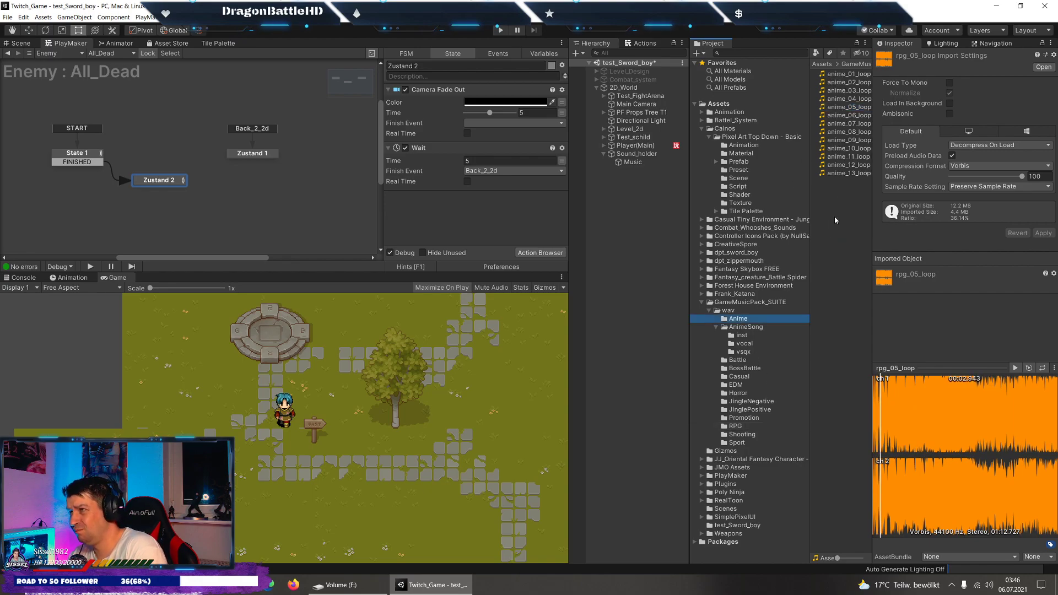
left_click(842, 173)
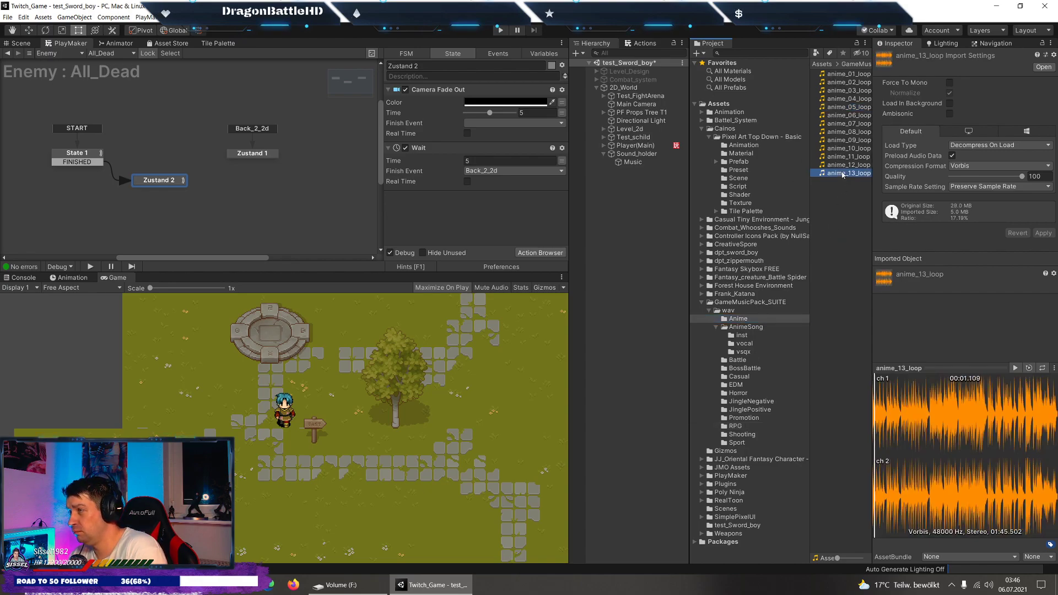
left_click(632, 162)
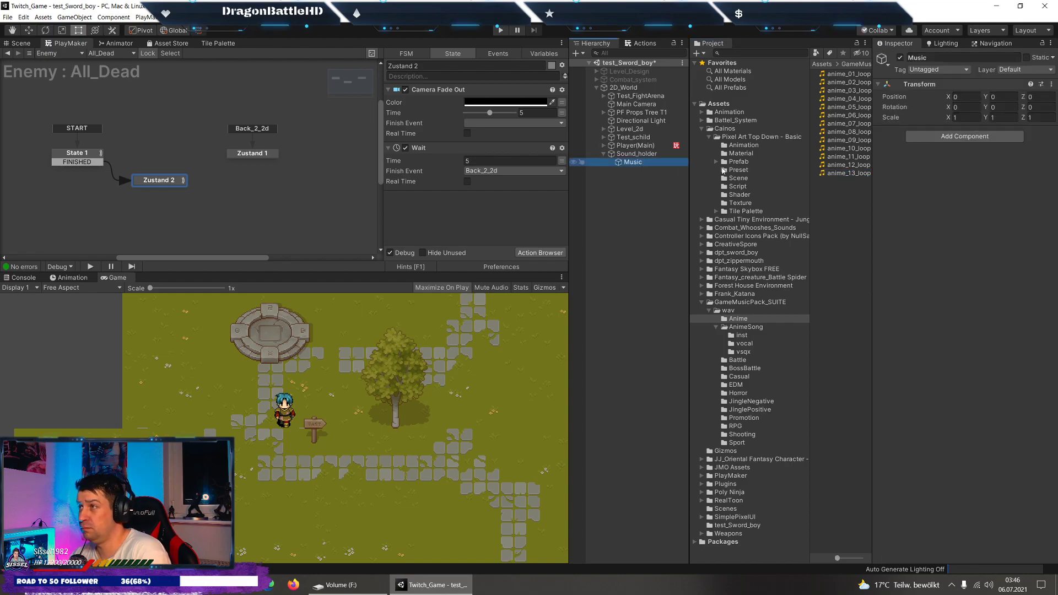
Give Music a looping anime_13_loop Audio Source, parent Sound_holder under Main Camera, and play.
left_click_drag(852, 174, 922, 206)
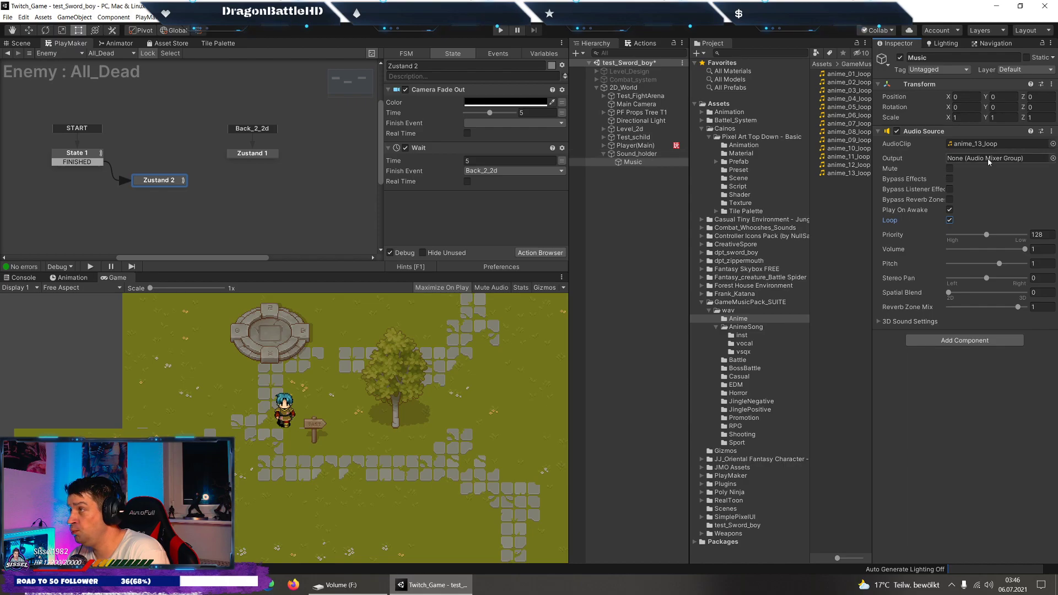
left_click(604, 156)
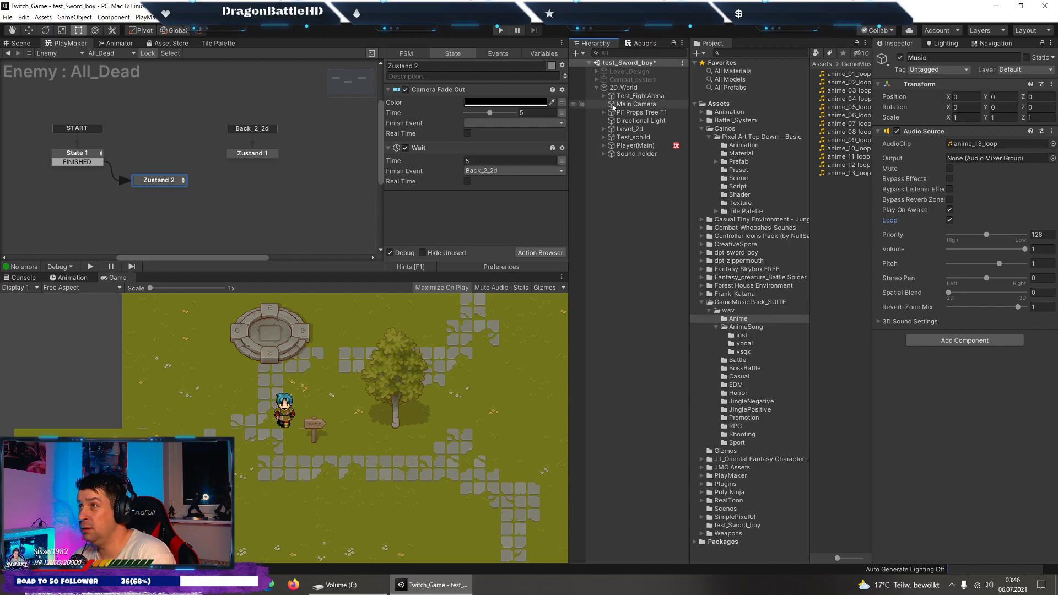
left_click_drag(640, 109, 641, 106)
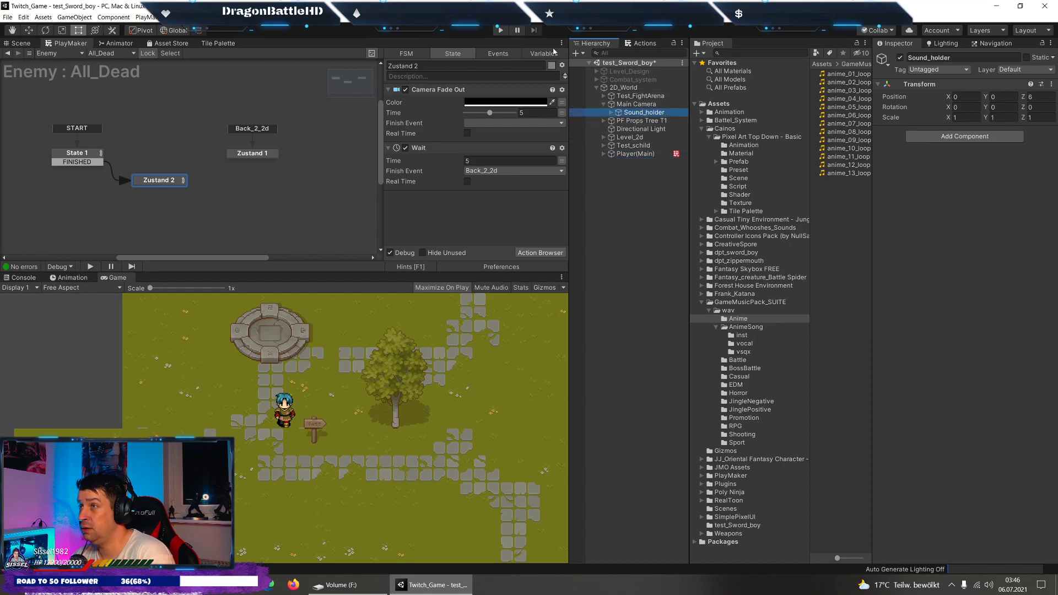
left_click(499, 30)
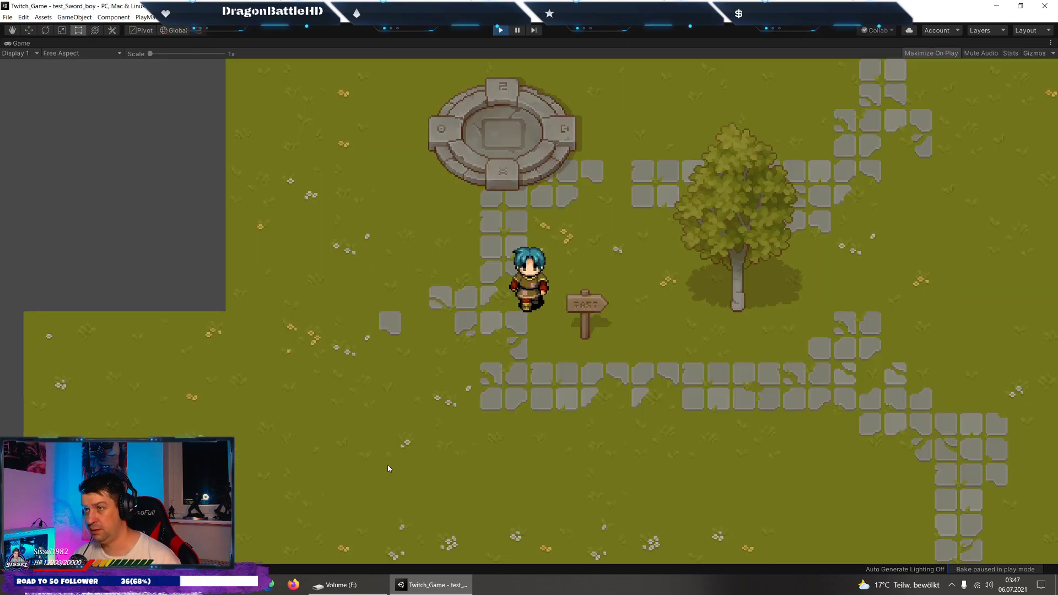
Walk the hero right, up around the tree, and up past the fountain.
key("d")
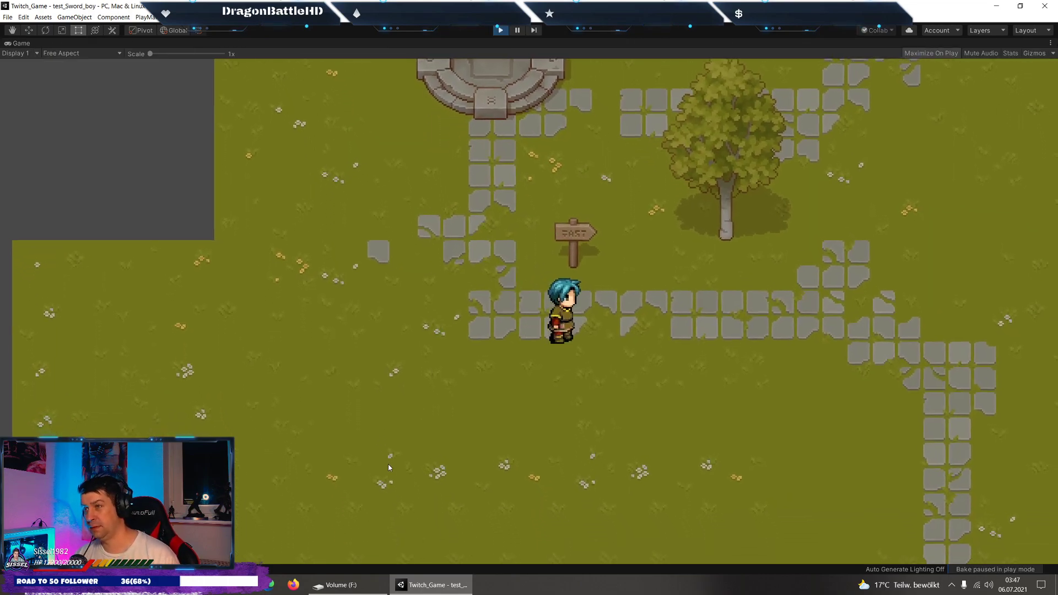
key("d")
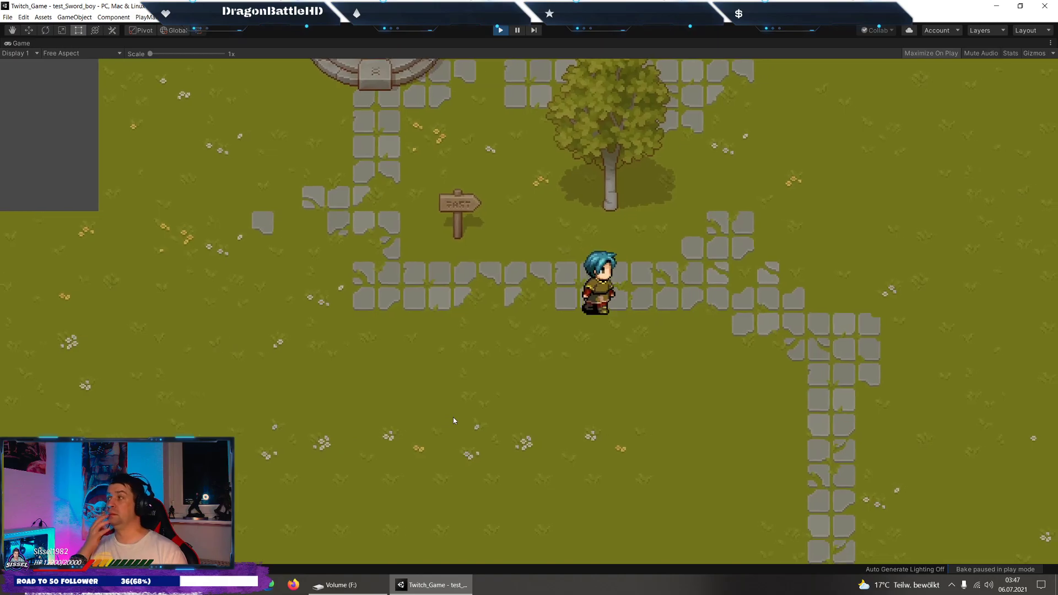
key("w")
key("w")
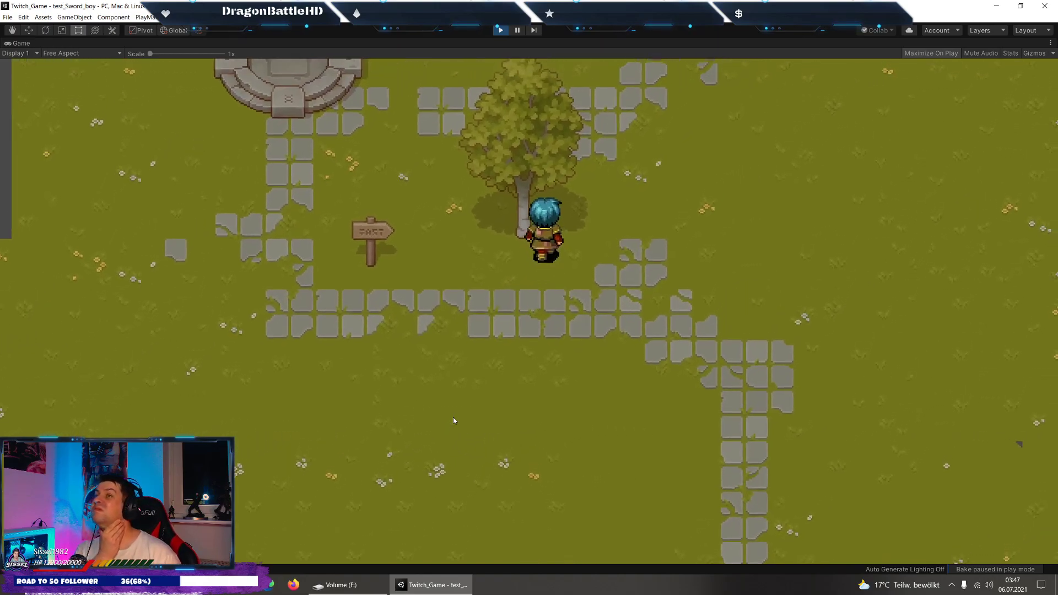
key("w")
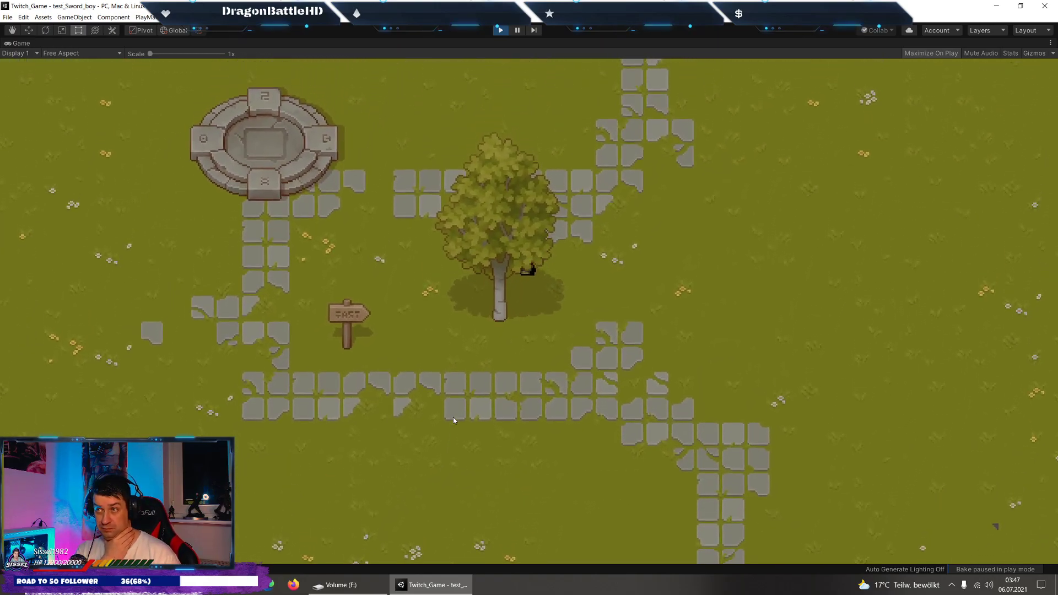
key("a")
key("s")
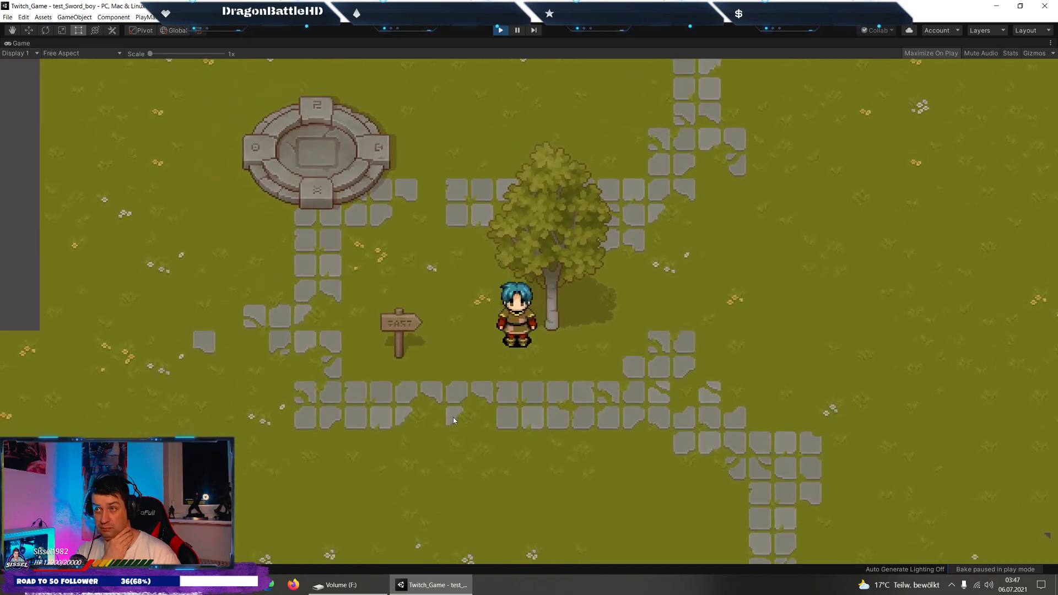
key("a")
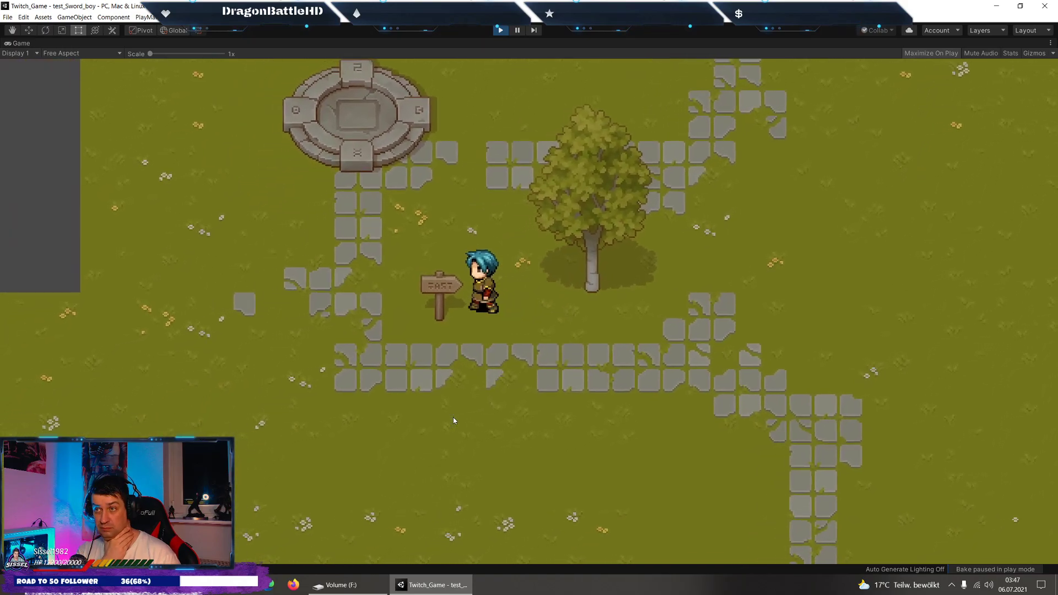
key("w")
key("w")
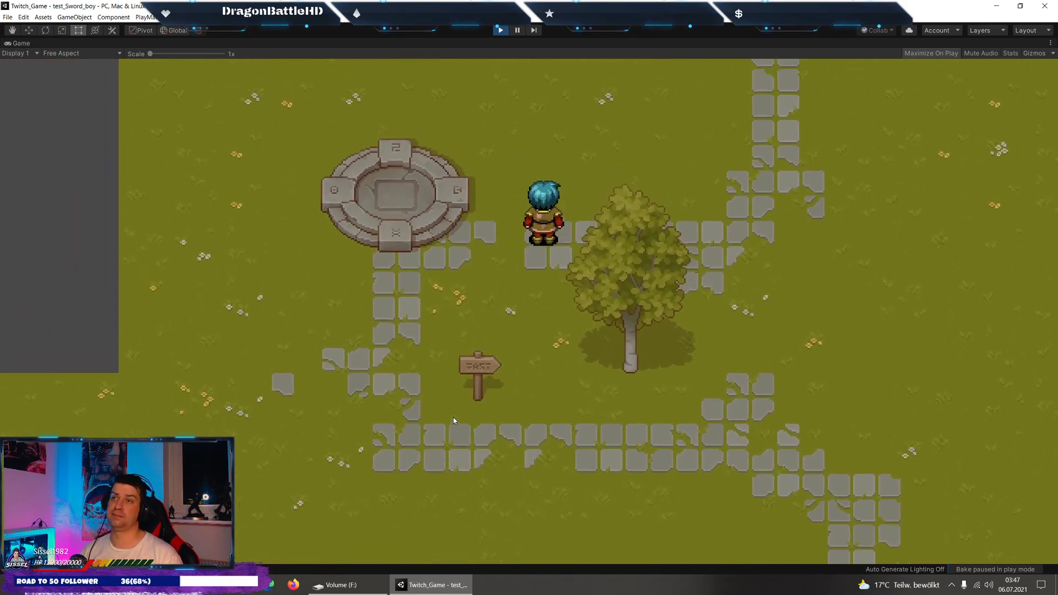
key("w")
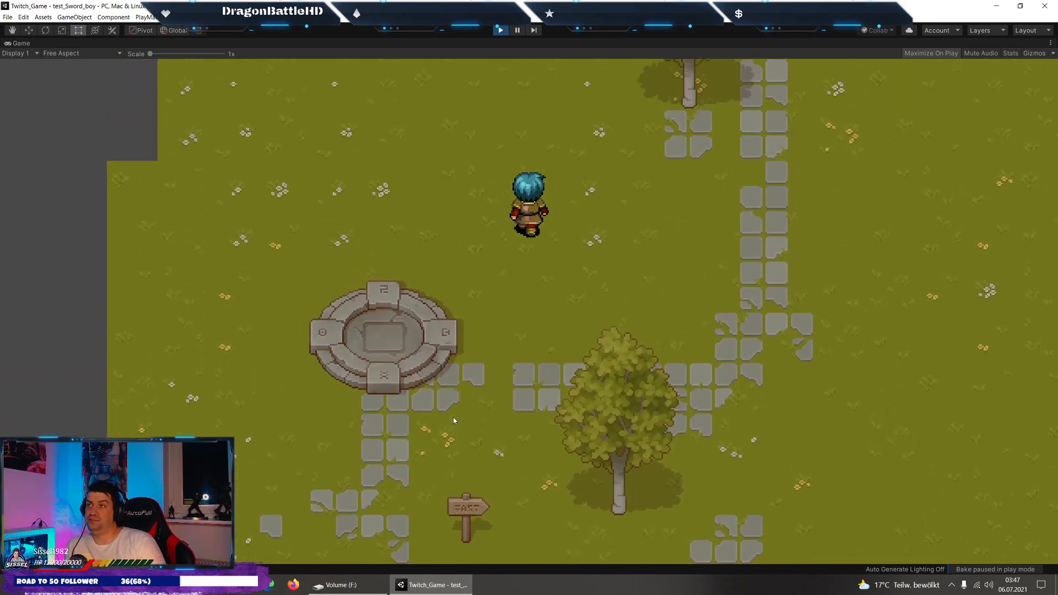
key("w")
key("d")
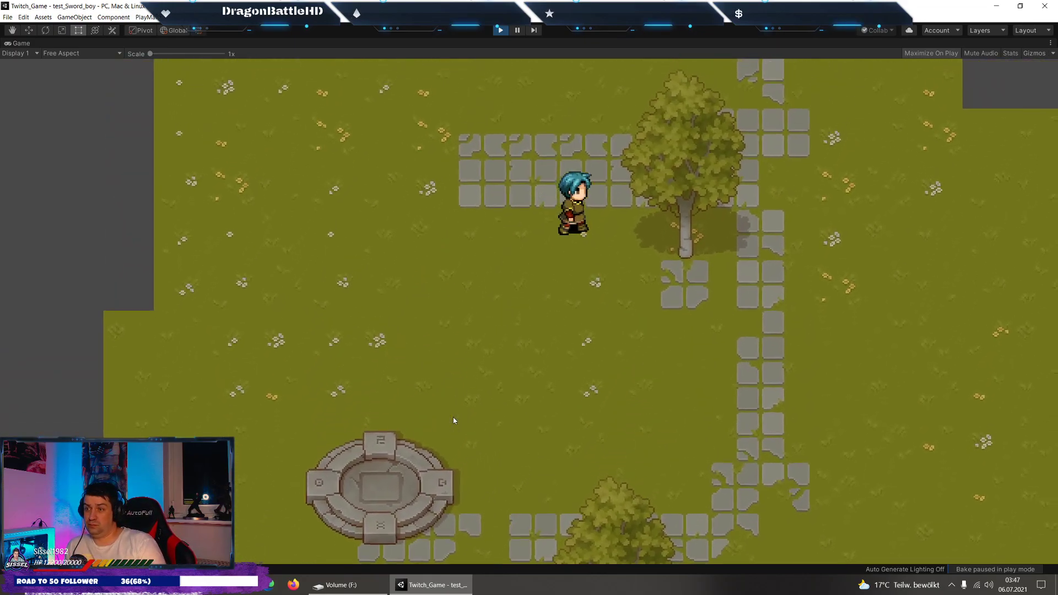
key("d")
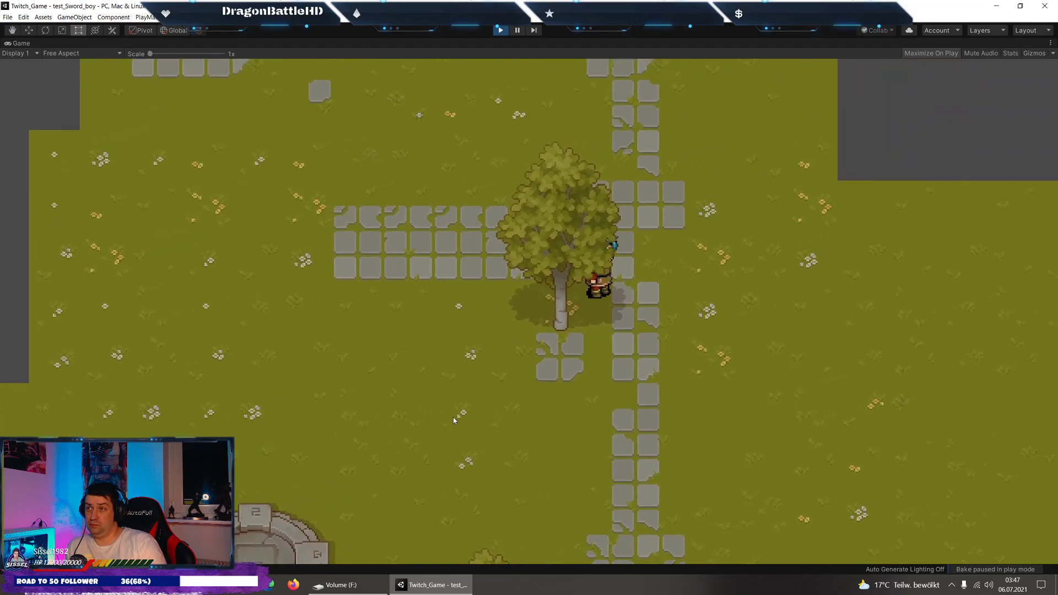
Walk down the stone path, read the signpost, then step onto the portal to trigger the battle.
key("s")
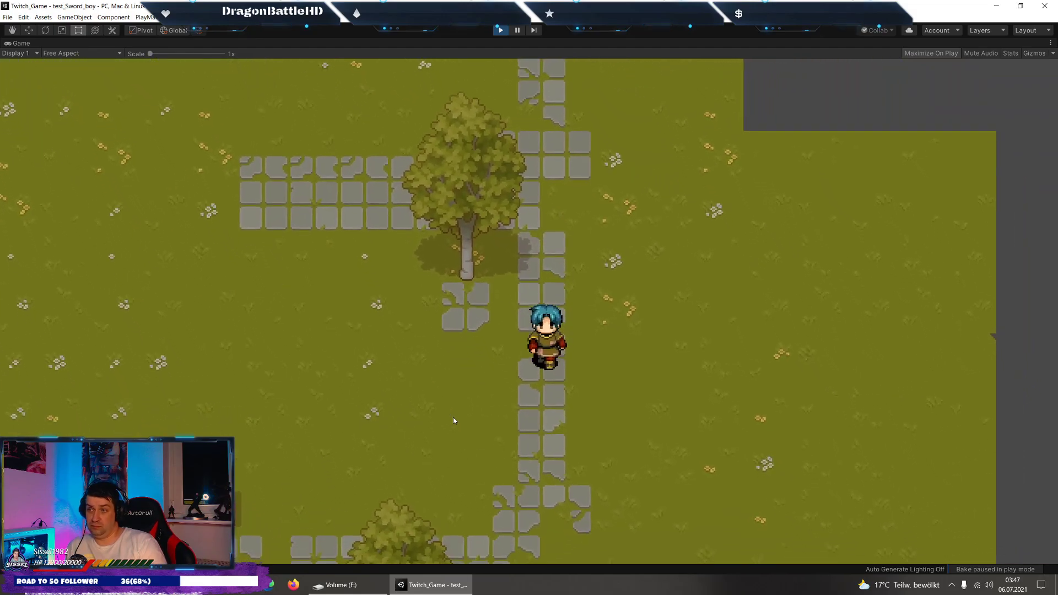
key("s")
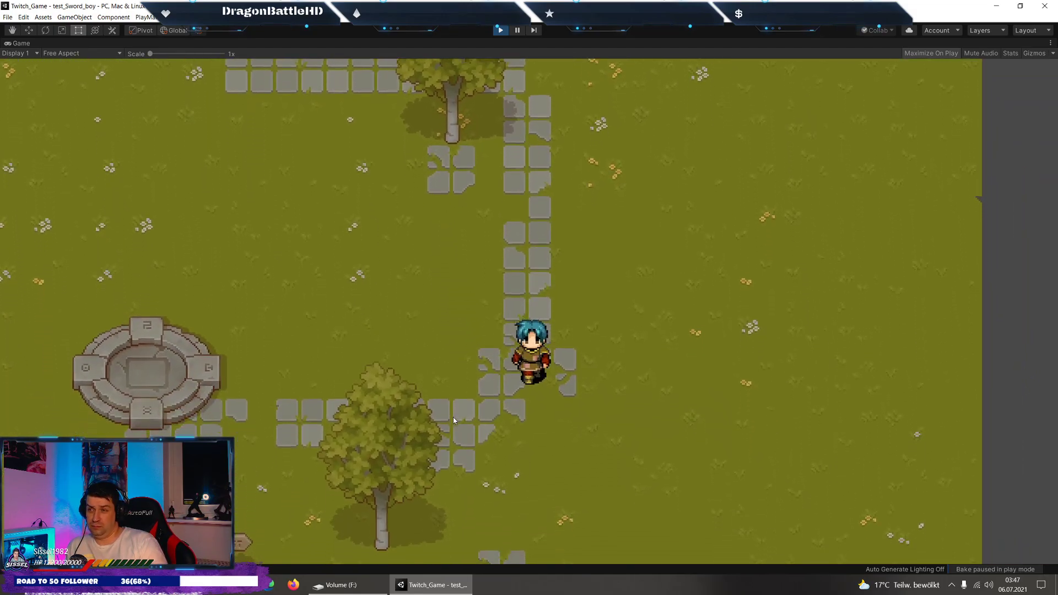
key("s")
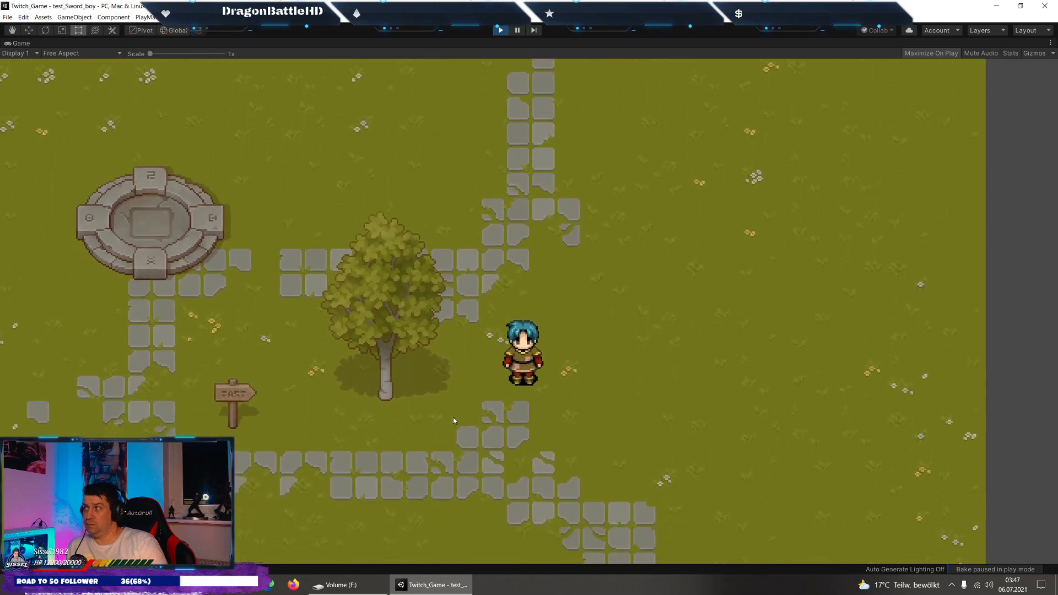
key("a")
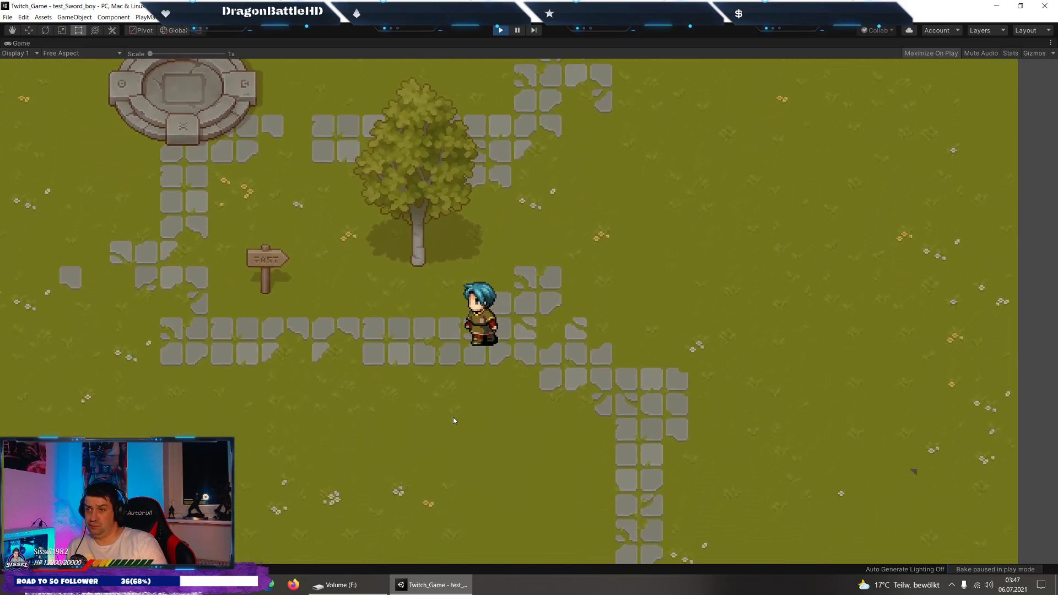
key("a")
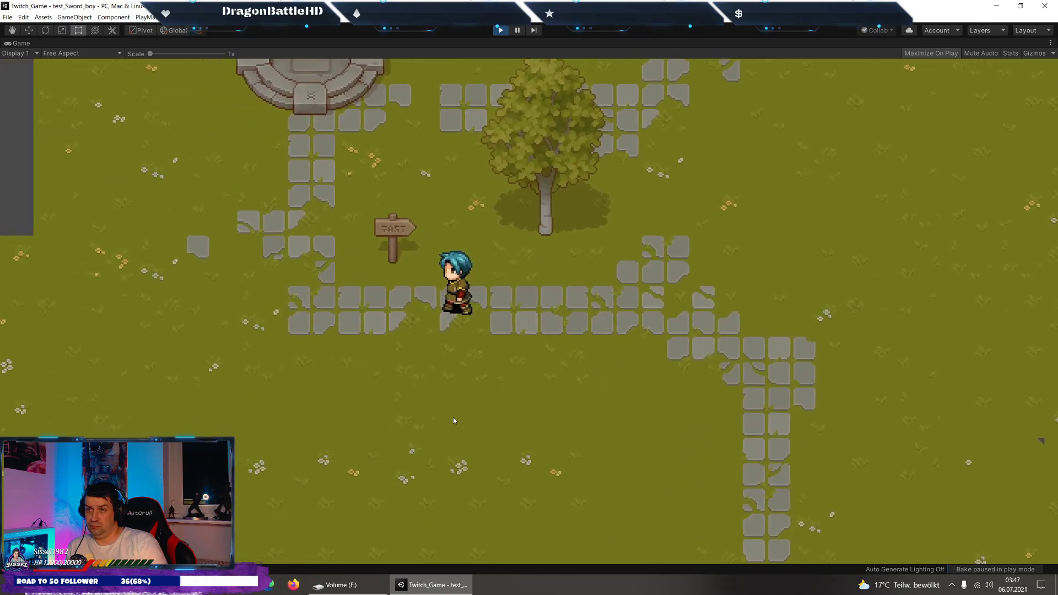
key("w")
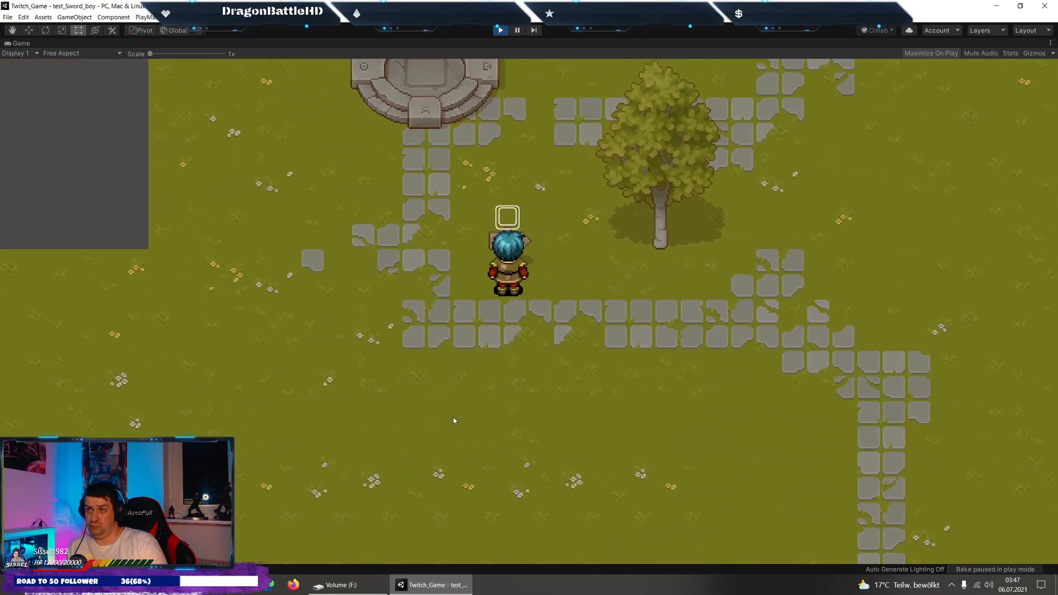
key("e")
key("e")
key("s")
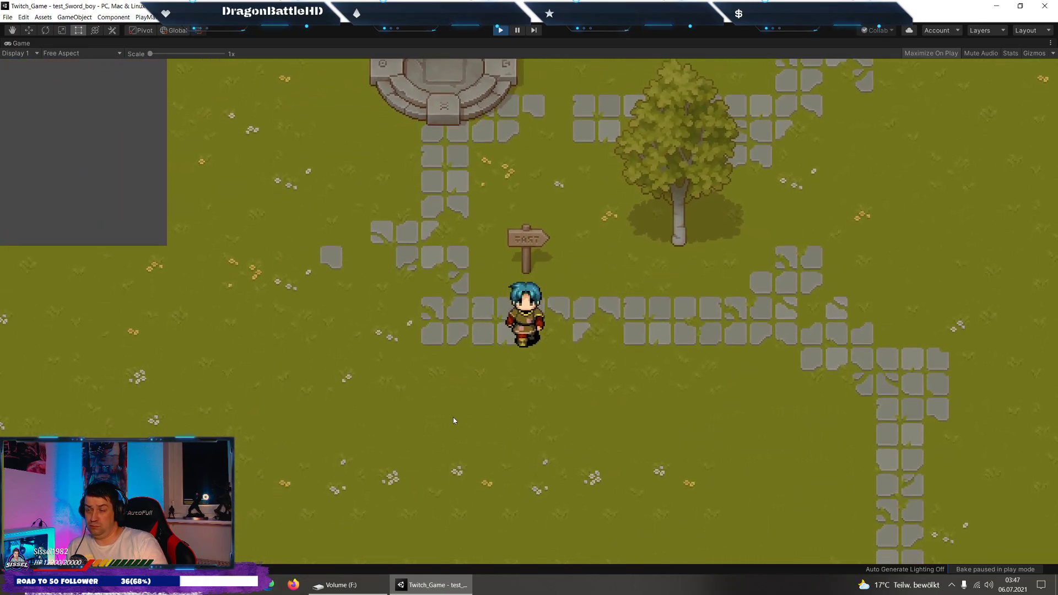
key("a")
key("w")
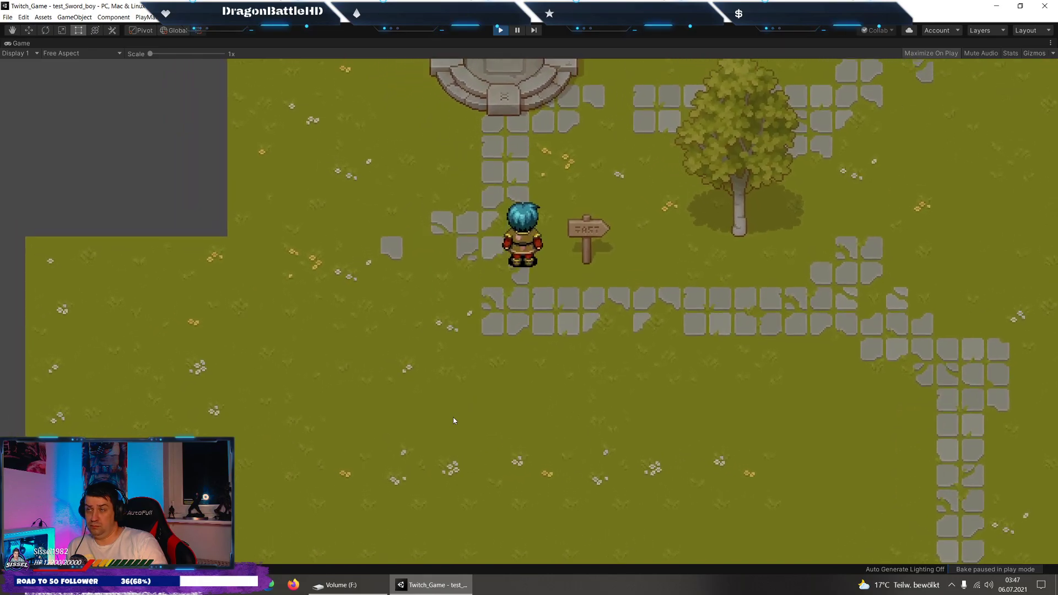
key("w")
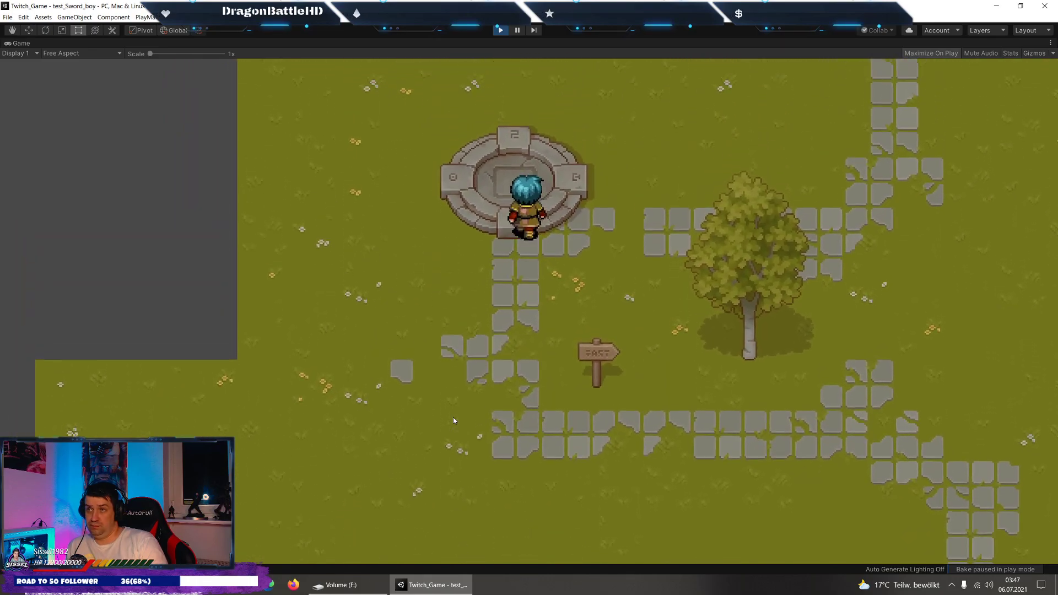
key("e")
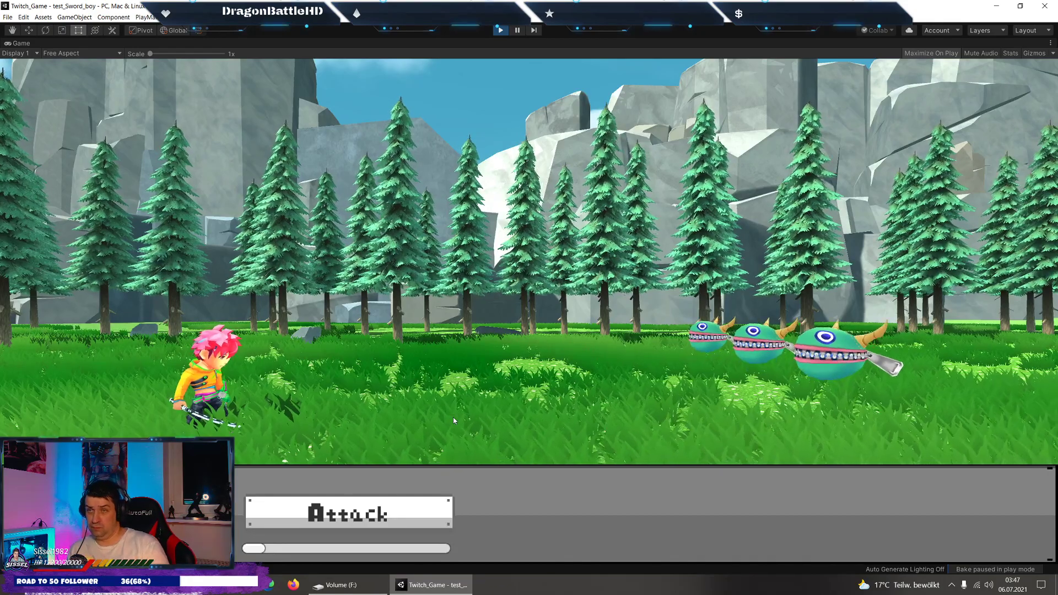
Attack the three monsters six times, once per filled charge bar, until the battle ends.
left_click(321, 517)
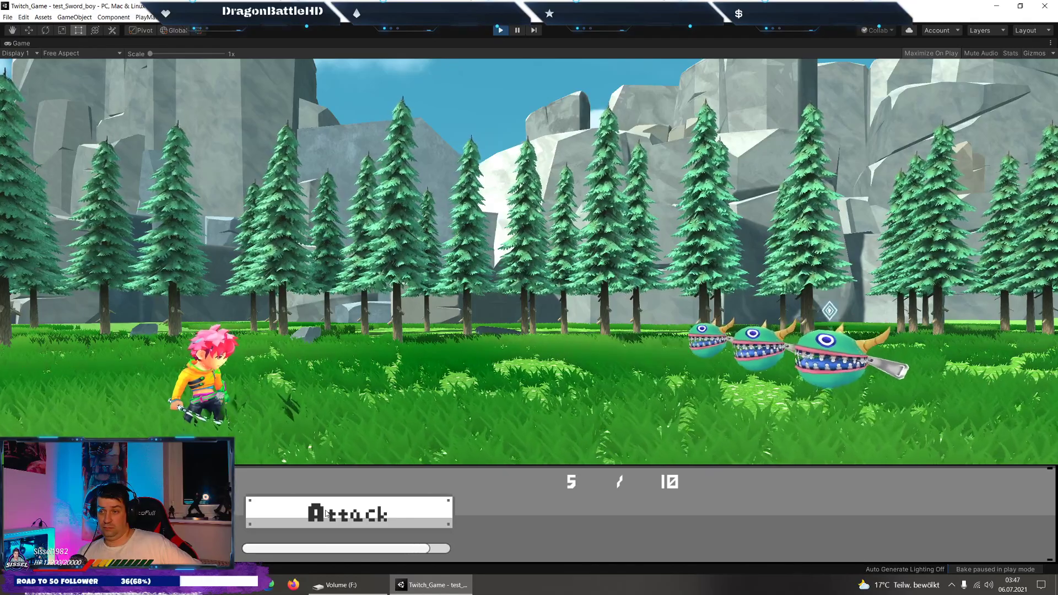
left_click(327, 514)
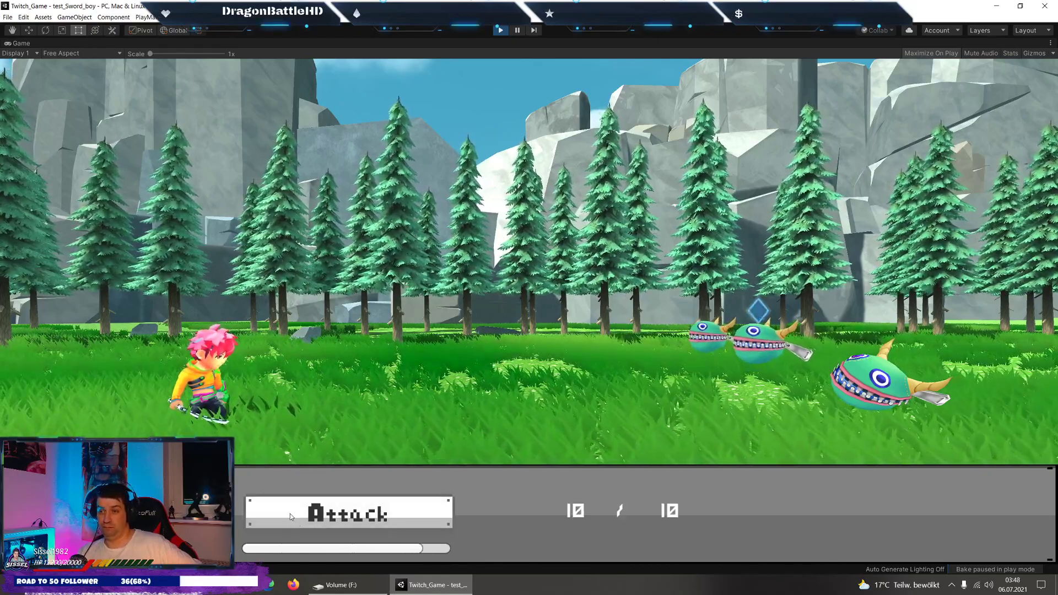
left_click(290, 514)
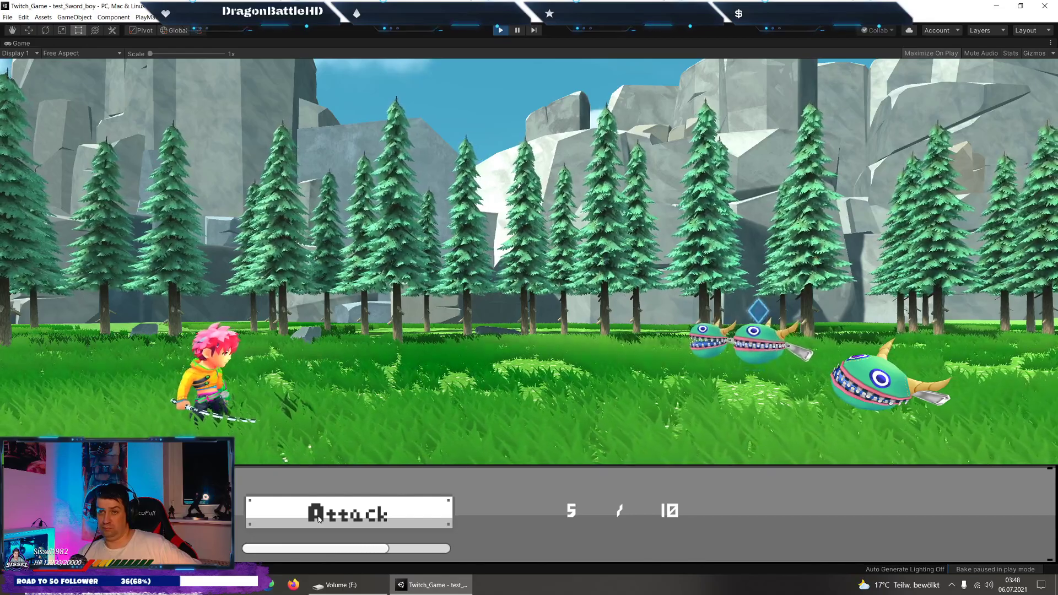
left_click(319, 518)
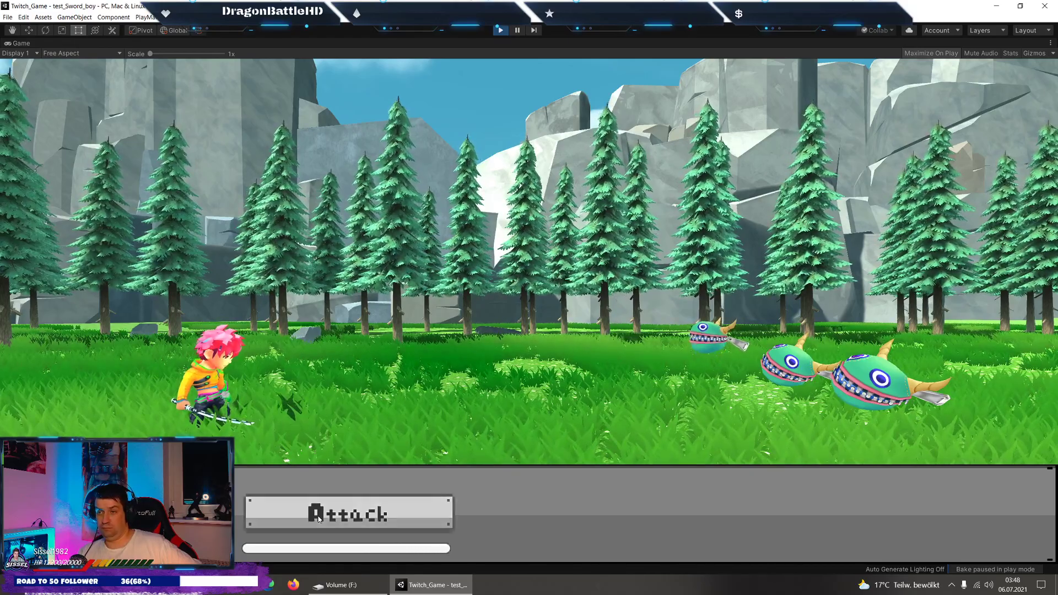
left_click(302, 524)
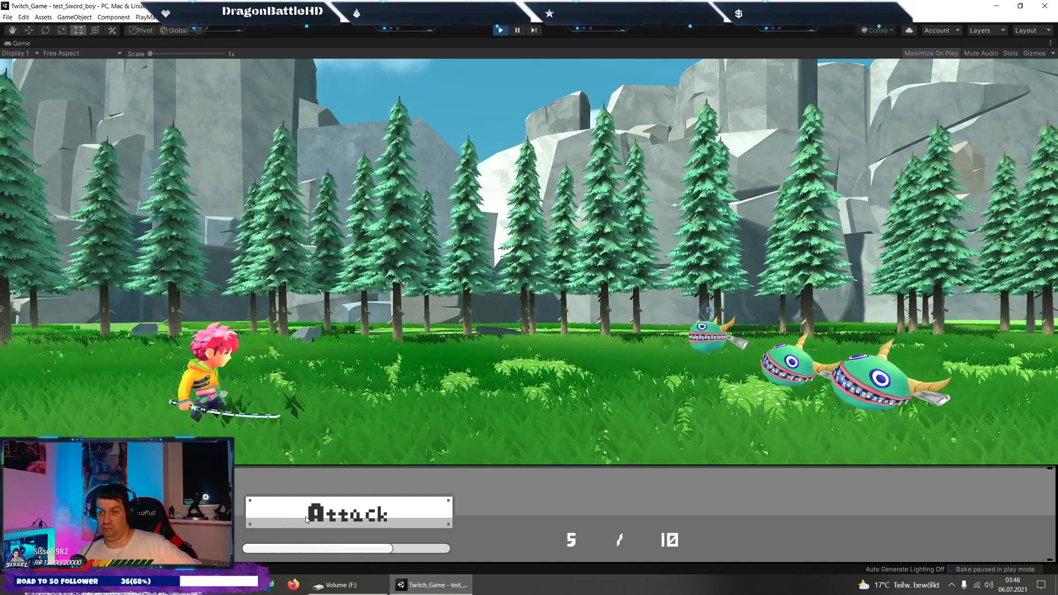
left_click(306, 519)
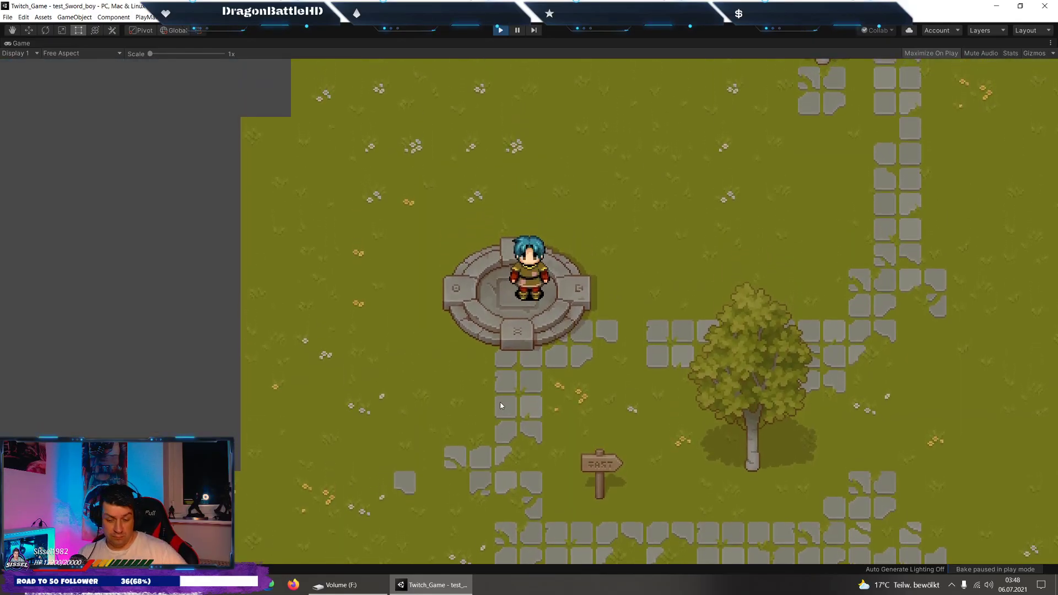
Walk the hero north off the portal, right and down past the tree, then back up the path.
key("Up")
key("Right")
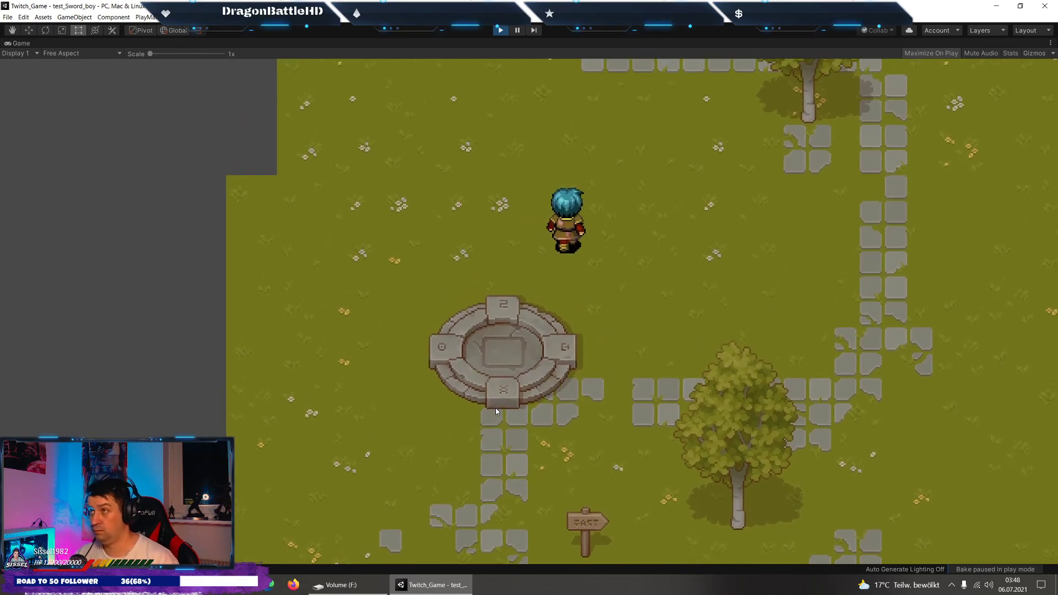
key("Down")
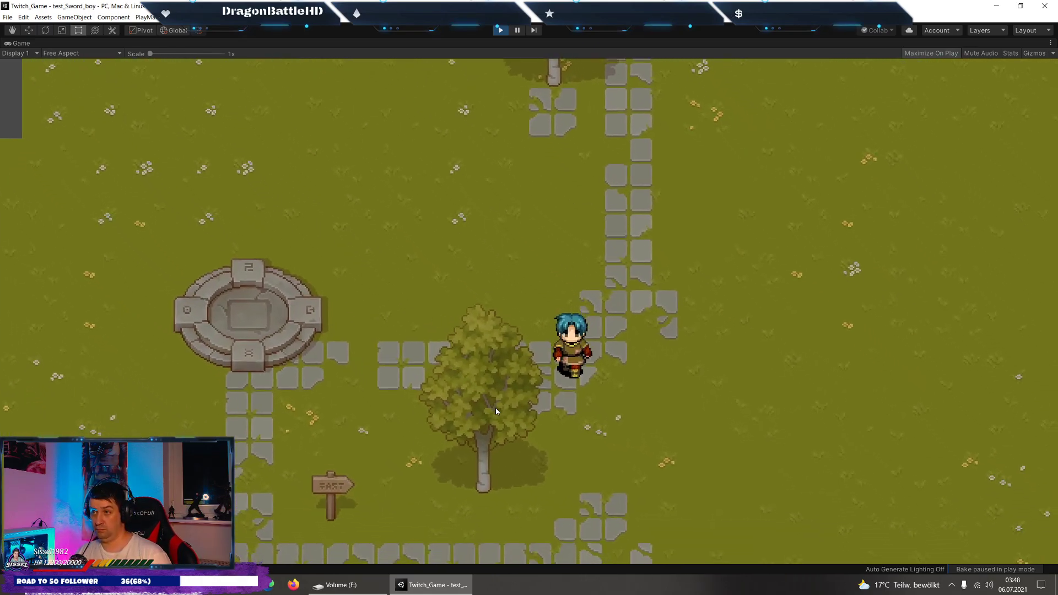
key("Right")
key("Down")
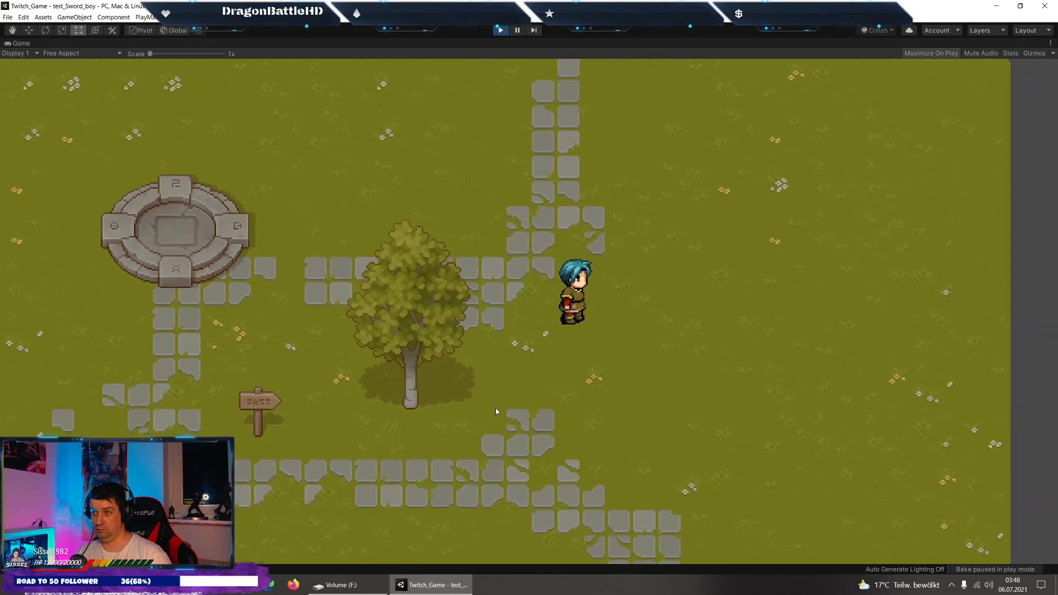
key("Up")
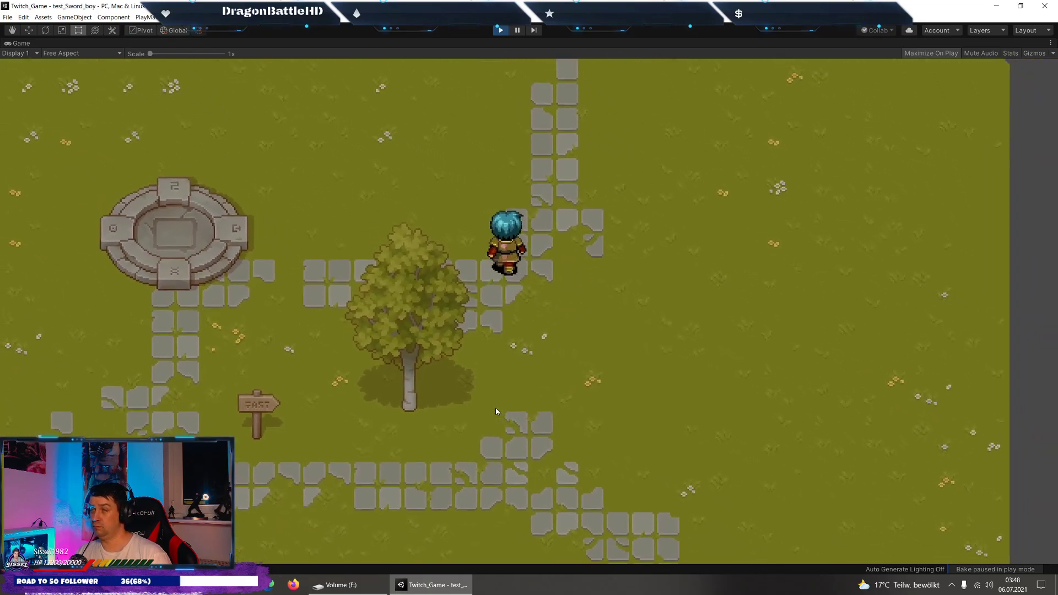
key("Up")
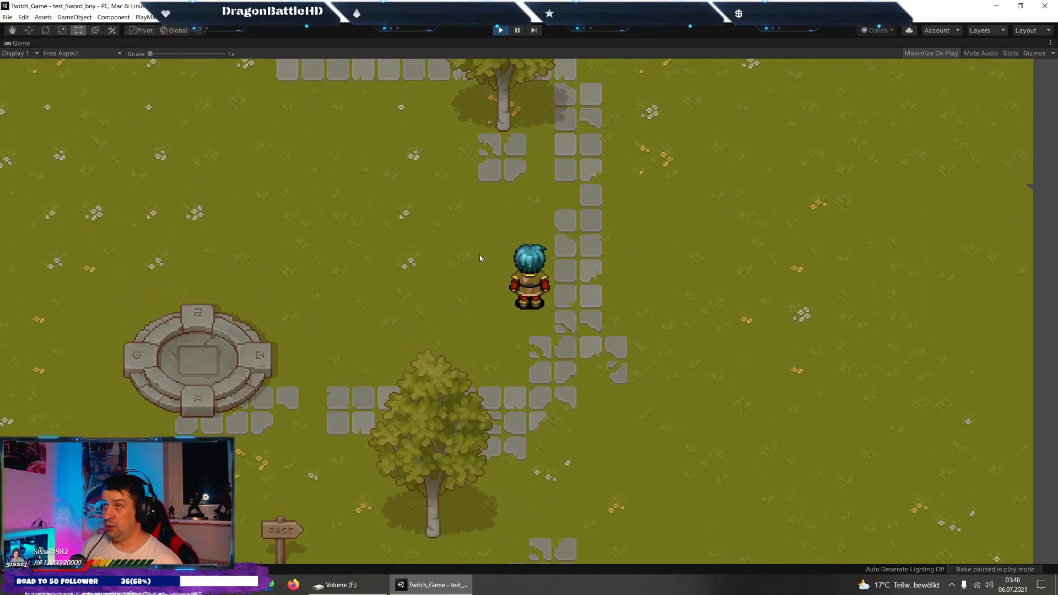
Stop Play mode and save the test_Sword_boy scene.
left_click(500, 31)
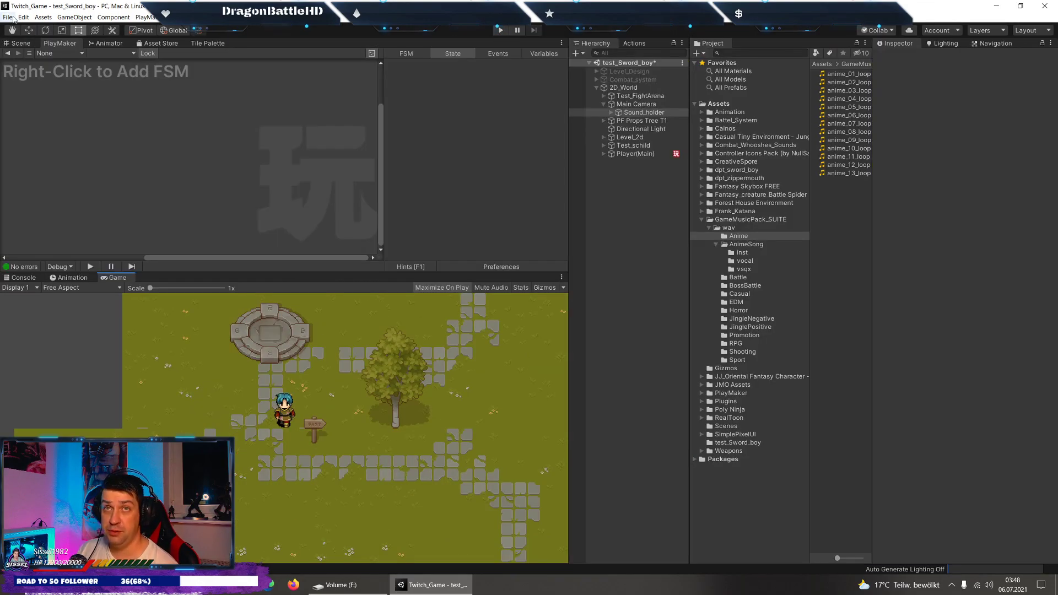
left_click(8, 18)
left_click(21, 50)
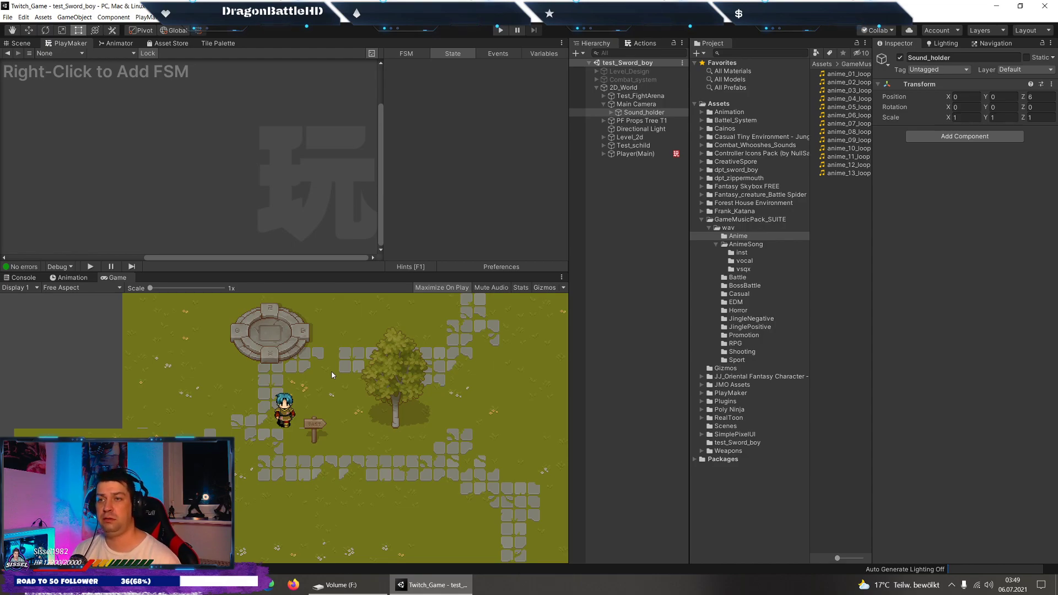
Collapse and re-expand 2D_World, then fold away Main Camera's children in the Hierarchy.
left_click(597, 88)
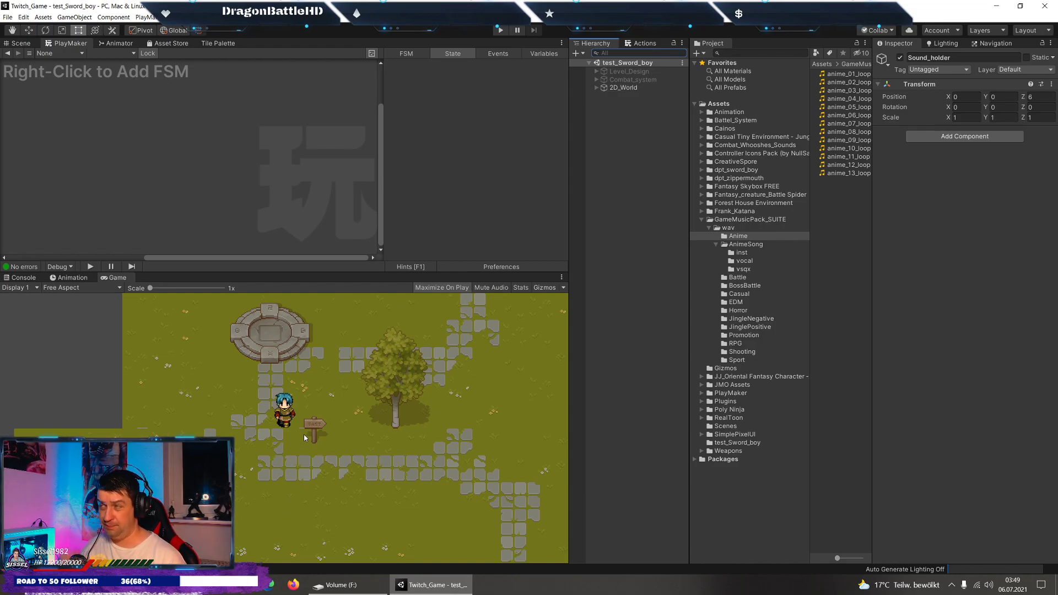
left_click(597, 88)
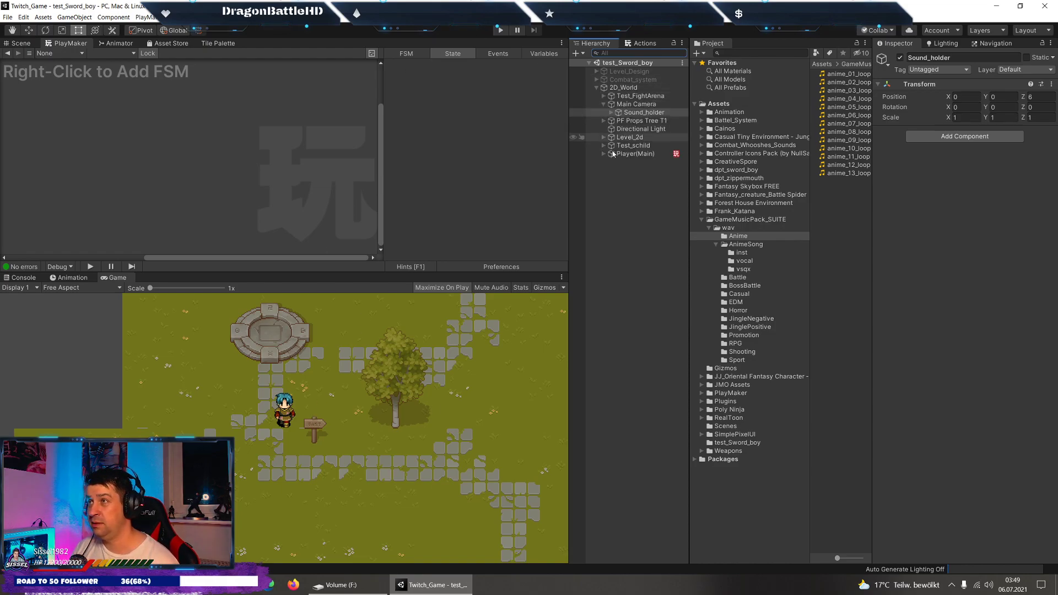
left_click(604, 104)
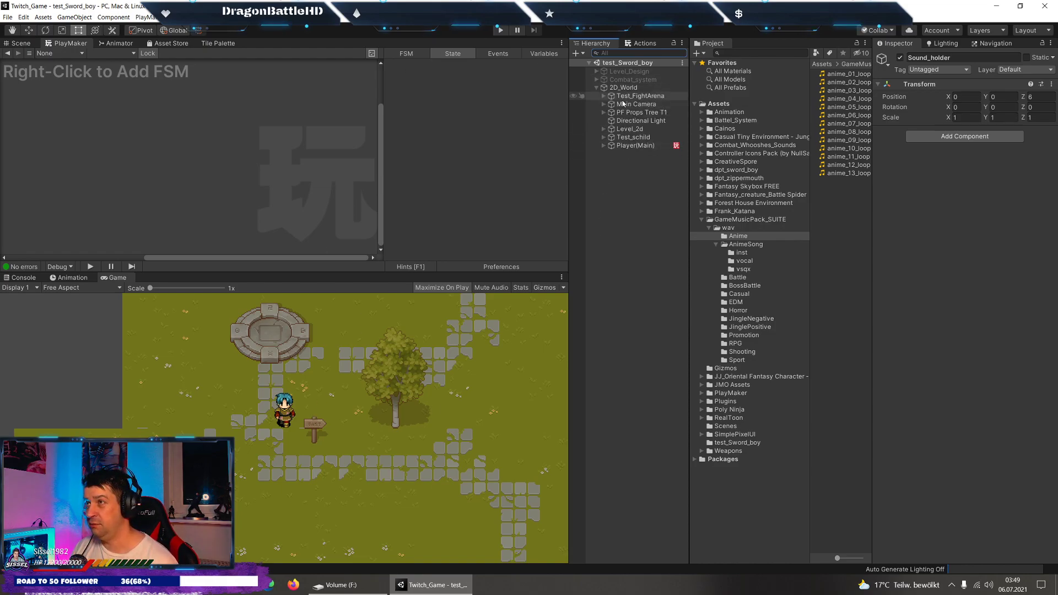
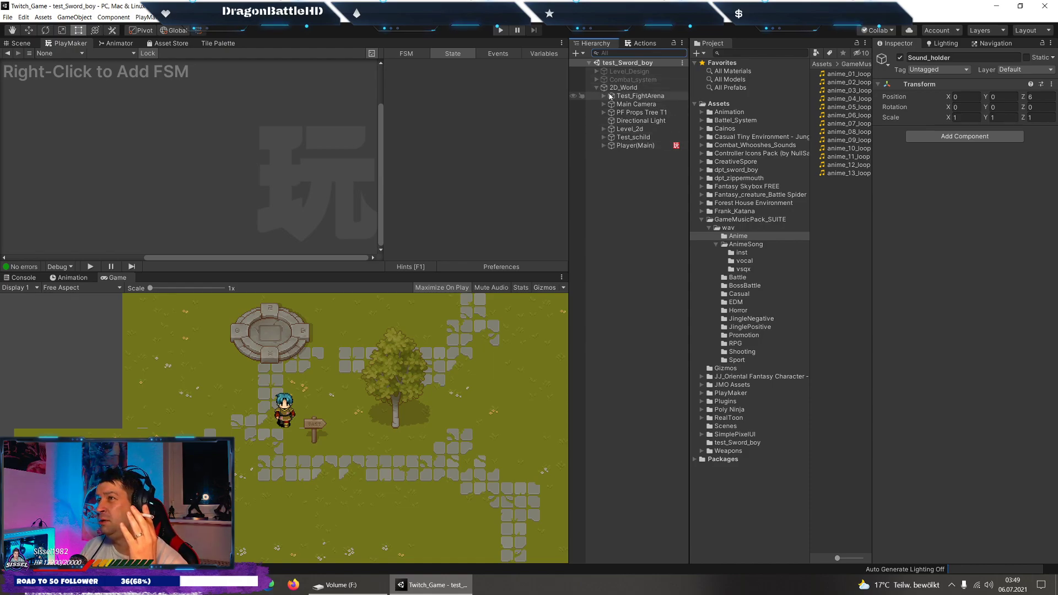
Duplicate PlayMakerGUI and keep both instances when PlayMaker offers to remove the others.
left_click(596, 79)
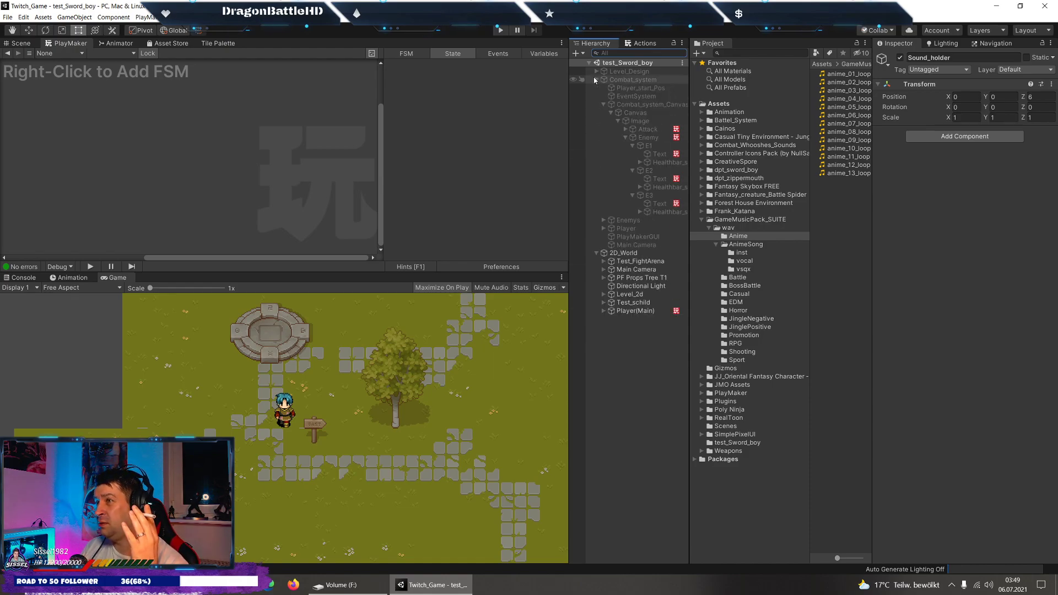
left_click(604, 105)
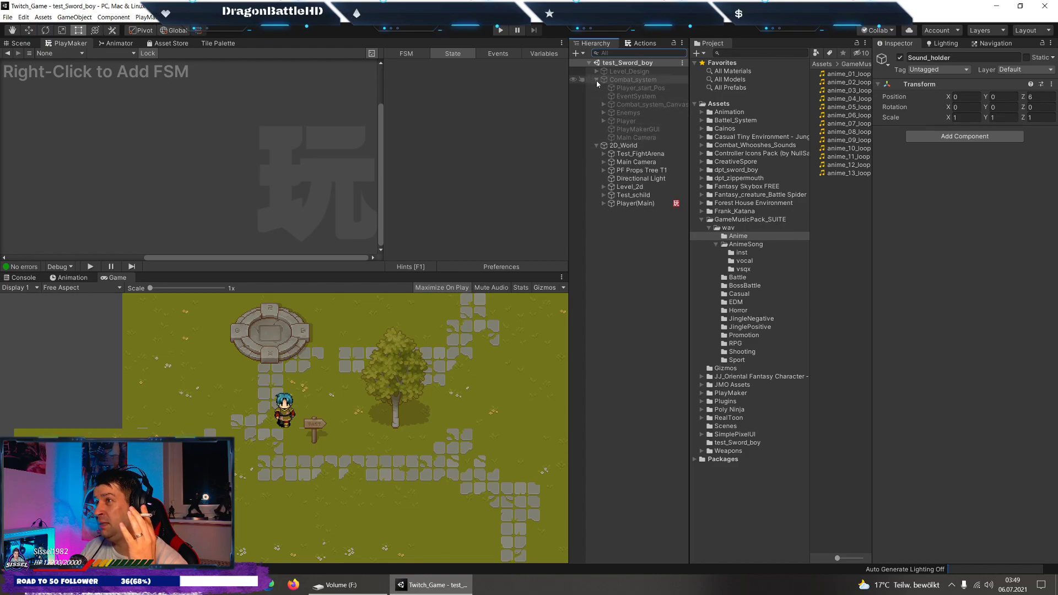
left_click(638, 130)
right_click(636, 131)
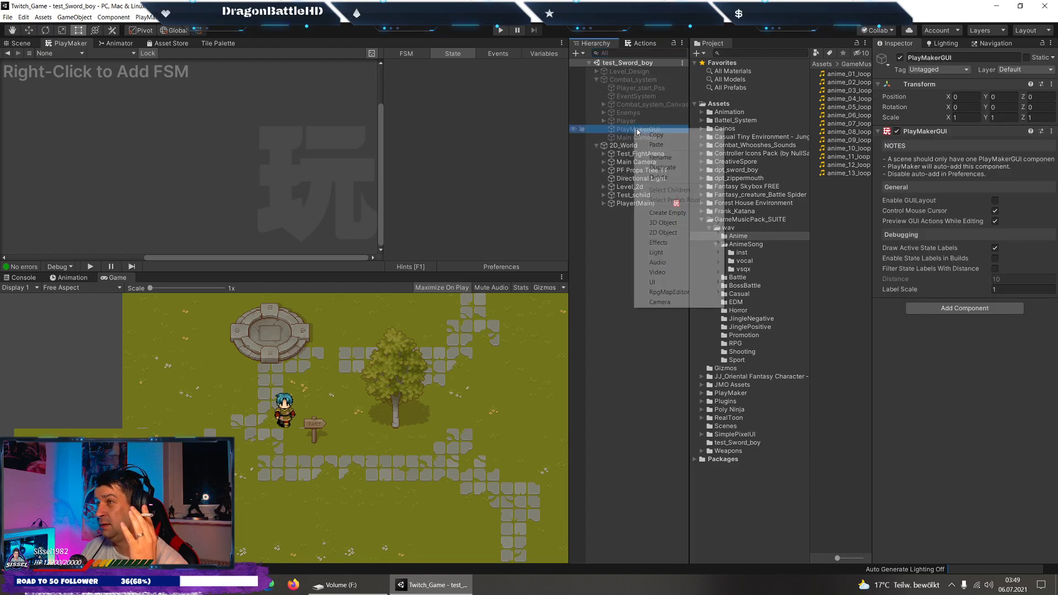
left_click(650, 168)
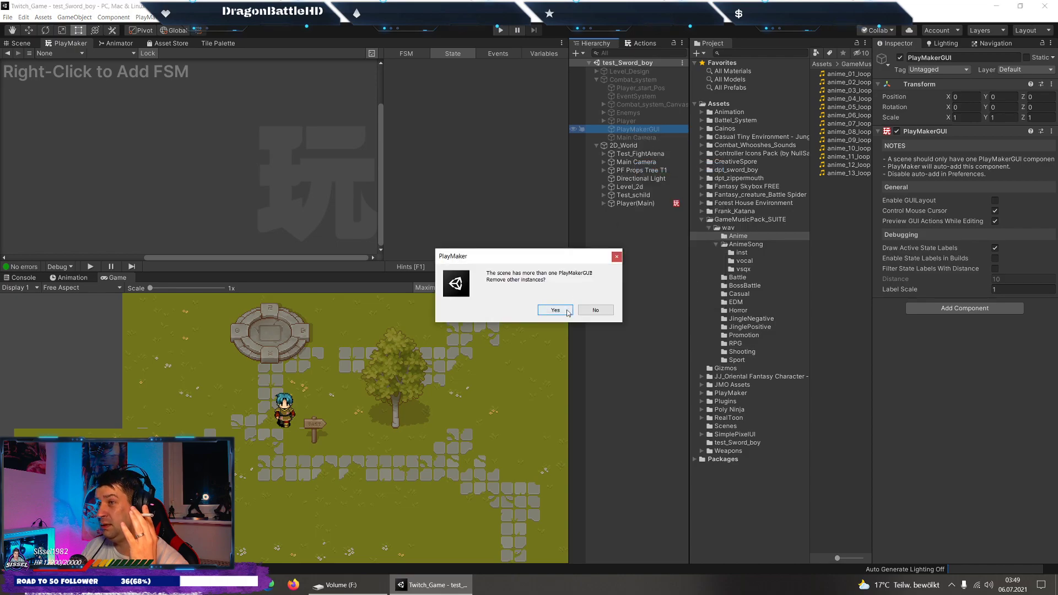
left_click(566, 313)
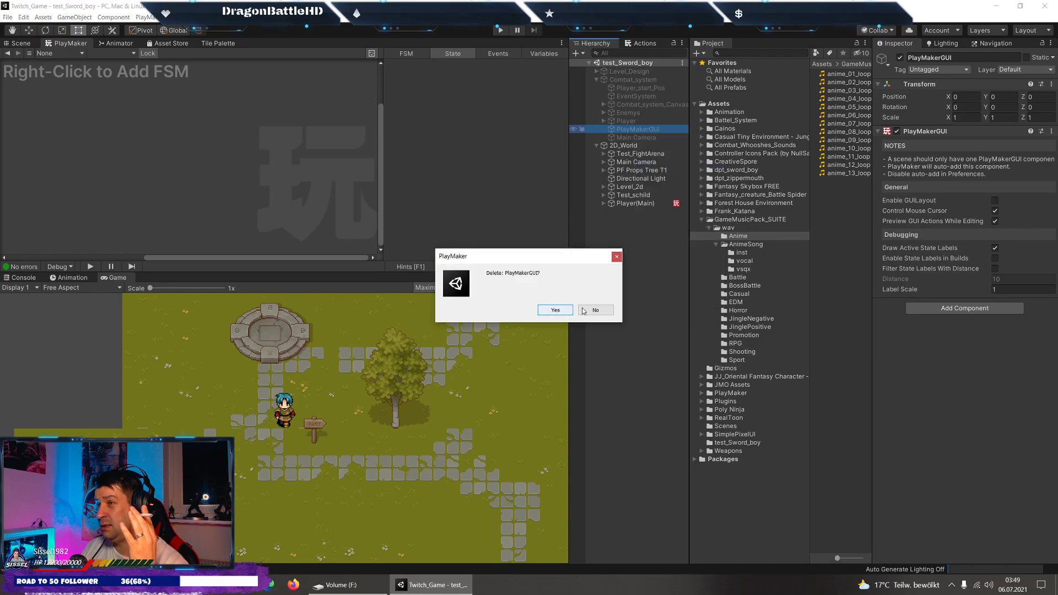
left_click(584, 312)
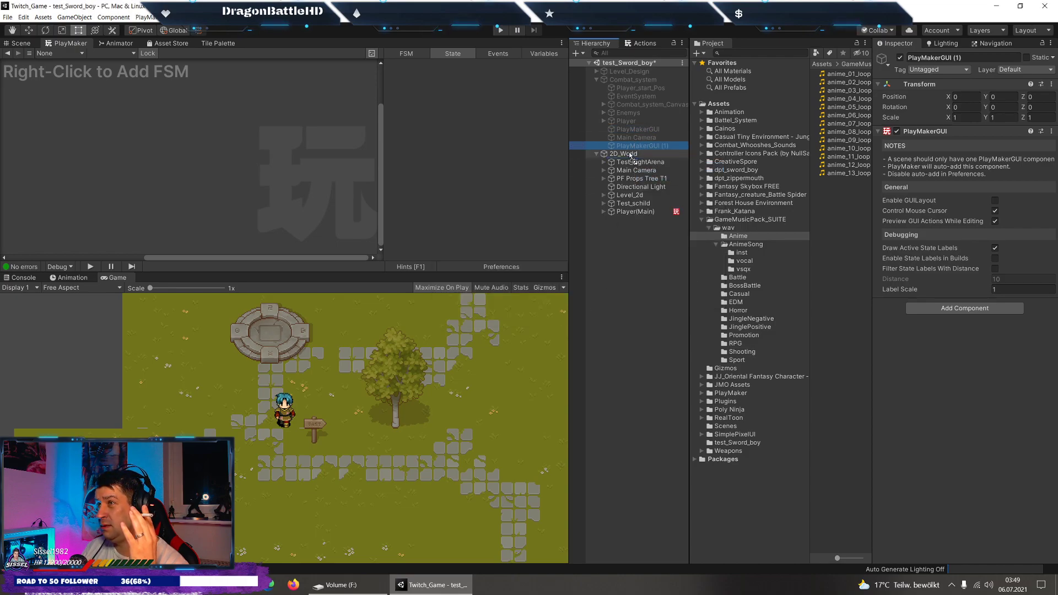
Move the PlayMakerGUI copy under 2D_World and start Play mode.
left_click_drag(639, 146, 630, 155)
left_click(973, 56)
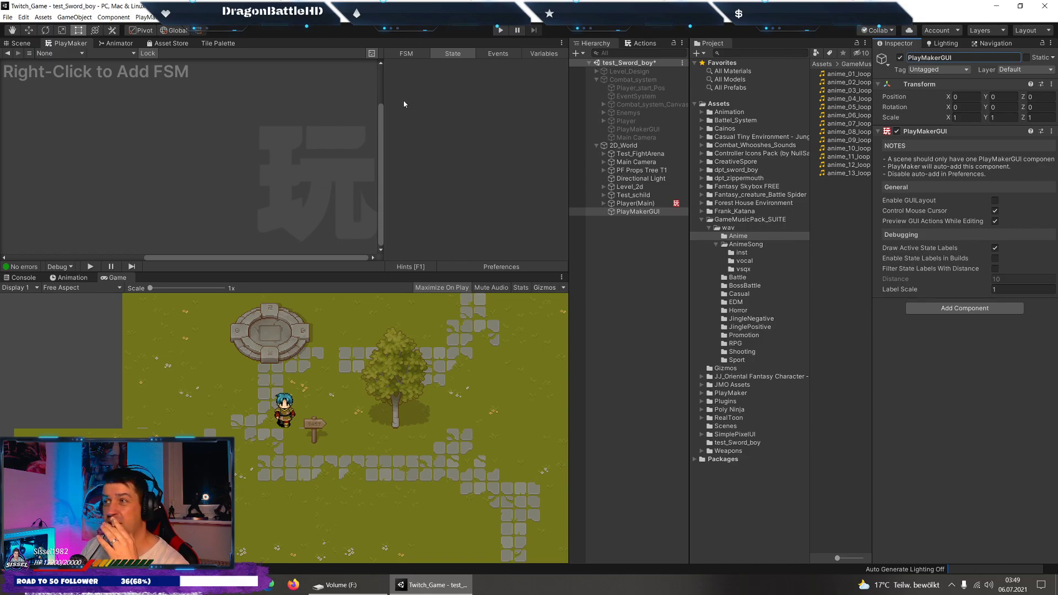
left_click(498, 32)
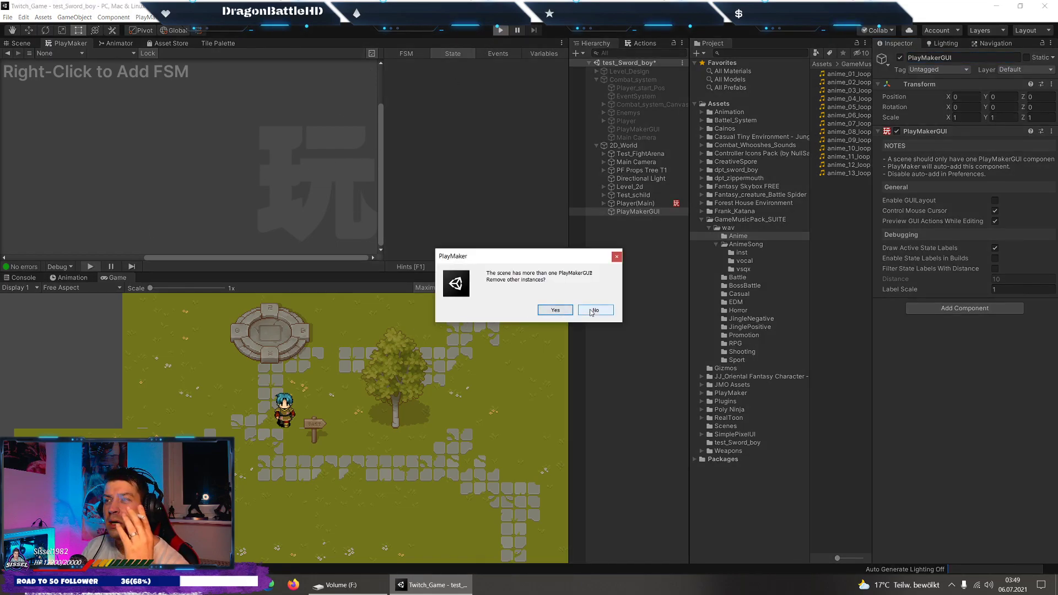
Dismiss the duplicate-PlayMakerGUI warnings, leave Play mode and delete the extra copy.
left_click(591, 311)
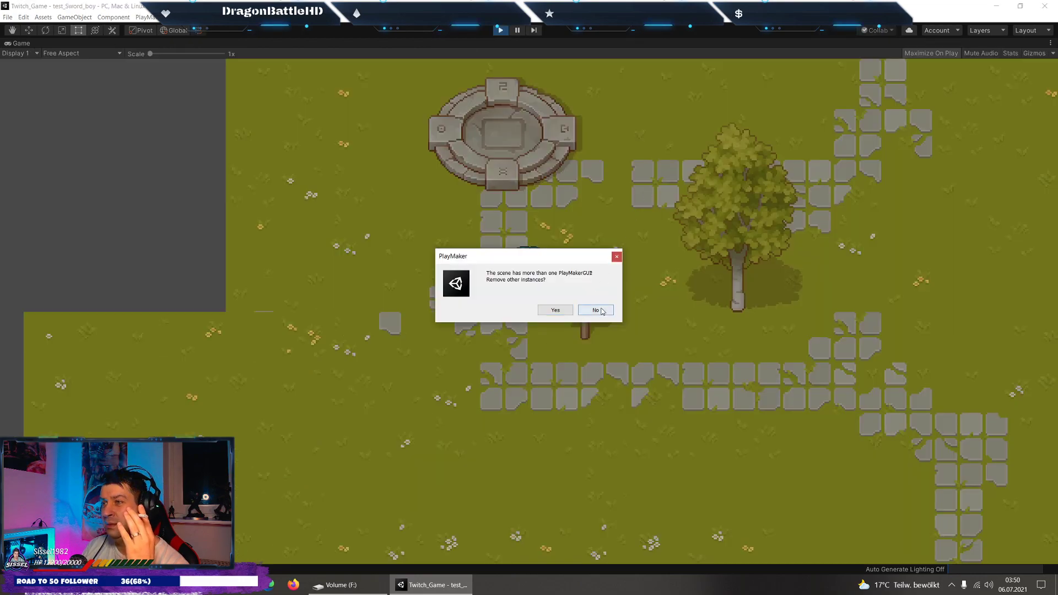
left_click(601, 311)
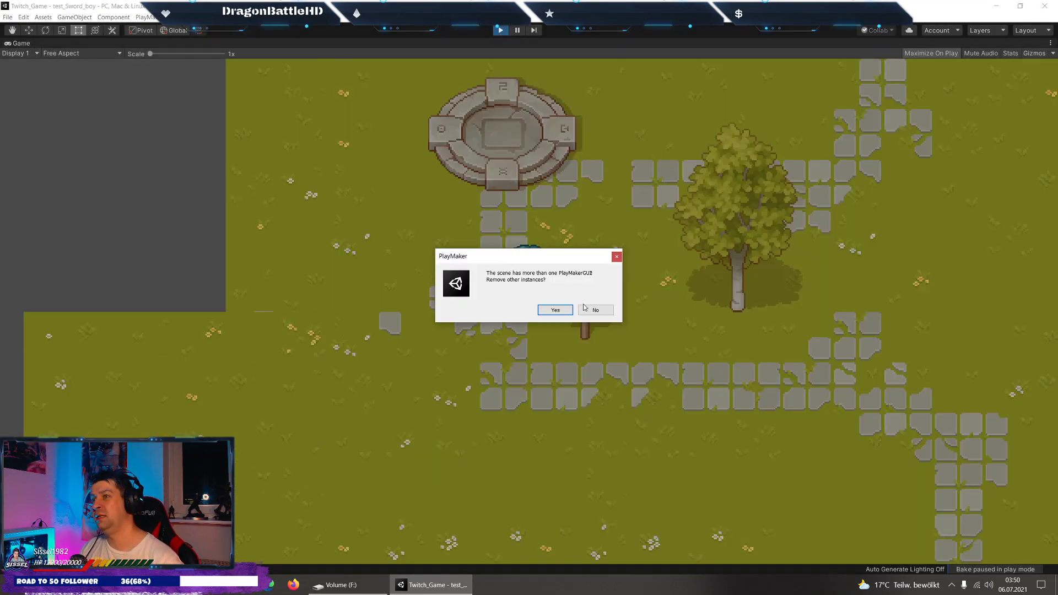
left_click(586, 309)
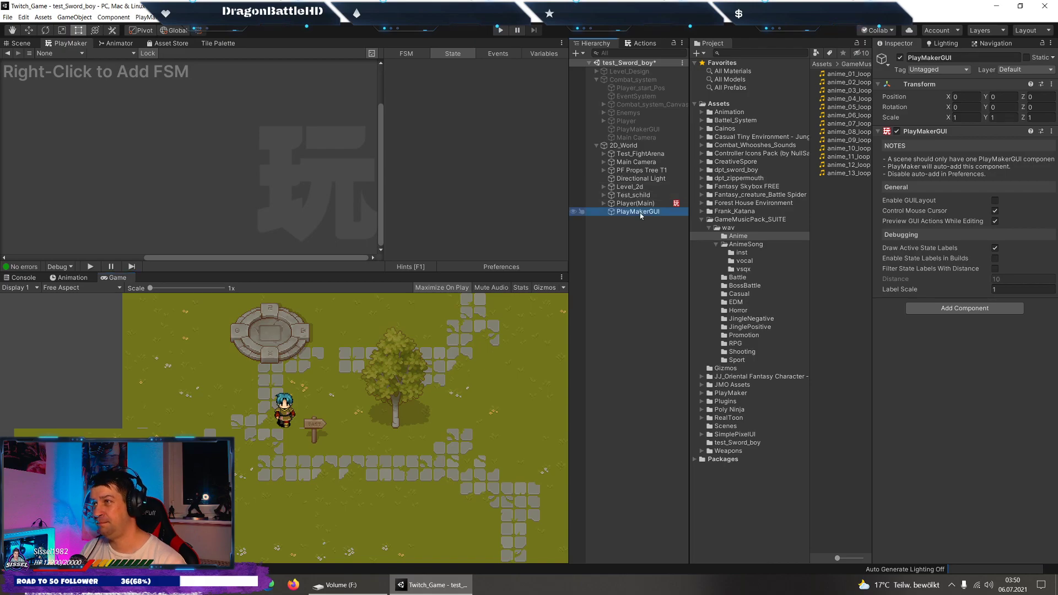
key("Delete")
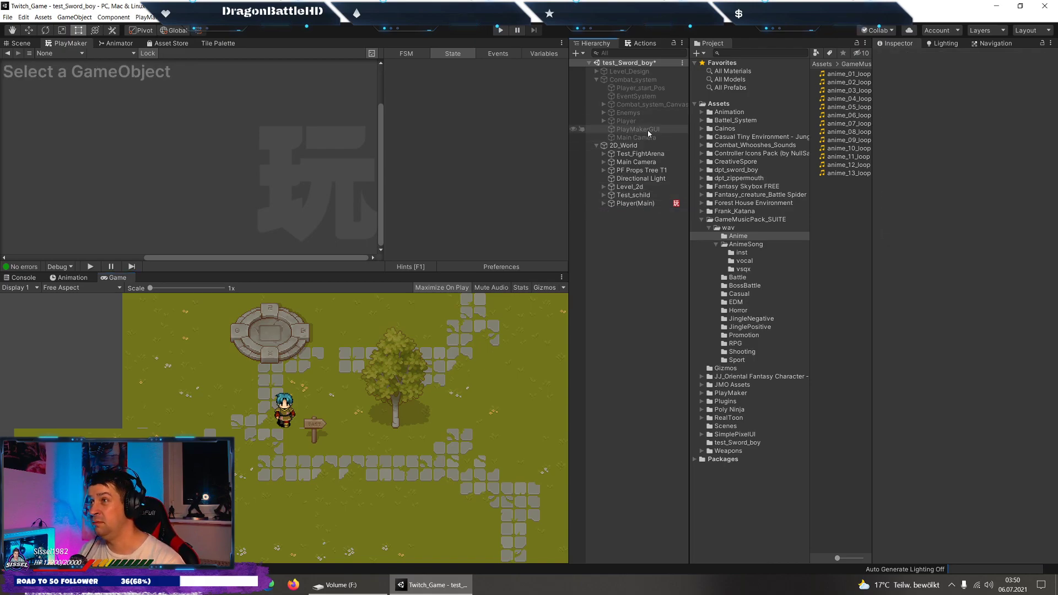
Move the original PlayMakerGUI out to the scene root and collapse the hierarchy.
left_click(597, 81)
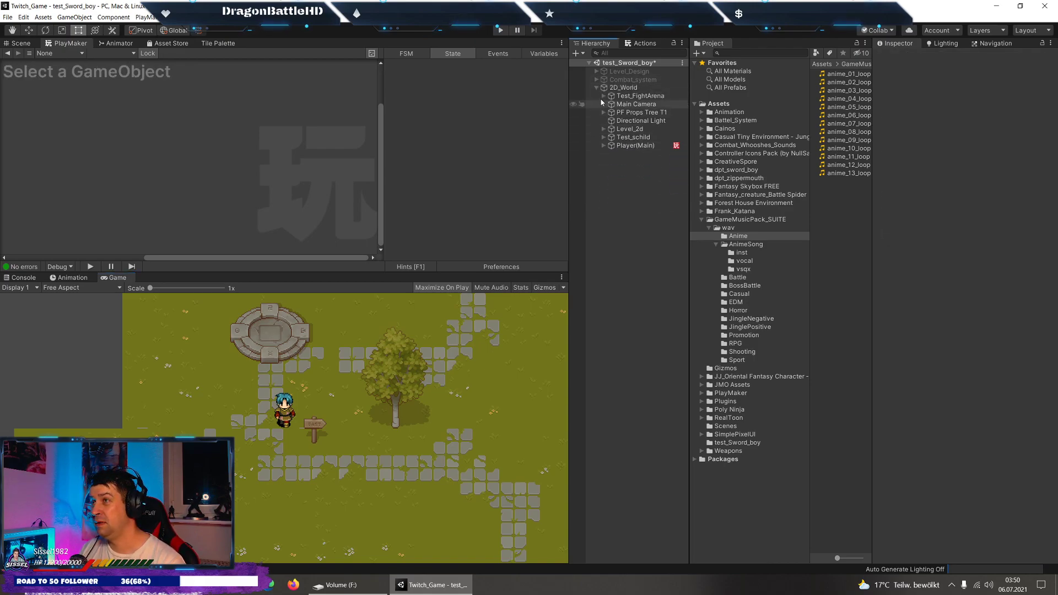
left_click(597, 81)
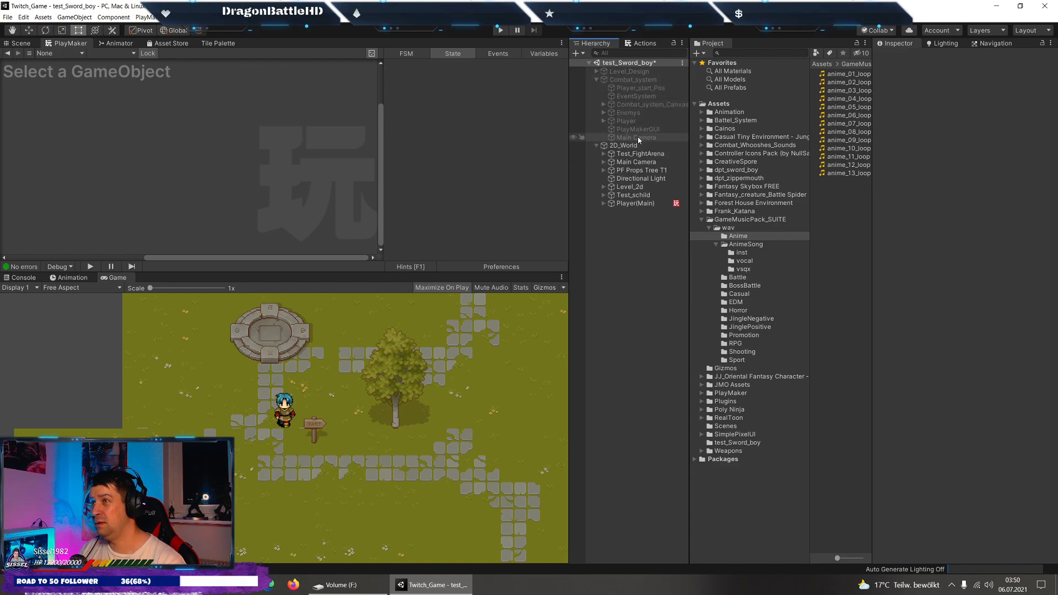
left_click(640, 130)
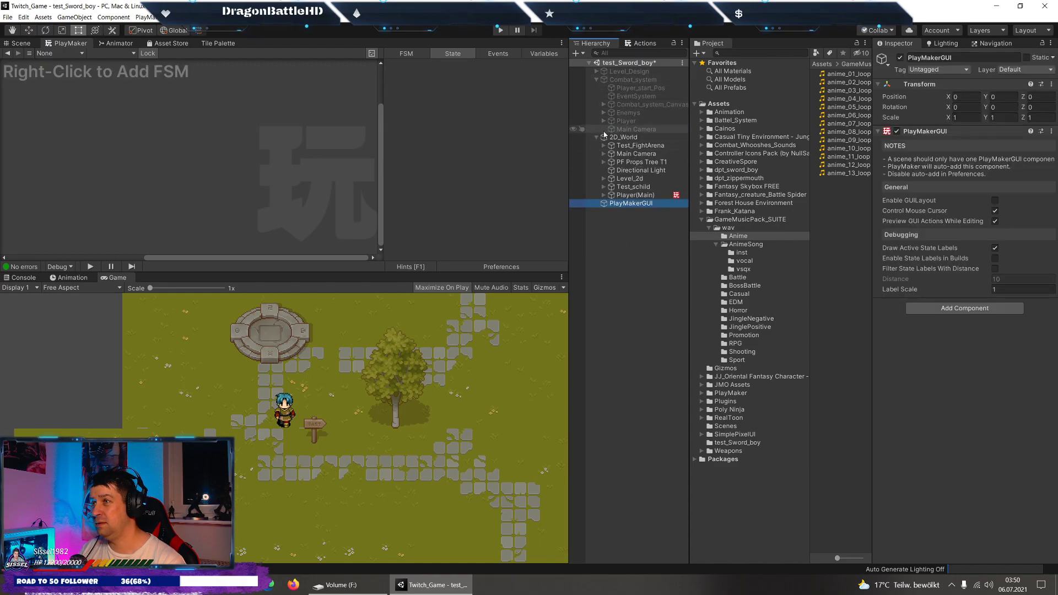
left_click(597, 138)
left_click(596, 79)
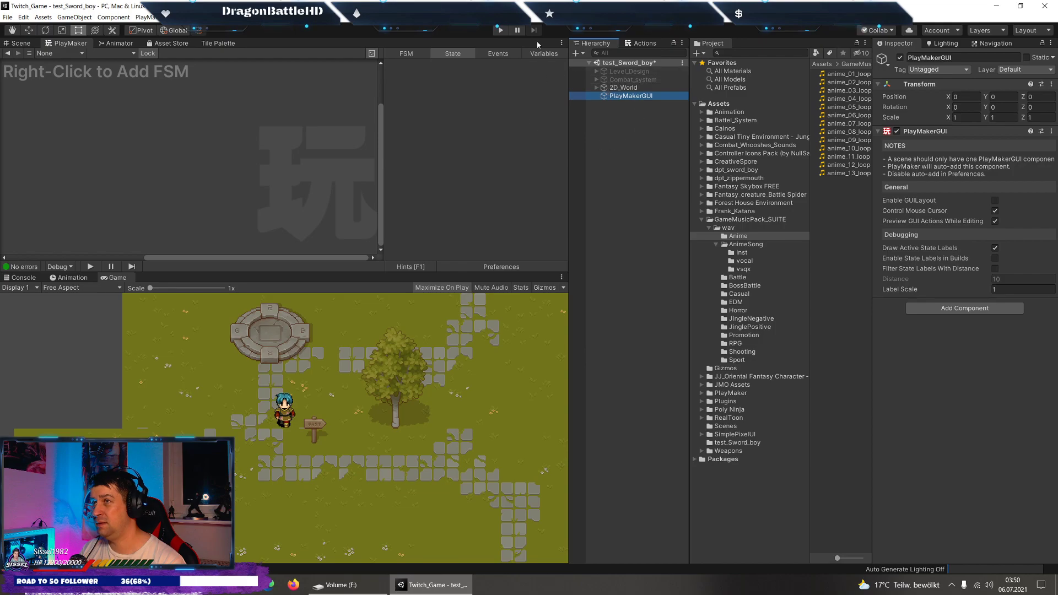
Play-test walking the character up with W, then stop and save test_Sword_boy.
left_click(506, 29)
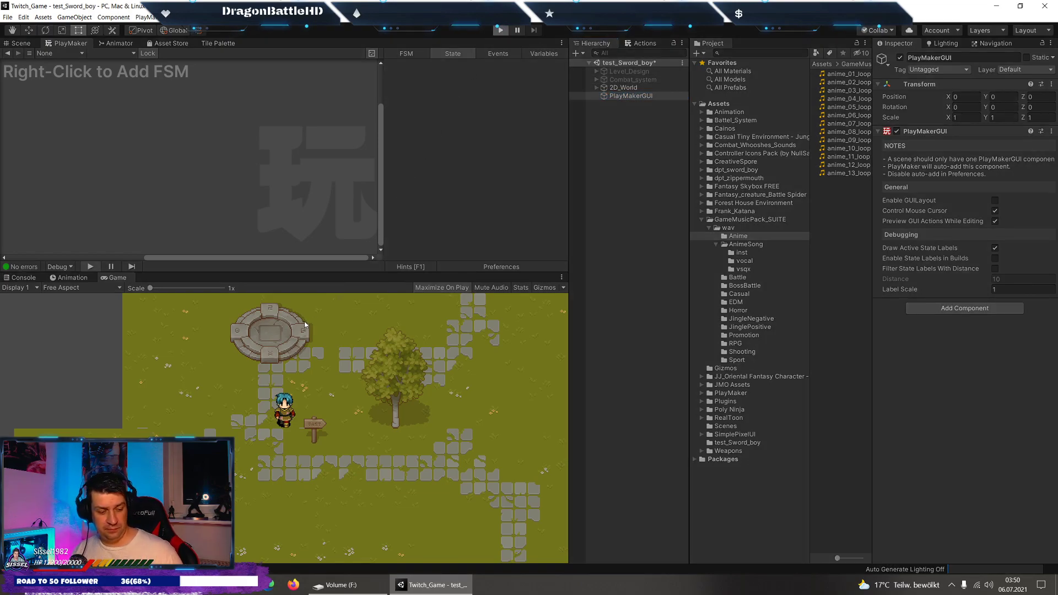
key("w")
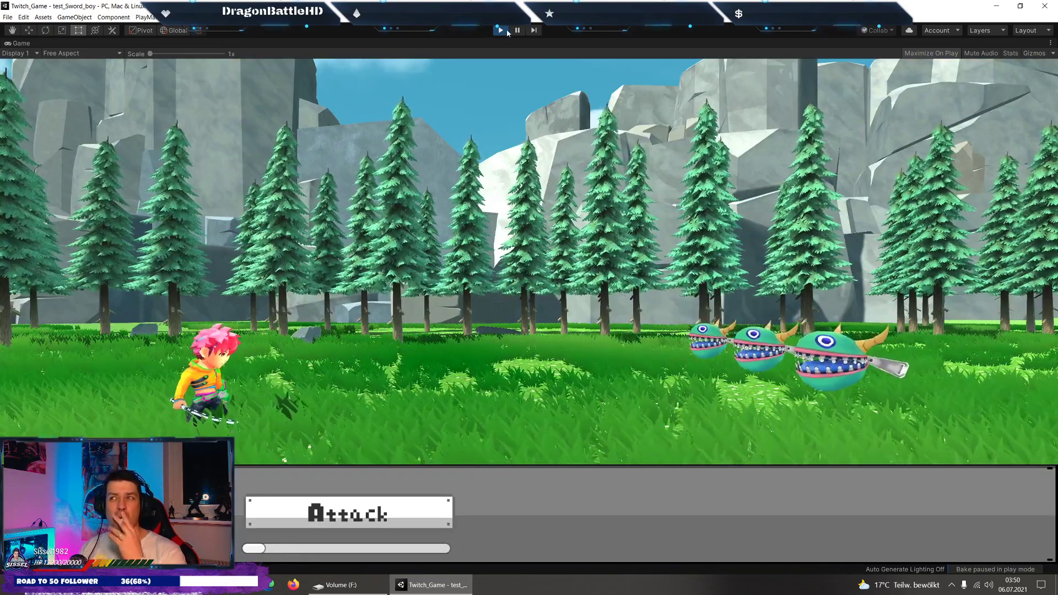
left_click(501, 30)
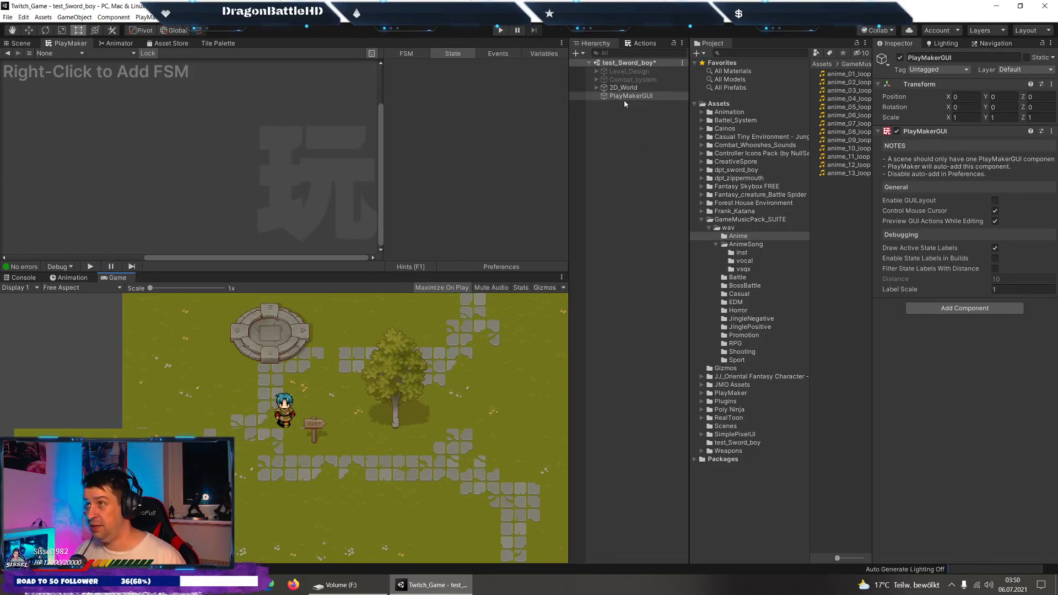
left_click(5, 18)
left_click(22, 51)
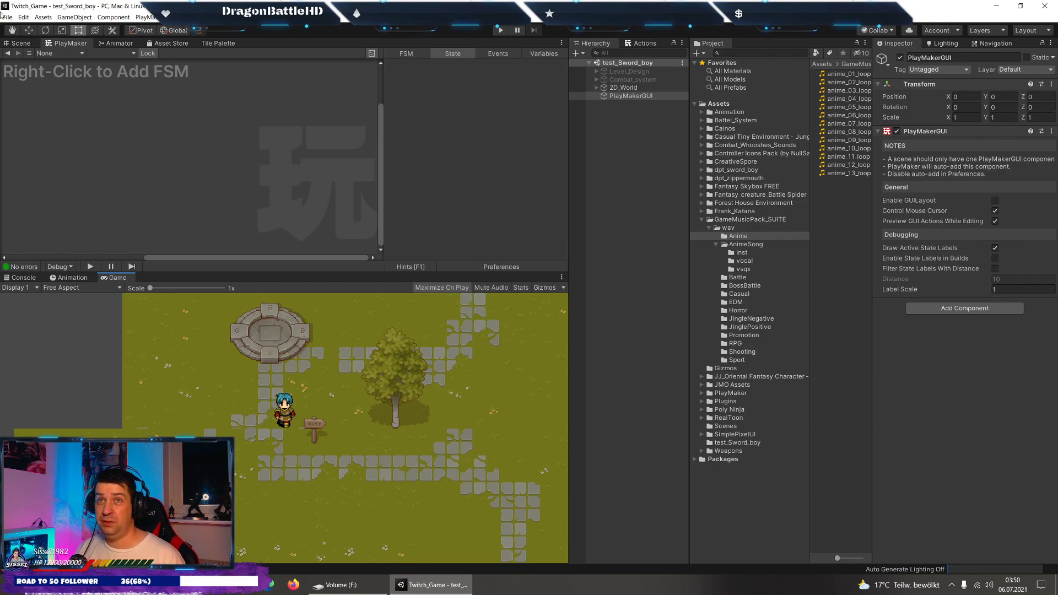
Expand 2D_World and browse its creation menu without adding anything.
left_click(18, 43)
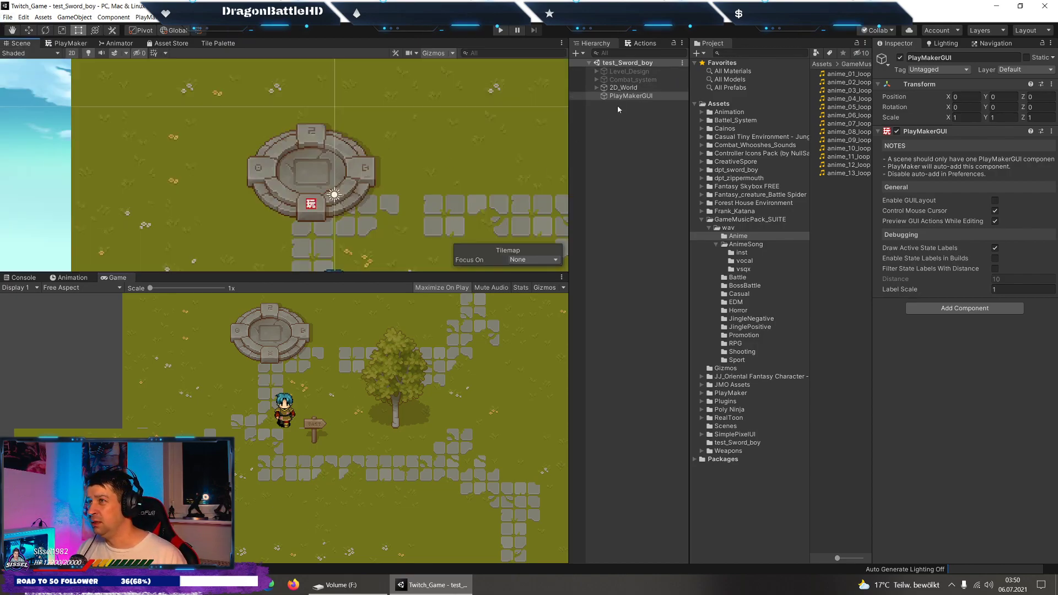
left_click(596, 88)
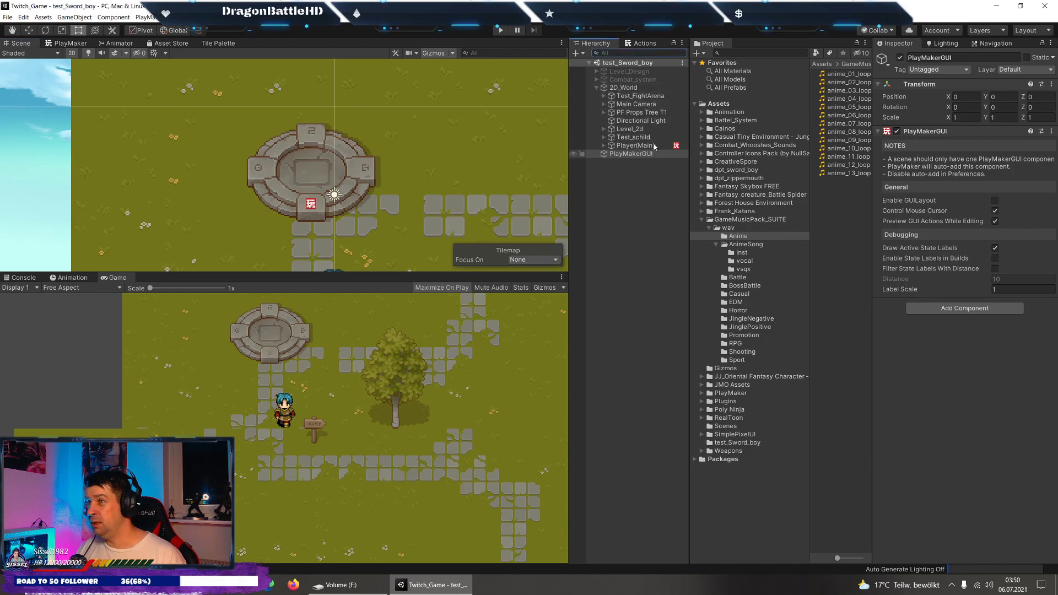
right_click(628, 88)
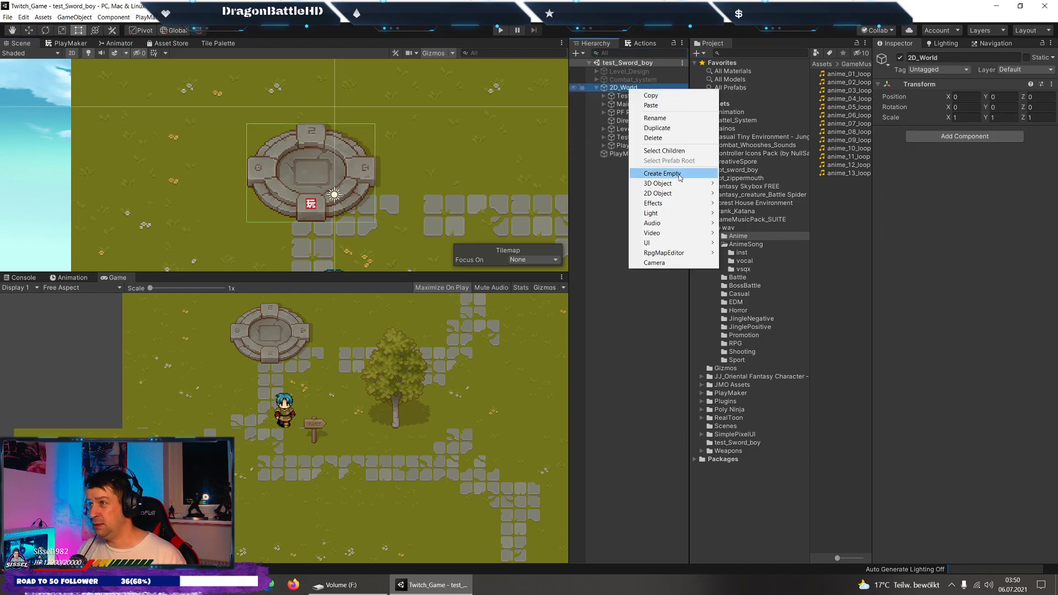
mouse_move(673, 198)
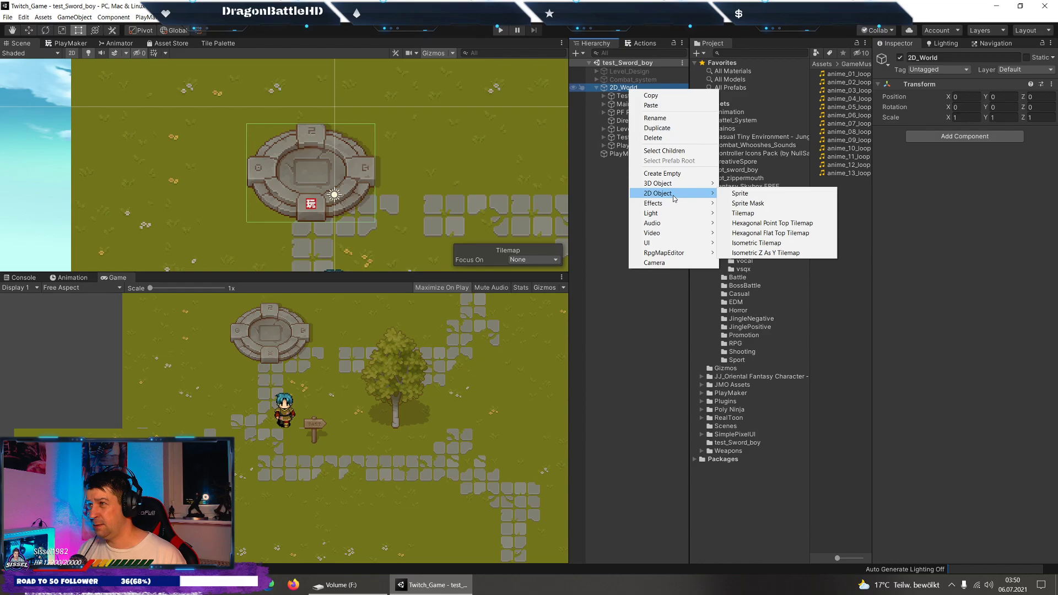
mouse_move(674, 221)
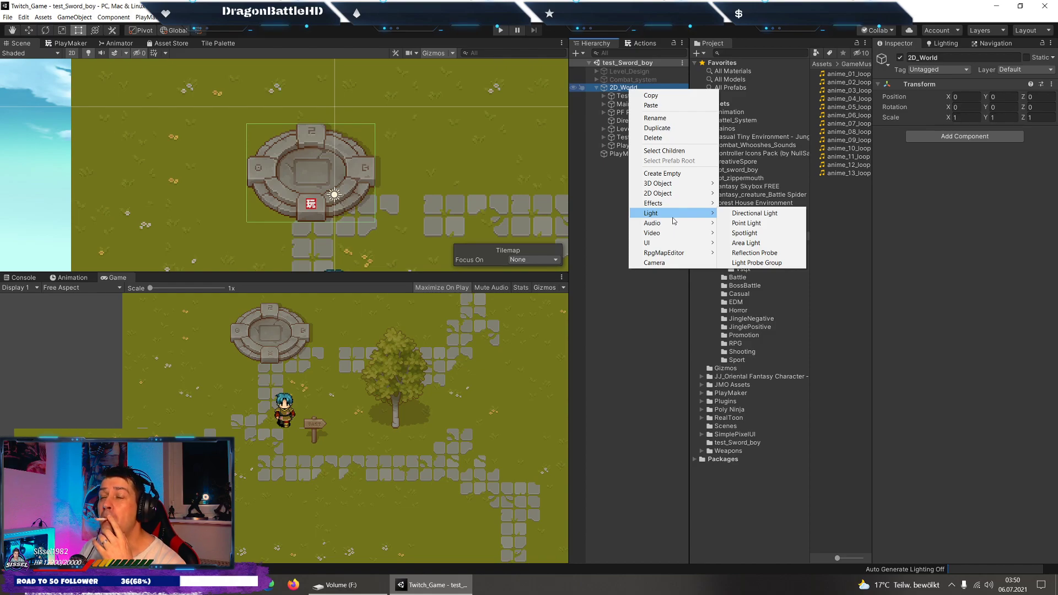
left_click(625, 64)
Create an empty GameObject under 2D_World and cancel the '2d ligh' component search.
right_click(623, 86)
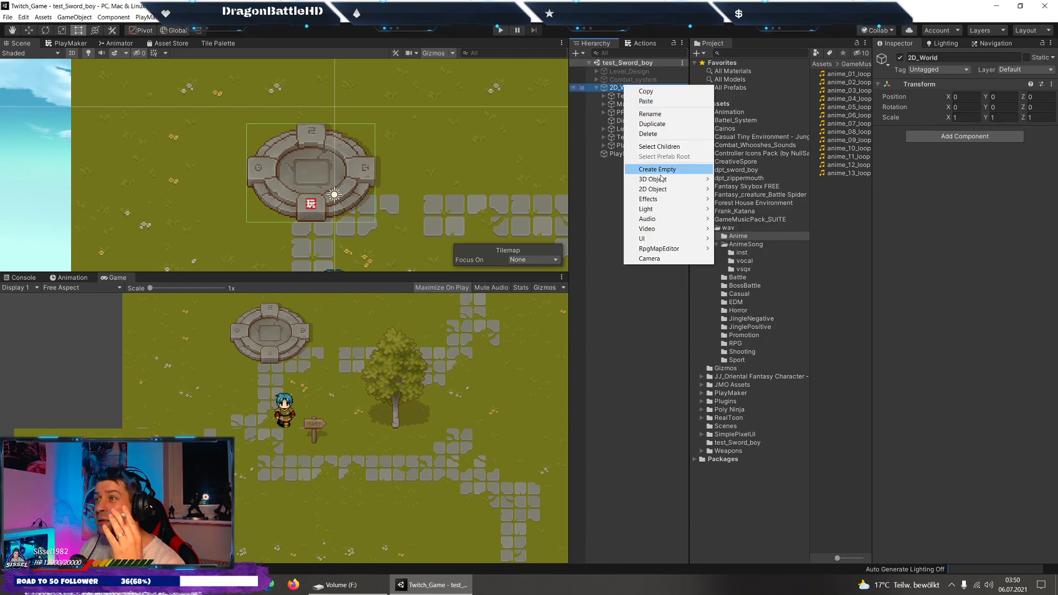
left_click(650, 169)
left_click(948, 137)
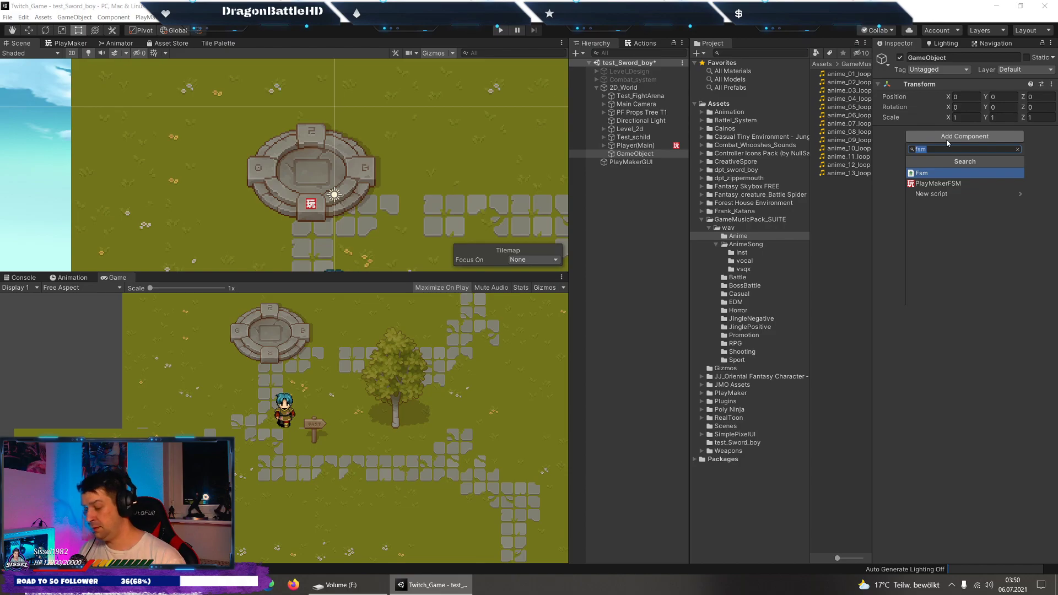
type("2d")
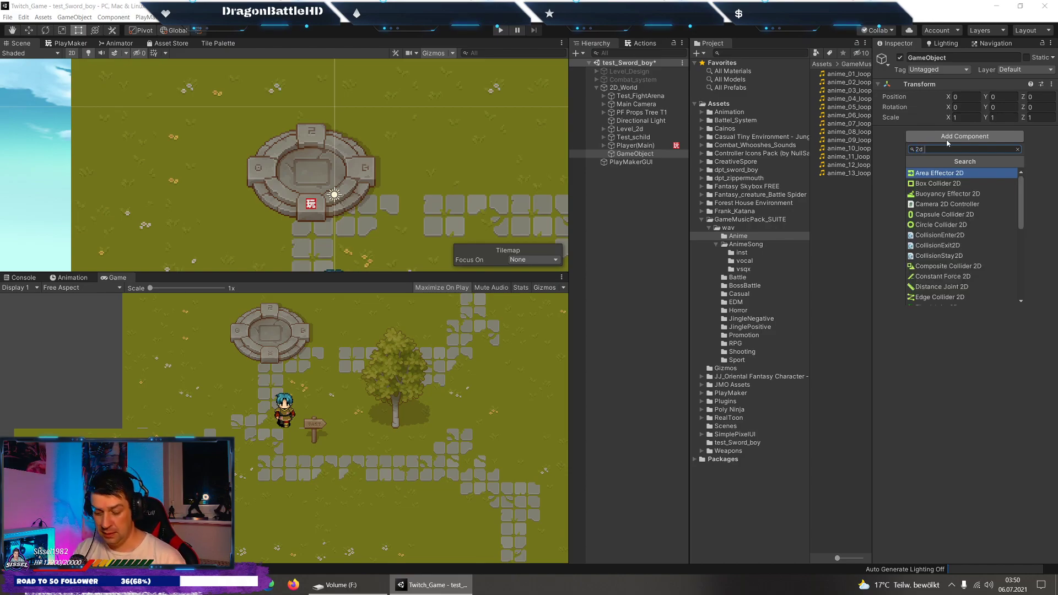
type(" ligh")
key("BackSpace")
key("BackSpace")
key("BackSpace")
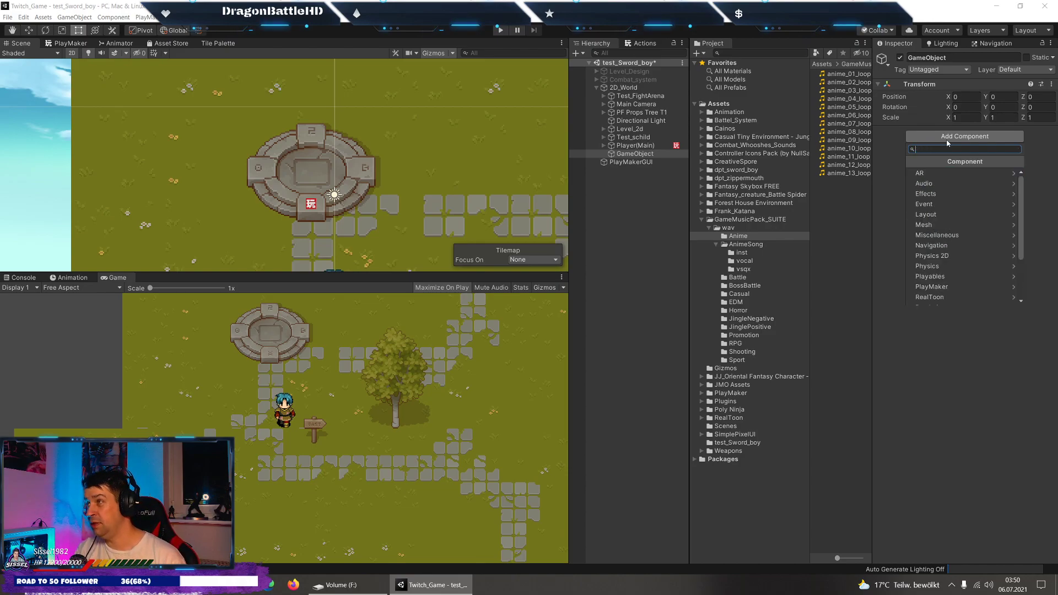
key("Escape")
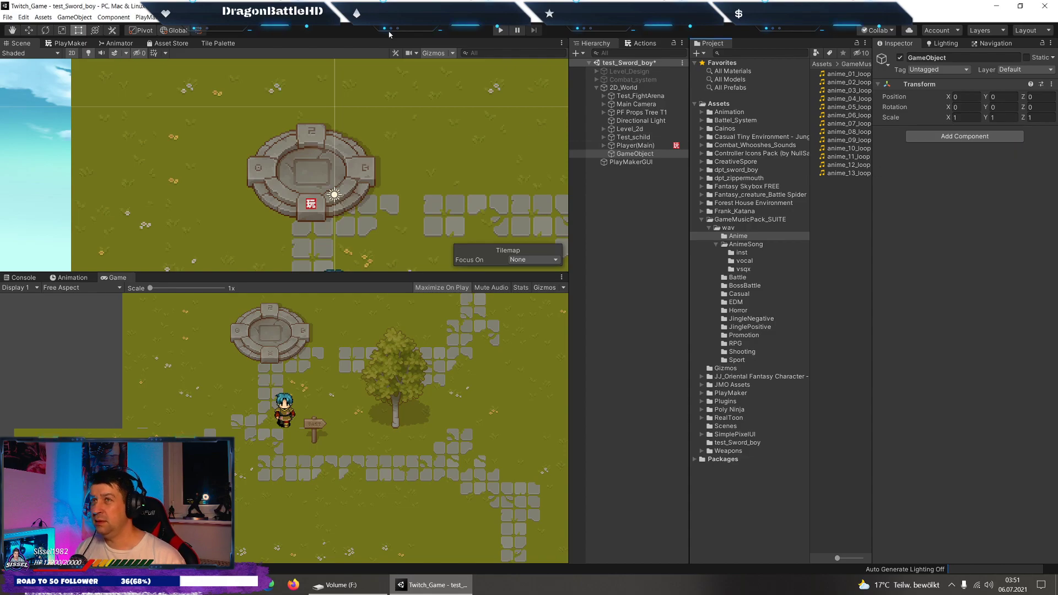
left_click(196, 17)
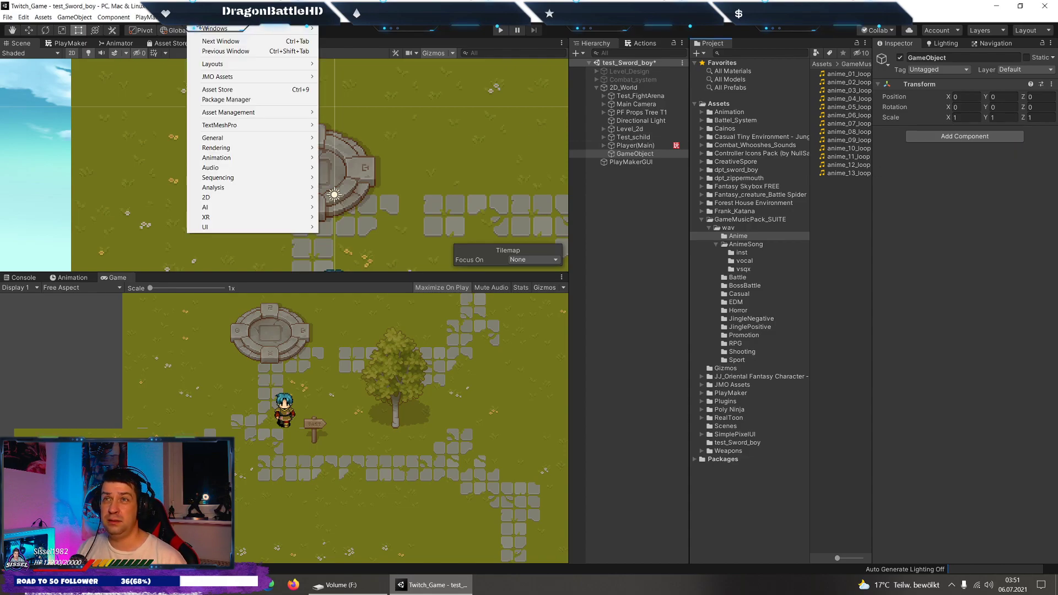
left_click(232, 99)
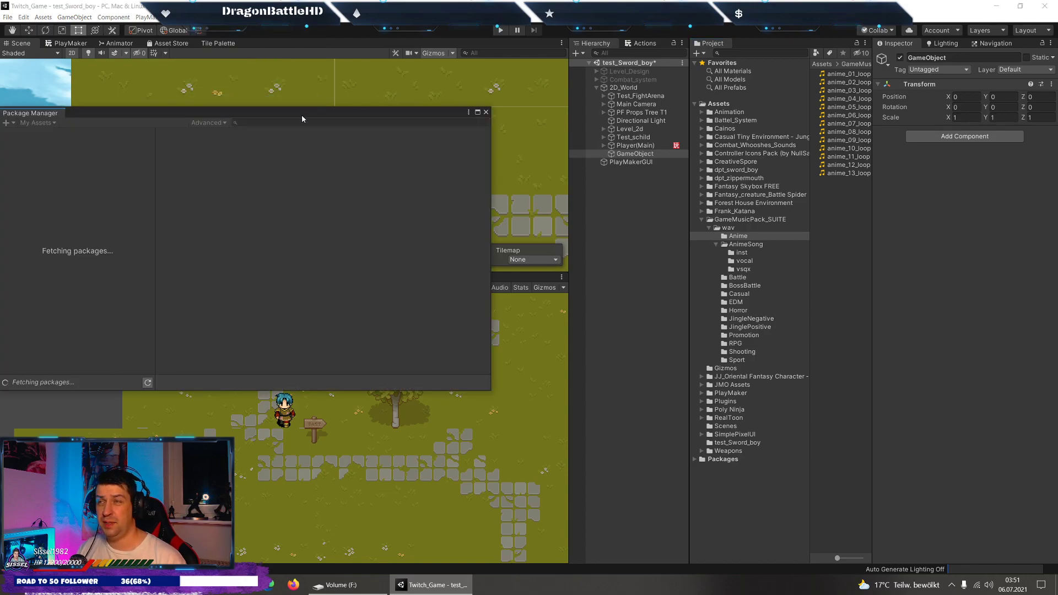
left_click_drag(247, 117, 492, 110)
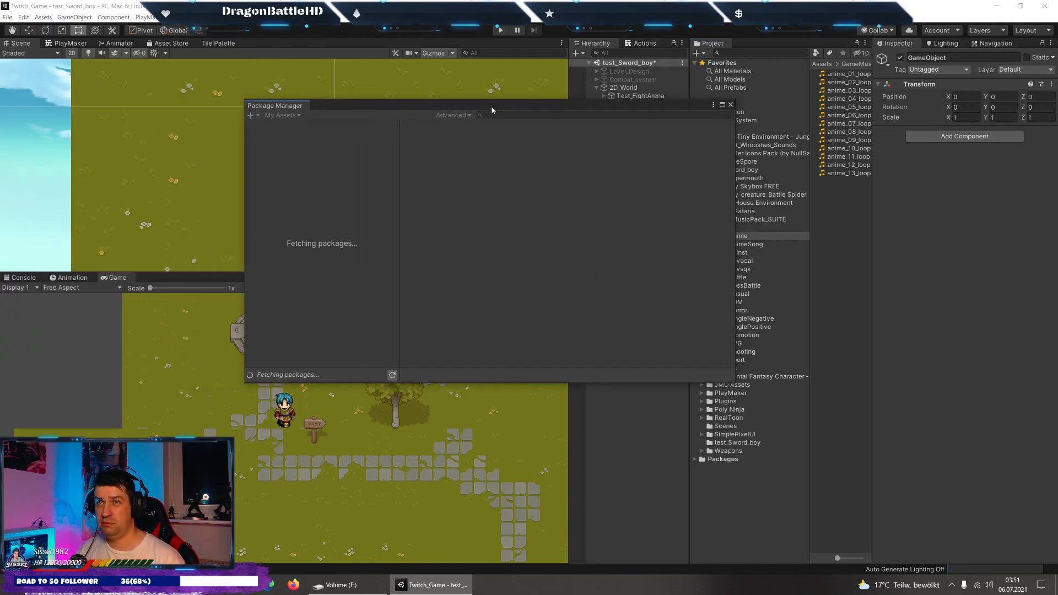
left_click(280, 114)
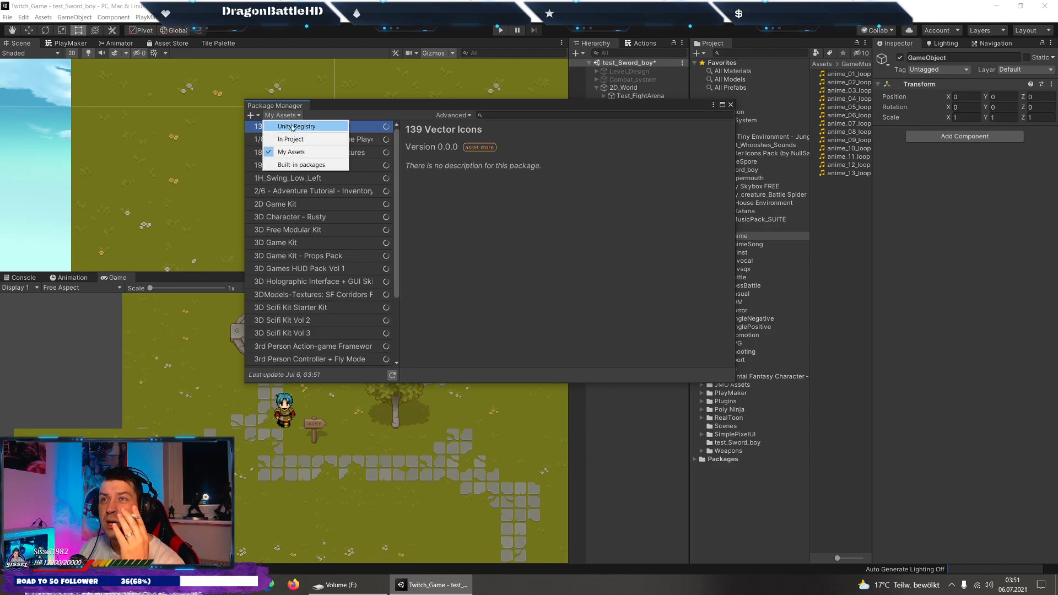
left_click(285, 124)
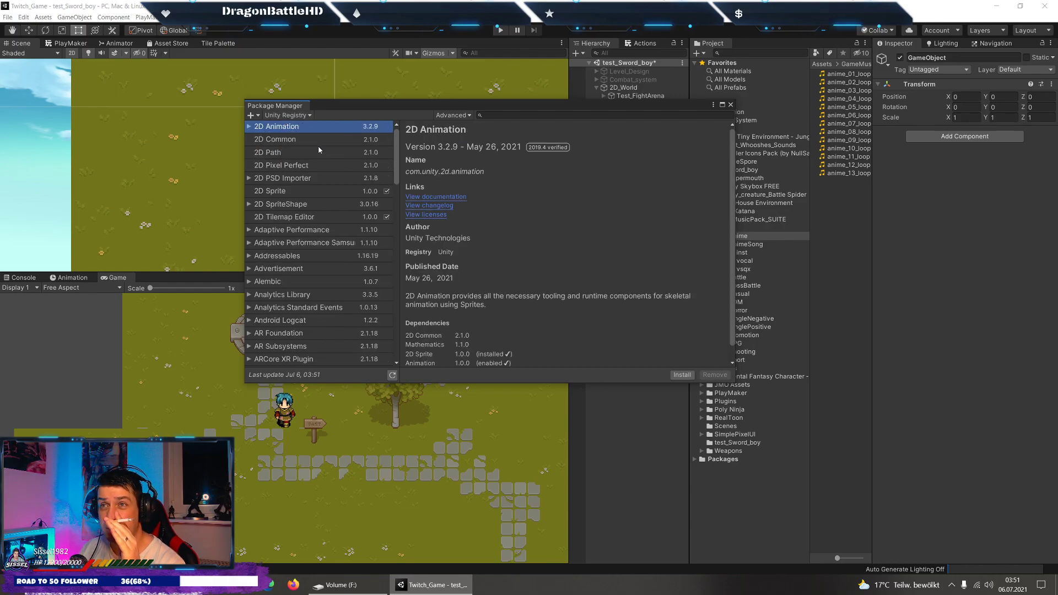
scroll(309, 155, "down", 1)
scroll(304, 165, "up", 1)
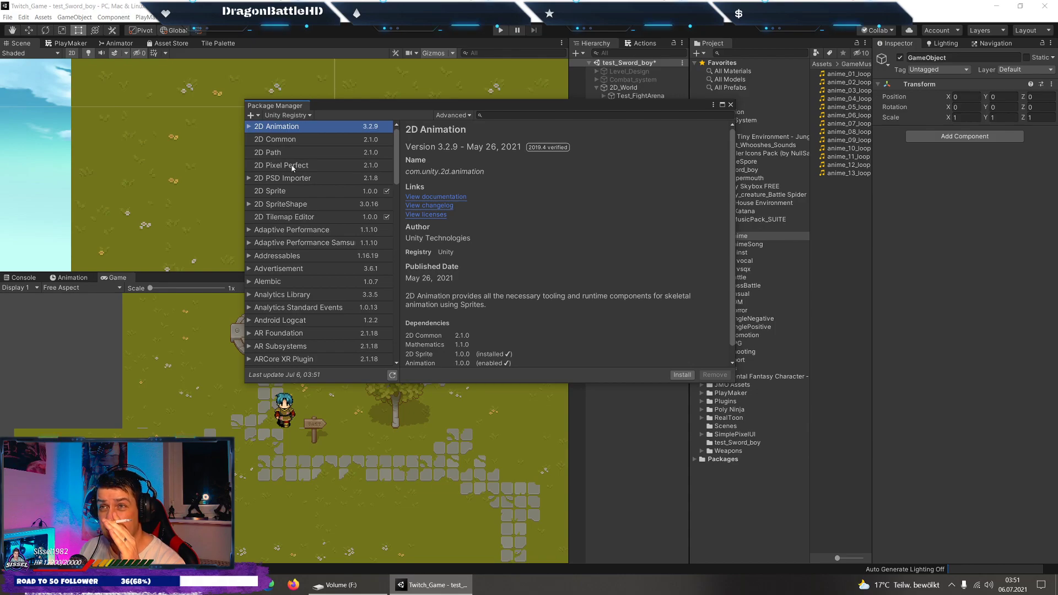
left_click(292, 167)
scroll(564, 218, "down", 1)
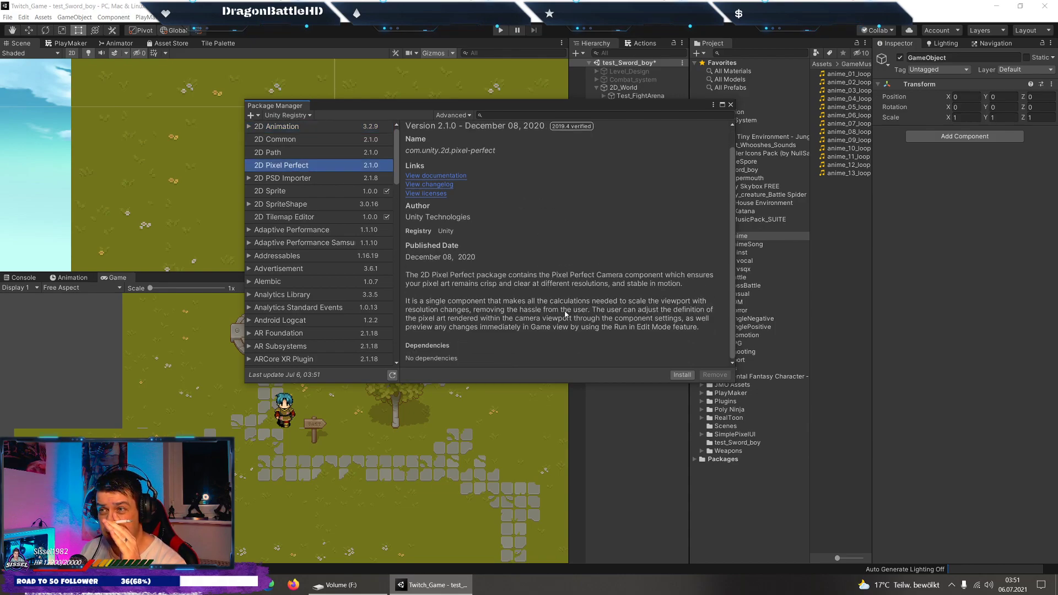
left_click(303, 205)
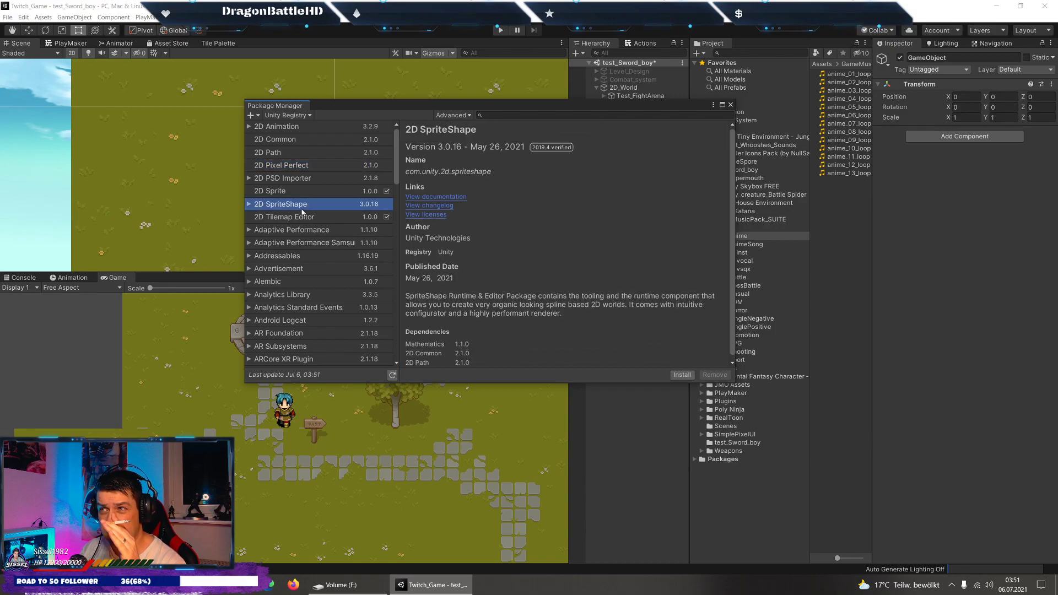
scroll(592, 264, "down", 1)
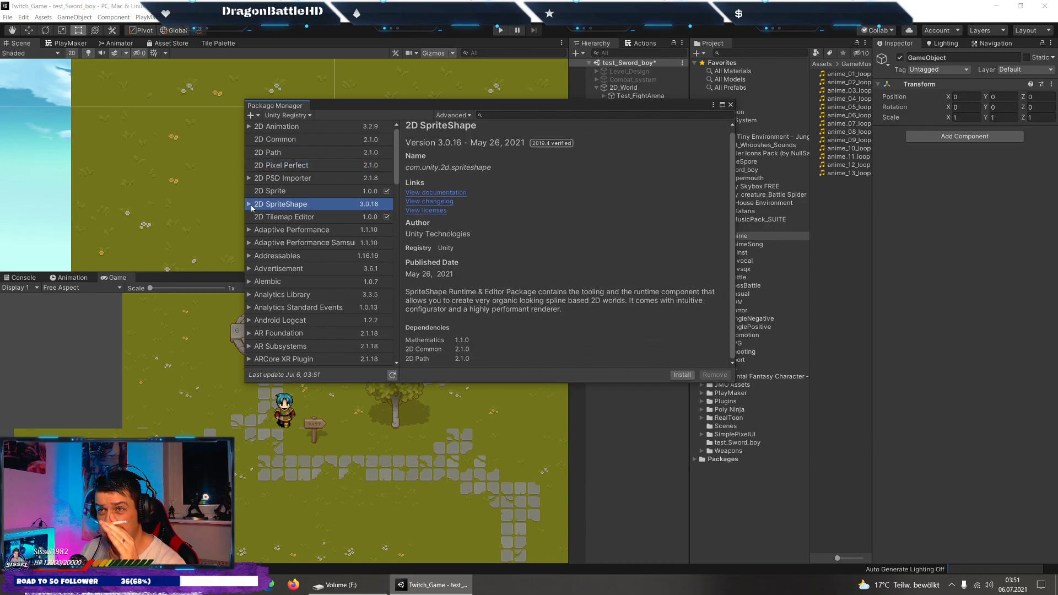
scroll(326, 226, "down", 5)
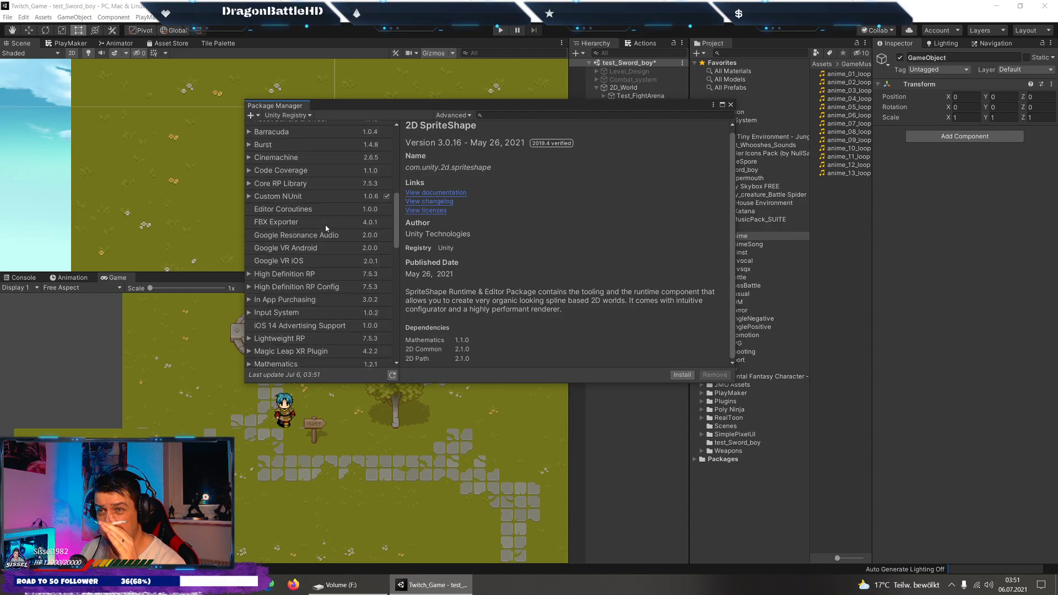
scroll(325, 227, "down", 2)
scroll(326, 227, "down", 4)
scroll(325, 227, "down", 4)
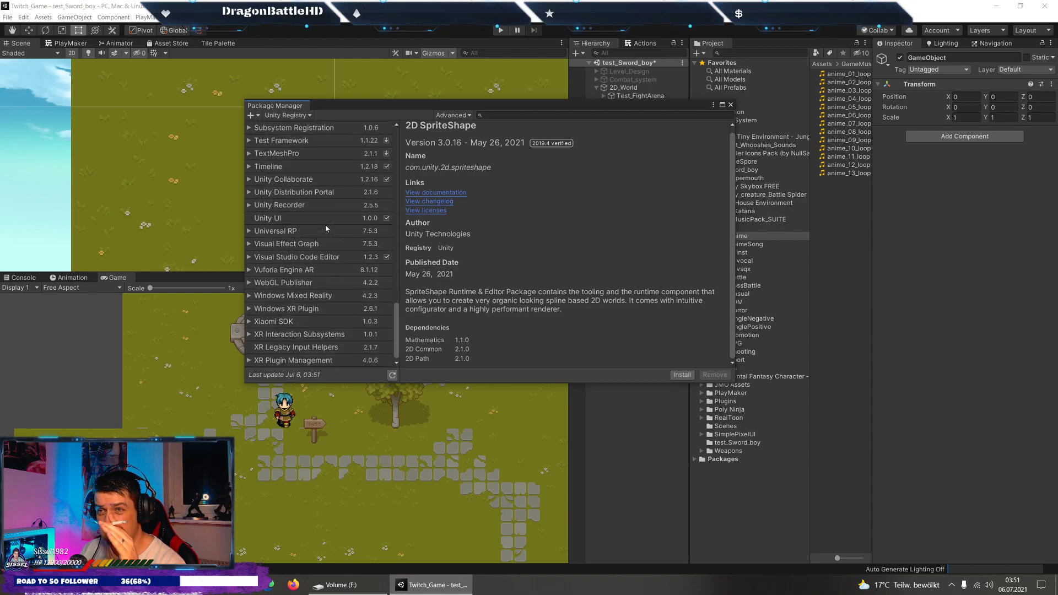
scroll(325, 224, "up", 4)
scroll(325, 224, "up", 3)
scroll(325, 224, "up", 4)
scroll(325, 224, "up", 3)
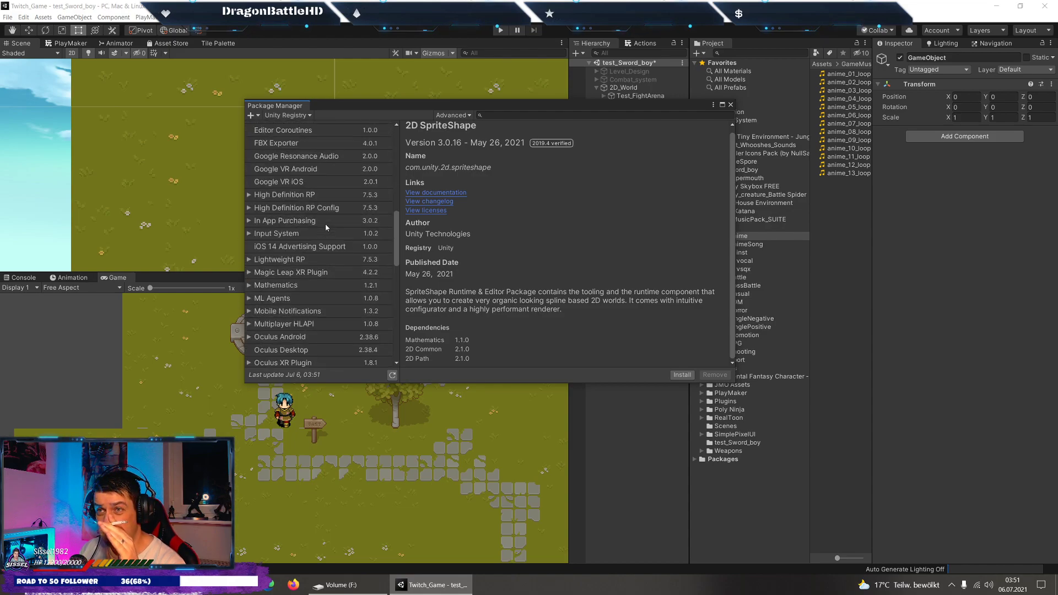
scroll(325, 223, "up", 3)
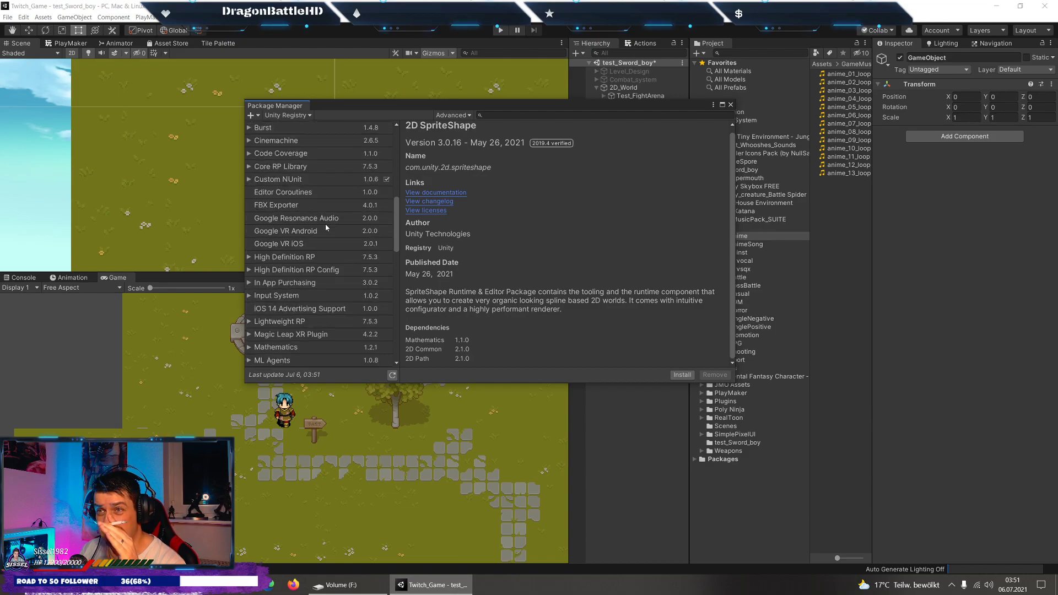
scroll(326, 224, "up", 3)
scroll(325, 224, "up", 3)
scroll(325, 223, "up", 5)
scroll(326, 224, "up", 2)
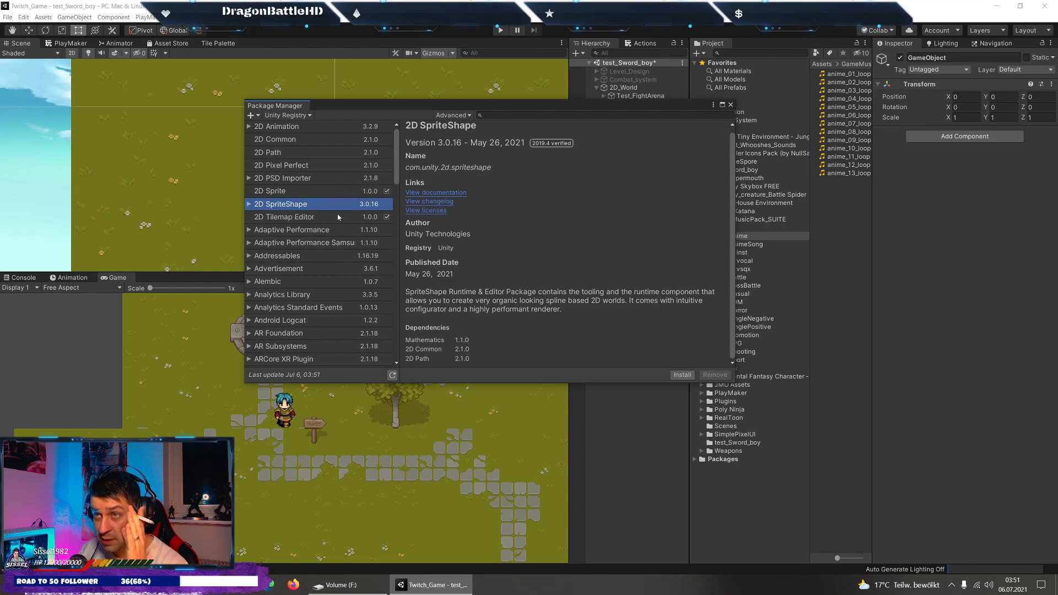
left_click(320, 217)
left_click(313, 207)
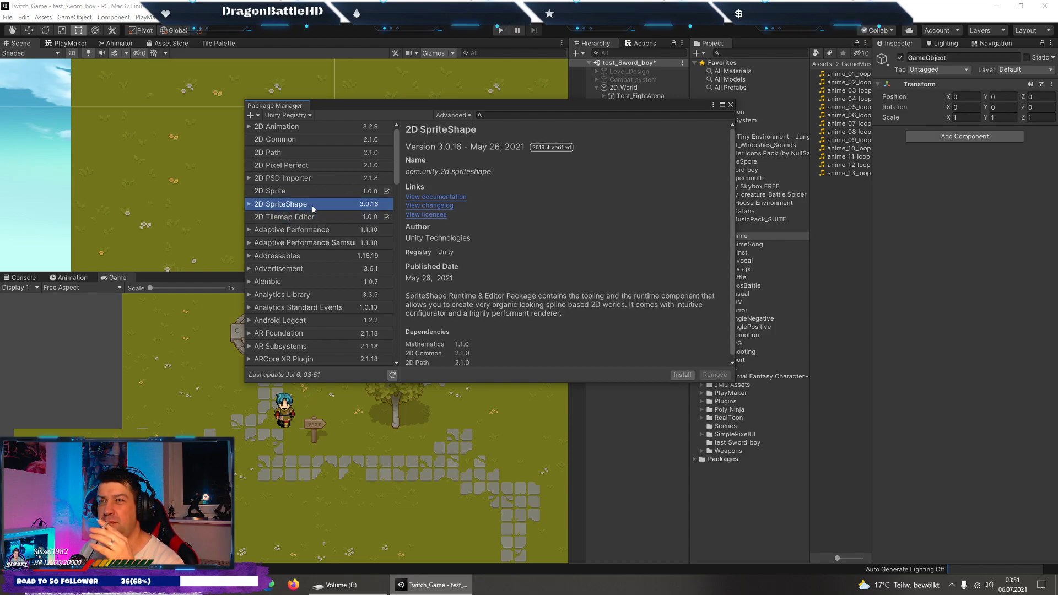
scroll(550, 232, "down", 1)
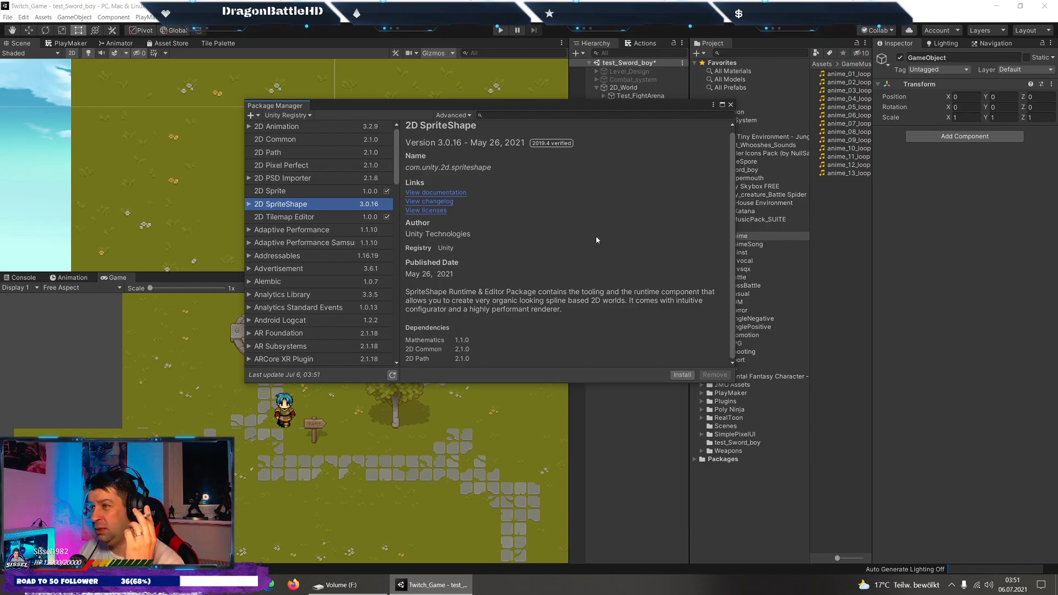
left_click(285, 193)
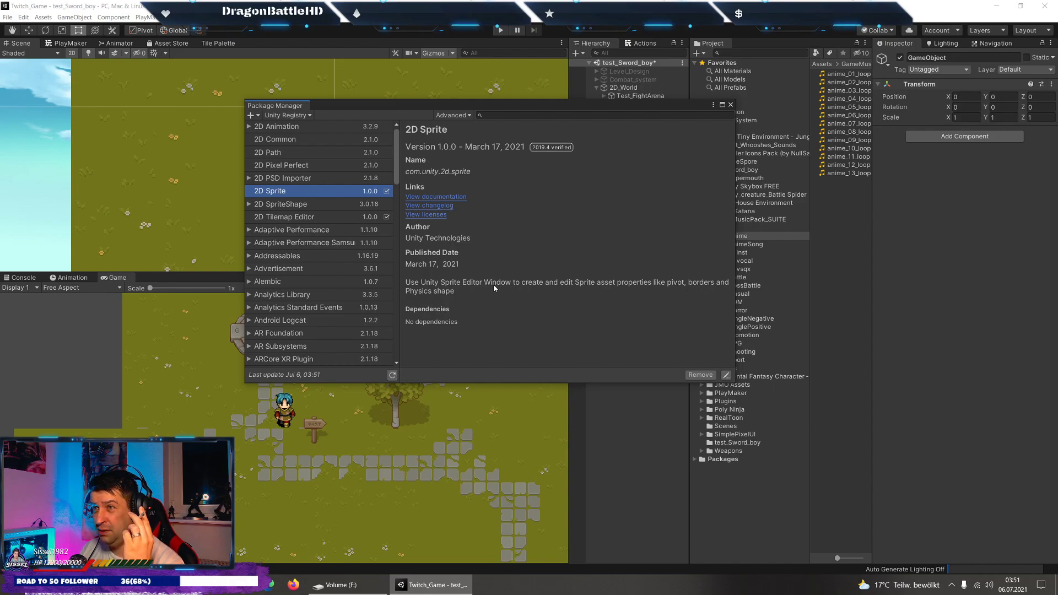
left_click(272, 167)
scroll(435, 345, "down", 1)
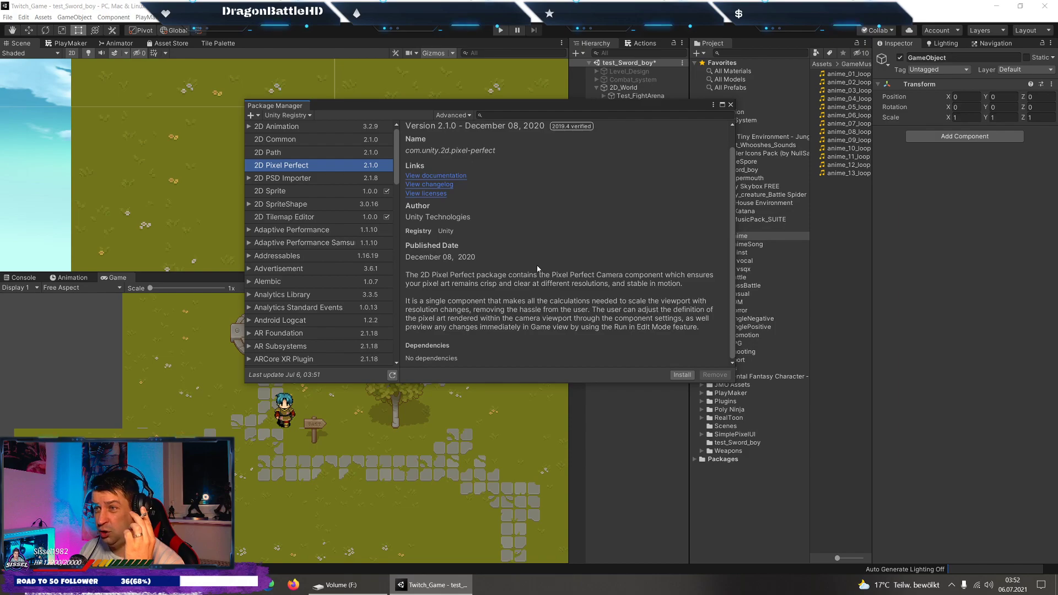
left_click(259, 156)
left_click(267, 142)
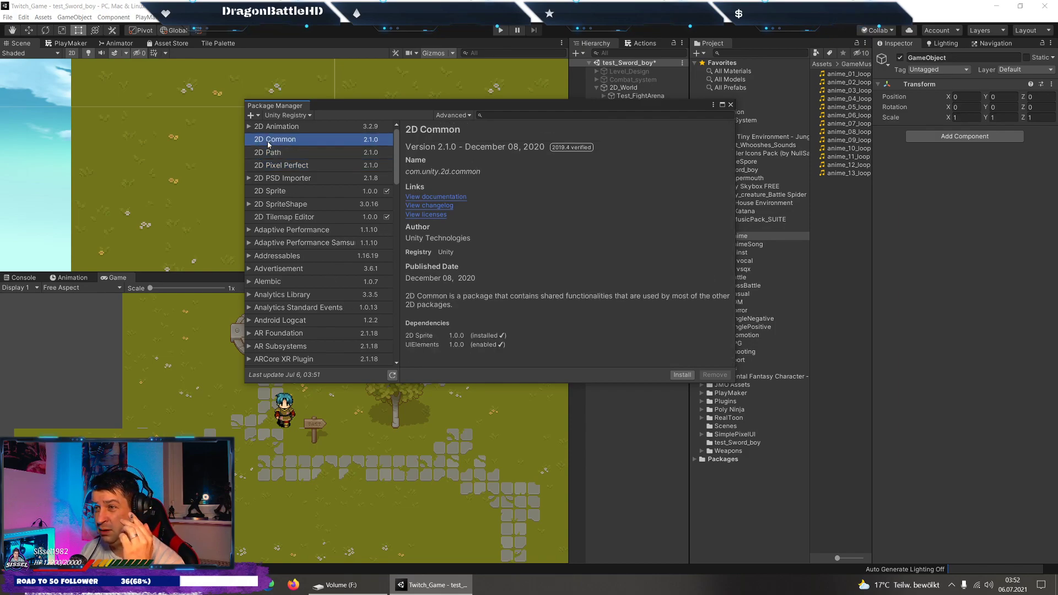
left_click(272, 152)
left_click(280, 166)
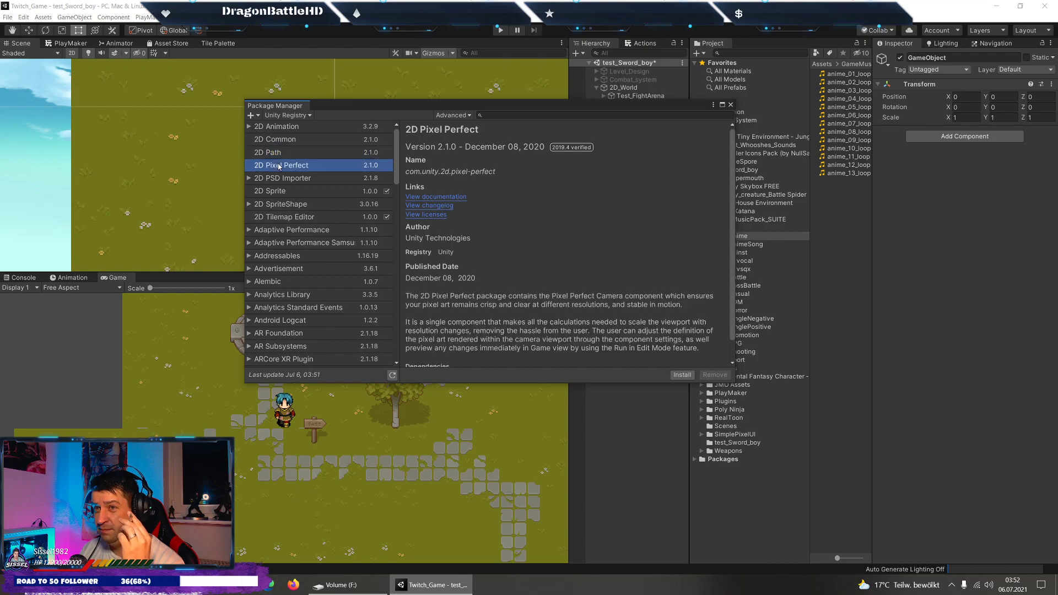
left_click(589, 116)
type("2")
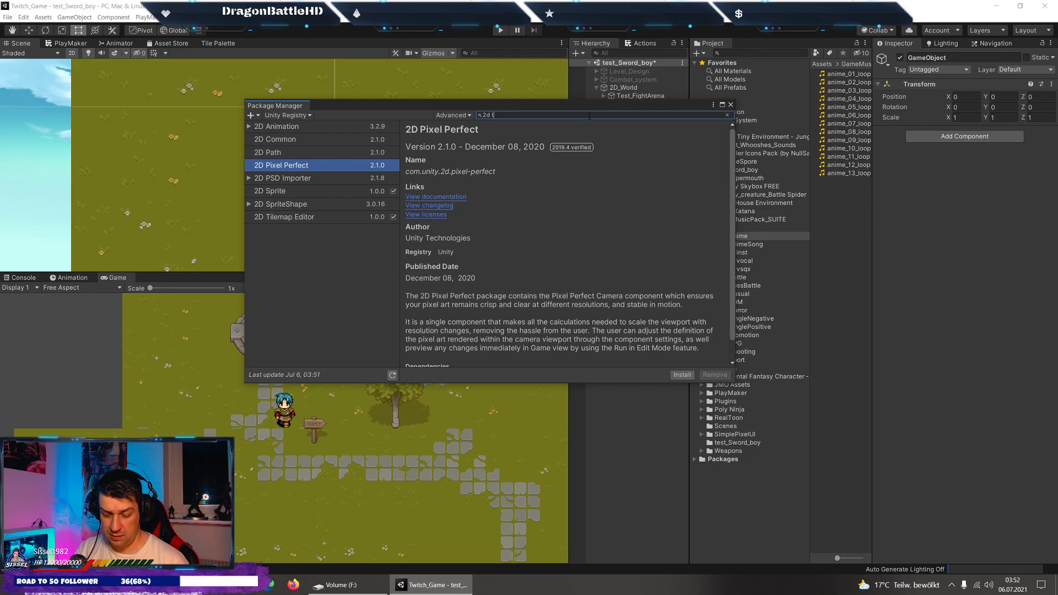
type("d lig")
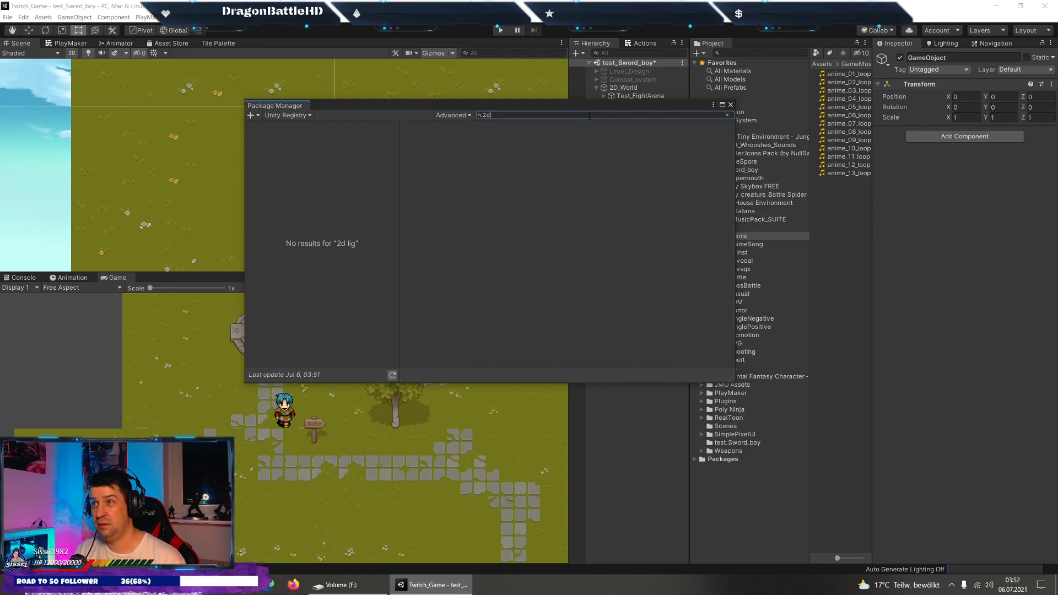
key("BackSpace")
key("BackSpace")
key("BackSpace")
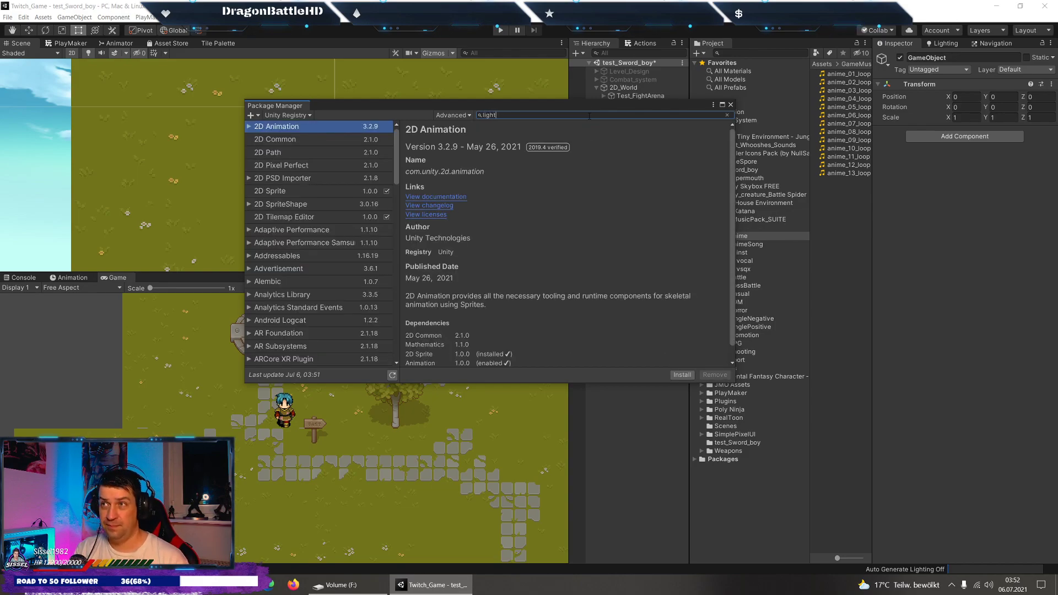
scroll(496, 248, "down", 1)
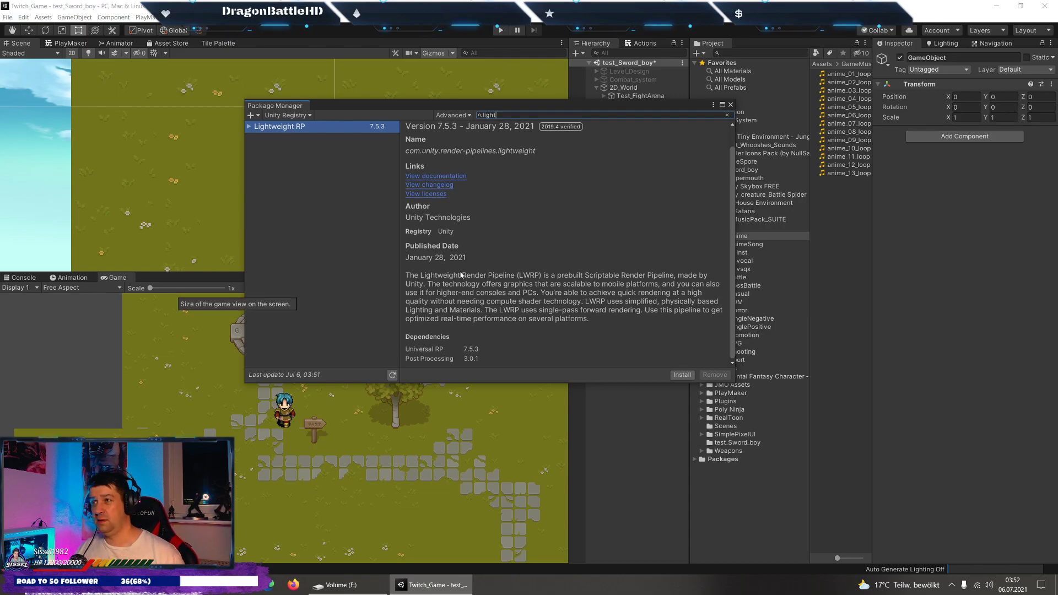
scroll(506, 273, "up", 1)
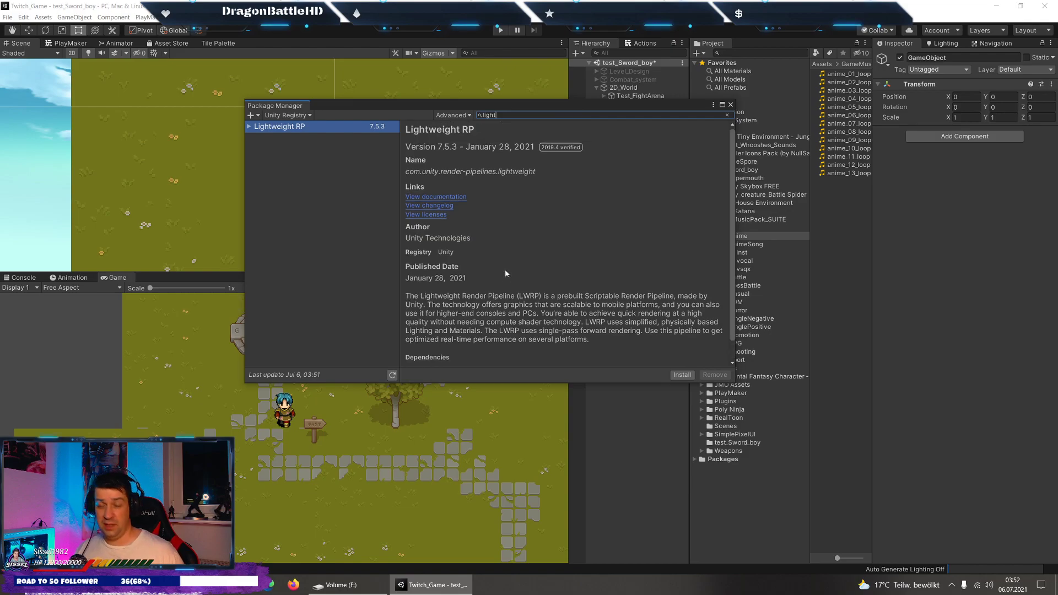
left_click(731, 105)
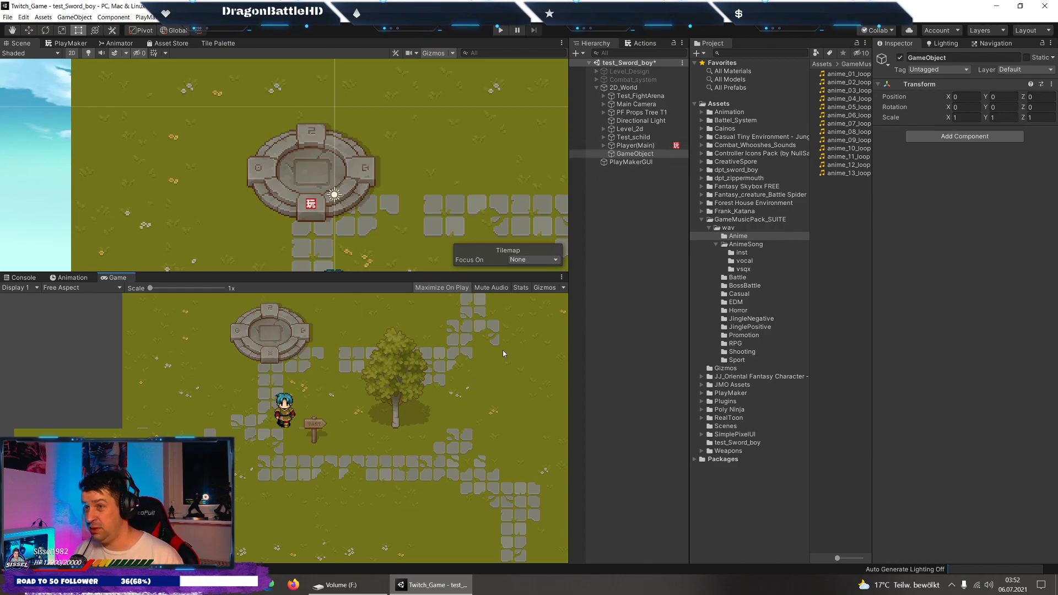
Clear the console errors and collapse the Player(Main) children in the hierarchy.
left_click(21, 277)
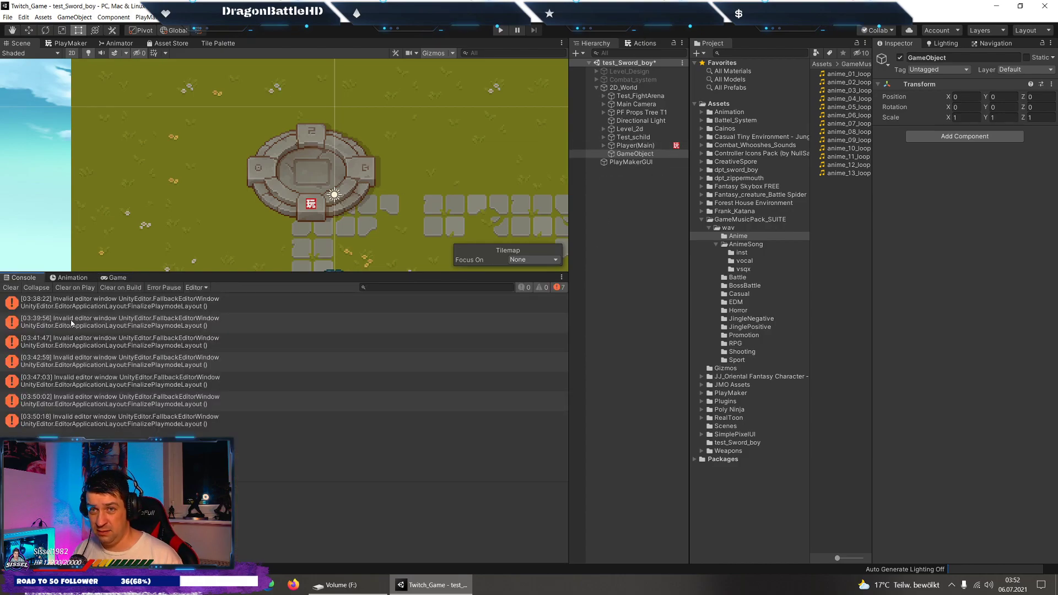
left_click(10, 287)
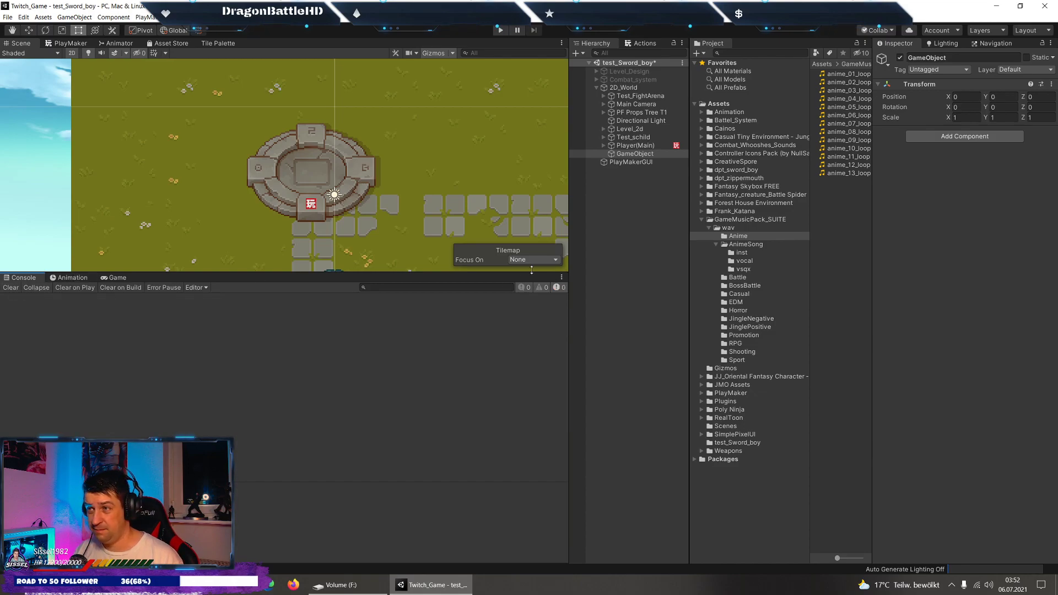
left_click(527, 212)
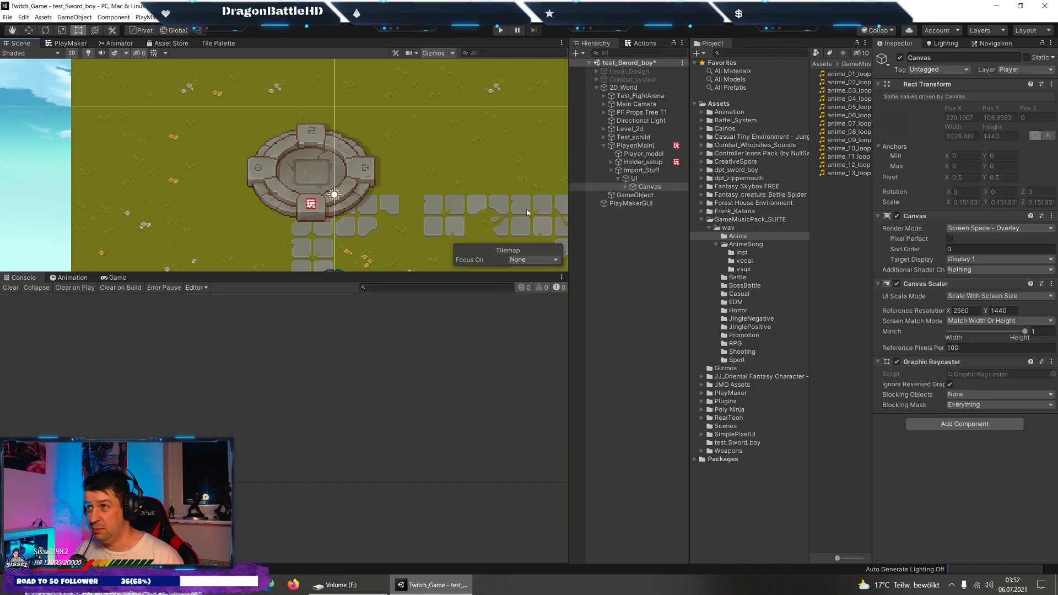
left_click(603, 145)
Add a Light component from the Rendering category to the empty GameObject.
left_click(635, 153)
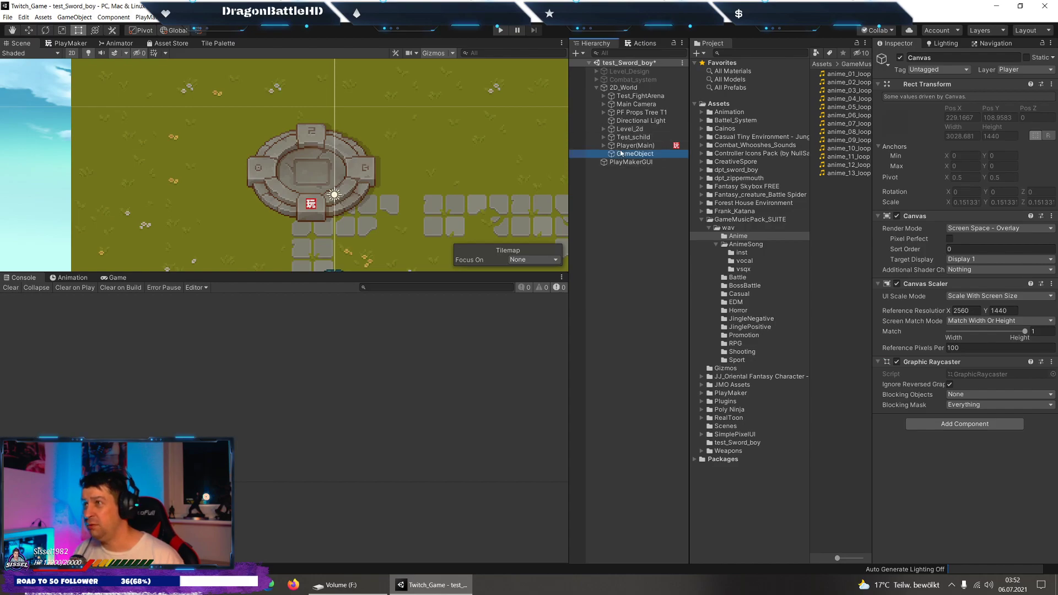
left_click(965, 136)
scroll(991, 230, "down", 3)
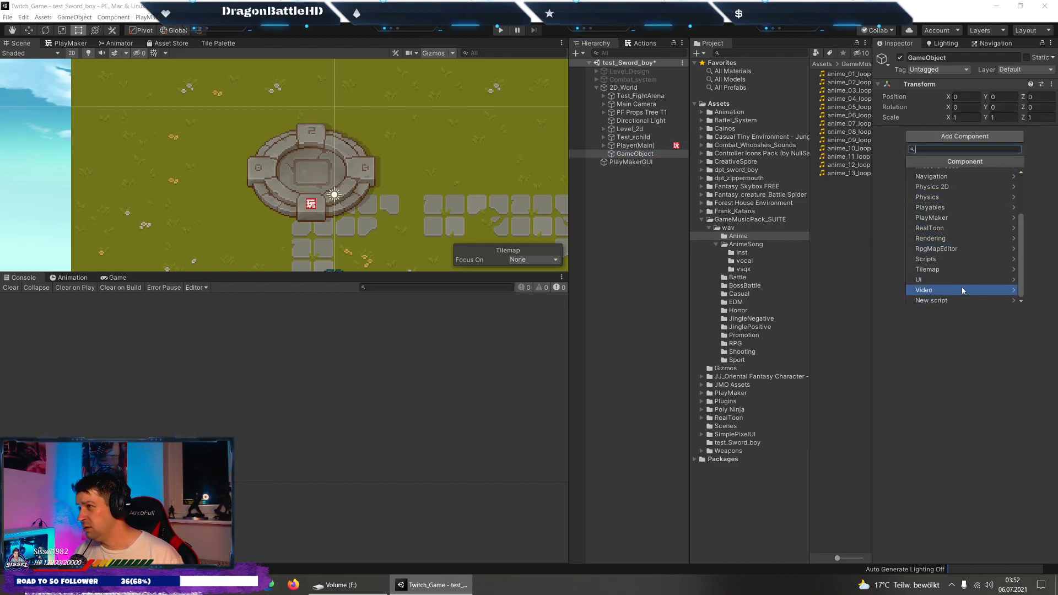
scroll(949, 237, "up", 3)
left_click(943, 193)
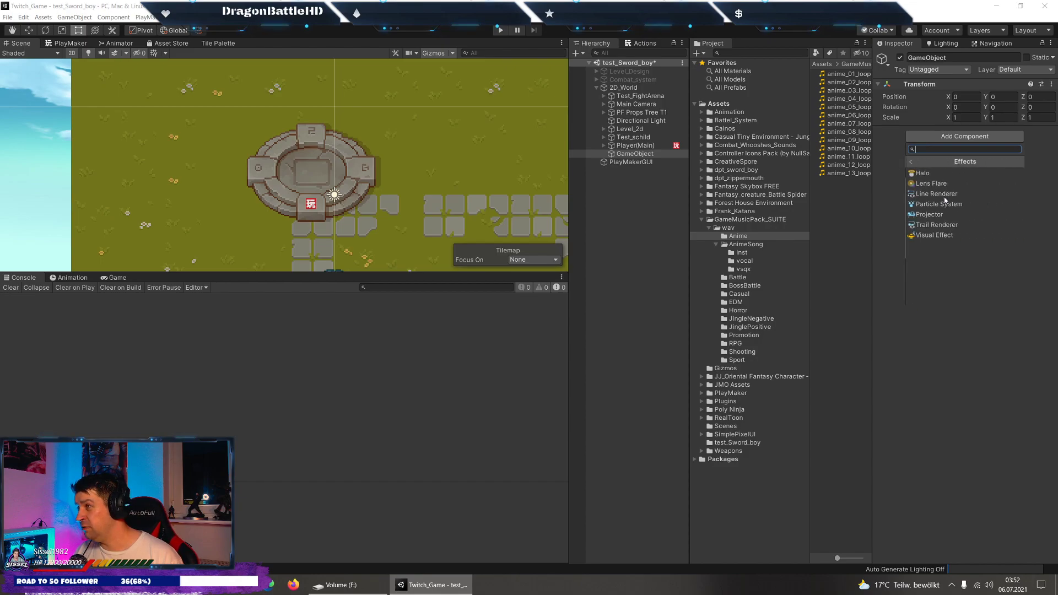
left_click(910, 162)
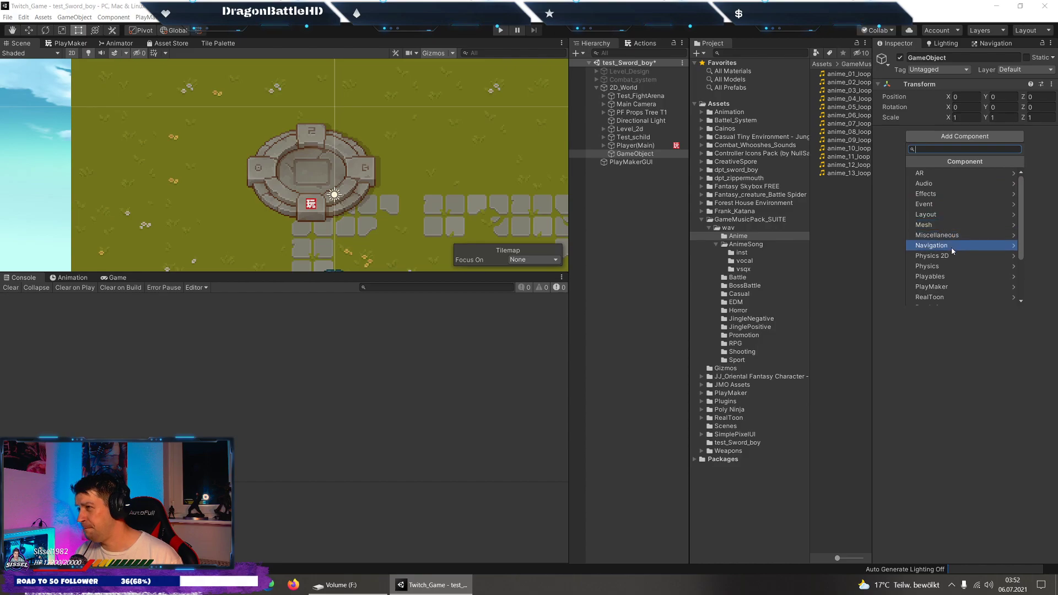
scroll(953, 258, "down", 3)
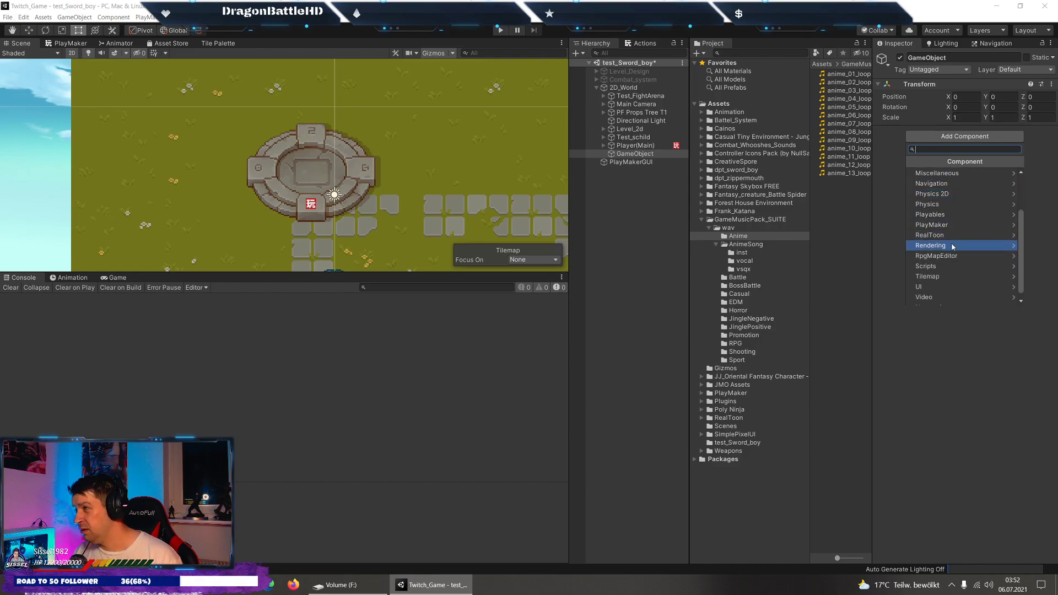
left_click(952, 244)
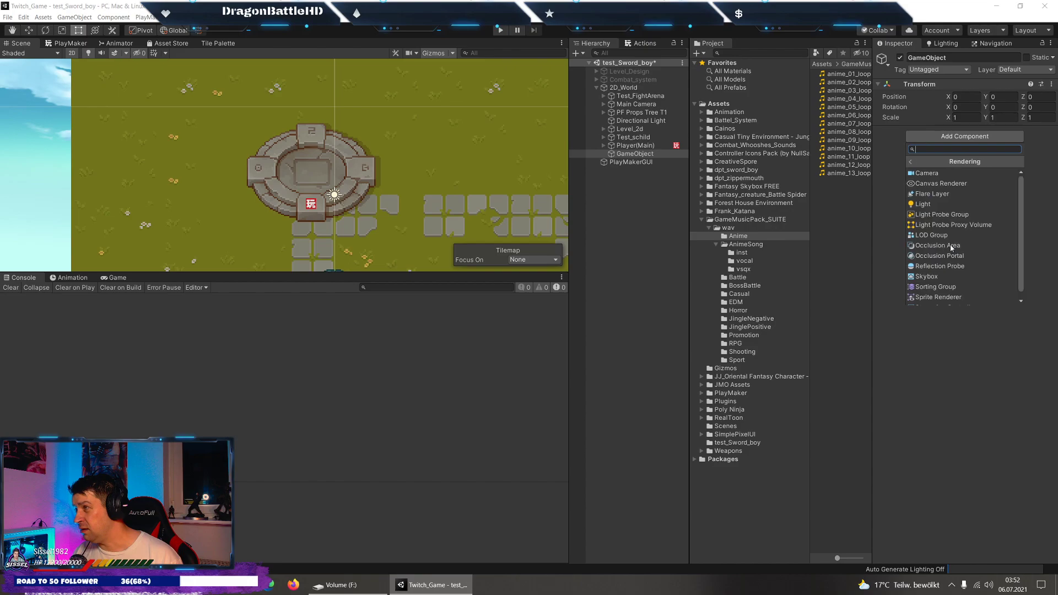
left_click(956, 205)
Keep the light type as Point and show the Game view below the scene.
left_click(959, 146)
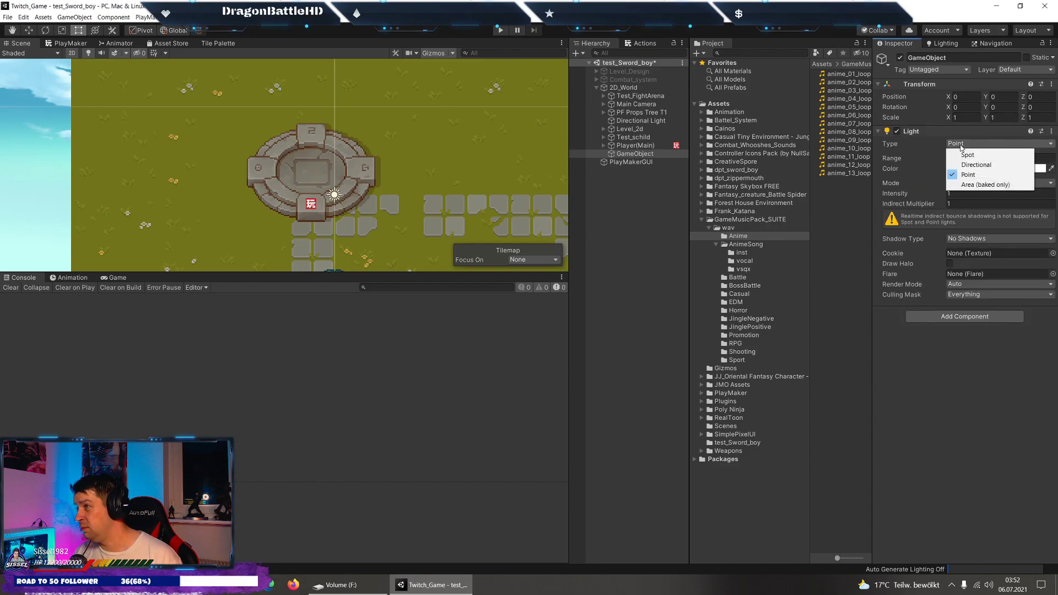
left_click(1043, 145)
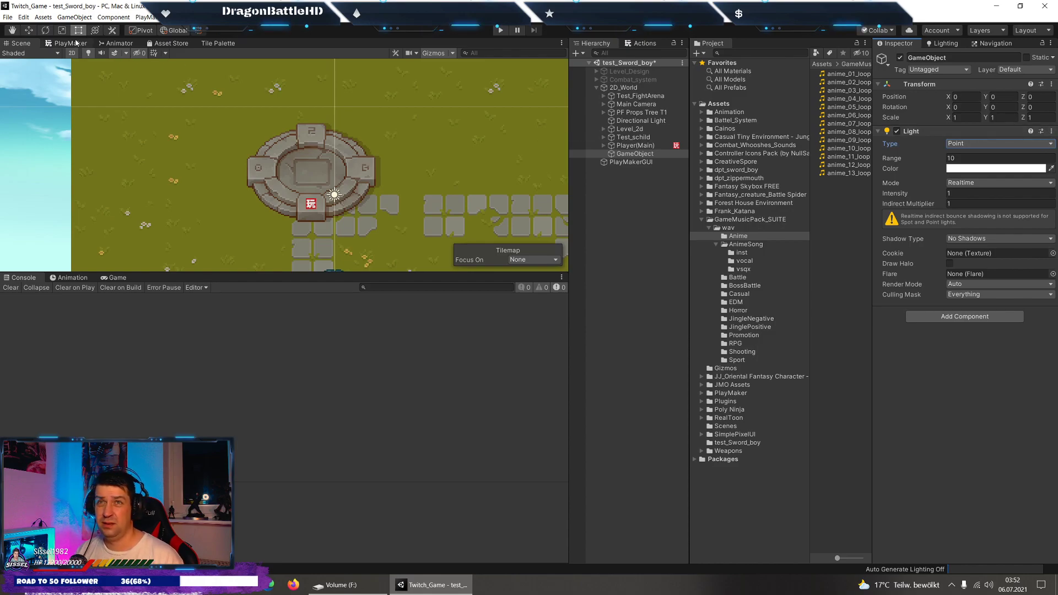
left_click(108, 279)
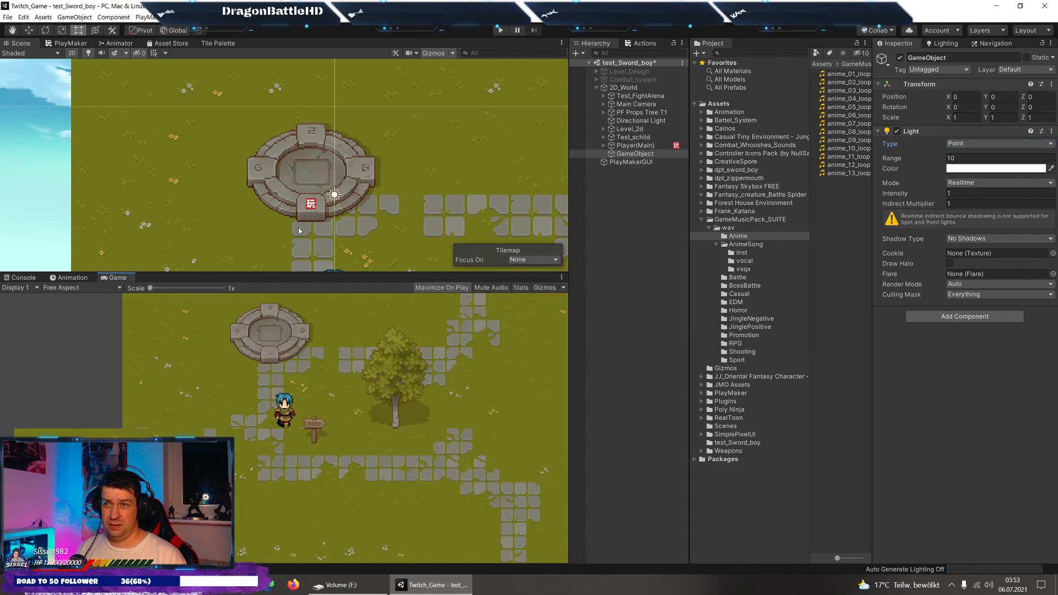
Drag the point light above and right of the player, then delete its GameObject.
left_click(334, 194)
middle_click_drag(405, 190, 347, 97)
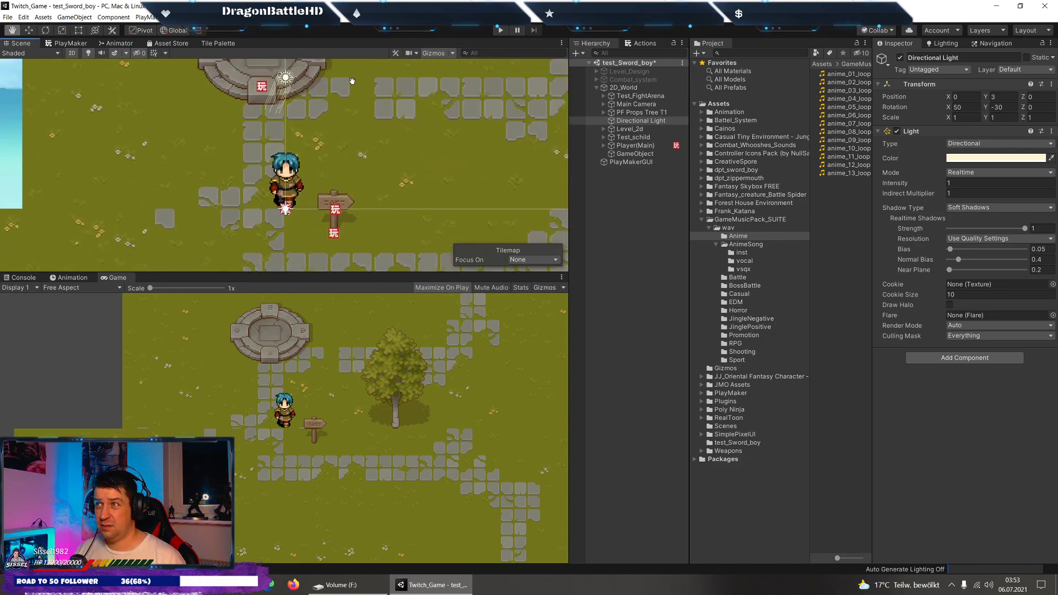
left_click(634, 155)
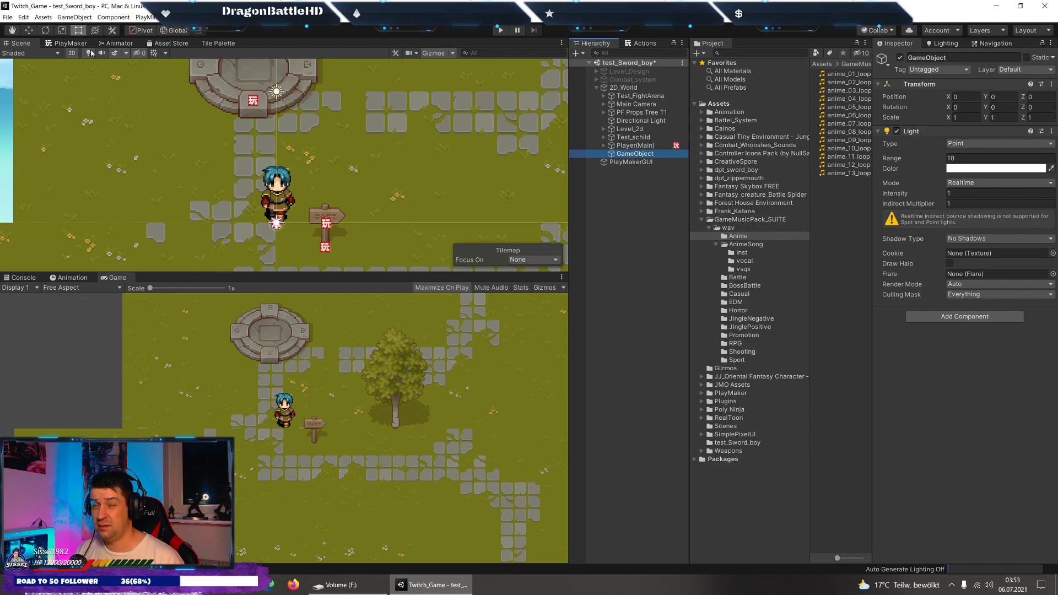
left_click(29, 30)
mouse_move(277, 223)
left_mouse_down()
mouse_move(286, 148)
mouse_move(417, 150)
left_mouse_up()
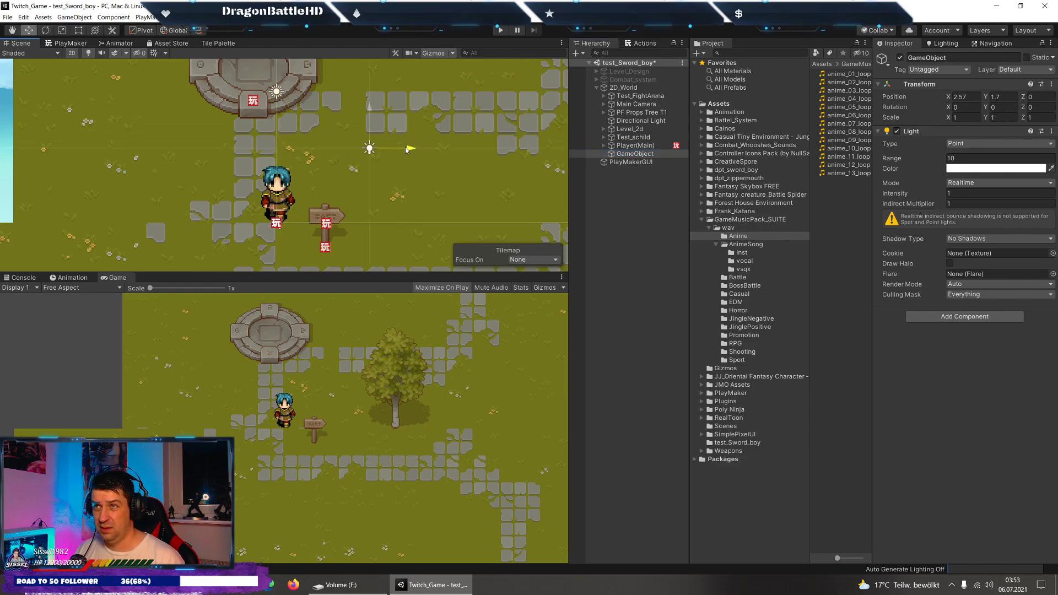
left_click_drag(369, 107, 368, 150)
key("Delete")
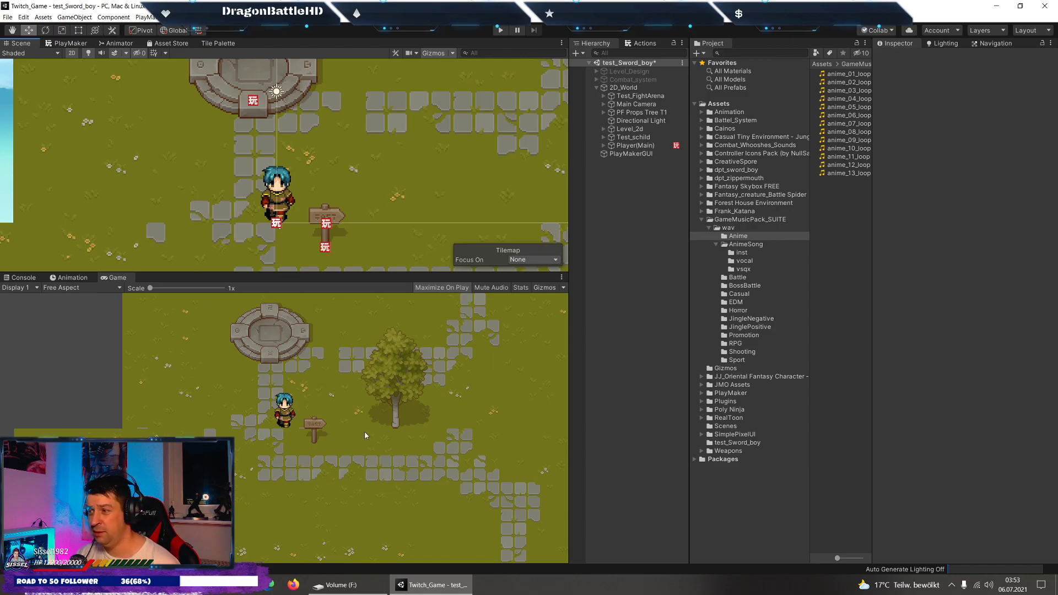
Collapse the GameMusicPack_SUITE folder and frame the whole map in the Scene view.
left_click(697, 220)
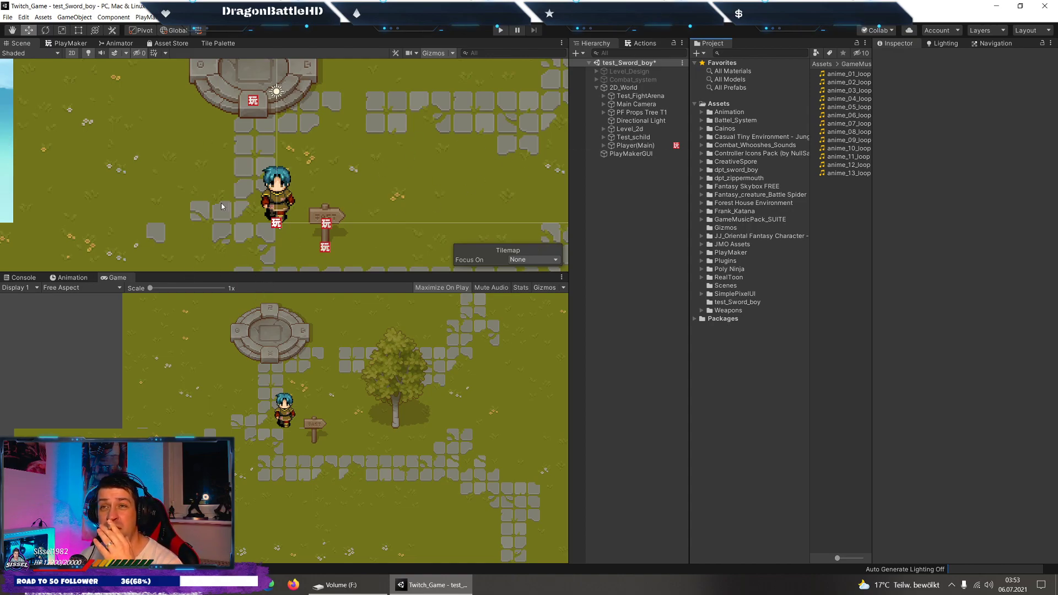
scroll(162, 192, "down", 3)
scroll(162, 191, "down", 5)
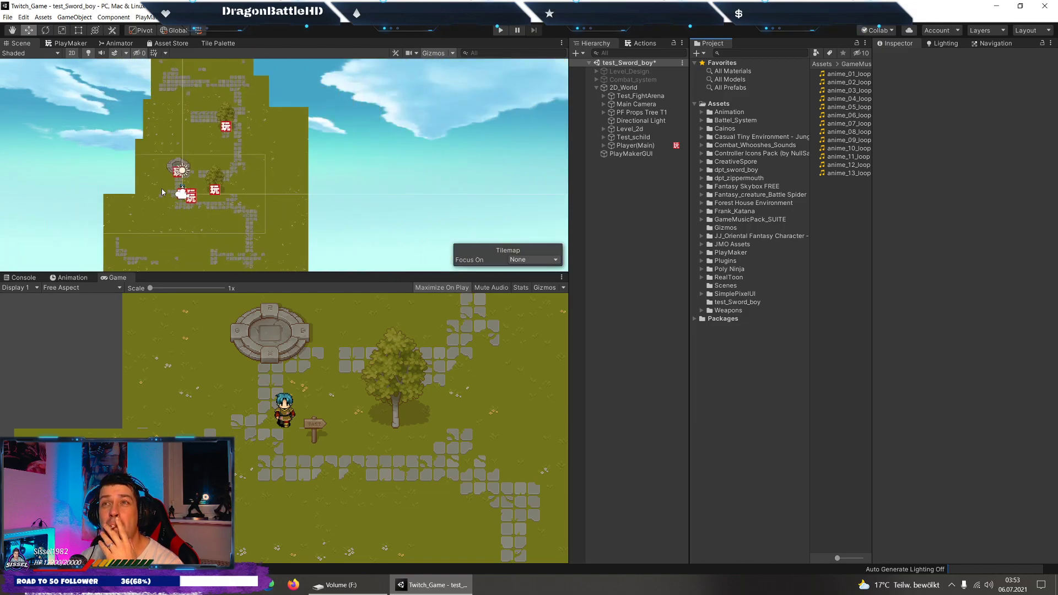
middle_click_drag(224, 199, 302, 182)
scroll(300, 180, "up", 2)
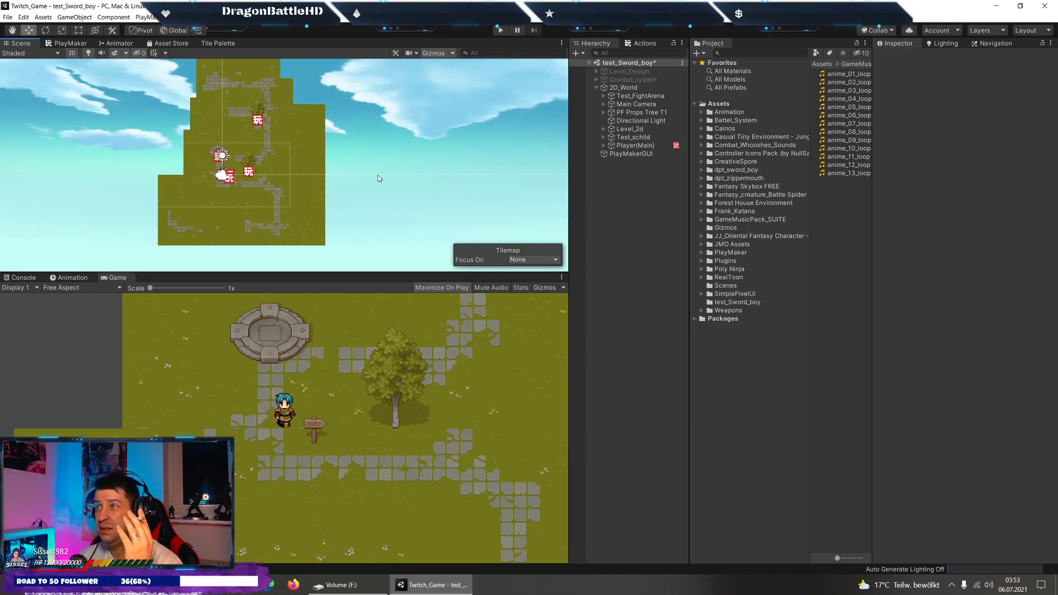
Select the Grass tilemap under Level_2d's grid and bring up the Tile Palette.
left_click(603, 129)
left_click(633, 138)
left_click(632, 147)
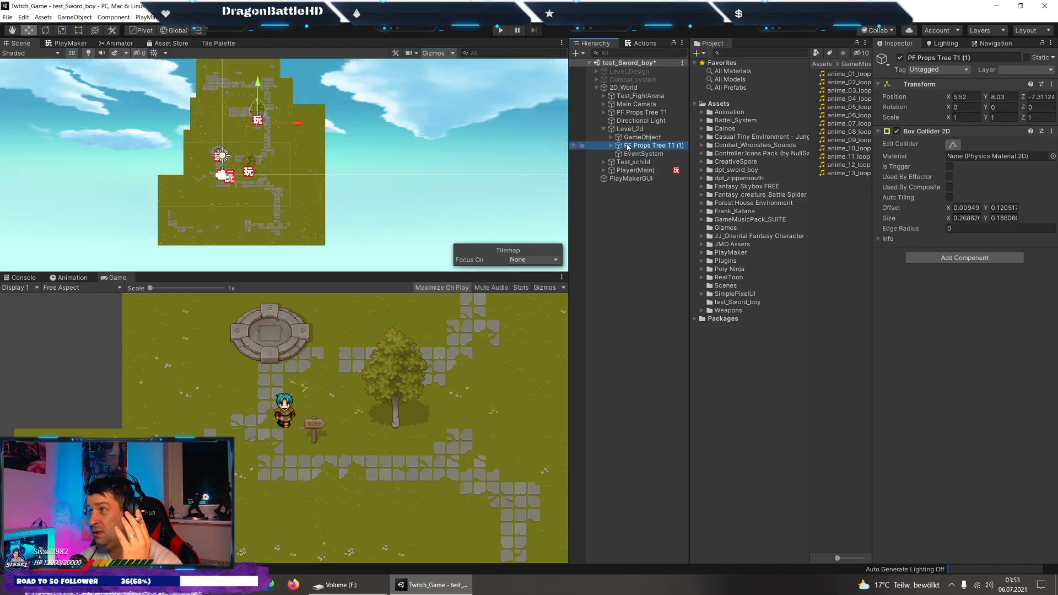
left_click(639, 138)
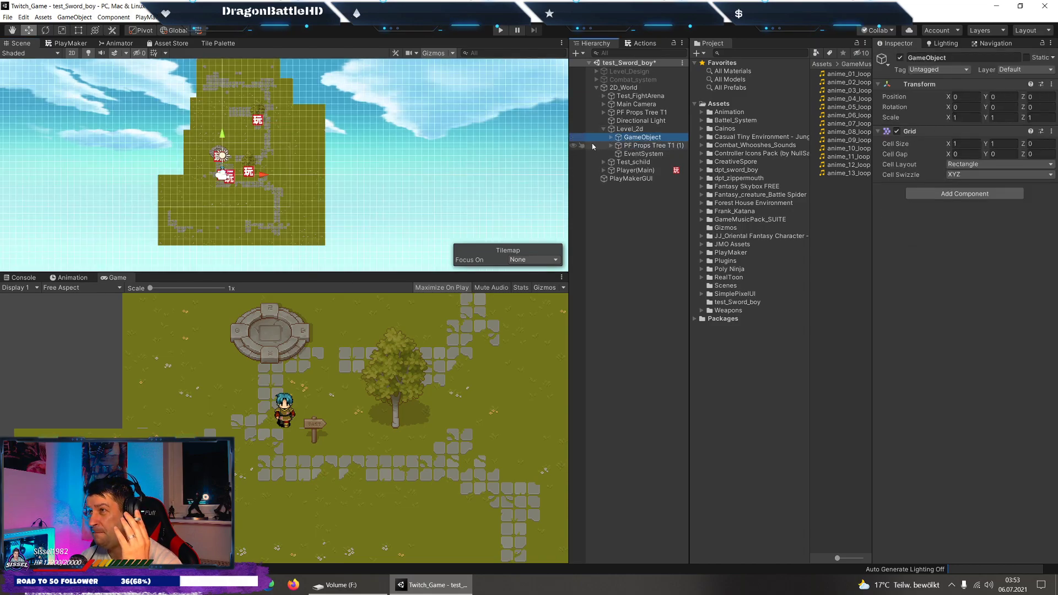
left_click(611, 137)
left_click(639, 146)
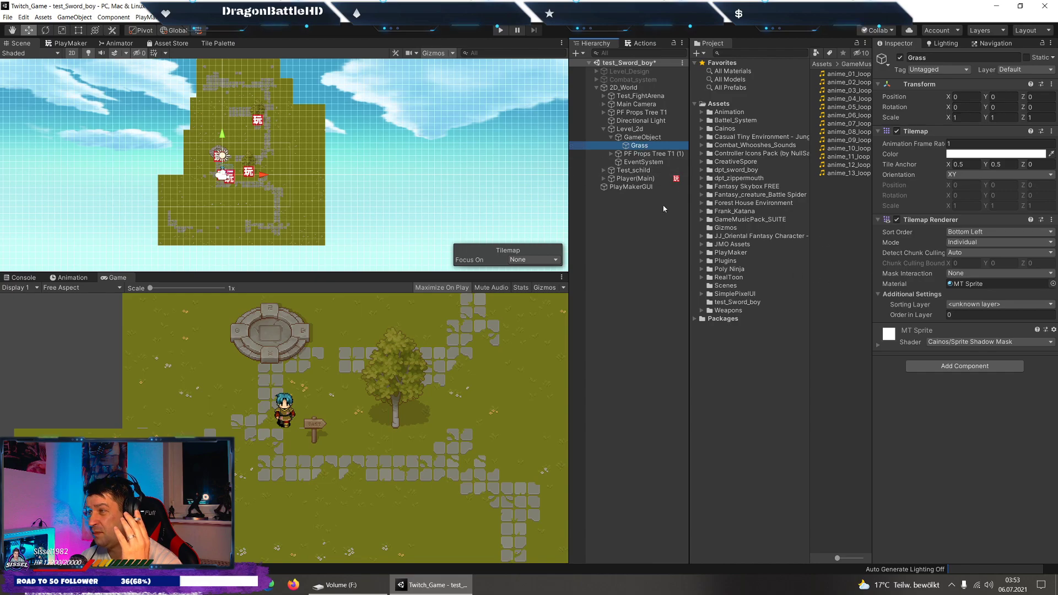
scroll(309, 161, "up", 3)
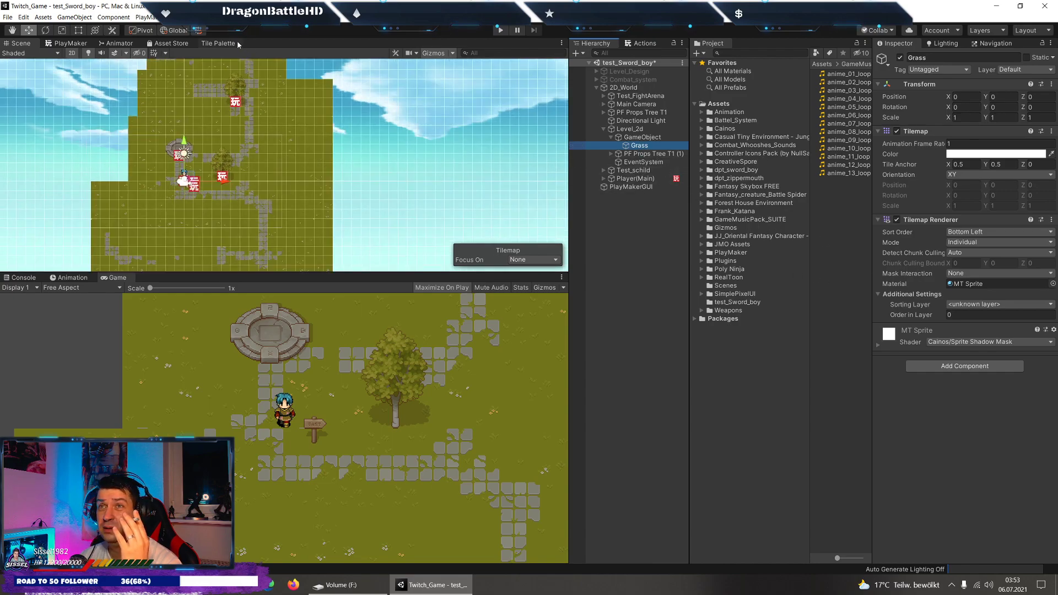
left_click(220, 43)
scroll(209, 133, "down", 2)
Confirm Grass as the active tilemap to paint on.
scroll(206, 136, "down", 2)
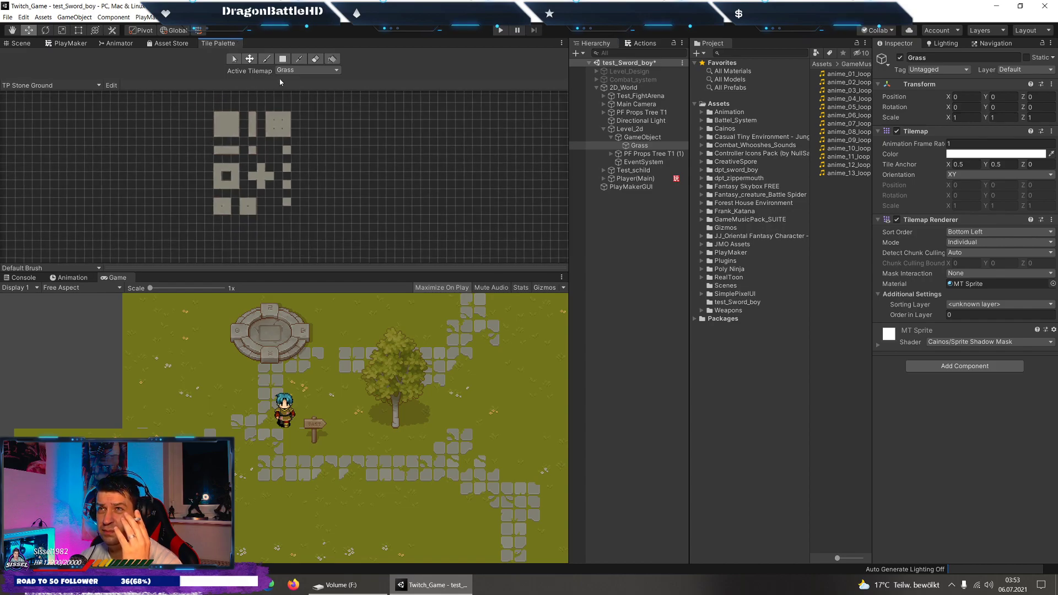
left_click(288, 70)
left_click(289, 74)
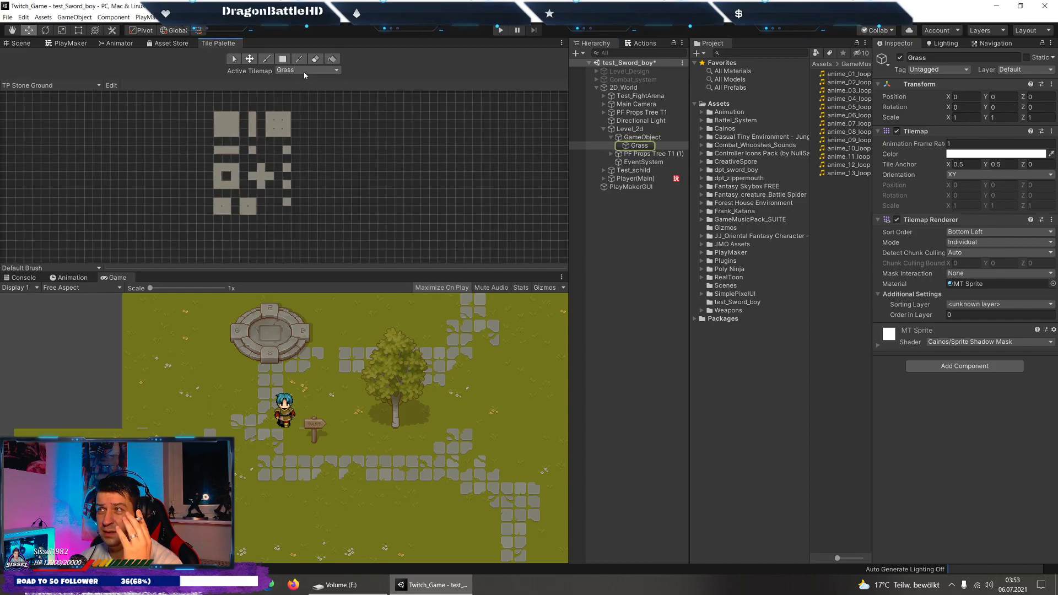
left_click(645, 146)
scroll(292, 204, "up", 1)
scroll(289, 206, "up", 2)
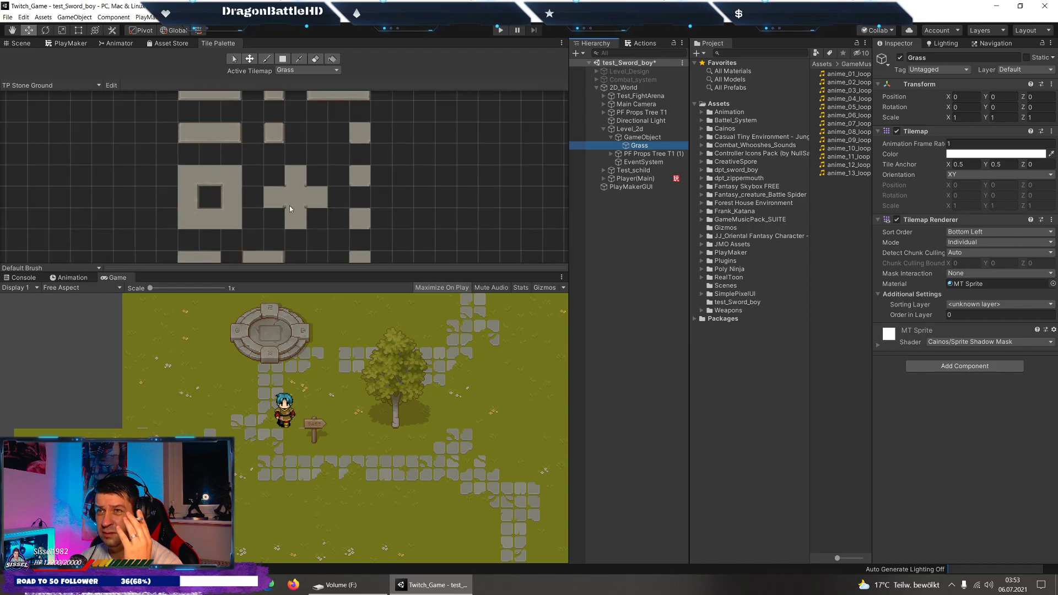
scroll(302, 210, "up", 2)
scroll(303, 210, "up", 1)
scroll(303, 211, "down", 4)
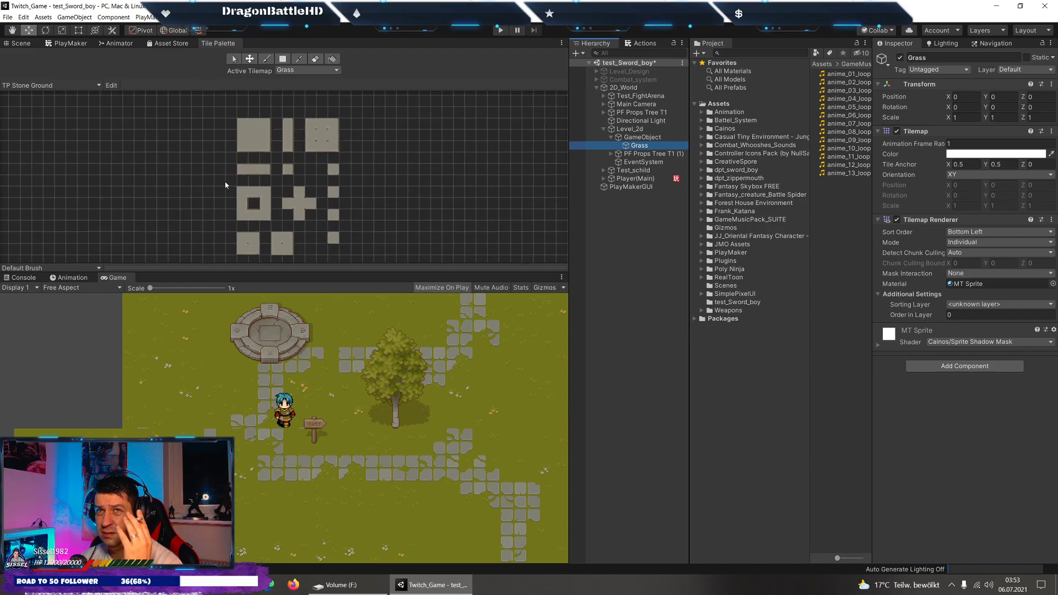
Switch to the TP Grass palette and choose the plain grass tile as the brush.
left_click(67, 86)
left_click(22, 105)
scroll(247, 164, "down", 1)
scroll(248, 169, "down", 1)
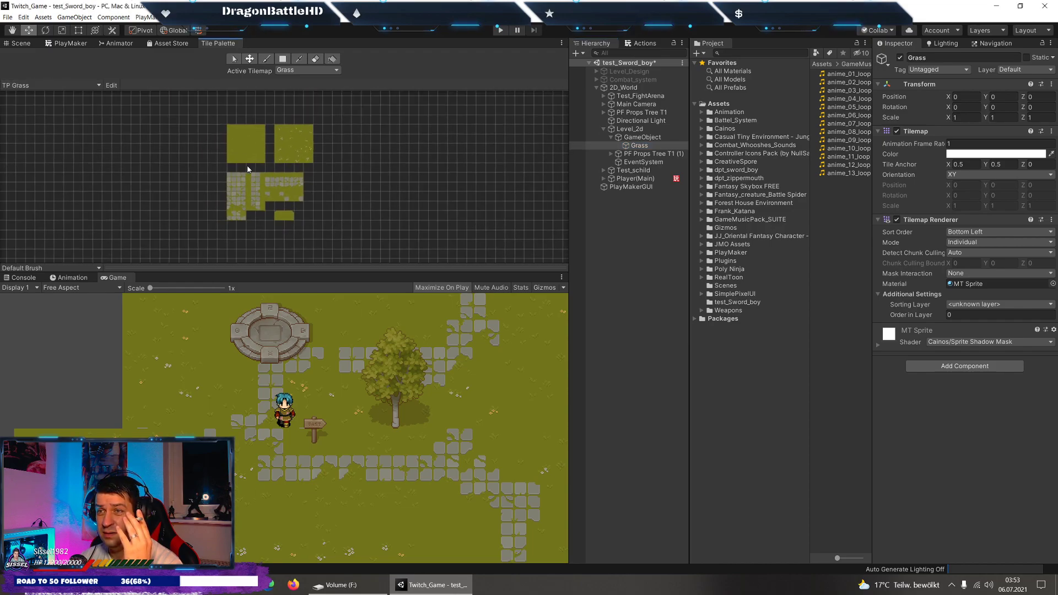
left_click(256, 160)
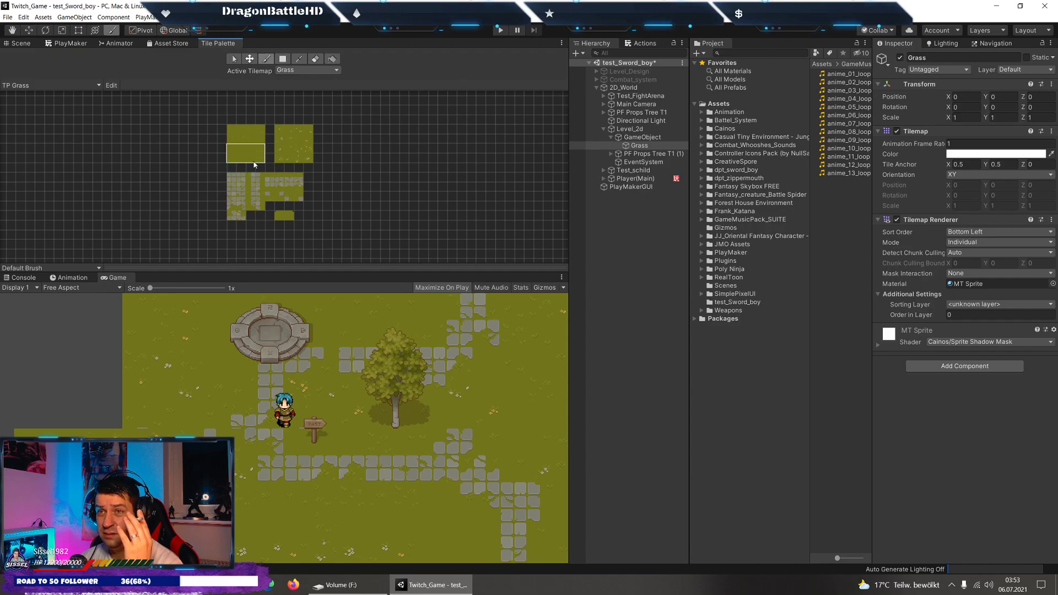
left_click(21, 43)
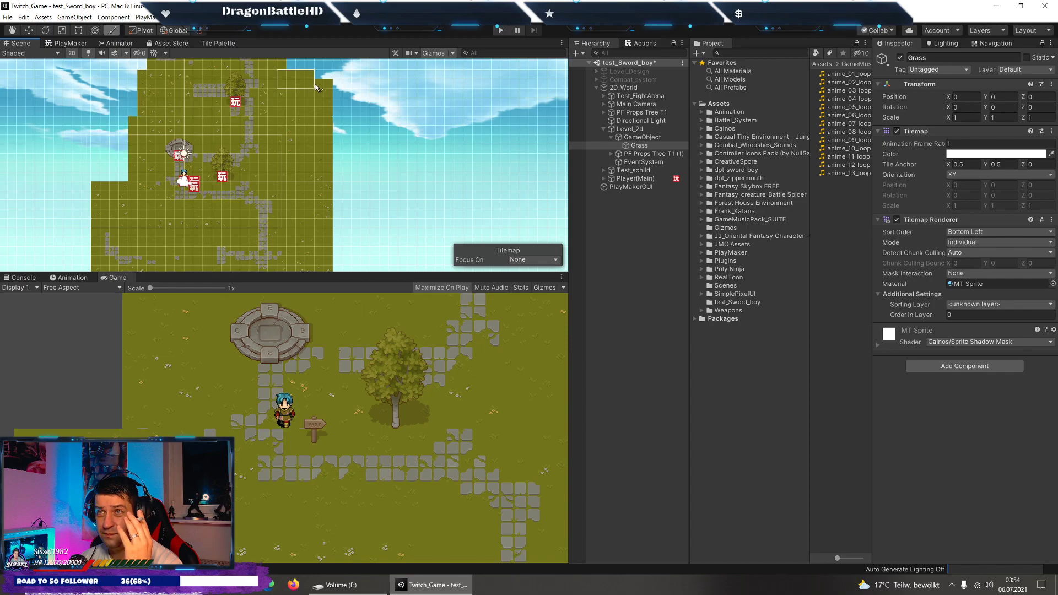
Paint grass blocks along the map's top-right edge.
middle_click_drag(319, 78, 326, 166)
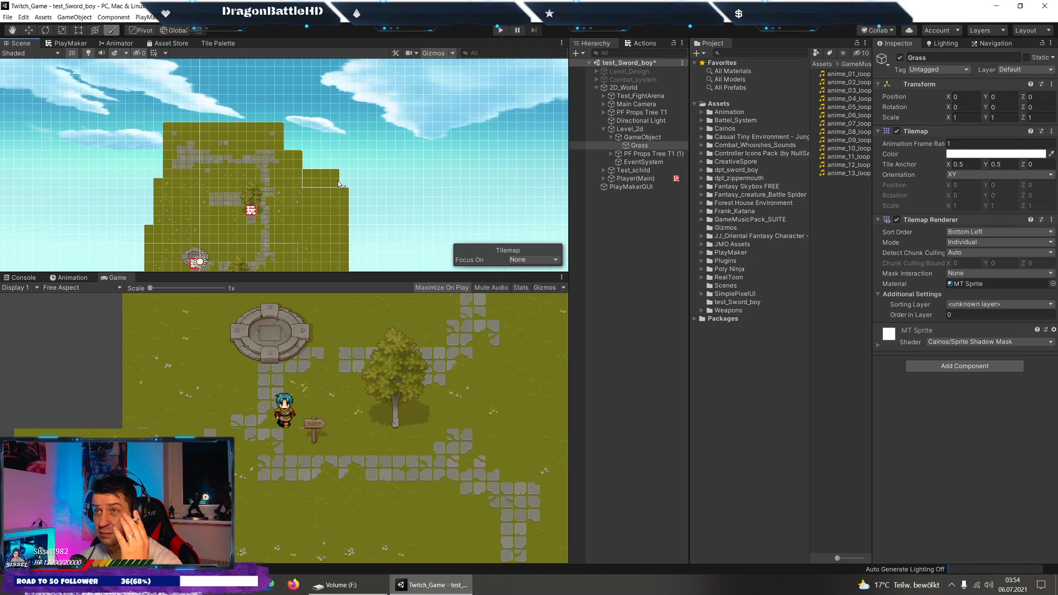
left_click(338, 182)
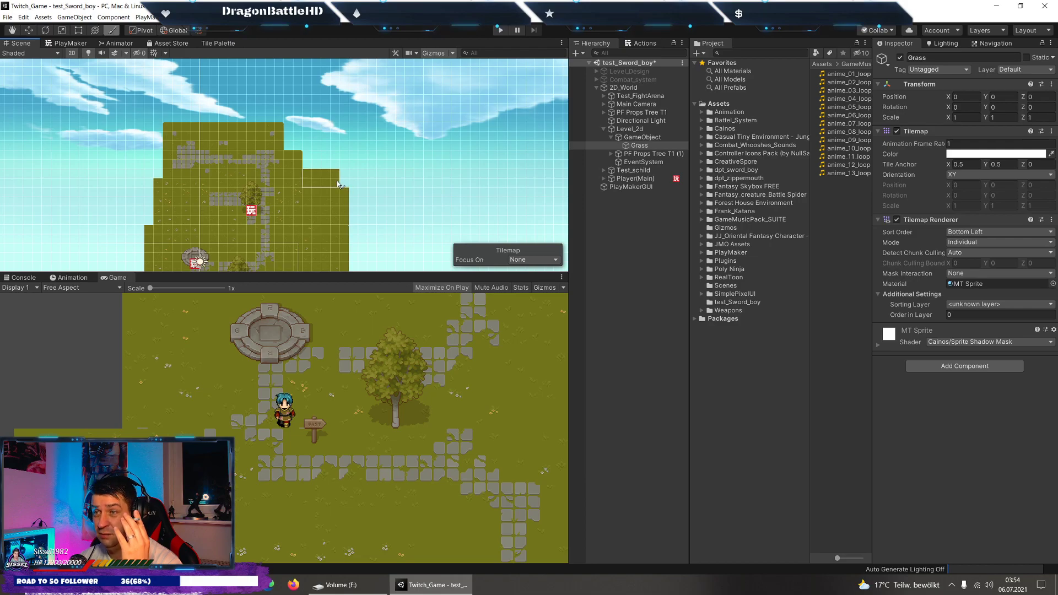
left_click(319, 140)
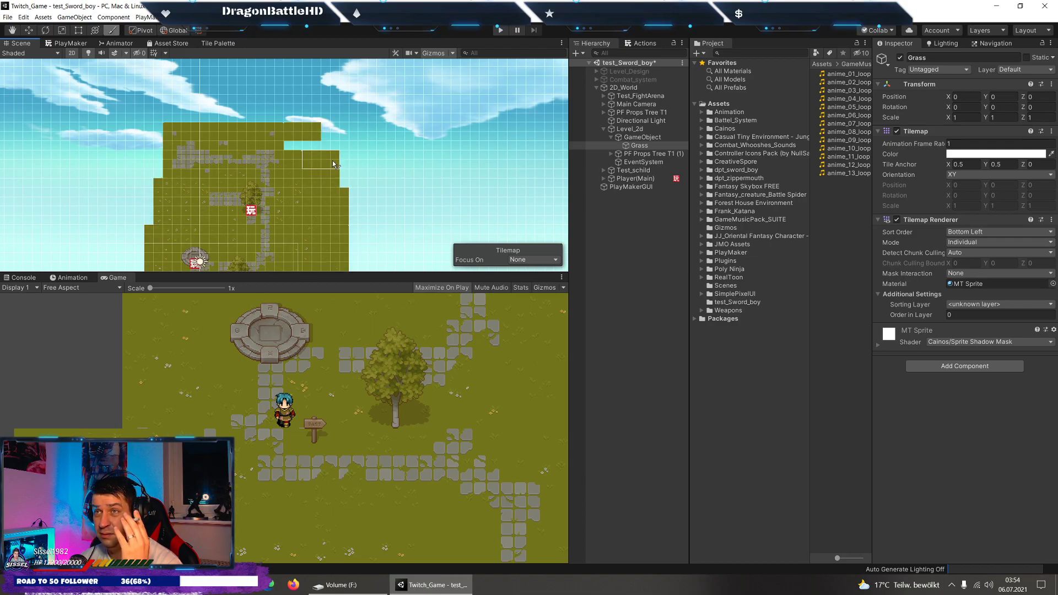
left_click(333, 164)
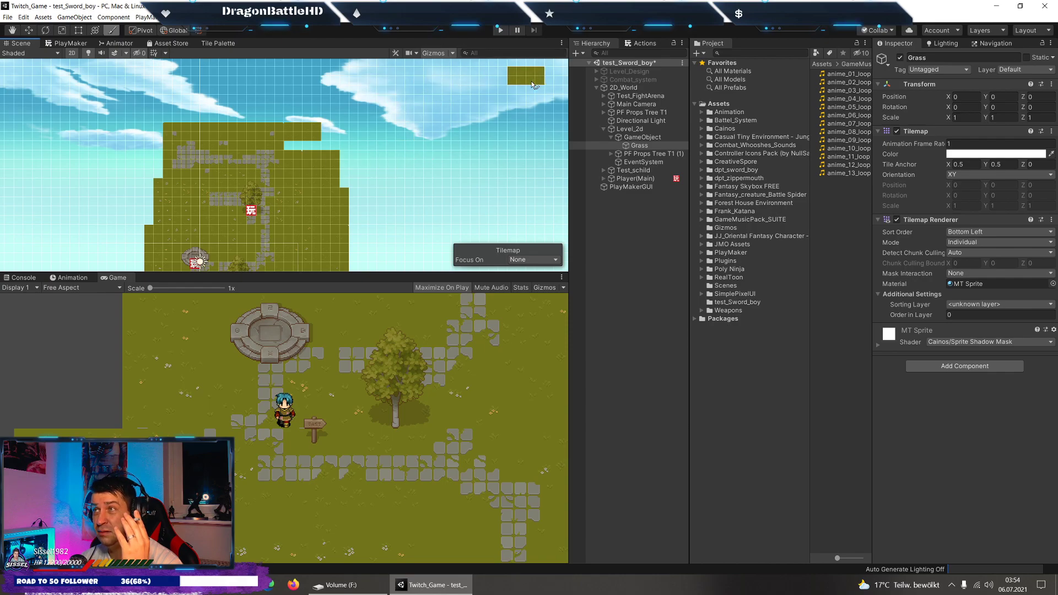
Pick a two-tile grass brush and fill the empty area on the right.
left_click(218, 44)
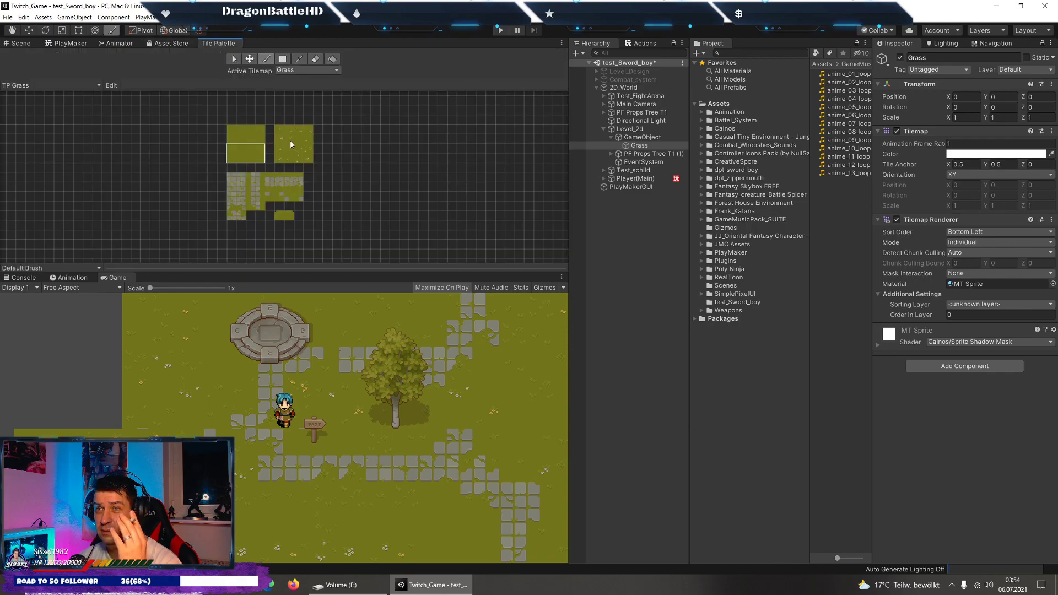
left_click_drag(278, 139, 309, 139)
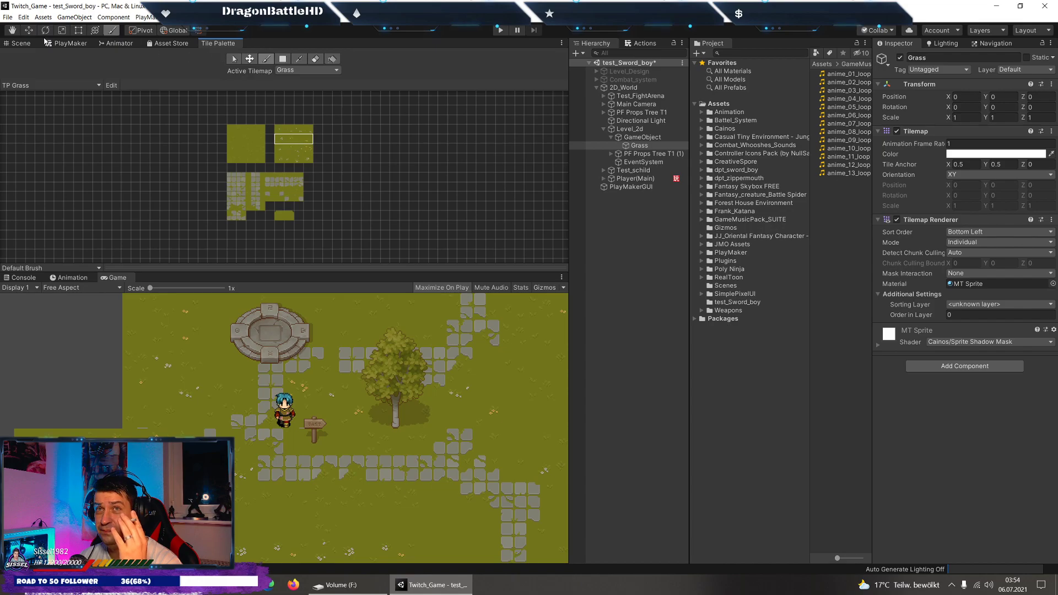
left_click(21, 43)
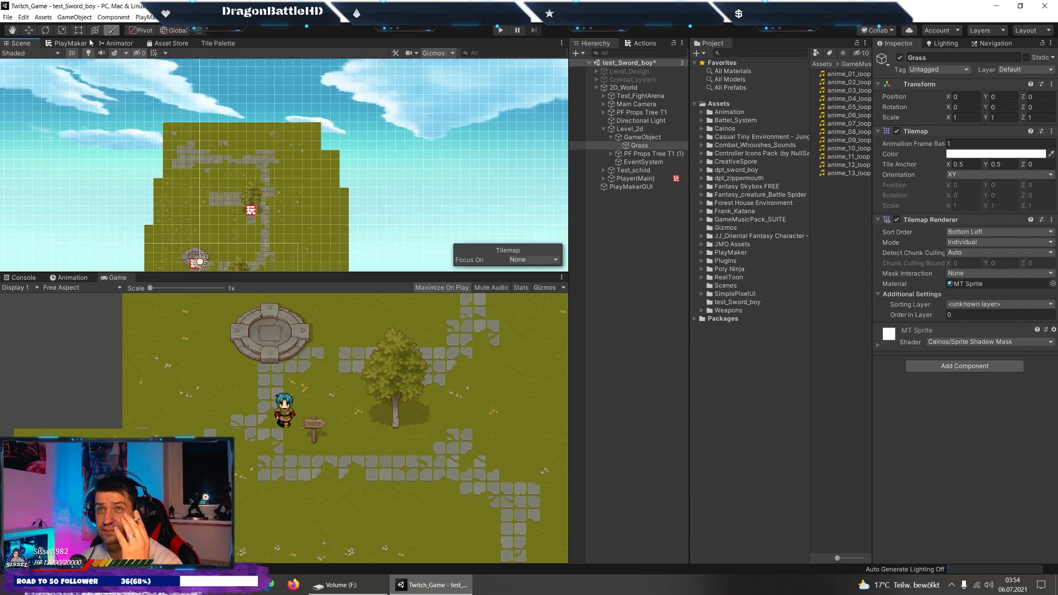
left_click(219, 43)
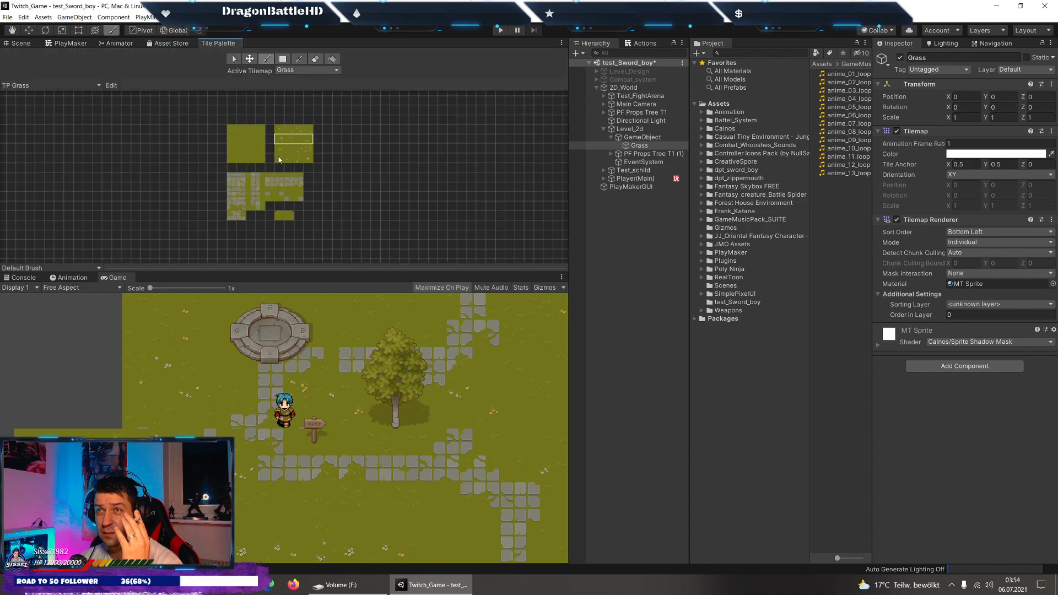
left_click_drag(280, 160, 292, 160)
key("ctrl+1")
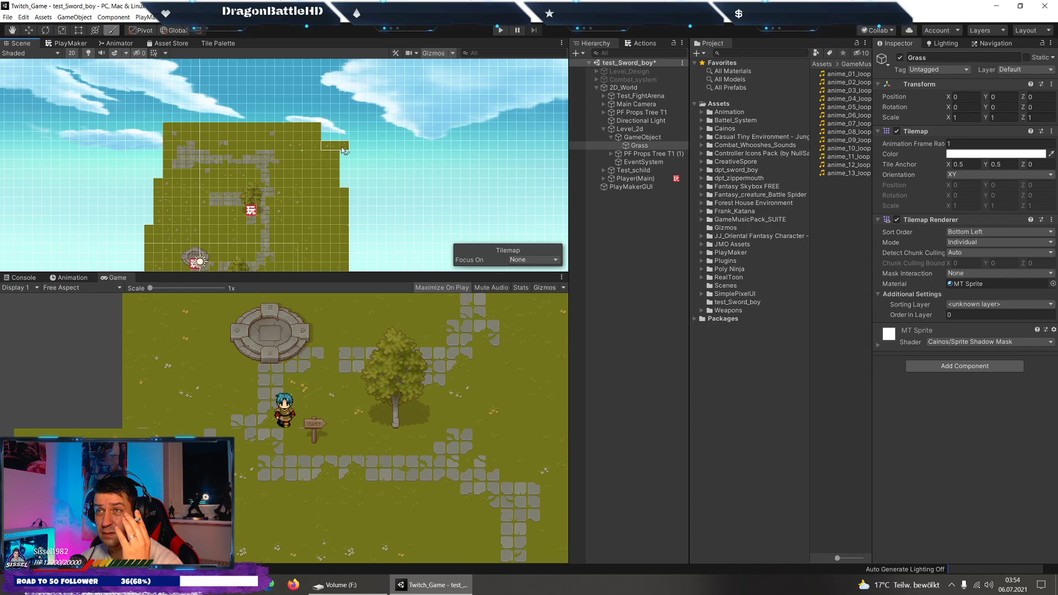
left_click_drag(341, 144, 343, 139)
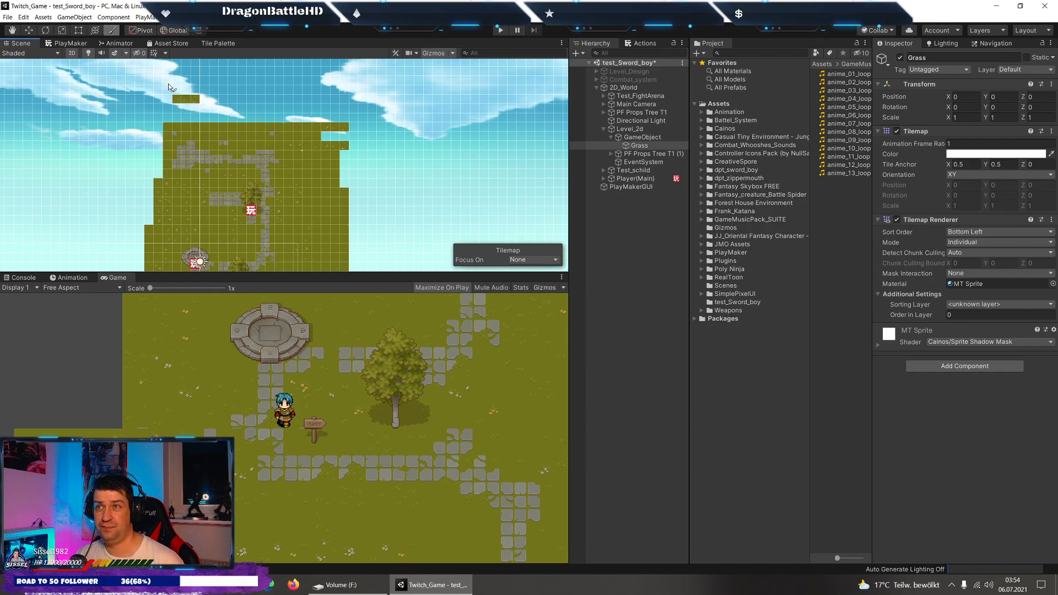
Paint a column of single grass tiles along the top edge and erase stray top-left tiles.
left_click(217, 43)
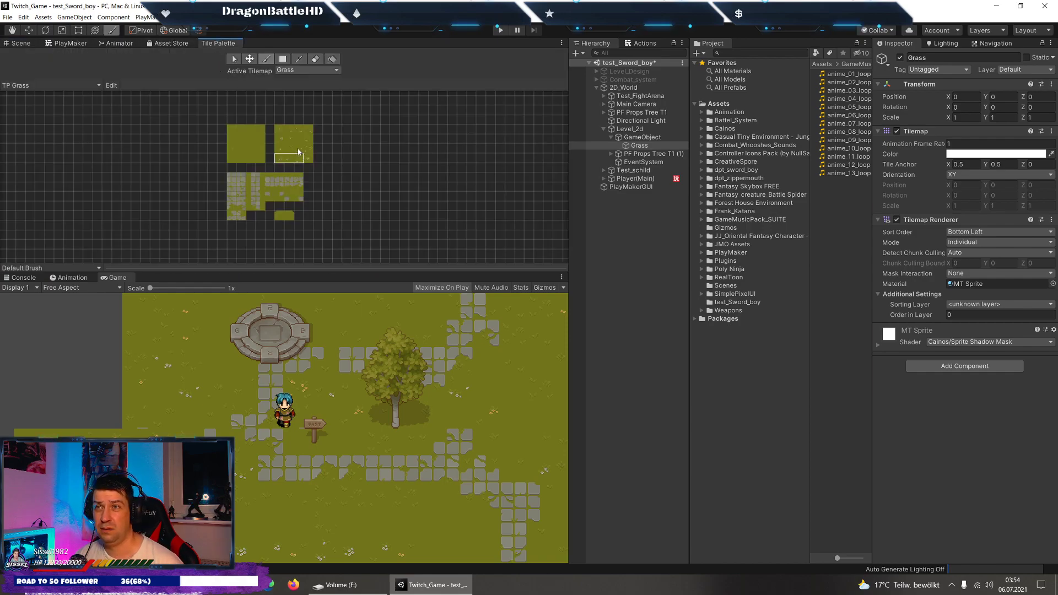
left_click_drag(287, 146, 319, 151)
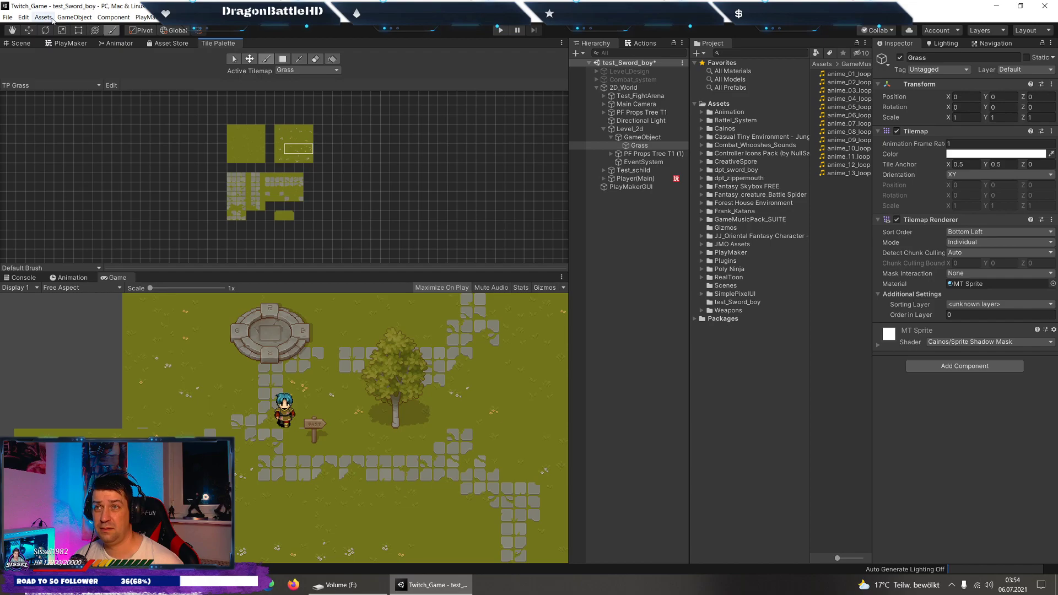
left_click(31, 43)
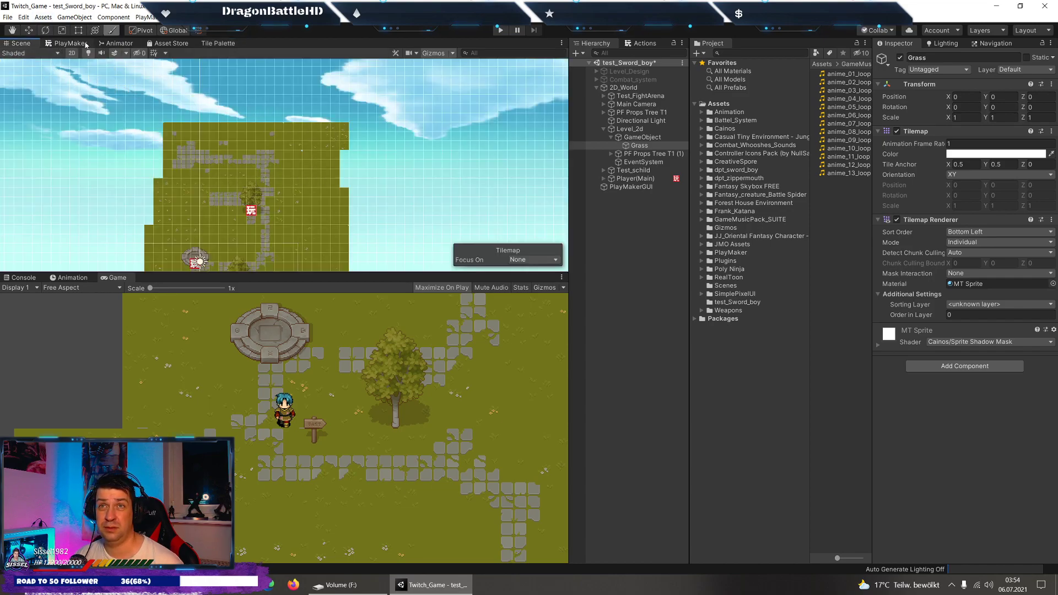
left_click(213, 44)
left_click(308, 131)
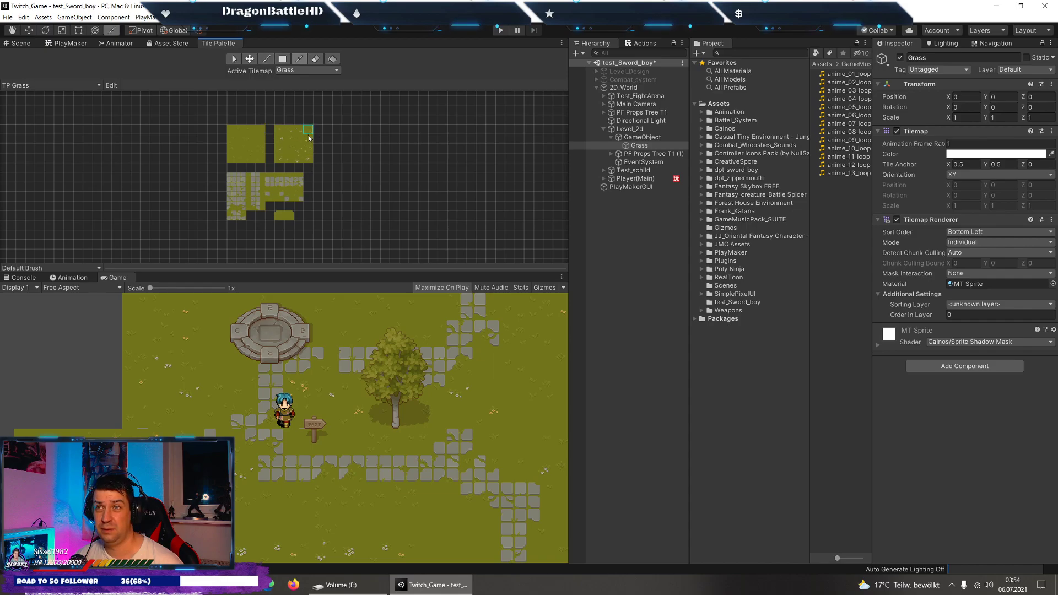
key("ctrl+1")
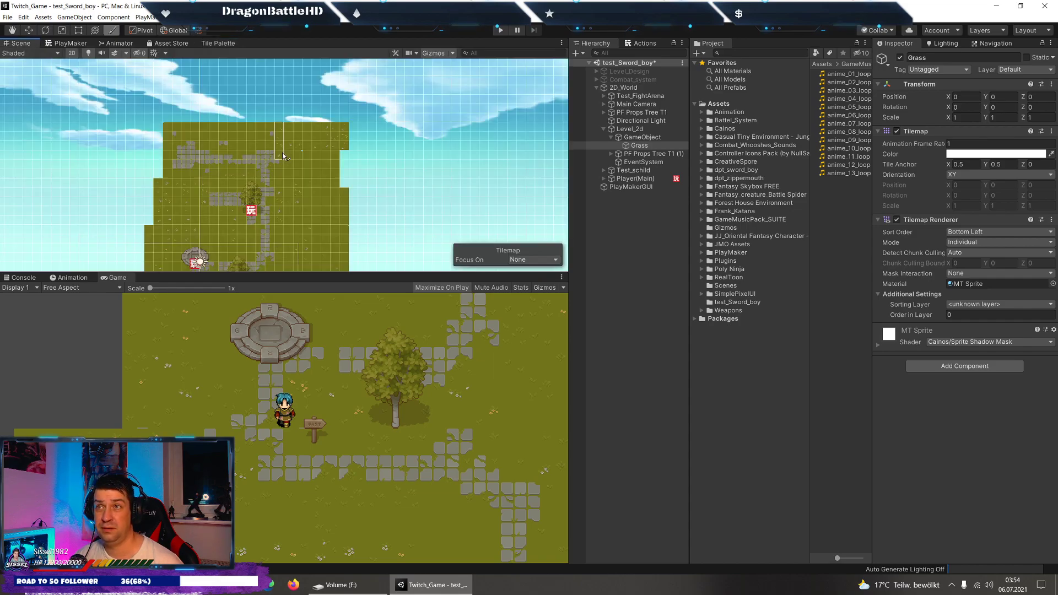
mouse_move(159, 126)
left_mouse_down()
mouse_move(150, 214)
mouse_move(151, 190)
left_mouse_up()
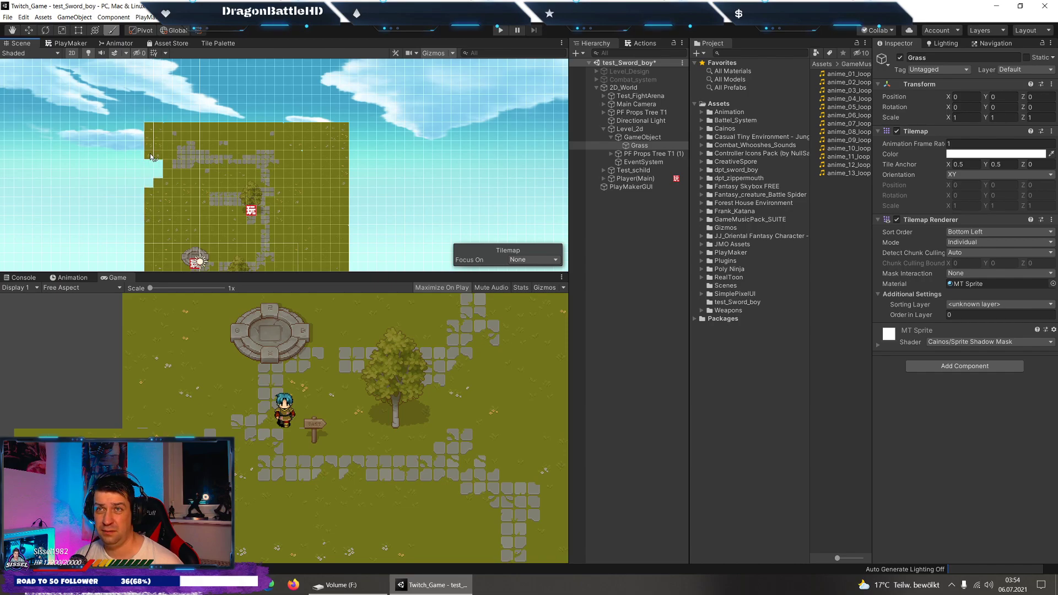
left_click_drag(150, 153, 150, 127, "shift")
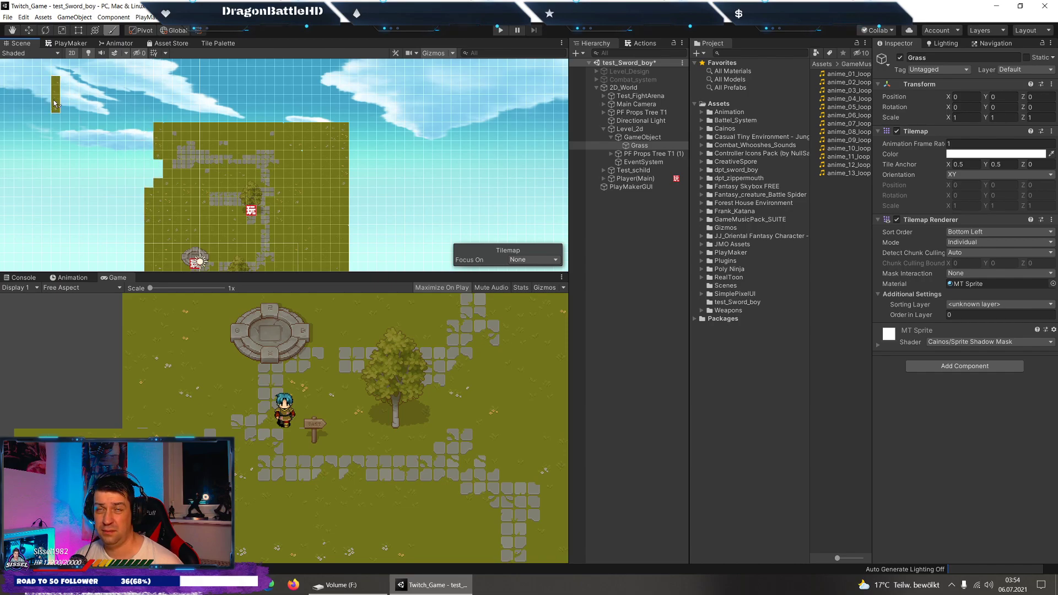
Choose a two-tile vertical grass strip as the brush and pan to see more of the map.
left_click(218, 44)
key("i")
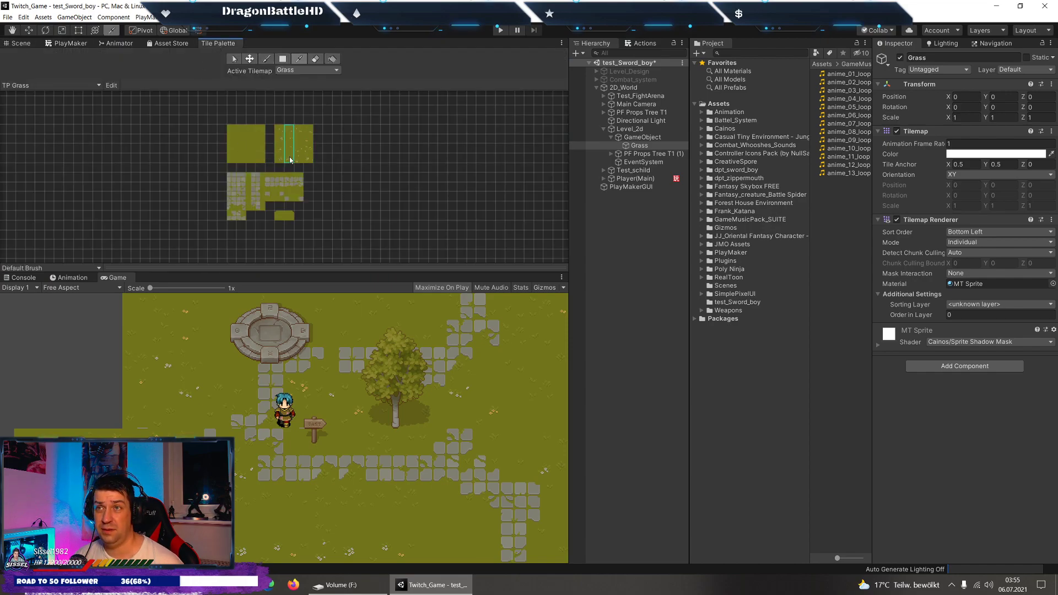
left_click(290, 160)
left_click(21, 43)
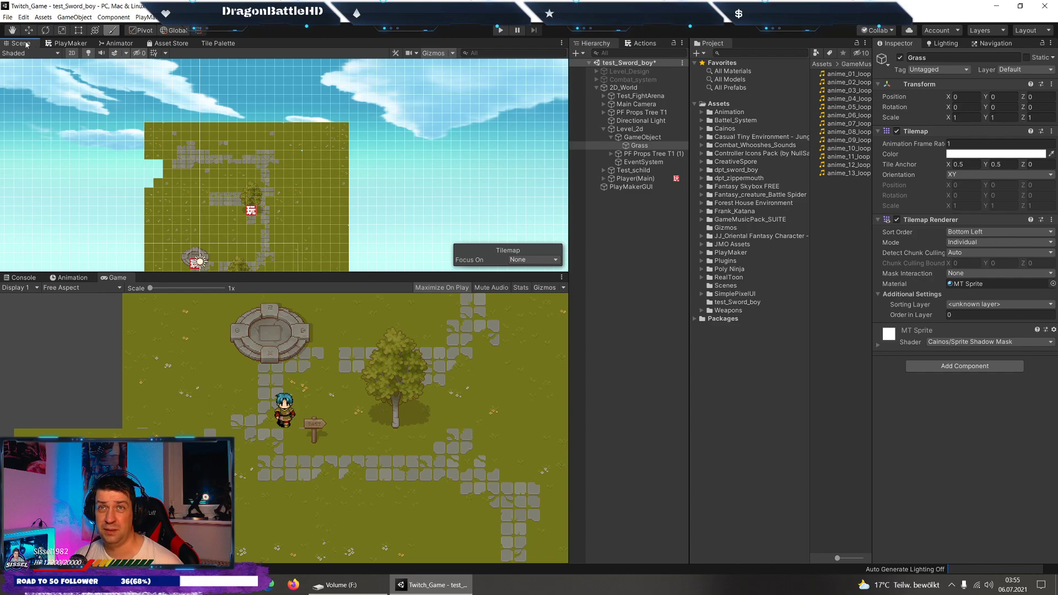
left_click(215, 45)
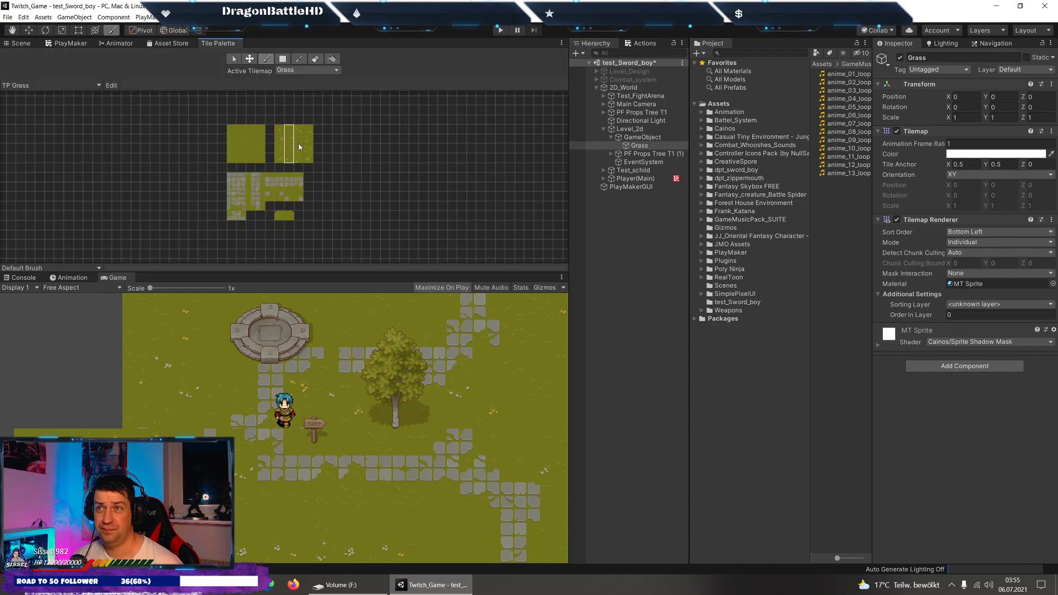
key("i")
left_click(23, 44)
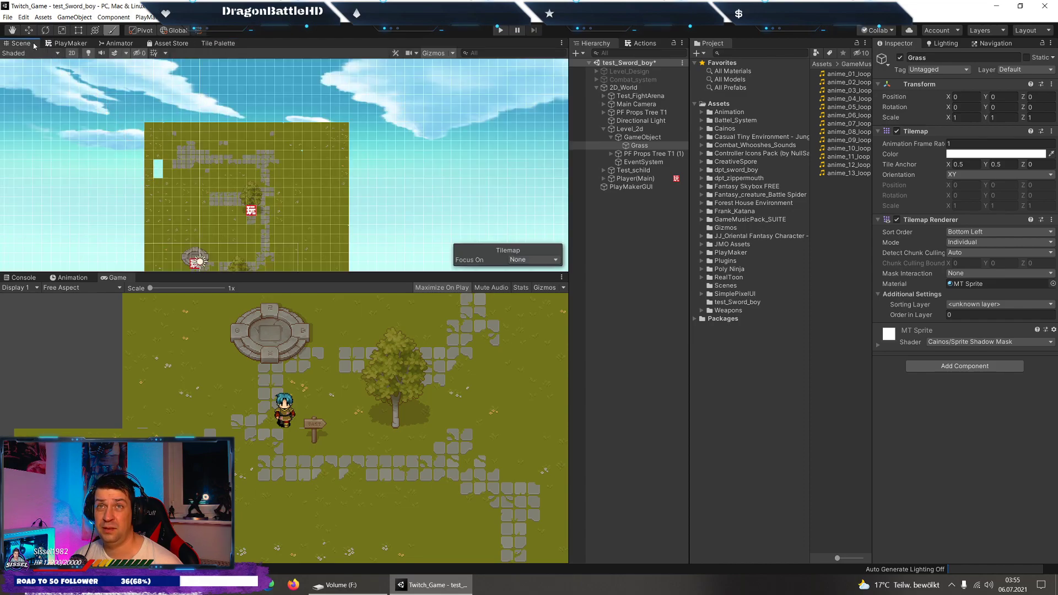
left_click(207, 44)
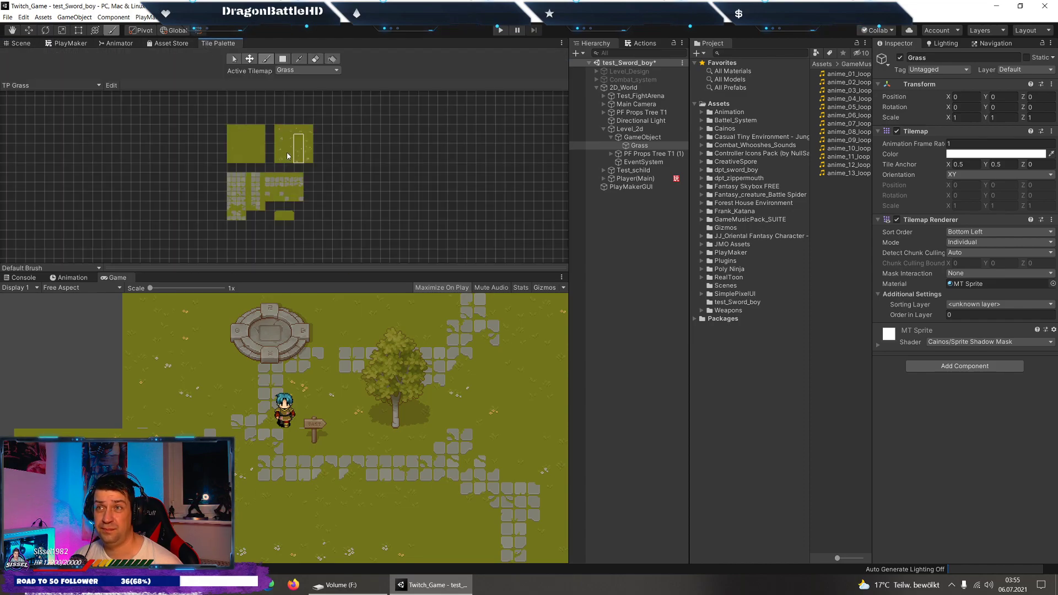
left_click_drag(289, 150, 288, 161)
left_click(18, 44)
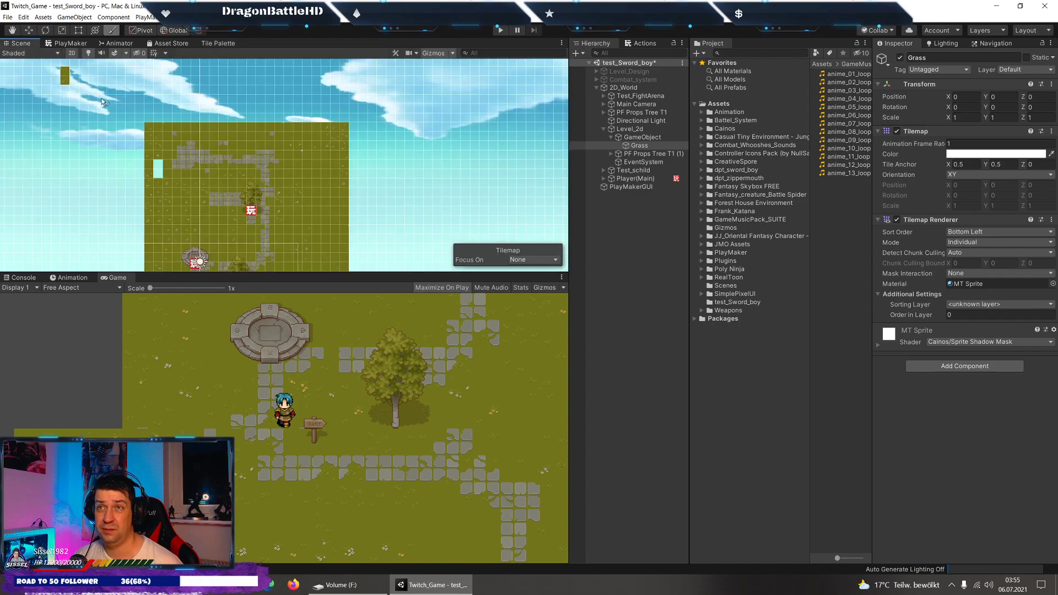
middle_click_drag(302, 171, 431, 149)
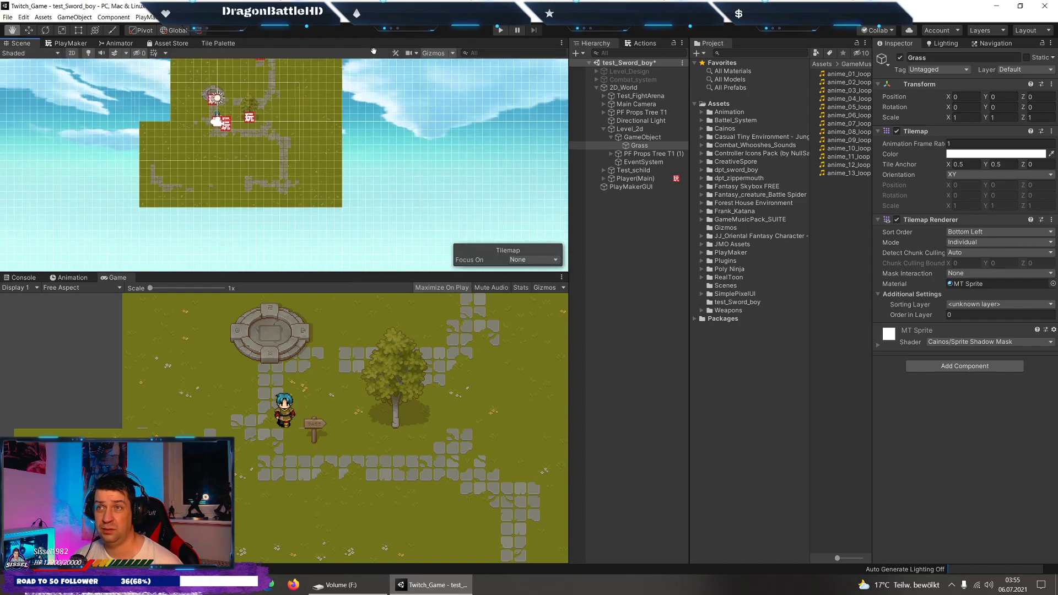
Paint a two-cell stone path column left of the grass and extend it upward.
left_click(218, 44)
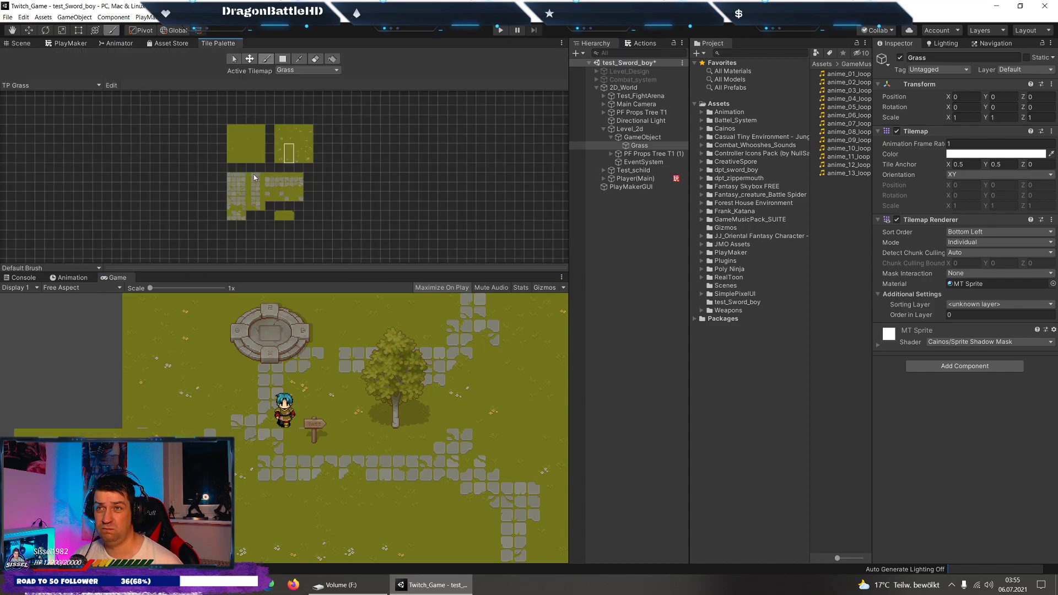
left_click_drag(253, 174, 268, 243)
left_click(20, 44)
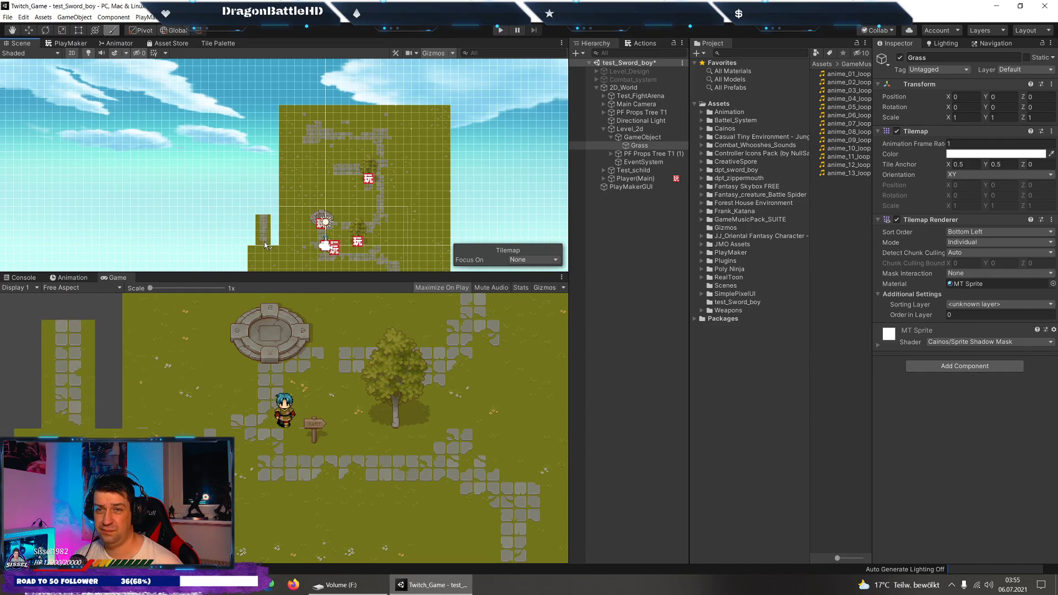
left_click_drag(265, 246, 266, 207)
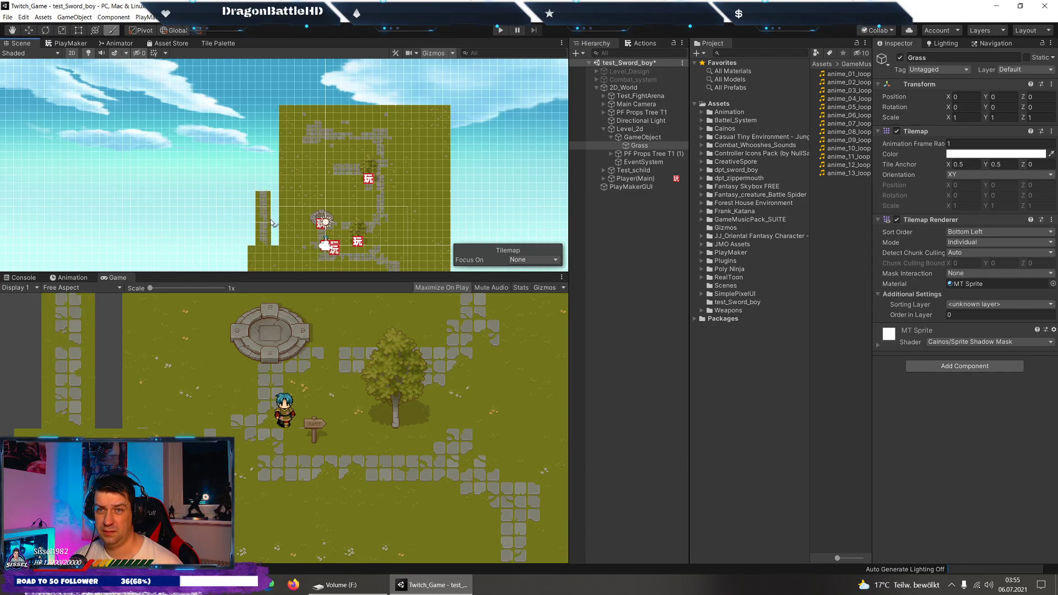
left_click_drag(271, 217, 270, 182)
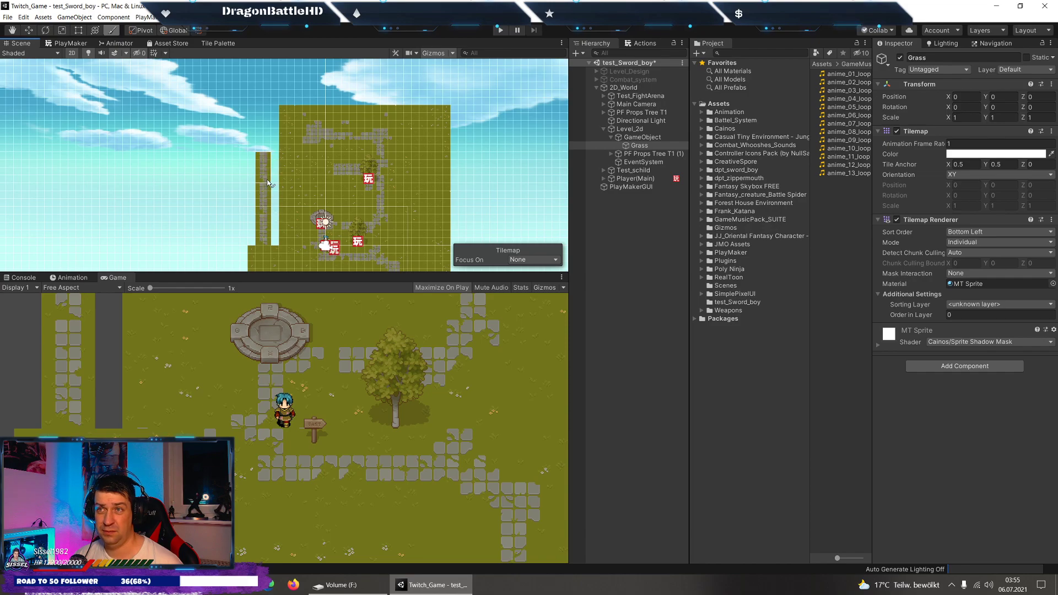
key("f")
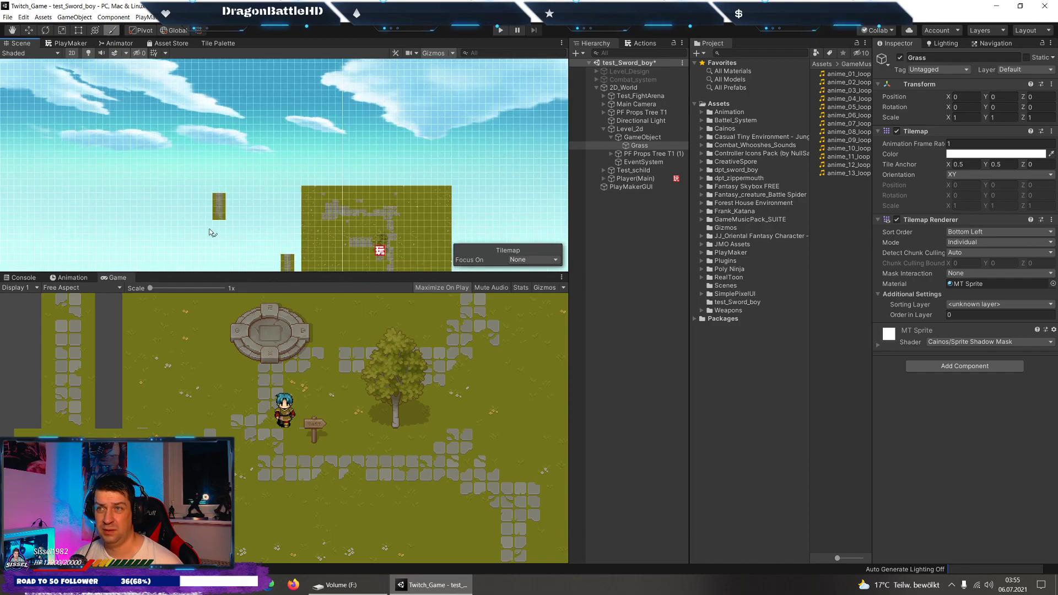
scroll(256, 178, "up", 3)
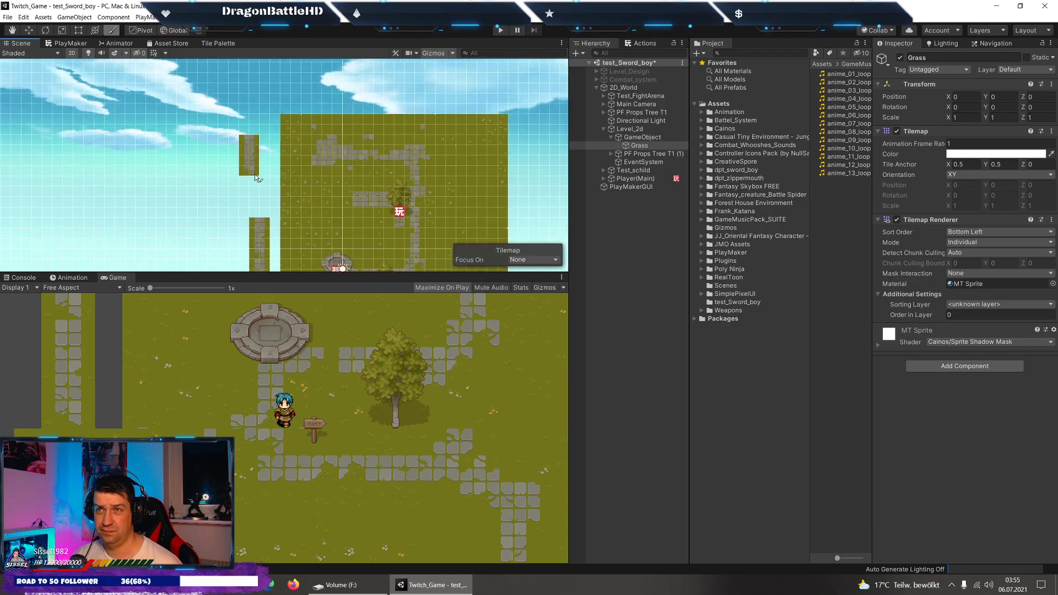
scroll(256, 178, "up", 2)
Pick the leftmost stone path column tiles and pan down to the map's lower part.
left_click(214, 45)
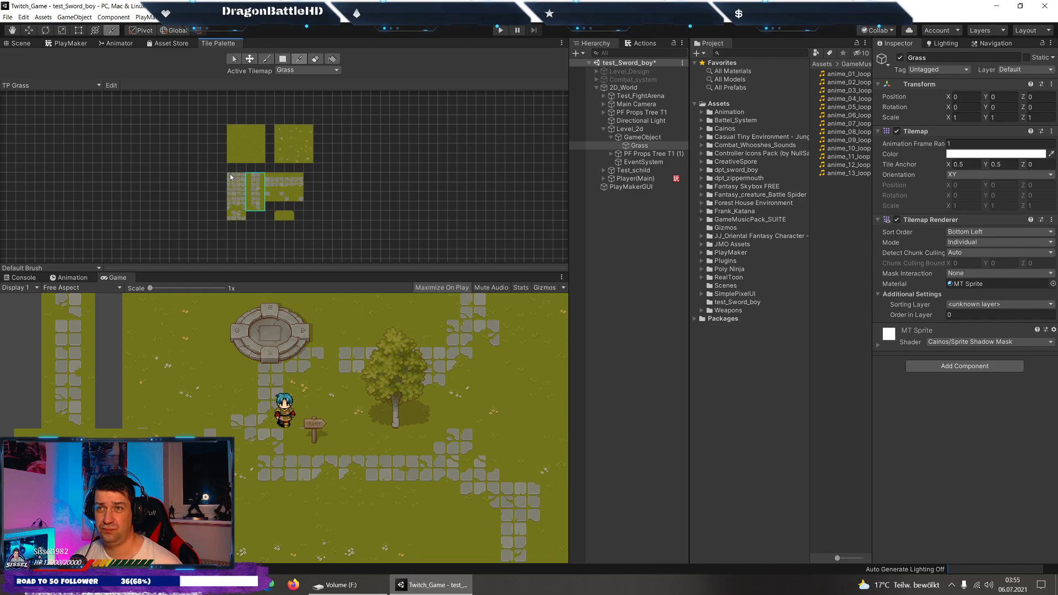
left_click_drag(230, 173, 242, 219)
left_click(21, 43)
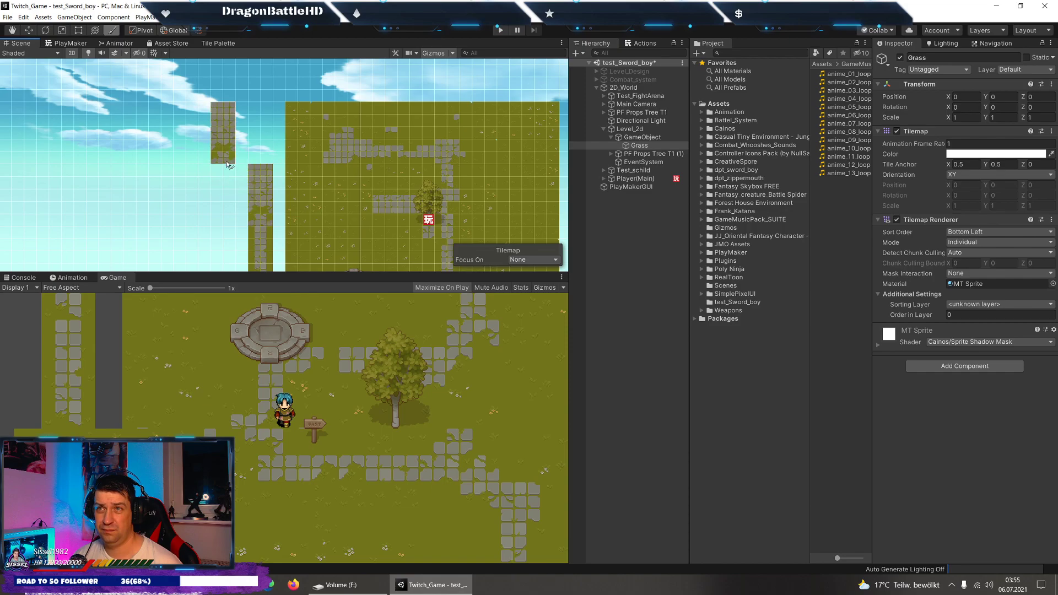
middle_click_drag(170, 163, 167, 140)
left_click(218, 42)
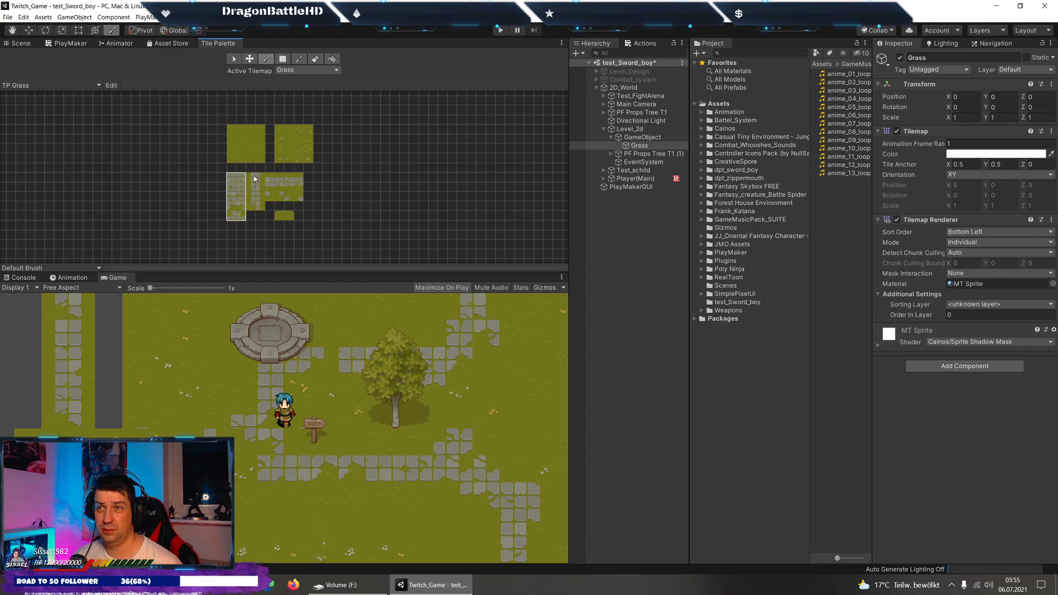
left_click_drag(254, 178, 254, 209)
key("ctrl+1")
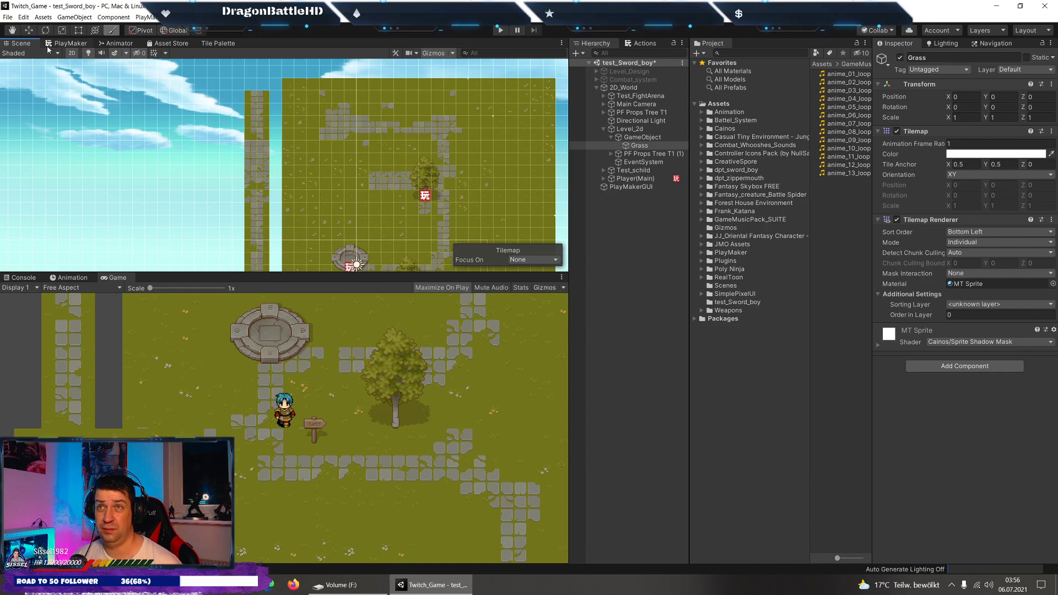
Paint four-tile grass columns from the TP Grass palette along the tilemap's left edge.
left_click(209, 46)
left_click(278, 132)
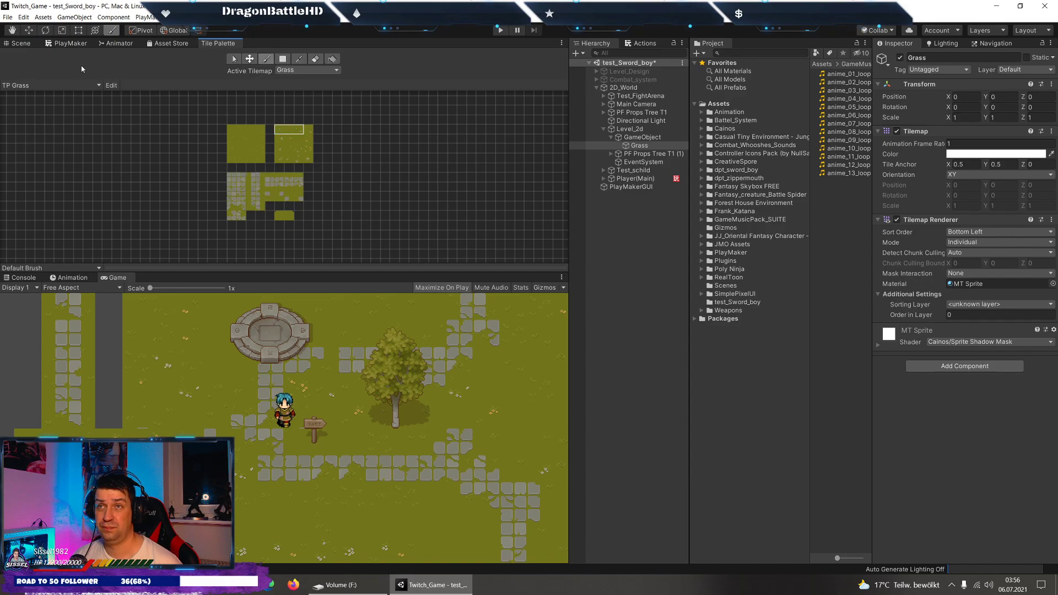
key("ctrl+1")
middle_click_drag(276, 91, 284, 160)
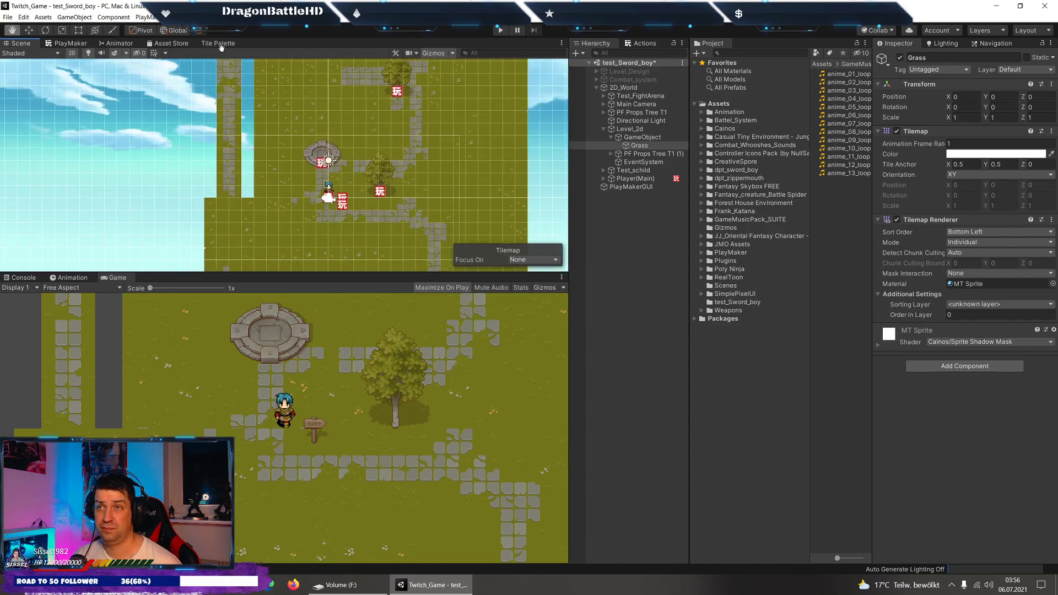
left_click(223, 44)
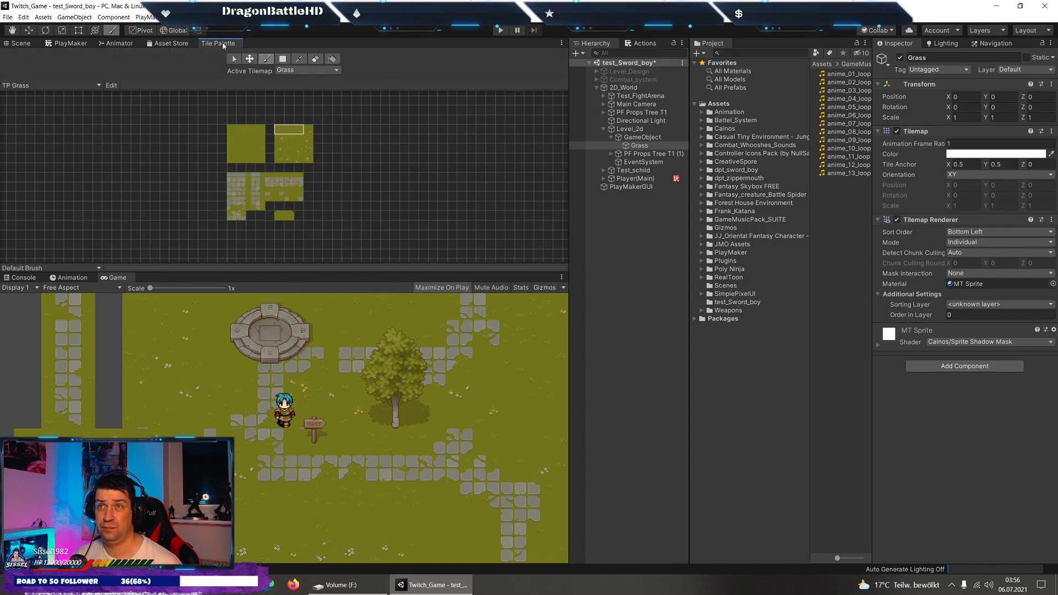
left_click_drag(309, 130, 309, 161)
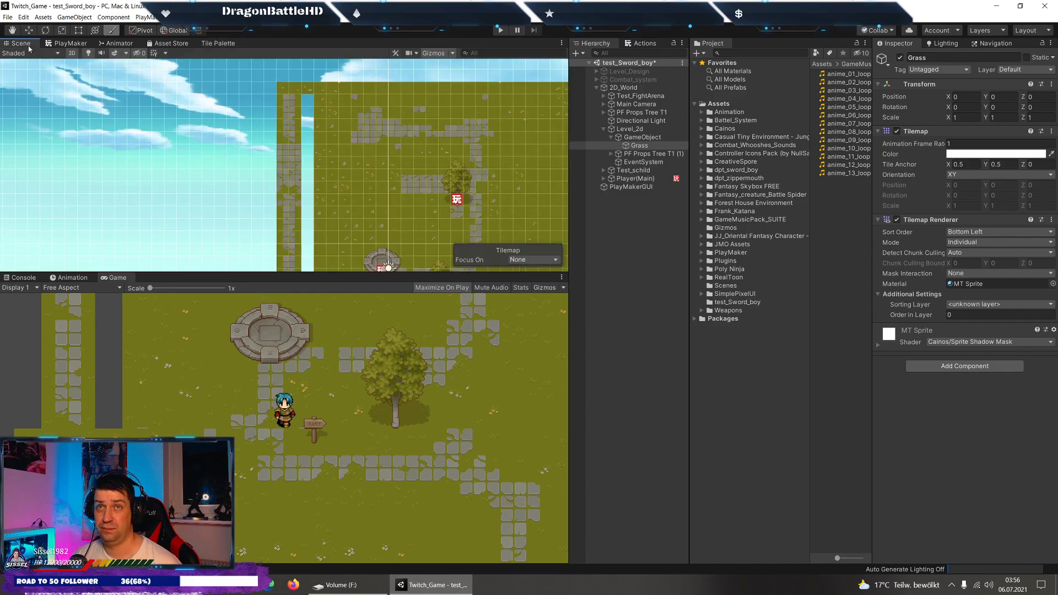
key("ctrl+1")
middle_click_drag(262, 161, 255, 76)
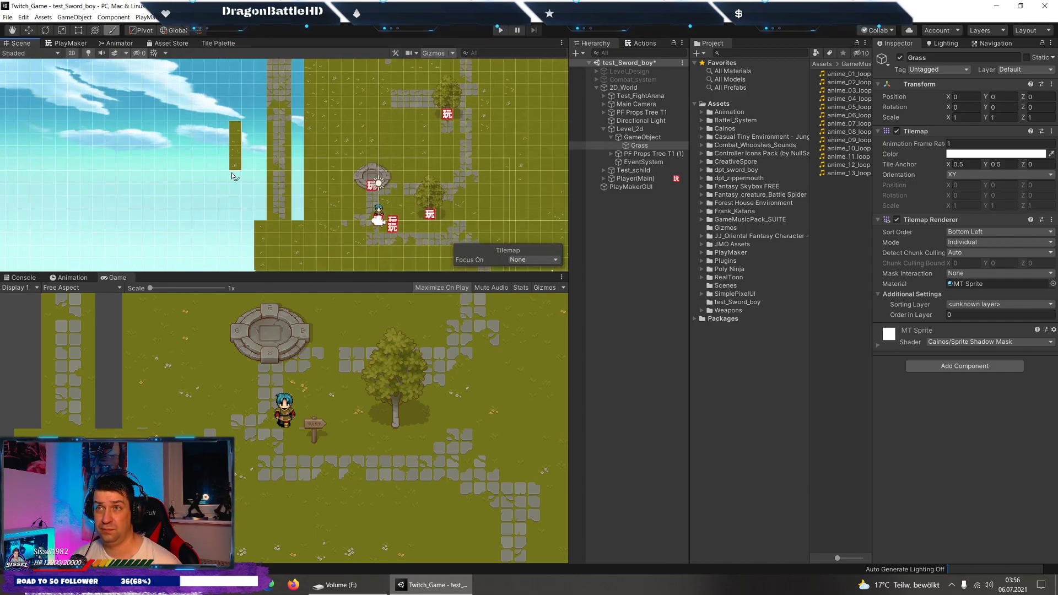
left_click(256, 213)
left_click(296, 216)
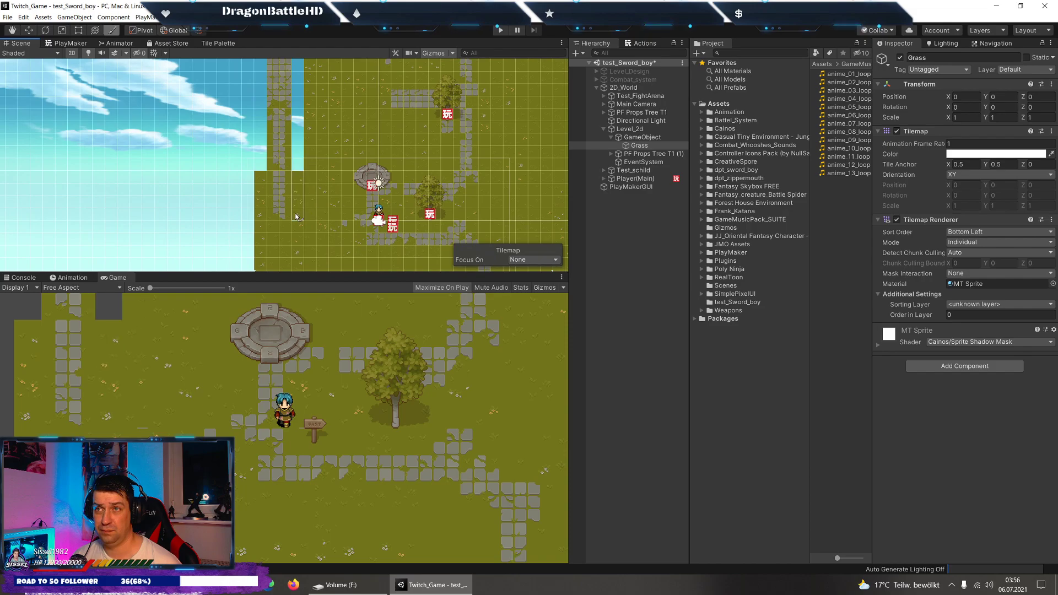
Fill more gaps in the left grass edge and add a grass tile near the top.
middle_click_drag(257, 124, 268, 229)
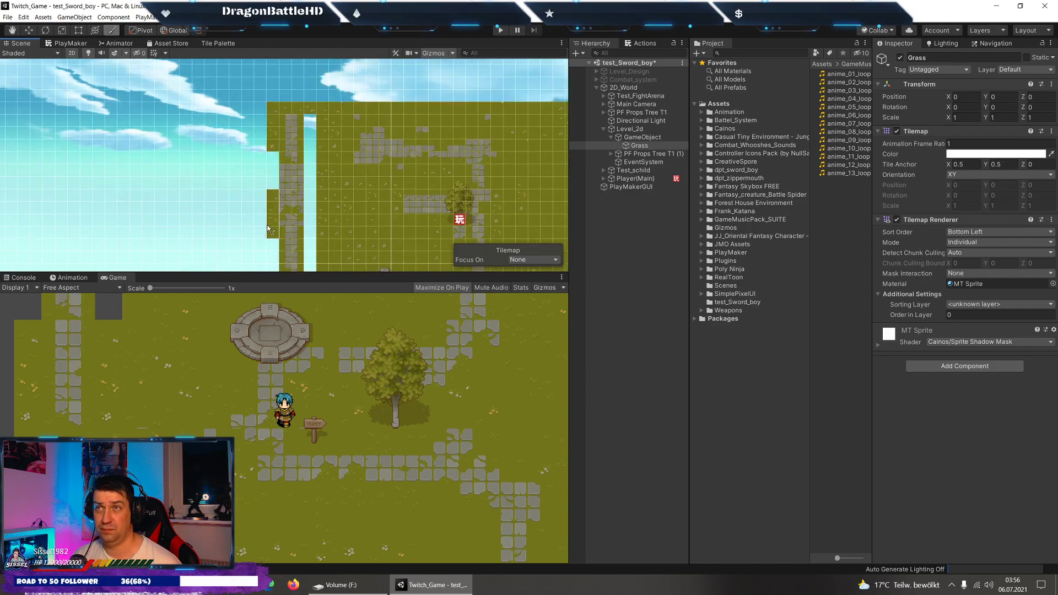
left_click_drag(269, 229, 290, 230)
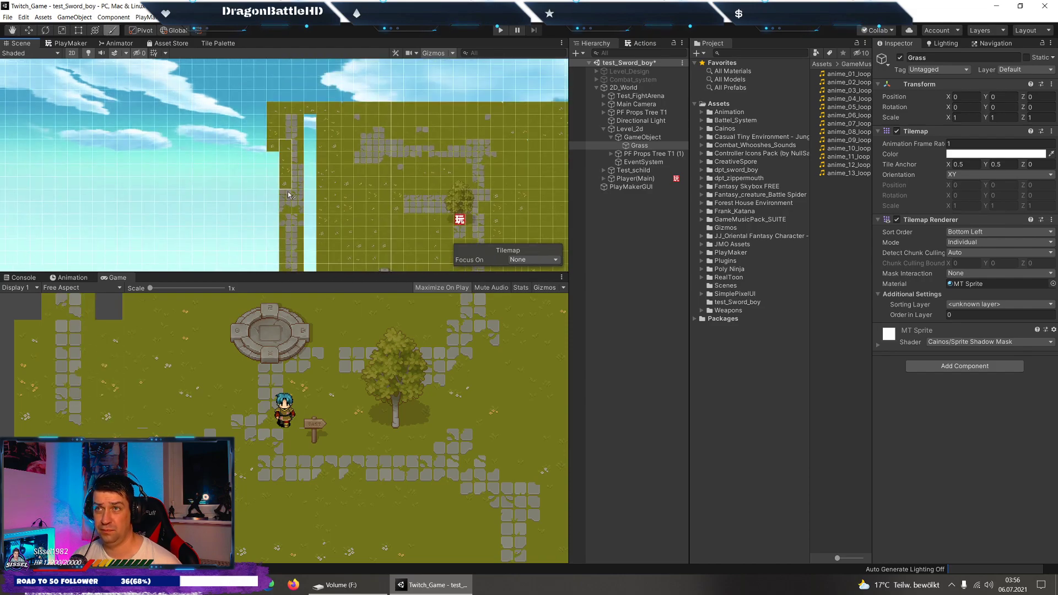
left_click(274, 226)
middle_click_drag(274, 246, 274, 207)
left_click(196, 70)
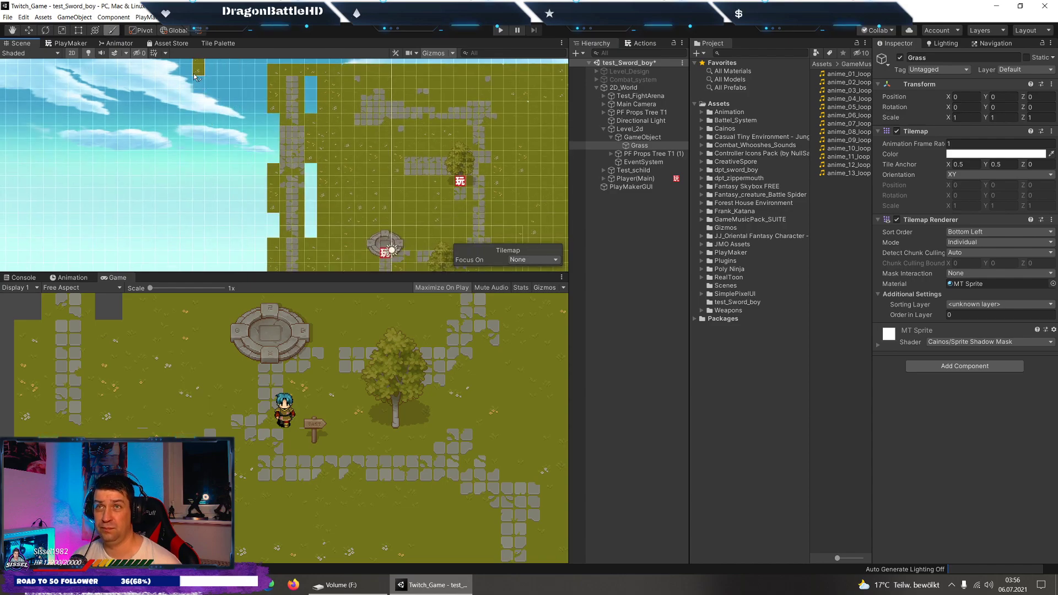
Use a two-tile grass brush to cover the remaining upper and lower sky-coloured gaps.
left_click(204, 43)
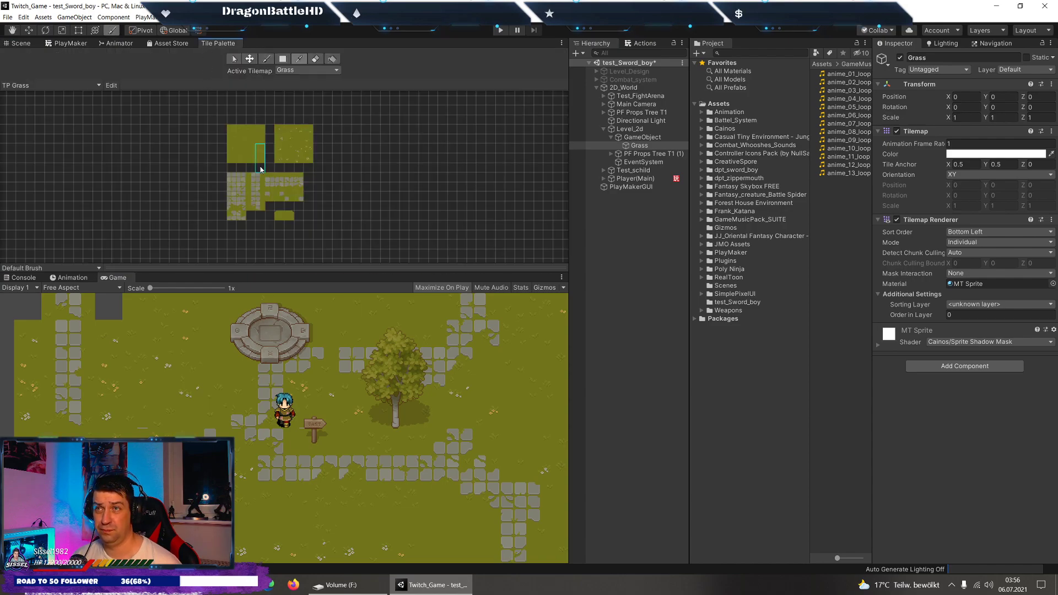
left_click_drag(260, 147, 262, 160)
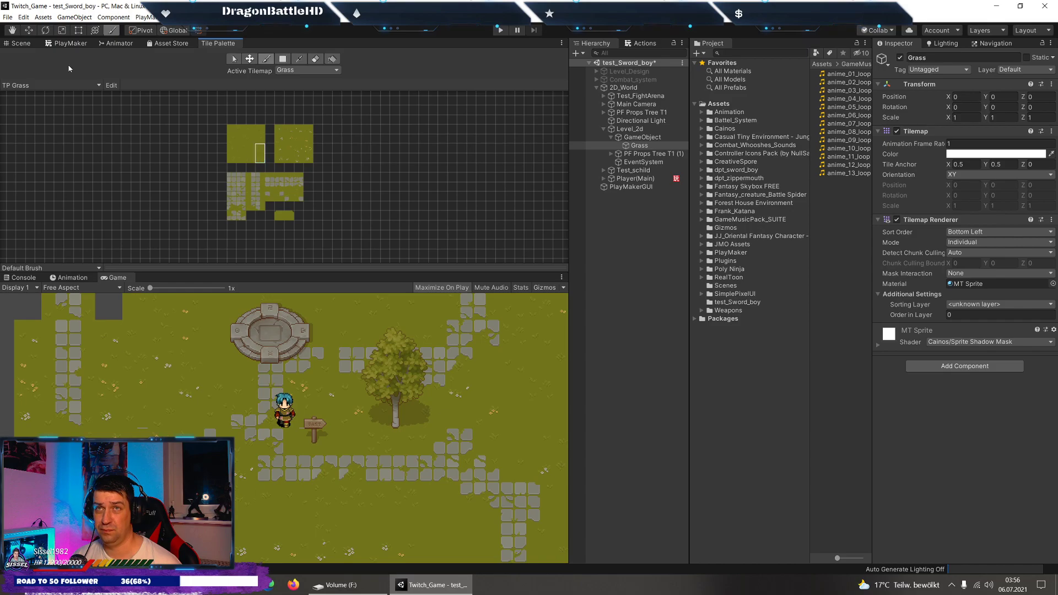
key("ctrl+1")
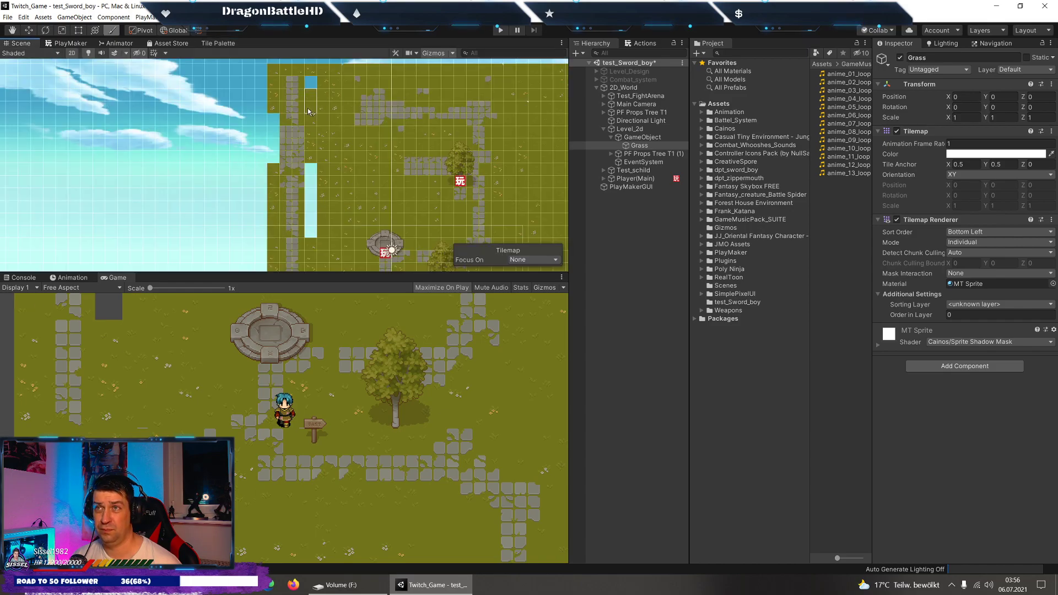
left_click(273, 163)
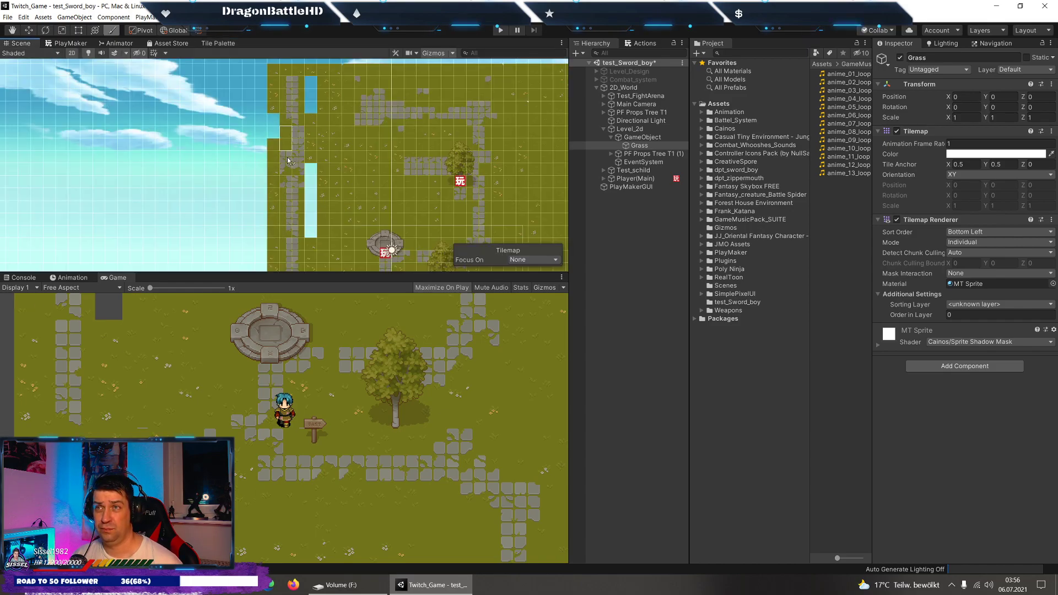
left_click(311, 237)
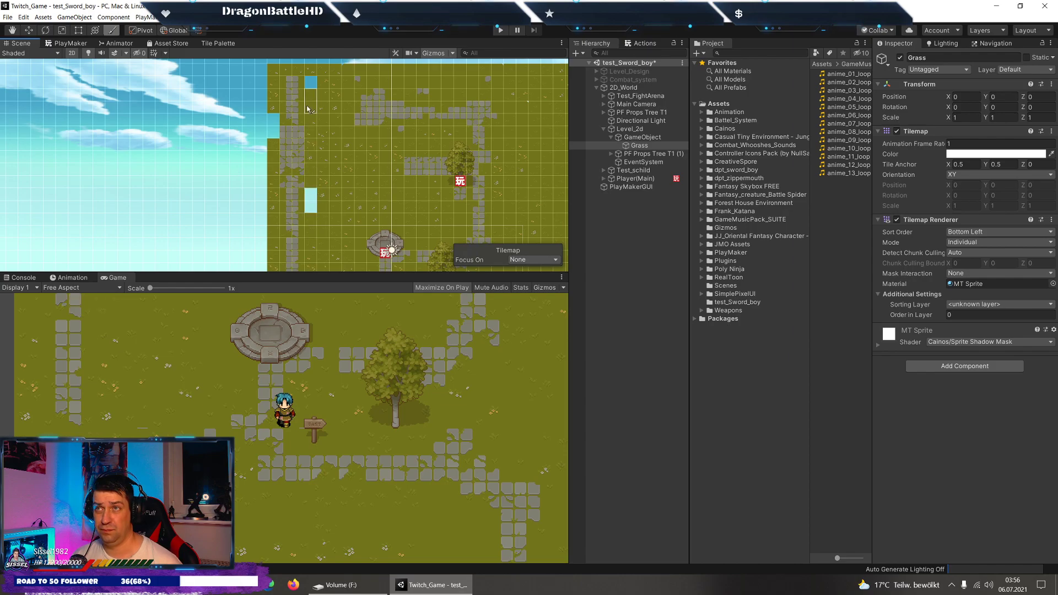
left_click(308, 109)
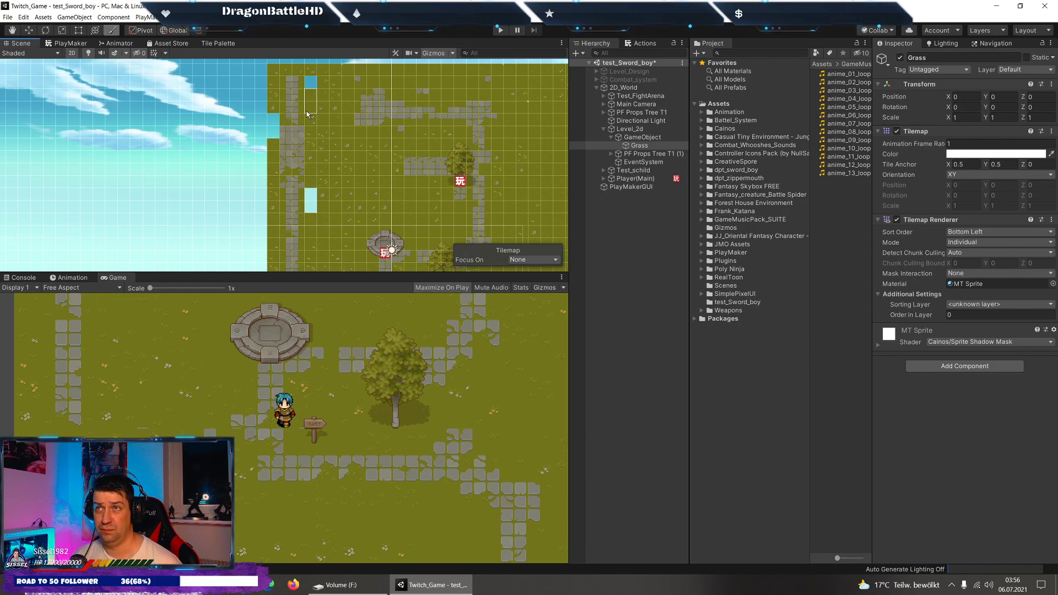
Fill the last gap at the top with a single grass tile.
left_click(217, 43)
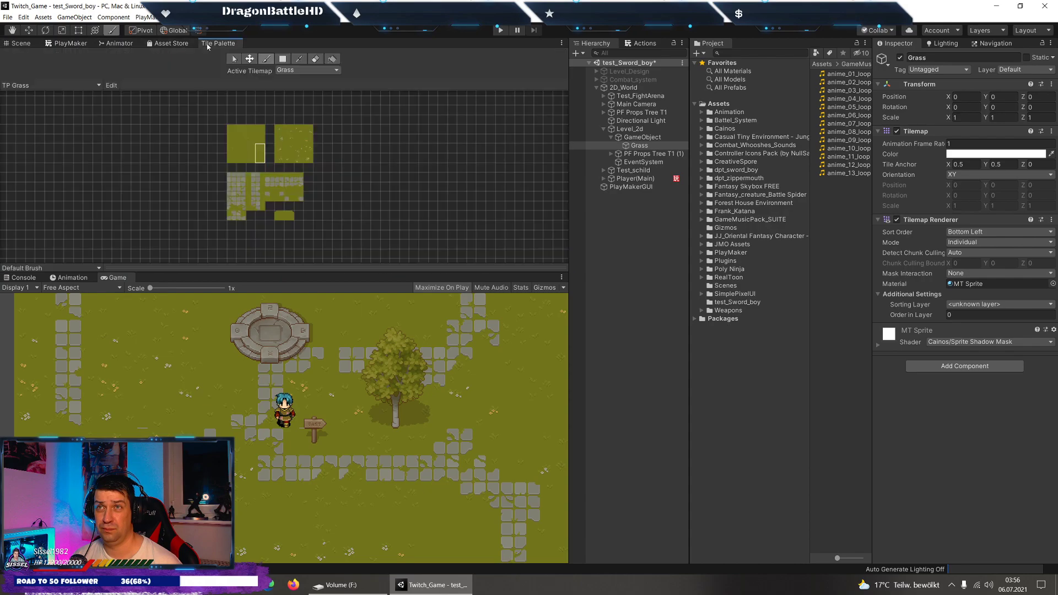
left_click(308, 131)
left_click(21, 43)
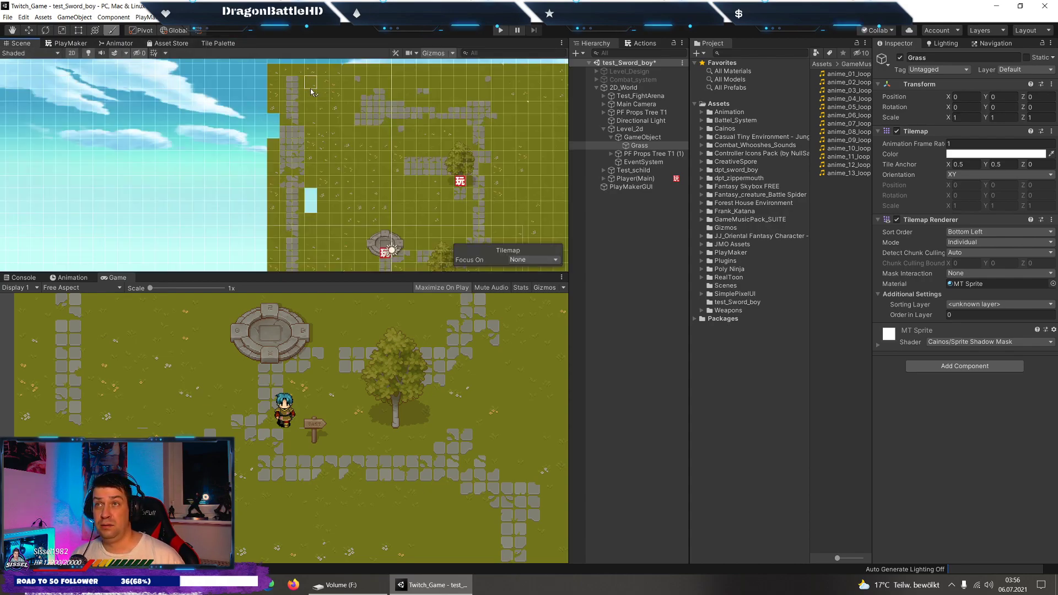
left_click(311, 88)
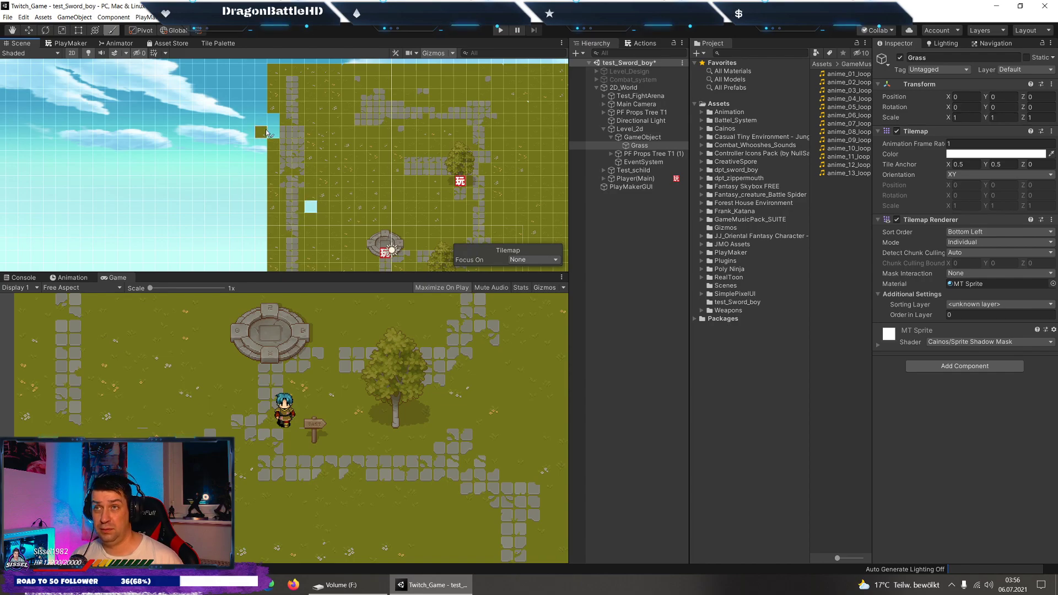
Dock the Scene view back in place after it came loose as a floating window.
left_click(215, 43)
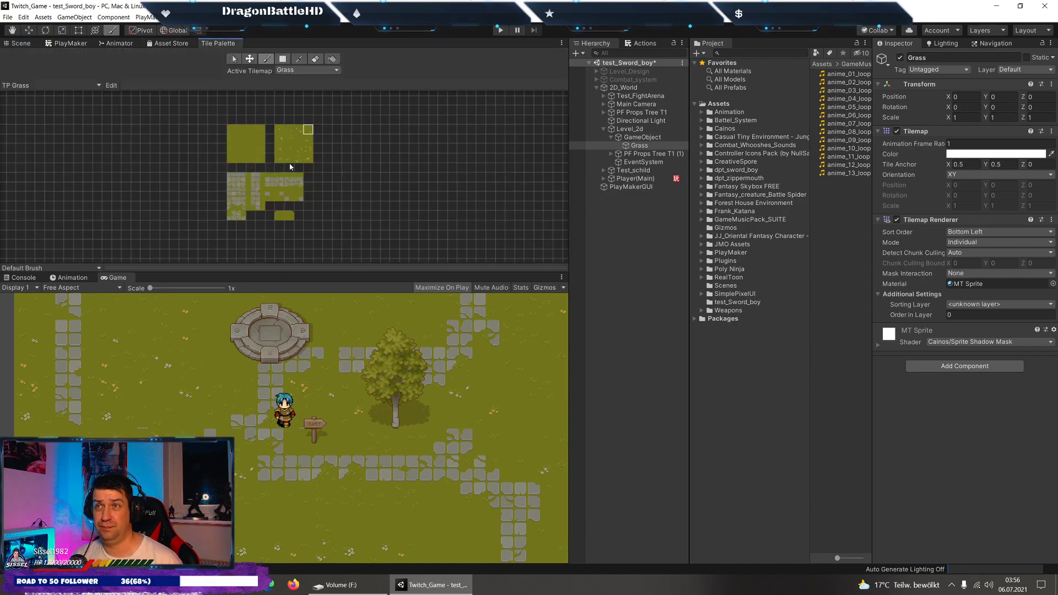
left_click_drag(25, 43, 129, 100)
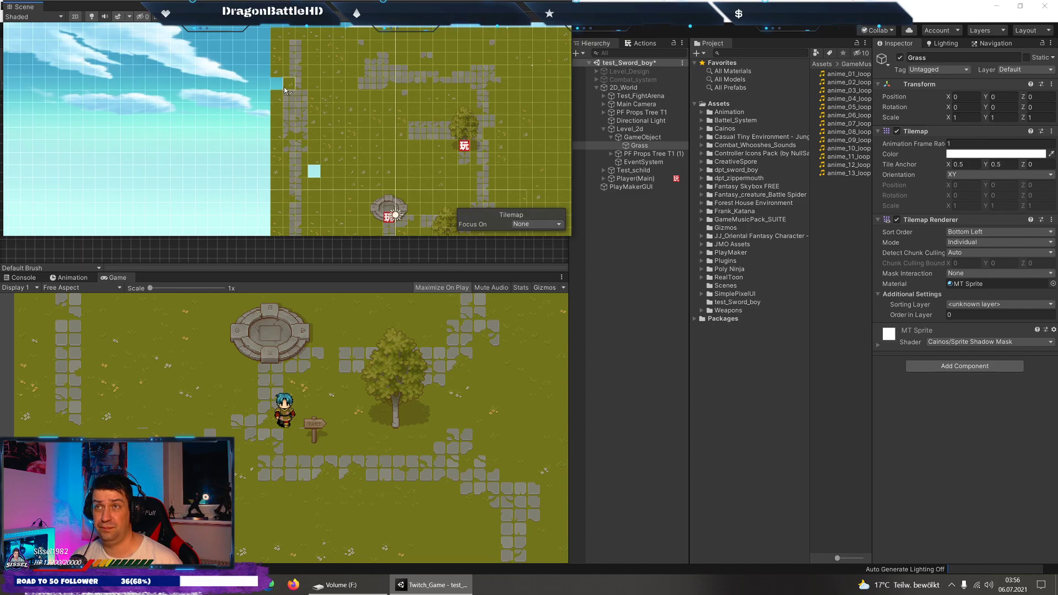
mouse_move(54, 6)
left_mouse_down()
mouse_move(86, 78)
mouse_move(55, 44)
left_mouse_up()
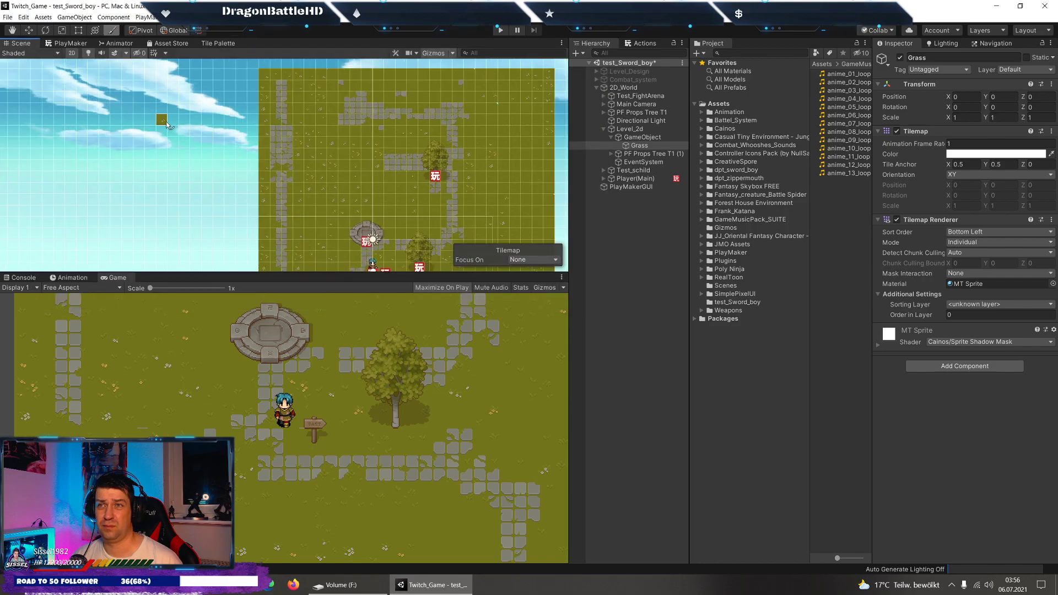
Zoom the Scene view out and save the test_Sword_boy scene via File > Save.
scroll(250, 132, "down", 3)
scroll(250, 132, "up", 2)
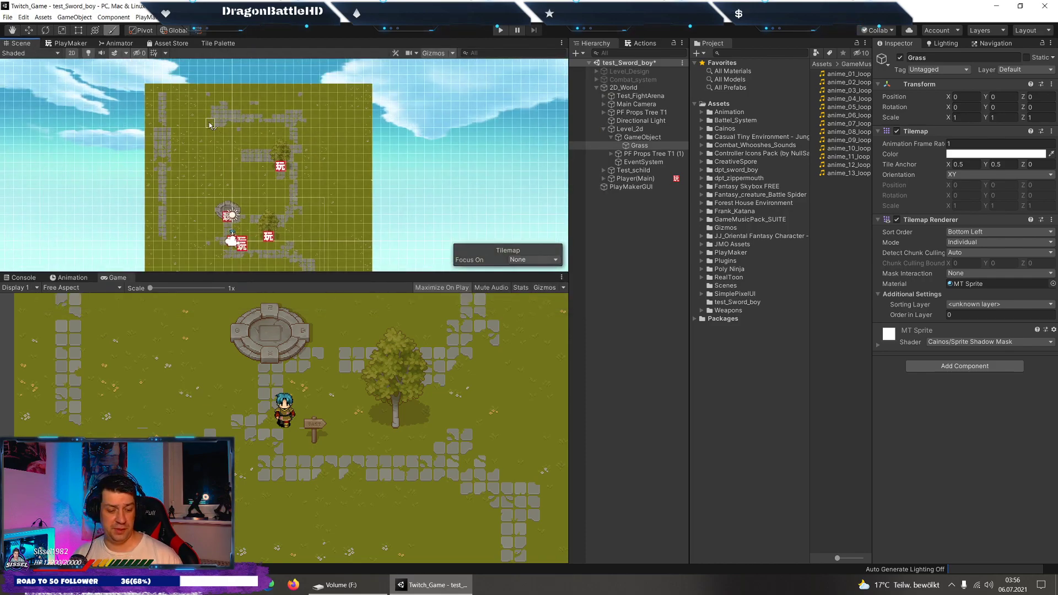
scroll(375, 151, "down", 3)
scroll(379, 154, "down", 2)
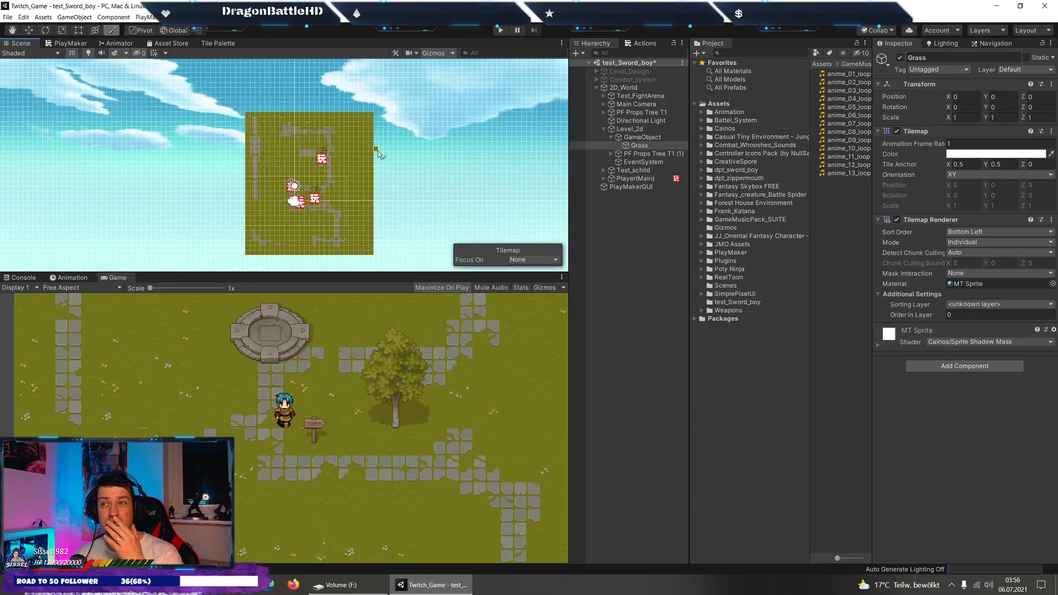
left_click(9, 18)
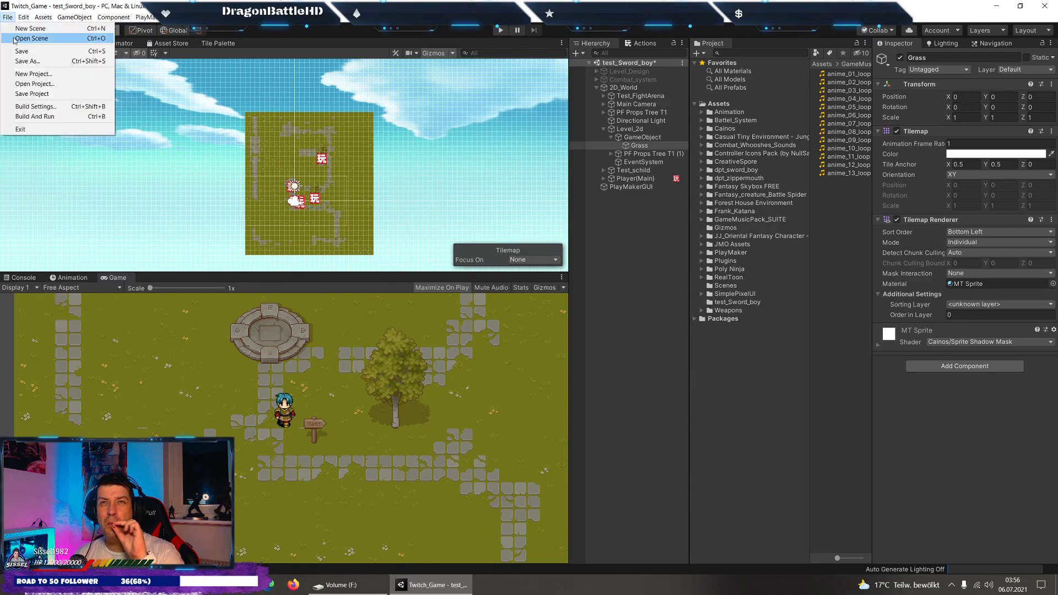
left_click(28, 54)
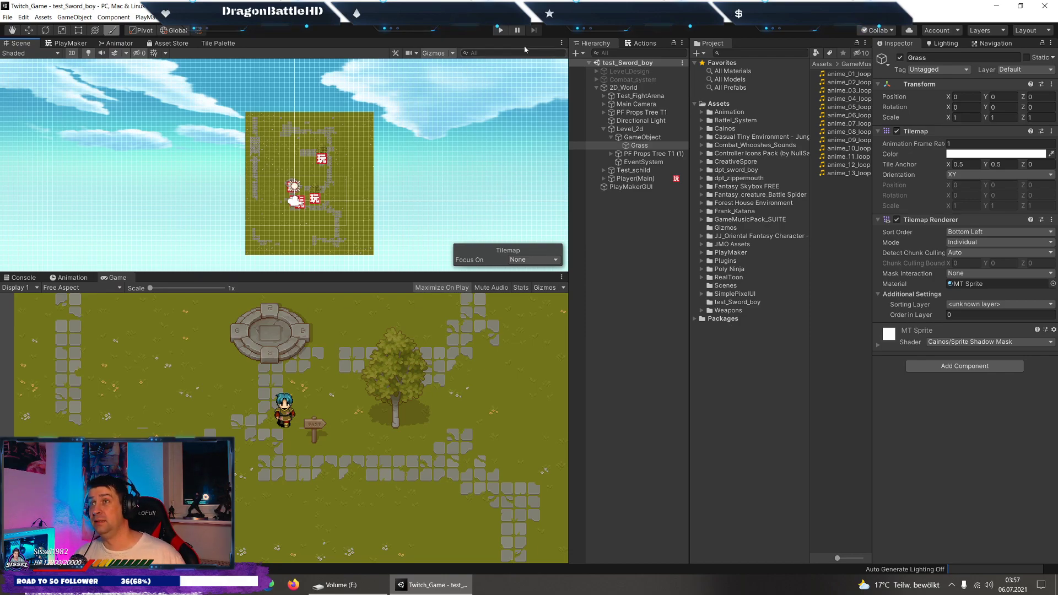
Enter Play mode and walk the character left, then up the stone path to the top edge.
left_click(501, 31)
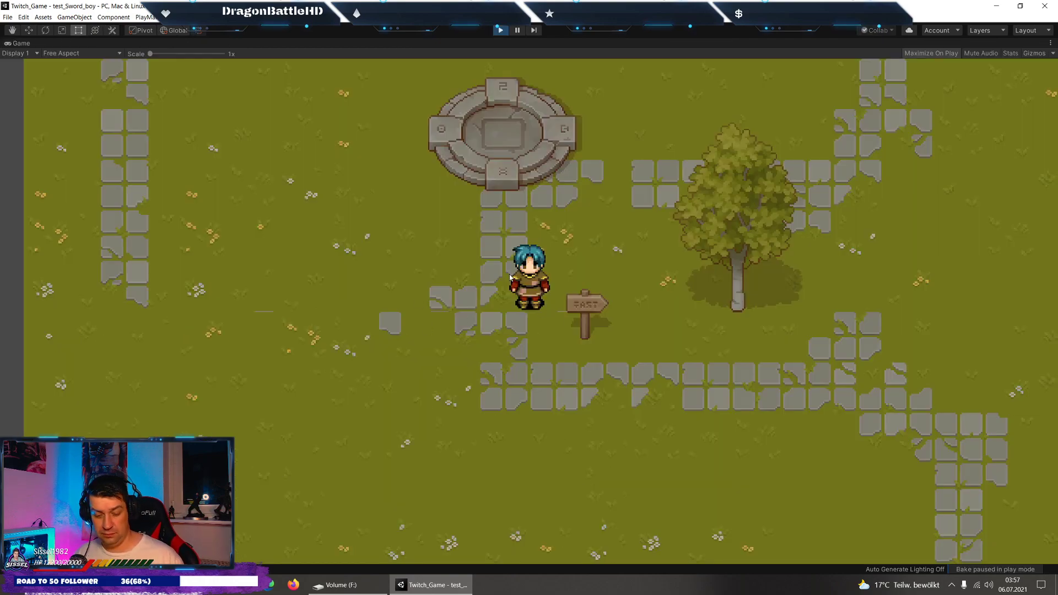
key("Left")
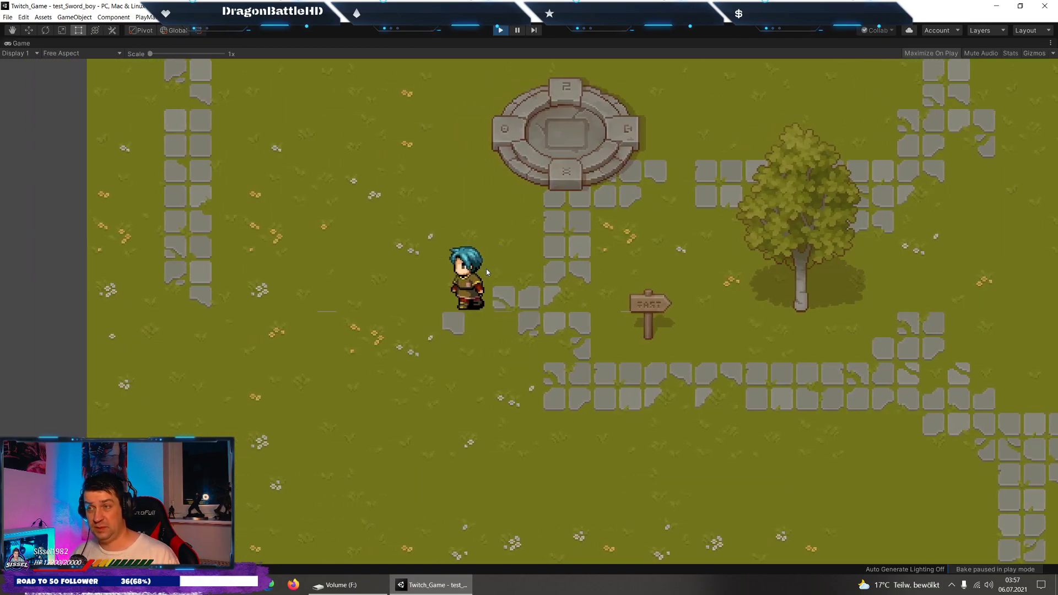
key("Left")
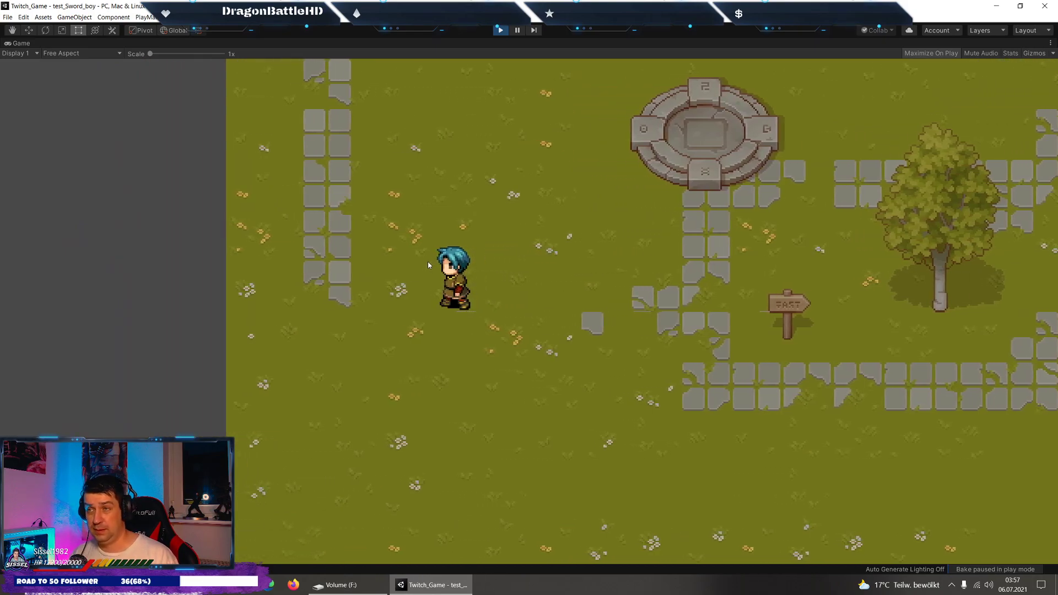
key("Left")
key("Up")
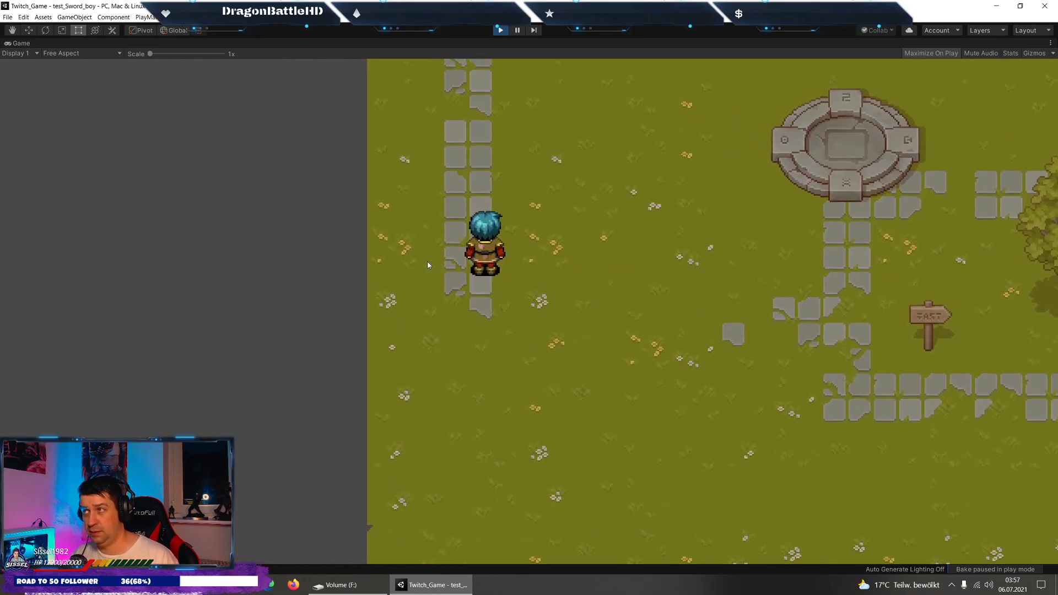
key("Up")
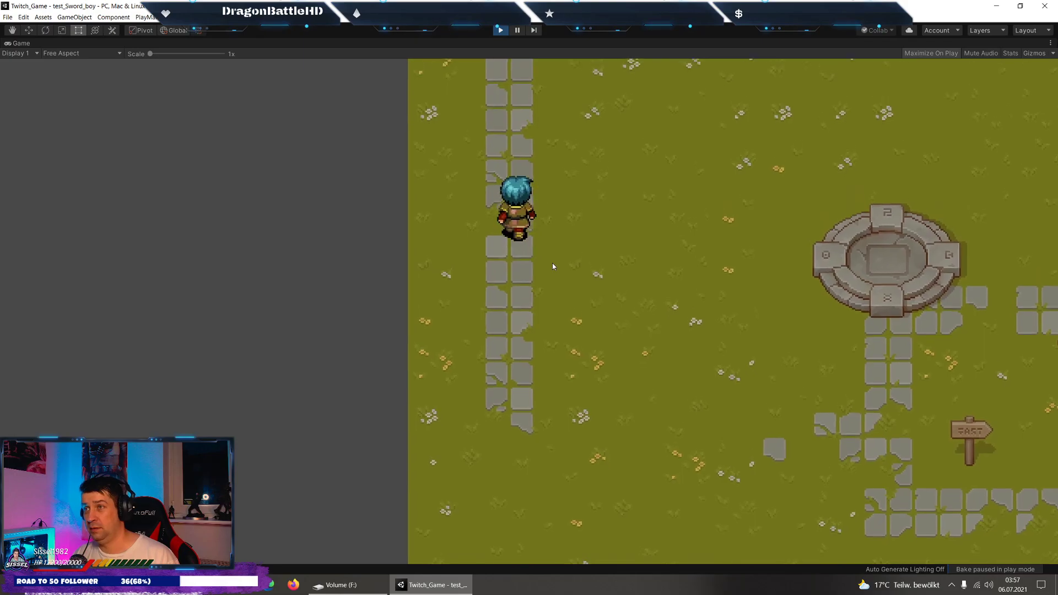
key("Up")
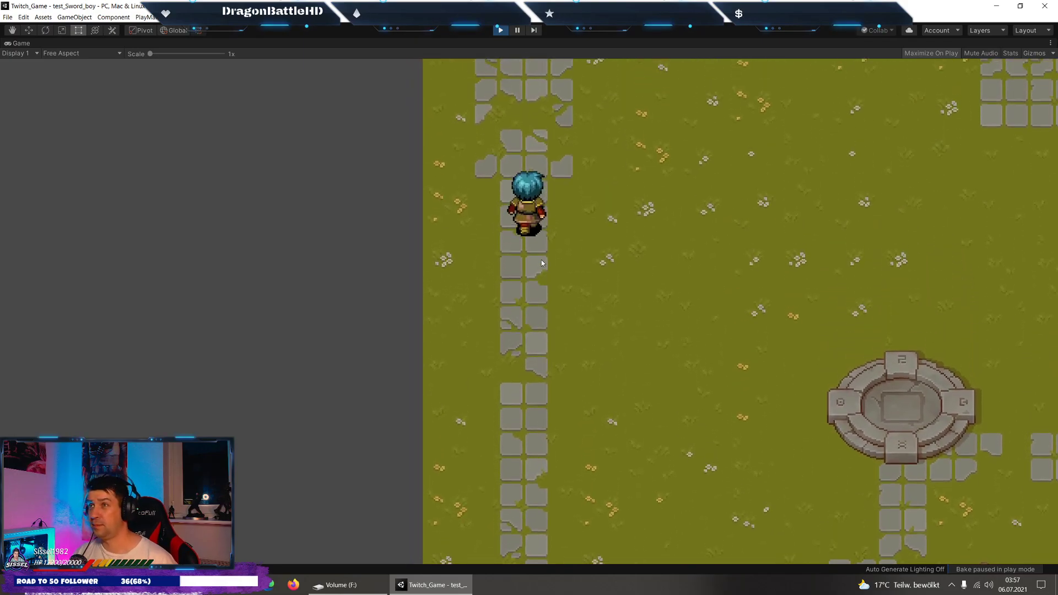
key("Up")
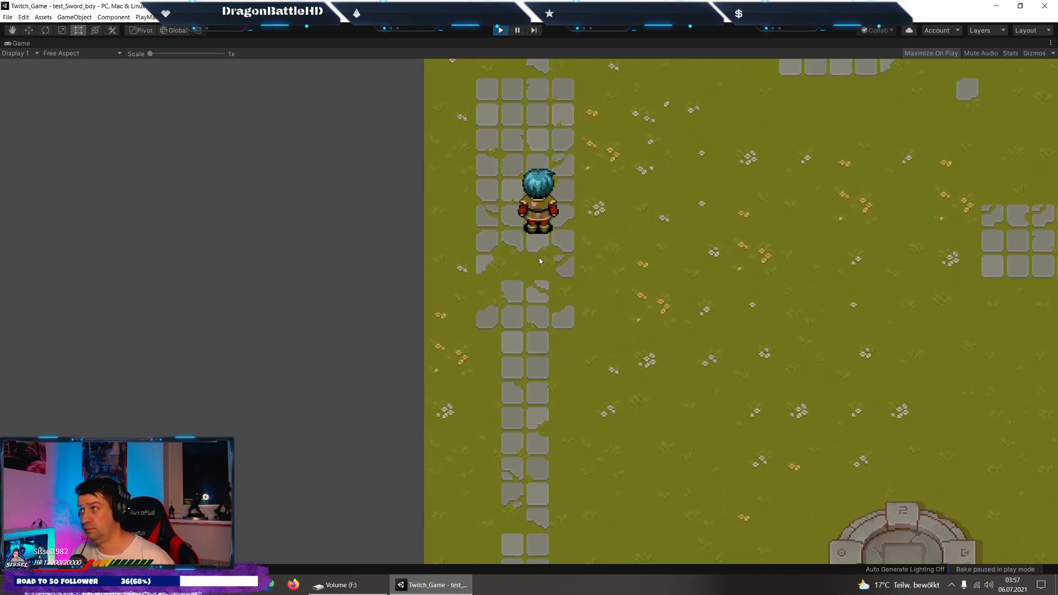
key("Right")
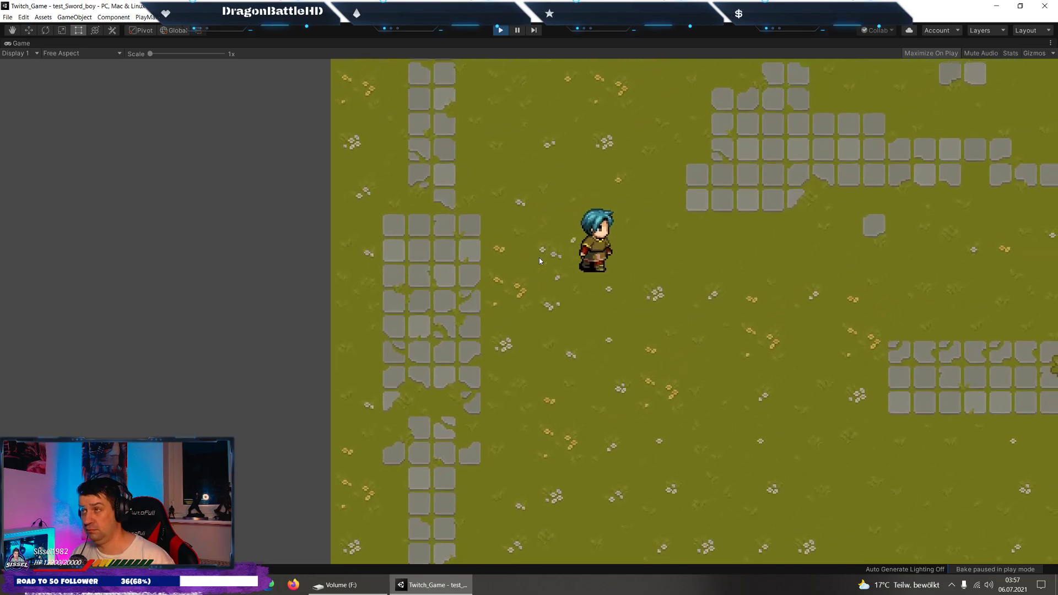
key("Up")
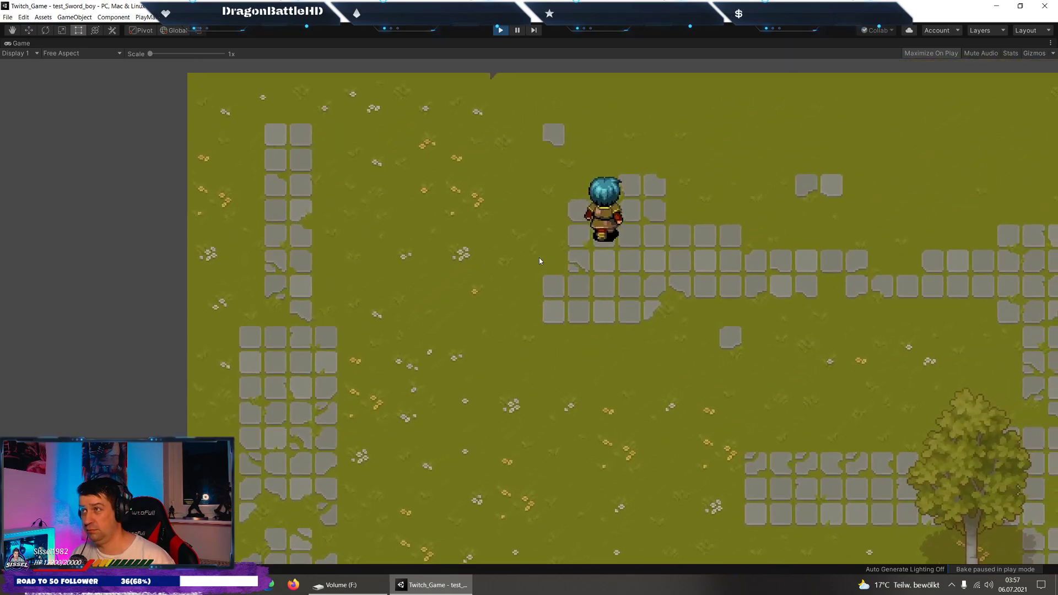
key("Right")
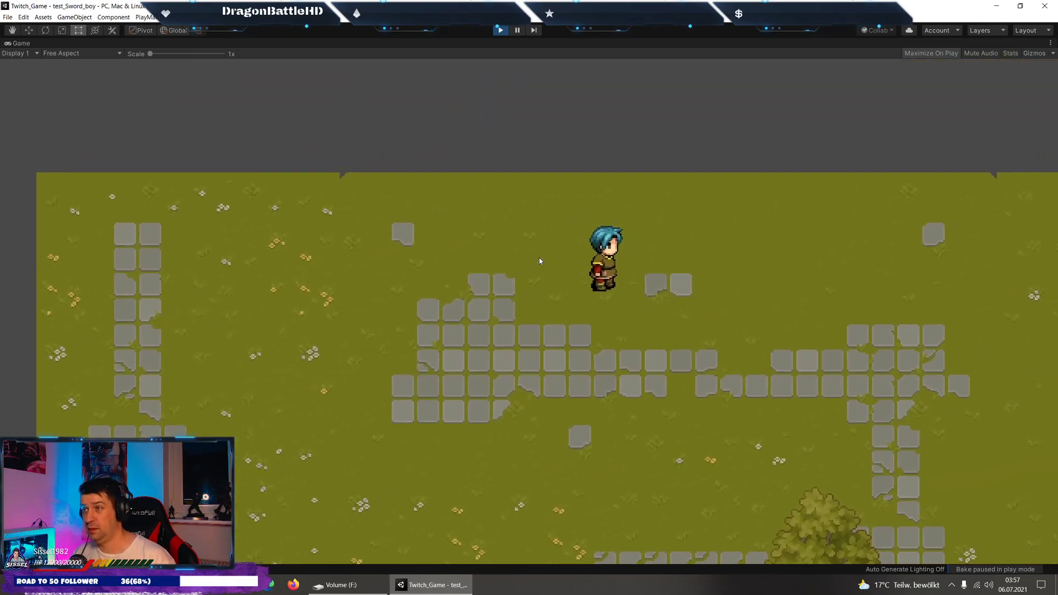
Walk the character down the path past the tree, then left past the signpost across the grass.
key("Down")
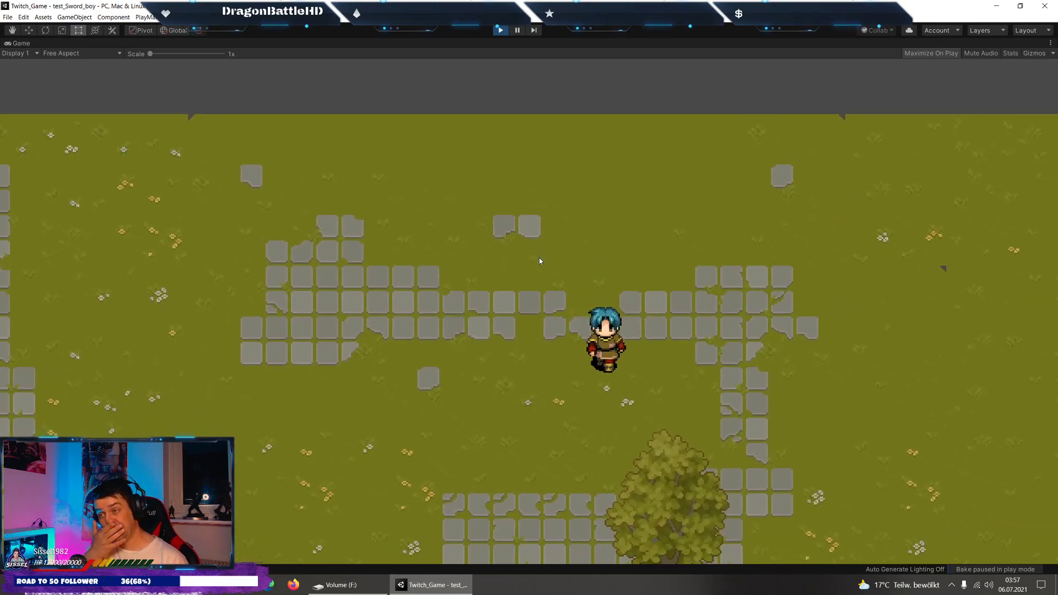
key("Right")
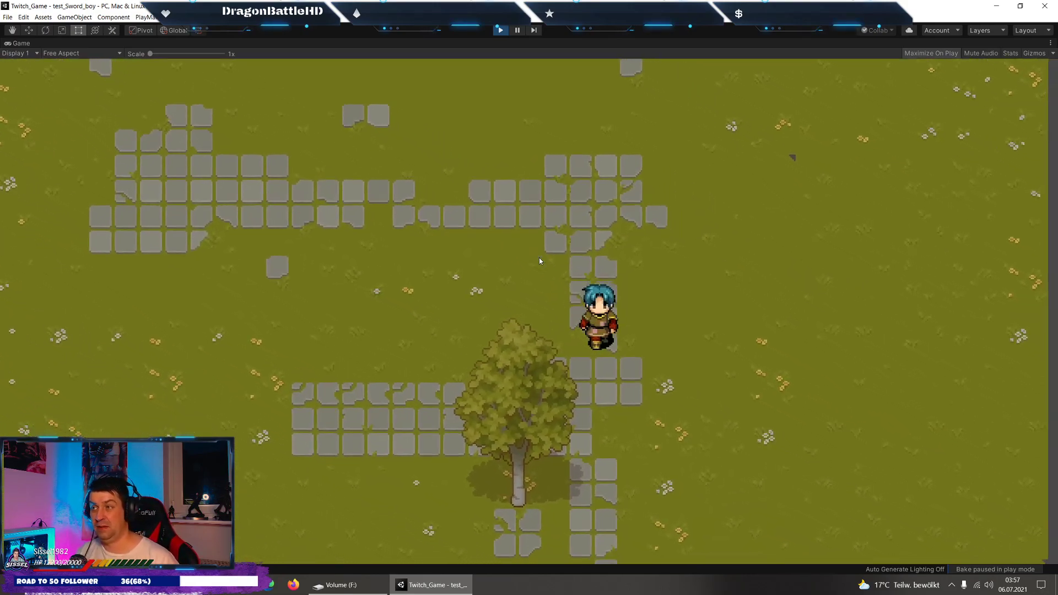
key("Down")
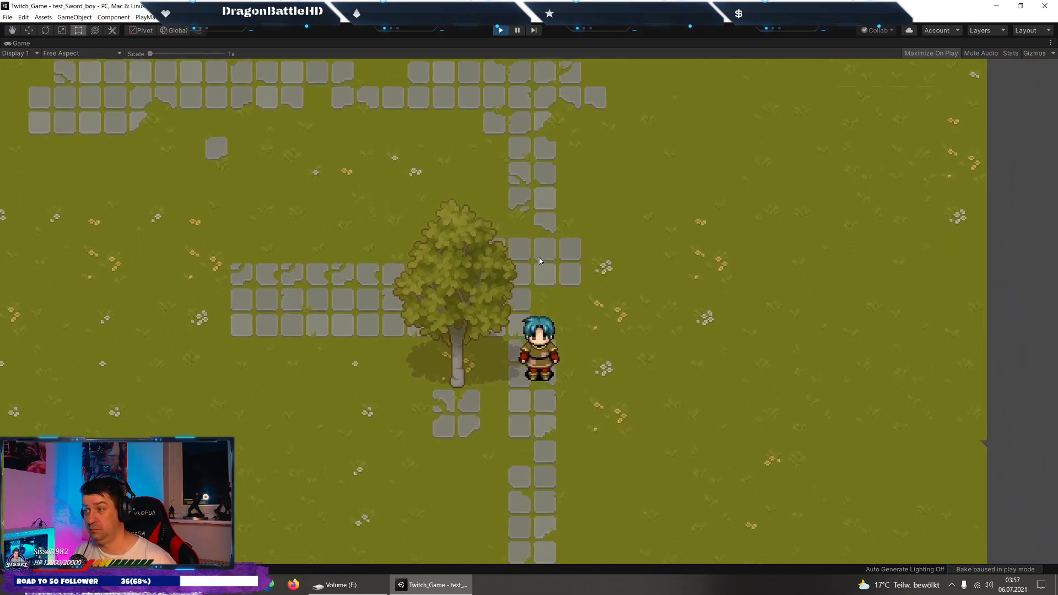
key("Down")
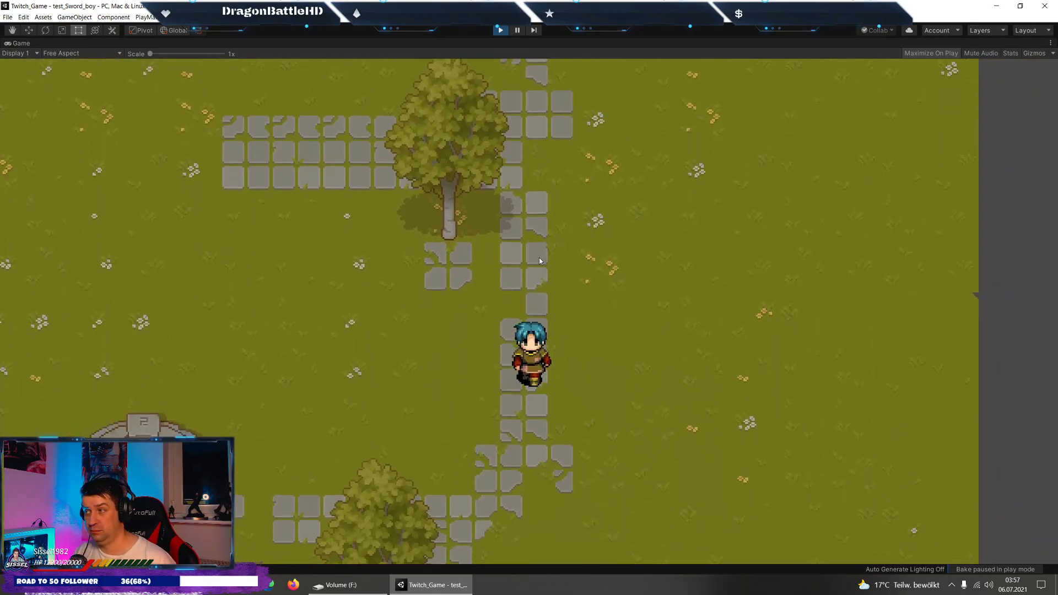
key("Down")
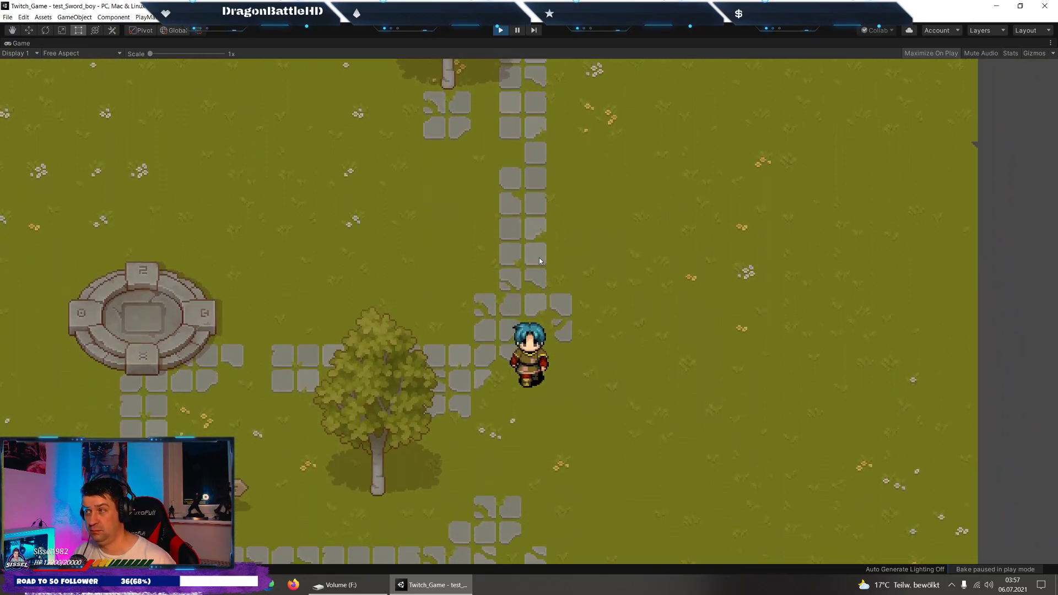
key("Down")
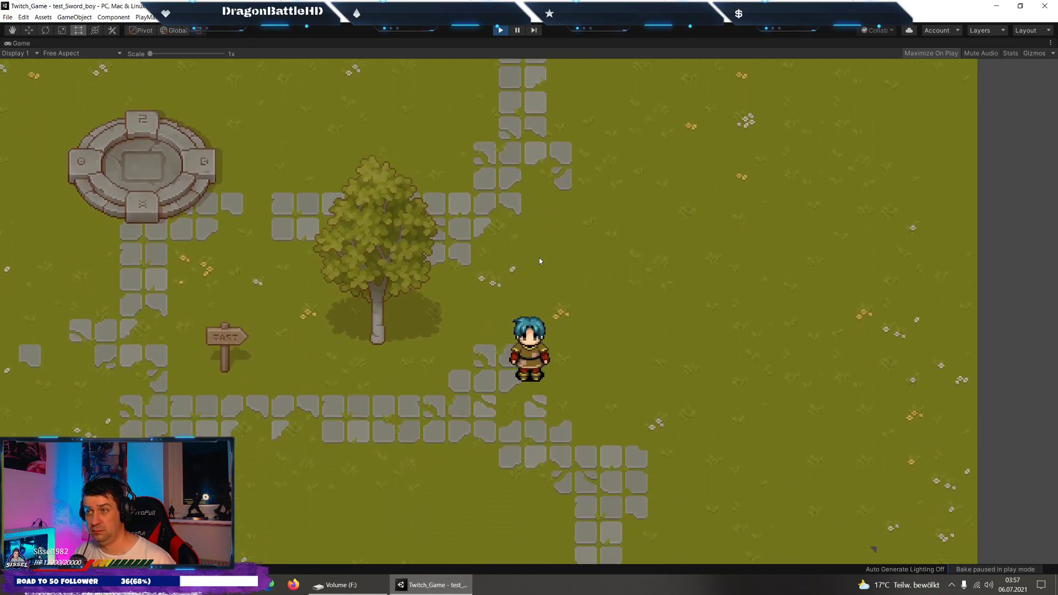
key("Left")
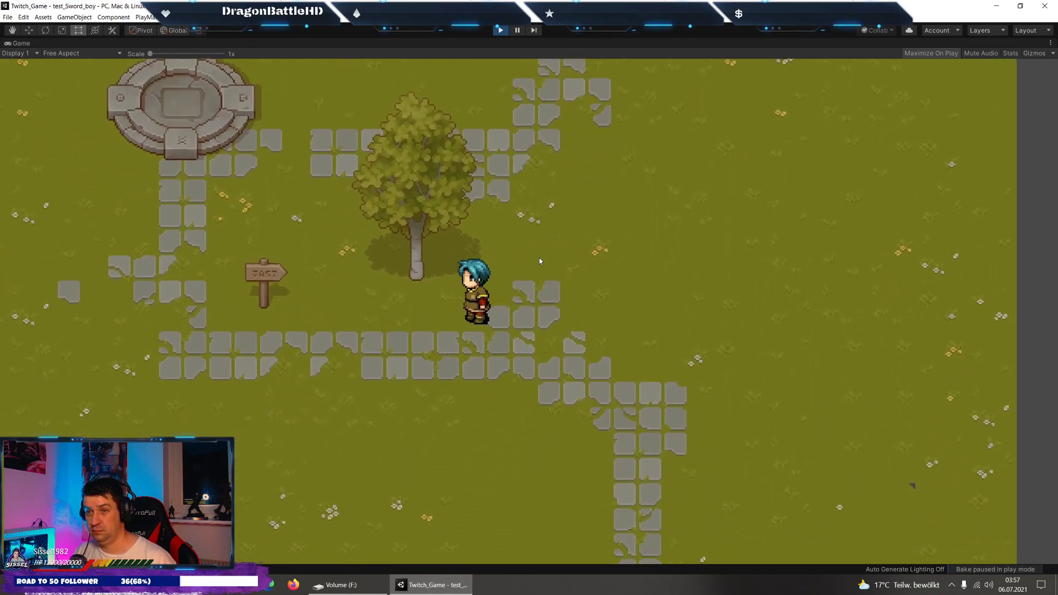
key("Left")
key("Down")
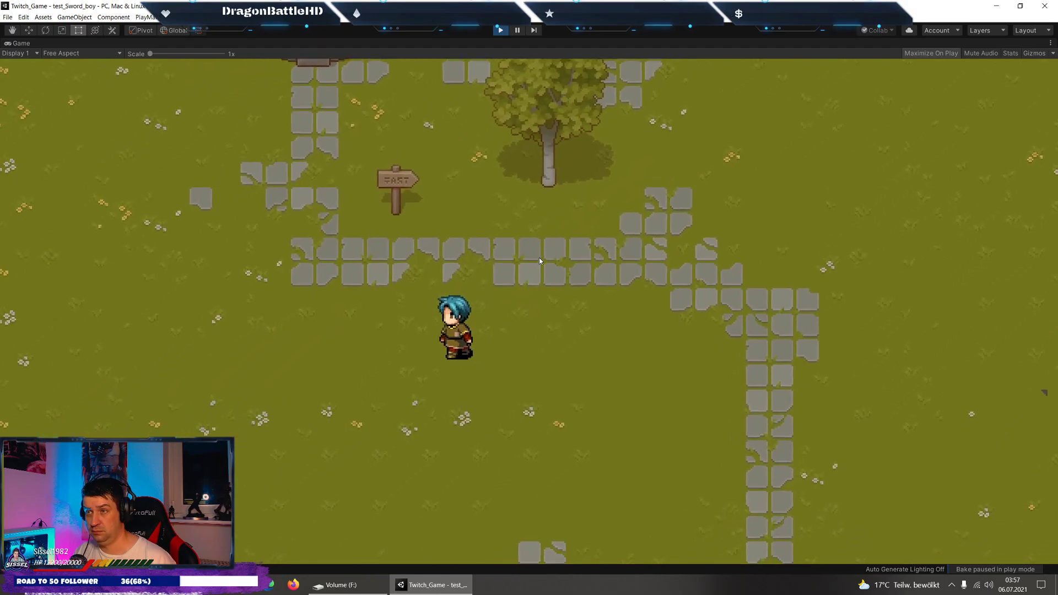
key("Left")
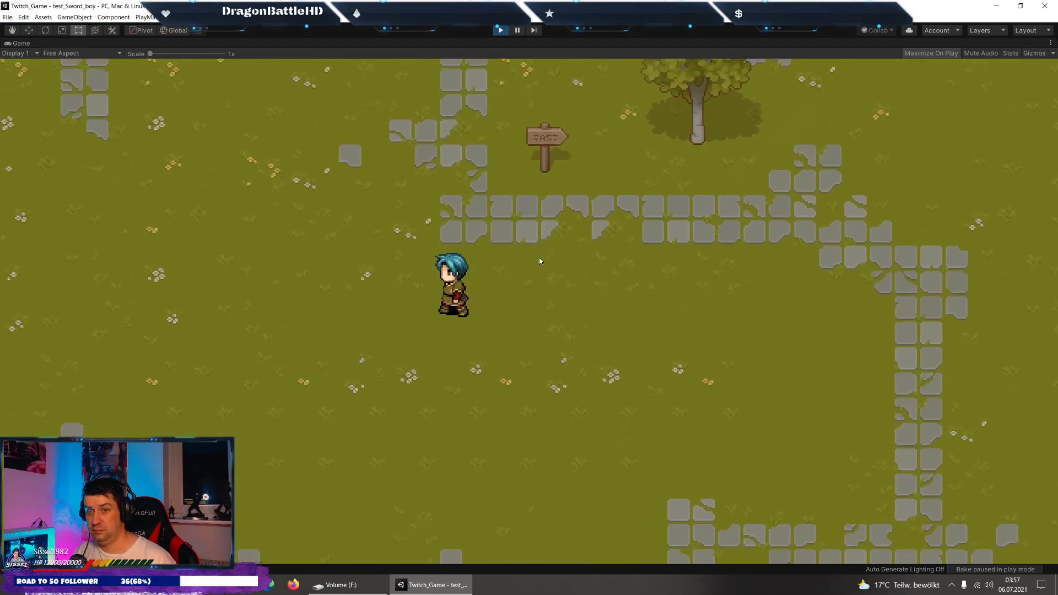
key("Down")
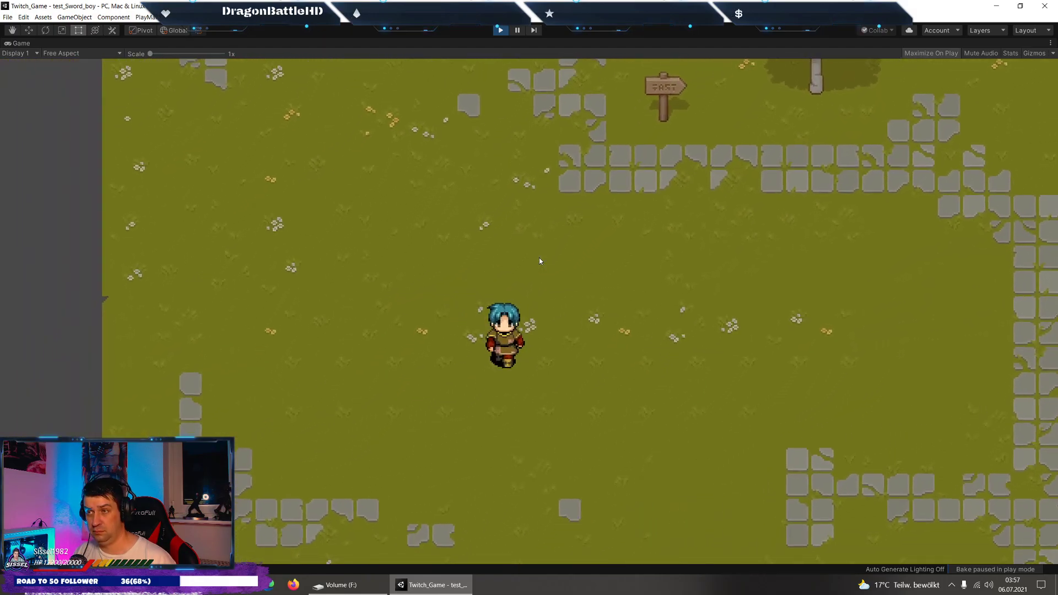
key("Down")
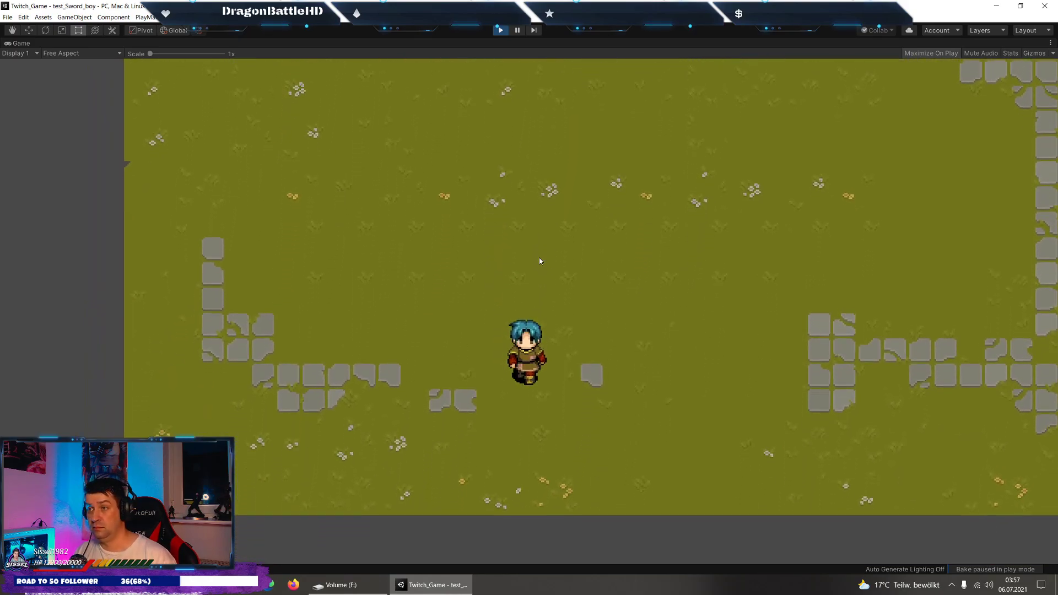
Walk the character back up to the signpost and onto the stone teleport circle.
key("Right")
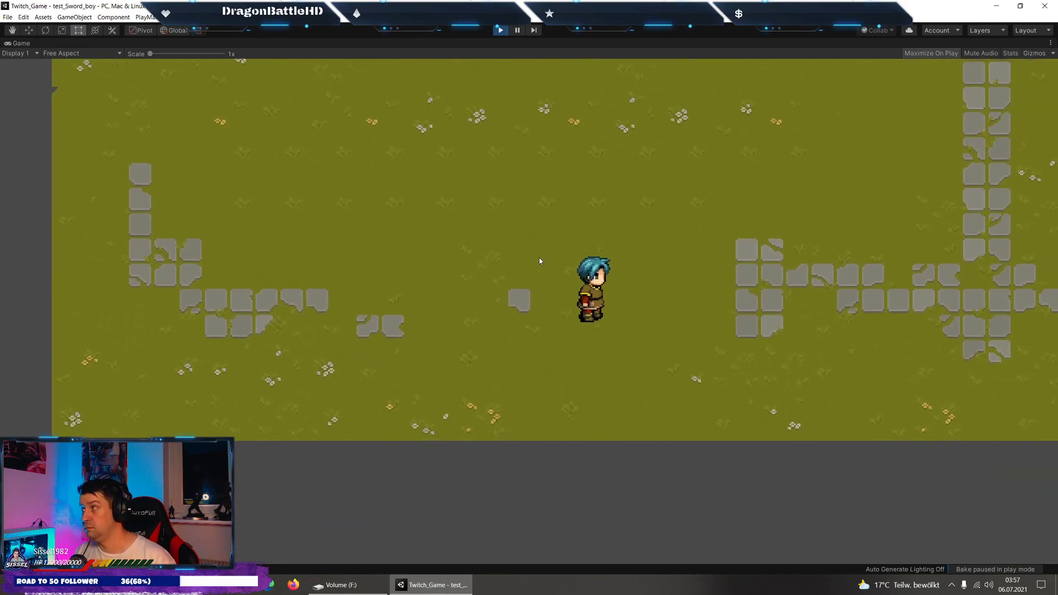
key("Up")
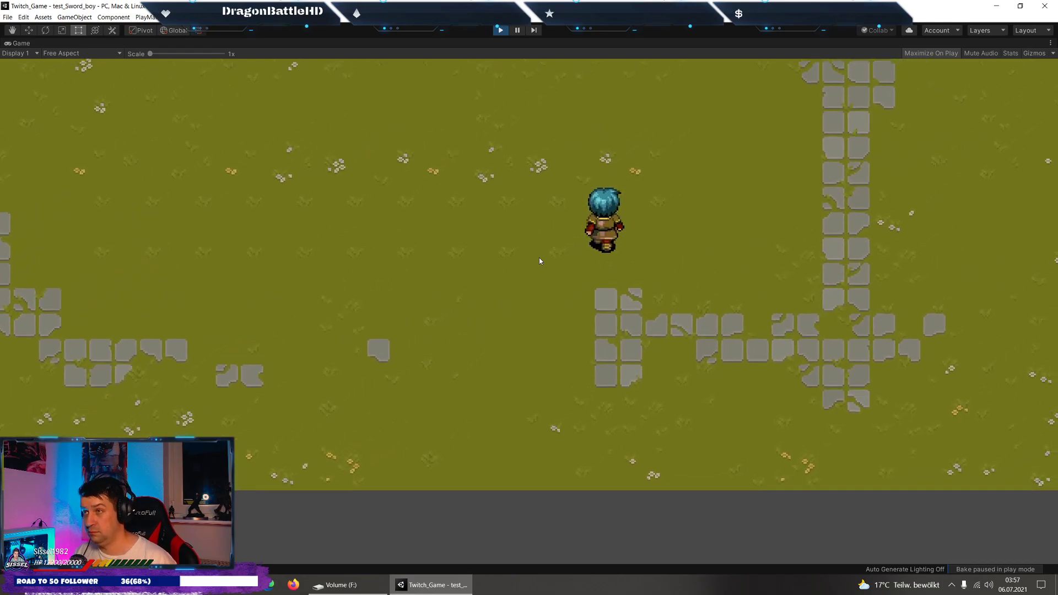
key("Up")
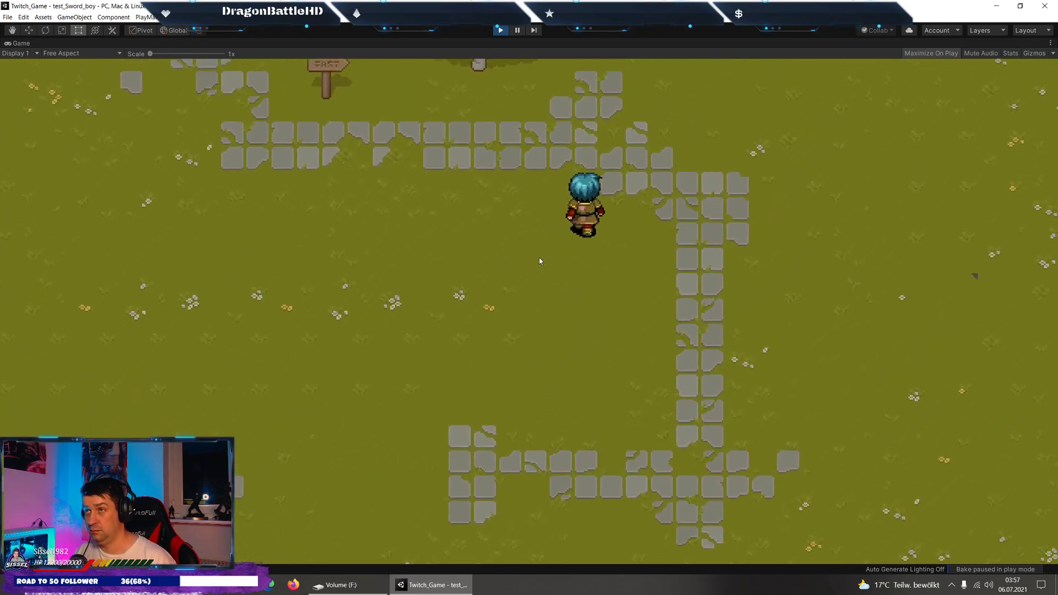
key("Up")
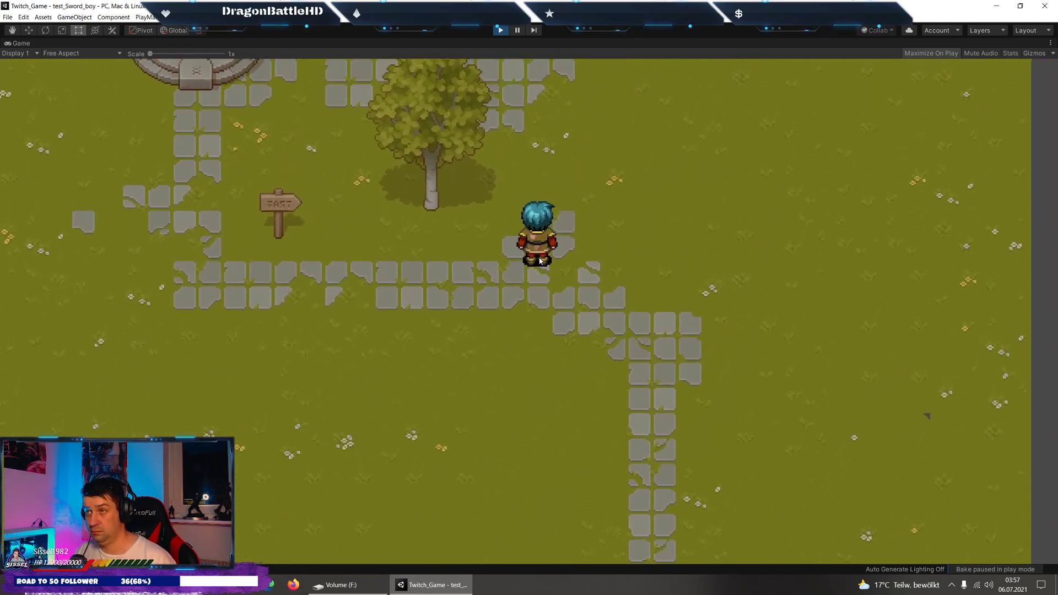
key("Left")
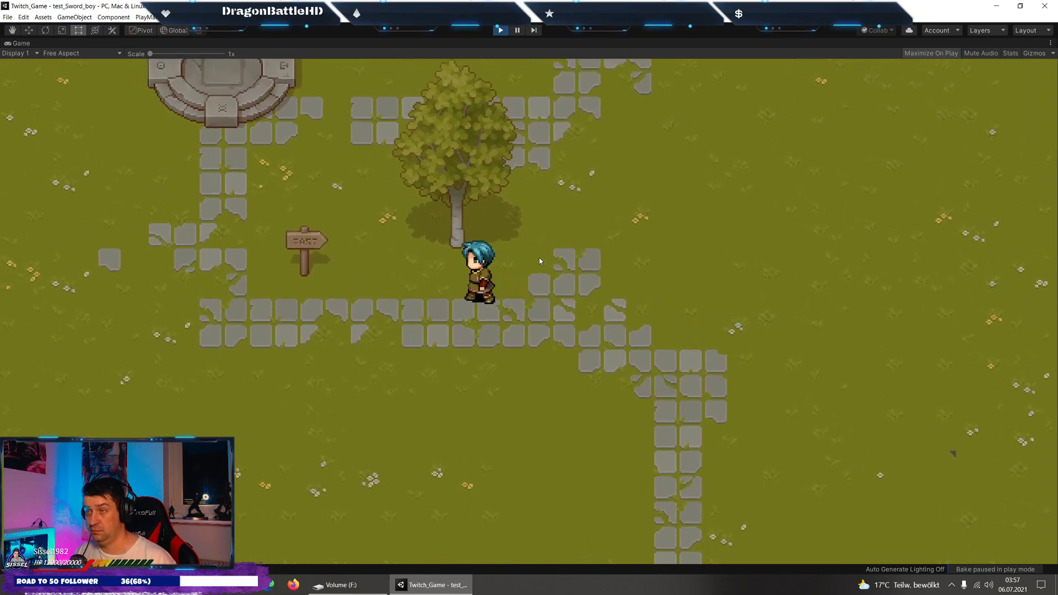
key("Left")
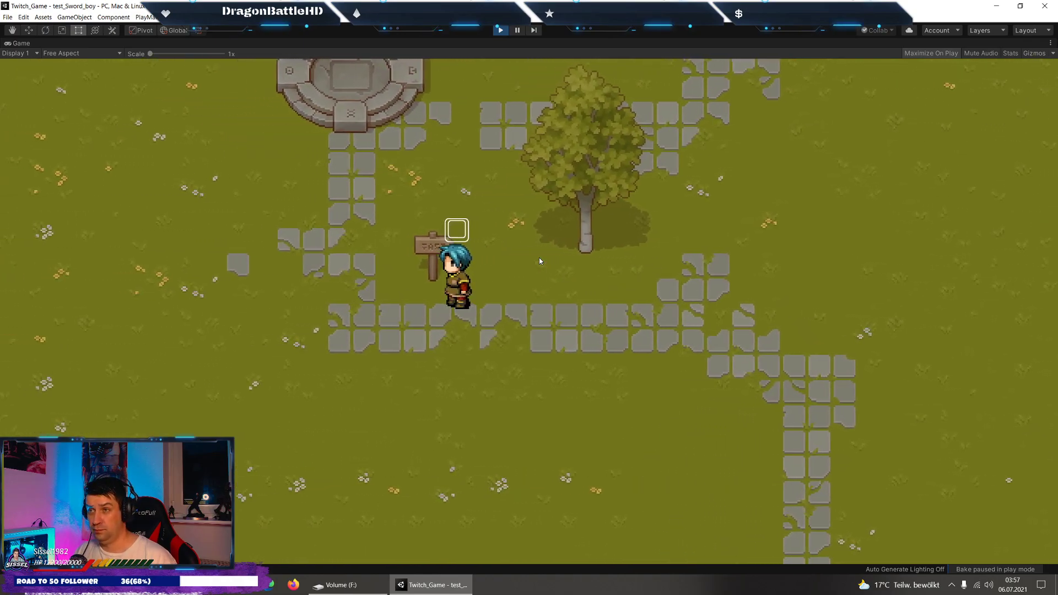
key("Up")
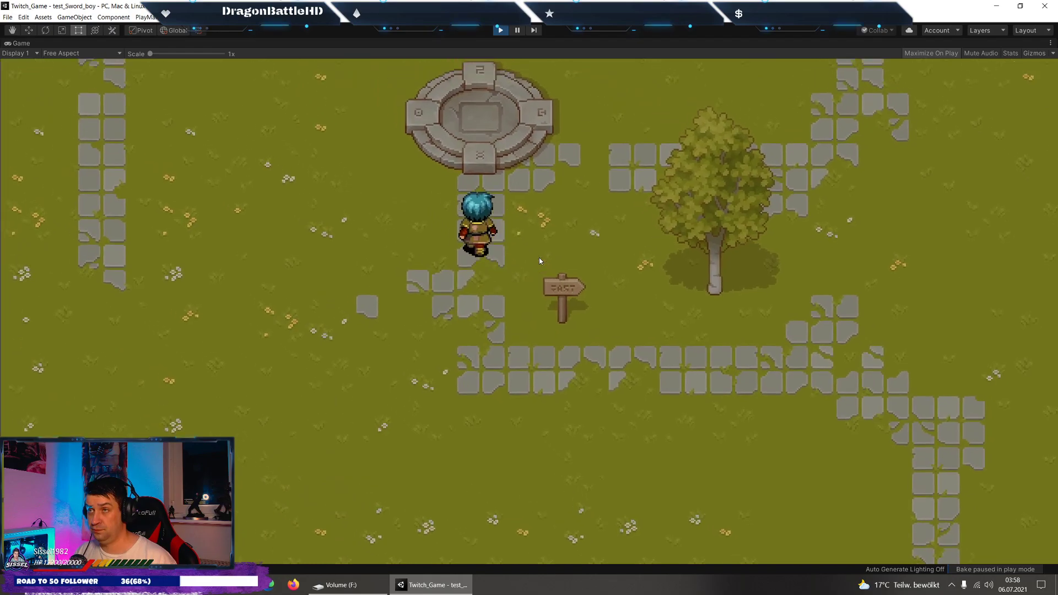
key("Up")
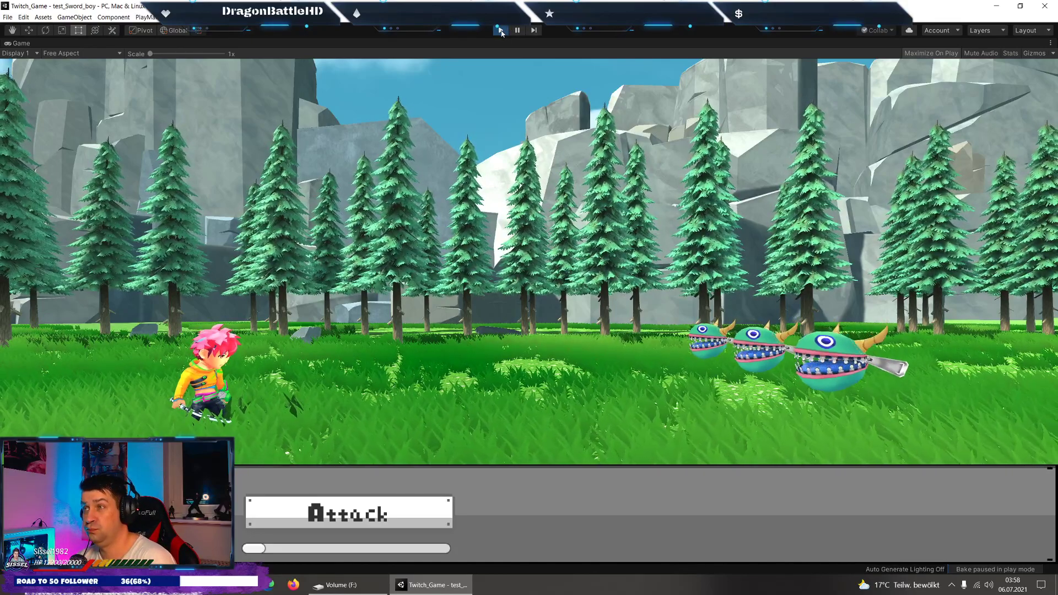
Exit Play mode and save the test_Sword_boy scene via File > Save.
left_click(500, 30)
left_click(7, 17)
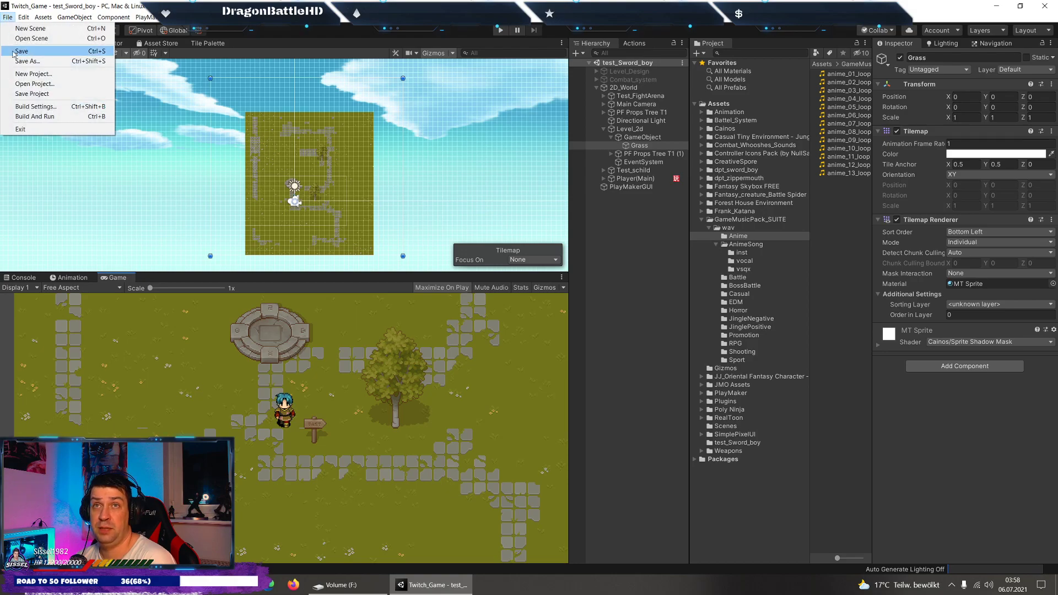
left_click(14, 52)
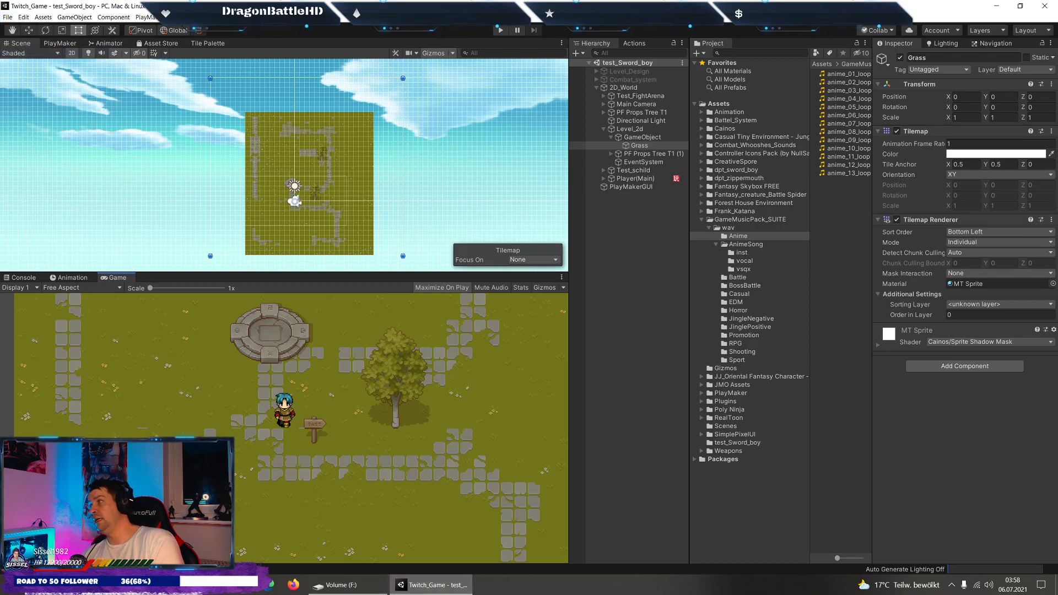